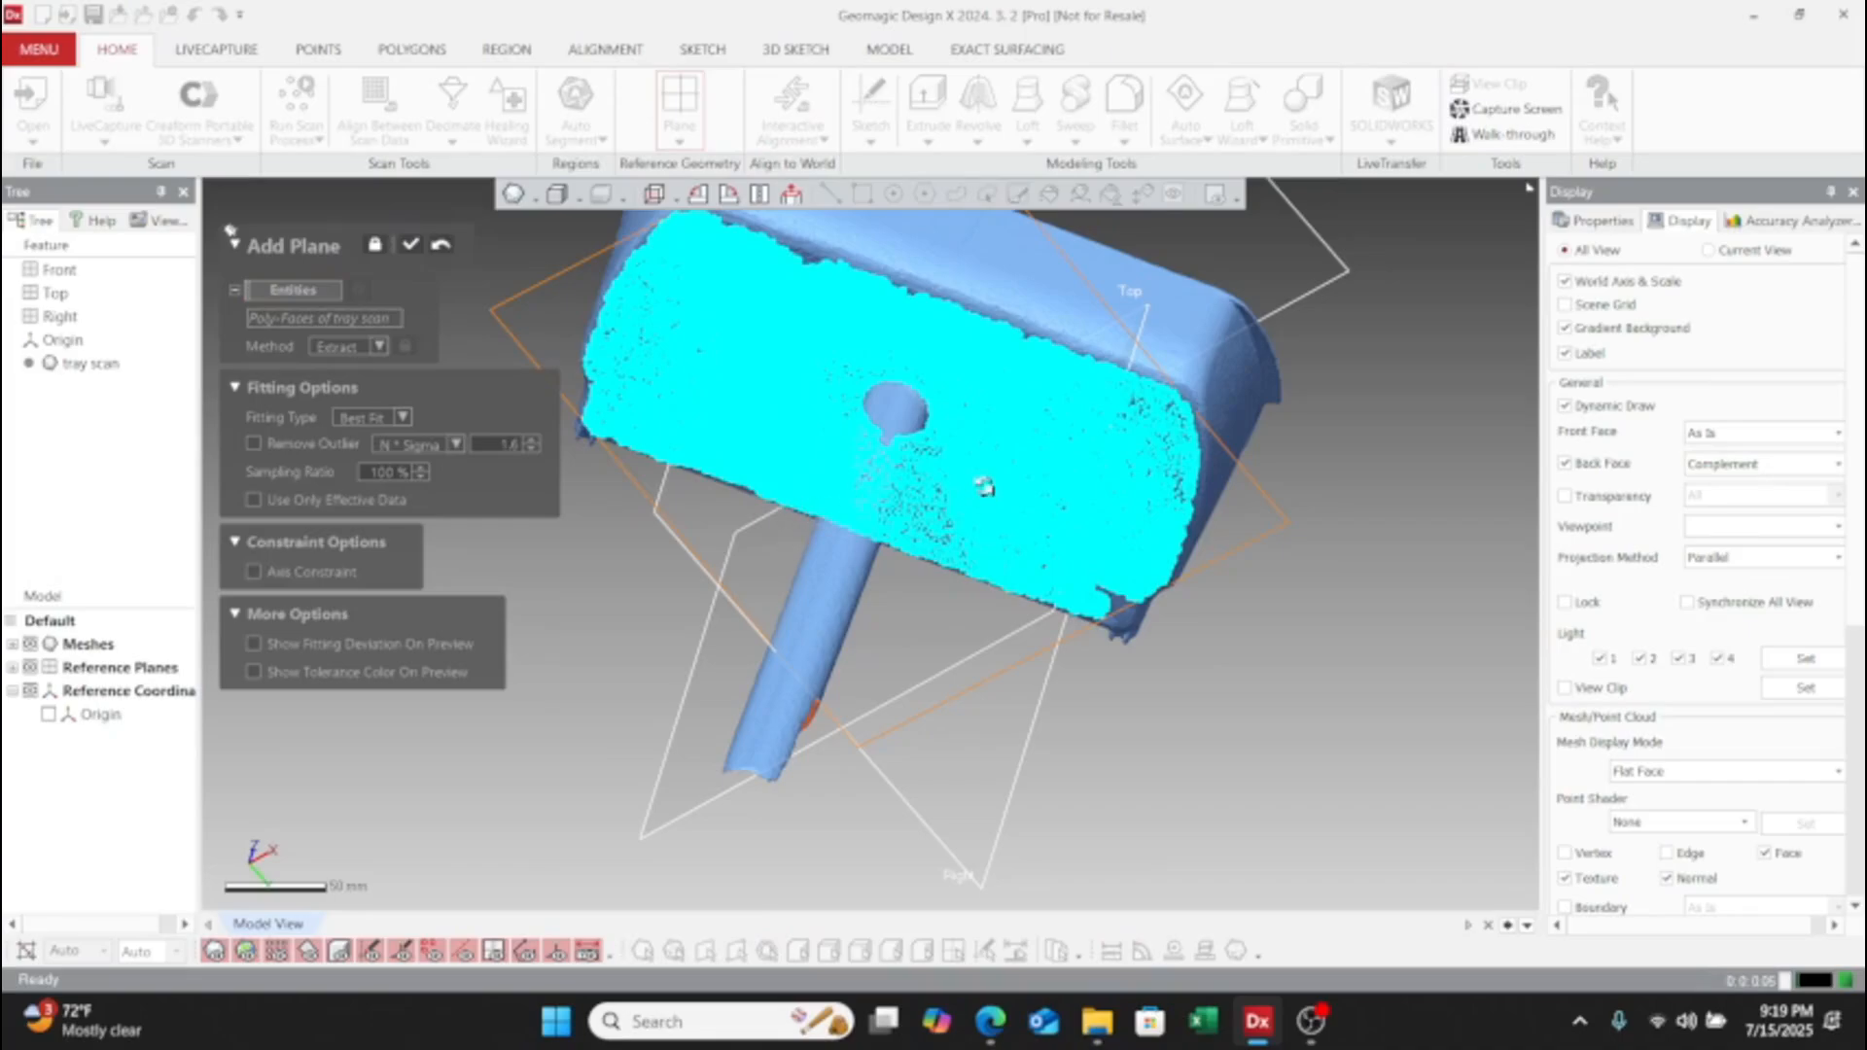
- Accept the plane fitted to the tray's underside and extract a best-fit plane from the tray's inner back wall
{"action": "right_click_drag", "start_coordinate": [984, 487], "coordinate": [970, 747]}
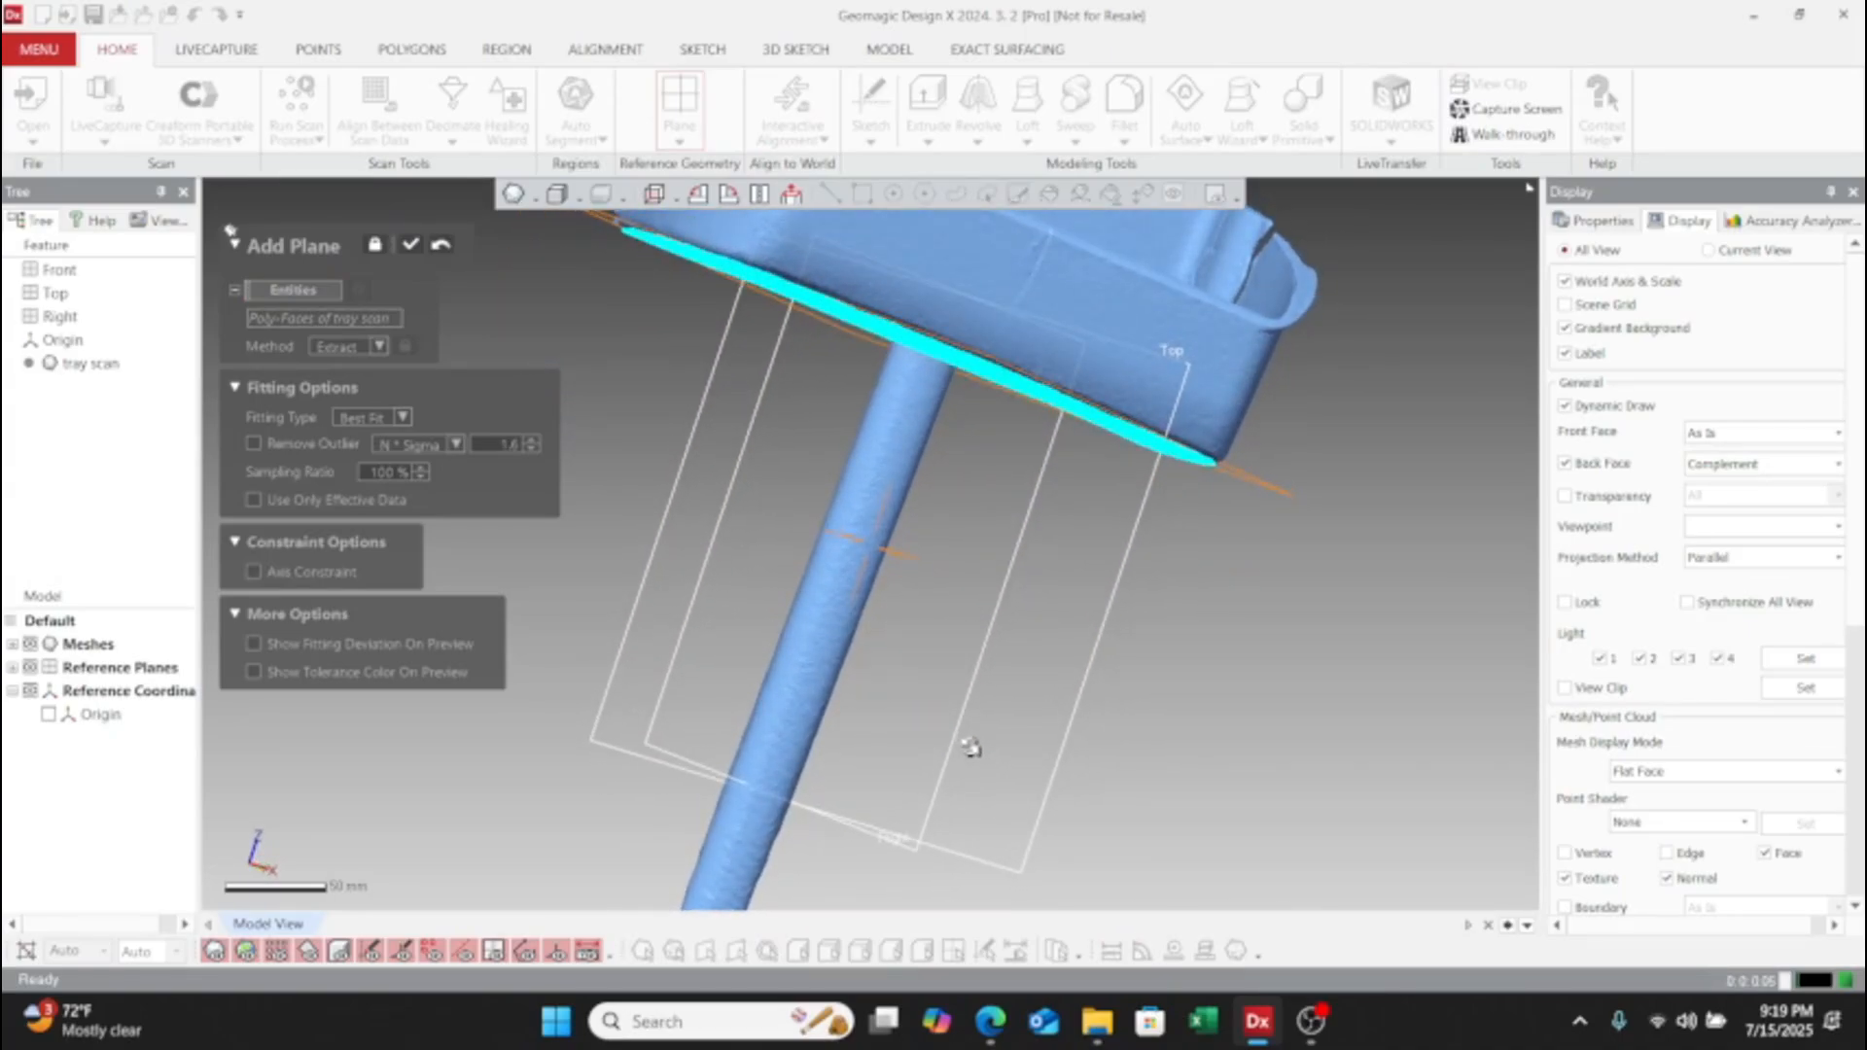
{"action": "left_click", "coordinate": [413, 245]}
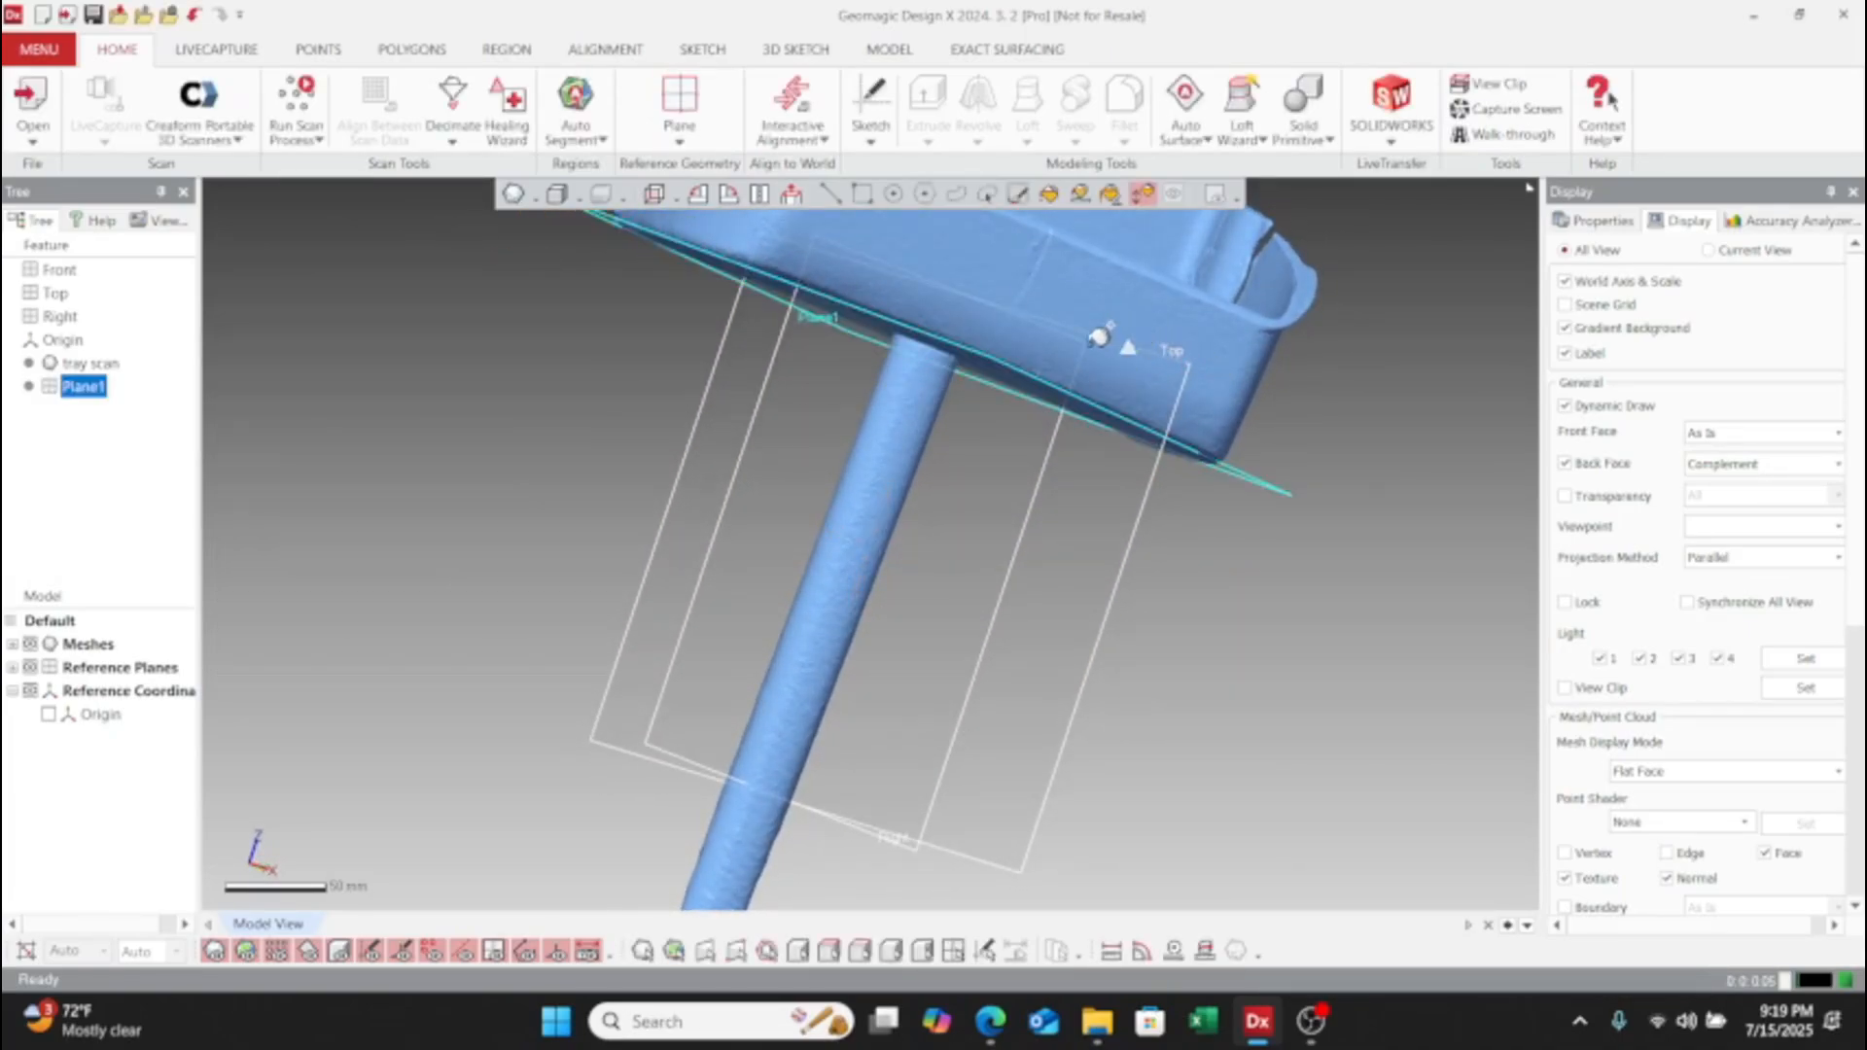
{"action": "right_click_drag", "start_coordinate": [1103, 333], "coordinate": [914, 473]}
{"action": "left_click", "coordinate": [875, 471]}
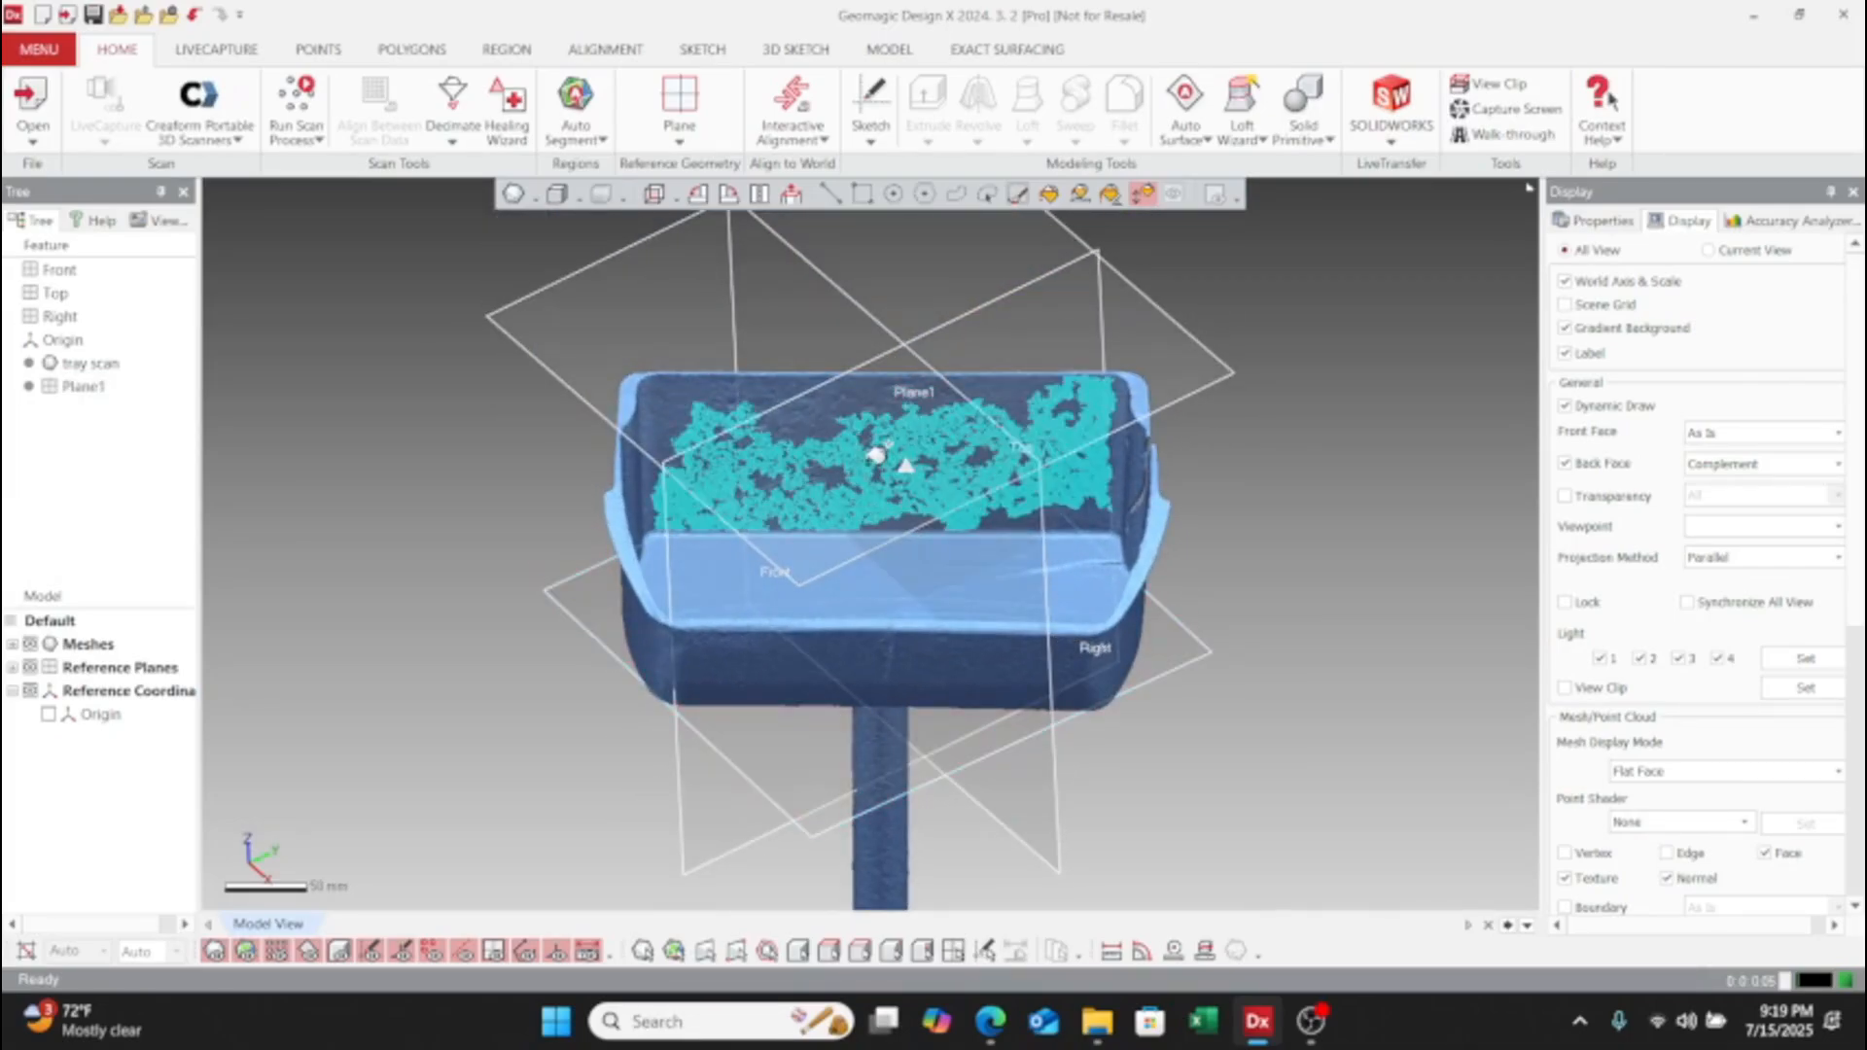
{"action": "left_click", "coordinate": [661, 93]}
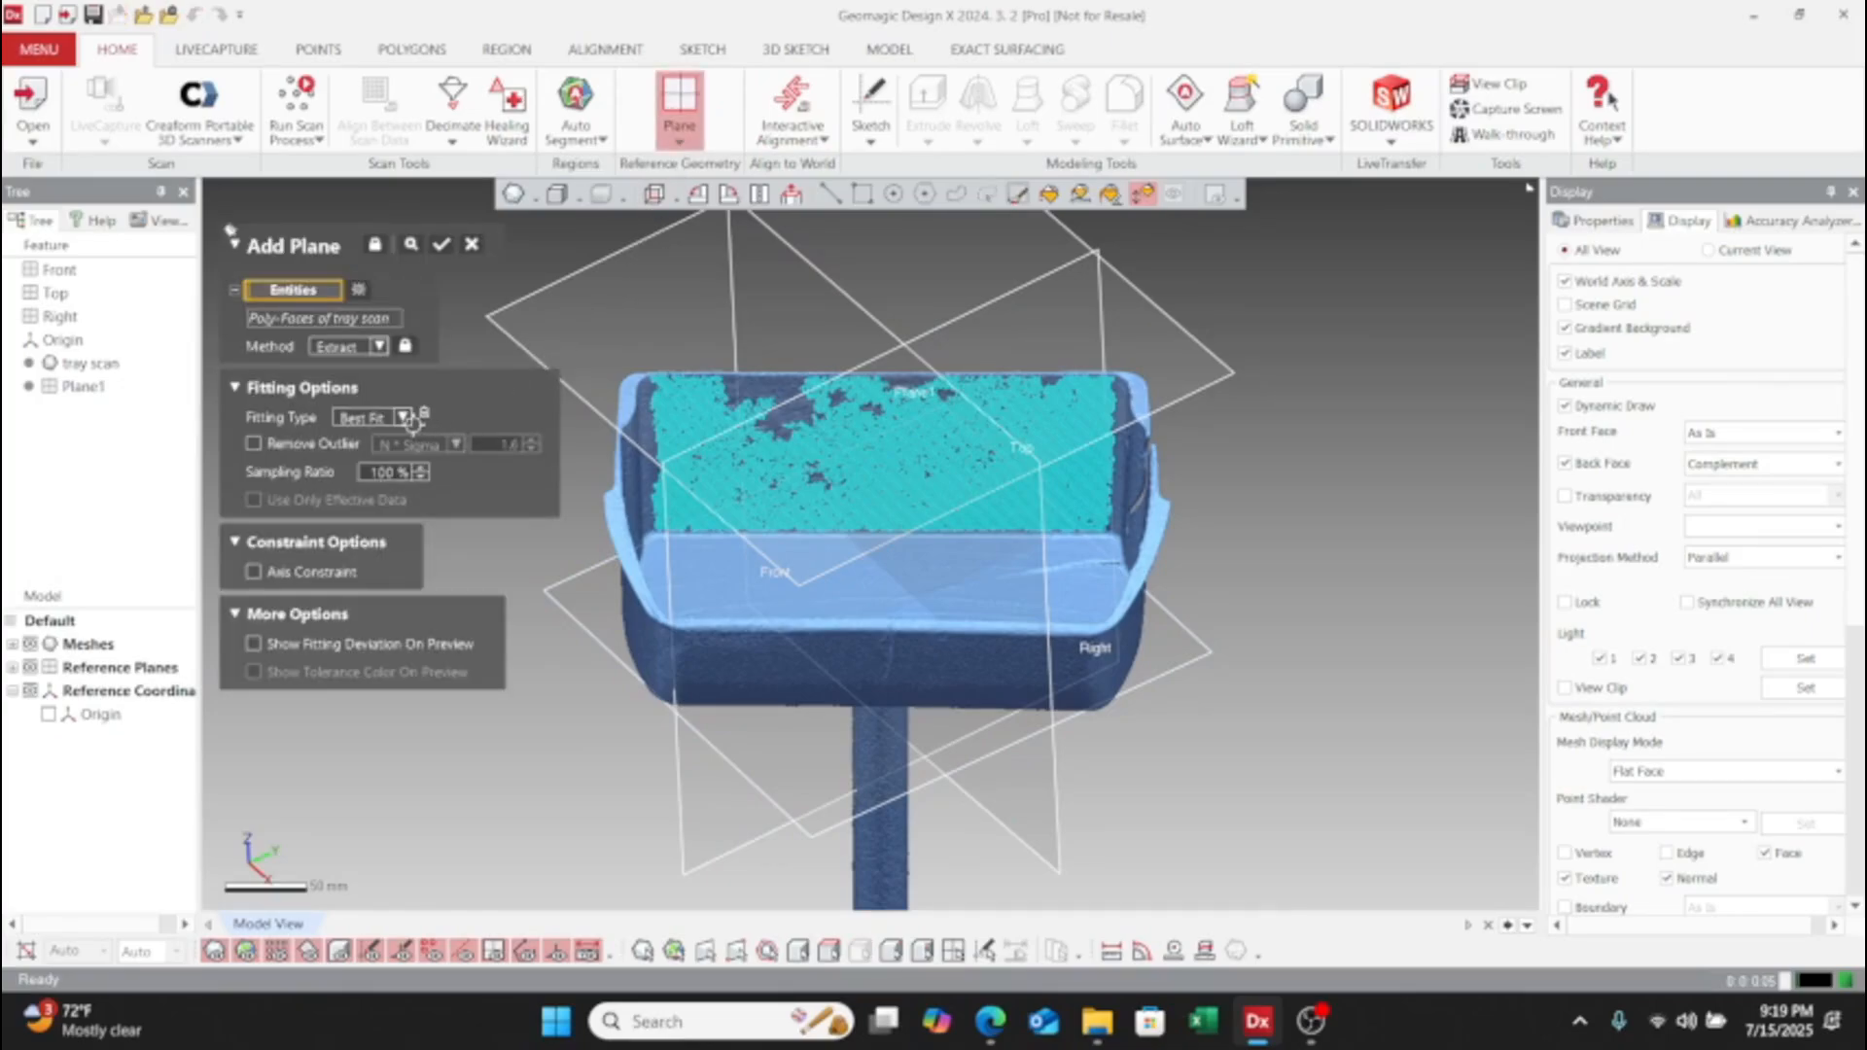
{"action": "left_click", "coordinate": [443, 244]}
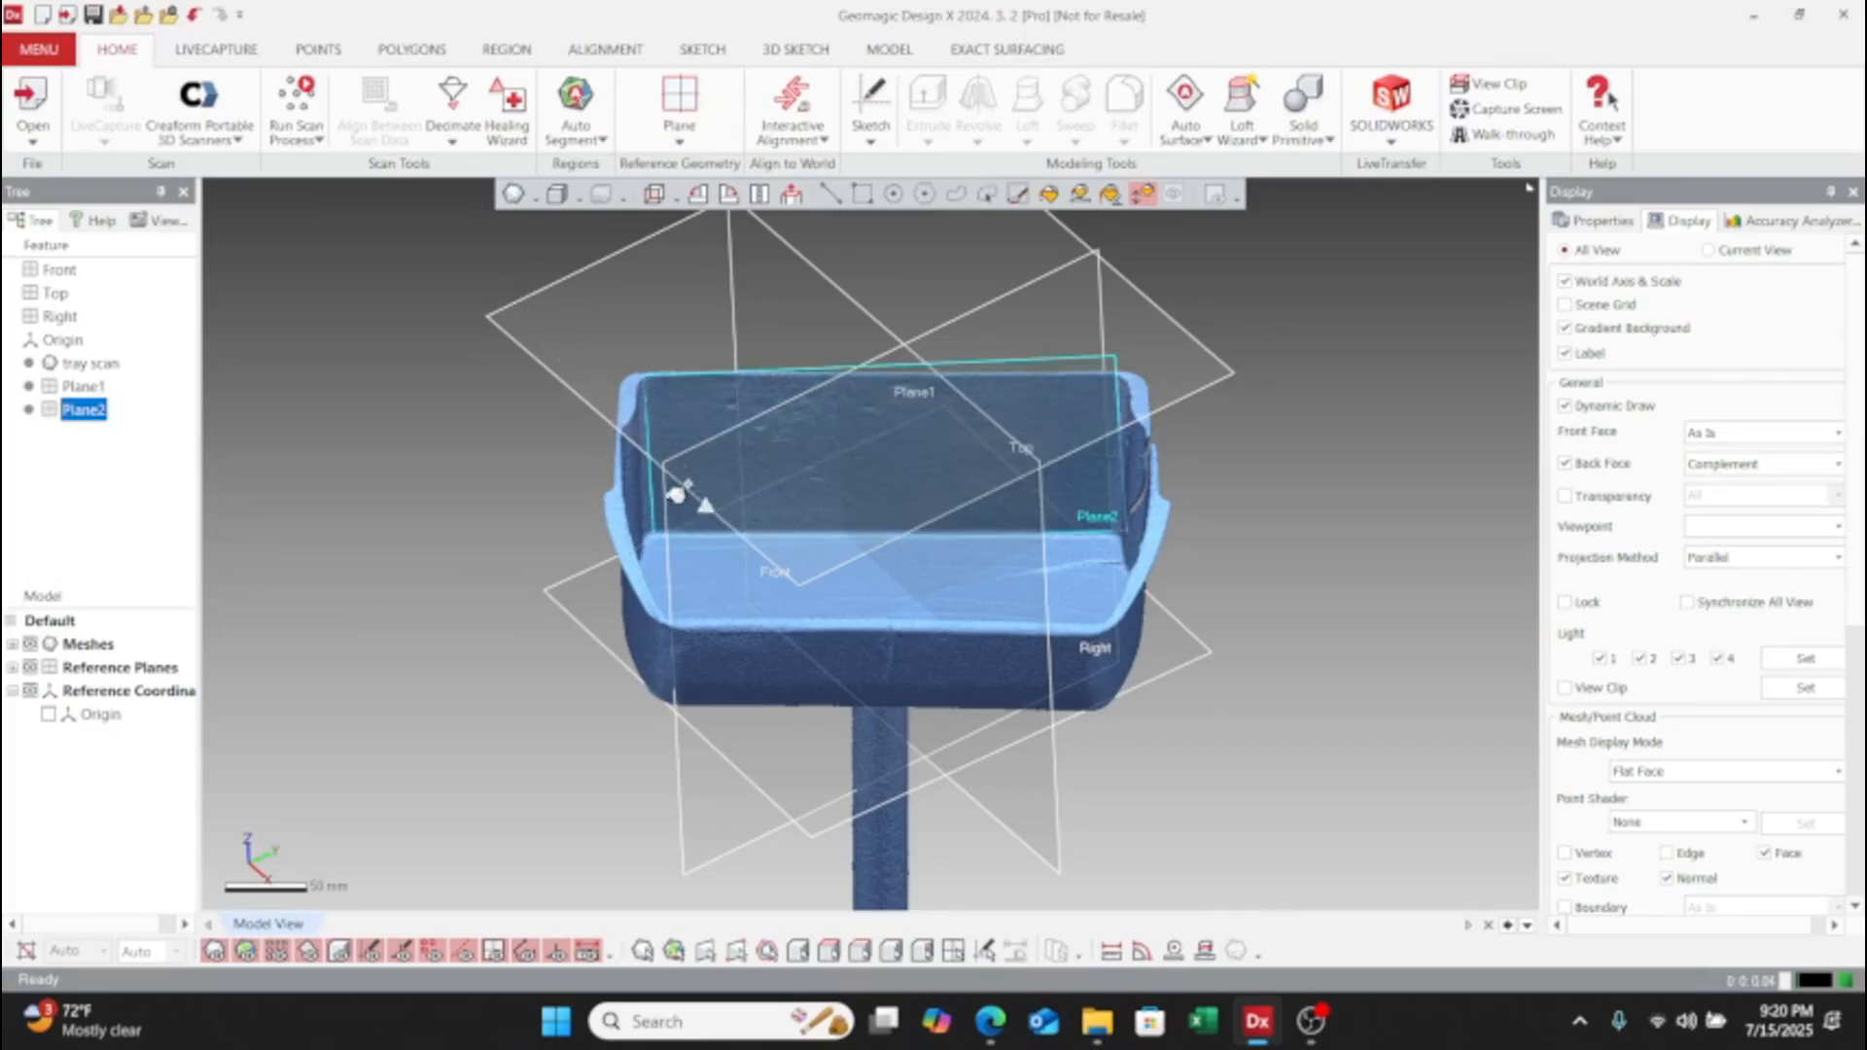
- Extract a reference vector from the cylindrical stem below the tray at a 100% sampling ratio
{"action": "right_click_drag", "start_coordinate": [678, 494], "coordinate": [754, 526]}
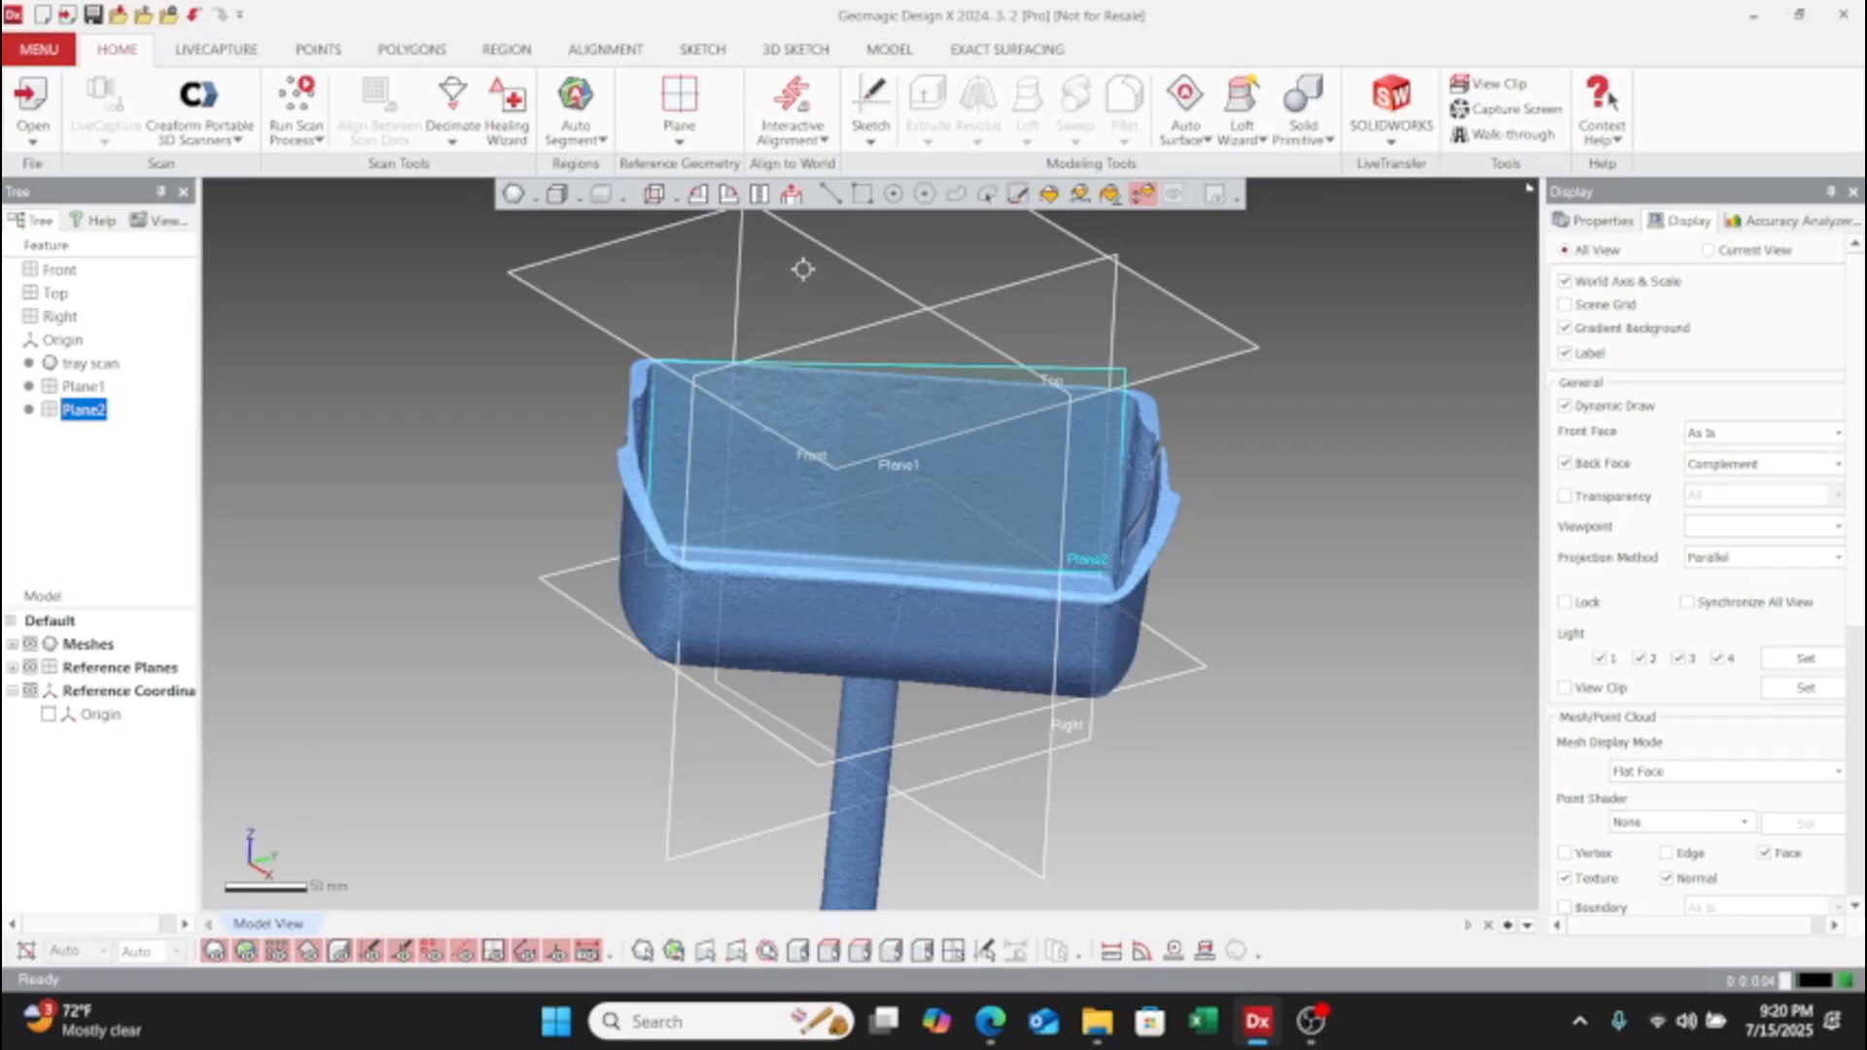
{"action": "left_click", "coordinate": [884, 715]}
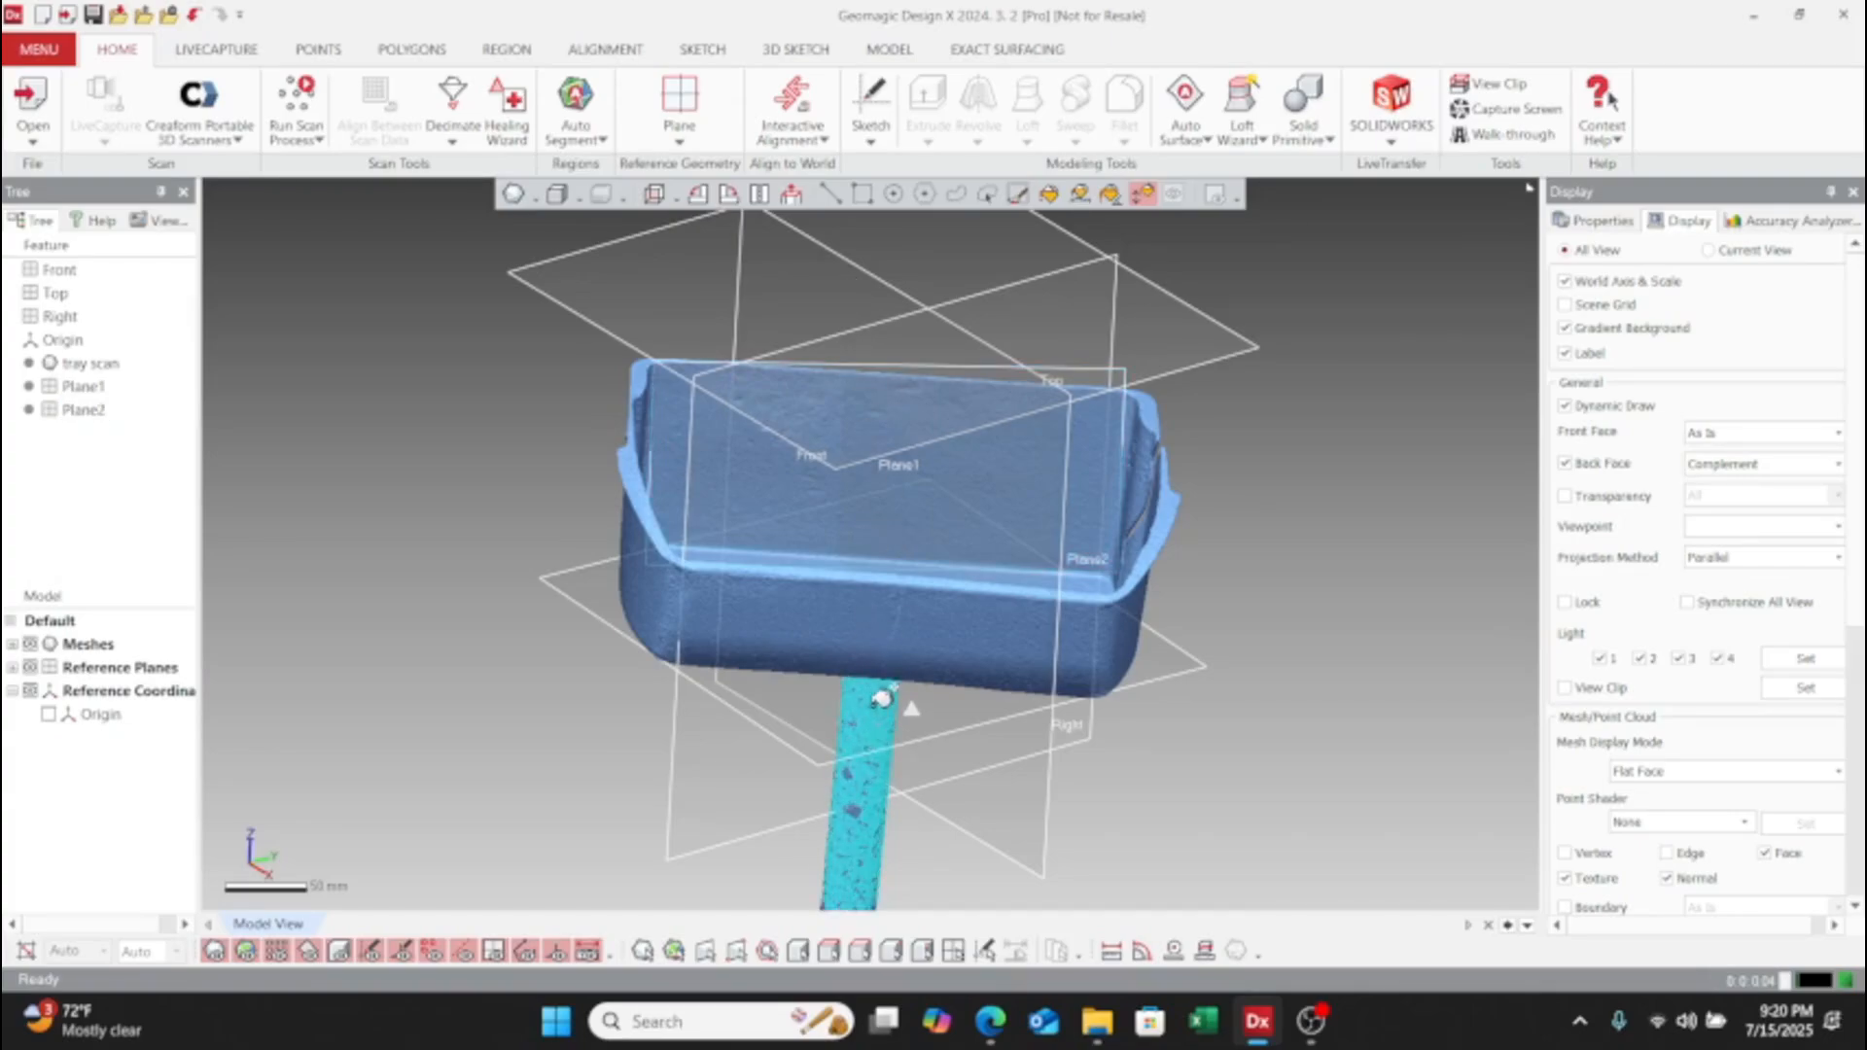
{"action": "right_click_drag", "start_coordinate": [882, 685], "coordinate": [710, 486]}
{"action": "left_click", "coordinate": [686, 142]}
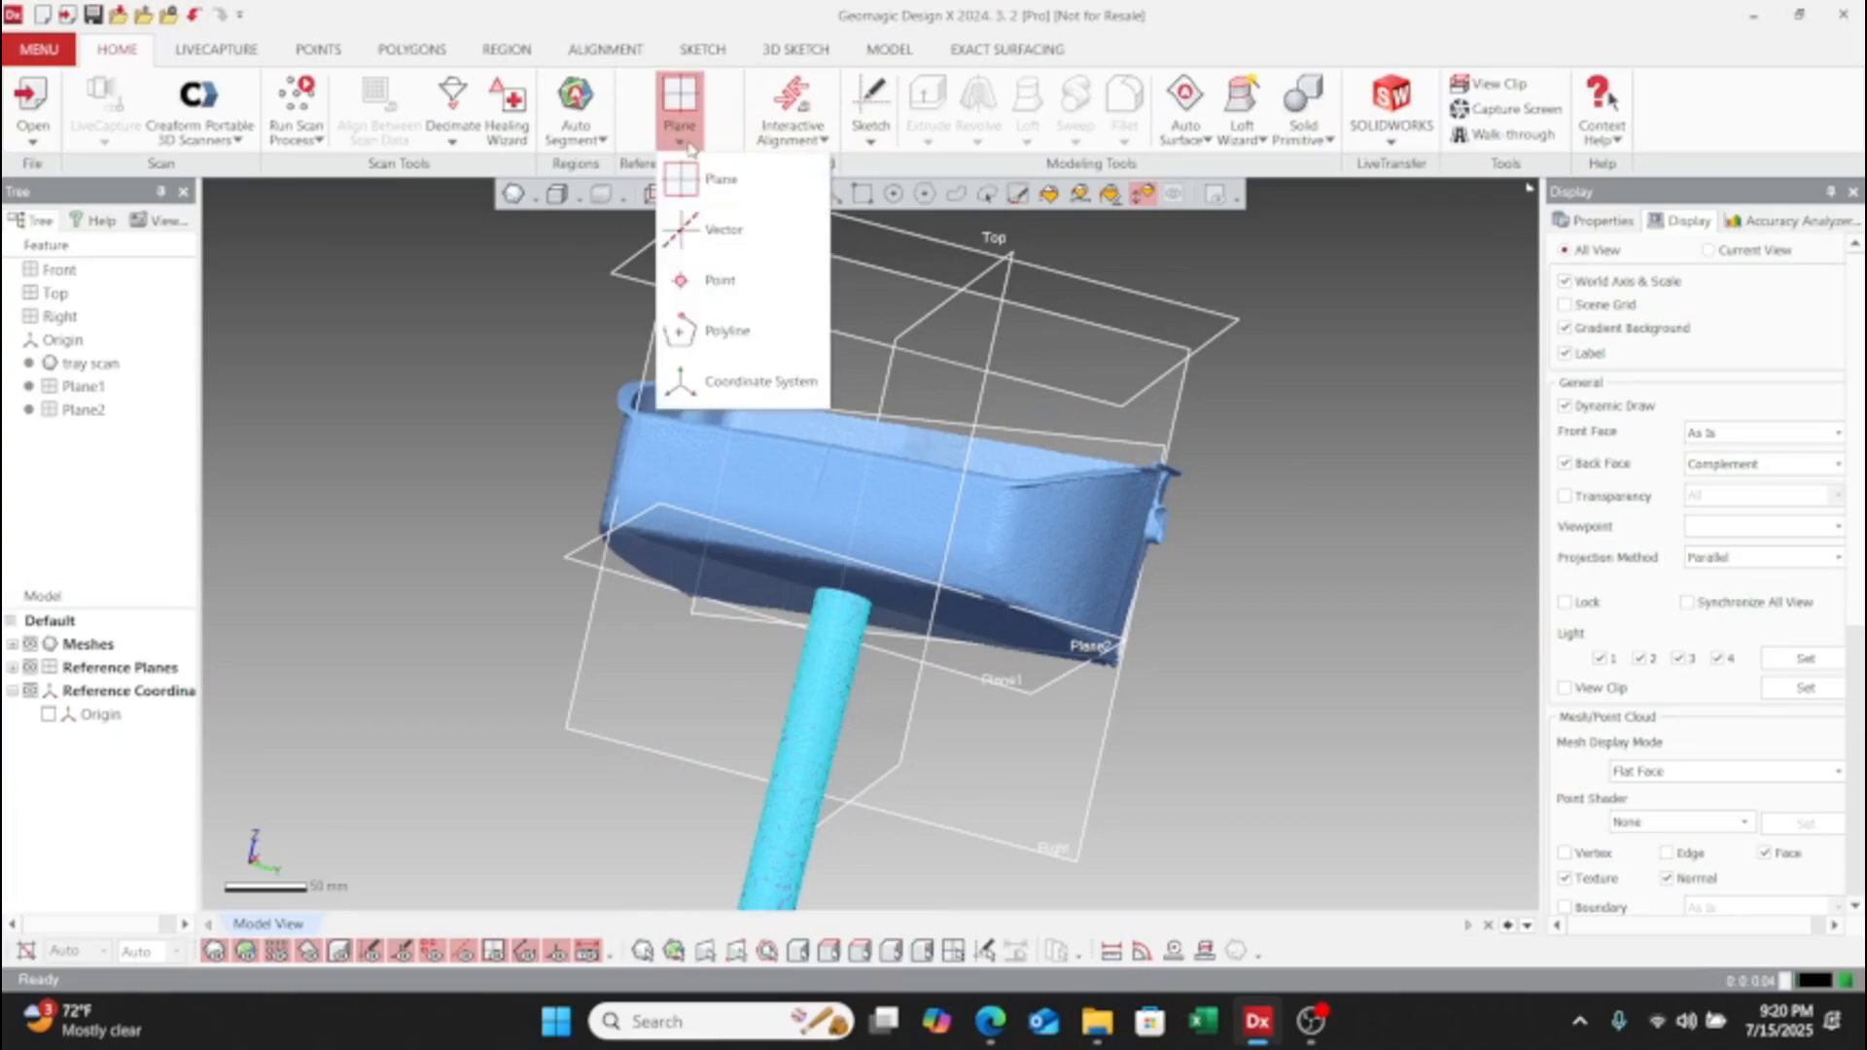
{"action": "left_click", "coordinate": [707, 241]}
{"action": "right_click_drag", "start_coordinate": [718, 422], "coordinate": [515, 438]}
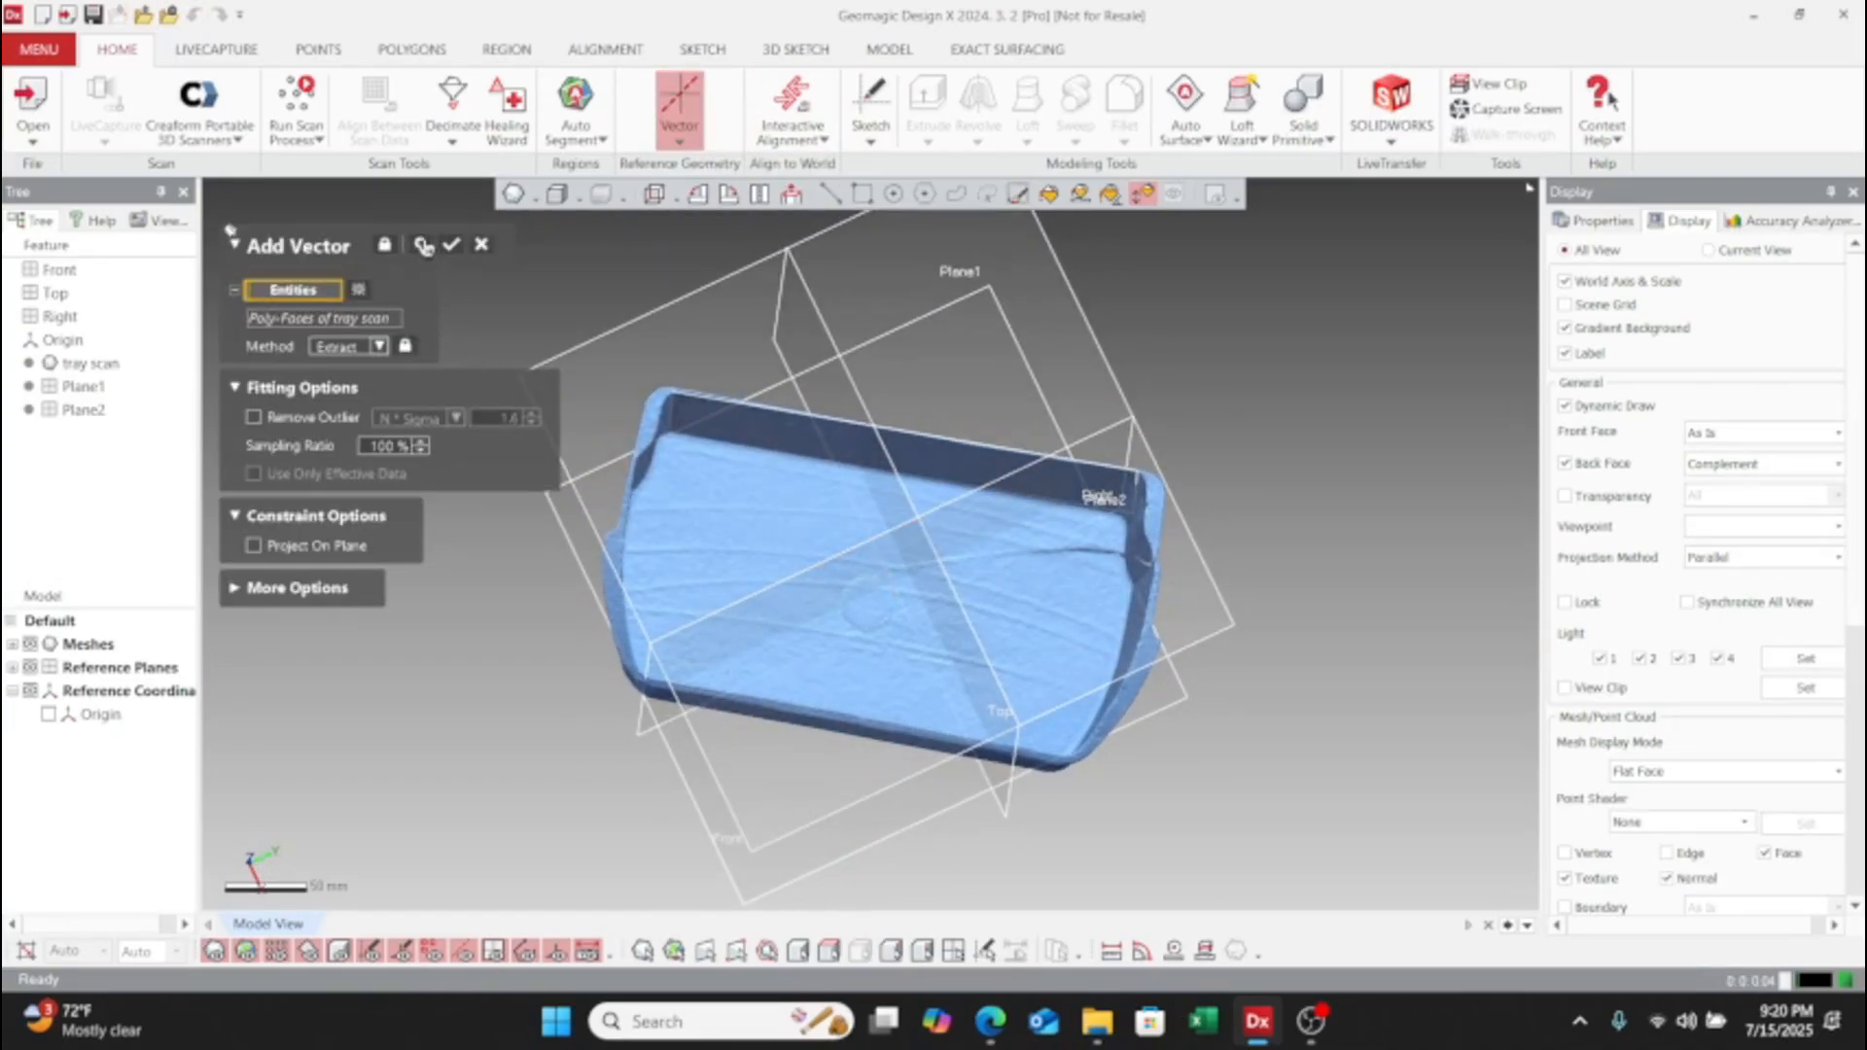
{"action": "left_click", "coordinate": [424, 246]}
{"action": "right_click_drag", "start_coordinate": [916, 697], "coordinate": [912, 359]}
{"action": "left_click", "coordinate": [420, 245]}
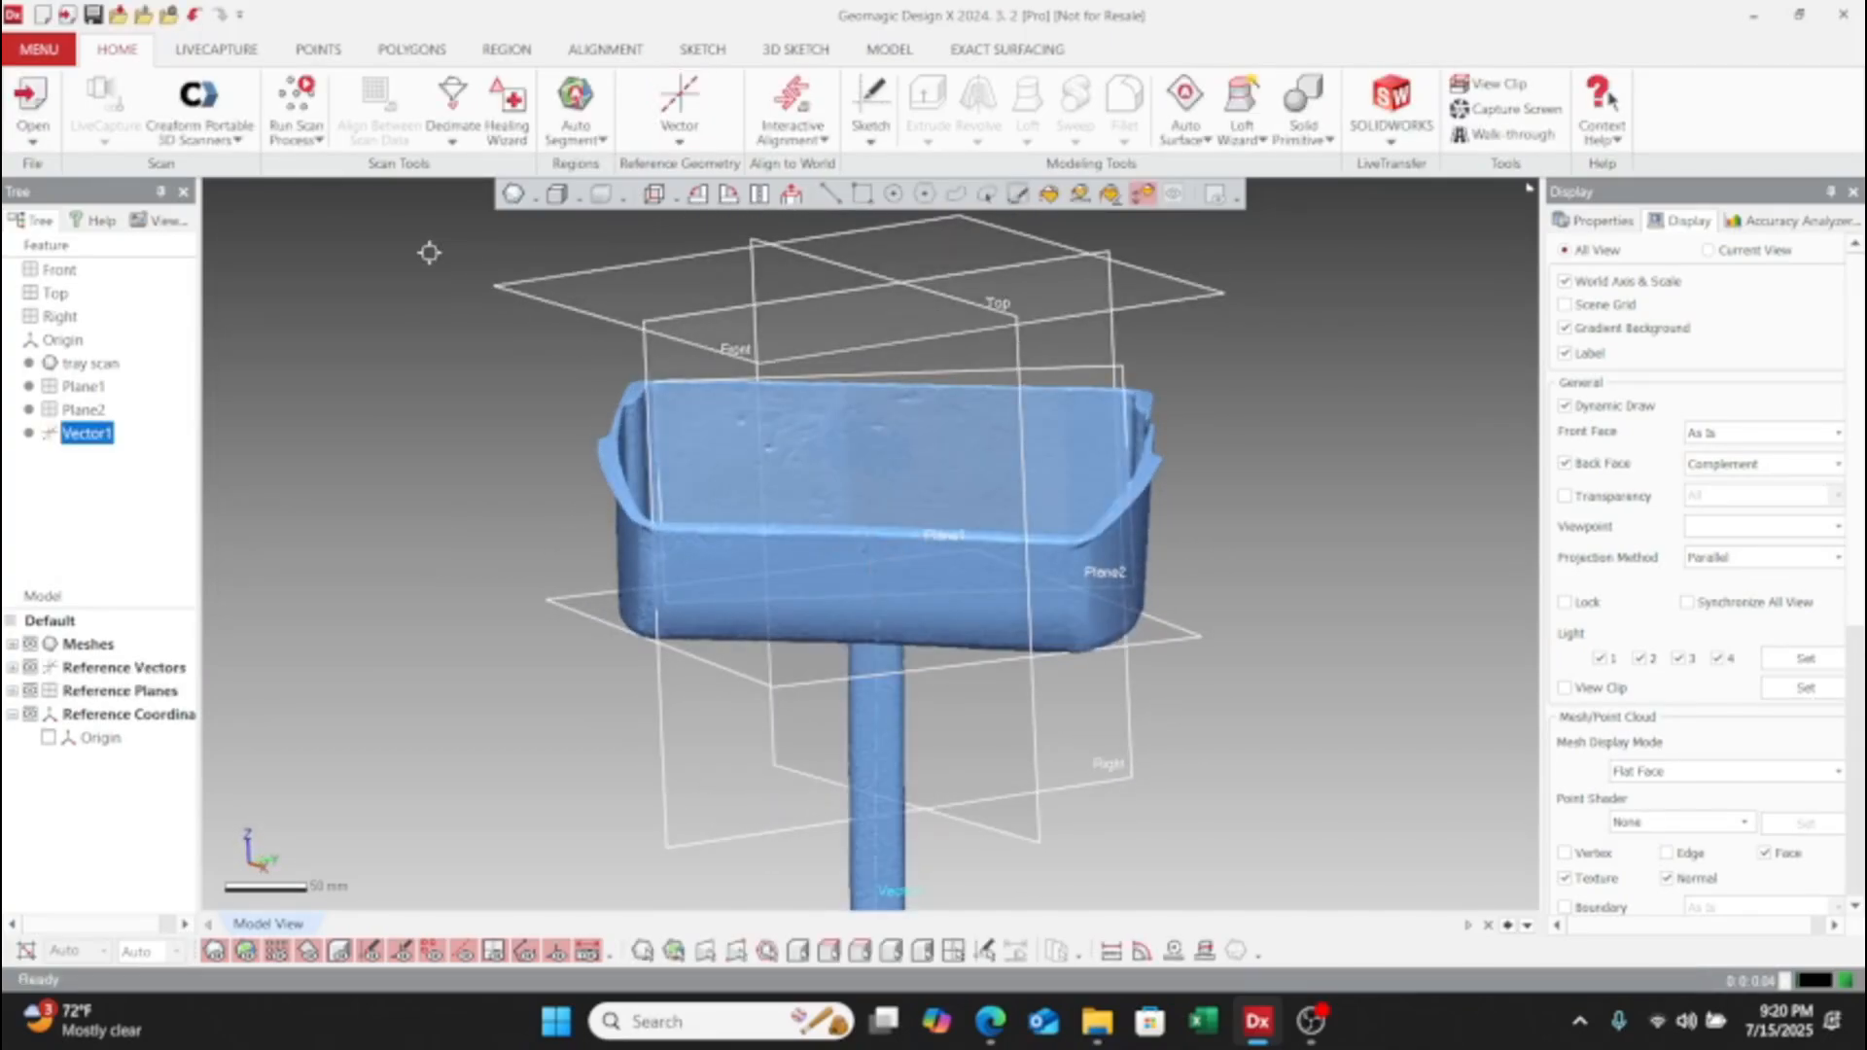
- Create one reference plane with the Rotation method, turning the back-wall plane 90° about the stem's vector
{"action": "right_click_drag", "start_coordinate": [853, 551], "coordinate": [862, 506]}
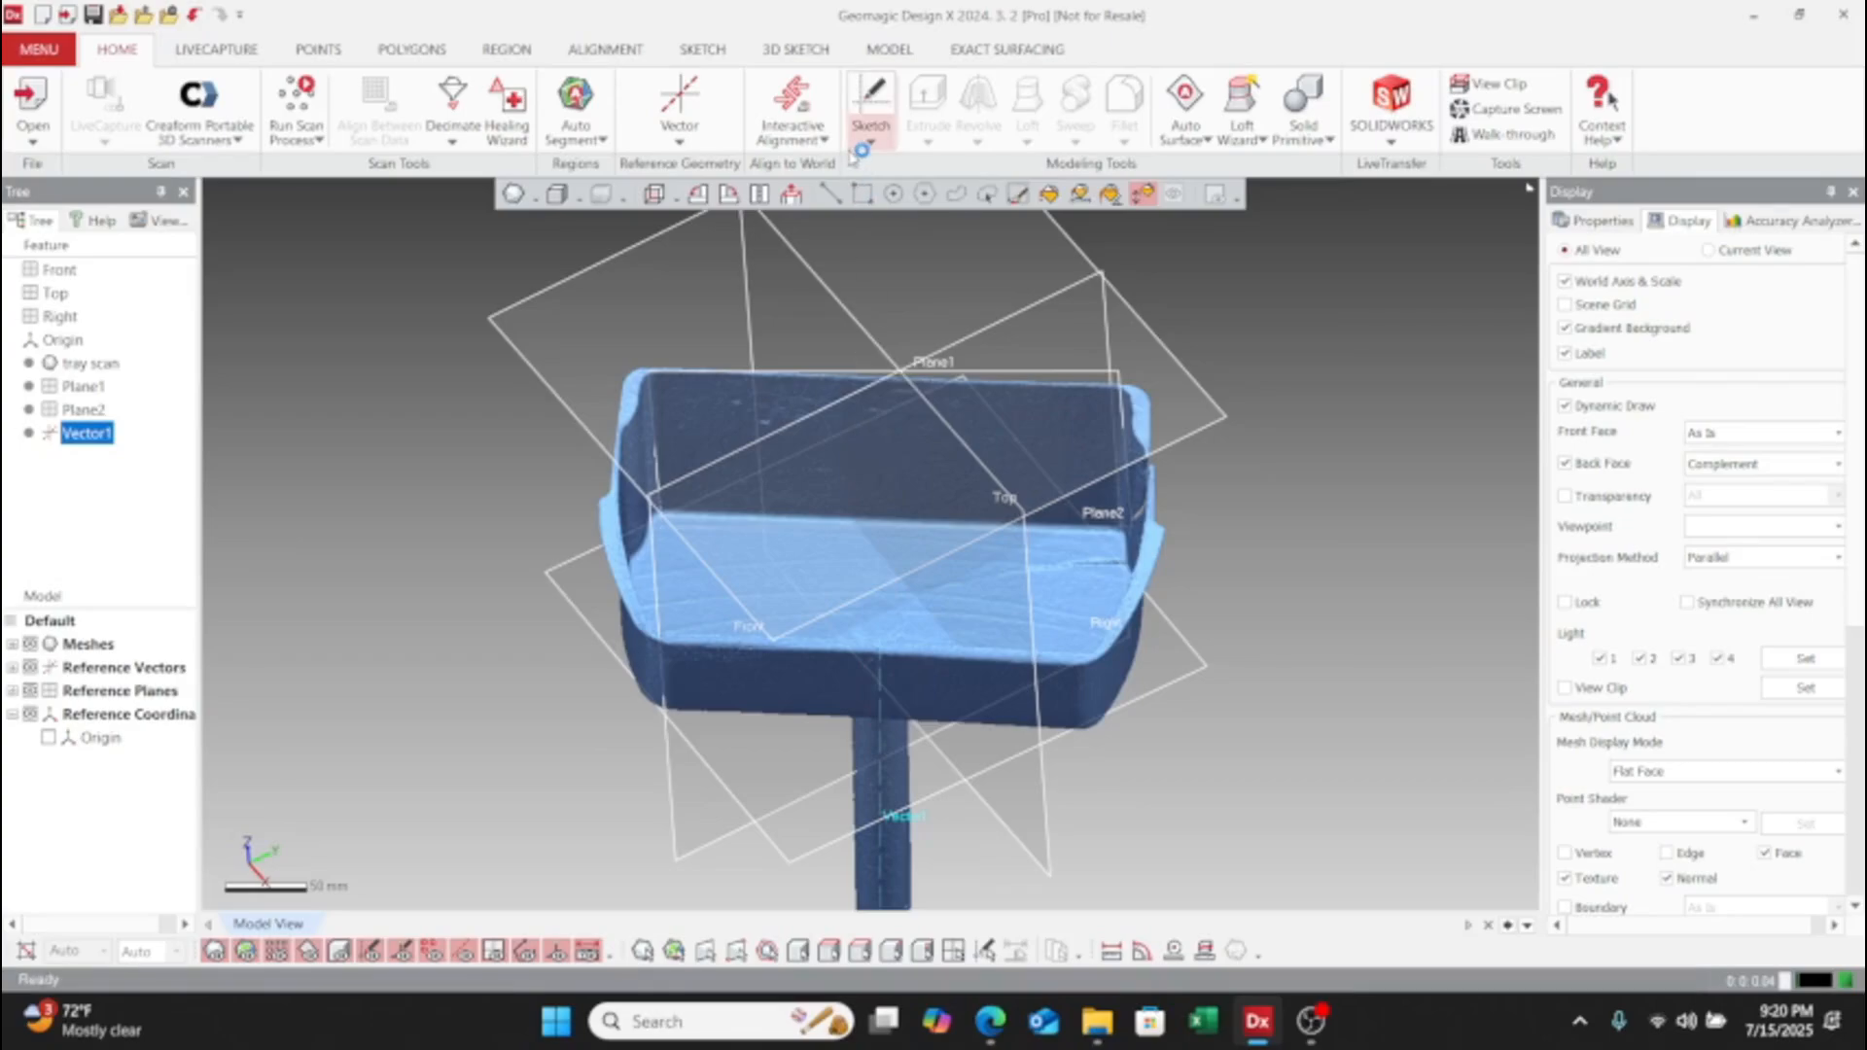
{"action": "left_click", "coordinate": [679, 137]}
{"action": "left_click", "coordinate": [725, 175]}
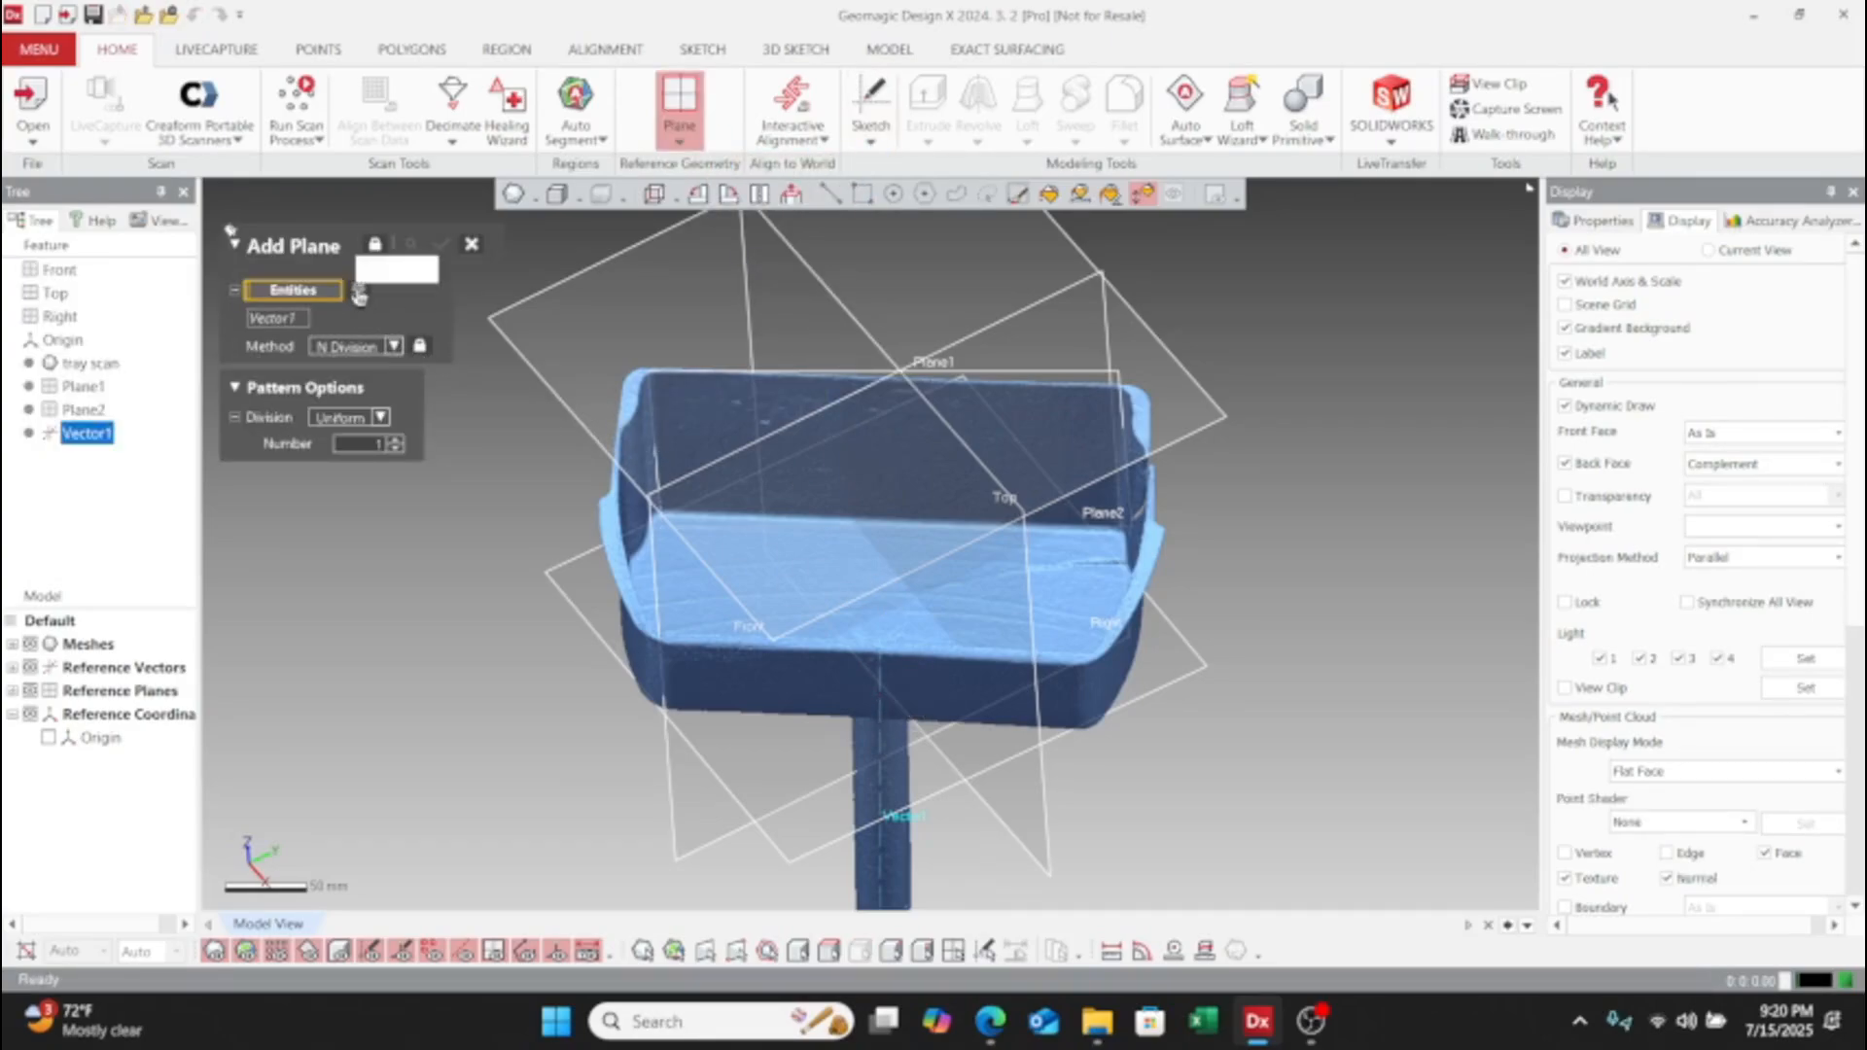
{"action": "right_click_drag", "start_coordinate": [819, 687], "coordinate": [1065, 469]}
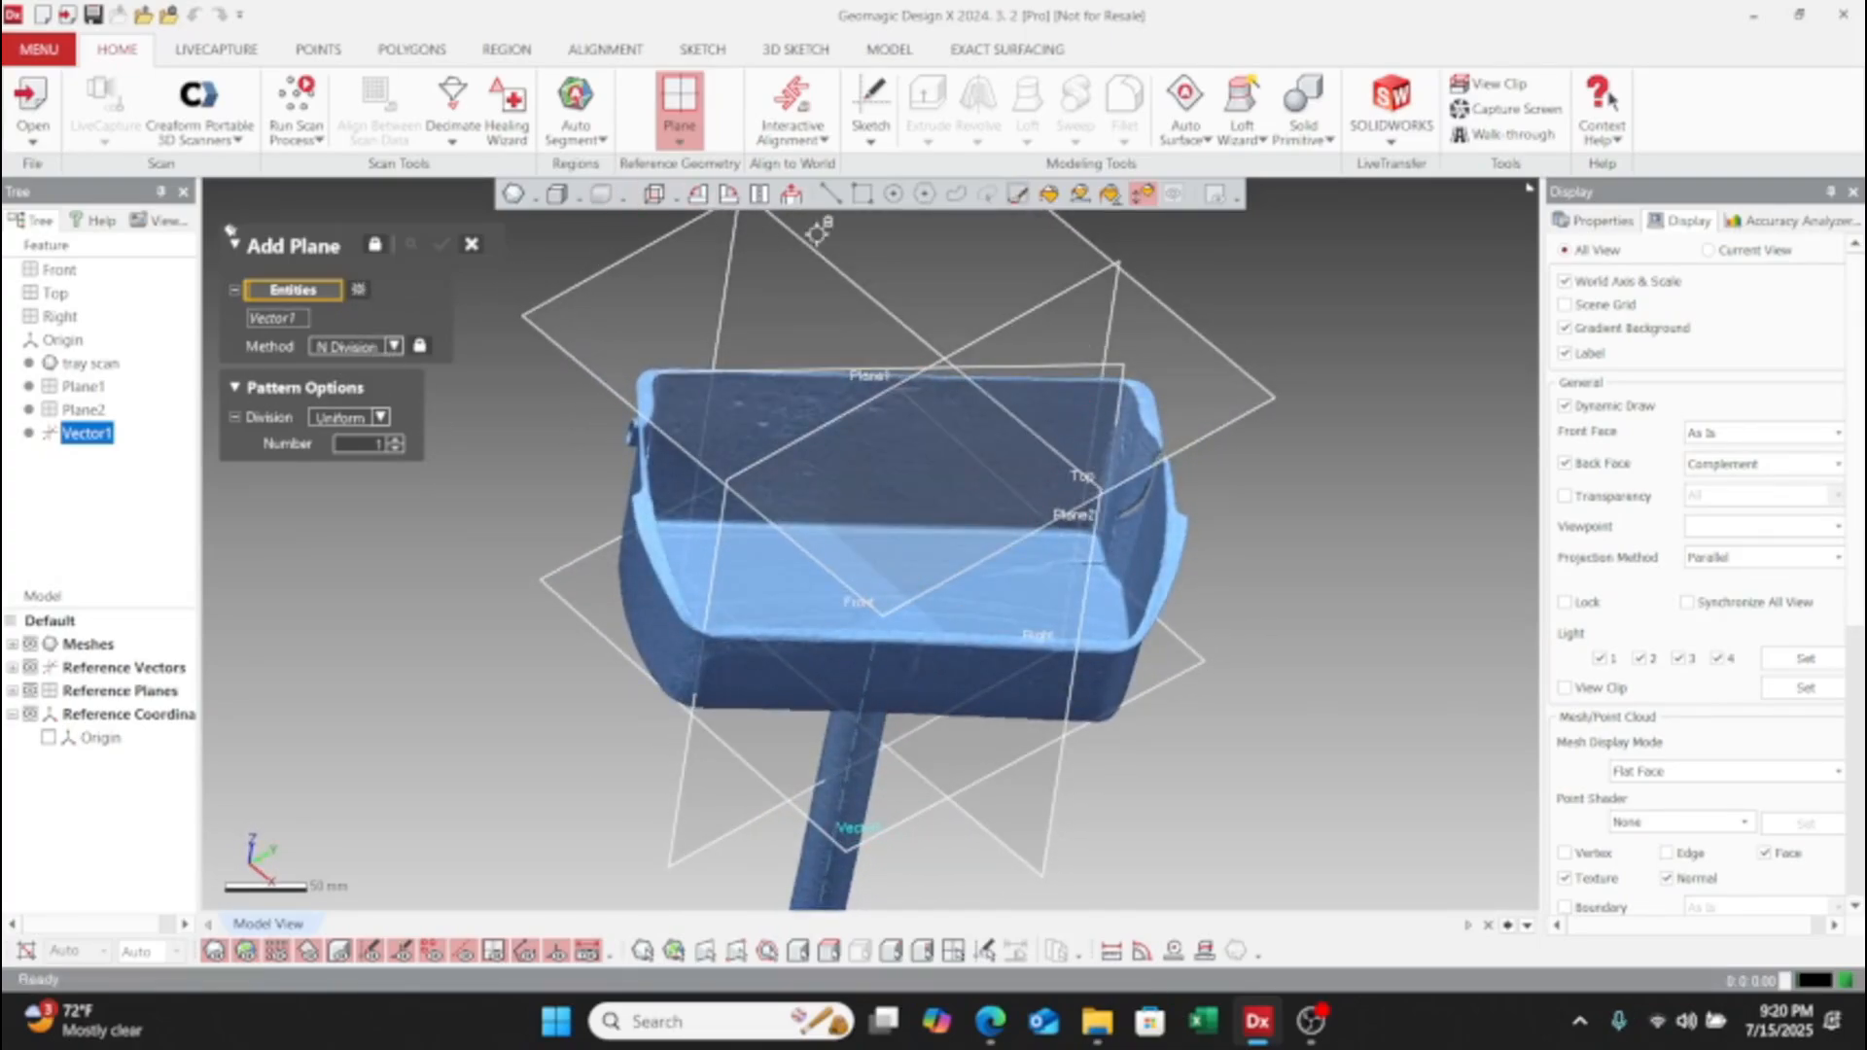
{"action": "left_click", "coordinate": [862, 194]}
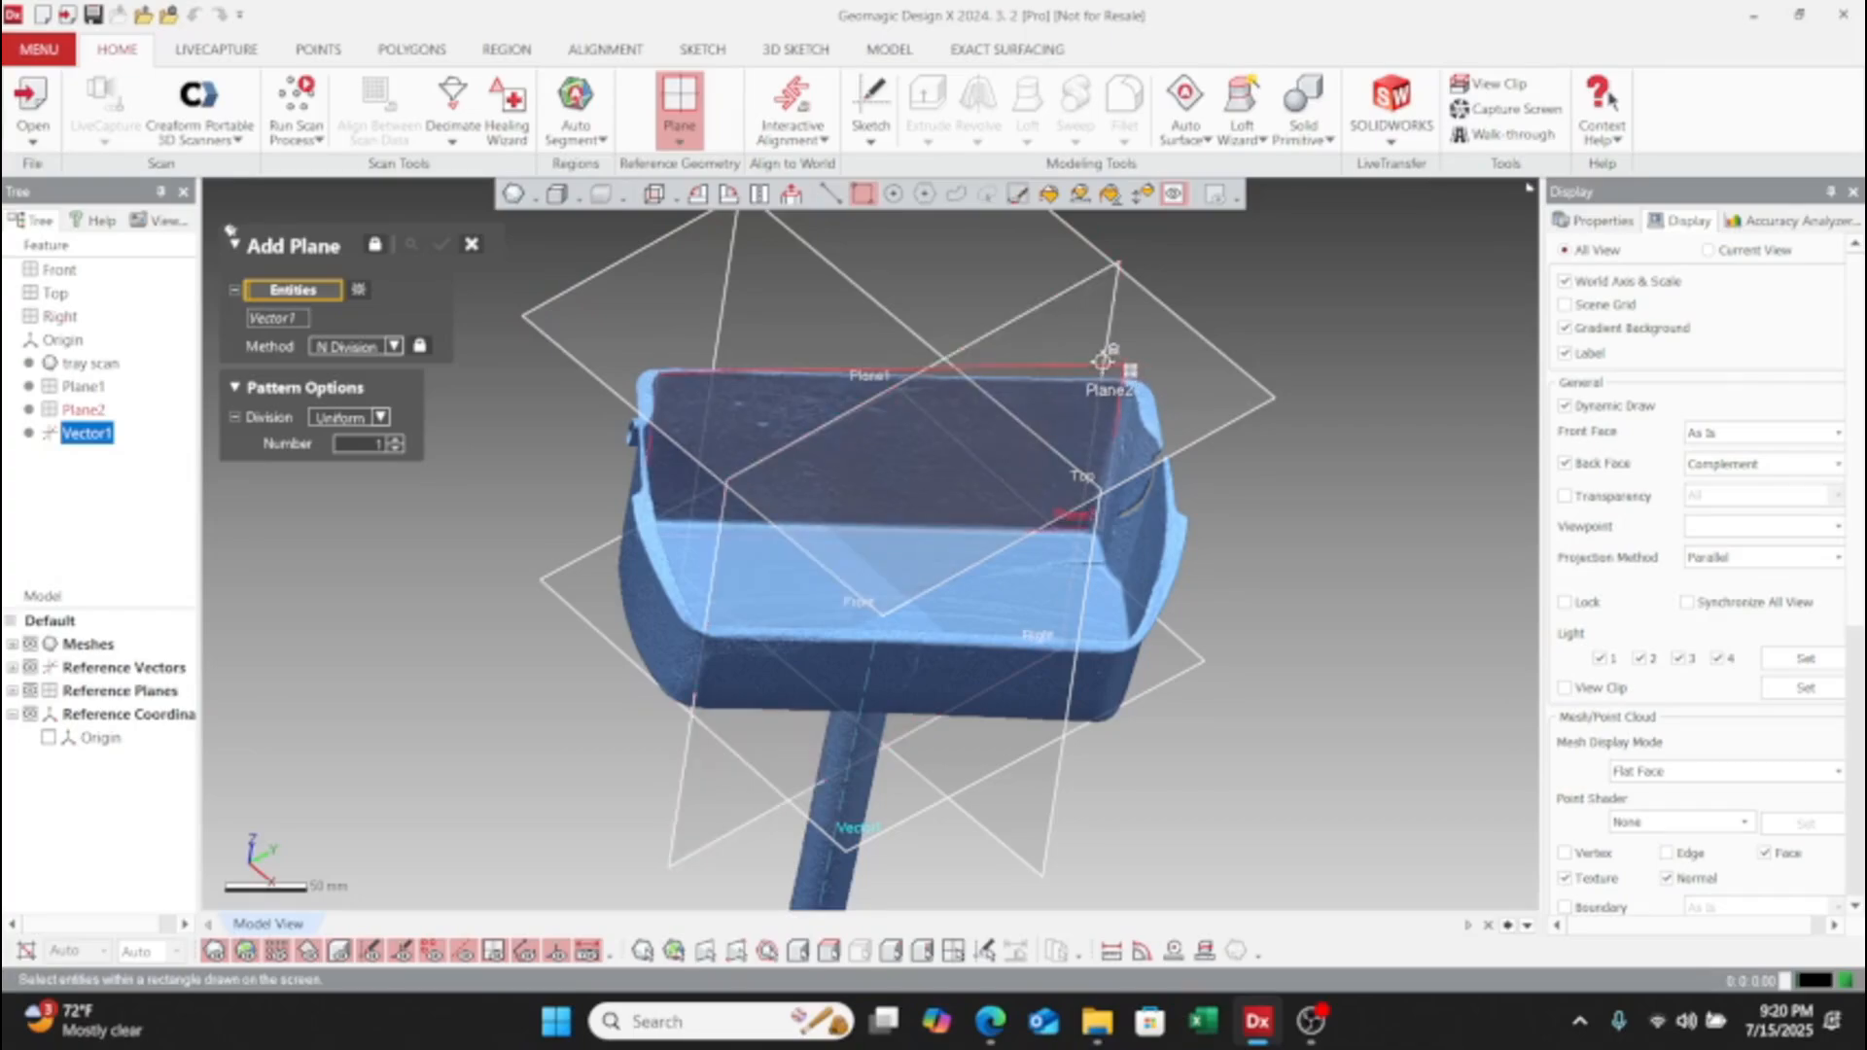
{"action": "left_click", "coordinate": [1103, 361]}
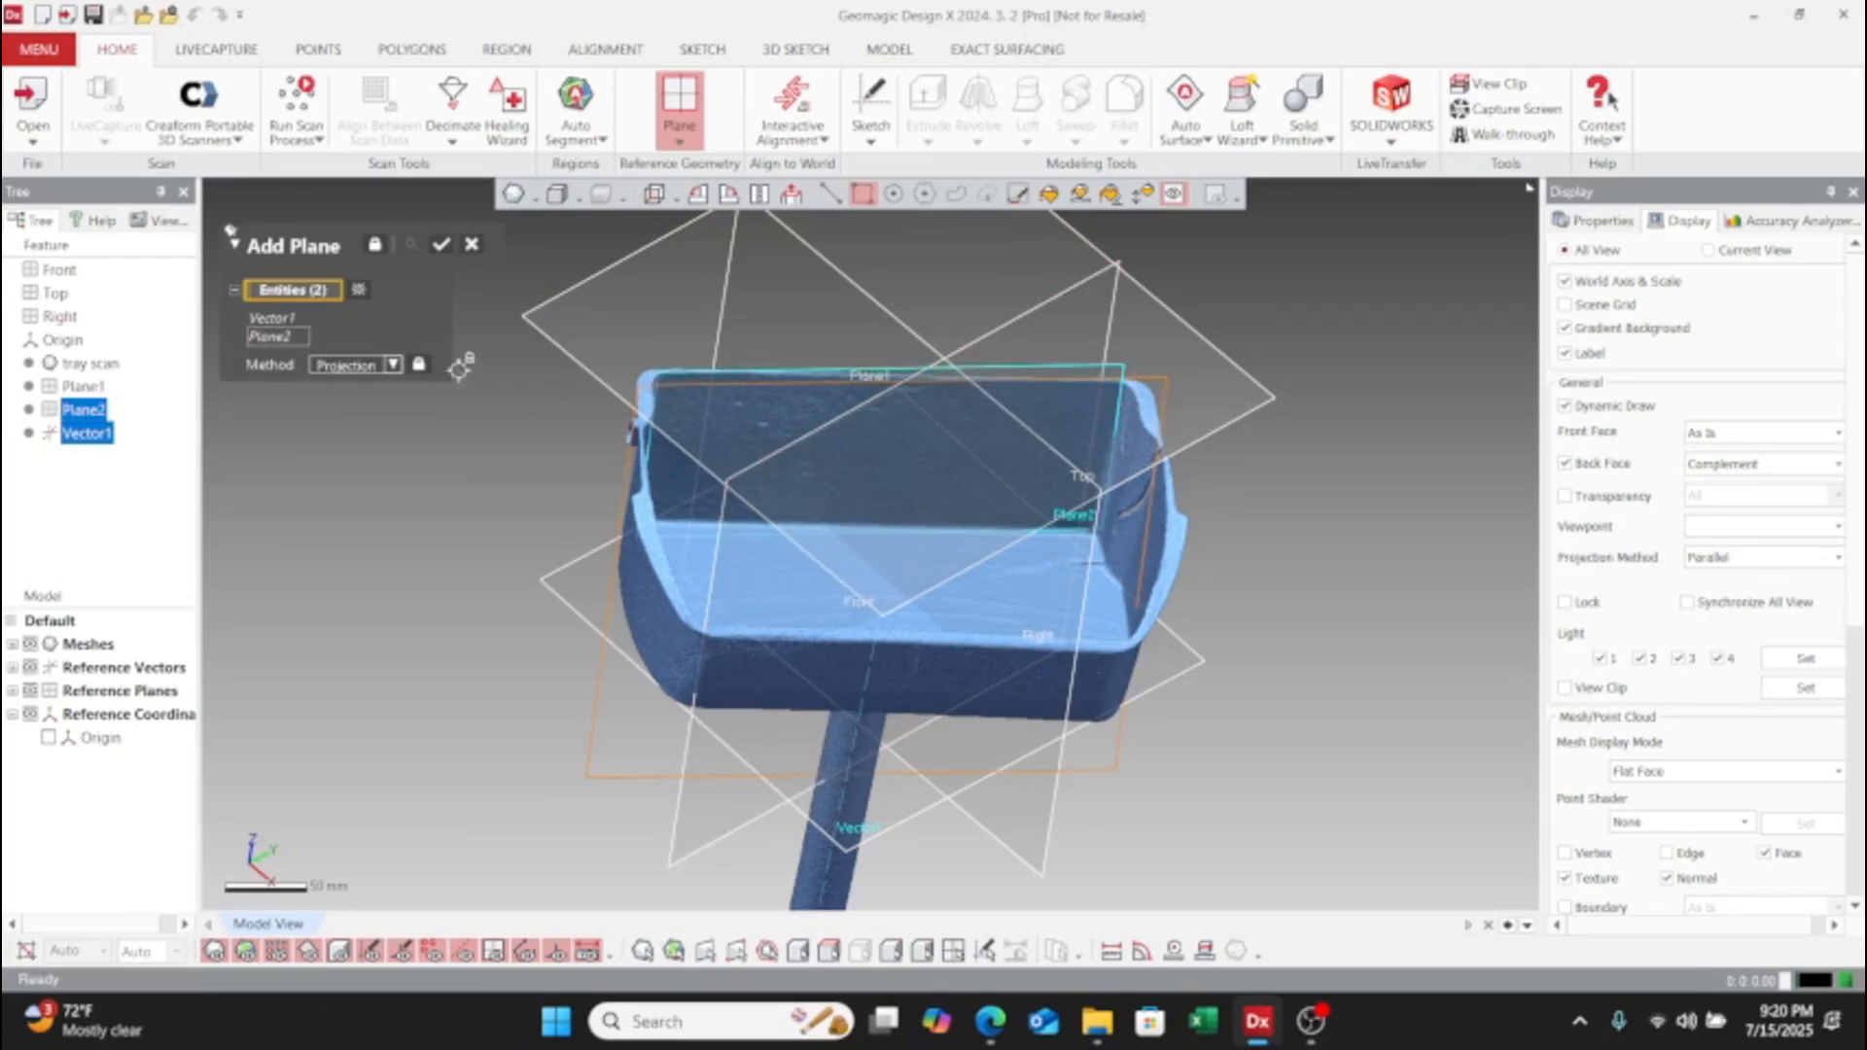
{"action": "left_click", "coordinate": [394, 365]}
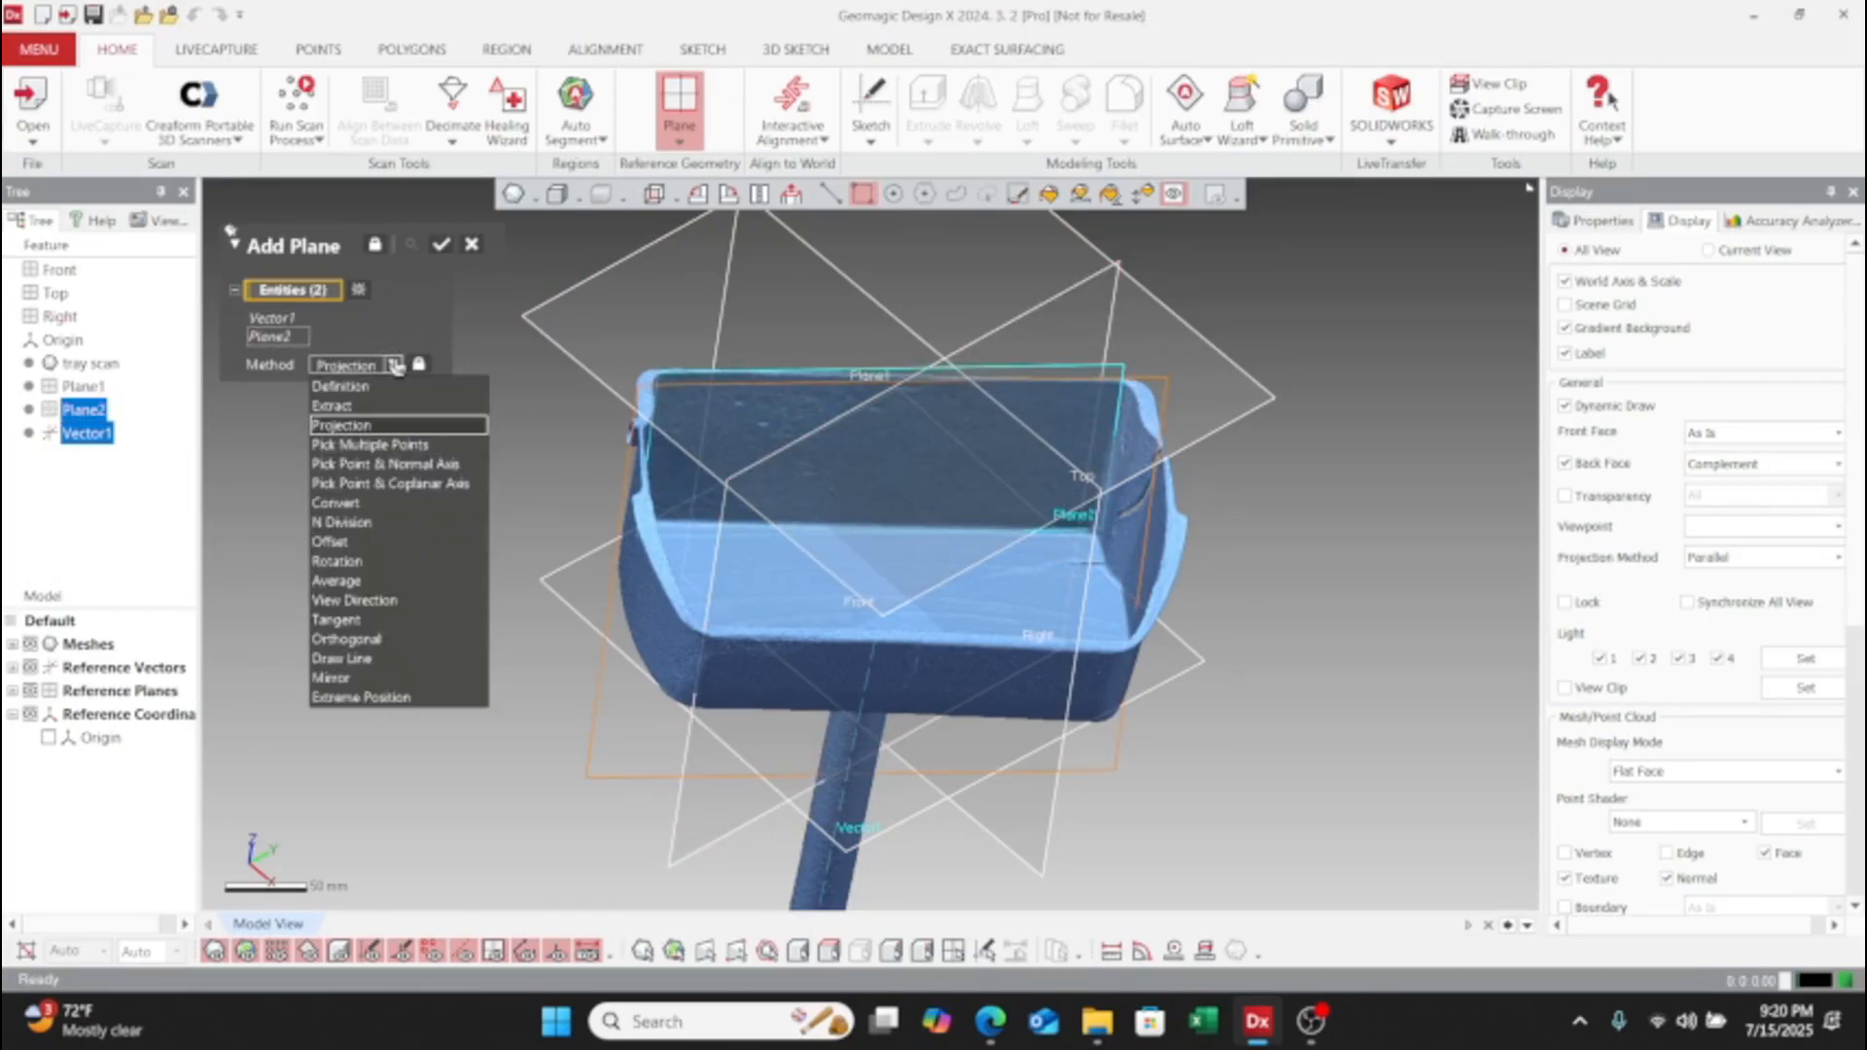
{"action": "left_click", "coordinate": [392, 570]}
{"action": "mouse_move", "coordinate": [870, 574]}
{"action": "right_mouse_down"}
{"action": "mouse_move", "coordinate": [897, 679]}
{"action": "mouse_move", "coordinate": [925, 536]}
{"action": "mouse_move", "coordinate": [798, 574]}
{"action": "mouse_move", "coordinate": [863, 578]}
{"action": "right_mouse_up"}
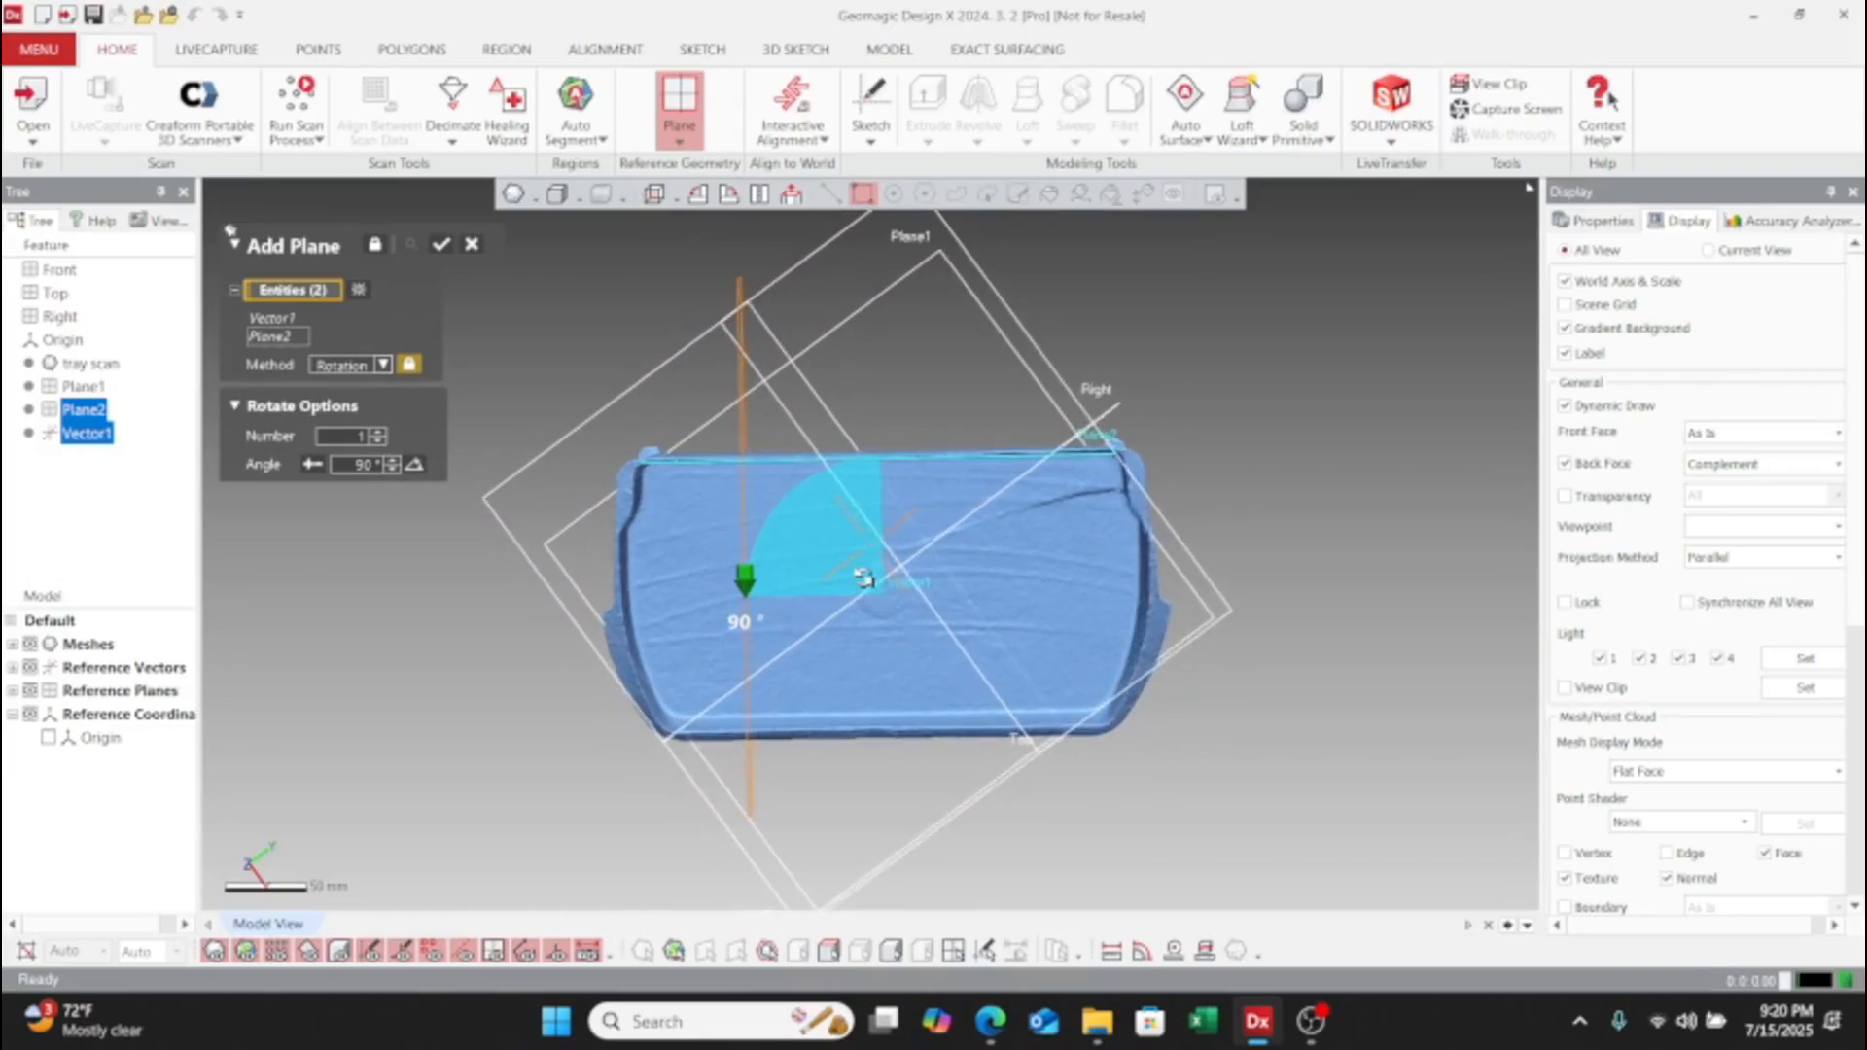
{"action": "left_click", "coordinate": [442, 246]}
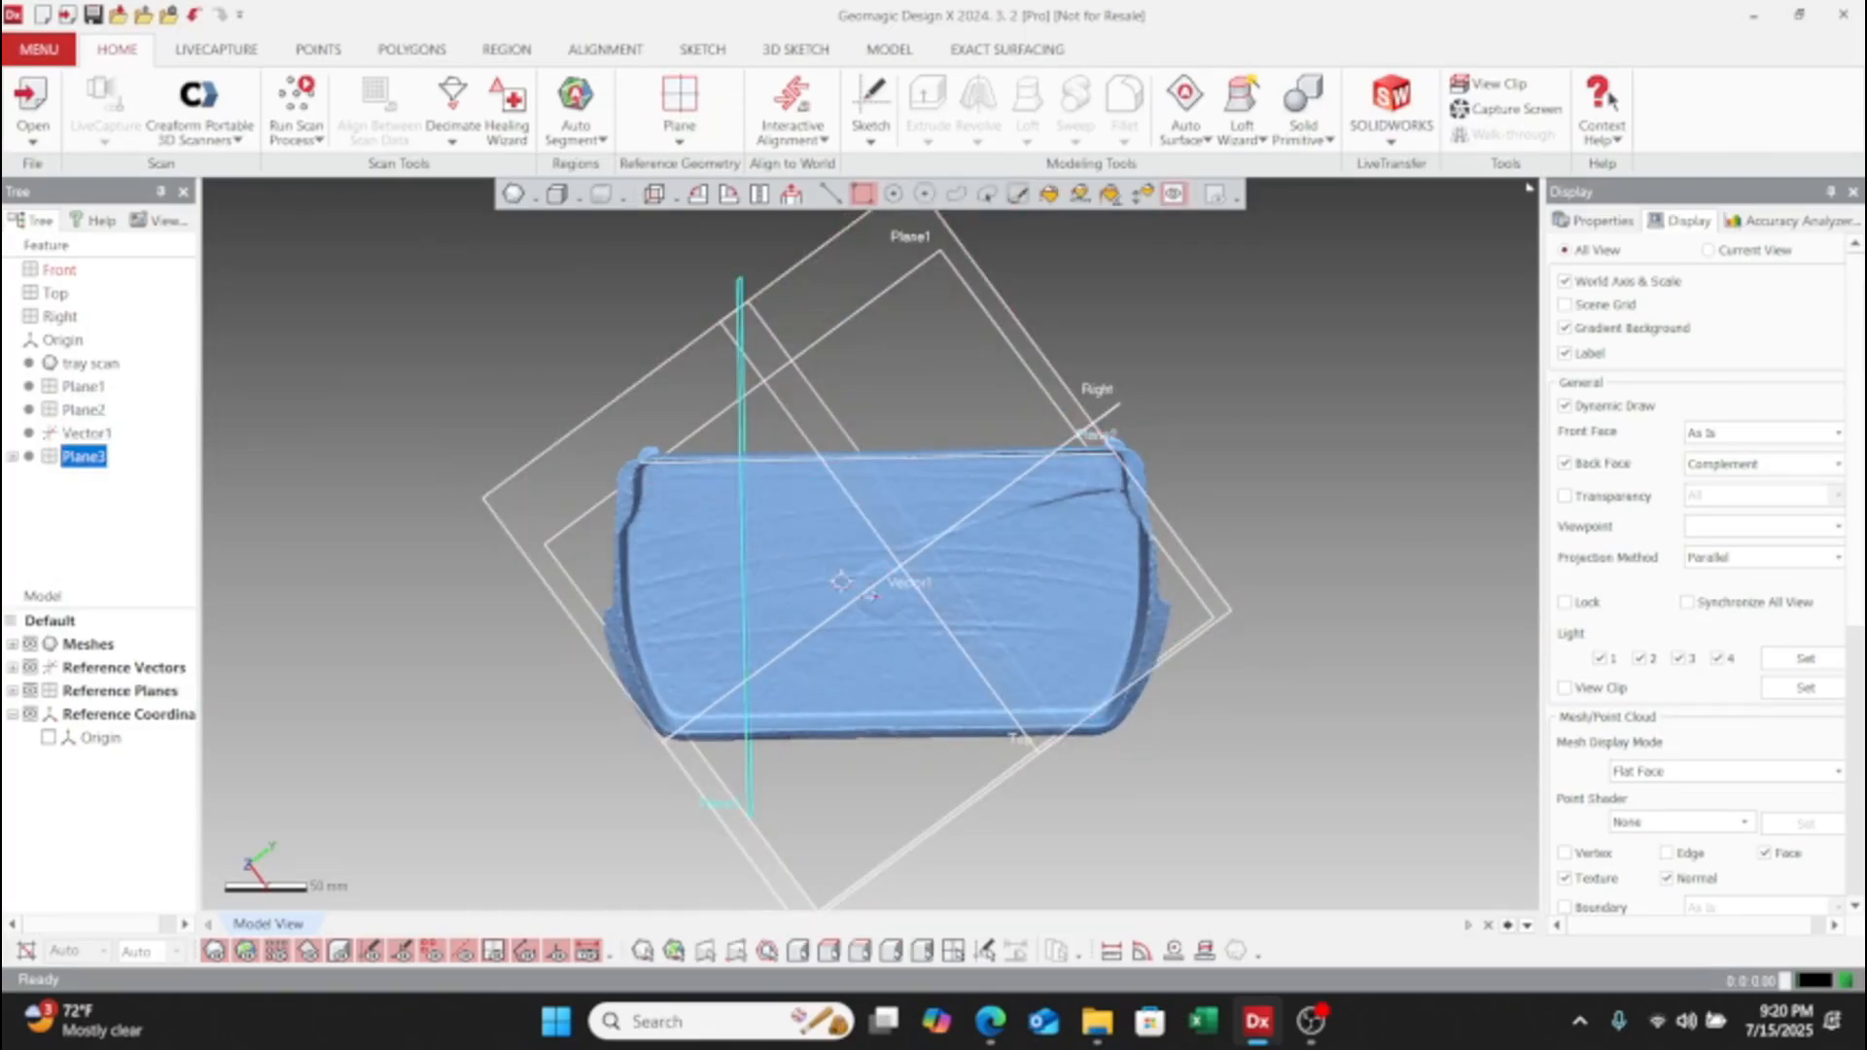
- Set up an extracted plane on the tray's outer end wall, with its axis constrained to the direction of Plane3
{"action": "right_click_drag", "start_coordinate": [846, 457], "coordinate": [883, 383]}
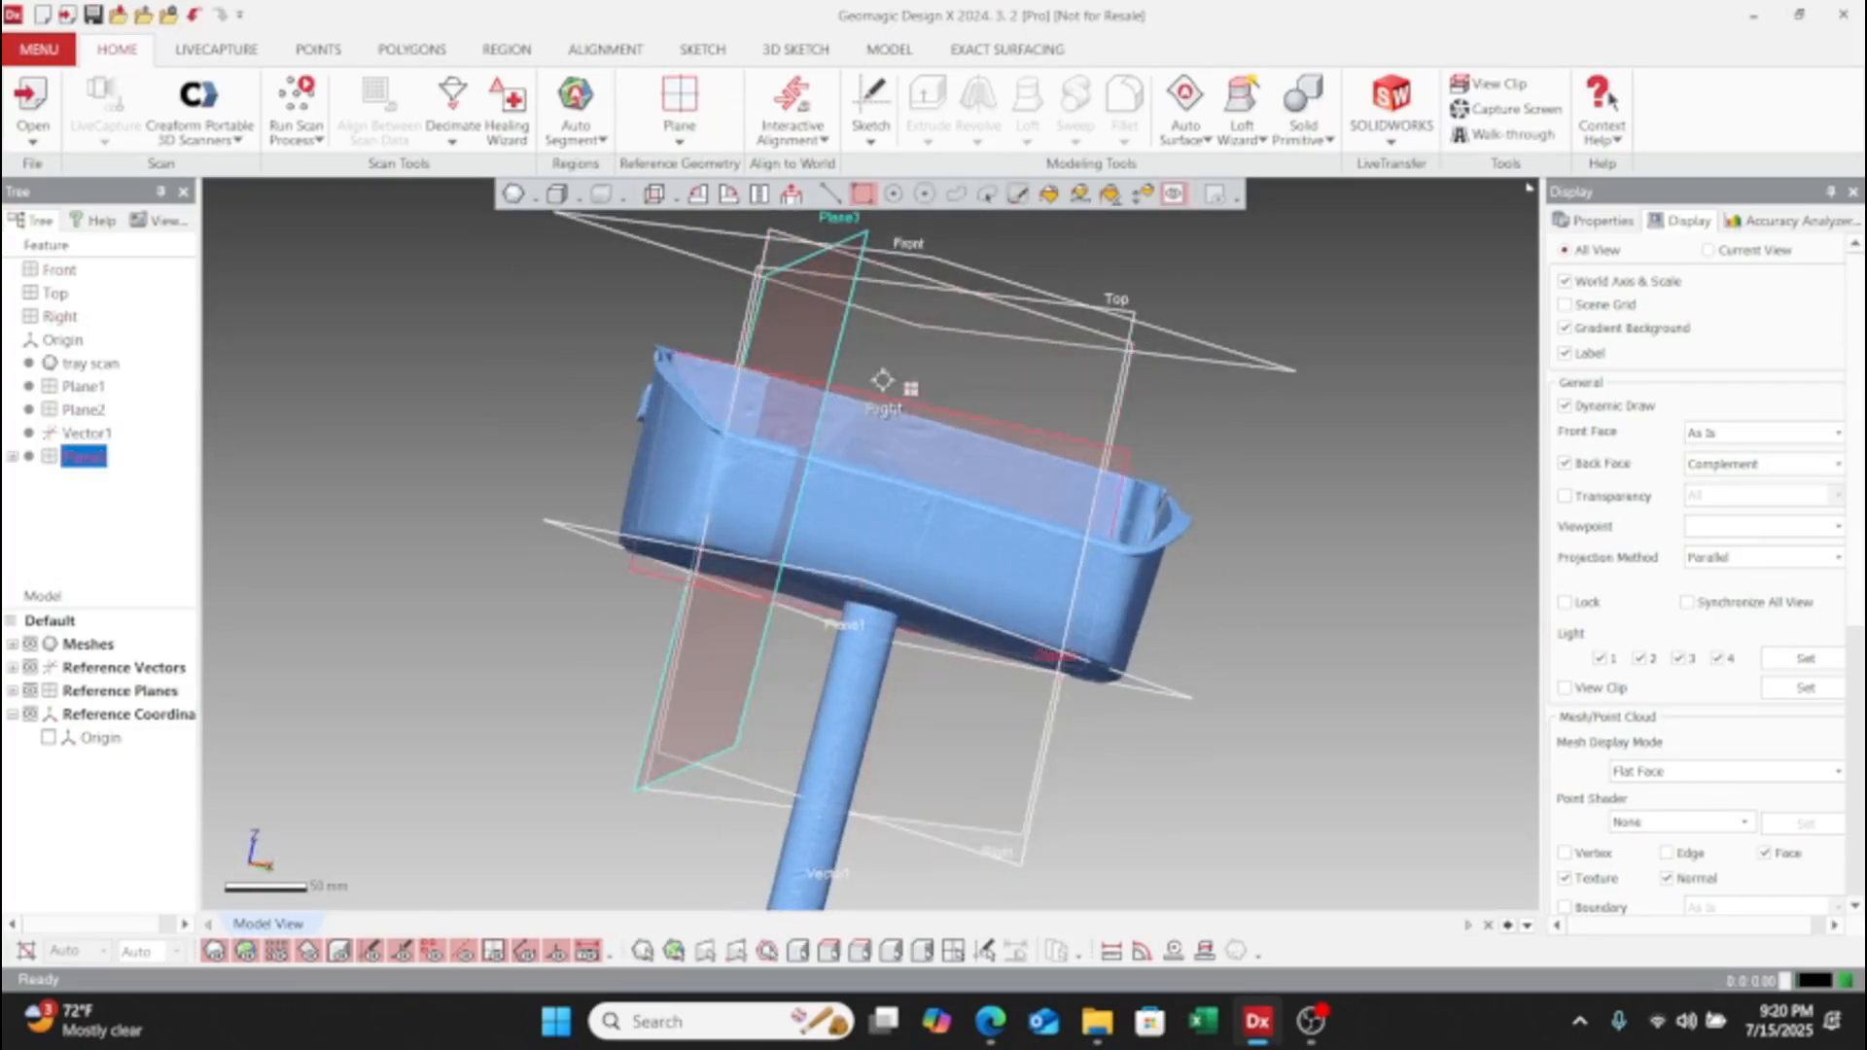
{"action": "left_click", "coordinate": [1142, 193]}
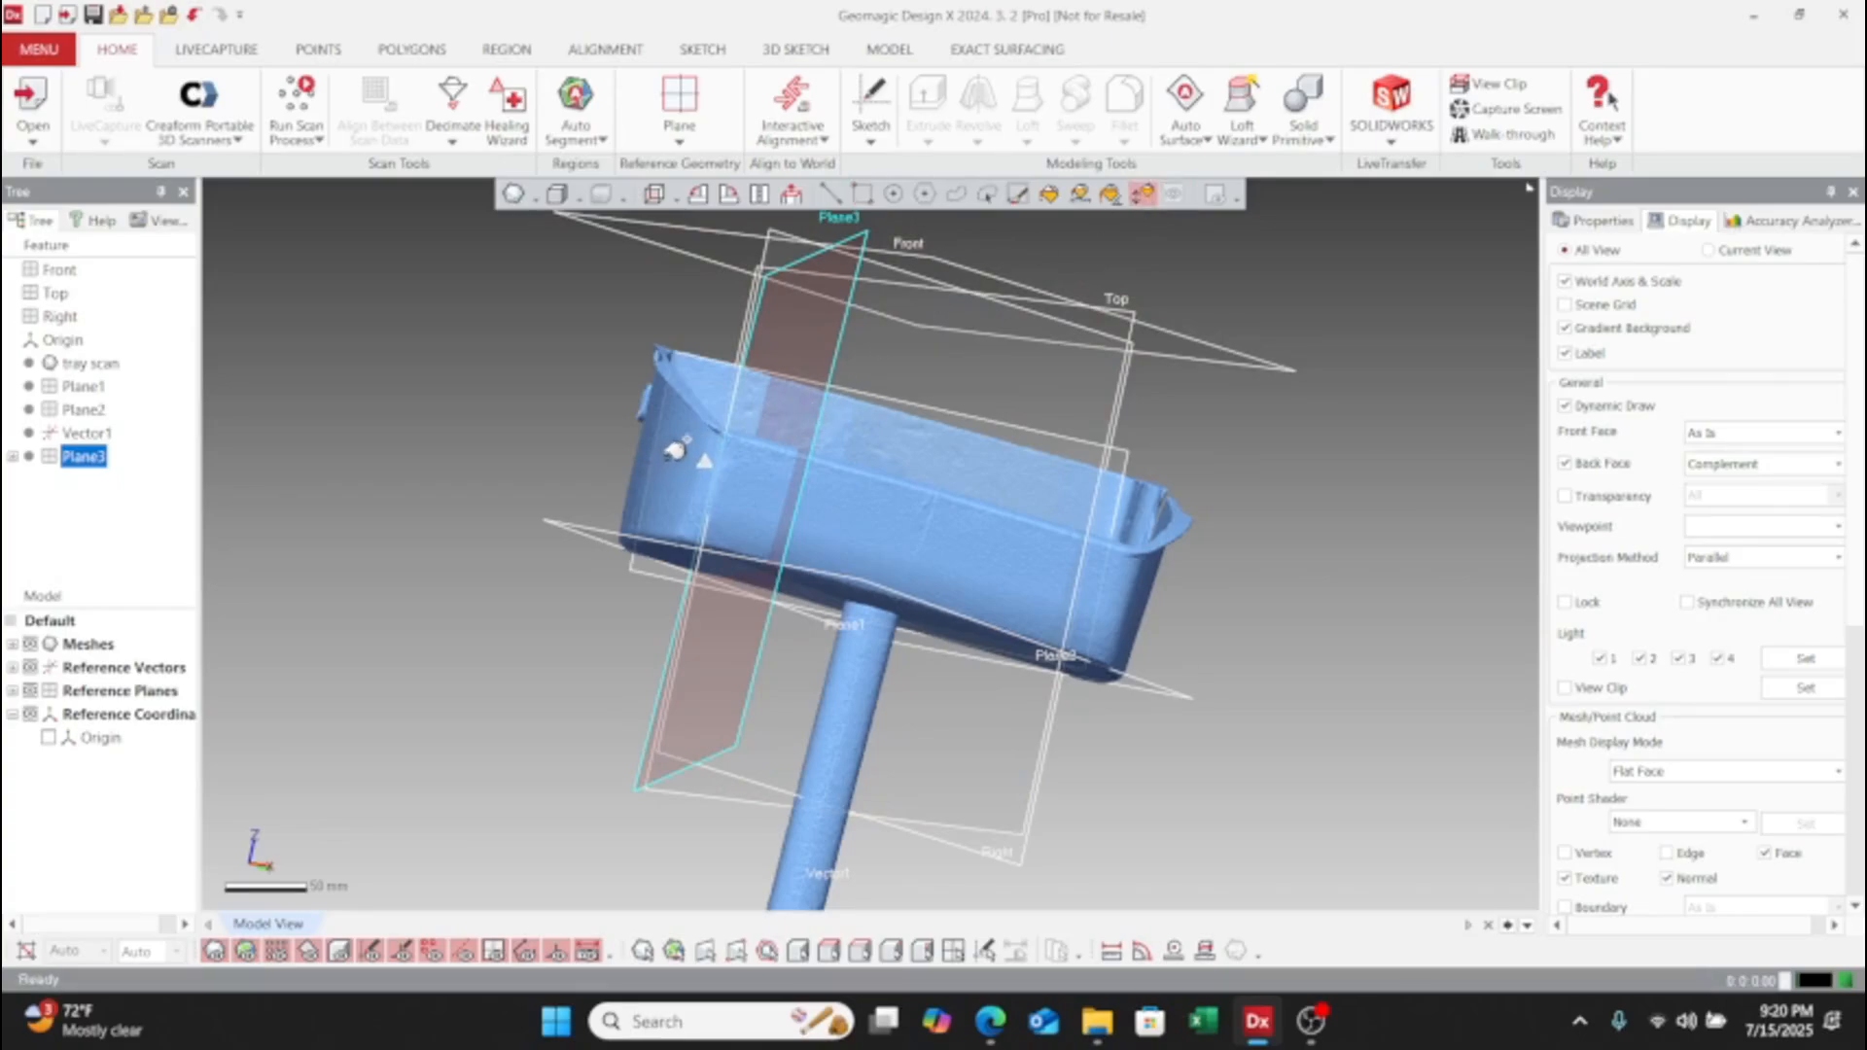
{"action": "left_click", "coordinate": [680, 441]}
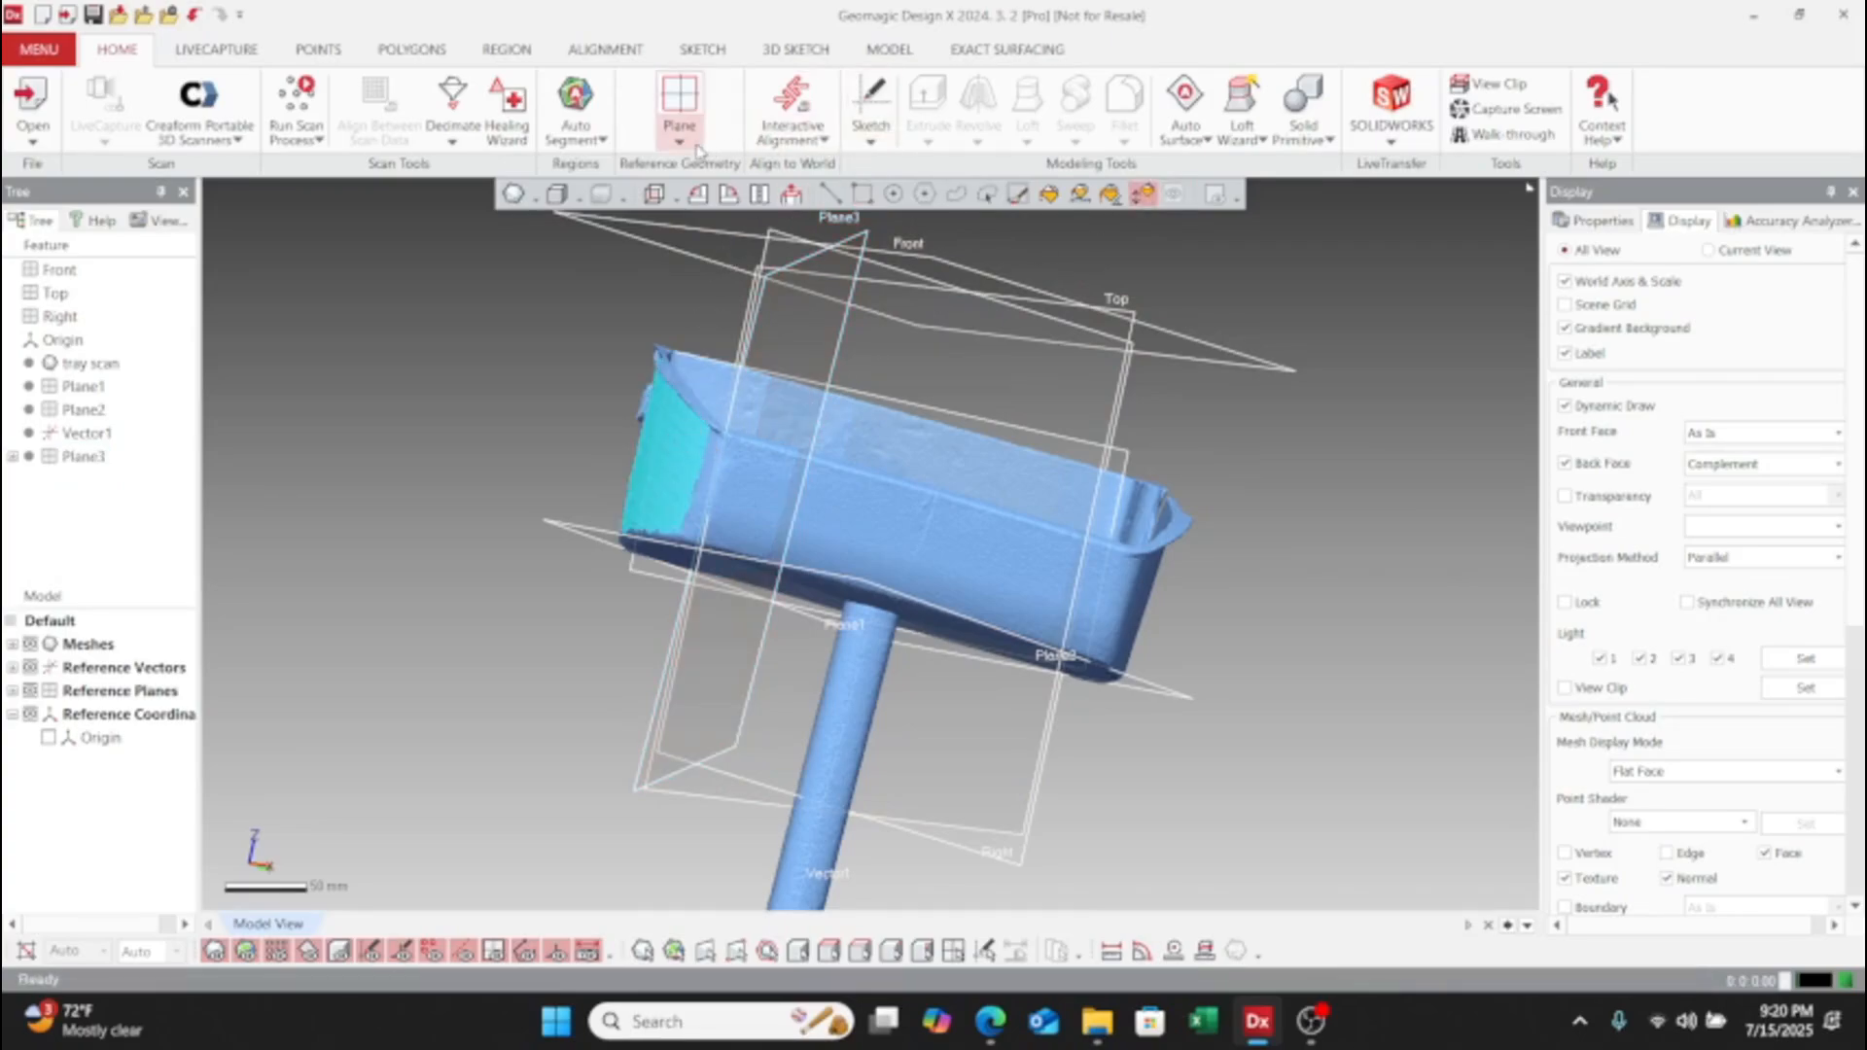
{"action": "left_click", "coordinate": [681, 116]}
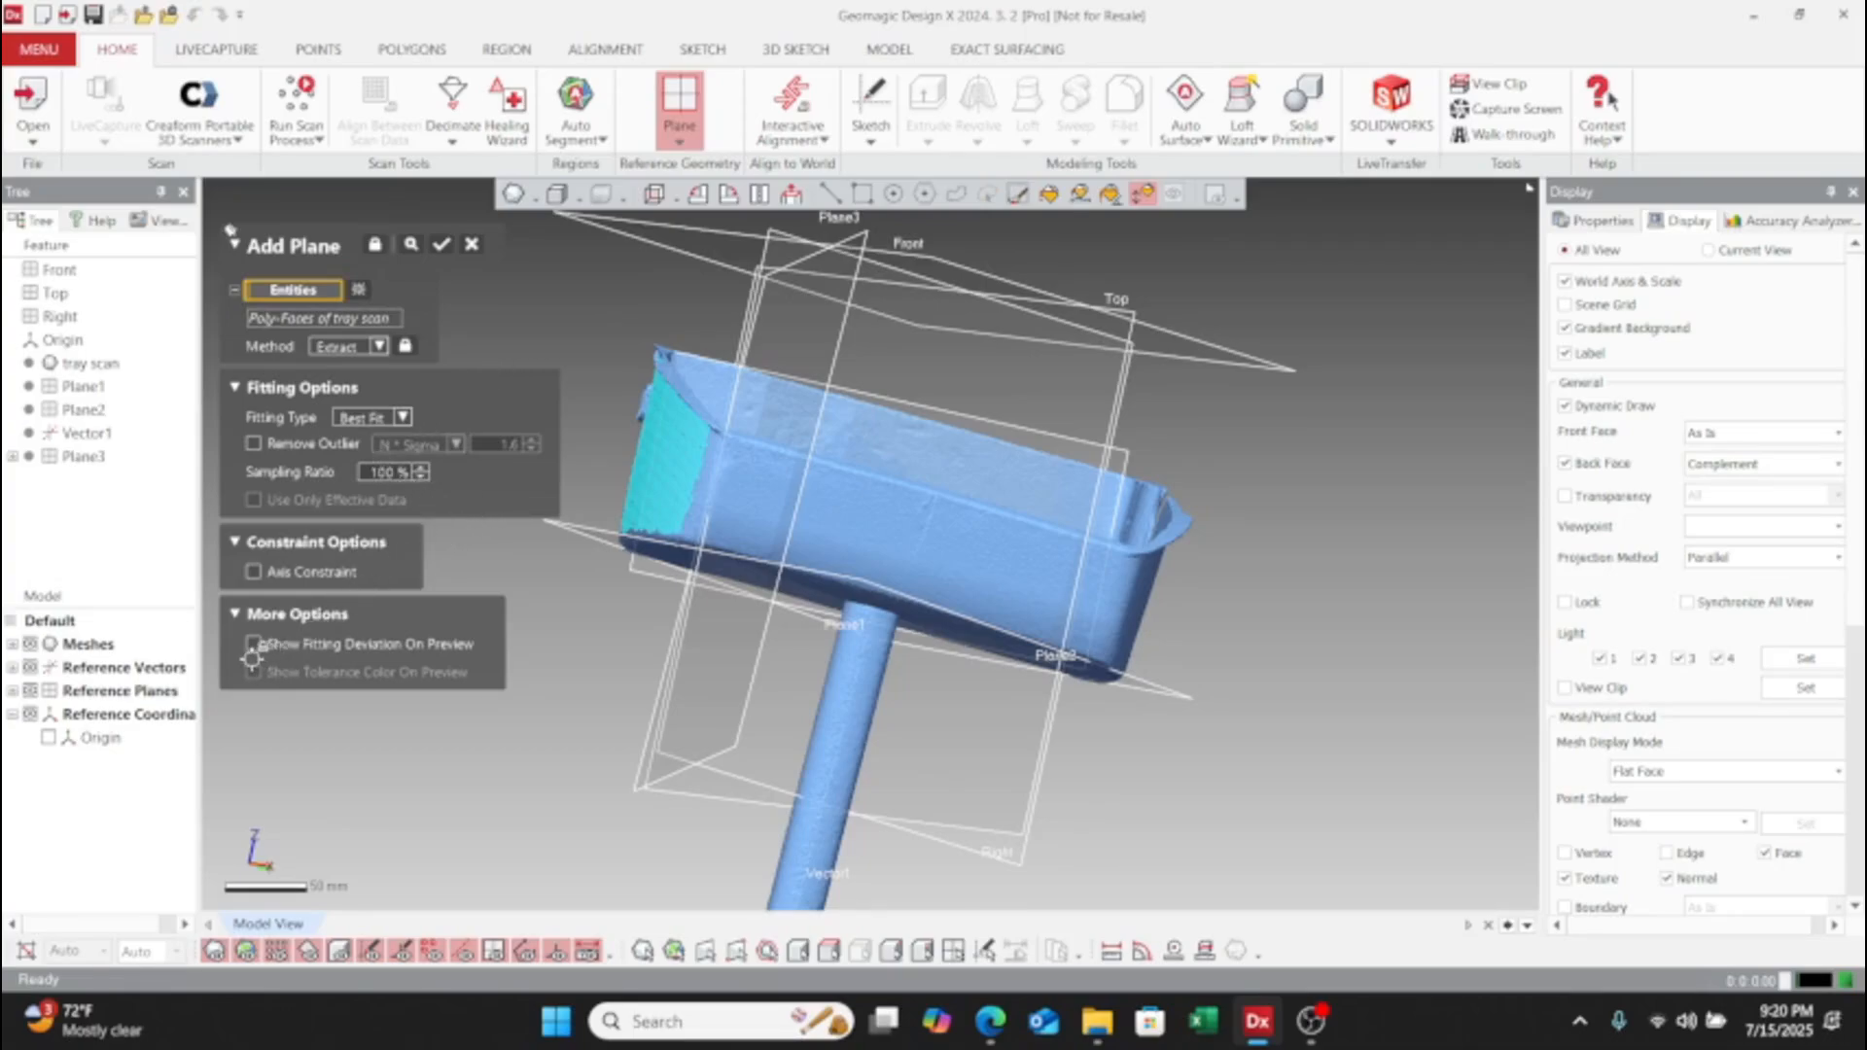
{"action": "left_click", "coordinate": [252, 573]}
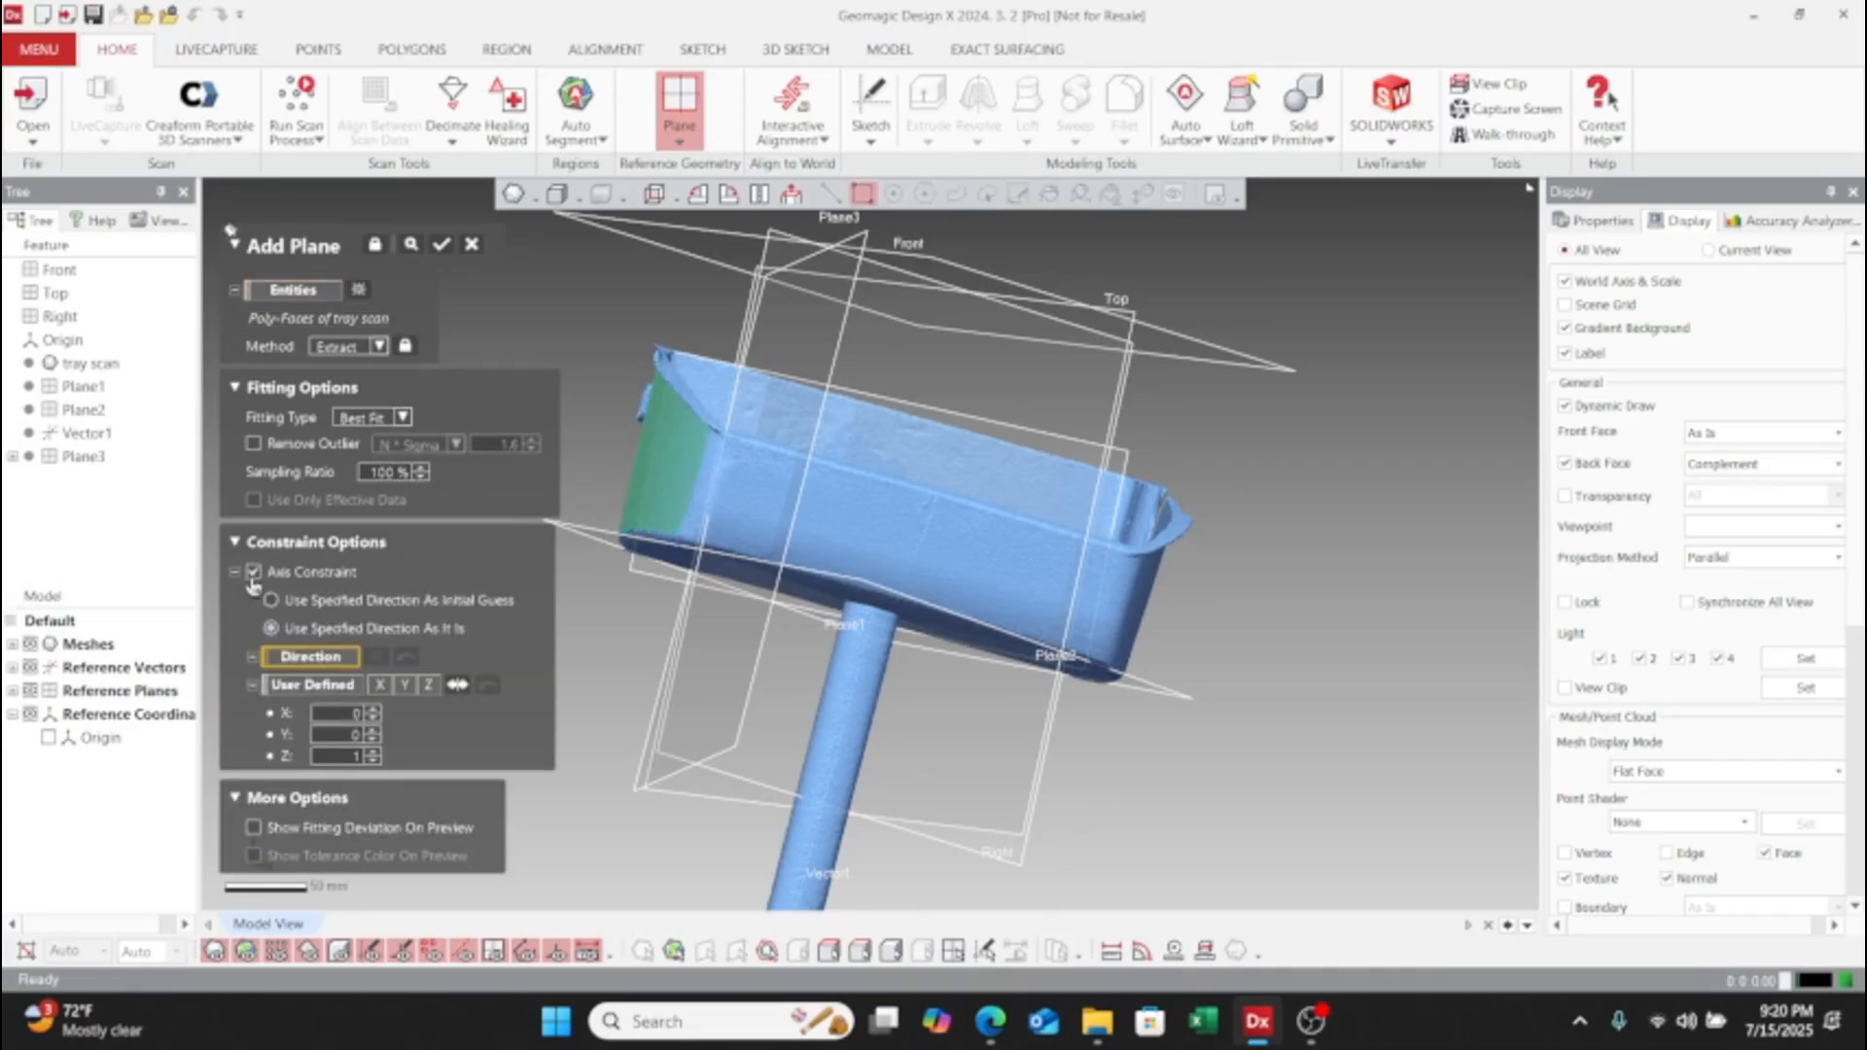
{"action": "left_click", "coordinate": [770, 608]}
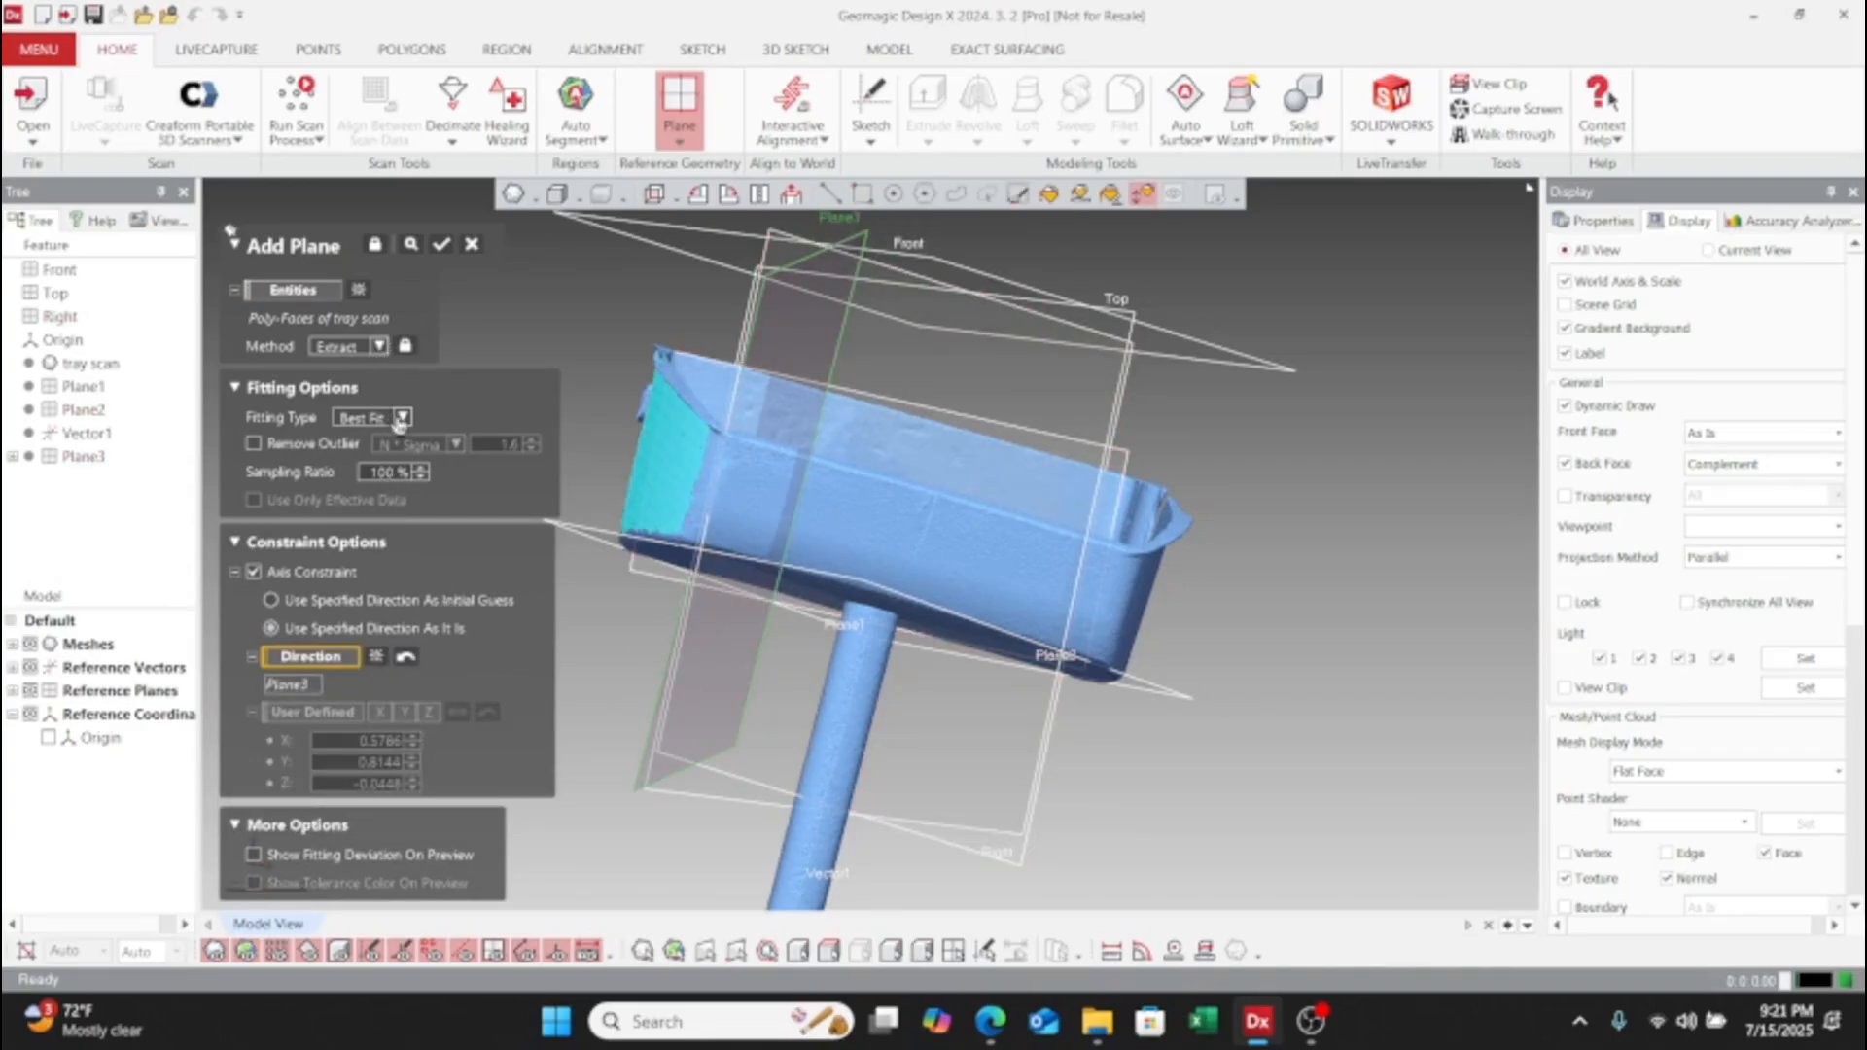
- Preview the end-wall plane with the Max. Bound fitting type
{"action": "left_click", "coordinate": [400, 419]}
{"action": "left_click", "coordinate": [369, 459]}
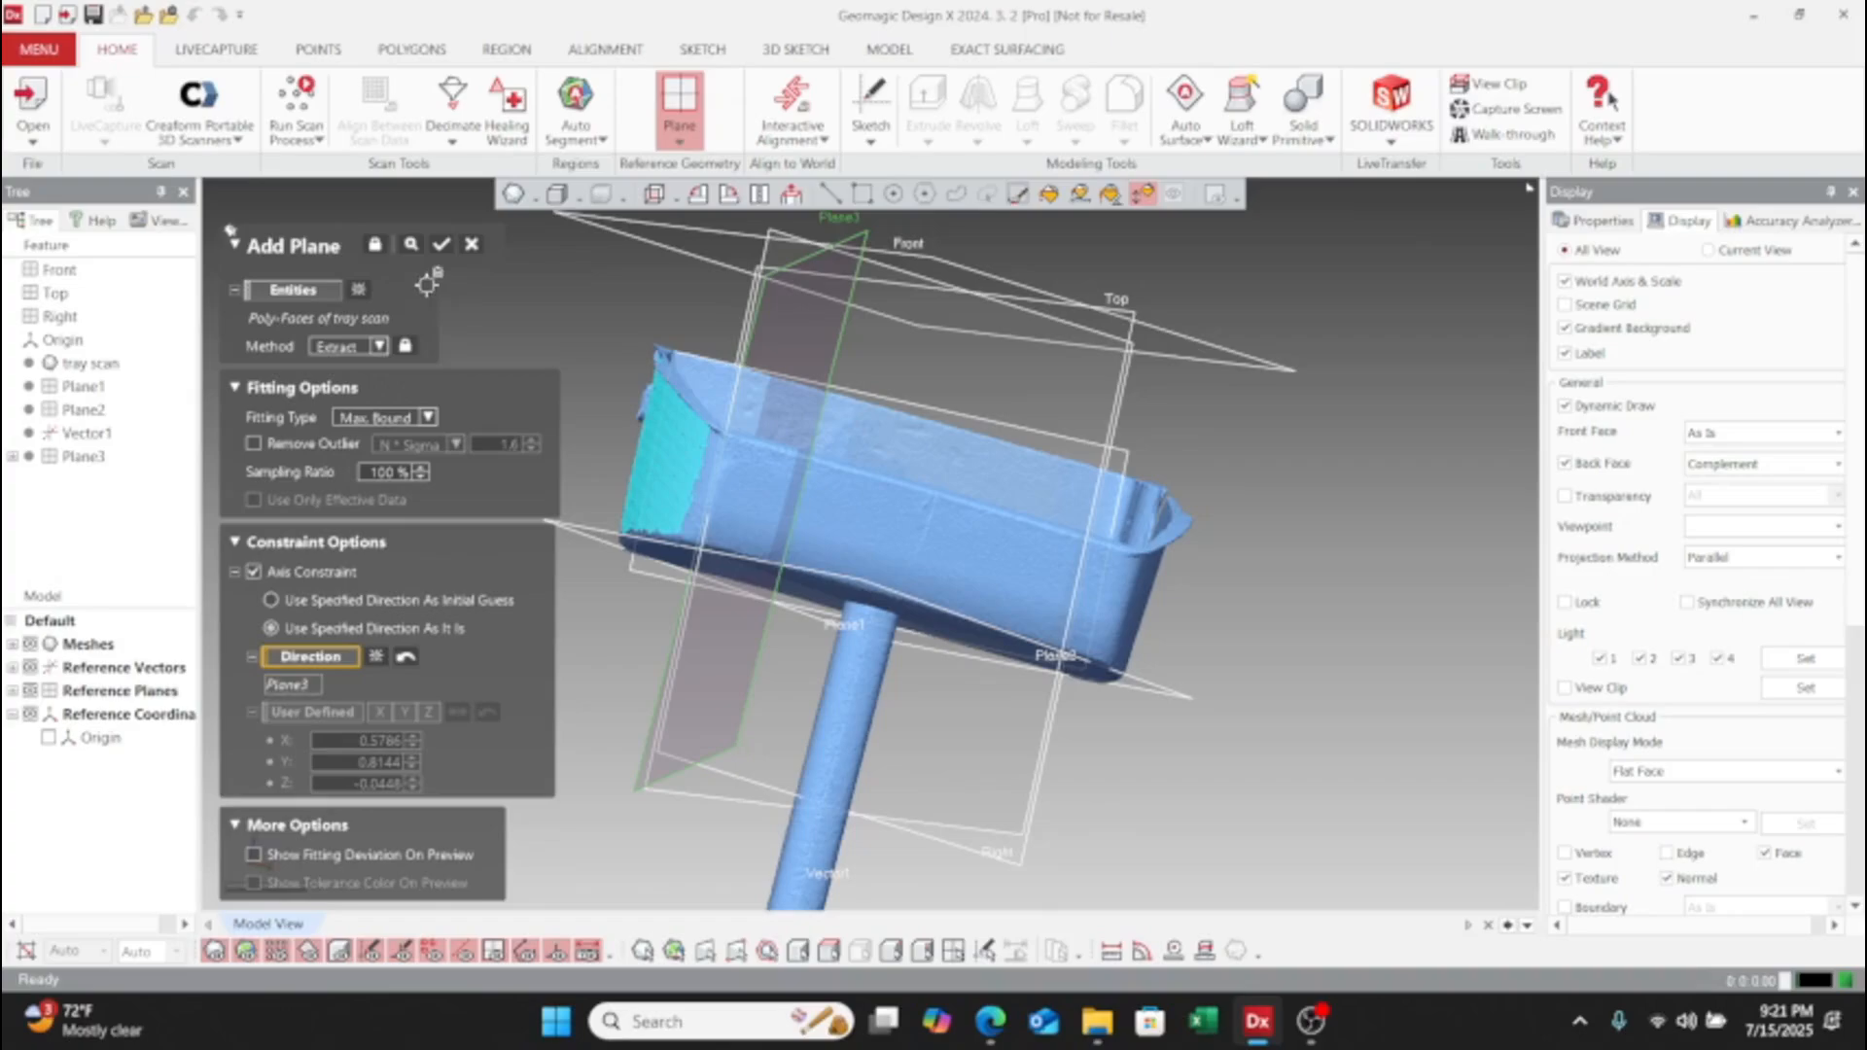
{"action": "left_click", "coordinate": [412, 245]}
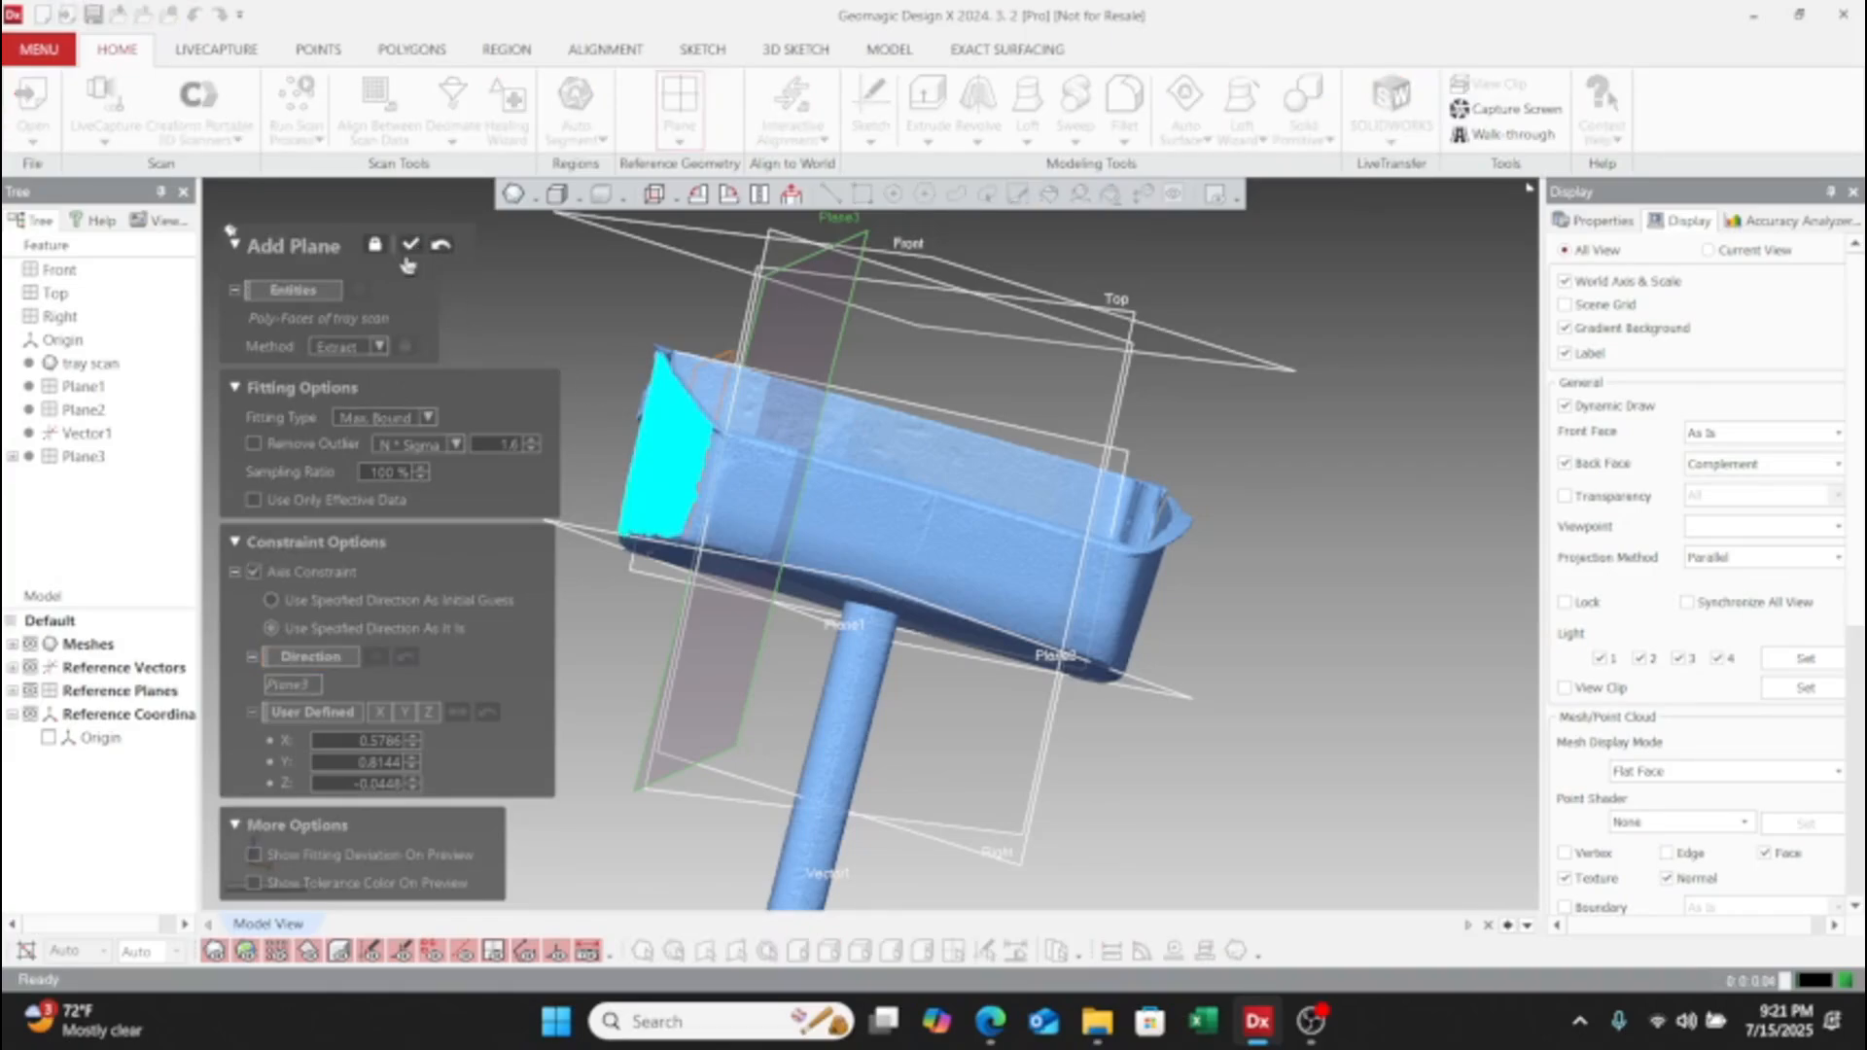
{"action": "left_click", "coordinate": [440, 247]}
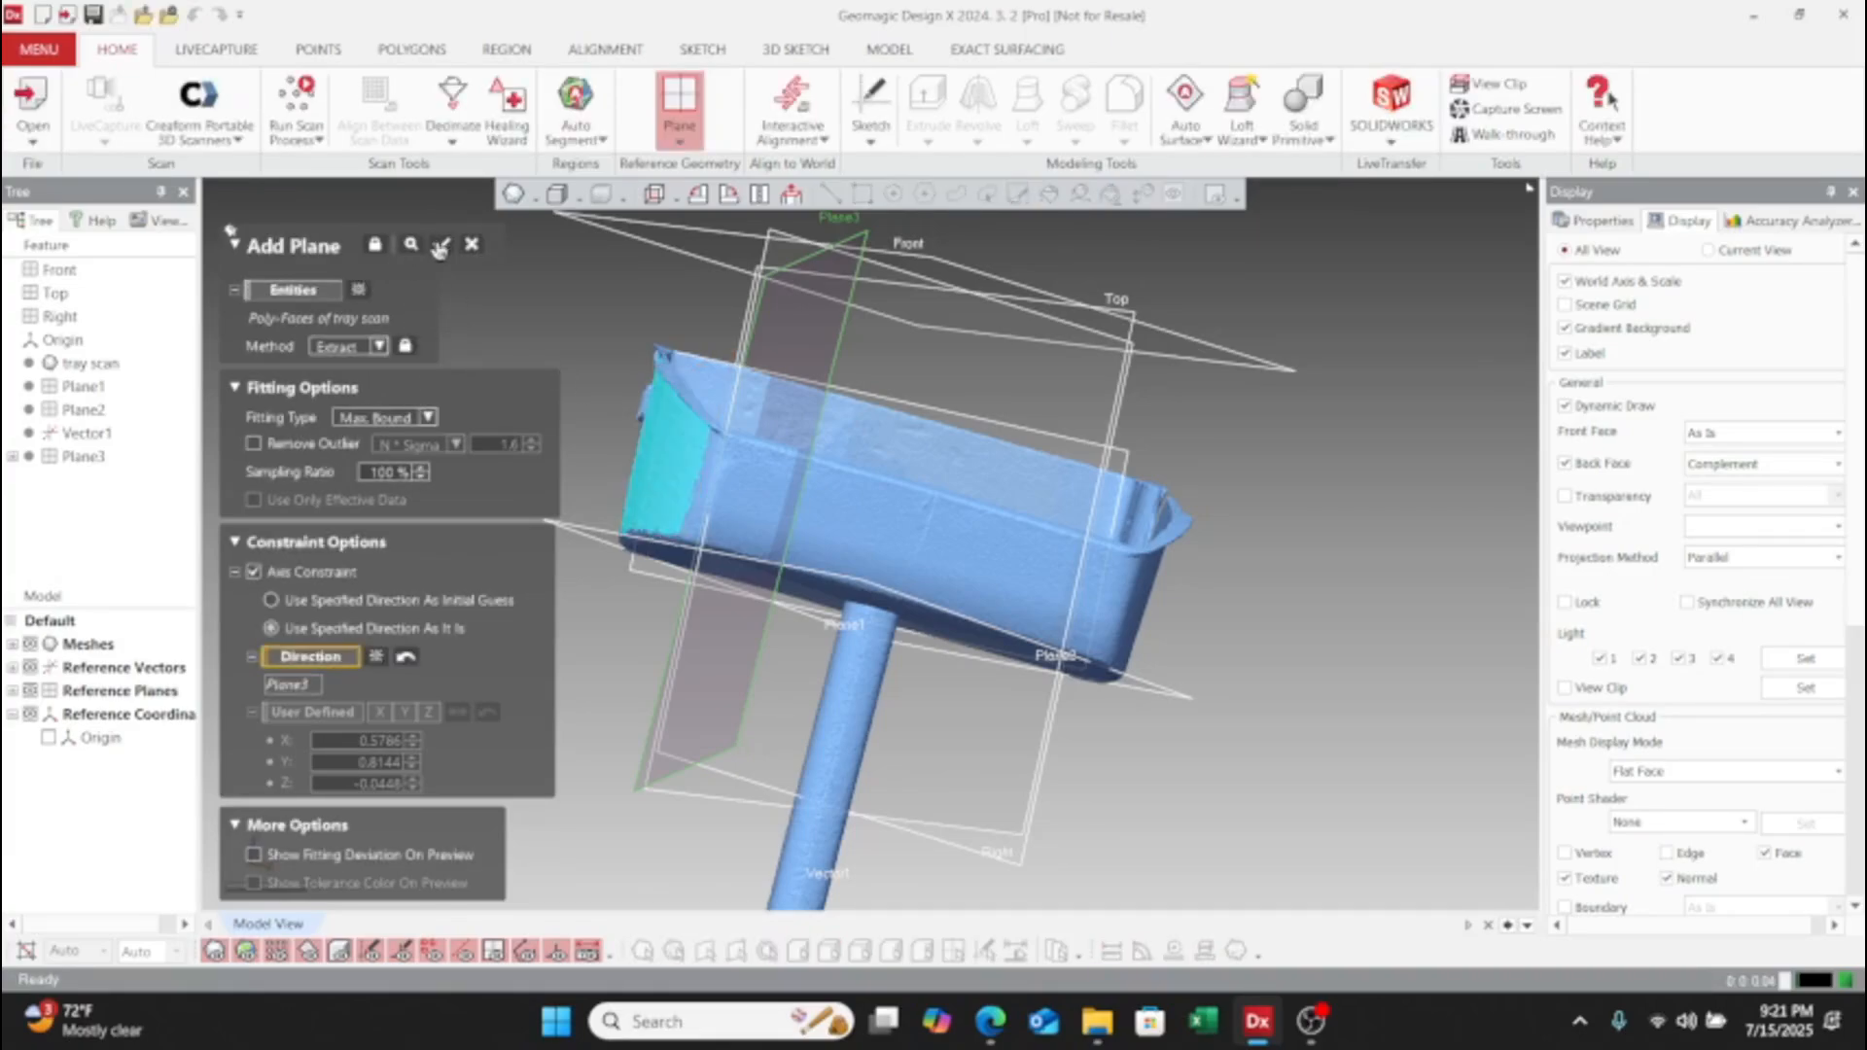
- Switch the fitting type to Min. Bound, preview the fit and create the end-wall plane
{"action": "left_click", "coordinate": [428, 418]}
{"action": "left_click", "coordinate": [396, 477]}
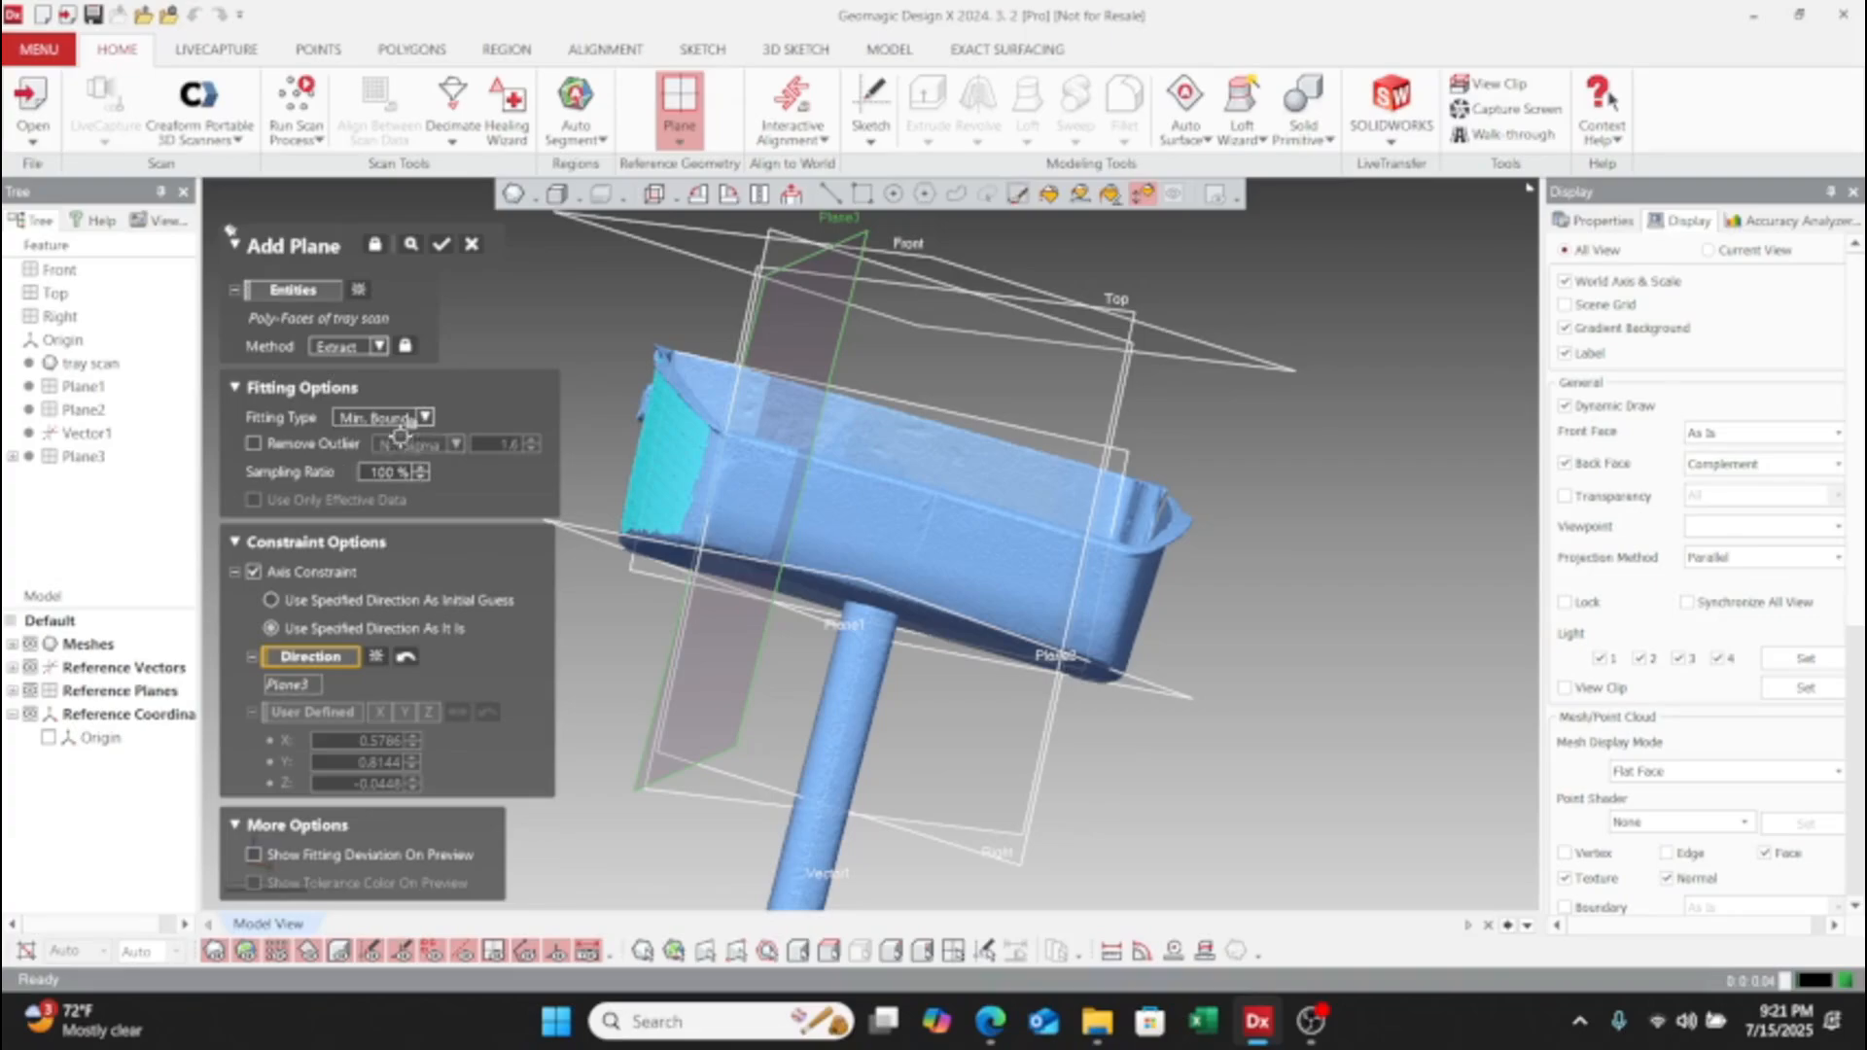
{"action": "left_click", "coordinate": [415, 247]}
{"action": "right_click_drag", "start_coordinate": [656, 428], "coordinate": [555, 532]}
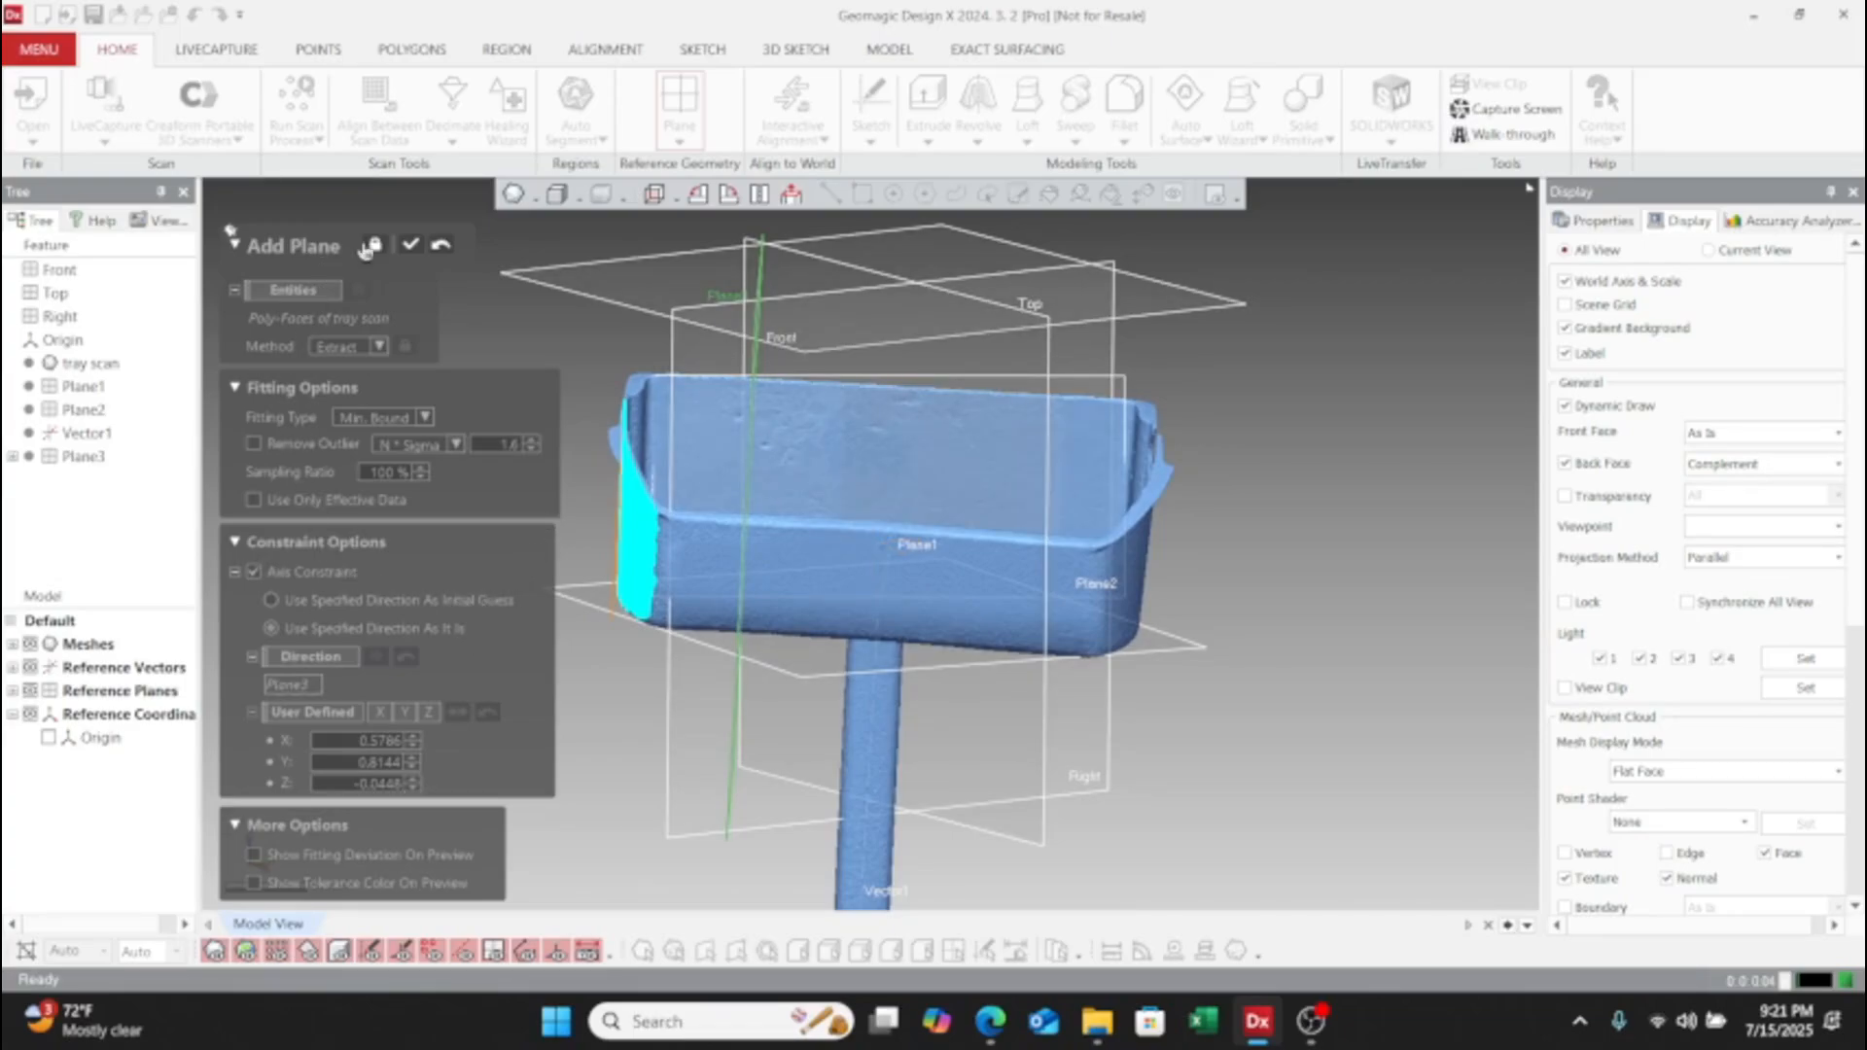
{"action": "left_click", "coordinate": [442, 248]}
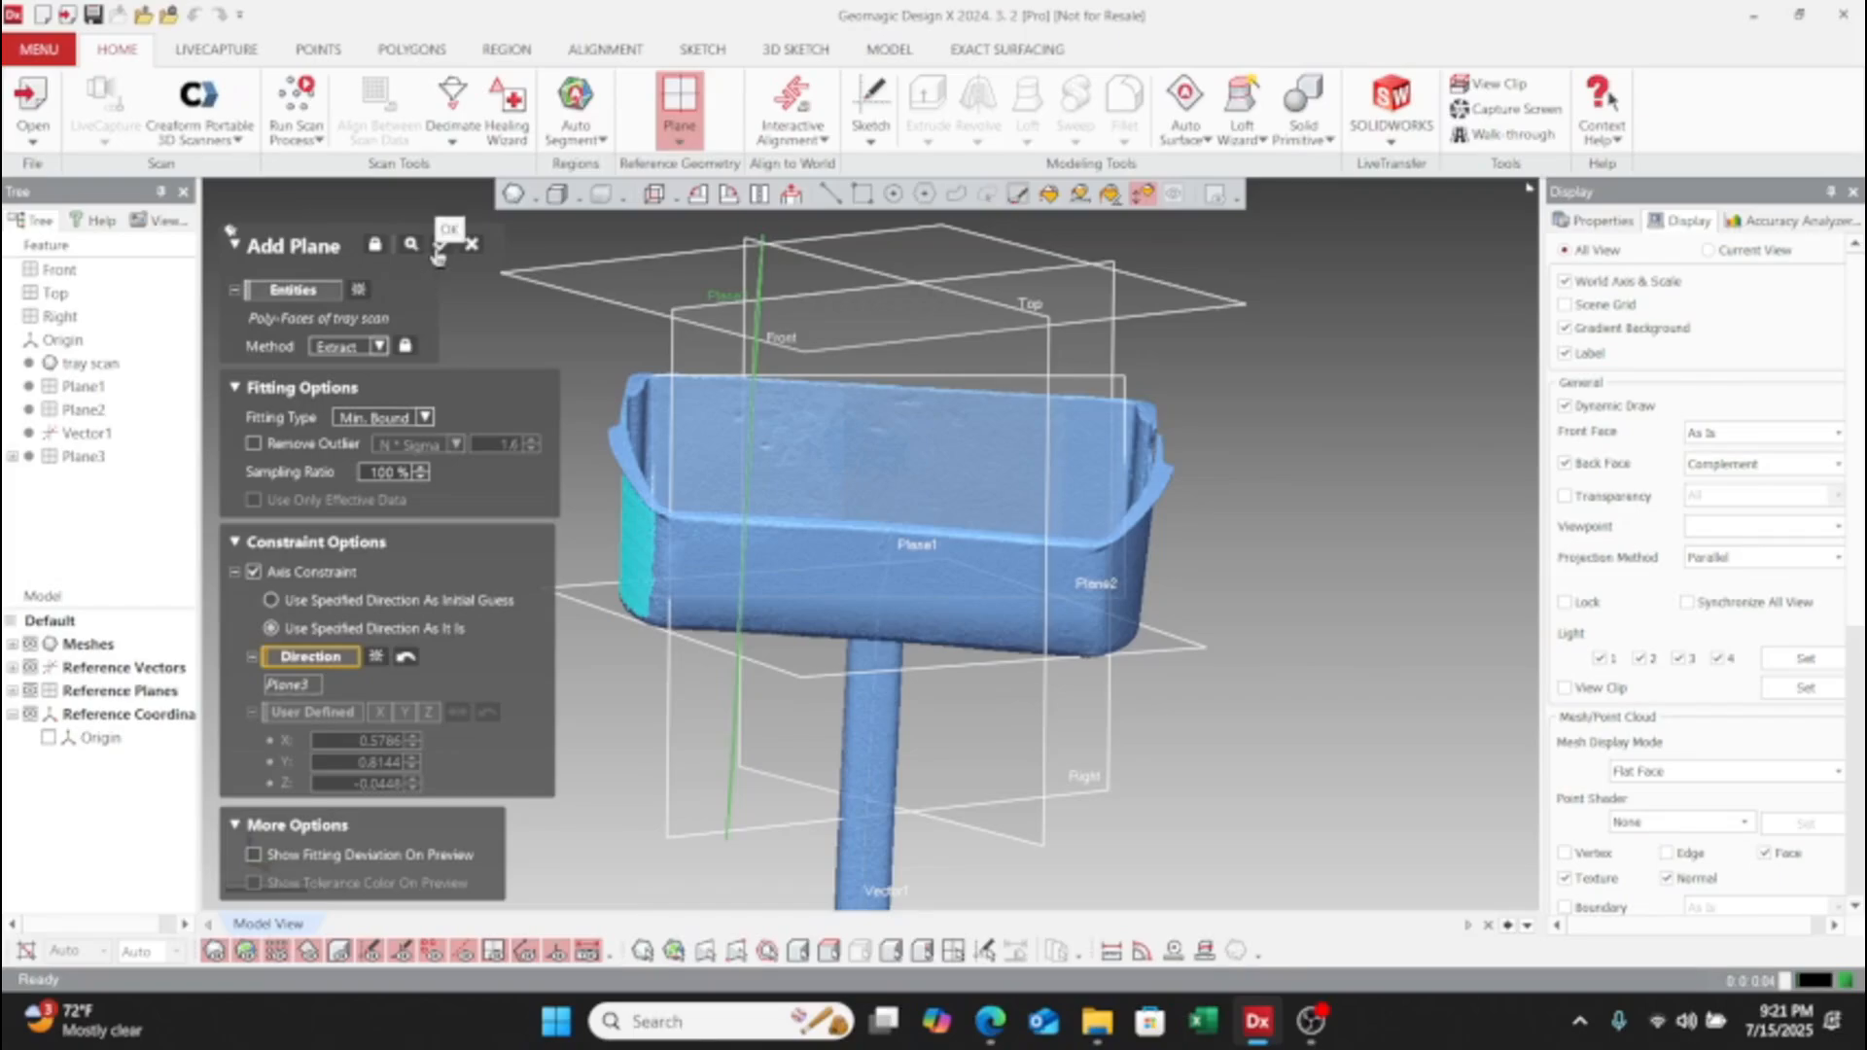
{"action": "left_click", "coordinate": [439, 249]}
- Set up an extracted plane on the tray's opposite outer end wall, with its axis constrained to the direction of Plane3
{"action": "mouse_move", "coordinate": [744, 436]}
{"action": "right_mouse_down"}
{"action": "mouse_move", "coordinate": [755, 412]}
{"action": "mouse_move", "coordinate": [812, 411]}
{"action": "mouse_move", "coordinate": [742, 405]}
{"action": "mouse_move", "coordinate": [768, 412]}
{"action": "mouse_move", "coordinate": [767, 392]}
{"action": "mouse_move", "coordinate": [1041, 491]}
{"action": "mouse_move", "coordinate": [995, 446]}
{"action": "mouse_move", "coordinate": [778, 442]}
{"action": "mouse_move", "coordinate": [806, 471]}
{"action": "mouse_move", "coordinate": [792, 486]}
{"action": "mouse_move", "coordinate": [461, 443]}
{"action": "mouse_move", "coordinate": [441, 404]}
{"action": "mouse_move", "coordinate": [744, 491]}
{"action": "mouse_move", "coordinate": [775, 529]}
{"action": "right_mouse_up"}
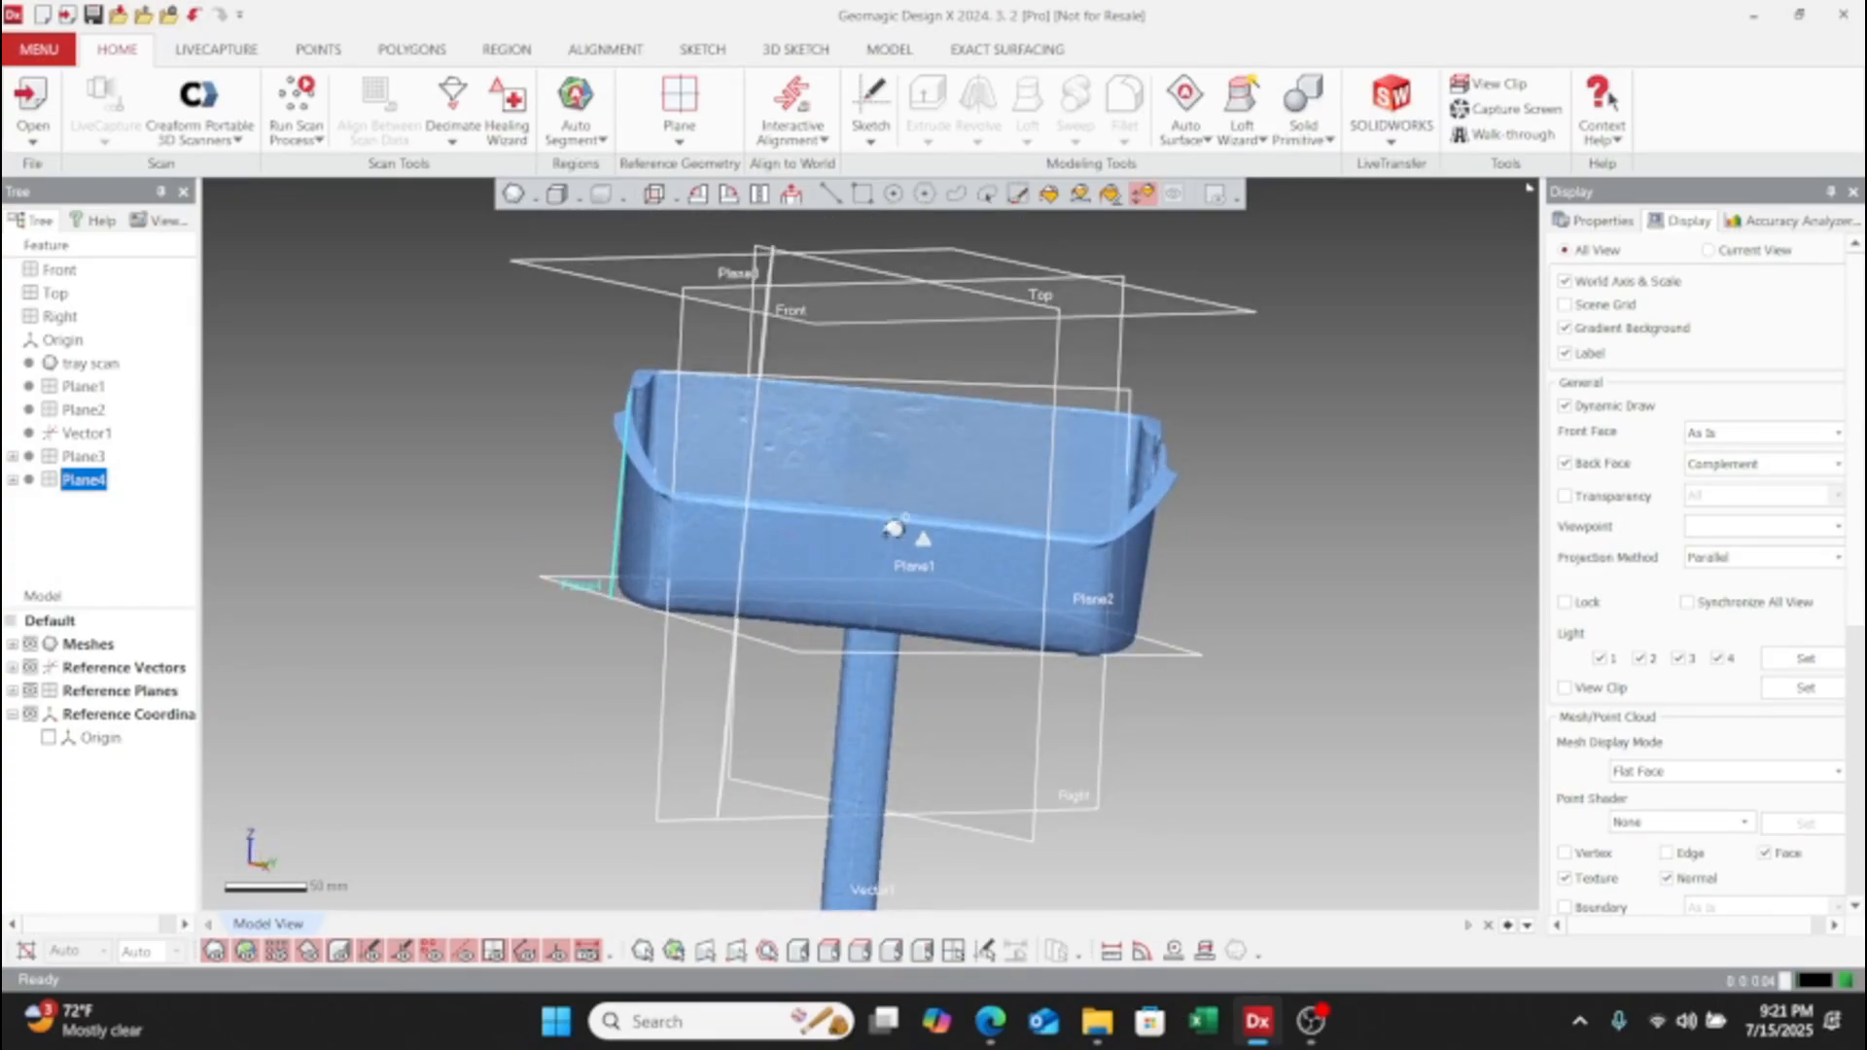
{"action": "right_click_drag", "start_coordinate": [997, 397], "coordinate": [779, 465]}
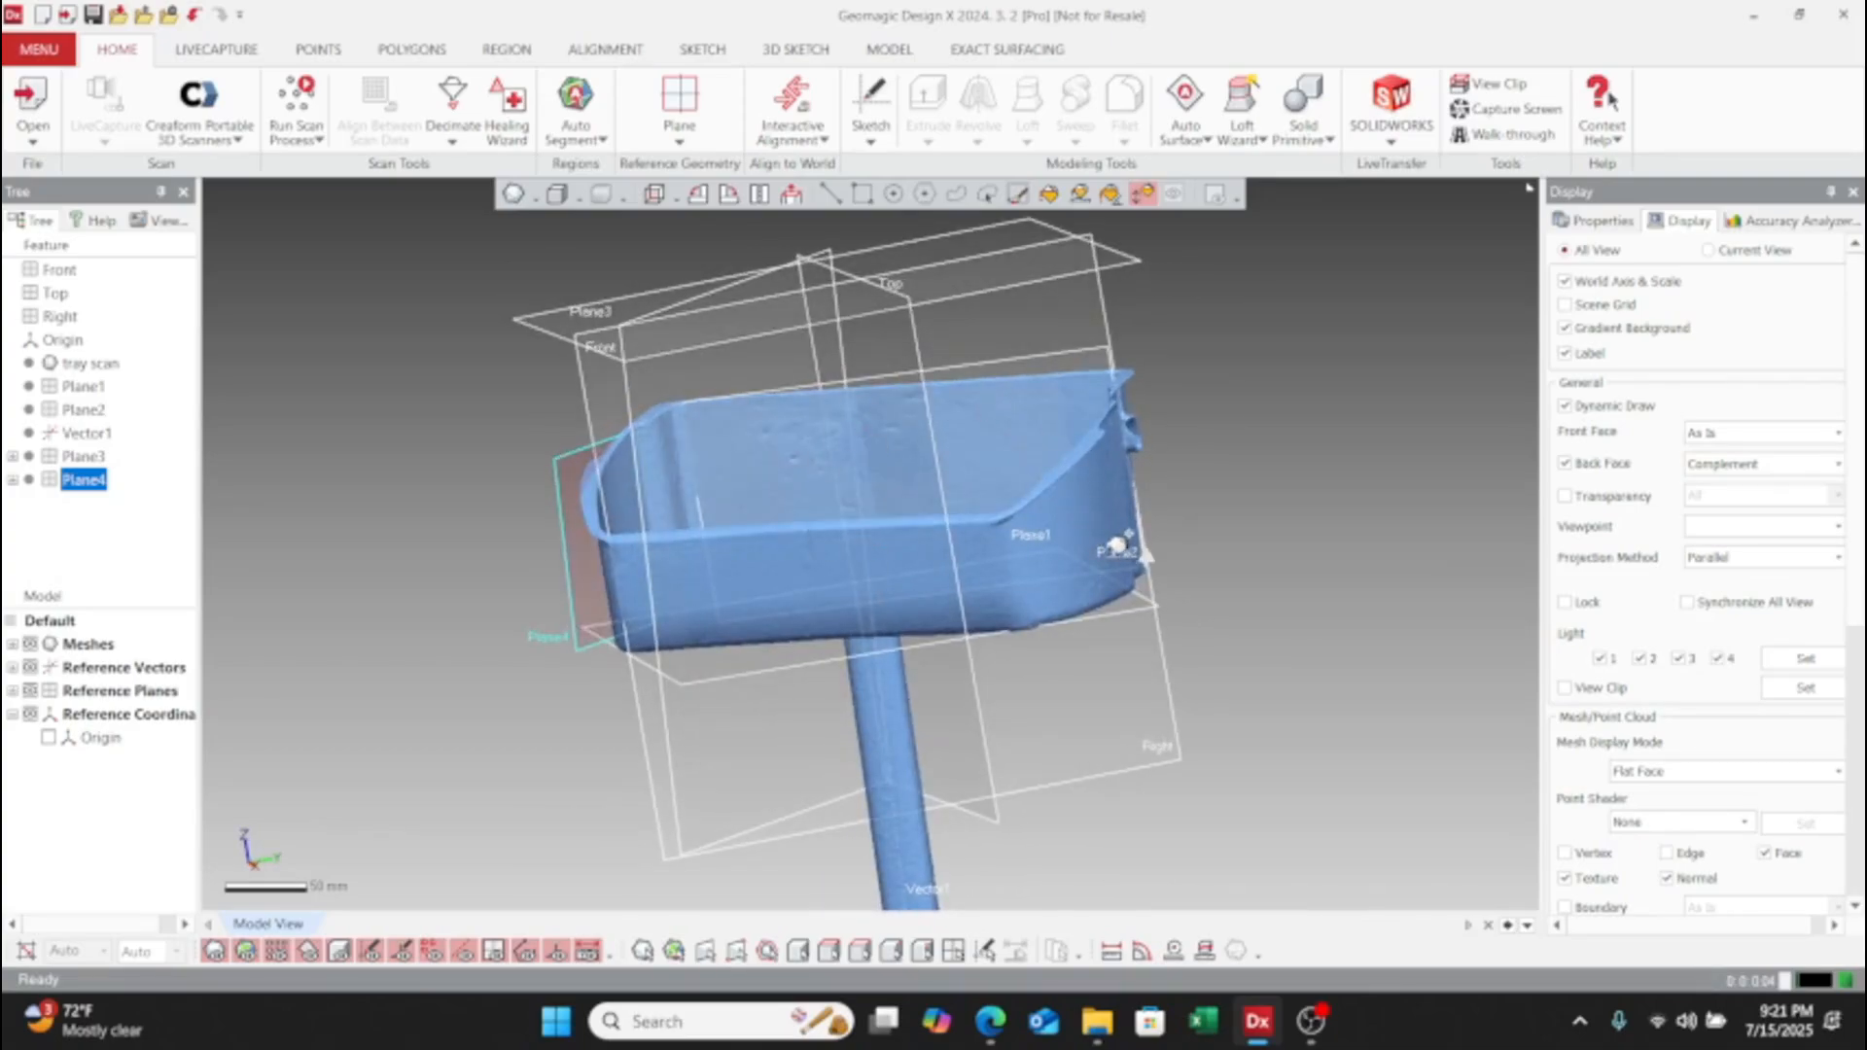
{"action": "left_click", "coordinate": [1118, 546]}
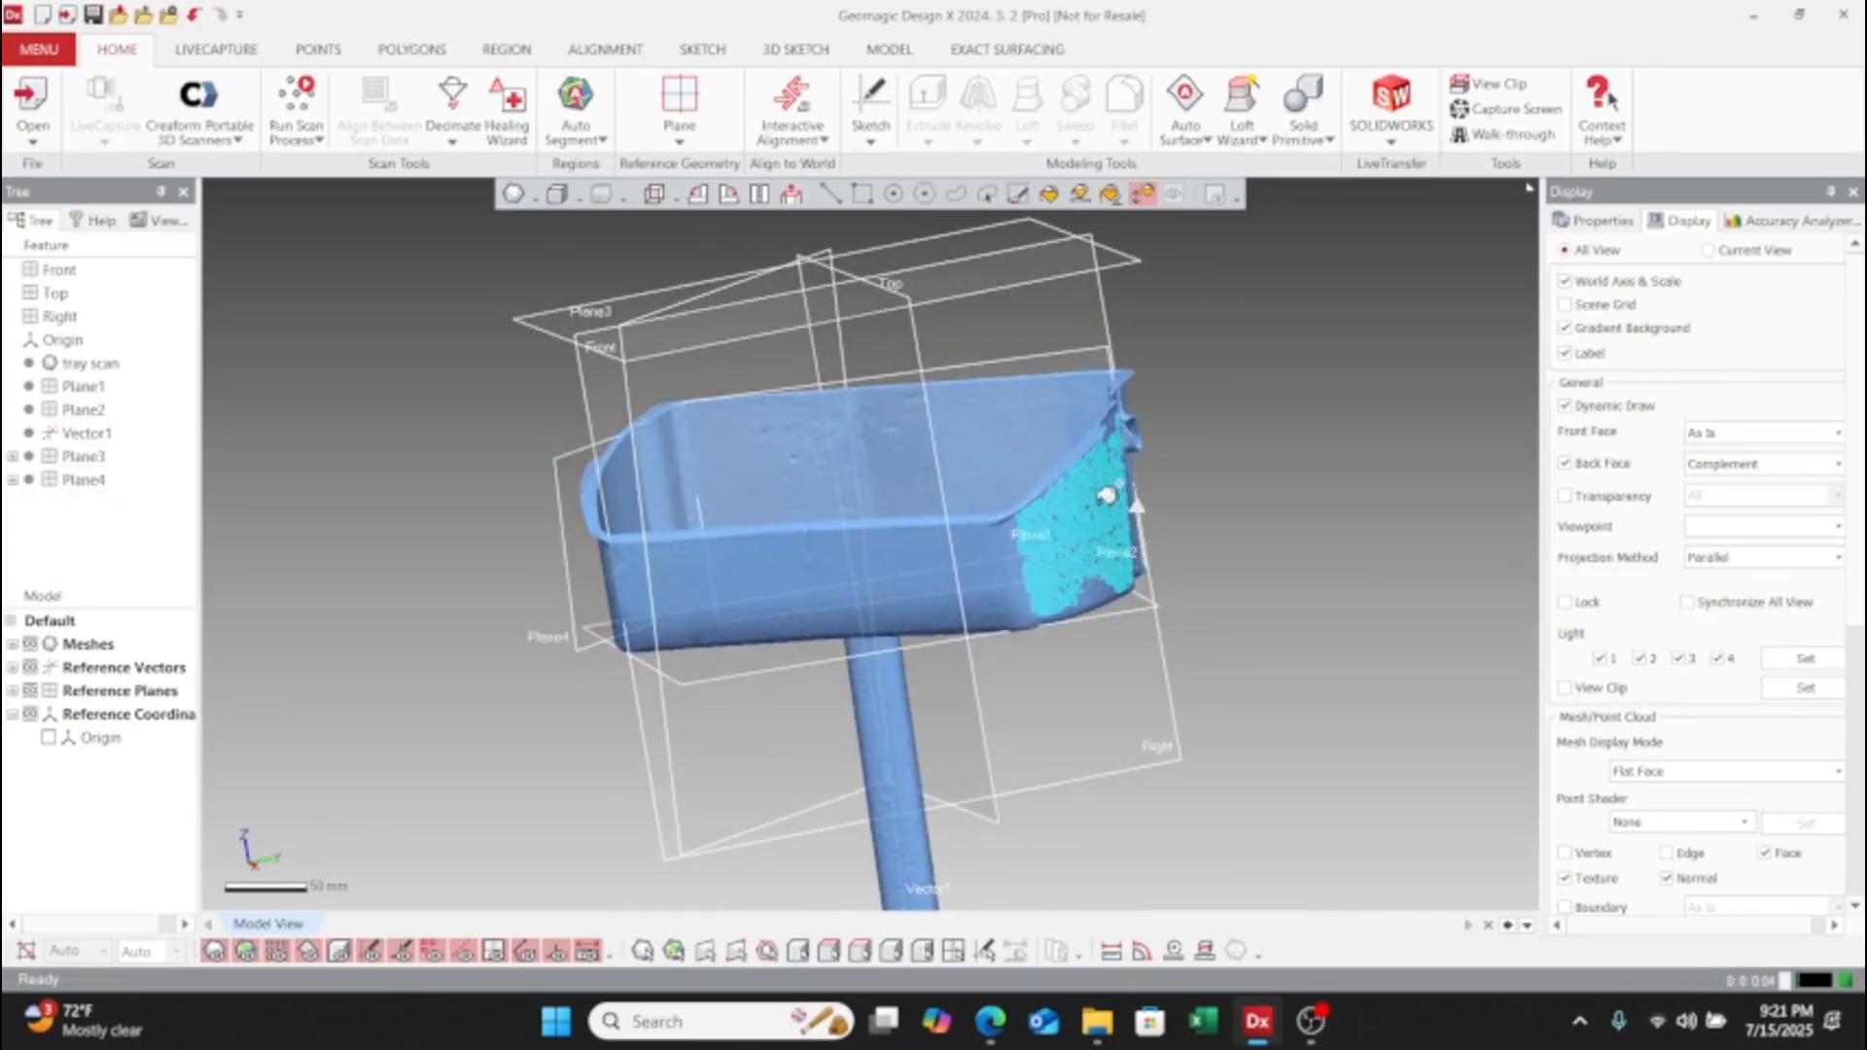
{"action": "left_click", "coordinate": [690, 114]}
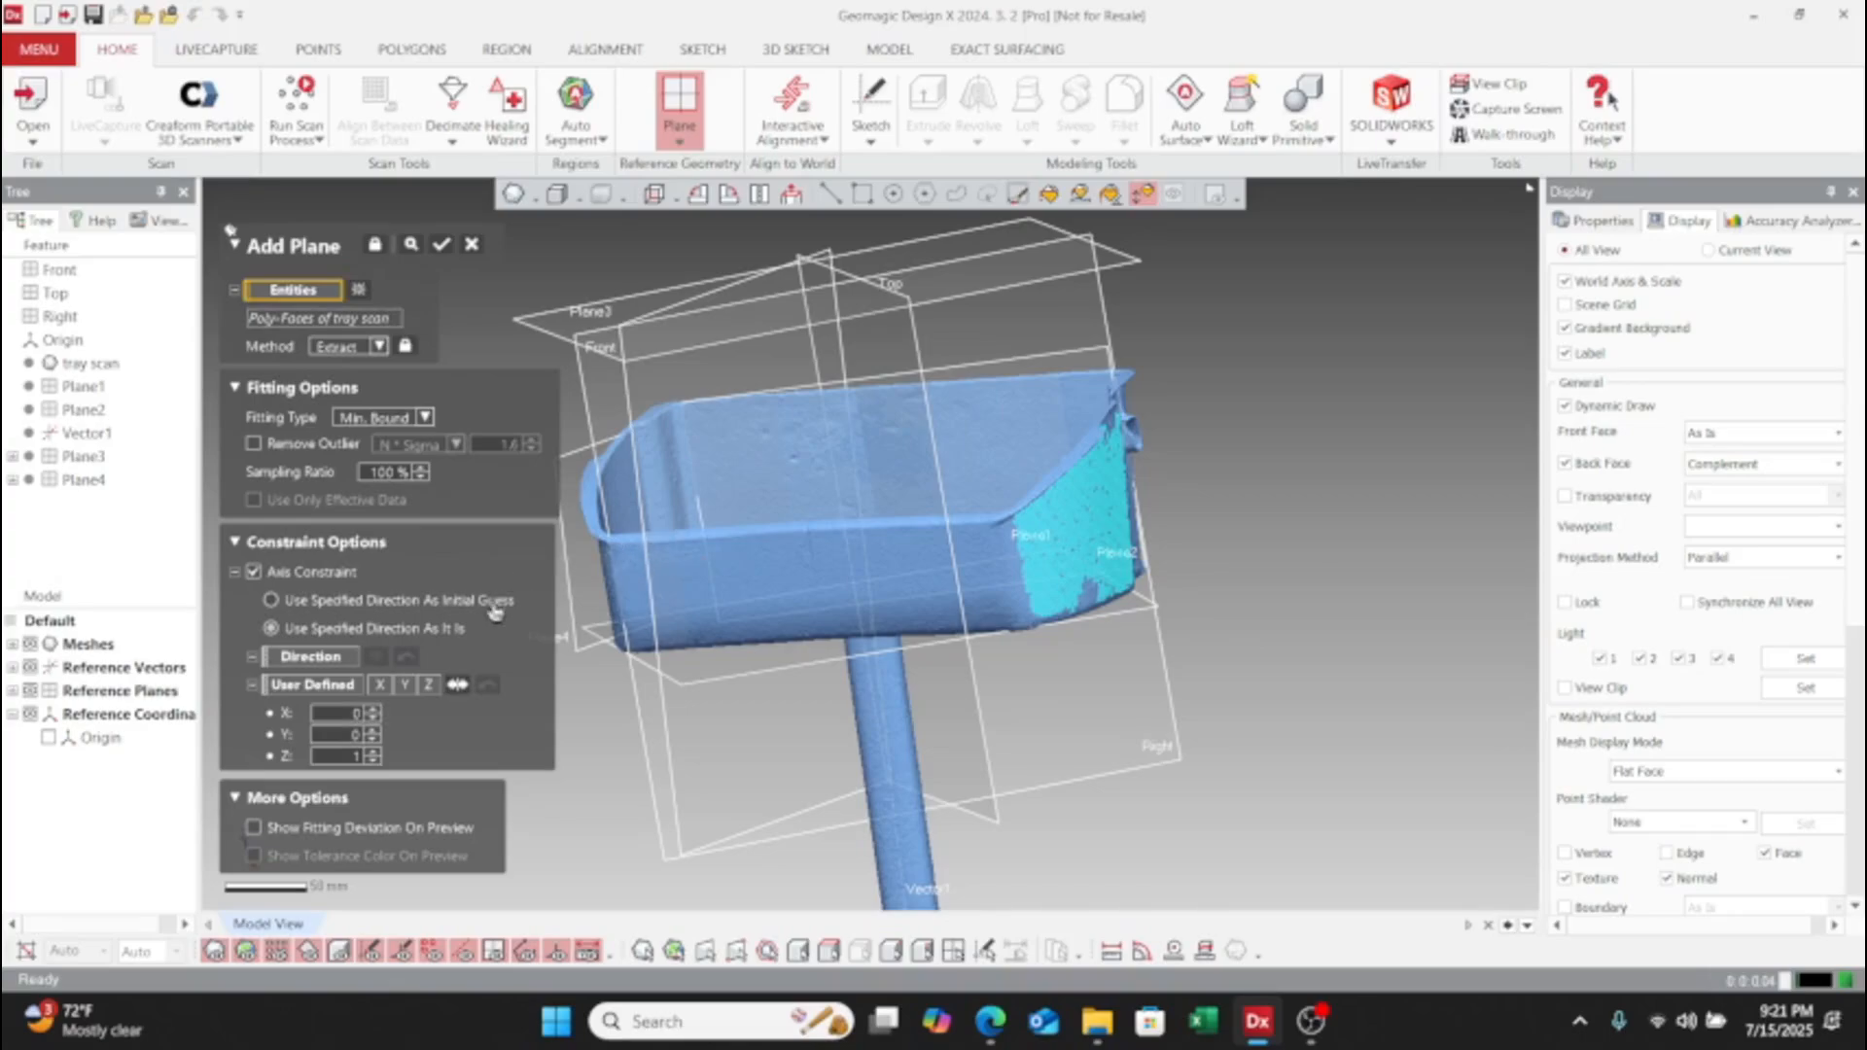
{"action": "mouse_move", "coordinate": [856, 590]}
{"action": "right_mouse_down"}
{"action": "mouse_move", "coordinate": [977, 538]}
{"action": "mouse_move", "coordinate": [924, 540]}
{"action": "mouse_move", "coordinate": [875, 457]}
{"action": "mouse_move", "coordinate": [932, 523]}
{"action": "mouse_move", "coordinate": [855, 569]}
{"action": "right_mouse_up"}
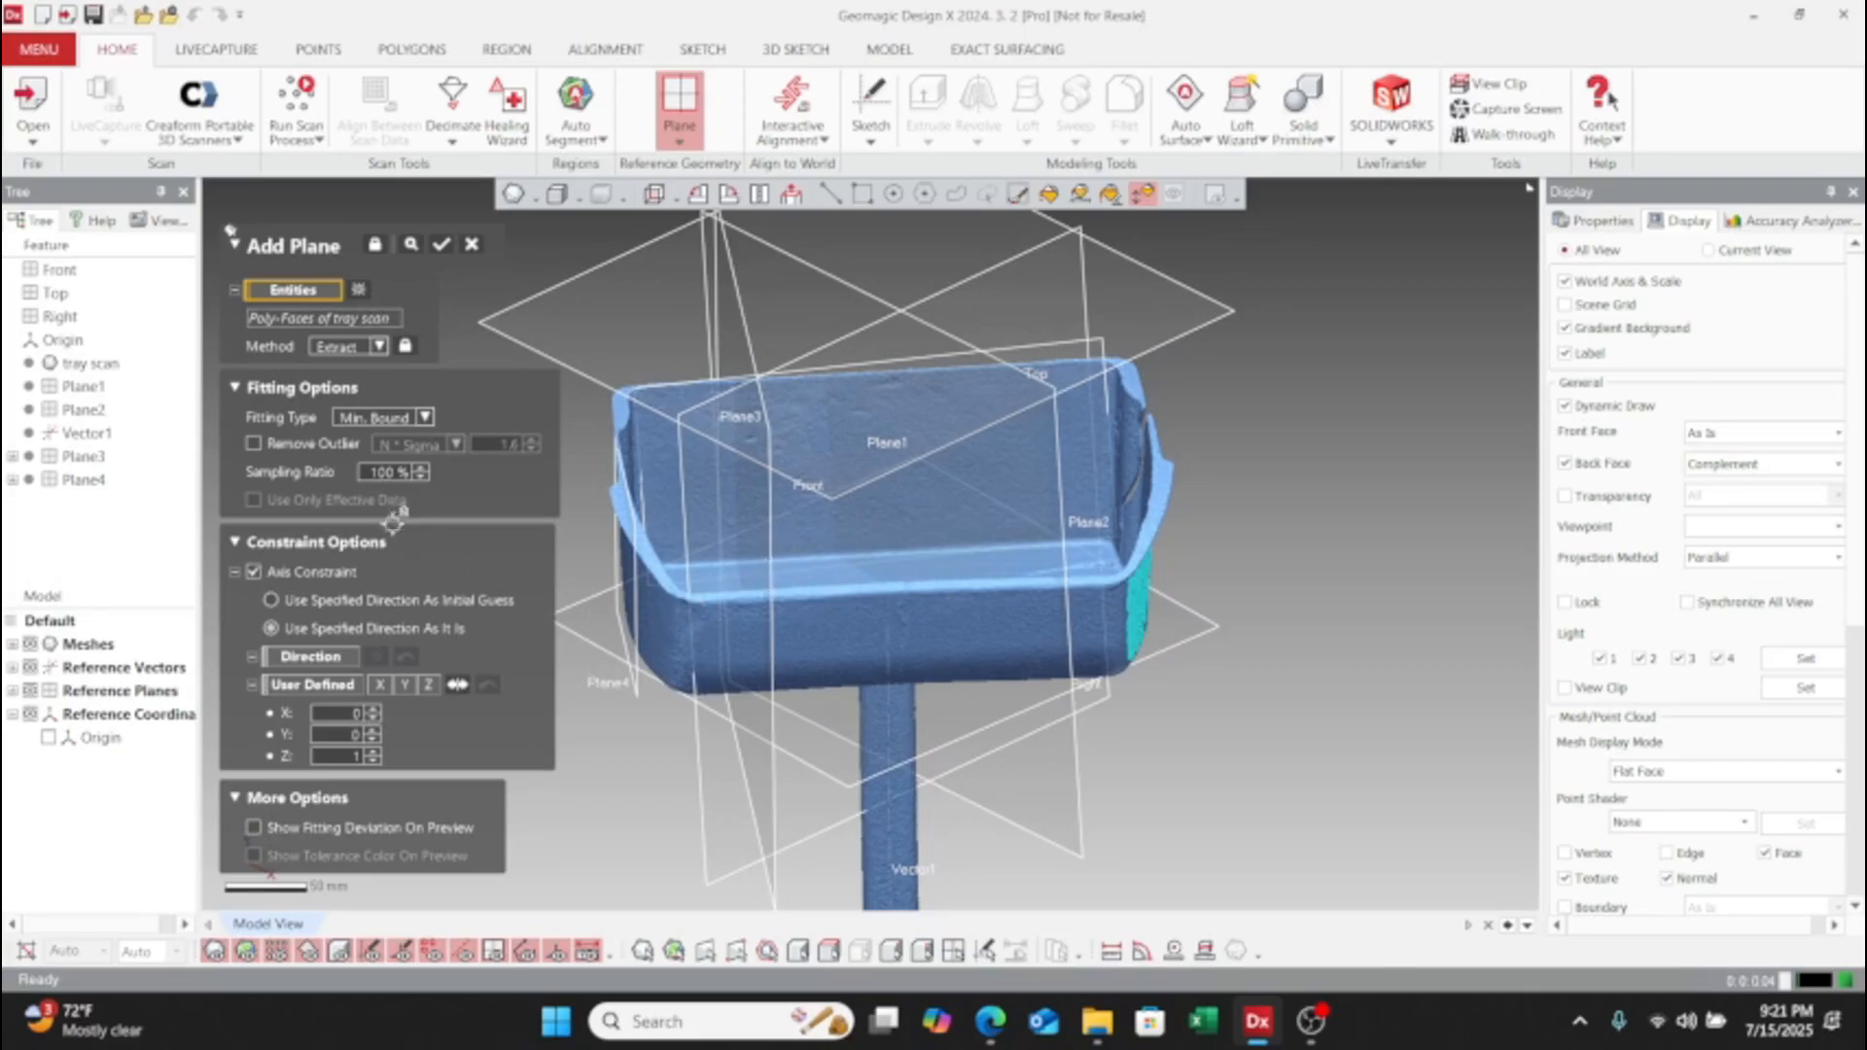
{"action": "left_click", "coordinate": [338, 660]}
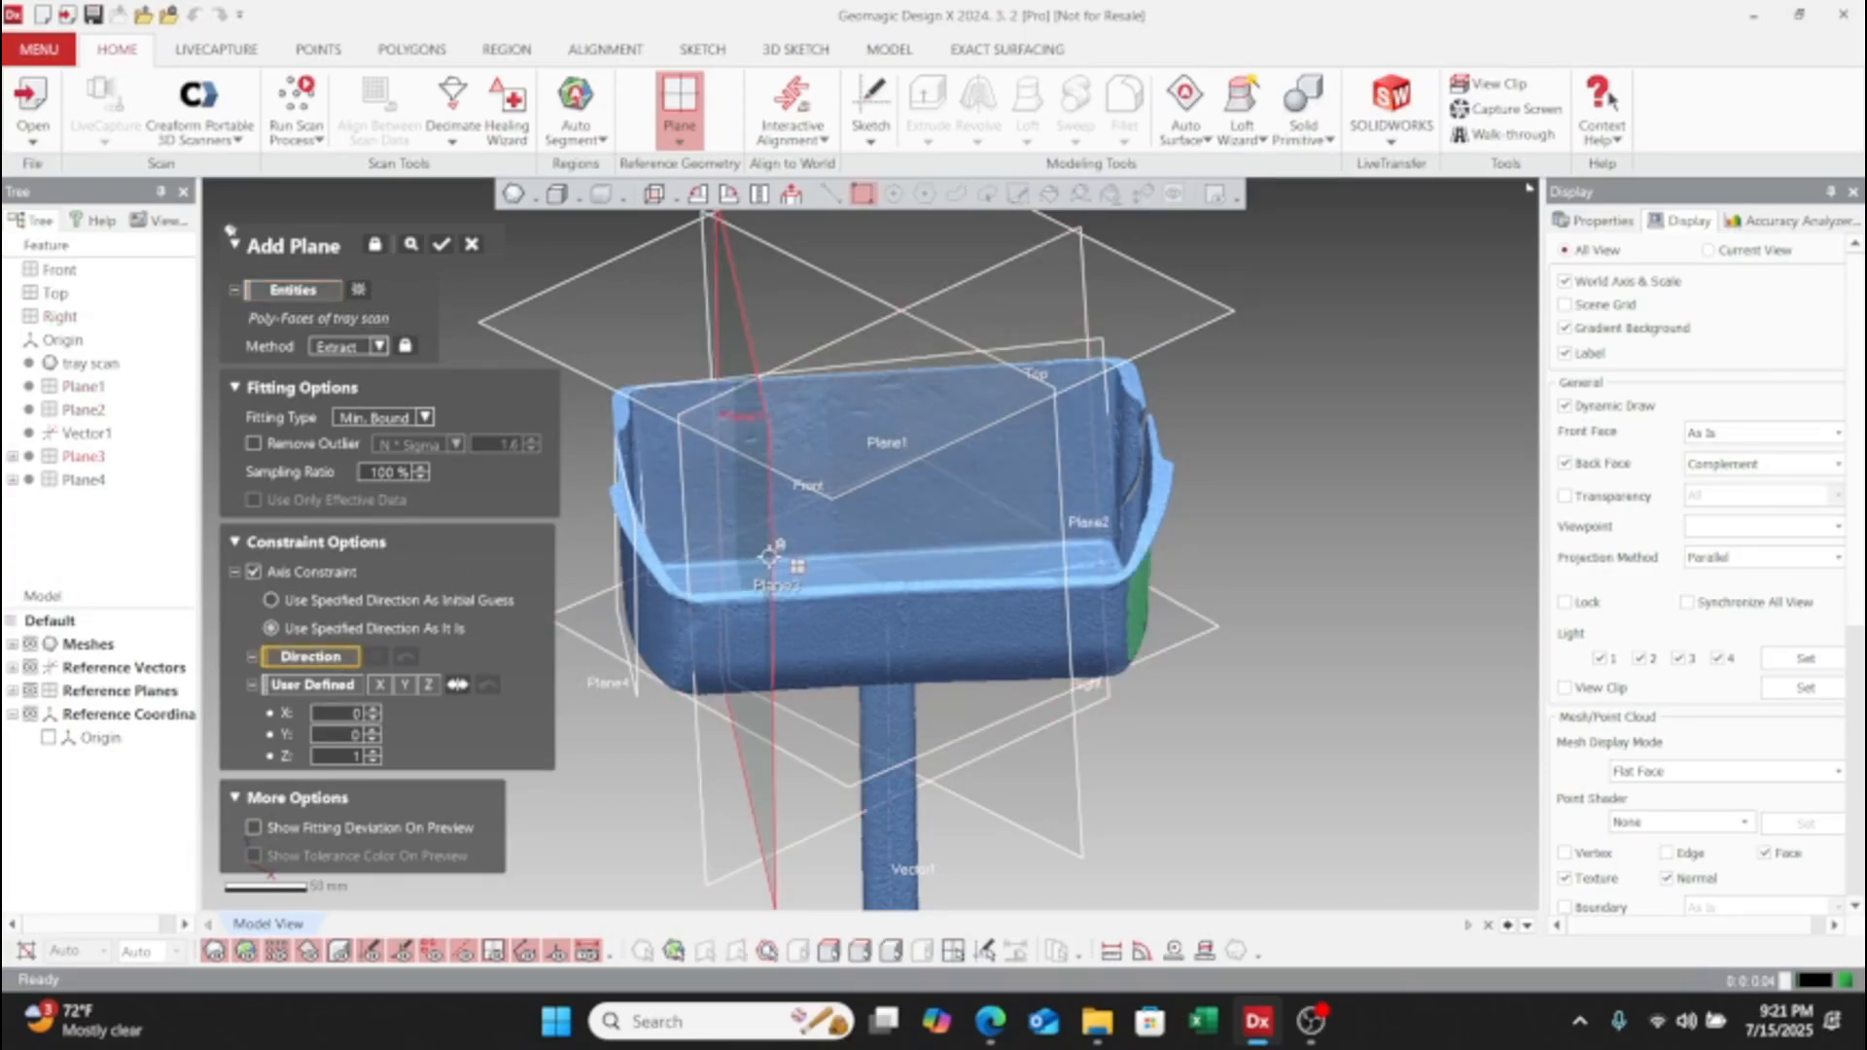
{"action": "left_click", "coordinate": [758, 544]}
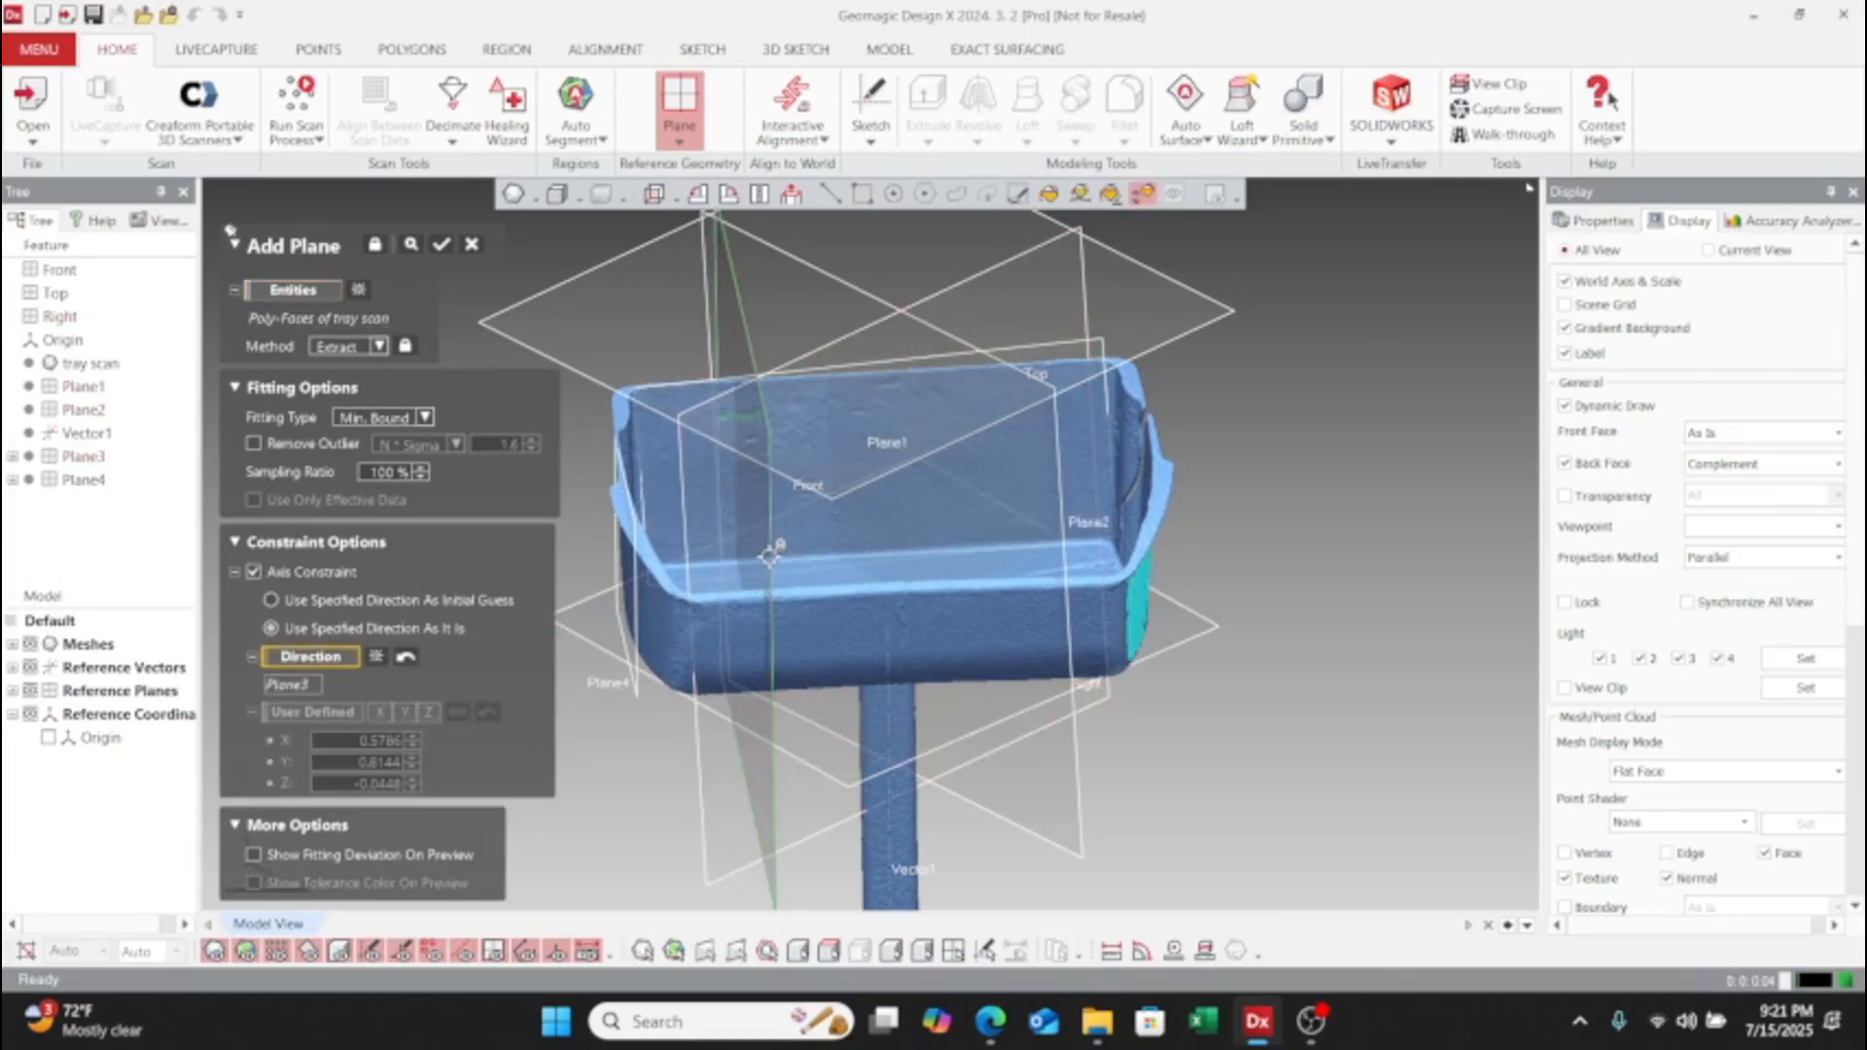
- Switch the fitting type to Max. Bound, preview the fit and create the opposite end-wall plane
{"action": "left_click", "coordinate": [411, 420]}
{"action": "left_click", "coordinate": [385, 478]}
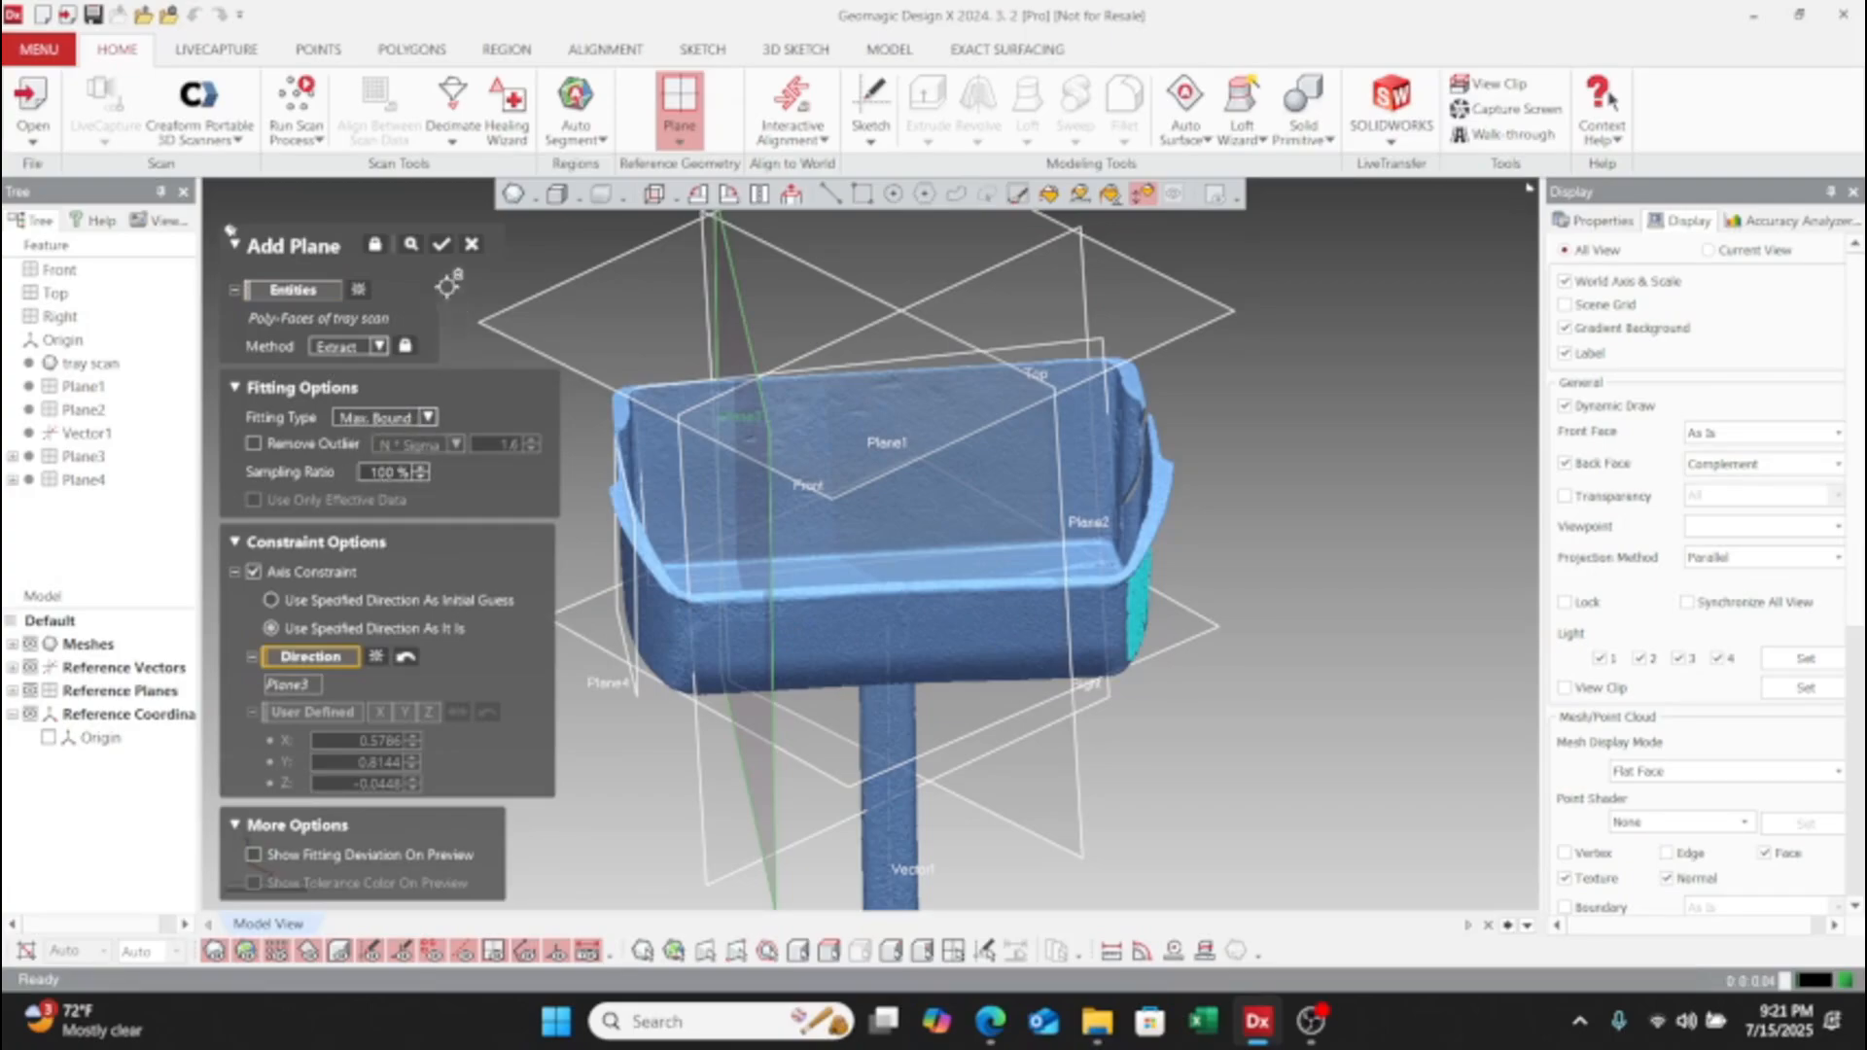
{"action": "left_click", "coordinate": [412, 249]}
{"action": "right_click_drag", "start_coordinate": [971, 487], "coordinate": [1011, 406]}
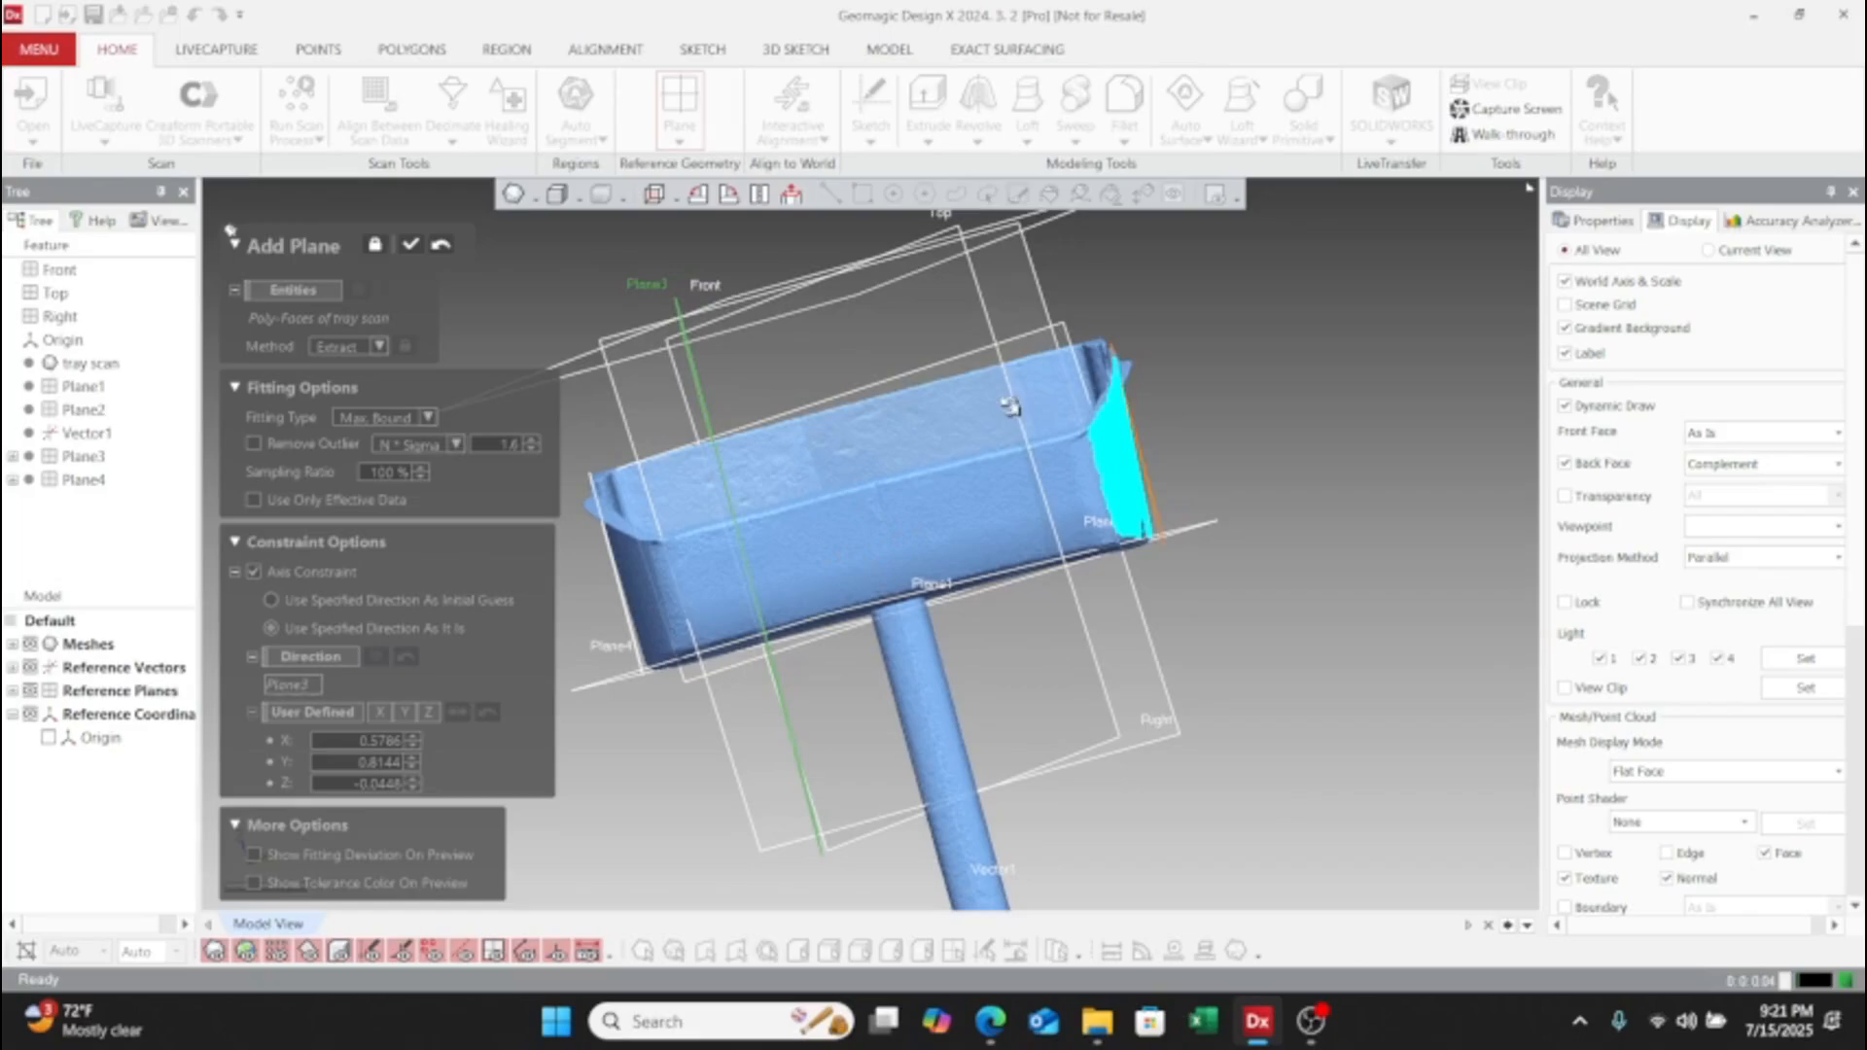
{"action": "left_click", "coordinate": [412, 250]}
- Create a mid-plane between the tray's two end-wall planes, Plane4 and Plane5, with the Average method
{"action": "right_click_drag", "start_coordinate": [1171, 535], "coordinate": [886, 487]}
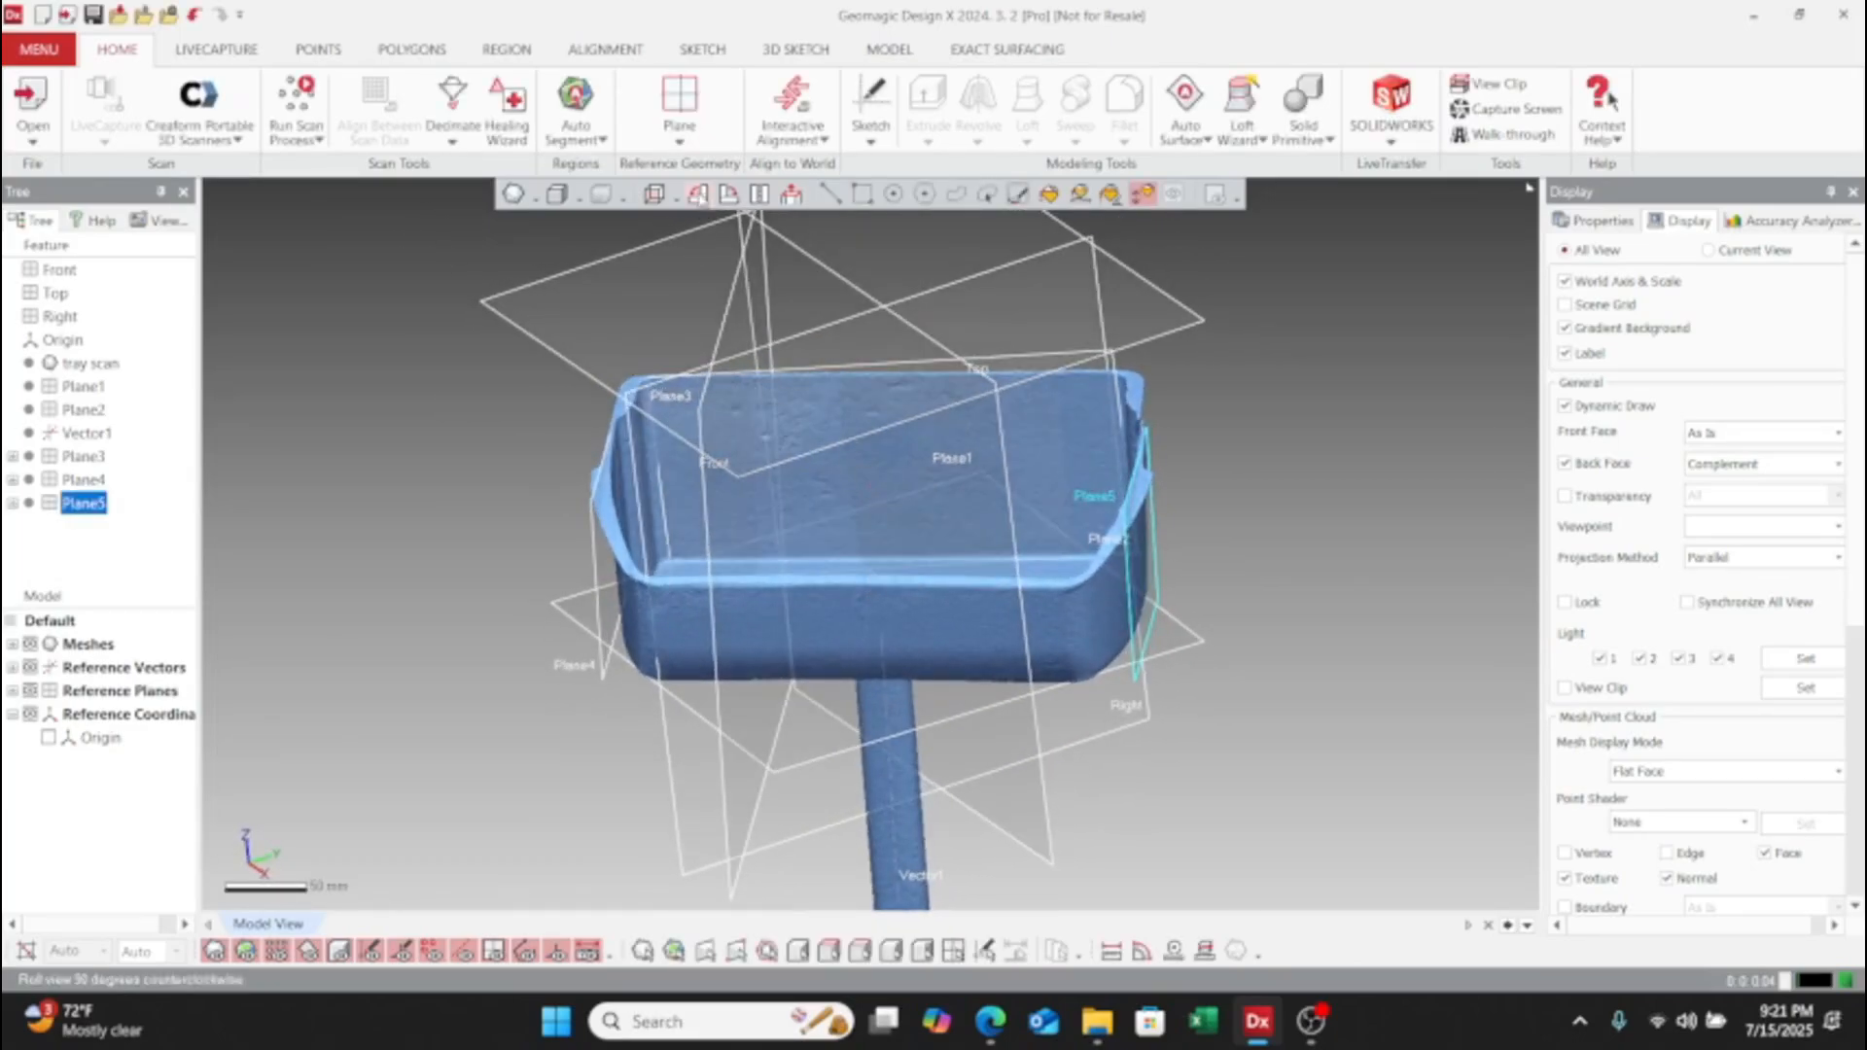
{"action": "left_click", "coordinate": [679, 107]}
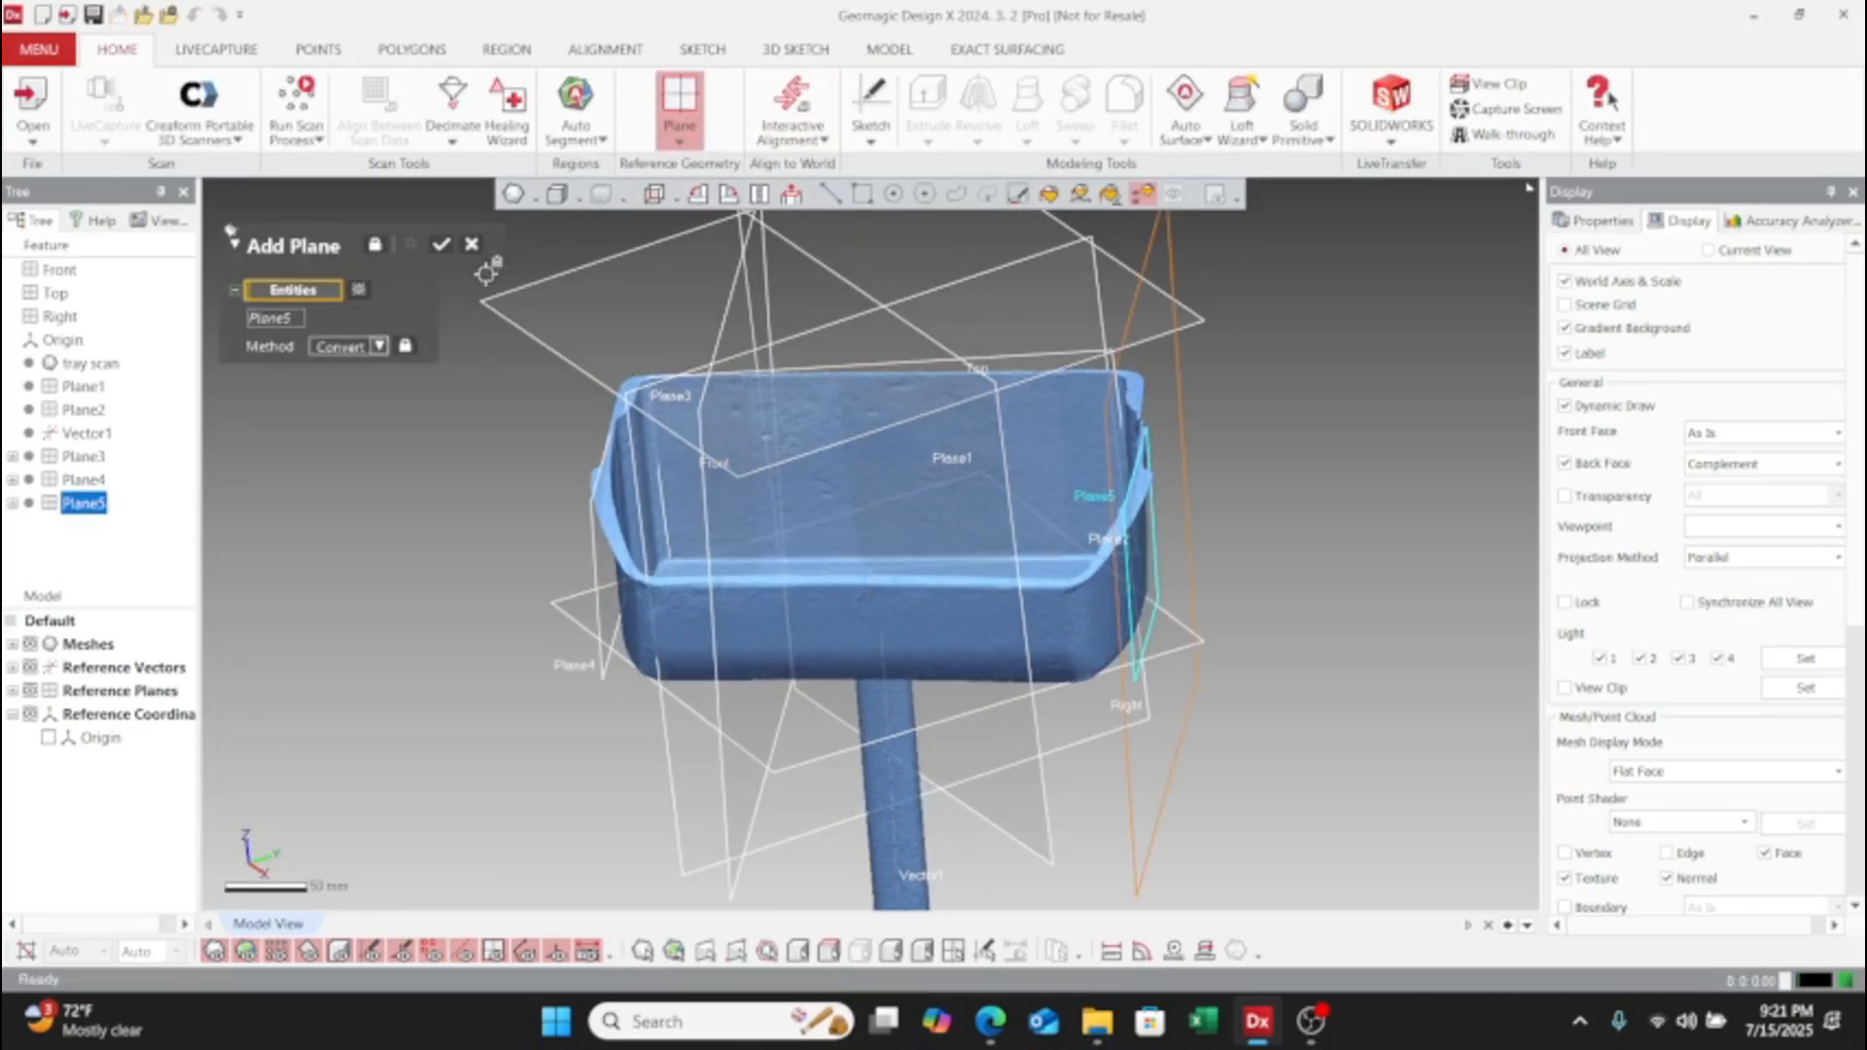
{"action": "left_click", "coordinate": [380, 347]}
{"action": "left_click", "coordinate": [862, 194]}
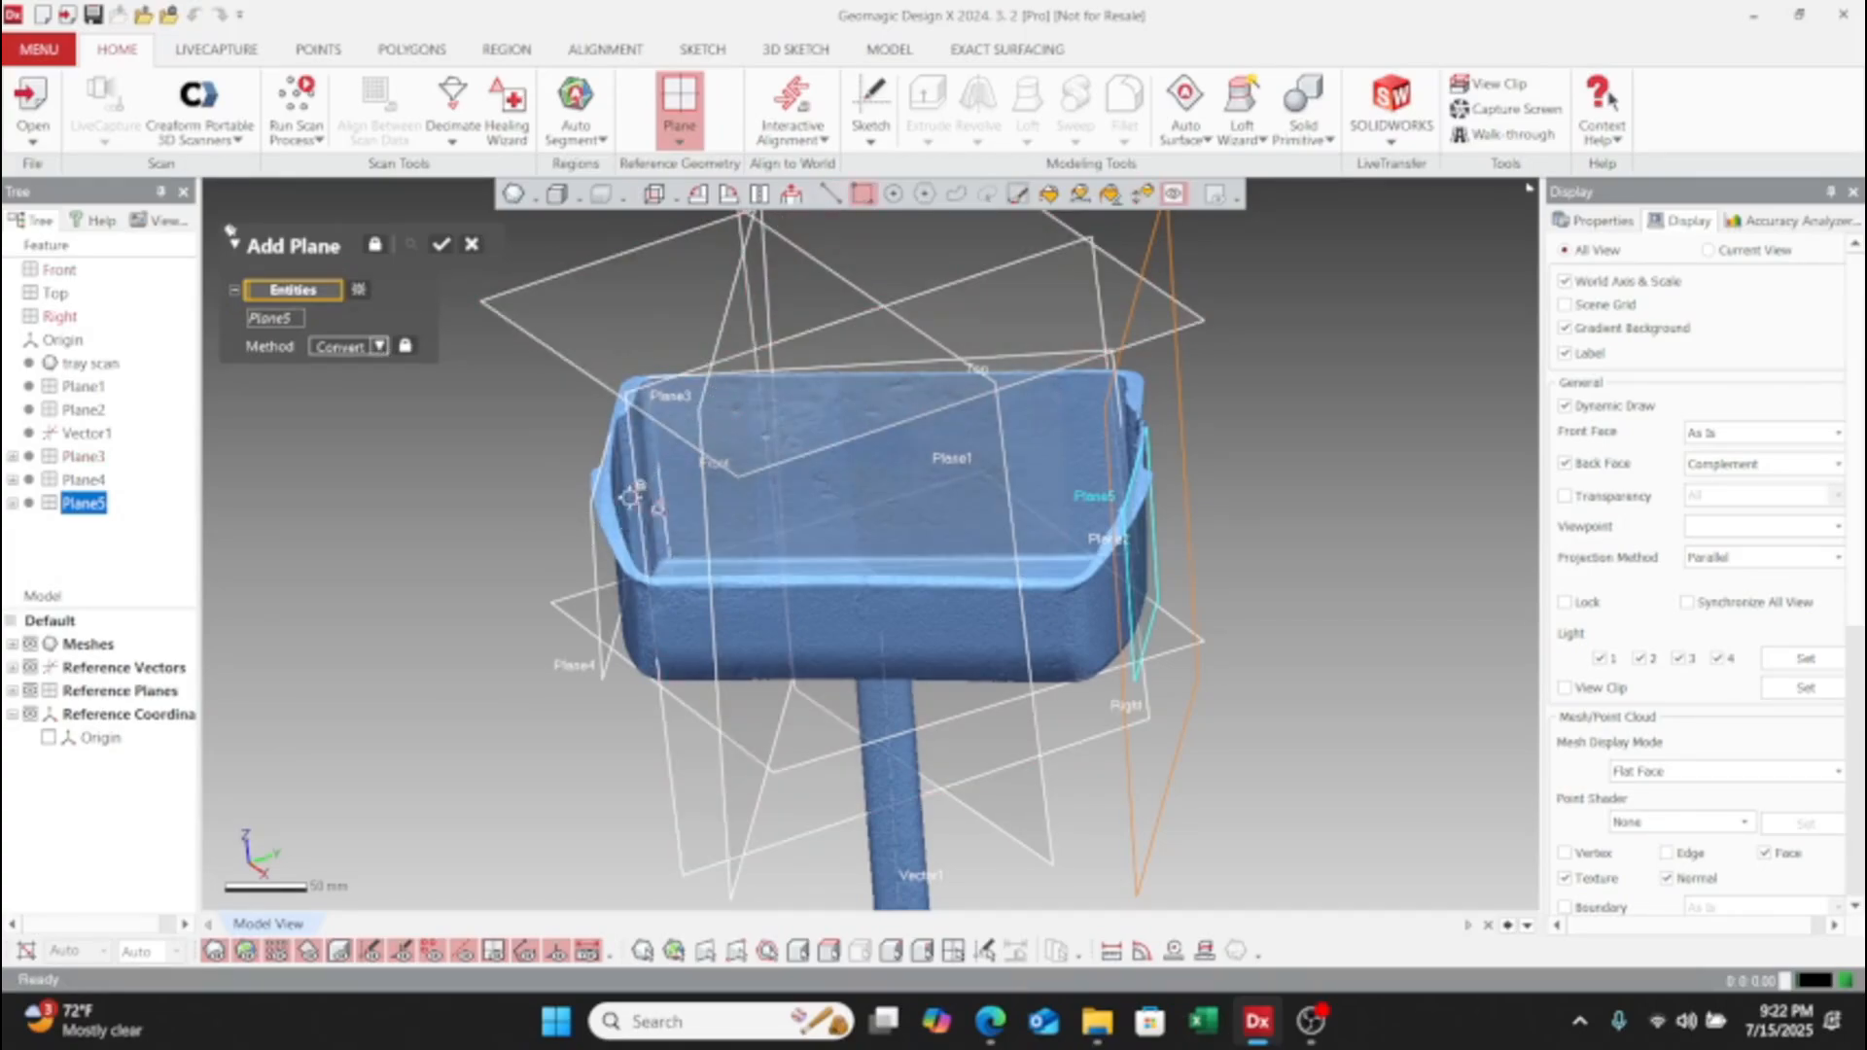
{"action": "left_click", "coordinate": [595, 534]}
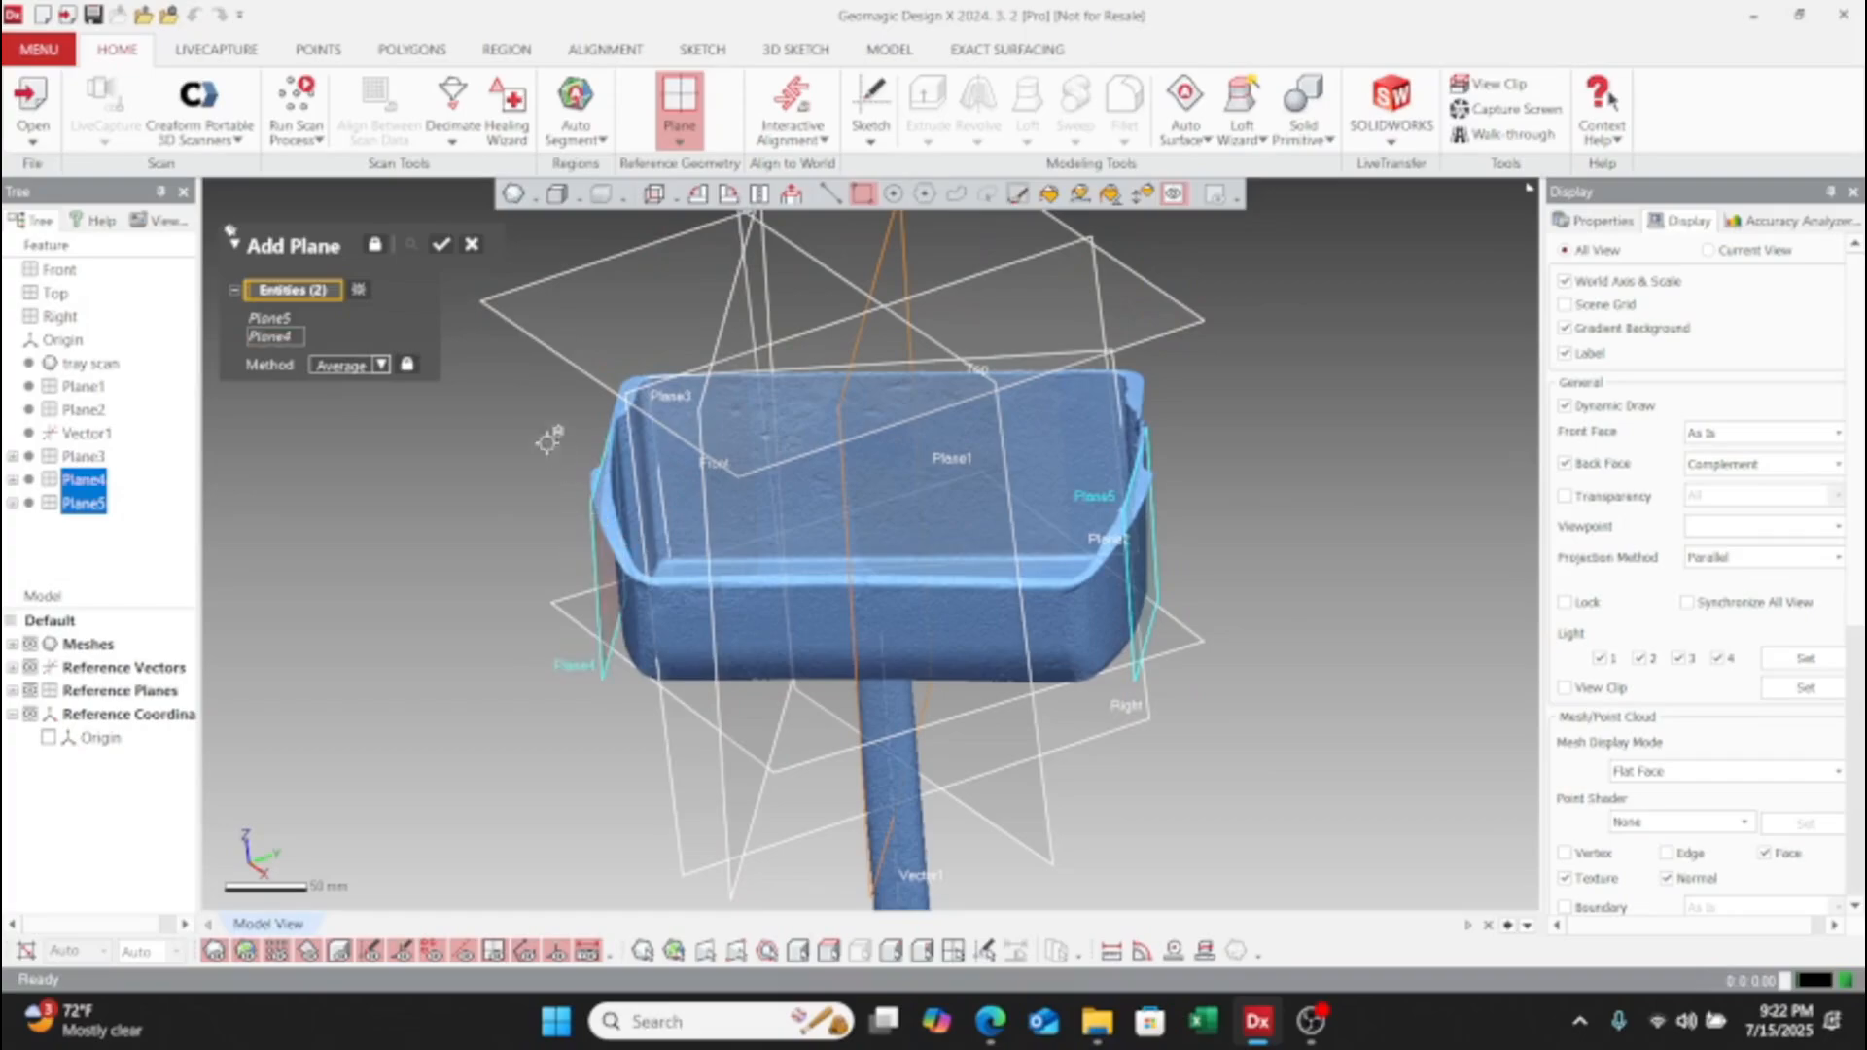
{"action": "left_click", "coordinate": [441, 251]}
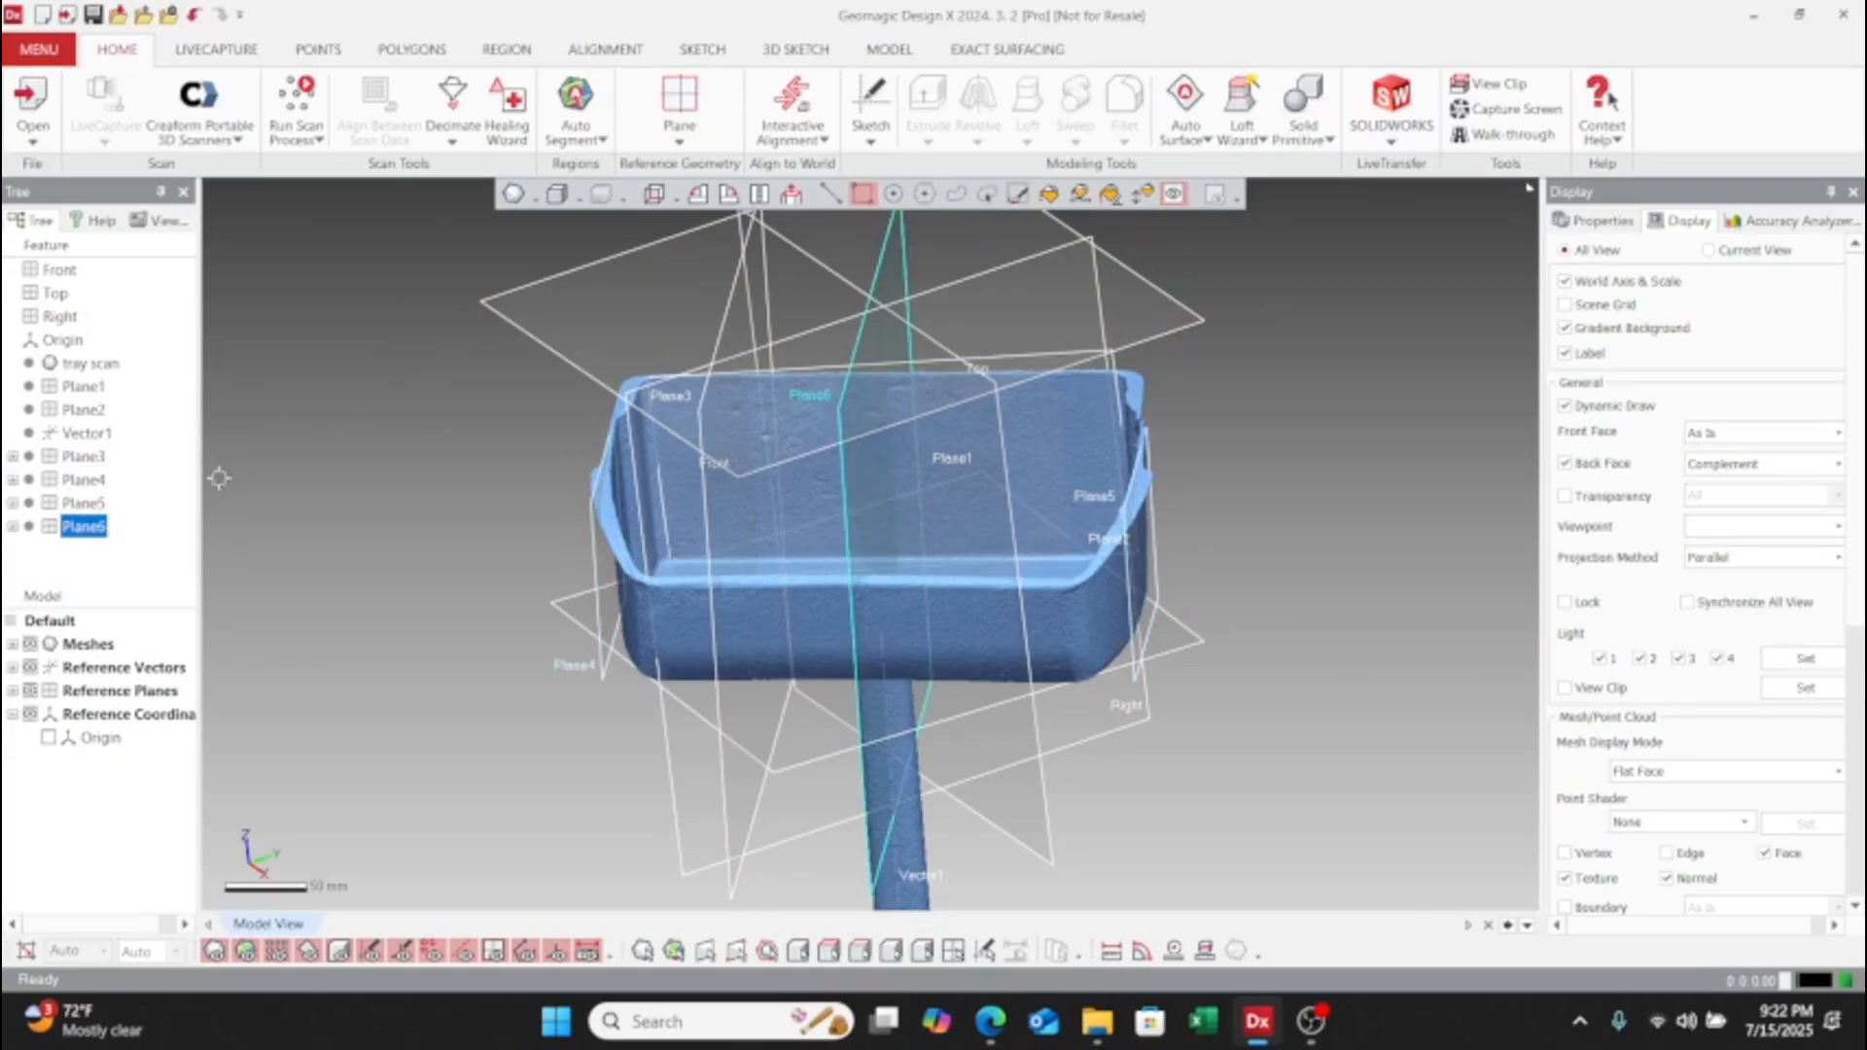
- Rename the mid-plane between the end walls as center
{"action": "right_click", "coordinate": [84, 527]}
{"action": "left_click", "coordinate": [150, 741]}
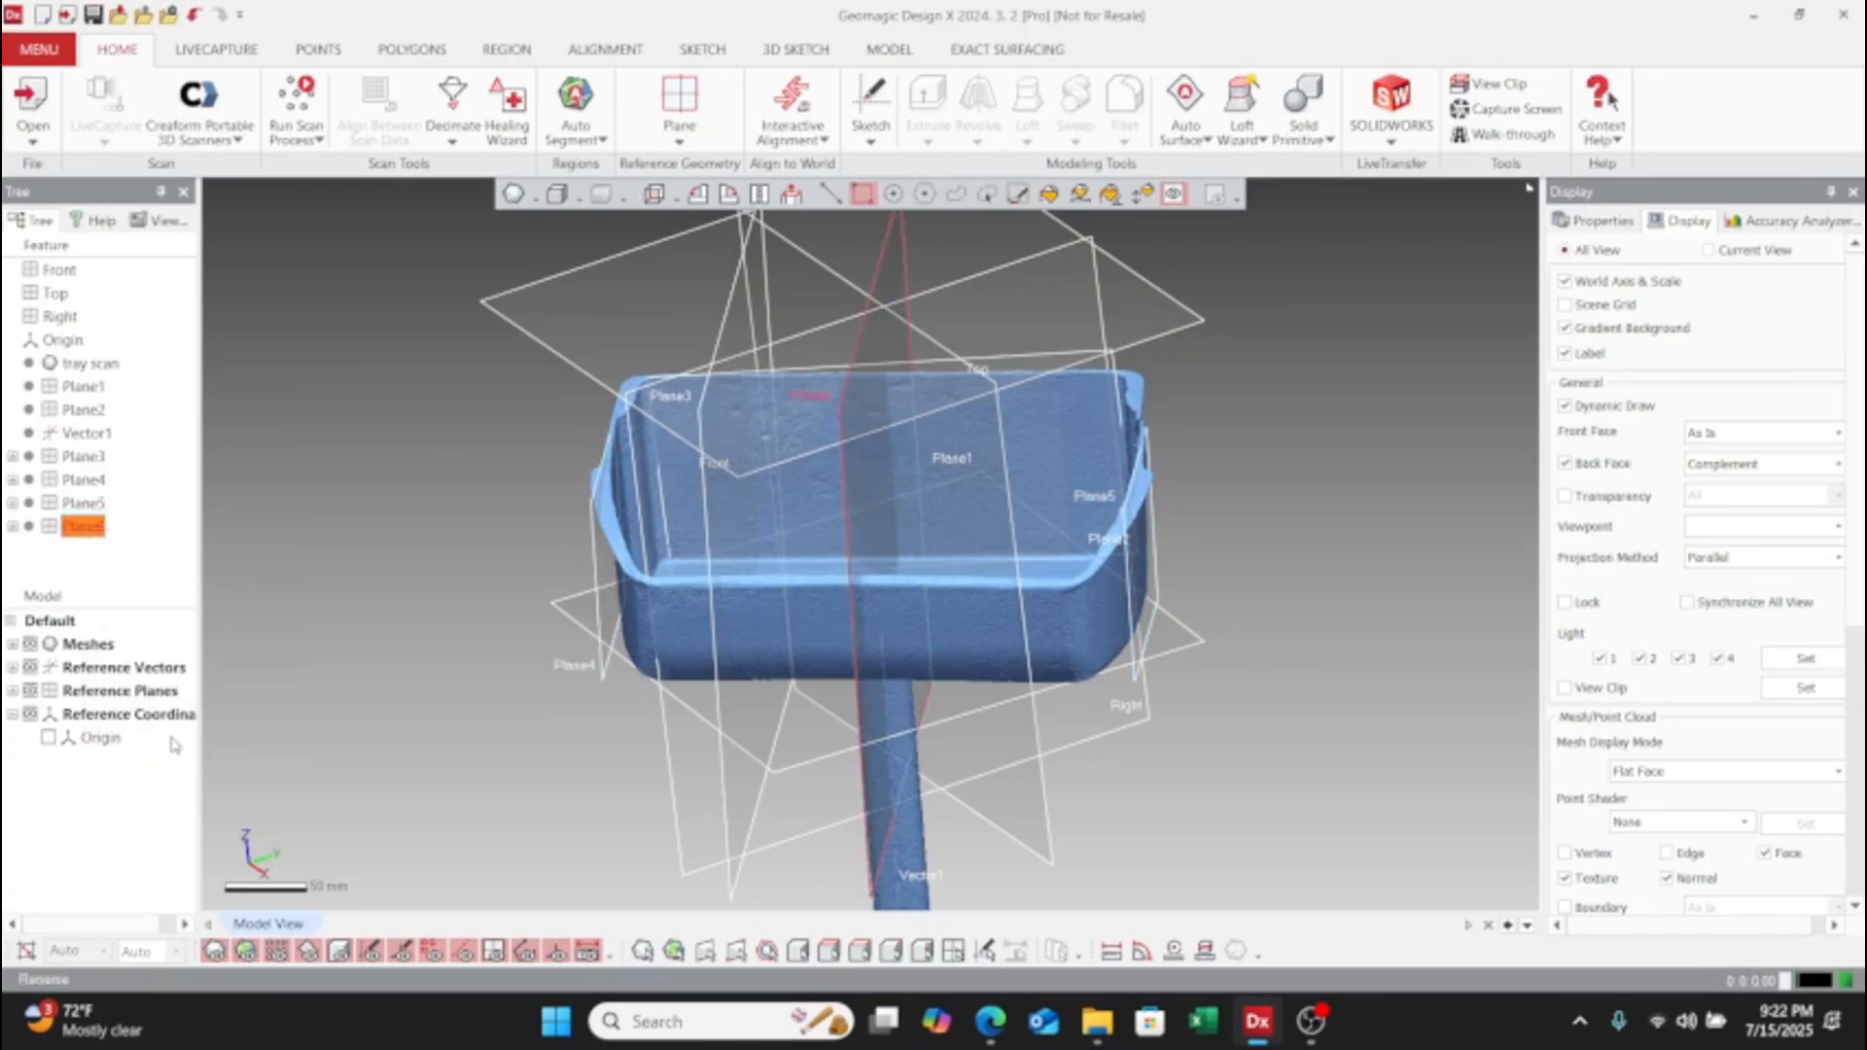
{"action": "type", "text": "c"}
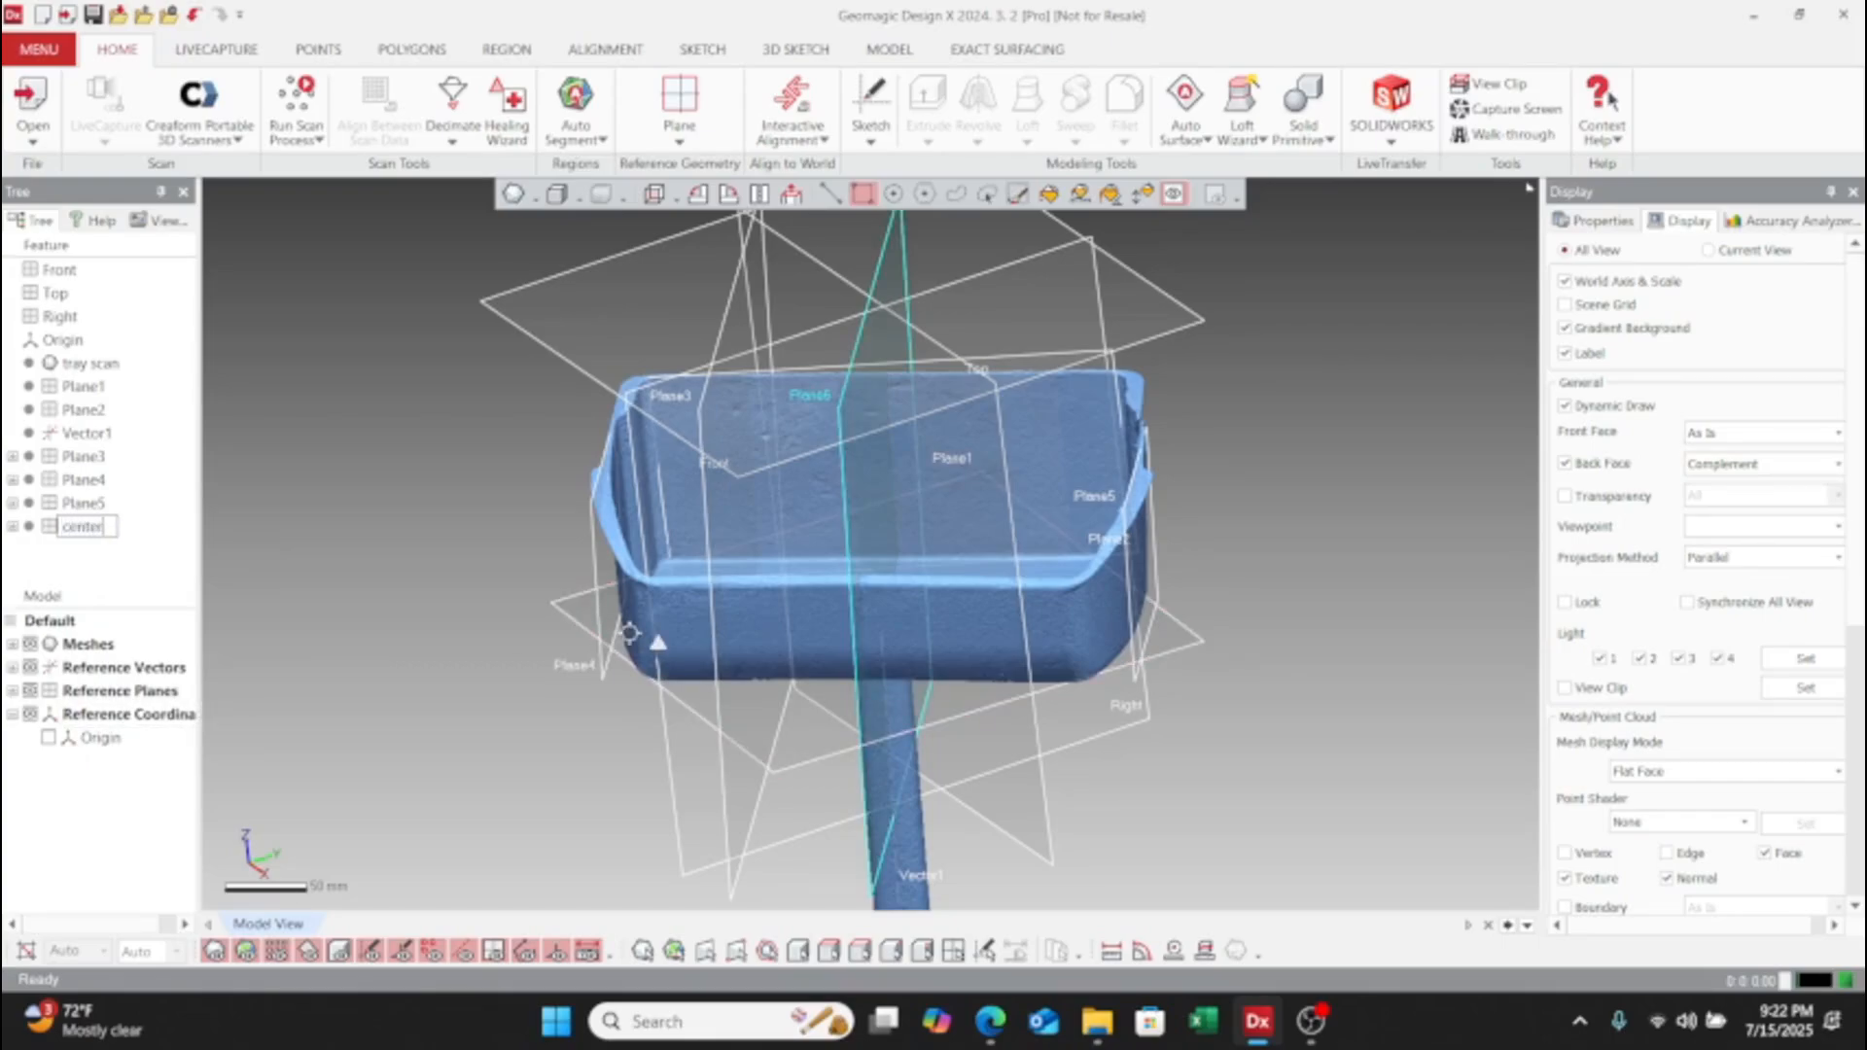
{"action": "type", "text": "enter"}
{"action": "left_click", "coordinate": [410, 483]}
- Rename the plane on the tray's underside, Plane1, as base
{"action": "right_click_drag", "start_coordinate": [829, 665], "coordinate": [872, 664]}
{"action": "right_click_drag", "start_coordinate": [1043, 598], "coordinate": [856, 619]}
{"action": "left_click", "coordinate": [831, 652]}
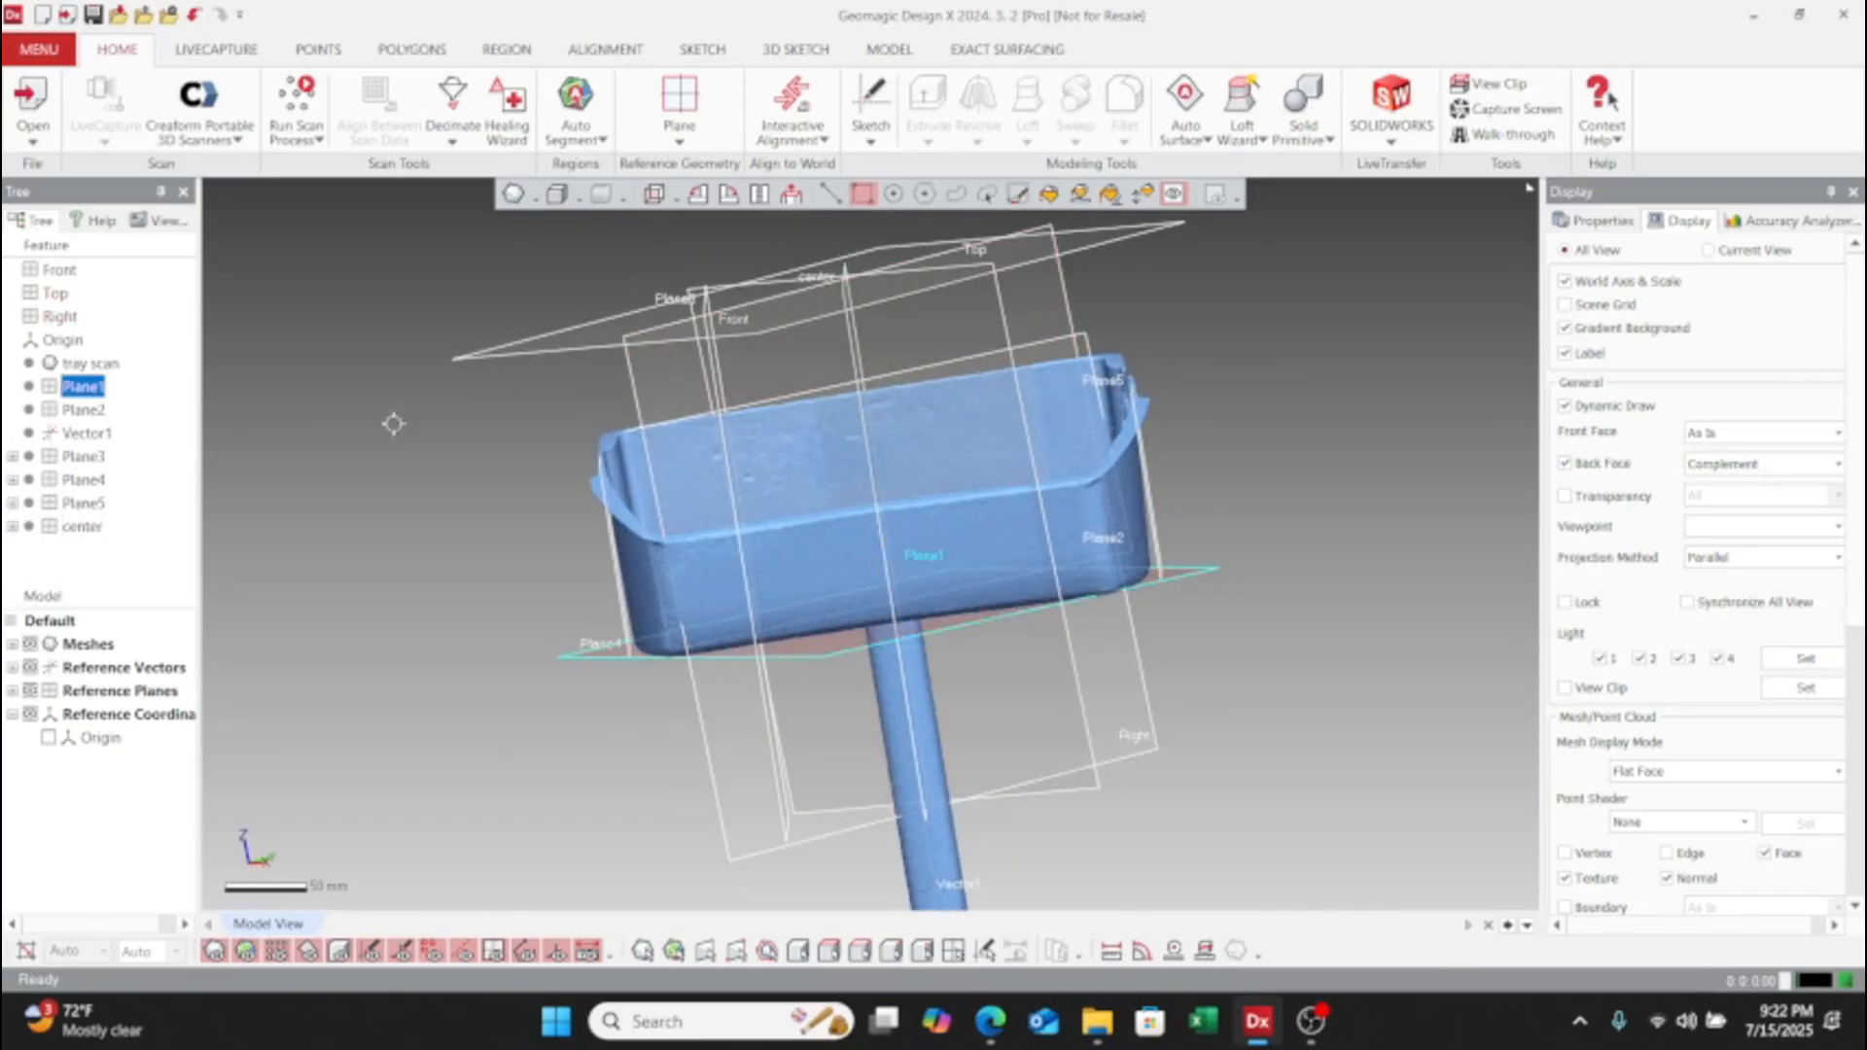
{"action": "right_click", "coordinate": [80, 387]}
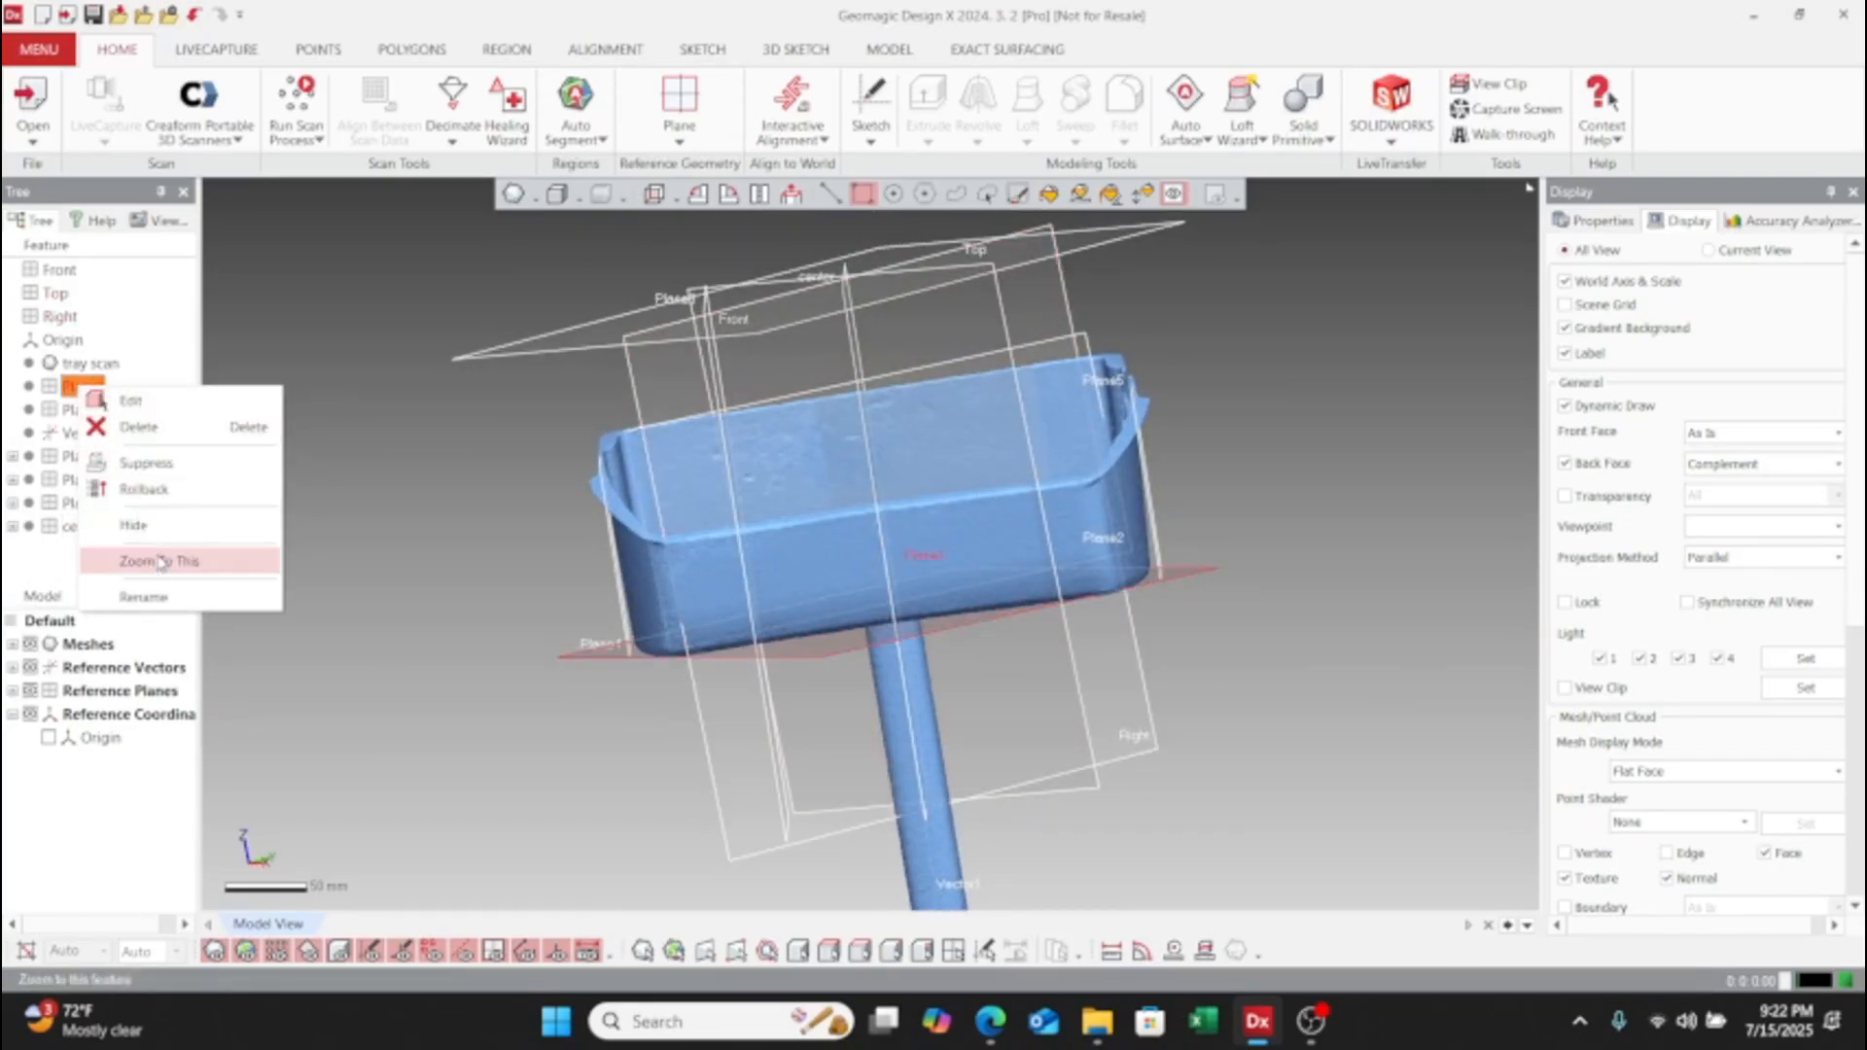
{"action": "left_click", "coordinate": [144, 596]}
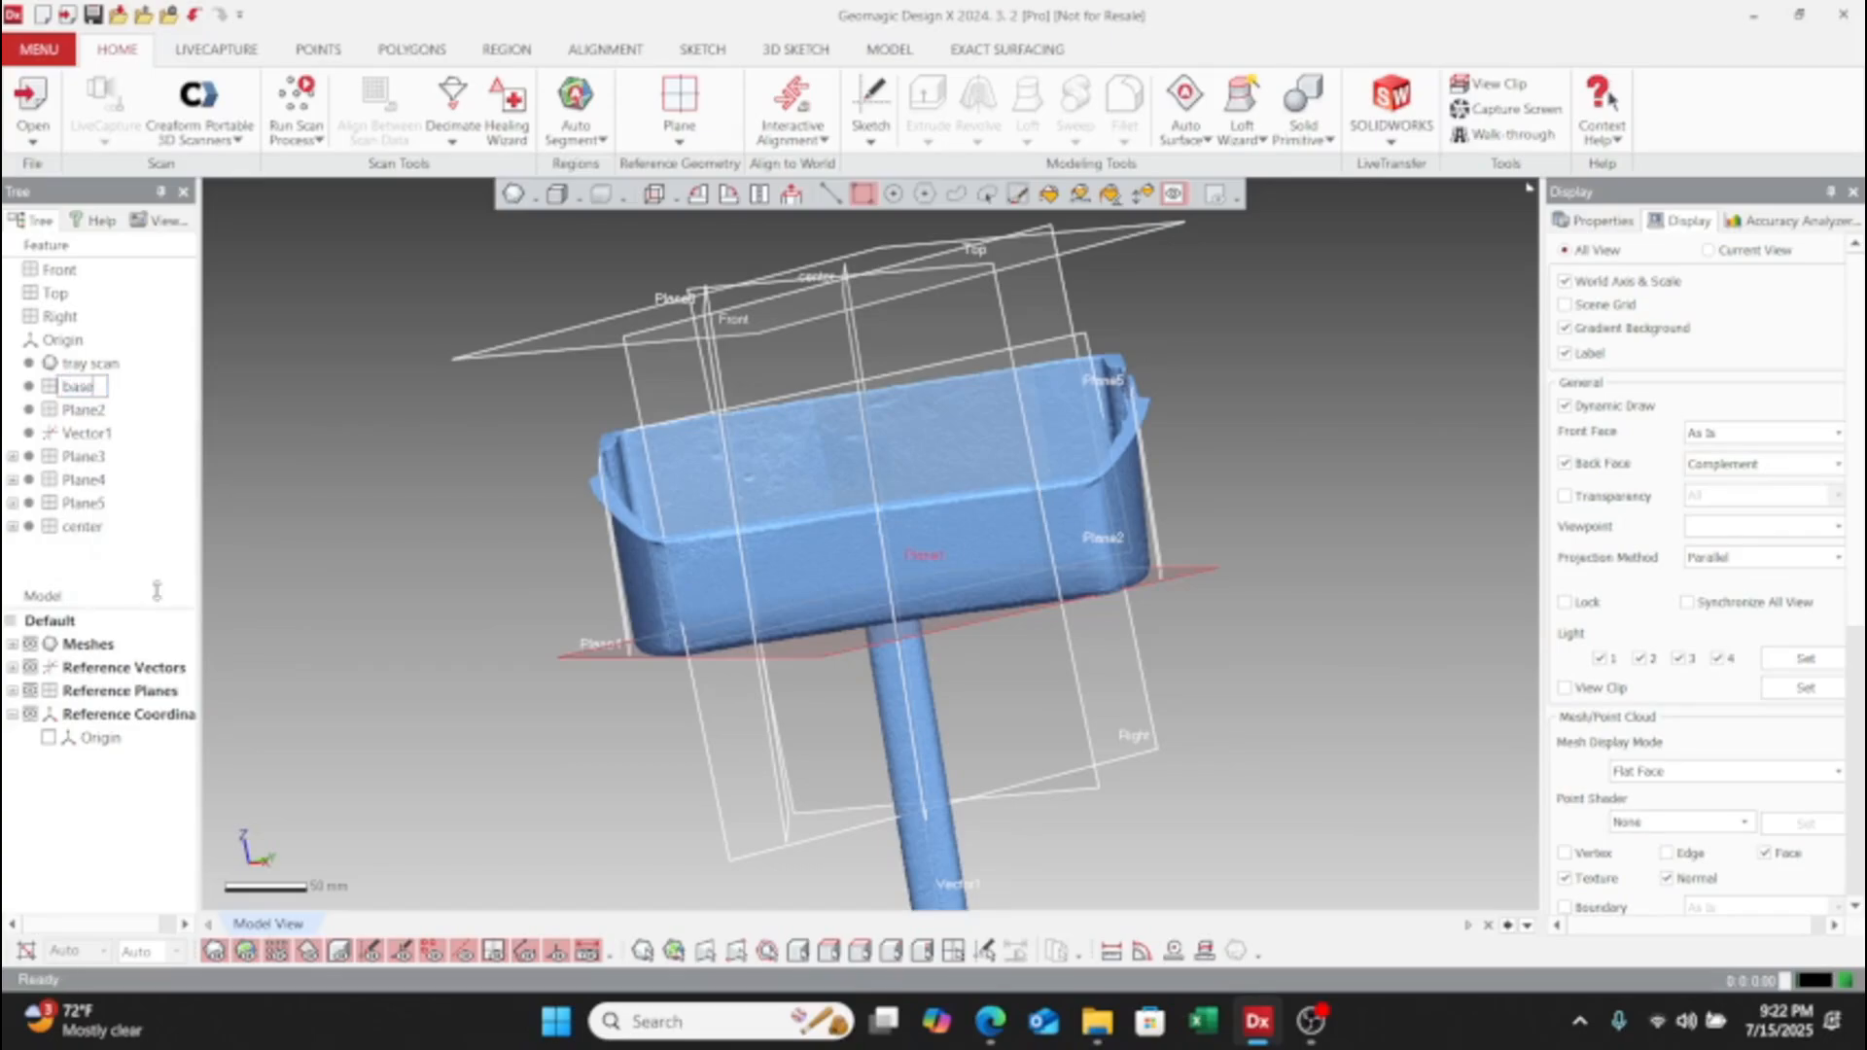
{"action": "key", "text": "Return"}
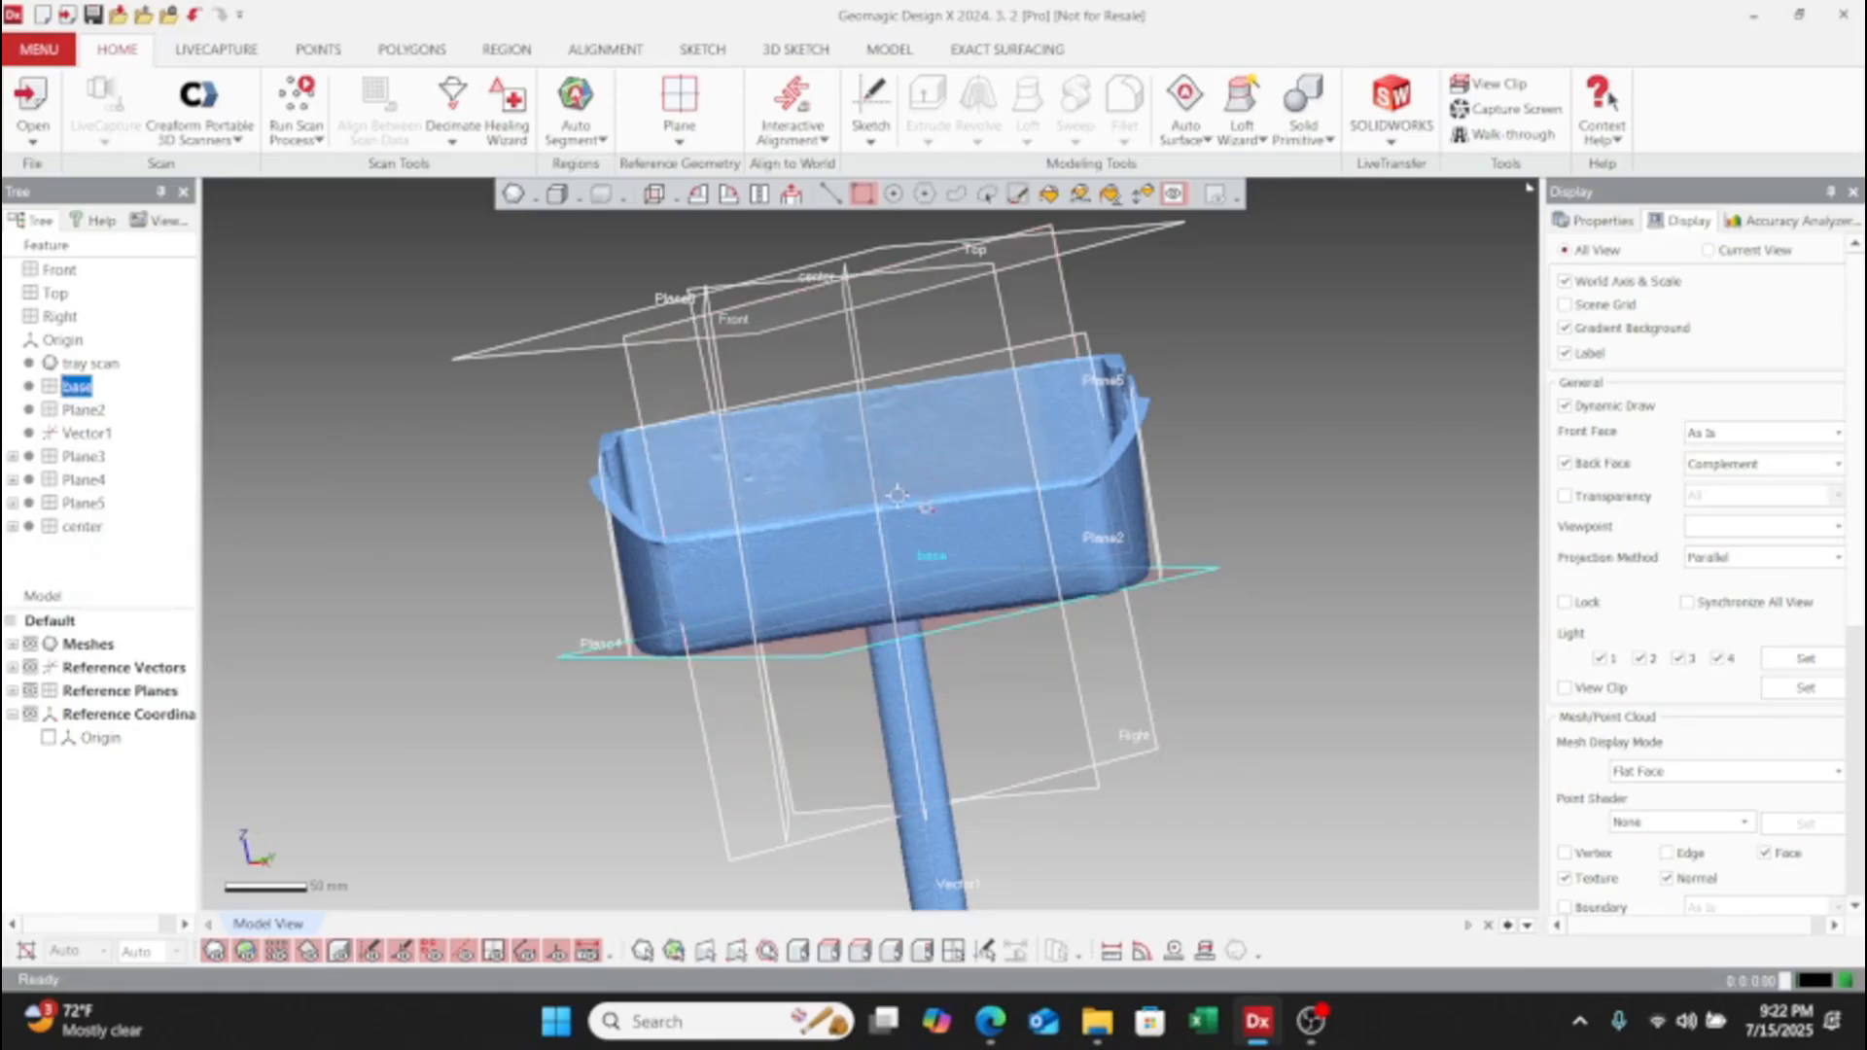
- Rename the tray's back-wall plane, Plane2, as back
{"action": "right_click_drag", "start_coordinate": [915, 458], "coordinate": [975, 395]}
{"action": "left_click", "coordinate": [82, 410]}
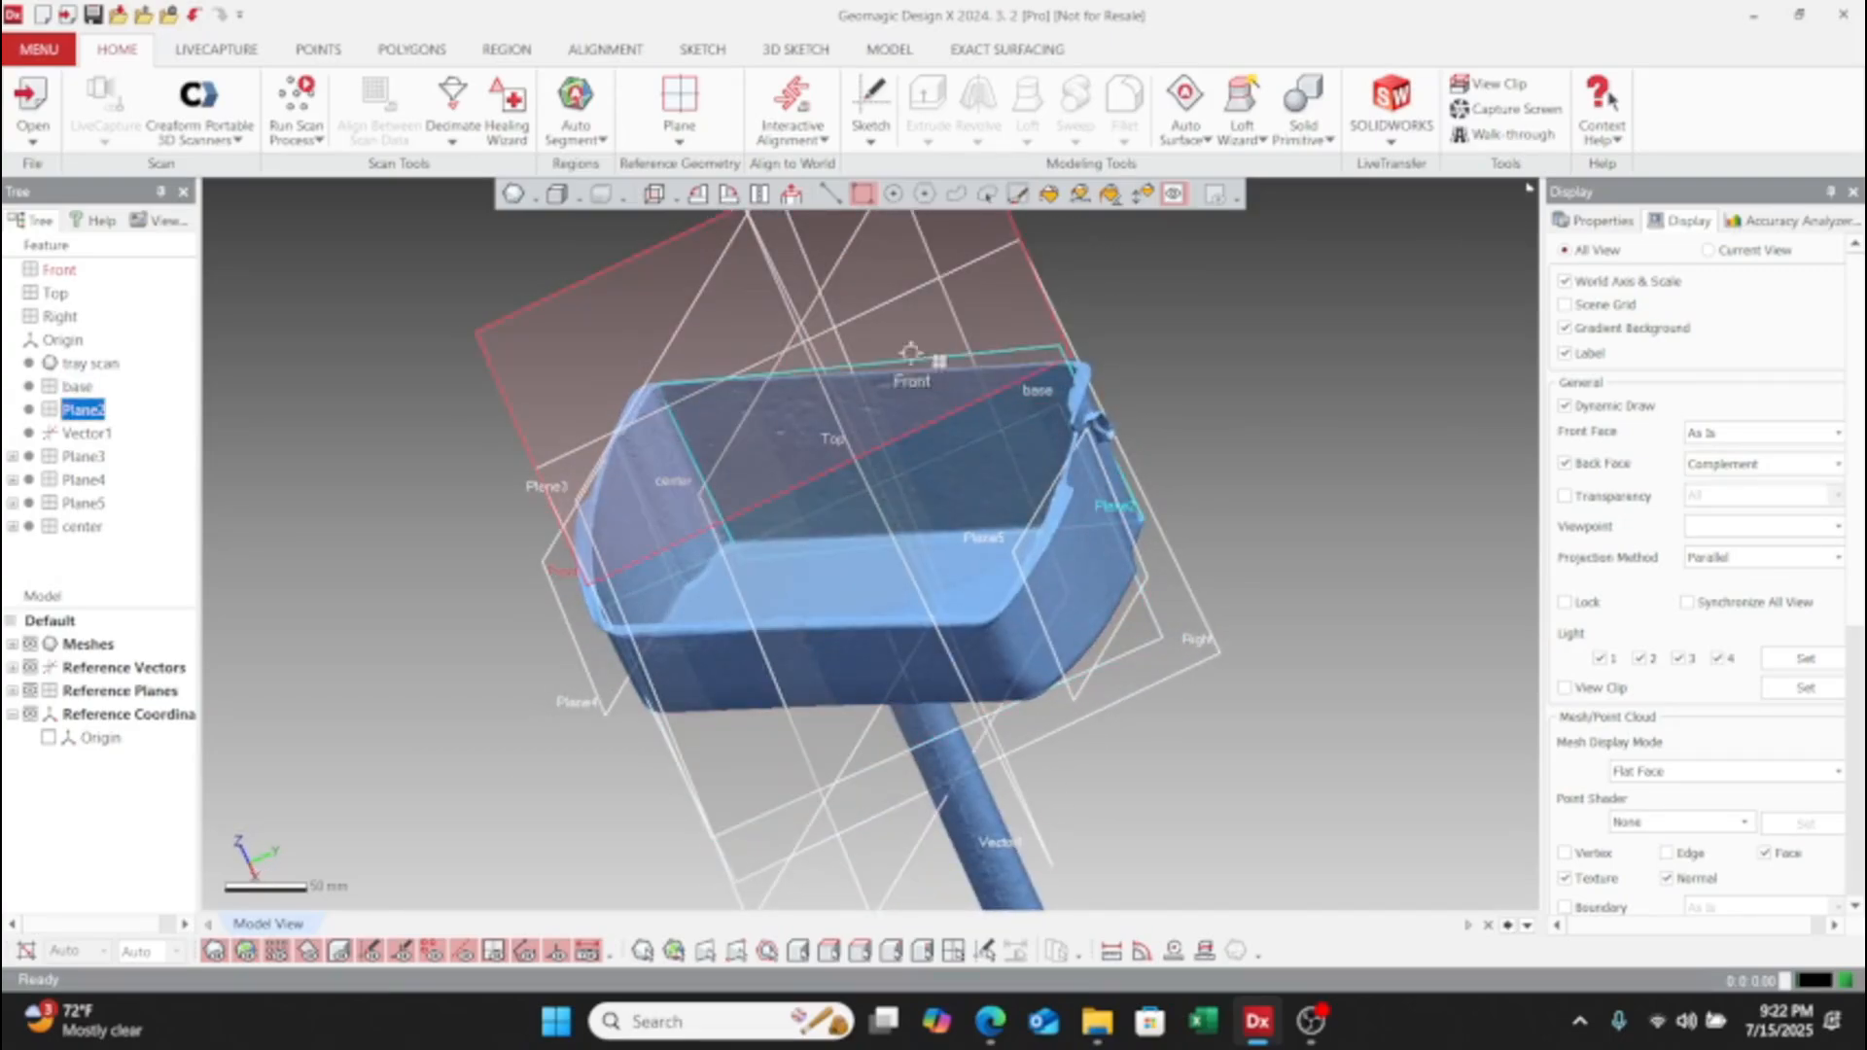
{"action": "right_click", "coordinate": [82, 407]}
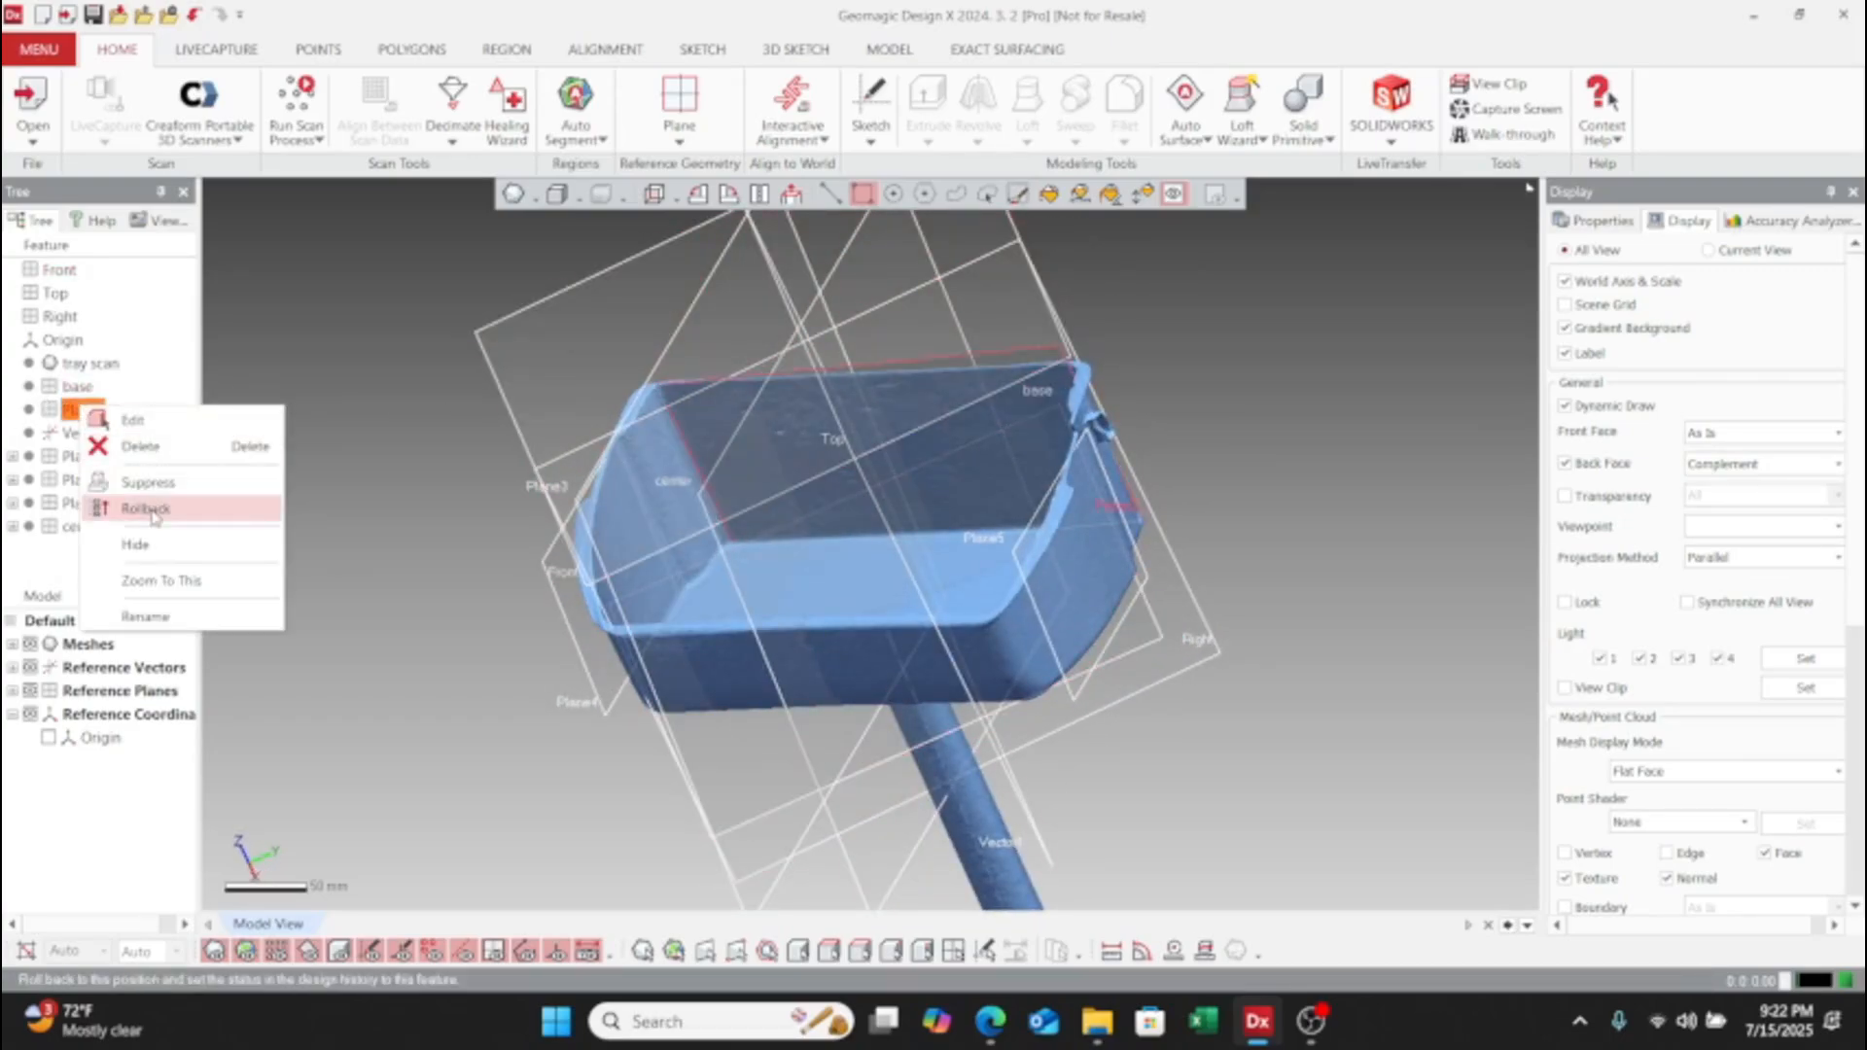
{"action": "left_click", "coordinate": [164, 614]}
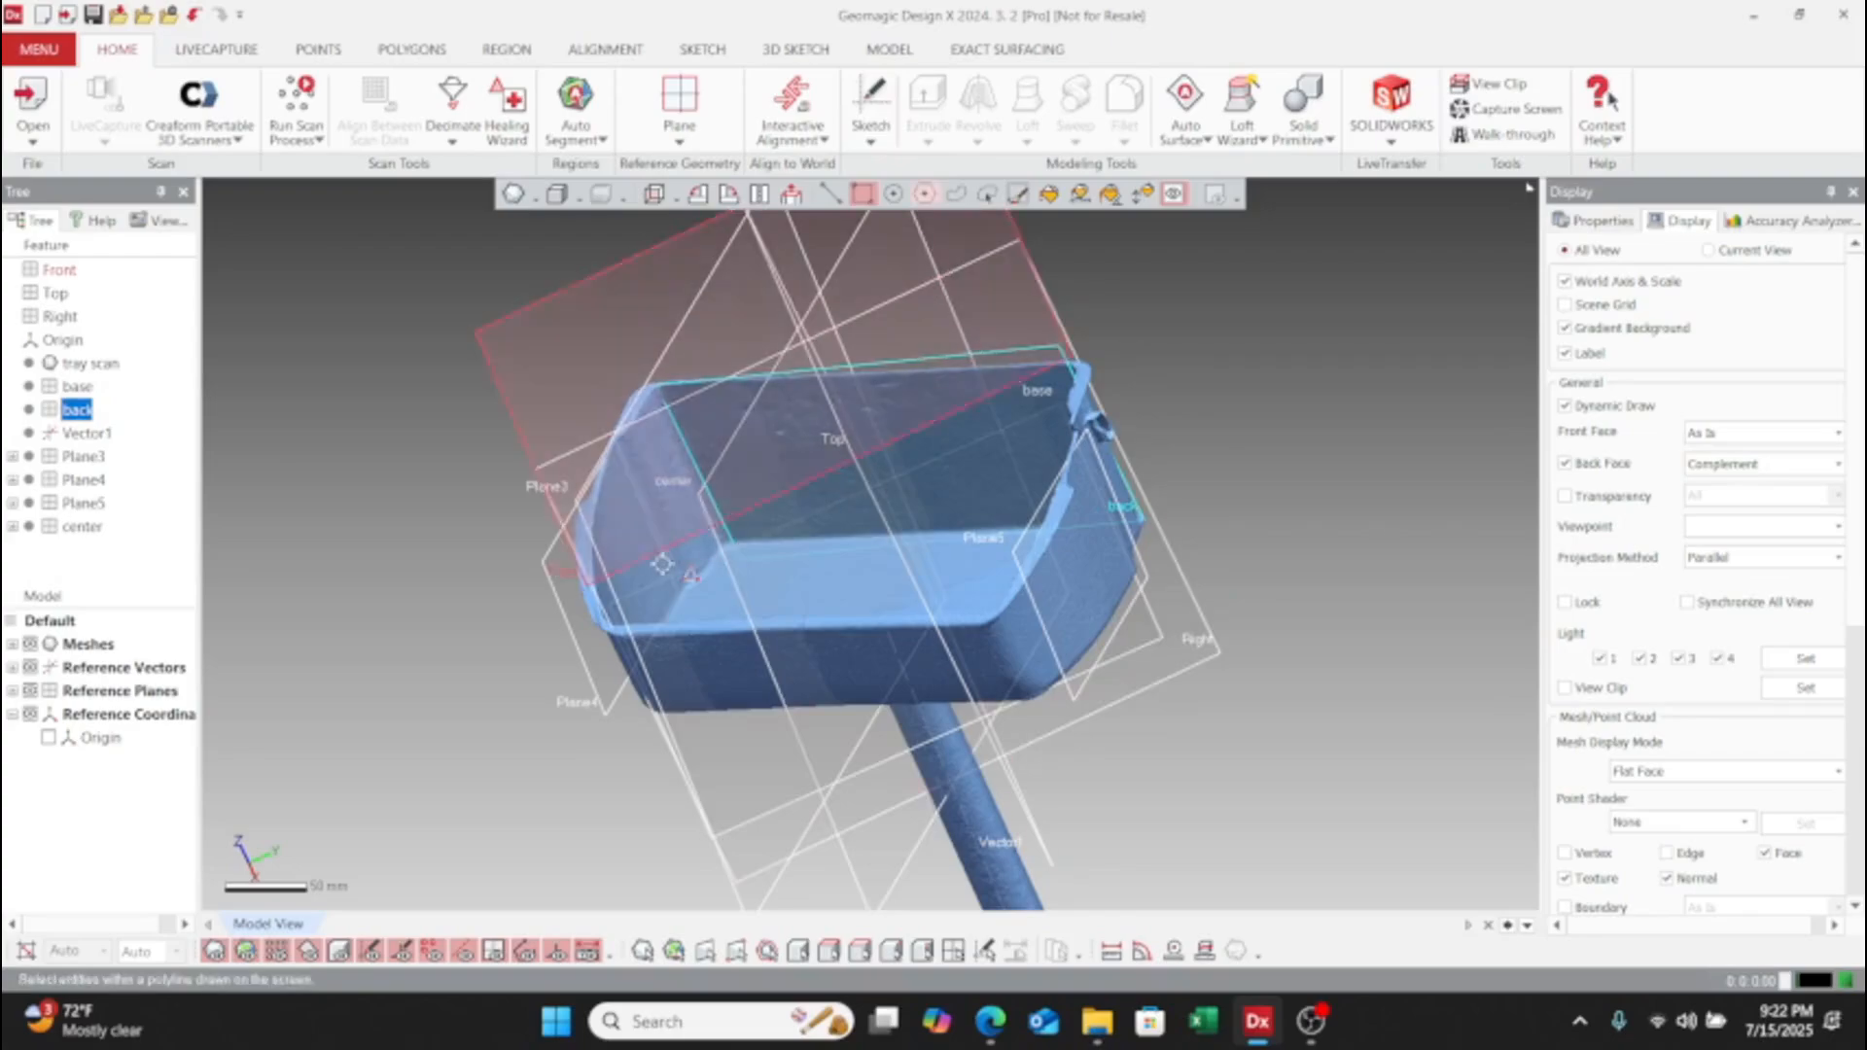
- Hide the Front, Top, Right, Plane3, Plane4 and Plane5 reference planes, leaving only base, back and center shown
{"action": "right_click_drag", "start_coordinate": [658, 563], "coordinate": [848, 629]}
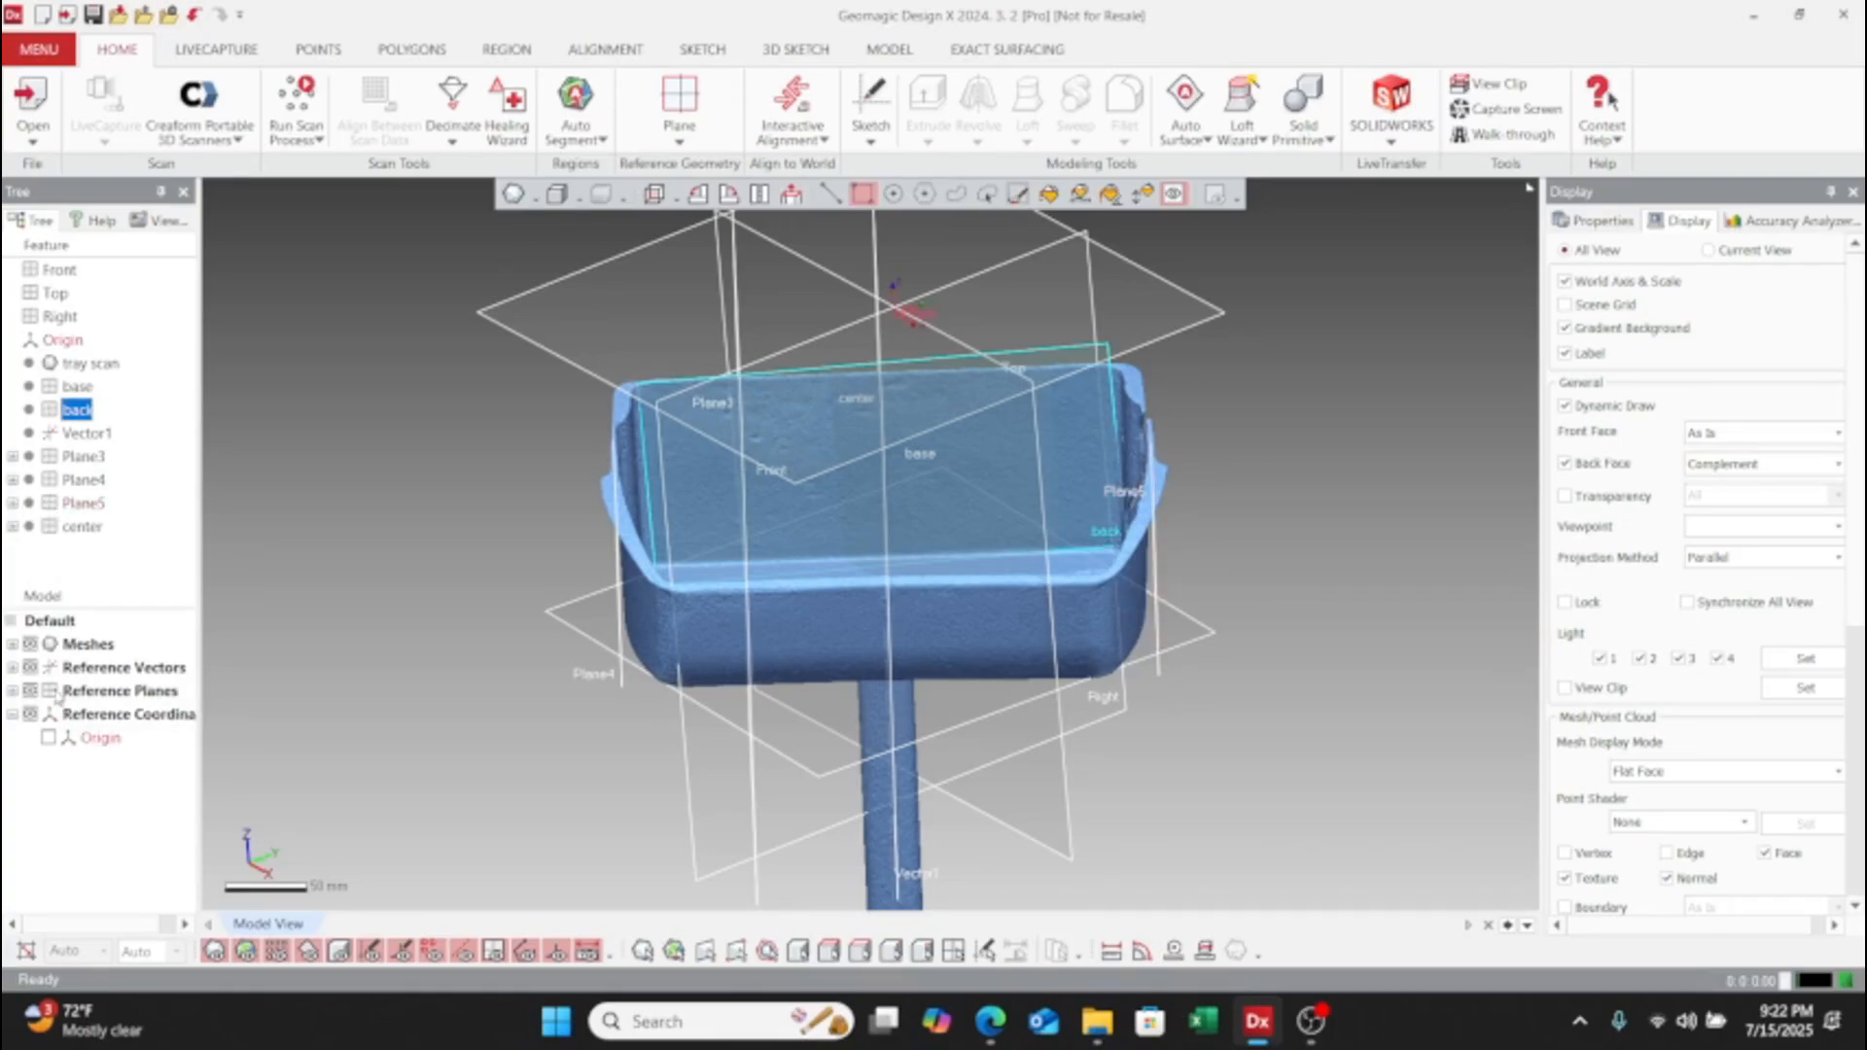
{"action": "left_click", "coordinate": [14, 690]}
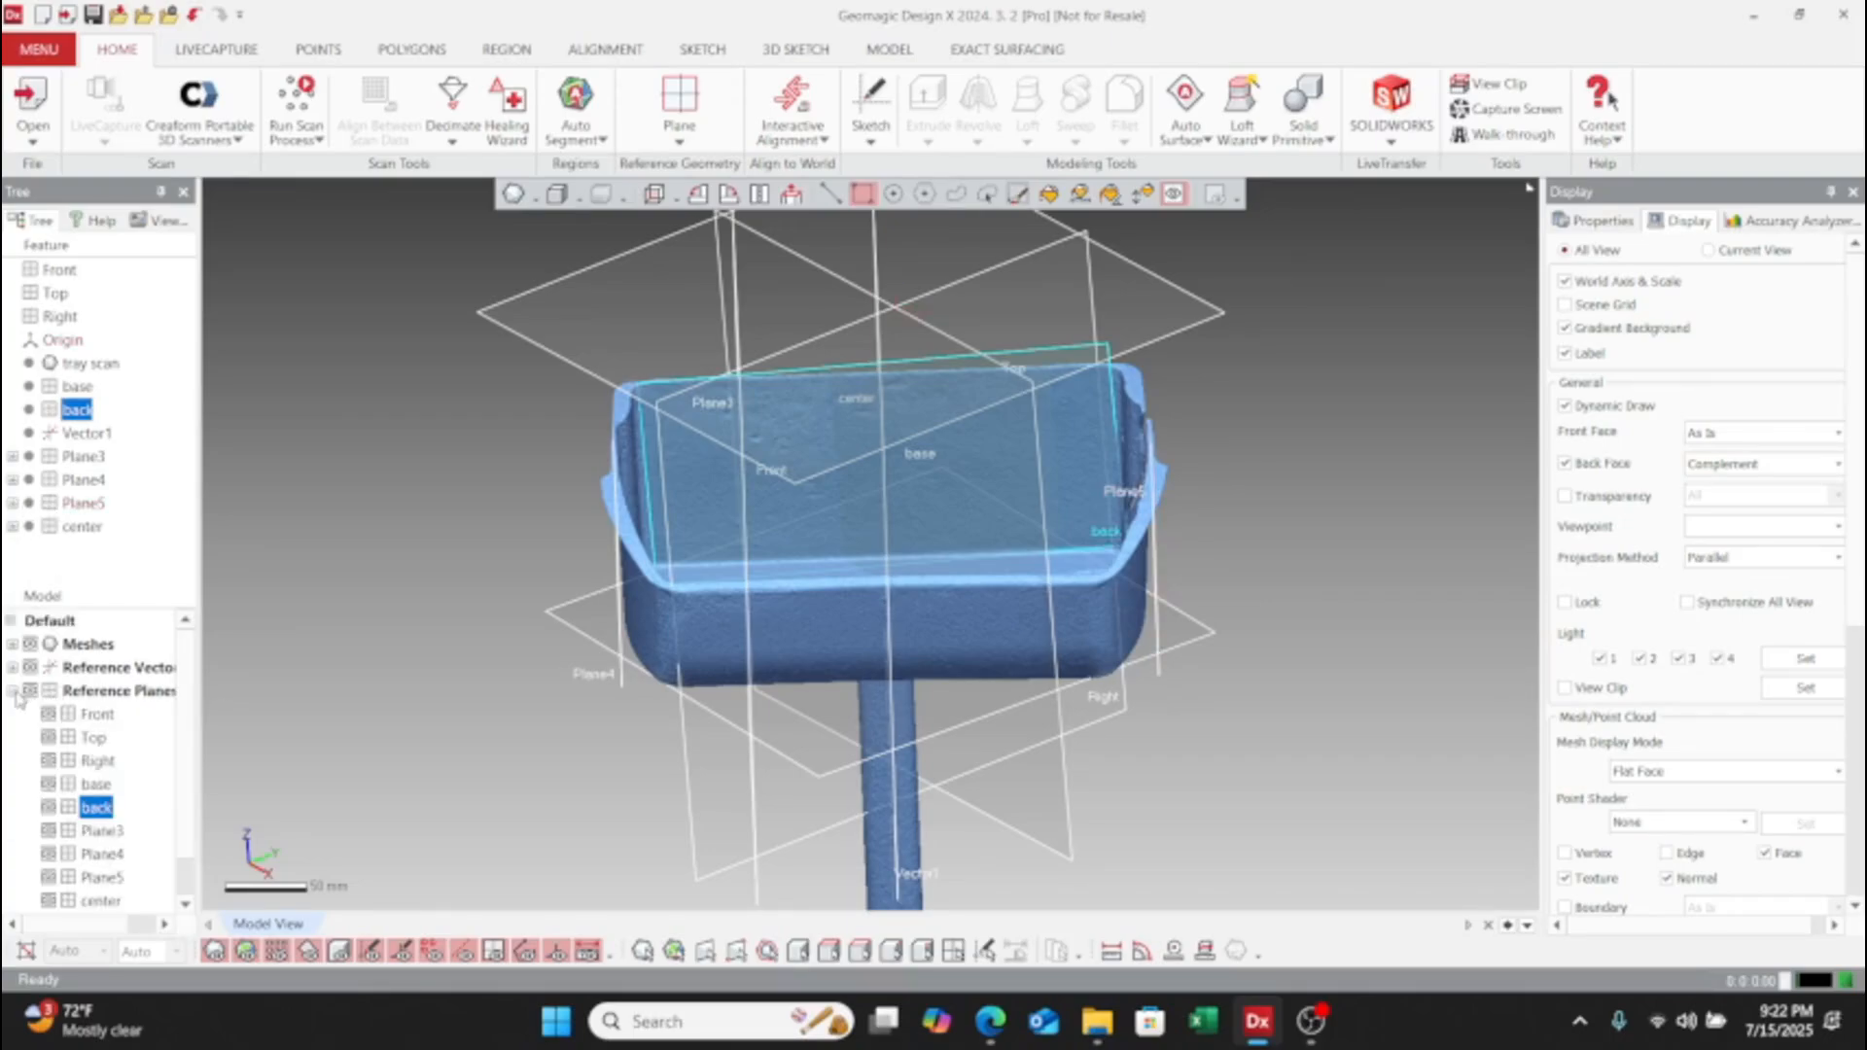
{"action": "left_click", "coordinate": [48, 761]}
{"action": "left_click", "coordinate": [49, 737]}
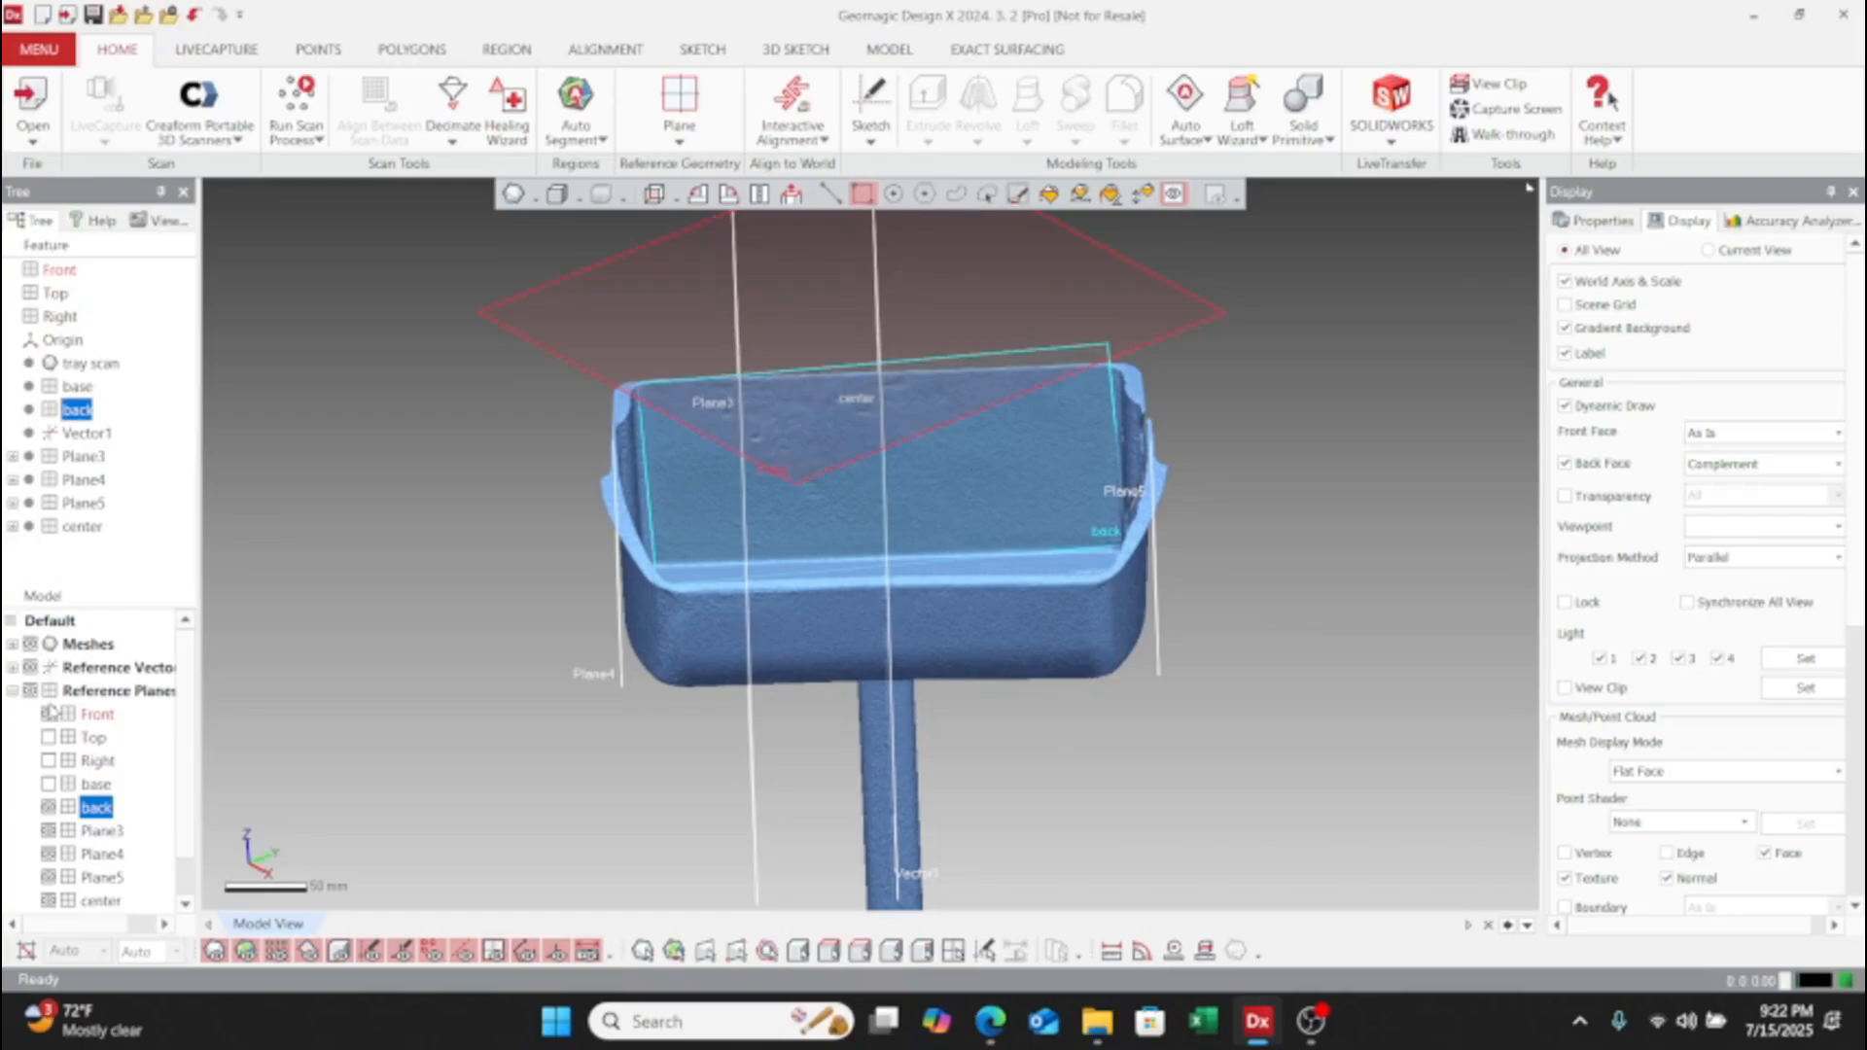
{"action": "left_click", "coordinate": [49, 714]}
{"action": "left_click", "coordinate": [48, 783]}
{"action": "left_click", "coordinate": [47, 830]}
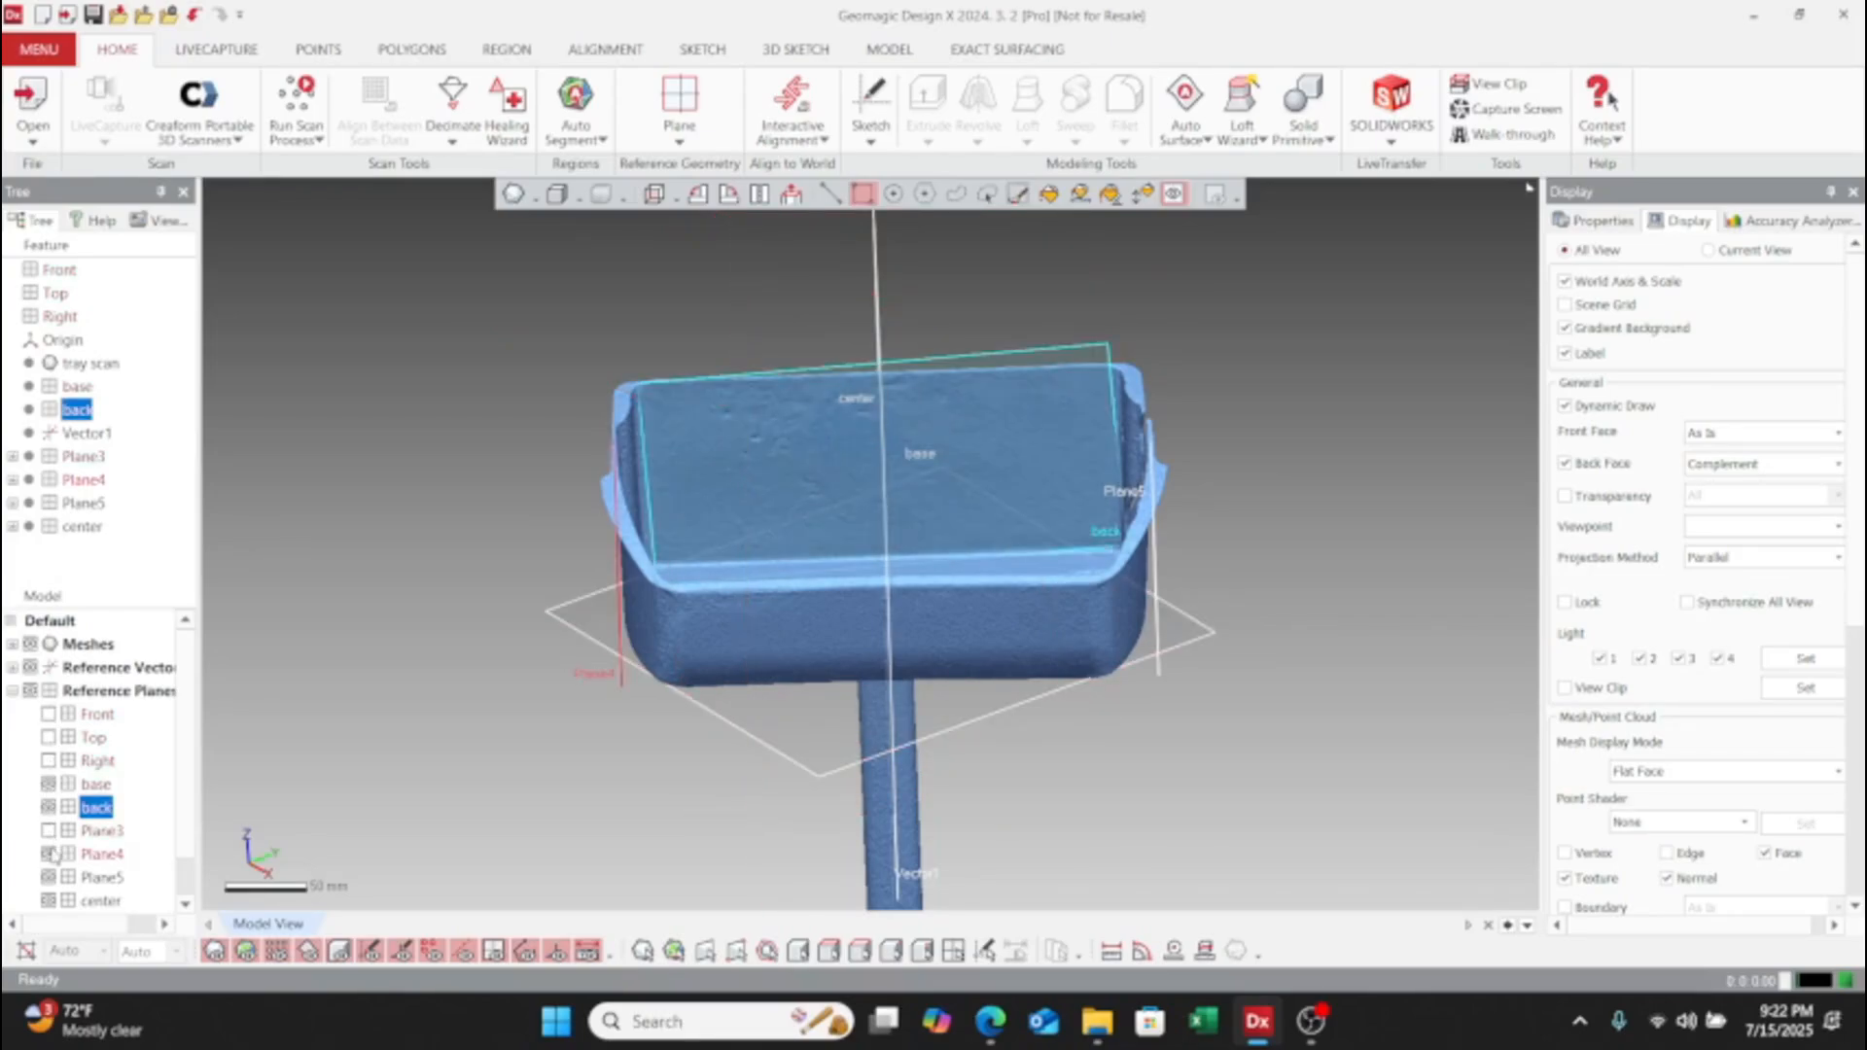
{"action": "left_click", "coordinate": [48, 877]}
{"action": "scroll", "coordinate": [58, 837], "scroll_direction": "down", "scroll_amount": 1}
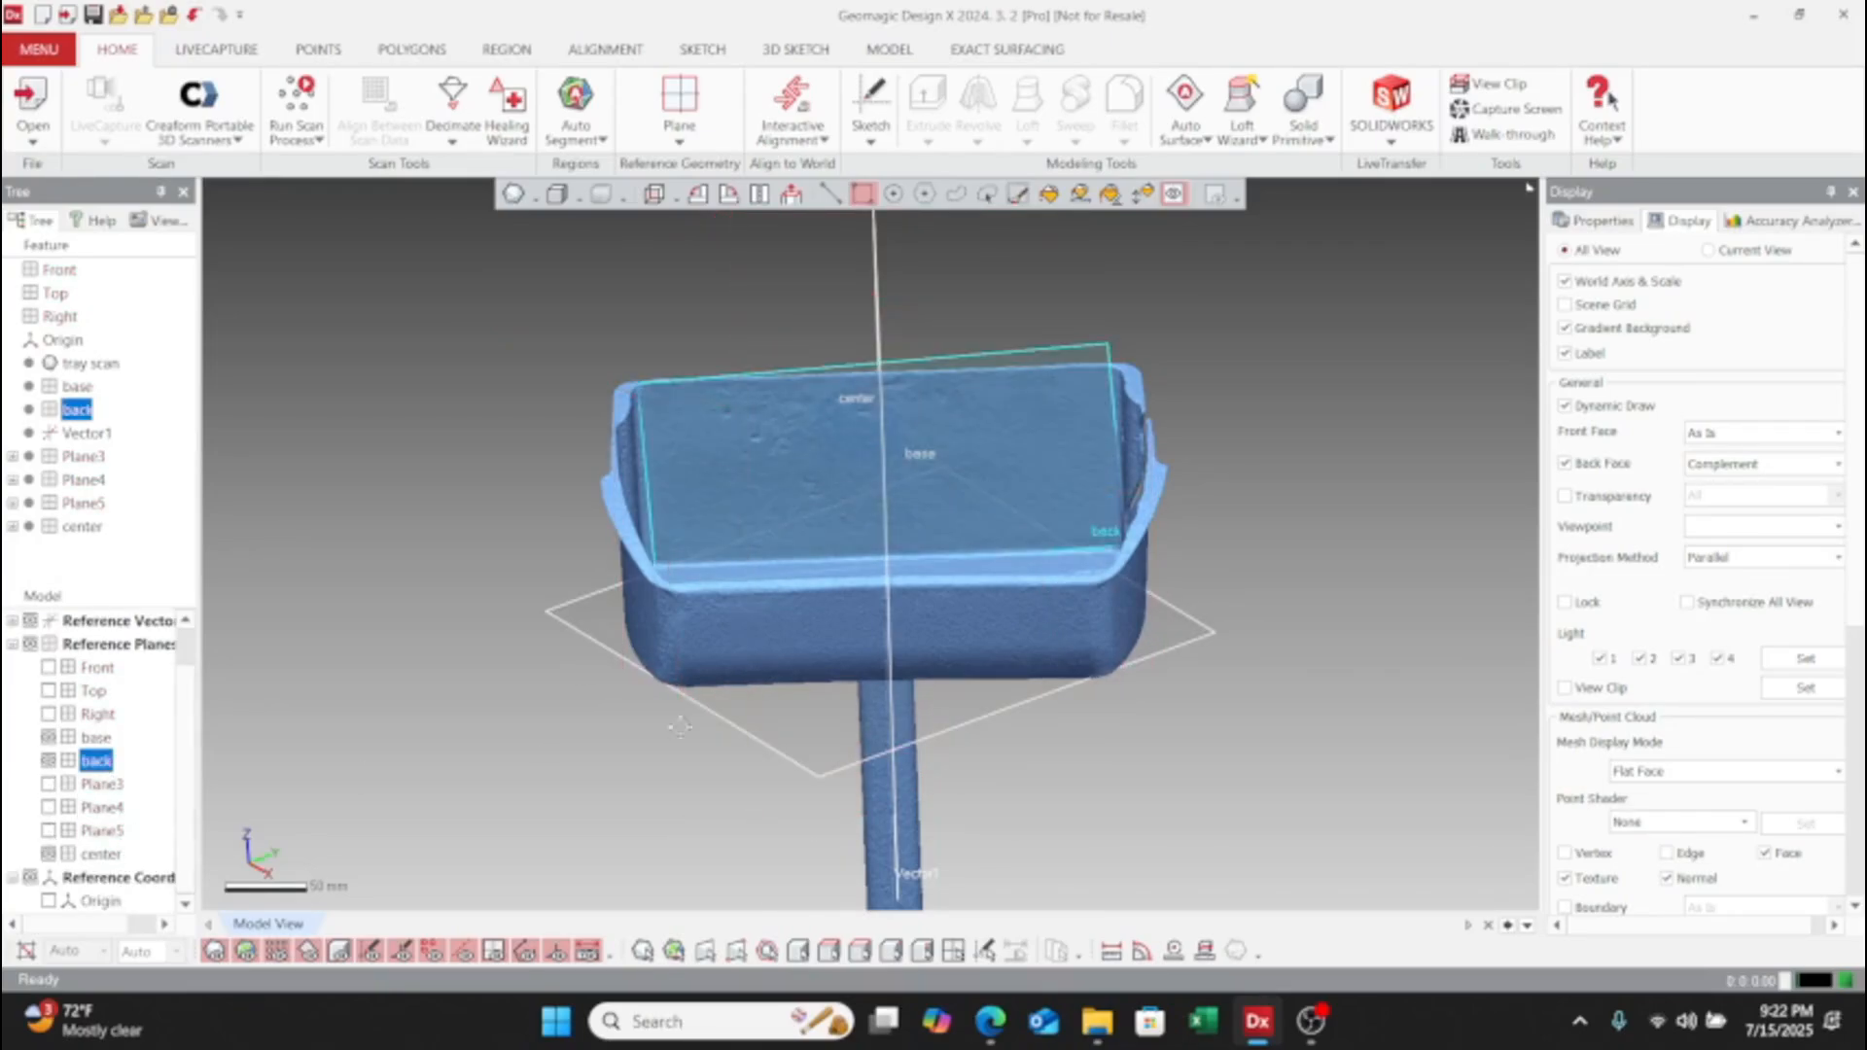
- Set up a planar mesh sketch of the tray scan on the base plane with a section offset of 33 mm
{"action": "right_click_drag", "start_coordinate": [956, 594], "coordinate": [943, 282]}
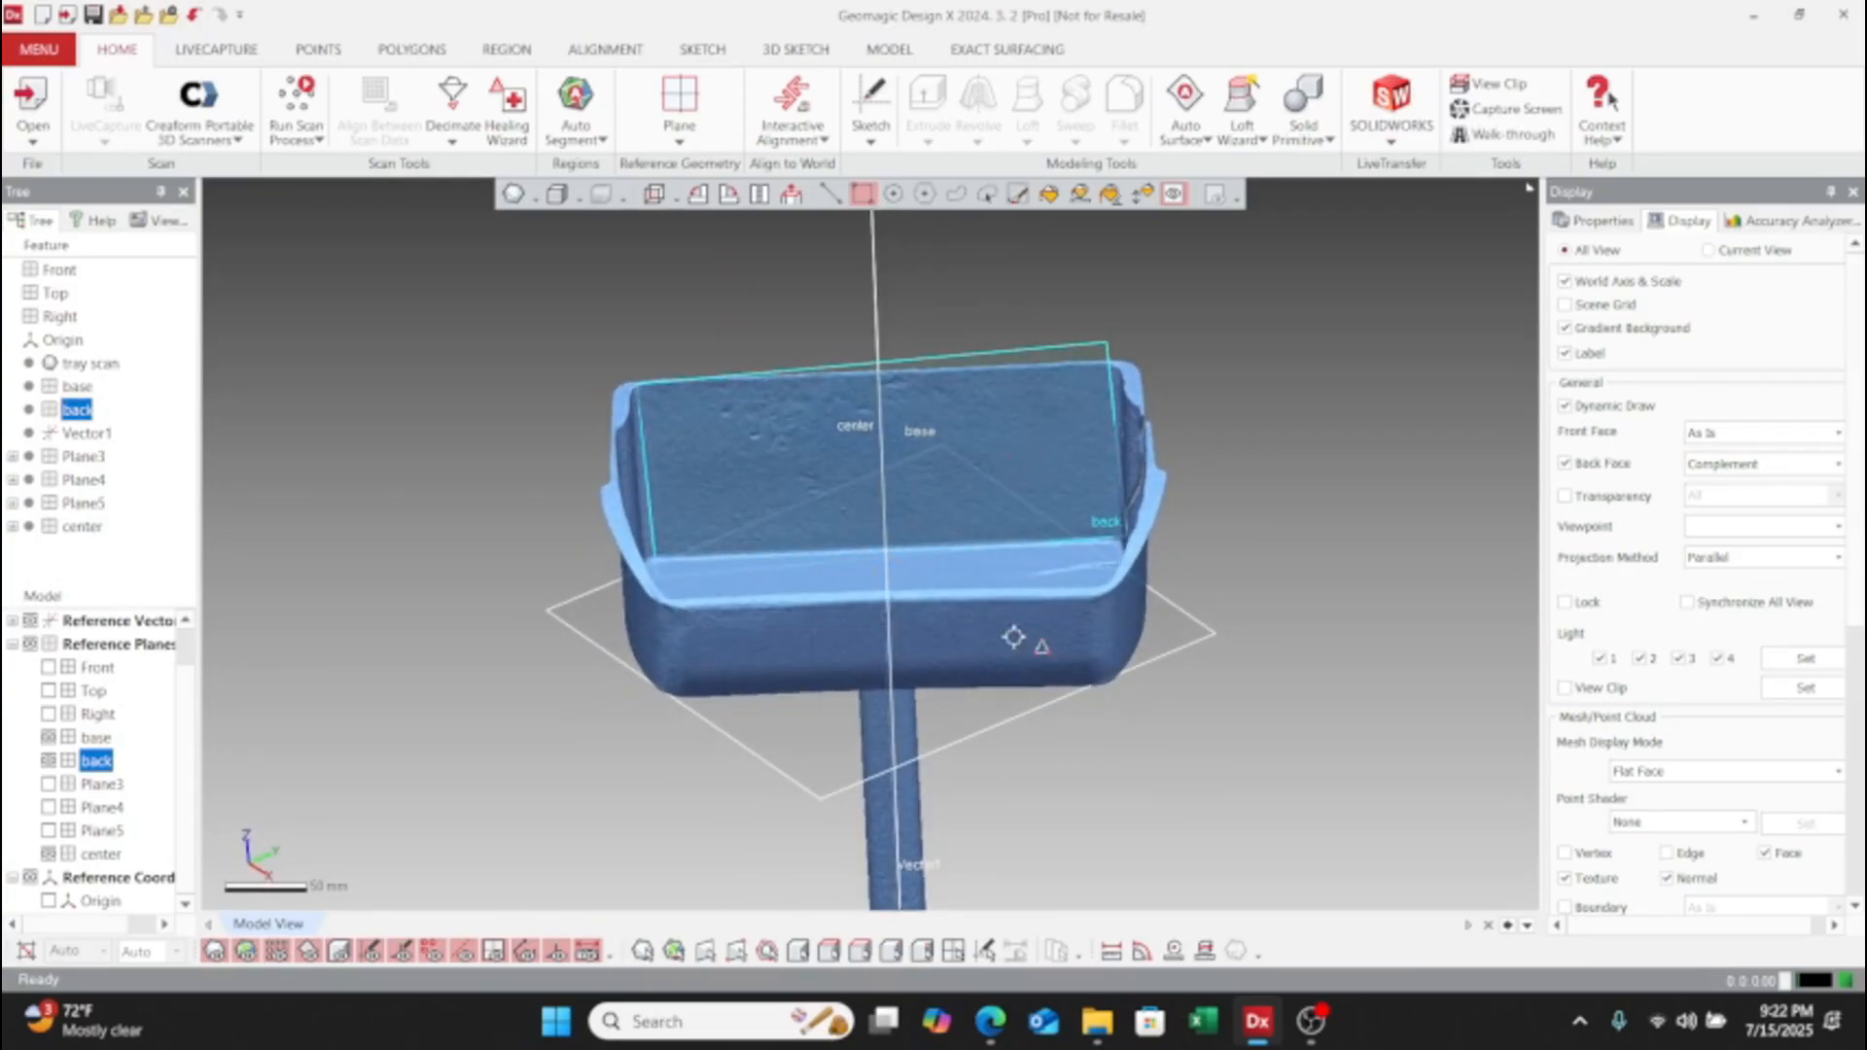
{"action": "right_click_drag", "start_coordinate": [1013, 637], "coordinate": [1045, 530]}
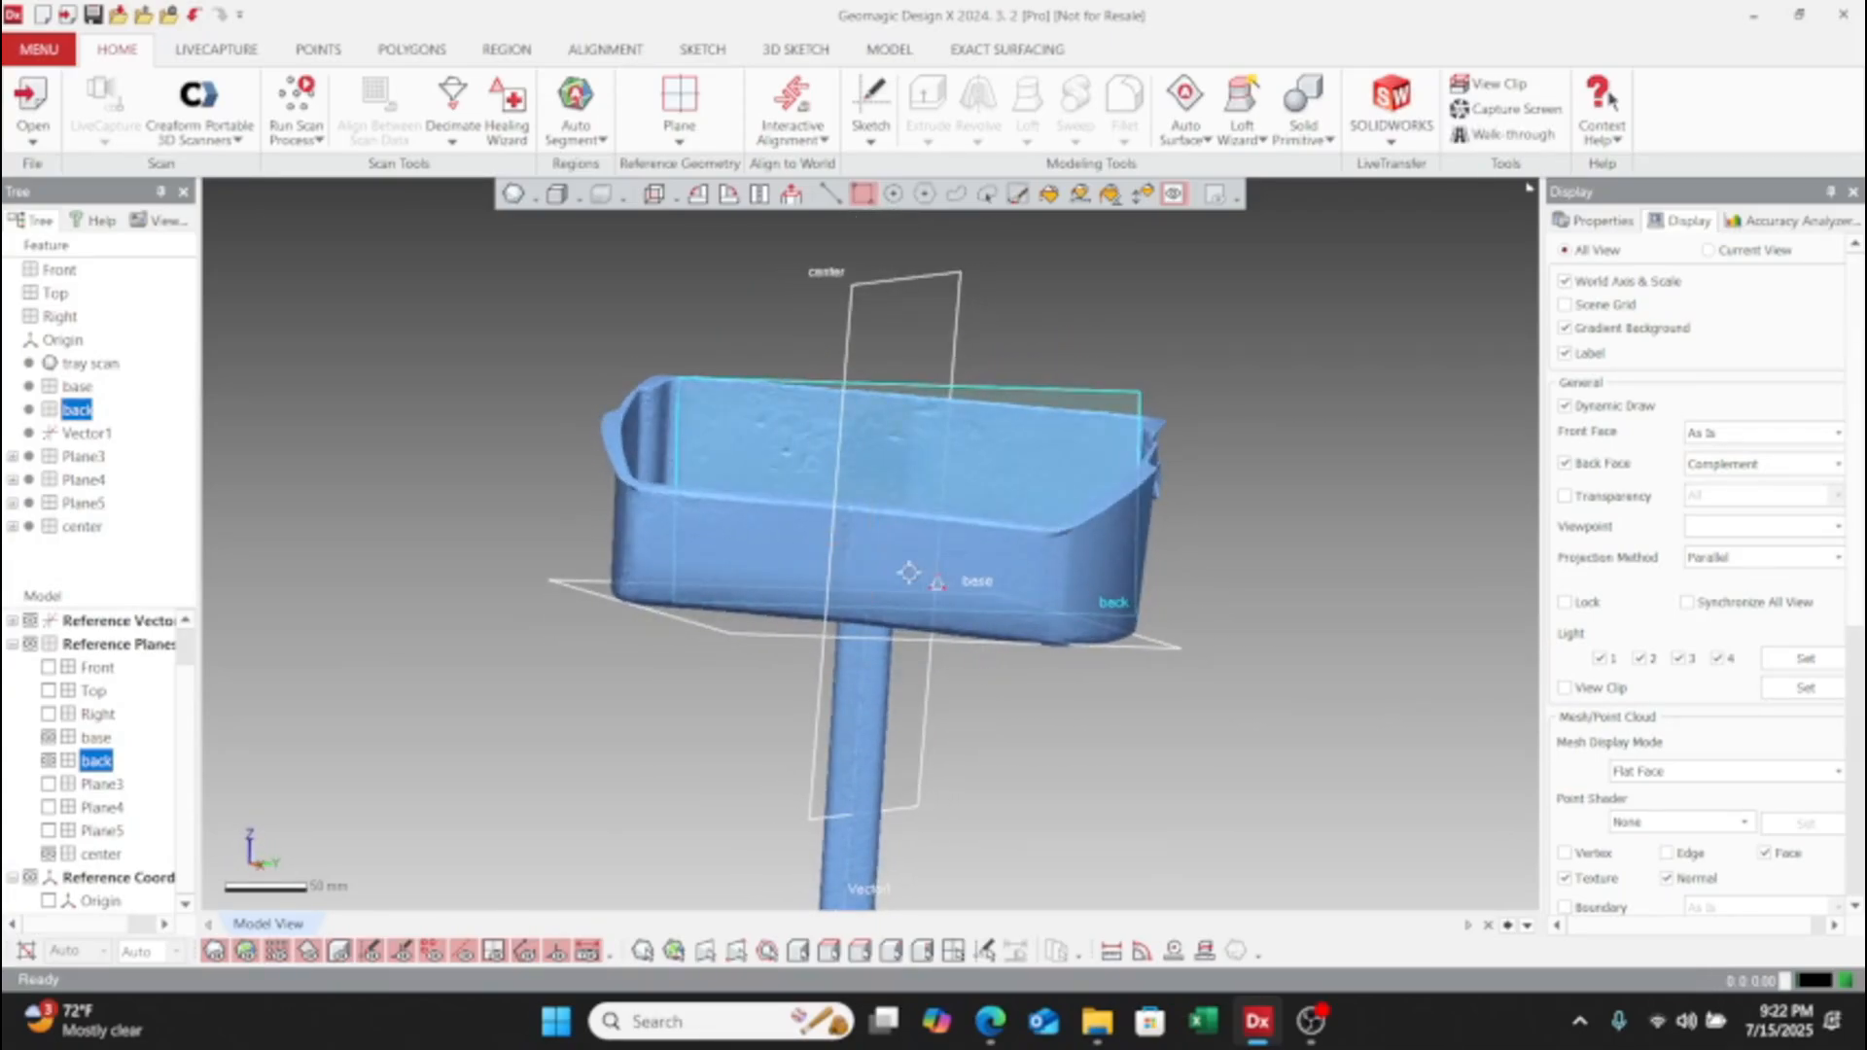
{"action": "right_click_drag", "start_coordinate": [908, 573], "coordinate": [1021, 590]}
{"action": "left_click", "coordinate": [875, 141]}
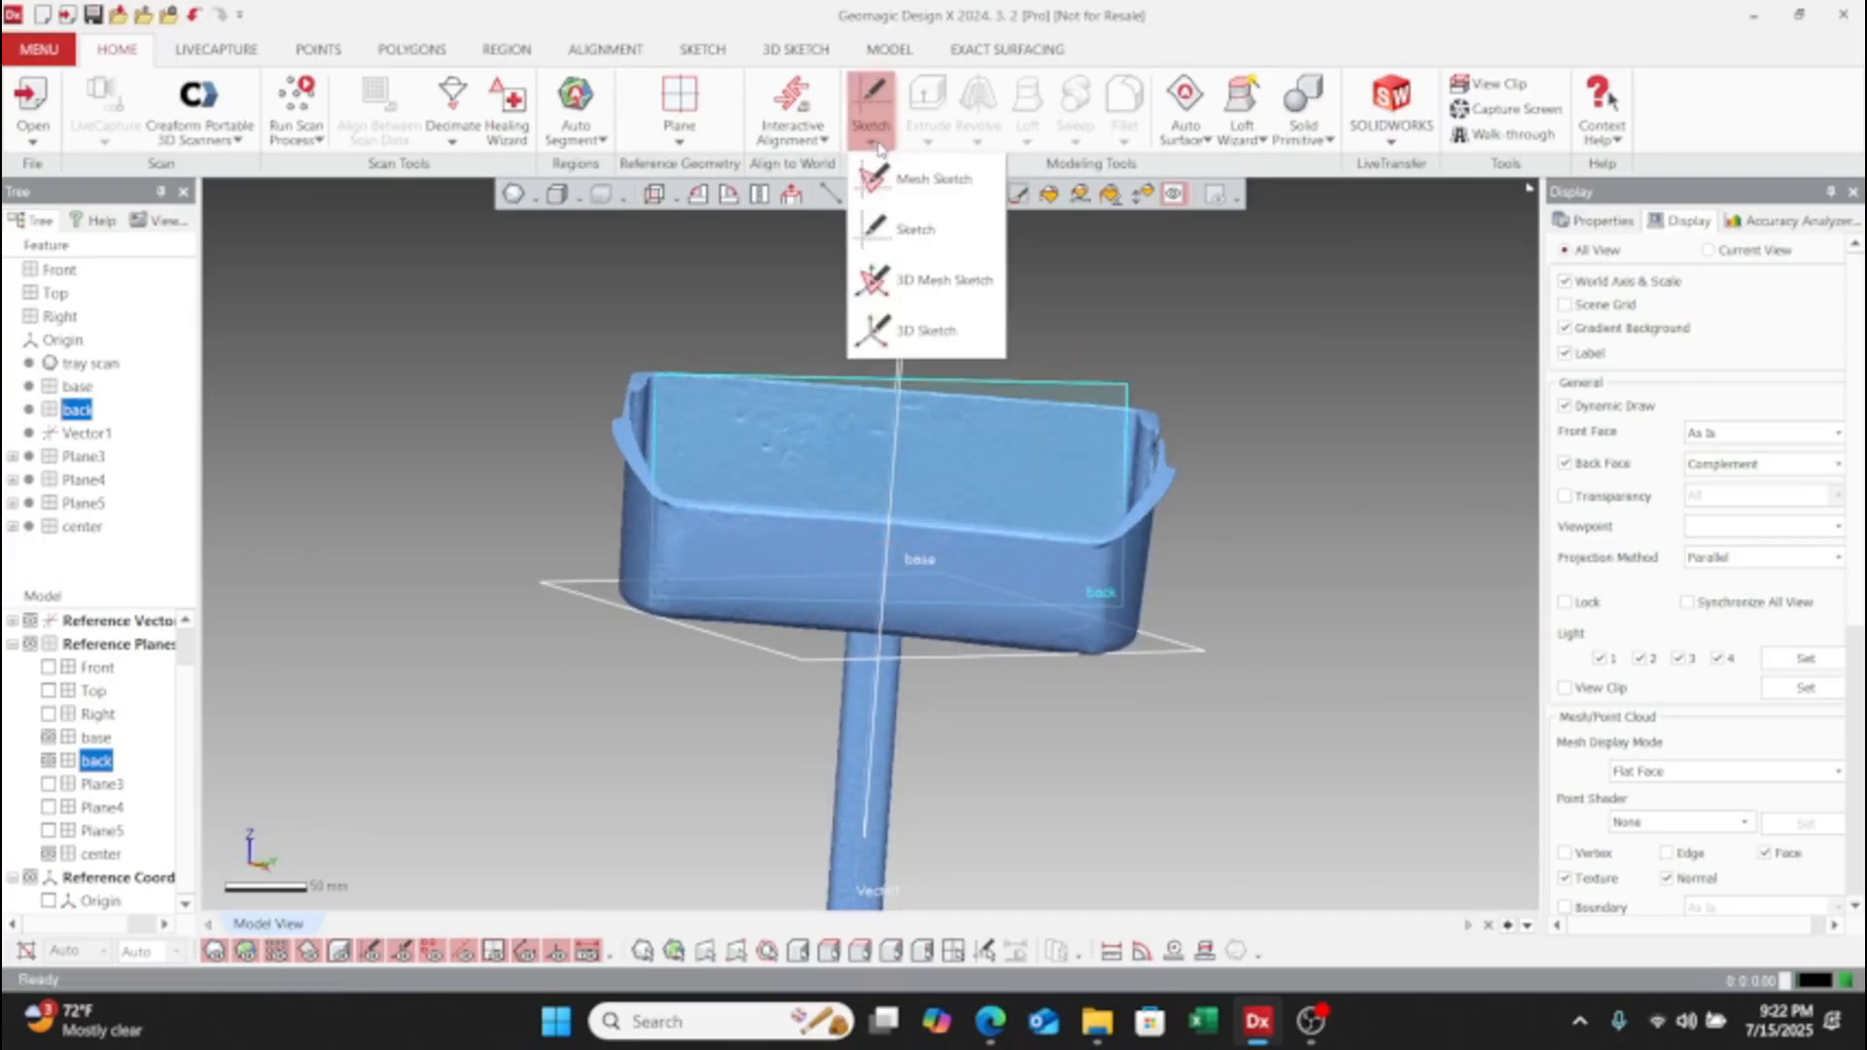
{"action": "left_click", "coordinate": [920, 185]}
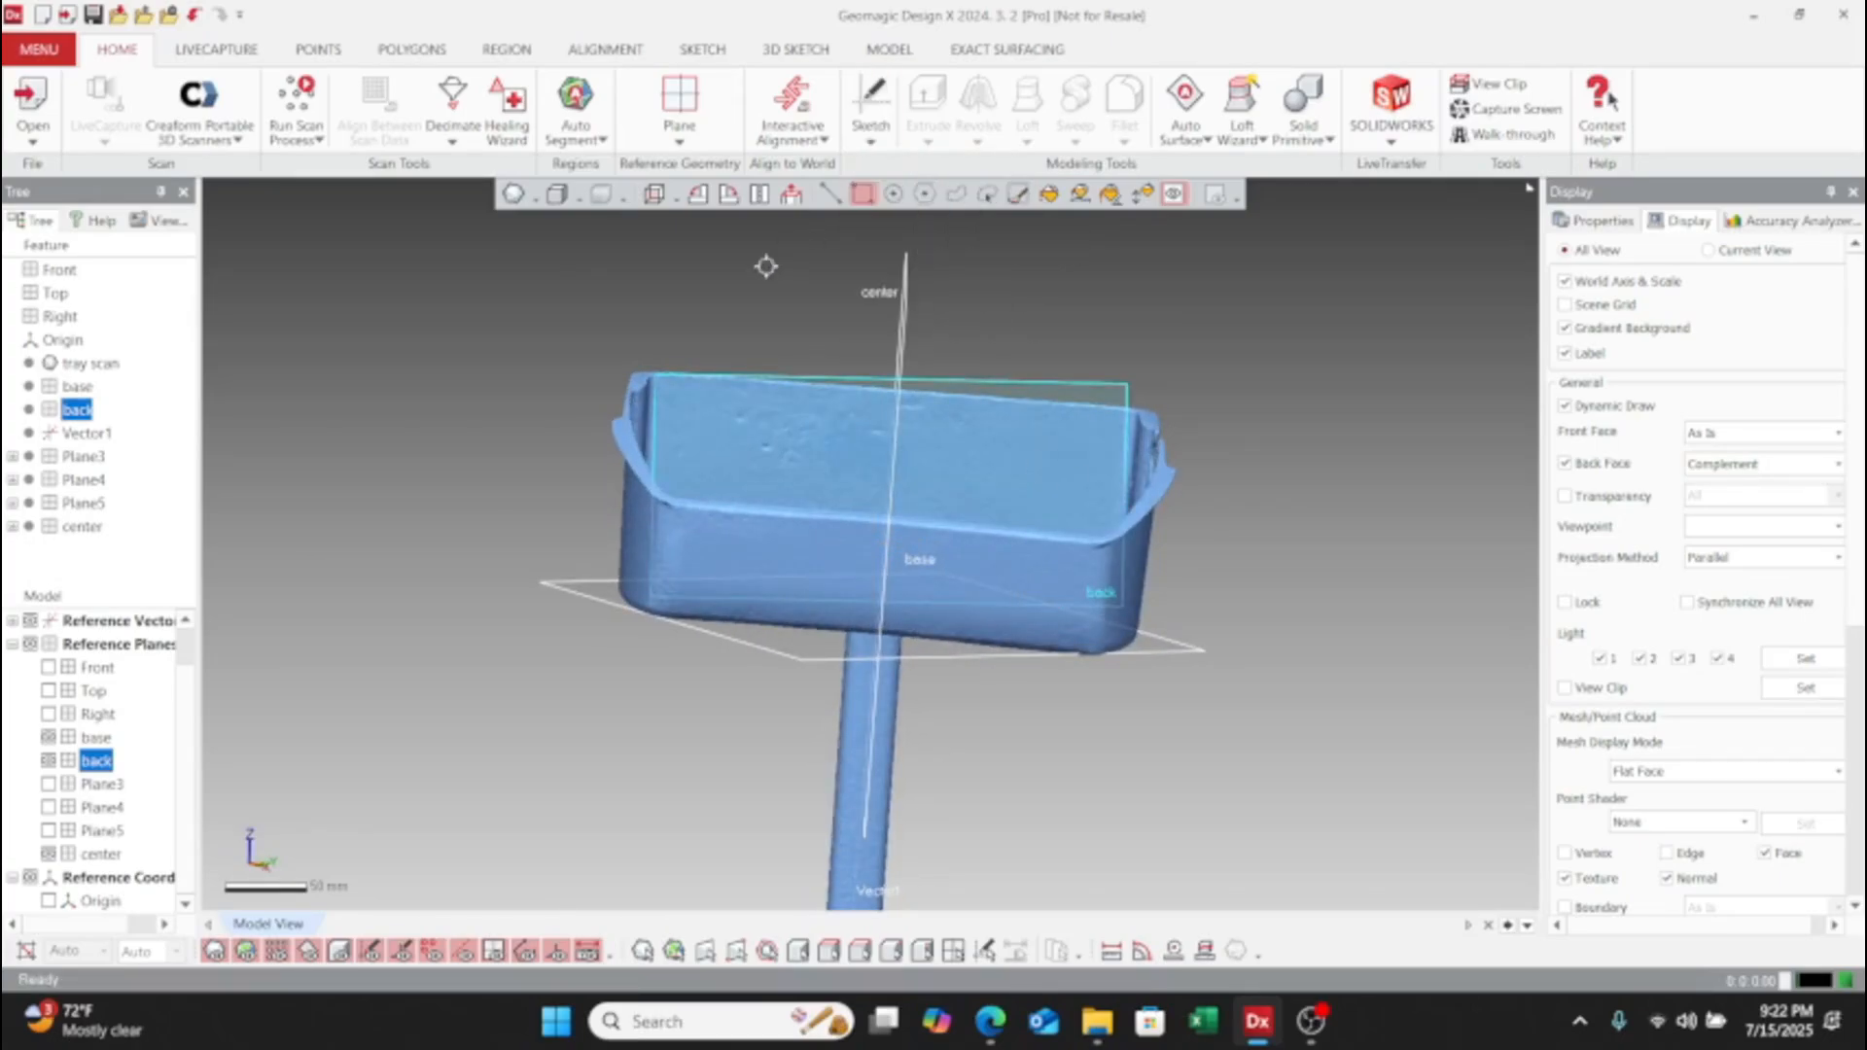
{"action": "left_click", "coordinate": [723, 648]}
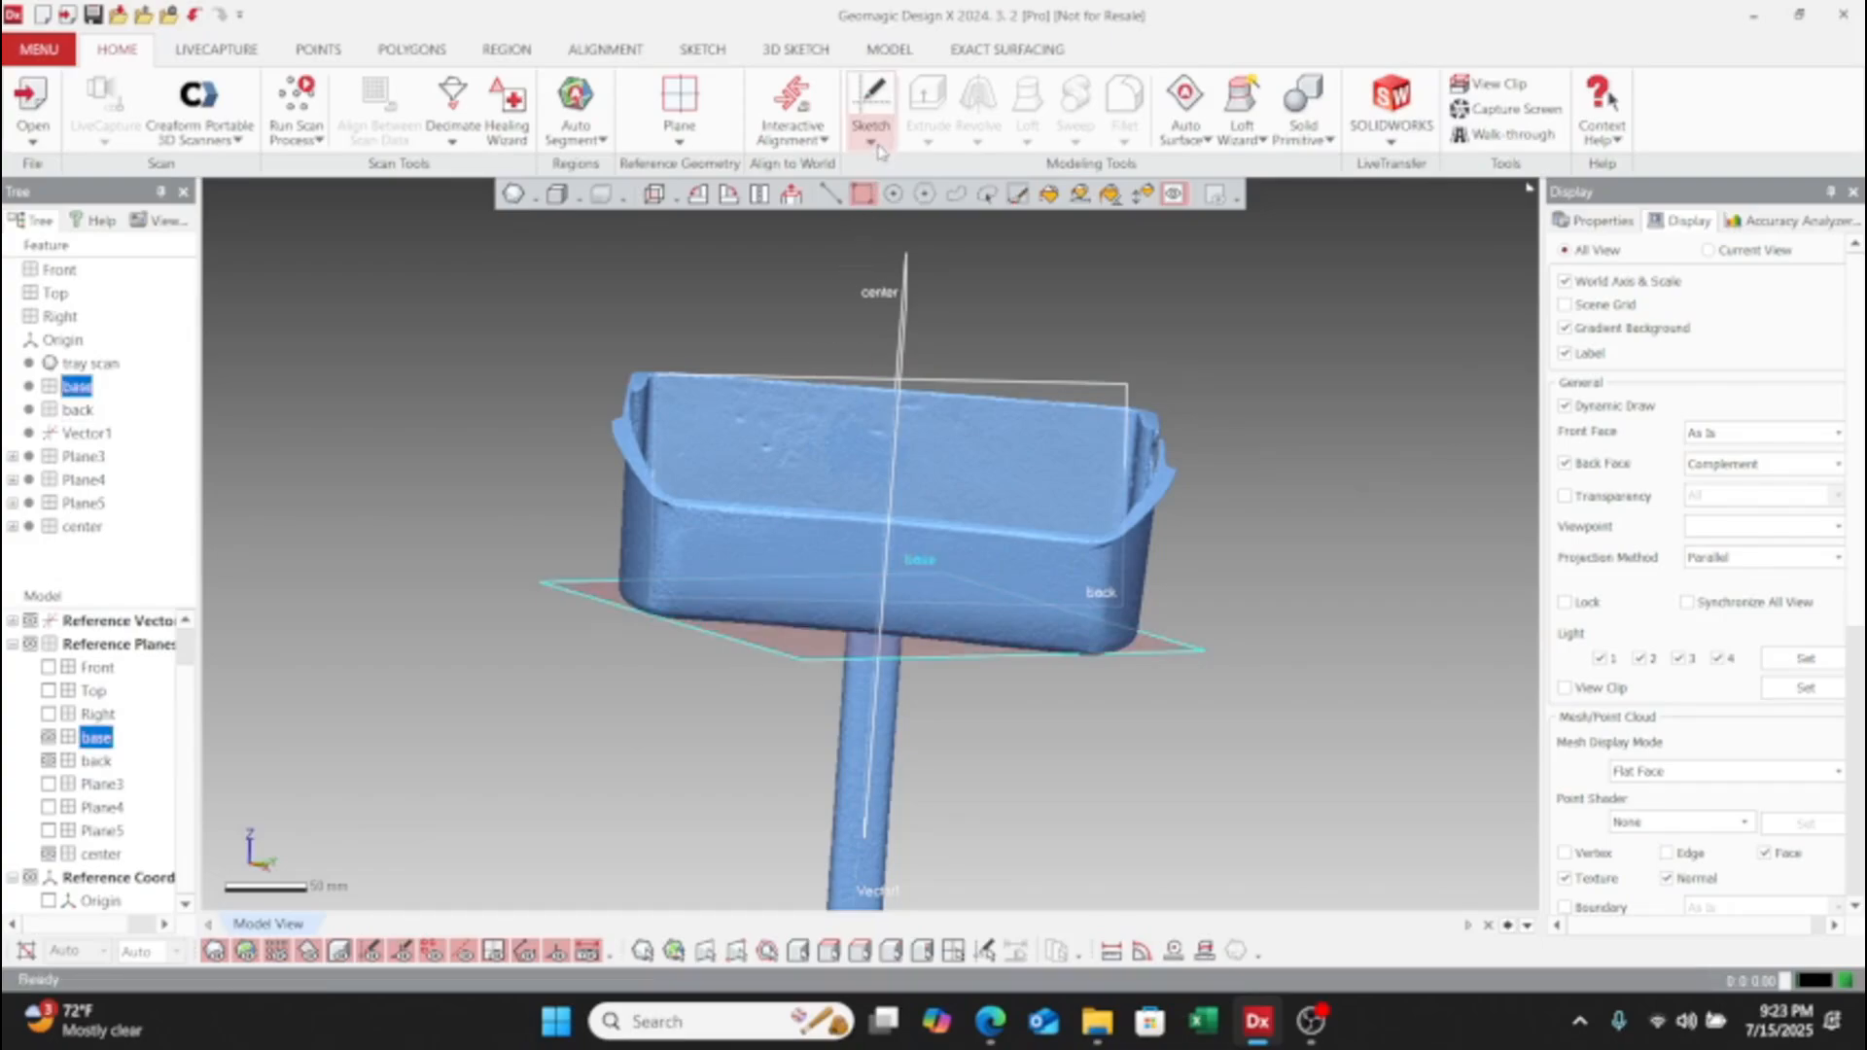
{"action": "left_click", "coordinate": [871, 131]}
{"action": "left_click", "coordinate": [909, 180]}
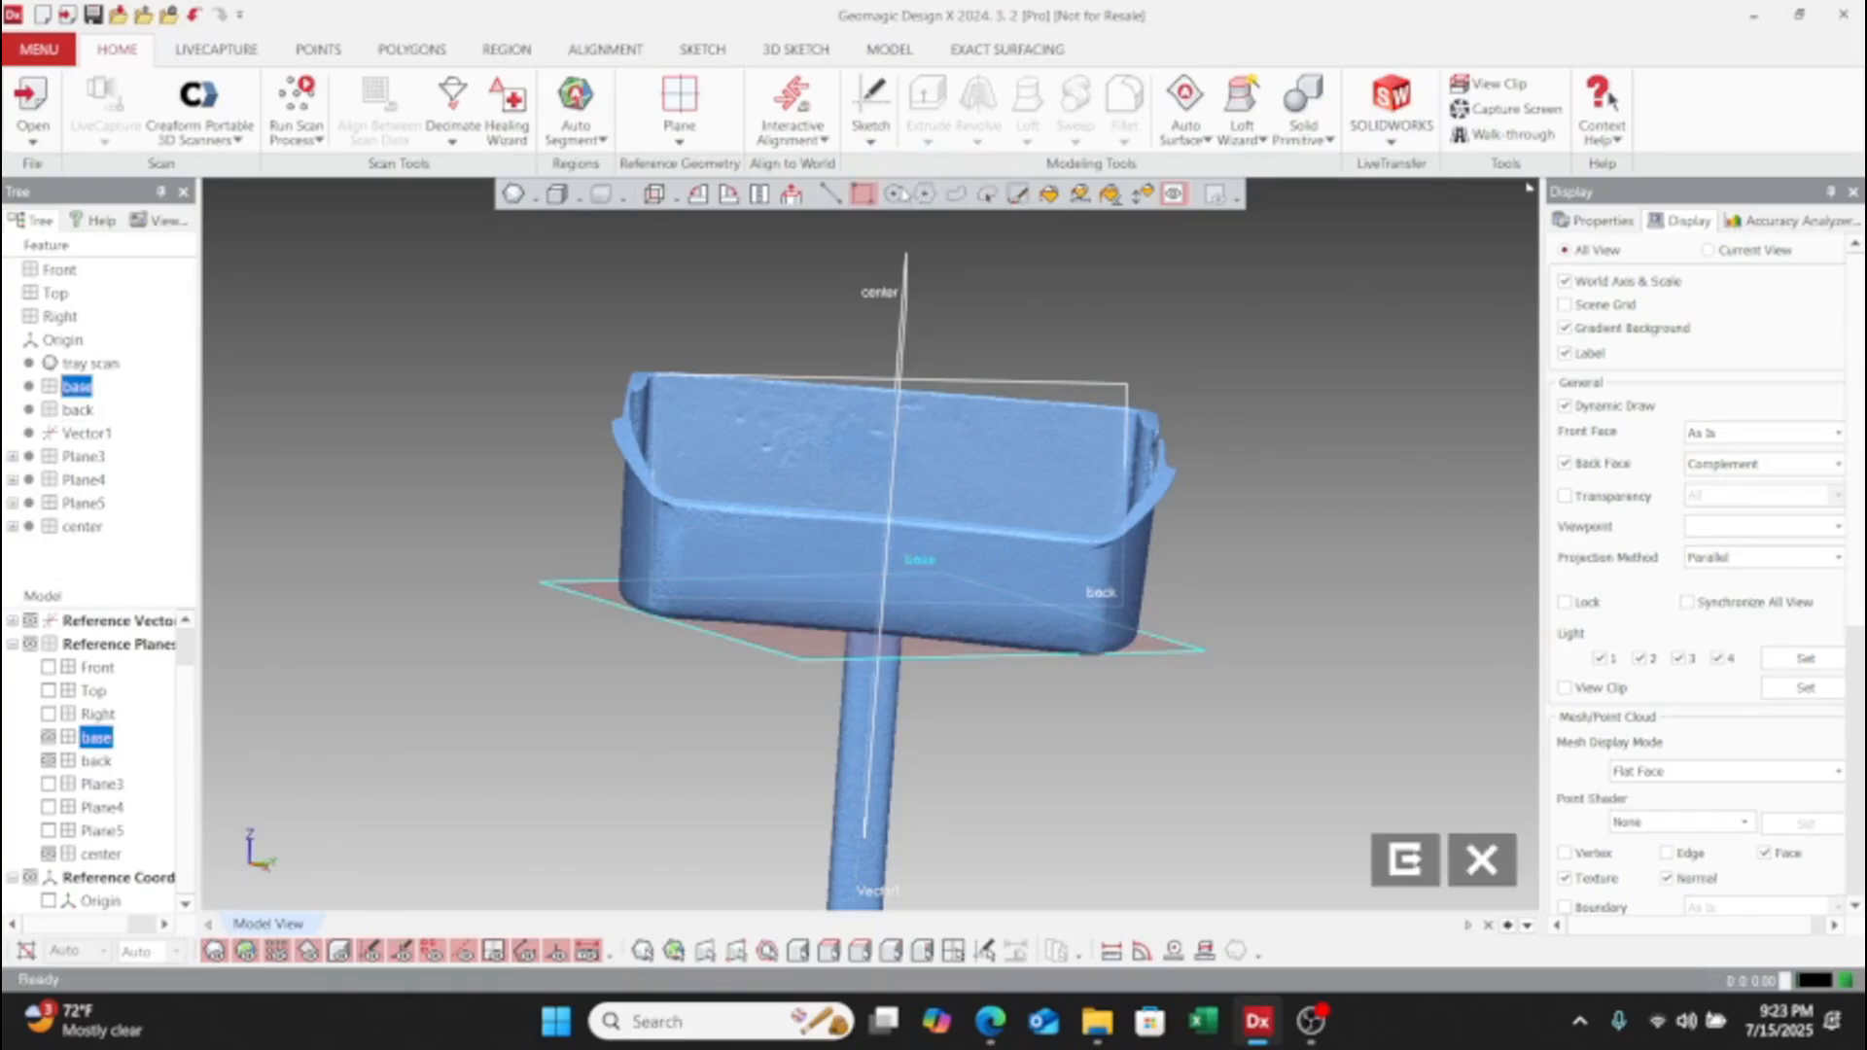
{"action": "left_click_drag", "start_coordinate": [862, 721], "coordinate": [858, 681]}
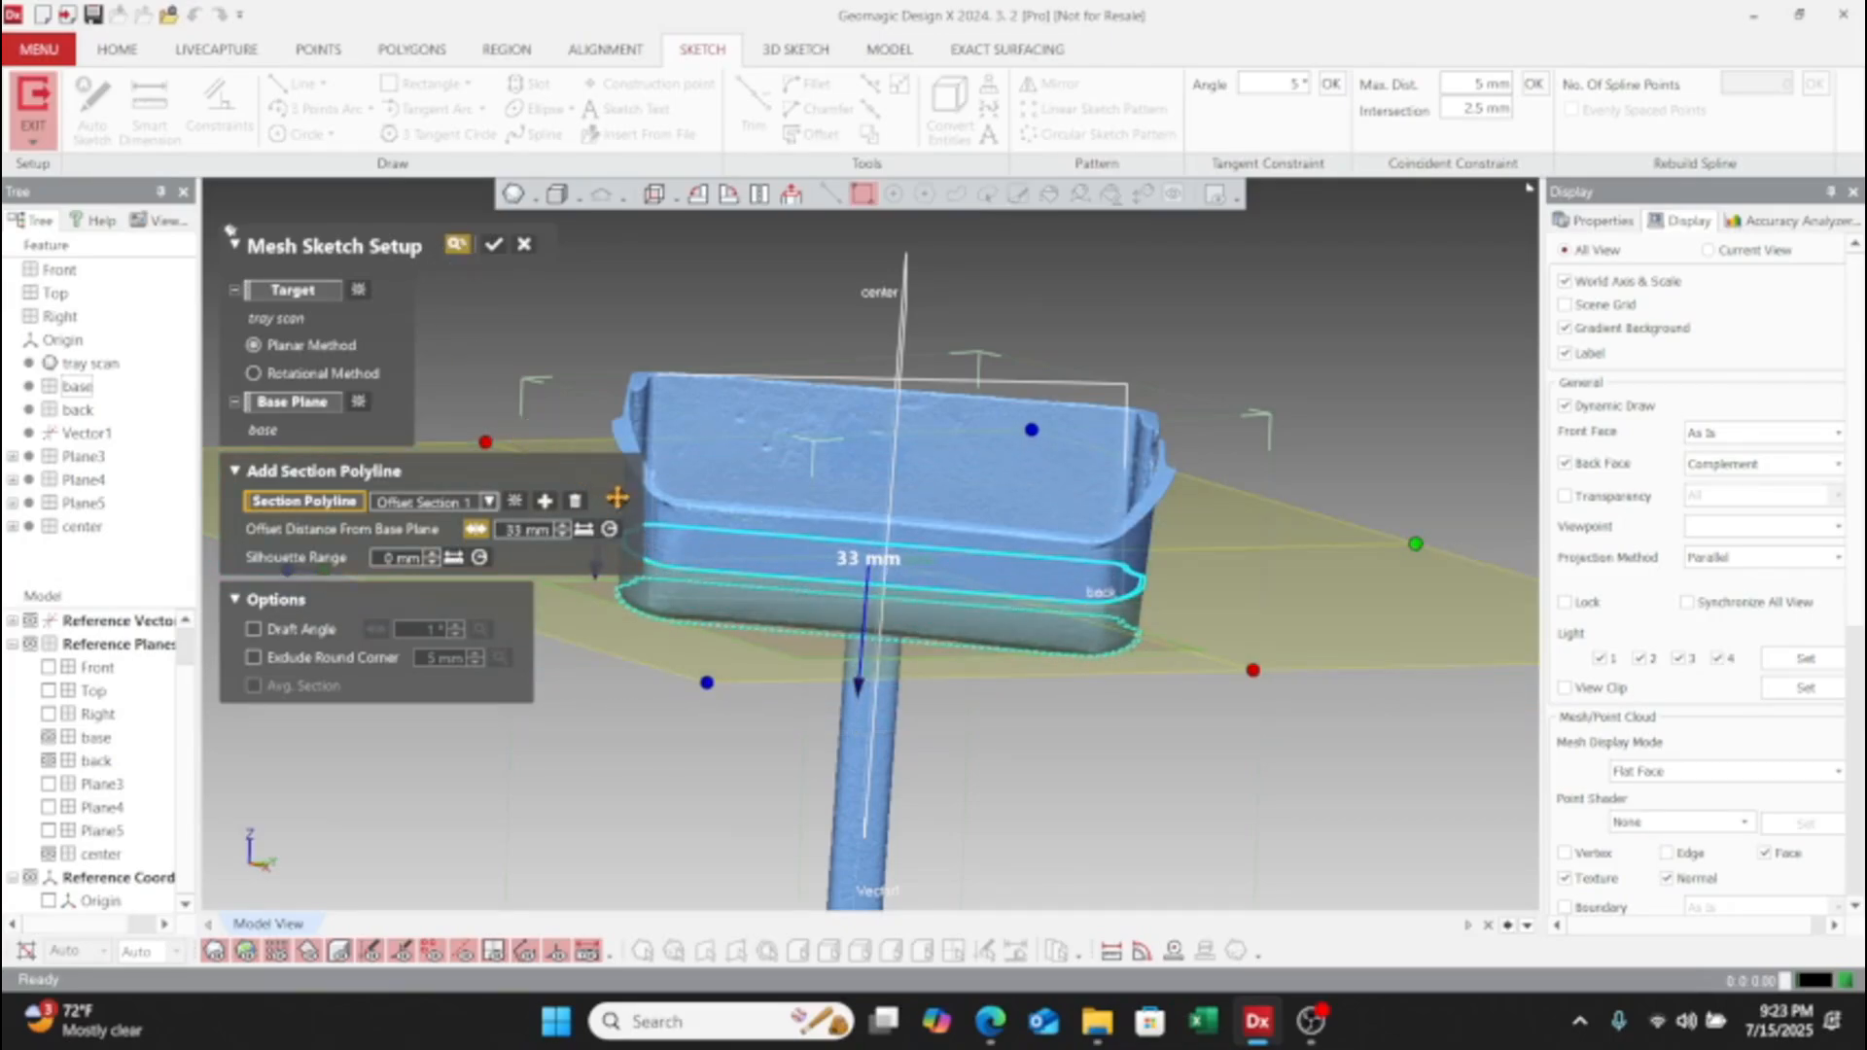
{"action": "left_click", "coordinate": [494, 250]}
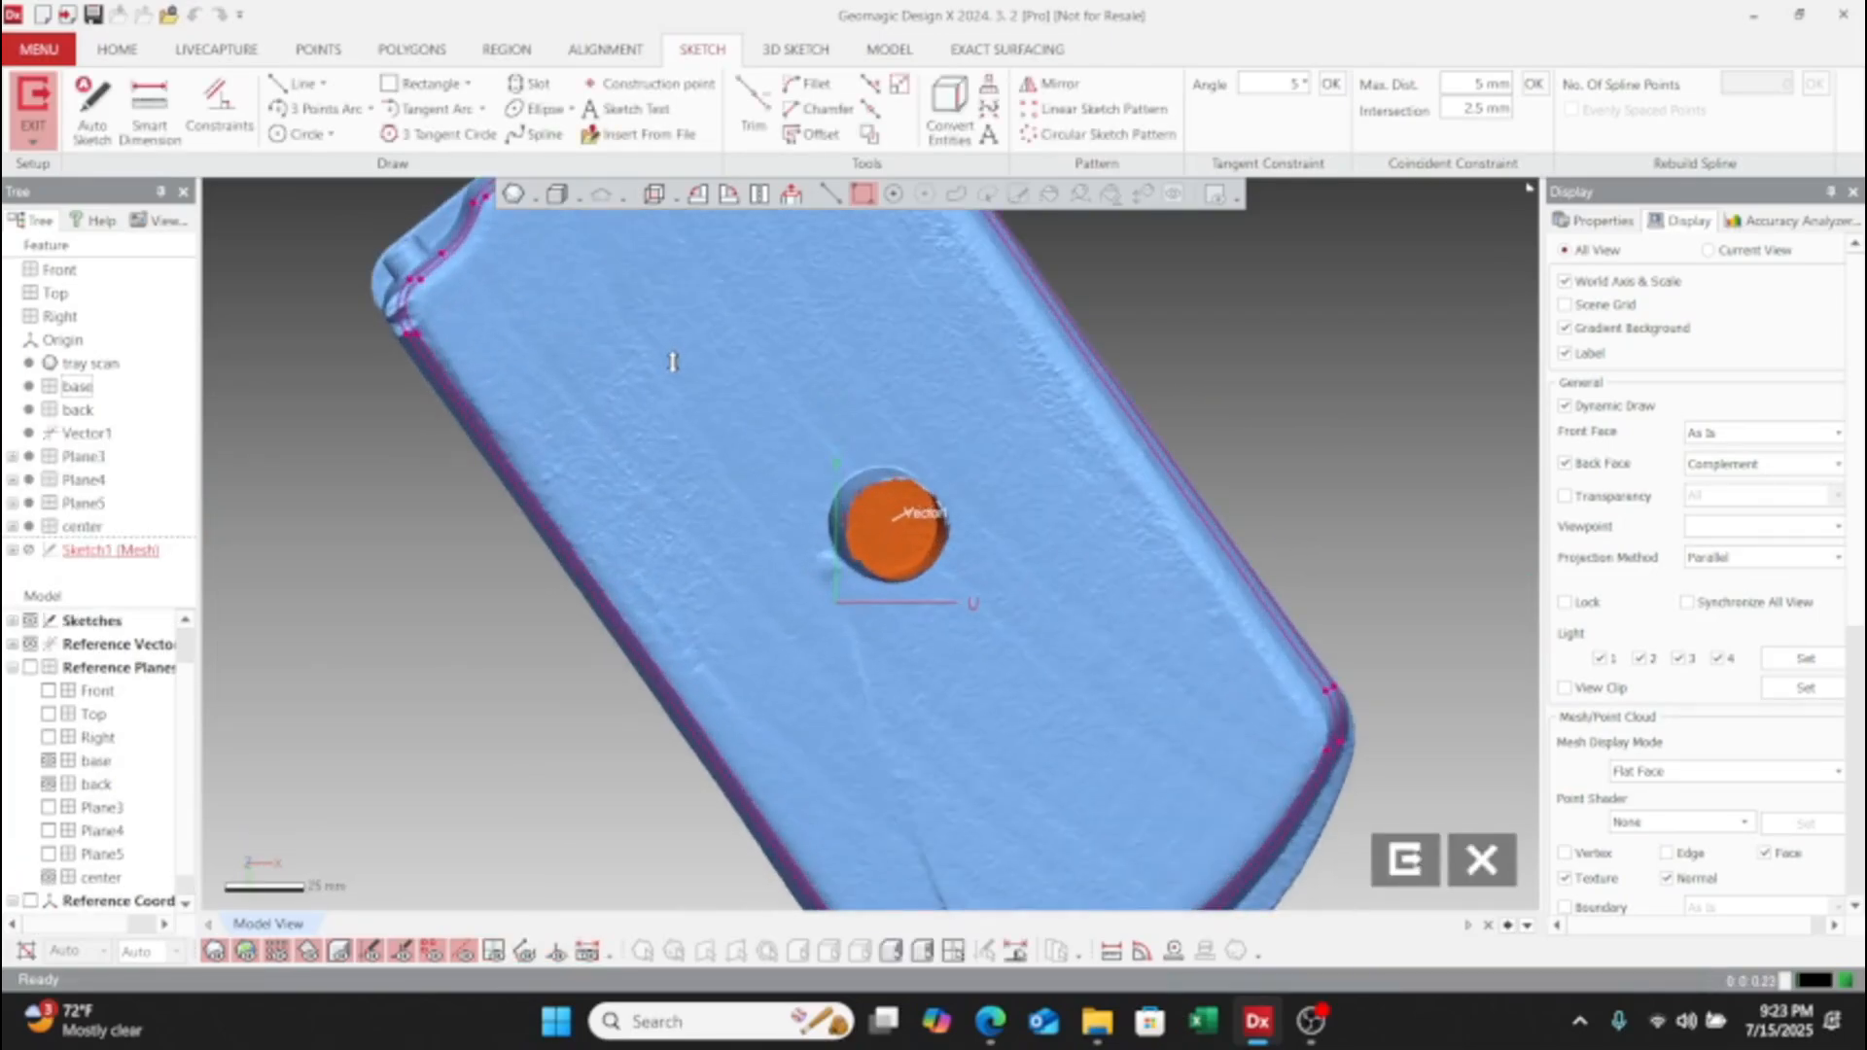
{"action": "middle_click_drag", "start_coordinate": [736, 398], "coordinate": [826, 658]}
{"action": "scroll", "coordinate": [714, 429], "scroll_direction": "up", "scroll_amount": 3}
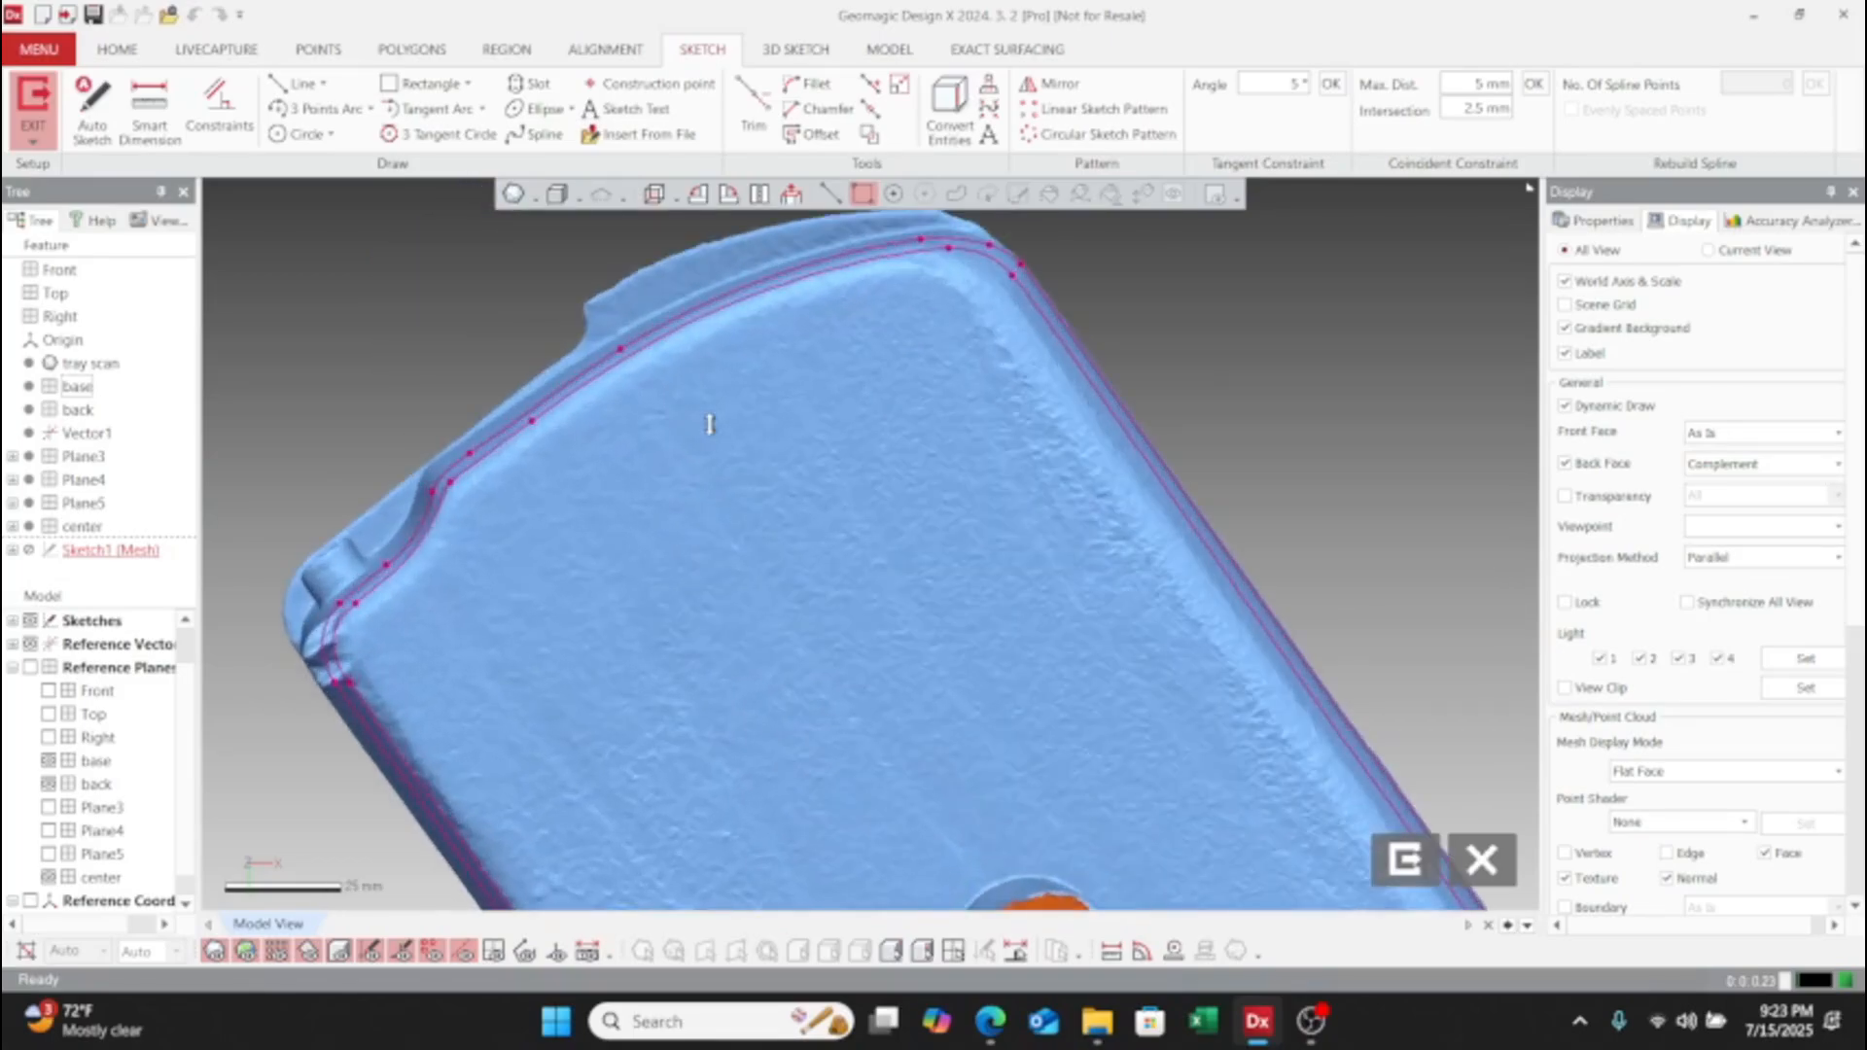
{"action": "middle_click_drag", "start_coordinate": [704, 461], "coordinate": [818, 660]}
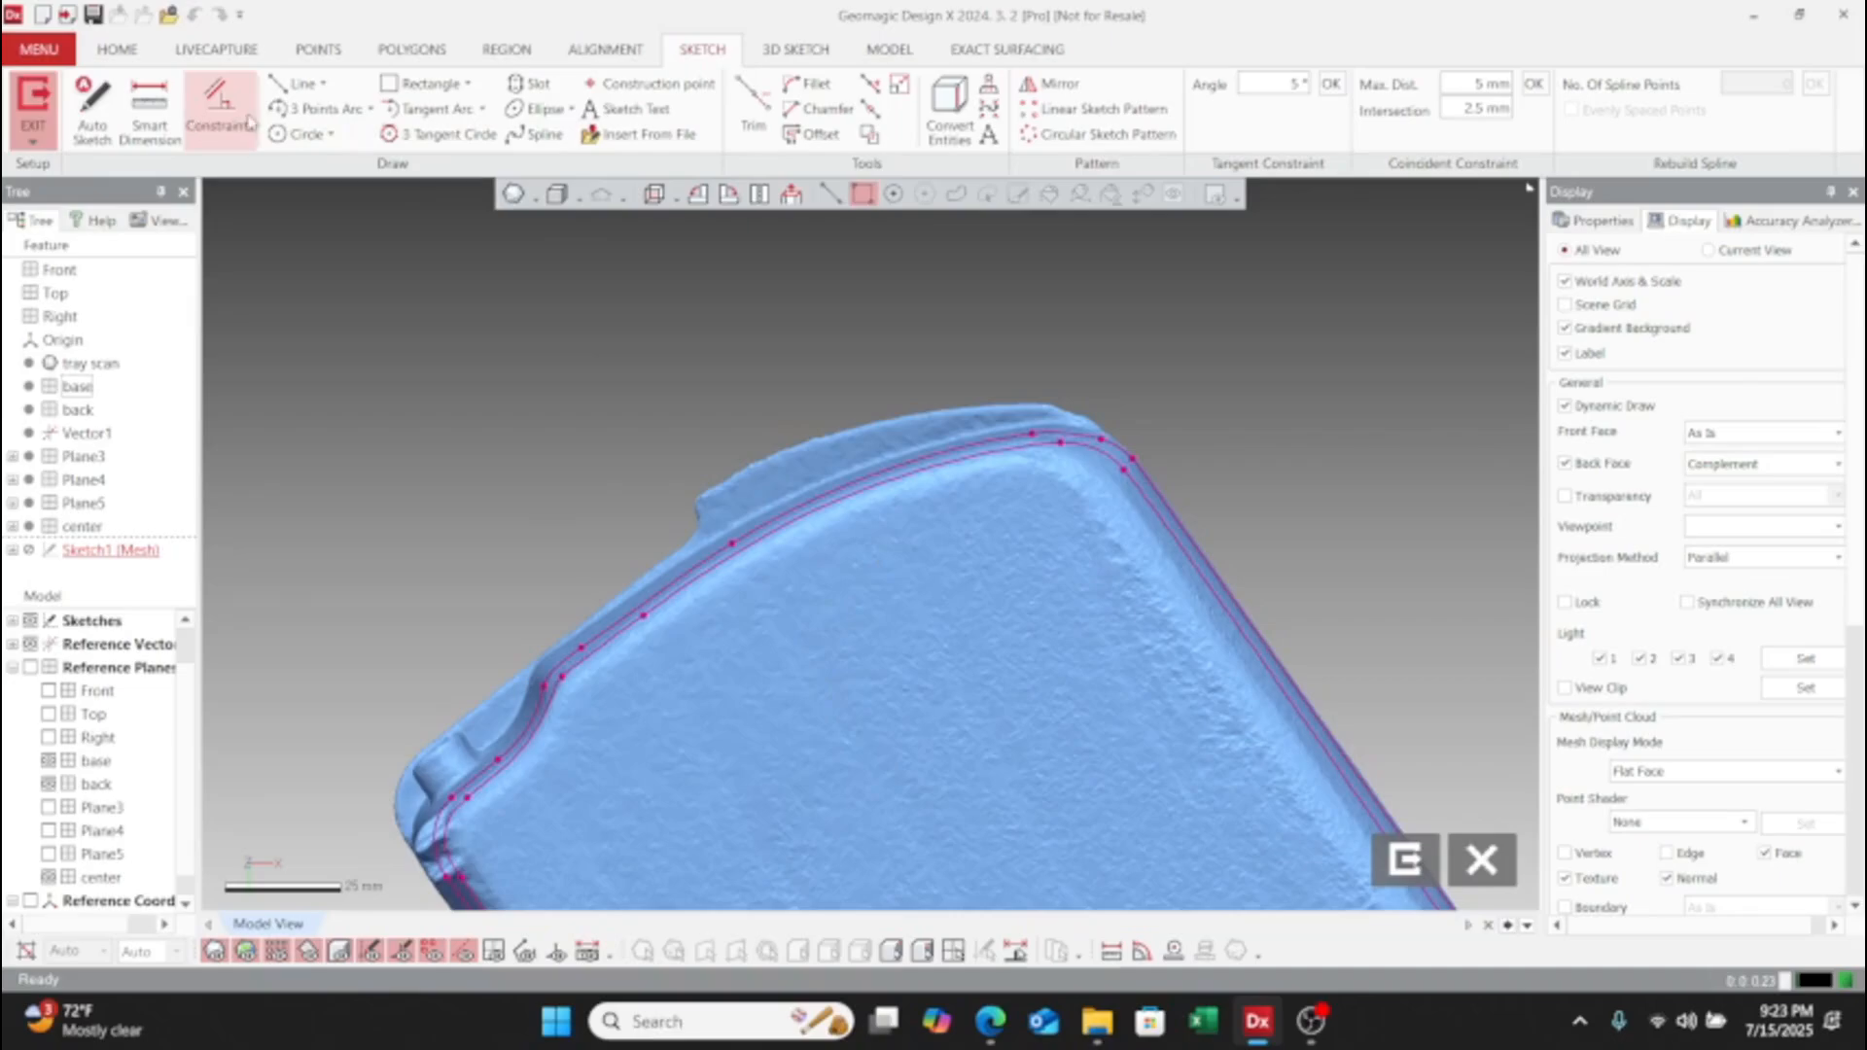
{"action": "scroll", "coordinate": [722, 530], "scroll_direction": "down", "scroll_amount": 3}
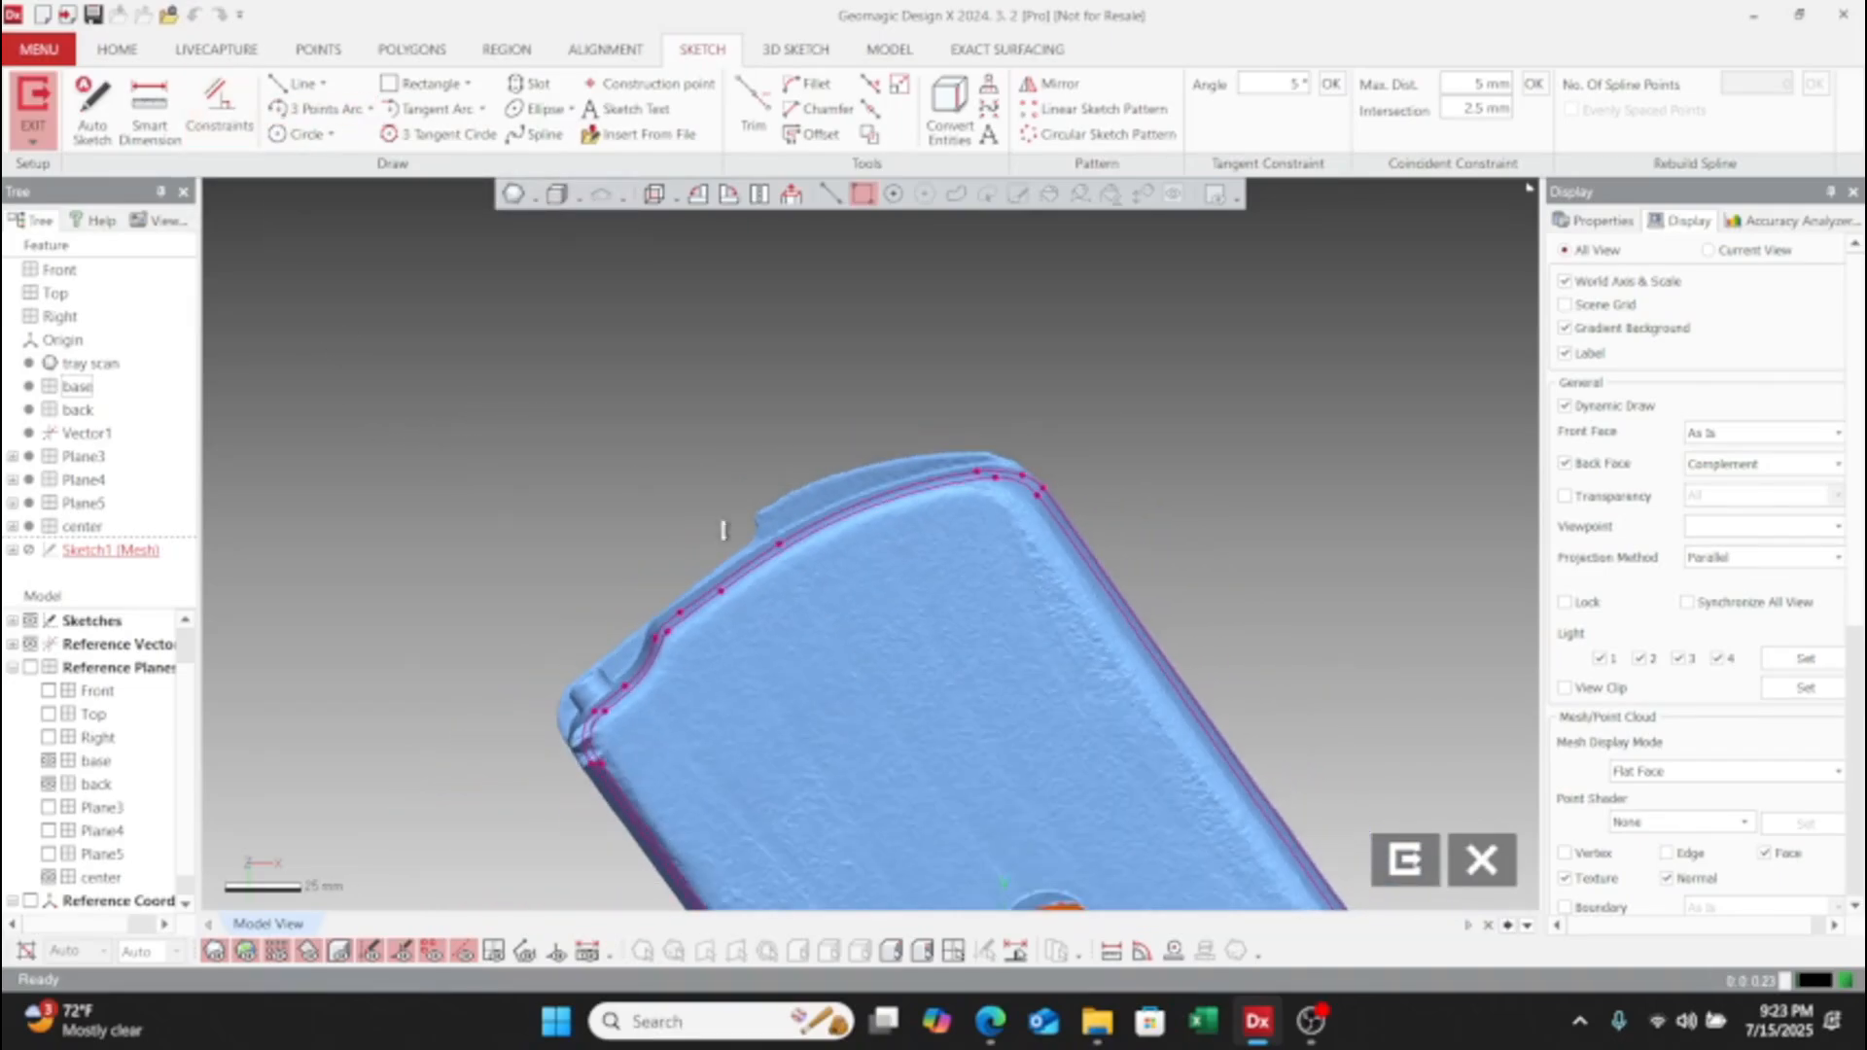
{"action": "mouse_move", "coordinate": [722, 530]}
{"action": "right_mouse_down"}
{"action": "mouse_move", "coordinate": [914, 653]}
{"action": "mouse_move", "coordinate": [733, 279]}
{"action": "mouse_move", "coordinate": [971, 587]}
{"action": "mouse_move", "coordinate": [882, 921]}
{"action": "mouse_move", "coordinate": [667, 633]}
{"action": "mouse_move", "coordinate": [765, 422]}
{"action": "mouse_move", "coordinate": [1104, 402]}
{"action": "right_mouse_up"}
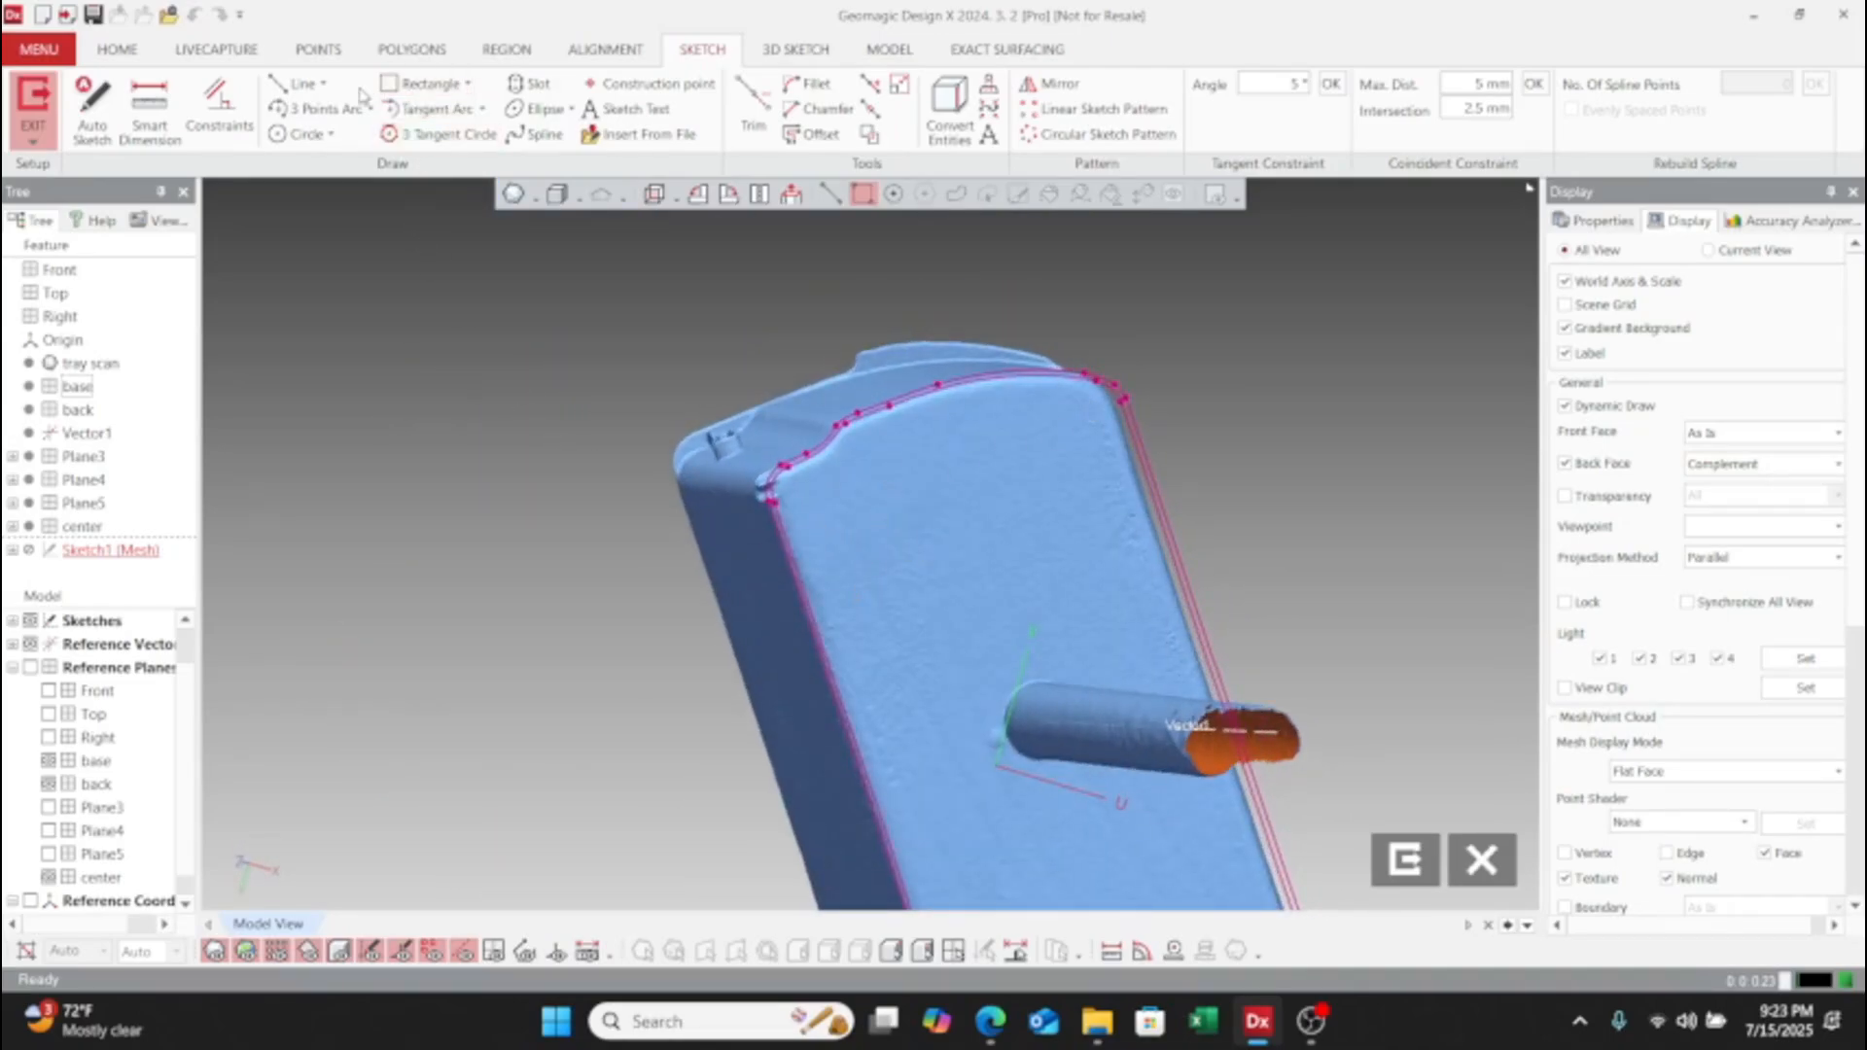
{"action": "left_click", "coordinate": [92, 109]}
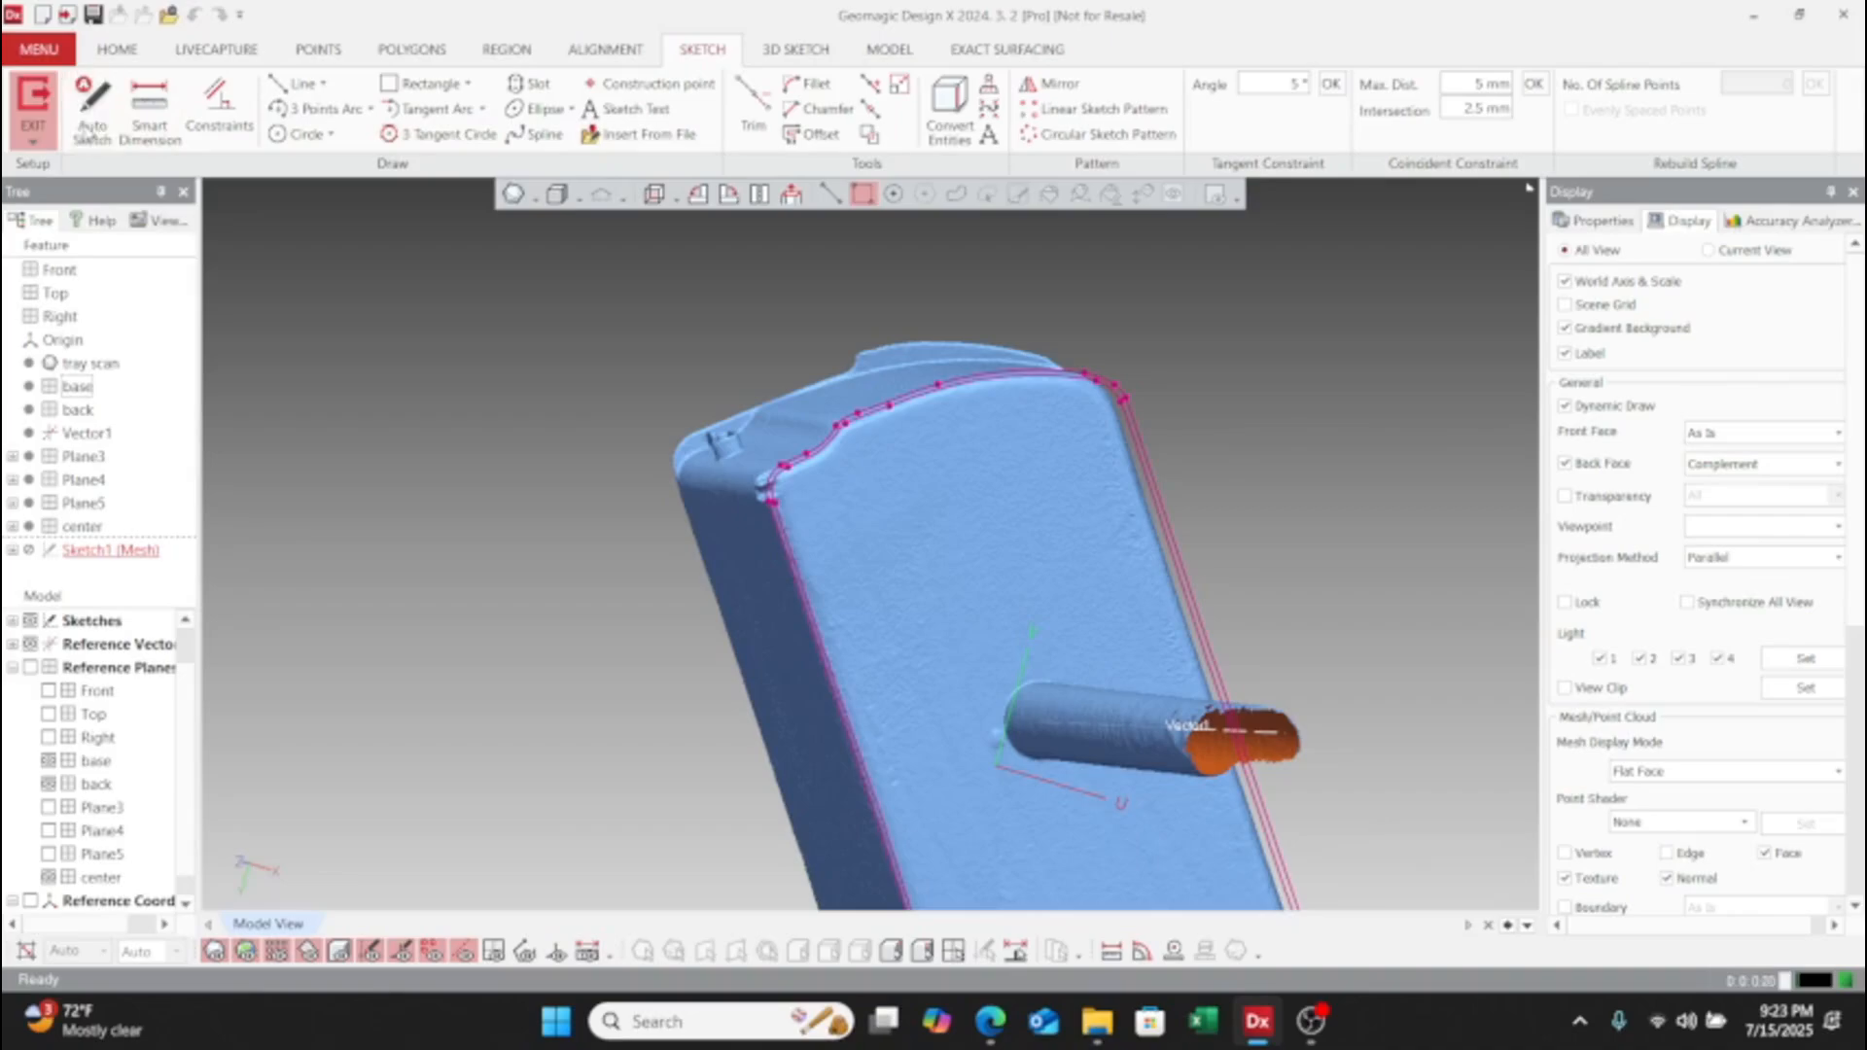
{"action": "scroll", "coordinate": [801, 596], "scroll_direction": "up", "scroll_amount": 3}
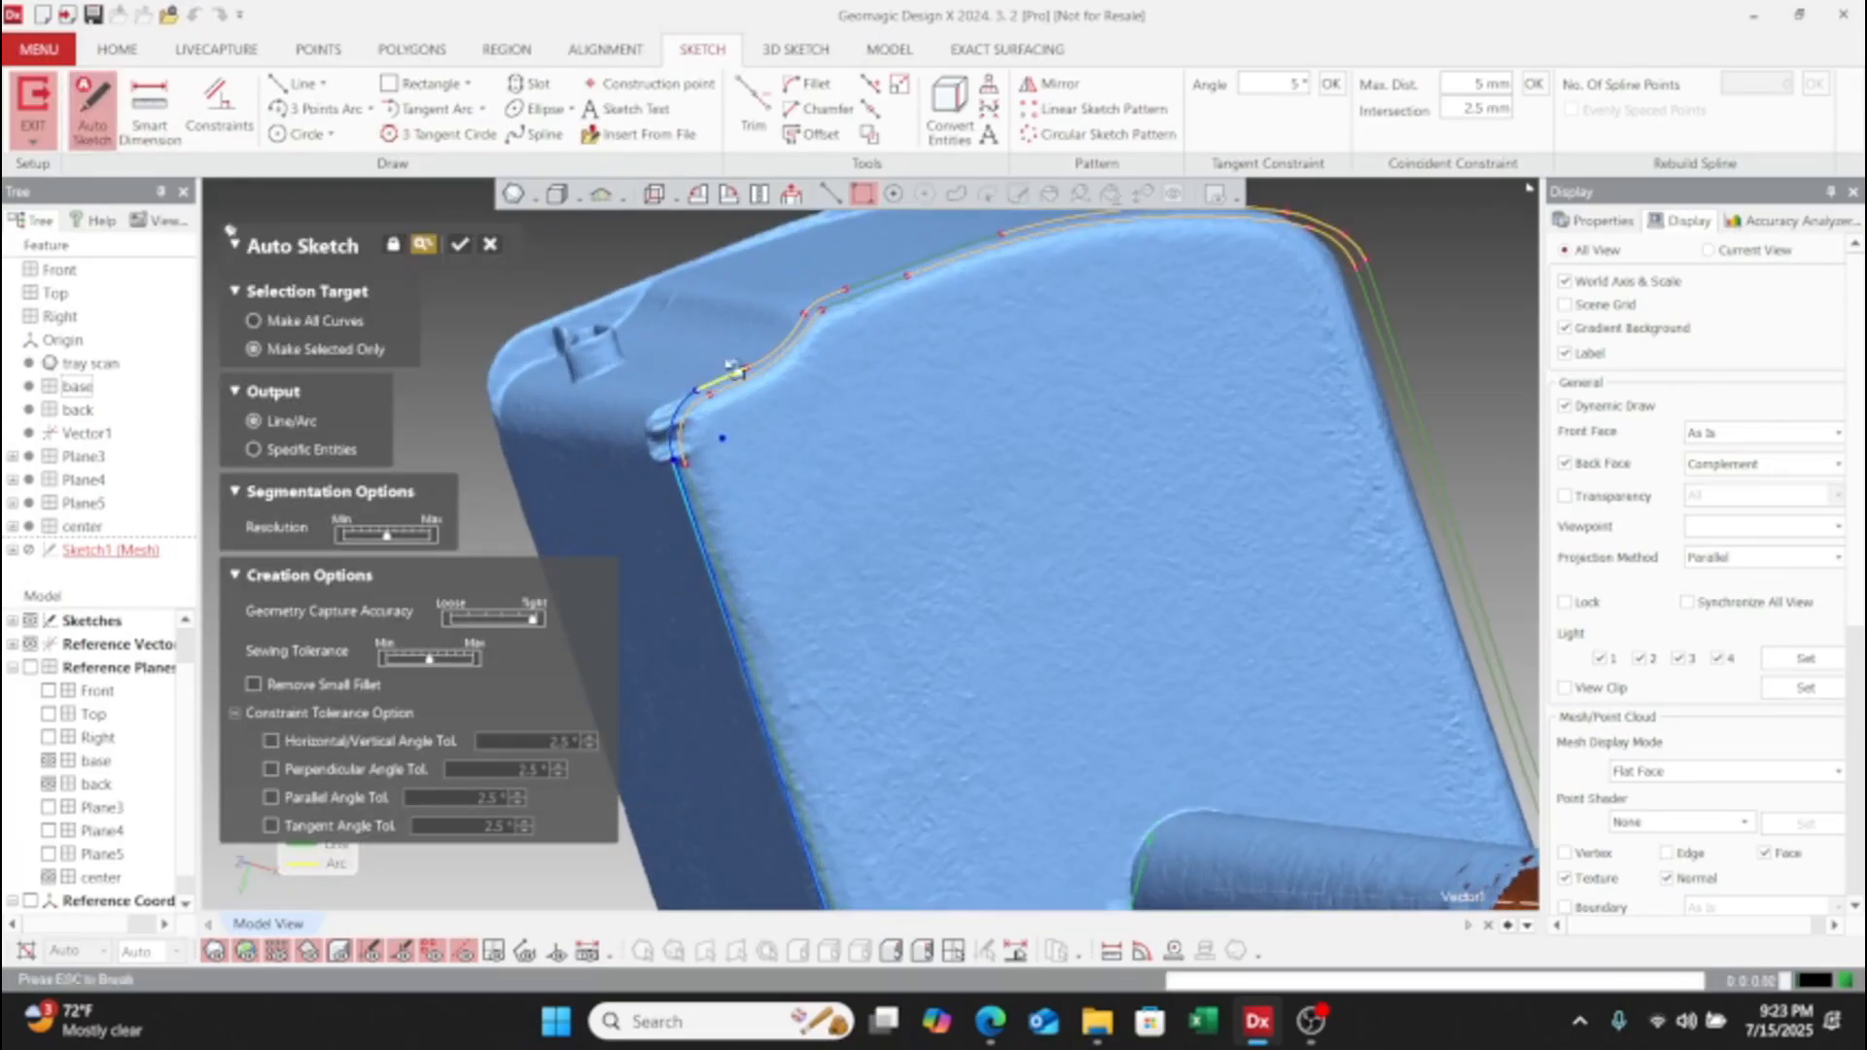
{"action": "left_click", "coordinate": [722, 375]}
{"action": "left_click", "coordinate": [835, 291]}
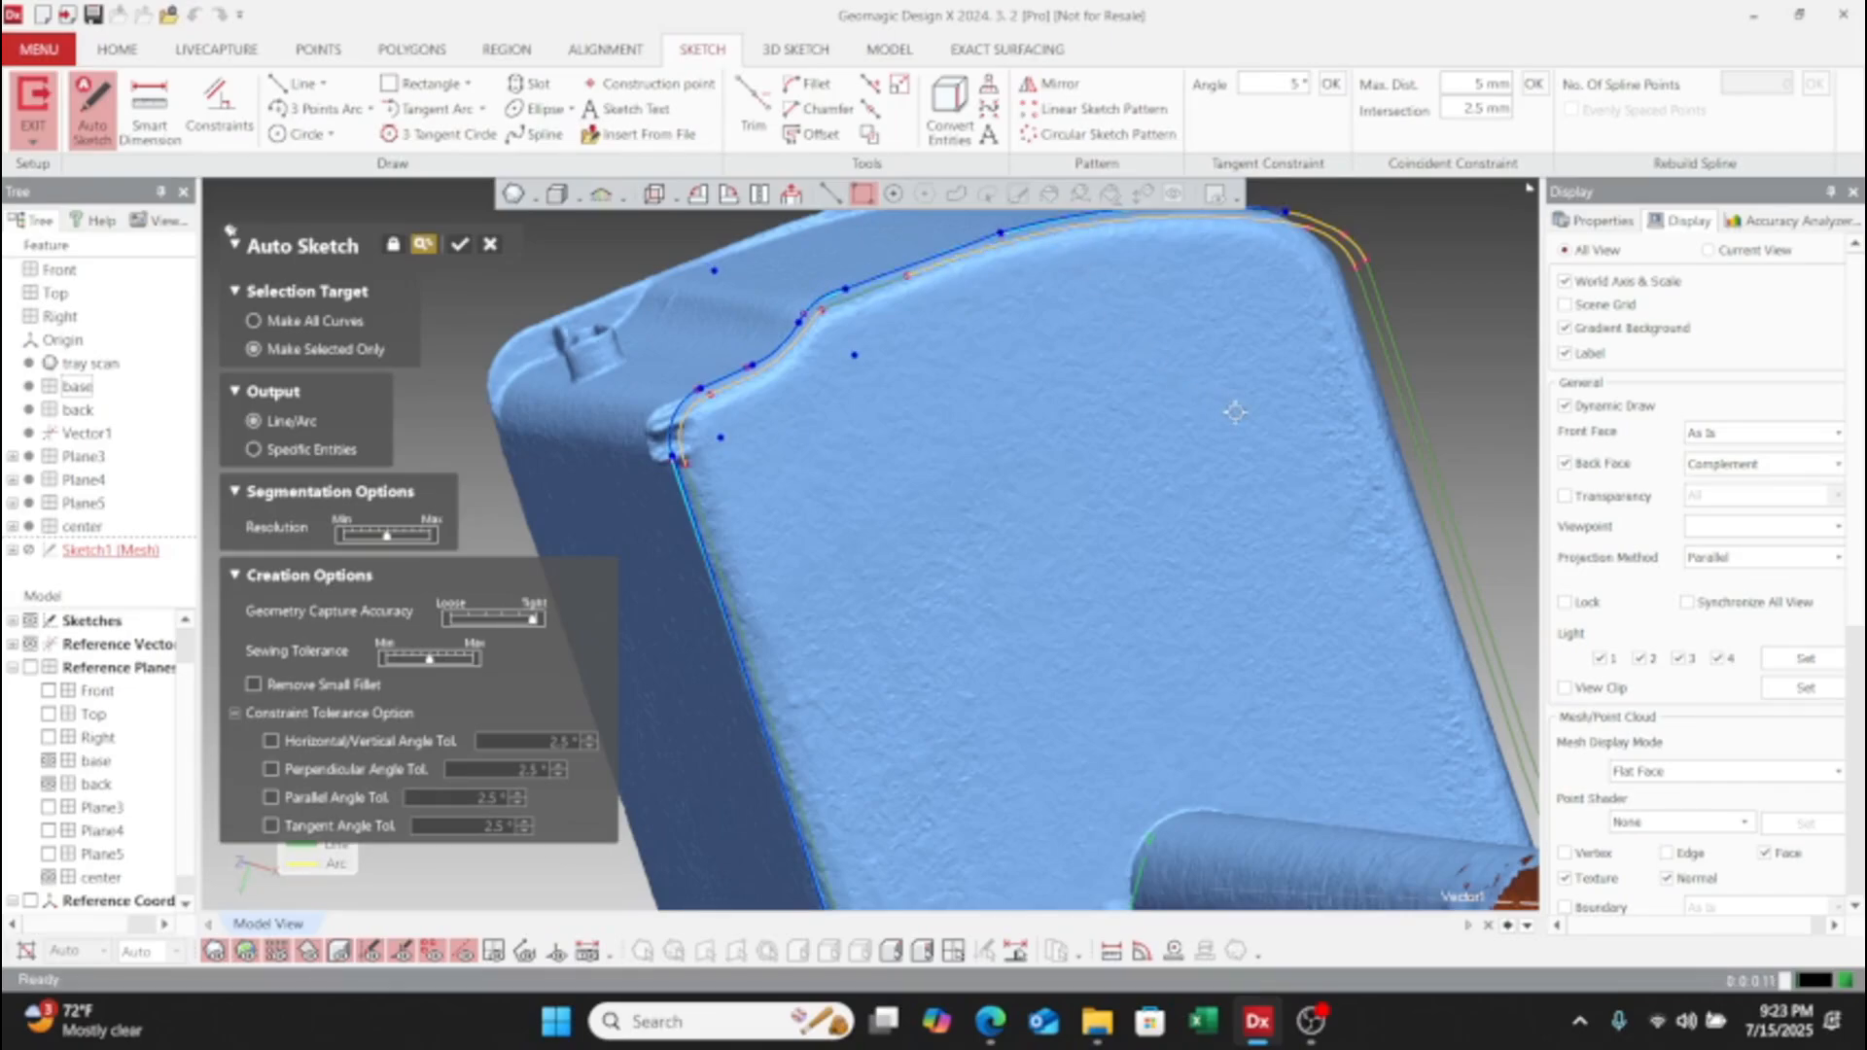
{"action": "right_click_drag", "start_coordinate": [1234, 412], "coordinate": [667, 612], "text": "ctrl"}
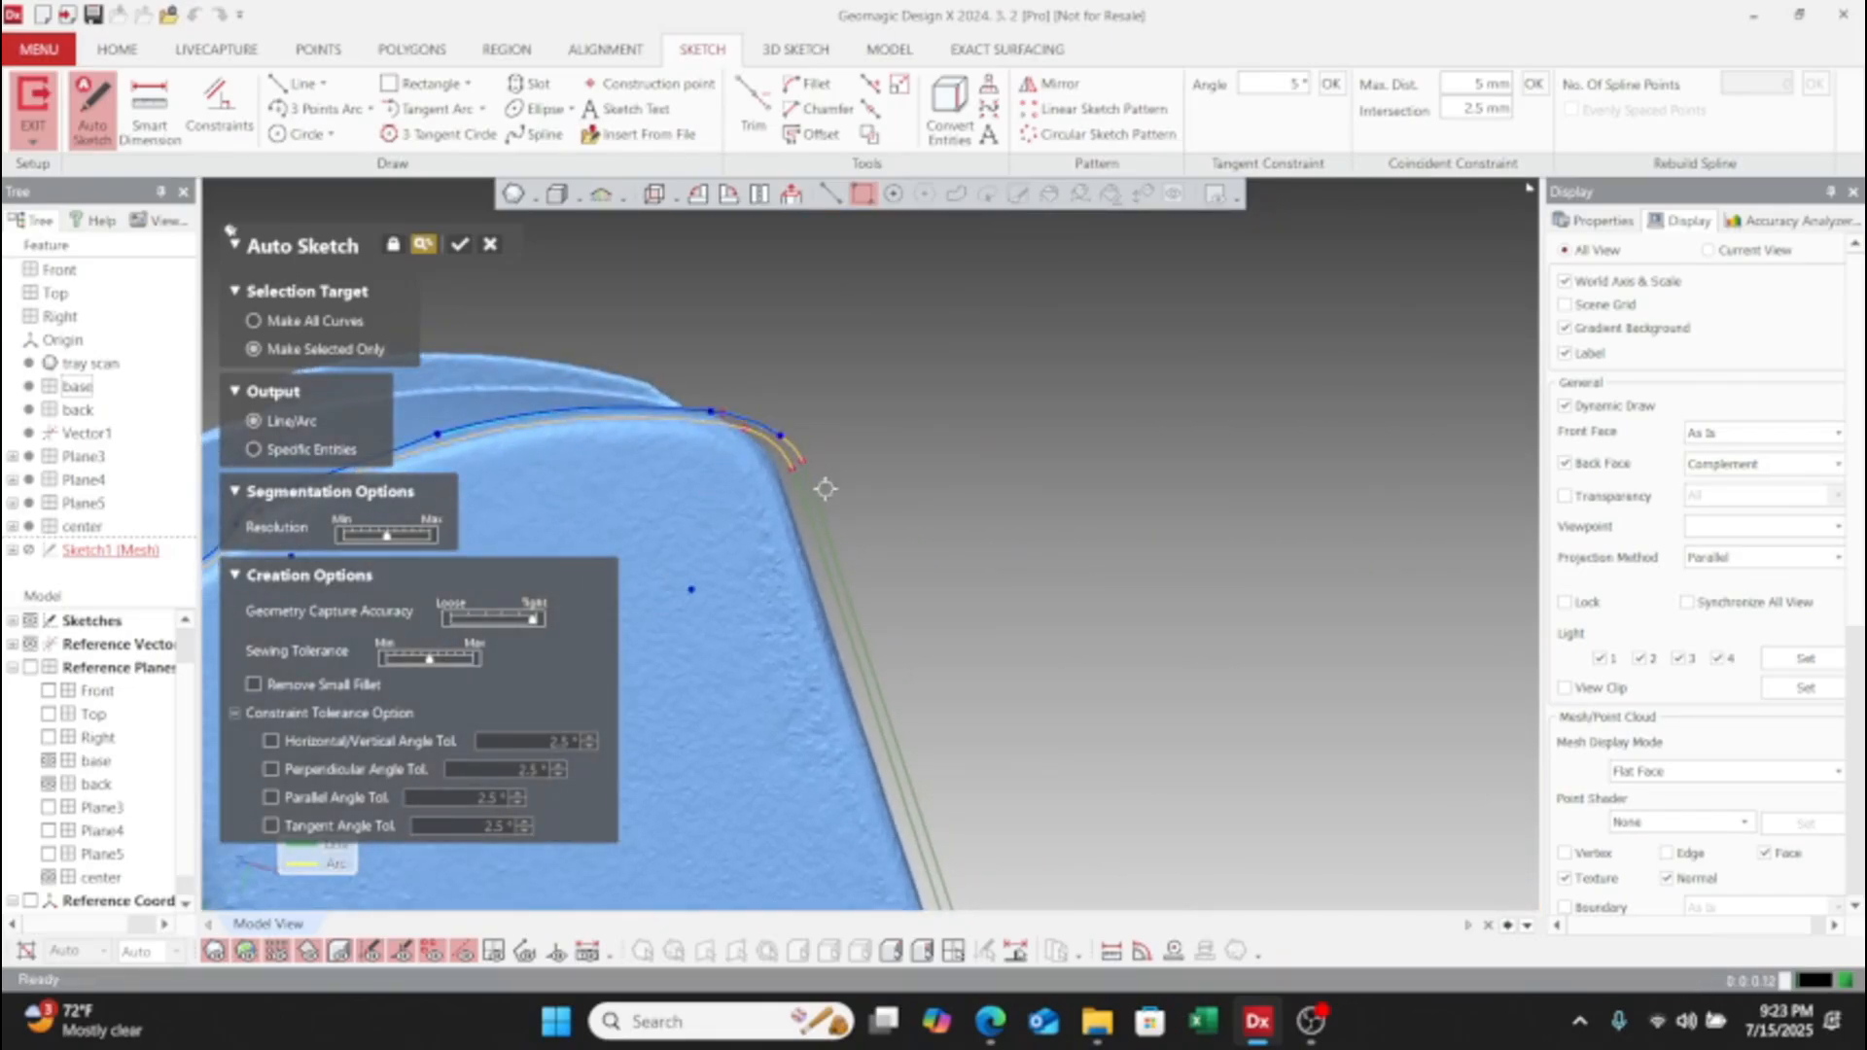
{"action": "left_click", "coordinate": [795, 450]}
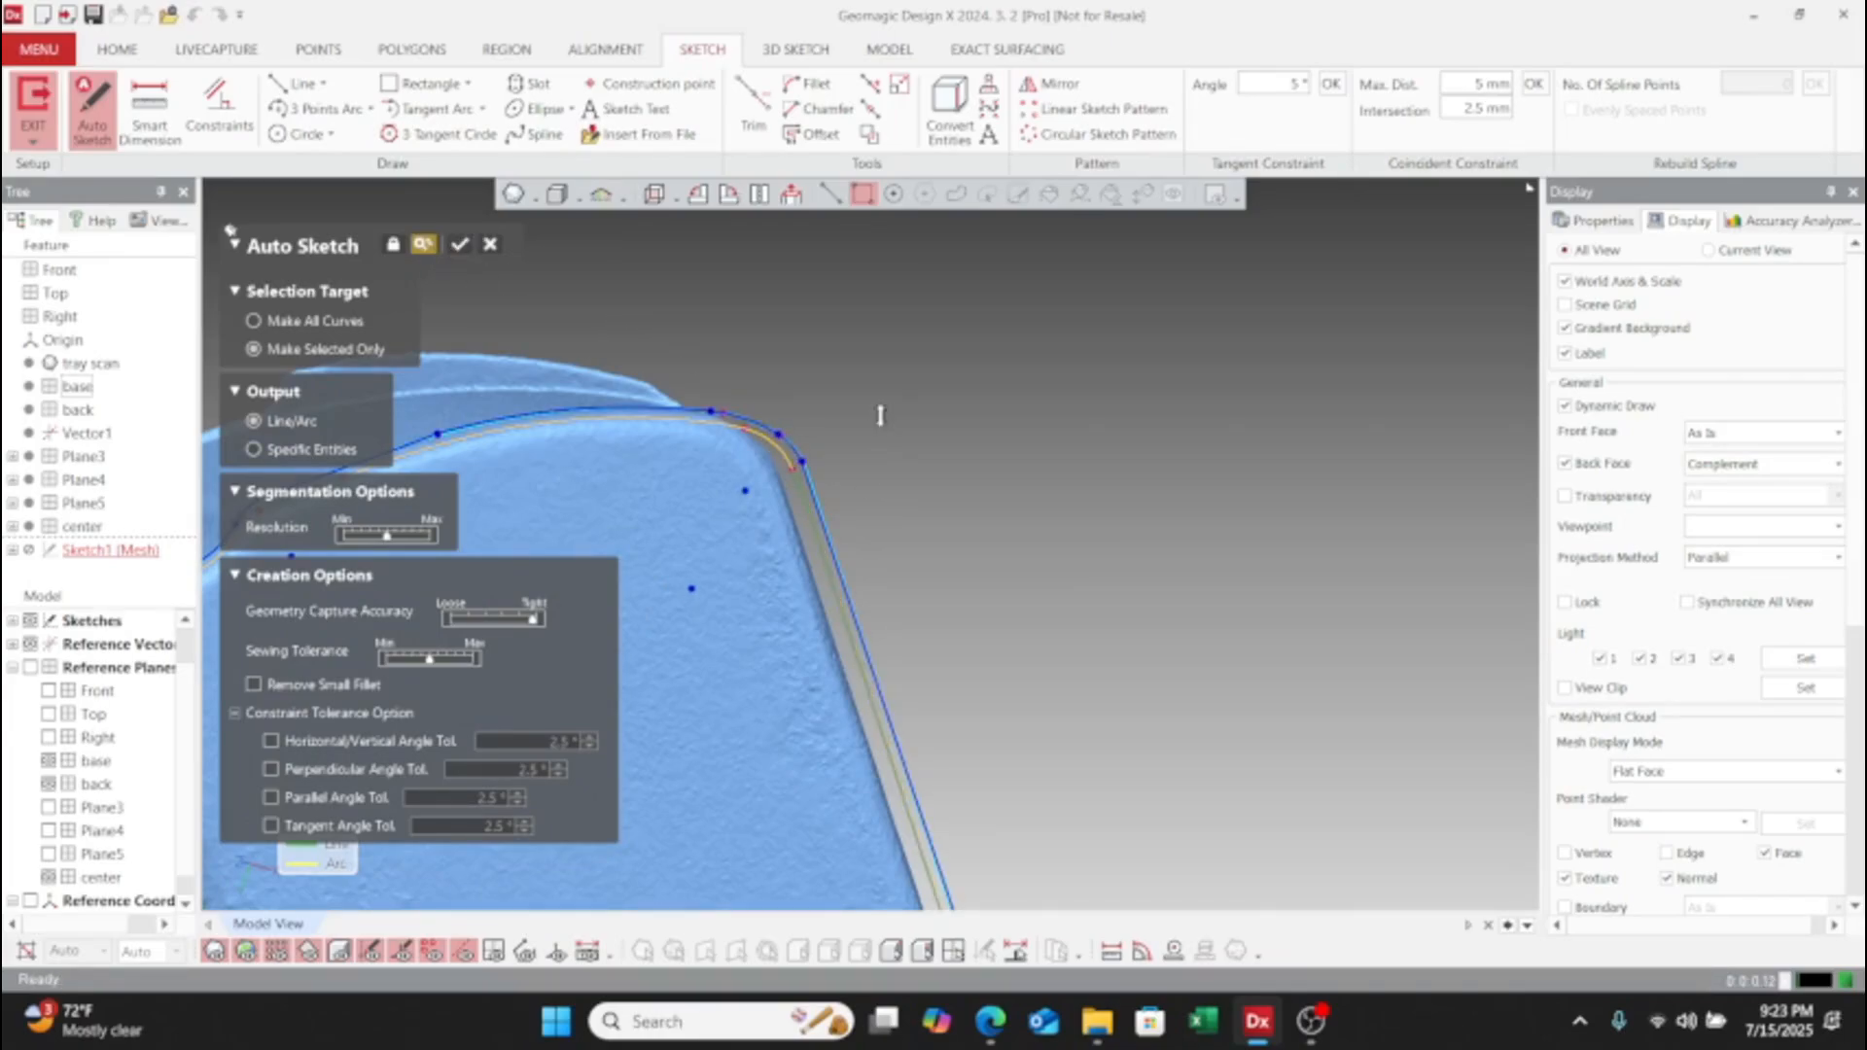
{"action": "right_click_drag", "start_coordinate": [880, 415], "coordinate": [970, 589]}
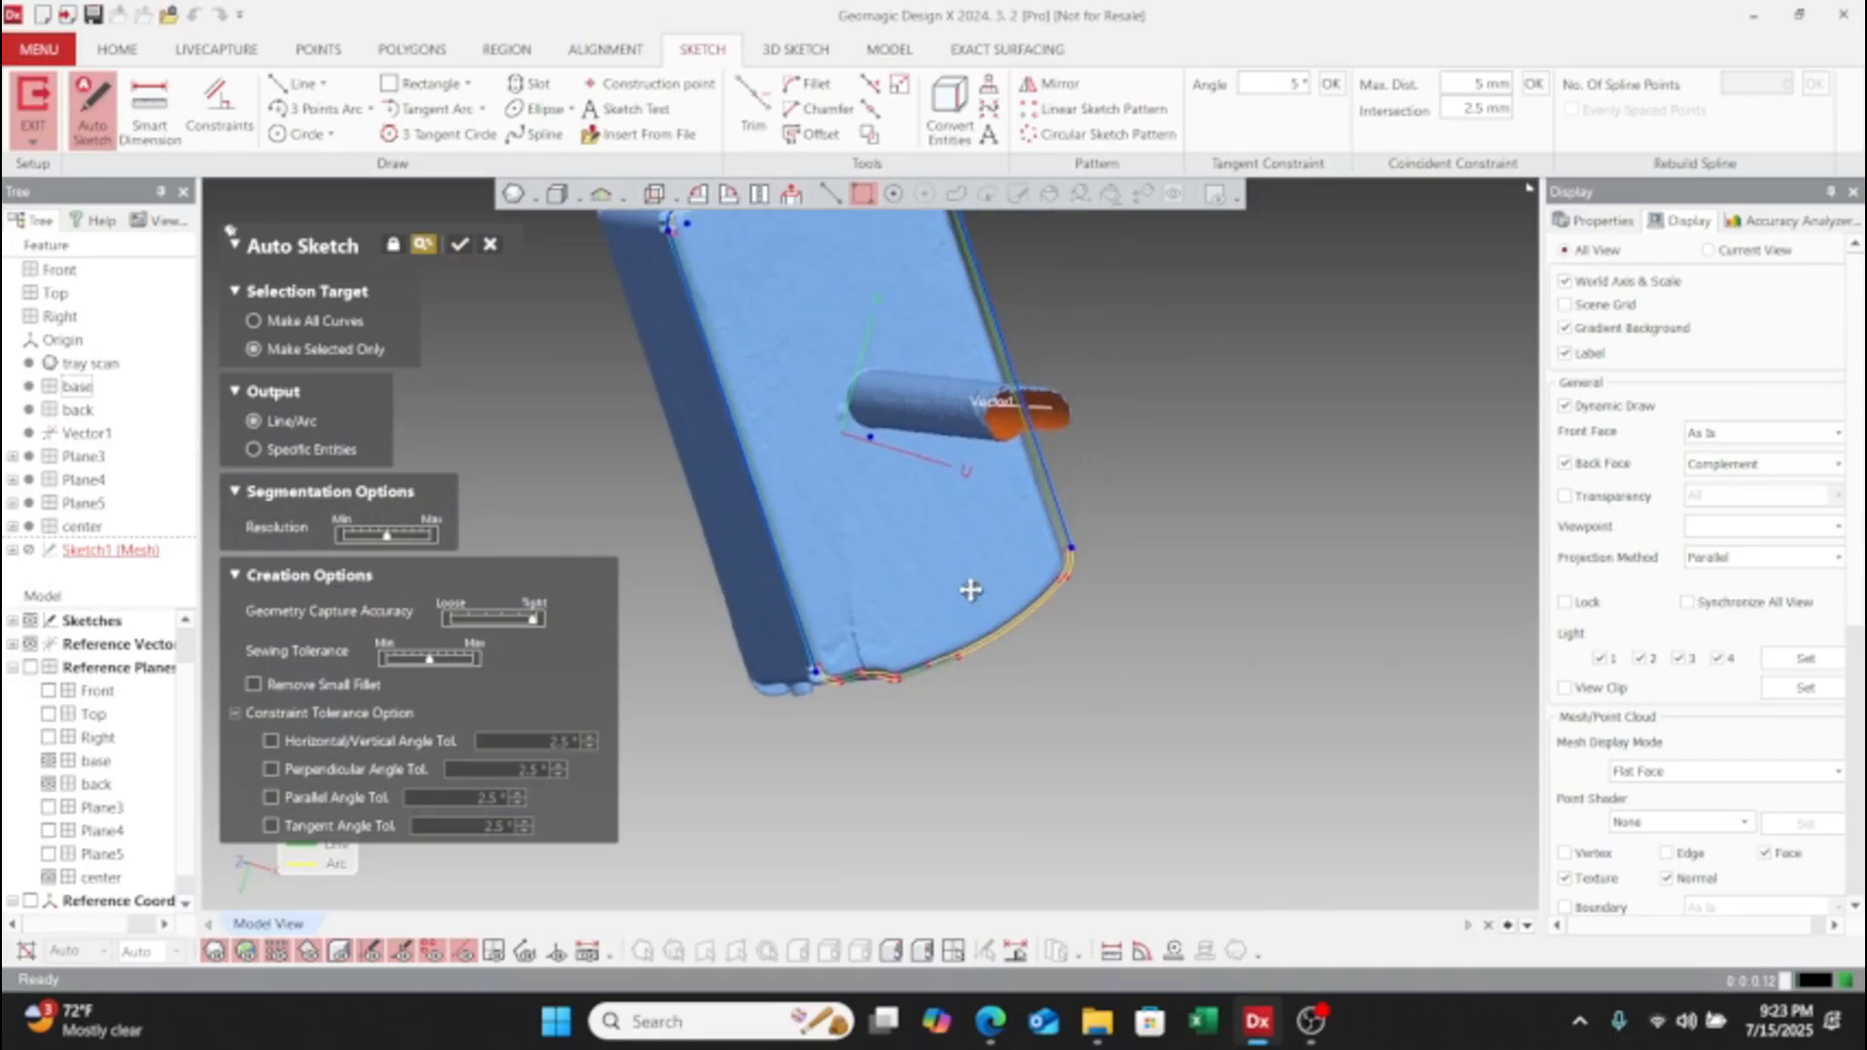
{"action": "right_click_drag", "start_coordinate": [666, 414], "coordinate": [778, 264]}
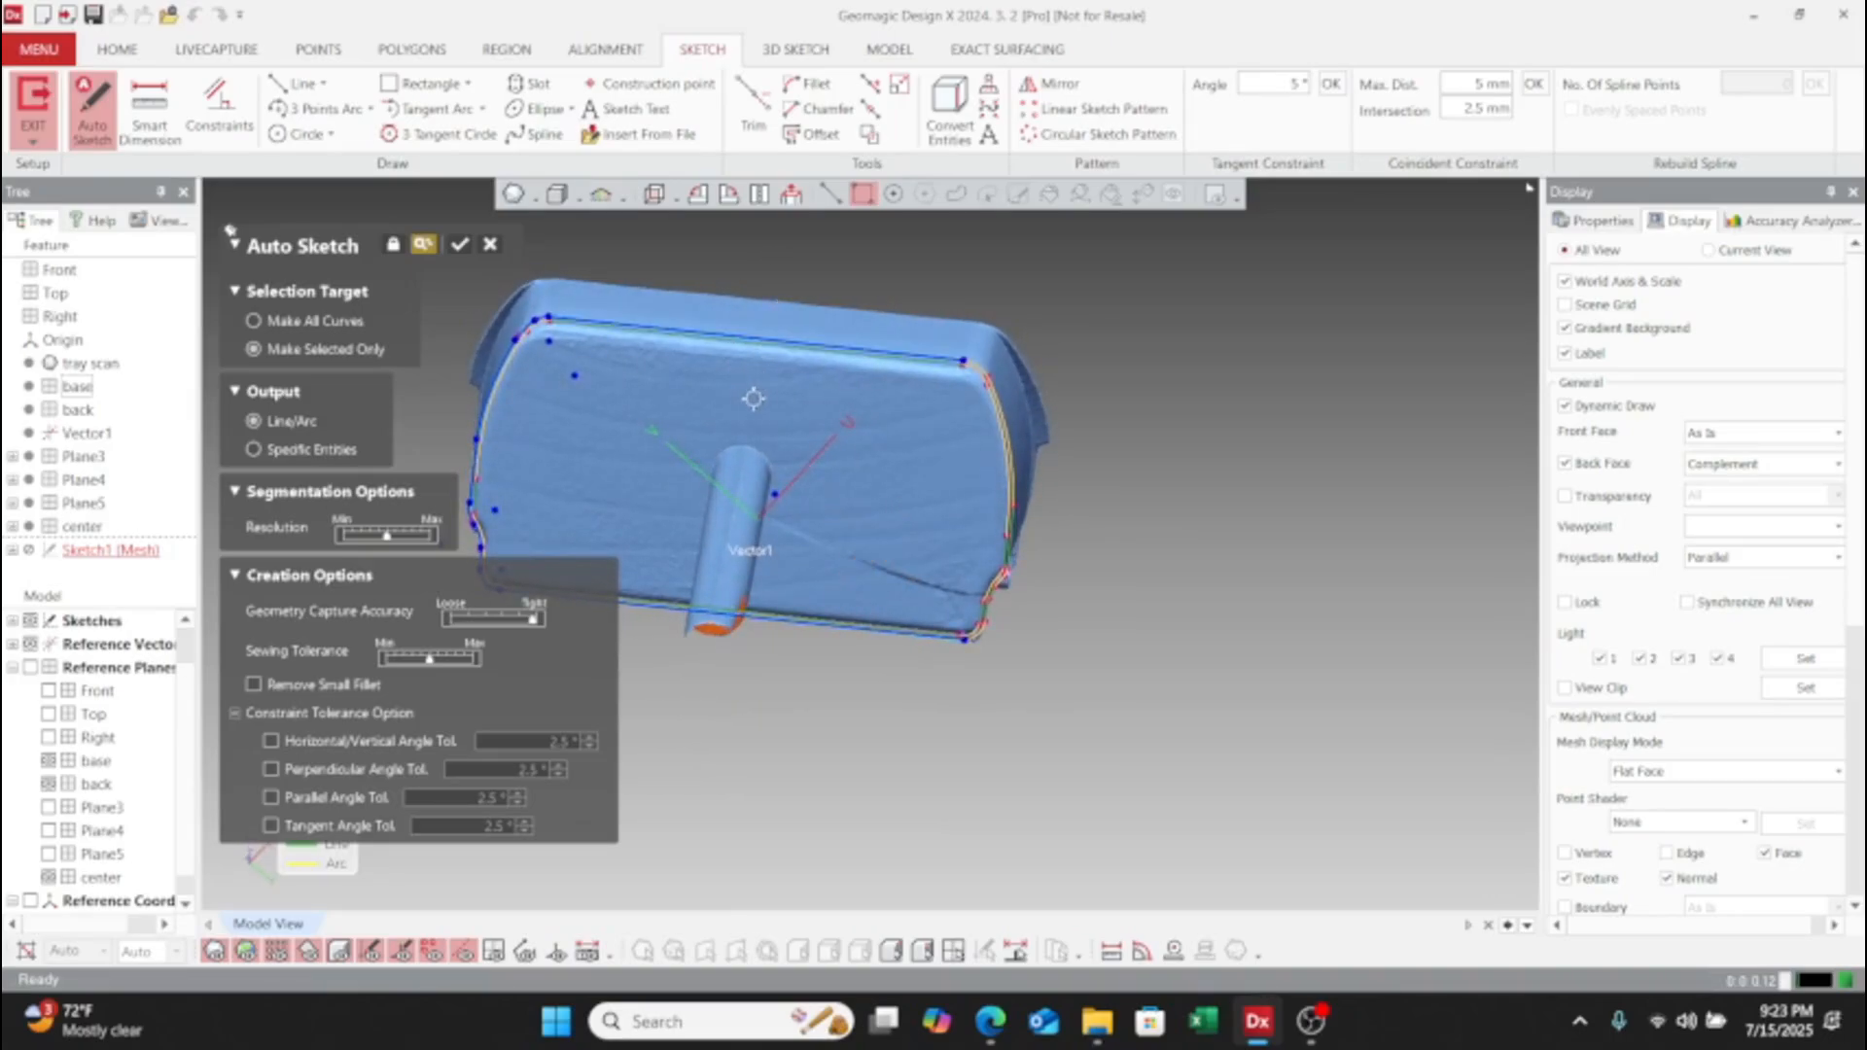
{"action": "left_click", "coordinate": [296, 83]}
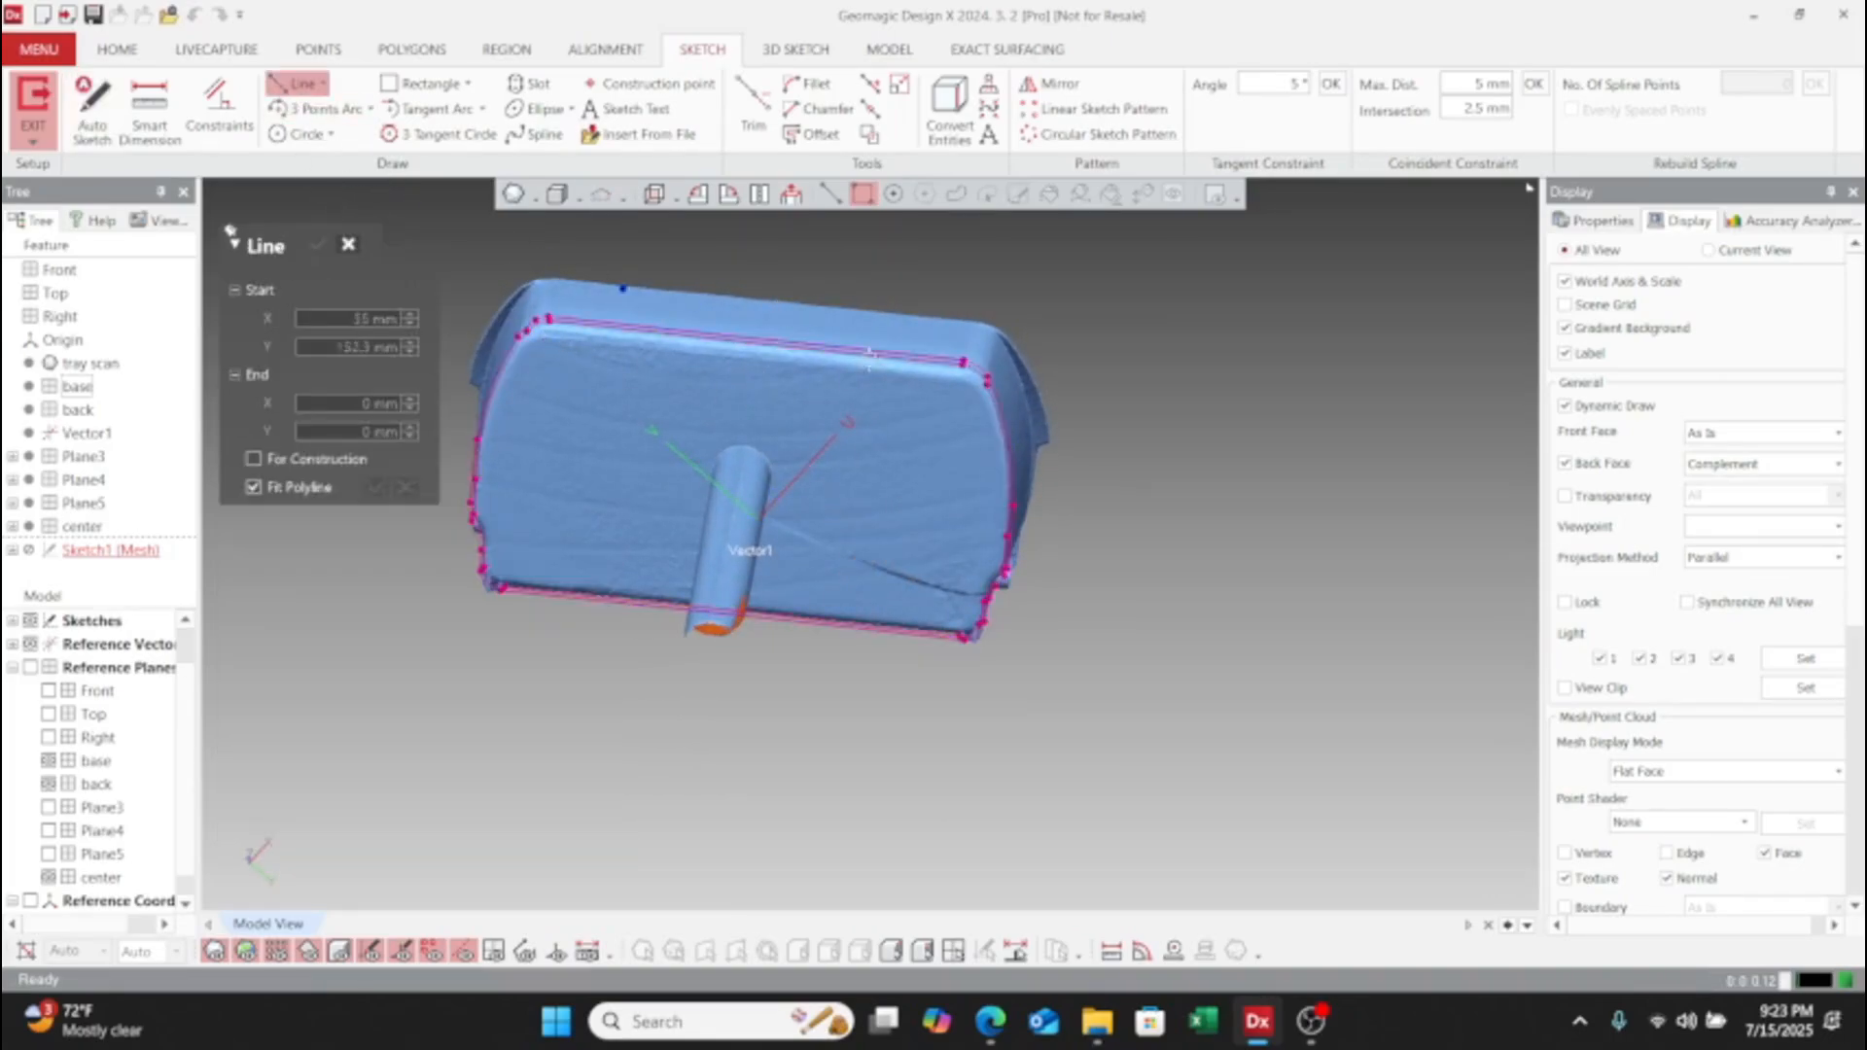
{"action": "left_click", "coordinate": [350, 248]}
- Auto-sketch the section's long back edge and the notched back corner at one end, making only selected curves as lines and arcs
{"action": "left_click", "coordinate": [92, 107]}
{"action": "right_click_drag", "start_coordinate": [719, 457], "coordinate": [792, 391]}
{"action": "left_click", "coordinate": [664, 573]}
{"action": "middle_click_drag", "start_coordinate": [870, 486], "coordinate": [1149, 409]}
{"action": "scroll", "coordinate": [817, 499], "scroll_direction": "up", "scroll_amount": 5}
{"action": "middle_click_drag", "start_coordinate": [862, 654], "coordinate": [945, 899]}
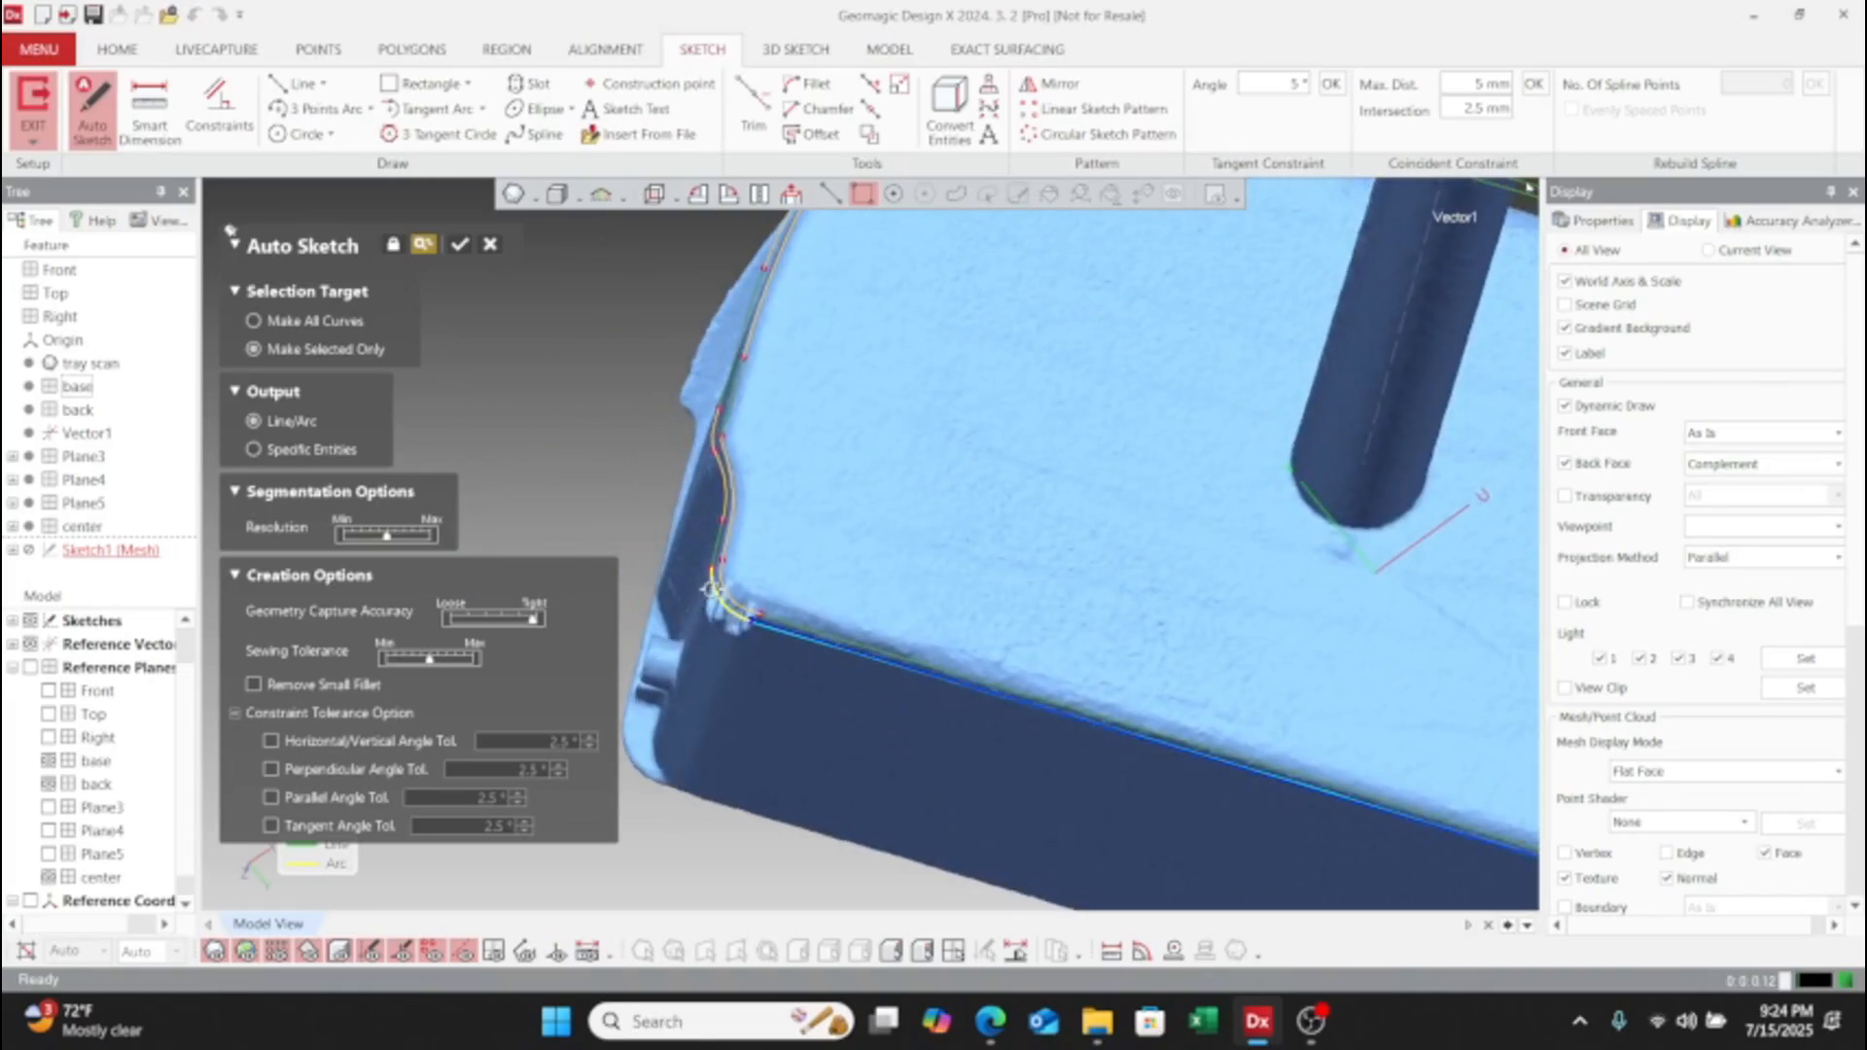
{"action": "left_click", "coordinate": [716, 555]}
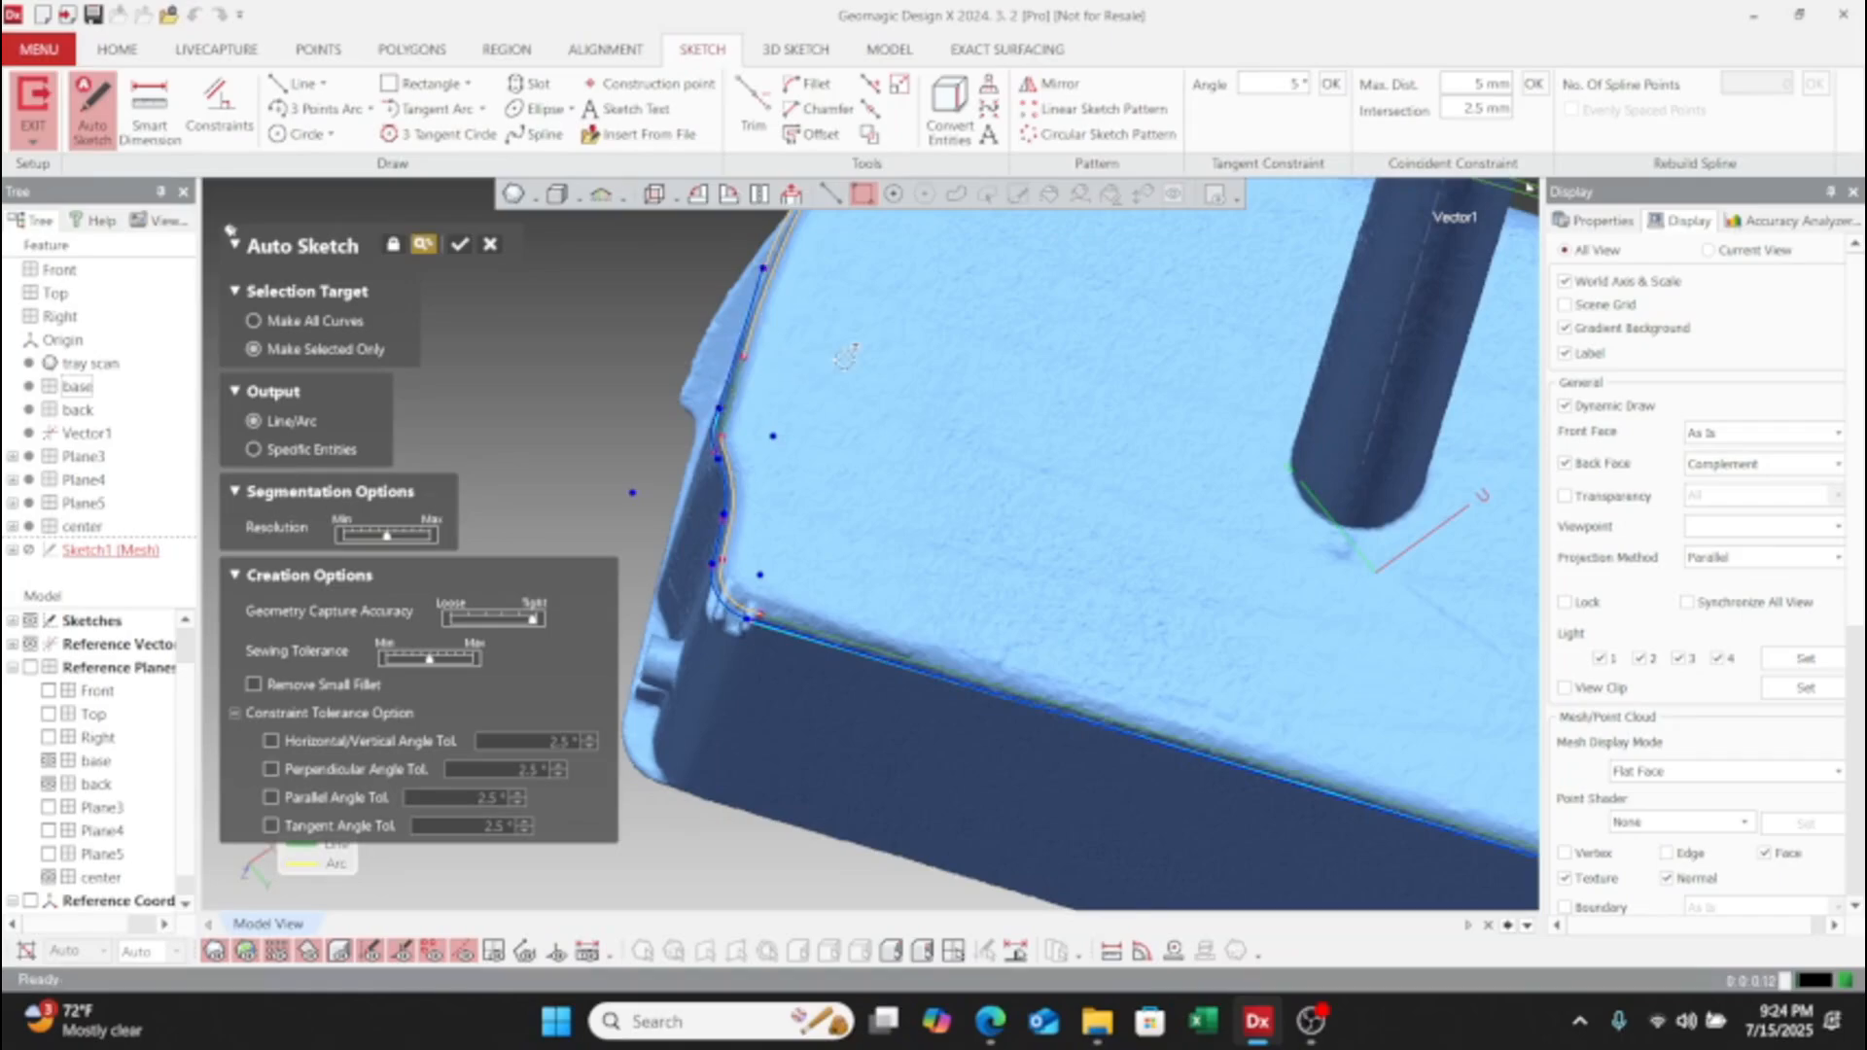
- Continue the auto sketch around the curved end and along the long front edge, and accept the resulting curves
{"action": "right_click_drag", "start_coordinate": [719, 438], "coordinate": [846, 628]}
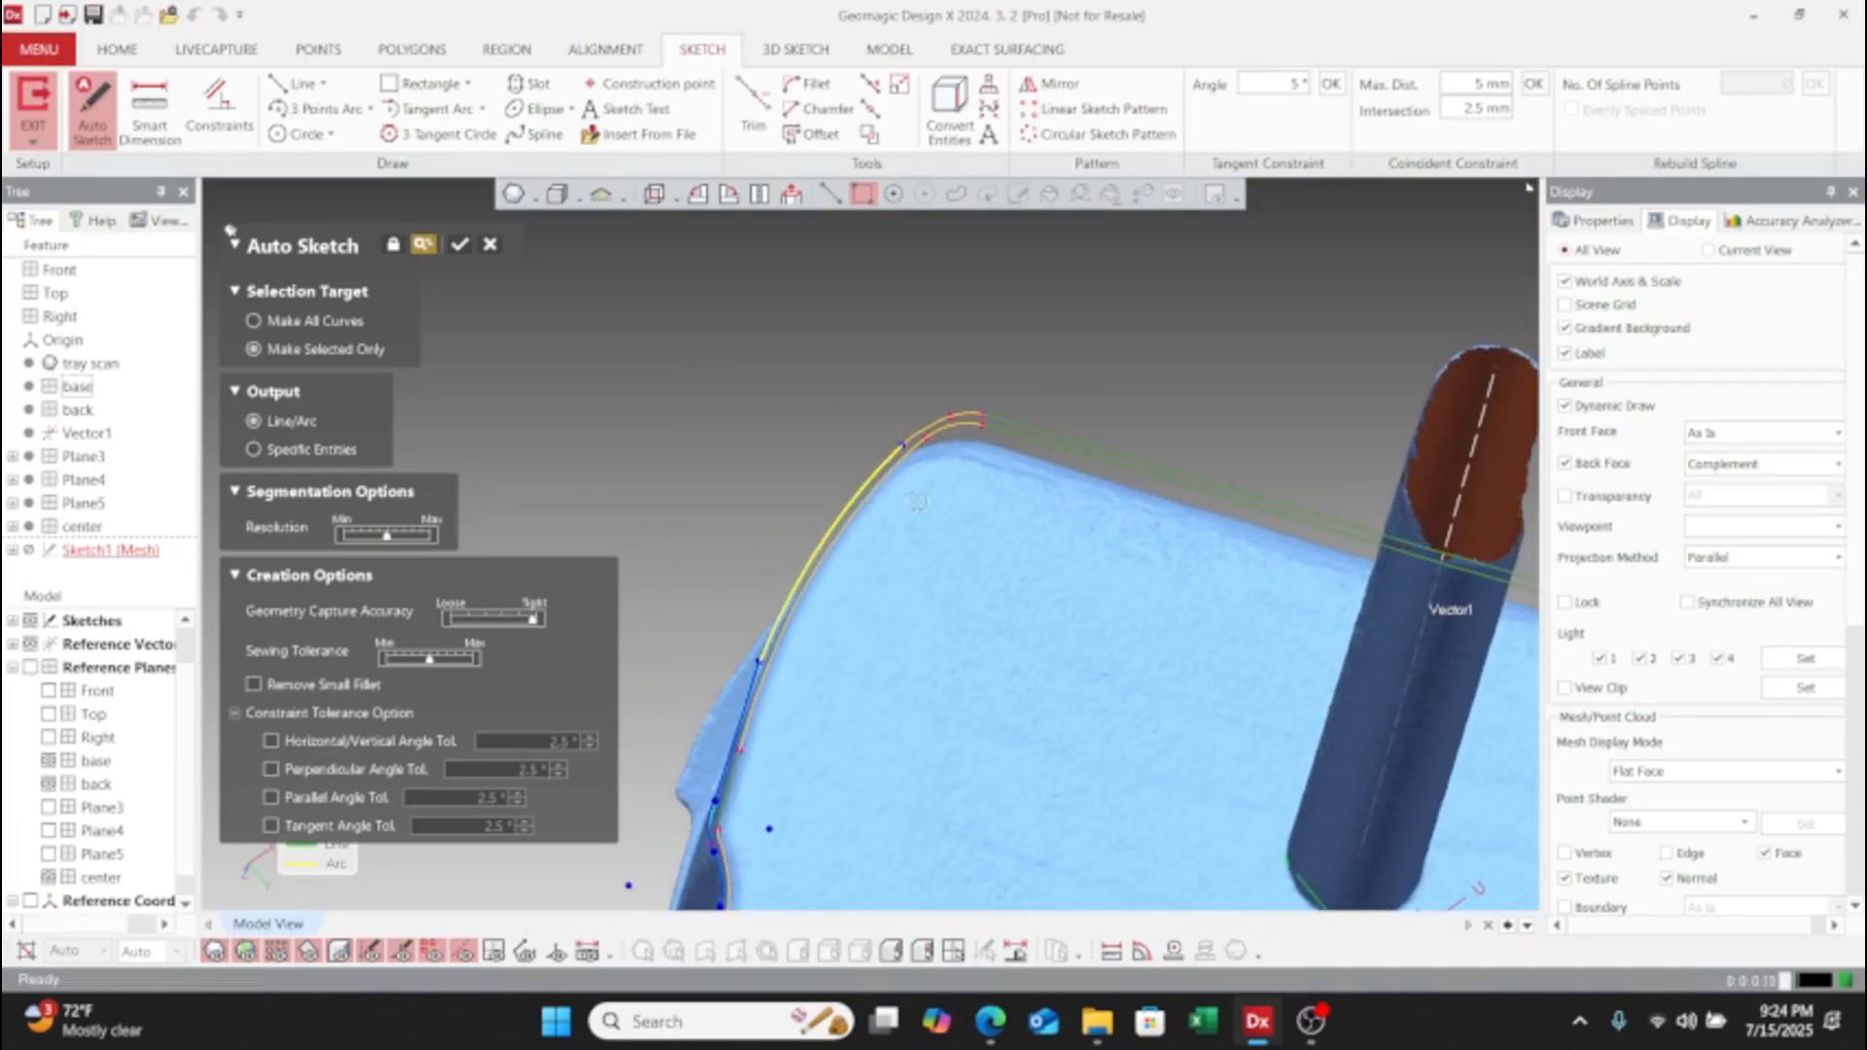
{"action": "right_click_drag", "start_coordinate": [917, 501], "coordinate": [969, 378]}
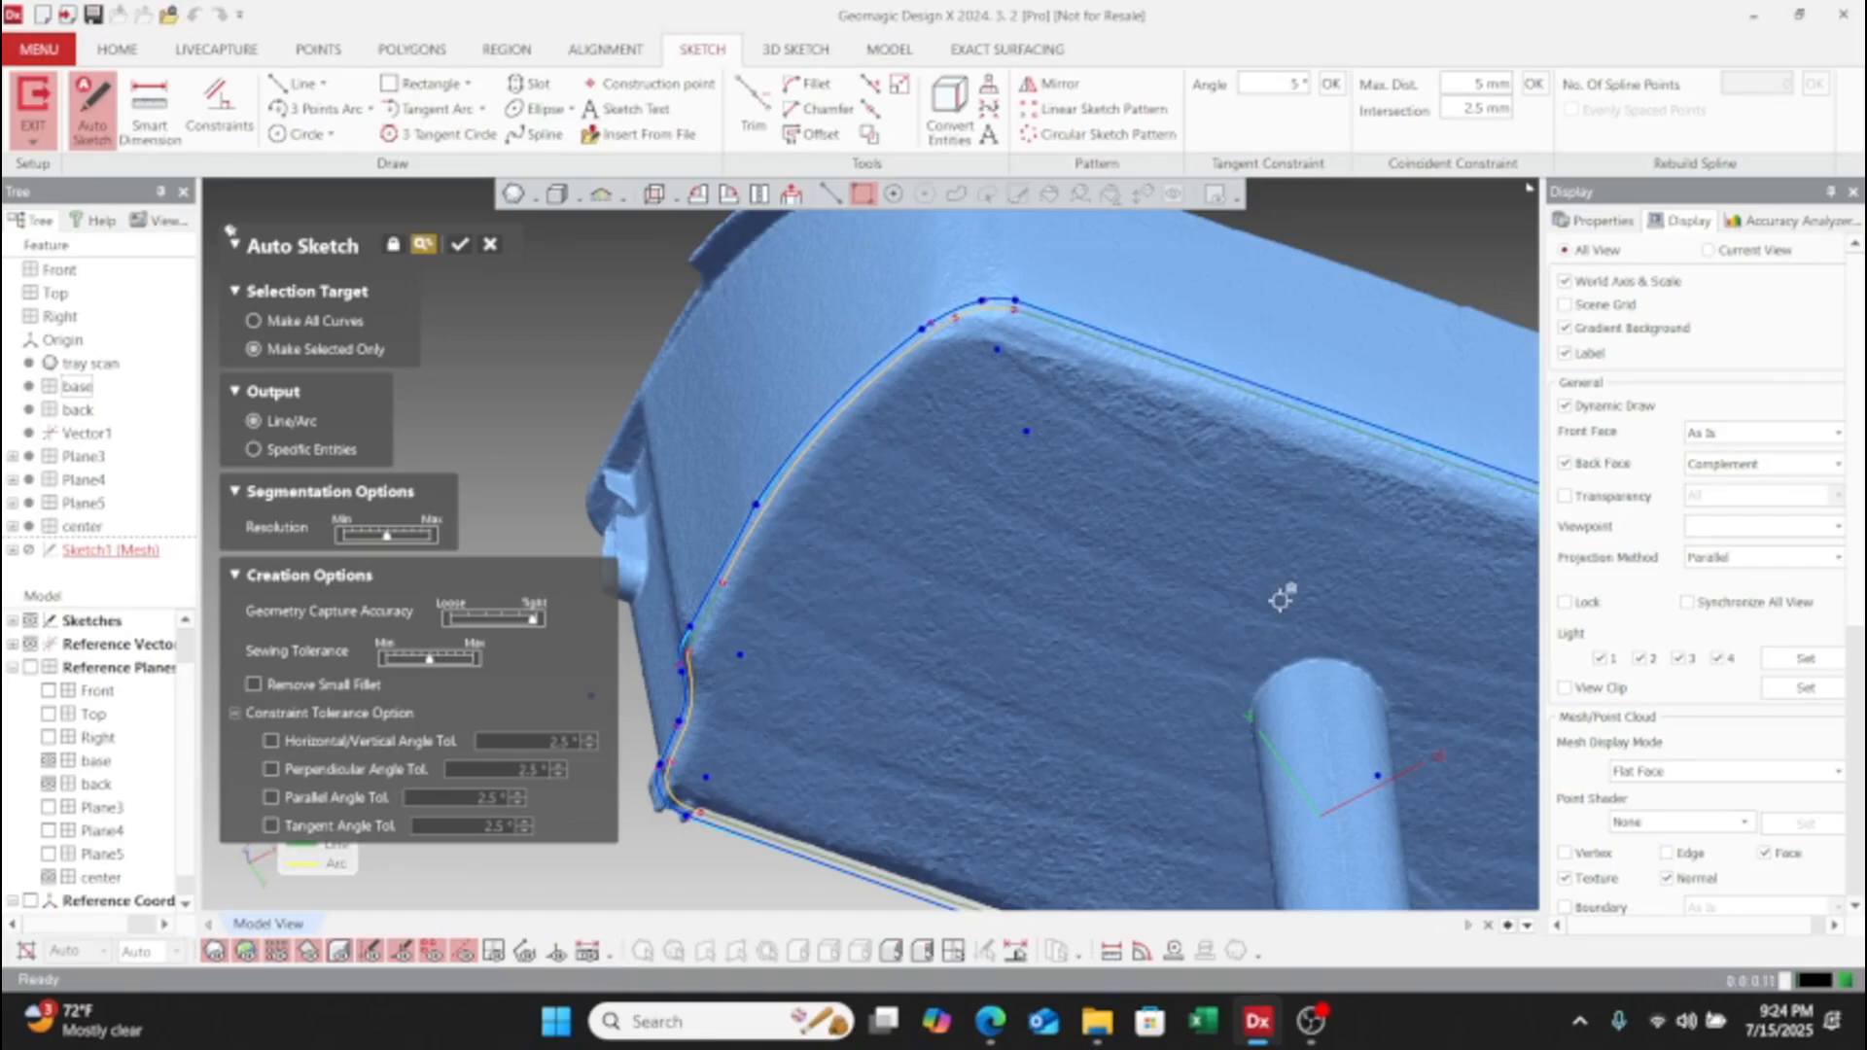
{"action": "right_click_drag", "start_coordinate": [1279, 592], "coordinate": [1061, 618]}
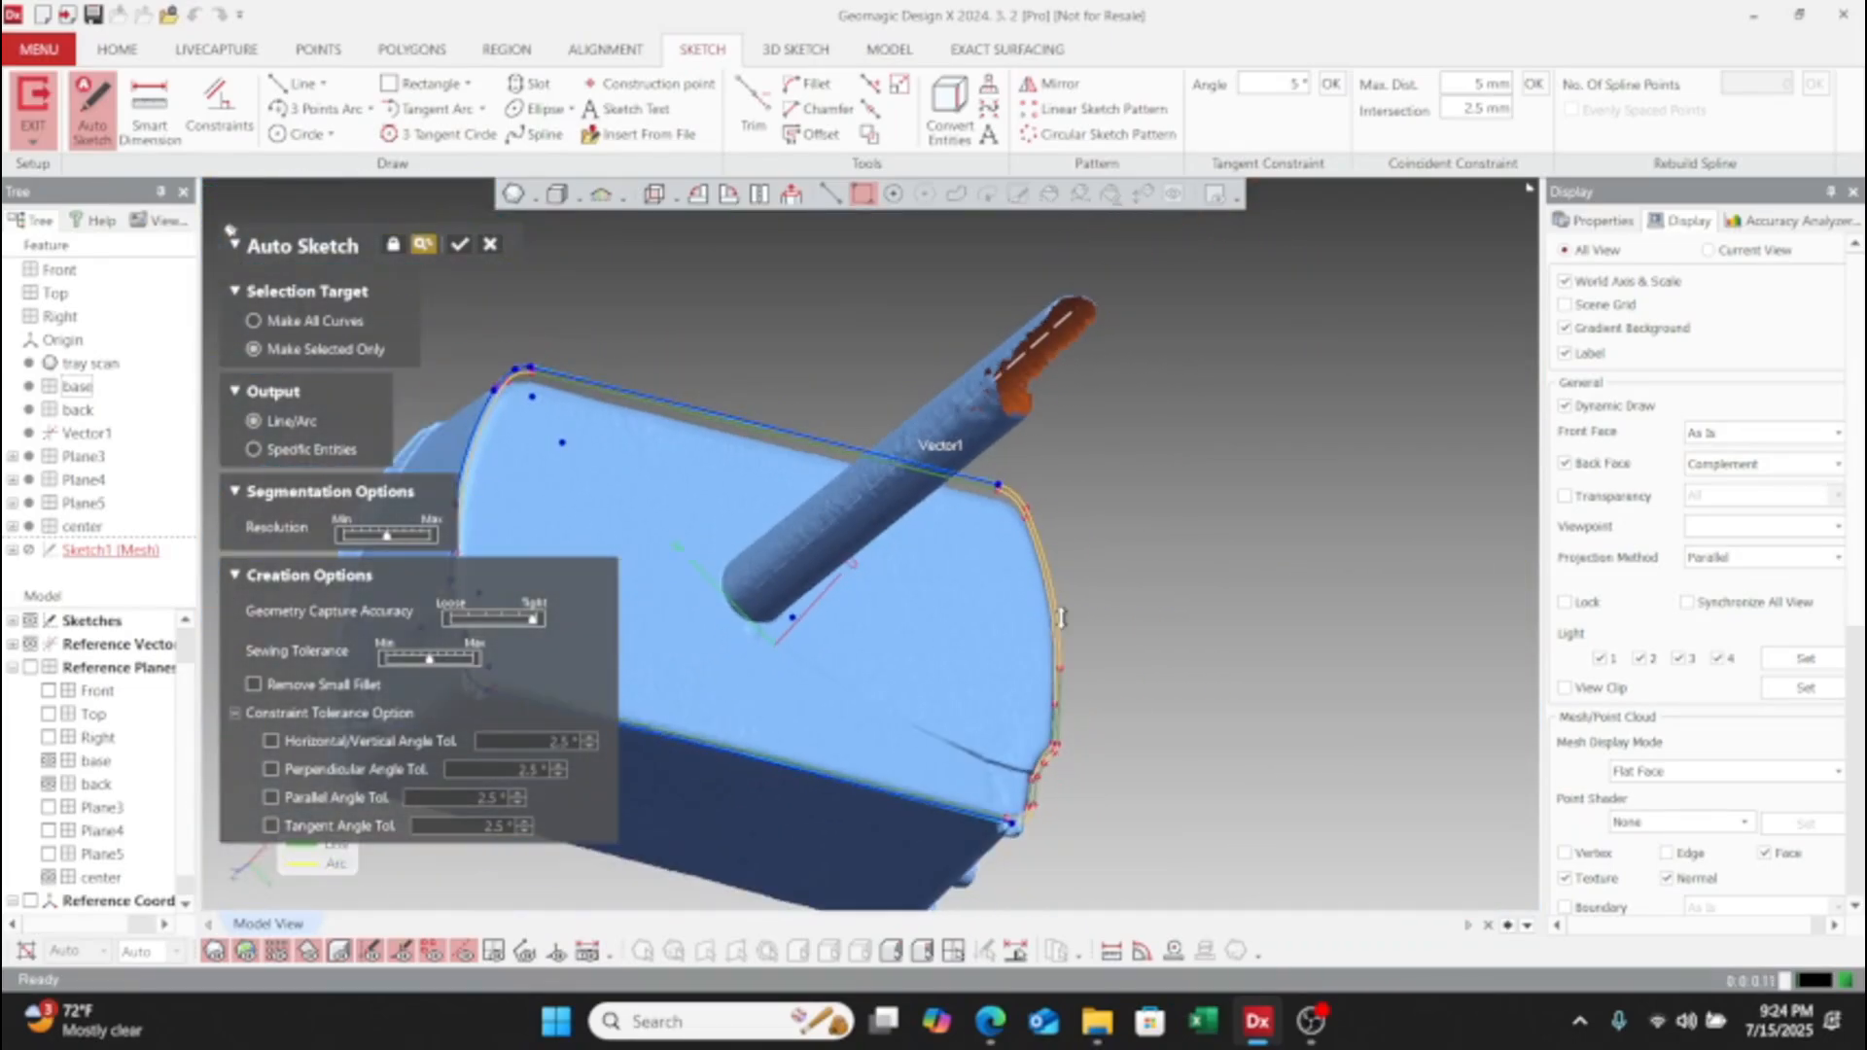
{"action": "left_click", "coordinate": [459, 247]}
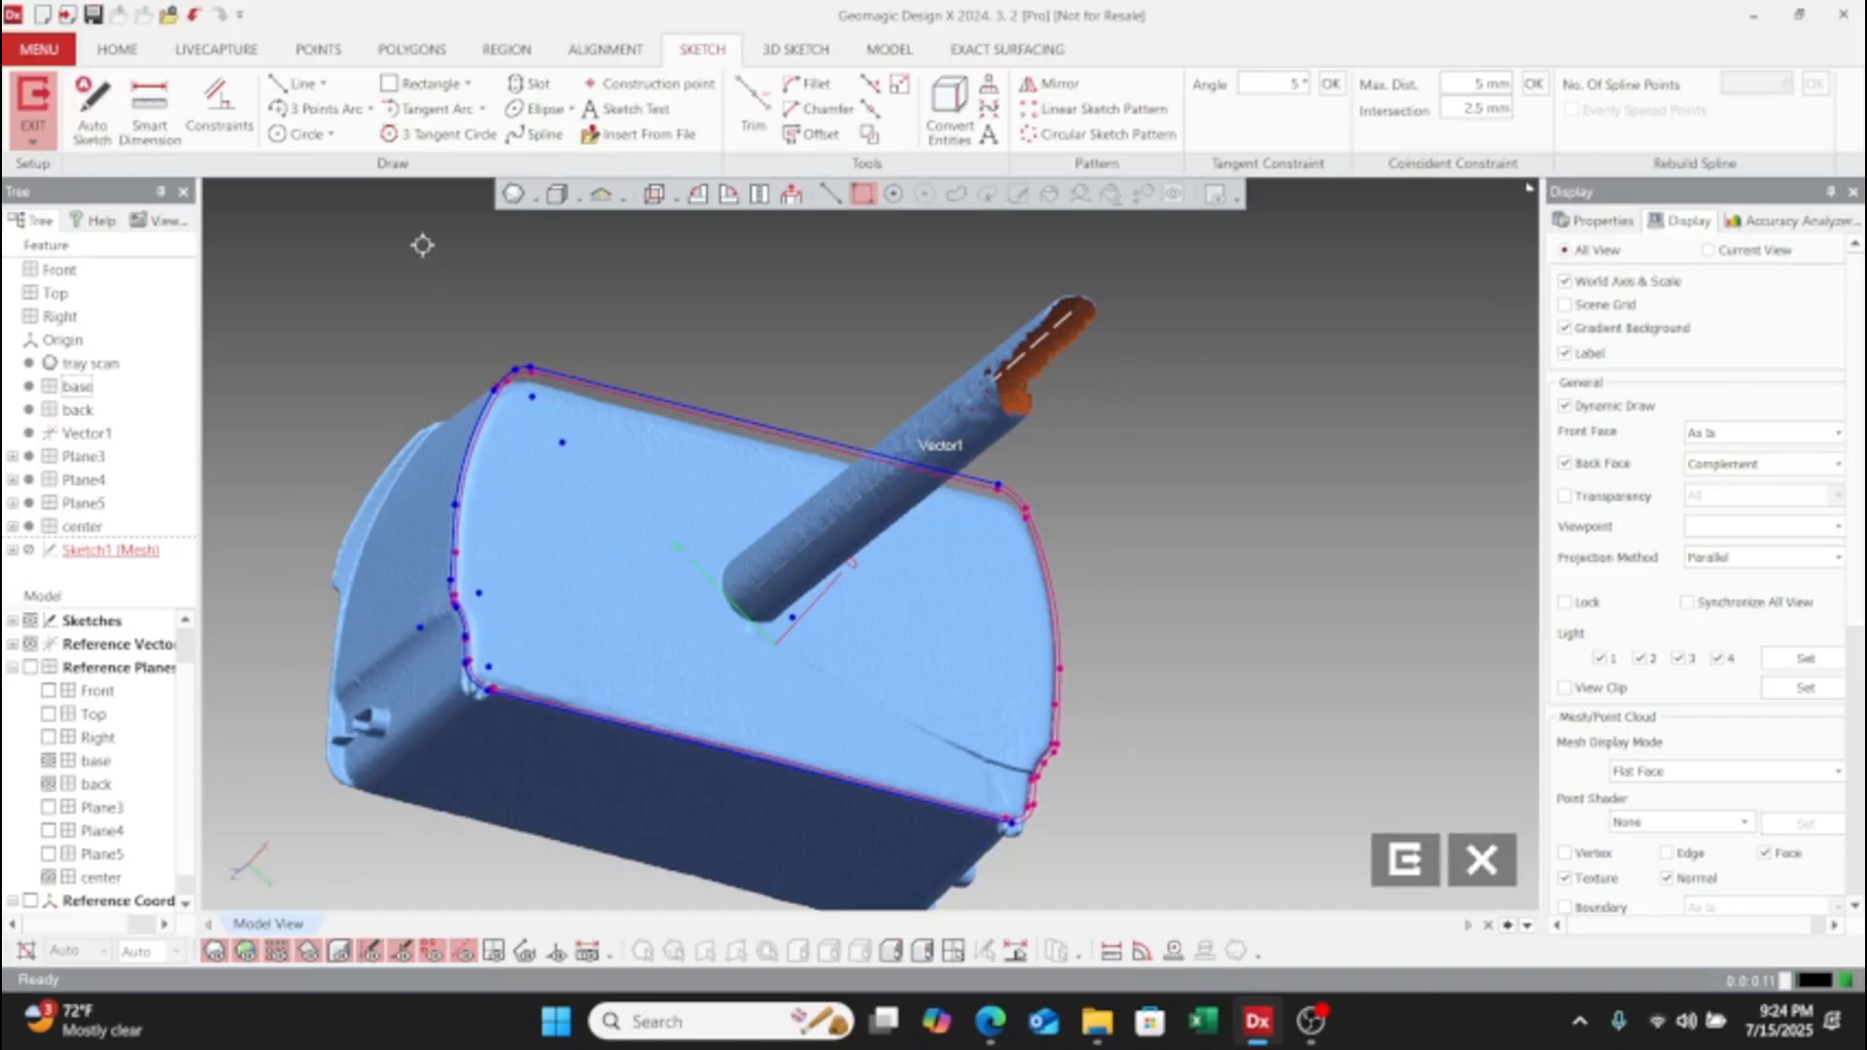
- Close the outline's open end with a line from the back edge's endpoint to the front edge's endpoint, and finish the mesh sketch
{"action": "left_click", "coordinate": [296, 84]}
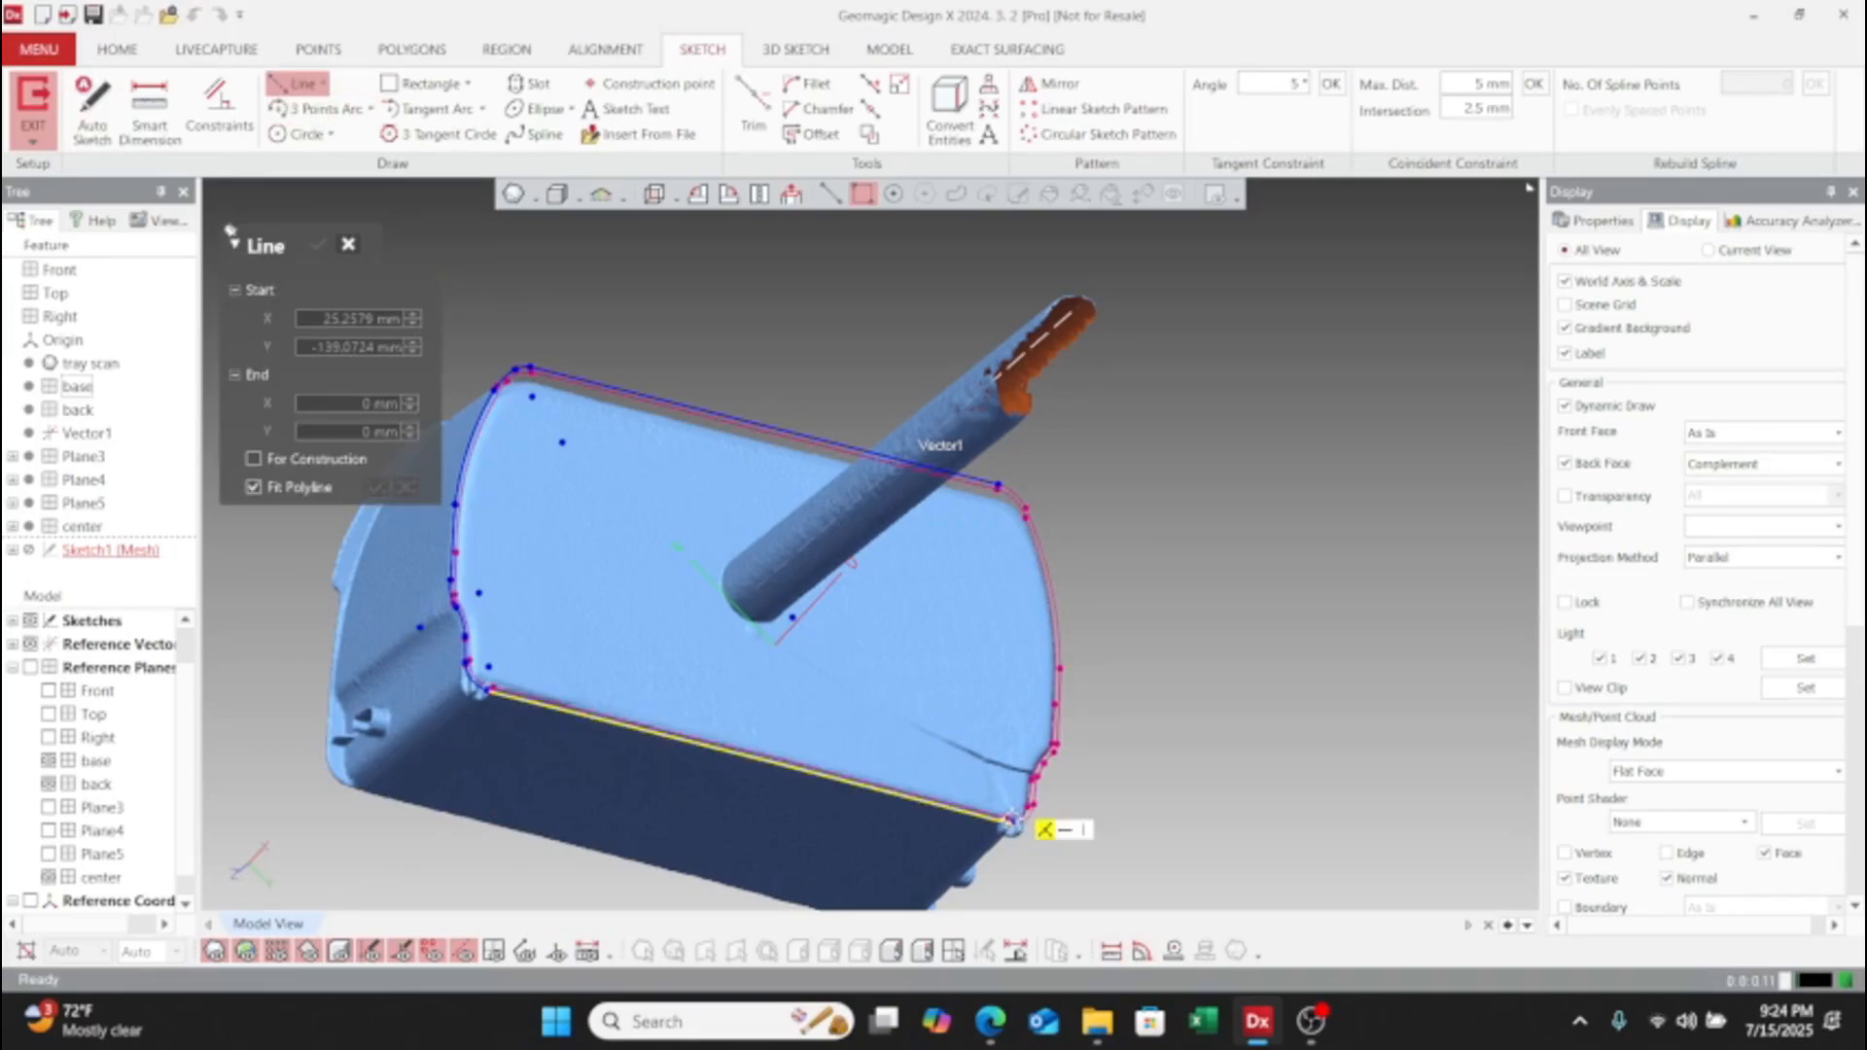
{"action": "left_click", "coordinate": [1011, 822]}
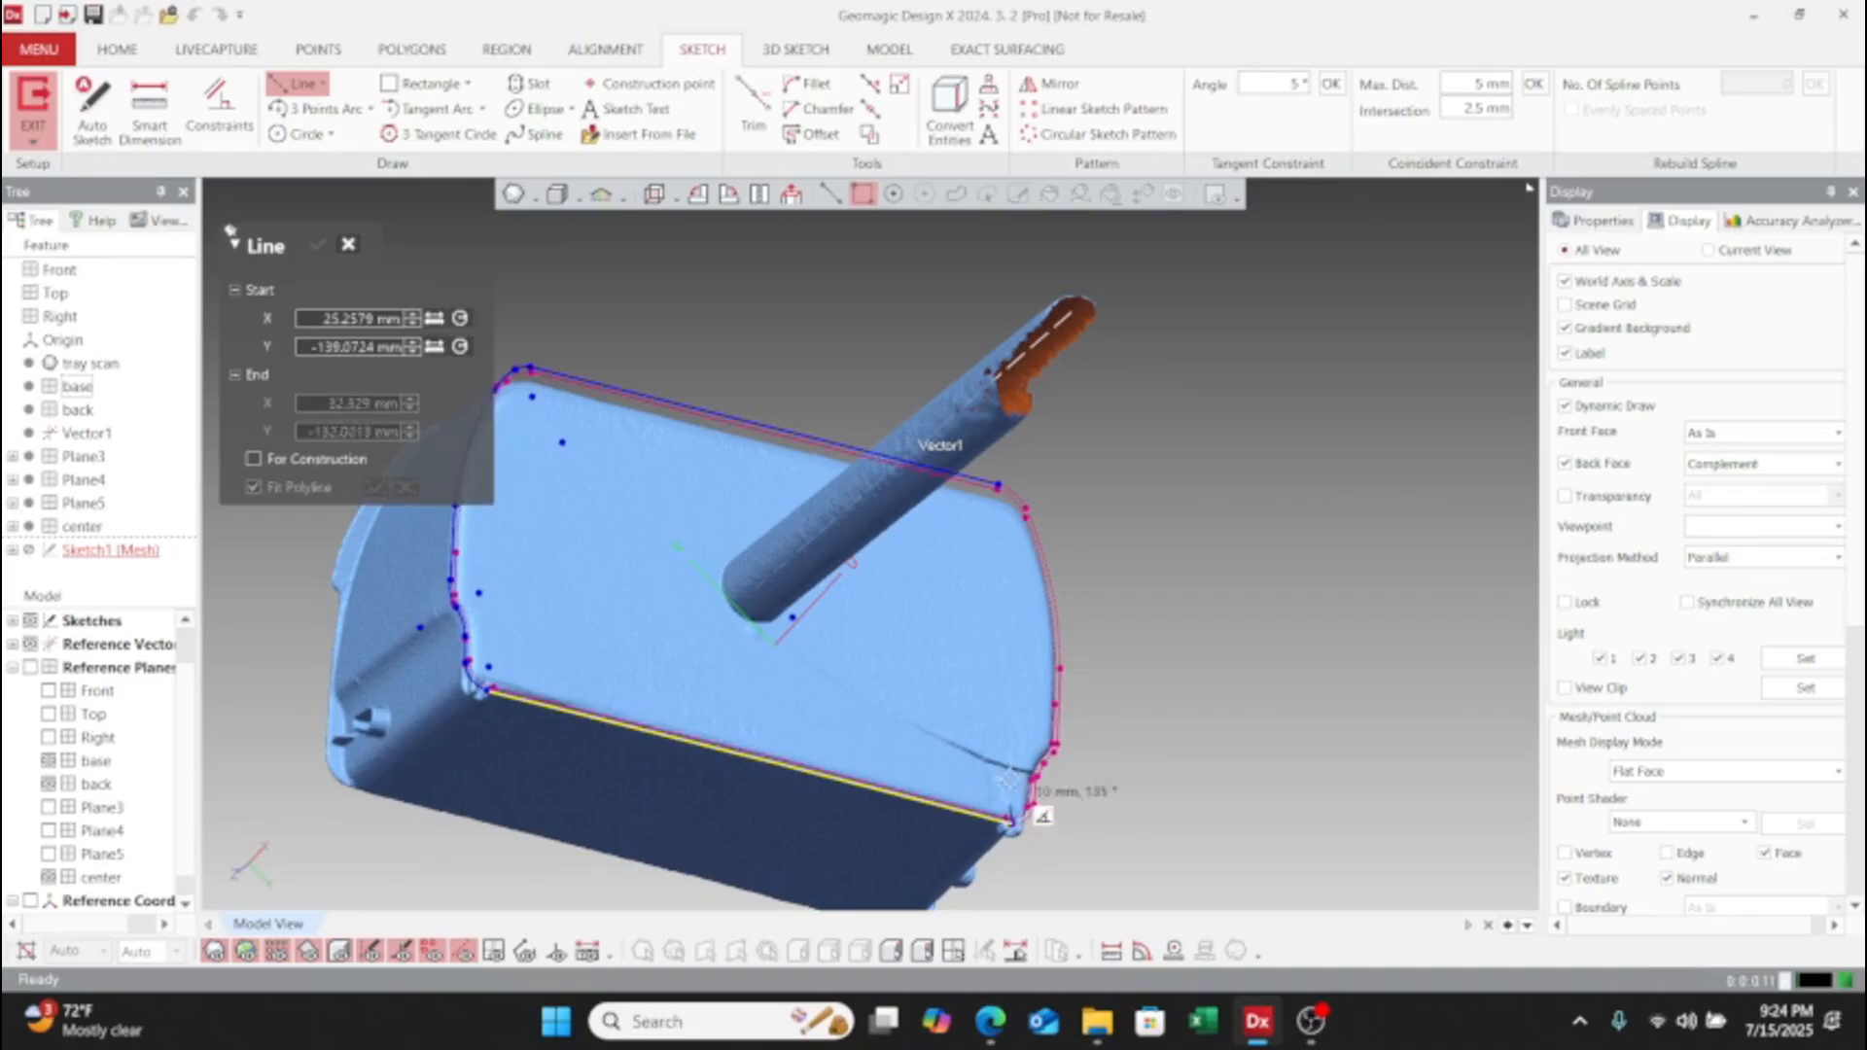
{"action": "left_click", "coordinate": [998, 486]}
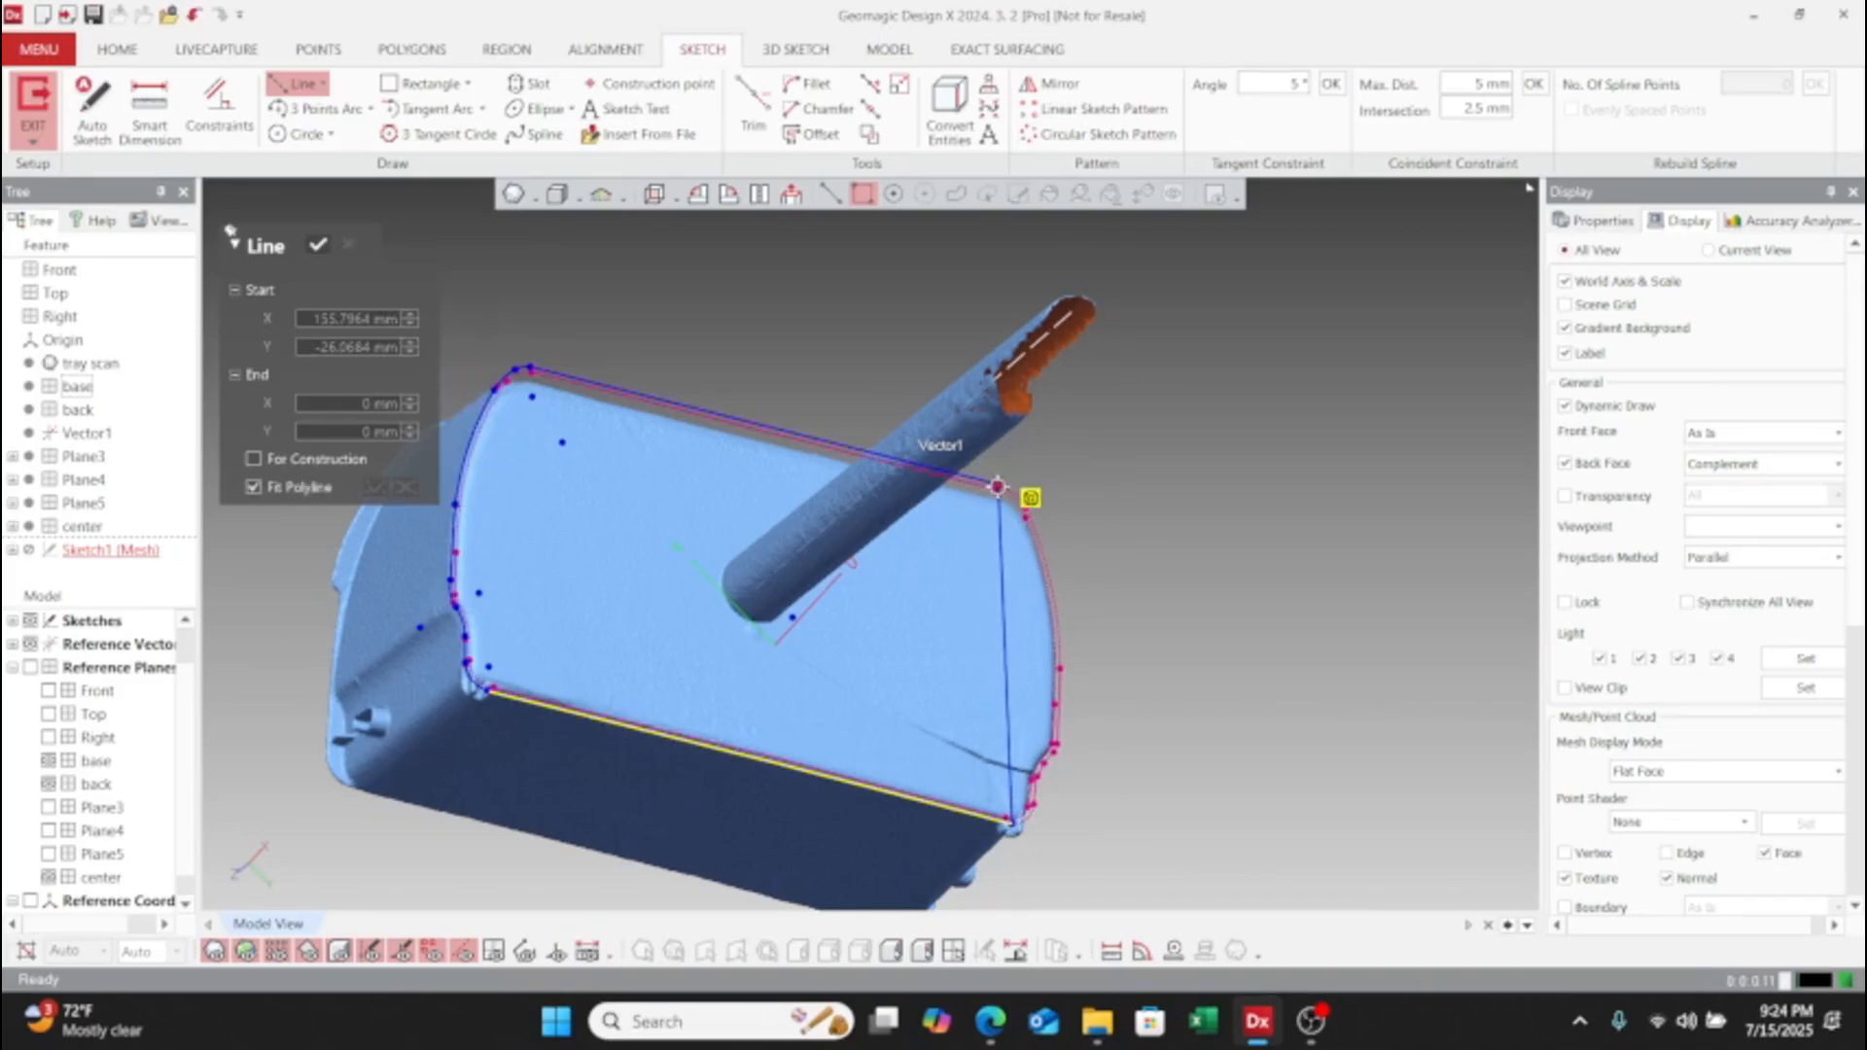
{"action": "left_click", "coordinate": [317, 250]}
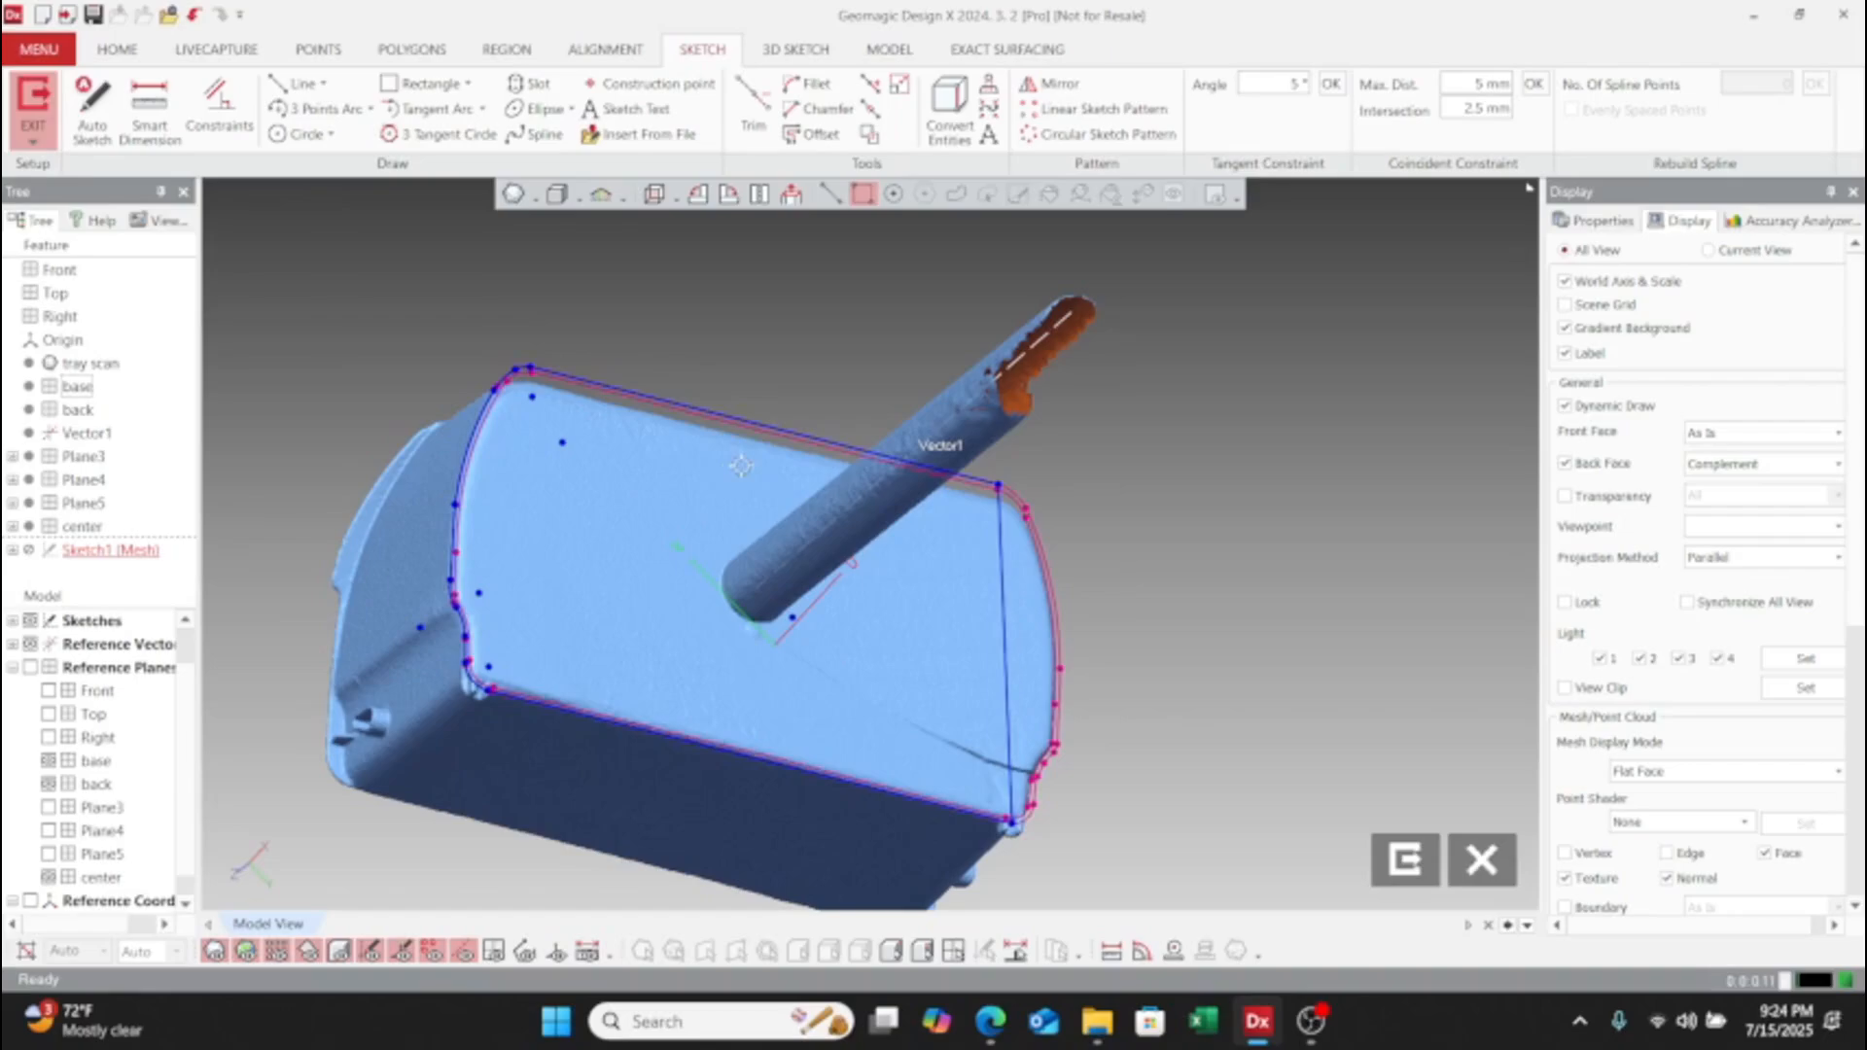
{"action": "left_click", "coordinate": [1404, 861]}
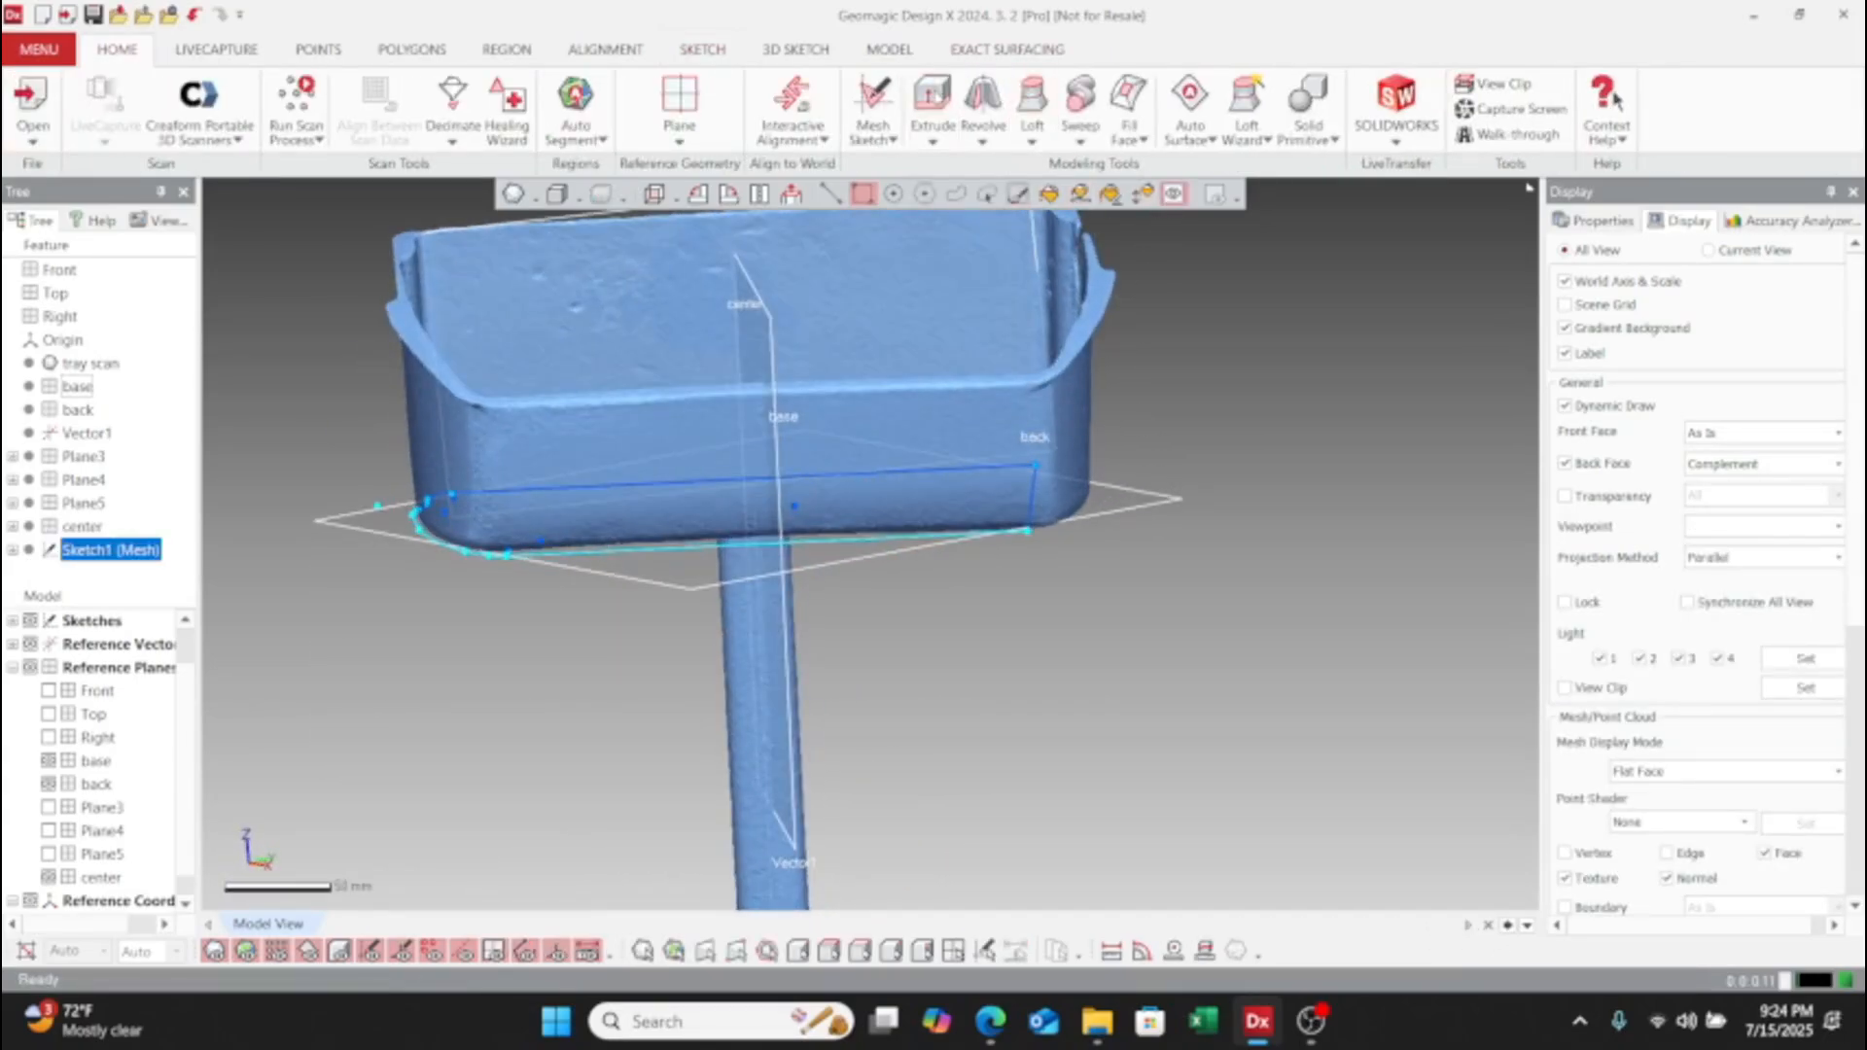
{"action": "left_click", "coordinate": [931, 102]}
{"action": "left_click_drag", "start_coordinate": [816, 739], "coordinate": [763, 614]}
{"action": "scroll", "coordinate": [761, 613], "scroll_direction": "down", "scroll_amount": 5}
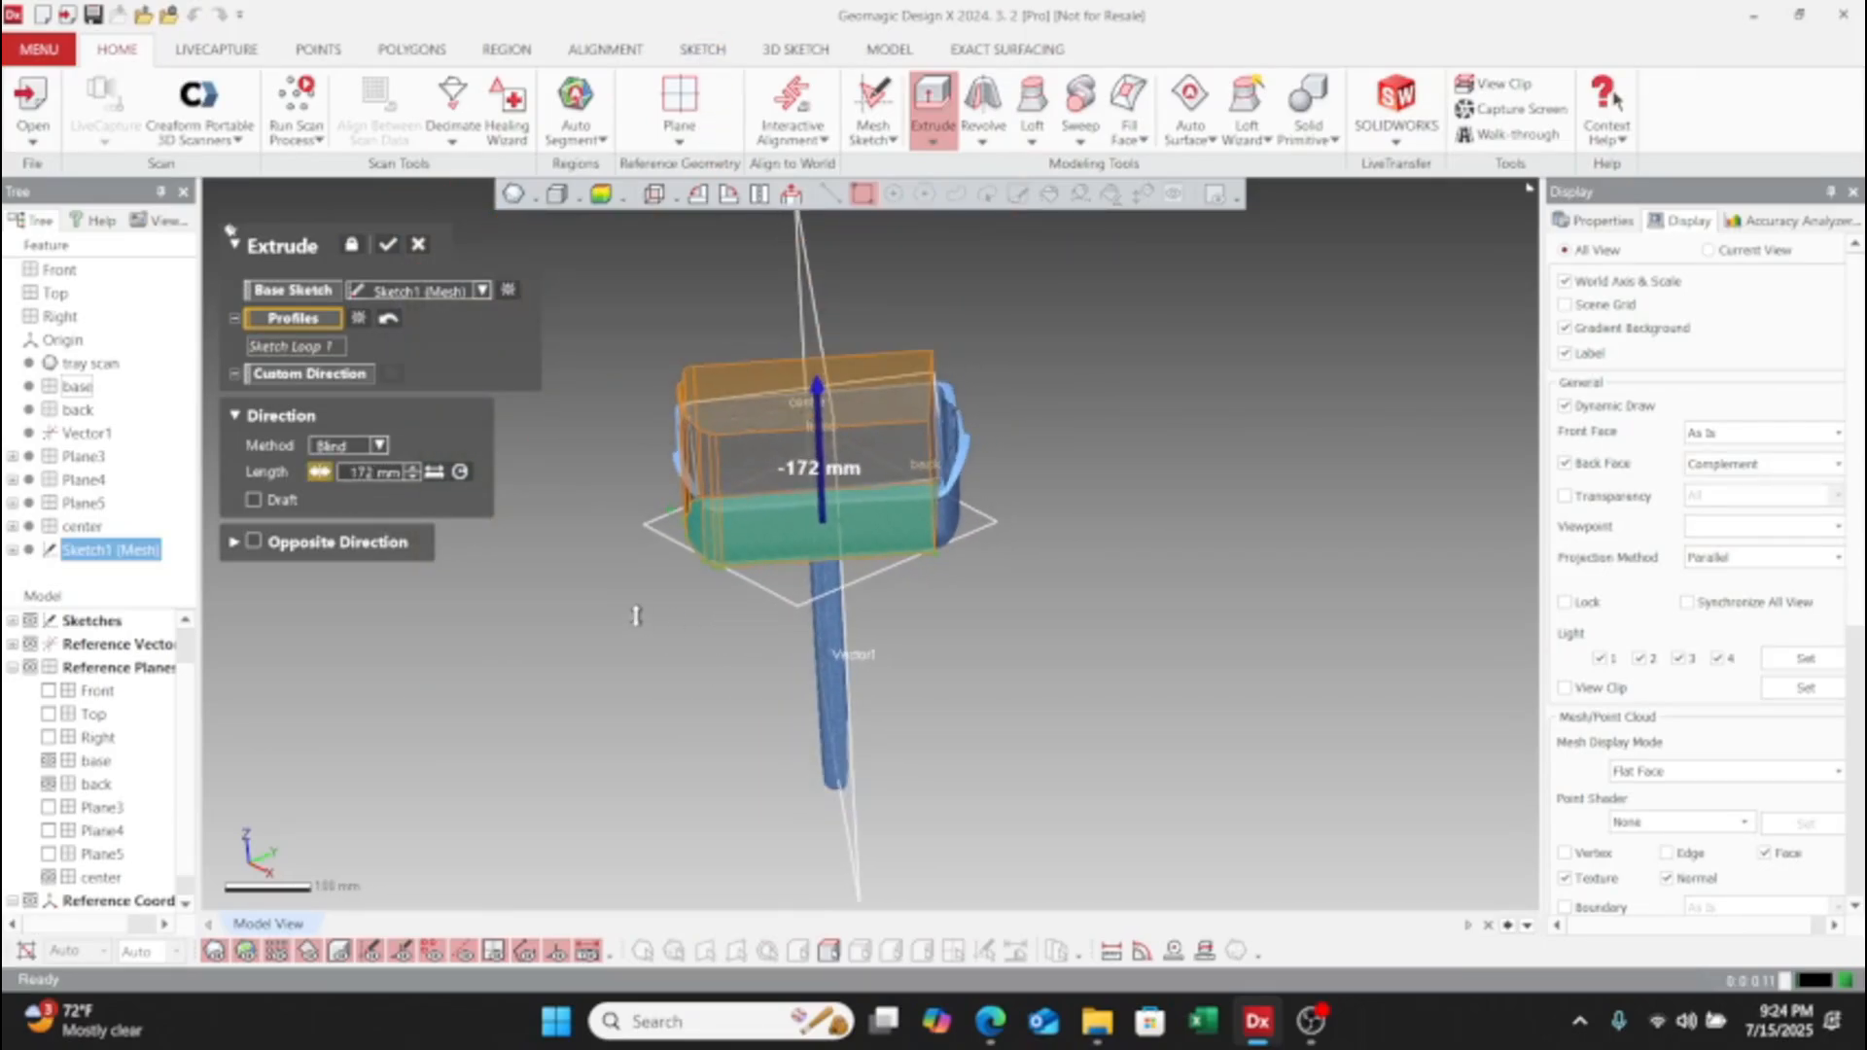
{"action": "right_click_drag", "start_coordinate": [636, 616], "coordinate": [986, 457]}
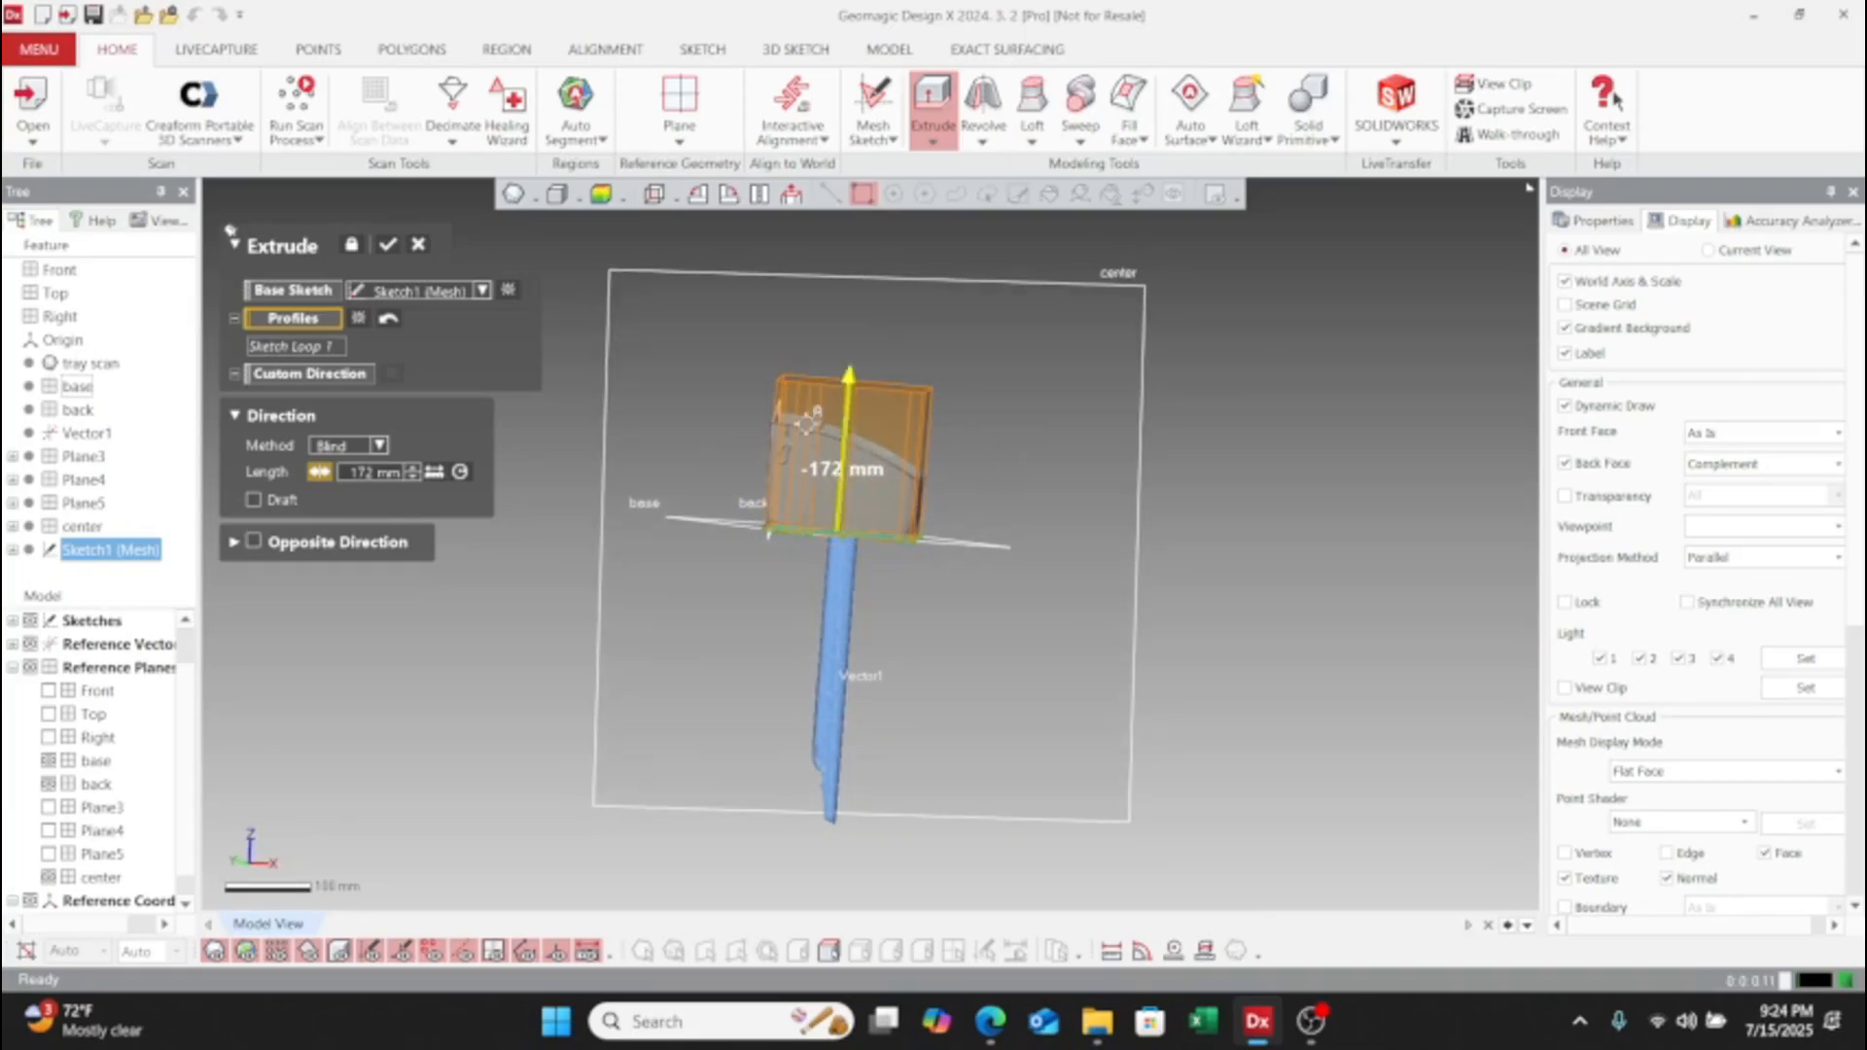
{"action": "left_click", "coordinate": [418, 245]}
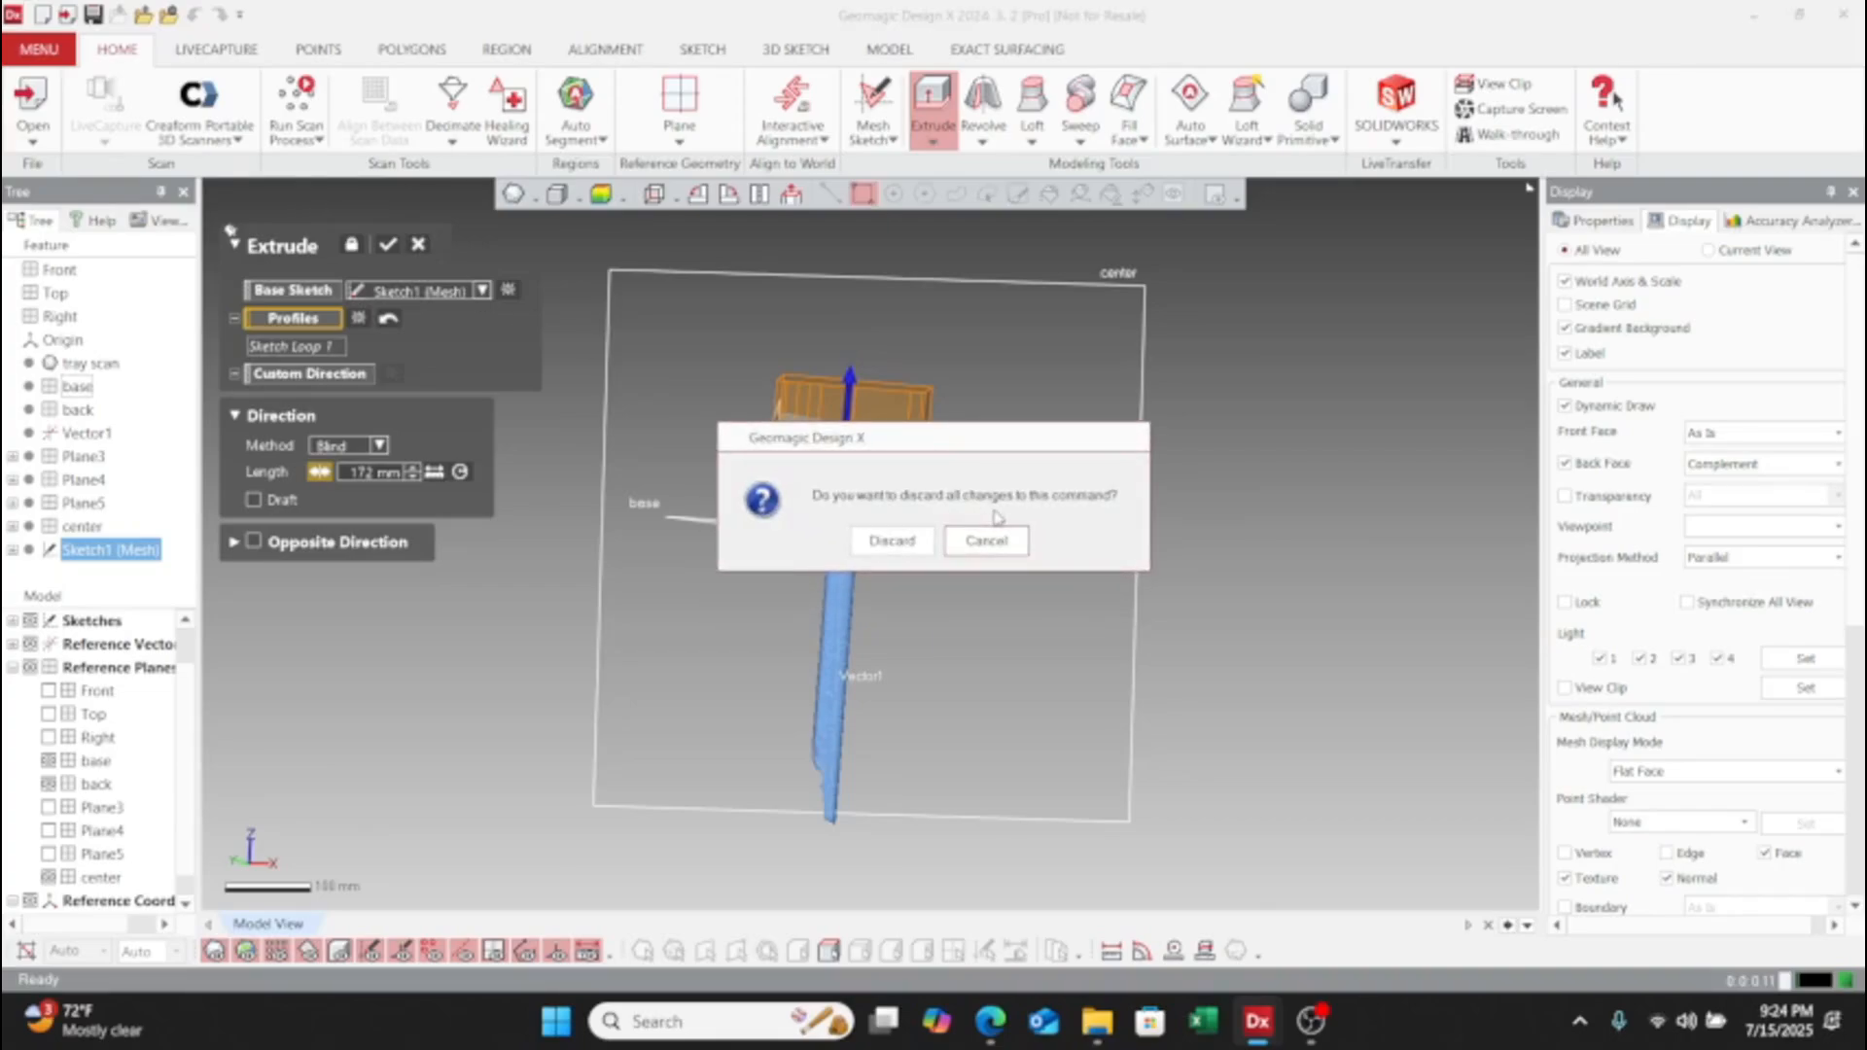
{"action": "left_click", "coordinate": [887, 538]}
{"action": "right_click_drag", "start_coordinate": [717, 543], "coordinate": [1067, 652]}
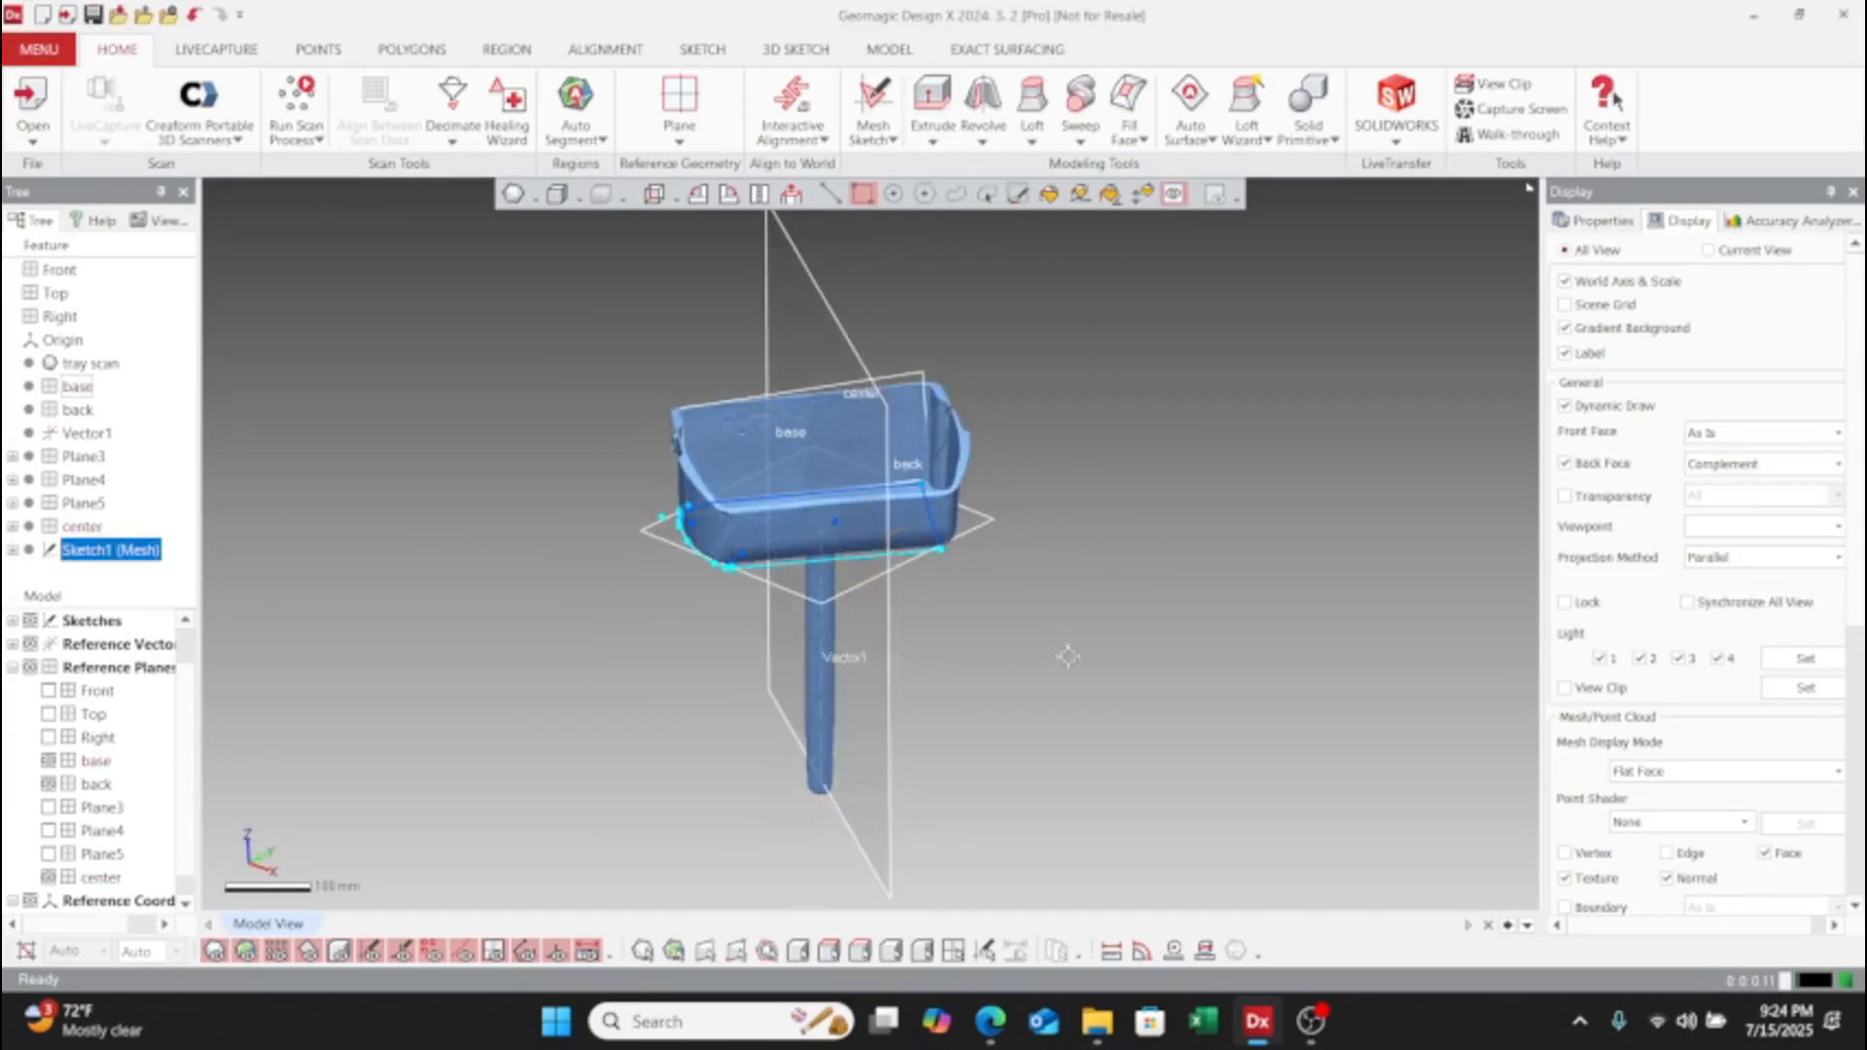
{"action": "right_click_drag", "start_coordinate": [814, 555], "coordinate": [817, 737]}
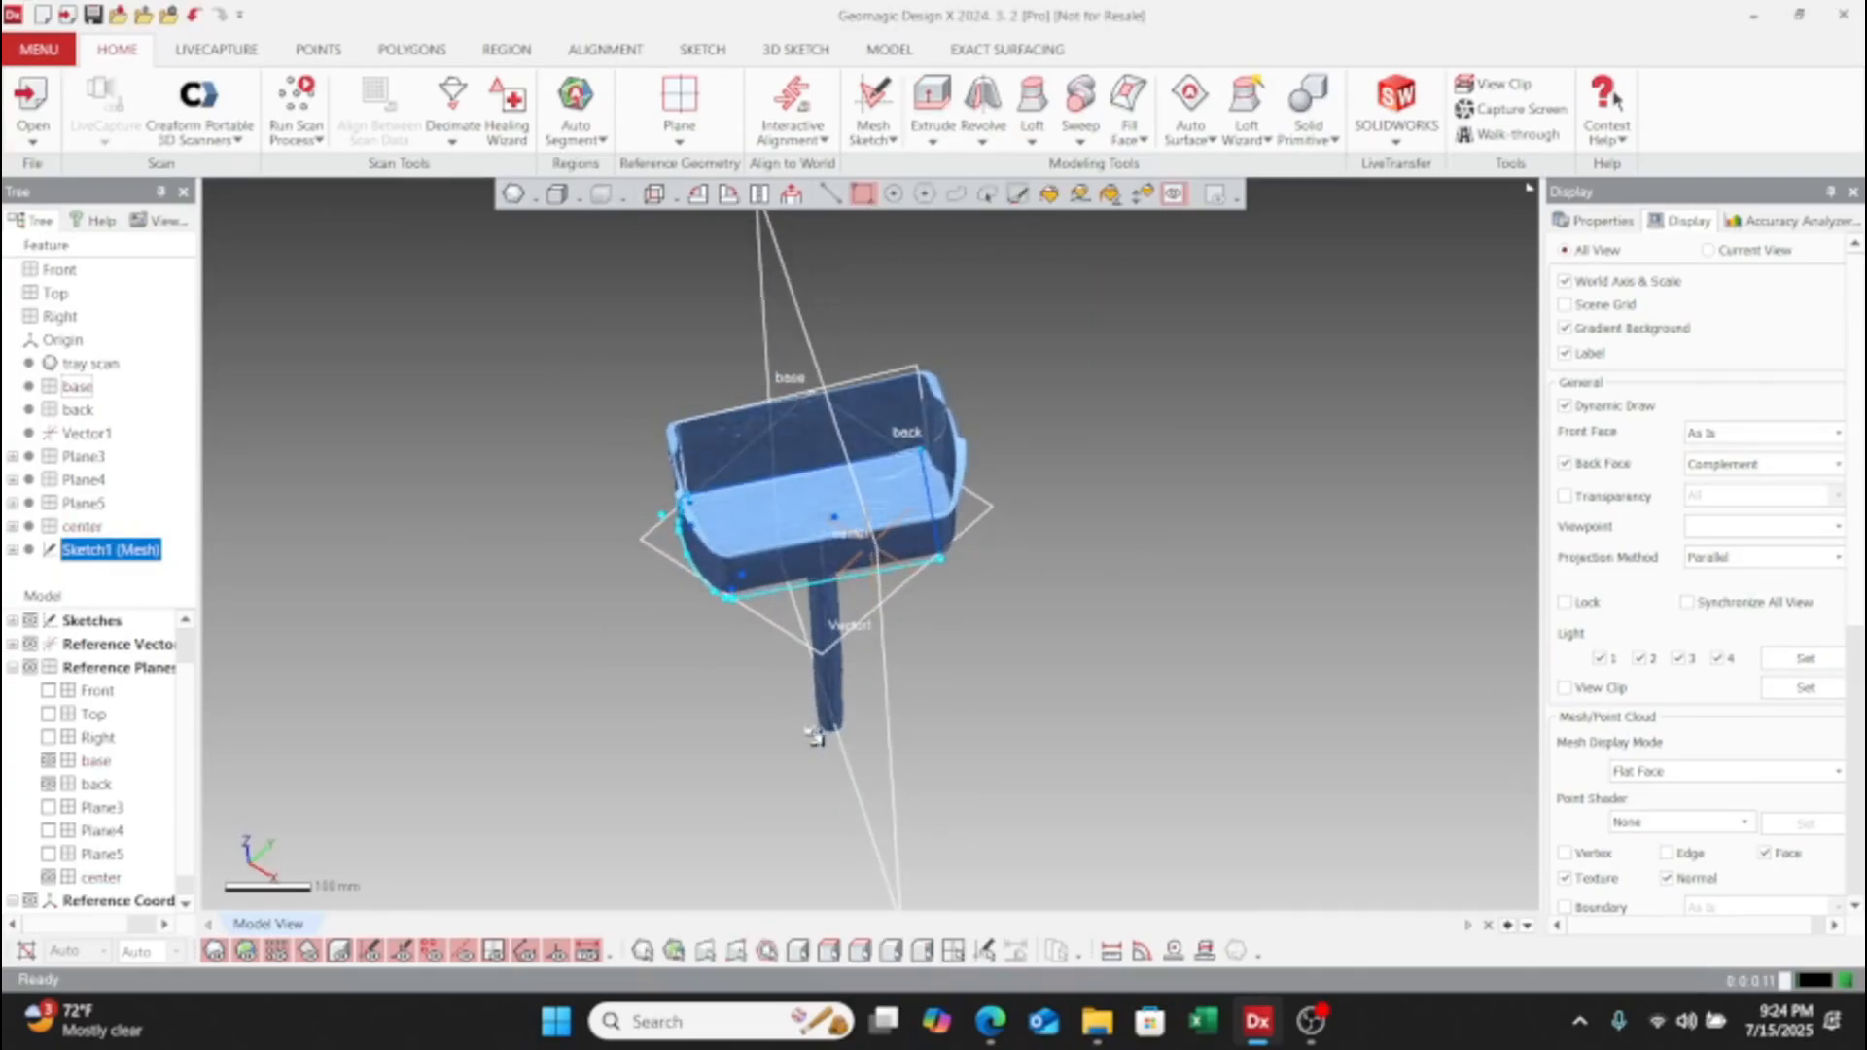
{"action": "left_click", "coordinate": [876, 102]}
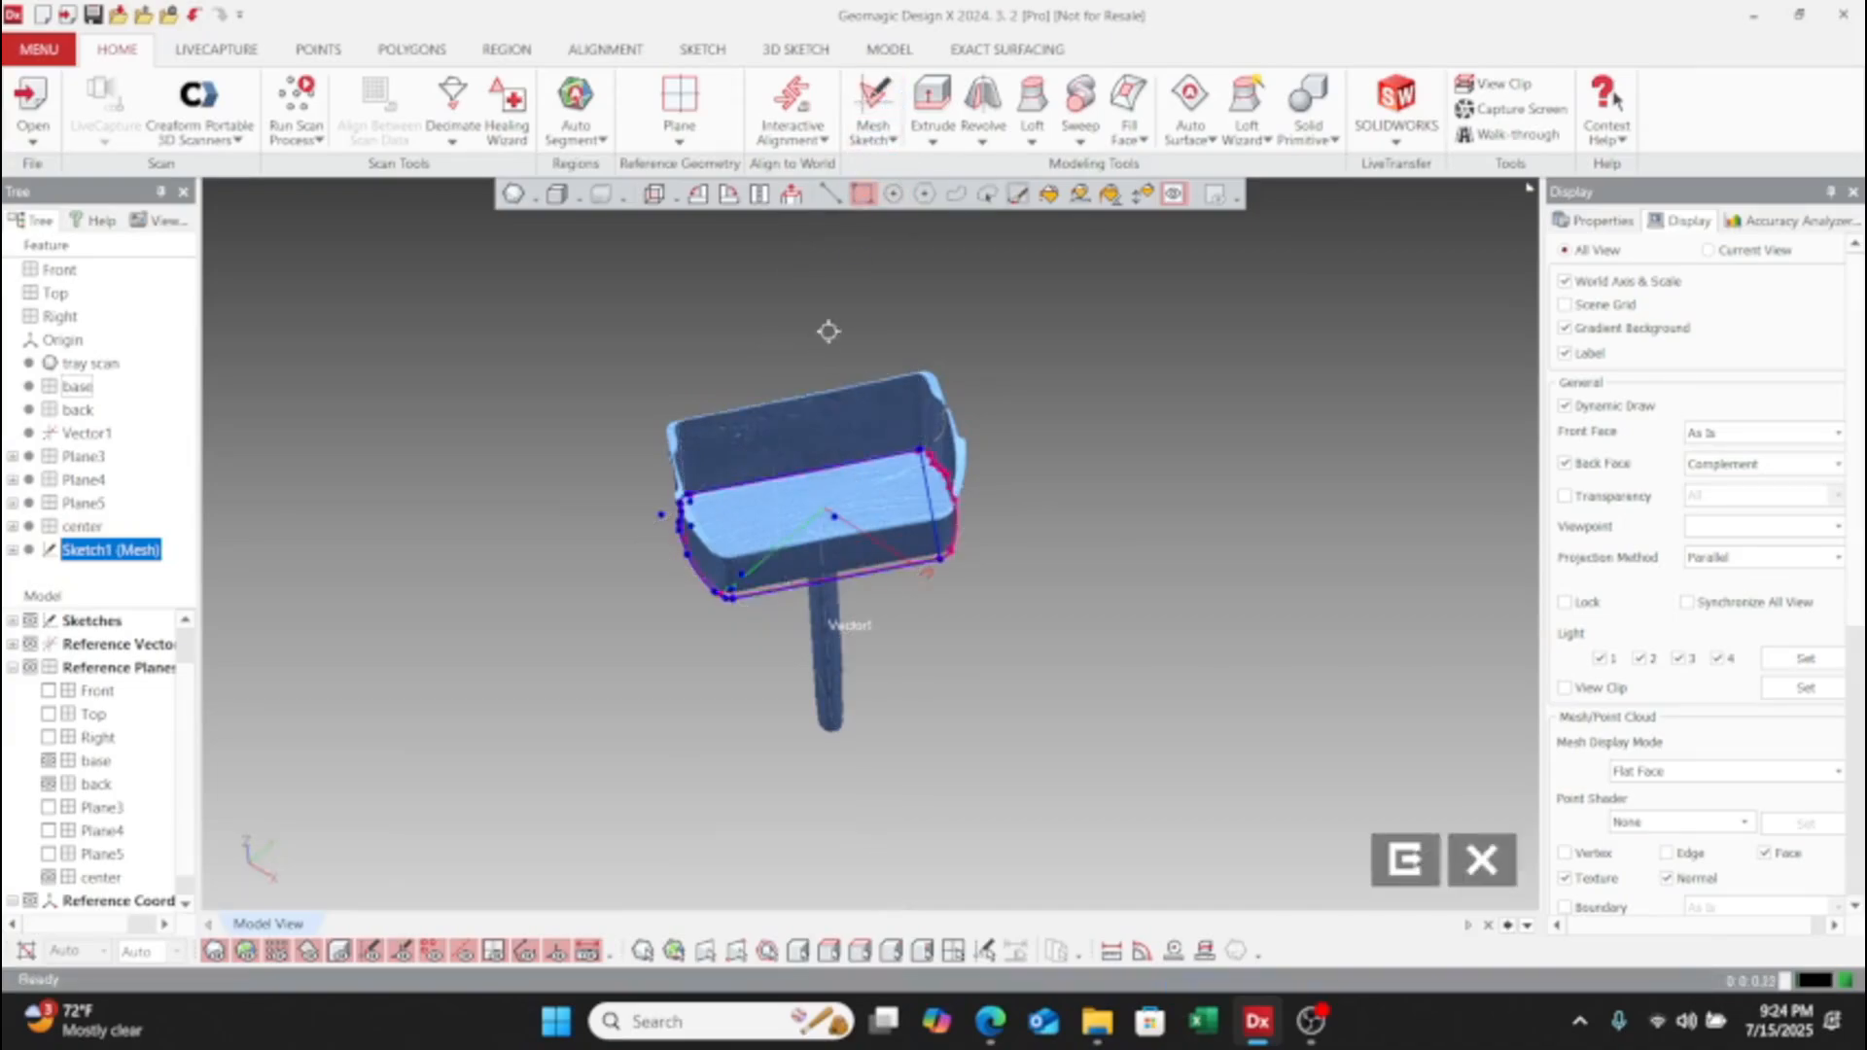
{"action": "left_click", "coordinate": [1463, 857]}
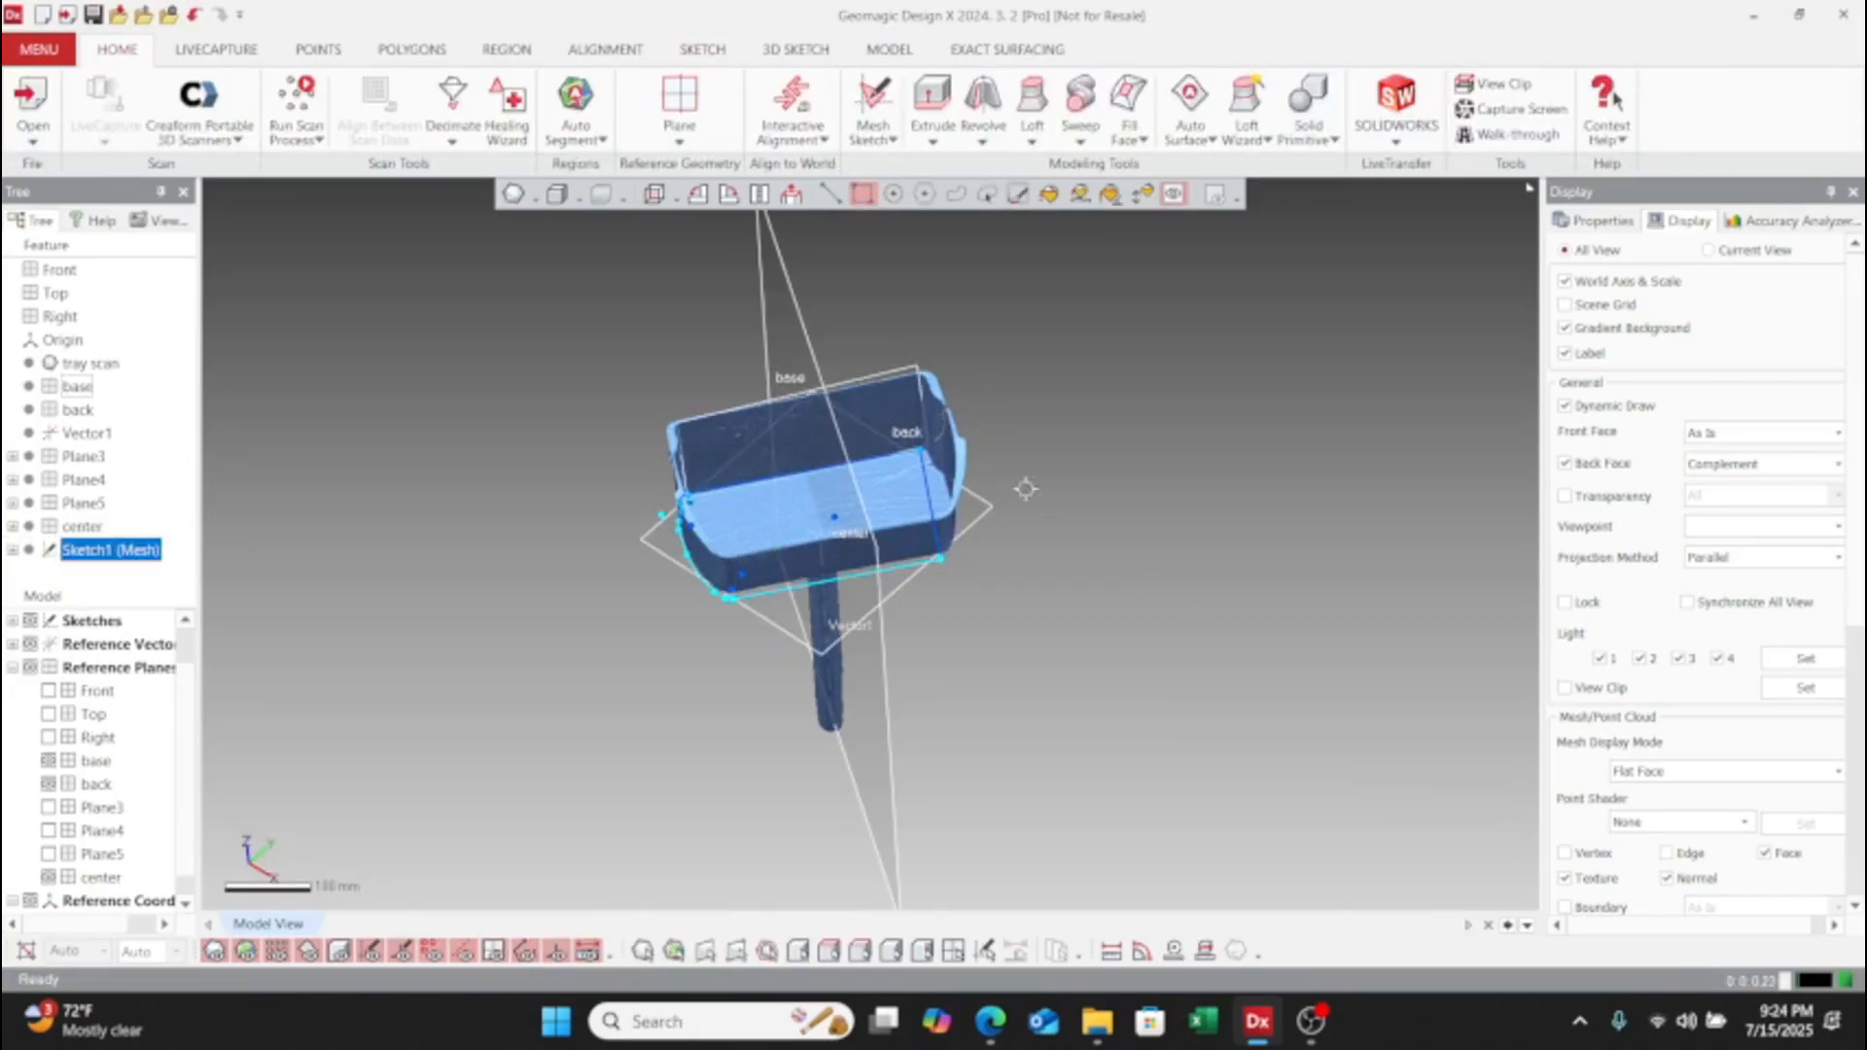
- Set up a planar mesh sketch of the tray scan on the center plane with a 115 mm section offset and a 135 mm silhouette range
{"action": "left_click", "coordinate": [812, 348]}
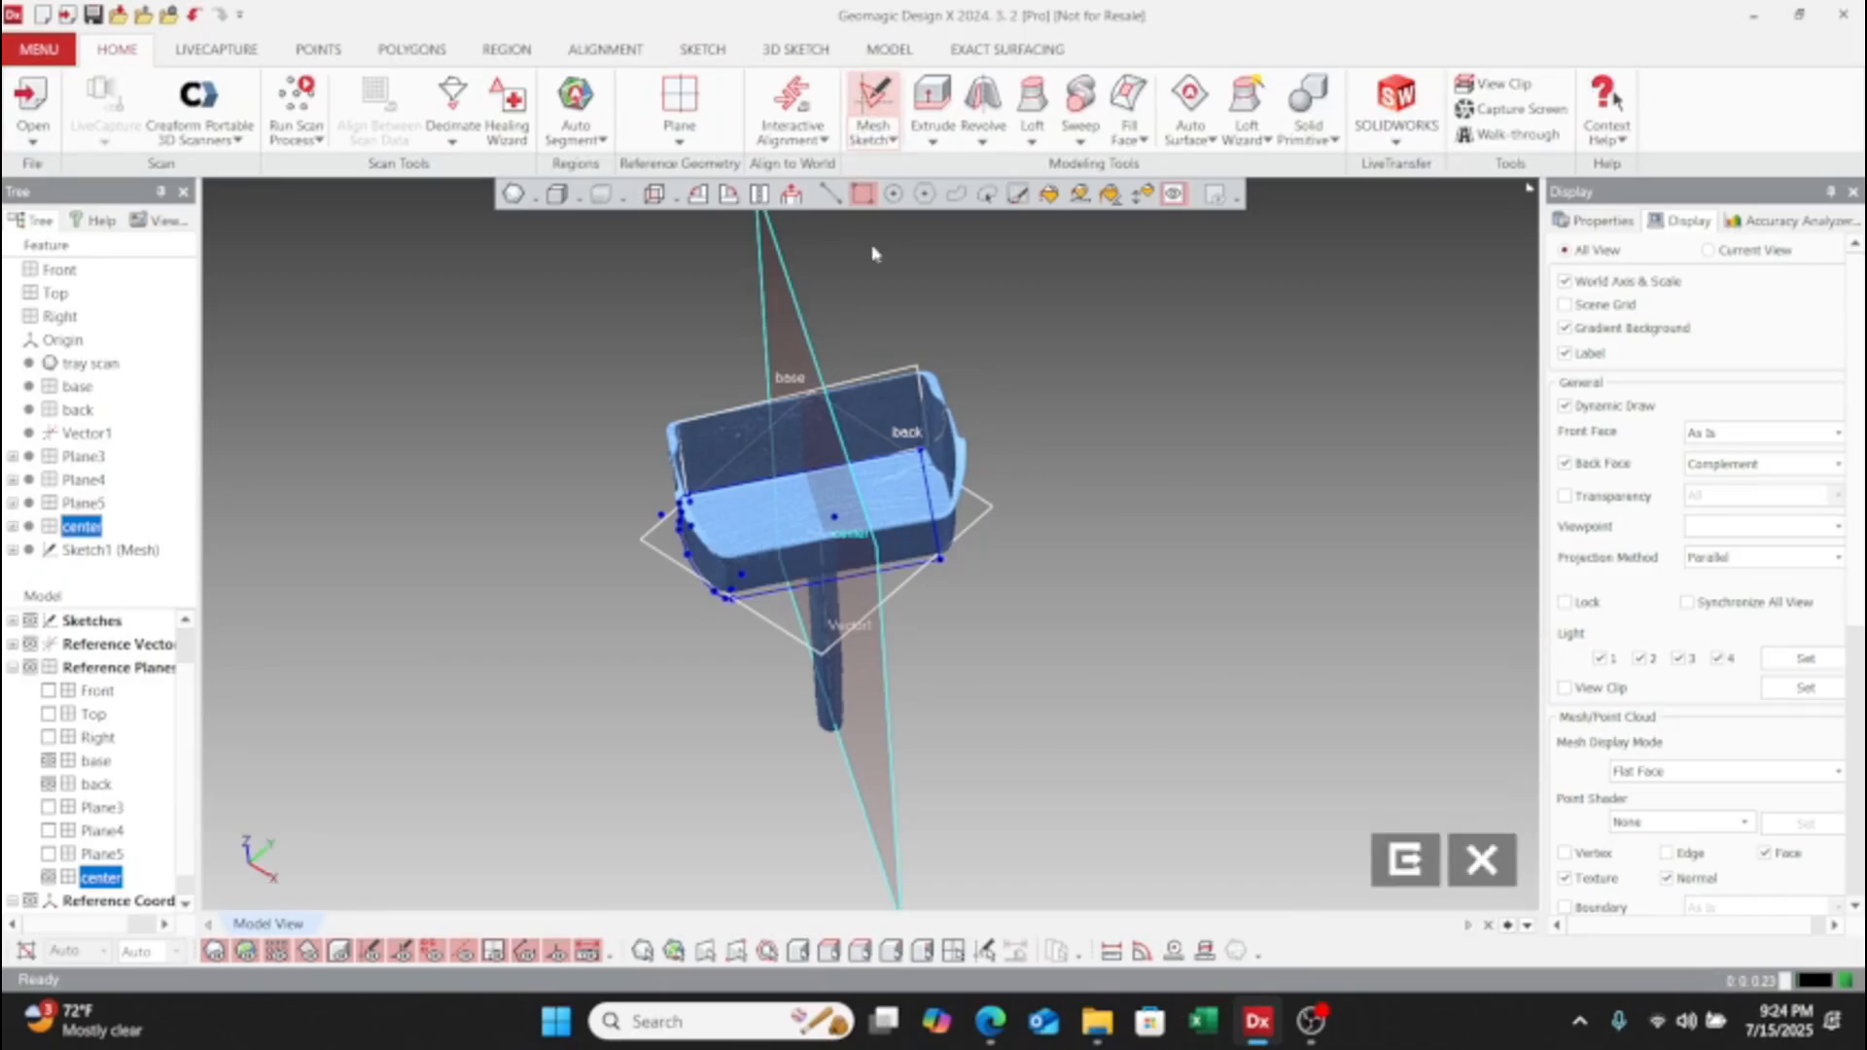
{"action": "left_click", "coordinate": [873, 102]}
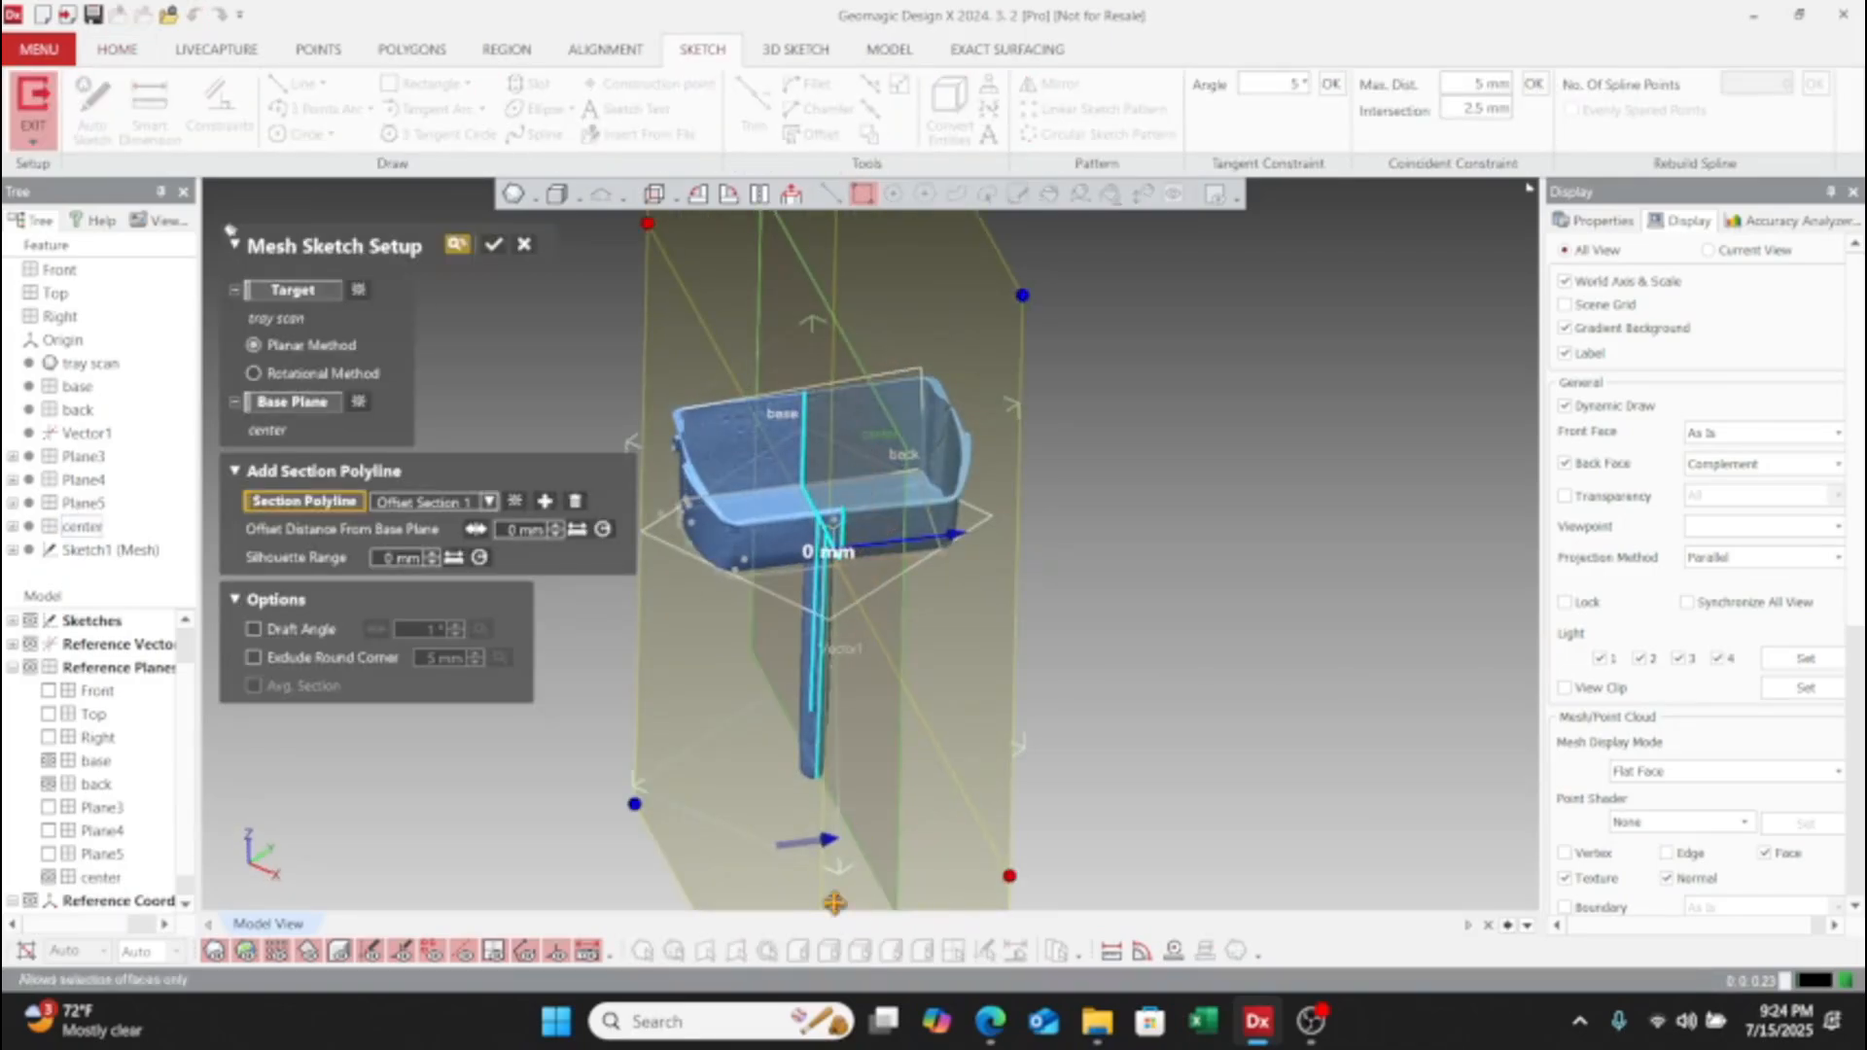
{"action": "mouse_move", "coordinate": [820, 838]}
{"action": "left_mouse_down"}
{"action": "mouse_move", "coordinate": [696, 835]}
{"action": "mouse_move", "coordinate": [840, 821]}
{"action": "left_mouse_up"}
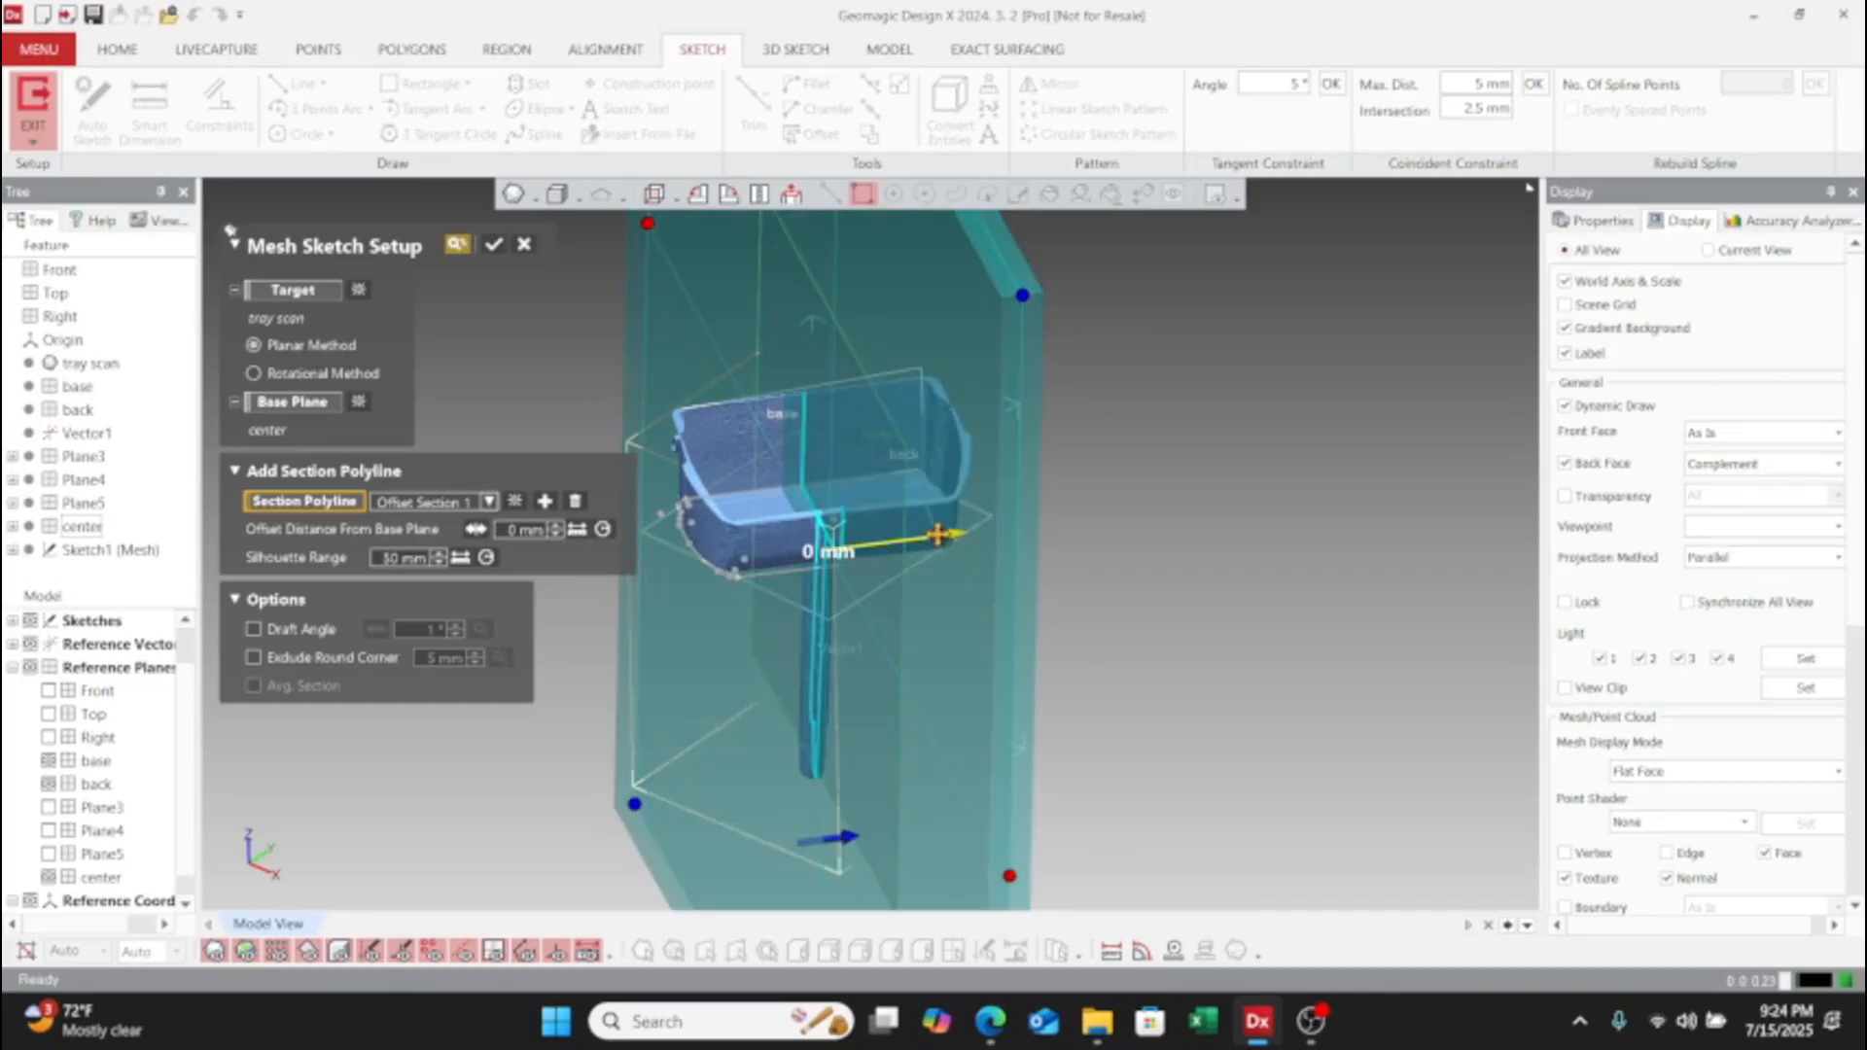
{"action": "left_click_drag", "start_coordinate": [932, 535], "coordinate": [849, 545]}
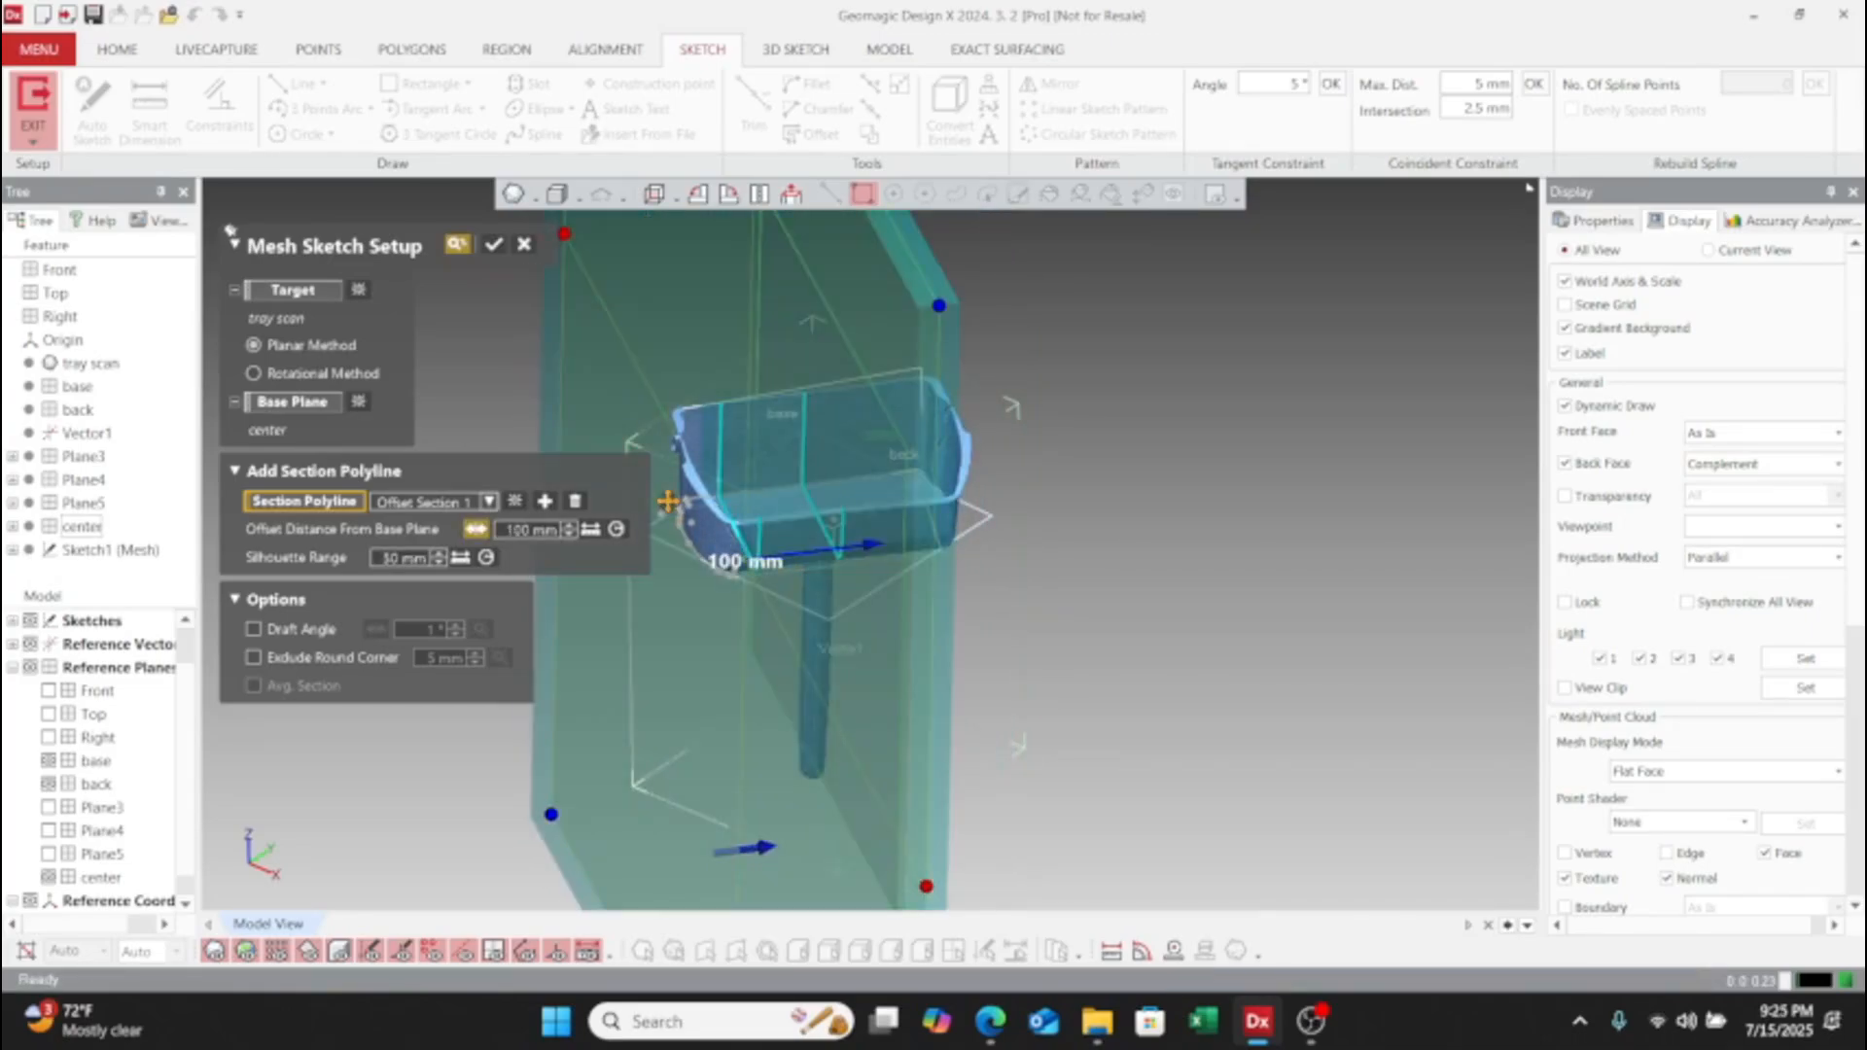
{"action": "right_click_drag", "start_coordinate": [777, 509], "coordinate": [651, 377]}
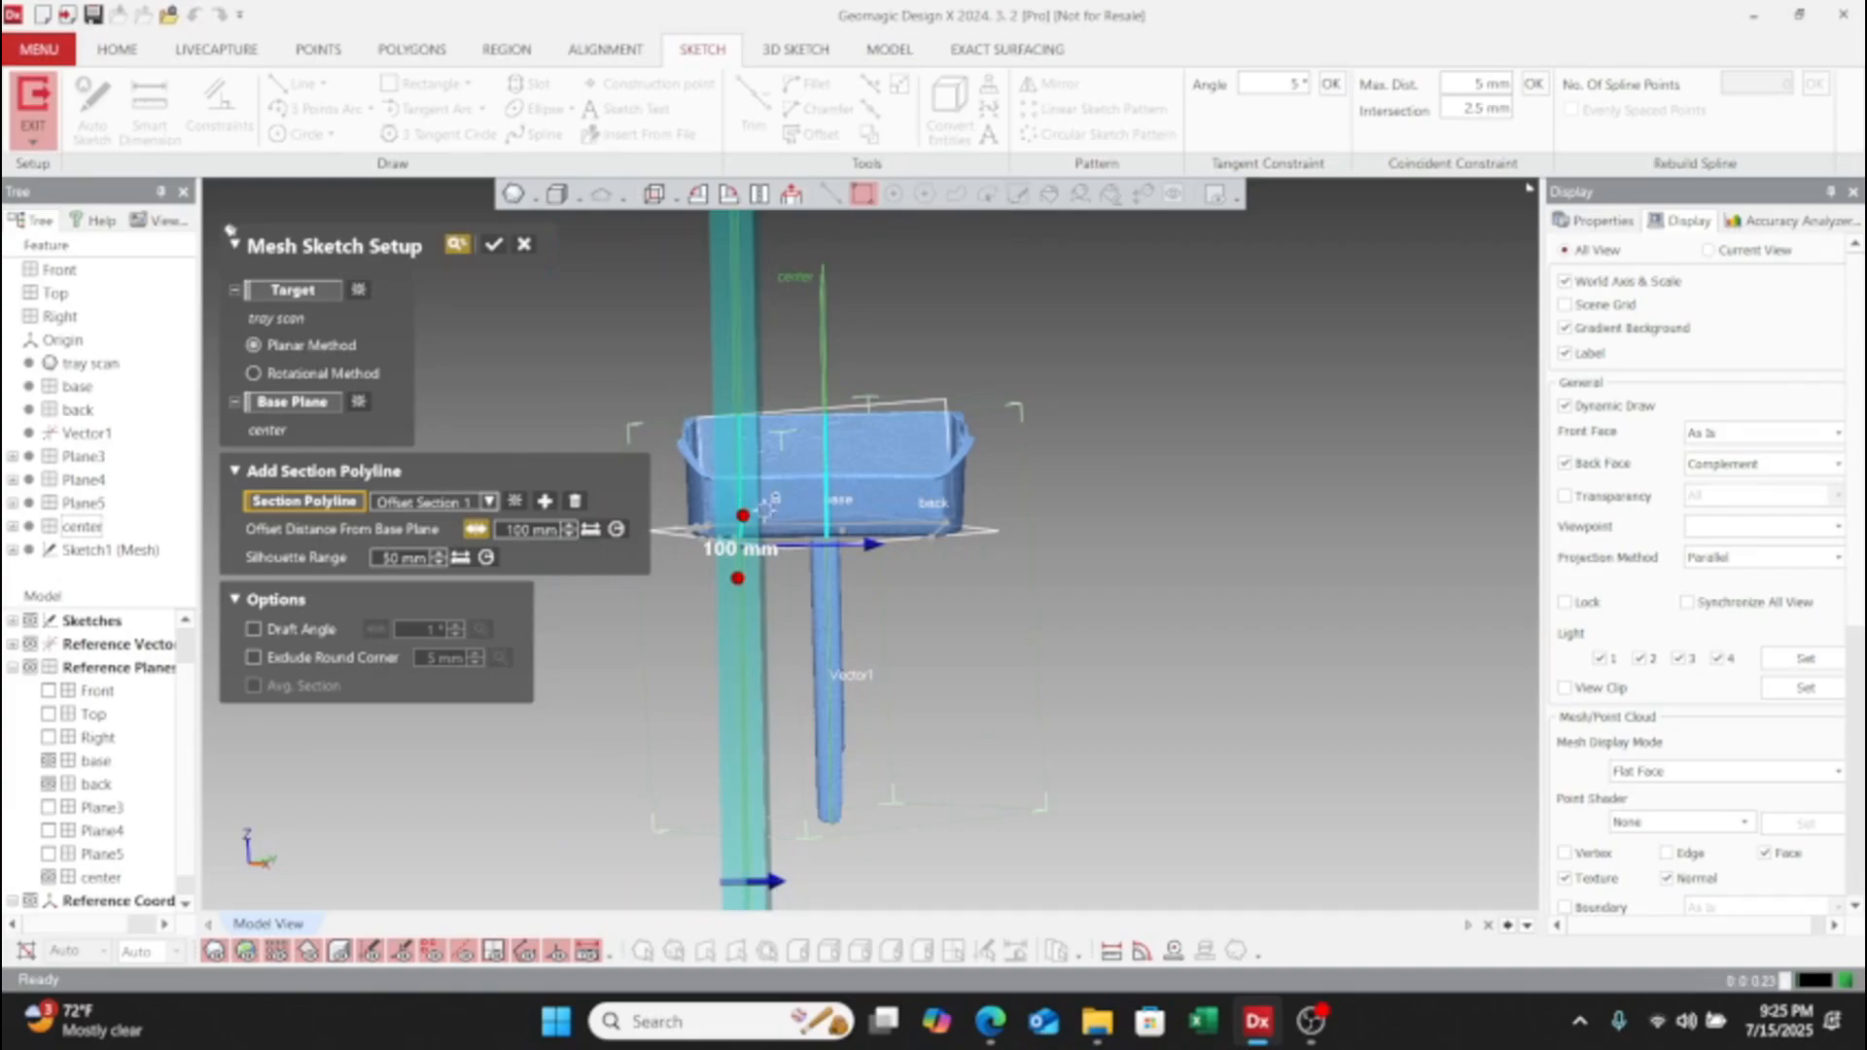
{"action": "left_click_drag", "start_coordinate": [768, 881], "coordinate": [844, 890]}
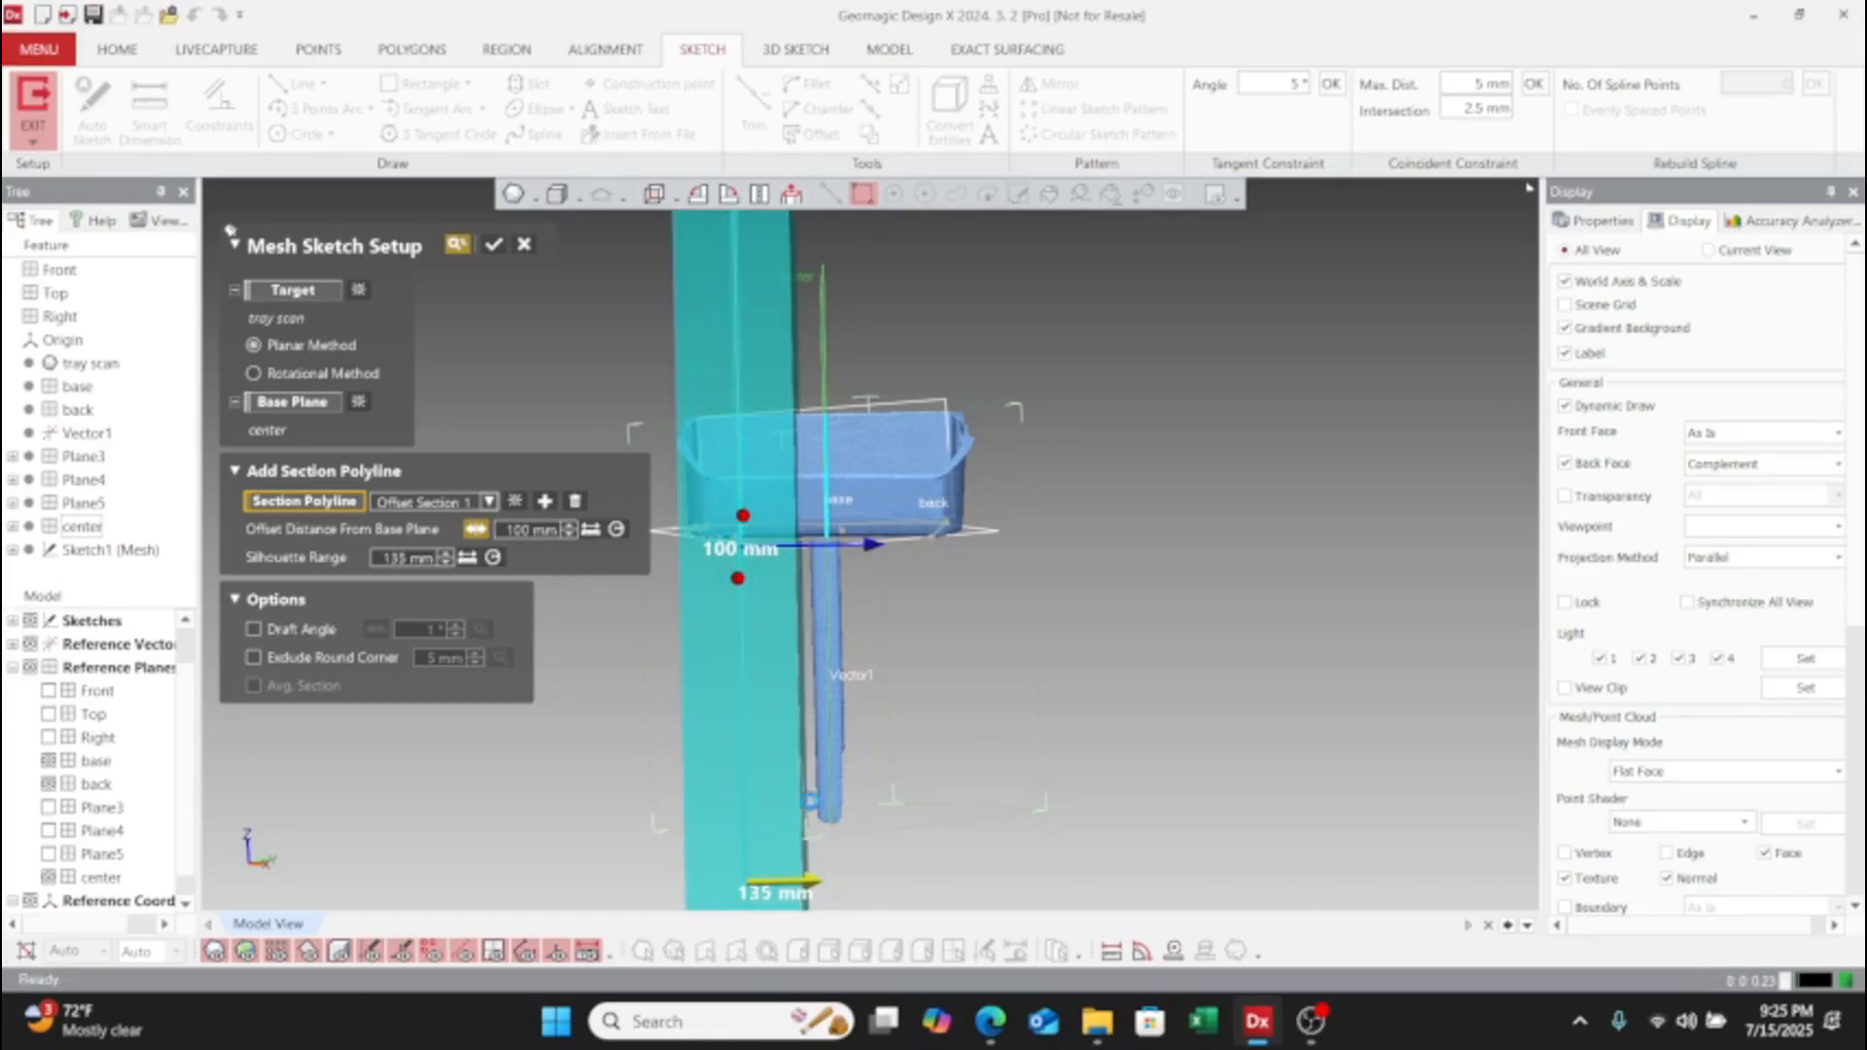
{"action": "right_click_drag", "start_coordinate": [817, 434], "coordinate": [875, 557]}
{"action": "left_click_drag", "start_coordinate": [870, 535], "coordinate": [854, 547]}
{"action": "right_click_drag", "start_coordinate": [789, 475], "coordinate": [814, 472]}
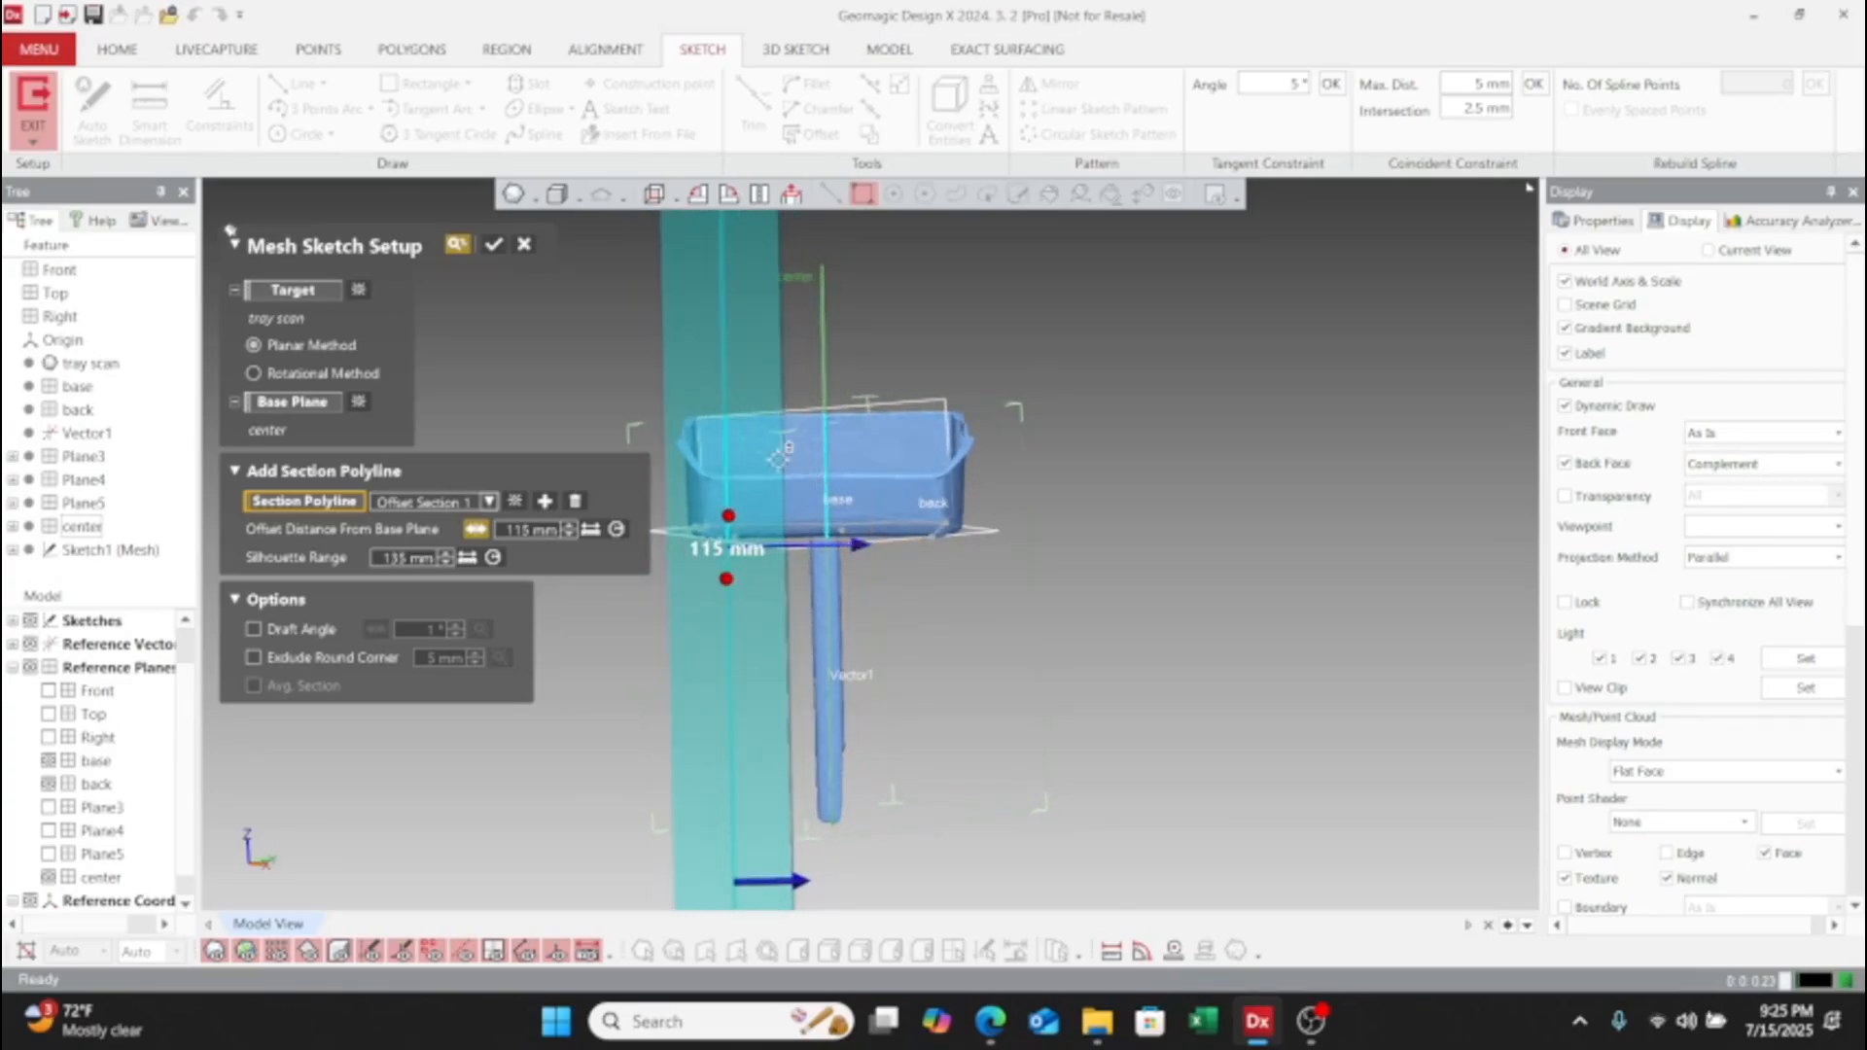
{"action": "left_click", "coordinate": [518, 243]}
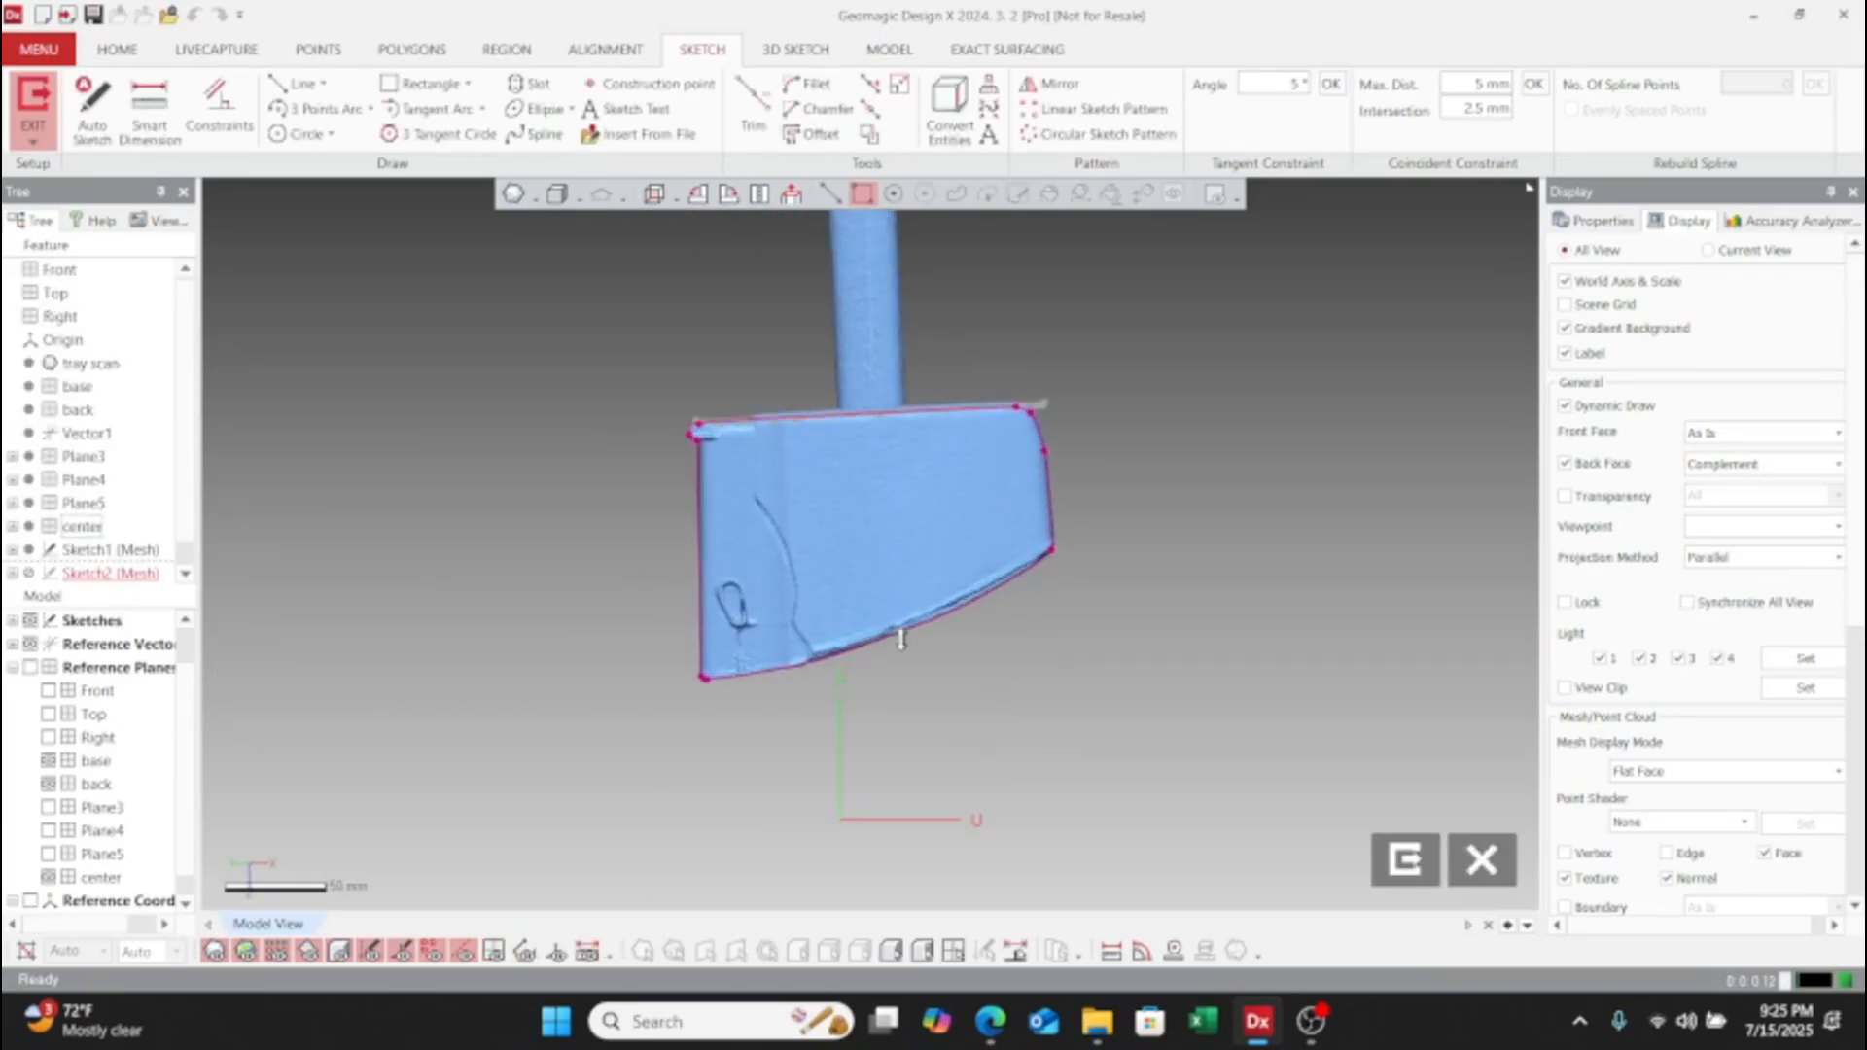
- Auto-sketch the silhouette's long curved lower edge as an arc, making only the selected curve, and accept it
{"action": "scroll", "coordinate": [895, 713], "scroll_direction": "up", "scroll_amount": 3}
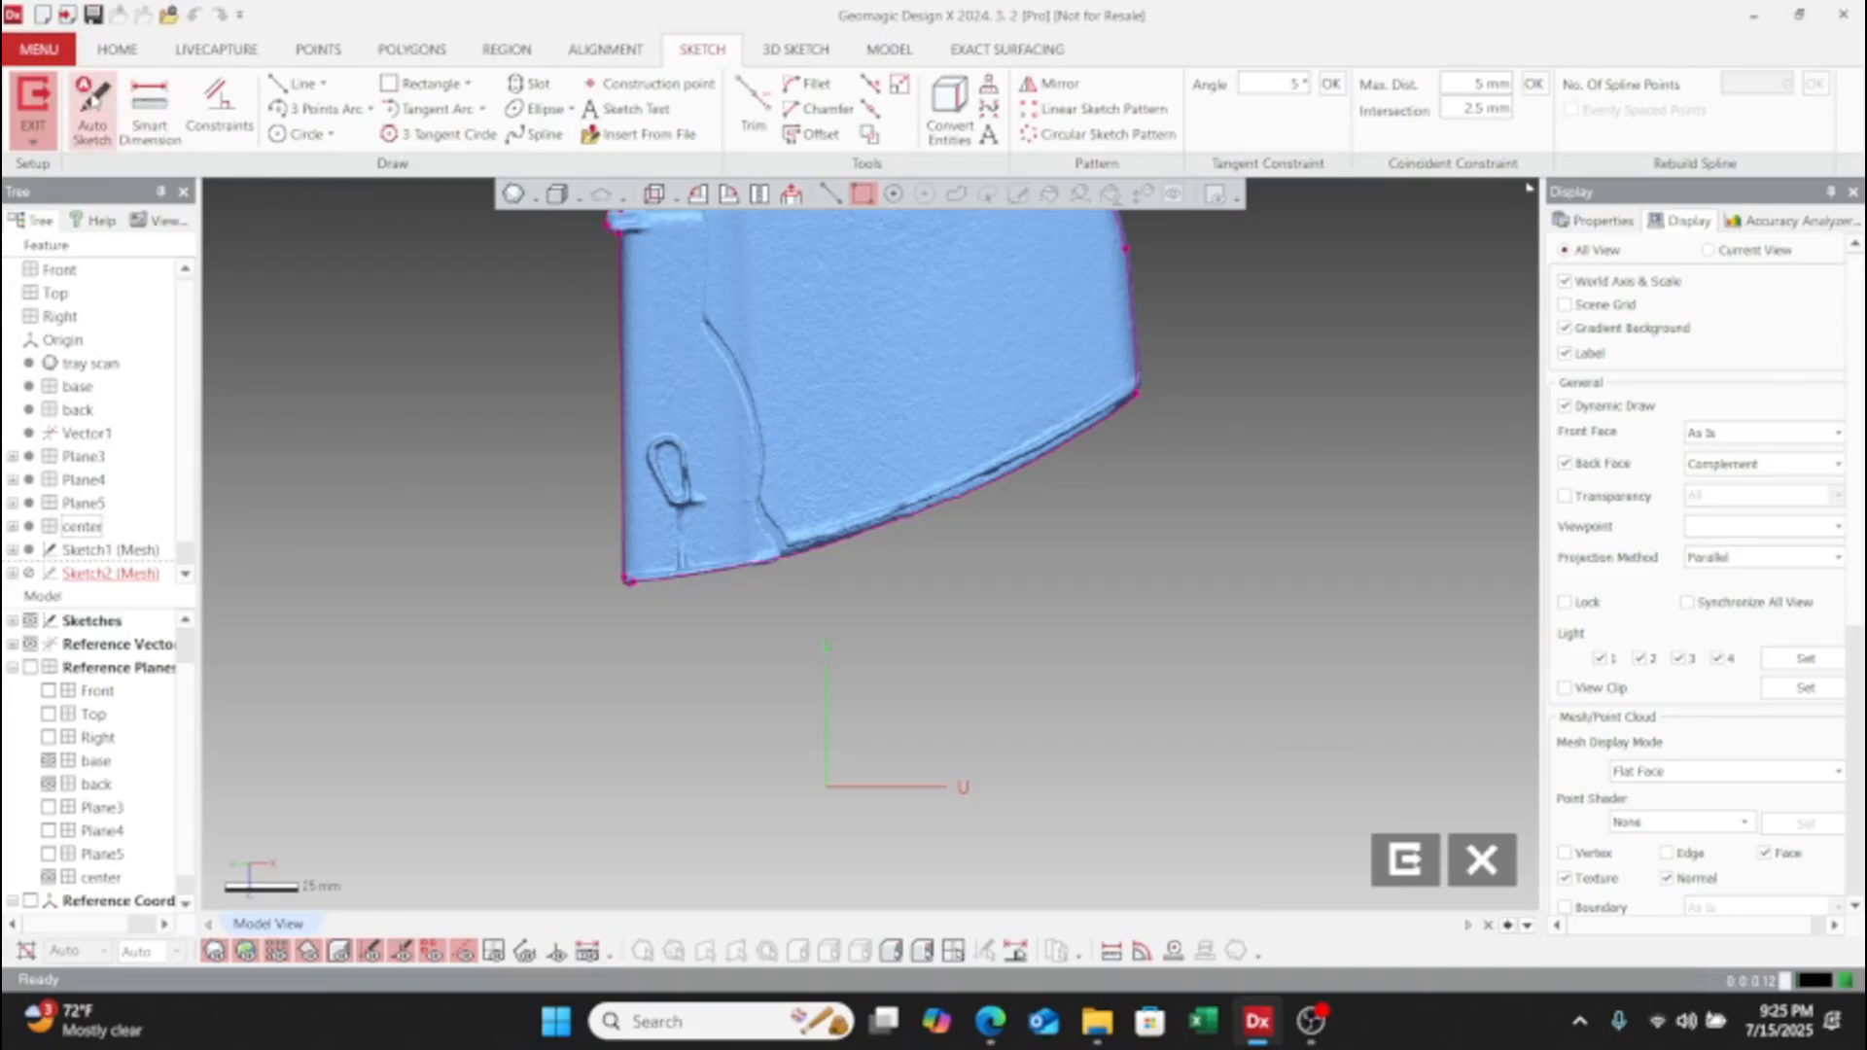
{"action": "left_click", "coordinate": [92, 109]}
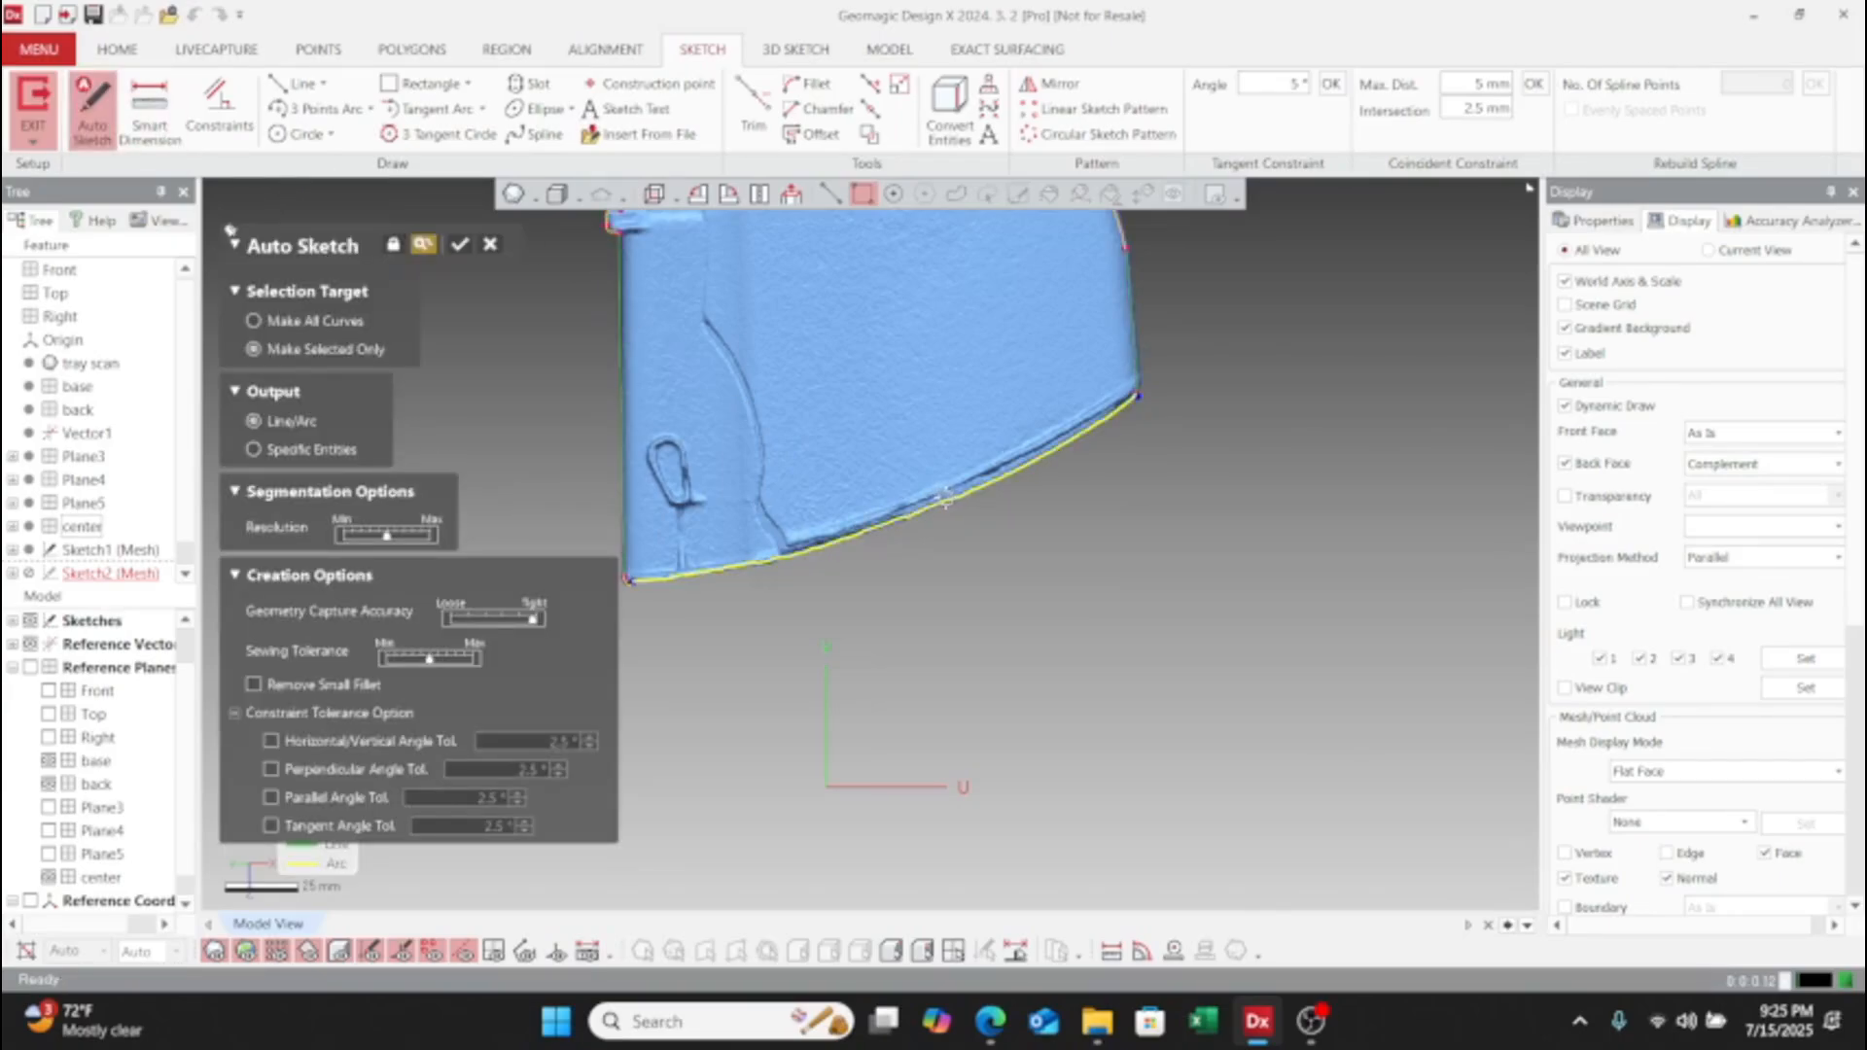
{"action": "left_click", "coordinate": [459, 244]}
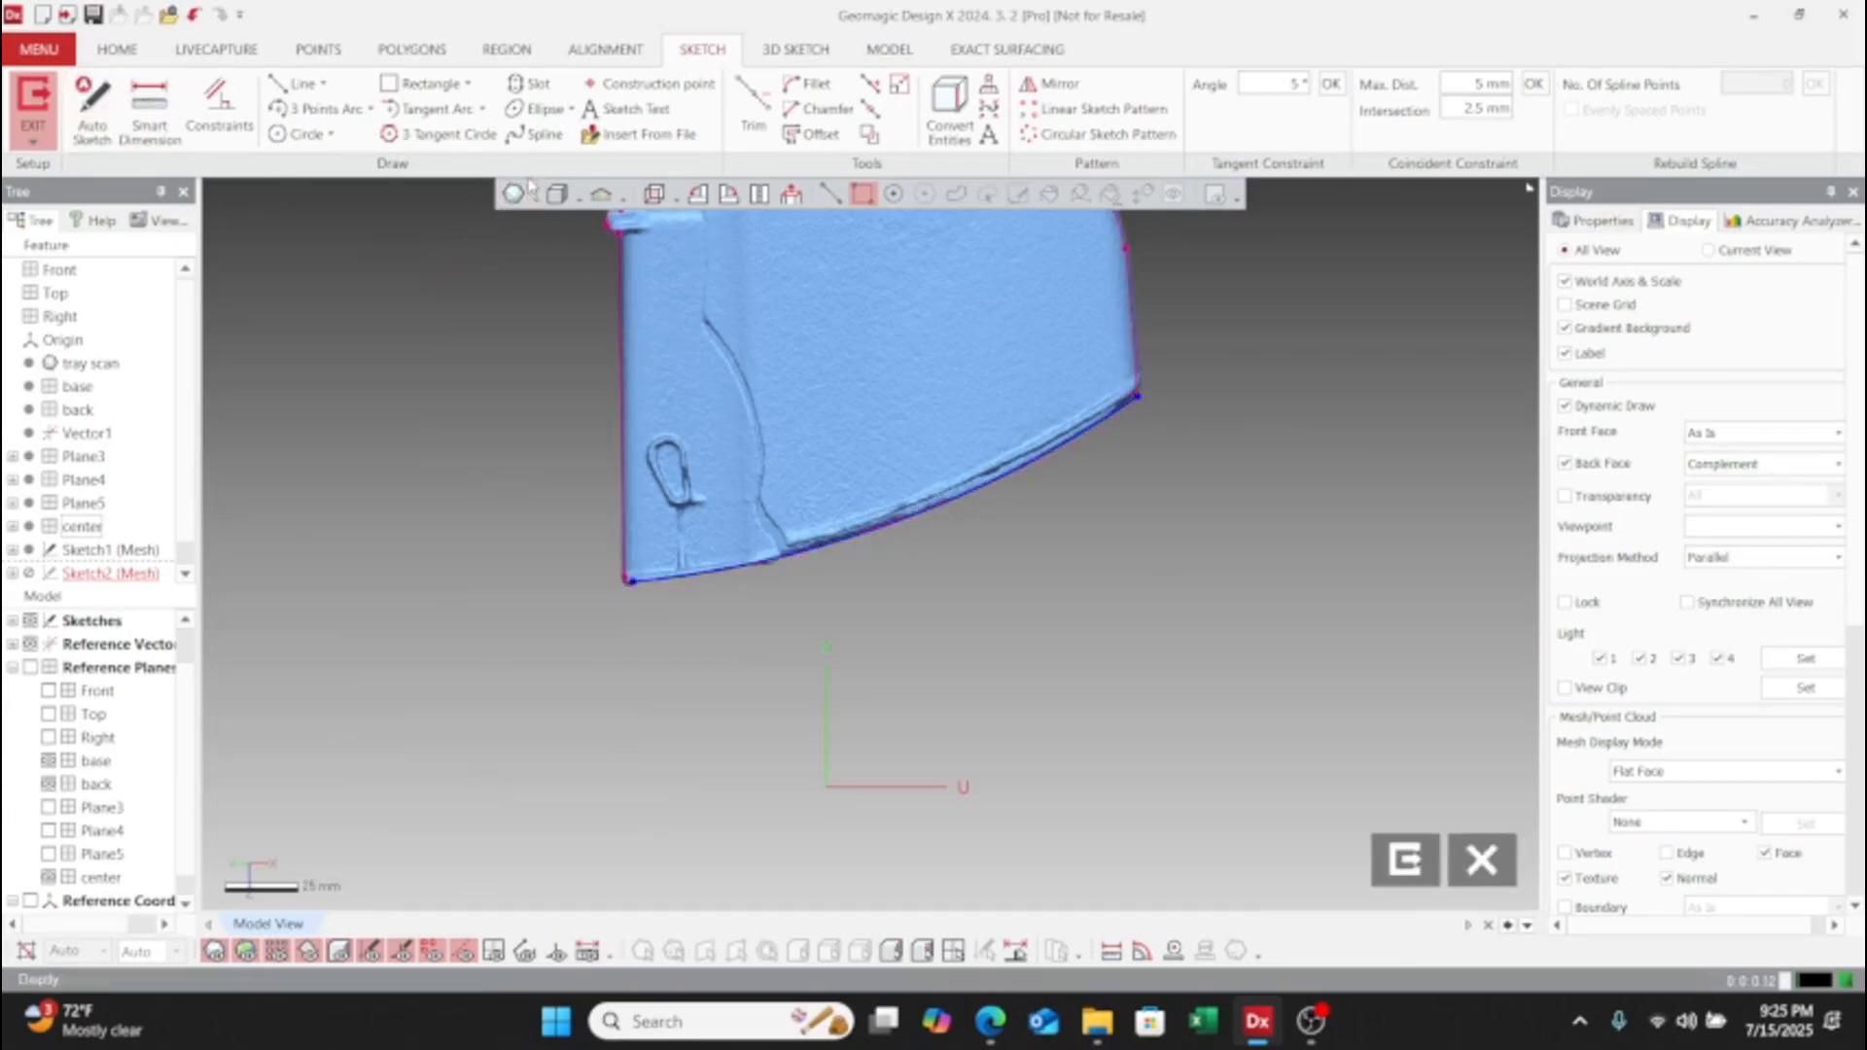
- Resize the arc so both ends extend well past the tray's silhouette, and finish the mesh sketch
{"action": "left_click", "coordinate": [901, 83]}
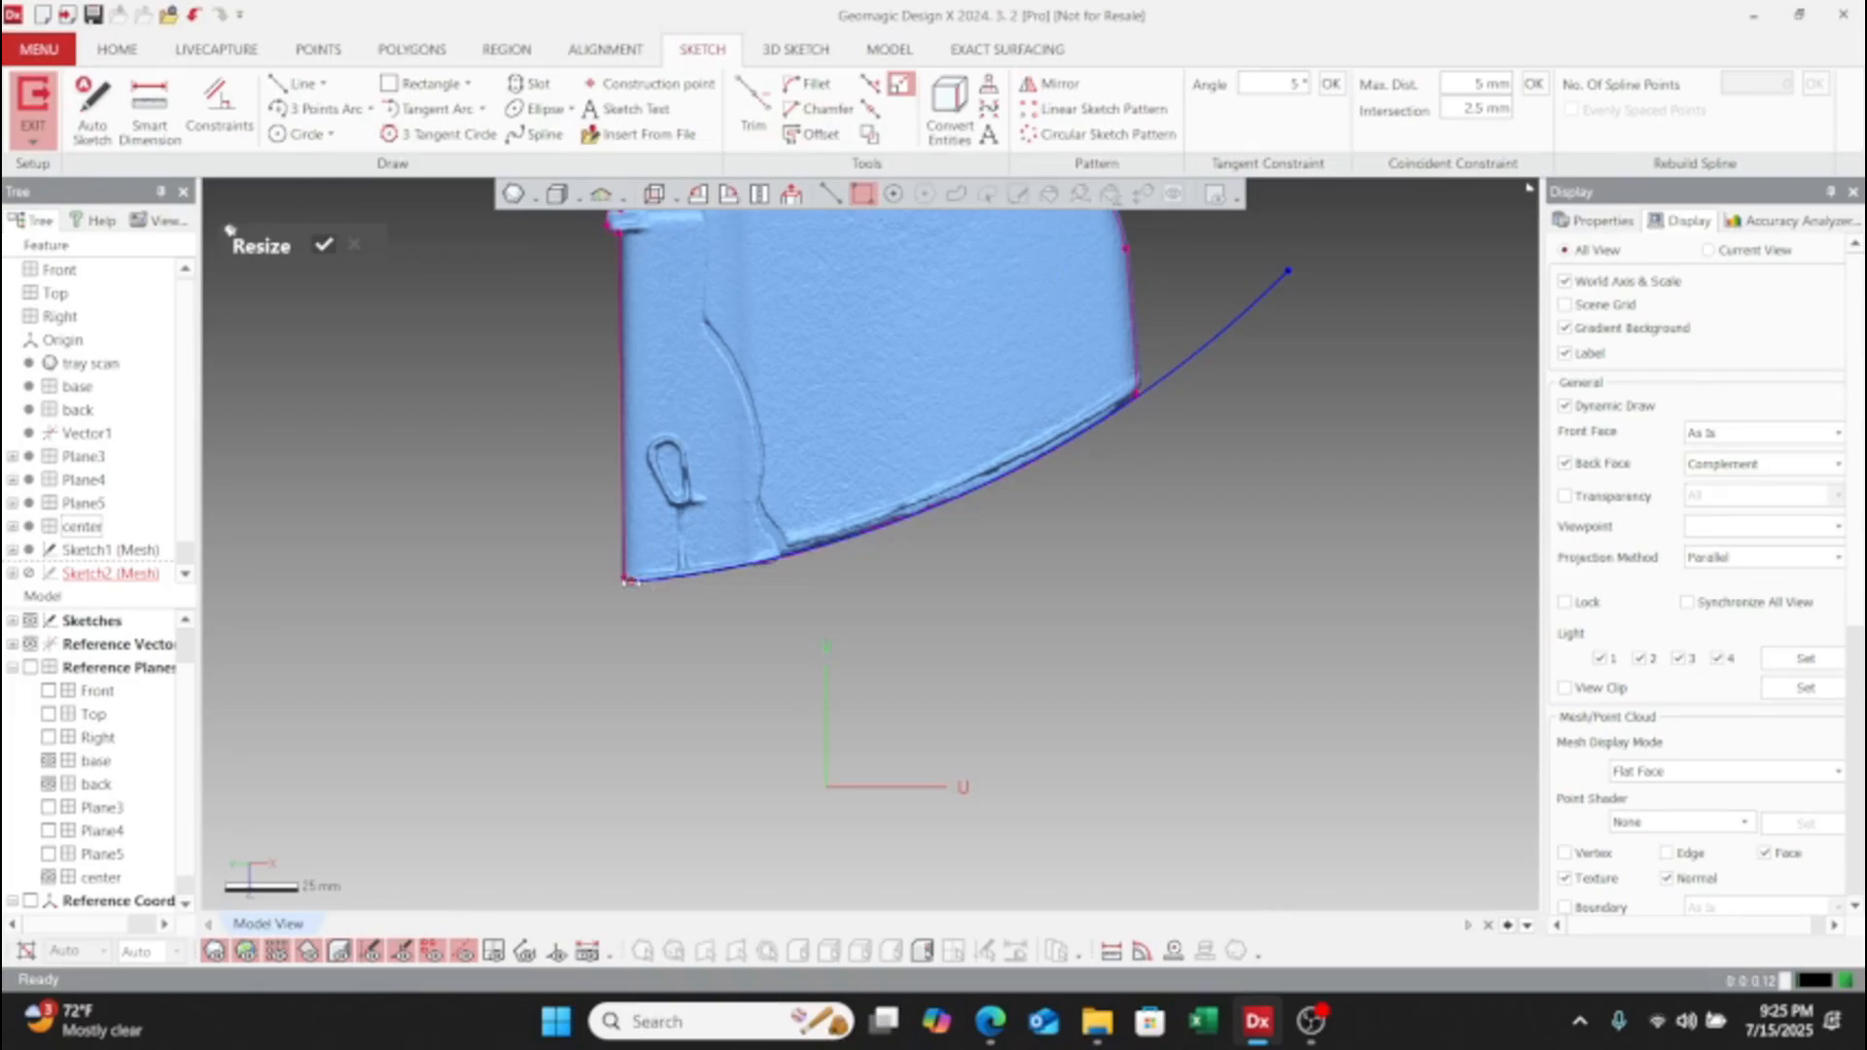
{"action": "left_click", "coordinate": [326, 243]}
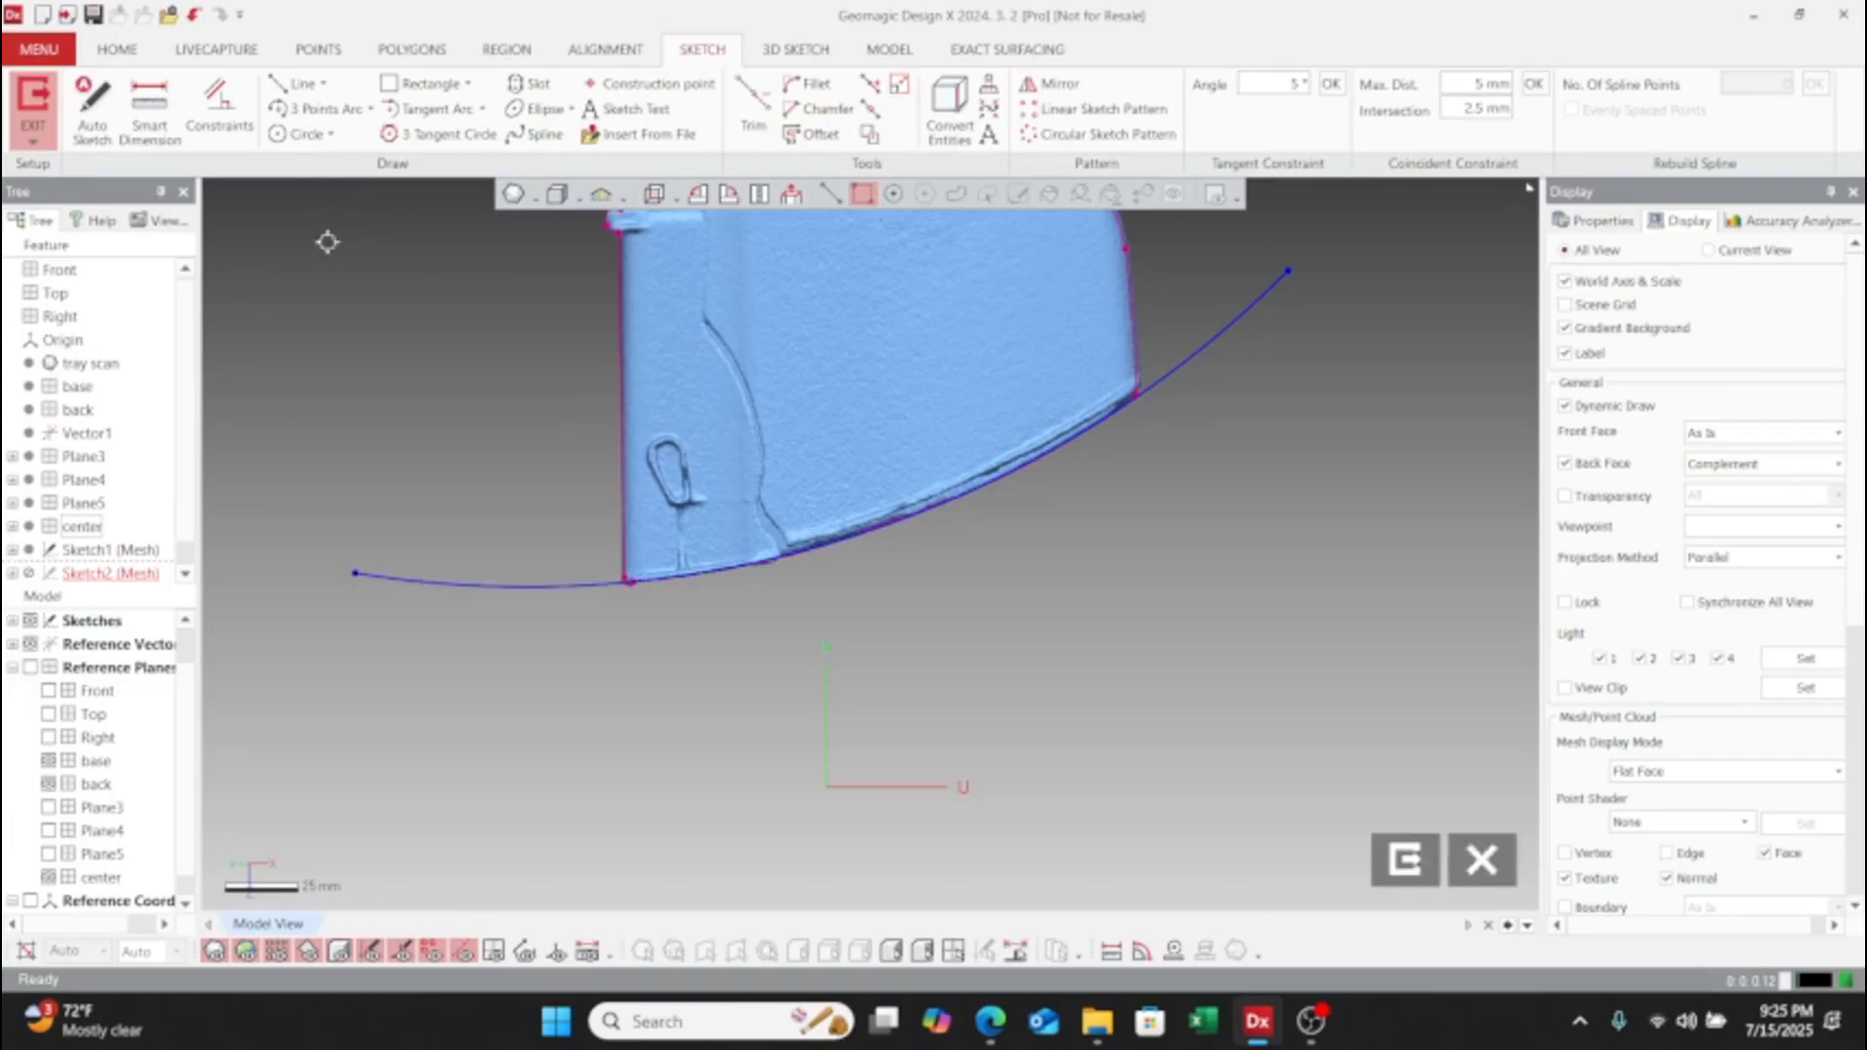
{"action": "left_click", "coordinate": [1405, 859]}
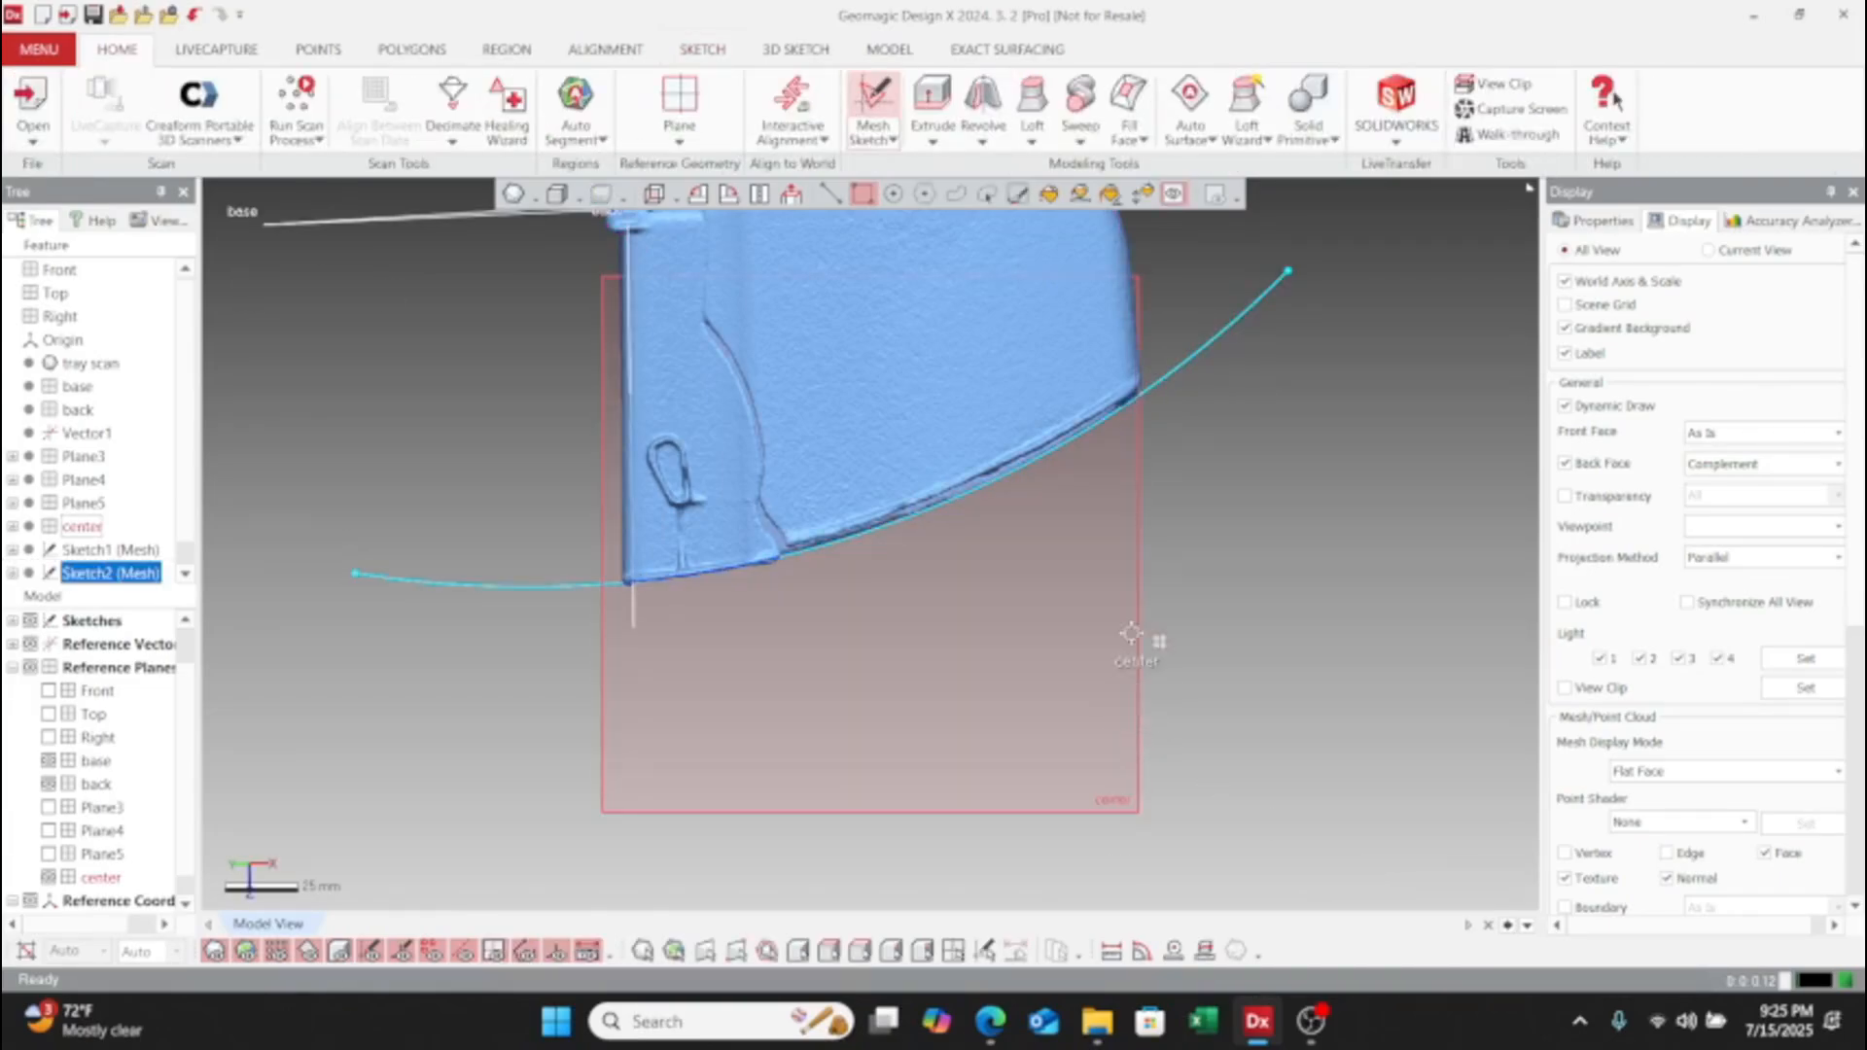
{"action": "left_click", "coordinate": [920, 105]}
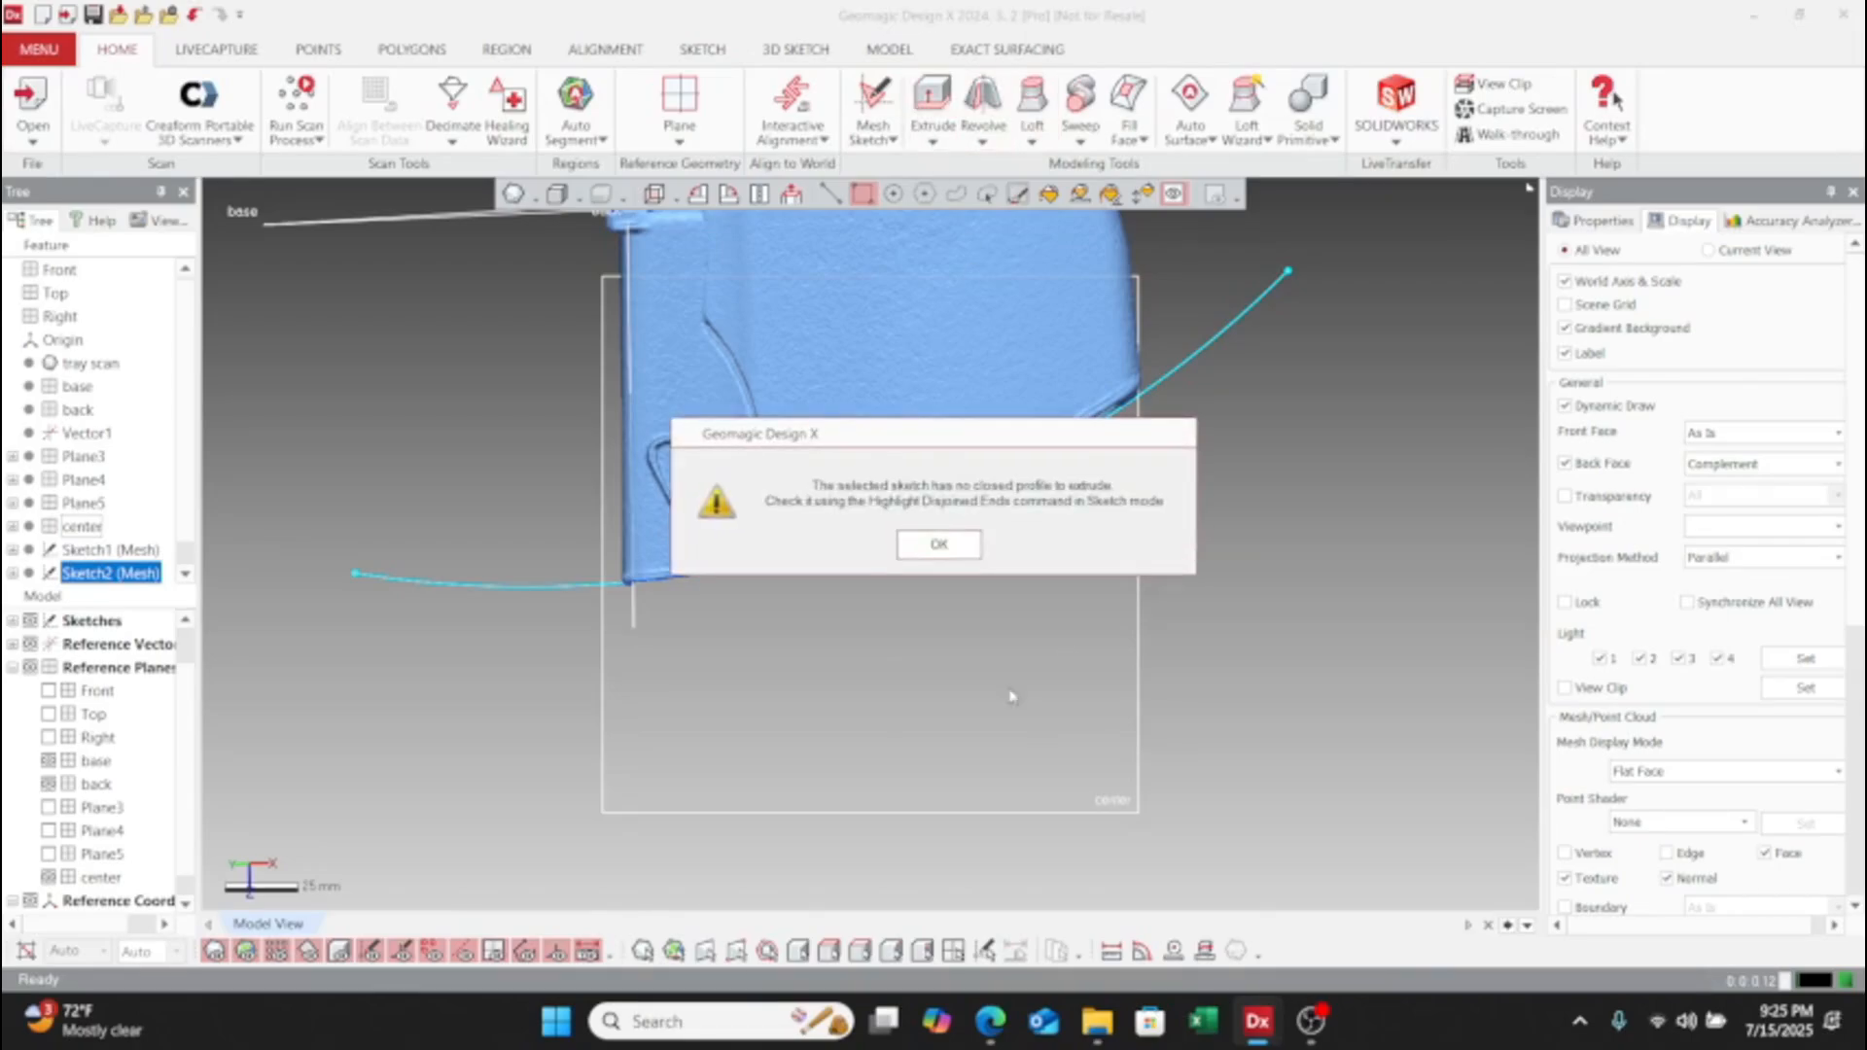
{"action": "left_click", "coordinate": [942, 543]}
{"action": "right_click_drag", "start_coordinate": [1079, 506], "coordinate": [1062, 646]}
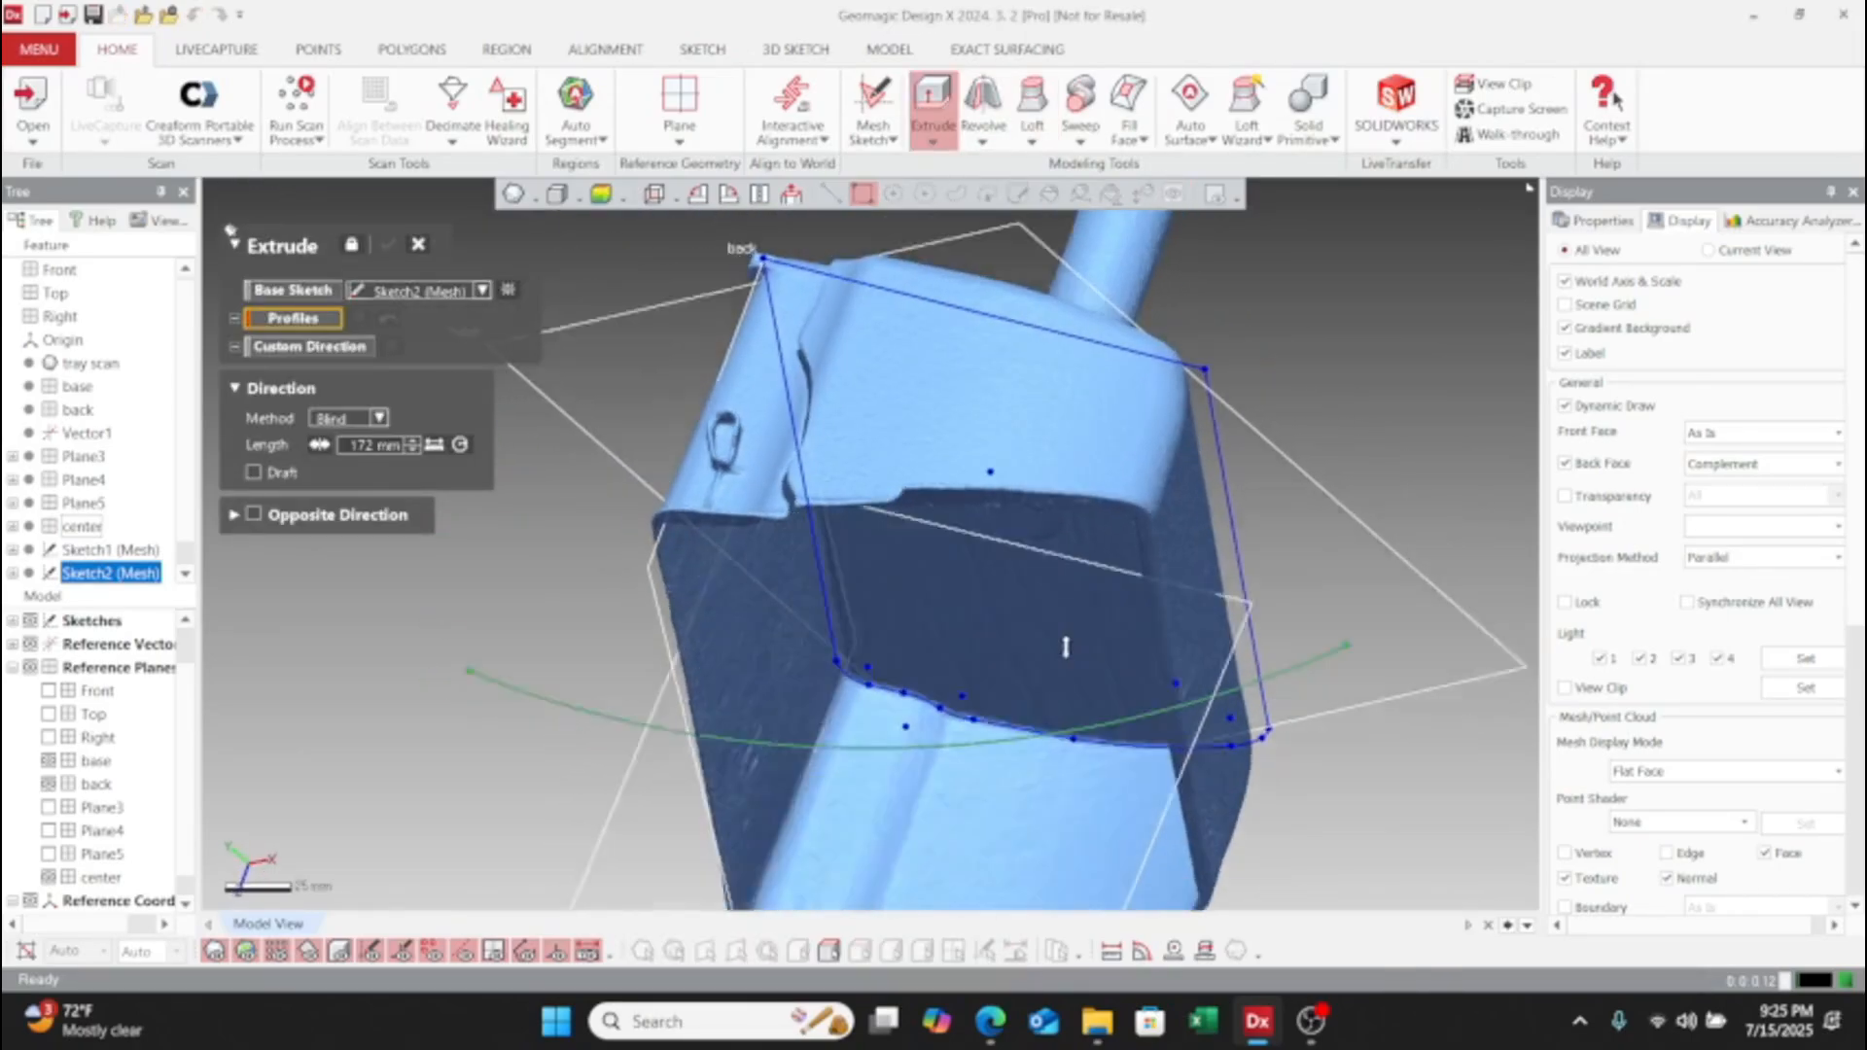
{"action": "scroll", "coordinate": [1062, 645], "scroll_direction": "down", "scroll_amount": 5}
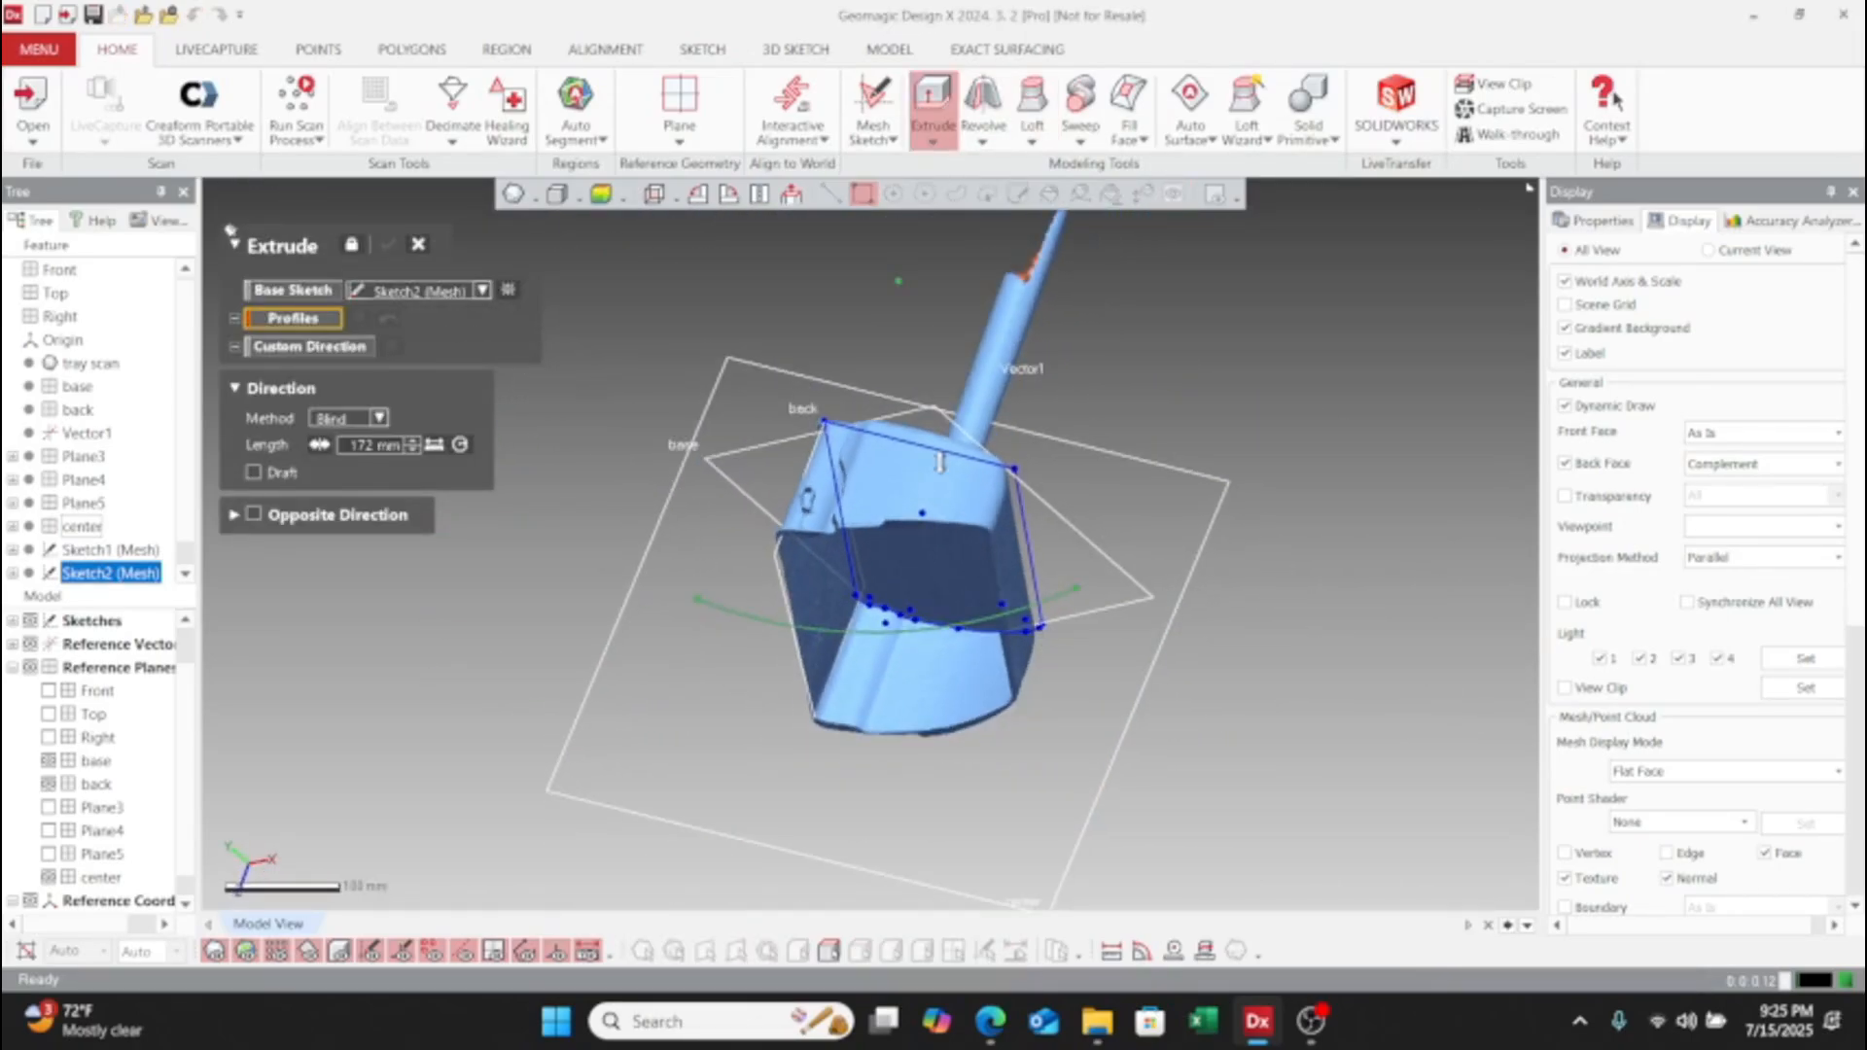
- Extrude the extended arc of Sketch2 (Mesh) as a surface, 290 mm in one direction and 385 mm in the opposite direction
{"action": "left_click", "coordinate": [946, 146]}
{"action": "left_click", "coordinate": [973, 232]}
{"action": "left_click", "coordinate": [813, 630]}
{"action": "mouse_move", "coordinate": [844, 633]}
{"action": "right_mouse_down"}
{"action": "mouse_move", "coordinate": [907, 506]}
{"action": "mouse_move", "coordinate": [880, 530]}
{"action": "mouse_move", "coordinate": [758, 388]}
{"action": "mouse_move", "coordinate": [790, 671]}
{"action": "mouse_move", "coordinate": [642, 802]}
{"action": "mouse_move", "coordinate": [904, 564]}
{"action": "right_mouse_up"}
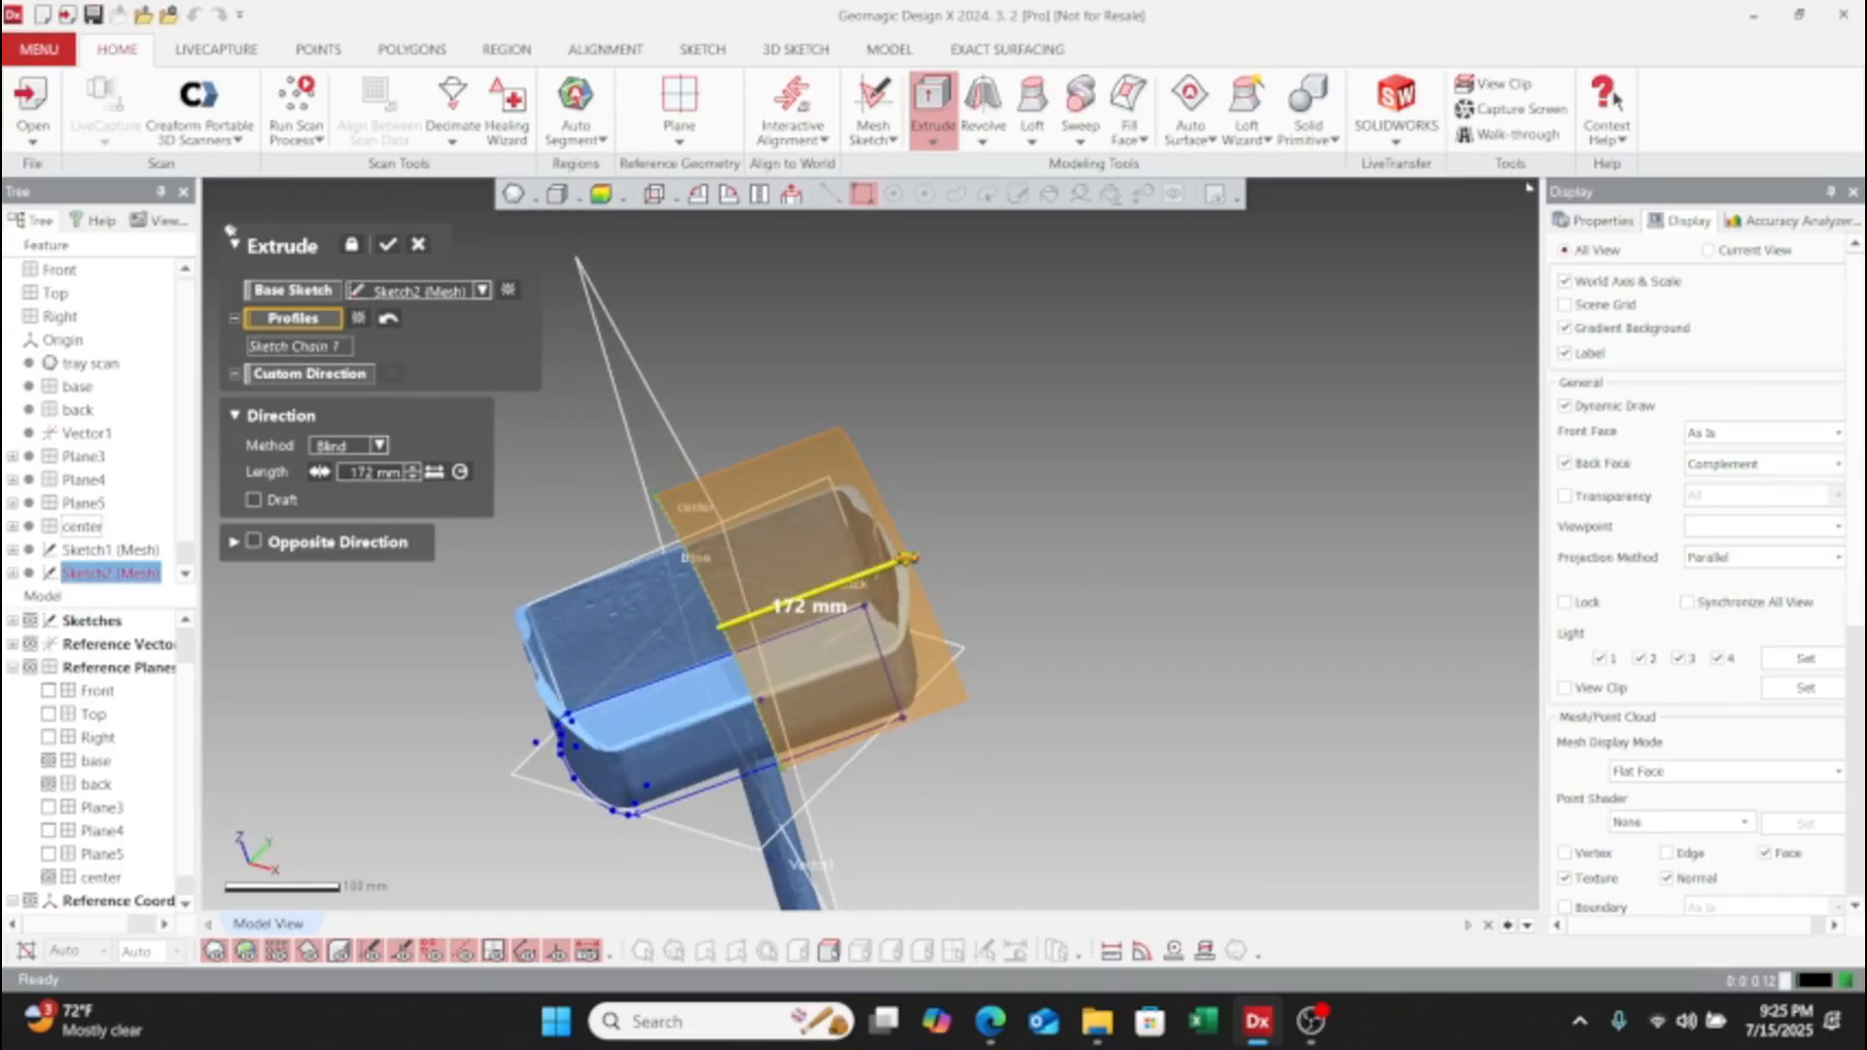
{"action": "left_click_drag", "start_coordinate": [906, 558], "coordinate": [385, 673]}
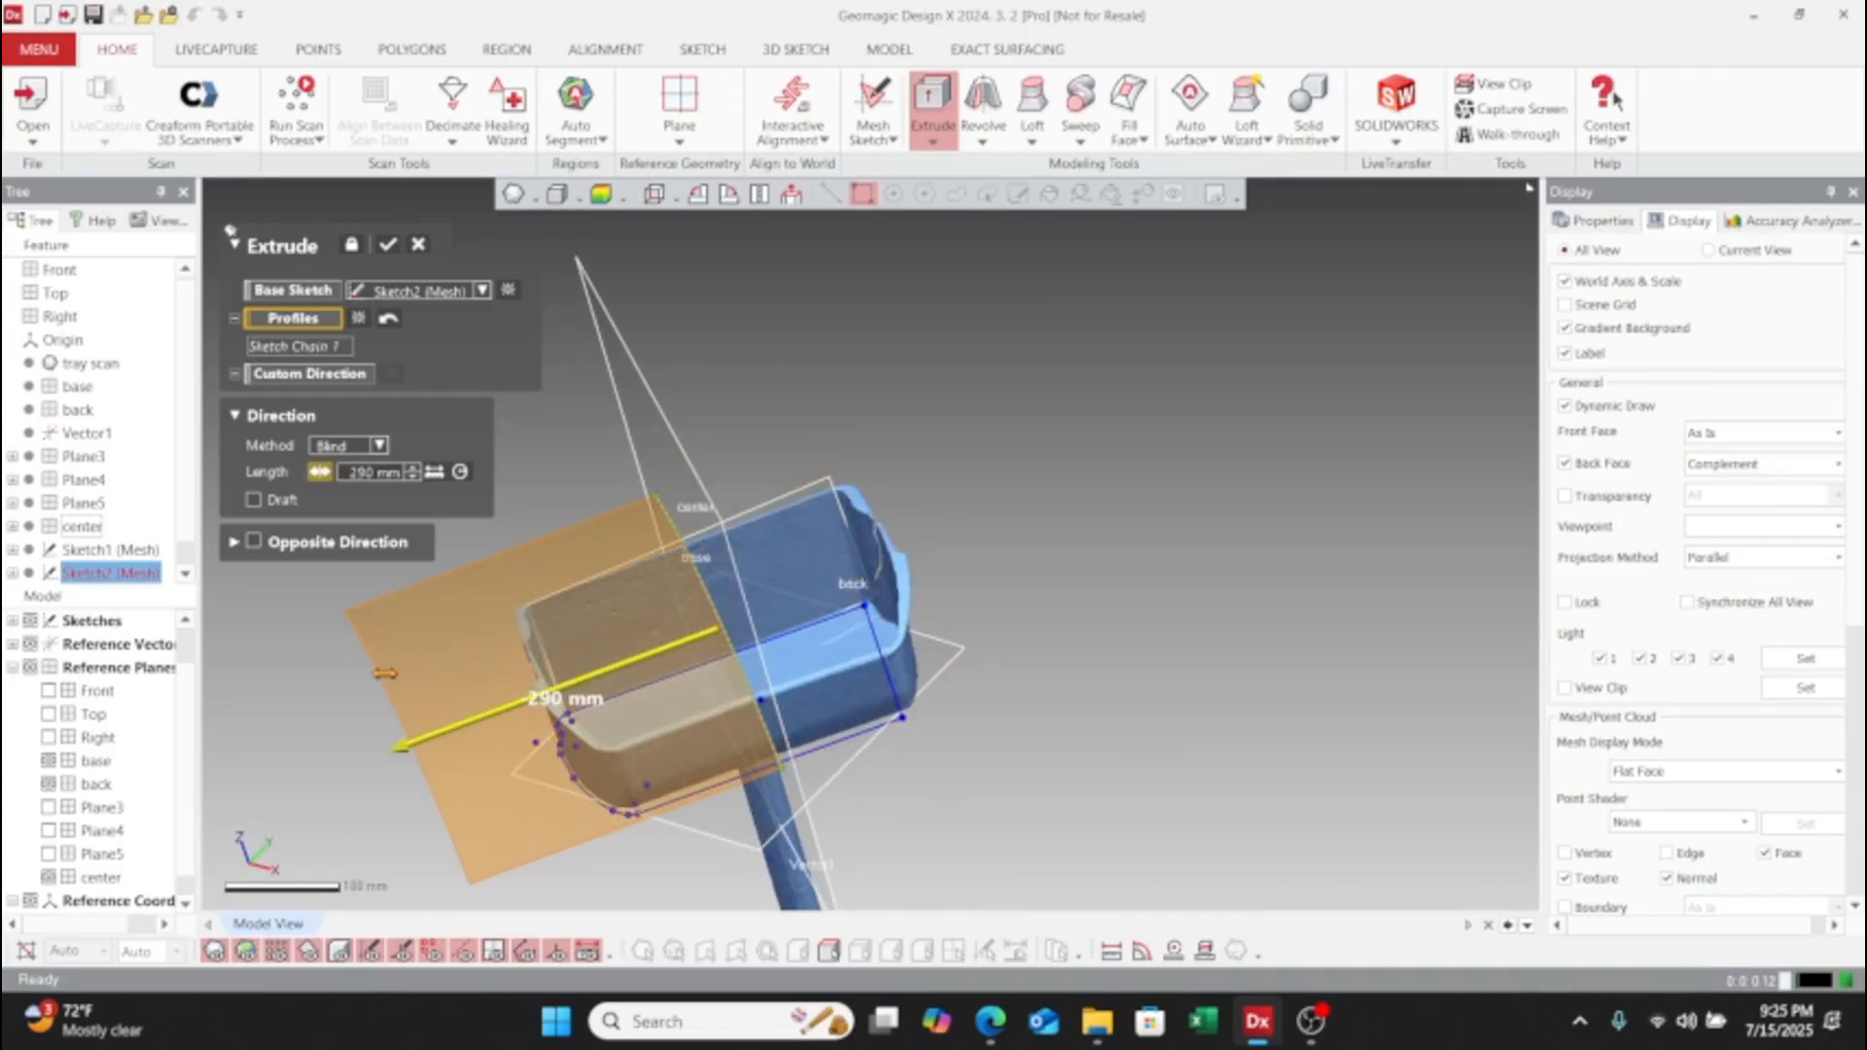
{"action": "left_click", "coordinate": [253, 543]}
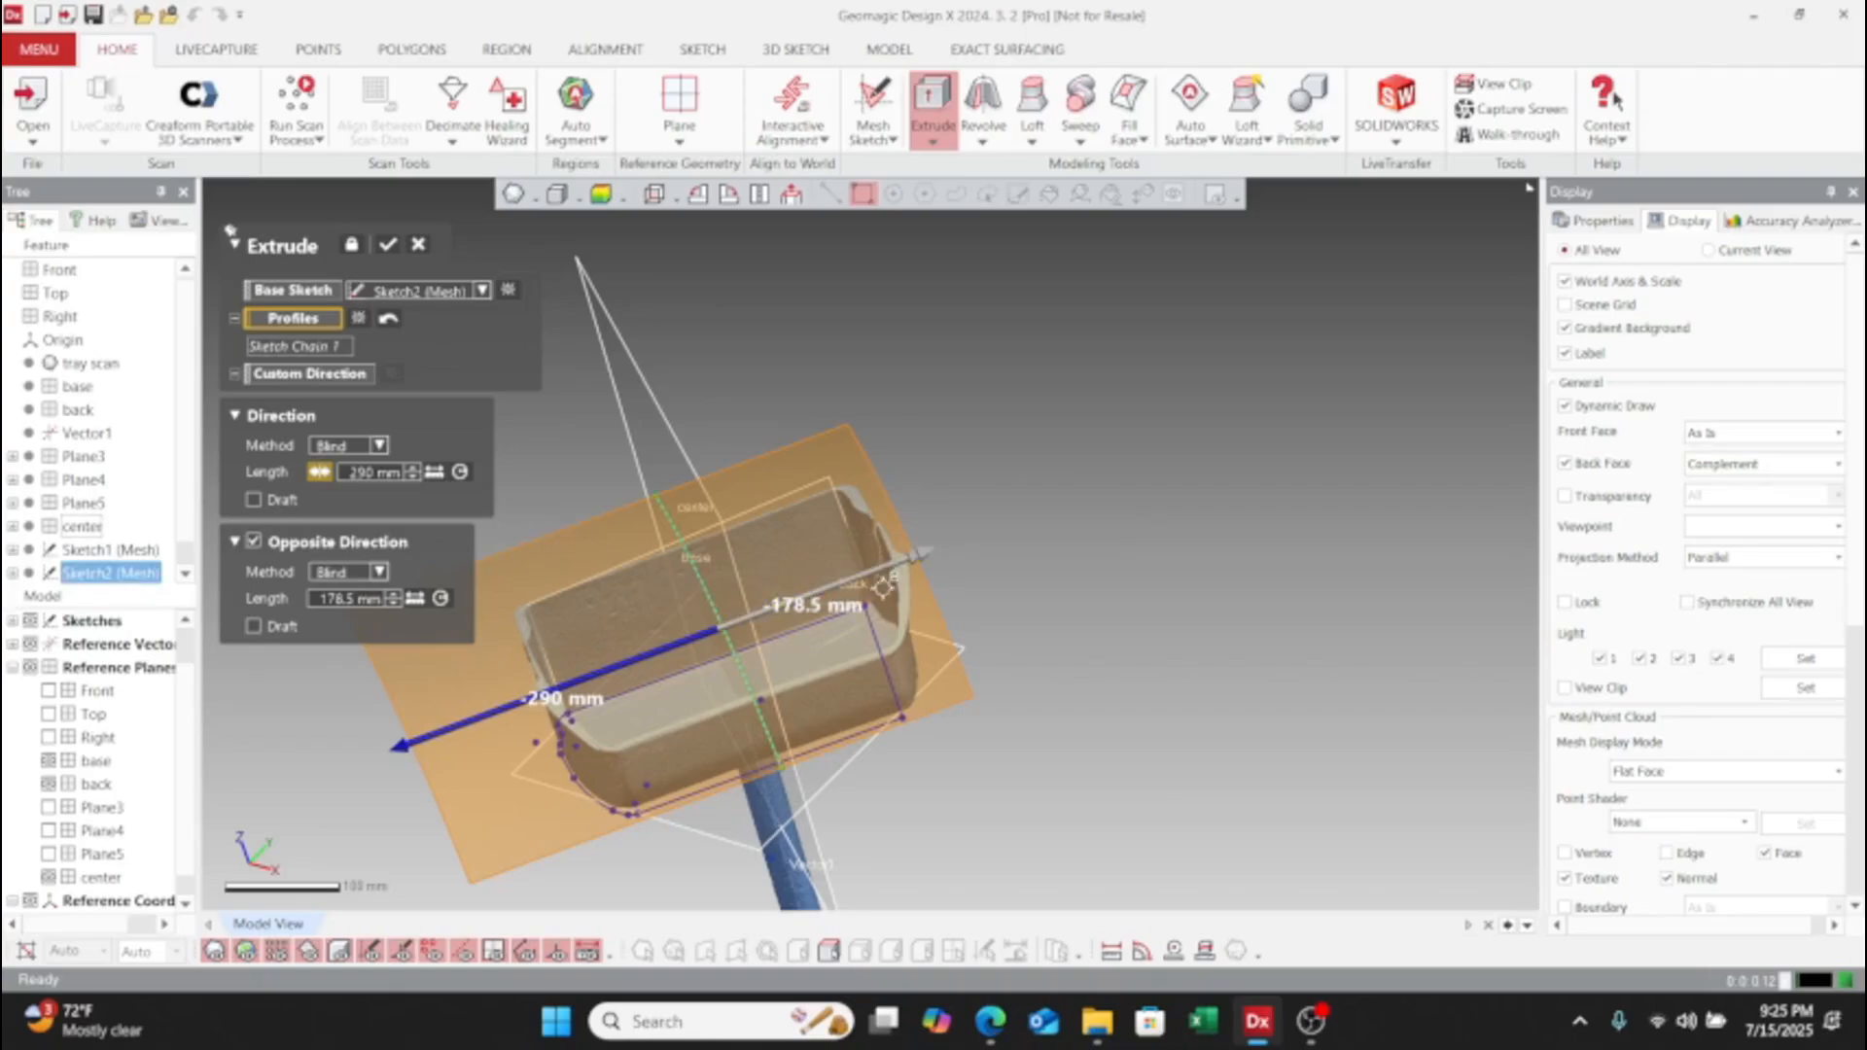
{"action": "left_click_drag", "start_coordinate": [917, 555], "coordinate": [1143, 470]}
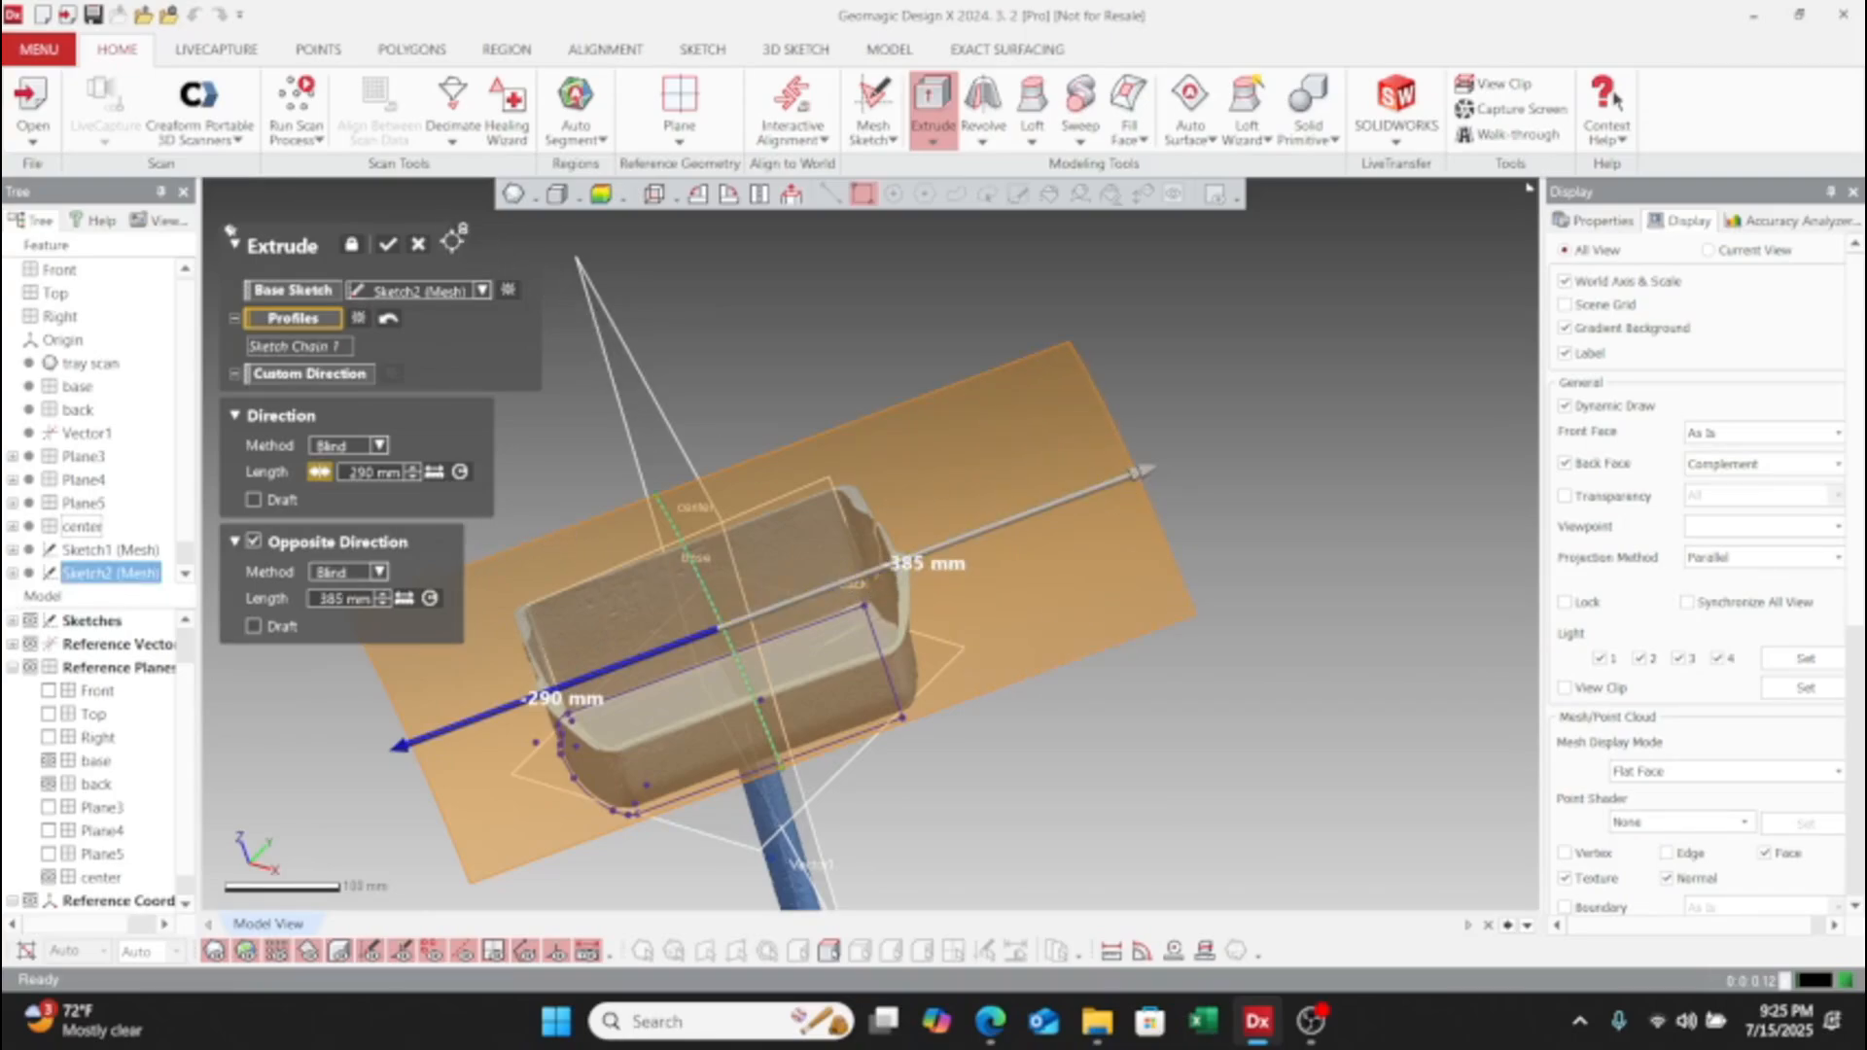
{"action": "left_click", "coordinate": [386, 246]}
- Begin a solid extrusion using Sketch1 (Mesh) as the base sketch and its closed tray outline as the profile
{"action": "right_click_drag", "start_coordinate": [446, 388], "coordinate": [817, 633]}
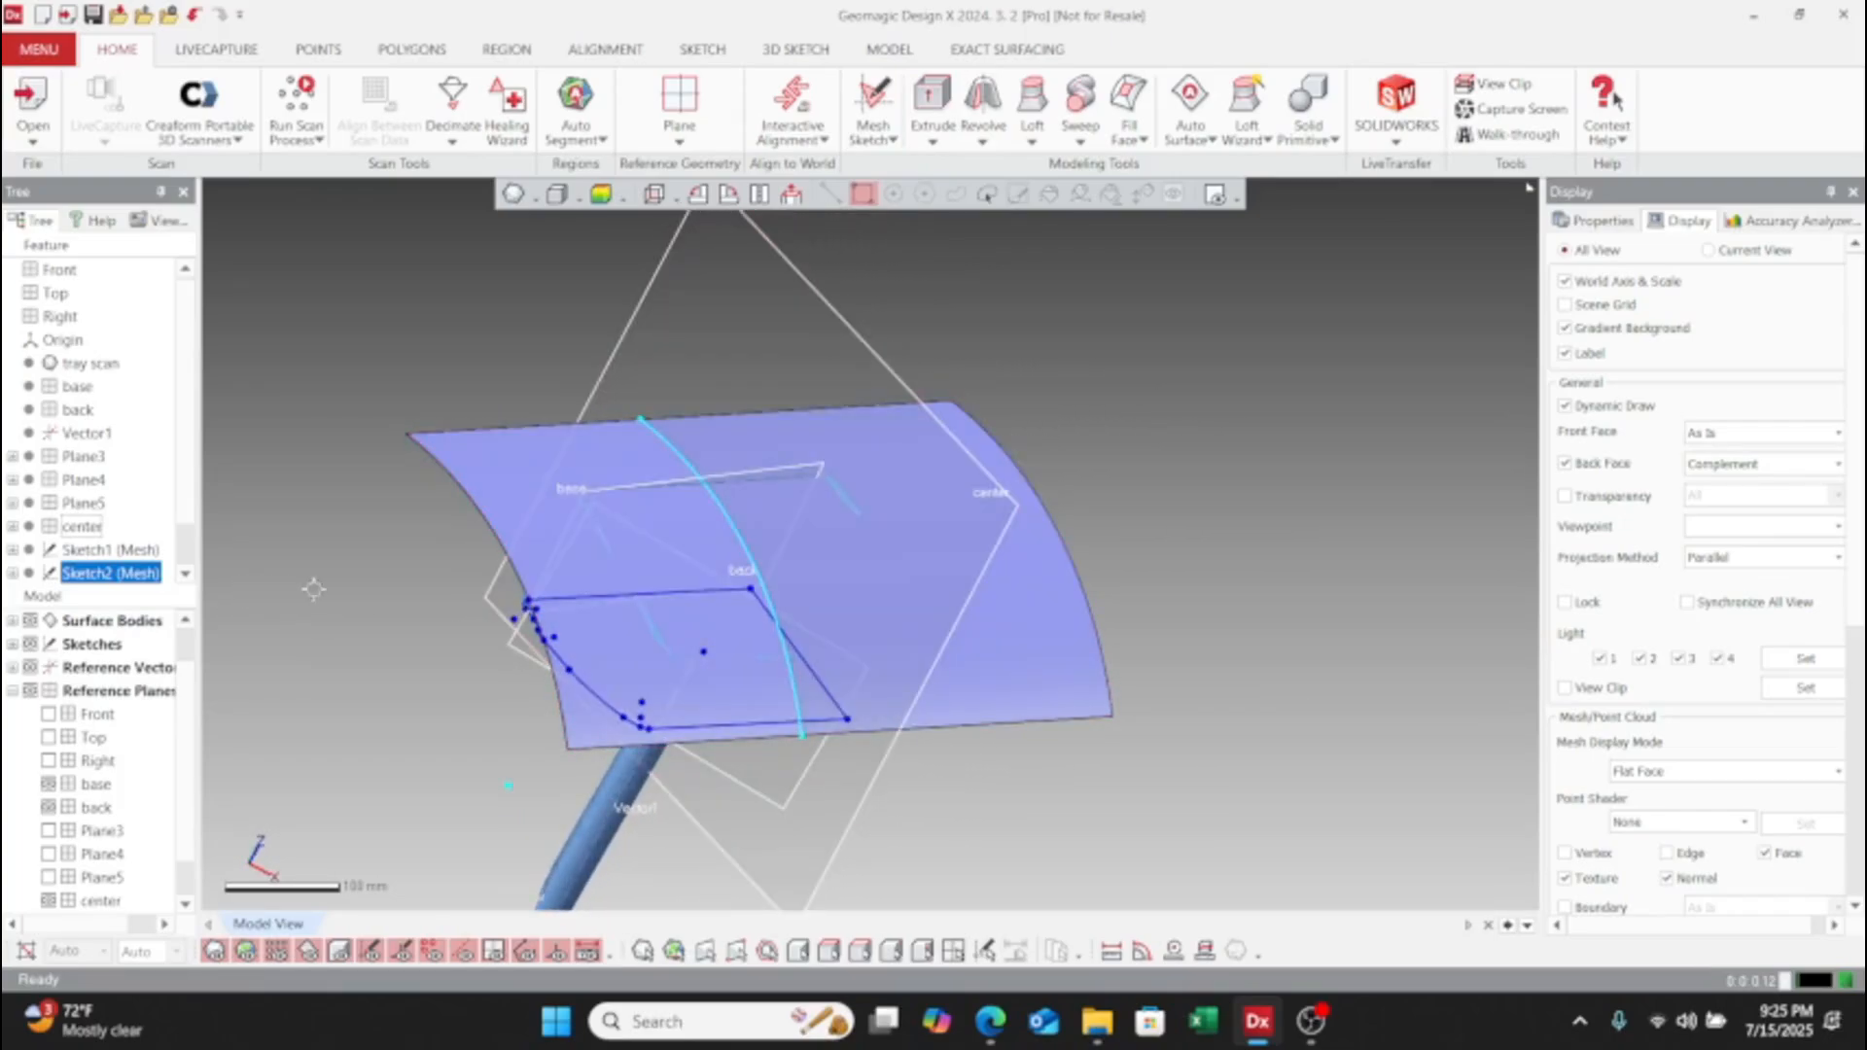
{"action": "right_click_drag", "start_coordinate": [663, 623], "coordinate": [768, 505]}
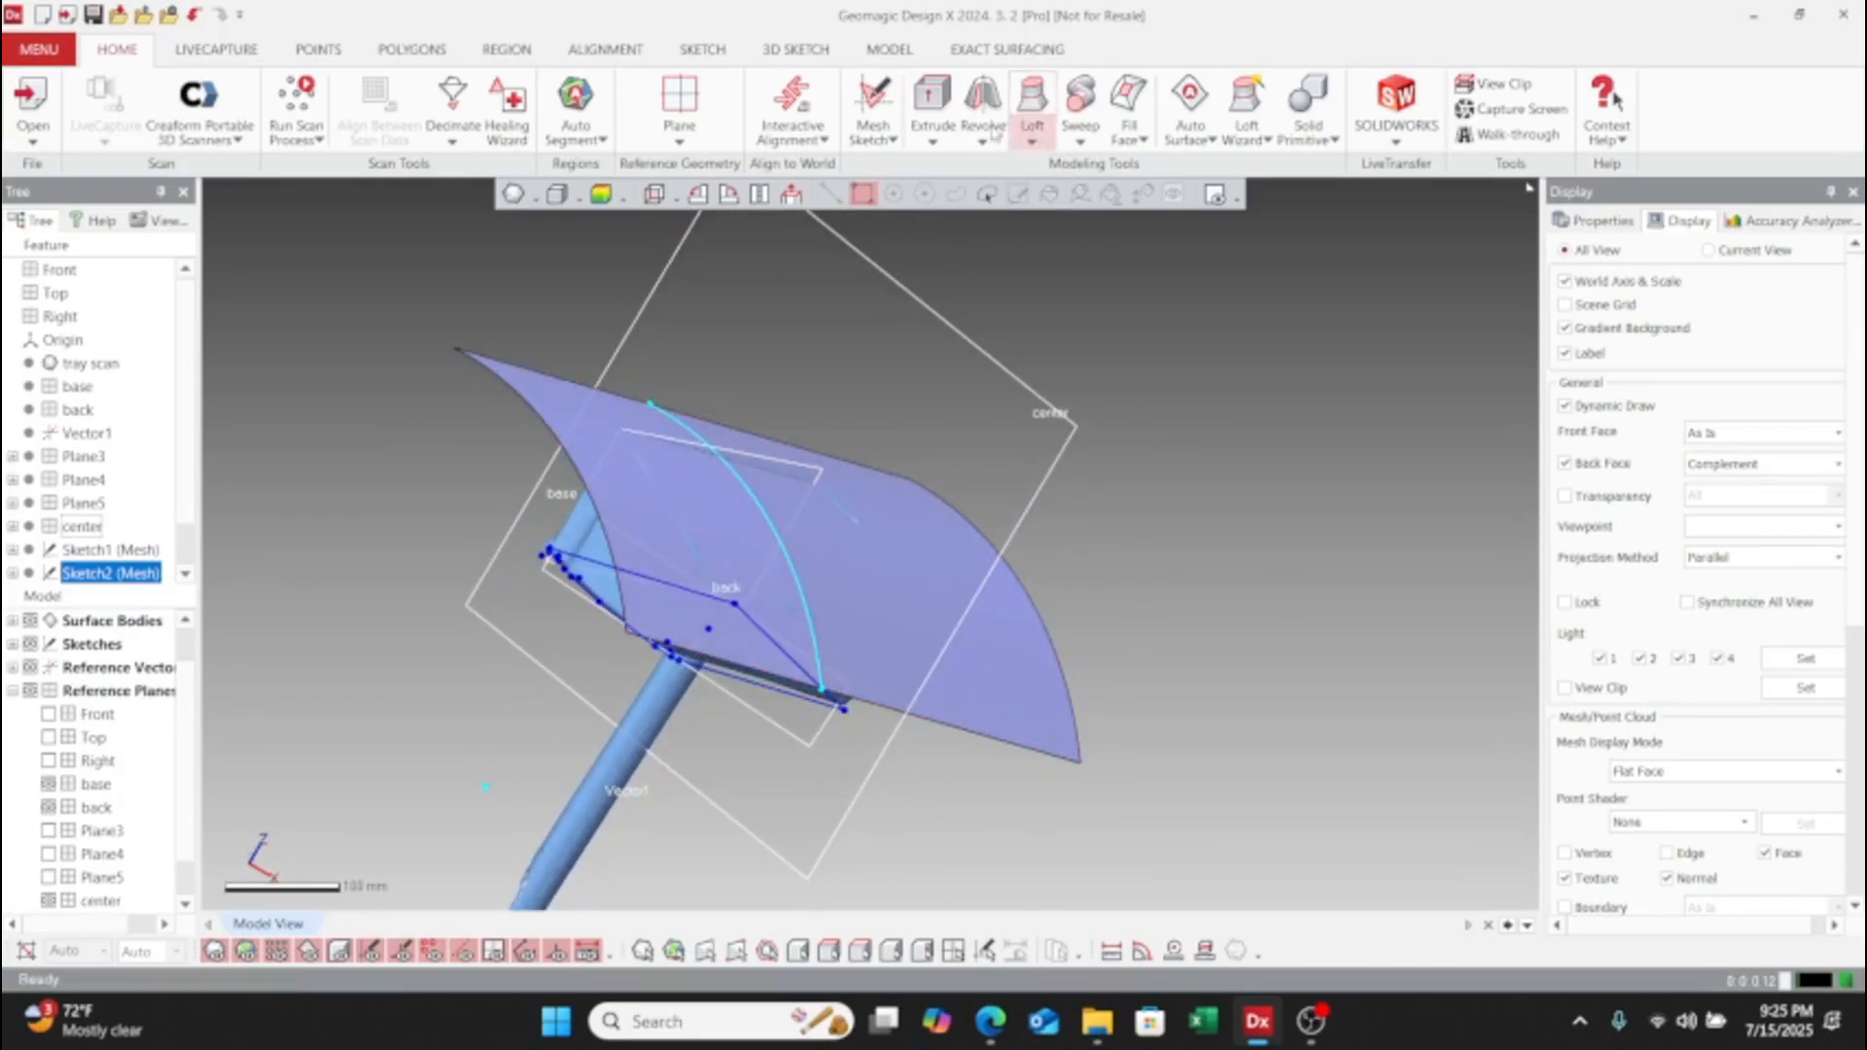
{"action": "left_click", "coordinate": [933, 141]}
{"action": "left_click", "coordinate": [964, 182]}
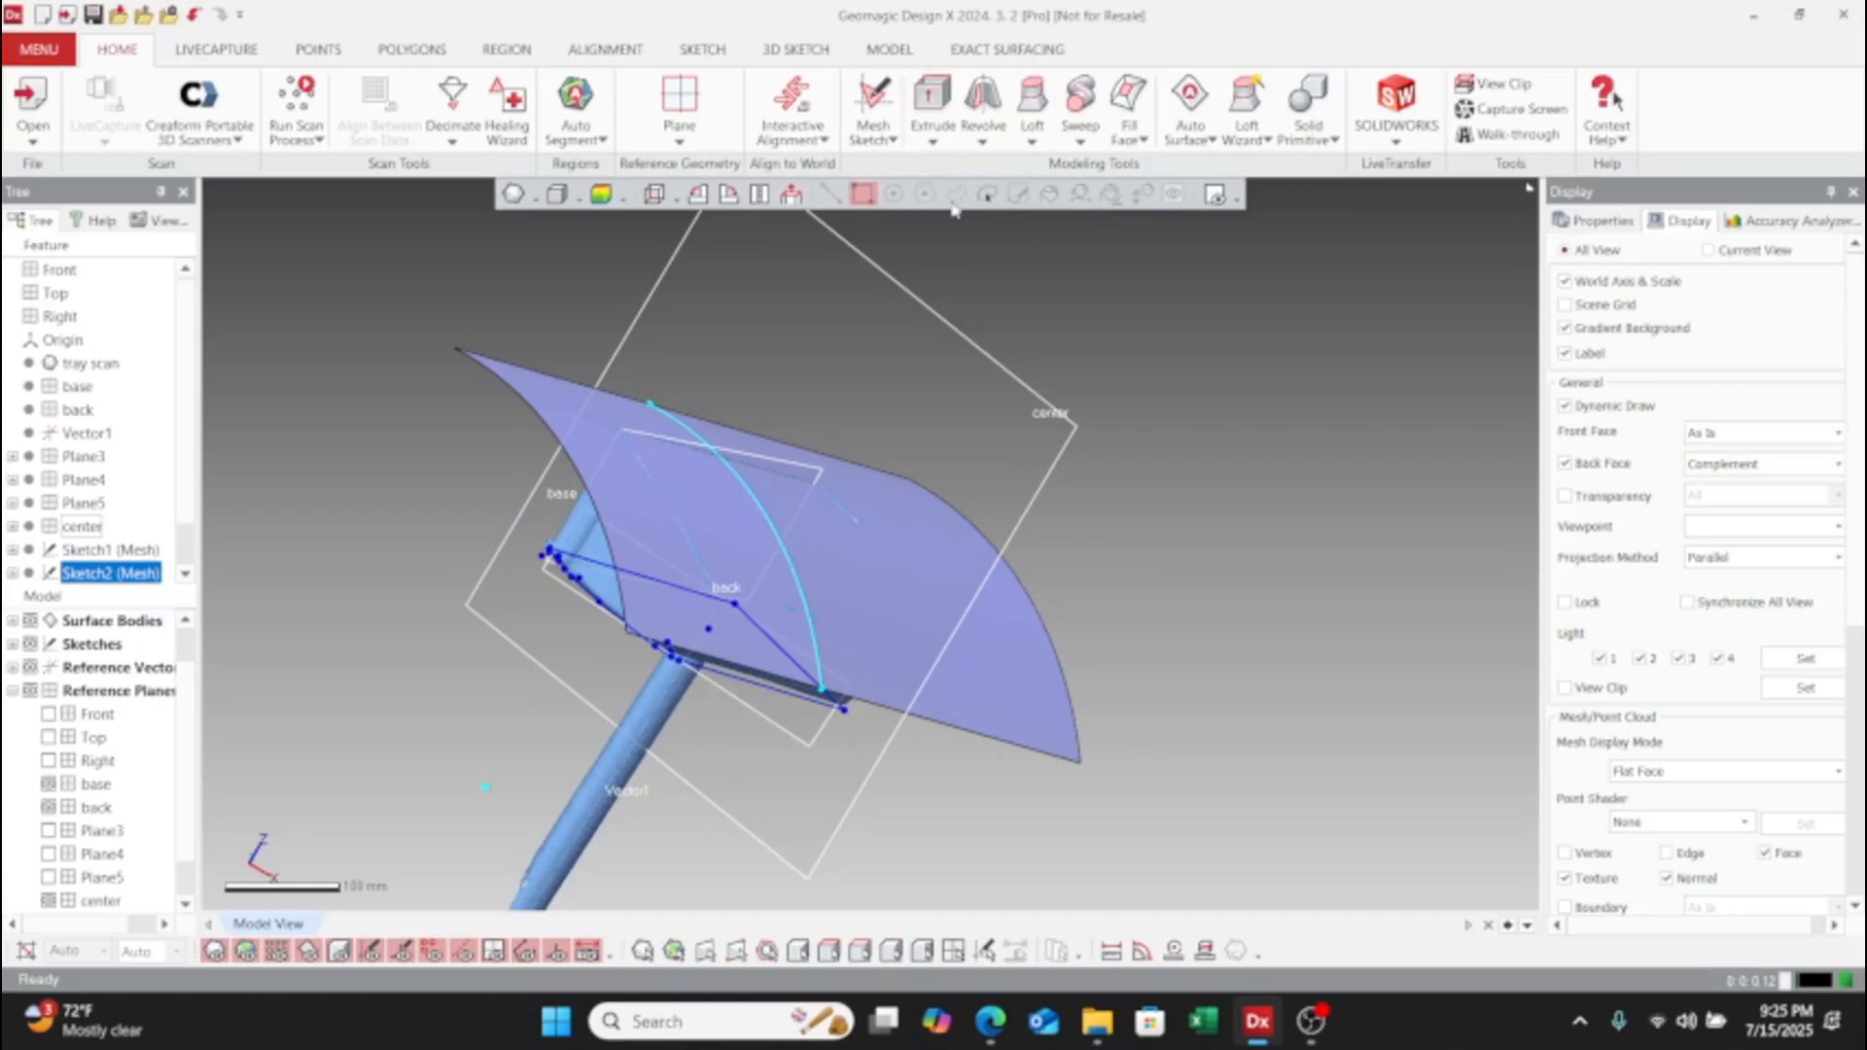
{"action": "left_click", "coordinate": [936, 541]}
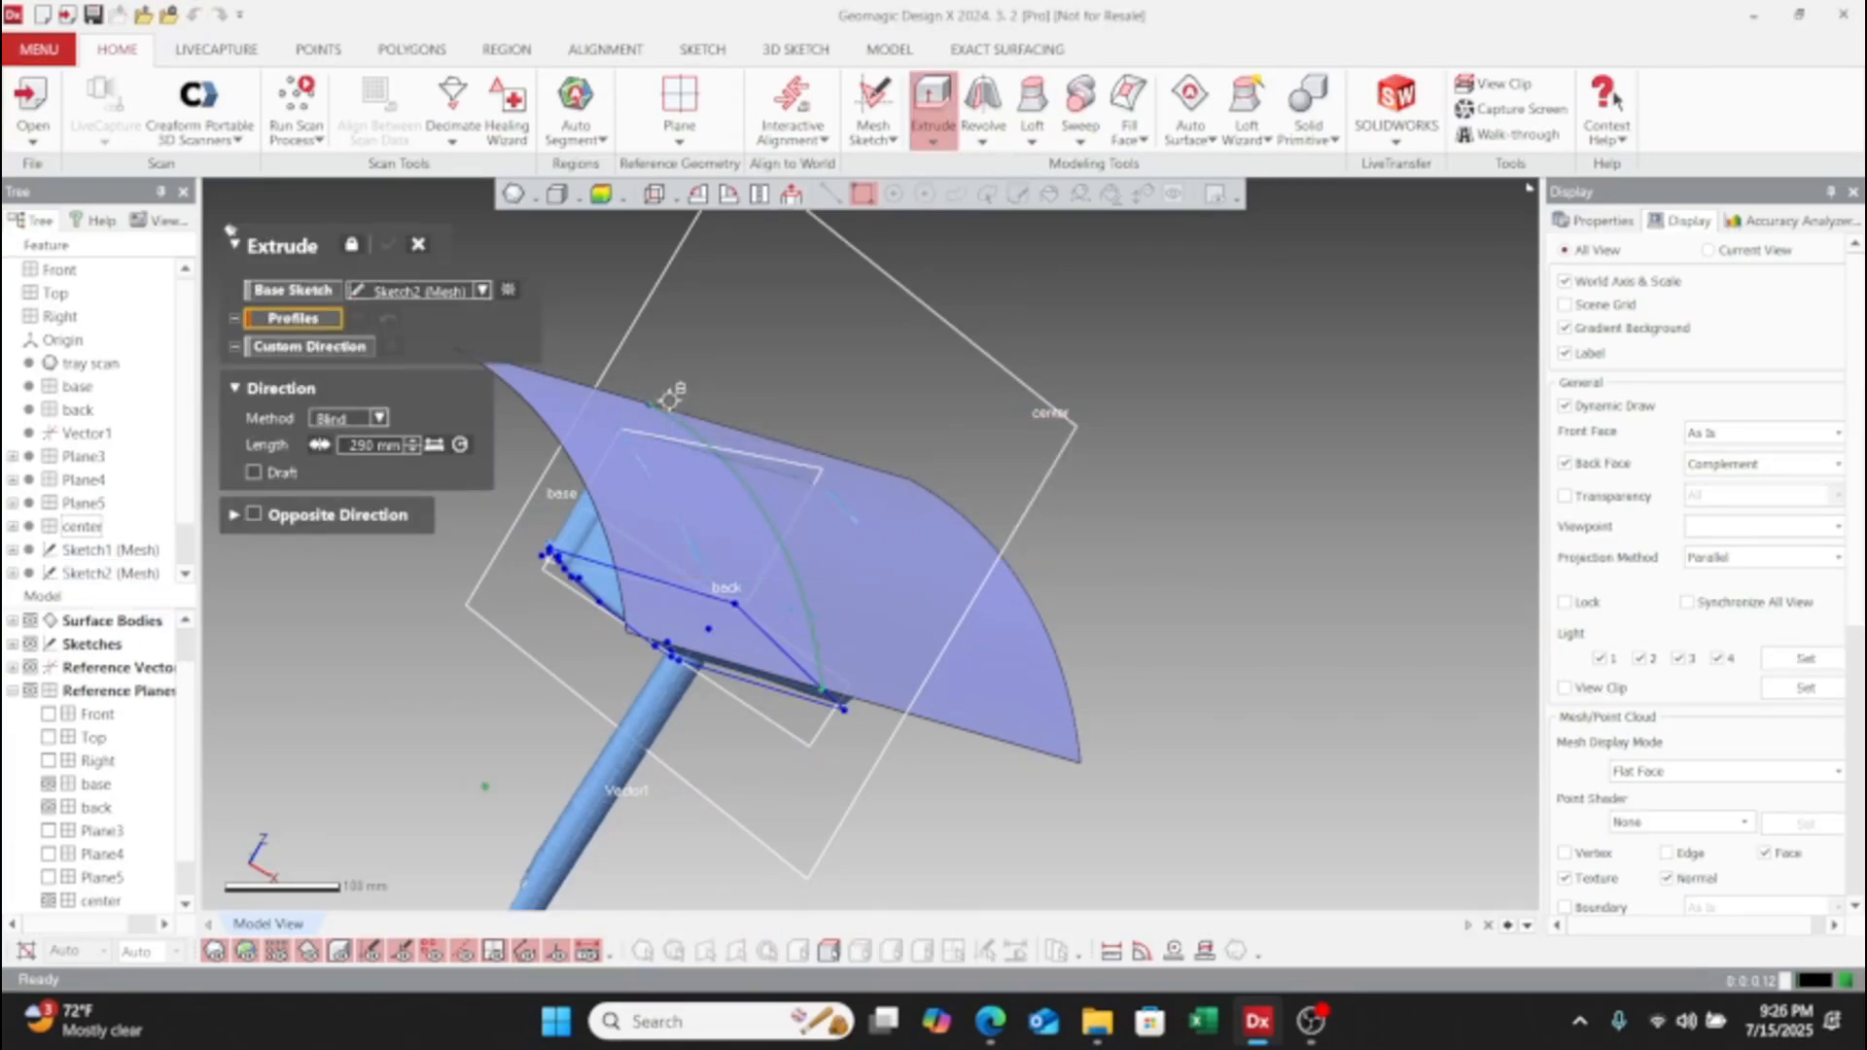
{"action": "left_click", "coordinate": [506, 291]}
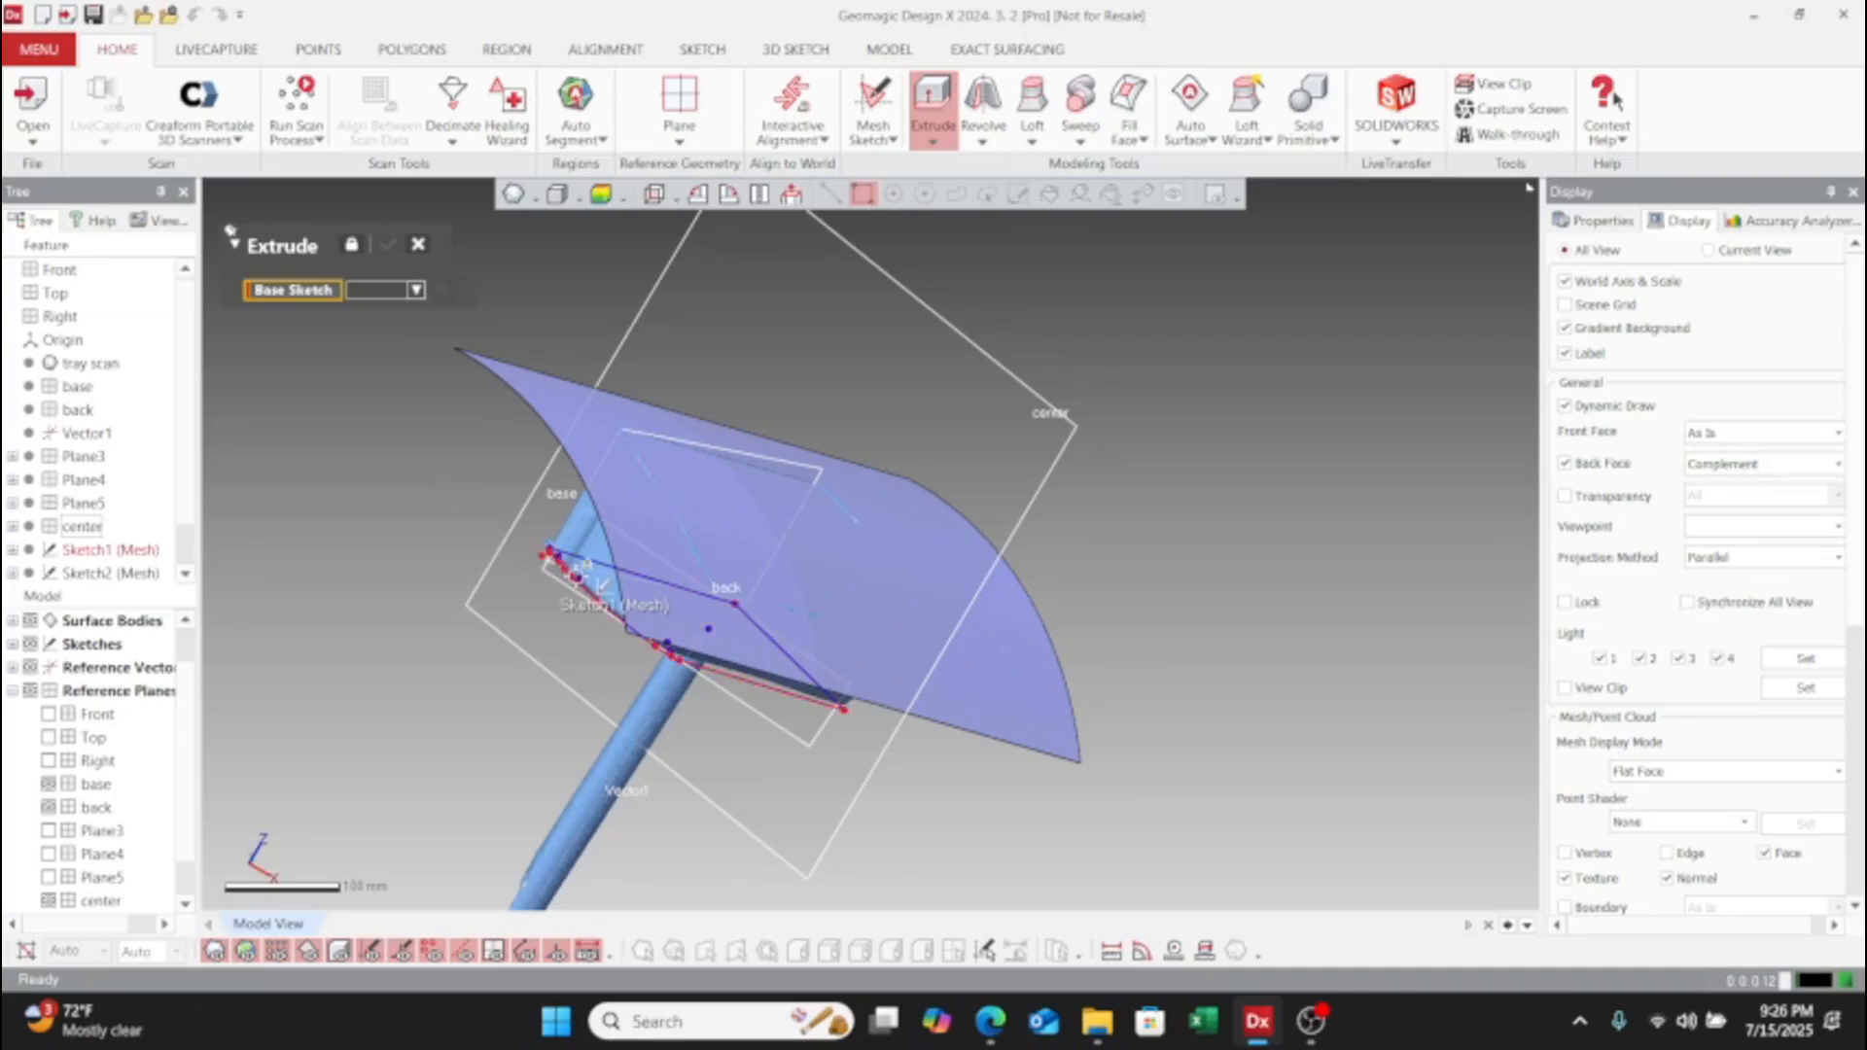
{"action": "scroll", "coordinate": [580, 575], "scroll_direction": "up", "scroll_amount": 3}
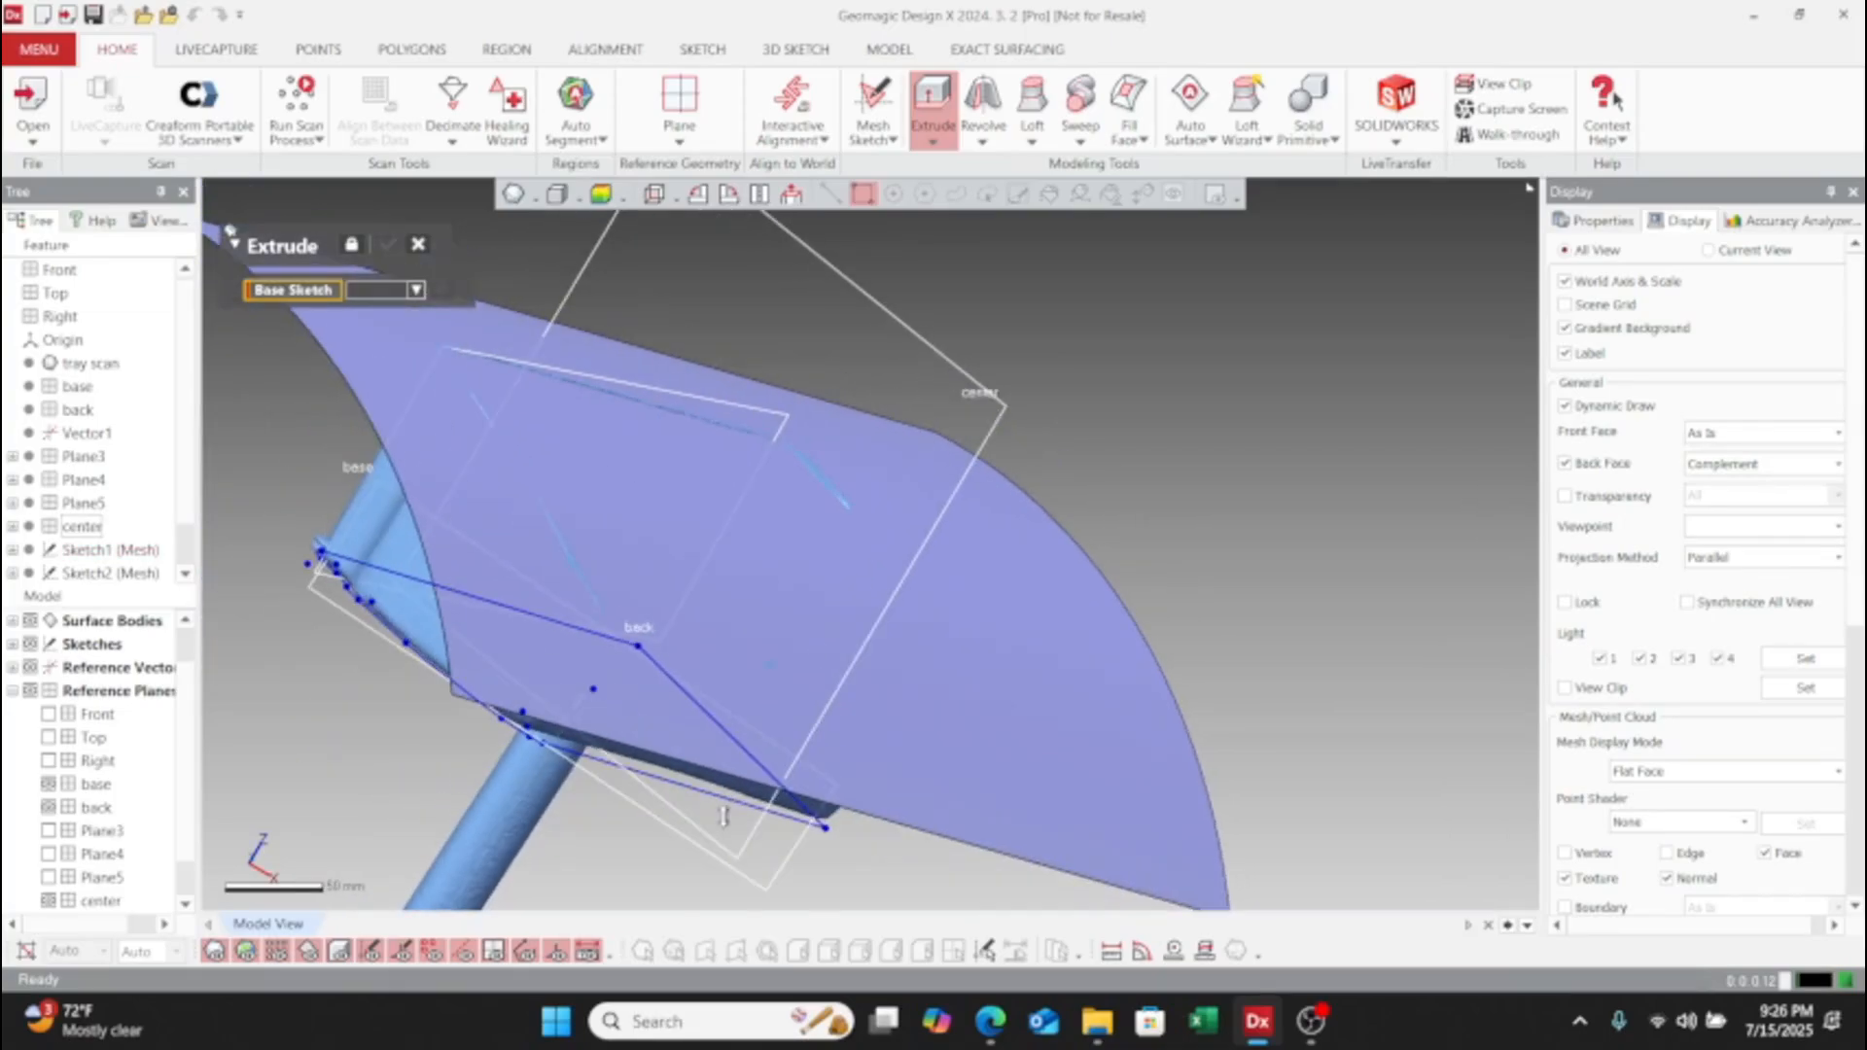
{"action": "left_click", "coordinate": [698, 795]}
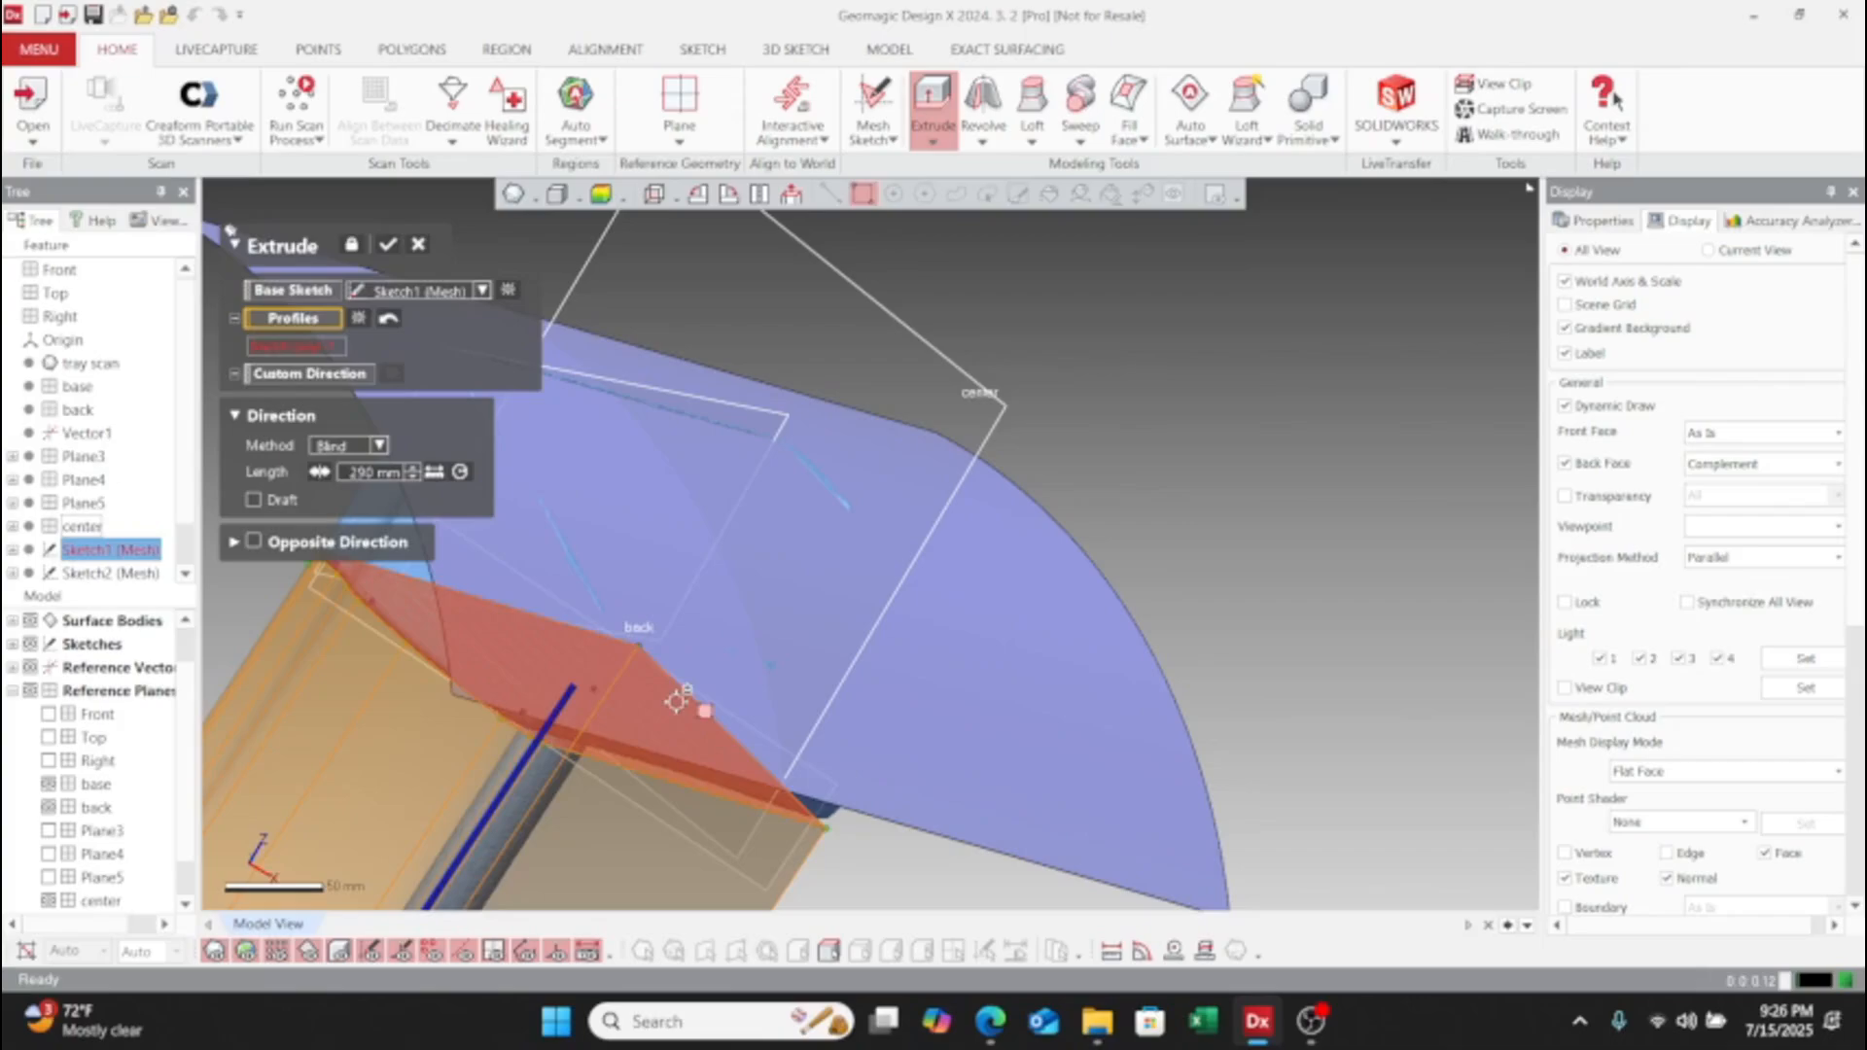
- Reverse the extrusion of the Sketch1 (Mesh) outline, limit it with Up To Surface at the large curved surface, and accept the solid
{"action": "scroll", "coordinate": [591, 668], "scroll_direction": "down", "scroll_amount": 2}
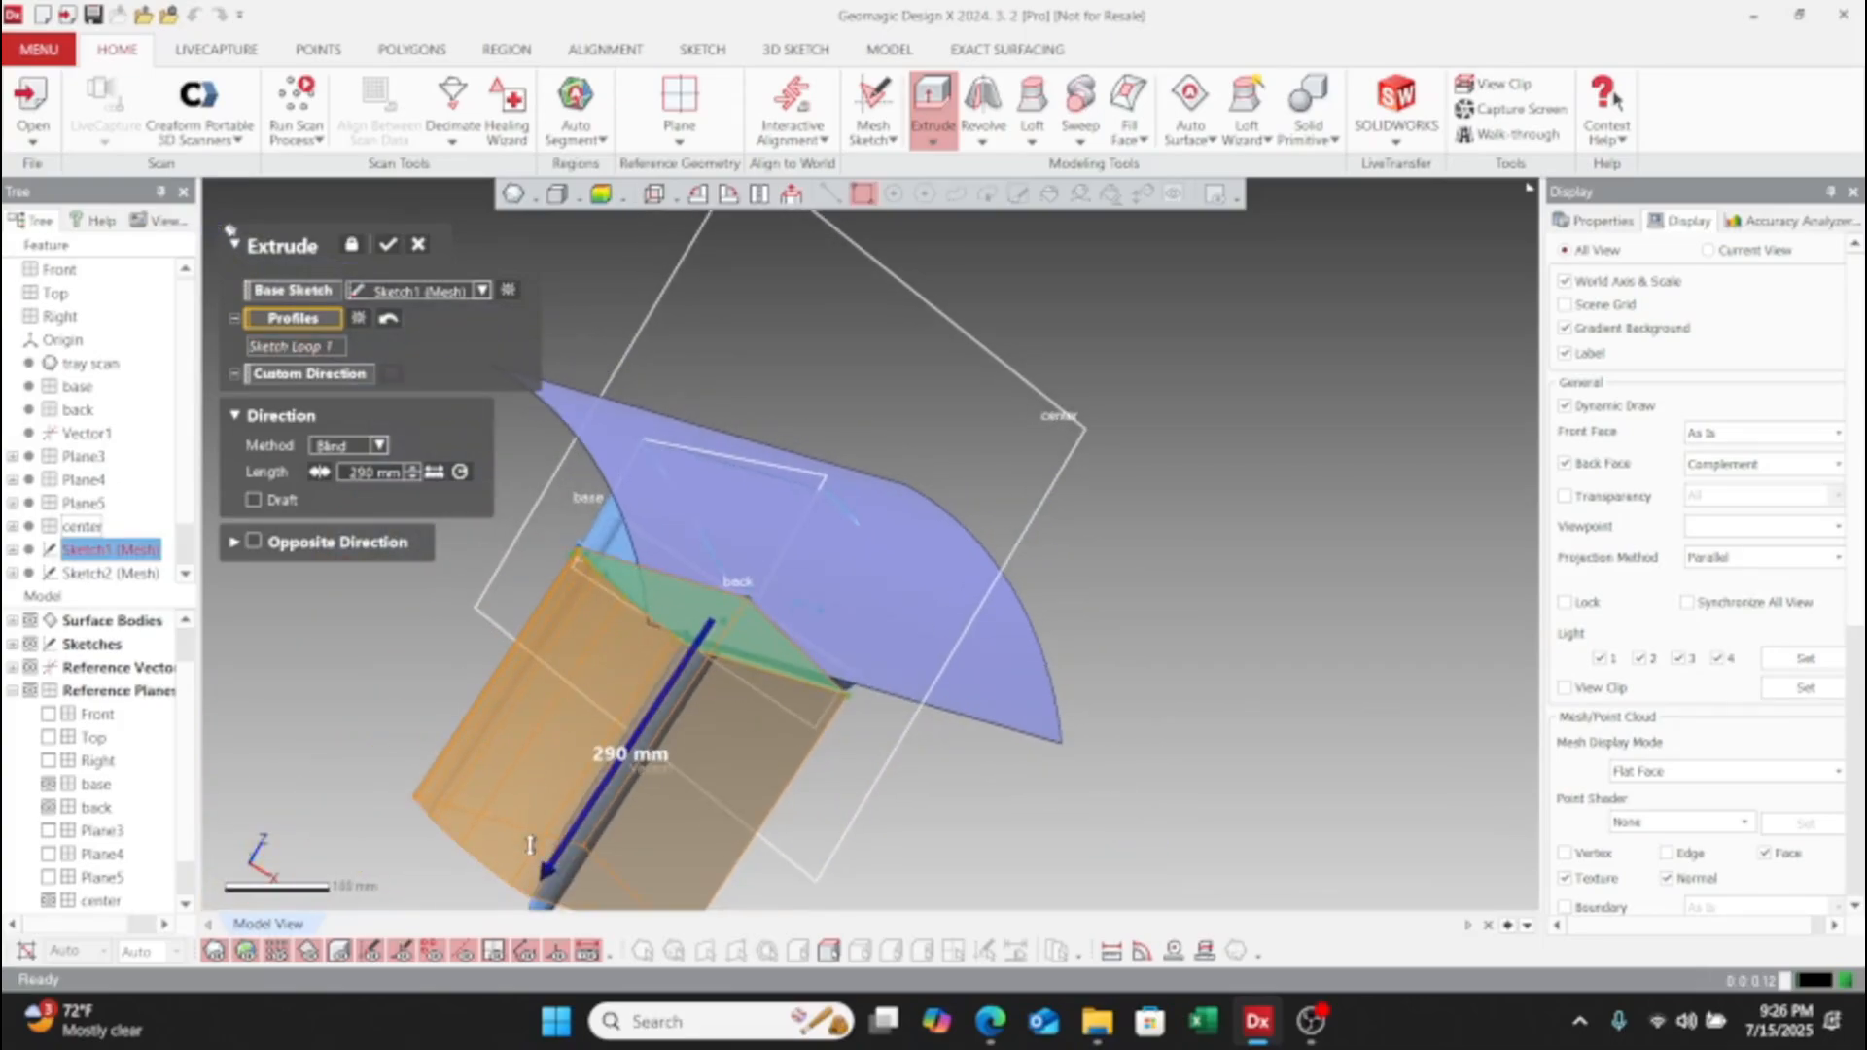
{"action": "left_click_drag", "start_coordinate": [557, 866], "coordinate": [914, 430]}
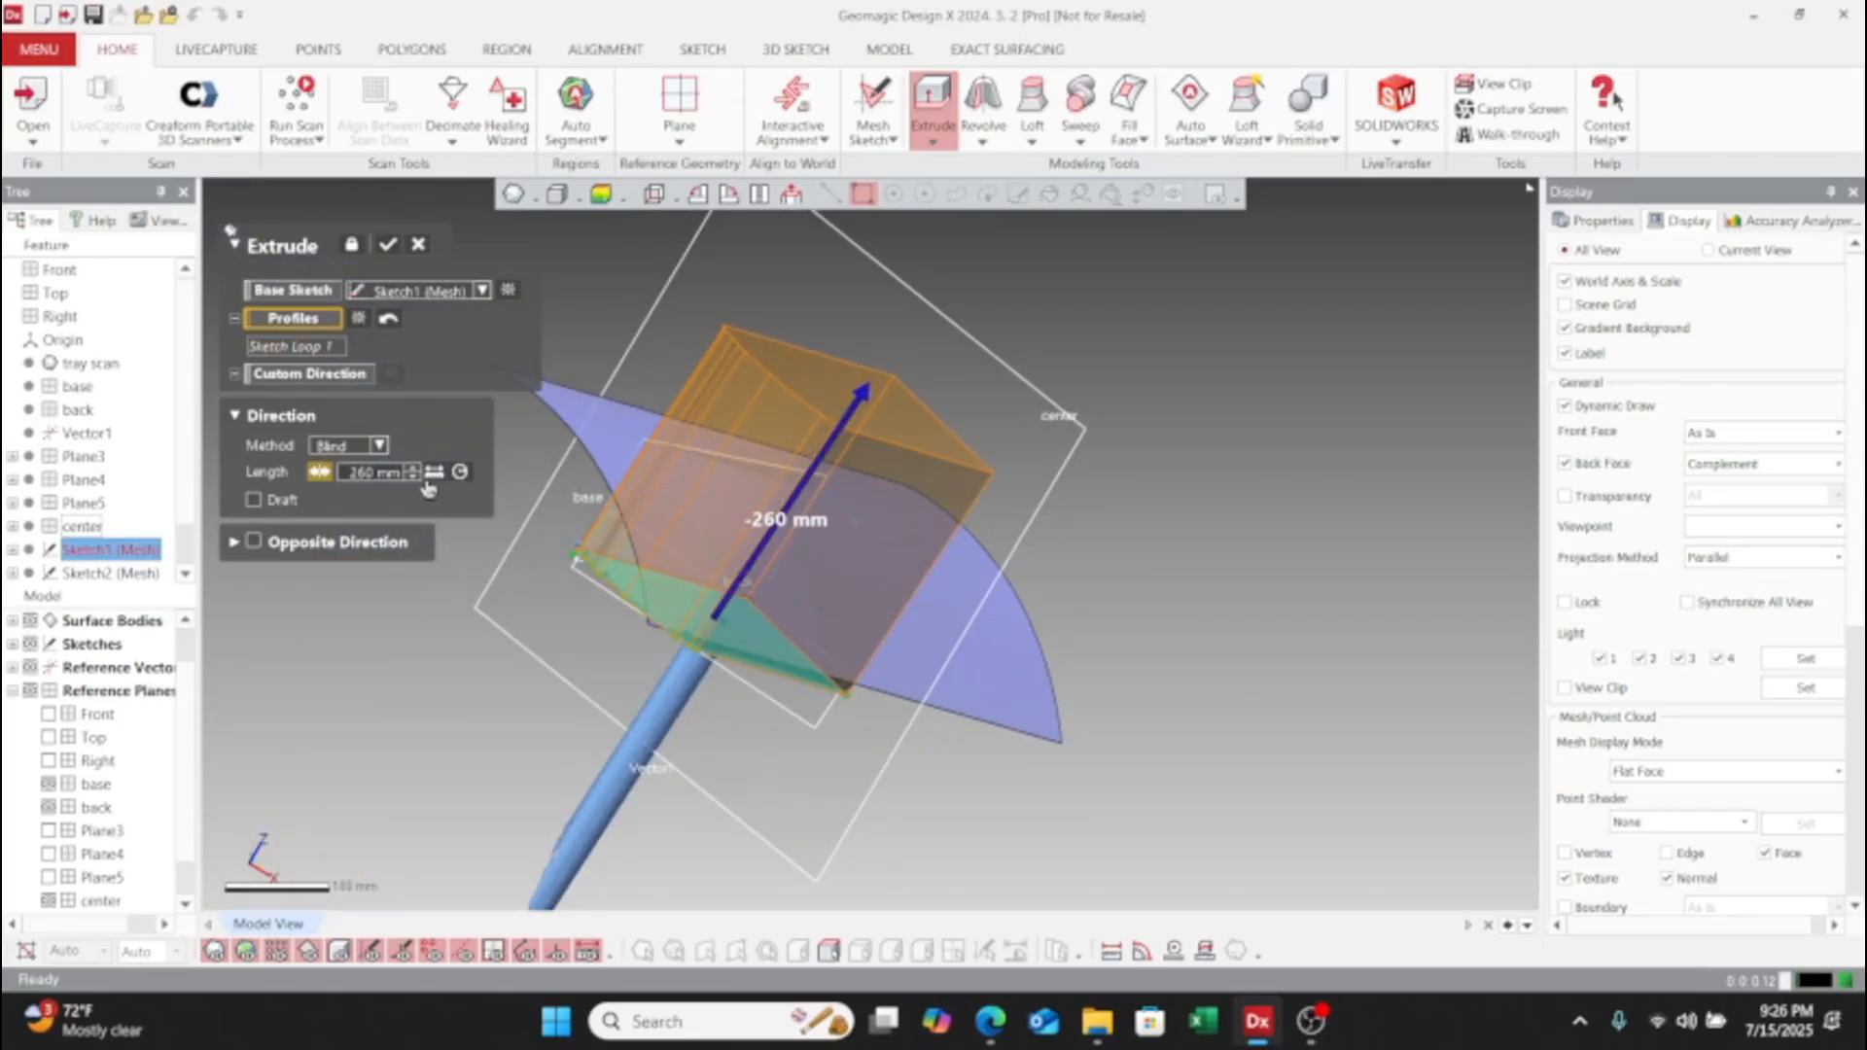
{"action": "left_click", "coordinate": [378, 446]}
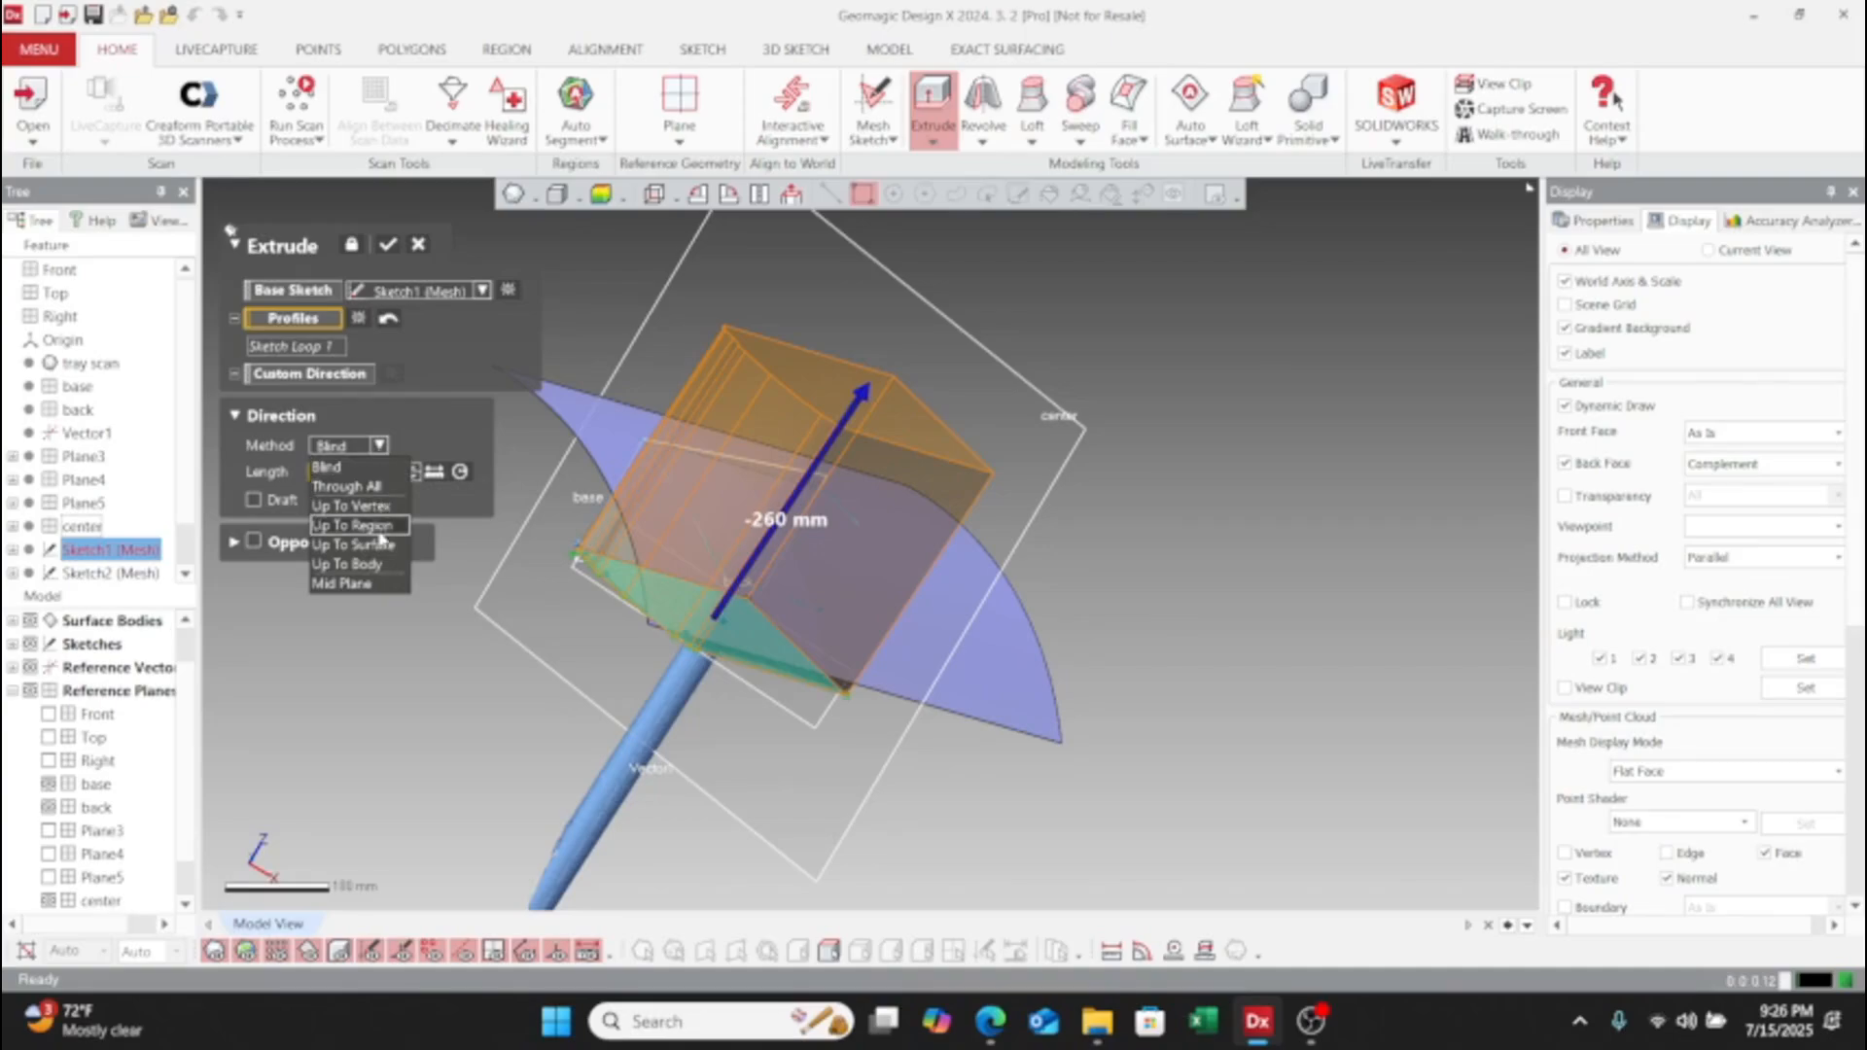
{"action": "left_click", "coordinate": [352, 545]}
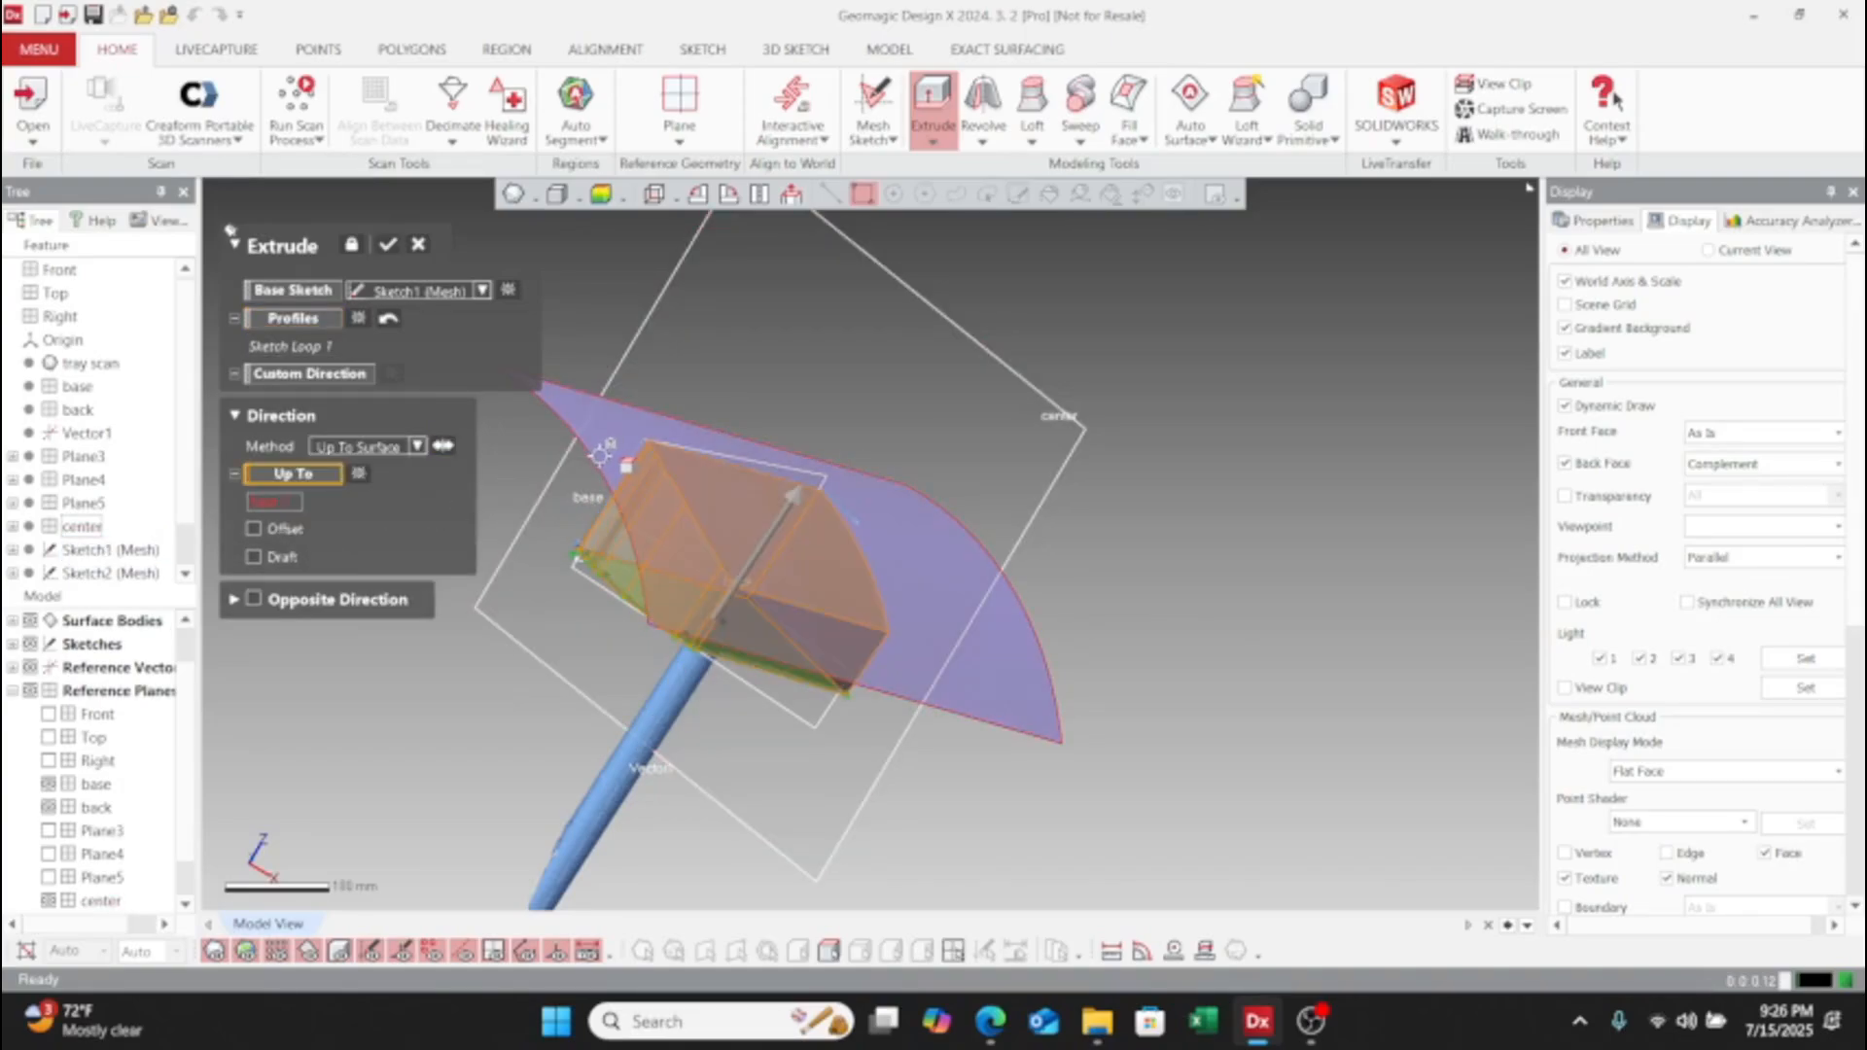
{"action": "left_click", "coordinate": [600, 454]}
{"action": "left_click", "coordinate": [387, 248]}
- Hide the surface bodies and compare the extruded solid with the tray scan from below and above
{"action": "right_click_drag", "start_coordinate": [875, 516], "coordinate": [235, 560]}
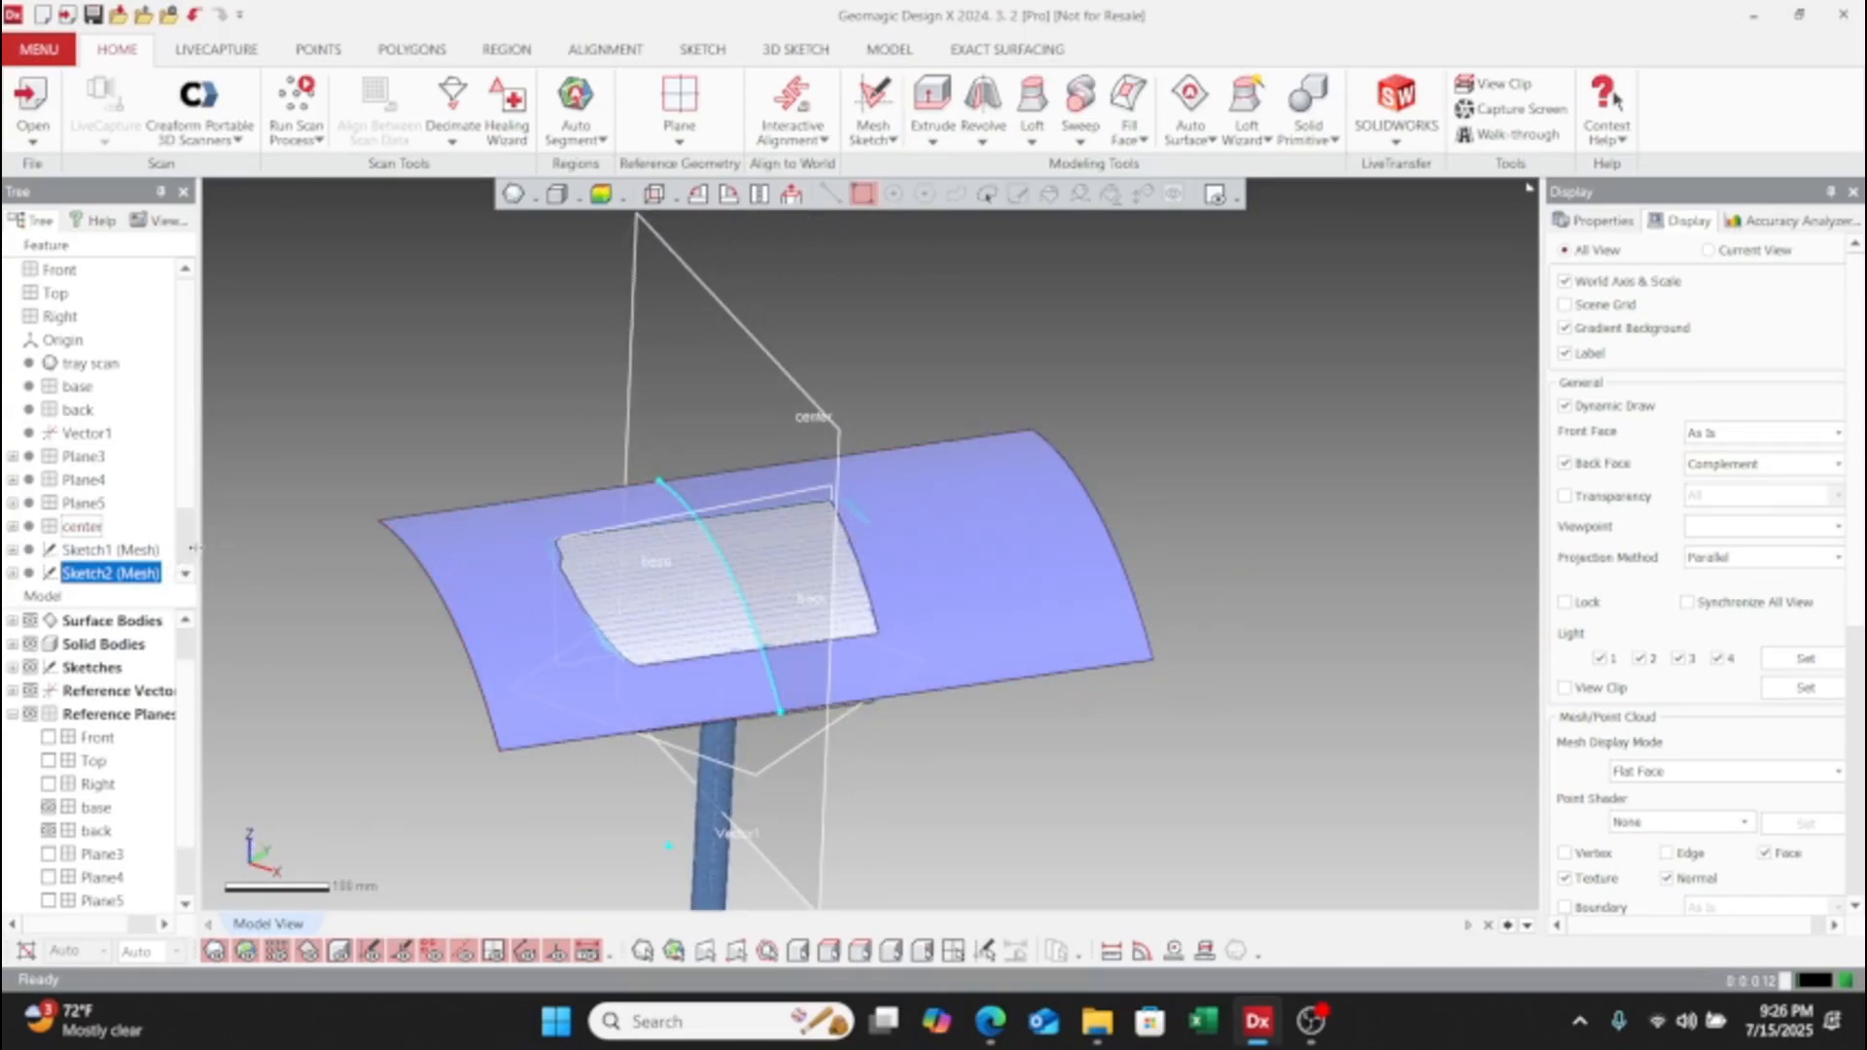
{"action": "scroll", "coordinate": [555, 460], "scroll_direction": "down", "scroll_amount": 3}
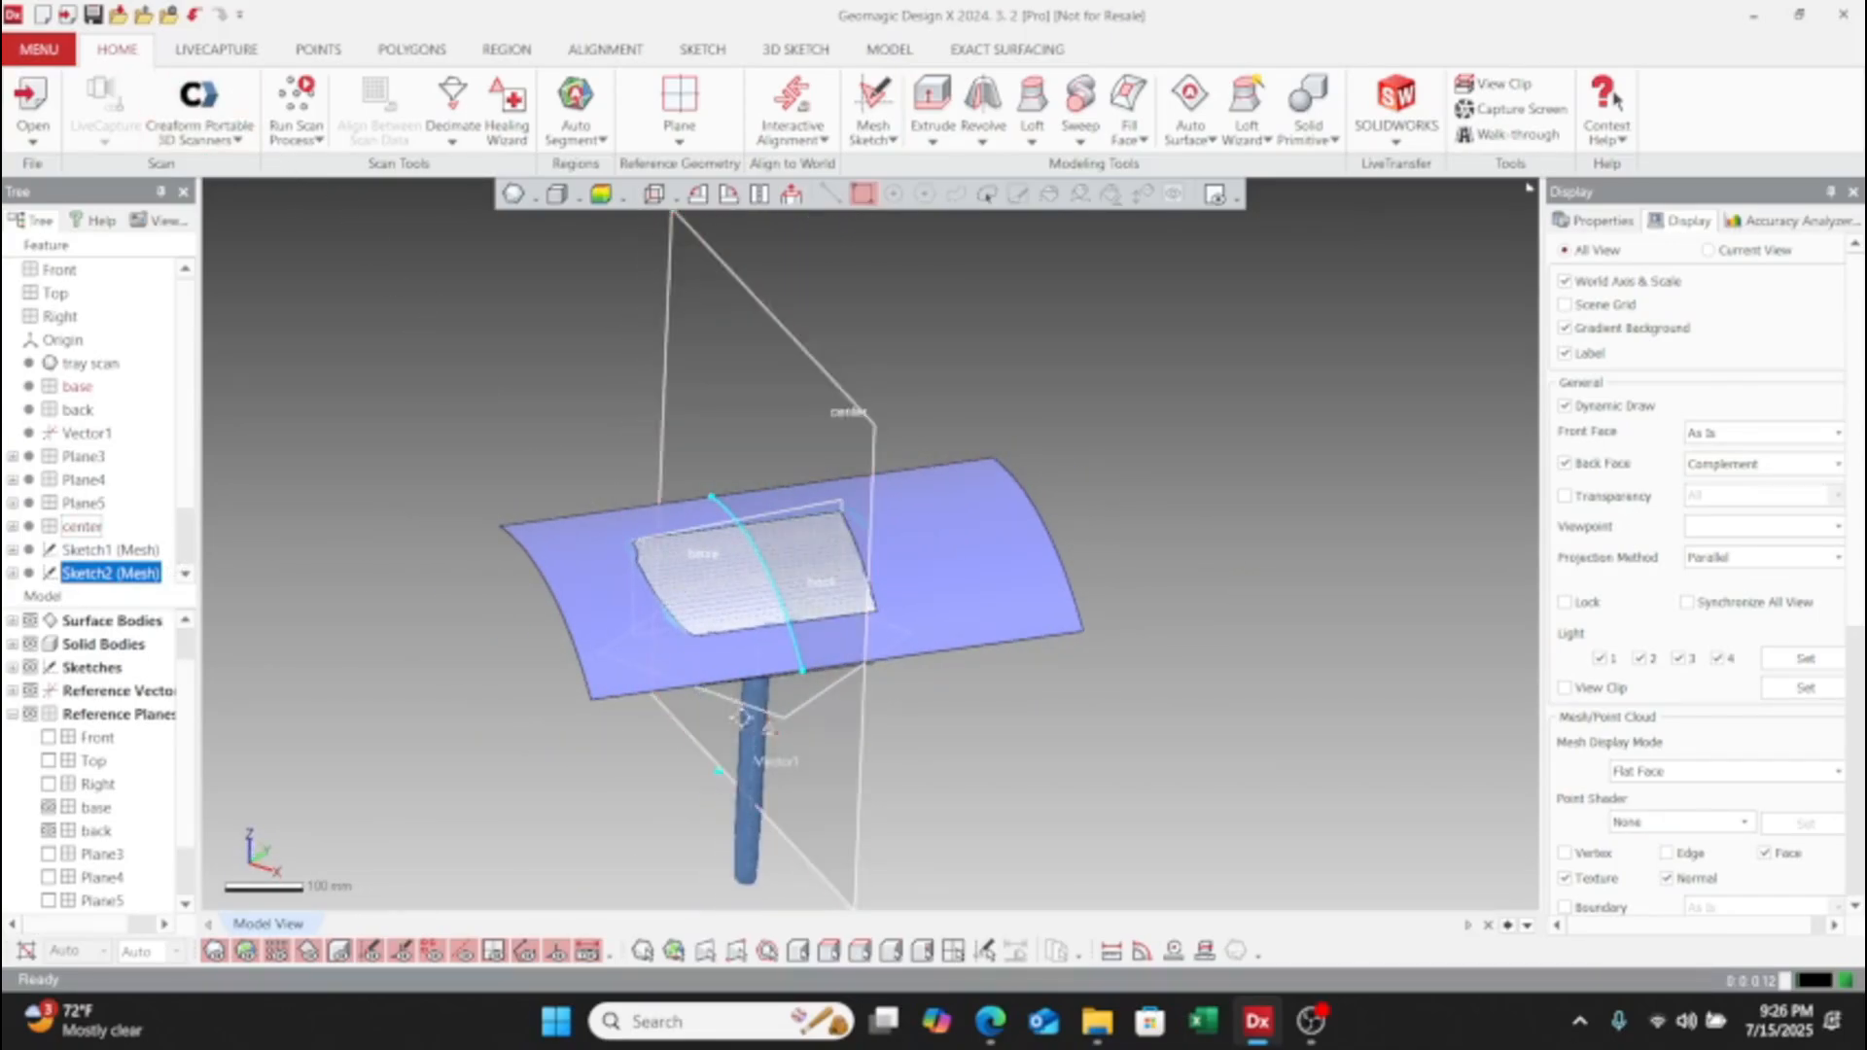
{"action": "scroll", "coordinate": [746, 728], "scroll_direction": "up", "scroll_amount": 6}
{"action": "mouse_move", "coordinate": [745, 728]}
{"action": "right_mouse_down"}
{"action": "mouse_move", "coordinate": [900, 583]}
{"action": "mouse_move", "coordinate": [1037, 613]}
{"action": "mouse_move", "coordinate": [860, 480]}
{"action": "mouse_move", "coordinate": [905, 477]}
{"action": "right_mouse_up"}
{"action": "right_click_drag", "start_coordinate": [893, 467], "coordinate": [700, 472]}
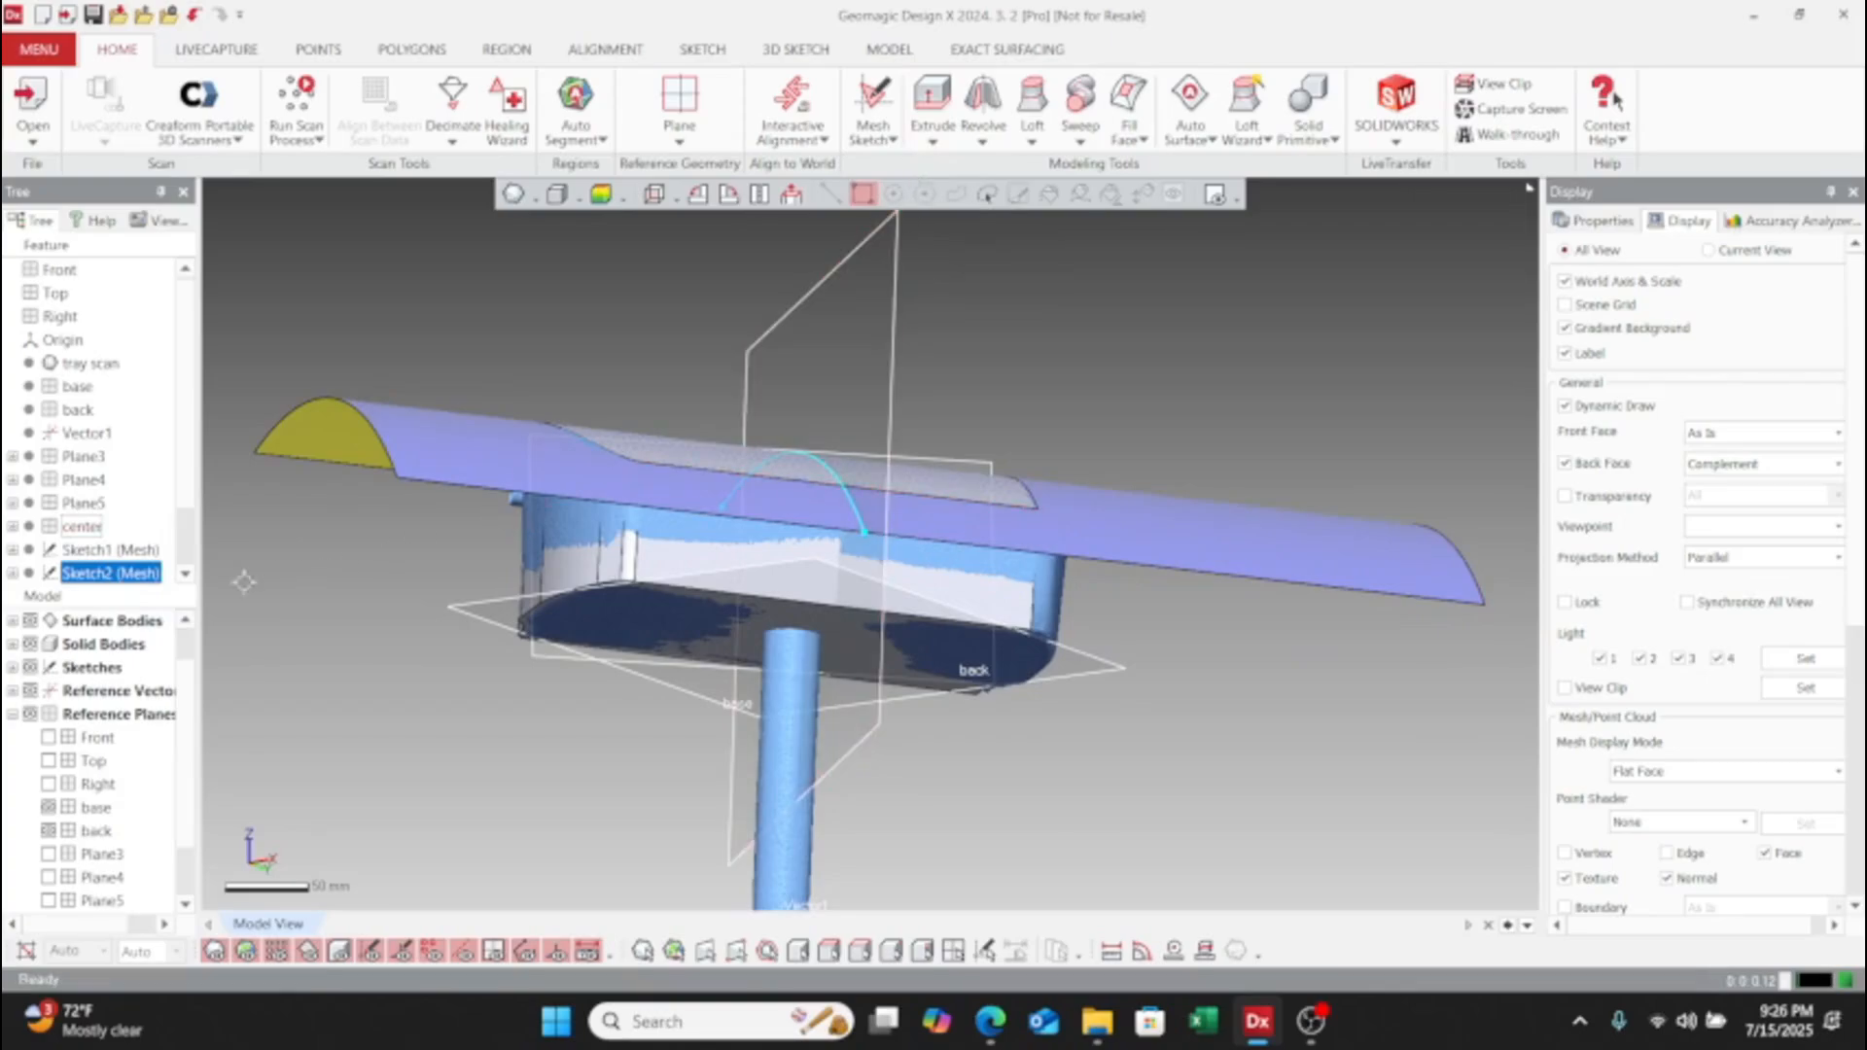
{"action": "scroll", "coordinate": [98, 569], "scroll_direction": "down", "scroll_amount": 1}
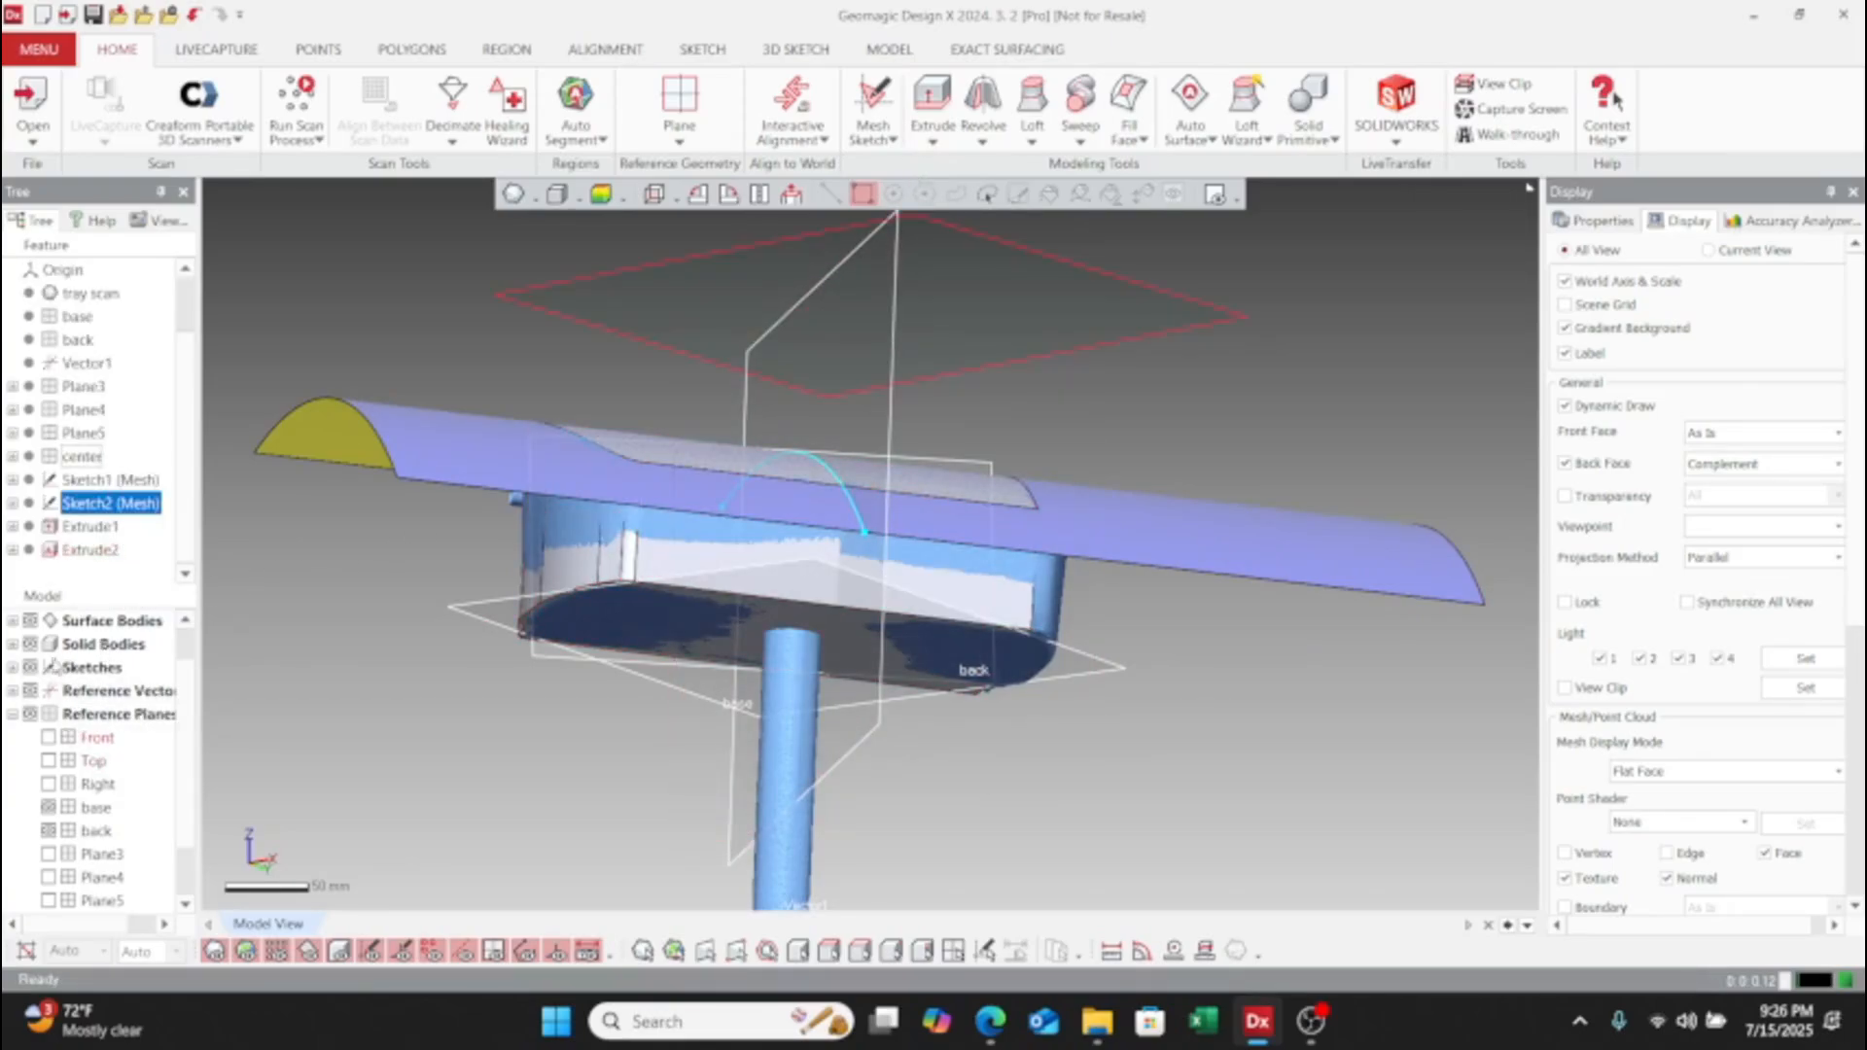
{"action": "left_click", "coordinate": [30, 621]}
{"action": "mouse_move", "coordinate": [552, 501]}
{"action": "right_mouse_down"}
{"action": "mouse_move", "coordinate": [941, 554]}
{"action": "mouse_move", "coordinate": [827, 562]}
{"action": "mouse_move", "coordinate": [924, 654]}
{"action": "mouse_move", "coordinate": [655, 675]}
{"action": "mouse_move", "coordinate": [675, 608]}
{"action": "mouse_move", "coordinate": [759, 527]}
{"action": "right_mouse_up"}
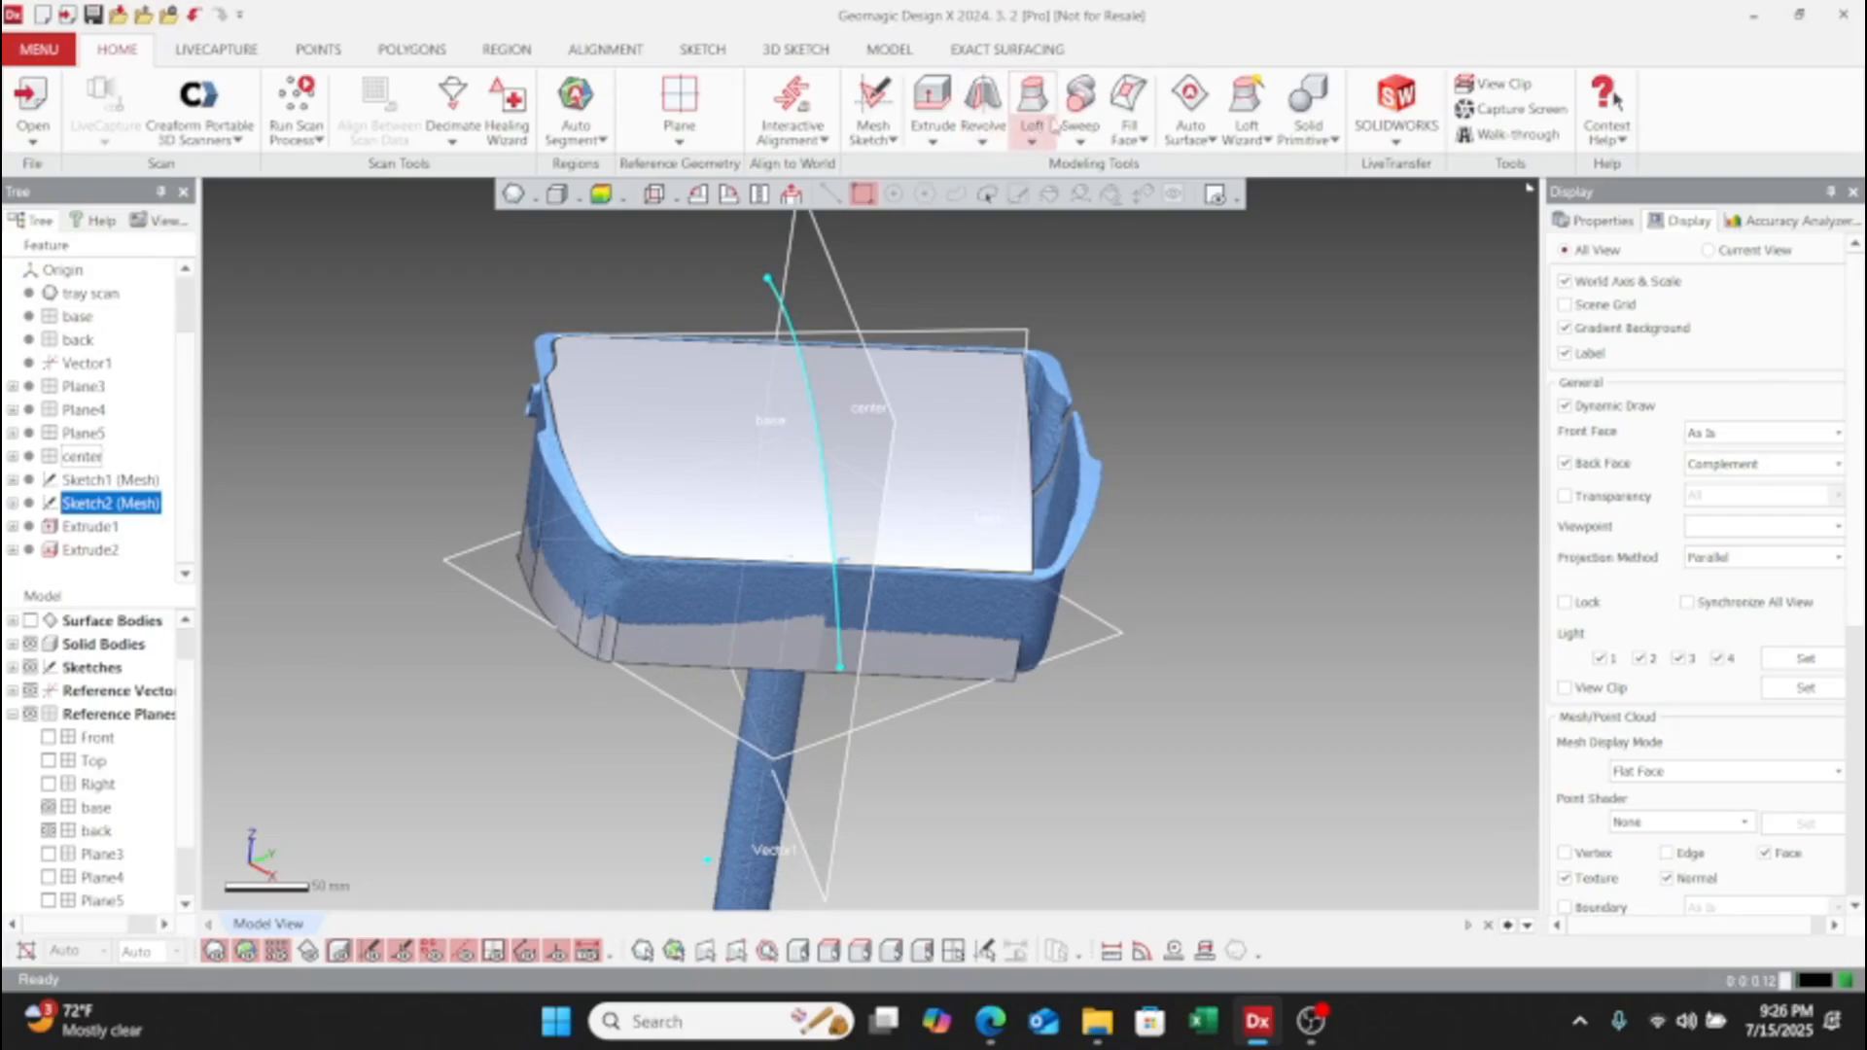
- Cut the extruded solid with only the center plane as tool, keeping the left half as the remaining body
{"action": "left_click", "coordinate": [889, 49]}
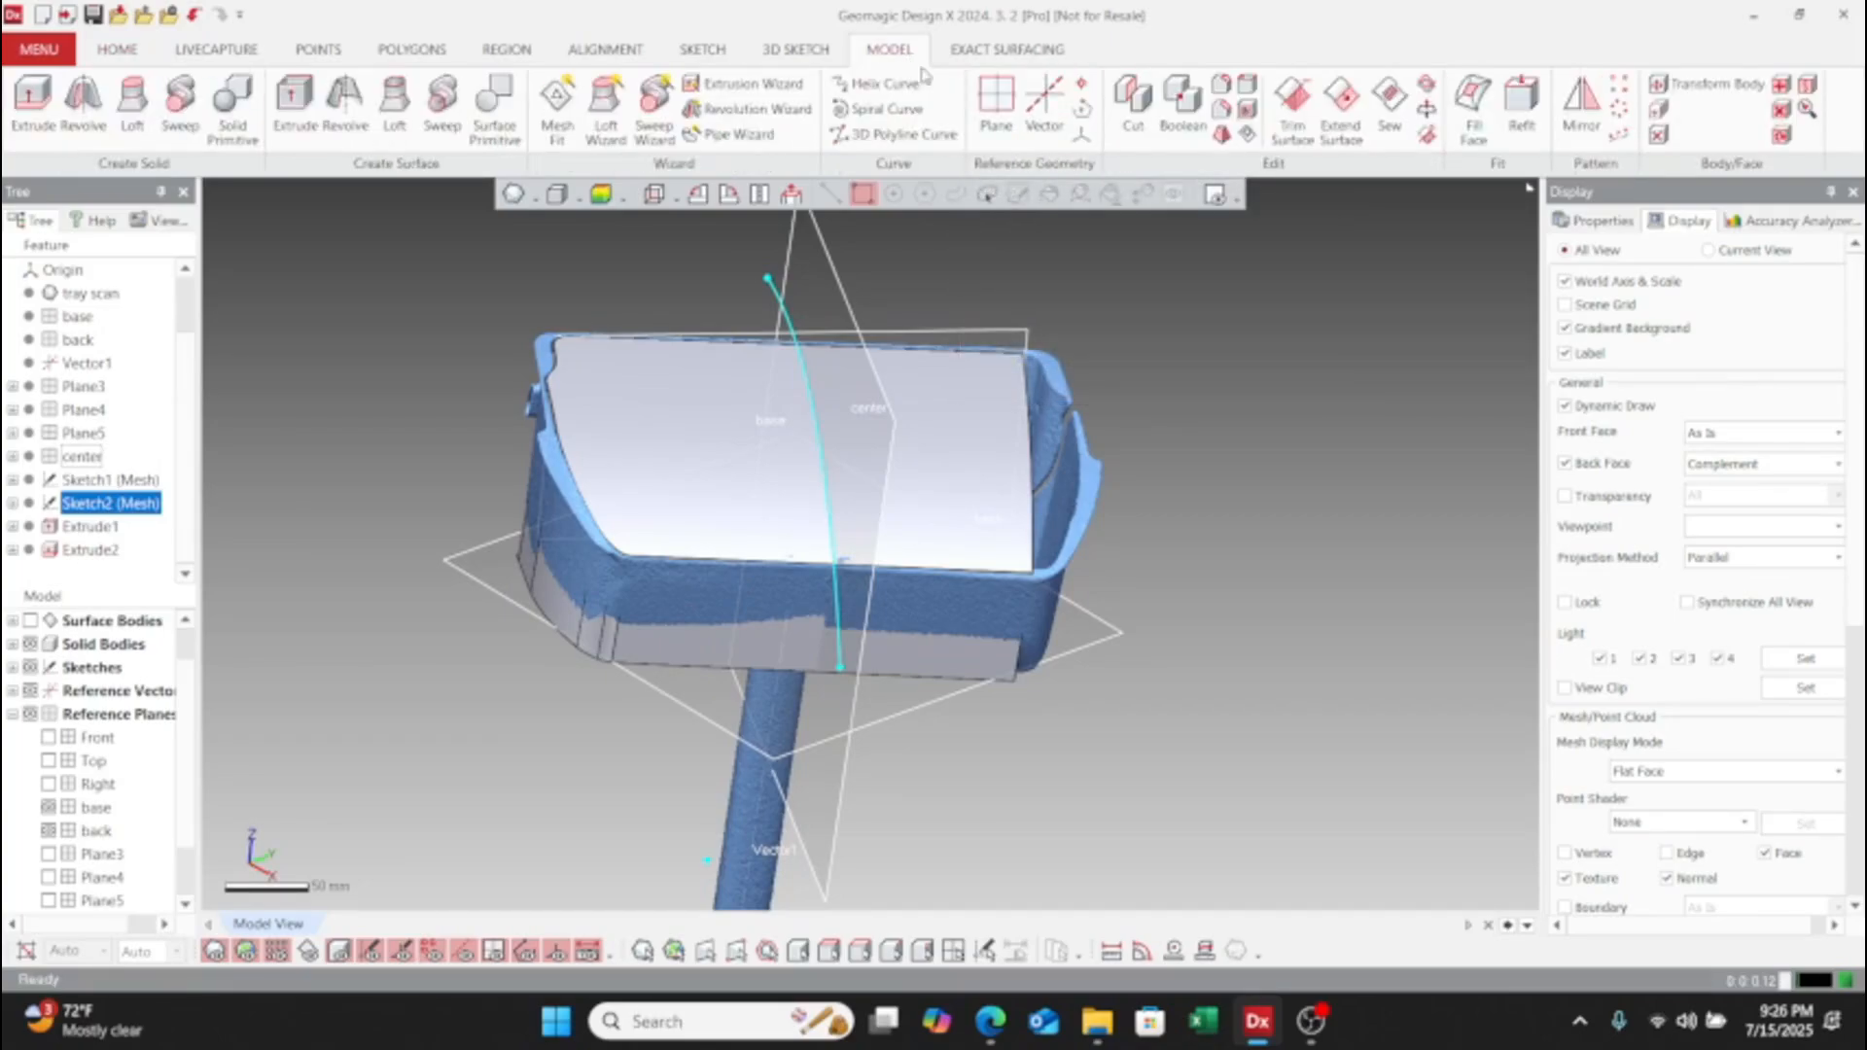
{"action": "left_click", "coordinate": [1133, 107]}
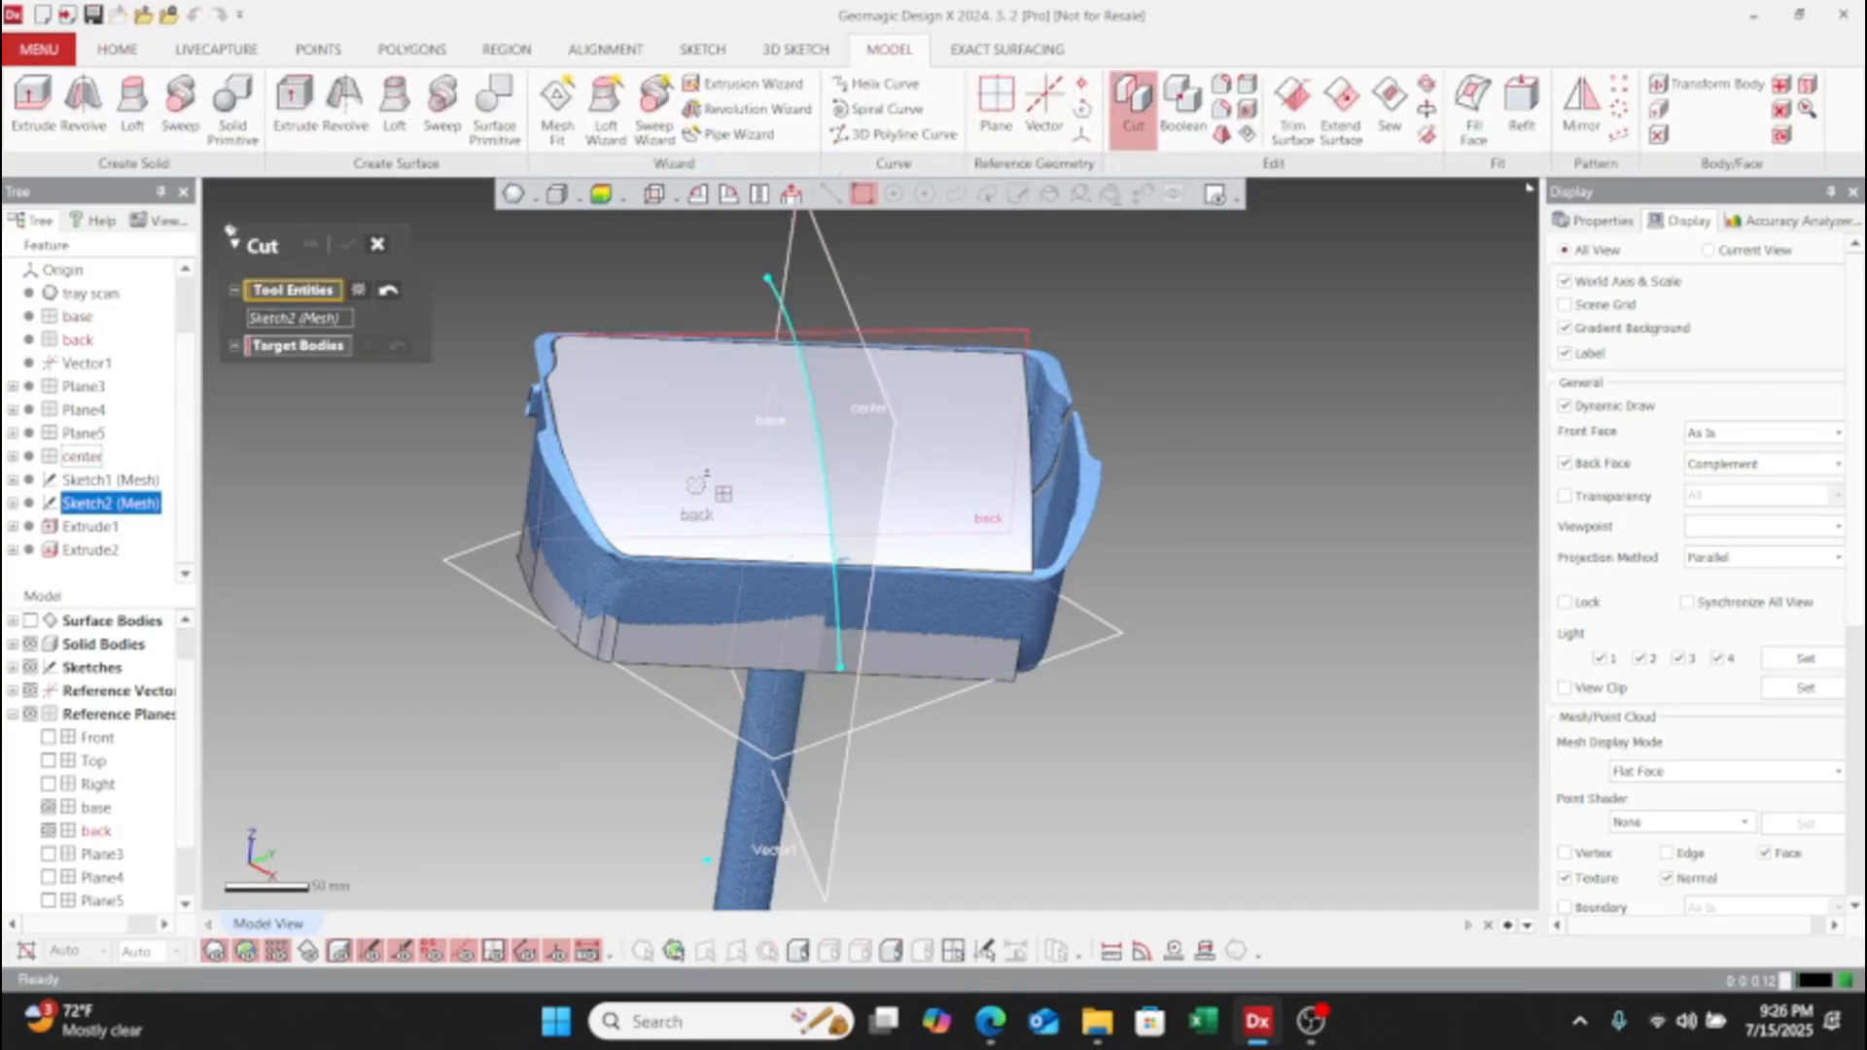
{"action": "left_click", "coordinate": [843, 369]}
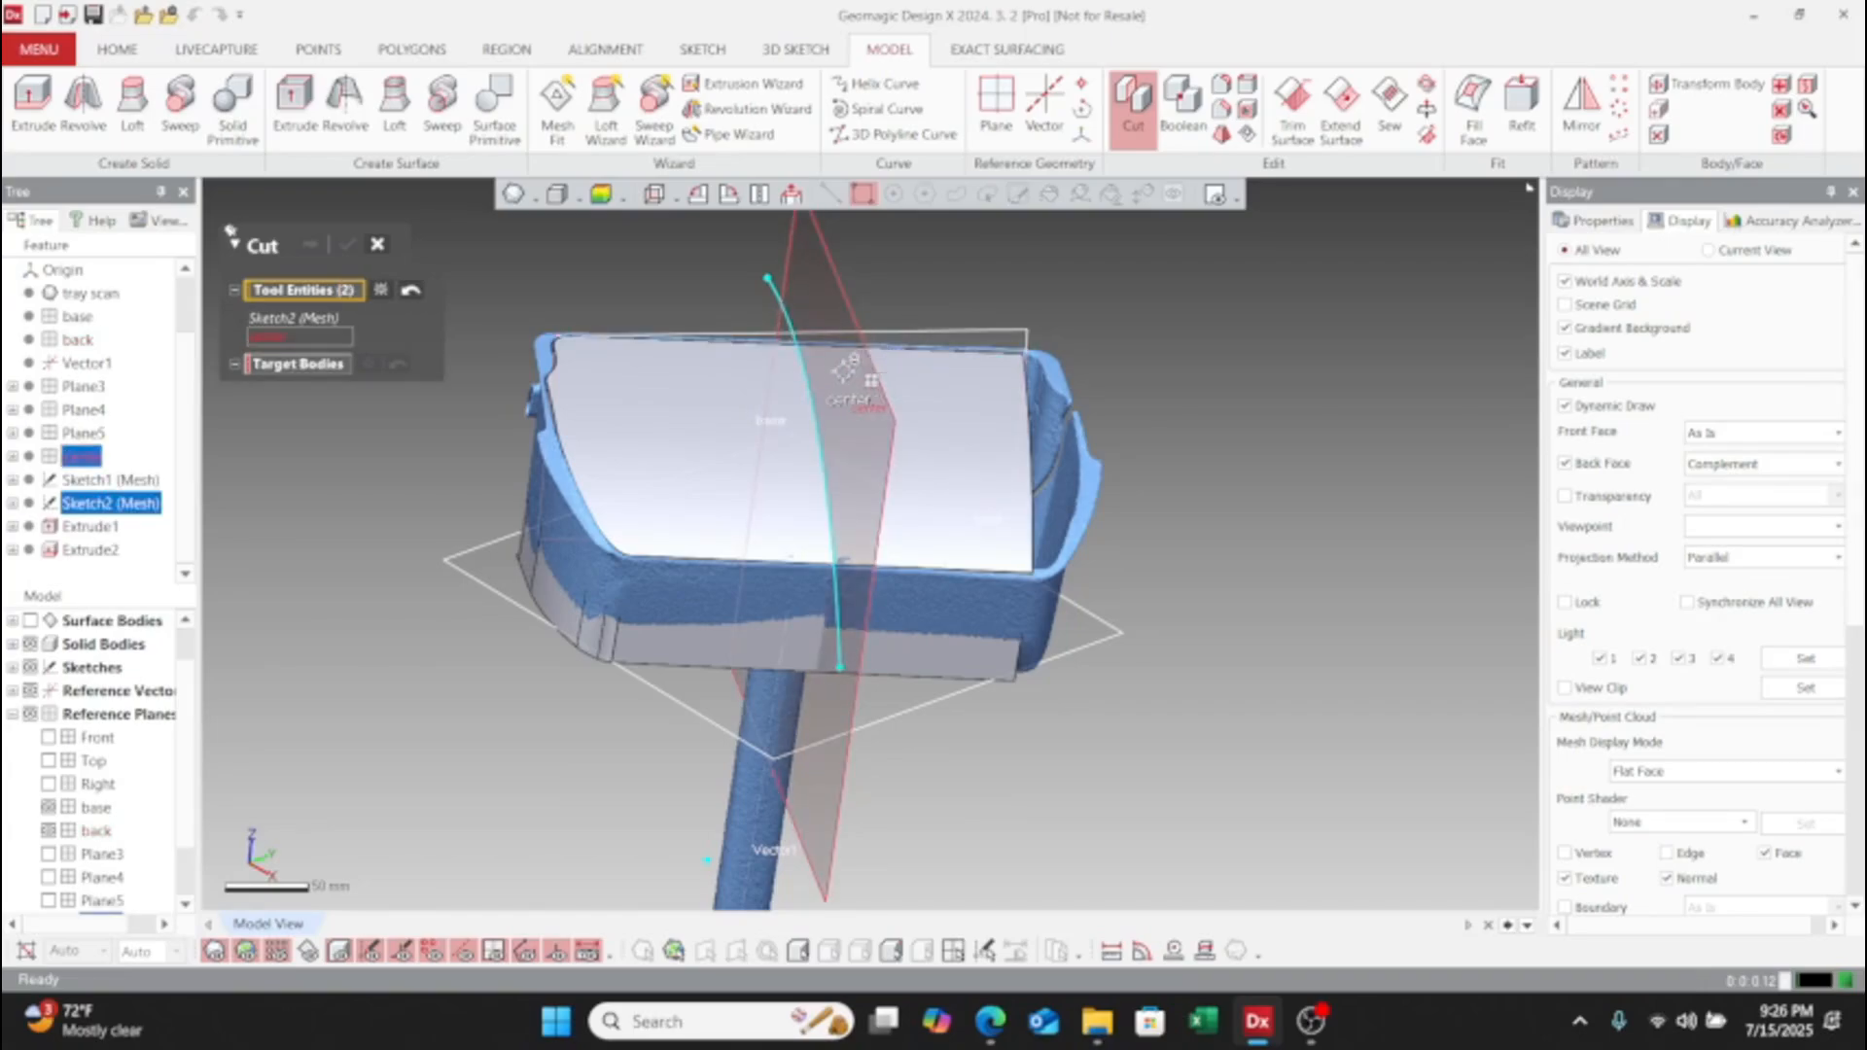
{"action": "left_click", "coordinate": [382, 292]}
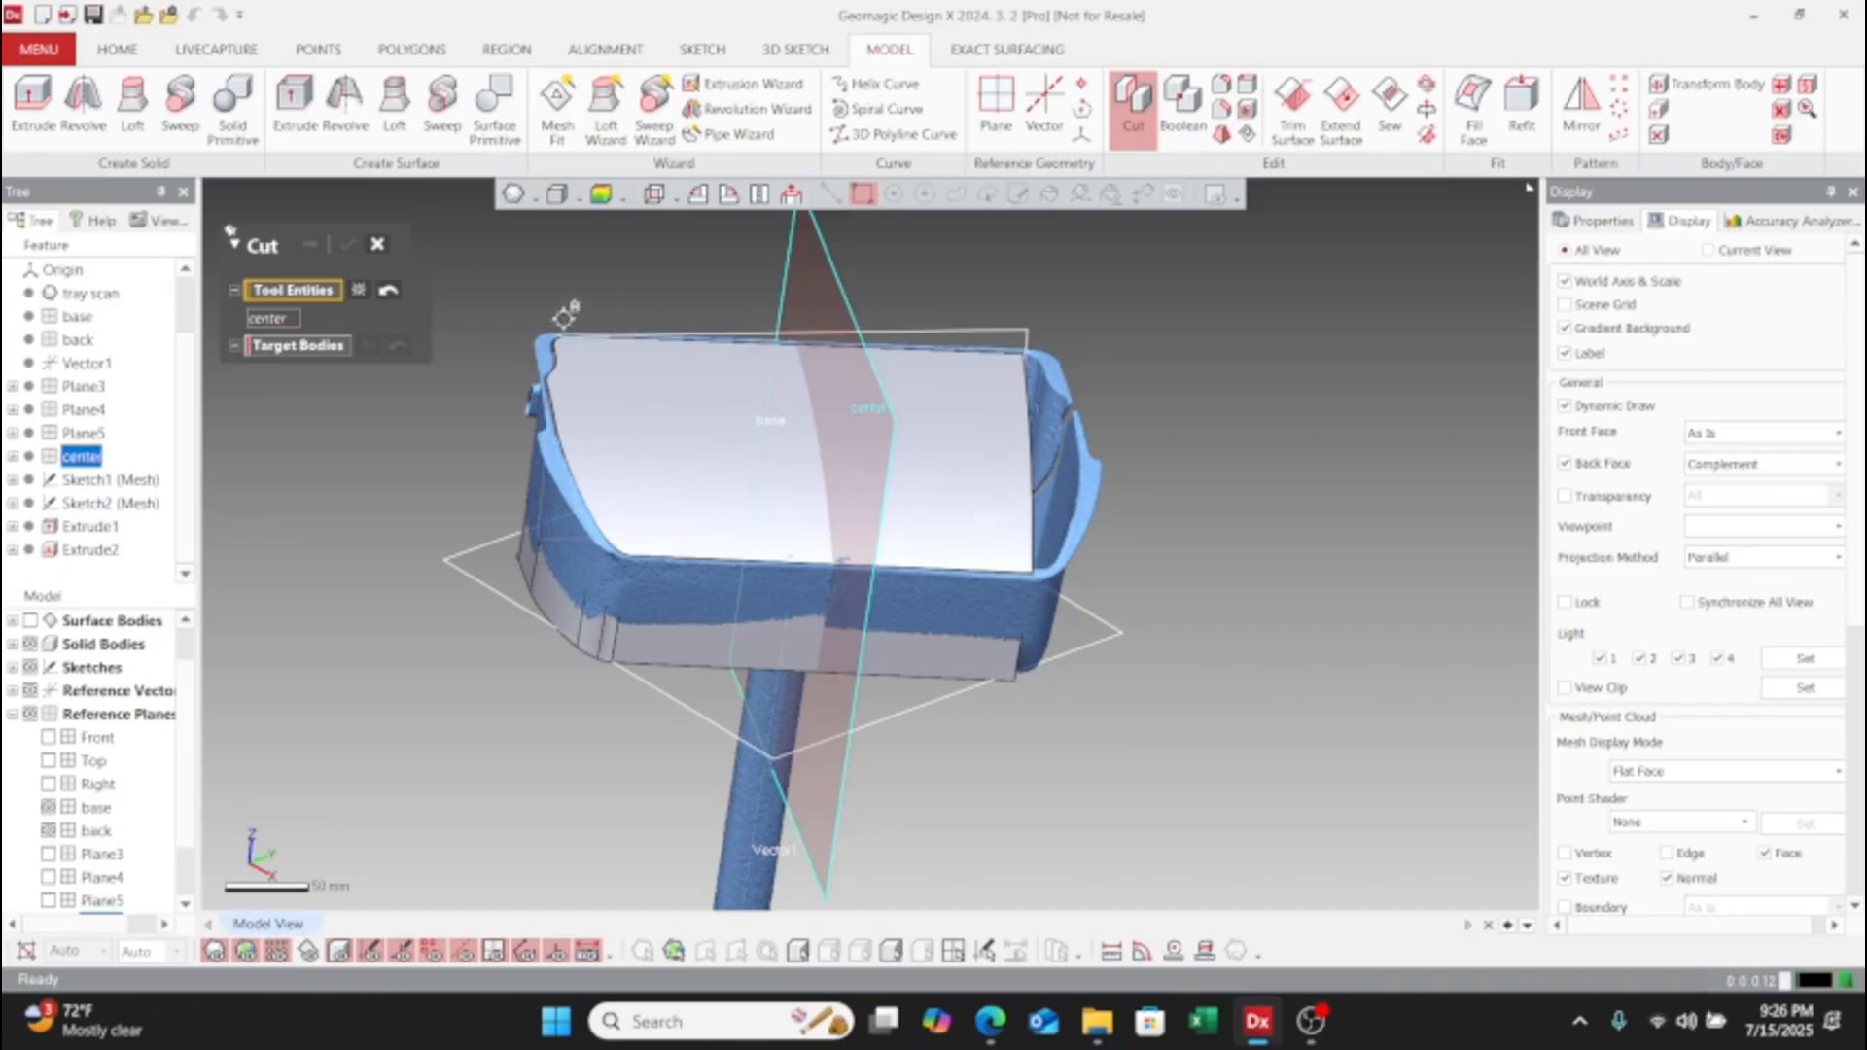
{"action": "left_click", "coordinate": [311, 346]}
{"action": "left_click", "coordinate": [660, 446]}
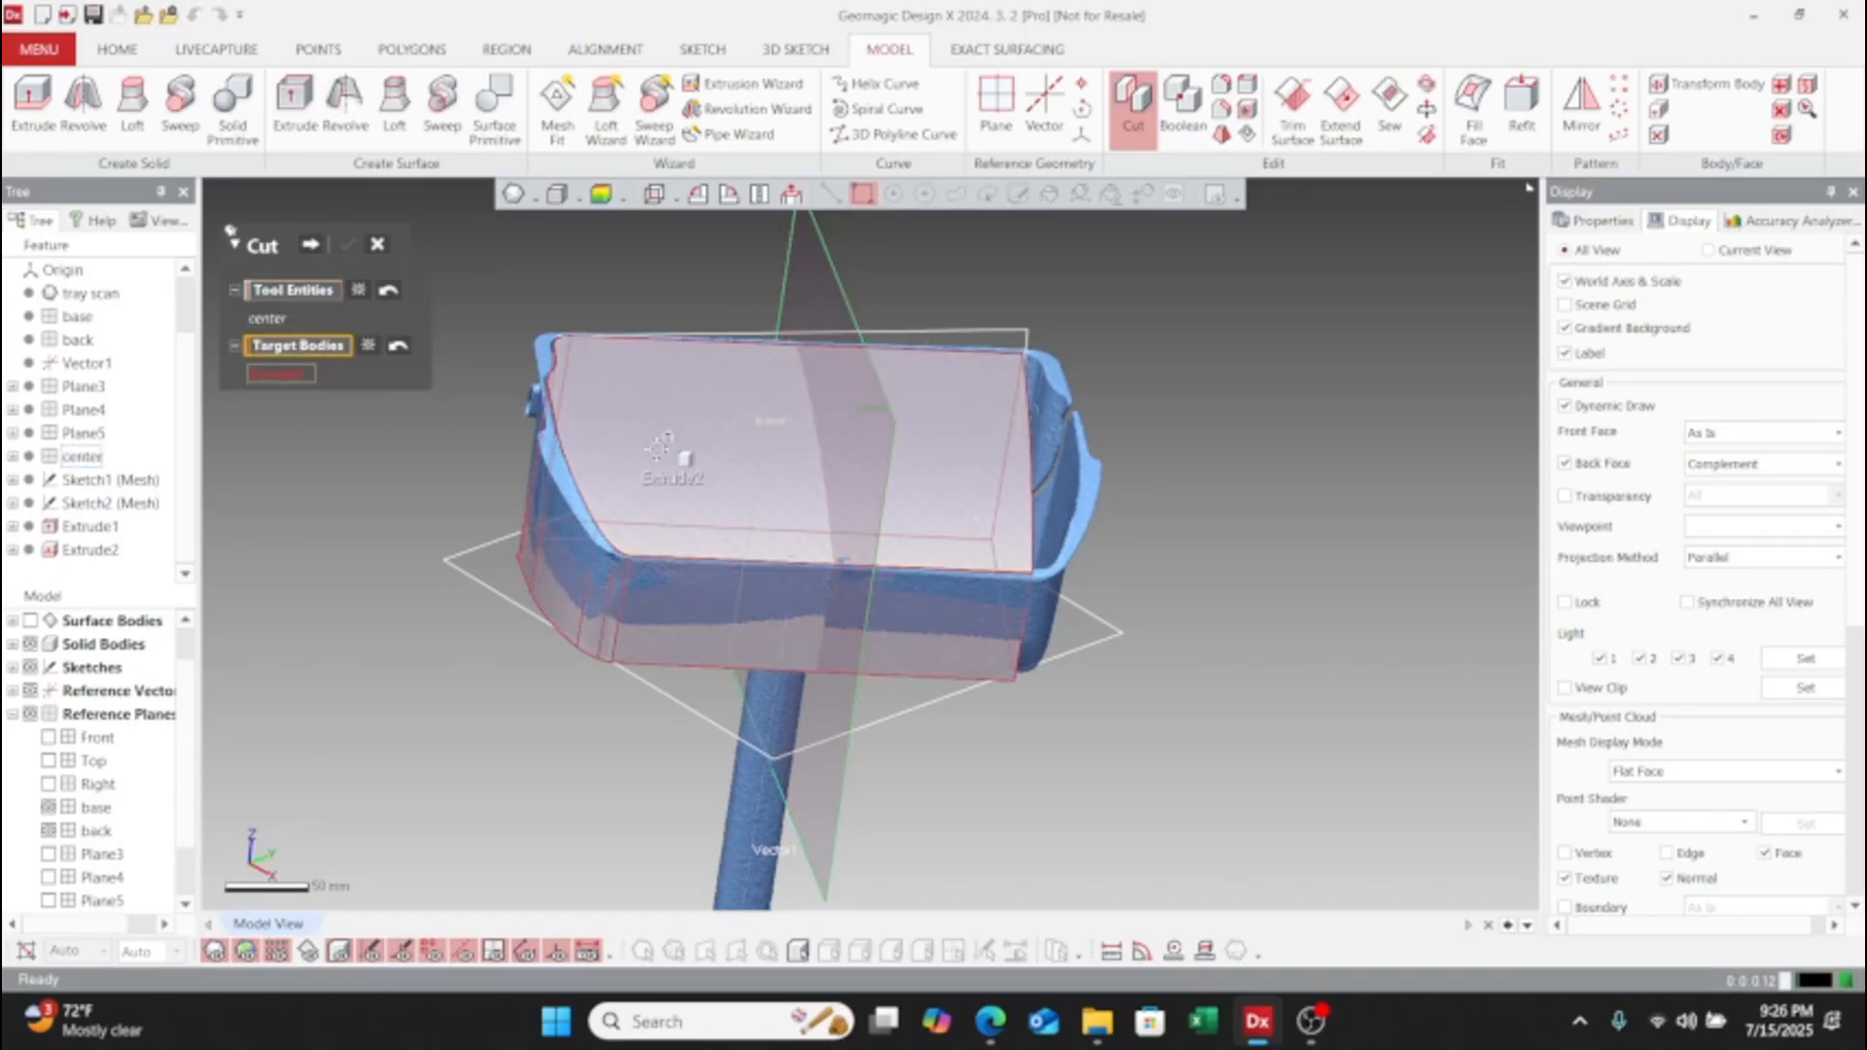
{"action": "left_click", "coordinate": [313, 246]}
{"action": "left_click", "coordinate": [715, 452]}
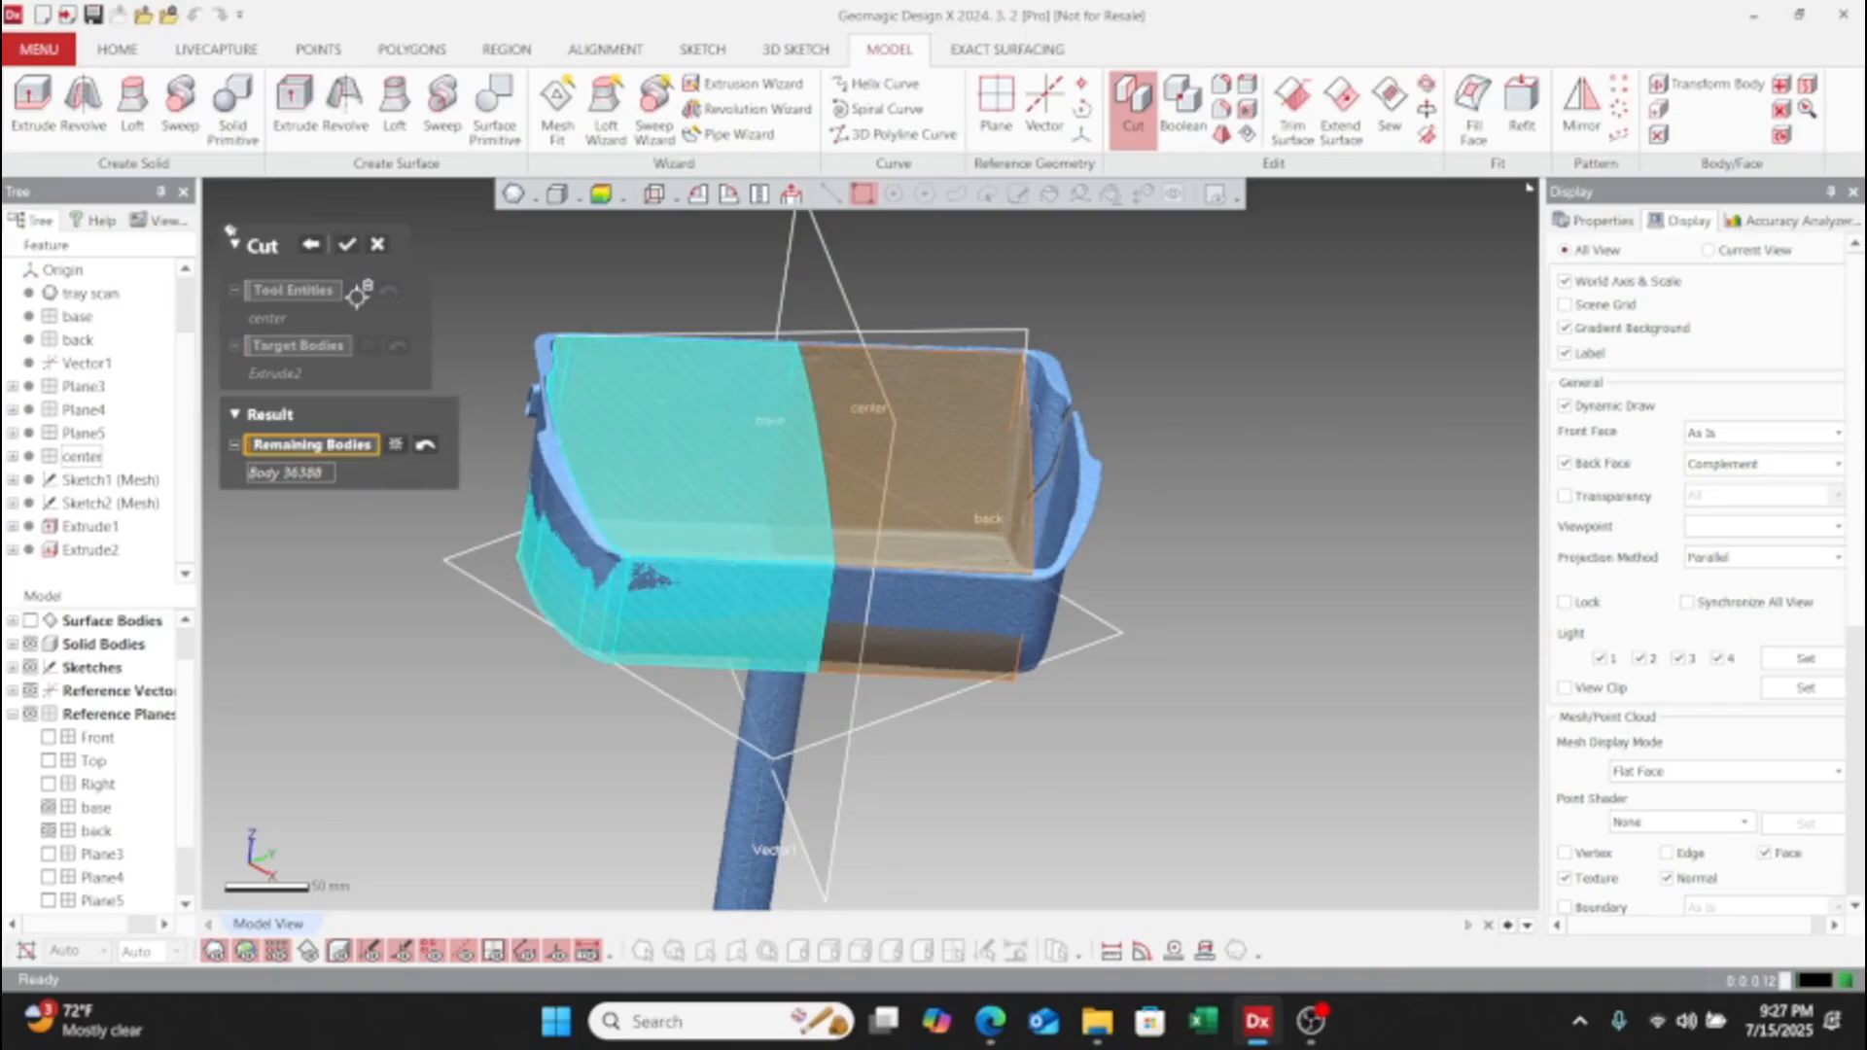
{"action": "left_click", "coordinate": [349, 246]}
{"action": "right_click_drag", "start_coordinate": [833, 458], "coordinate": [875, 583]}
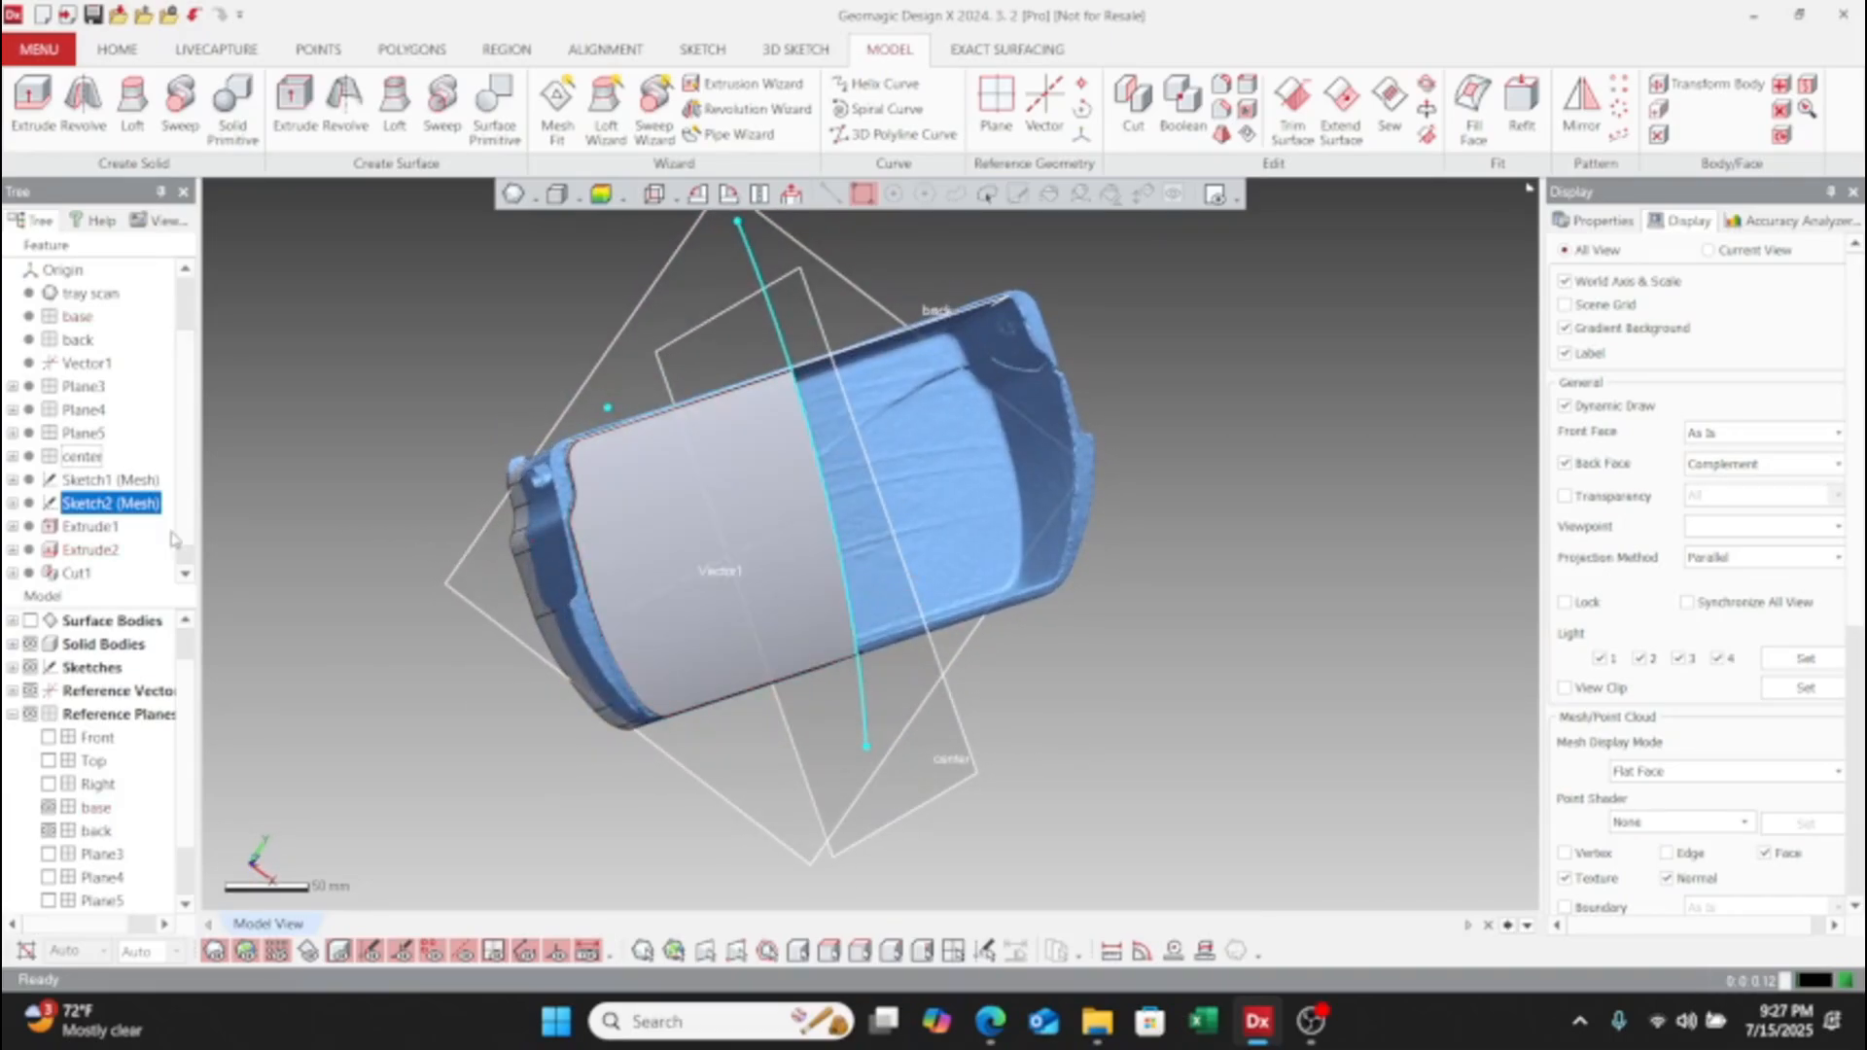
- Reopen Extrude2 for editing and display the Deviation for Body color map on its preview
{"action": "left_click", "coordinate": [97, 549]}
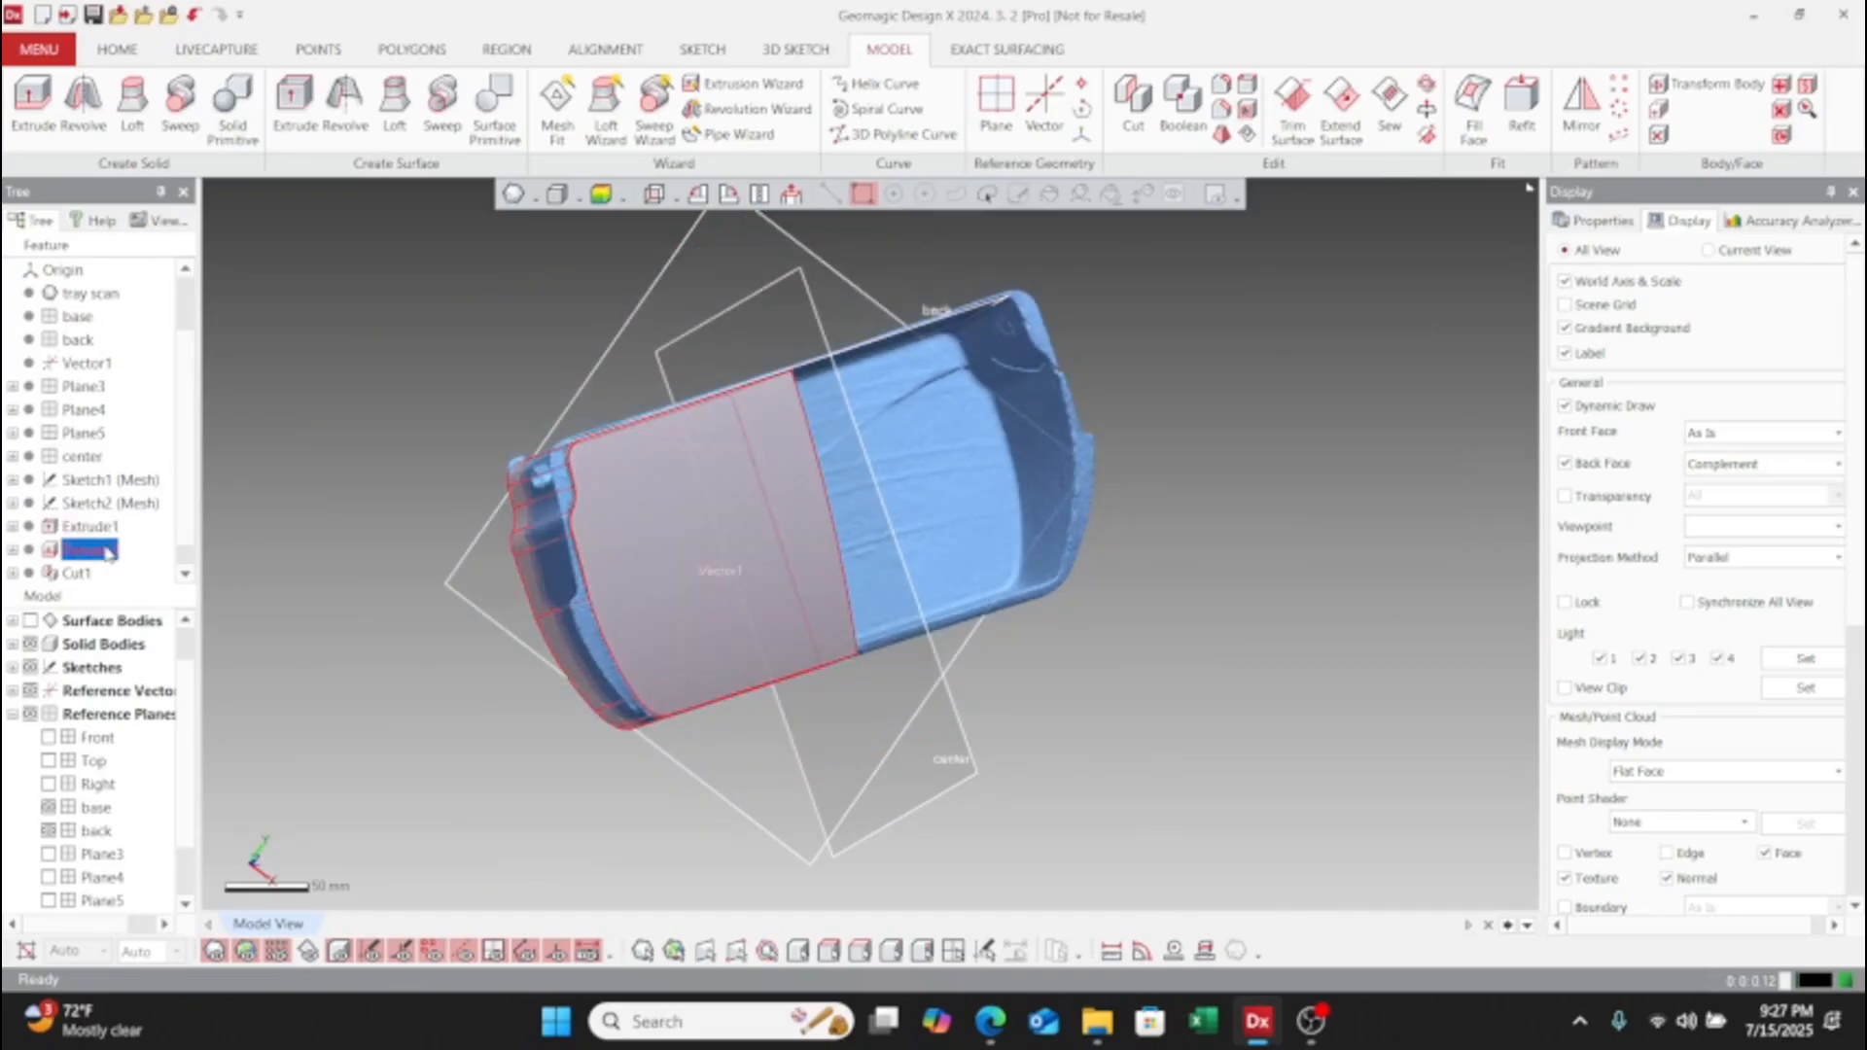
{"action": "right_click", "coordinate": [107, 552]}
{"action": "left_click", "coordinate": [154, 560]}
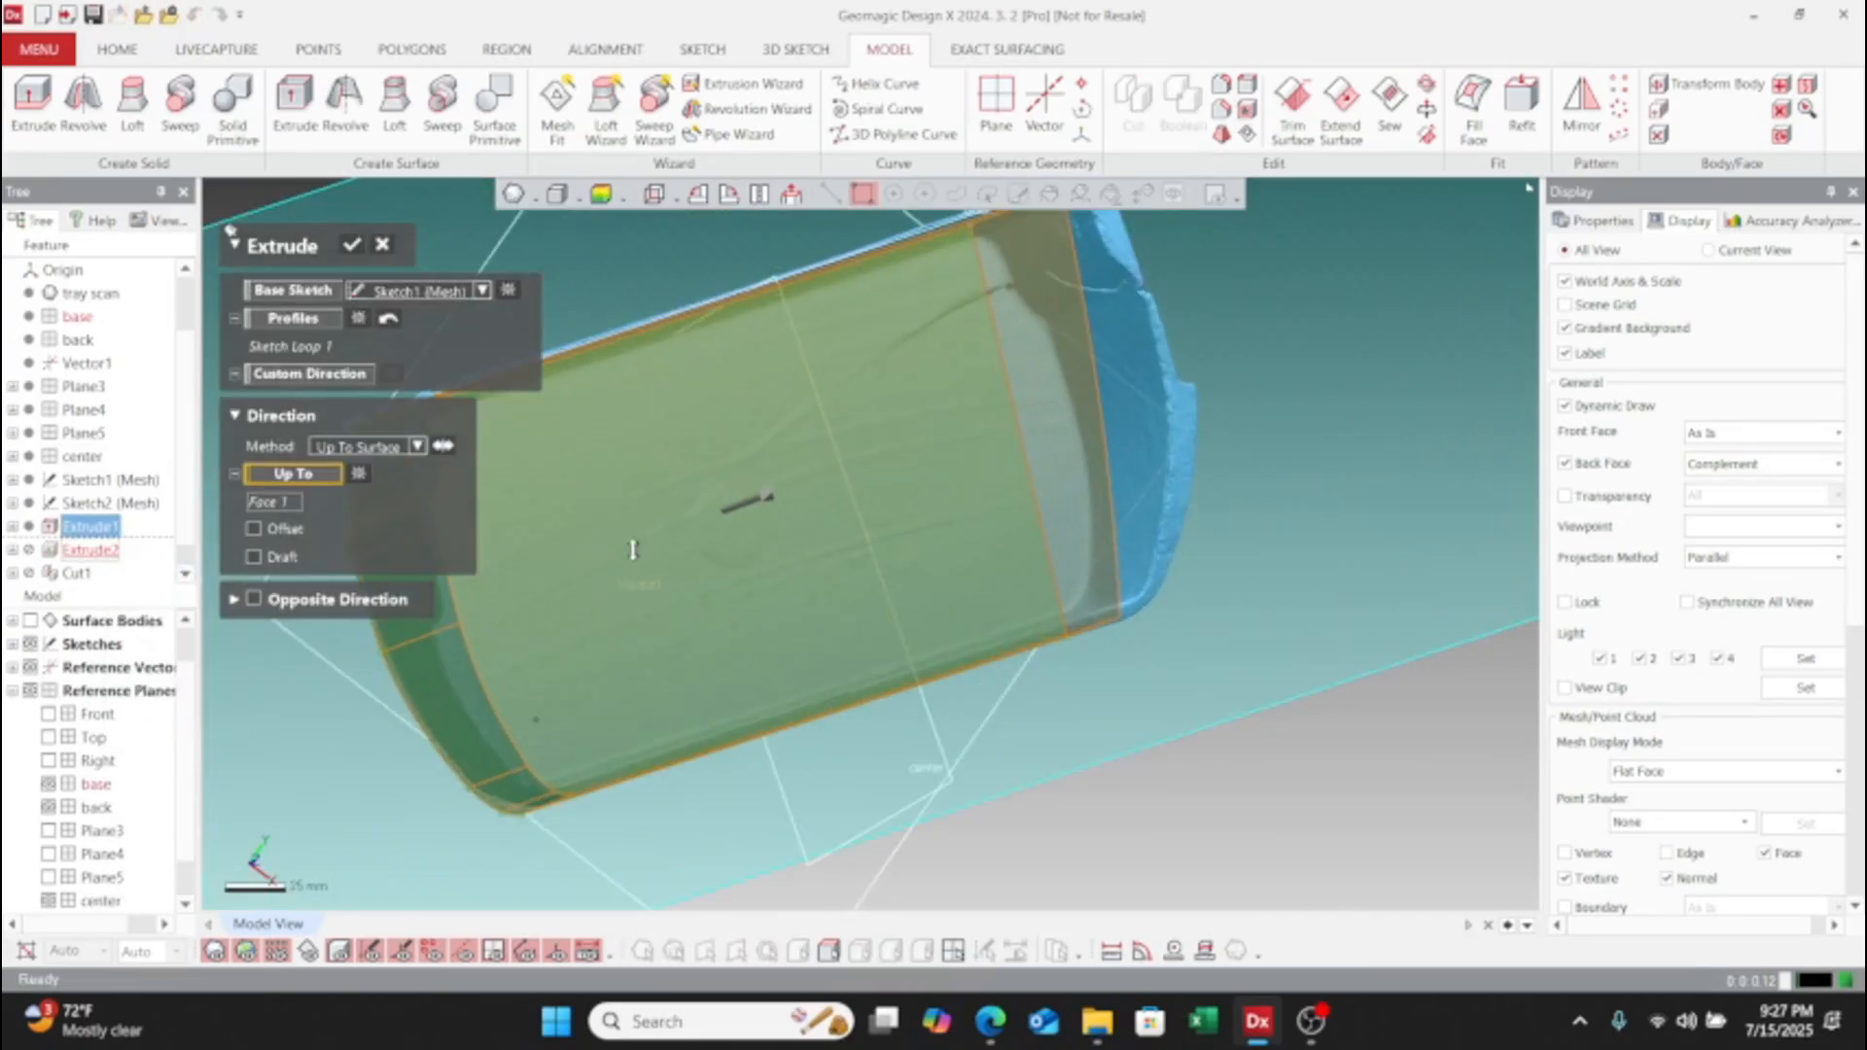
{"action": "right_click_drag", "start_coordinate": [1155, 477], "coordinate": [1191, 355]}
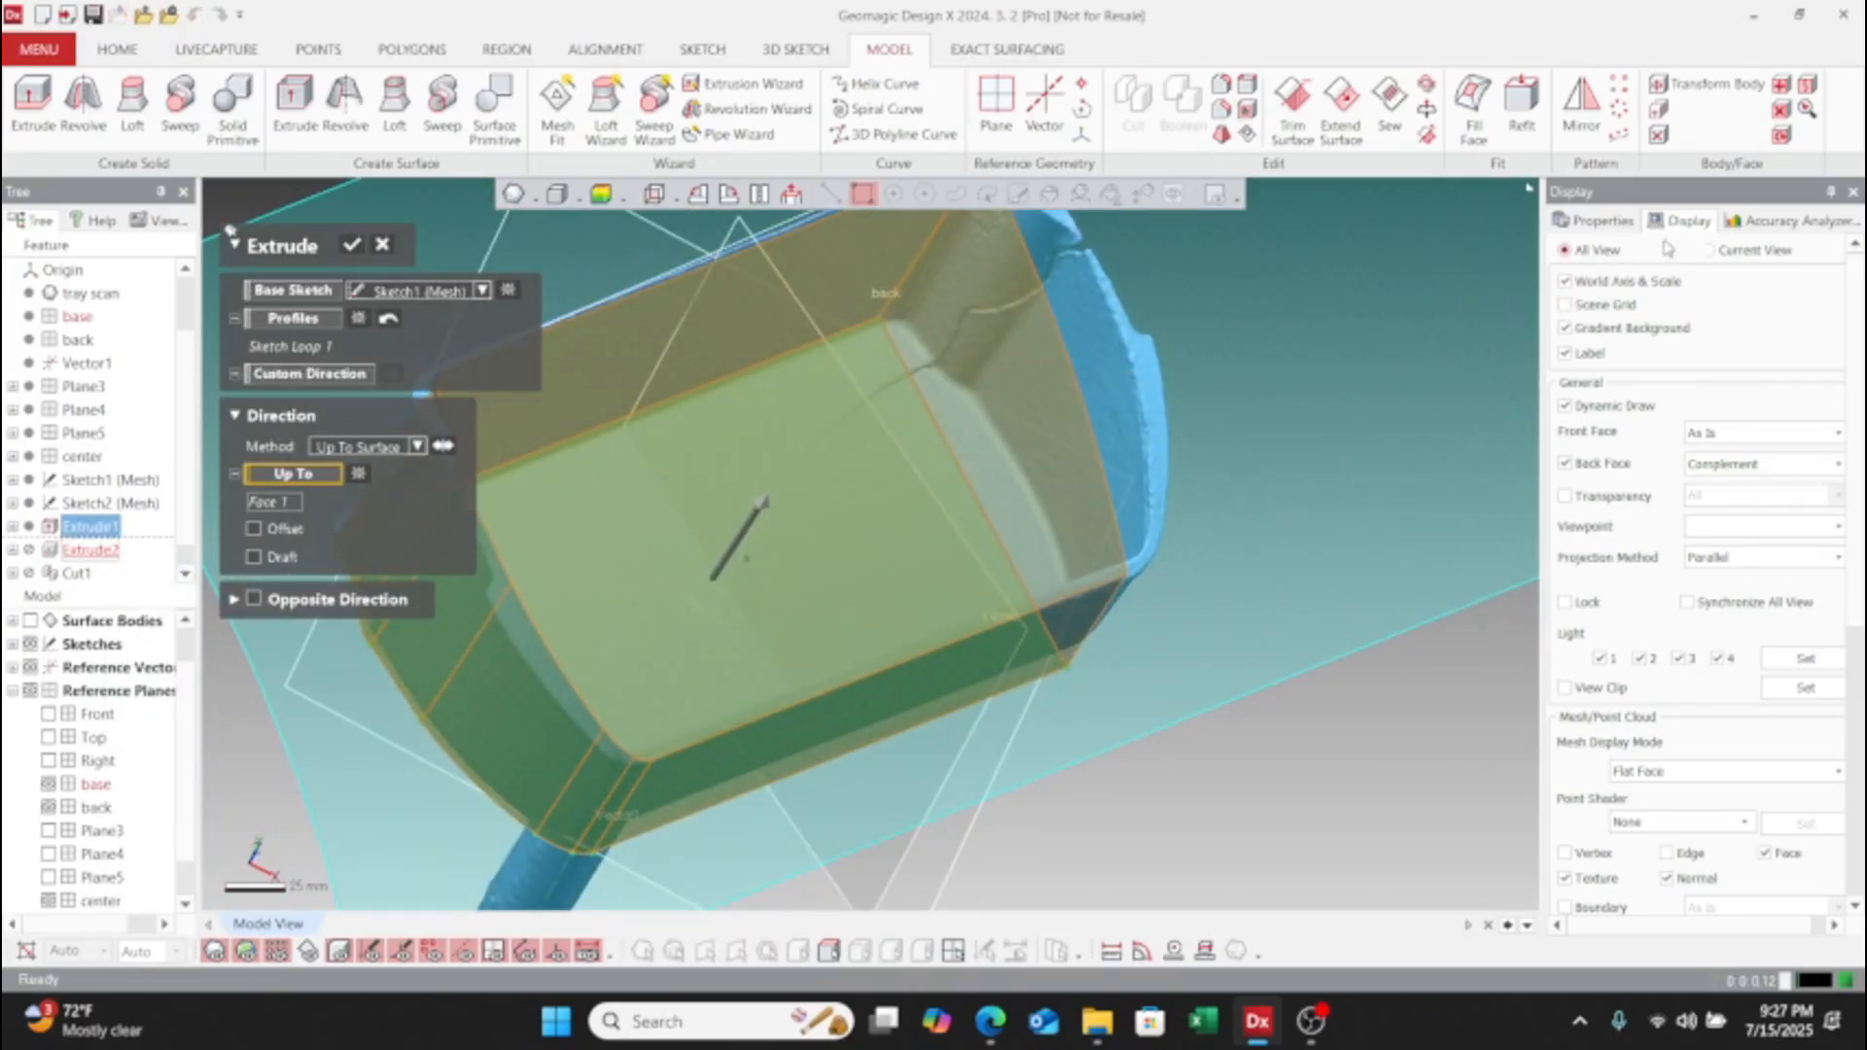
{"action": "left_click", "coordinate": [1760, 221]}
{"action": "left_click", "coordinate": [1567, 297]}
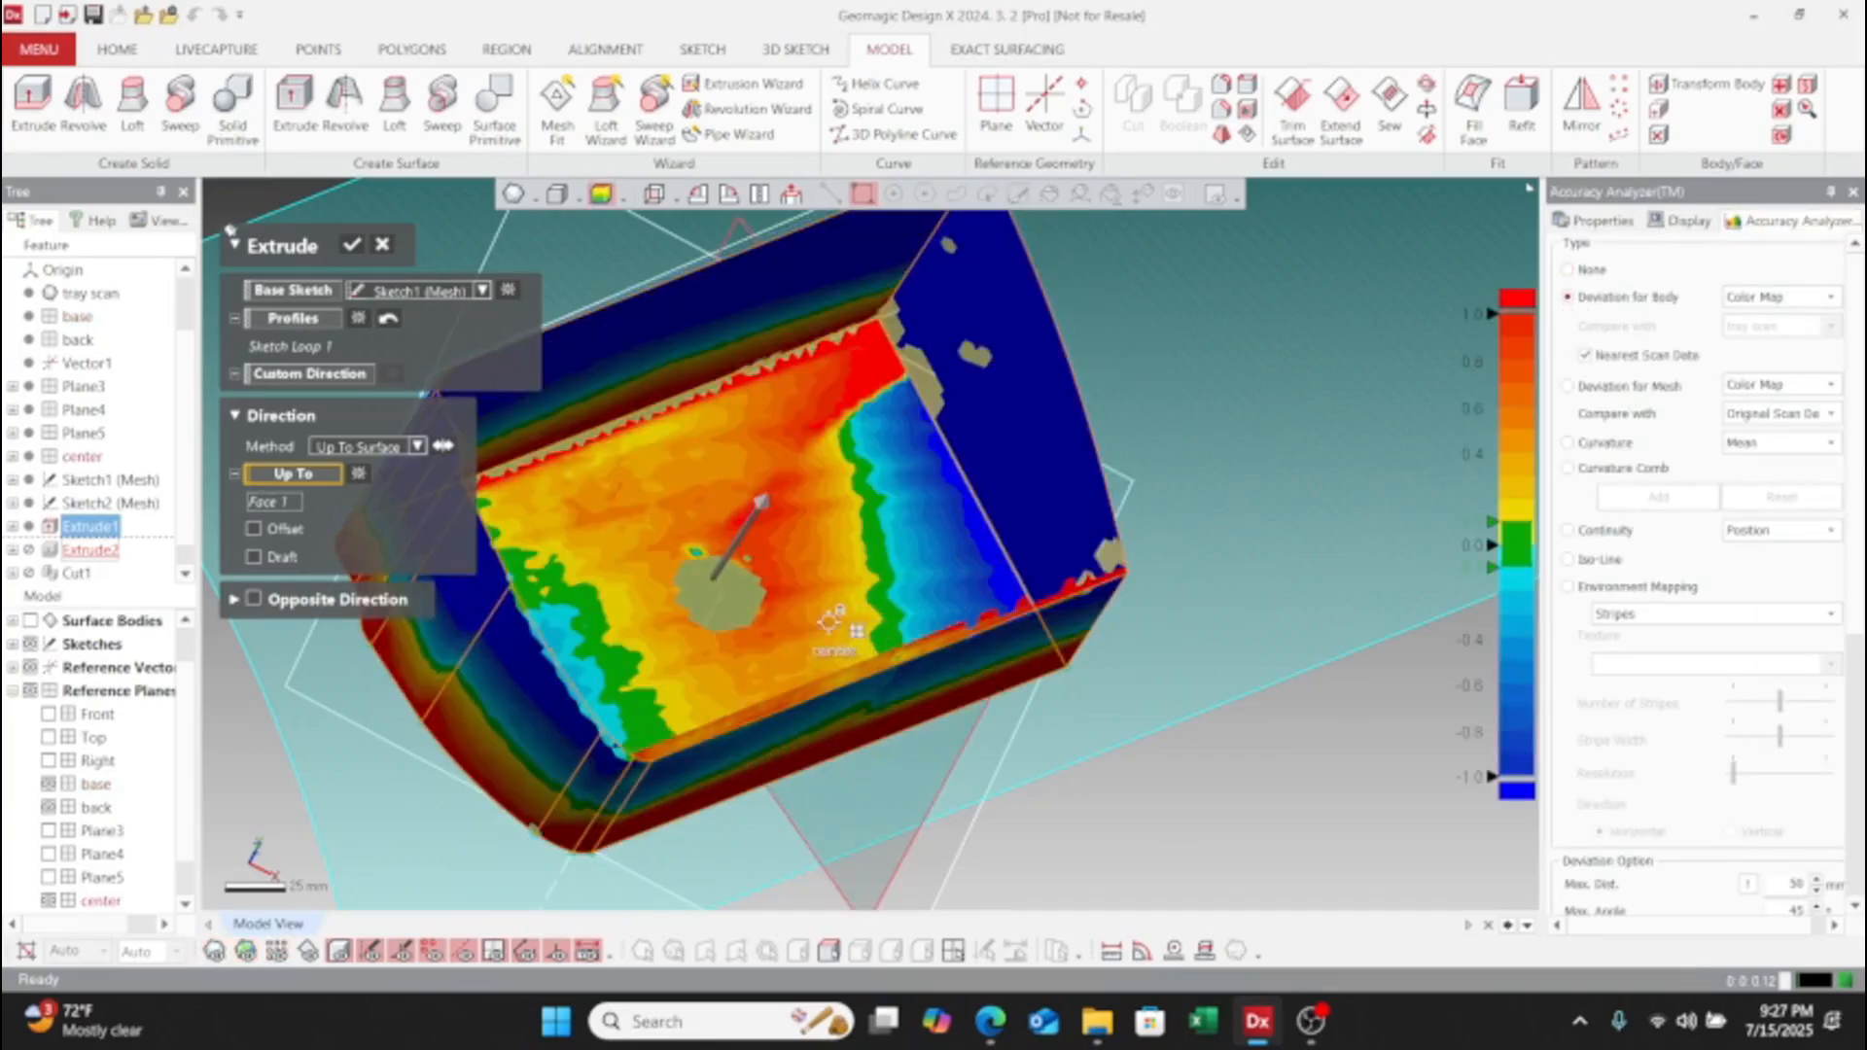
{"action": "right_click_drag", "start_coordinate": [800, 620], "coordinate": [1188, 486]}
{"action": "right_click_drag", "start_coordinate": [844, 500], "coordinate": [750, 520]}
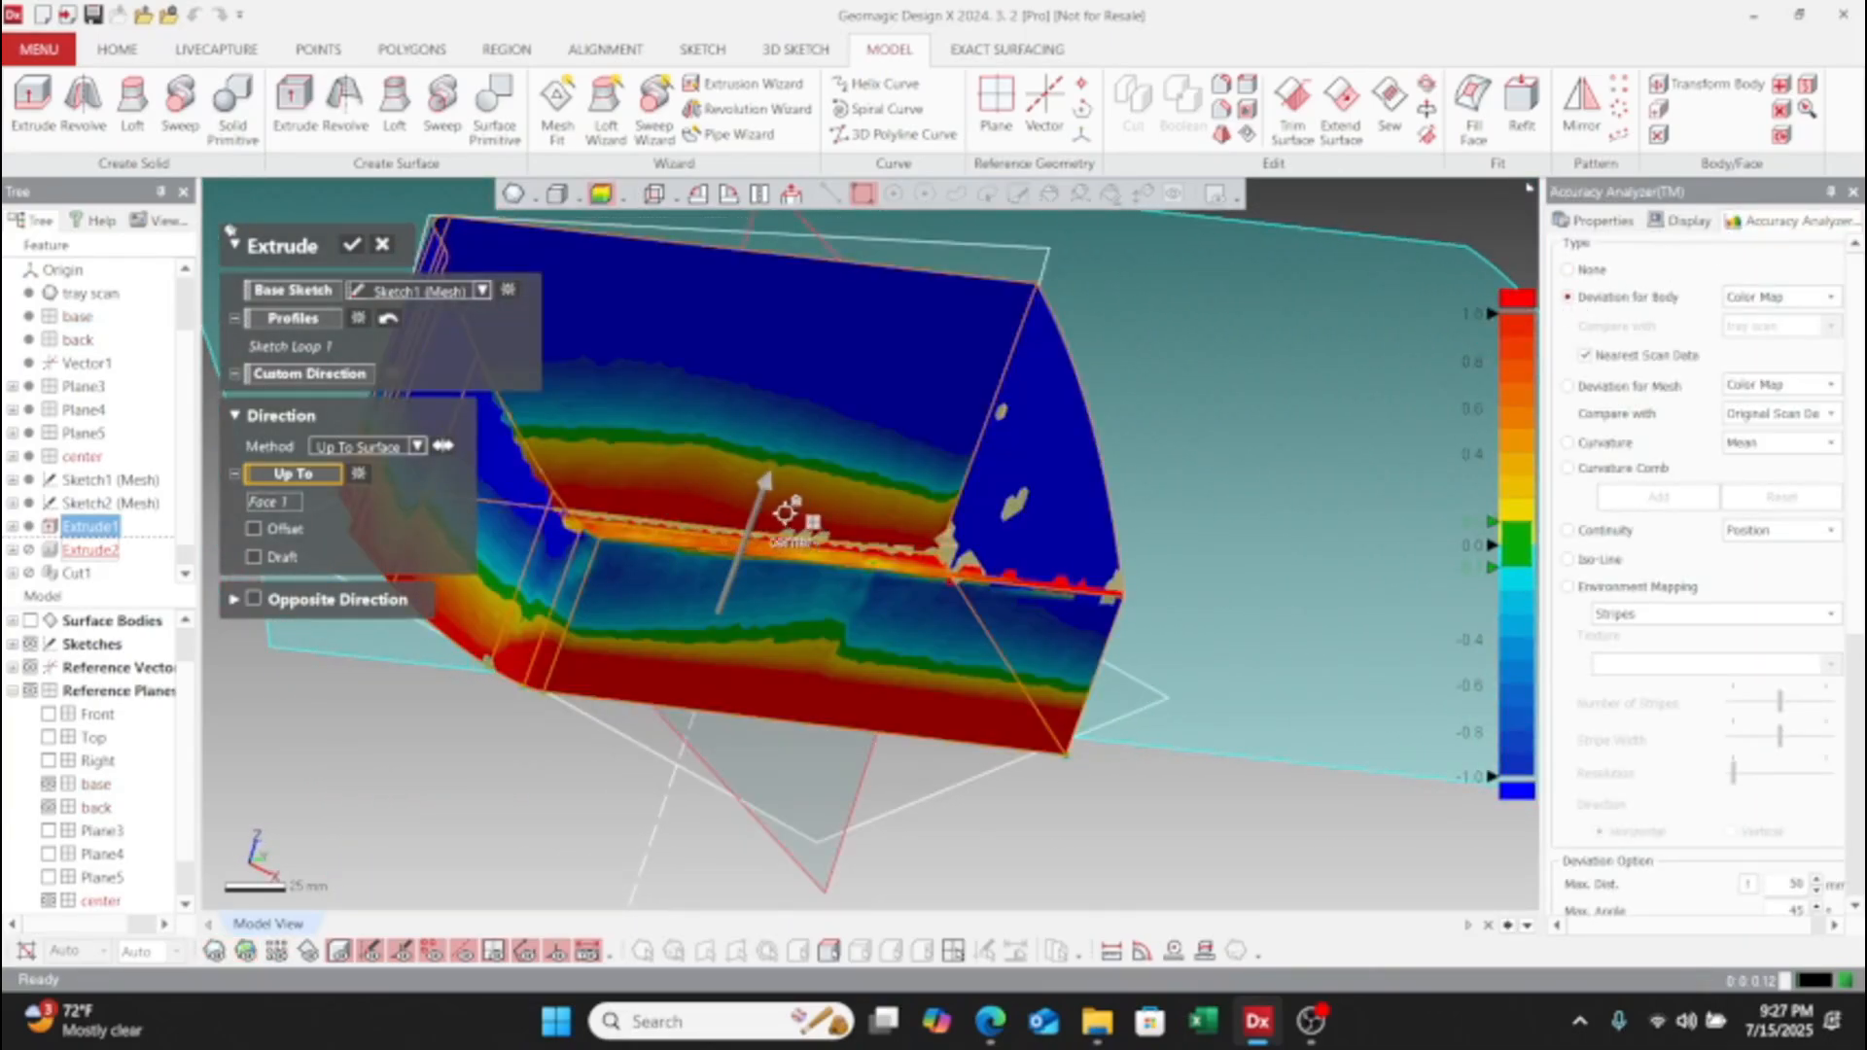
- Enable draft on the extrusion at 1.01° and compare both draft directions on the color map
{"action": "left_click", "coordinate": [254, 559]}
{"action": "right_click_drag", "start_coordinate": [867, 522], "coordinate": [859, 649]}
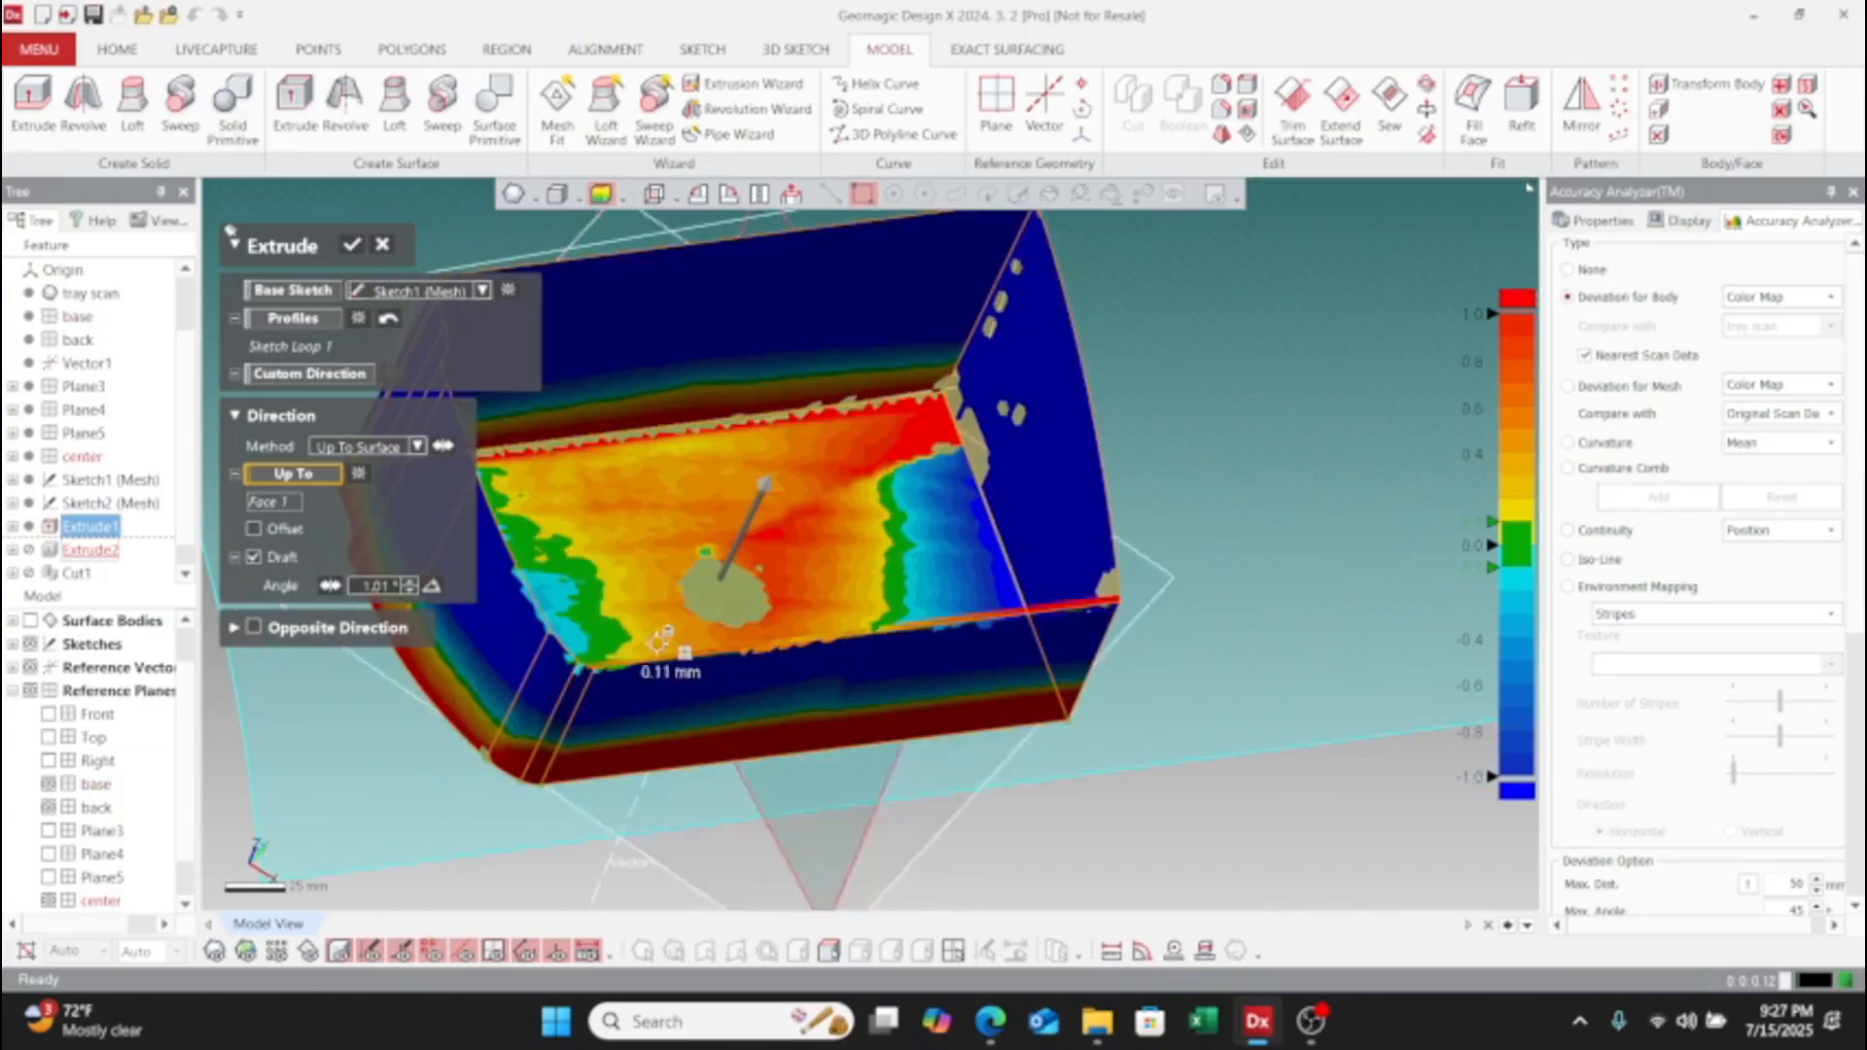
{"action": "left_click", "coordinate": [330, 585]}
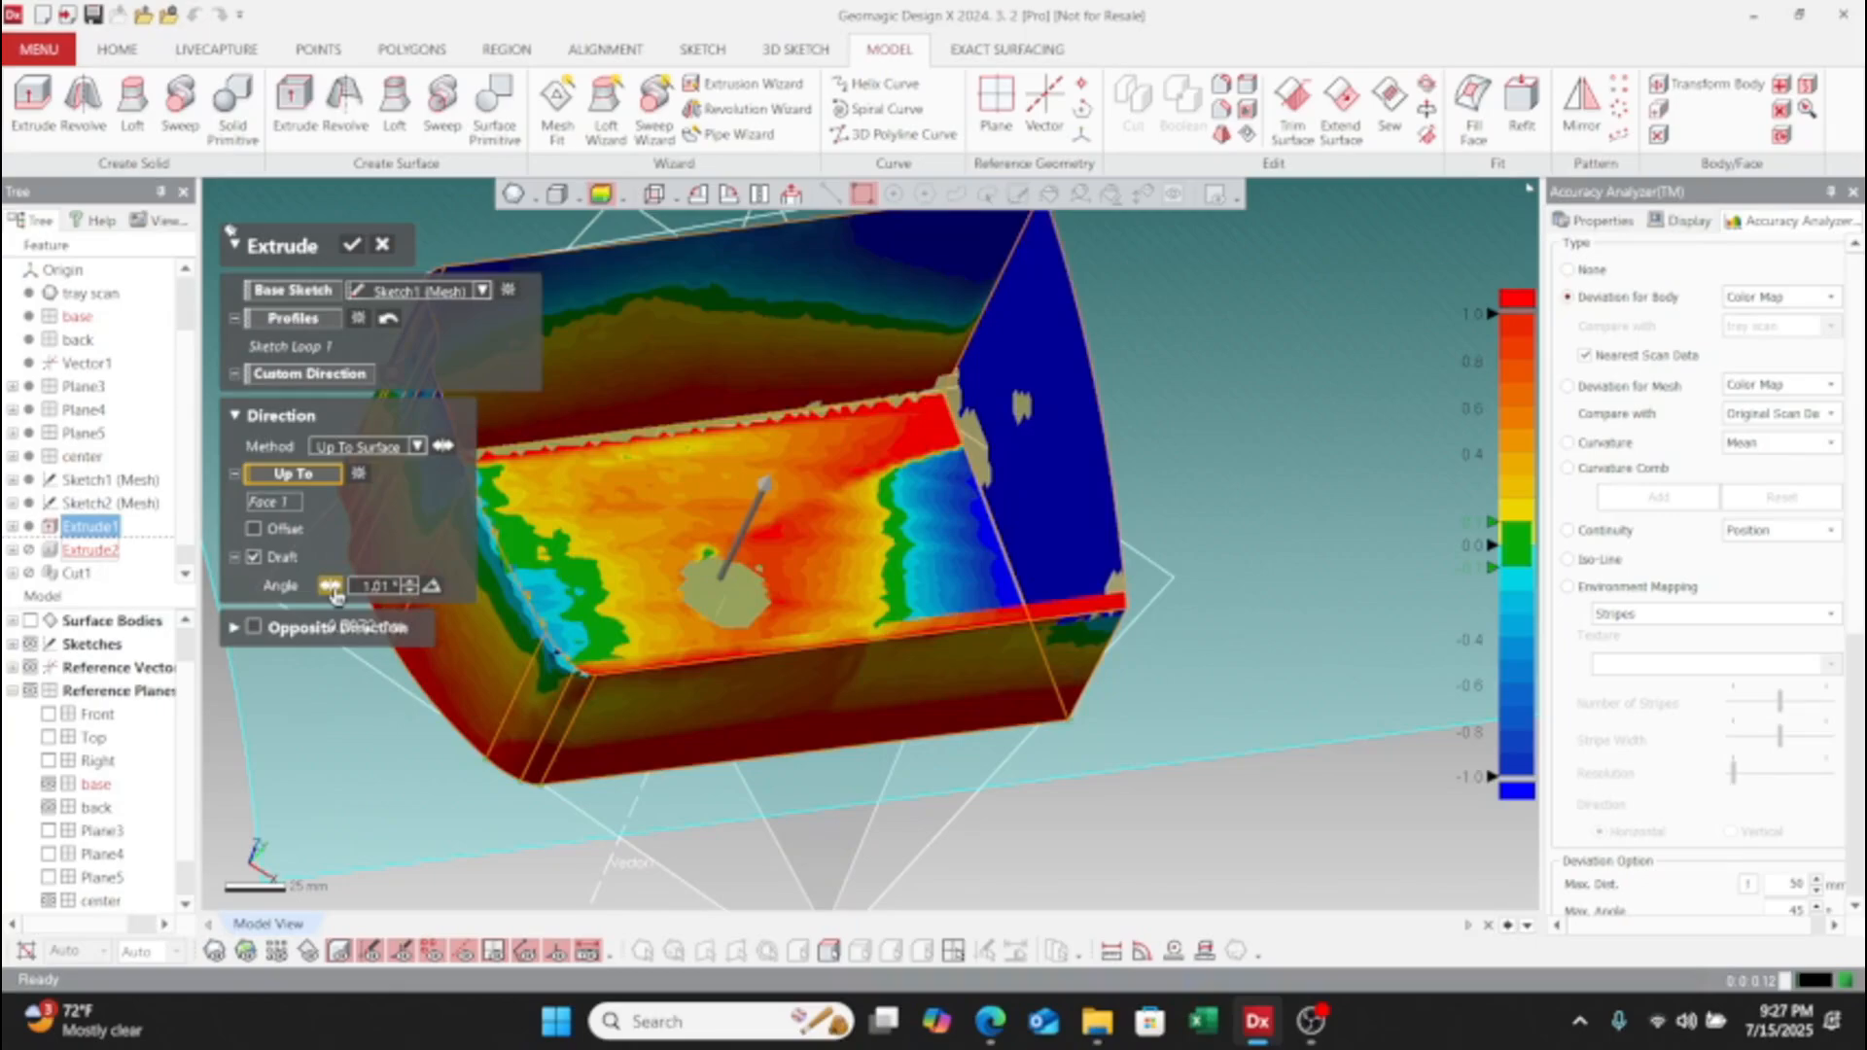
{"action": "left_click", "coordinate": [331, 585]}
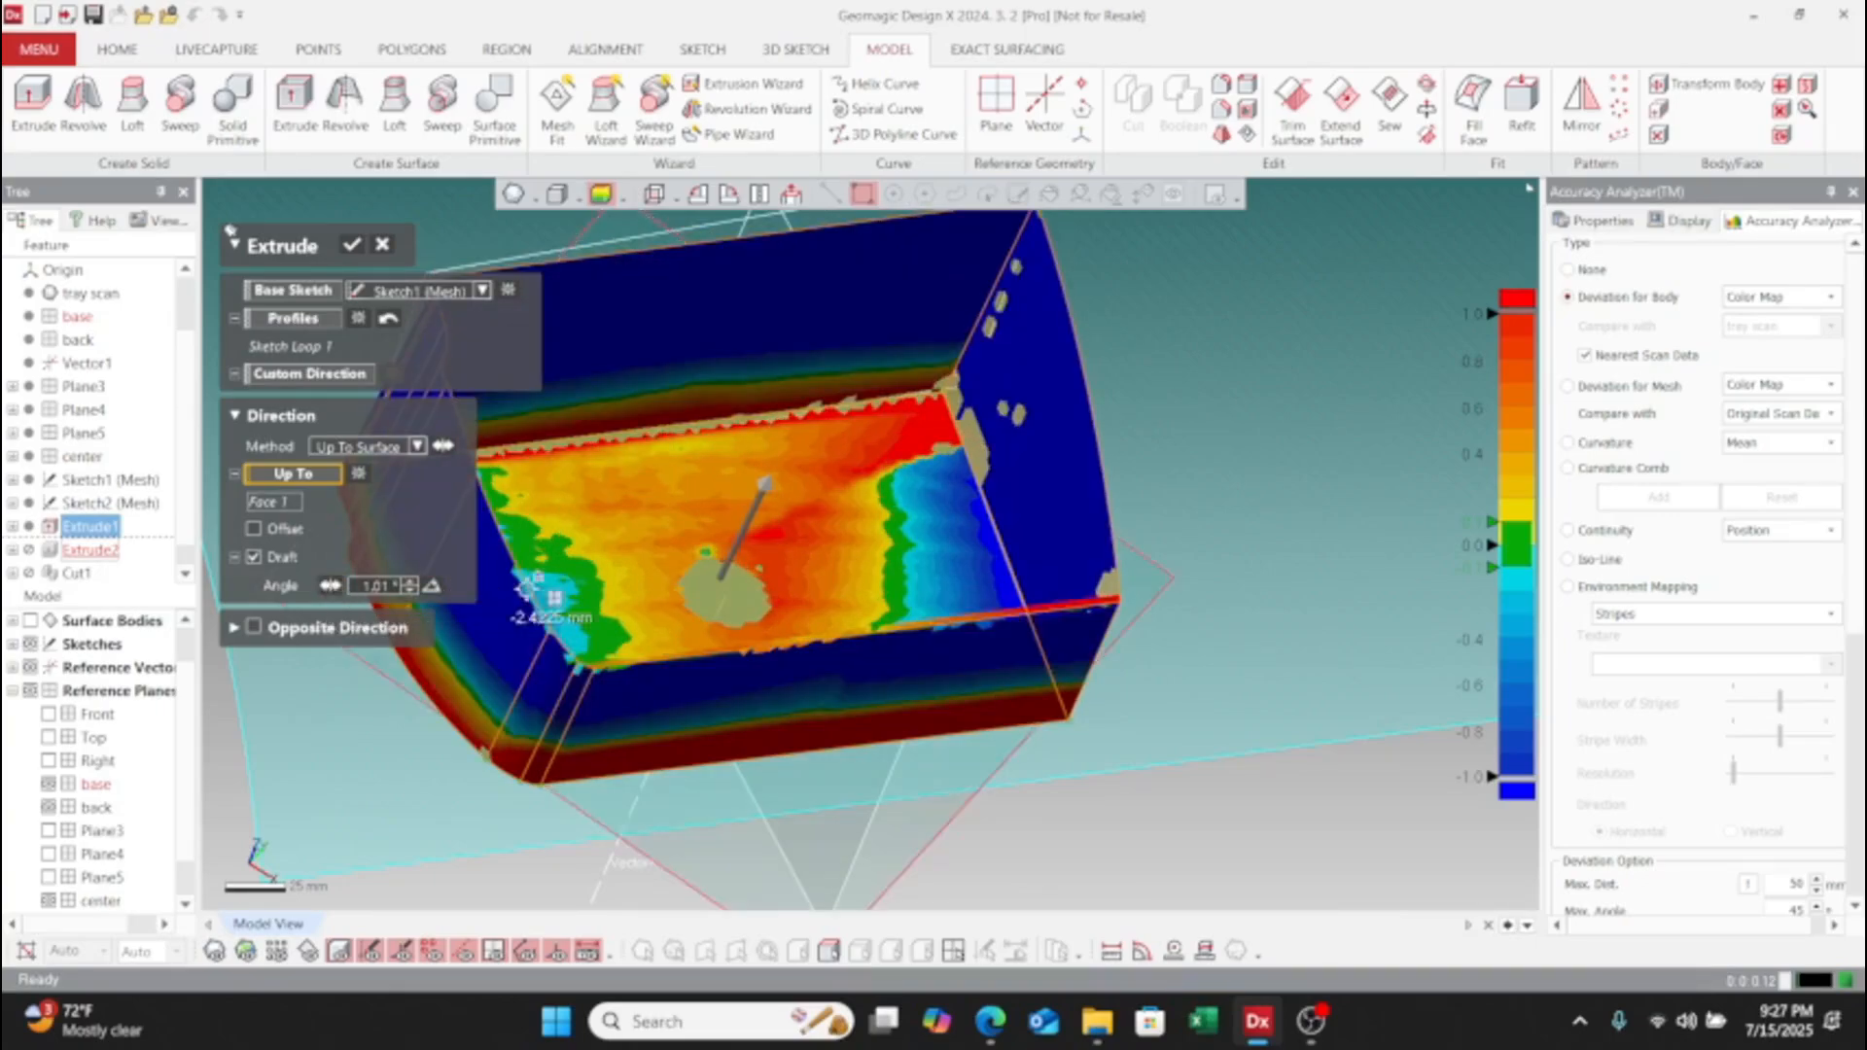
- Show the scan mesh together with the extrusion preview and inspect the fit of the tray's end and side walls
{"action": "scroll", "coordinate": [1116, 483], "scroll_direction": "up", "scroll_amount": 5}
{"action": "right_click_drag", "start_coordinate": [971, 536], "coordinate": [952, 574]}
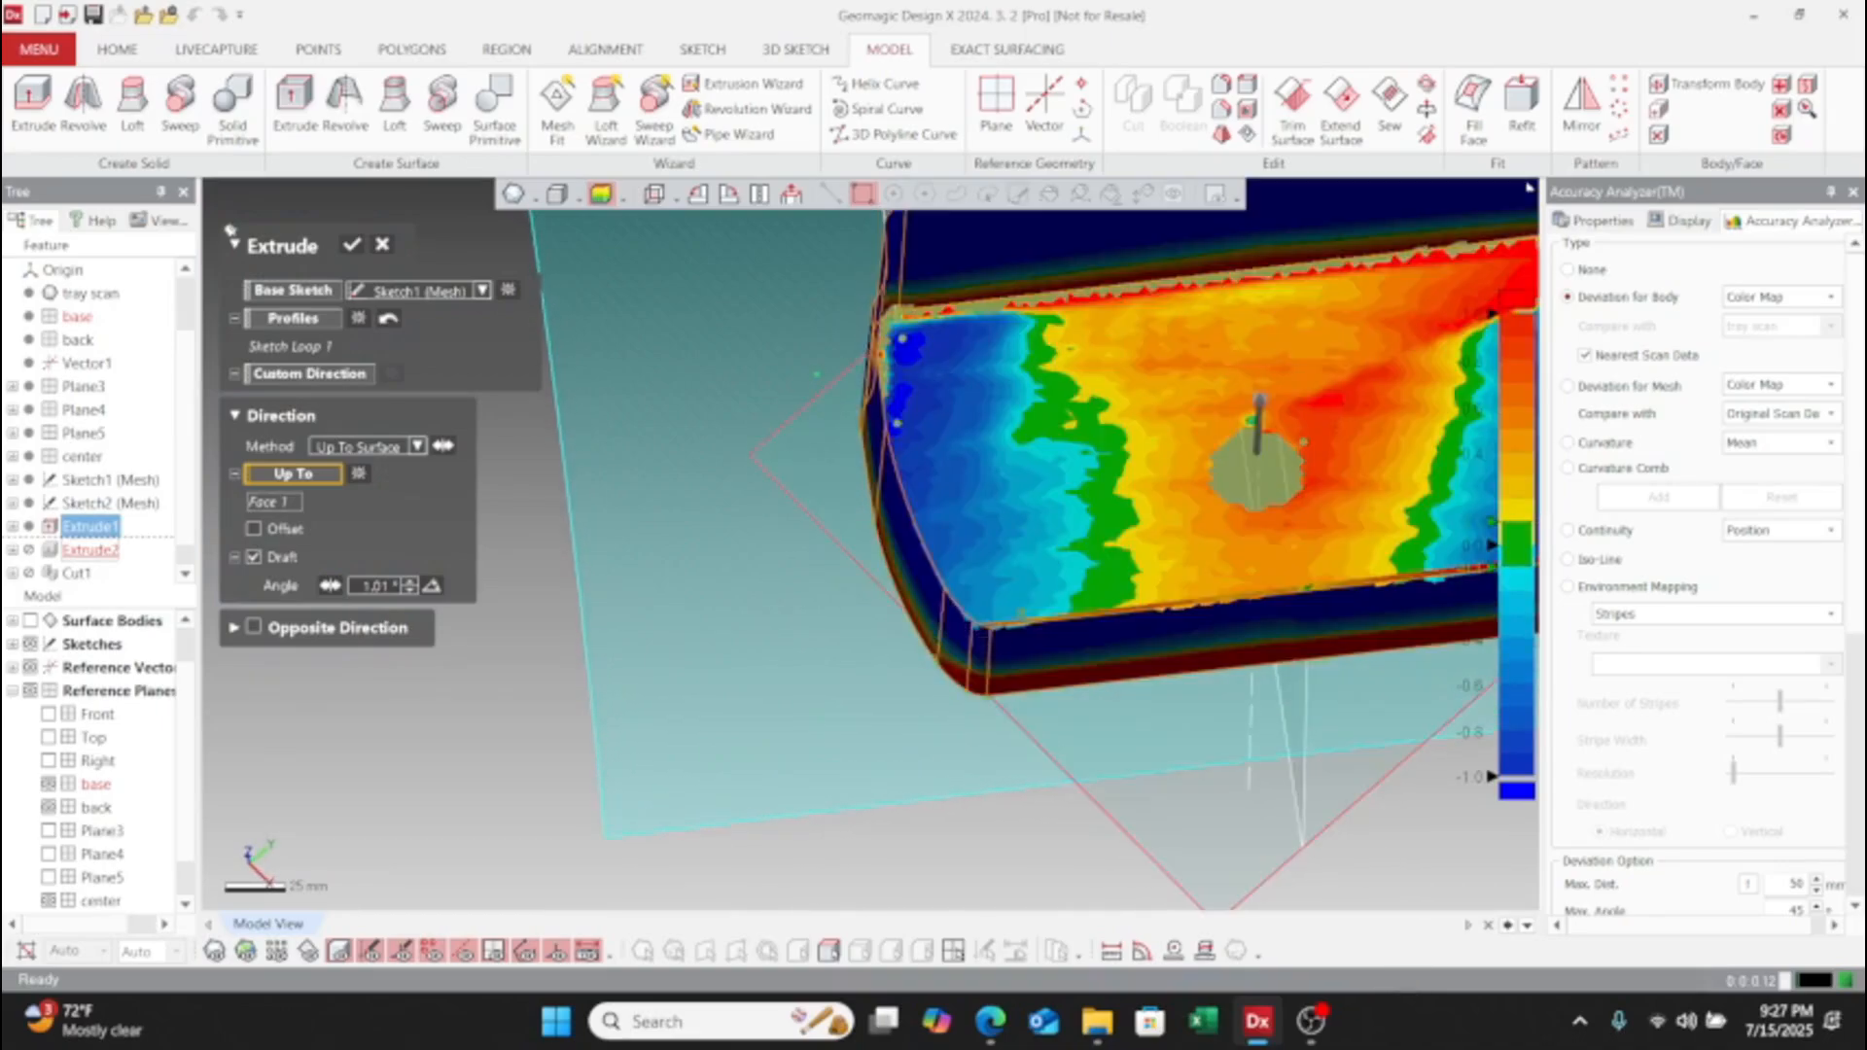
{"action": "scroll", "coordinate": [59, 669], "scroll_direction": "up", "scroll_amount": 1}
{"action": "left_click", "coordinate": [33, 644]}
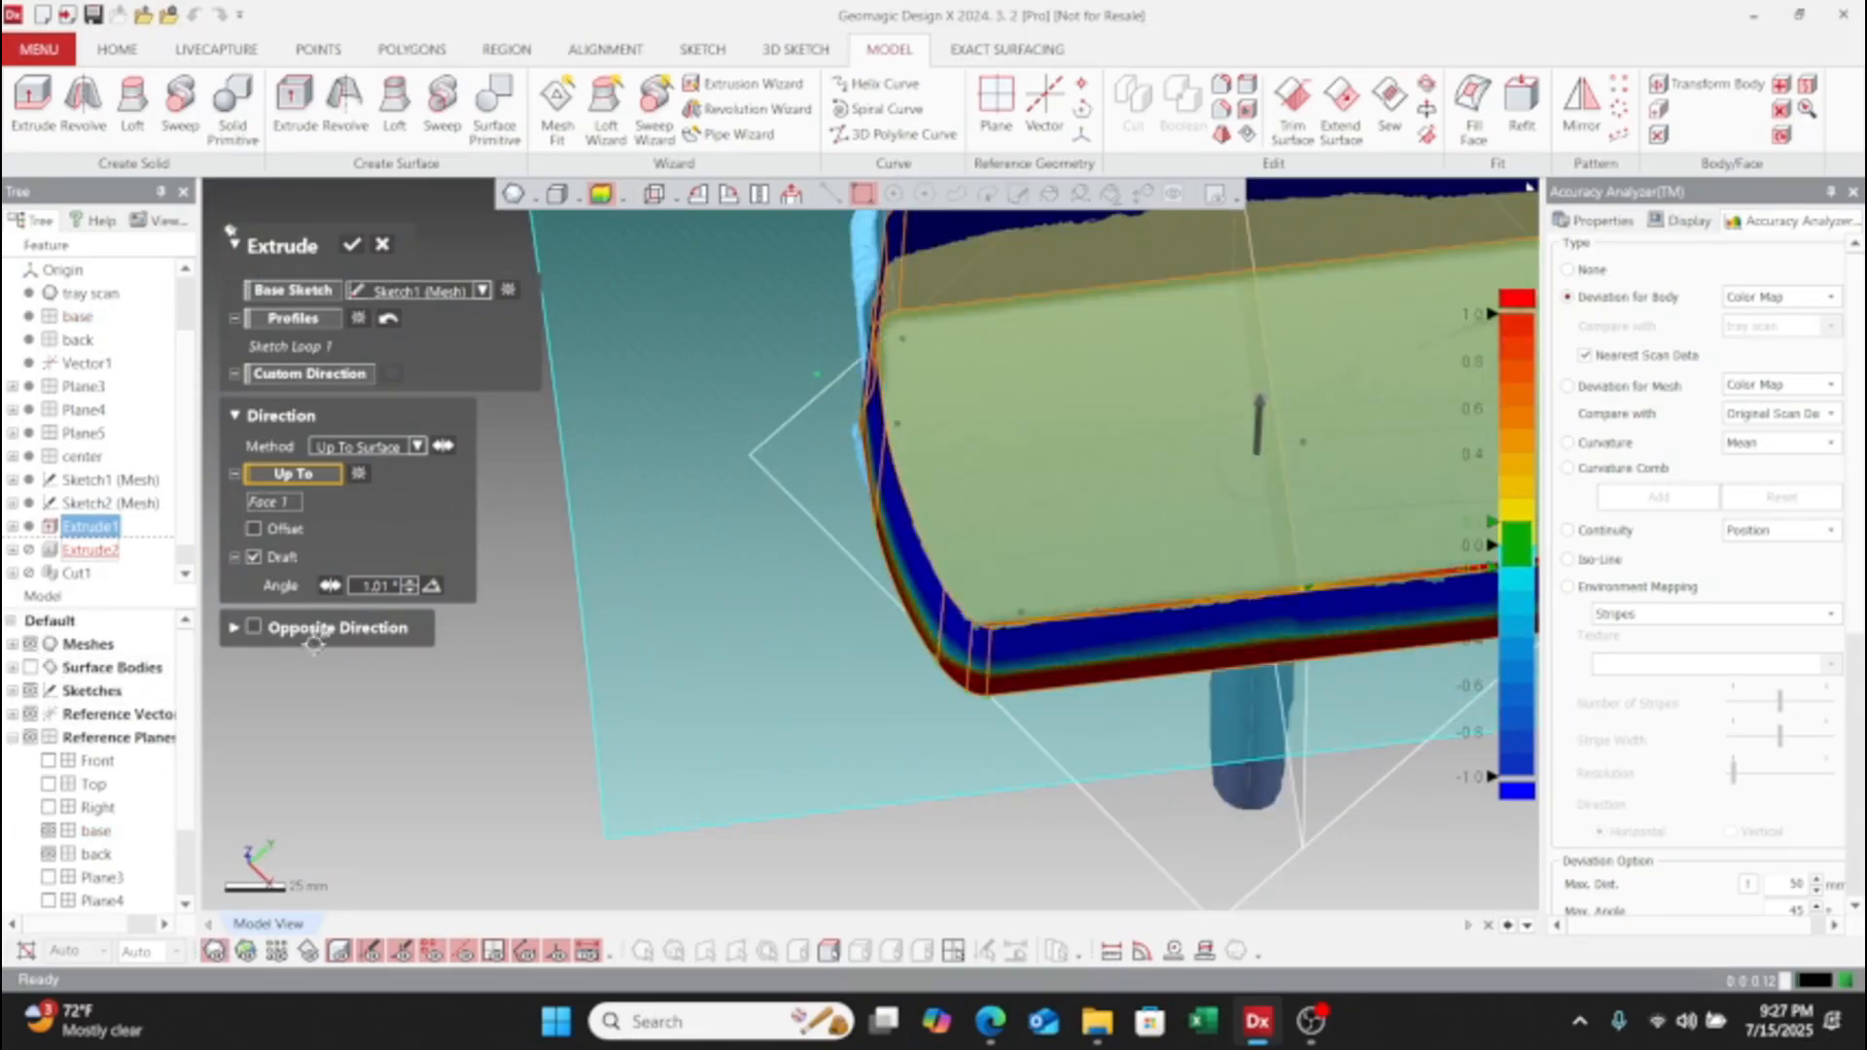
{"action": "right_click_drag", "start_coordinate": [844, 606], "coordinate": [778, 624]}
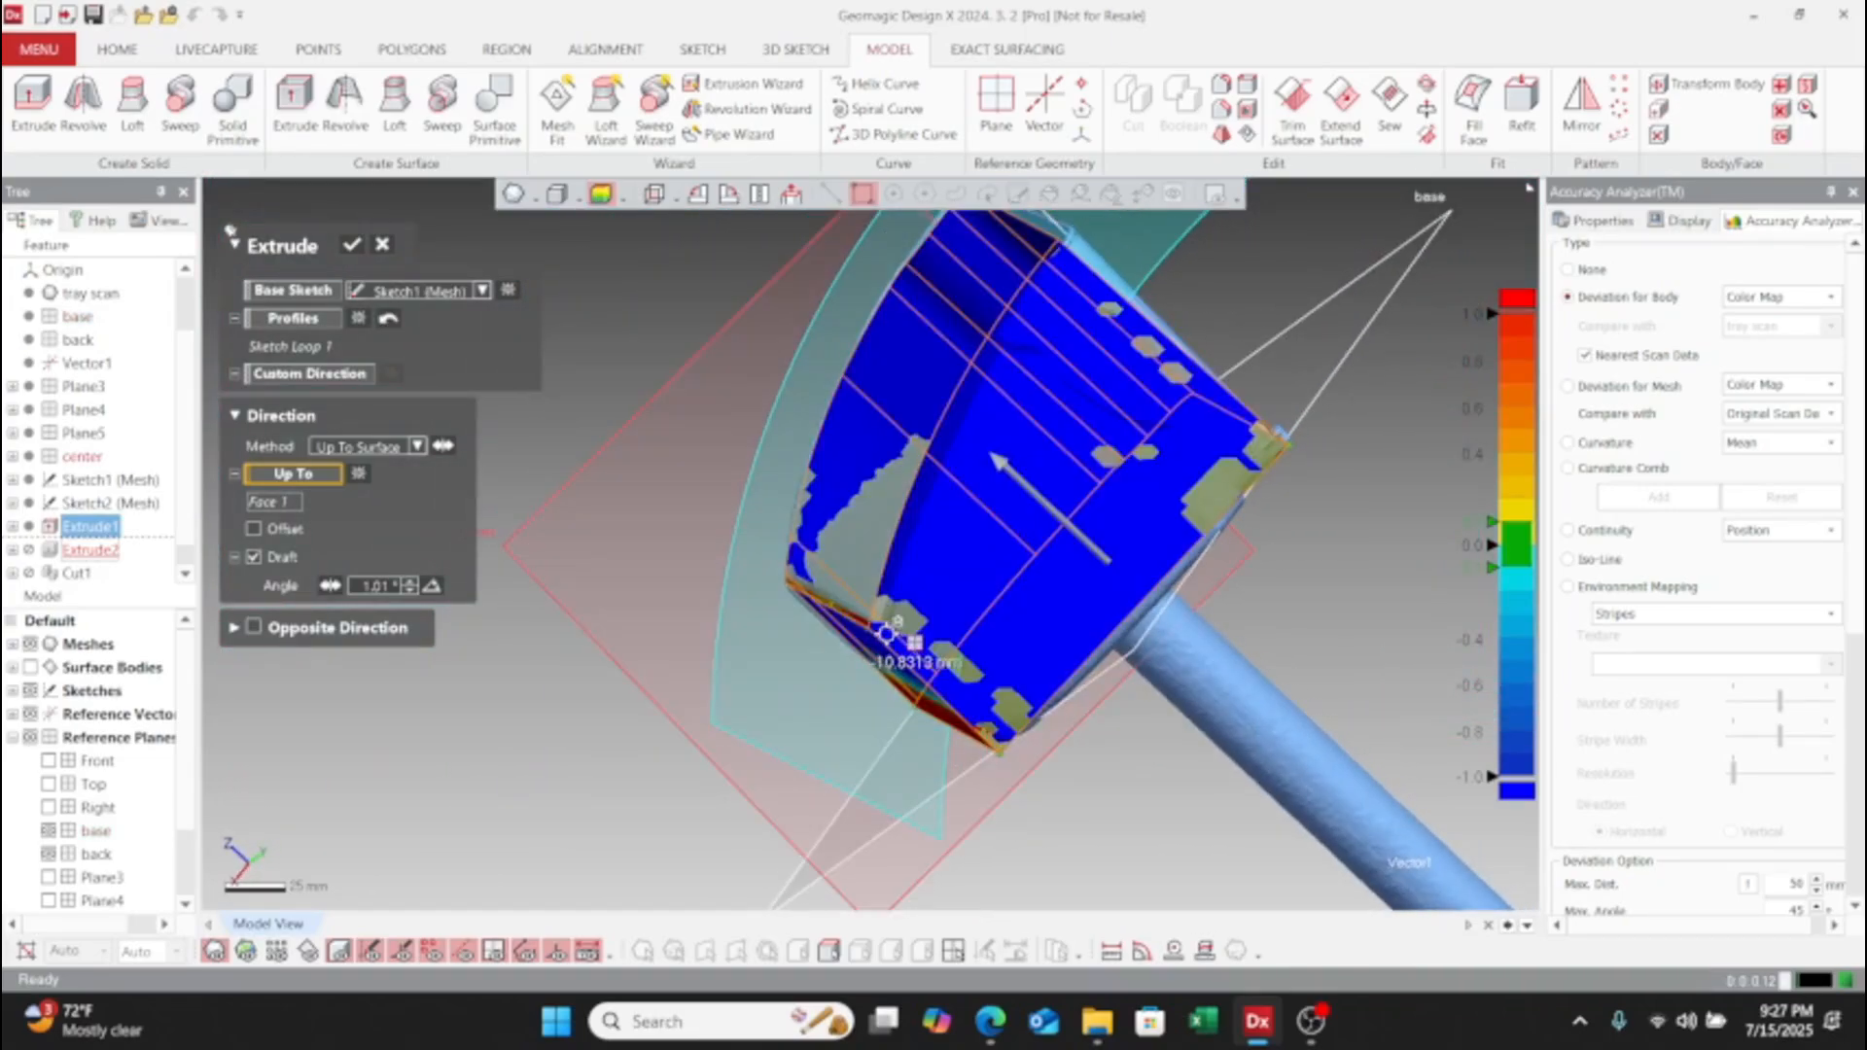
{"action": "right_click_drag", "start_coordinate": [890, 627], "coordinate": [855, 627]}
{"action": "scroll", "coordinate": [866, 622], "scroll_direction": "up", "scroll_amount": 2}
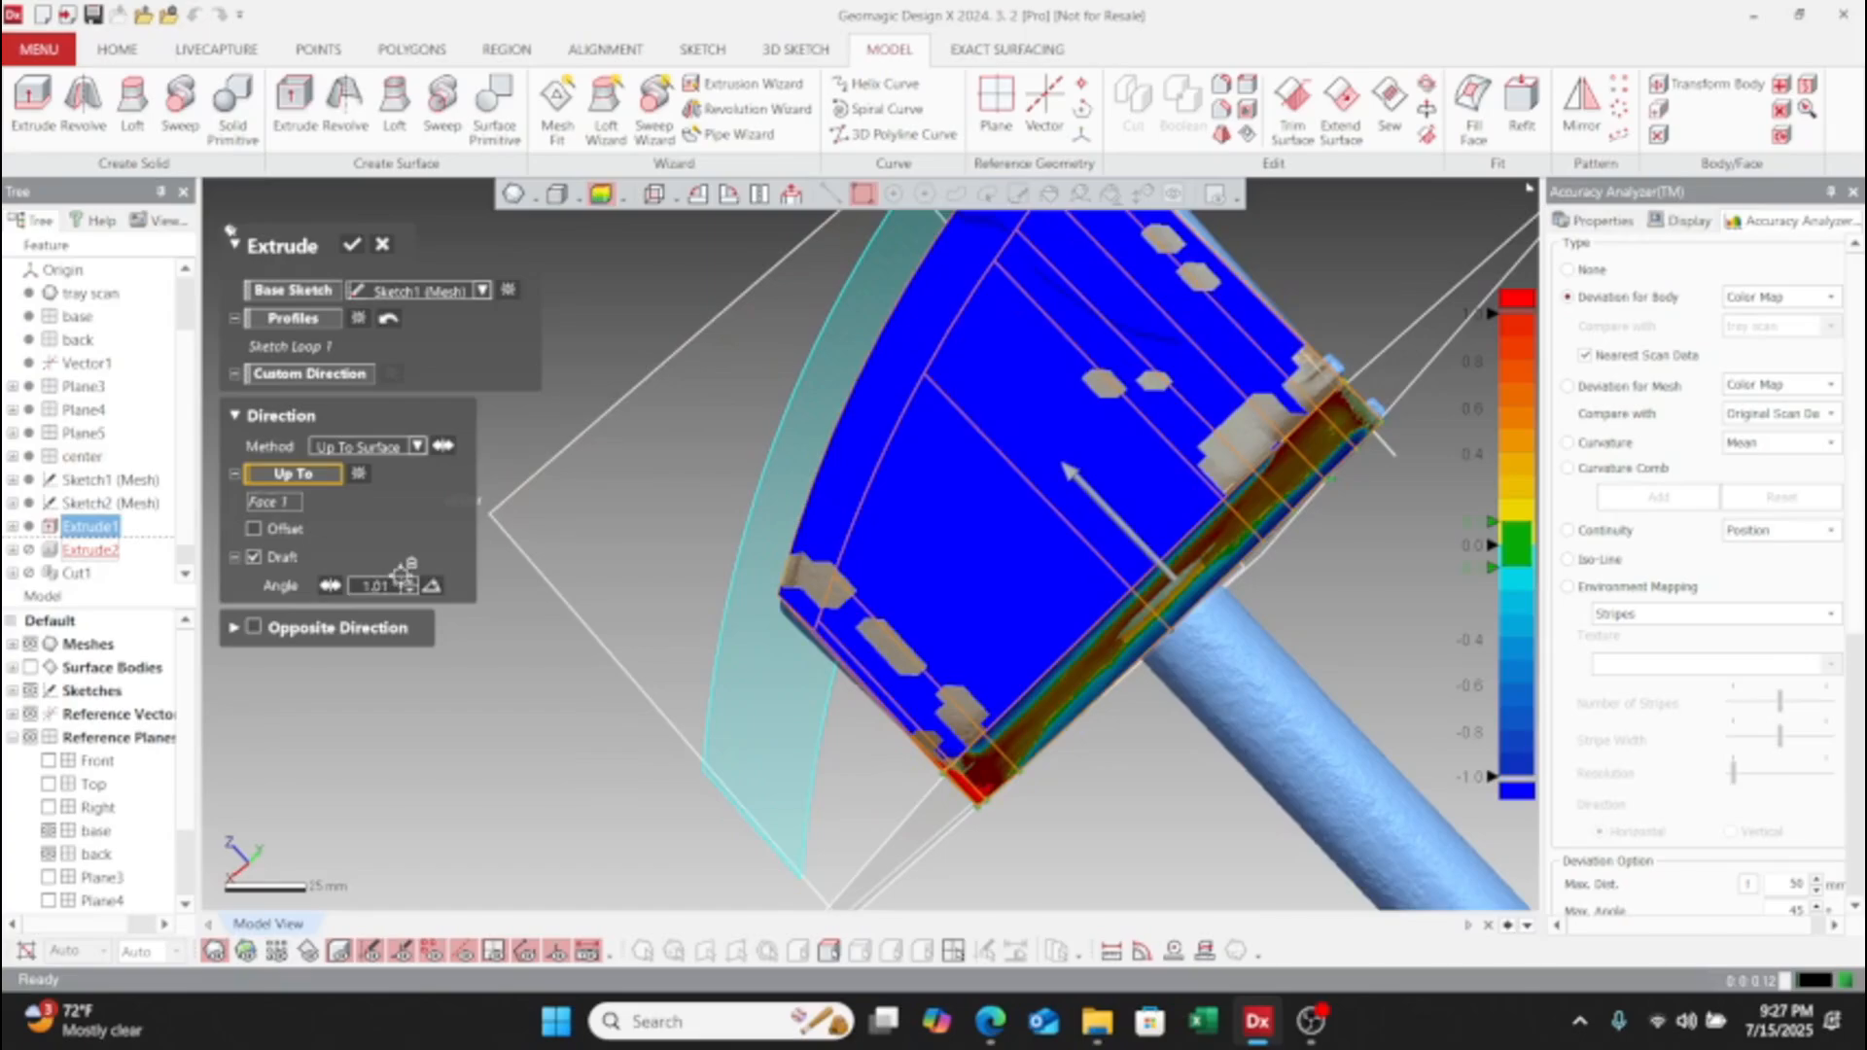
- Try a draft angle of 12.01° on the extrusion and check the tapered walls against the scan
{"action": "left_click", "coordinate": [410, 582]}
{"action": "left_click", "coordinate": [410, 581]}
{"action": "left_click", "coordinate": [410, 582]}
{"action": "left_click", "coordinate": [409, 582]}
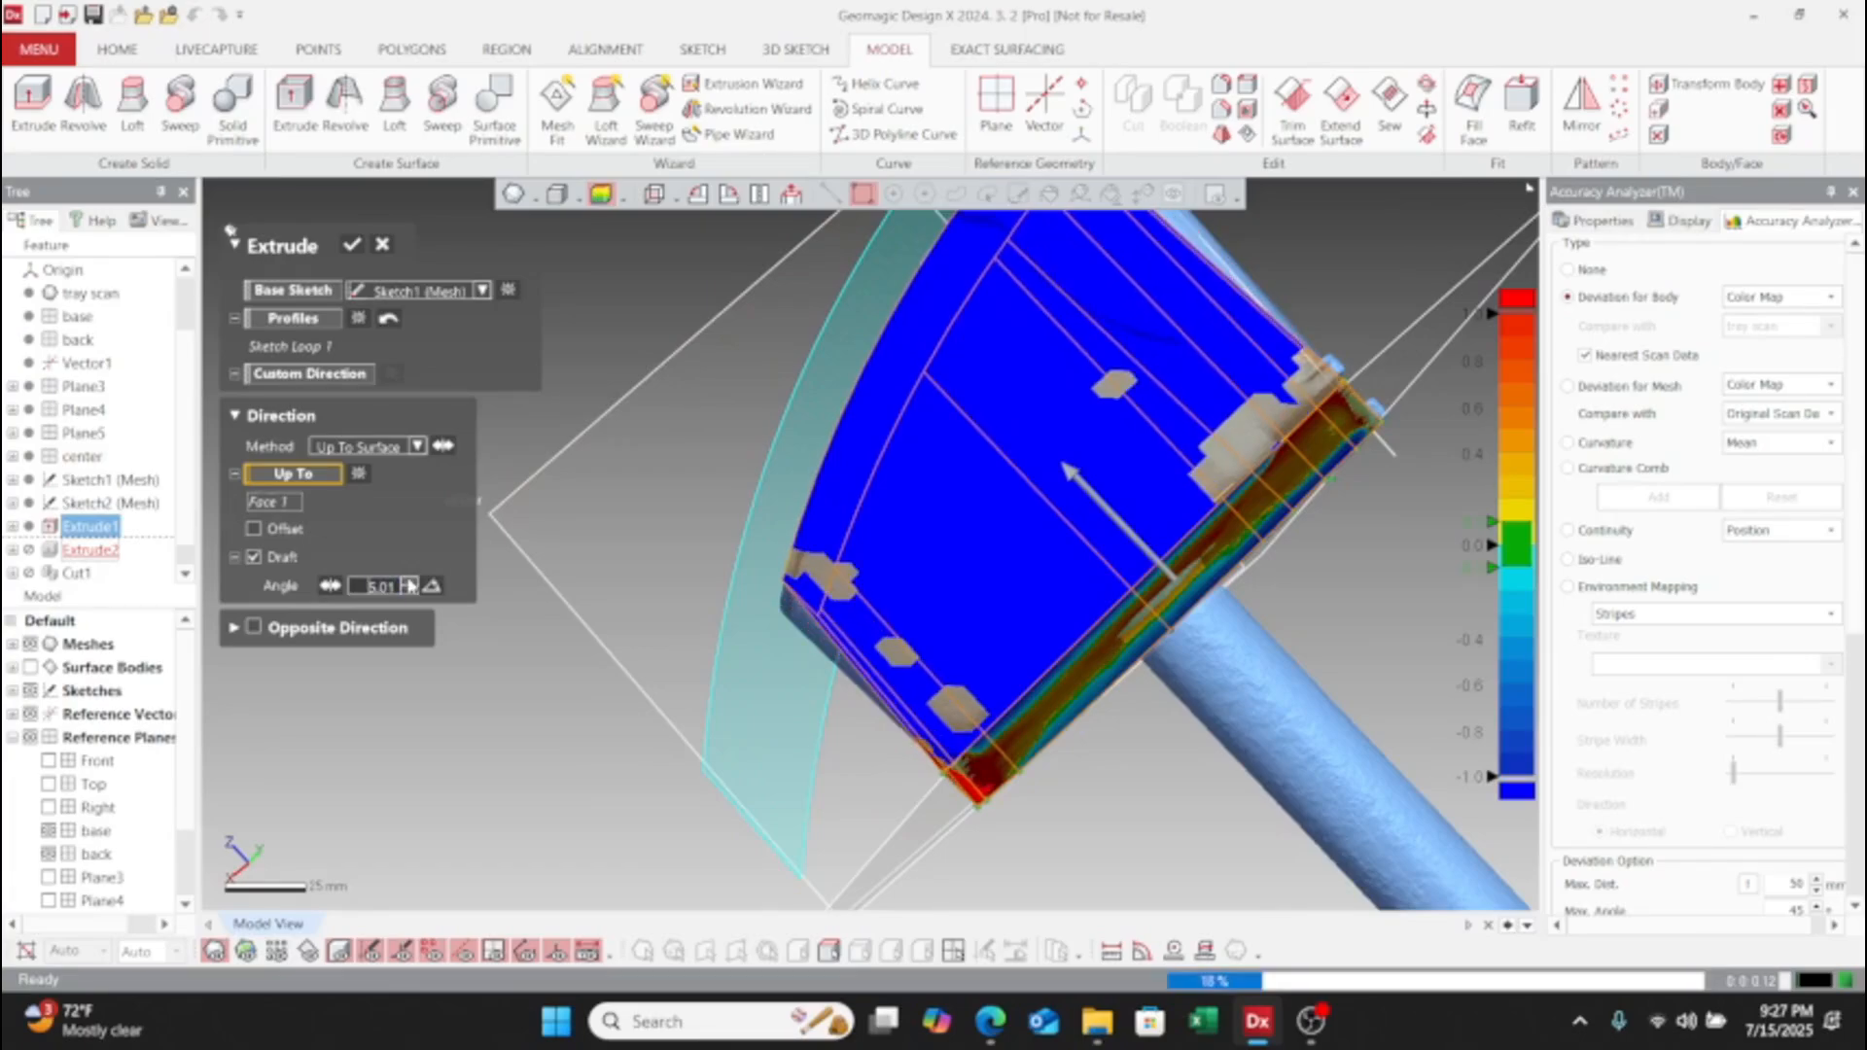
{"action": "left_click", "coordinate": [409, 582]}
{"action": "left_click", "coordinate": [409, 582]}
{"action": "left_click", "coordinate": [410, 582]}
{"action": "left_click", "coordinate": [409, 581]}
{"action": "left_click", "coordinate": [409, 581]}
{"action": "left_click", "coordinate": [409, 581]}
{"action": "left_click", "coordinate": [409, 582]}
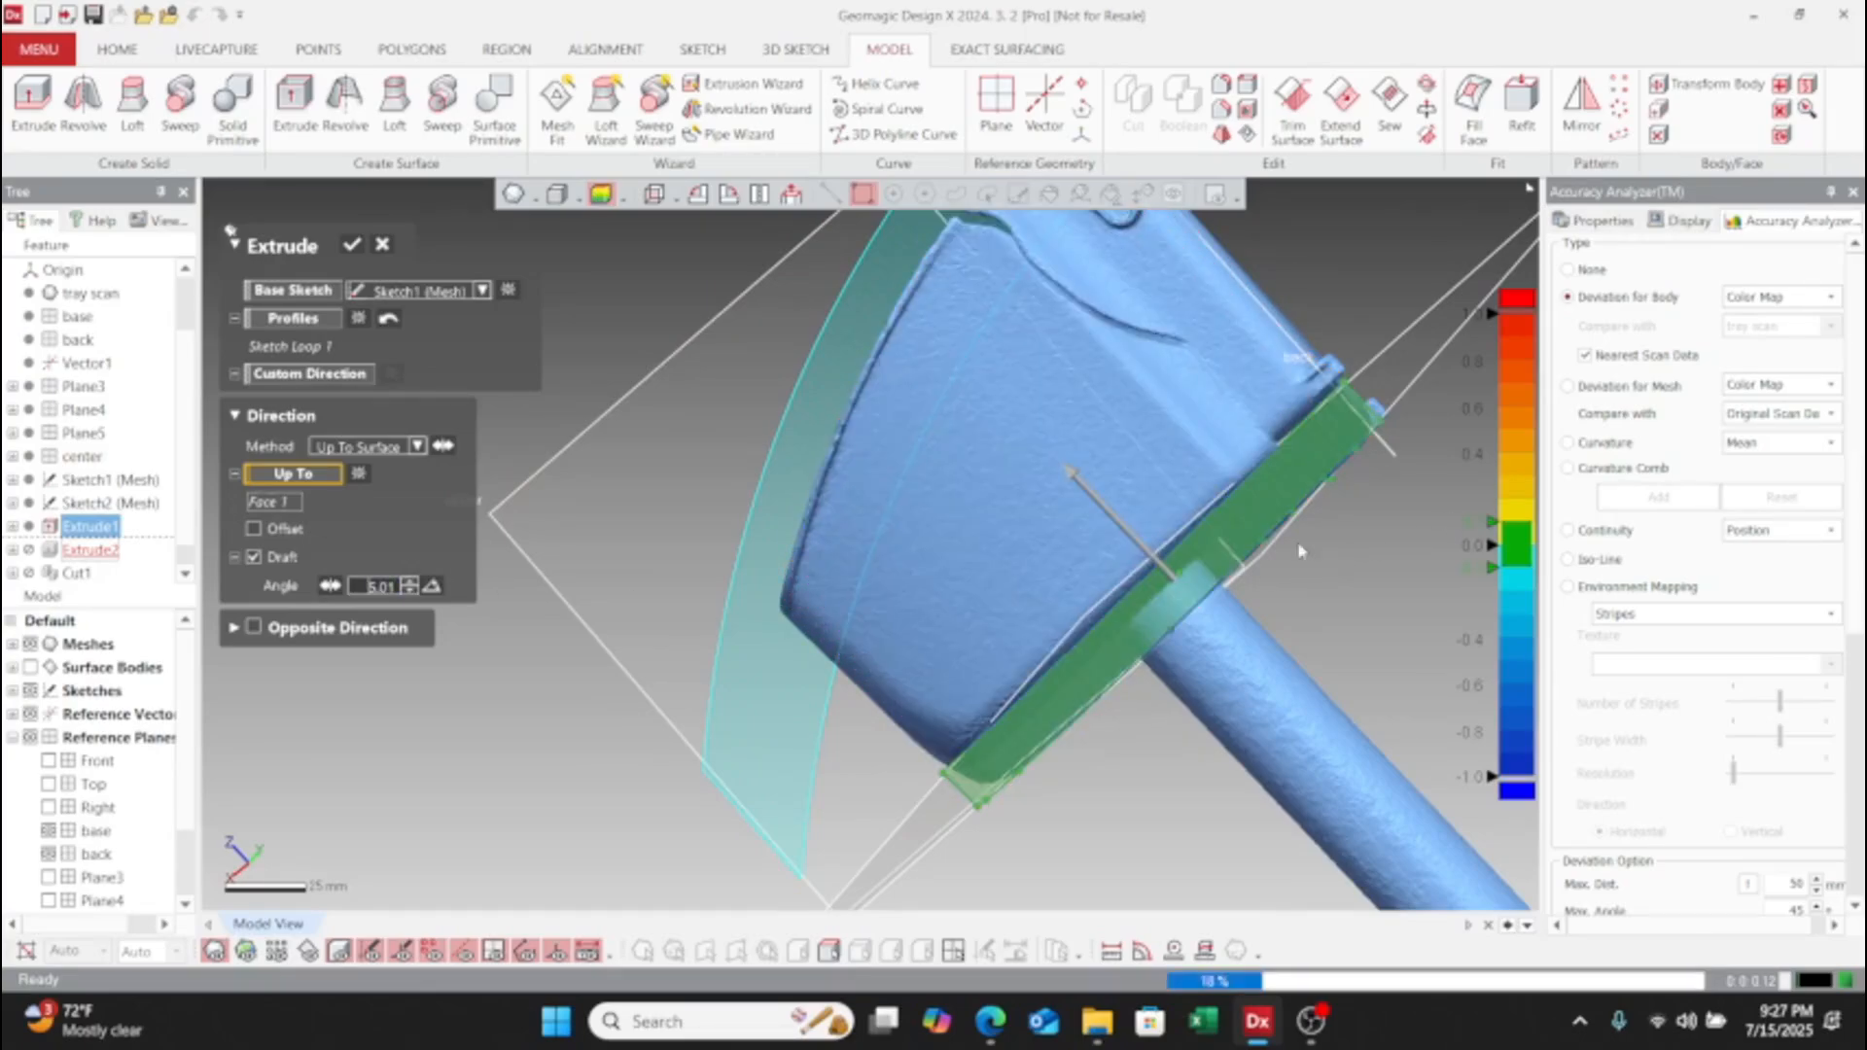
{"action": "right_click_drag", "start_coordinate": [862, 564], "coordinate": [1284, 546]}
{"action": "right_click_drag", "start_coordinate": [1154, 608], "coordinate": [1011, 646]}
{"action": "right_click_drag", "start_coordinate": [764, 697], "coordinate": [1171, 341]}
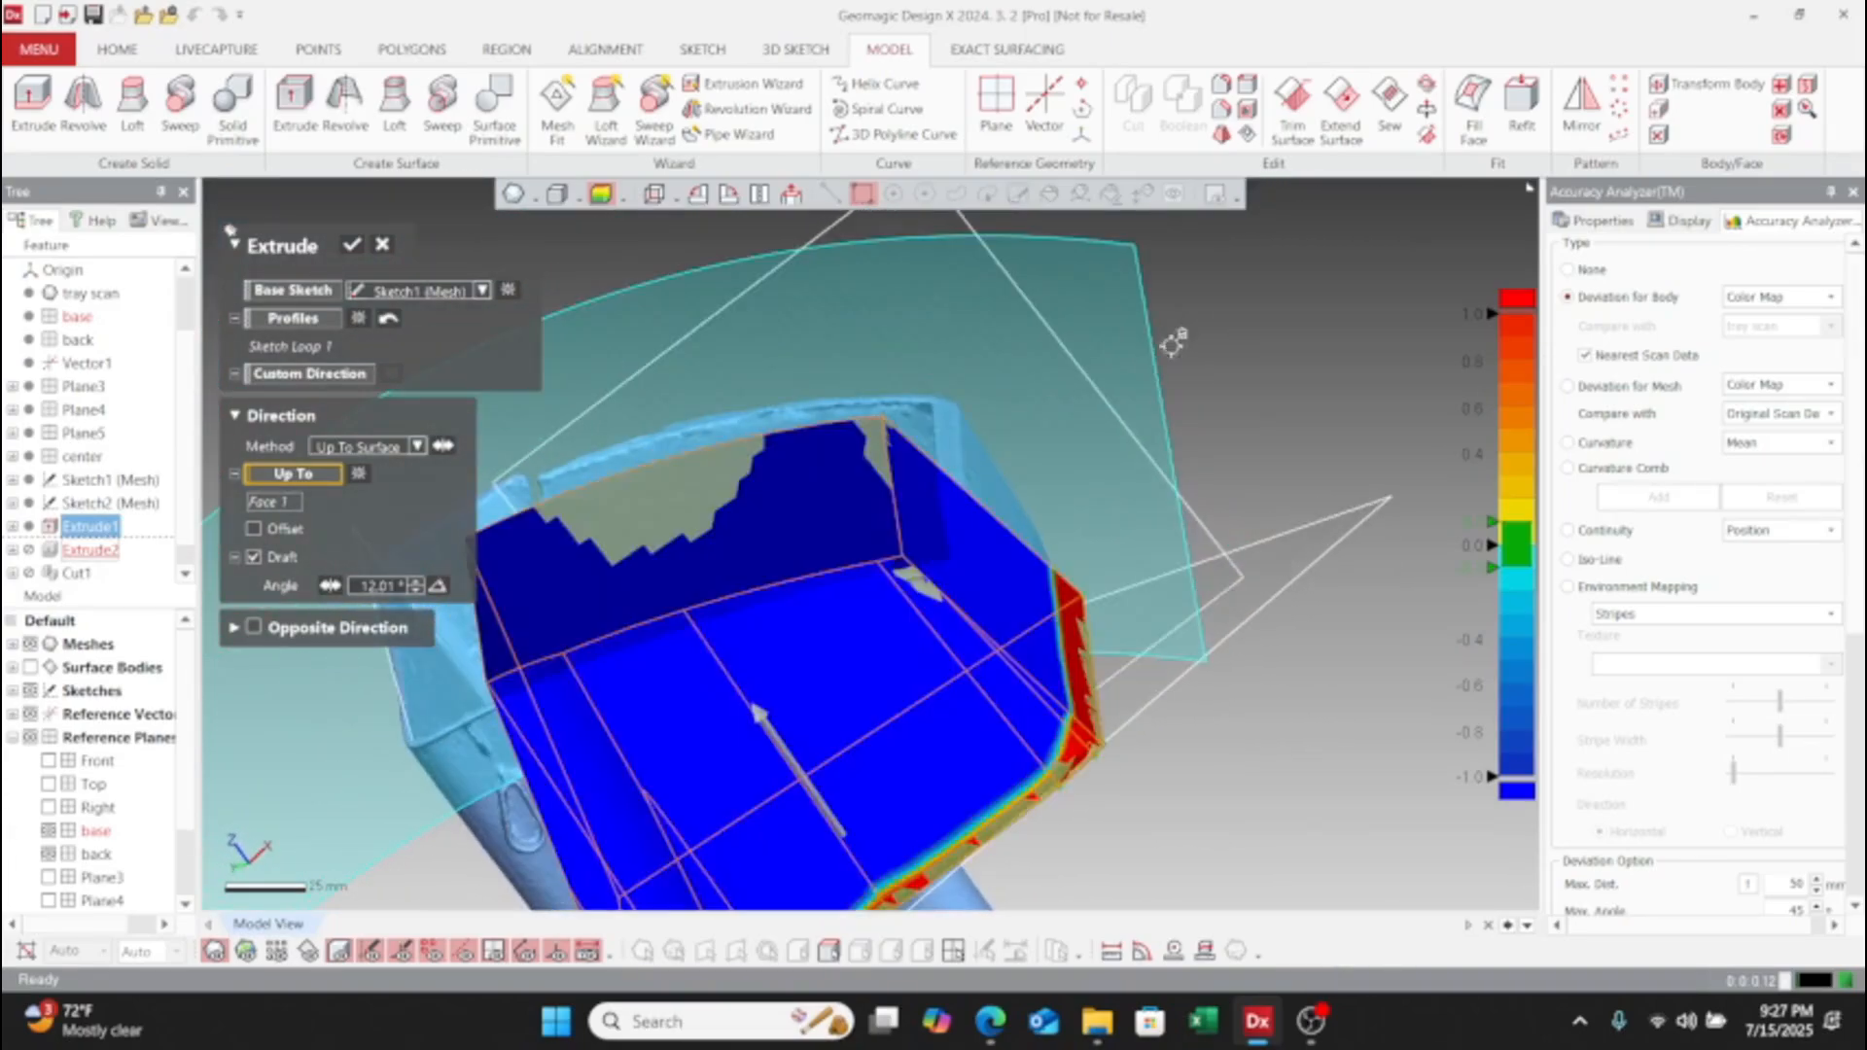
- Reverse the extrusion's draft direction and compare draft angles of 2.01°, 1.01° and 0.01° on the color map
{"action": "left_click", "coordinate": [330, 586]}
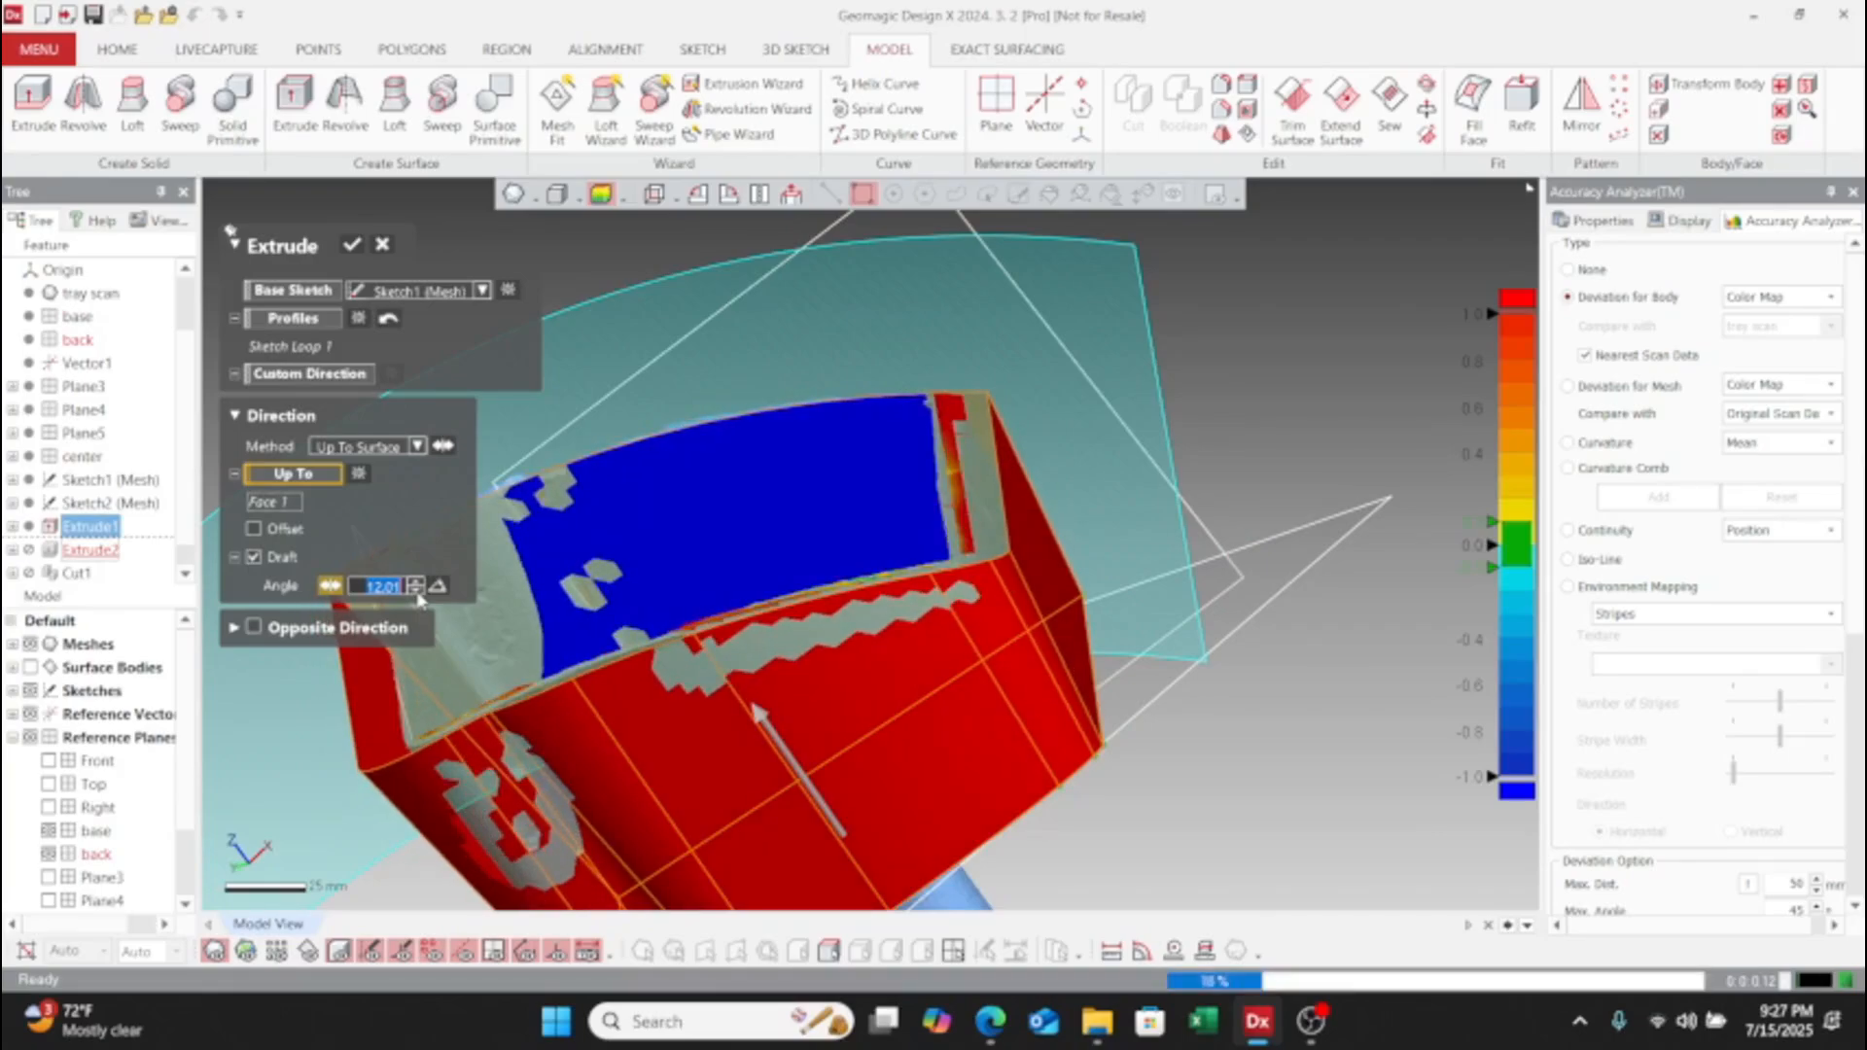
{"action": "type", "text": "2.01"}
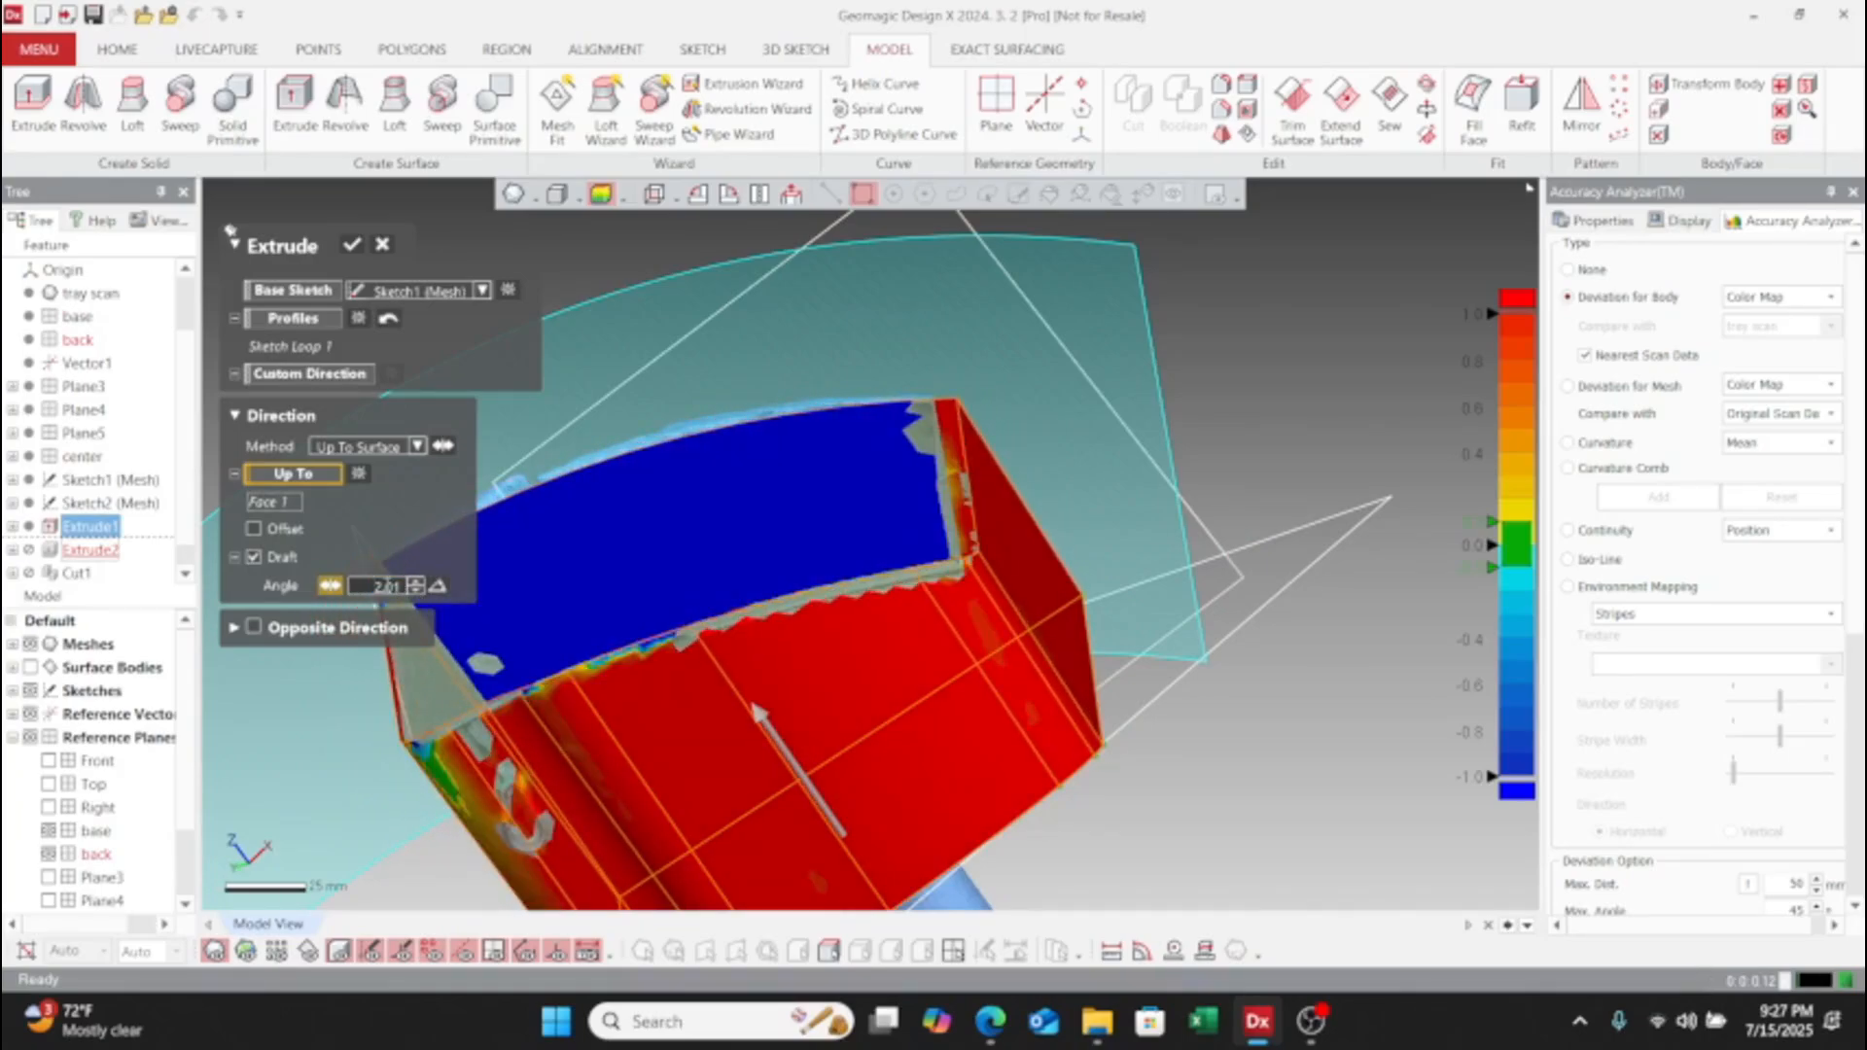
{"action": "left_click", "coordinate": [417, 590]}
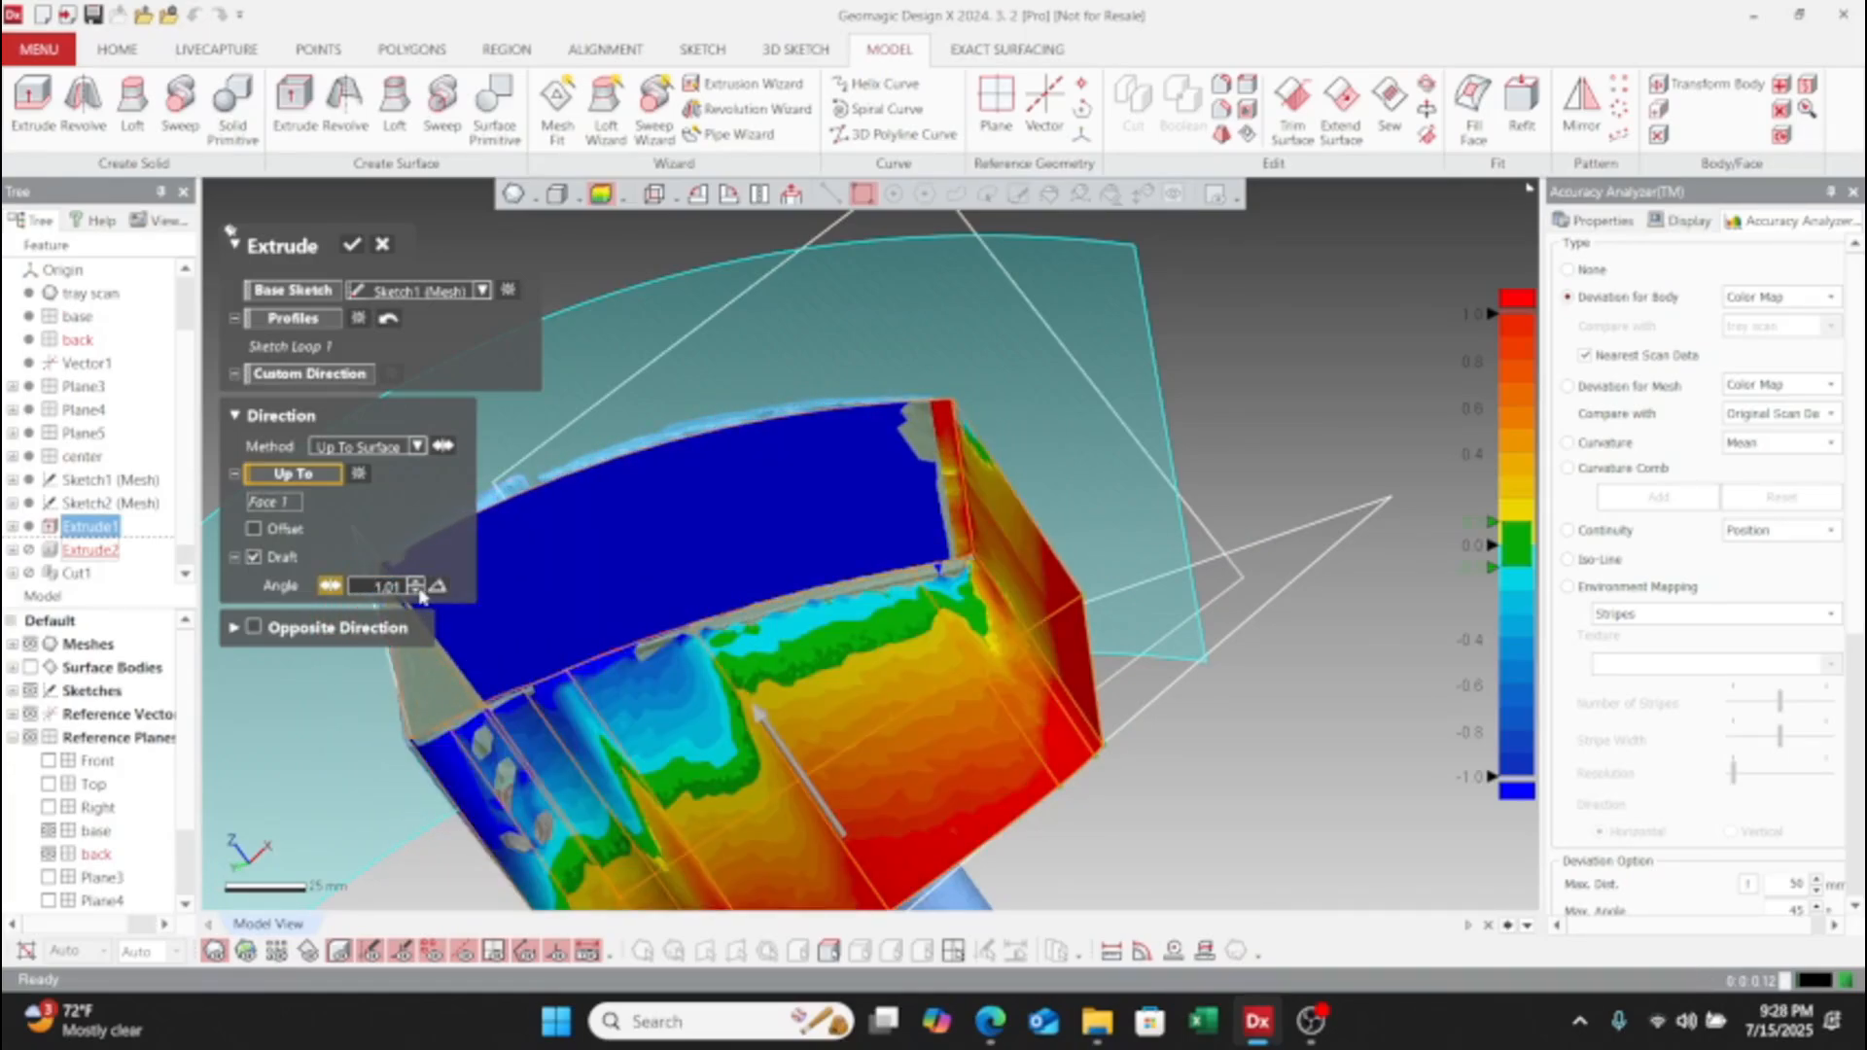
{"action": "left_click", "coordinate": [417, 590]}
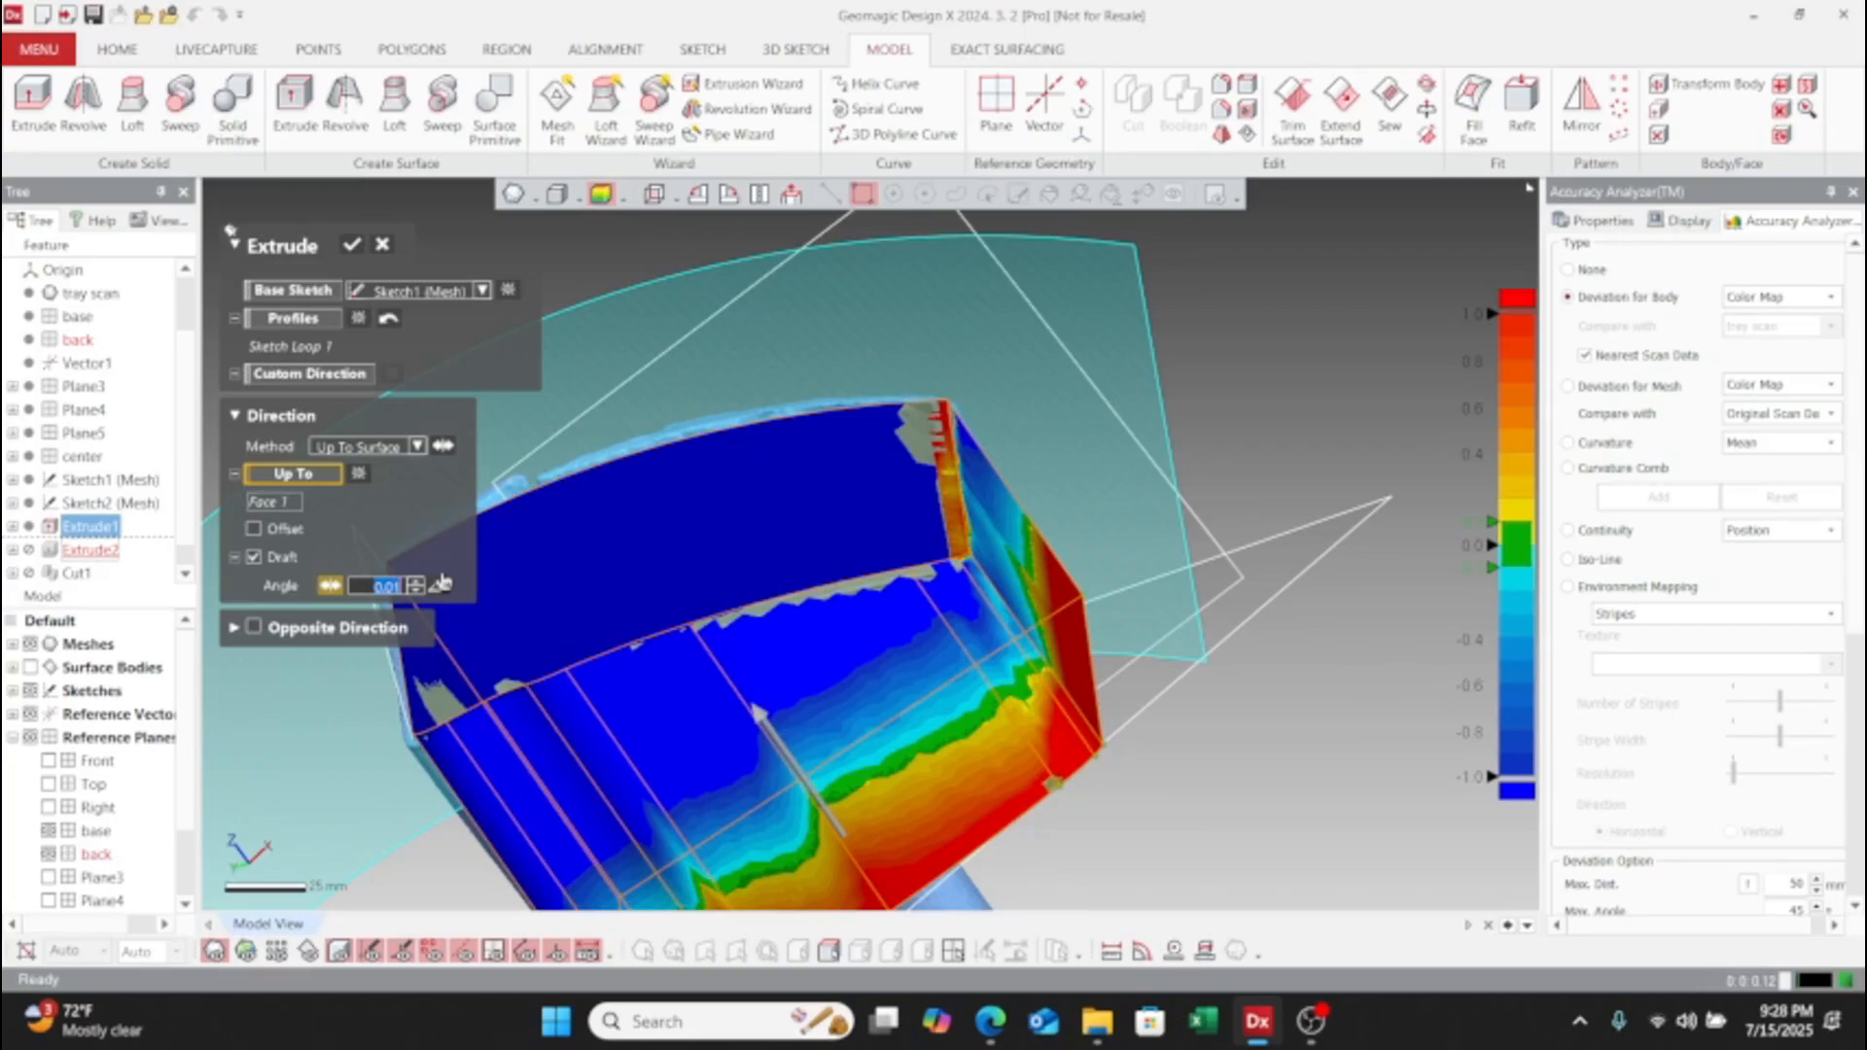
- Try a 1° draft angle on the extrusion and inspect the deviation along the tray's outer walls
{"action": "type", "text": "1"}
{"action": "key", "text": "Return"}
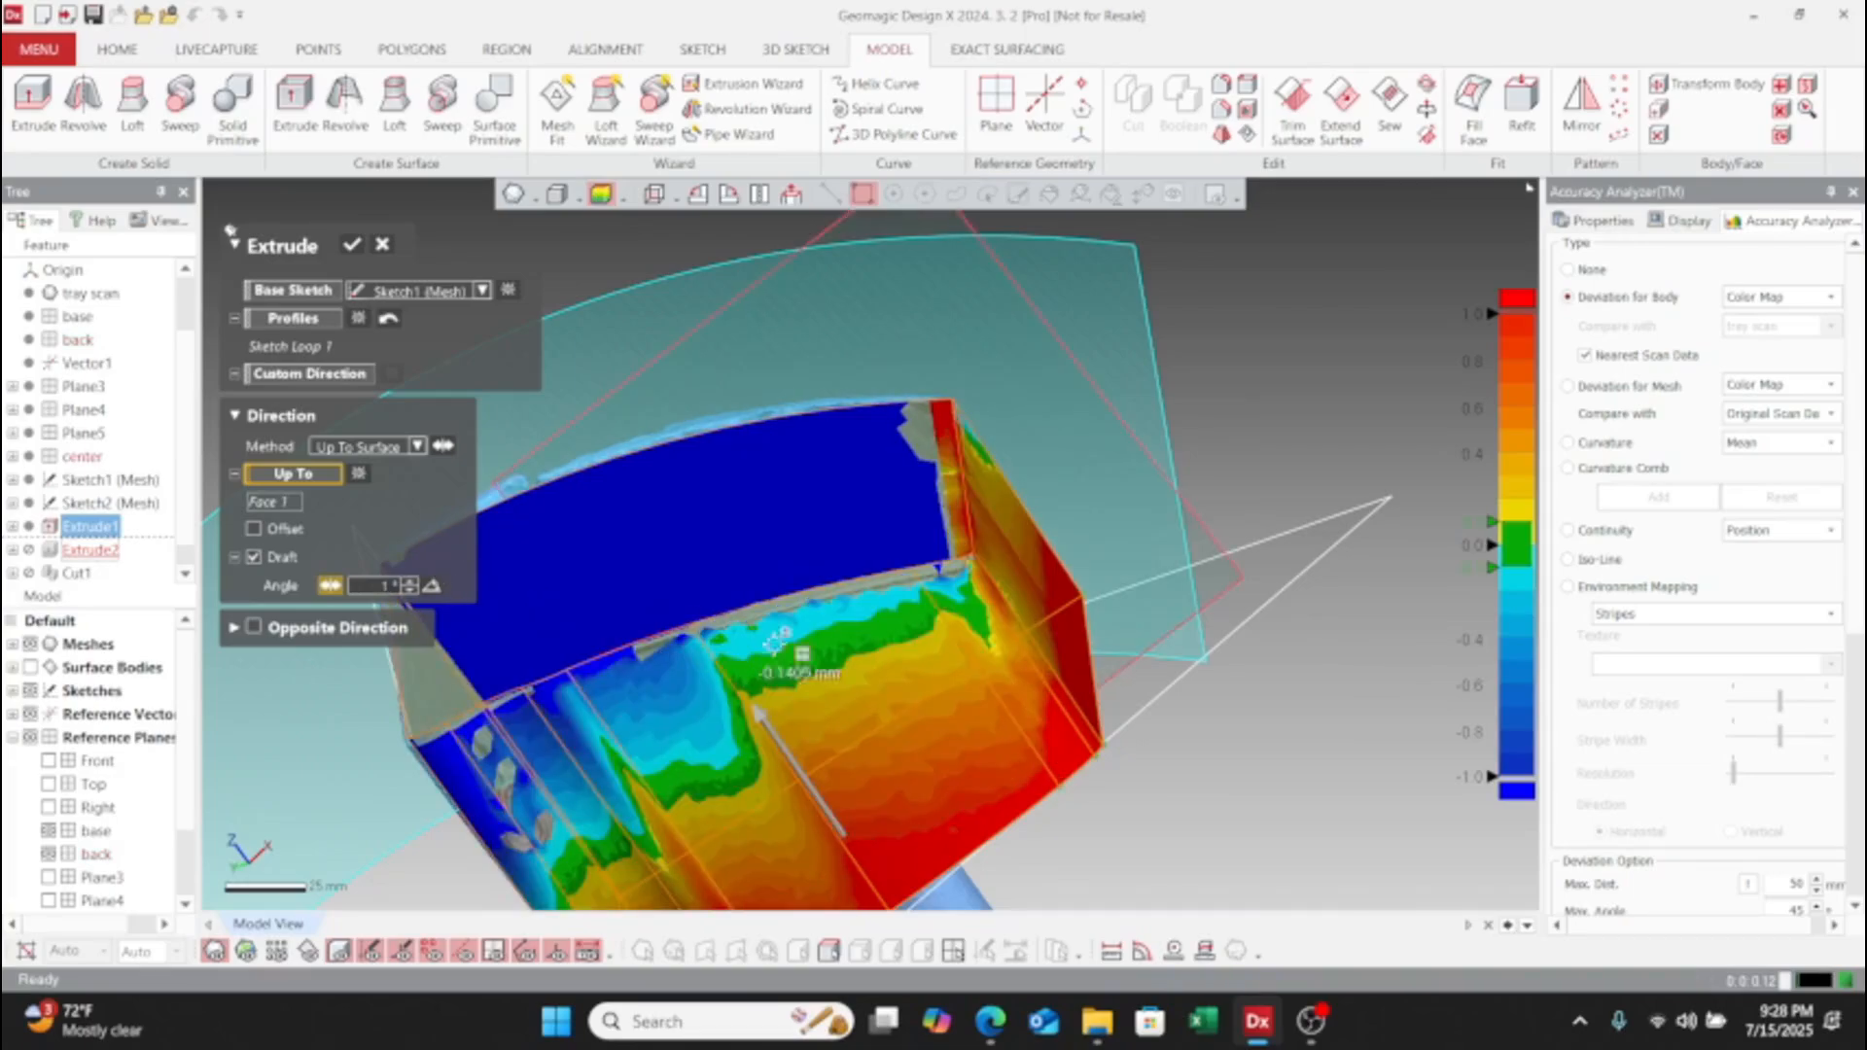
{"action": "right_click_drag", "start_coordinate": [917, 673], "coordinate": [597, 644]}
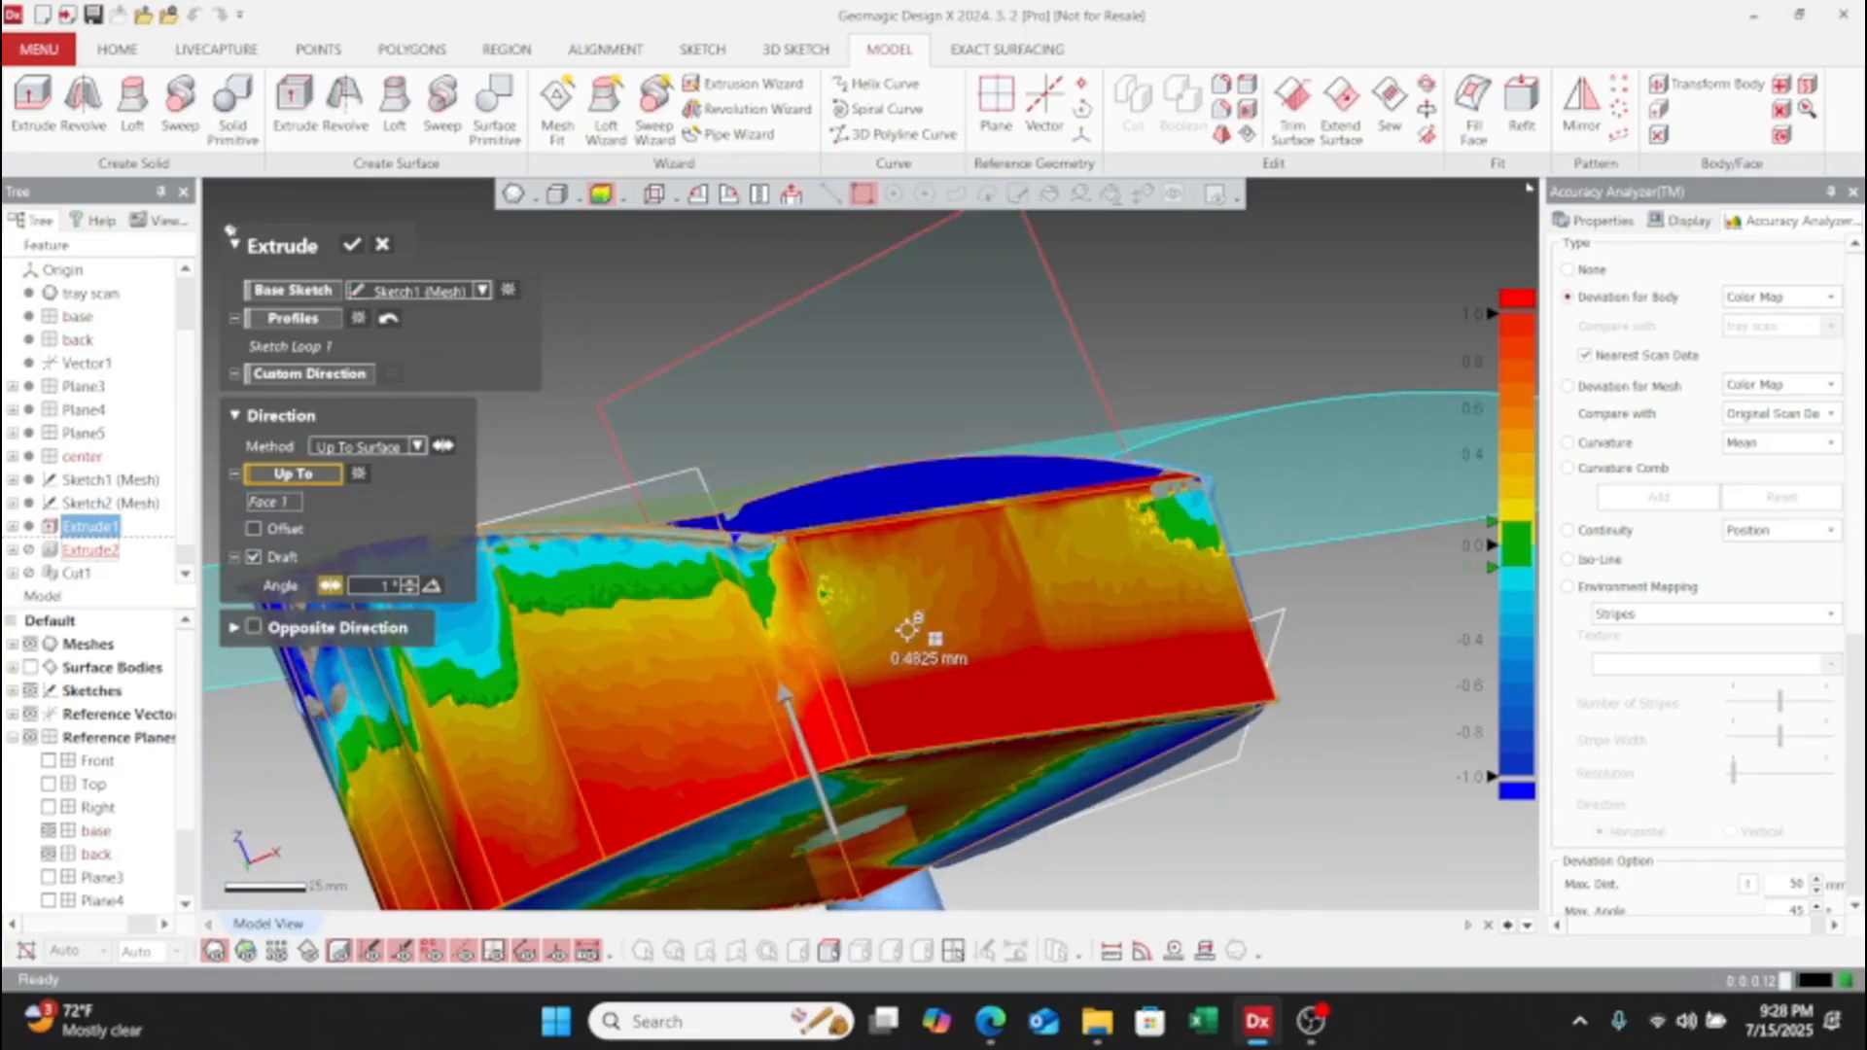
{"action": "right_click_drag", "start_coordinate": [821, 633], "coordinate": [768, 761]}
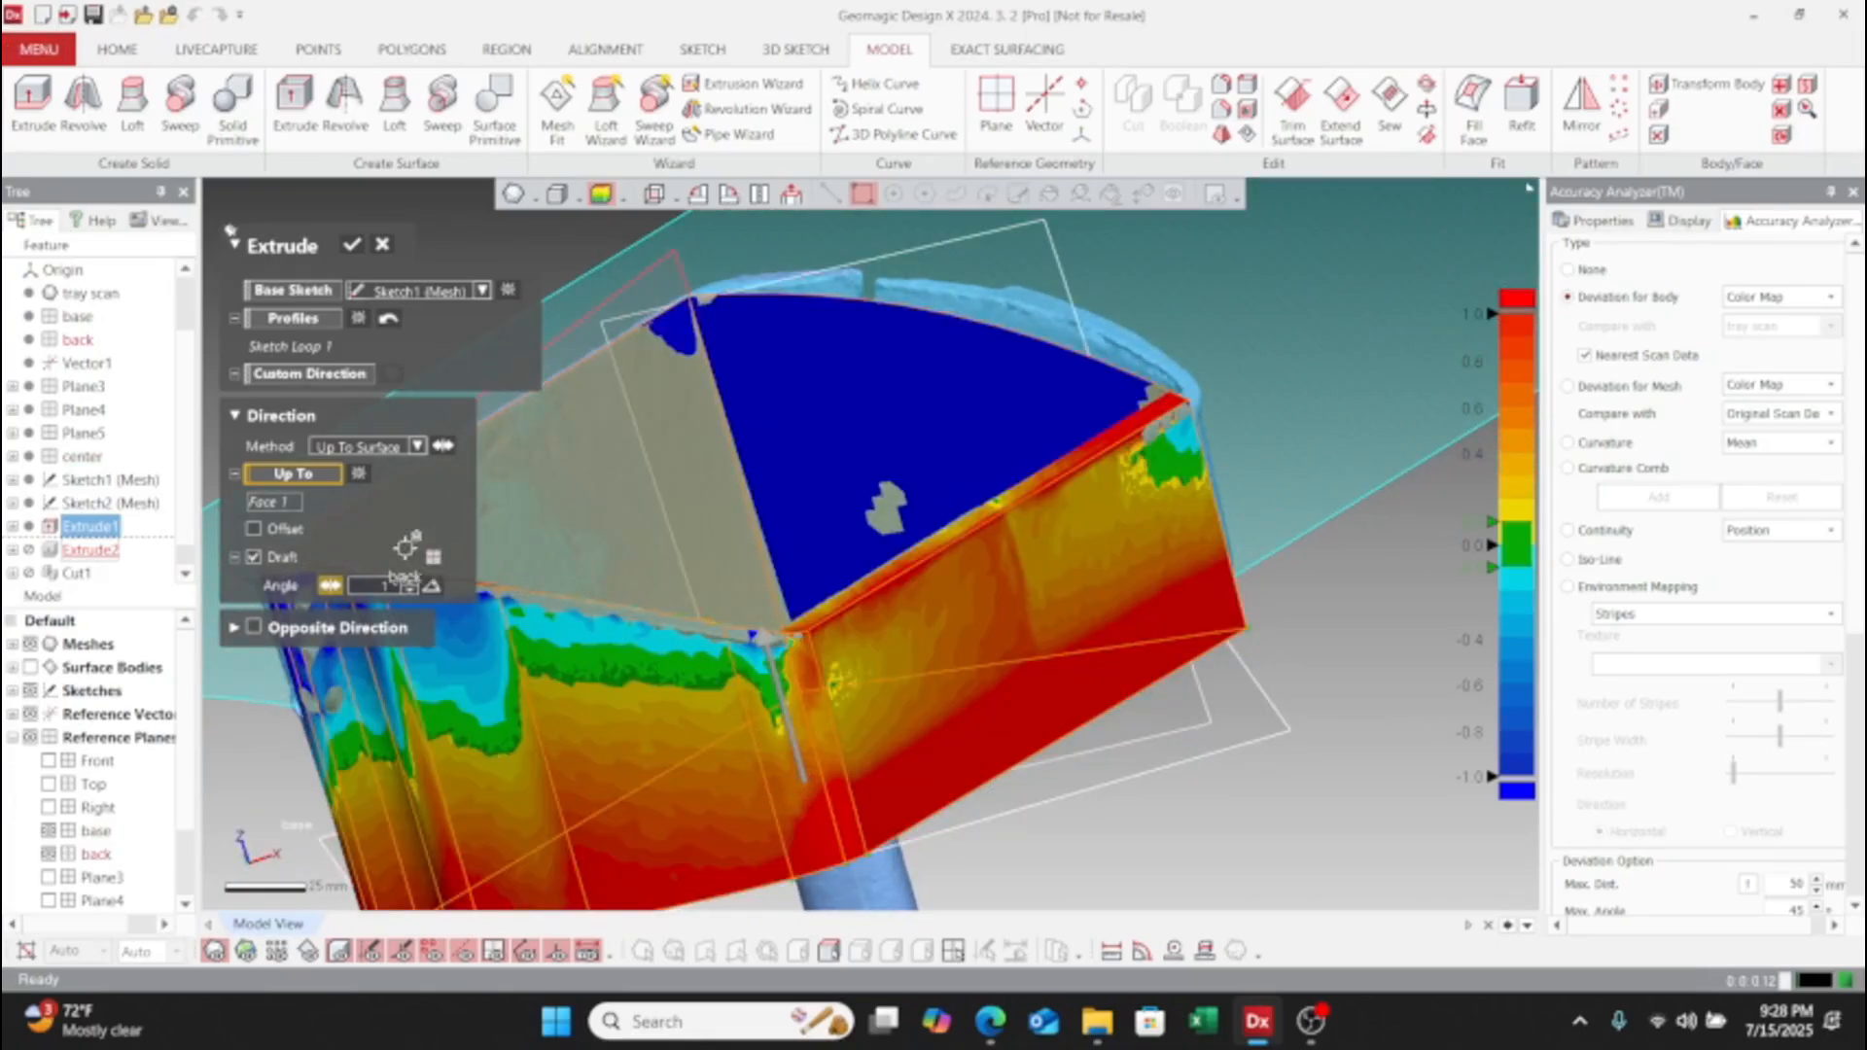
- Try a 0.5° draft angle and check the outer walls' deviation from the scan
{"action": "type", "text": "."}
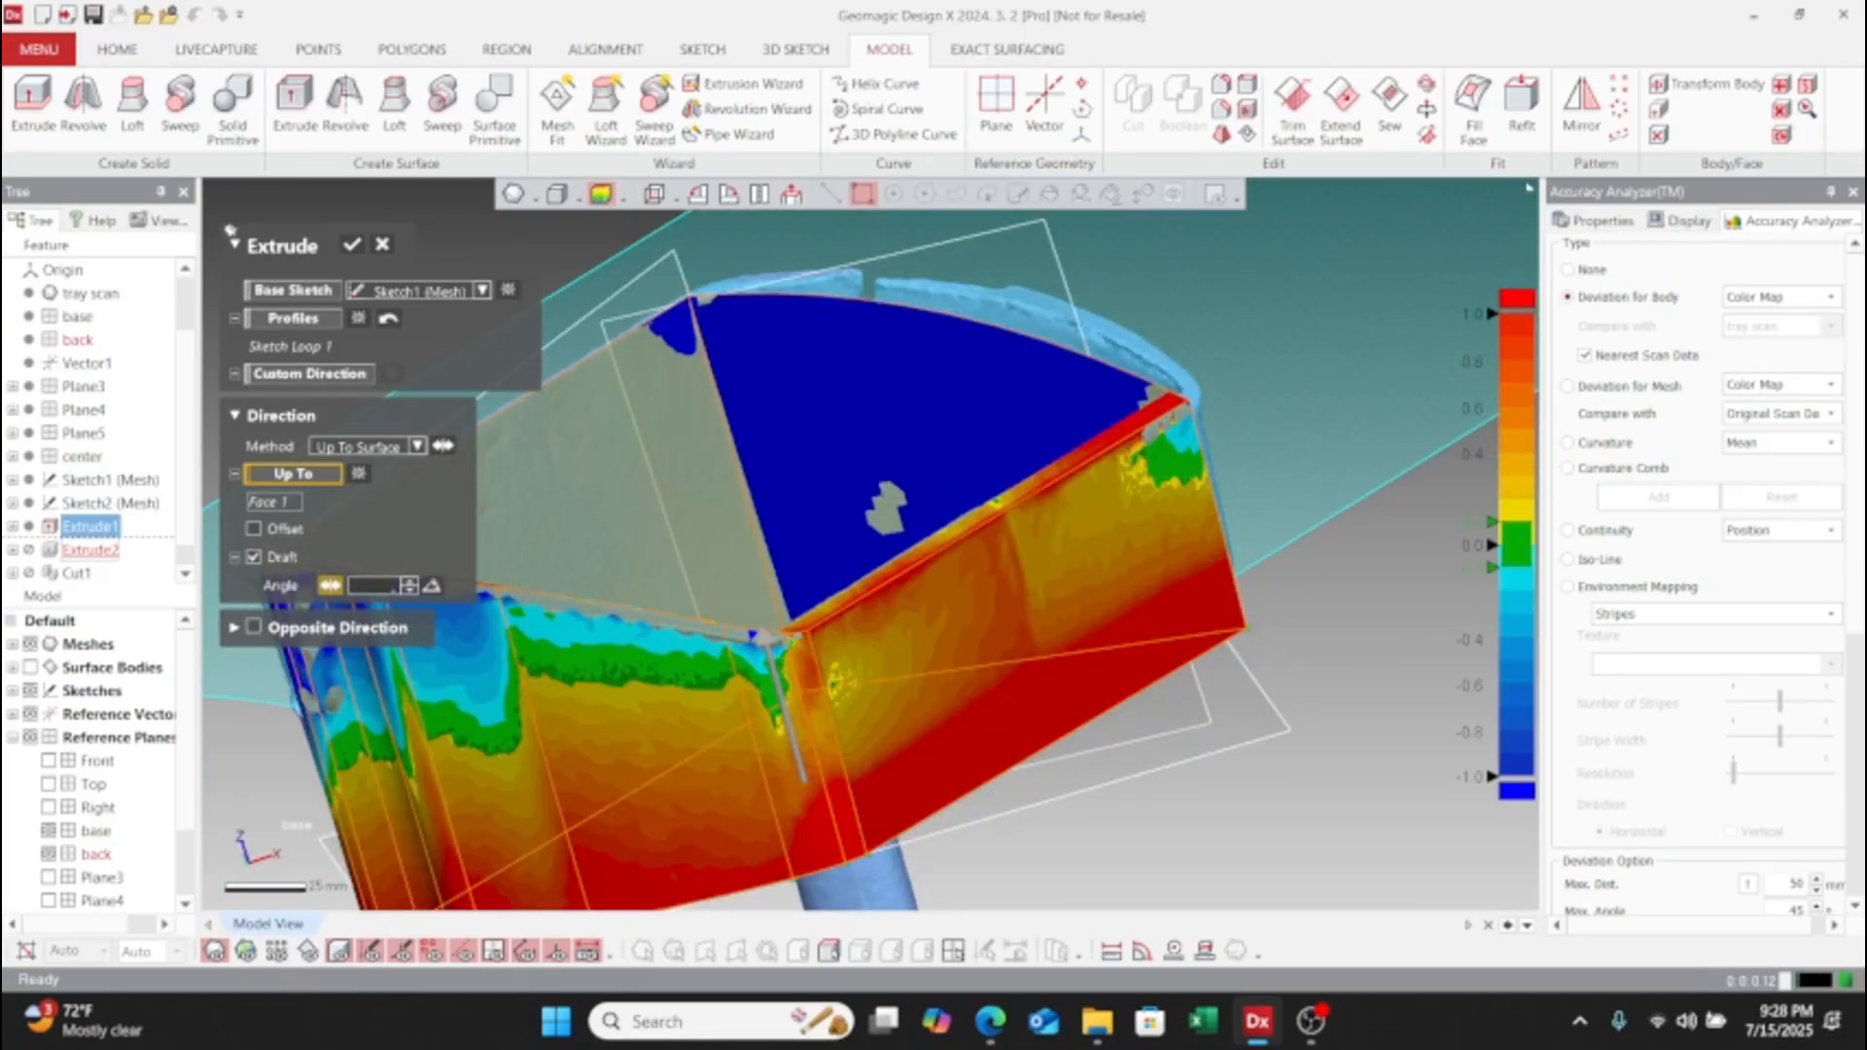
{"action": "type", "text": "5"}
{"action": "key", "text": "Return"}
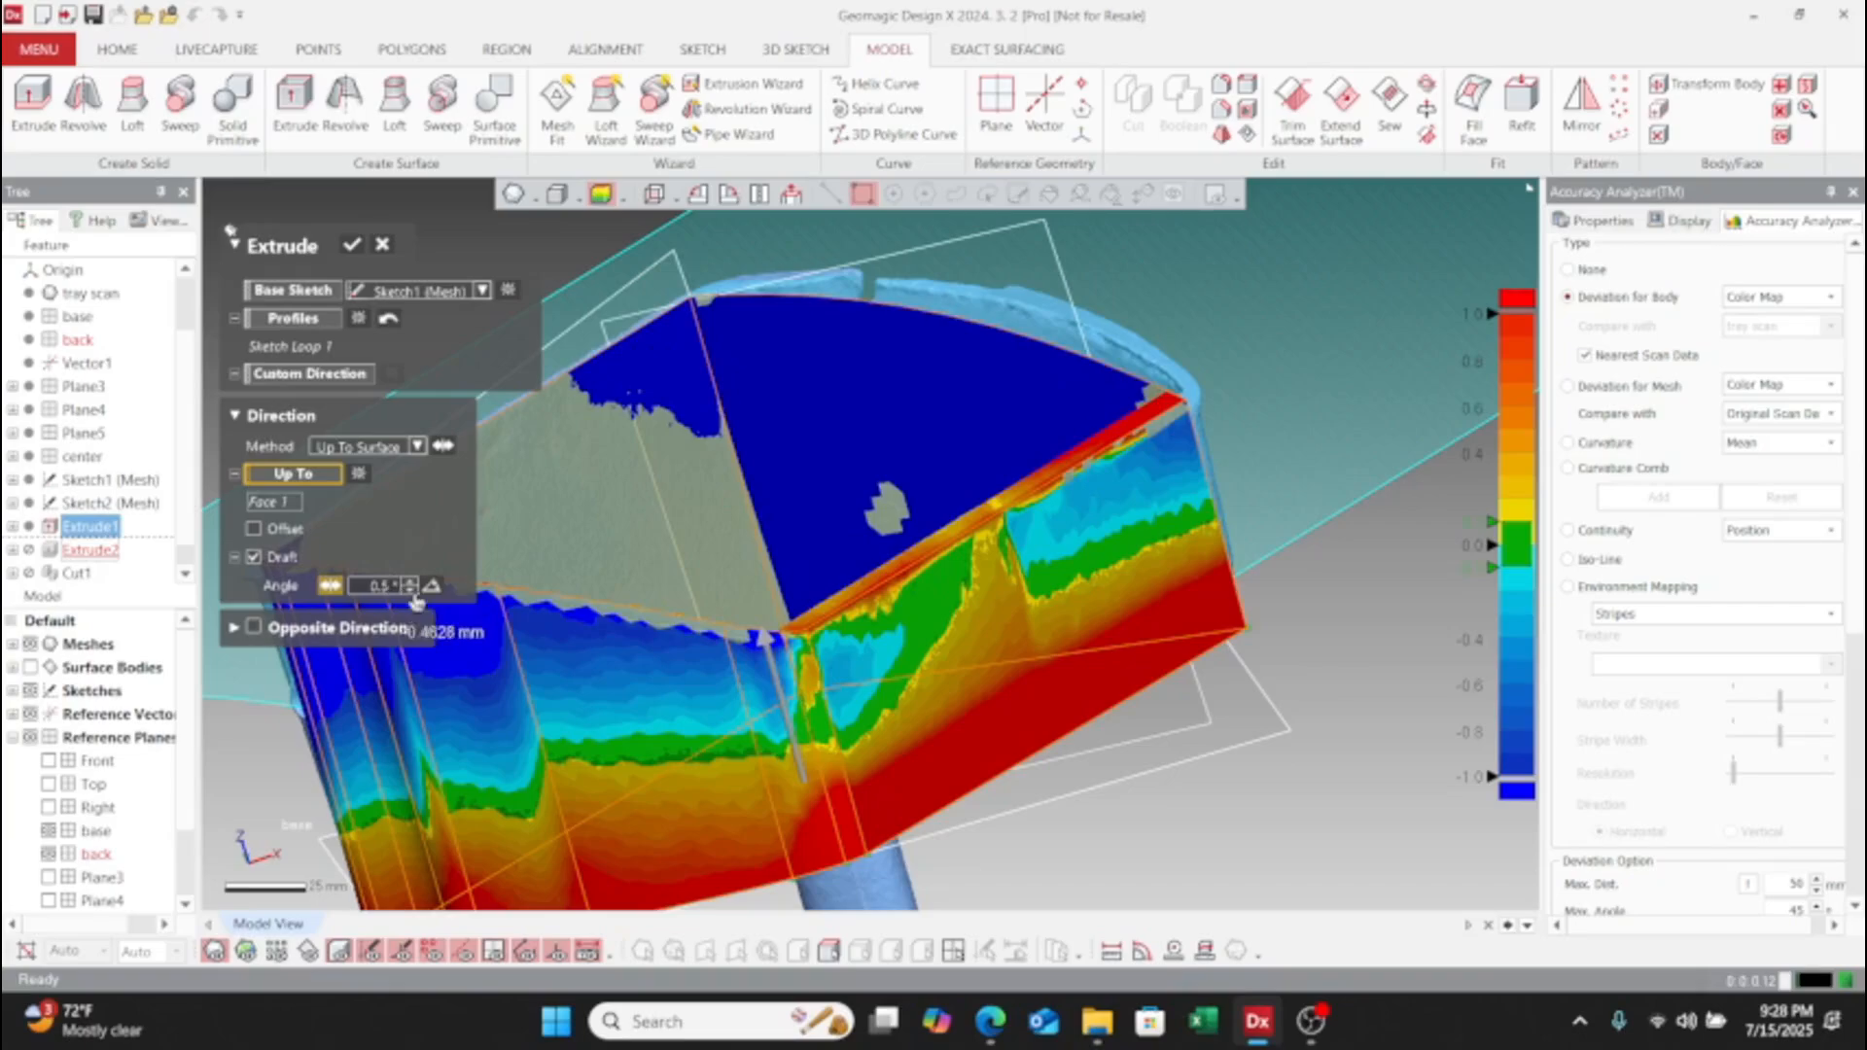
{"action": "right_click_drag", "start_coordinate": [807, 754], "coordinate": [1299, 634]}
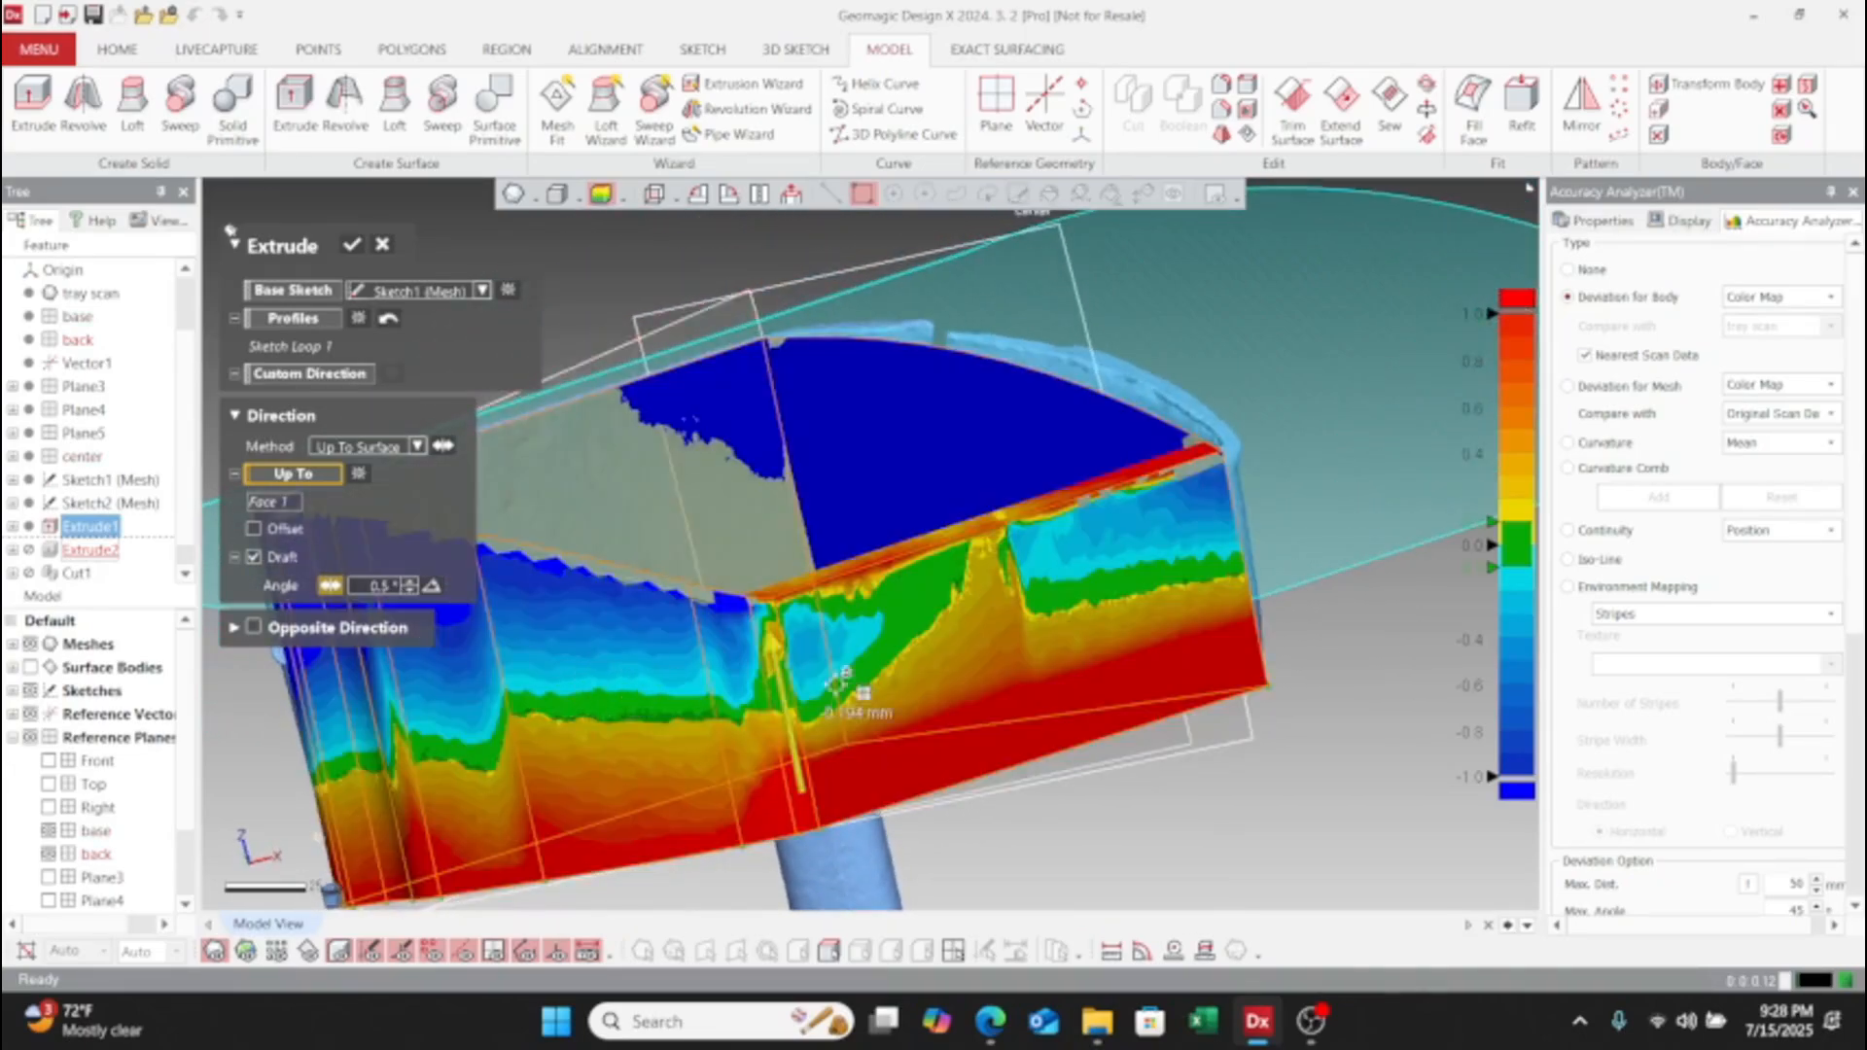
- Widen the green tolerance band of the deviation color scale to about ±0.505 mm
{"action": "double_click", "coordinate": [1487, 574]}
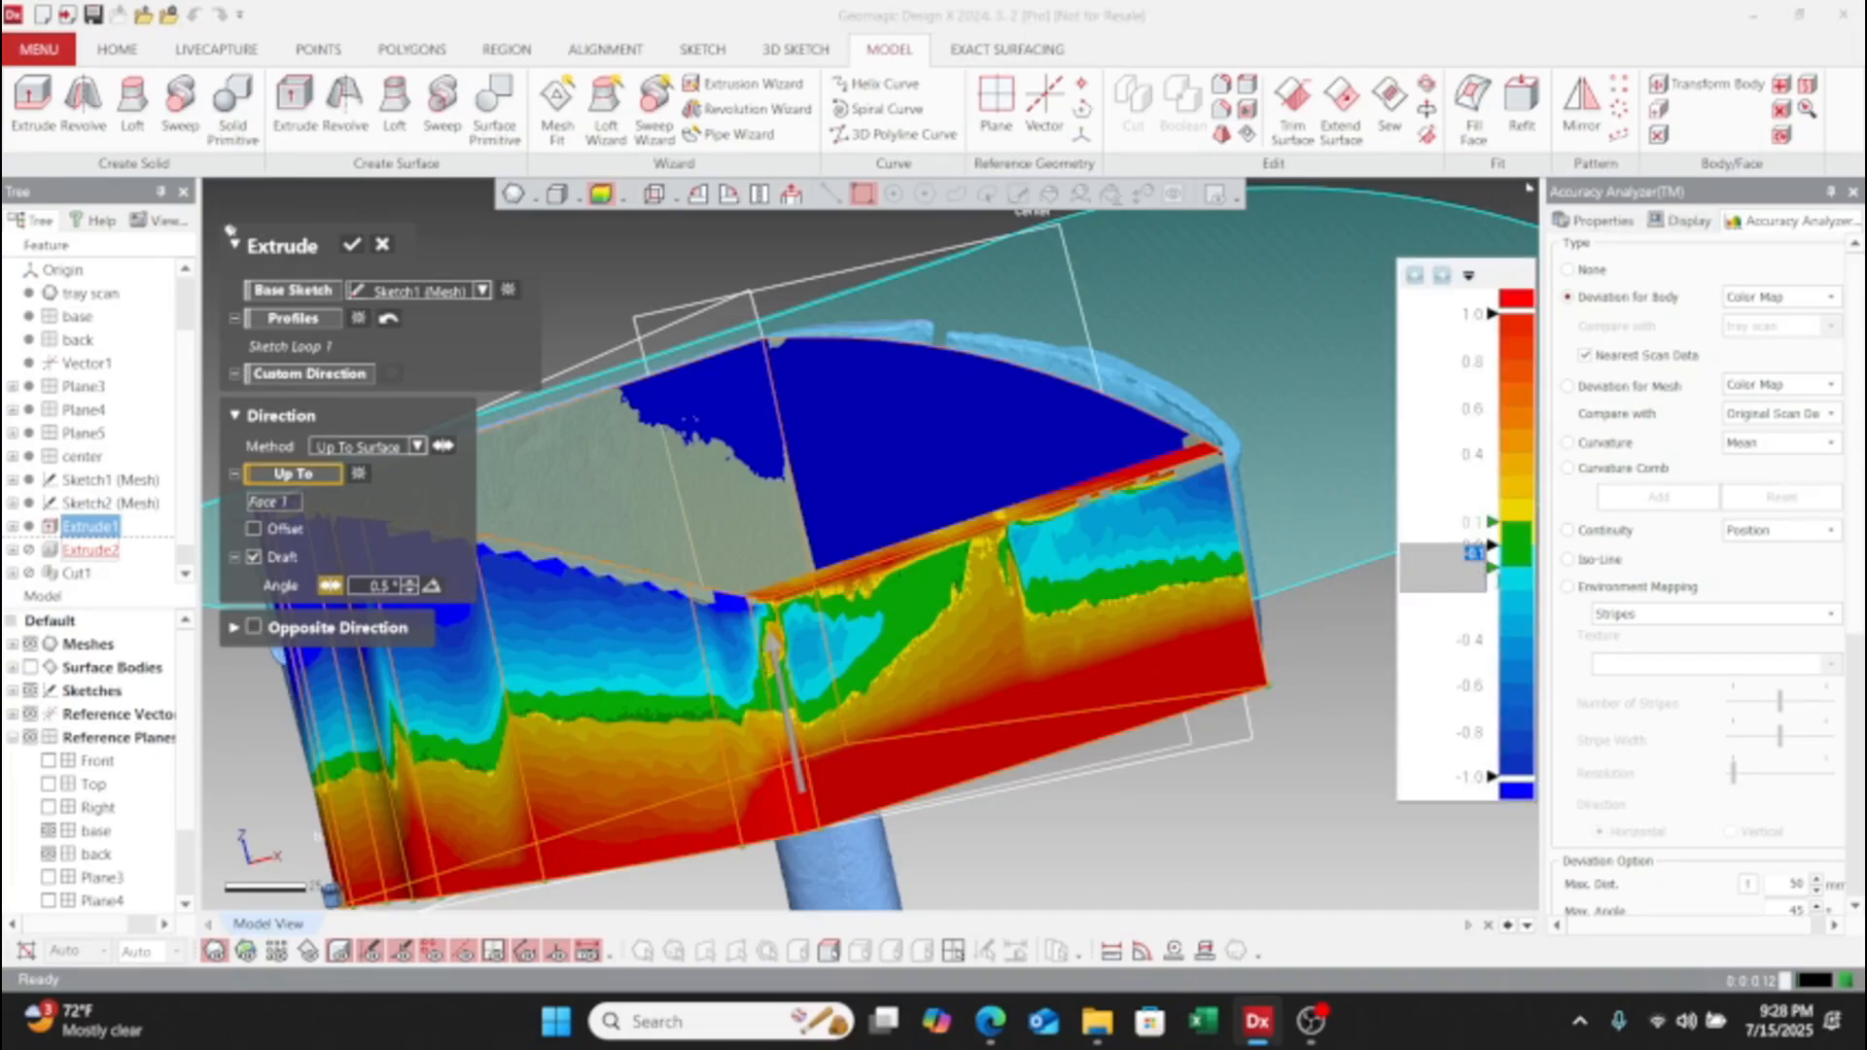
{"action": "key", "text": "Return"}
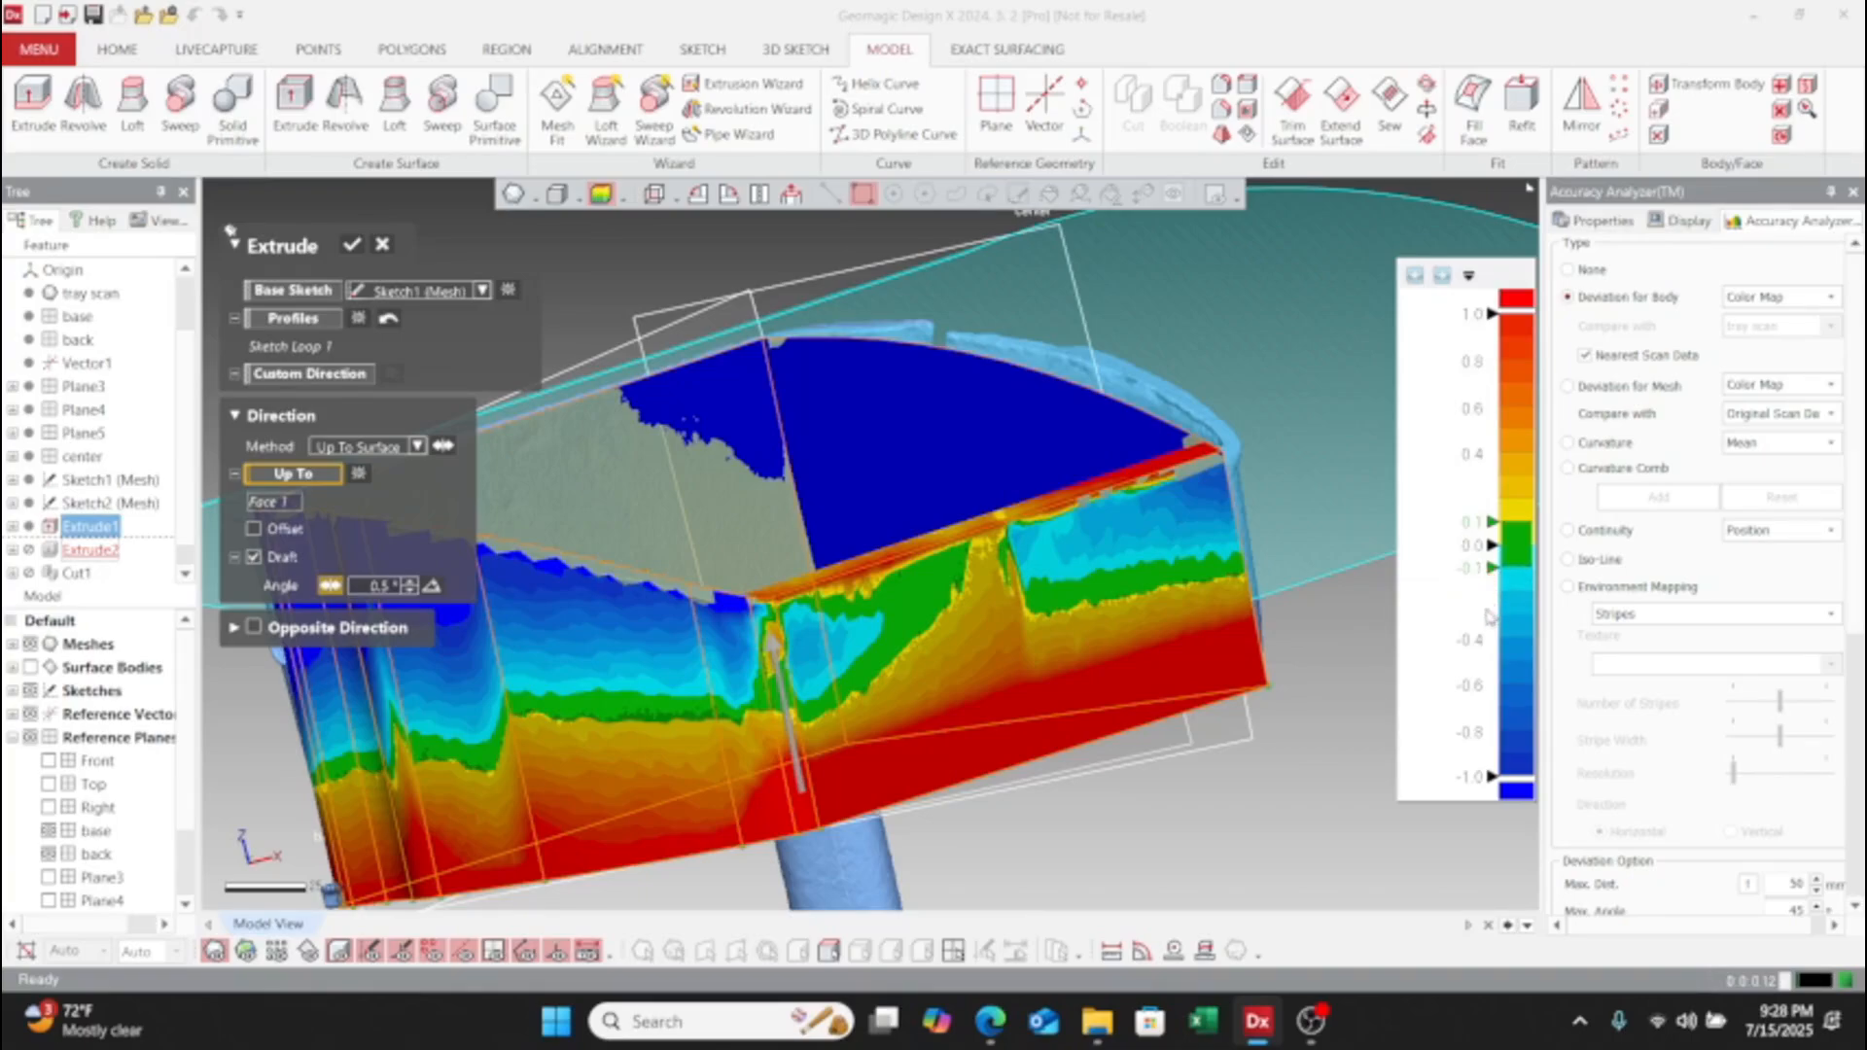
{"action": "left_click_drag", "start_coordinate": [1480, 665], "coordinate": [1480, 662]}
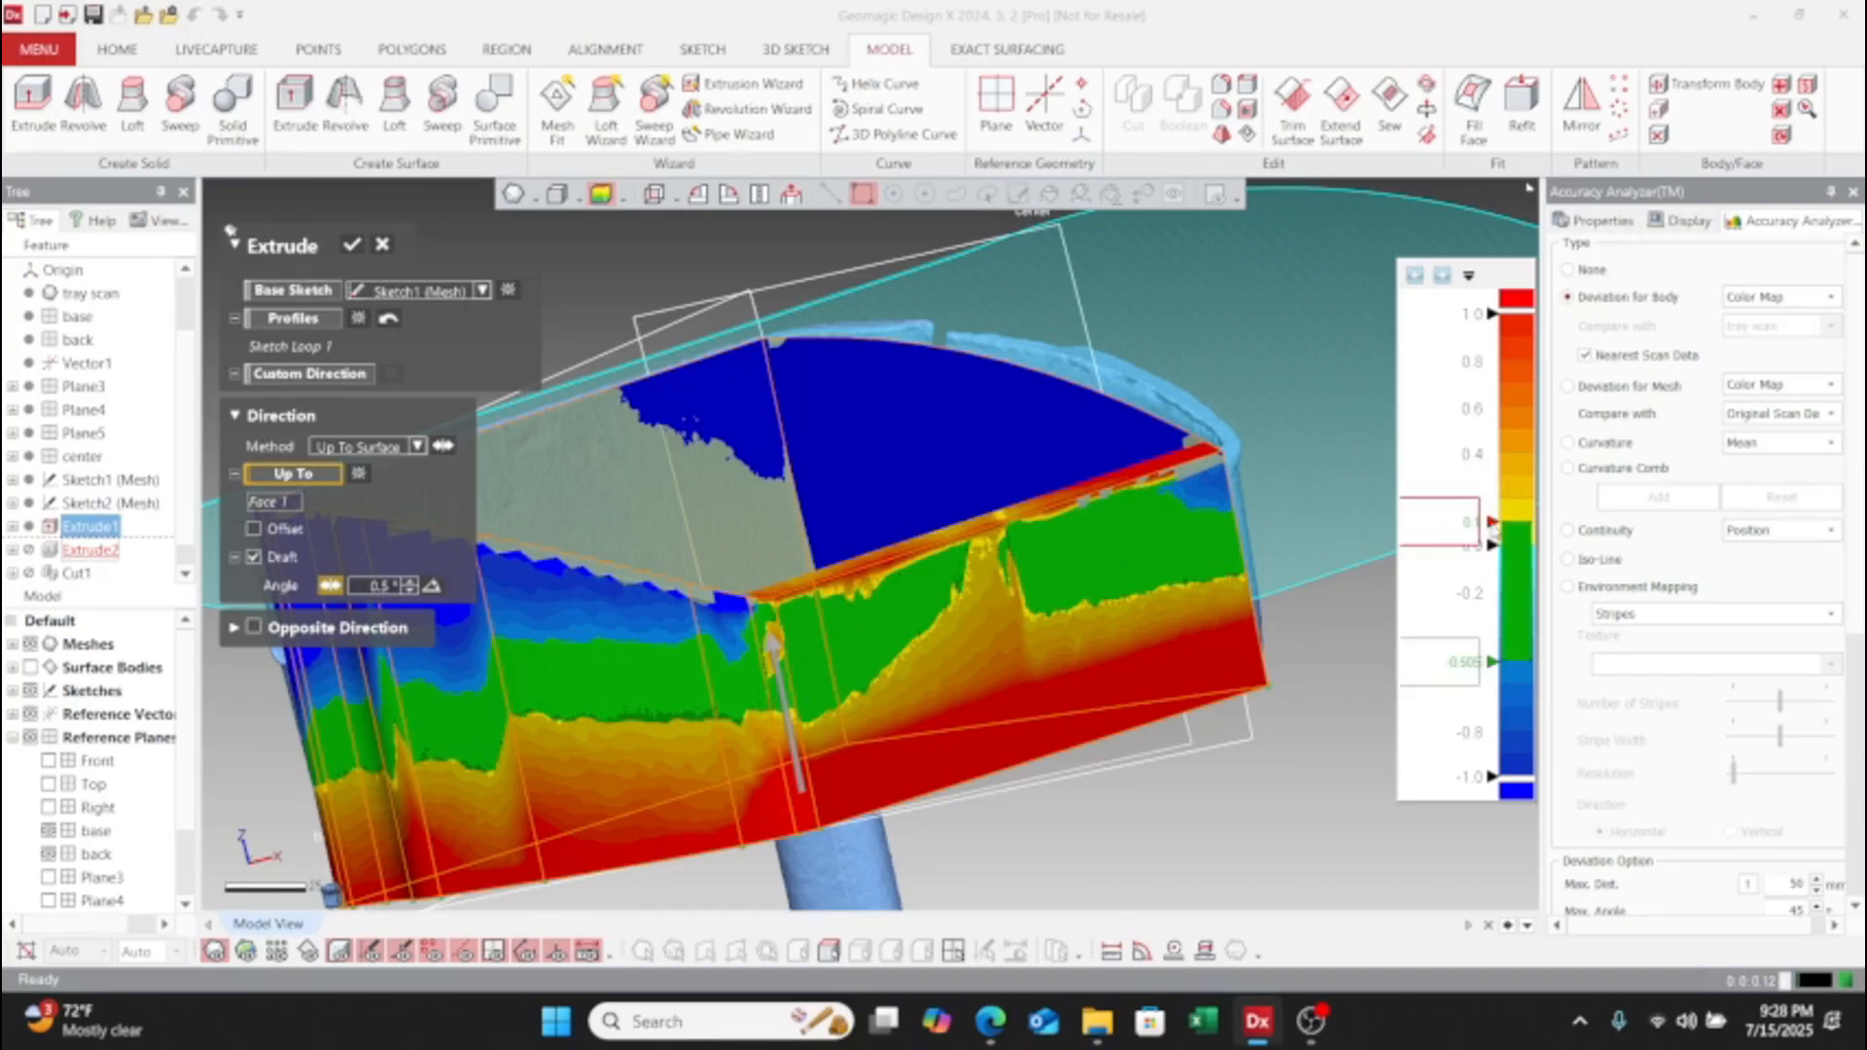
{"action": "left_click_drag", "start_coordinate": [1502, 436], "coordinate": [1502, 435]}
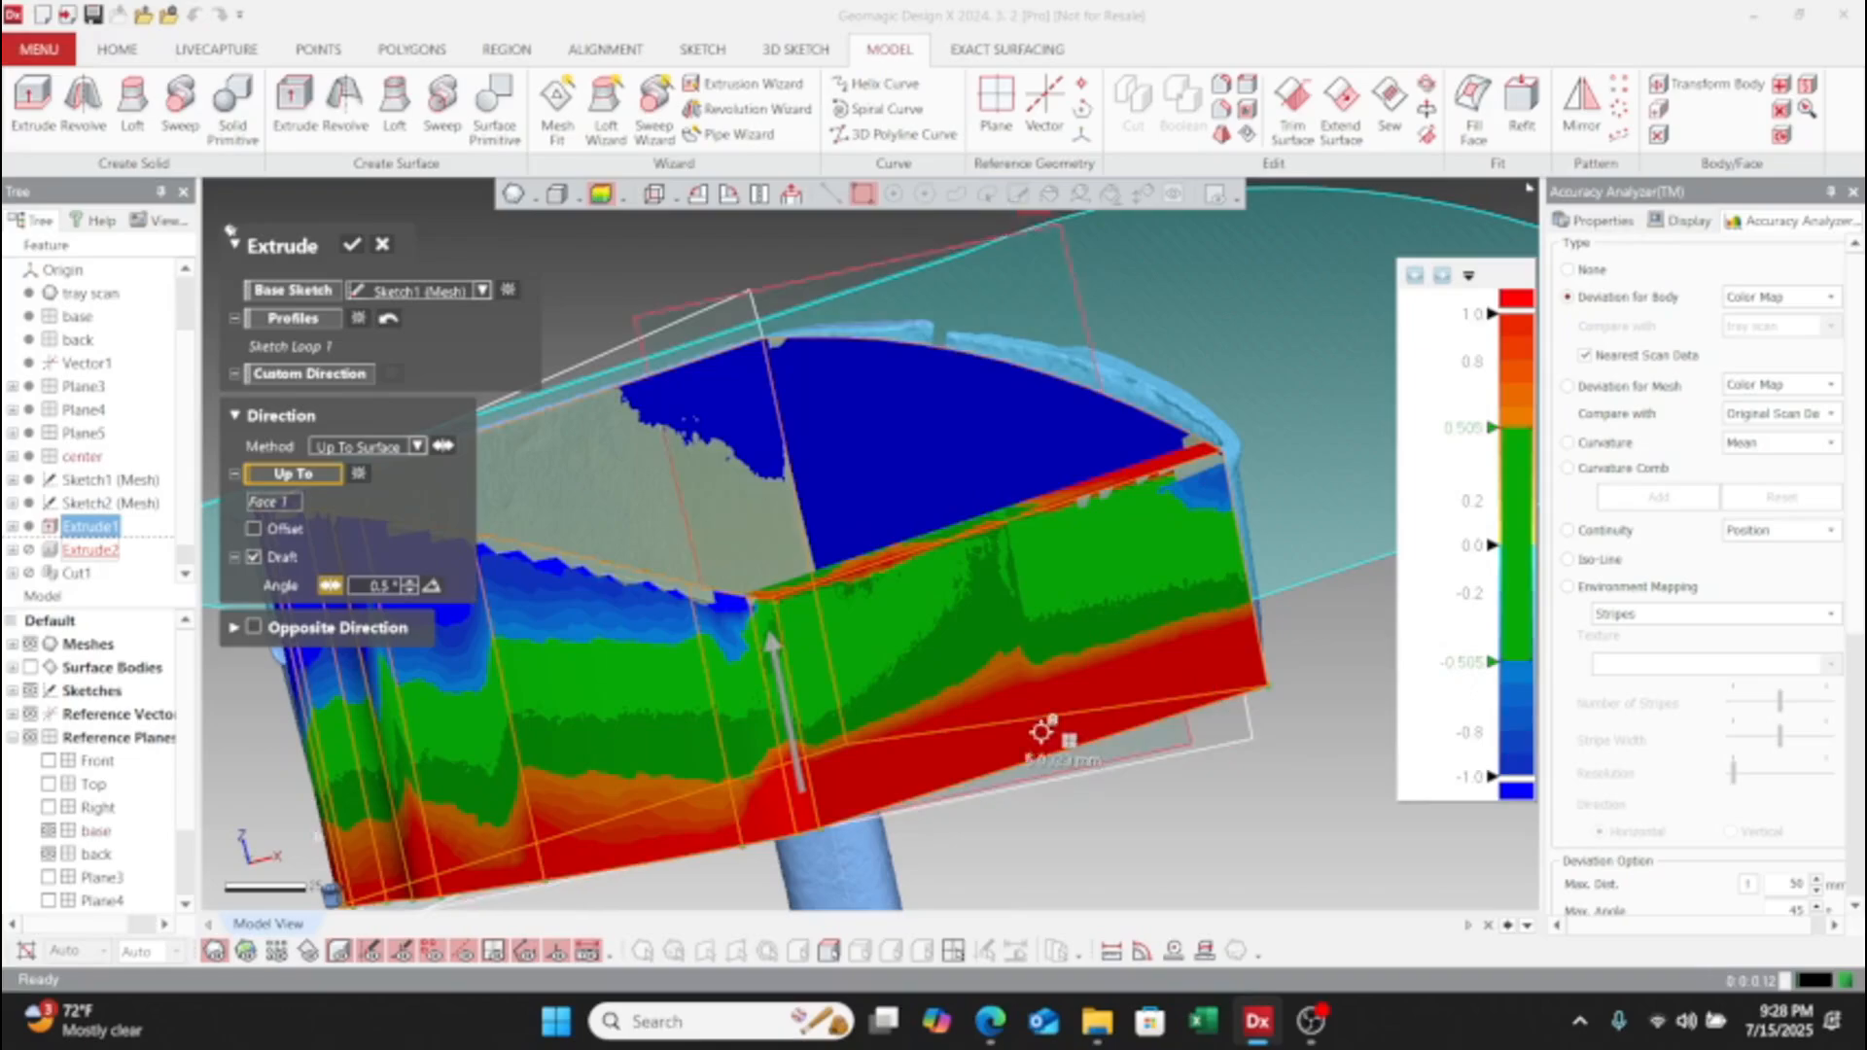
- Compare draft angles of 0.01° and 1.01° on the extrusion using the widened tolerance band
{"action": "right_click_drag", "start_coordinate": [1042, 729], "coordinate": [1161, 671]}
{"action": "double_click", "coordinate": [385, 584]}
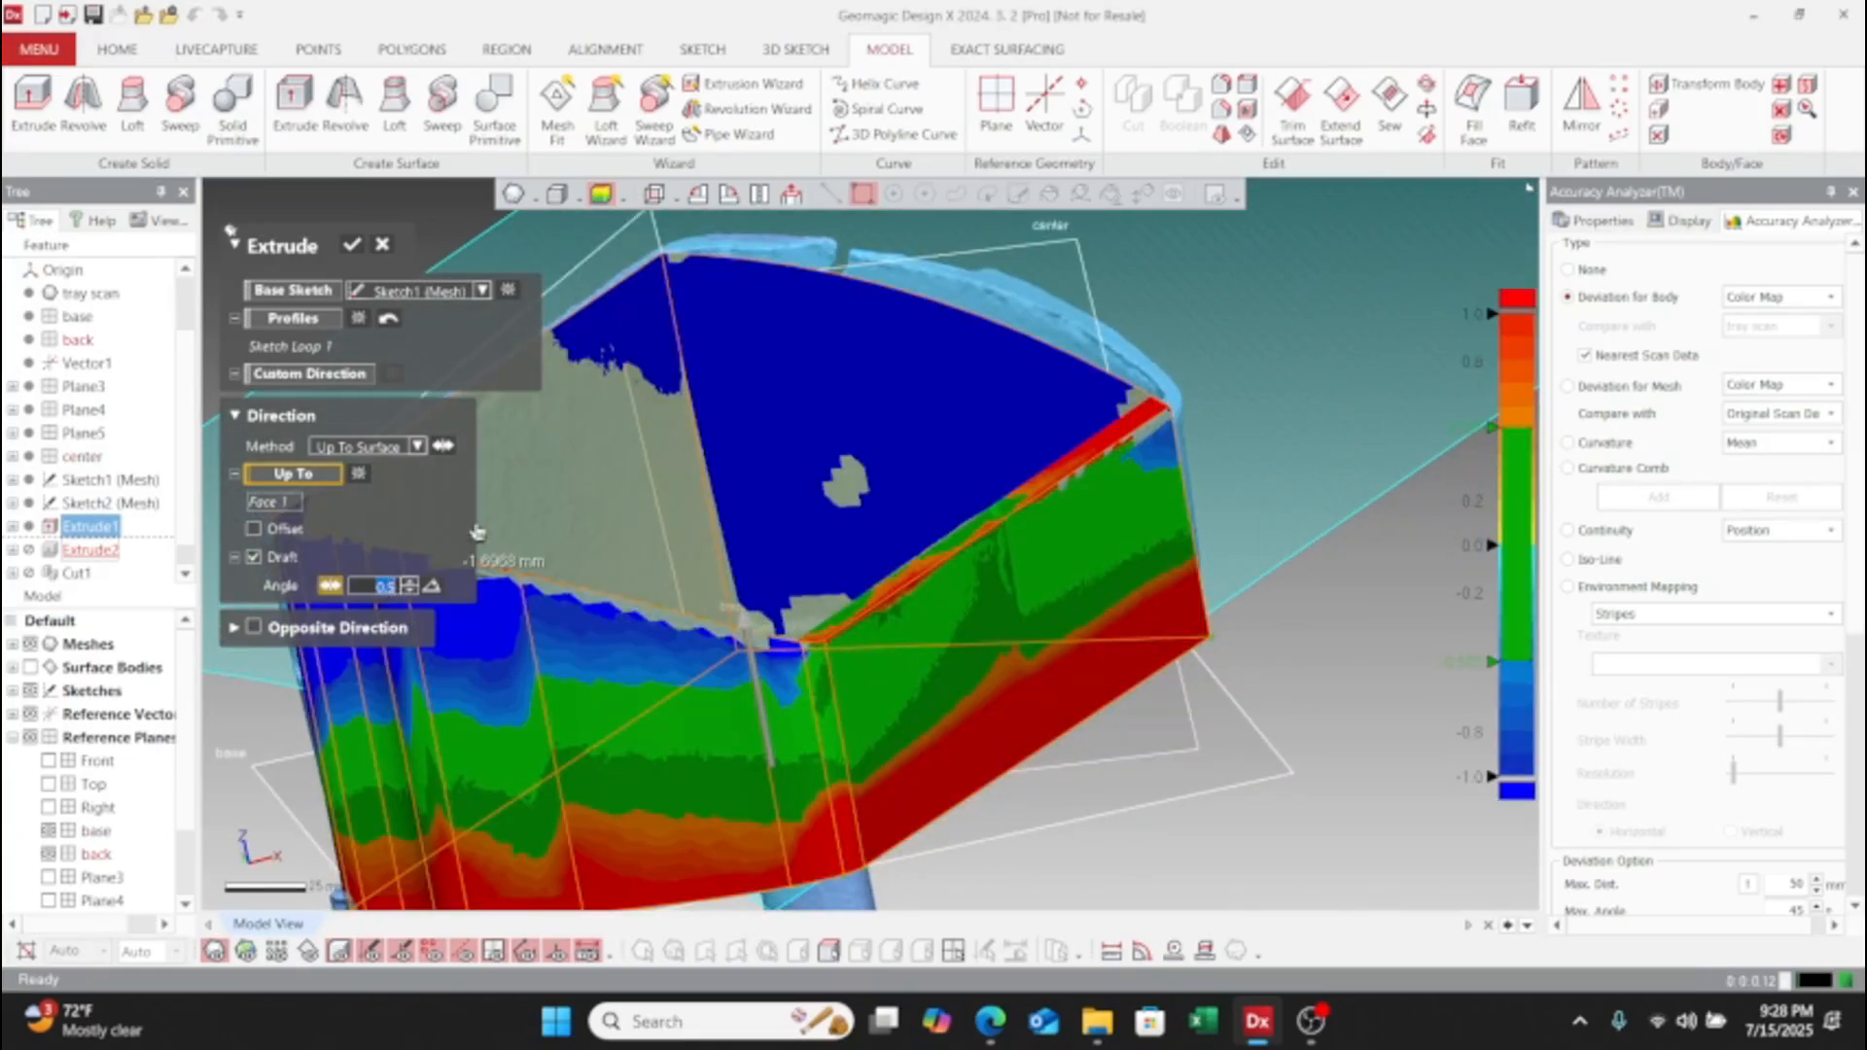
{"action": "type", "text": "0.01"}
{"action": "key", "text": "Return"}
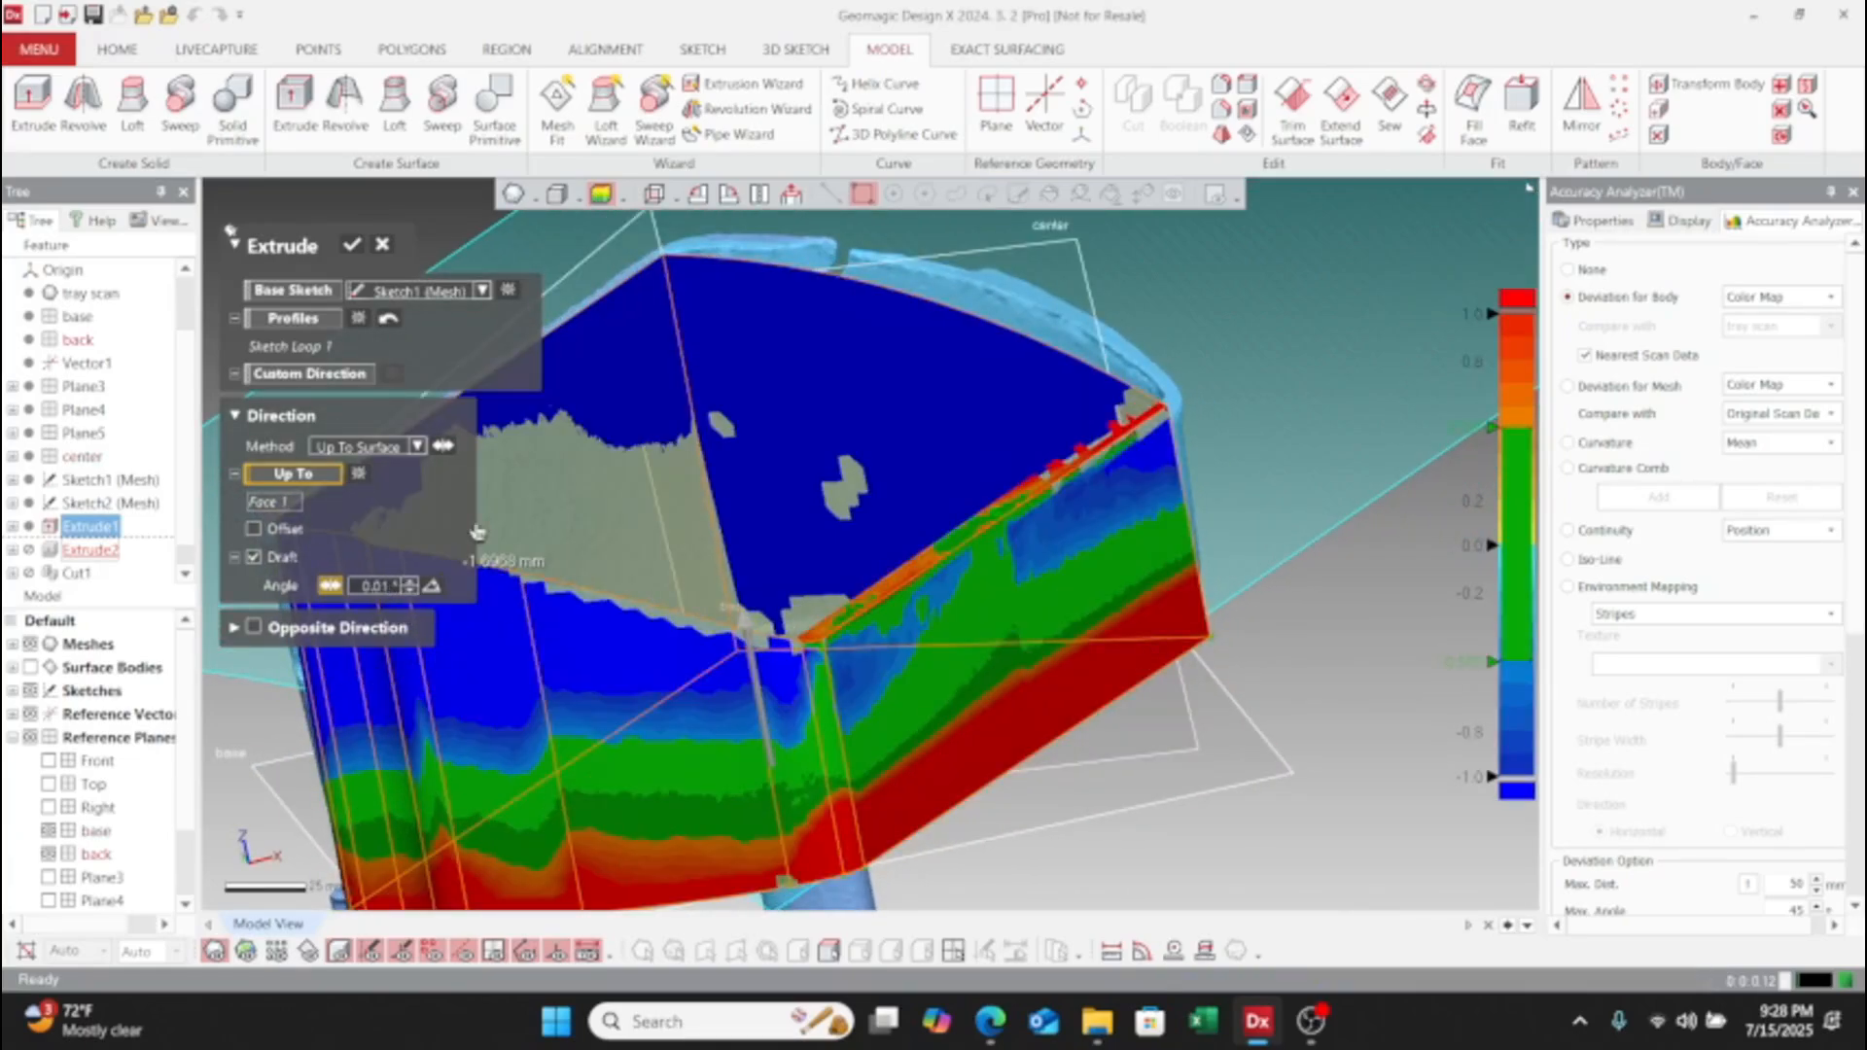
{"action": "left_click", "coordinate": [414, 585]}
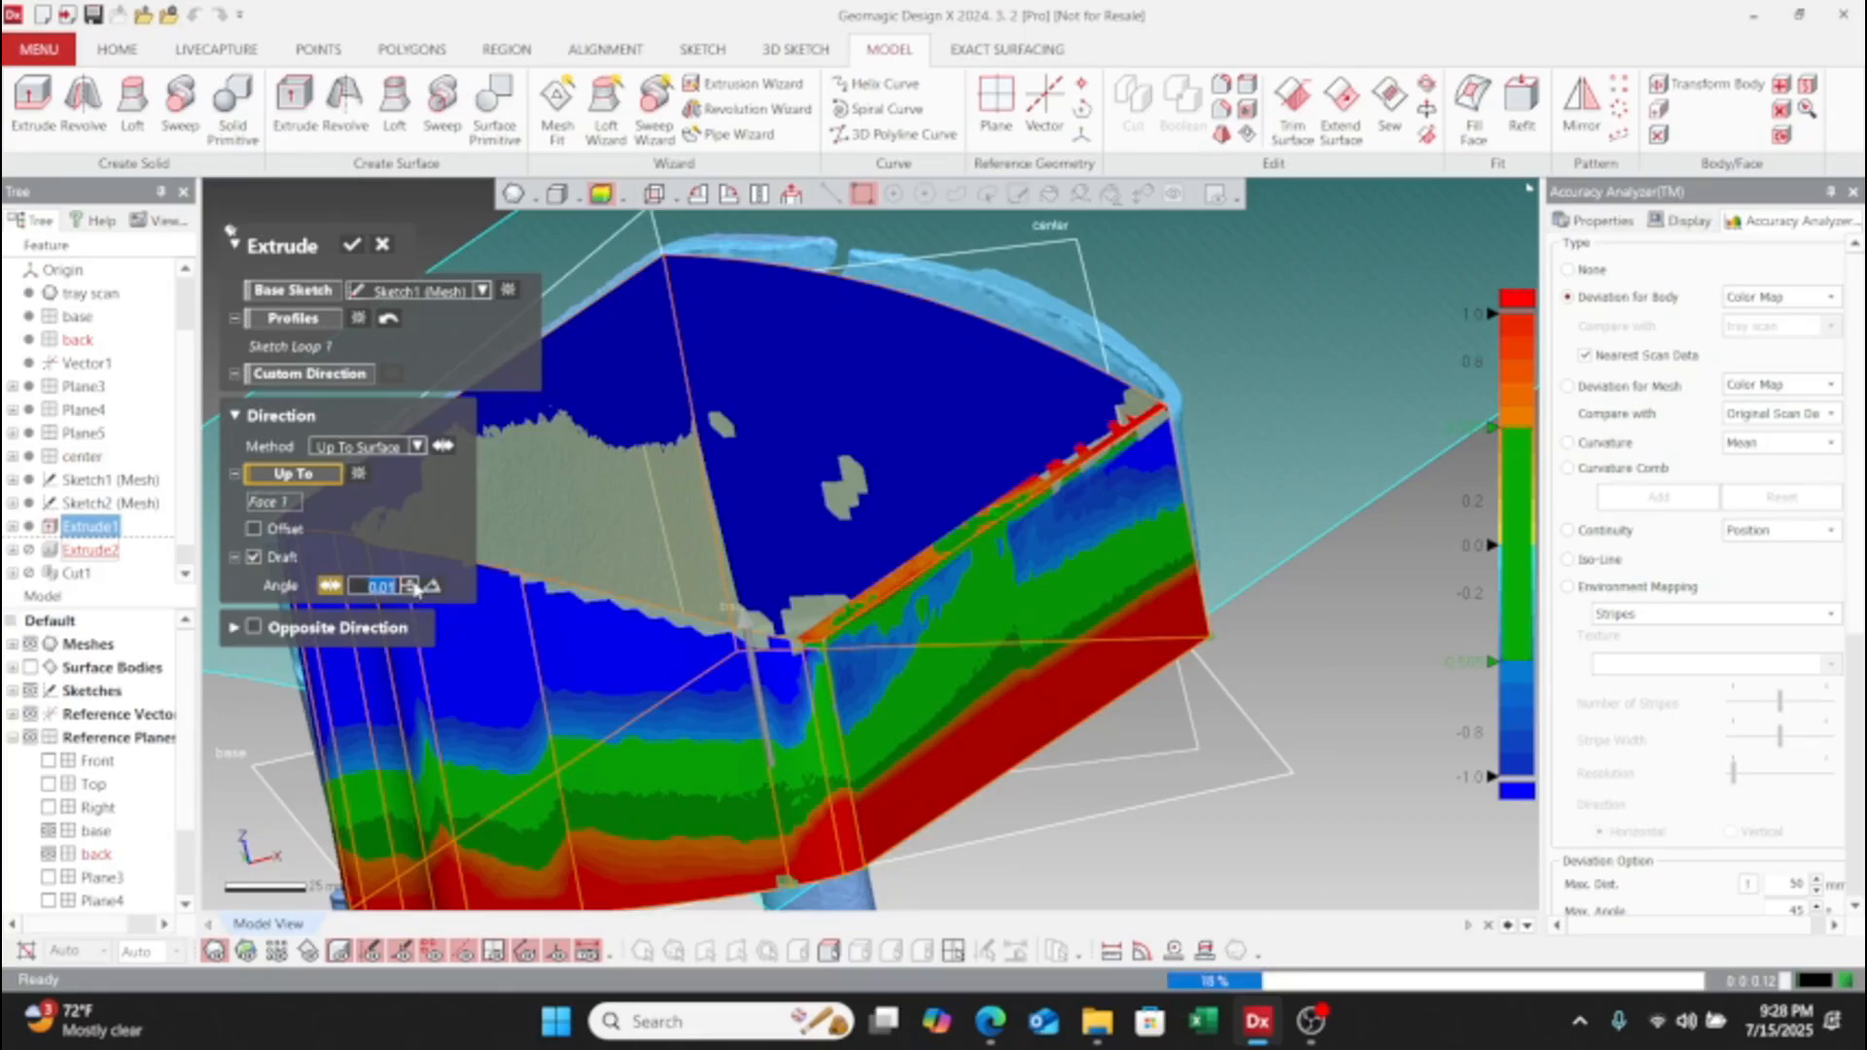
{"action": "left_click", "coordinate": [412, 585]}
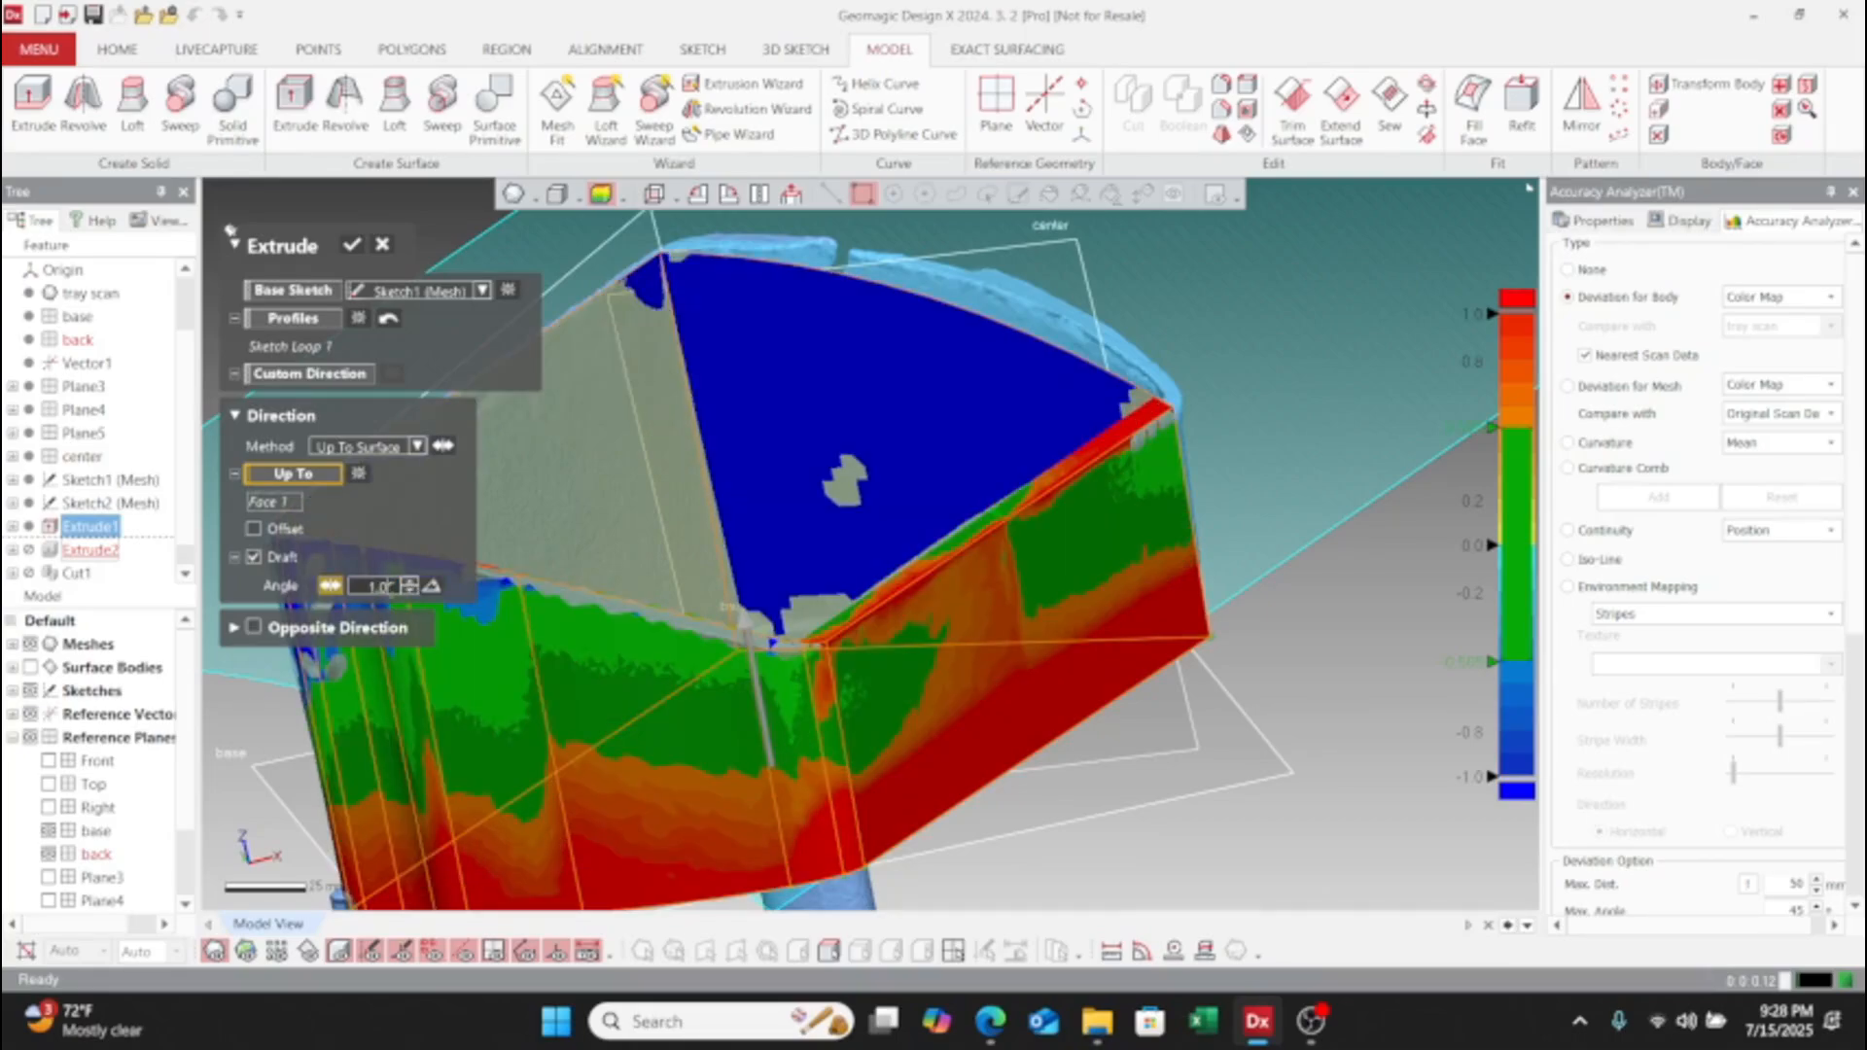
- Set the draft angle to 0.8°, check the walls all around on the color map, and accept the extrusion
{"action": "type", "text": ".8"}
{"action": "key", "text": "Return"}
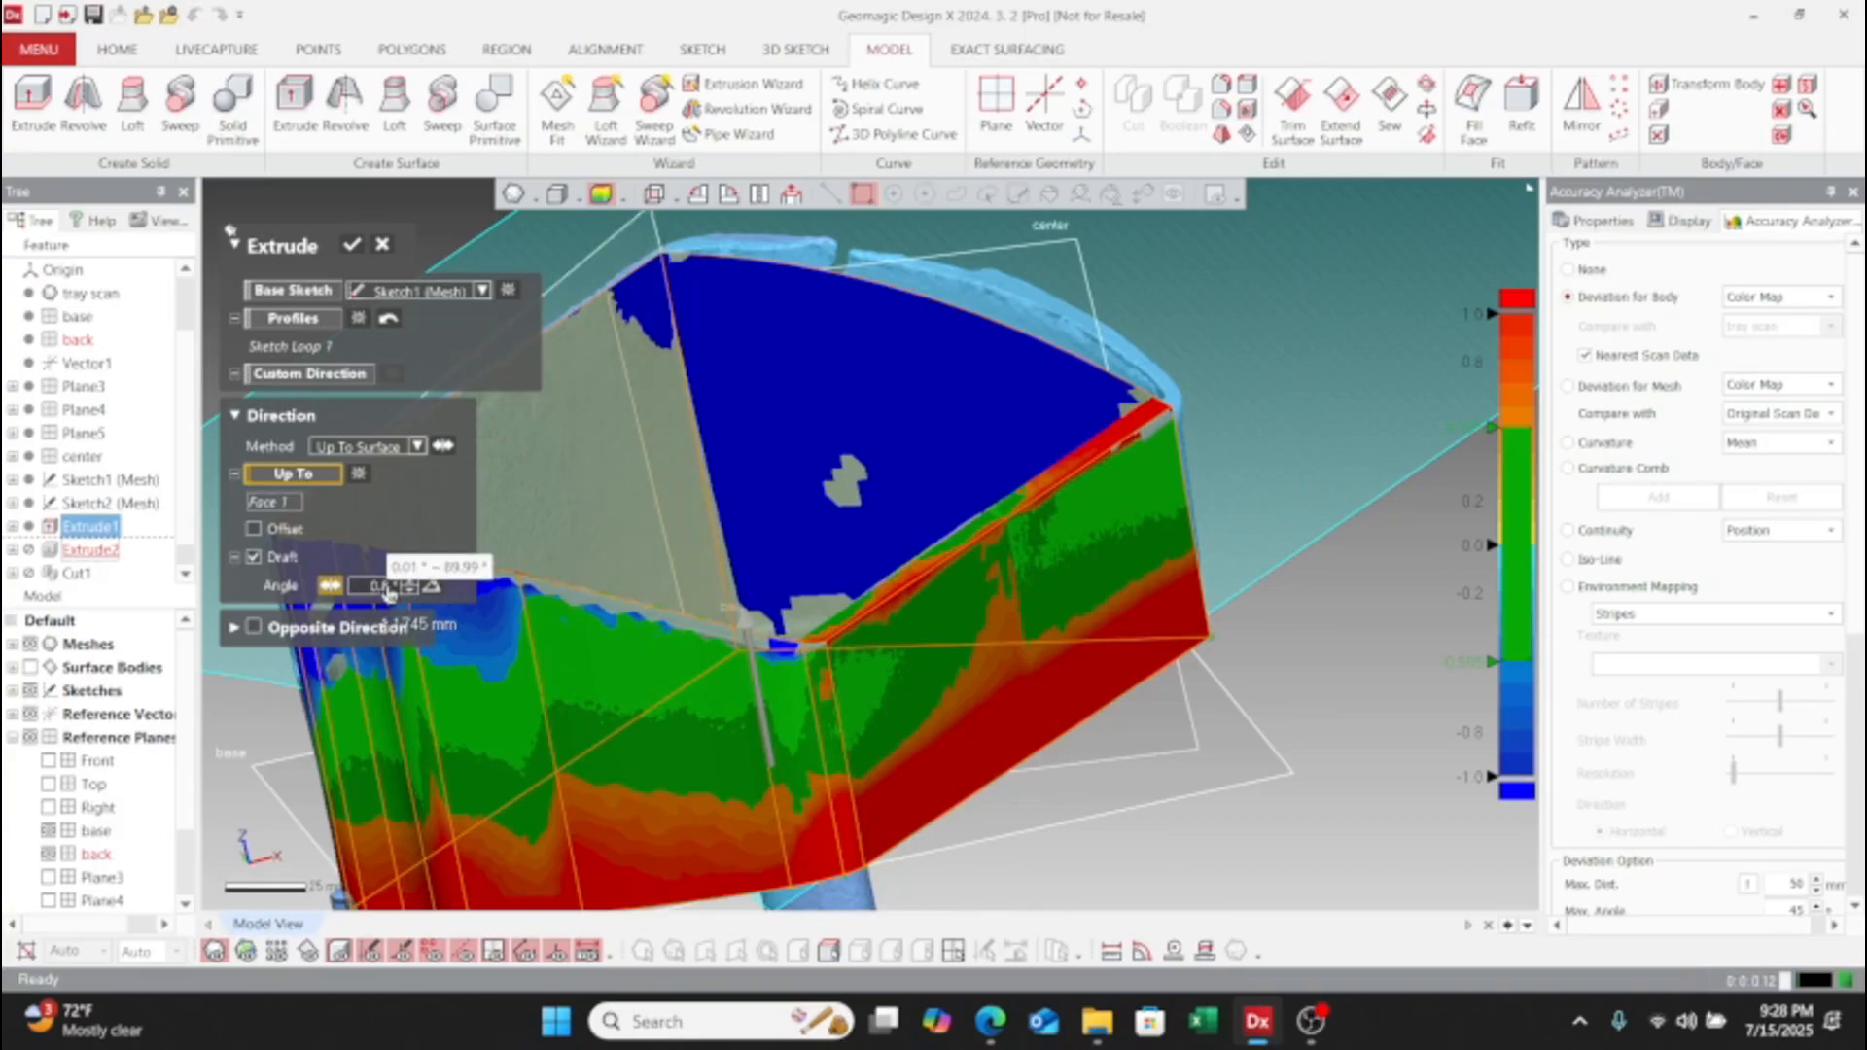
{"action": "right_click_drag", "start_coordinate": [869, 702], "coordinate": [938, 753]}
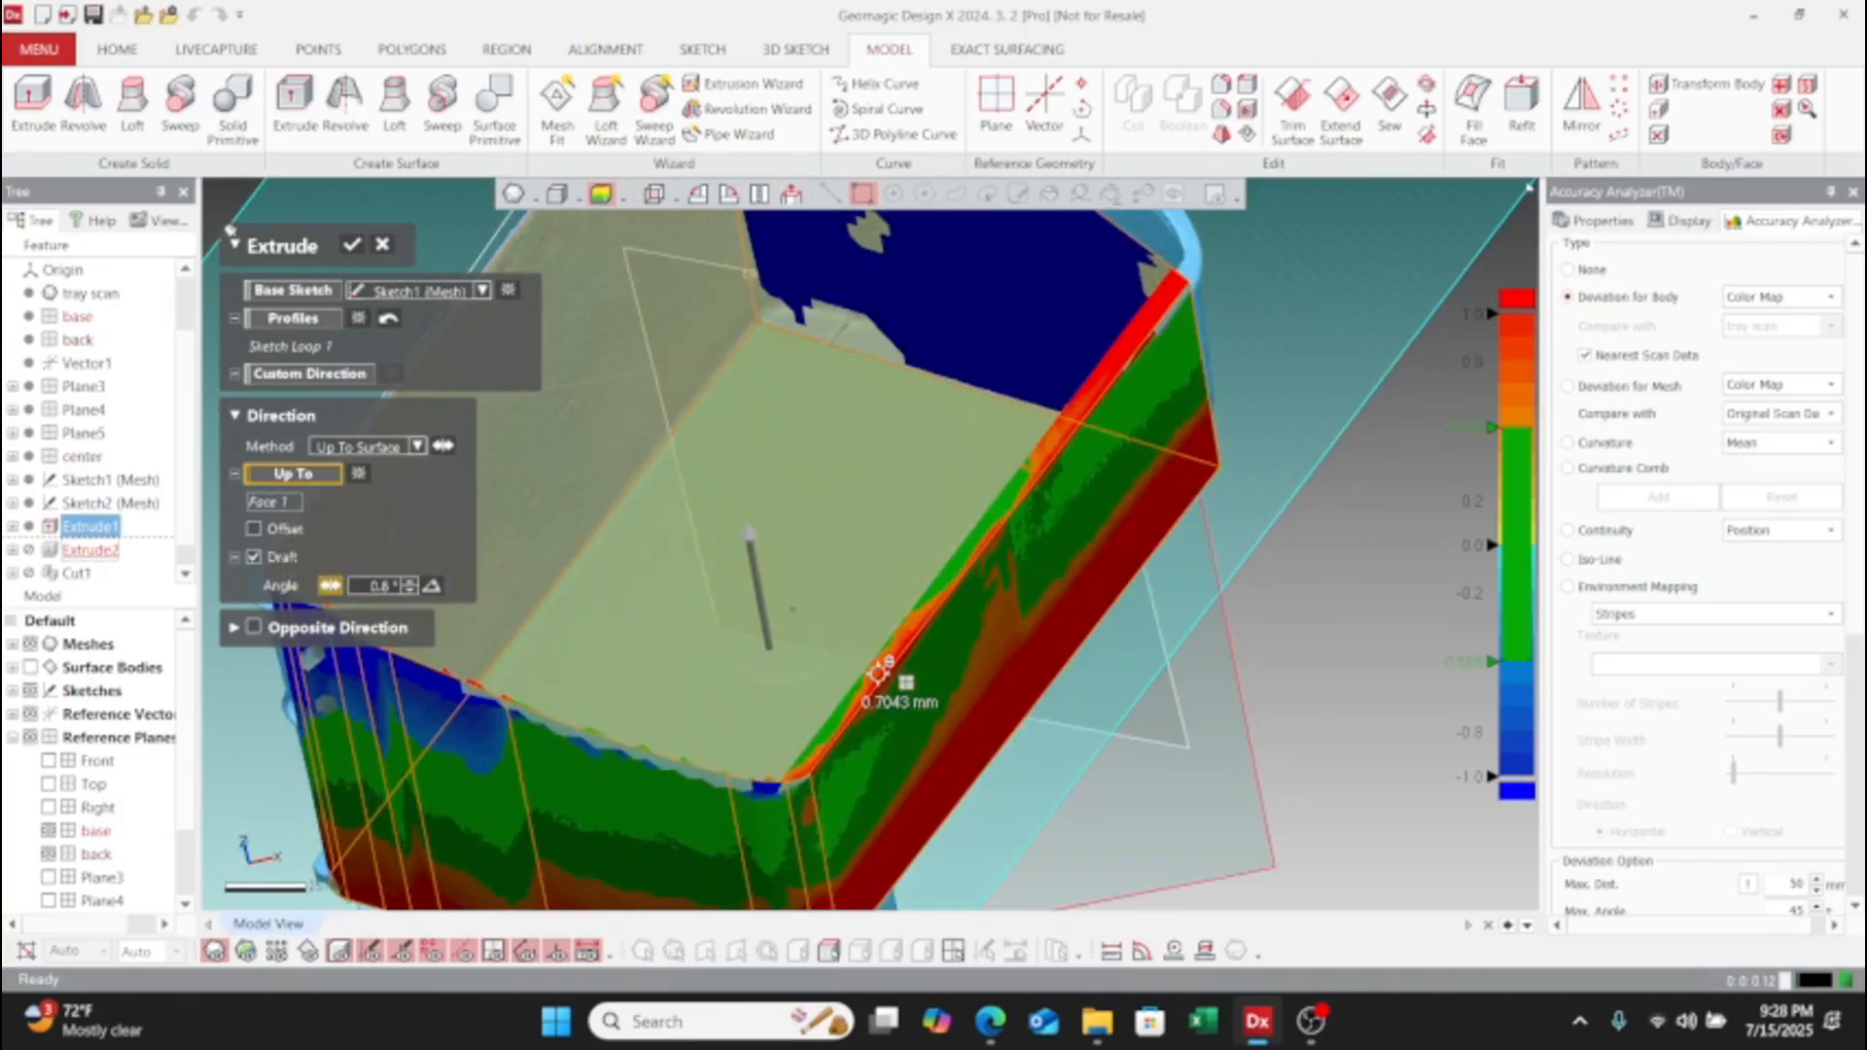
{"action": "right_click_drag", "start_coordinate": [880, 690], "coordinate": [1409, 449]}
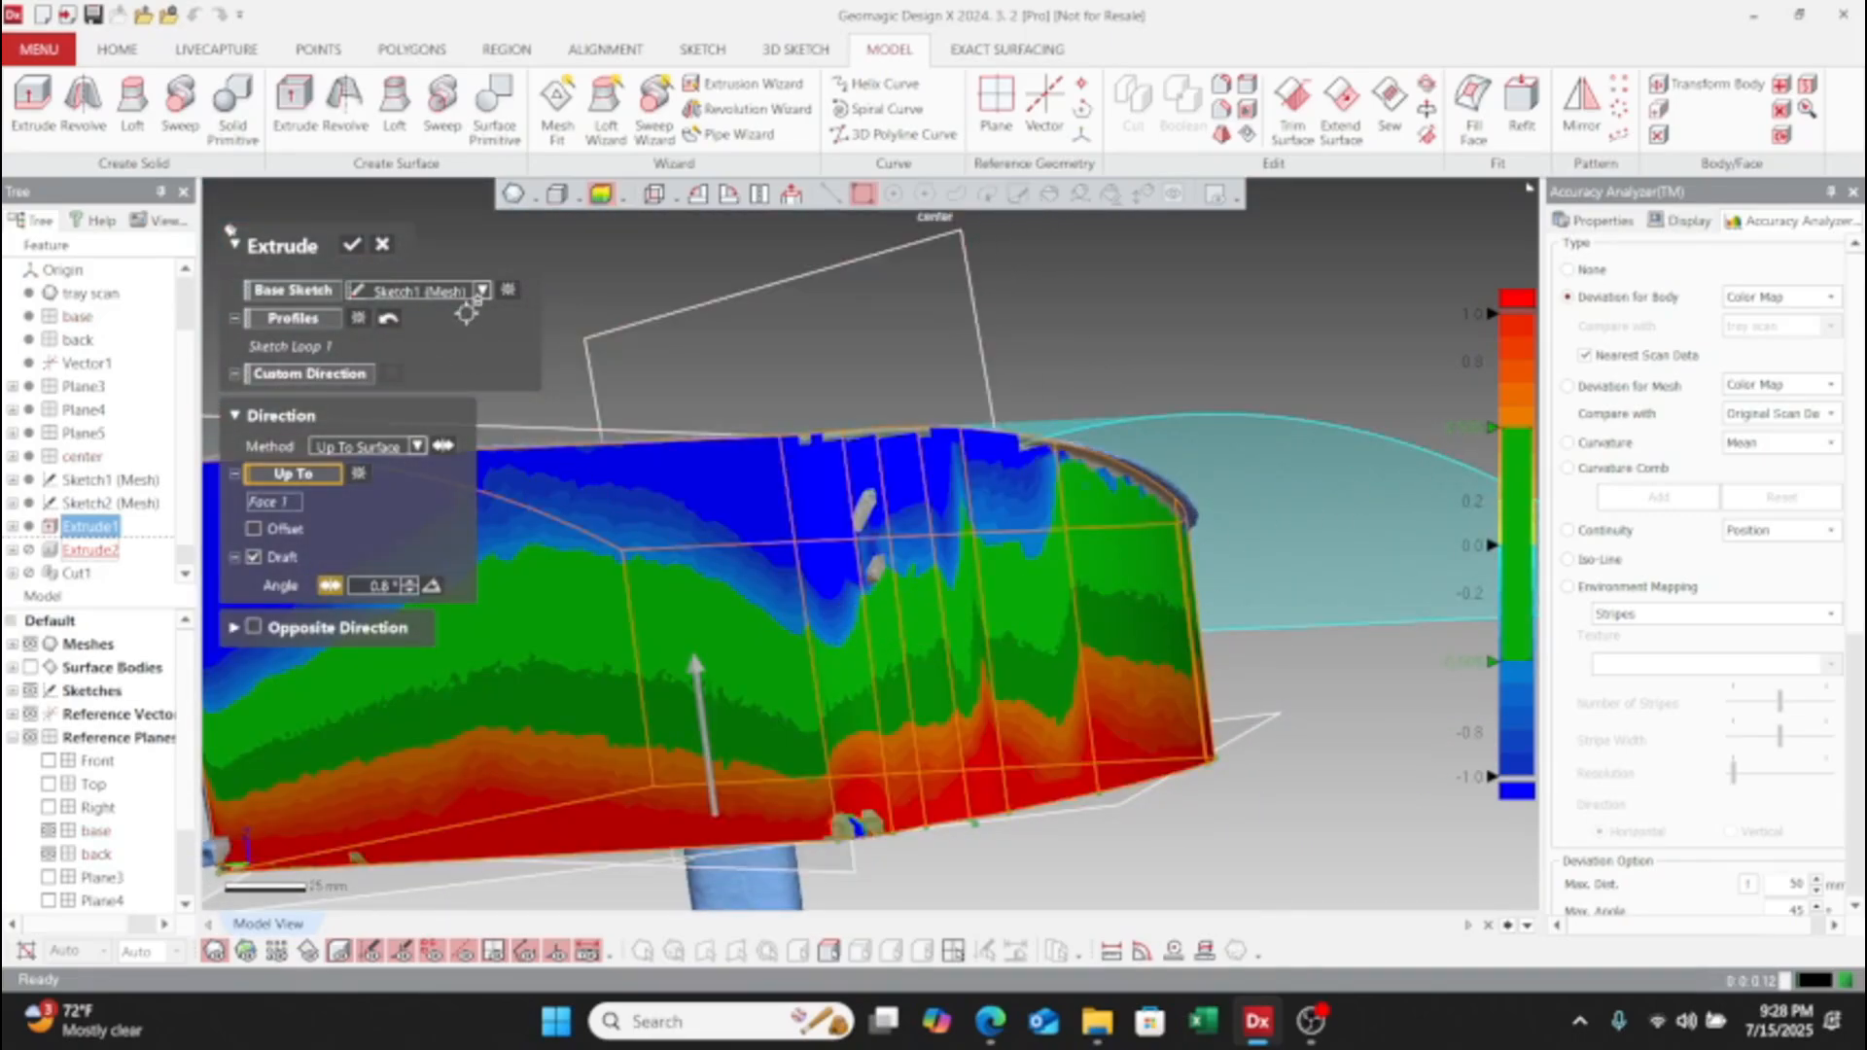
{"action": "left_click", "coordinate": [352, 245]}
- Start a Shell on the halved tray body and choose its center cut face and curved top face for removal
{"action": "right_click_drag", "start_coordinate": [467, 622], "coordinate": [1011, 243]}
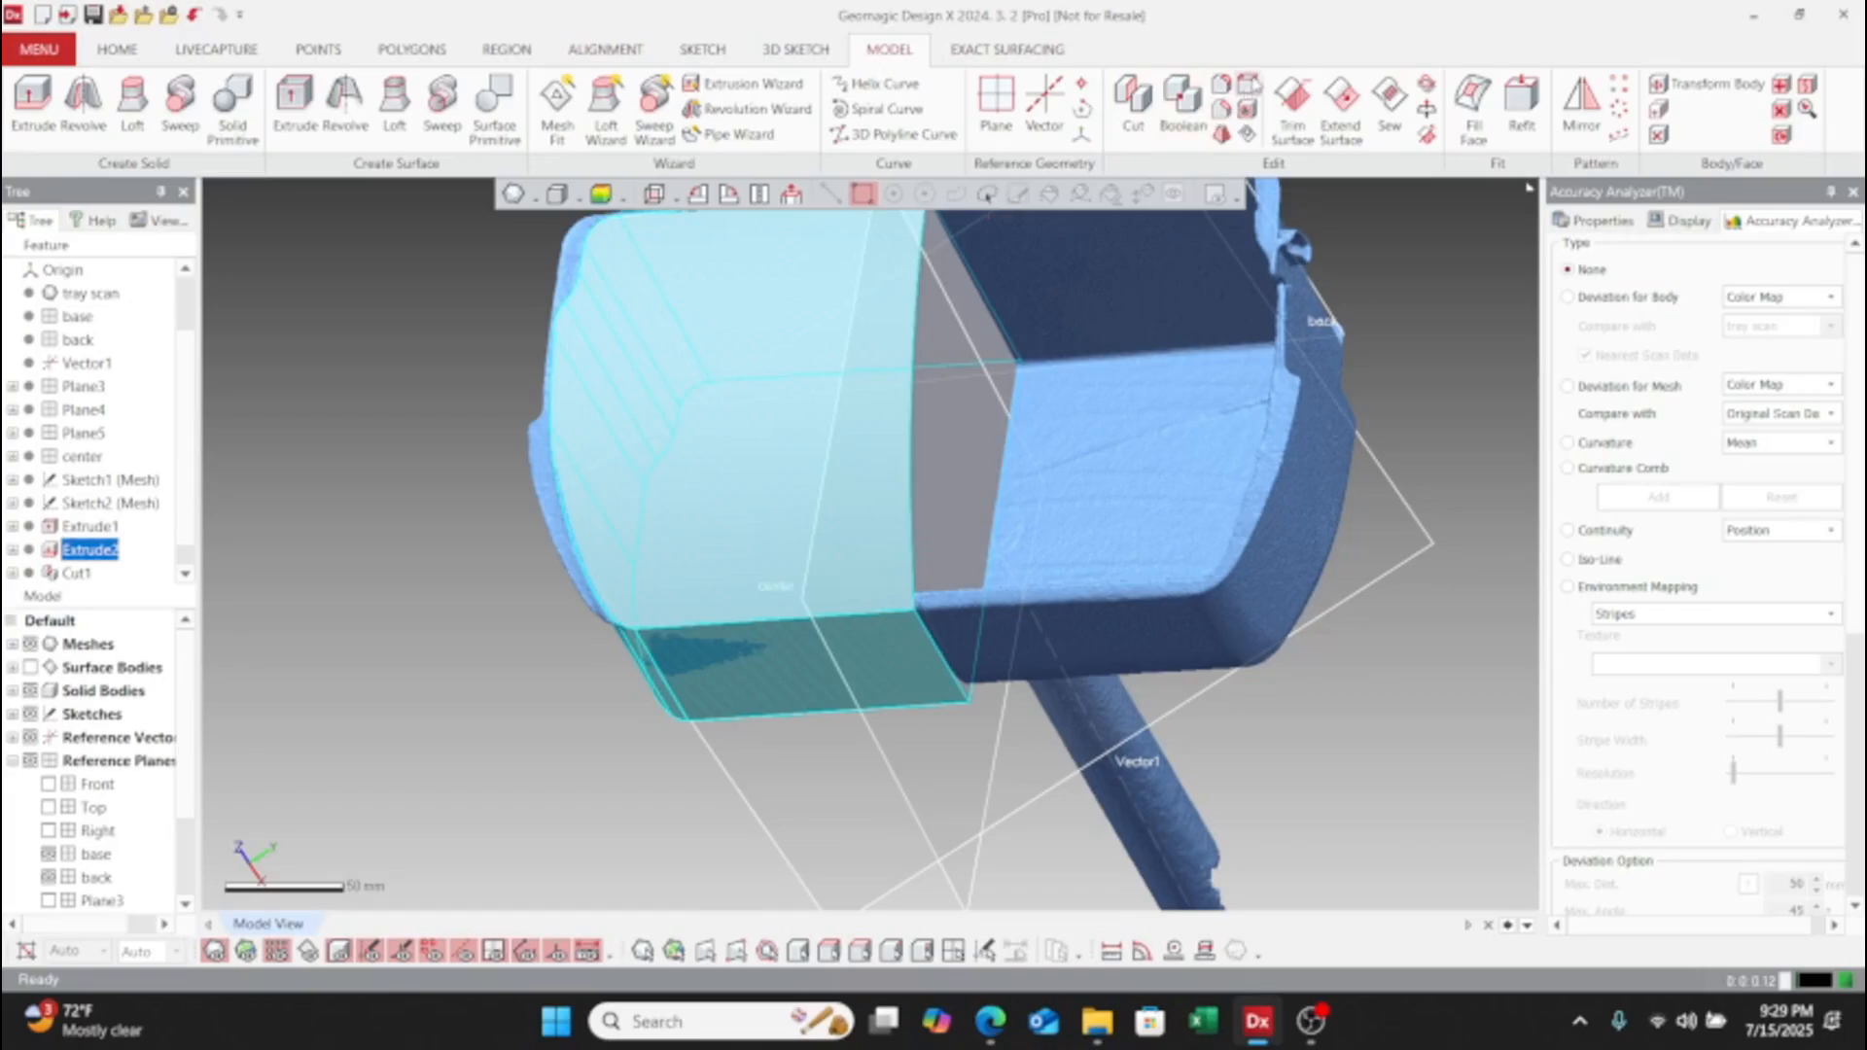
{"action": "left_click", "coordinate": [1247, 85]}
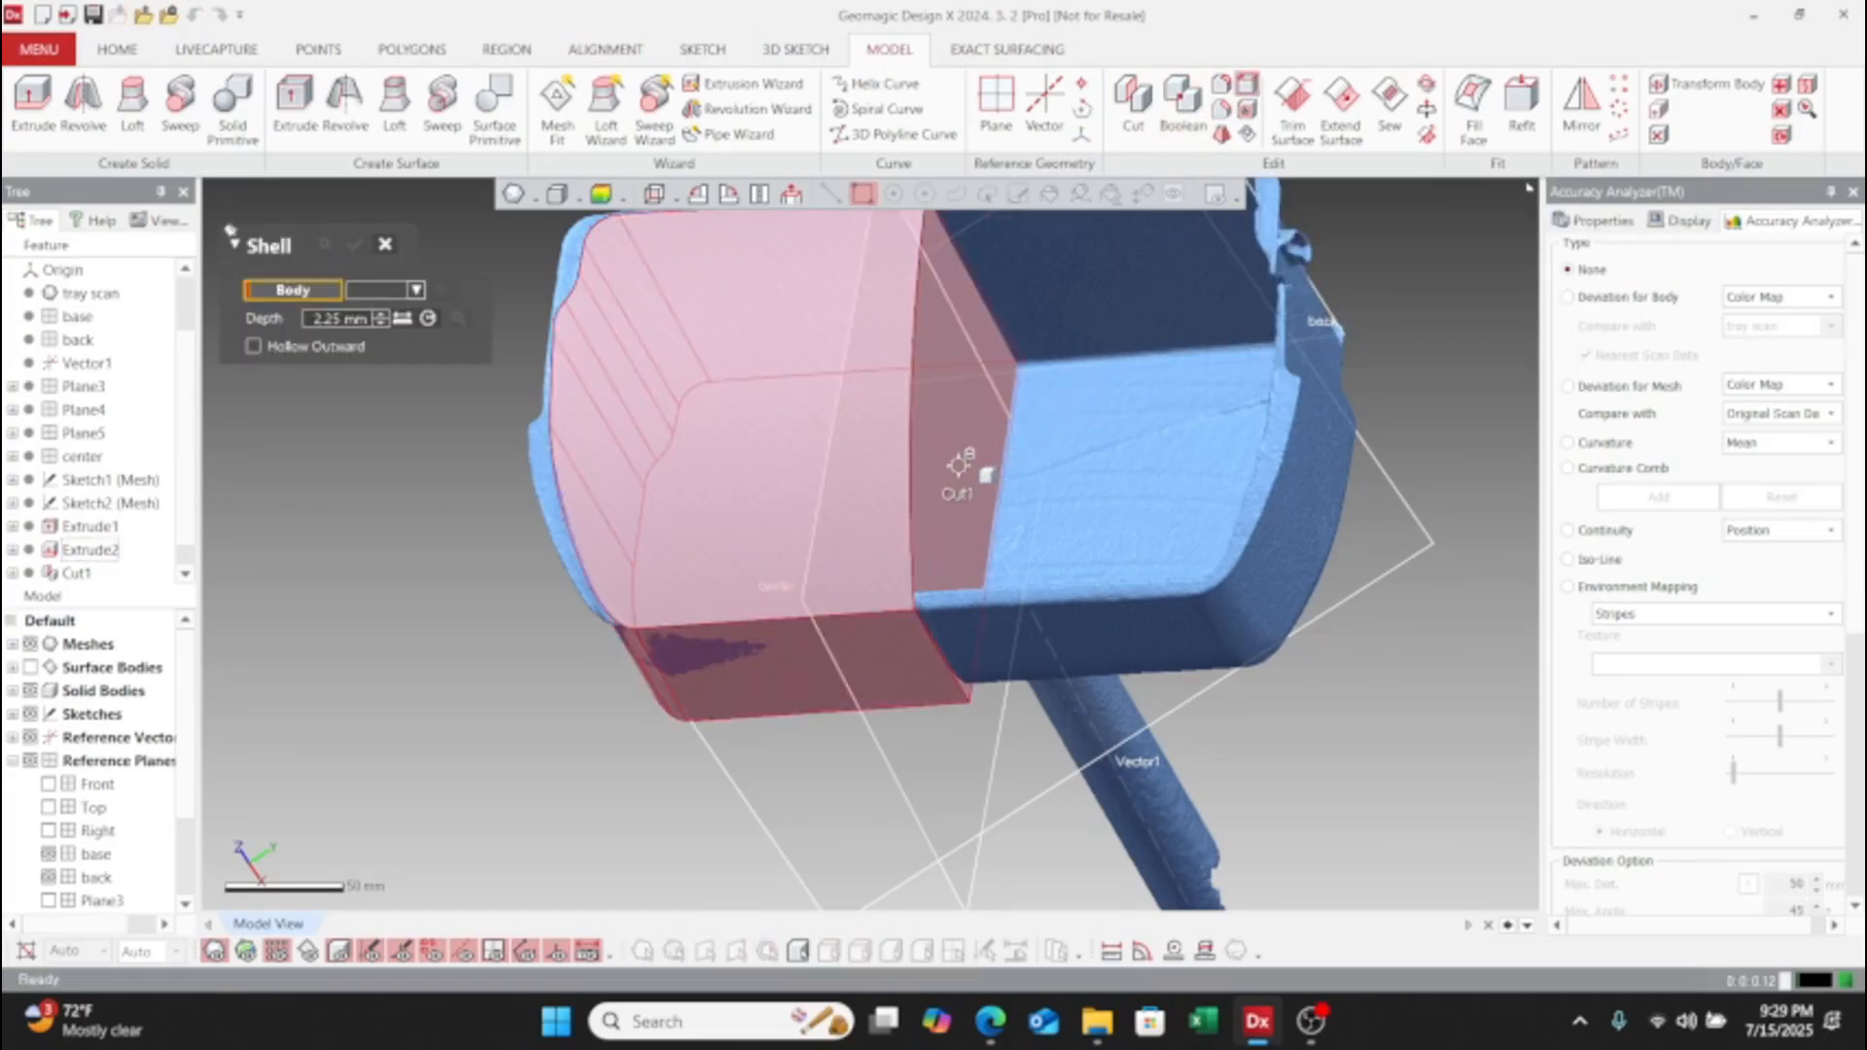
{"action": "left_click", "coordinate": [956, 465]}
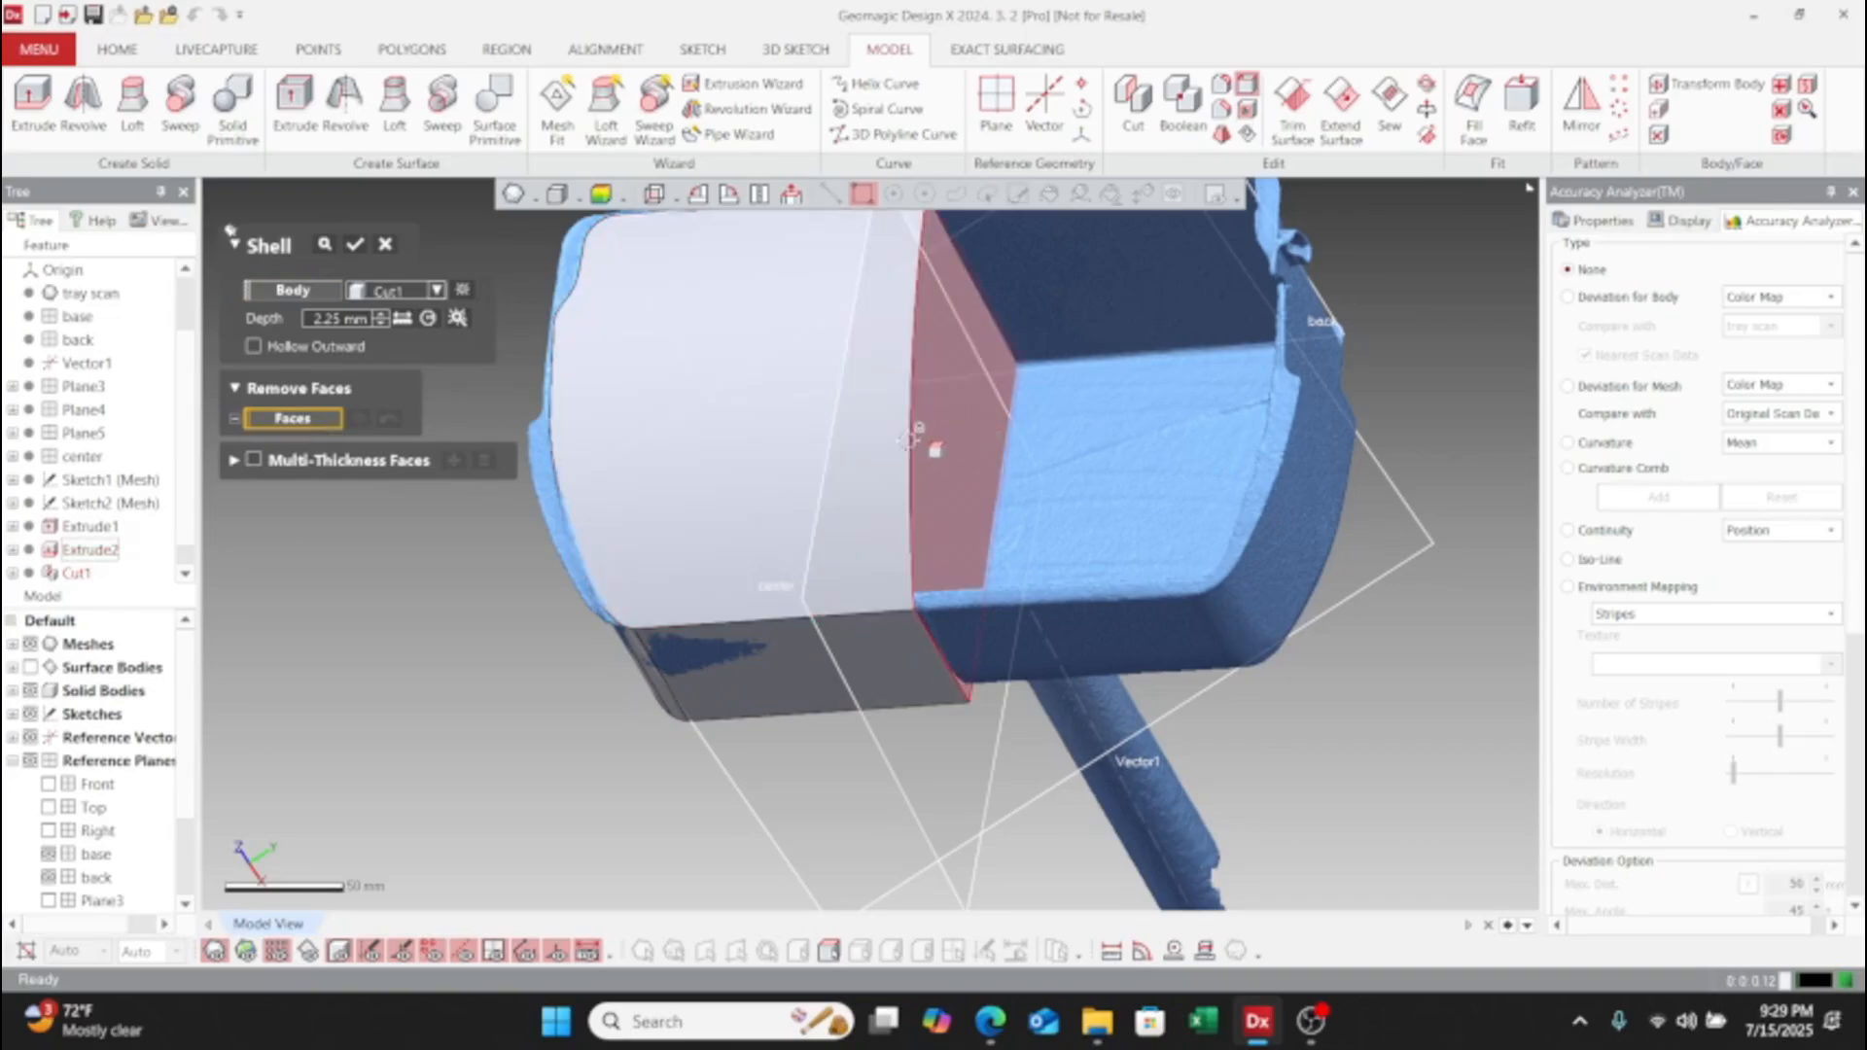
{"action": "left_click", "coordinate": [956, 445]}
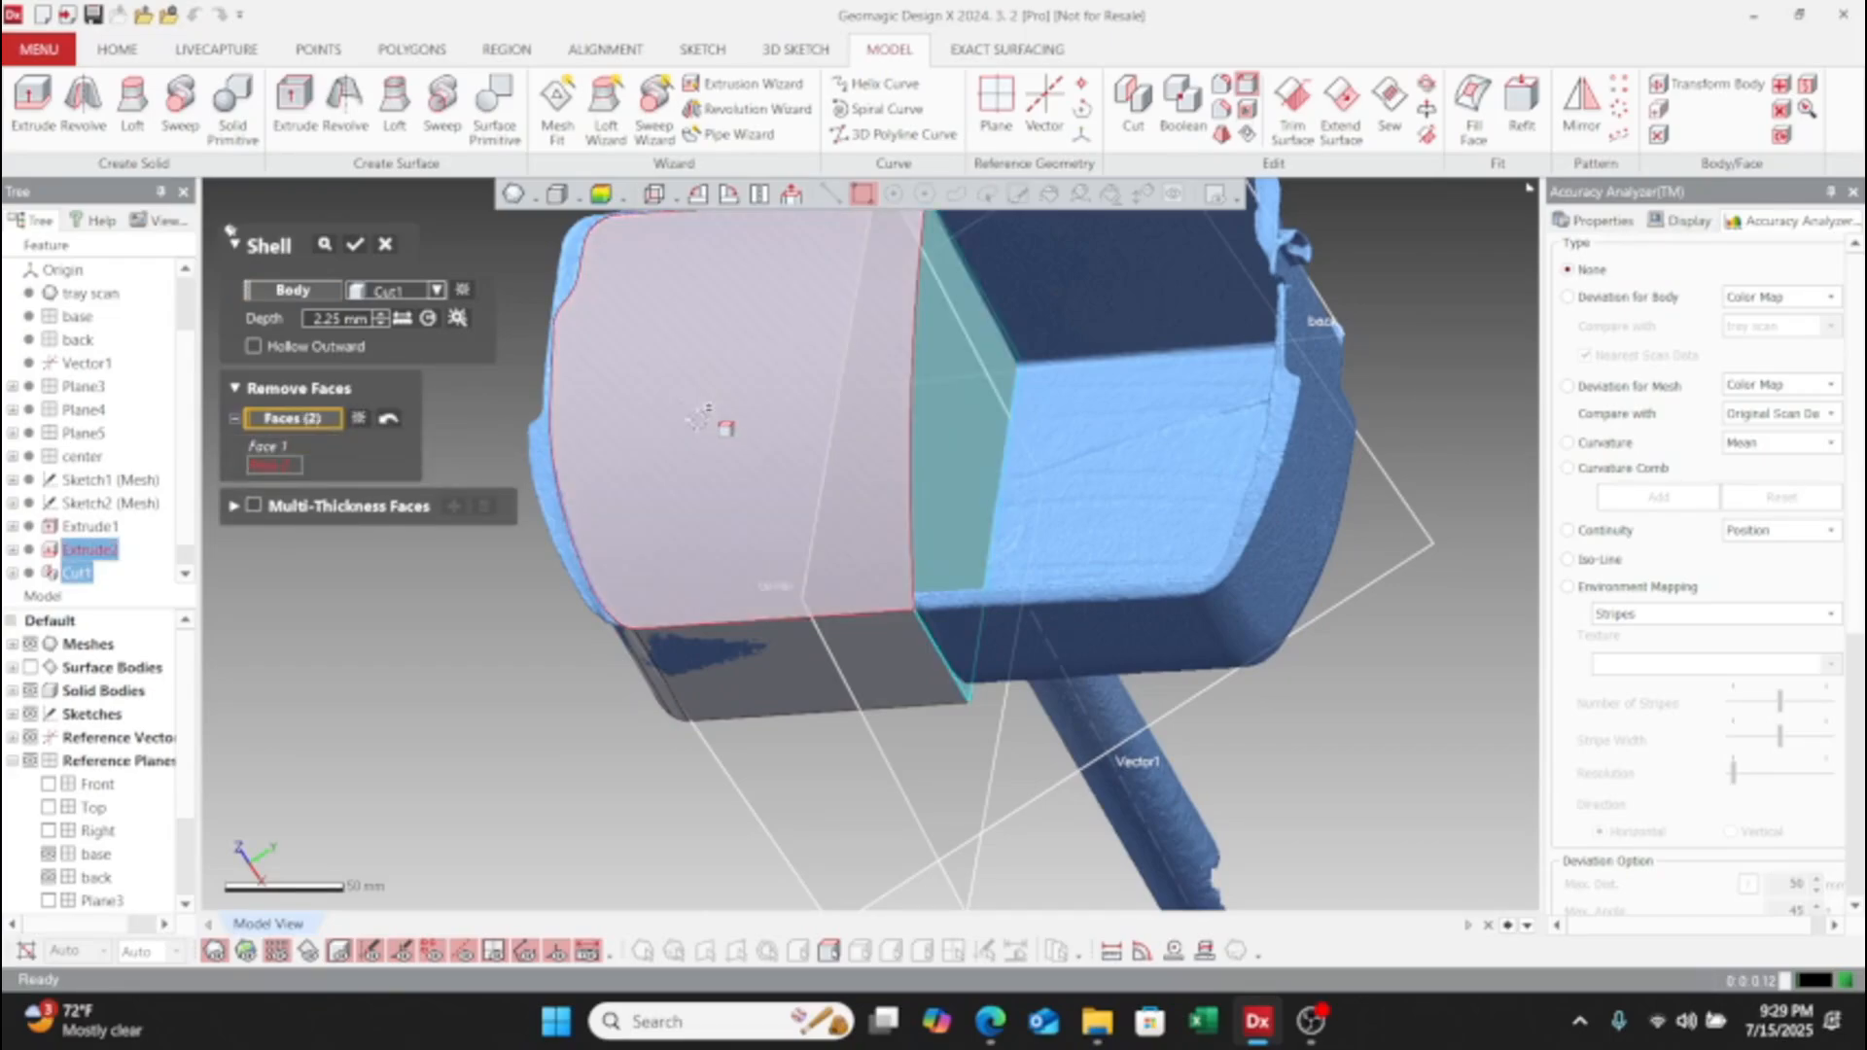
{"action": "left_click", "coordinate": [719, 420]}
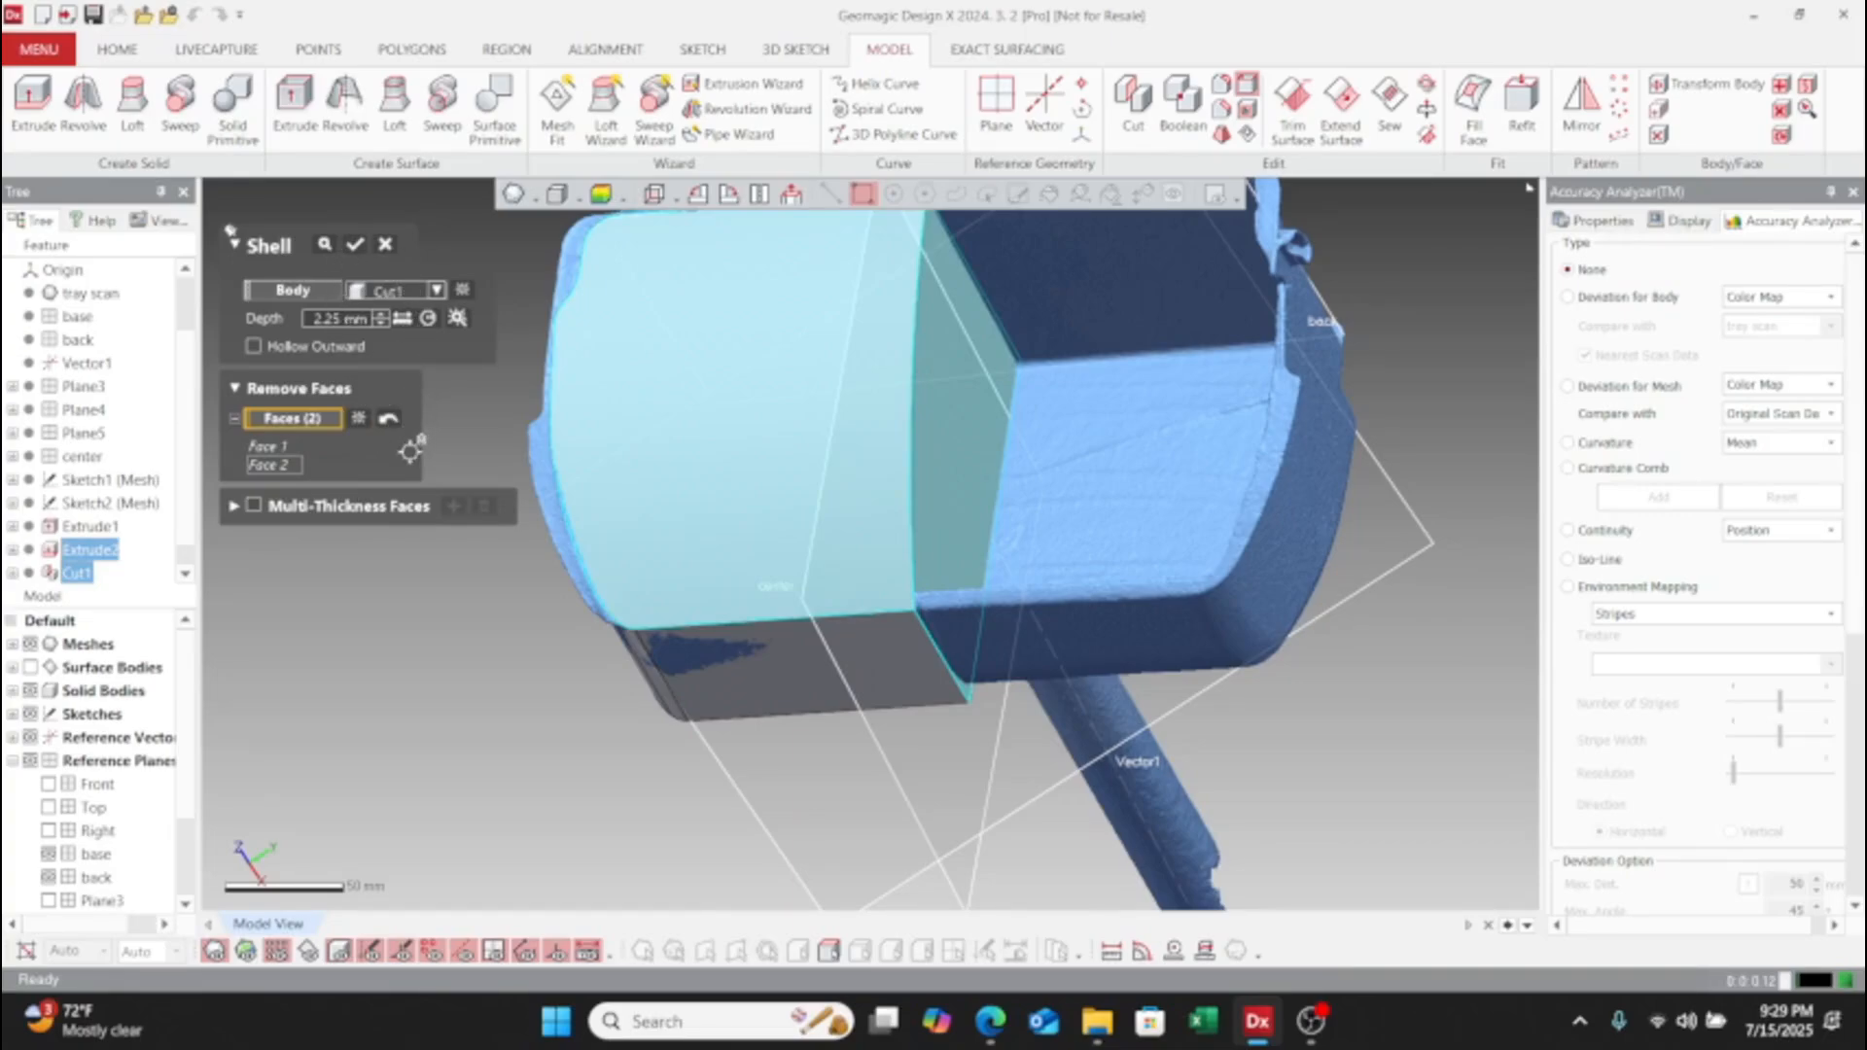
- Estimate the shell depth from the scan, set it to 2.3 mm, and apply the shell
{"action": "left_click", "coordinate": [456, 319]}
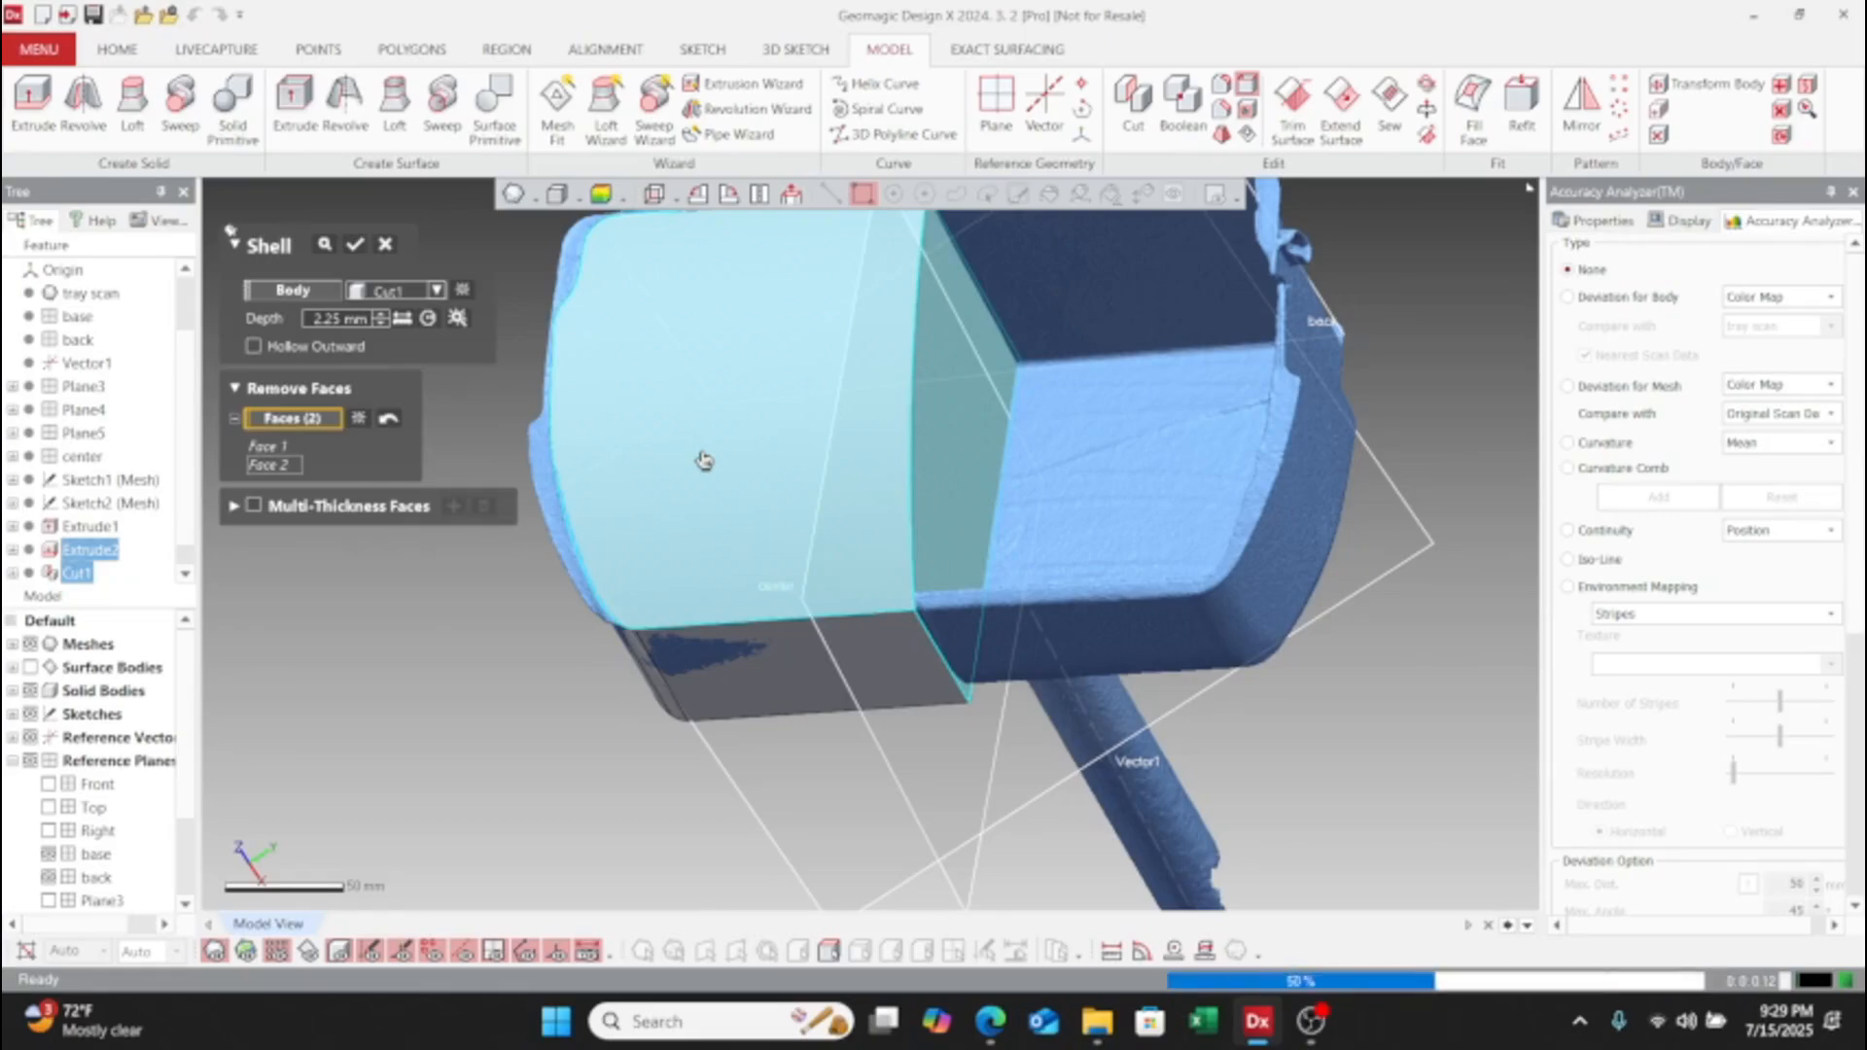
{"action": "left_click", "coordinate": [701, 449]}
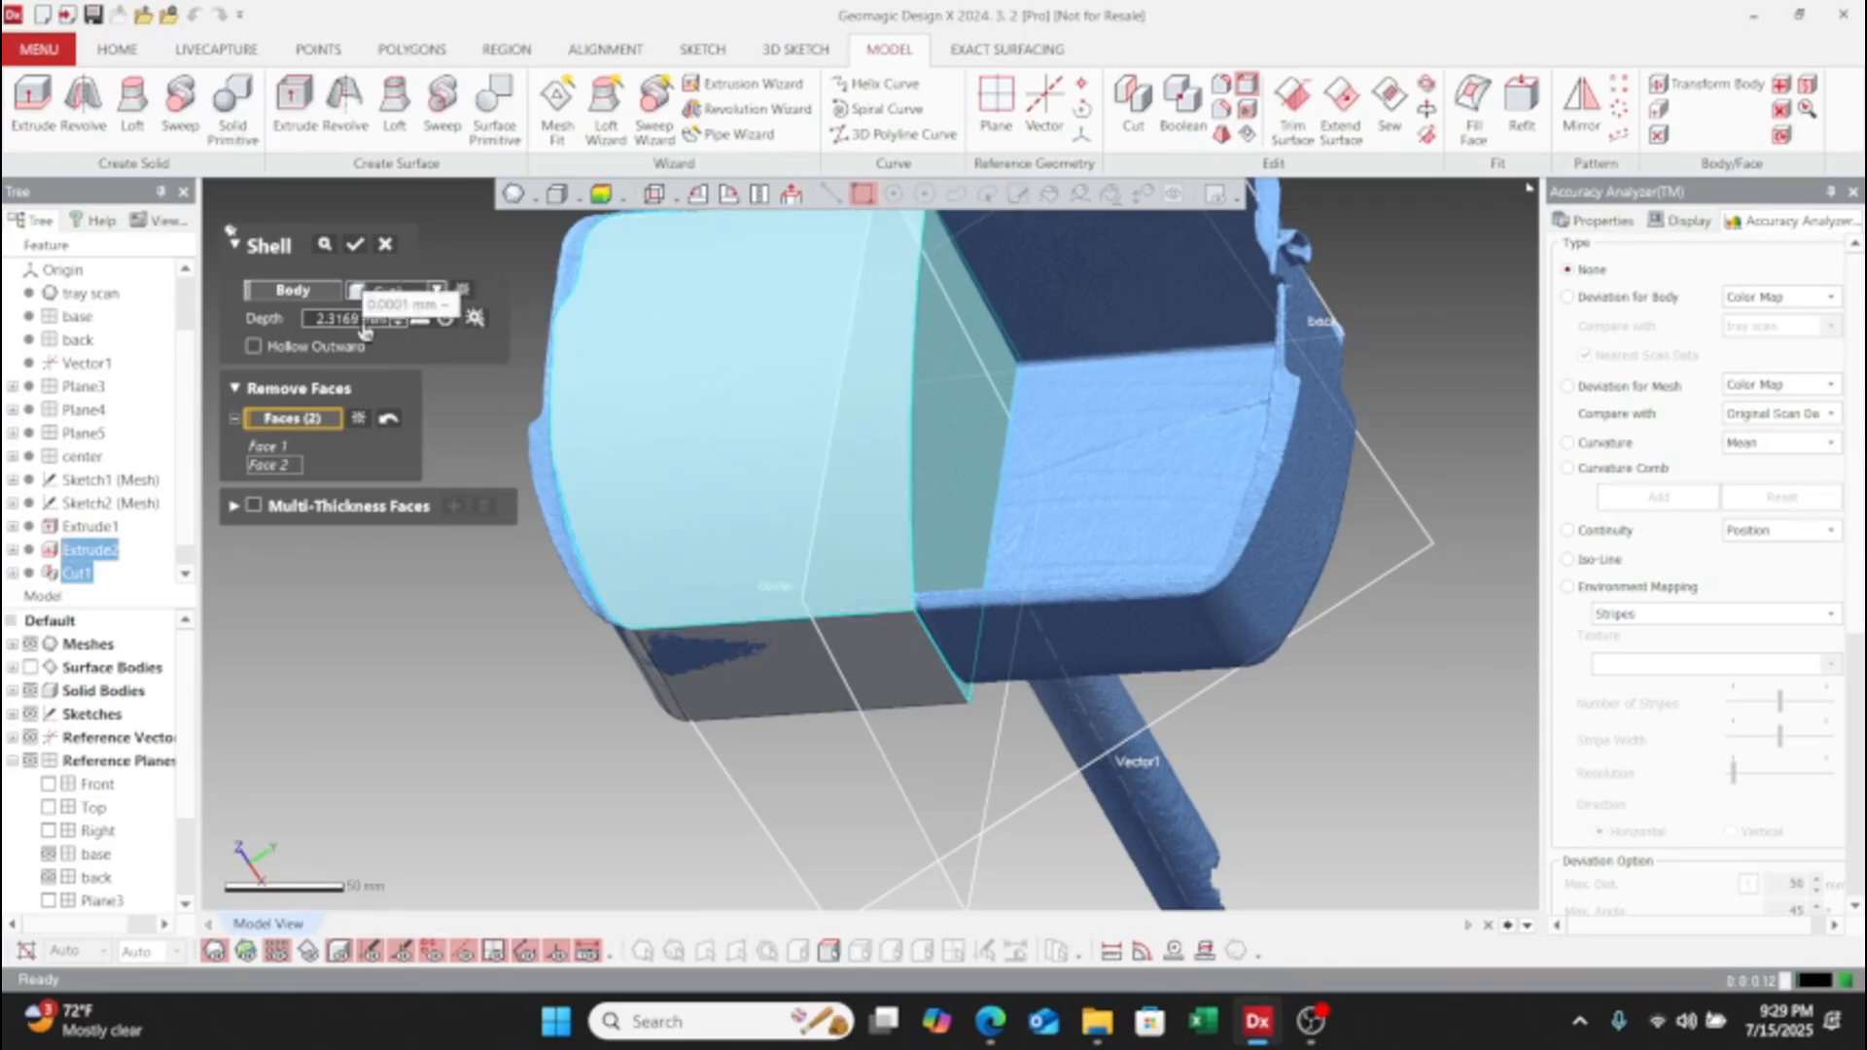
{"action": "right_click_drag", "start_coordinate": [806, 453], "coordinate": [883, 487]}
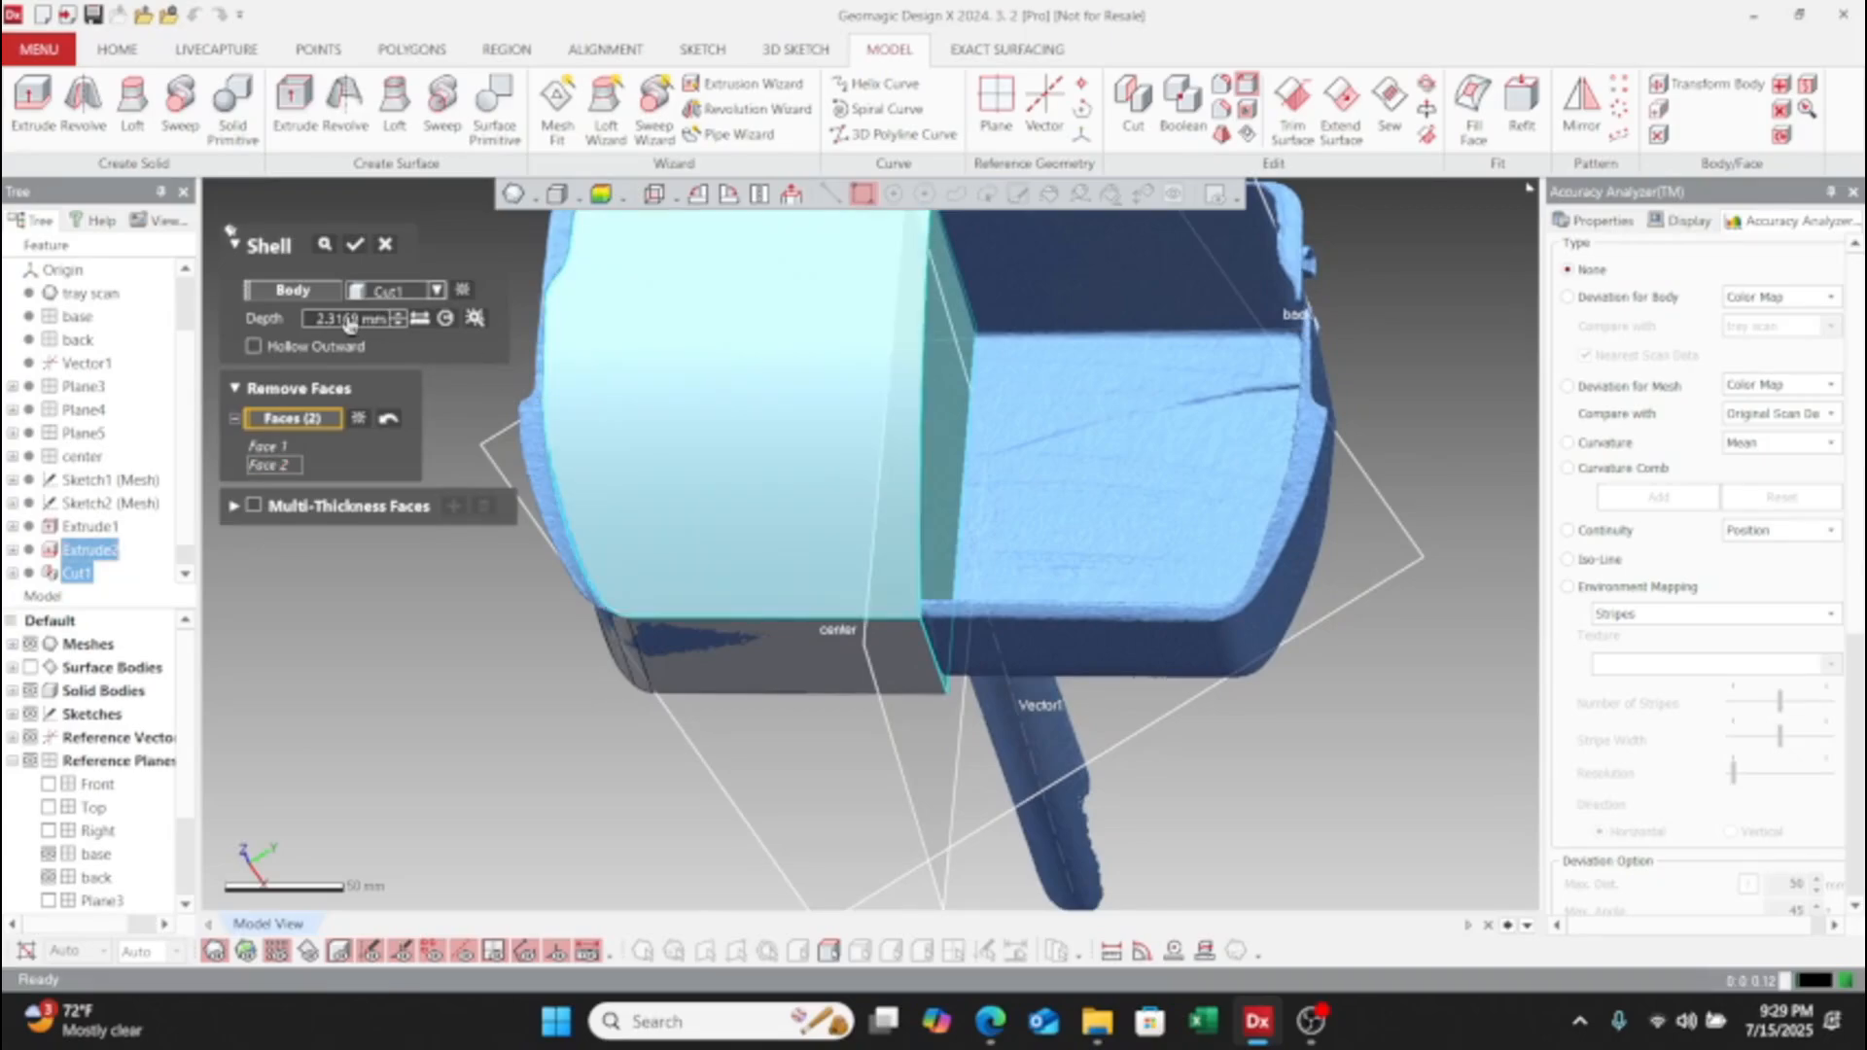
{"action": "type", "text": "2.3"}
{"action": "key", "text": "Return"}
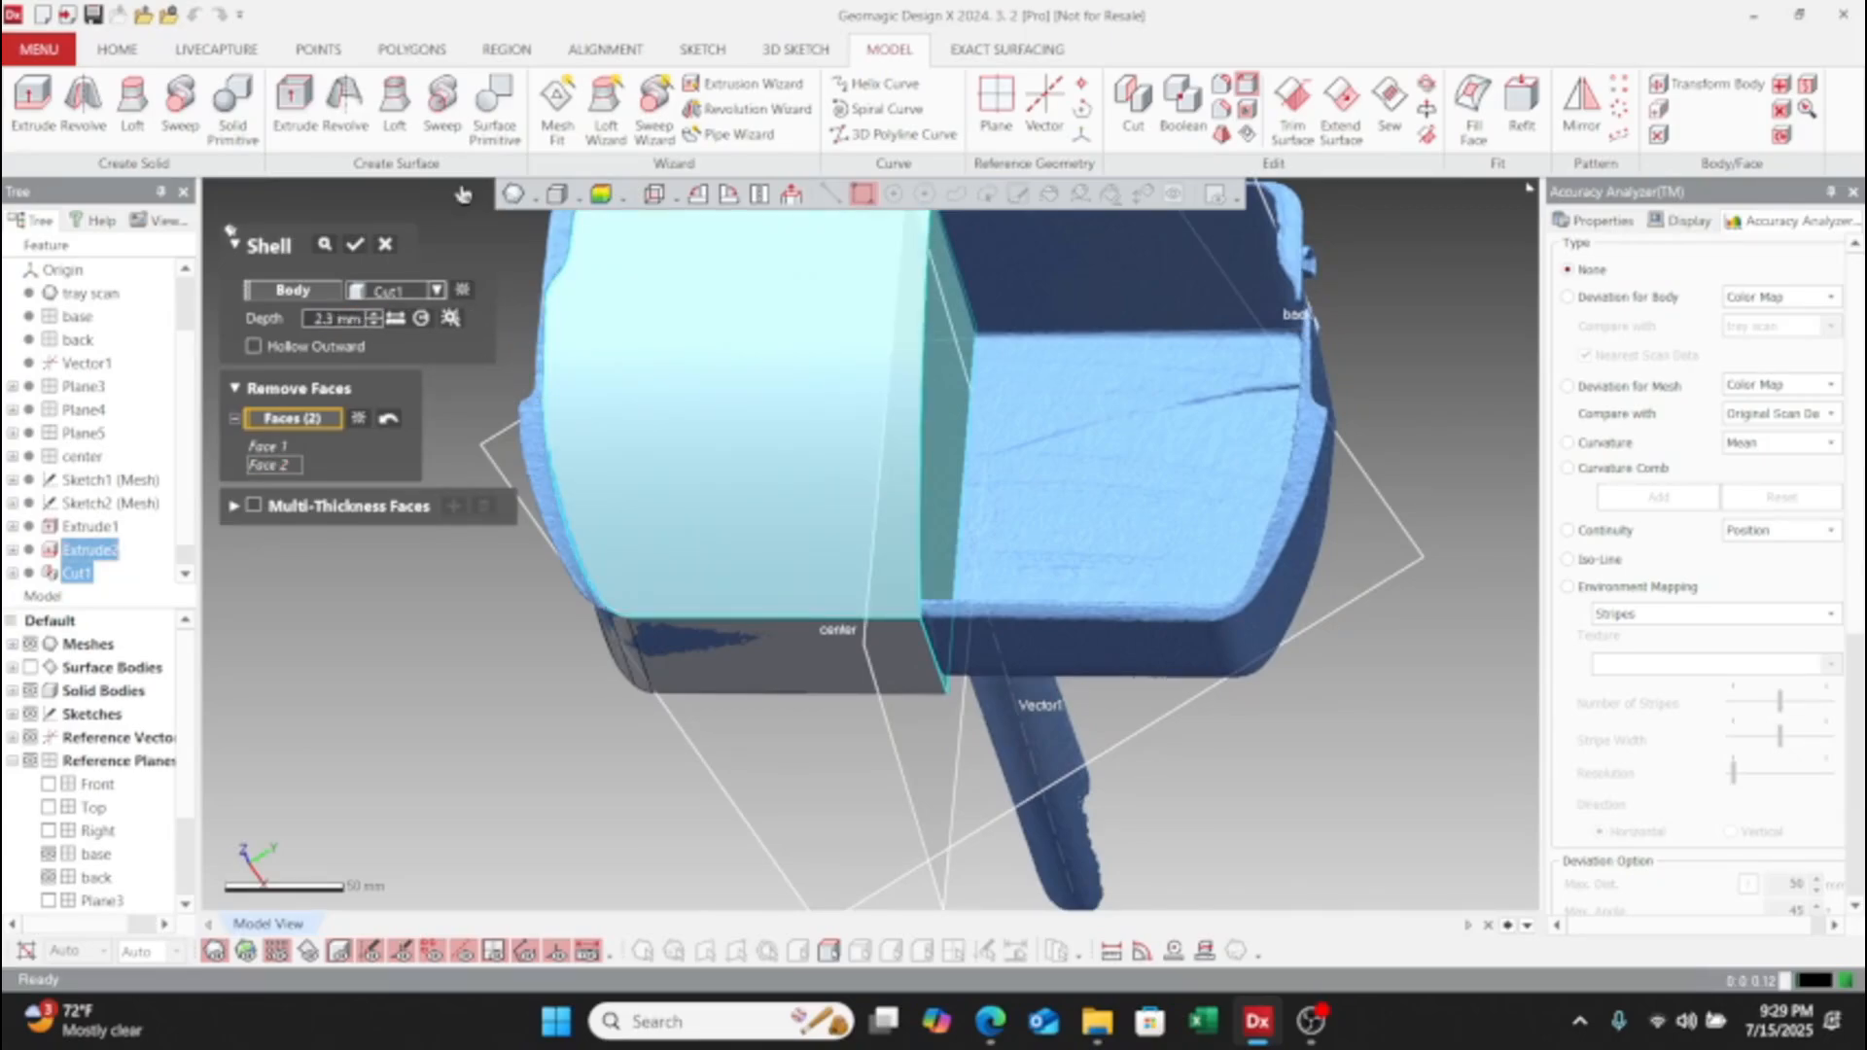
{"action": "left_click", "coordinate": [356, 245]}
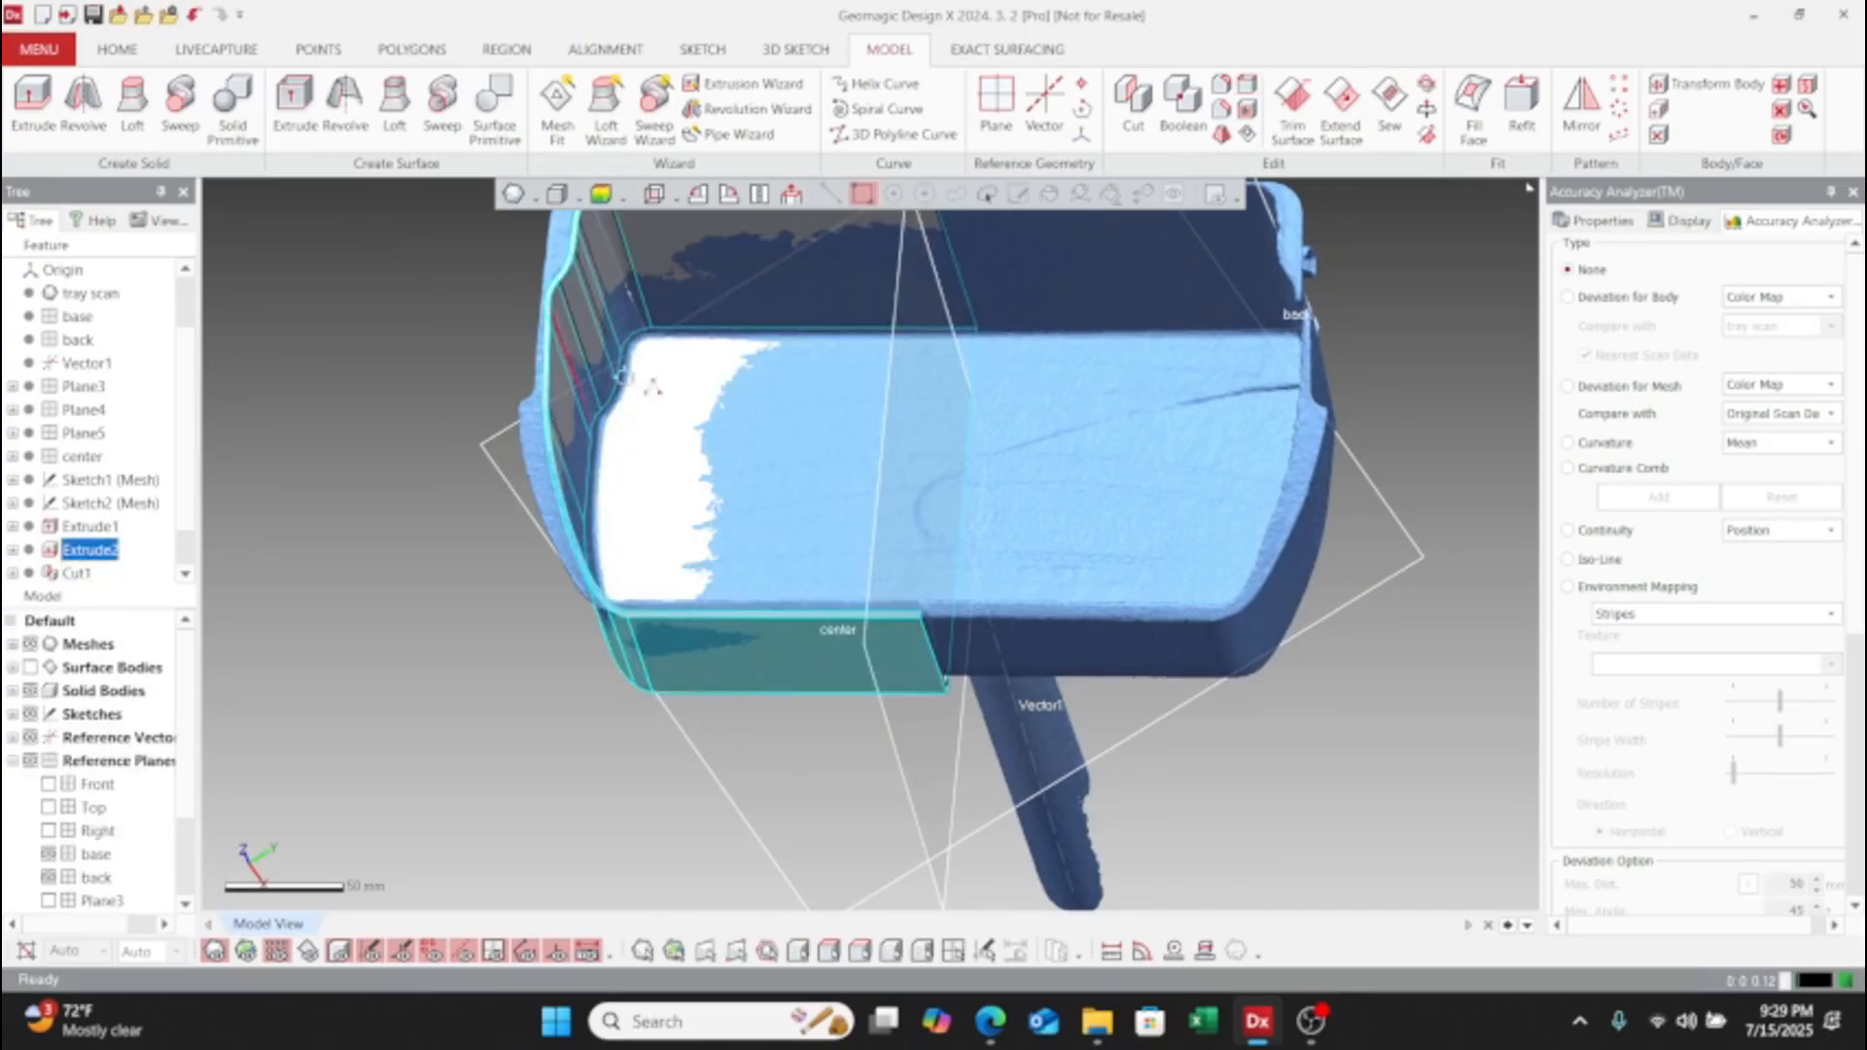
- Inspect the shelled tray half's inner floor and walls against the scan mesh
{"action": "right_click_drag", "start_coordinate": [651, 386], "coordinate": [943, 623]}
{"action": "scroll", "coordinate": [943, 622], "scroll_direction": "up", "scroll_amount": 5}
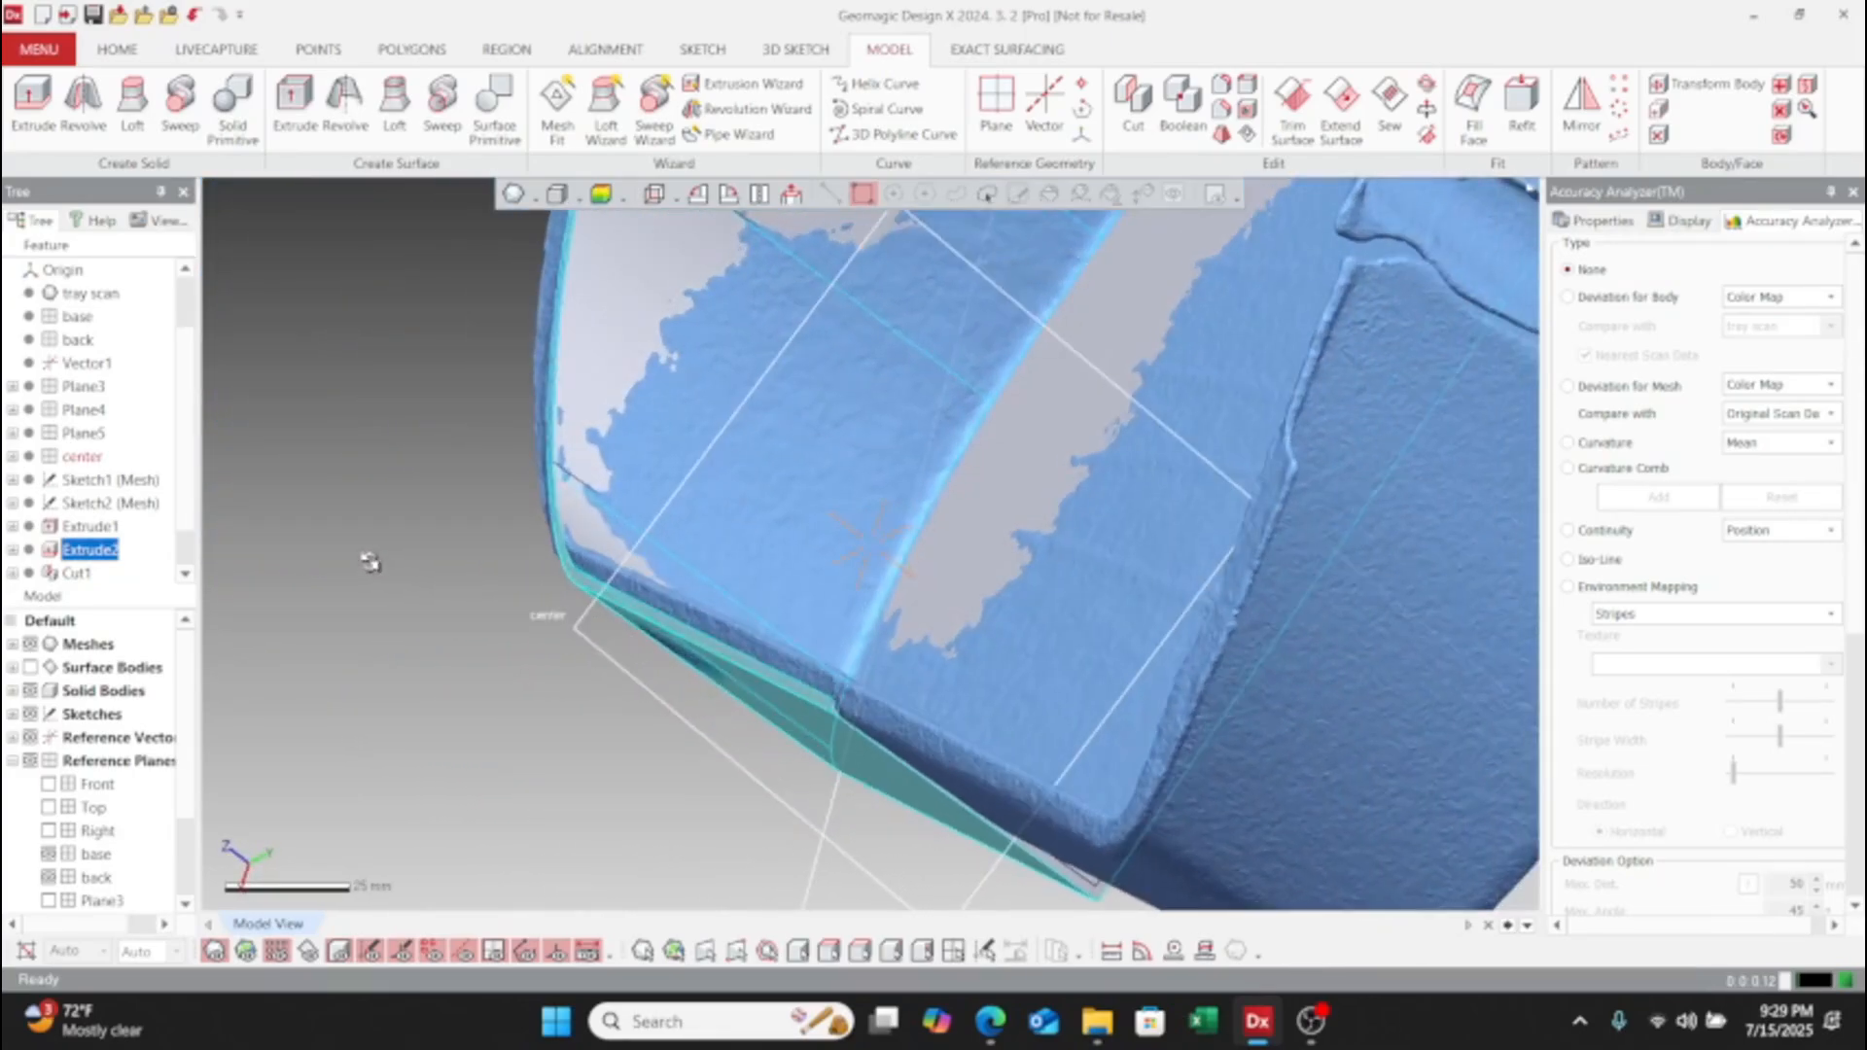
{"action": "mouse_move", "coordinate": [370, 562]}
{"action": "right_mouse_down"}
{"action": "mouse_move", "coordinate": [314, 542]}
{"action": "mouse_move", "coordinate": [219, 579]}
{"action": "mouse_move", "coordinate": [818, 601]}
{"action": "mouse_move", "coordinate": [991, 563]}
{"action": "mouse_move", "coordinate": [570, 522]}
{"action": "mouse_move", "coordinate": [1008, 554]}
{"action": "mouse_move", "coordinate": [818, 391]}
{"action": "mouse_move", "coordinate": [742, 404]}
{"action": "mouse_move", "coordinate": [534, 516]}
{"action": "mouse_move", "coordinate": [836, 571]}
{"action": "mouse_move", "coordinate": [604, 542]}
{"action": "mouse_move", "coordinate": [280, 632]}
{"action": "mouse_move", "coordinate": [312, 496]}
{"action": "mouse_move", "coordinate": [438, 418]}
{"action": "mouse_move", "coordinate": [869, 552]}
{"action": "mouse_move", "coordinate": [849, 641]}
{"action": "mouse_move", "coordinate": [989, 681]}
{"action": "mouse_move", "coordinate": [895, 750]}
{"action": "mouse_move", "coordinate": [367, 700]}
{"action": "mouse_move", "coordinate": [362, 583]}
{"action": "right_mouse_up"}
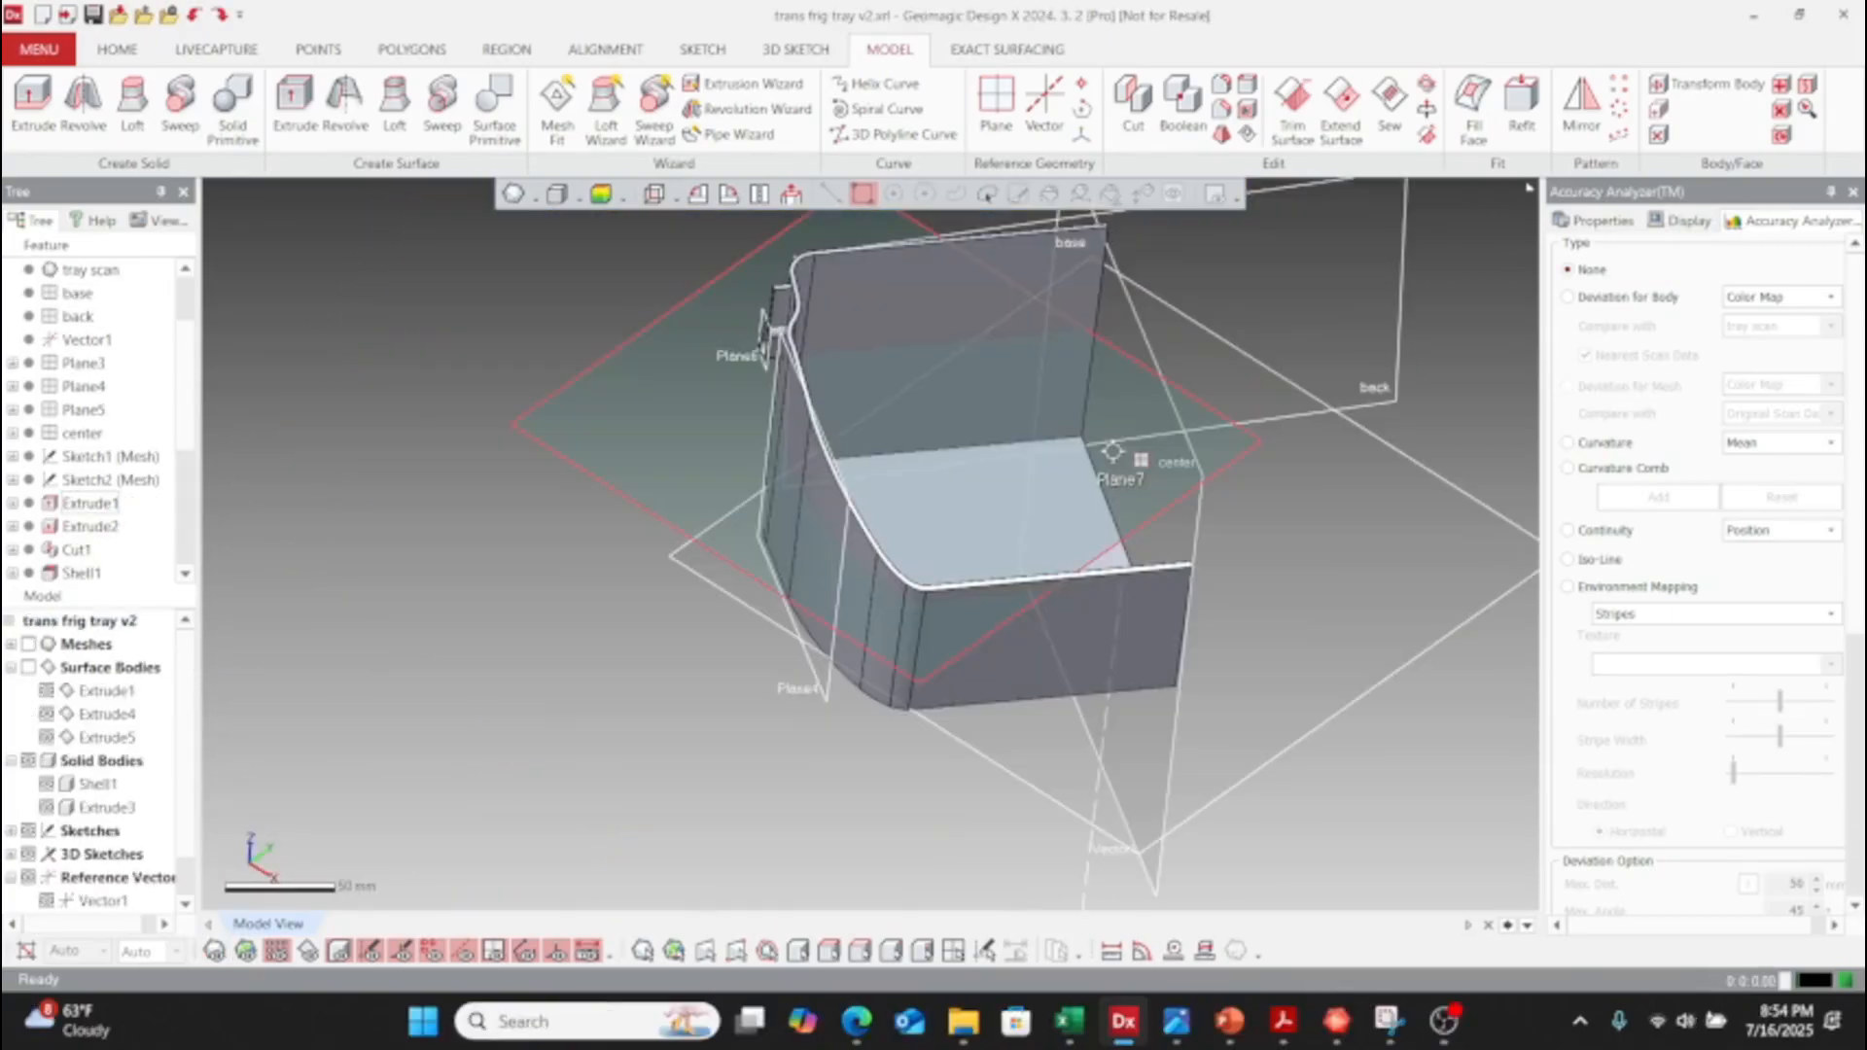
- Show the scan mesh over the shelled tray half and examine how the outer walls and corners match it
{"action": "left_click", "coordinate": [29, 644]}
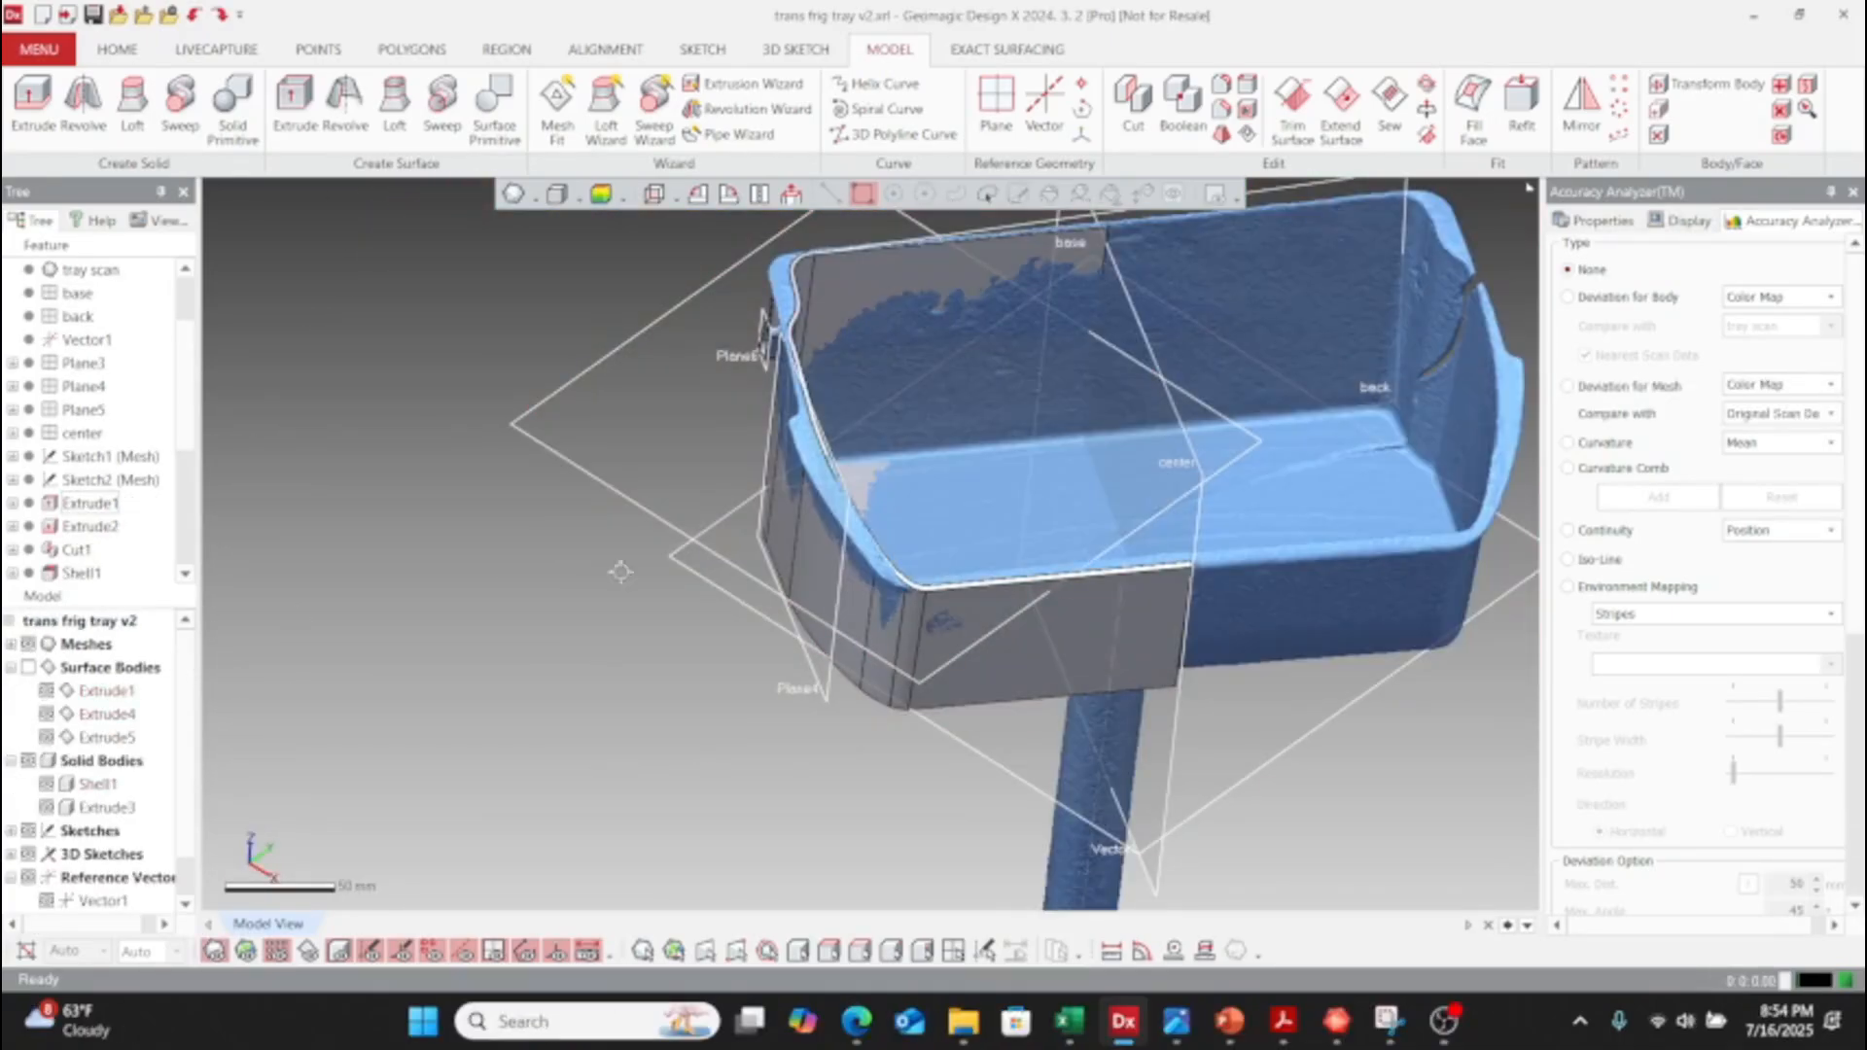
{"action": "scroll", "coordinate": [904, 597], "scroll_direction": "up", "scroll_amount": 5}
{"action": "right_click_drag", "start_coordinate": [905, 597], "coordinate": [1115, 409]}
{"action": "scroll", "coordinate": [857, 729], "scroll_direction": "down", "scroll_amount": 5}
{"action": "right_click_drag", "start_coordinate": [792, 483], "coordinate": [773, 627]}
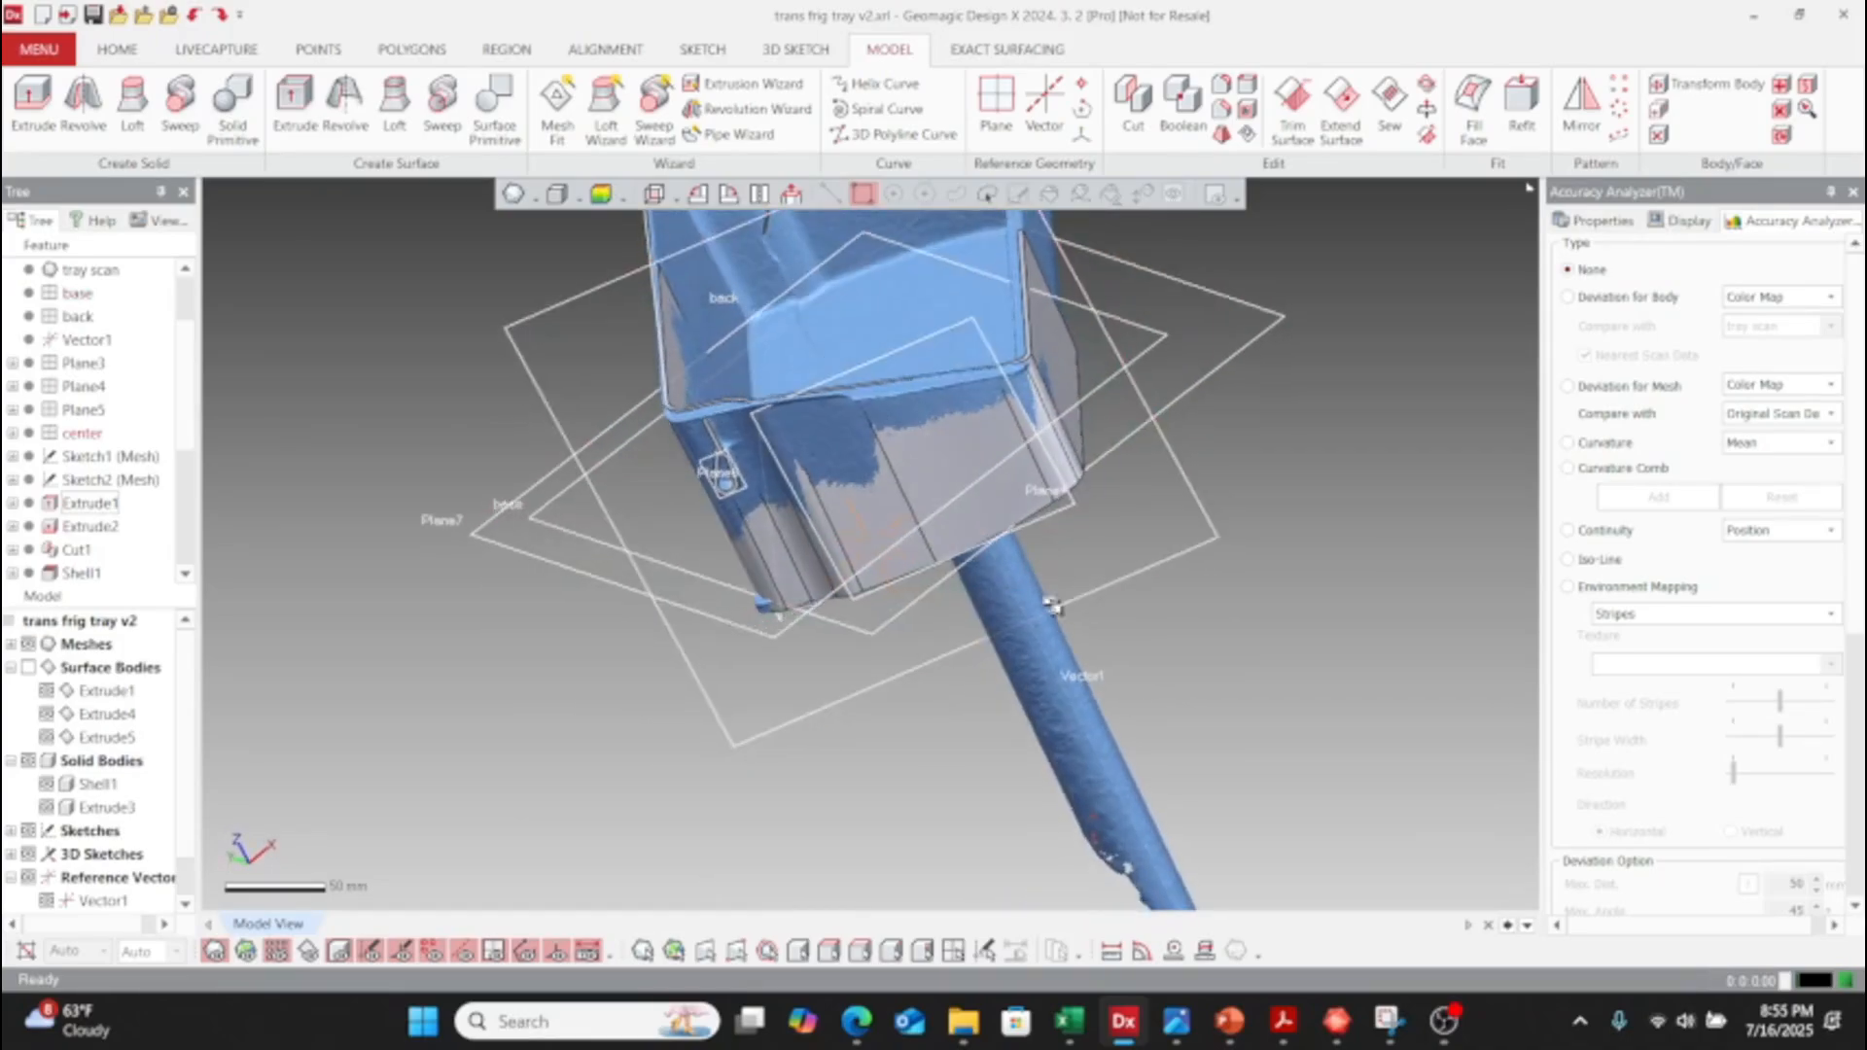
- Examine the tray half's rim, outer corners and protruding end lip against the scan mesh from several angles
{"action": "right_click_drag", "start_coordinate": [1052, 606], "coordinate": [1188, 604]}
{"action": "scroll", "coordinate": [862, 655], "scroll_direction": "up", "scroll_amount": 7}
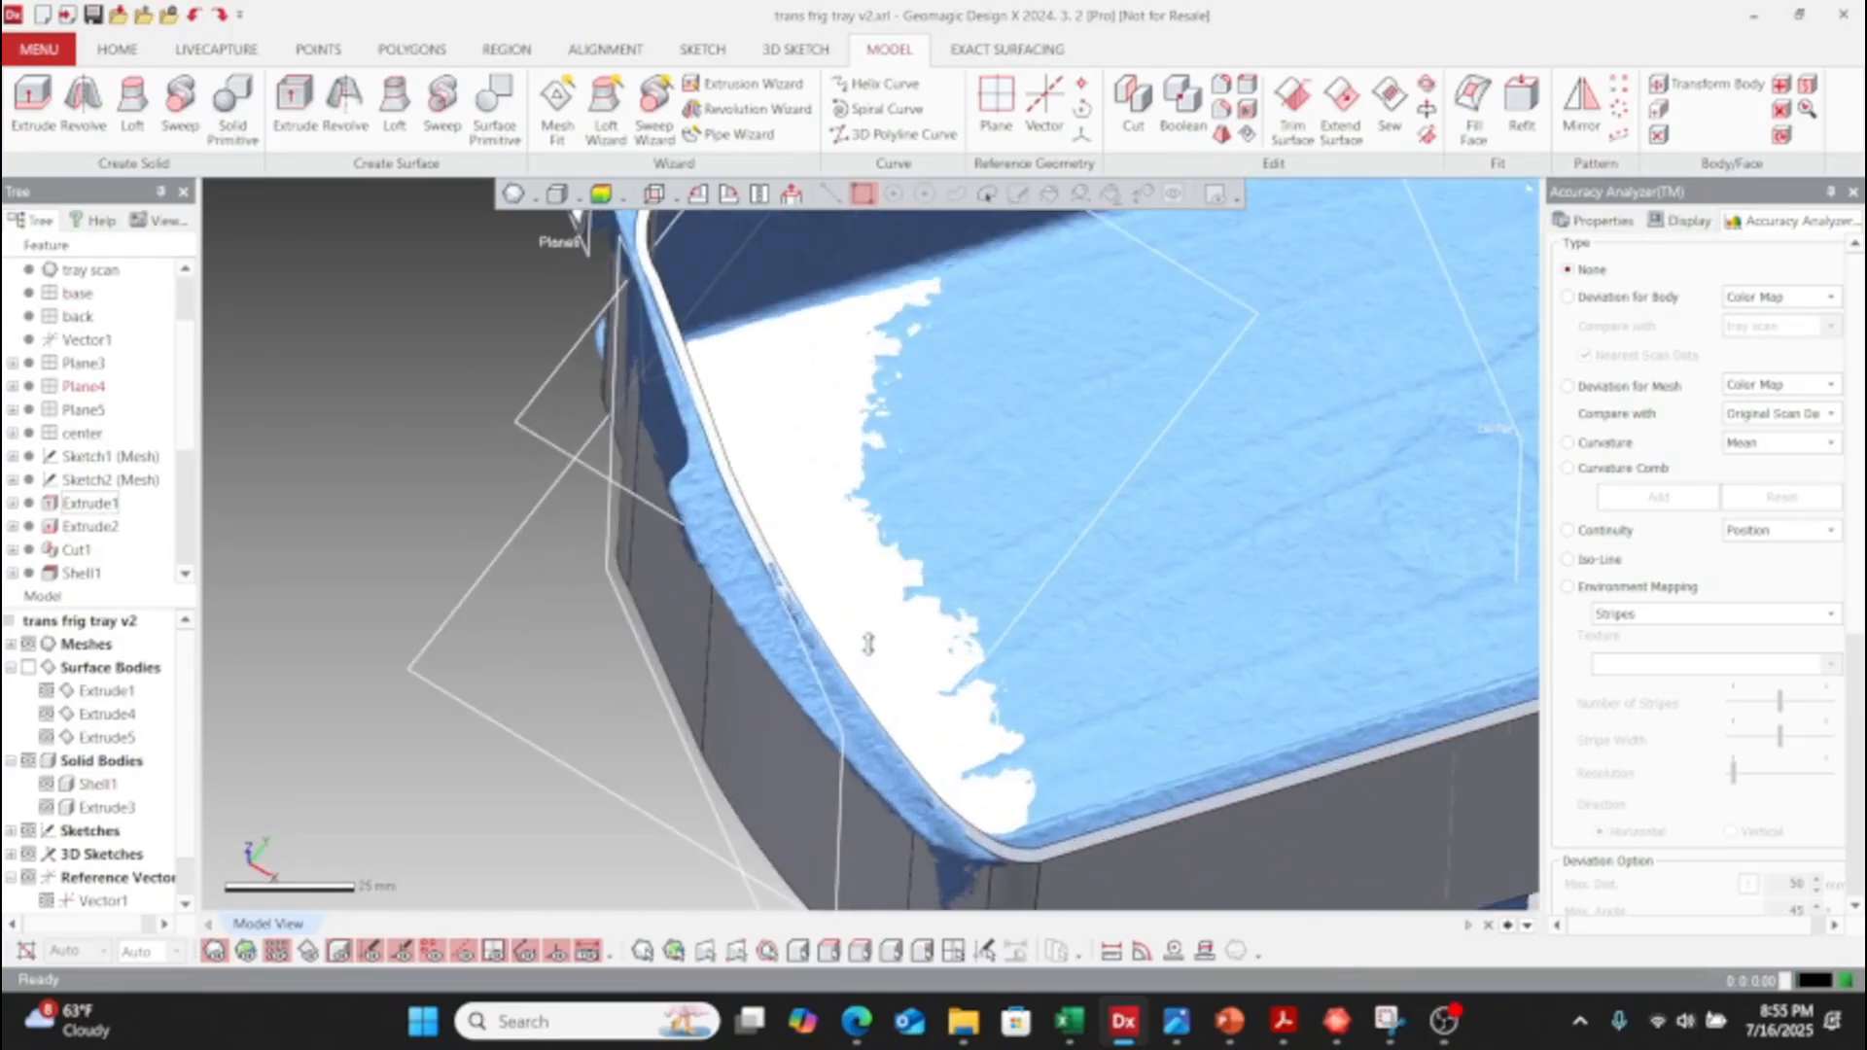
{"action": "right_click_drag", "start_coordinate": [759, 788], "coordinate": [763, 708]}
{"action": "scroll", "coordinate": [763, 707], "scroll_direction": "down", "scroll_amount": 3}
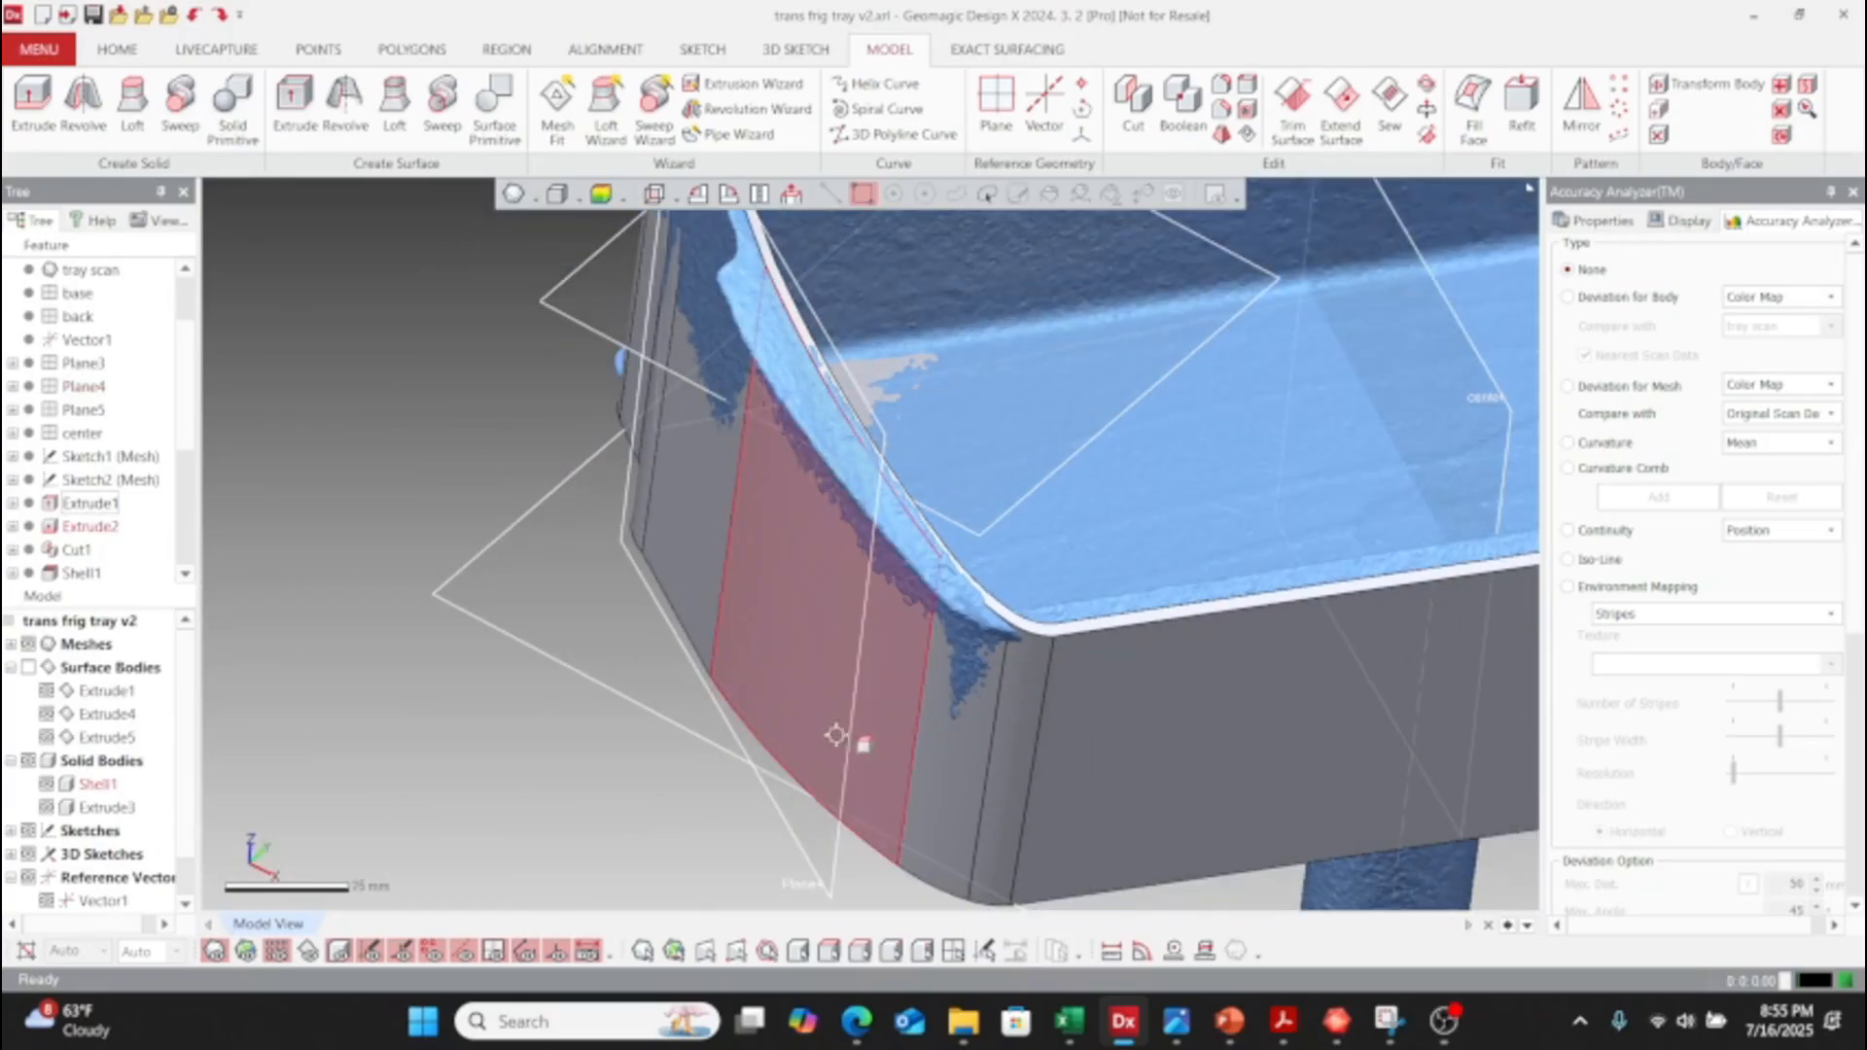
{"action": "right_click_drag", "start_coordinate": [1001, 655], "coordinate": [1401, 520]}
{"action": "right_click_drag", "start_coordinate": [1213, 483], "coordinate": [875, 869]}
{"action": "right_click_drag", "start_coordinate": [842, 763], "coordinate": [1345, 208]}
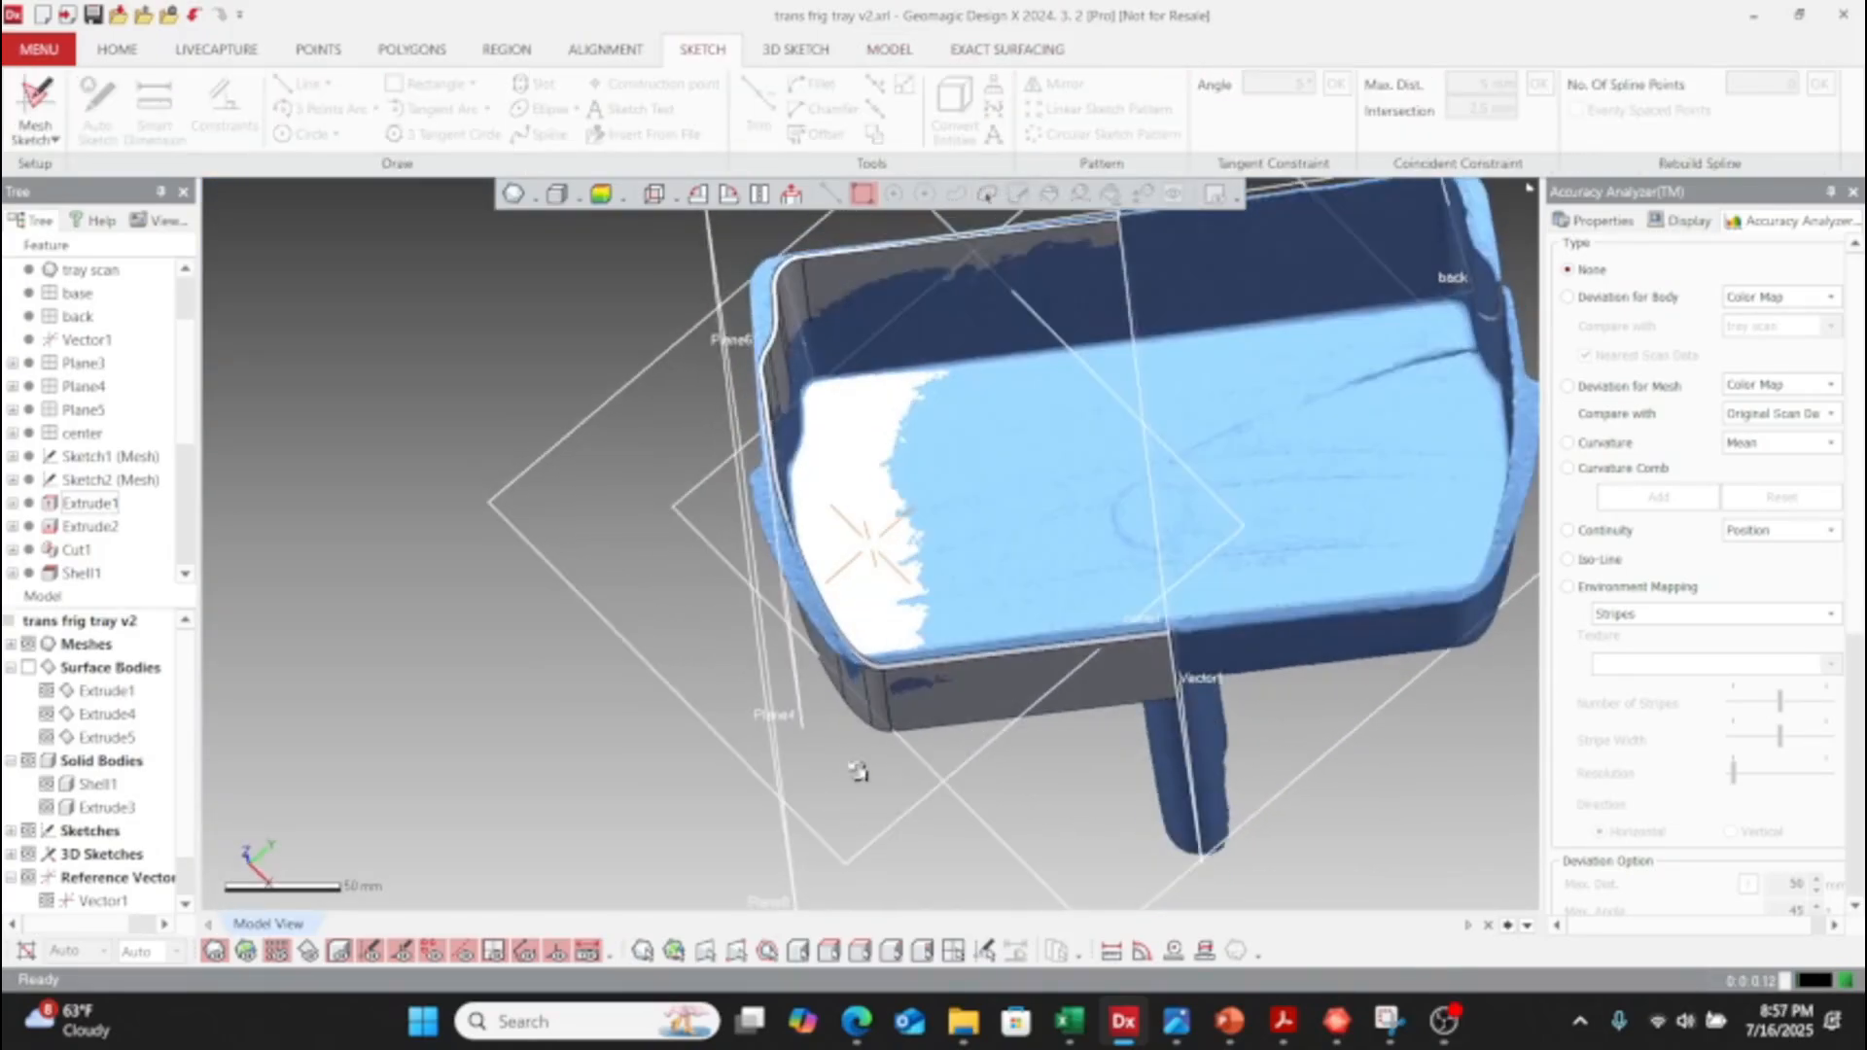
{"action": "right_click_drag", "start_coordinate": [858, 771], "coordinate": [859, 767]}
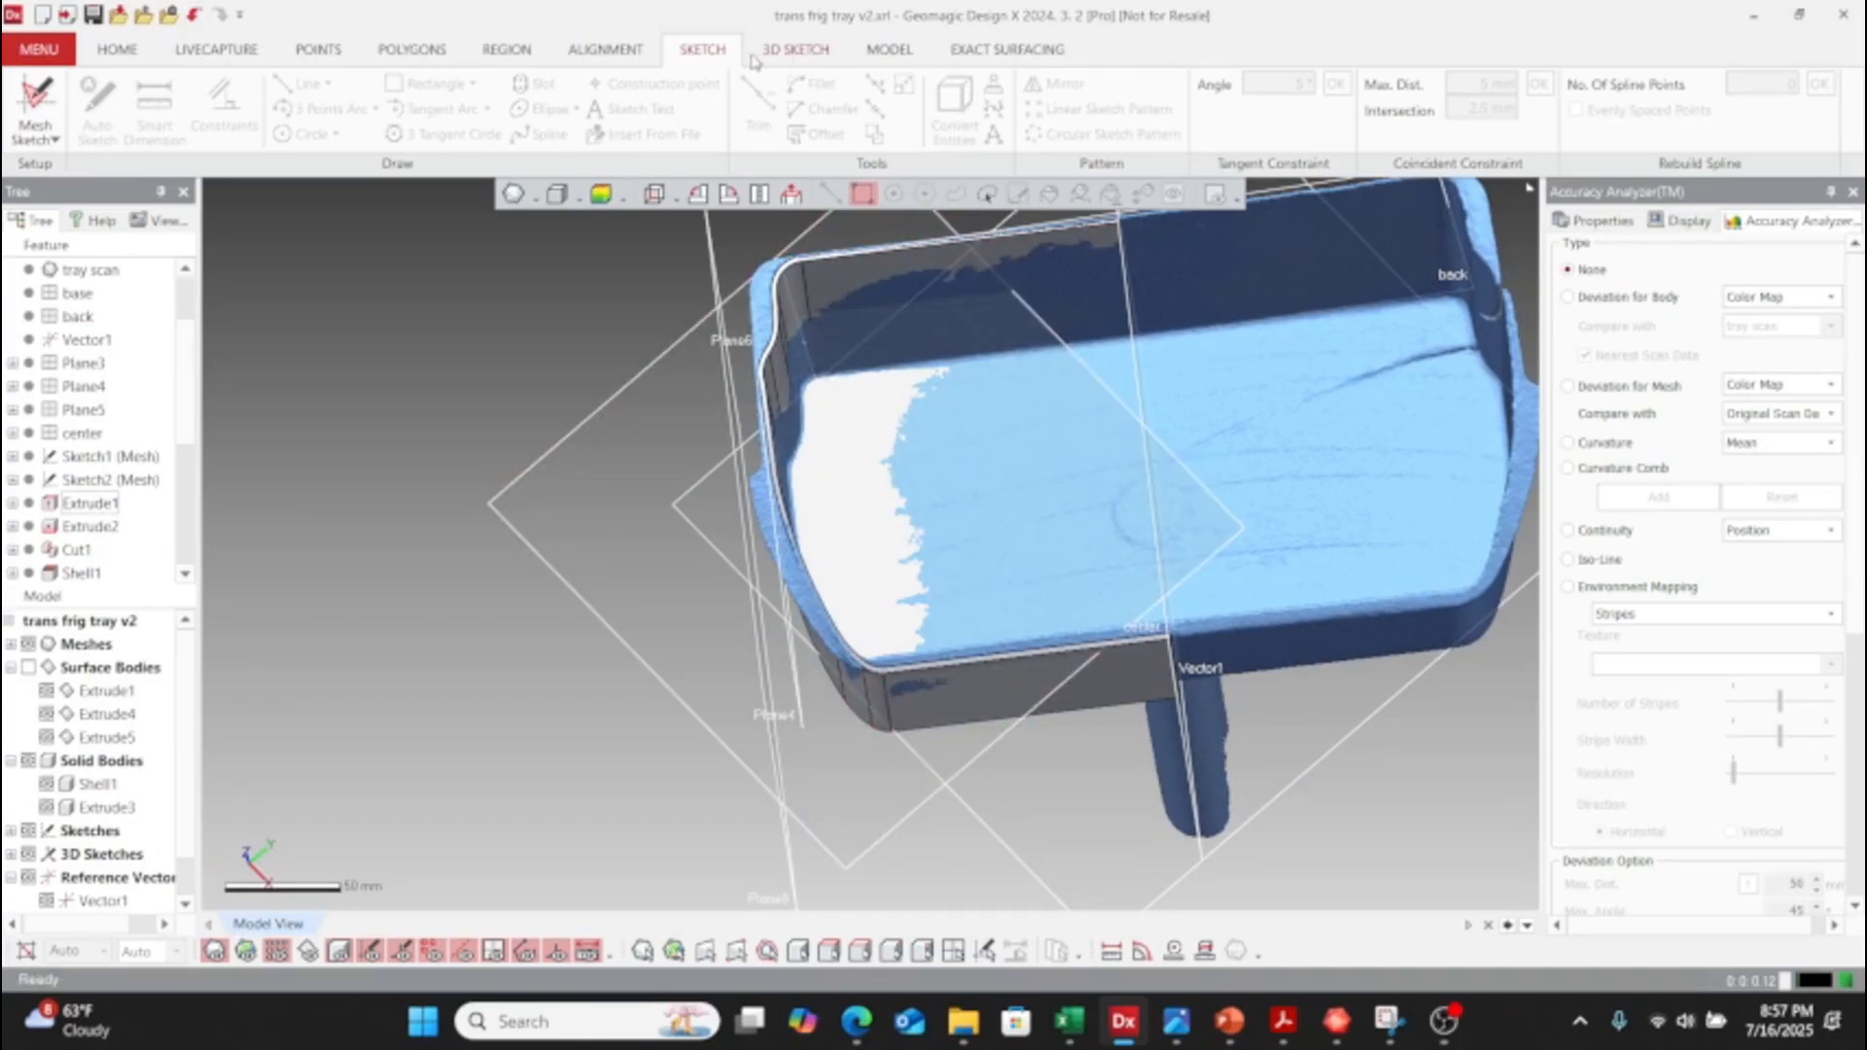
- Start a mesh sketch on Plane7 and offset its section polyline 25 mm from the base plane
{"action": "left_click", "coordinate": [40, 97]}
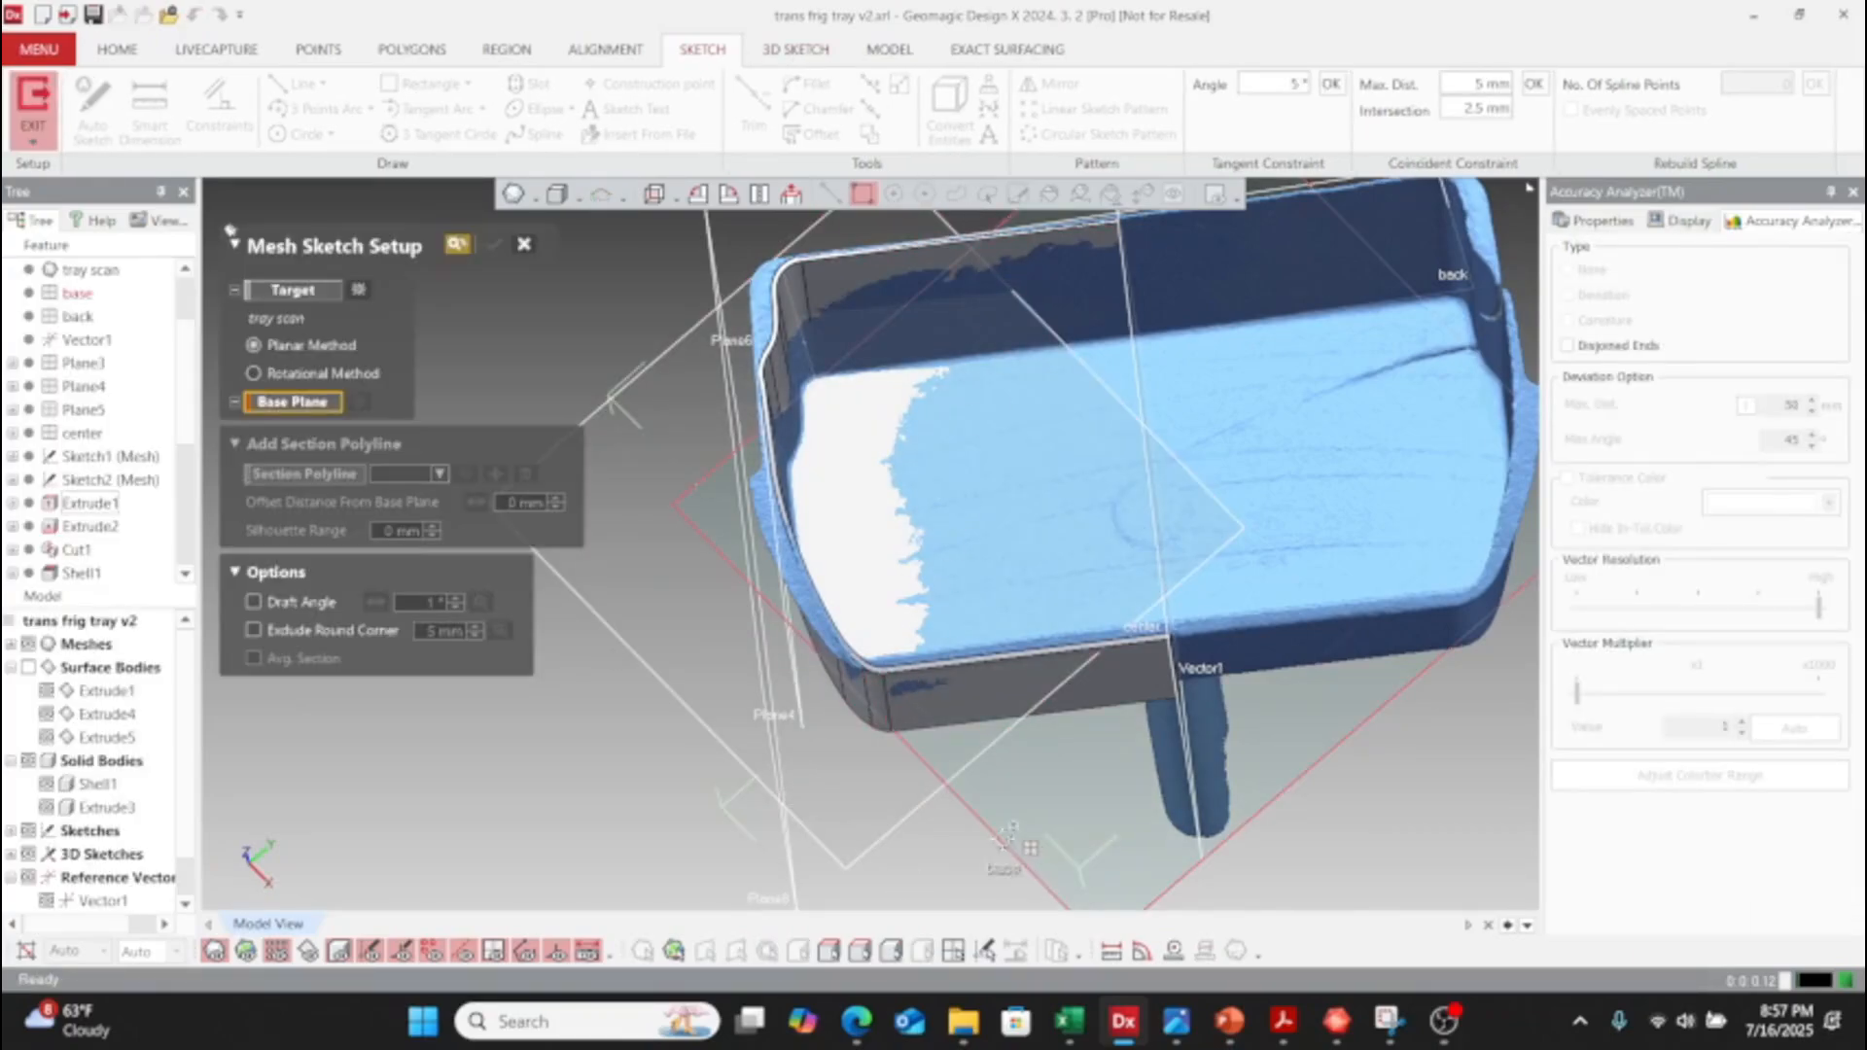
{"action": "mouse_move", "coordinate": [982, 773]}
{"action": "right_mouse_down"}
{"action": "mouse_move", "coordinate": [925, 525]}
{"action": "mouse_move", "coordinate": [951, 504]}
{"action": "right_mouse_up"}
{"action": "left_click", "coordinate": [819, 622]}
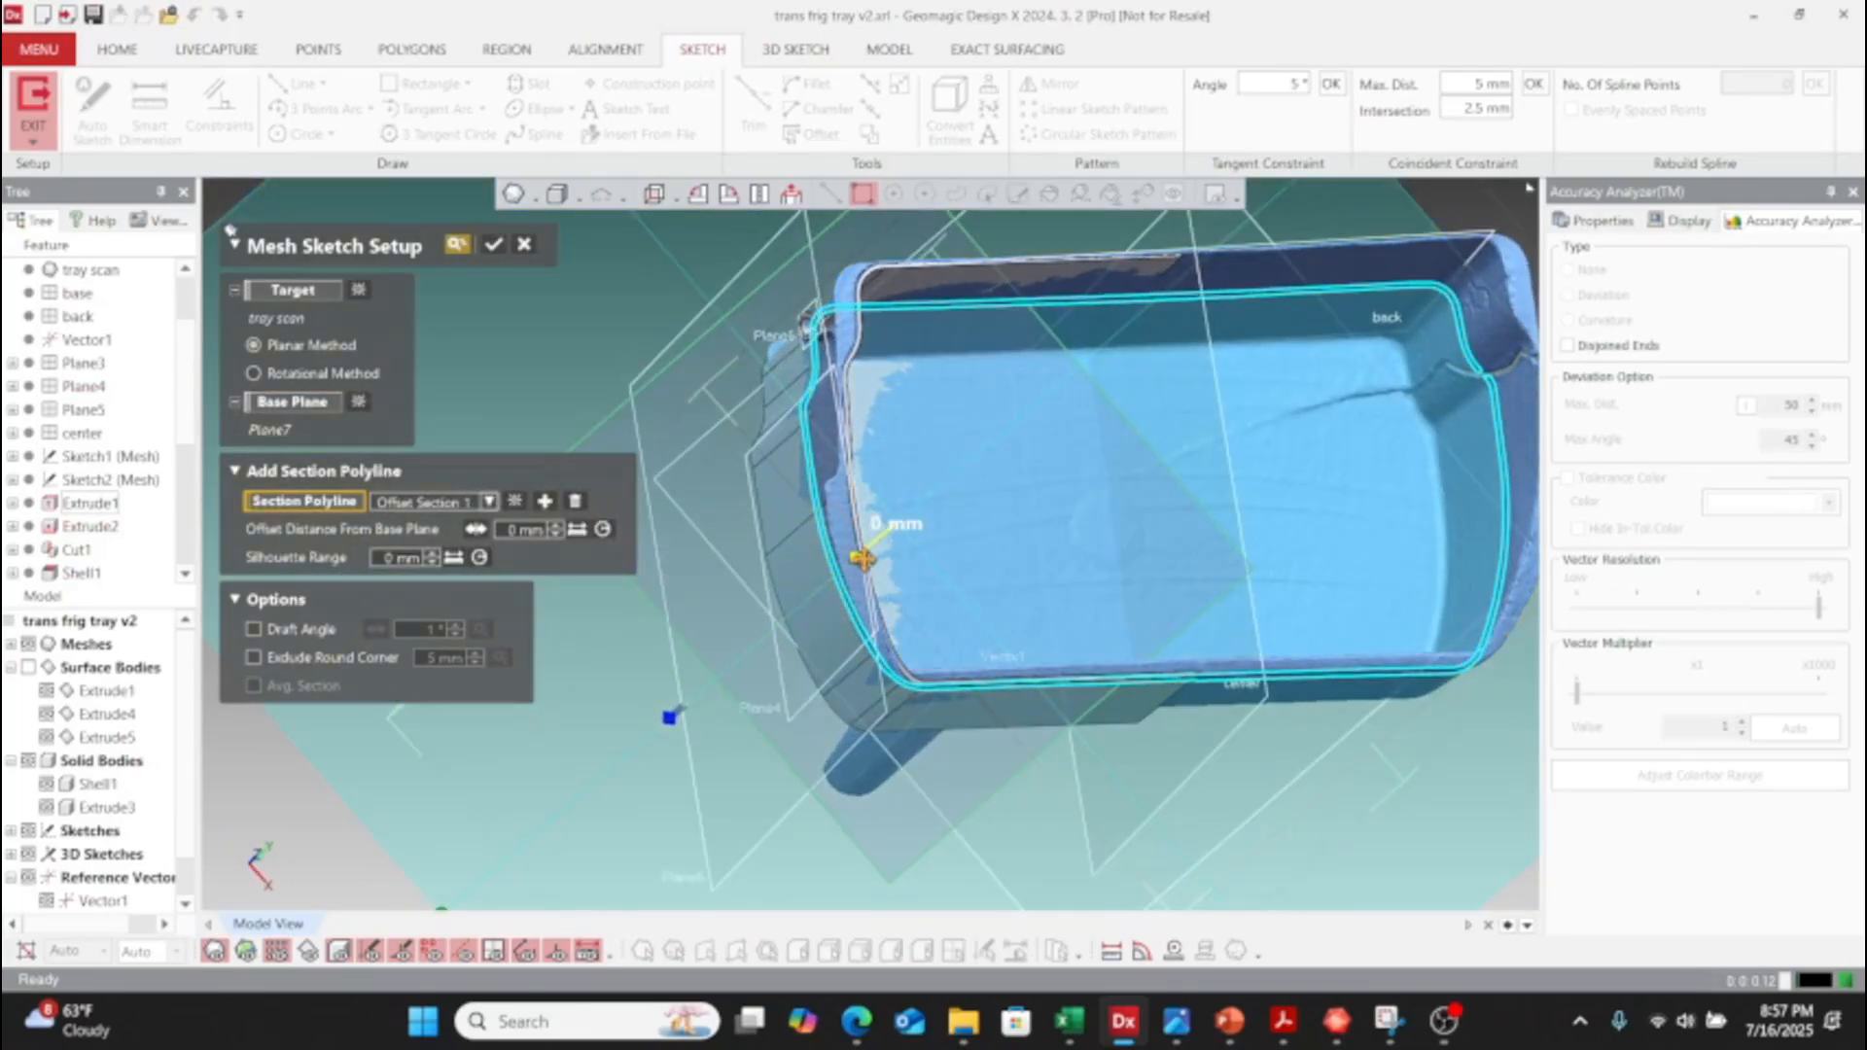
{"action": "left_click_drag", "start_coordinate": [855, 554], "coordinate": [883, 543]}
{"action": "right_click_drag", "start_coordinate": [1068, 570], "coordinate": [1028, 227]}
{"action": "right_click_drag", "start_coordinate": [832, 562], "coordinate": [758, 530]}
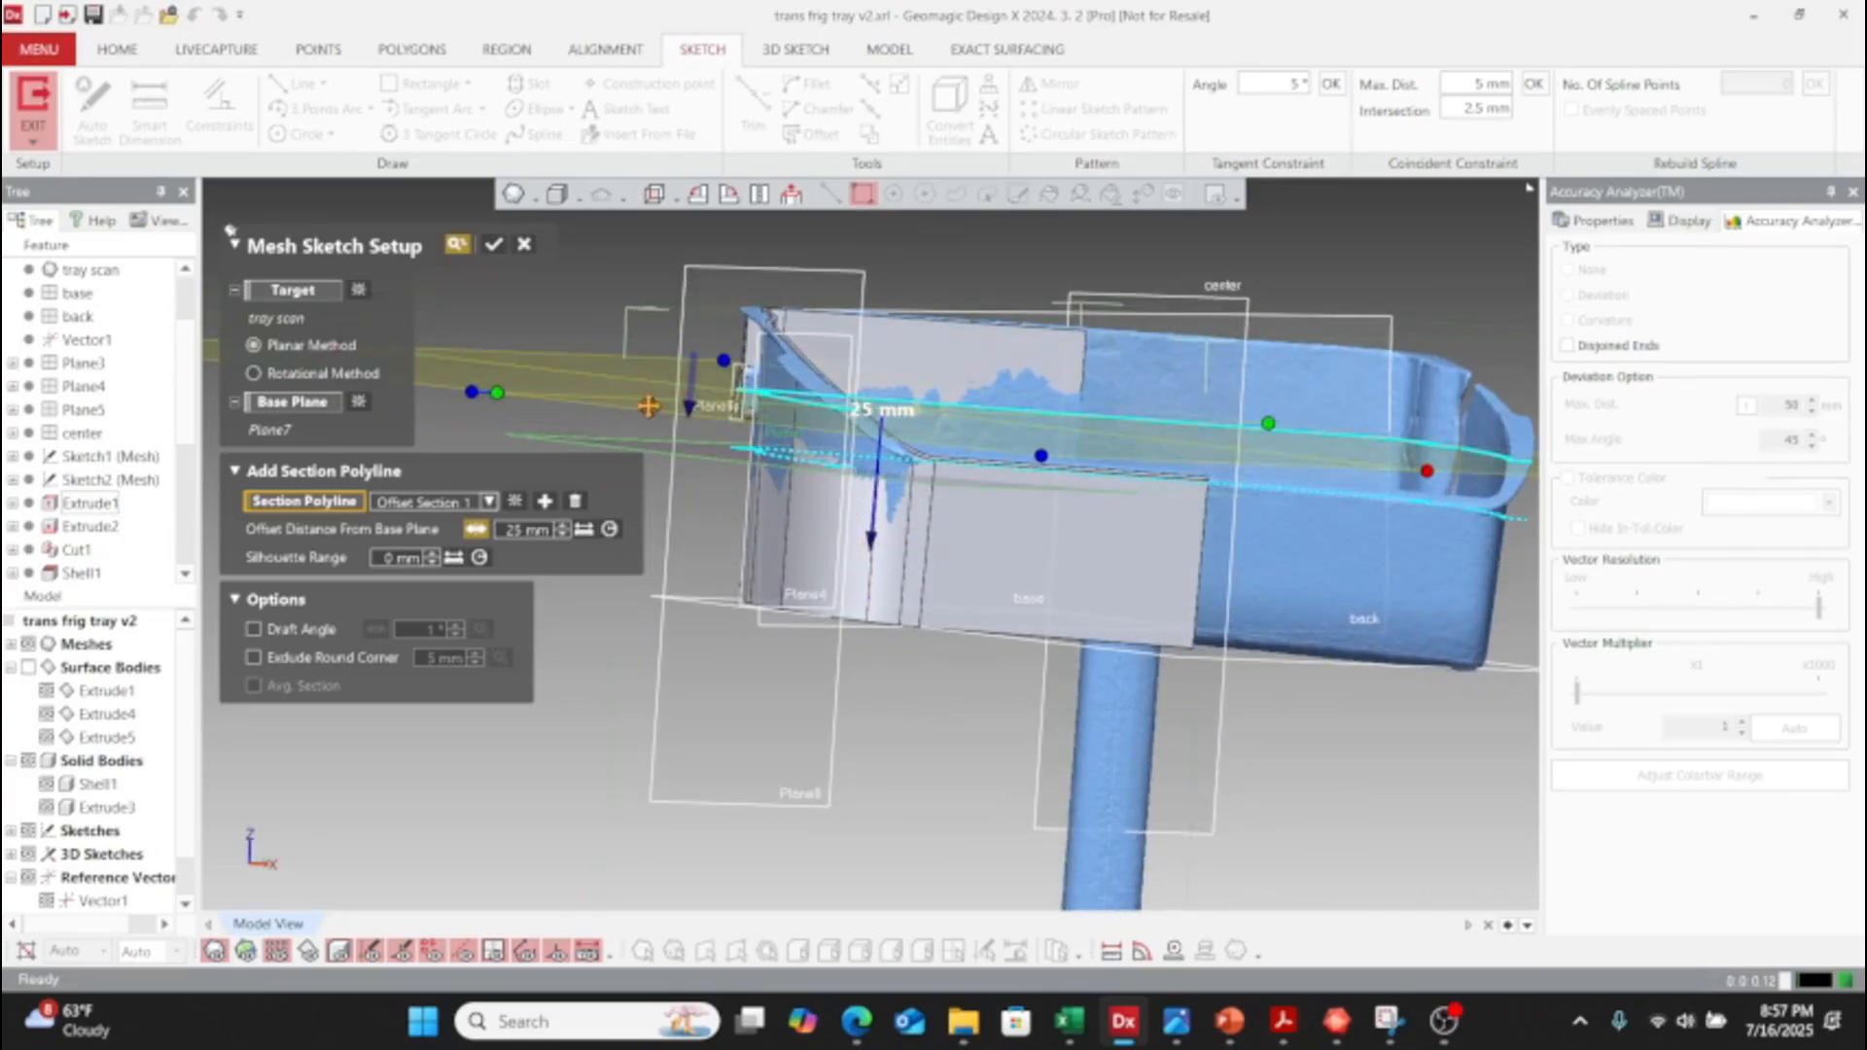
- Set the mesh sketch's silhouette range to 75 mm and its section offset to 35 mm, and accept the setup
{"action": "left_click_drag", "start_coordinate": [691, 399], "coordinate": [684, 496]}
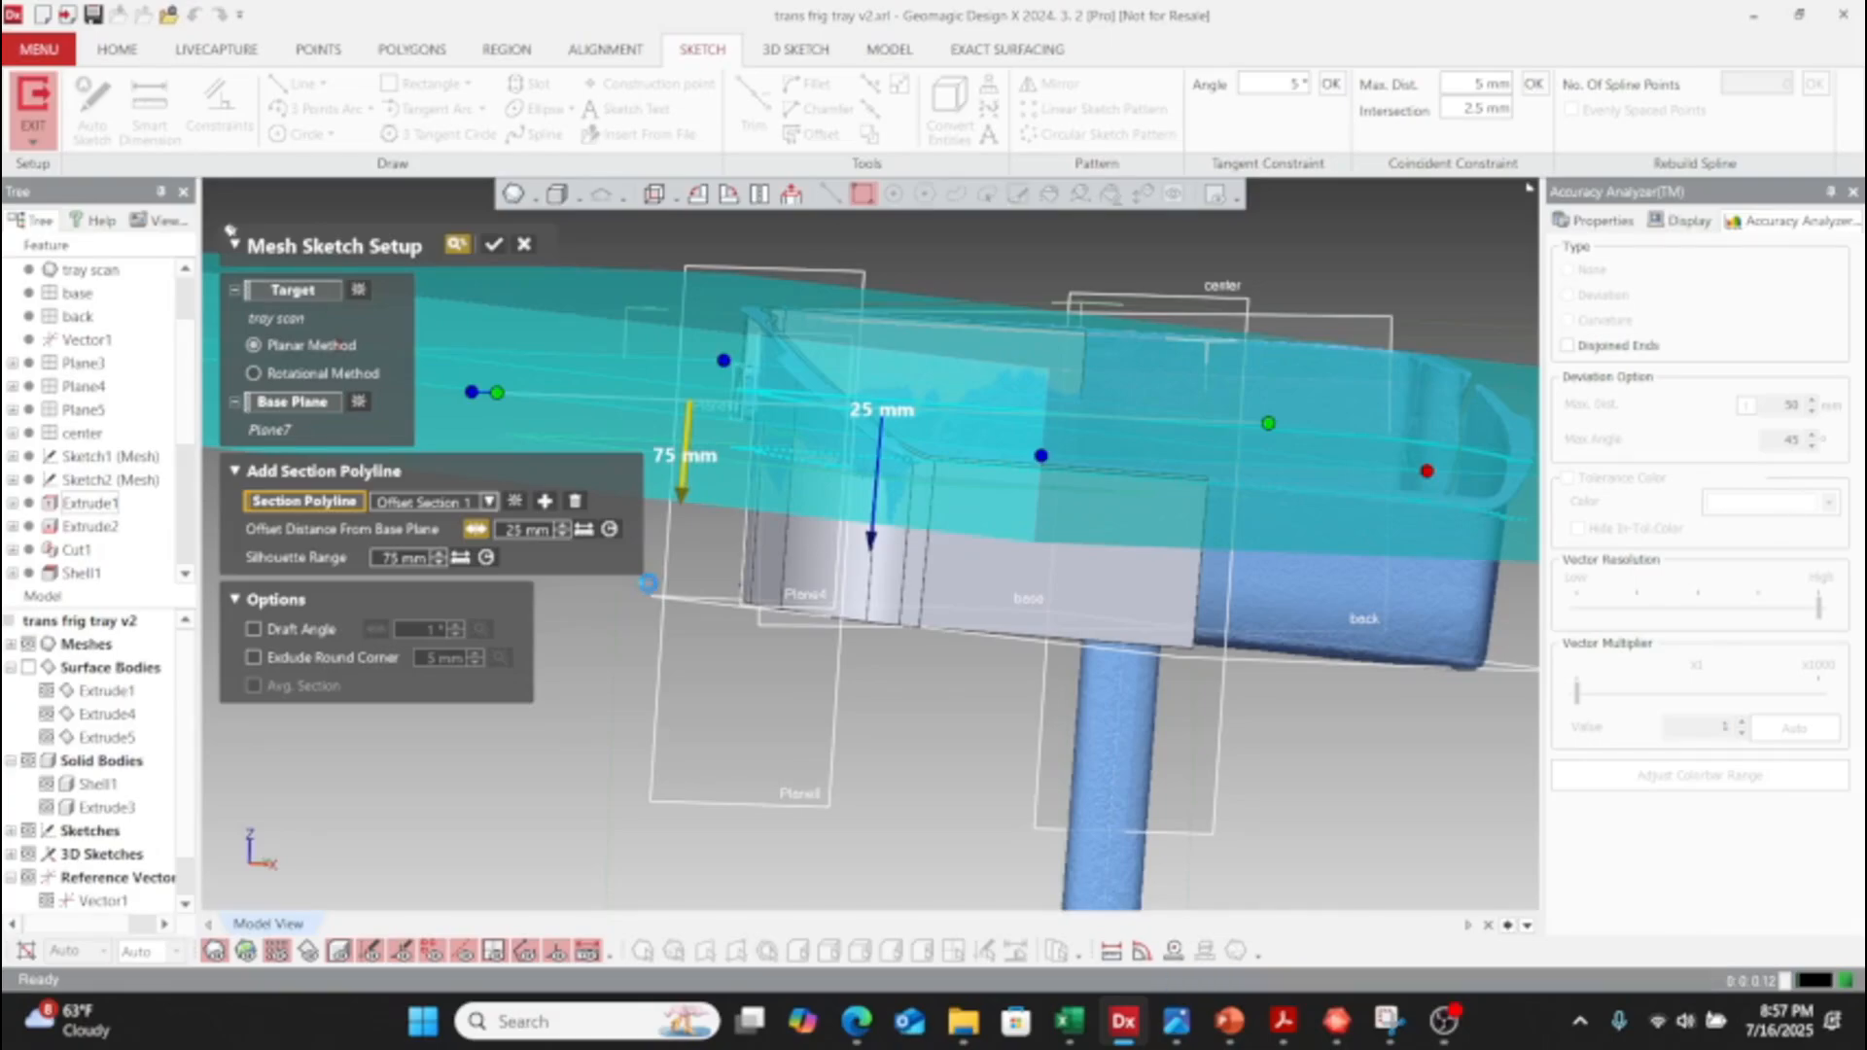
{"action": "mouse_move", "coordinate": [906, 527]}
{"action": "right_mouse_down"}
{"action": "mouse_move", "coordinate": [912, 548]}
{"action": "mouse_move", "coordinate": [887, 546]}
{"action": "right_mouse_up"}
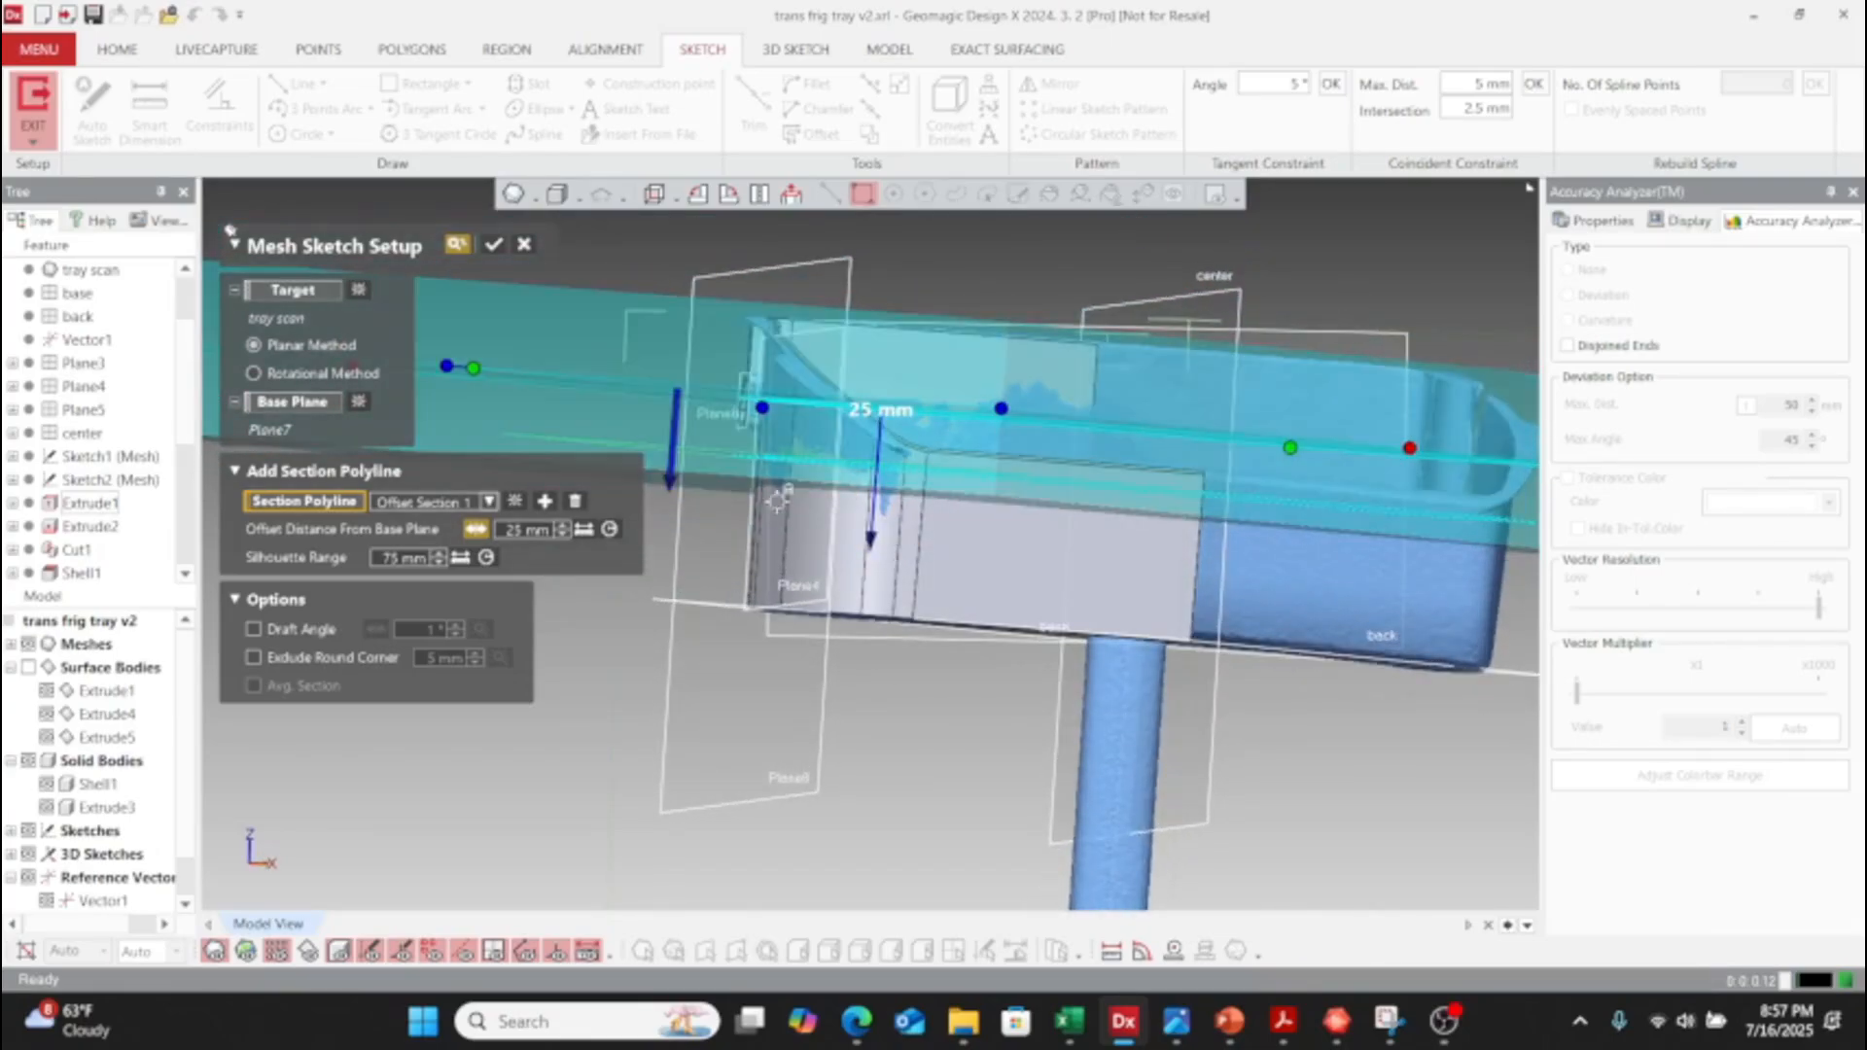
{"action": "left_click_drag", "start_coordinate": [870, 547], "coordinate": [869, 521]}
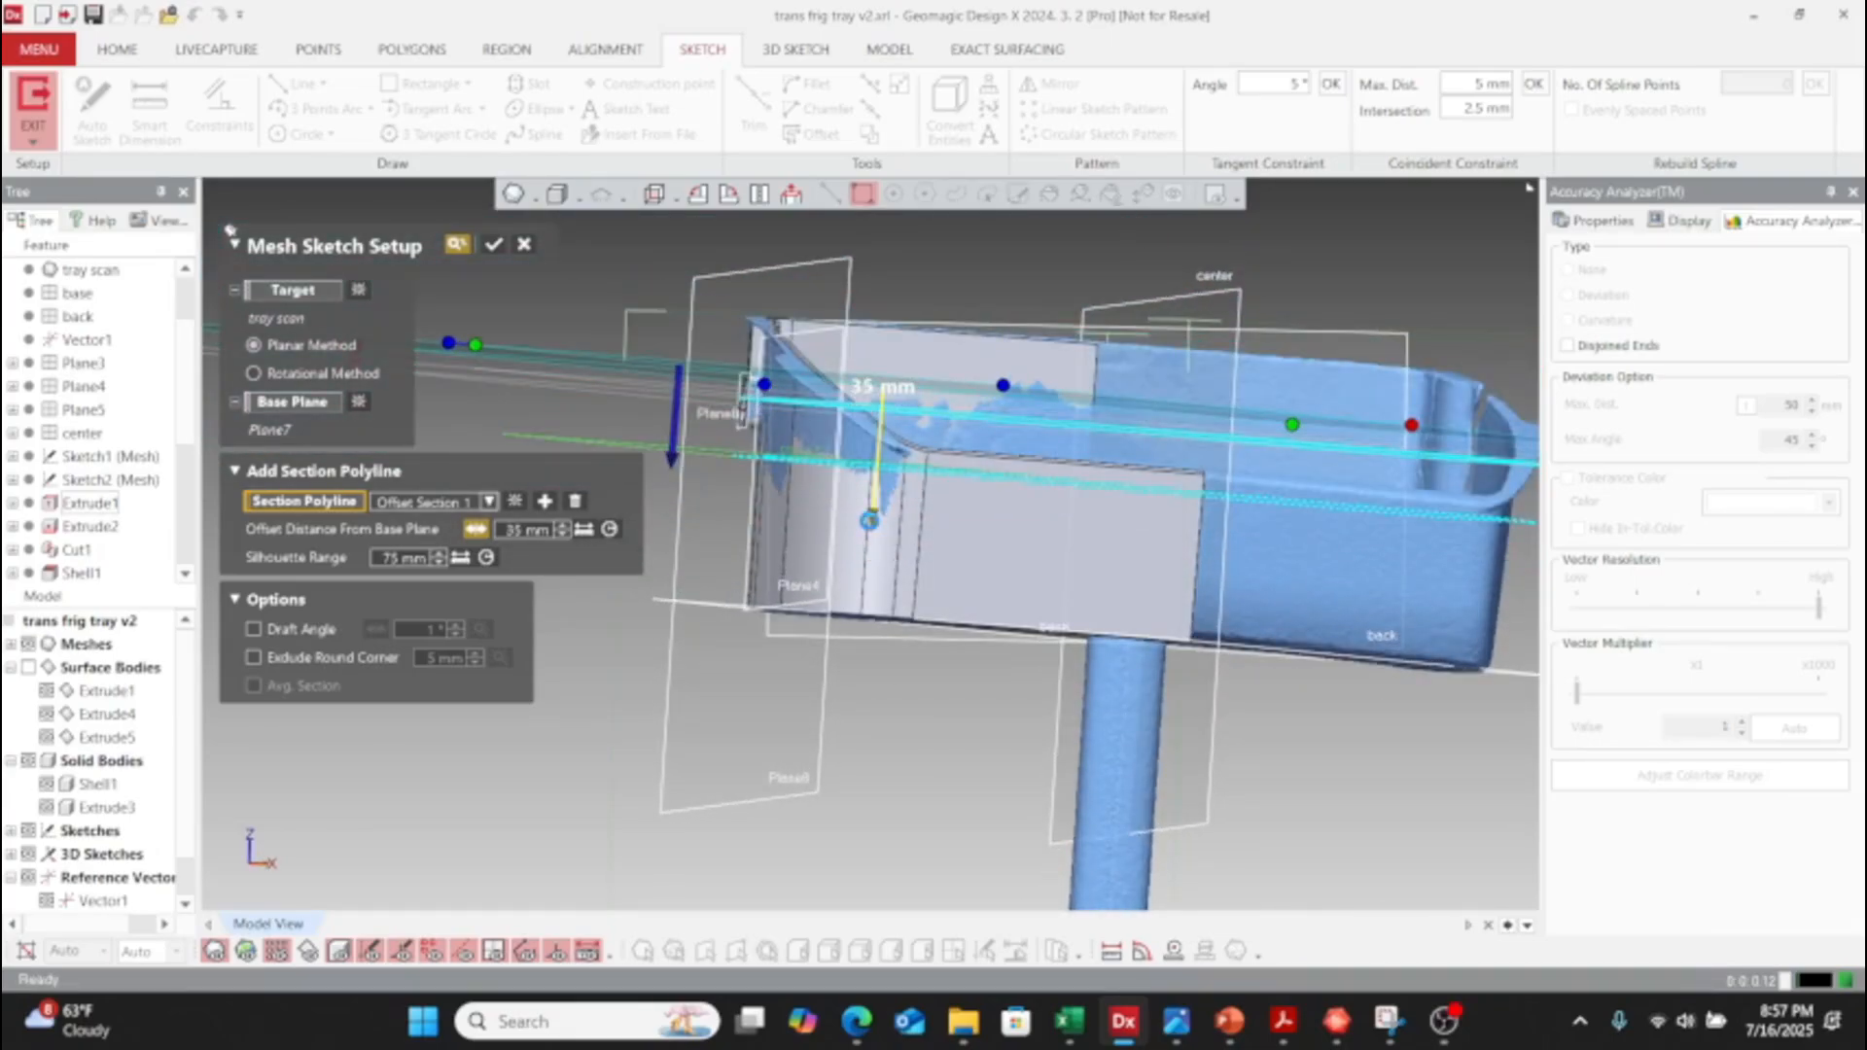
{"action": "left_click", "coordinate": [495, 245]}
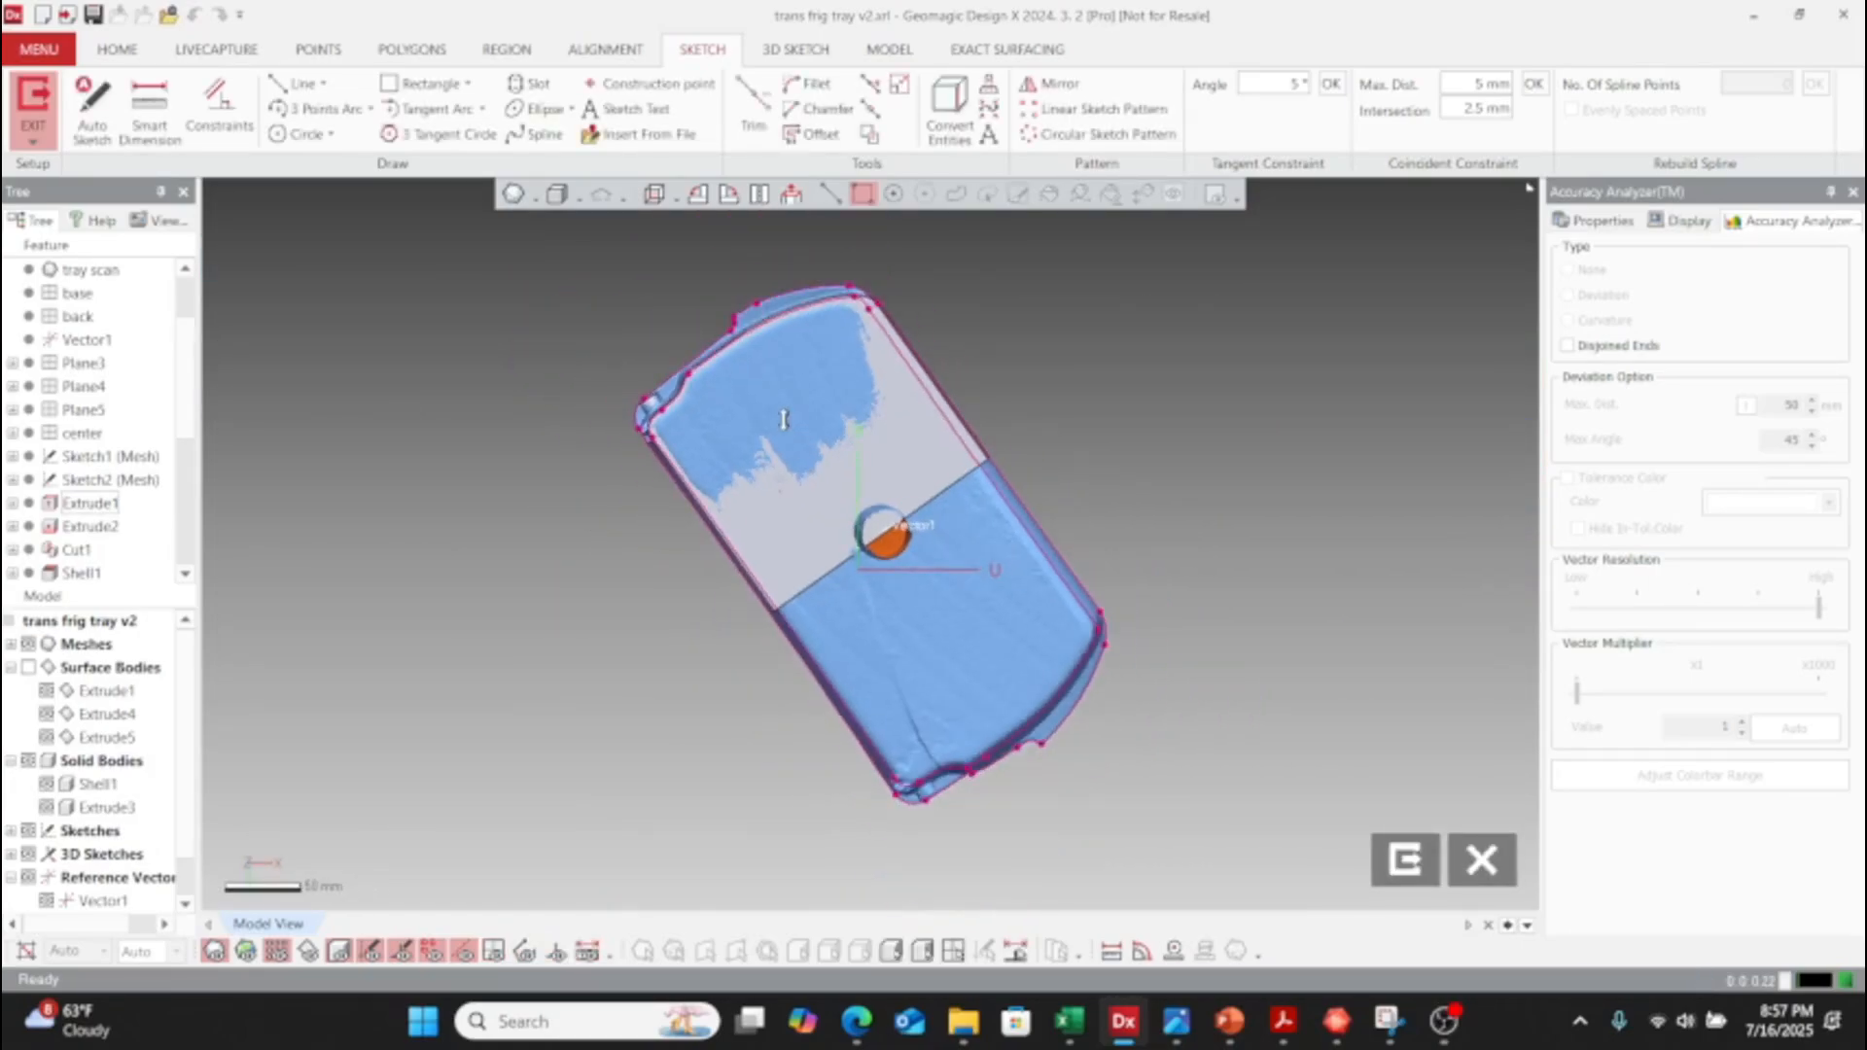
- Hide the scan mesh to leave the section polylines exposed around the tray half's curved end
{"action": "scroll", "coordinate": [866, 876], "scroll_direction": "up", "scroll_amount": 5}
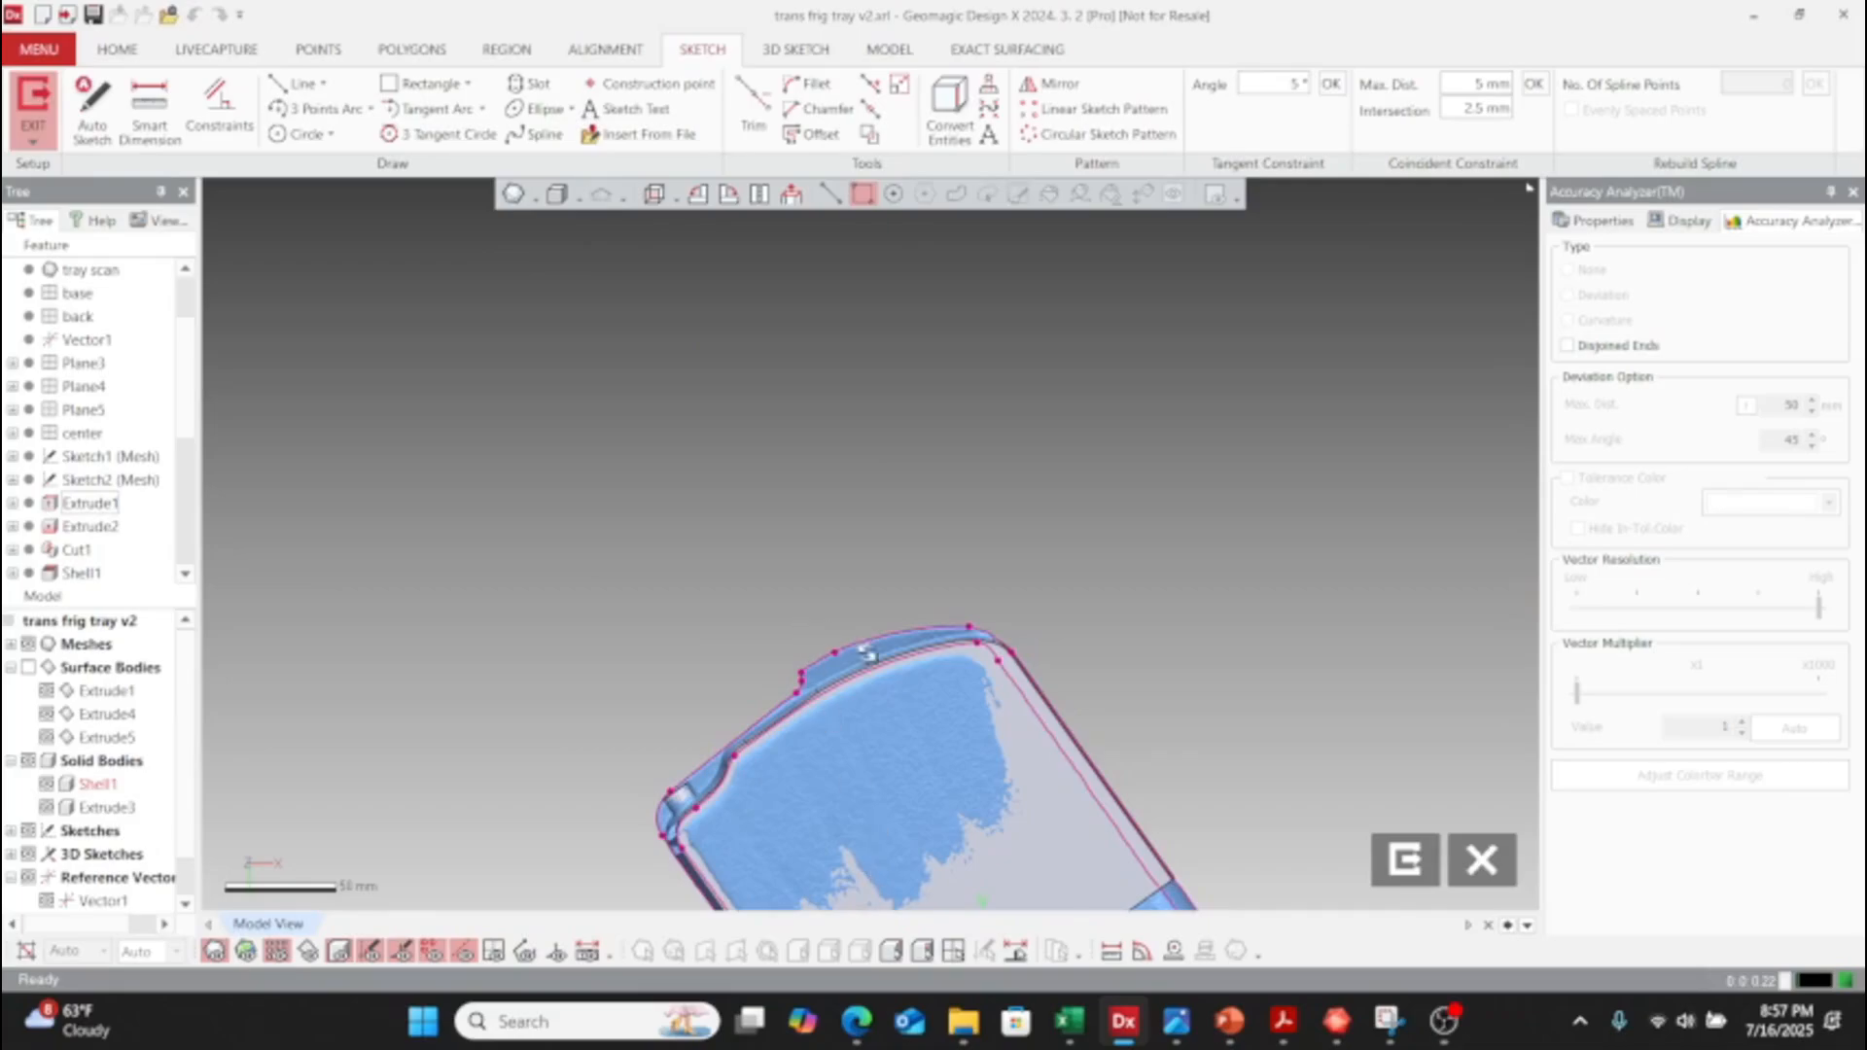
{"action": "right_click_drag", "start_coordinate": [966, 865], "coordinate": [964, 648], "text": "ctrl"}
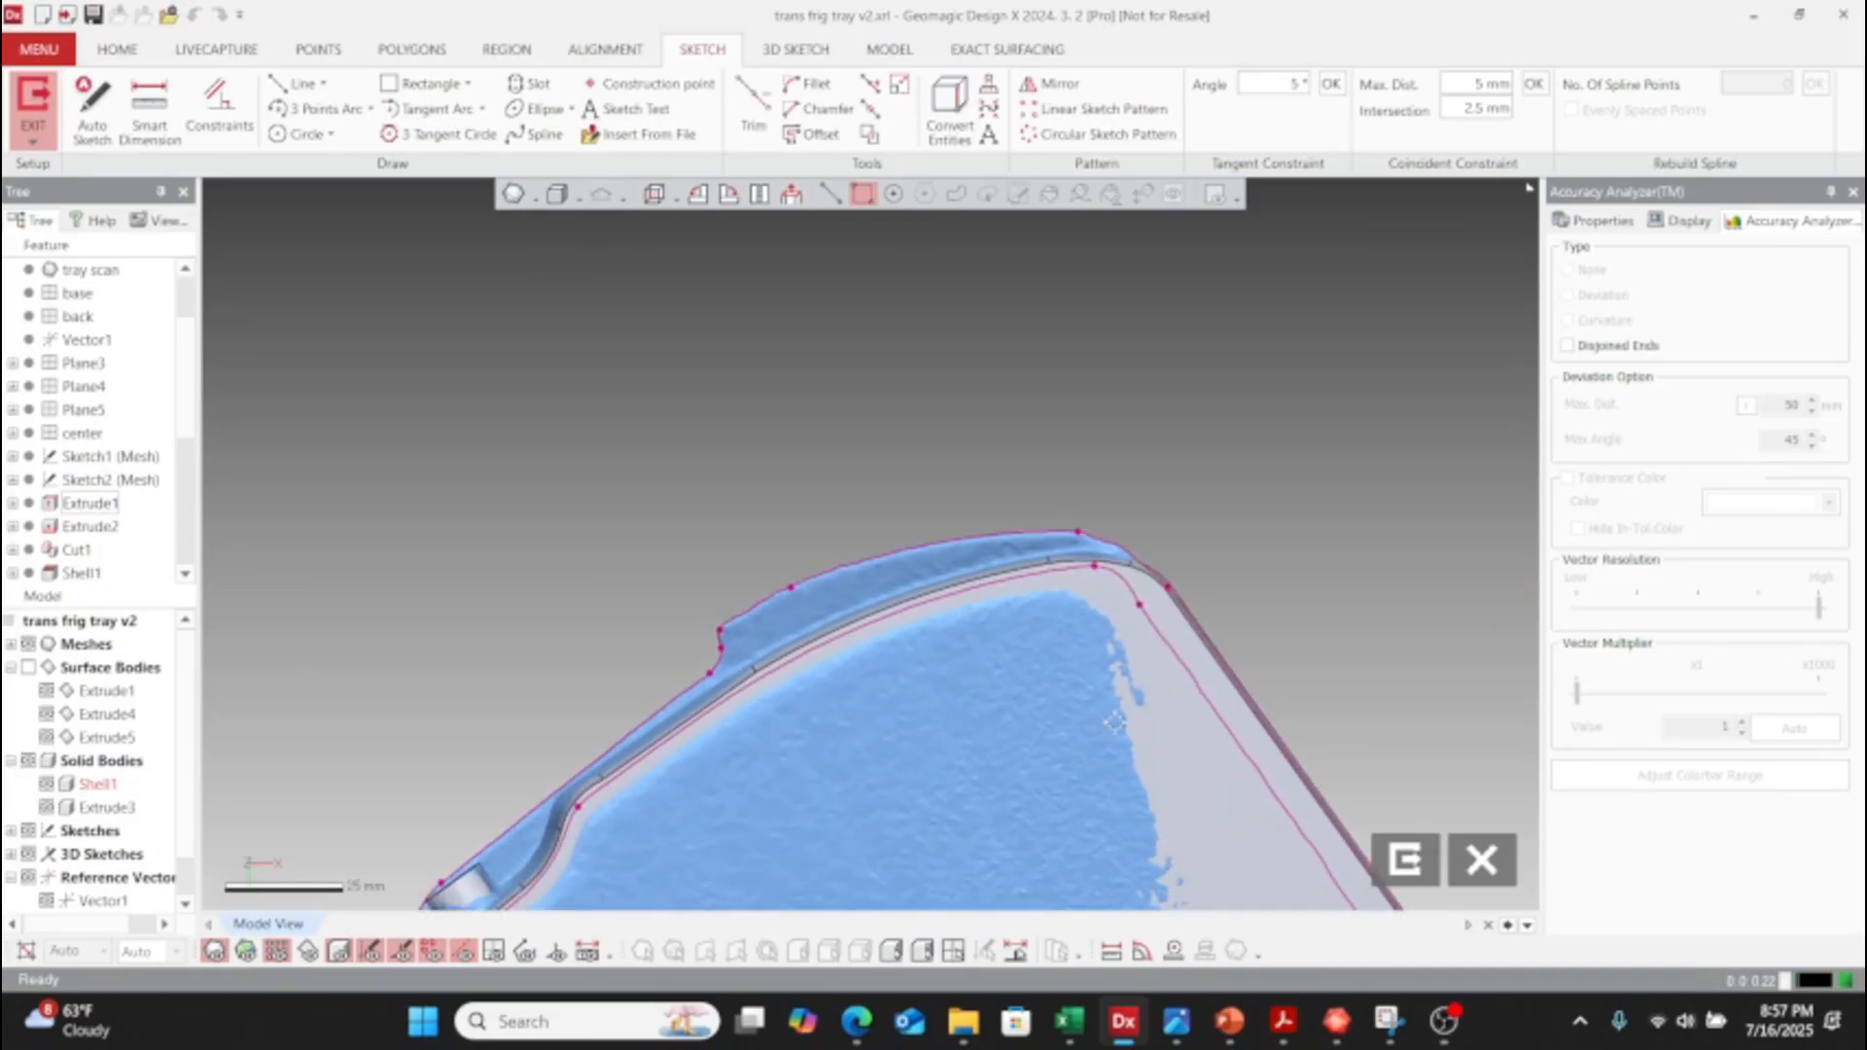
{"action": "left_click", "coordinate": [28, 644]}
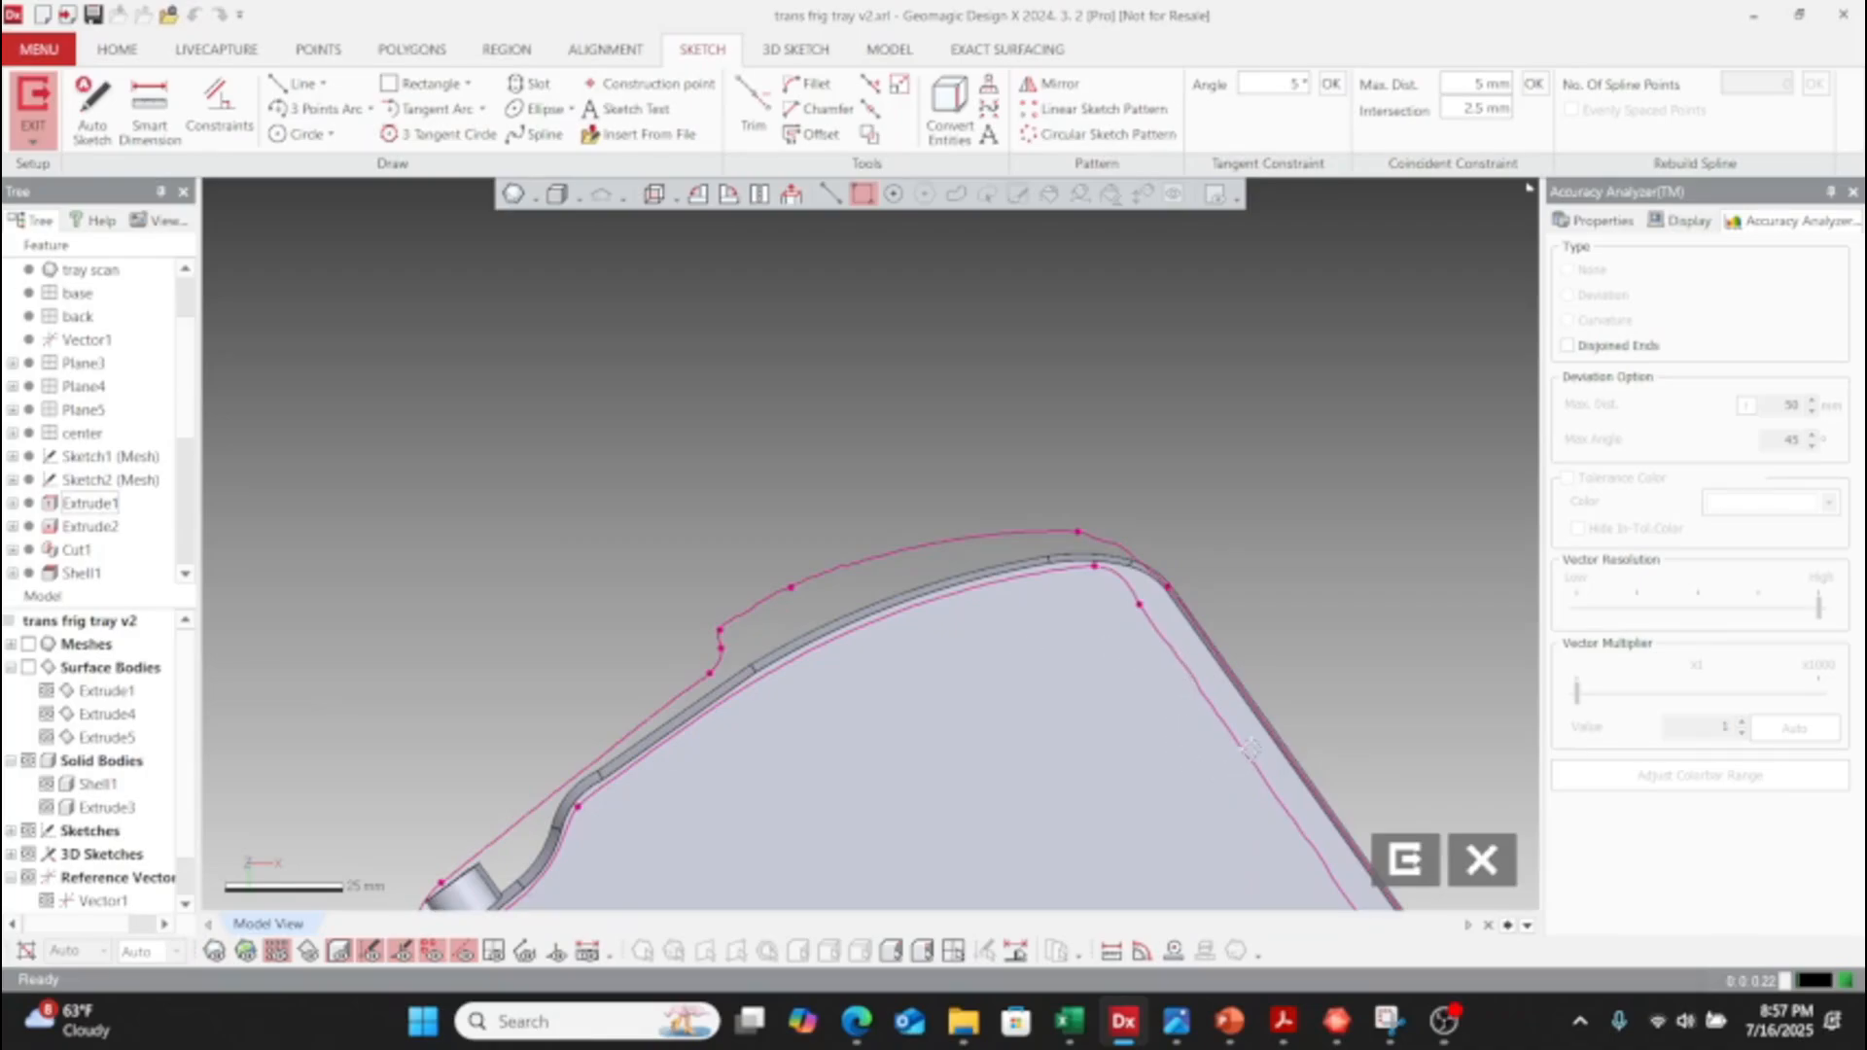
{"action": "right_click_drag", "start_coordinate": [1251, 749], "coordinate": [968, 674], "text": "ctrl"}
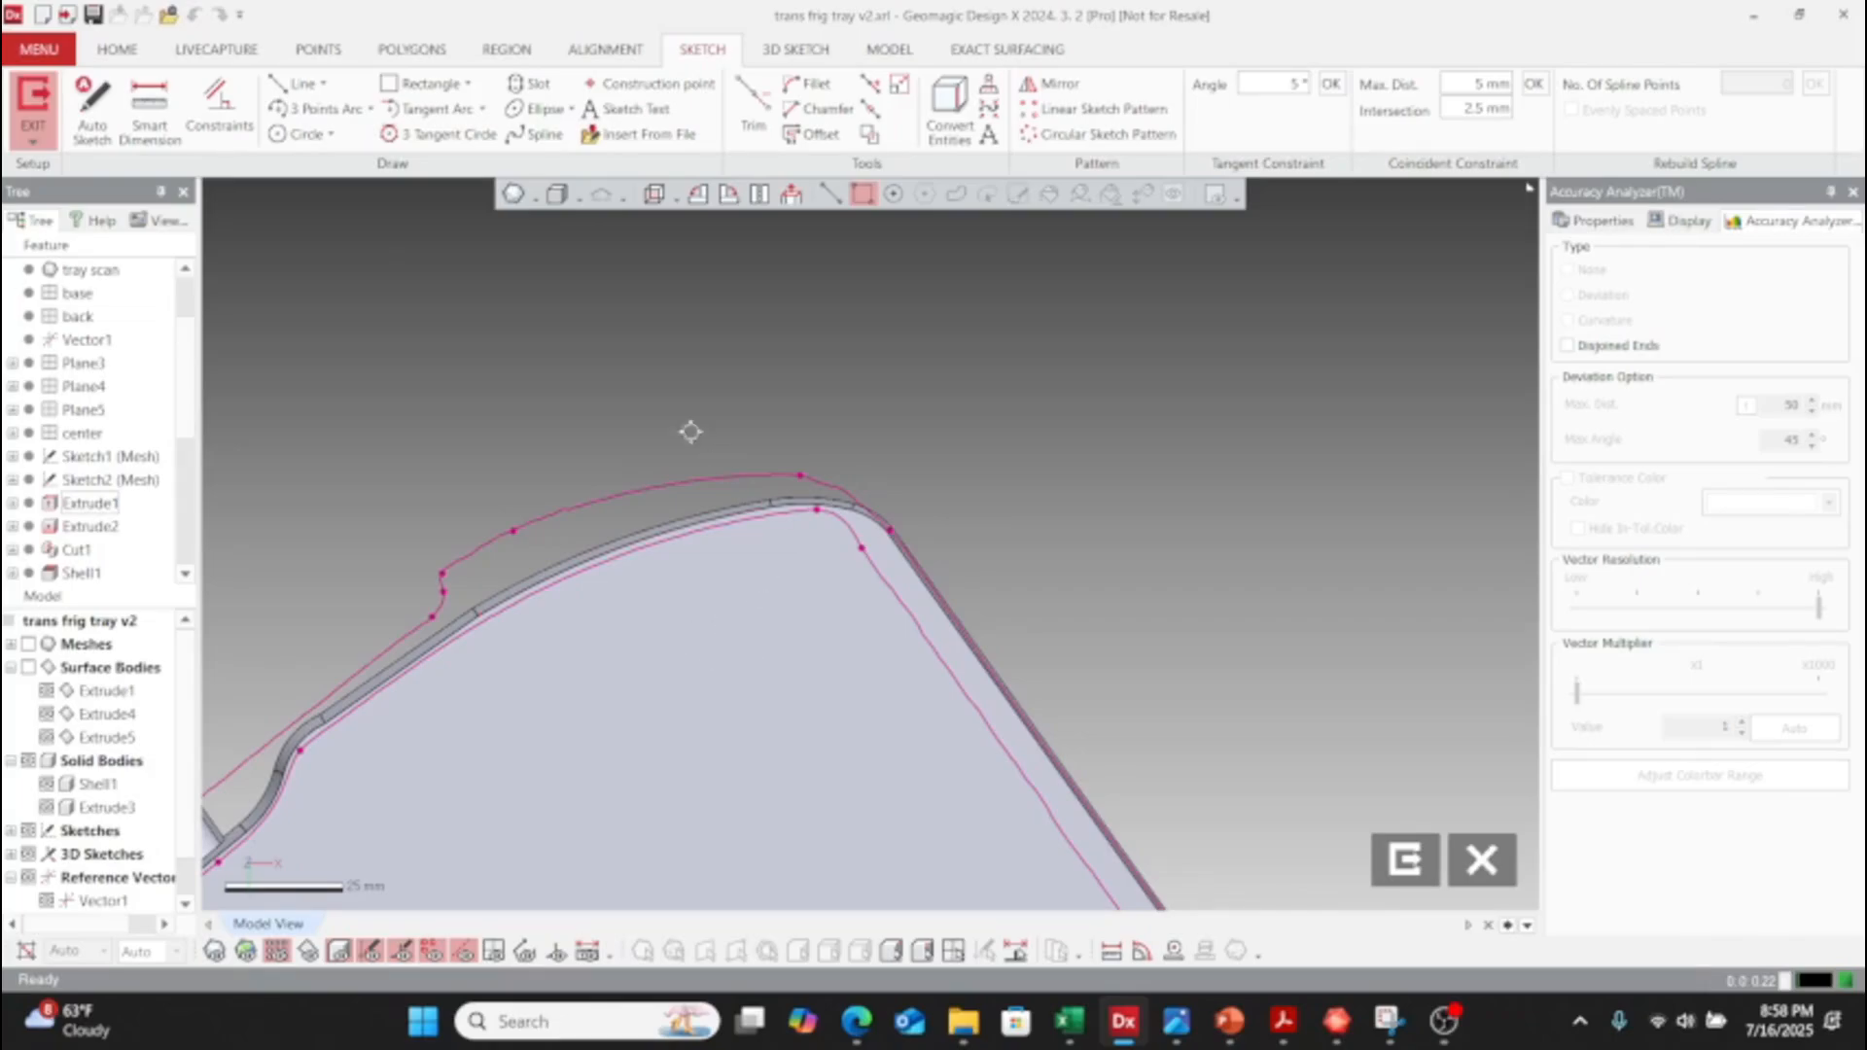
- Fit Auto Sketch arcs and a line to the outer polyline's bulging end, its small step and the straight run beside it
{"action": "left_click", "coordinate": [93, 109]}
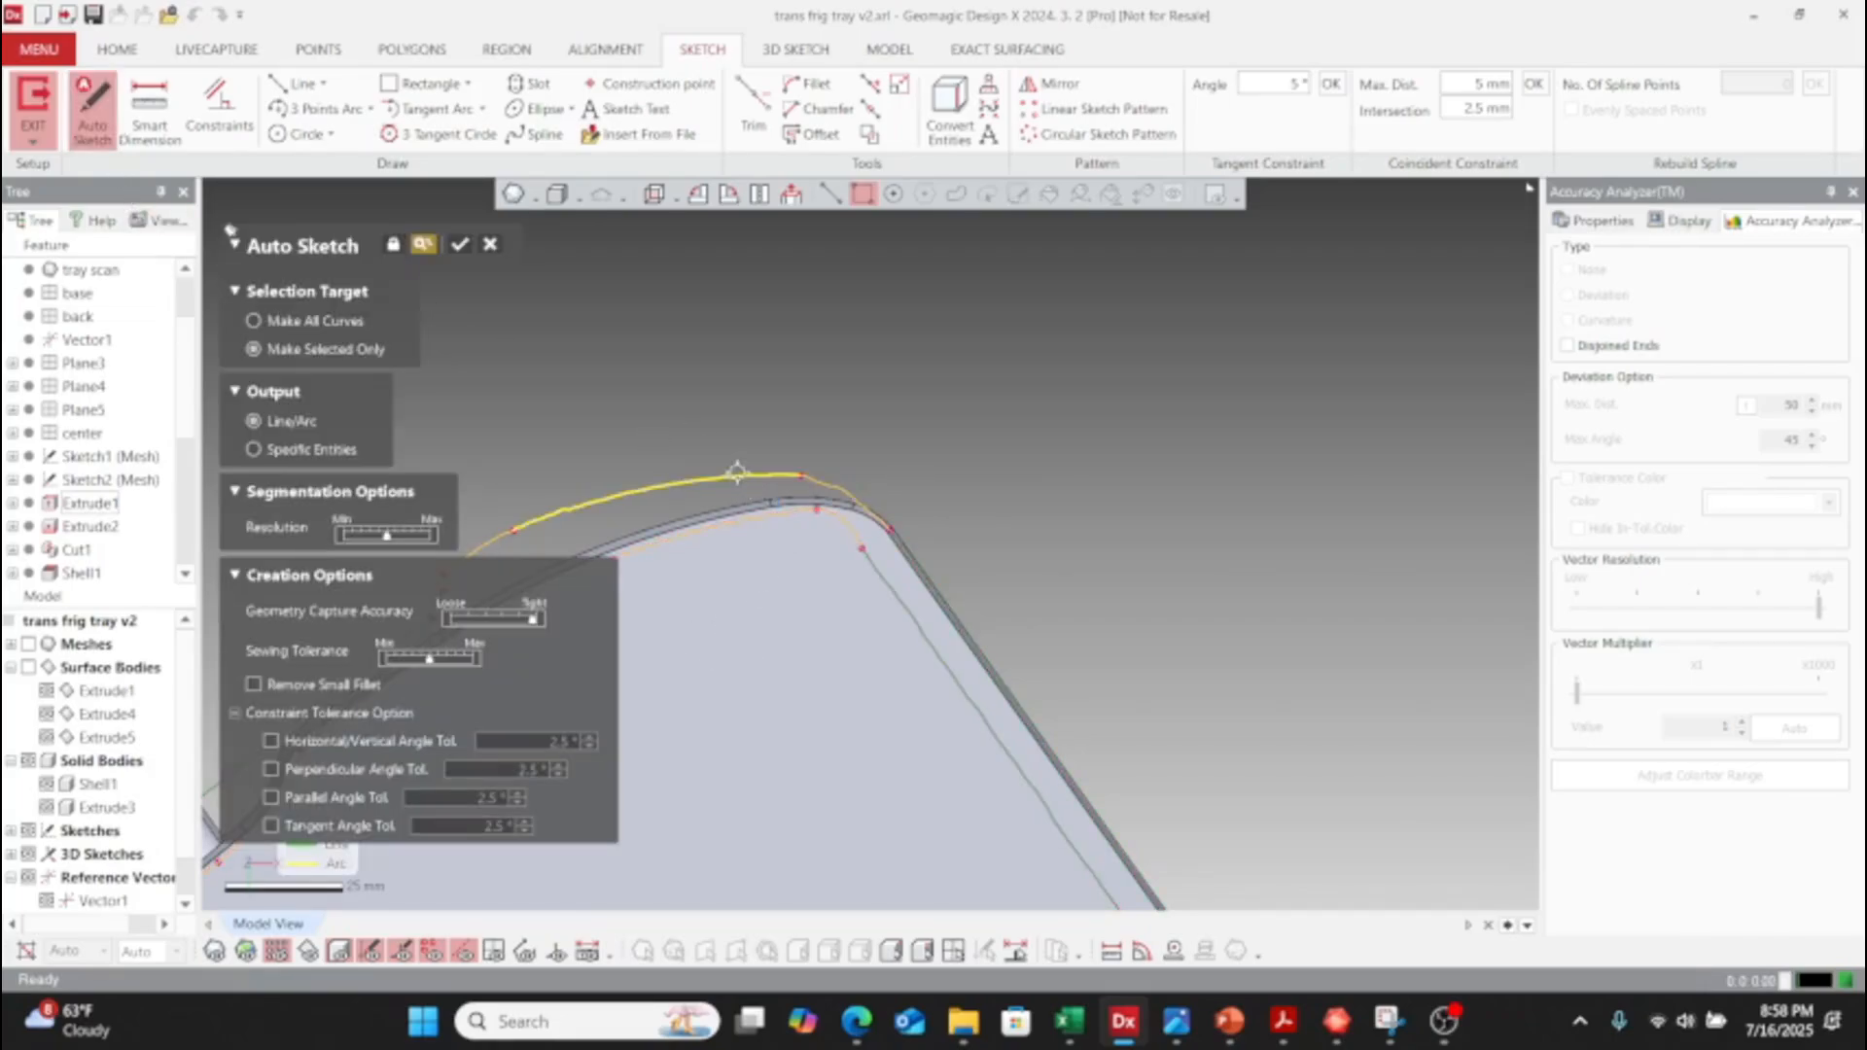
{"action": "left_click", "coordinate": [834, 490]}
{"action": "scroll", "coordinate": [1030, 583], "scroll_direction": "down", "scroll_amount": 3}
{"action": "right_click_drag", "start_coordinate": [707, 669], "coordinate": [1105, 567], "text": "ctrl"}
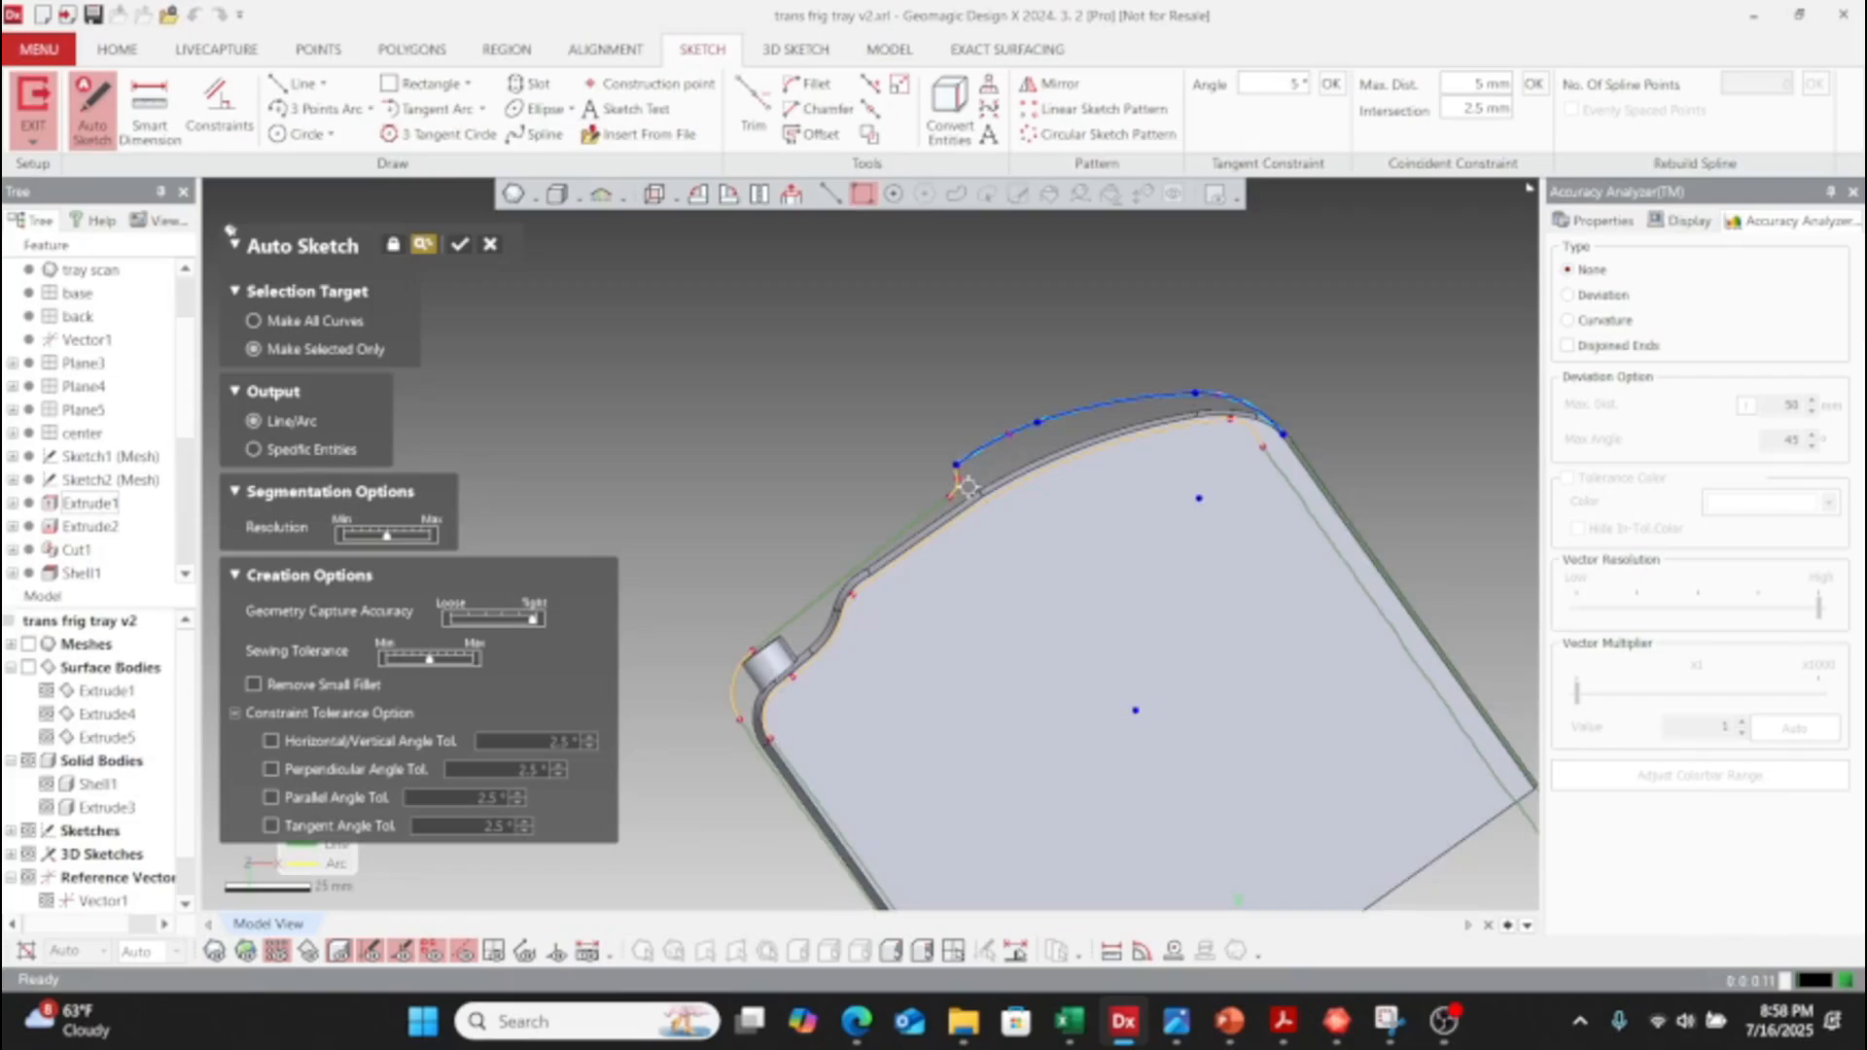
{"action": "scroll", "coordinate": [1002, 486], "scroll_direction": "up", "scroll_amount": 3}
{"action": "left_click", "coordinate": [1070, 407]}
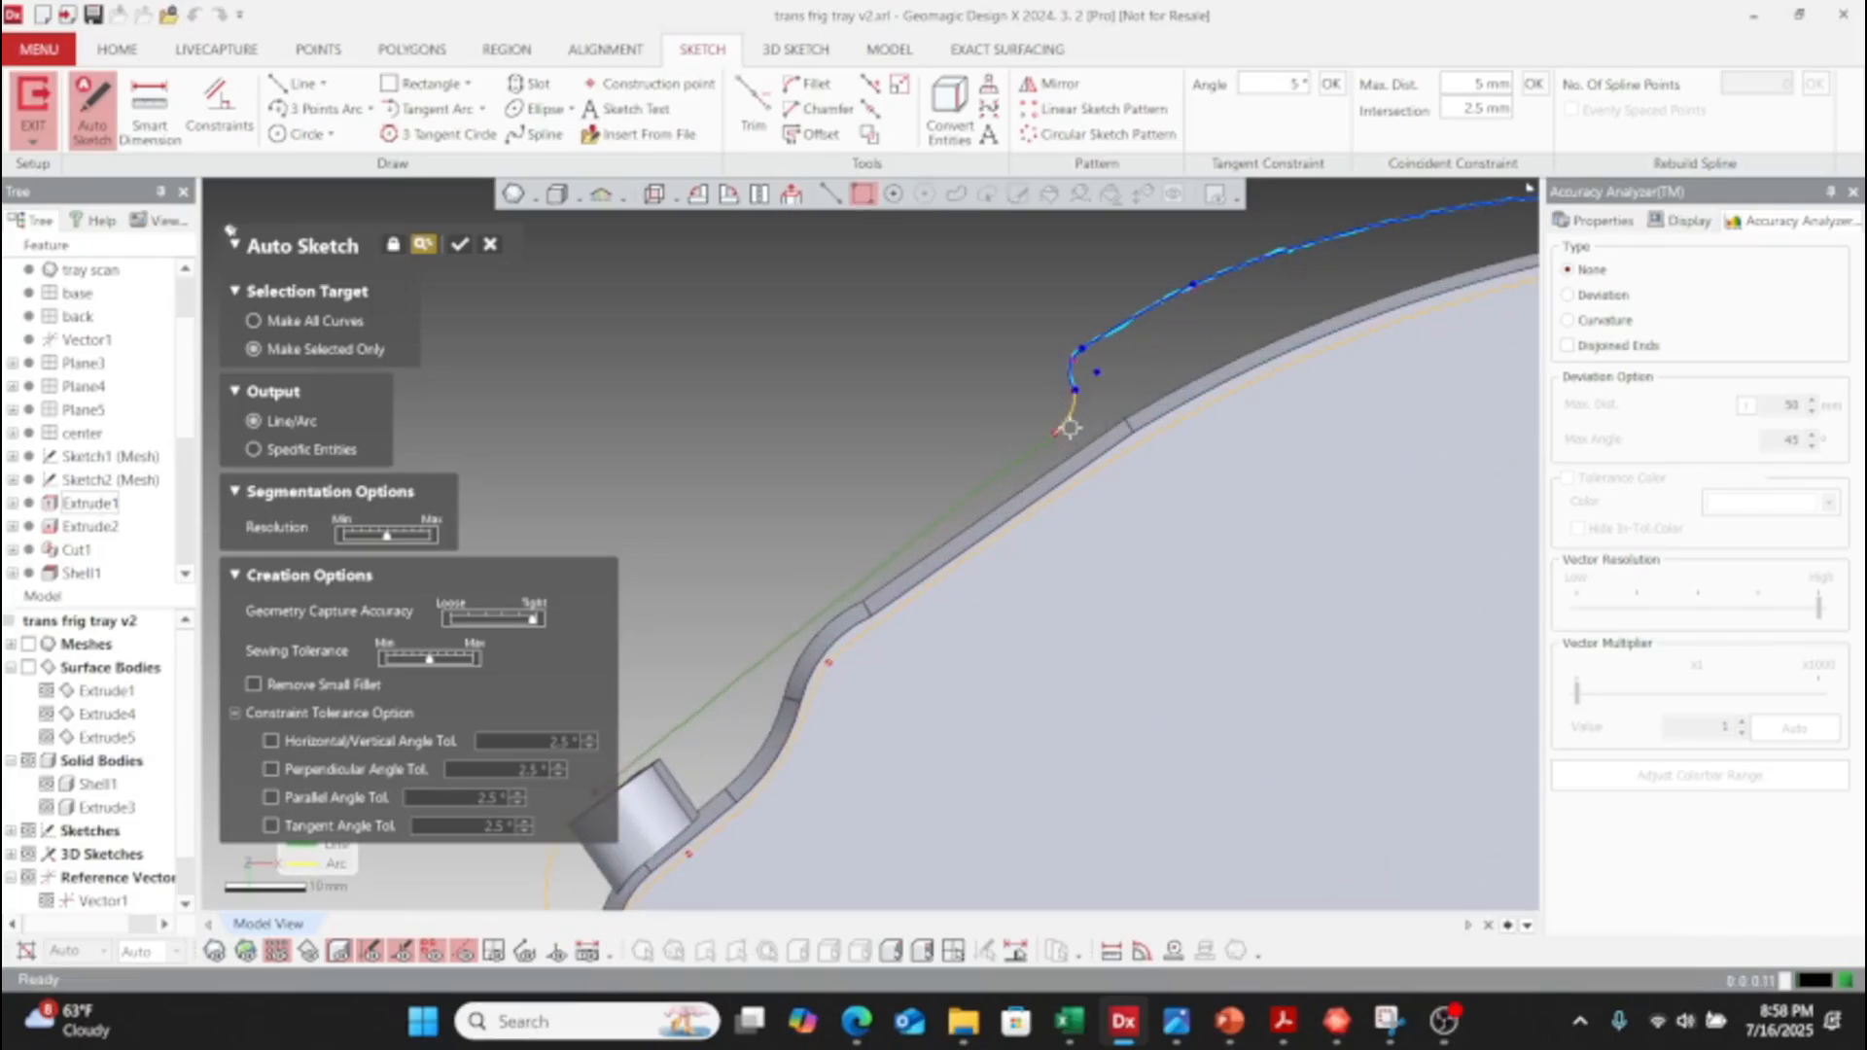
{"action": "left_click", "coordinate": [1003, 486]}
{"action": "scroll", "coordinate": [1002, 486], "scroll_direction": "down", "scroll_amount": 3}
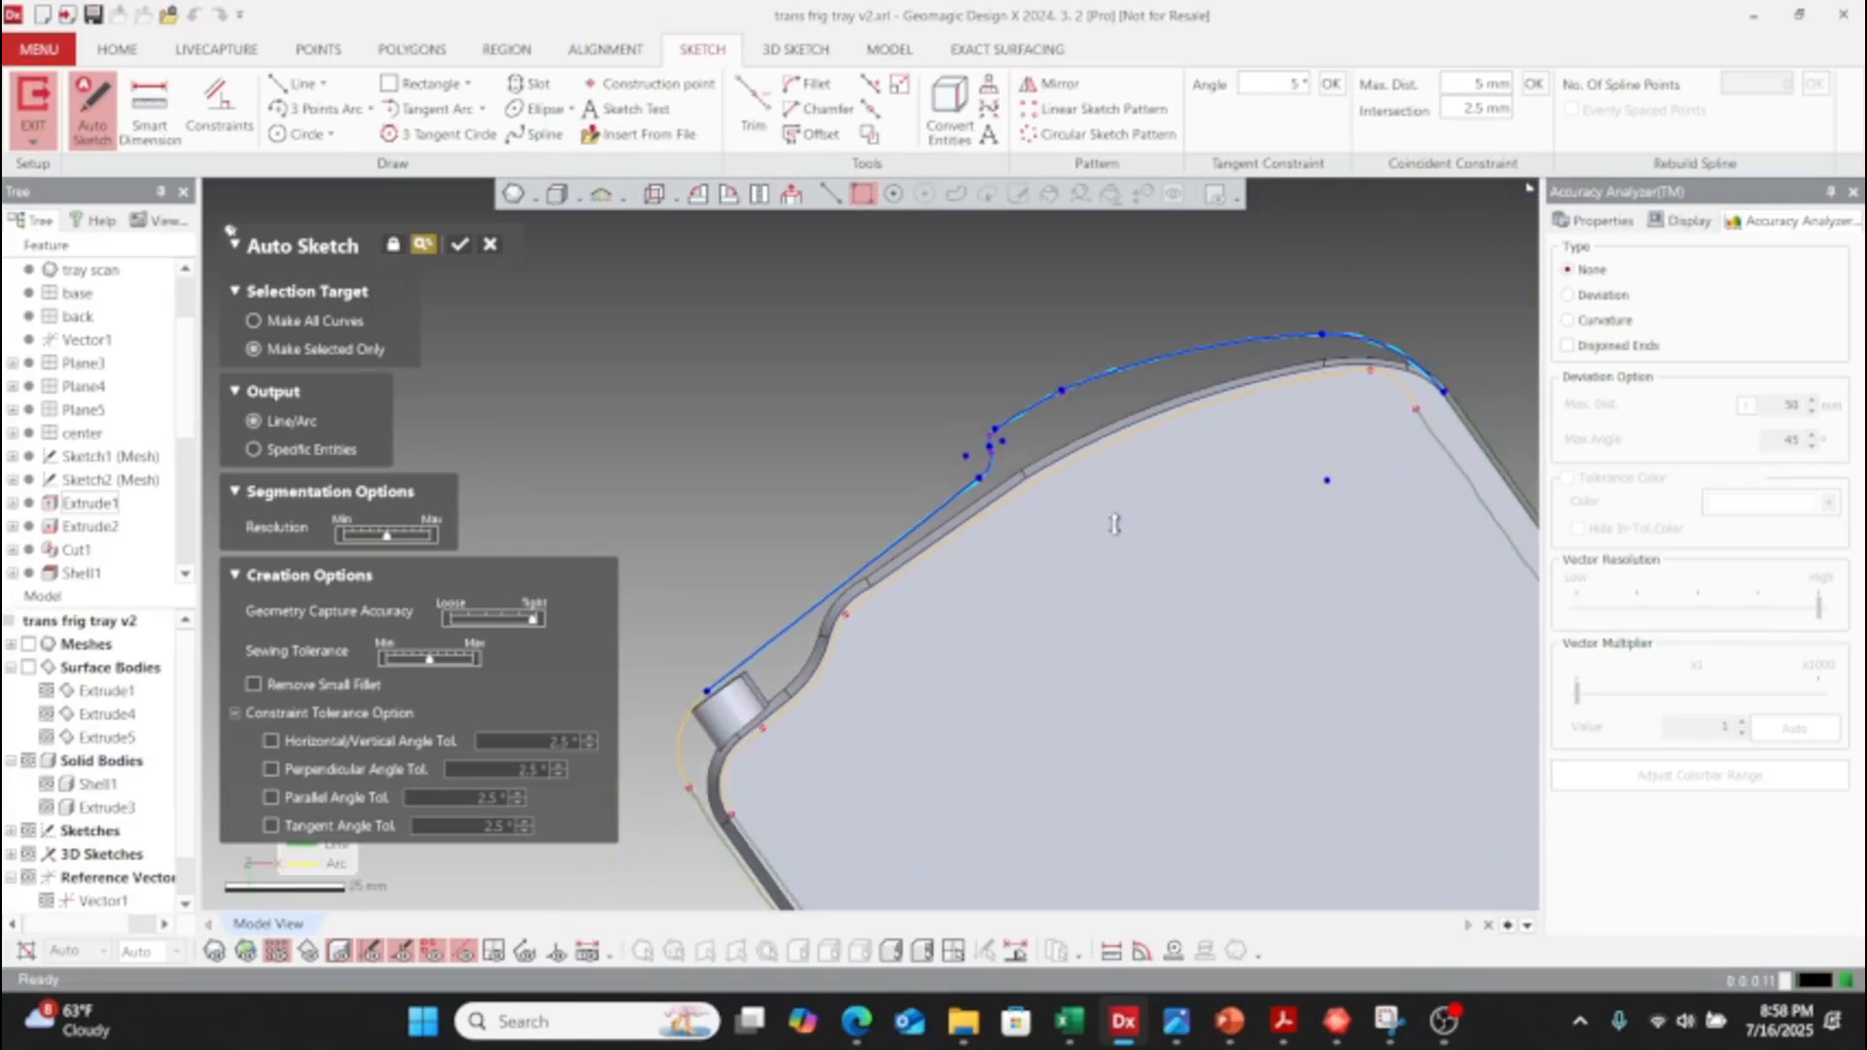
- Add the notch-side rounded corner and both long side lines to the Auto Sketch, and apply the fitted outline
{"action": "left_click", "coordinate": [741, 670]}
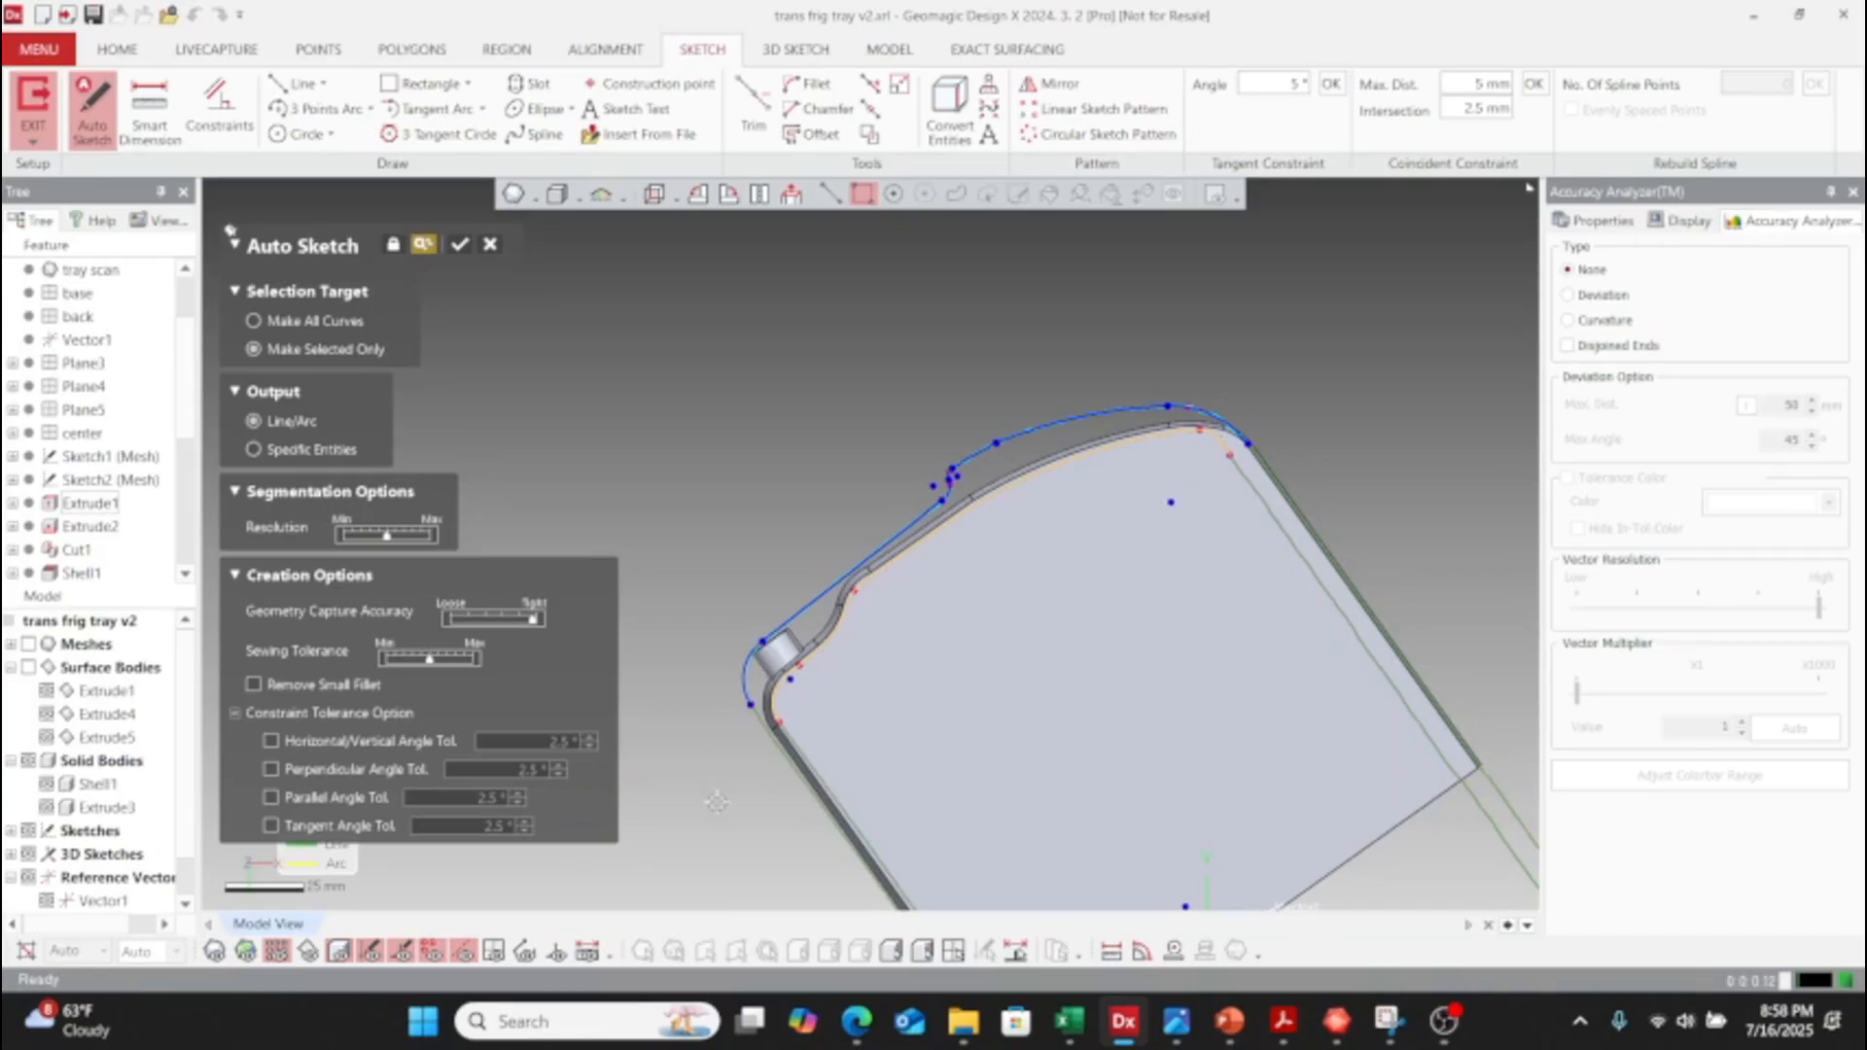
{"action": "scroll", "coordinate": [739, 680], "scroll_direction": "up", "scroll_amount": 2}
{"action": "scroll", "coordinate": [770, 575], "scroll_direction": "down", "scroll_amount": 2}
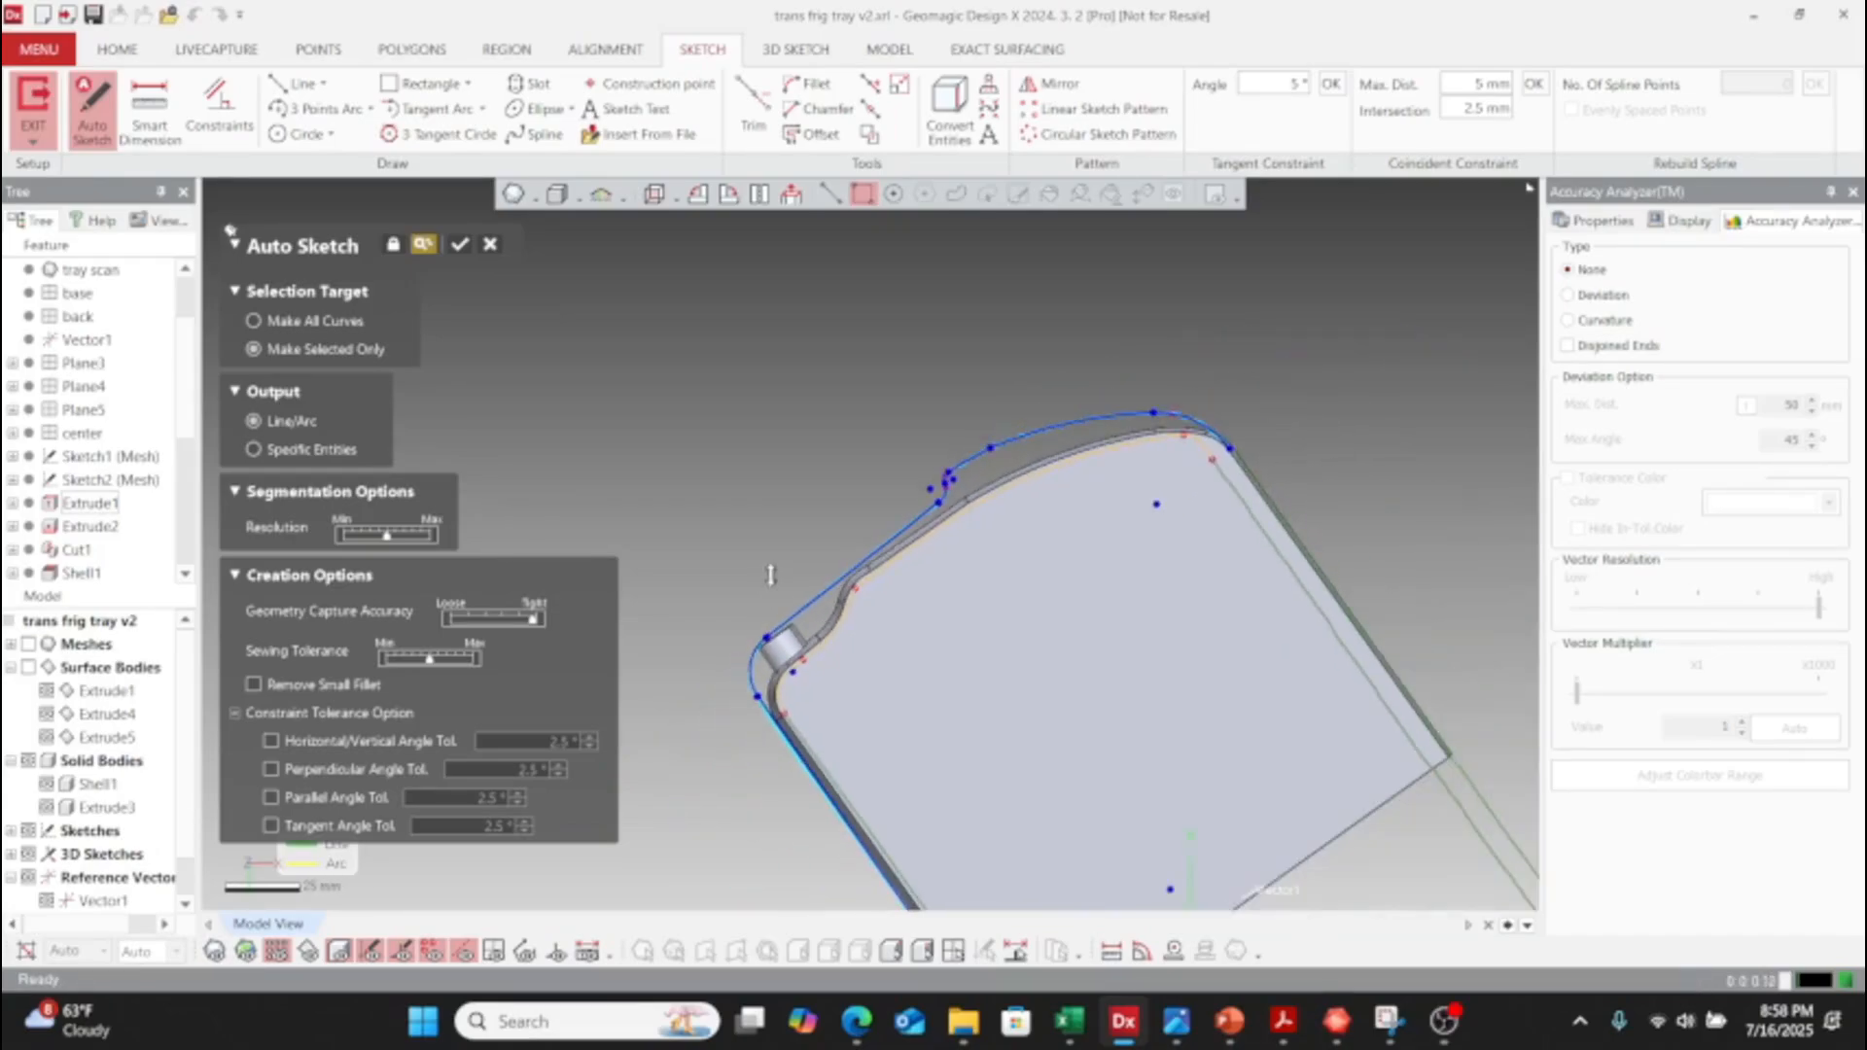
{"action": "scroll", "coordinate": [1333, 596], "scroll_direction": "up", "scroll_amount": 3}
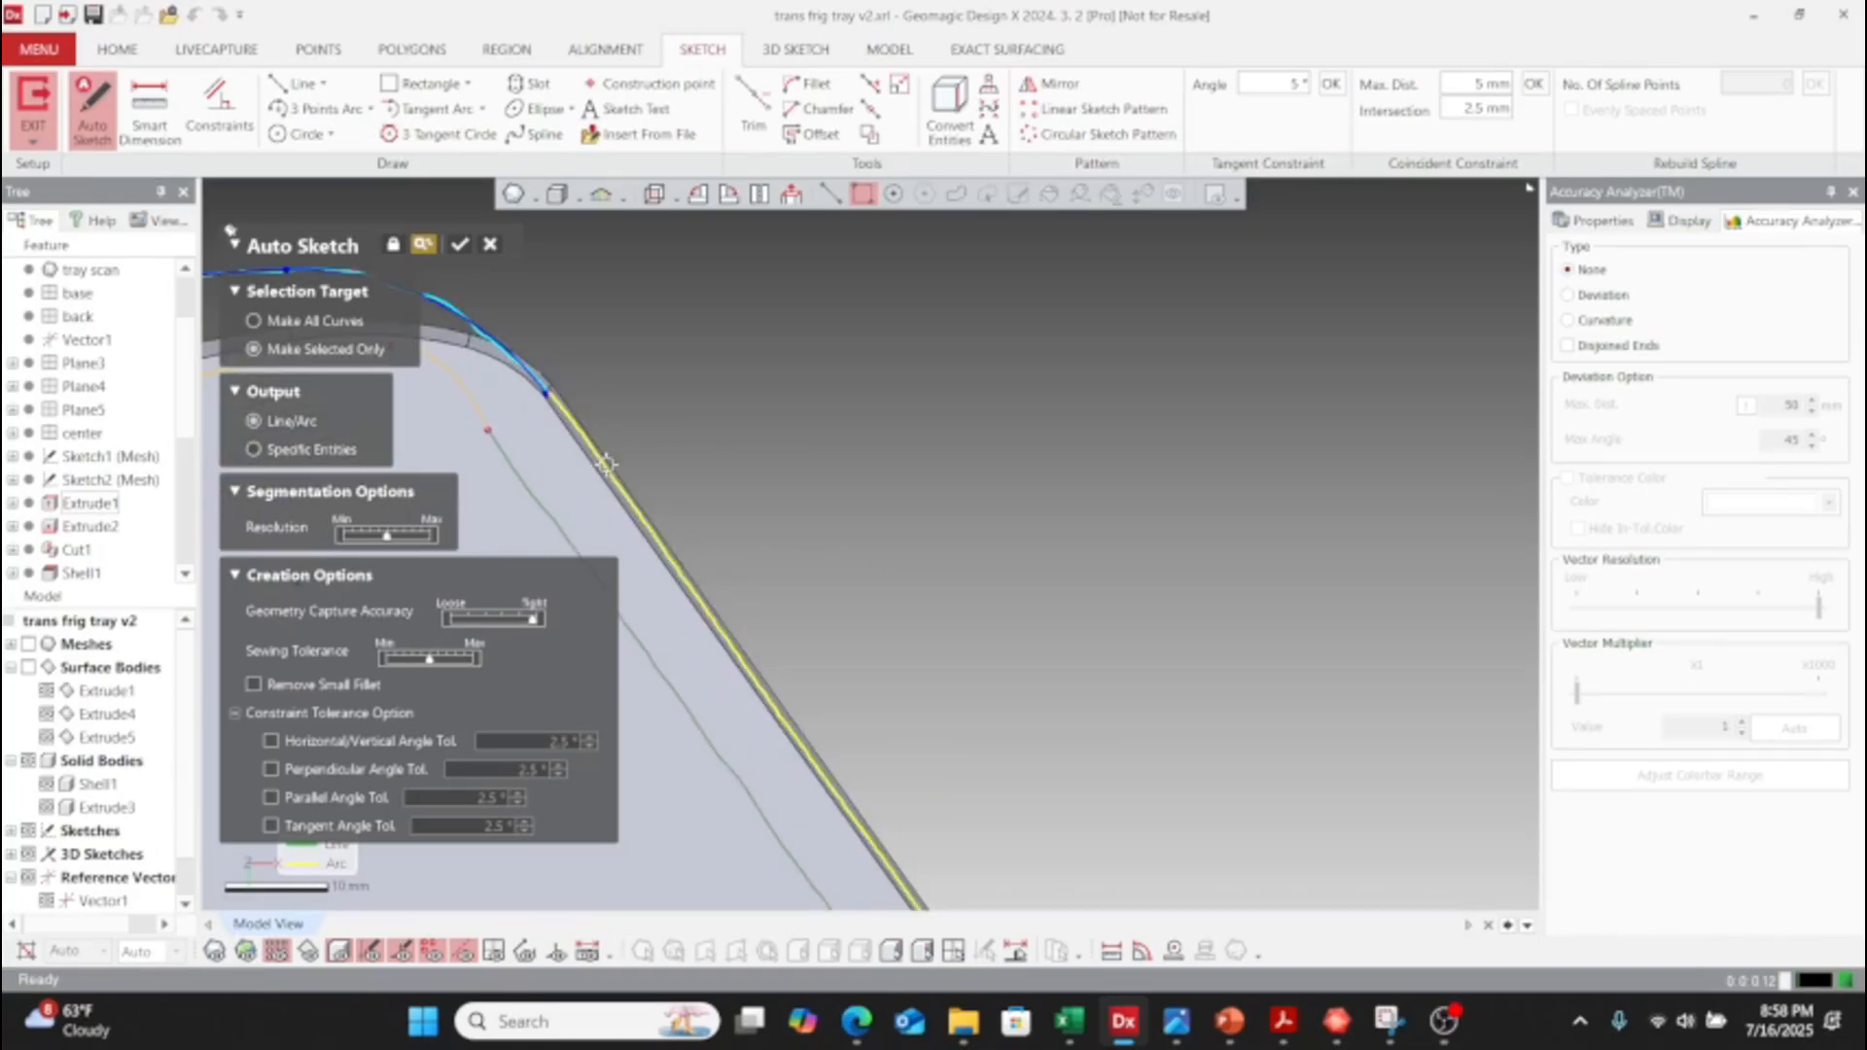
{"action": "left_click", "coordinate": [600, 453]}
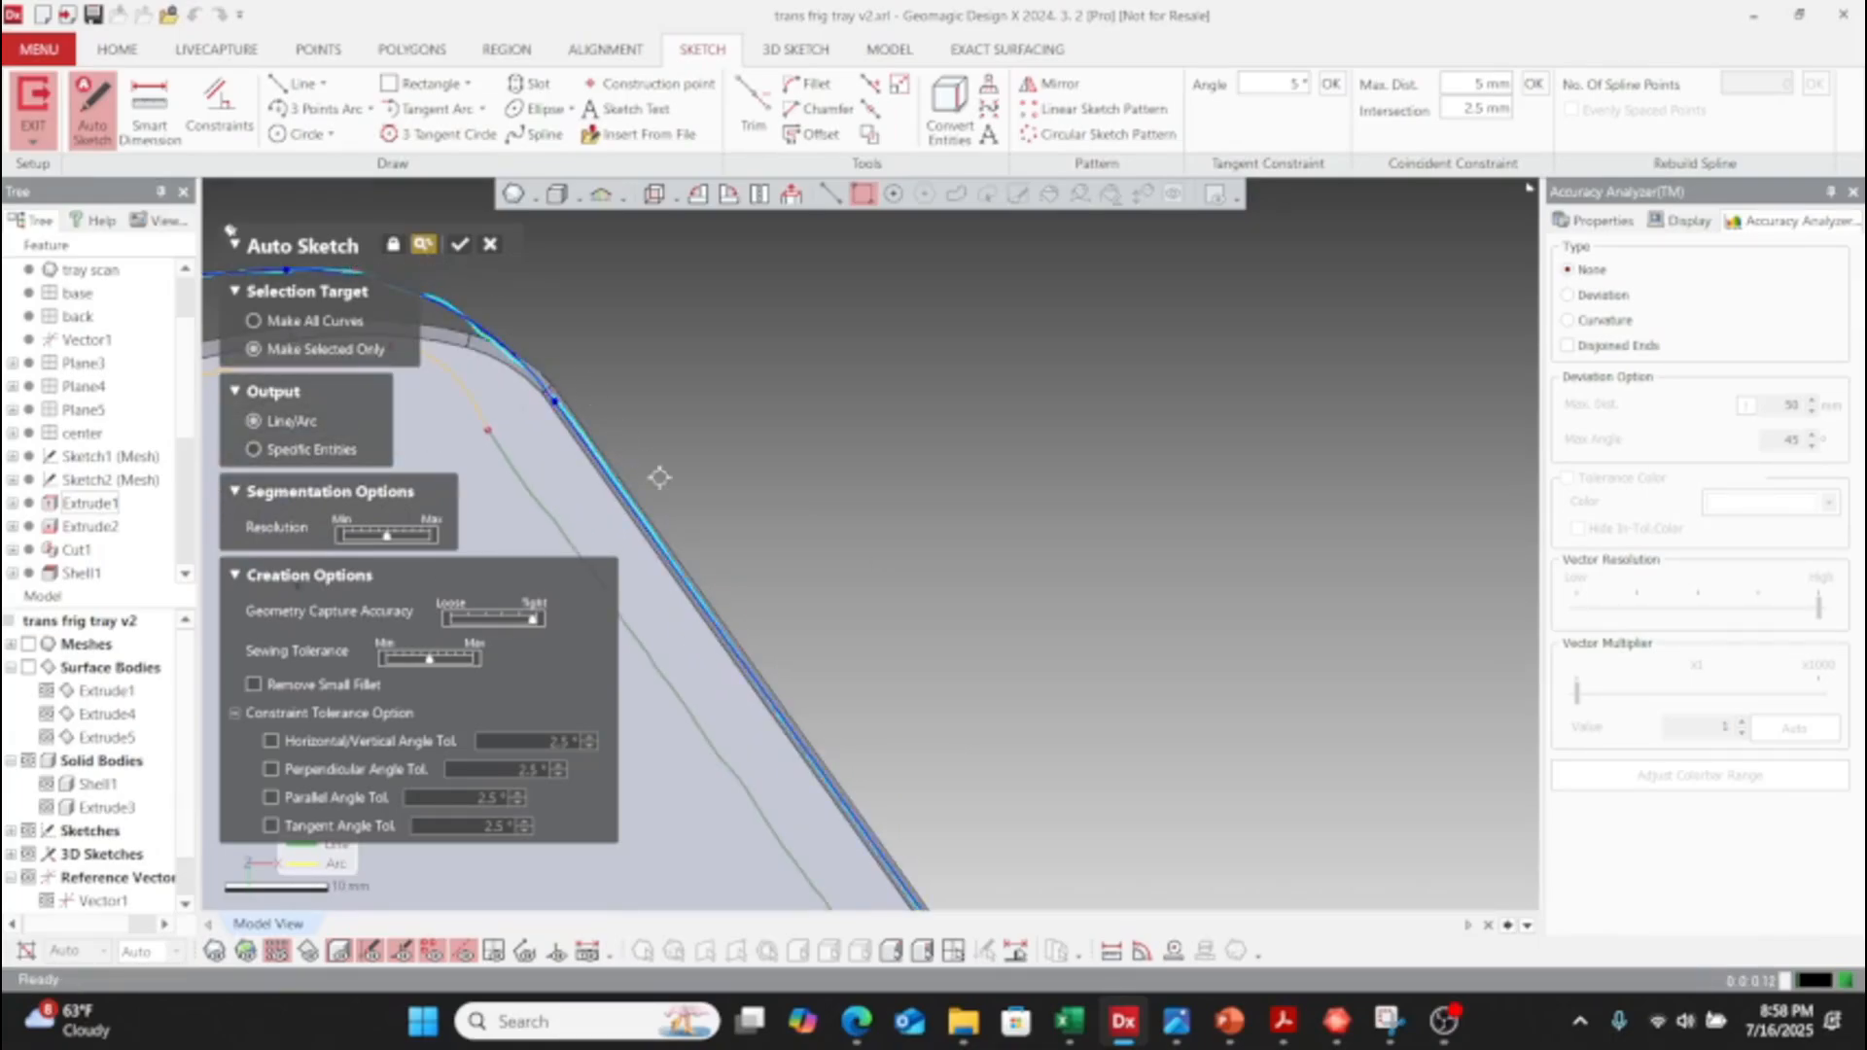
{"action": "scroll", "coordinate": [659, 477], "scroll_direction": "down", "scroll_amount": 2}
{"action": "left_click", "coordinate": [455, 255]}
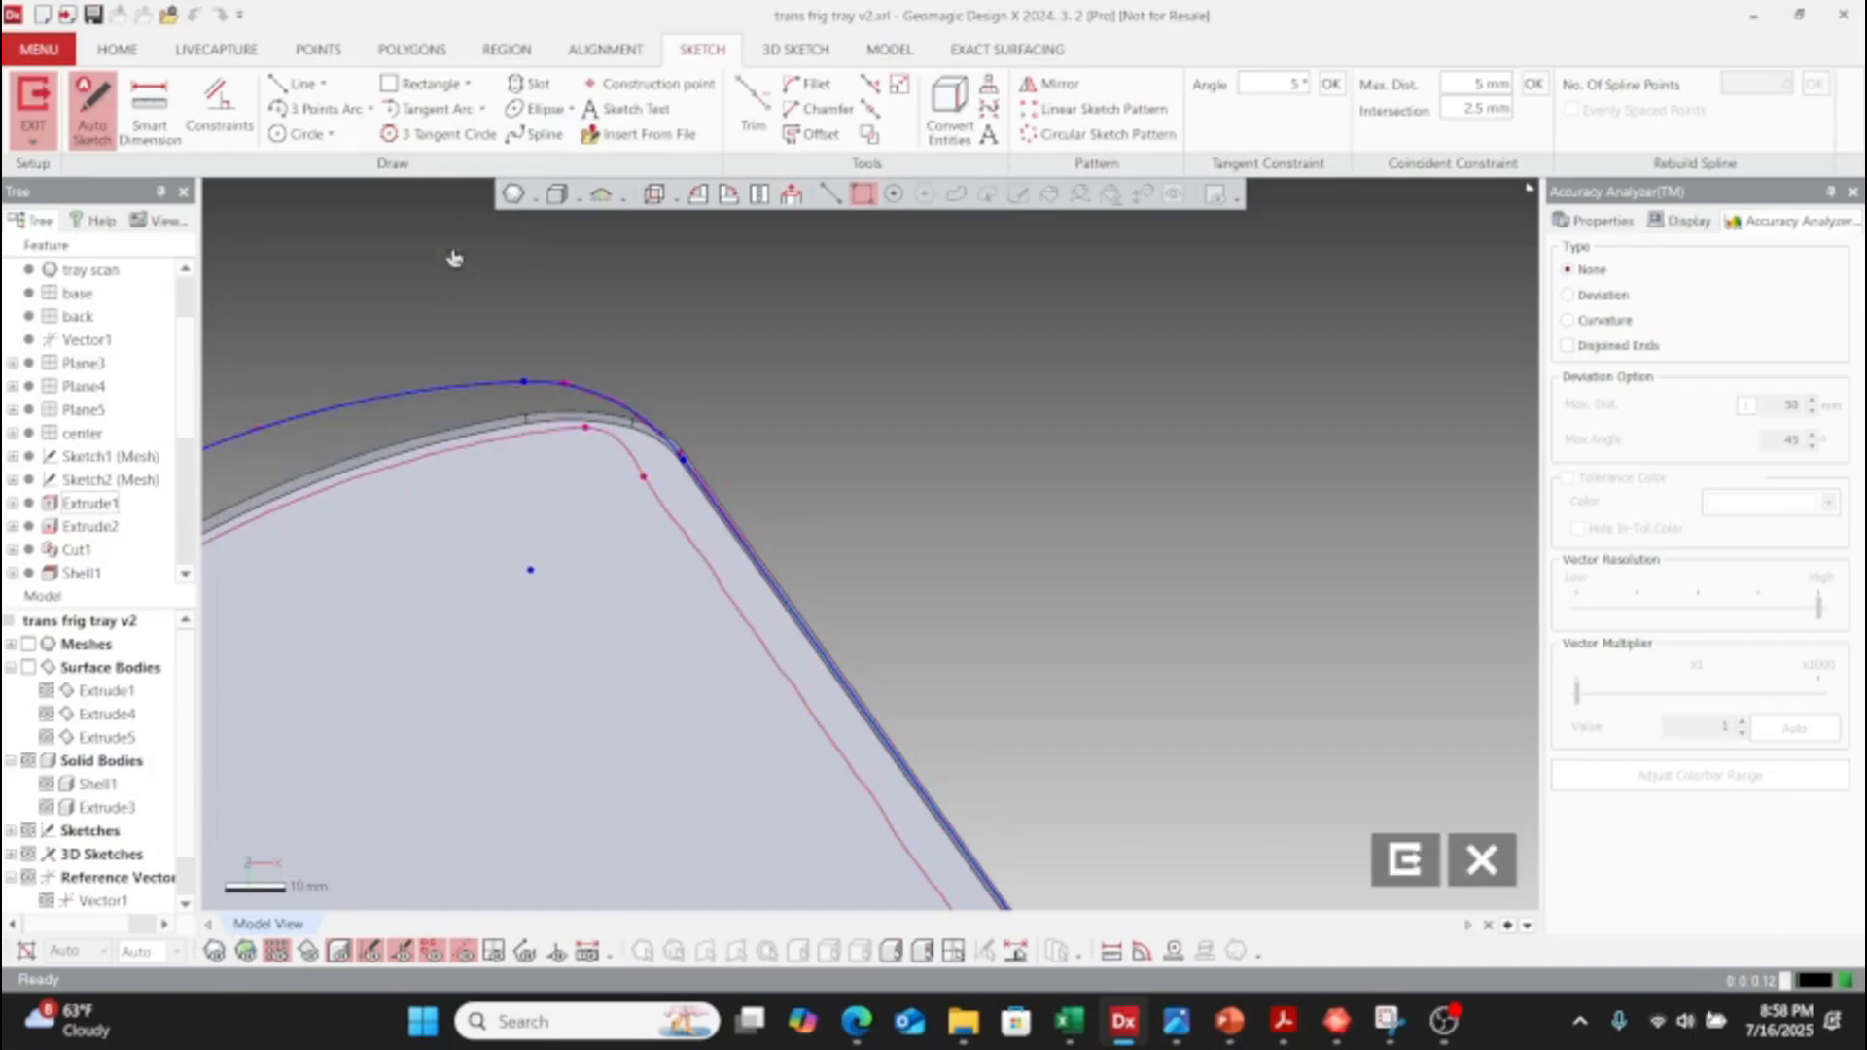
- Draw a line across the outline just beyond the tray's center cut, crossing both long side lines
{"action": "left_click", "coordinate": [297, 84]}
{"action": "scroll", "coordinate": [1042, 594], "scroll_direction": "down", "scroll_amount": 3}
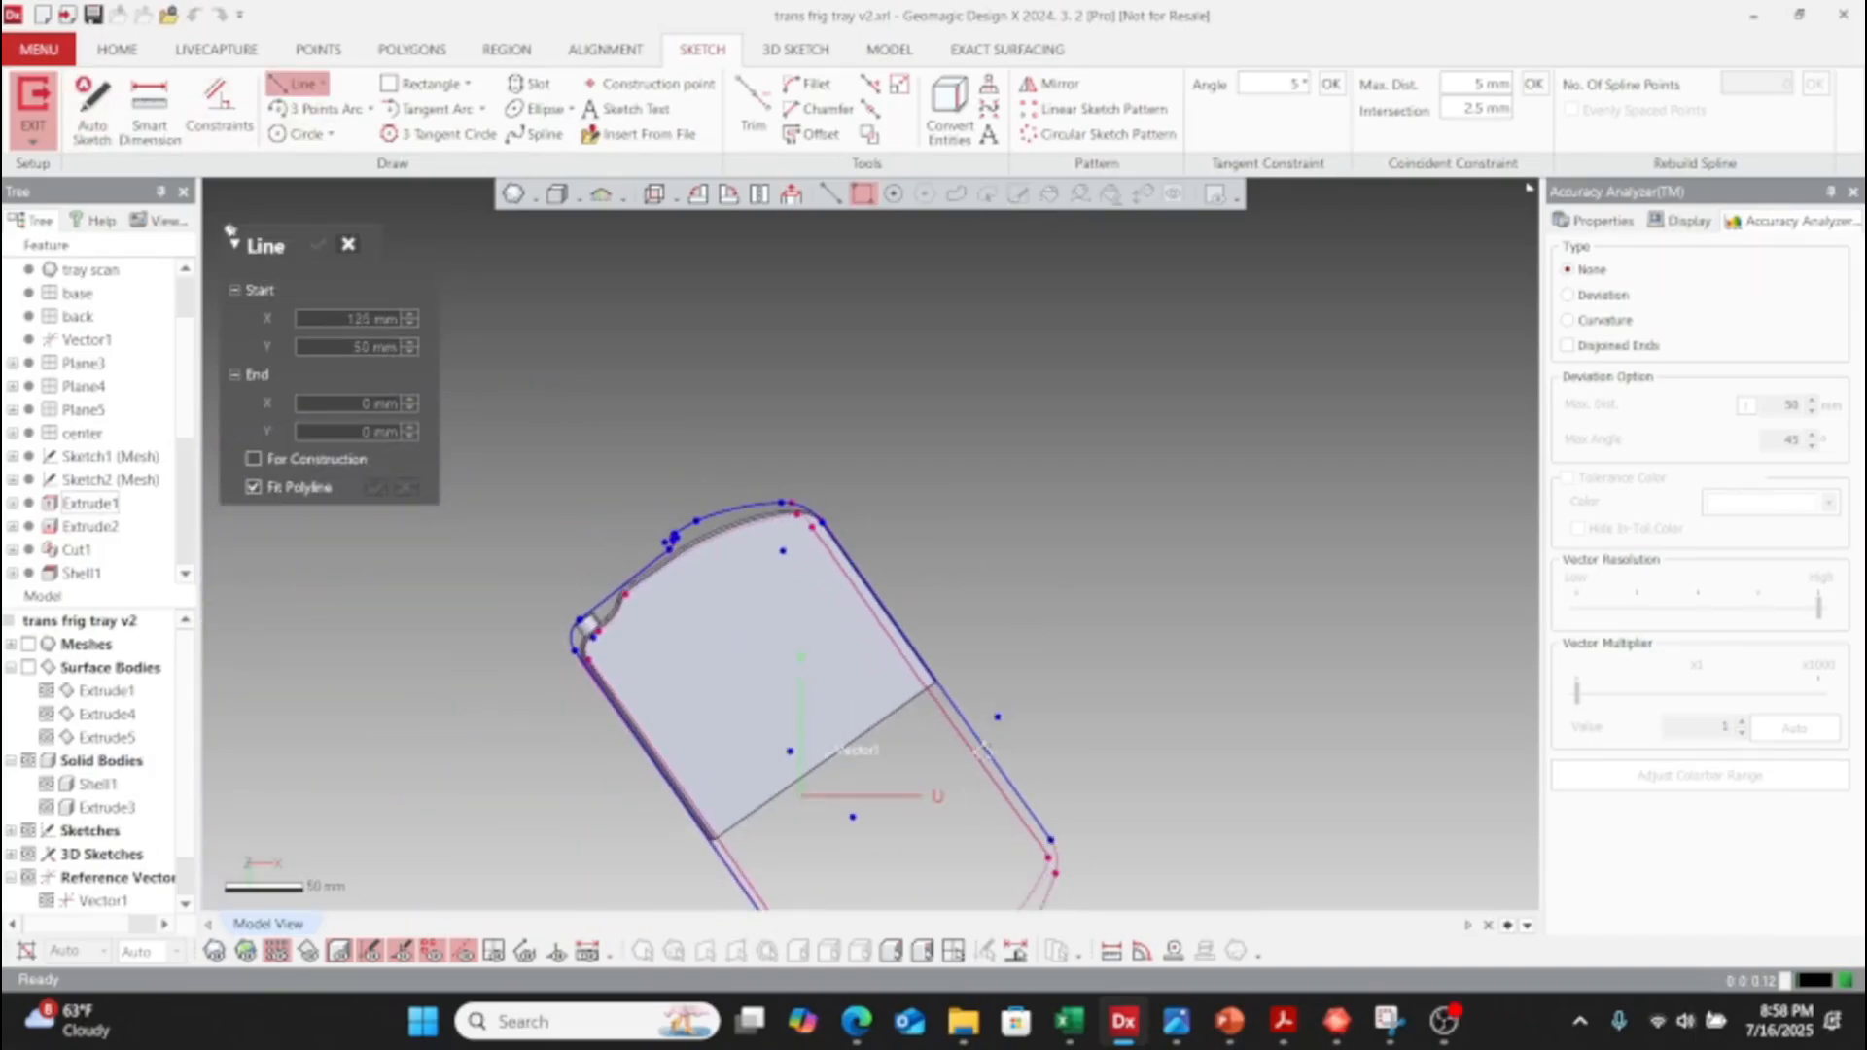
{"action": "scroll", "coordinate": [982, 750], "scroll_direction": "up", "scroll_amount": 2}
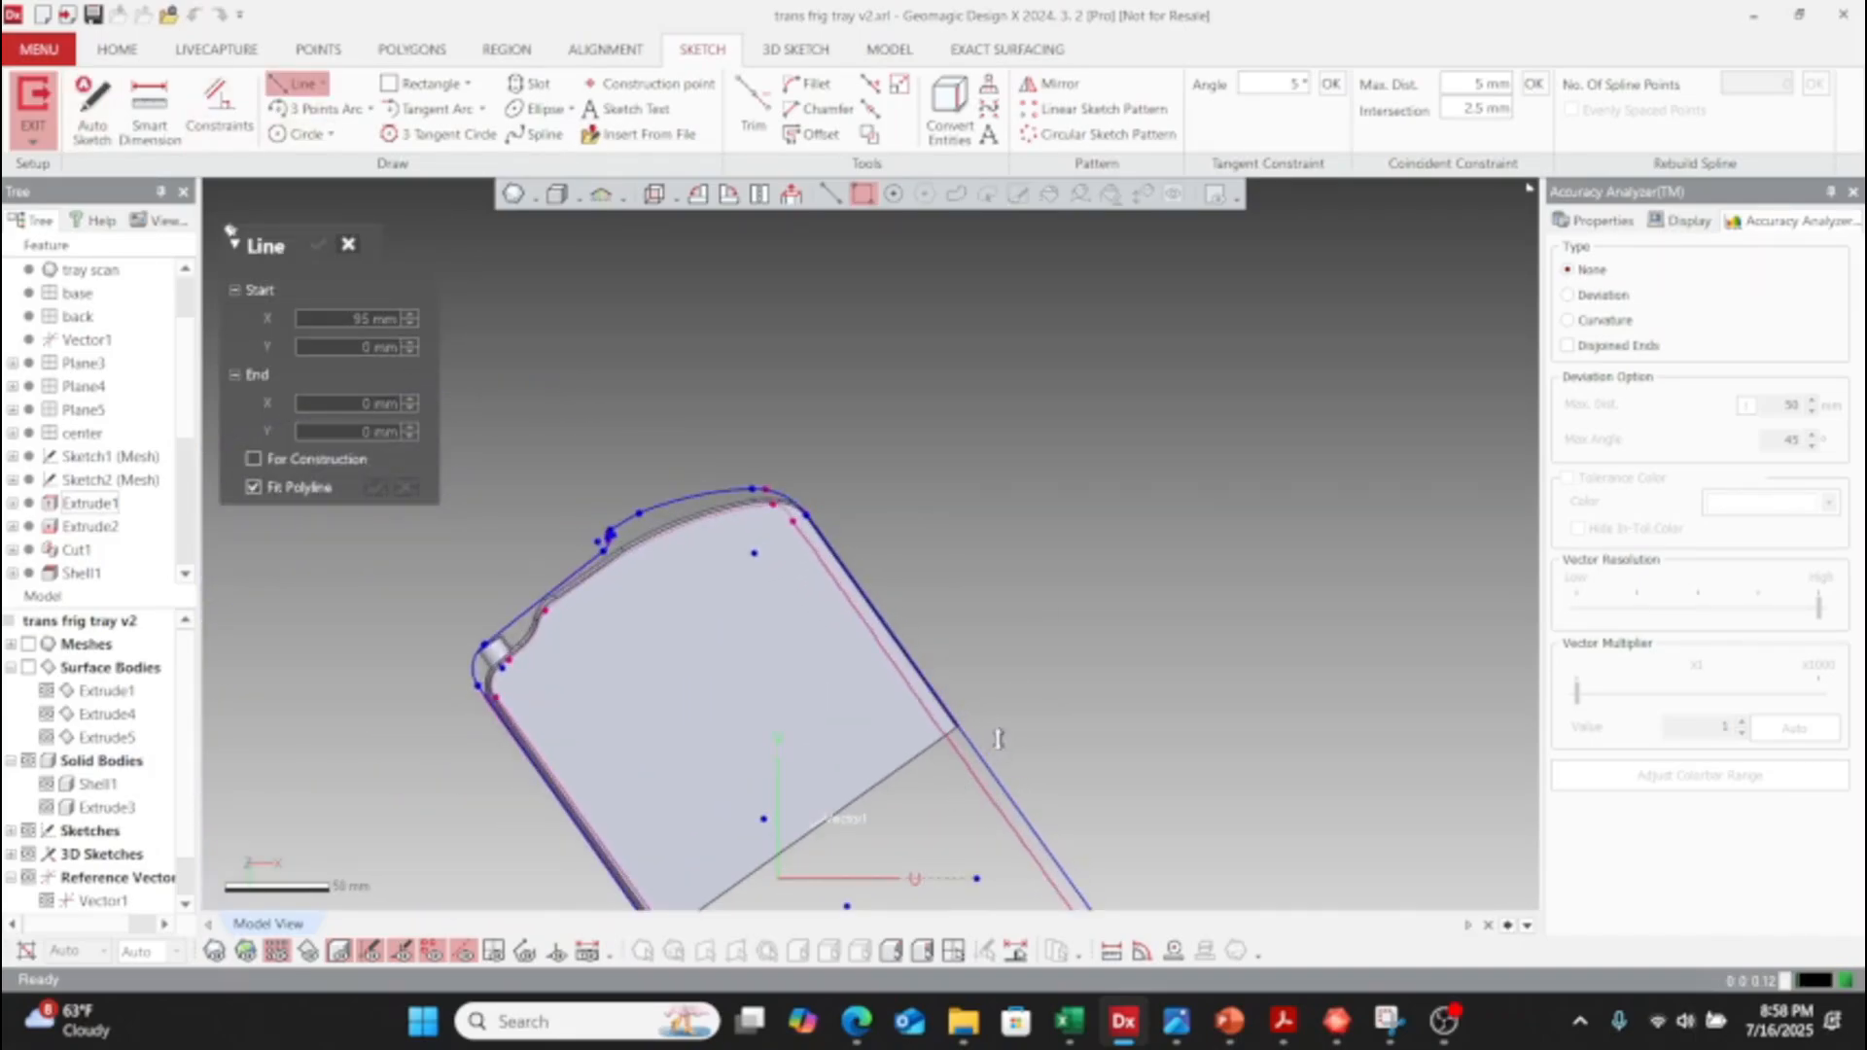
{"action": "left_click", "coordinate": [1145, 708]}
{"action": "scroll", "coordinate": [875, 554], "scroll_direction": "down", "scroll_amount": 2}
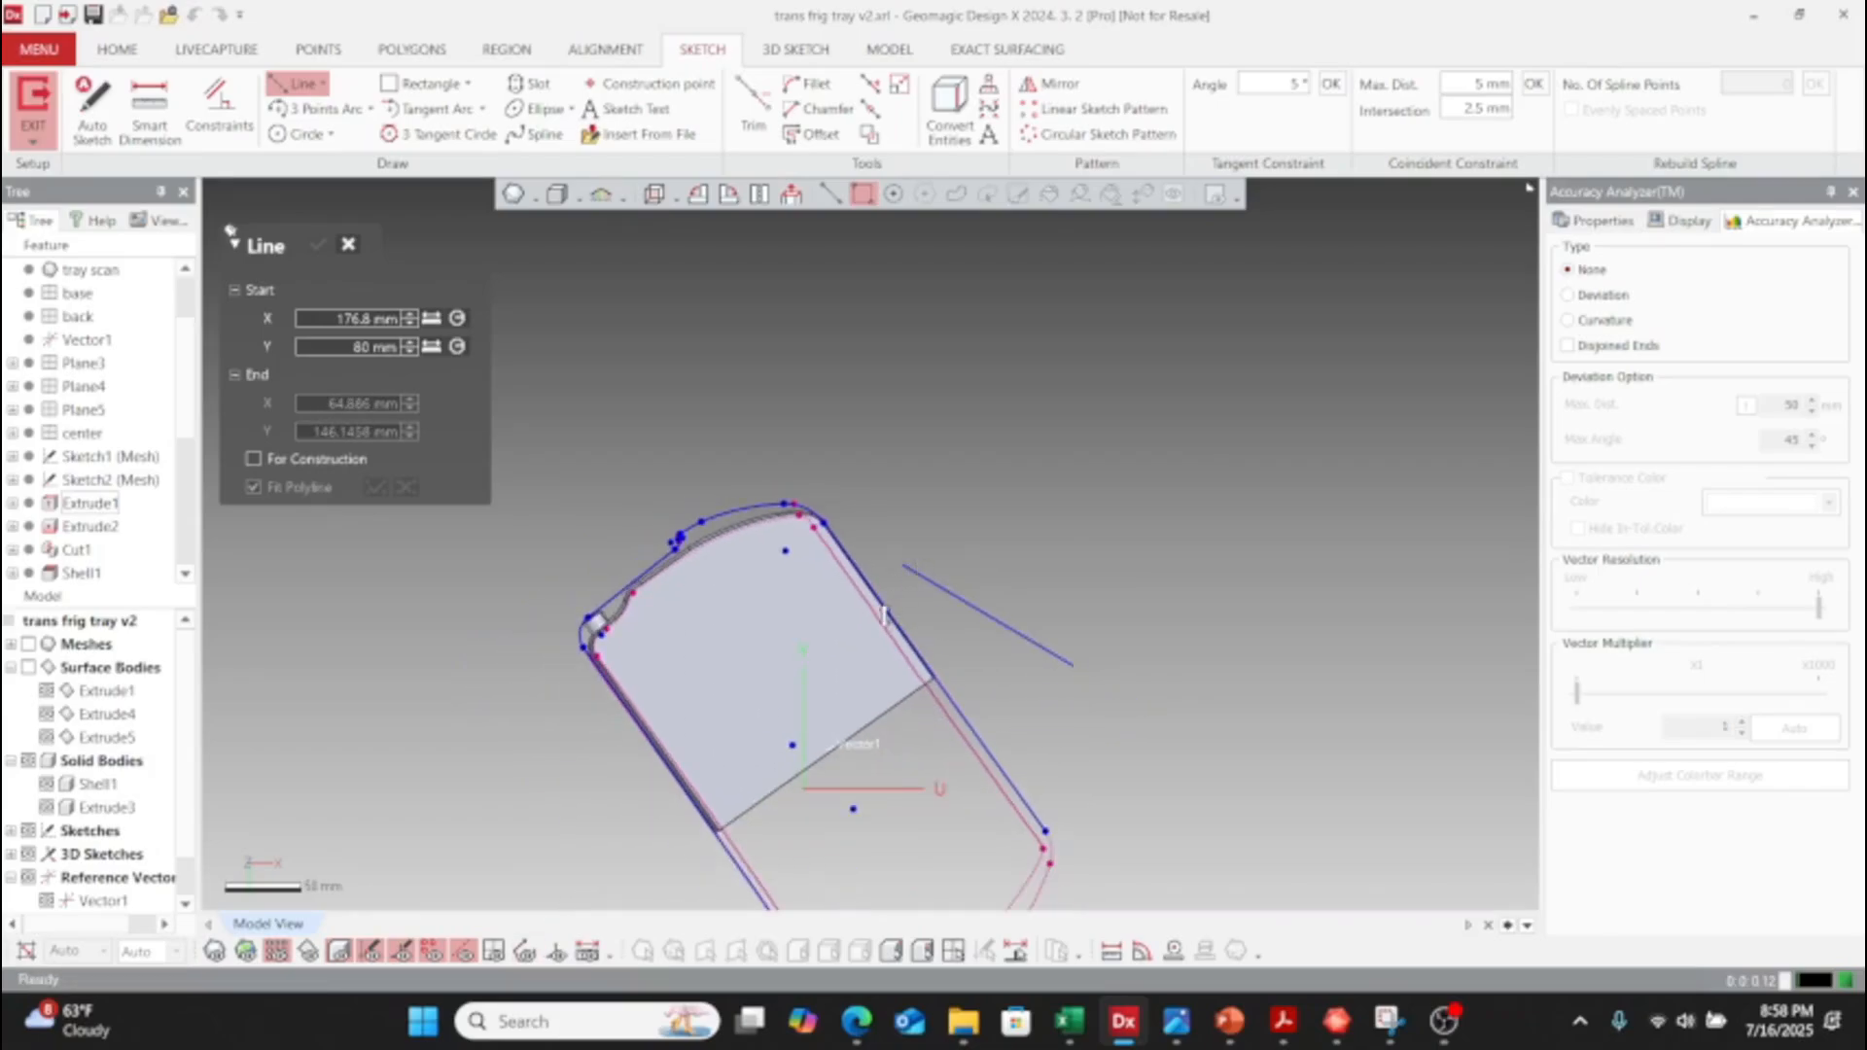
{"action": "left_click", "coordinate": [670, 900]}
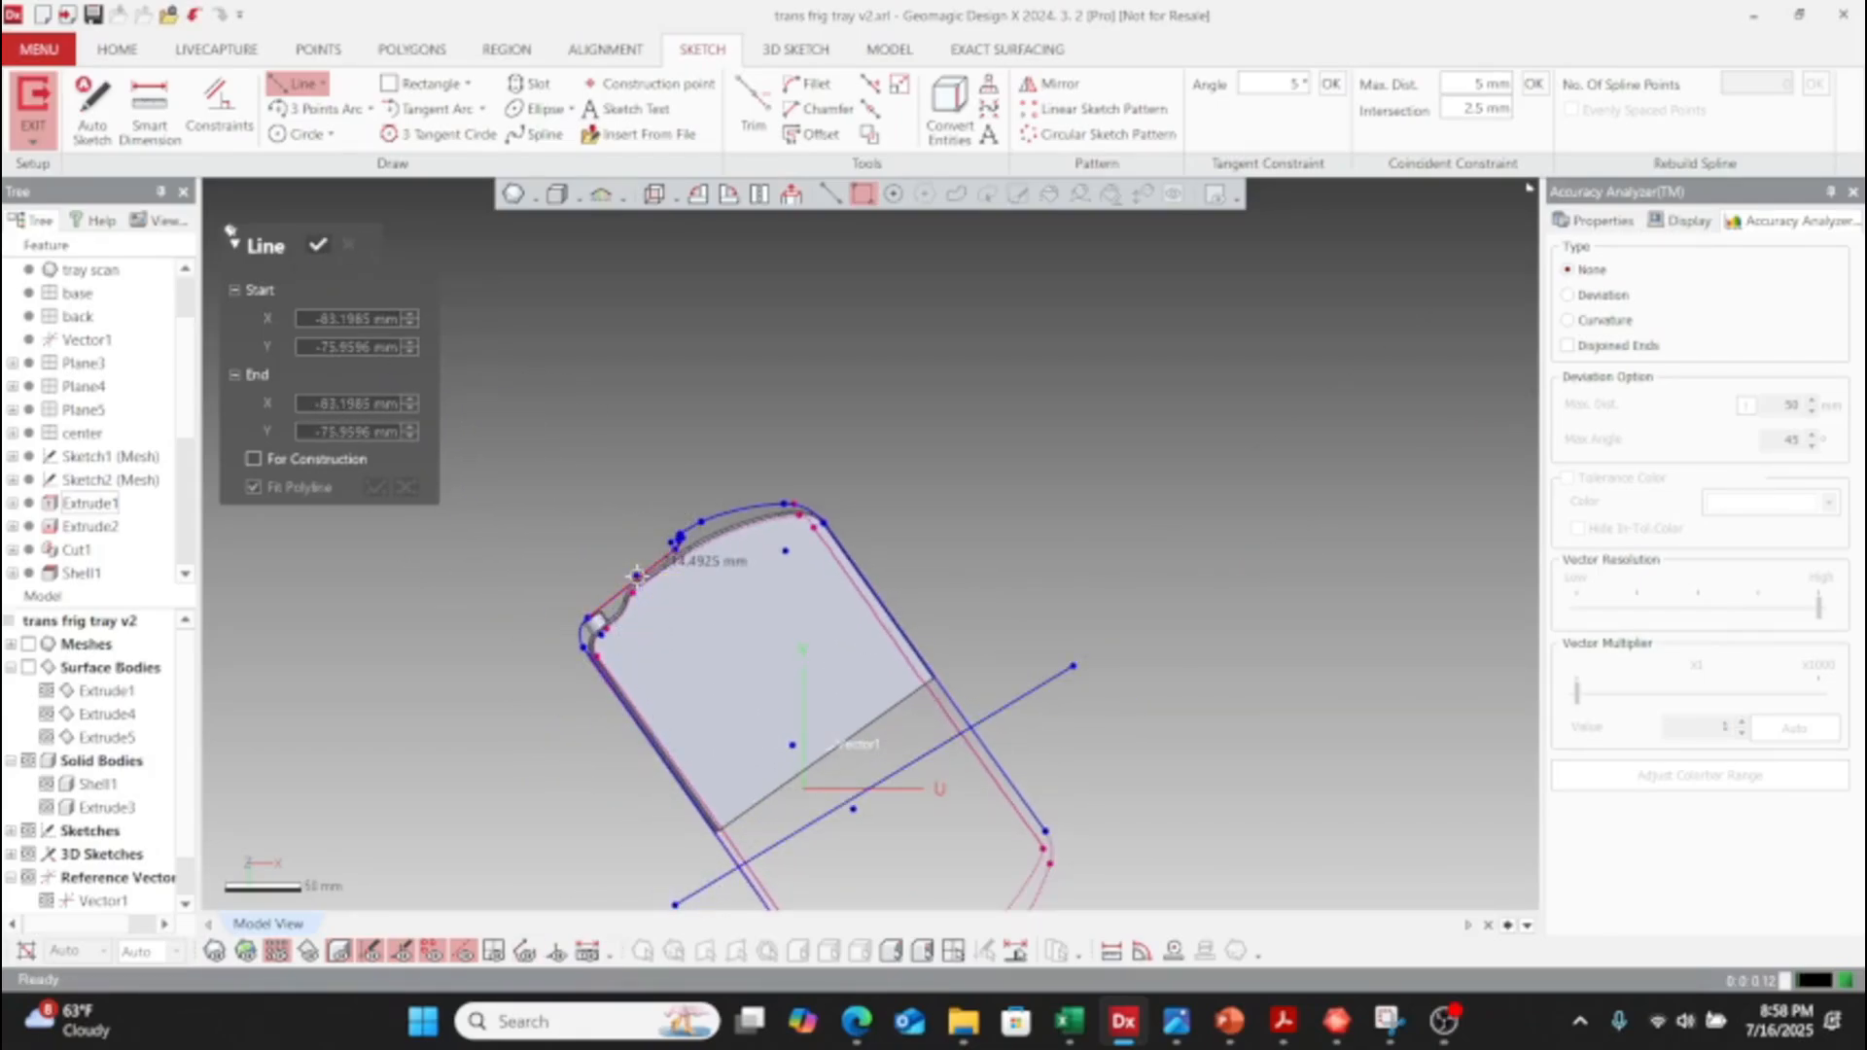
{"action": "left_click", "coordinate": [319, 246]}
- Trim the cross line's overhanging ends and the excess of the adjoining side line, and exit the mesh sketch
{"action": "left_click", "coordinate": [752, 107]}
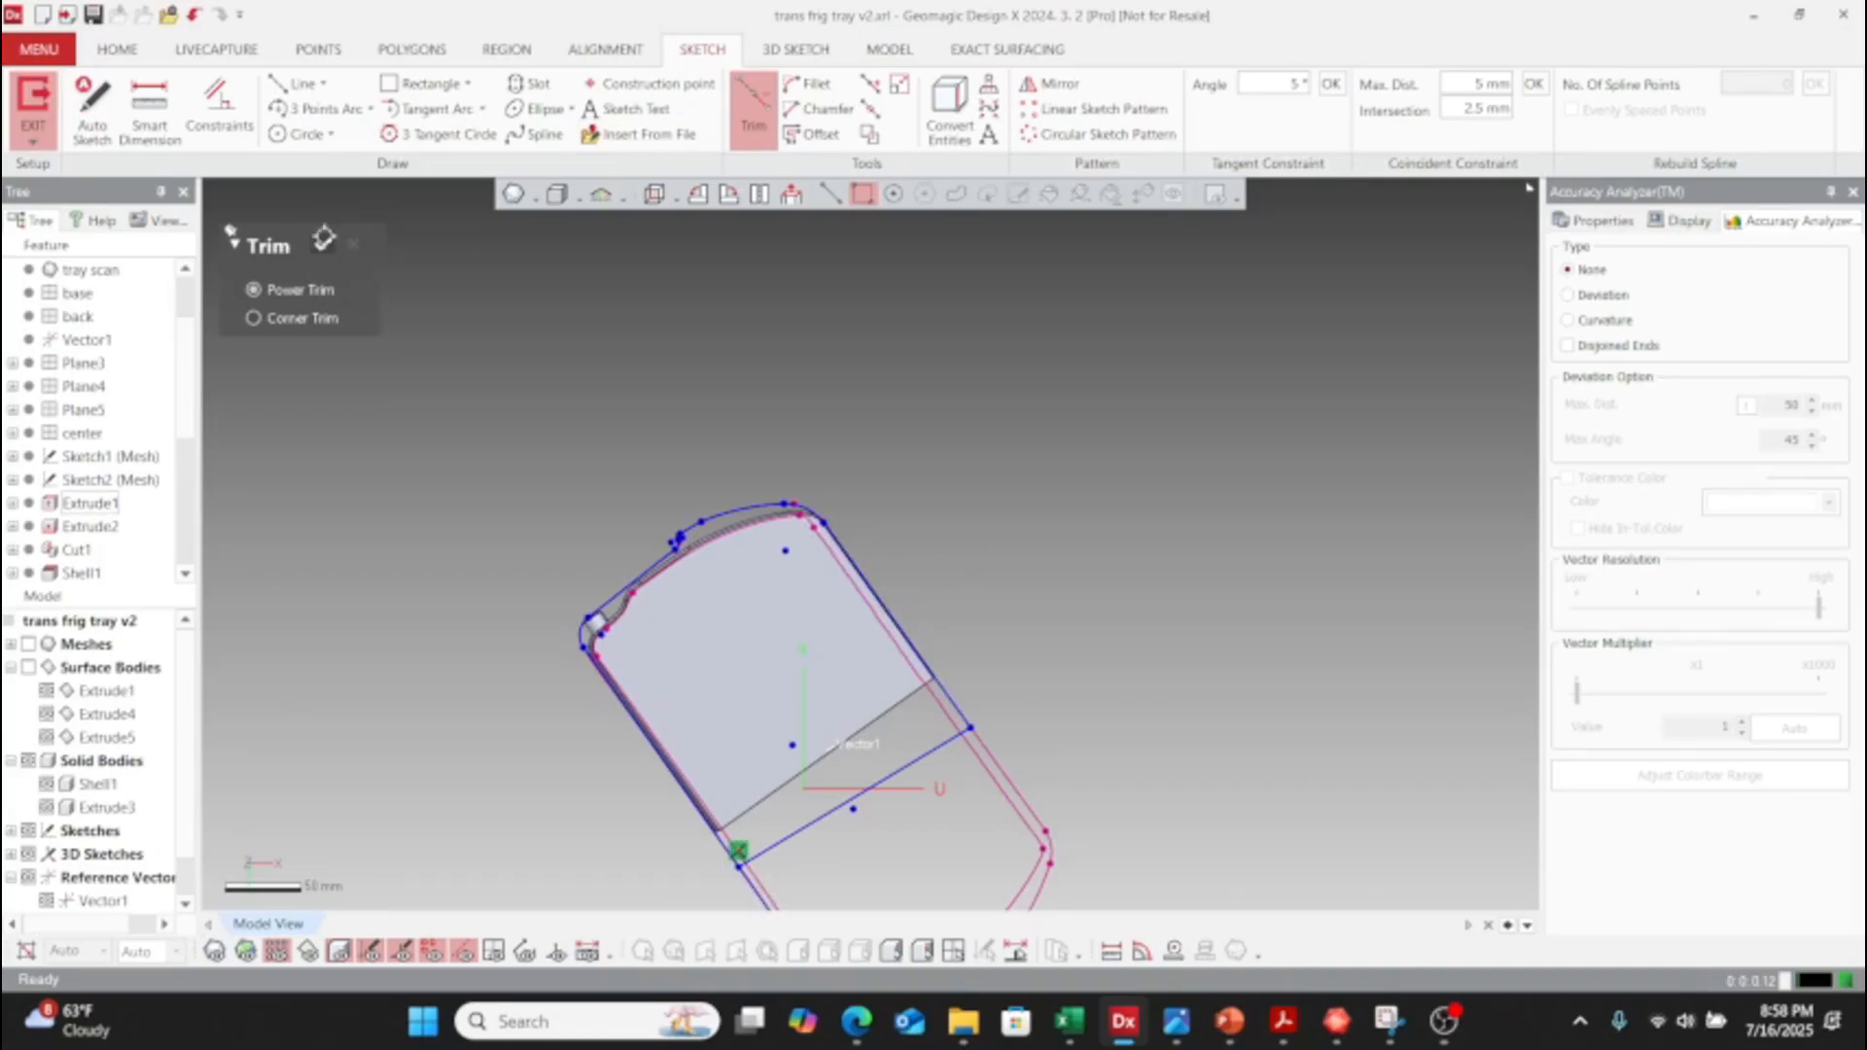
{"action": "key", "text": "Escape"}
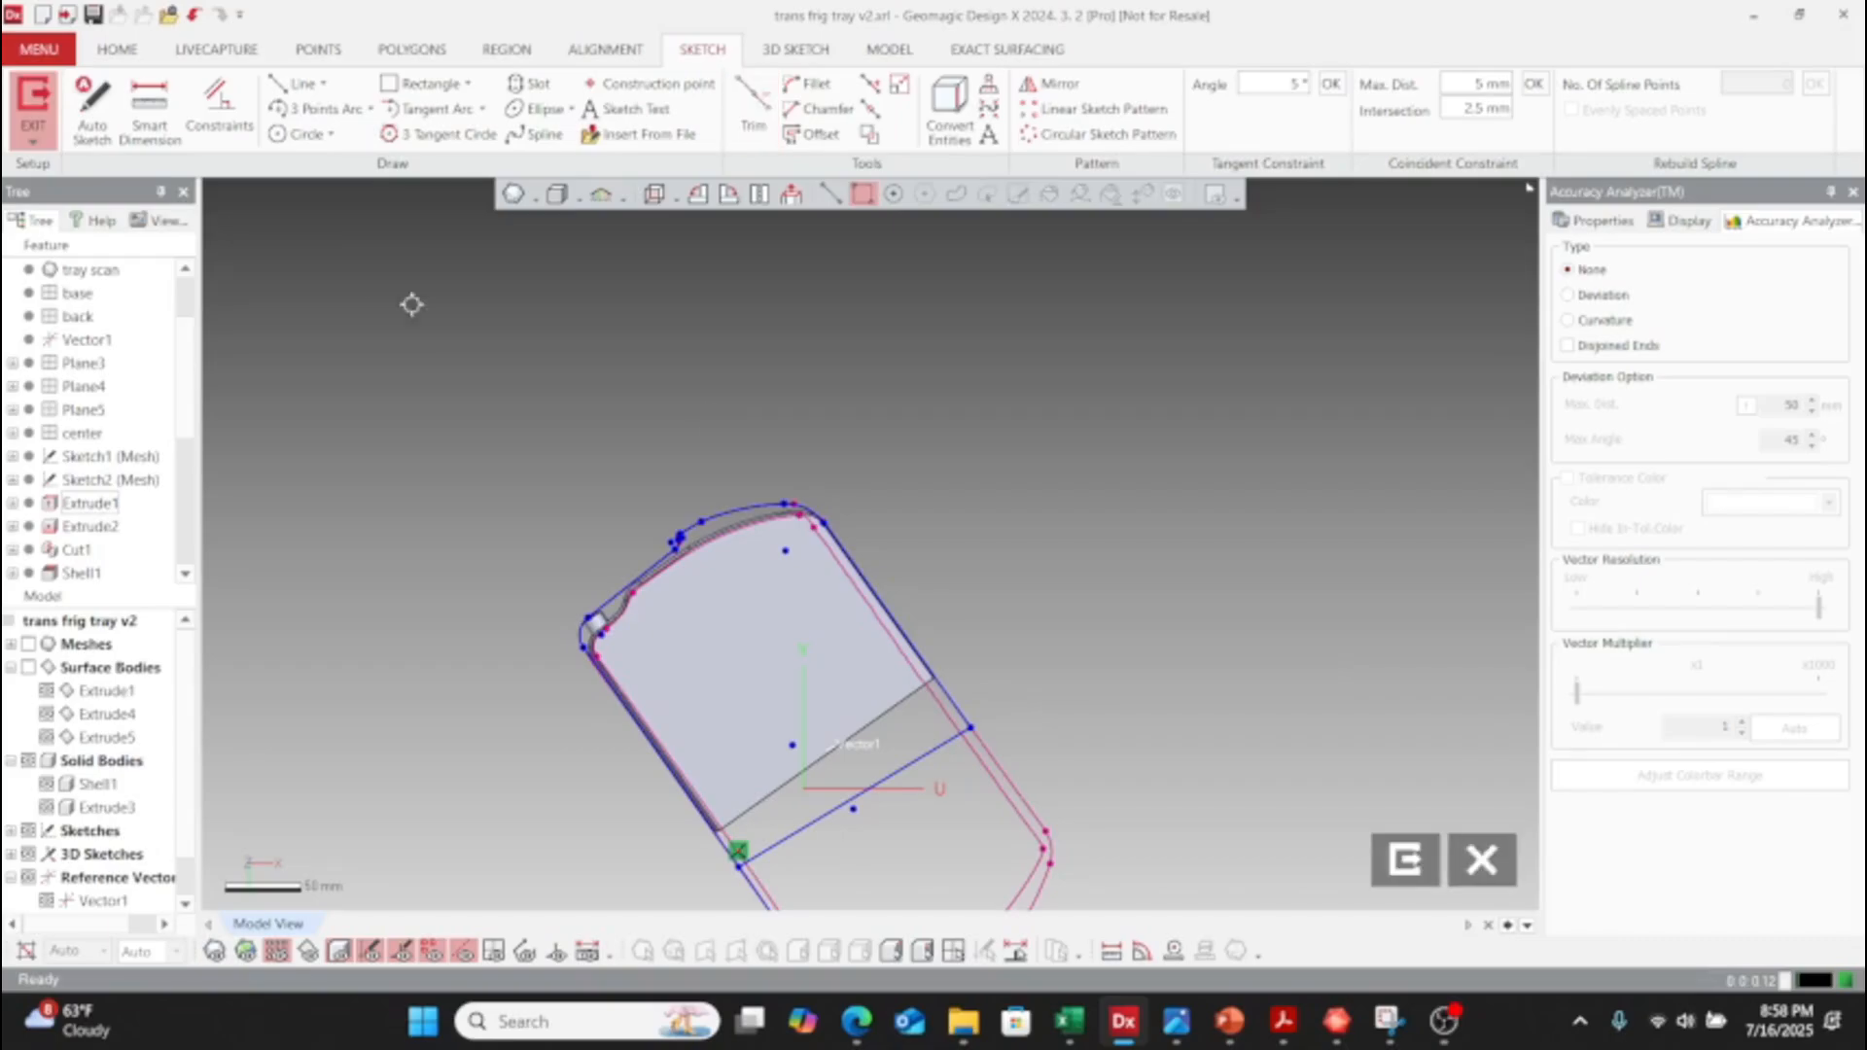
{"action": "mouse_move", "coordinate": [694, 448]}
{"action": "right_mouse_down"}
{"action": "mouse_move", "coordinate": [846, 625]}
{"action": "mouse_move", "coordinate": [908, 255]}
{"action": "right_mouse_up"}
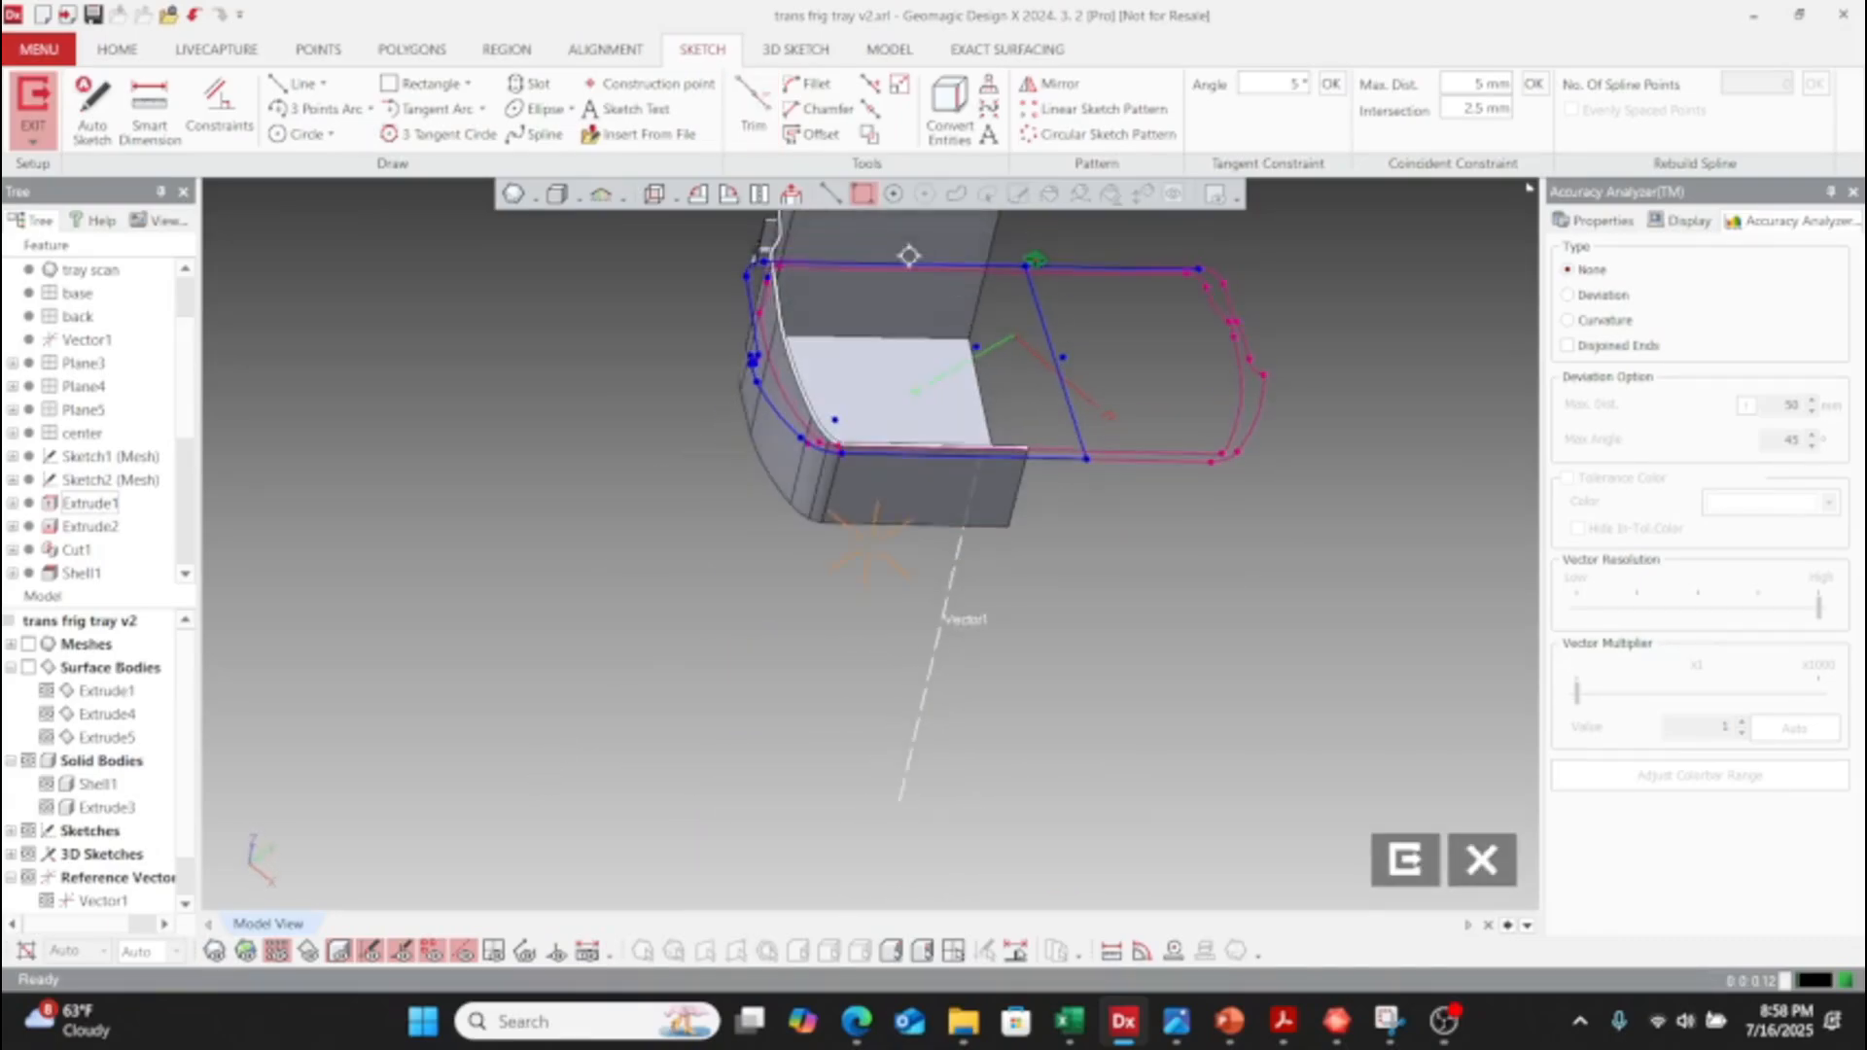
{"action": "left_click", "coordinate": [1404, 875]}
- Extrude the closed loop of the new mesh-fitted outline 120 mm upward as a separate solid, without cut or merge
{"action": "mouse_move", "coordinate": [1133, 654]}
{"action": "right_mouse_down"}
{"action": "mouse_move", "coordinate": [1001, 680]}
{"action": "mouse_move", "coordinate": [940, 886]}
{"action": "mouse_move", "coordinate": [950, 654]}
{"action": "mouse_move", "coordinate": [885, 693]}
{"action": "mouse_move", "coordinate": [953, 778]}
{"action": "right_mouse_up"}
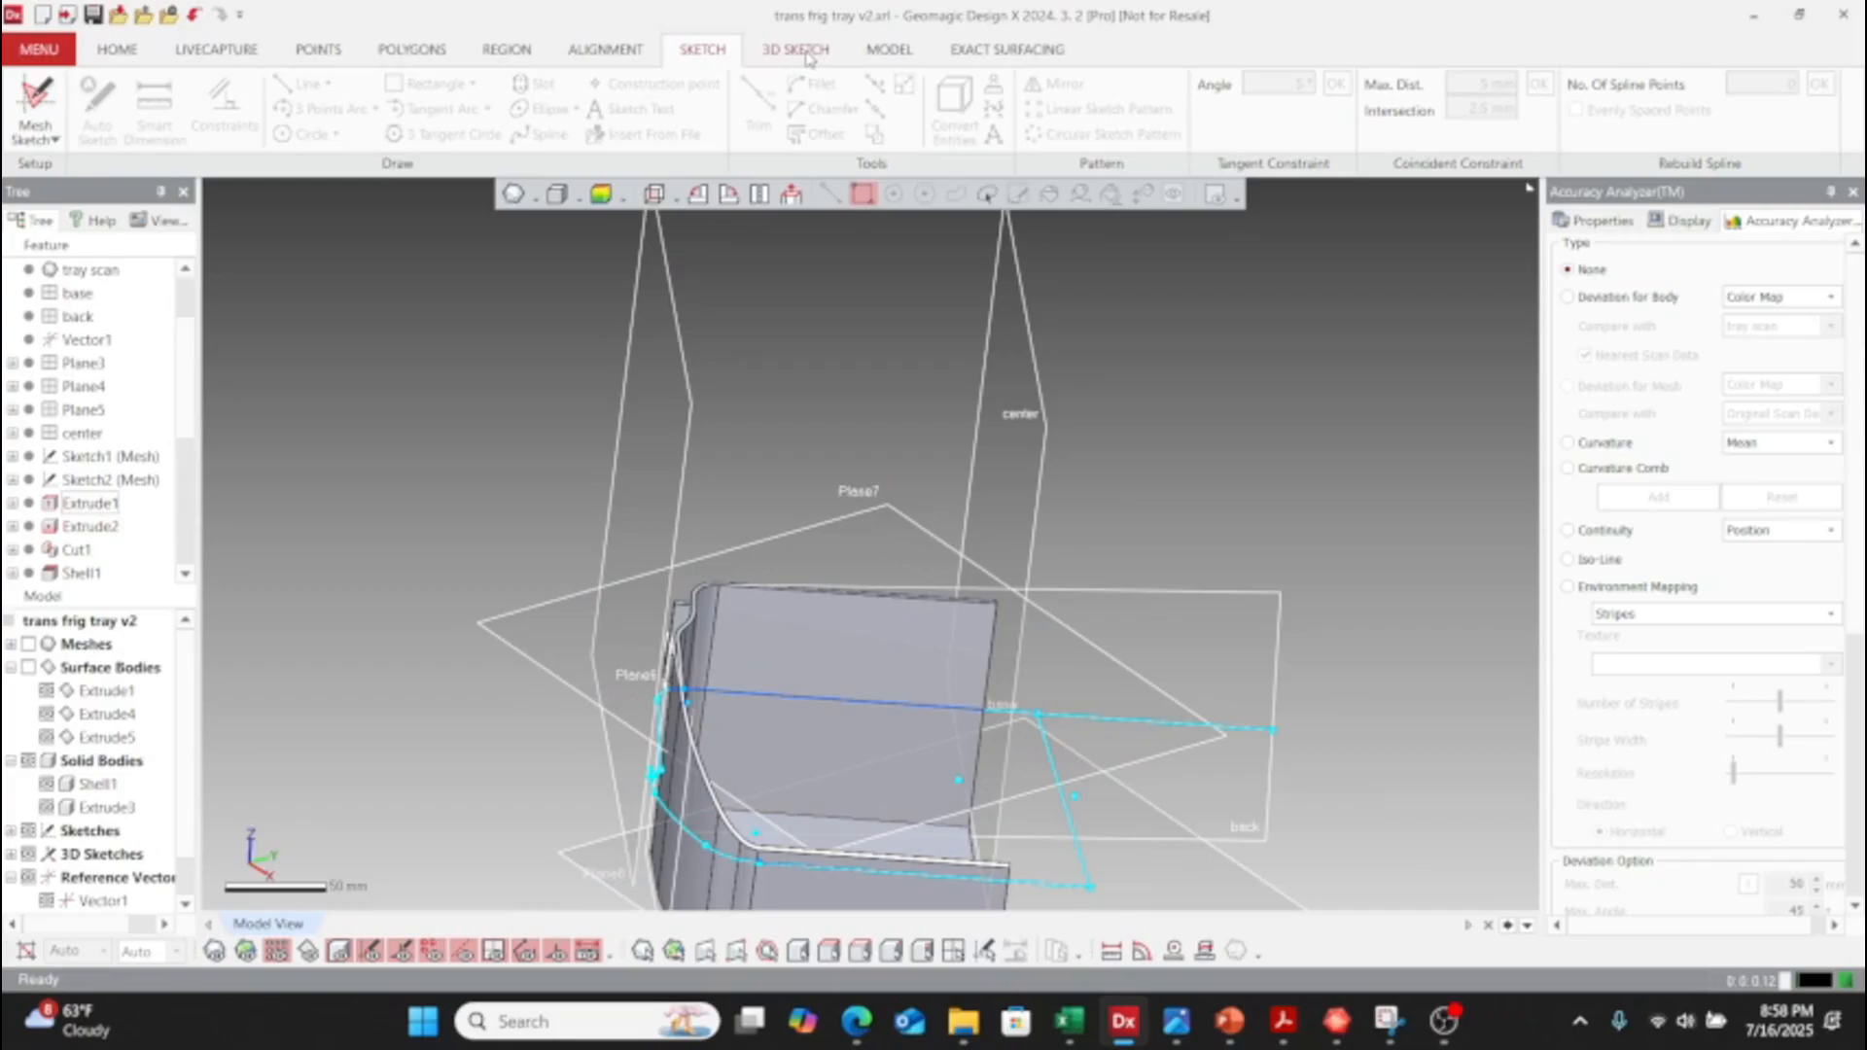
{"action": "left_click", "coordinate": [889, 49]}
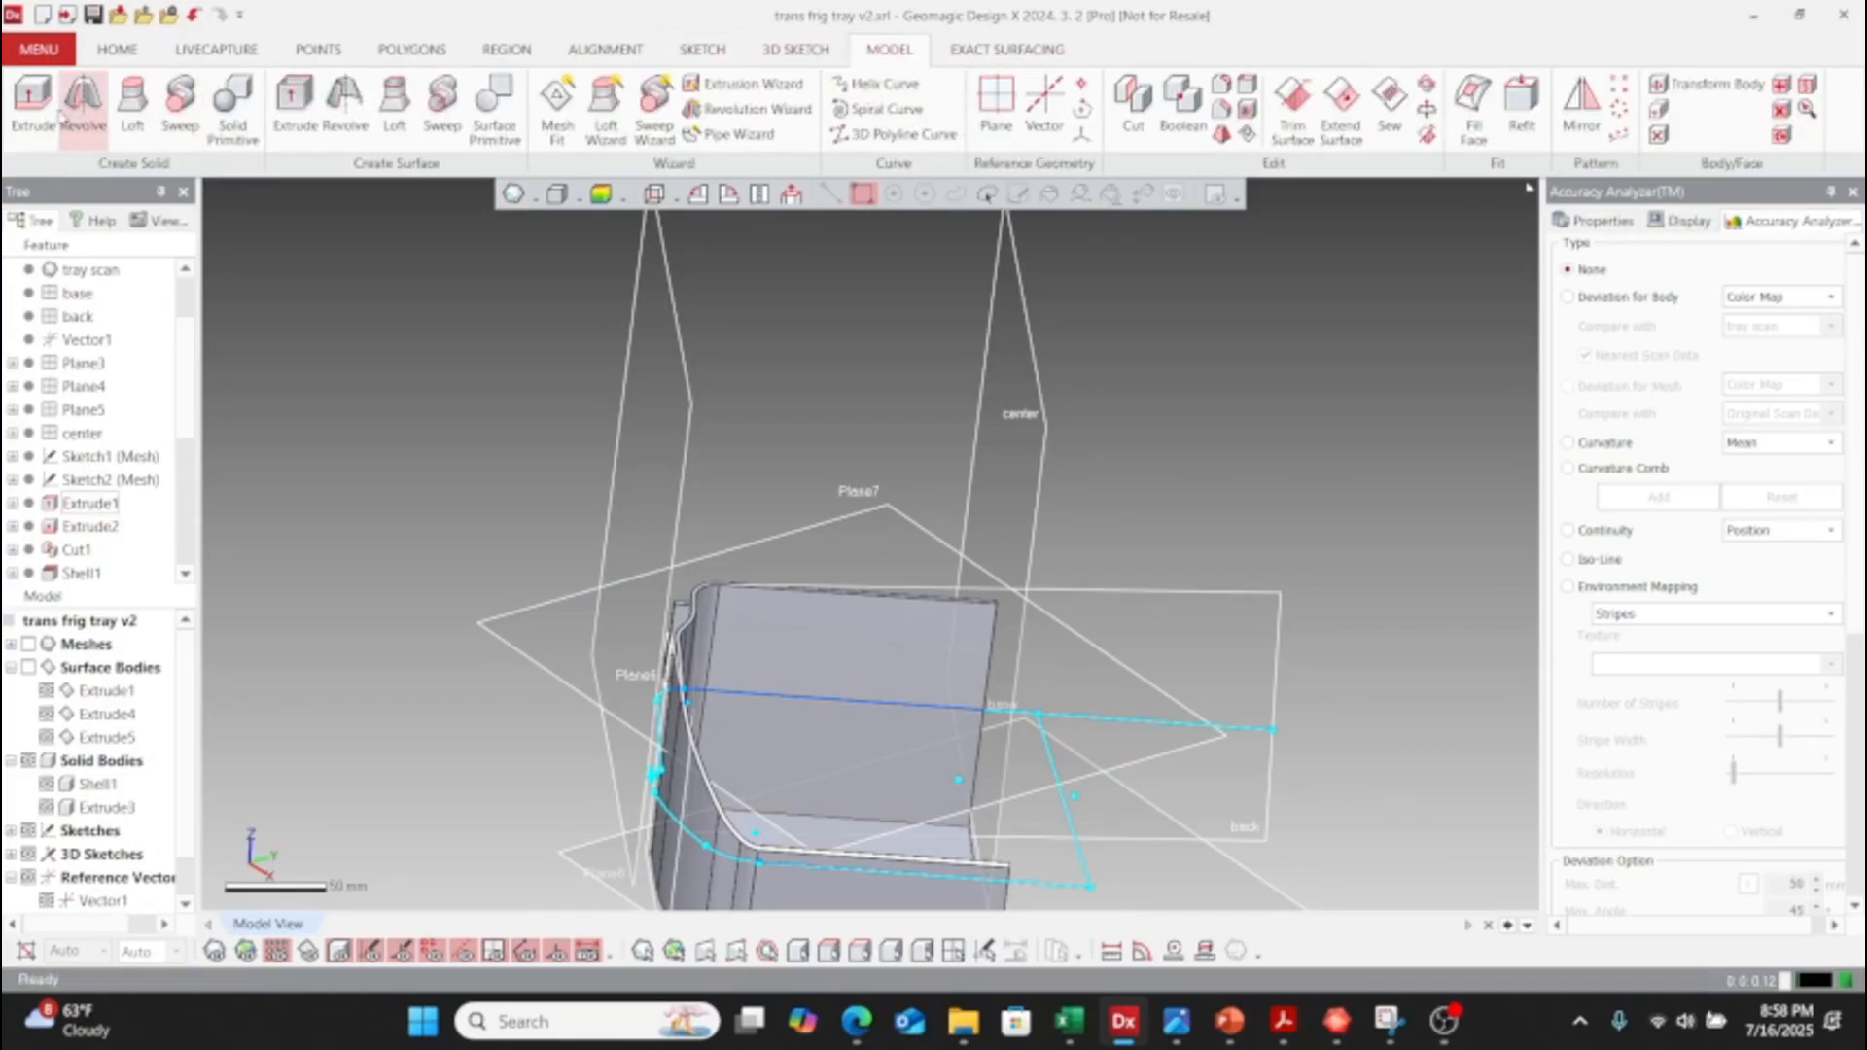
{"action": "left_click", "coordinate": [33, 97]}
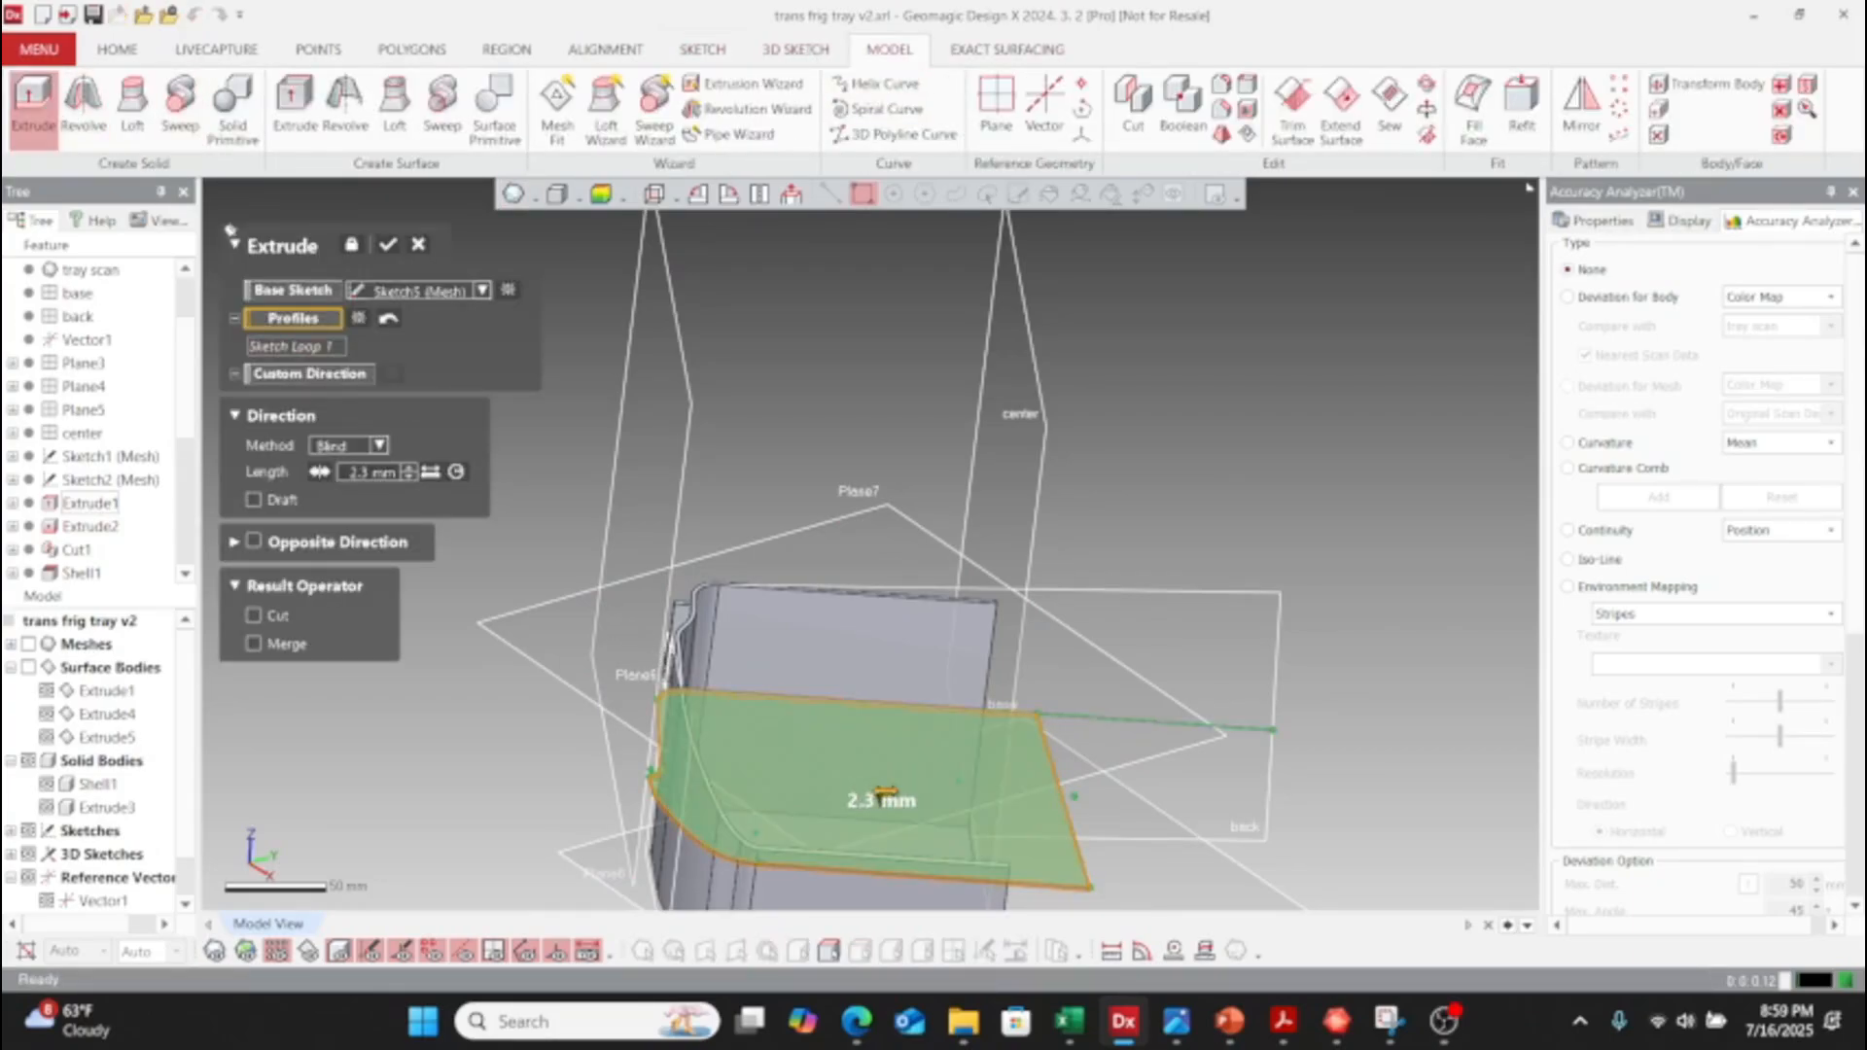
{"action": "left_click_drag", "start_coordinate": [885, 796], "coordinate": [924, 578]}
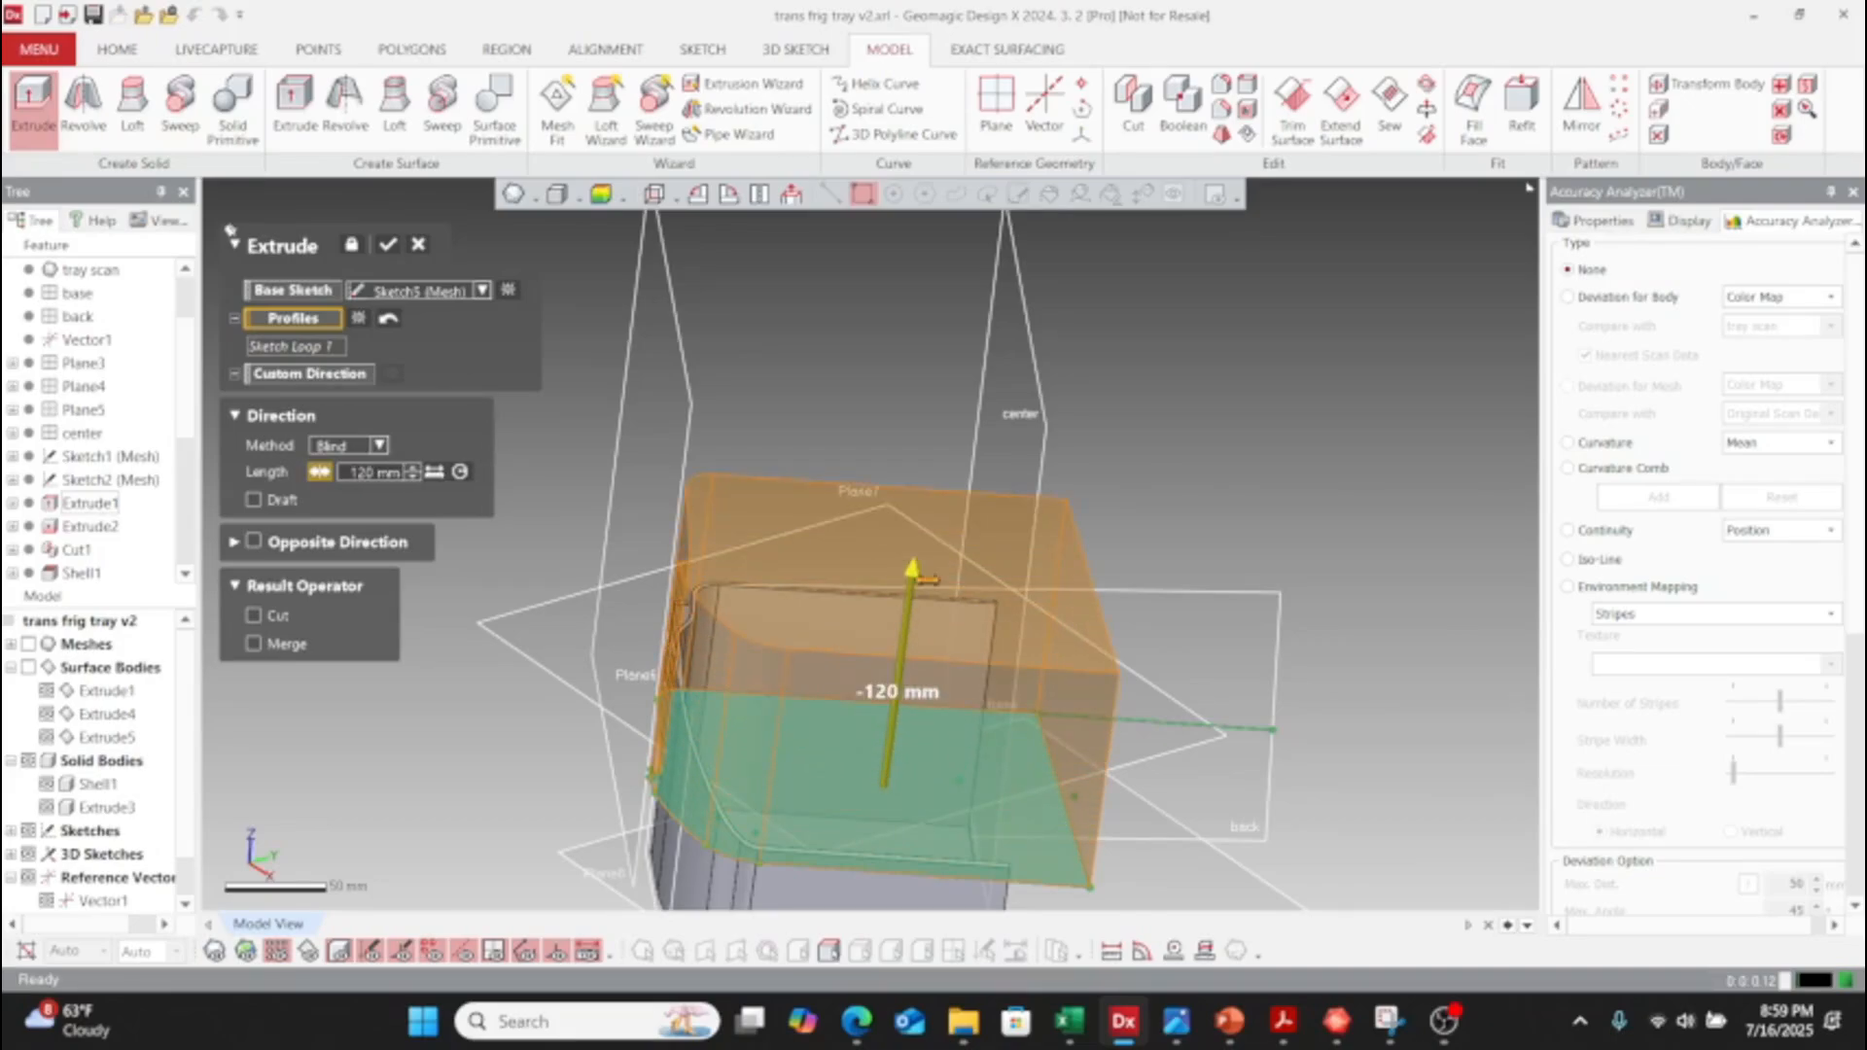
{"action": "right_click_drag", "start_coordinate": [757, 791], "coordinate": [1136, 694]}
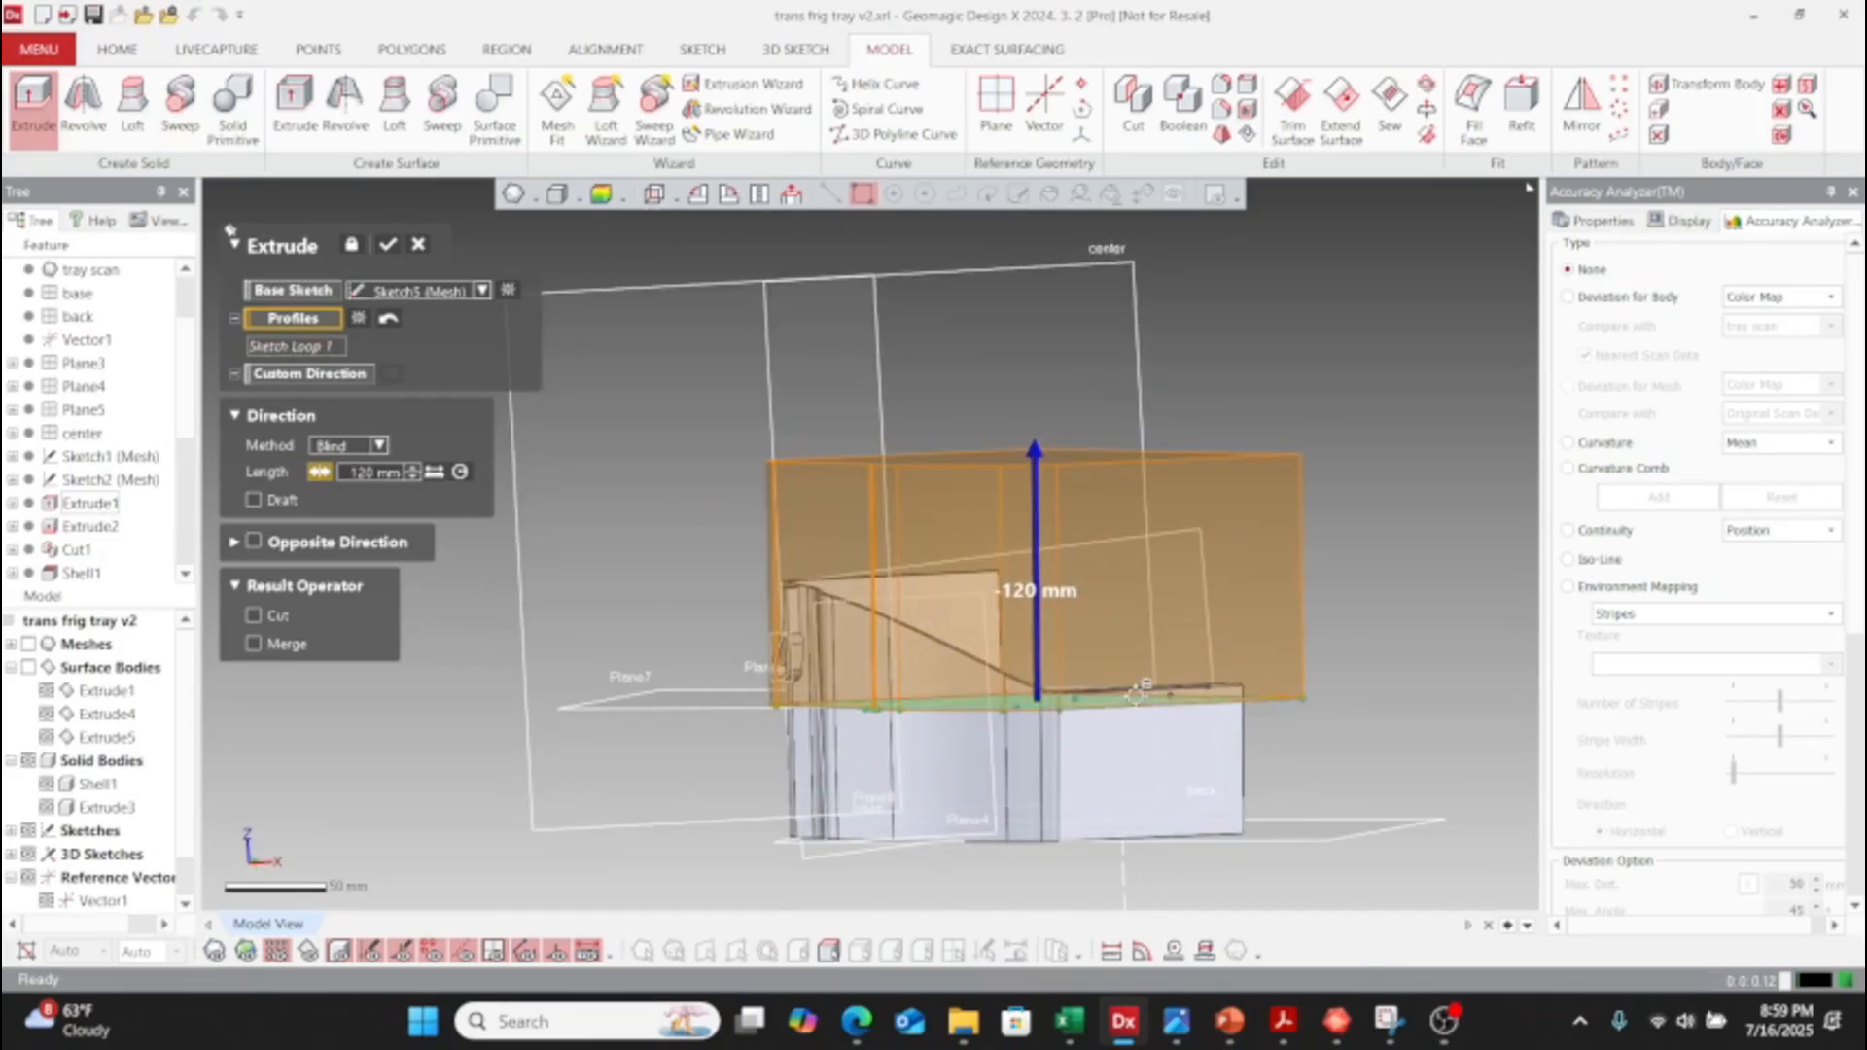
{"action": "left_click", "coordinate": [388, 245]}
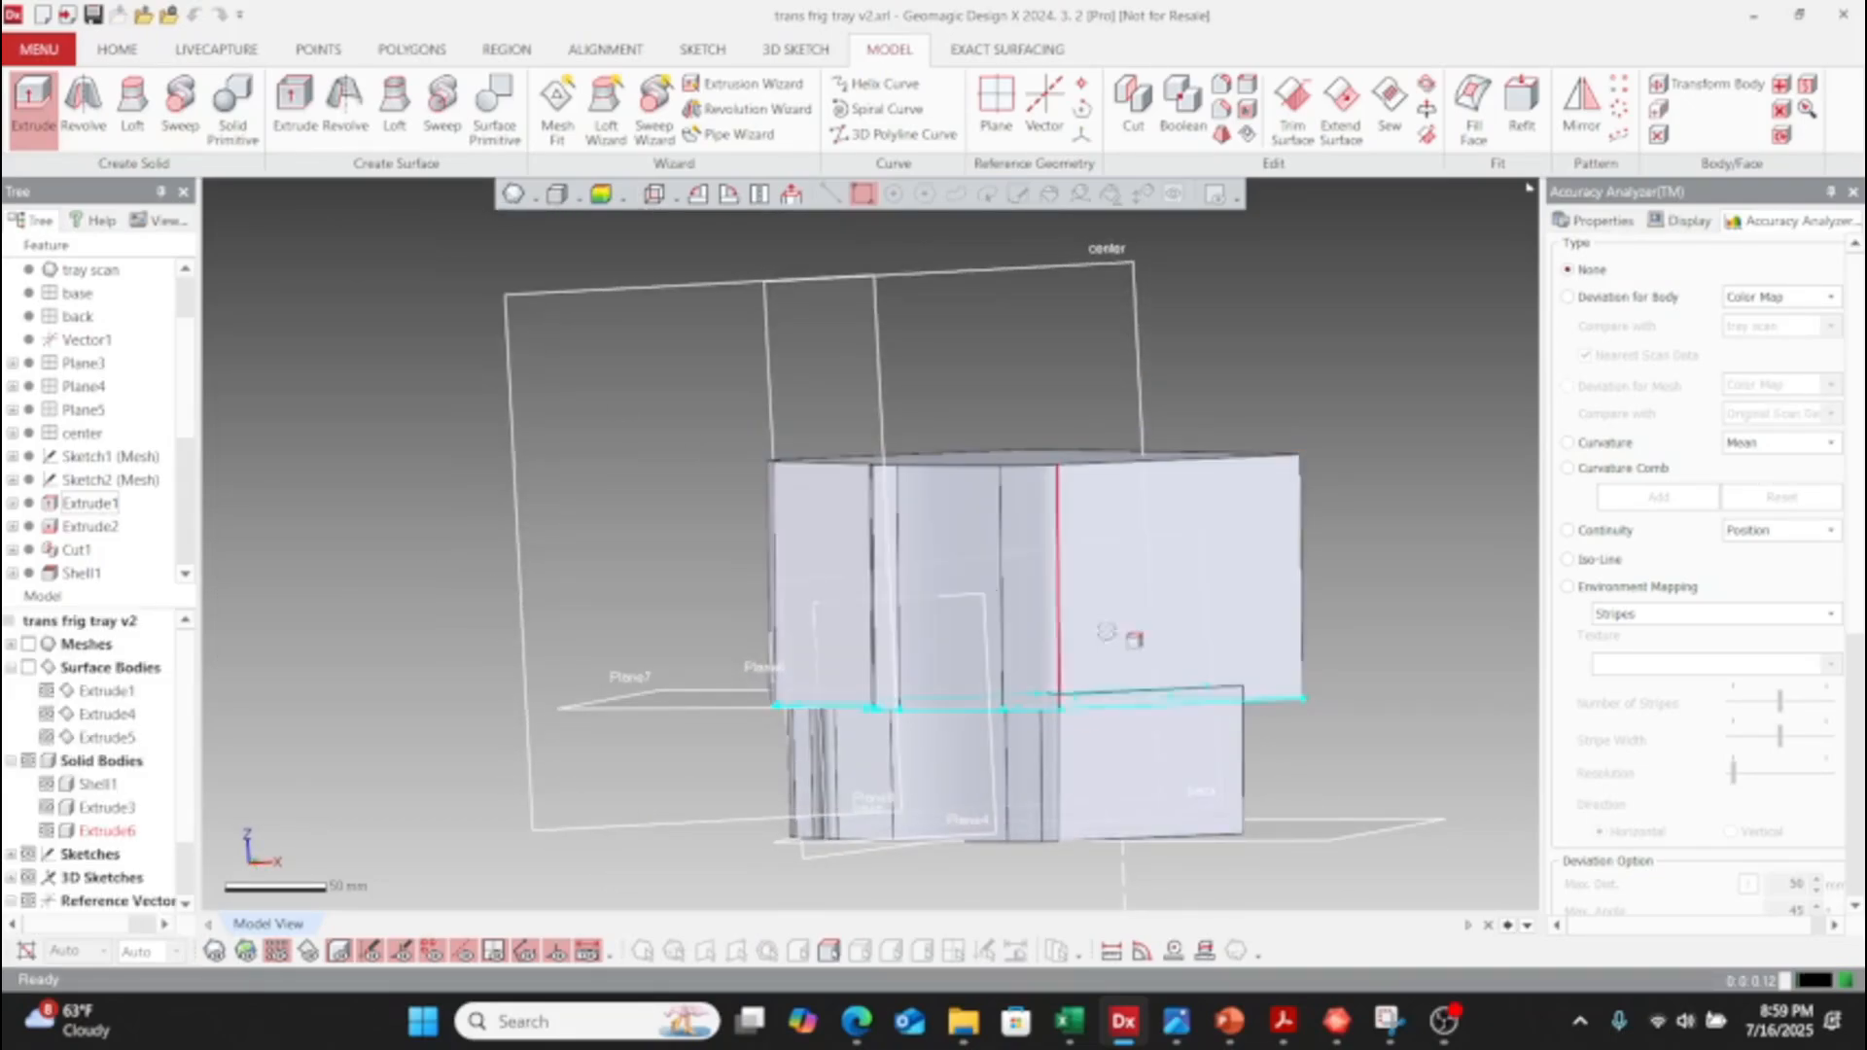
- Set up a Cut with the large curved surface Extrude1 as tool and only the new outline extrusion as target body
{"action": "right_click_drag", "start_coordinate": [836, 632], "coordinate": [615, 566]}
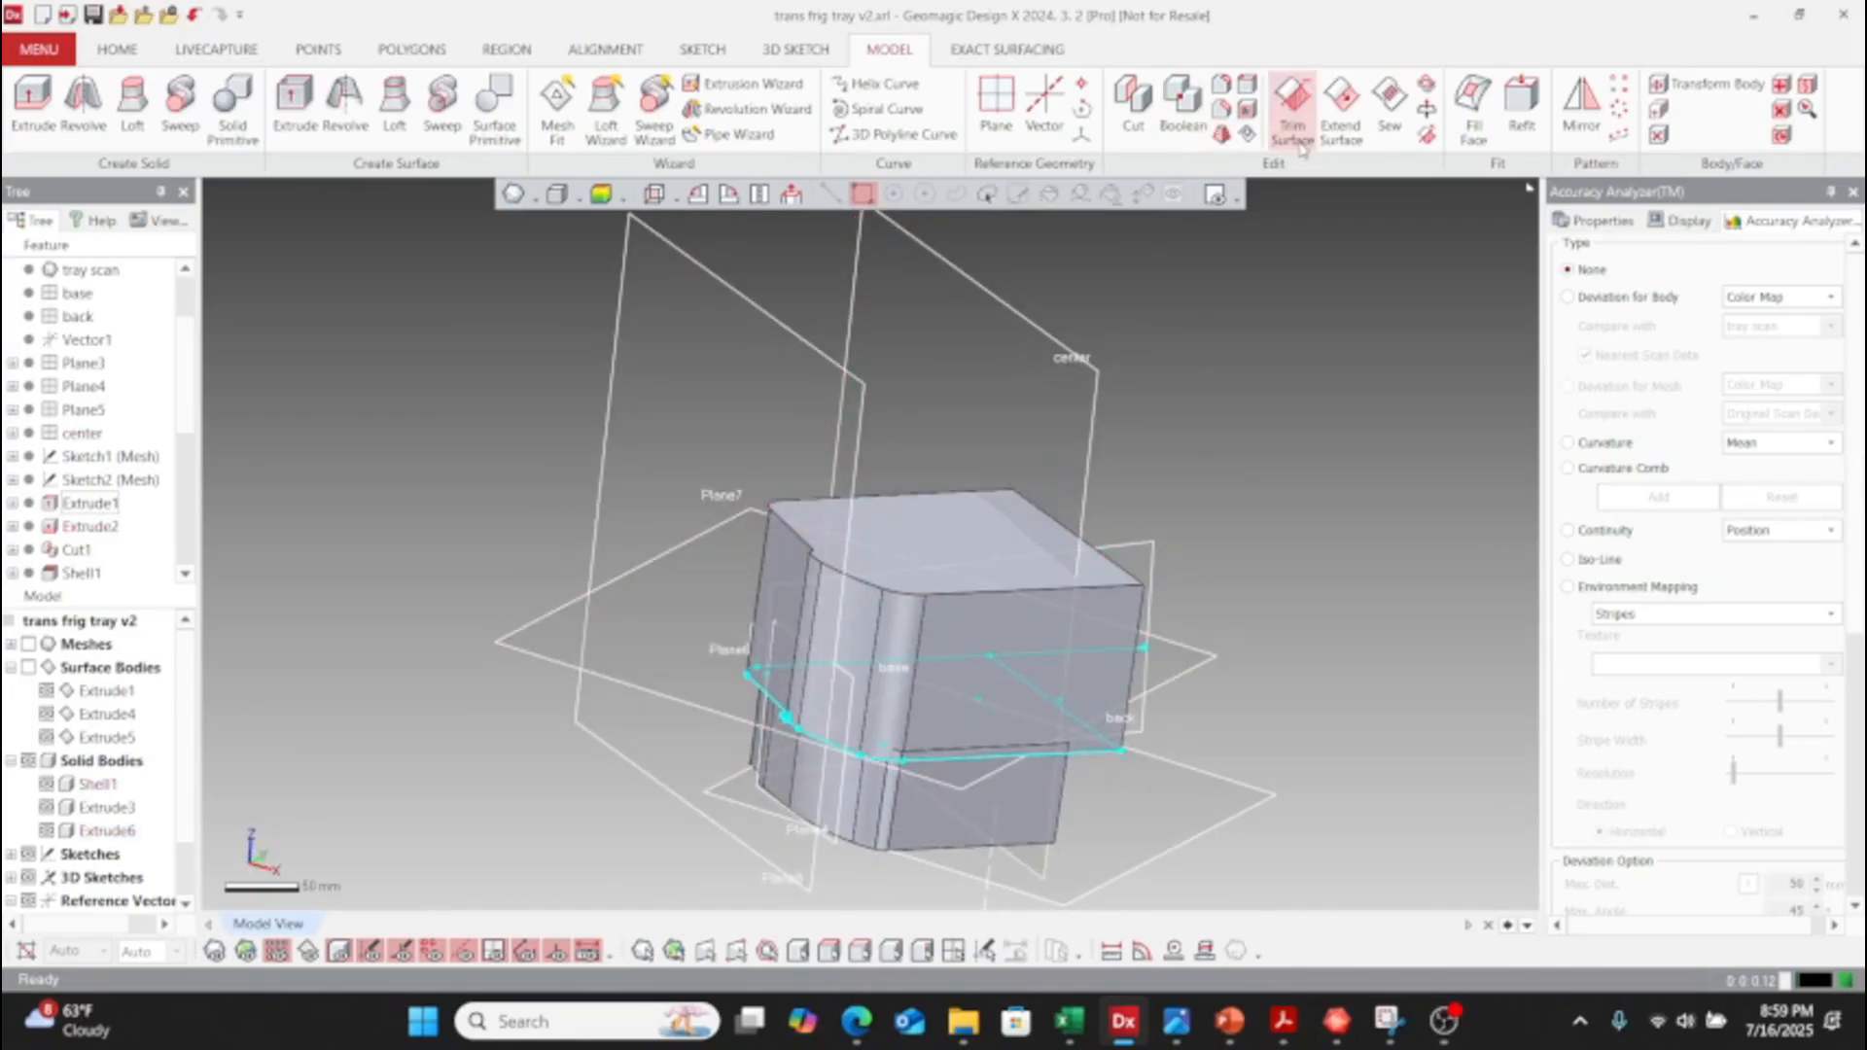
{"action": "left_click", "coordinate": [1133, 102]}
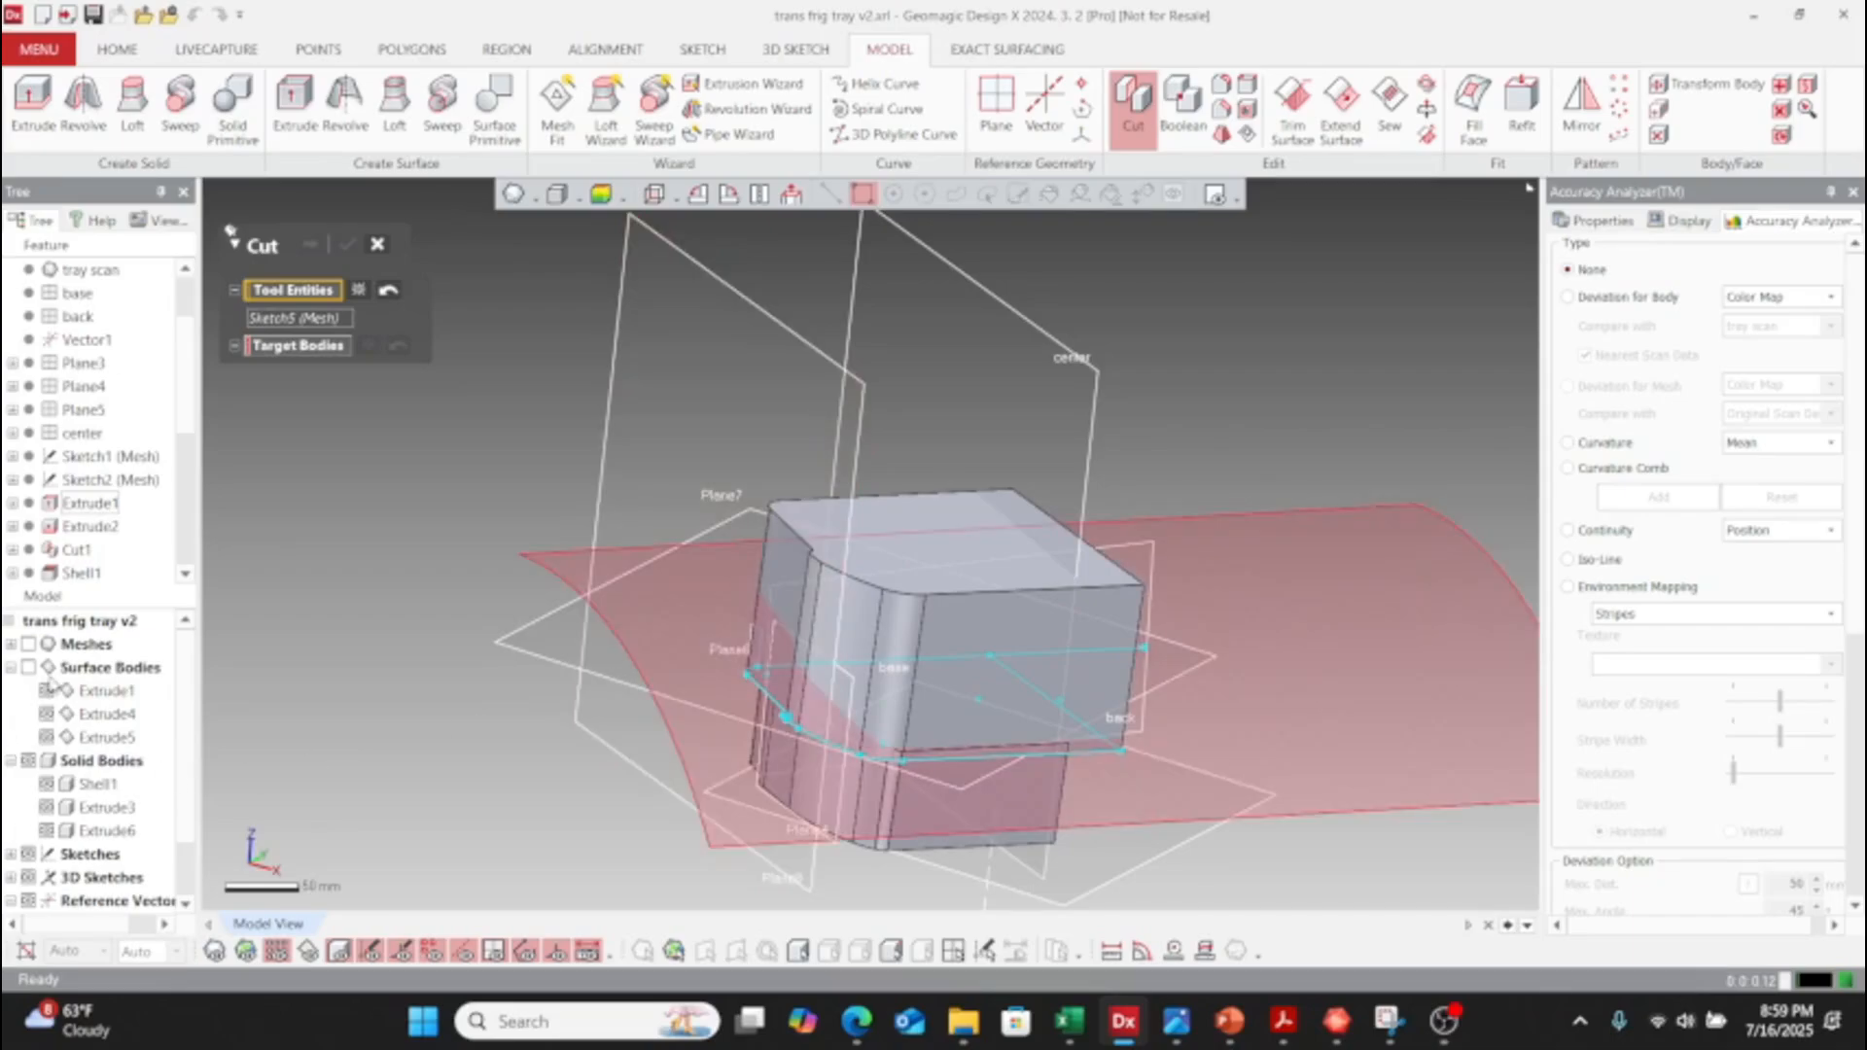
{"action": "left_click", "coordinate": [92, 691]}
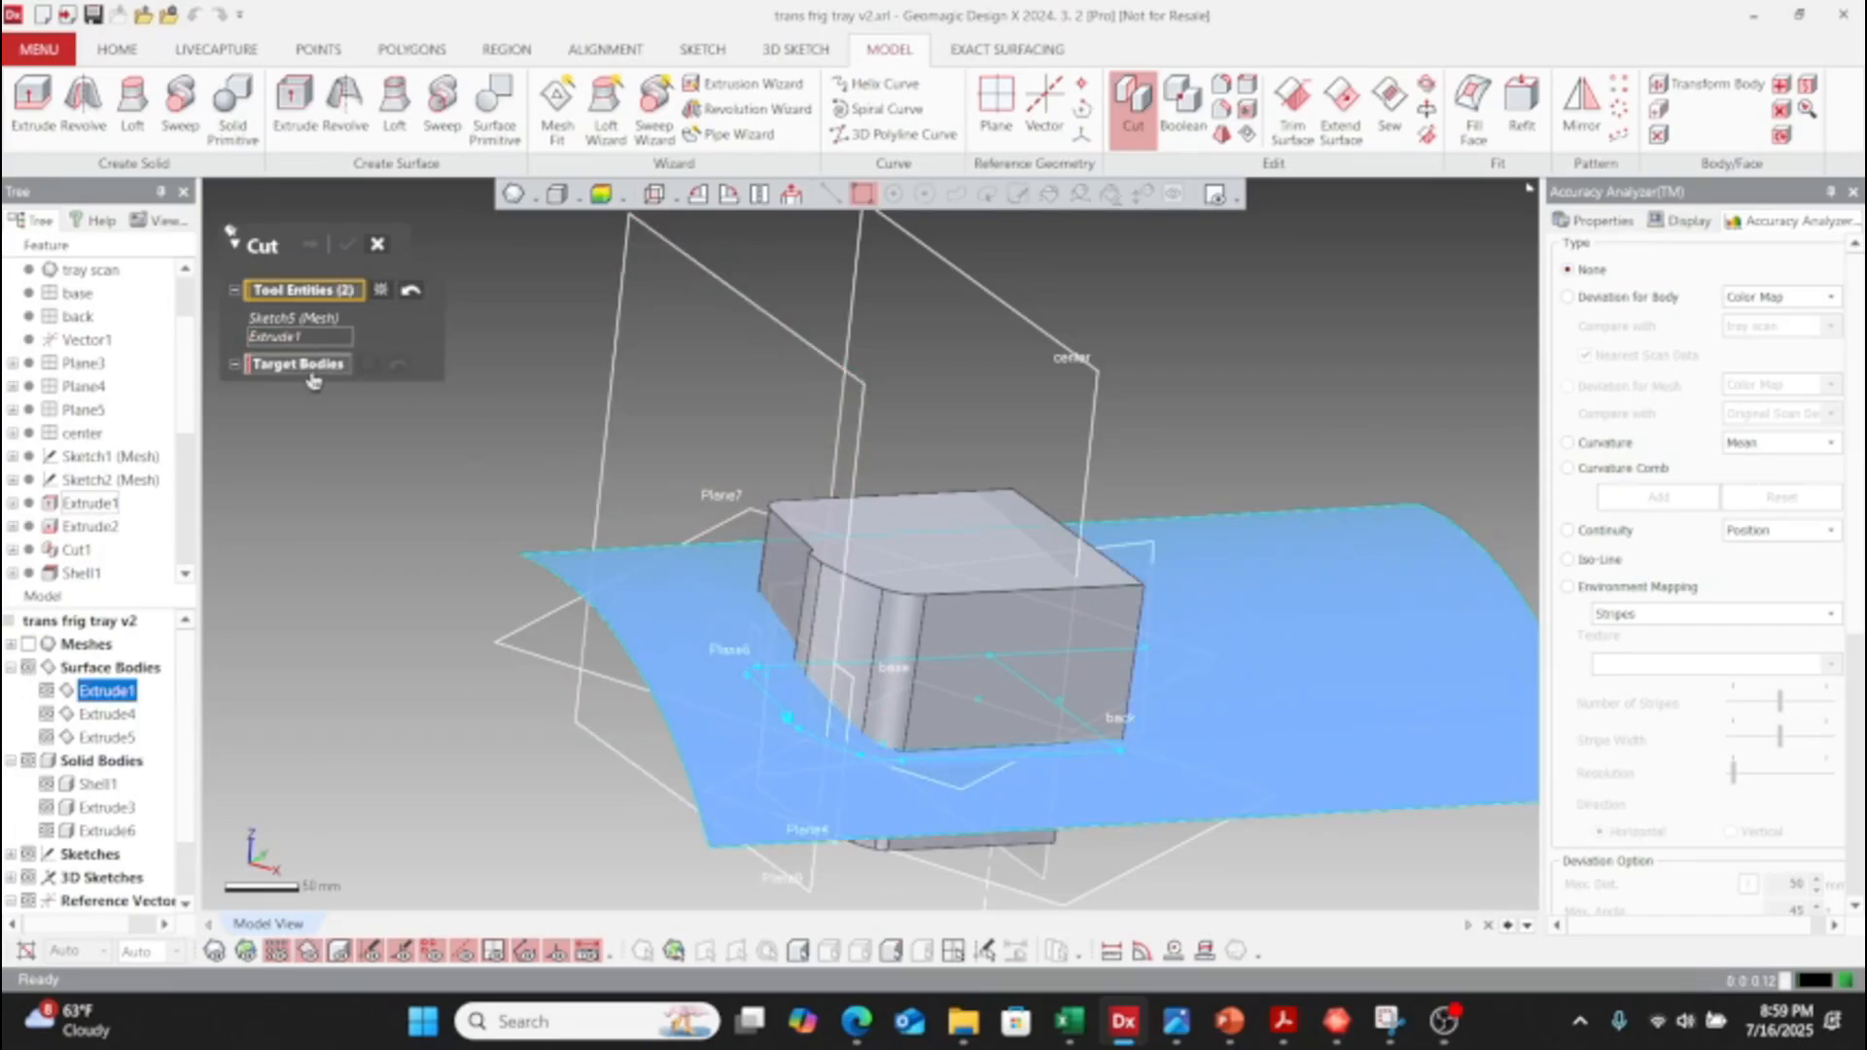
{"action": "left_click", "coordinate": [309, 369]}
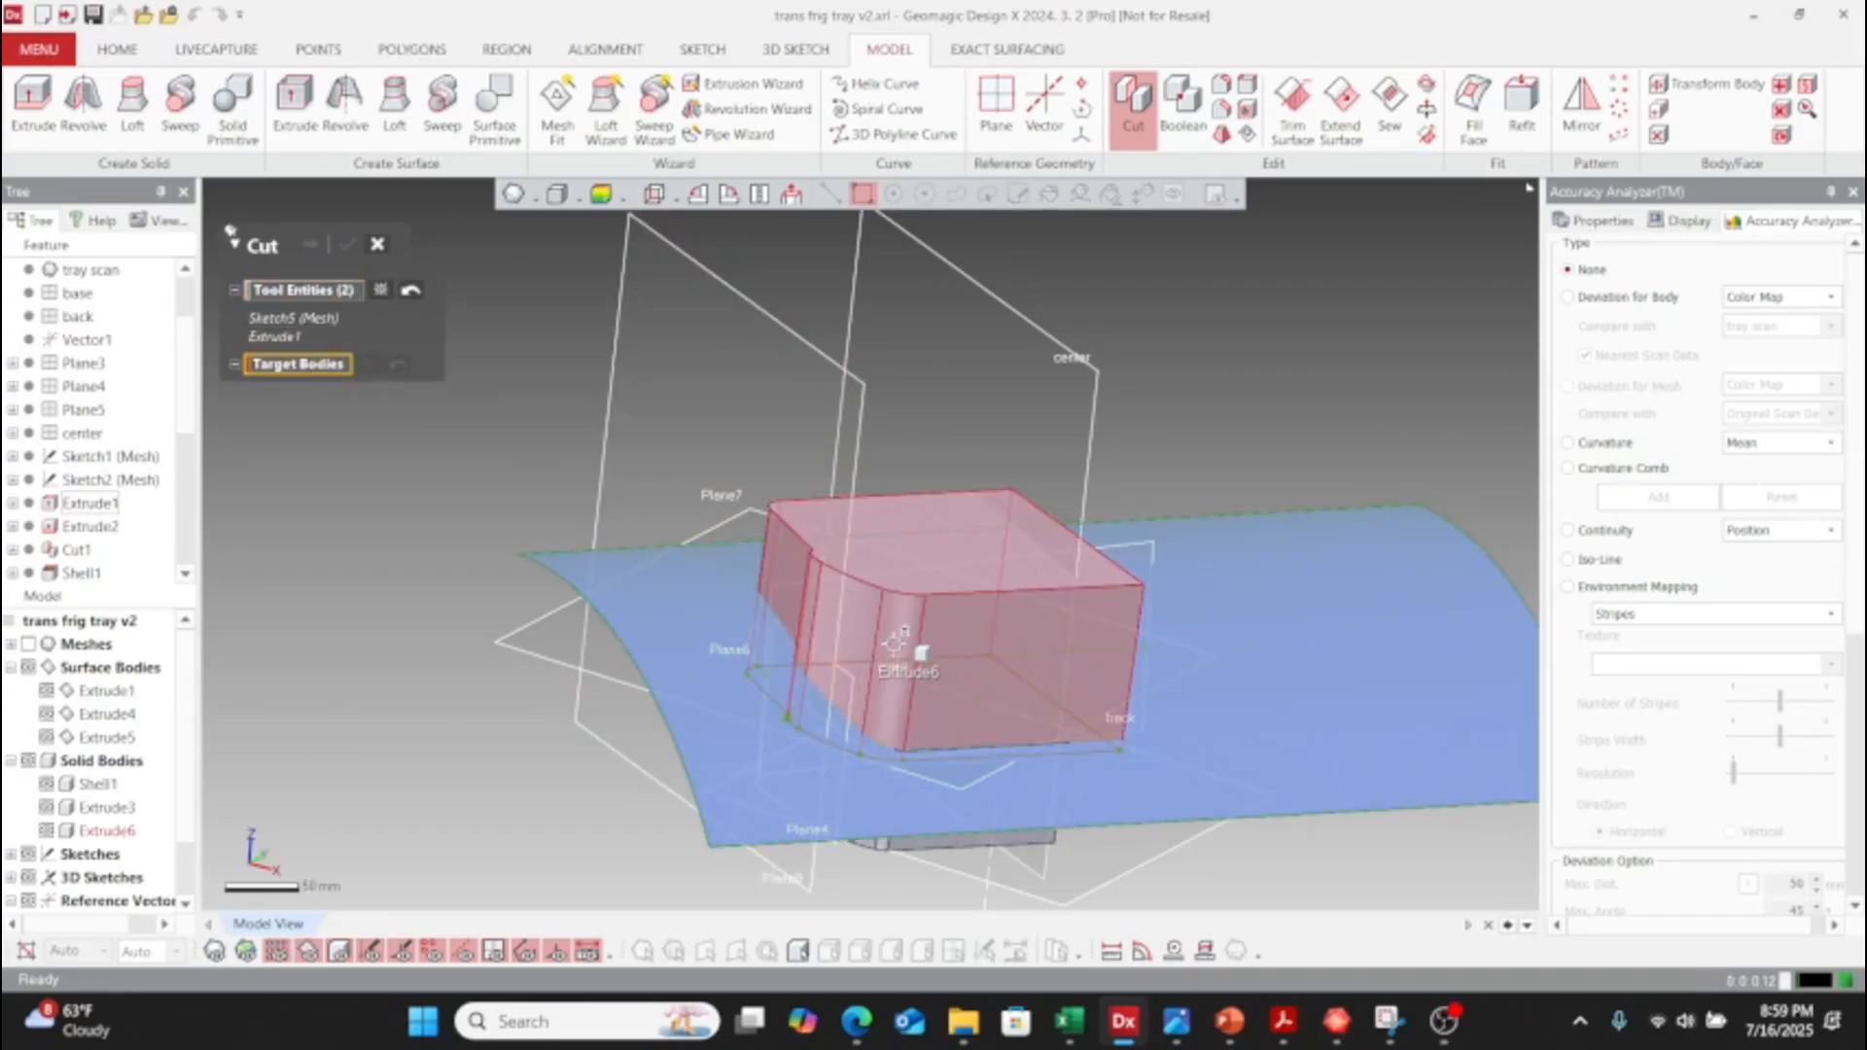
{"action": "right_click_drag", "start_coordinate": [894, 642], "coordinate": [1066, 528]}
{"action": "left_click", "coordinate": [985, 570]}
{"action": "left_click", "coordinate": [1001, 590]}
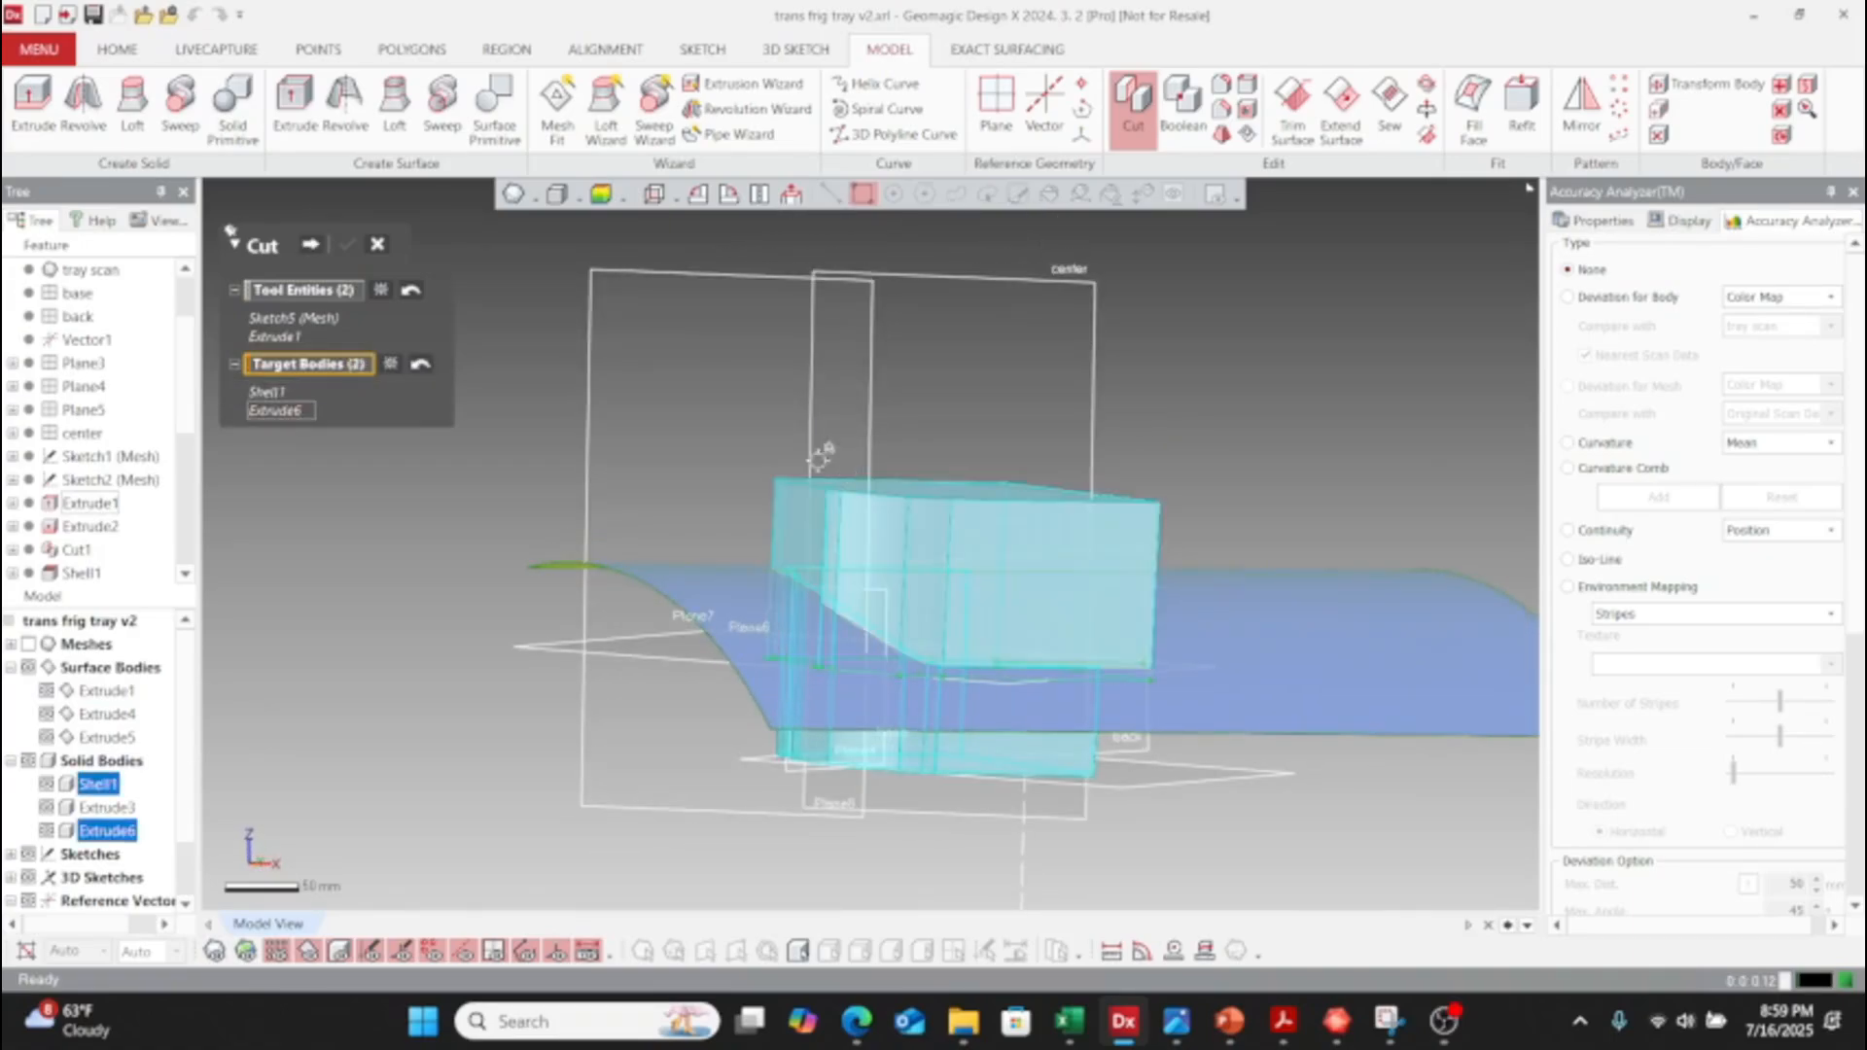
{"action": "left_click", "coordinate": [391, 369]}
{"action": "left_click", "coordinate": [959, 613]}
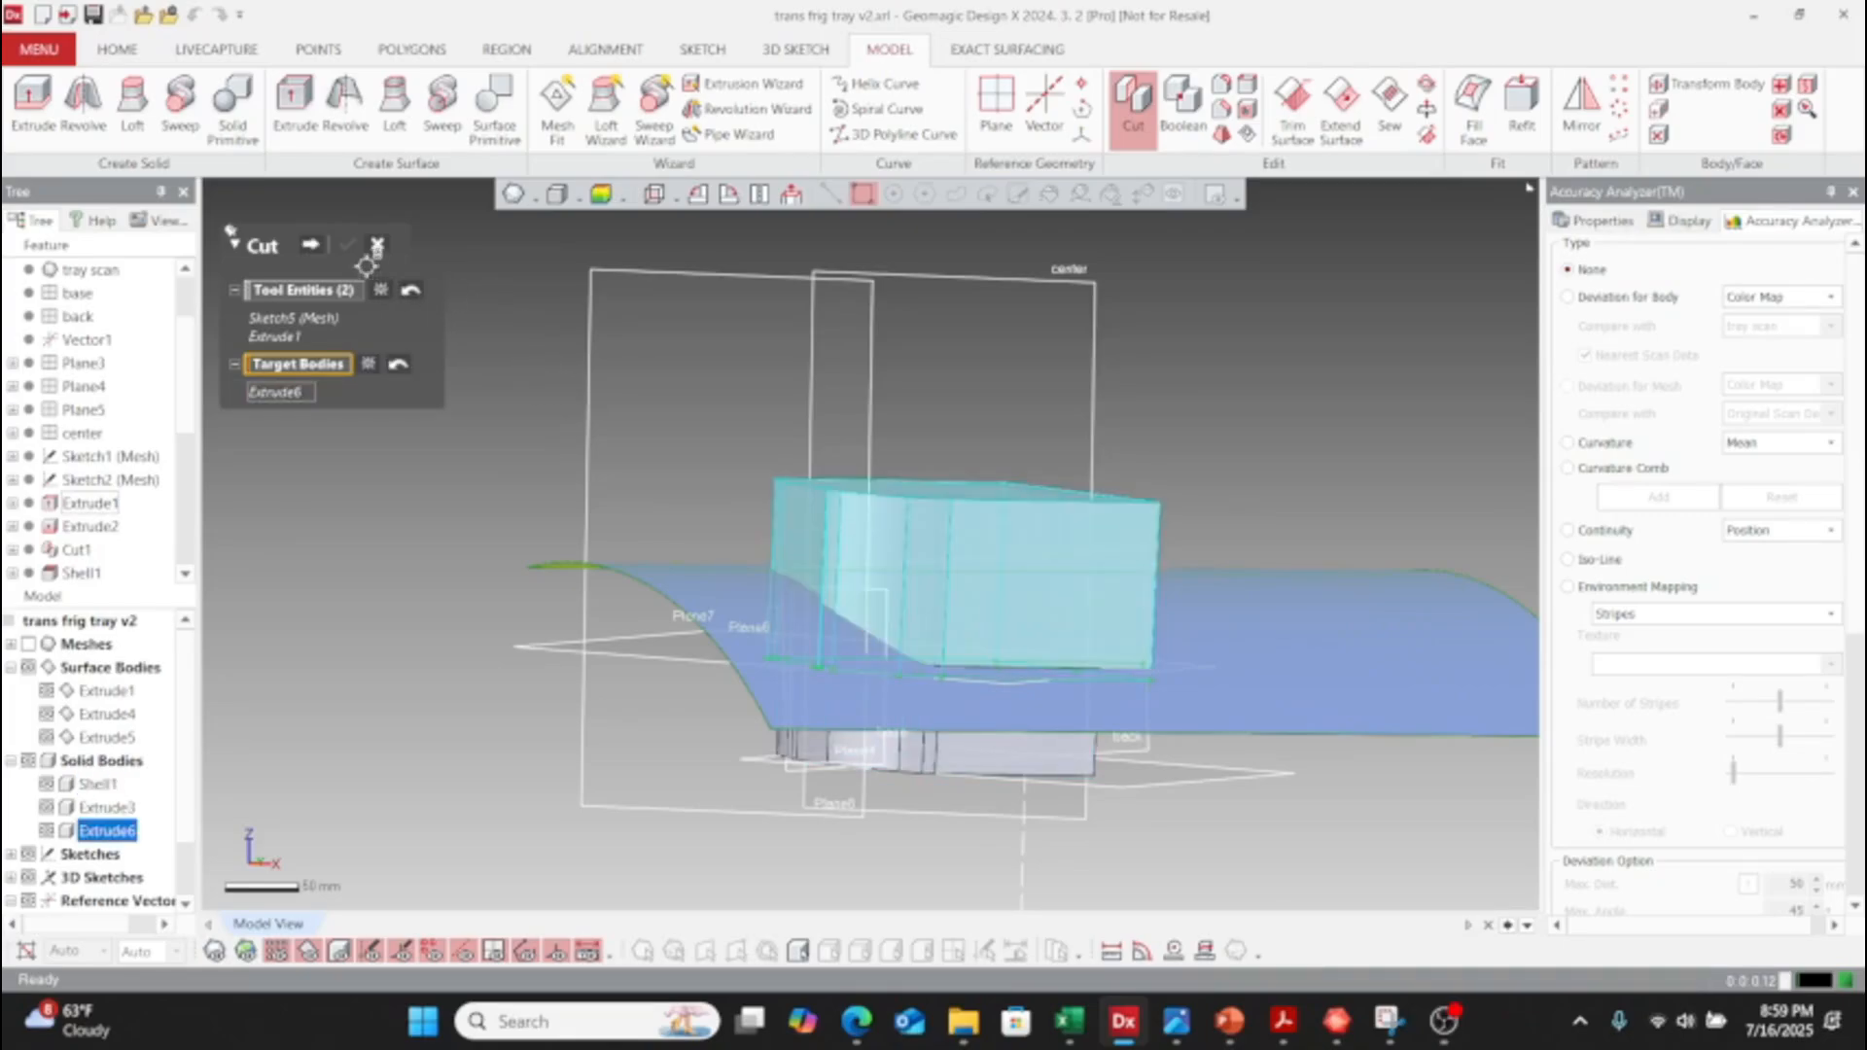
- Keep the portion below the curved surface as the remaining body, apply the cut, and hide the surface bodies
{"action": "left_click", "coordinate": [312, 246]}
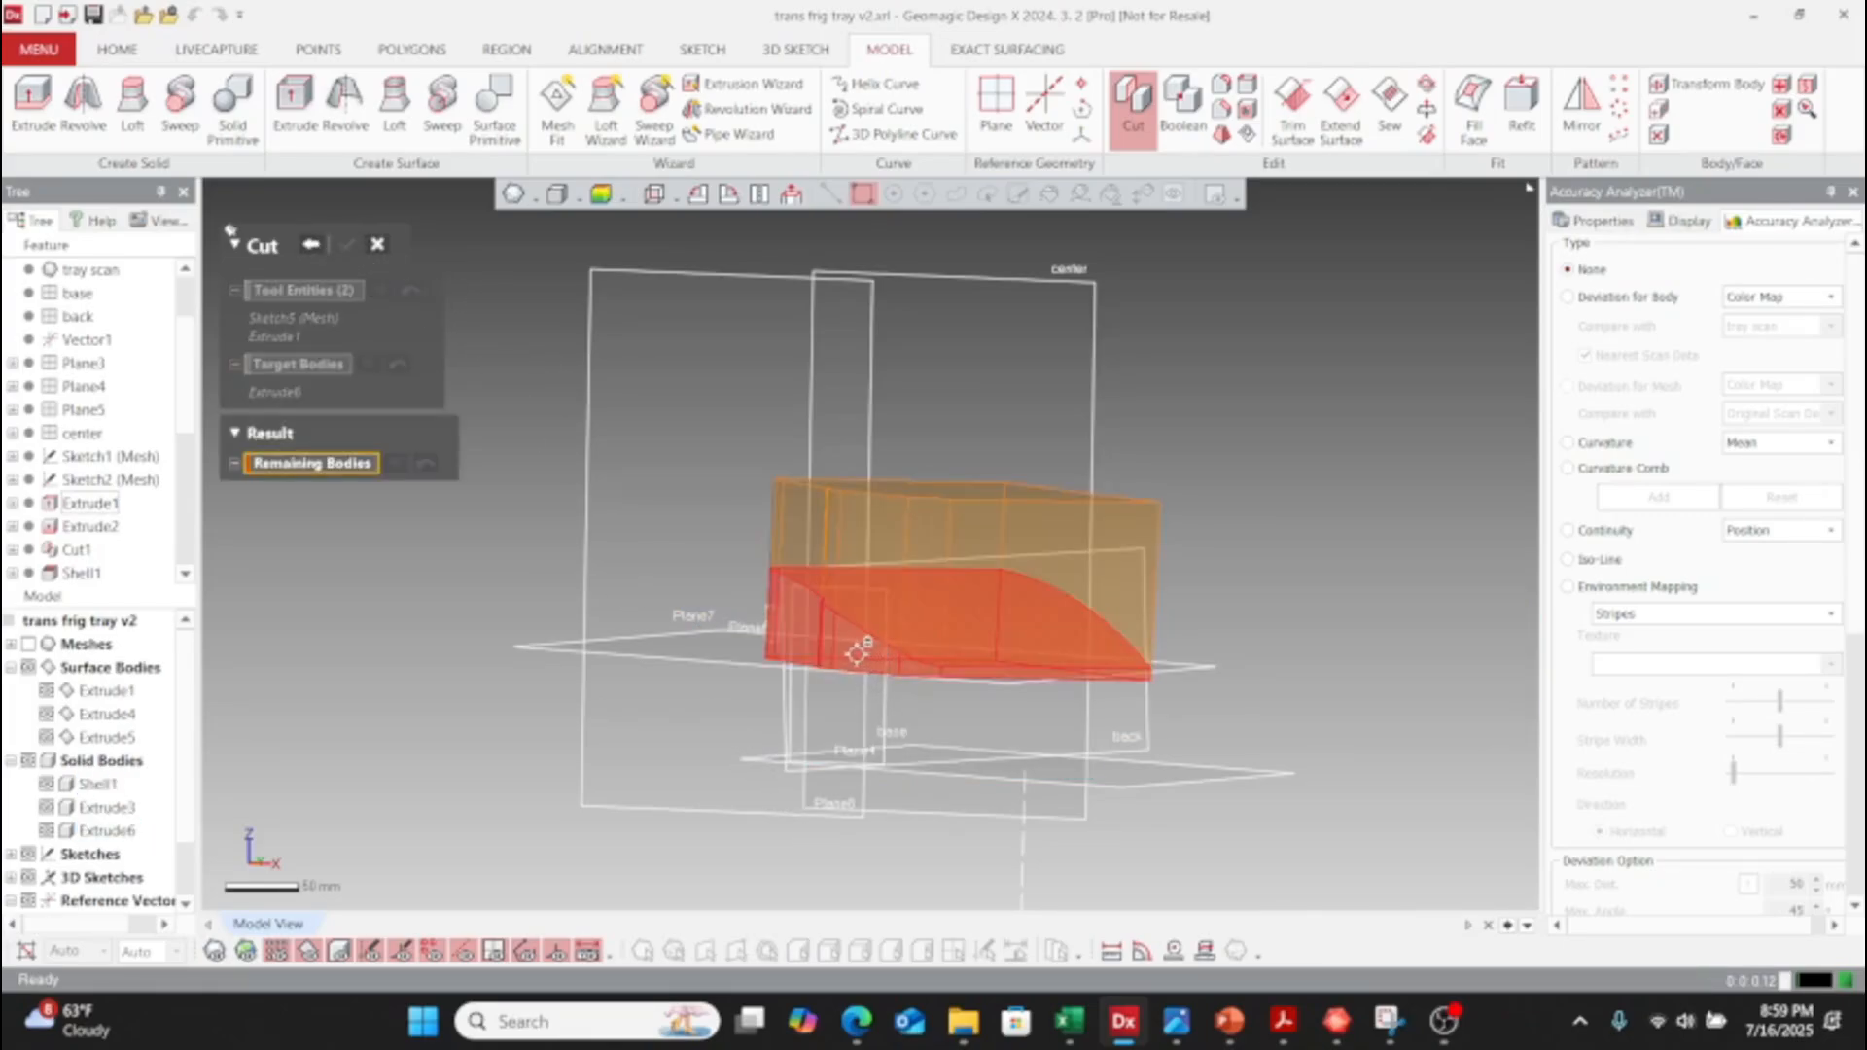
{"action": "left_click", "coordinate": [807, 622]}
{"action": "left_click", "coordinate": [348, 246]}
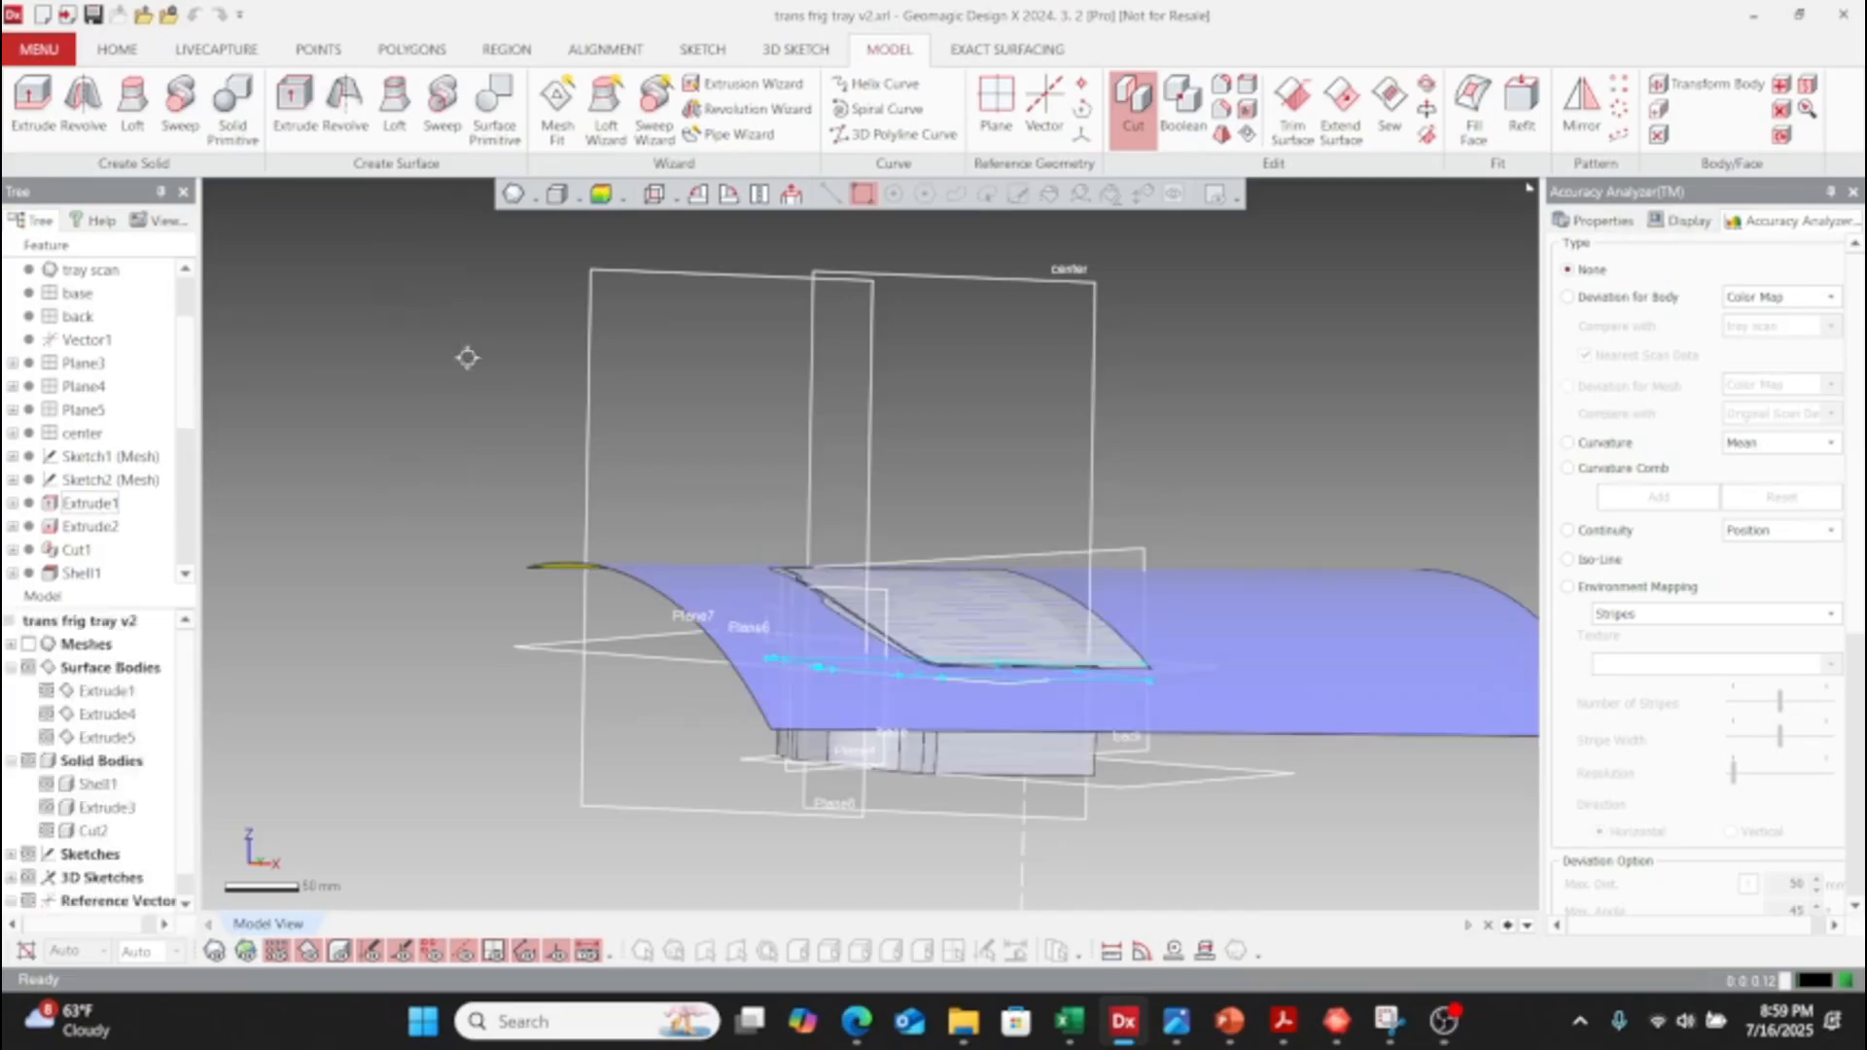
{"action": "left_click", "coordinate": [29, 668]}
- Delete the Shell1 feature from the model history
{"action": "right_click_drag", "start_coordinate": [963, 751], "coordinate": [862, 821]}
{"action": "scroll", "coordinate": [917, 659], "scroll_direction": "up", "scroll_amount": 5}
{"action": "scroll", "coordinate": [863, 817], "scroll_direction": "down", "scroll_amount": 3}
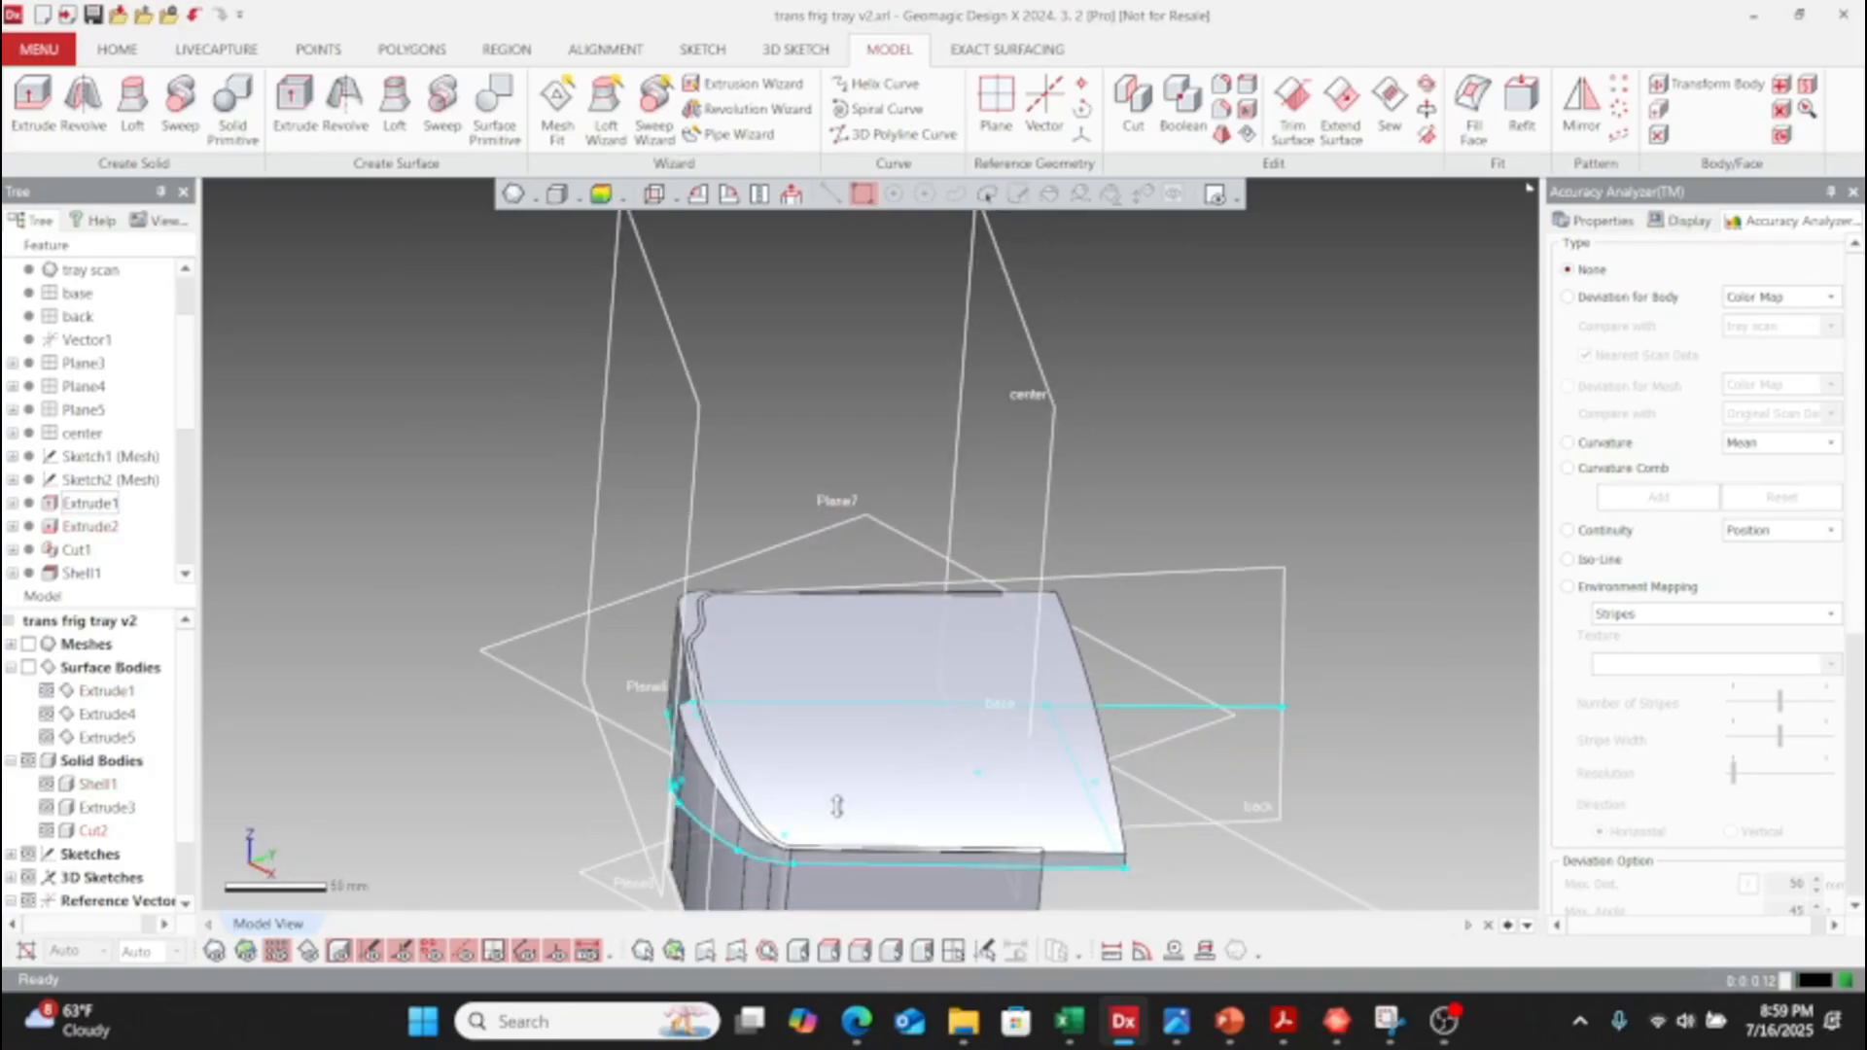
{"action": "mouse_move", "coordinate": [990, 776]}
{"action": "right_mouse_down"}
{"action": "mouse_move", "coordinate": [681, 580]}
{"action": "mouse_move", "coordinate": [325, 493]}
{"action": "mouse_move", "coordinate": [479, 550]}
{"action": "right_mouse_up"}
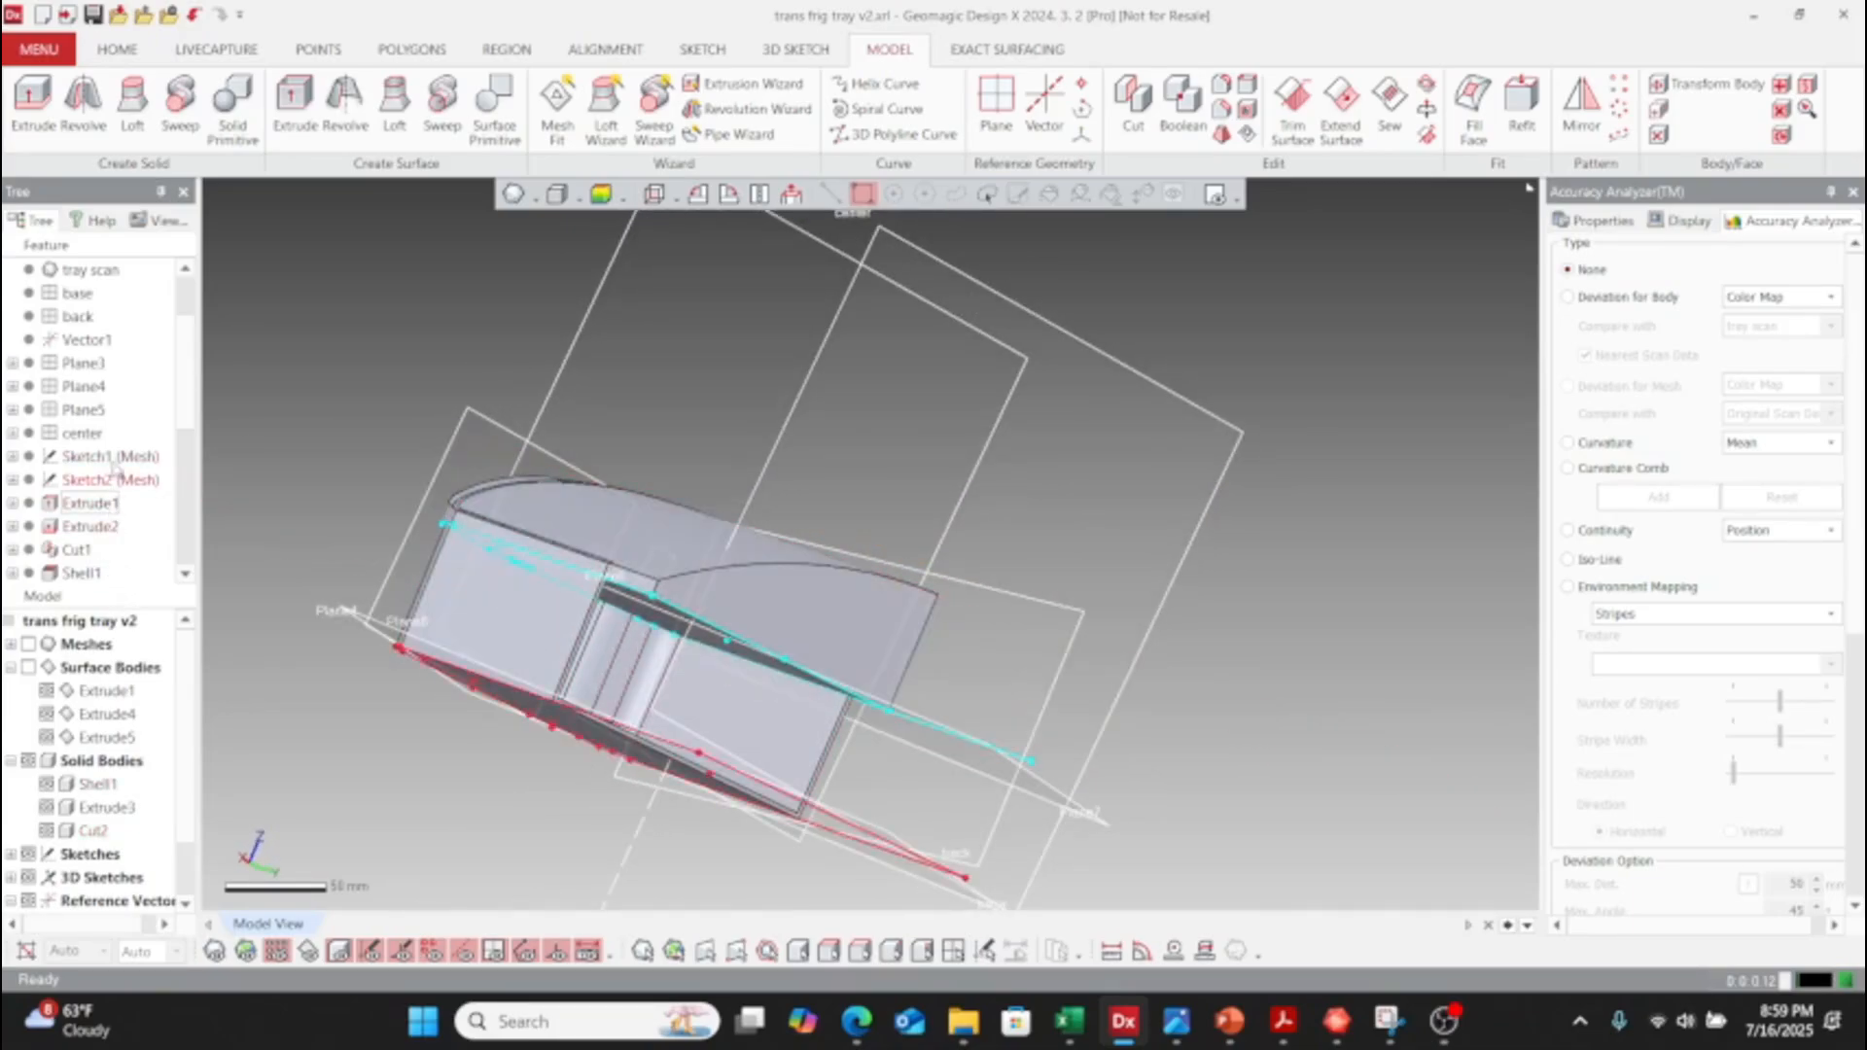
{"action": "left_click", "coordinate": [88, 574]}
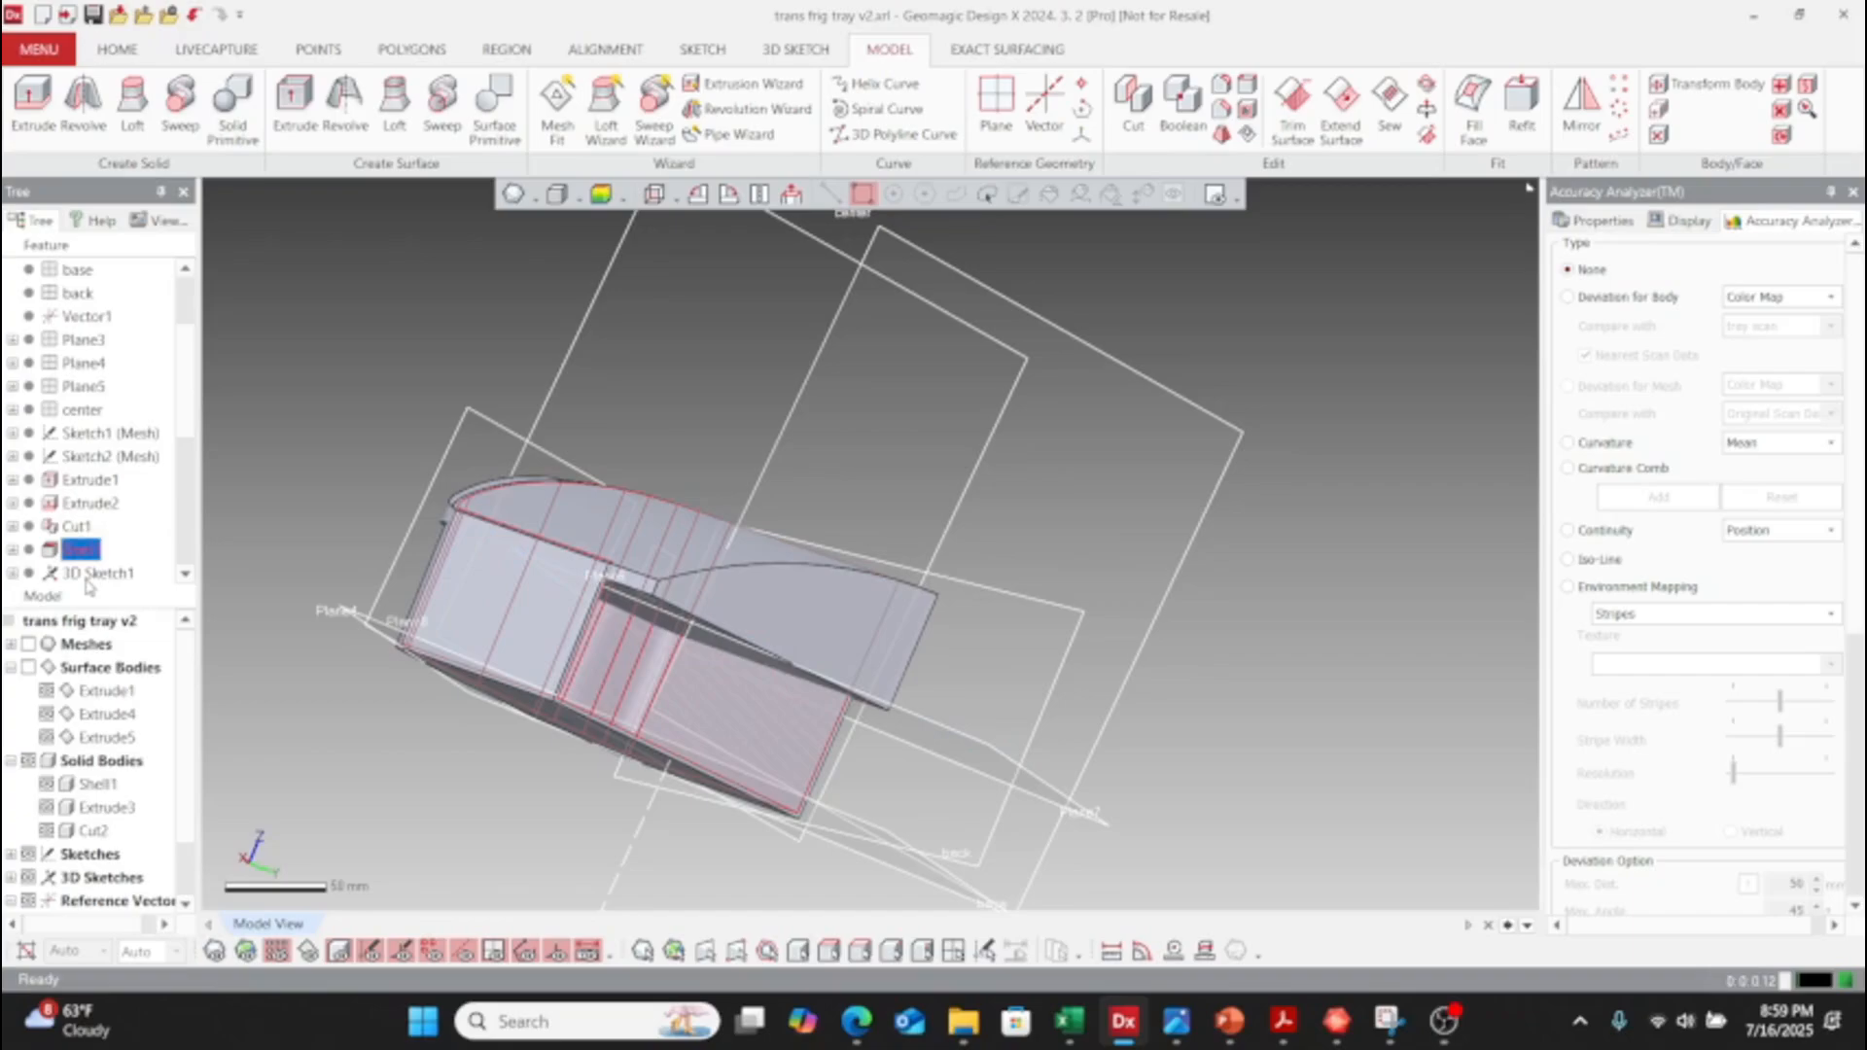
{"action": "right_click", "coordinate": [86, 578]}
{"action": "left_click", "coordinate": [86, 551]}
{"action": "right_click", "coordinate": [84, 550]}
{"action": "left_click", "coordinate": [135, 593]}
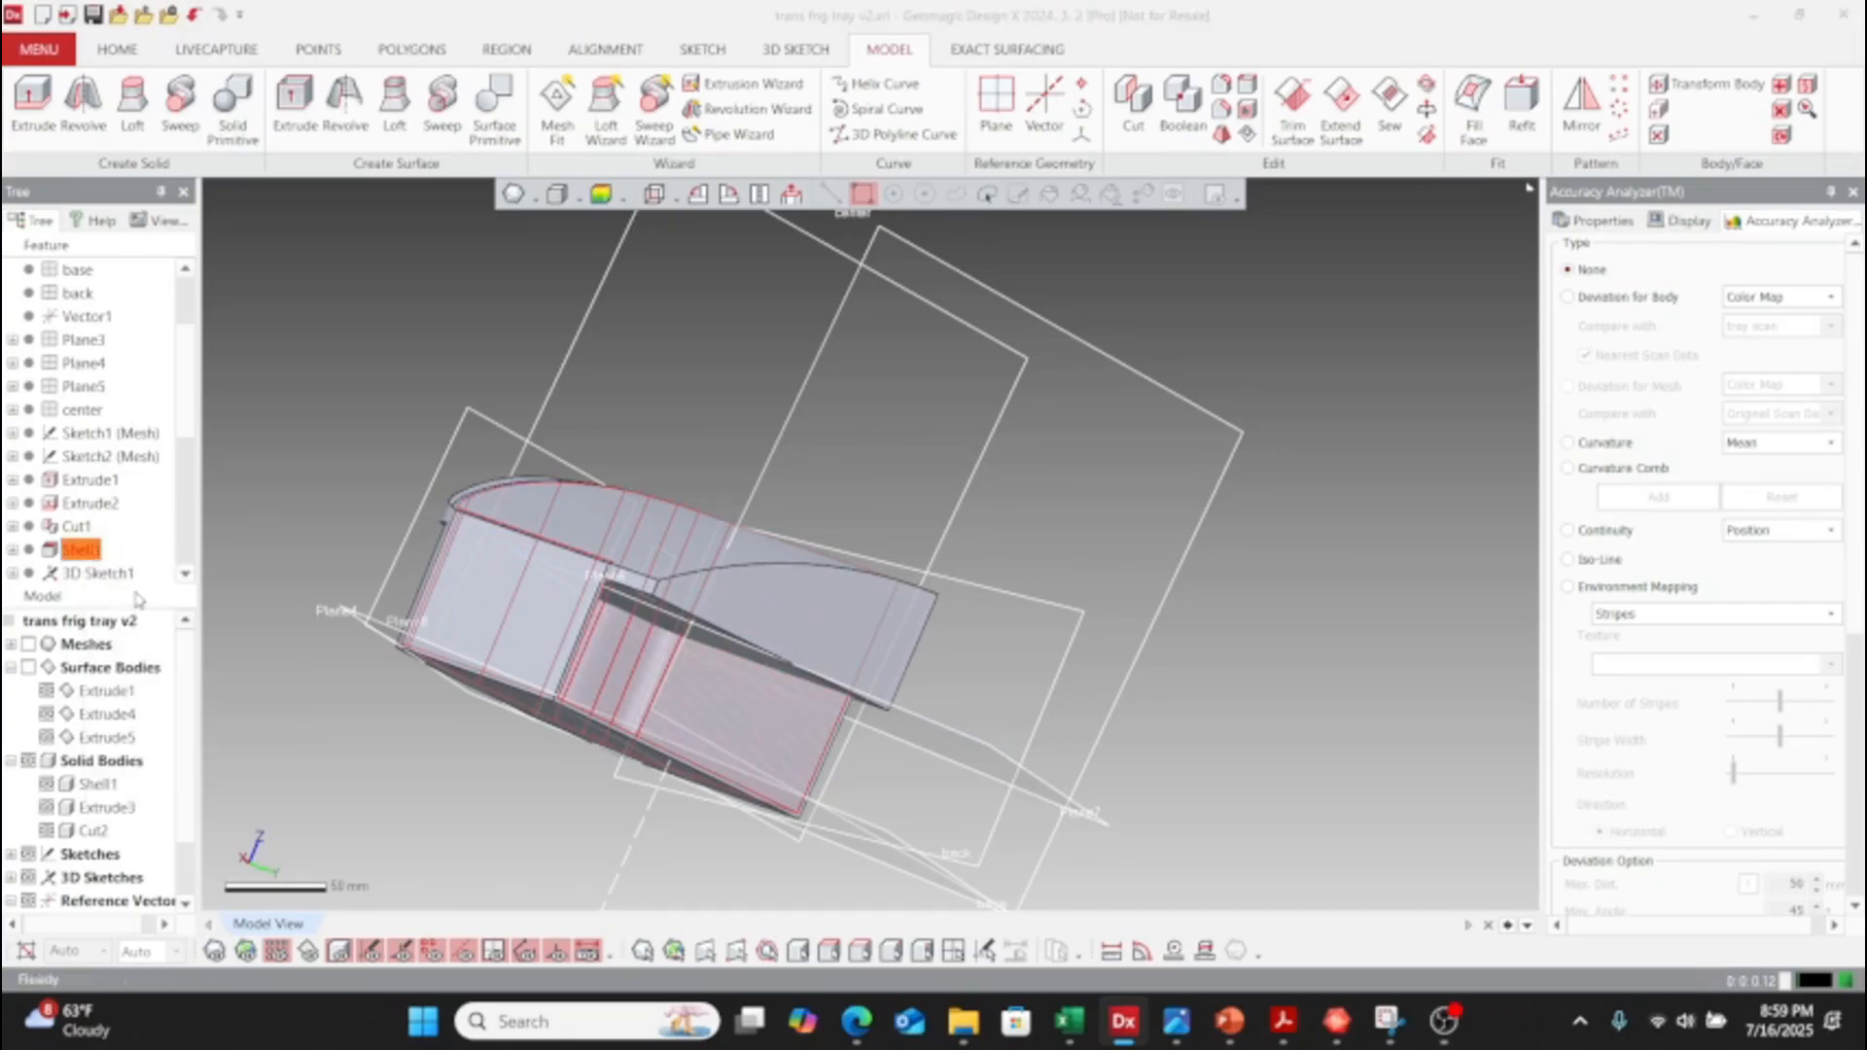
{"action": "left_click", "coordinate": [846, 677]}
{"action": "right_click_drag", "start_coordinate": [650, 625], "coordinate": [1036, 534]}
{"action": "scroll", "coordinate": [829, 790], "scroll_direction": "down", "scroll_amount": 3}
{"action": "scroll", "coordinate": [951, 578], "scroll_direction": "up", "scroll_amount": 5}
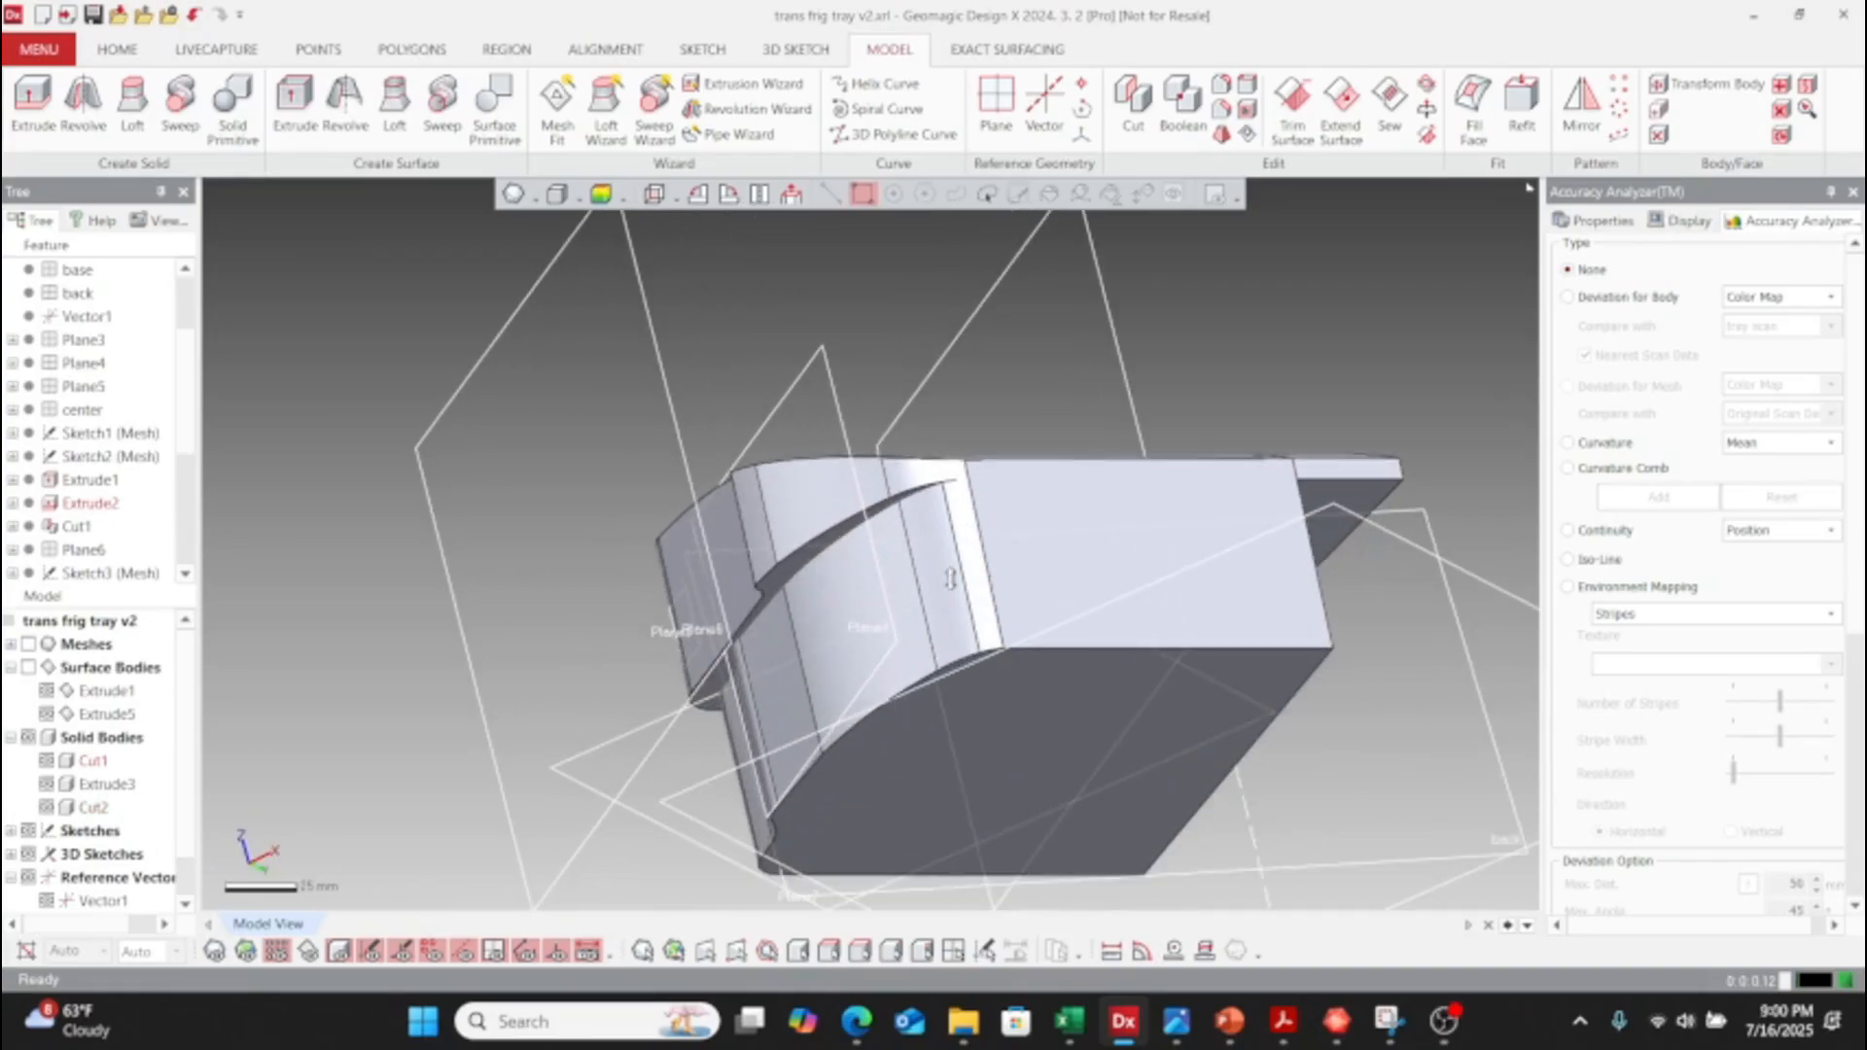
{"action": "right_click_drag", "start_coordinate": [951, 579], "coordinate": [911, 693]}
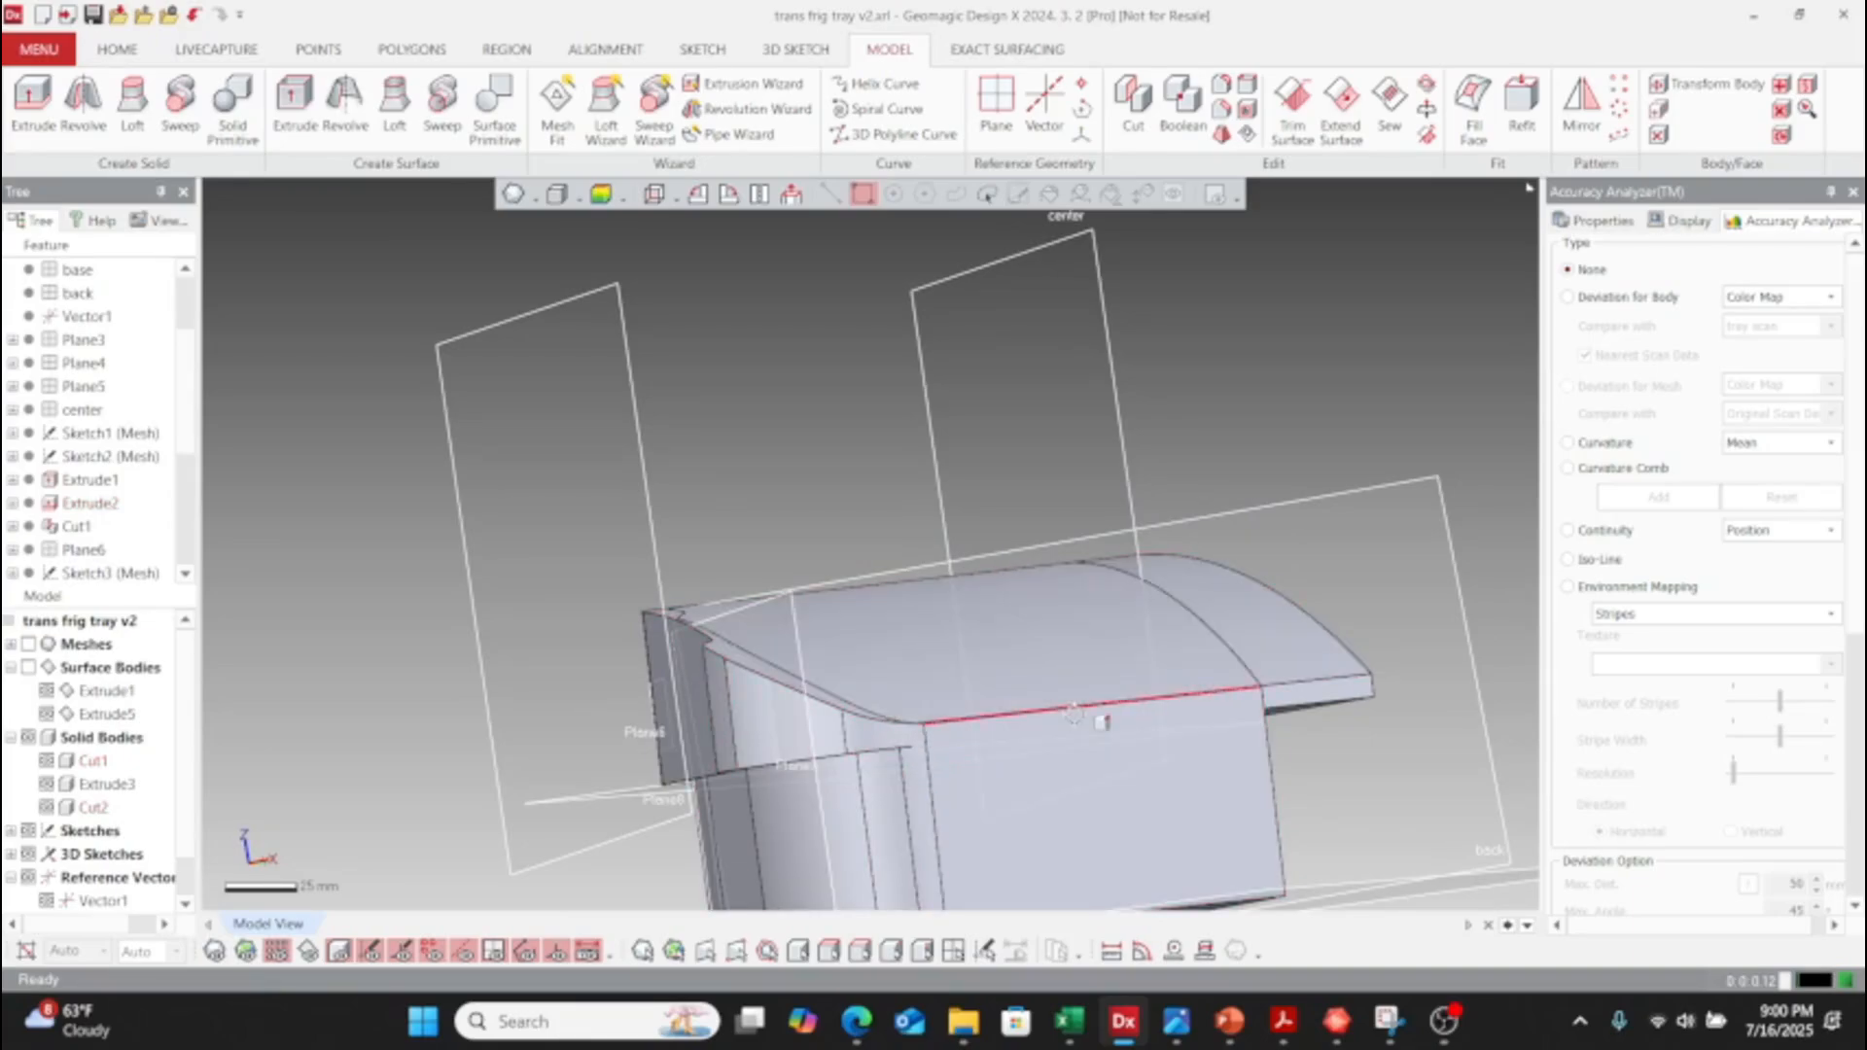
{"action": "right_click_drag", "start_coordinate": [1077, 710], "coordinate": [922, 694]}
{"action": "scroll", "coordinate": [922, 693], "scroll_direction": "down", "scroll_amount": 2}
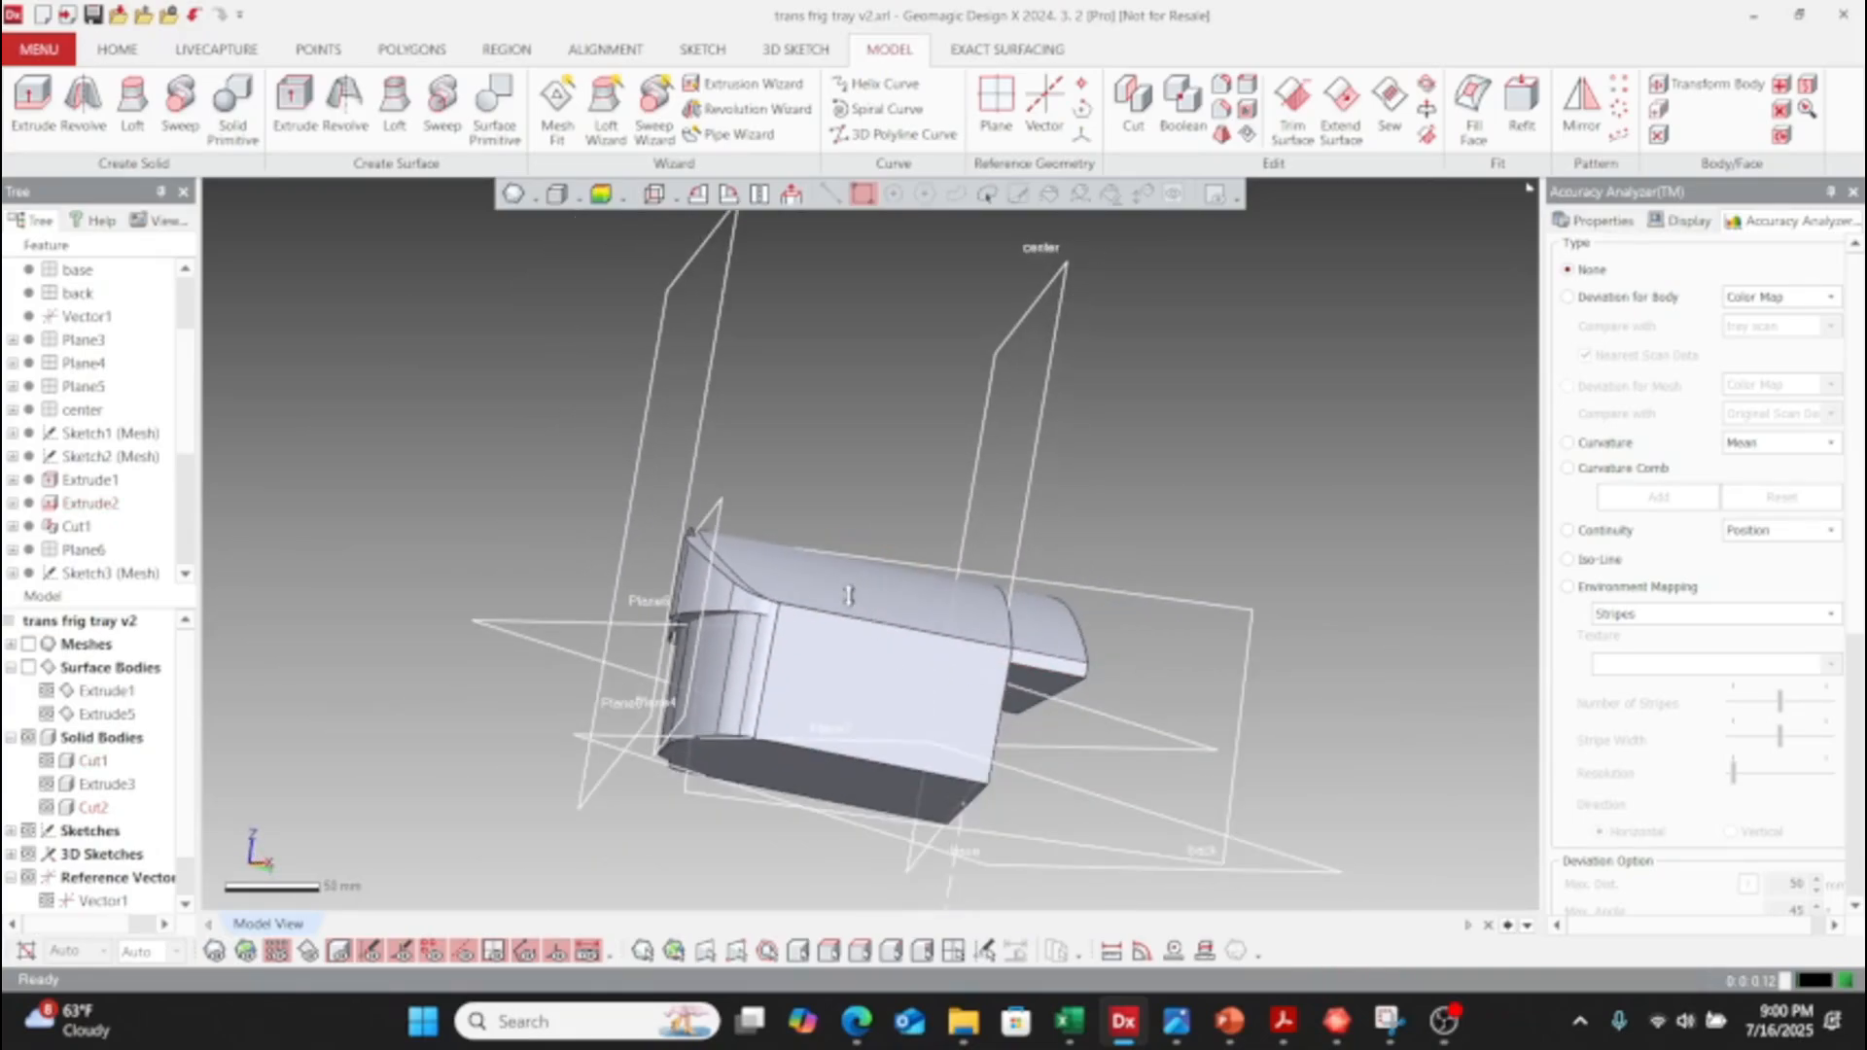
{"action": "right_click", "coordinate": [78, 530]}
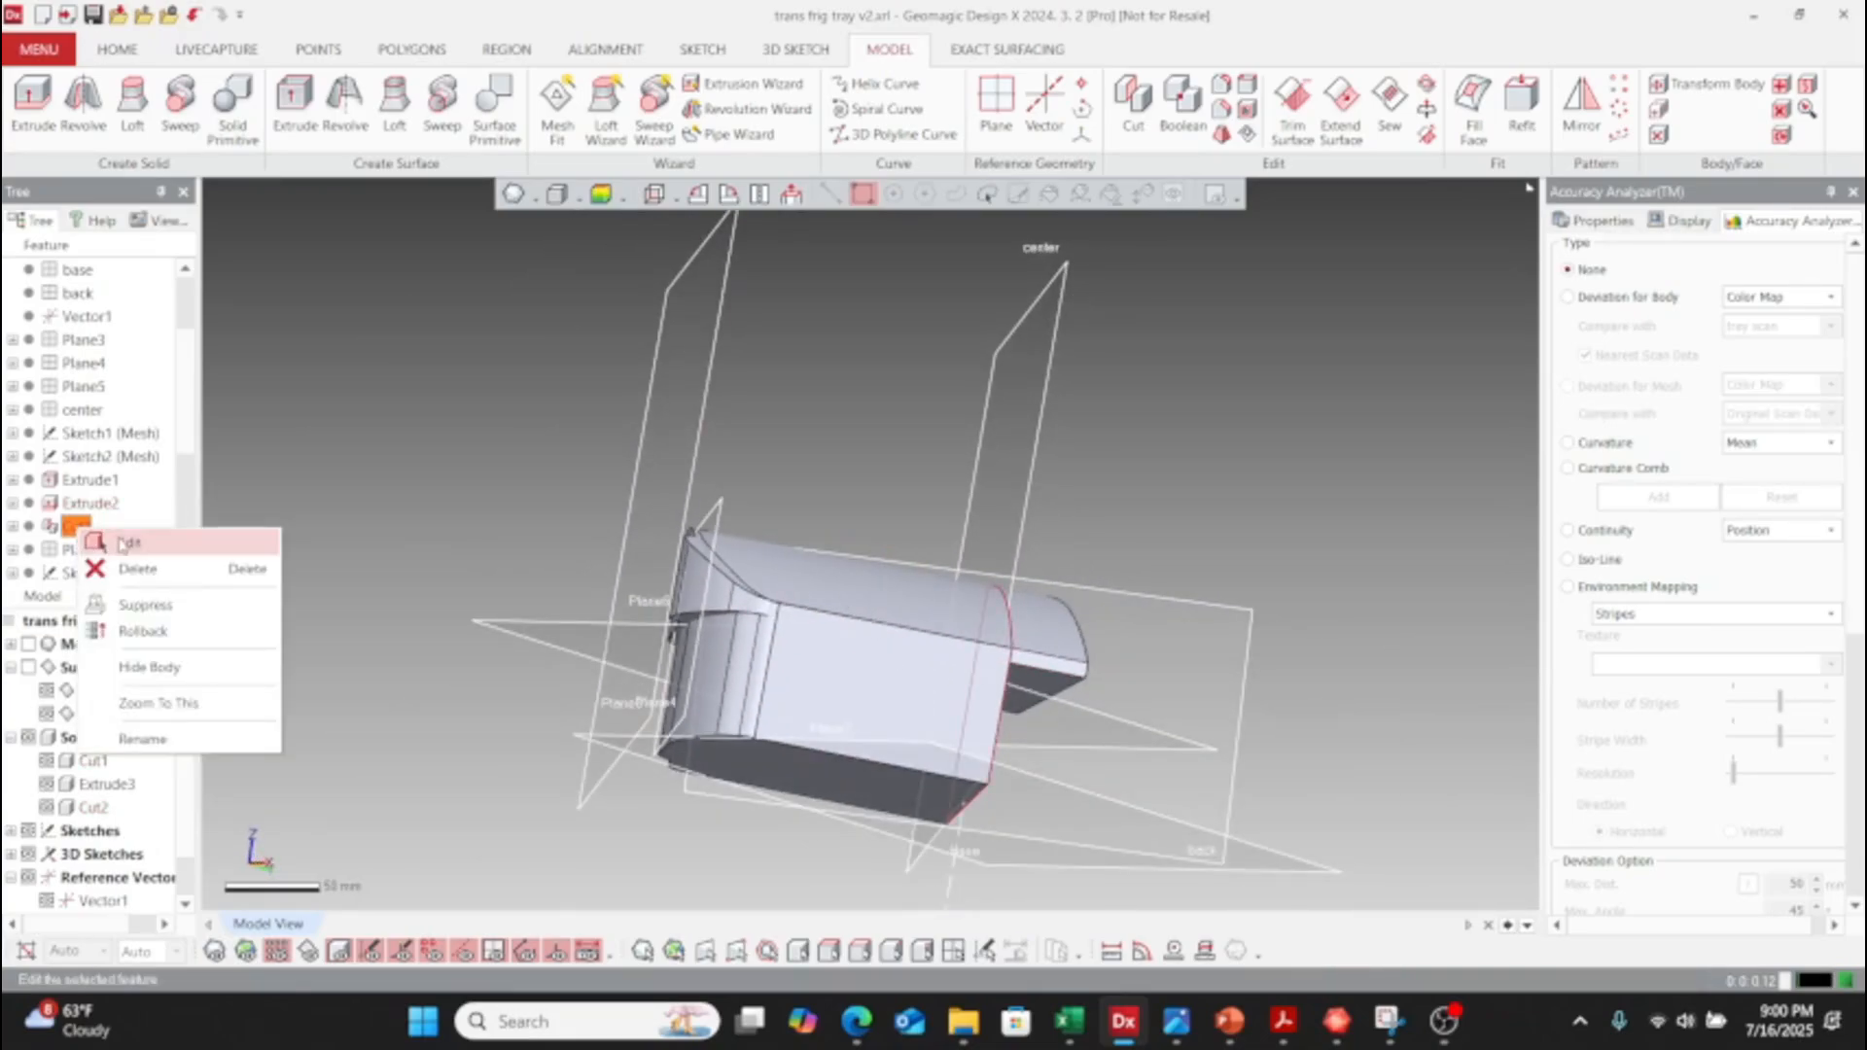
{"action": "left_click", "coordinate": [133, 555]}
{"action": "left_click", "coordinate": [805, 649]}
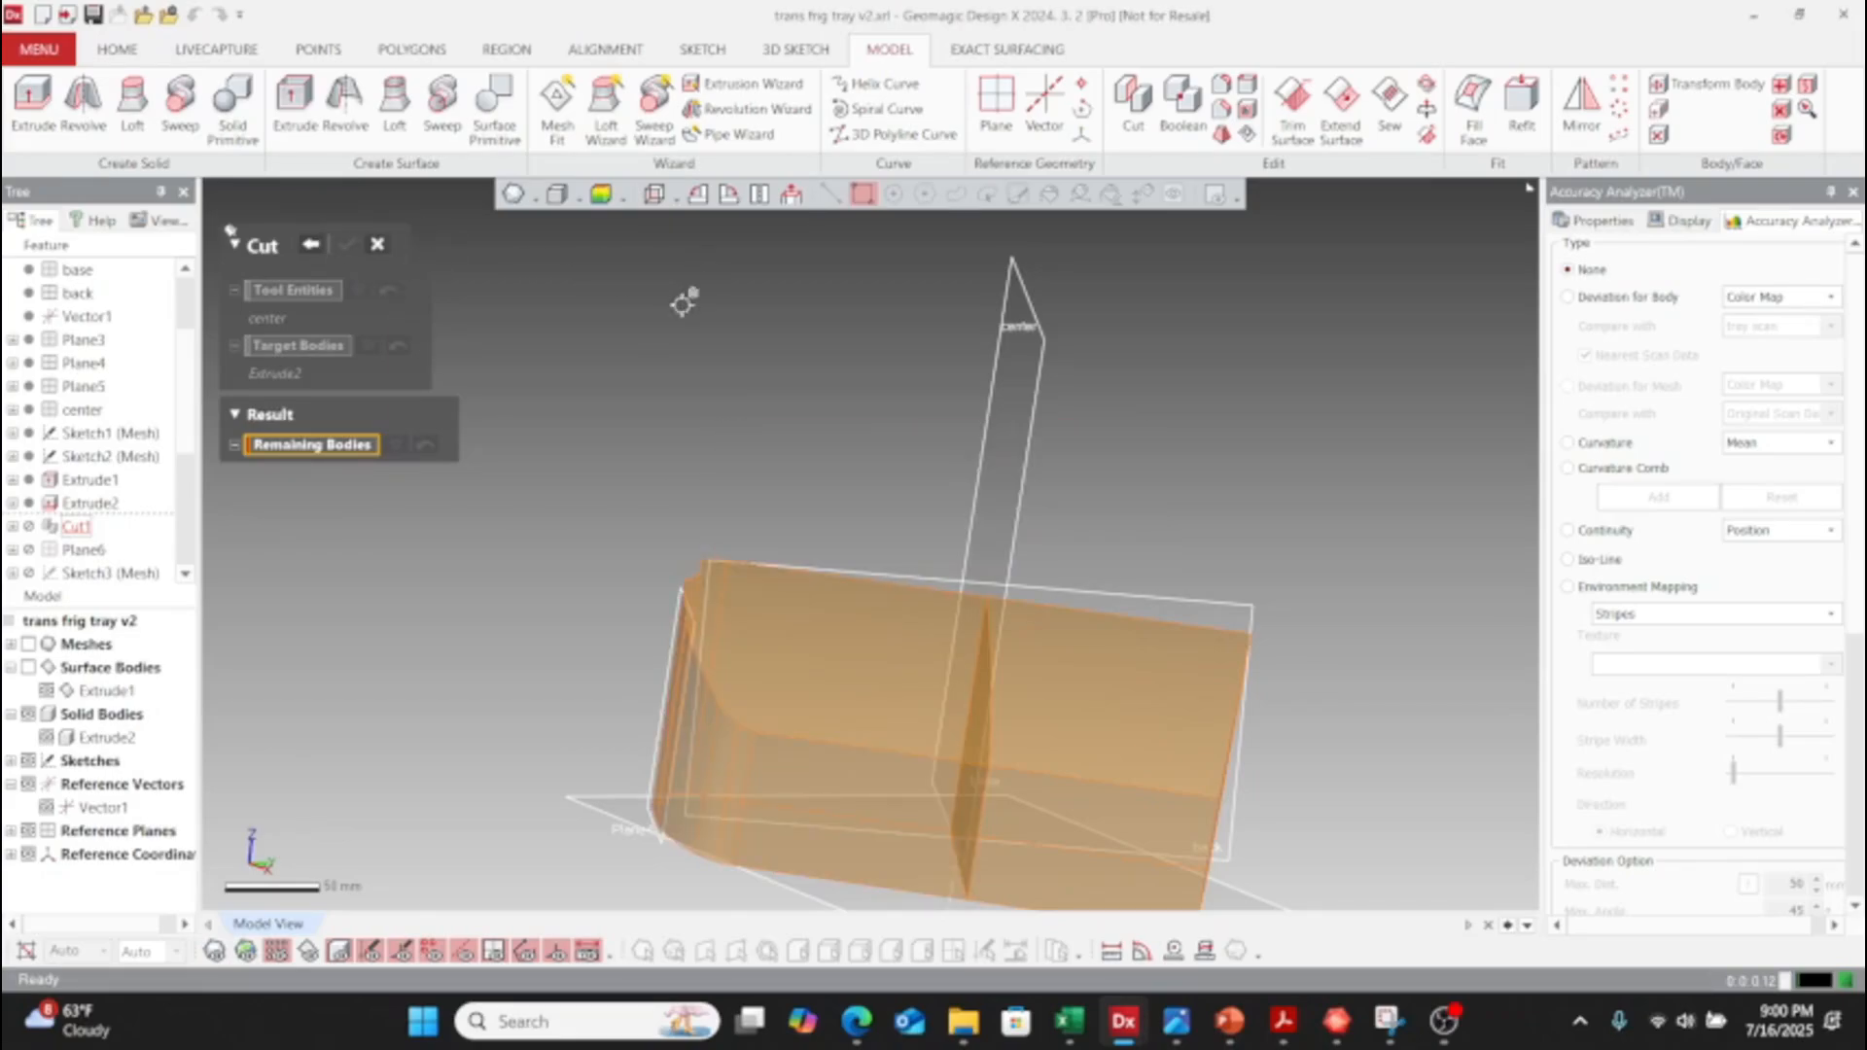
{"action": "left_click", "coordinate": [378, 247]}
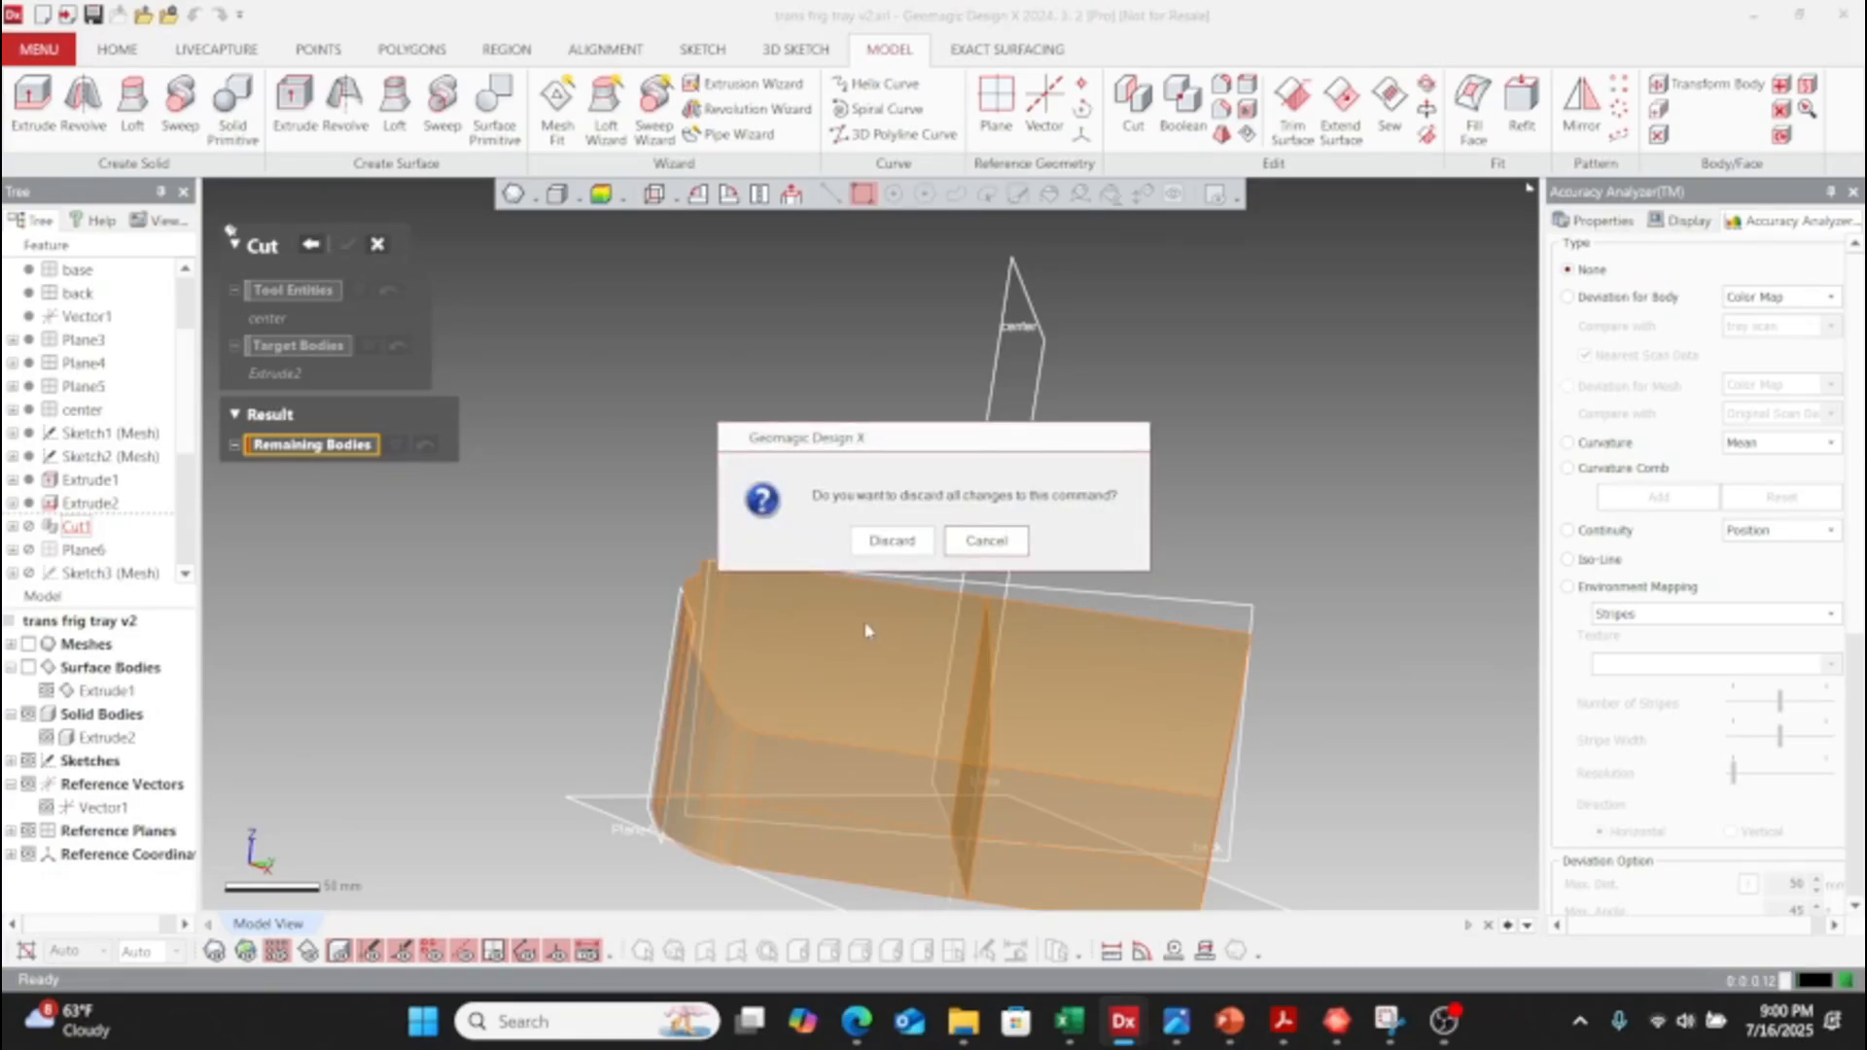
{"action": "left_click", "coordinate": [892, 542]}
- Delete the Cut1 feature that halves the tray body at the center plane
{"action": "left_click", "coordinate": [77, 526]}
{"action": "right_click", "coordinate": [77, 526]}
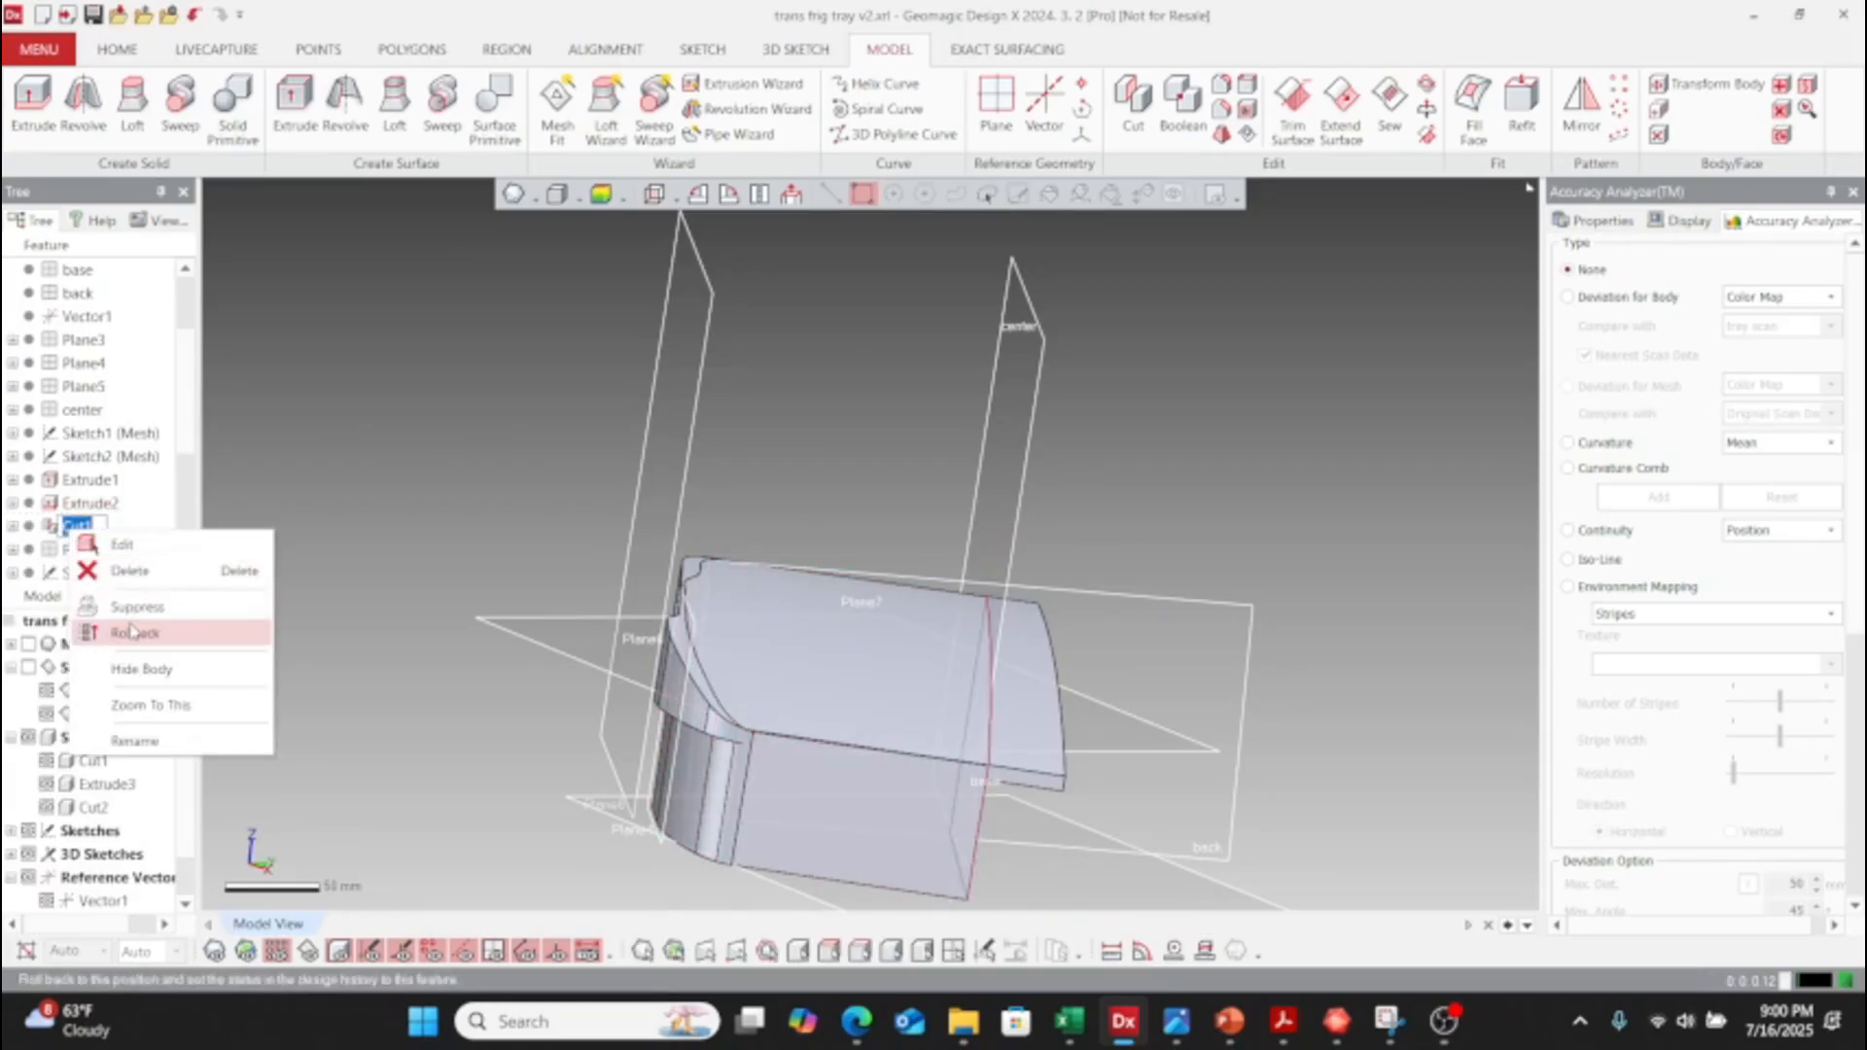
{"action": "left_click", "coordinate": [131, 572]}
{"action": "left_click", "coordinate": [872, 675]}
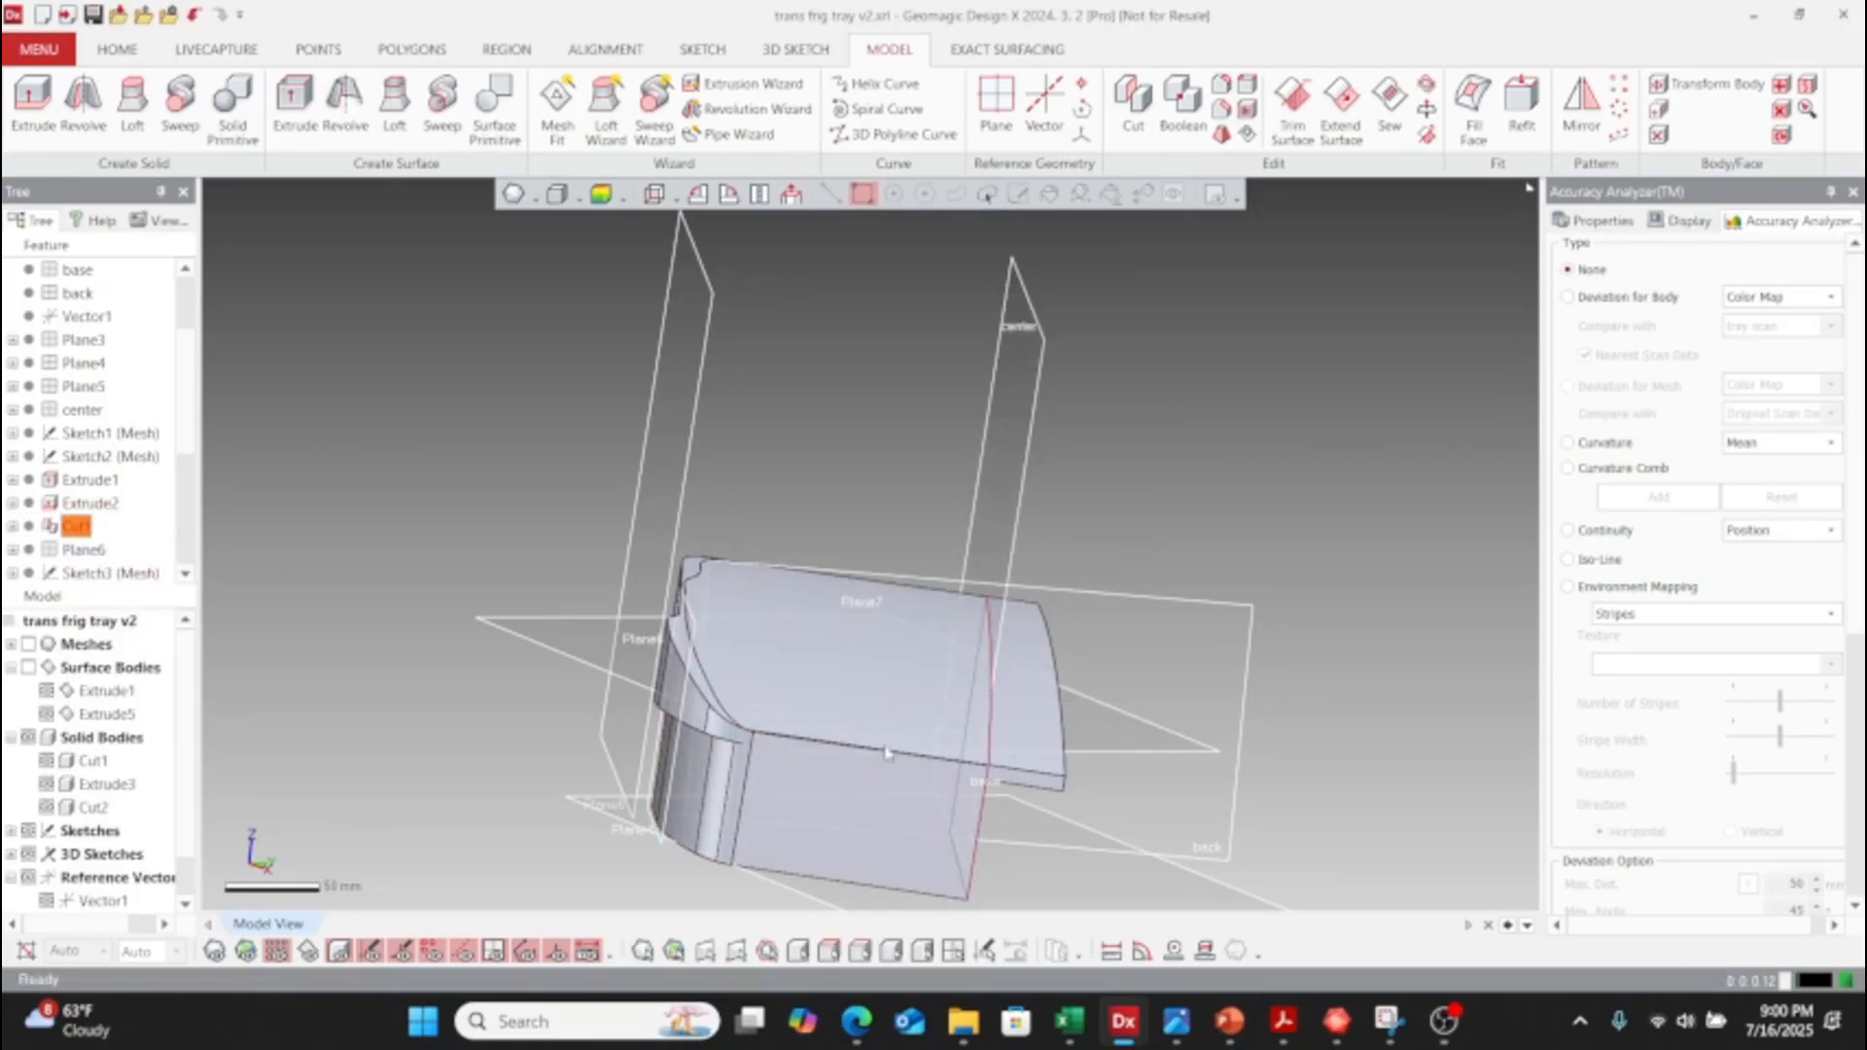
- Show the surface bodies again over the full-length tray body
{"action": "right_click_drag", "start_coordinate": [886, 617], "coordinate": [799, 643]}
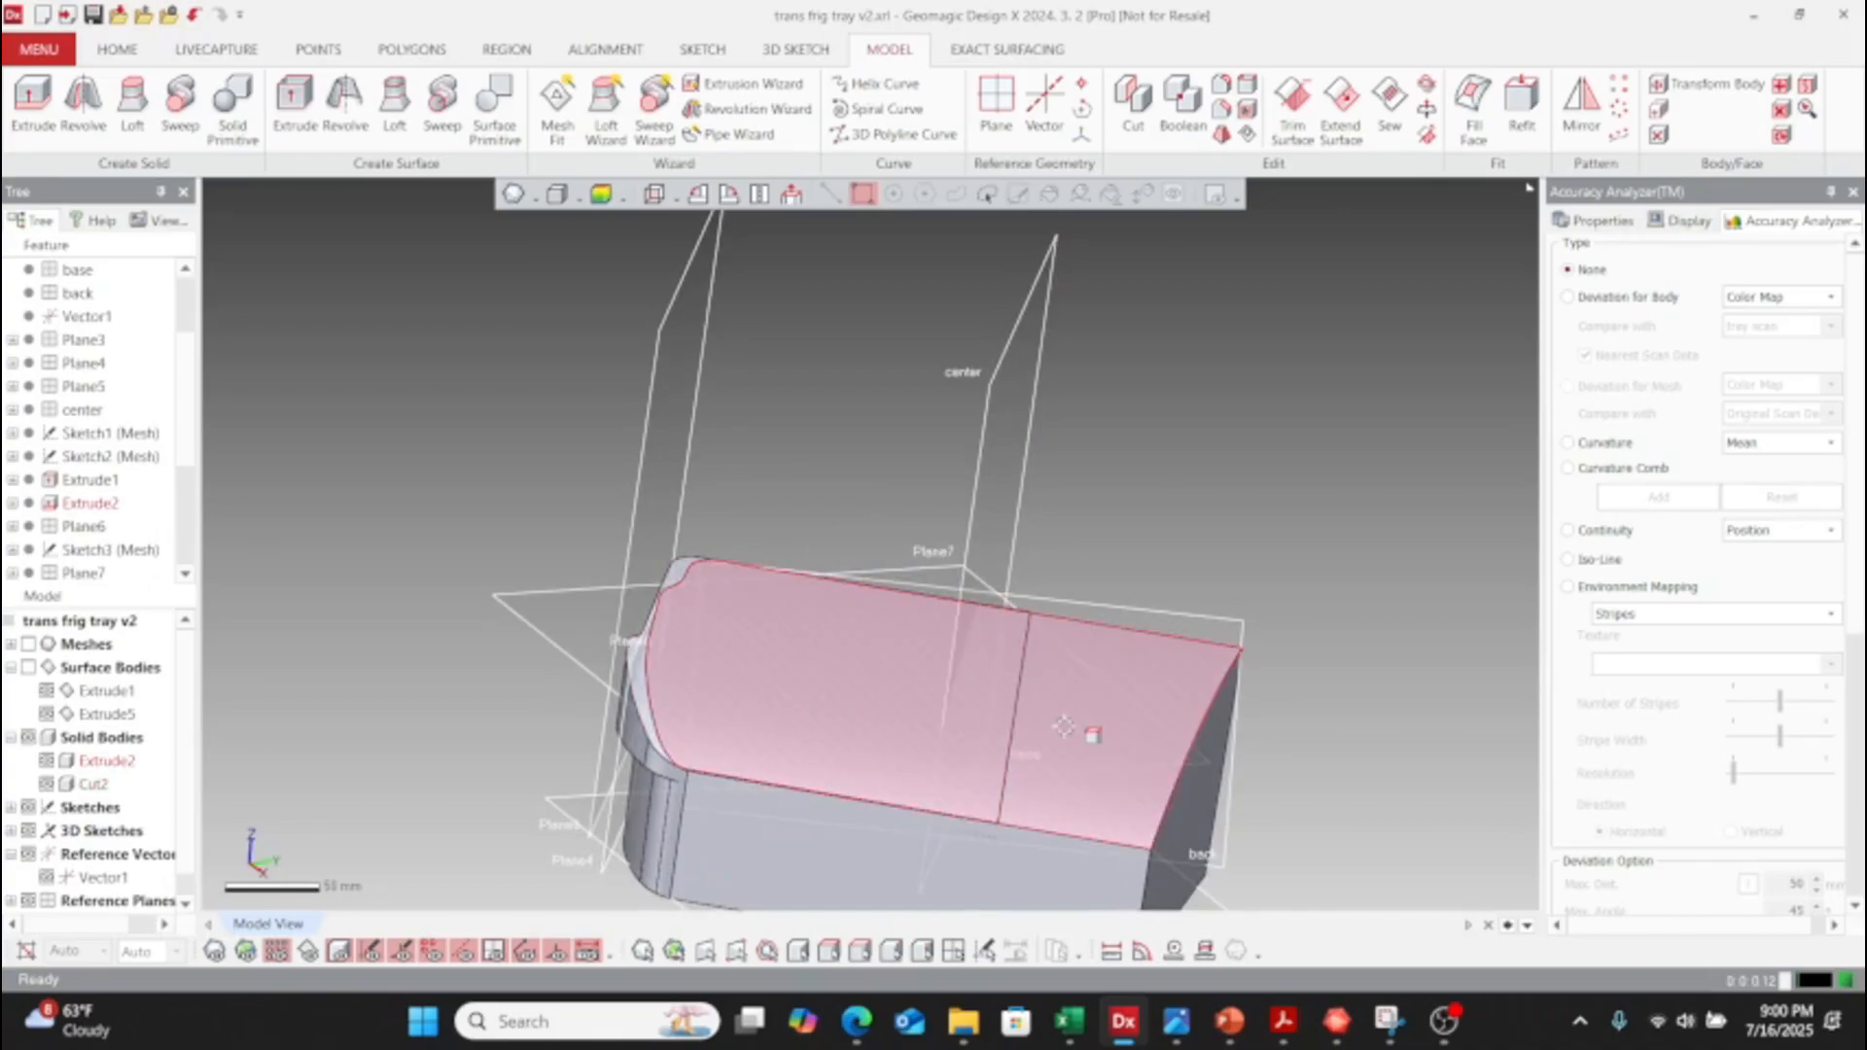
{"action": "scroll", "coordinate": [824, 782], "scroll_direction": "down", "scroll_amount": 3}
{"action": "scroll", "coordinate": [771, 765], "scroll_direction": "up", "scroll_amount": 6}
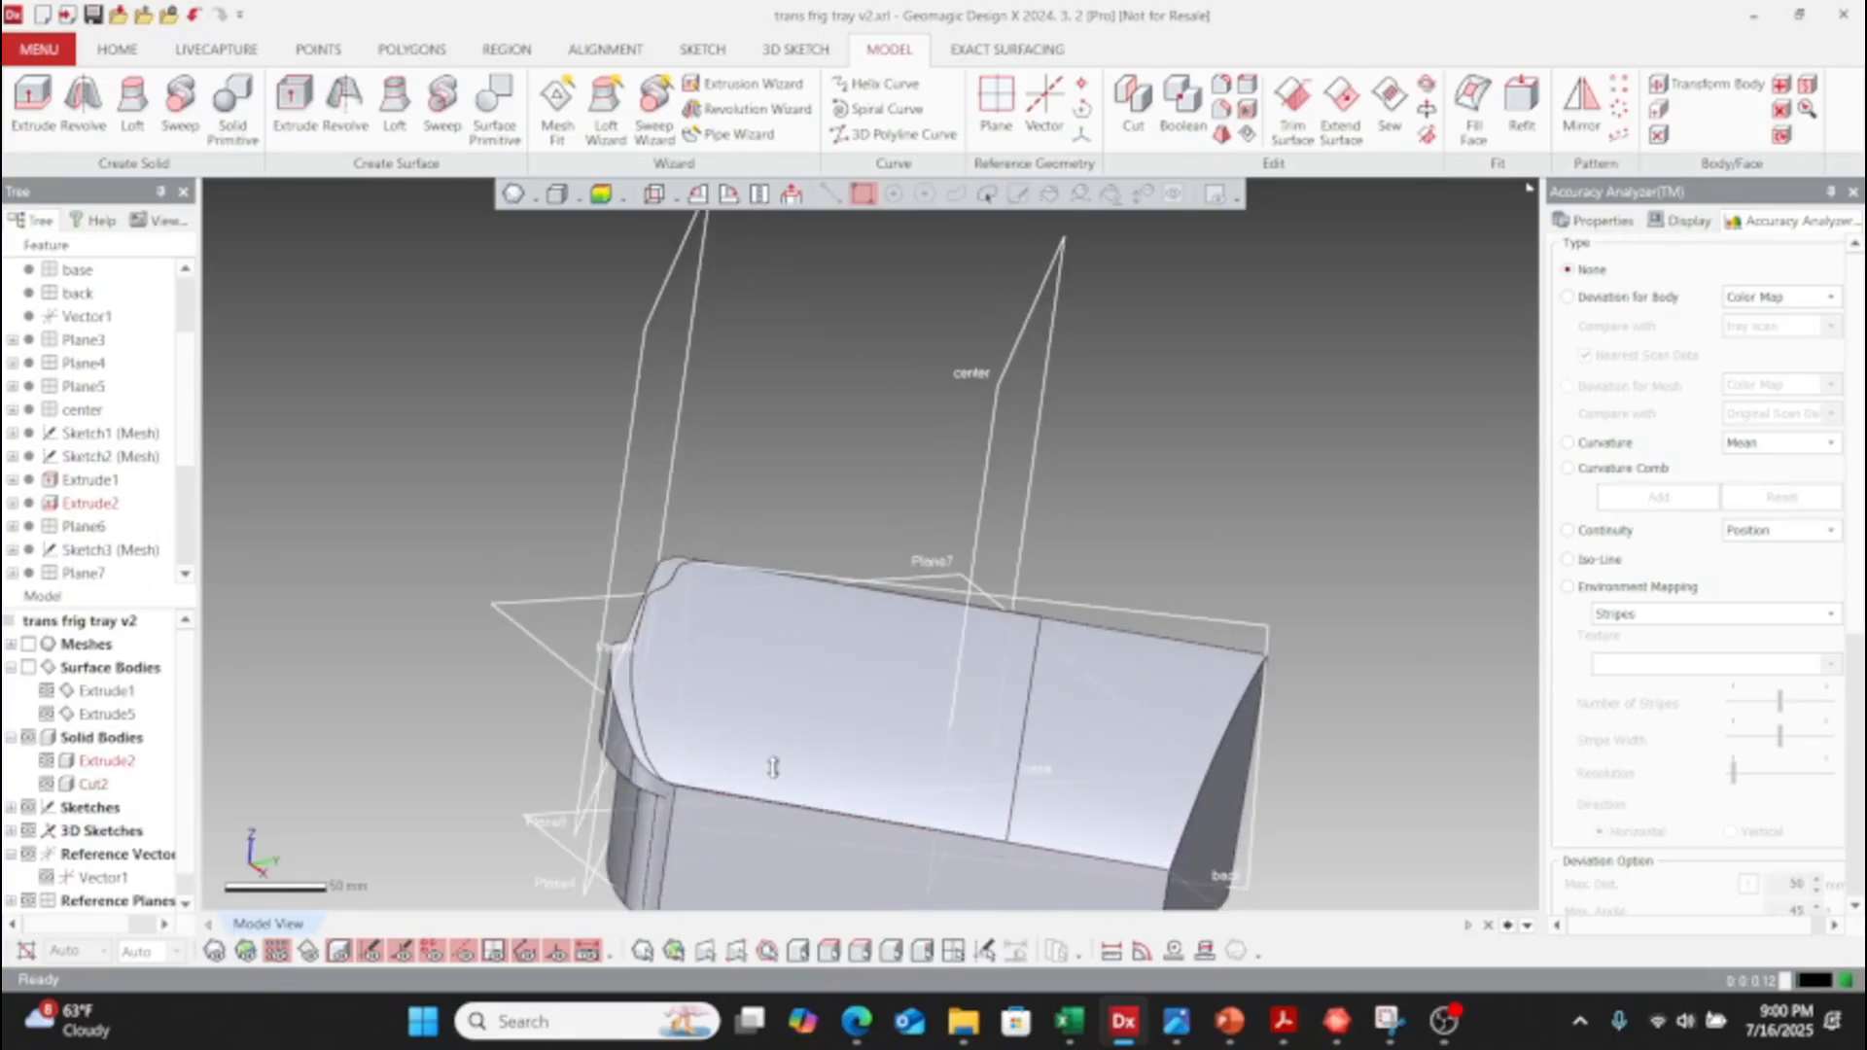
{"action": "right_click_drag", "start_coordinate": [768, 773], "coordinate": [1050, 574]}
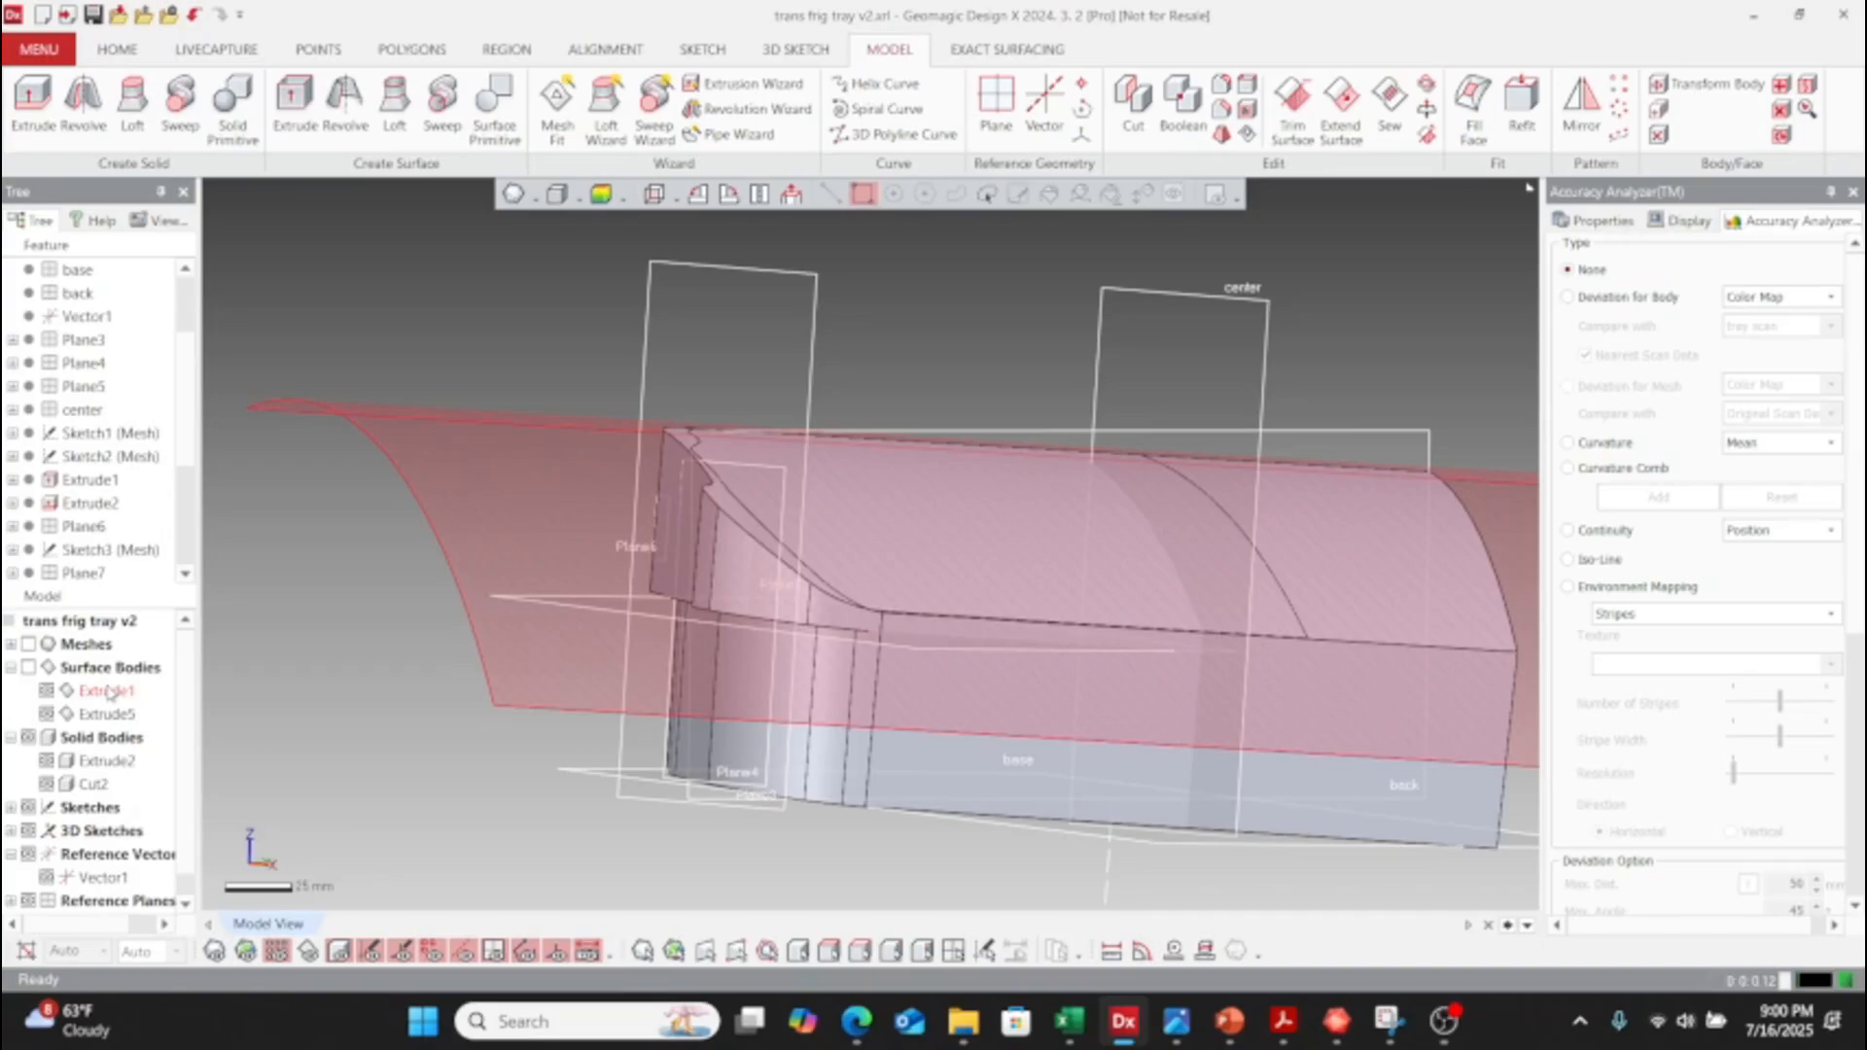
{"action": "left_click", "coordinate": [30, 669]}
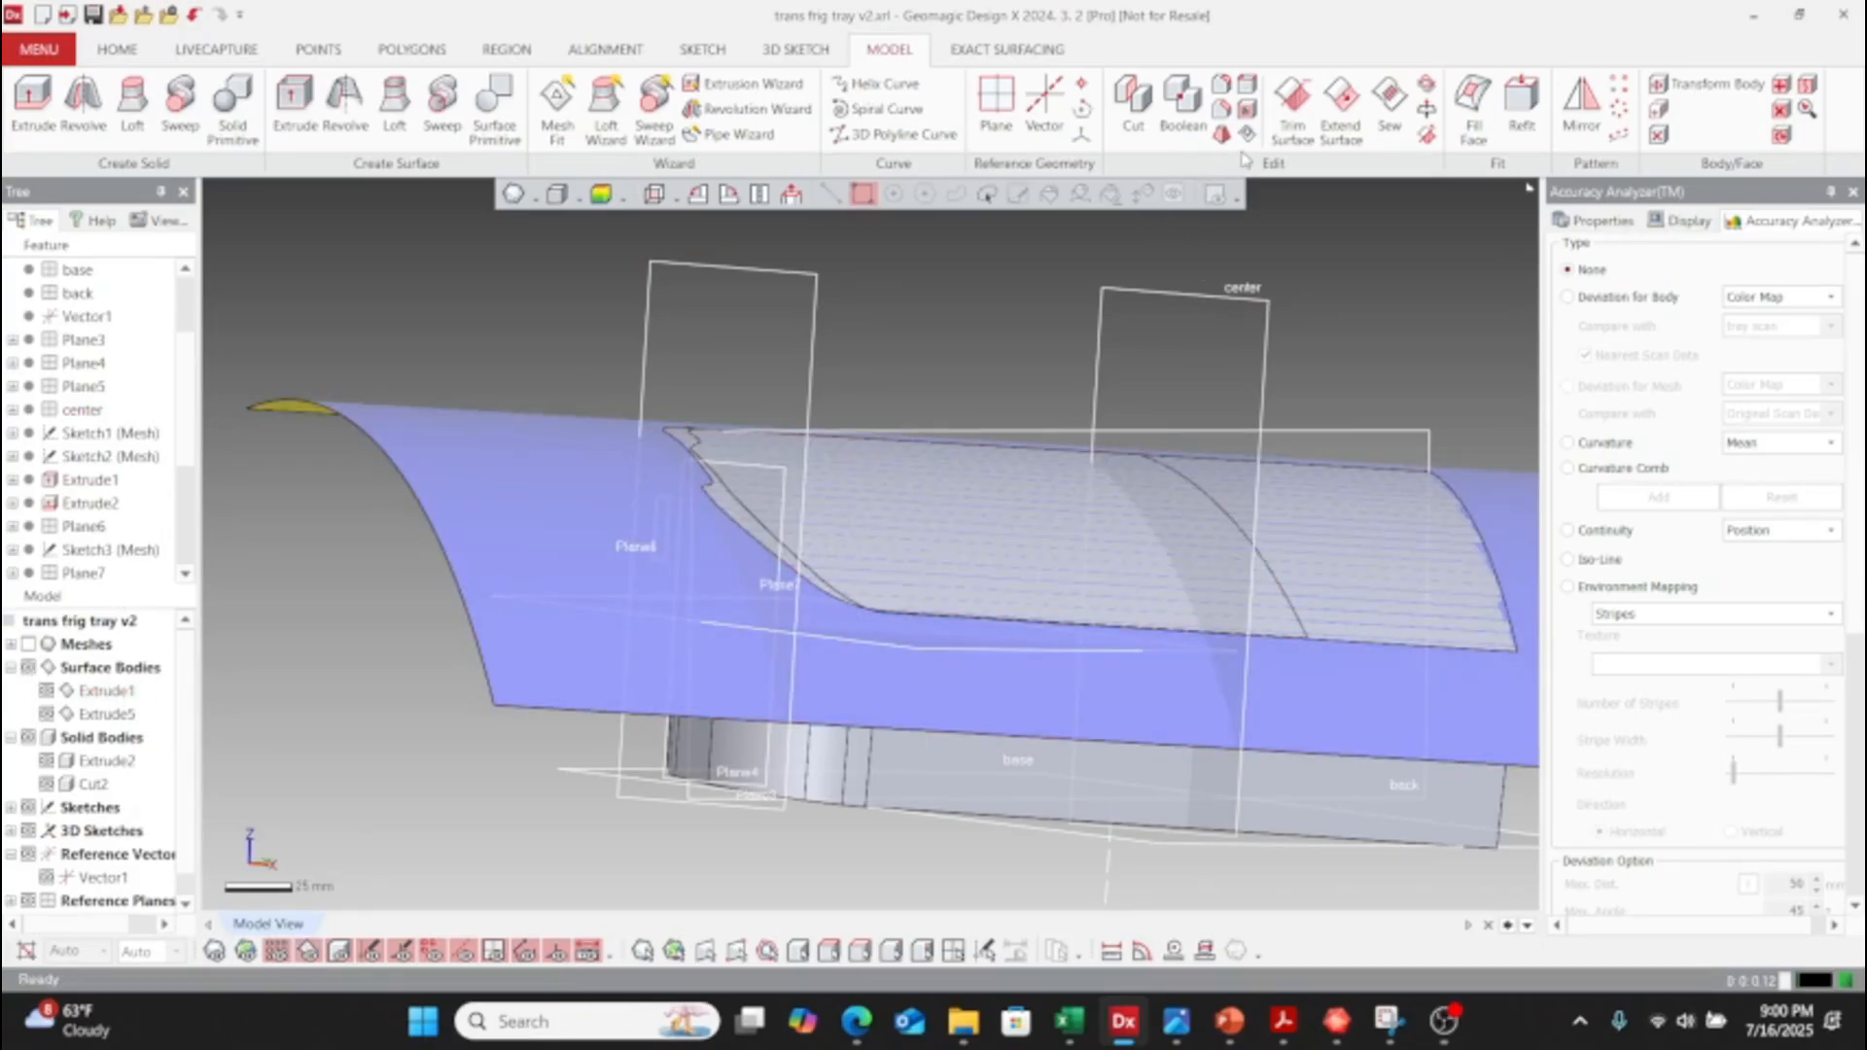
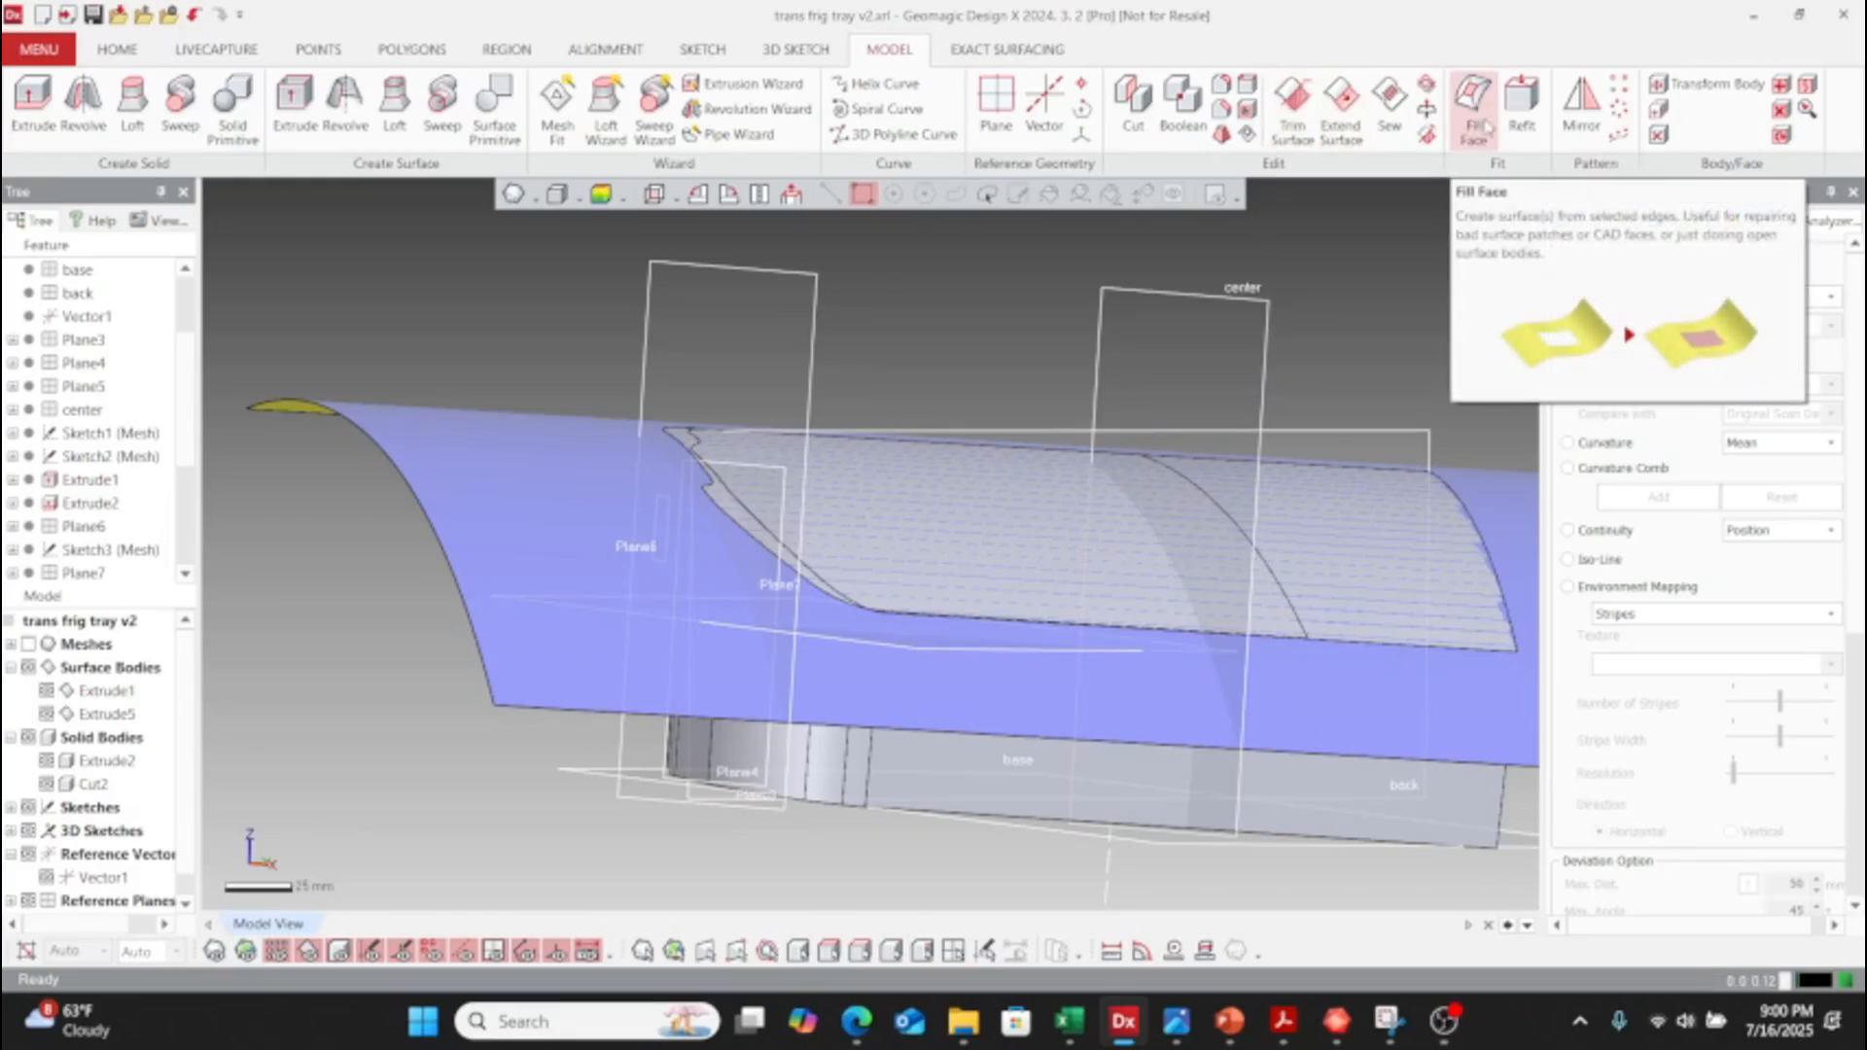
- Offset the curved top surface by 2.3 mm to create a second surface body beneath it
{"action": "left_click", "coordinate": [1068, 56]}
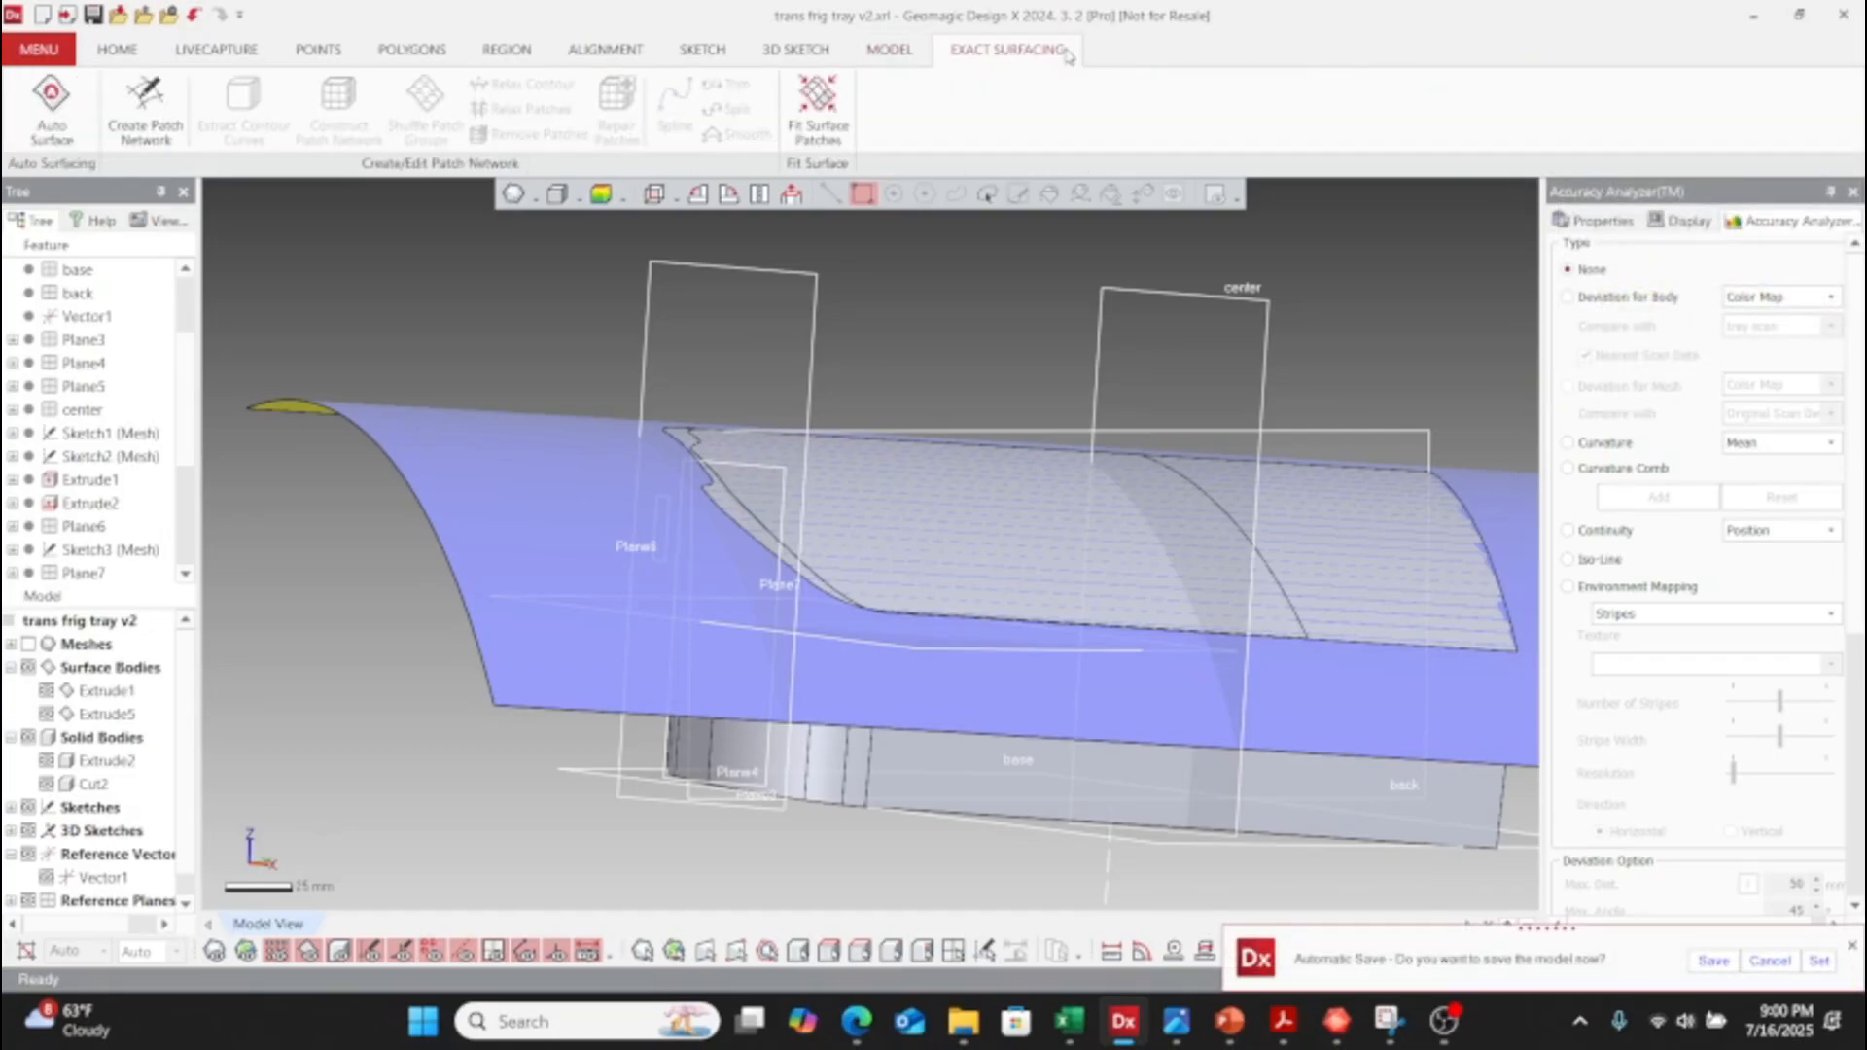
{"action": "left_click", "coordinate": [860, 50]}
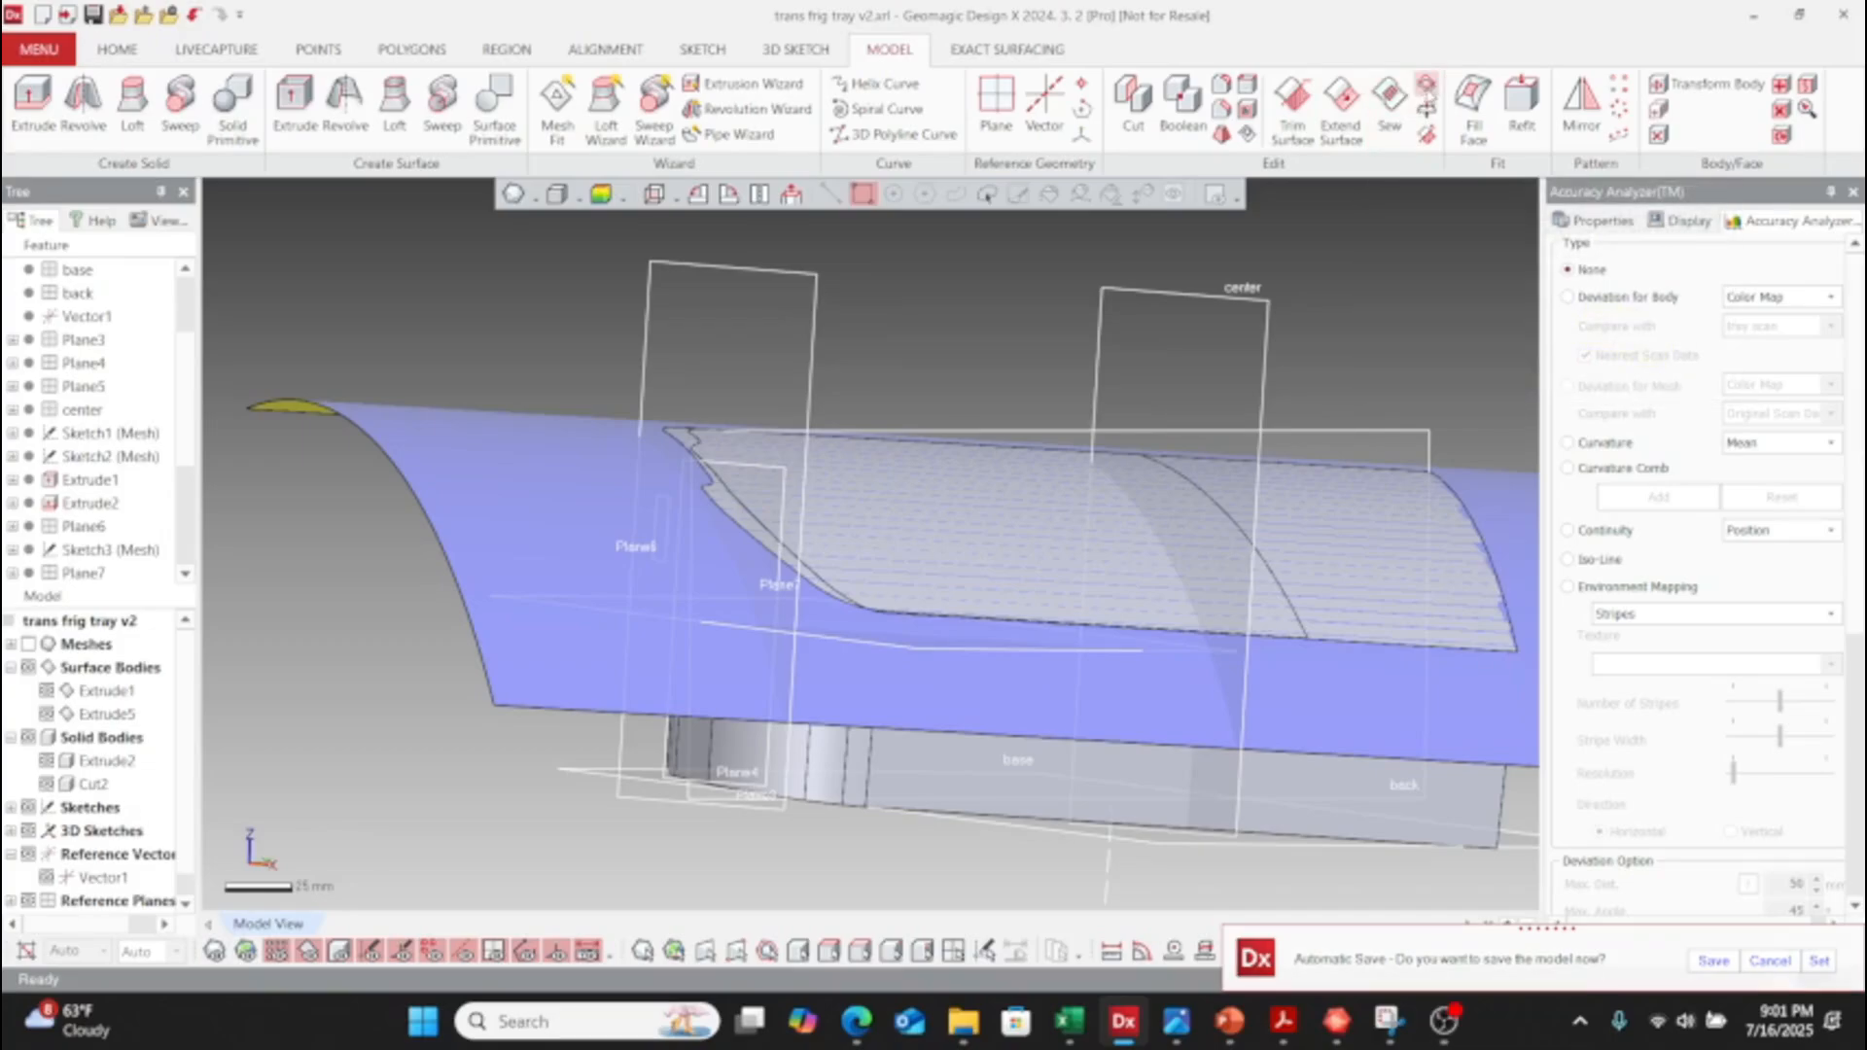
{"action": "left_click", "coordinate": [1425, 85]}
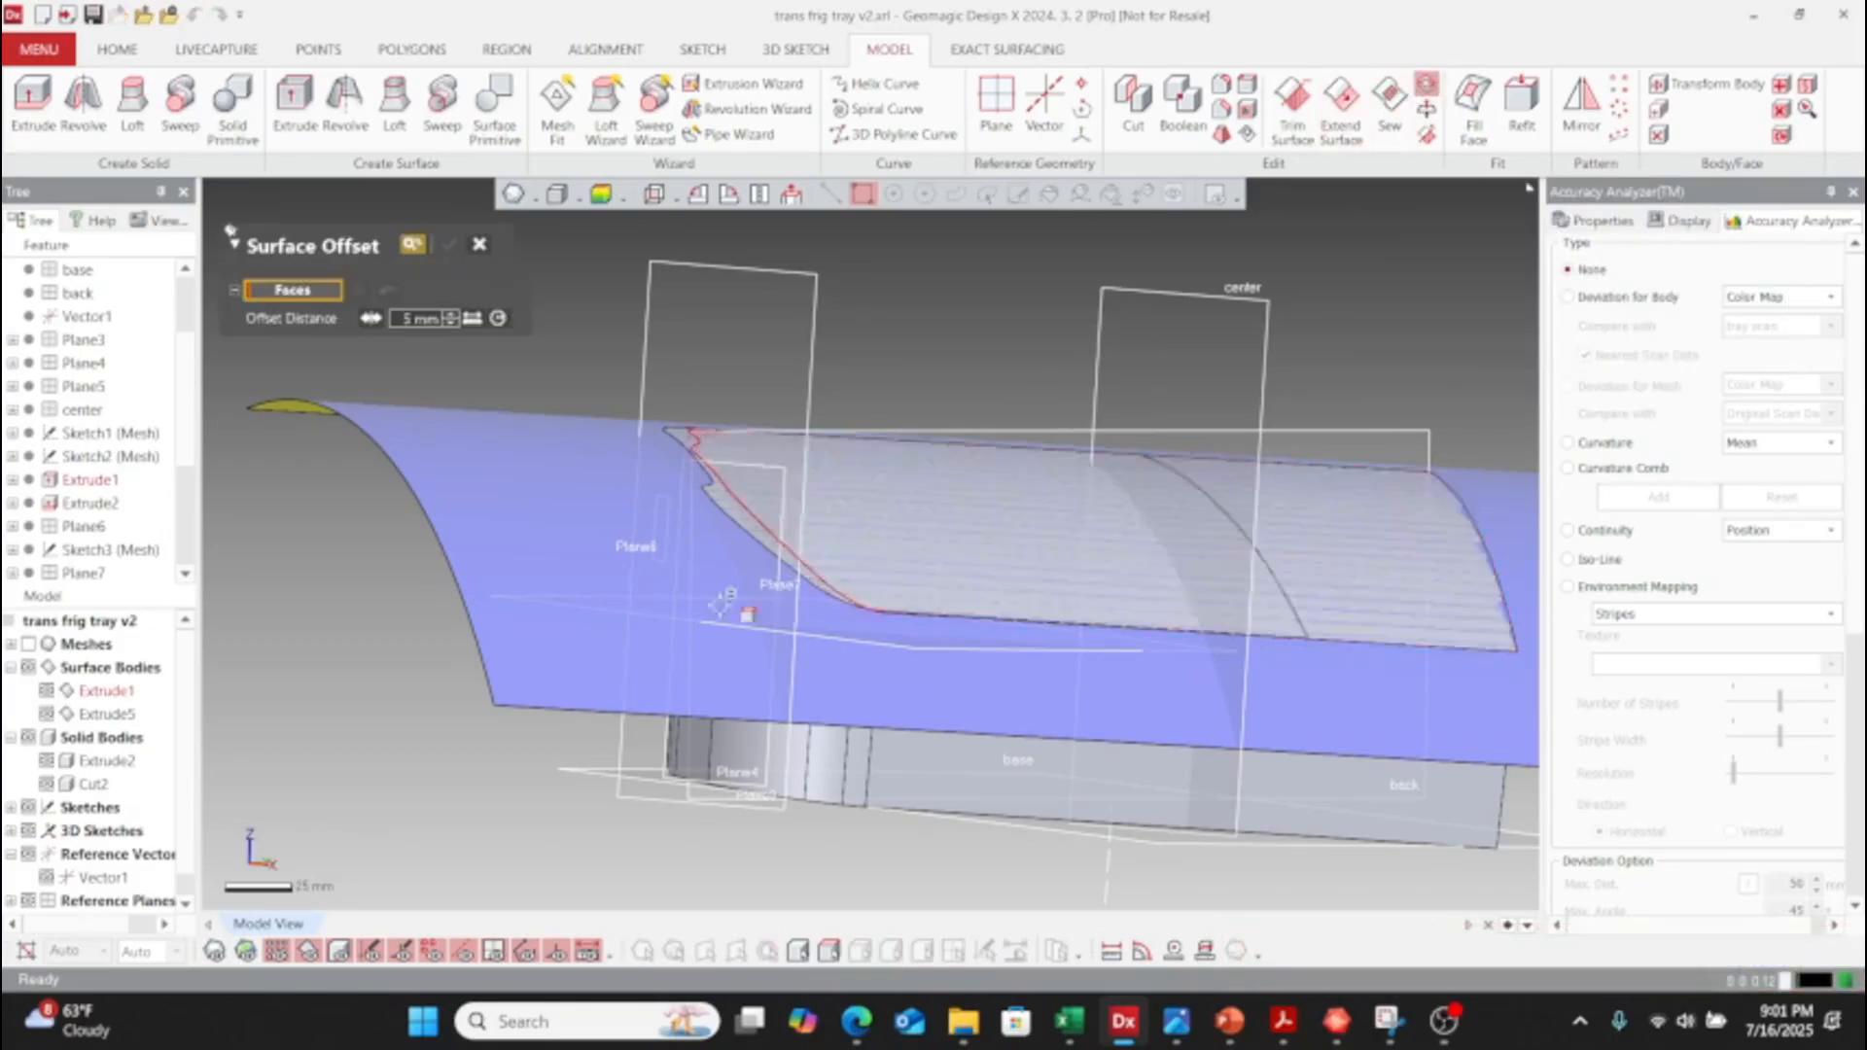
{"action": "left_click", "coordinate": [560, 603]}
{"action": "left_click", "coordinate": [610, 541]}
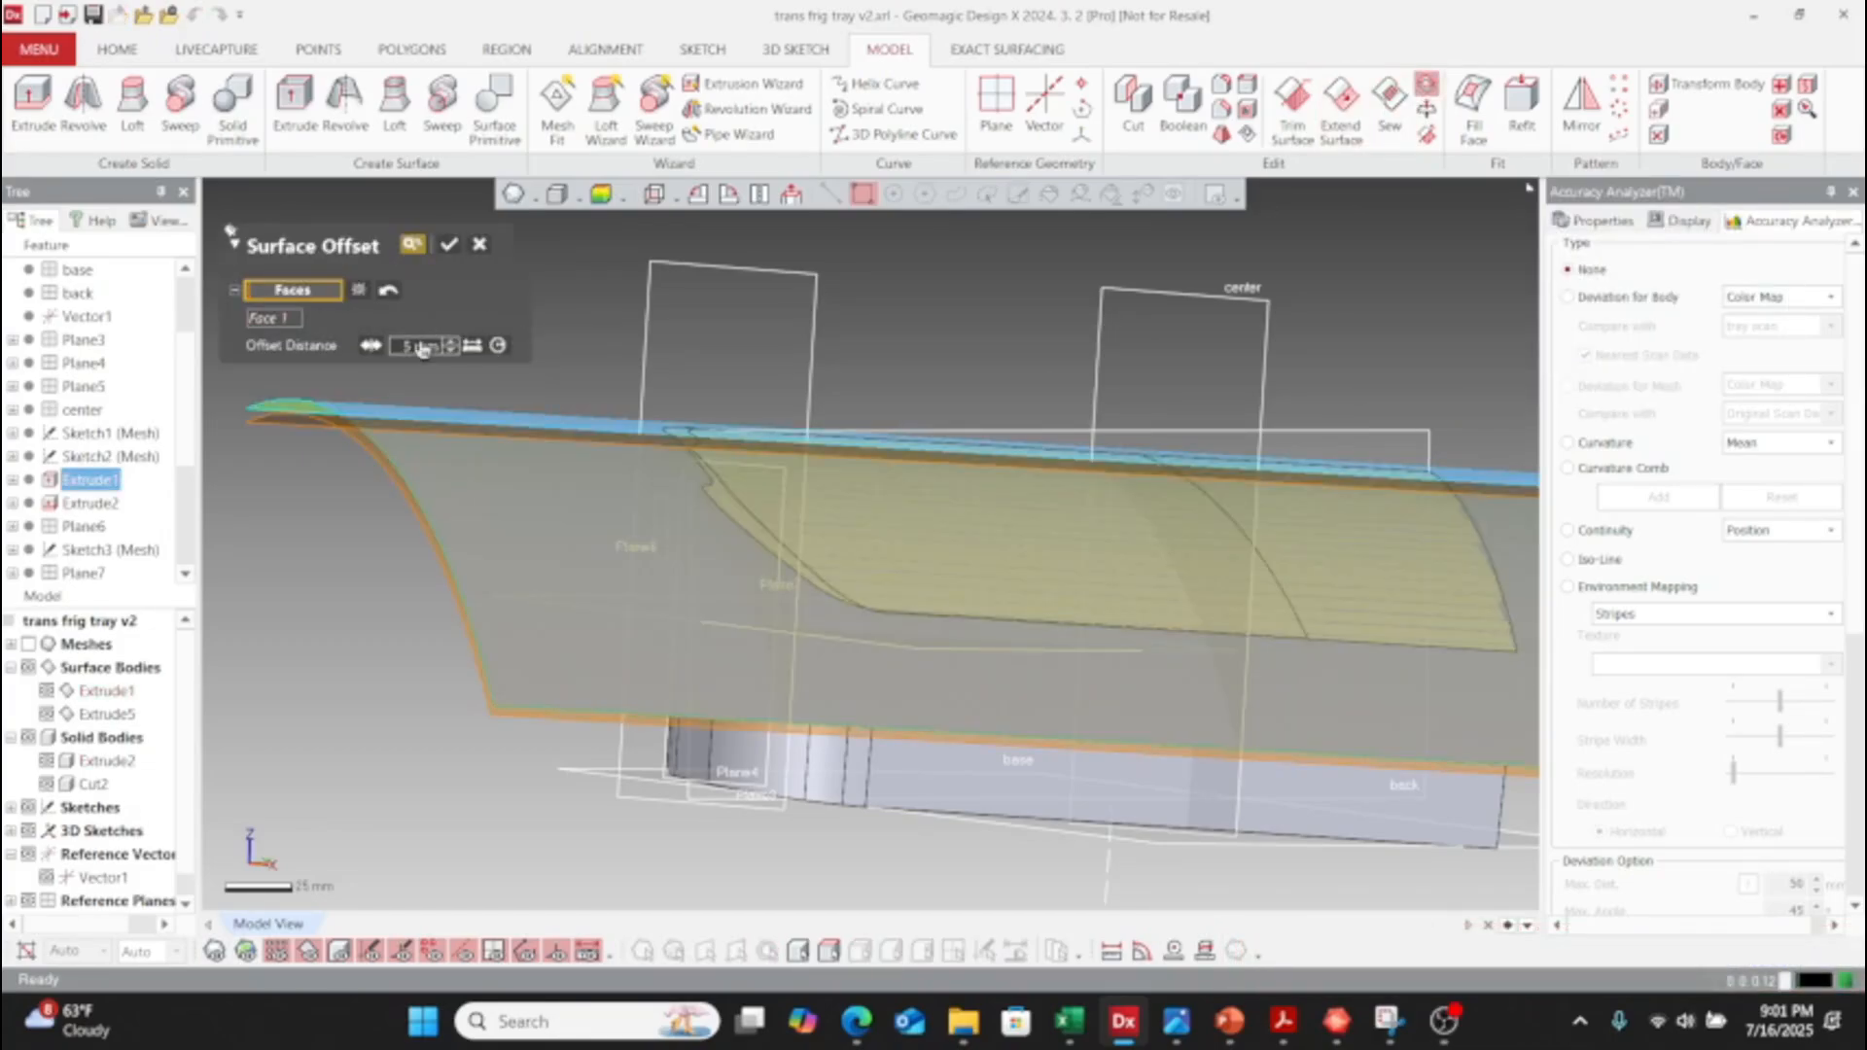
{"action": "key", "text": "Return"}
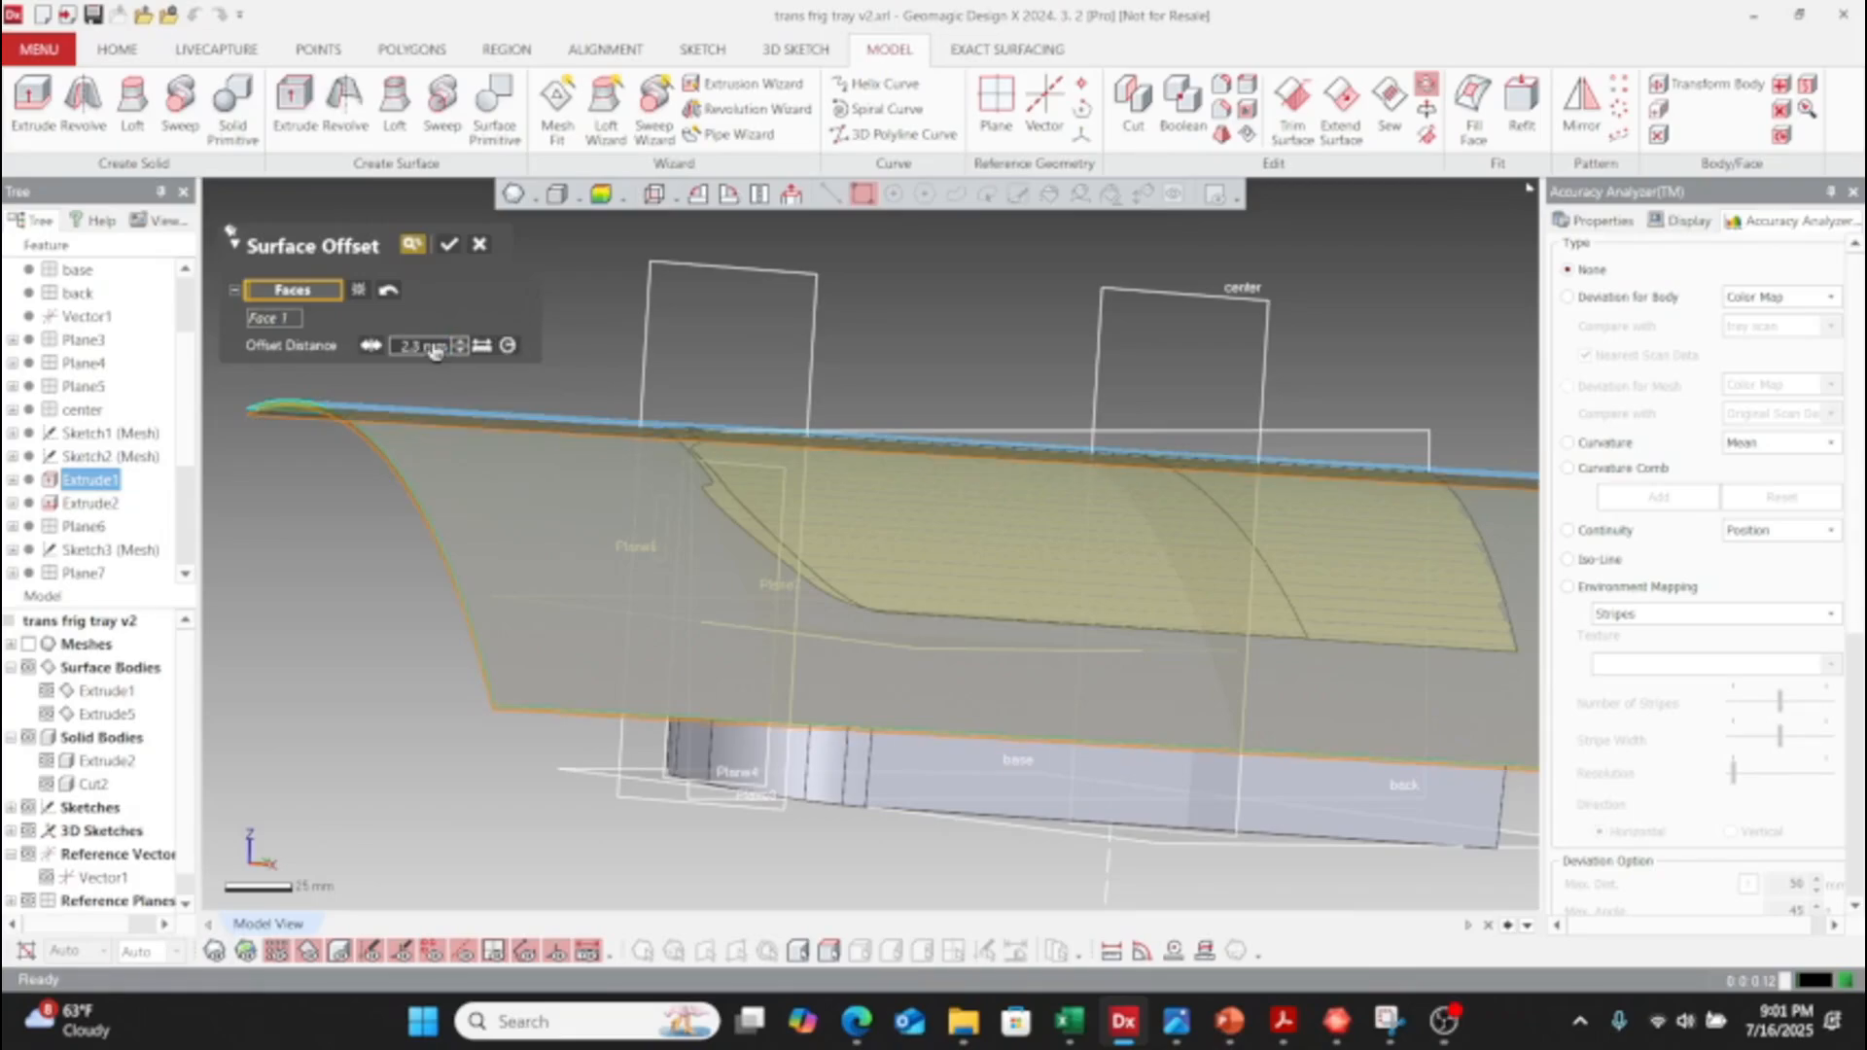
{"action": "left_click", "coordinate": [449, 248]}
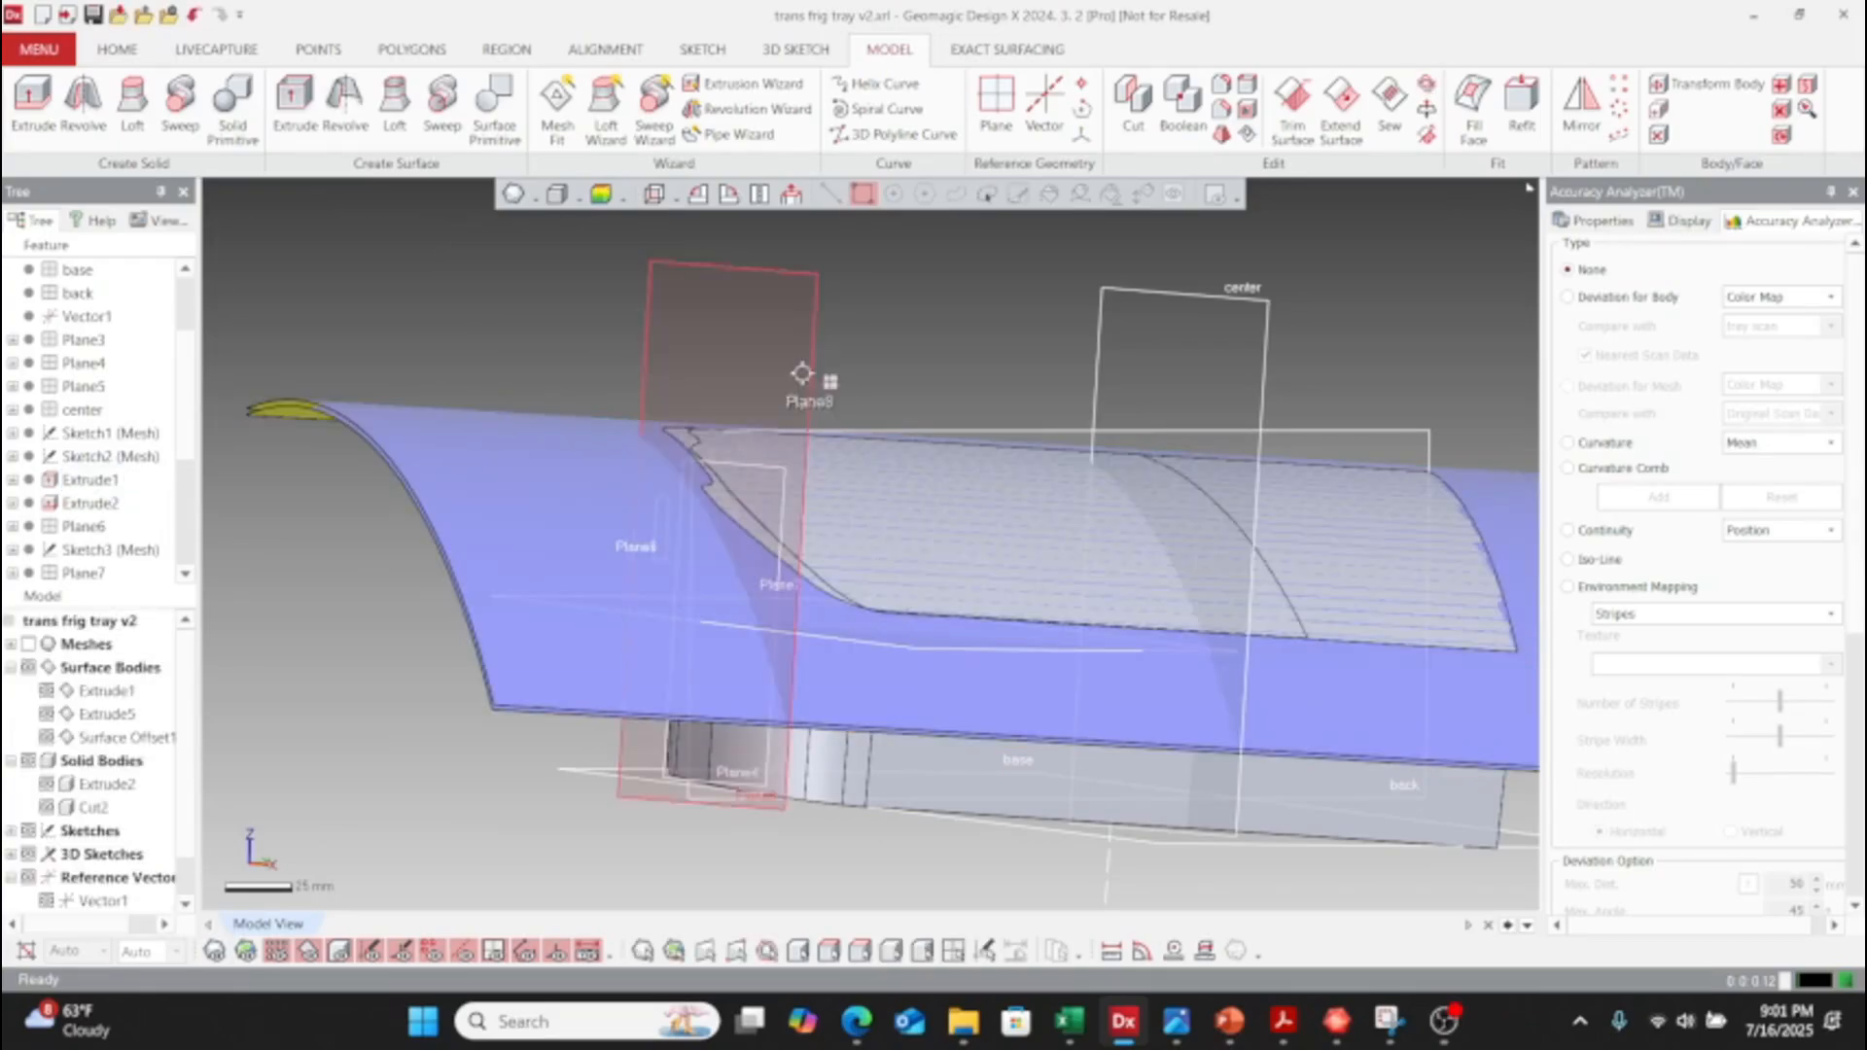
- Hide the original curved surface body Extrude1, leaving the offset surface displayed with the solid bodies
{"action": "scroll", "coordinate": [1027, 616], "scroll_direction": "down", "scroll_amount": 3}
{"action": "right_click_drag", "start_coordinate": [875, 588], "coordinate": [945, 628]}
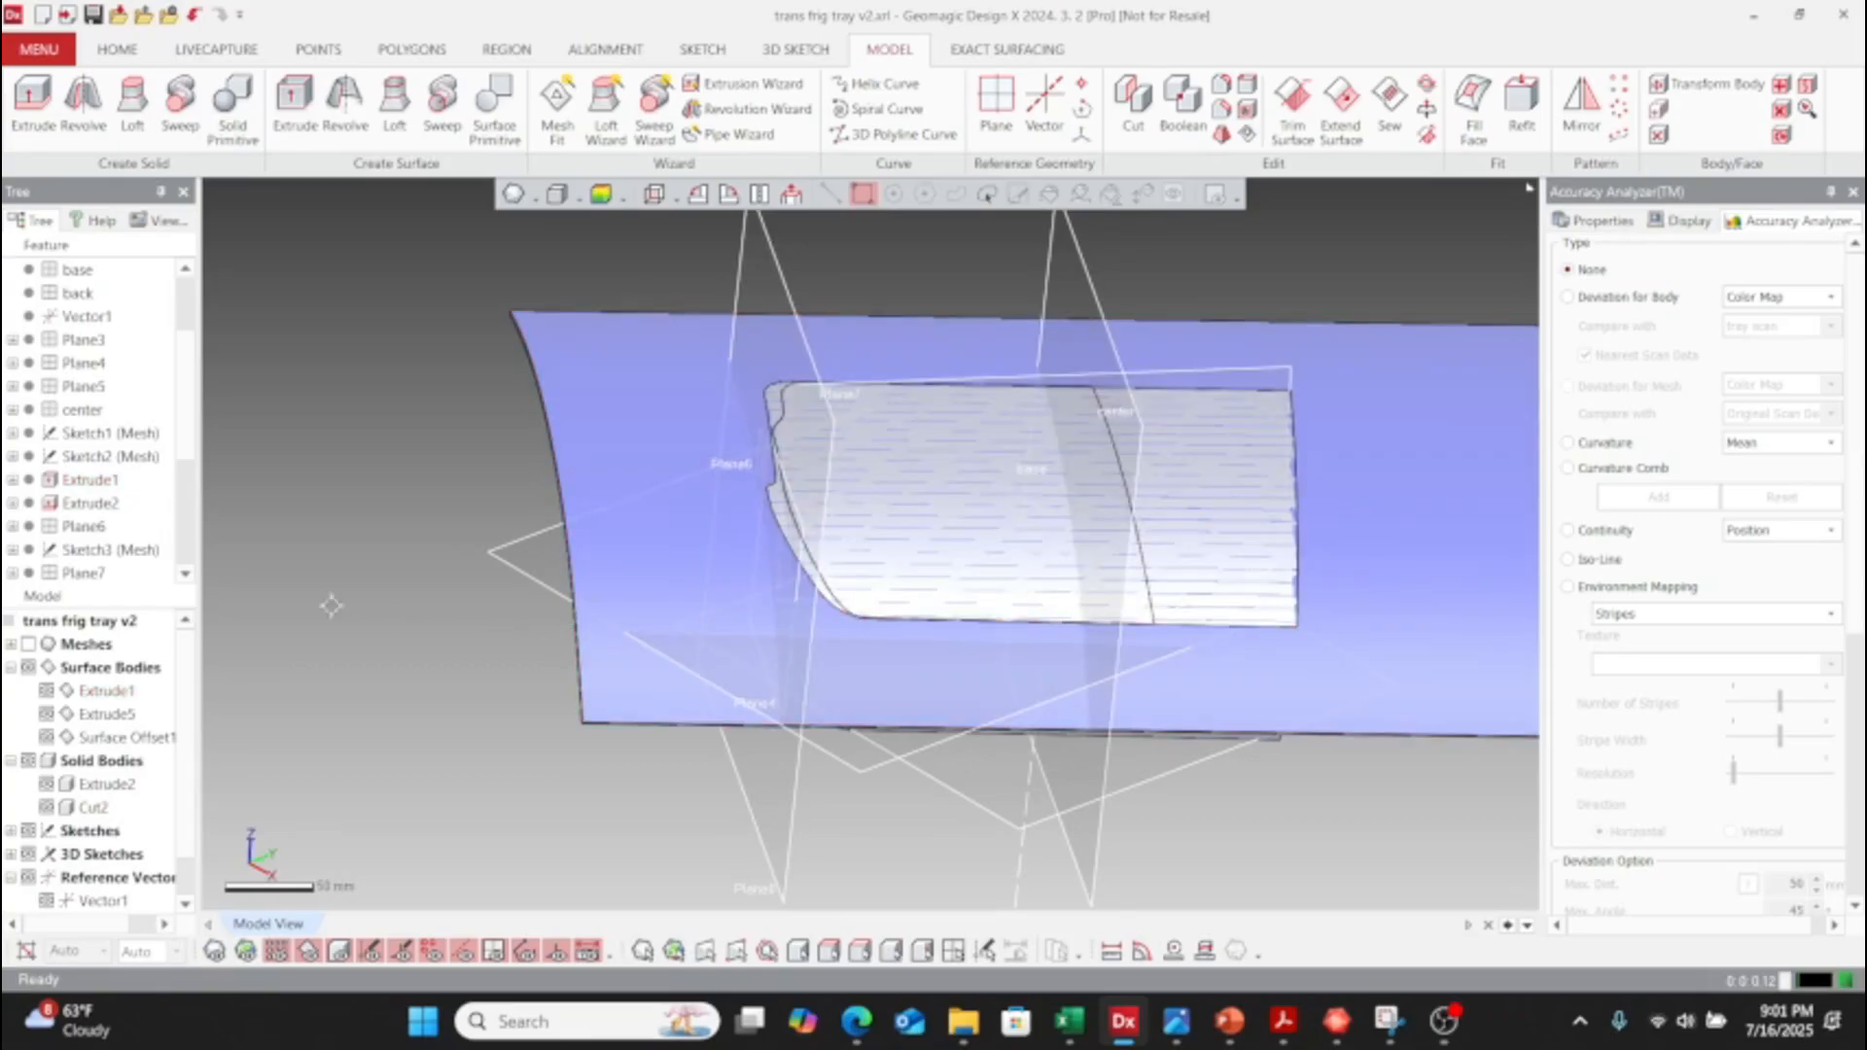
{"action": "right_click_drag", "start_coordinate": [1129, 619], "coordinate": [611, 603]}
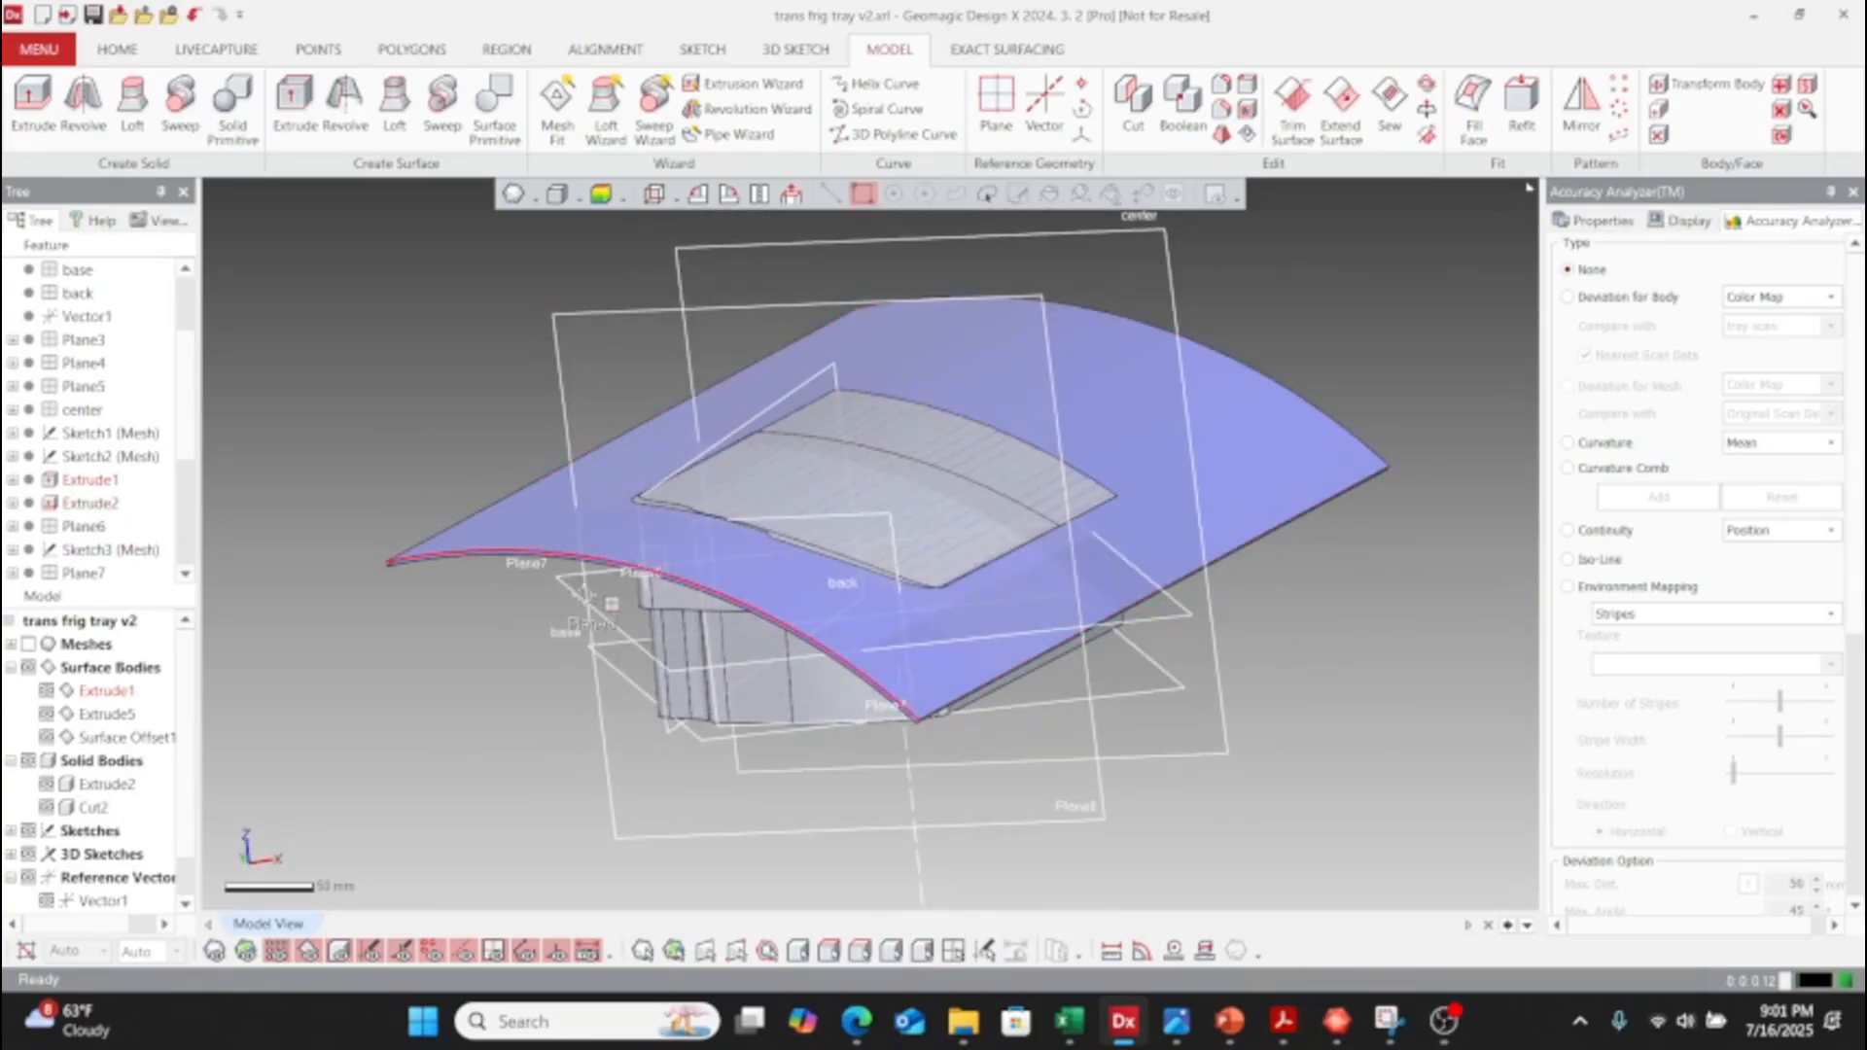
{"action": "right_click_drag", "start_coordinate": [1053, 659], "coordinate": [833, 603]}
{"action": "scroll", "coordinate": [658, 596], "scroll_direction": "up", "scroll_amount": 8}
{"action": "scroll", "coordinate": [833, 605], "scroll_direction": "down", "scroll_amount": 6}
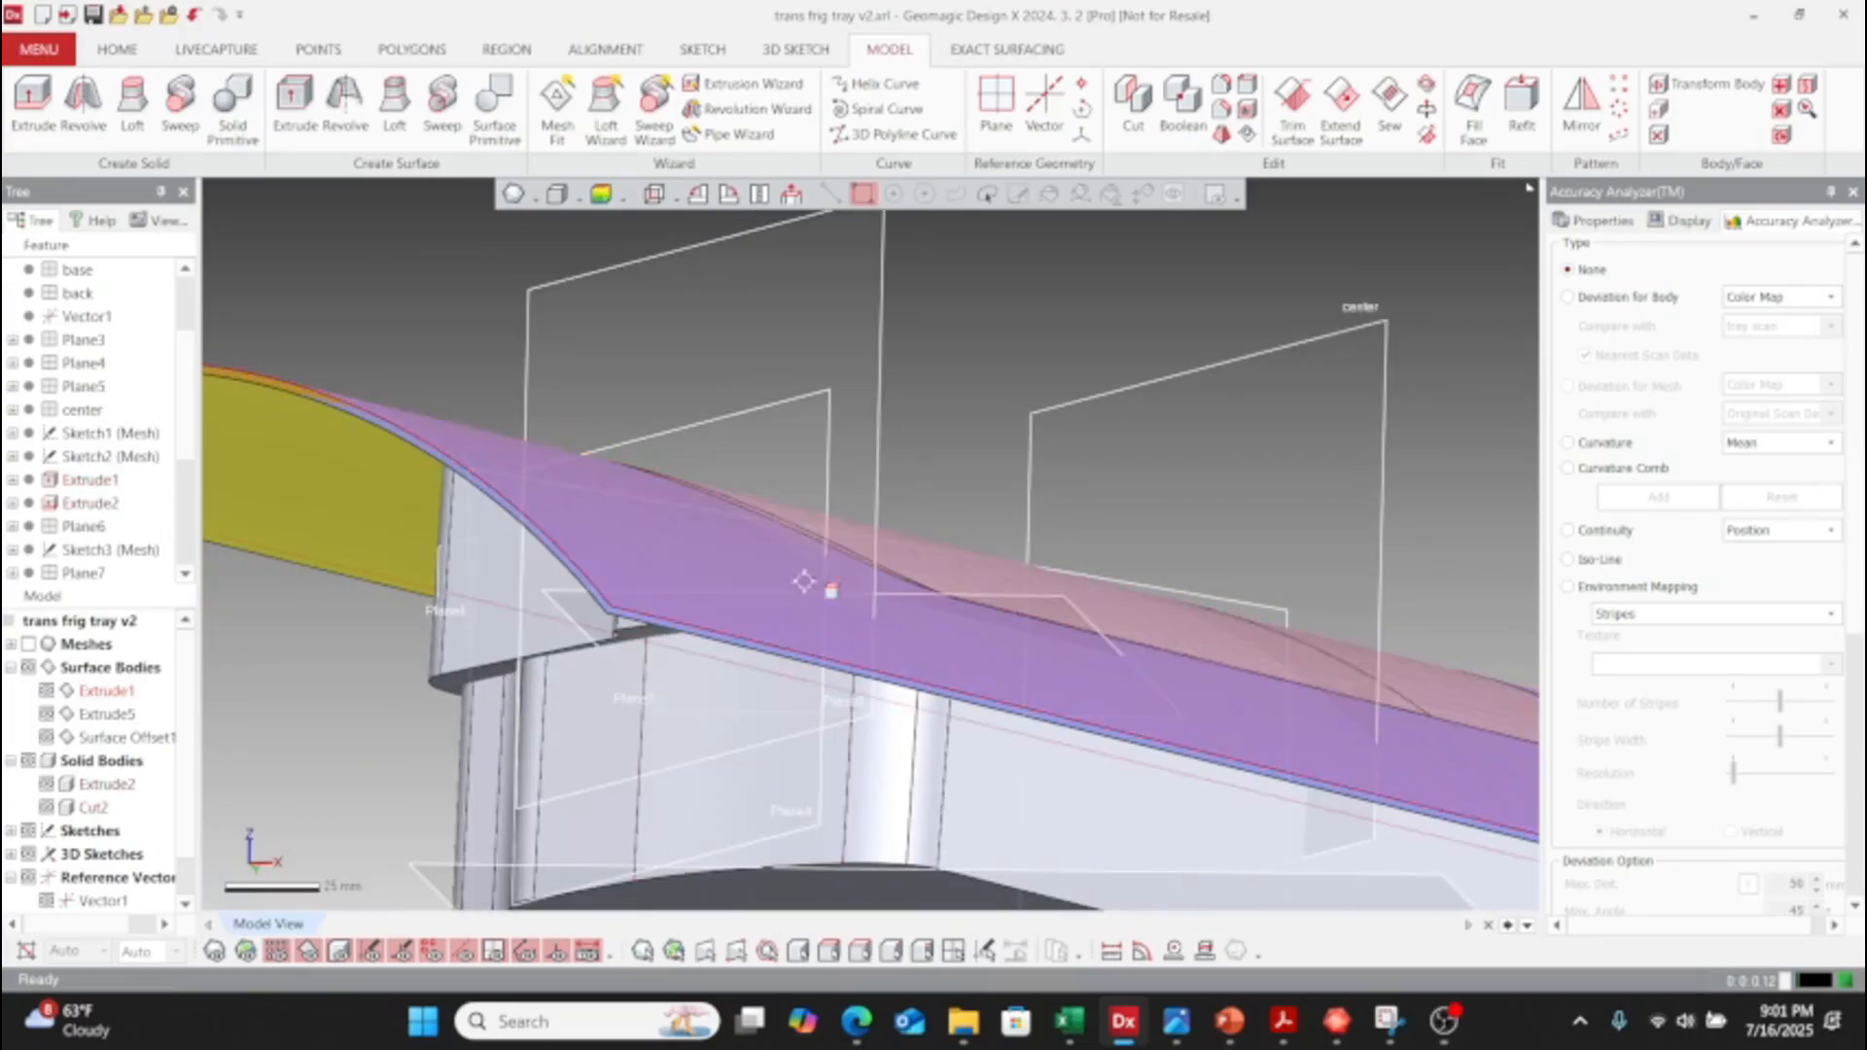
{"action": "left_click", "coordinate": [46, 807]}
{"action": "scroll", "coordinate": [49, 812], "scroll_direction": "down", "scroll_amount": 1}
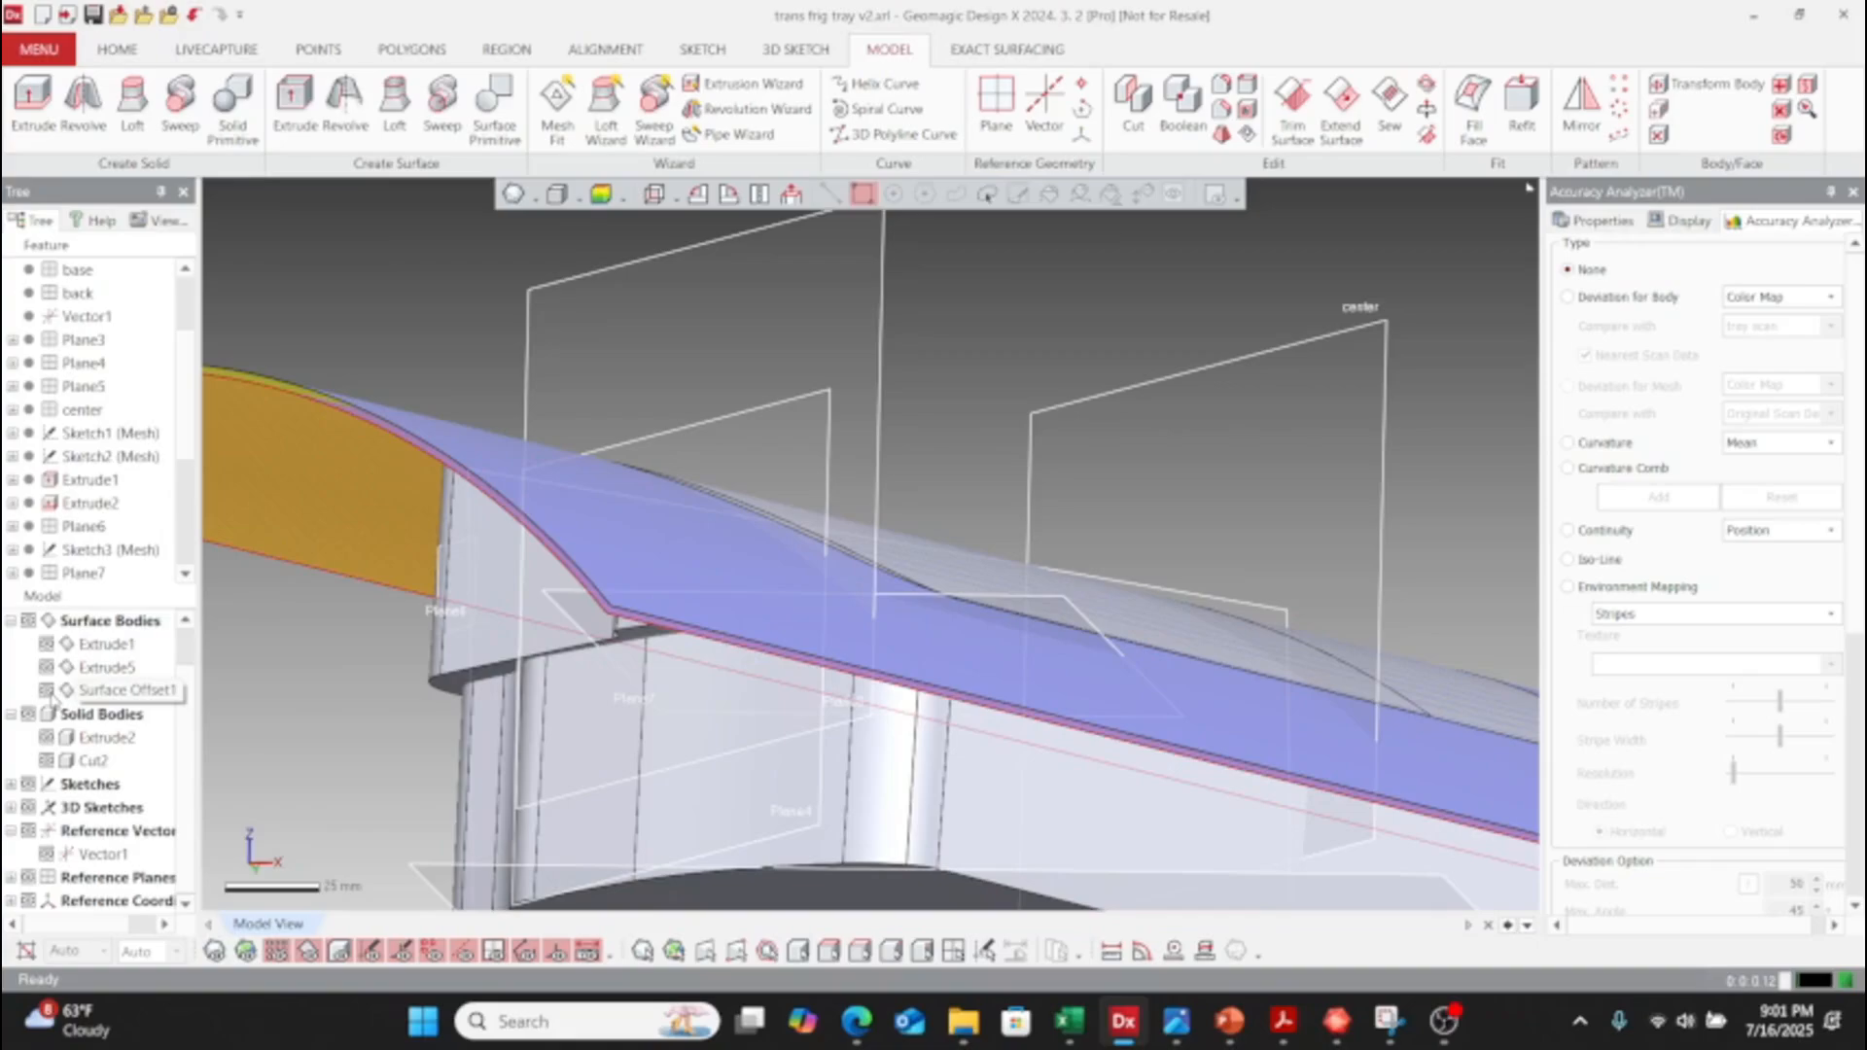
{"action": "left_click", "coordinate": [46, 644]}
- Cut the lip body with the offset surface as the tool, keeping the thin portion above that surface
{"action": "right_click_drag", "start_coordinate": [977, 389], "coordinate": [723, 480]}
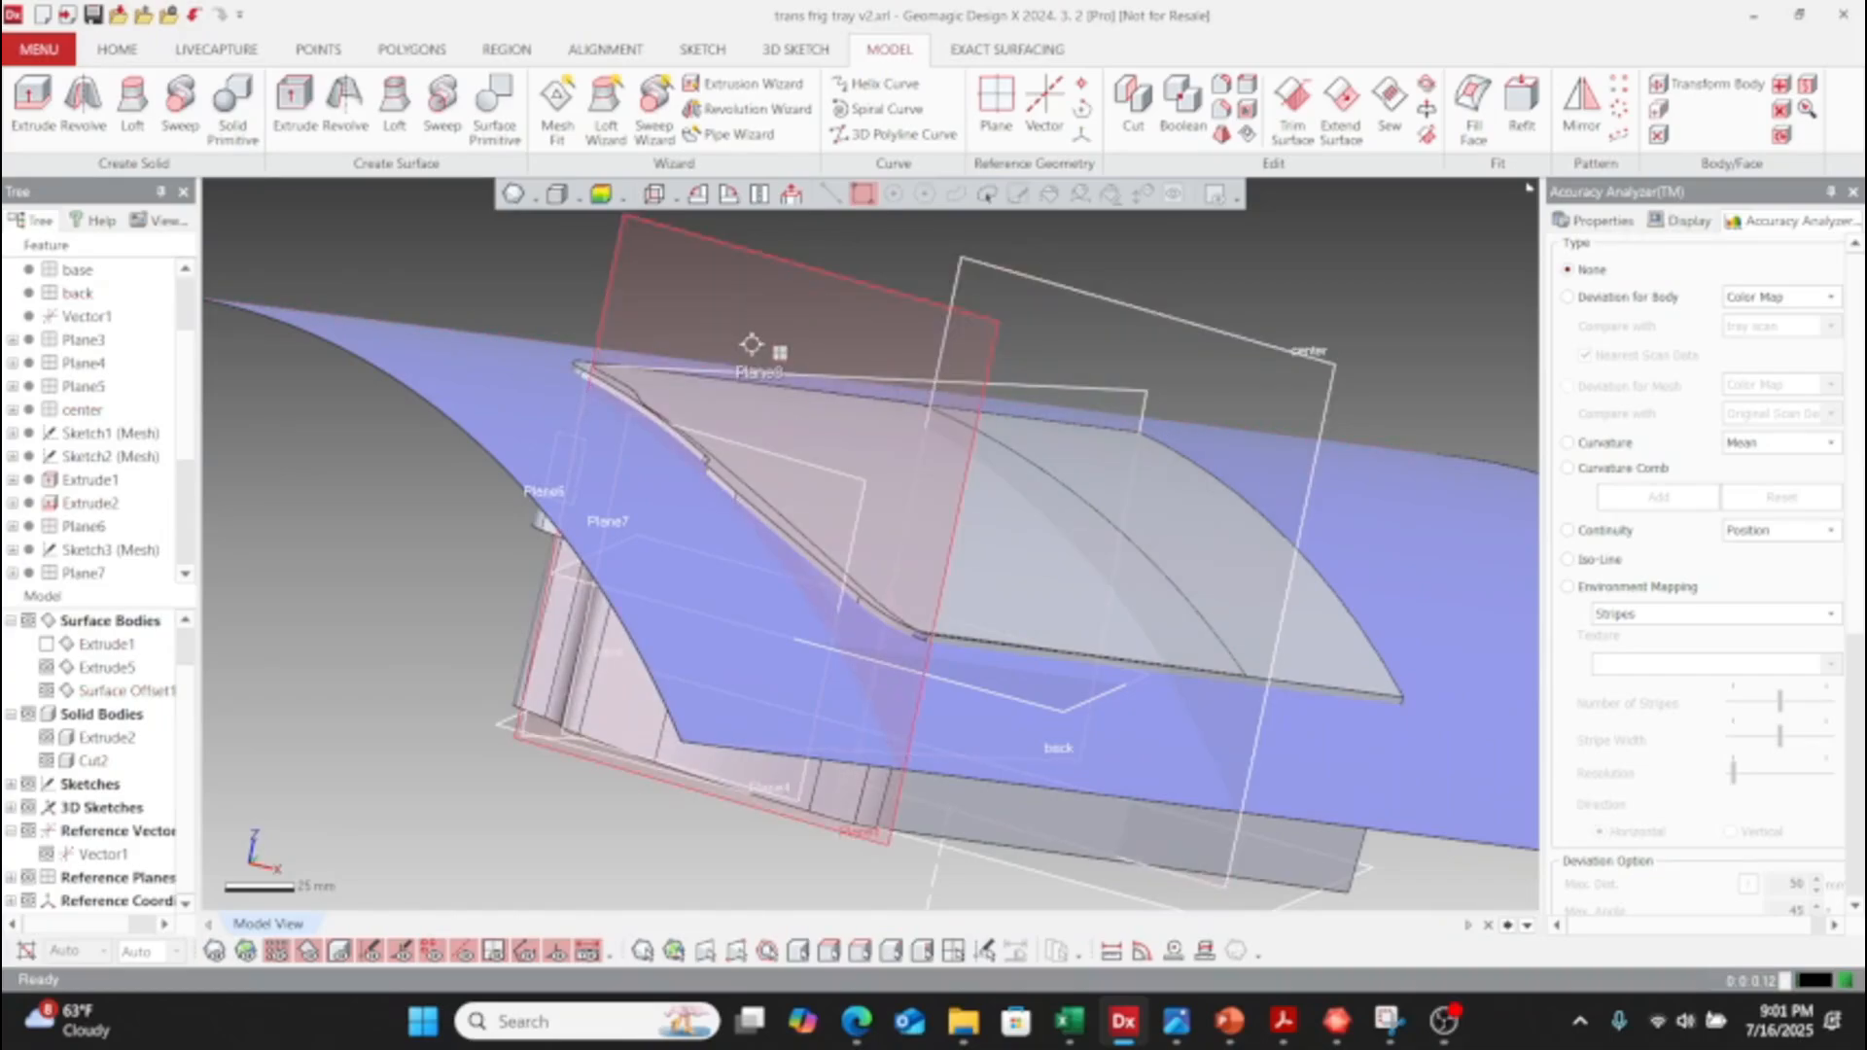
{"action": "right_click_drag", "start_coordinate": [750, 346], "coordinate": [595, 450]}
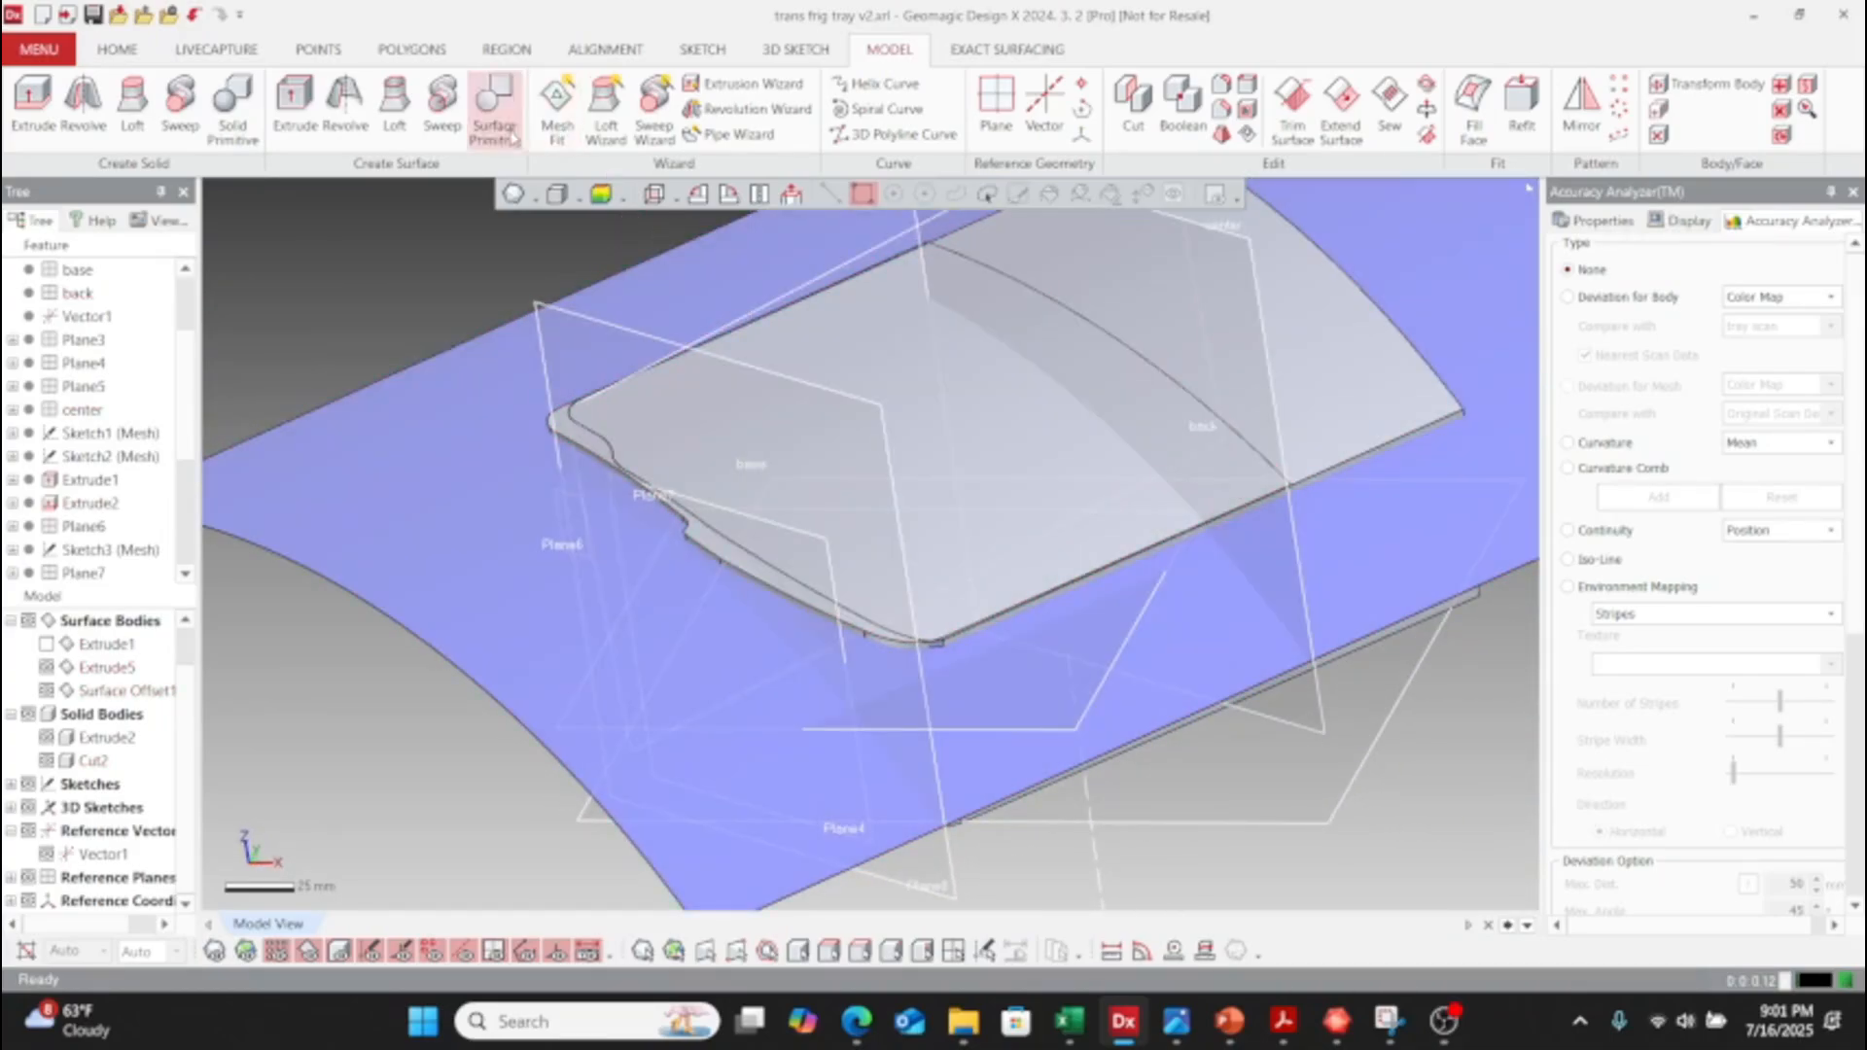
{"action": "left_click", "coordinate": [1139, 112]}
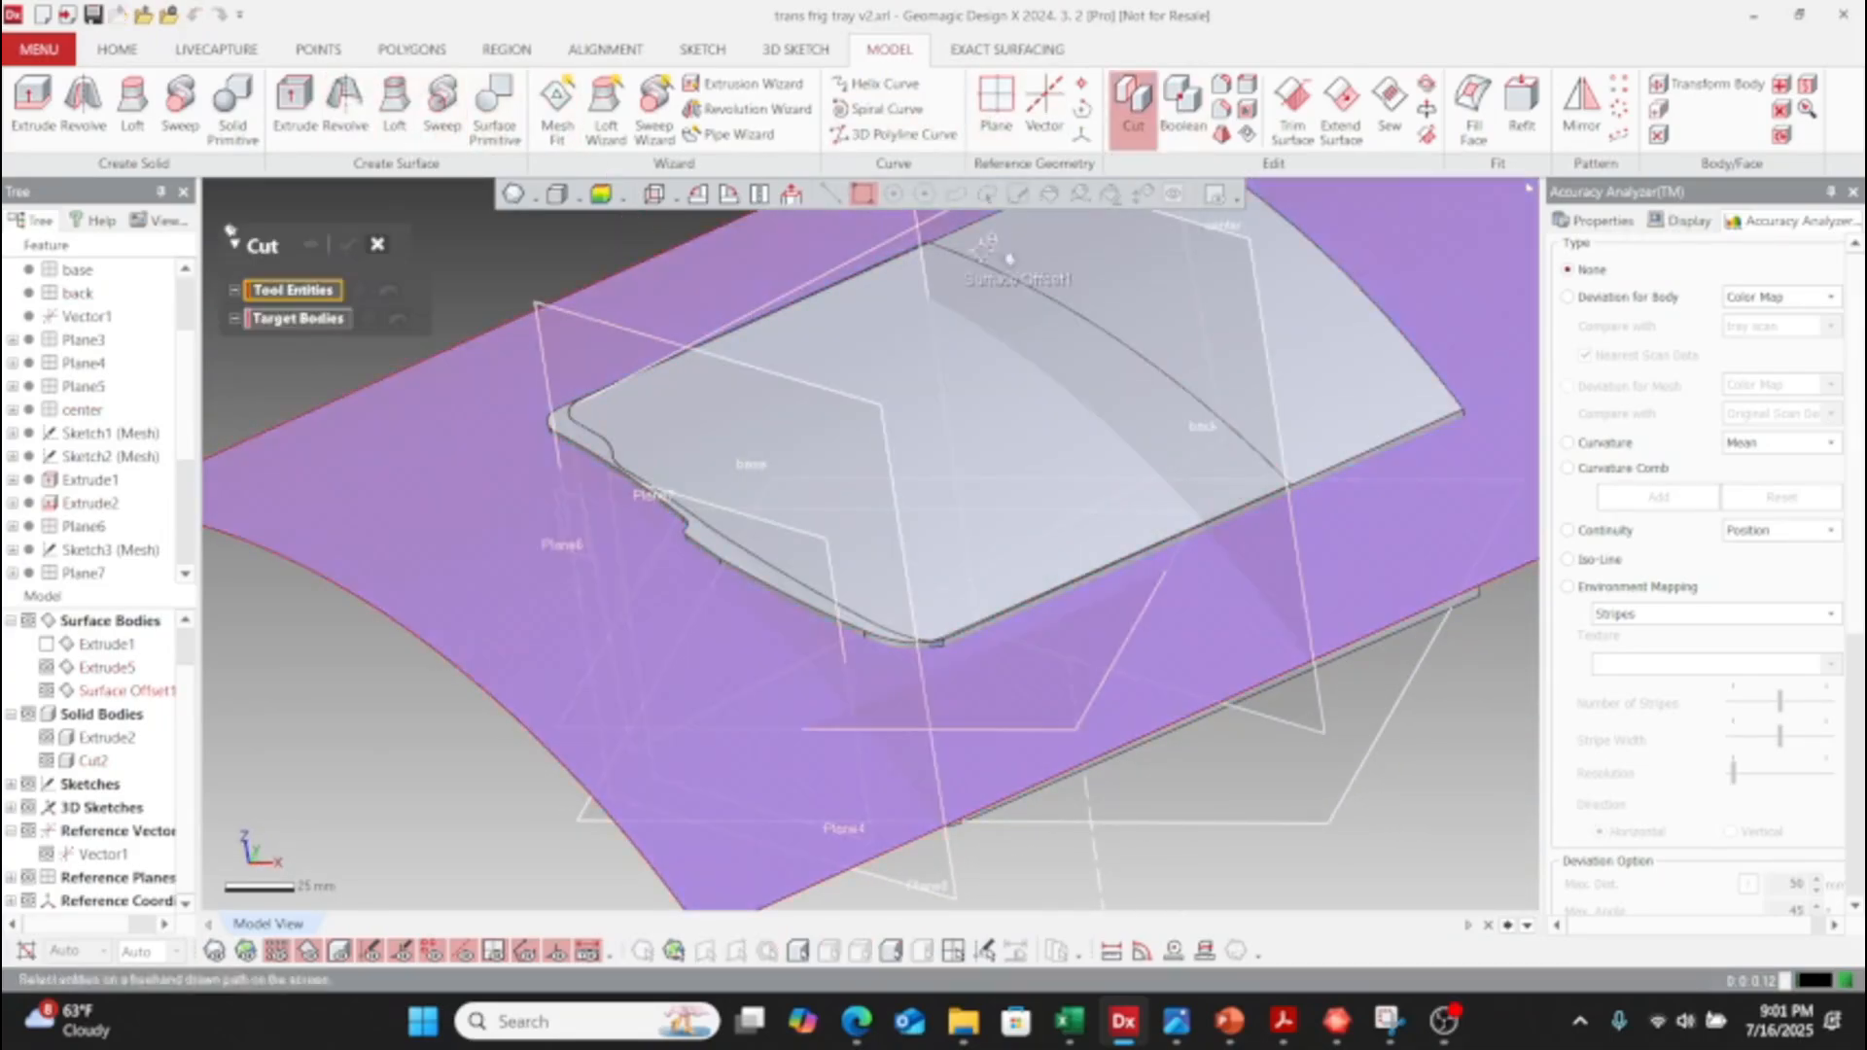
{"action": "left_click", "coordinate": [434, 469]}
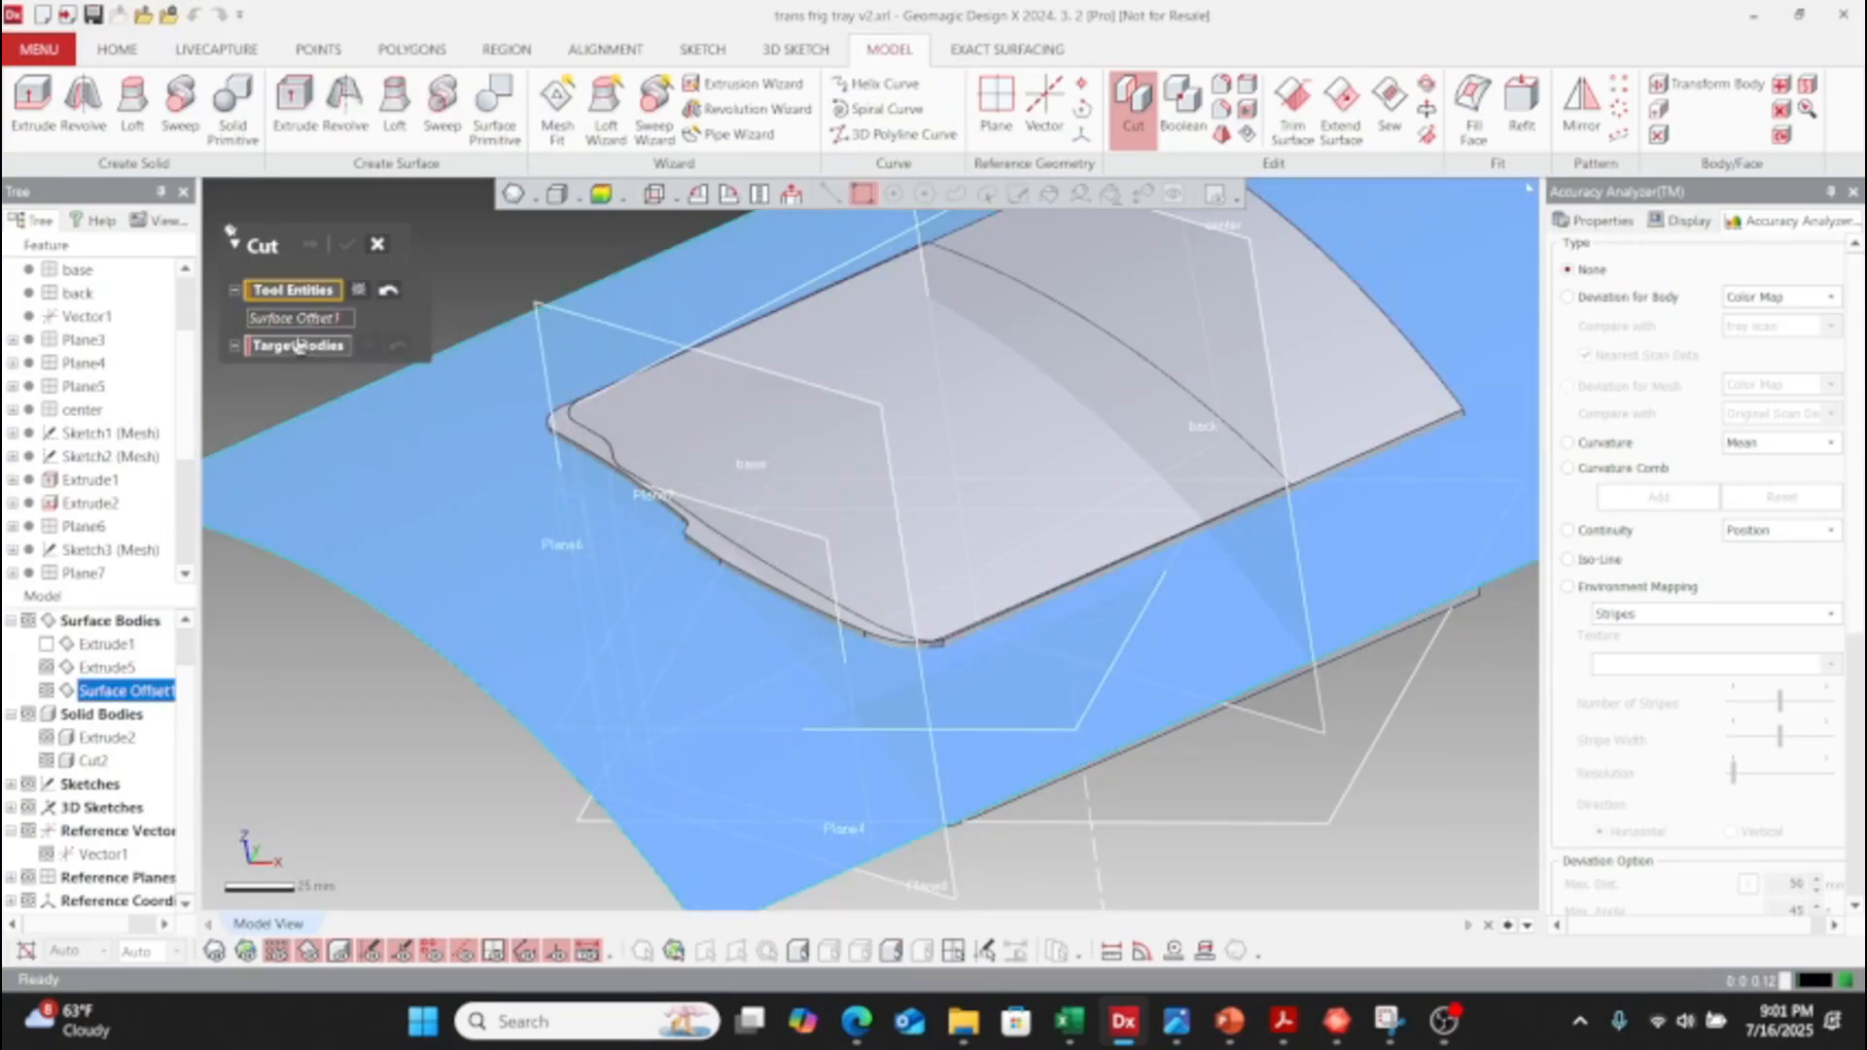
{"action": "left_click", "coordinate": [298, 347]}
{"action": "right_click_drag", "start_coordinate": [582, 496], "coordinate": [457, 494]}
{"action": "left_click", "coordinate": [620, 494]}
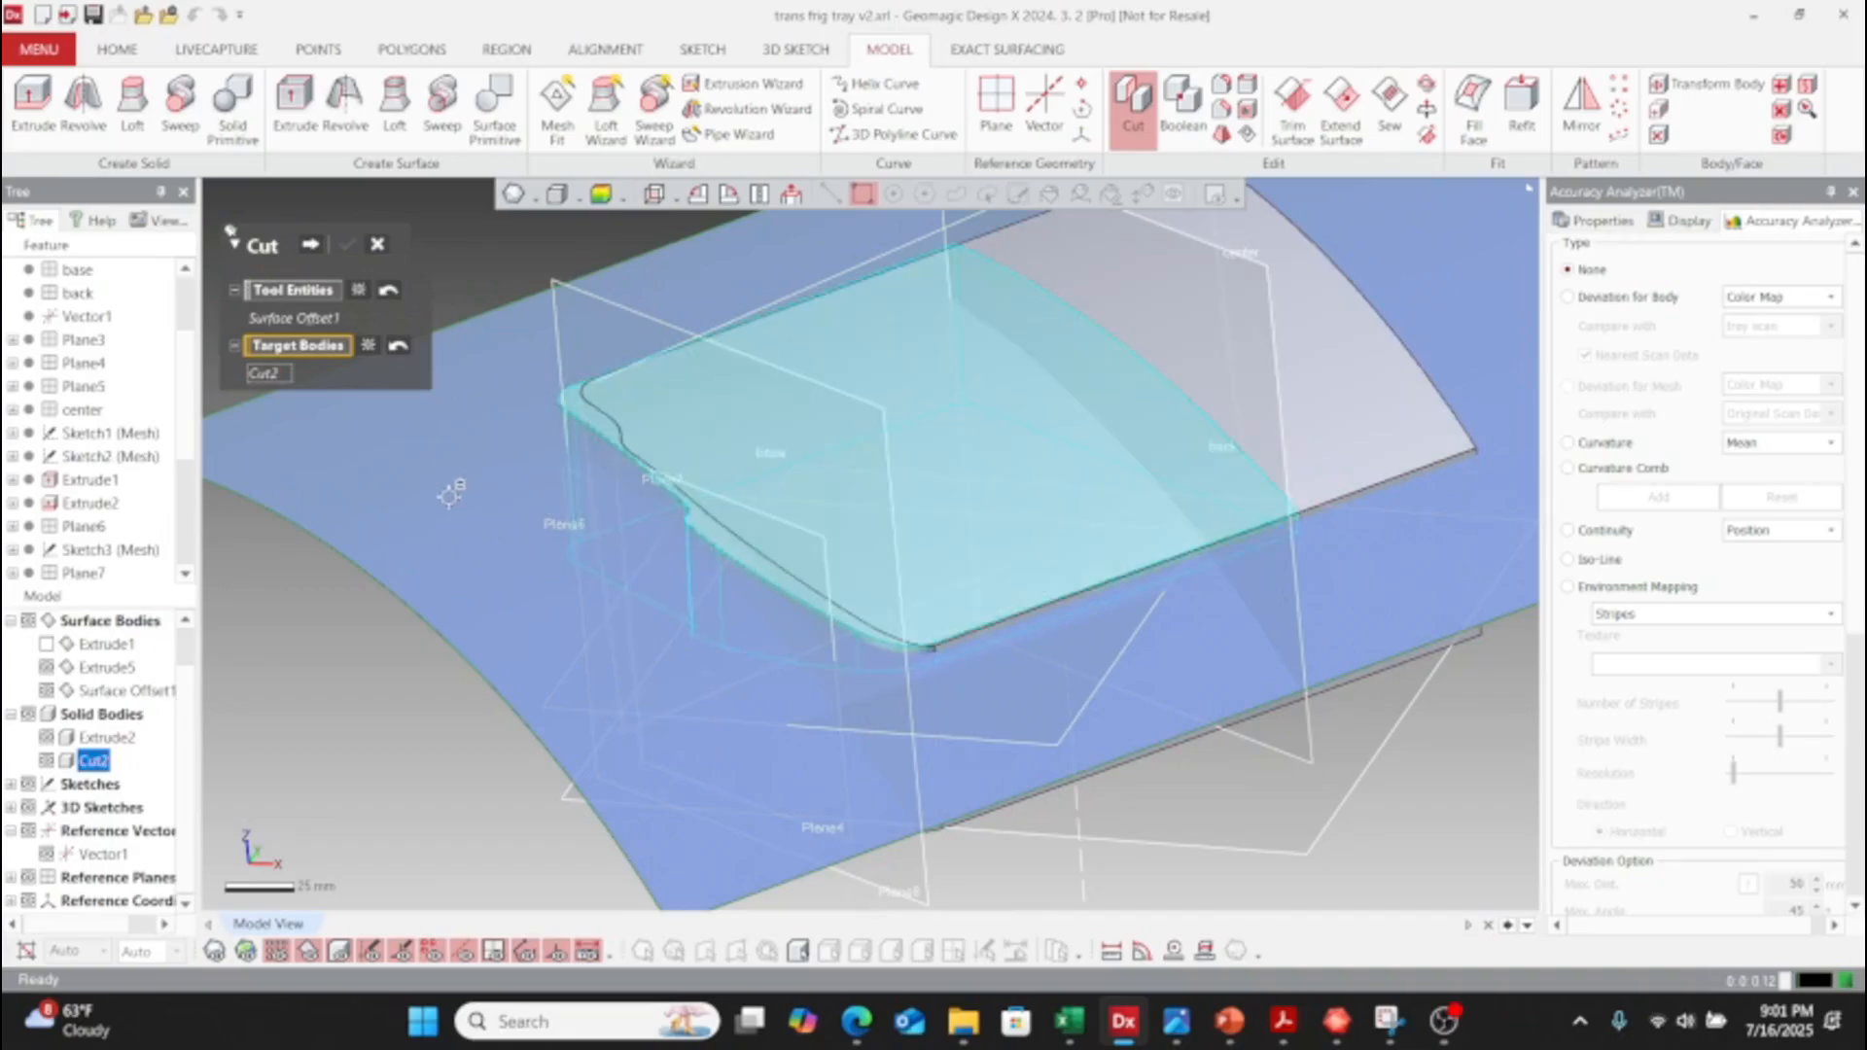
{"action": "left_click", "coordinate": [310, 249]}
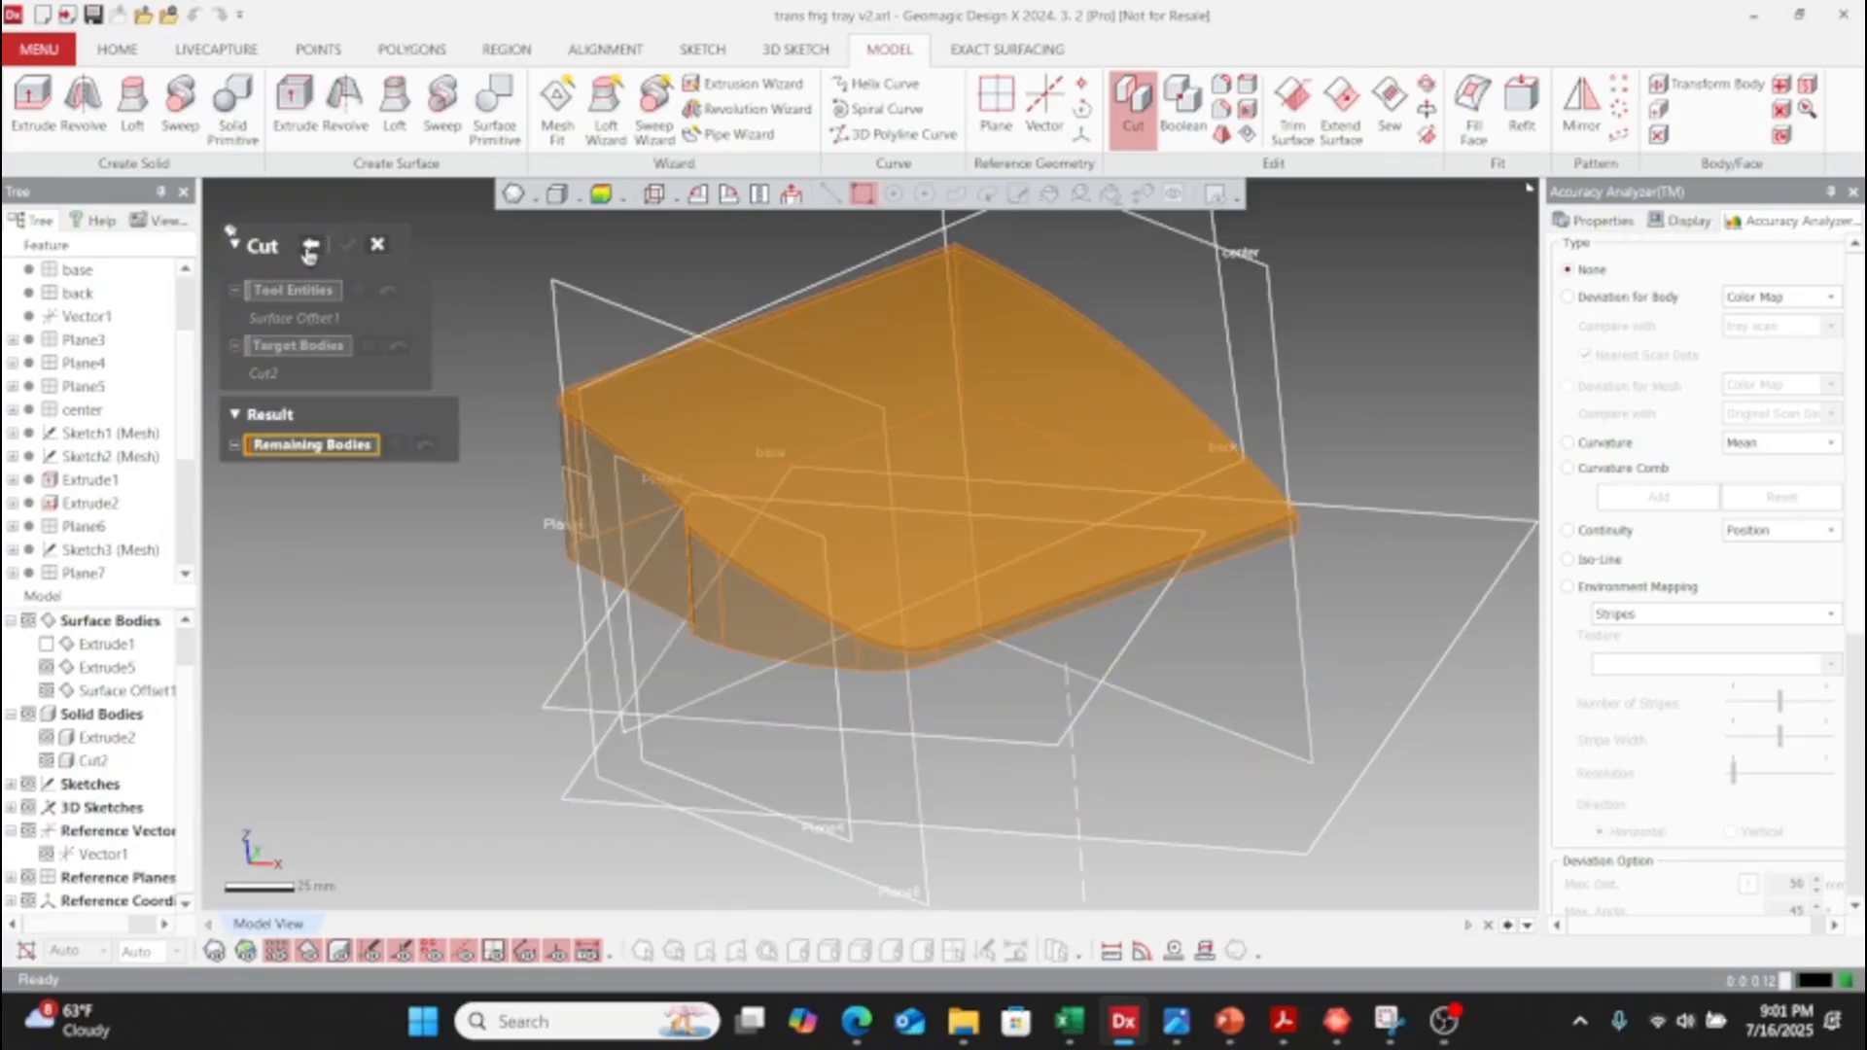
{"action": "right_click_drag", "start_coordinate": [703, 616], "coordinate": [915, 852]}
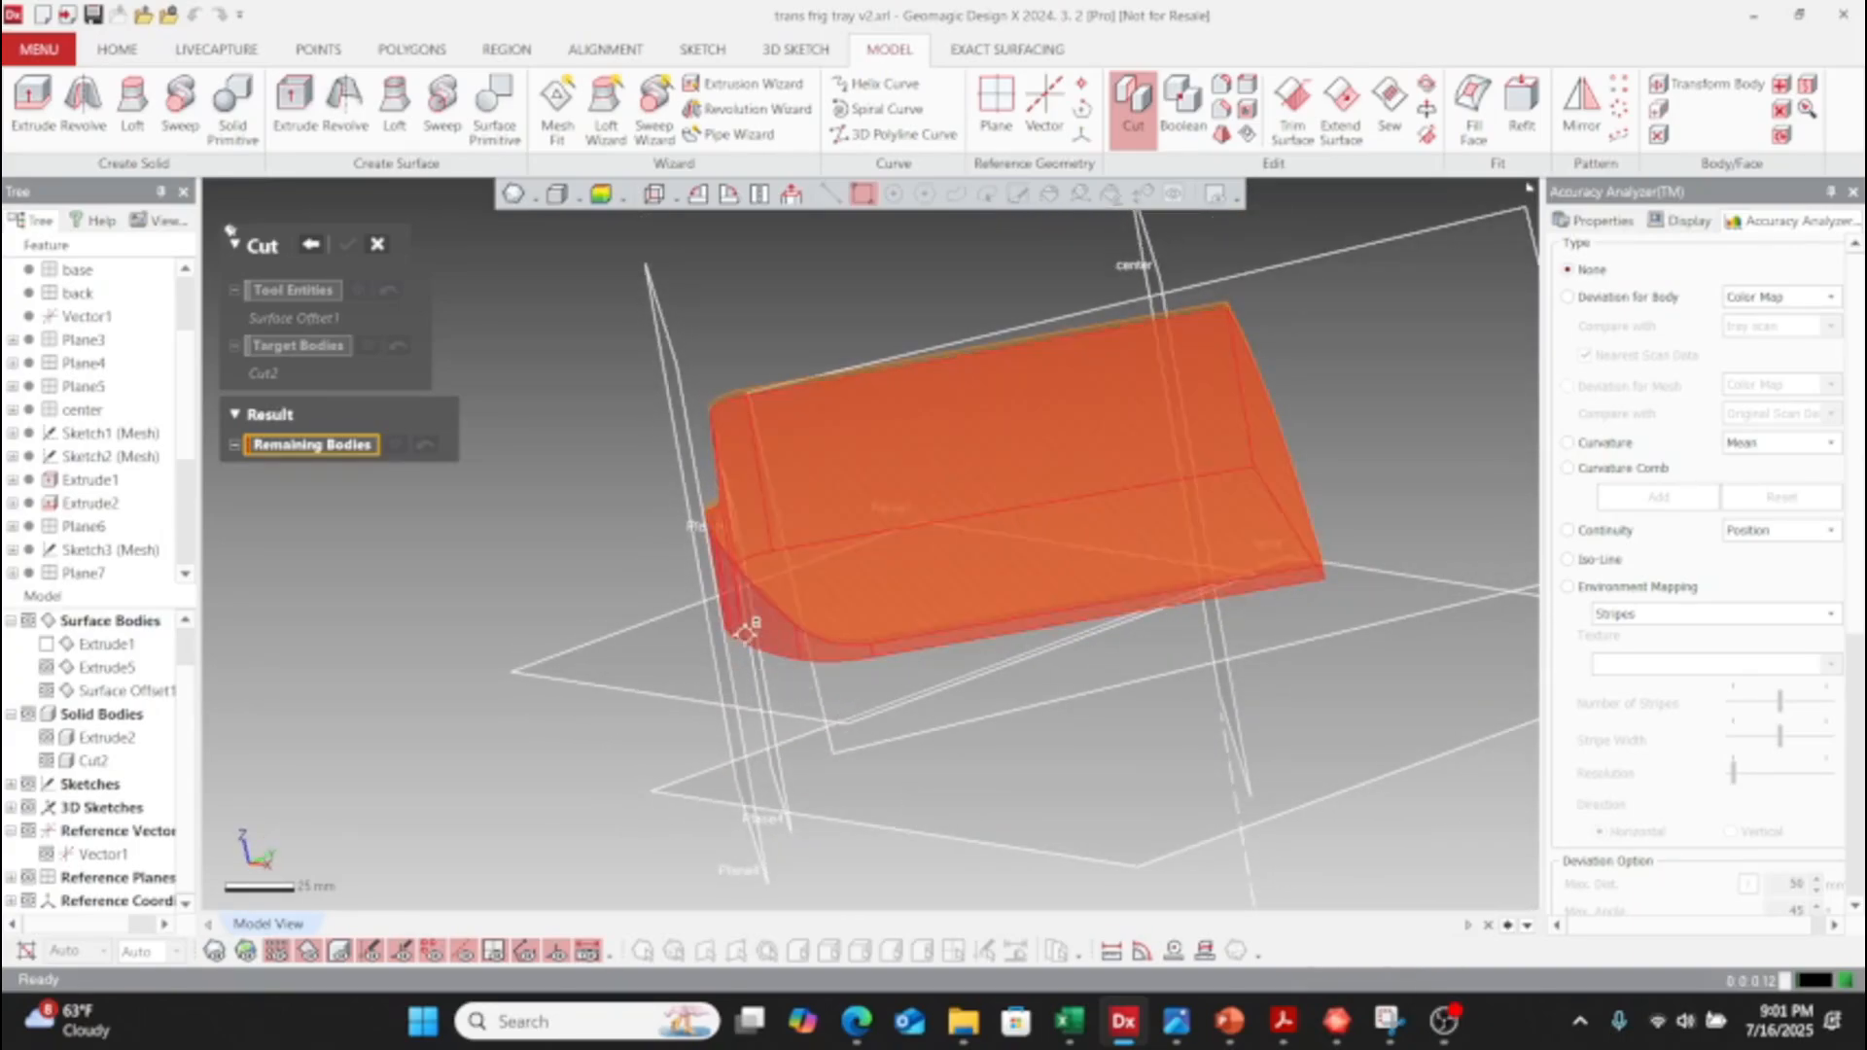
{"action": "left_click", "coordinate": [836, 523]}
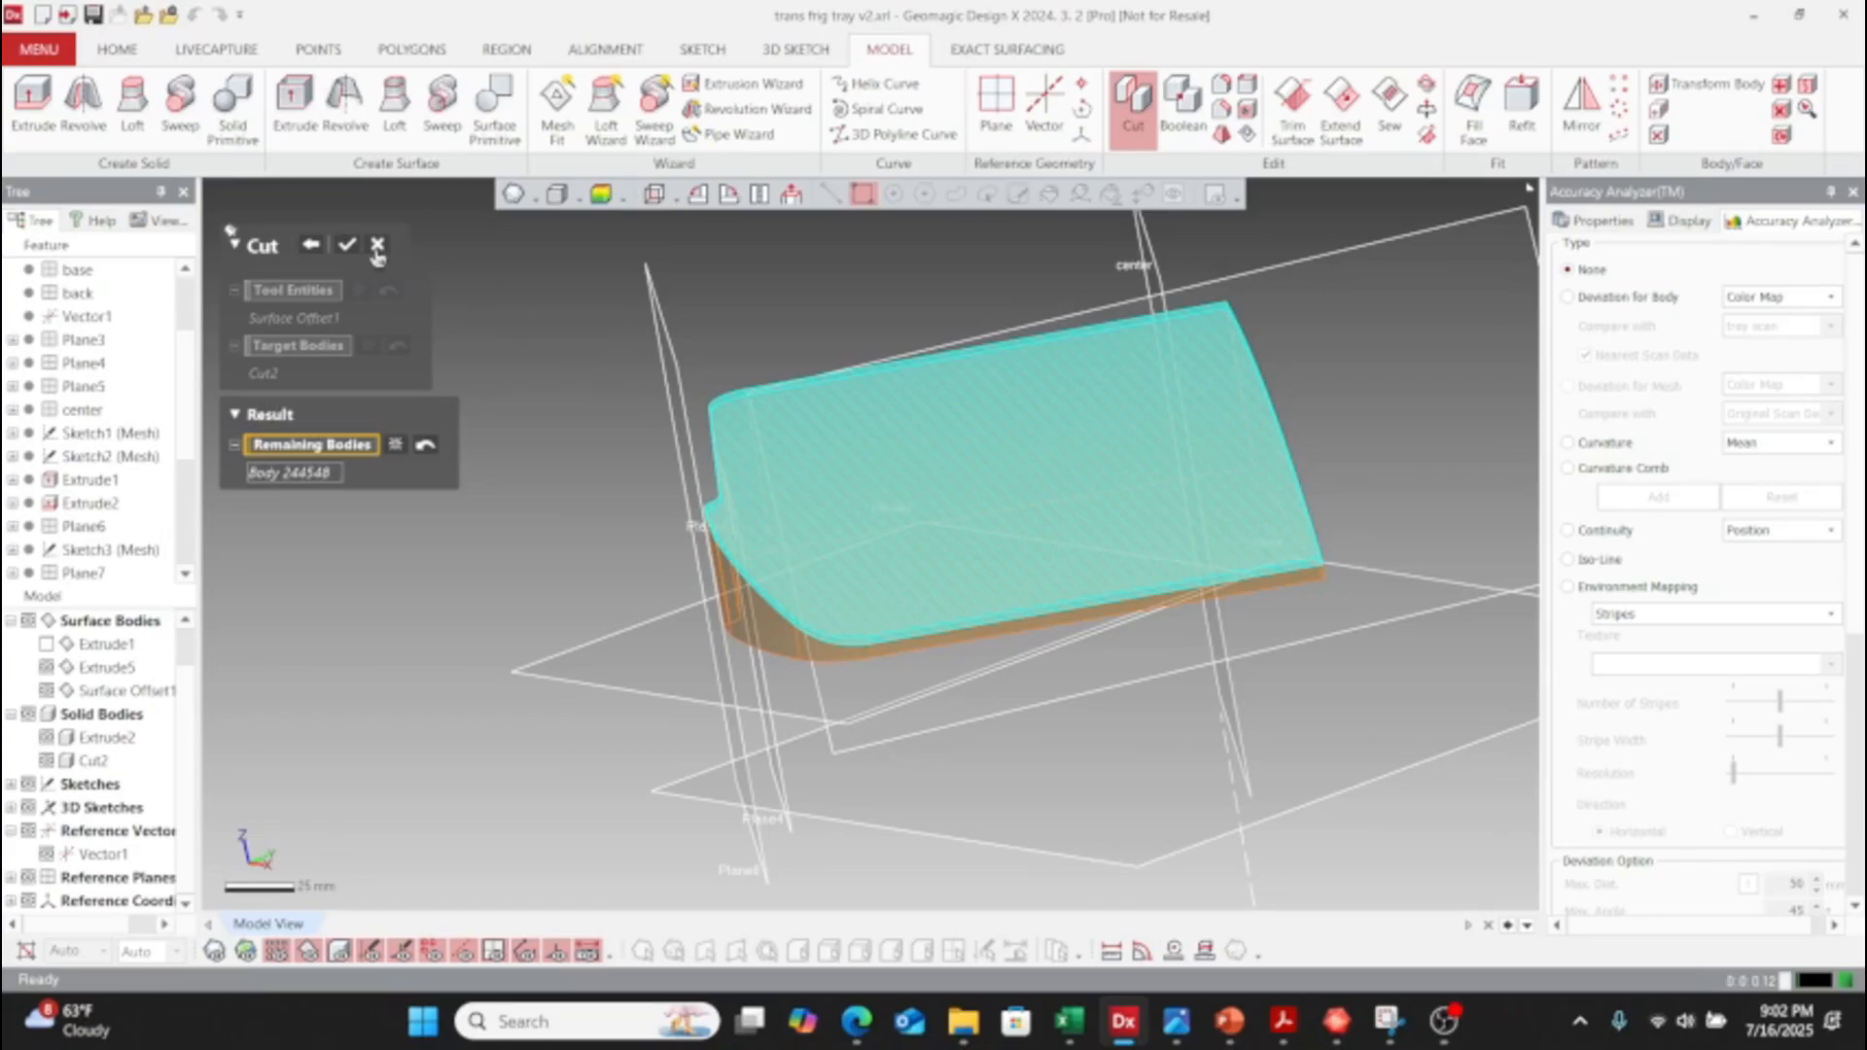
{"action": "left_click", "coordinate": [350, 245]}
- Examine the trimmed lip's front edge and corner against the tray body outline
{"action": "right_click_drag", "start_coordinate": [739, 514], "coordinate": [1176, 583]}
{"action": "scroll", "coordinate": [876, 677], "scroll_direction": "up", "scroll_amount": 4}
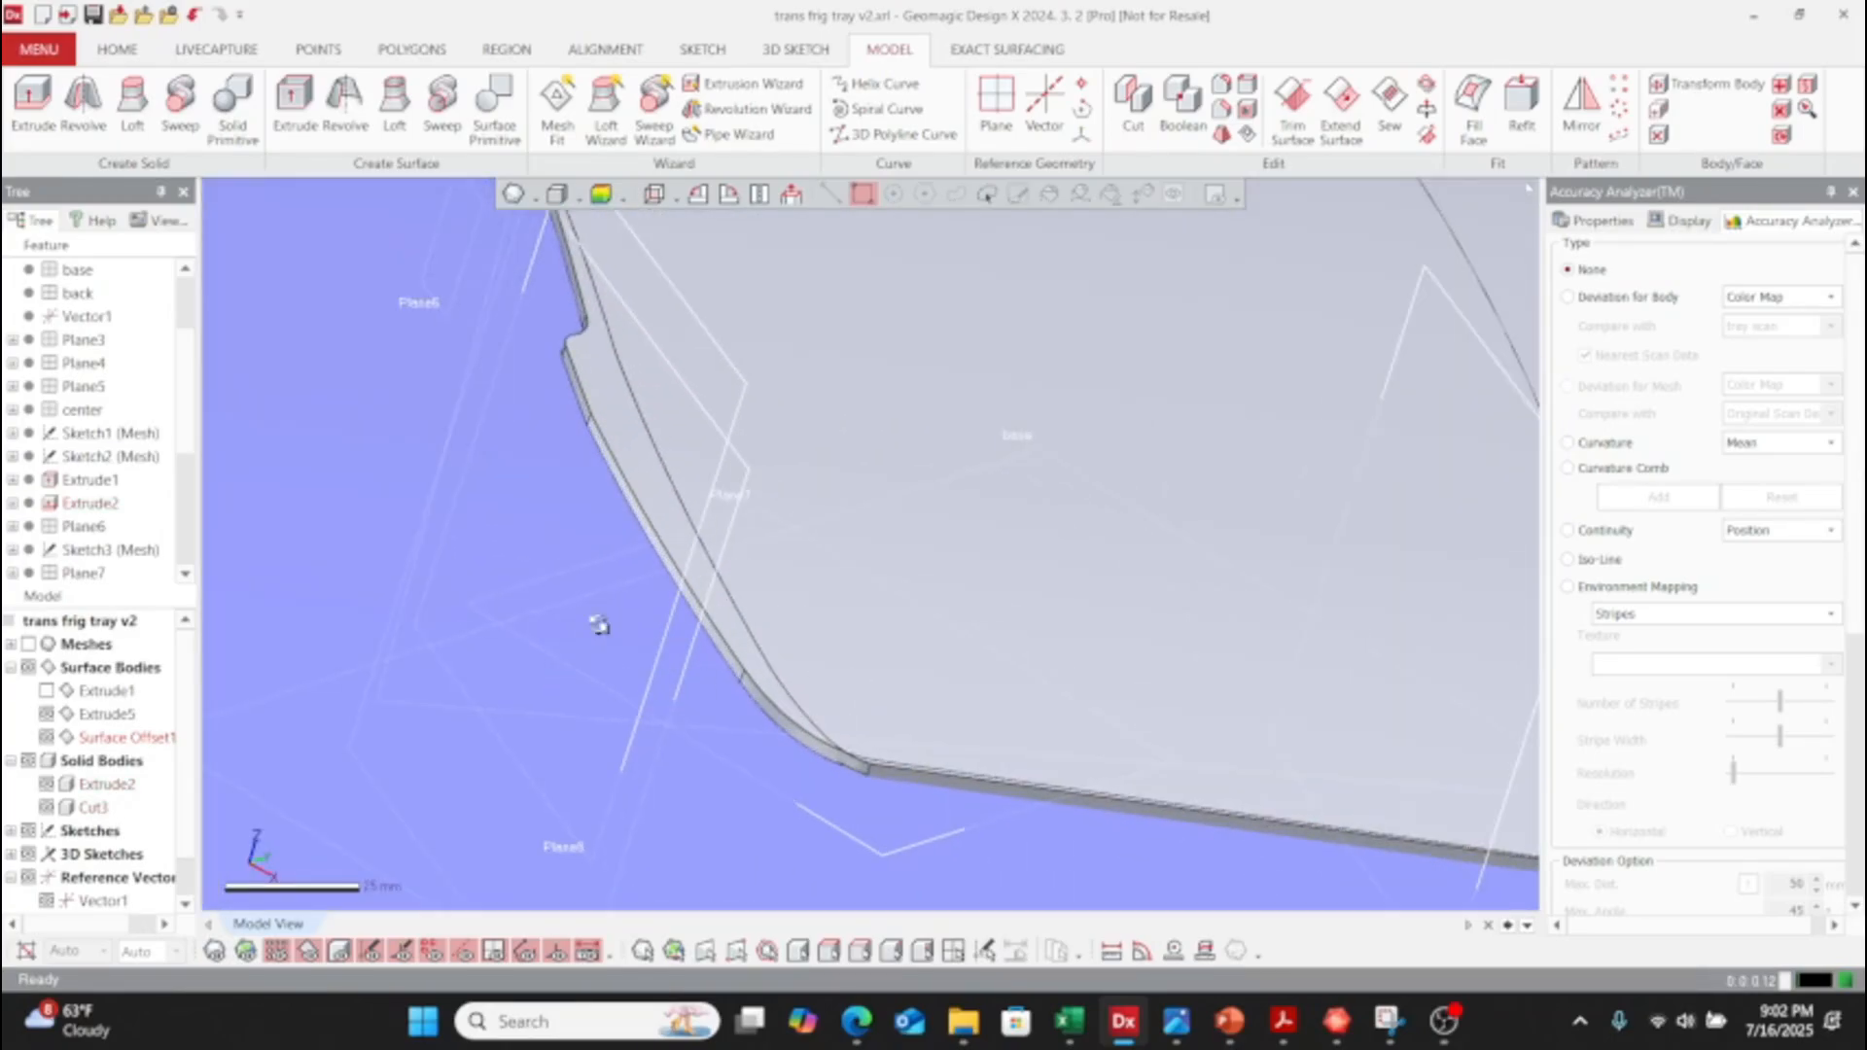
{"action": "right_click_drag", "start_coordinate": [600, 625], "coordinate": [408, 460]}
{"action": "scroll", "coordinate": [930, 775], "scroll_direction": "up", "scroll_amount": 3}
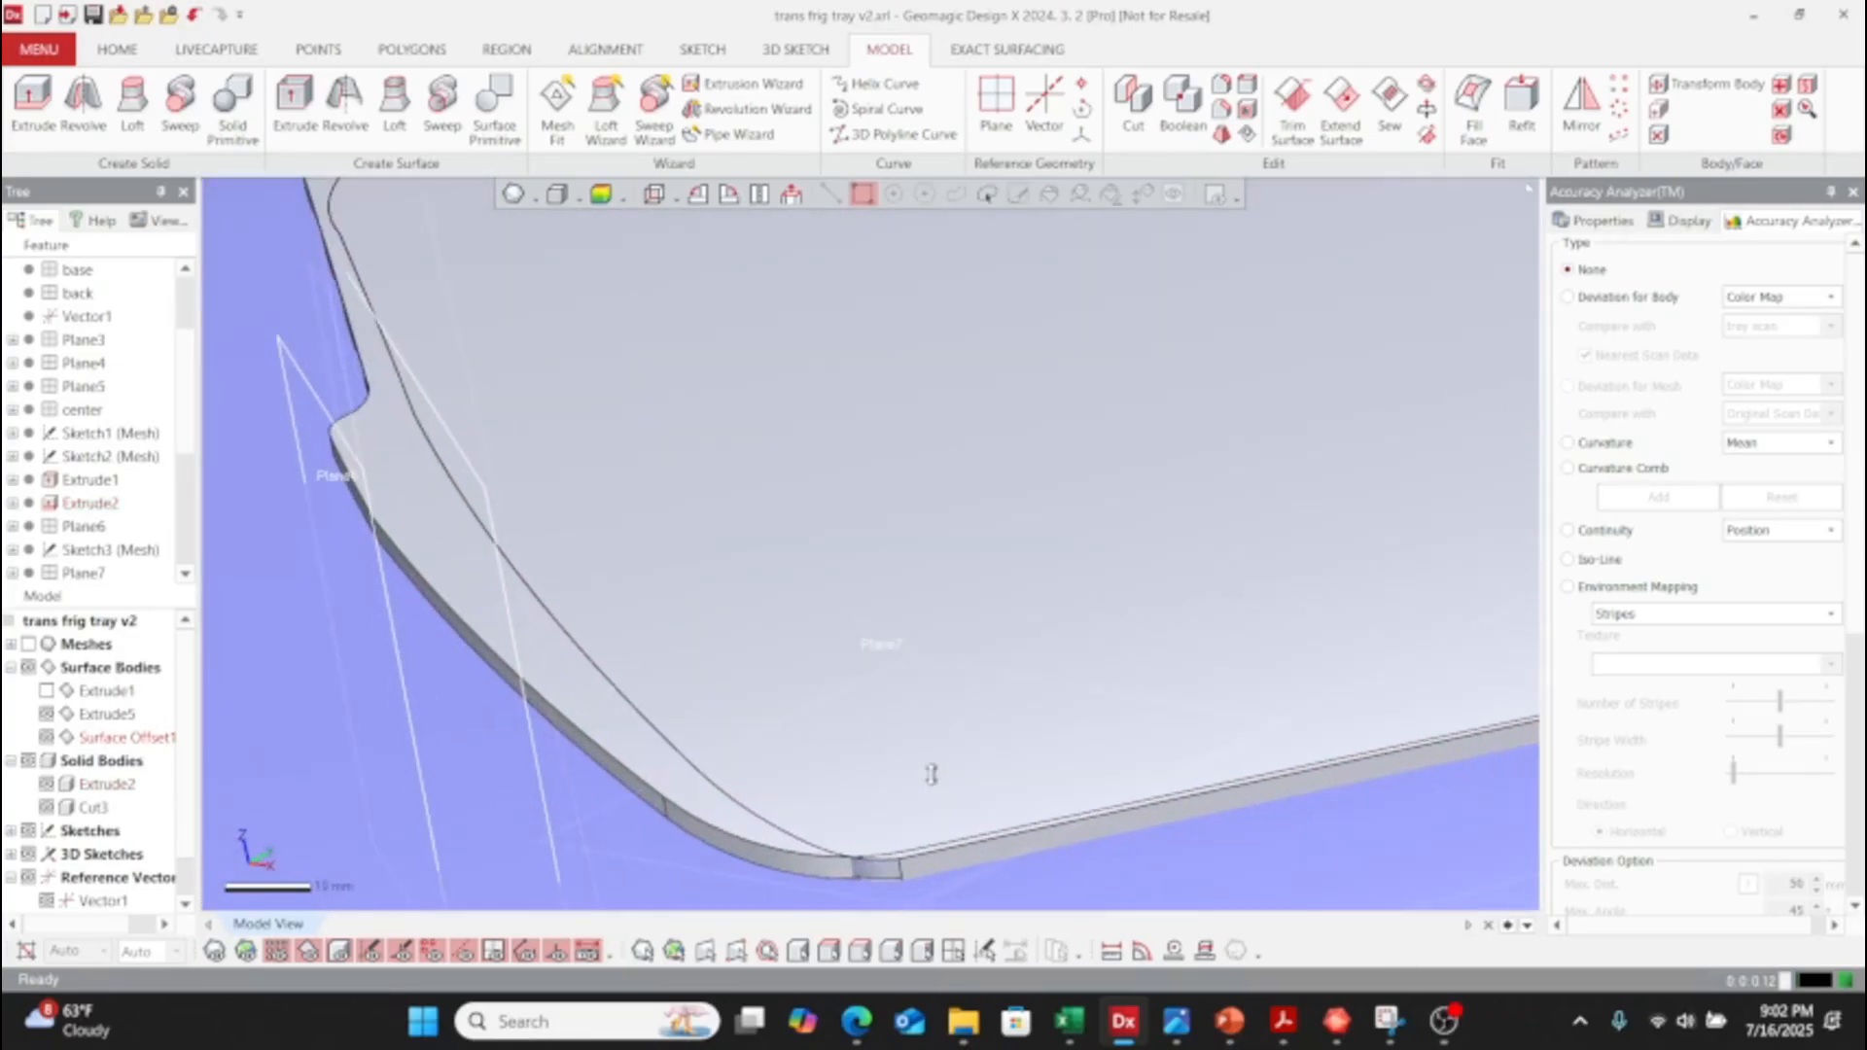
{"action": "scroll", "coordinate": [975, 835], "scroll_direction": "down", "scroll_amount": 1}
{"action": "right_click_drag", "start_coordinate": [1083, 604], "coordinate": [1075, 696]}
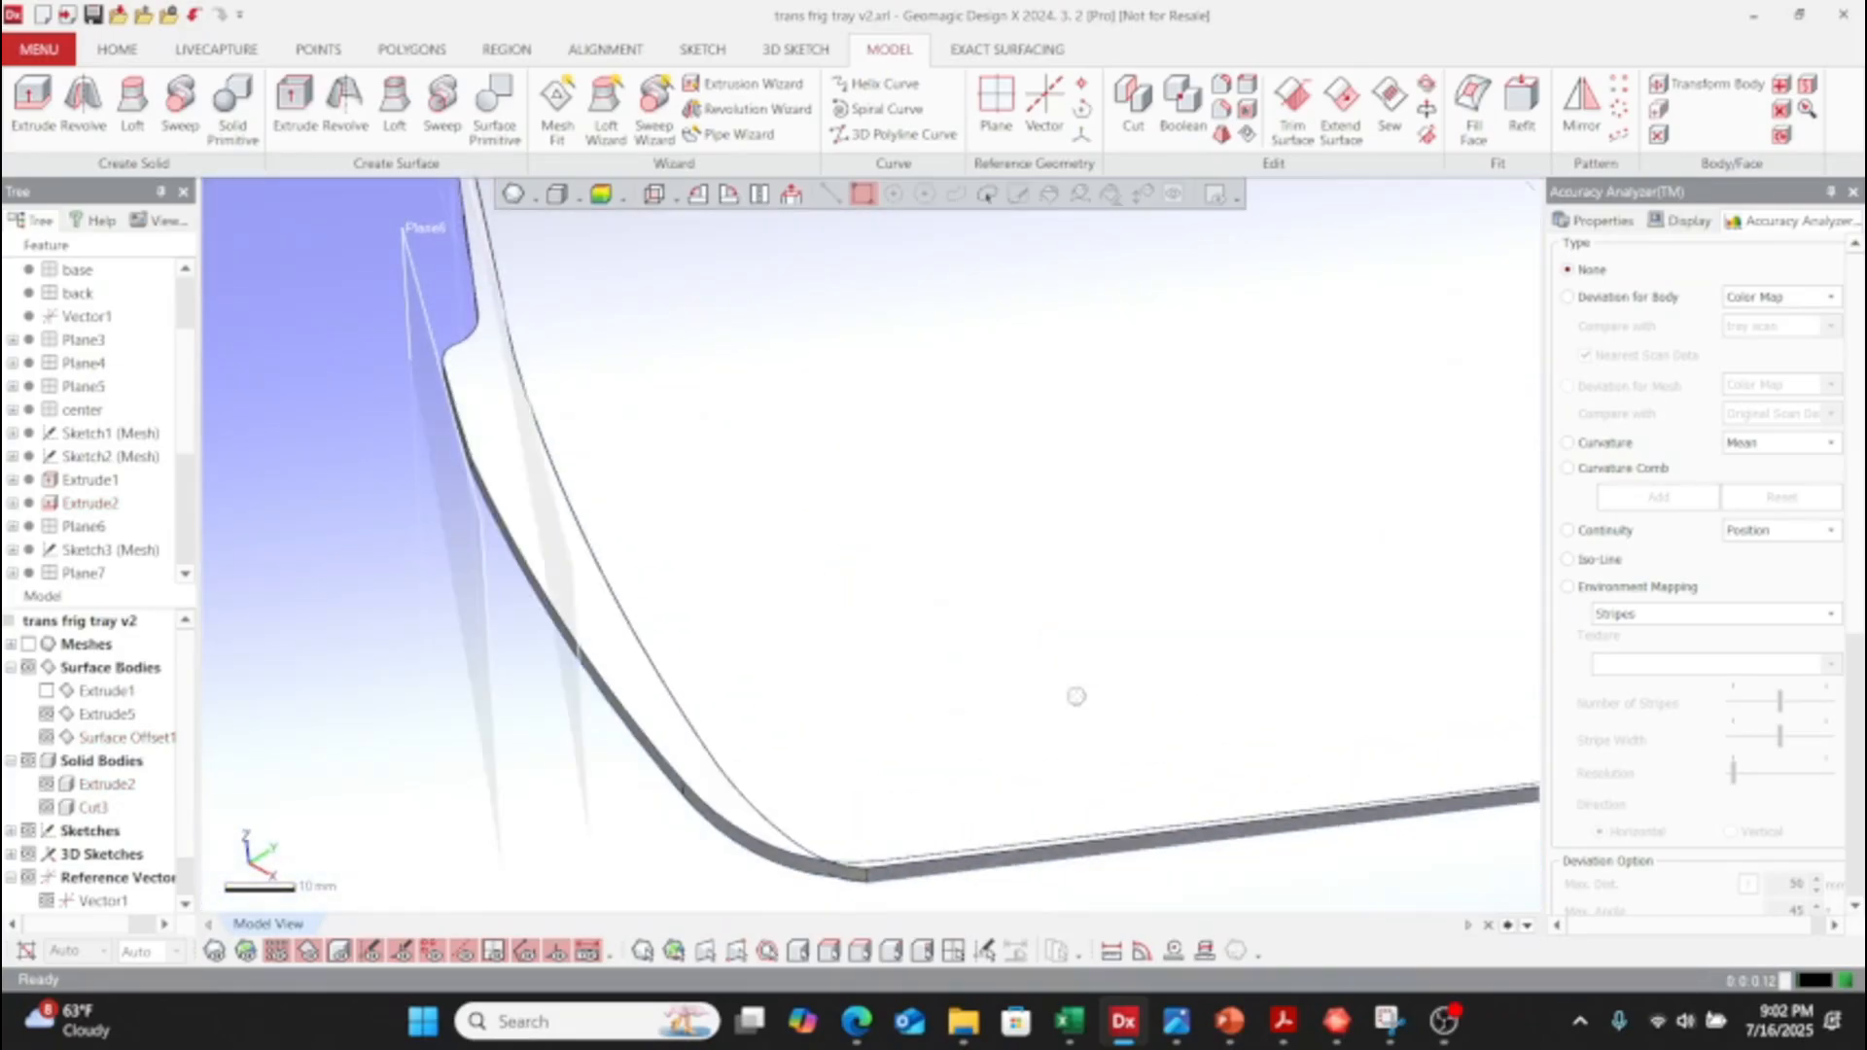
{"action": "scroll", "coordinate": [1050, 681], "scroll_direction": "down", "scroll_amount": 2}
{"action": "right_click_drag", "start_coordinate": [1087, 761], "coordinate": [880, 710]}
{"action": "scroll", "coordinate": [880, 710], "scroll_direction": "down", "scroll_amount": 4}
{"action": "right_click_drag", "start_coordinate": [879, 567], "coordinate": [1011, 636]}
{"action": "scroll", "coordinate": [1011, 636], "scroll_direction": "up", "scroll_amount": 4}
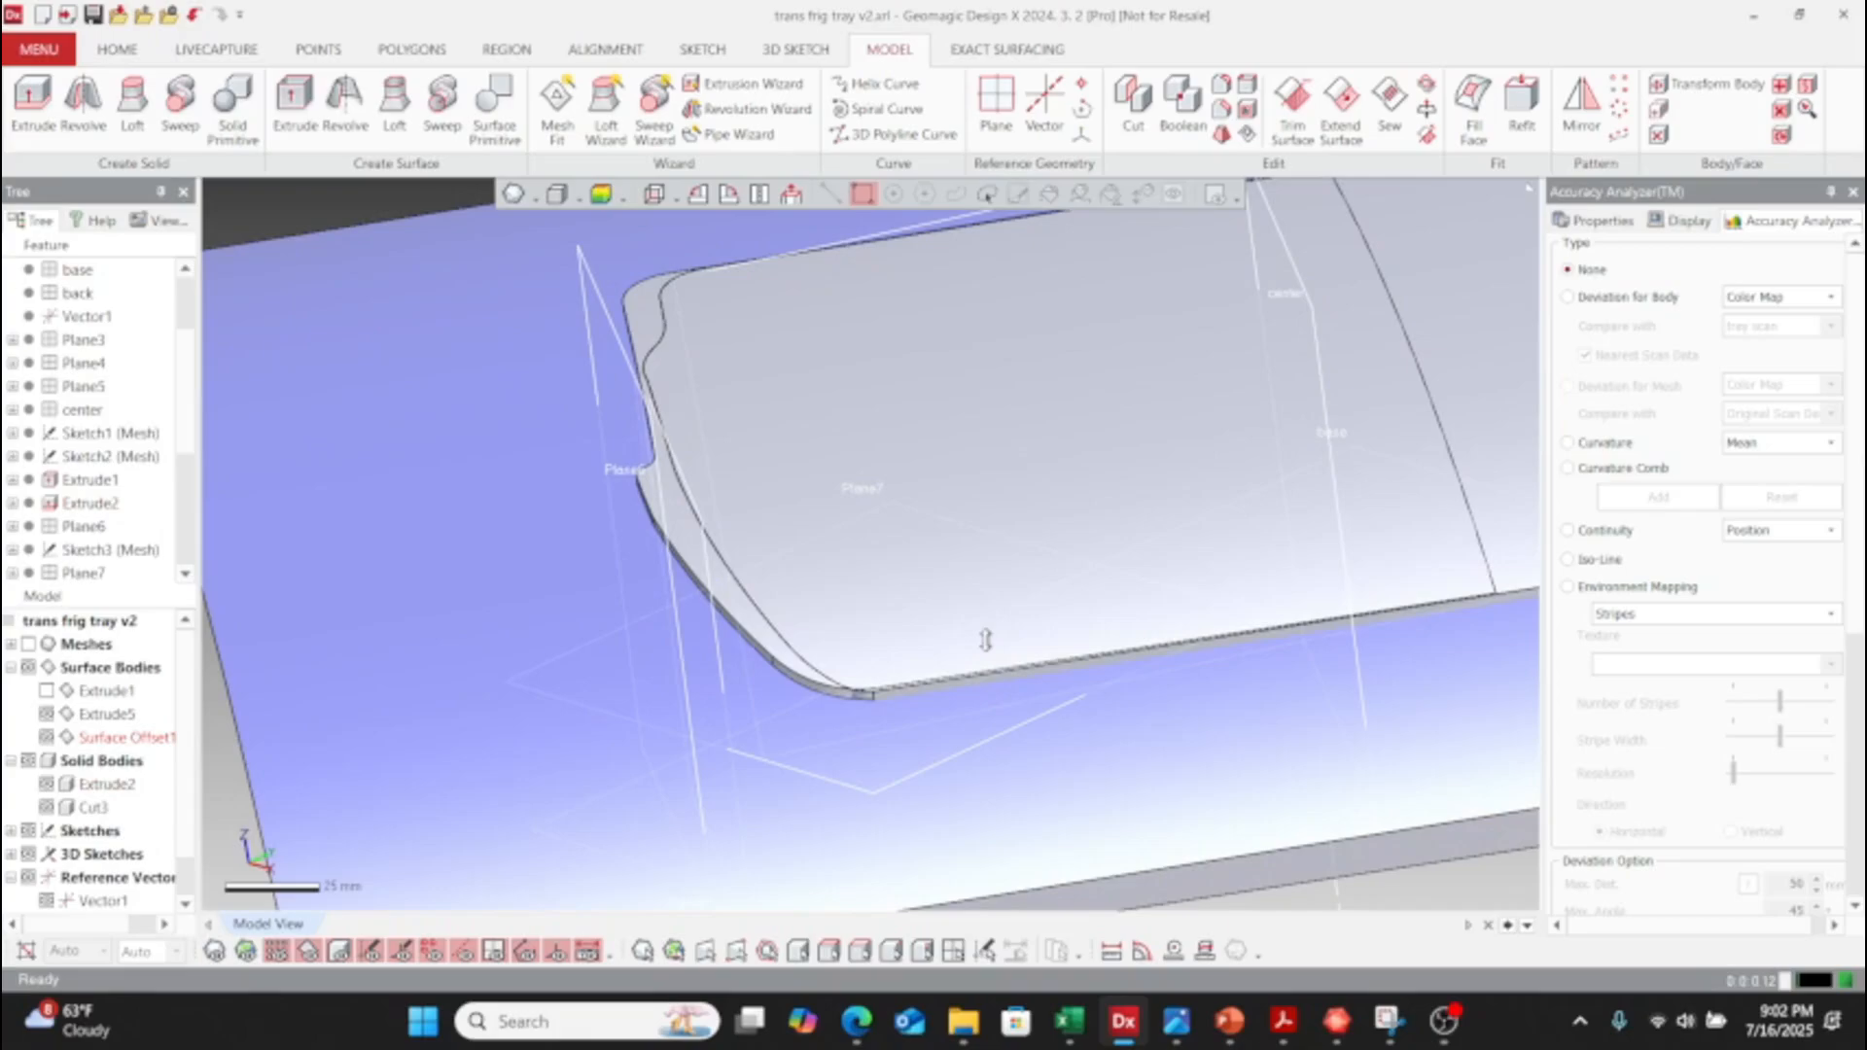
{"action": "scroll", "coordinate": [937, 575], "scroll_direction": "down", "scroll_amount": 4}
{"action": "left_click", "coordinate": [975, 545]}
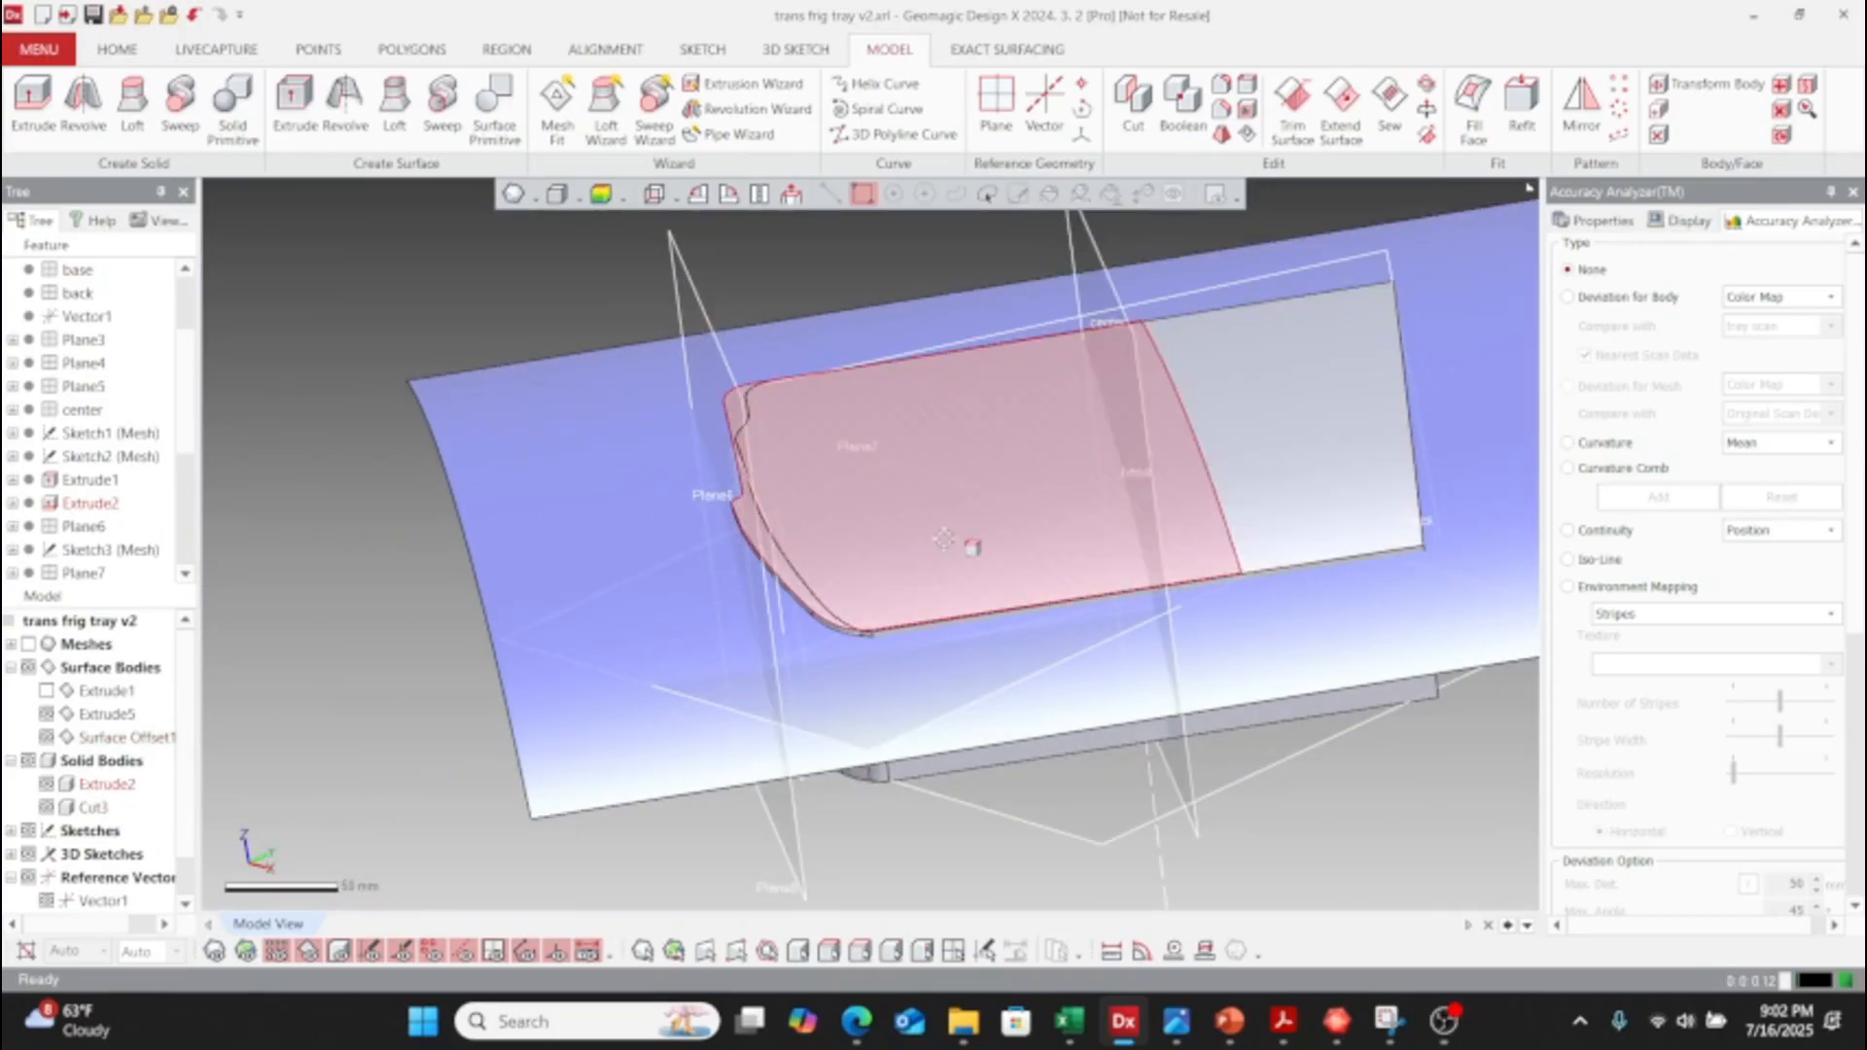
{"action": "left_click", "coordinate": [1138, 107]}
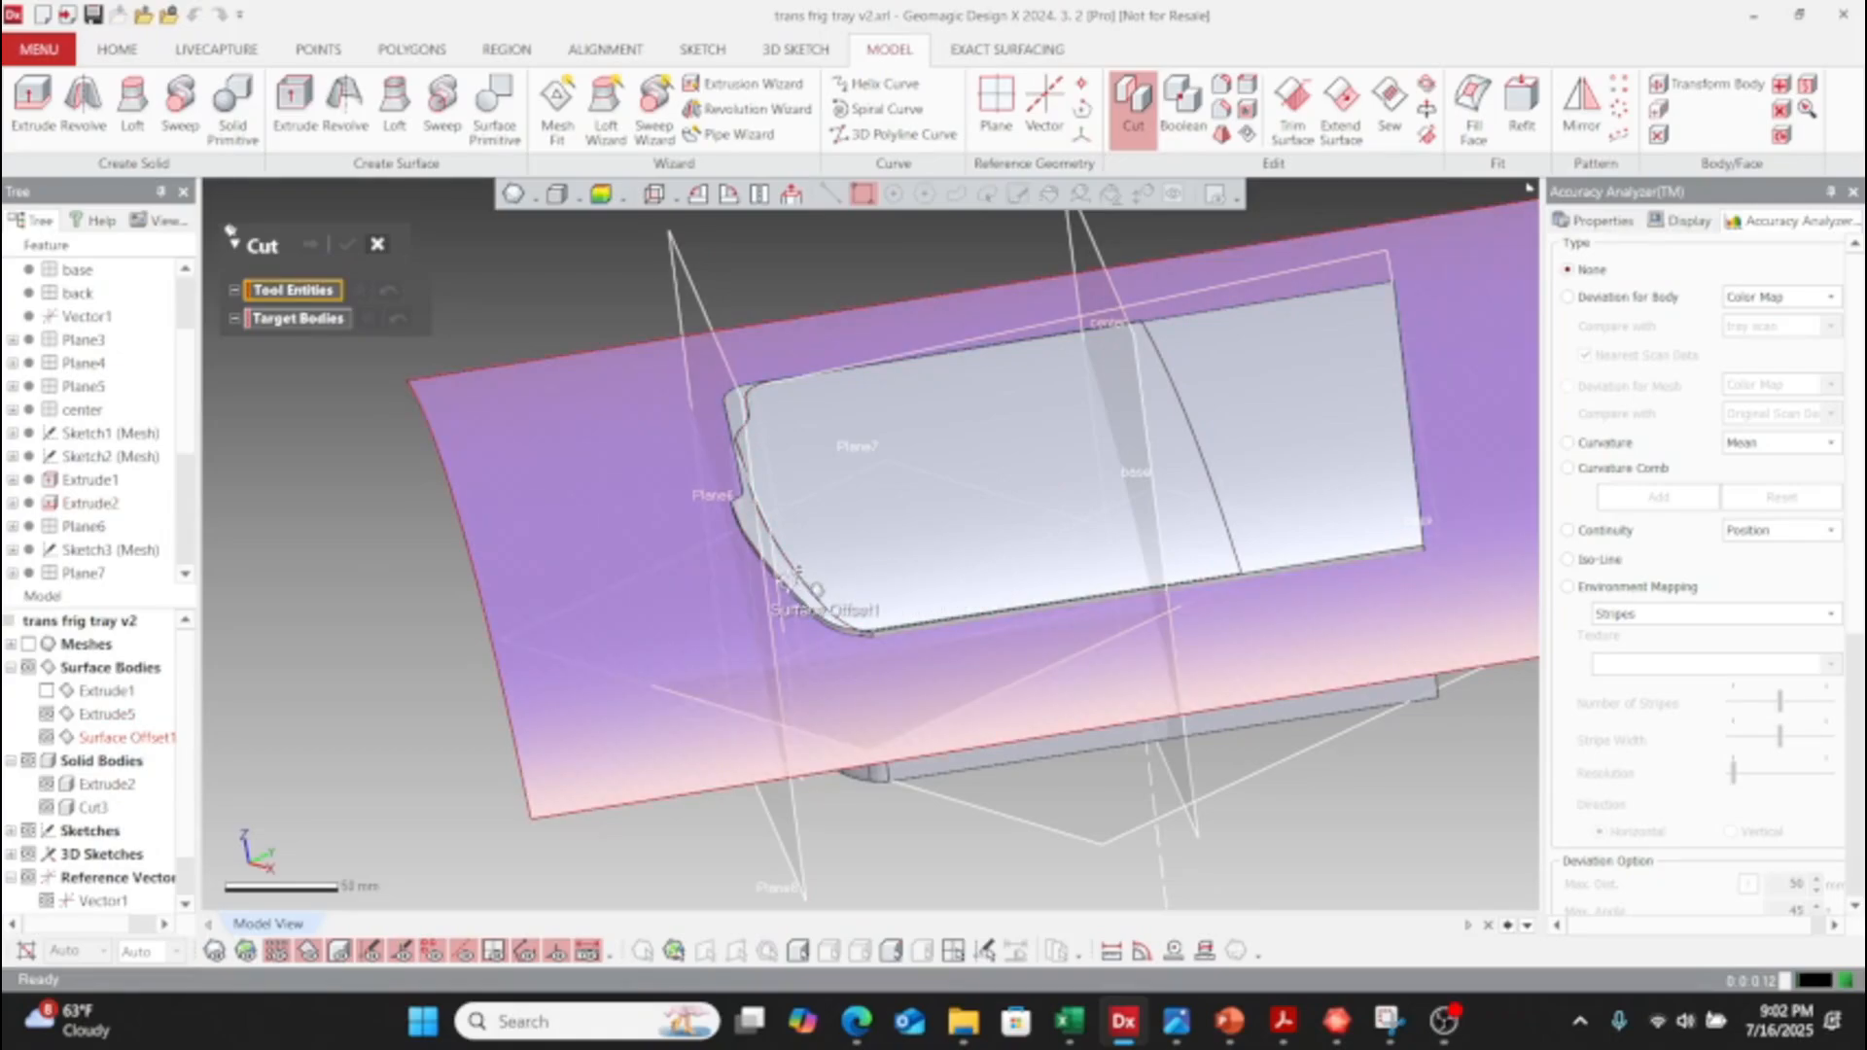
{"action": "scroll", "coordinate": [790, 515], "scroll_direction": "up", "scroll_amount": 4}
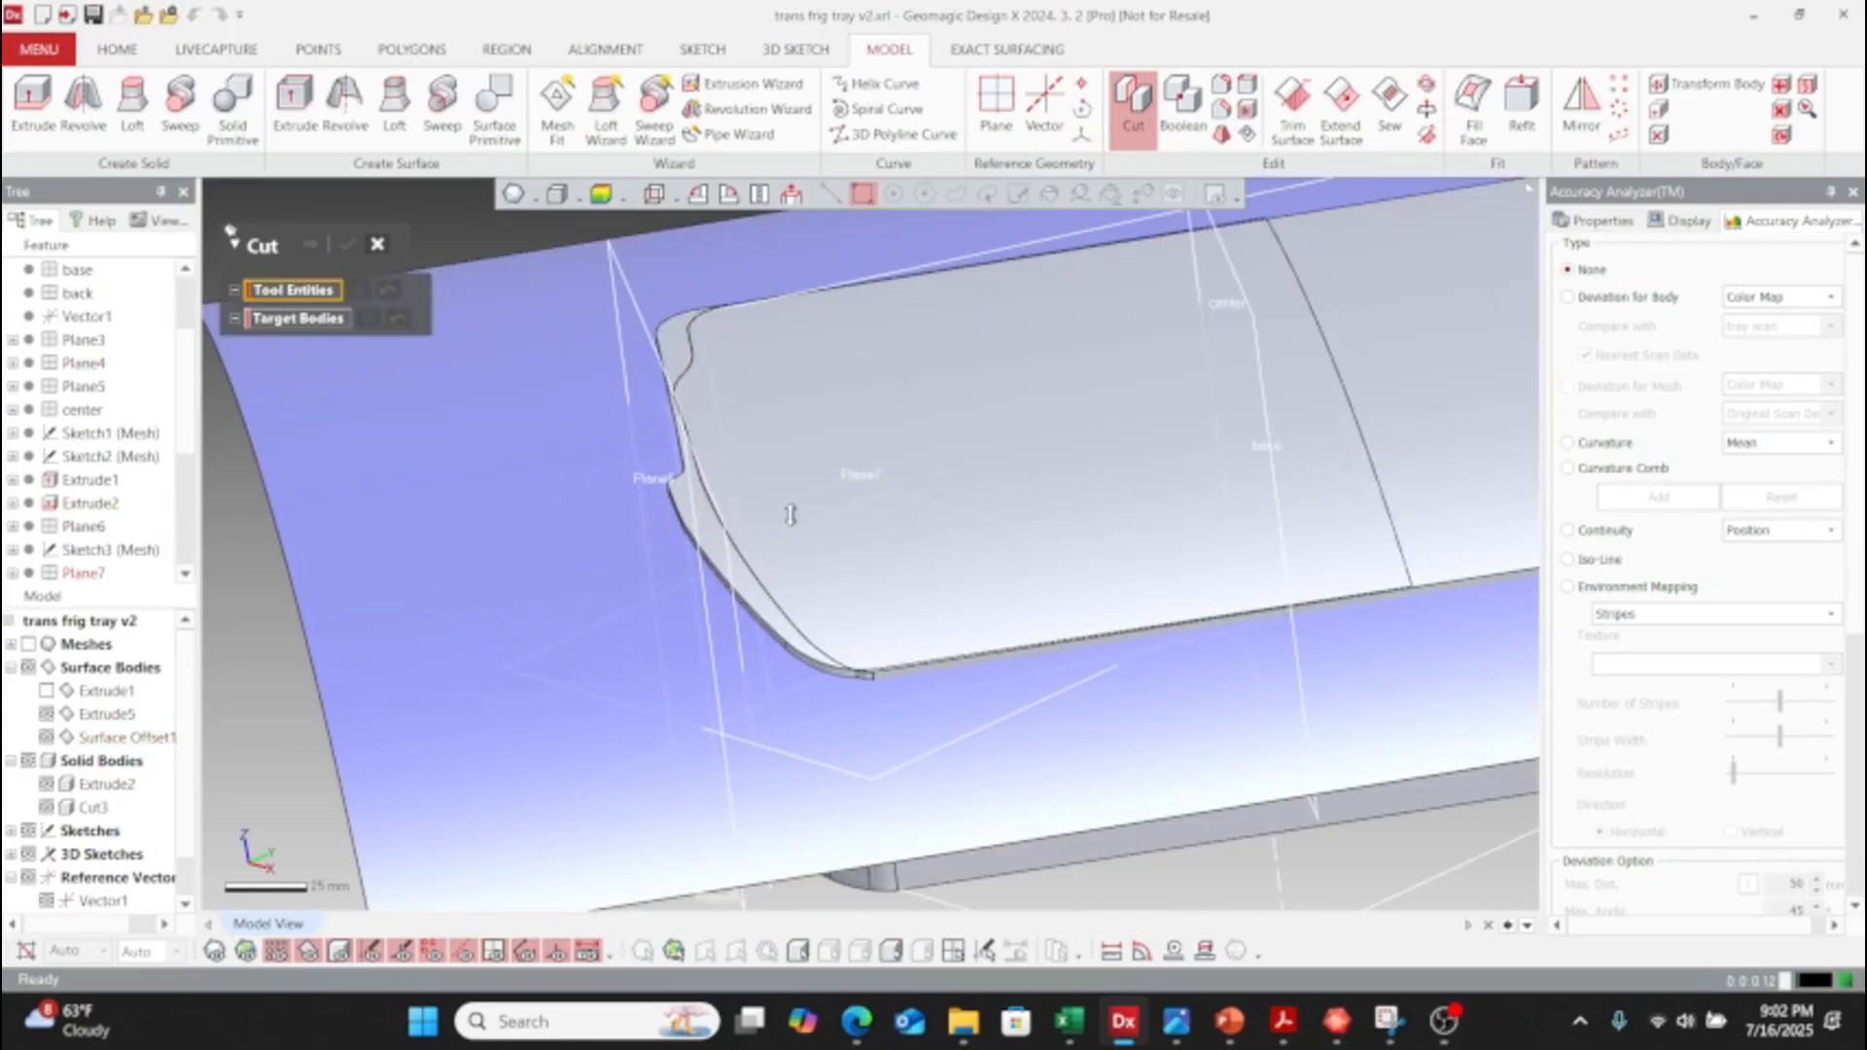
{"action": "right_click_drag", "start_coordinate": [790, 516], "coordinate": [1031, 467]}
{"action": "right_click_drag", "start_coordinate": [1225, 797], "coordinate": [908, 420]}
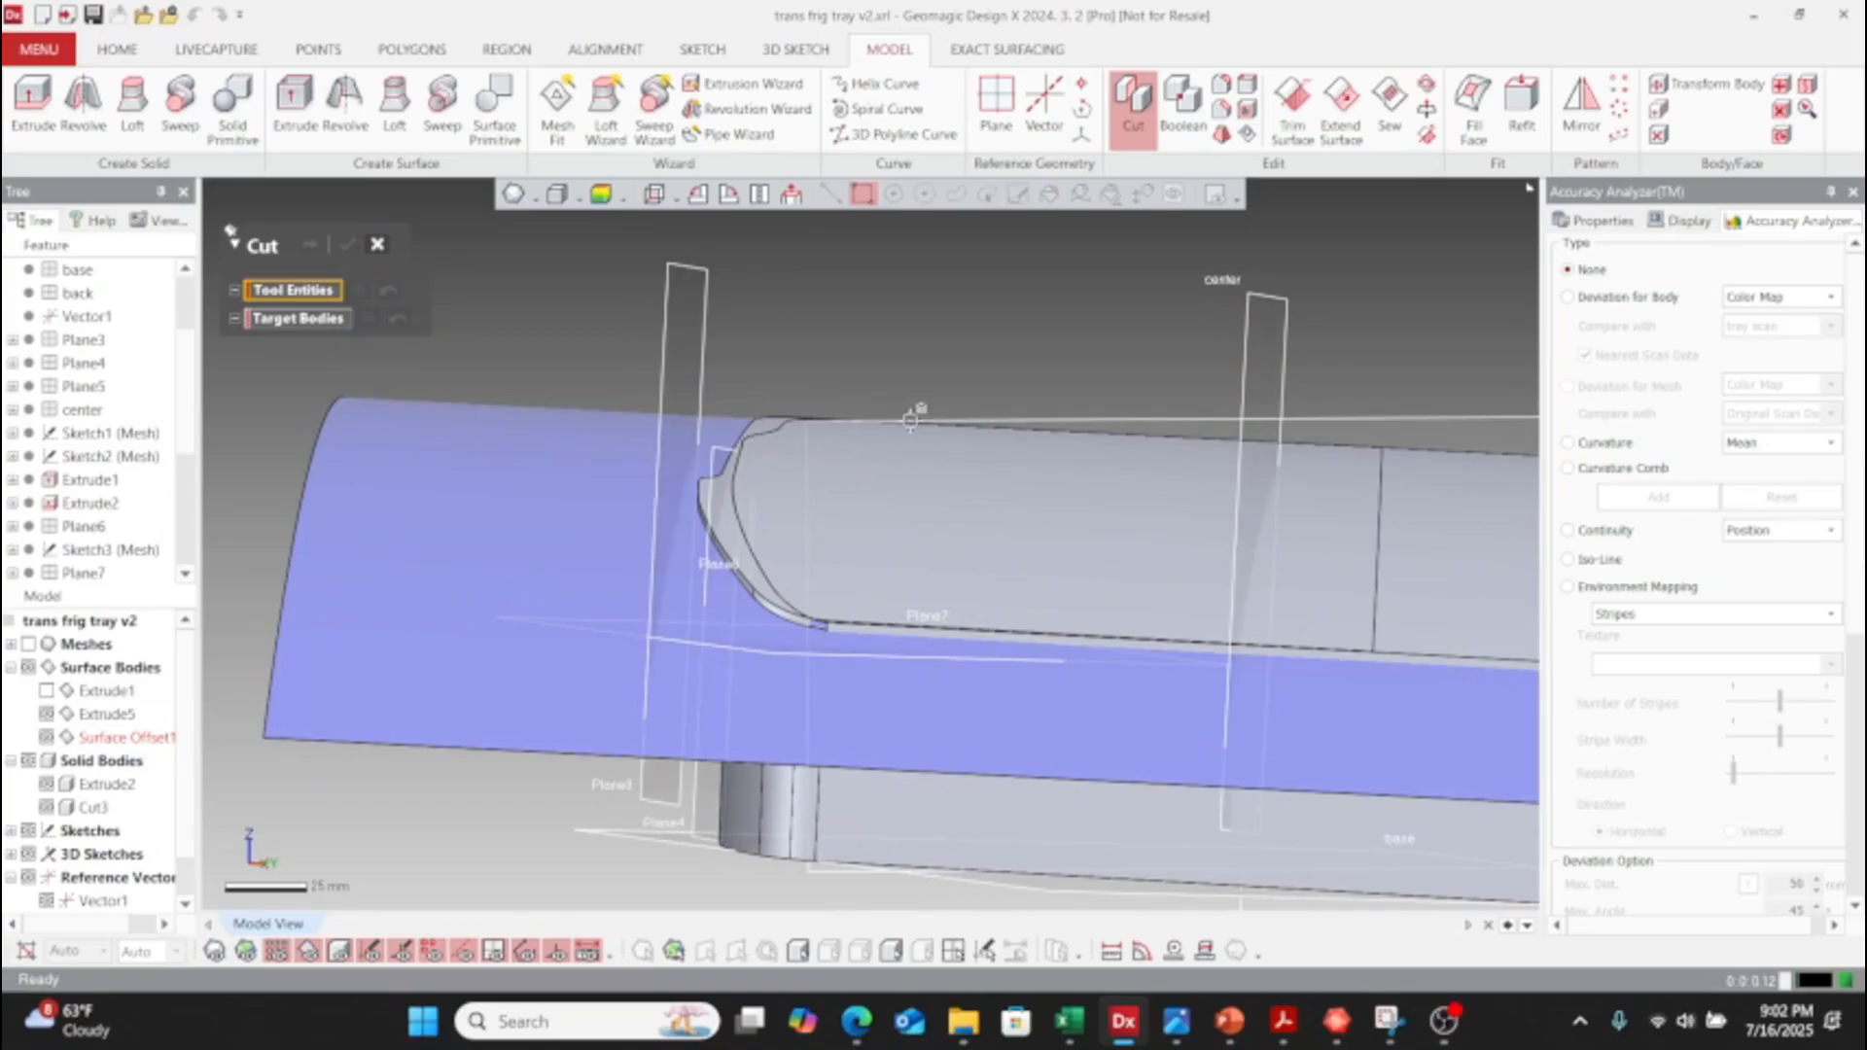
{"action": "scroll", "coordinate": [895, 686], "scroll_direction": "up", "scroll_amount": 2}
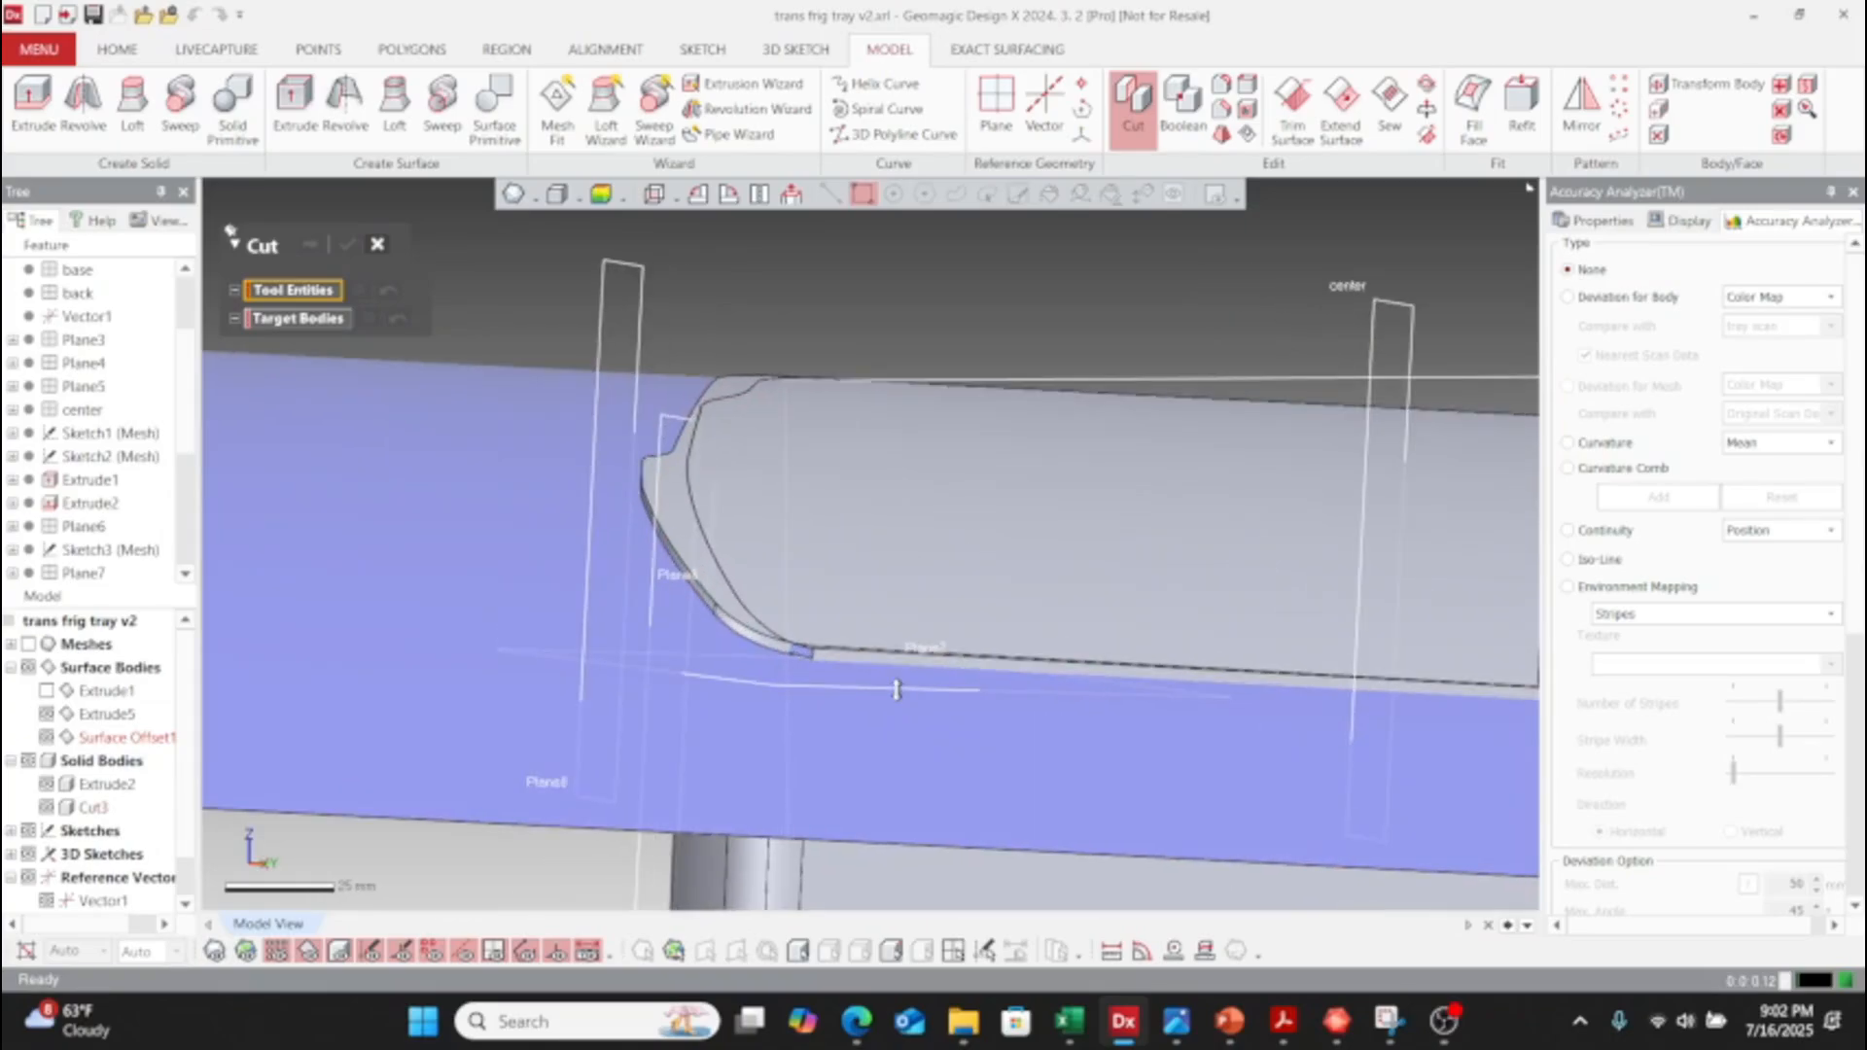
{"action": "right_click_drag", "start_coordinate": [895, 688], "coordinate": [905, 824]}
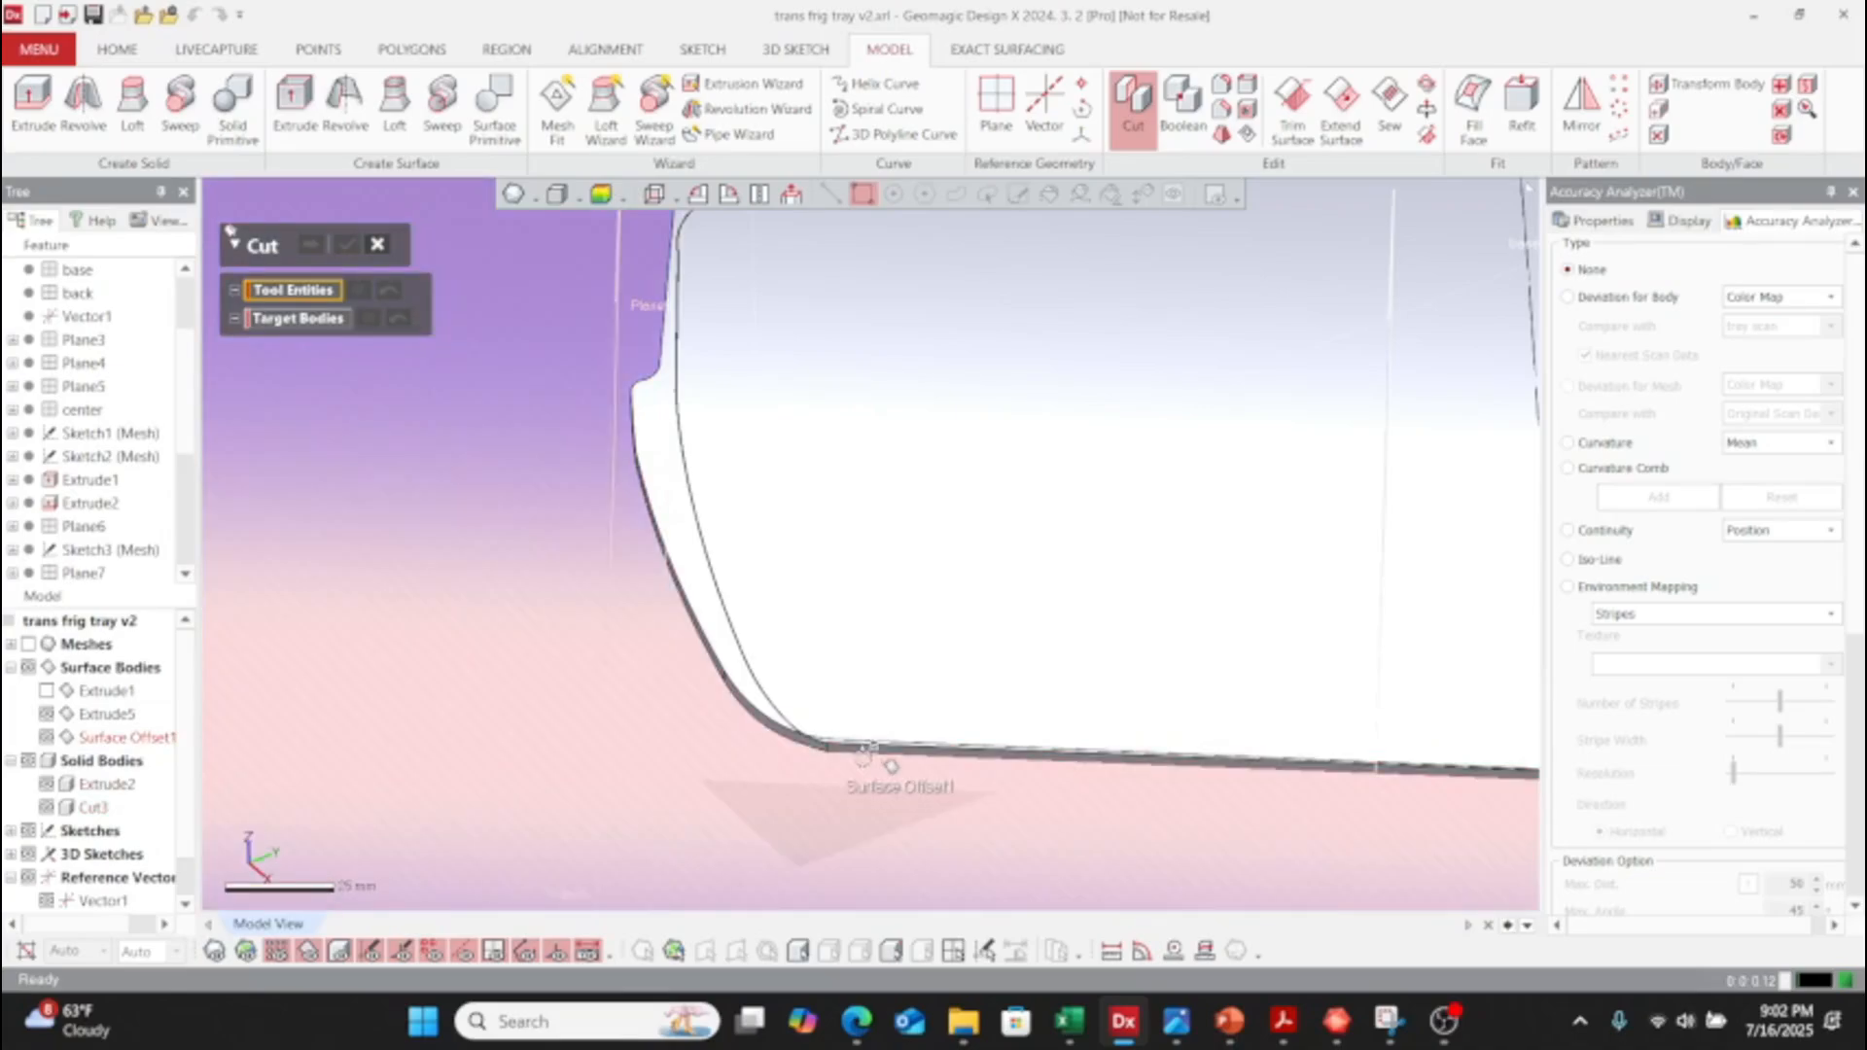
{"action": "left_click", "coordinate": [381, 245]}
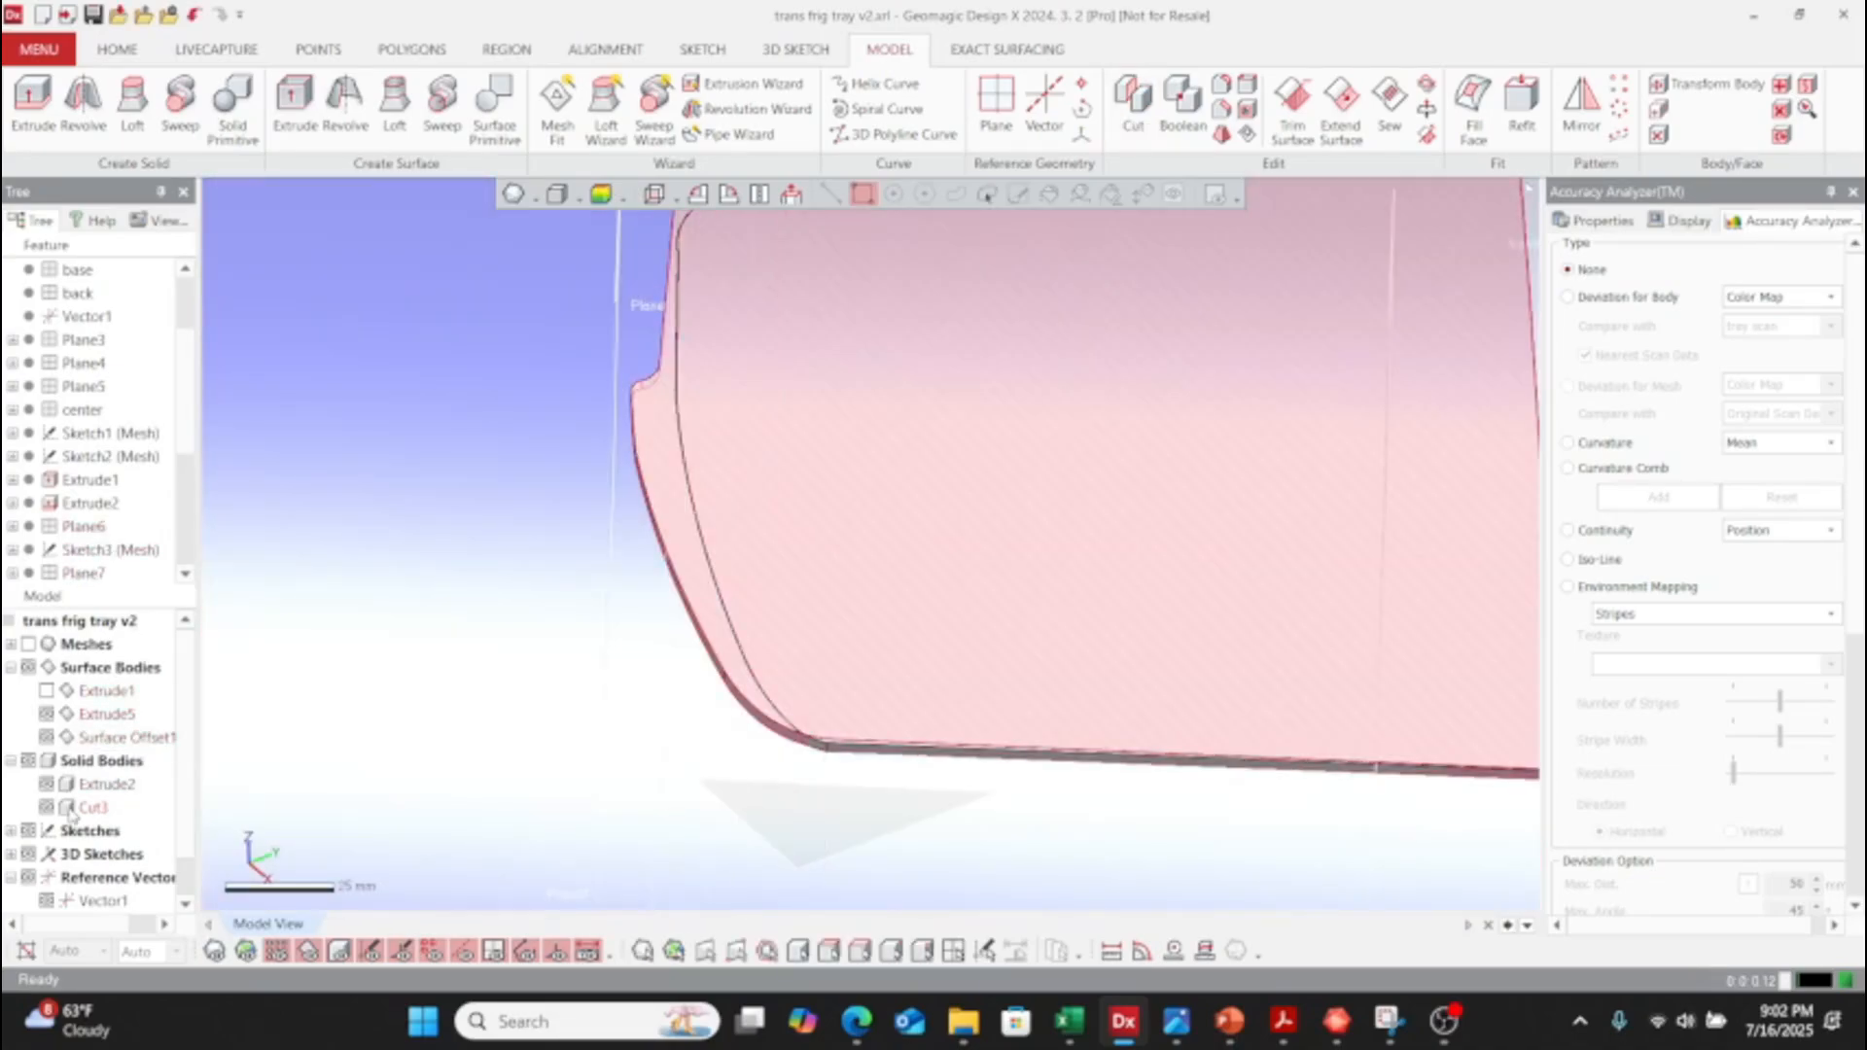
- Open the lip outline mesh sketch, Sketch5, for editing from the model history
{"action": "double_click", "coordinate": [92, 552]}
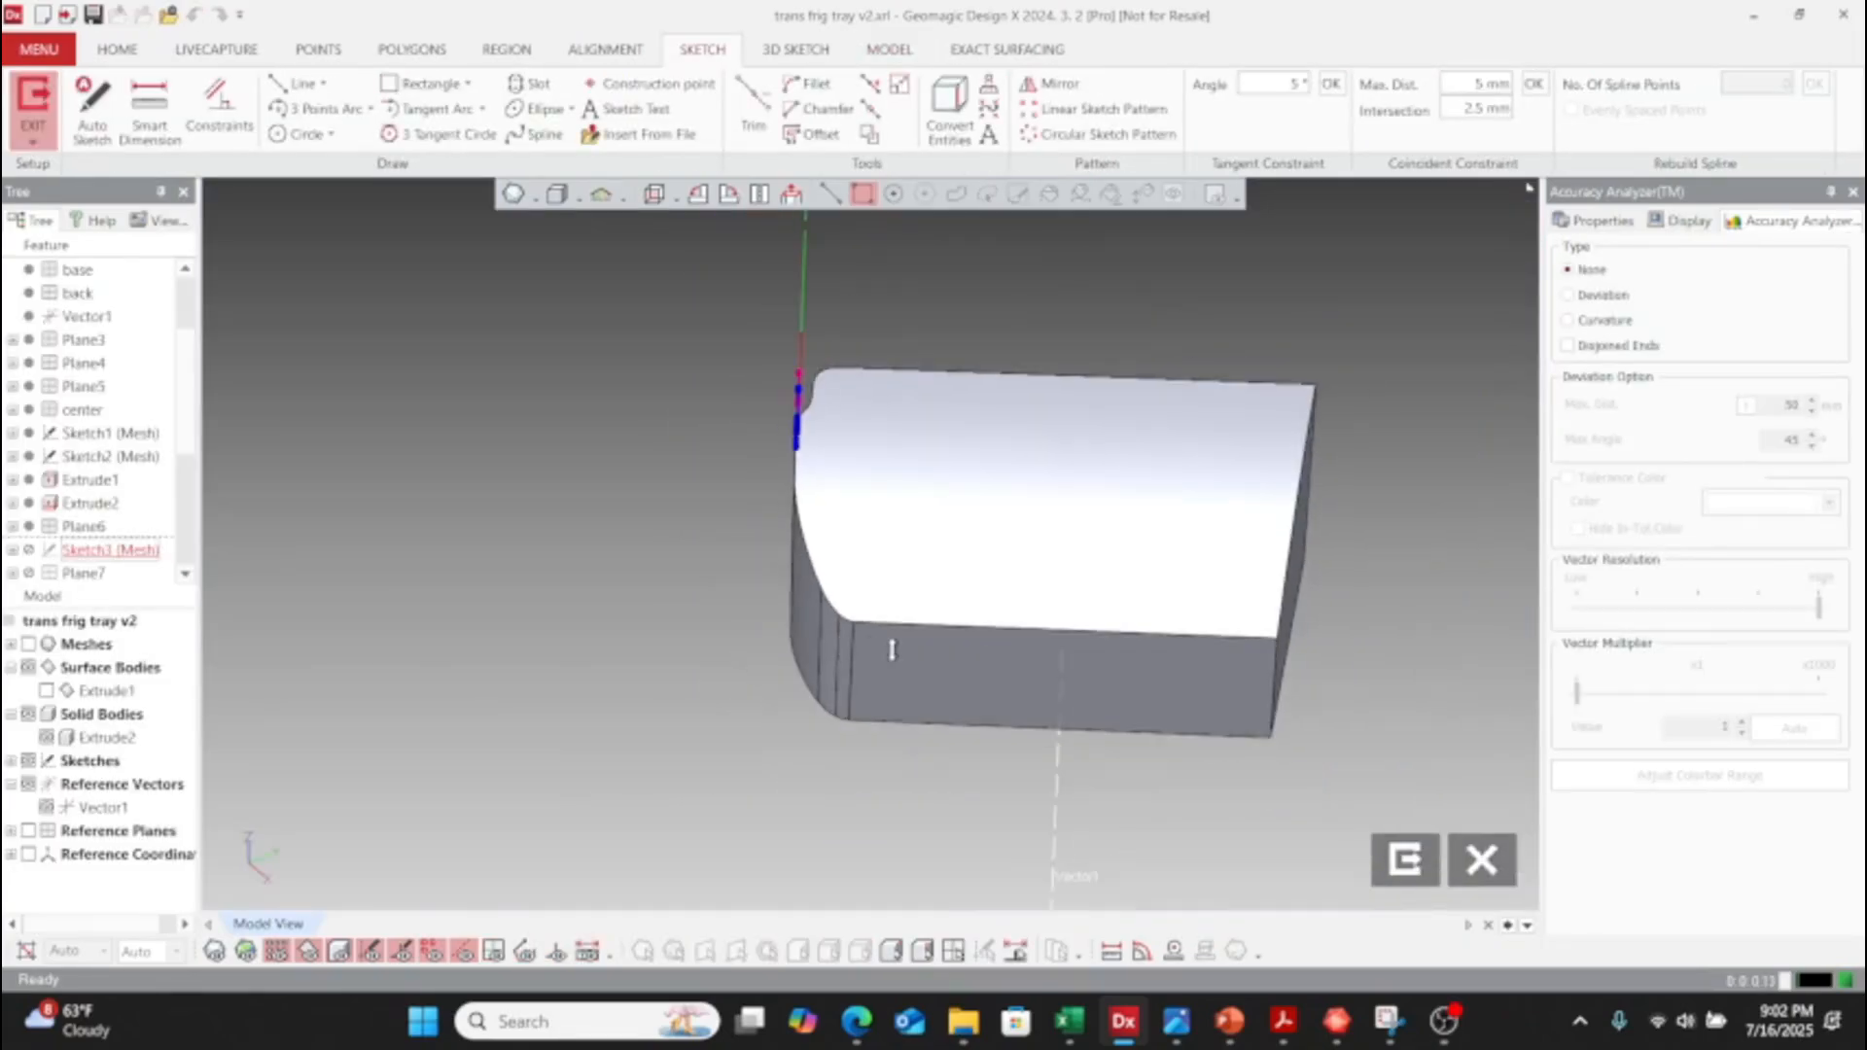
{"action": "left_click", "coordinate": [1481, 860]}
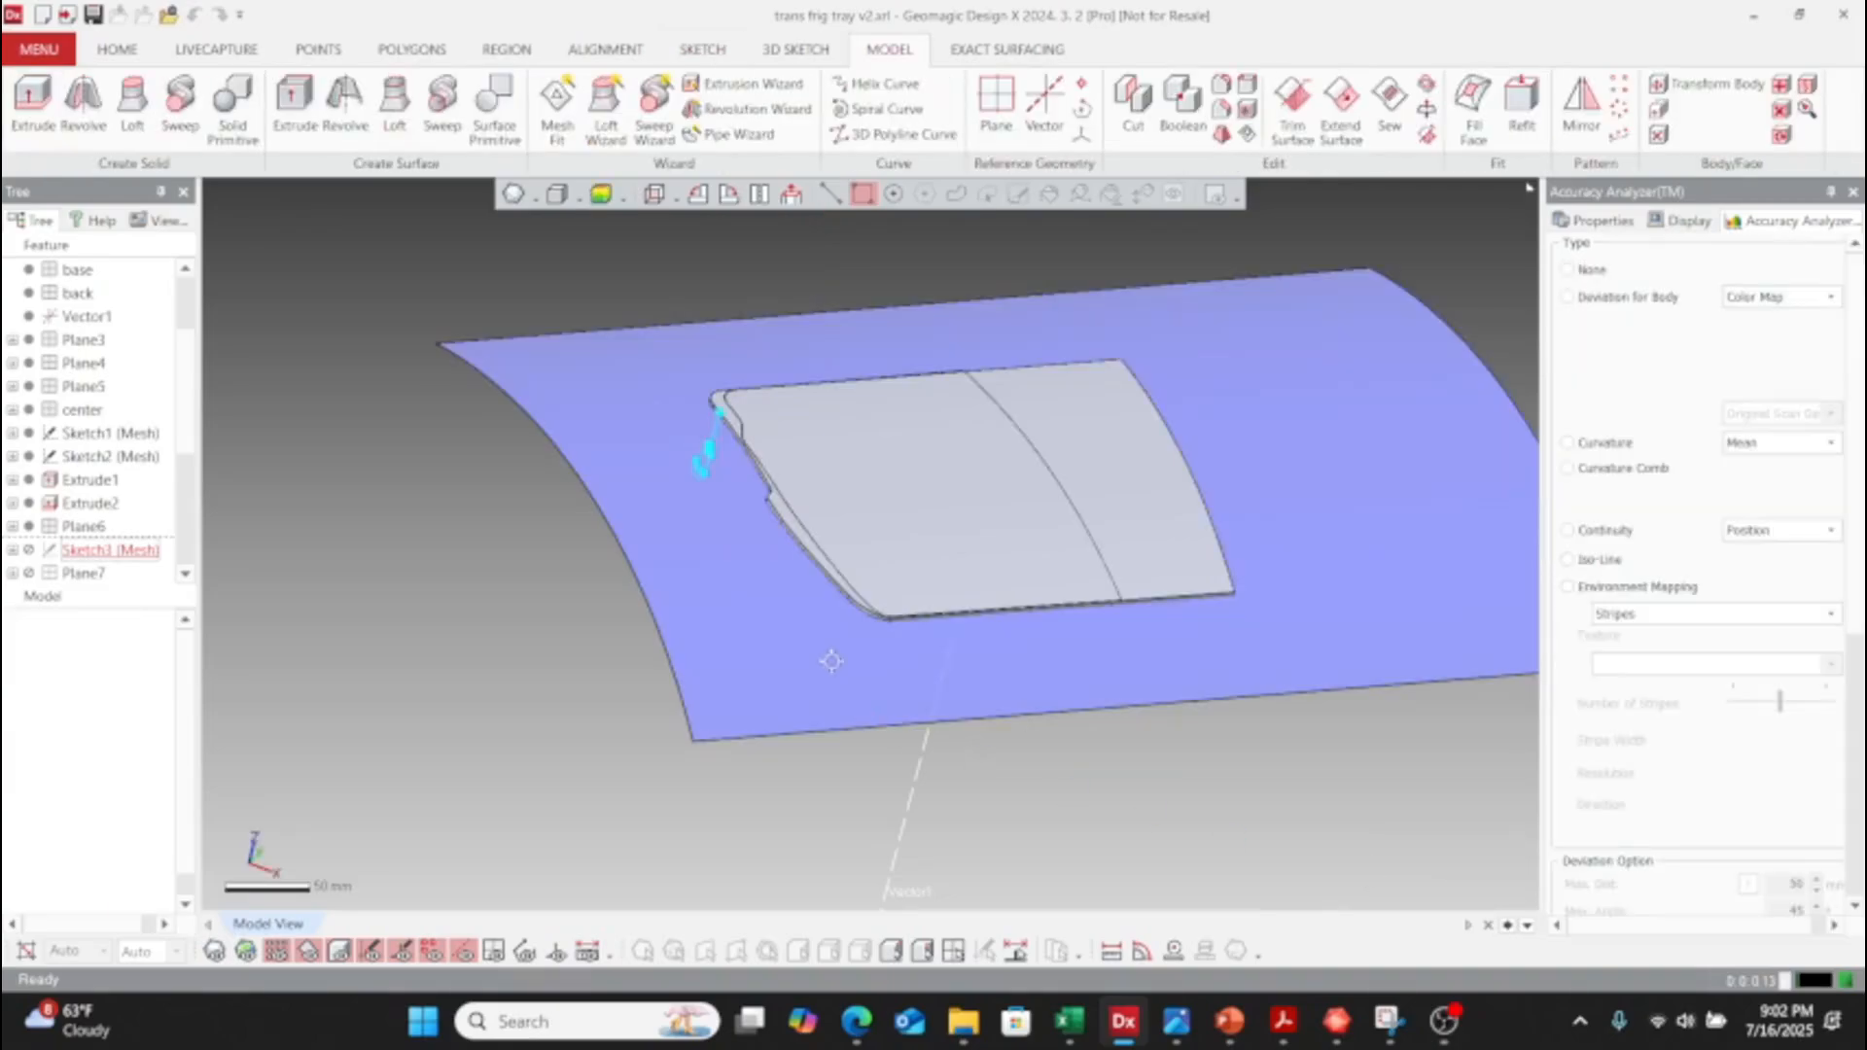
{"action": "scroll", "coordinate": [92, 562], "scroll_direction": "down", "scroll_amount": 4}
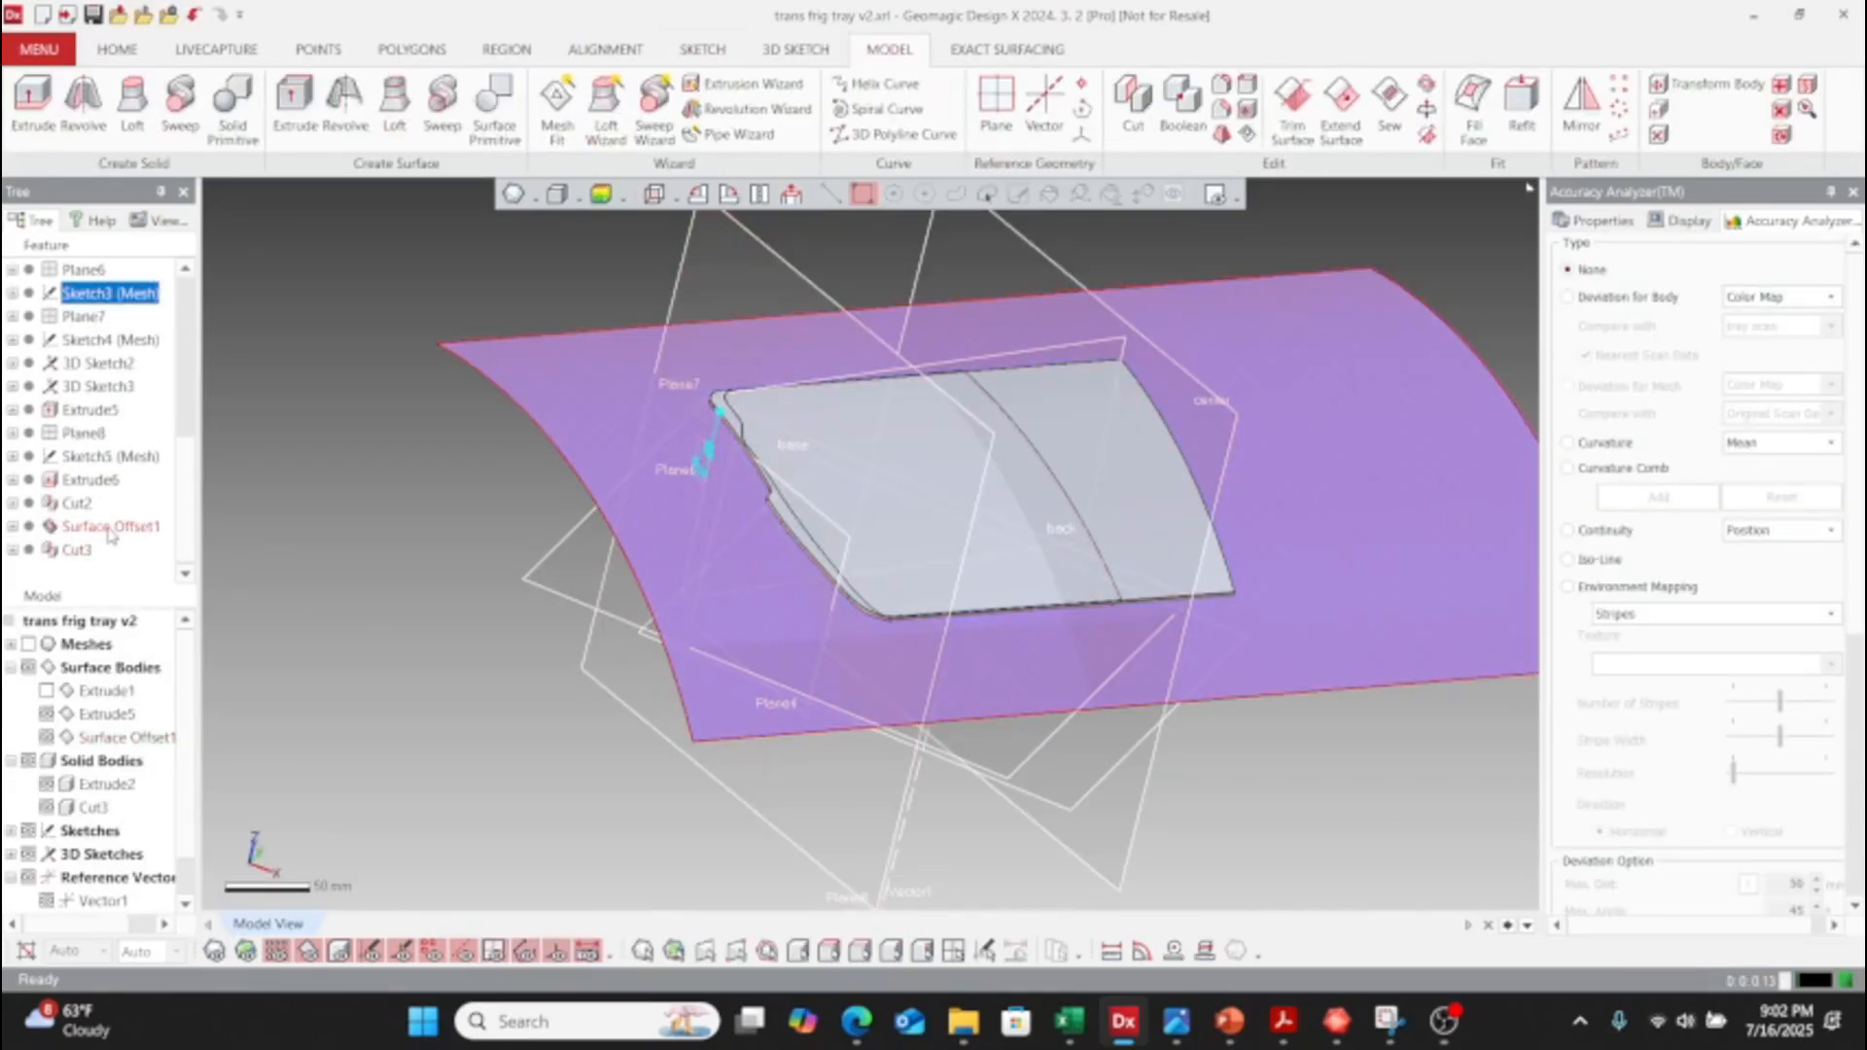
{"action": "right_click", "coordinate": [114, 464]}
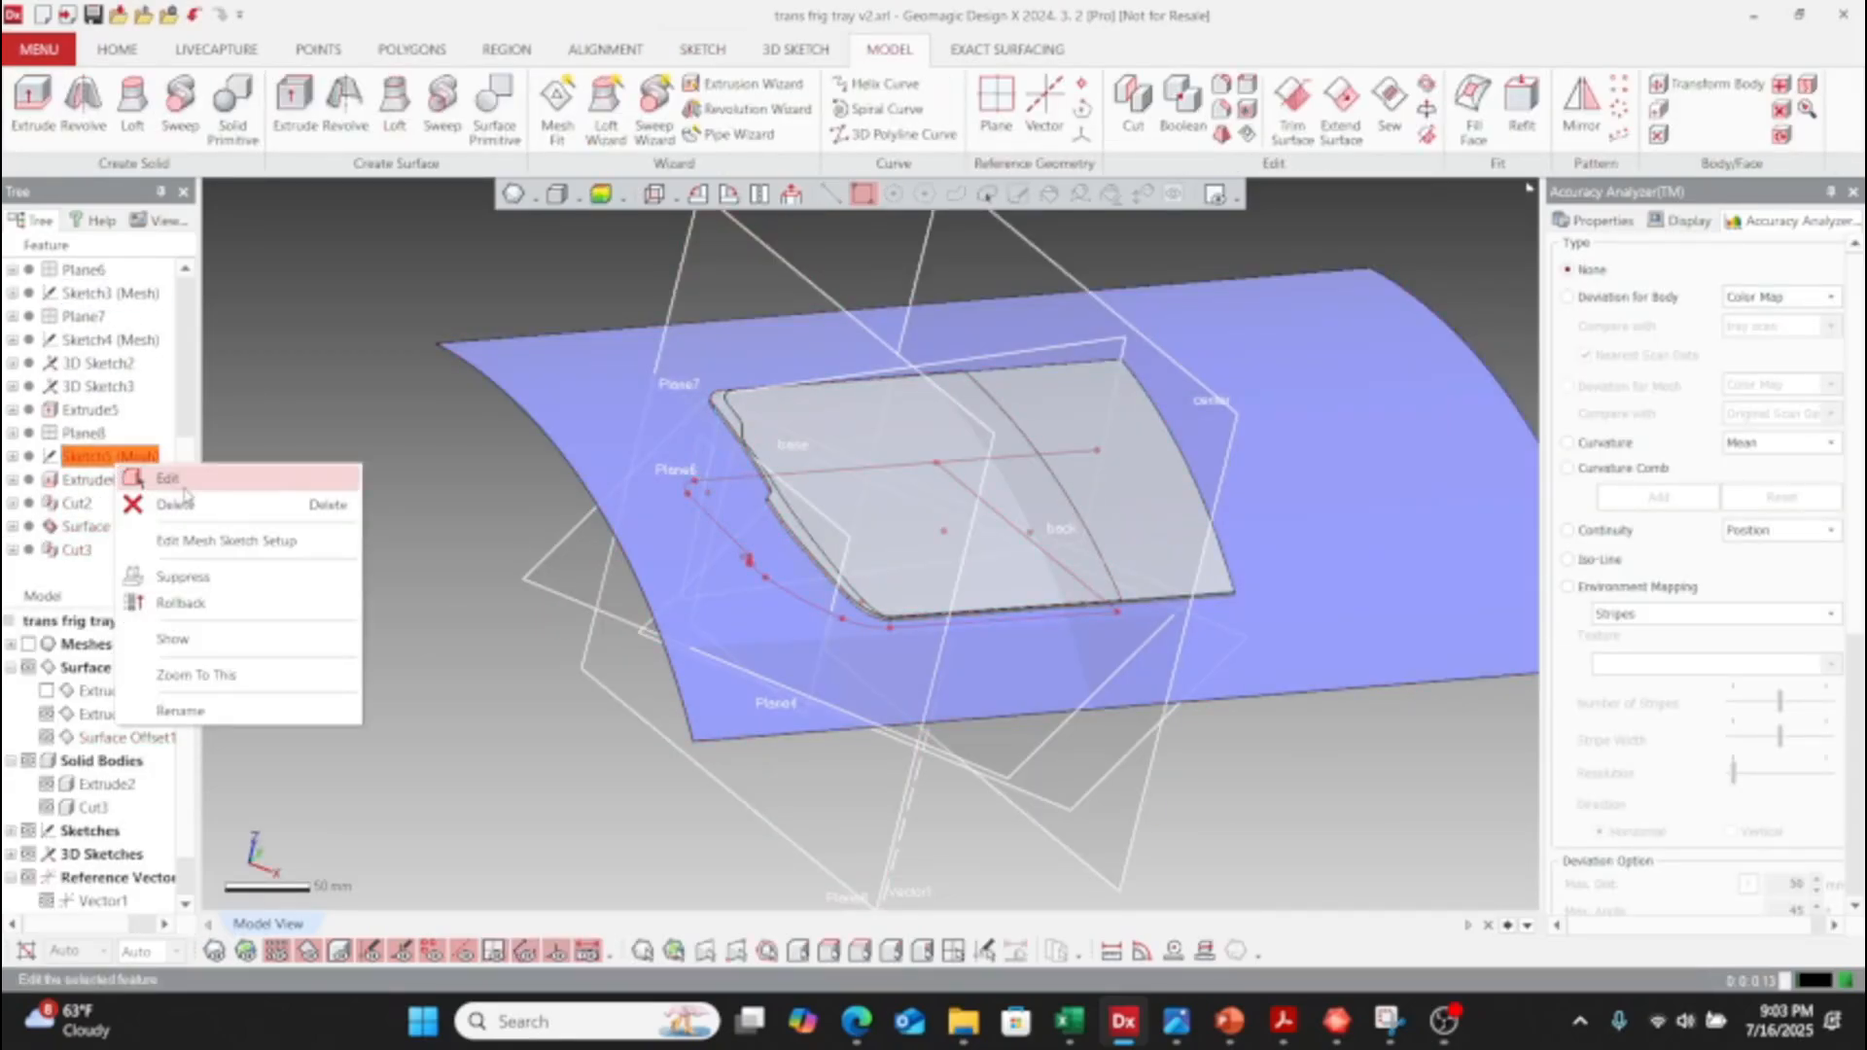
{"action": "left_click", "coordinate": [156, 479]}
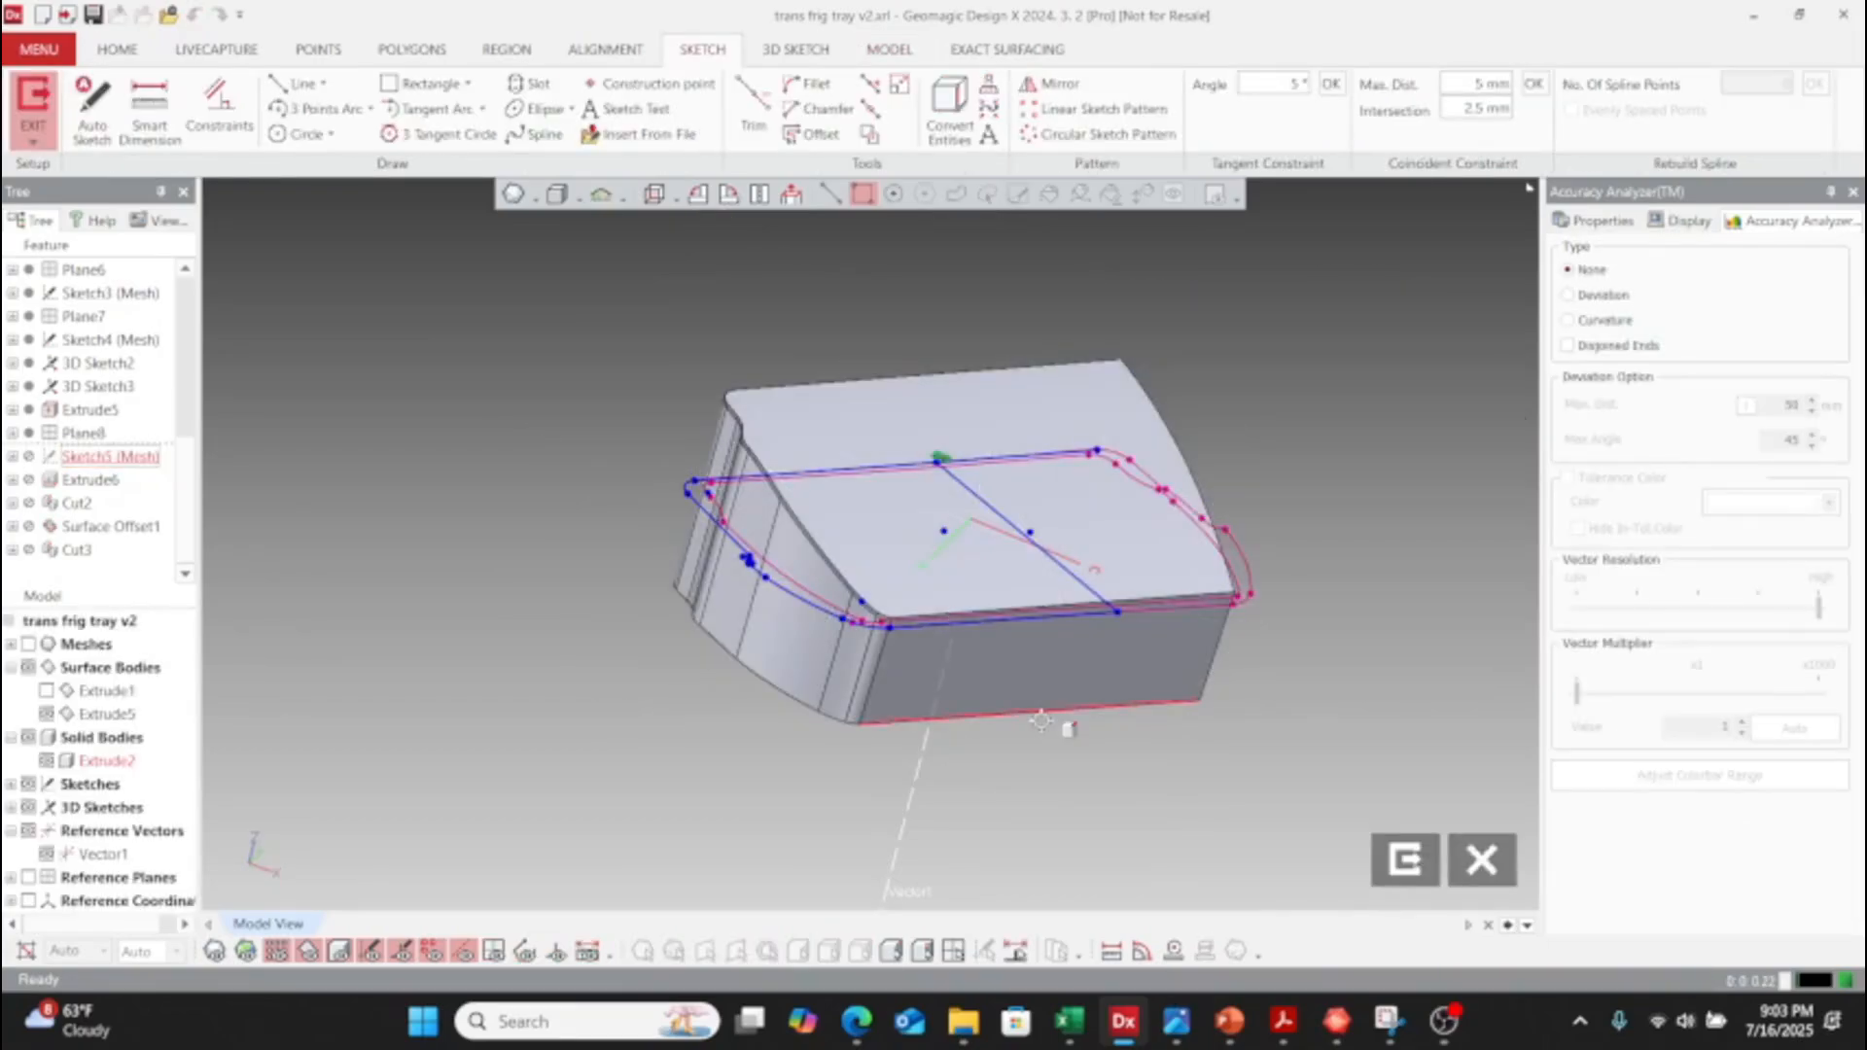
{"action": "mouse_move", "coordinate": [954, 602]}
{"action": "right_mouse_down"}
{"action": "mouse_move", "coordinate": [925, 783]}
{"action": "mouse_move", "coordinate": [945, 649]}
{"action": "mouse_move", "coordinate": [1072, 712]}
{"action": "mouse_move", "coordinate": [887, 638]}
{"action": "mouse_move", "coordinate": [1050, 633]}
{"action": "mouse_move", "coordinate": [1035, 526]}
{"action": "right_mouse_up"}
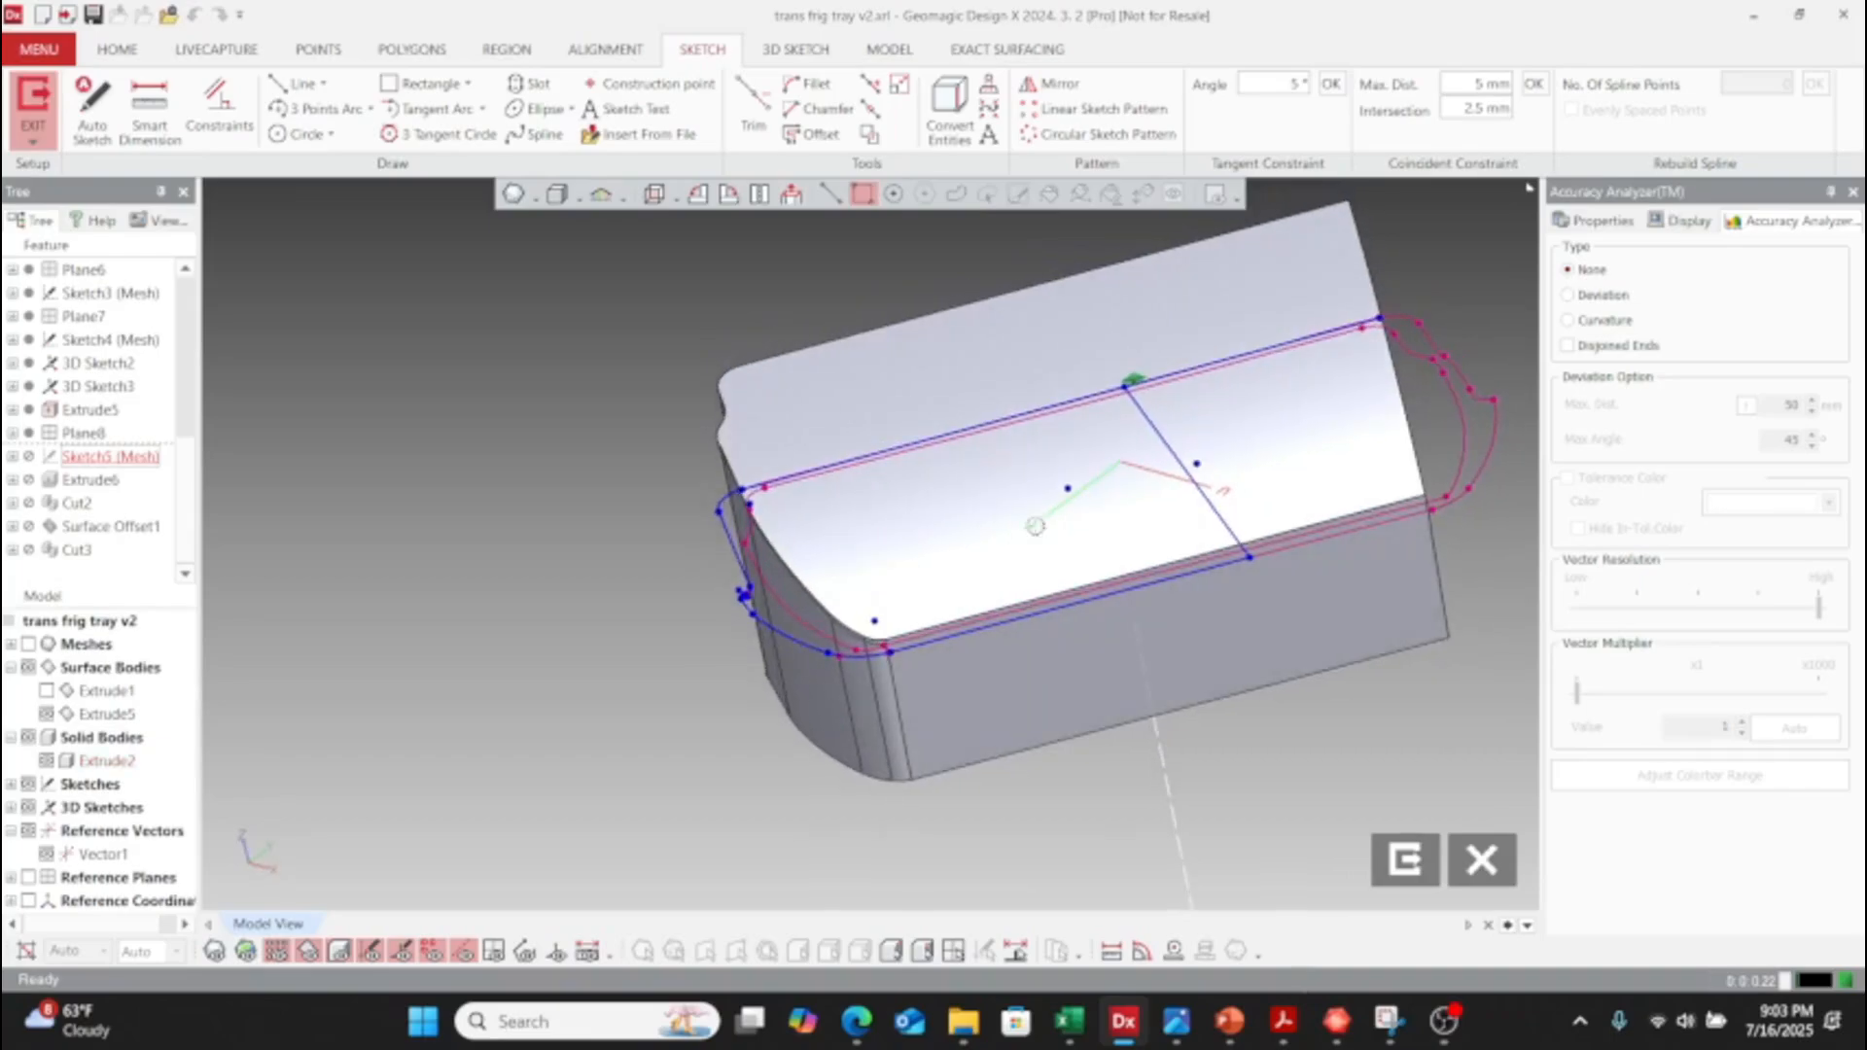
- Leave Sketch5 without keeping changes and hide the Surface Offset1 body
{"action": "mouse_move", "coordinate": [1112, 611]}
{"action": "right_mouse_down"}
{"action": "mouse_move", "coordinate": [1046, 719]}
{"action": "mouse_move", "coordinate": [1100, 873]}
{"action": "right_mouse_up"}
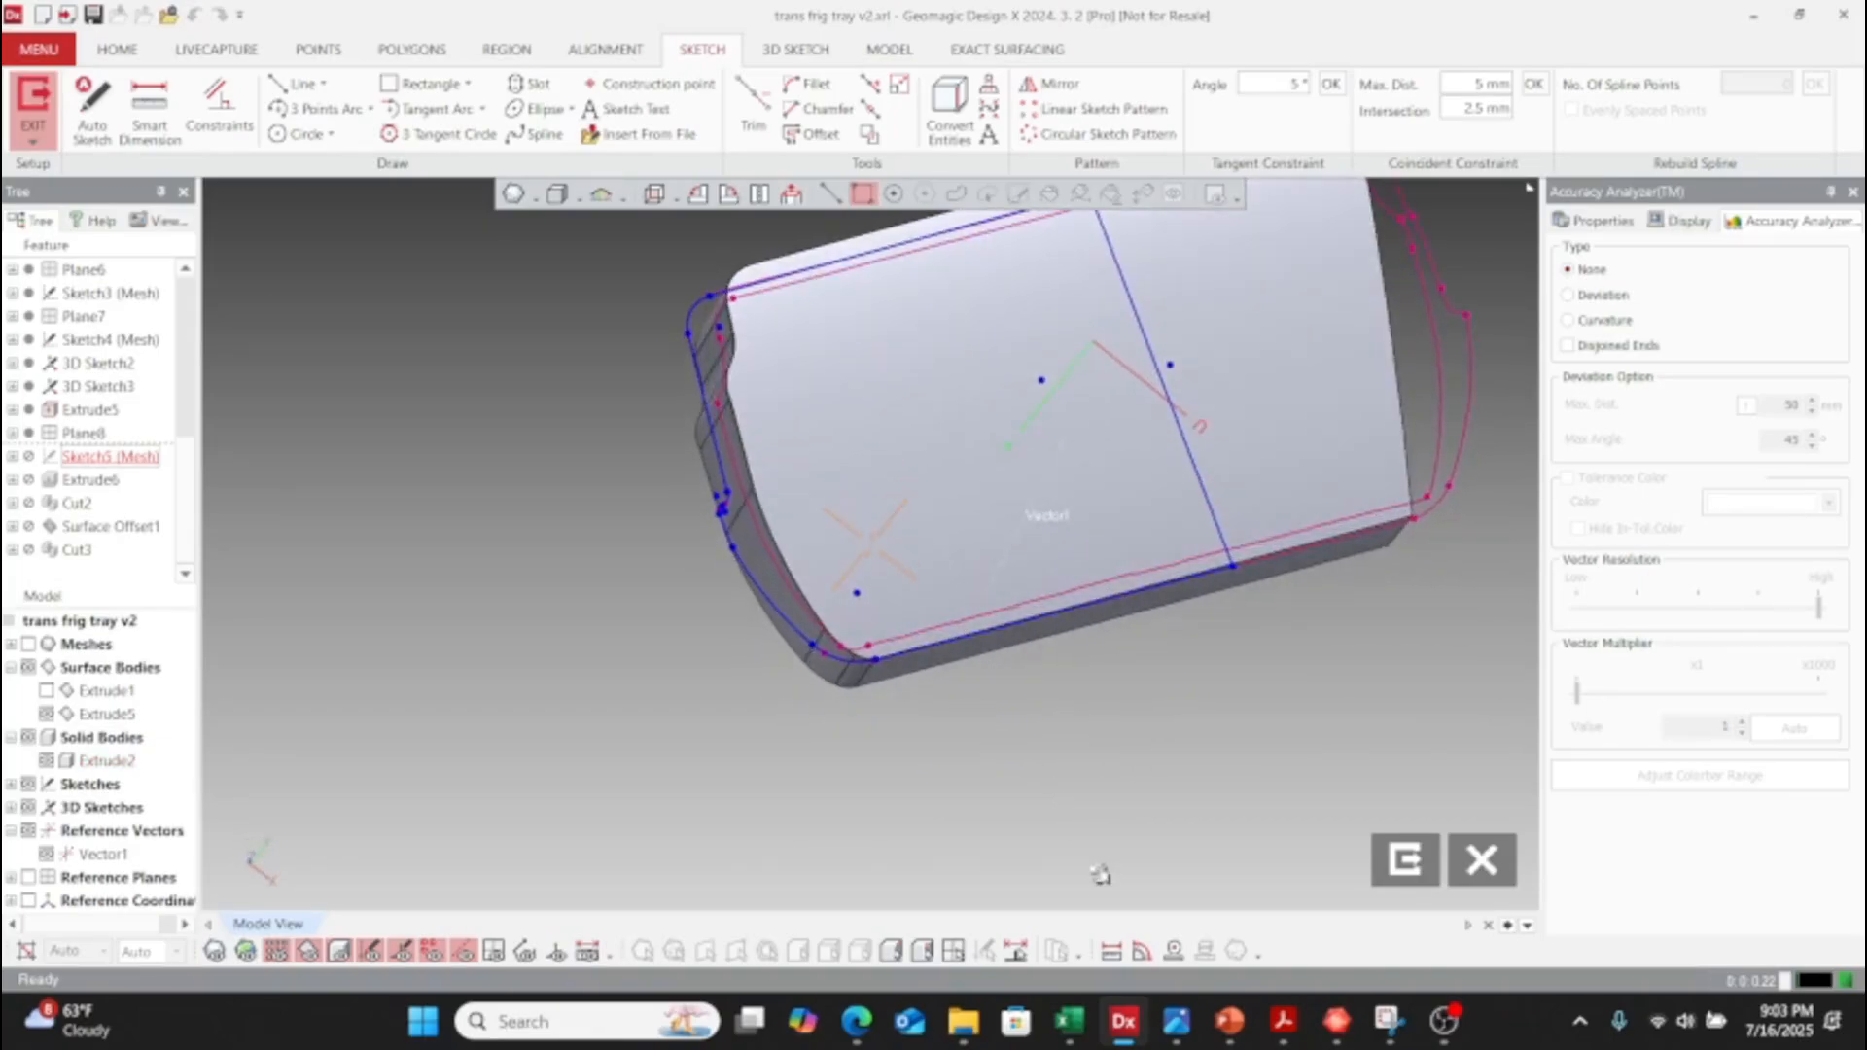
{"action": "left_click", "coordinate": [1493, 868]}
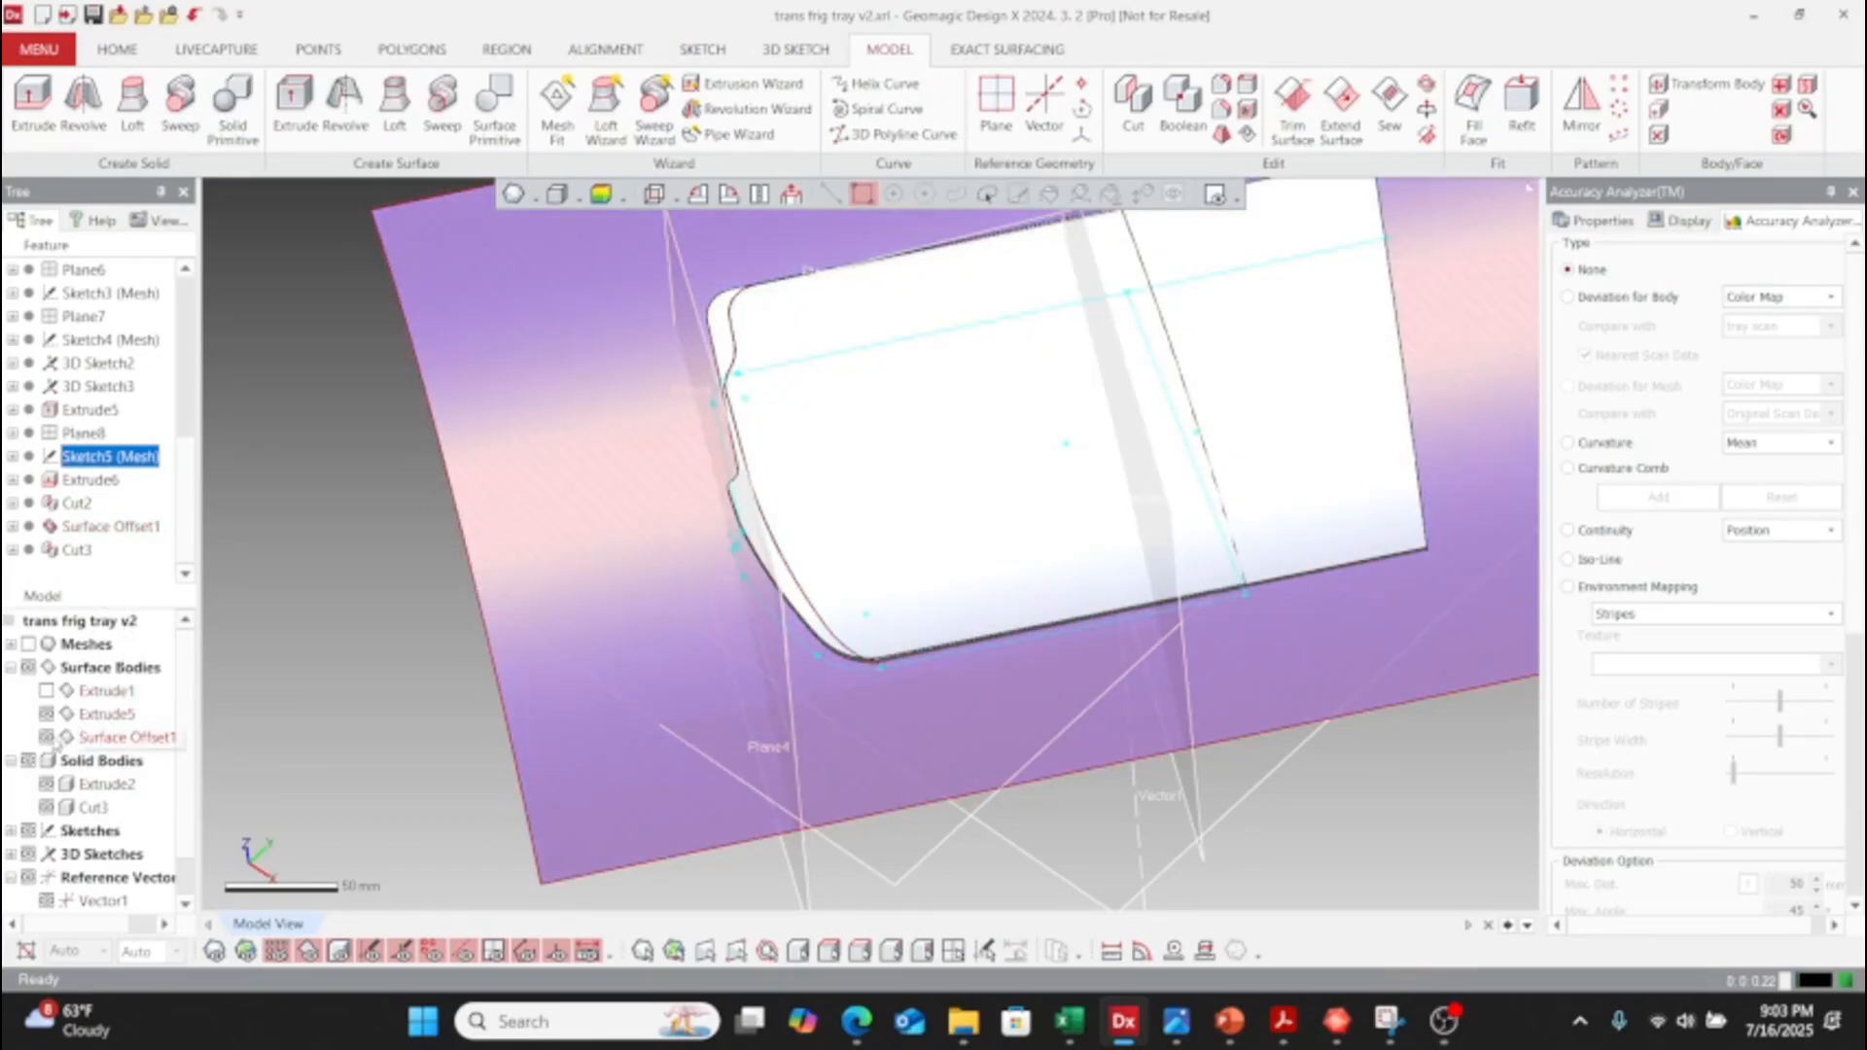
{"action": "left_click", "coordinate": [46, 737]}
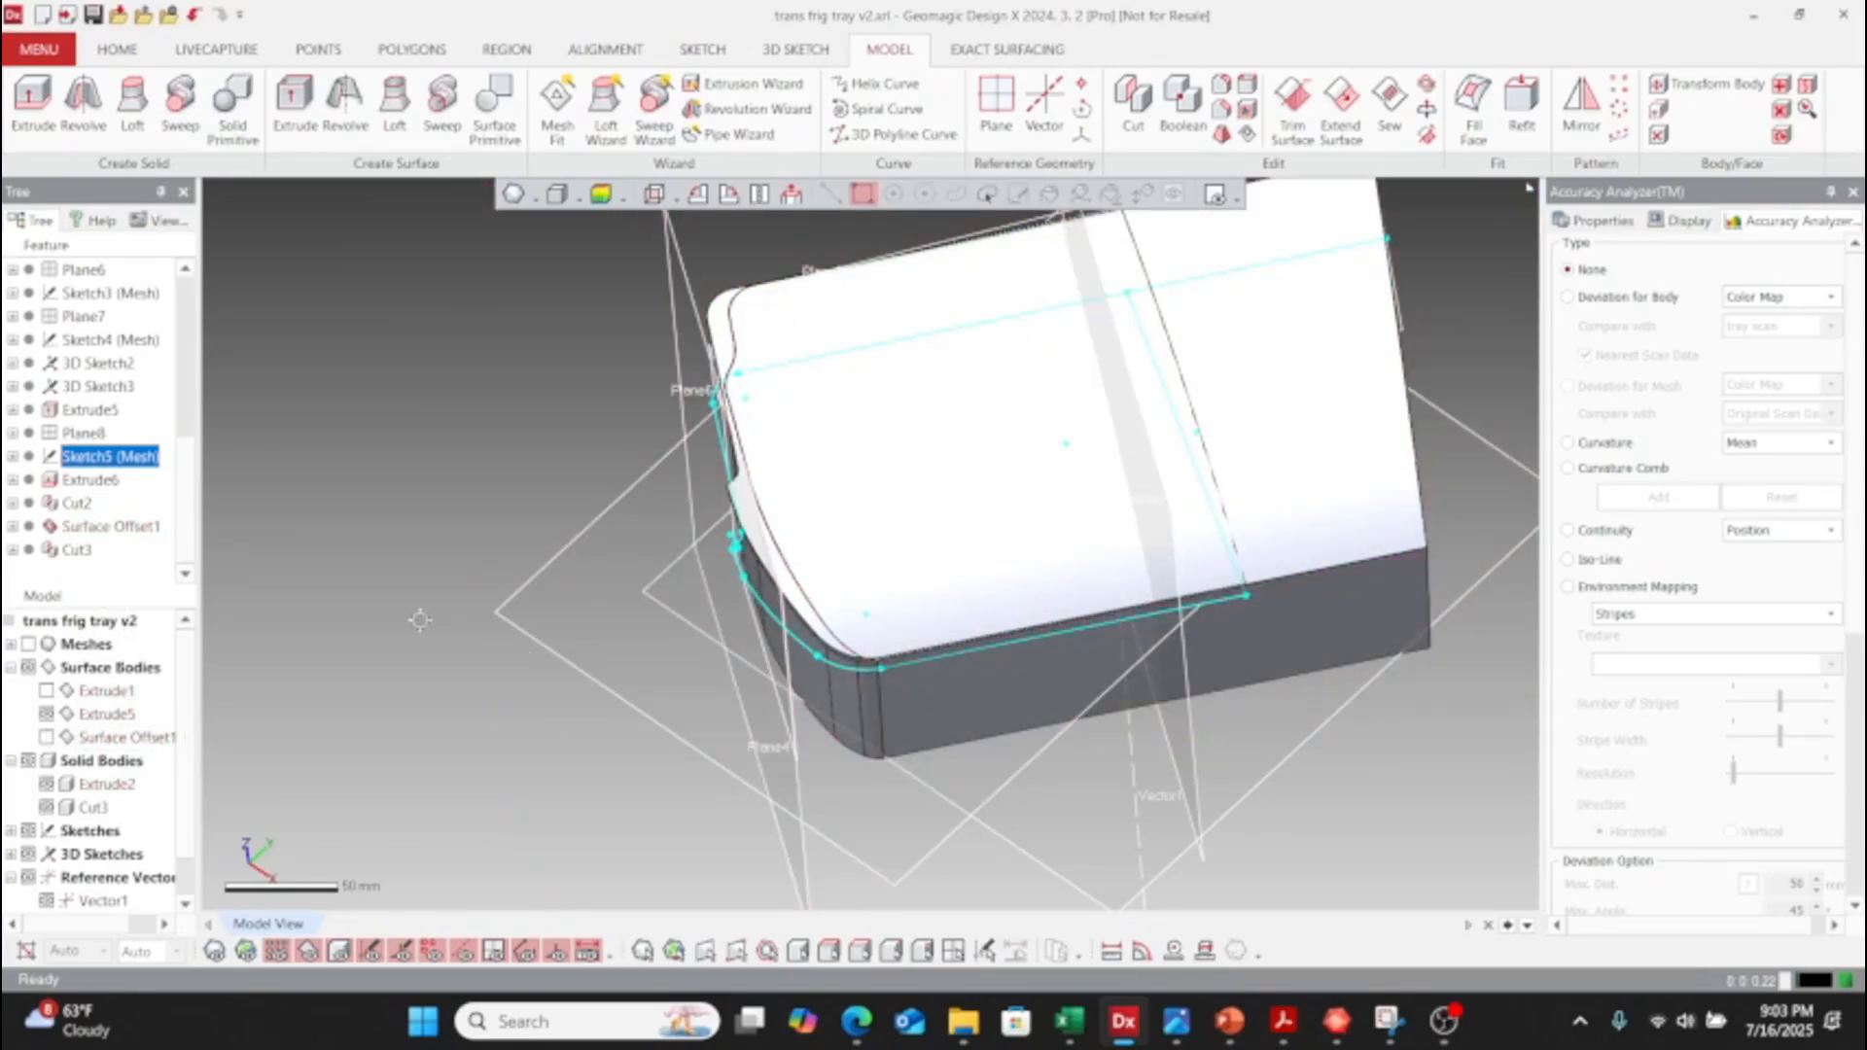
{"action": "left_click", "coordinate": [420, 621]}
- Hide the Extrude5 surface body so only the tray and lip solids stay displayed at the rim
{"action": "scroll", "coordinate": [891, 696], "scroll_direction": "up", "scroll_amount": 5}
{"action": "mouse_move", "coordinate": [941, 865]}
{"action": "right_mouse_down"}
{"action": "mouse_move", "coordinate": [954, 712]}
{"action": "mouse_move", "coordinate": [1060, 772]}
{"action": "right_mouse_up"}
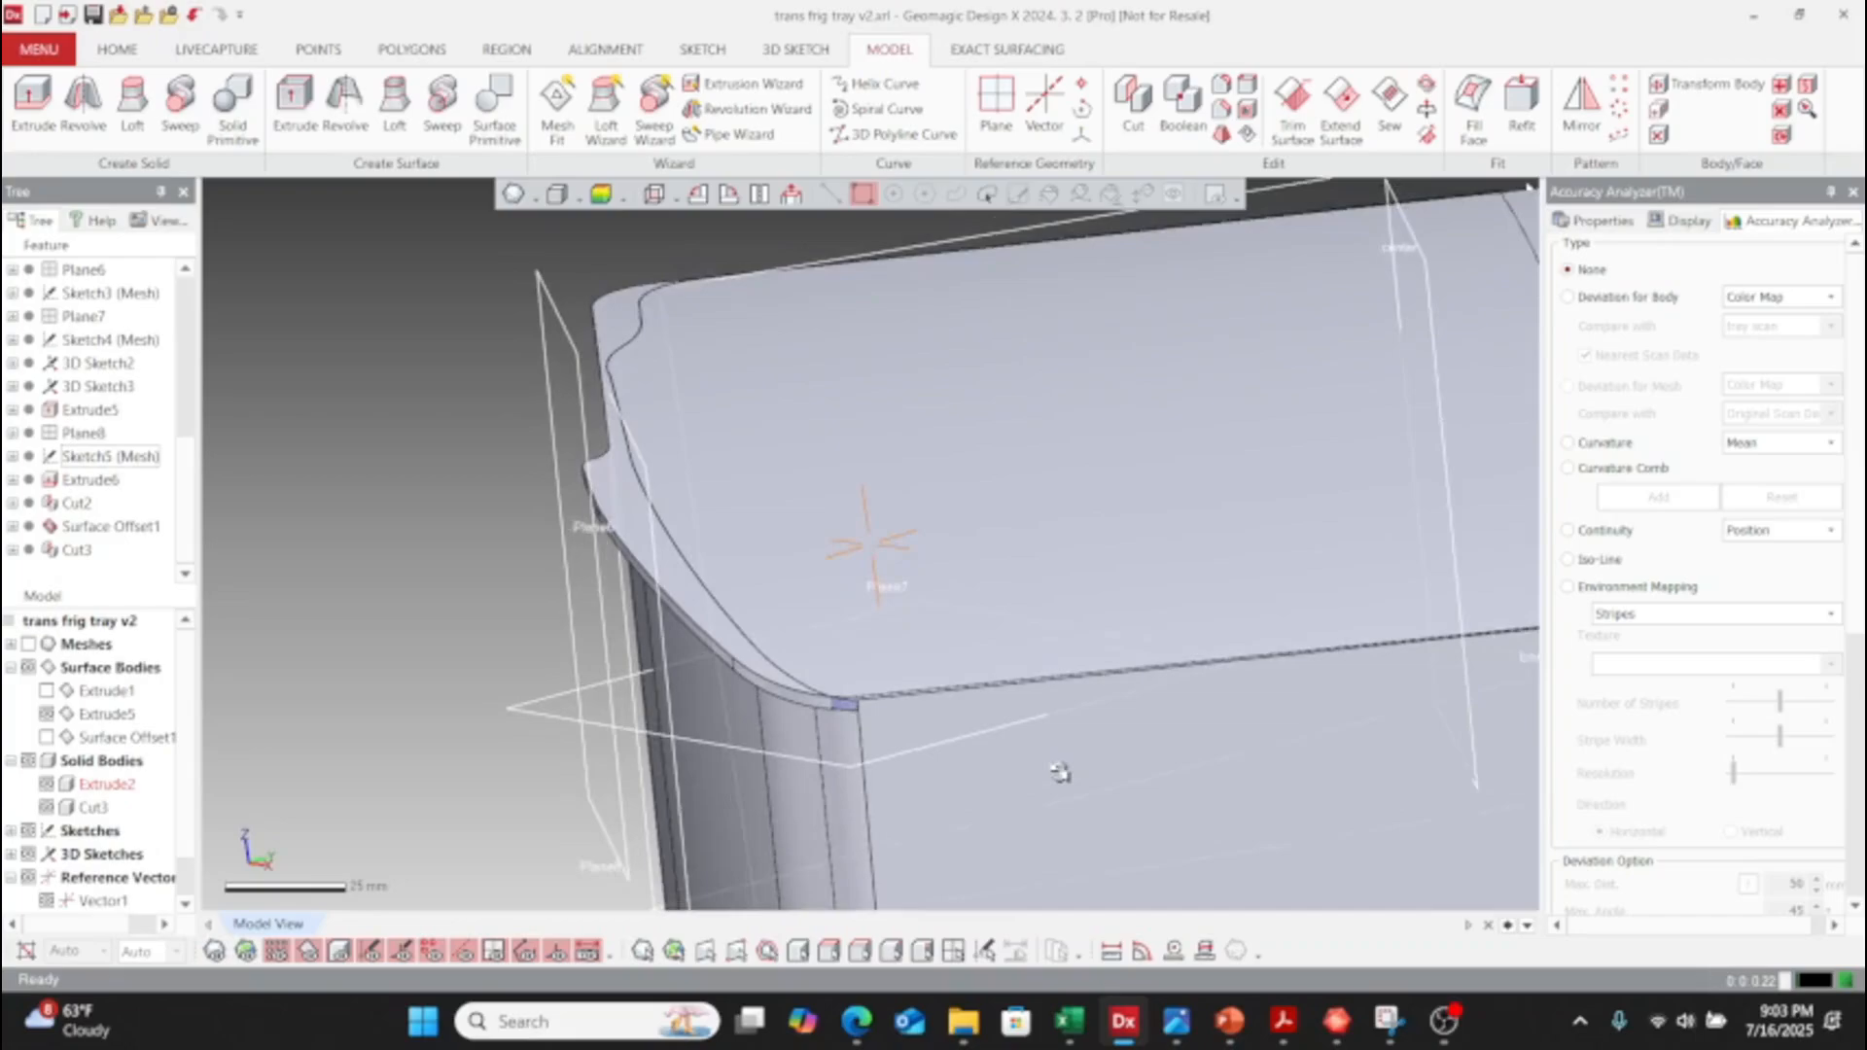
{"action": "scroll", "coordinate": [851, 759], "scroll_direction": "up", "scroll_amount": 3}
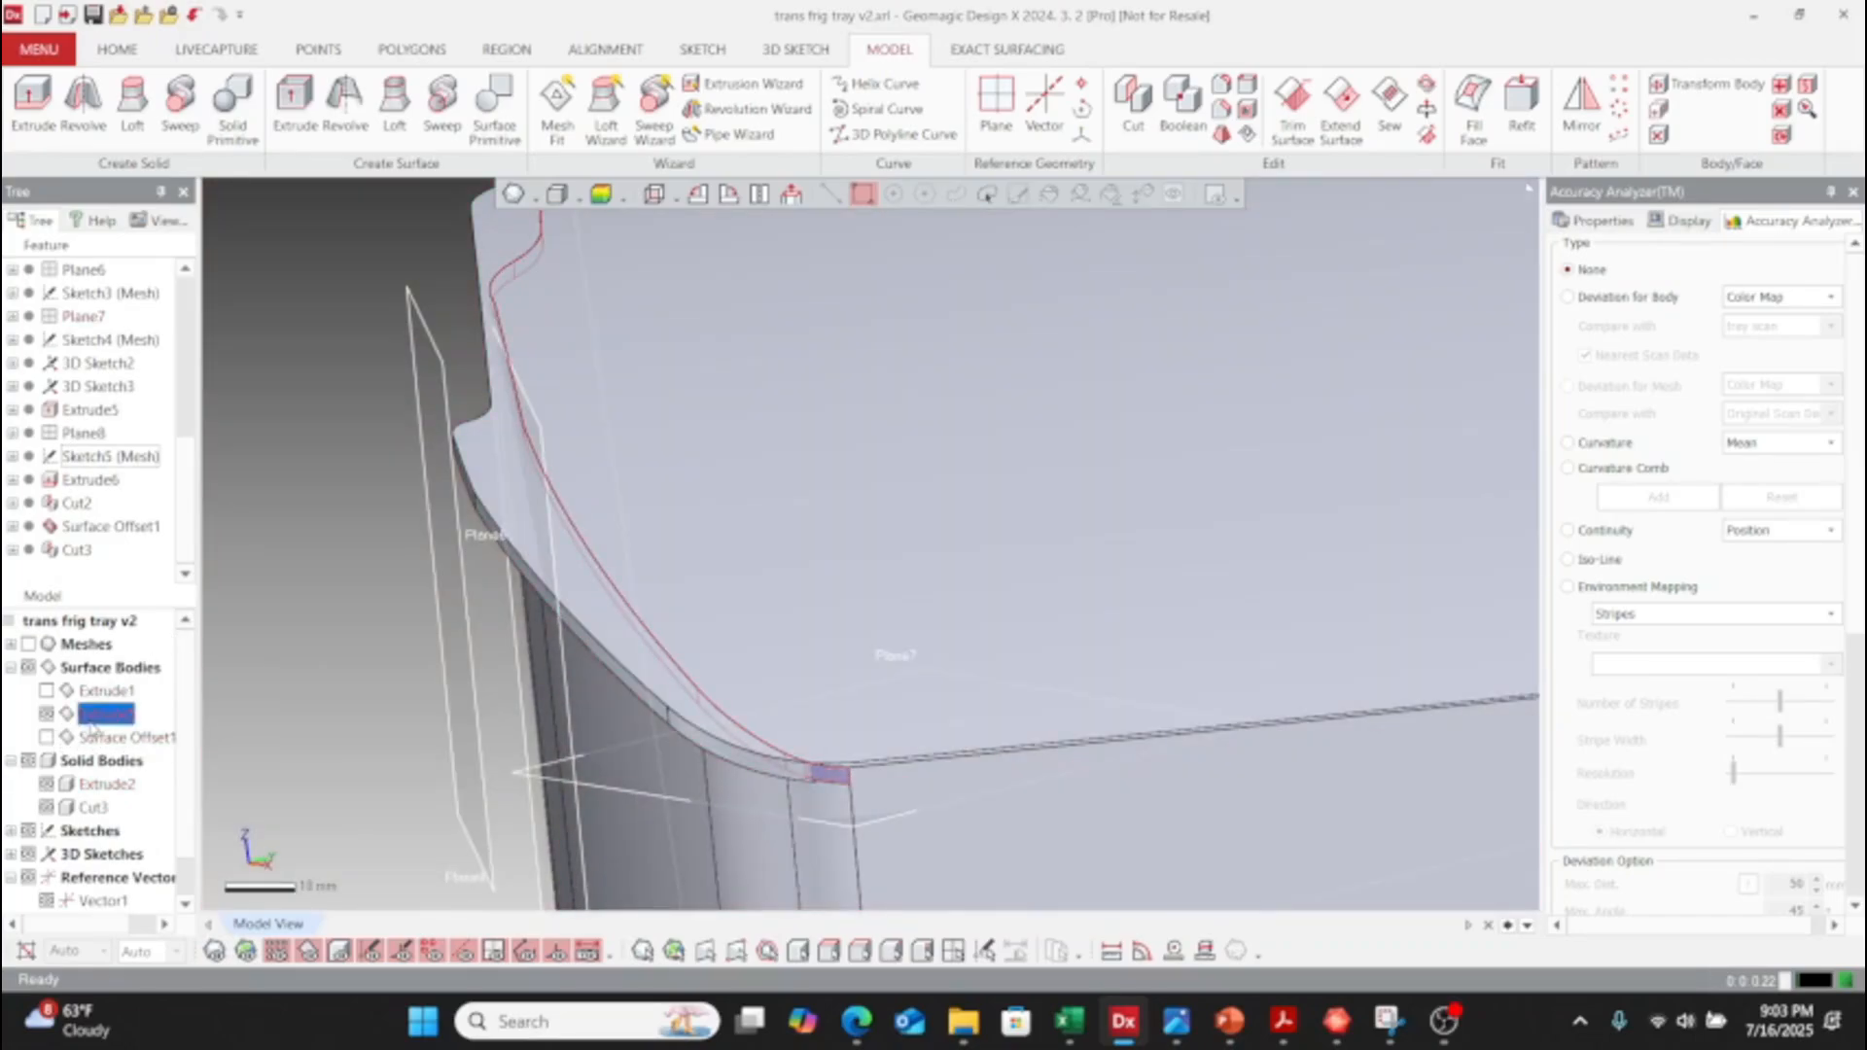
{"action": "right_click", "coordinate": [91, 725]}
{"action": "left_click", "coordinate": [428, 464]}
{"action": "left_click", "coordinate": [378, 508]}
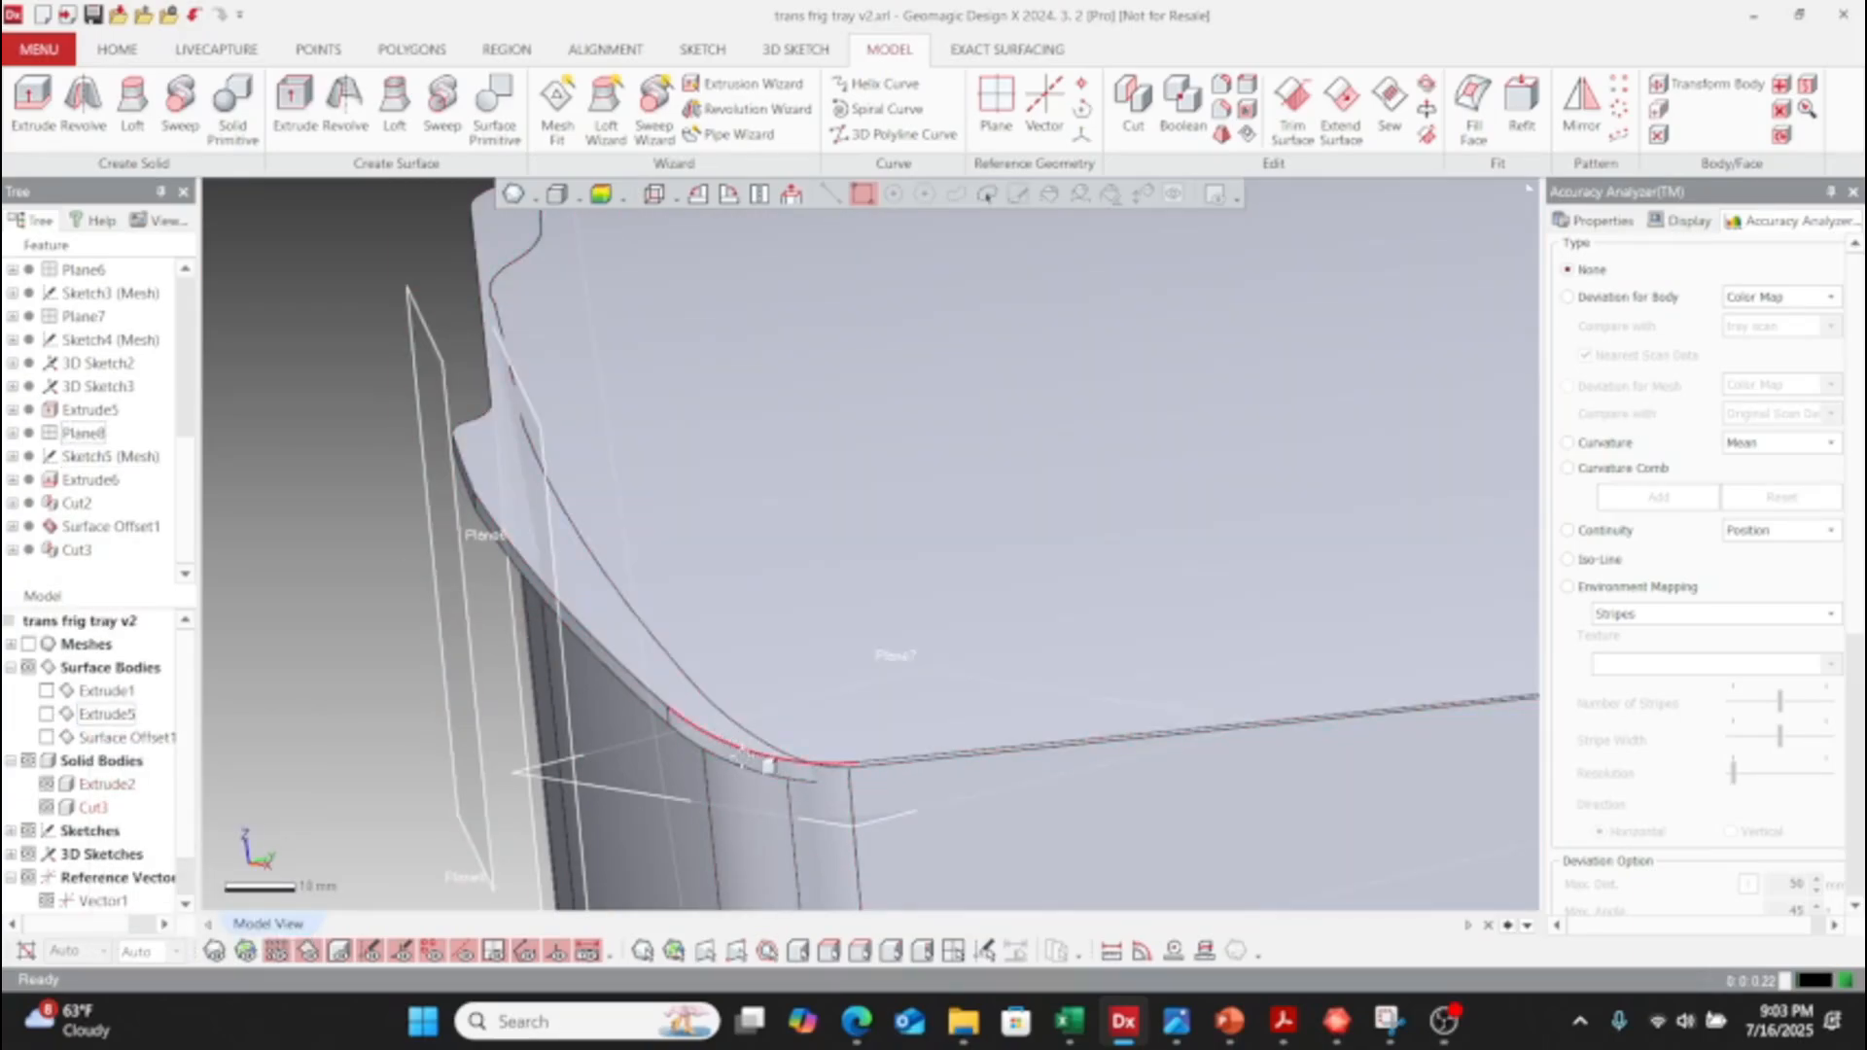
- Merge the tray body Extrude2 and the lip body Cut3 into one solid with a Boolean operation
{"action": "scroll", "coordinate": [918, 678], "scroll_direction": "down", "scroll_amount": 3}
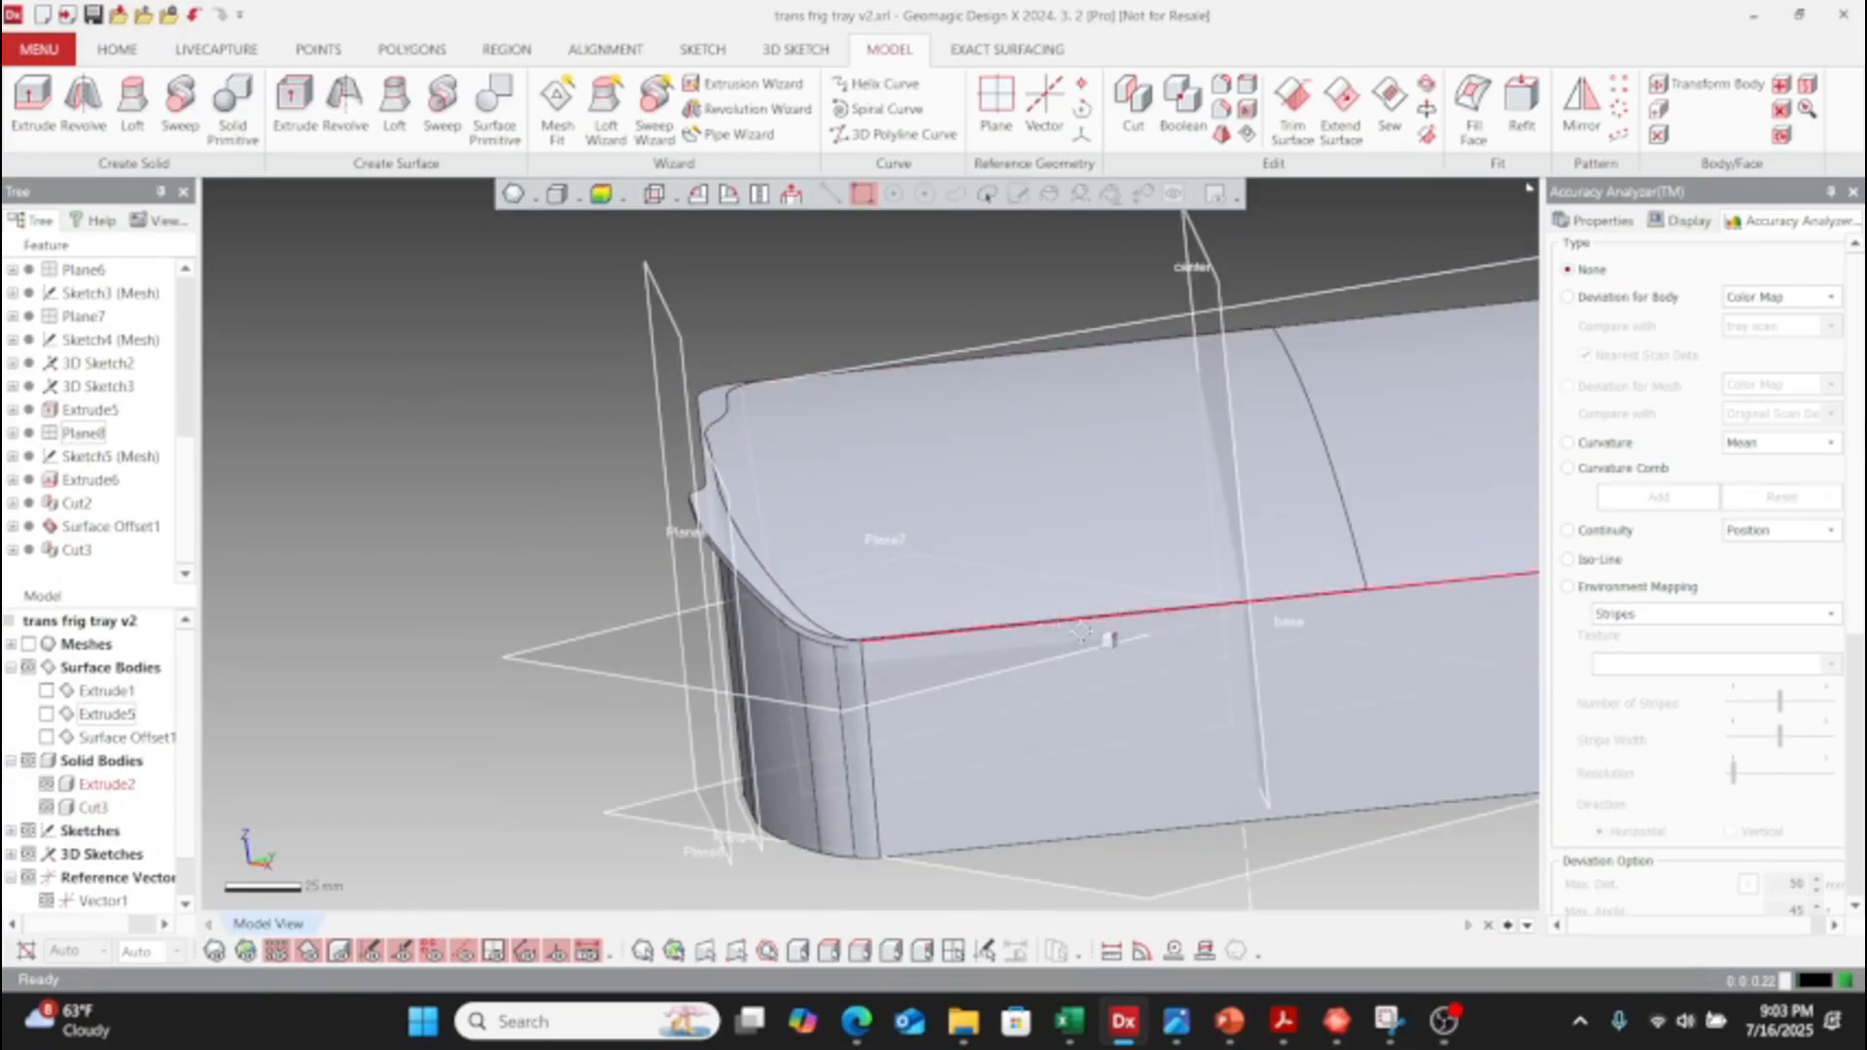
{"action": "scroll", "coordinate": [1186, 646], "scroll_direction": "up", "scroll_amount": 2}
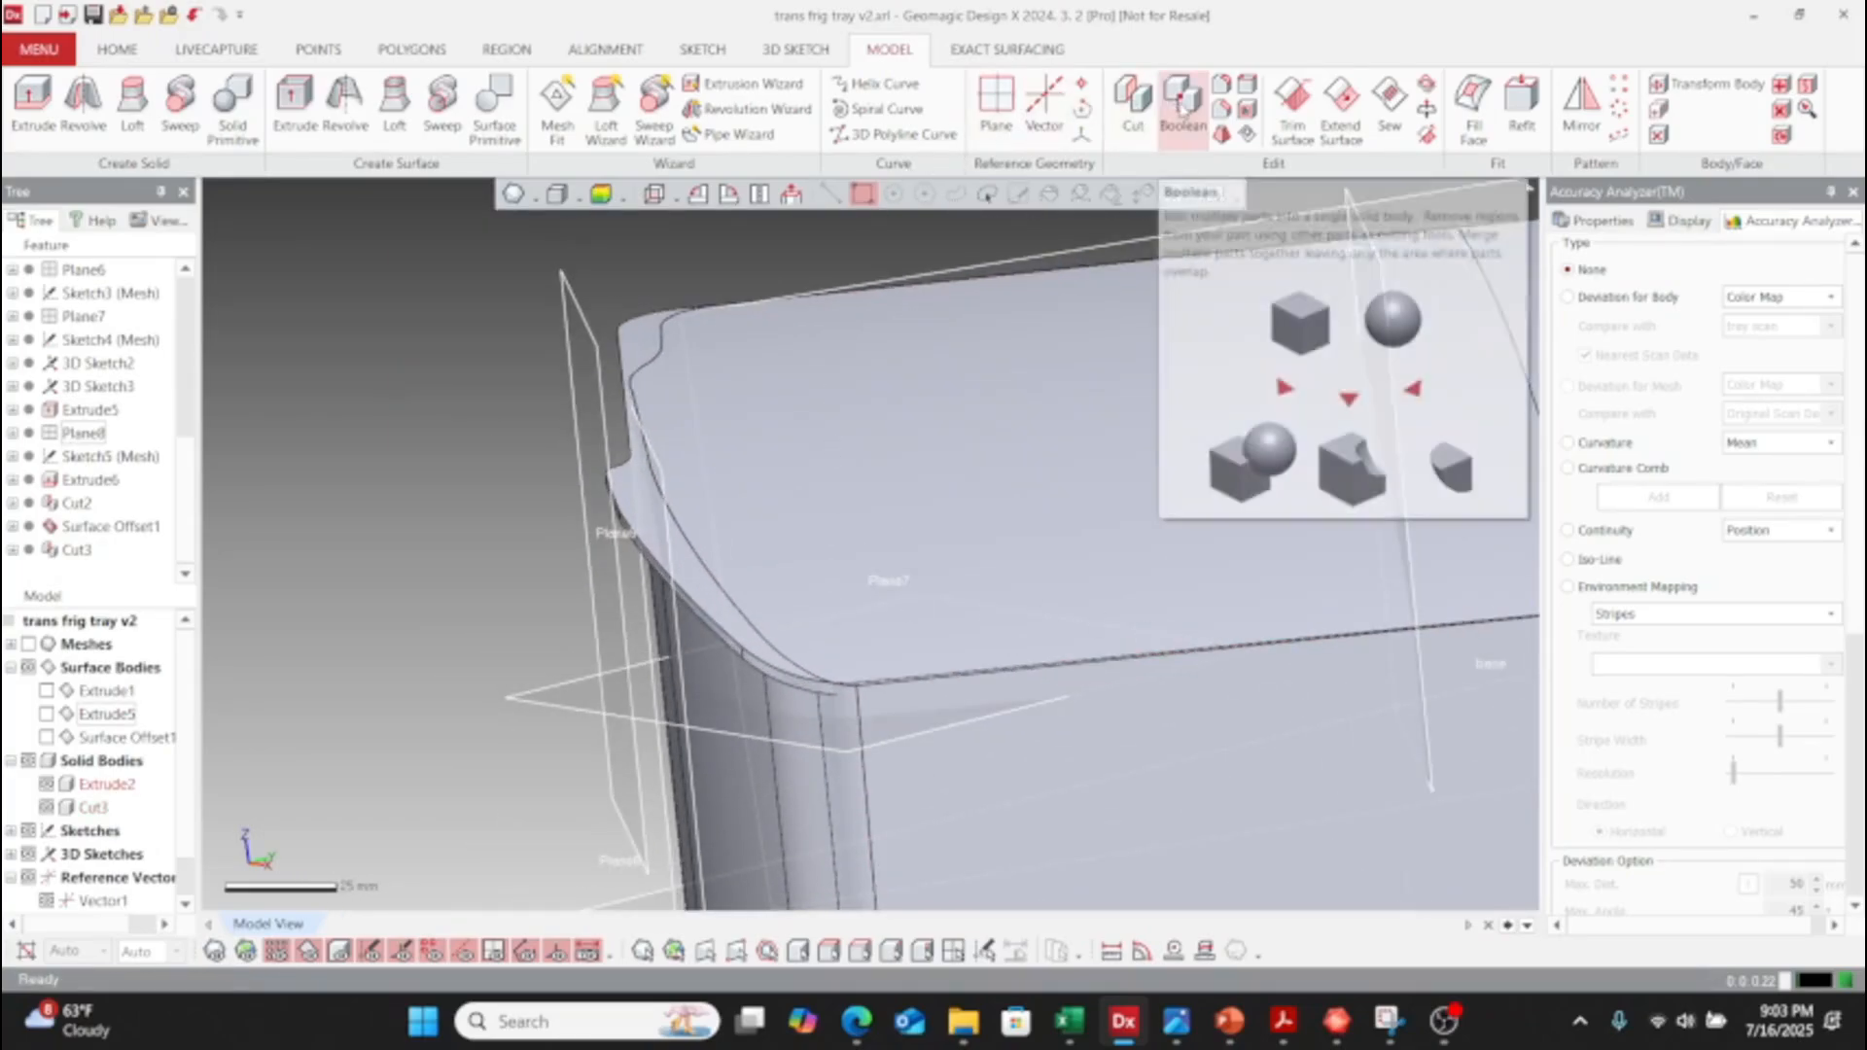
{"action": "left_click", "coordinate": [1181, 105]}
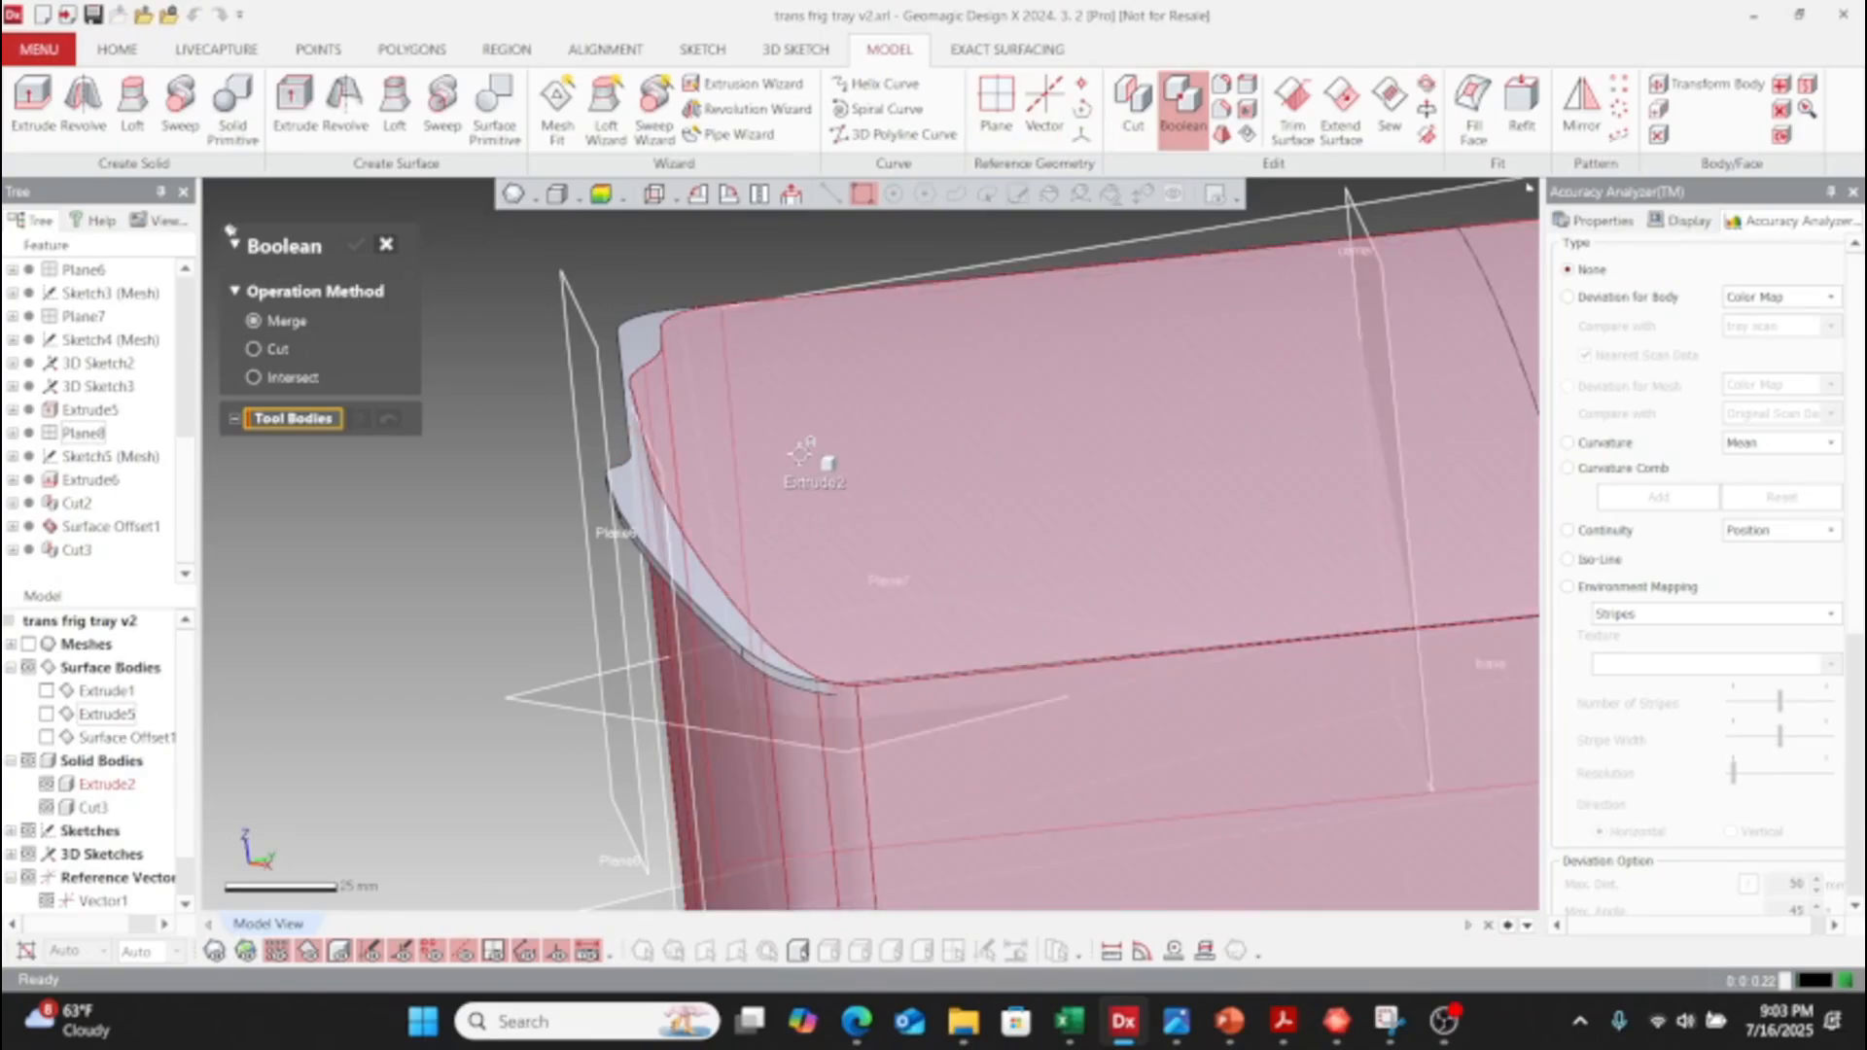
{"action": "left_click", "coordinate": [793, 484]}
{"action": "left_click", "coordinate": [643, 562]}
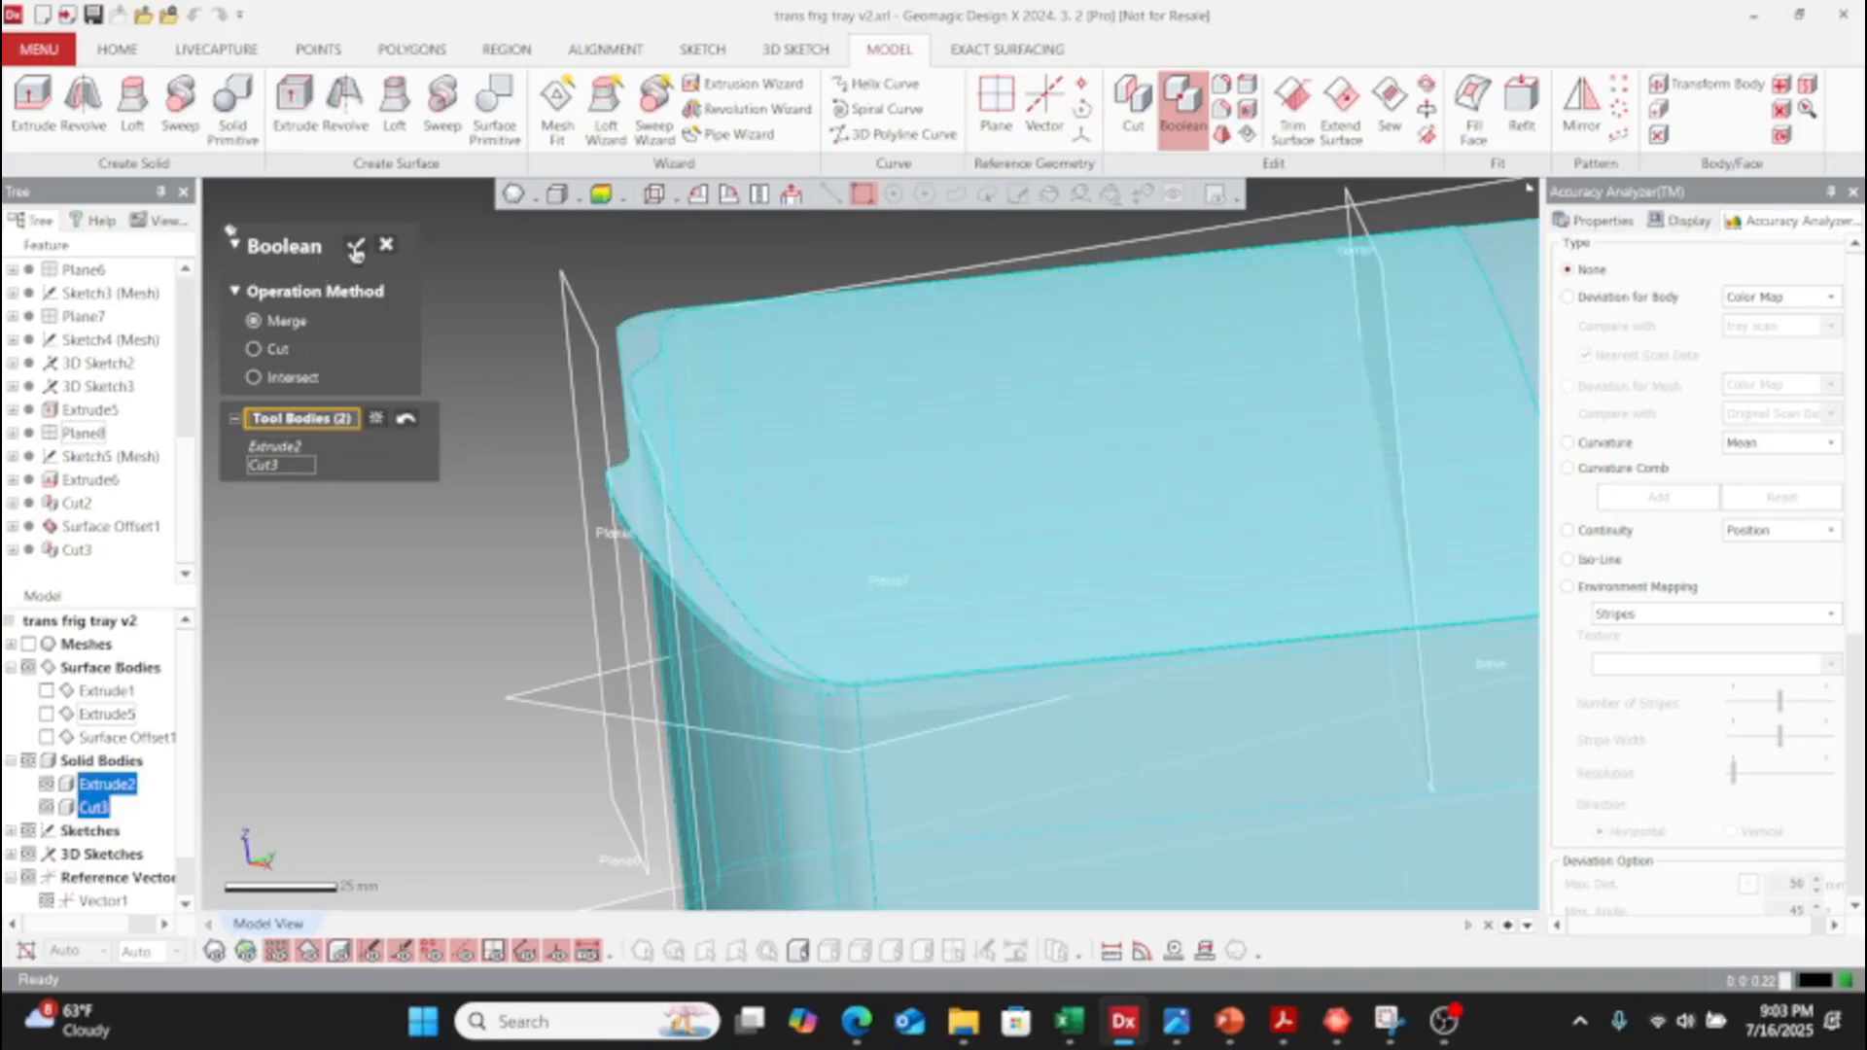
{"action": "left_click", "coordinate": [356, 251]}
{"action": "right_click_drag", "start_coordinate": [1016, 637], "coordinate": [1196, 680]}
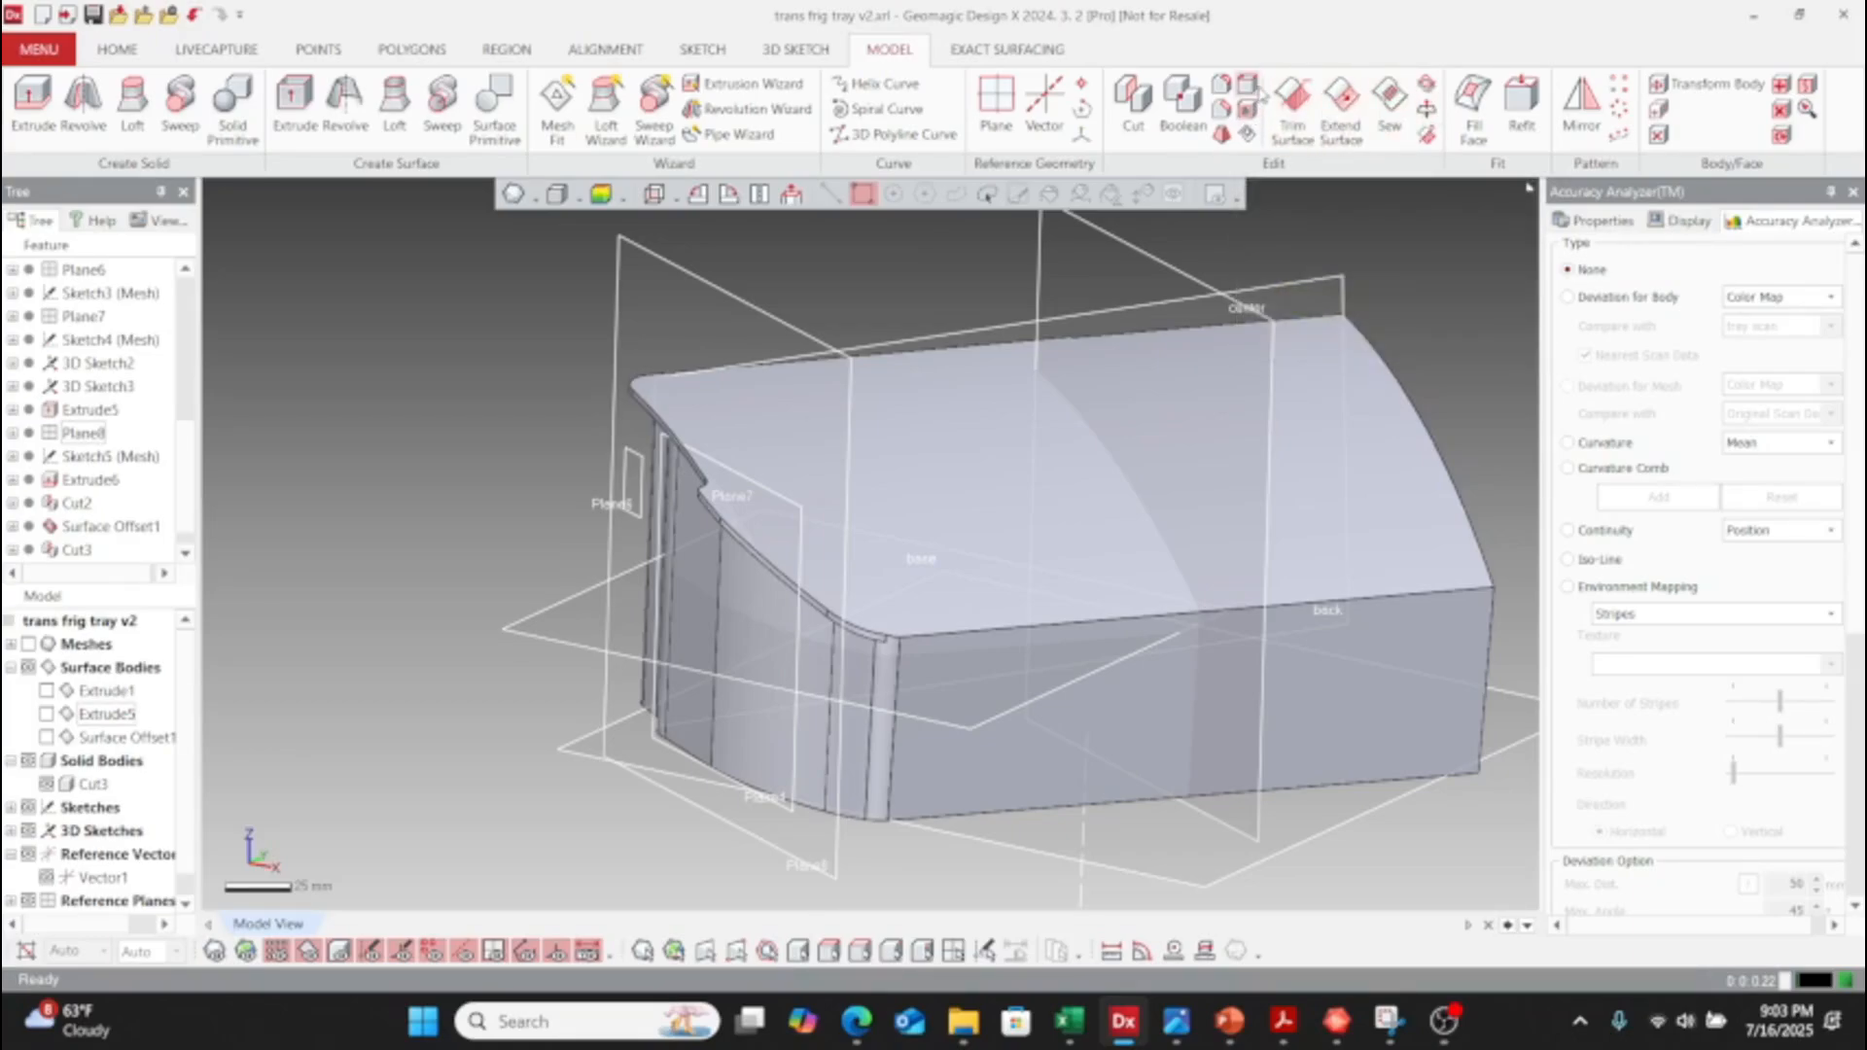
{"action": "left_click", "coordinate": [1248, 88]}
{"action": "right_click_drag", "start_coordinate": [1004, 486], "coordinate": [1004, 612]}
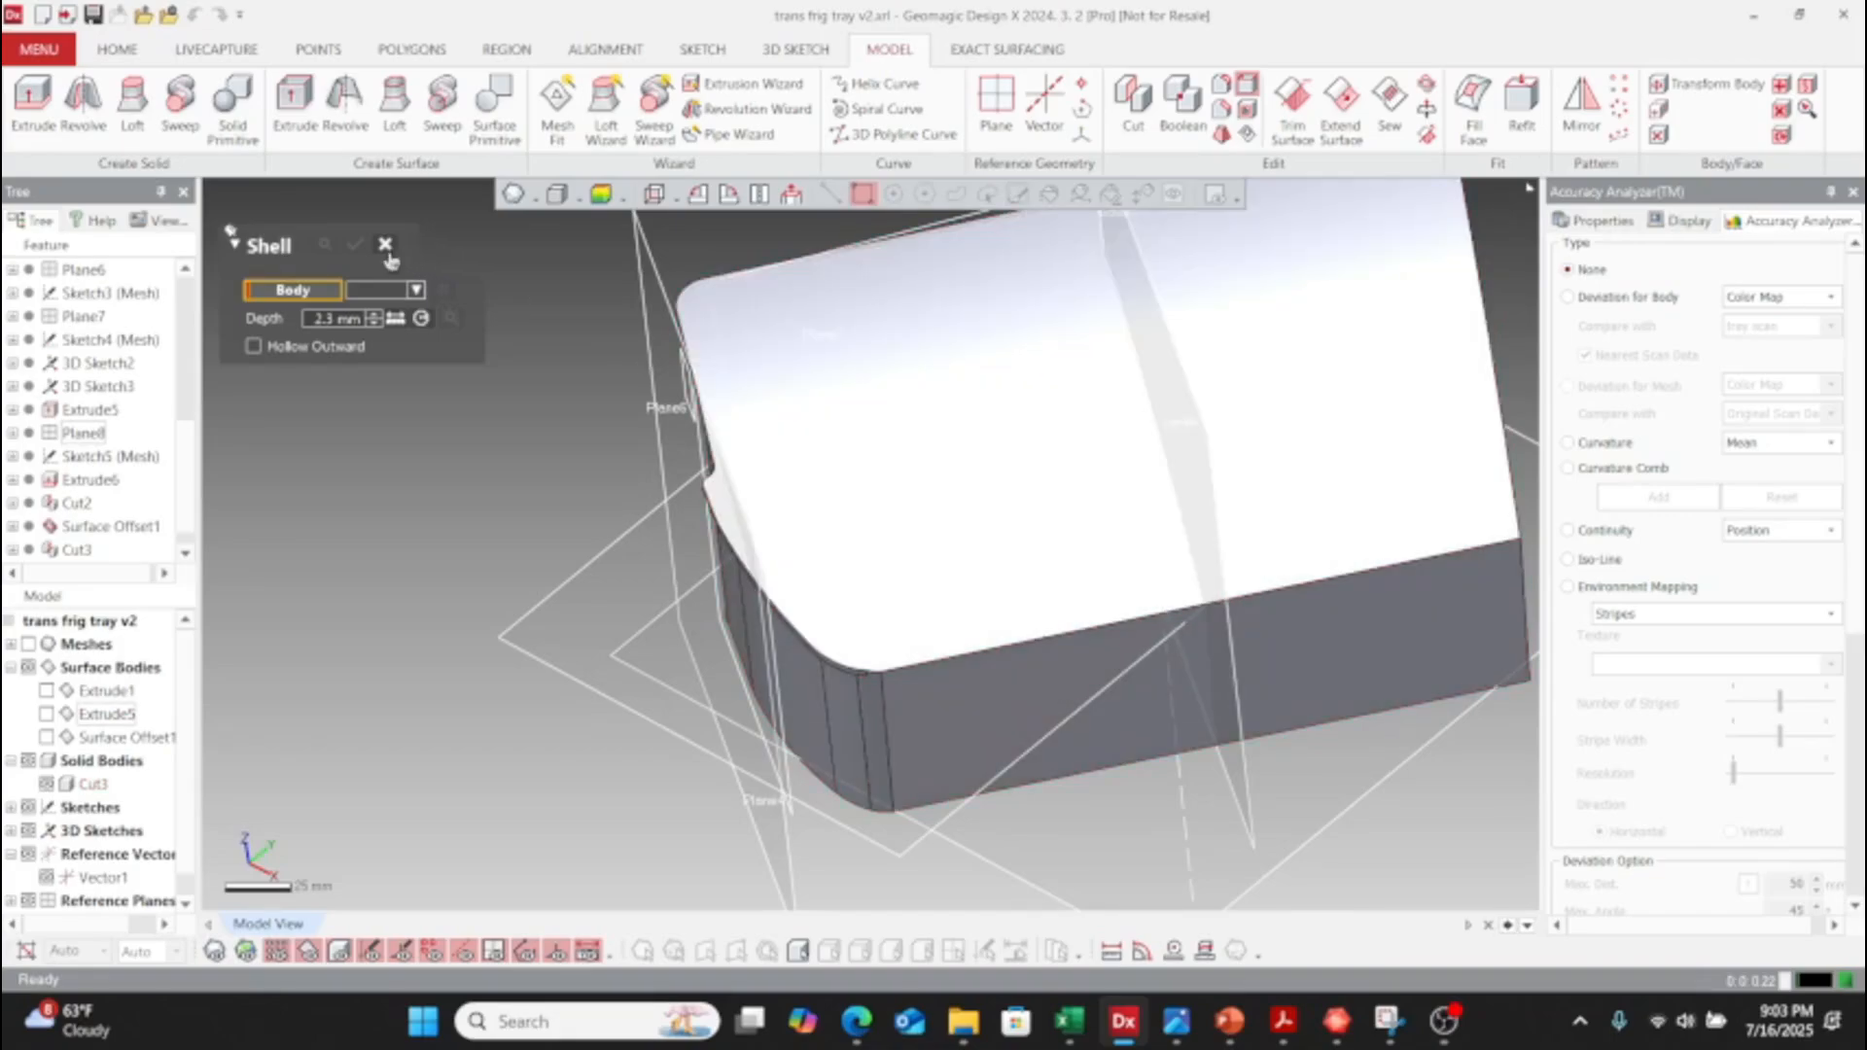
{"action": "left_click", "coordinate": [385, 246]}
- Cut the merged body with the center plane, keeping the half that has the modeled rim lip and rounded corner
{"action": "left_click", "coordinate": [1132, 107]}
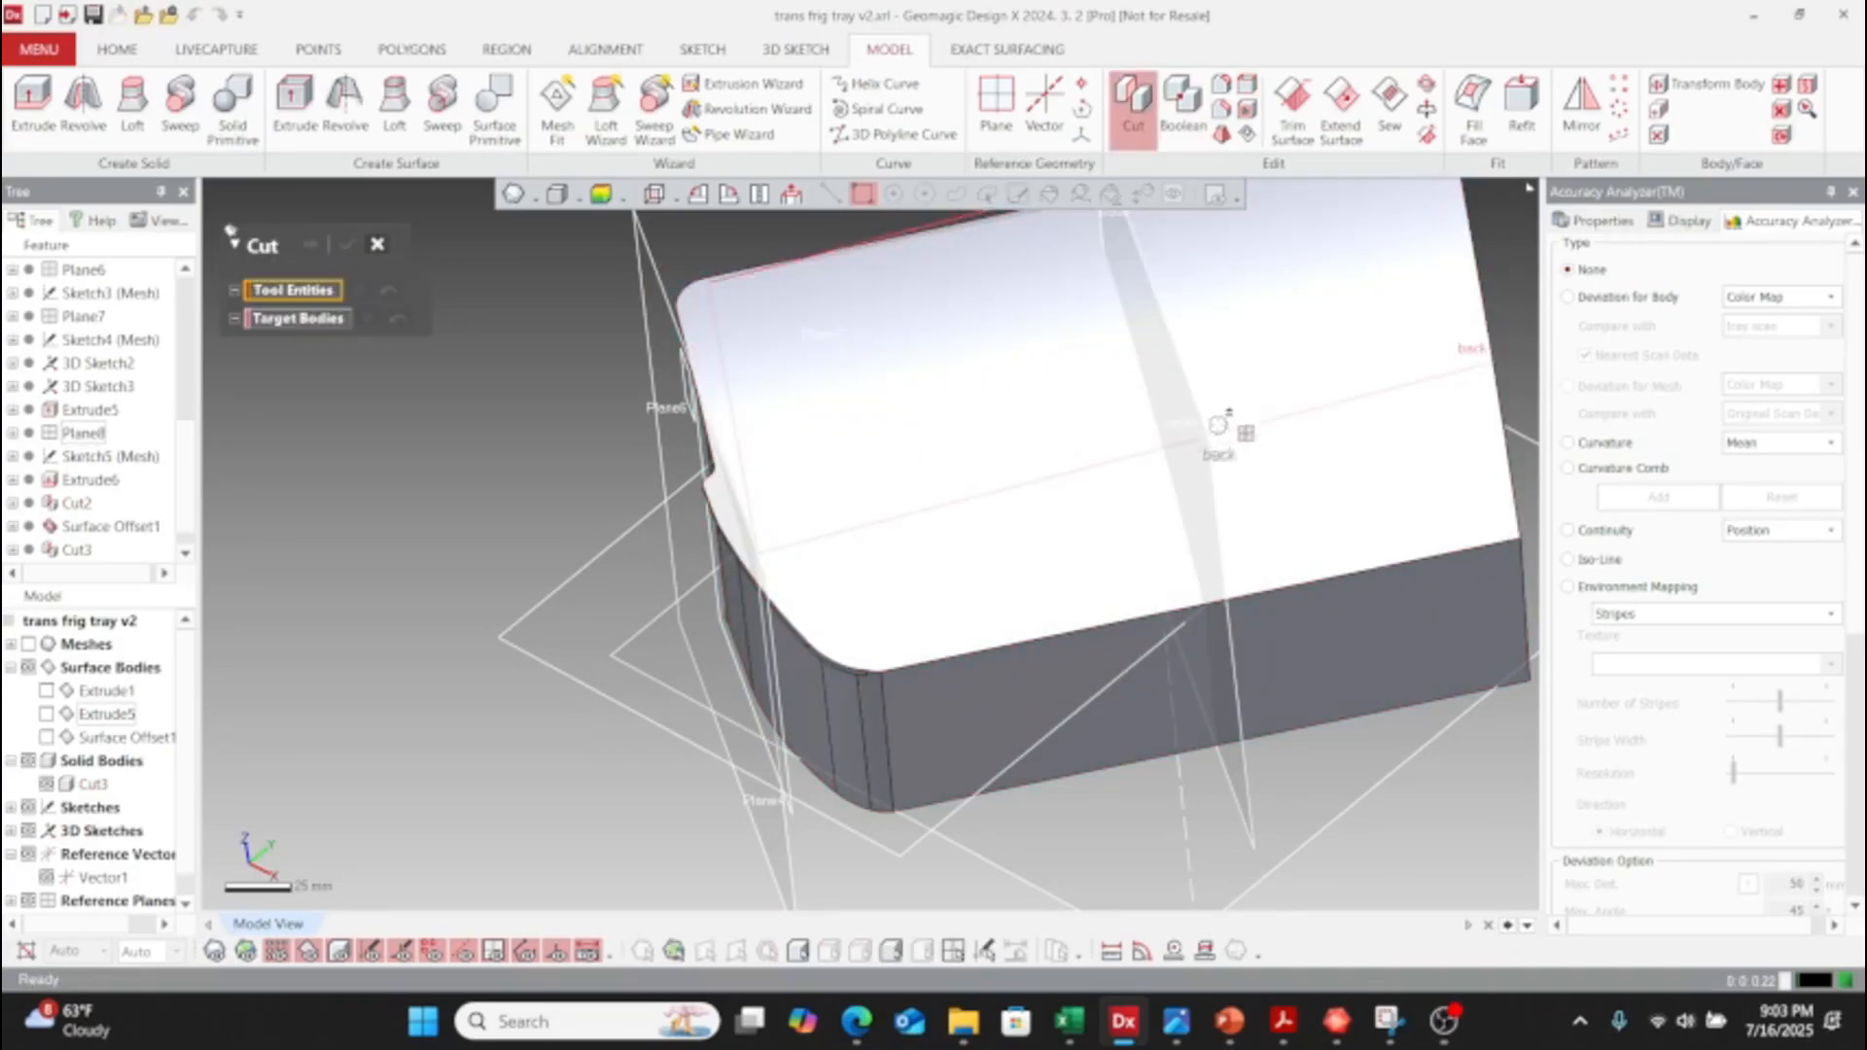
{"action": "left_click", "coordinate": [1205, 496]}
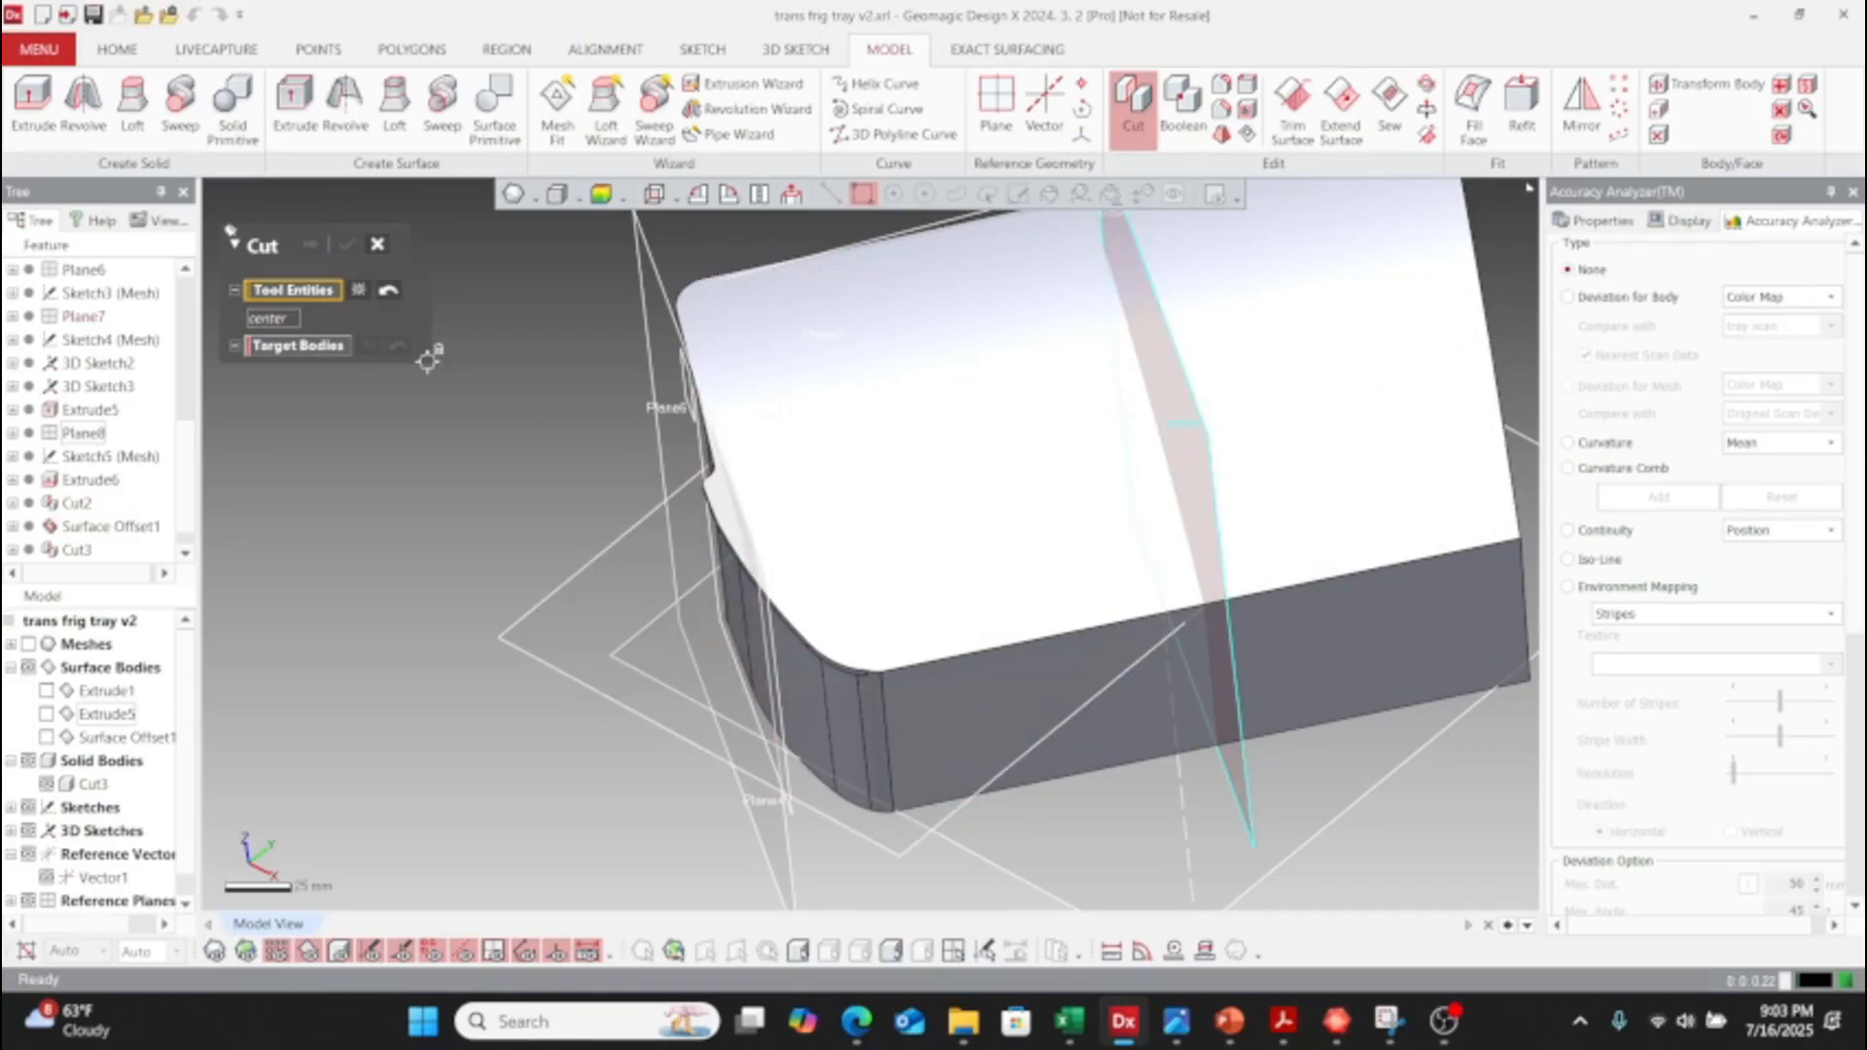
{"action": "left_click", "coordinate": [278, 350]}
{"action": "left_click", "coordinate": [963, 420]}
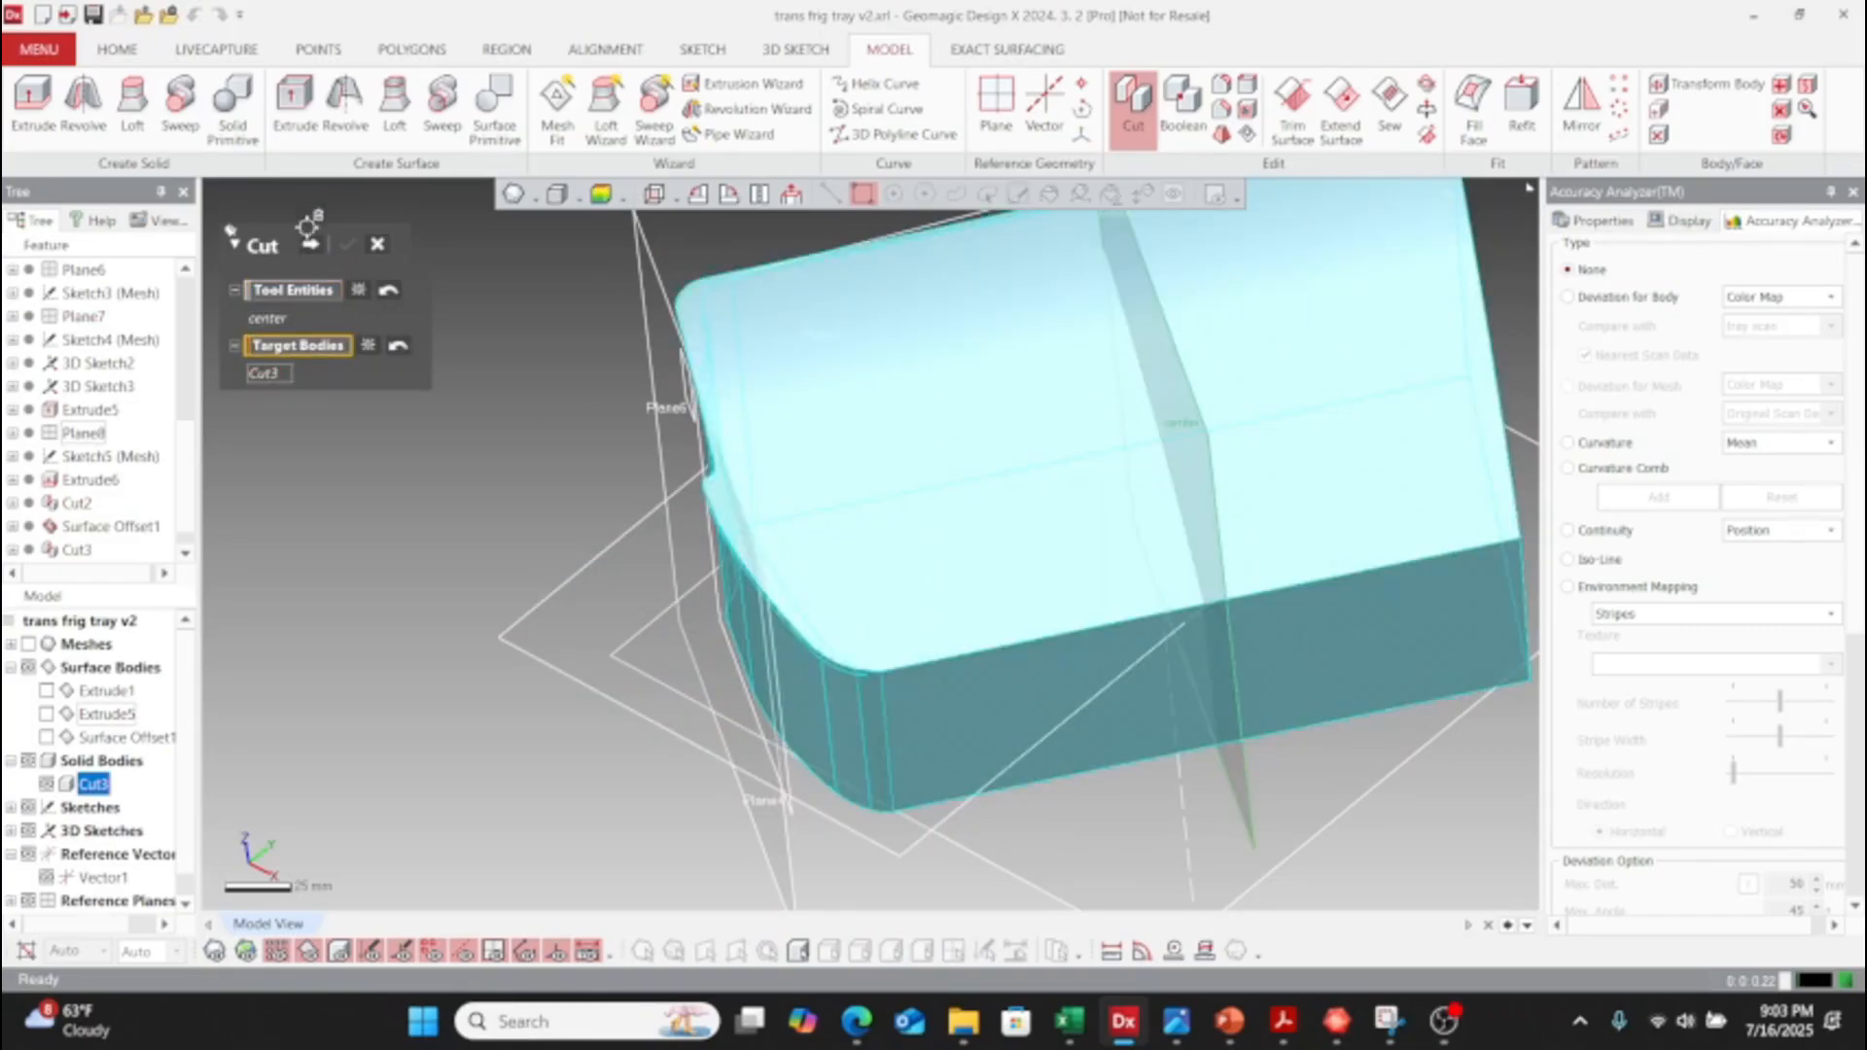
{"action": "left_click", "coordinate": [311, 249]}
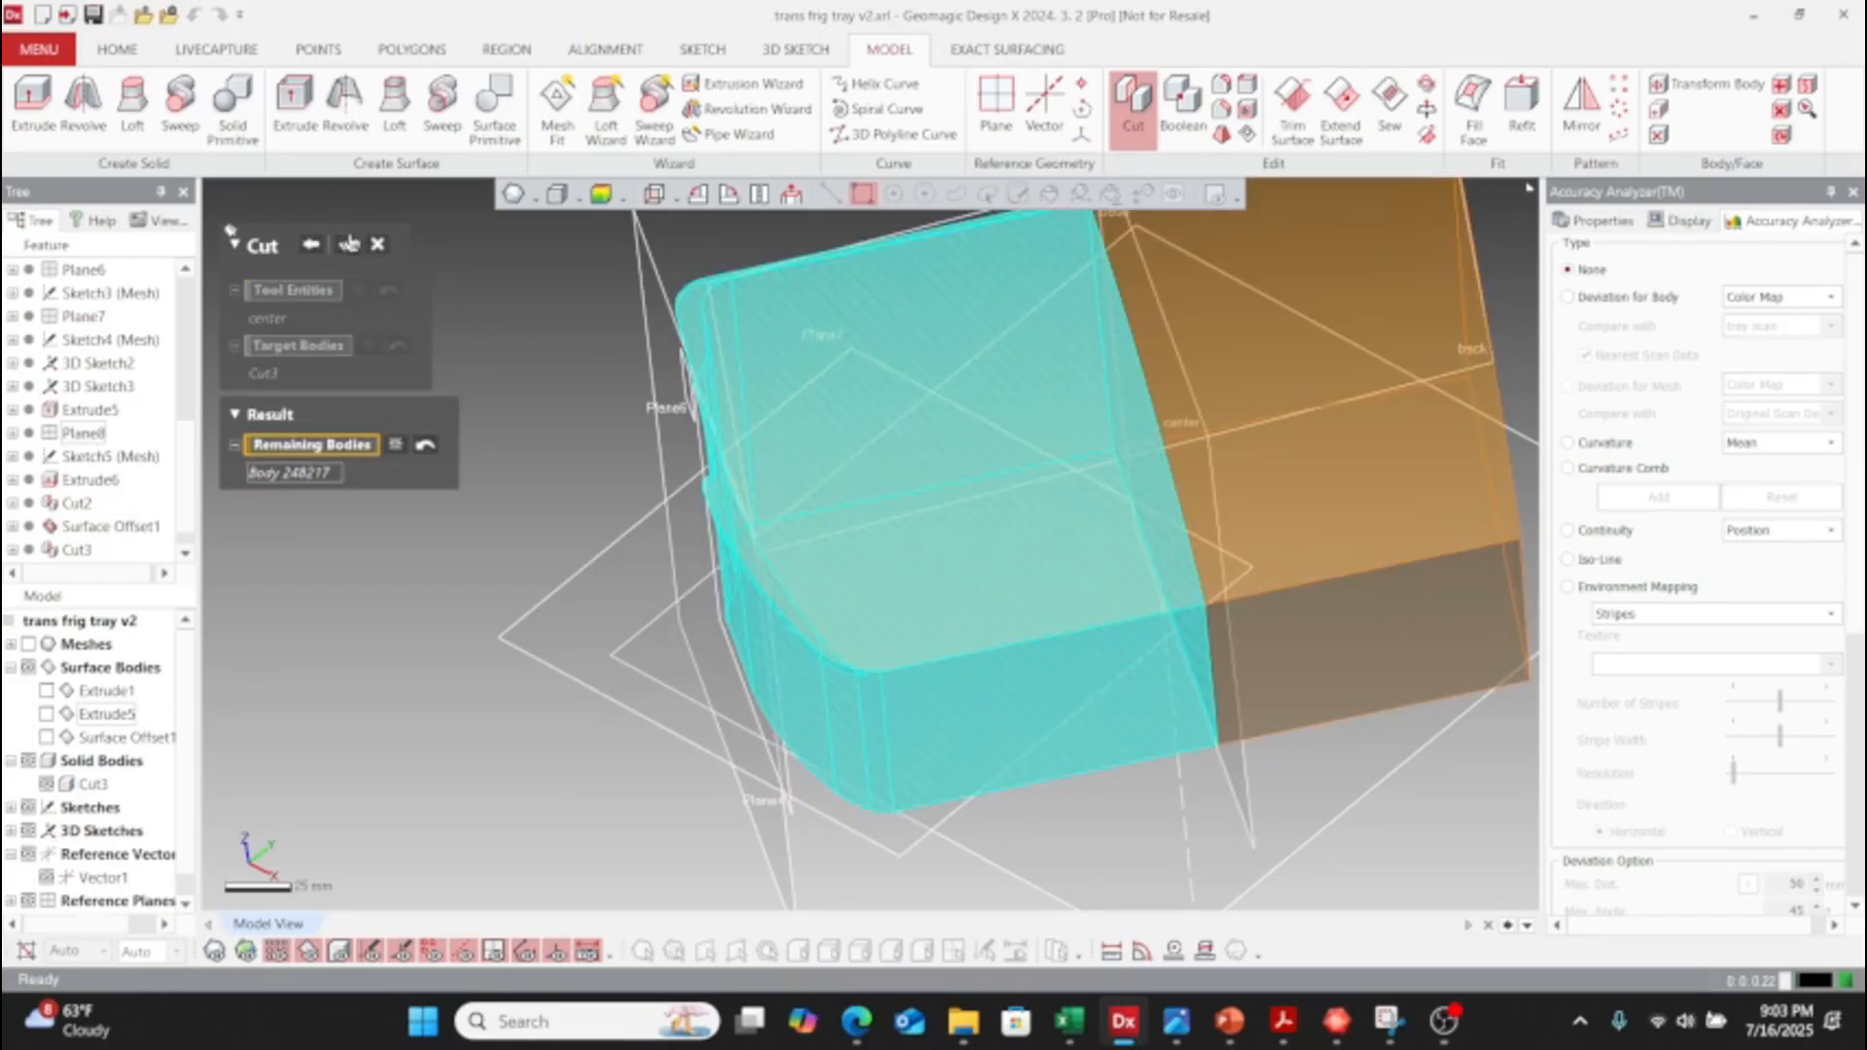
{"action": "left_click", "coordinate": [350, 244]}
- Examine the remaining half body's lip, curved top and flat center cut face from several sides
{"action": "right_click_drag", "start_coordinate": [1054, 638], "coordinate": [833, 500]}
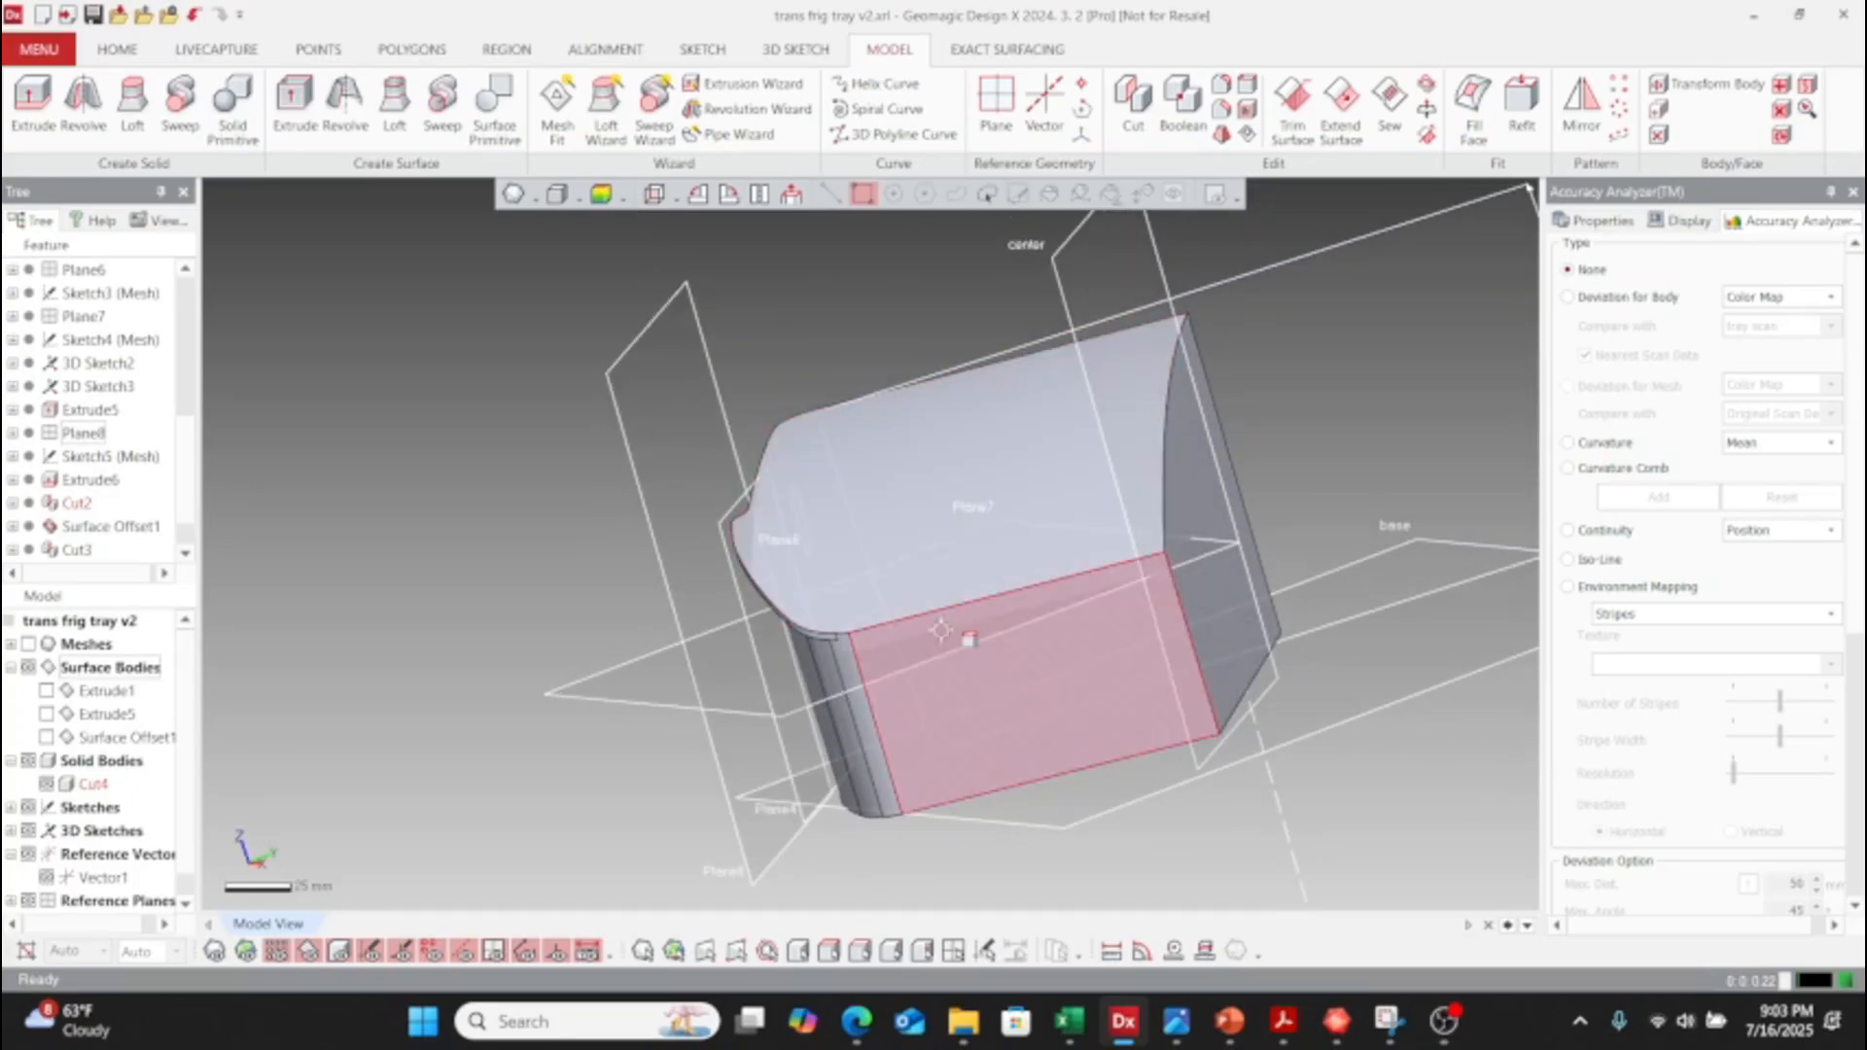
{"action": "left_click", "coordinate": [1396, 446]}
{"action": "right_click_drag", "start_coordinate": [1050, 418], "coordinate": [1604, 413]}
{"action": "right_click_drag", "start_coordinate": [1116, 591], "coordinate": [901, 671]}
{"action": "scroll", "coordinate": [973, 647], "scroll_direction": "up", "scroll_amount": 5}
{"action": "right_click_drag", "start_coordinate": [1017, 633], "coordinate": [763, 475]}
{"action": "scroll", "coordinate": [1099, 575], "scroll_direction": "down", "scroll_amount": 3}
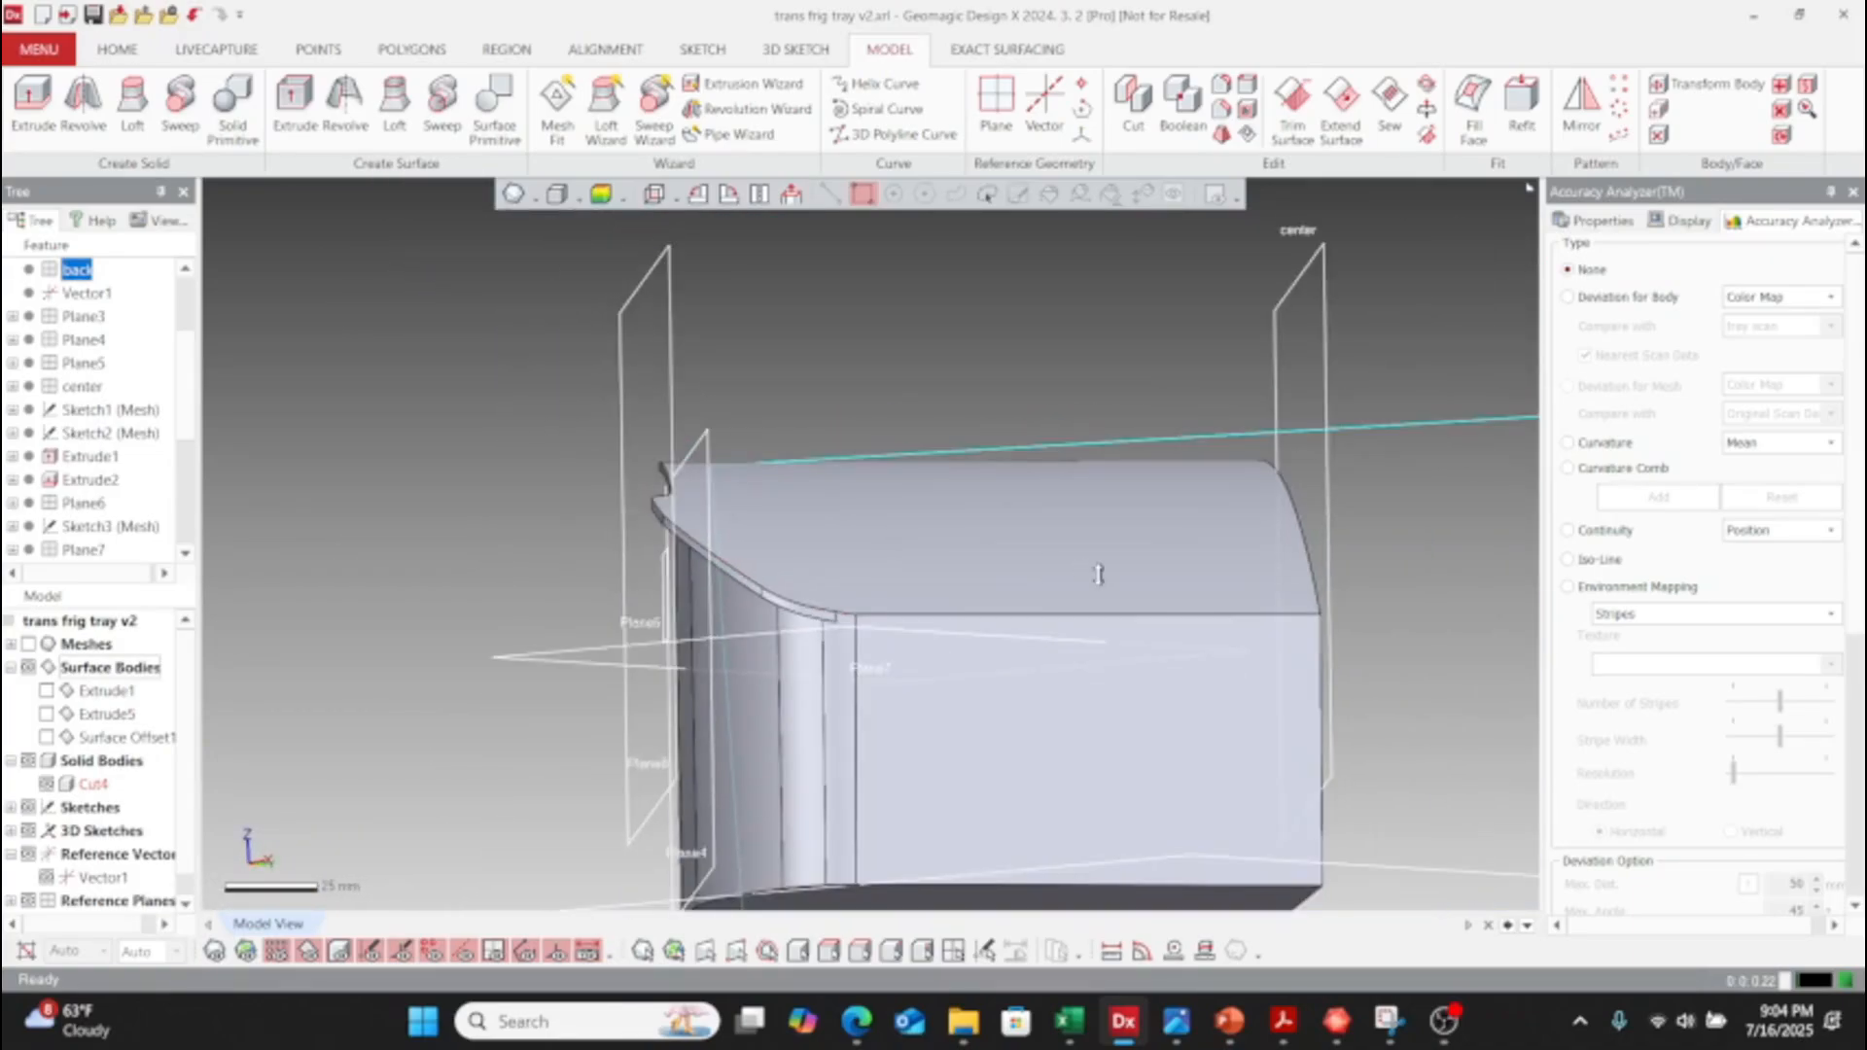
{"action": "right_click_drag", "start_coordinate": [1099, 575], "coordinate": [1080, 312]}
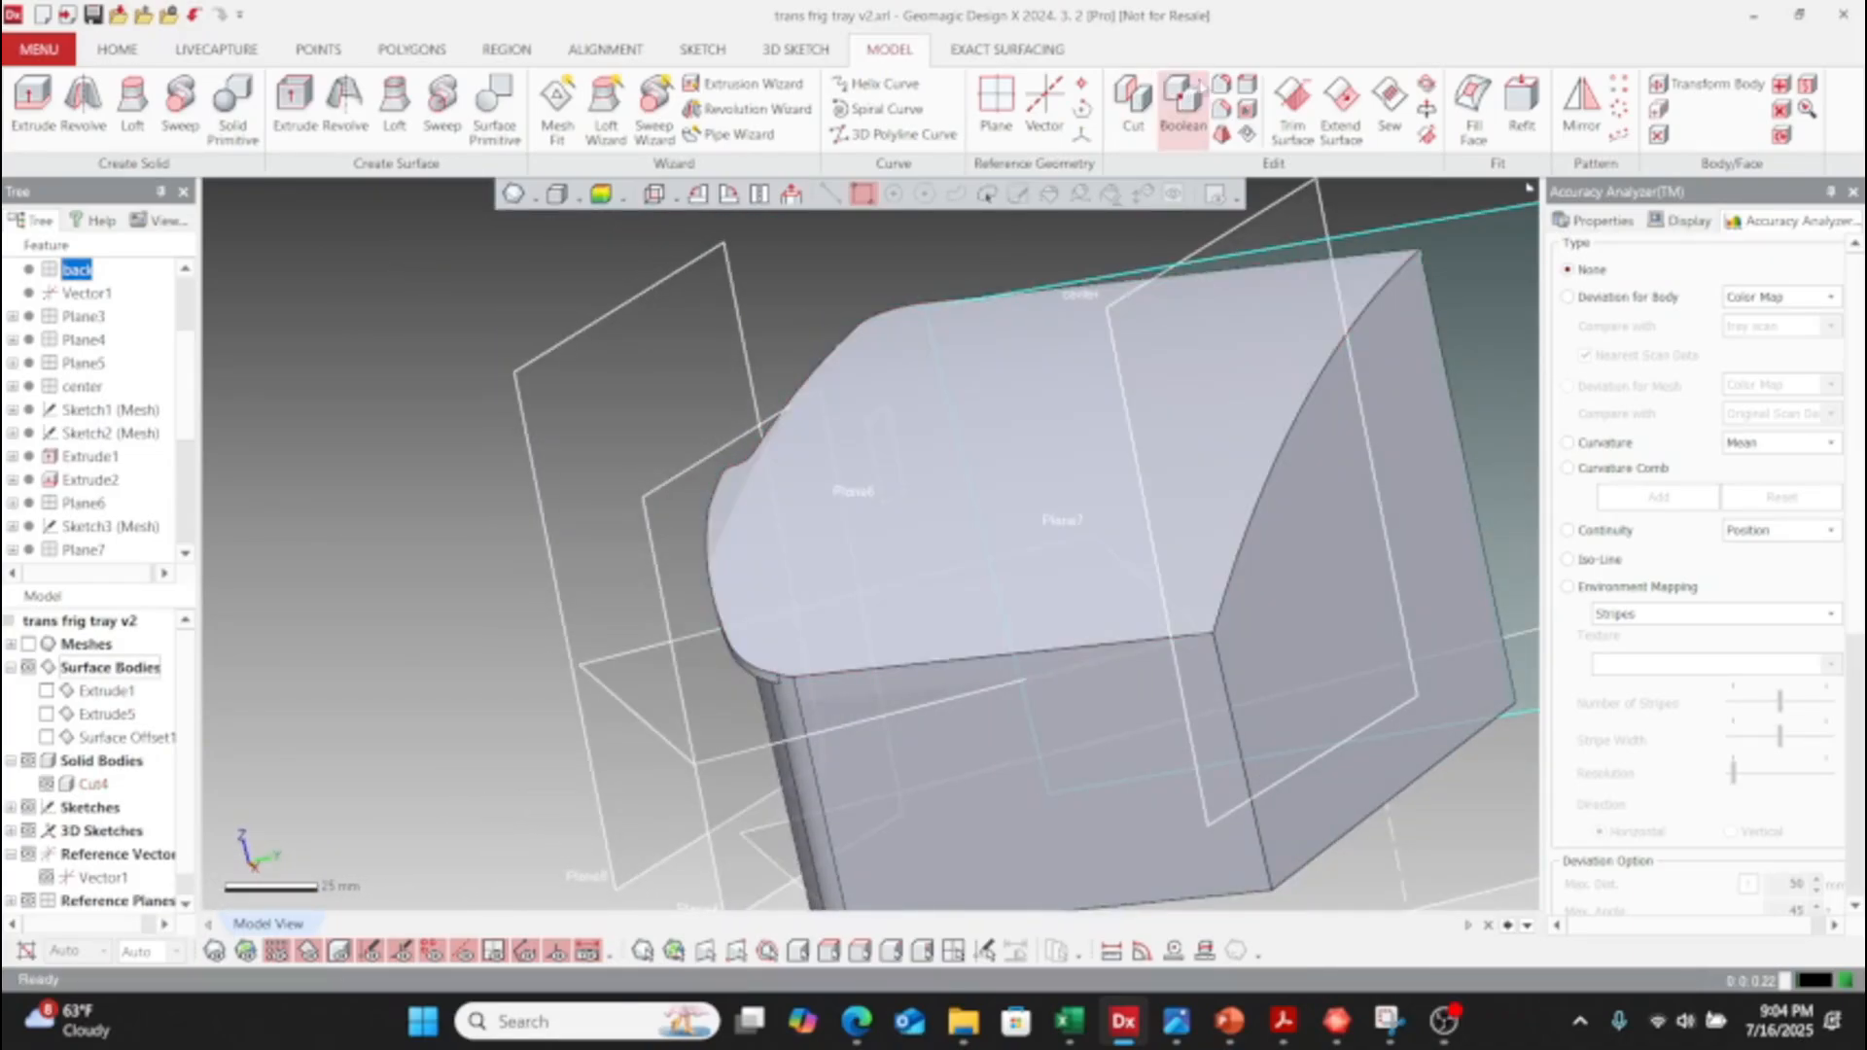
- Shell the half body to a 2.3 mm depth, removing the curved top face and the flat center cut face
{"action": "left_click", "coordinate": [1246, 84]}
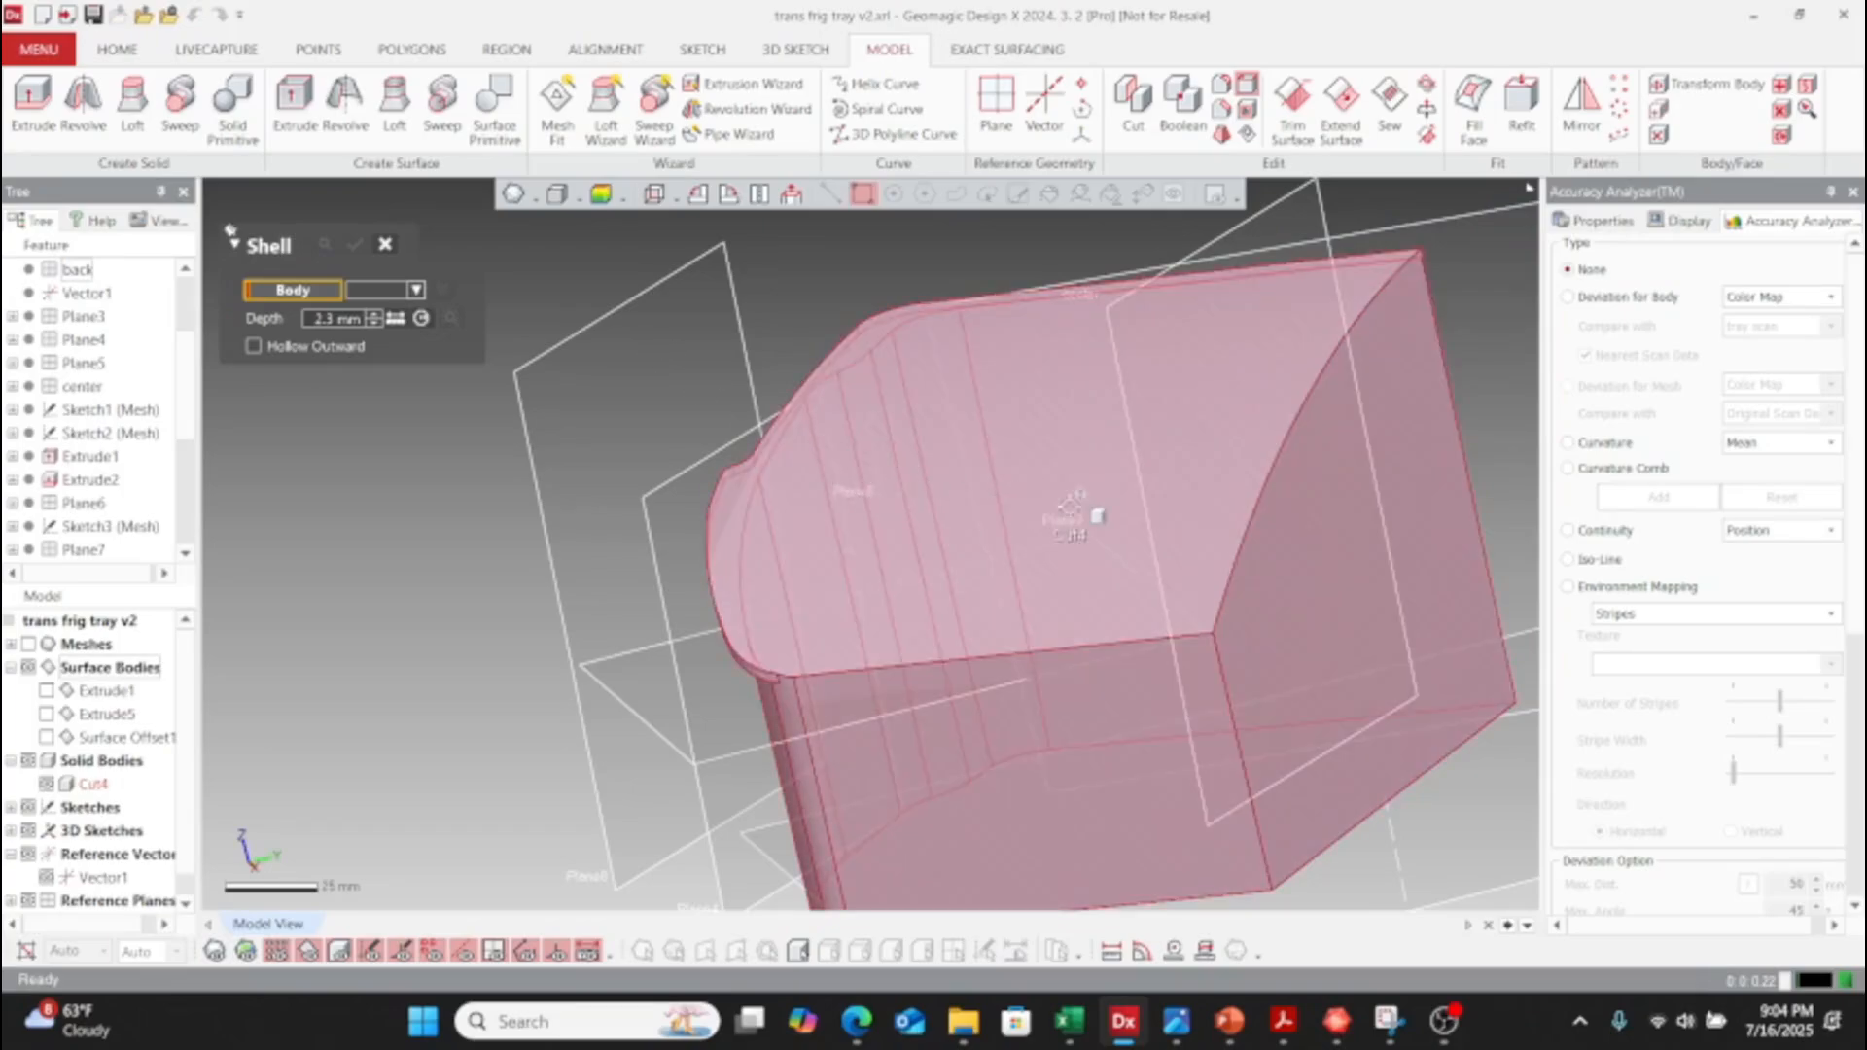
{"action": "left_click", "coordinate": [1069, 503]}
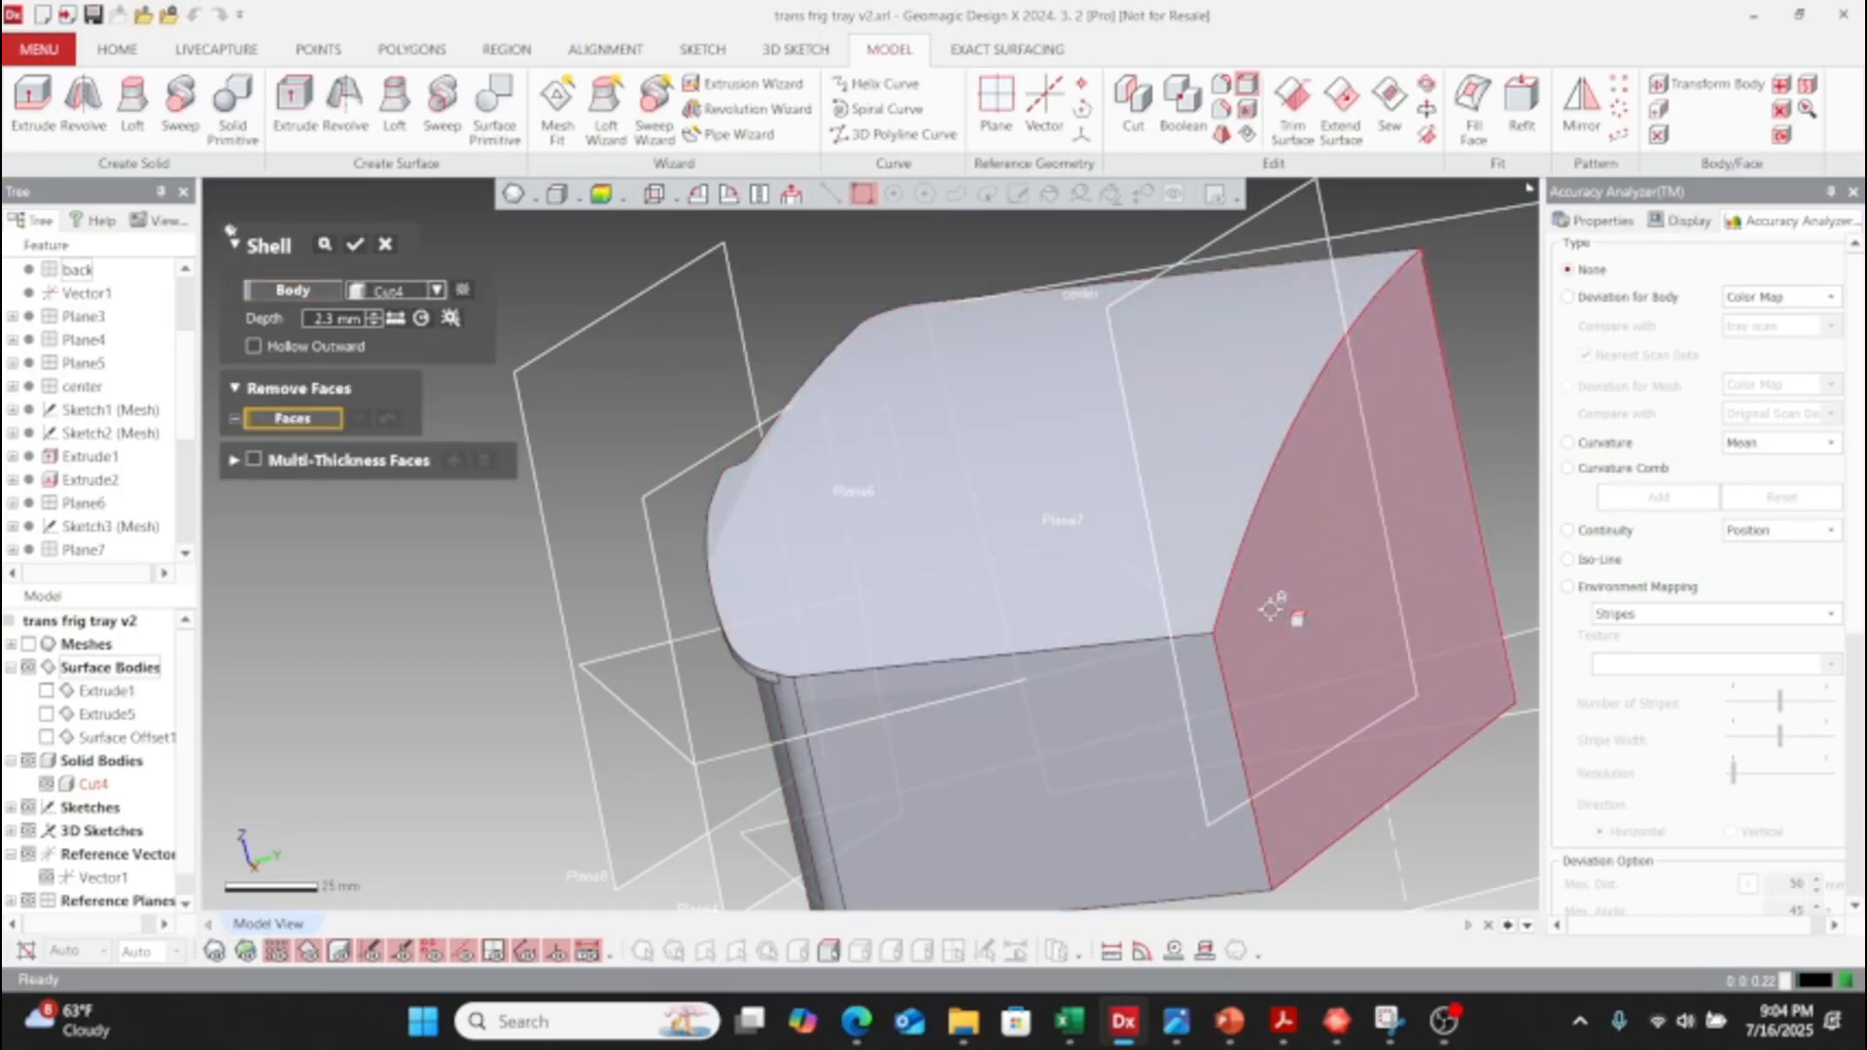
{"action": "left_click", "coordinate": [1272, 609]}
{"action": "left_click", "coordinate": [1151, 492]}
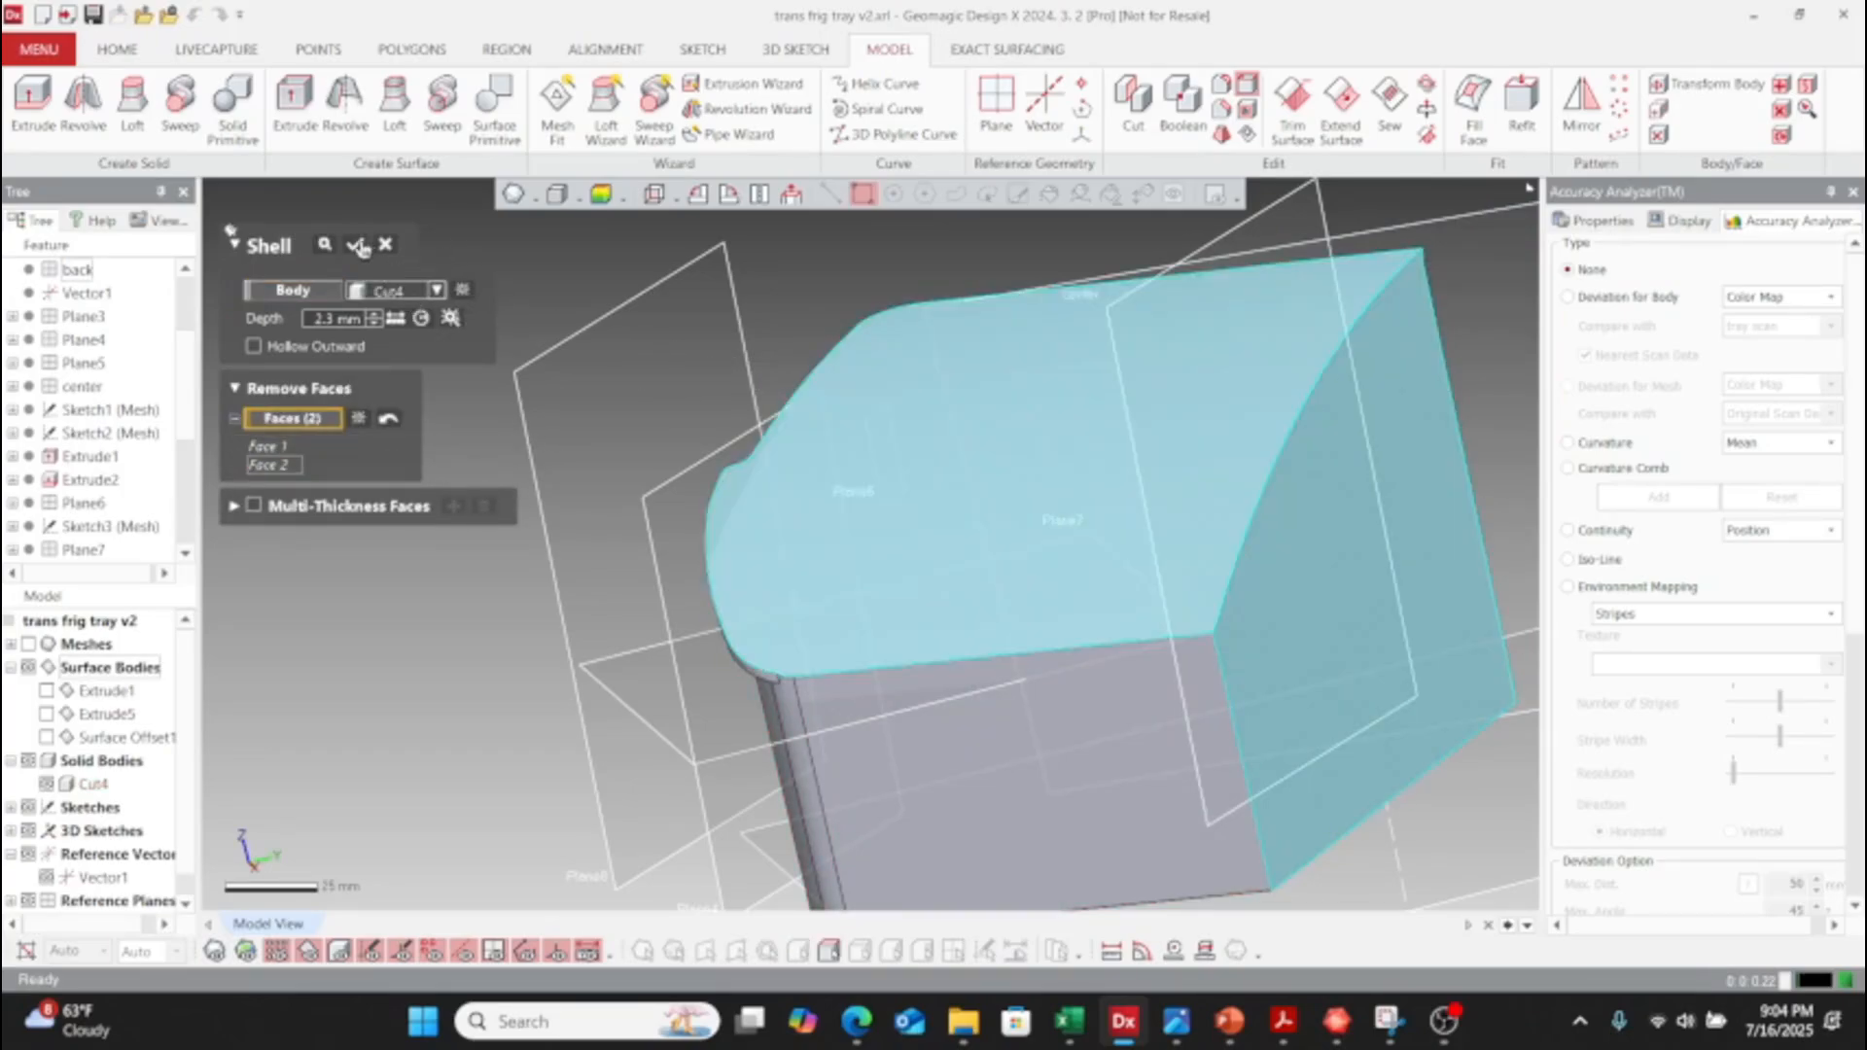
{"action": "left_click", "coordinate": [360, 246]}
- Examine the shelled body's inner corner, rim lip and wall edges
{"action": "mouse_move", "coordinate": [883, 545]}
{"action": "right_mouse_down"}
{"action": "mouse_move", "coordinate": [959, 854]}
{"action": "mouse_move", "coordinate": [905, 716]}
{"action": "mouse_move", "coordinate": [712, 417]}
{"action": "mouse_move", "coordinate": [751, 525]}
{"action": "mouse_move", "coordinate": [864, 338]}
{"action": "mouse_move", "coordinate": [861, 545]}
{"action": "right_mouse_up"}
{"action": "scroll", "coordinate": [824, 716], "scroll_direction": "up", "scroll_amount": 5}
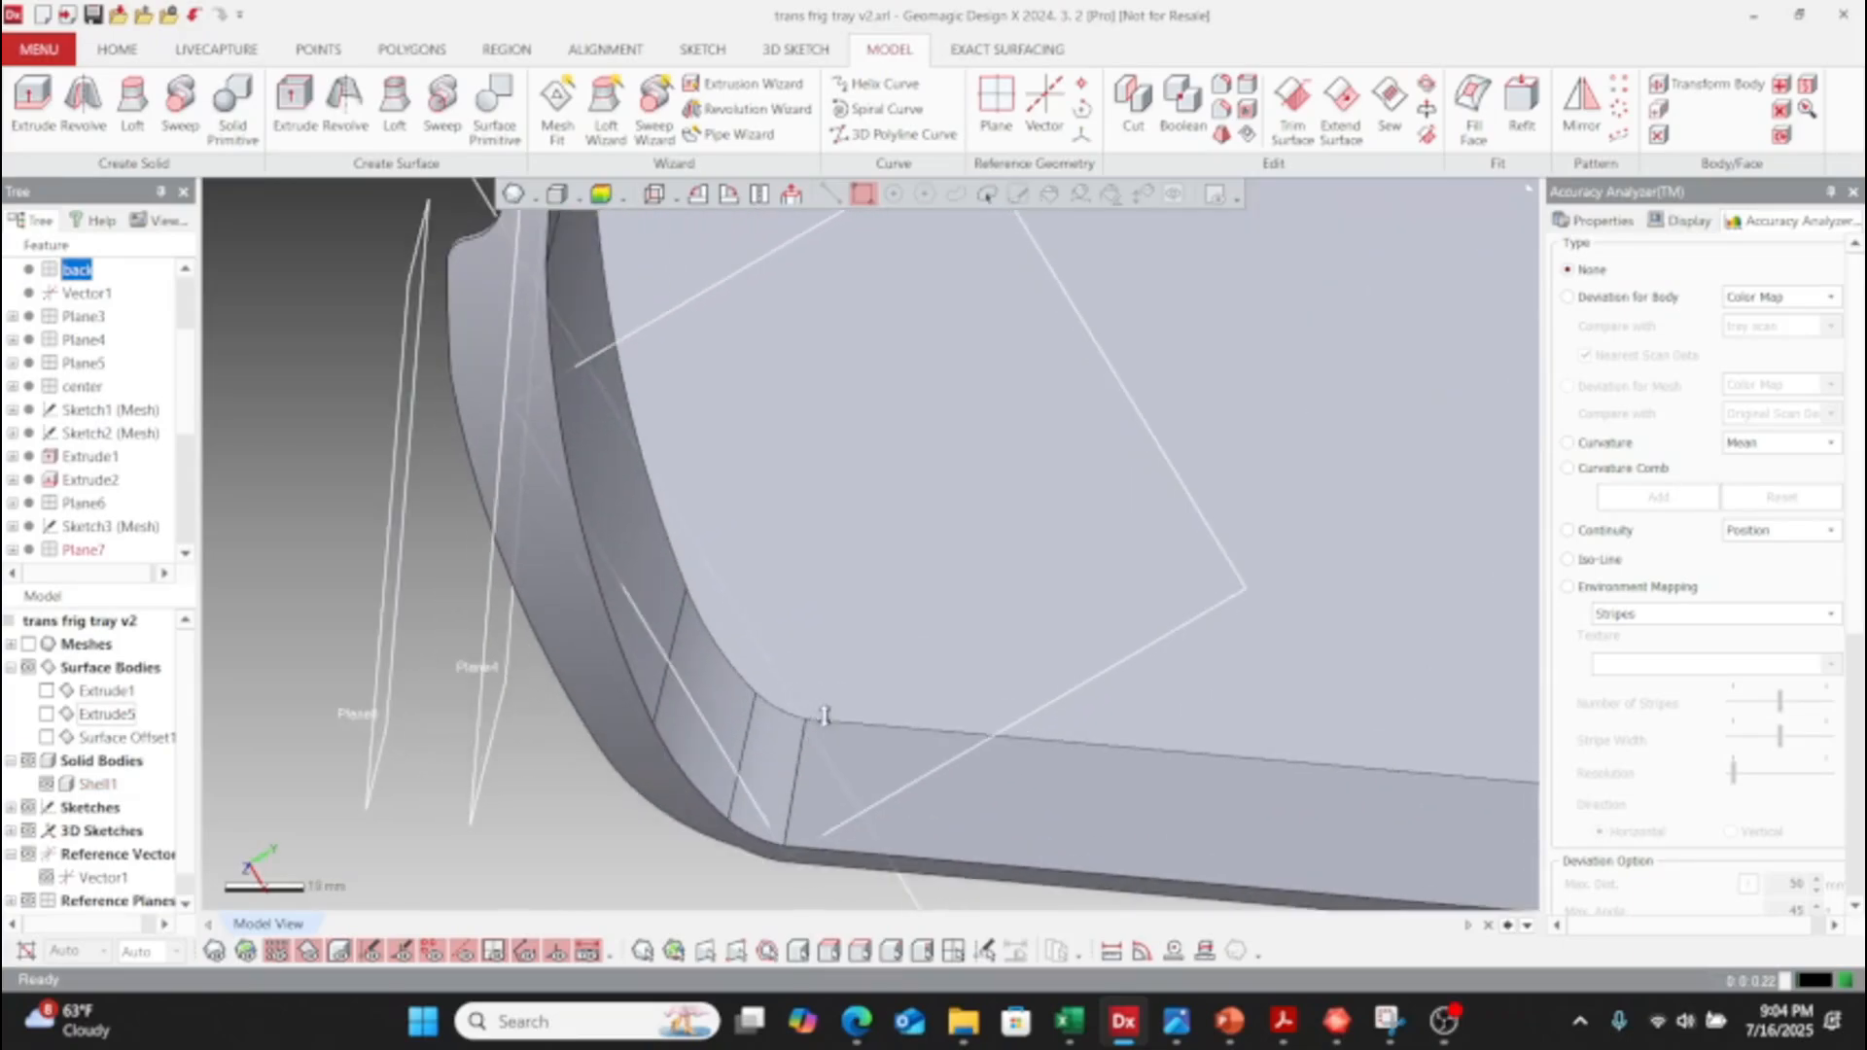
{"action": "right_click_drag", "start_coordinate": [824, 716], "coordinate": [1026, 540]}
{"action": "scroll", "coordinate": [1014, 532], "scroll_direction": "down", "scroll_amount": 5}
{"action": "scroll", "coordinate": [871, 772], "scroll_direction": "up", "scroll_amount": 2}
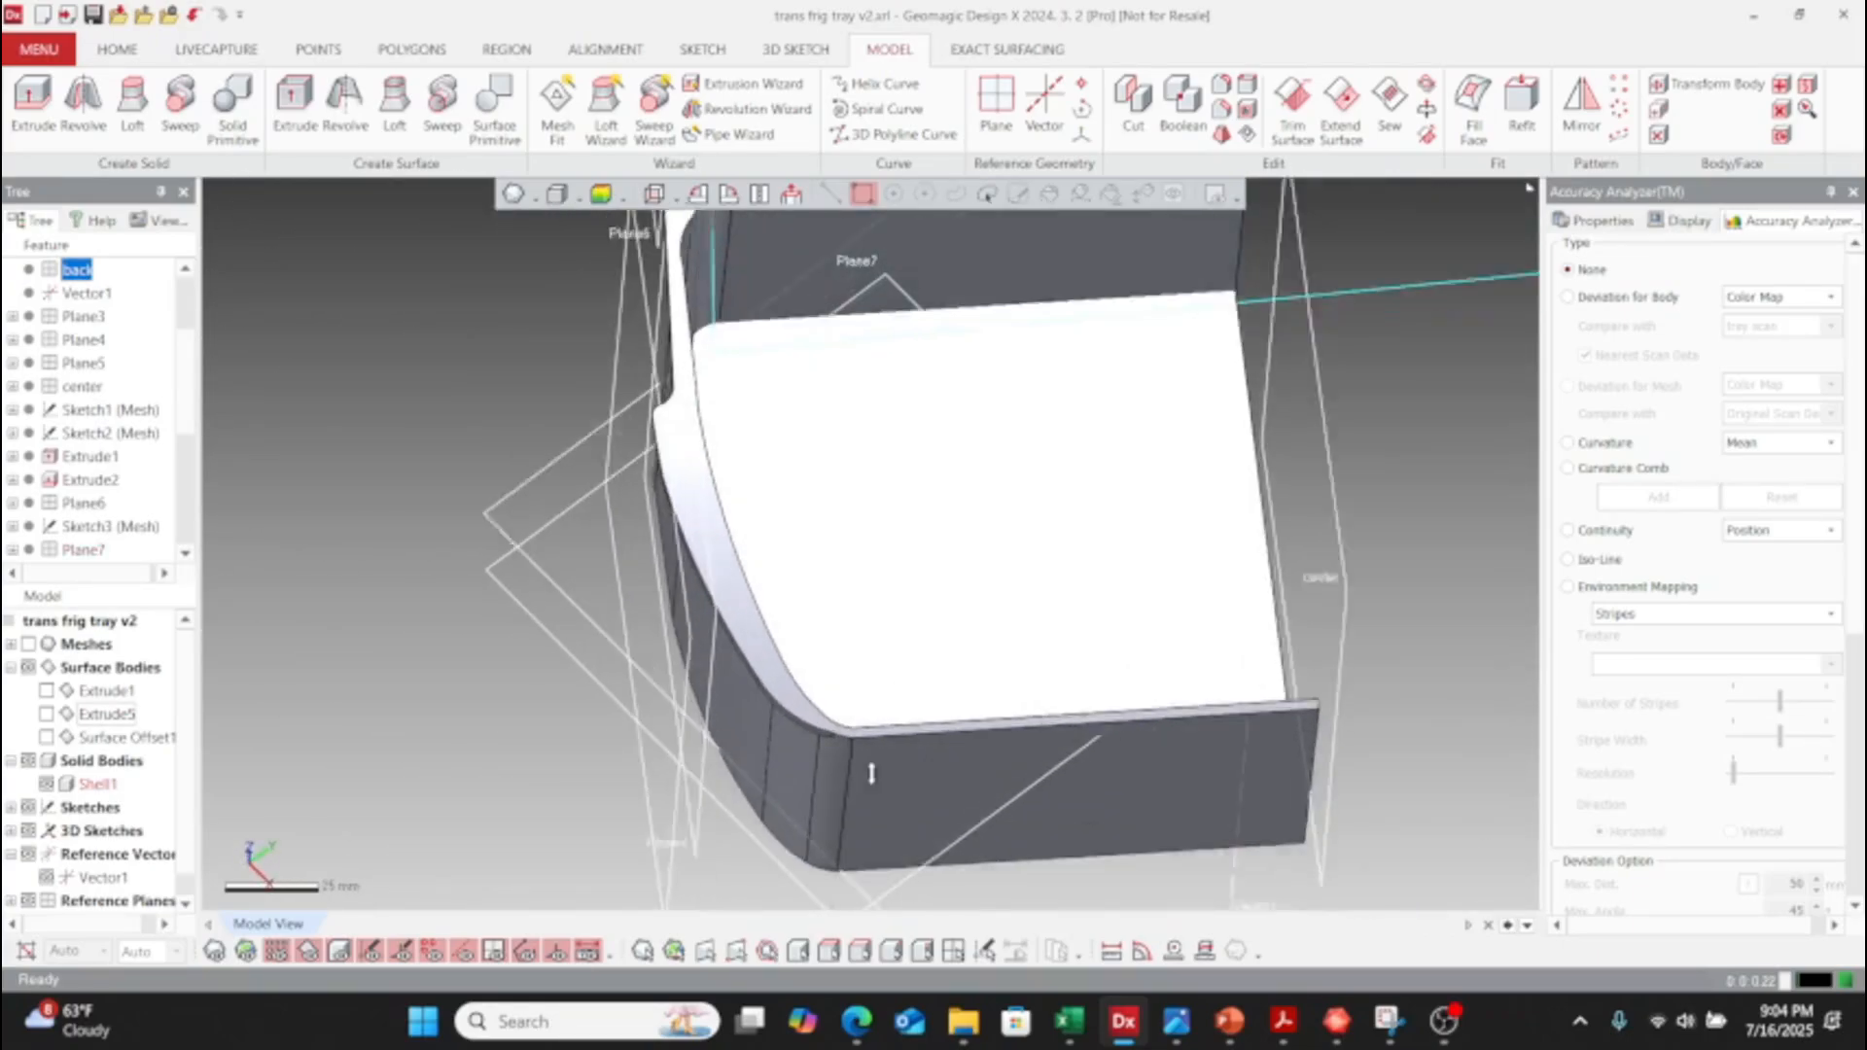
{"action": "right_click_drag", "start_coordinate": [871, 773], "coordinate": [930, 505]}
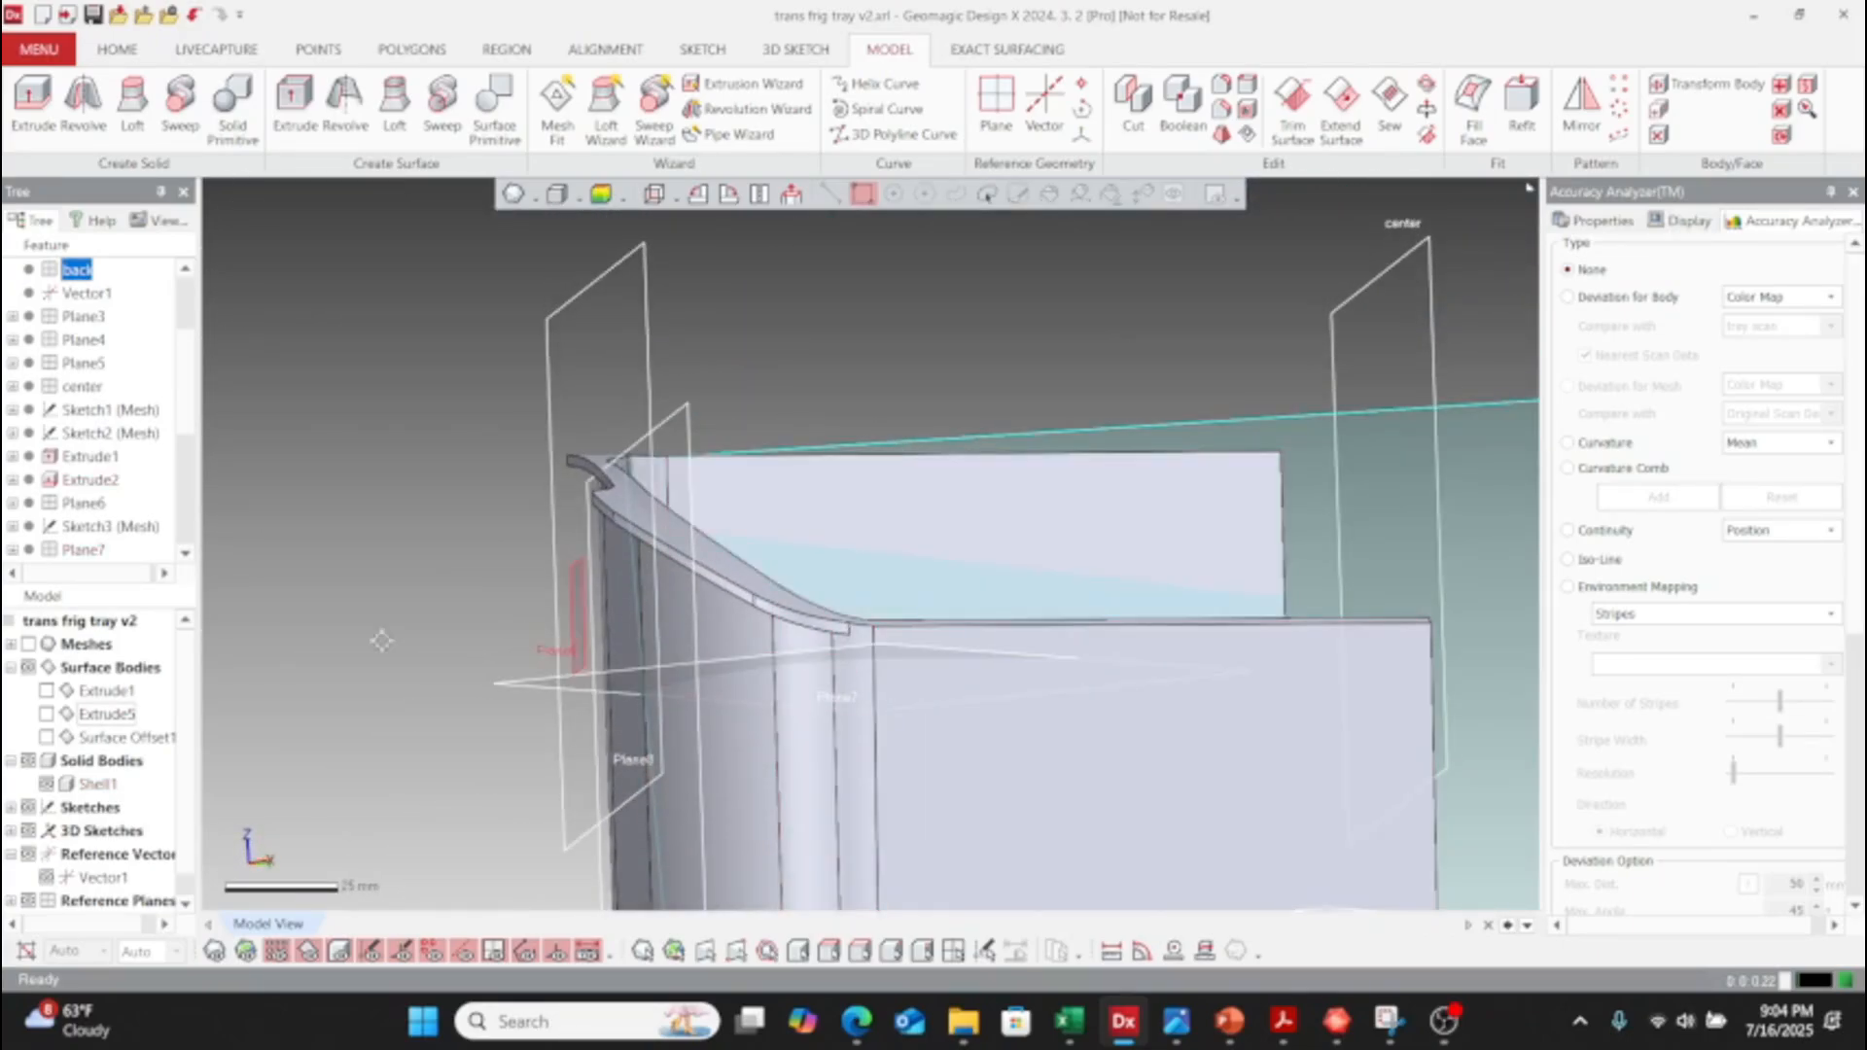
- Display the scan mesh and compare it with the shelled body along the rim, corner and interior
{"action": "left_click", "coordinate": [30, 640]}
{"action": "scroll", "coordinate": [920, 733], "scroll_direction": "up", "scroll_amount": 4}
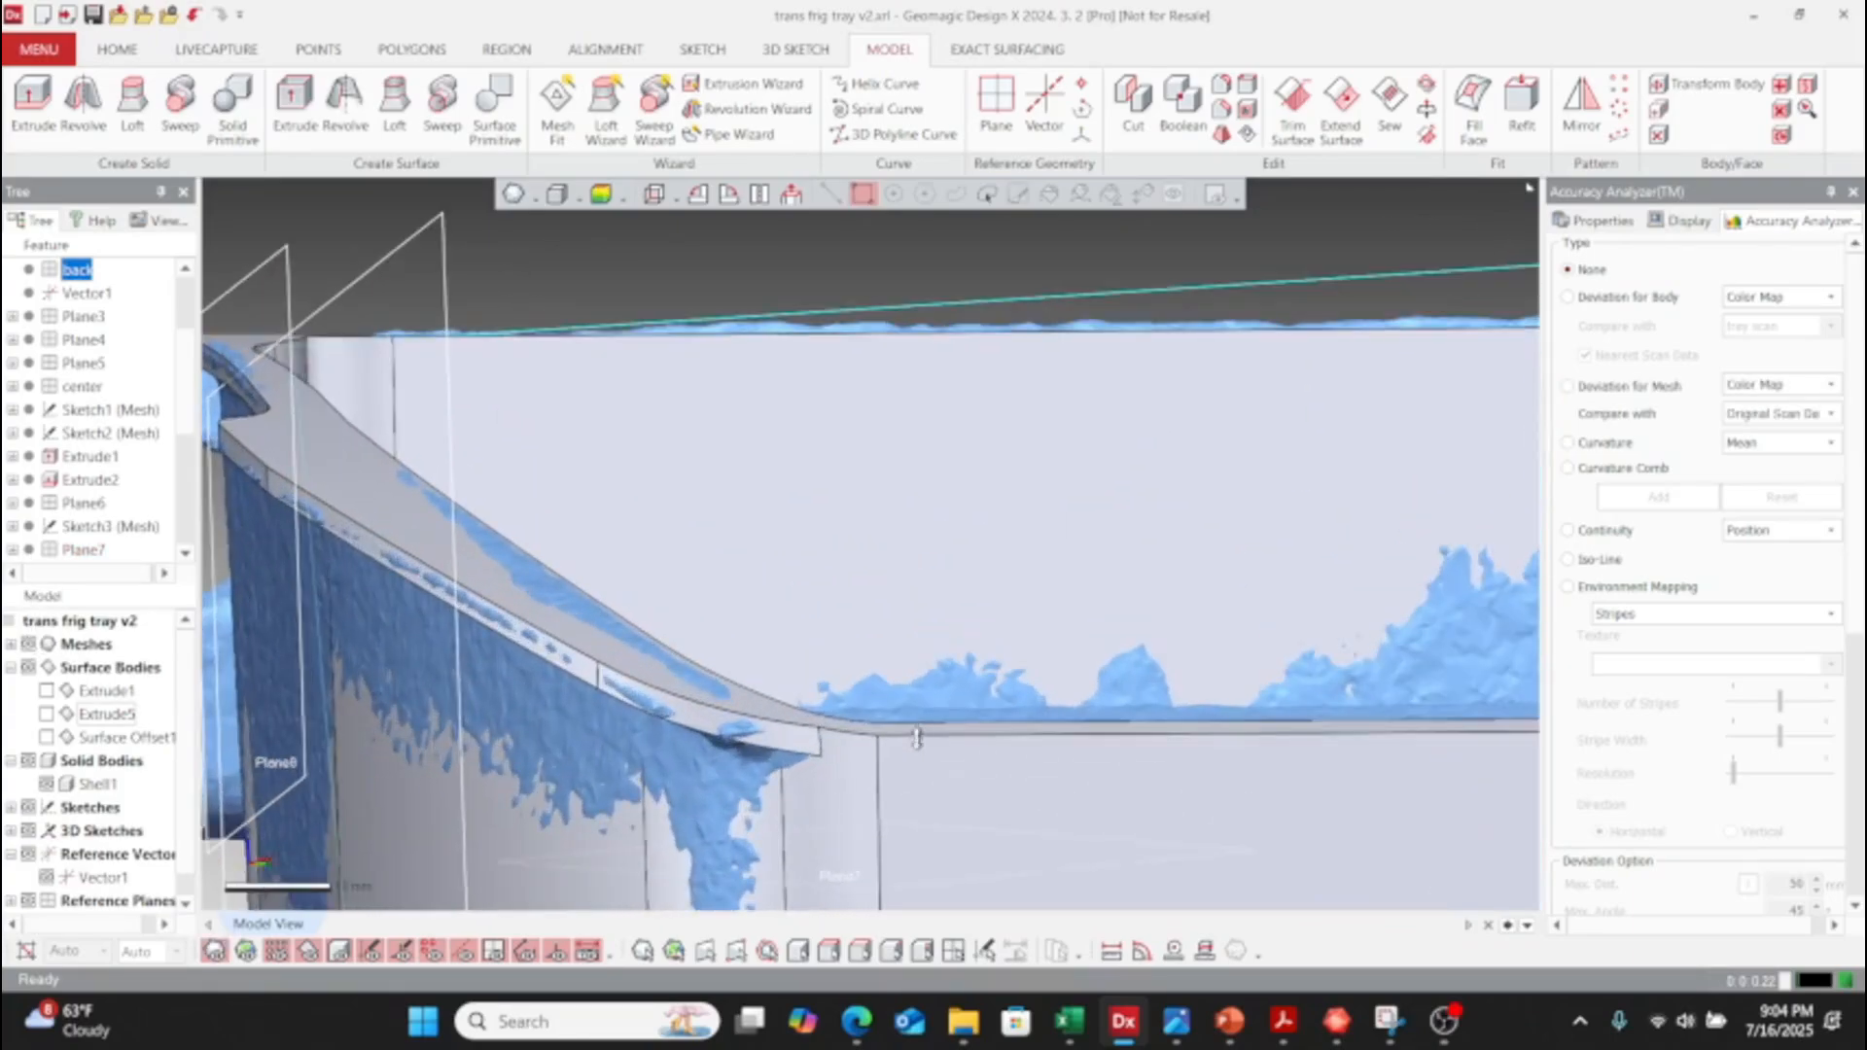
{"action": "right_click_drag", "start_coordinate": [834, 731], "coordinate": [761, 842]}
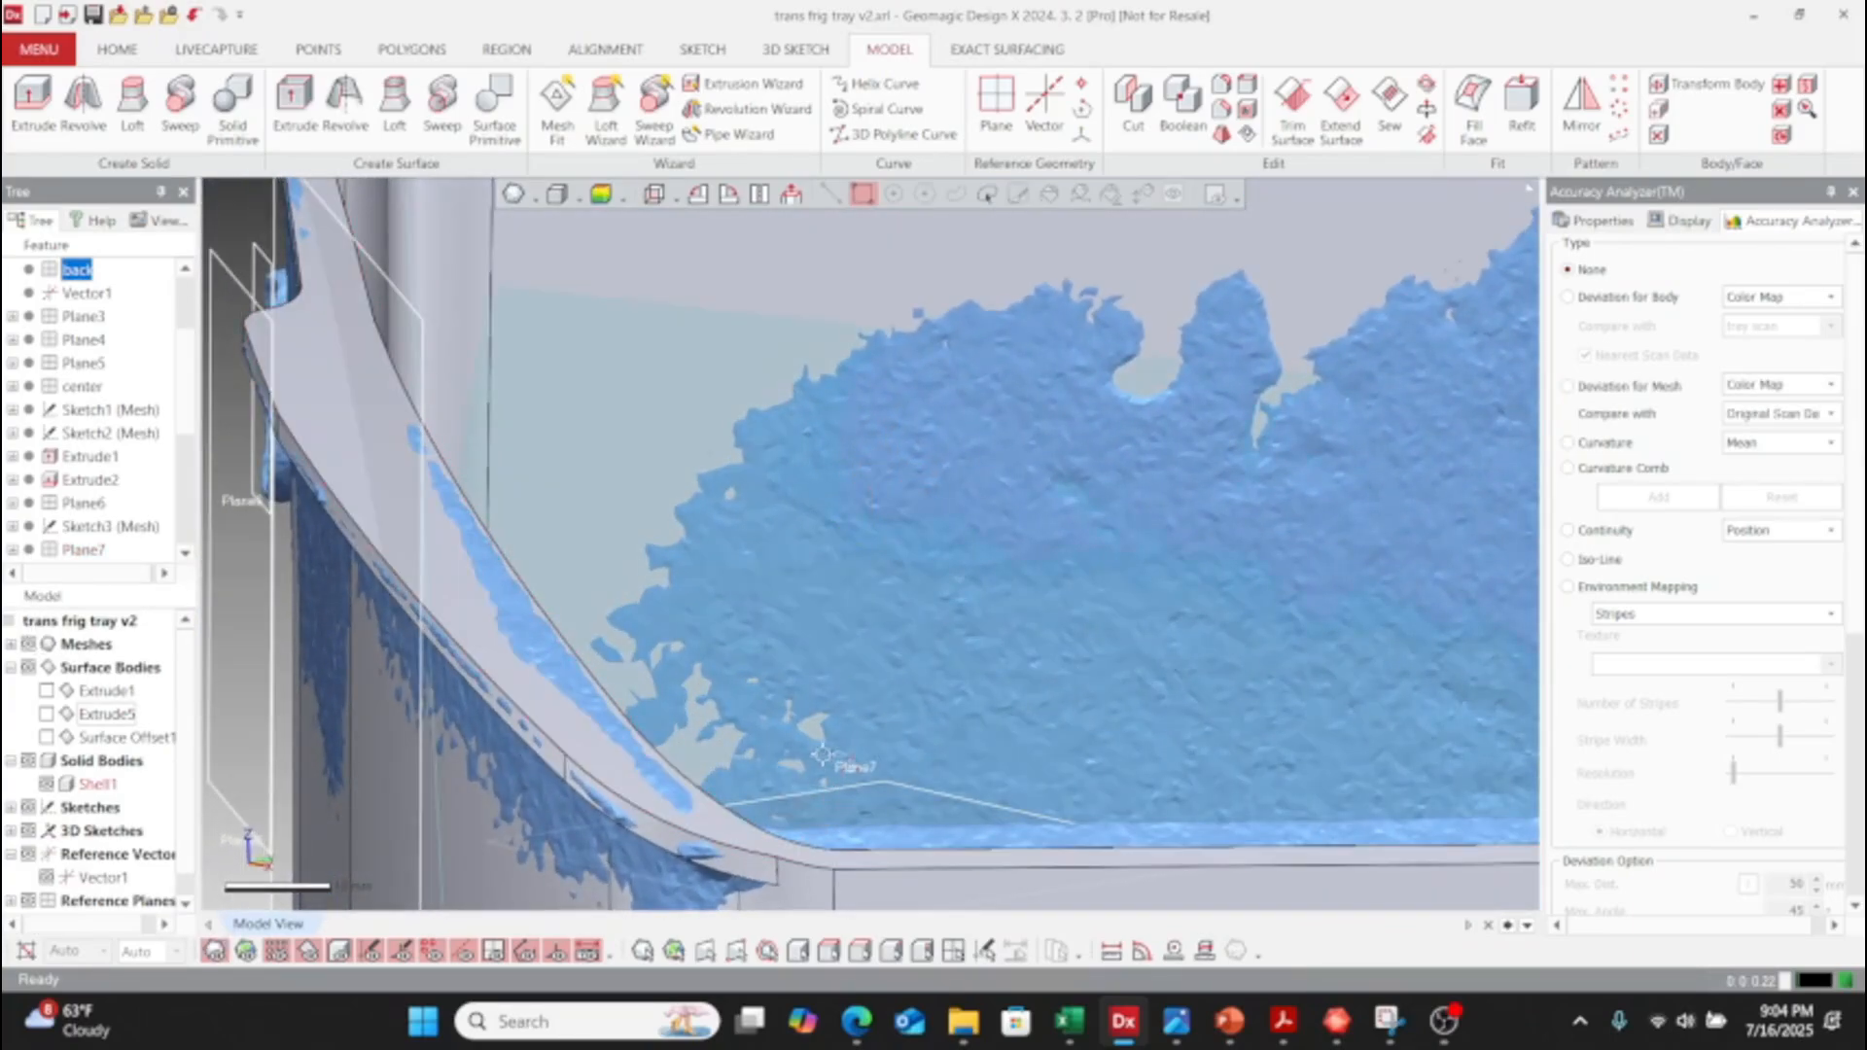
{"action": "scroll", "coordinate": [838, 751], "scroll_direction": "down", "scroll_amount": 4}
{"action": "right_click_drag", "start_coordinate": [980, 673], "coordinate": [801, 729]}
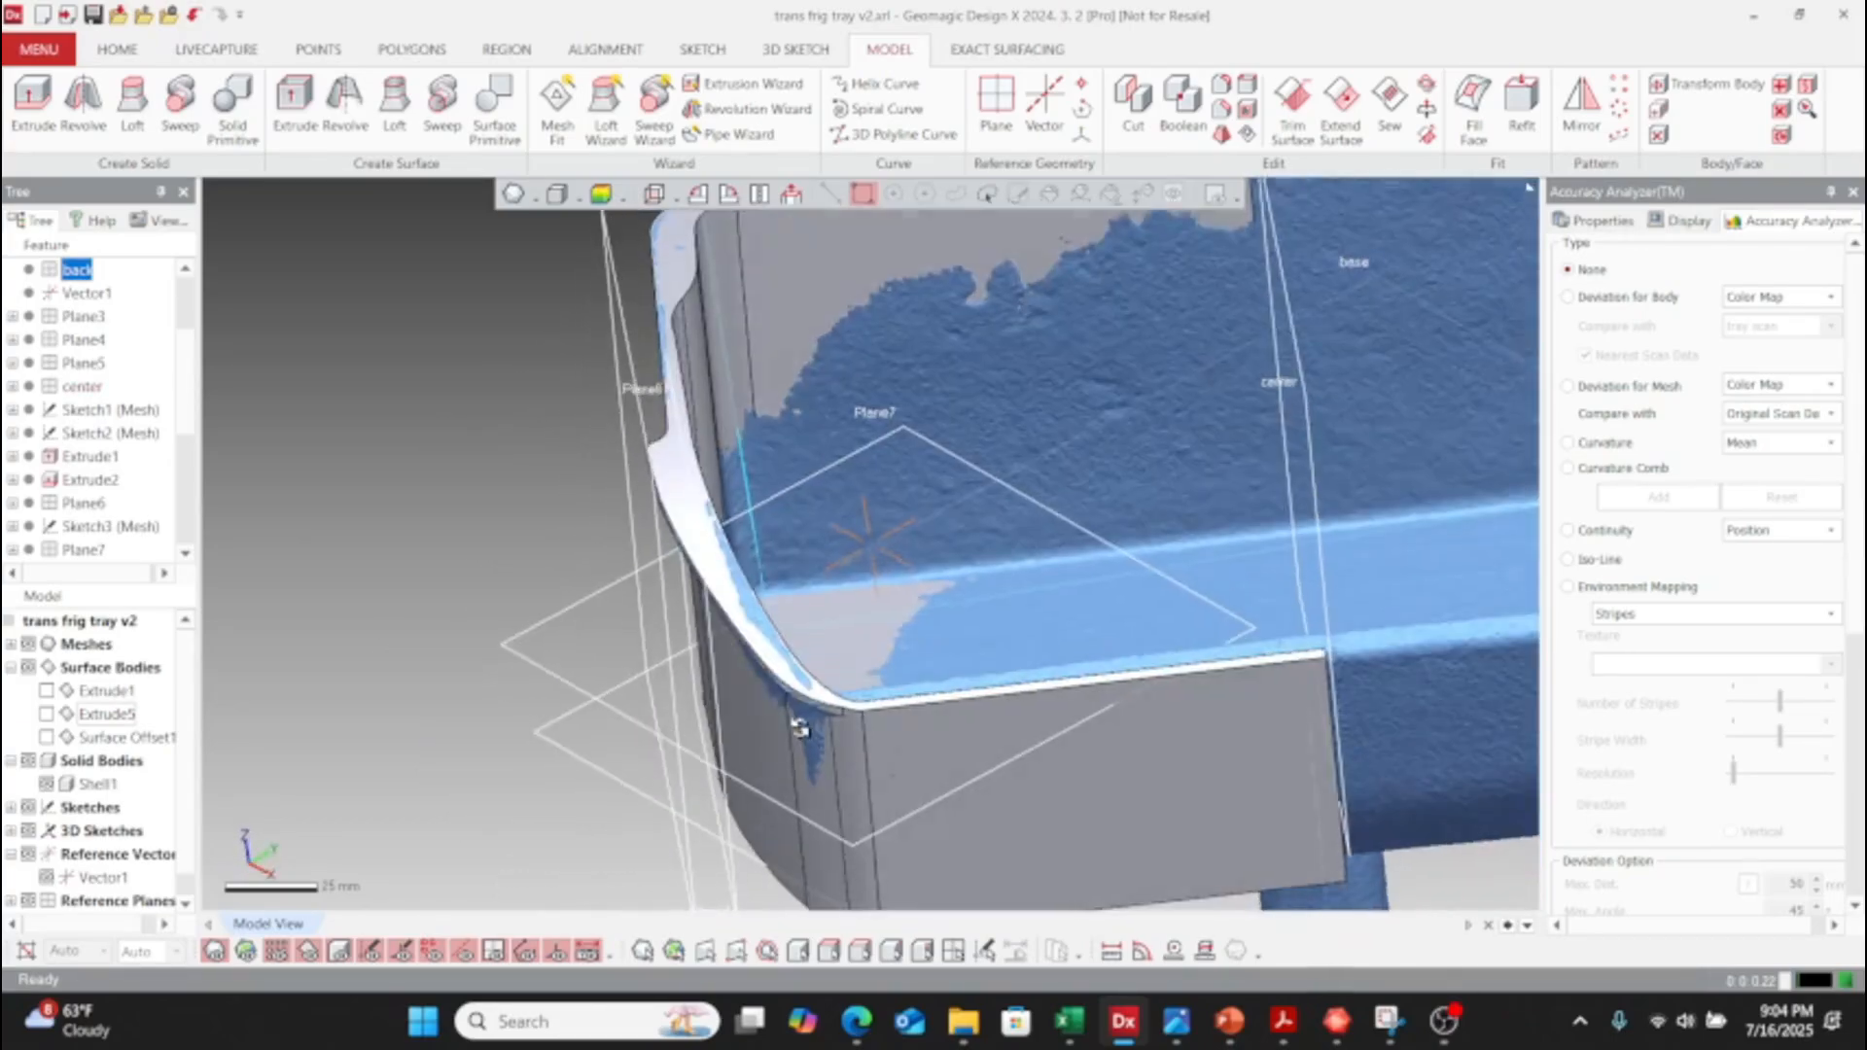
{"action": "right_click_drag", "start_coordinate": [1282, 814], "coordinate": [1012, 769]}
{"action": "right_click_drag", "start_coordinate": [901, 727], "coordinate": [984, 575]}
{"action": "scroll", "coordinate": [984, 576], "scroll_direction": "down", "scroll_amount": 3}
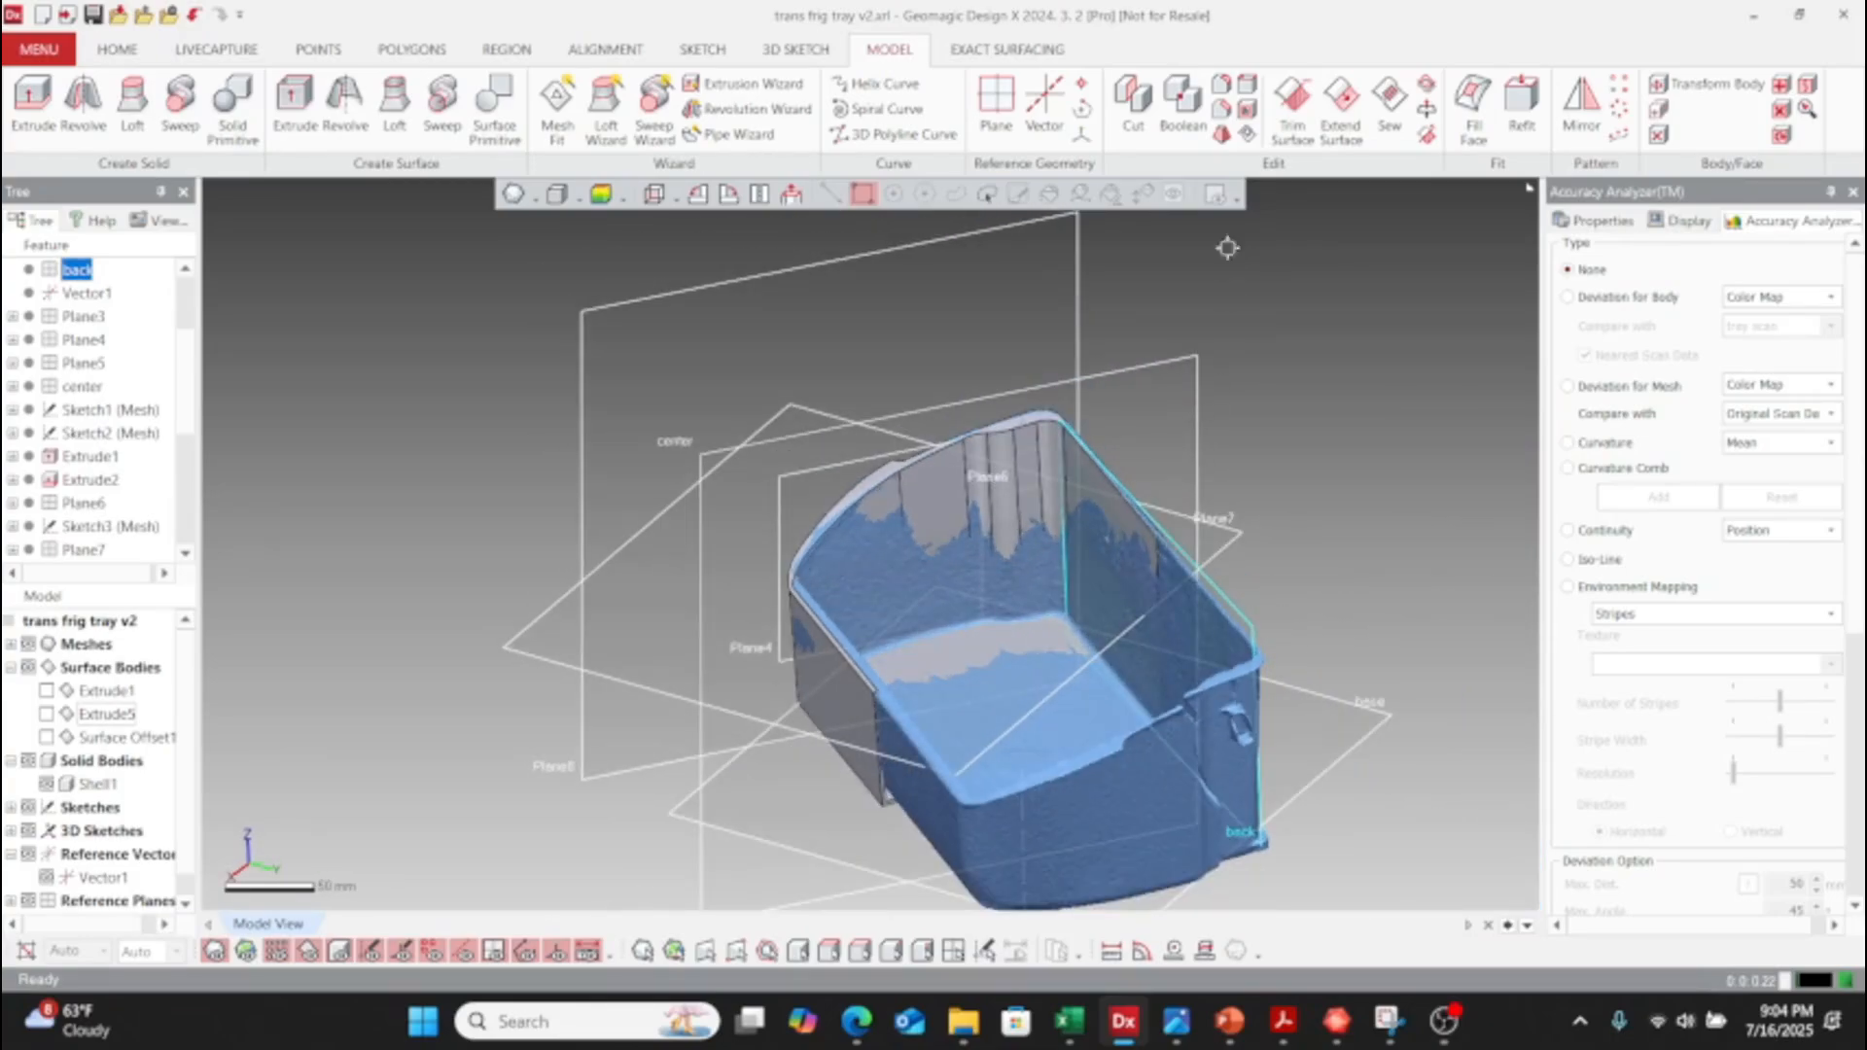
{"action": "left_click", "coordinate": [725, 50]}
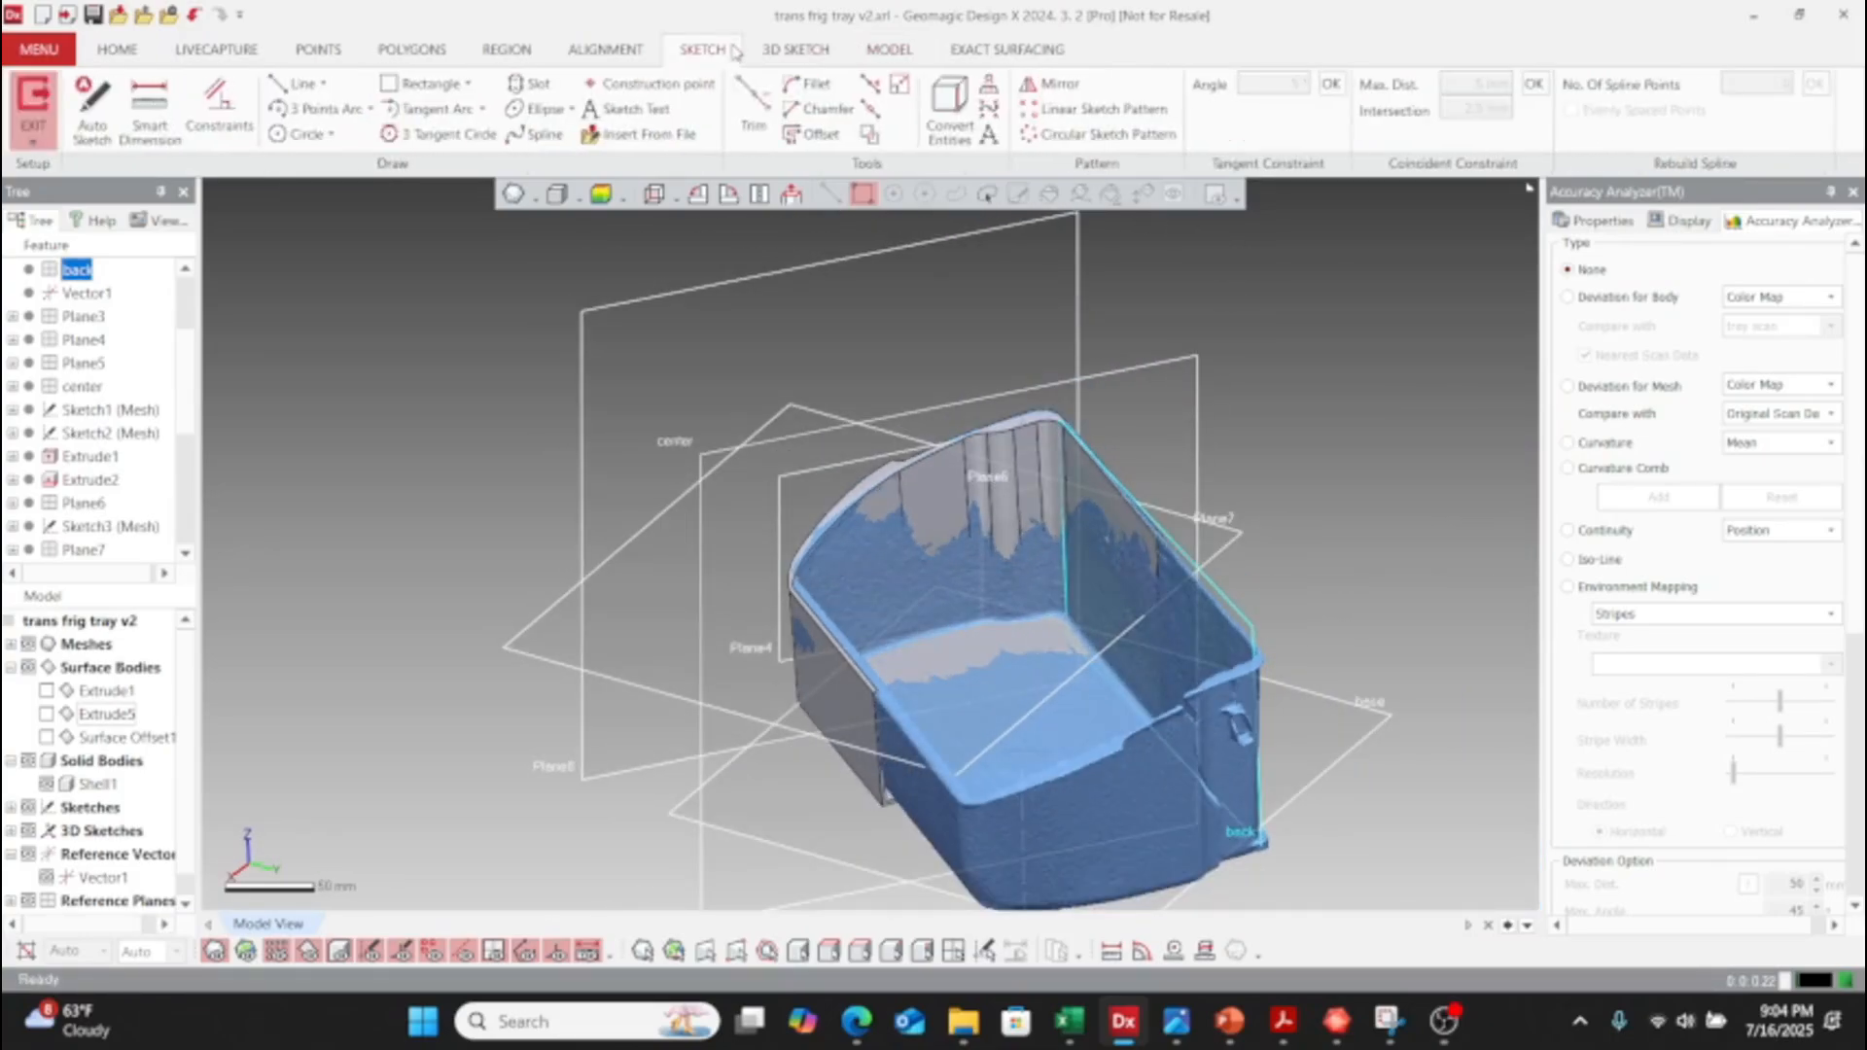
{"action": "left_click", "coordinate": [35, 102]}
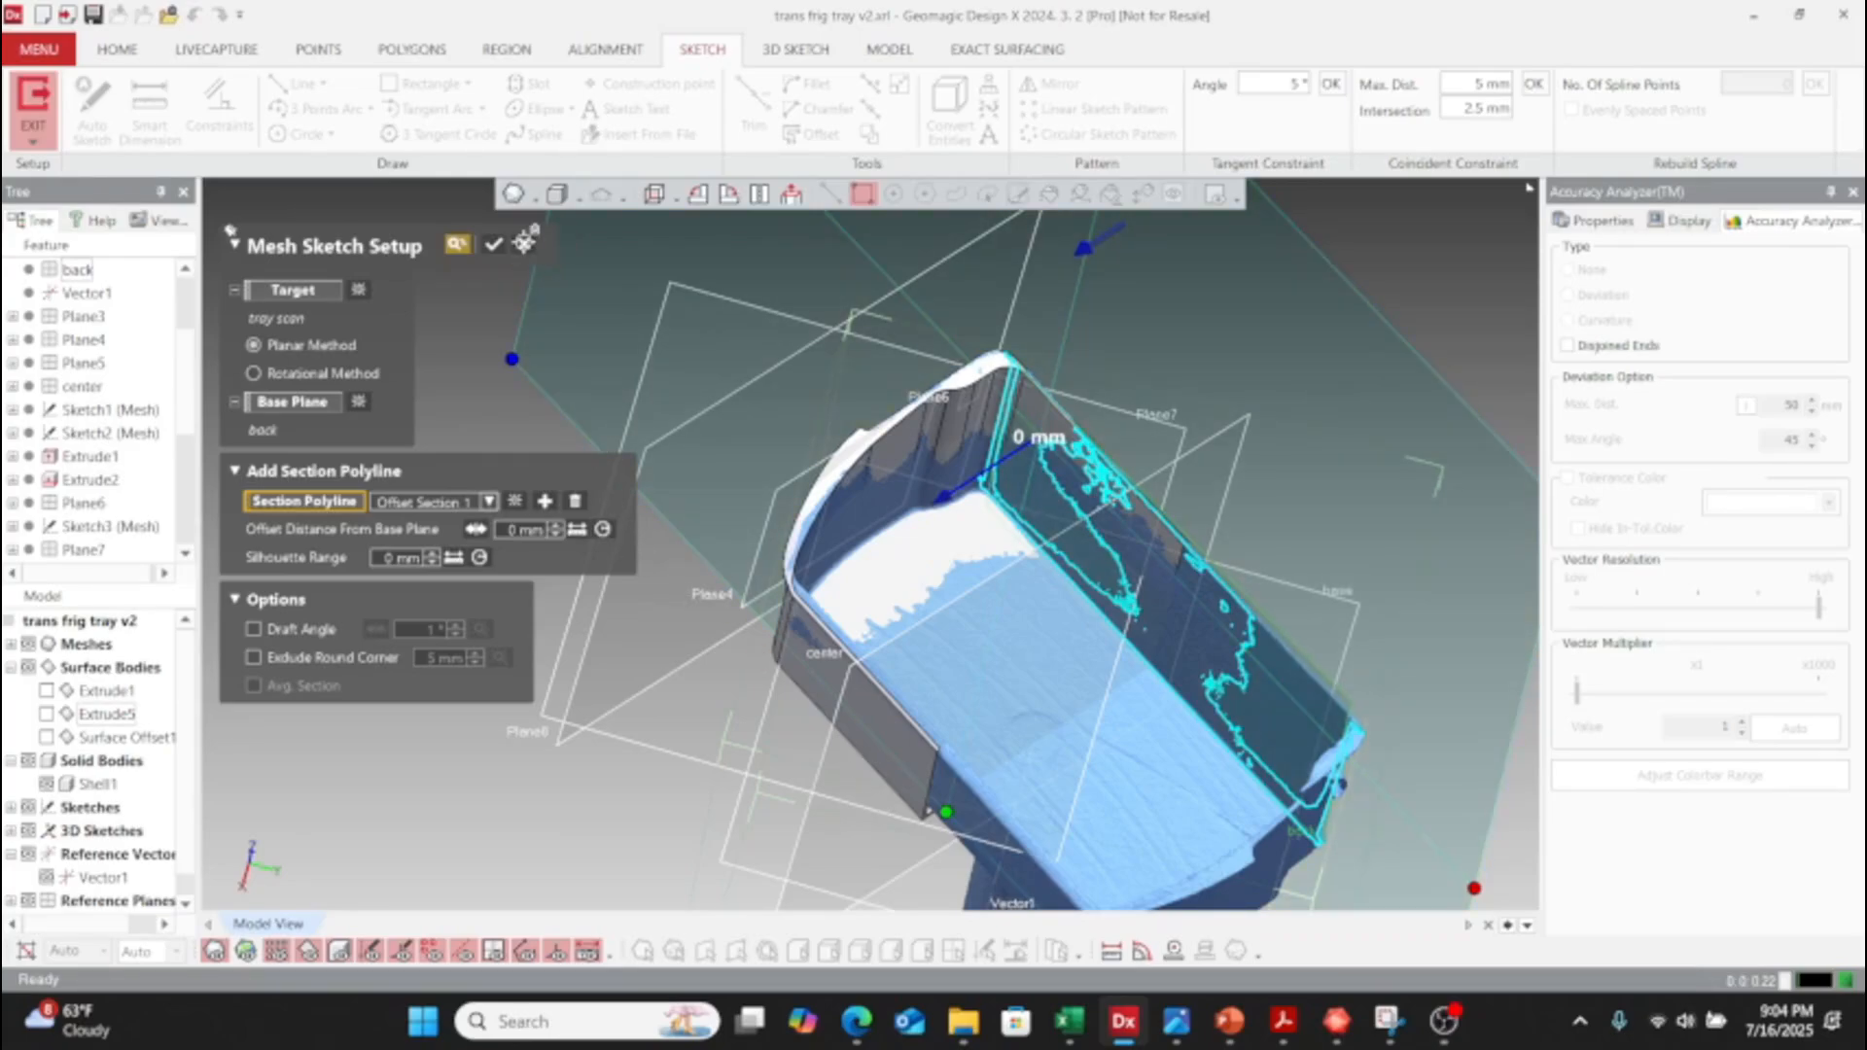
{"action": "left_click", "coordinate": [526, 243]}
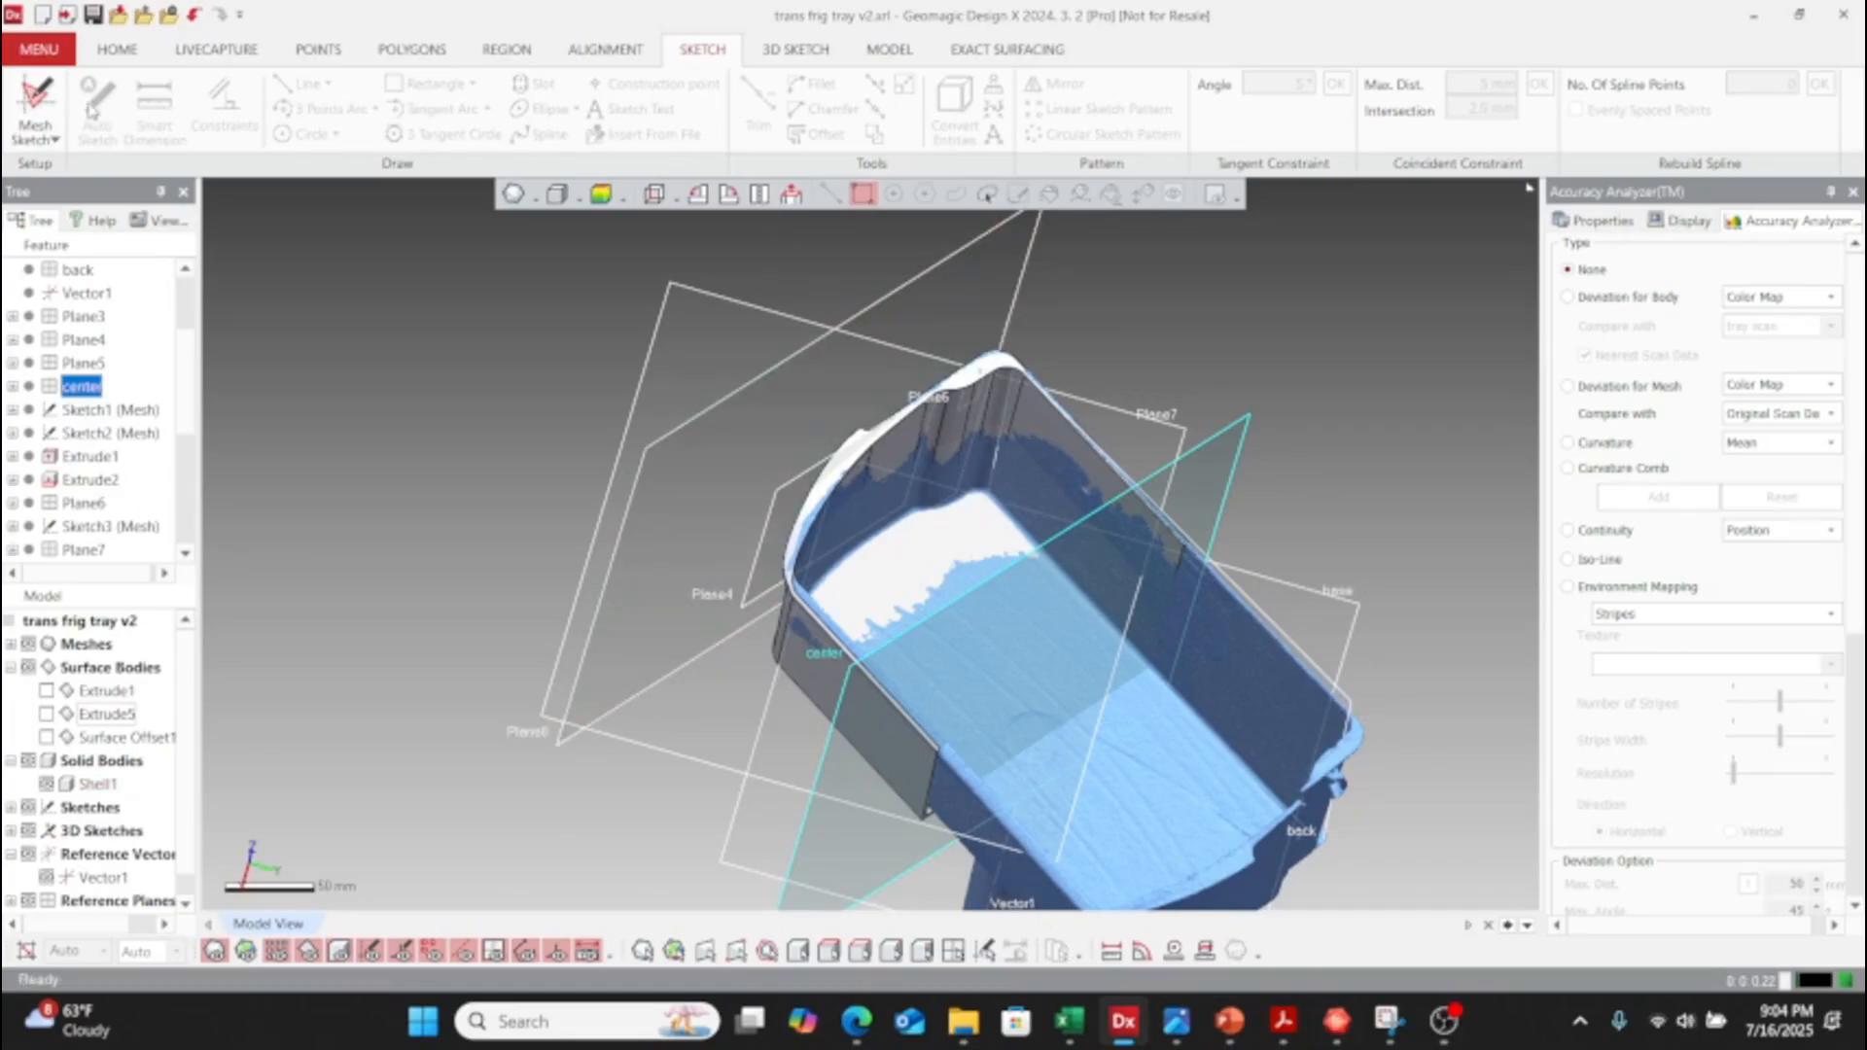
- Start a mesh sketch of the tray scan on the center plane with a 54 mm section offset and an 83 mm silhouette range
{"action": "left_click", "coordinate": [37, 105]}
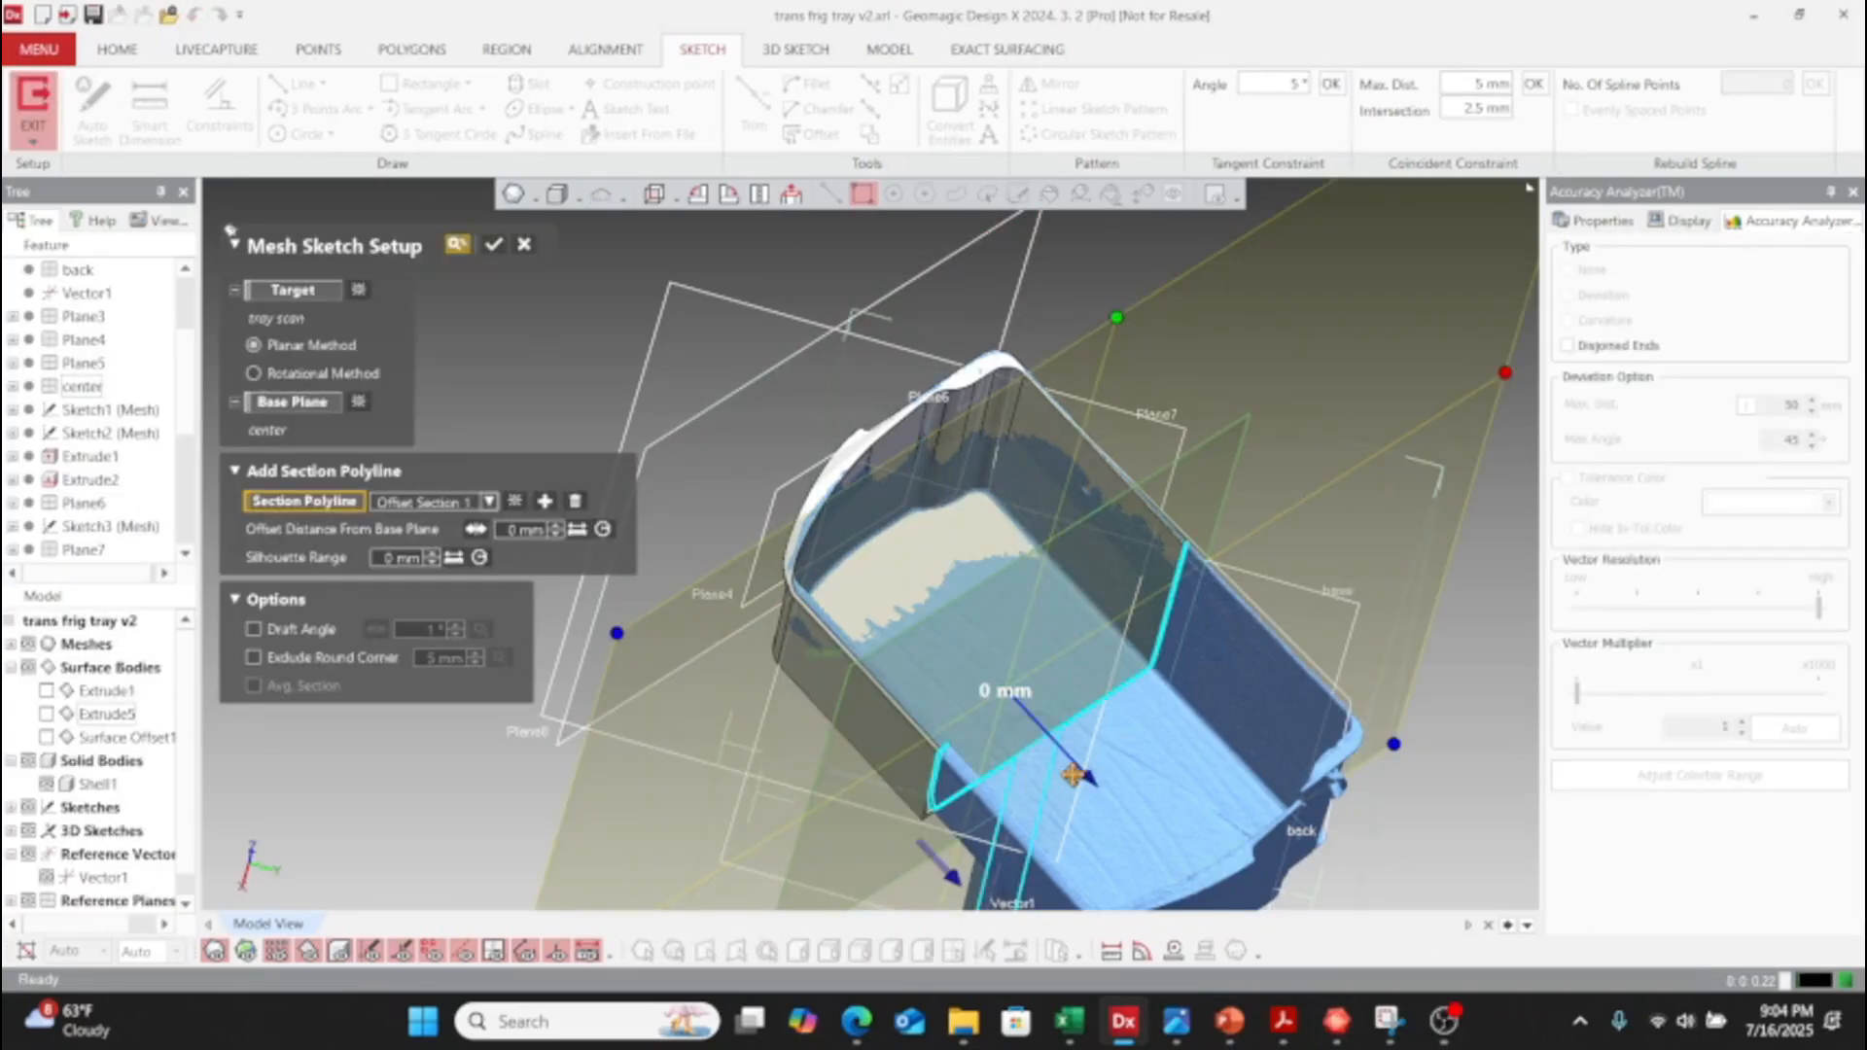
{"action": "left_click_drag", "start_coordinate": [1088, 776], "coordinate": [957, 724]}
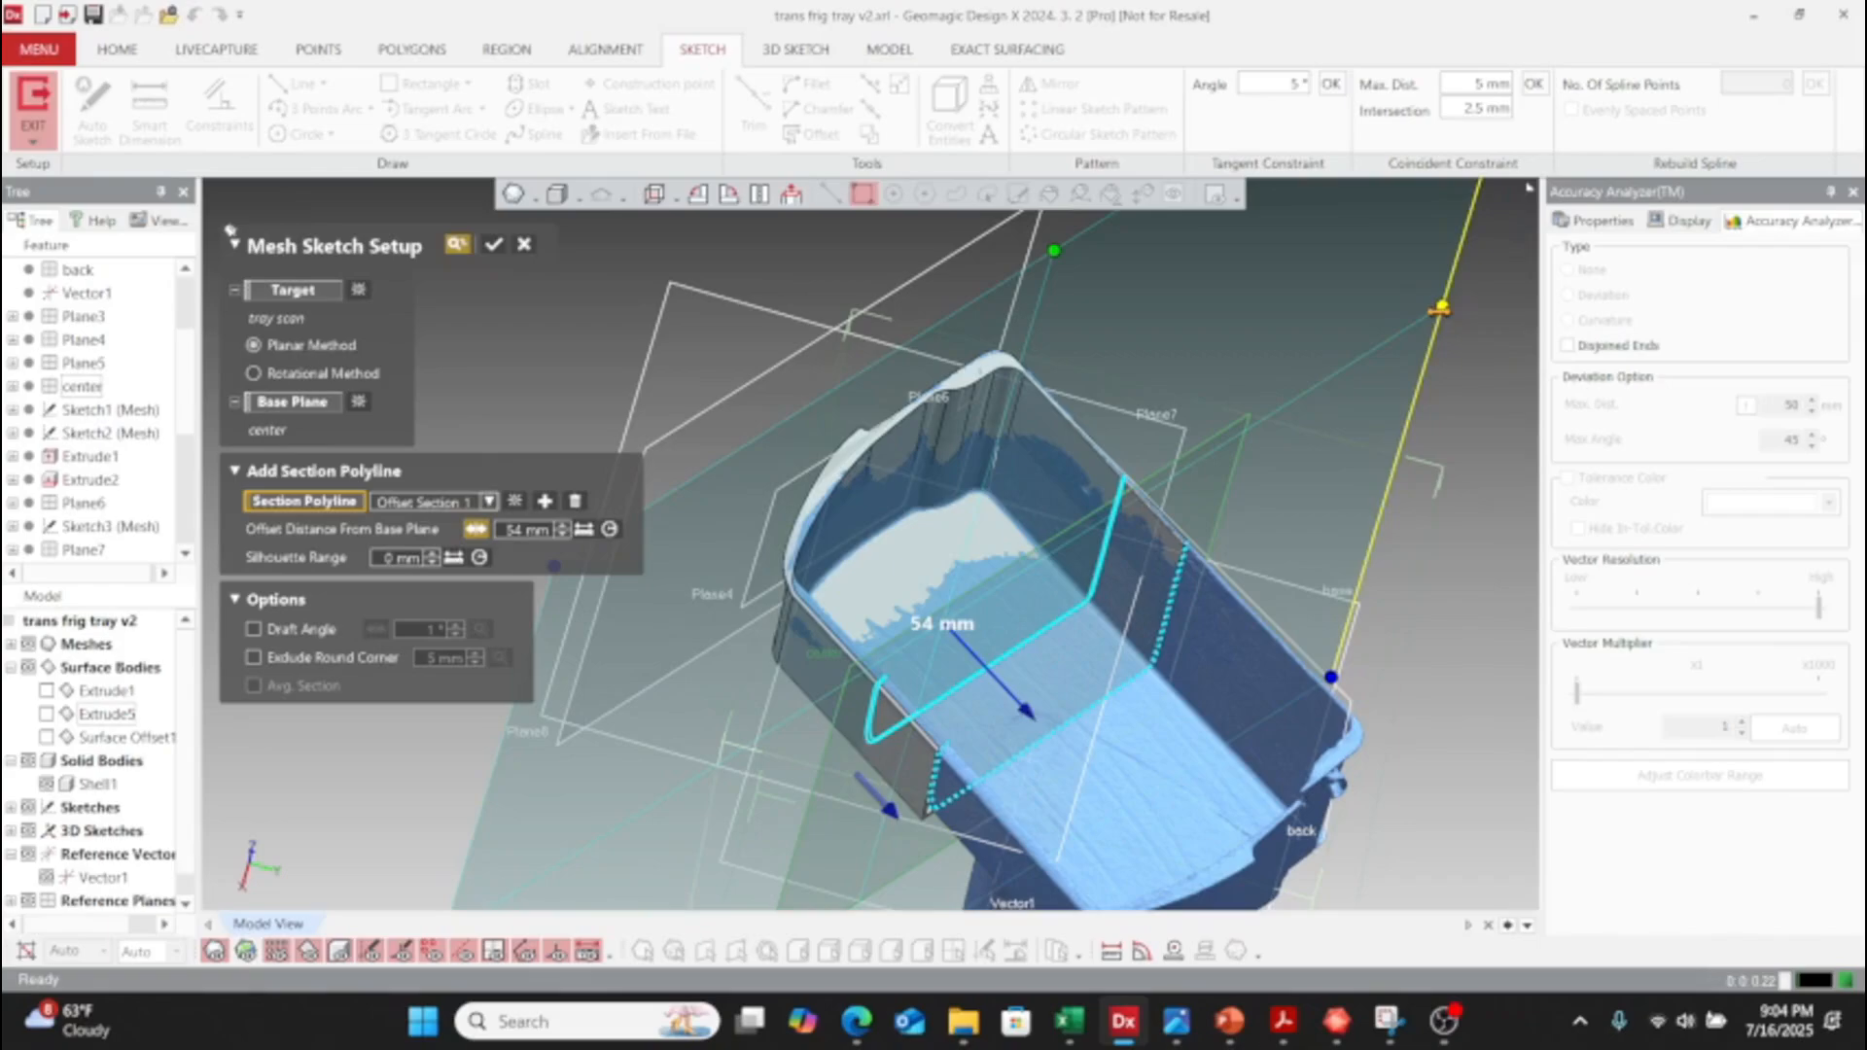
{"action": "left_click_drag", "start_coordinate": [1077, 448], "coordinate": [933, 625]}
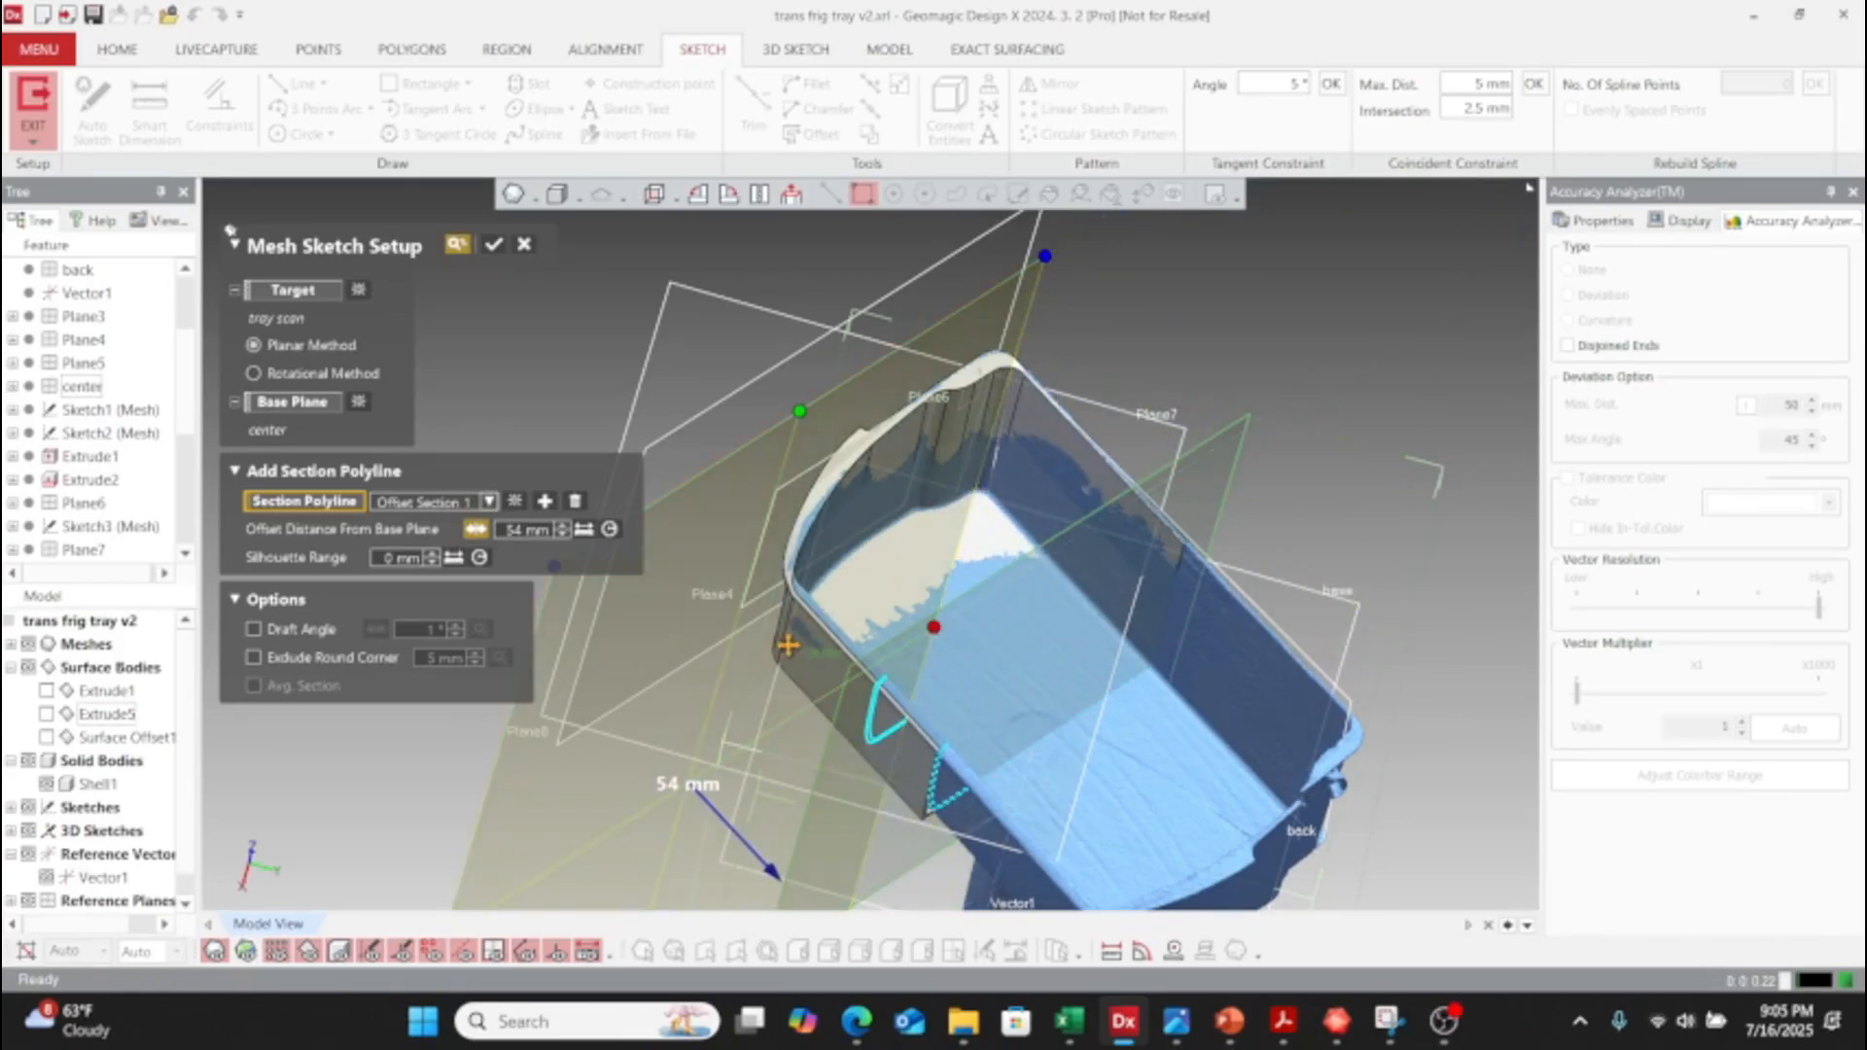
{"action": "scroll", "coordinate": [754, 734], "scroll_direction": "down", "scroll_amount": 4}
{"action": "left_click_drag", "start_coordinate": [698, 903], "coordinate": [753, 717]}
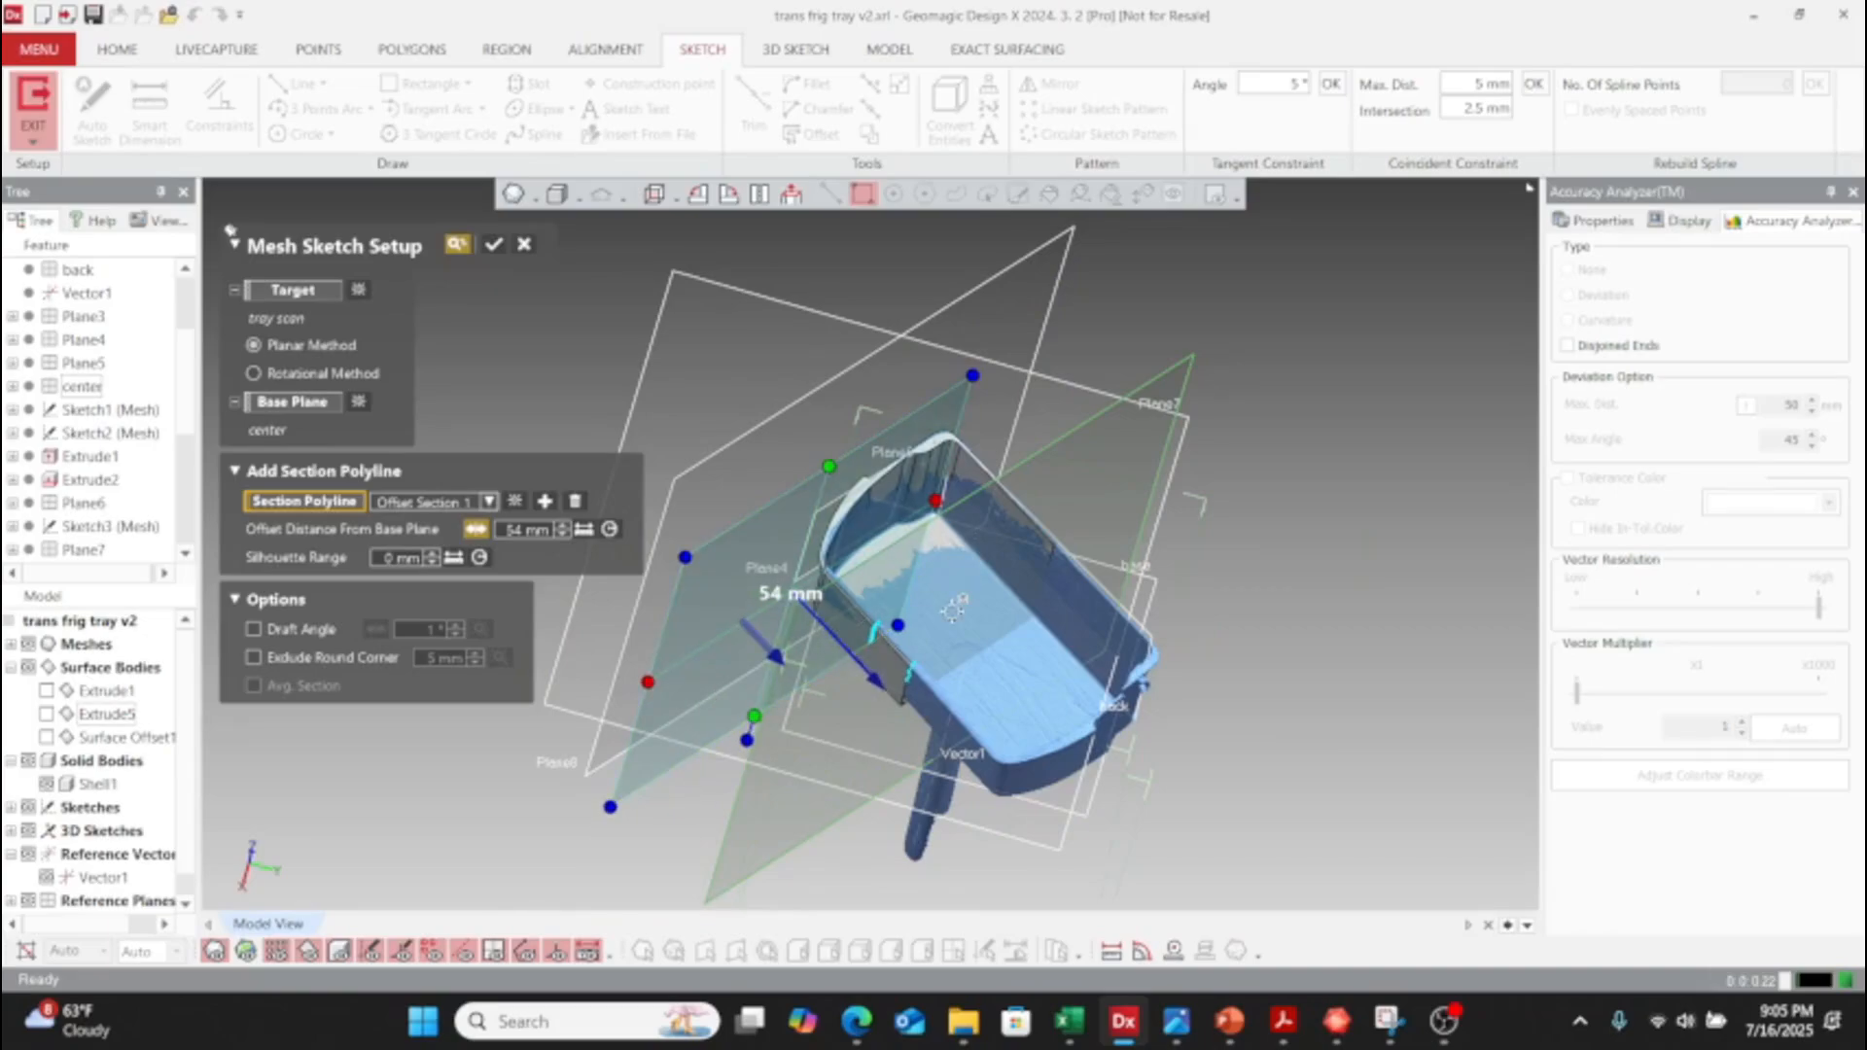
{"action": "scroll", "coordinate": [953, 610], "scroll_direction": "up", "scroll_amount": 10}
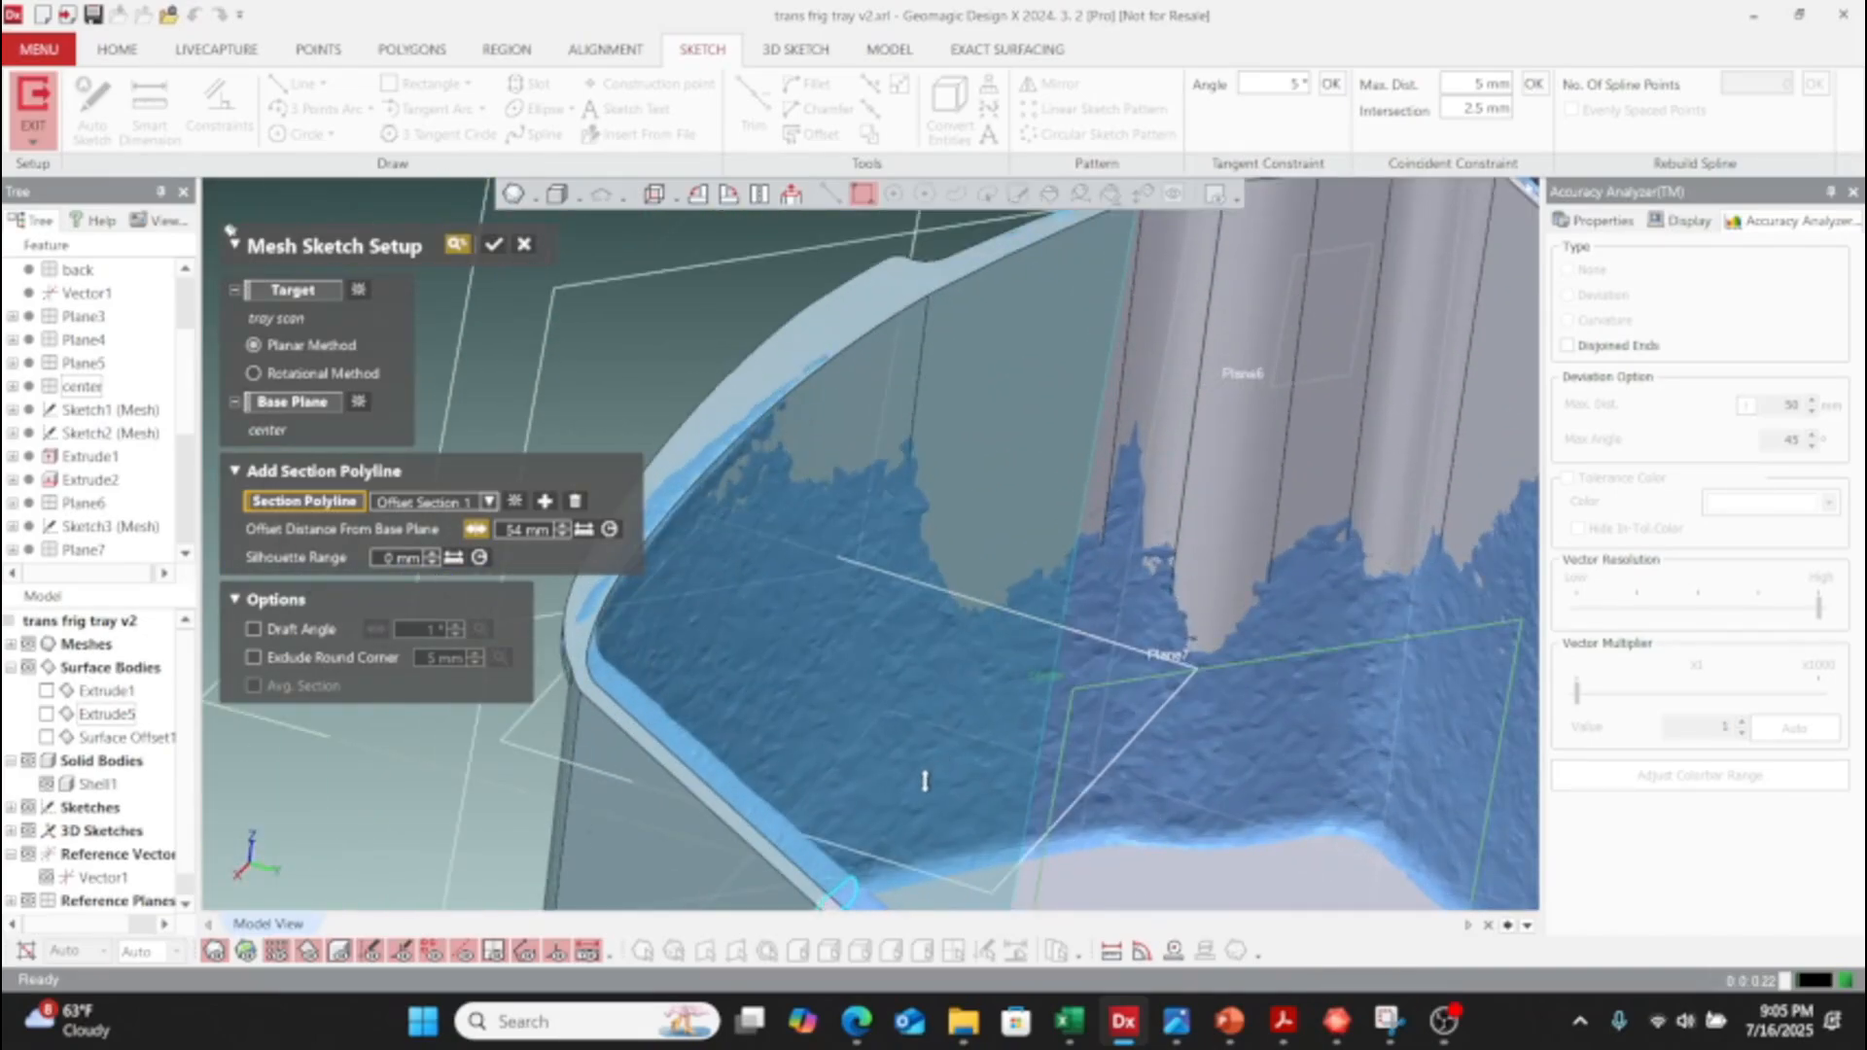
{"action": "right_click_drag", "start_coordinate": [936, 815], "coordinate": [814, 721]}
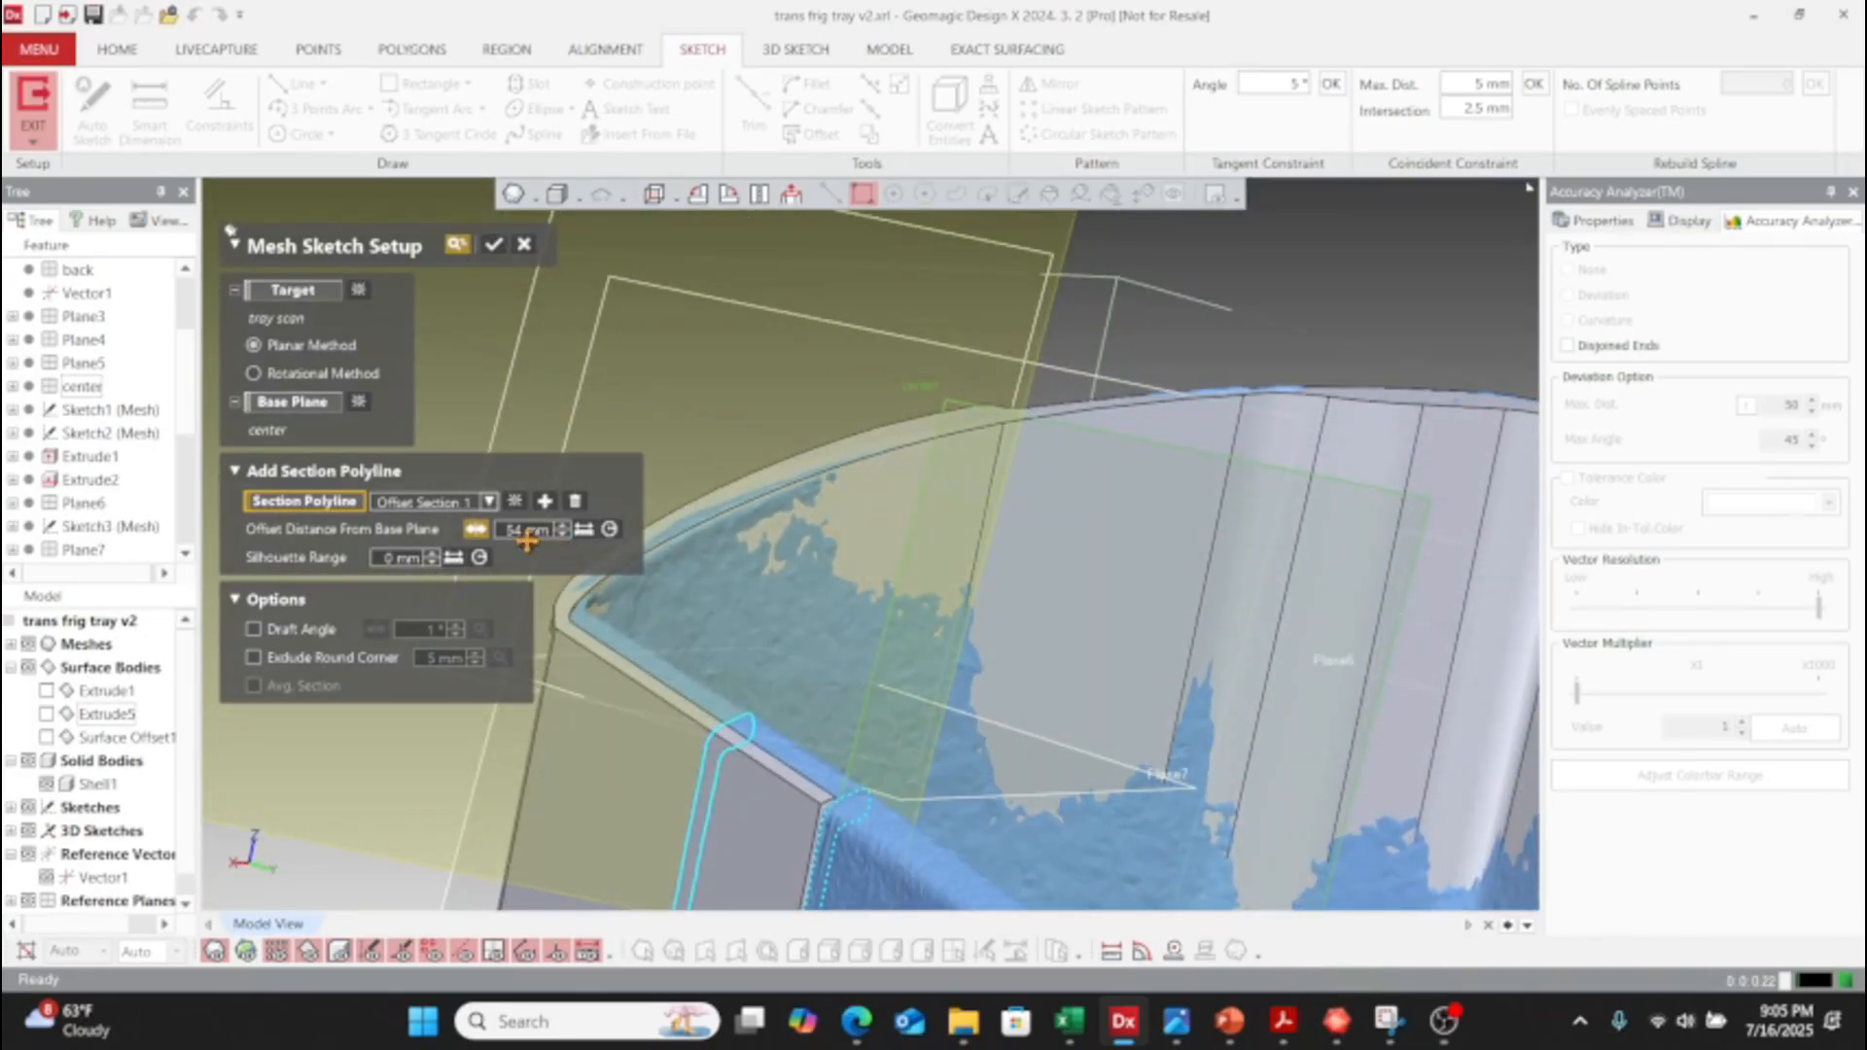
{"action": "scroll", "coordinate": [650, 597], "scroll_direction": "down", "scroll_amount": 10}
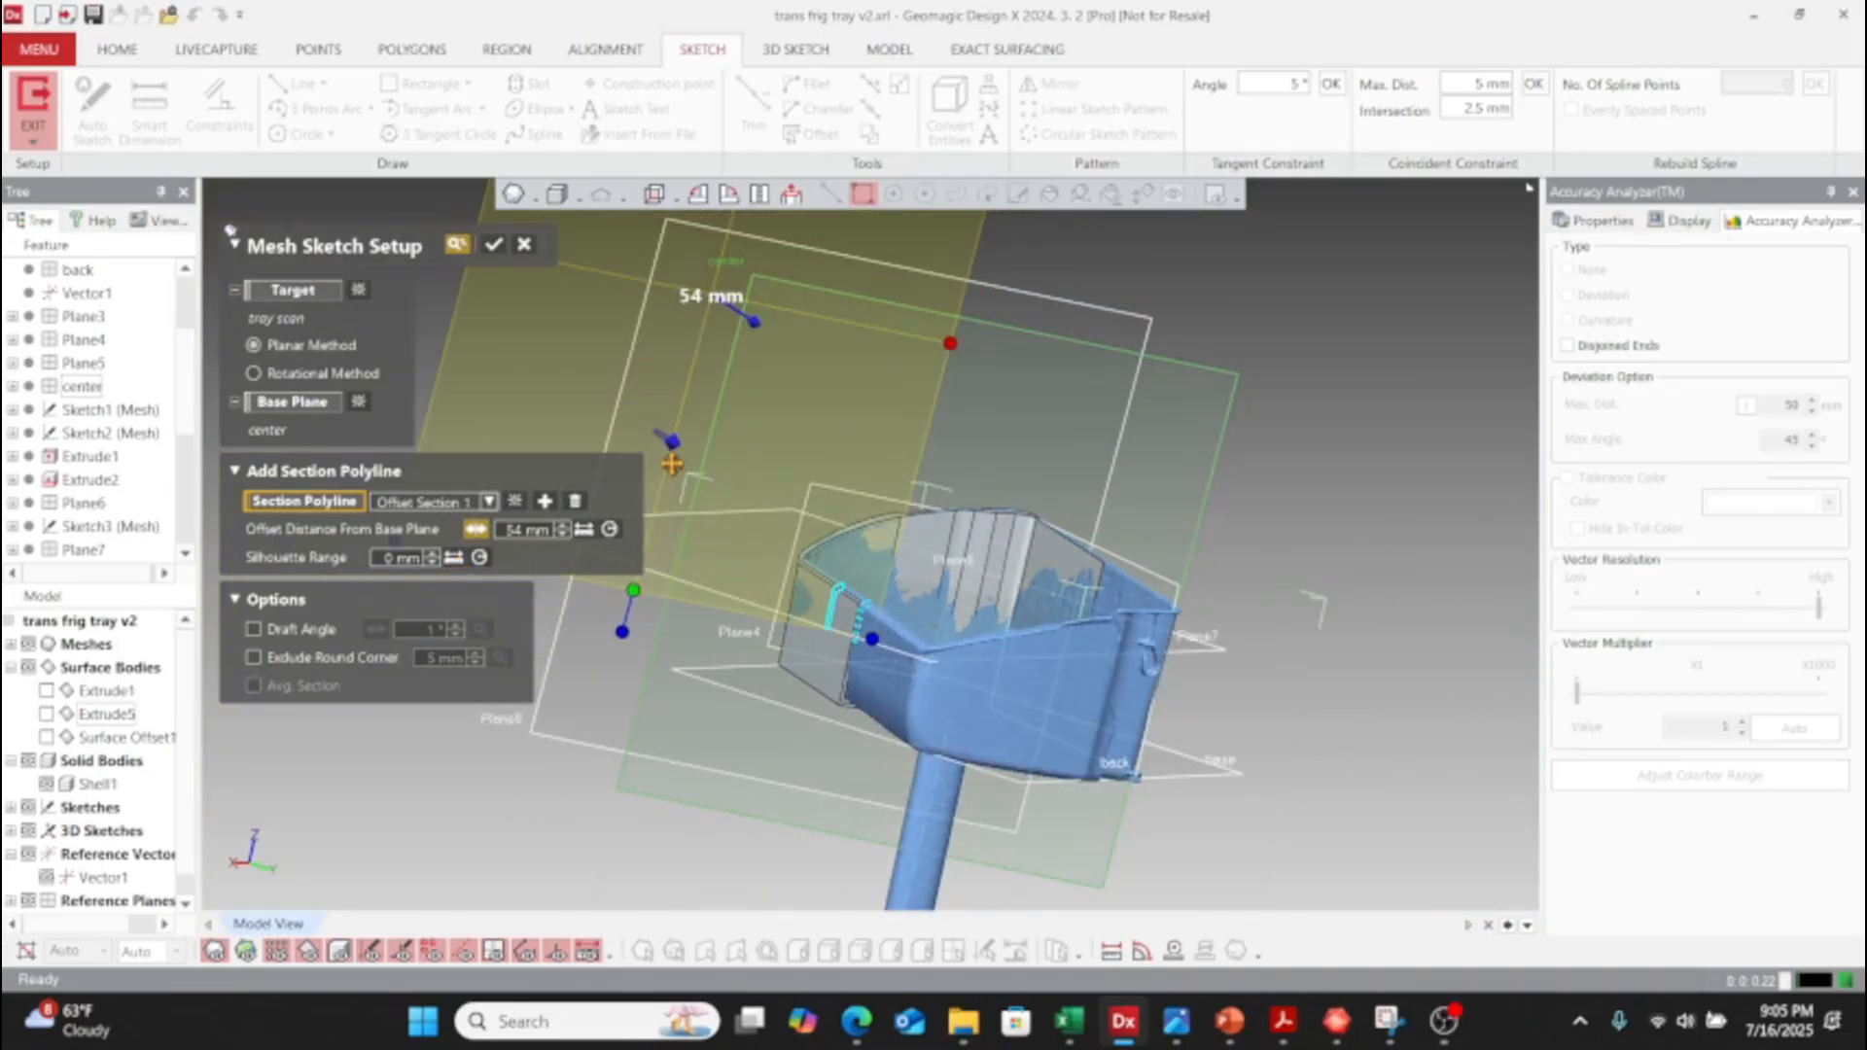
{"action": "left_click_drag", "start_coordinate": [671, 441], "coordinate": [710, 477]}
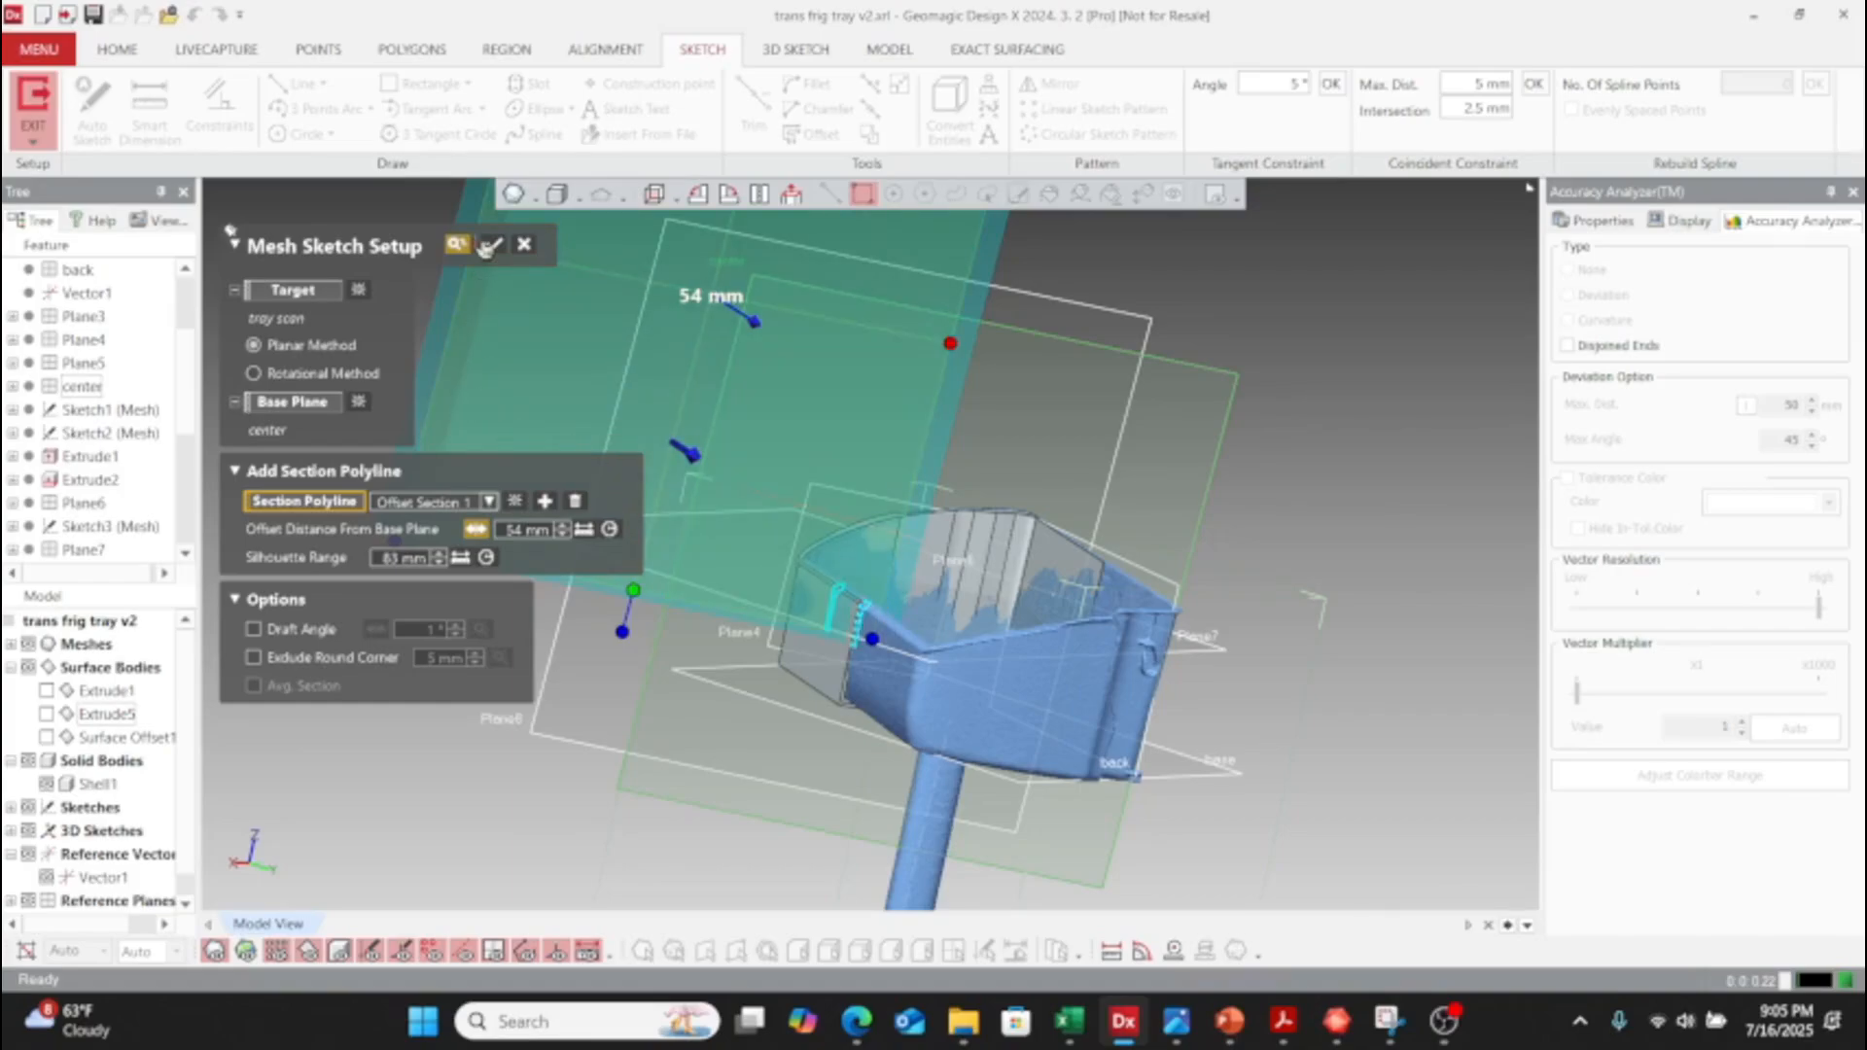
{"action": "left_click", "coordinate": [485, 247]}
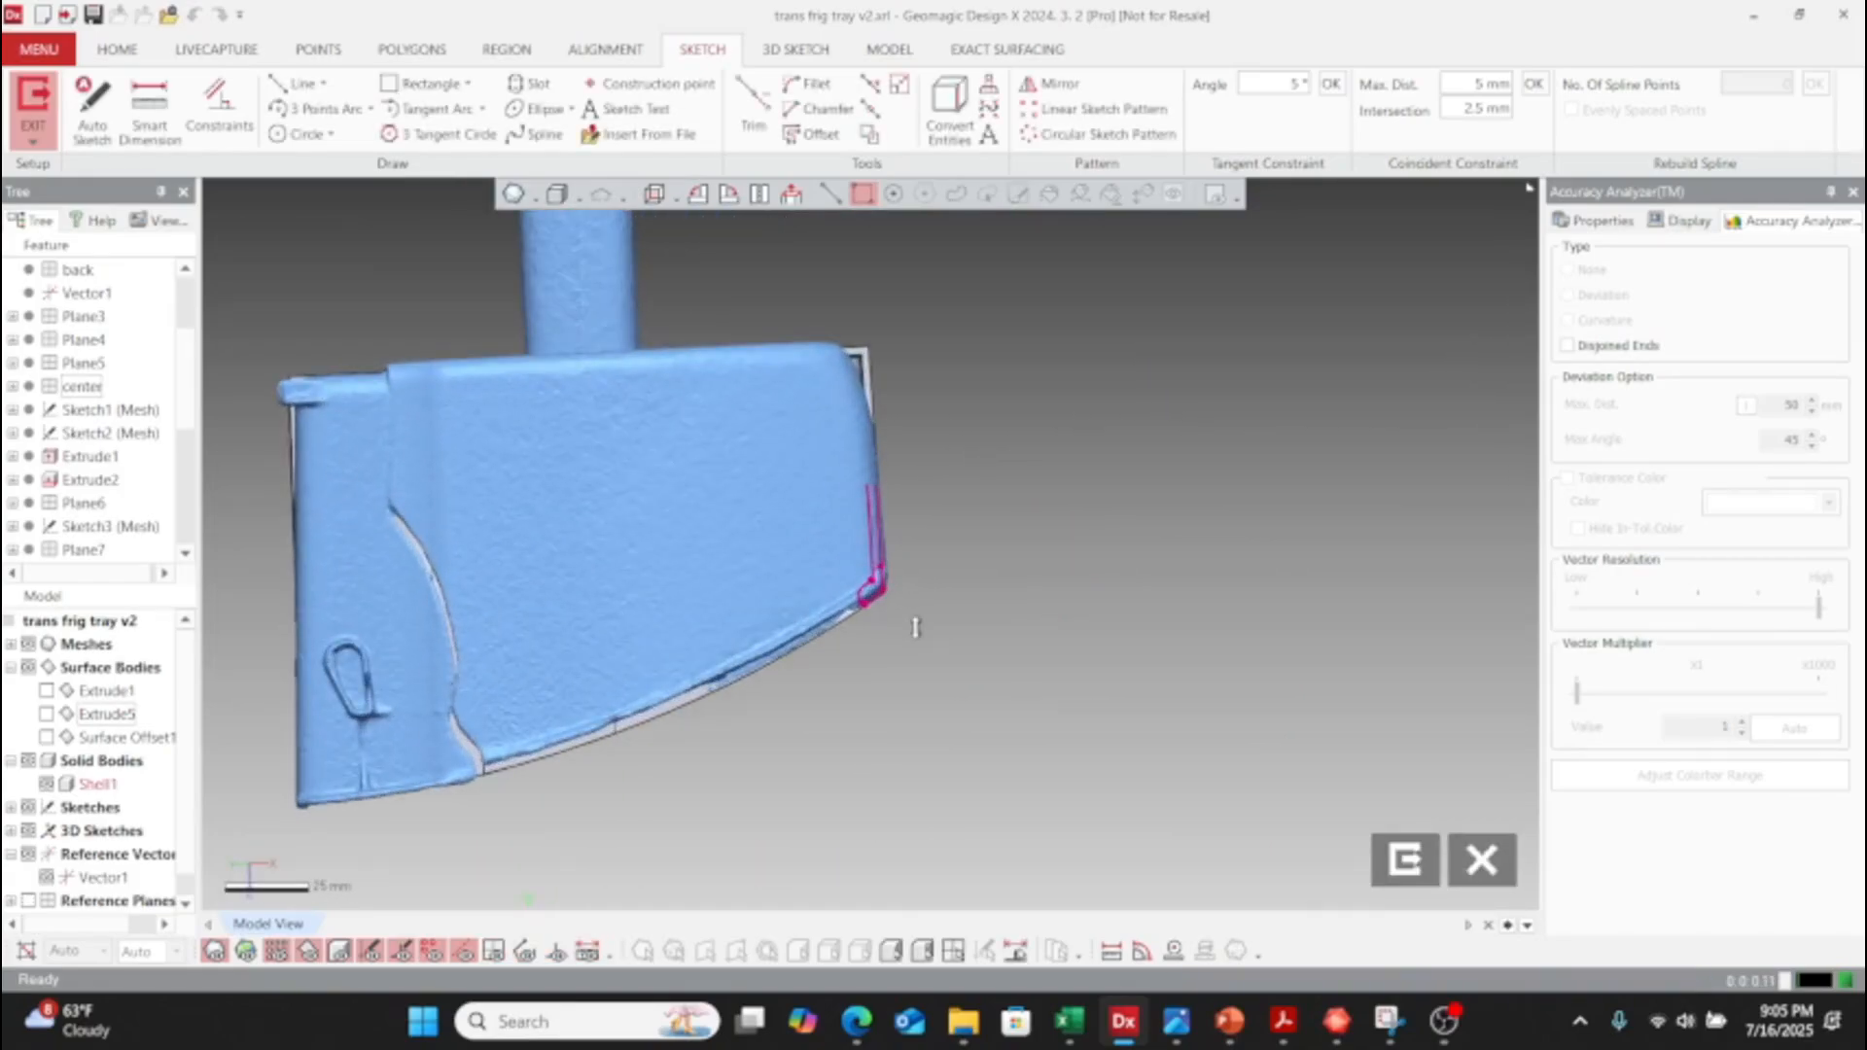
- Hide the scan mesh so only the shelled body and section polylines remain around the rim corner
{"action": "scroll", "coordinate": [914, 627], "scroll_direction": "up", "scroll_amount": 5}
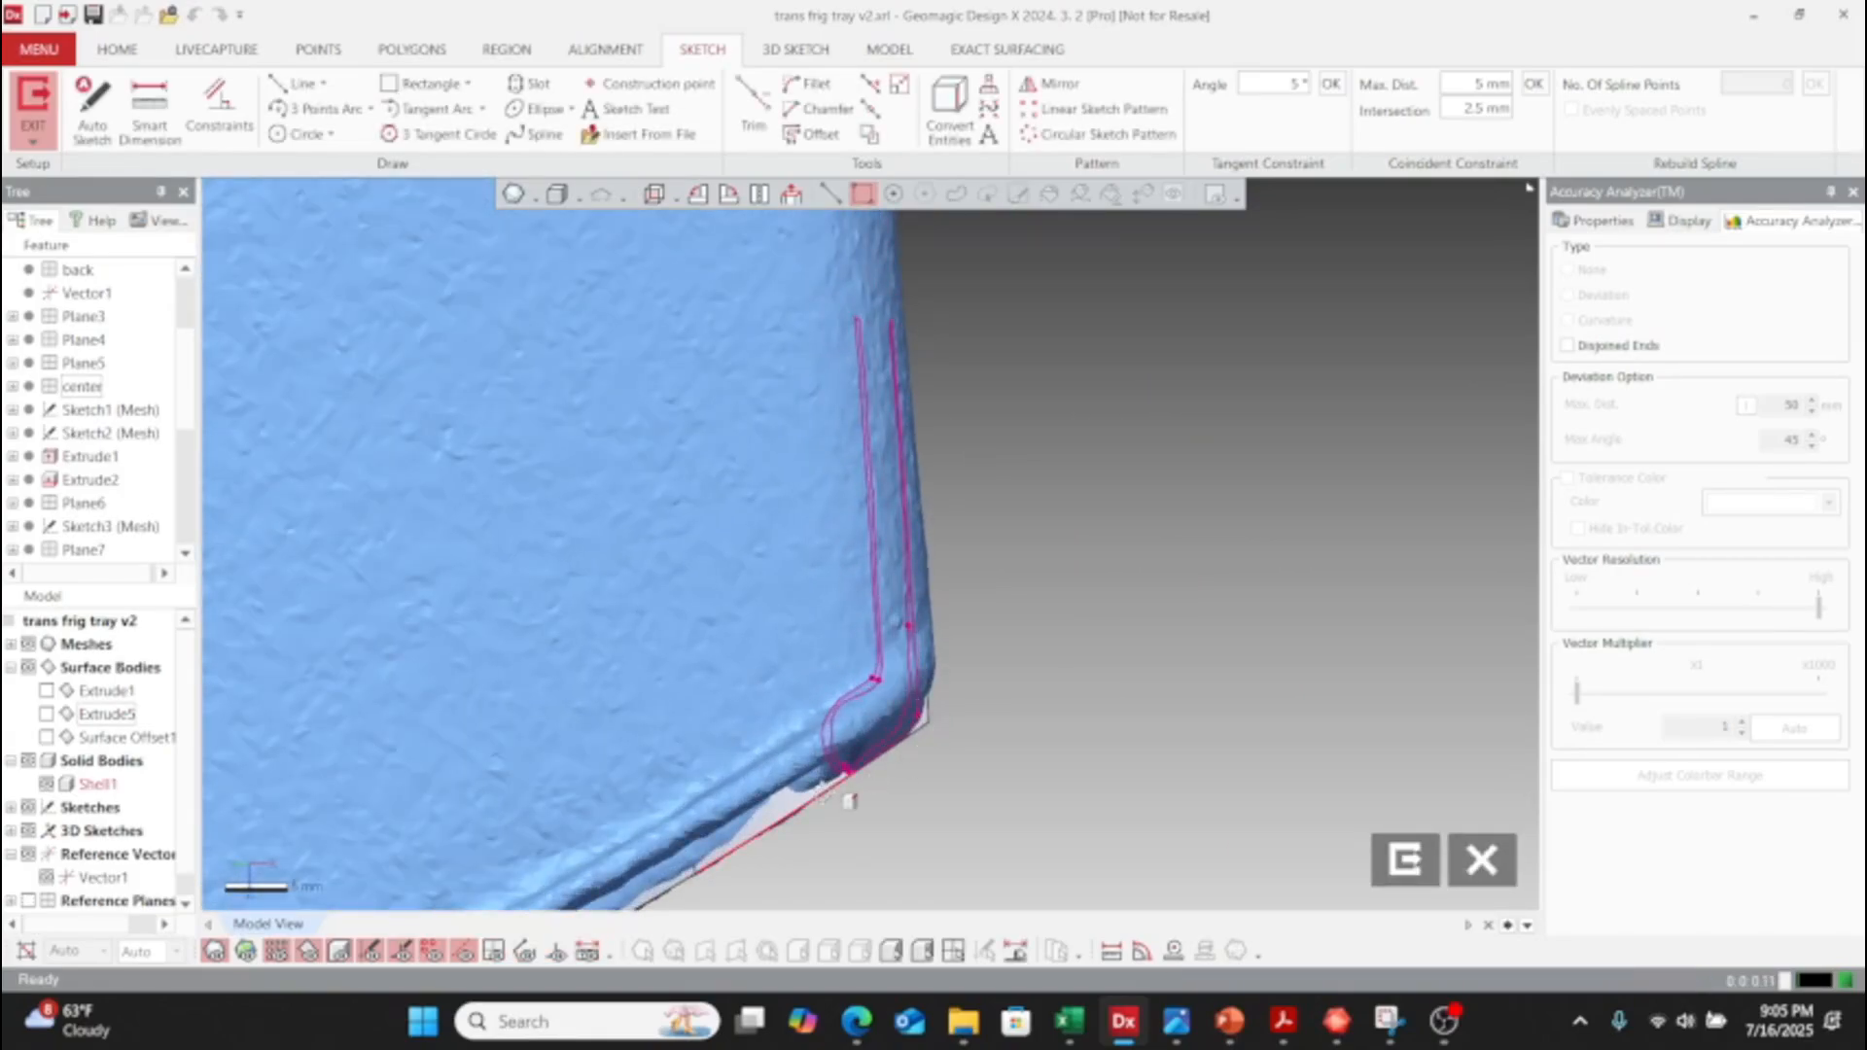
{"action": "mouse_move", "coordinate": [743, 777]}
{"action": "right_mouse_down"}
{"action": "mouse_move", "coordinate": [775, 525]}
{"action": "mouse_move", "coordinate": [756, 528]}
{"action": "mouse_move", "coordinate": [671, 596]}
{"action": "mouse_move", "coordinate": [675, 626]}
{"action": "mouse_move", "coordinate": [717, 691]}
{"action": "mouse_move", "coordinate": [792, 660]}
{"action": "right_mouse_up"}
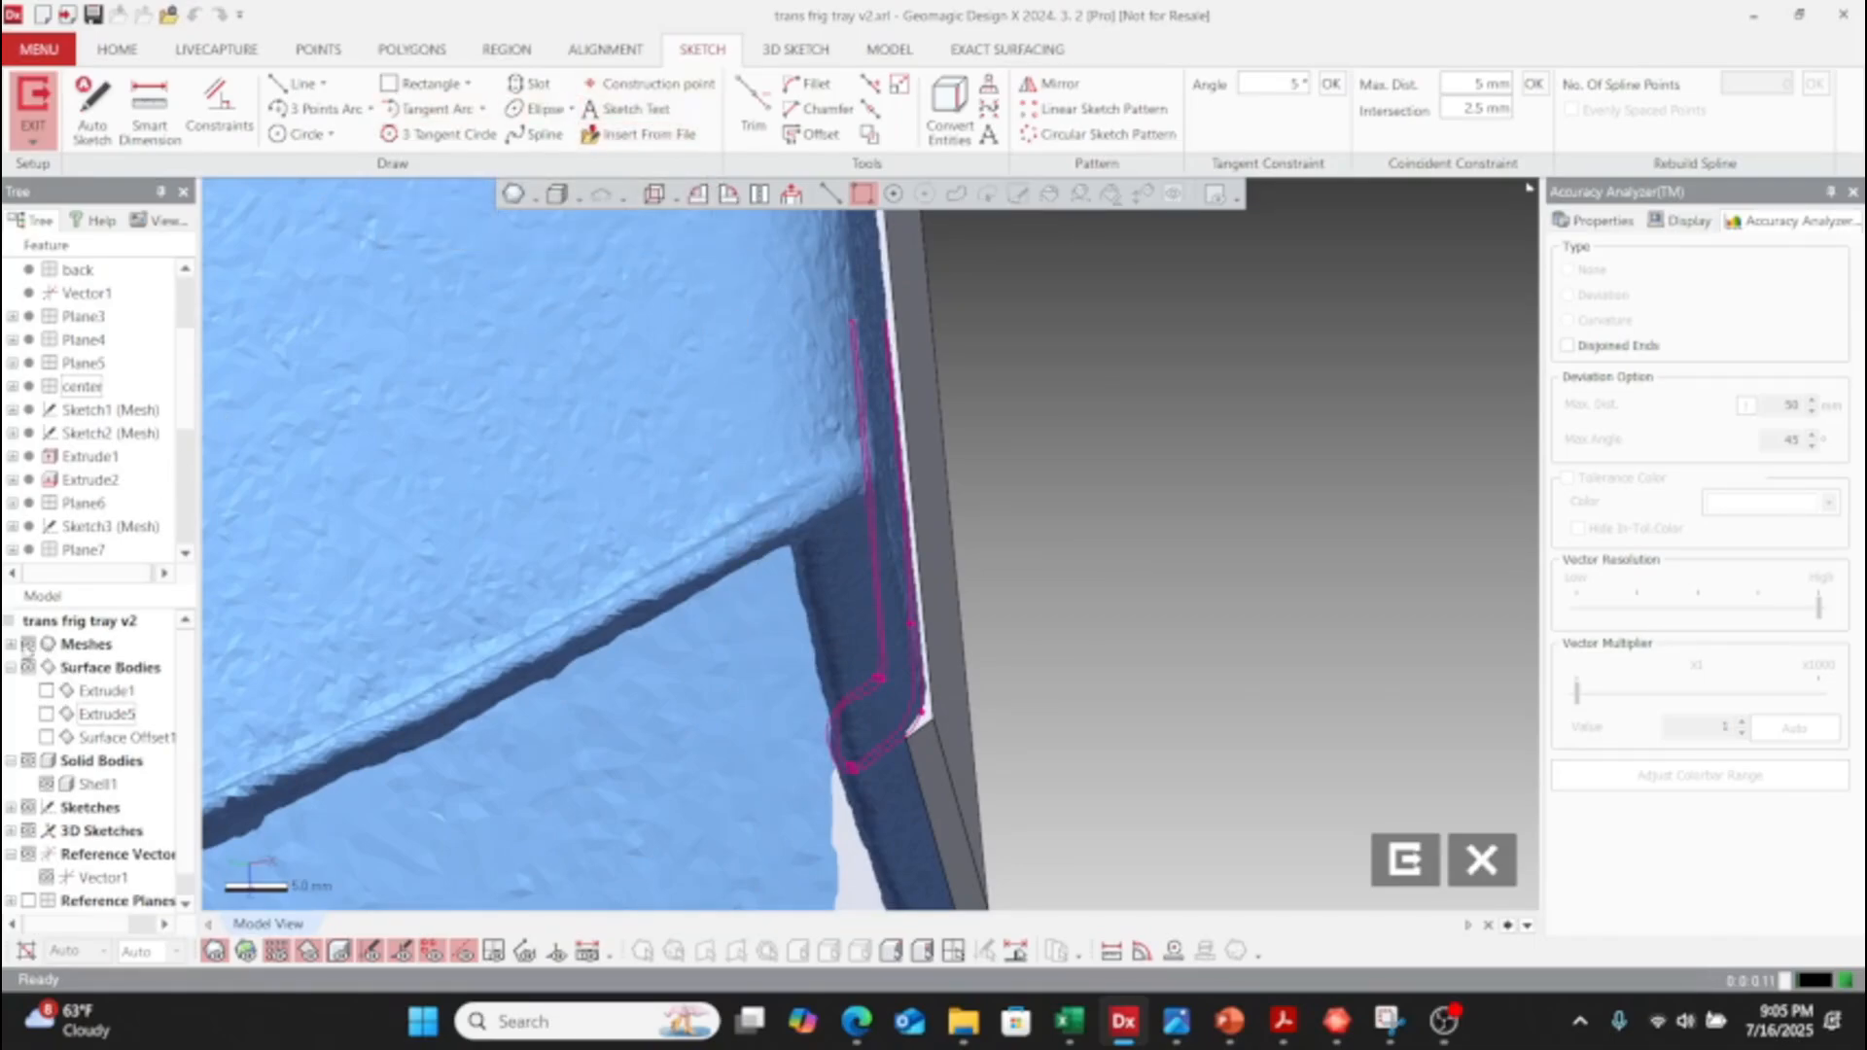
{"action": "left_click", "coordinate": [28, 645]}
{"action": "mouse_move", "coordinate": [918, 530]}
{"action": "right_mouse_down"}
{"action": "mouse_move", "coordinate": [930, 584]}
{"action": "mouse_move", "coordinate": [911, 568]}
{"action": "right_mouse_up"}
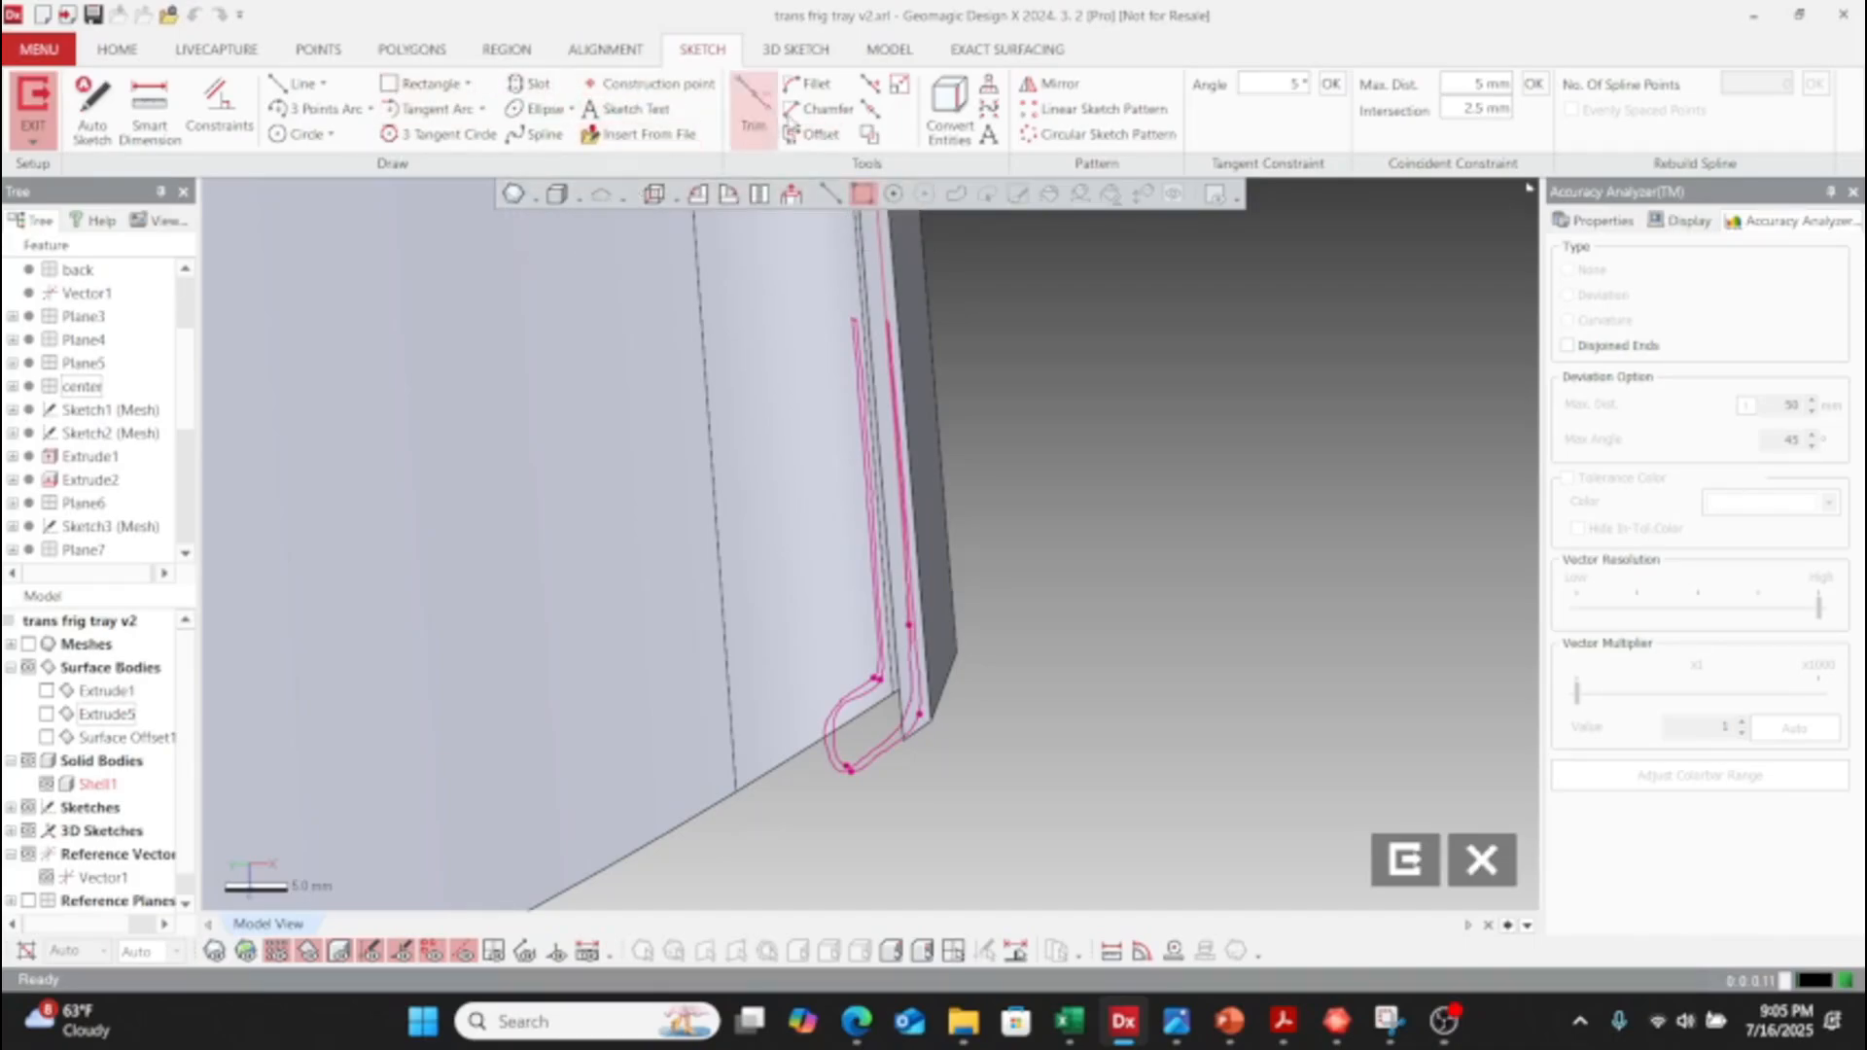
- Convert the cut wall's short rim-end edge into a sketch line and extend it inward past the scanned lip section
{"action": "left_click", "coordinate": [949, 106]}
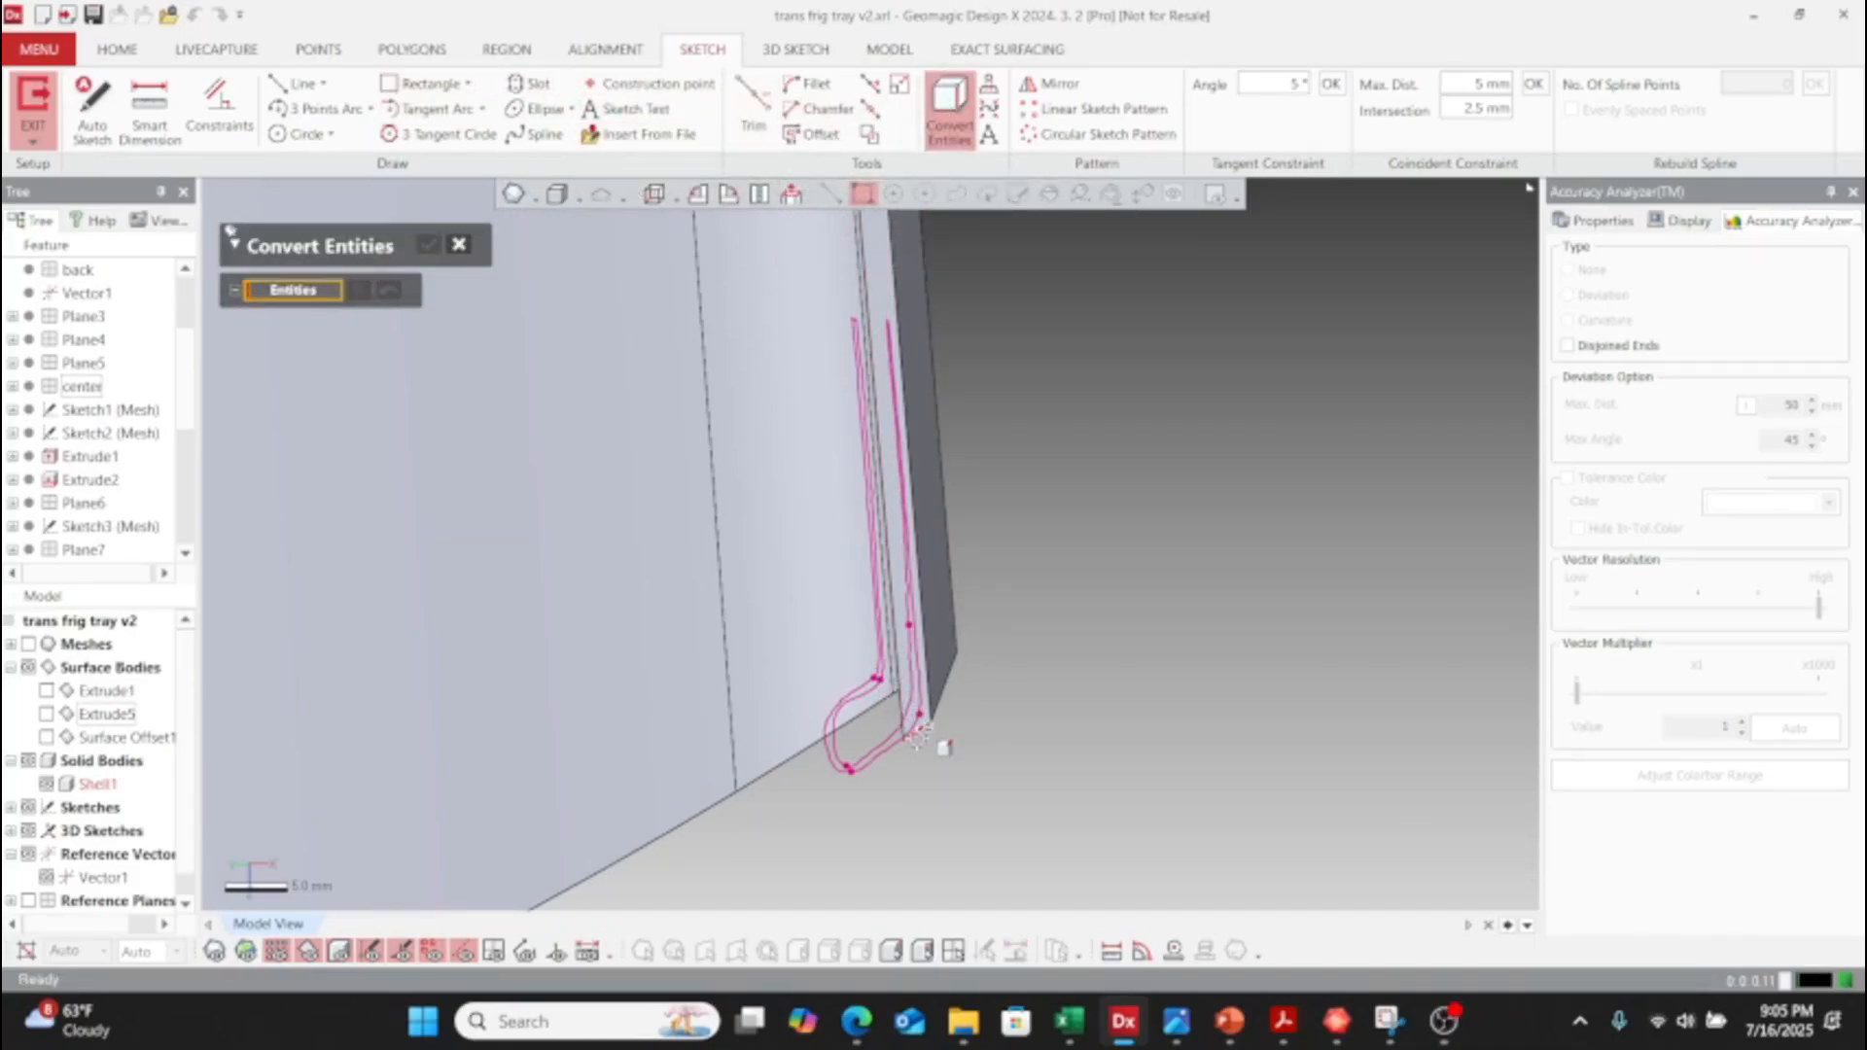
{"action": "left_click", "coordinate": [926, 723]}
{"action": "left_click", "coordinate": [428, 247]}
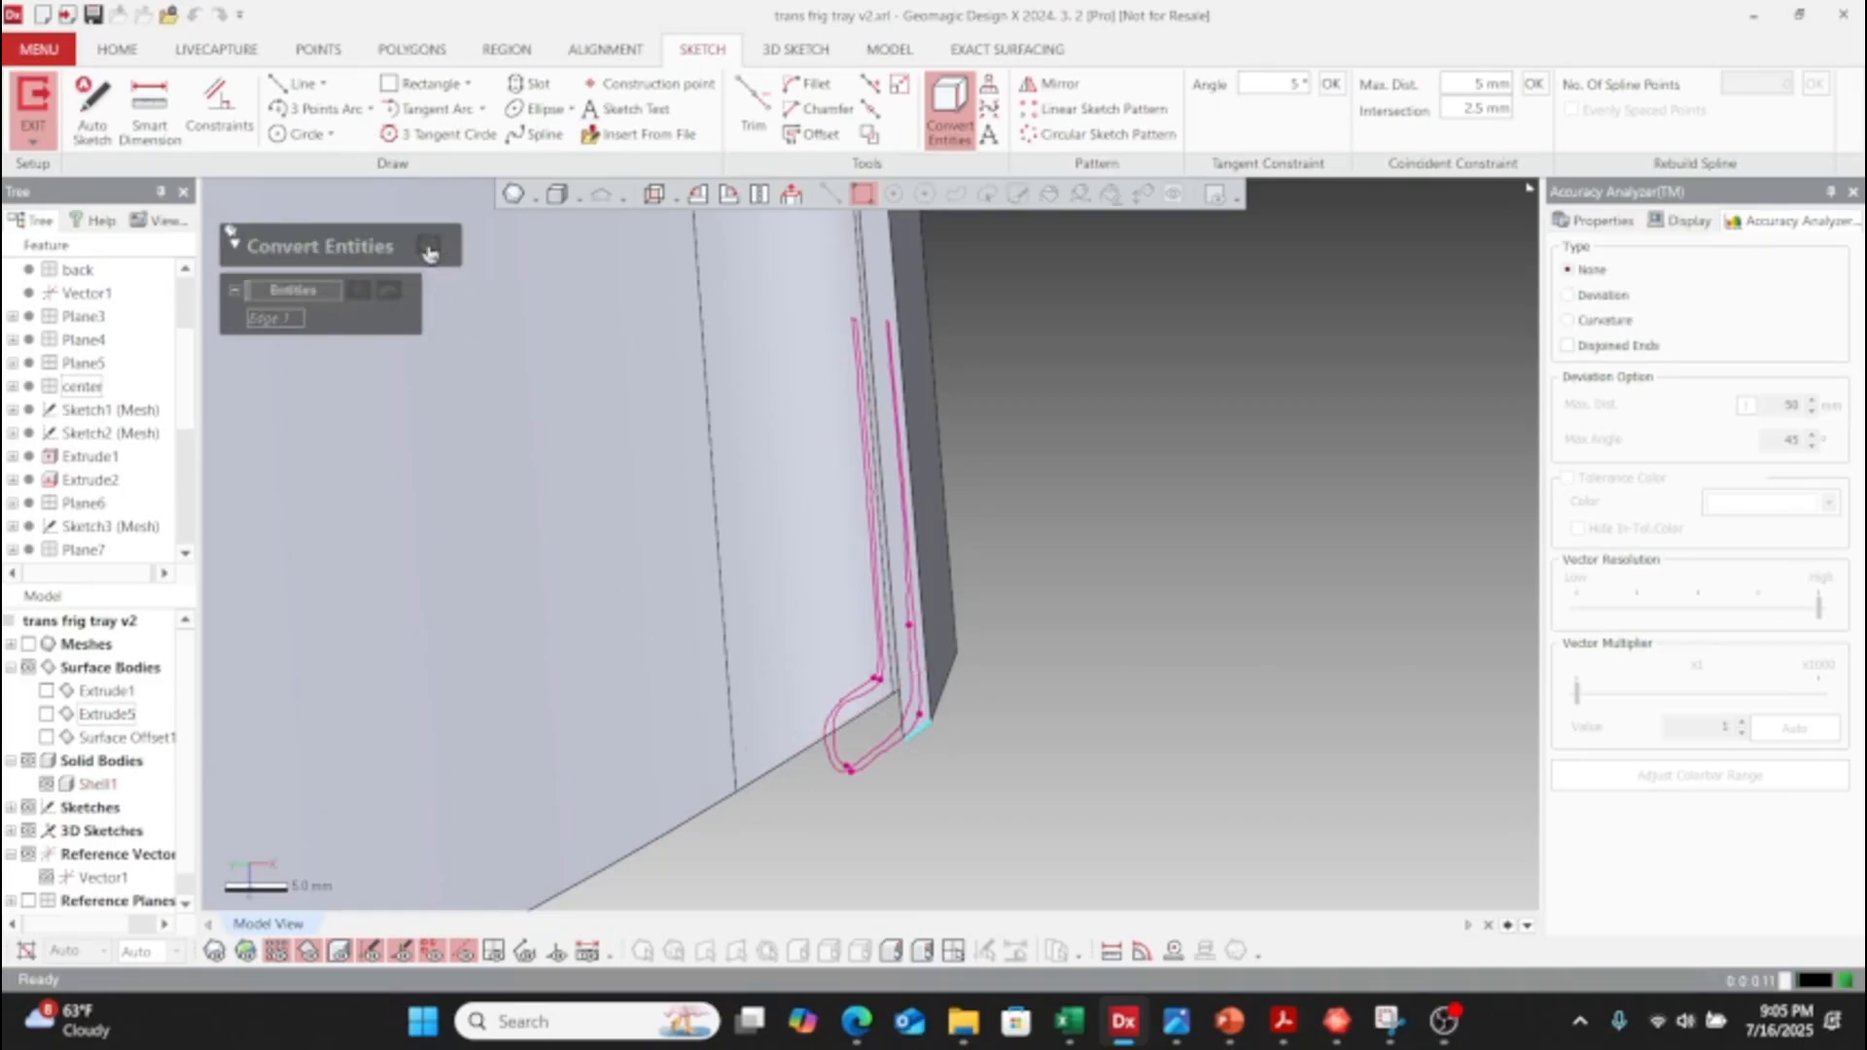
{"action": "left_click", "coordinate": [897, 89]}
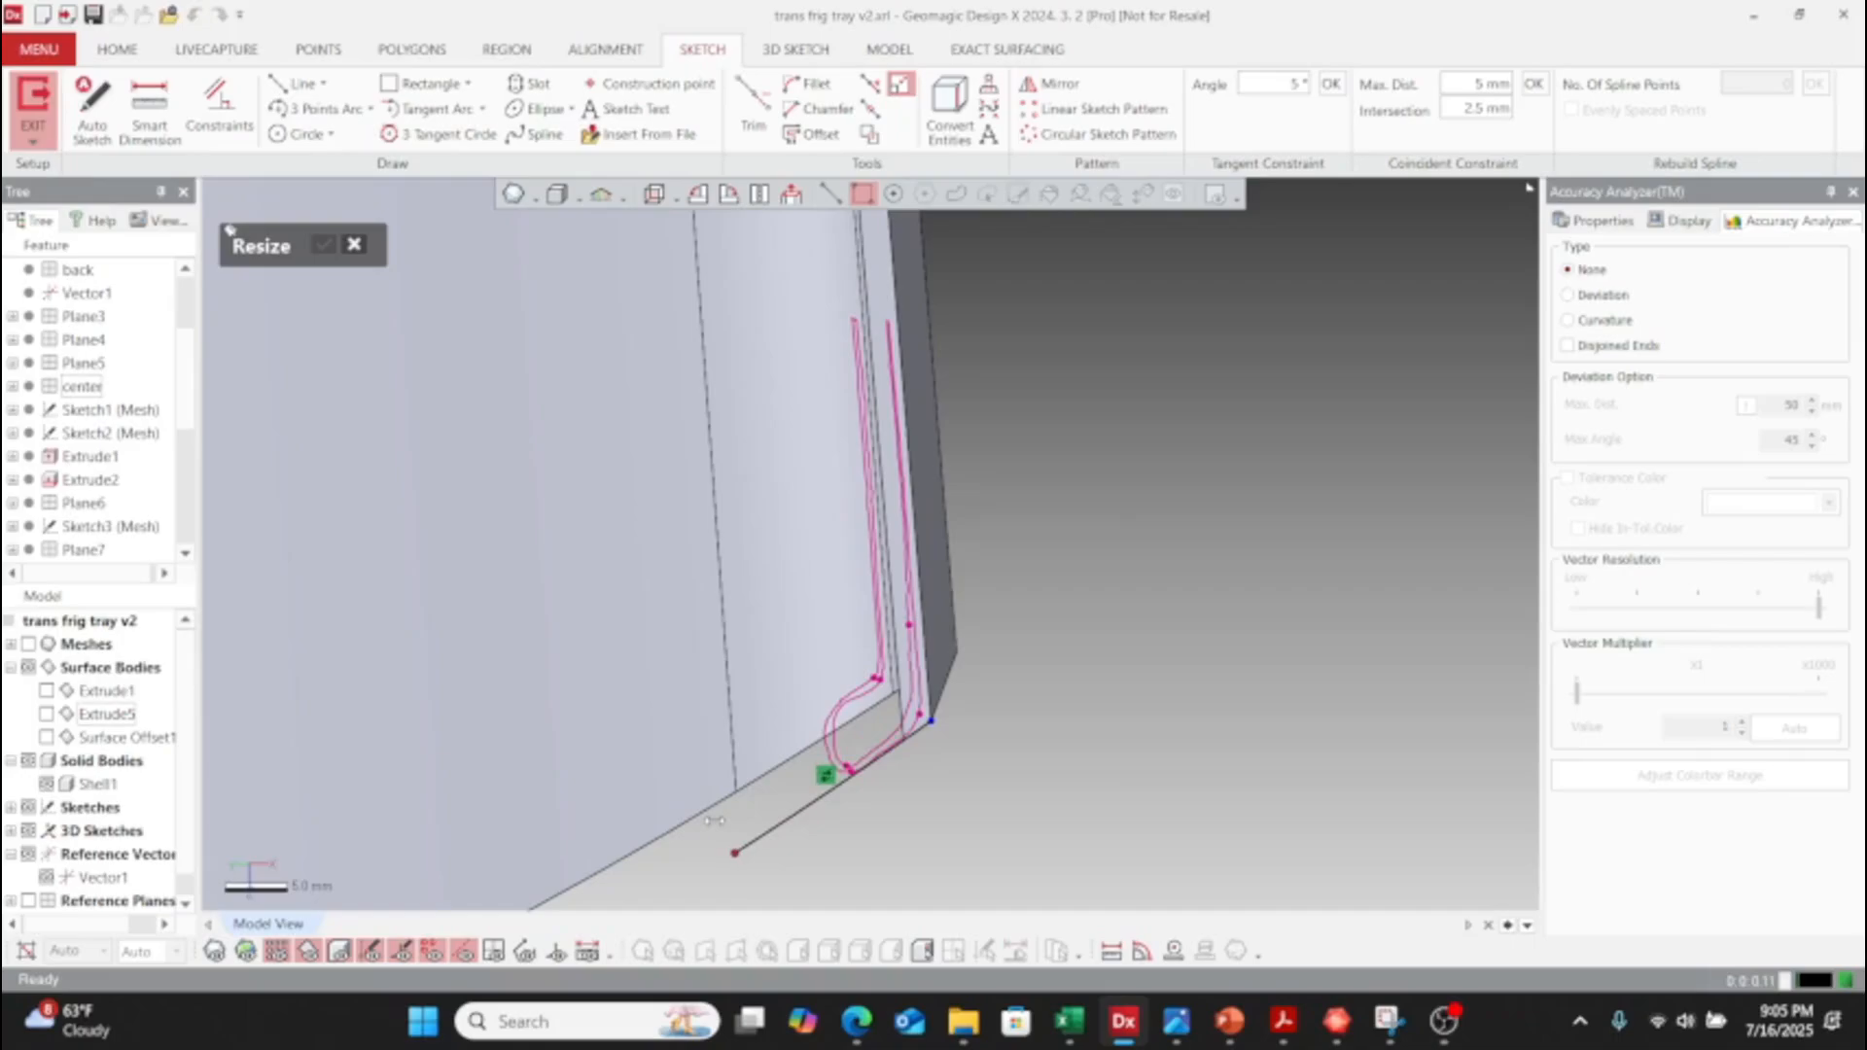
{"action": "left_click", "coordinate": [322, 247]}
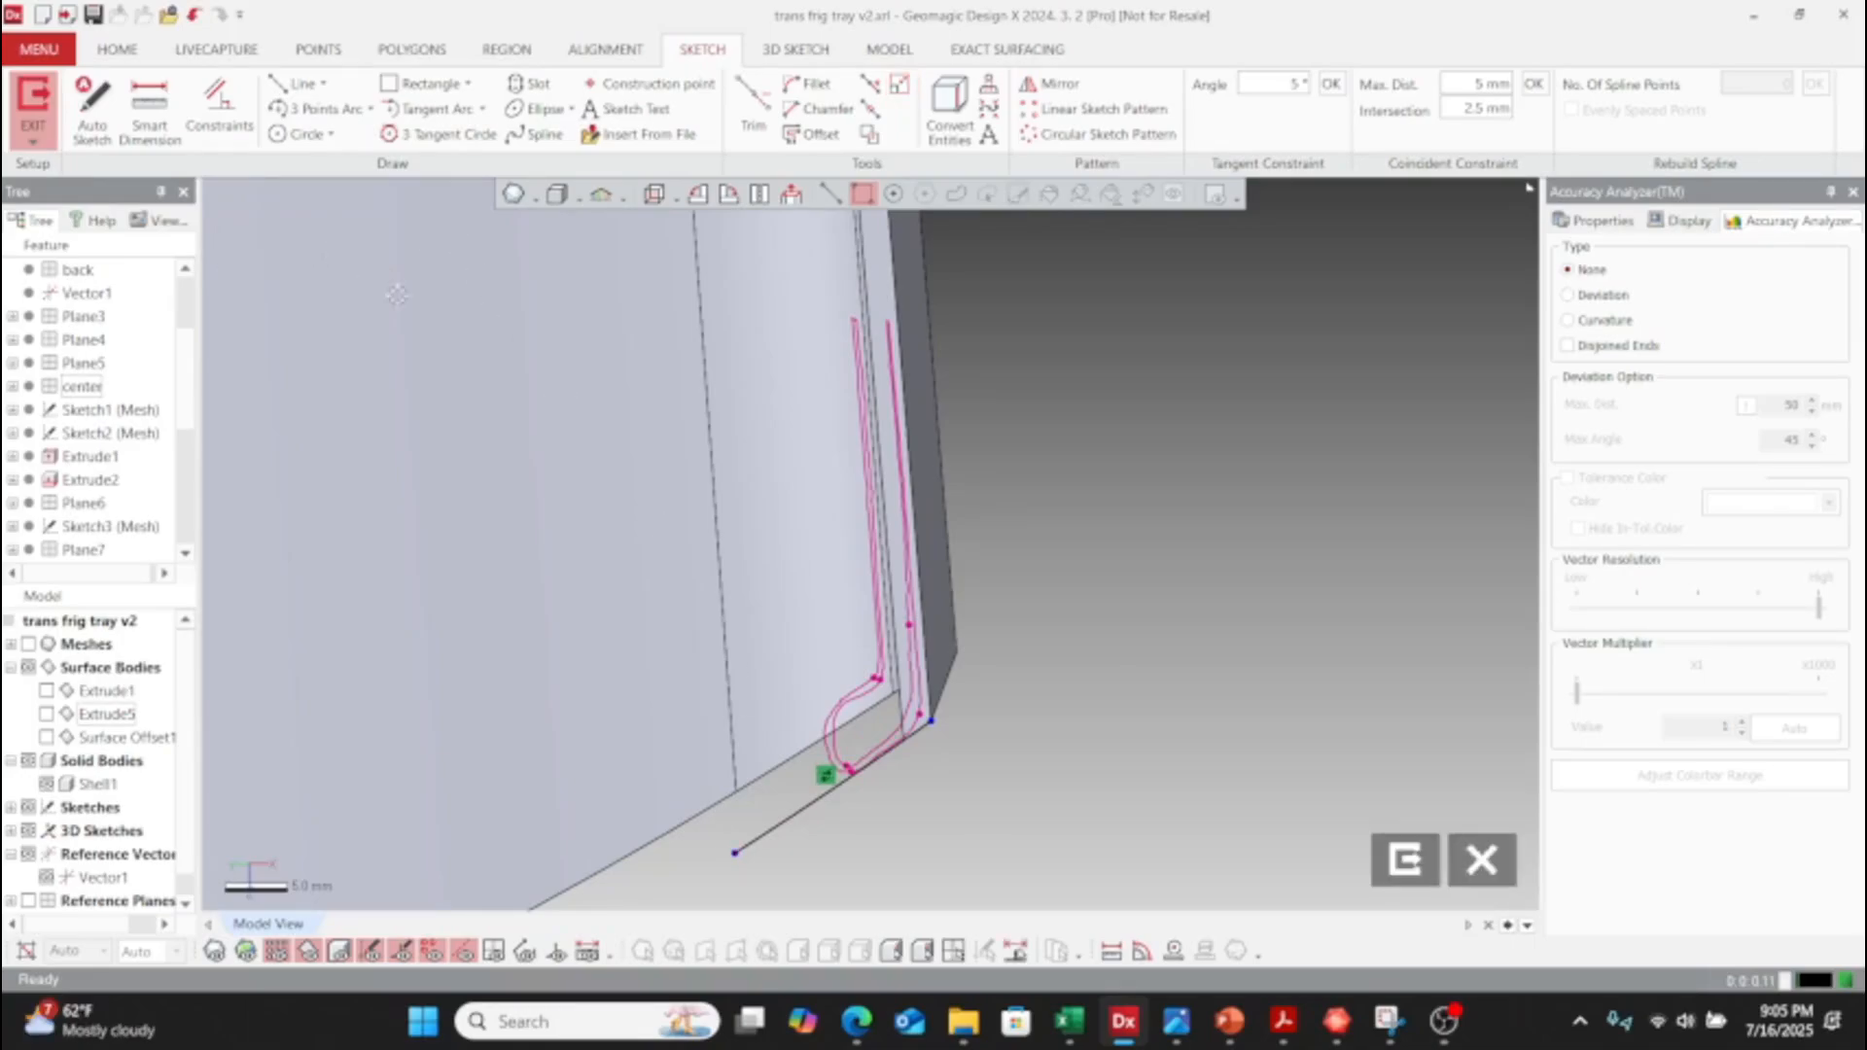
{"action": "right_click_drag", "start_coordinate": [806, 645], "coordinate": [822, 627]}
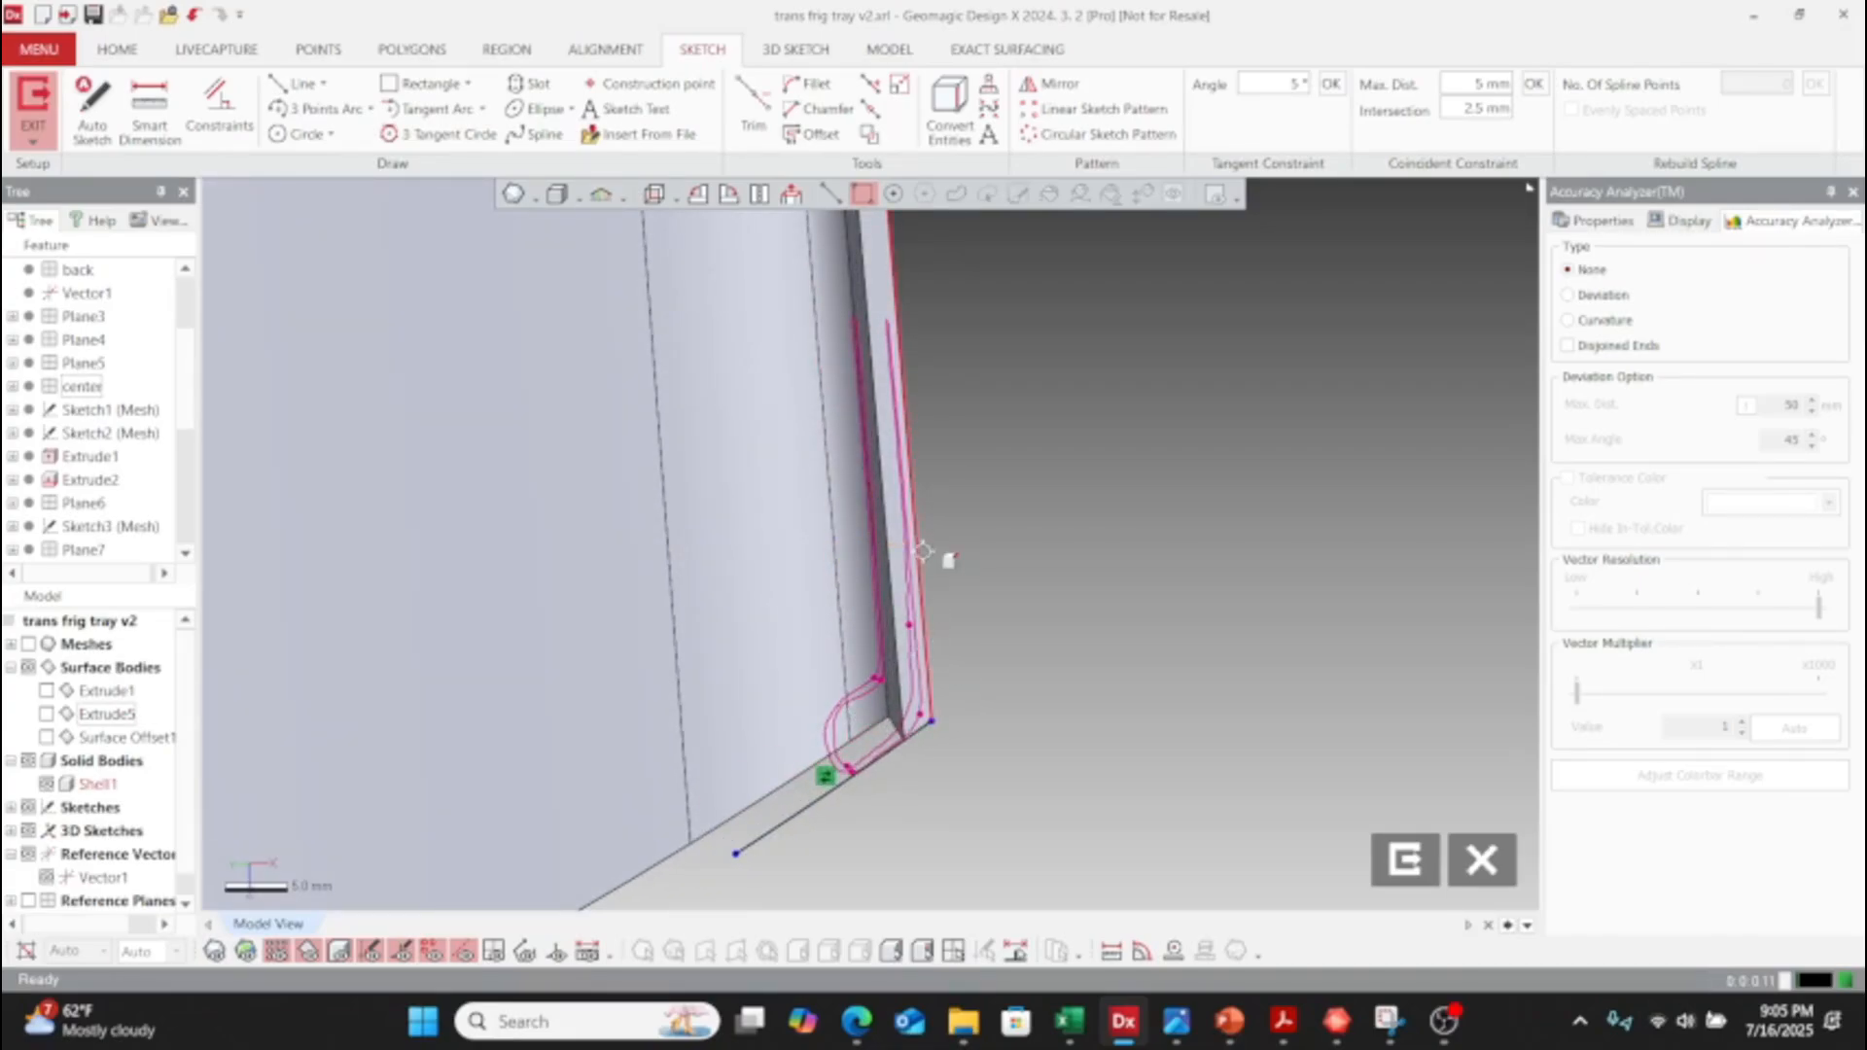
{"action": "scroll", "coordinate": [948, 620], "scroll_direction": "down", "scroll_amount": 2}
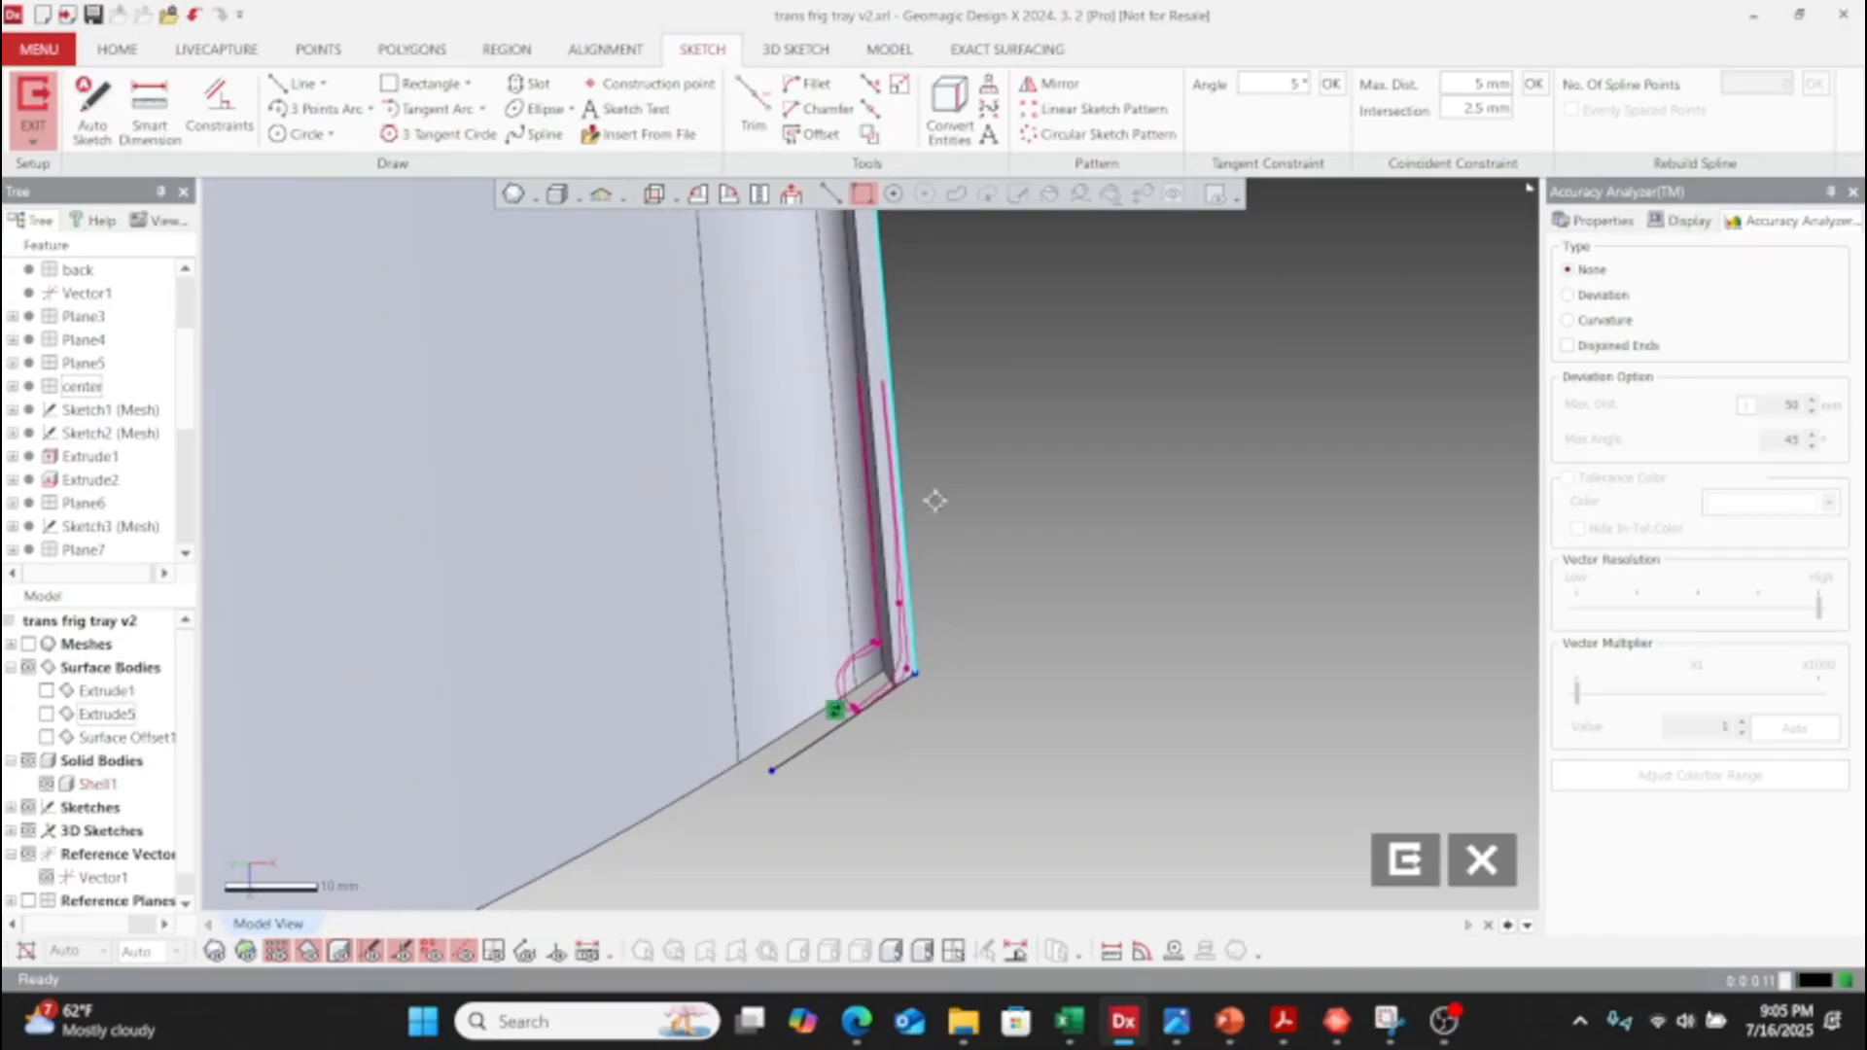
{"action": "left_click", "coordinate": [812, 134]}
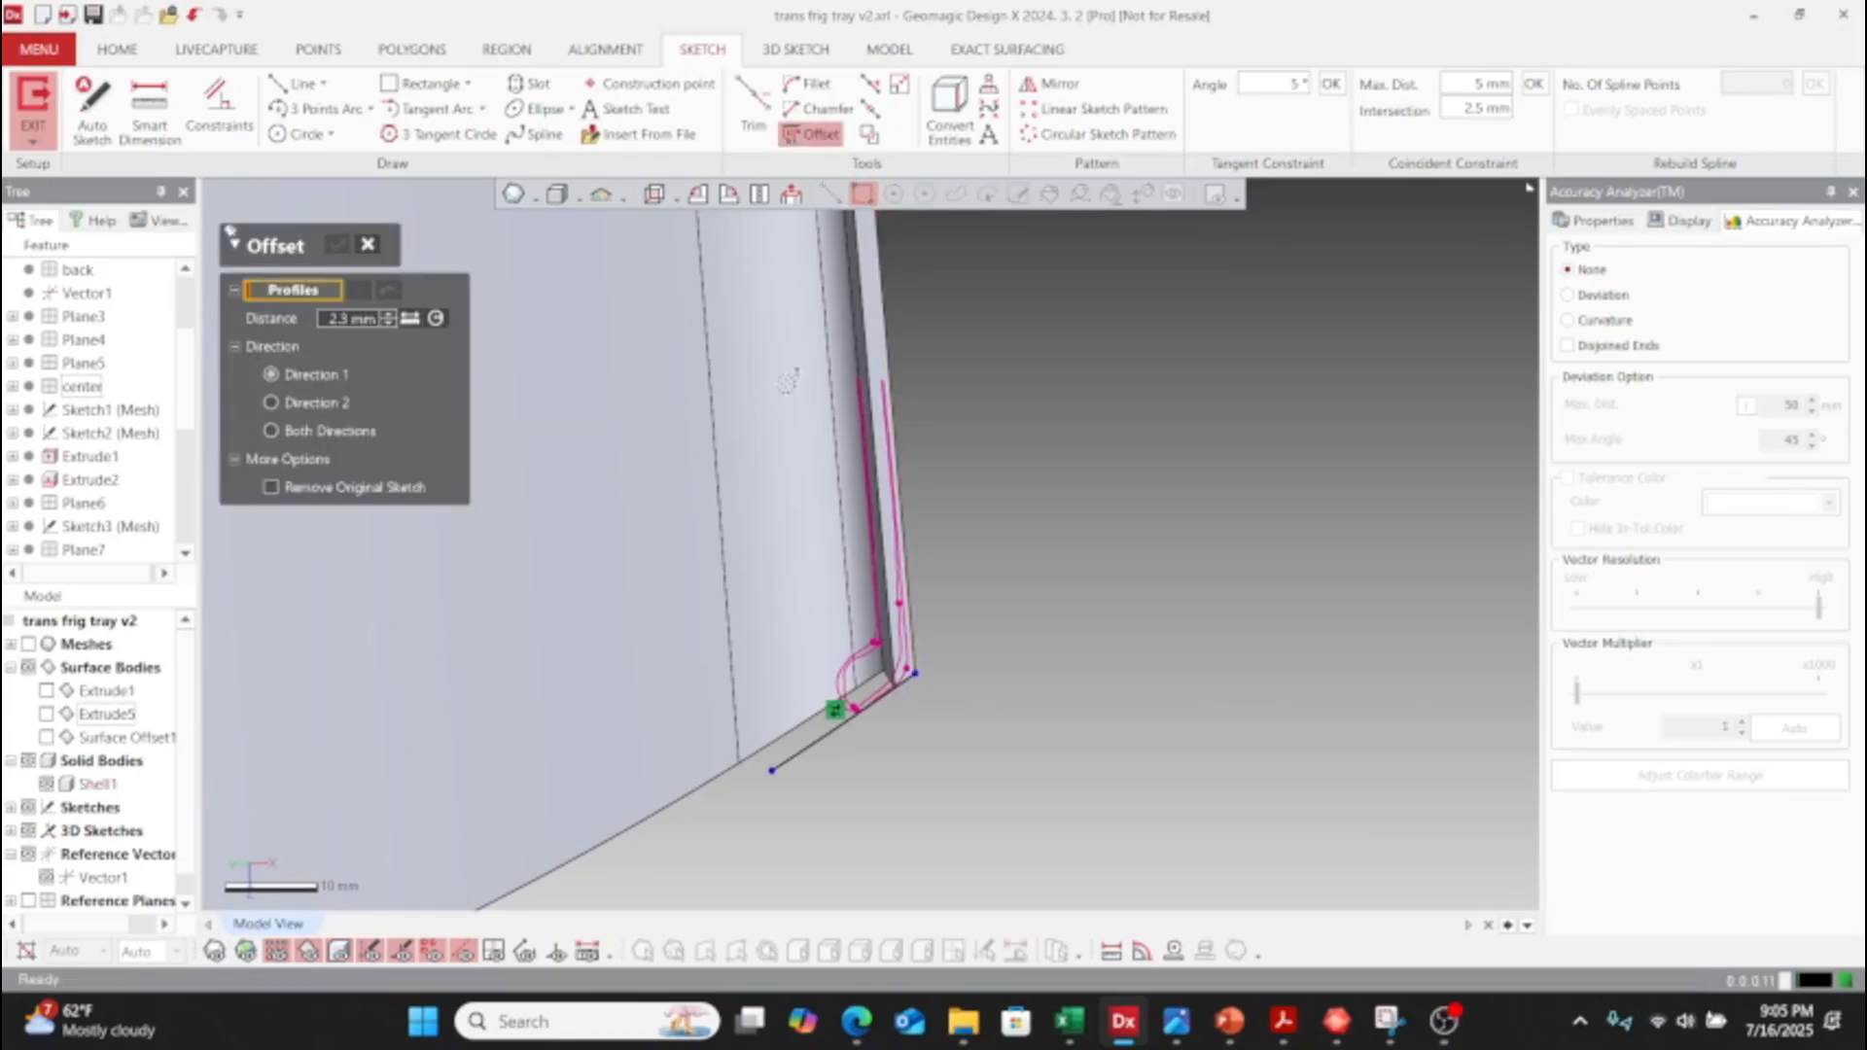
{"action": "left_click", "coordinate": [369, 246]}
{"action": "scroll", "coordinate": [875, 768], "scroll_direction": "up", "scroll_amount": 1}
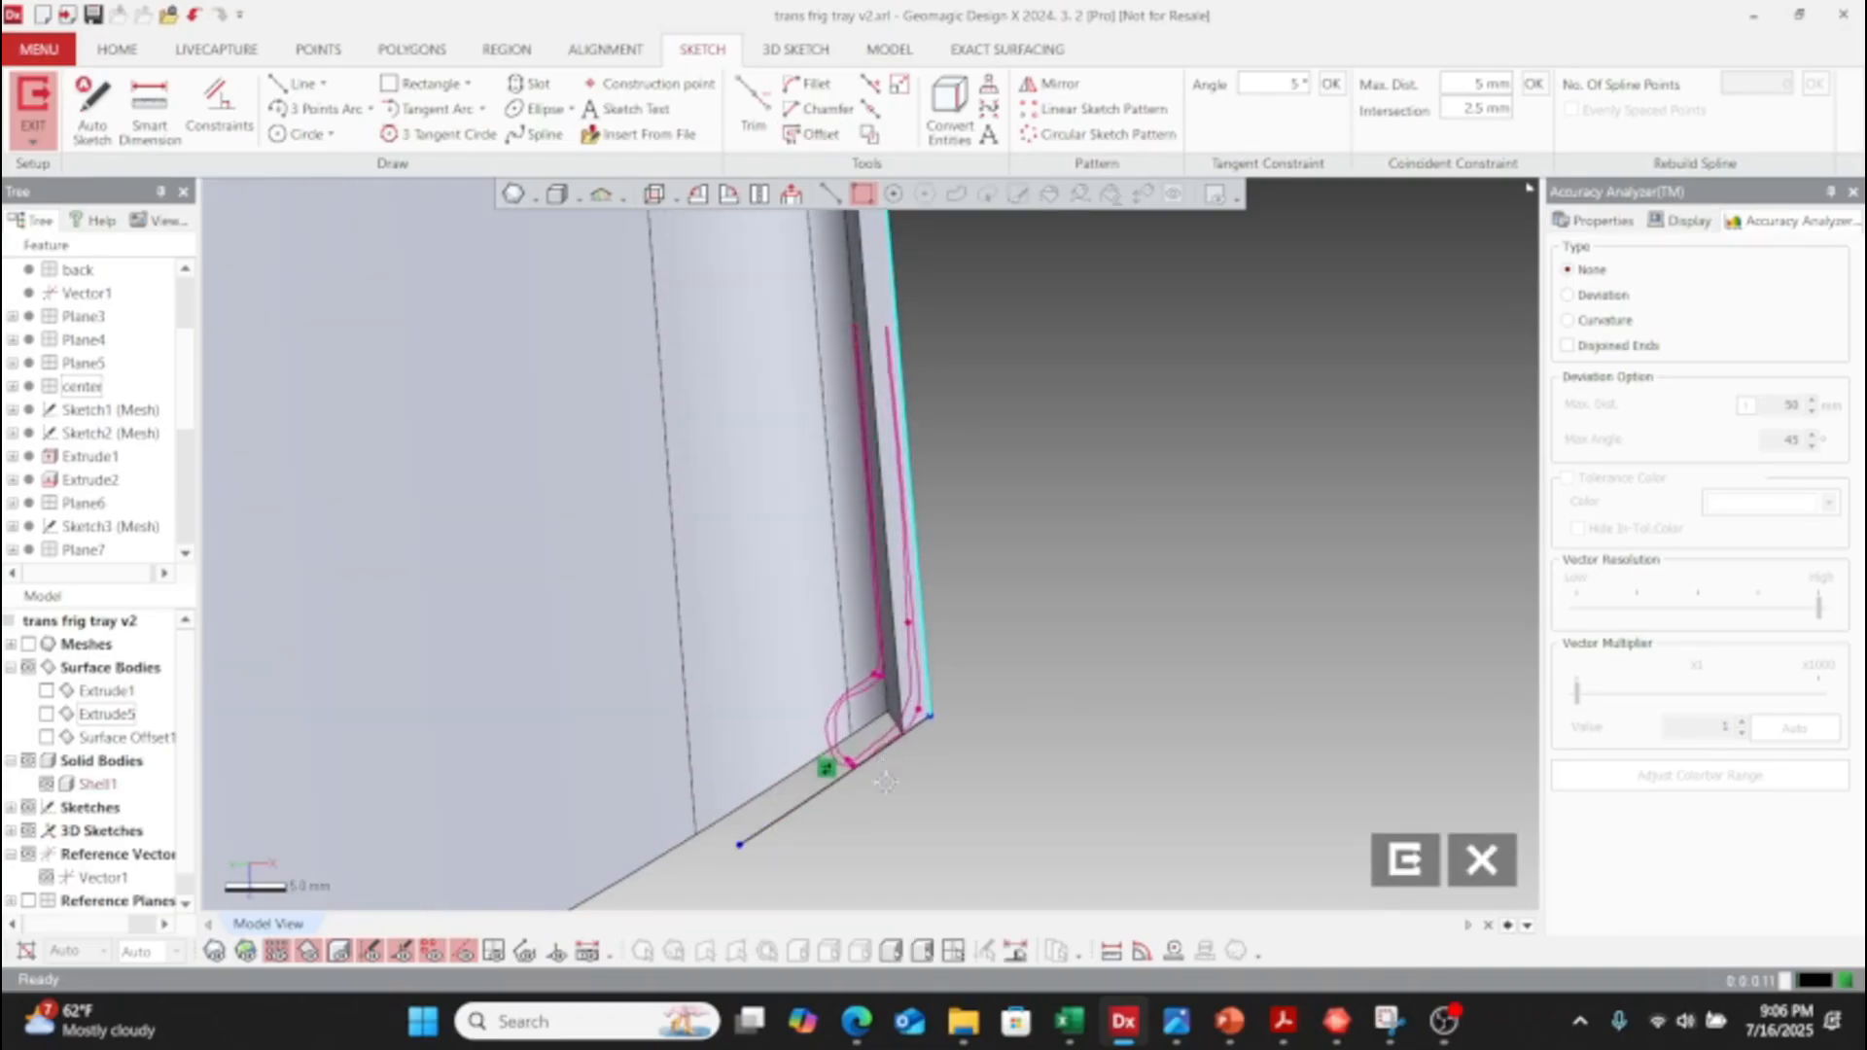
{"action": "left_click", "coordinate": [295, 87]}
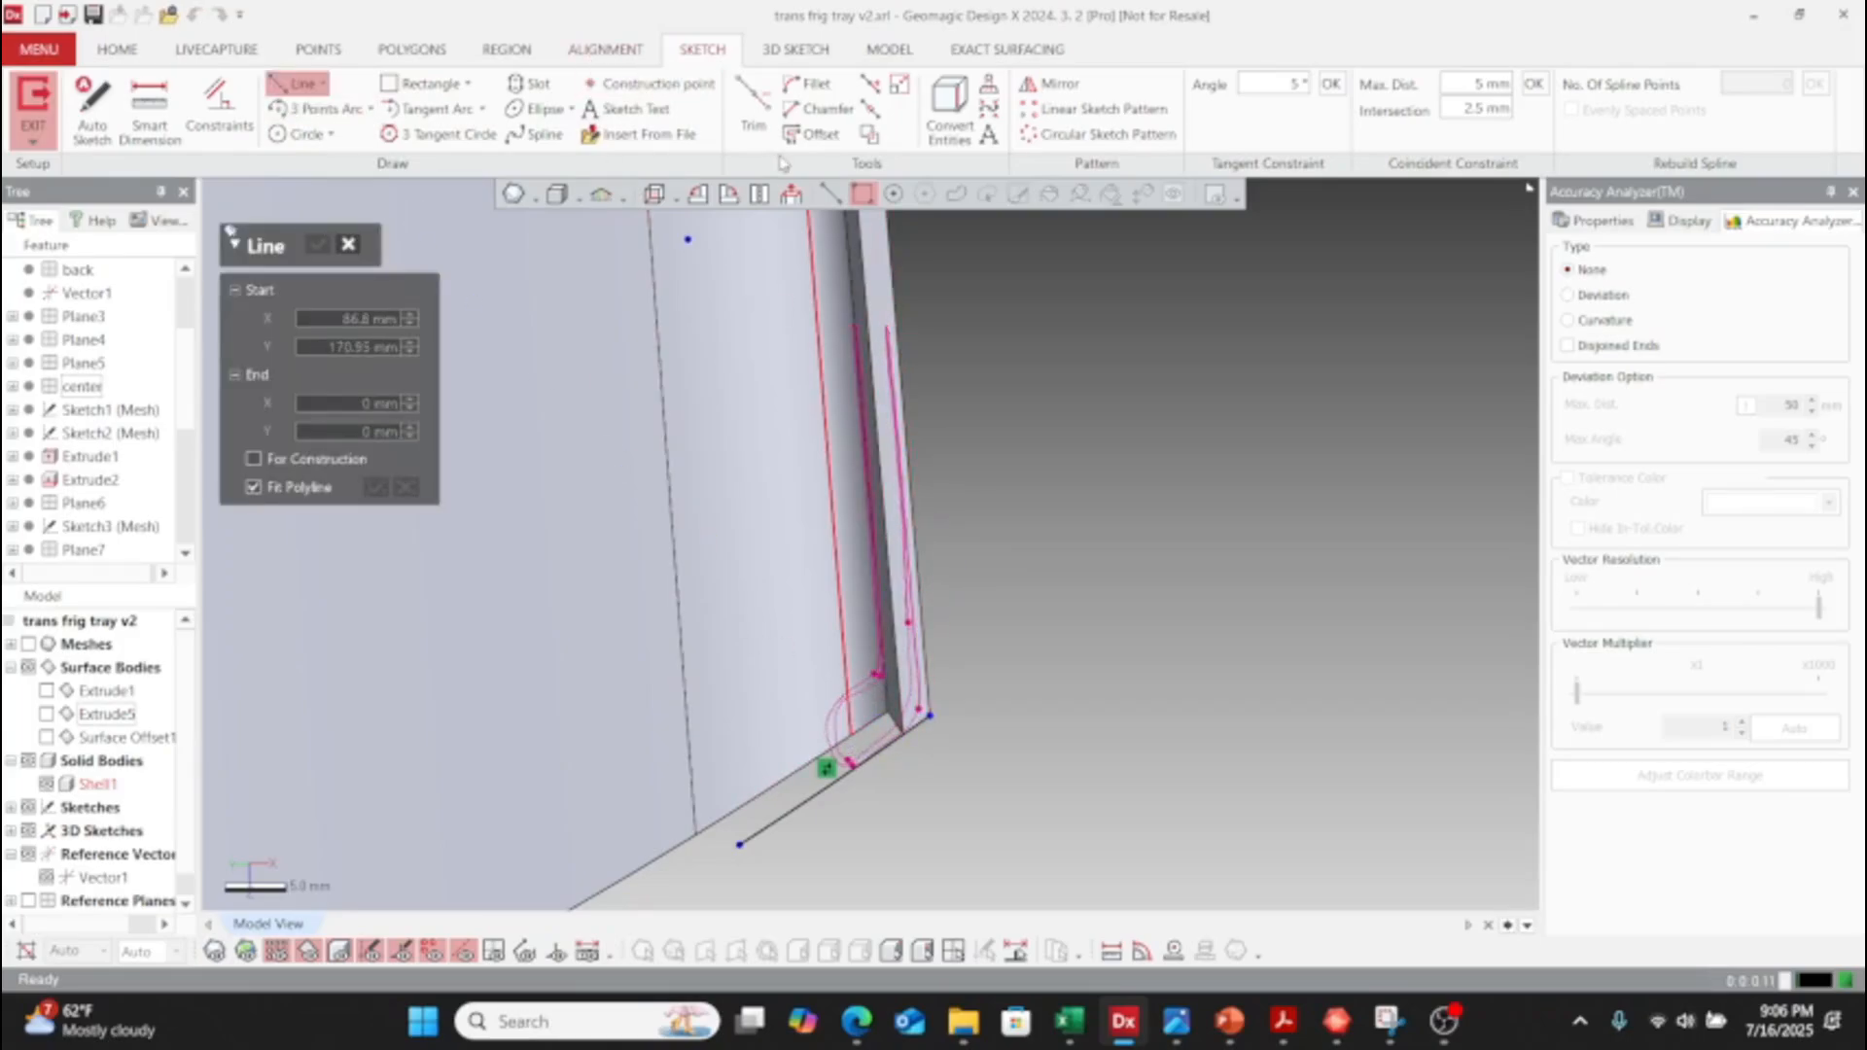
- Convert the shelled wall's long outer edge into a sketch line and select that line
{"action": "left_click", "coordinate": [963, 109]}
{"action": "left_click", "coordinate": [897, 292]}
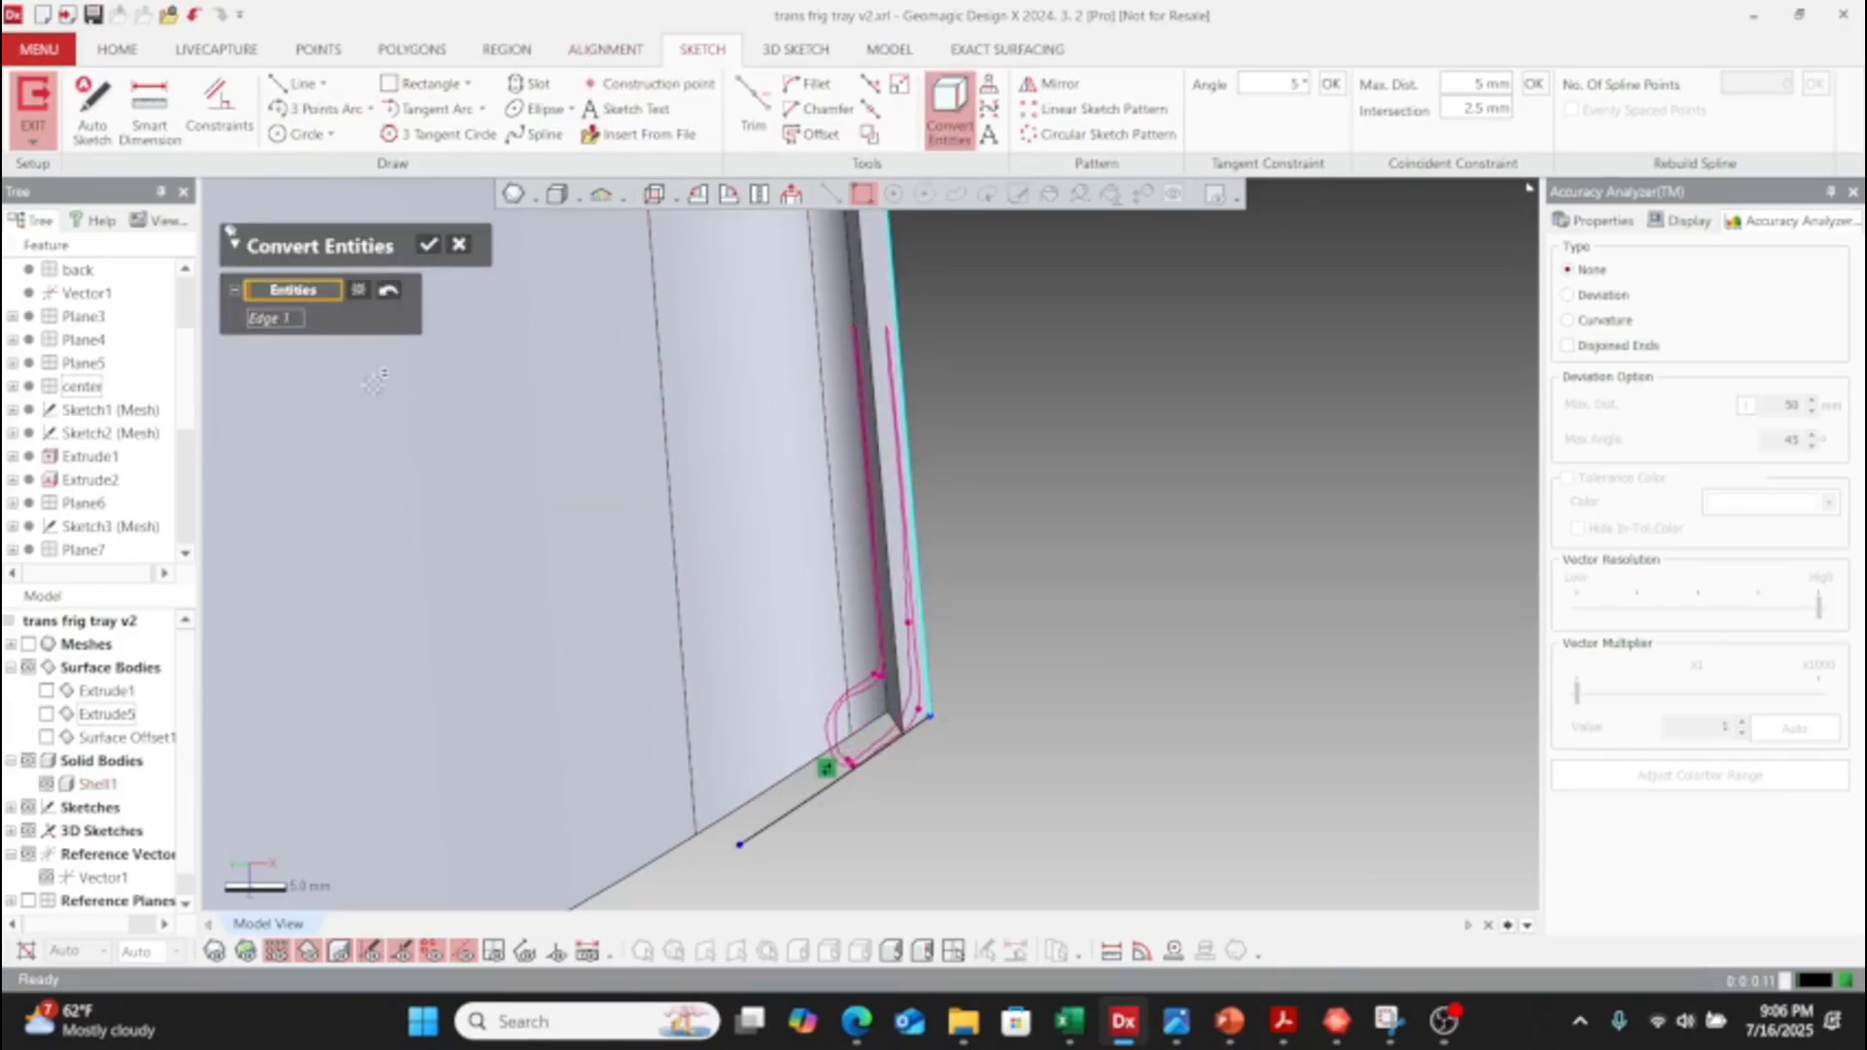
{"action": "left_click", "coordinate": [429, 246]}
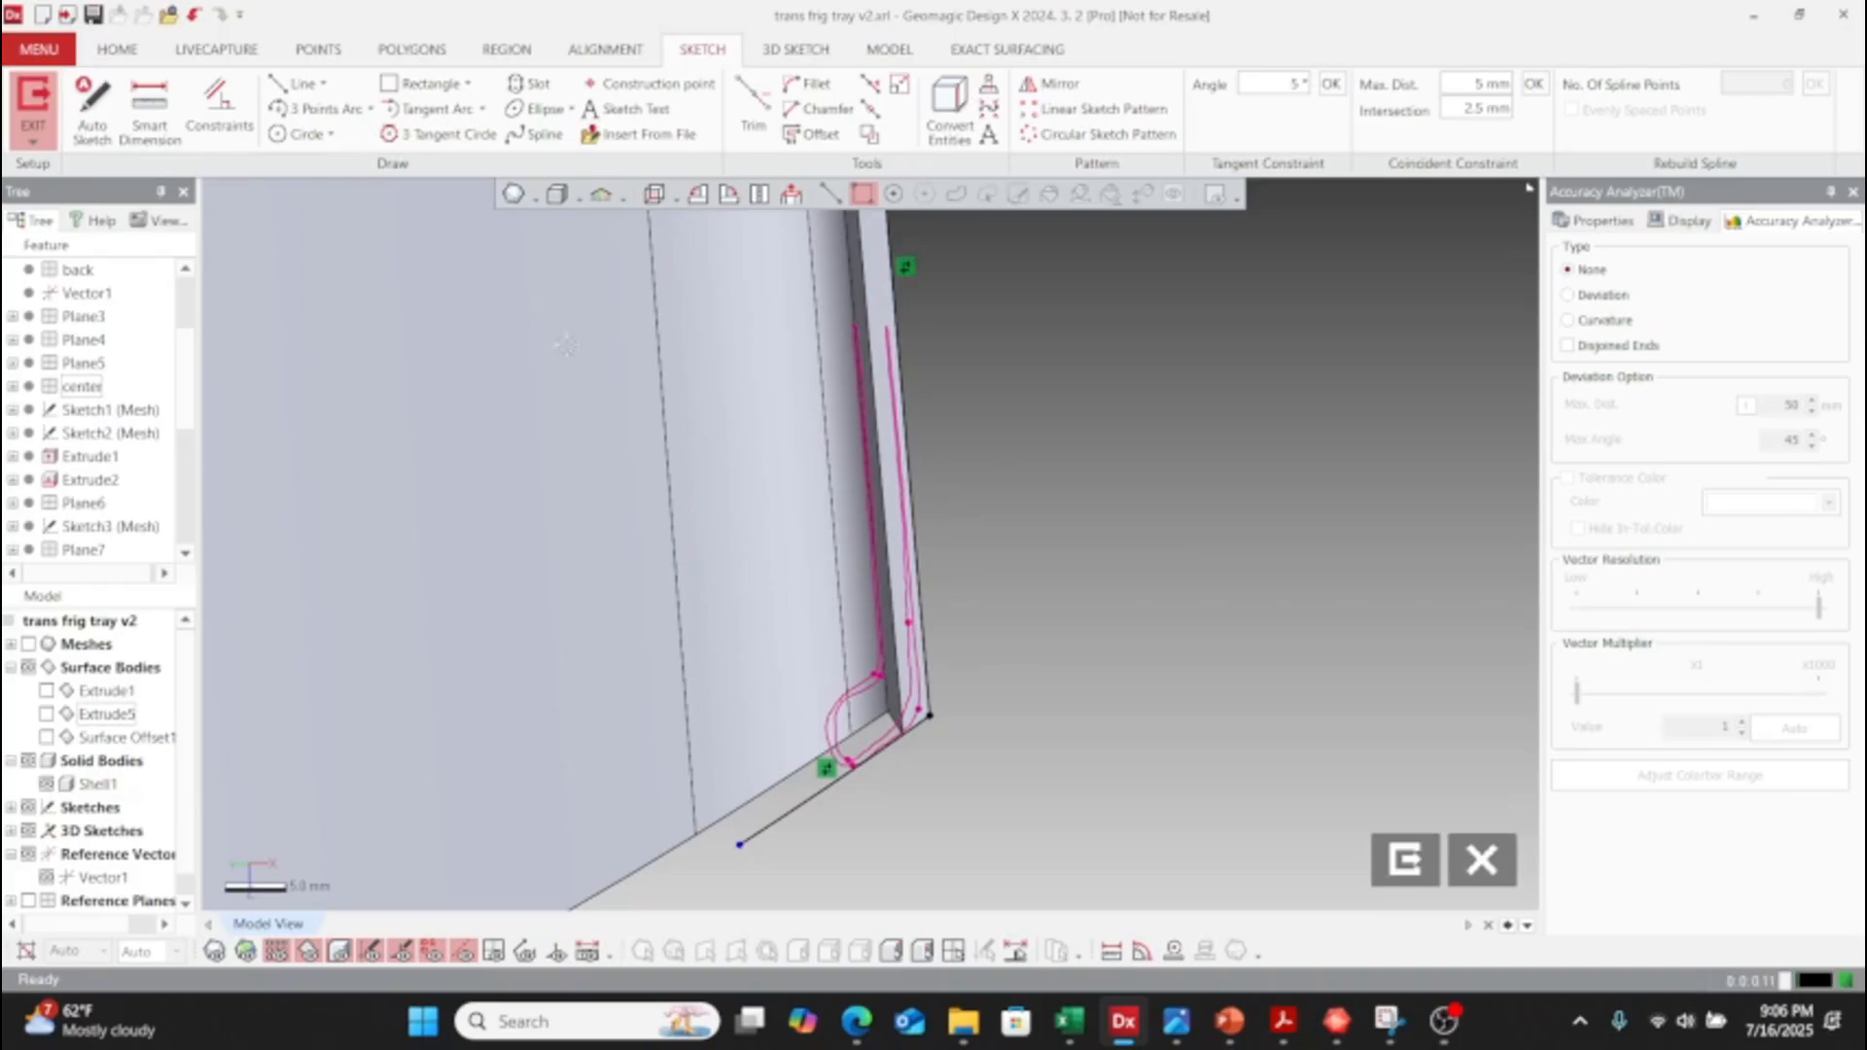
{"action": "right_click", "coordinate": [904, 342]}
{"action": "left_click", "coordinate": [992, 357]}
{"action": "right_click", "coordinate": [897, 308]}
{"action": "left_click", "coordinate": [1067, 251]}
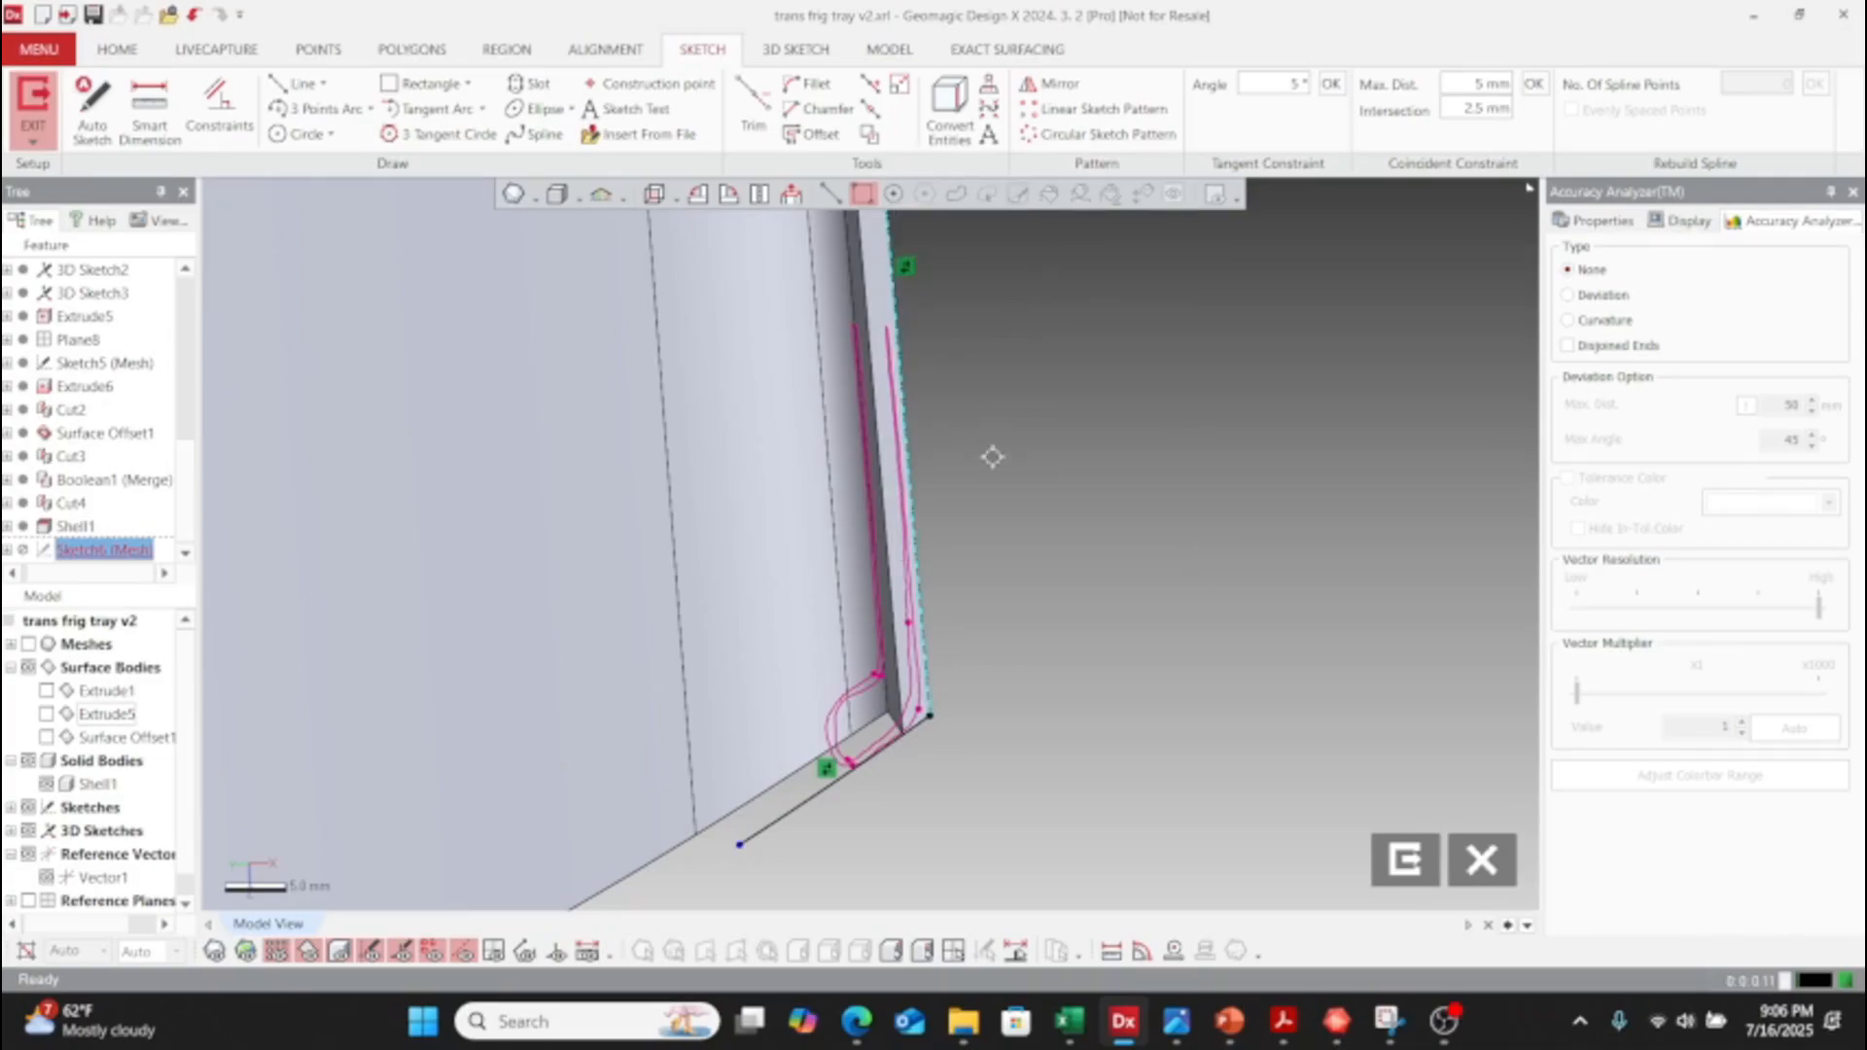
- Offset the connected rim-end and outer wall sketch lines by 2.3 mm toward the inside of the tray
{"action": "mouse_move", "coordinate": [985, 720]}
{"action": "right_mouse_down"}
{"action": "mouse_move", "coordinate": [951, 661]}
{"action": "mouse_move", "coordinate": [956, 701]}
{"action": "right_mouse_up"}
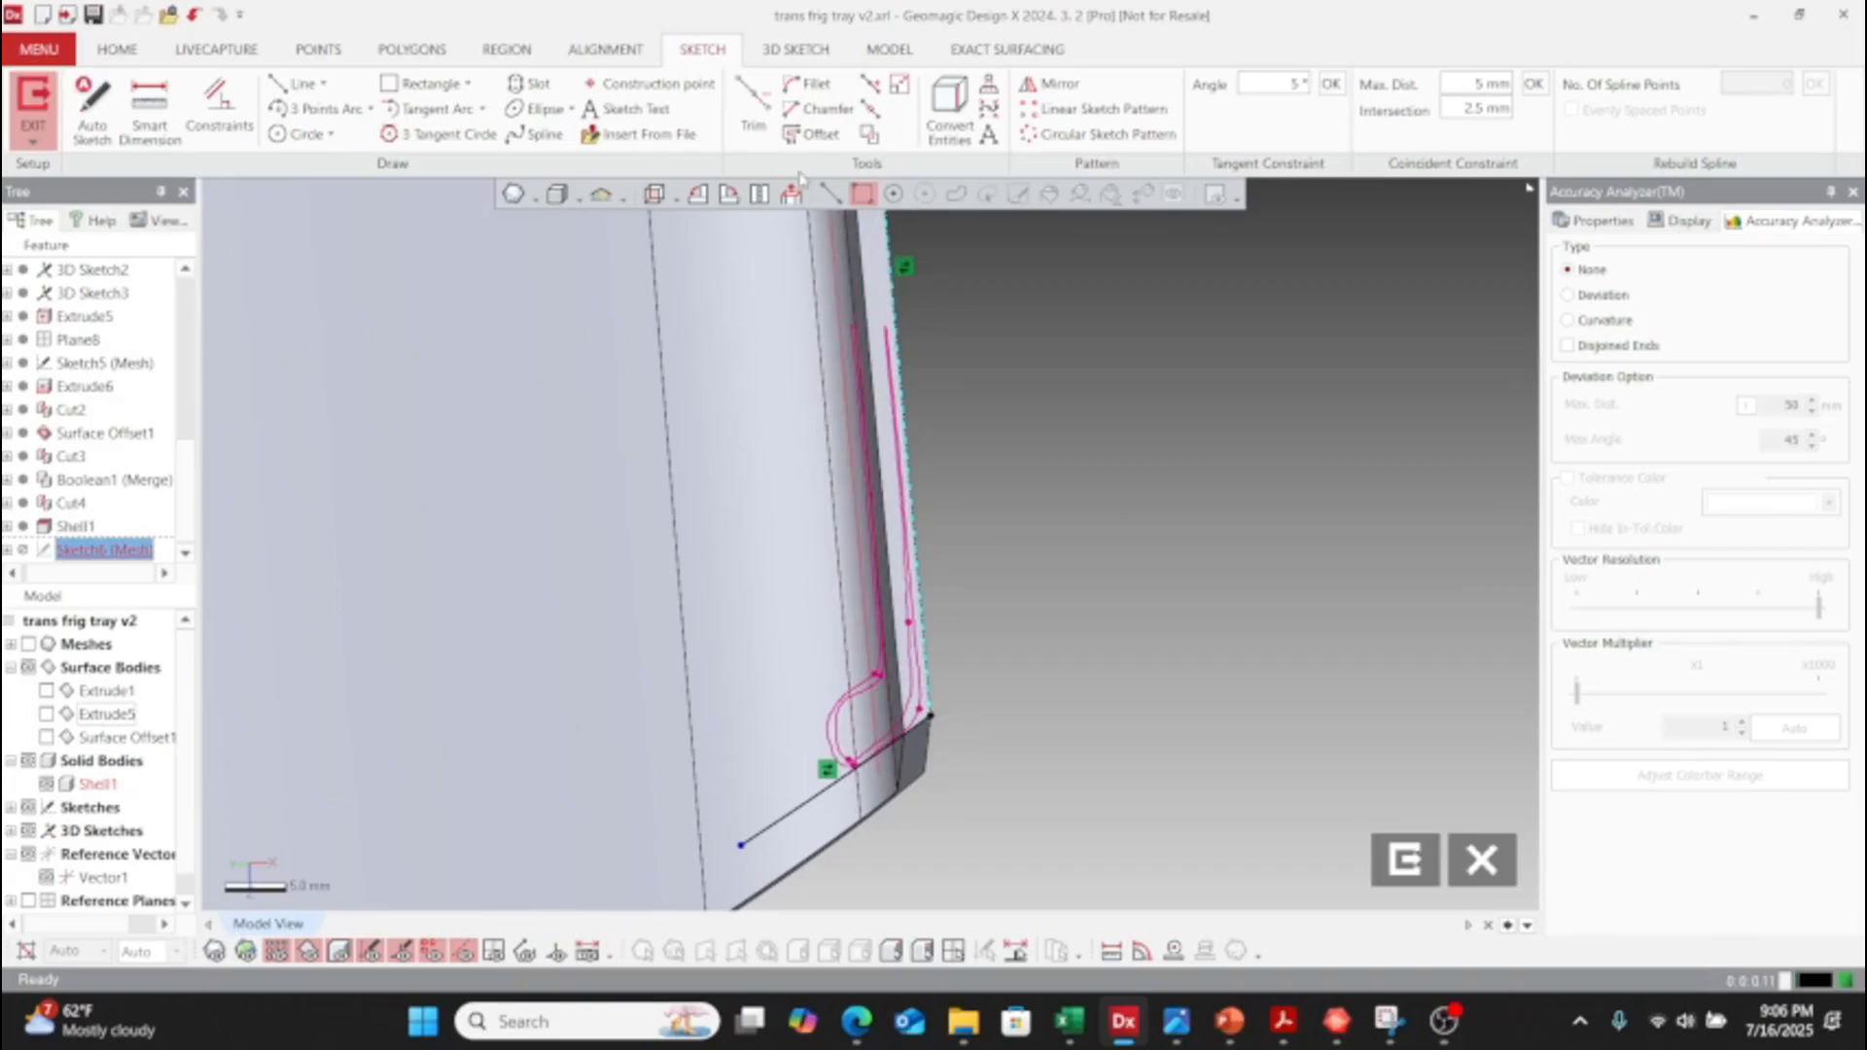
{"action": "left_click", "coordinate": [813, 136]}
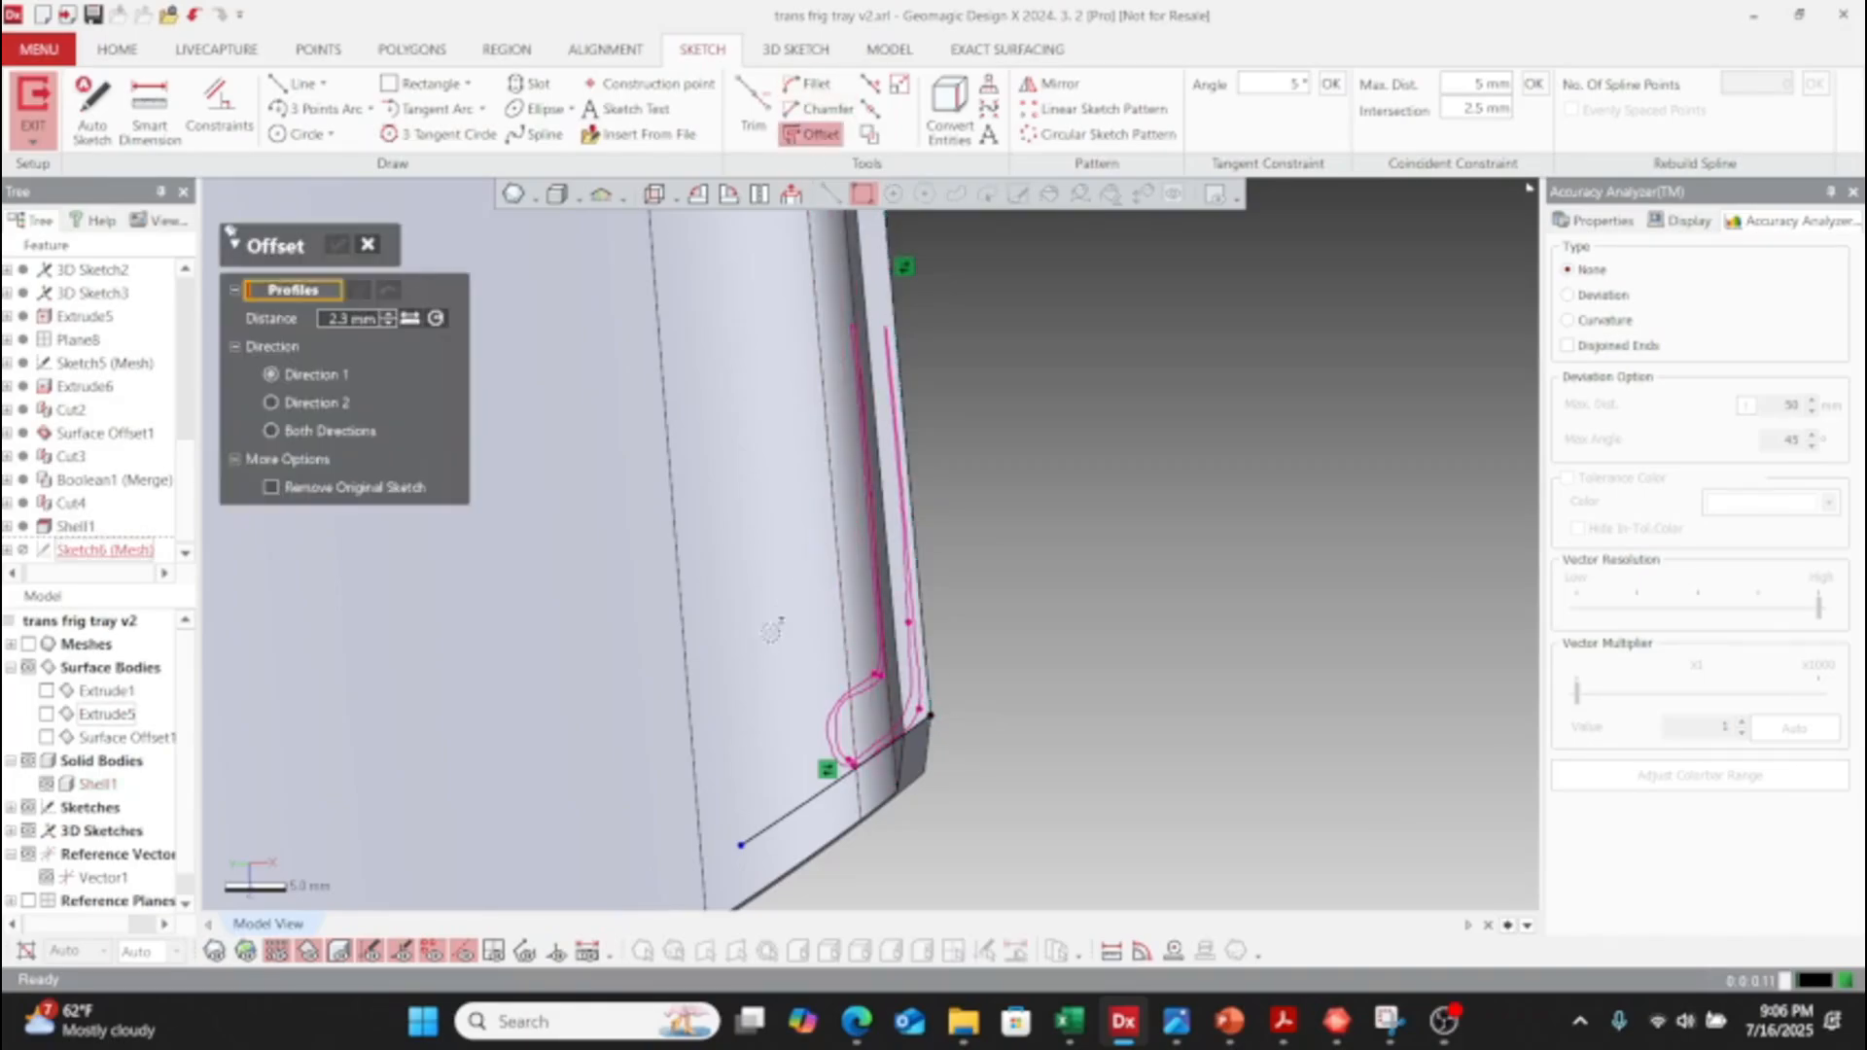
{"action": "left_click", "coordinate": [811, 791]}
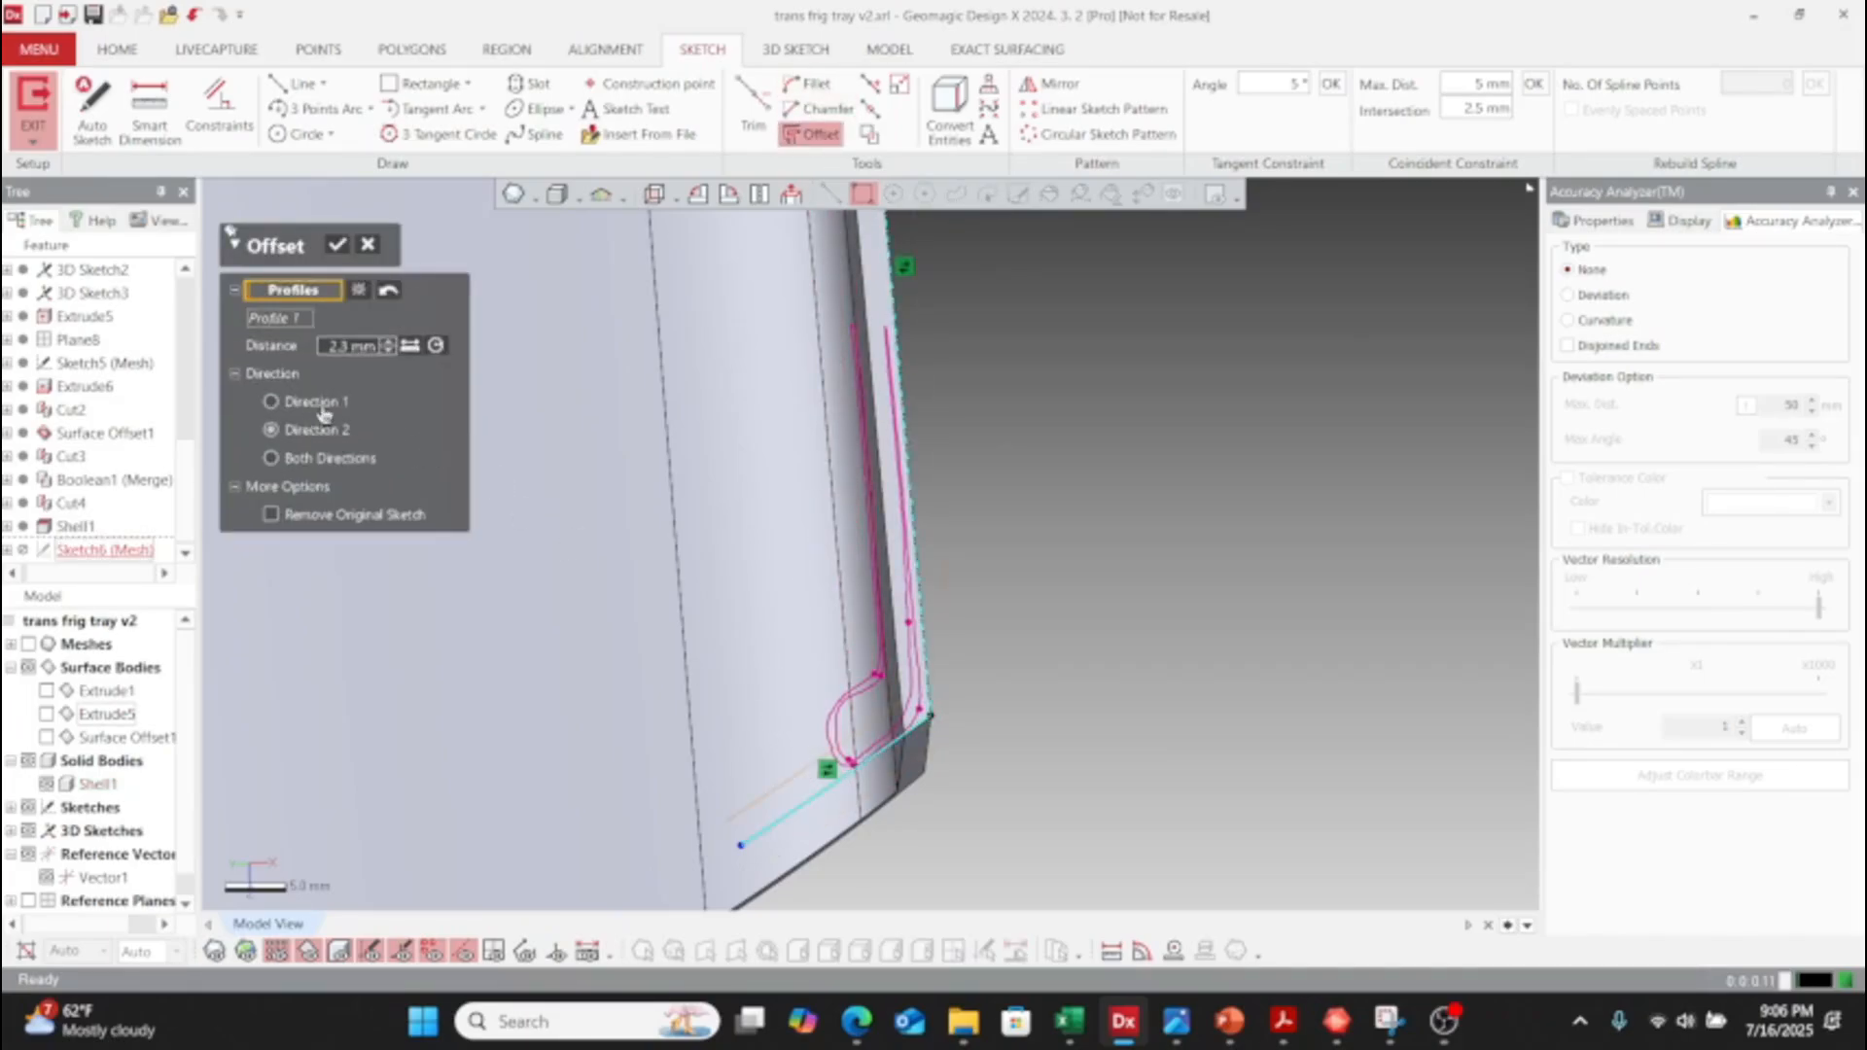
{"action": "left_click", "coordinate": [339, 248]}
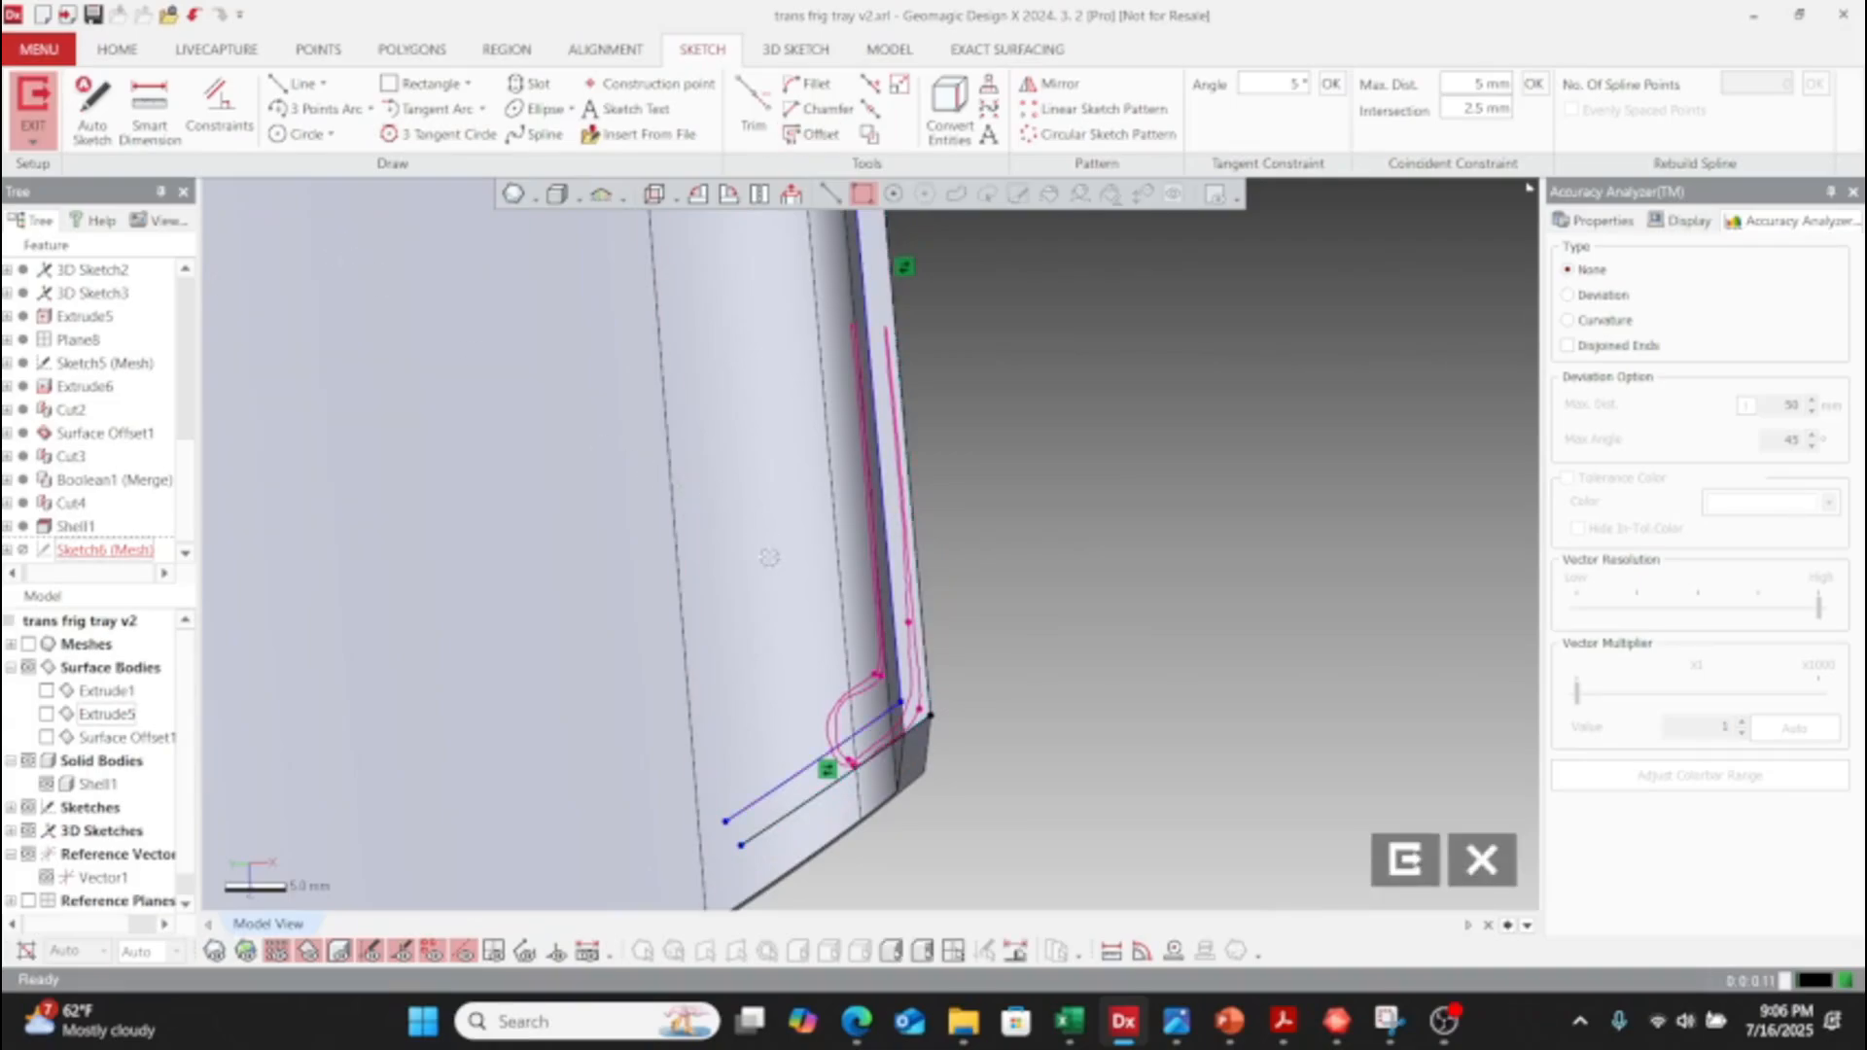
- Examine the offset lines against the scan's section polylines around the lip corner
{"action": "scroll", "coordinate": [770, 557], "scroll_direction": "down", "scroll_amount": 5}
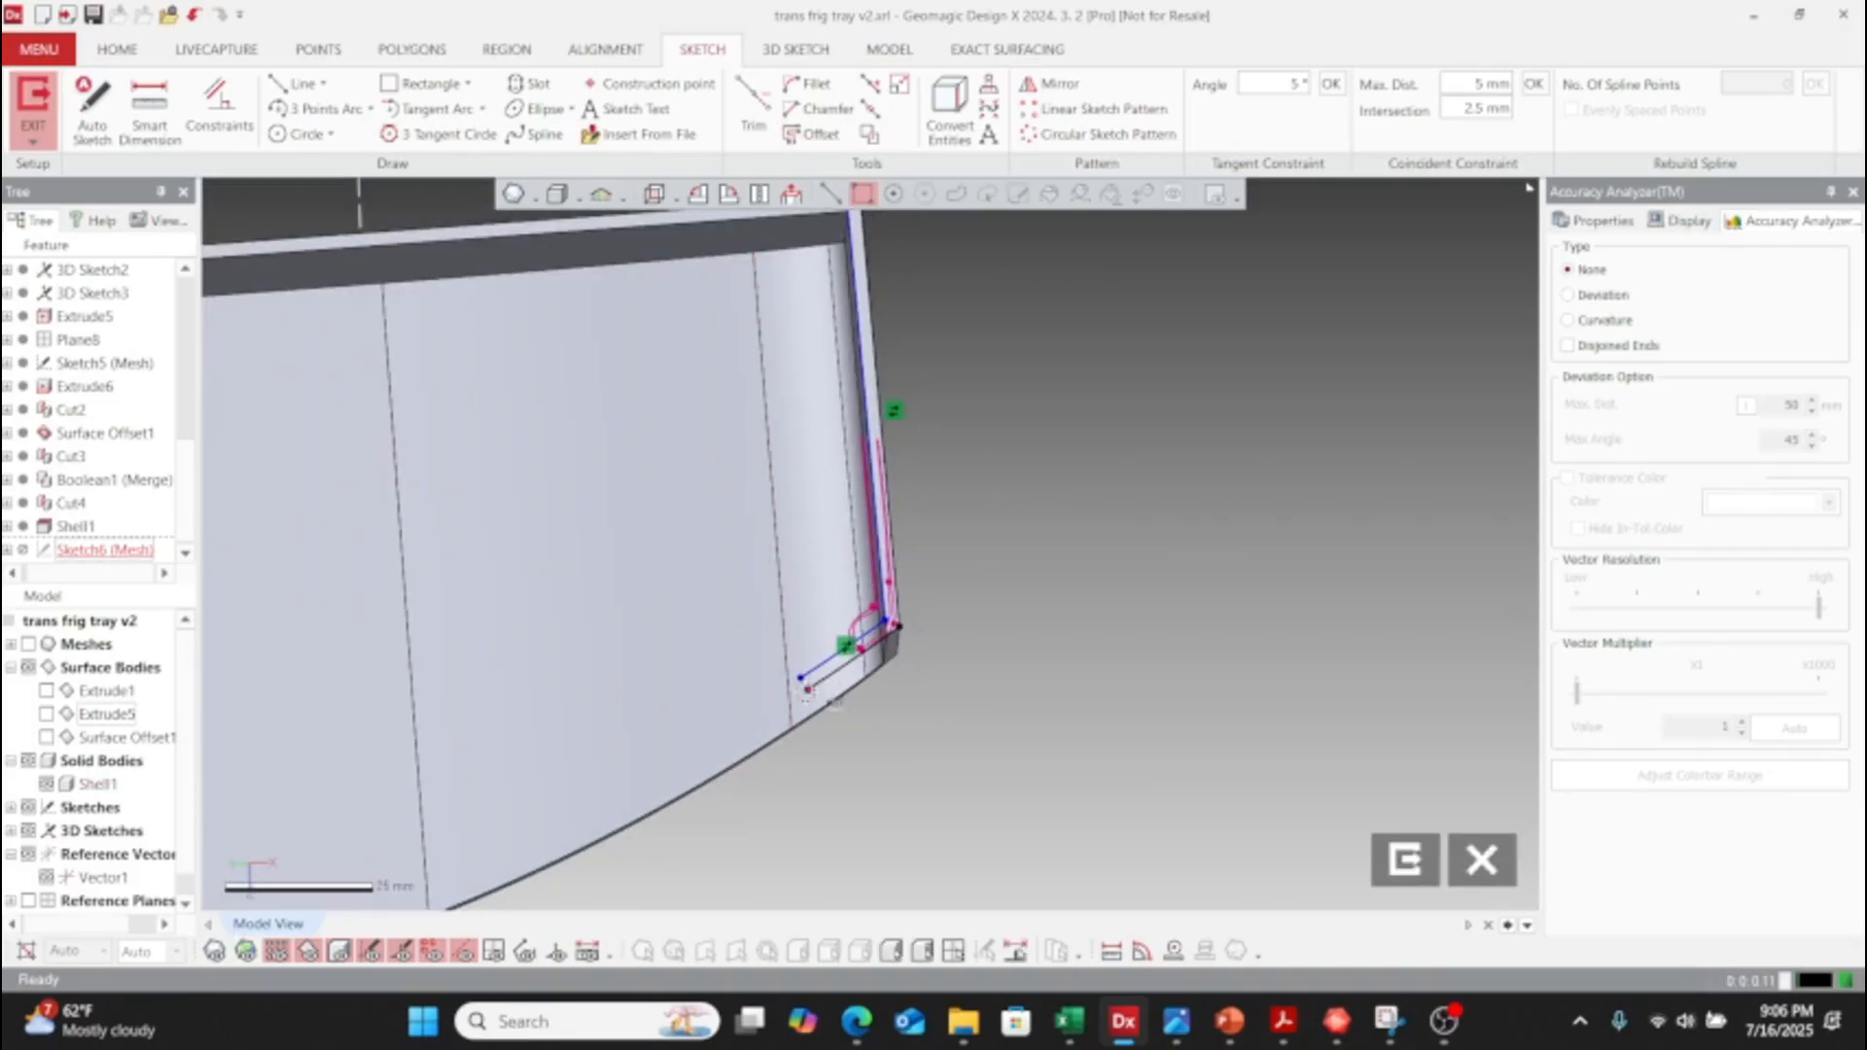
{"action": "mouse_move", "coordinate": [807, 691]}
{"action": "right_mouse_down"}
{"action": "mouse_move", "coordinate": [811, 753]}
{"action": "mouse_move", "coordinate": [799, 694]}
{"action": "mouse_move", "coordinate": [470, 729]}
{"action": "mouse_move", "coordinate": [1088, 505]}
{"action": "mouse_move", "coordinate": [992, 612]}
{"action": "mouse_move", "coordinate": [864, 472]}
{"action": "mouse_move", "coordinate": [971, 429]}
{"action": "mouse_move", "coordinate": [954, 414]}
{"action": "right_mouse_up"}
{"action": "scroll", "coordinate": [803, 695], "scroll_direction": "up", "scroll_amount": 4}
{"action": "scroll", "coordinate": [723, 644], "scroll_direction": "up", "scroll_amount": 3}
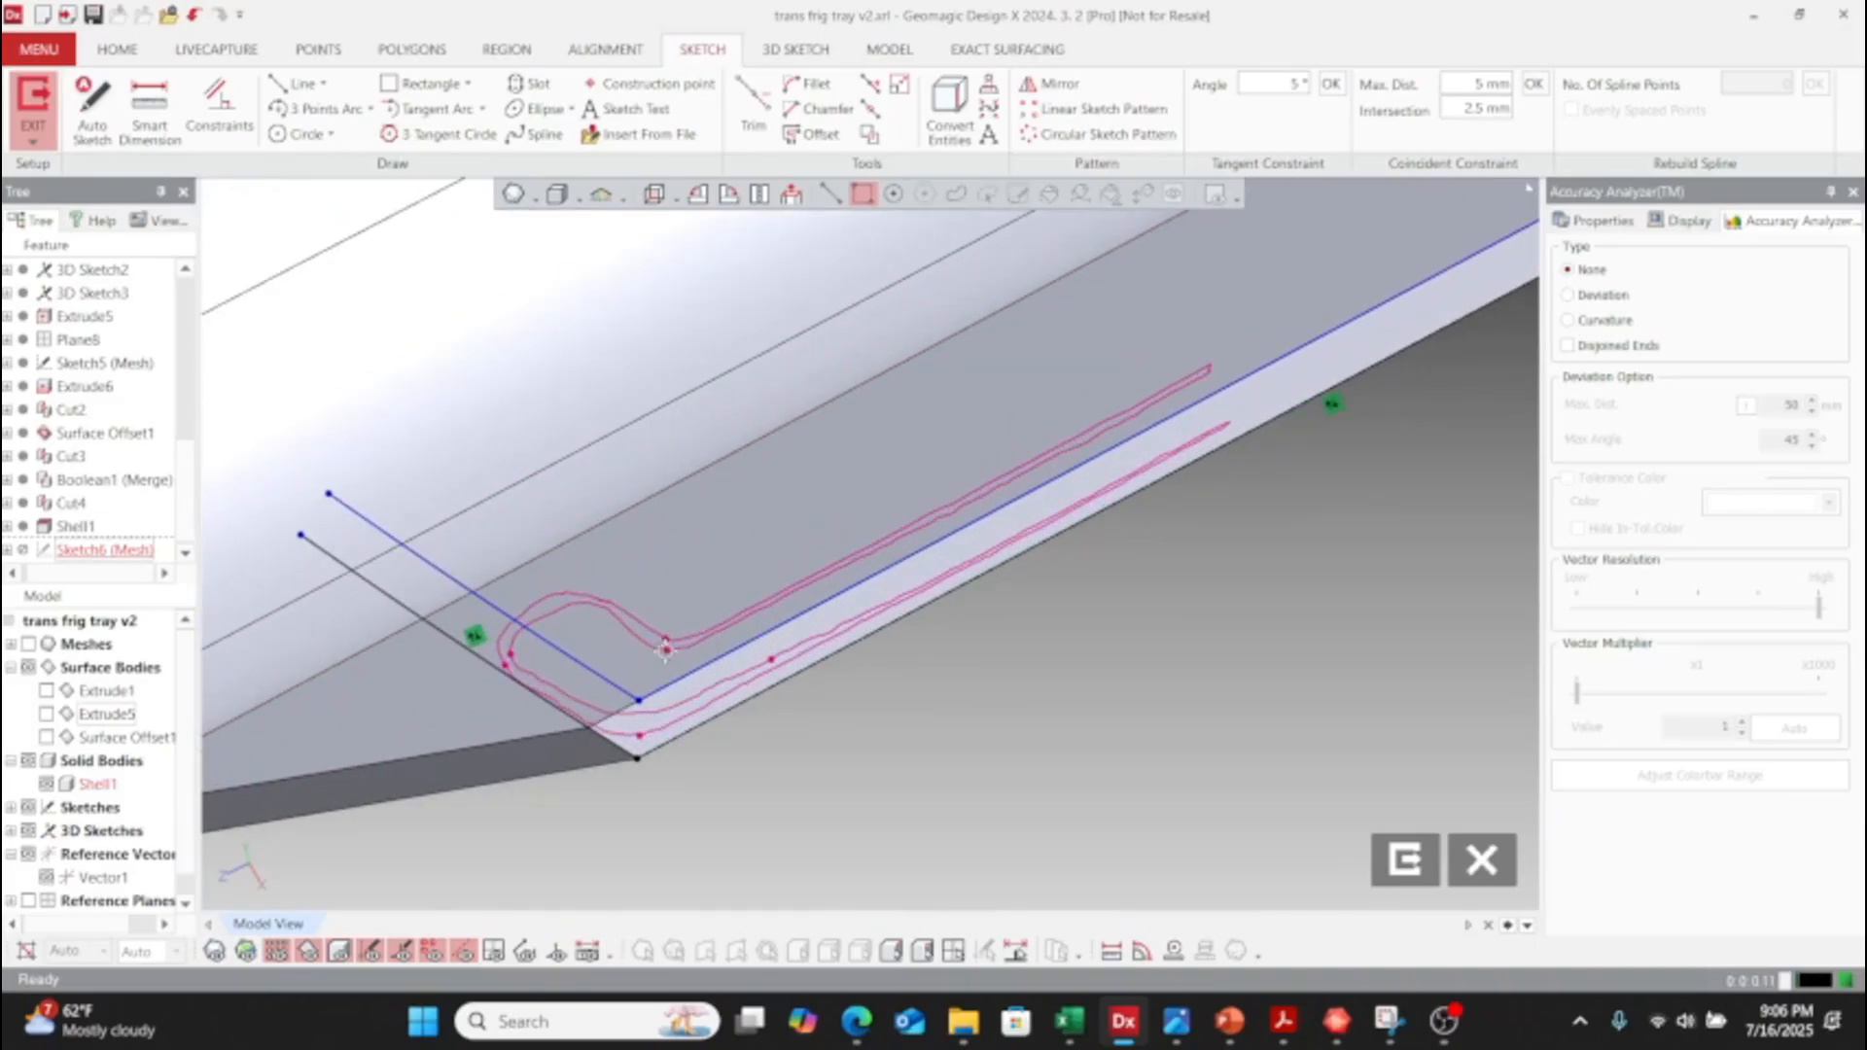
{"action": "mouse_move", "coordinate": [663, 667]}
{"action": "right_mouse_down"}
{"action": "mouse_move", "coordinate": [700, 622]}
{"action": "mouse_move", "coordinate": [635, 645]}
{"action": "mouse_move", "coordinate": [638, 546]}
{"action": "mouse_move", "coordinate": [653, 558]}
{"action": "right_mouse_up"}
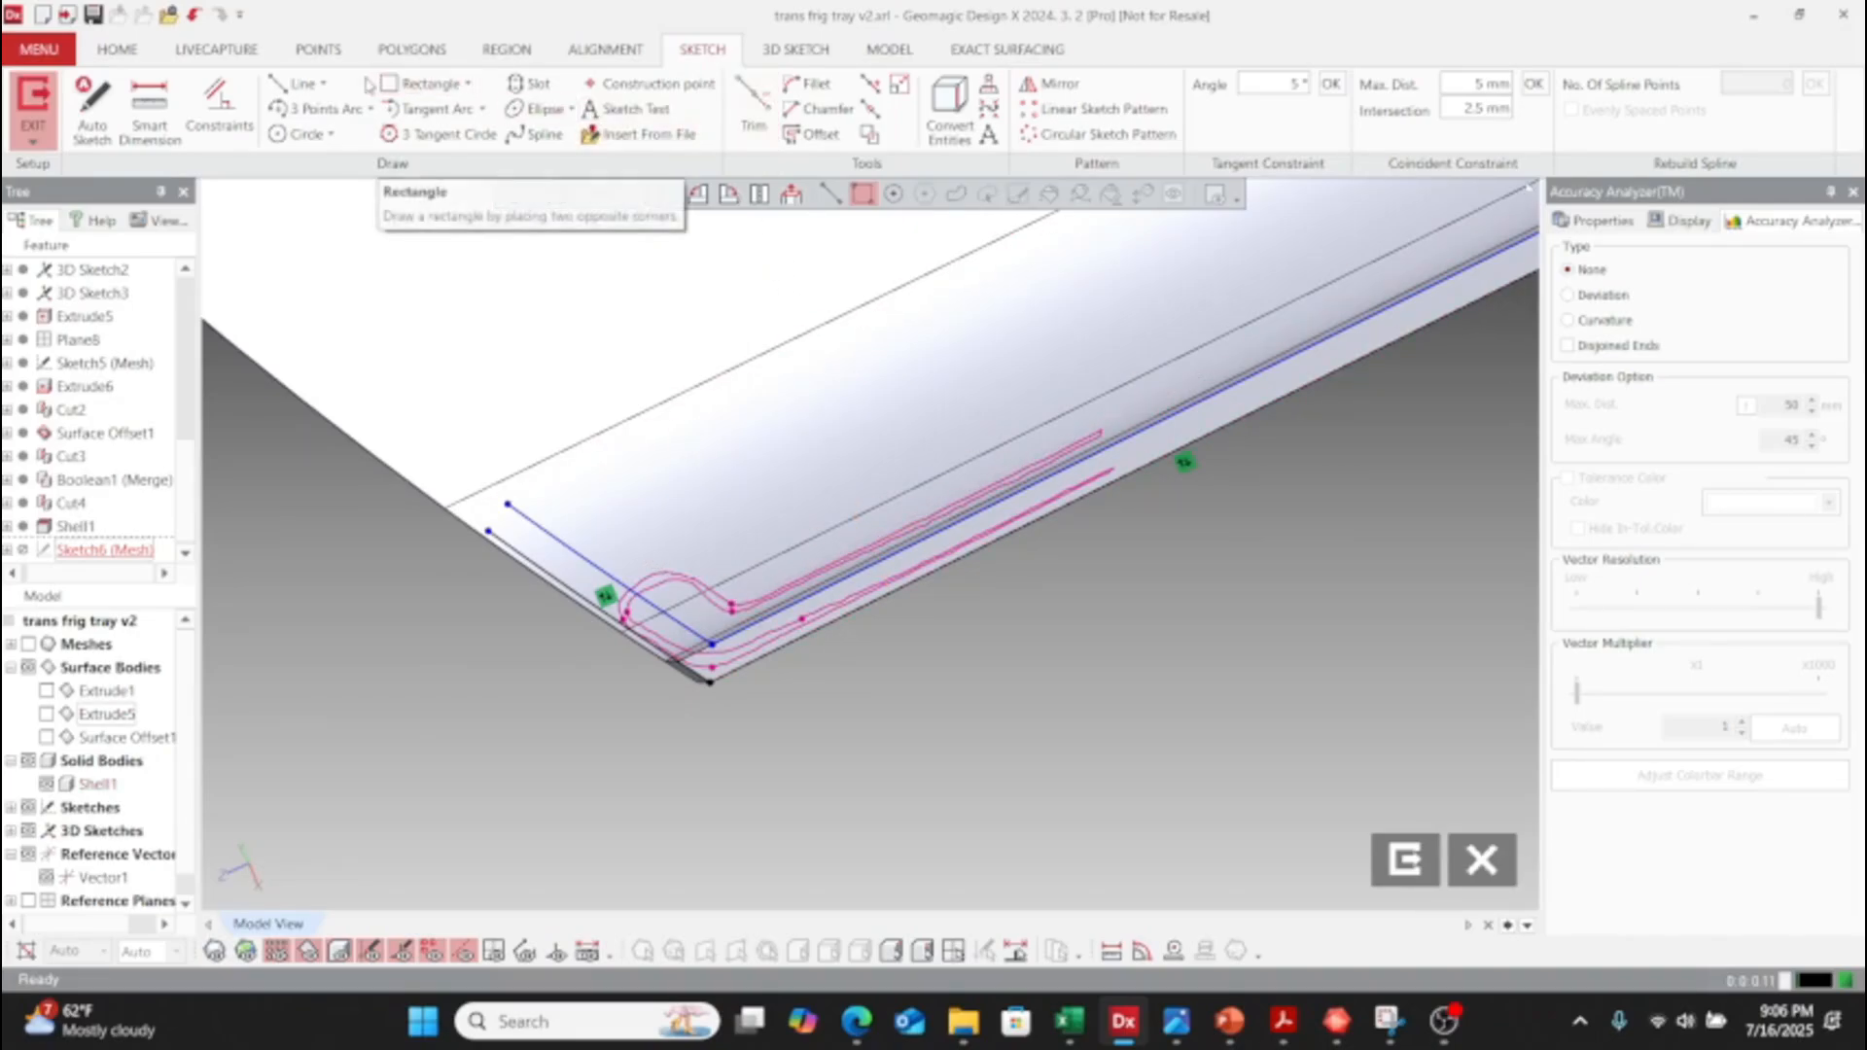
{"action": "left_click", "coordinate": [300, 83]}
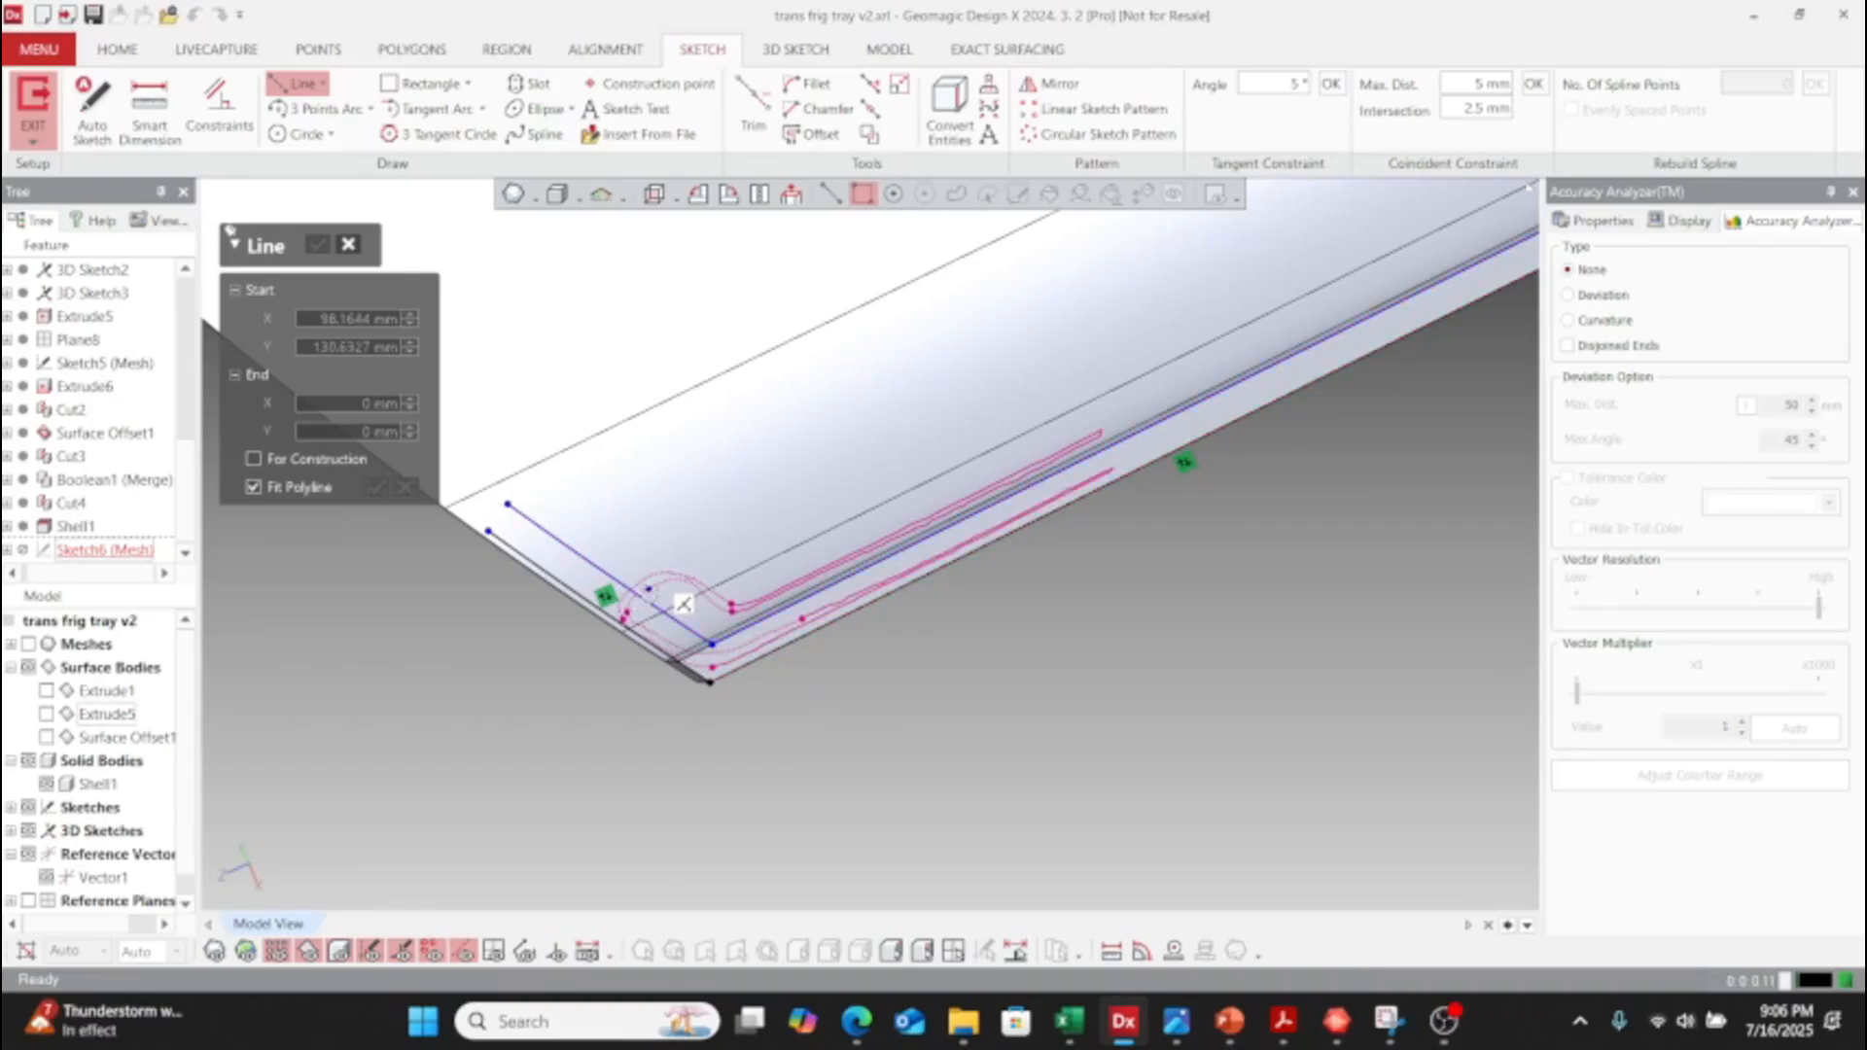
{"action": "scroll", "coordinate": [621, 593], "scroll_direction": "up", "scroll_amount": 2}
{"action": "right_click_drag", "start_coordinate": [685, 493], "coordinate": [999, 380], "text": "ctrl"}
{"action": "scroll", "coordinate": [925, 482], "scroll_direction": "down", "scroll_amount": 2}
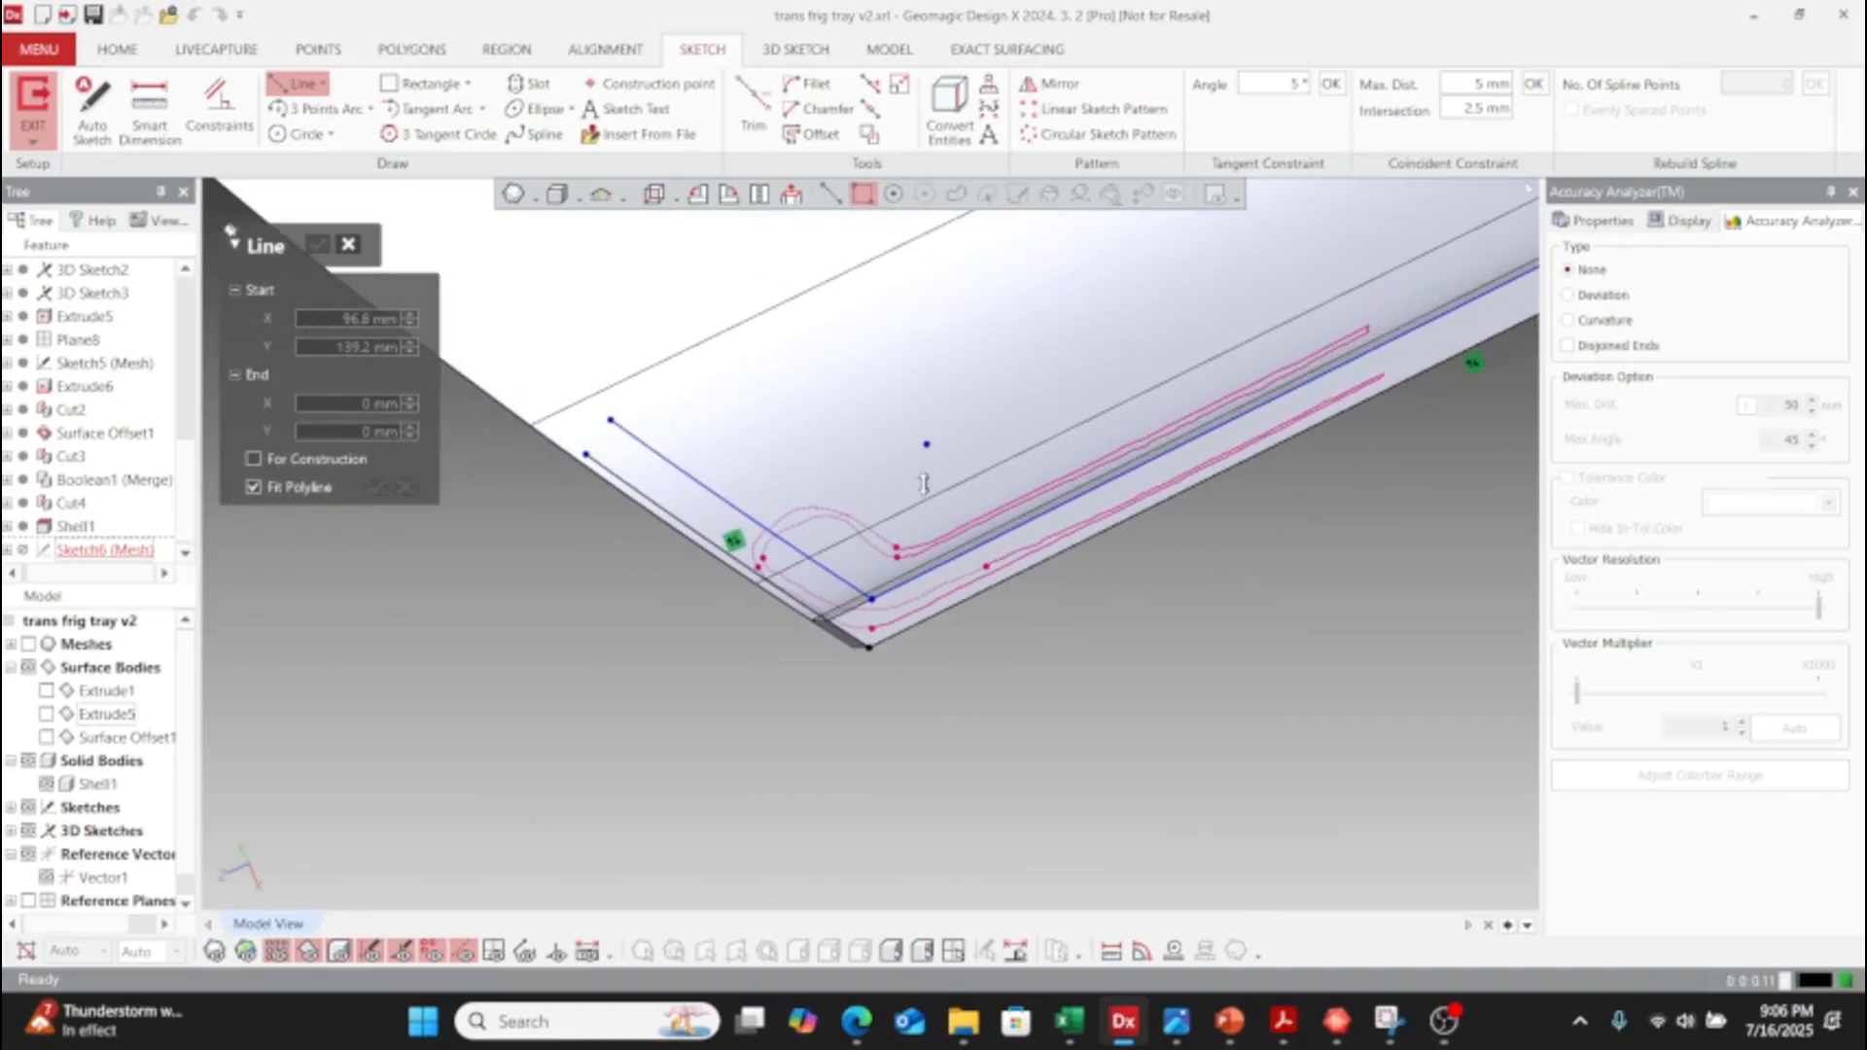
{"action": "mouse_move", "coordinate": [882, 491]}
{"action": "right_mouse_down"}
{"action": "mouse_move", "coordinate": [863, 442]}
{"action": "mouse_move", "coordinate": [875, 500]}
{"action": "right_mouse_up"}
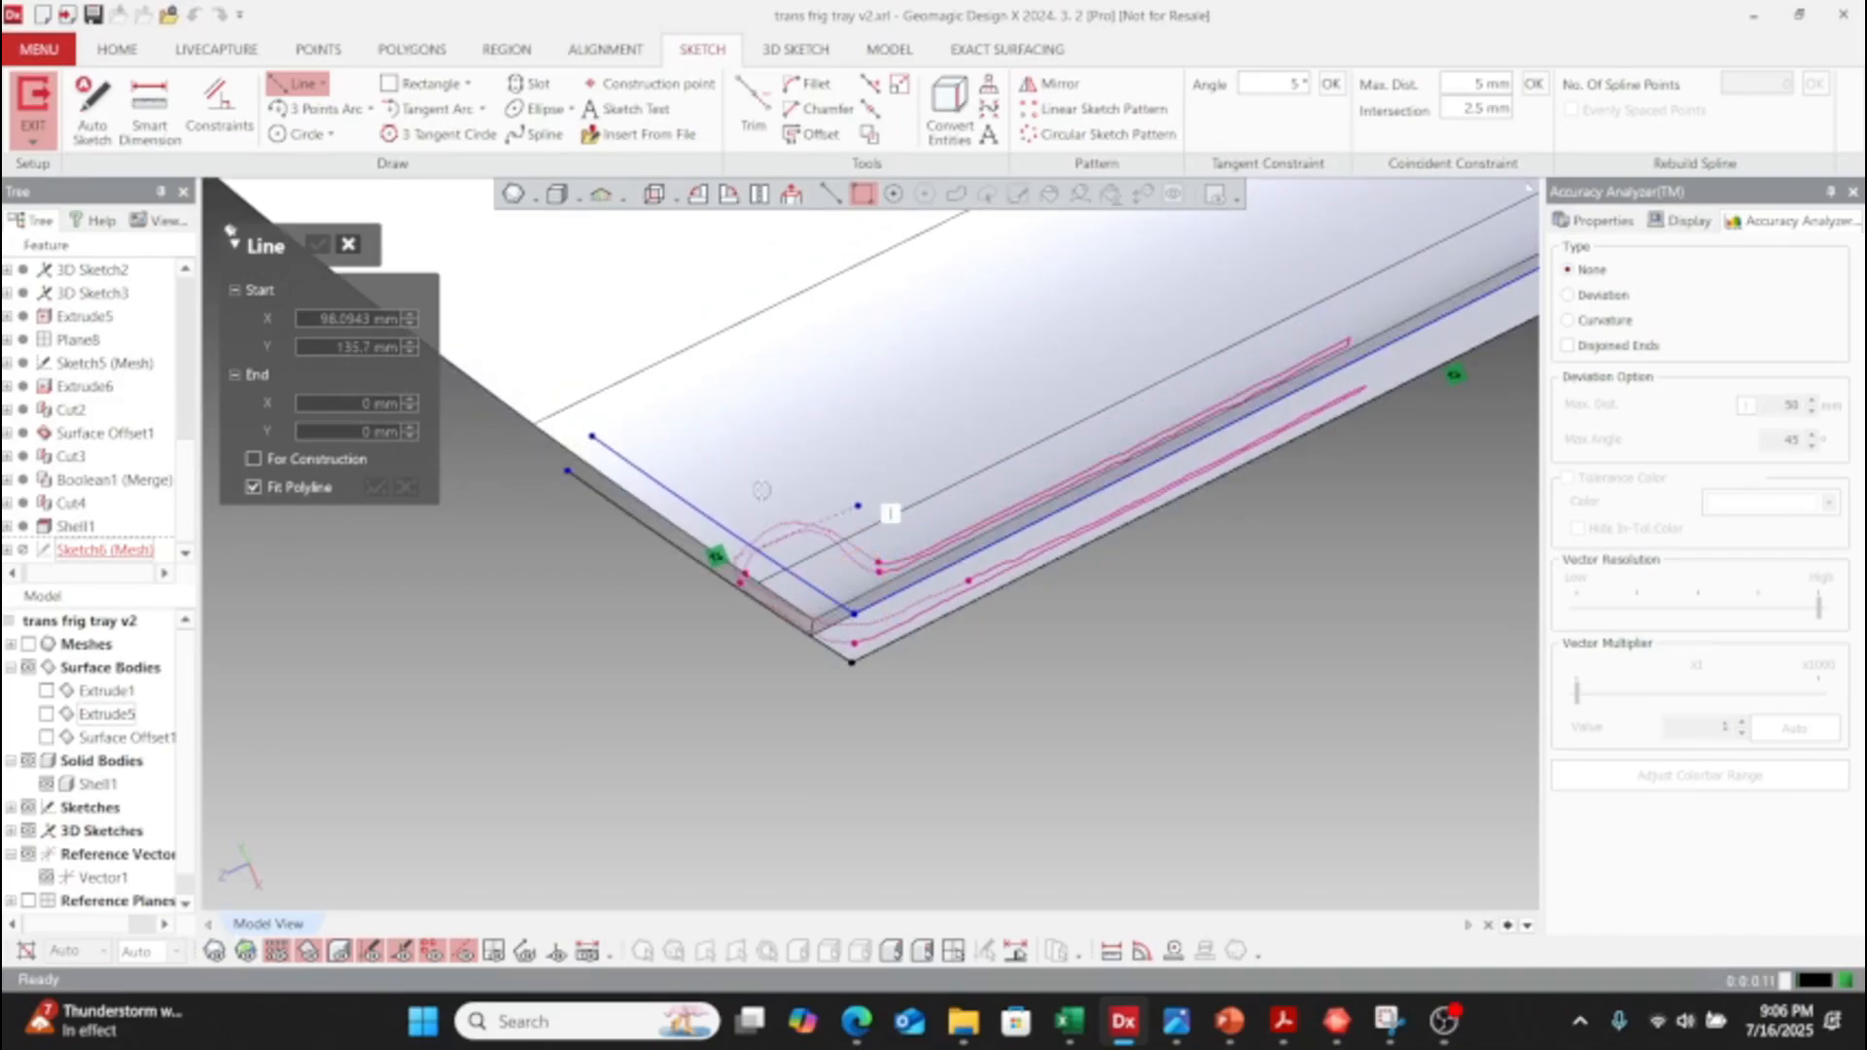
{"action": "left_click", "coordinate": [350, 246]}
{"action": "scroll", "coordinate": [746, 493], "scroll_direction": "down", "scroll_amount": 2}
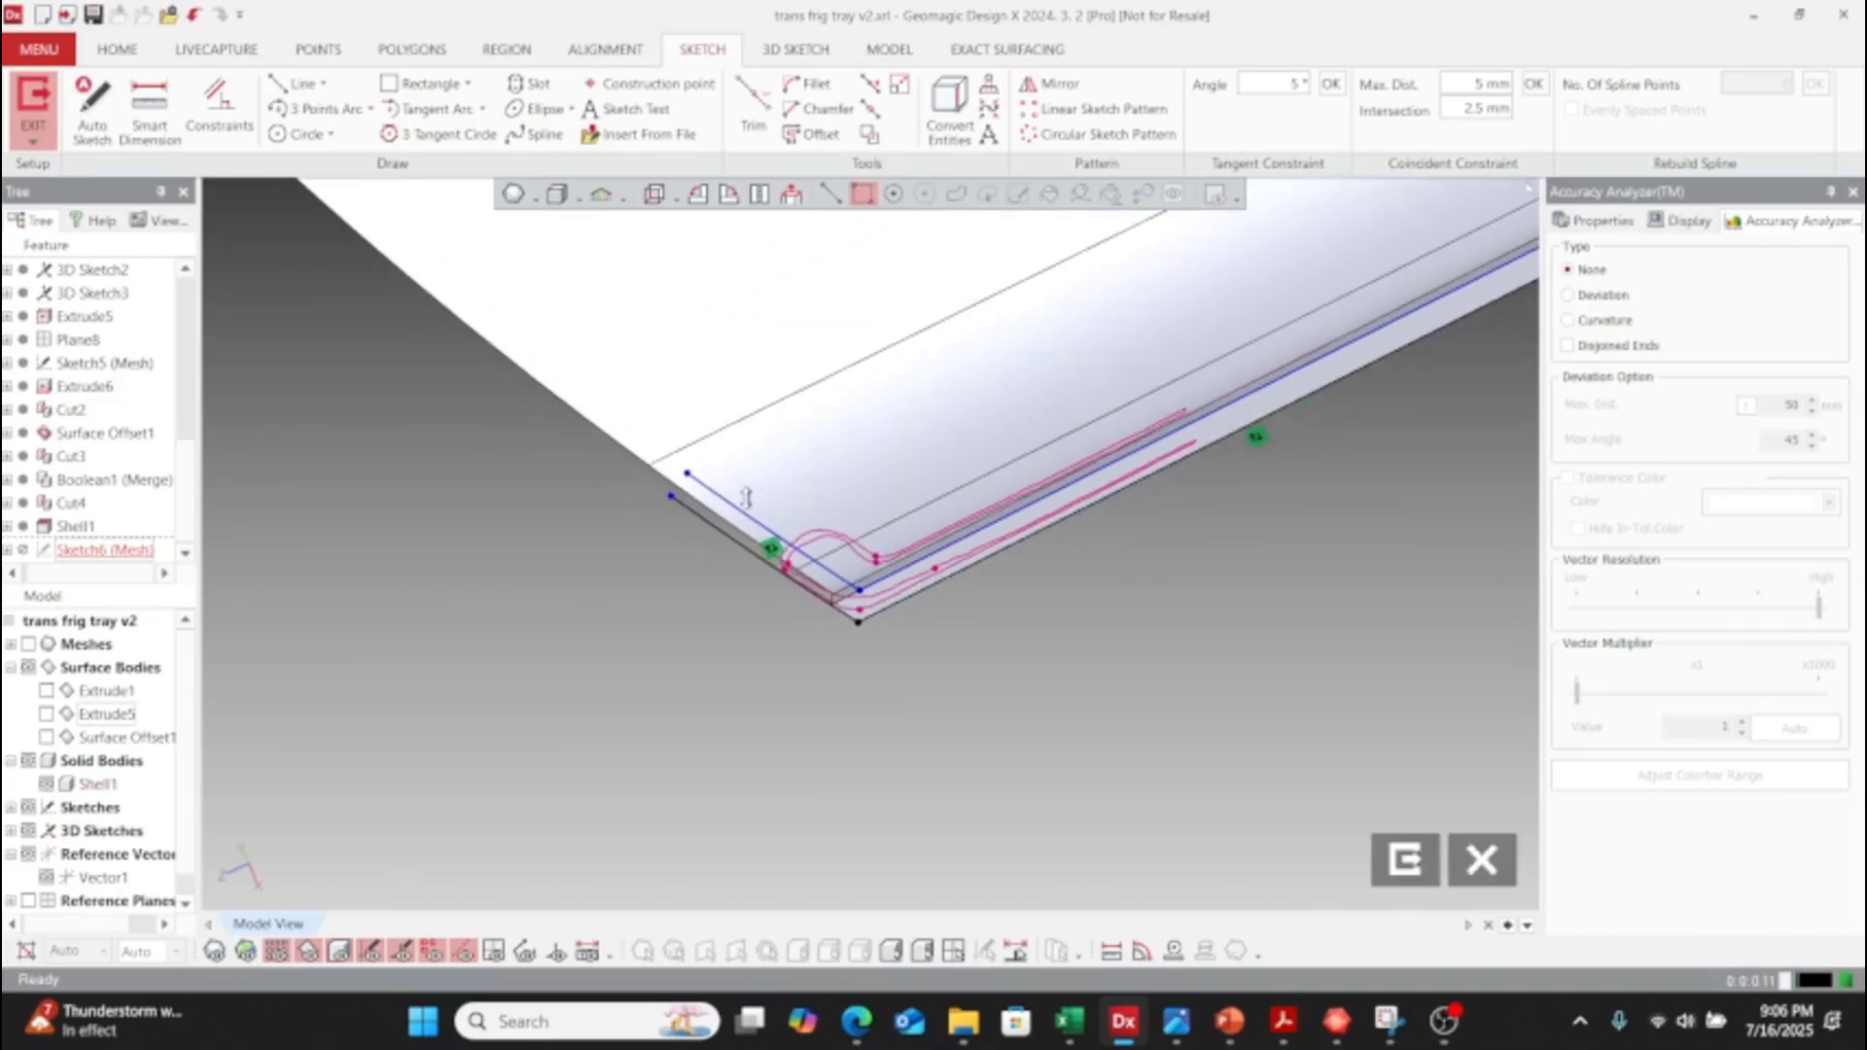
- Undo the 2.3 mm offset and shorten the rim-end sketch line so it ends just past the scanned lip section
{"action": "key", "text": "ctrl+z"}
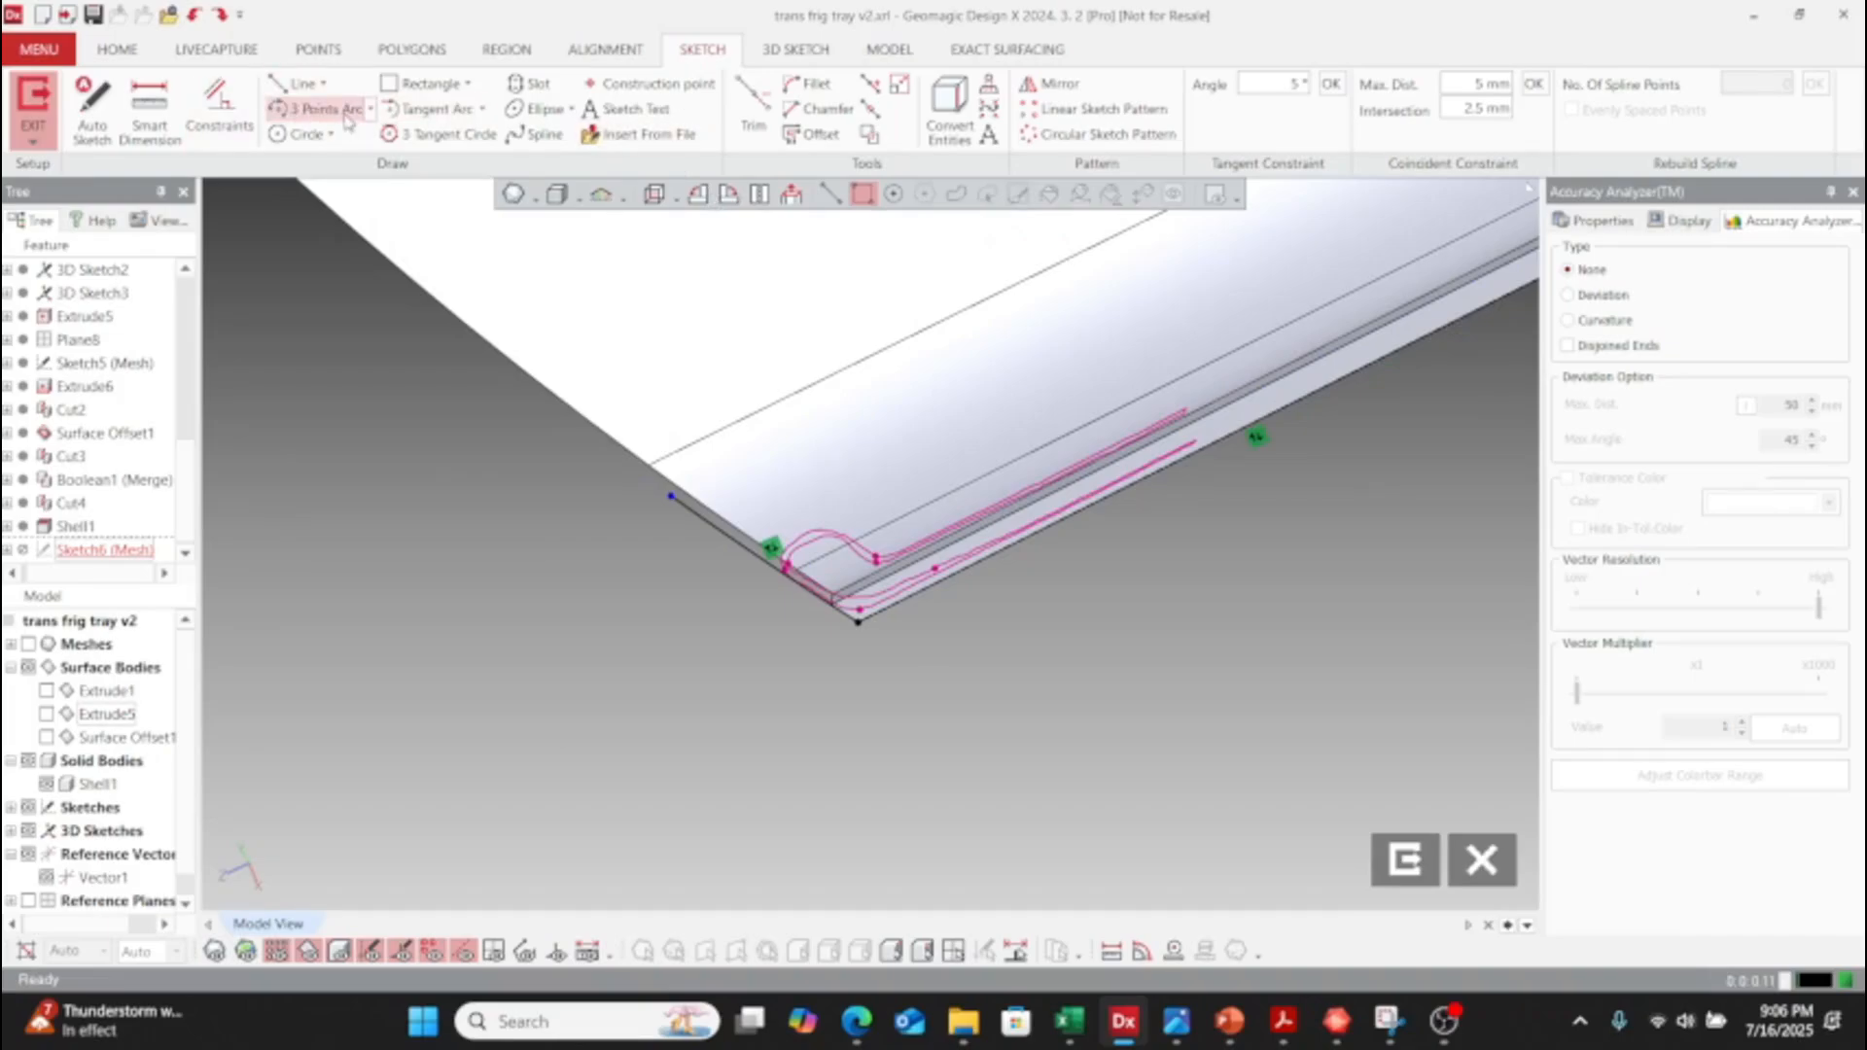
{"action": "key", "text": "ctrl+z"}
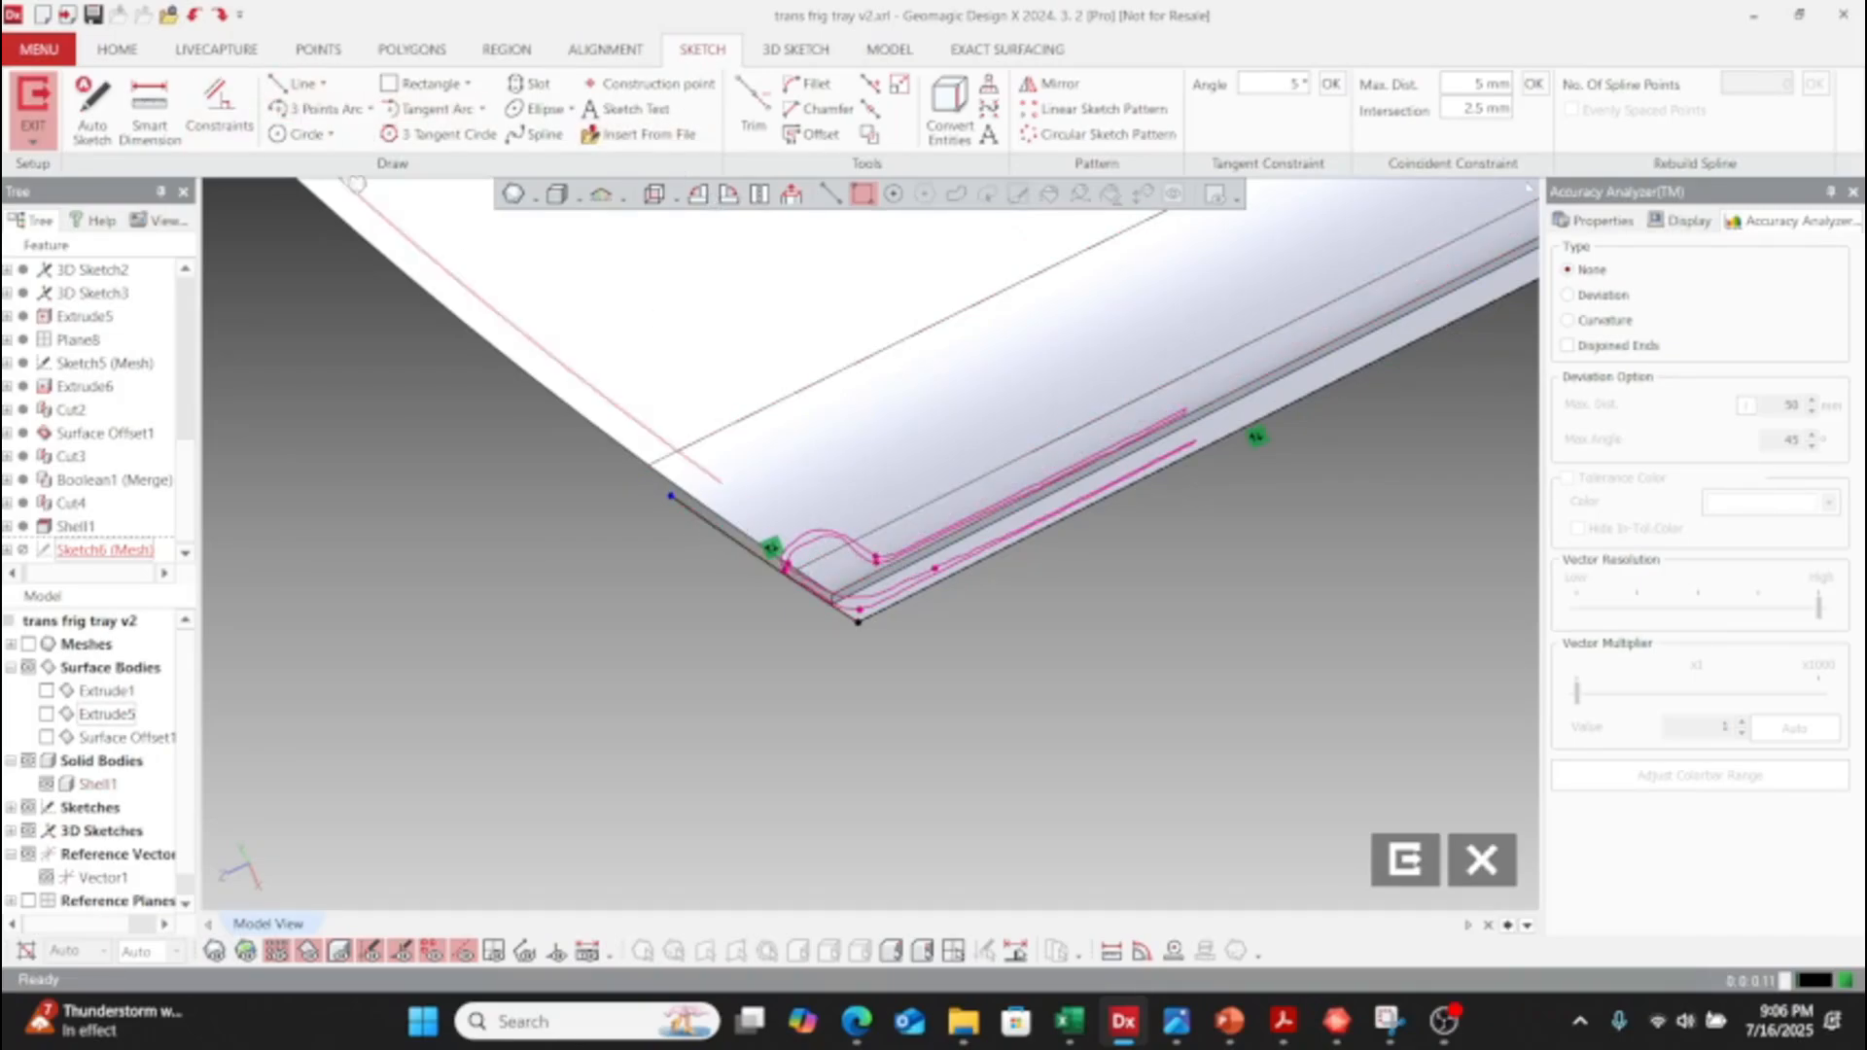
{"action": "left_click", "coordinate": [292, 84]}
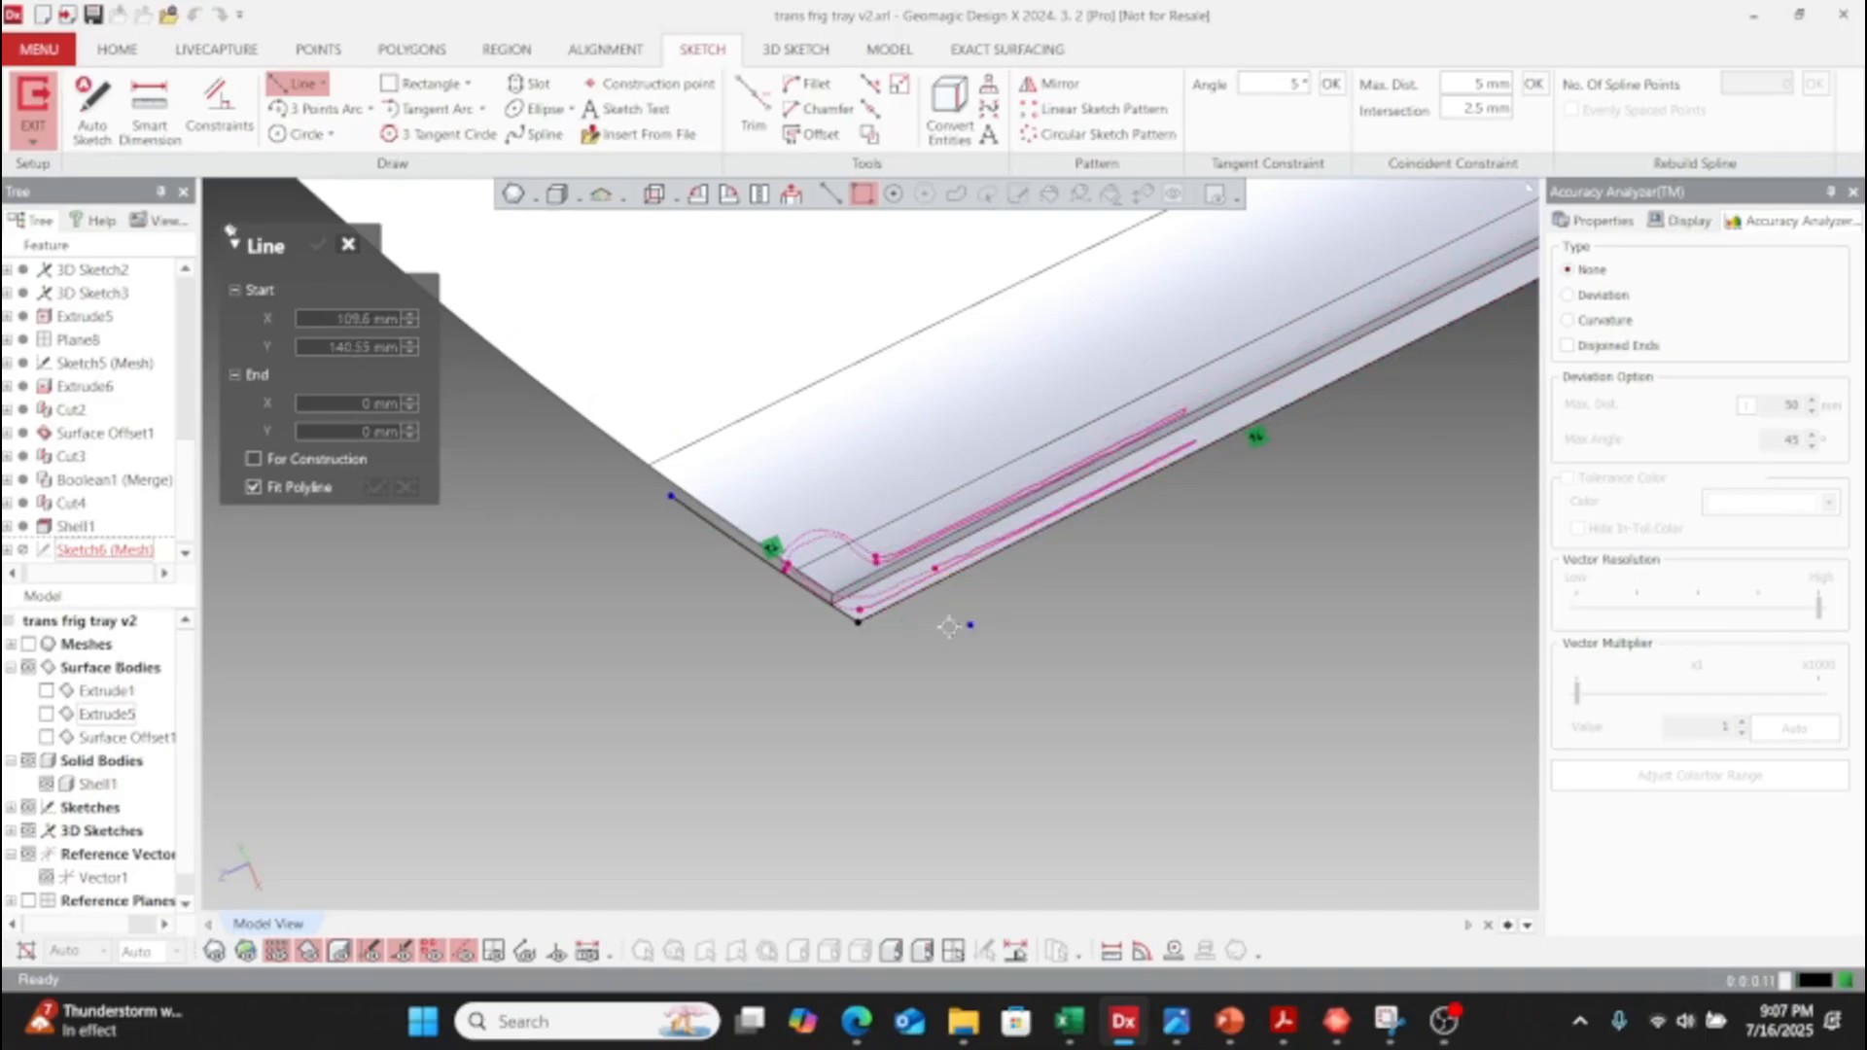
{"action": "scroll", "coordinate": [949, 626], "scroll_direction": "up", "scroll_amount": 2}
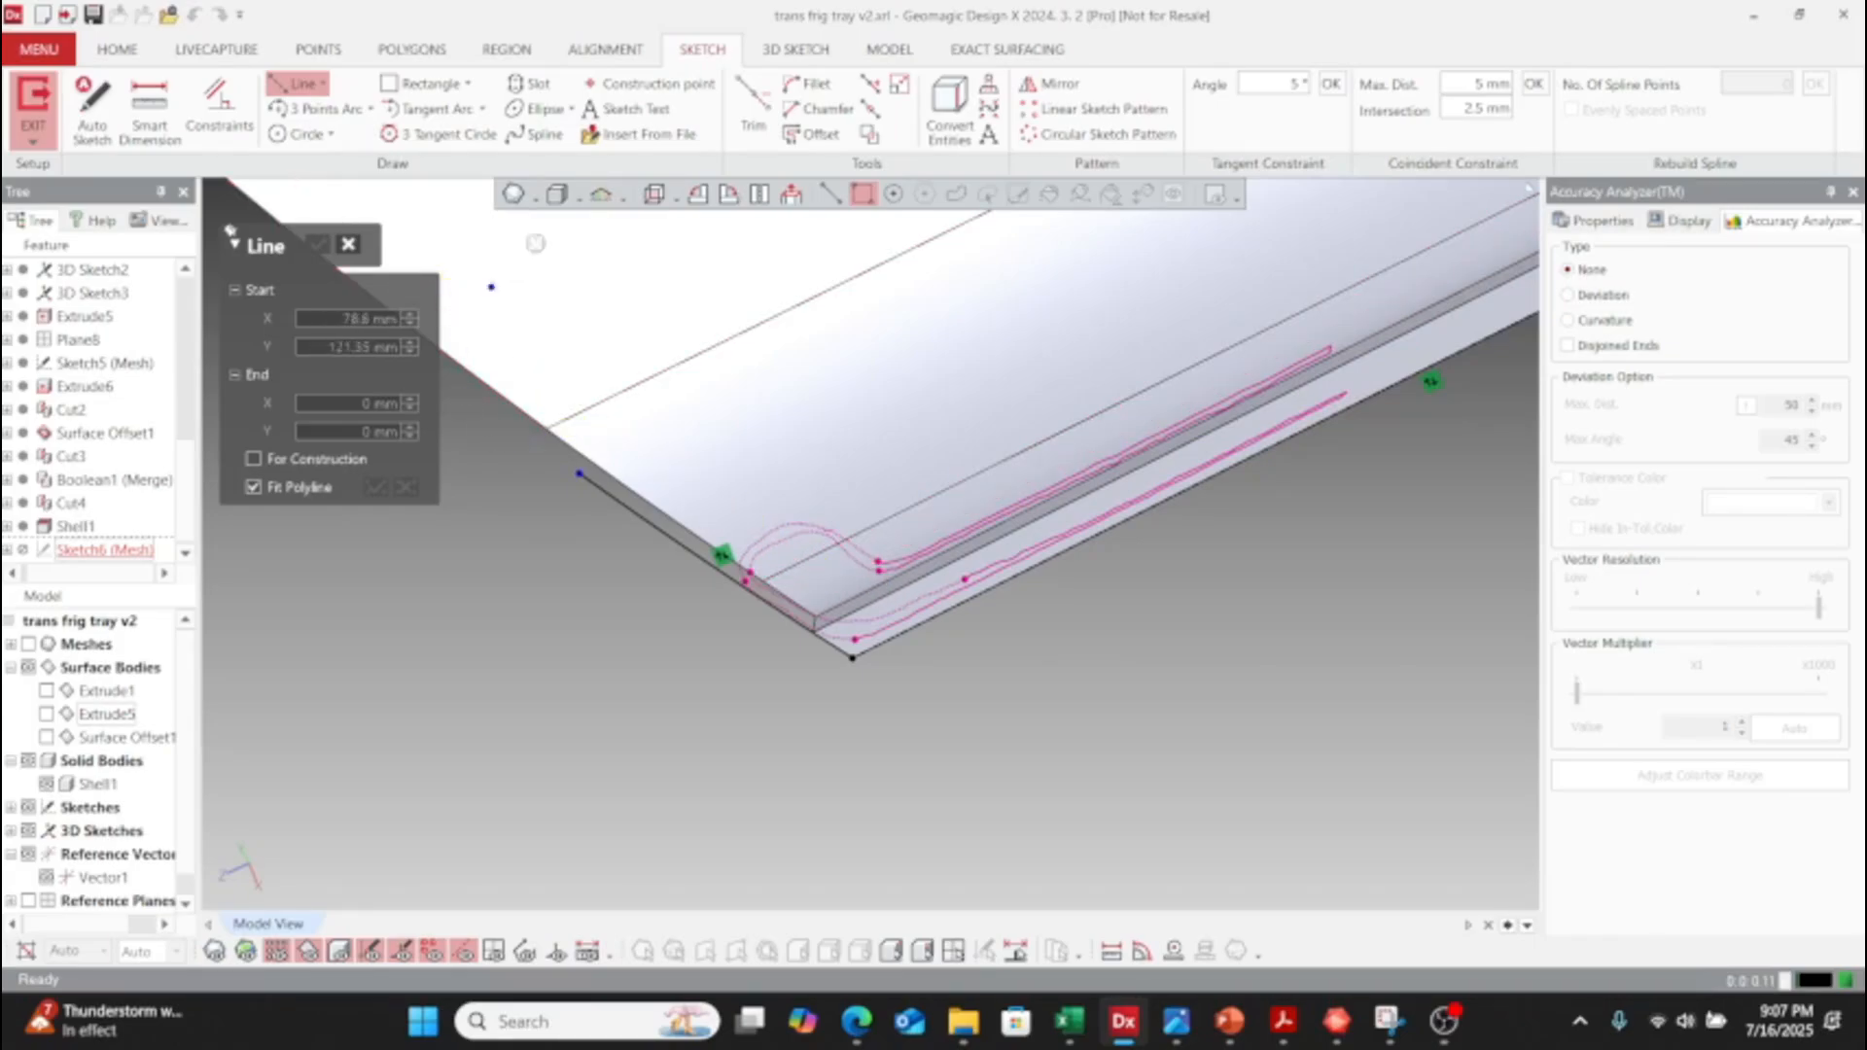
{"action": "left_click", "coordinate": [791, 195]}
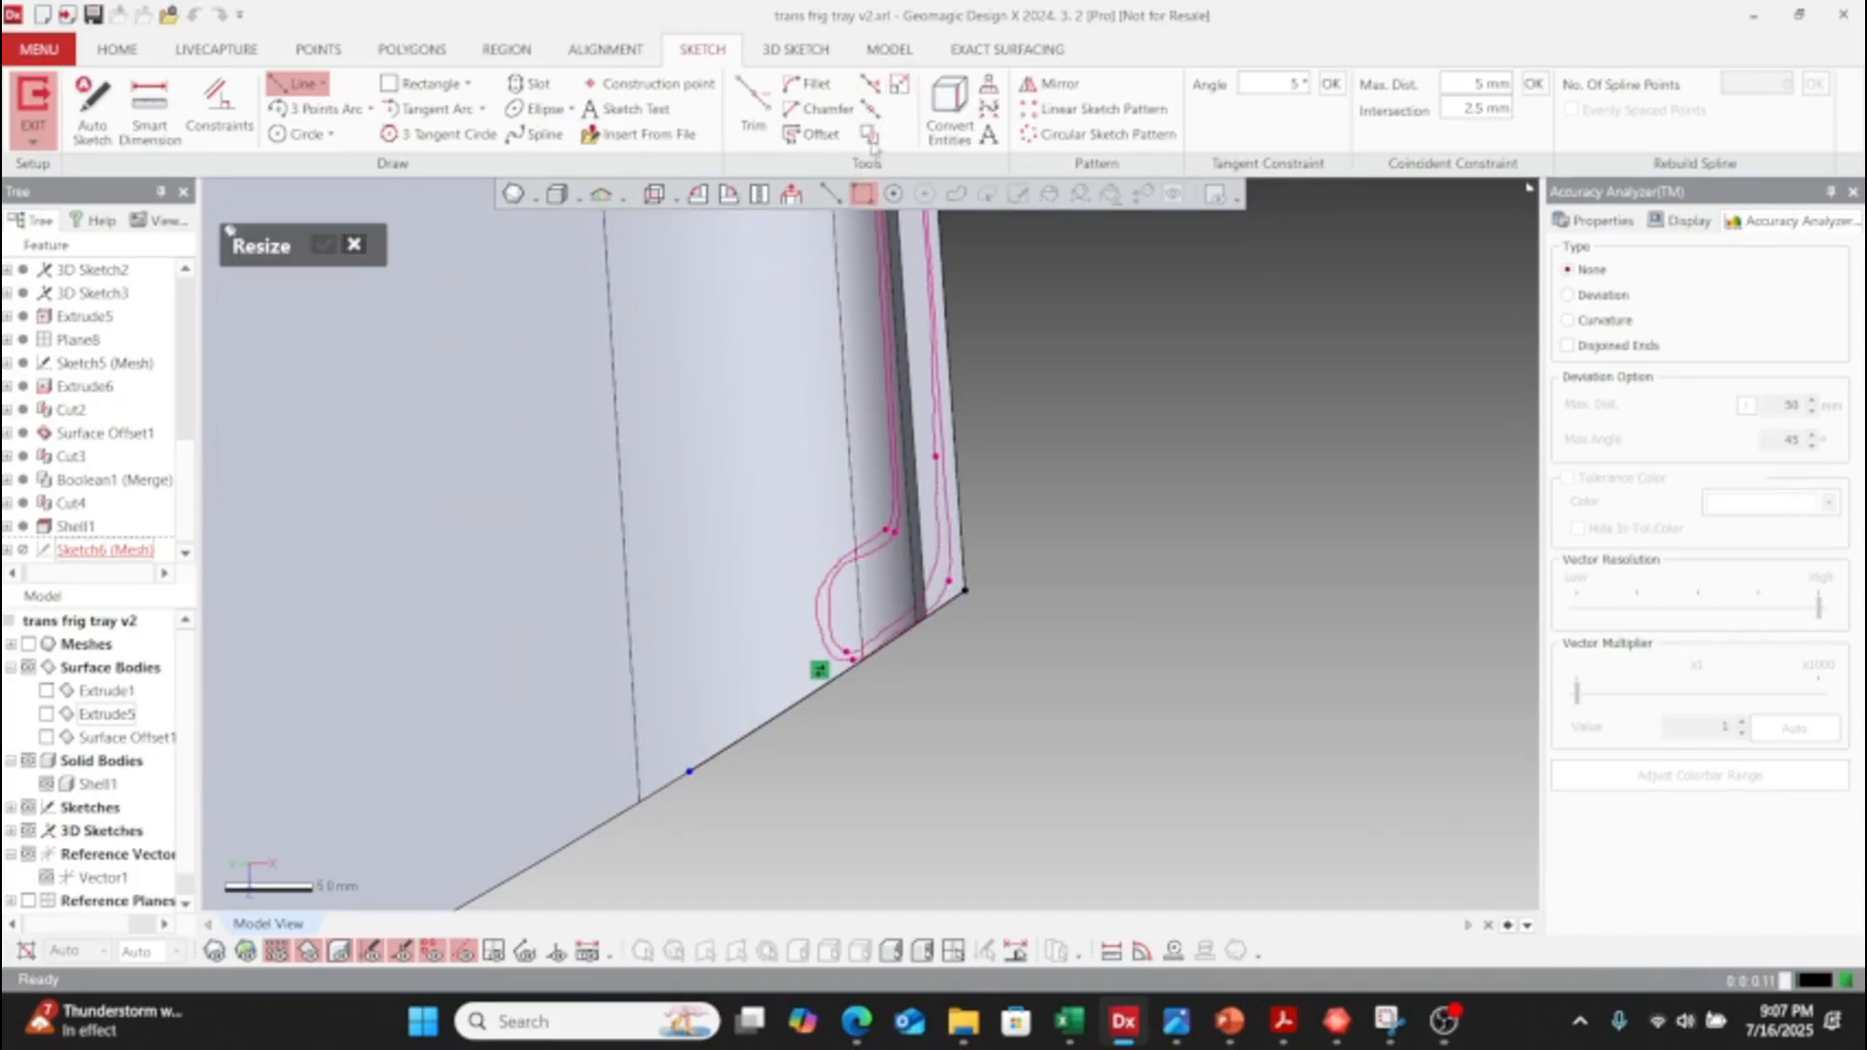
{"action": "left_click", "coordinate": [899, 84]}
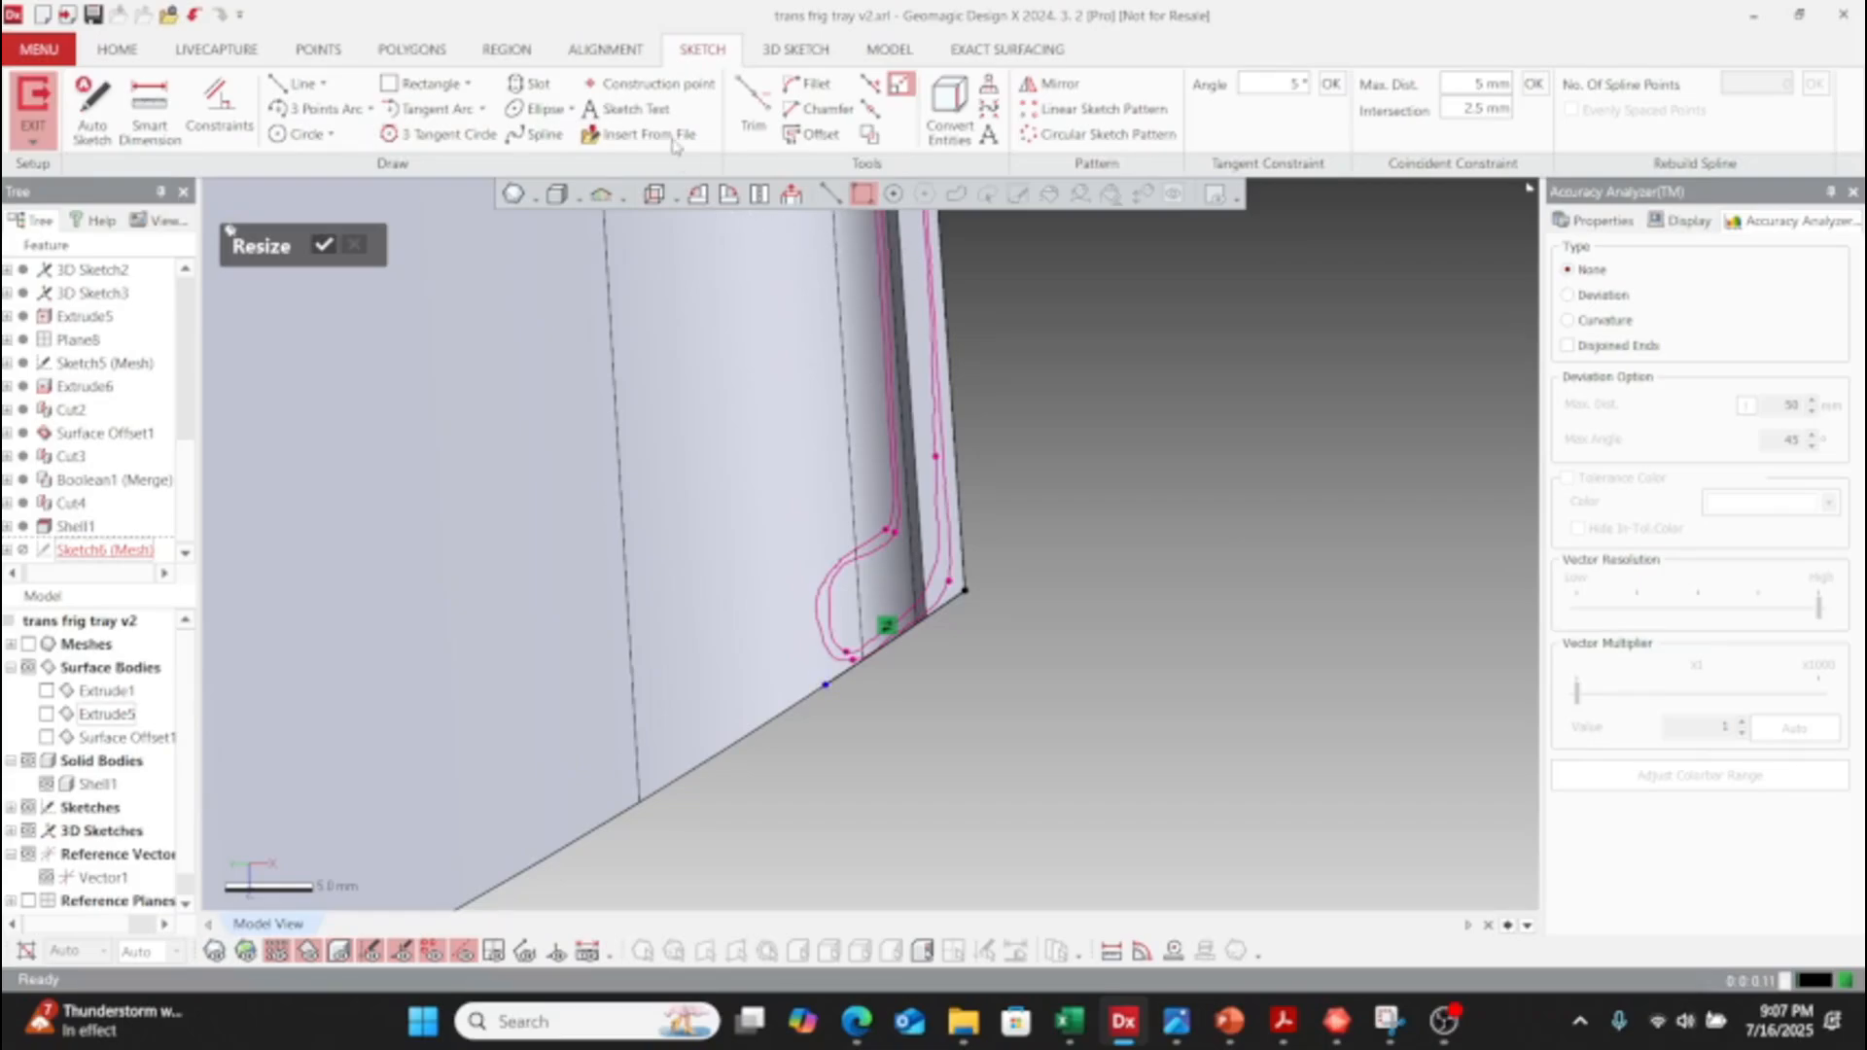
- Draw a line about 15 mm long from the rim-end line's free end, parallel to the outer wall line
{"action": "left_click", "coordinate": [302, 83]}
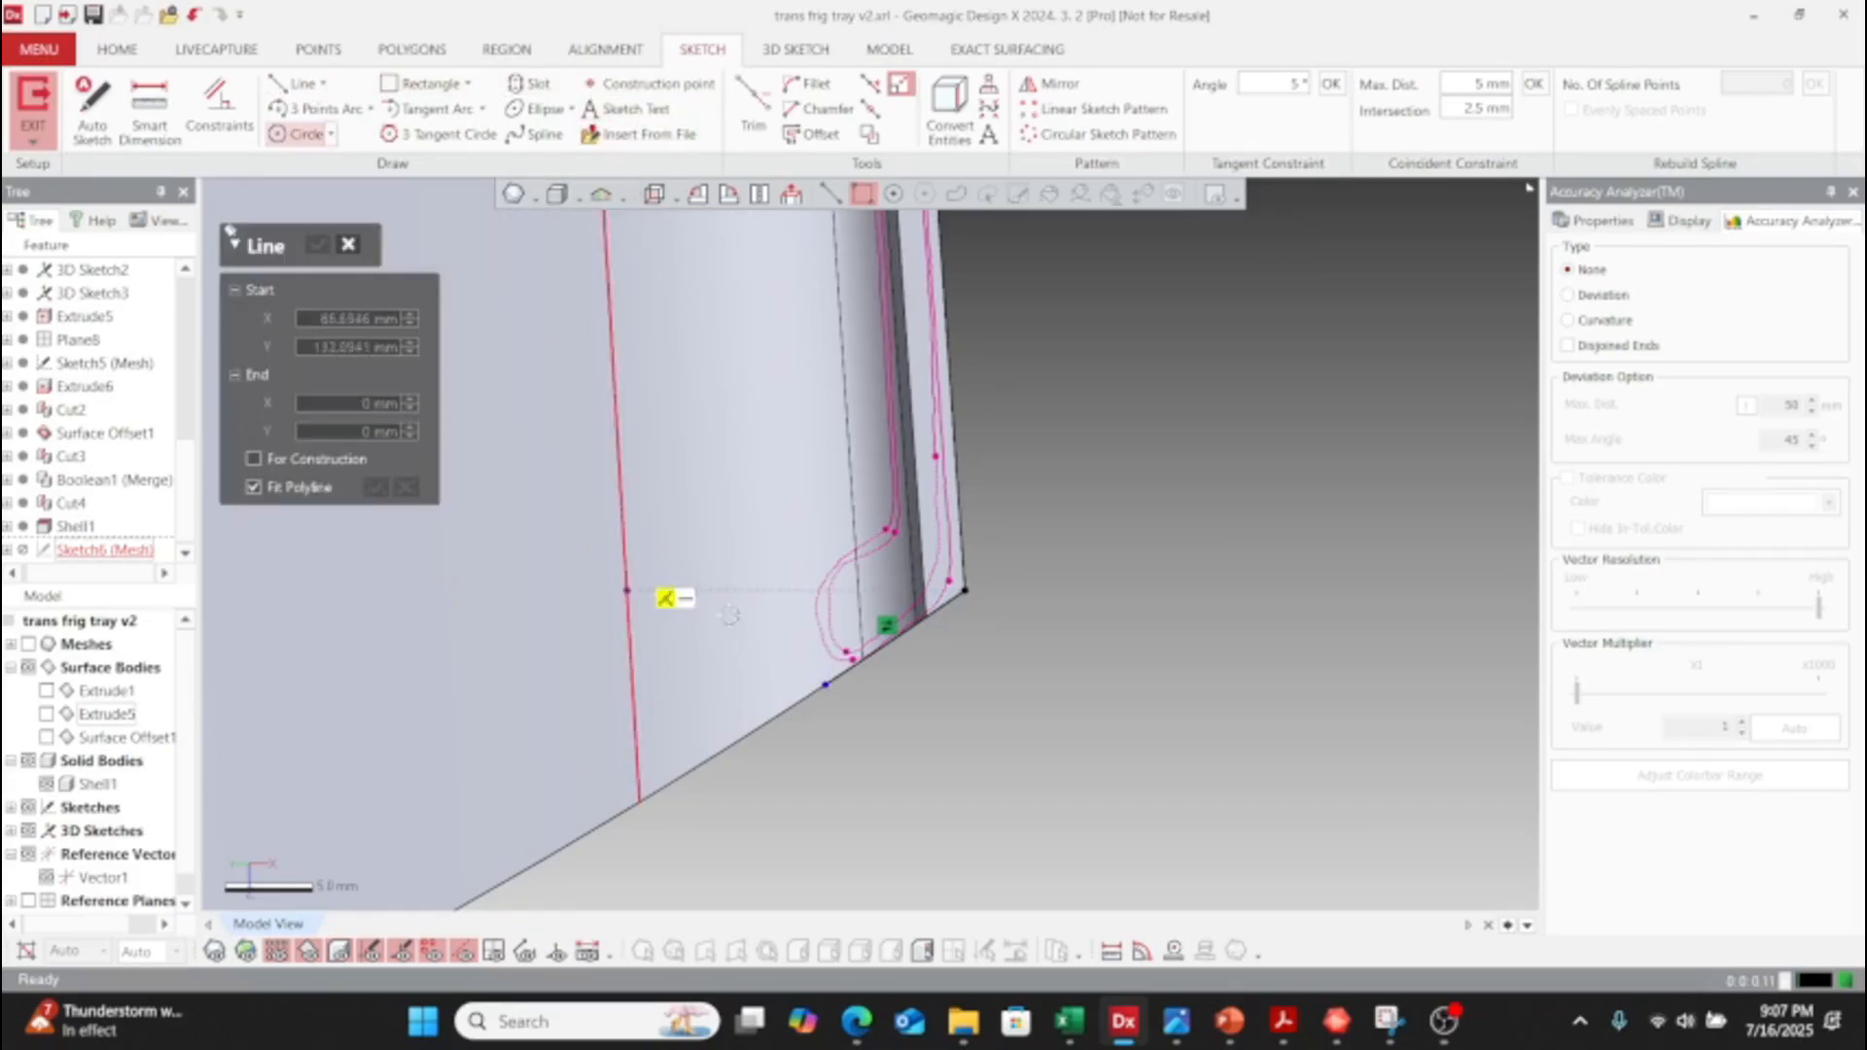
{"action": "left_click", "coordinate": [824, 685]}
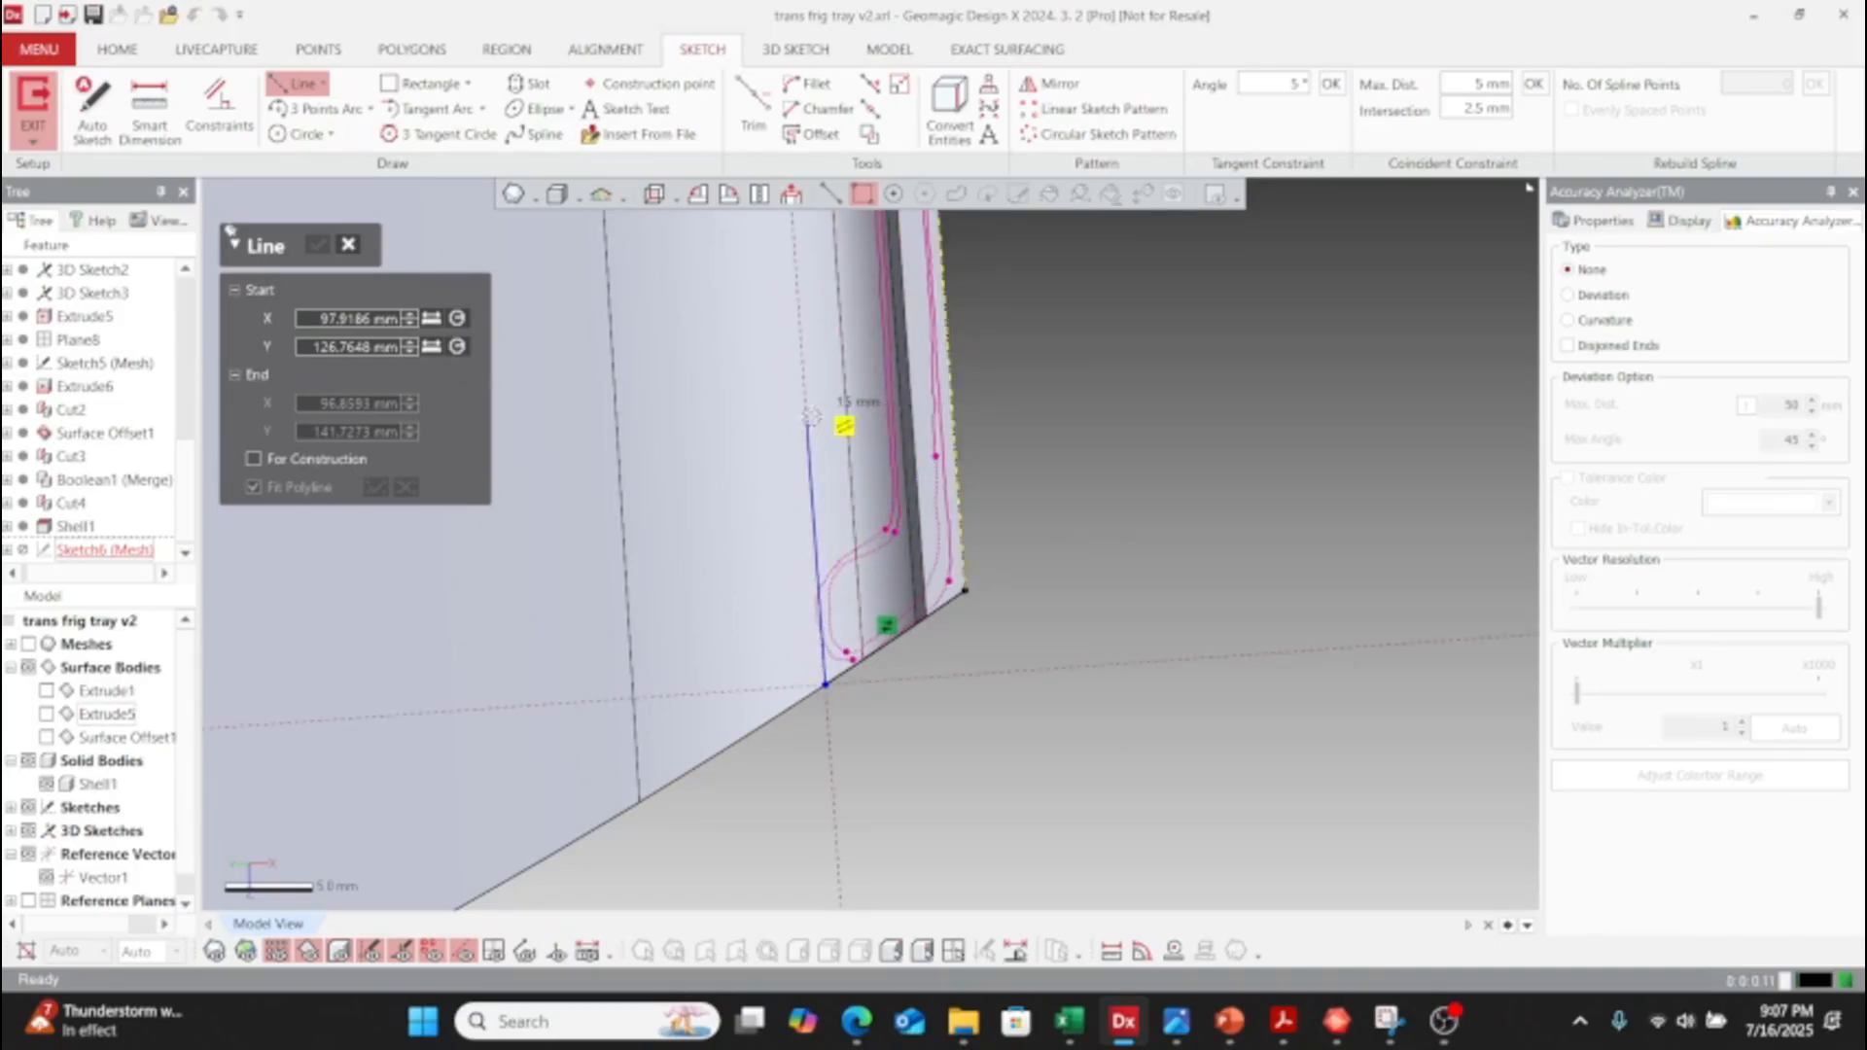
{"action": "left_click", "coordinate": [806, 419]}
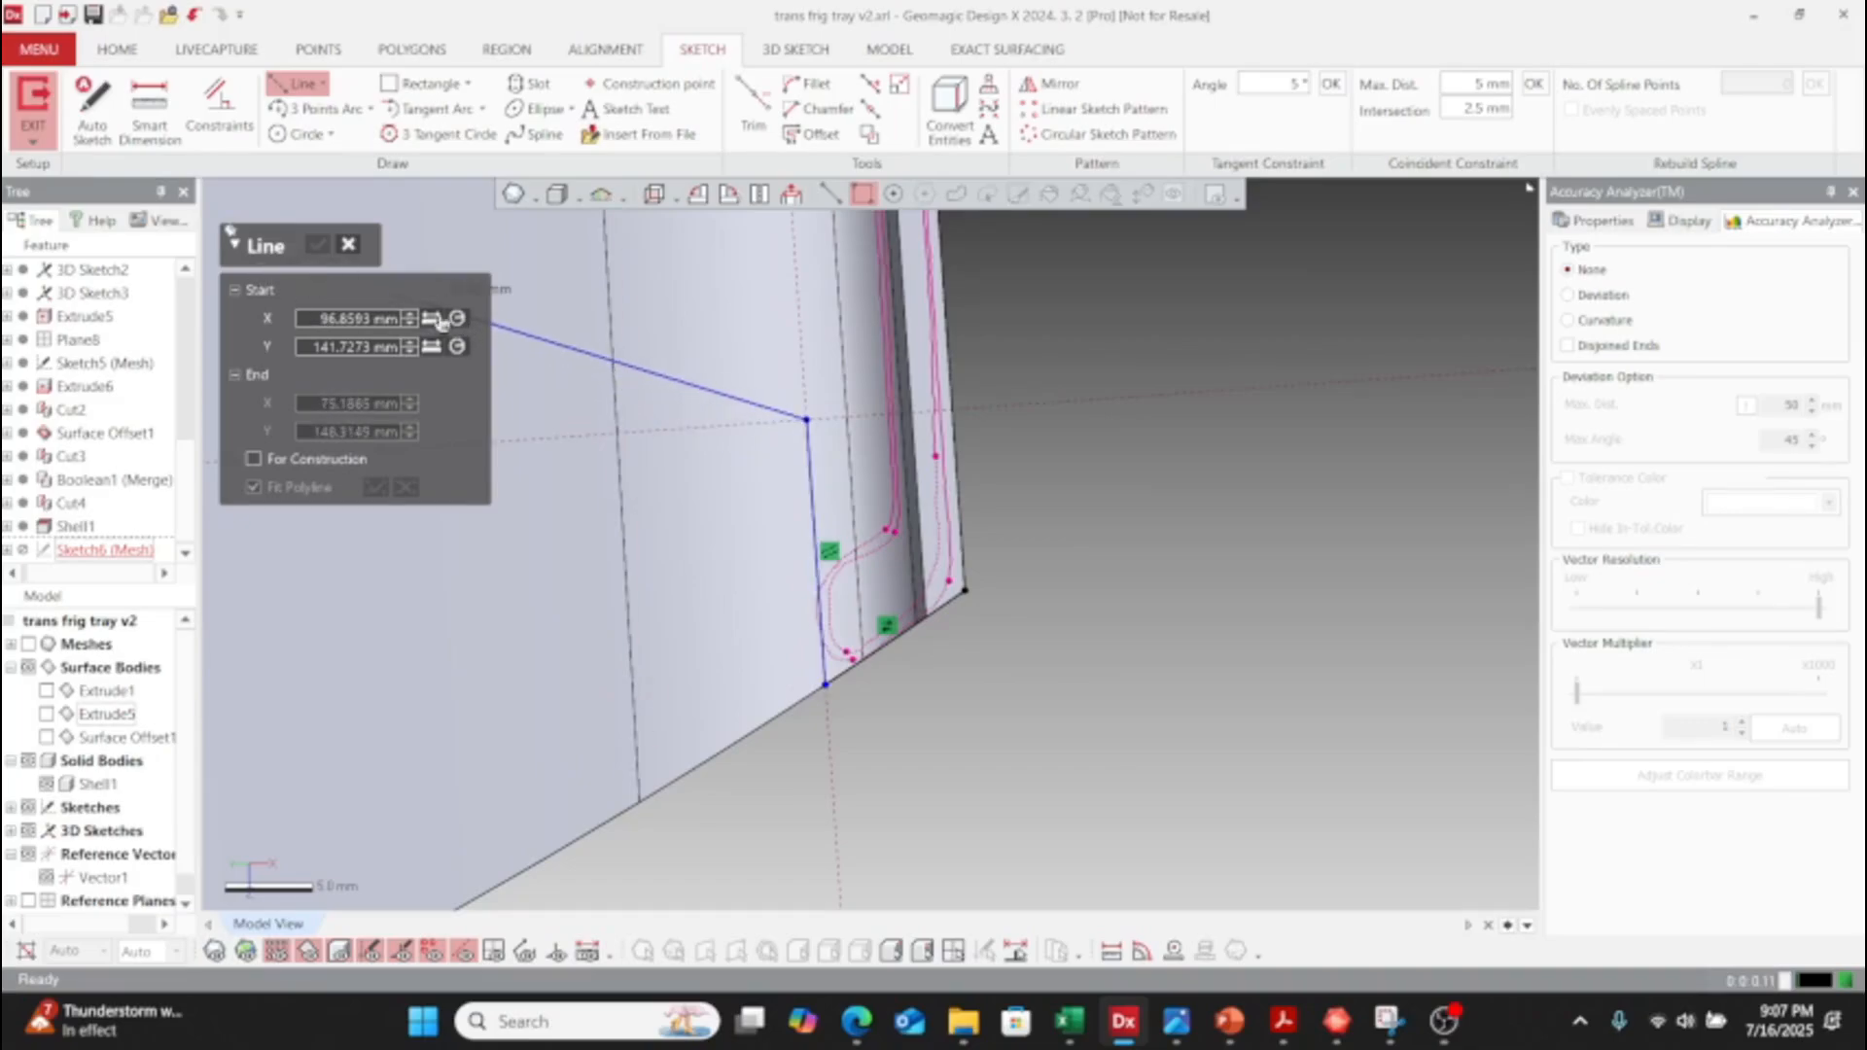
{"action": "key", "text": "Escape"}
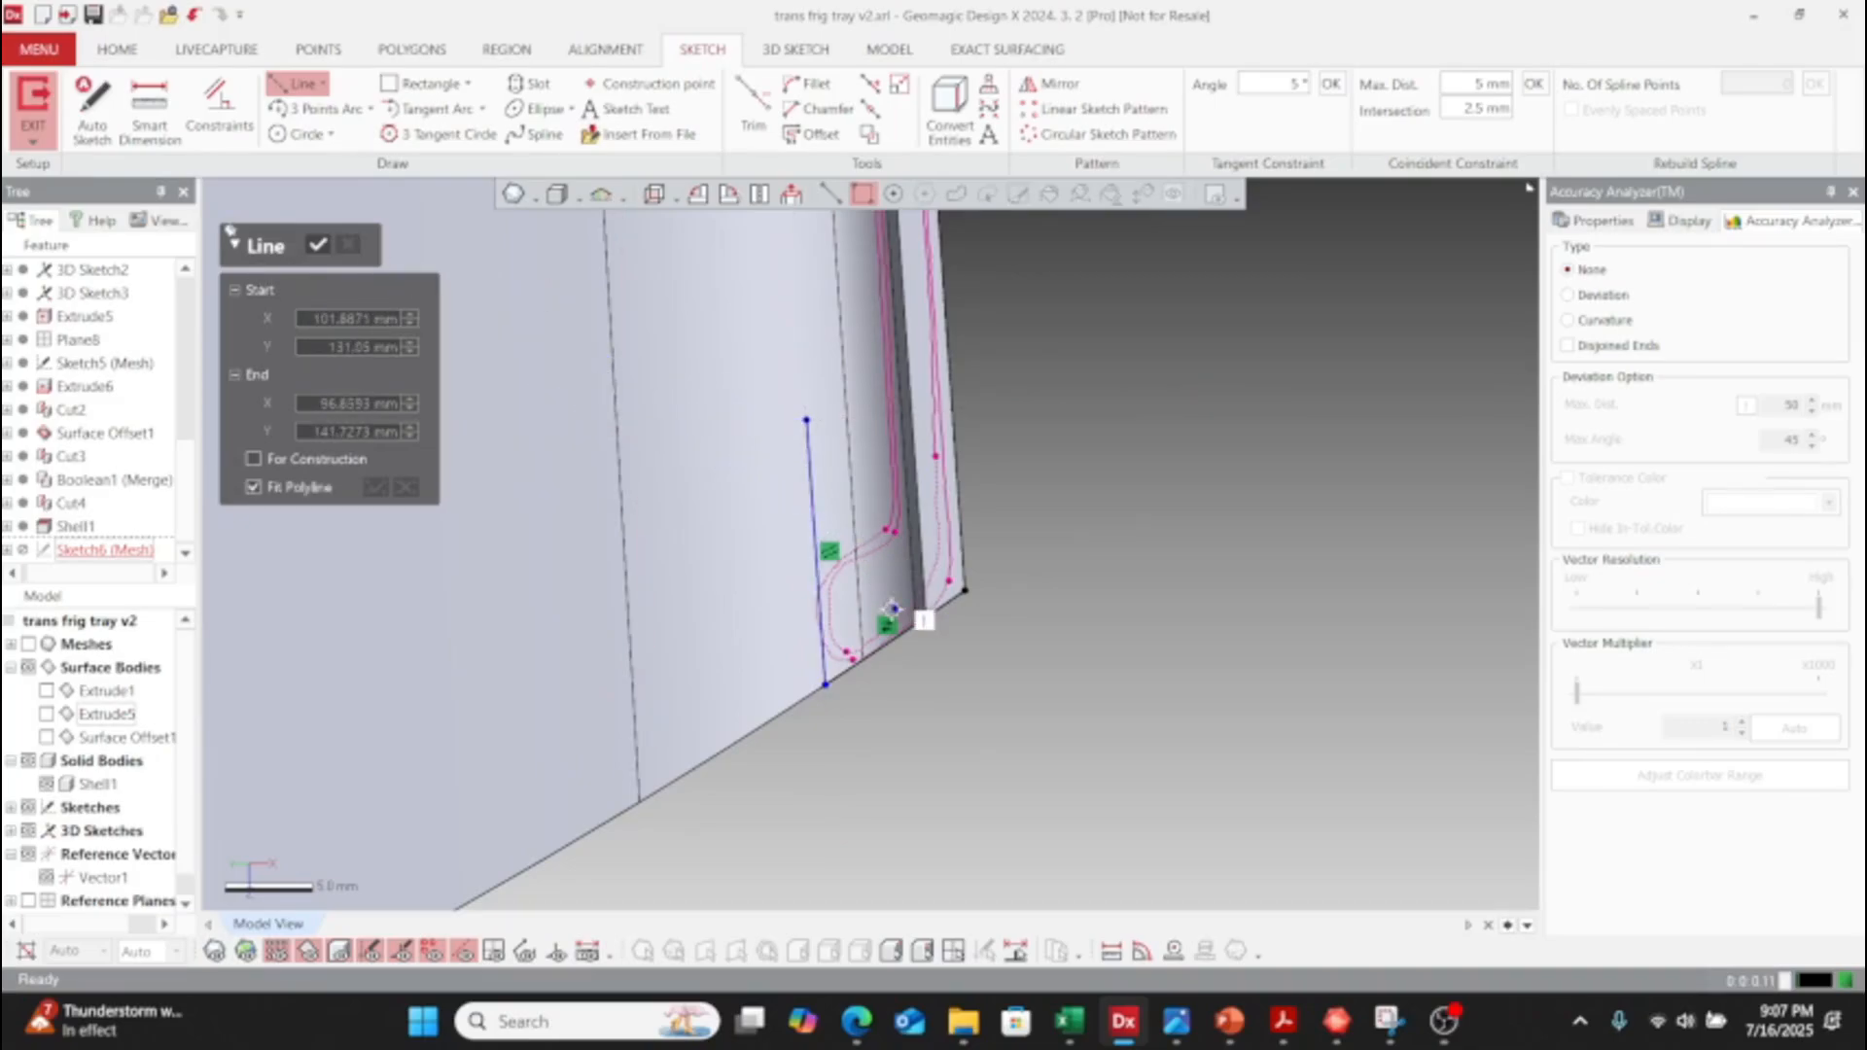
{"action": "scroll", "coordinate": [1010, 598], "scroll_direction": "down", "scroll_amount": 1}
{"action": "scroll", "coordinate": [979, 637], "scroll_direction": "up", "scroll_amount": 1}
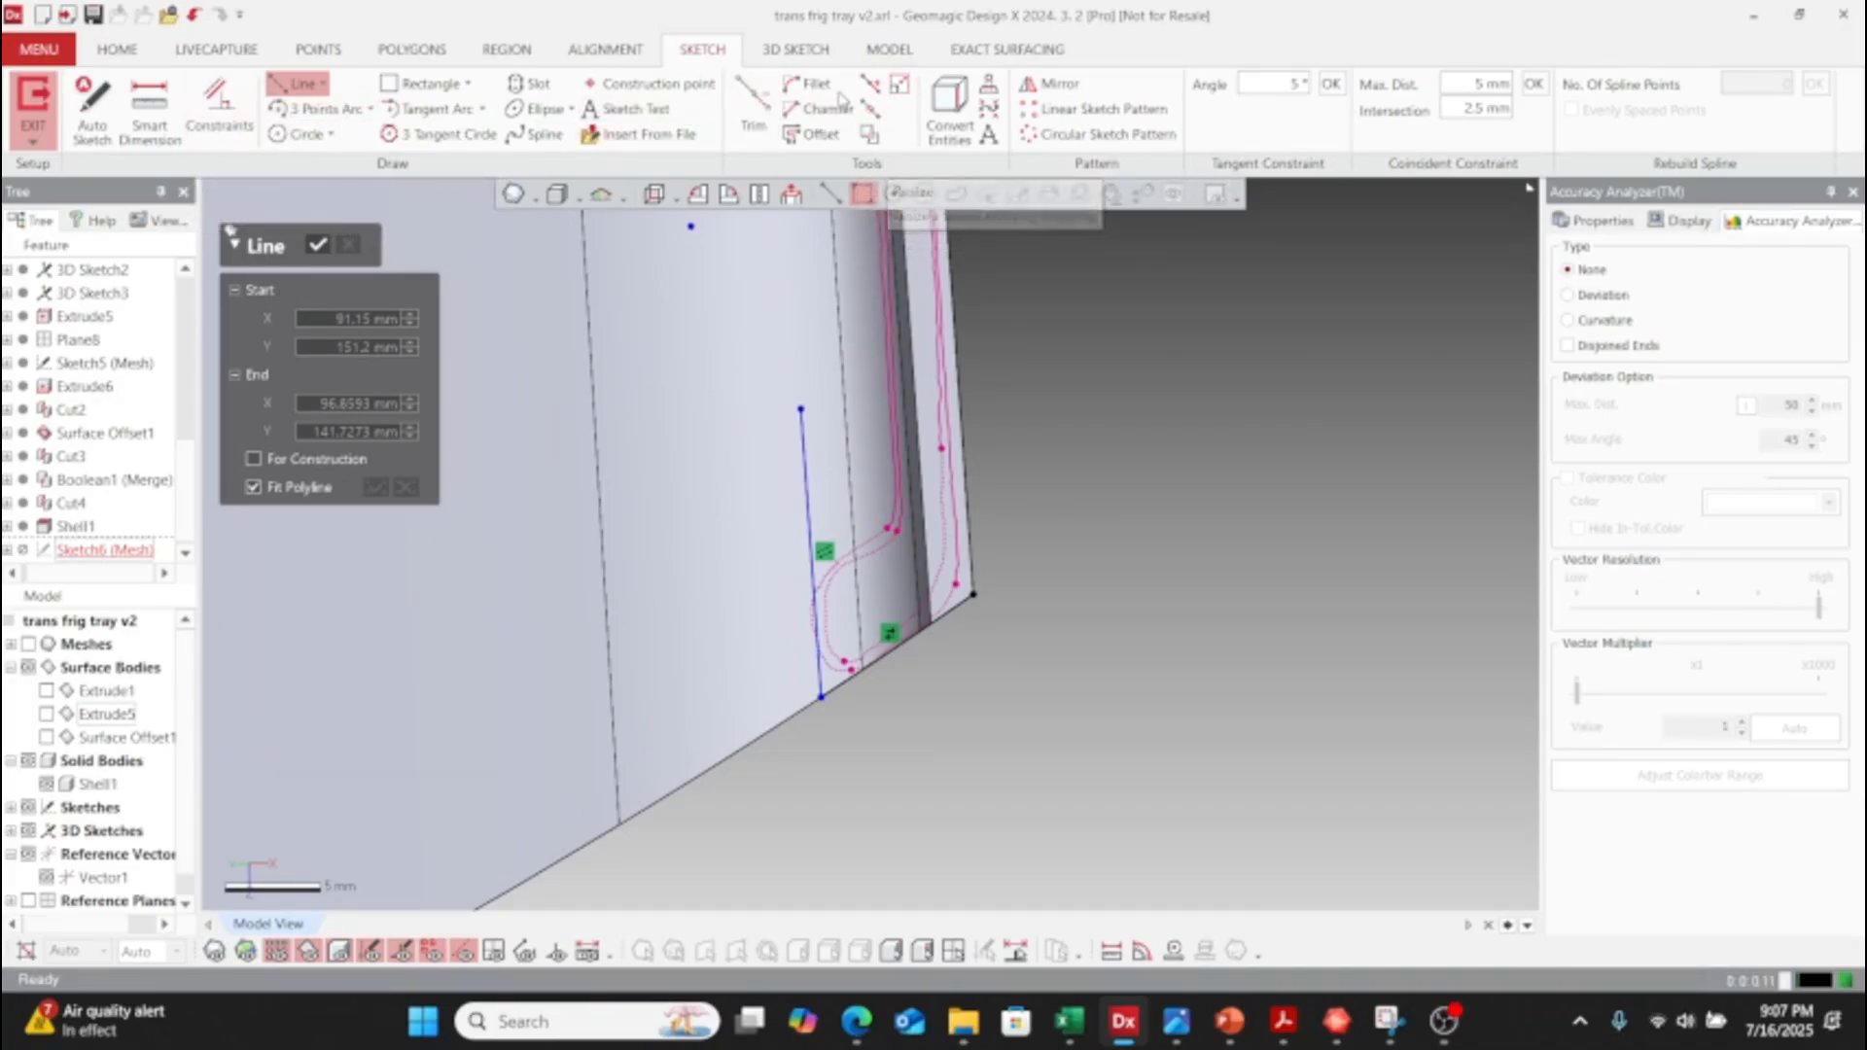
- Offset the connected rim-end, parallel and outer wall lines by 4.6 mm toward the inside of the tray
{"action": "left_click", "coordinate": [812, 134]}
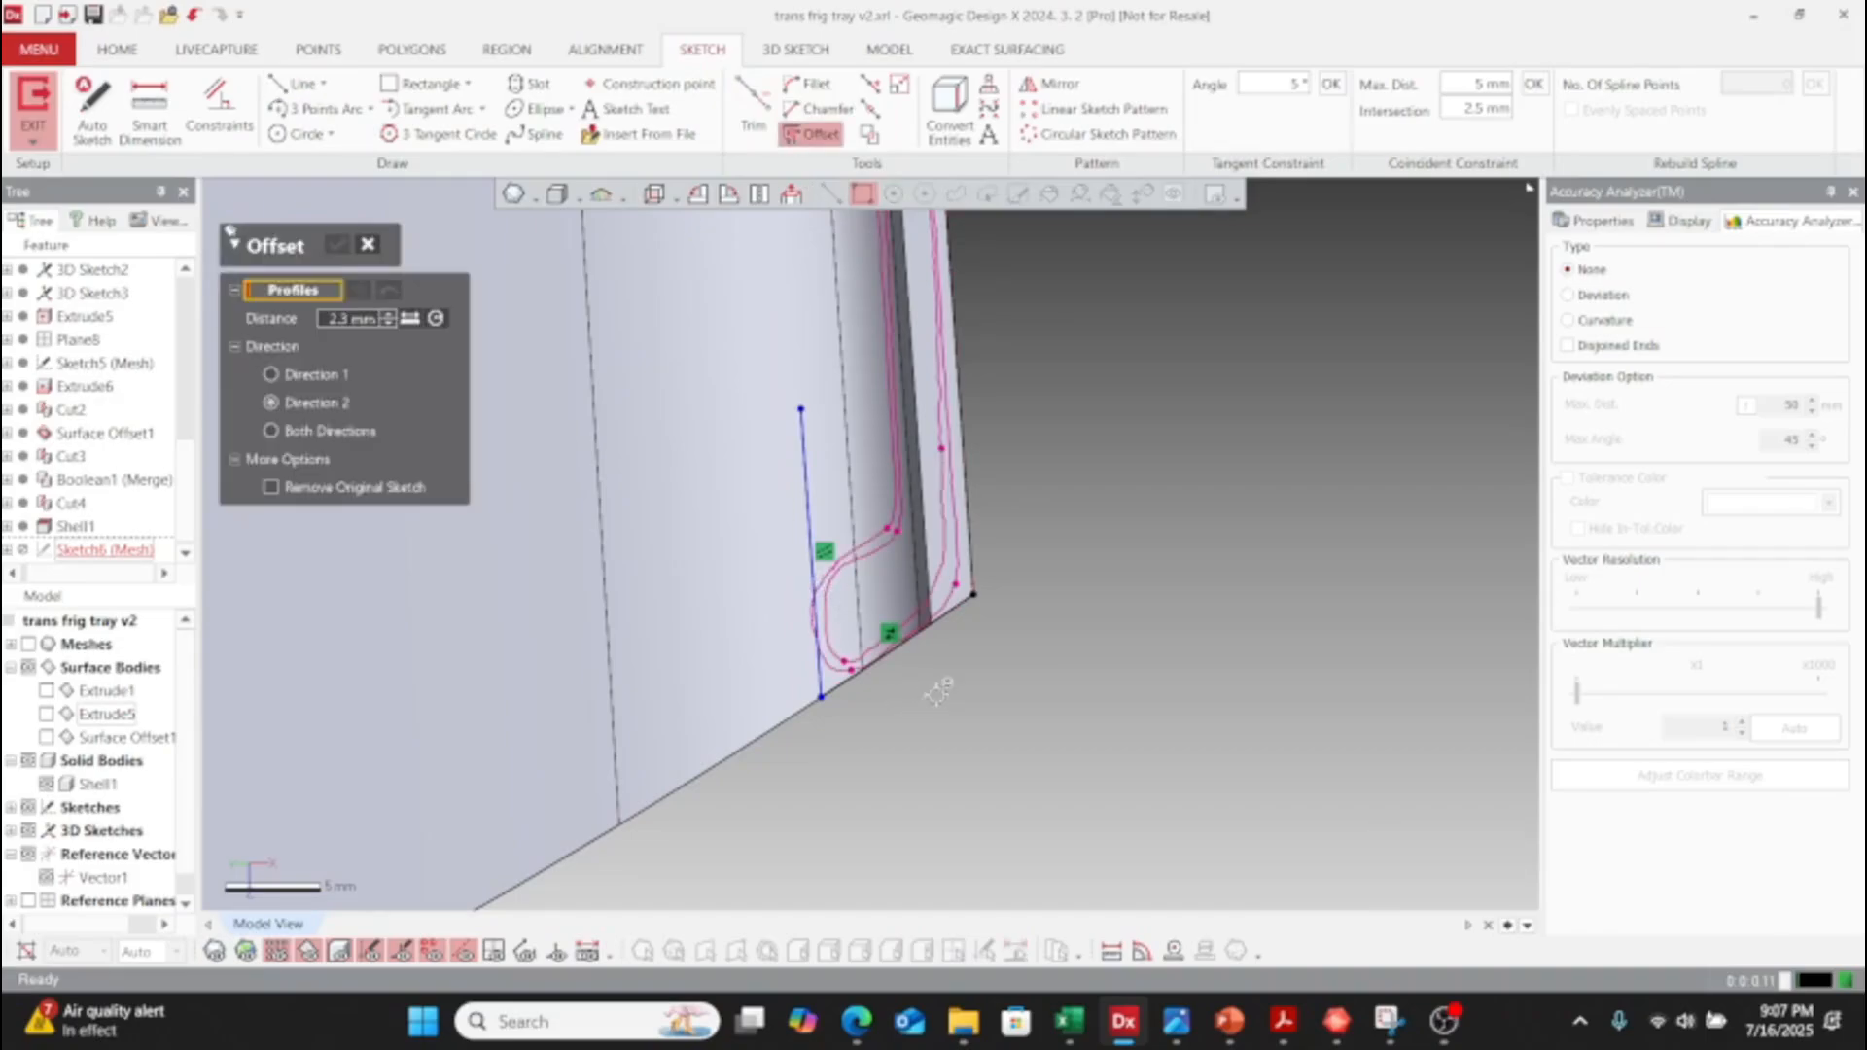
{"action": "left_click", "coordinate": [917, 630]}
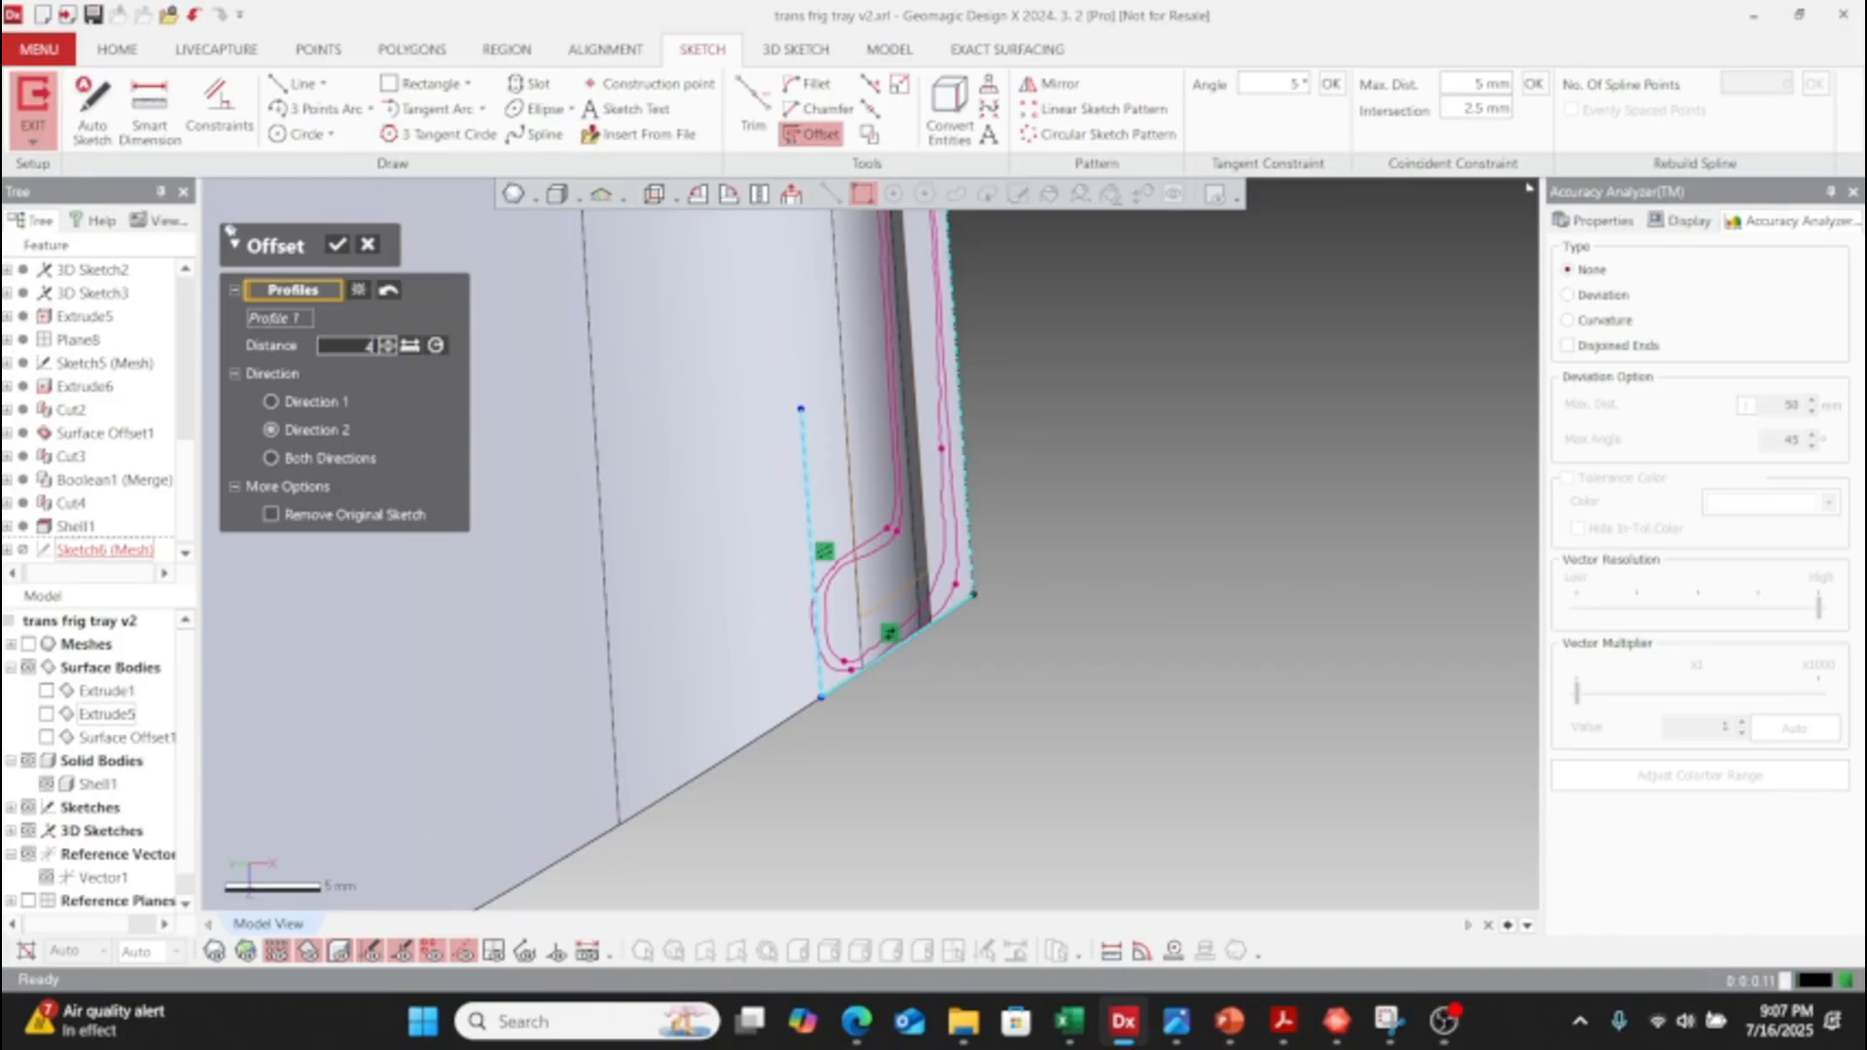
{"action": "type", "text": "4.6"}
{"action": "key", "text": "Return"}
{"action": "left_click", "coordinate": [334, 246]}
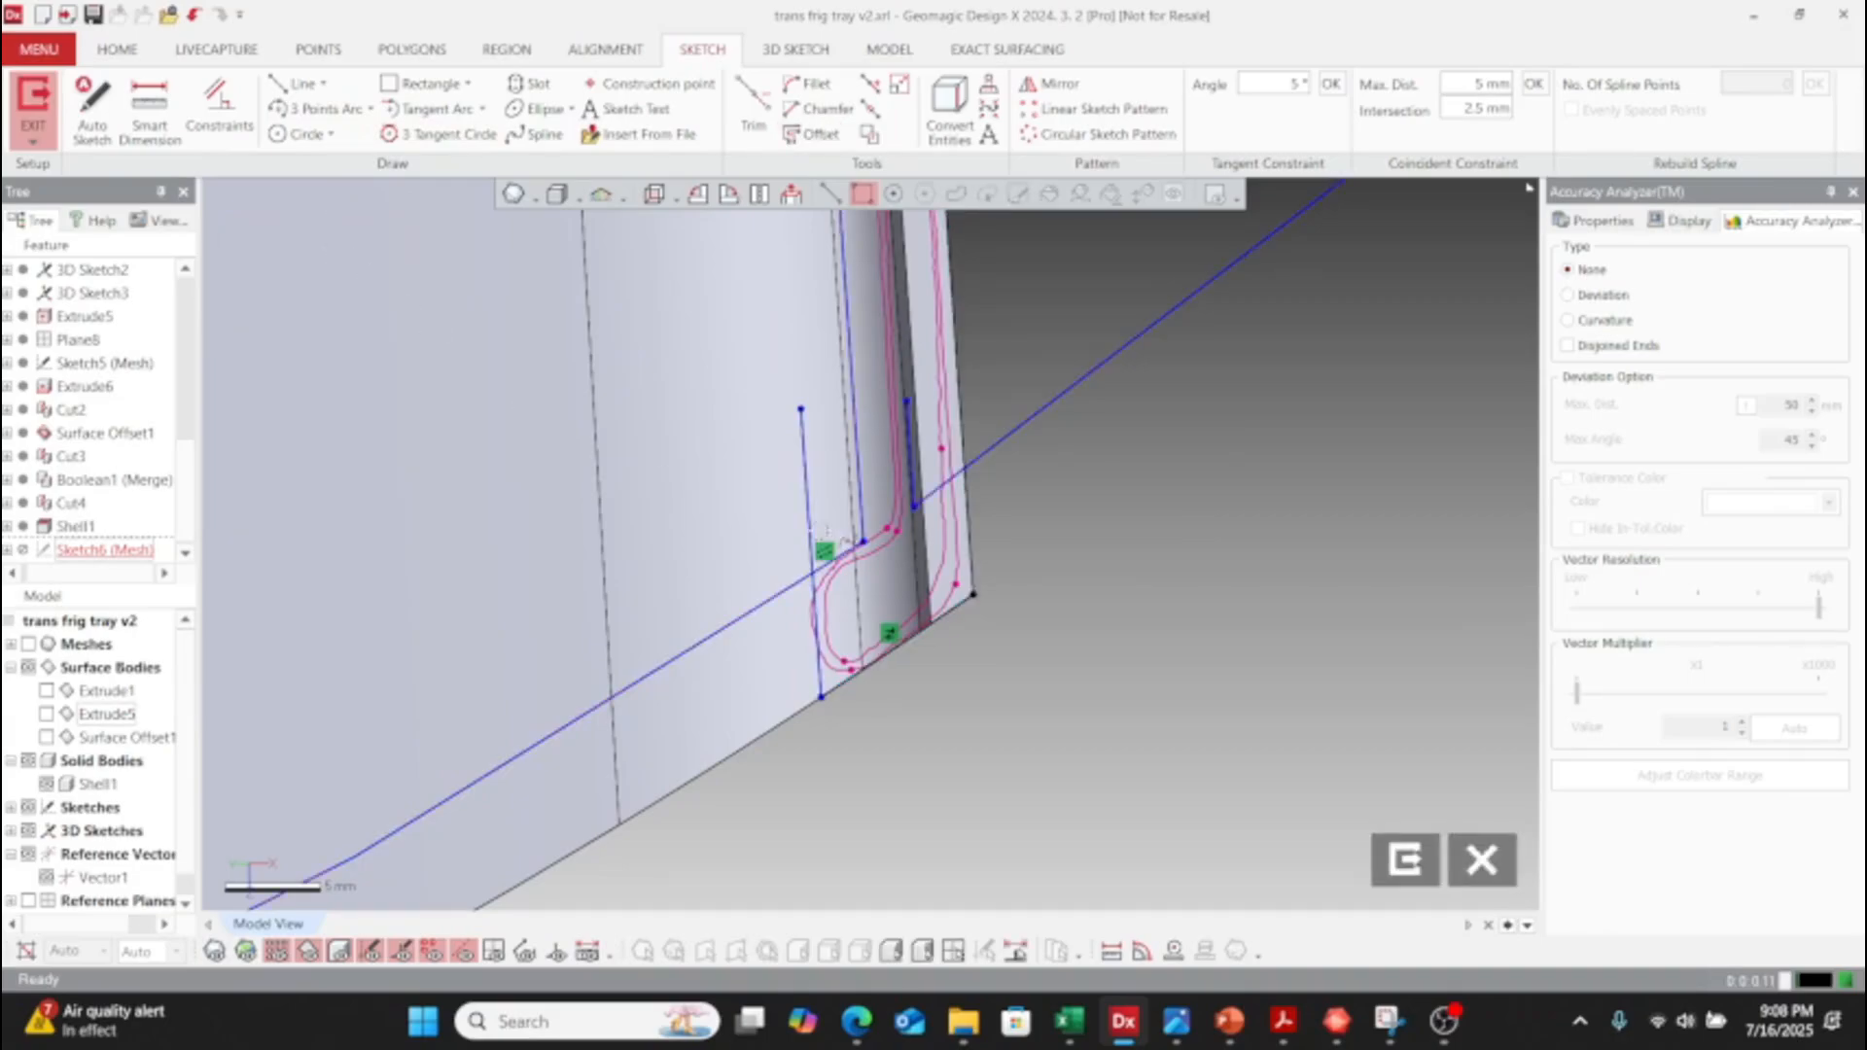
{"action": "mouse_move", "coordinate": [957, 685]}
{"action": "right_mouse_down"}
{"action": "mouse_move", "coordinate": [863, 667]}
{"action": "mouse_move", "coordinate": [964, 689]}
{"action": "right_mouse_up"}
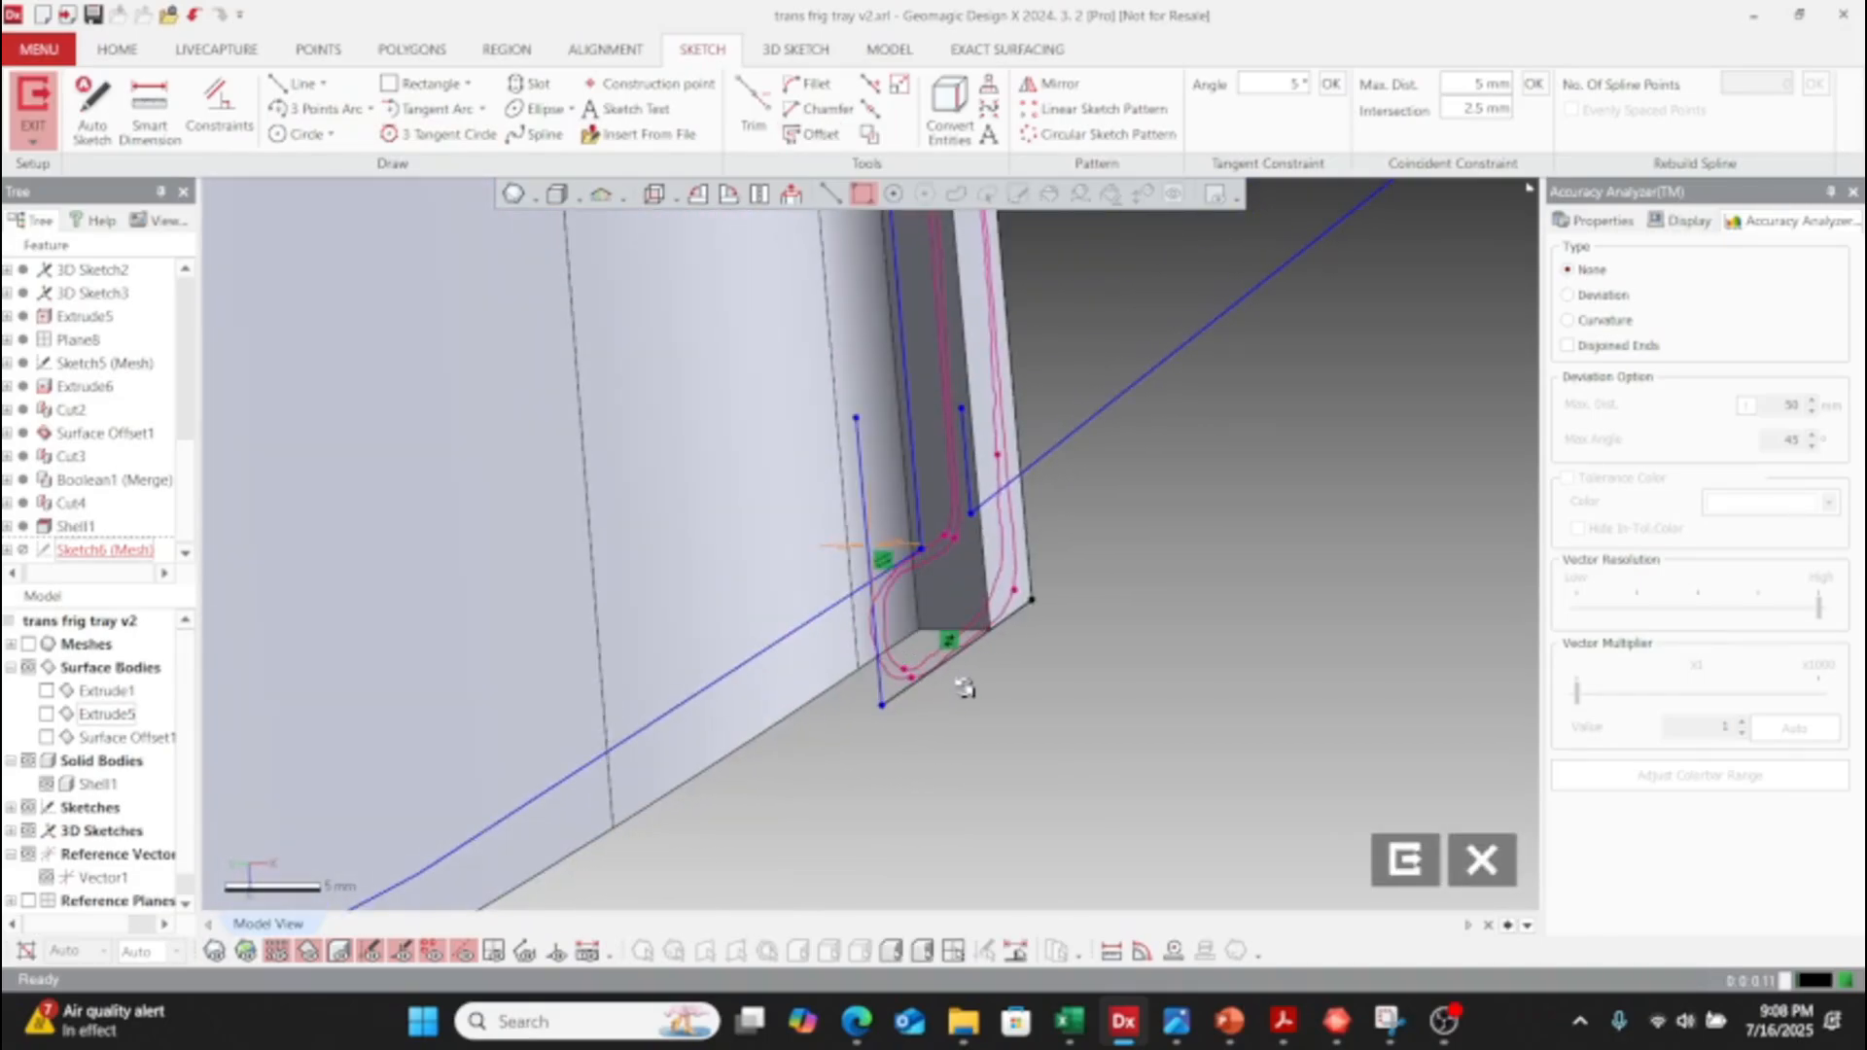
- Trim the overshooting offset lines and the part of the parallel inner line beyond its crossing with the offset line
{"action": "left_click", "coordinate": [752, 109]}
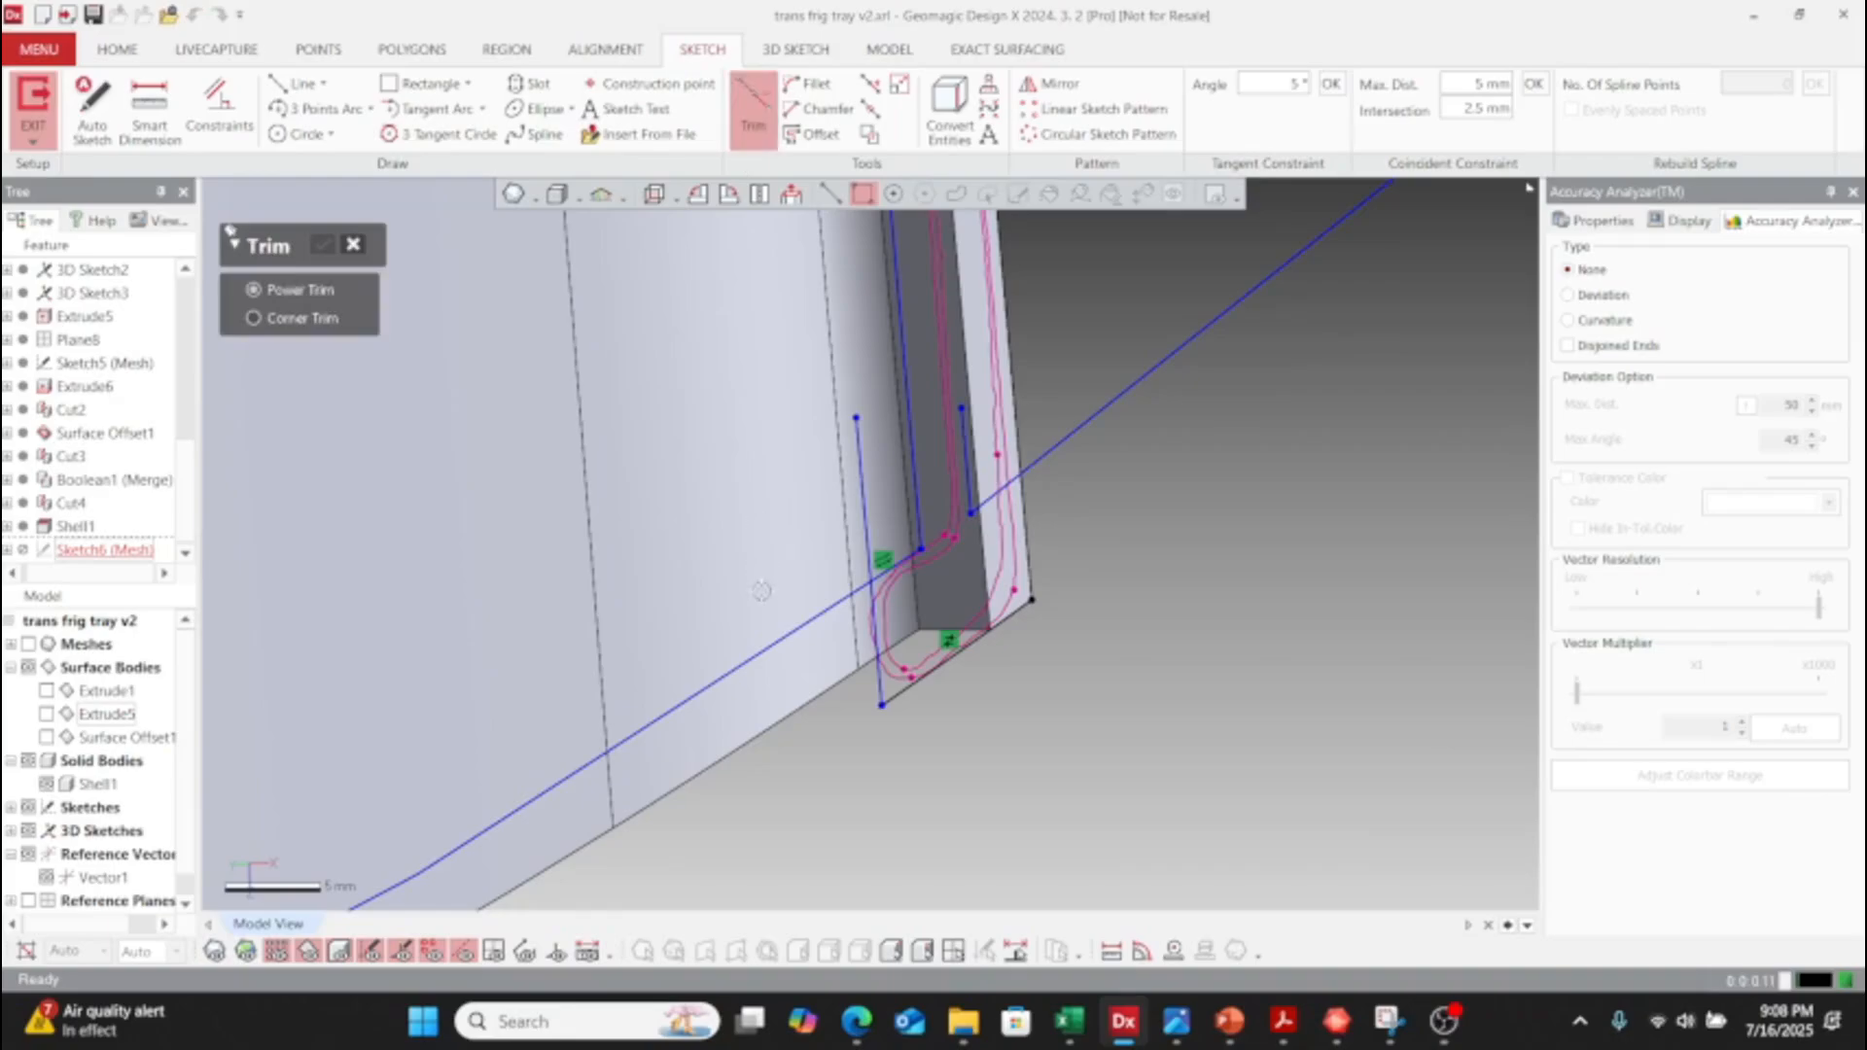
{"action": "left_click", "coordinate": [778, 641]}
{"action": "left_click", "coordinate": [864, 520]}
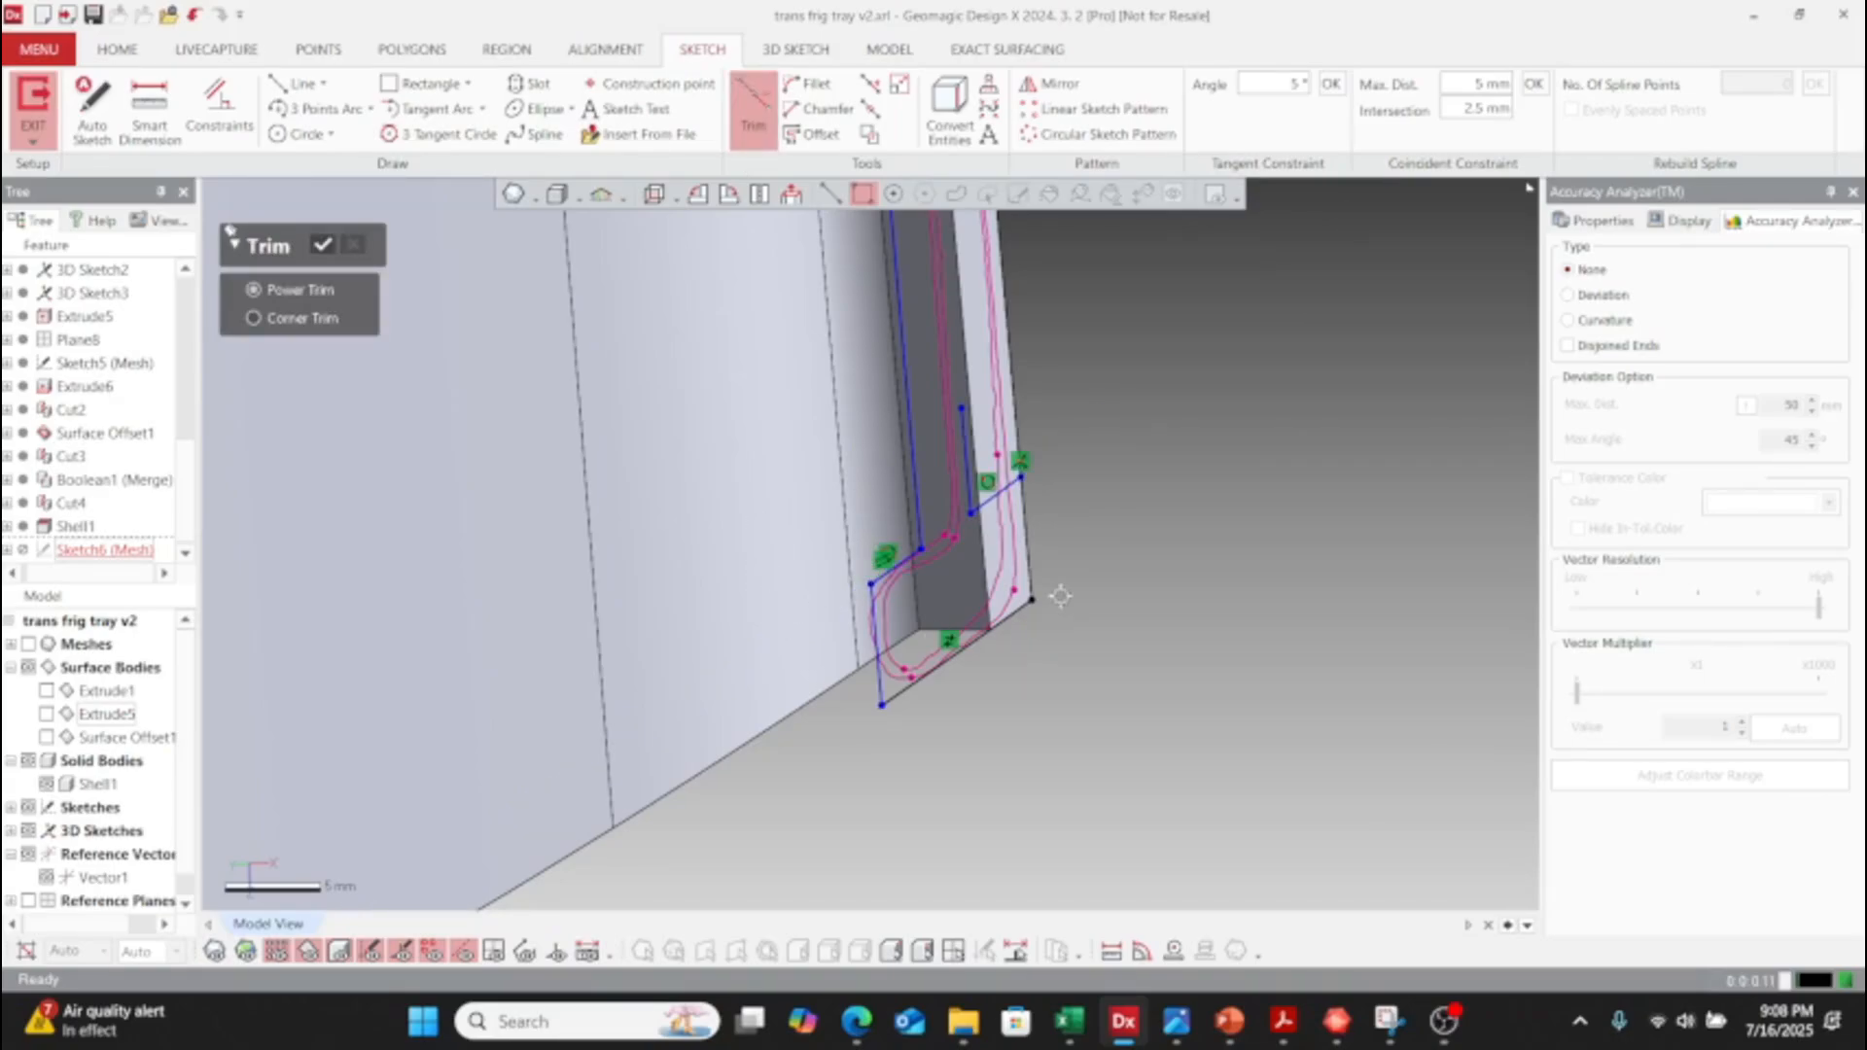
{"action": "scroll", "coordinate": [1060, 594], "scroll_direction": "up", "scroll_amount": 3}
{"action": "mouse_move", "coordinate": [1012, 617]}
{"action": "right_mouse_down"}
{"action": "mouse_move", "coordinate": [895, 604]}
{"action": "mouse_move", "coordinate": [987, 619]}
{"action": "right_mouse_up"}
{"action": "scroll", "coordinate": [949, 667], "scroll_direction": "down", "scroll_amount": 2}
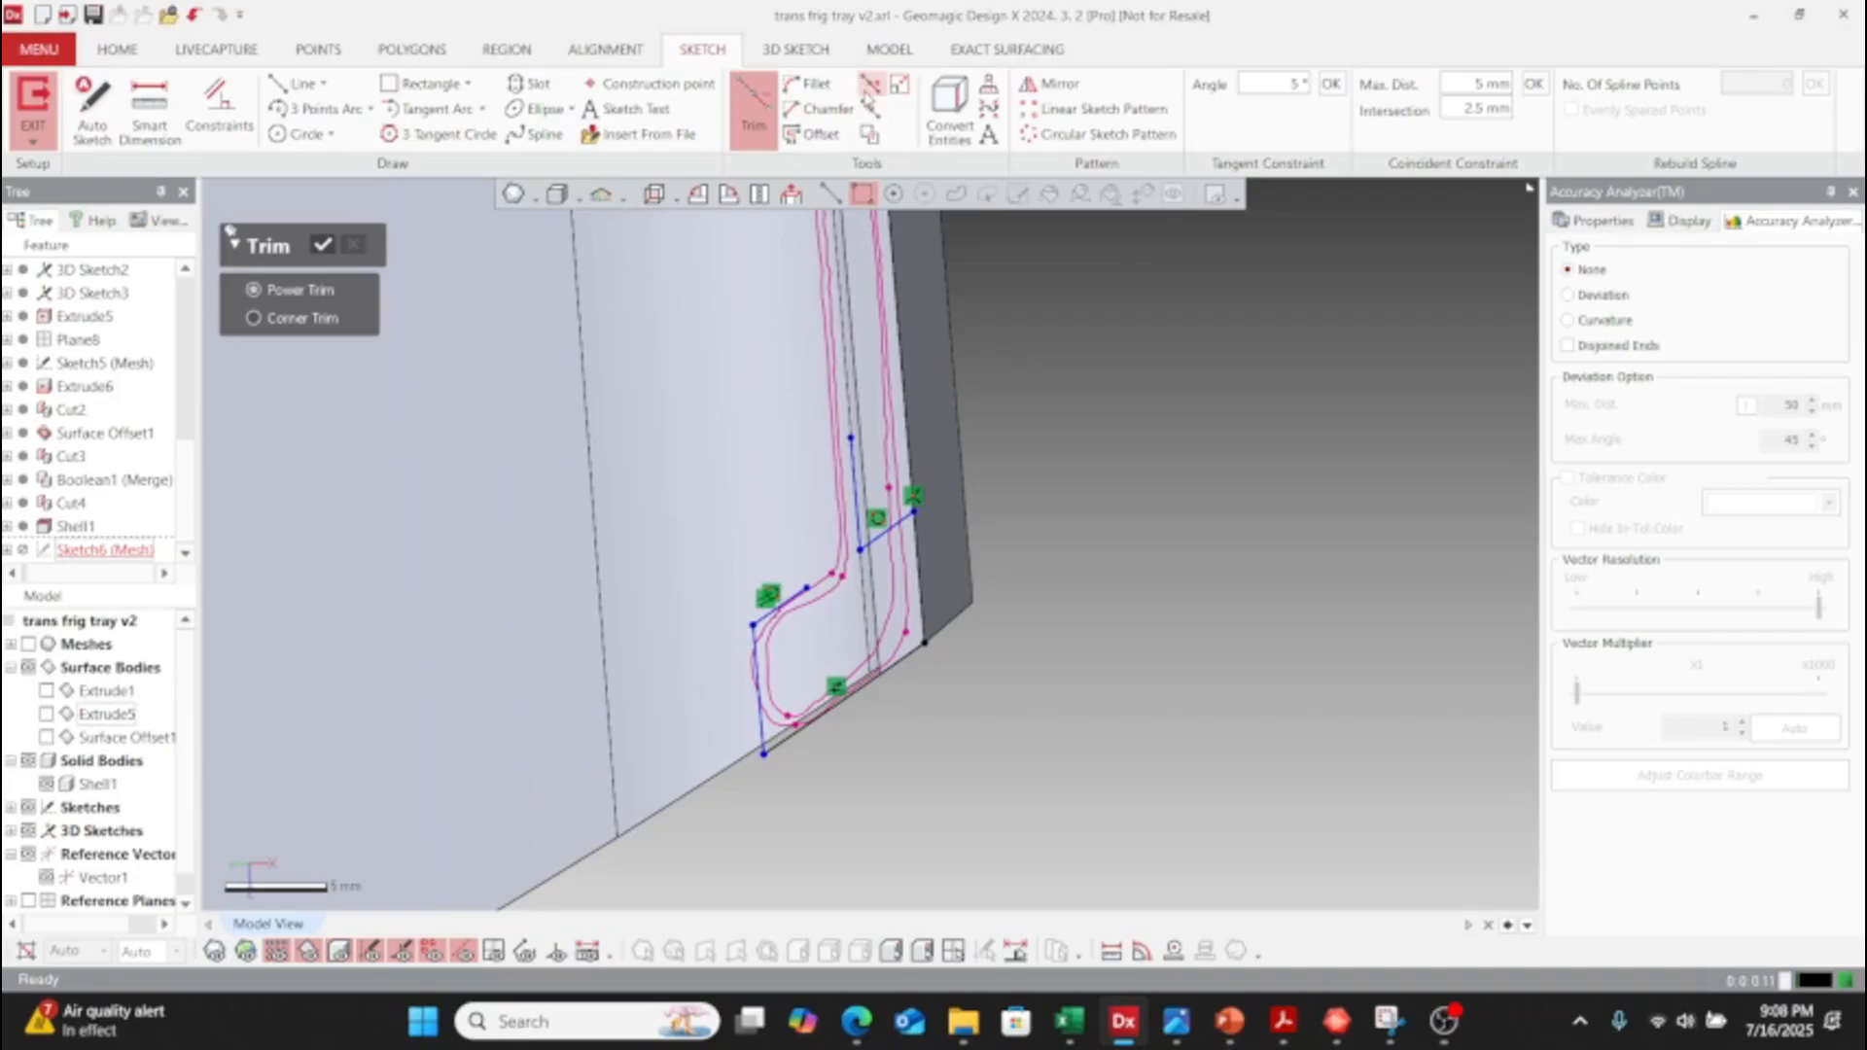
- Extend the short offset line at the lip's inner corner until it meets the offset segment near the outer wall
{"action": "left_click", "coordinate": [871, 86]}
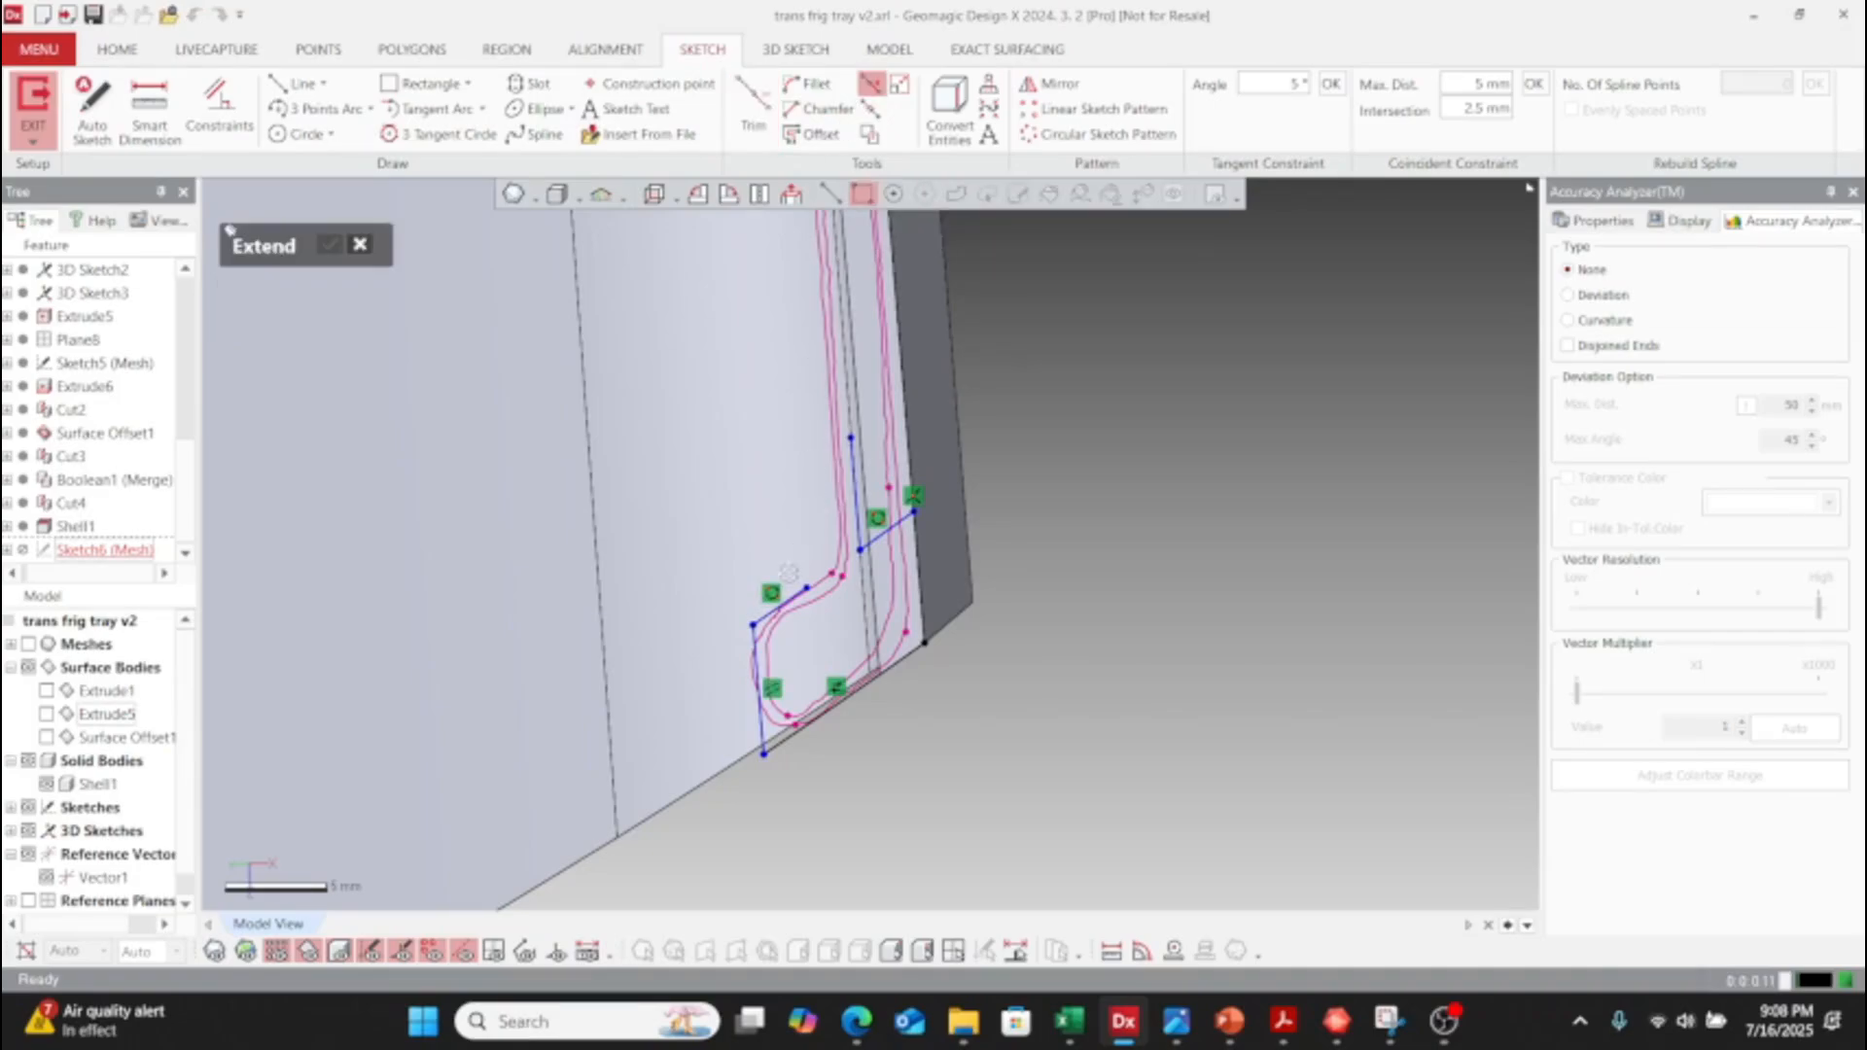
{"action": "left_click", "coordinate": [786, 595]}
{"action": "scroll", "coordinate": [893, 543], "scroll_direction": "up", "scroll_amount": 4}
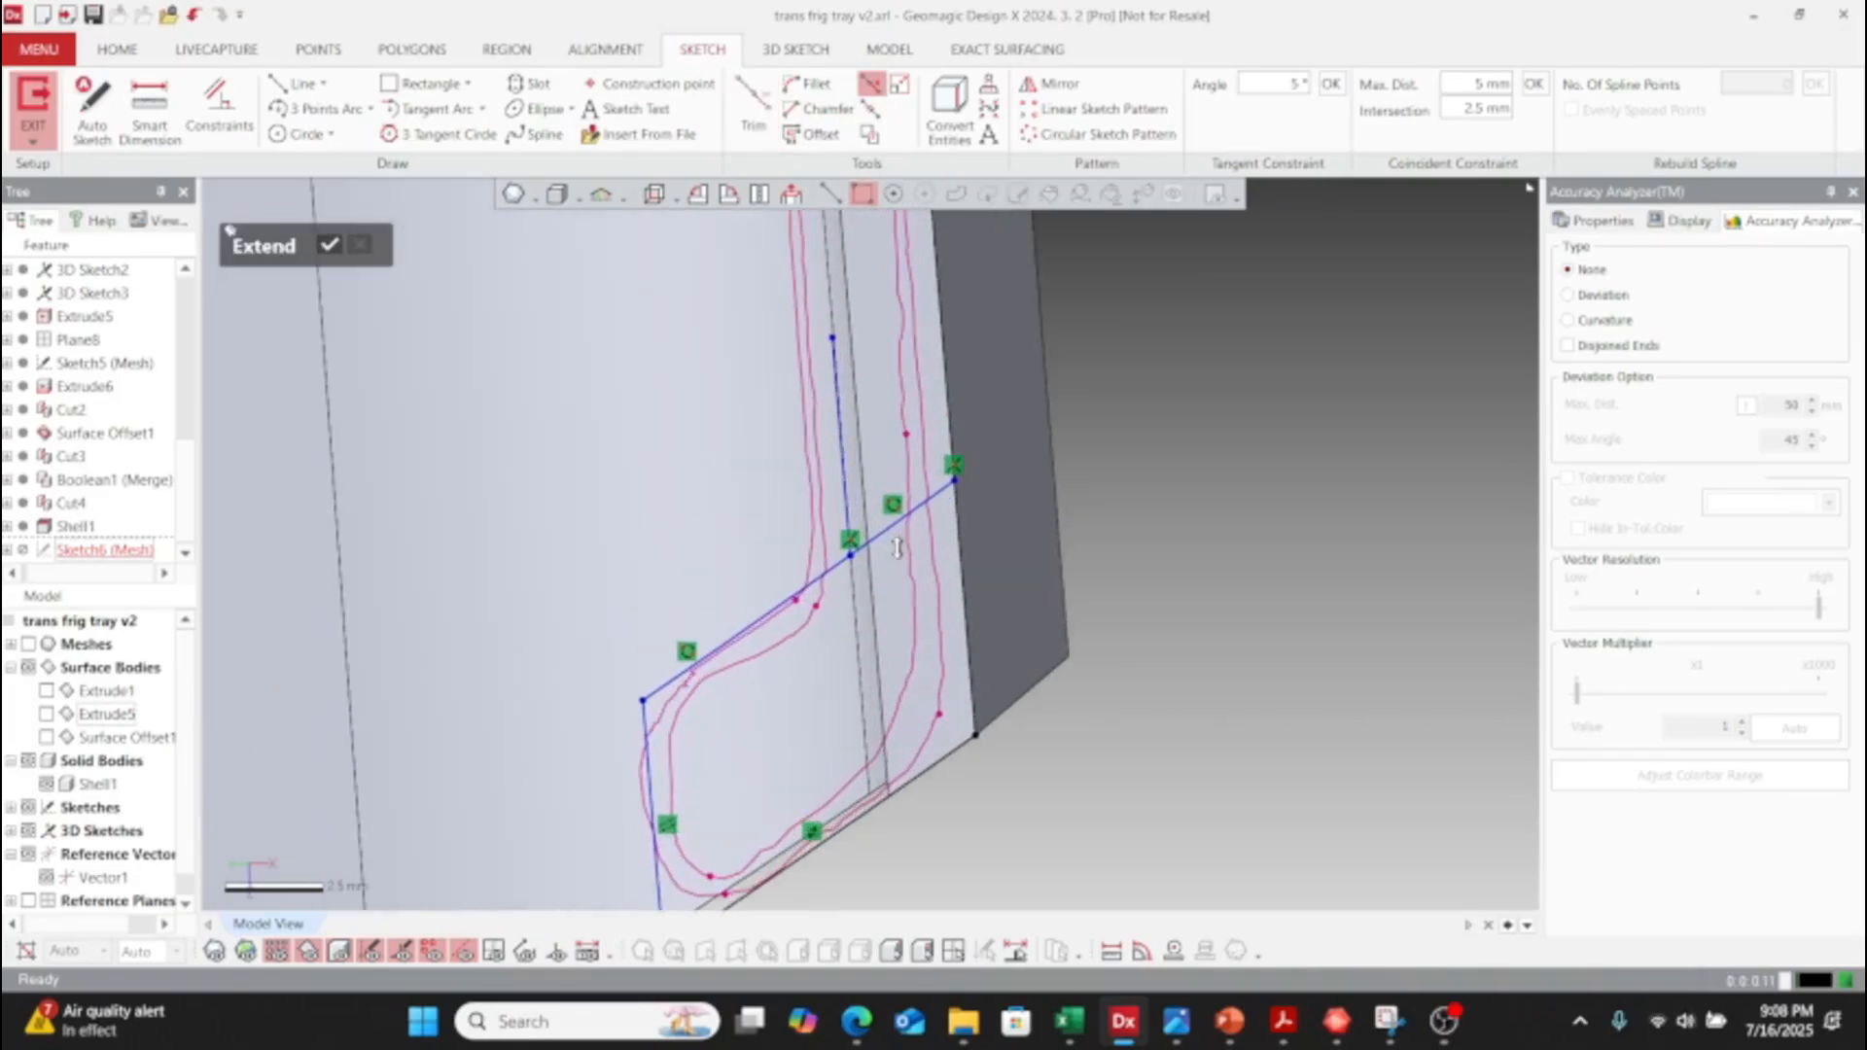
{"action": "scroll", "coordinate": [896, 599], "scroll_direction": "down", "scroll_amount": 3}
{"action": "mouse_move", "coordinate": [908, 644]}
{"action": "right_mouse_down"}
{"action": "mouse_move", "coordinate": [874, 572]}
{"action": "mouse_move", "coordinate": [904, 588]}
{"action": "mouse_move", "coordinate": [912, 631]}
{"action": "right_mouse_up"}
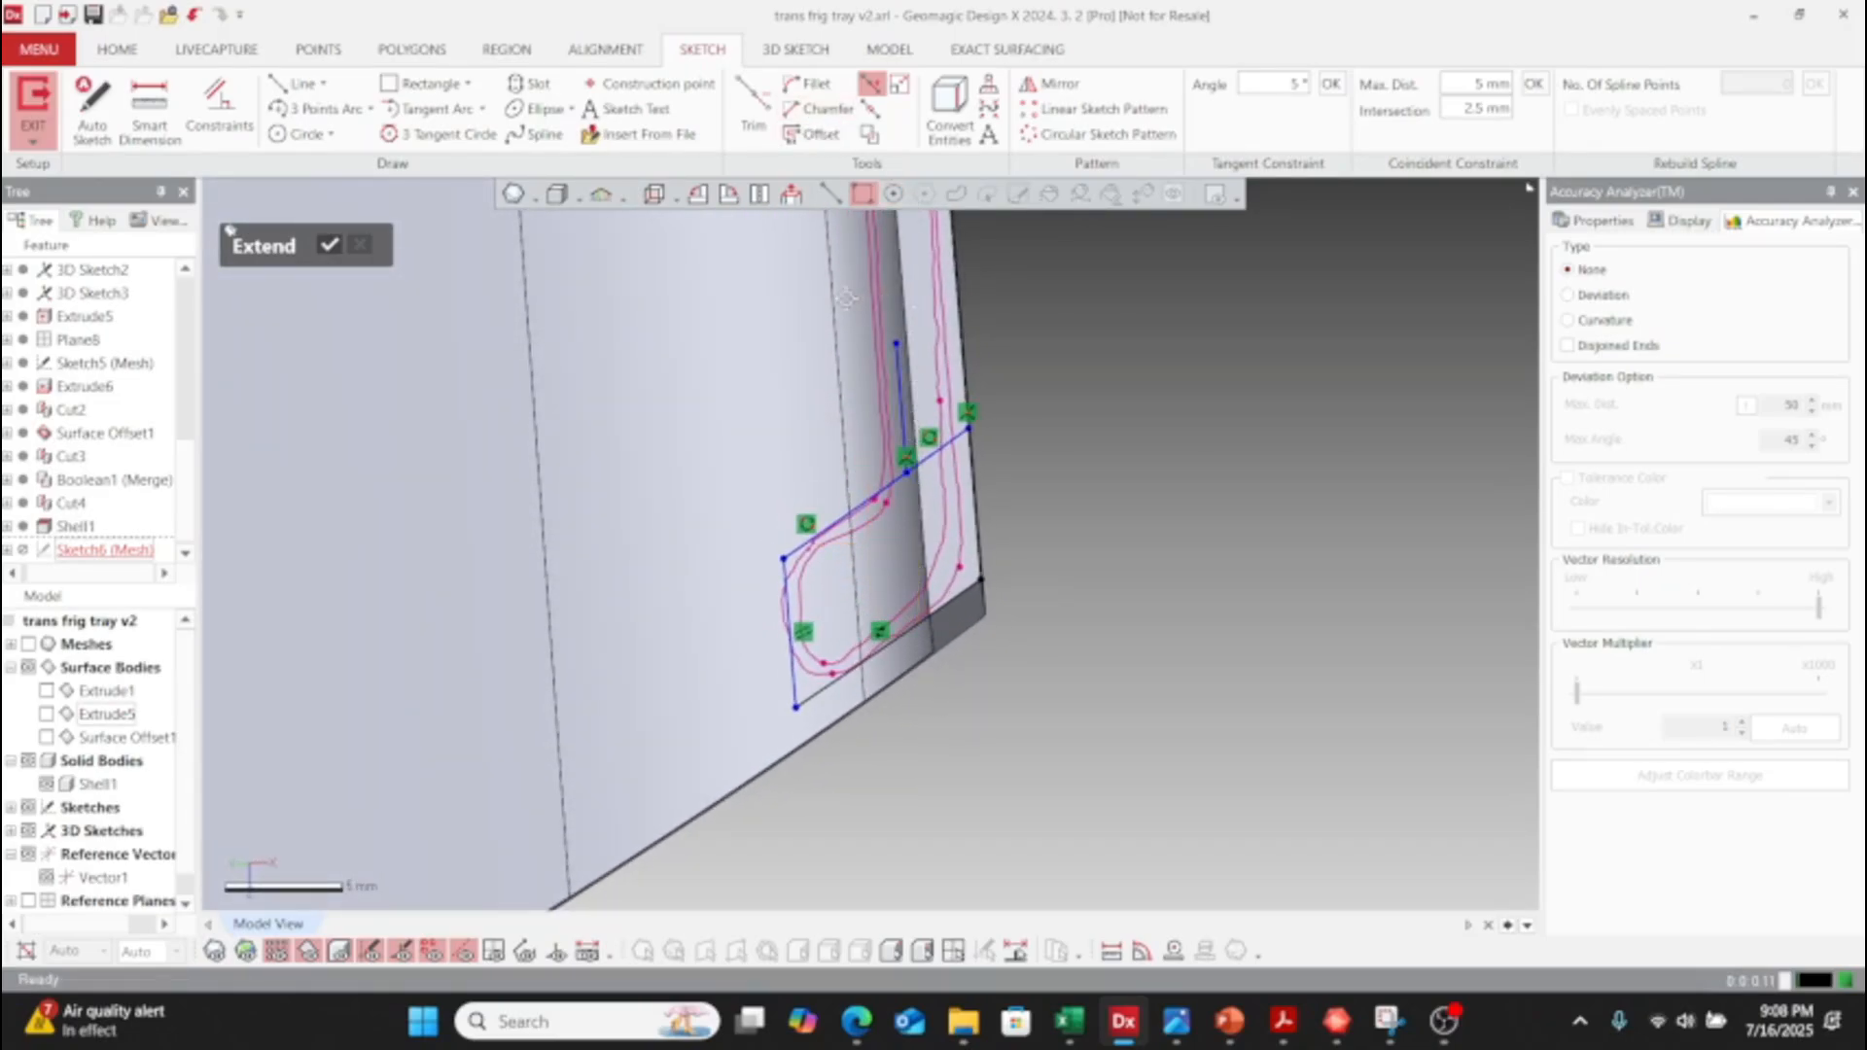
- Trim away the leftover offset stub and the short offset segment adjoining the outer wall line
{"action": "left_click", "coordinate": [754, 109]}
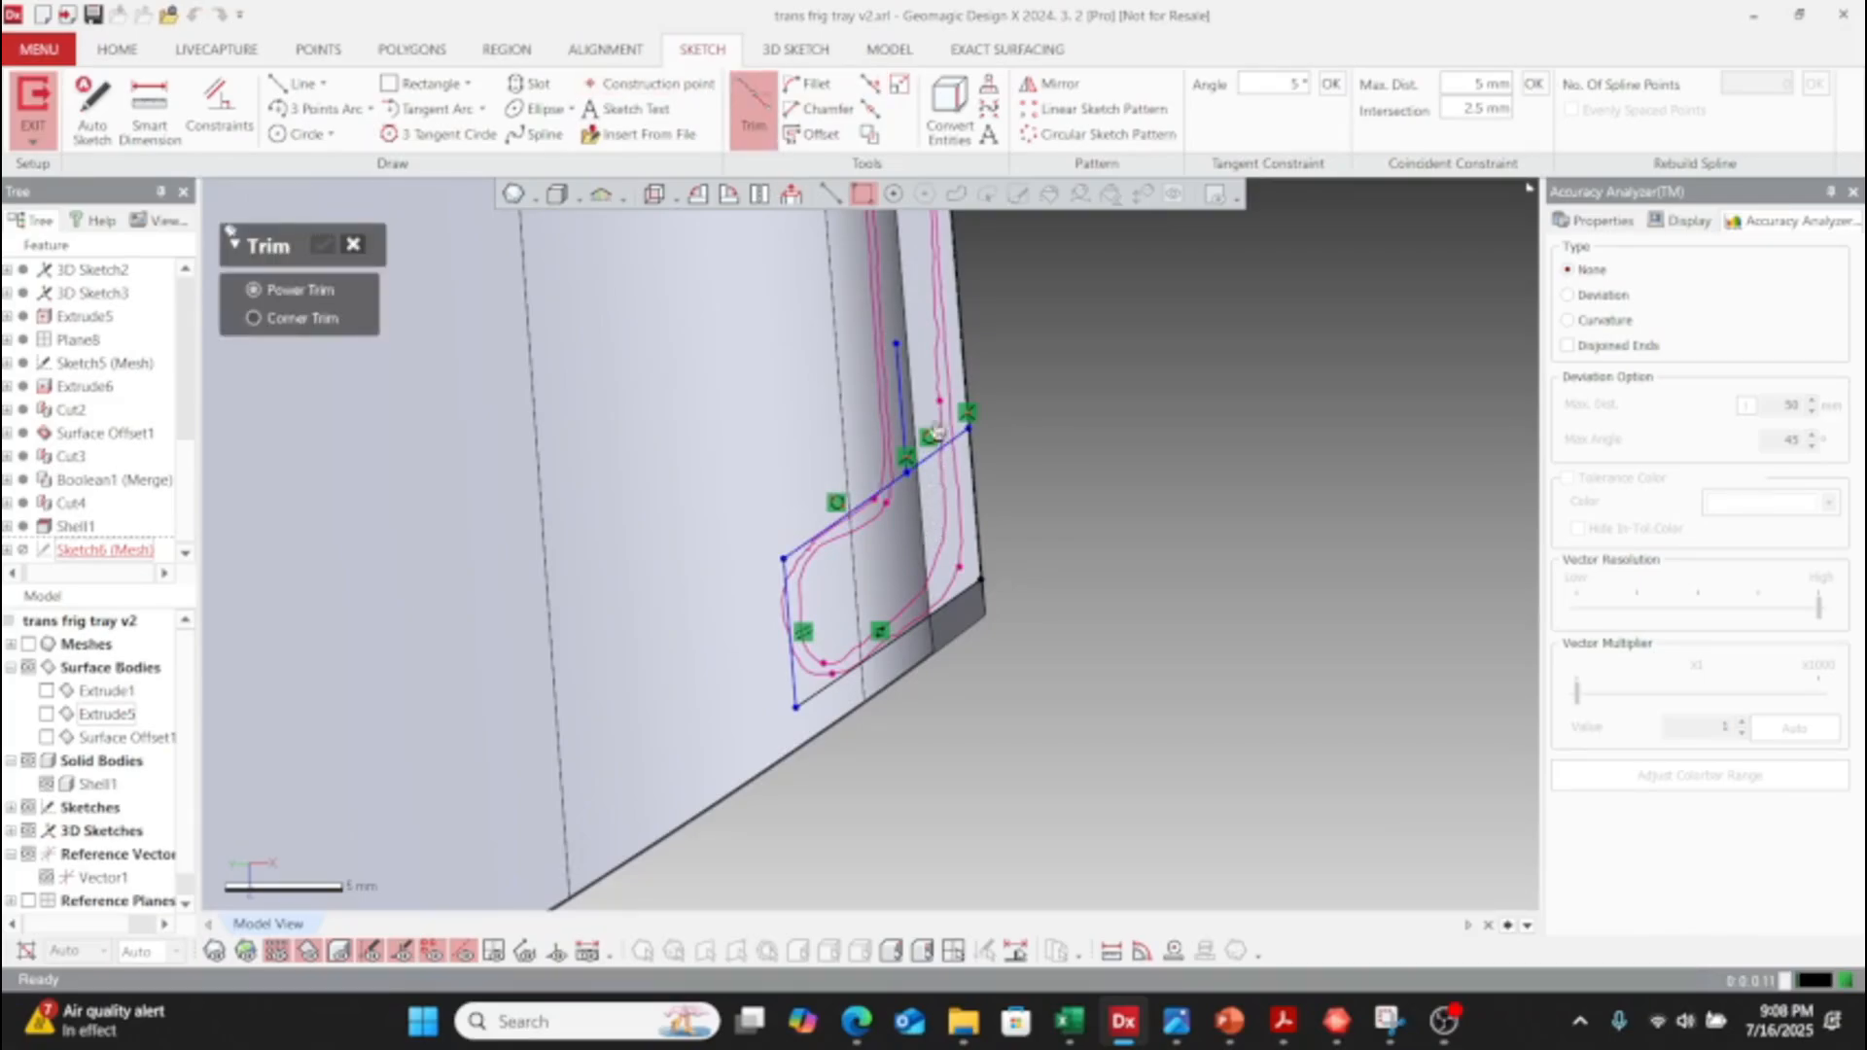
{"action": "left_click", "coordinate": [904, 404]}
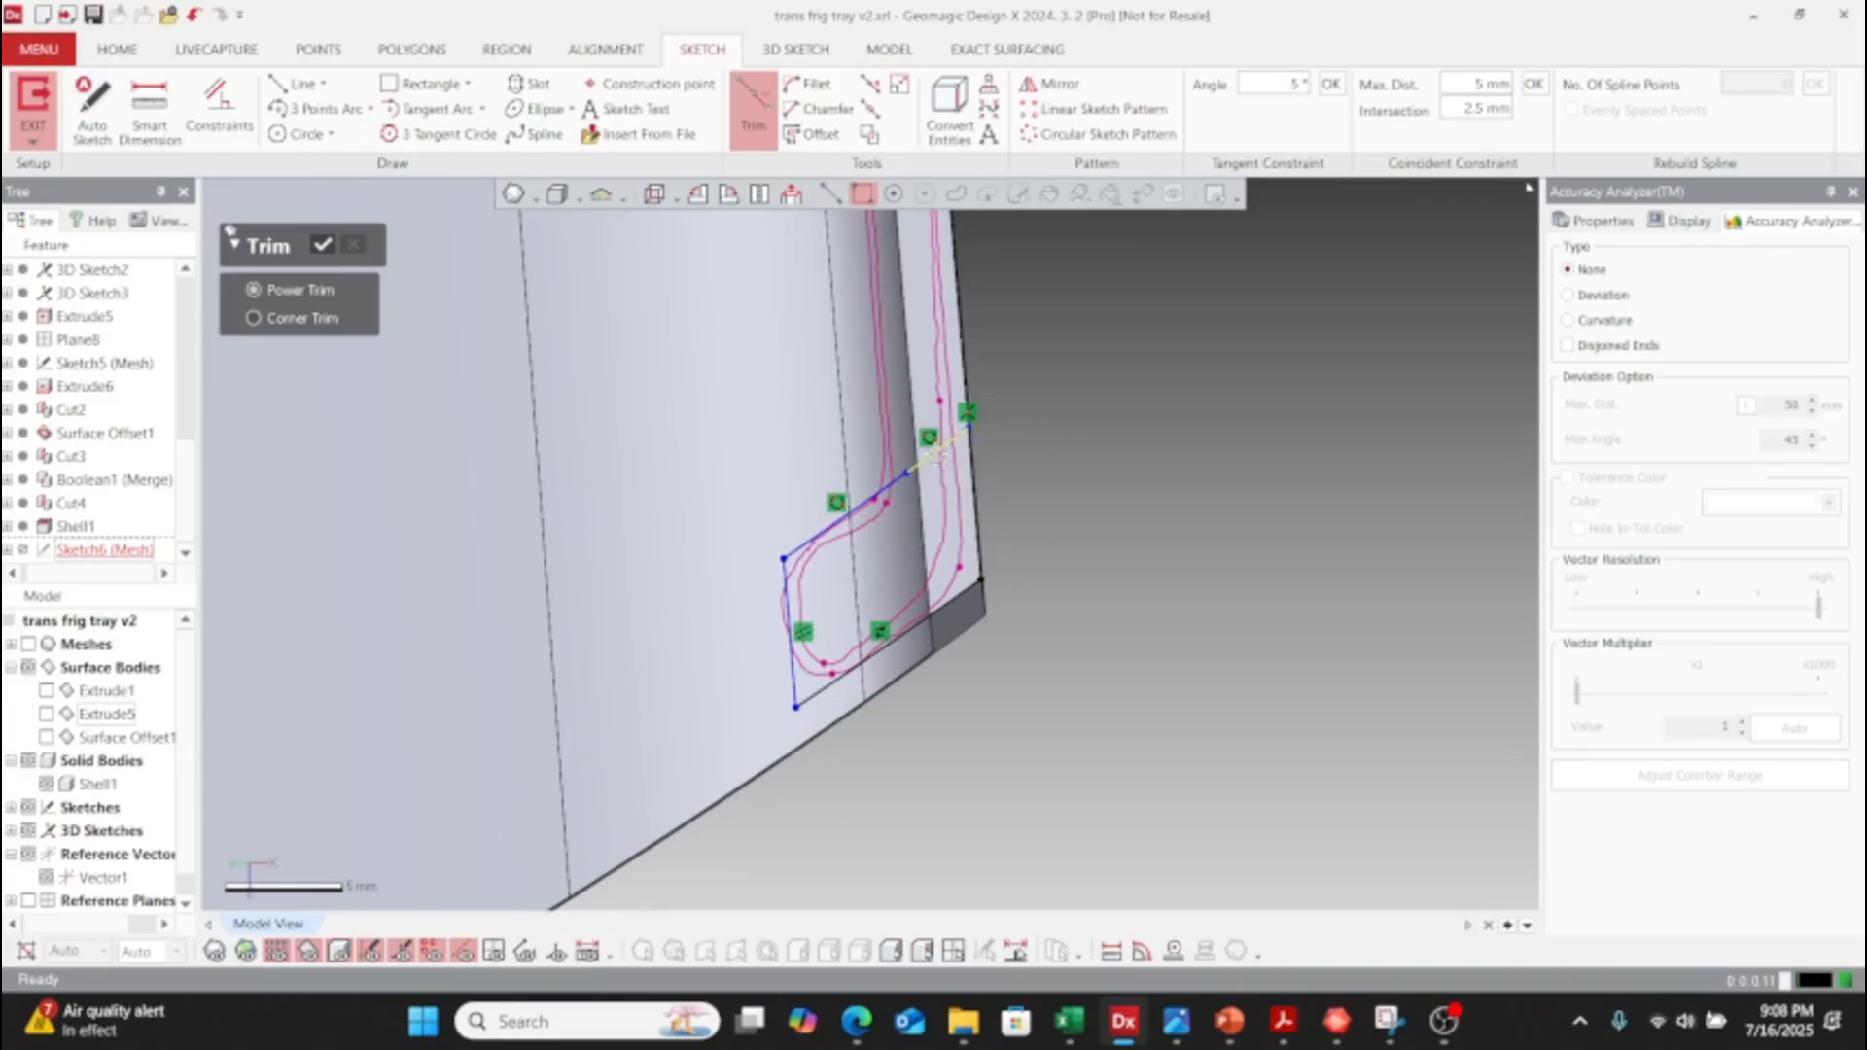
{"action": "left_click", "coordinate": [936, 455]}
- Extend the remaining offset line across the lip to the outer wall edge
{"action": "left_click", "coordinate": [870, 83]}
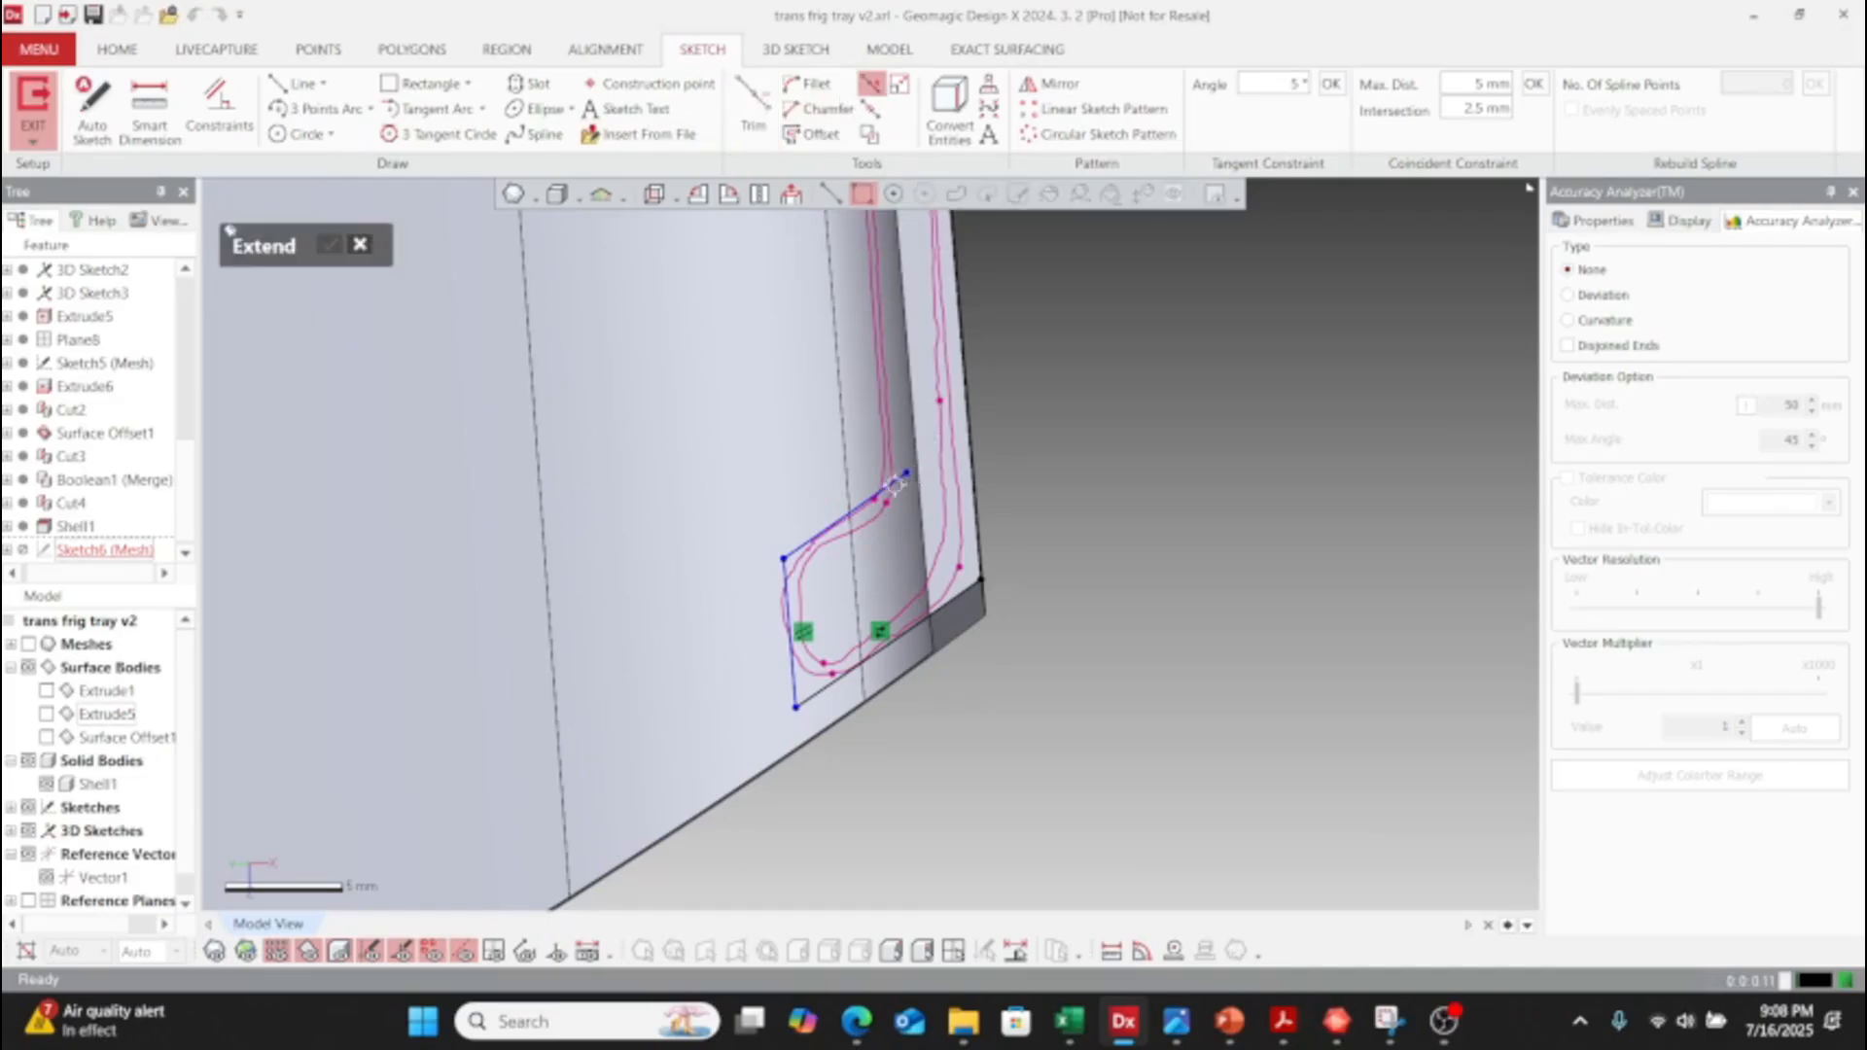
{"action": "left_click", "coordinate": [883, 482]}
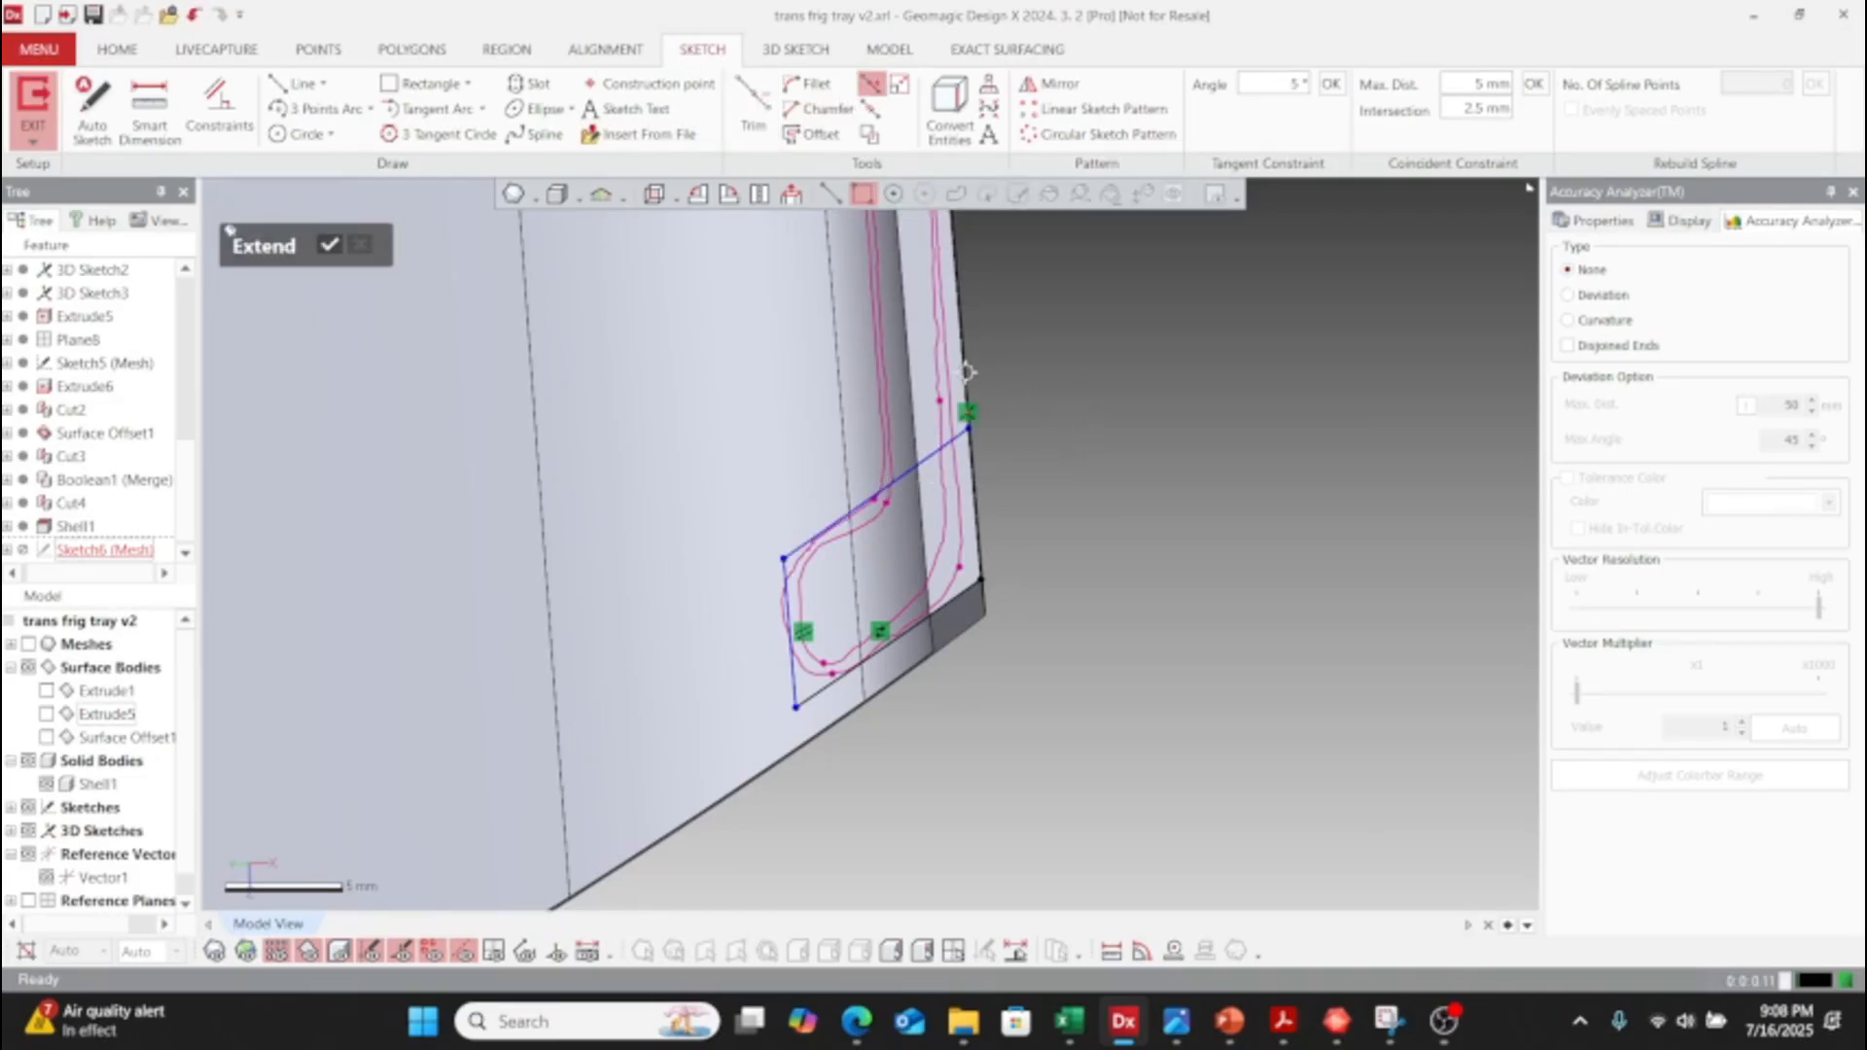
{"action": "scroll", "coordinate": [1016, 525], "scroll_direction": "up", "scroll_amount": 5}
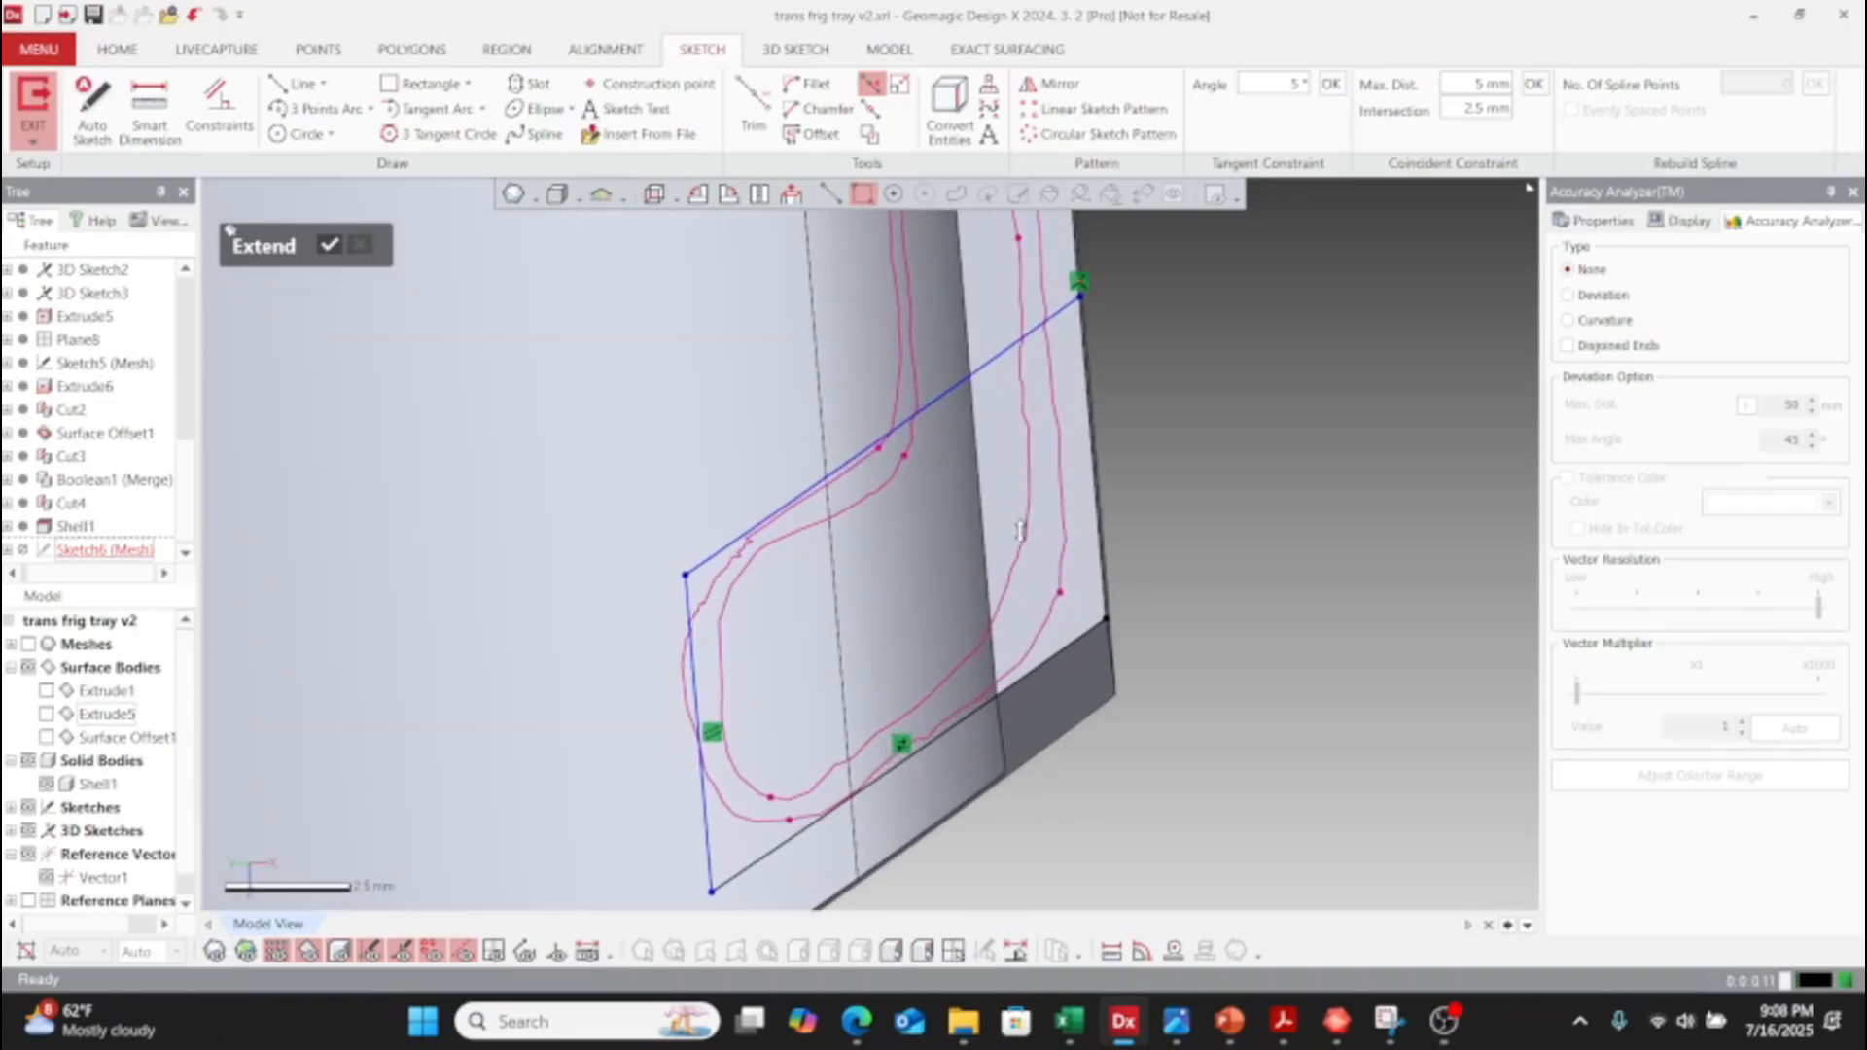
{"action": "scroll", "coordinate": [1036, 525], "scroll_direction": "down", "scroll_amount": 2}
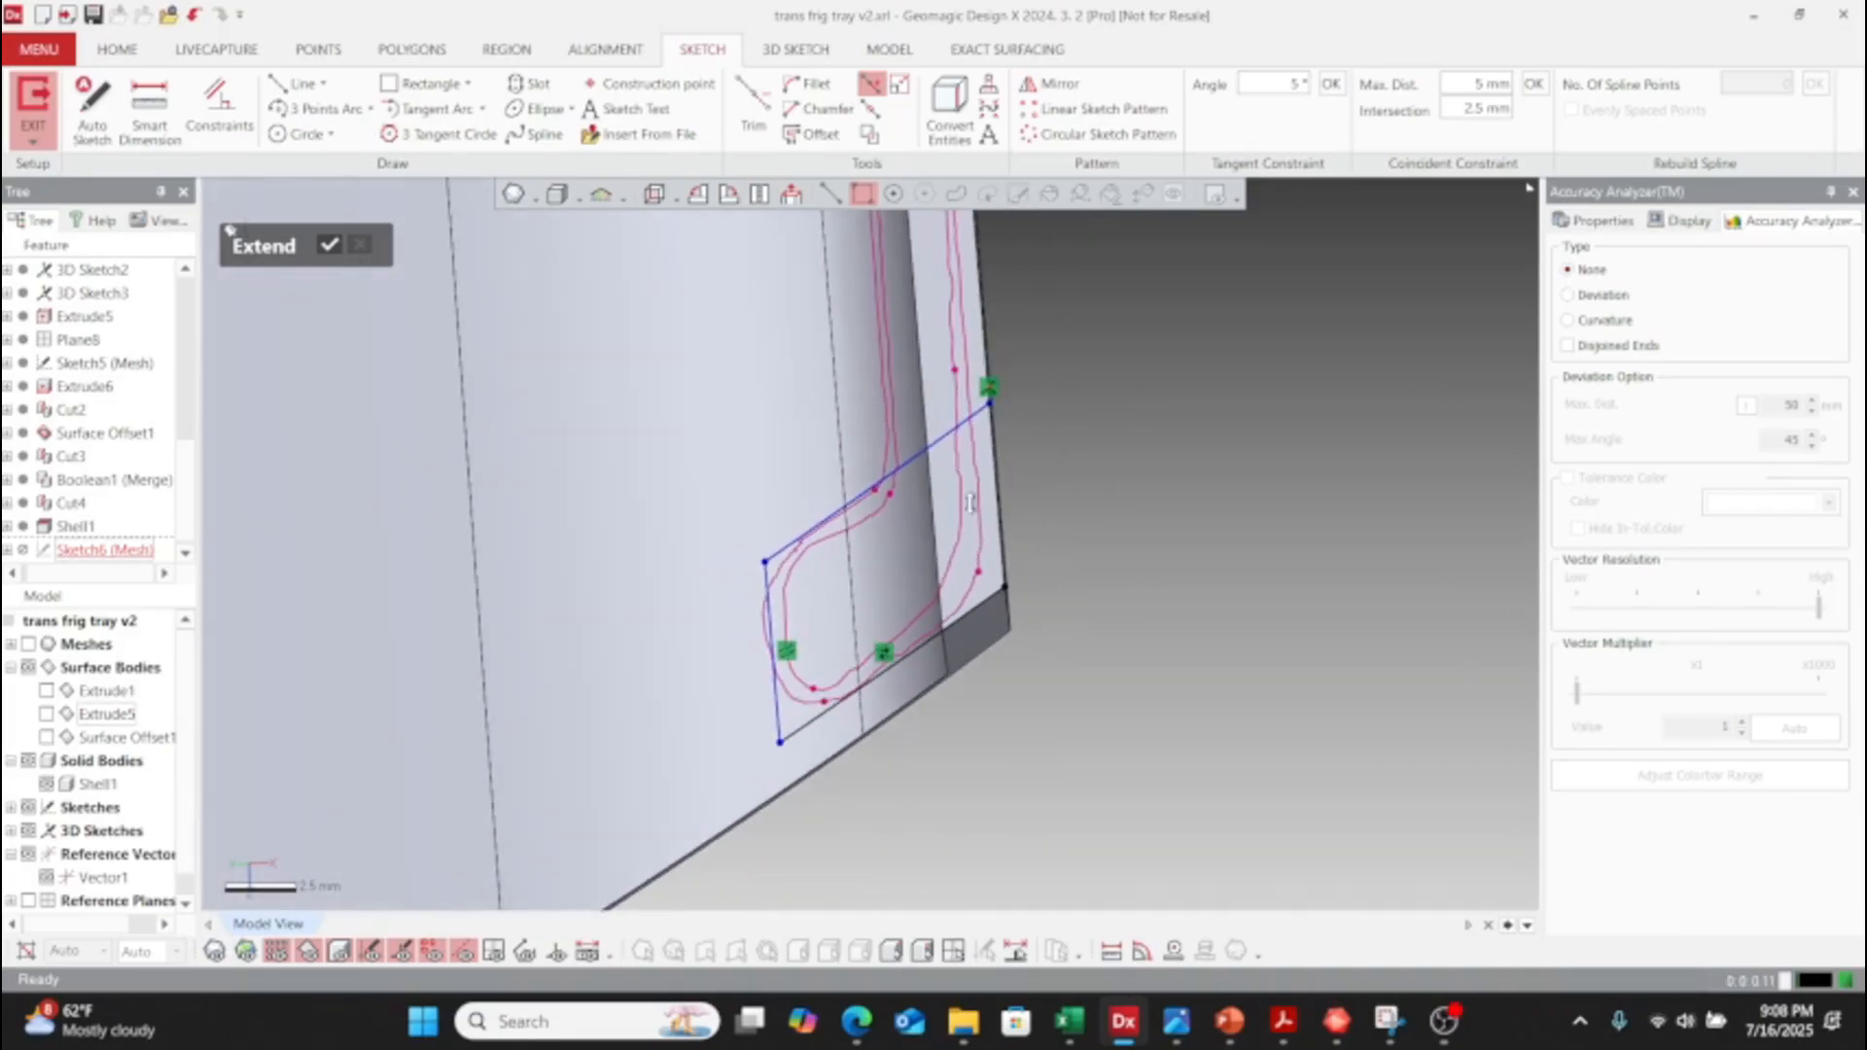
{"action": "left_click", "coordinate": [322, 246]}
- Close the lip profile with a line along the outer wall from the extended line's end to the rim corner
{"action": "mouse_move", "coordinate": [785, 365]}
{"action": "right_mouse_down"}
{"action": "mouse_move", "coordinate": [704, 375]}
{"action": "mouse_move", "coordinate": [739, 369]}
{"action": "right_mouse_up"}
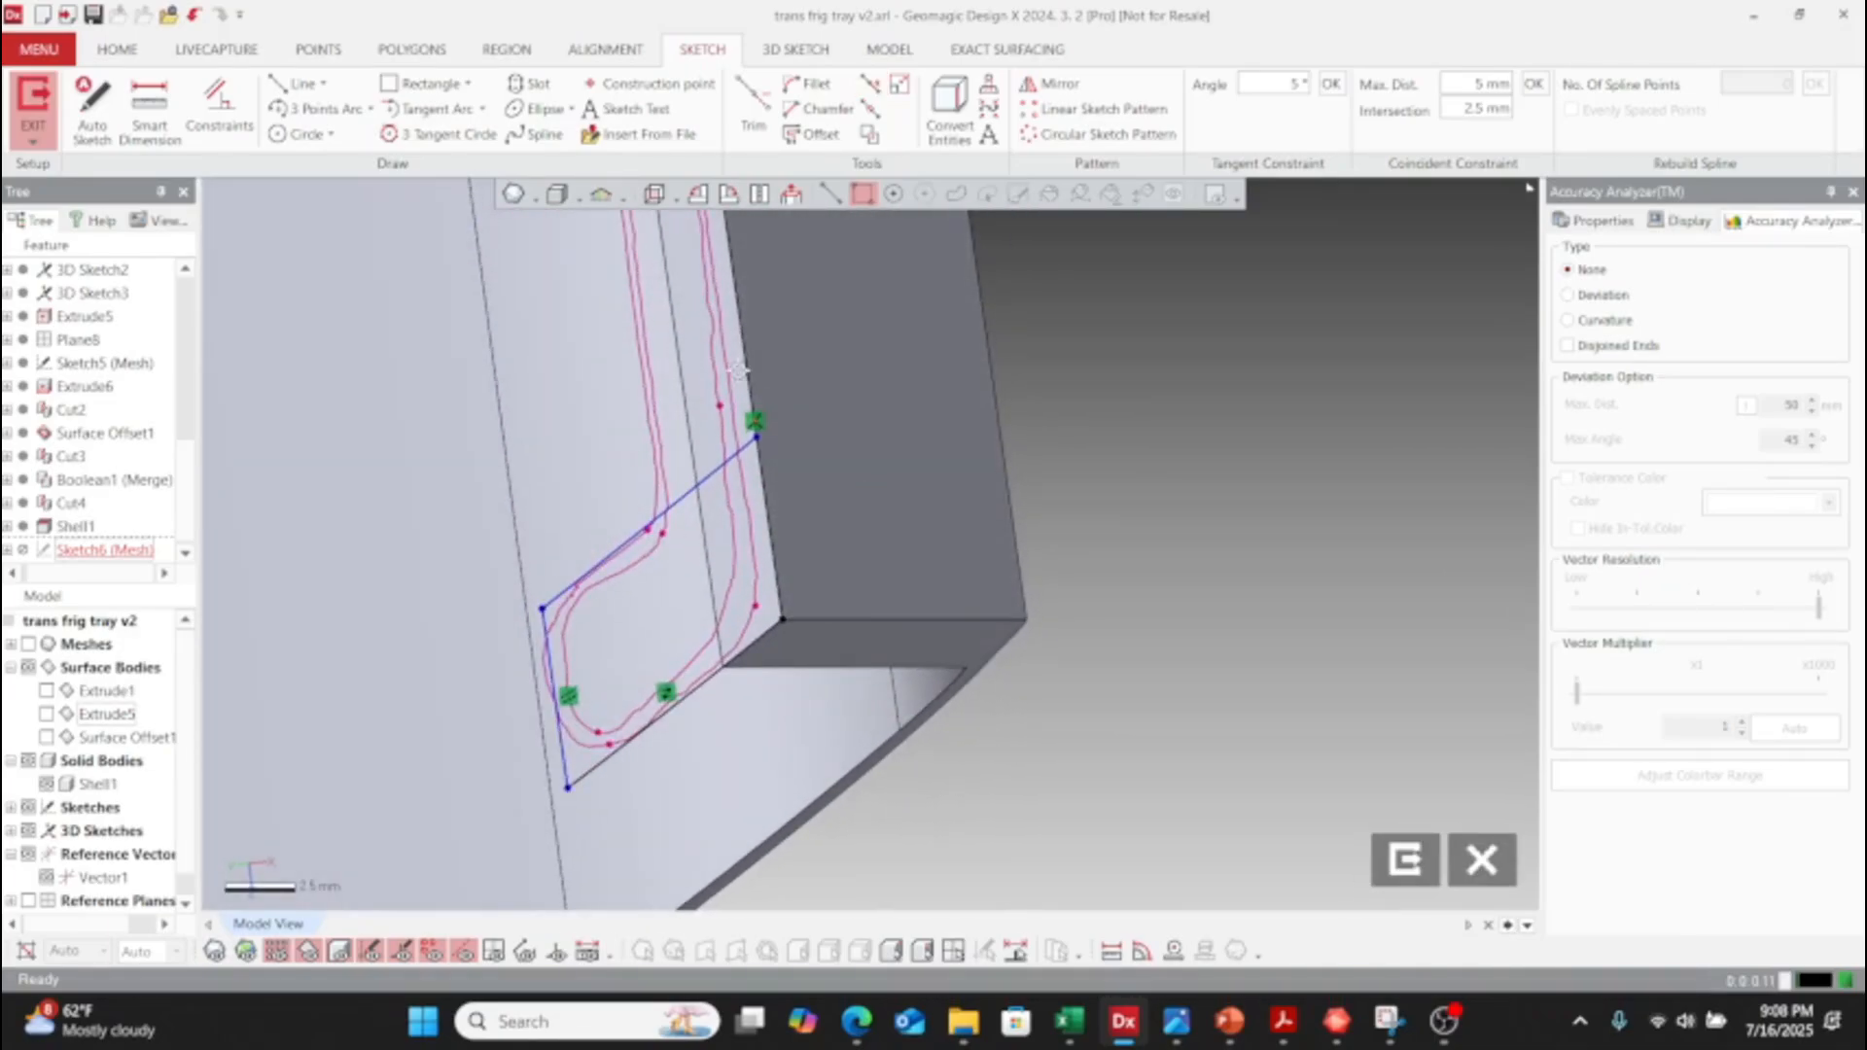
{"action": "left_click", "coordinate": [297, 83]}
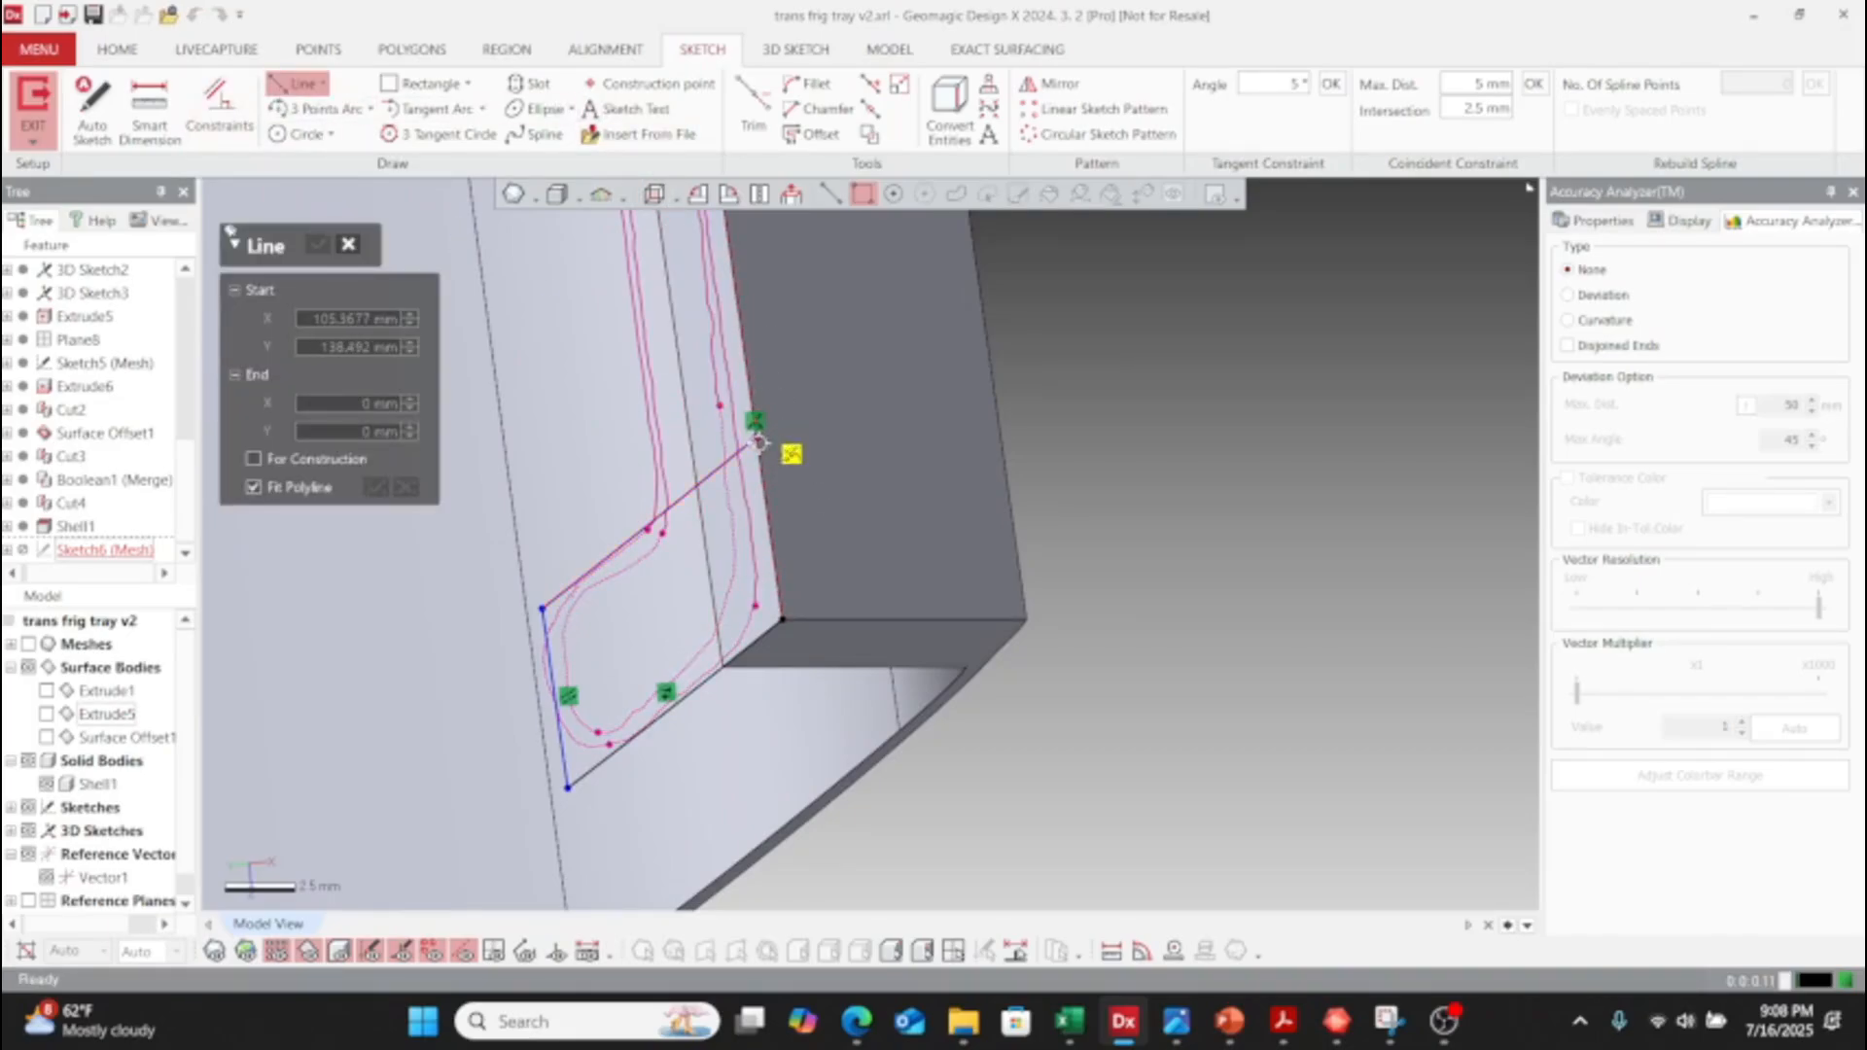
{"action": "left_click", "coordinate": [759, 439]}
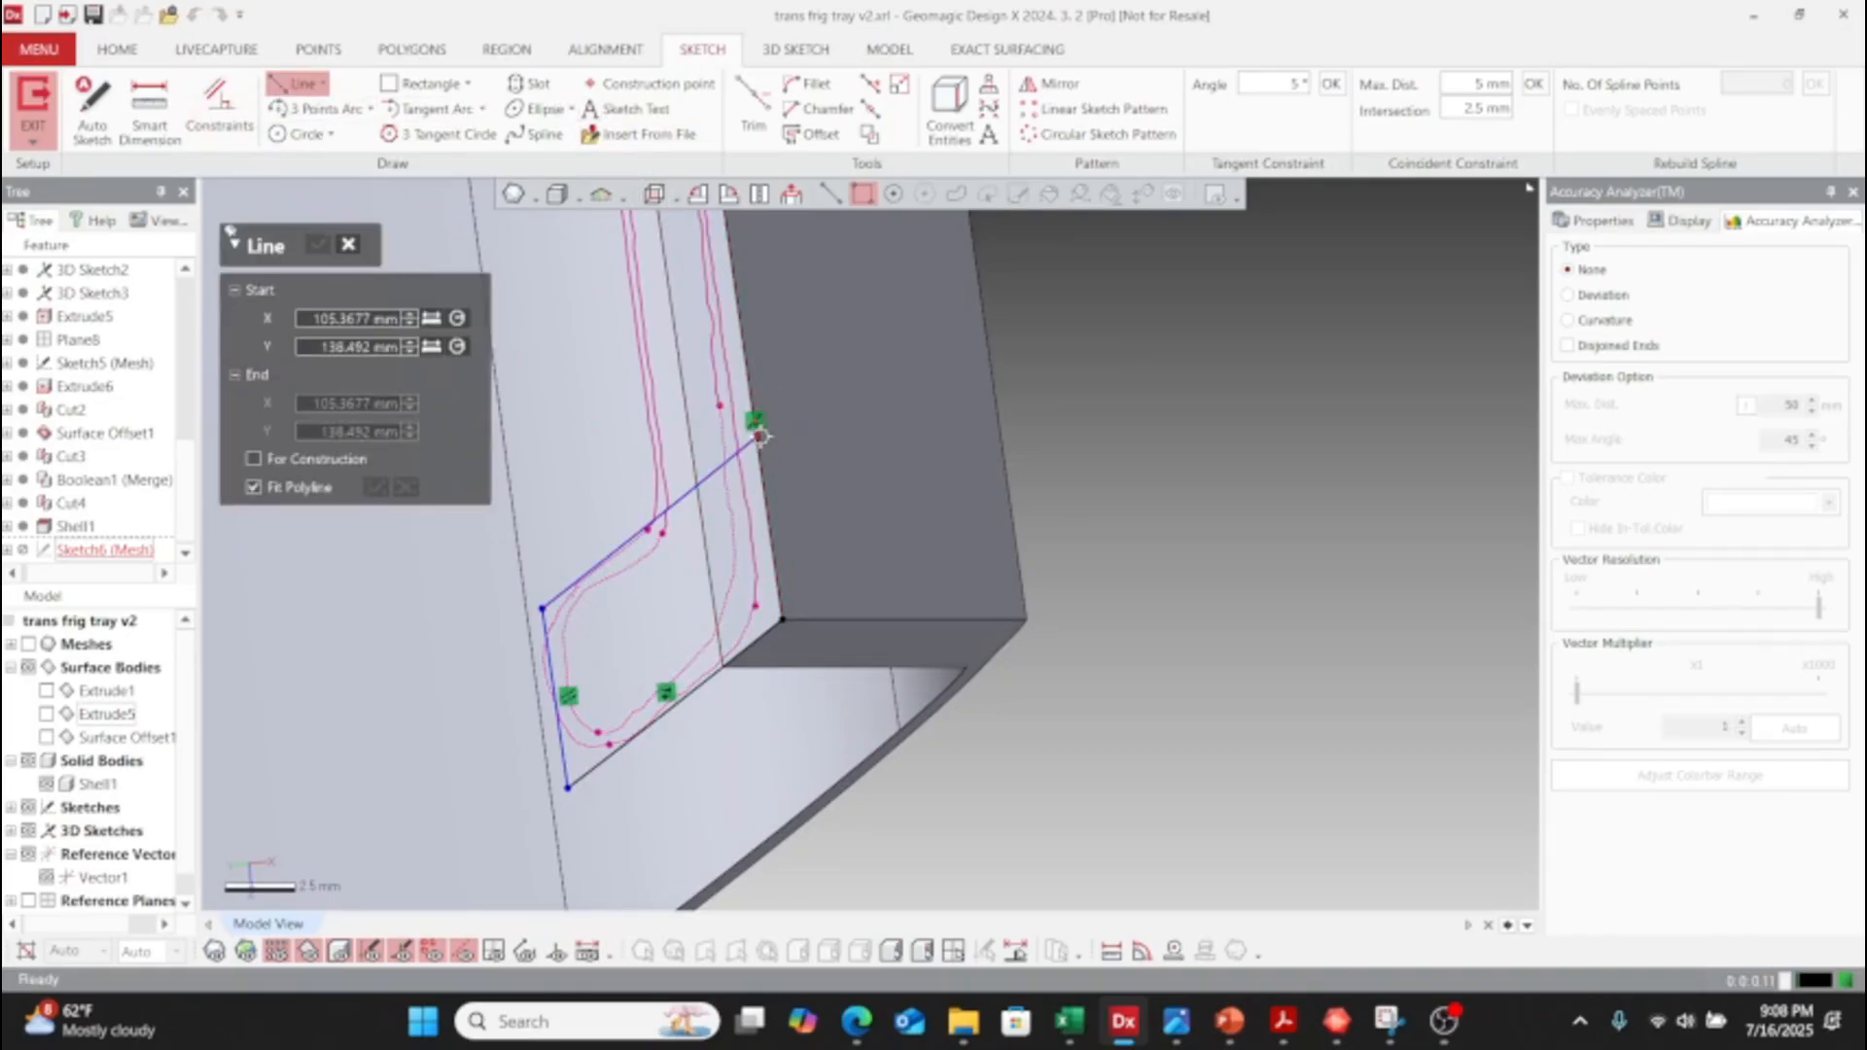
{"action": "left_click", "coordinate": [783, 619]}
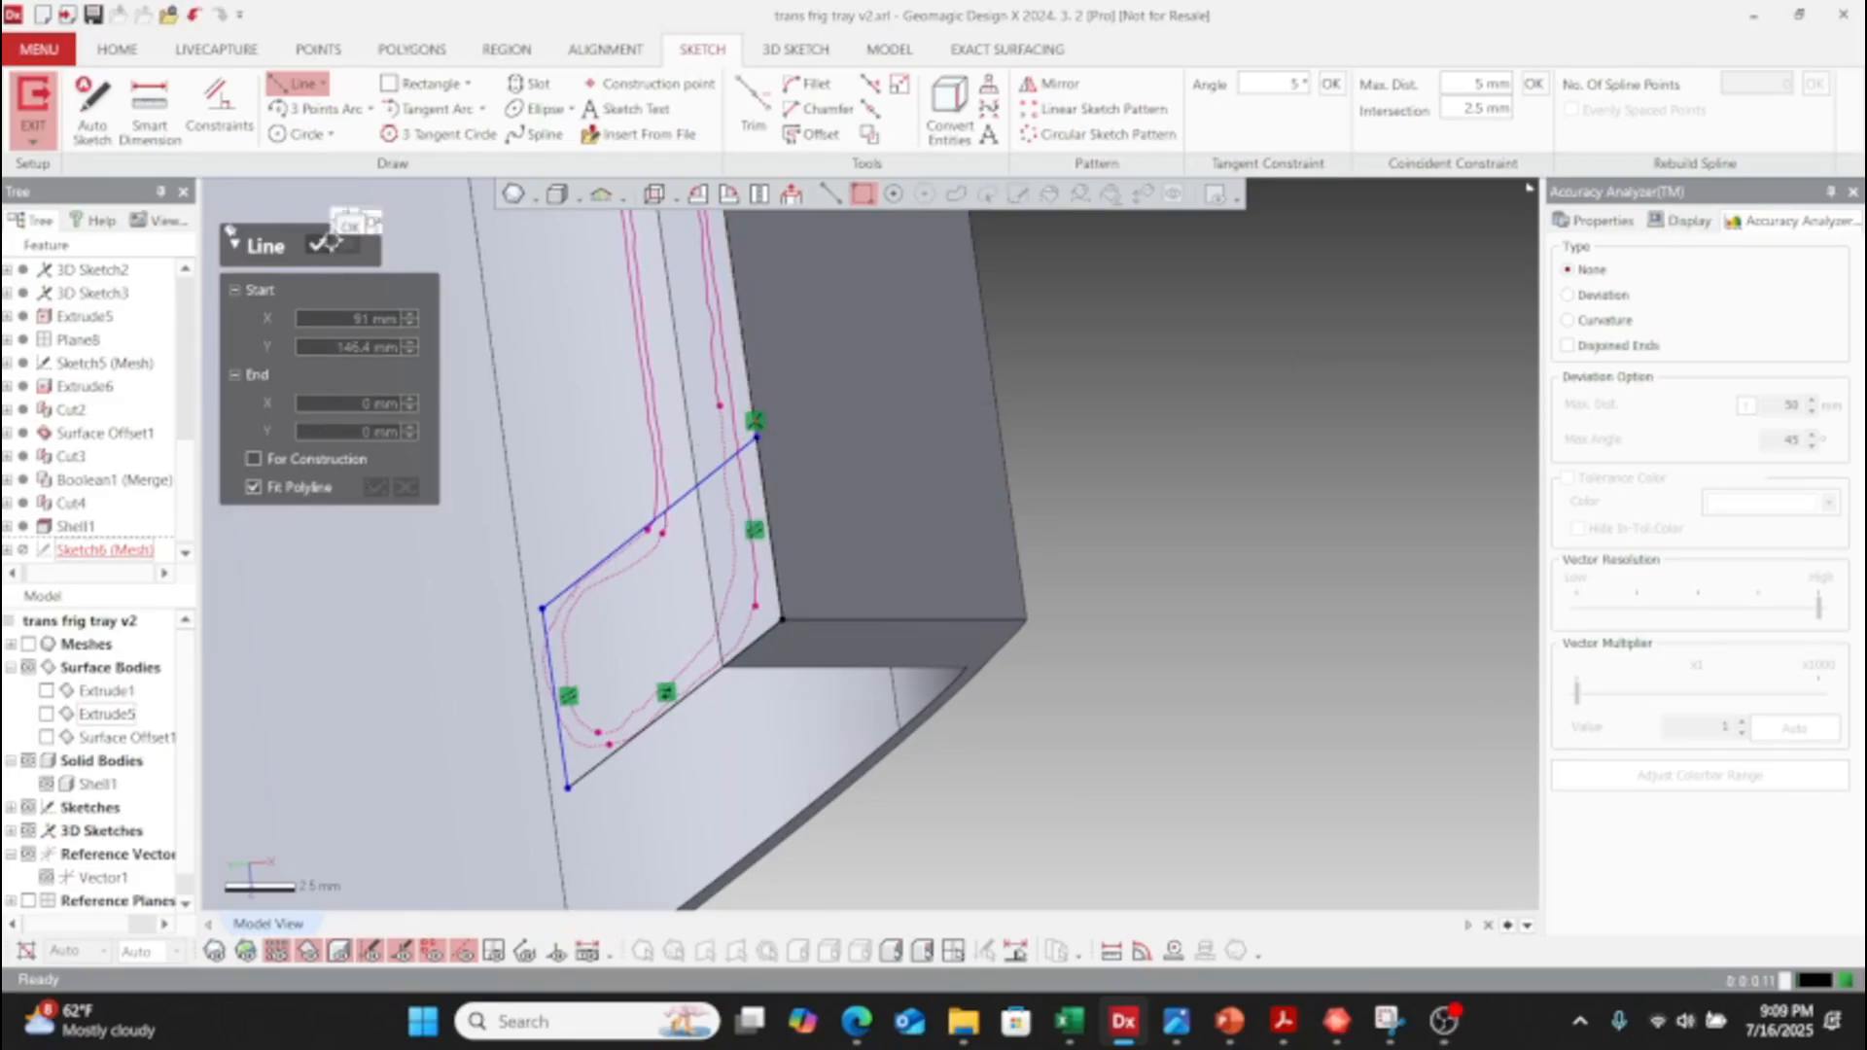
{"action": "left_click", "coordinate": [317, 245]}
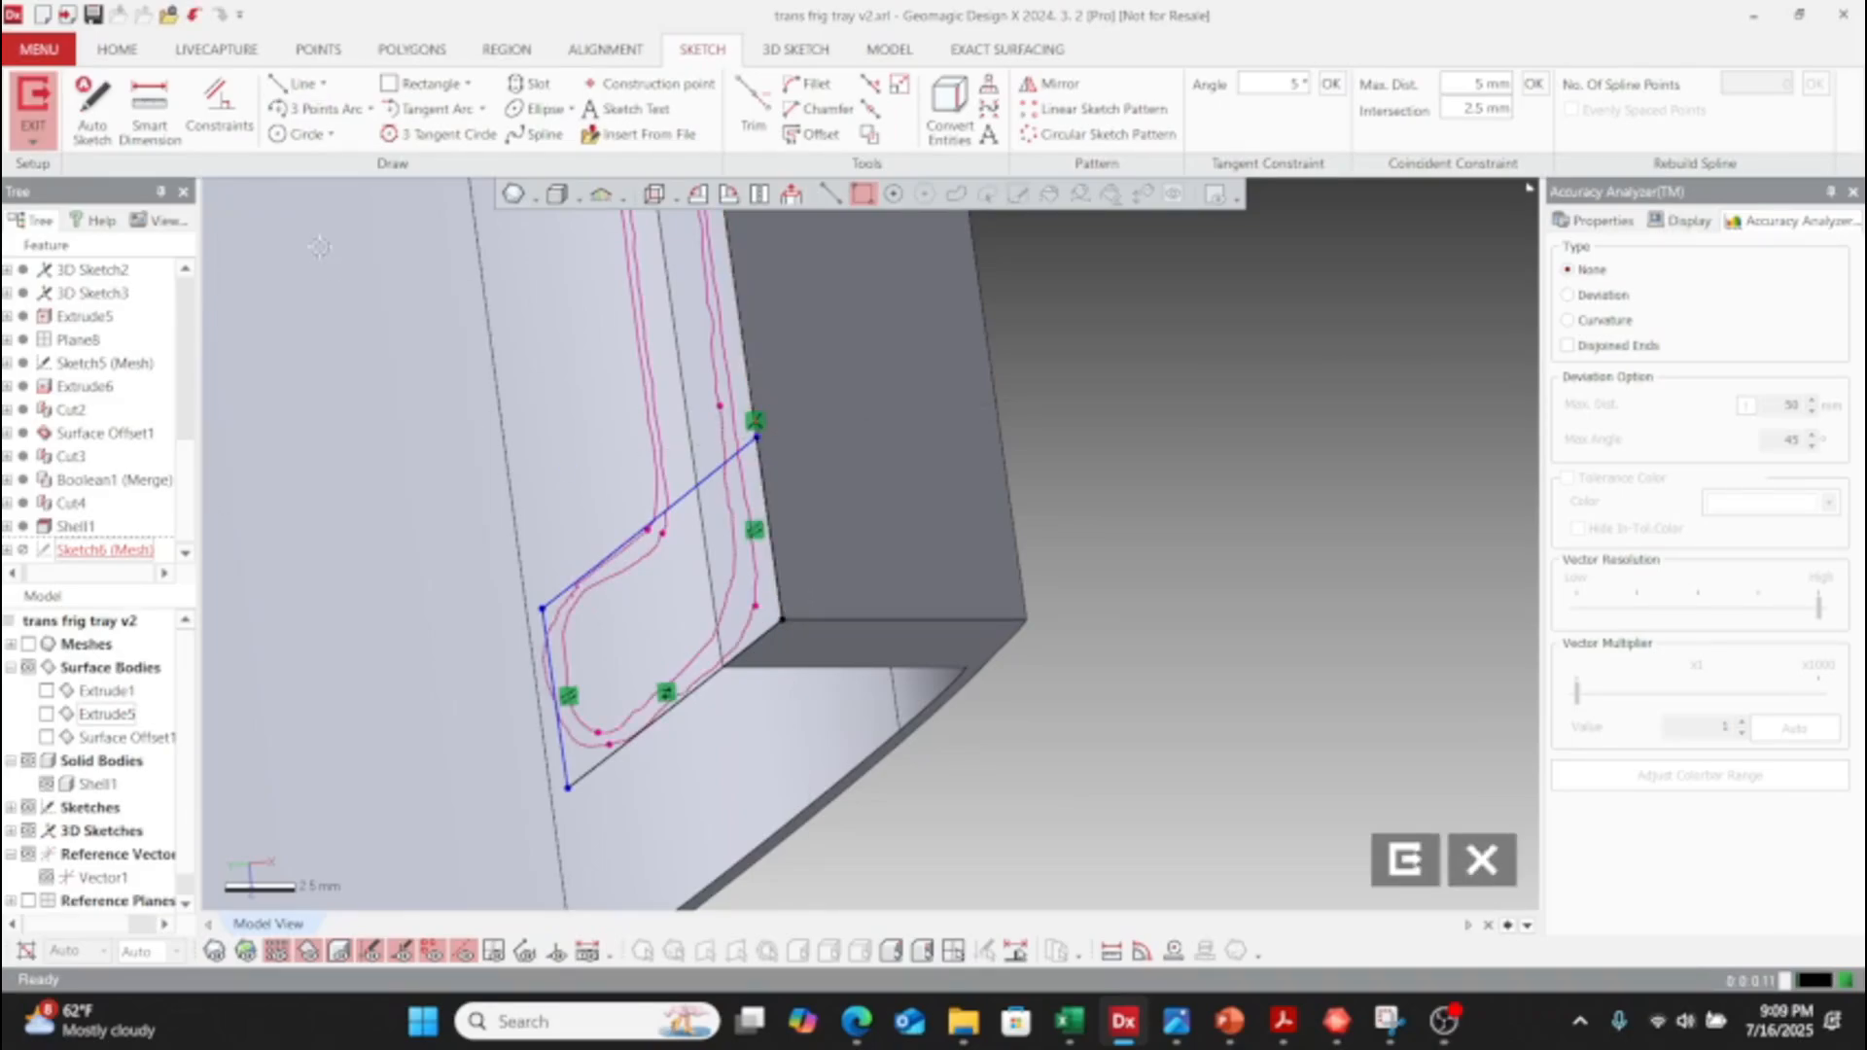
- Finish the lip sketch and start a solid Extrude of its closed profile
{"action": "left_click", "coordinate": [1398, 861]}
{"action": "scroll", "coordinate": [914, 704], "scroll_direction": "down", "scroll_amount": 5}
{"action": "mouse_move", "coordinate": [913, 709]}
{"action": "right_mouse_down"}
{"action": "mouse_move", "coordinate": [889, 353]}
{"action": "mouse_move", "coordinate": [858, 319]}
{"action": "mouse_move", "coordinate": [869, 352]}
{"action": "right_mouse_up"}
{"action": "scroll", "coordinate": [887, 506], "scroll_direction": "down", "scroll_amount": 6}
{"action": "left_click", "coordinate": [910, 49]}
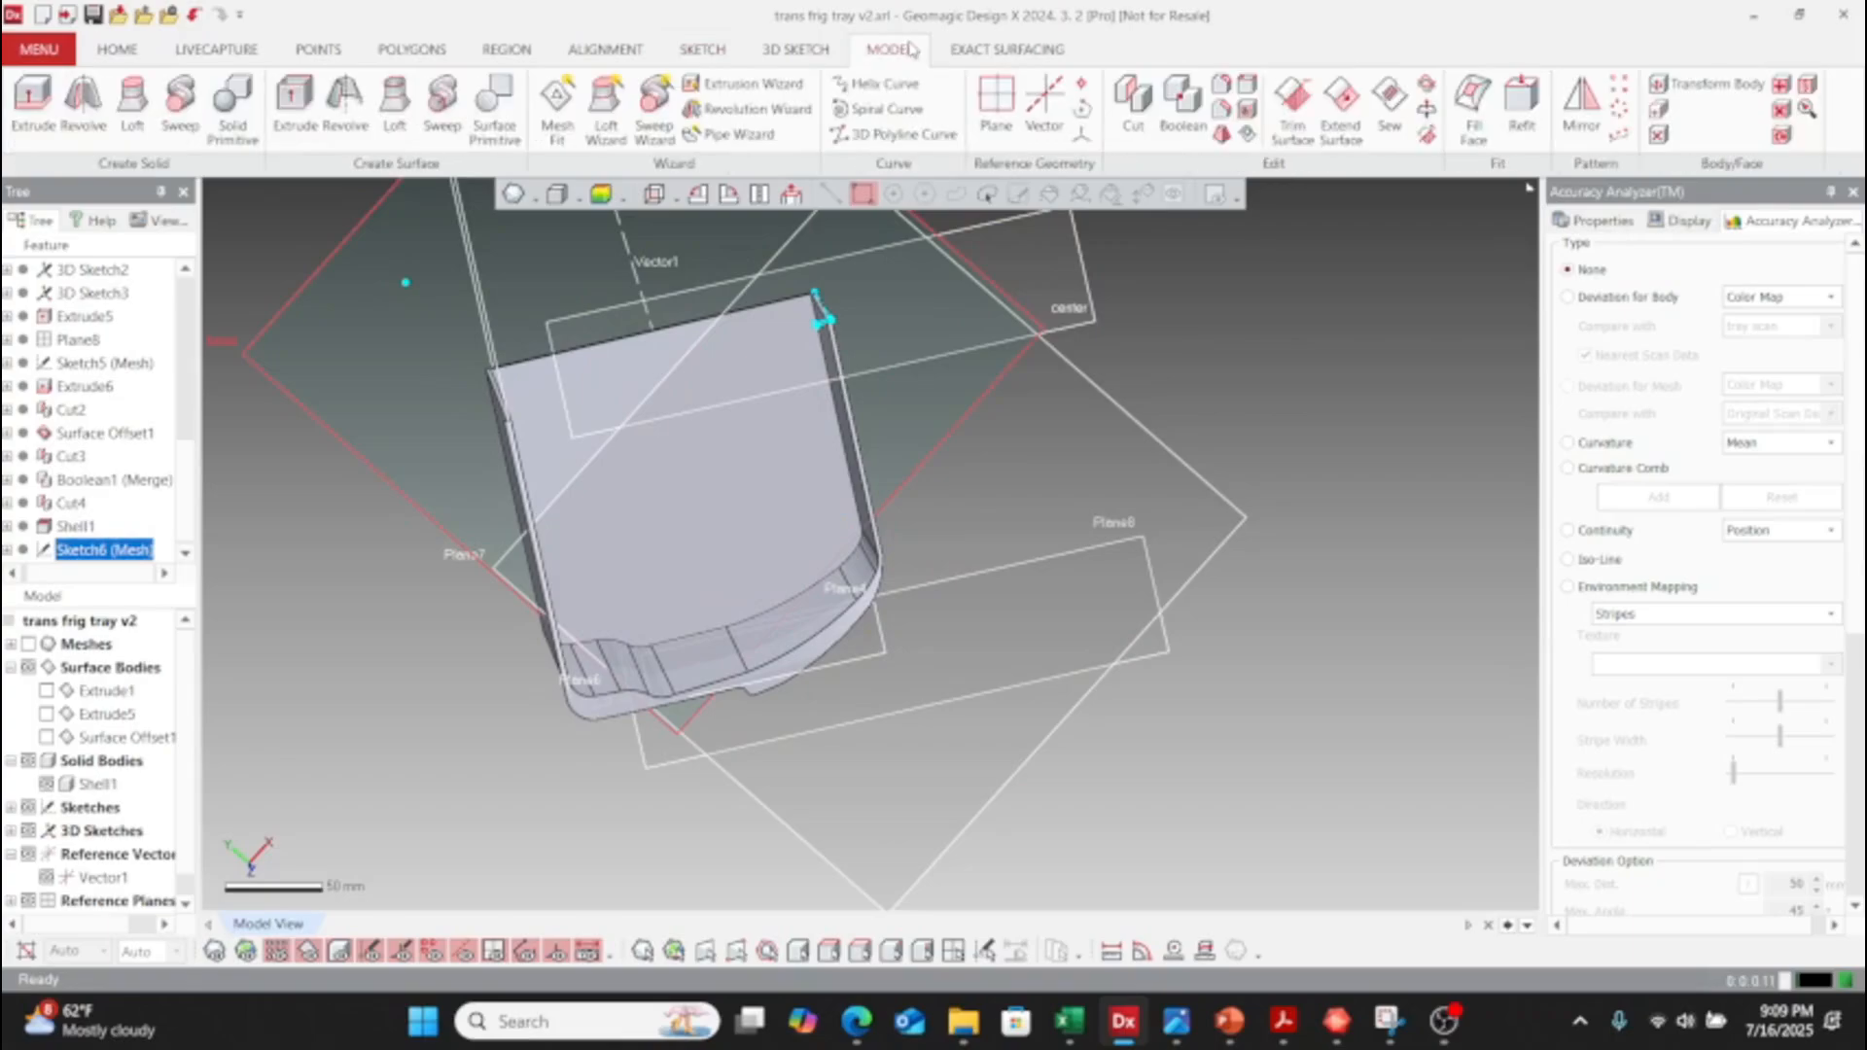
{"action": "left_click", "coordinate": [33, 102]}
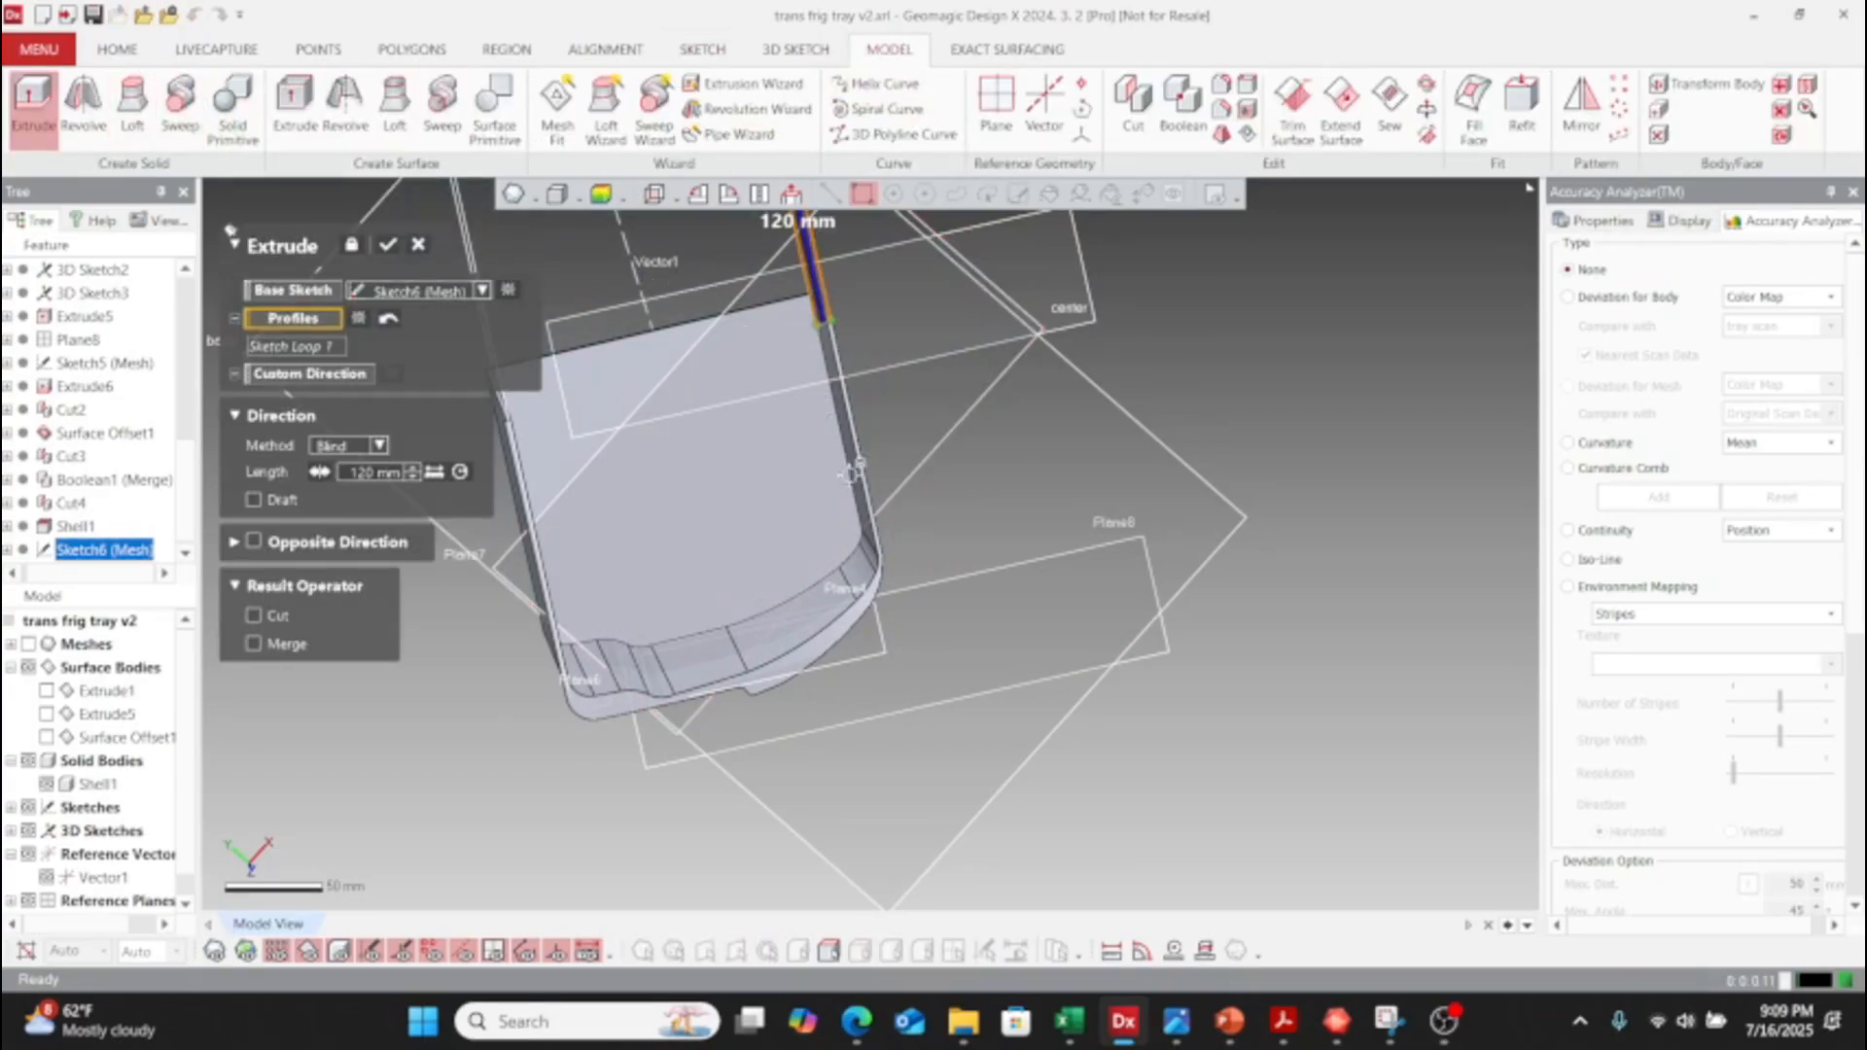
- Extrude the rim profile of Sketch6 (Mesh) along the tray's side edge up to the Shell1 body
{"action": "scroll", "coordinate": [852, 473], "scroll_direction": "down", "scroll_amount": 3}
{"action": "left_click_drag", "start_coordinate": [813, 311], "coordinate": [887, 646]}
{"action": "scroll", "coordinate": [887, 646], "scroll_direction": "up", "scroll_amount": 4}
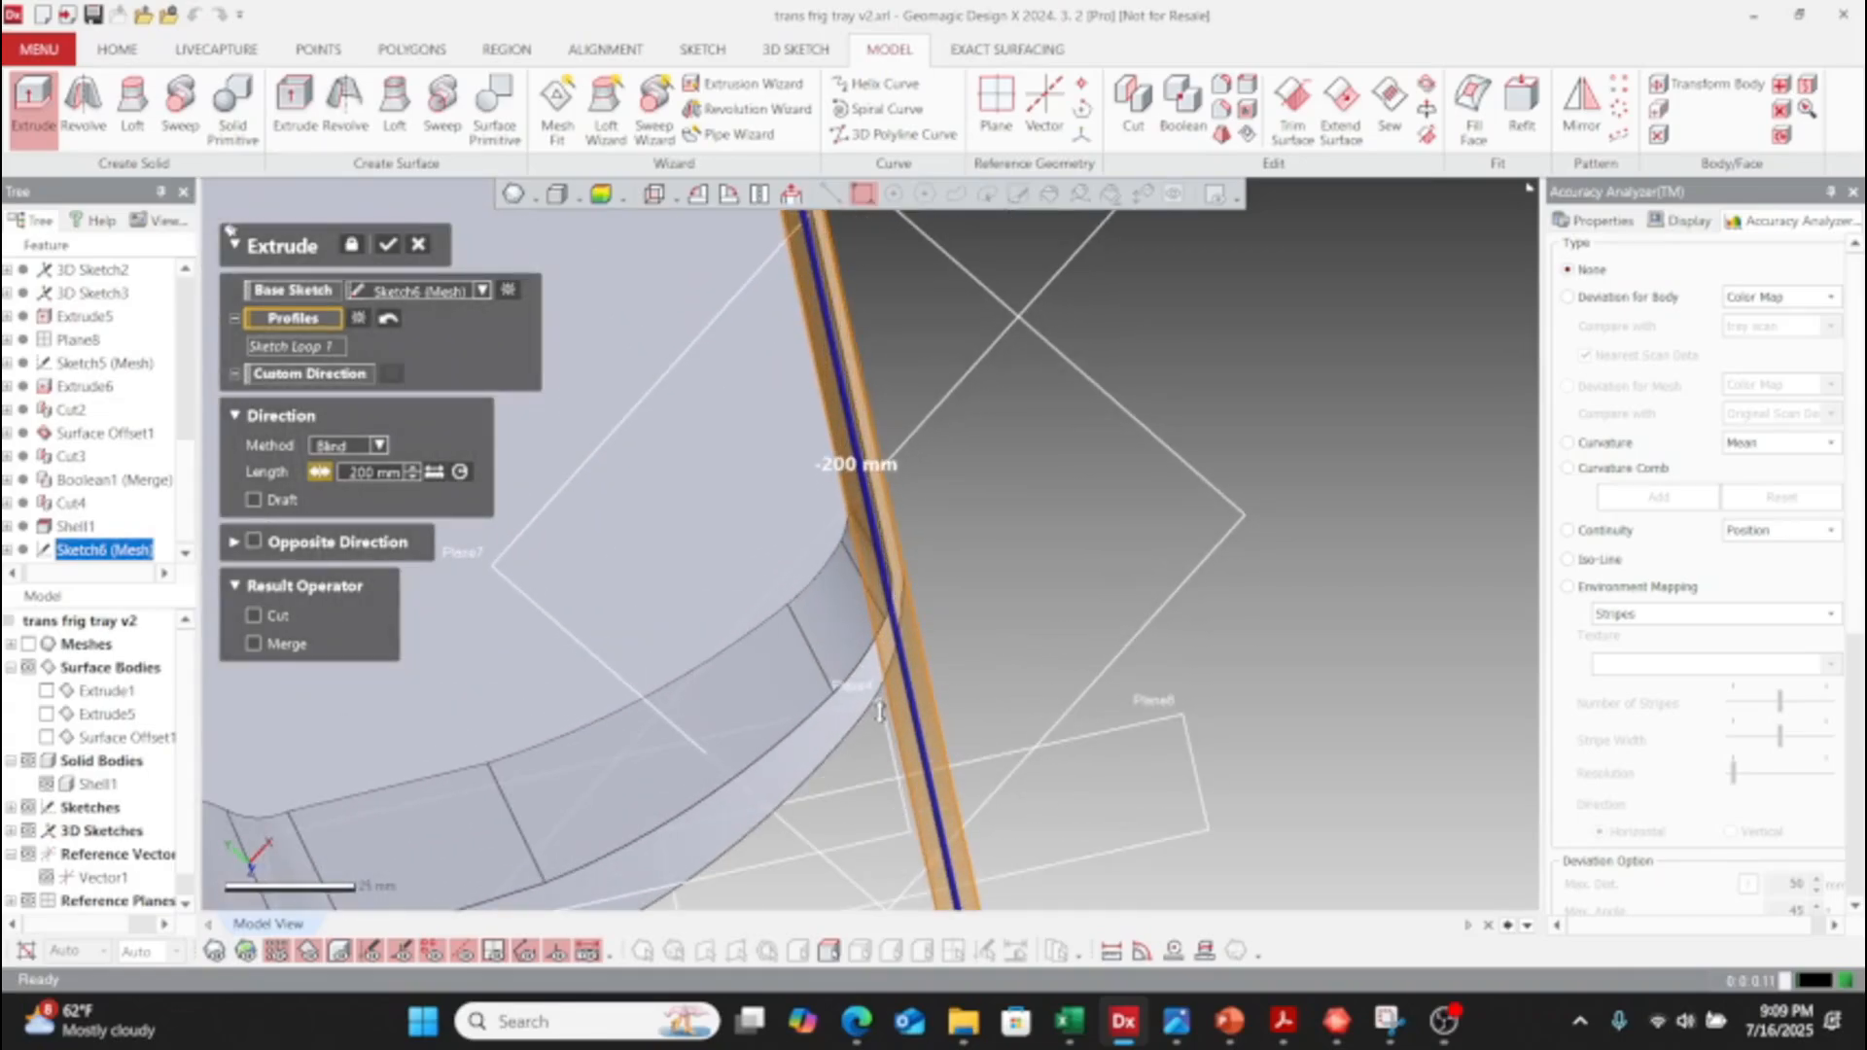
{"action": "right_click_drag", "start_coordinate": [880, 712], "coordinate": [1021, 623]}
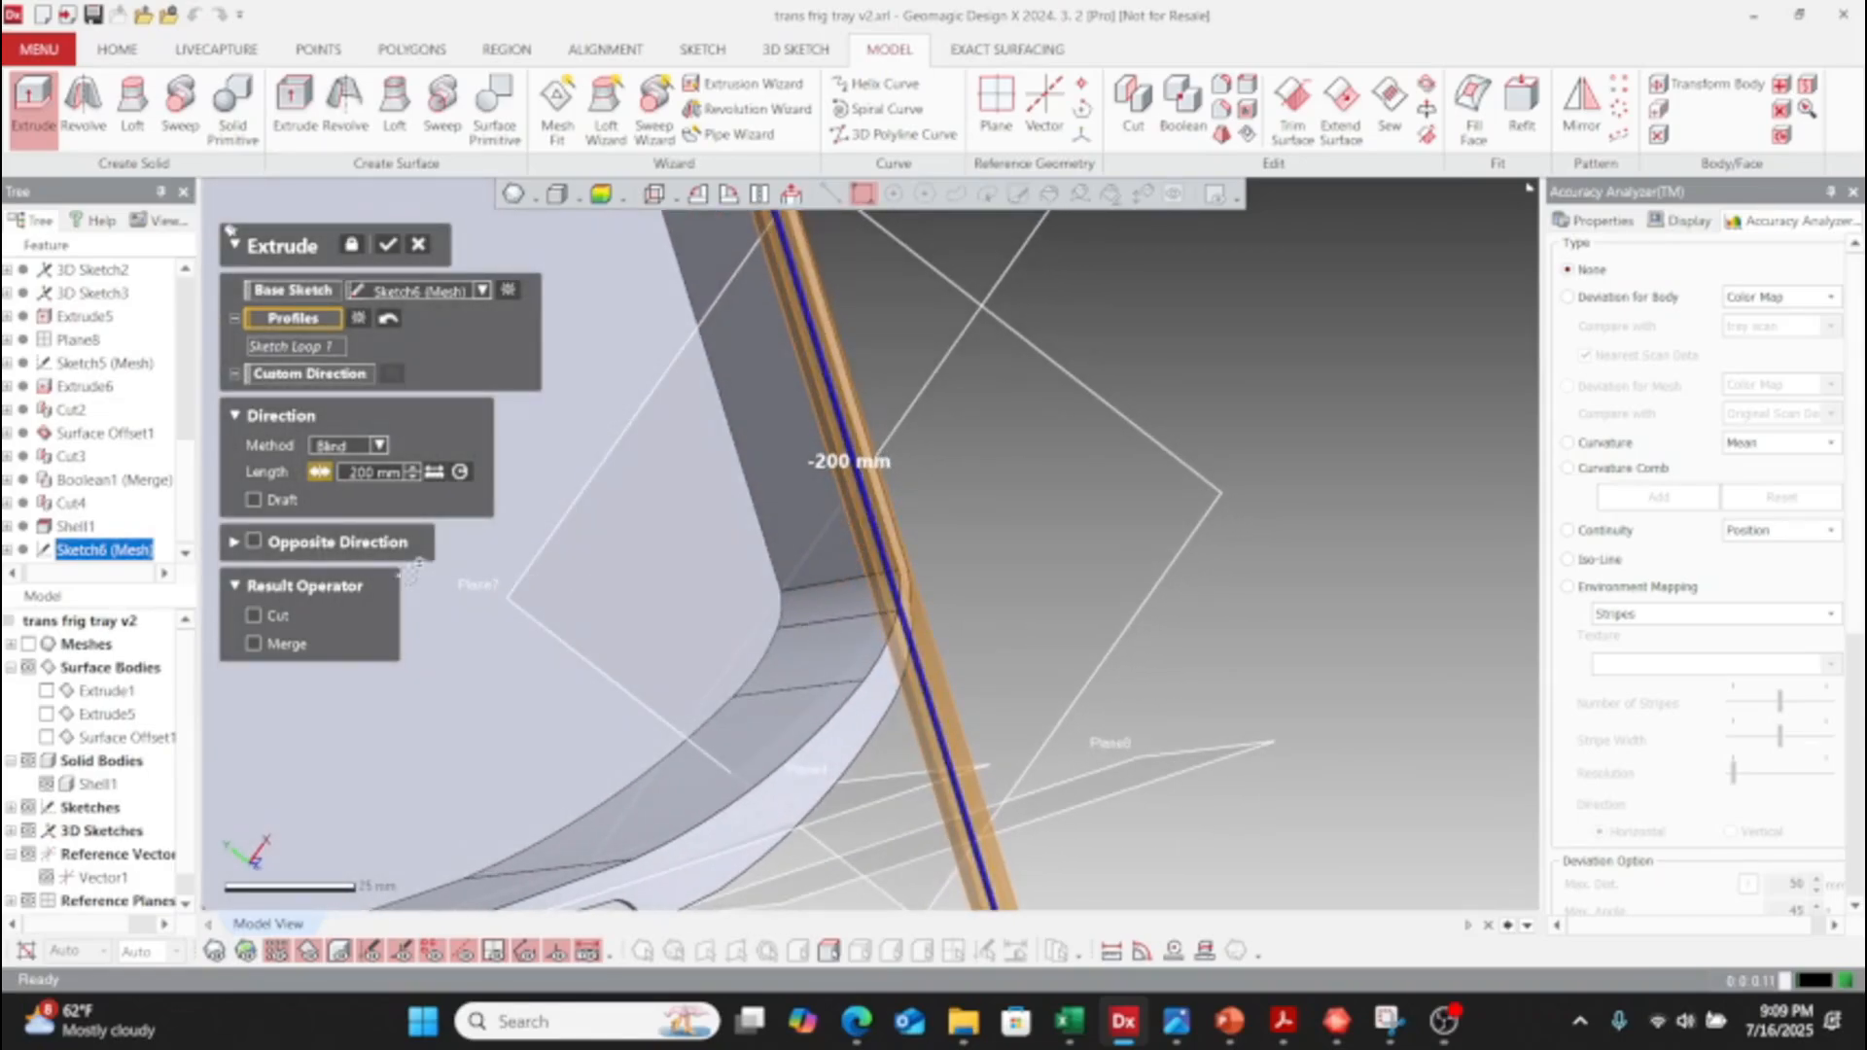
{"action": "left_click", "coordinate": [377, 445]}
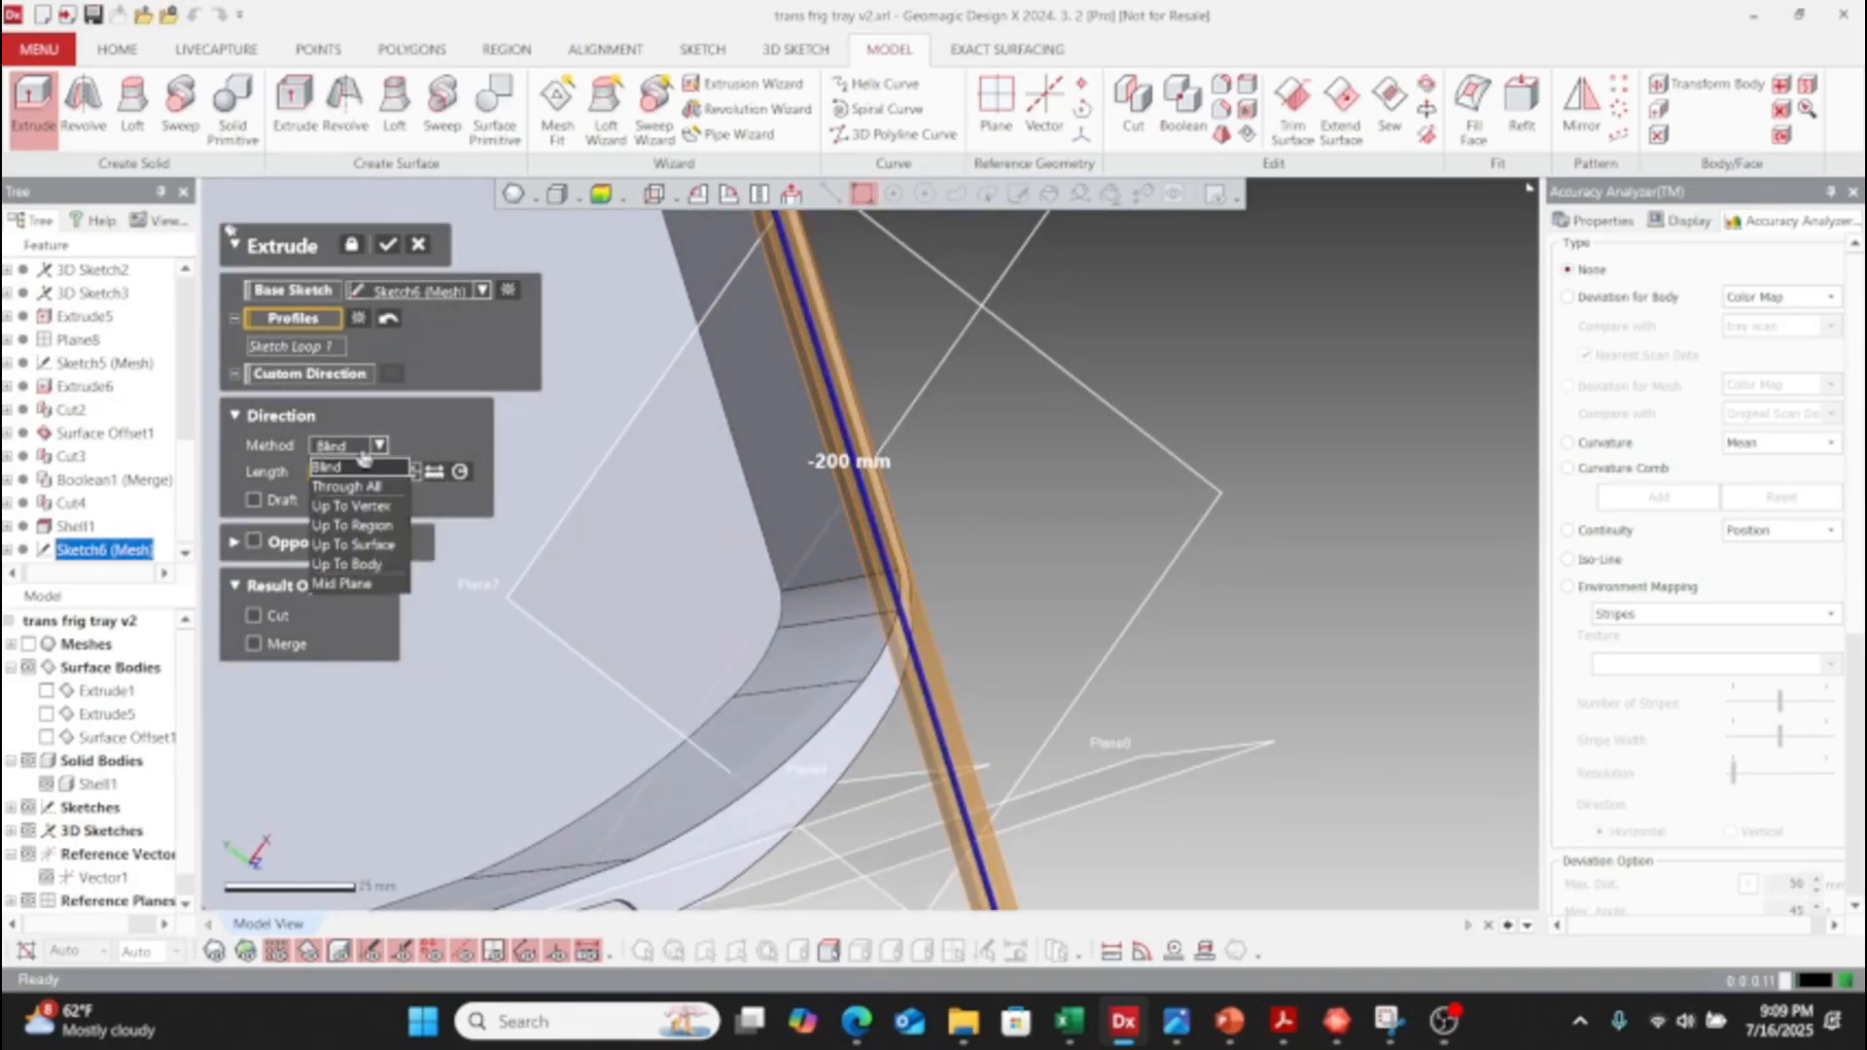
{"action": "left_click", "coordinate": [368, 568]}
{"action": "left_click", "coordinate": [816, 681]}
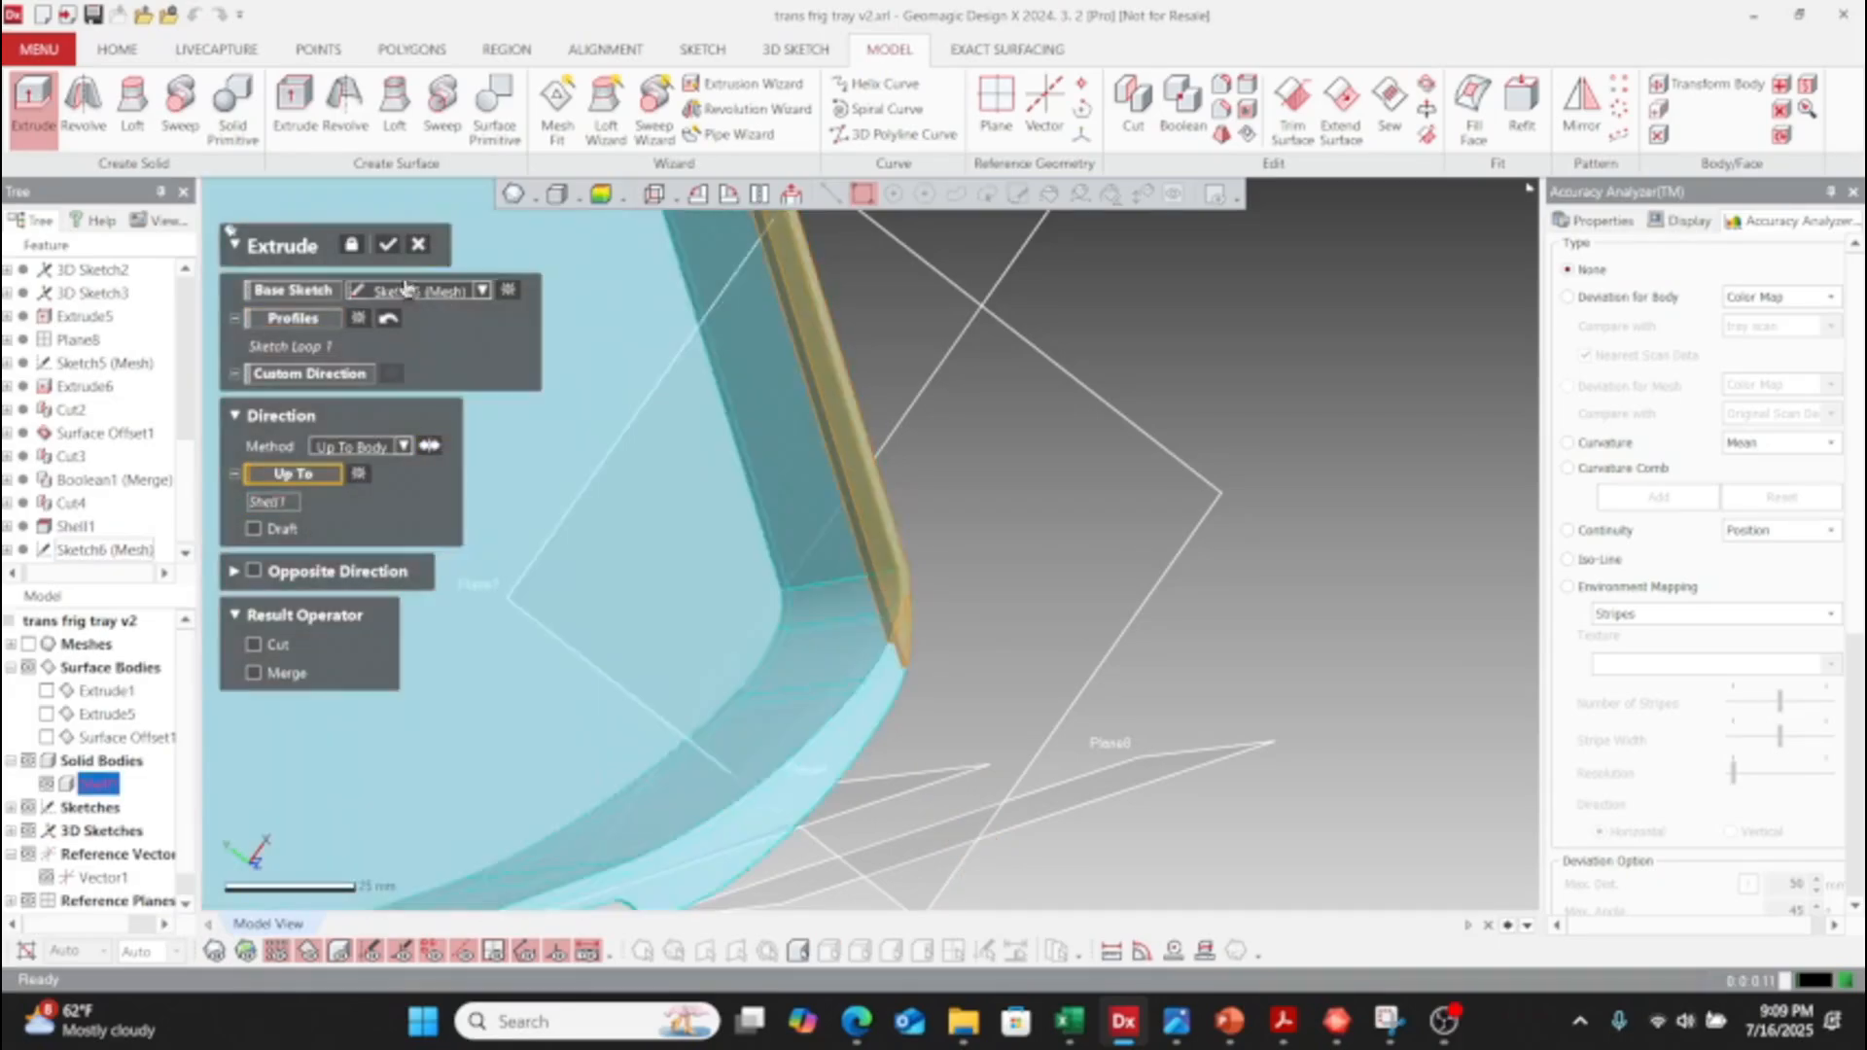
{"action": "left_click", "coordinate": [393, 251]}
- Merge the extruded rim strip with the Shell1 tray body using a Boolean operation
{"action": "right_click_drag", "start_coordinate": [604, 541], "coordinate": [1078, 604]}
{"action": "scroll", "coordinate": [688, 633], "scroll_direction": "down", "scroll_amount": 2}
{"action": "scroll", "coordinate": [742, 591], "scroll_direction": "down", "scroll_amount": 3}
{"action": "scroll", "coordinate": [862, 587], "scroll_direction": "up", "scroll_amount": 2}
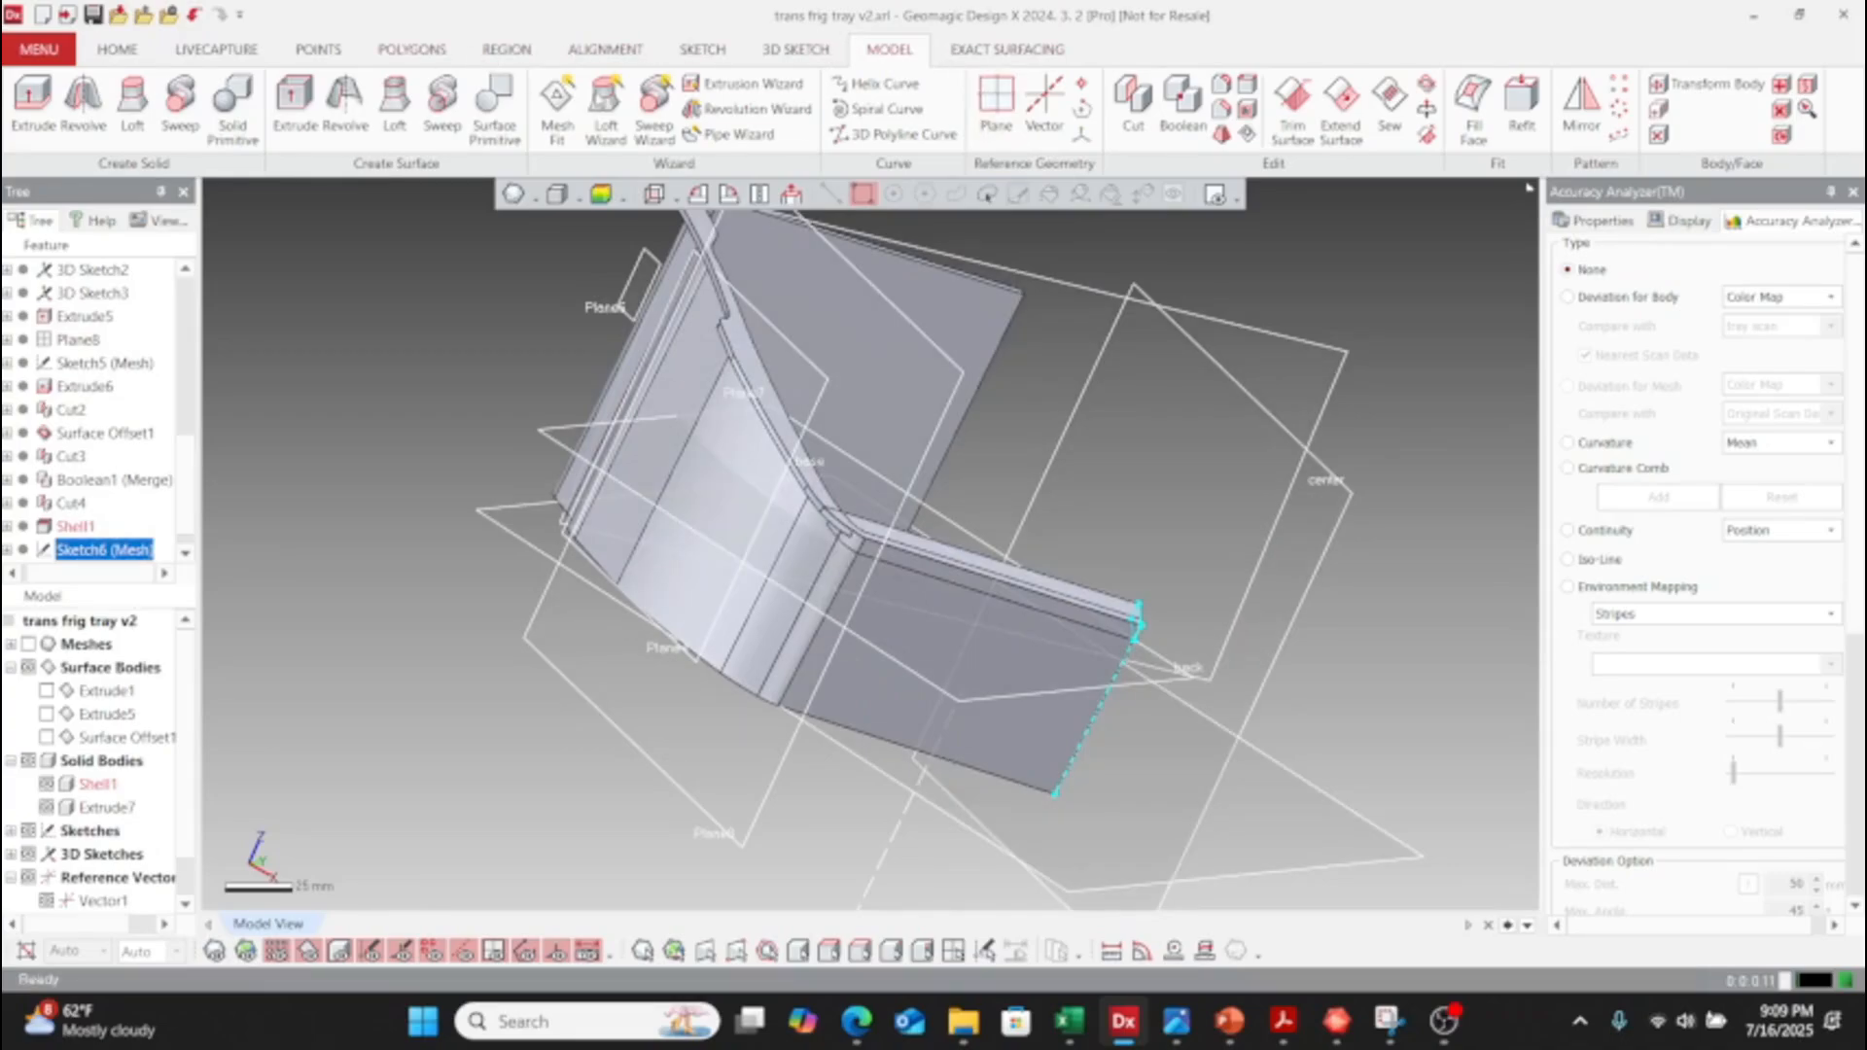
{"action": "left_click", "coordinate": [1183, 105]}
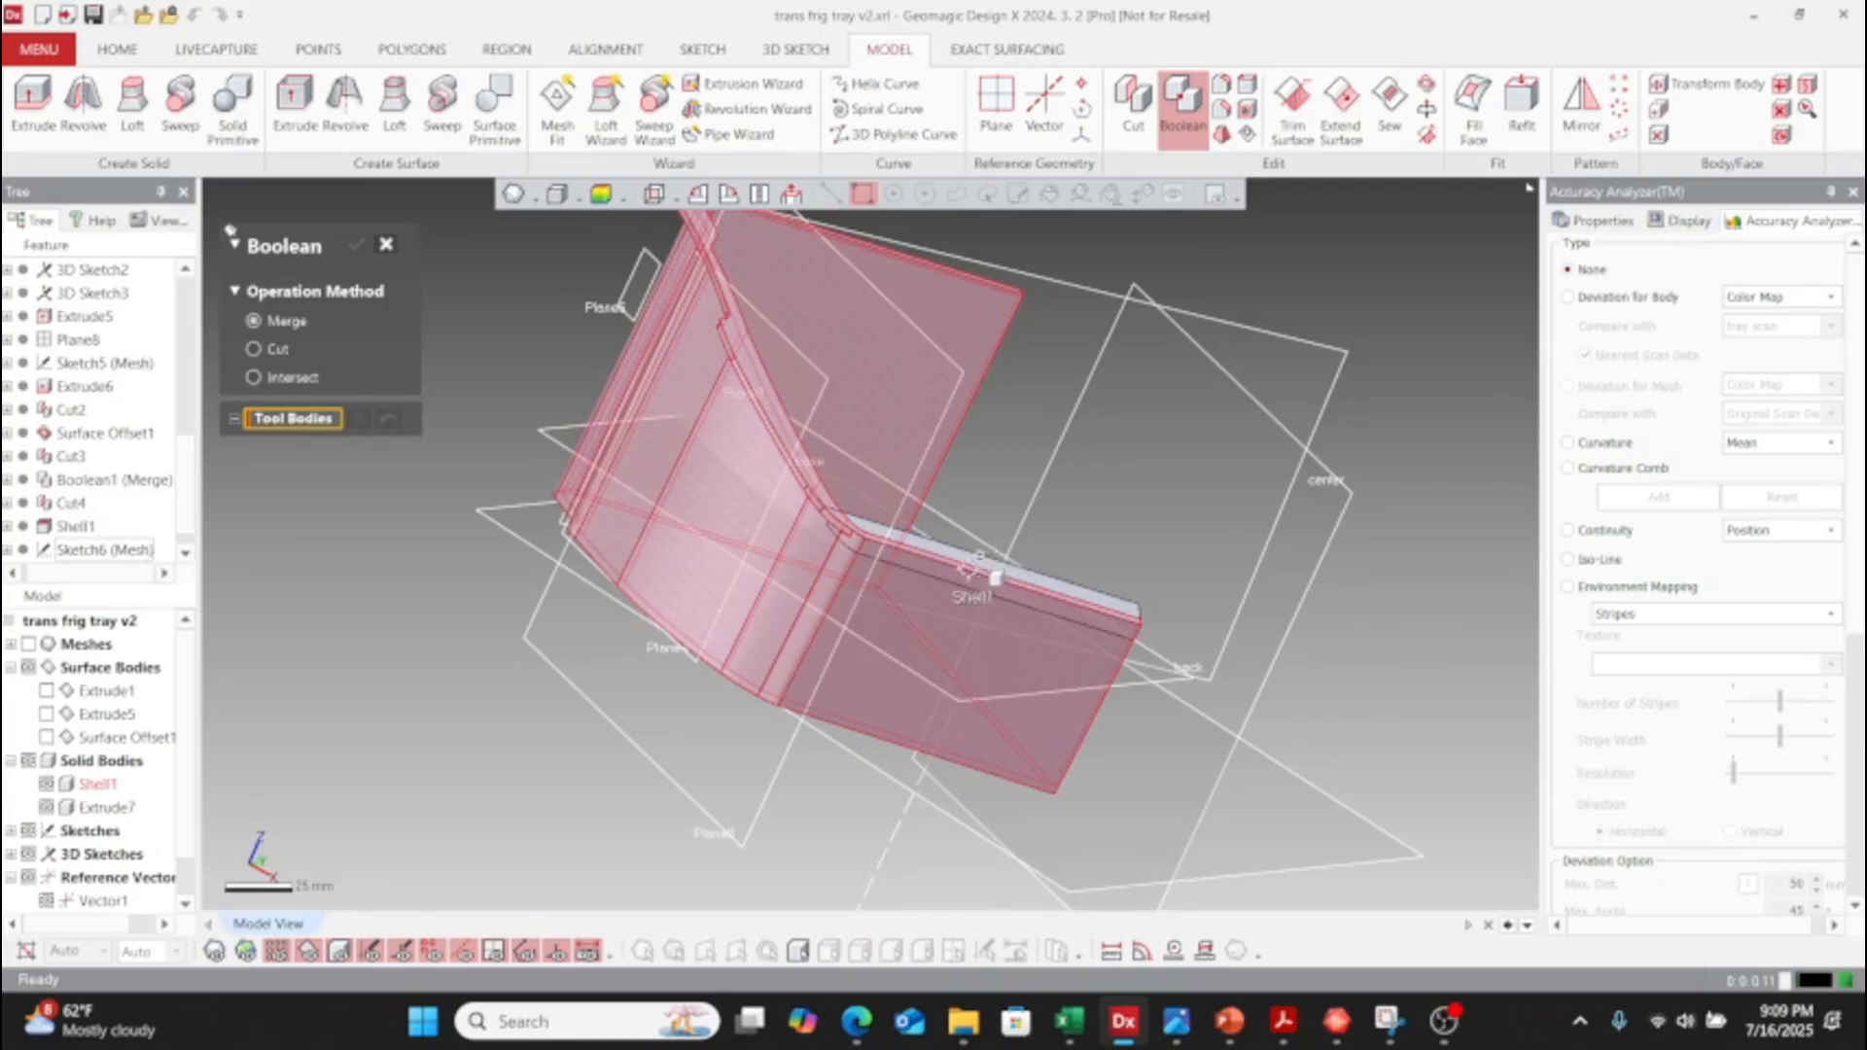
{"action": "left_click", "coordinate": [1002, 576]}
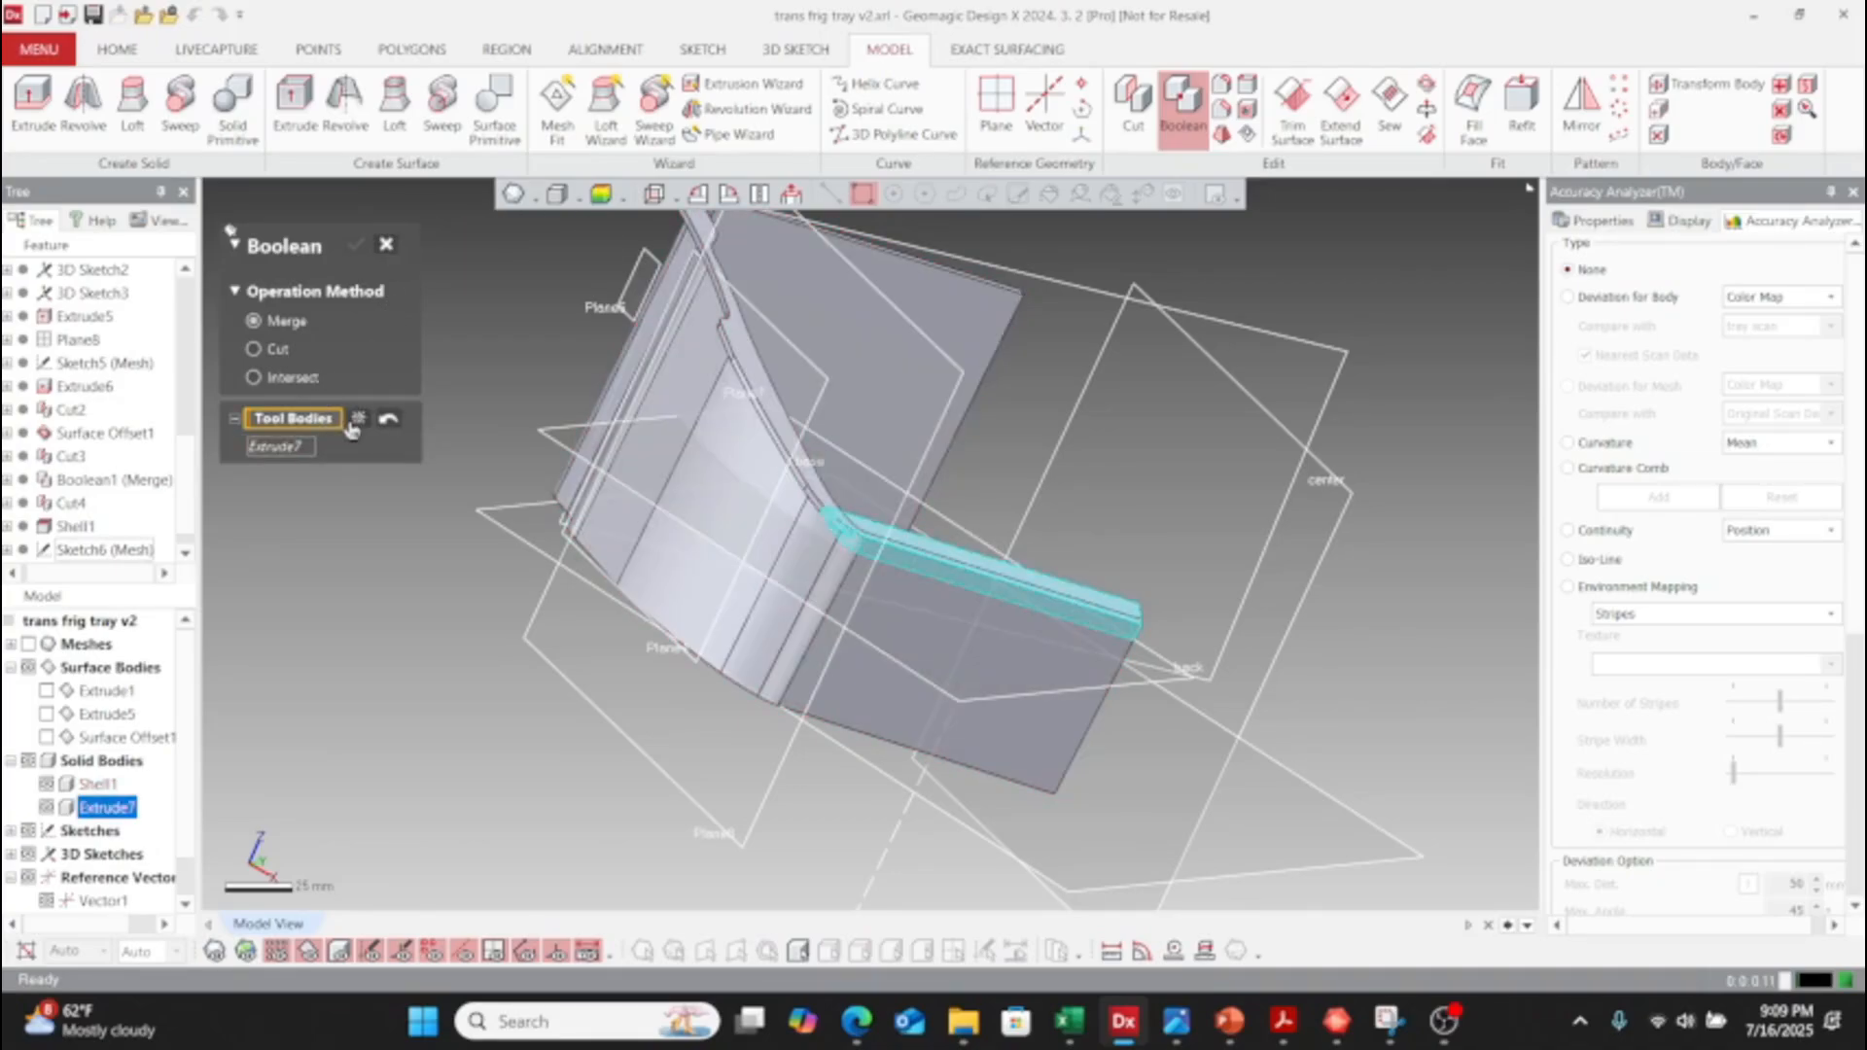
{"action": "left_click", "coordinate": [579, 321]}
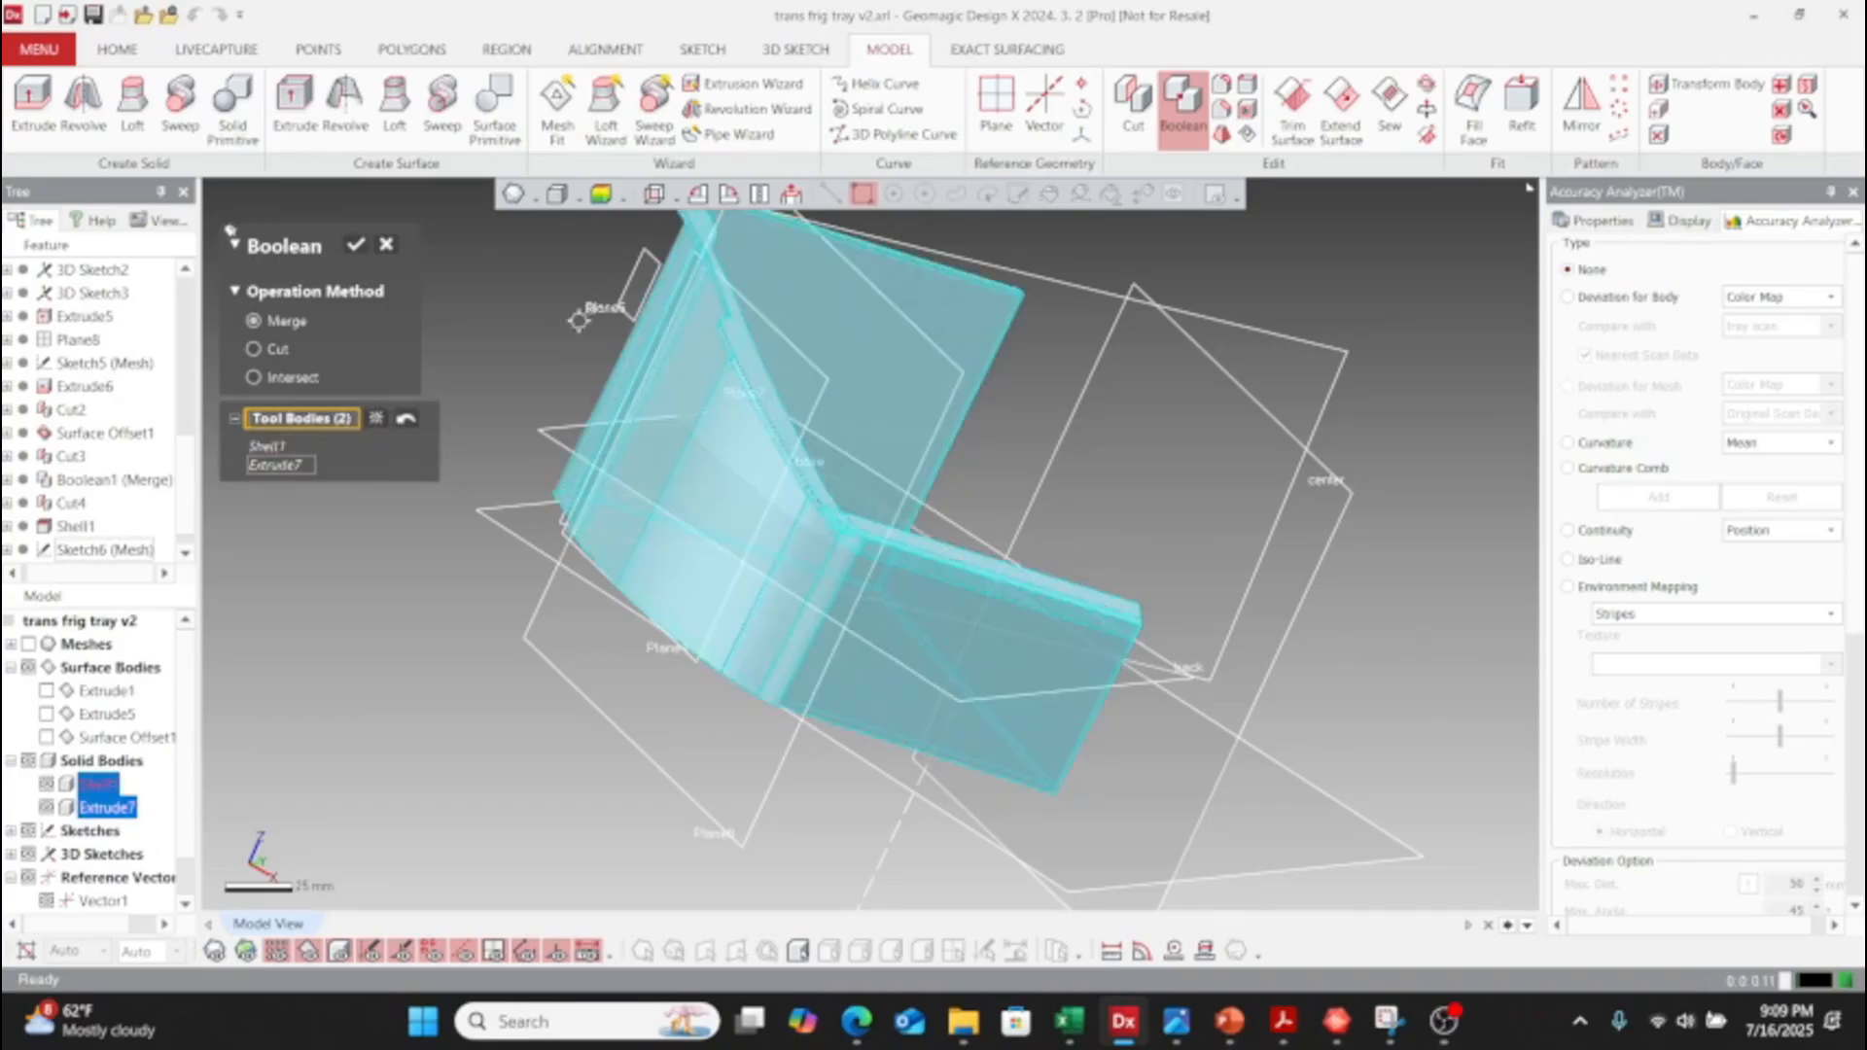
{"action": "left_click", "coordinate": [356, 244]}
- Show the tray scan mesh over the solid and examine the small protruding feature at the tray's lower corner
{"action": "right_click_drag", "start_coordinate": [891, 609], "coordinate": [425, 563]}
{"action": "scroll", "coordinate": [832, 563], "scroll_direction": "up", "scroll_amount": 5}
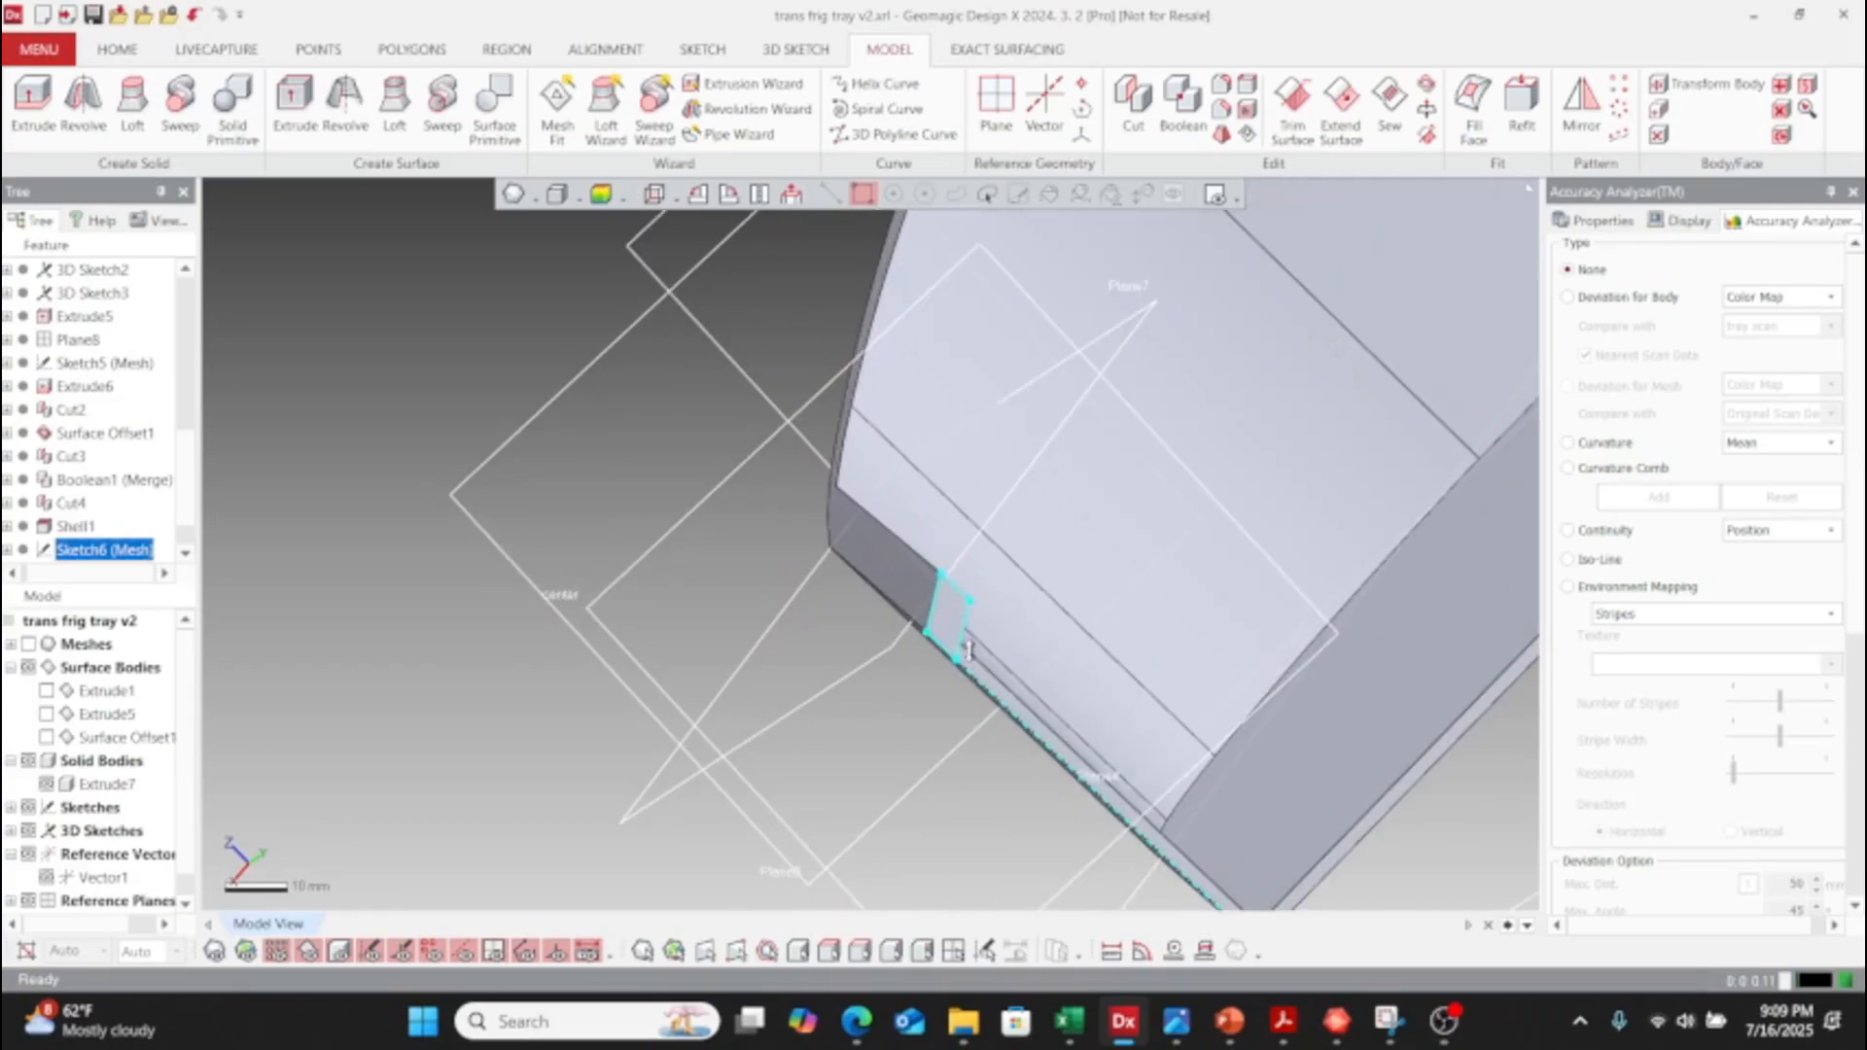
{"action": "scroll", "coordinate": [969, 650], "scroll_direction": "up", "scroll_amount": 3}
{"action": "right_click_drag", "start_coordinate": [1024, 742], "coordinate": [1021, 680]}
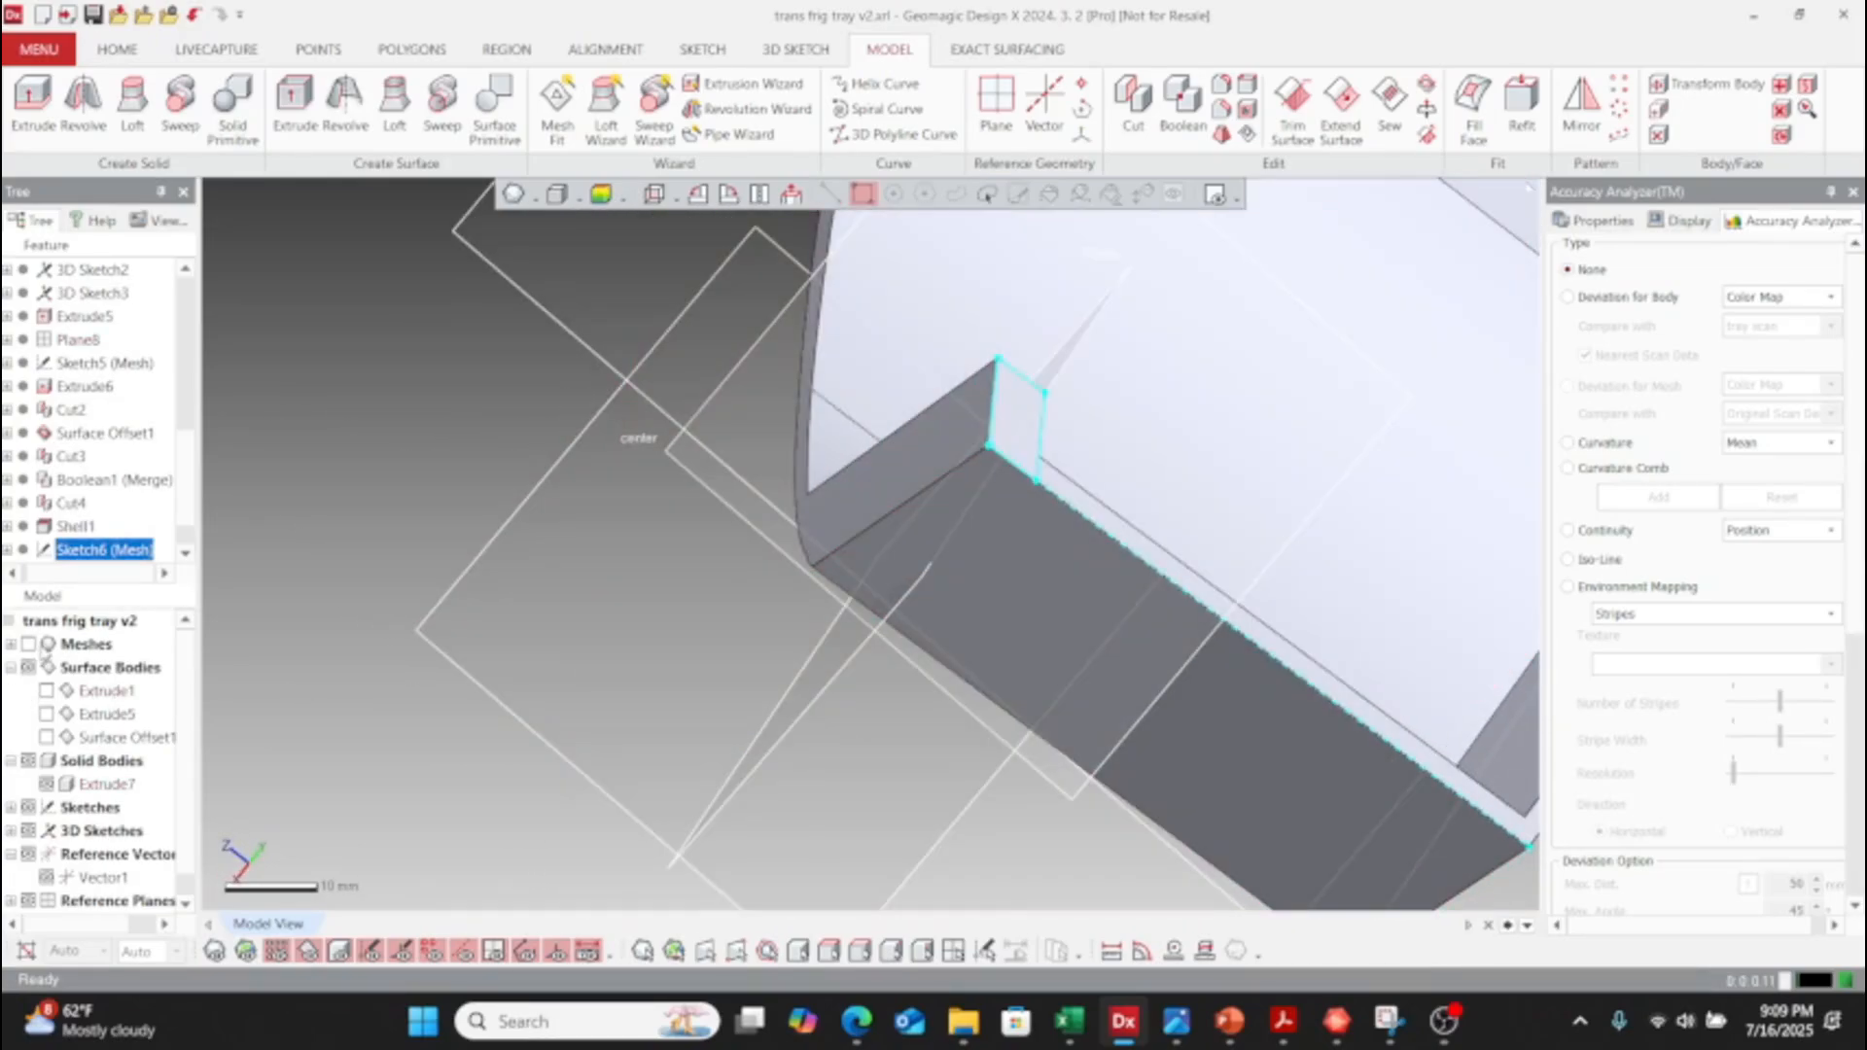
{"action": "left_click", "coordinate": [32, 645]}
{"action": "right_click_drag", "start_coordinate": [1064, 446], "coordinate": [1012, 595]}
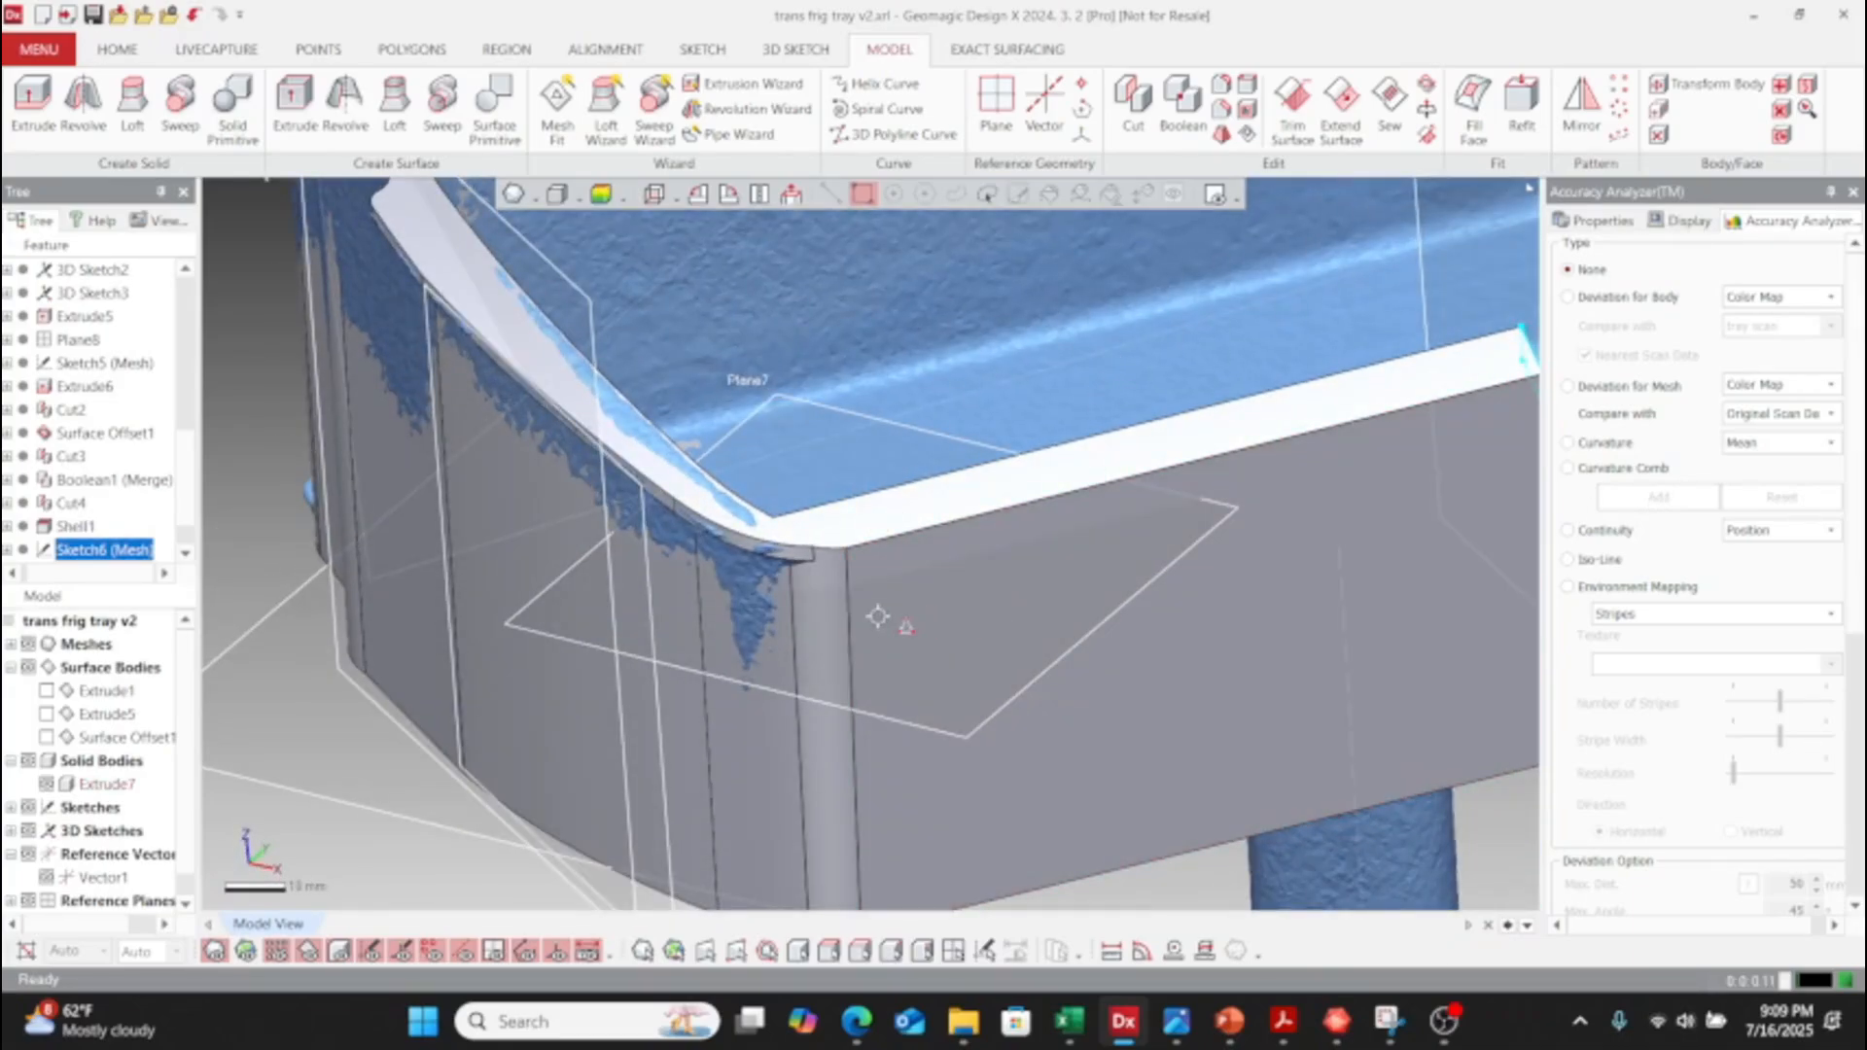
{"action": "right_click_drag", "start_coordinate": [877, 616], "coordinate": [650, 707]}
{"action": "mouse_move", "coordinate": [457, 681]}
{"action": "right_mouse_down"}
{"action": "mouse_move", "coordinate": [963, 646]}
{"action": "mouse_move", "coordinate": [1271, 729]}
{"action": "mouse_move", "coordinate": [925, 734]}
{"action": "mouse_move", "coordinate": [934, 695]}
{"action": "mouse_move", "coordinate": [1013, 804]}
{"action": "mouse_move", "coordinate": [1450, 558]}
{"action": "mouse_move", "coordinate": [1296, 405]}
{"action": "mouse_move", "coordinate": [1039, 572]}
{"action": "mouse_move", "coordinate": [1113, 746]}
{"action": "mouse_move", "coordinate": [1029, 667]}
{"action": "mouse_move", "coordinate": [1258, 670]}
{"action": "mouse_move", "coordinate": [1100, 651]}
{"action": "mouse_move", "coordinate": [1443, 603]}
{"action": "mouse_move", "coordinate": [897, 588]}
{"action": "mouse_move", "coordinate": [851, 622]}
{"action": "mouse_move", "coordinate": [938, 649]}
{"action": "mouse_move", "coordinate": [895, 652]}
{"action": "mouse_move", "coordinate": [1196, 616]}
{"action": "mouse_move", "coordinate": [859, 654]}
{"action": "mouse_move", "coordinate": [1197, 513]}
{"action": "mouse_move", "coordinate": [1181, 633]}
{"action": "mouse_move", "coordinate": [1188, 582]}
{"action": "mouse_move", "coordinate": [982, 586]}
{"action": "mouse_move", "coordinate": [972, 612]}
{"action": "mouse_move", "coordinate": [1084, 622]}
{"action": "mouse_move", "coordinate": [1031, 584]}
{"action": "mouse_move", "coordinate": [888, 551]}
{"action": "mouse_move", "coordinate": [925, 533]}
{"action": "mouse_move", "coordinate": [804, 450]}
{"action": "mouse_move", "coordinate": [807, 467]}
{"action": "right_mouse_up"}
{"action": "scroll", "coordinate": [934, 695], "scroll_direction": "up", "scroll_amount": 3}
- Start a reference plane with the Extract method from the scan's poly-faces on the small lower corner feature
{"action": "left_click", "coordinate": [995, 97]}
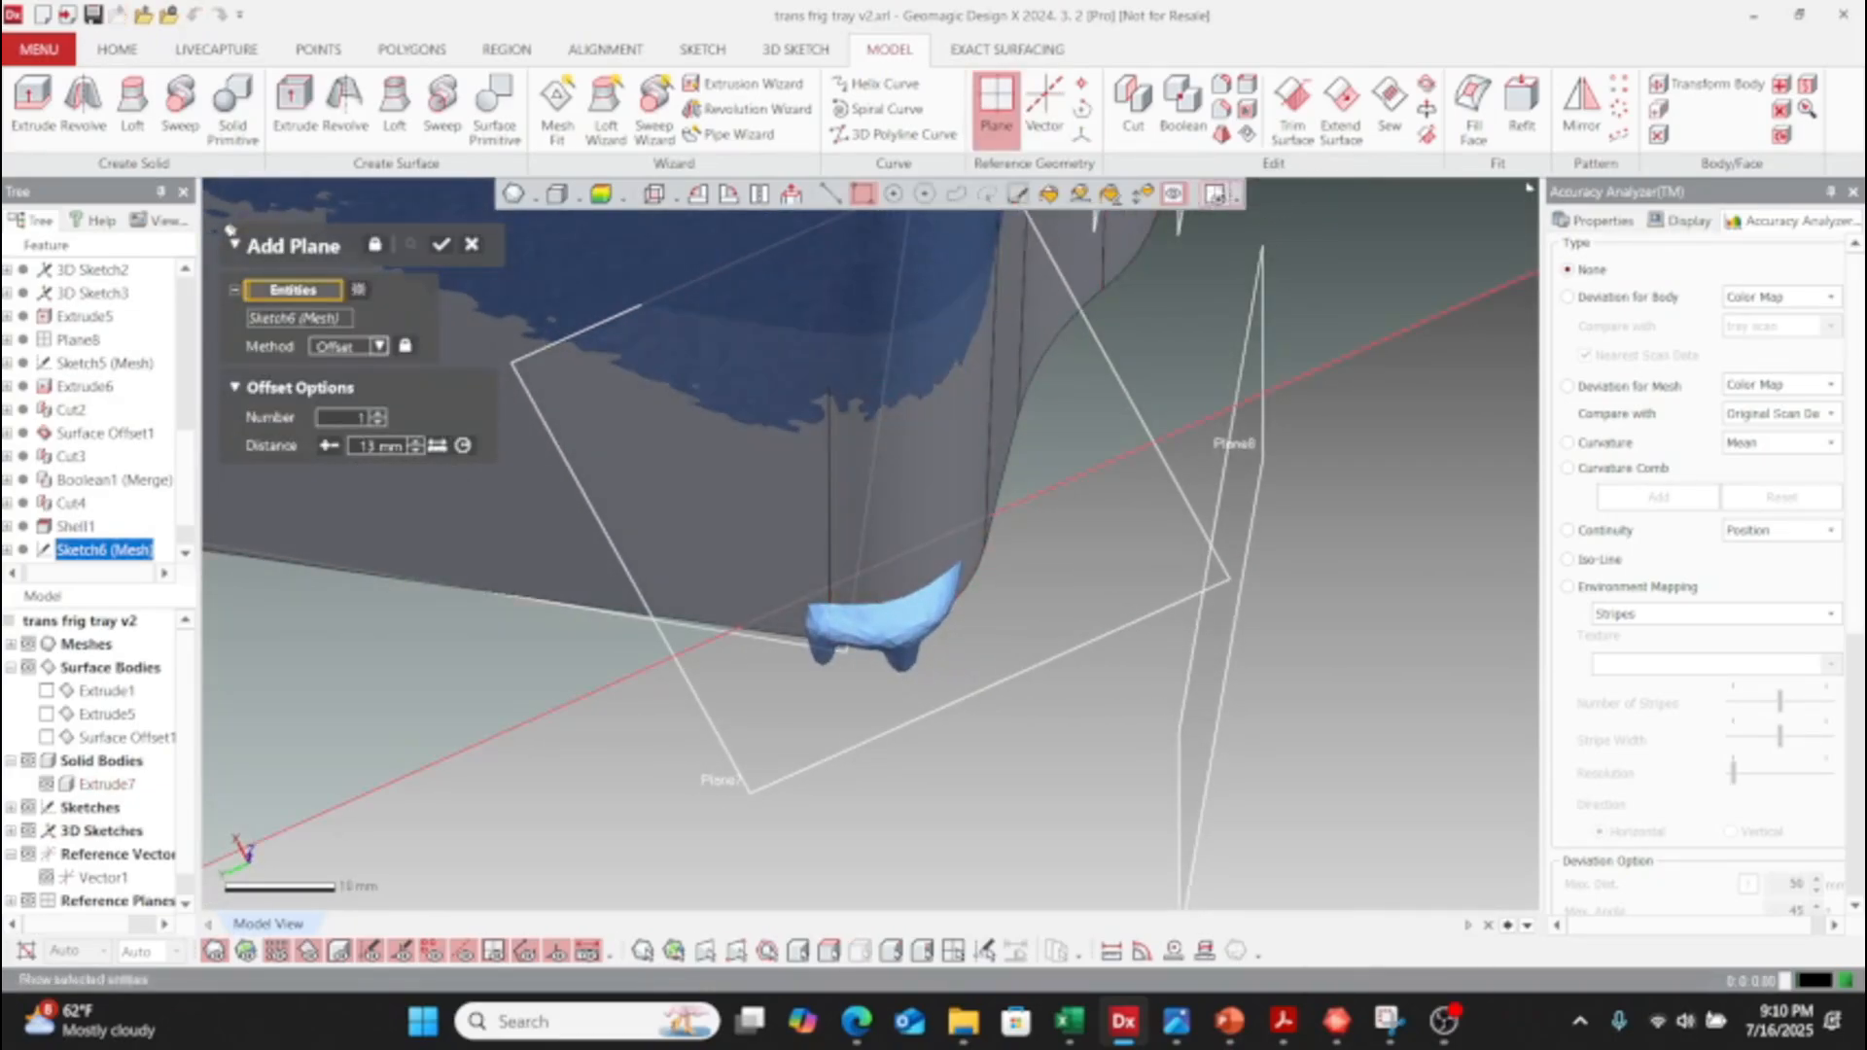
{"action": "left_click", "coordinate": [1144, 195]}
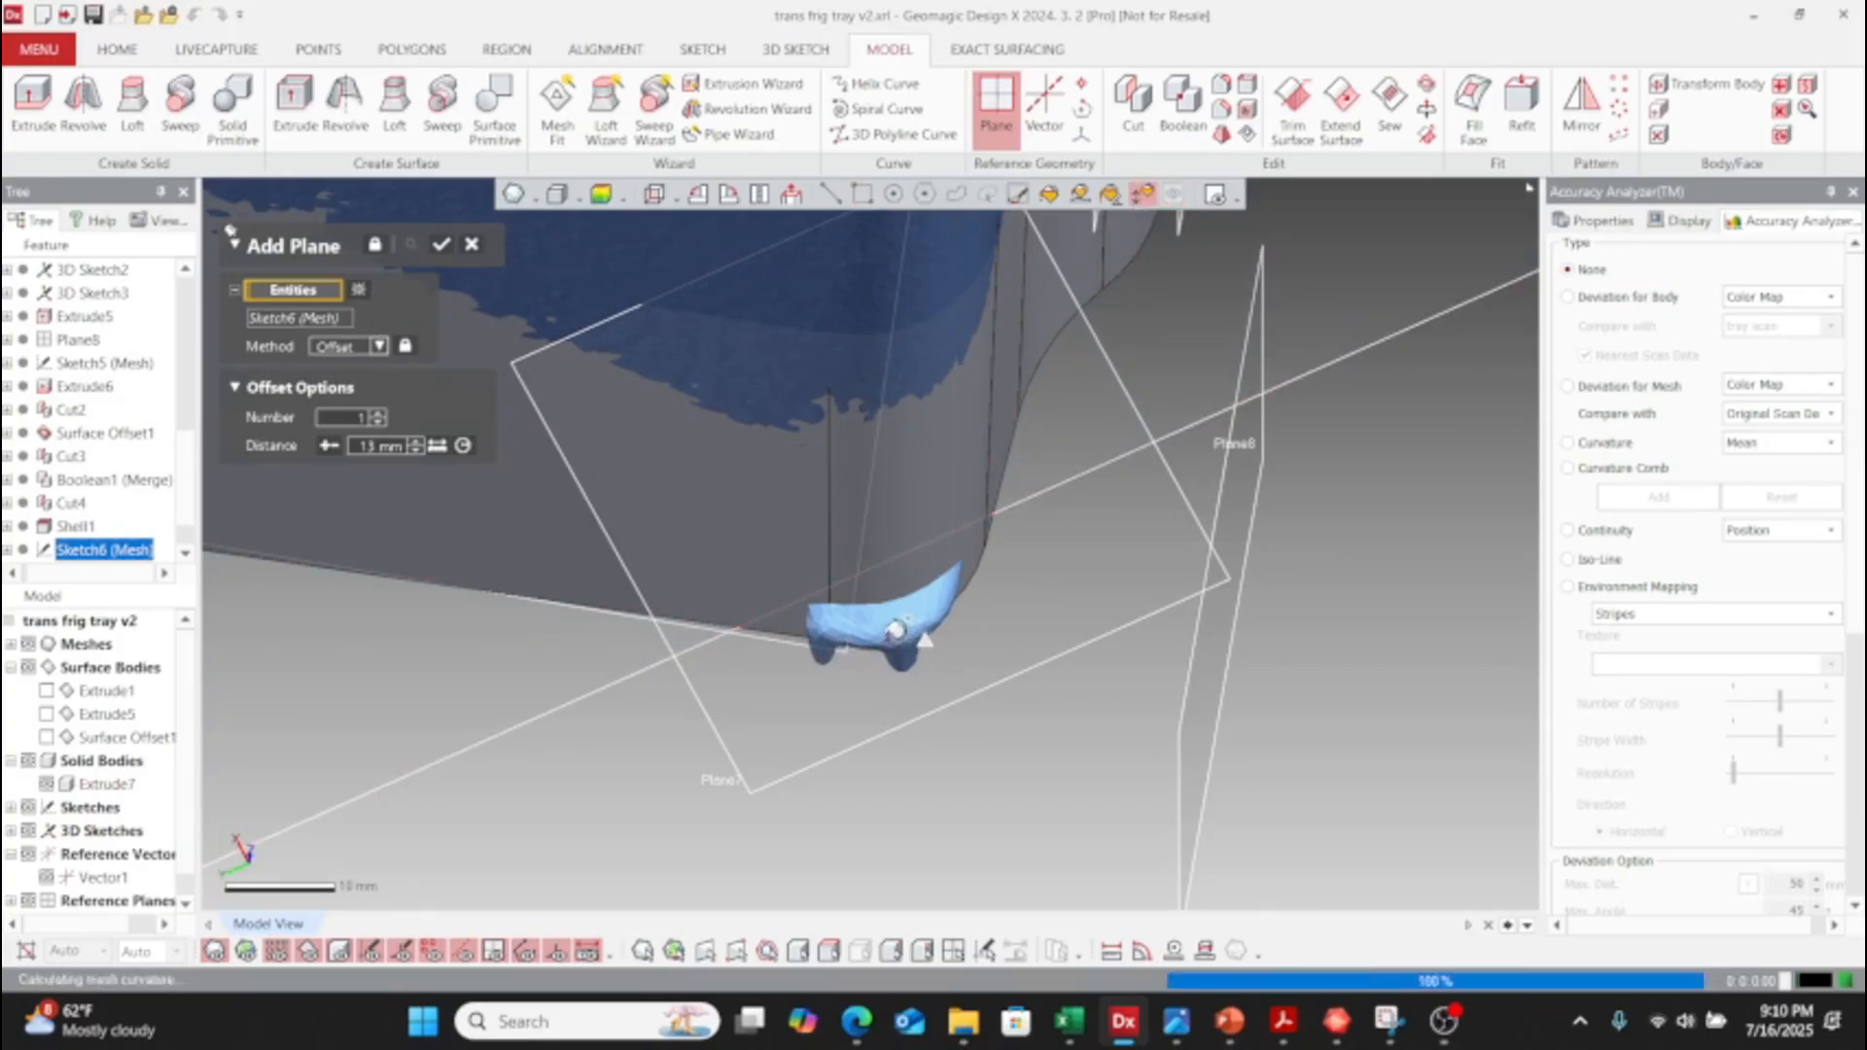
{"action": "left_click", "coordinate": [881, 627]}
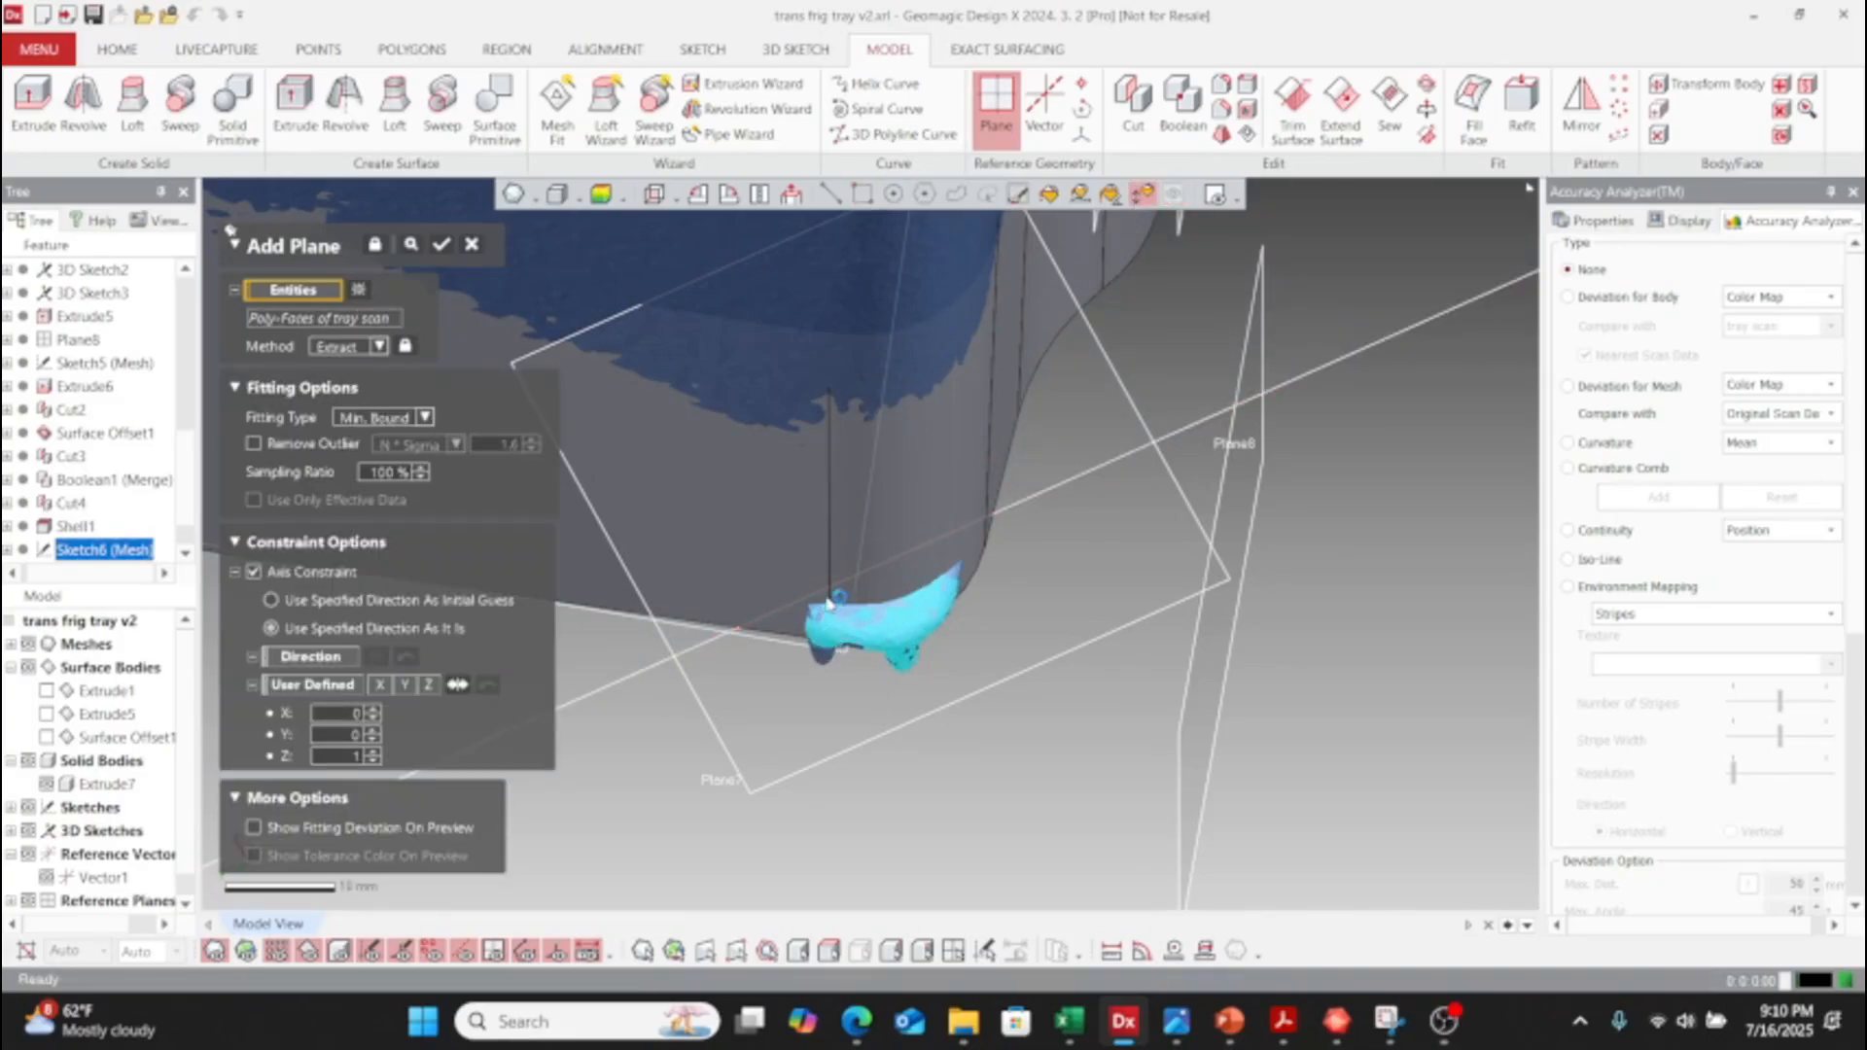
{"action": "right_click_drag", "start_coordinate": [872, 666], "coordinate": [855, 882]}
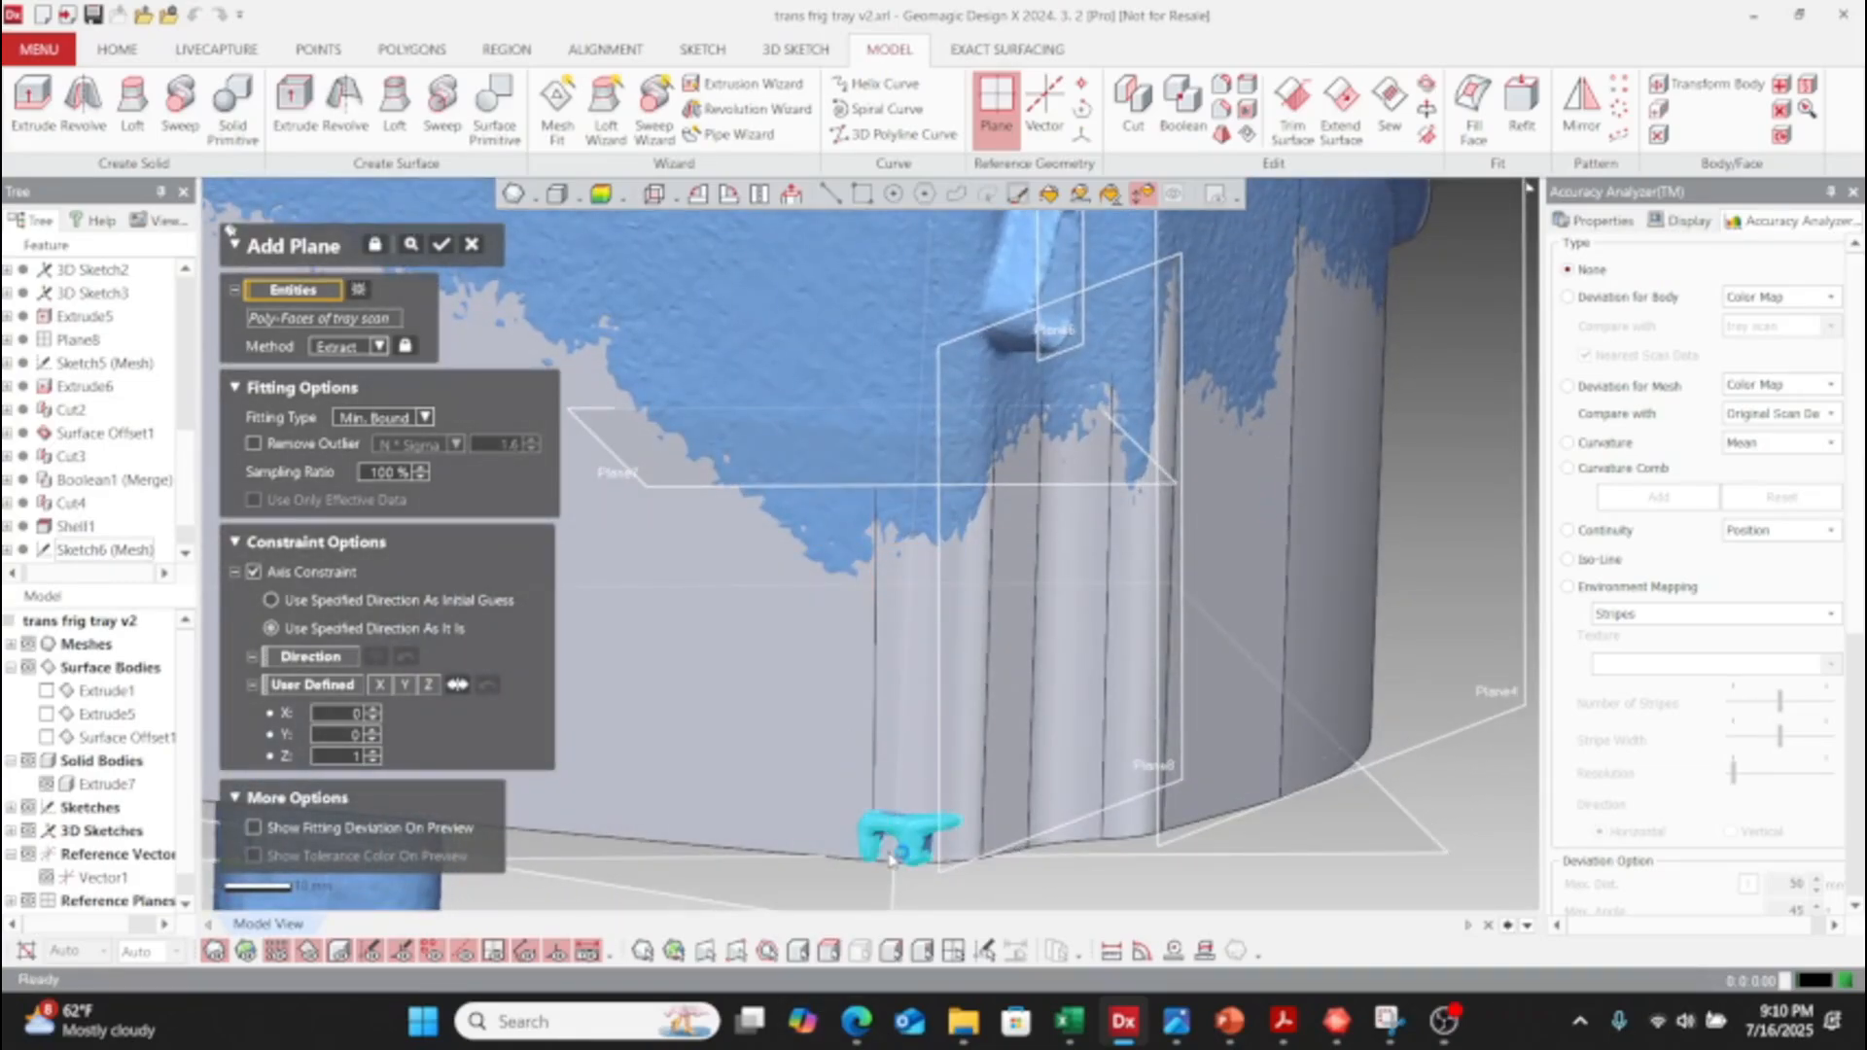
{"action": "right_click_drag", "start_coordinate": [896, 614], "coordinate": [961, 720]}
{"action": "scroll", "coordinate": [960, 719], "scroll_direction": "down", "scroll_amount": 5}
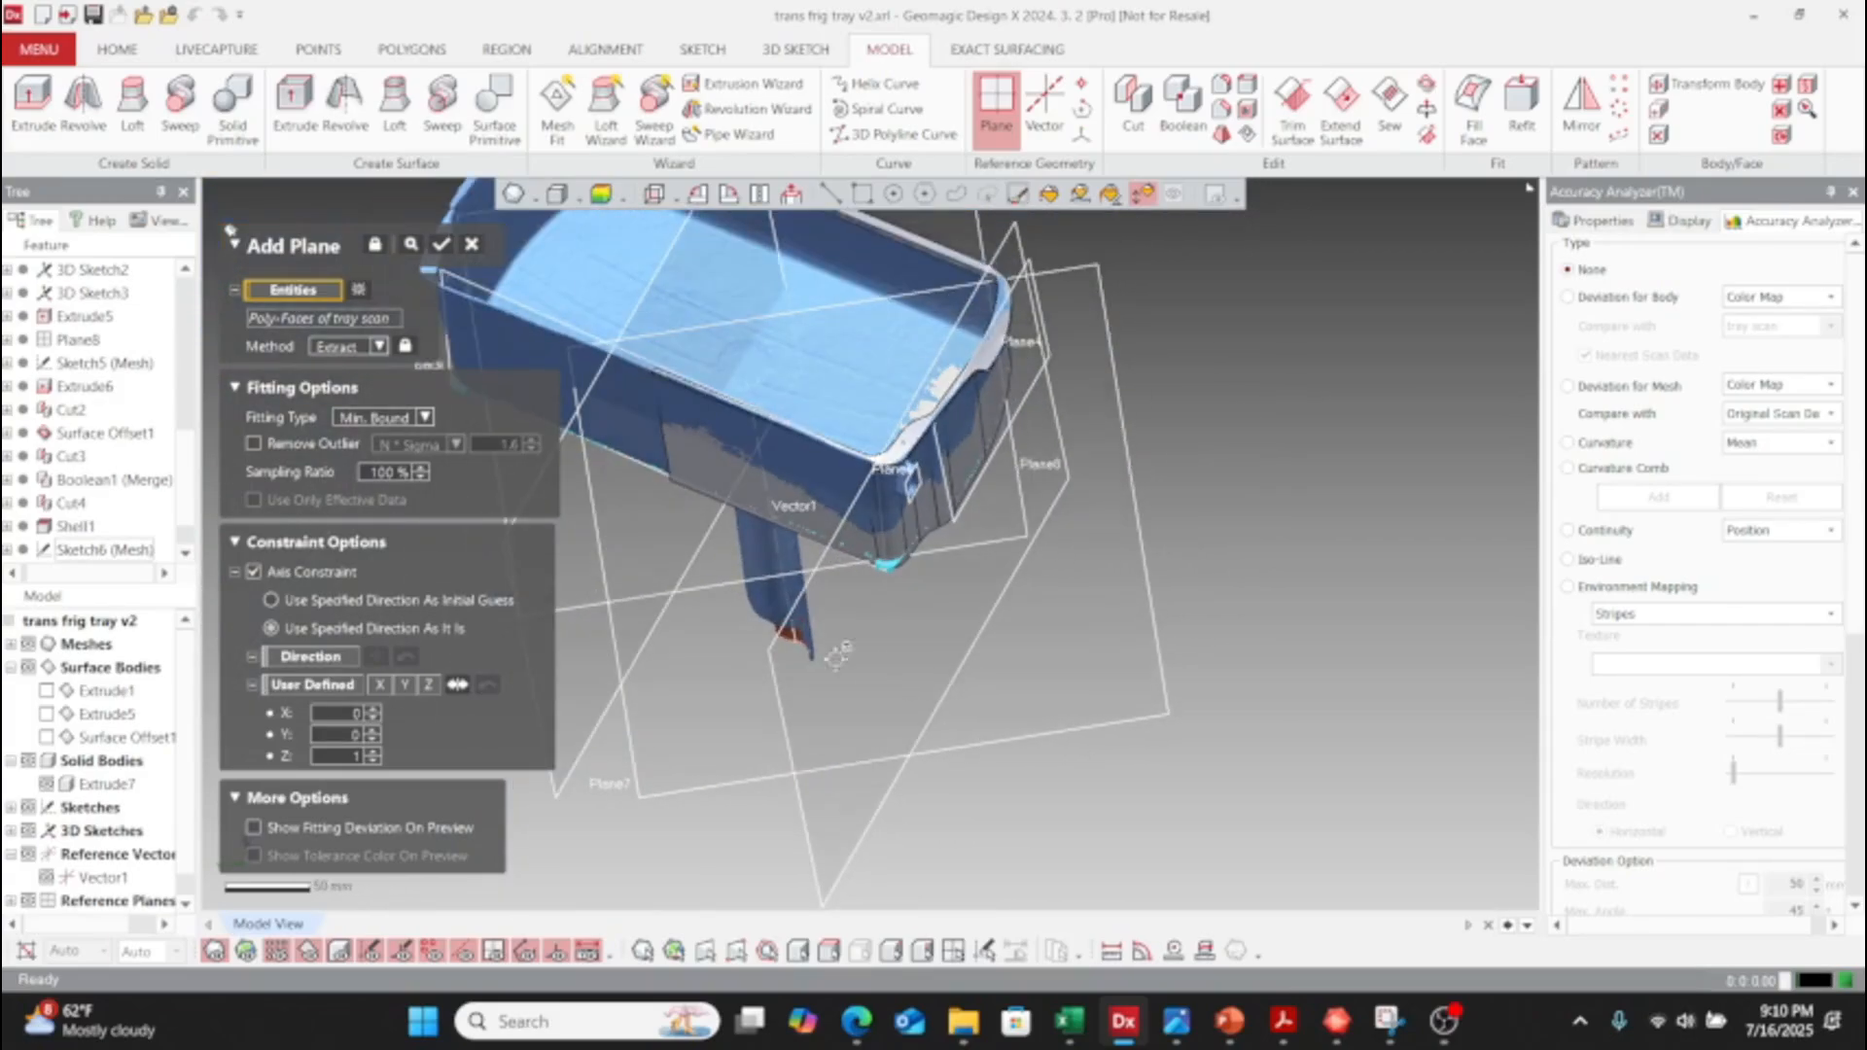
{"action": "right_click_drag", "start_coordinate": [909, 251], "coordinate": [1245, 721]}
{"action": "scroll", "coordinate": [1244, 726], "scroll_direction": "down", "scroll_amount": 4}
{"action": "right_click_drag", "start_coordinate": [867, 566], "coordinate": [1208, 592]}
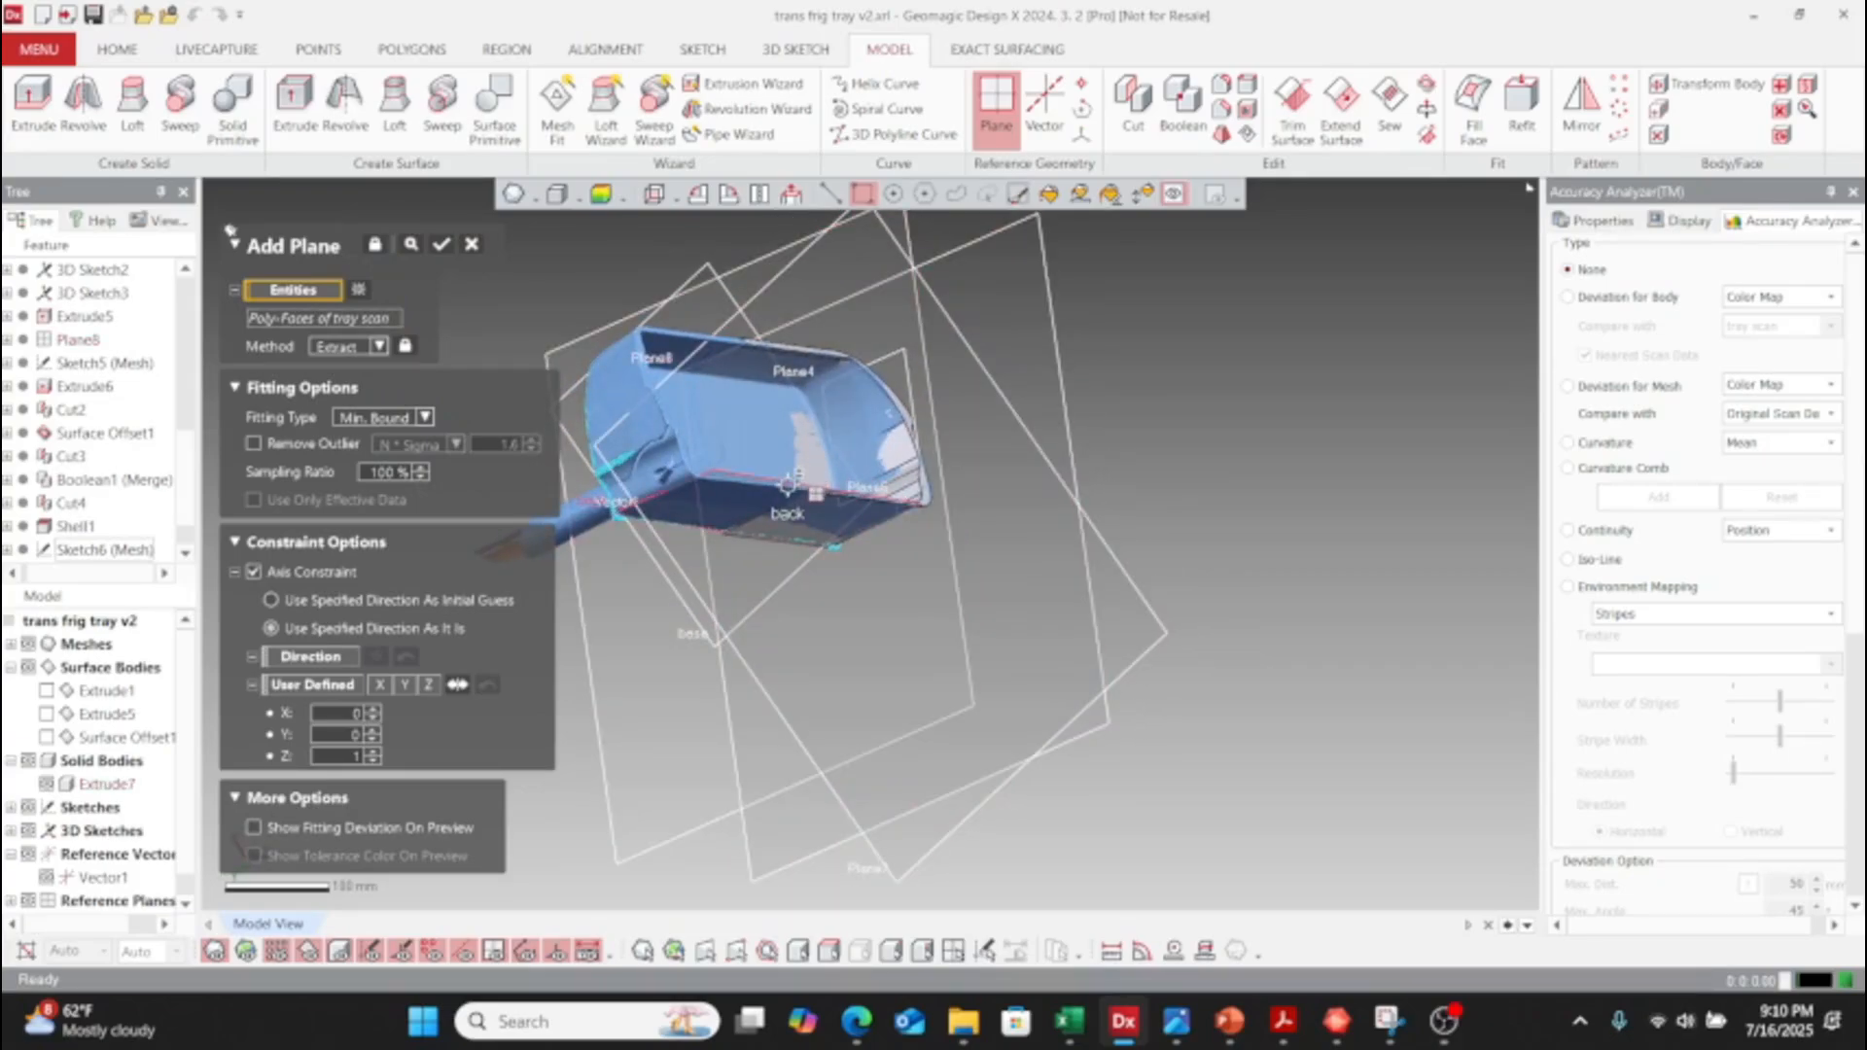
- Constrain the extracted plane's direction to the back plane, preview the fit and create the plane
{"action": "left_click", "coordinate": [304, 658]}
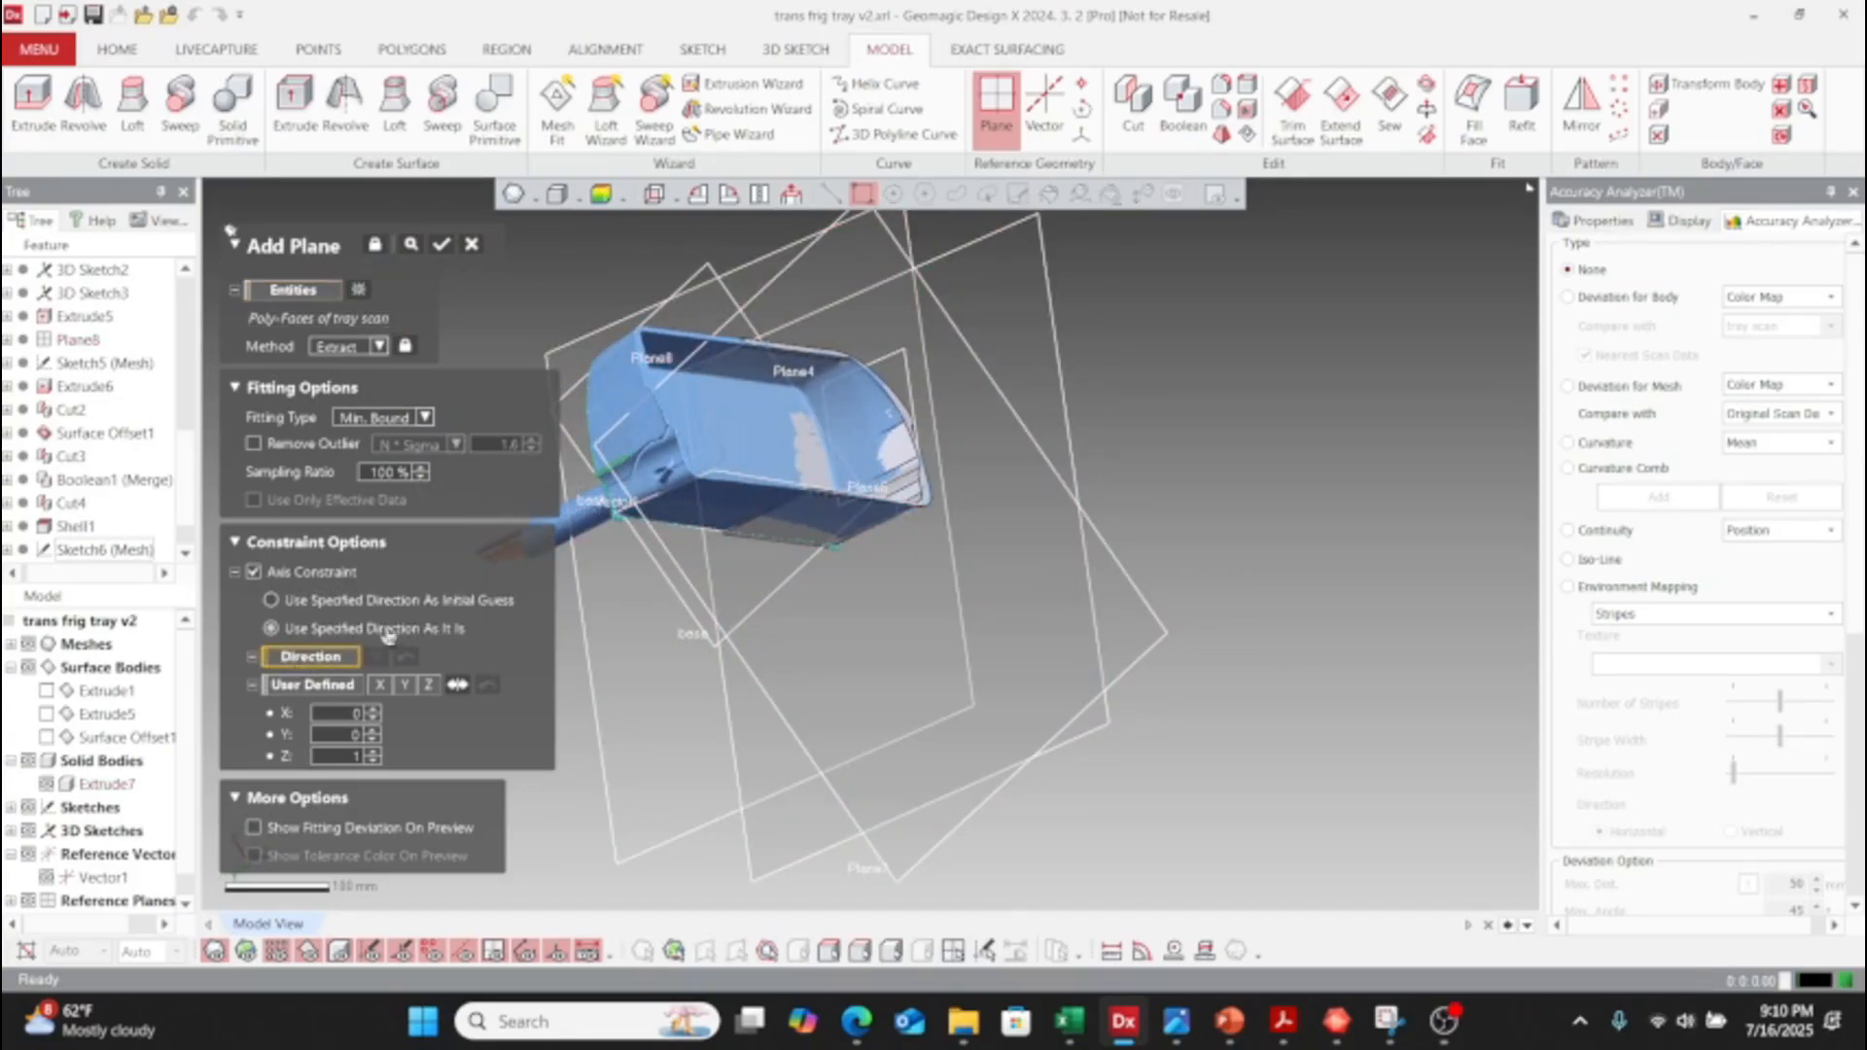
{"action": "left_click", "coordinate": [816, 496]}
{"action": "scroll", "coordinate": [896, 556], "scroll_direction": "up", "scroll_amount": 5}
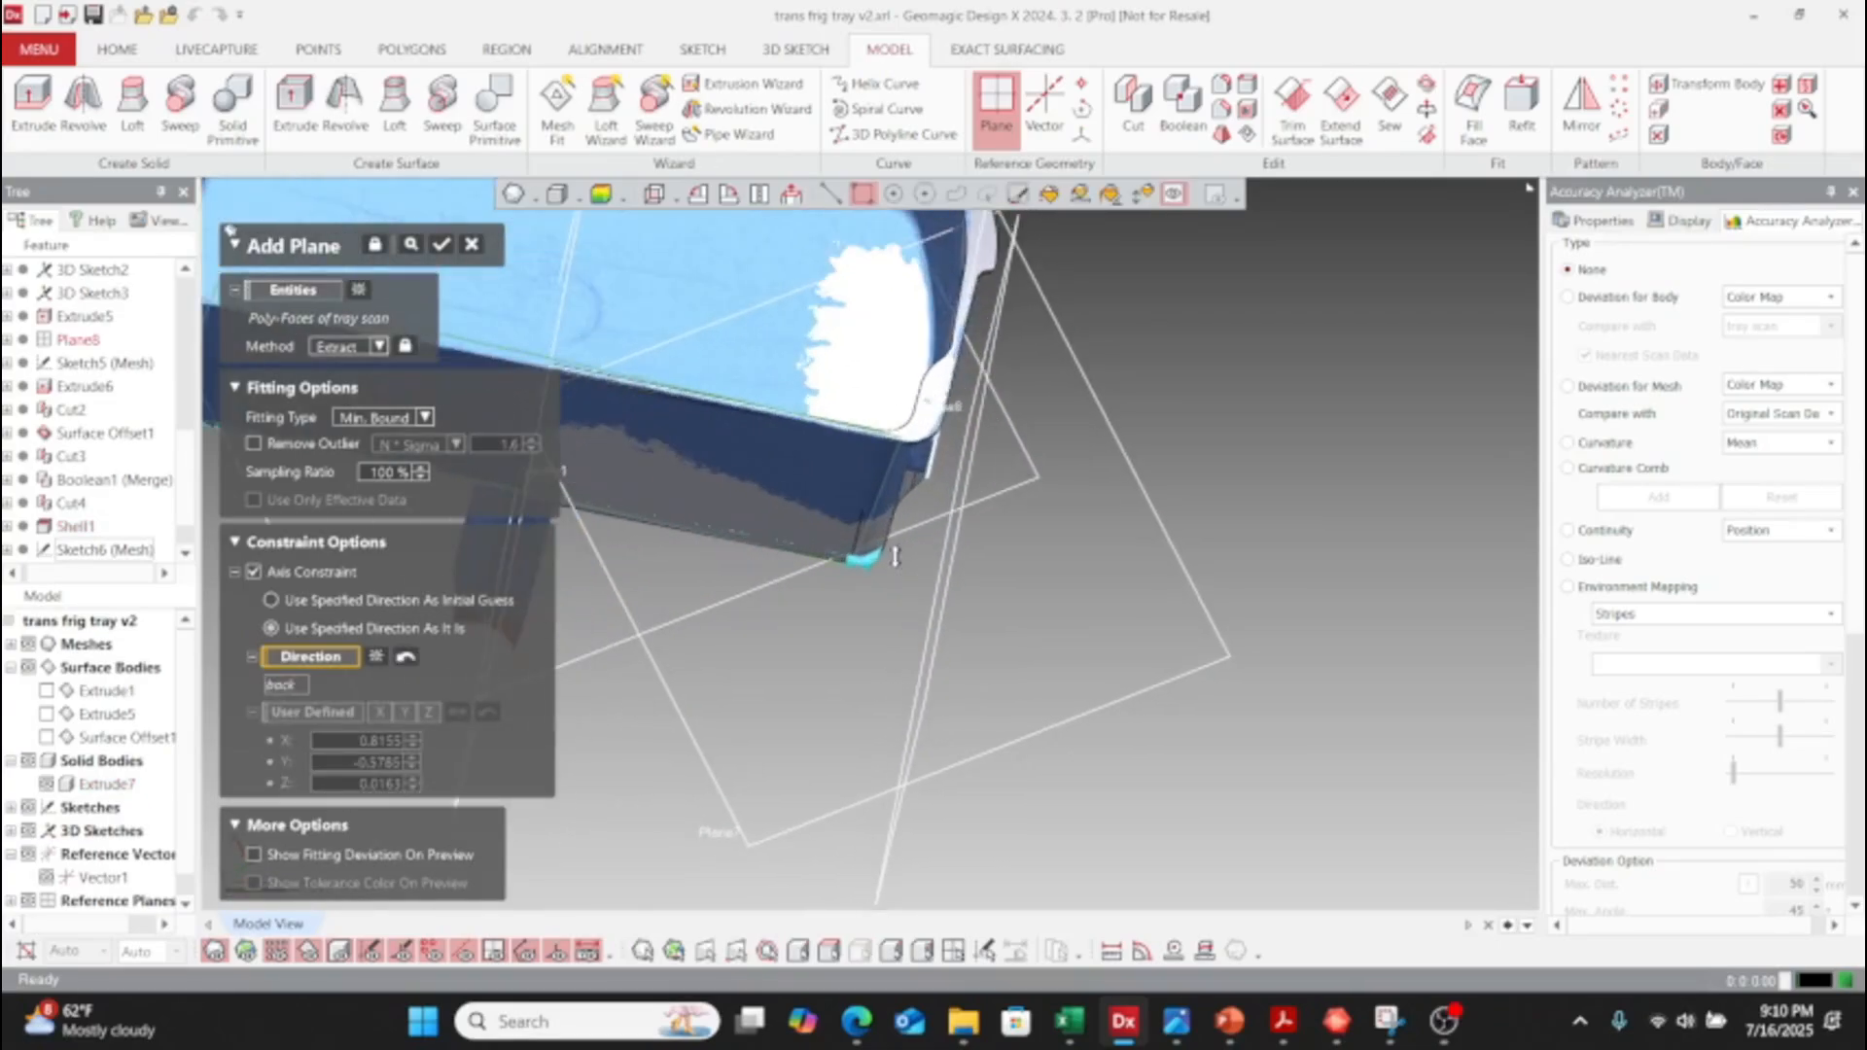
{"action": "scroll", "coordinate": [895, 556], "scroll_direction": "up", "scroll_amount": 5}
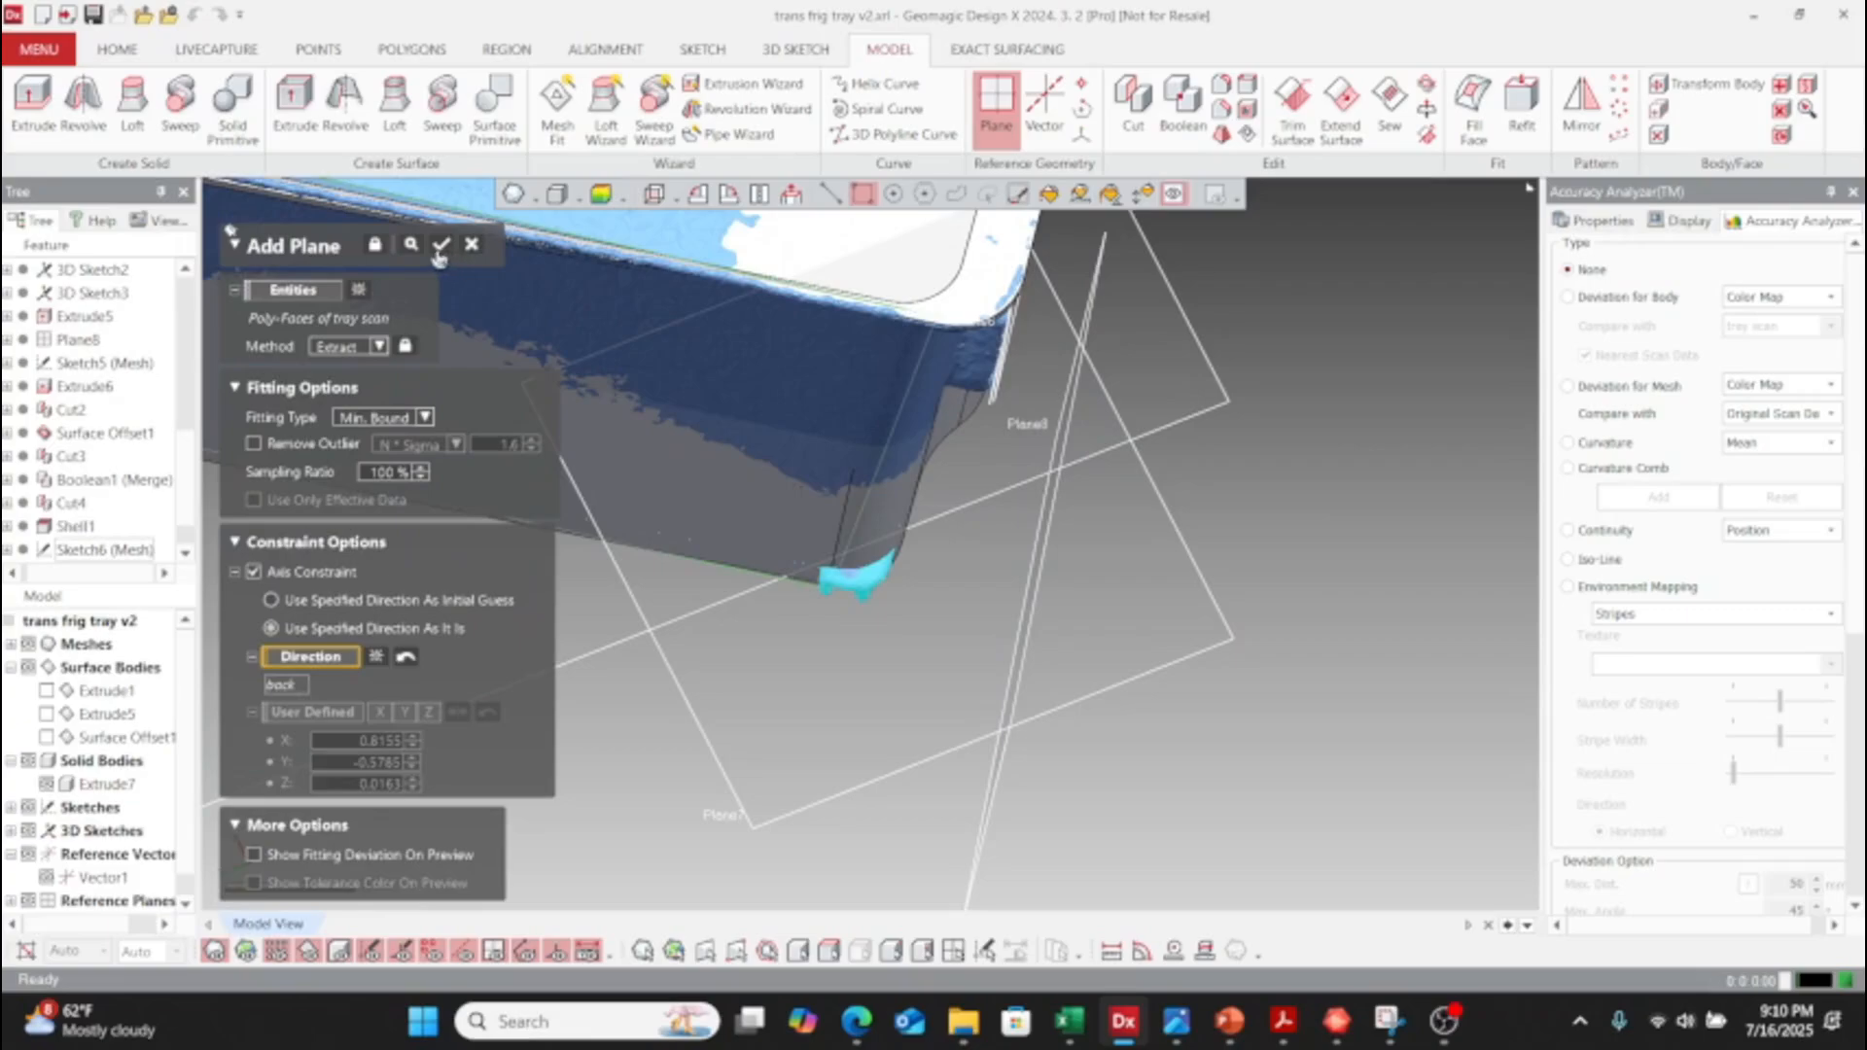
{"action": "left_click", "coordinate": [409, 247]}
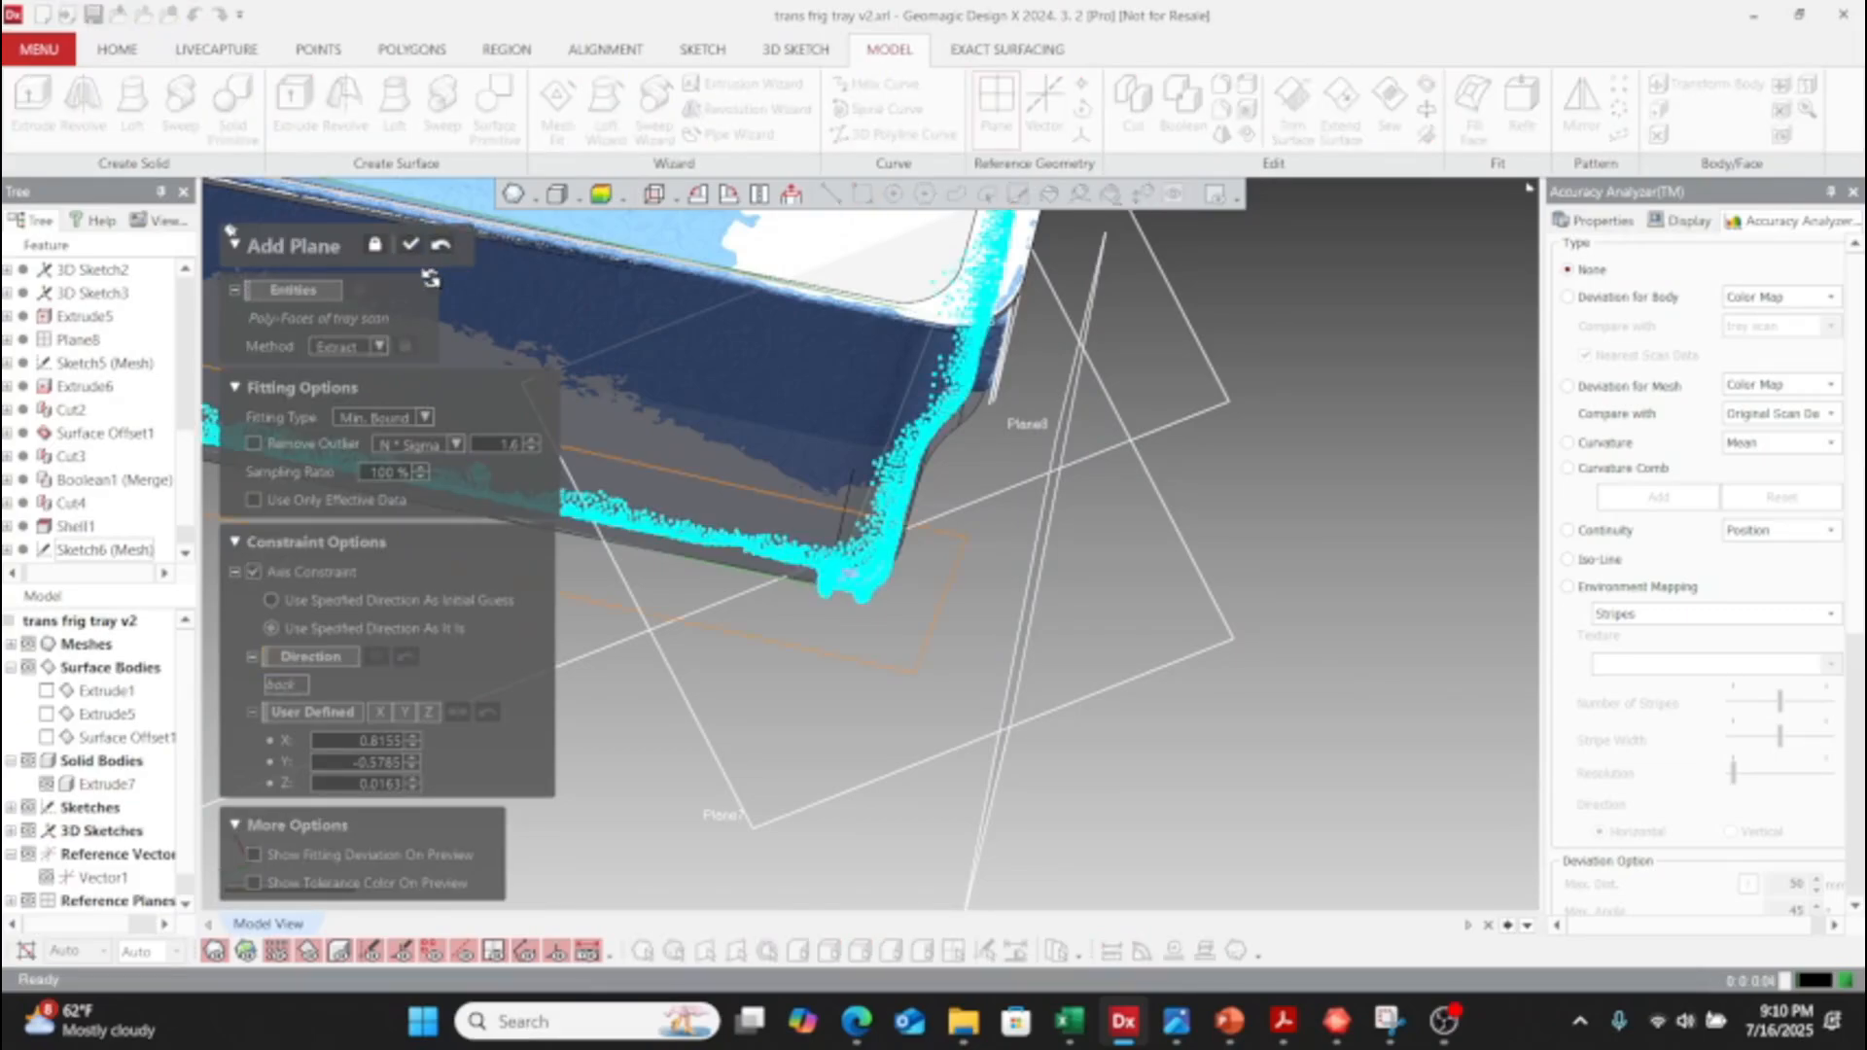
{"action": "right_click_drag", "start_coordinate": [715, 566], "coordinate": [698, 686]}
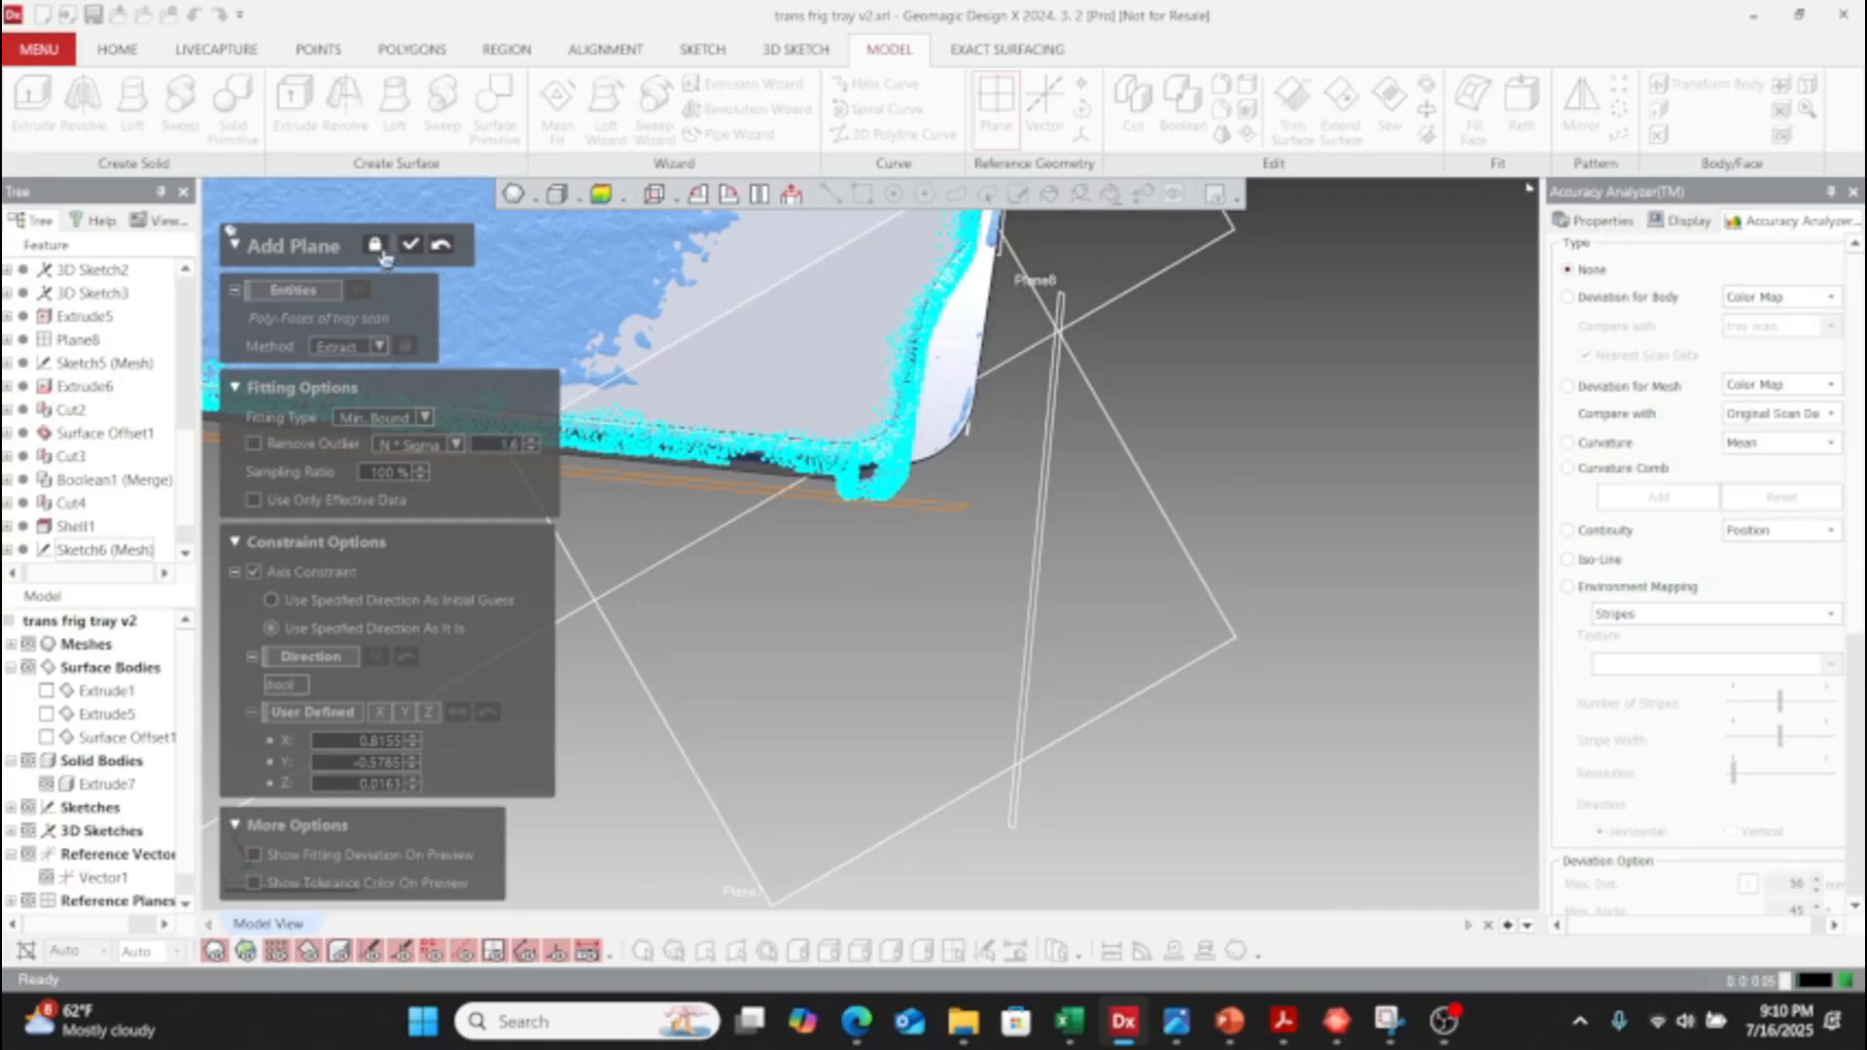
{"action": "left_click", "coordinate": [416, 253]}
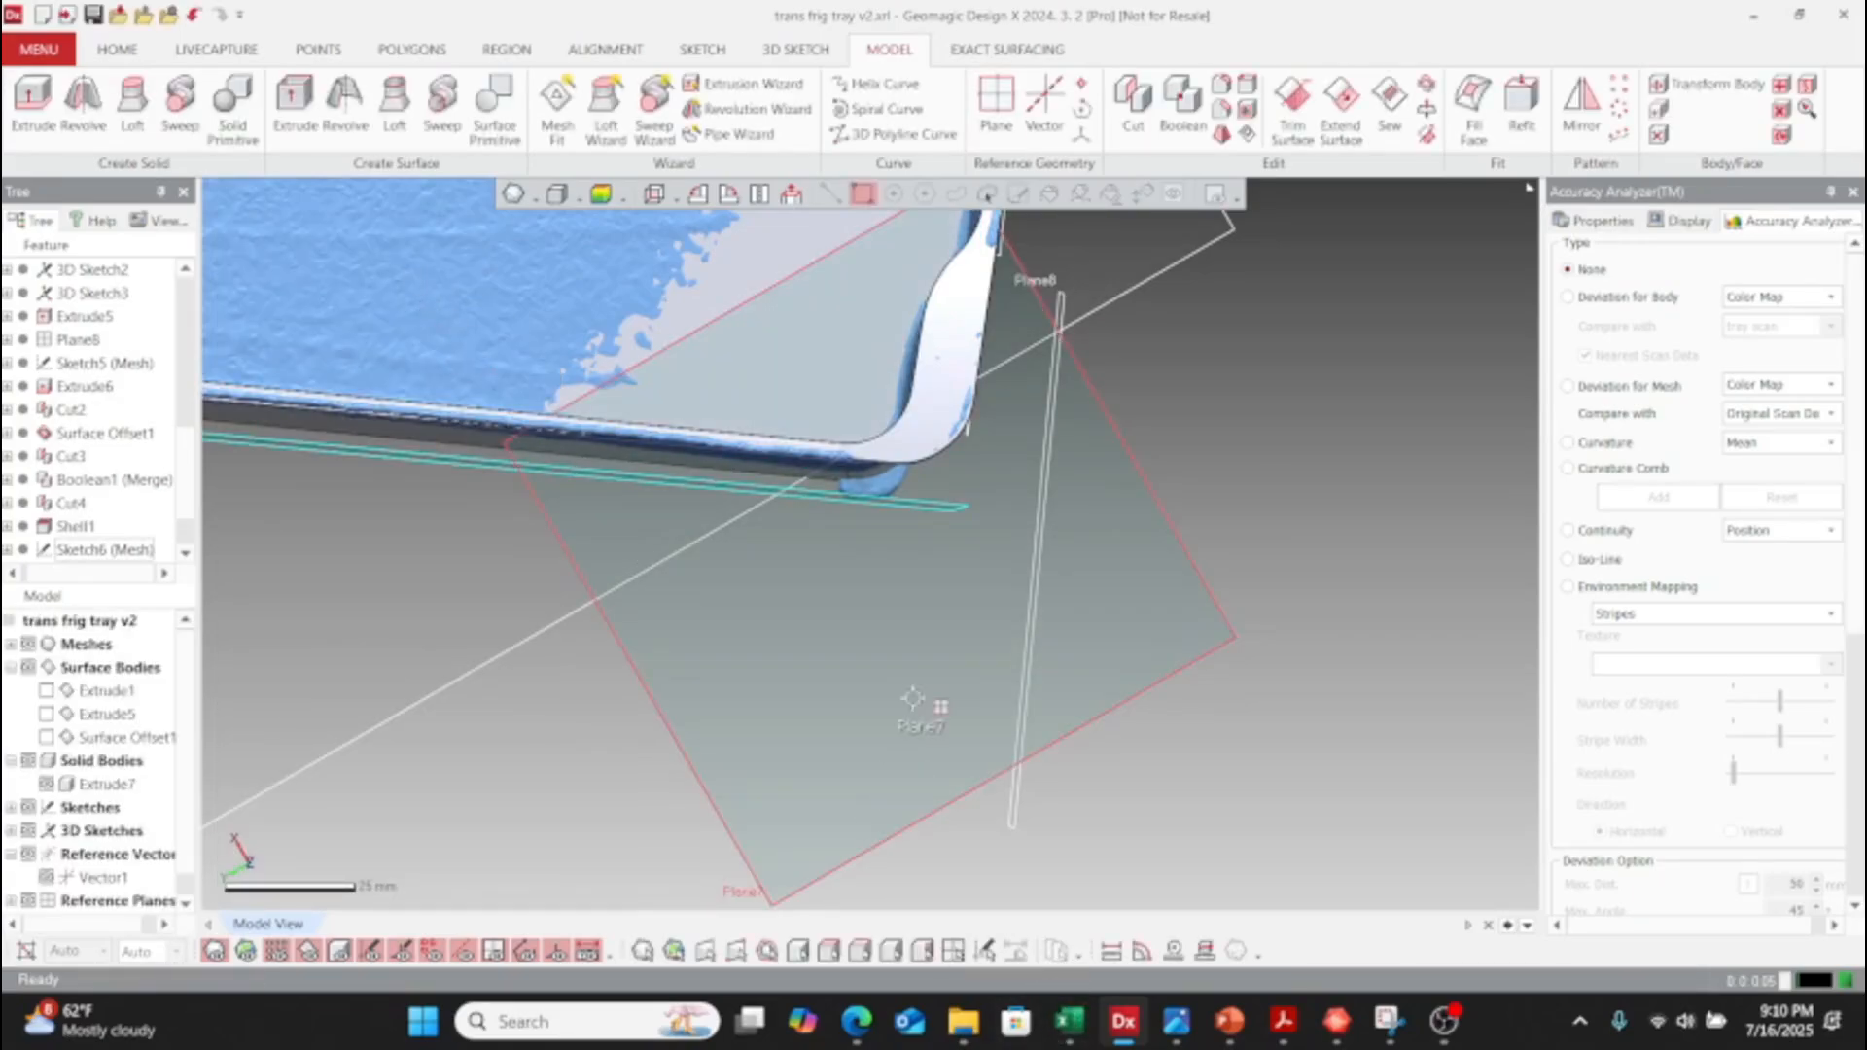
- Examine the small scanned corner feature and its position relative to the new plane
{"action": "right_click_drag", "start_coordinate": [919, 689], "coordinate": [883, 267], "text": "shift"}
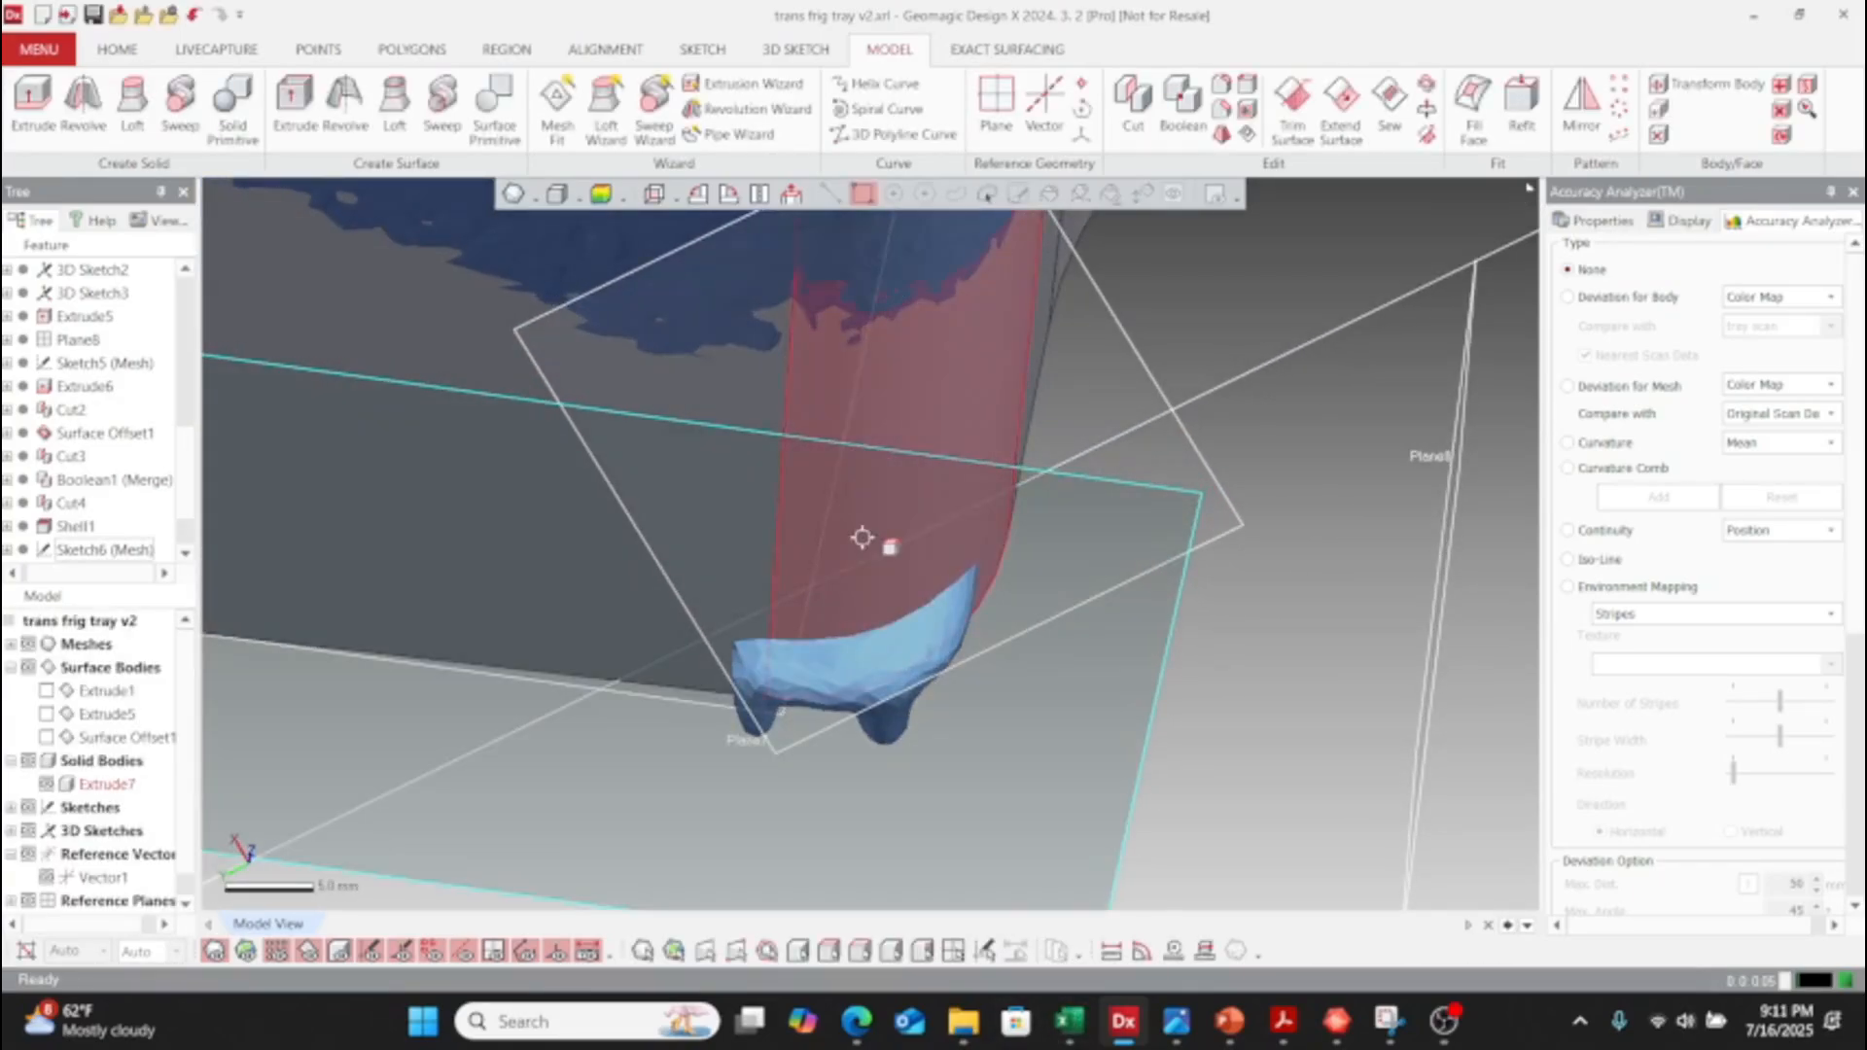
{"action": "scroll", "coordinate": [862, 538], "scroll_direction": "down", "scroll_amount": 4}
{"action": "right_click_drag", "start_coordinate": [858, 667], "coordinate": [882, 573]}
{"action": "scroll", "coordinate": [860, 654], "scroll_direction": "down", "scroll_amount": 4}
{"action": "scroll", "coordinate": [840, 766], "scroll_direction": "up", "scroll_amount": 3}
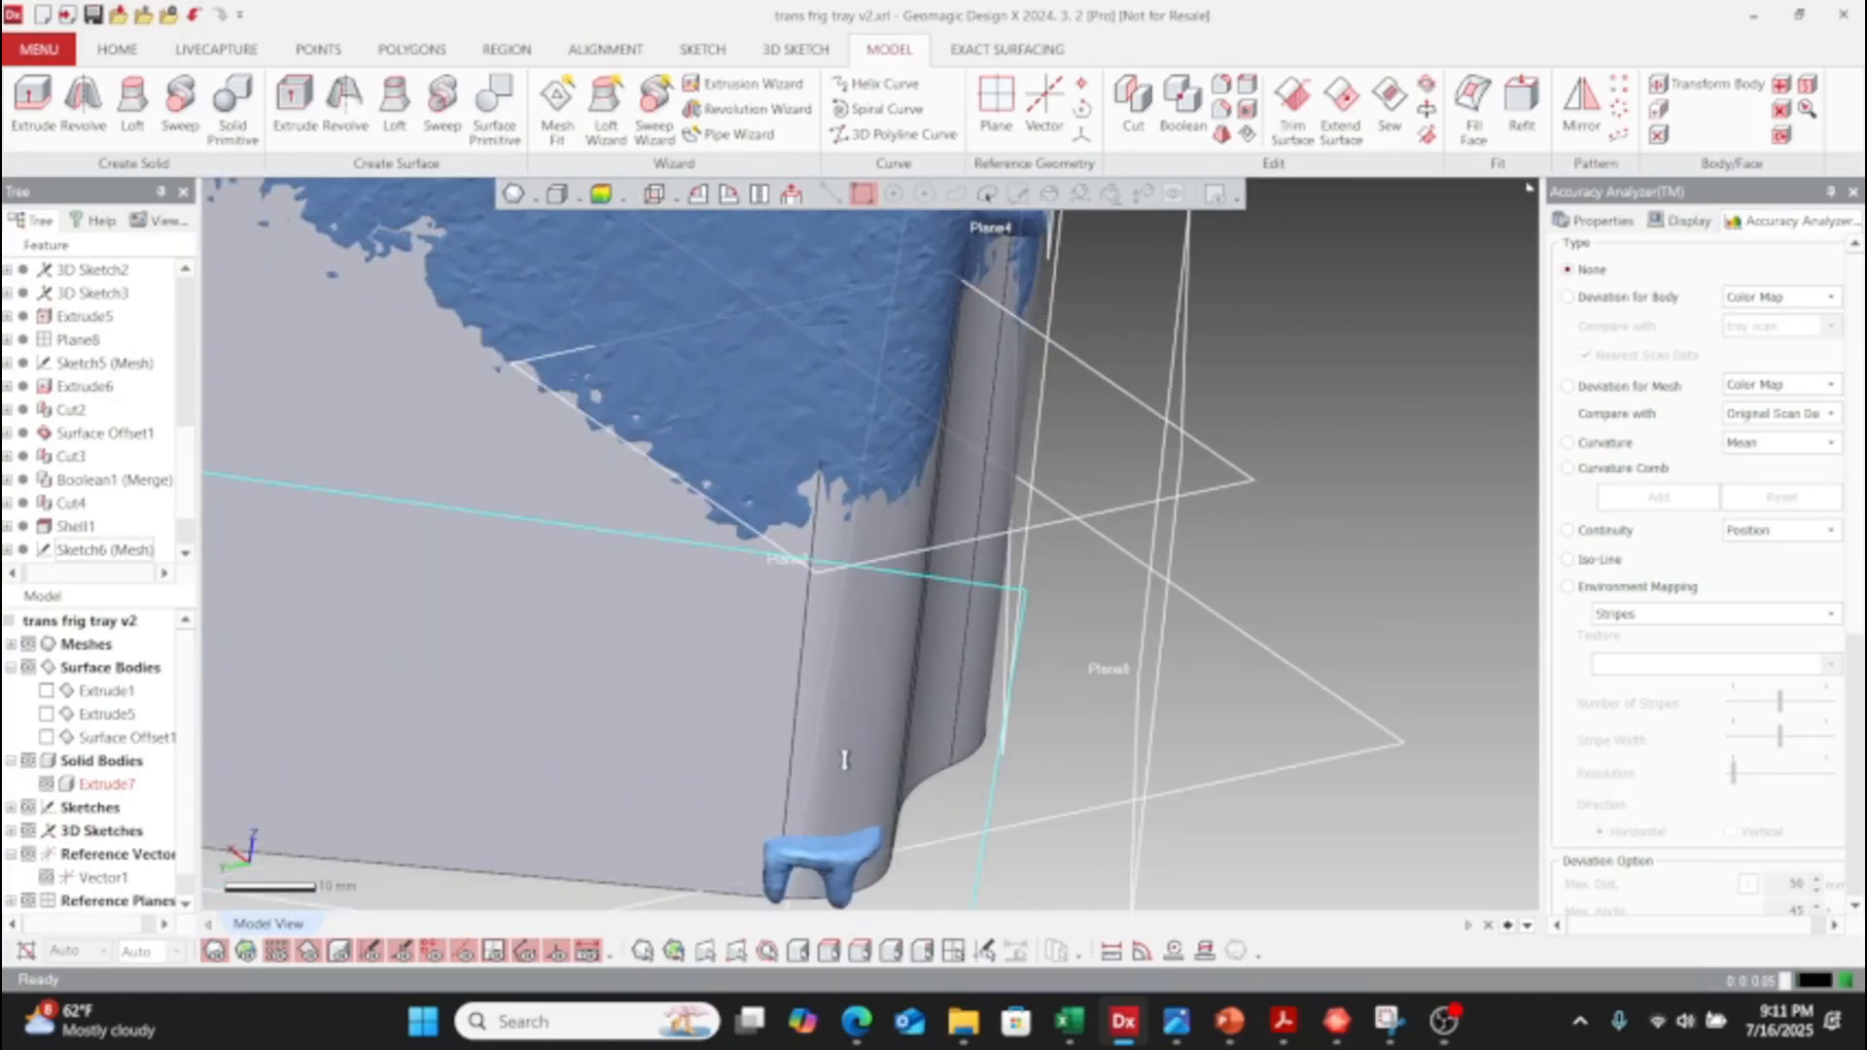
{"action": "right_click_drag", "start_coordinate": [844, 766], "coordinate": [814, 662]}
{"action": "scroll", "coordinate": [831, 817], "scroll_direction": "down", "scroll_amount": 3}
{"action": "scroll", "coordinate": [875, 644], "scroll_direction": "up", "scroll_amount": 3}
{"action": "scroll", "coordinate": [880, 642], "scroll_direction": "up", "scroll_amount": 2}
{"action": "scroll", "coordinate": [818, 655], "scroll_direction": "down", "scroll_amount": 5}
{"action": "right_click_drag", "start_coordinate": [824, 520], "coordinate": [941, 389]}
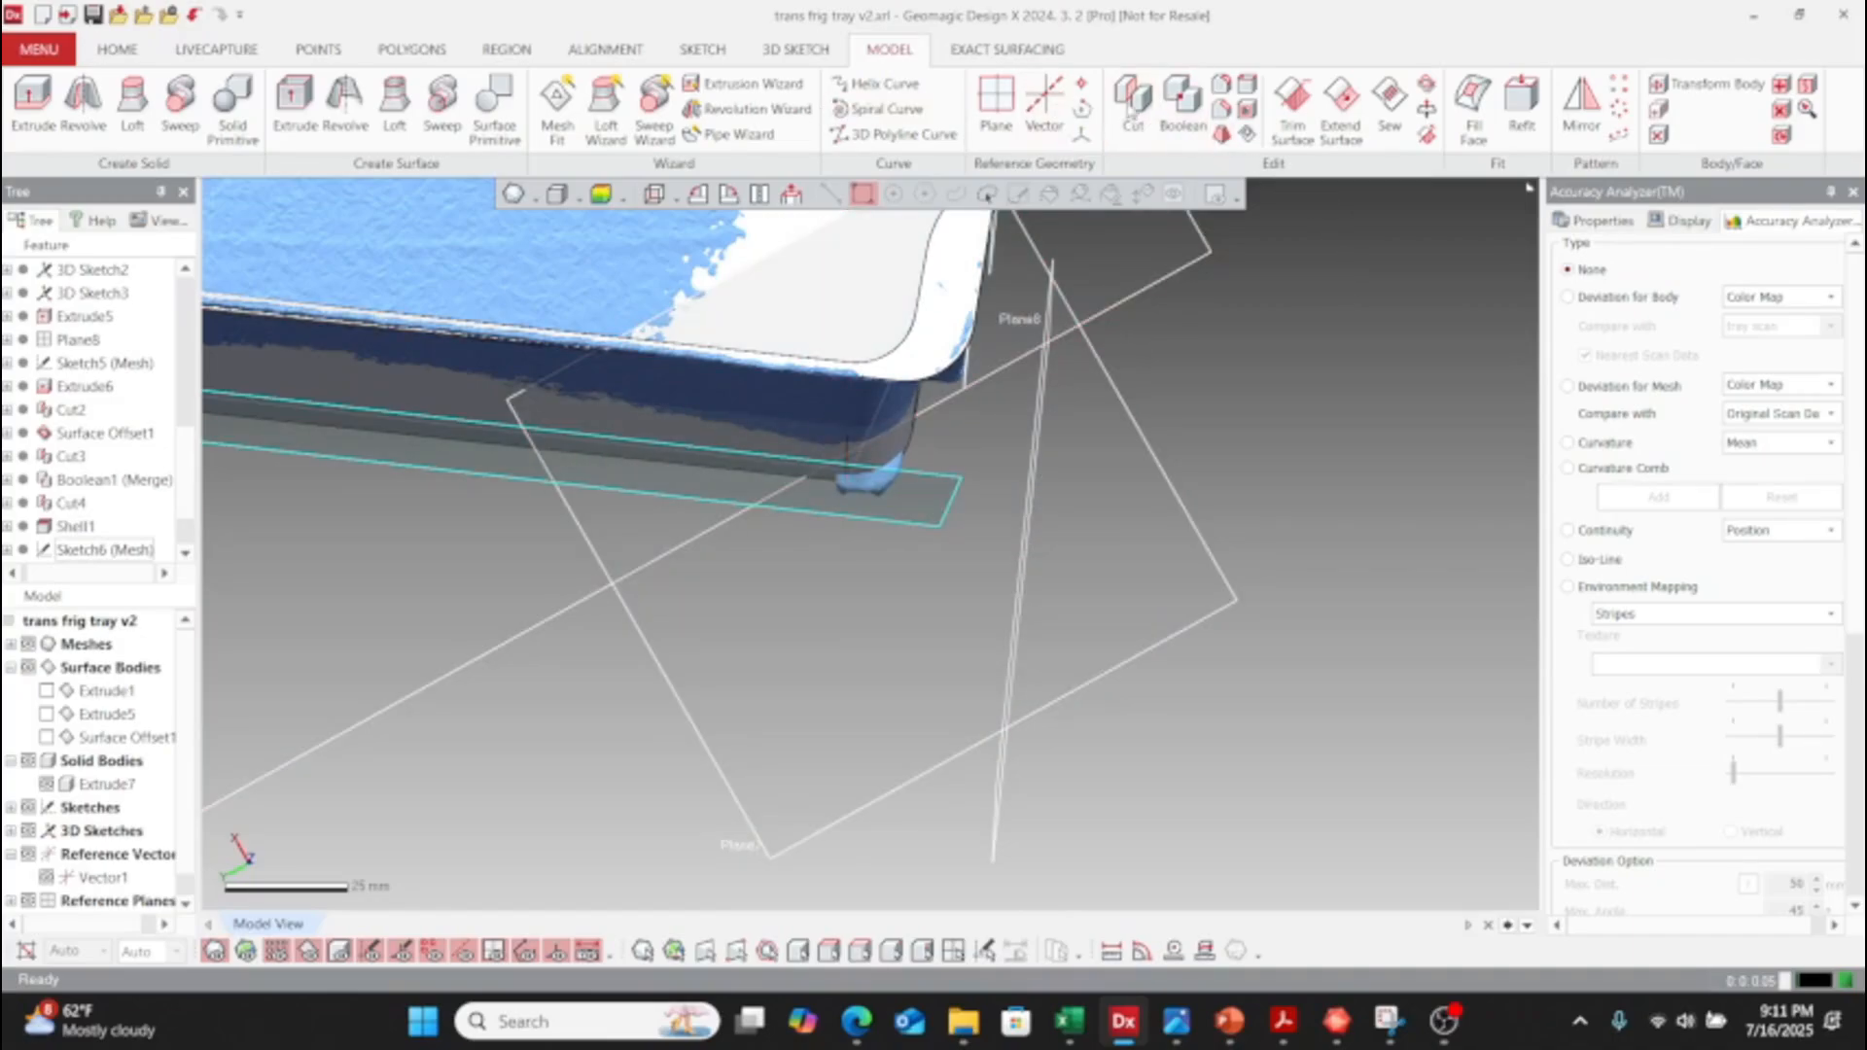
{"action": "left_click", "coordinate": [33, 98]}
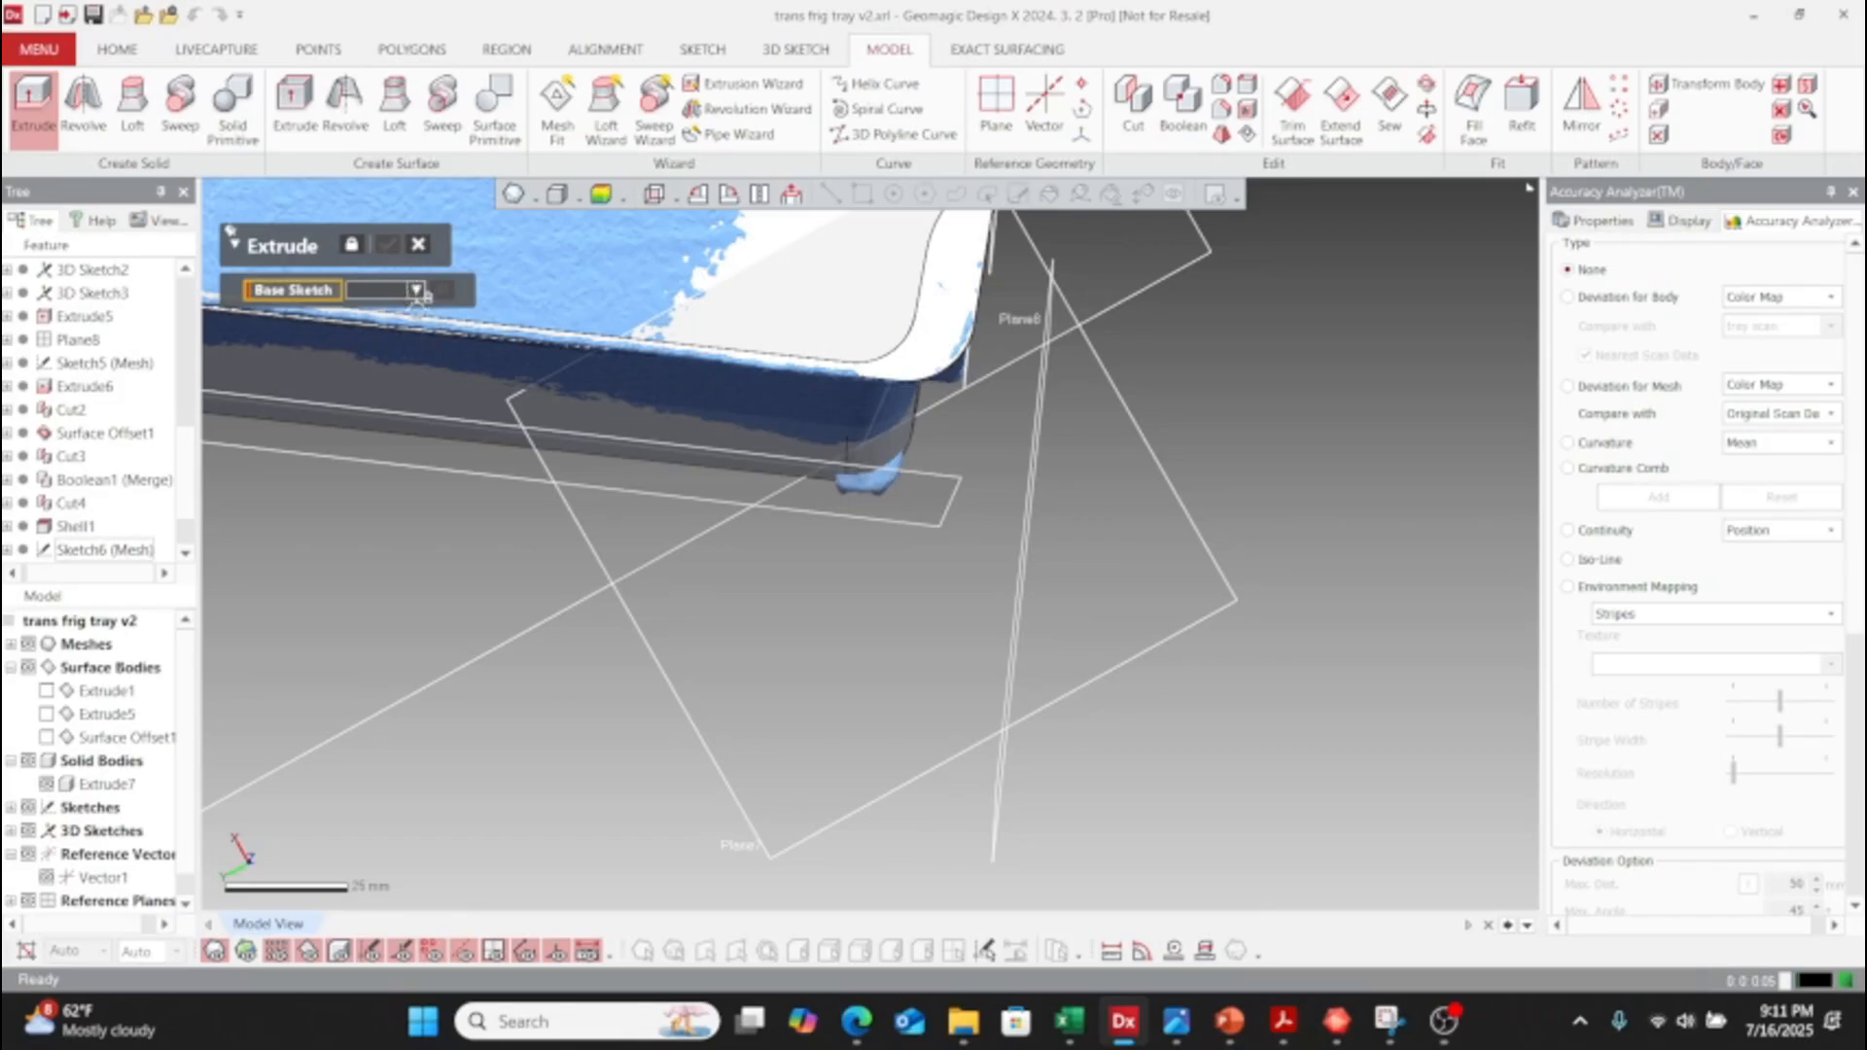
{"action": "left_click", "coordinate": [421, 247]}
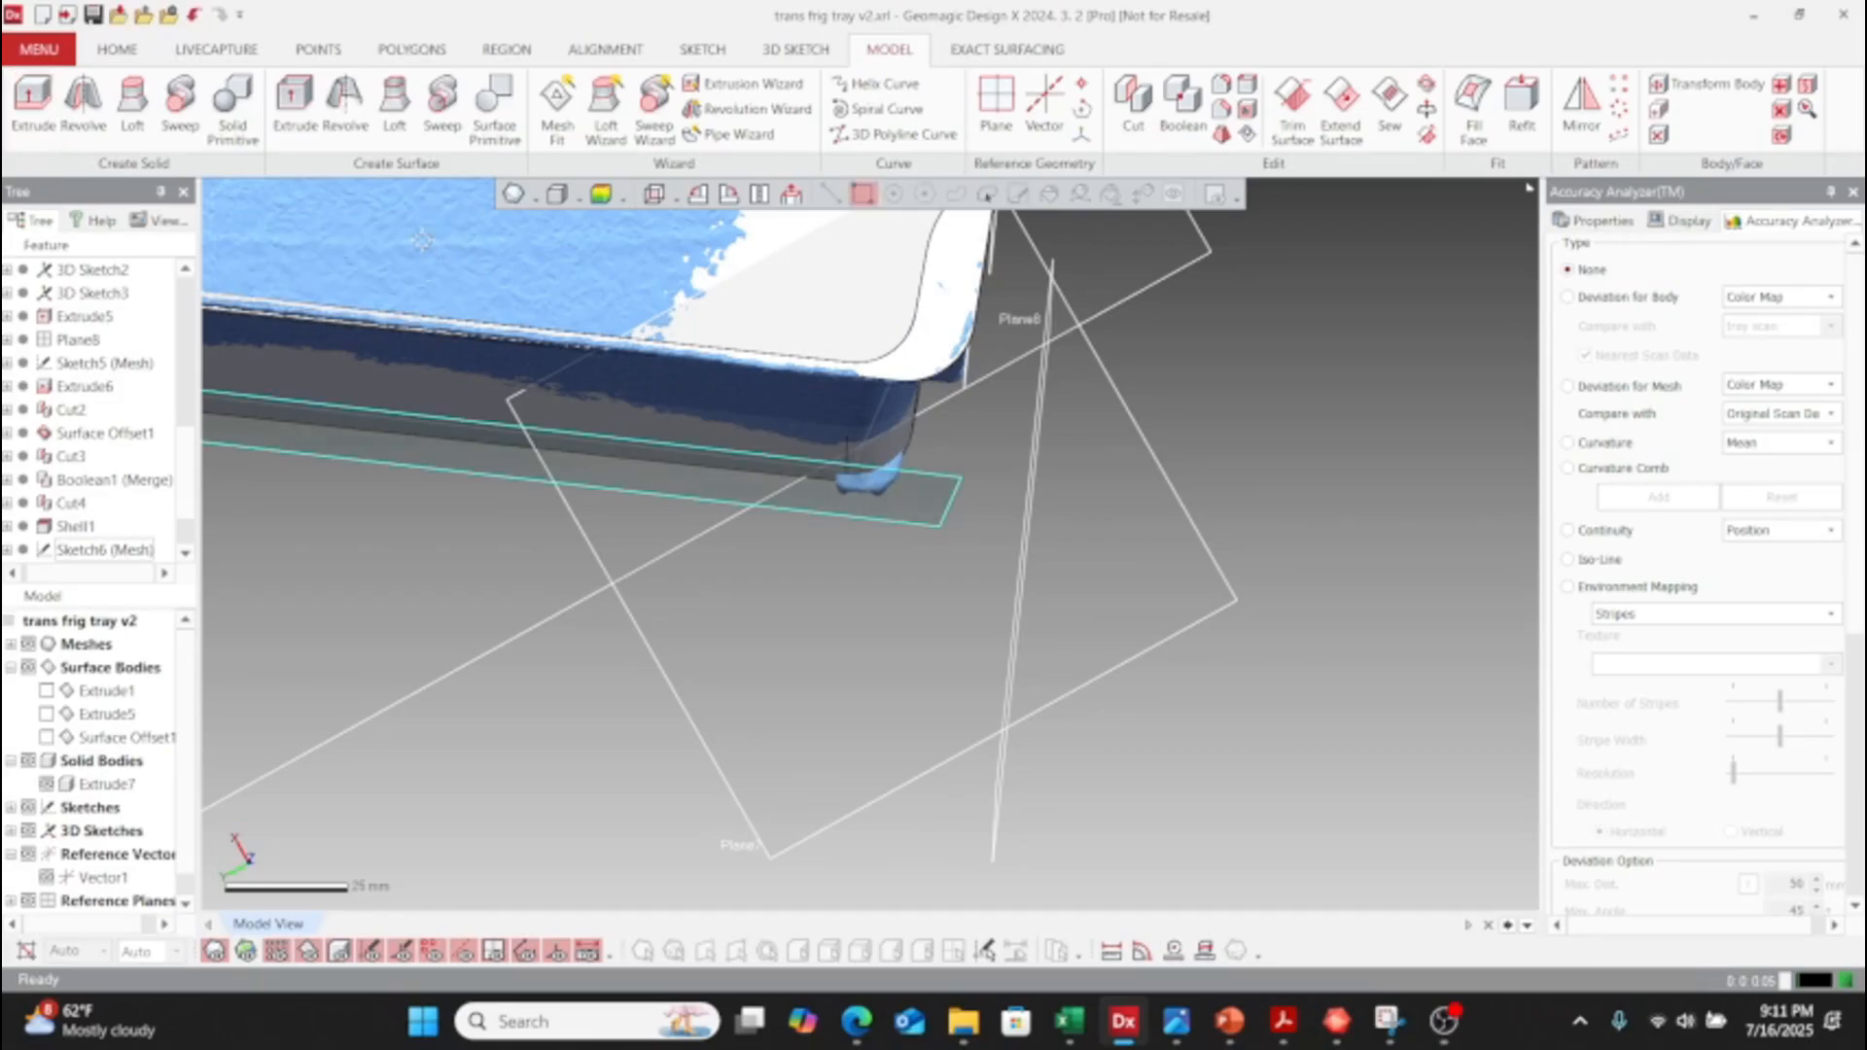
- Set up a mesh sketch on the new plane with its section offset 4 mm through the small corner feature
{"action": "right_click_drag", "start_coordinate": [753, 567], "coordinate": [750, 254]}
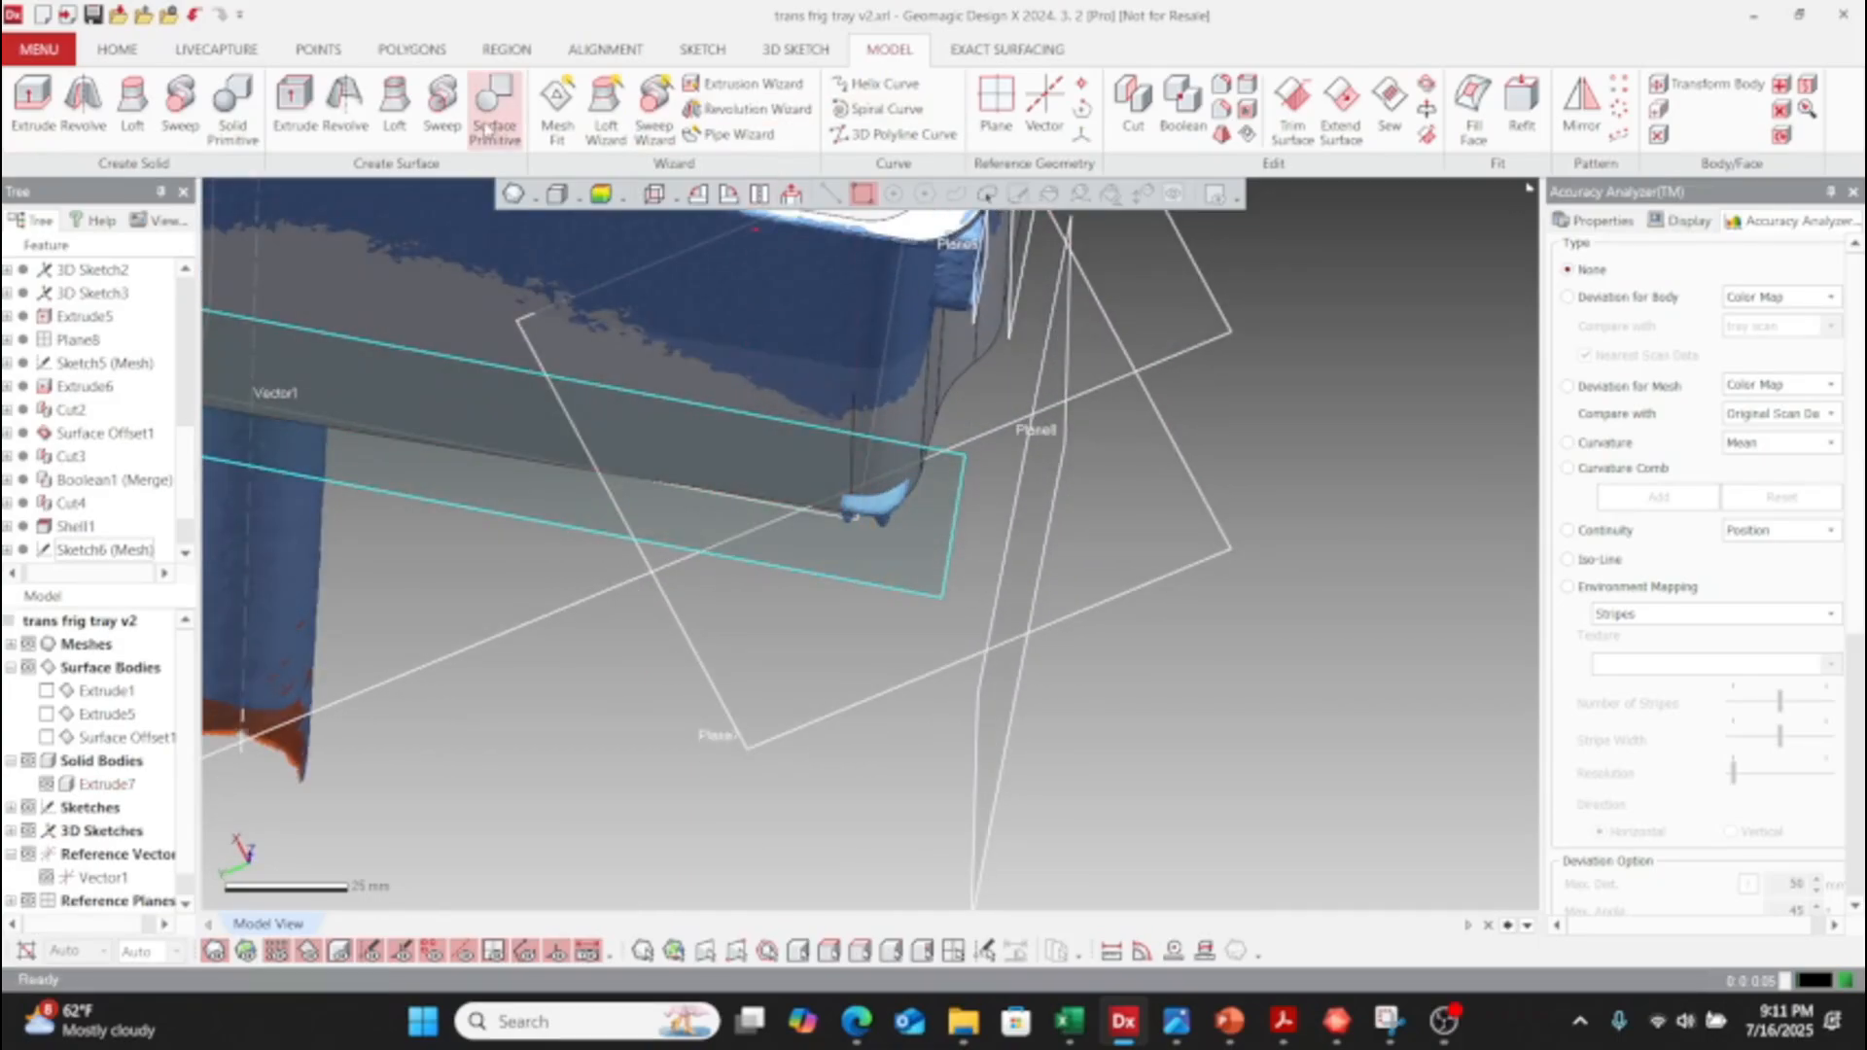
{"action": "left_click", "coordinate": [704, 49]}
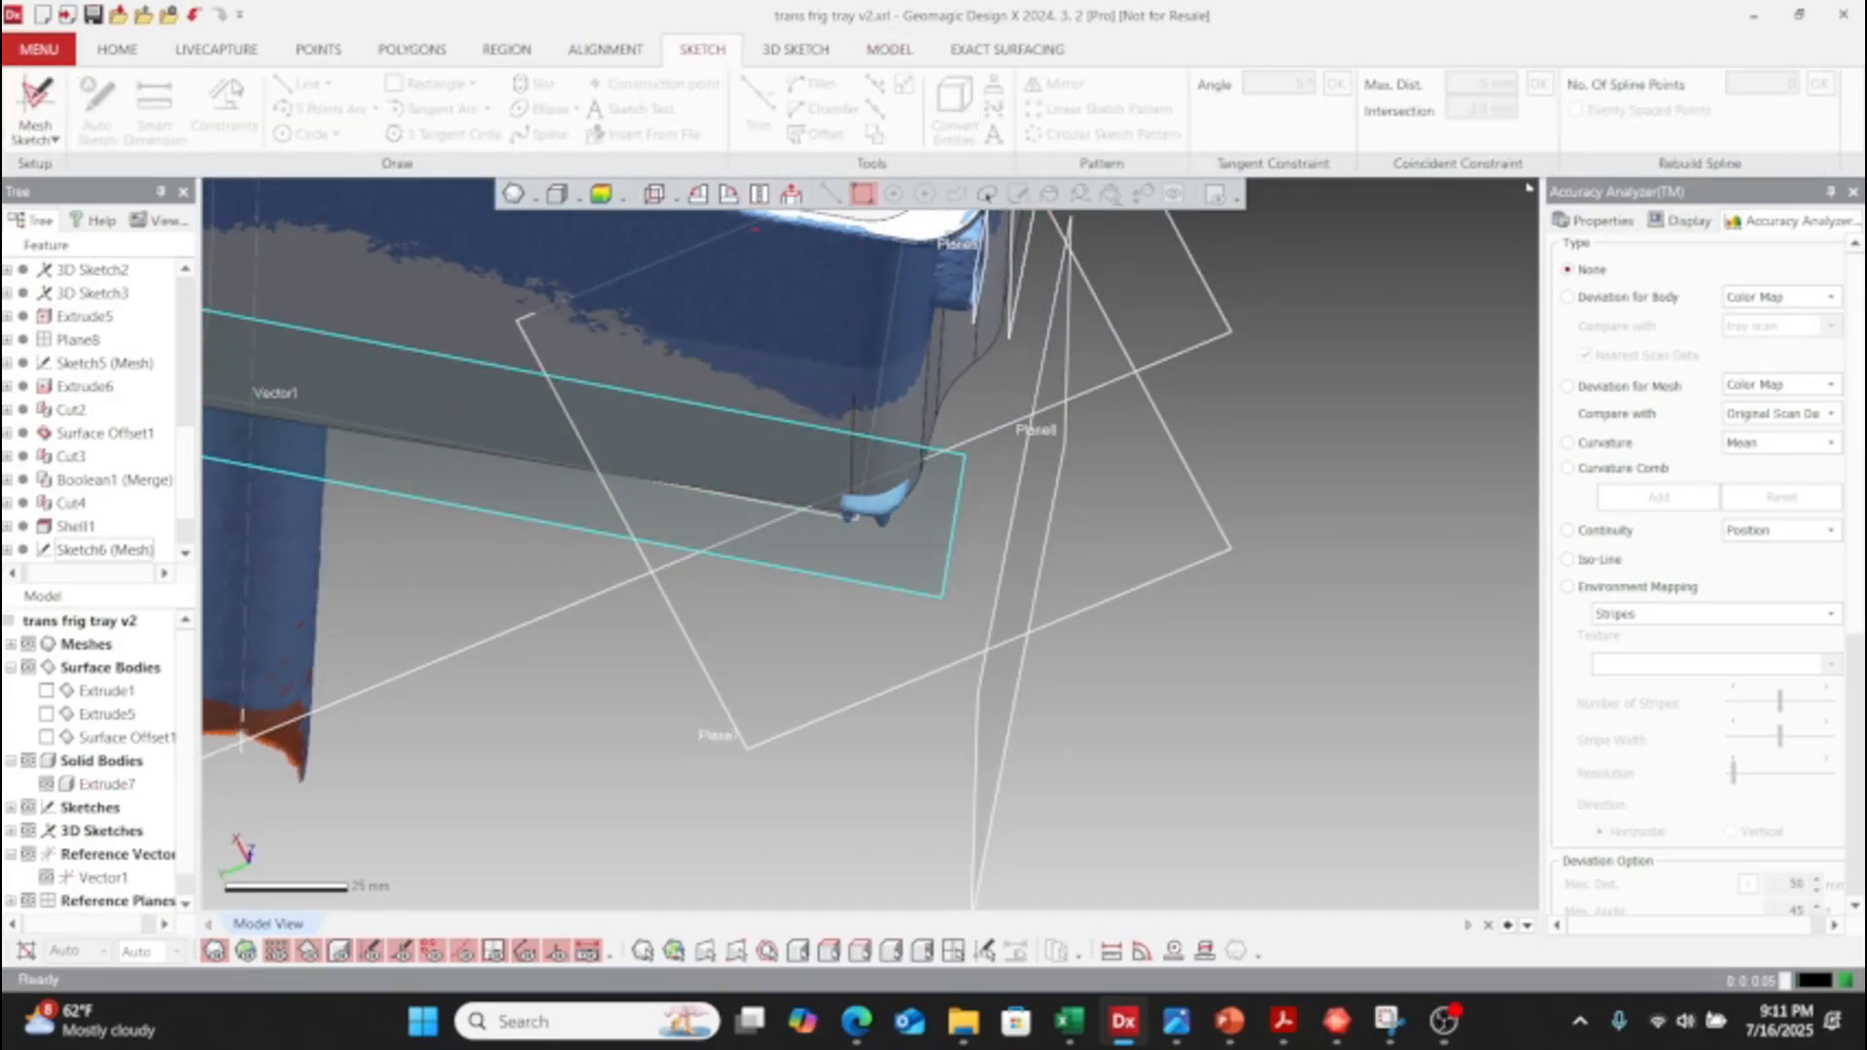
{"action": "left_click", "coordinate": [58, 105]}
{"action": "left_click", "coordinate": [717, 429]}
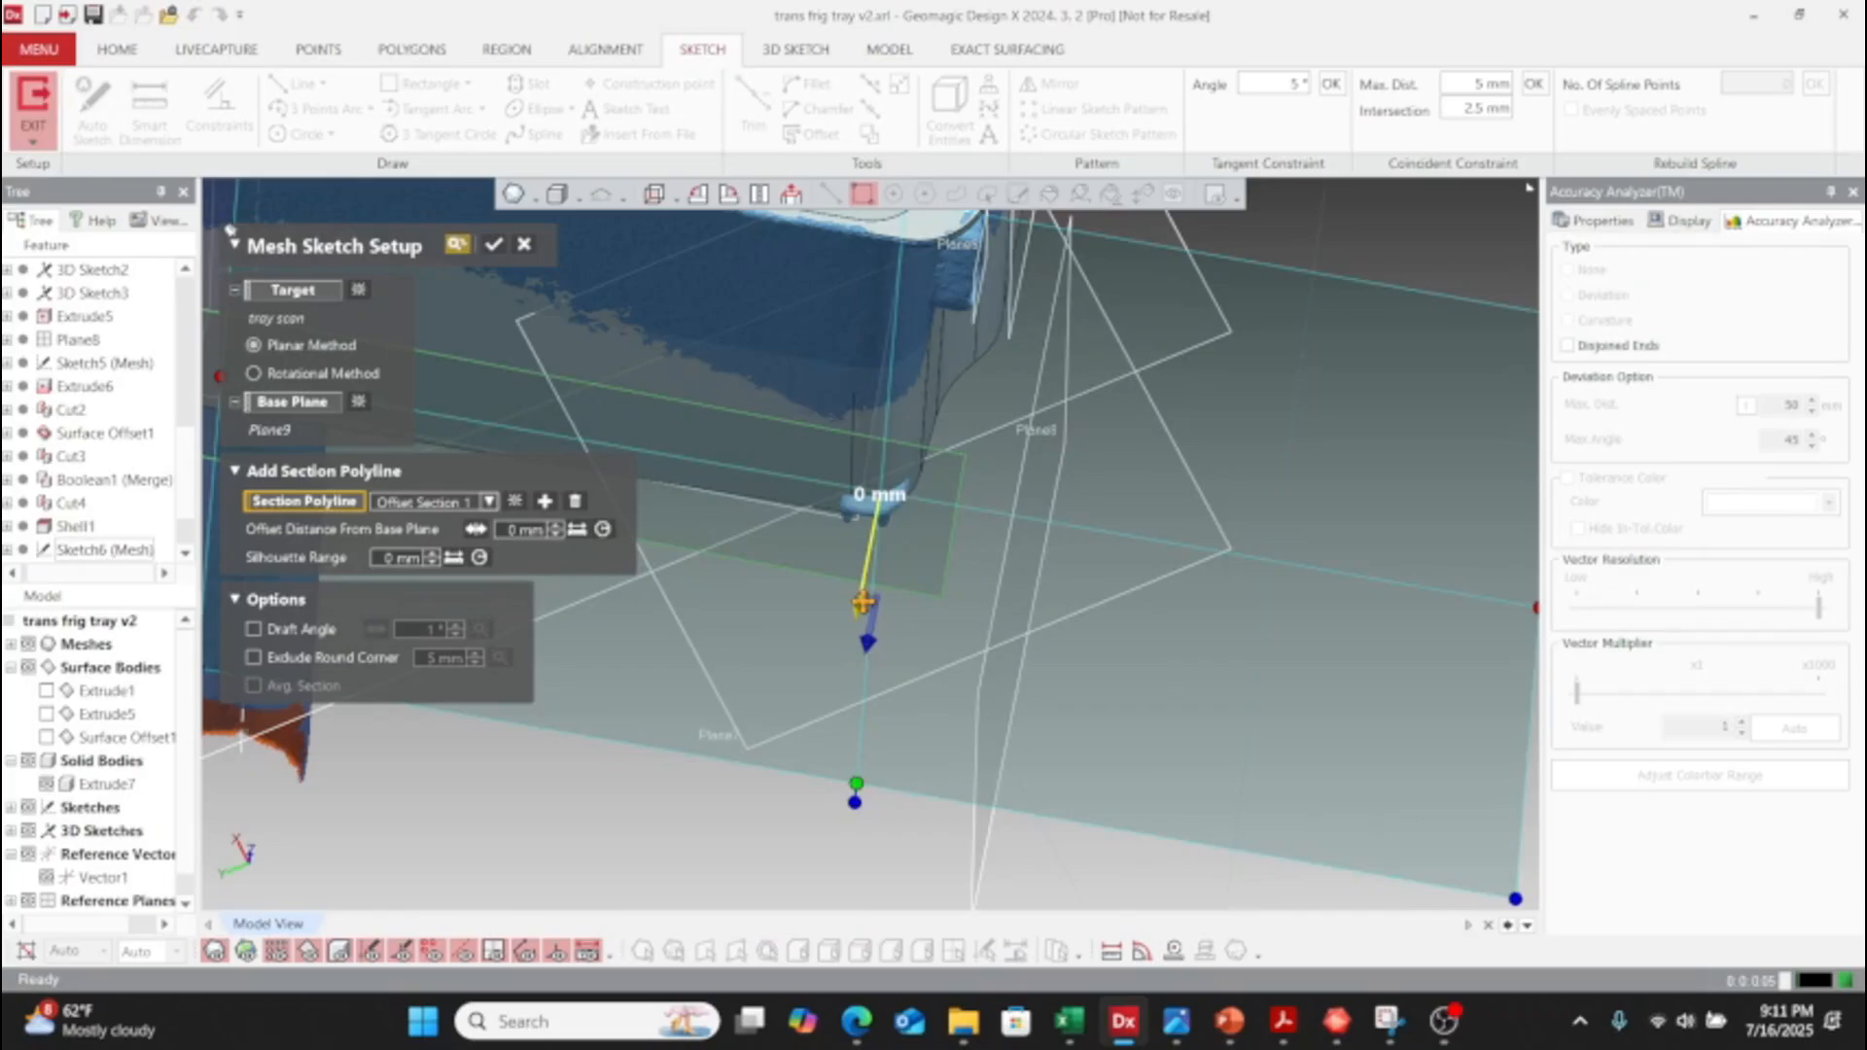
{"action": "left_click_drag", "start_coordinate": [862, 603], "coordinate": [862, 585]}
{"action": "scroll", "coordinate": [880, 515], "scroll_direction": "up", "scroll_amount": 4}
{"action": "right_click_drag", "start_coordinate": [884, 505], "coordinate": [958, 650]}
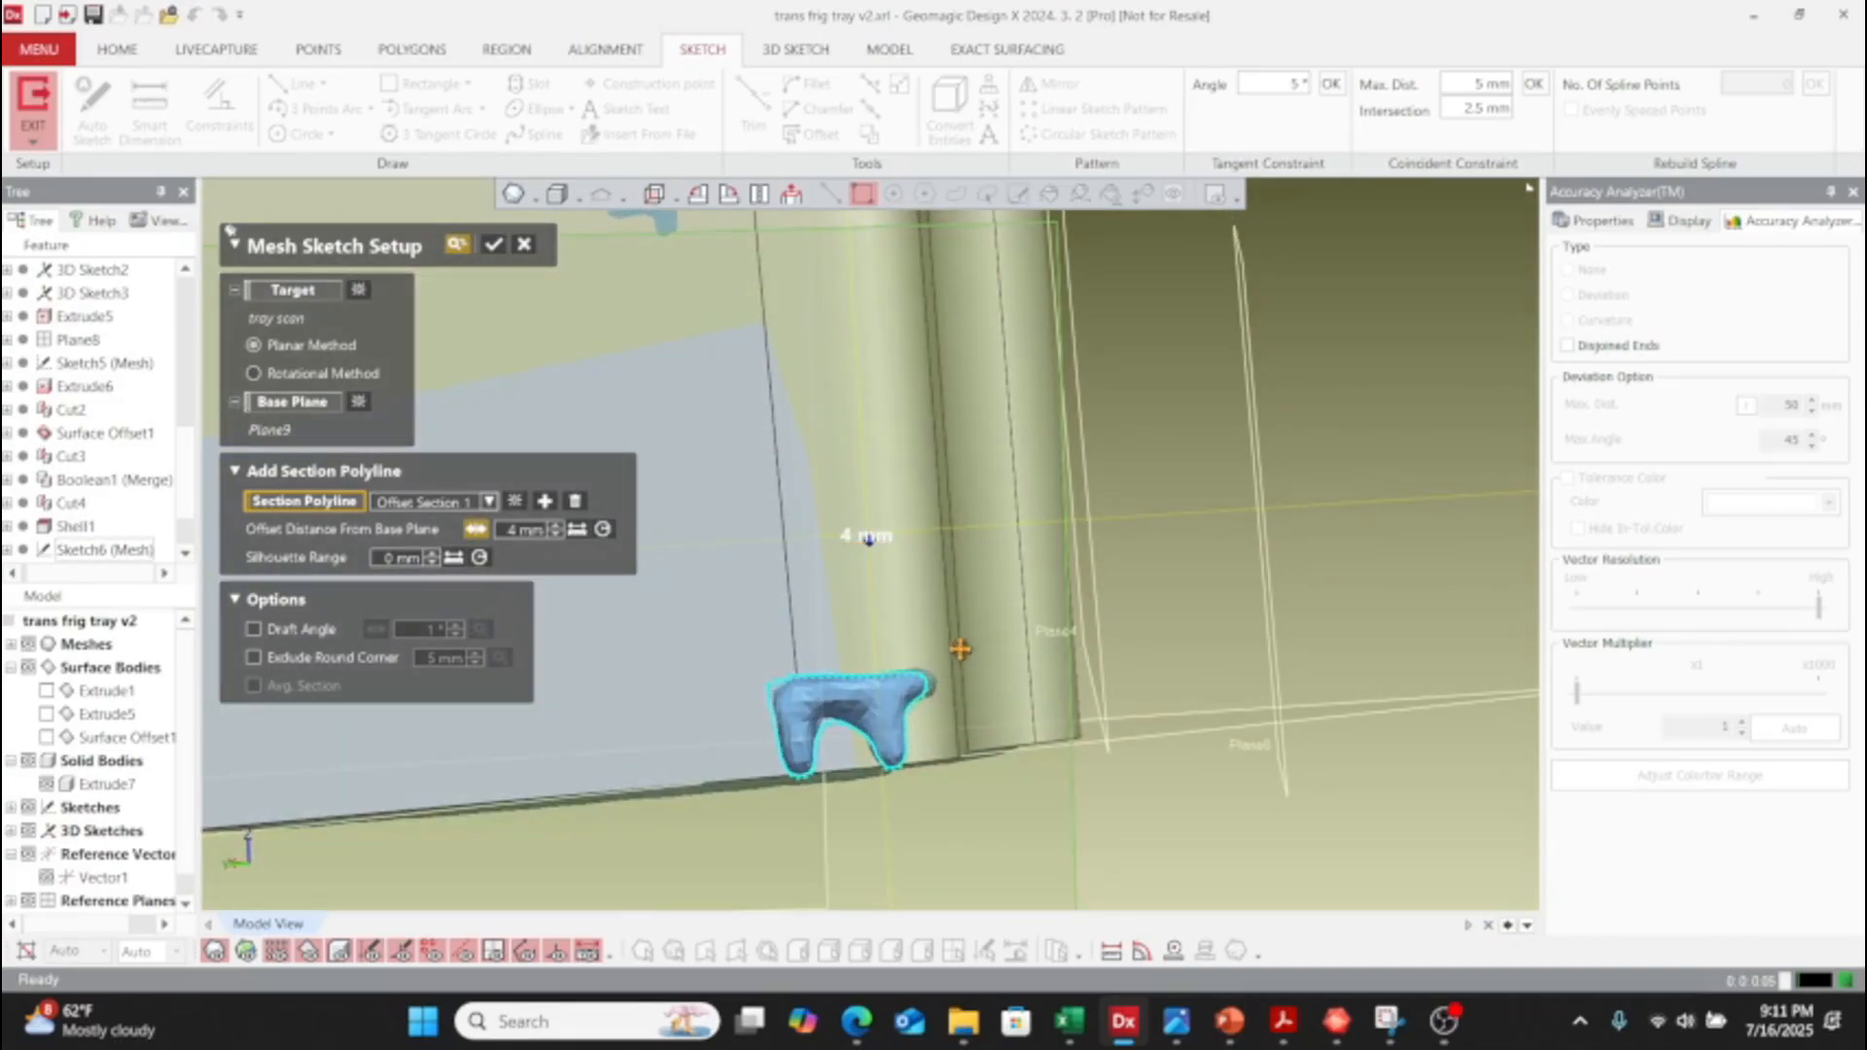
{"action": "scroll", "coordinate": [962, 642], "scroll_direction": "down", "scroll_amount": 3}
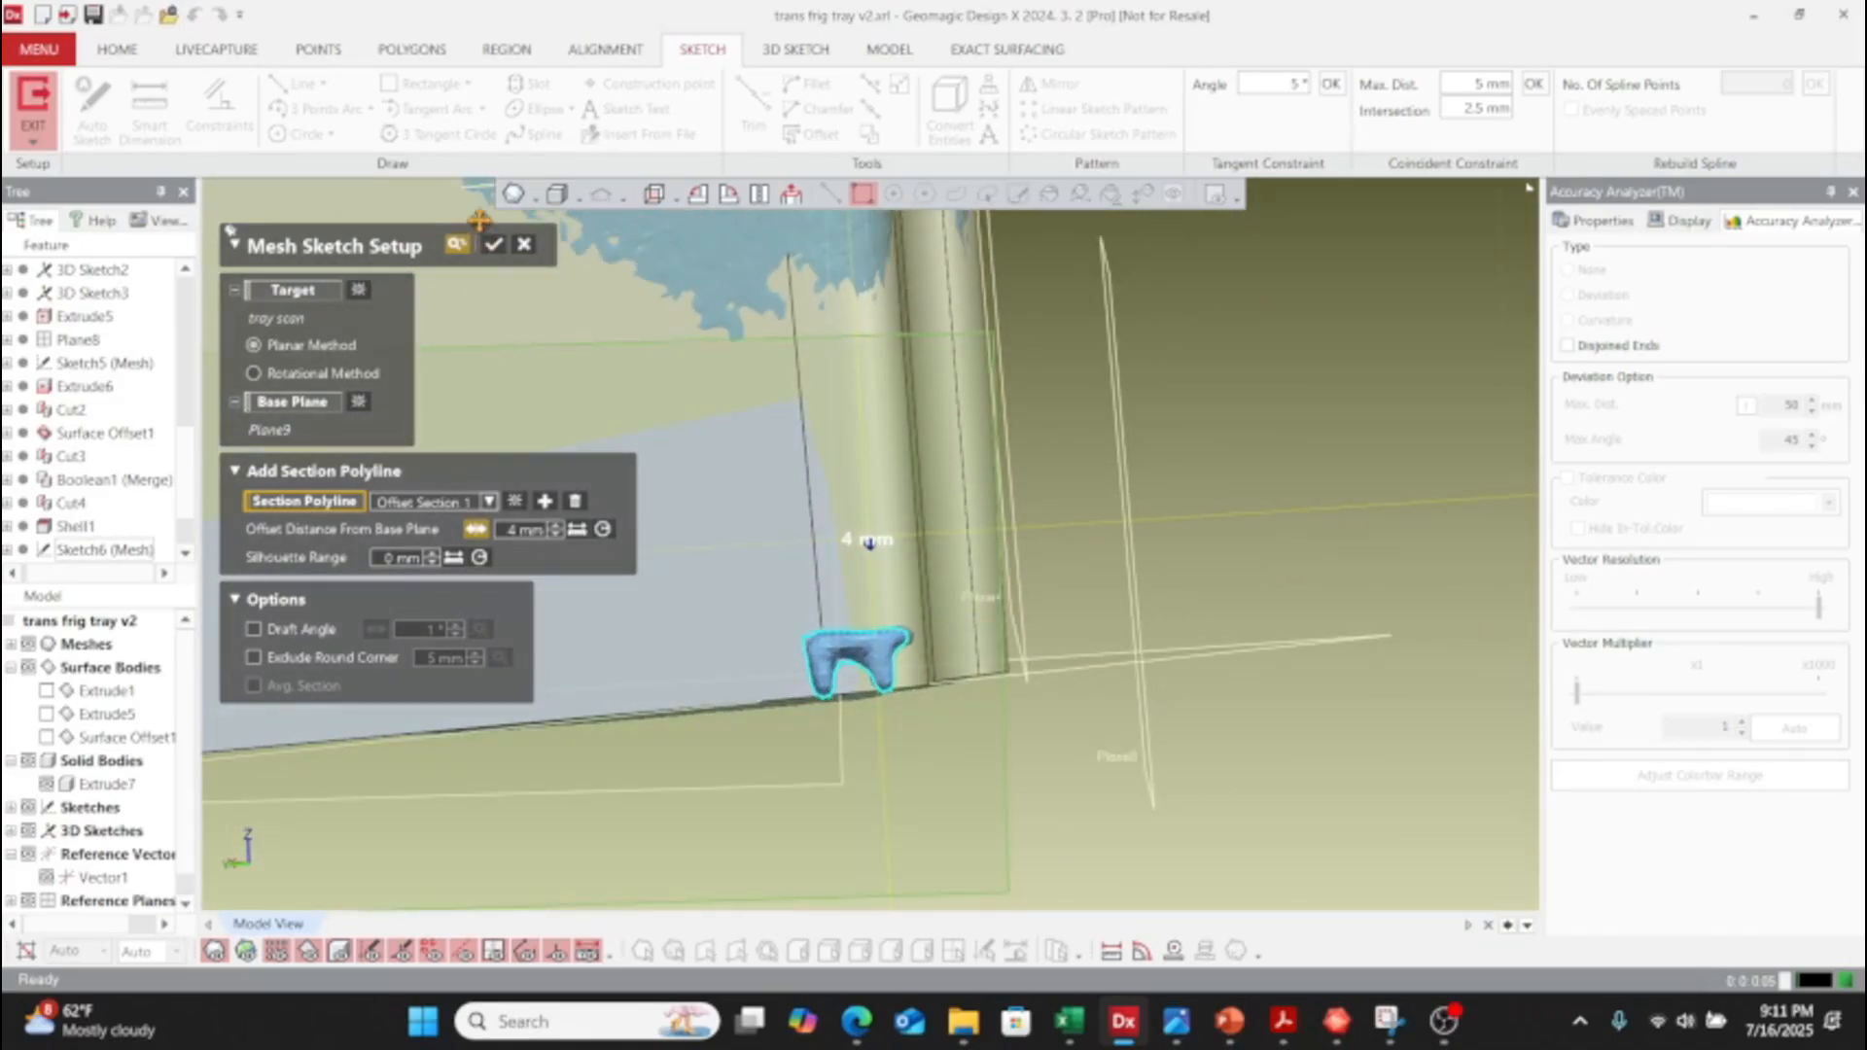
- Set the mesh section's silhouette range to 7.5 mm
{"action": "right_click_drag", "start_coordinate": [855, 533], "coordinate": [933, 433]}
{"action": "left_click_drag", "start_coordinate": [917, 417], "coordinate": [942, 508]}
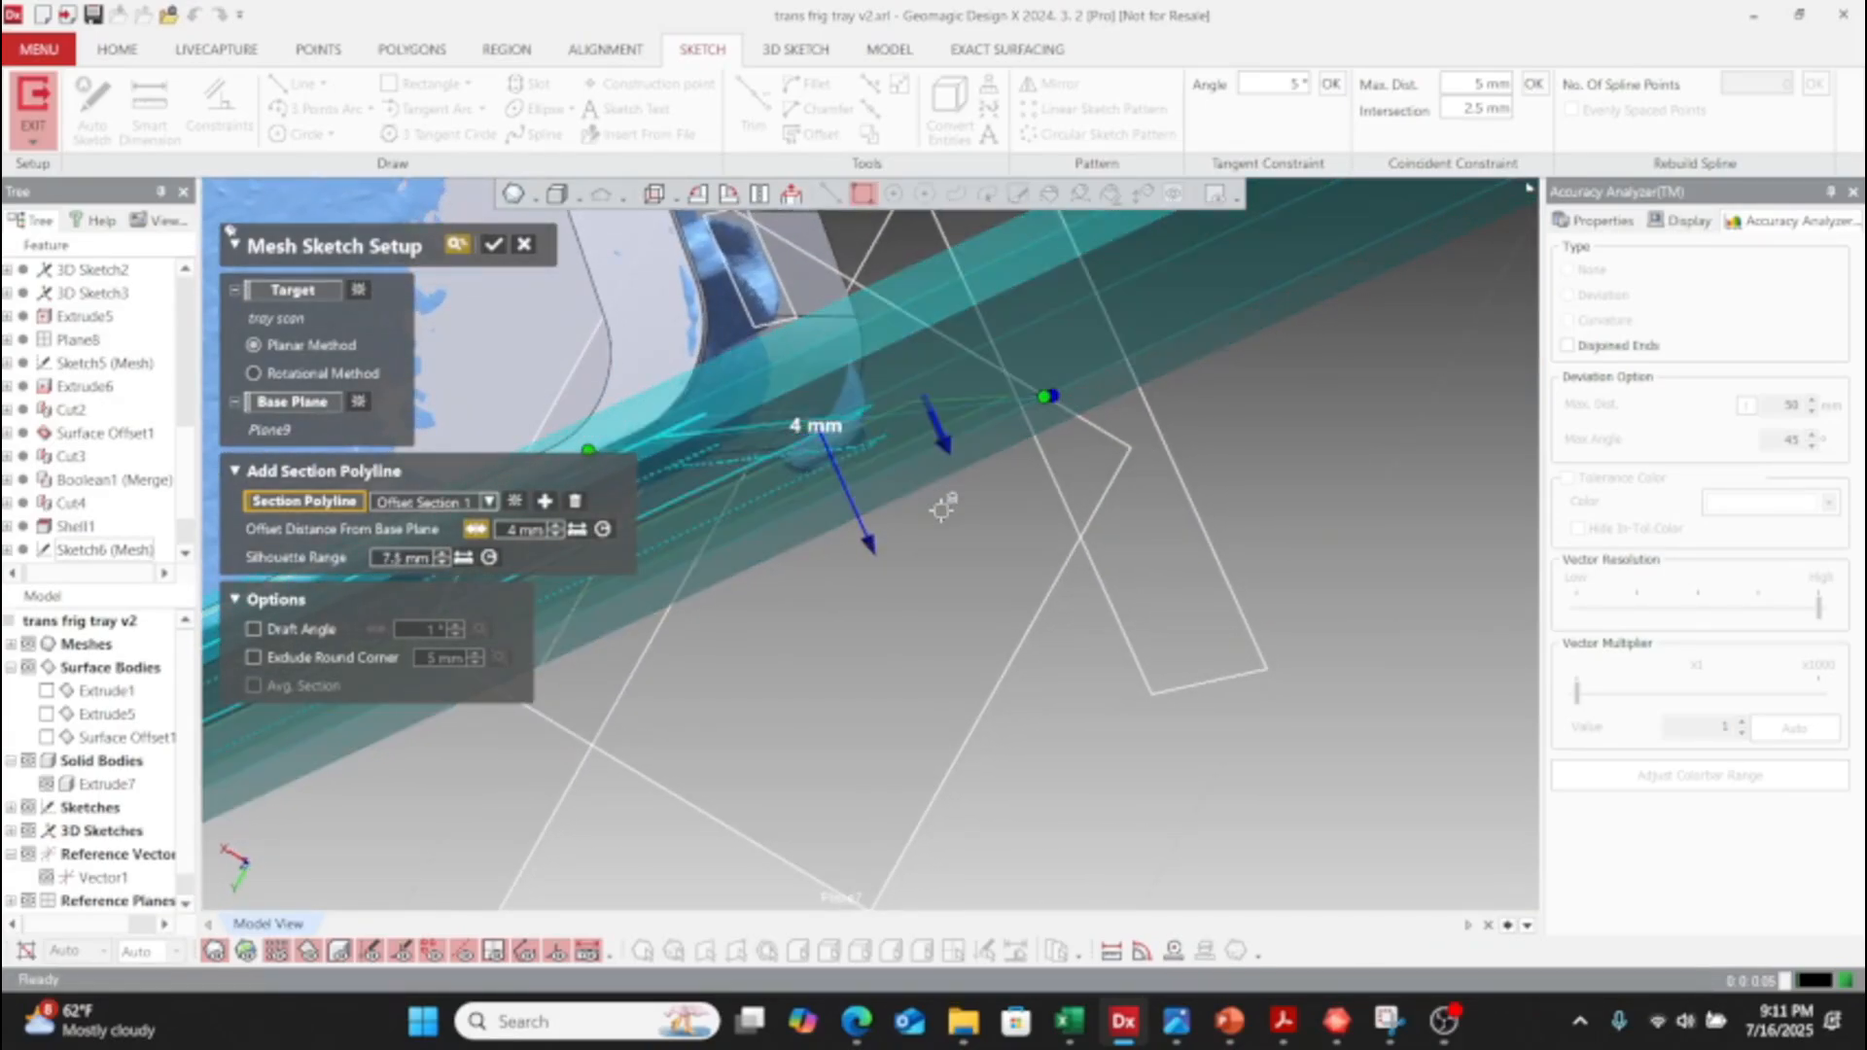
{"action": "right_click_drag", "start_coordinate": [890, 509], "coordinate": [726, 104]}
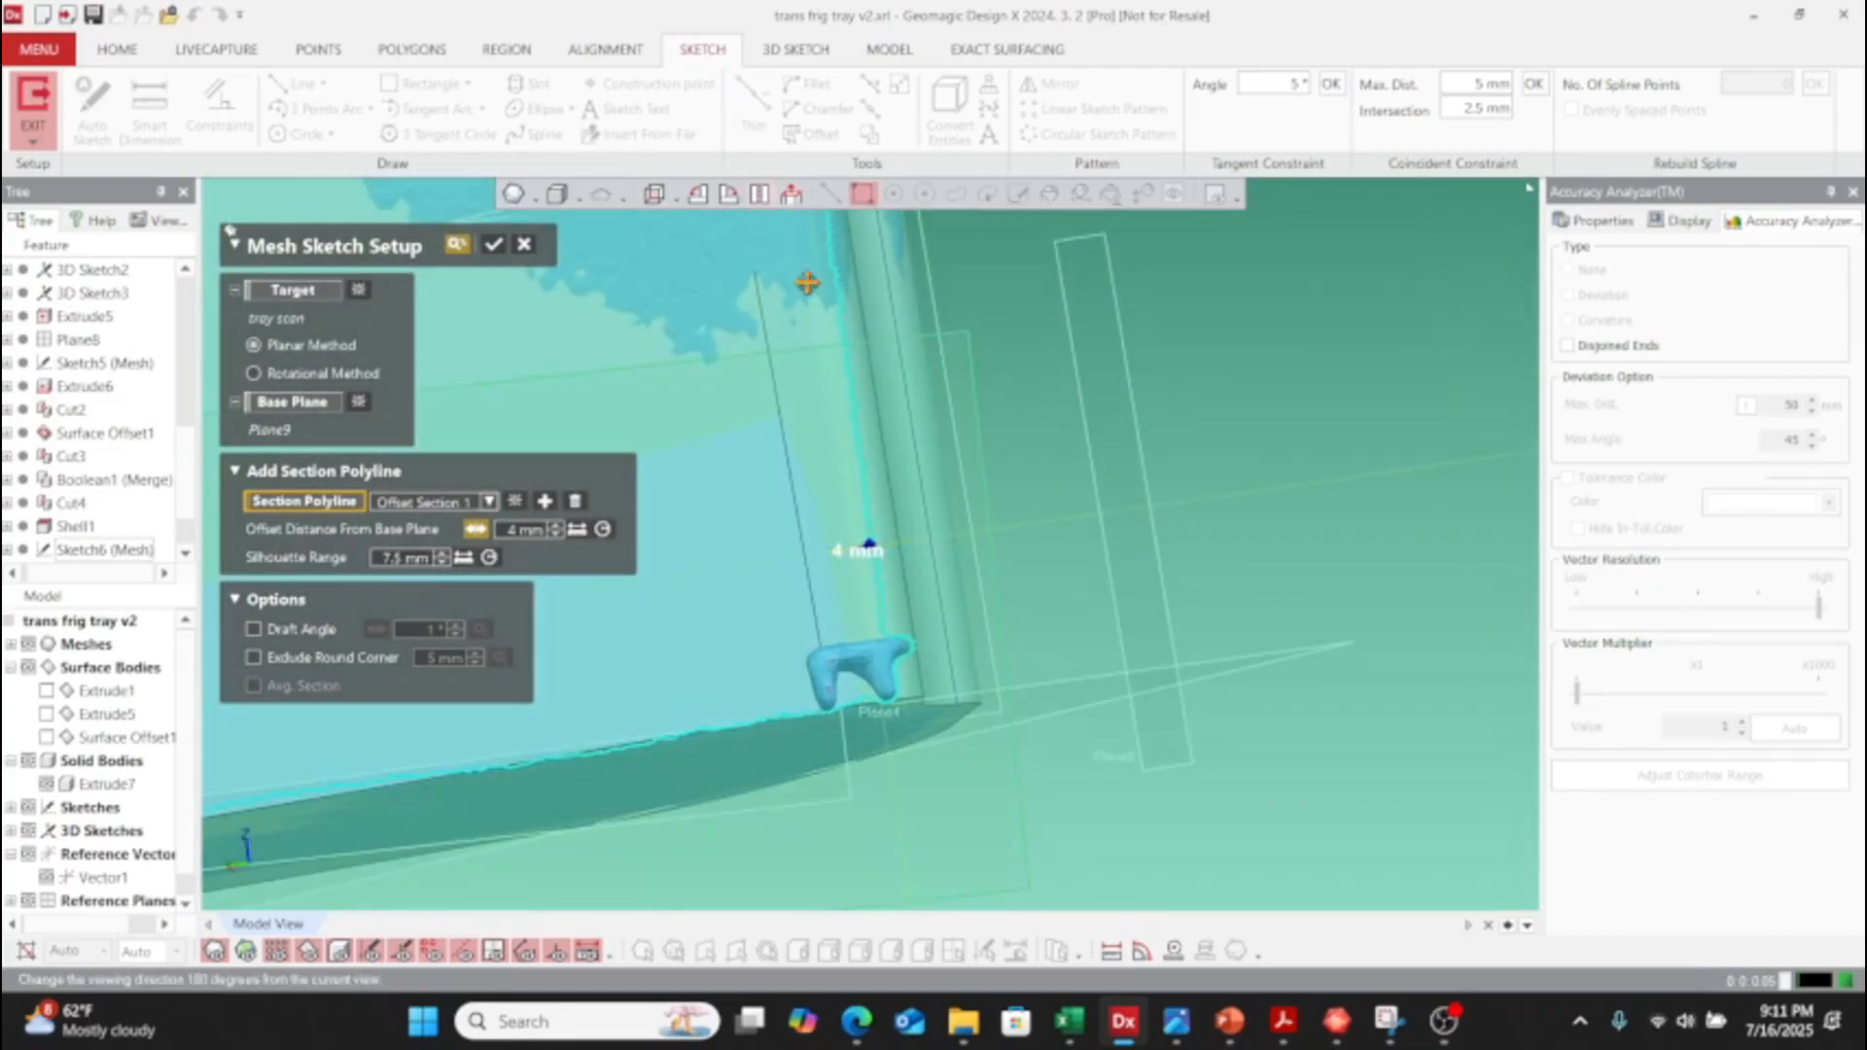
- Change the mesh section to a 0 mm base-plane offset with a 5 mm silhouette range, and accept the mesh sketch setup
{"action": "right_click_drag", "start_coordinate": [844, 519], "coordinate": [897, 912]}
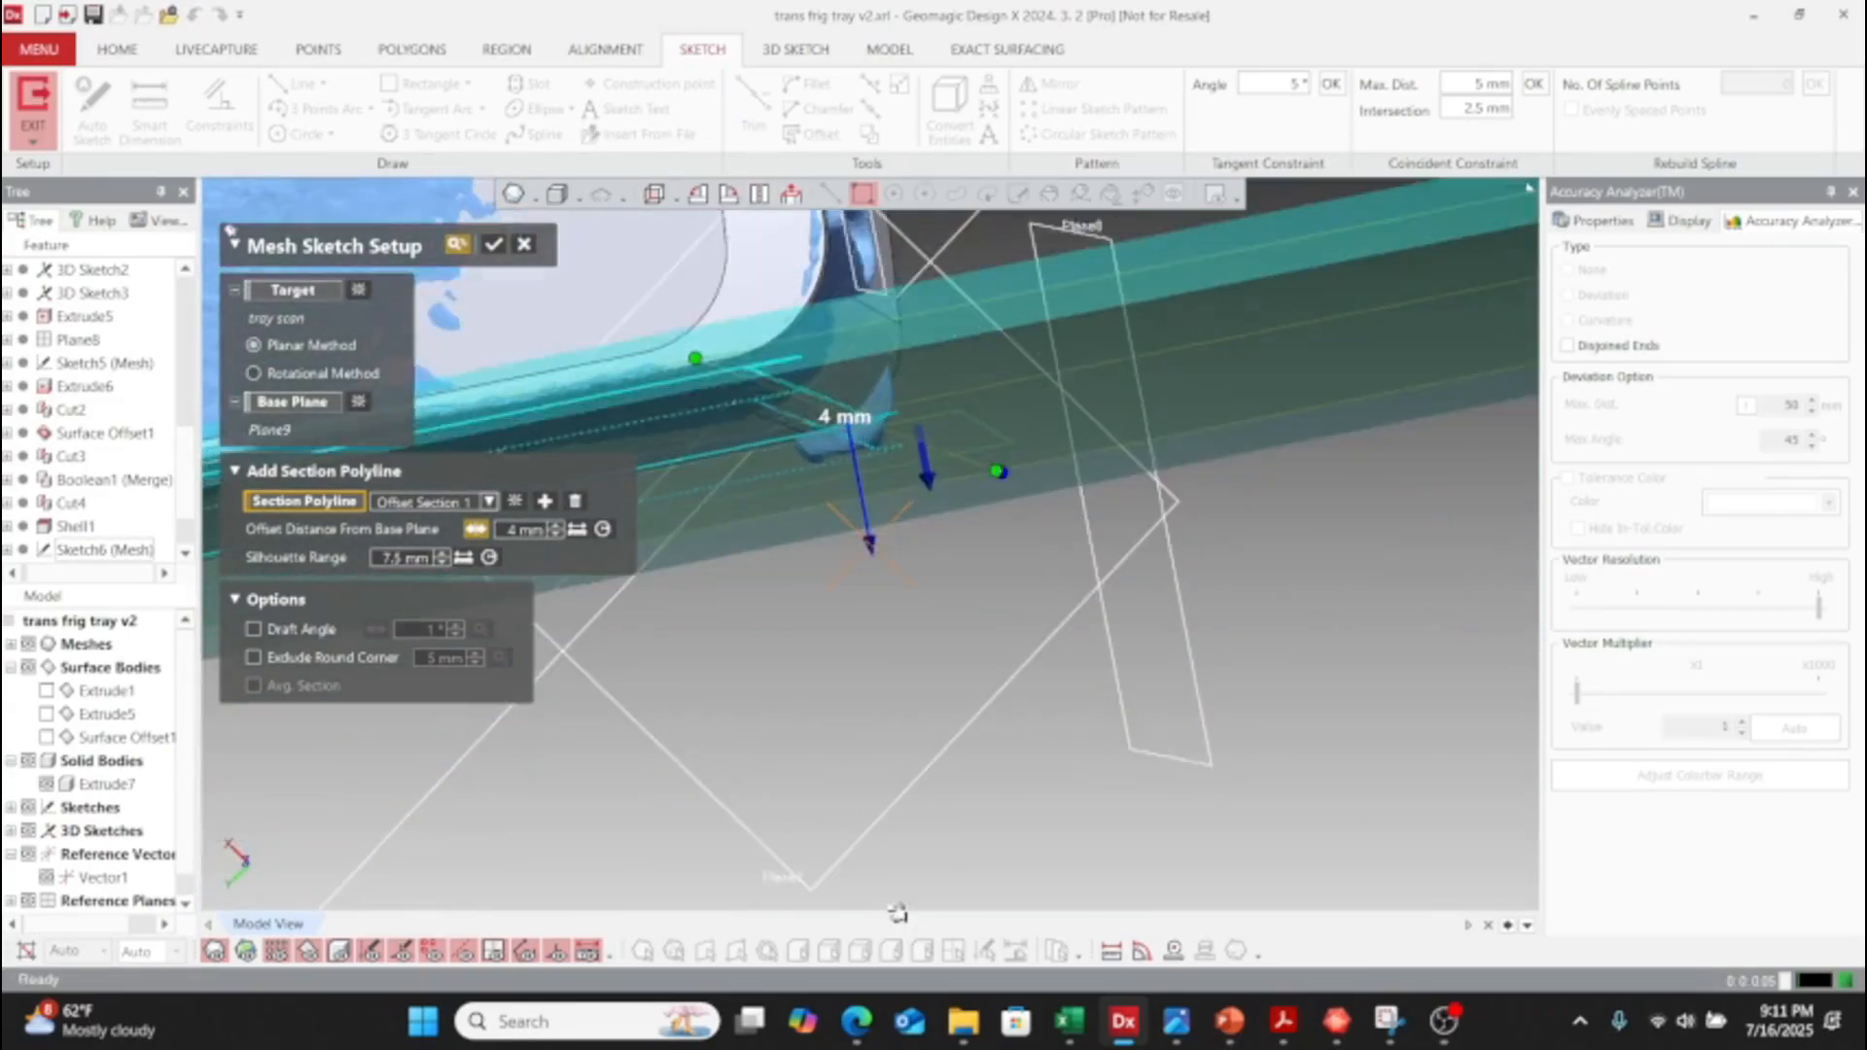
{"action": "left_click_drag", "start_coordinate": [942, 468], "coordinate": [929, 443]}
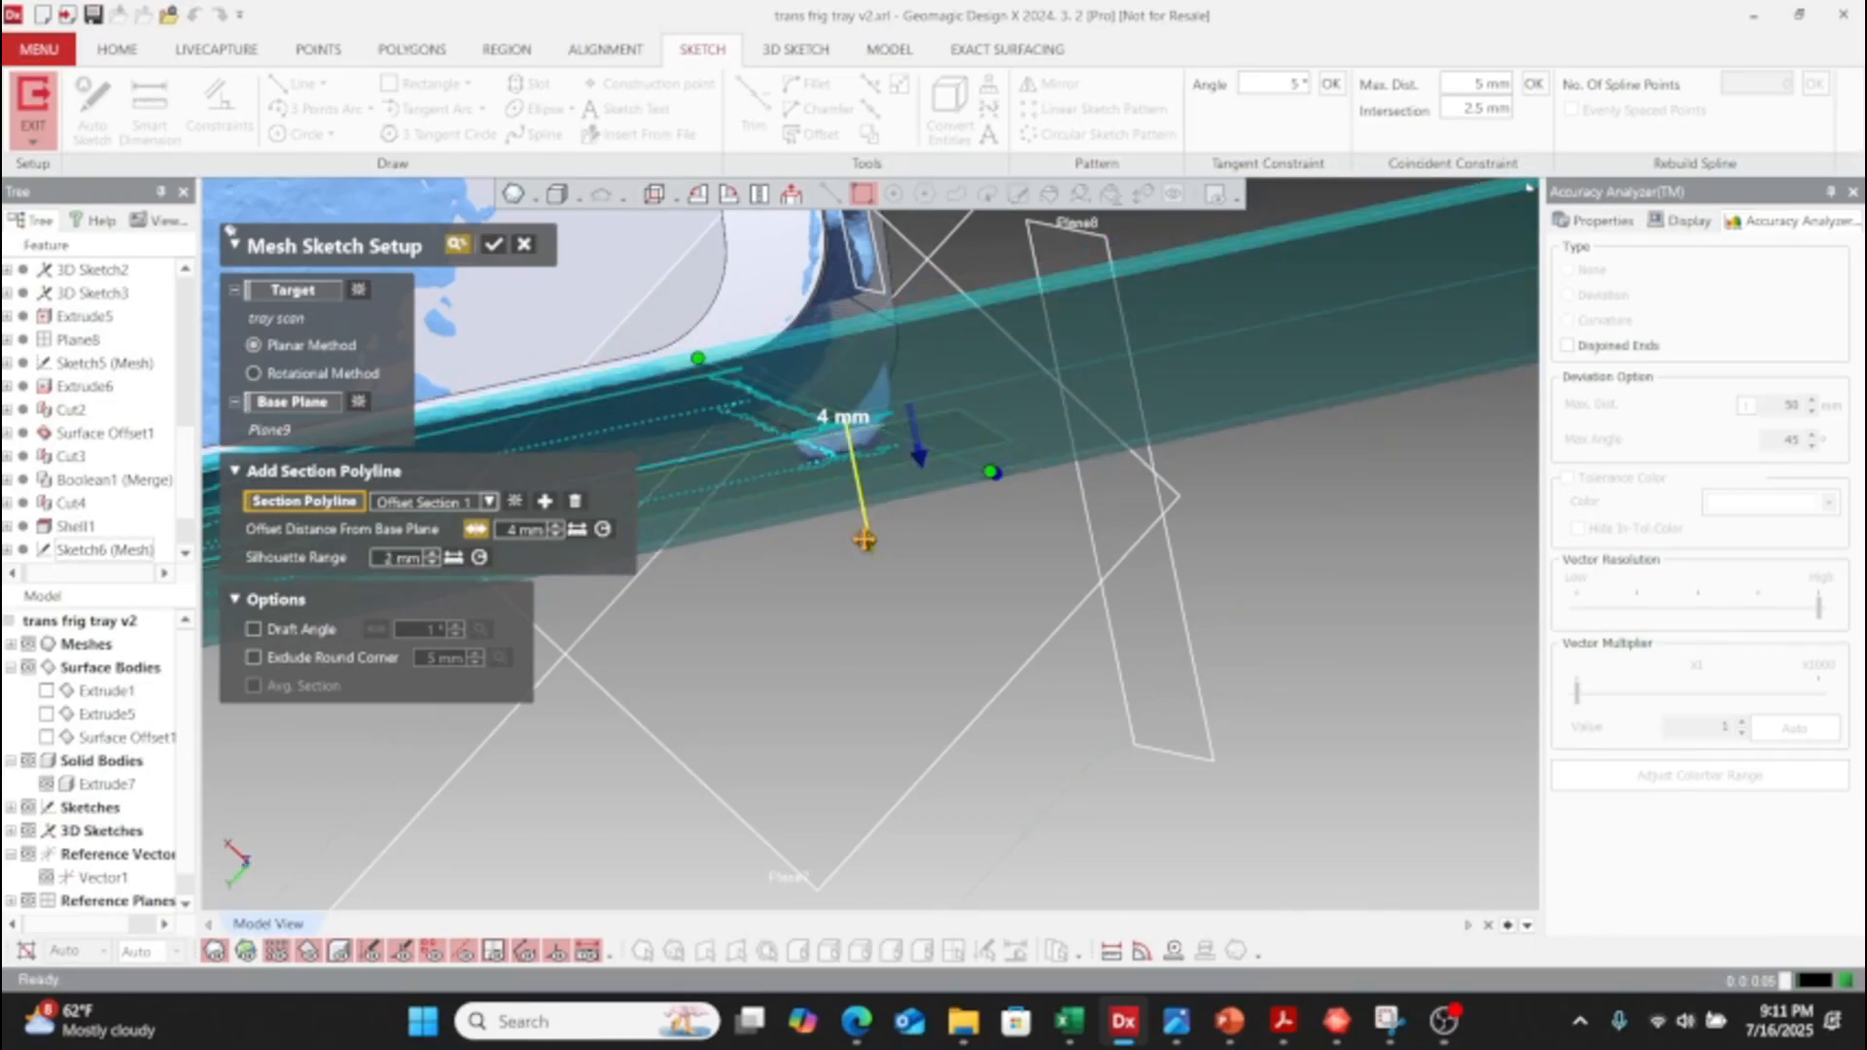
{"action": "left_click_drag", "start_coordinate": [864, 540], "coordinate": [882, 466]}
{"action": "right_click_drag", "start_coordinate": [883, 467], "coordinate": [975, 482]}
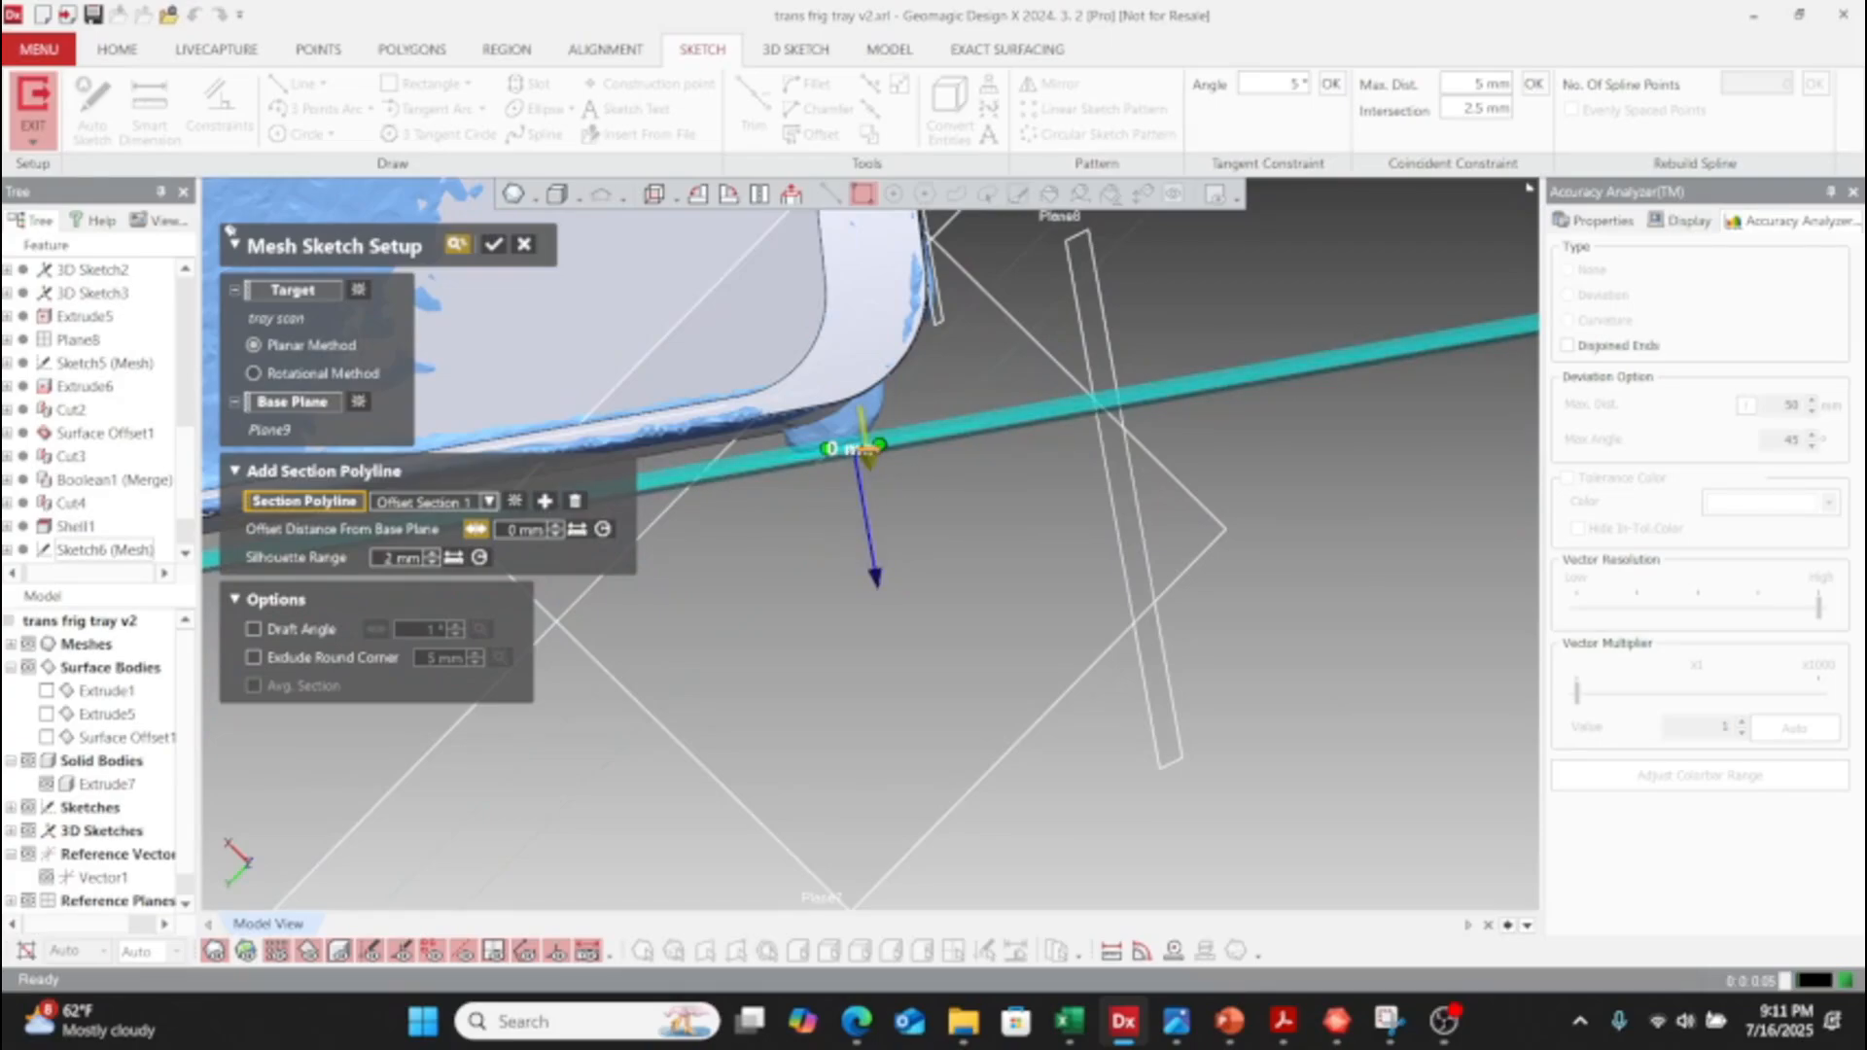
{"action": "left_click_drag", "start_coordinate": [869, 457], "coordinate": [875, 473]}
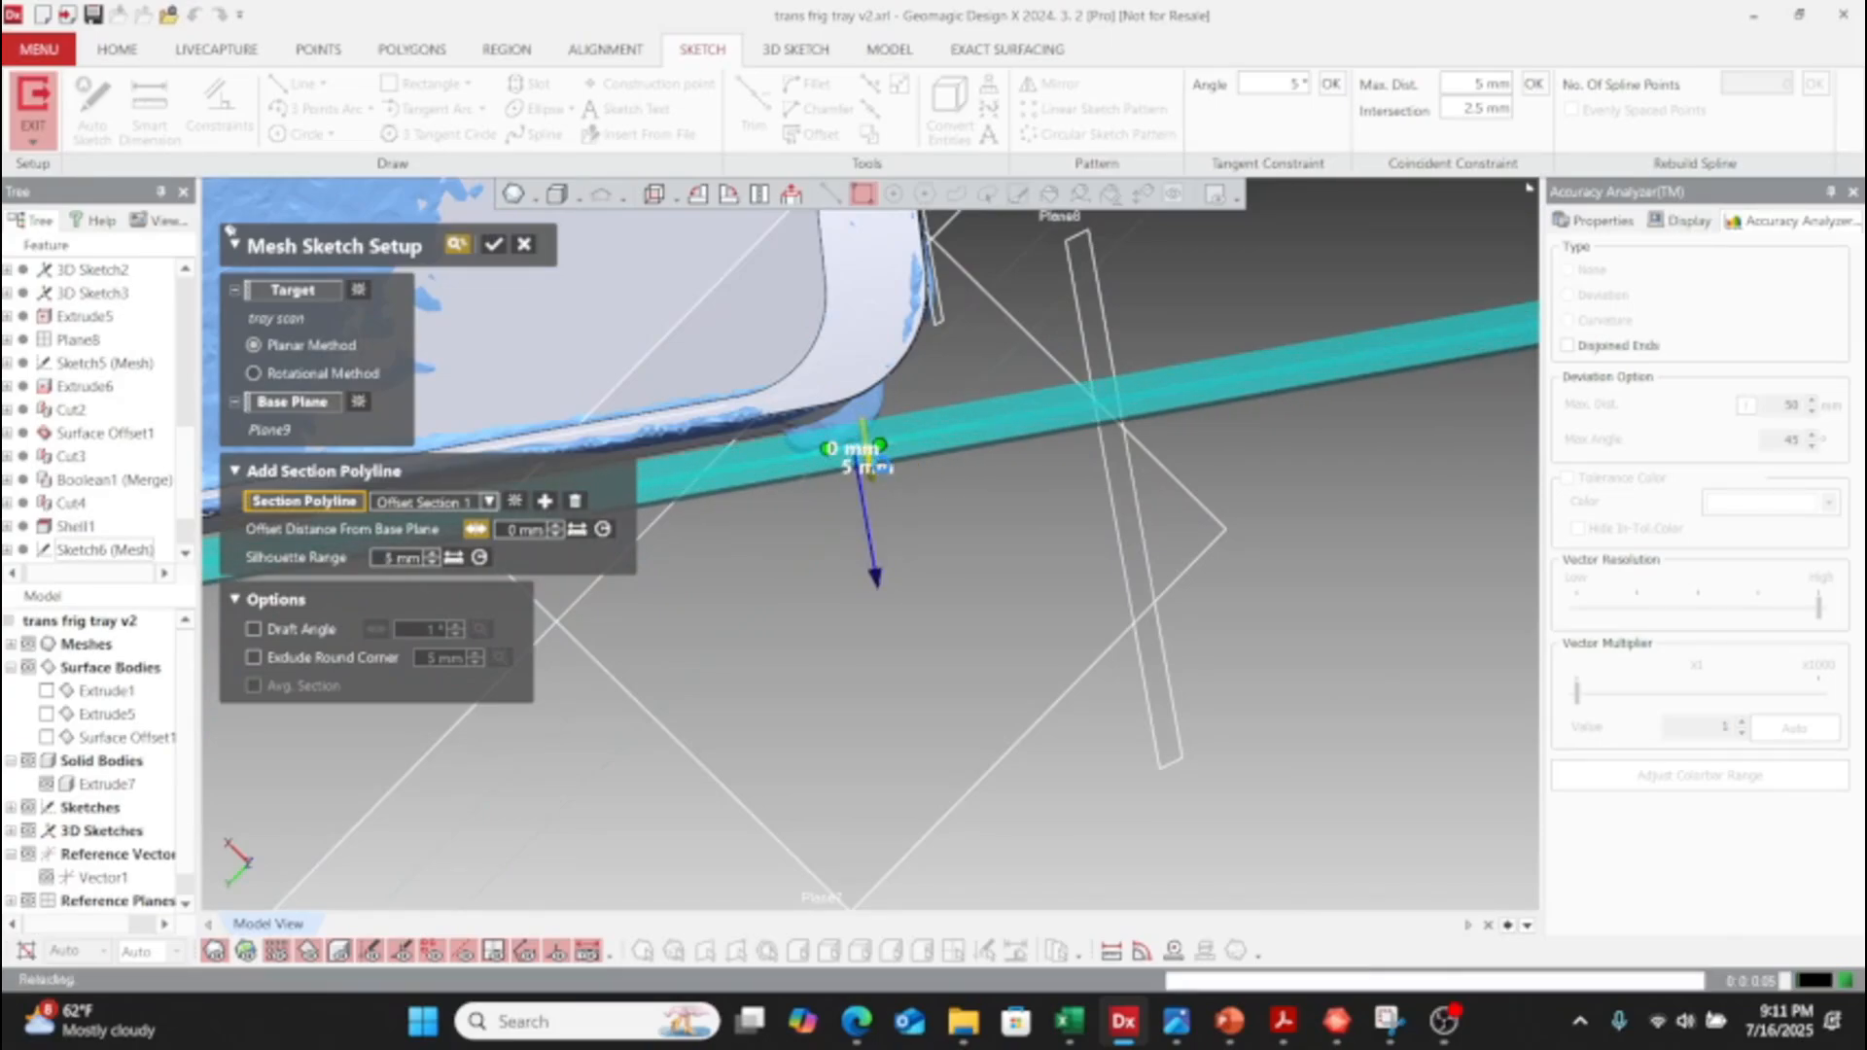
{"action": "right_click_drag", "start_coordinate": [868, 521], "coordinate": [848, 258]}
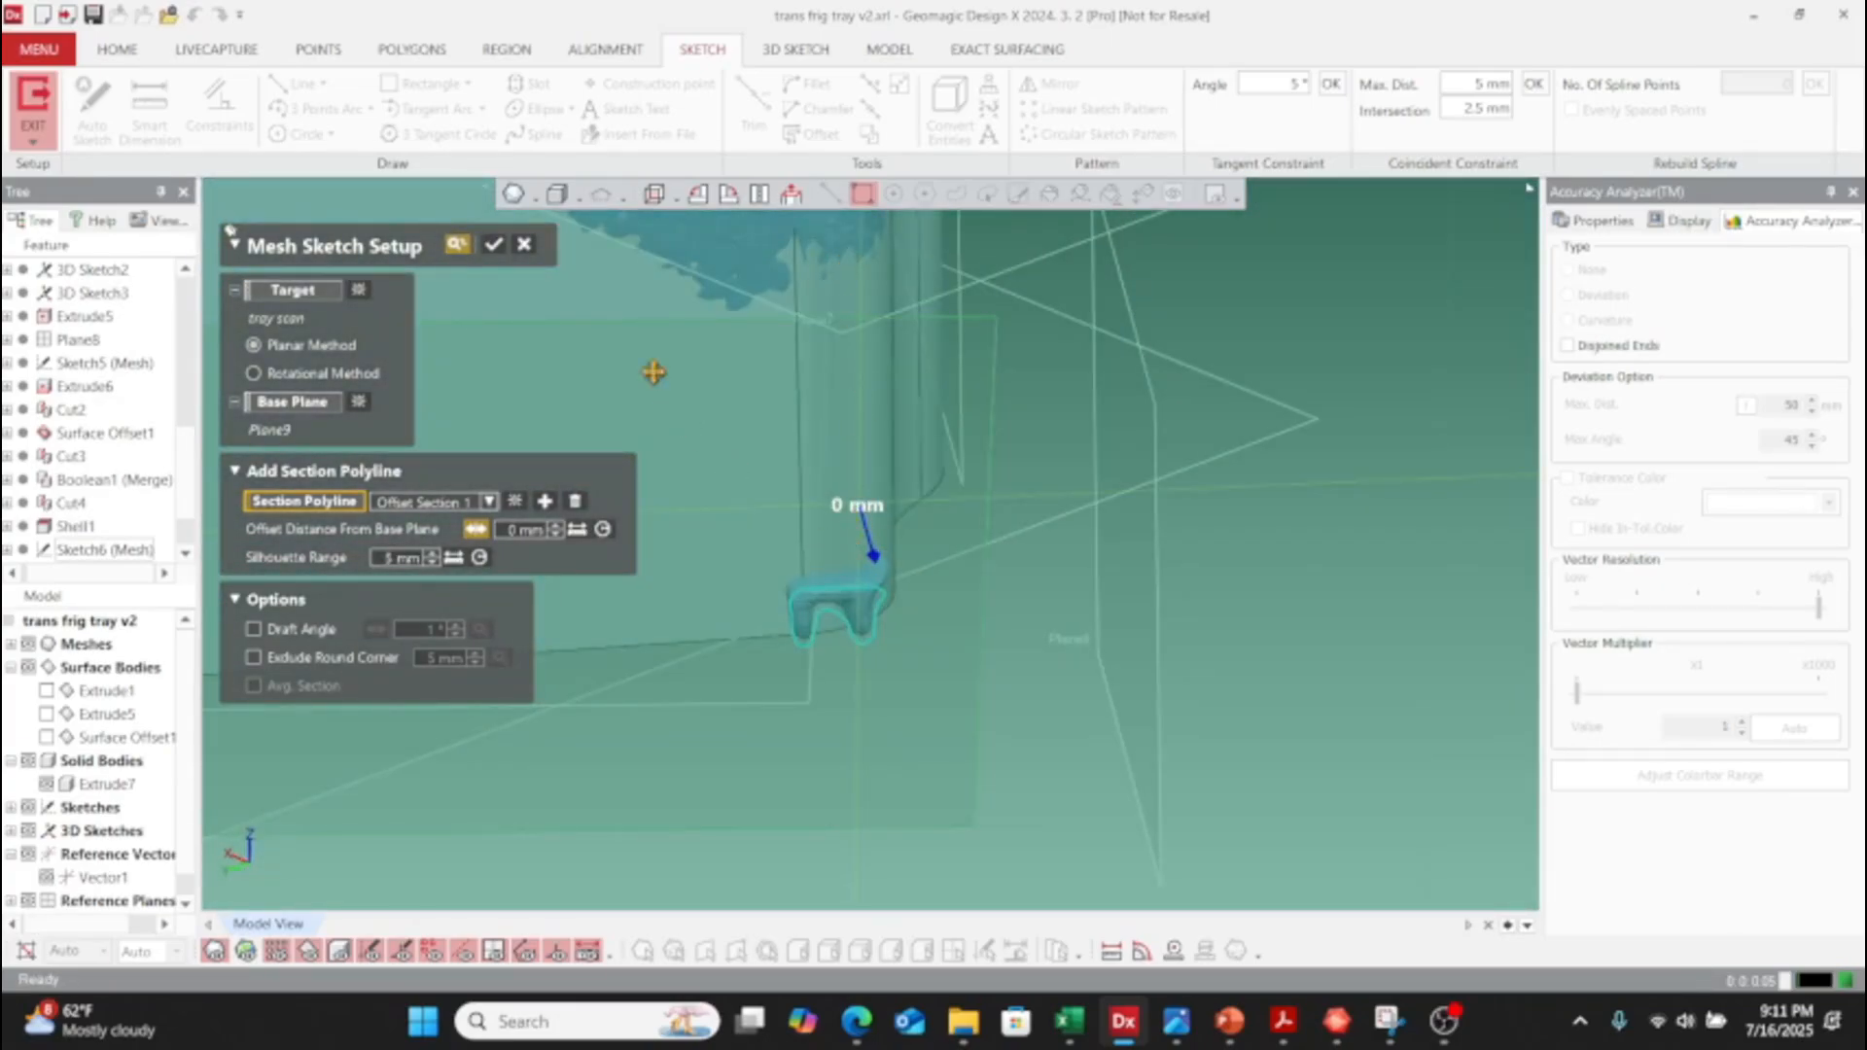
{"action": "left_click", "coordinate": [495, 246]}
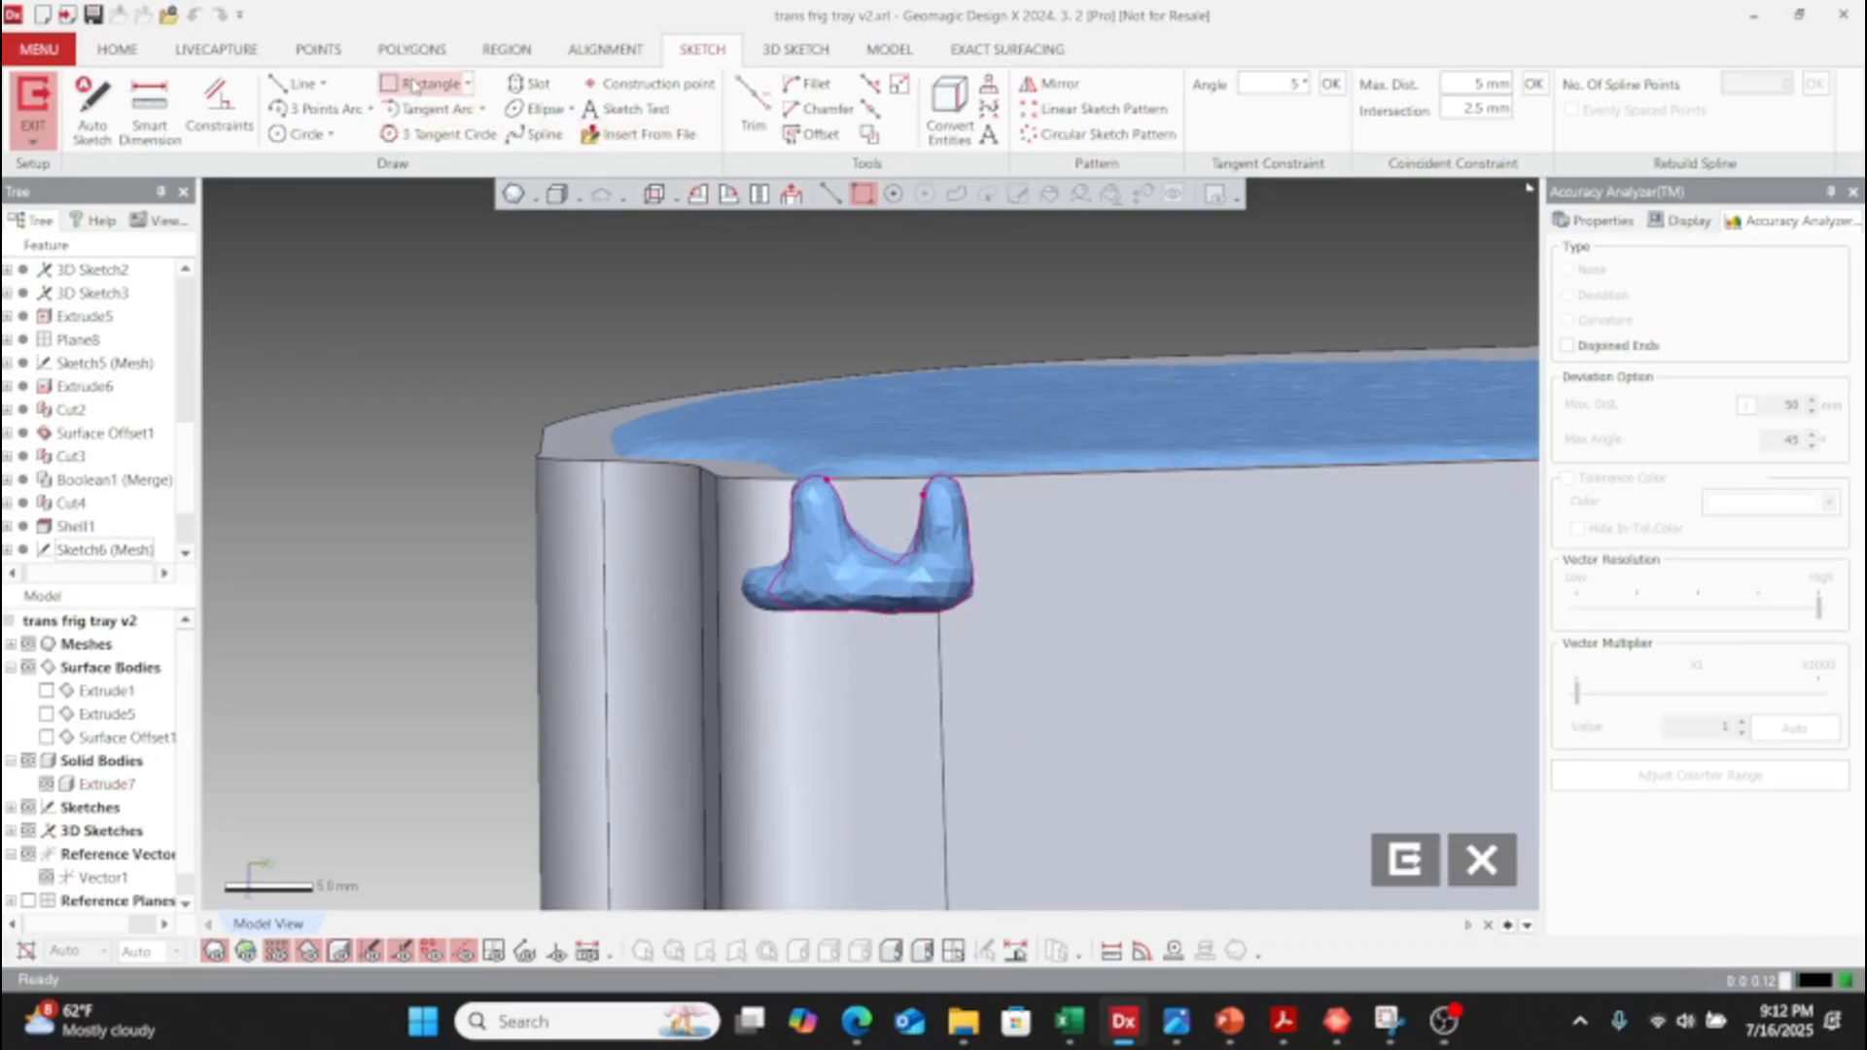
- Sketch a rectangle about 11.5 by 7.8 mm fitted around the corner feature's section outline, and finish the sketch
{"action": "left_click", "coordinate": [394, 86]}
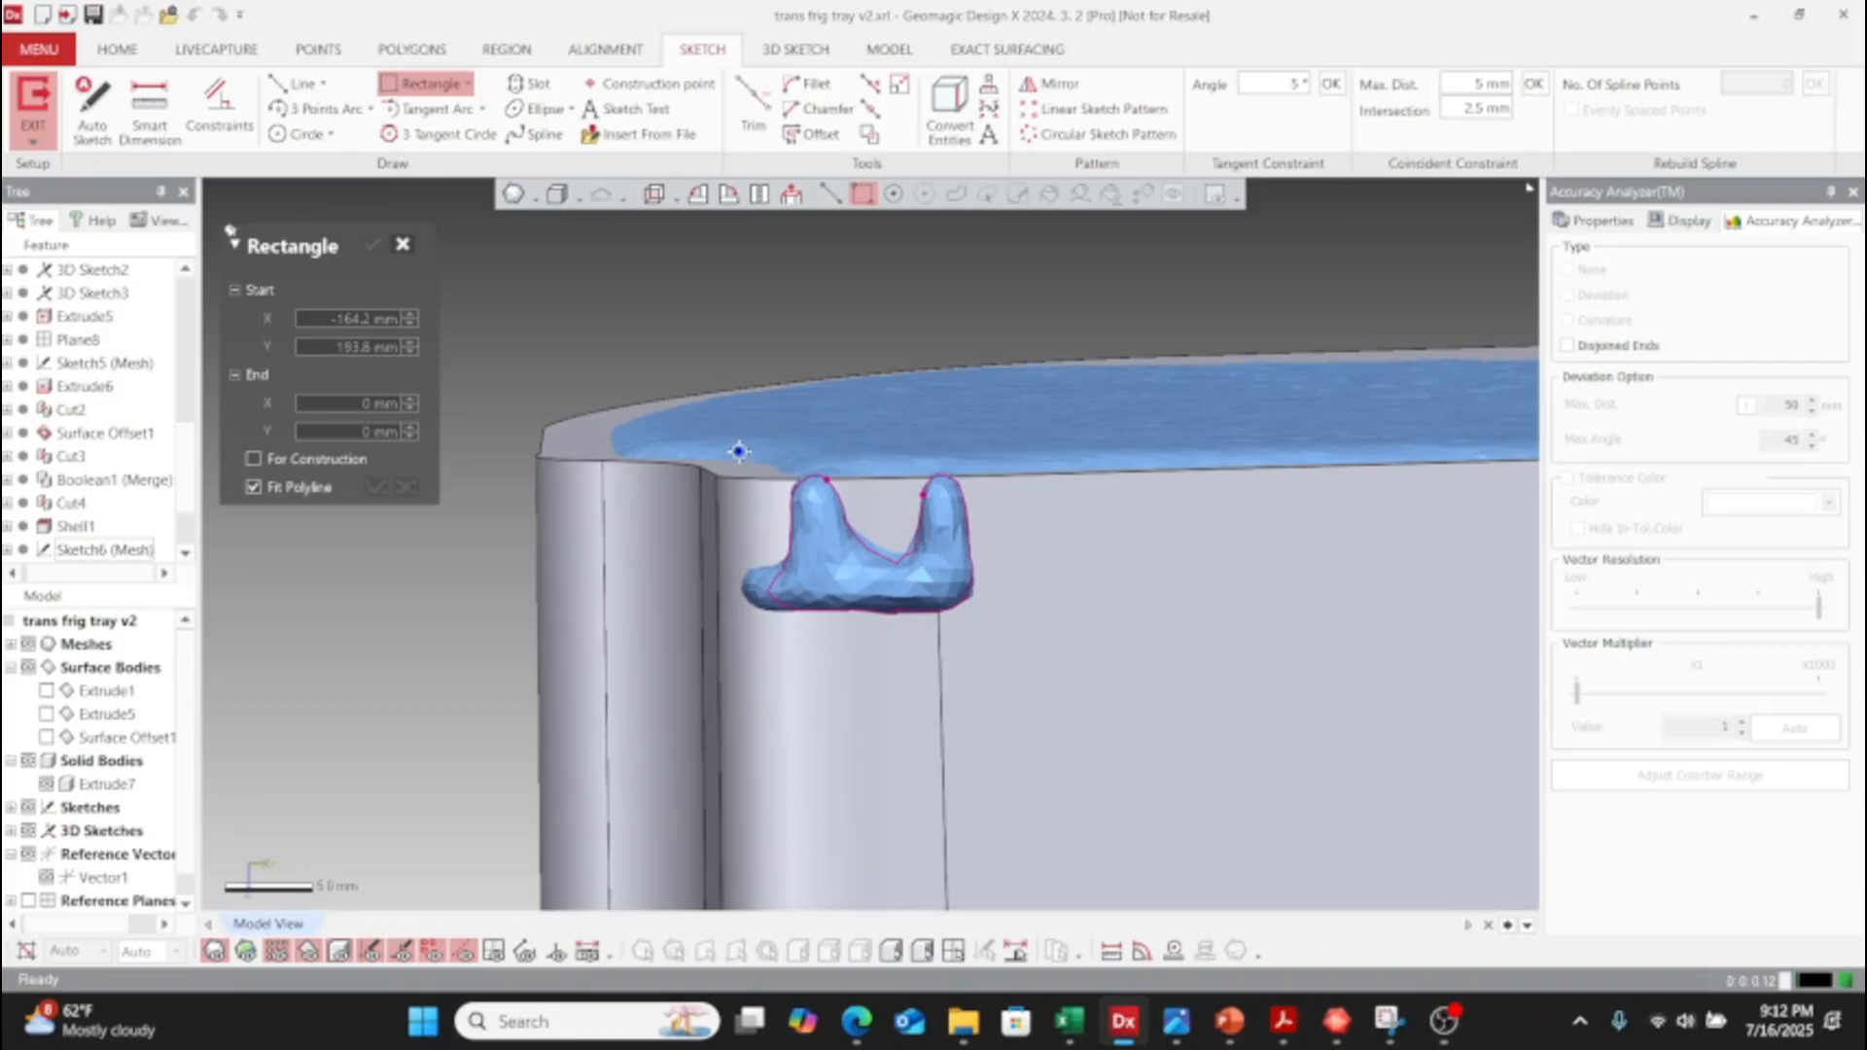
{"action": "mouse_move", "coordinate": [808, 526]}
{"action": "left_mouse_down"}
{"action": "mouse_move", "coordinate": [1000, 584]}
{"action": "mouse_move", "coordinate": [1033, 644]}
{"action": "left_mouse_up"}
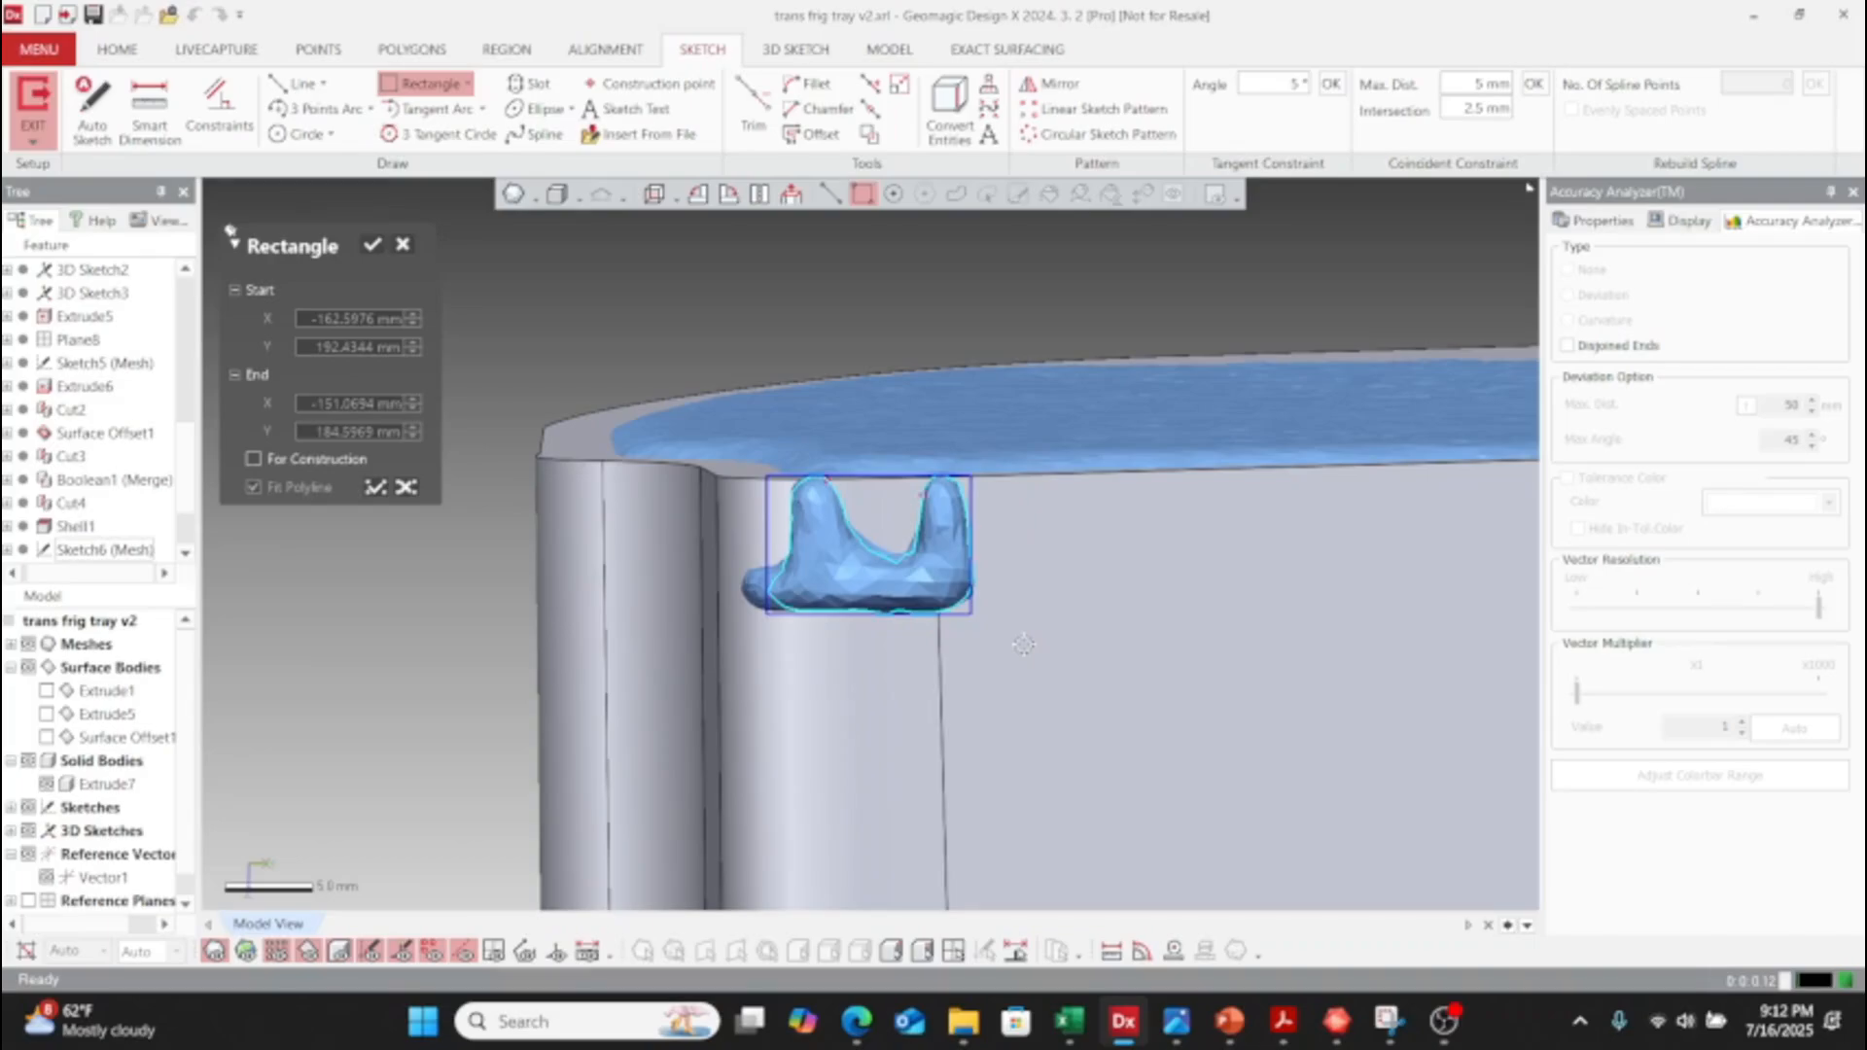
{"action": "left_click", "coordinate": [374, 247]}
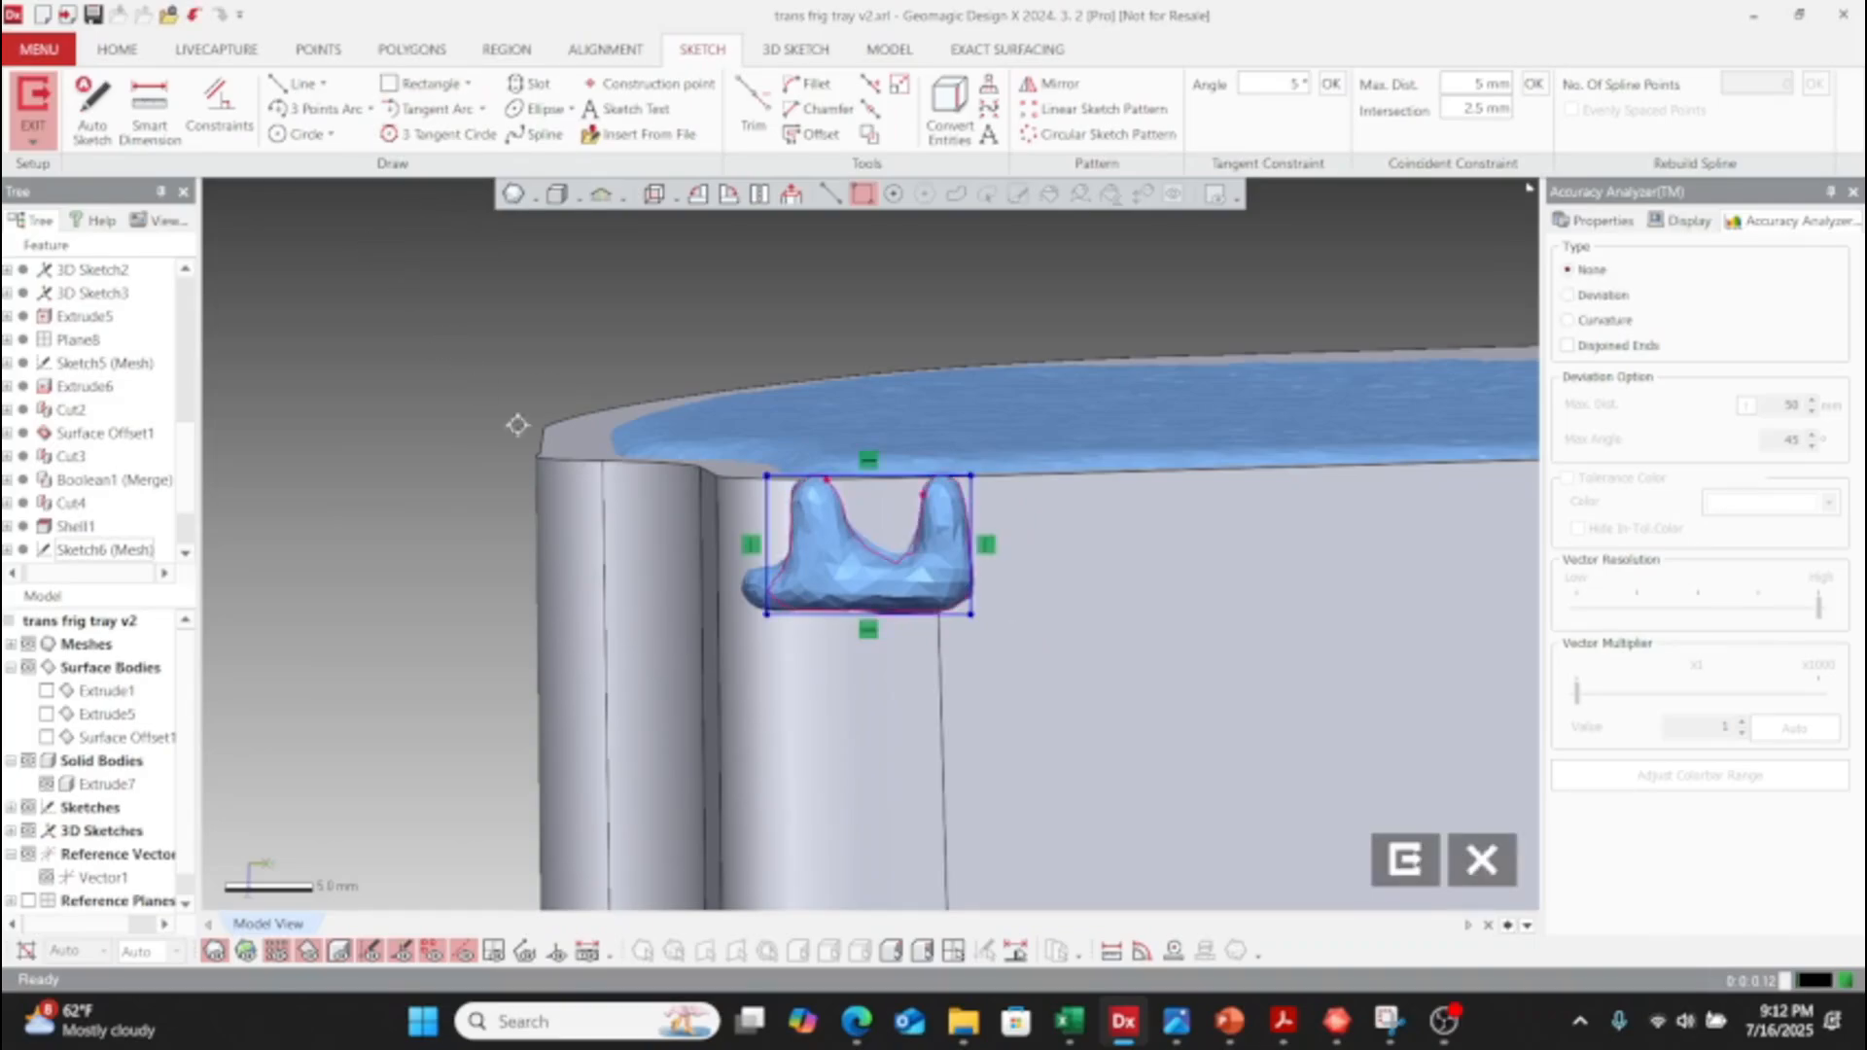
{"action": "left_click", "coordinate": [1402, 856]}
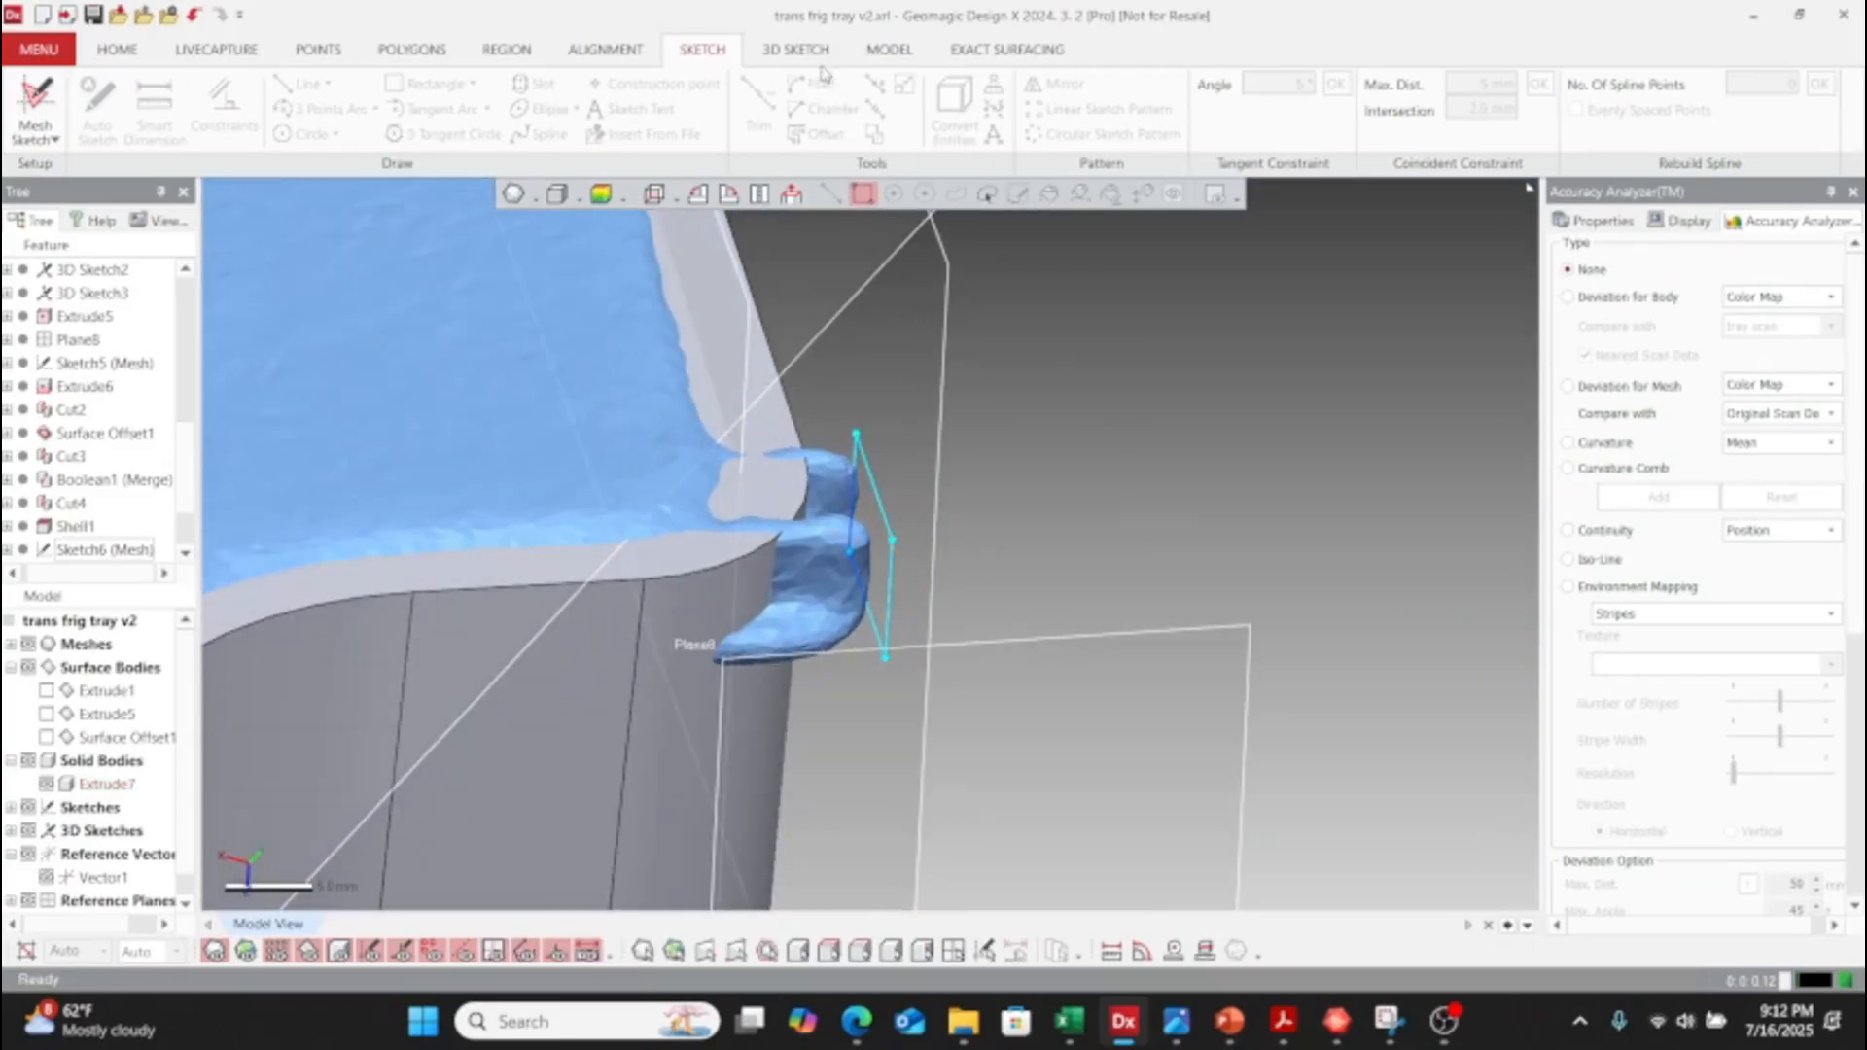
- Extrude the corner rectangle as a solid up to the tray body, with the result merged into it
{"action": "left_click", "coordinate": [891, 50]}
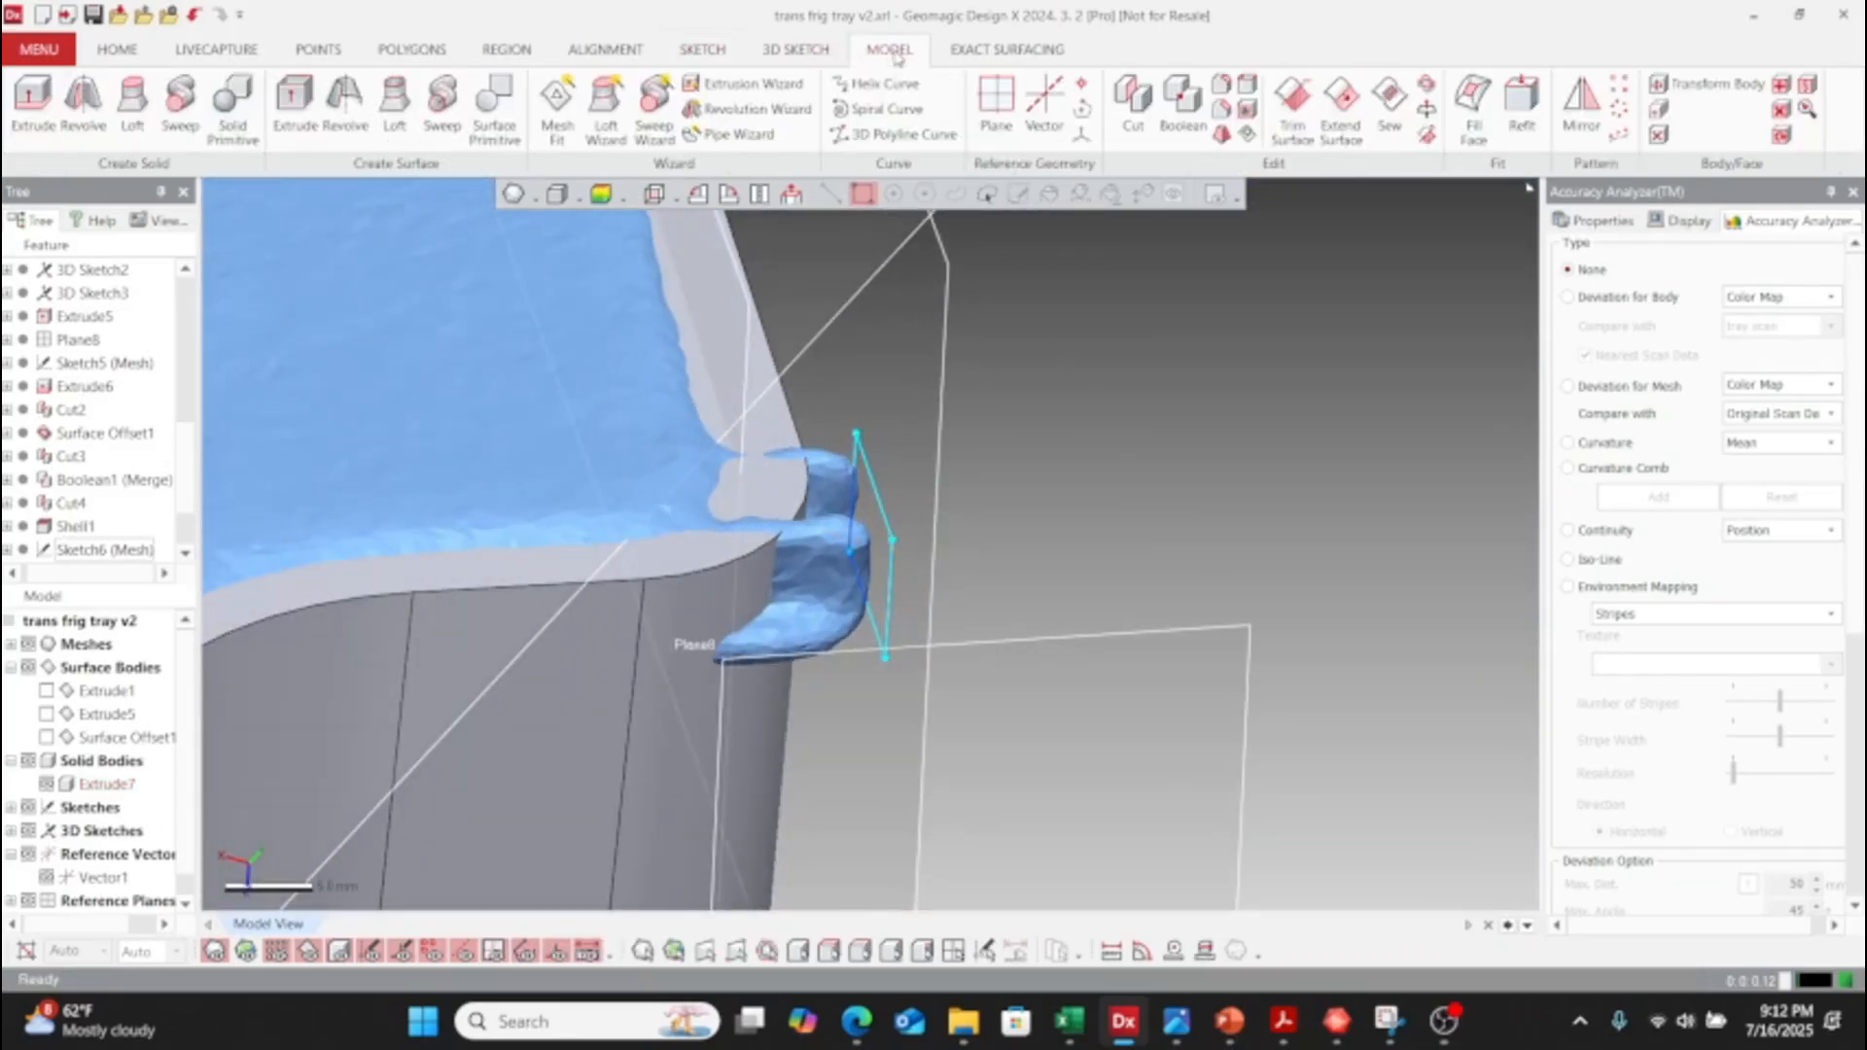
{"action": "left_click", "coordinate": [33, 102]}
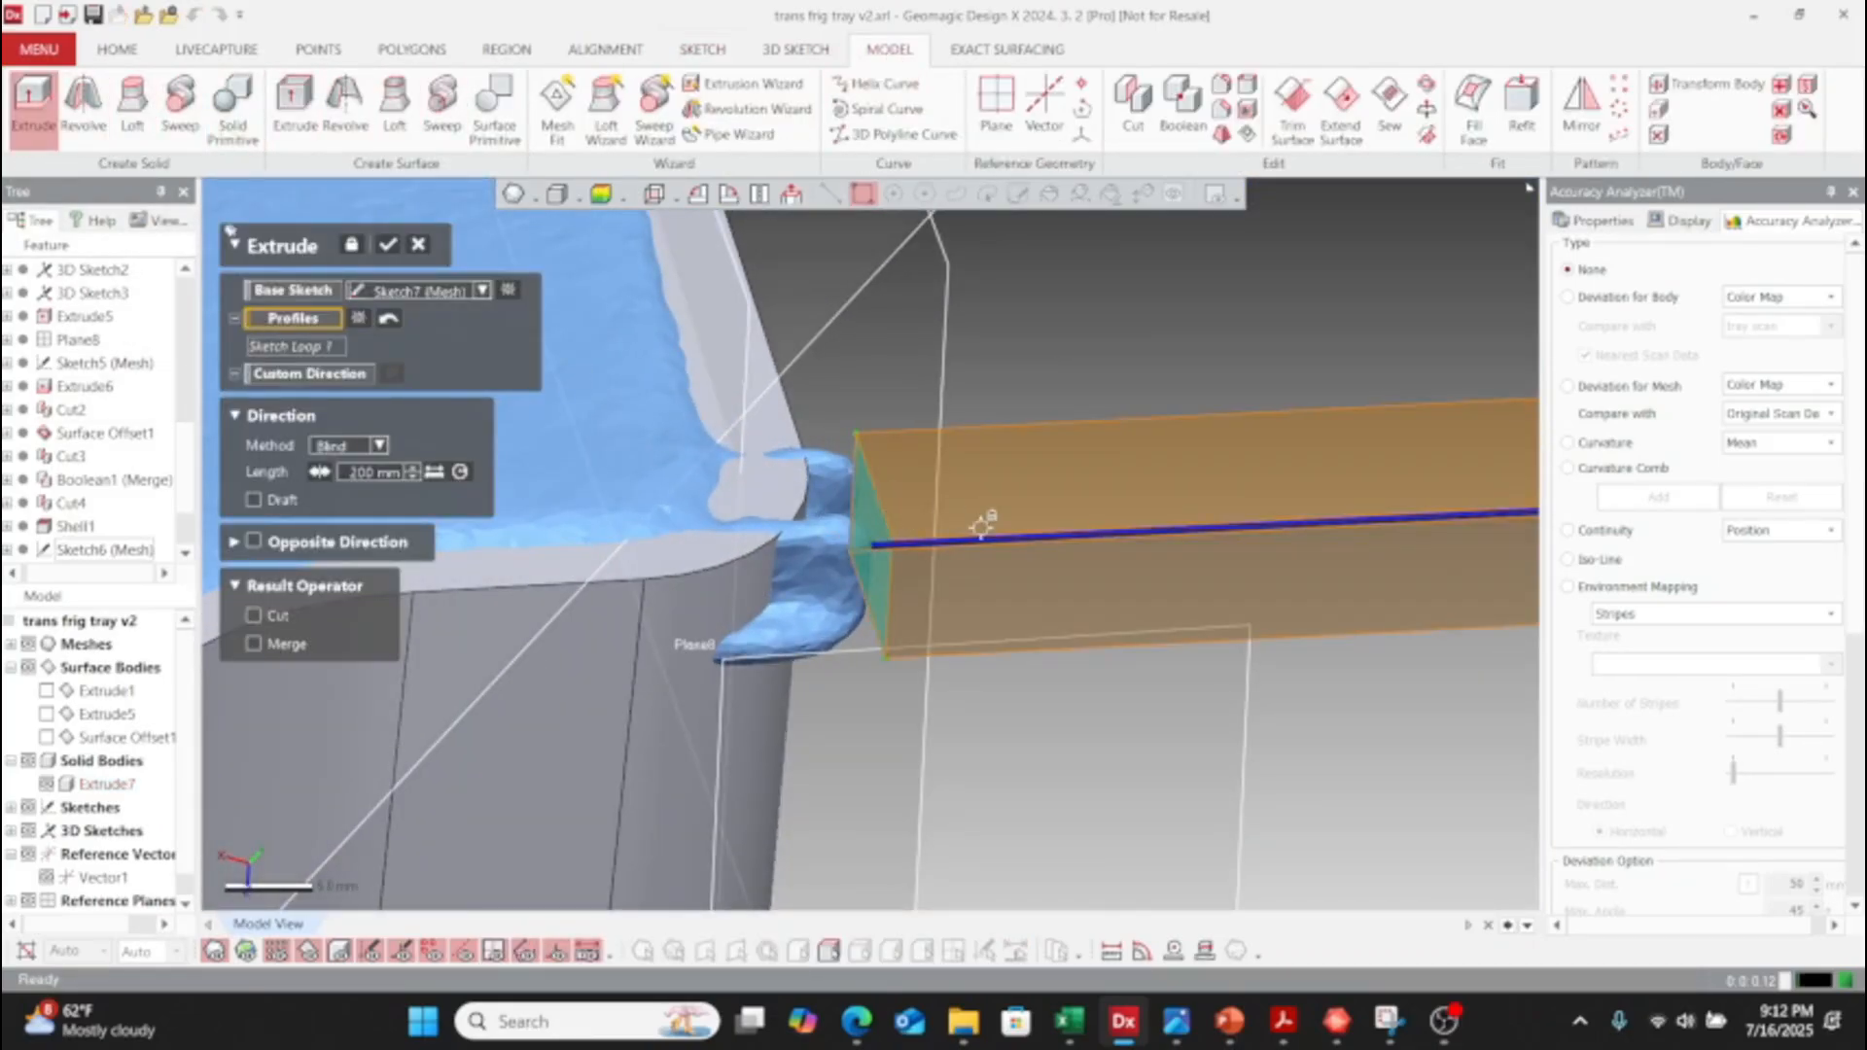
{"action": "left_click_drag", "start_coordinate": [1304, 536], "coordinate": [1302, 535]}
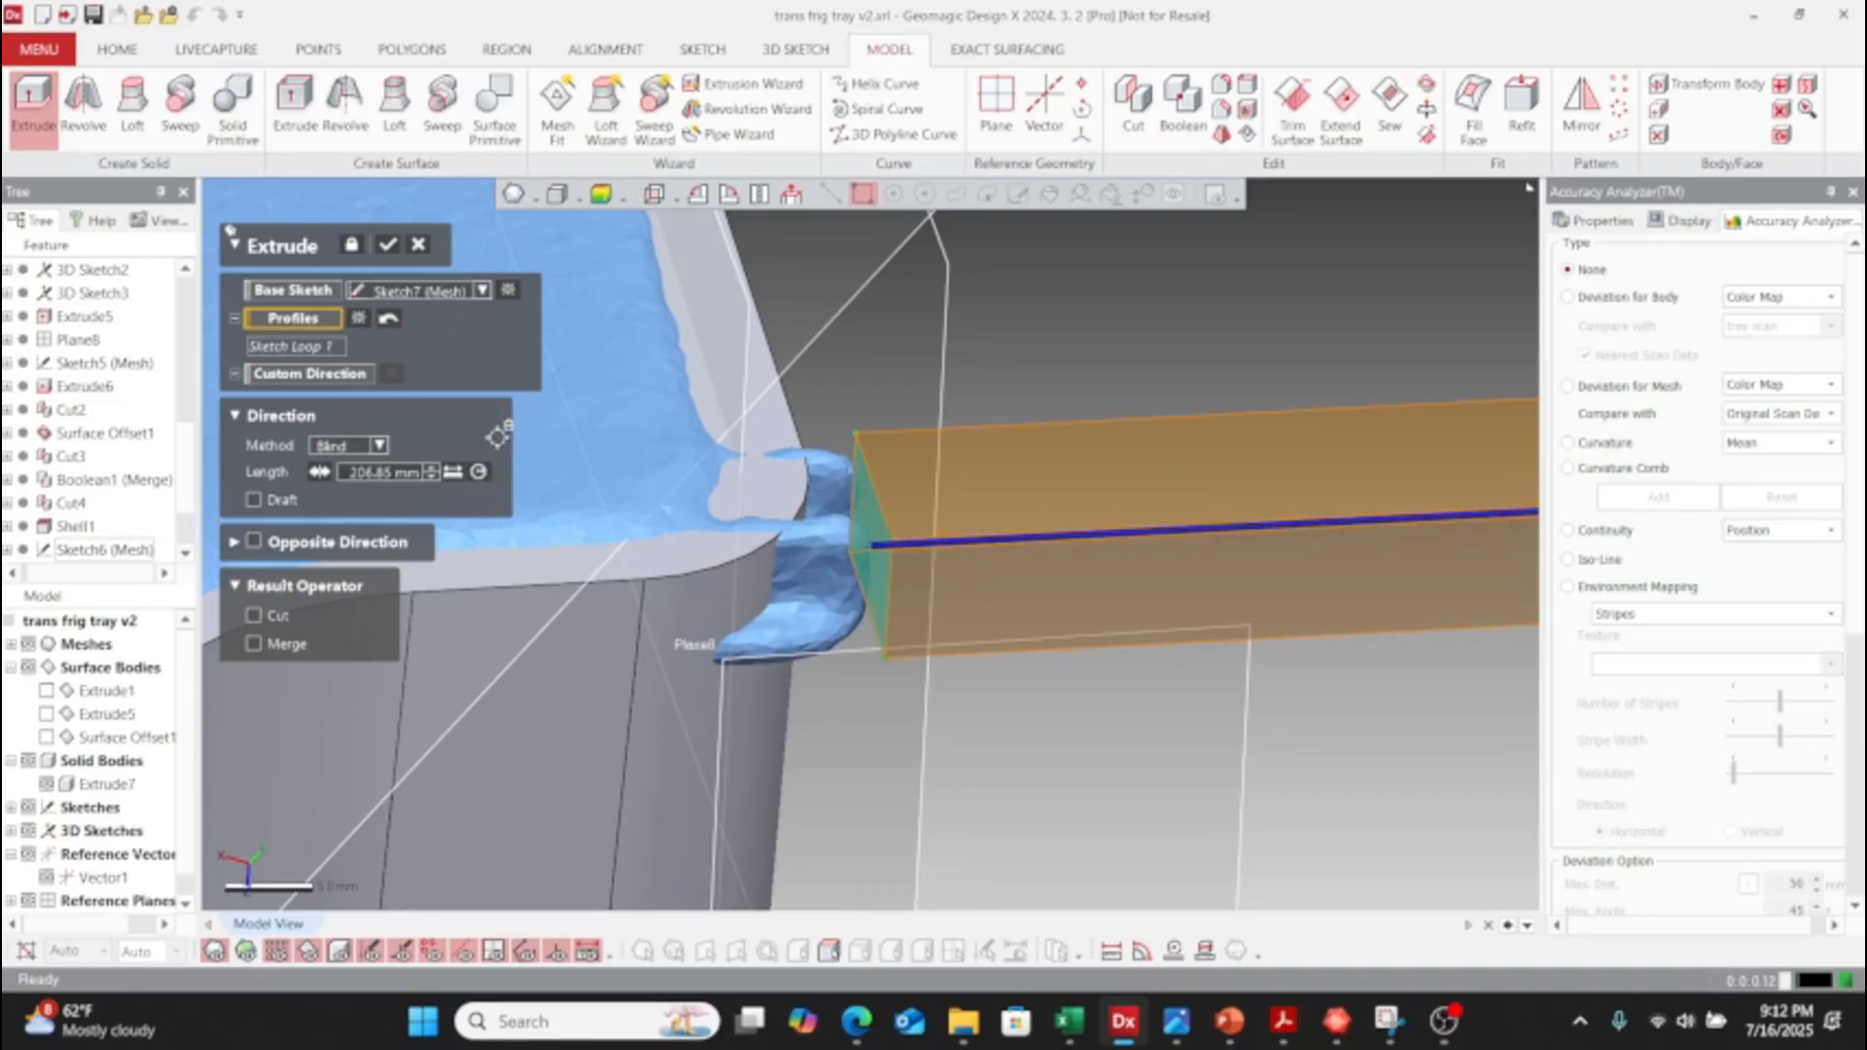
{"action": "left_click", "coordinate": [319, 473]}
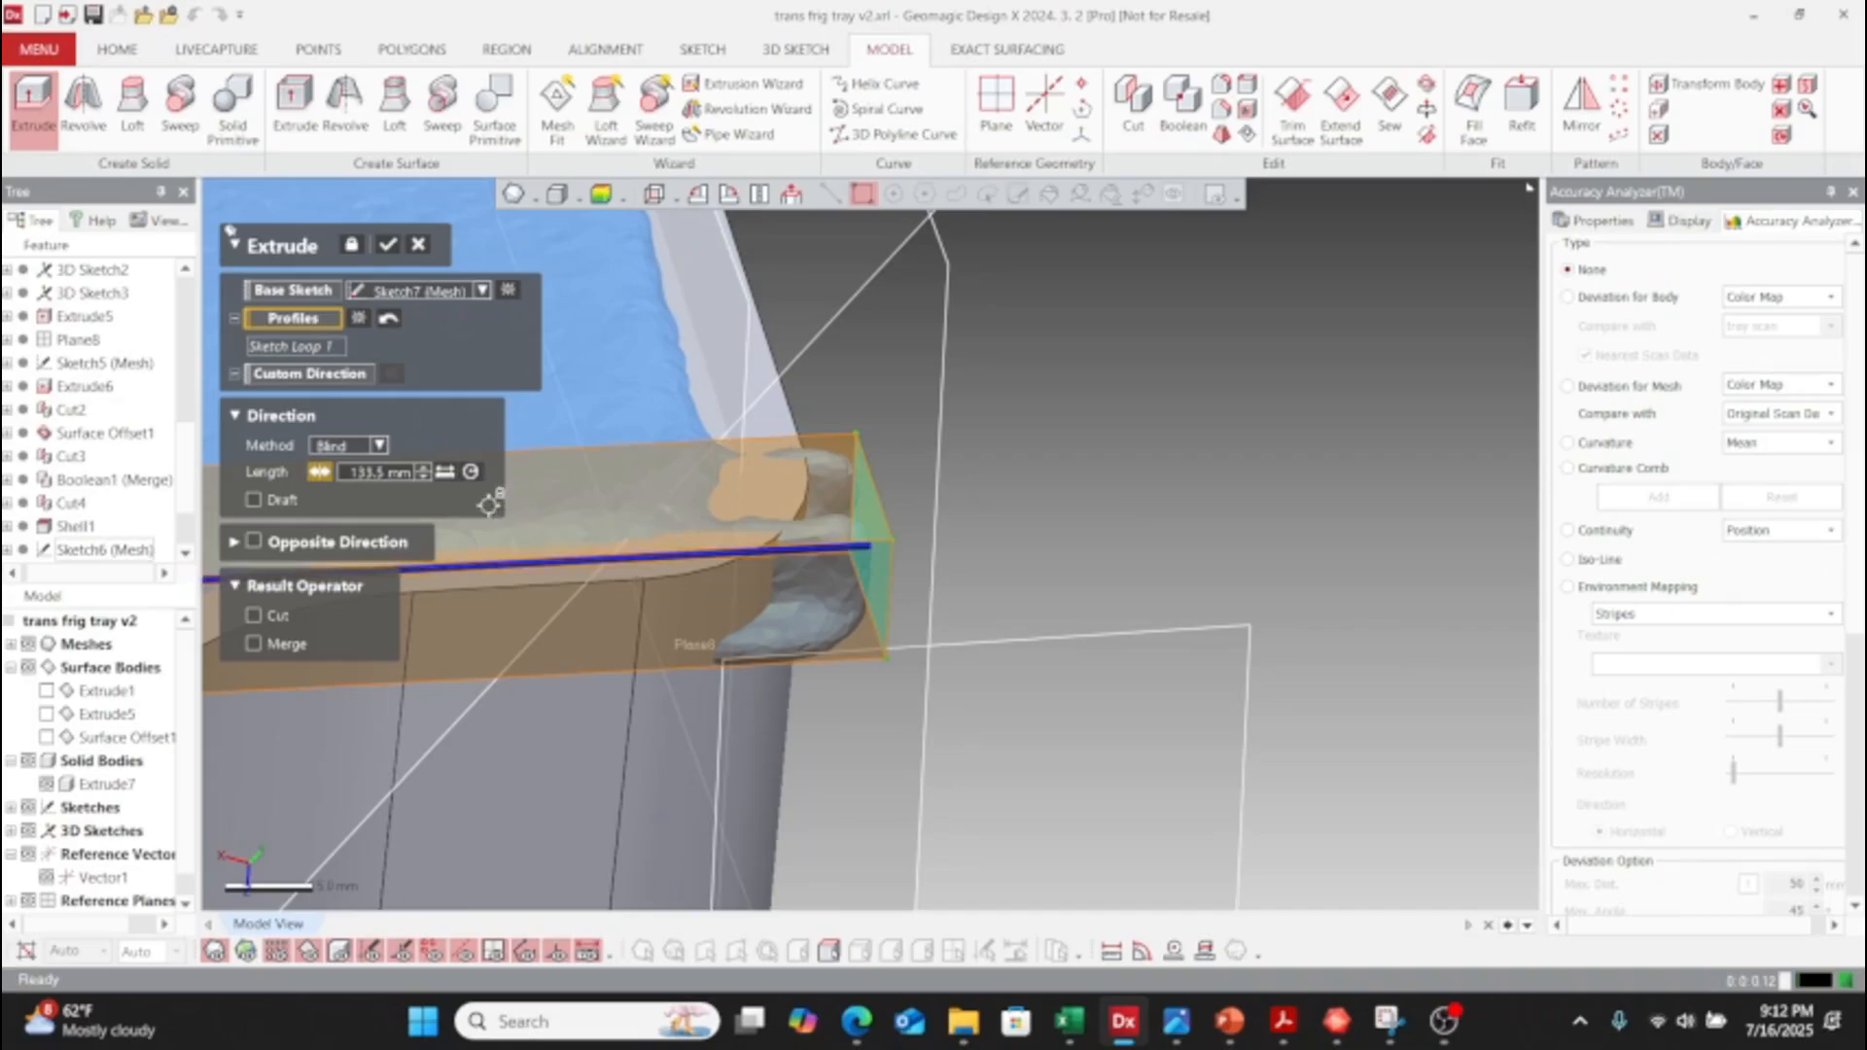
{"action": "type", "text": "2"}
{"action": "key", "text": "Return"}
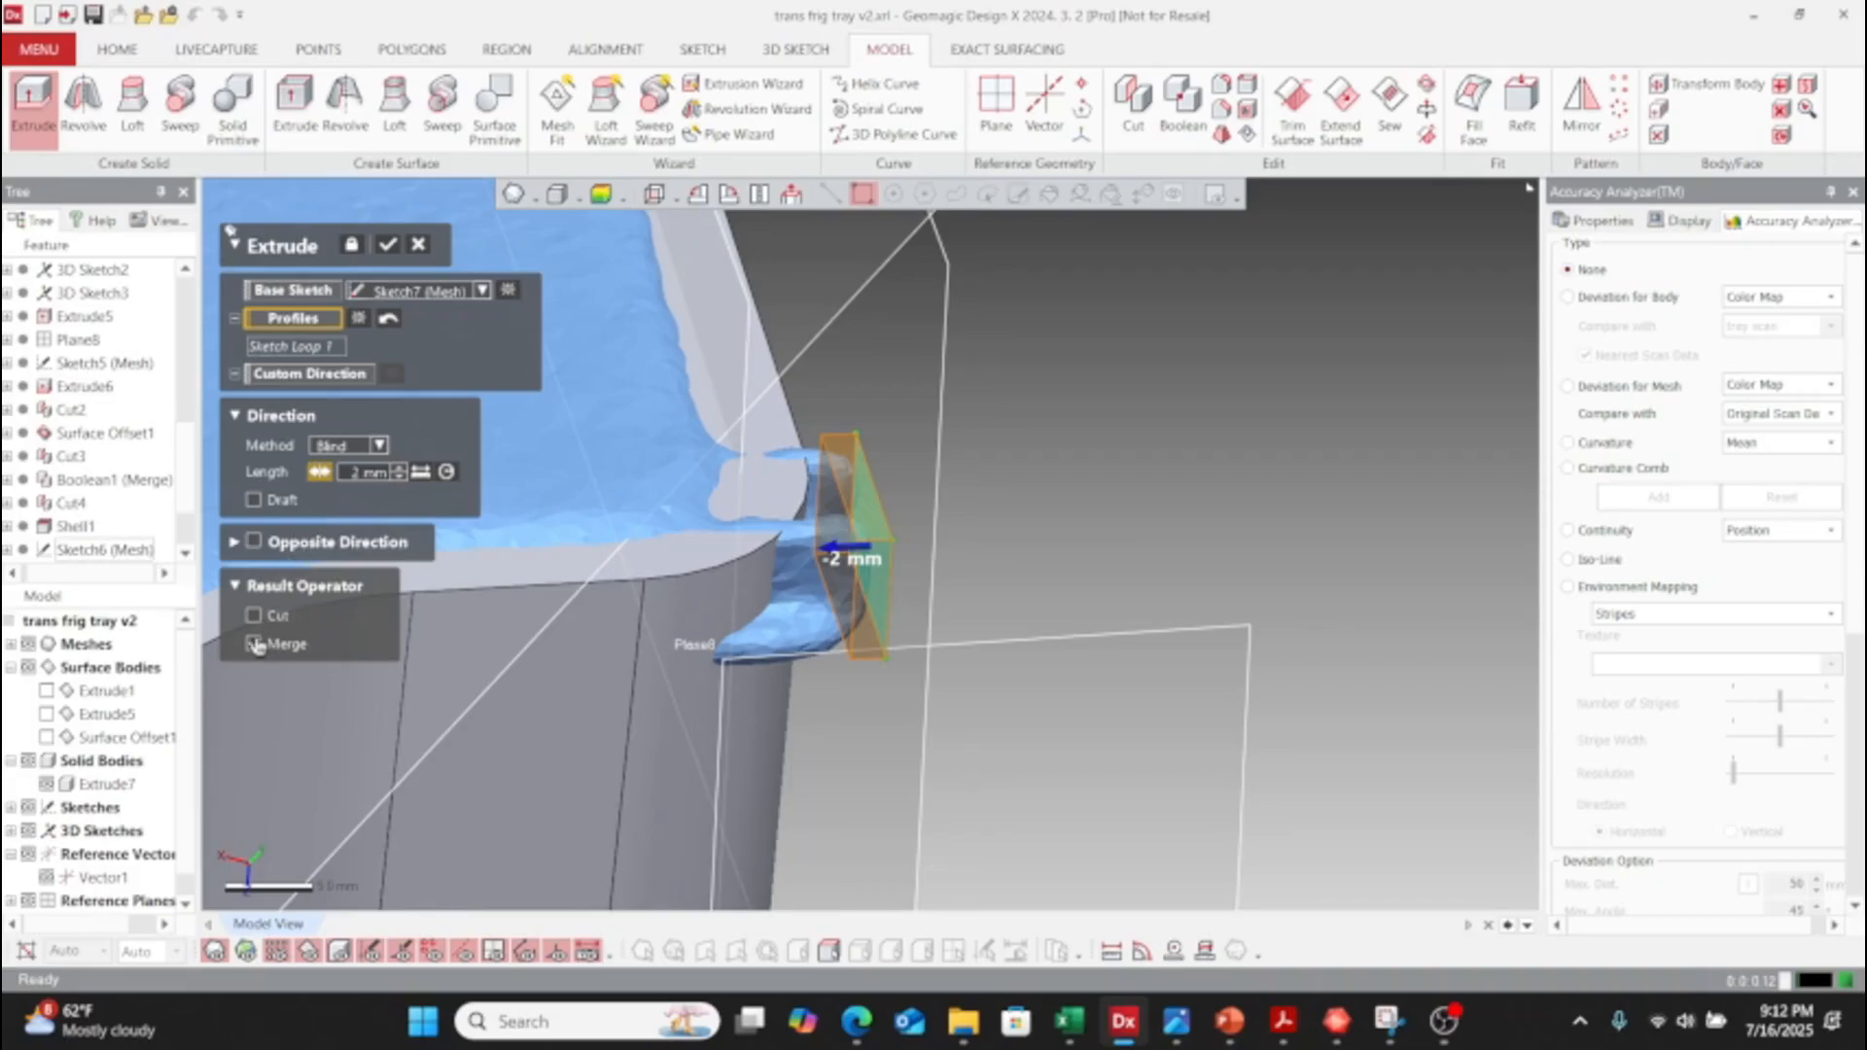
{"action": "left_click", "coordinate": [380, 446]}
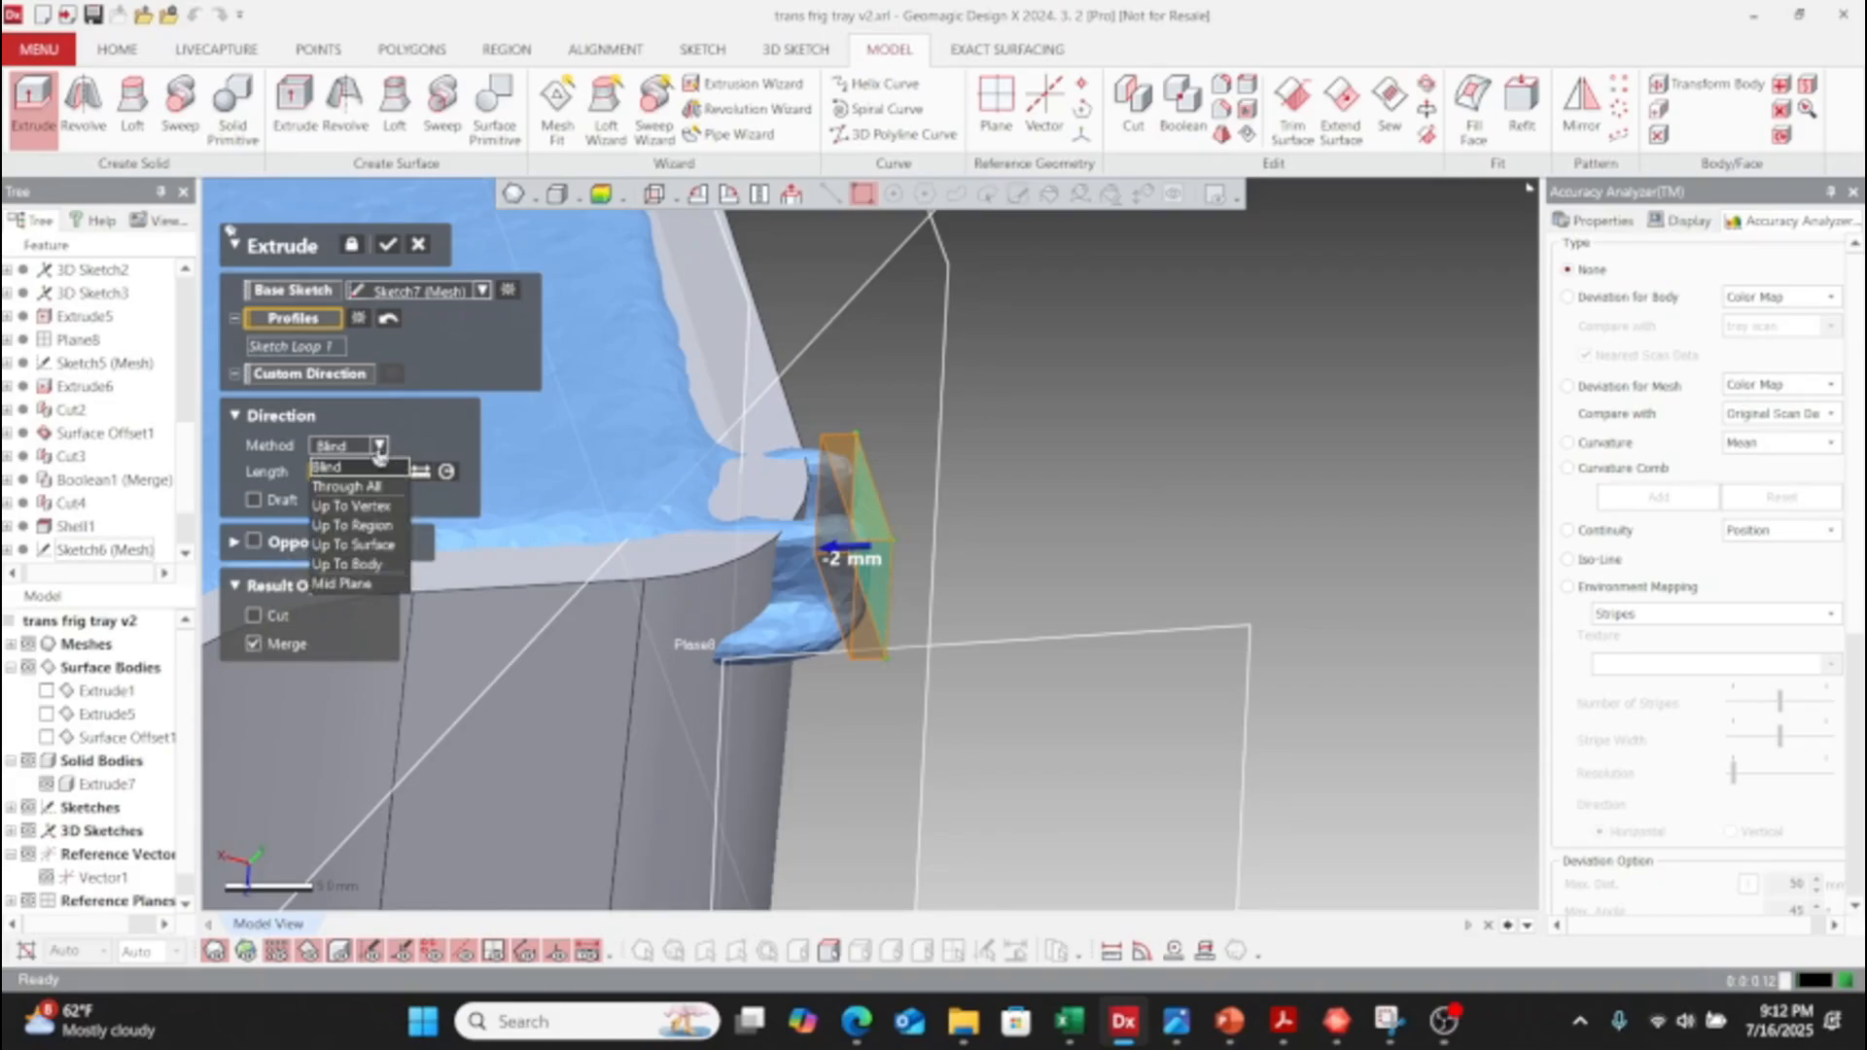
{"action": "left_click", "coordinate": [361, 565]}
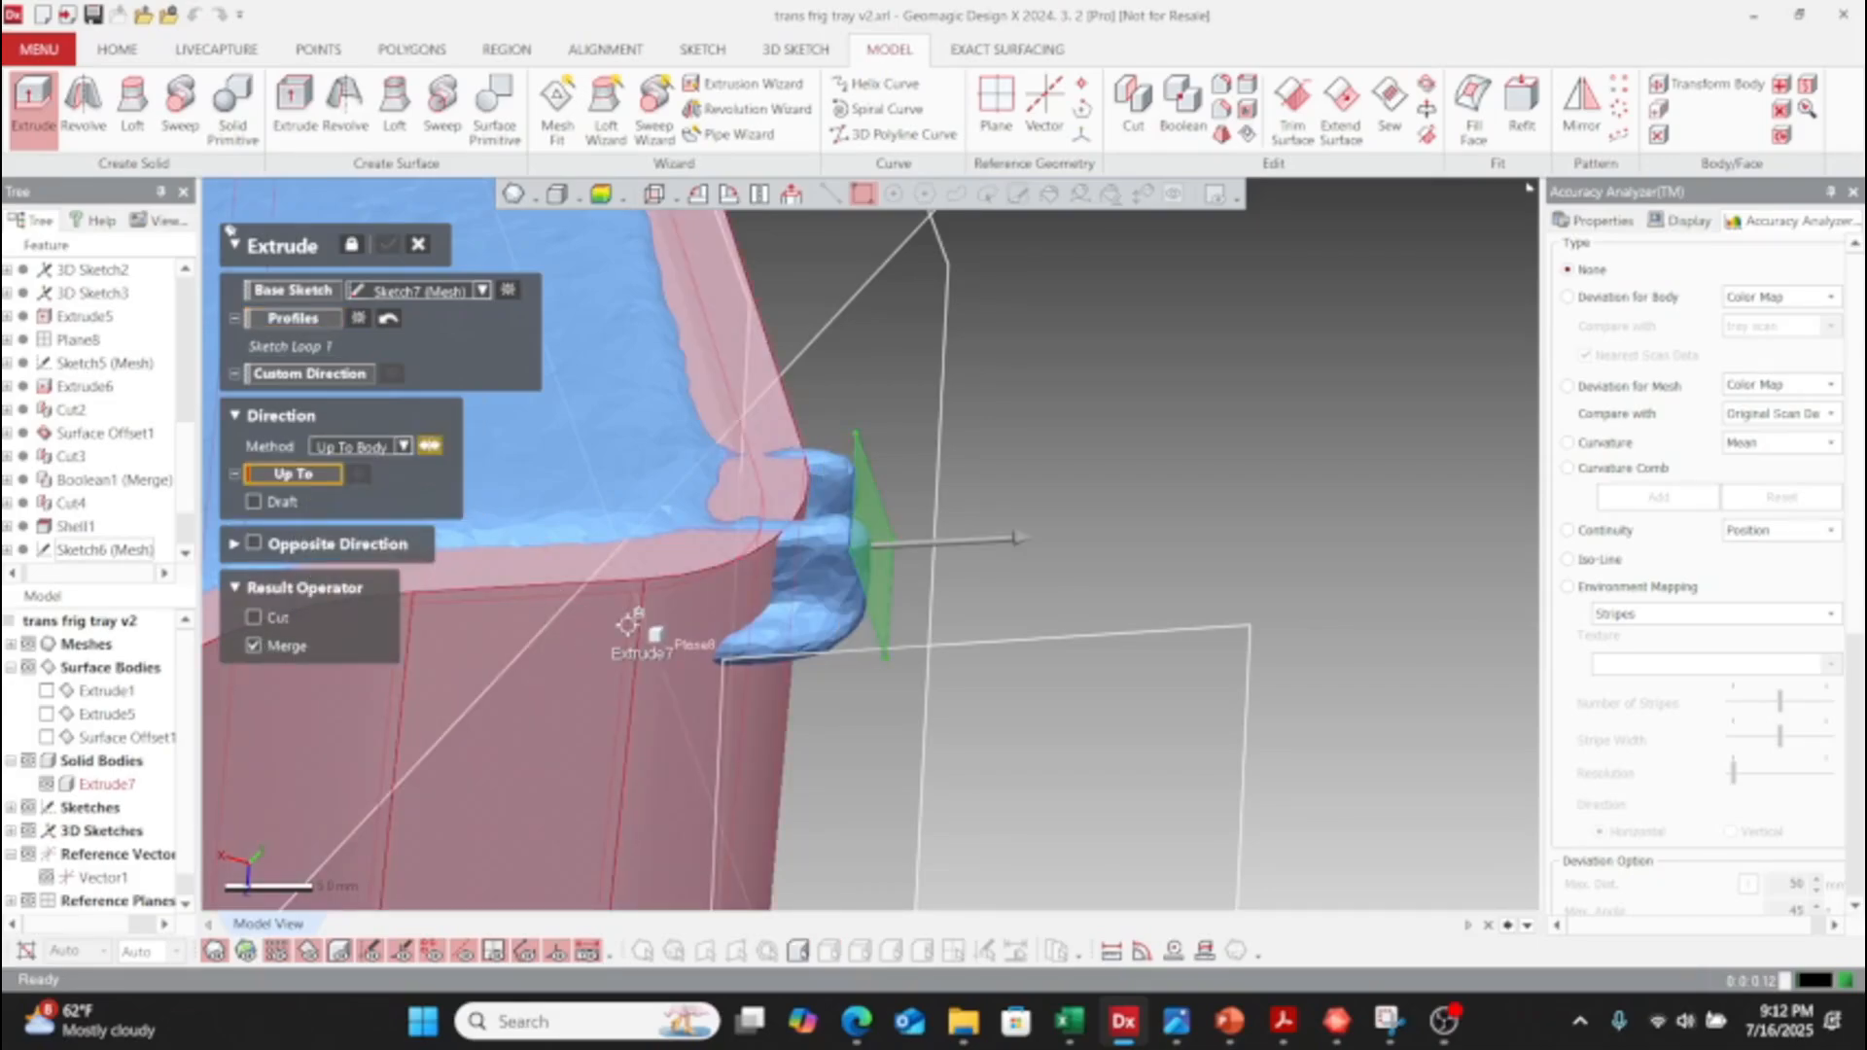
{"action": "left_click", "coordinate": [628, 623]}
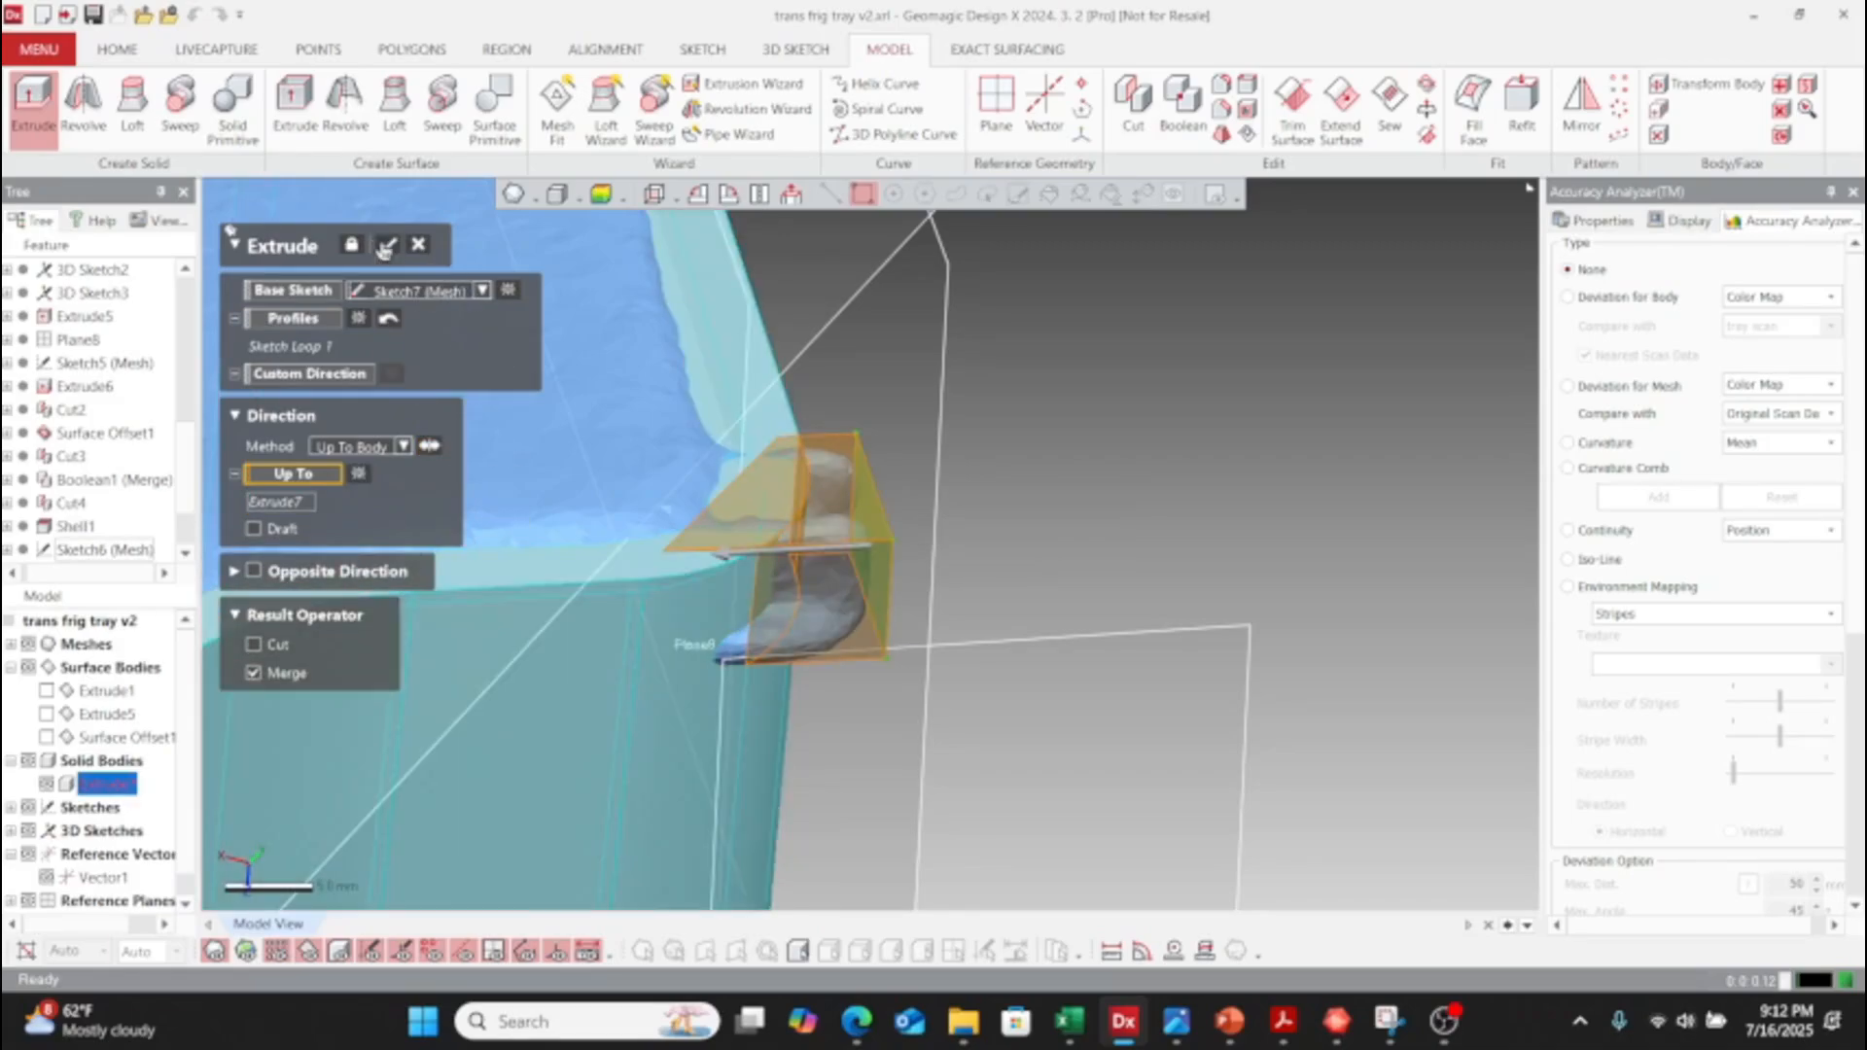
{"action": "left_click", "coordinate": [387, 244]}
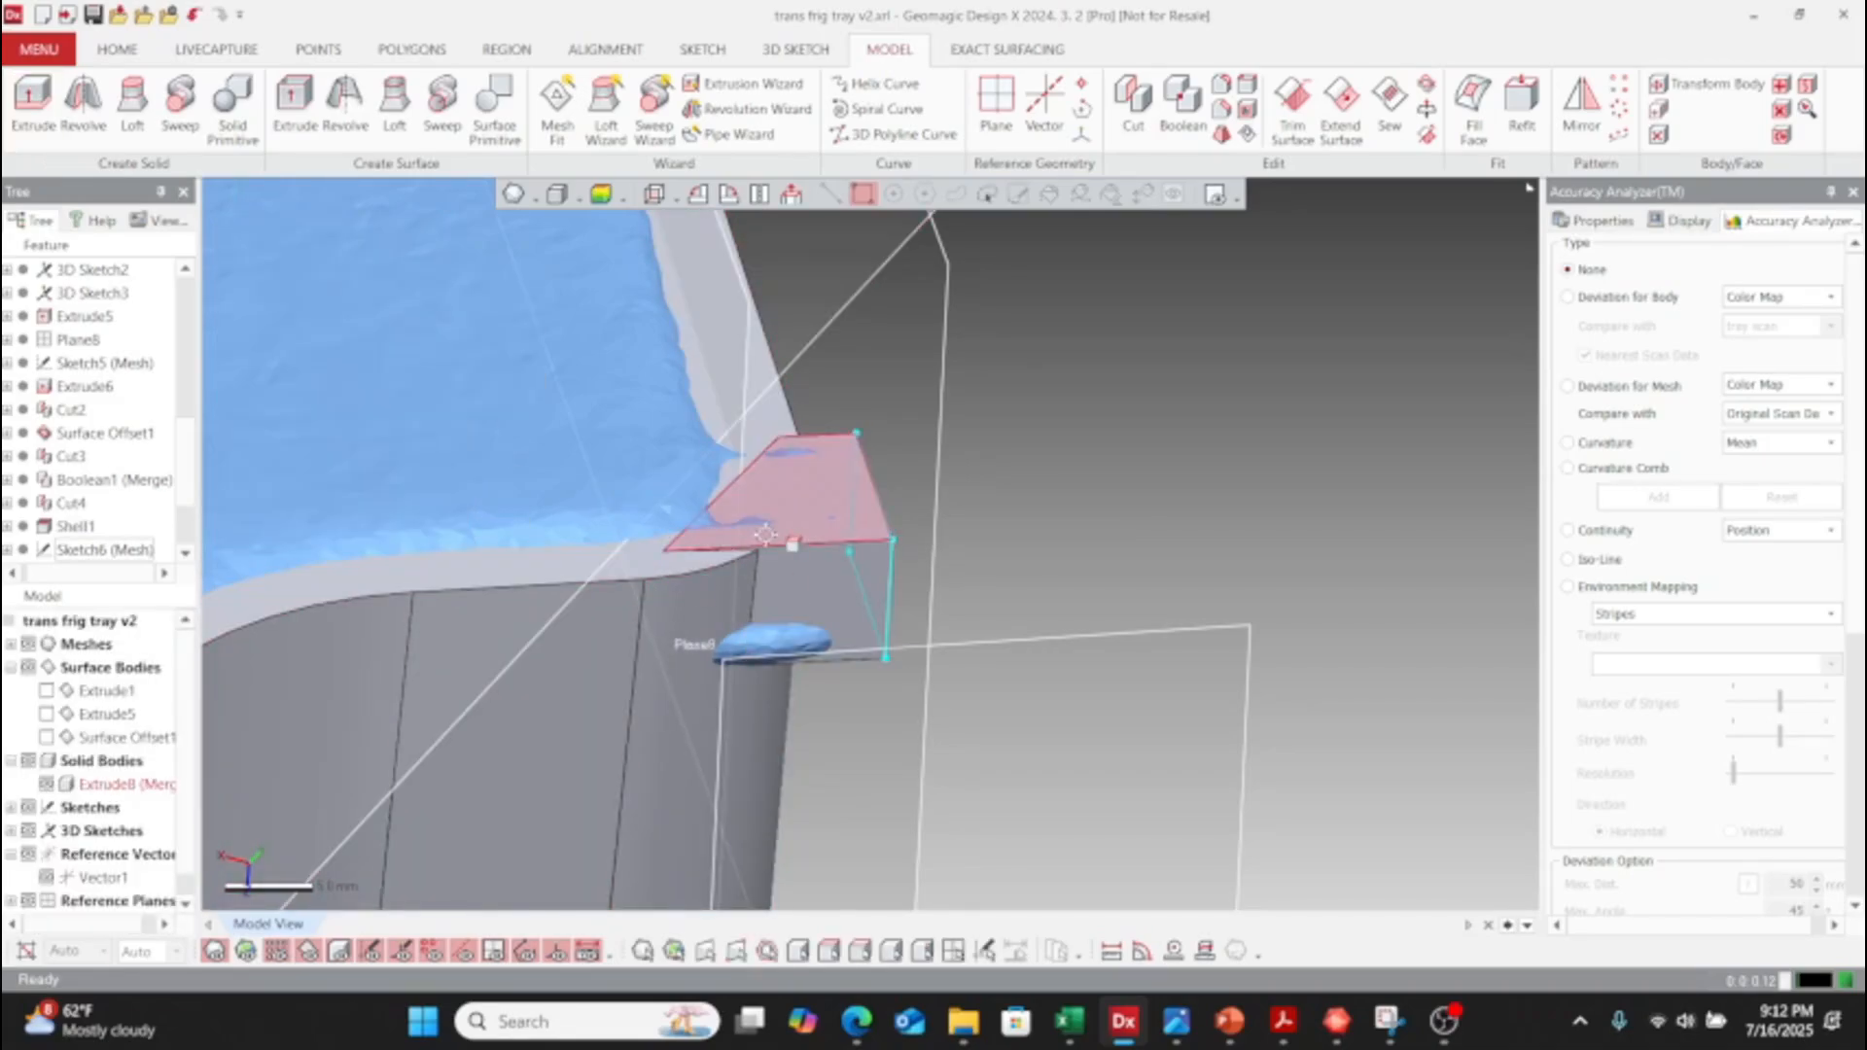
- Cut the merged tray body using the rectangle sketch and the base plane as tools, keeping the main tray body
{"action": "mouse_move", "coordinate": [792, 542]}
{"action": "right_mouse_down"}
{"action": "mouse_move", "coordinate": [577, 510]}
{"action": "mouse_move", "coordinate": [758, 486]}
{"action": "mouse_move", "coordinate": [935, 591]}
{"action": "mouse_move", "coordinate": [680, 512]}
{"action": "mouse_move", "coordinate": [633, 446]}
{"action": "mouse_move", "coordinate": [757, 505]}
{"action": "mouse_move", "coordinate": [554, 625]}
{"action": "mouse_move", "coordinate": [405, 533]}
{"action": "mouse_move", "coordinate": [951, 498]}
{"action": "mouse_move", "coordinate": [972, 622]}
{"action": "mouse_move", "coordinate": [1029, 697]}
{"action": "mouse_move", "coordinate": [995, 655]}
{"action": "mouse_move", "coordinate": [708, 622]}
{"action": "mouse_move", "coordinate": [646, 645]}
{"action": "mouse_move", "coordinate": [1155, 443]}
{"action": "mouse_move", "coordinate": [926, 642]}
{"action": "mouse_move", "coordinate": [1089, 654]}
{"action": "mouse_move", "coordinate": [1034, 645]}
{"action": "right_mouse_up"}
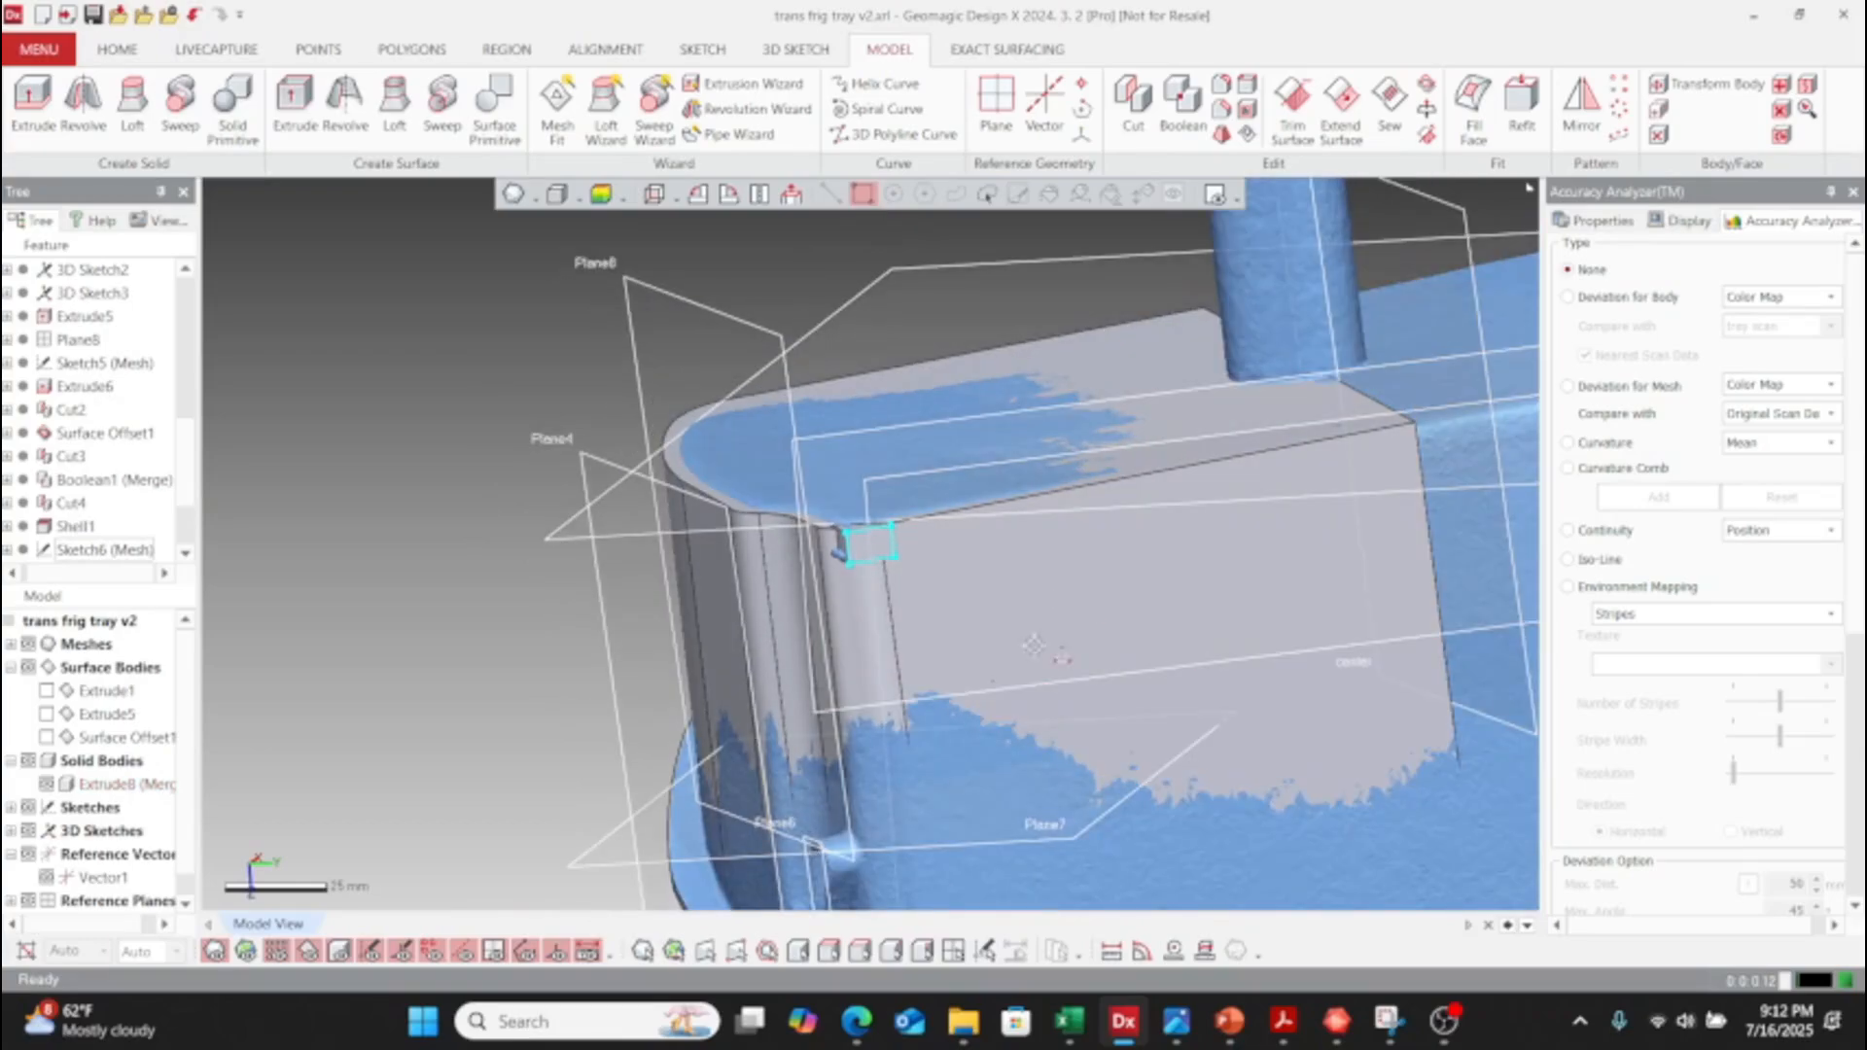
{"action": "left_click", "coordinate": [1133, 107]}
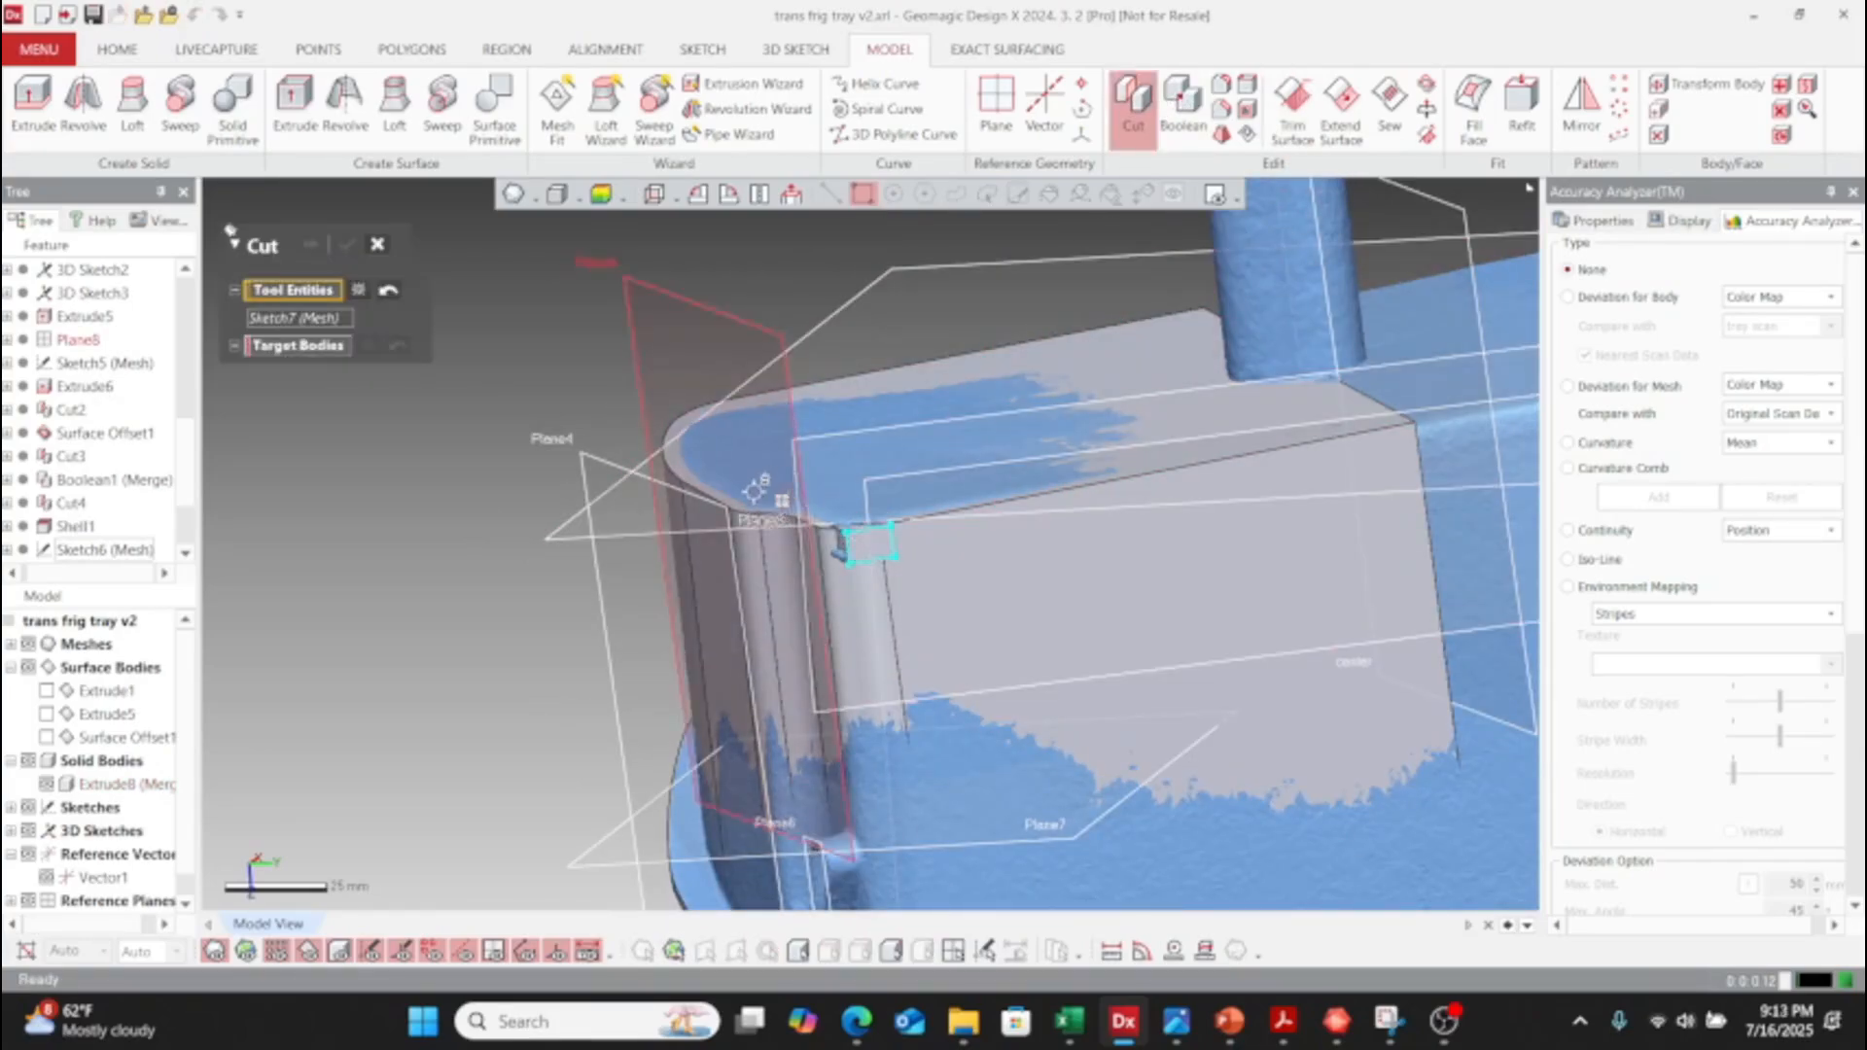
{"action": "left_click", "coordinate": [615, 533]}
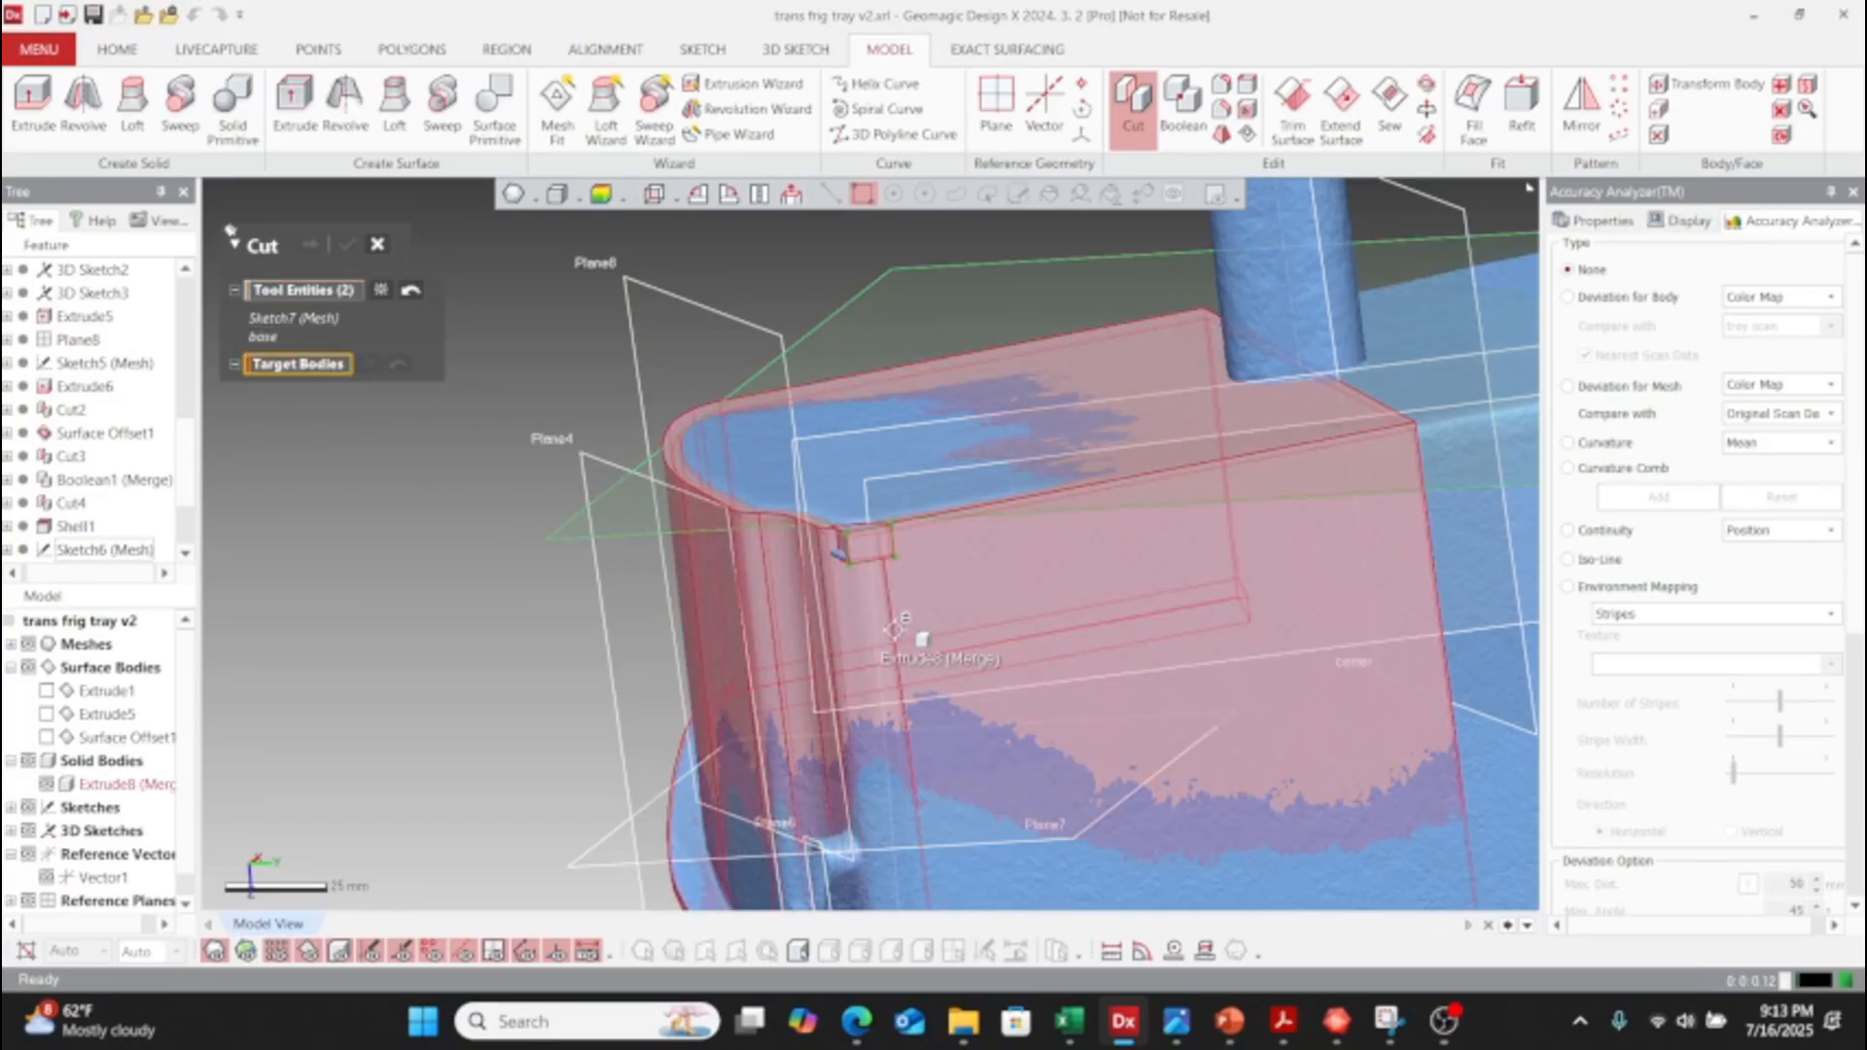
{"action": "left_click", "coordinate": [893, 630]}
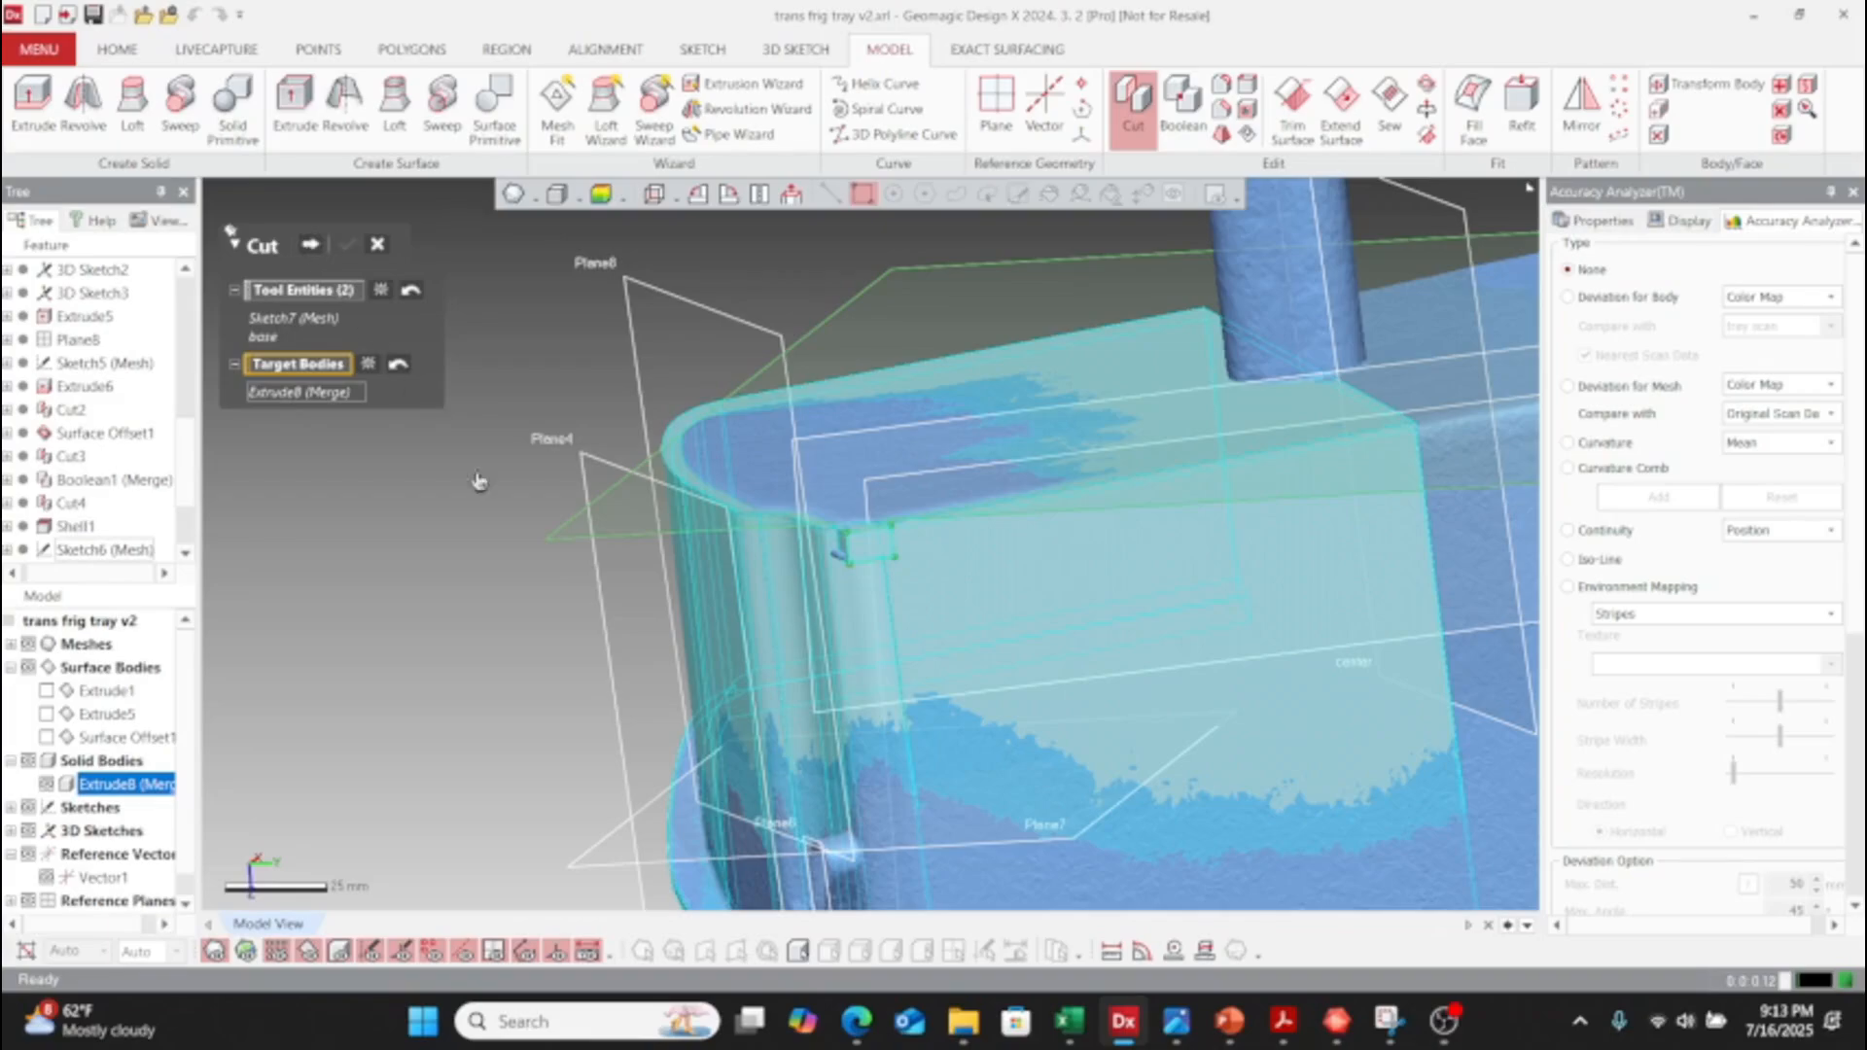
{"action": "left_click", "coordinate": [854, 747]}
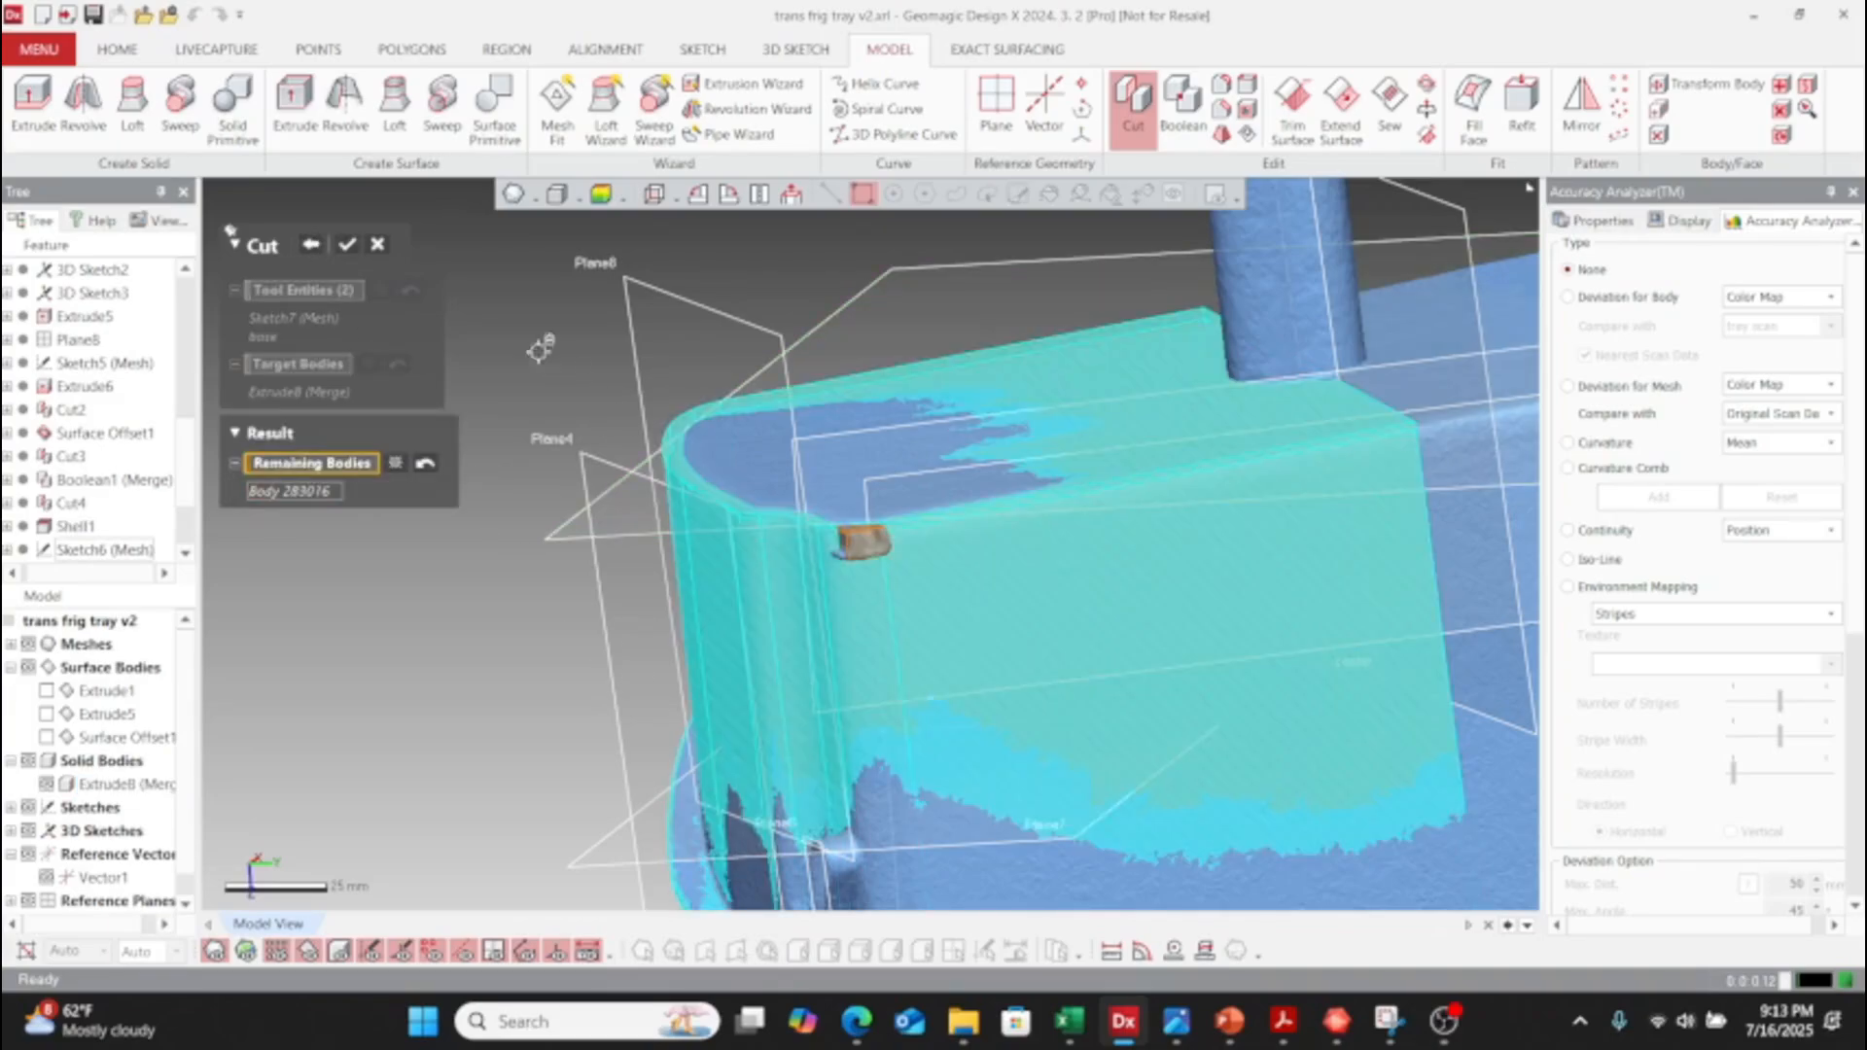
{"action": "left_click", "coordinate": [352, 245]}
- Hide the scan meshes to inspect the corner, and undo the last cut
{"action": "scroll", "coordinate": [875, 544], "scroll_direction": "up", "scroll_amount": 5}
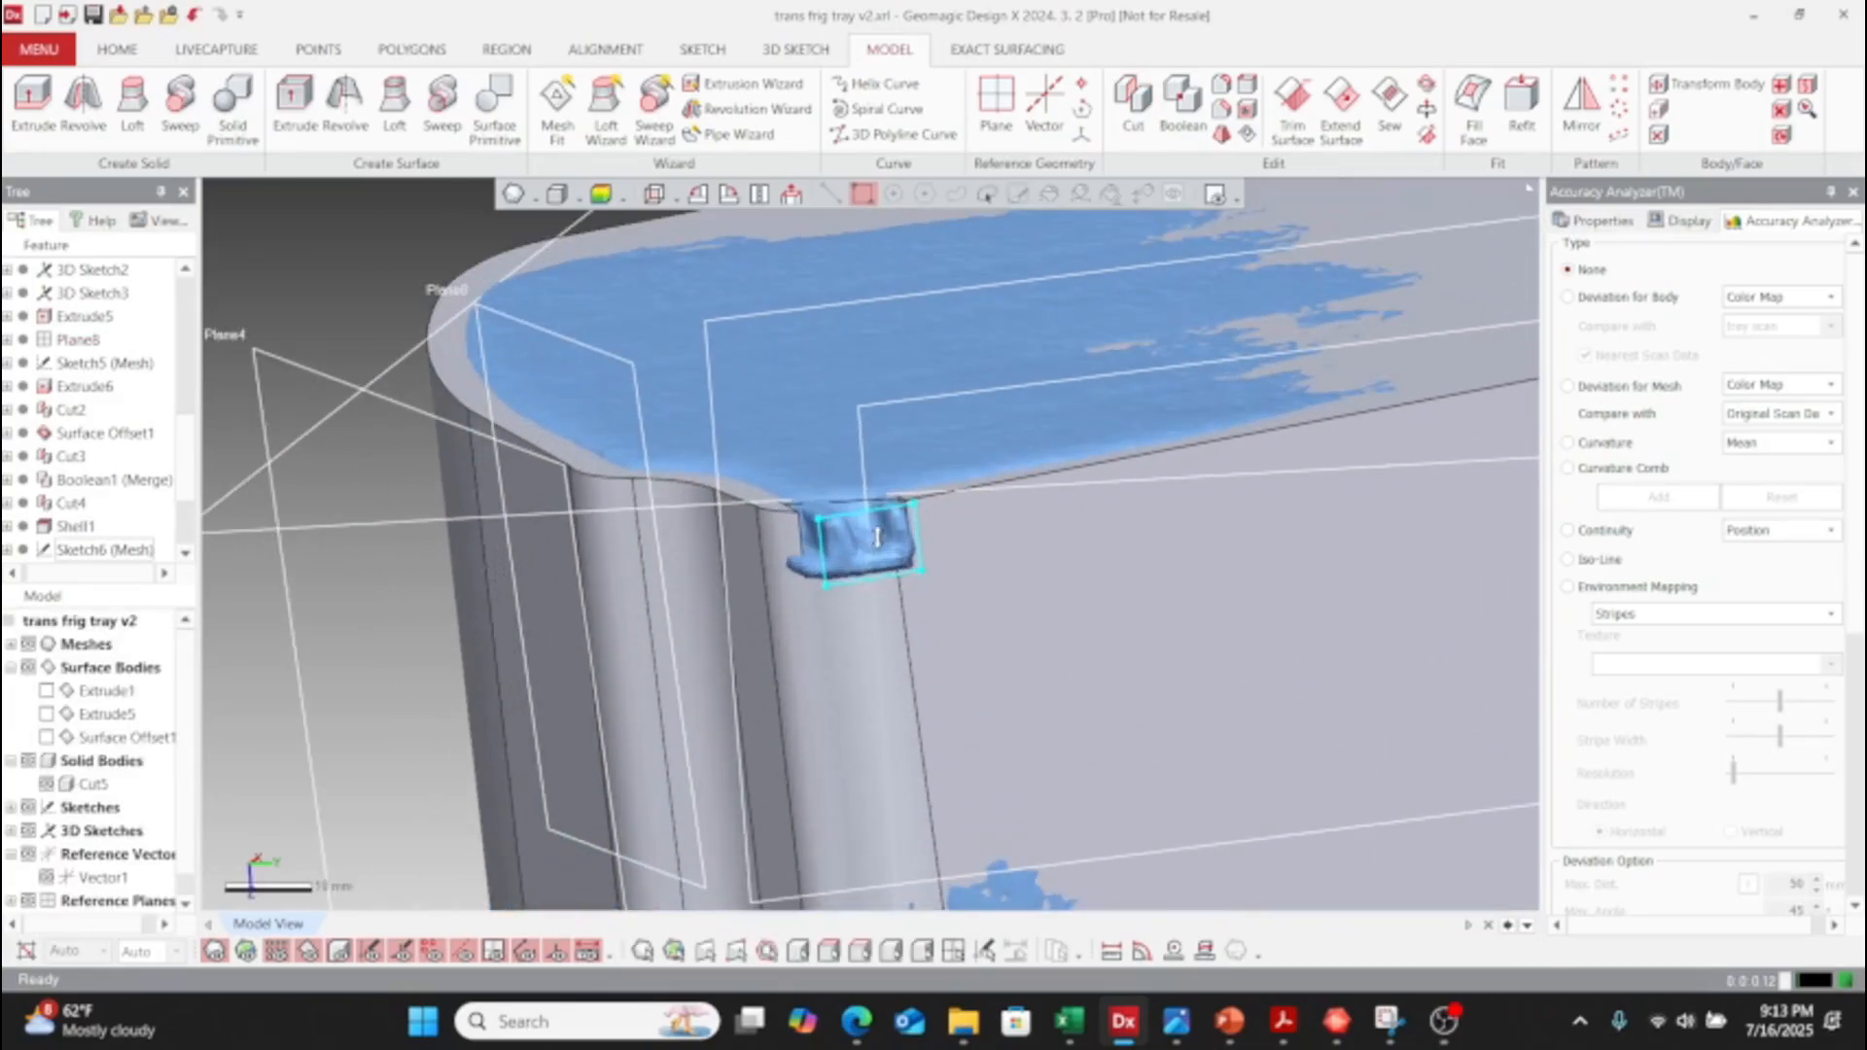
{"action": "right_click_drag", "start_coordinate": [902, 547], "coordinate": [936, 546]}
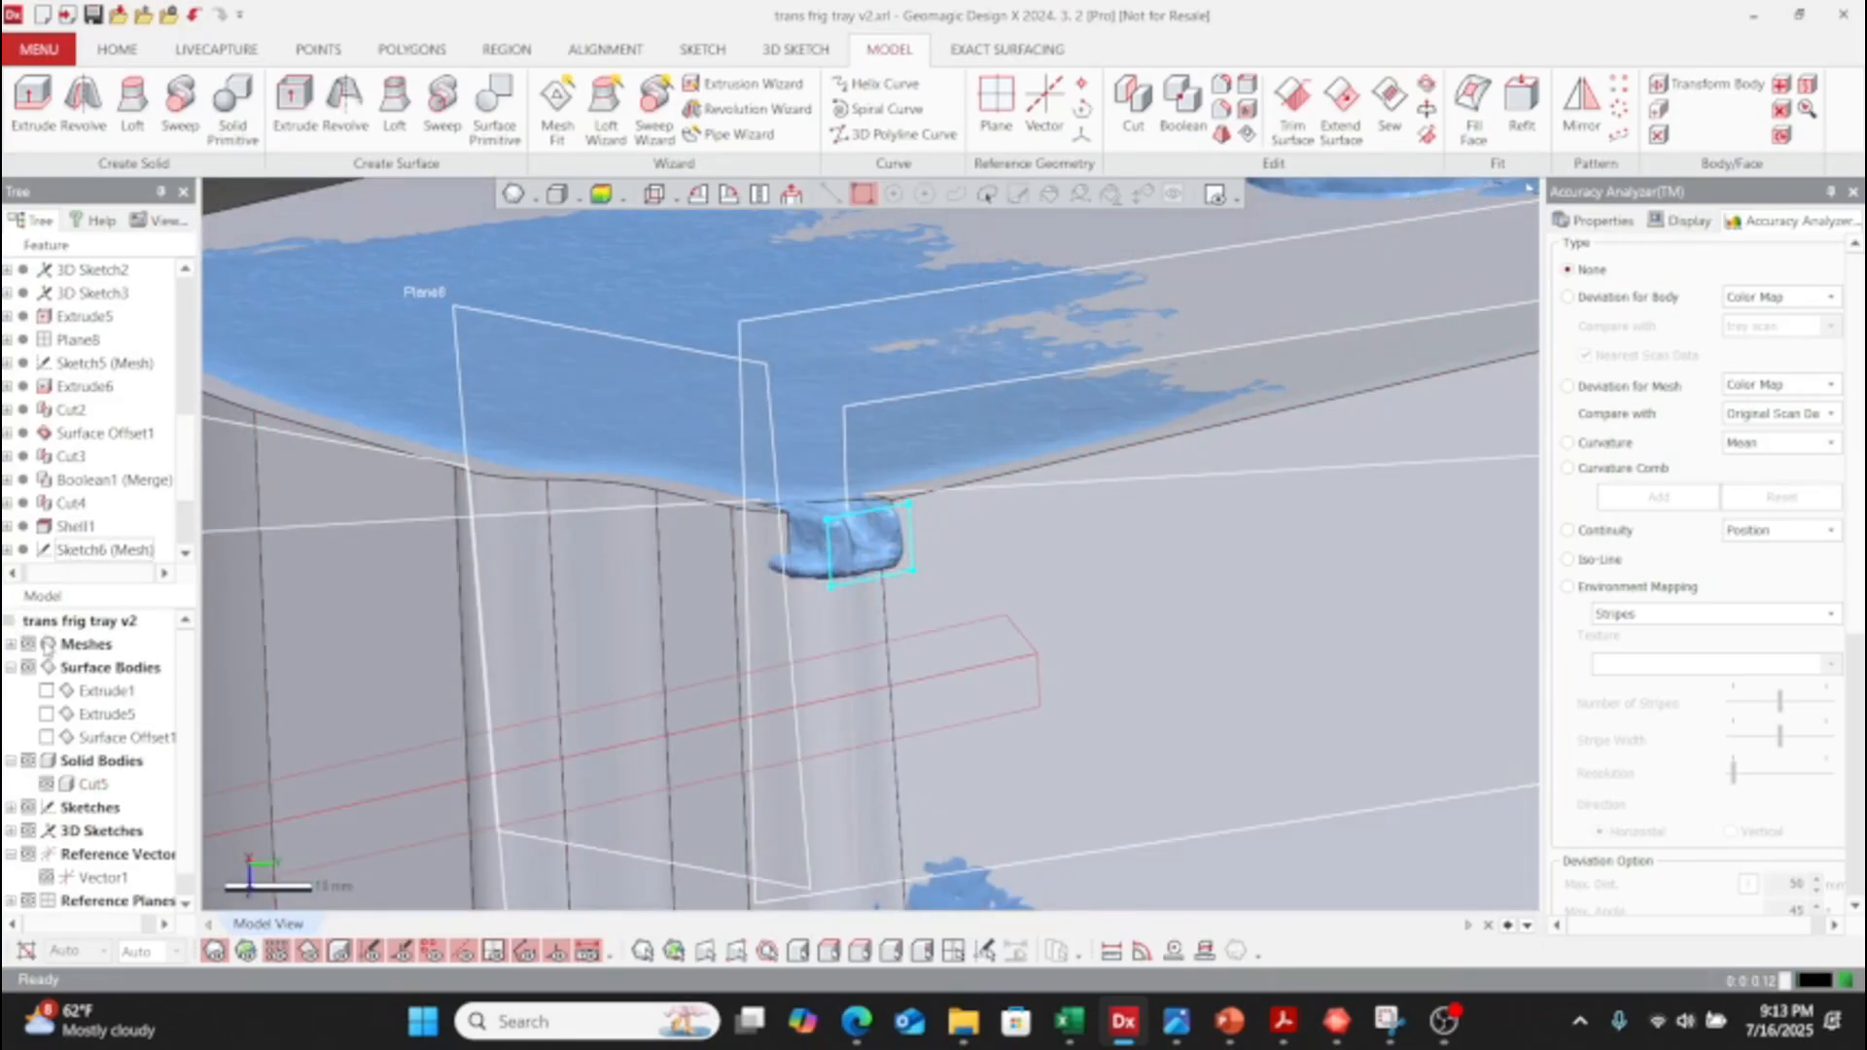
{"action": "left_click", "coordinate": [29, 645]}
{"action": "right_click_drag", "start_coordinate": [603, 629], "coordinate": [717, 687]}
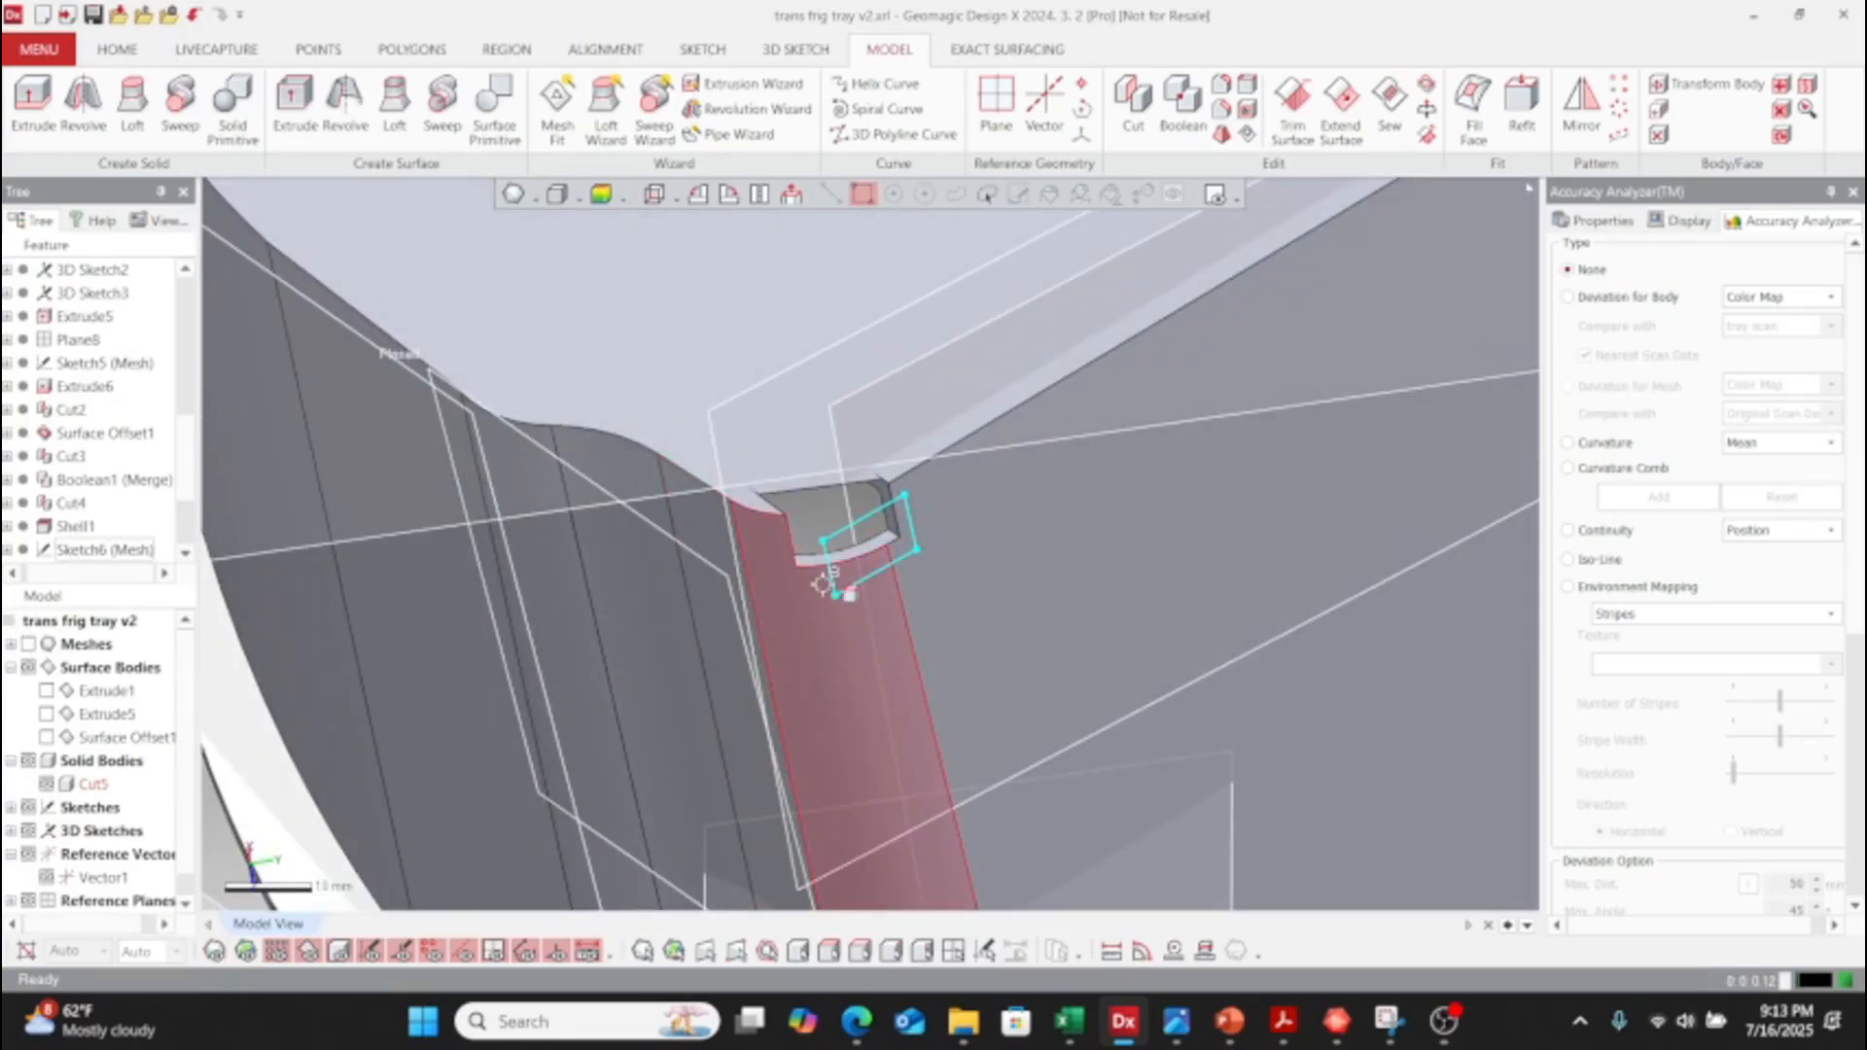
{"action": "key", "text": "ctrl+z"}
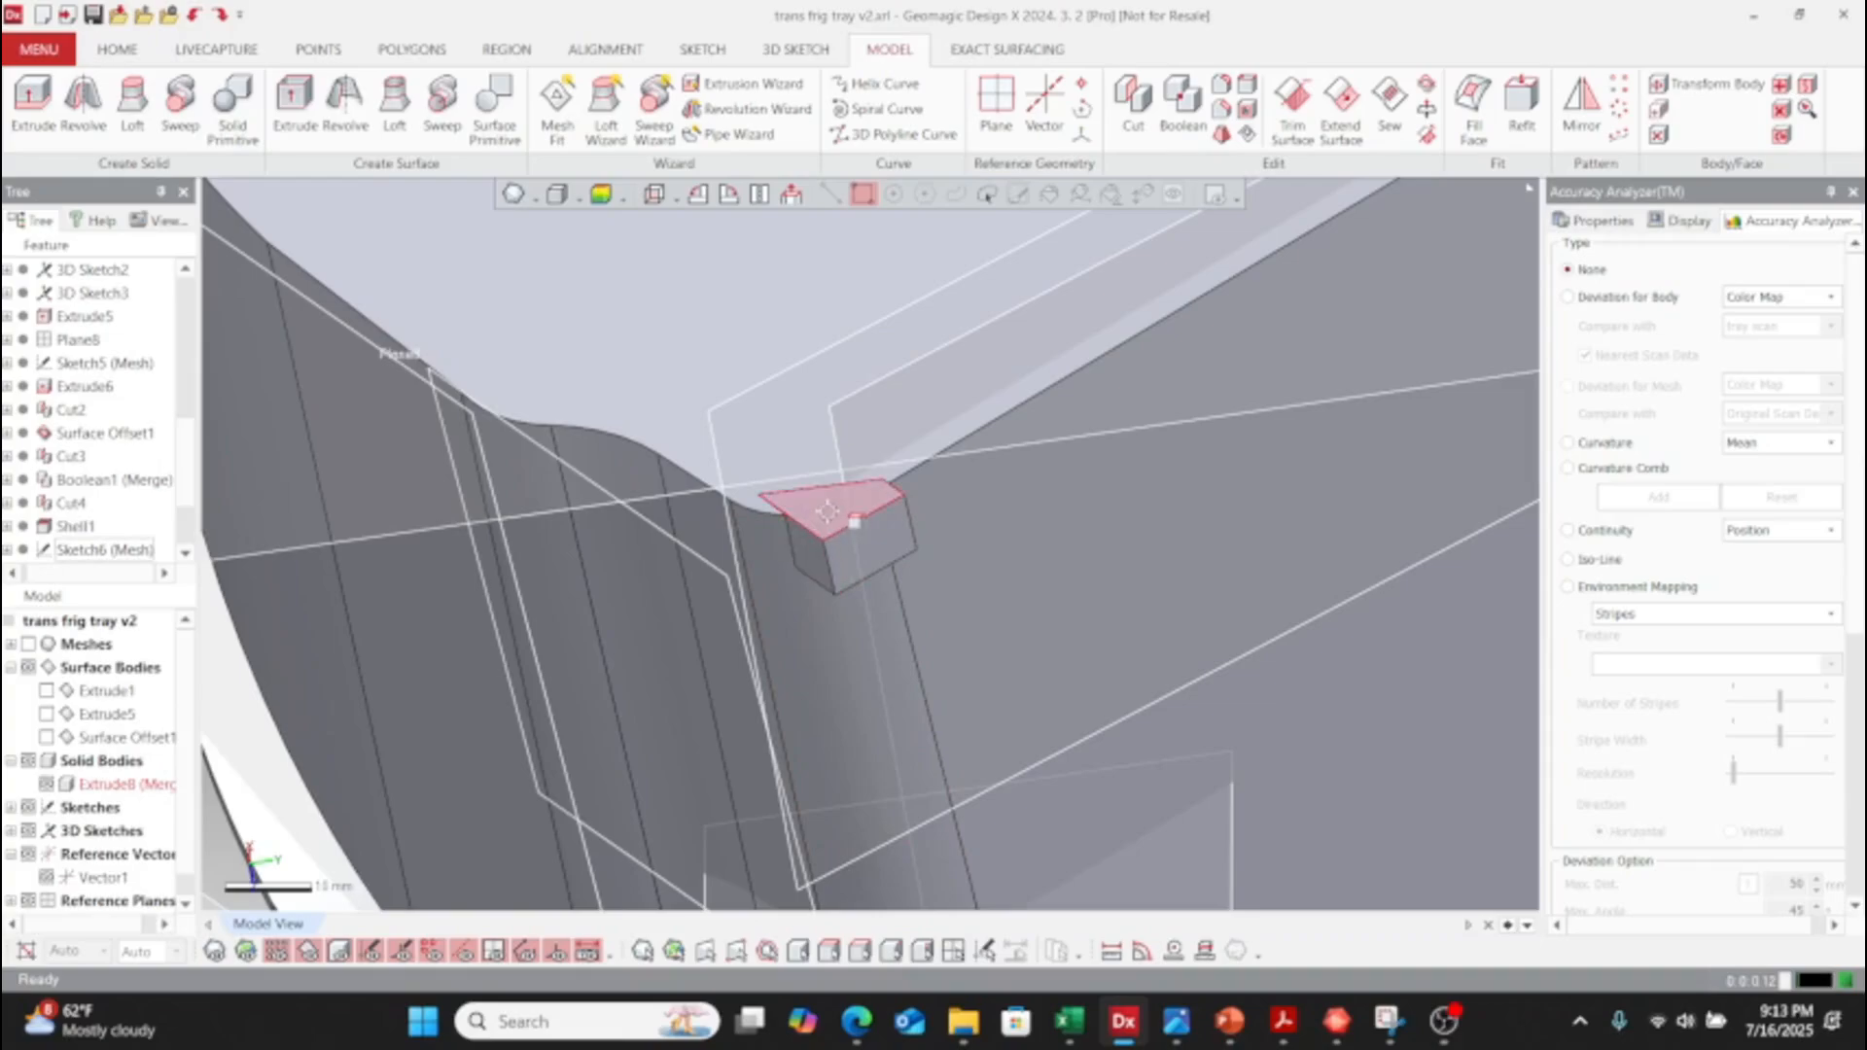
- Cut the merged tray body with the base plane as the only tool, keeping the main tray body
{"action": "mouse_move", "coordinate": [774, 567]}
{"action": "right_mouse_down"}
{"action": "mouse_move", "coordinate": [863, 412]}
{"action": "mouse_move", "coordinate": [1038, 642]}
{"action": "right_mouse_up"}
{"action": "scroll", "coordinate": [768, 645], "scroll_direction": "down", "scroll_amount": 3}
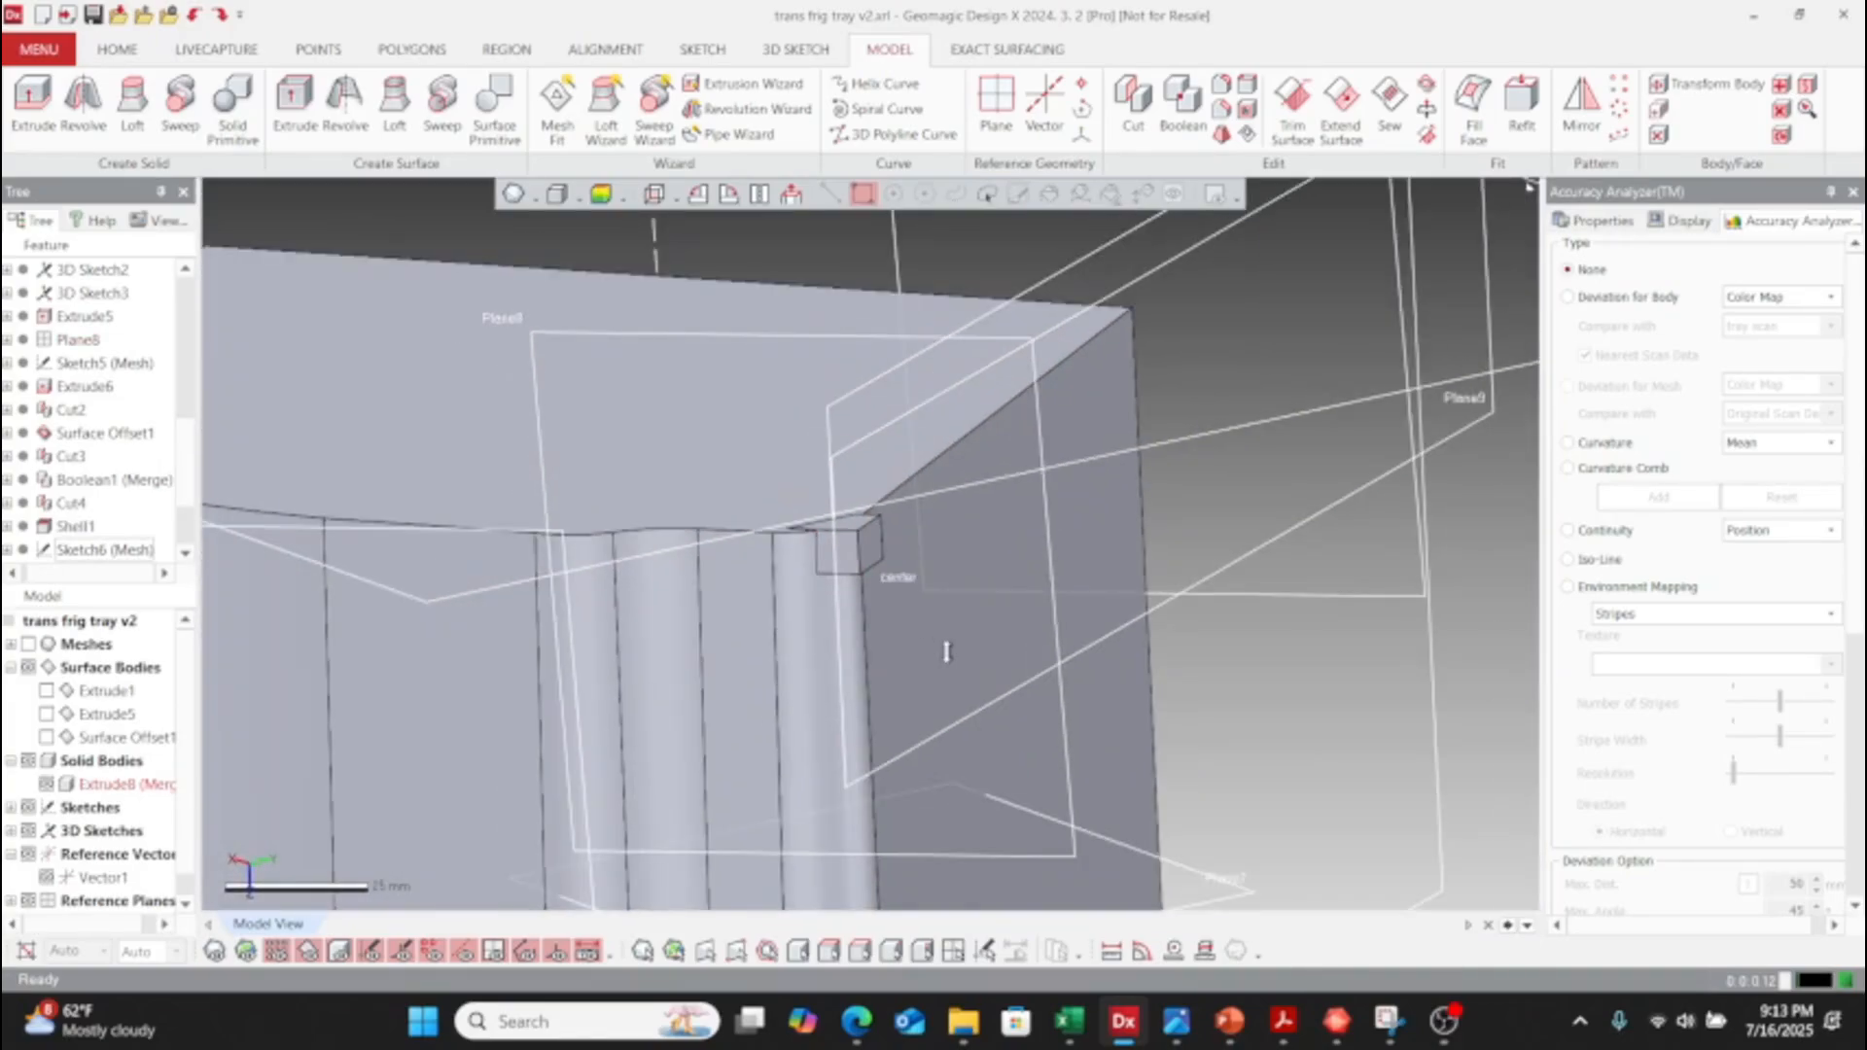
{"action": "scroll", "coordinate": [1060, 583], "scroll_direction": "down", "scroll_amount": 2}
{"action": "right_click_drag", "start_coordinate": [1055, 595], "coordinate": [1021, 571]}
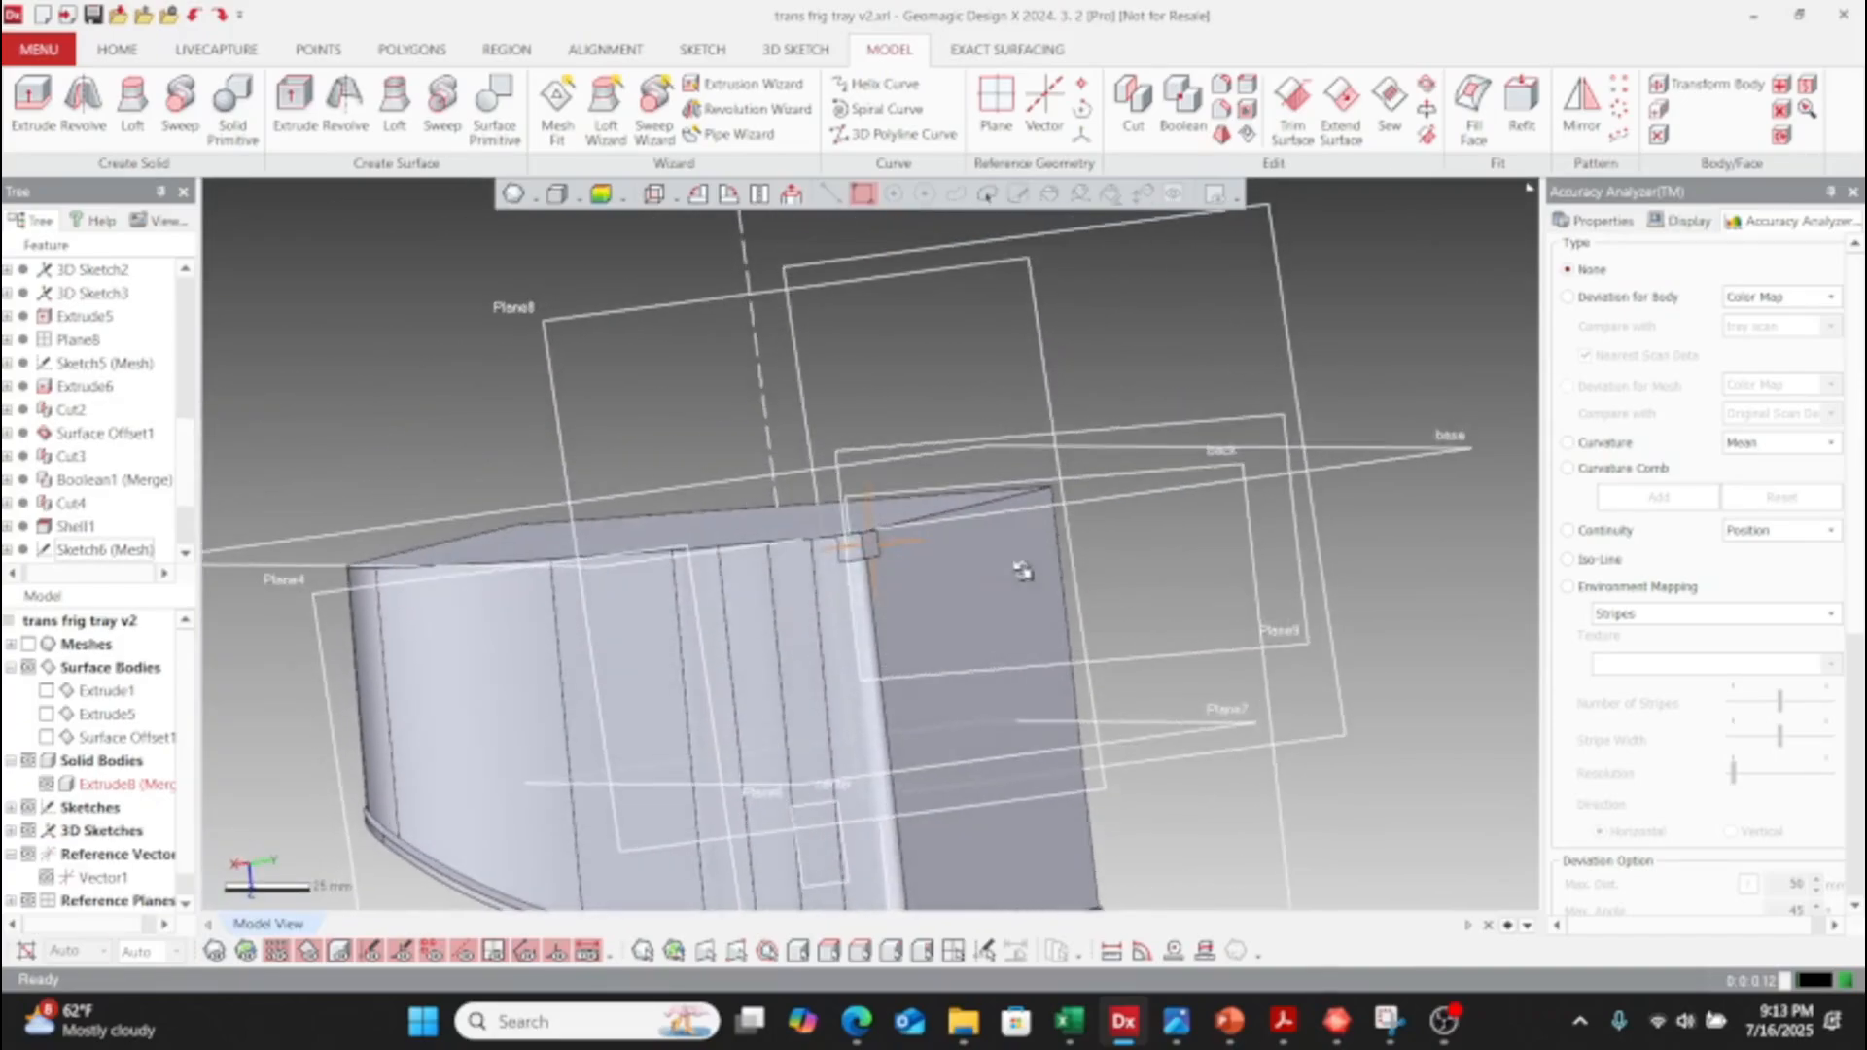
{"action": "left_click", "coordinate": [1136, 118]}
{"action": "right_click_drag", "start_coordinate": [1066, 496], "coordinate": [1108, 466]}
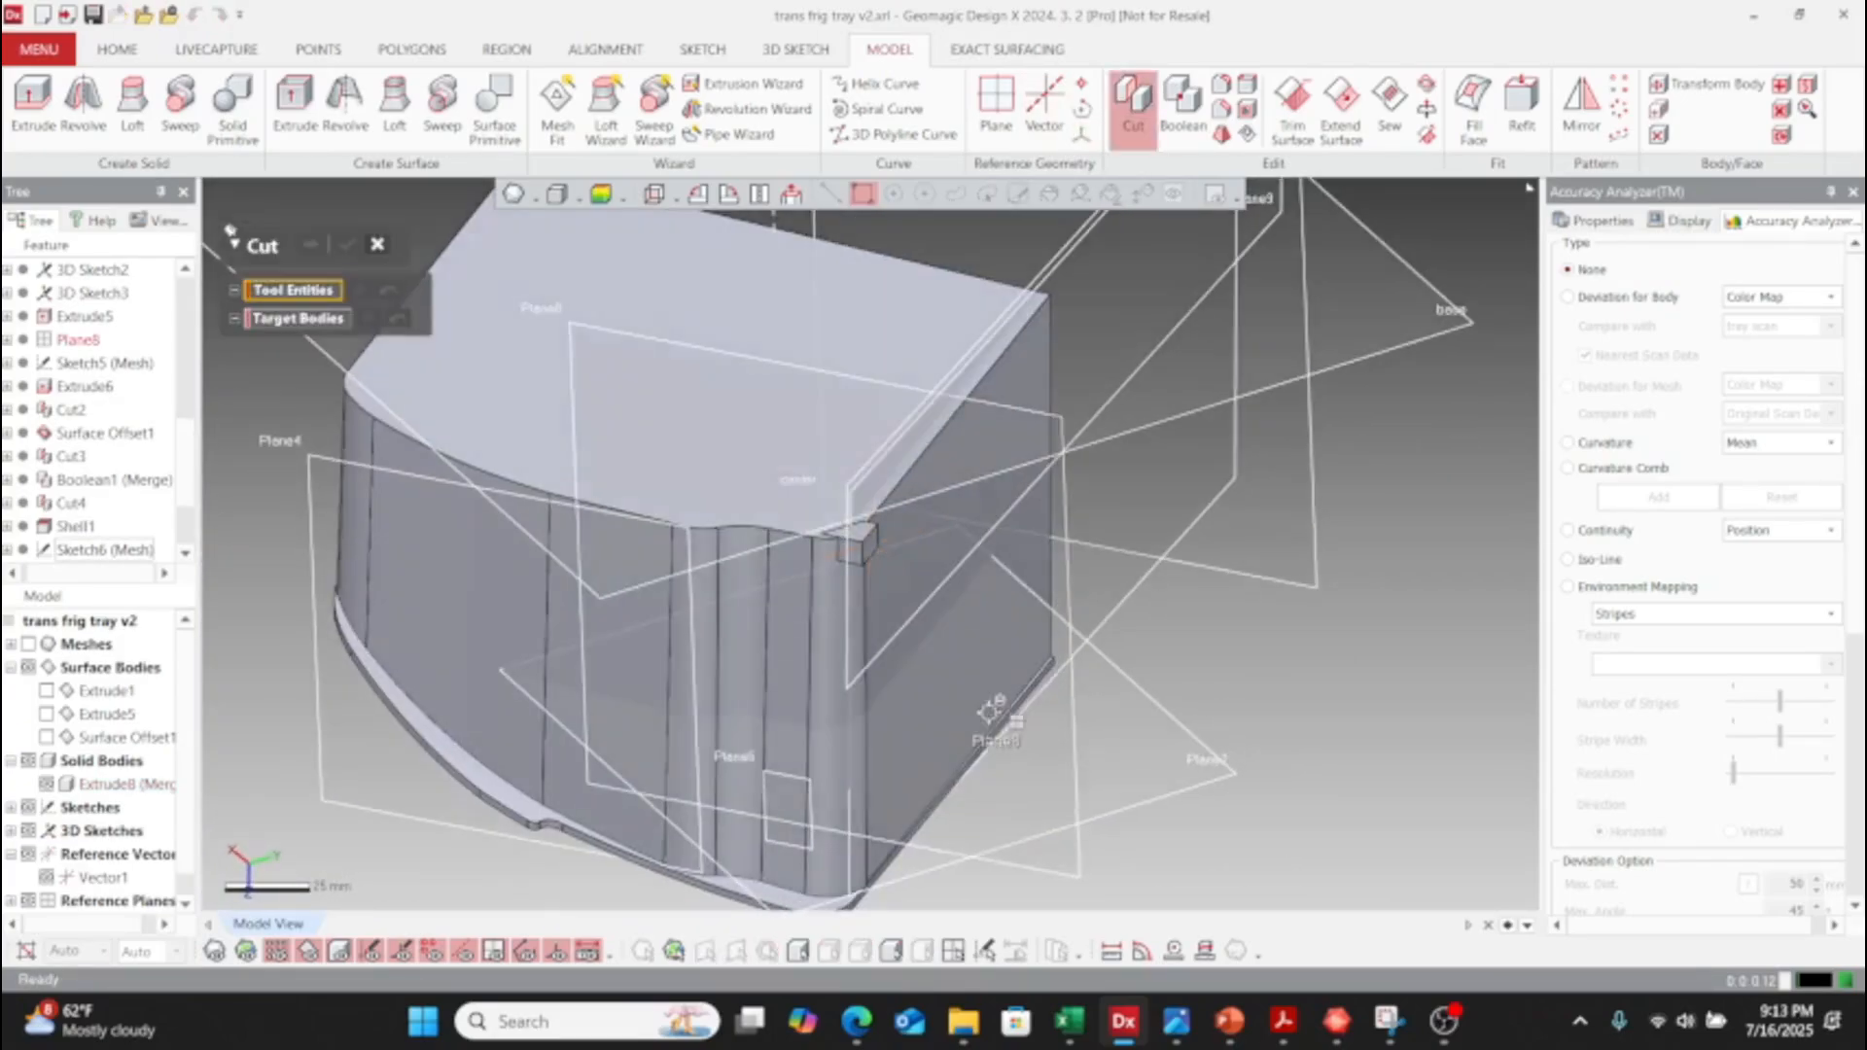
{"action": "left_click", "coordinate": [1163, 421]}
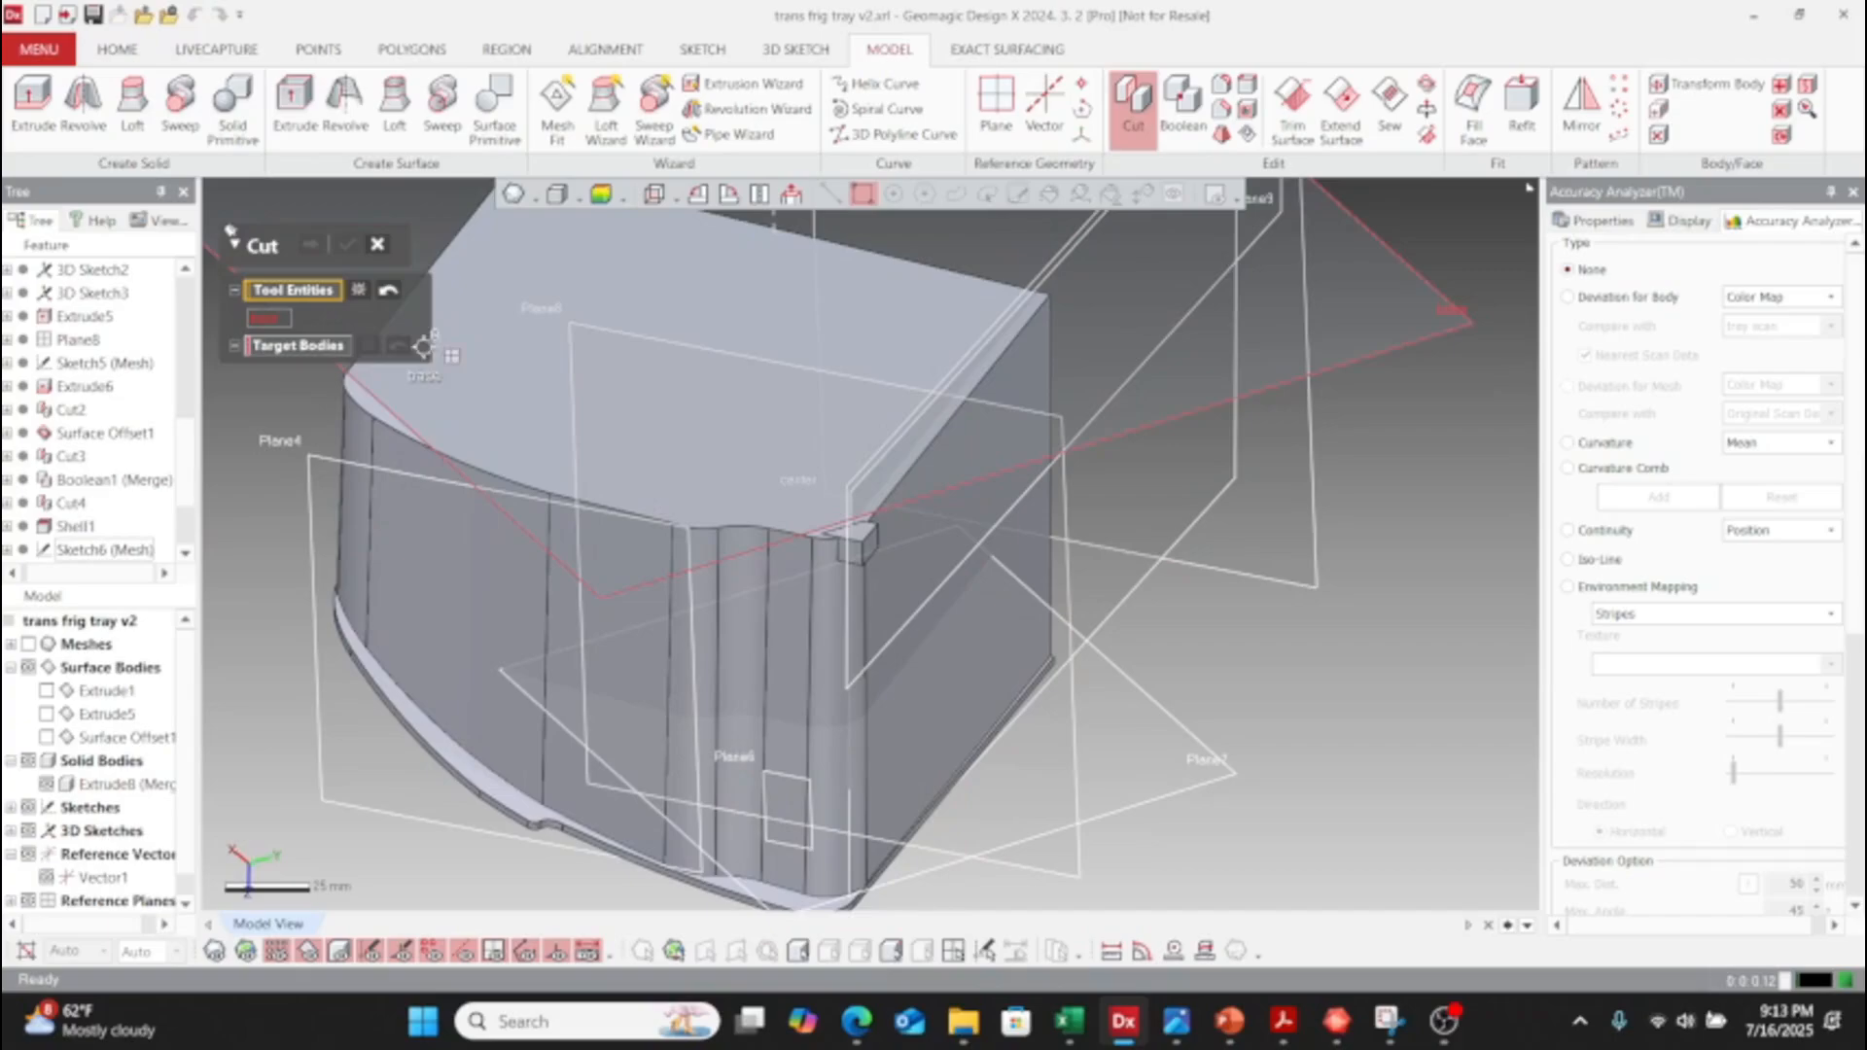
{"action": "left_click", "coordinate": [309, 352]}
{"action": "left_click", "coordinate": [593, 669]}
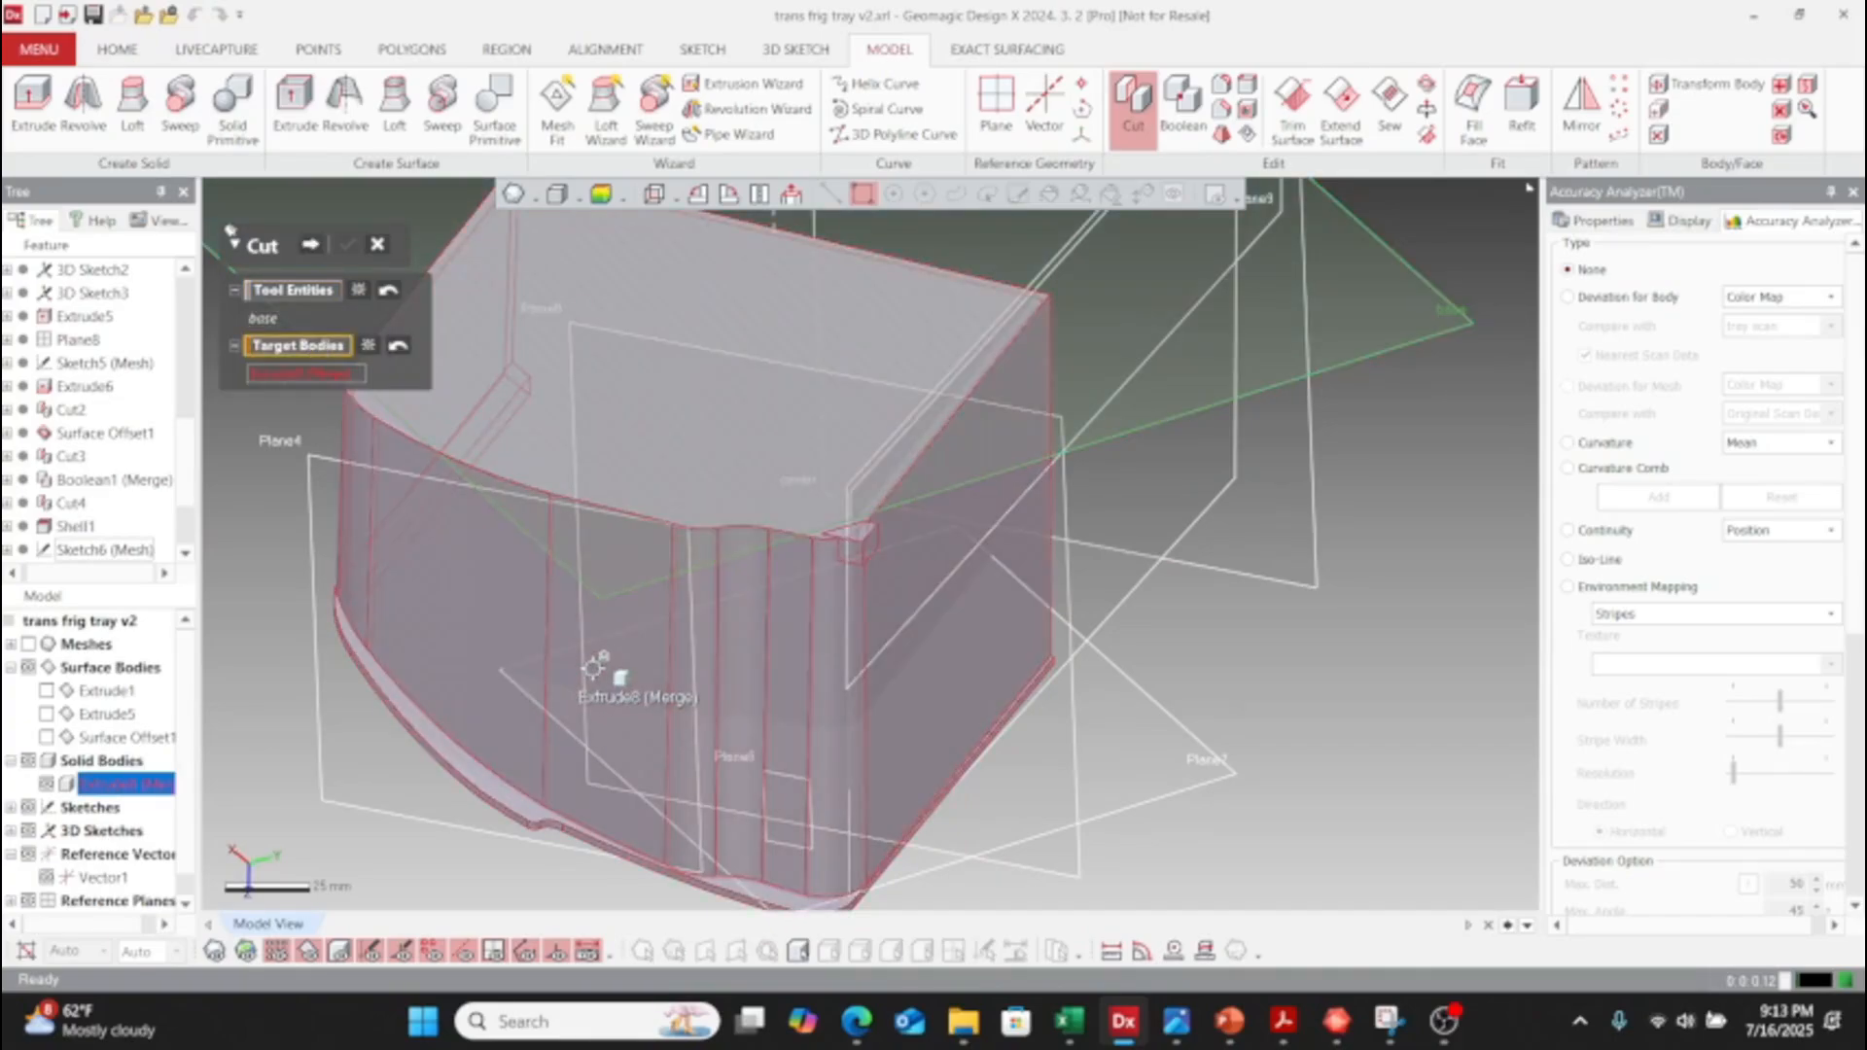
{"action": "left_click", "coordinate": [314, 247]}
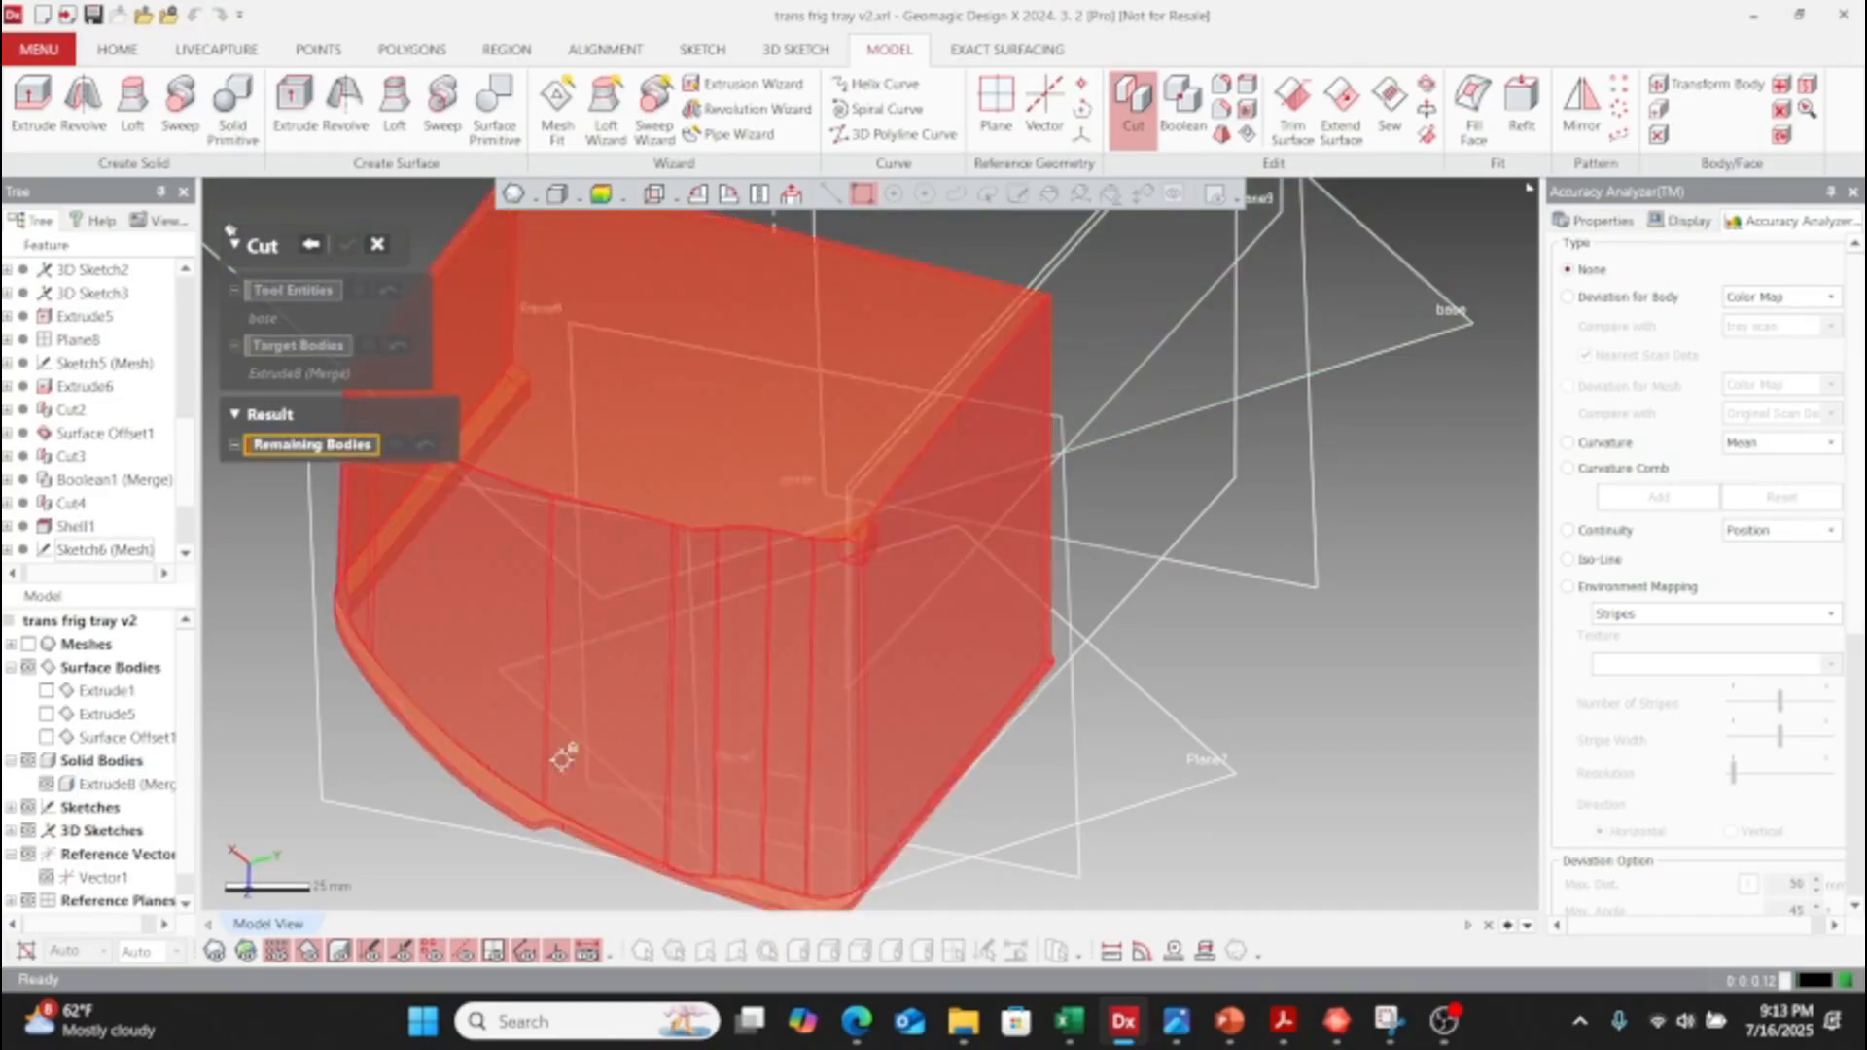
{"action": "left_click", "coordinate": [812, 670]}
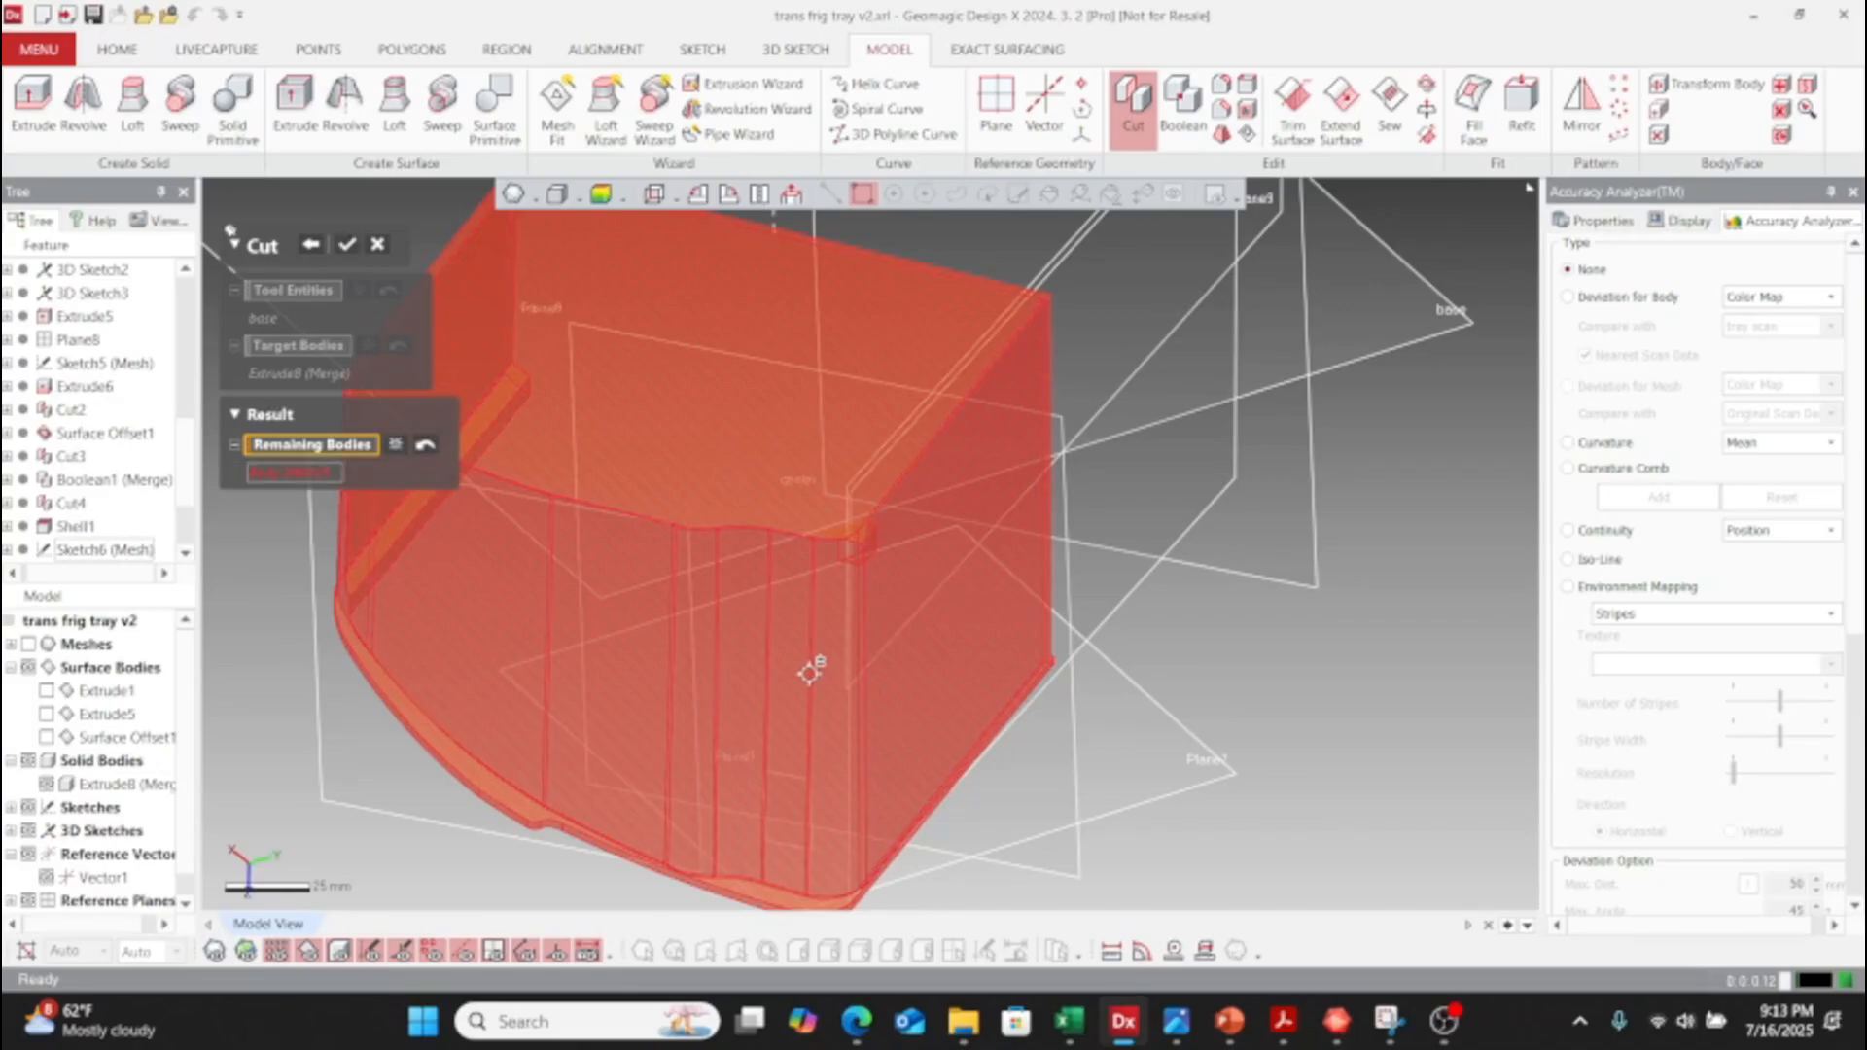
{"action": "left_click", "coordinate": [355, 251]}
- Inspect the trimmed corner and the tray interior, and show the scan meshes again
{"action": "scroll", "coordinate": [888, 545], "scroll_direction": "up", "scroll_amount": 5}
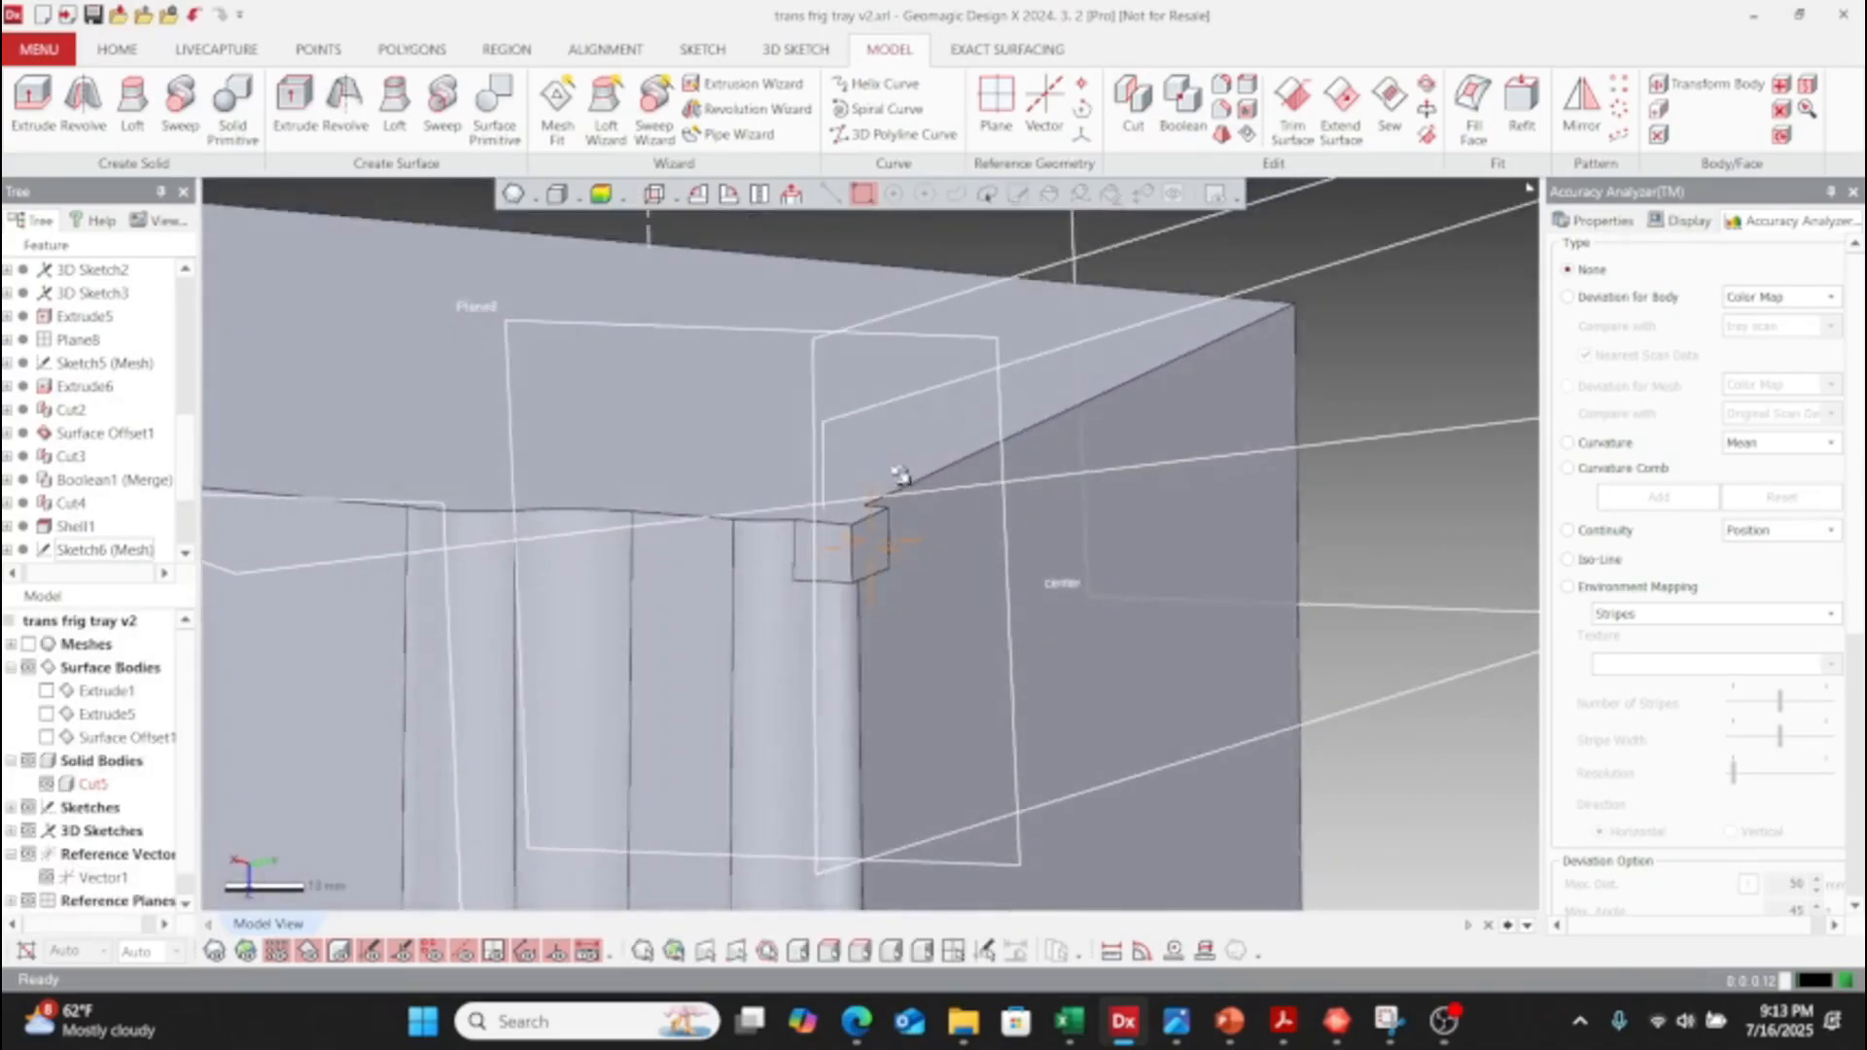
{"action": "right_click_drag", "start_coordinate": [900, 477], "coordinate": [953, 457]}
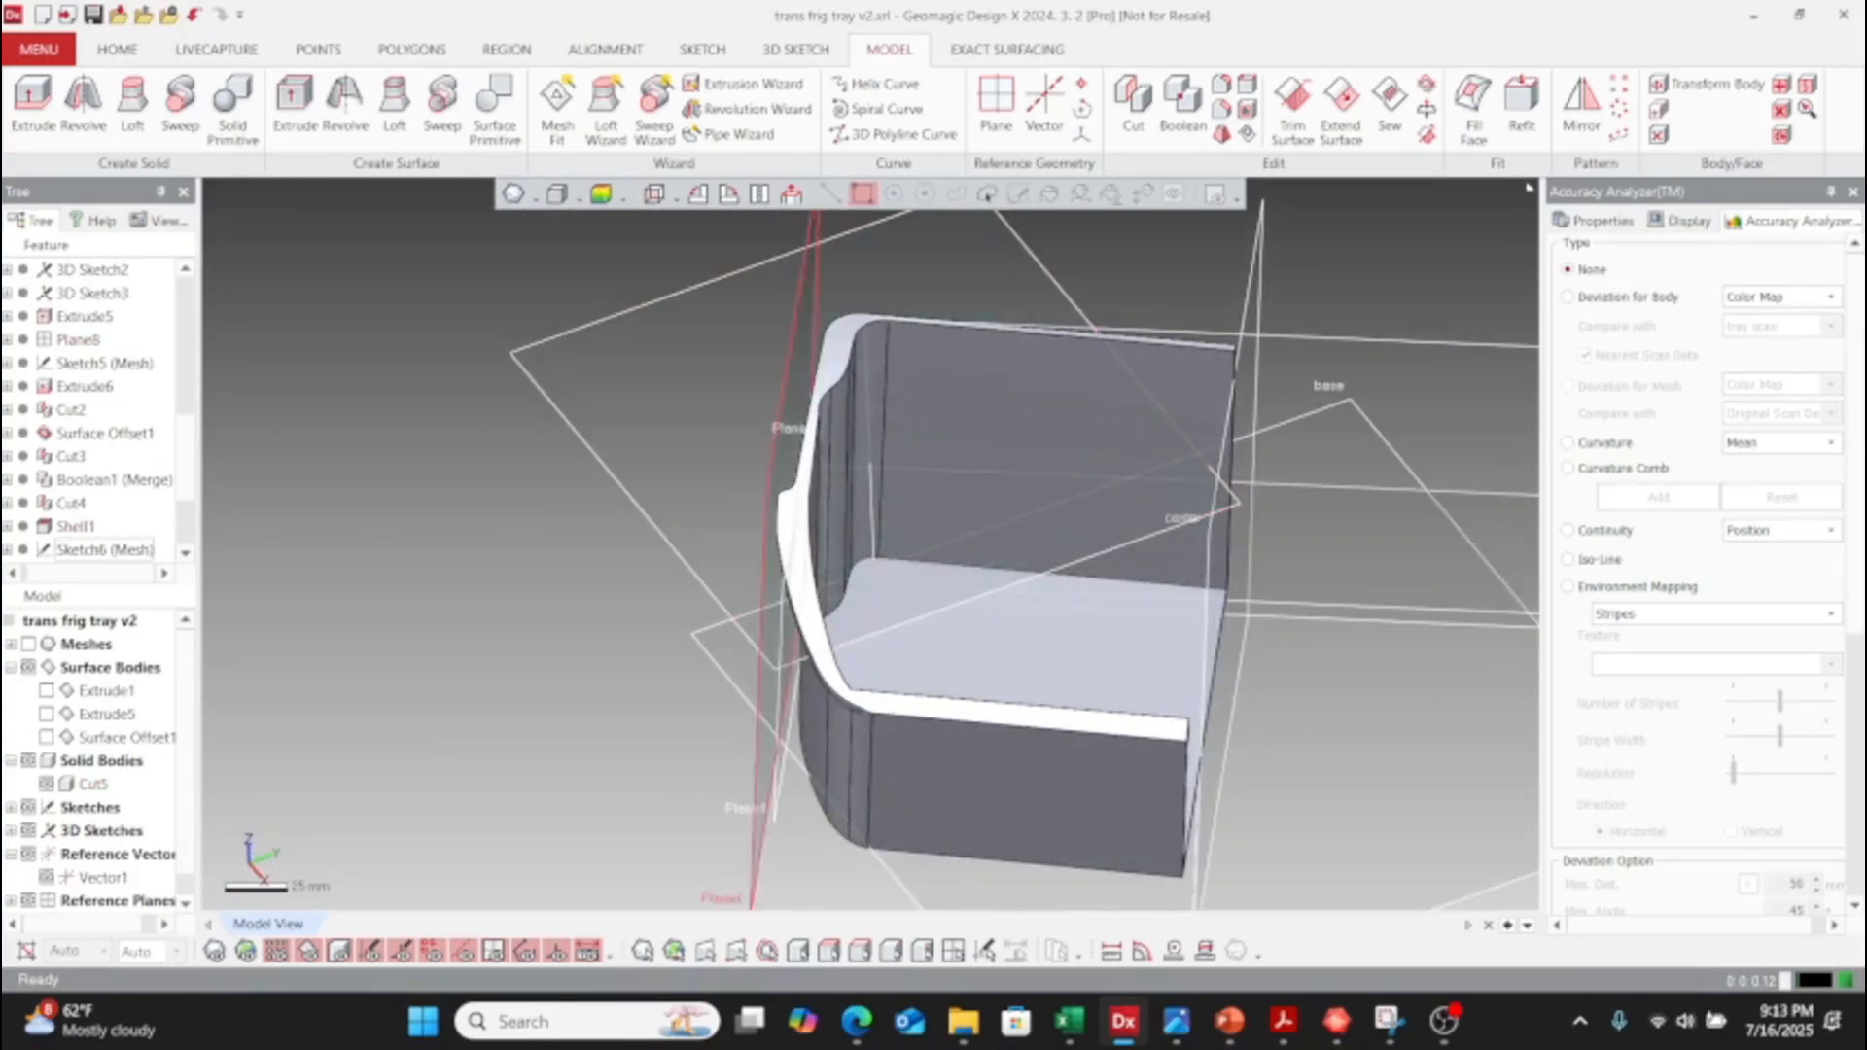
{"action": "scroll", "coordinate": [953, 457], "scroll_direction": "down", "scroll_amount": 4}
{"action": "right_click_drag", "start_coordinate": [934, 544], "coordinate": [888, 674]}
{"action": "scroll", "coordinate": [979, 638], "scroll_direction": "up", "scroll_amount": 3}
{"action": "scroll", "coordinate": [289, 564], "scroll_direction": "up", "scroll_amount": 3}
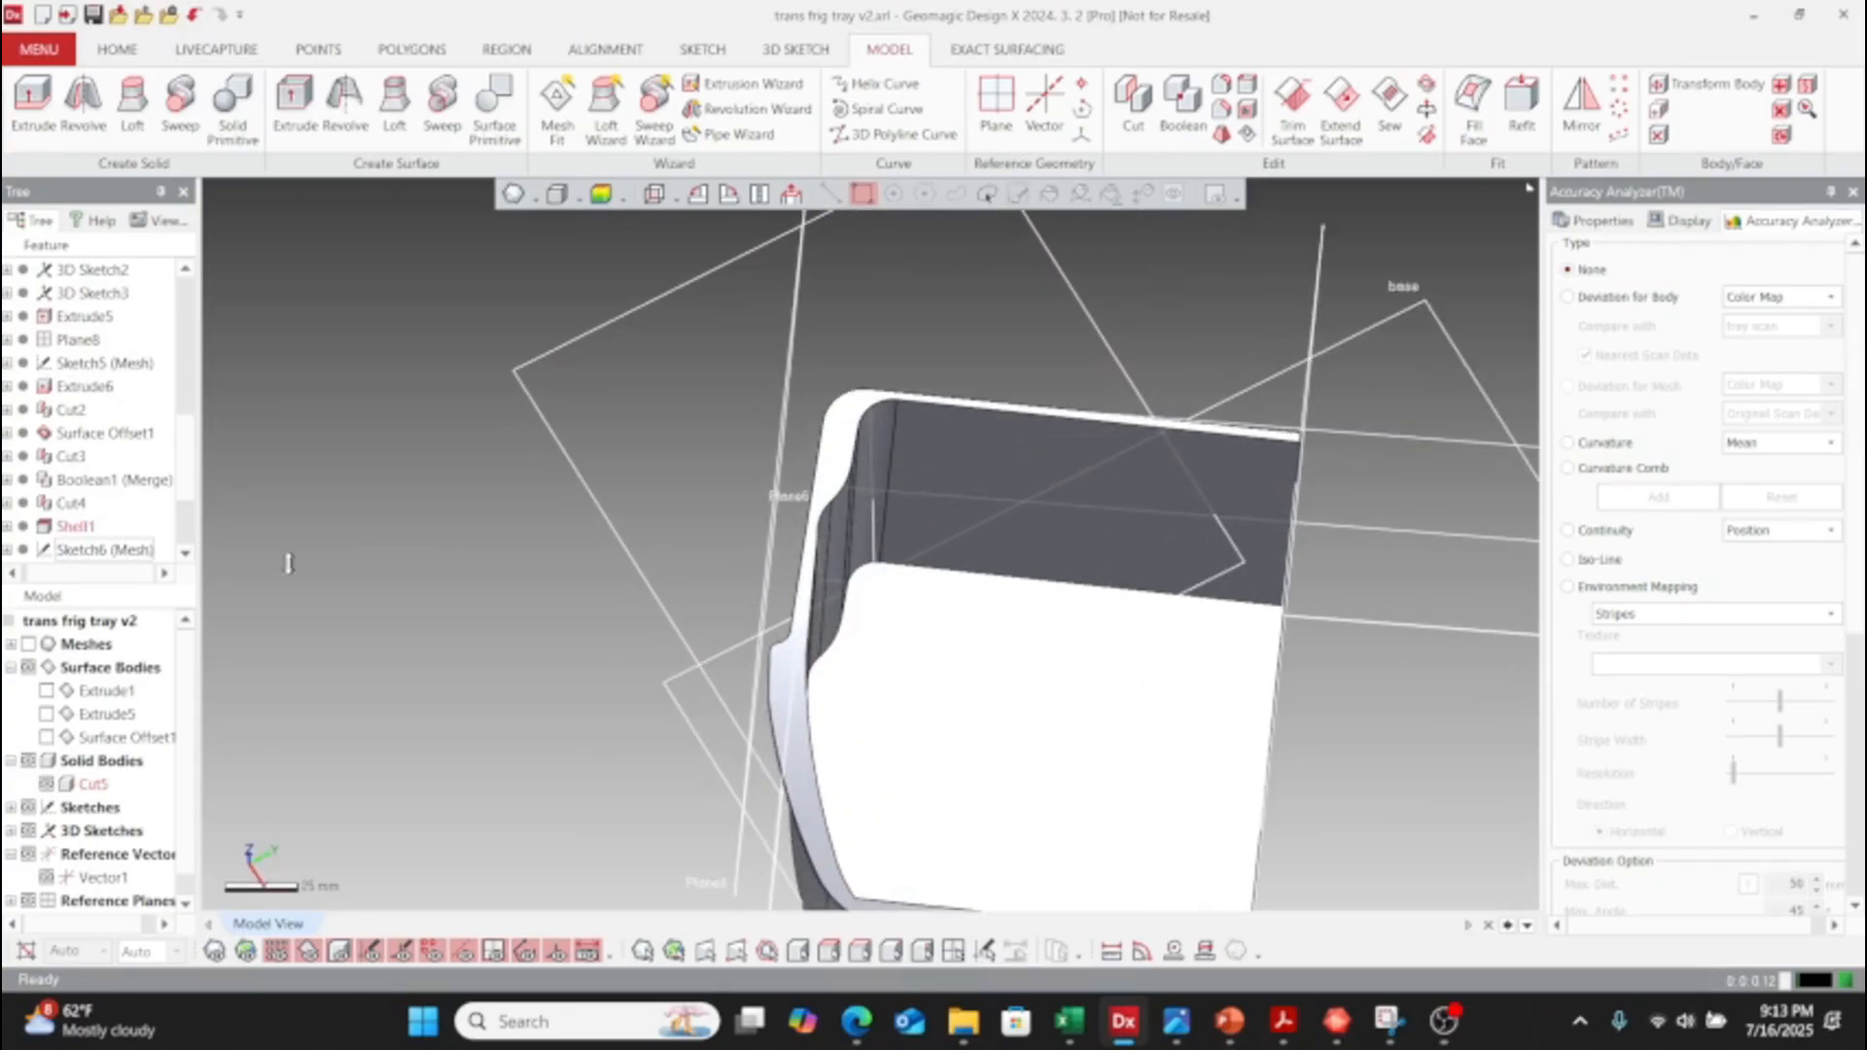
{"action": "left_click", "coordinate": [29, 644]}
{"action": "mouse_move", "coordinate": [954, 554]}
{"action": "right_mouse_down"}
{"action": "mouse_move", "coordinate": [972, 505]}
{"action": "mouse_move", "coordinate": [1125, 418]}
{"action": "right_mouse_up"}
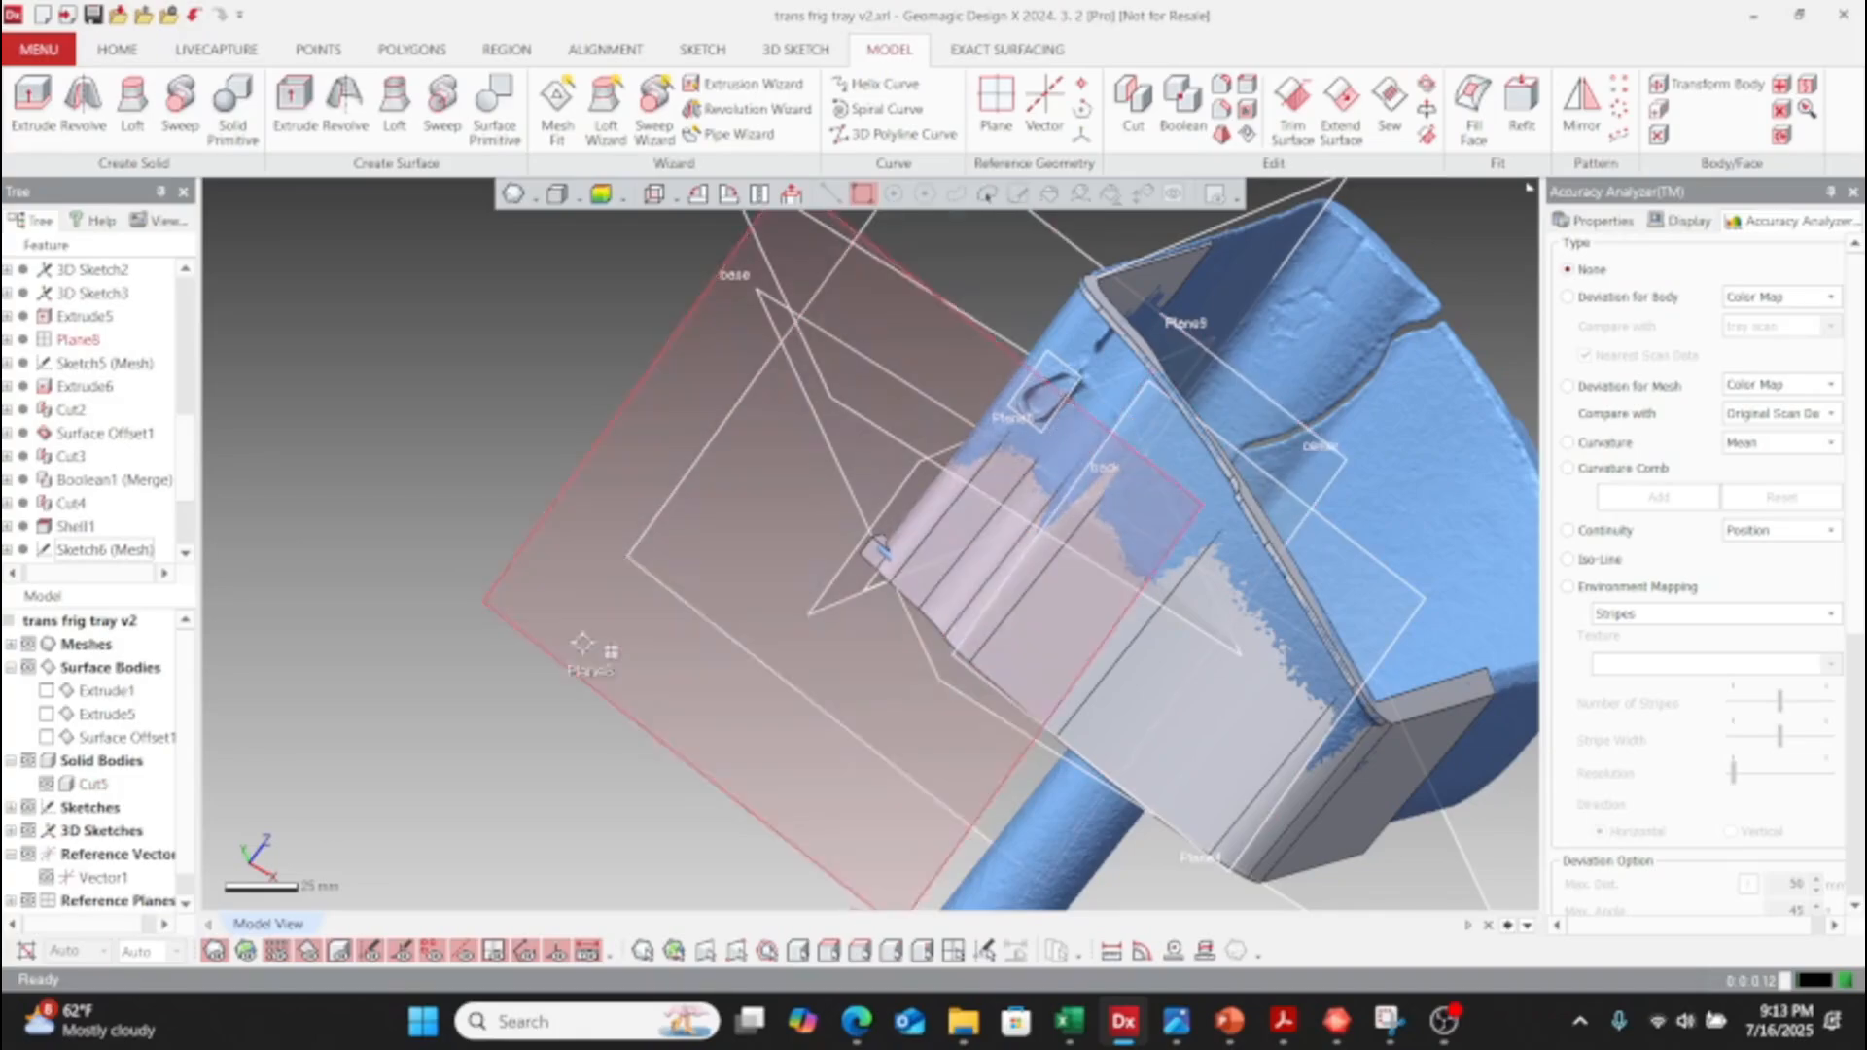
- Start a mesh sketch of the tray scan on Plane6, at the raised loop feature on the tray's outer wall
{"action": "scroll", "coordinate": [136, 530], "scroll_direction": "down", "scroll_amount": 2}
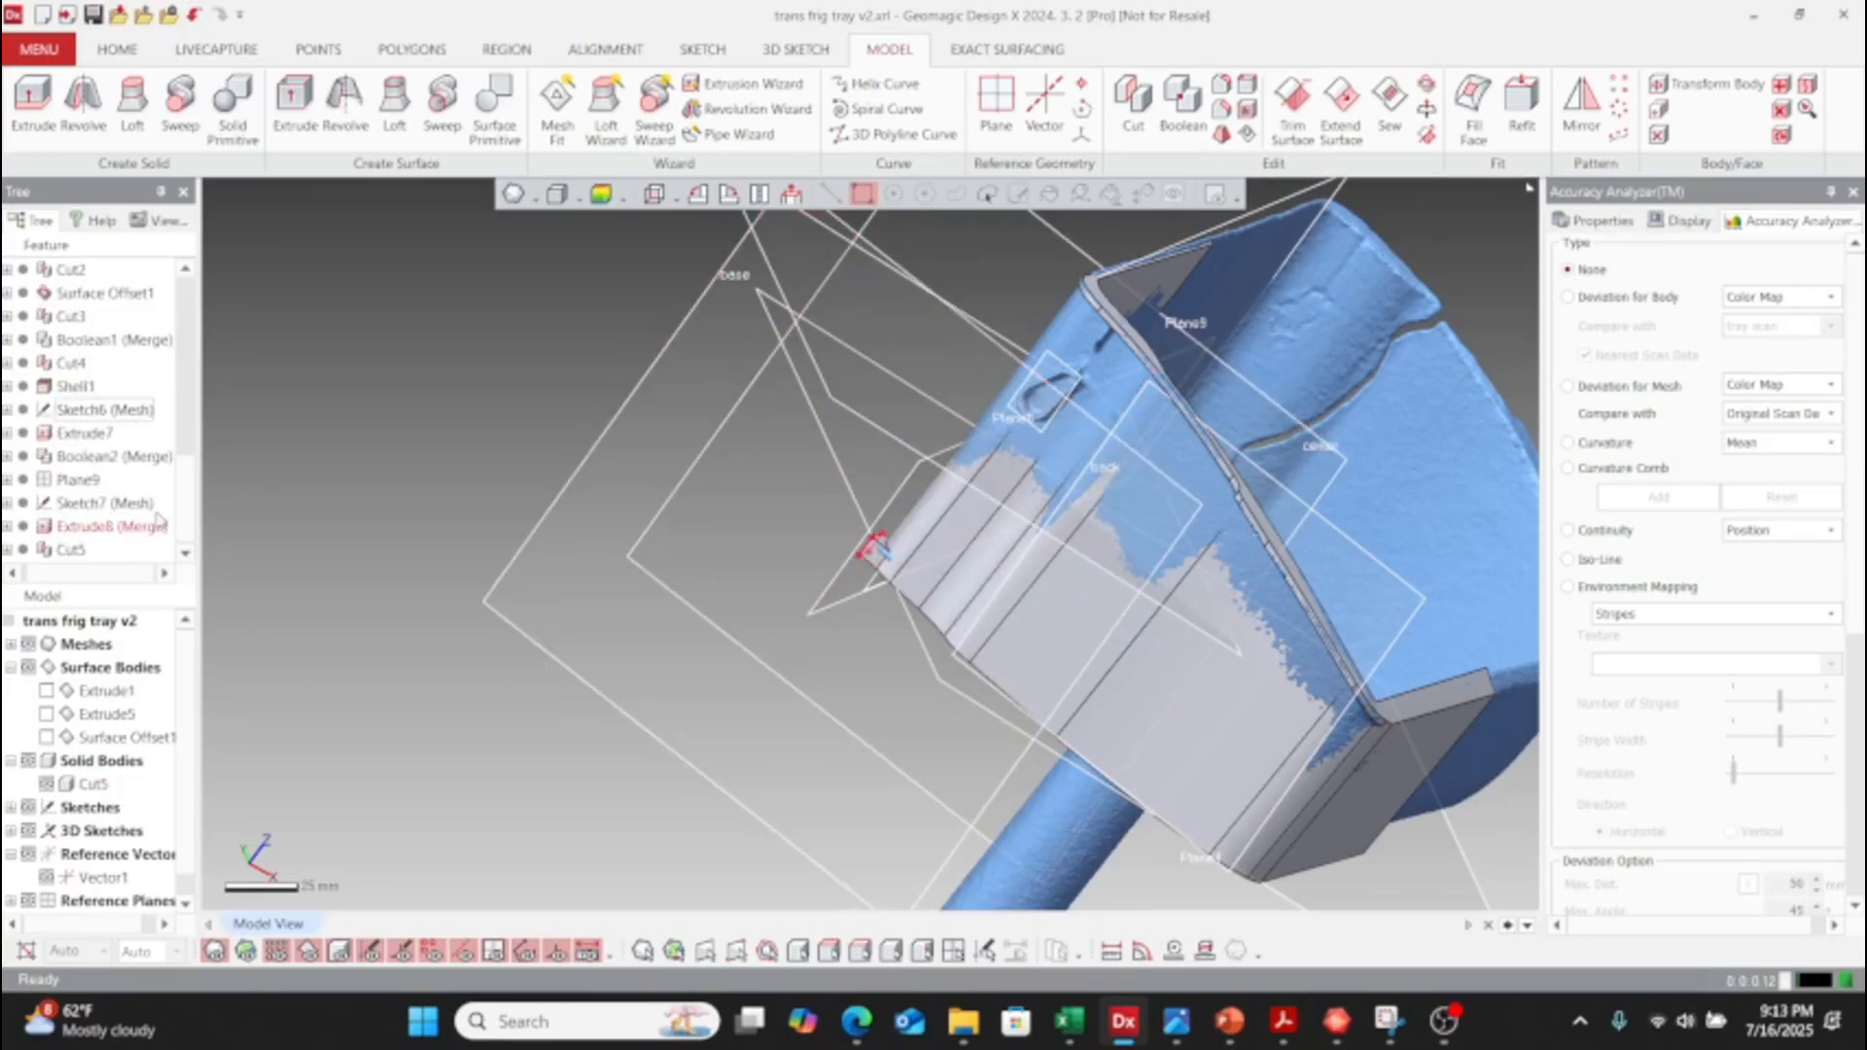
{"action": "scroll", "coordinate": [875, 546], "scroll_direction": "up", "scroll_amount": 4}
{"action": "right_click_drag", "start_coordinate": [957, 544], "coordinate": [903, 488]}
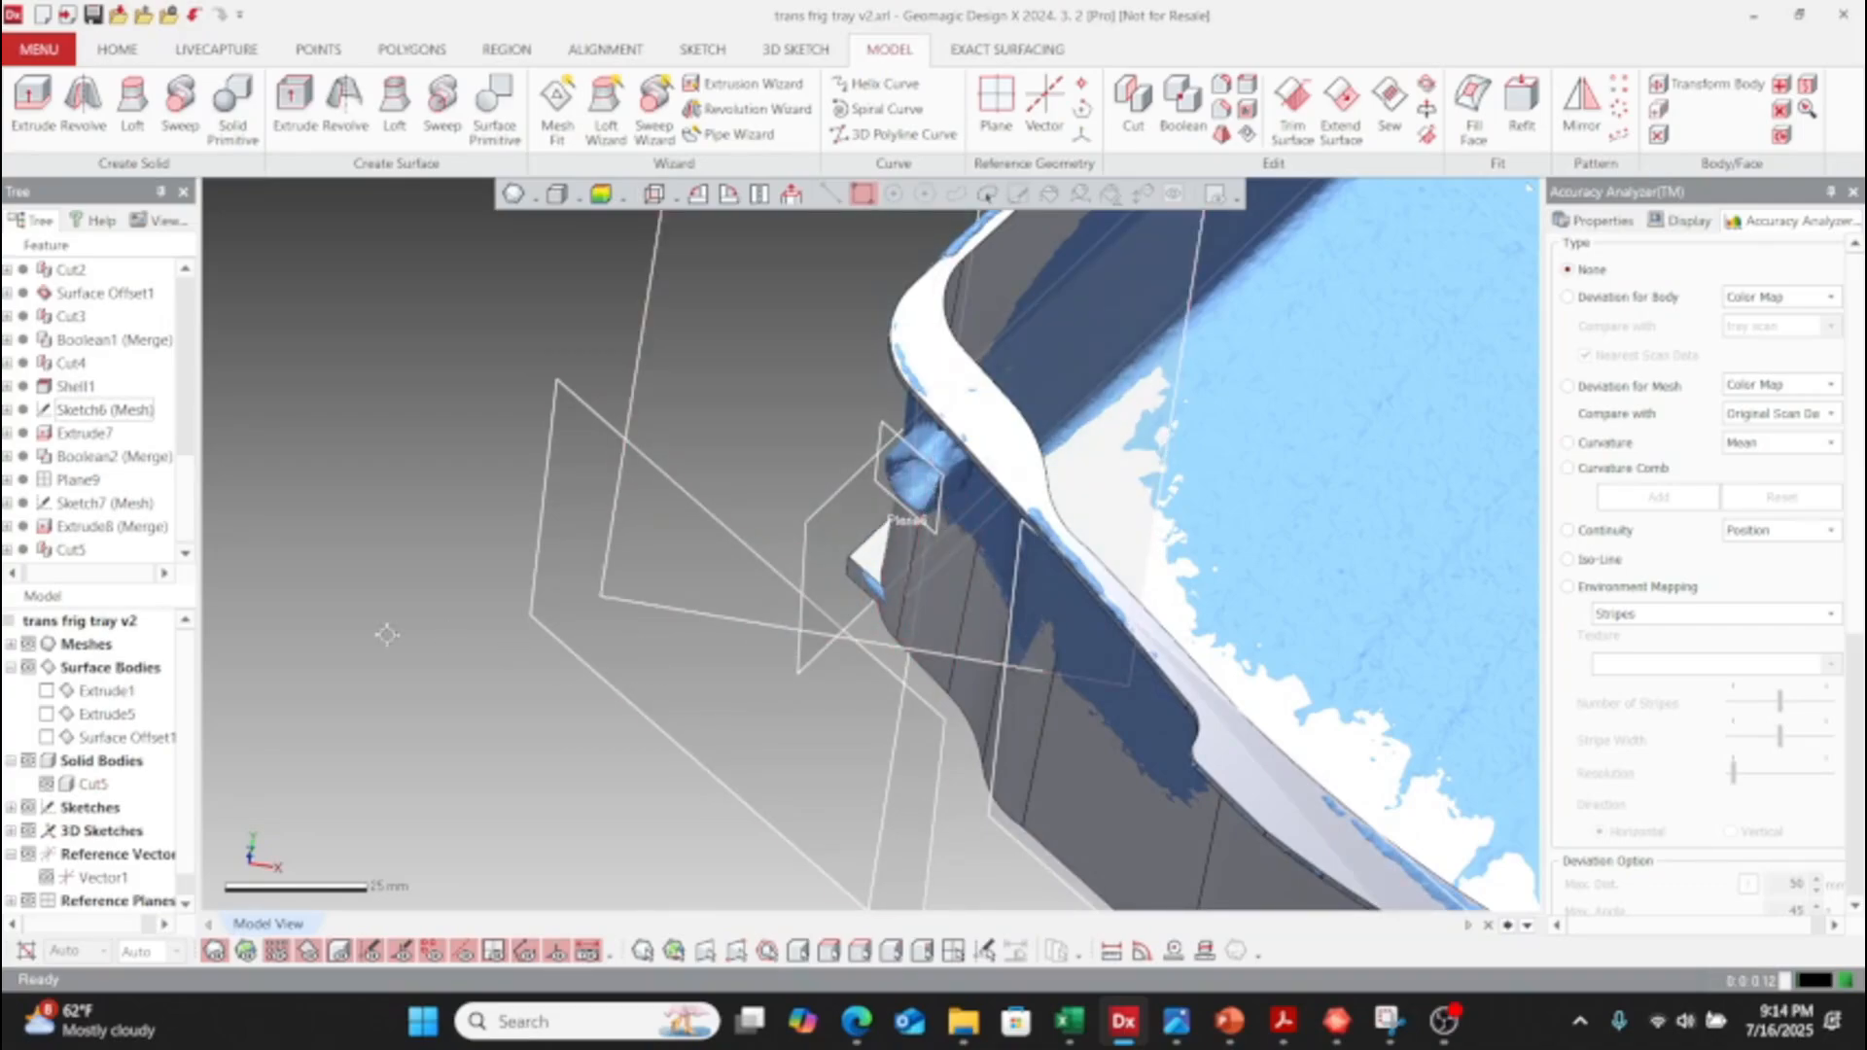
{"action": "right_click_drag", "start_coordinate": [937, 613], "coordinate": [973, 593]}
{"action": "scroll", "coordinate": [1050, 482], "scroll_direction": "up", "scroll_amount": 4}
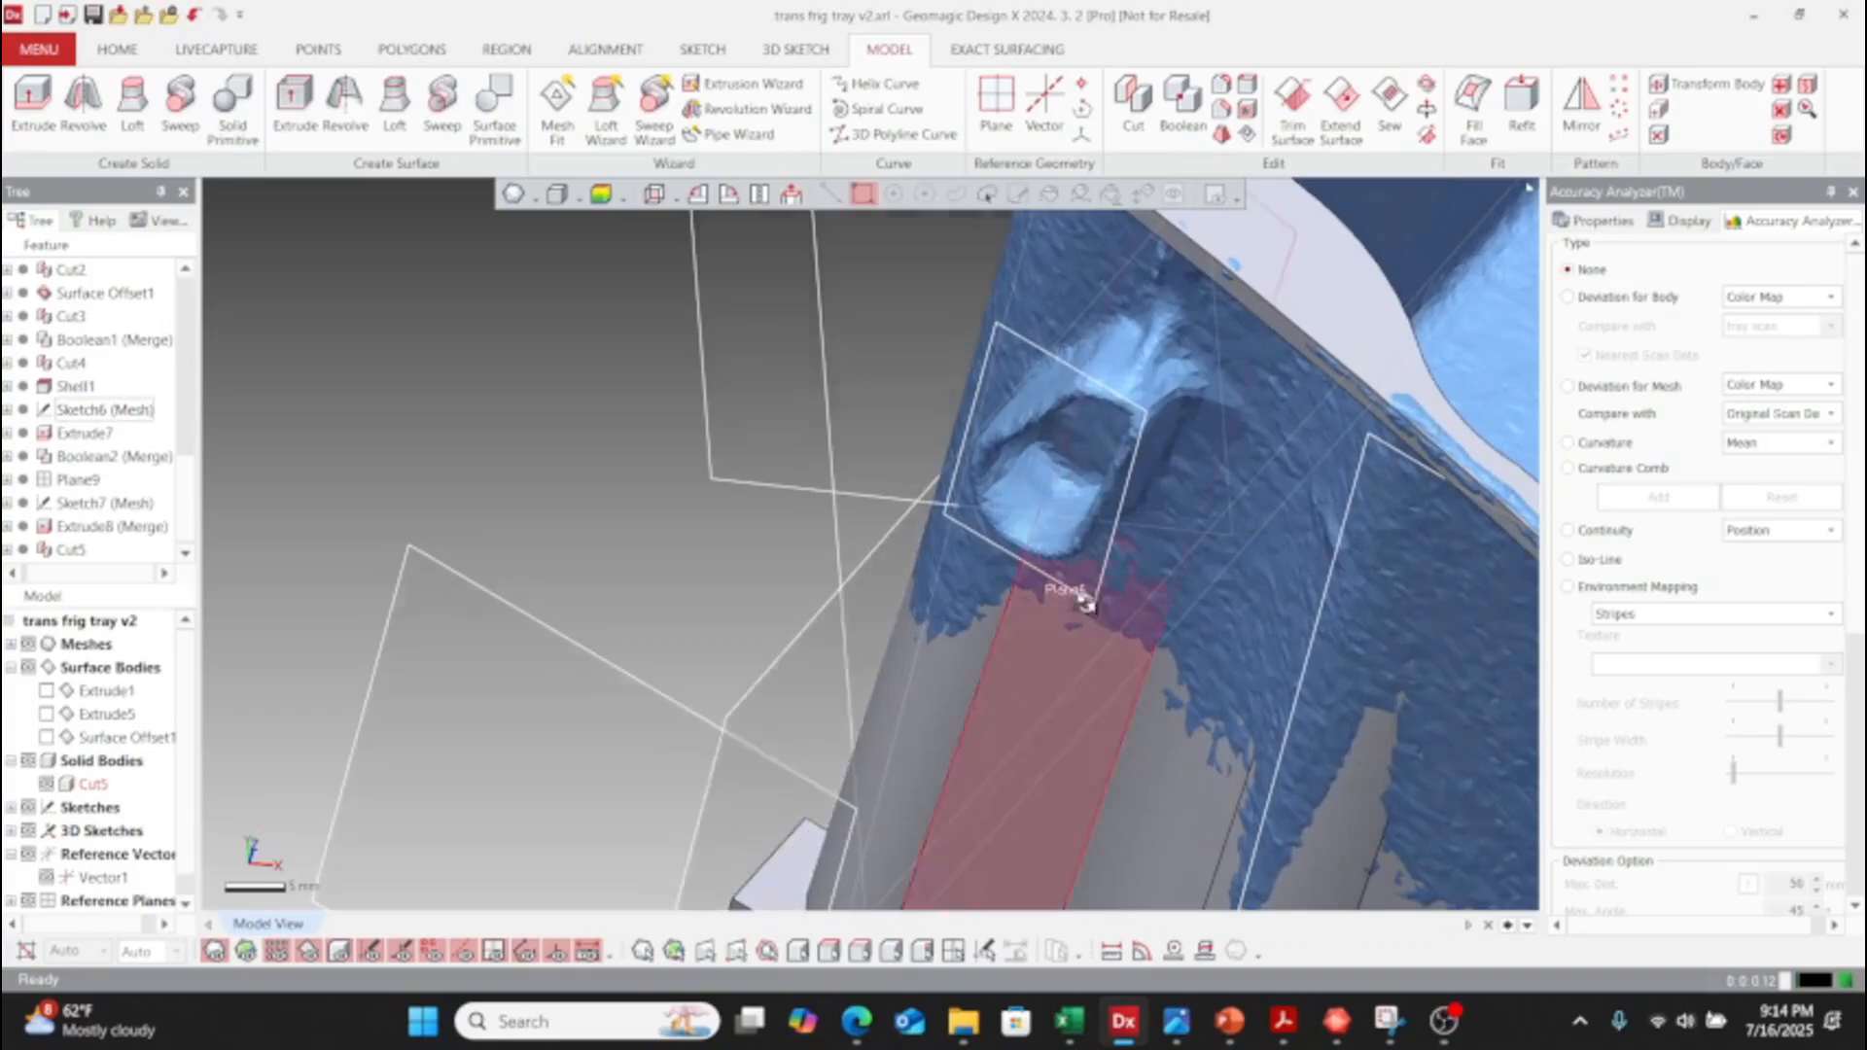
{"action": "right_click_drag", "start_coordinate": [1083, 608], "coordinate": [1123, 624]}
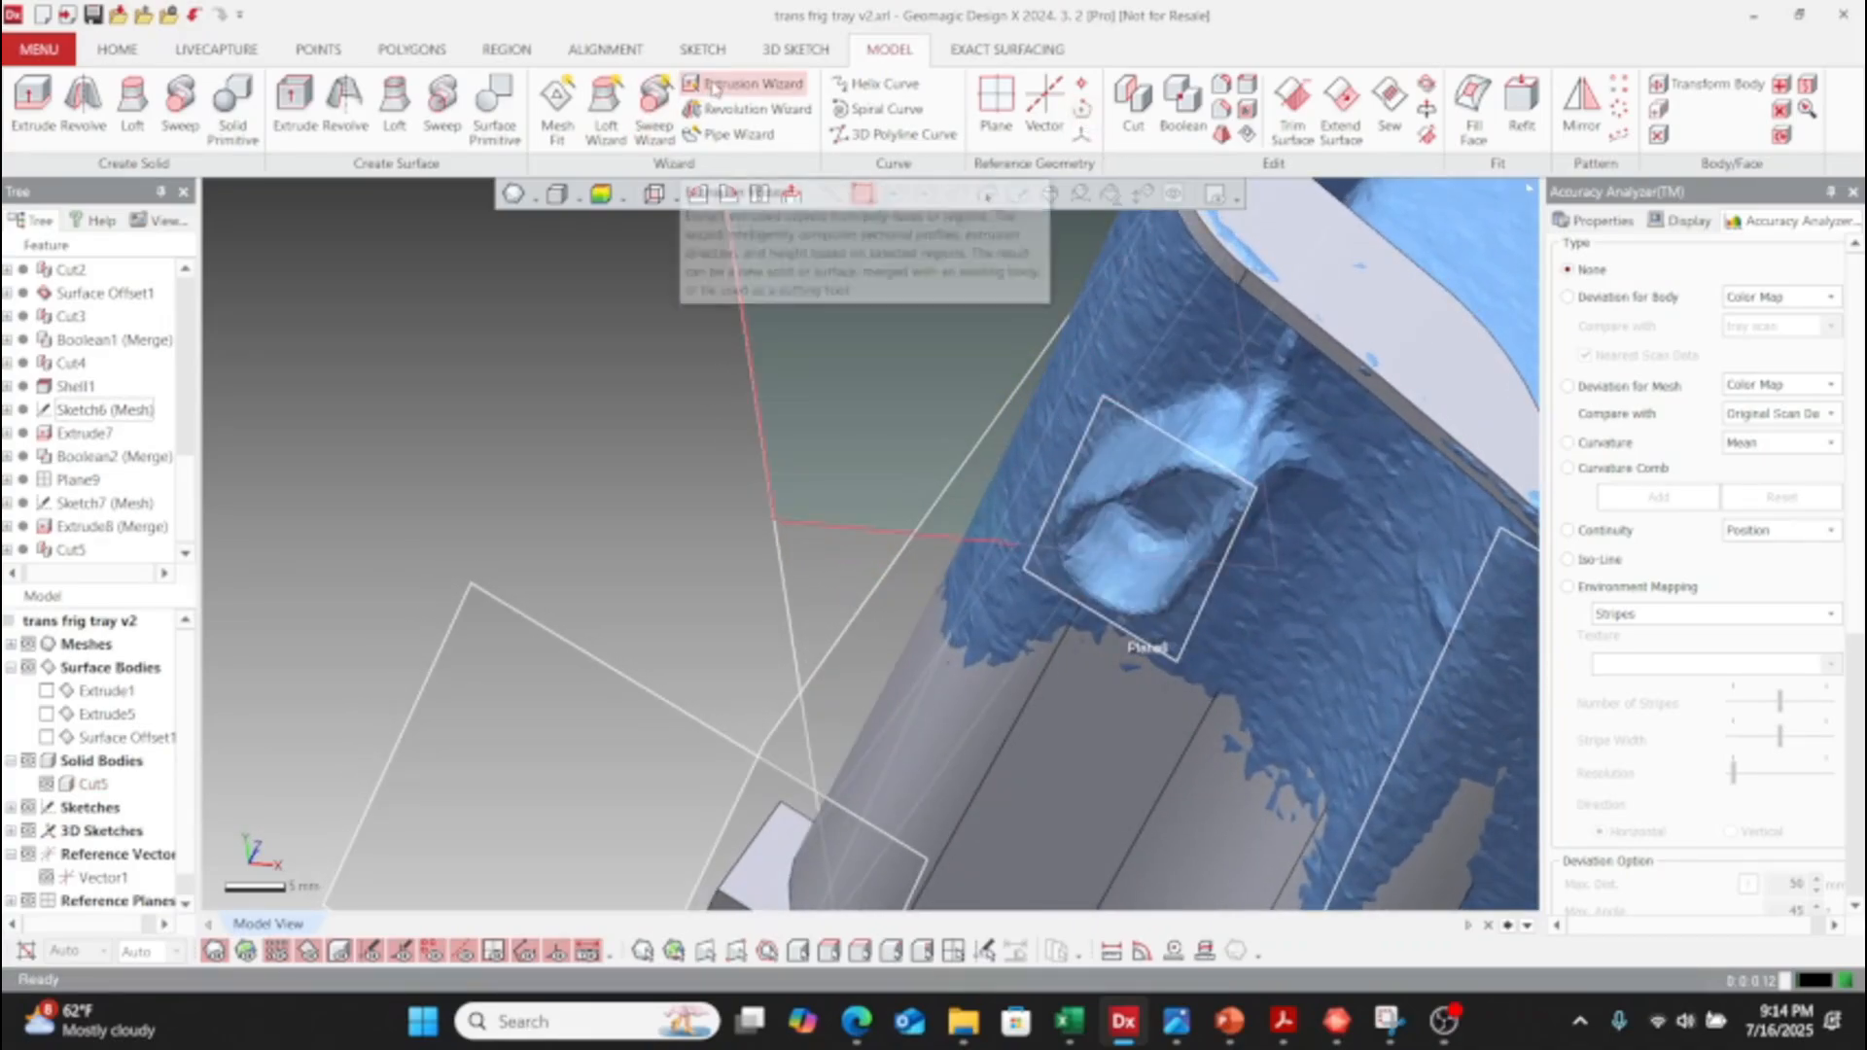
{"action": "left_click", "coordinate": [703, 54]}
{"action": "left_click", "coordinate": [35, 97]}
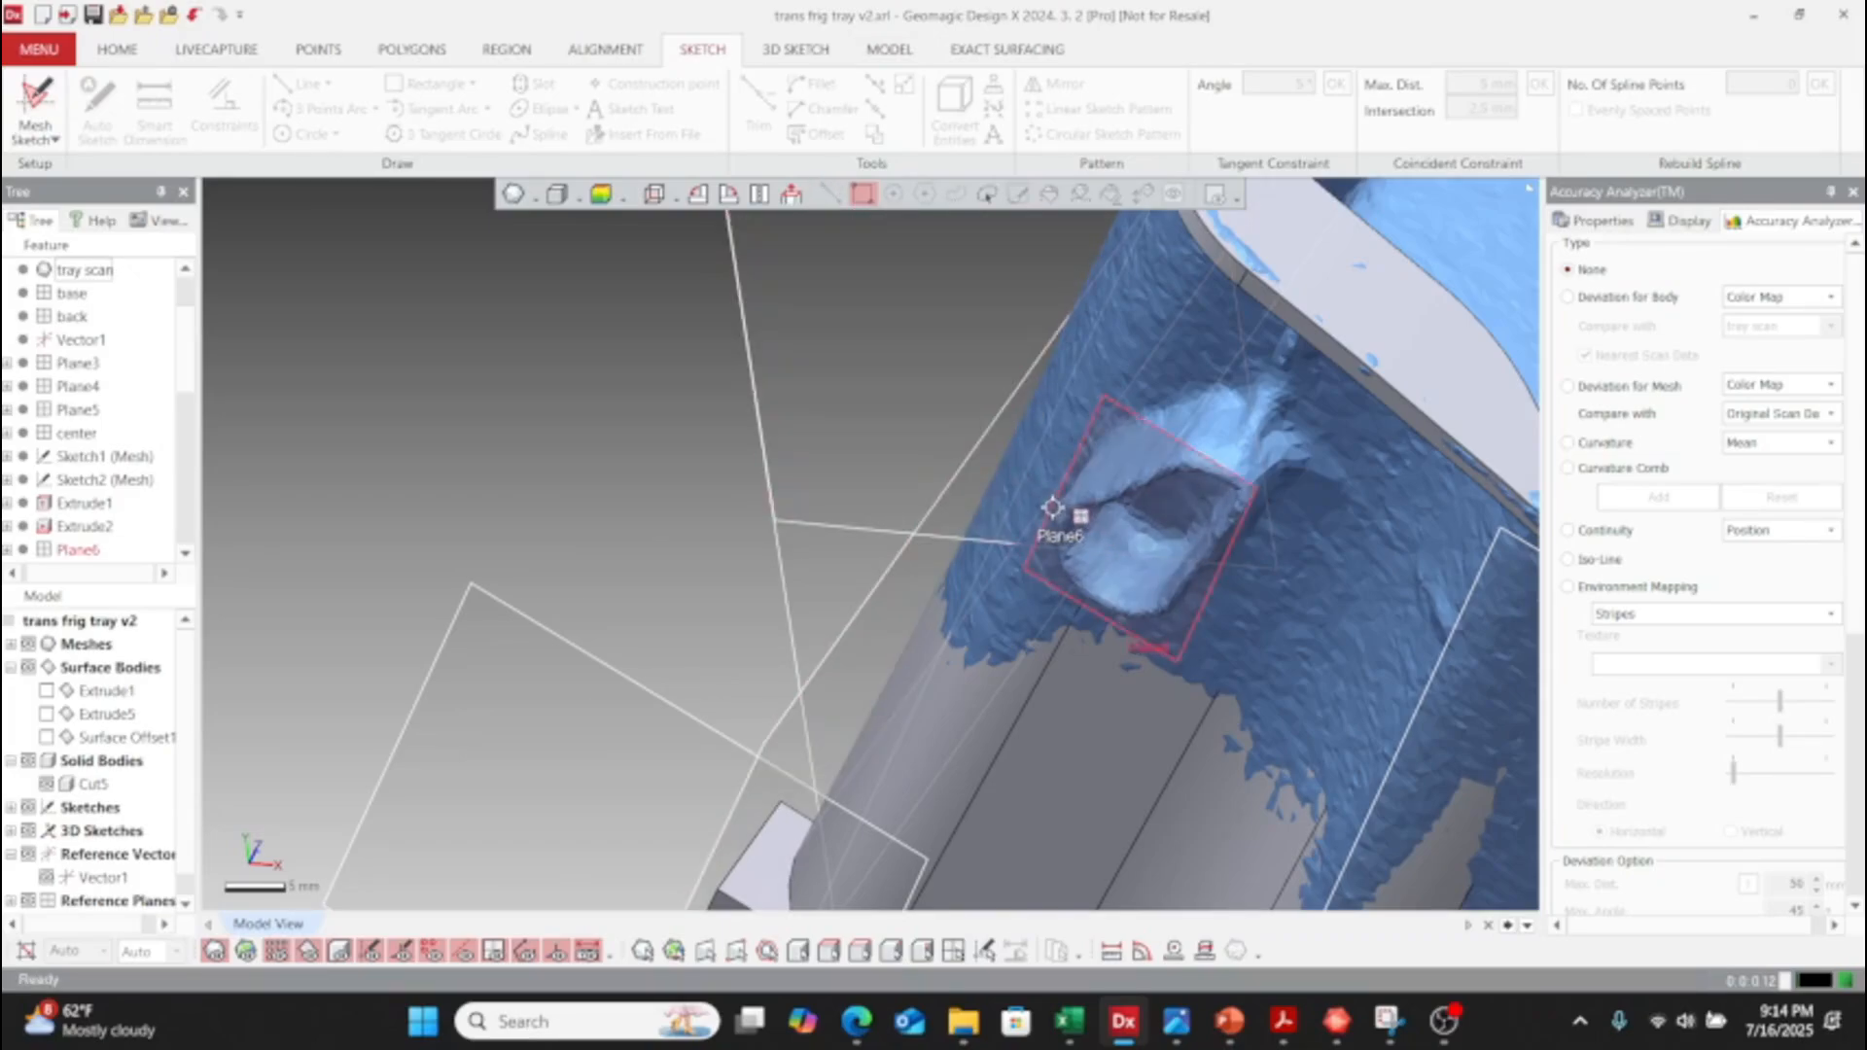
{"action": "left_click", "coordinate": [1065, 511]}
{"action": "left_click", "coordinate": [58, 96]}
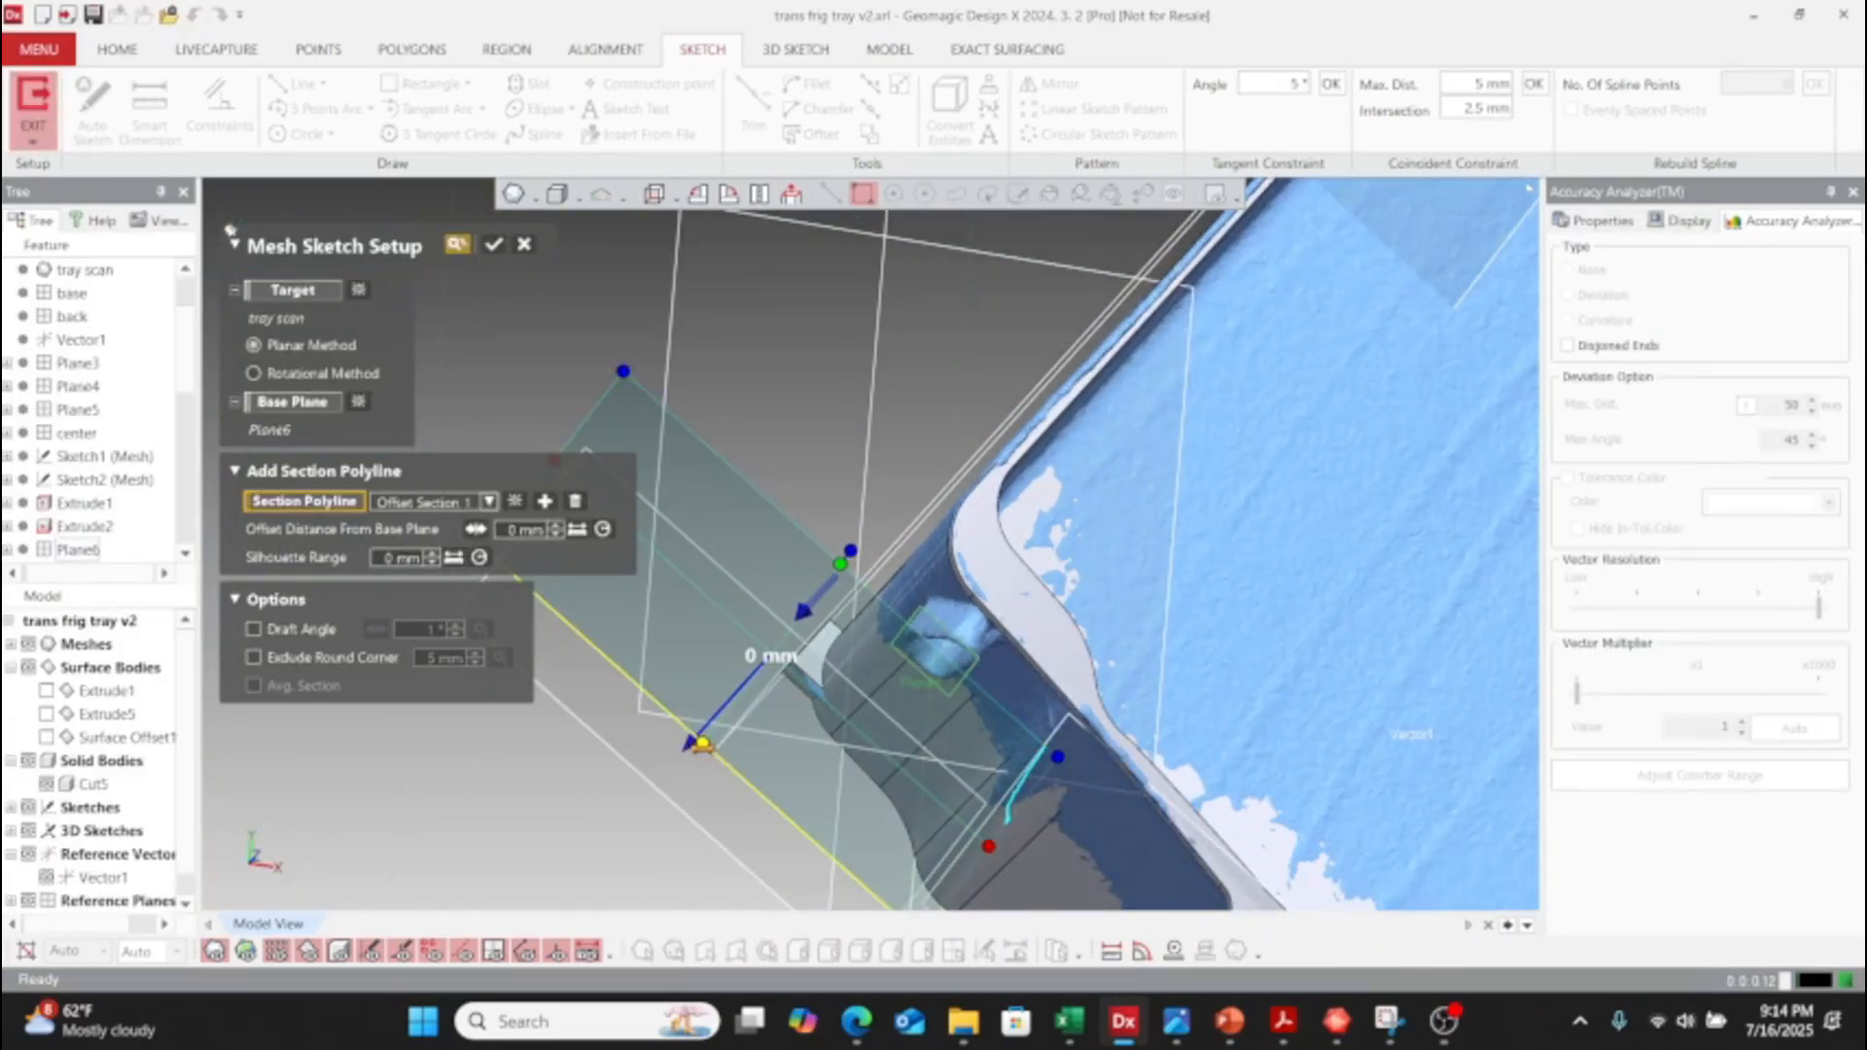
- Offset the section 3 mm from the base plane and shrink the section area to fit around the raised loop
{"action": "left_click_drag", "start_coordinate": [684, 747], "coordinate": [713, 731]}
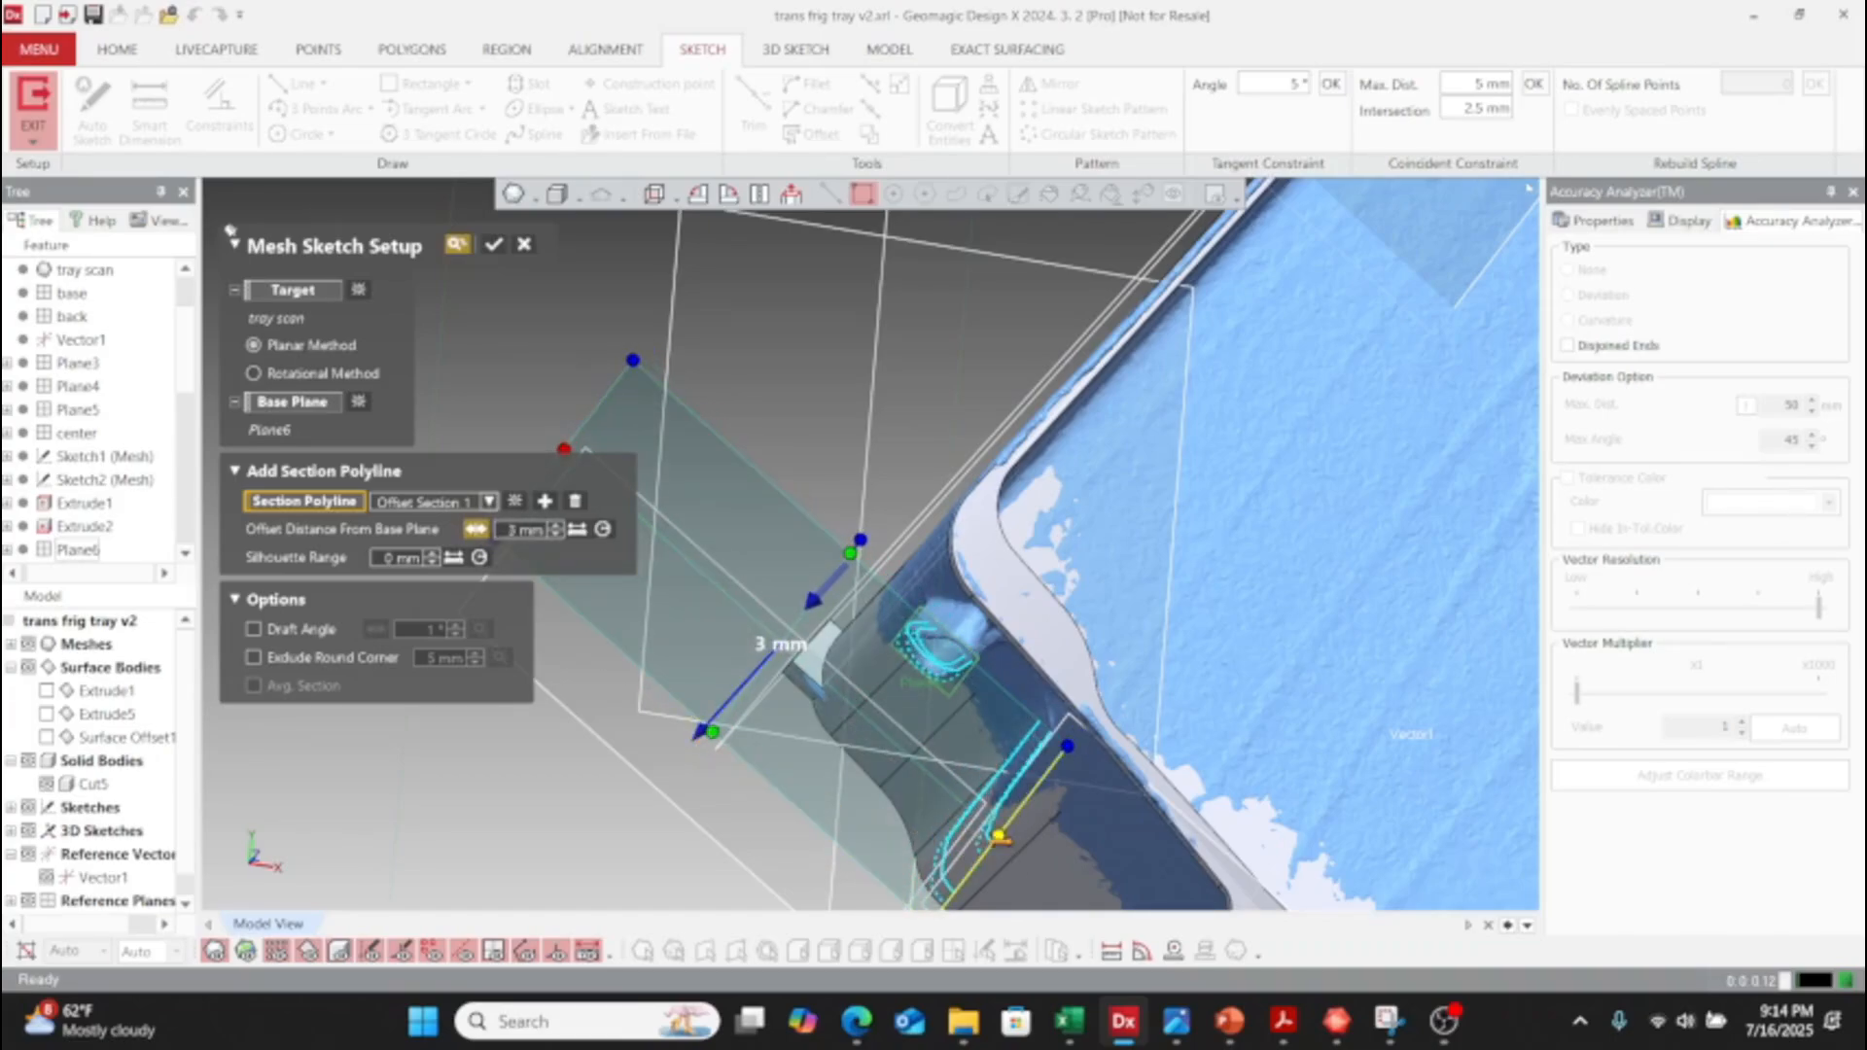
{"action": "left_click_drag", "start_coordinate": [999, 836], "coordinate": [929, 773]}
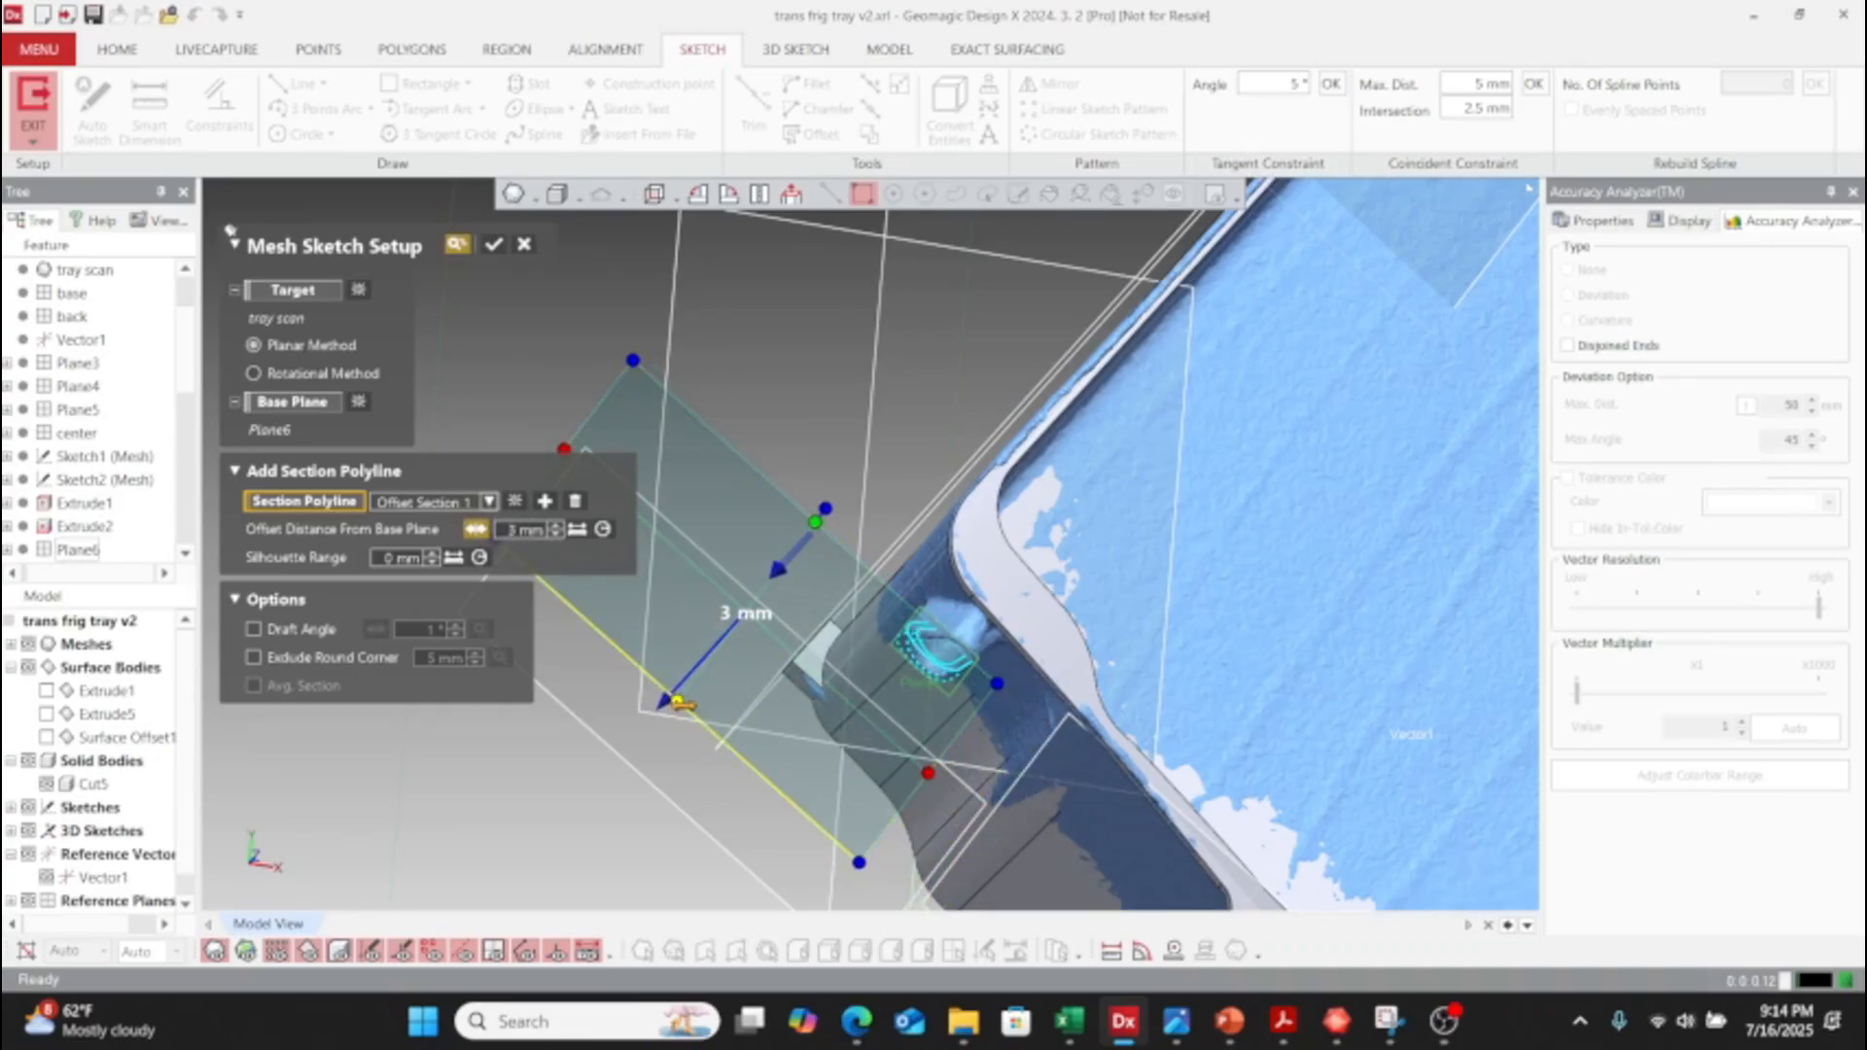
{"action": "left_click_drag", "start_coordinate": [678, 702], "coordinate": [976, 702]}
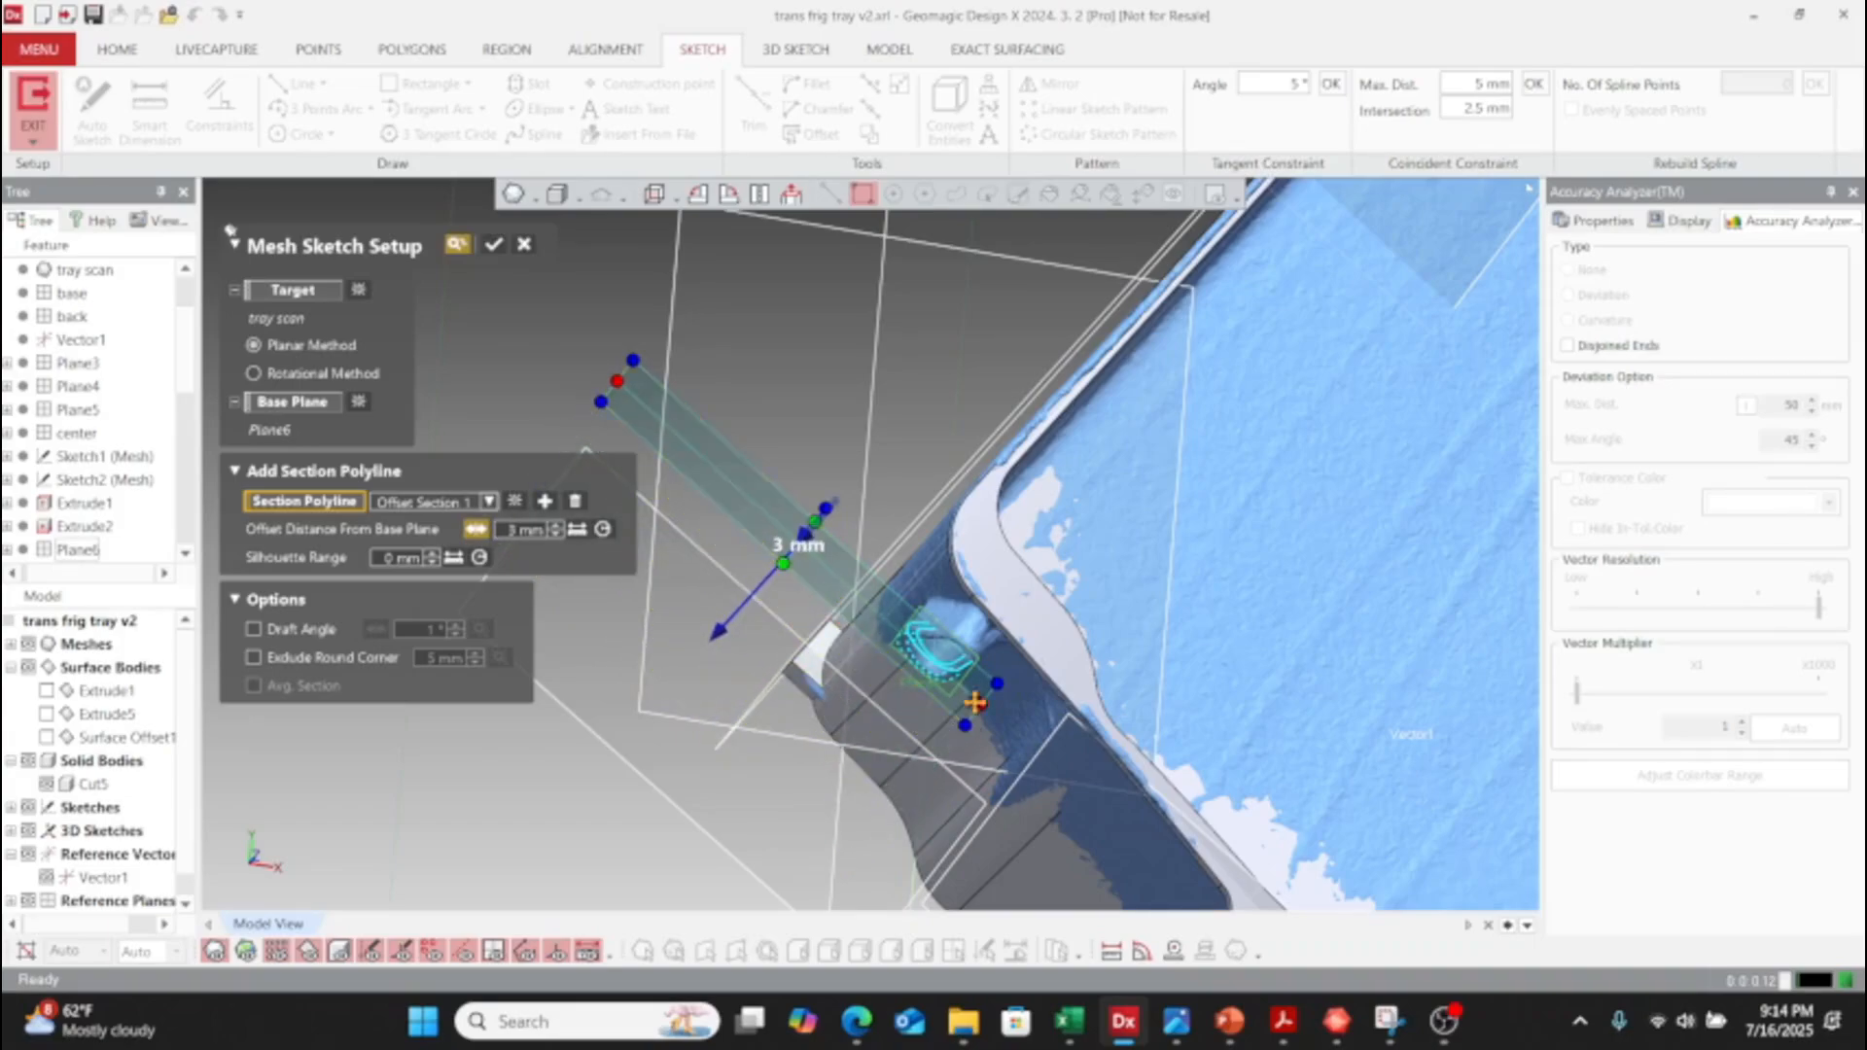
{"action": "right_click_drag", "start_coordinate": [976, 702], "coordinate": [1249, 403]}
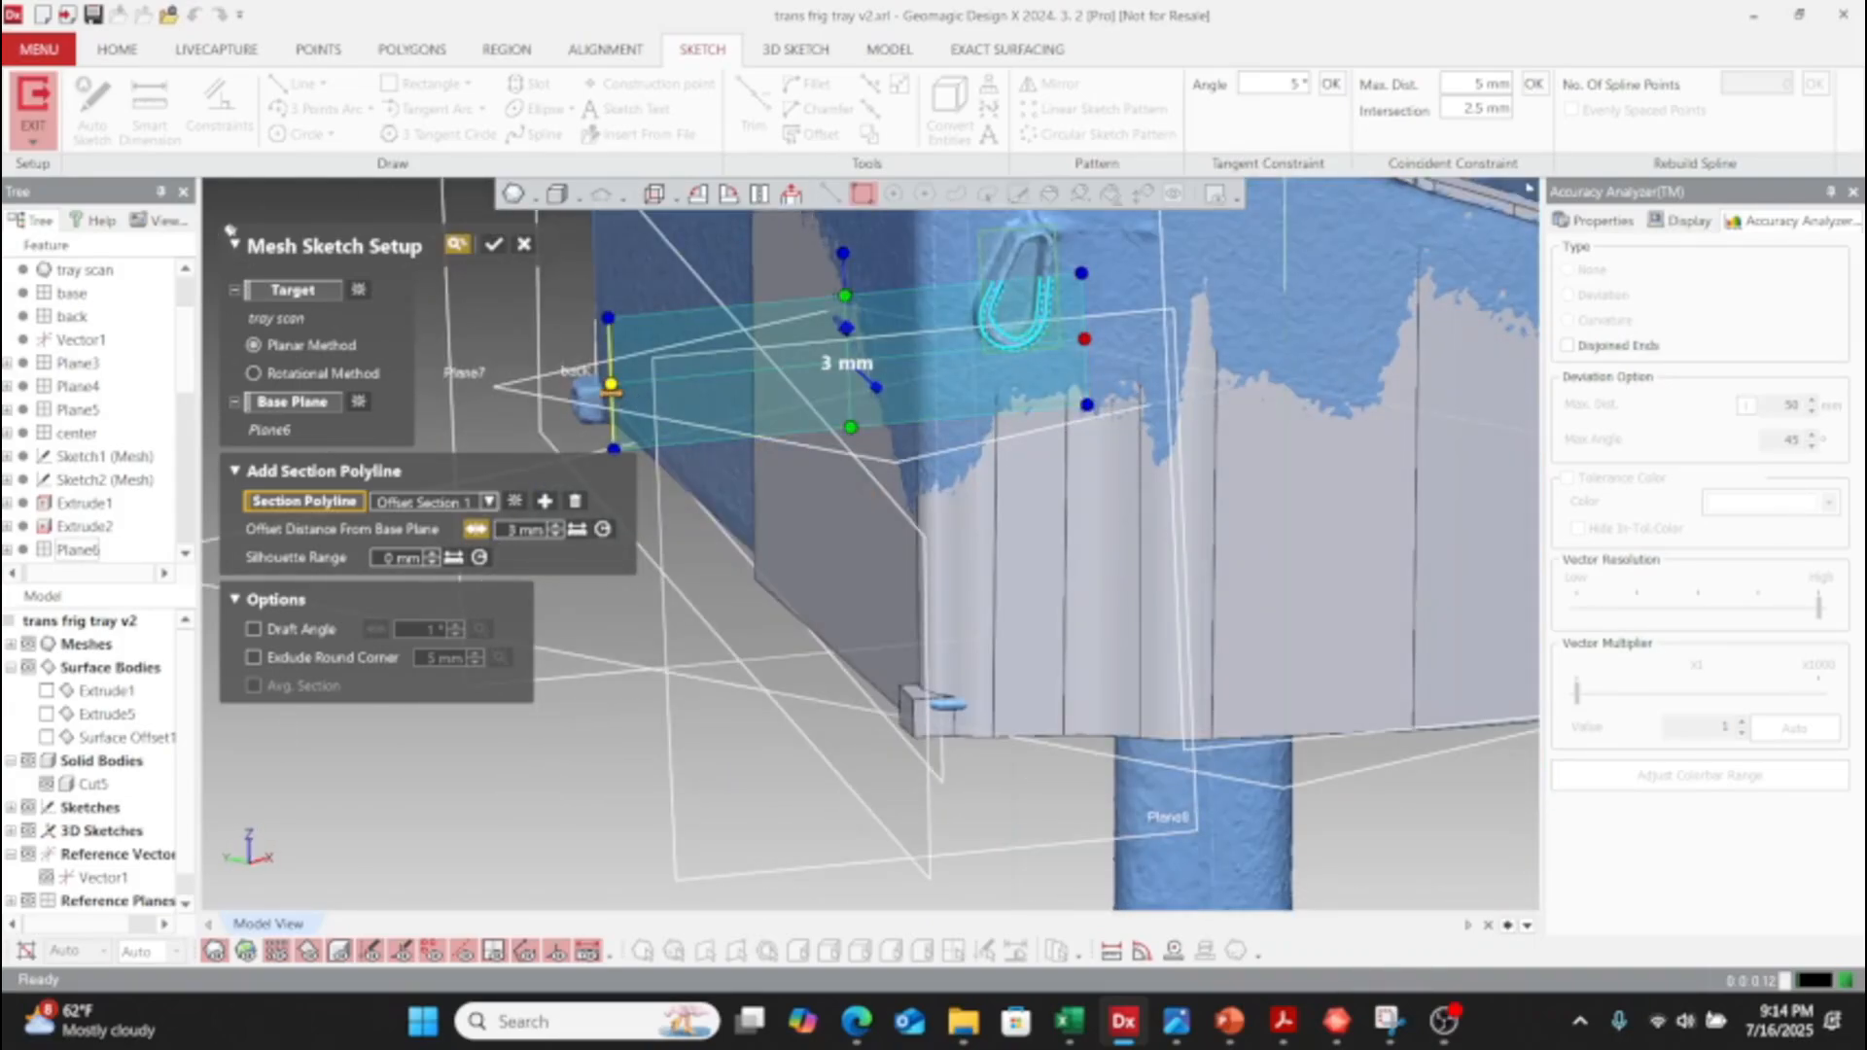
{"action": "left_click_drag", "start_coordinate": [610, 389], "coordinate": [931, 357]}
- Set the silhouette range to 6.5 mm and extend the section area upward past the loop to include the rib above it
{"action": "scroll", "coordinate": [1118, 544], "scroll_direction": "up", "scroll_amount": 5}
{"action": "right_click_drag", "start_coordinate": [1157, 585], "coordinate": [985, 836], "text": "ctrl"}
{"action": "scroll", "coordinate": [1060, 406], "scroll_direction": "up", "scroll_amount": 3}
{"action": "right_click_drag", "start_coordinate": [1059, 406], "coordinate": [931, 499], "text": "ctrl"}
{"action": "scroll", "coordinate": [1055, 468], "scroll_direction": "down", "scroll_amount": 5}
{"action": "scroll", "coordinate": [930, 498], "scroll_direction": "up", "scroll_amount": 3}
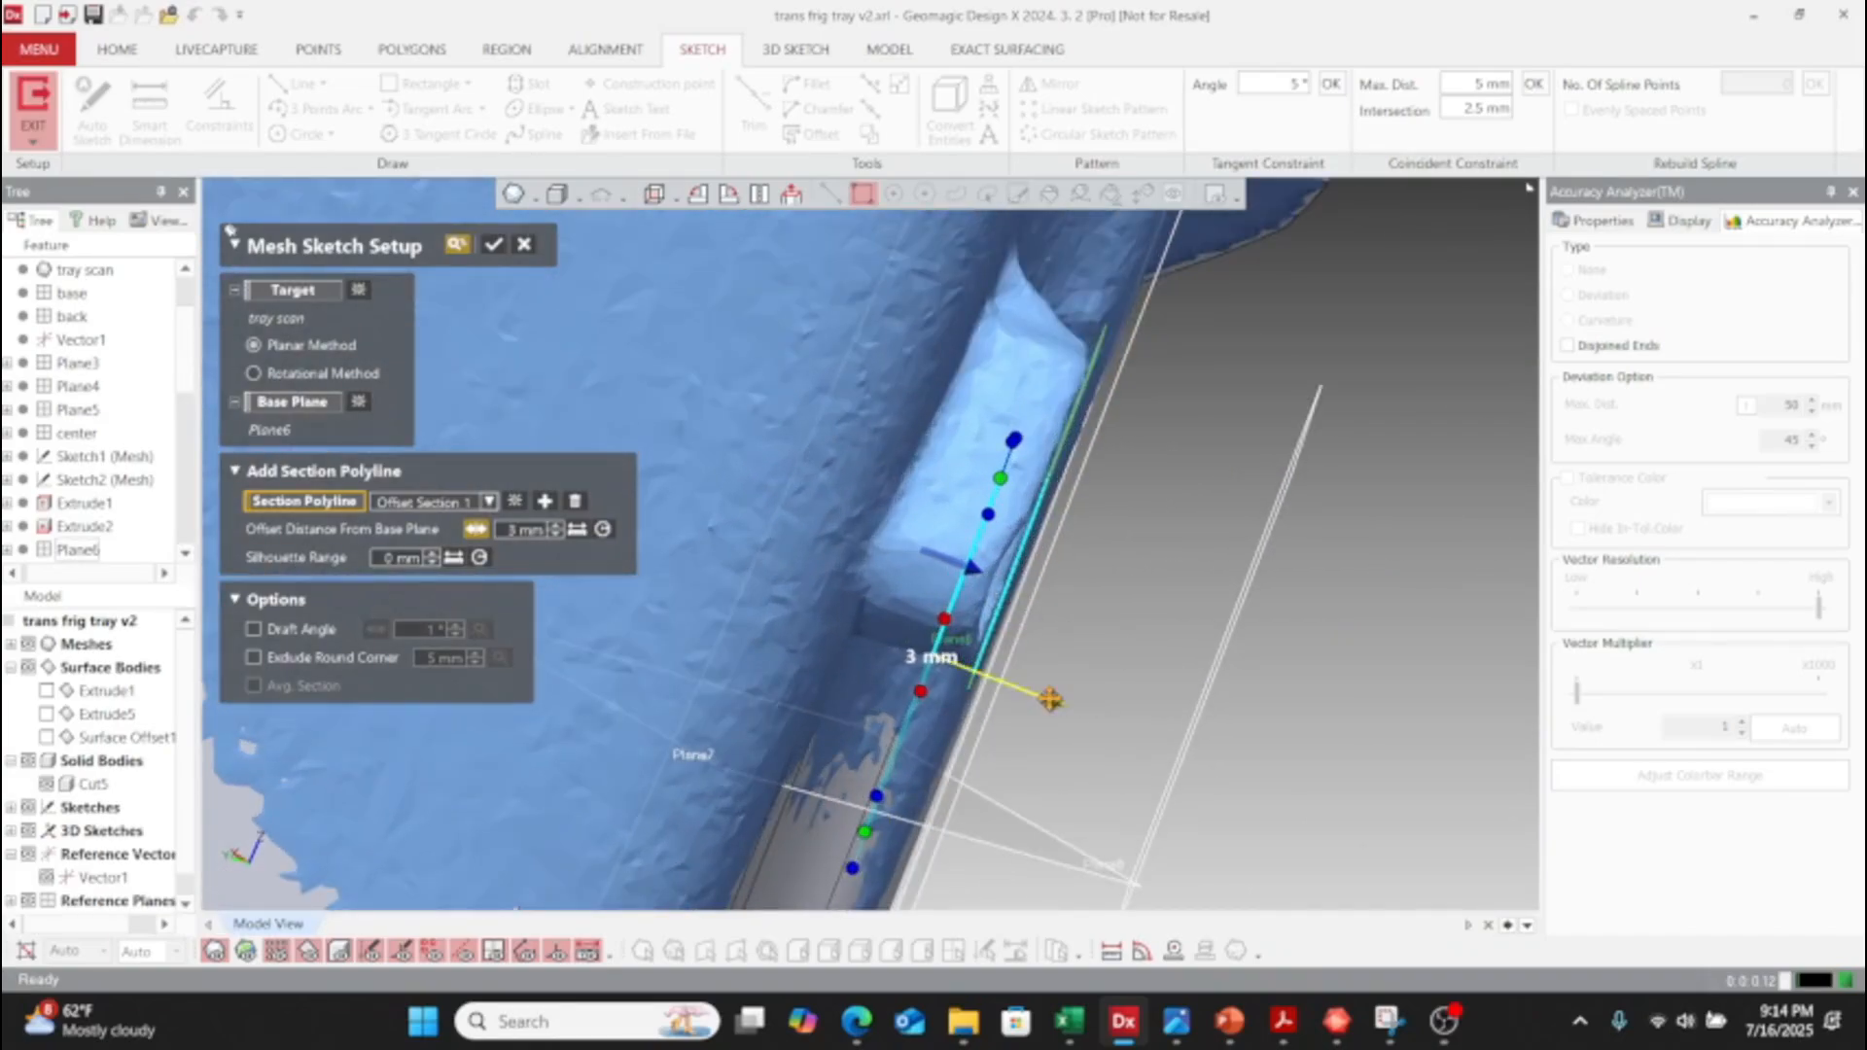
{"action": "left_click_drag", "start_coordinate": [968, 567], "coordinate": [1062, 591]}
{"action": "scroll", "coordinate": [1032, 526], "scroll_direction": "down", "scroll_amount": 2}
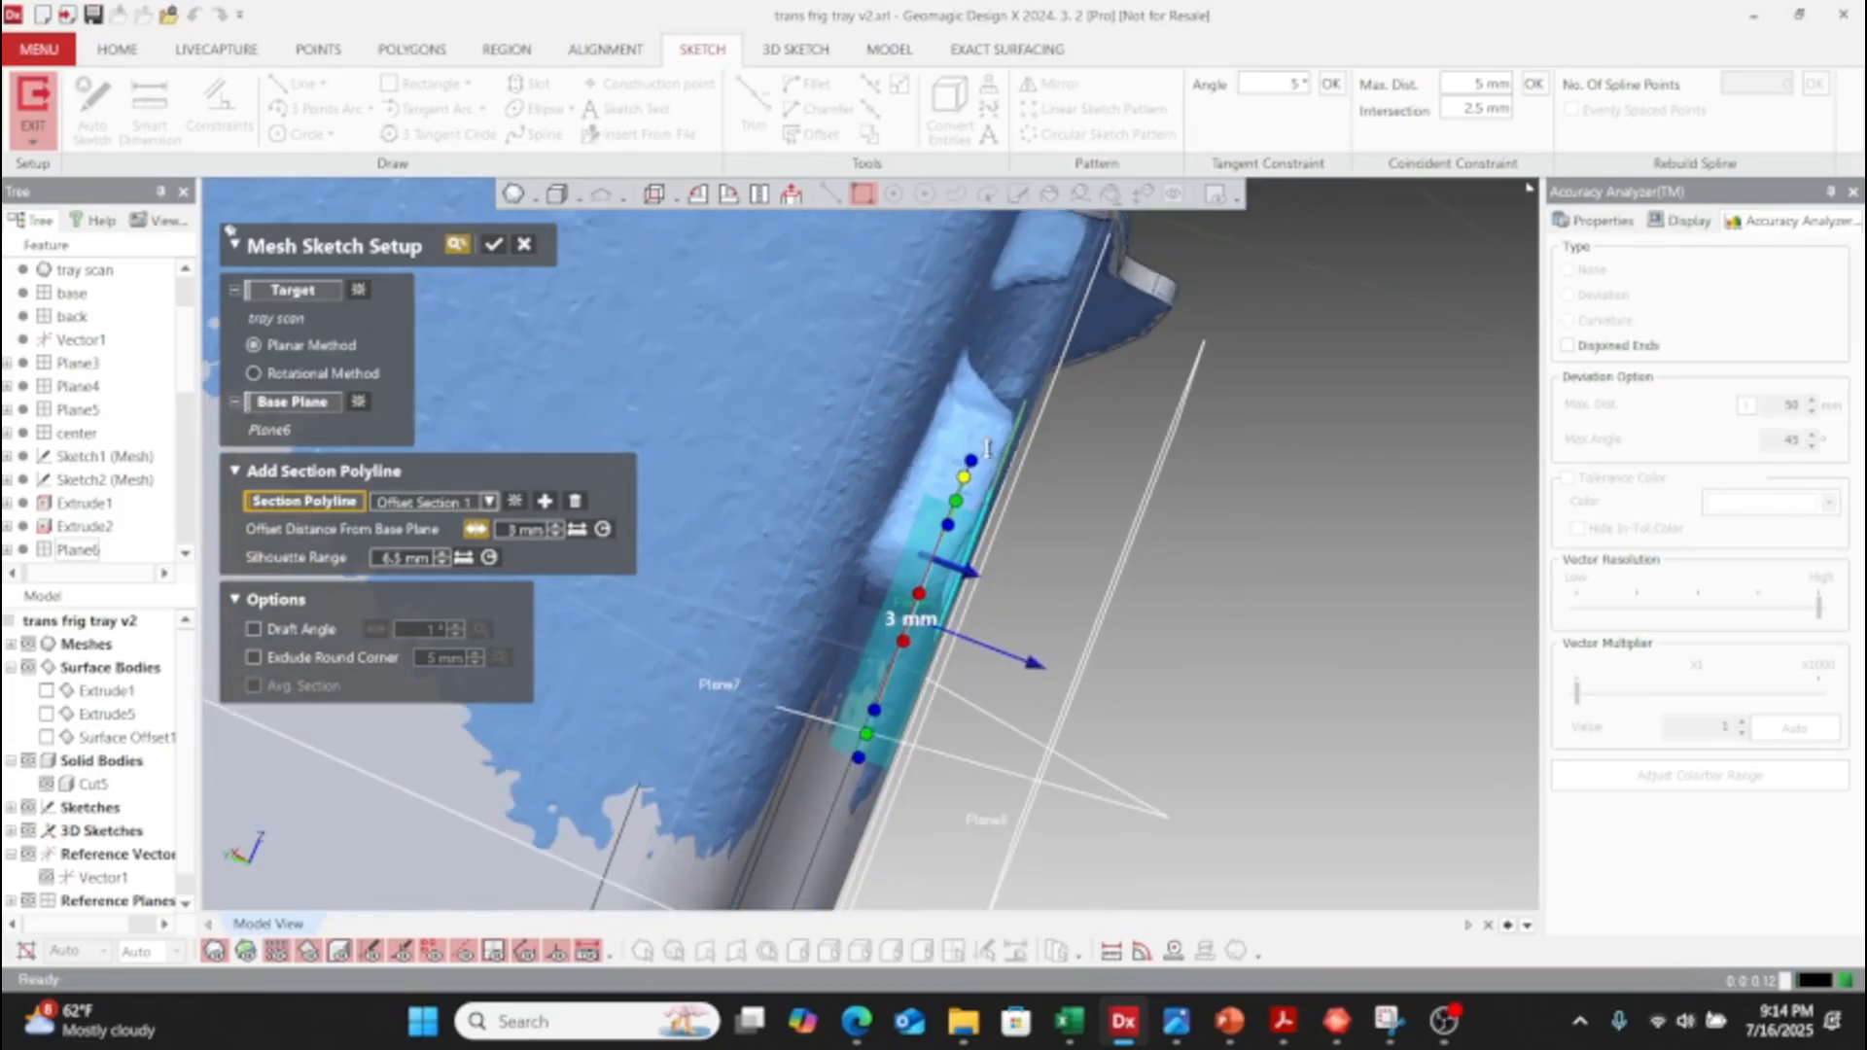
{"action": "right_click_drag", "start_coordinate": [991, 511], "coordinate": [657, 415]}
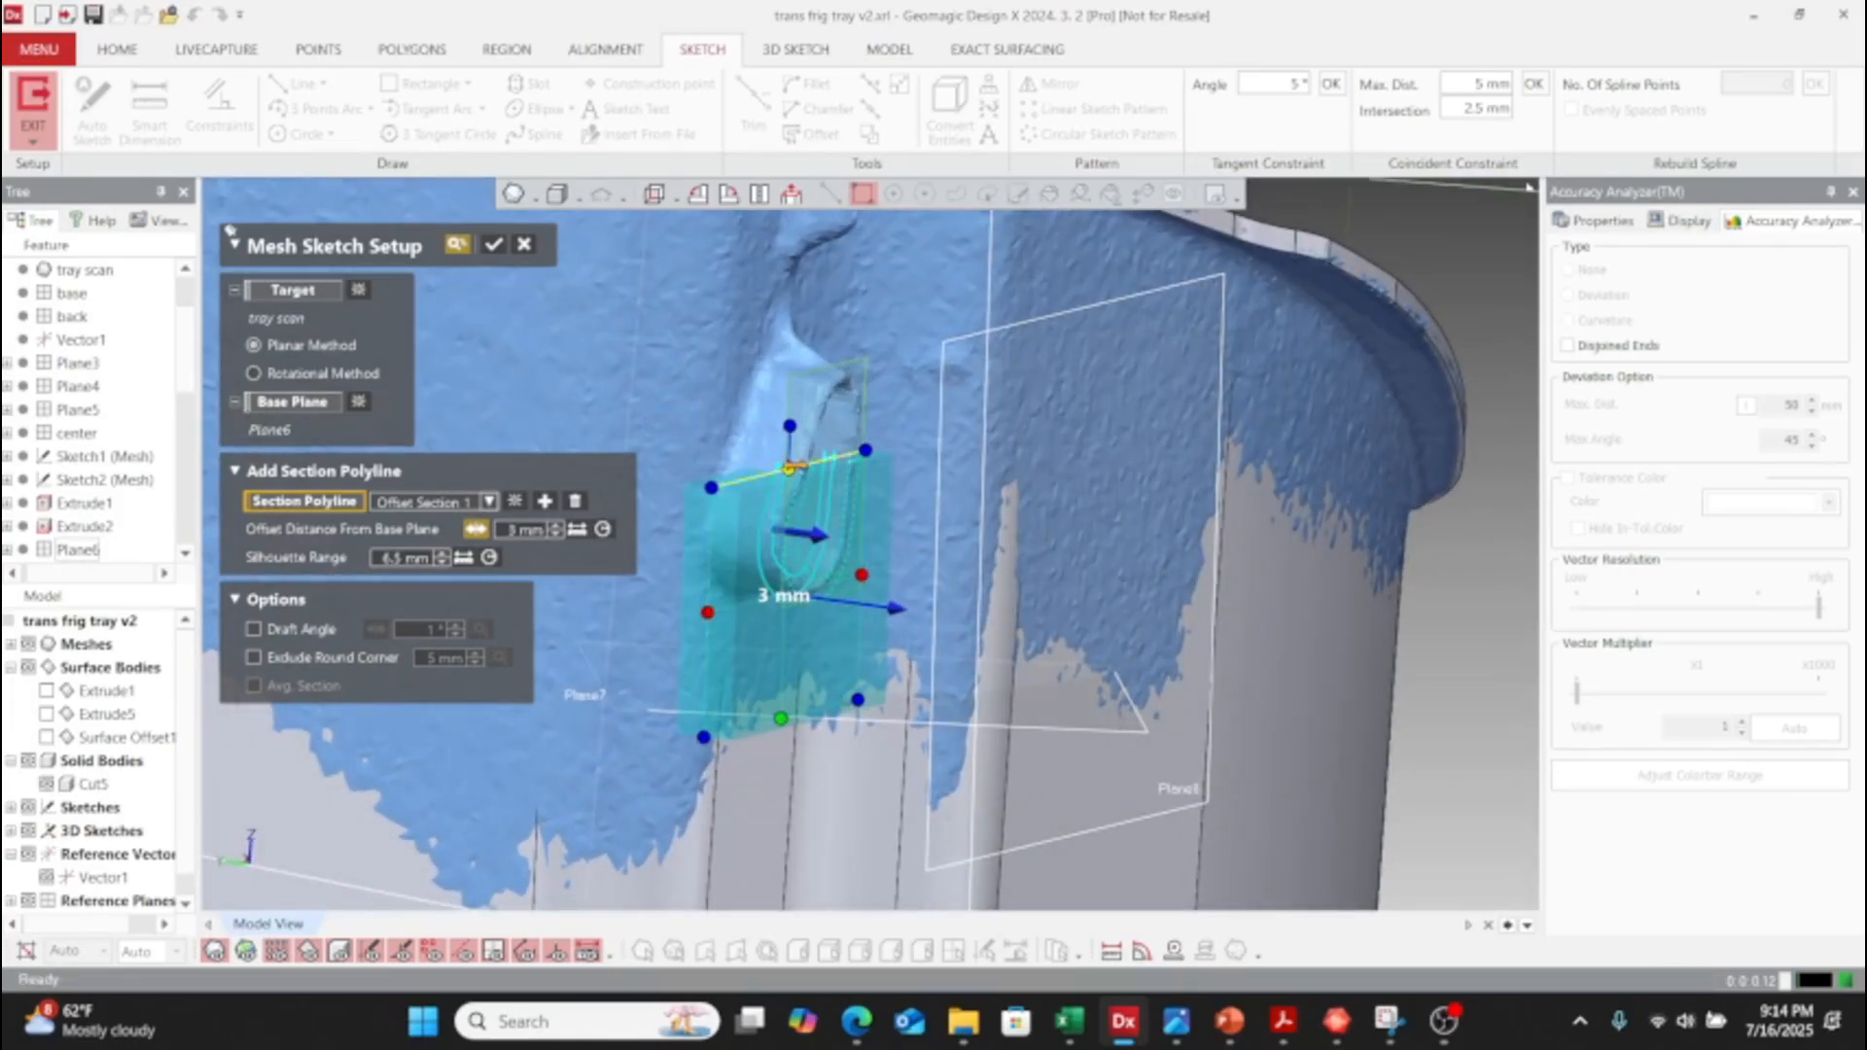
{"action": "left_click_drag", "start_coordinate": [793, 468], "coordinate": [798, 336]}
{"action": "right_click_drag", "start_coordinate": [819, 333], "coordinate": [834, 396]}
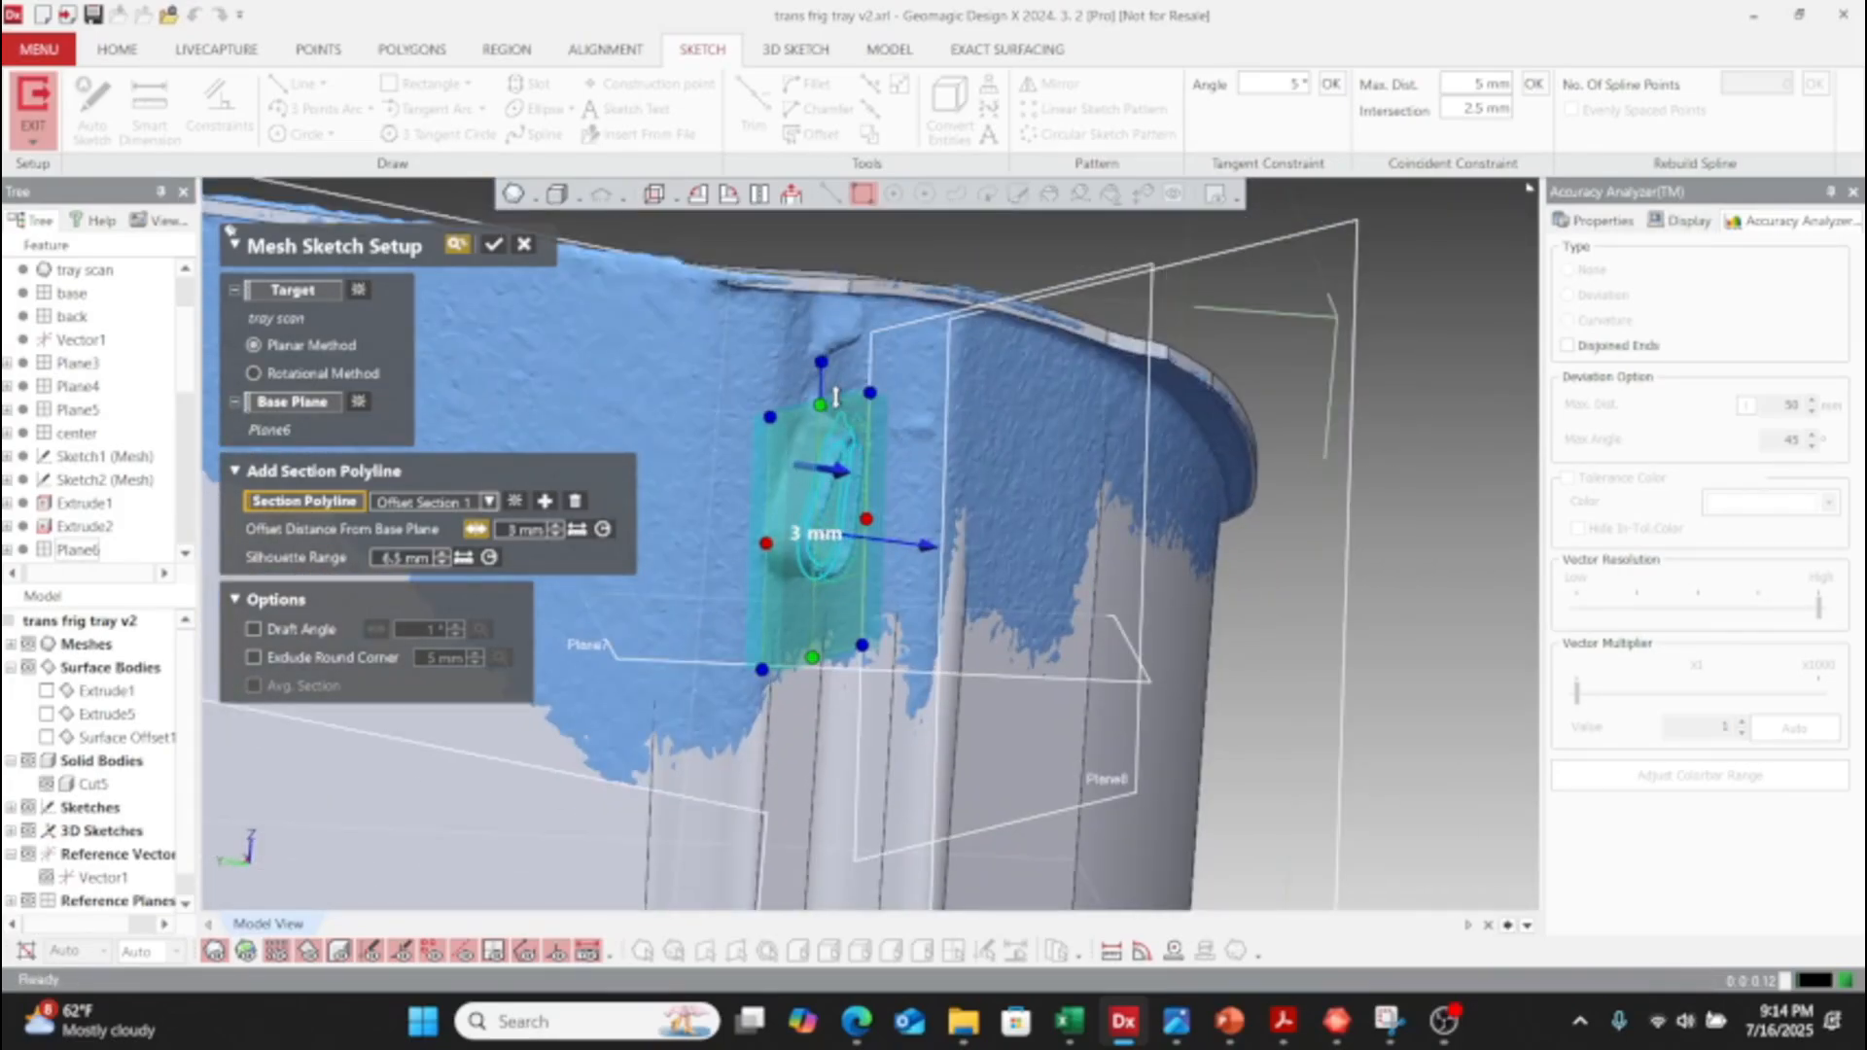
{"action": "left_click_drag", "start_coordinate": [817, 402], "coordinate": [823, 214]}
- Increase the silhouette range to 7.5 mm and accept the mesh sketch setup
{"action": "right_click_drag", "start_coordinate": [700, 434], "coordinate": [1033, 444]}
{"action": "scroll", "coordinate": [871, 533], "scroll_direction": "up", "scroll_amount": 3}
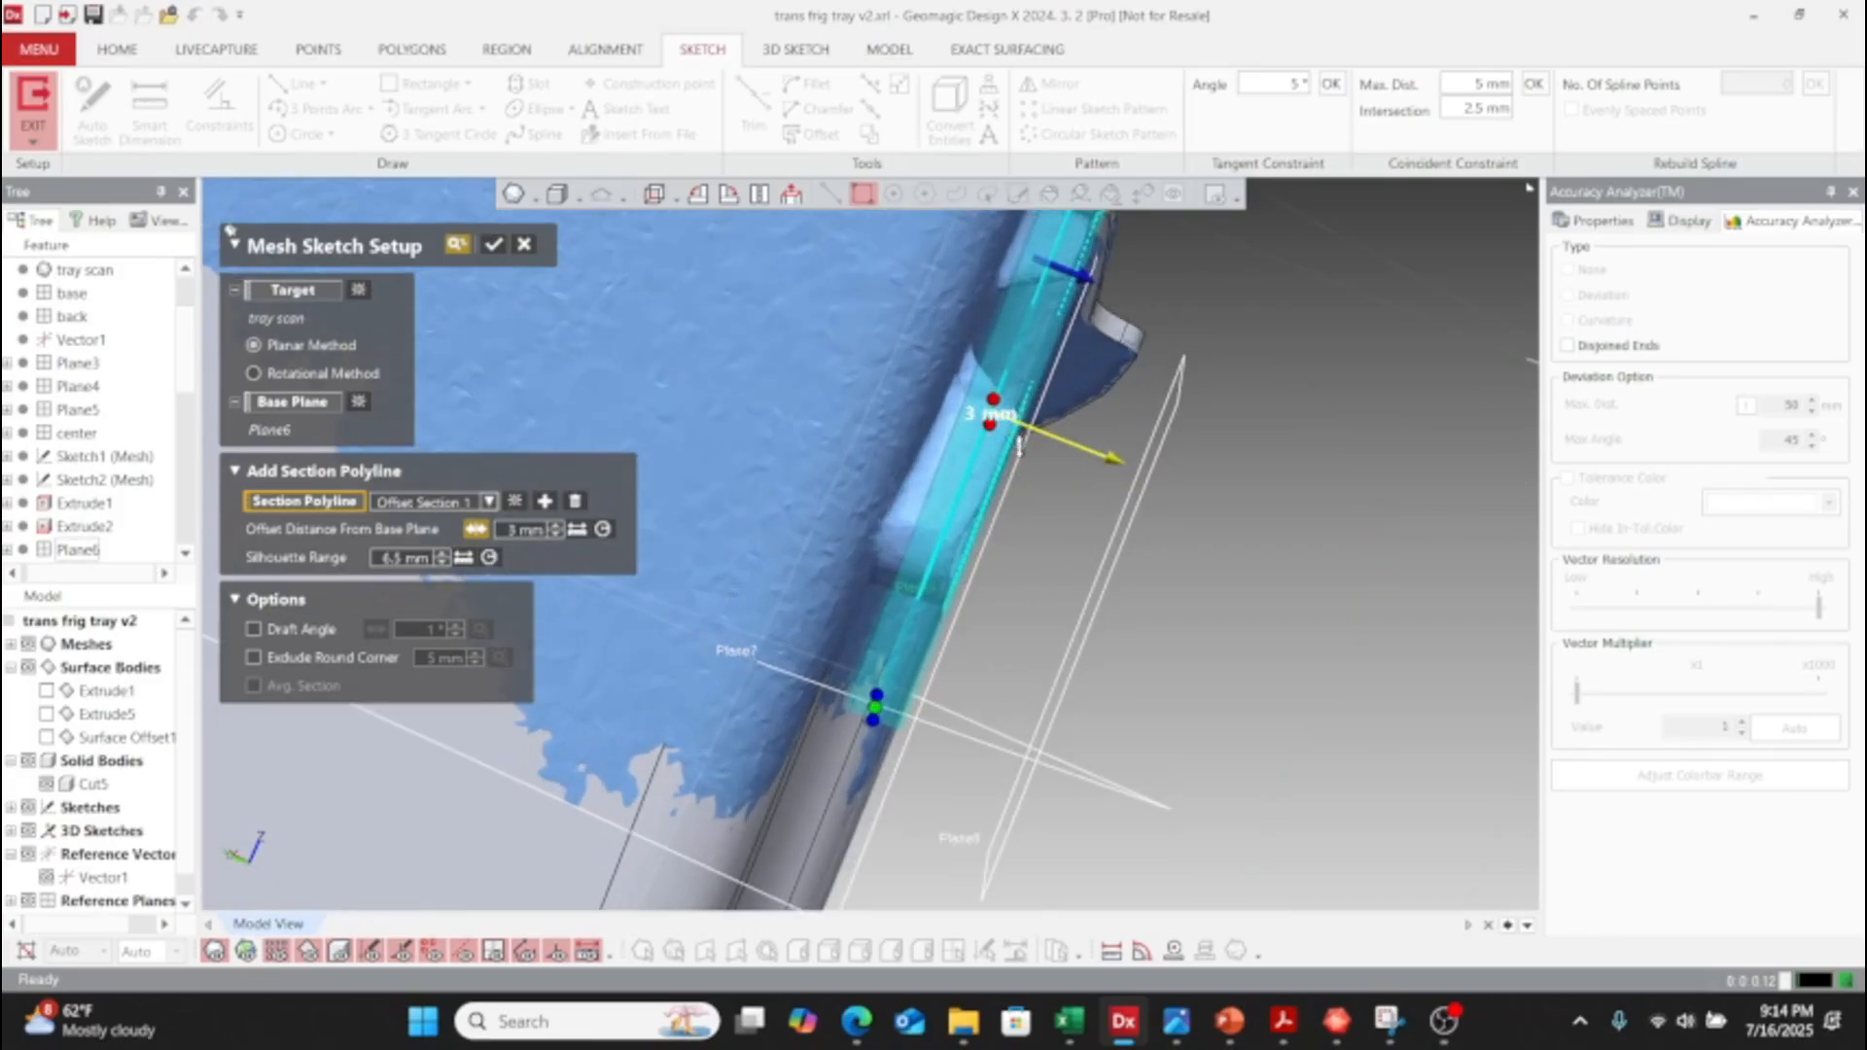
{"action": "left_click_drag", "start_coordinate": [1132, 219], "coordinate": [1145, 223]}
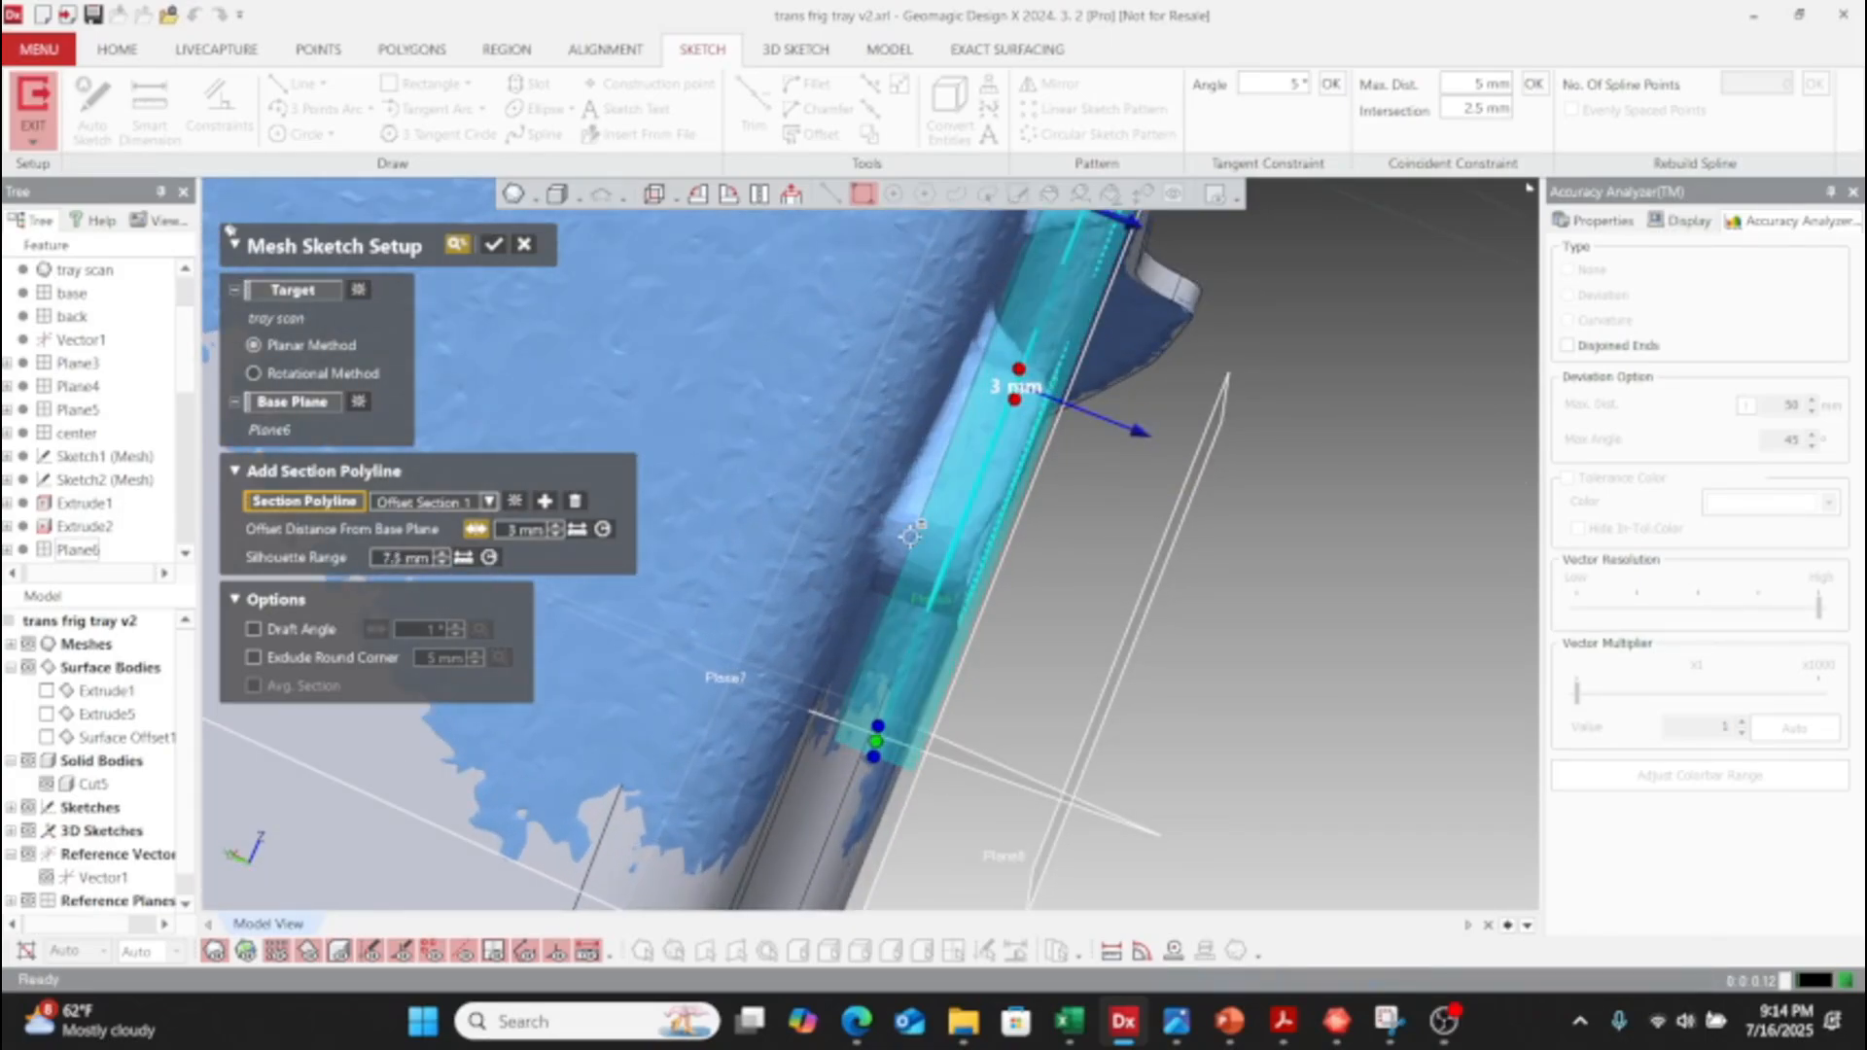
{"action": "scroll", "coordinate": [919, 530], "scroll_direction": "down", "scroll_amount": 1}
{"action": "right_click_drag", "start_coordinate": [1021, 438], "coordinate": [612, 416]}
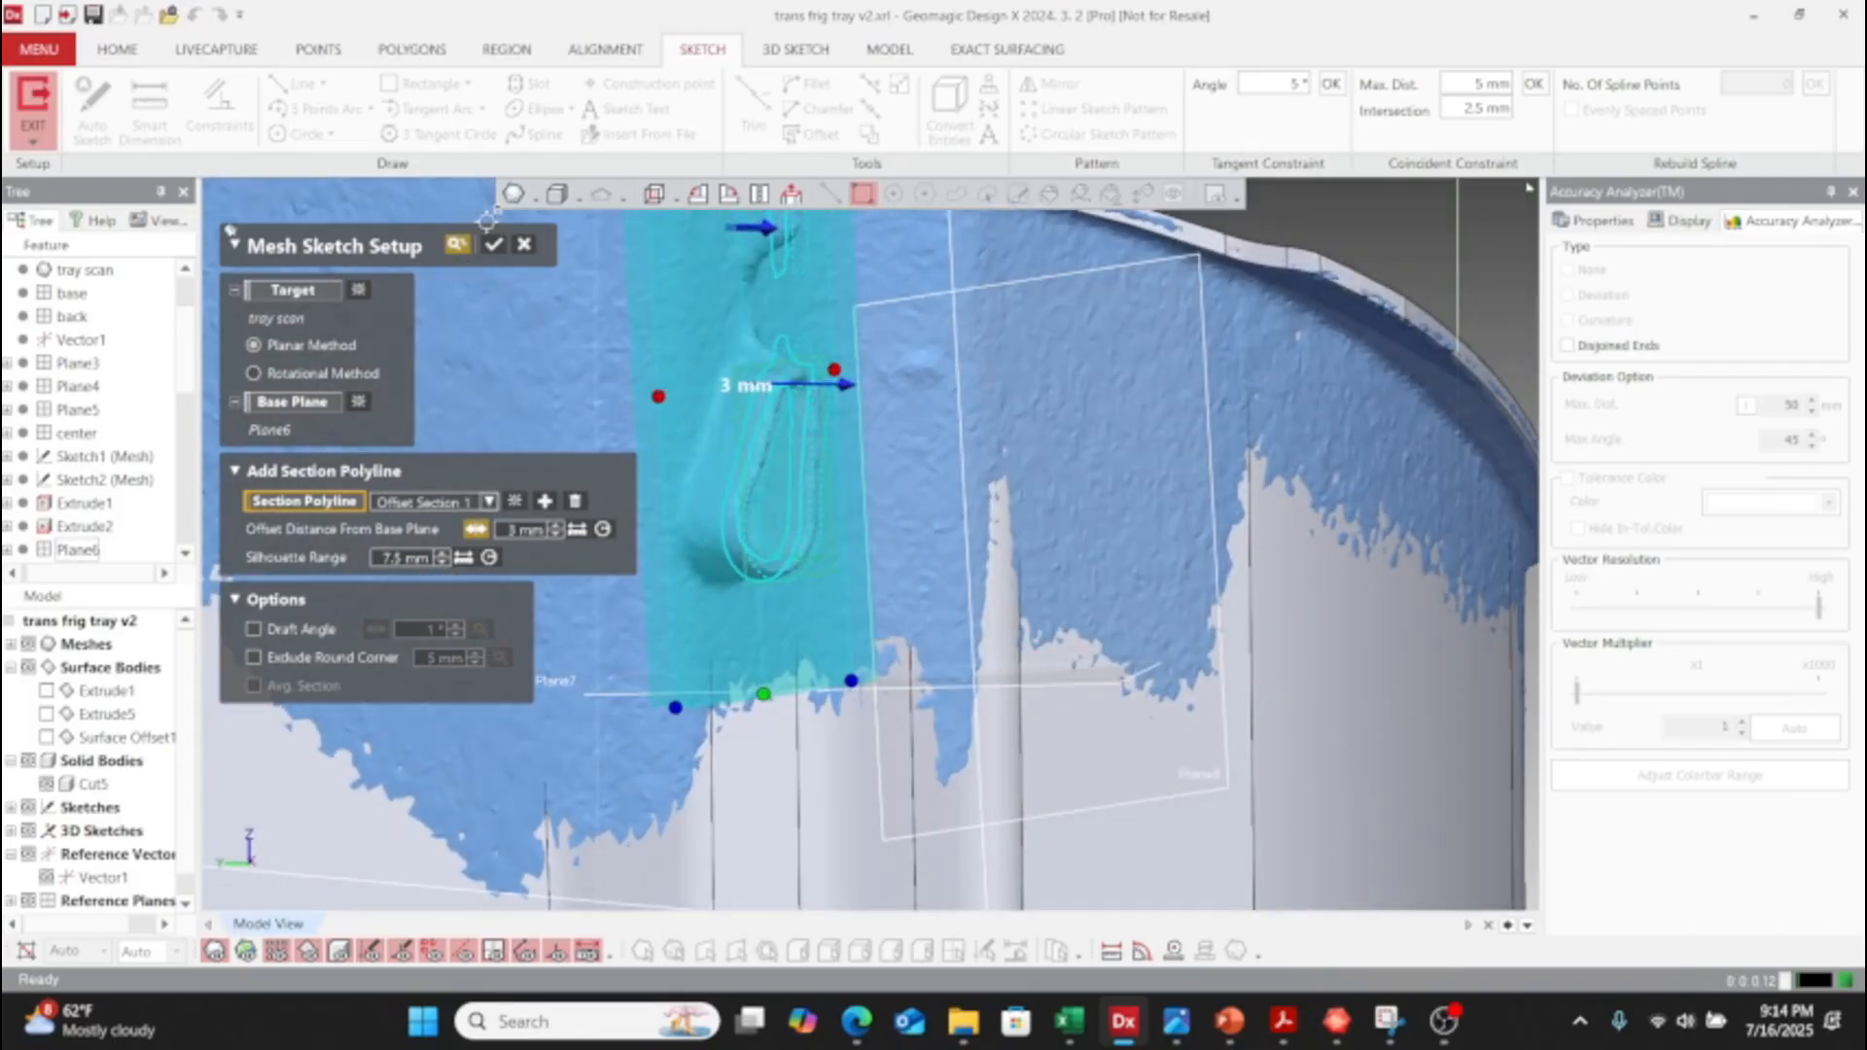
{"action": "left_click", "coordinate": [493, 250]}
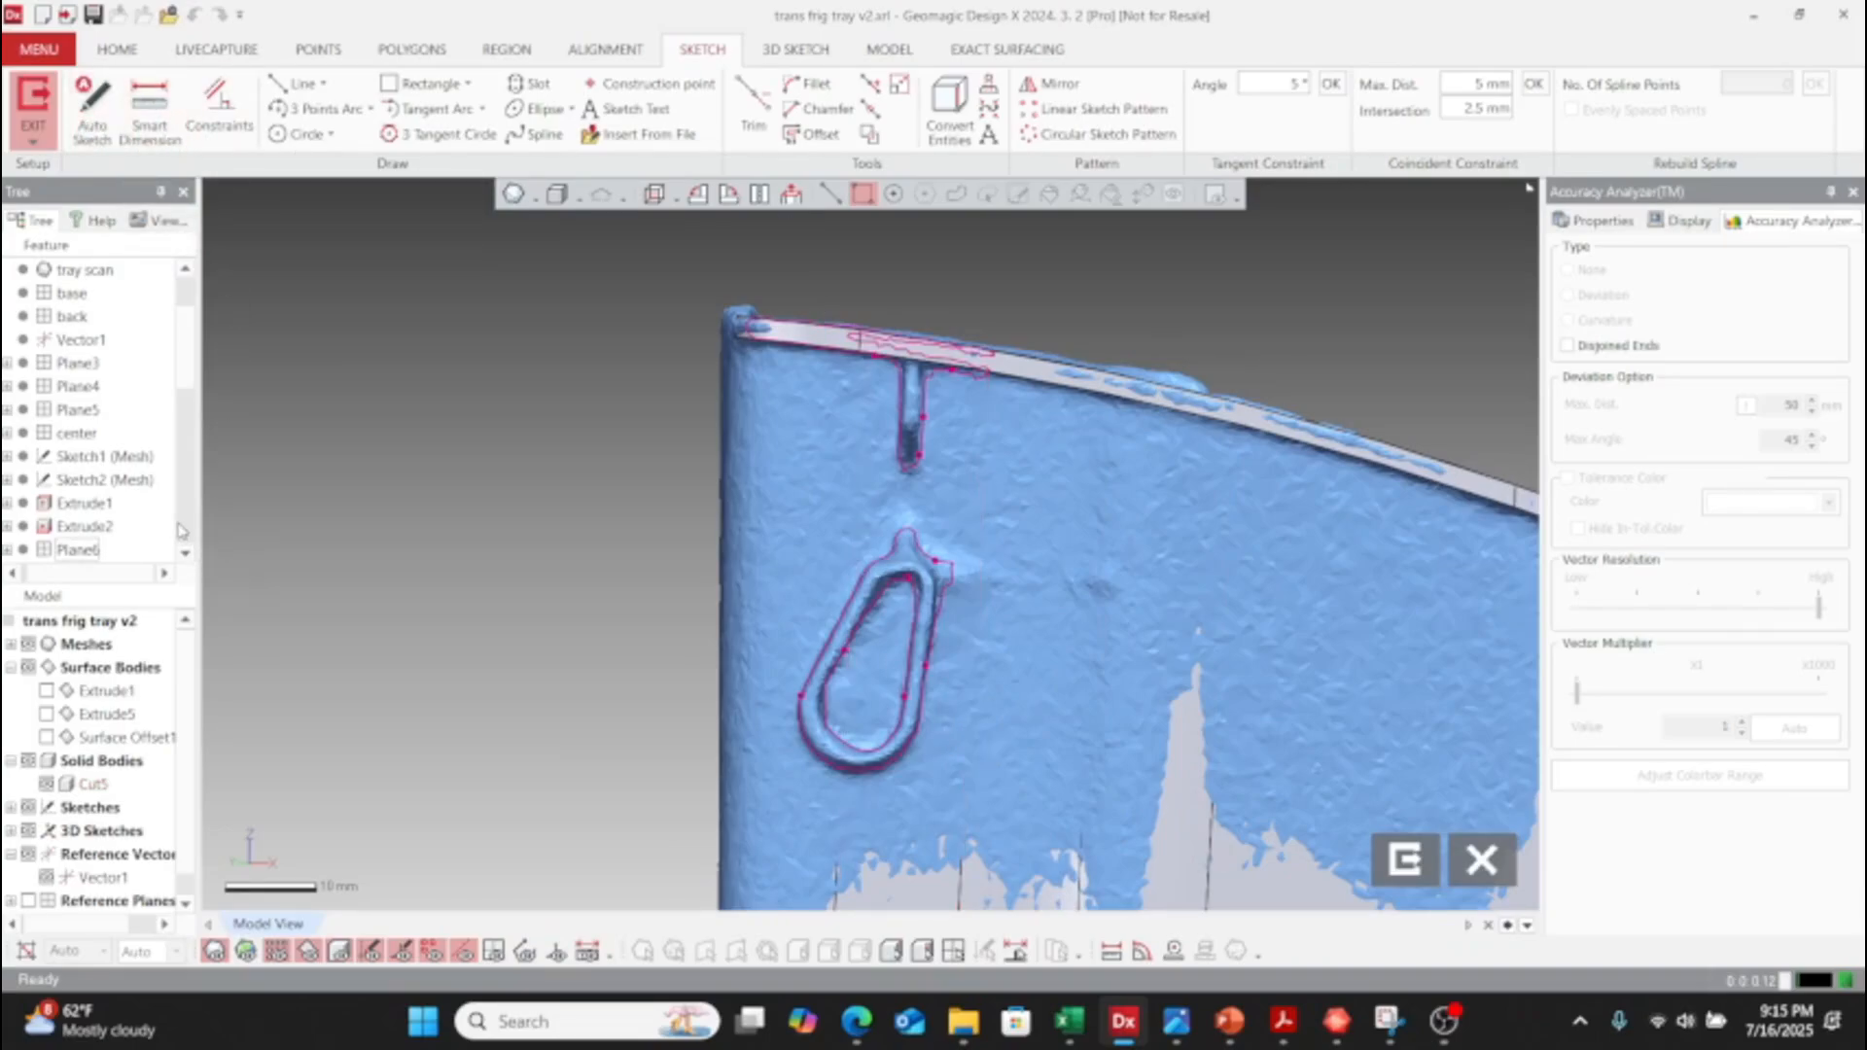
{"action": "left_click_drag", "start_coordinate": [187, 360], "coordinate": [187, 525]}
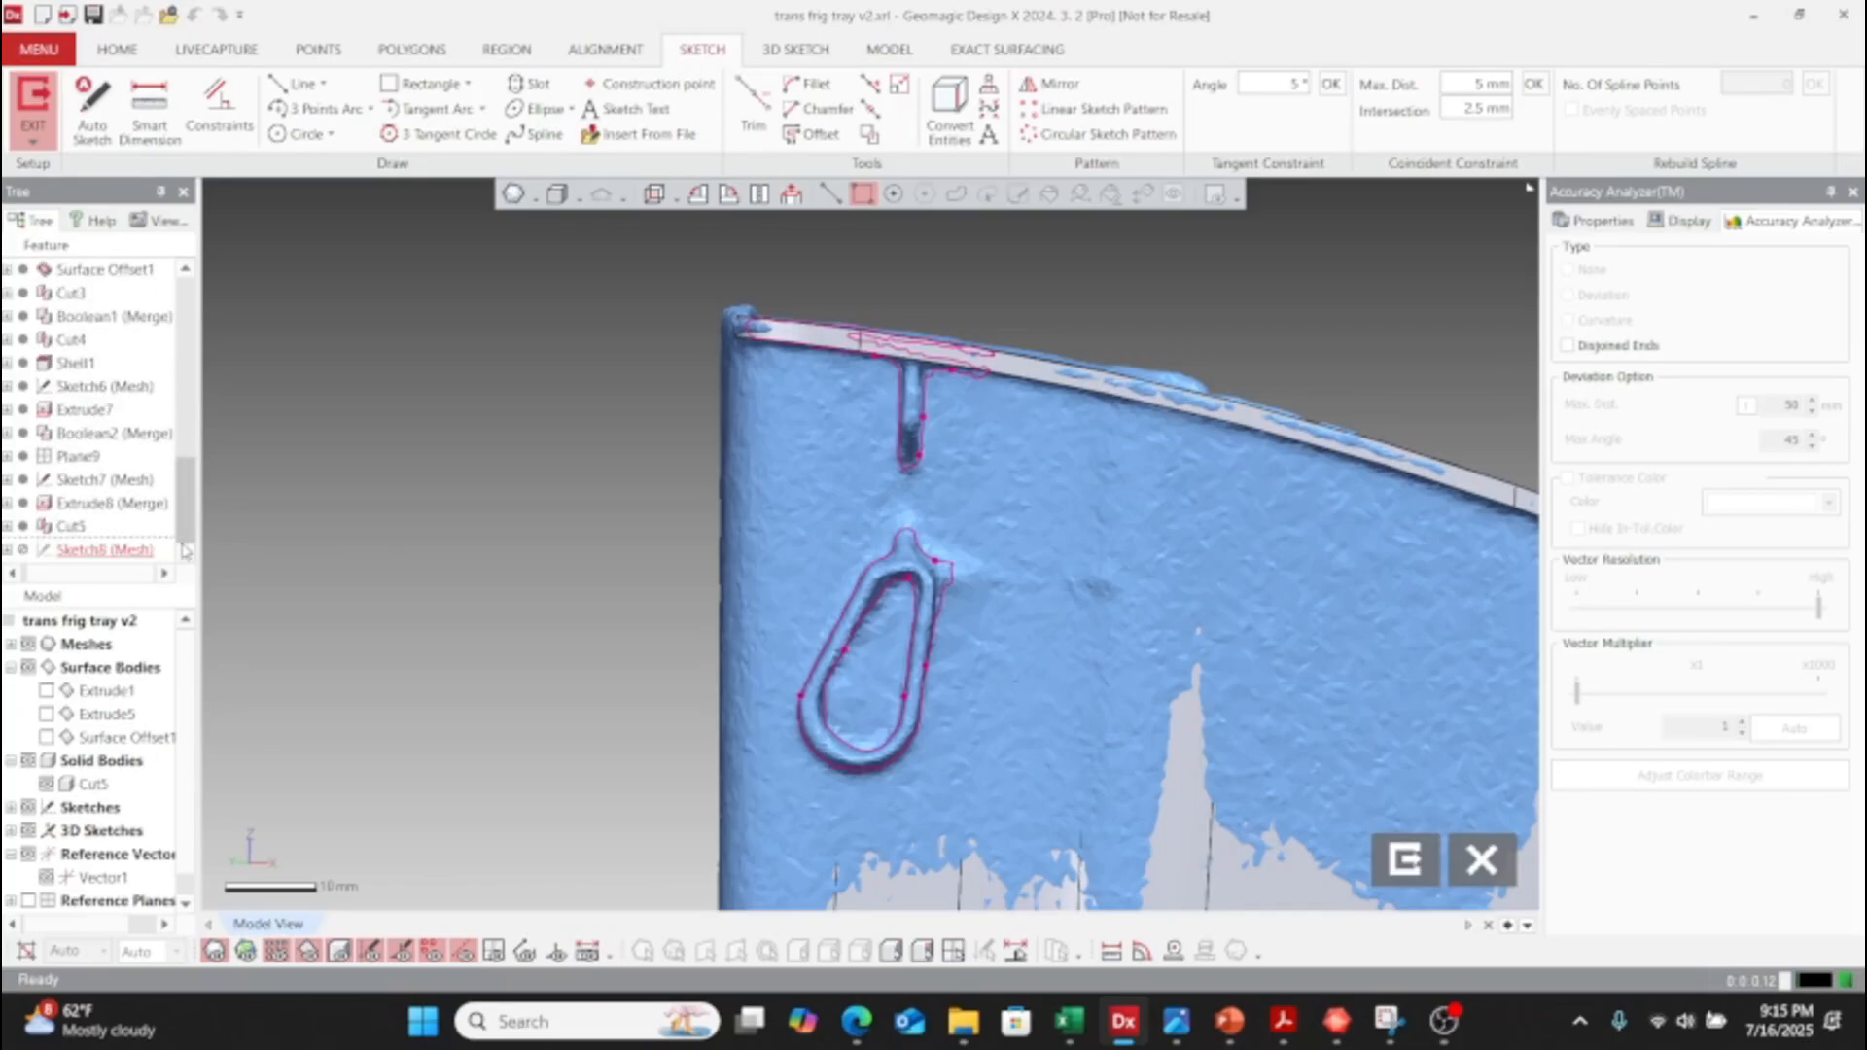
{"action": "left_click", "coordinate": [97, 126]}
{"action": "left_click", "coordinate": [807, 686]}
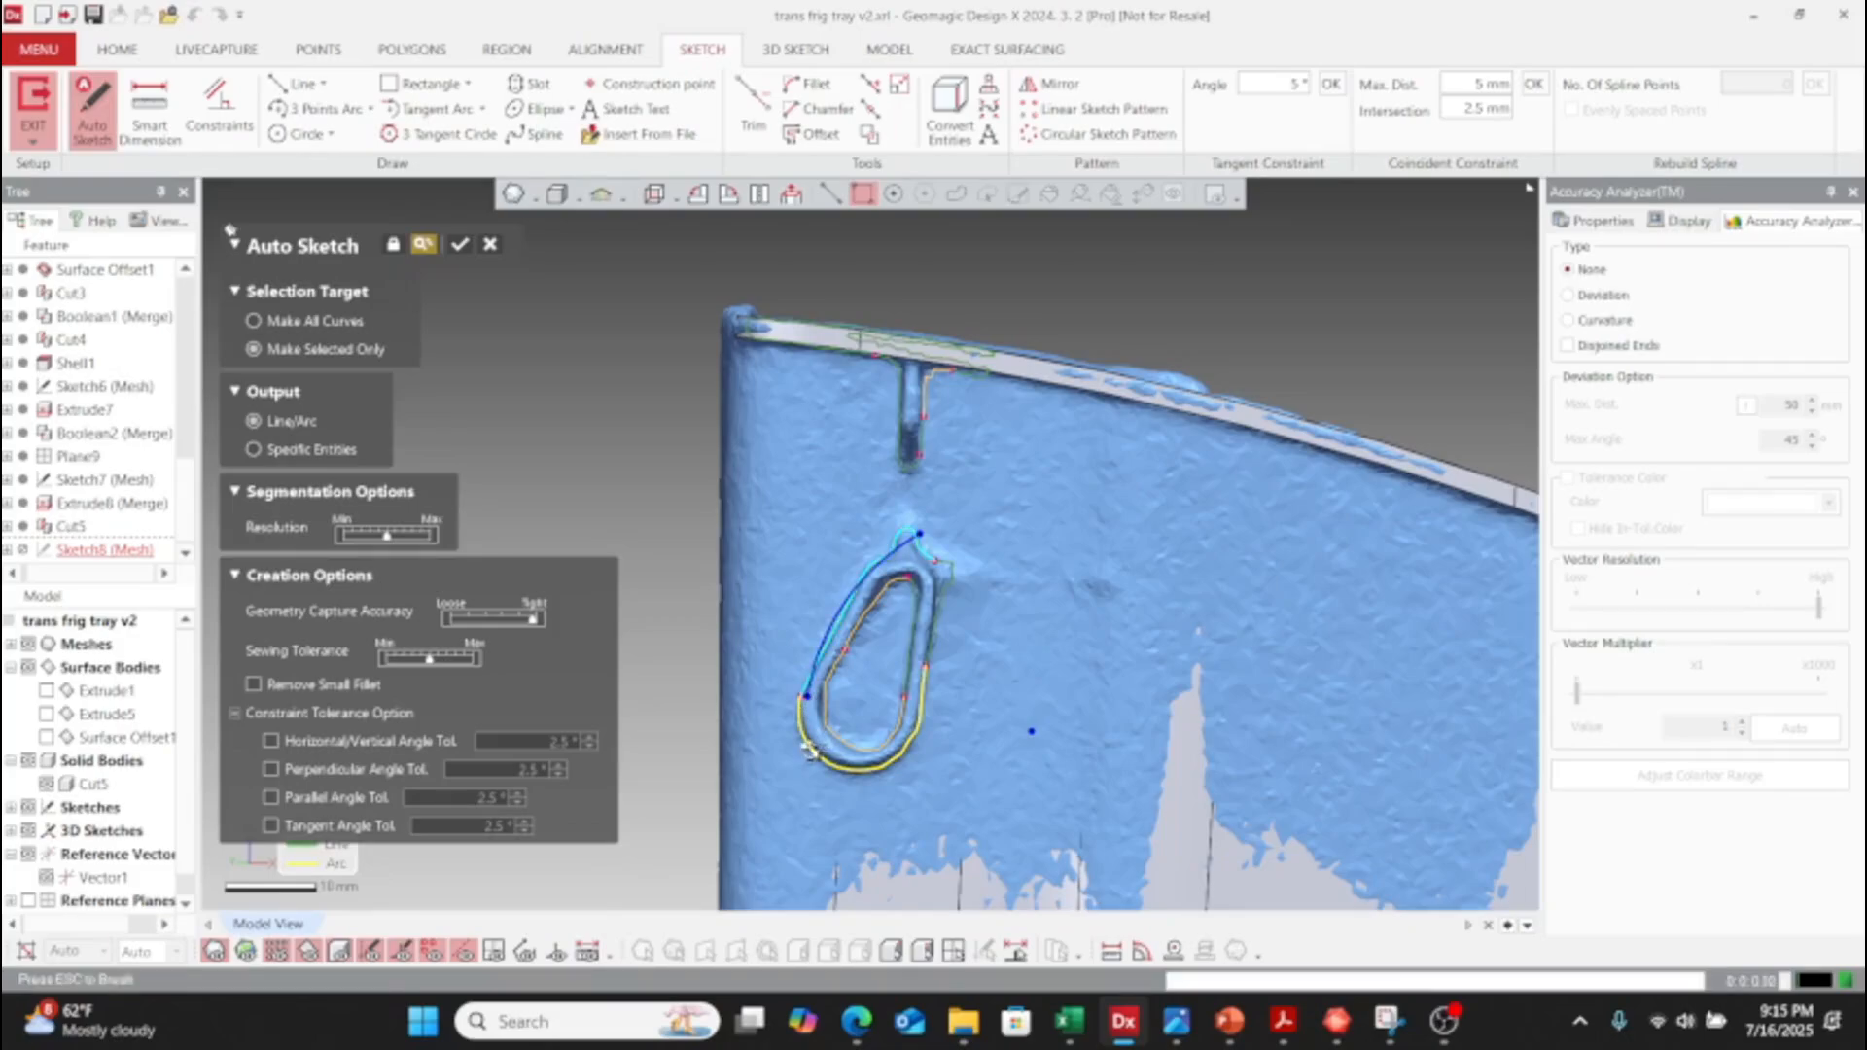
{"action": "scroll", "coordinate": [928, 694], "scroll_direction": "up", "scroll_amount": 3}
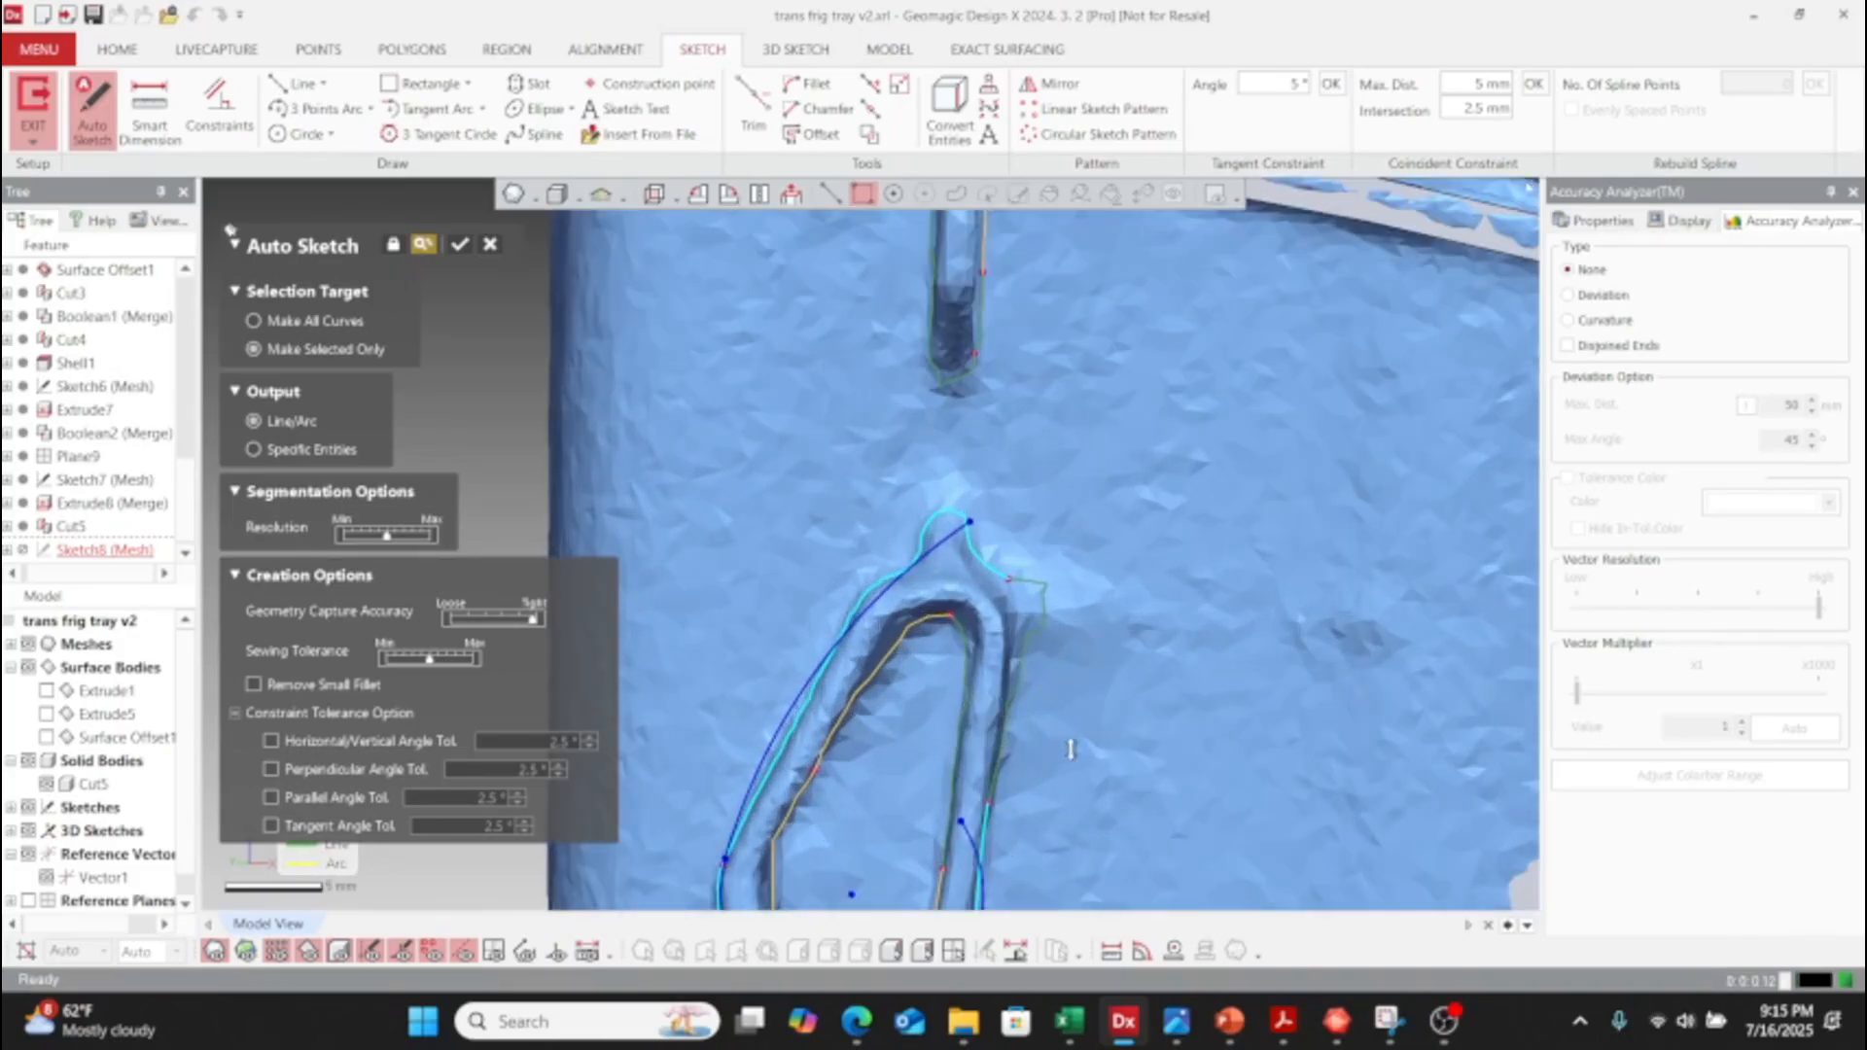
{"action": "left_click", "coordinate": [1019, 764]}
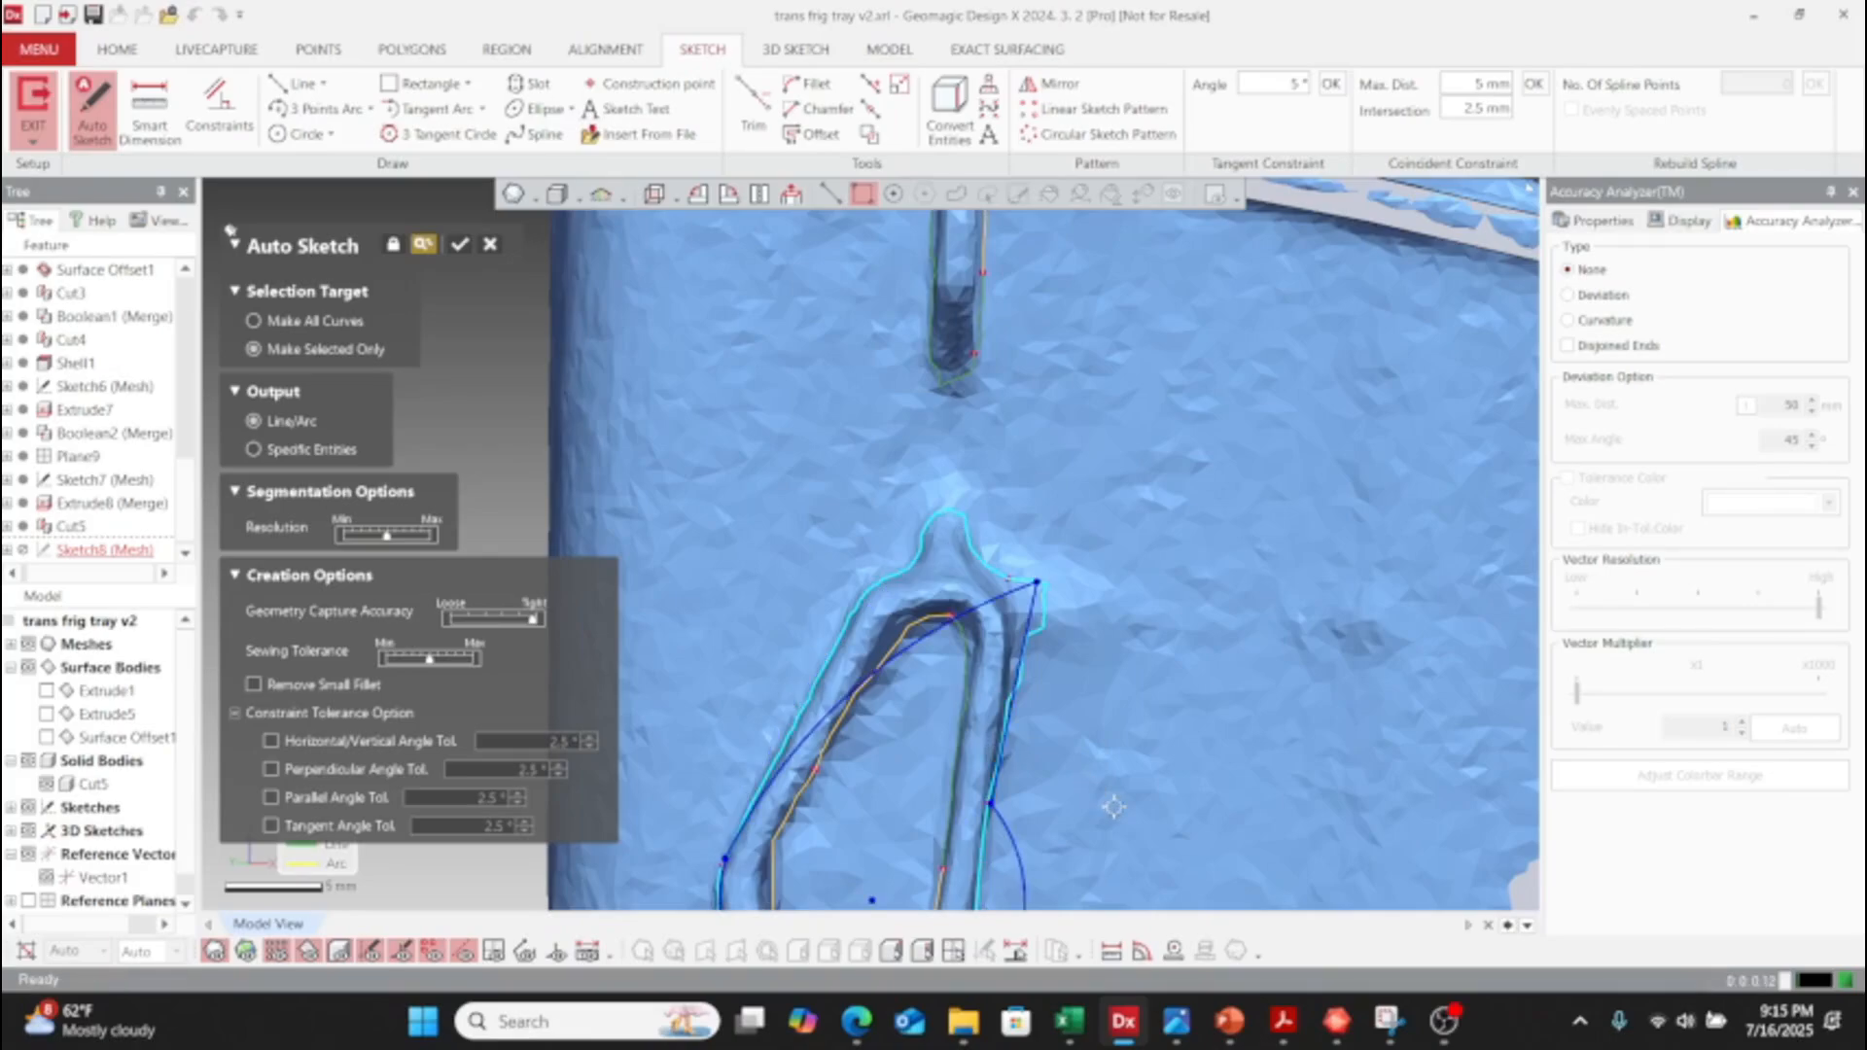
{"action": "scroll", "coordinate": [975, 618], "scroll_direction": "down", "scroll_amount": 2}
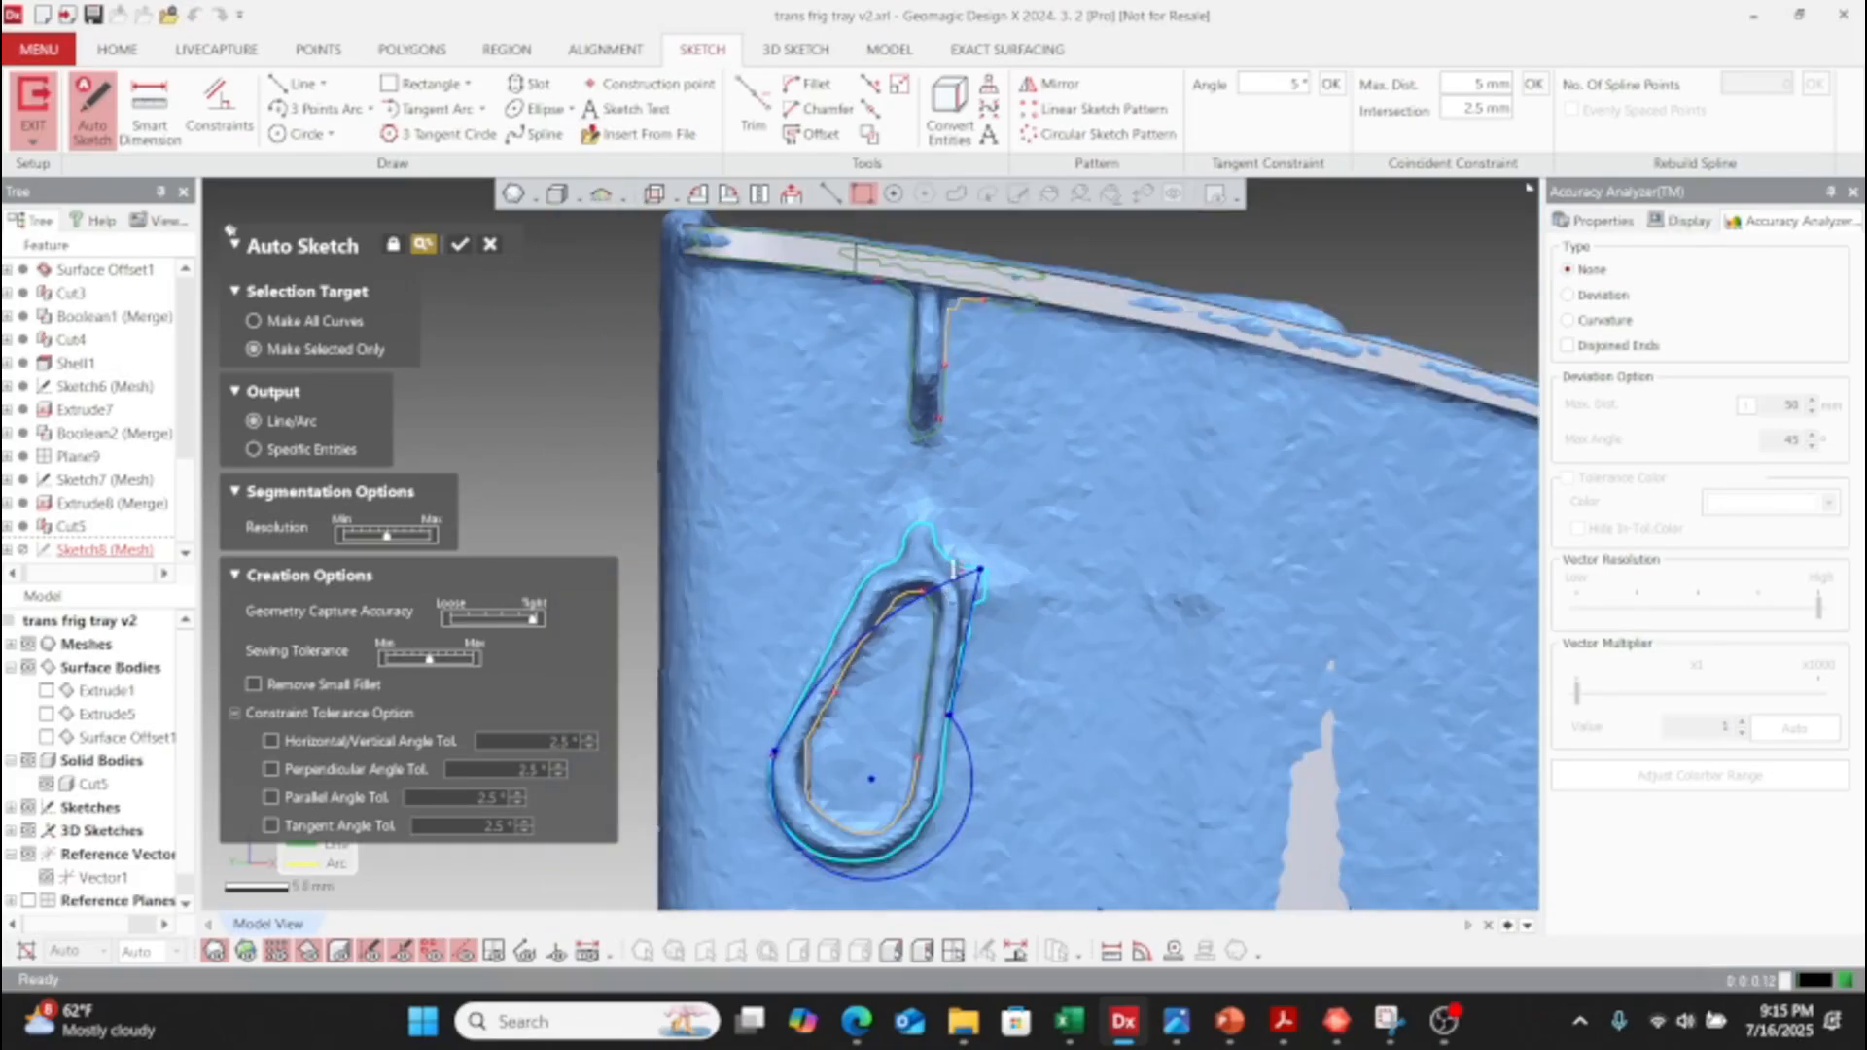
{"action": "left_click", "coordinate": [490, 244]}
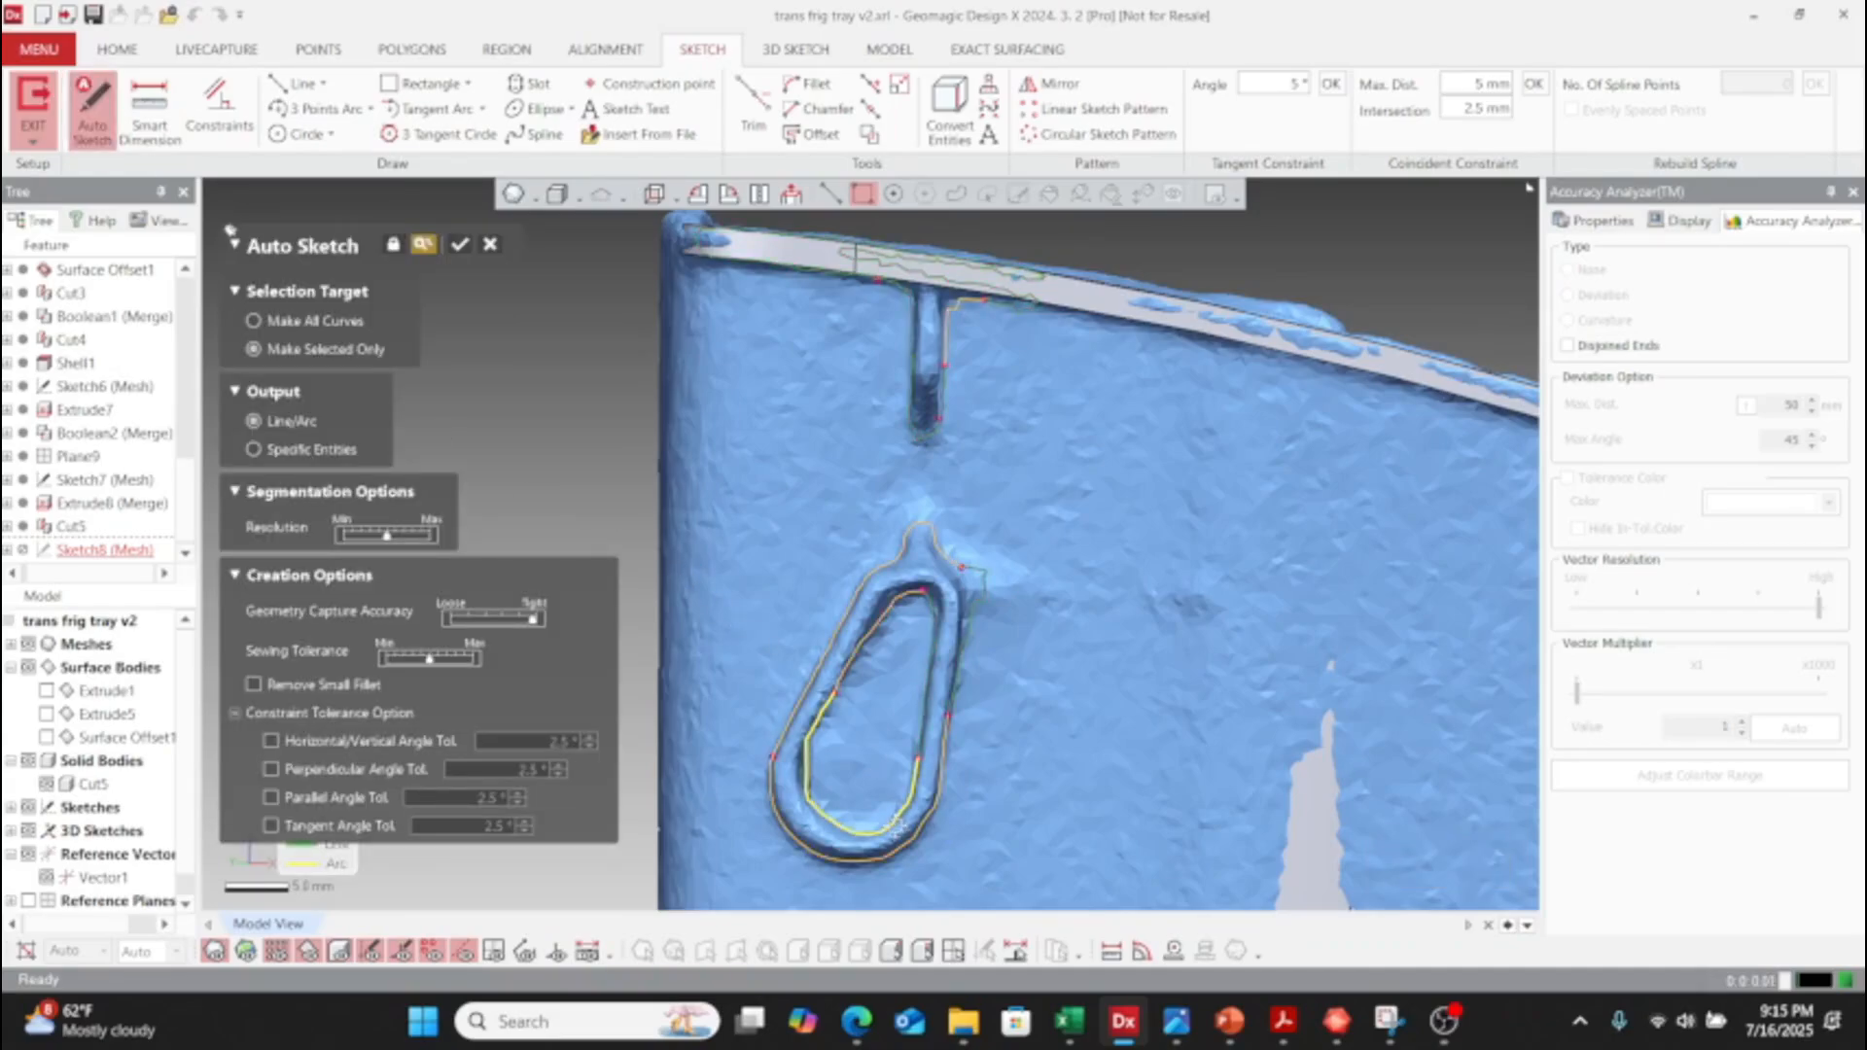
{"action": "left_click", "coordinate": [837, 861]}
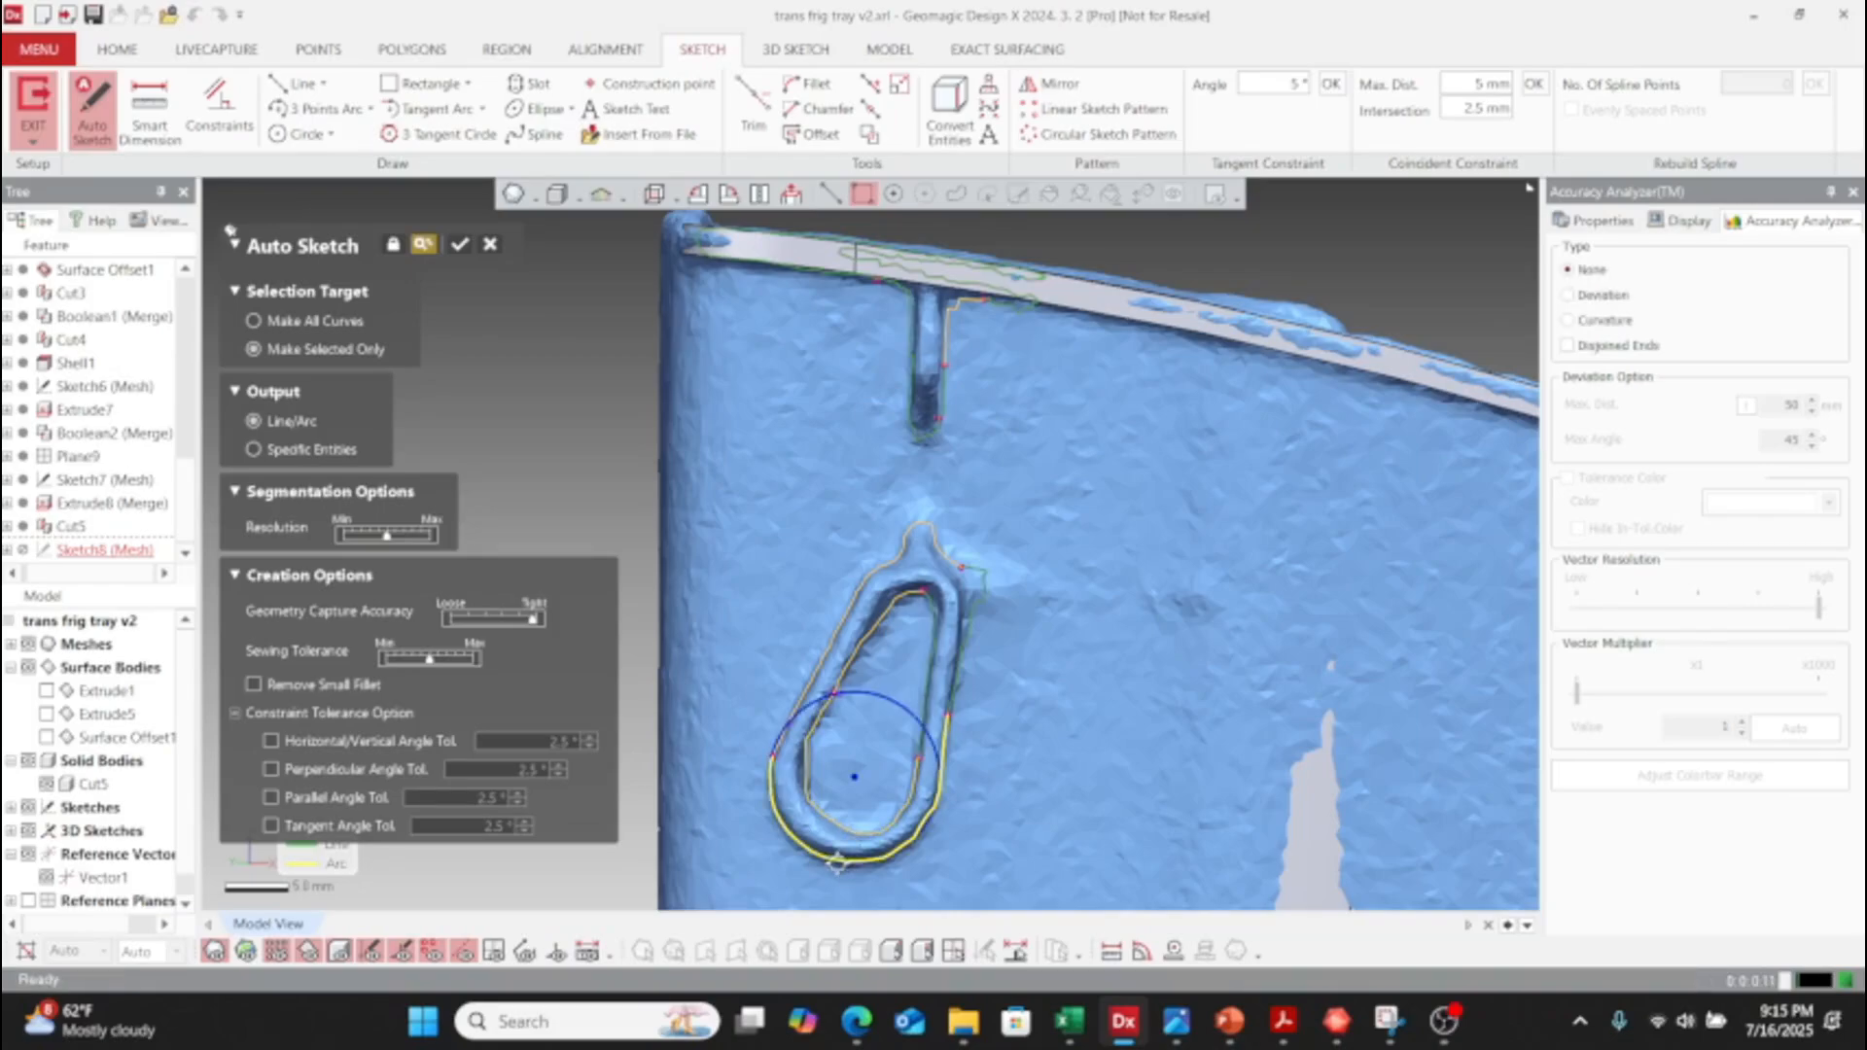
{"action": "left_click", "coordinate": [824, 653]}
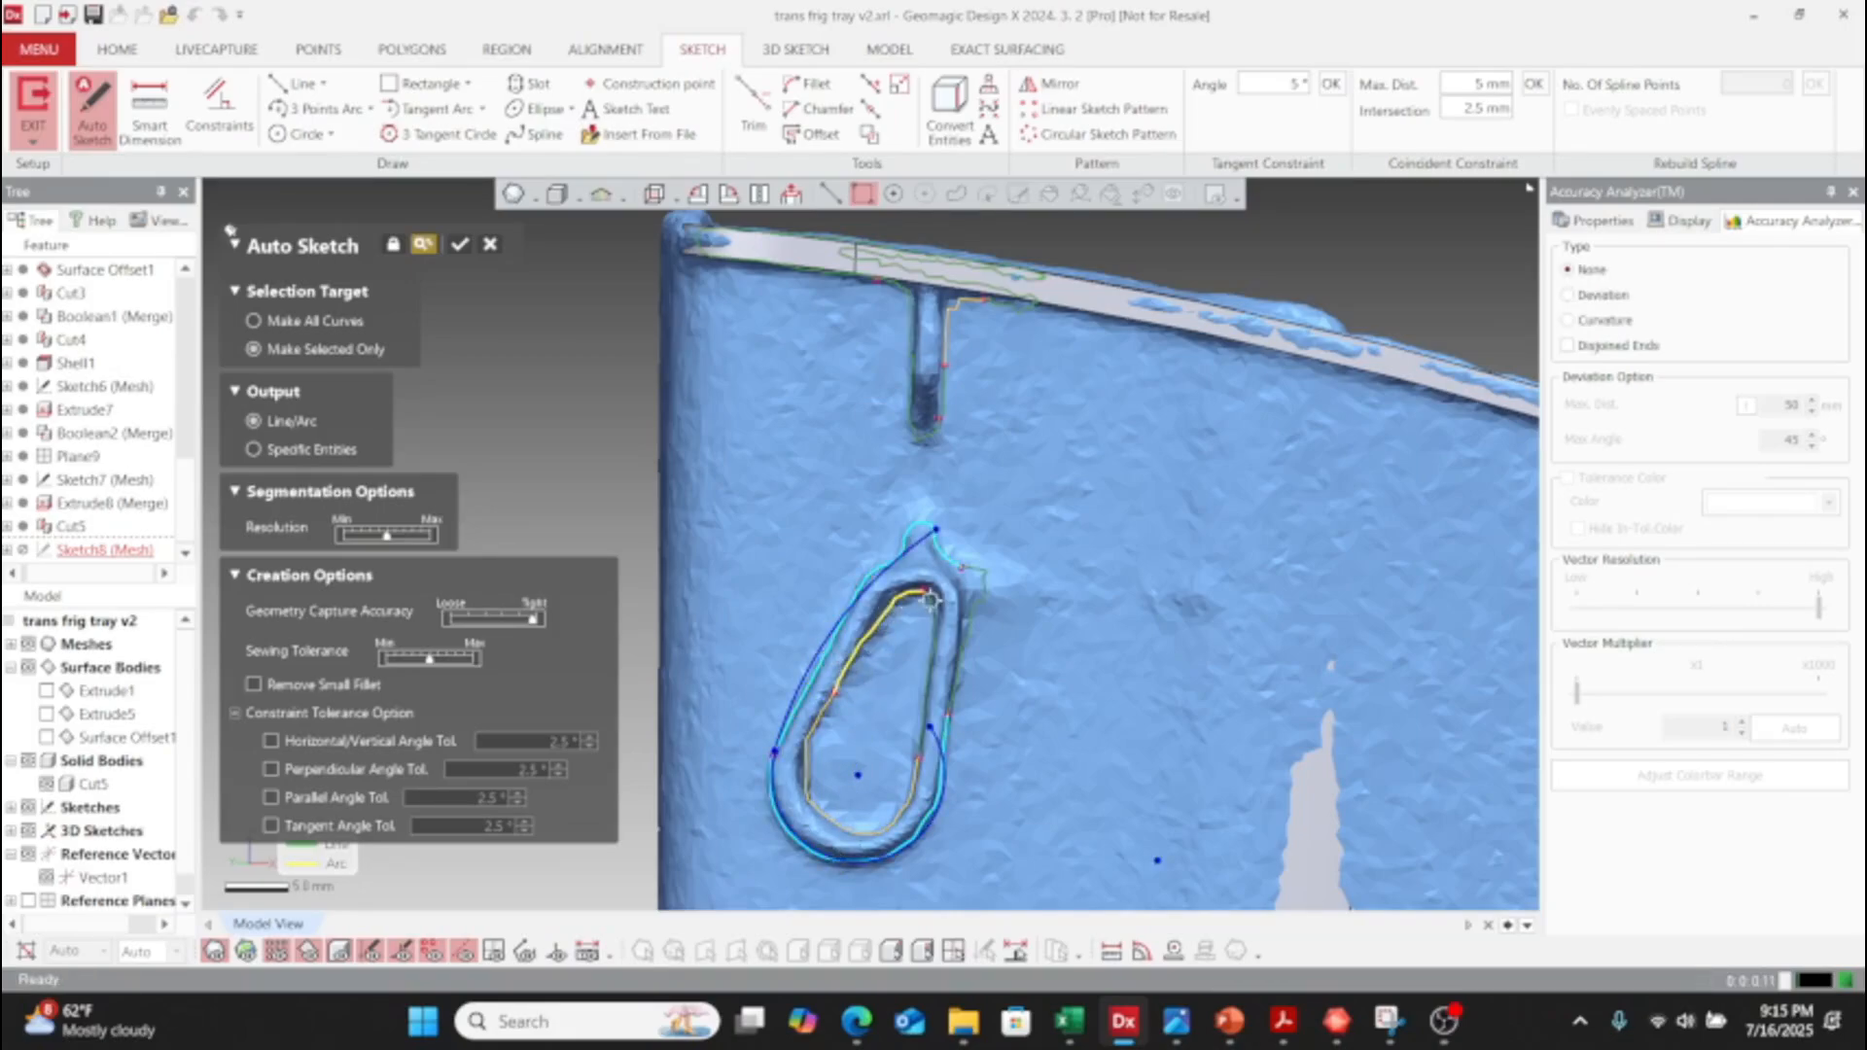
{"action": "left_click", "coordinate": [956, 688]}
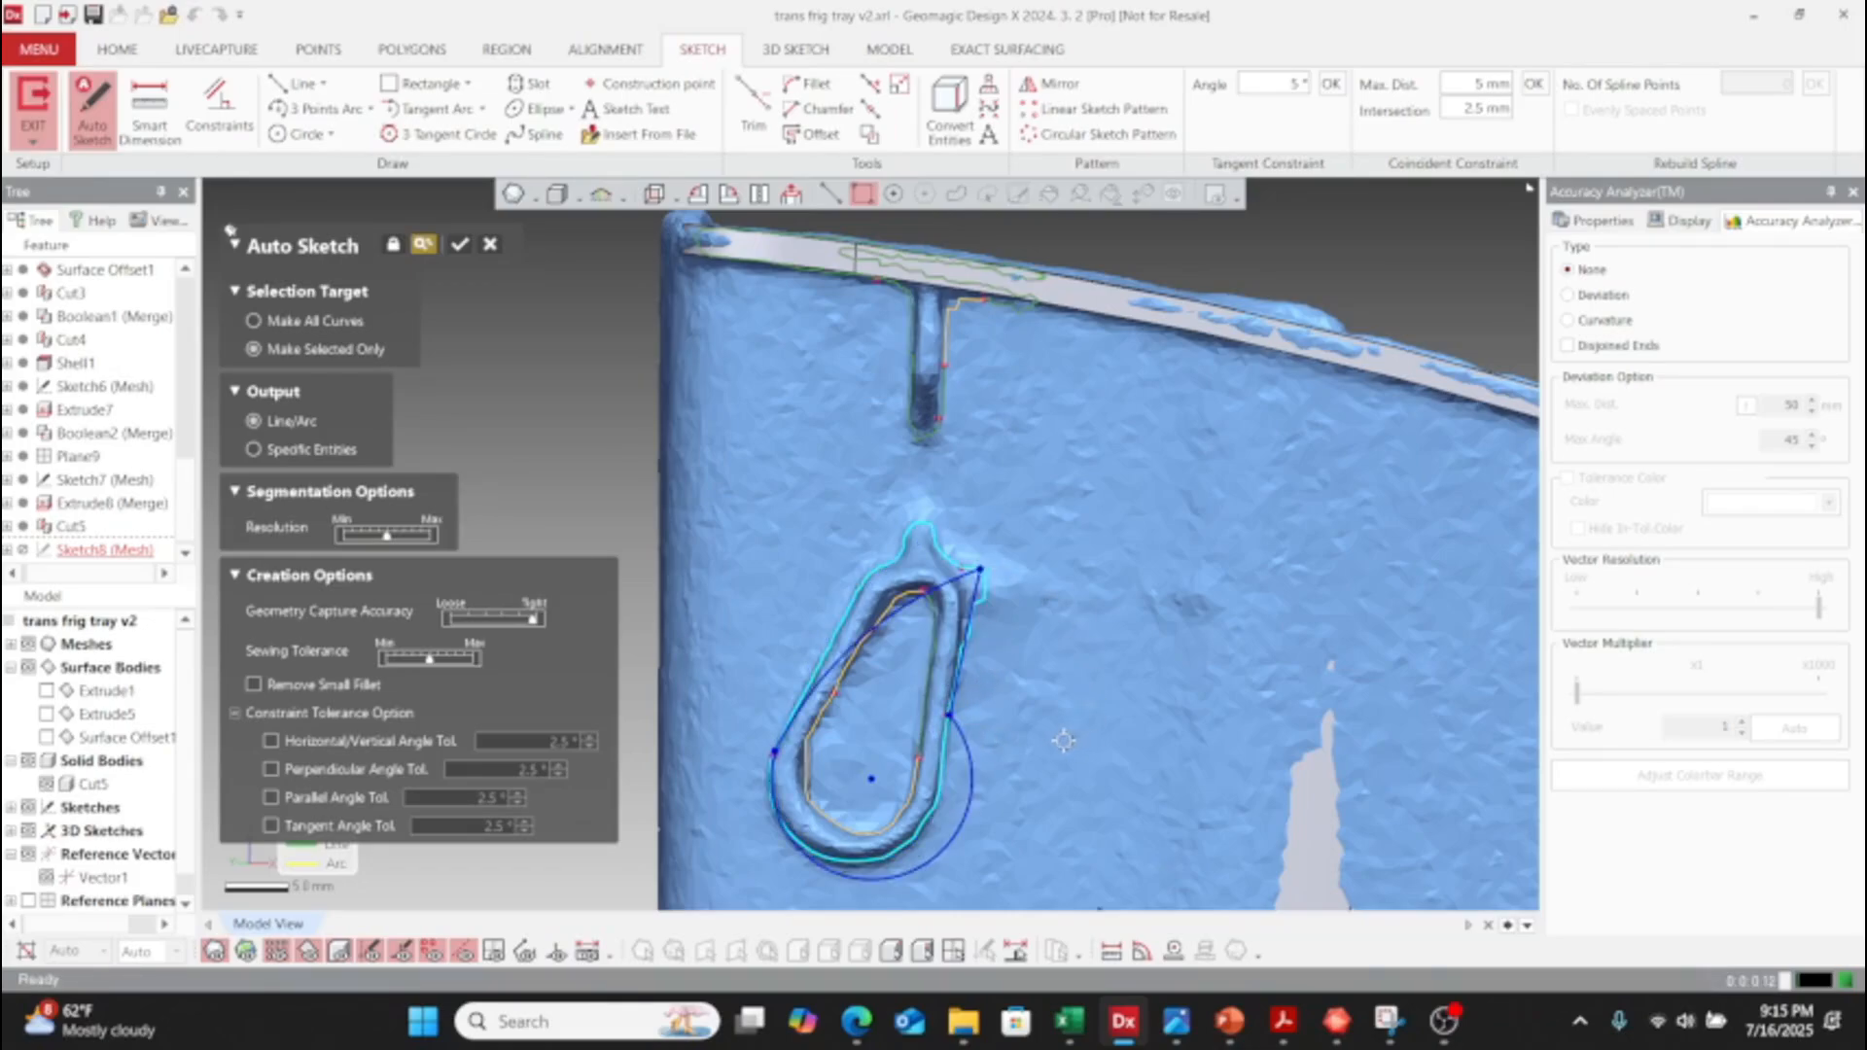
{"action": "left_click", "coordinate": [491, 245]}
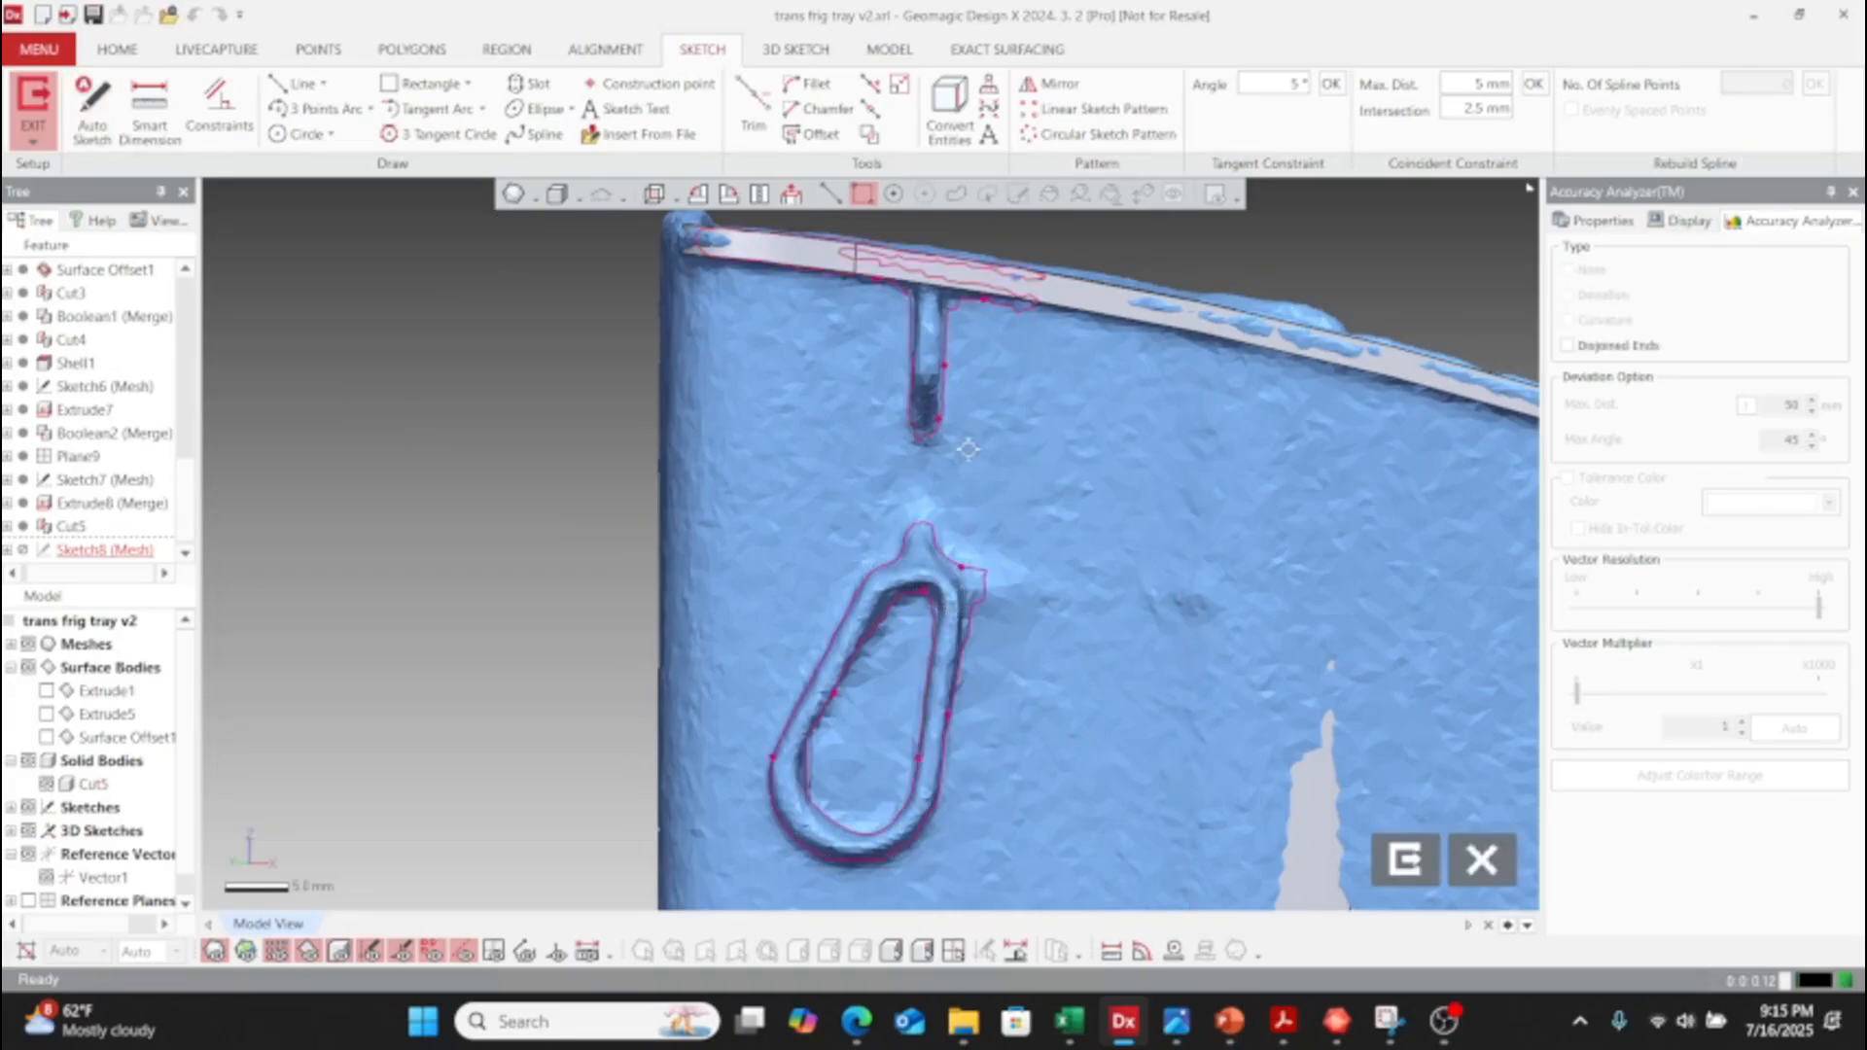
{"action": "scroll", "coordinate": [954, 665], "scroll_direction": "down", "scroll_amount": 2}
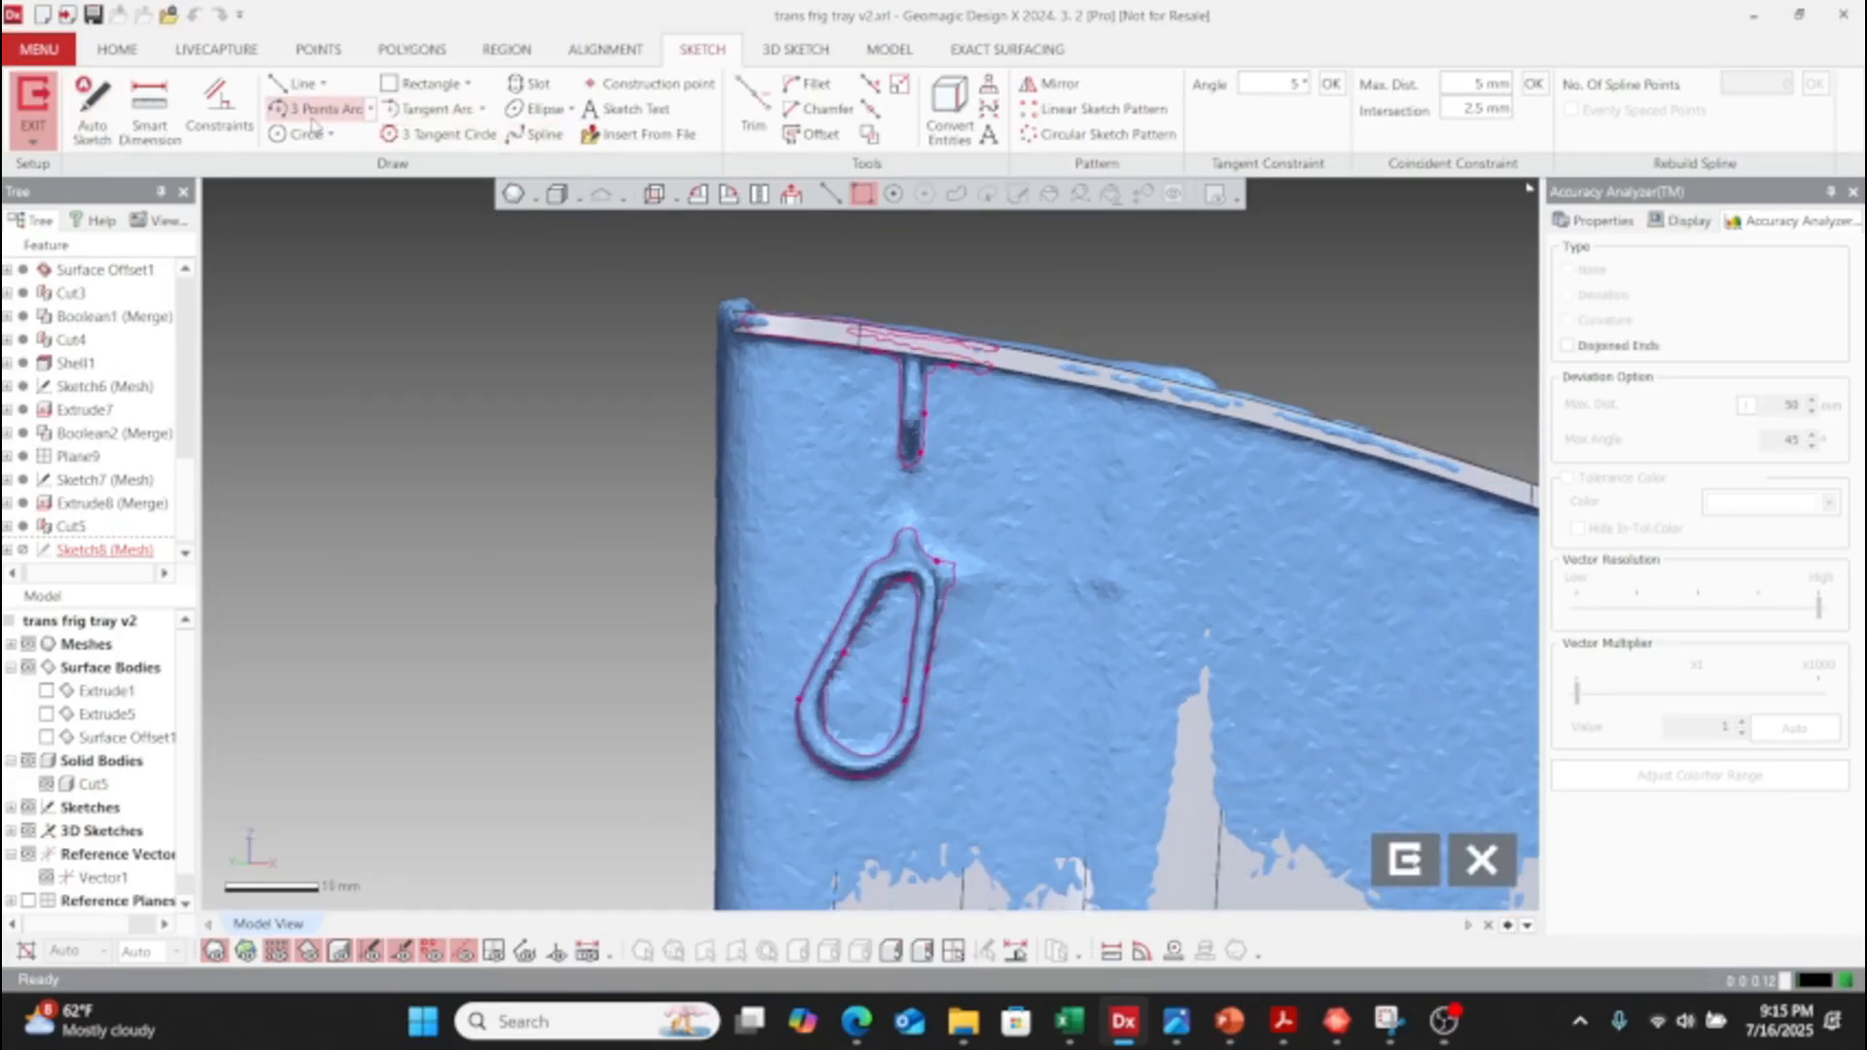
{"action": "left_click", "coordinate": [107, 109]}
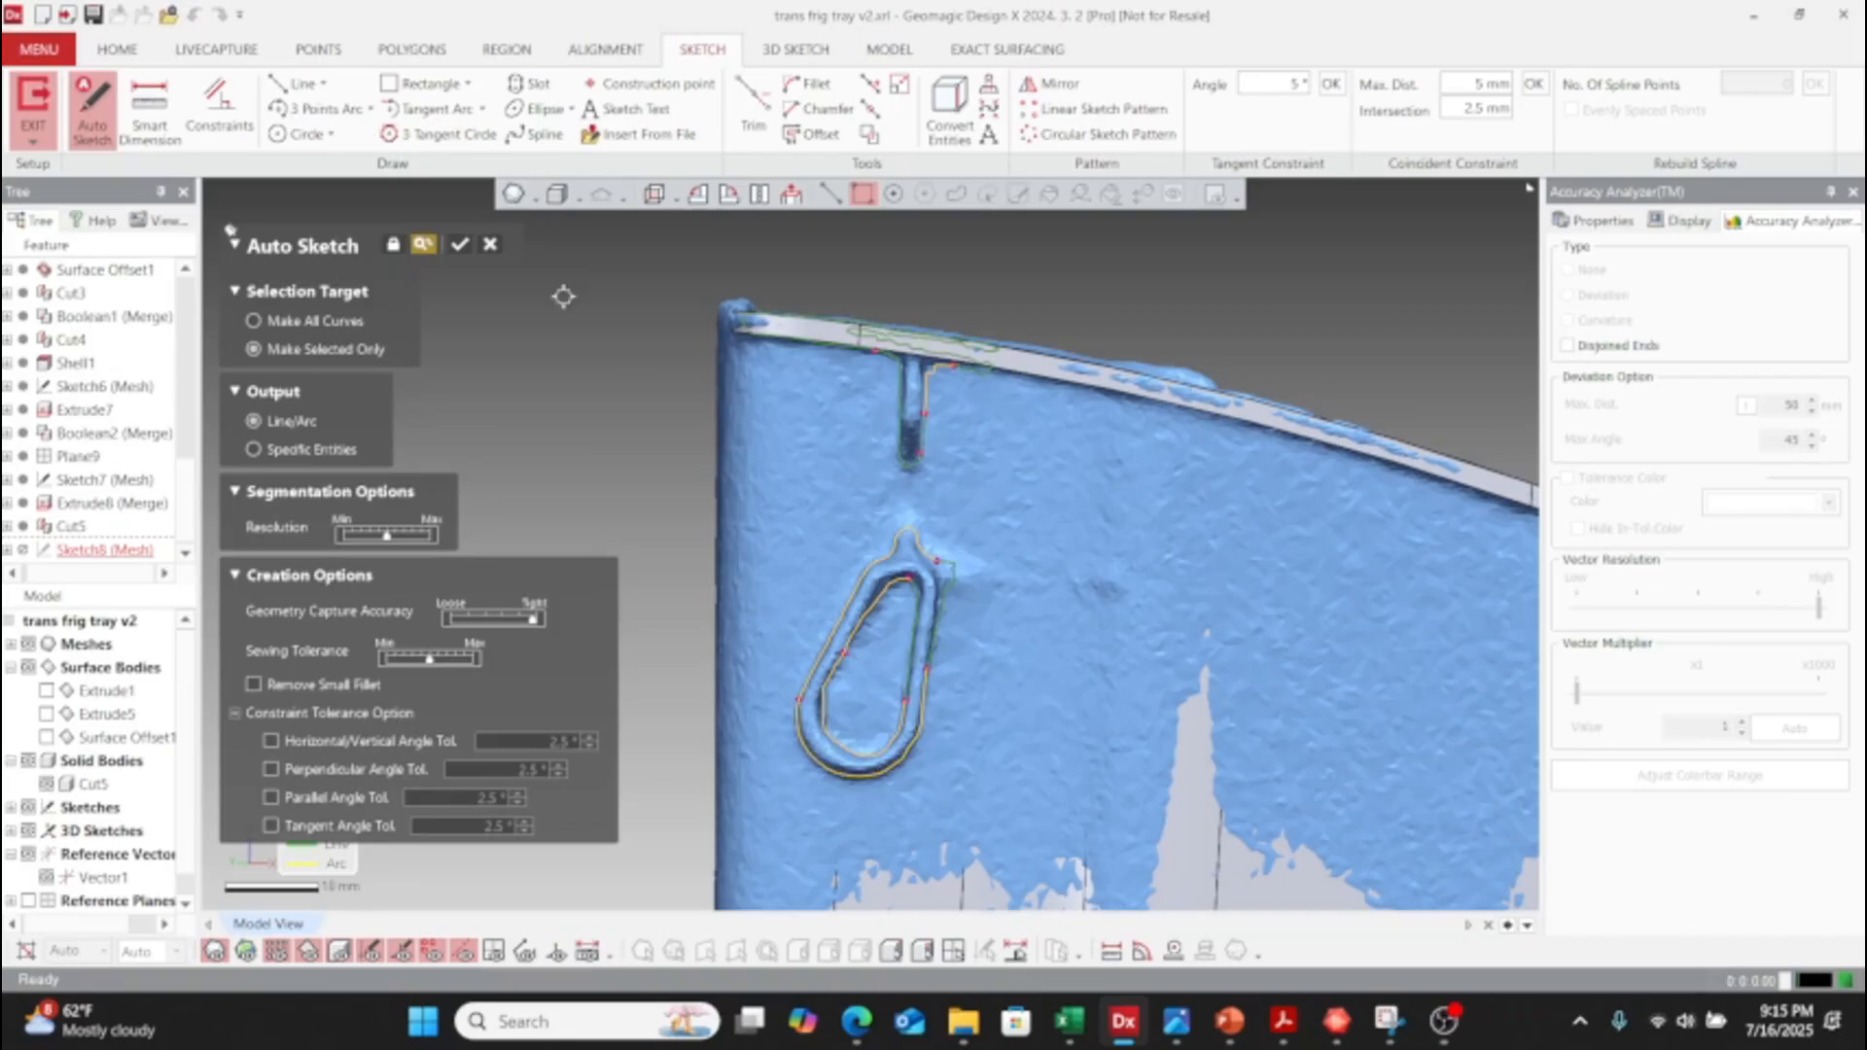
{"action": "left_click", "coordinate": [489, 246]}
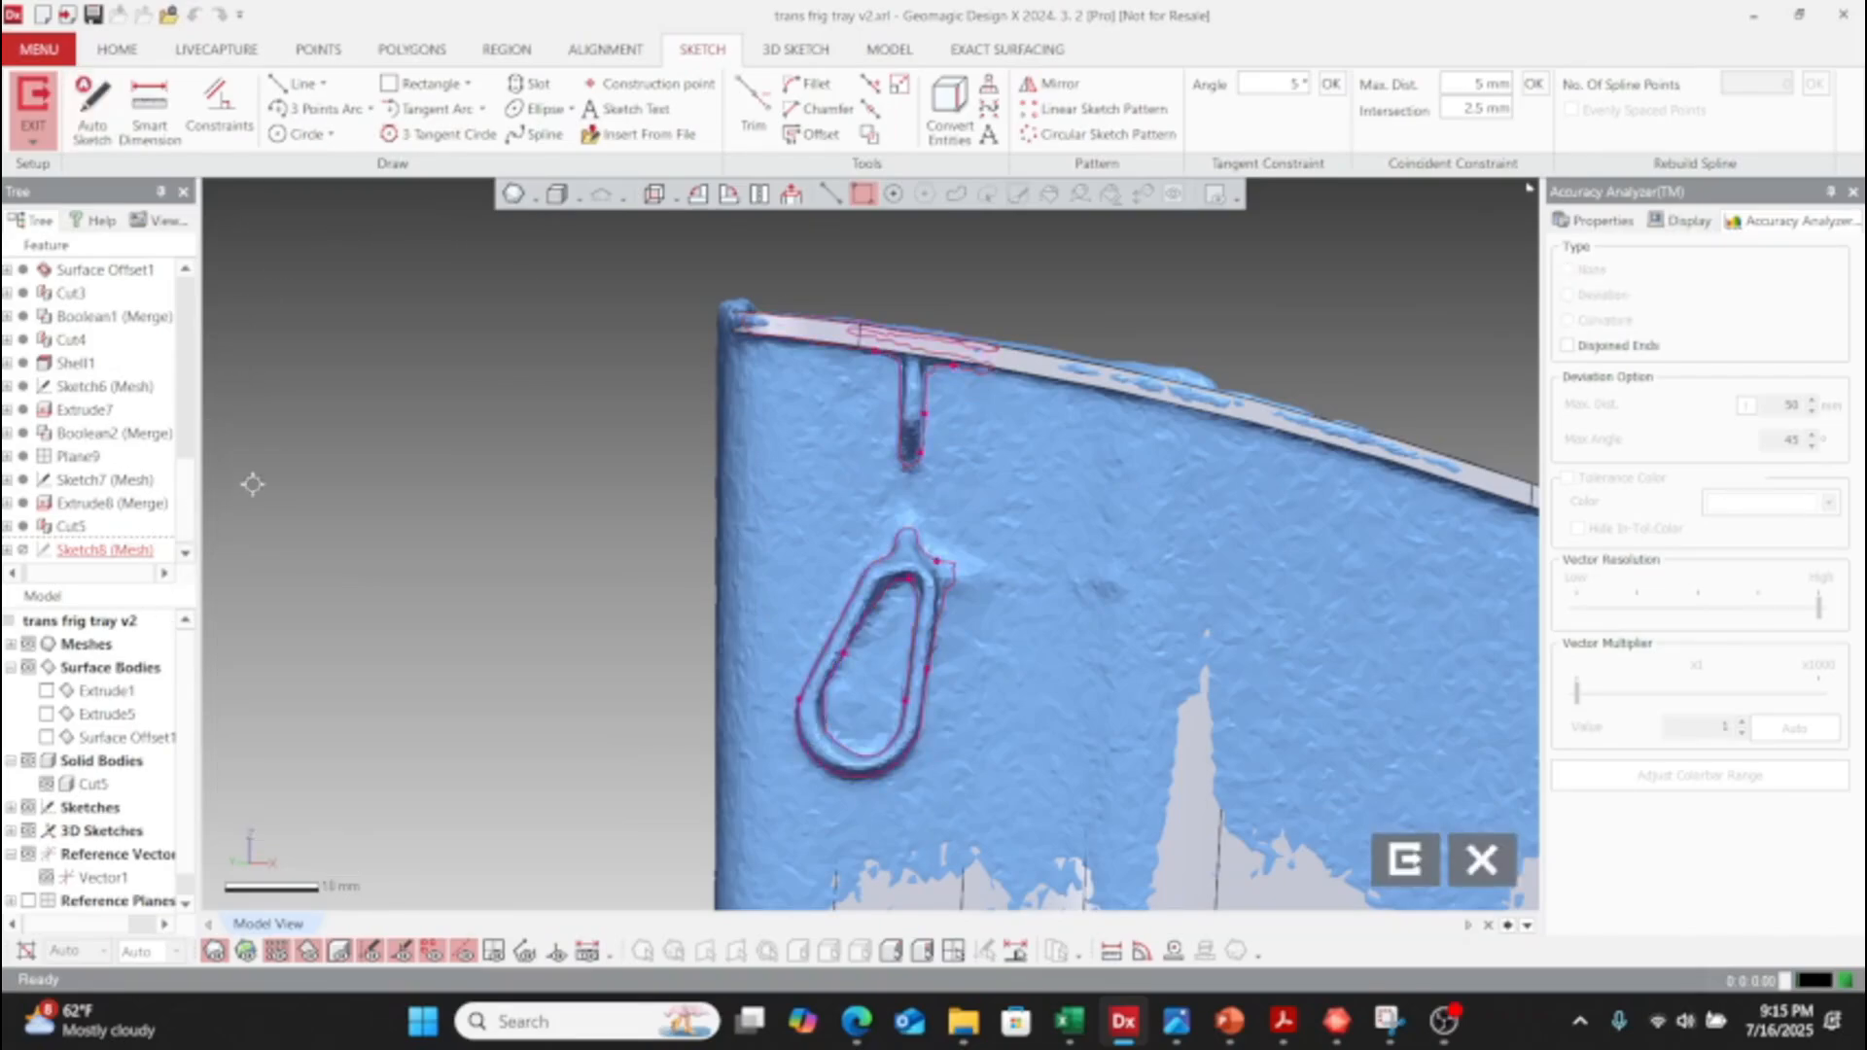
- Discard the current mesh sketch and start a new mesh sketch of the tray scan on Plane6
{"action": "left_click", "coordinate": [1481, 859]}
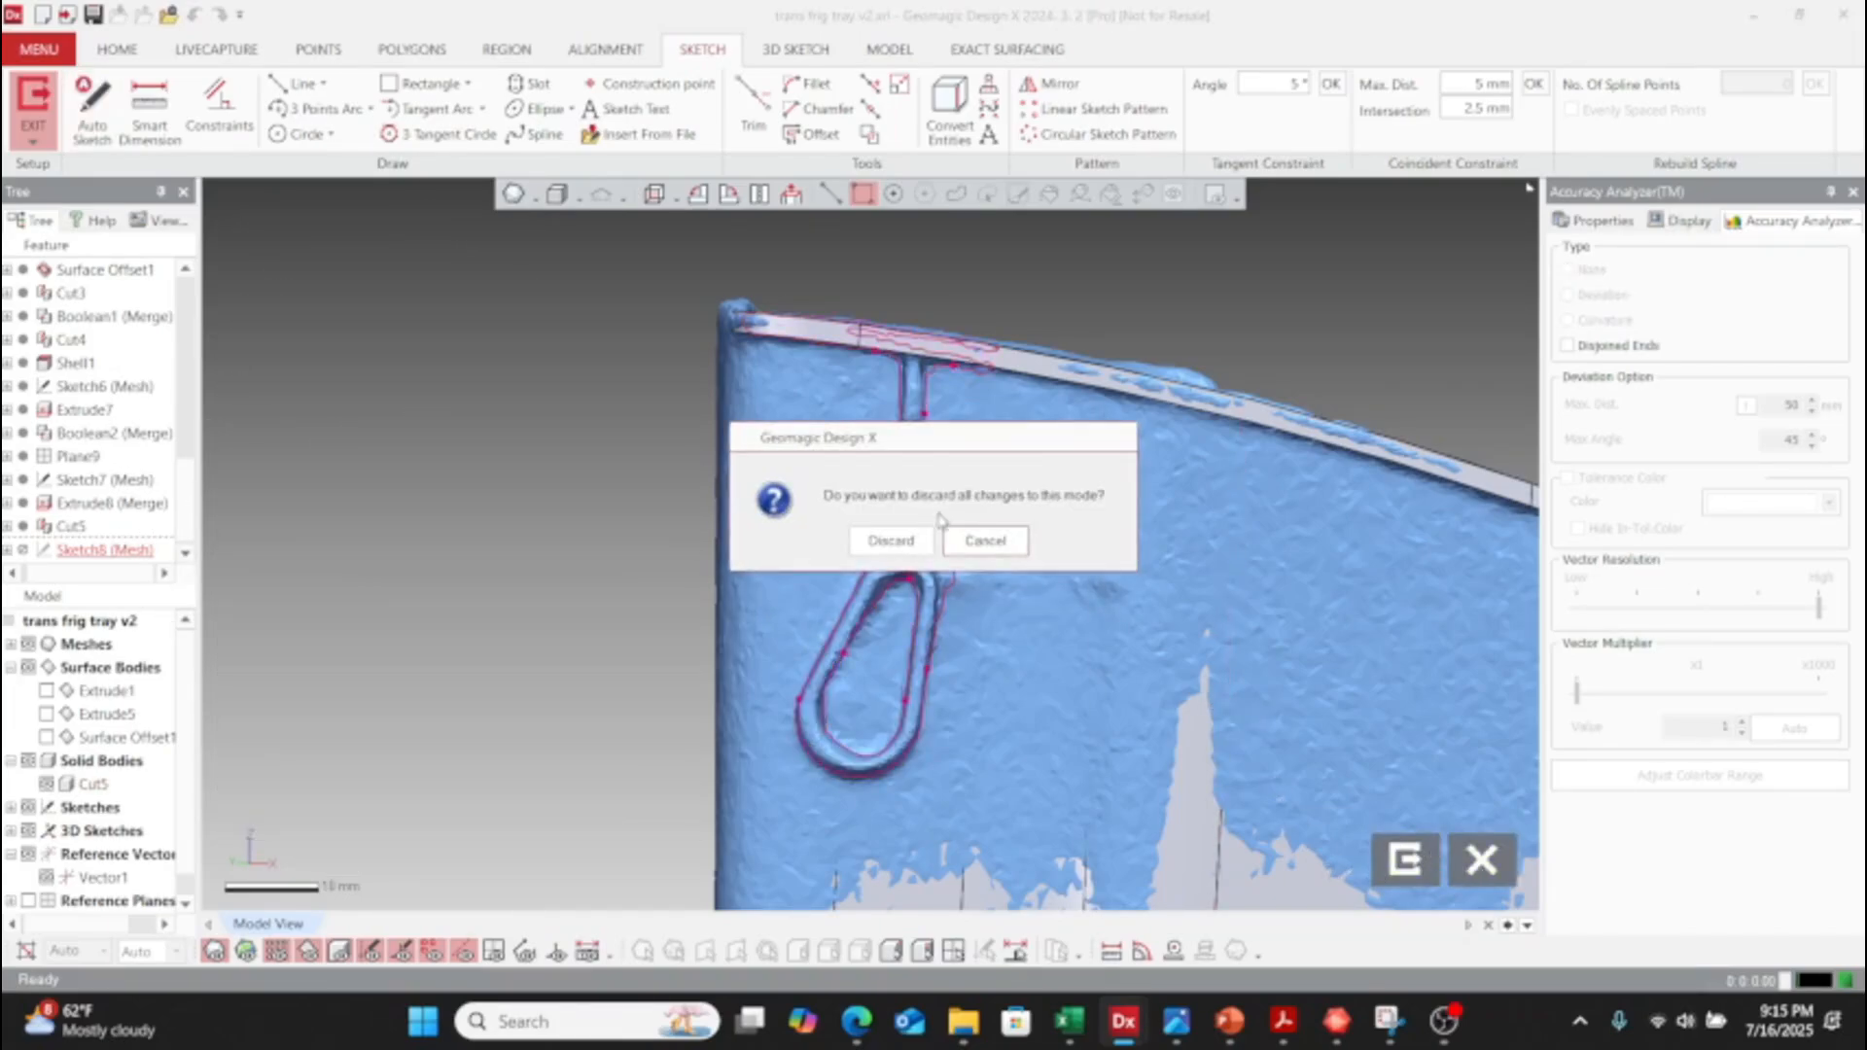
{"action": "left_click", "coordinate": [890, 539]}
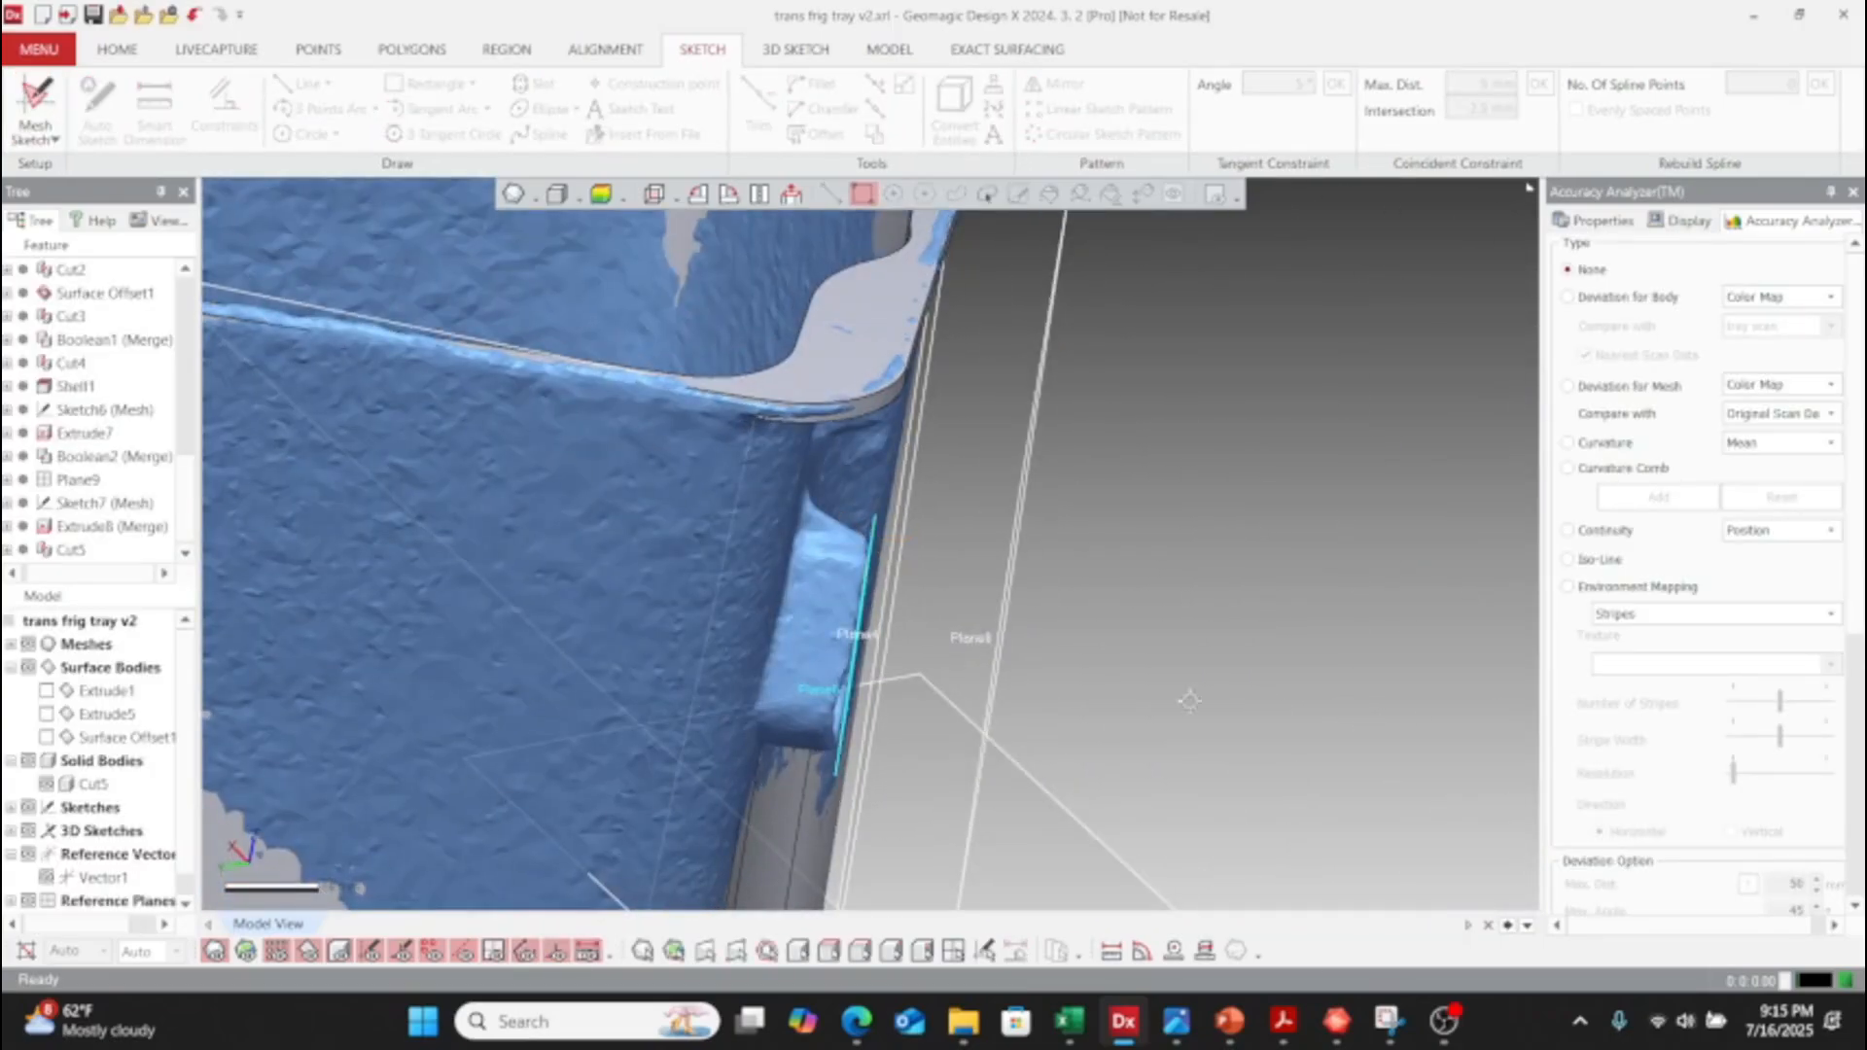
{"action": "left_click", "coordinate": [84, 533]}
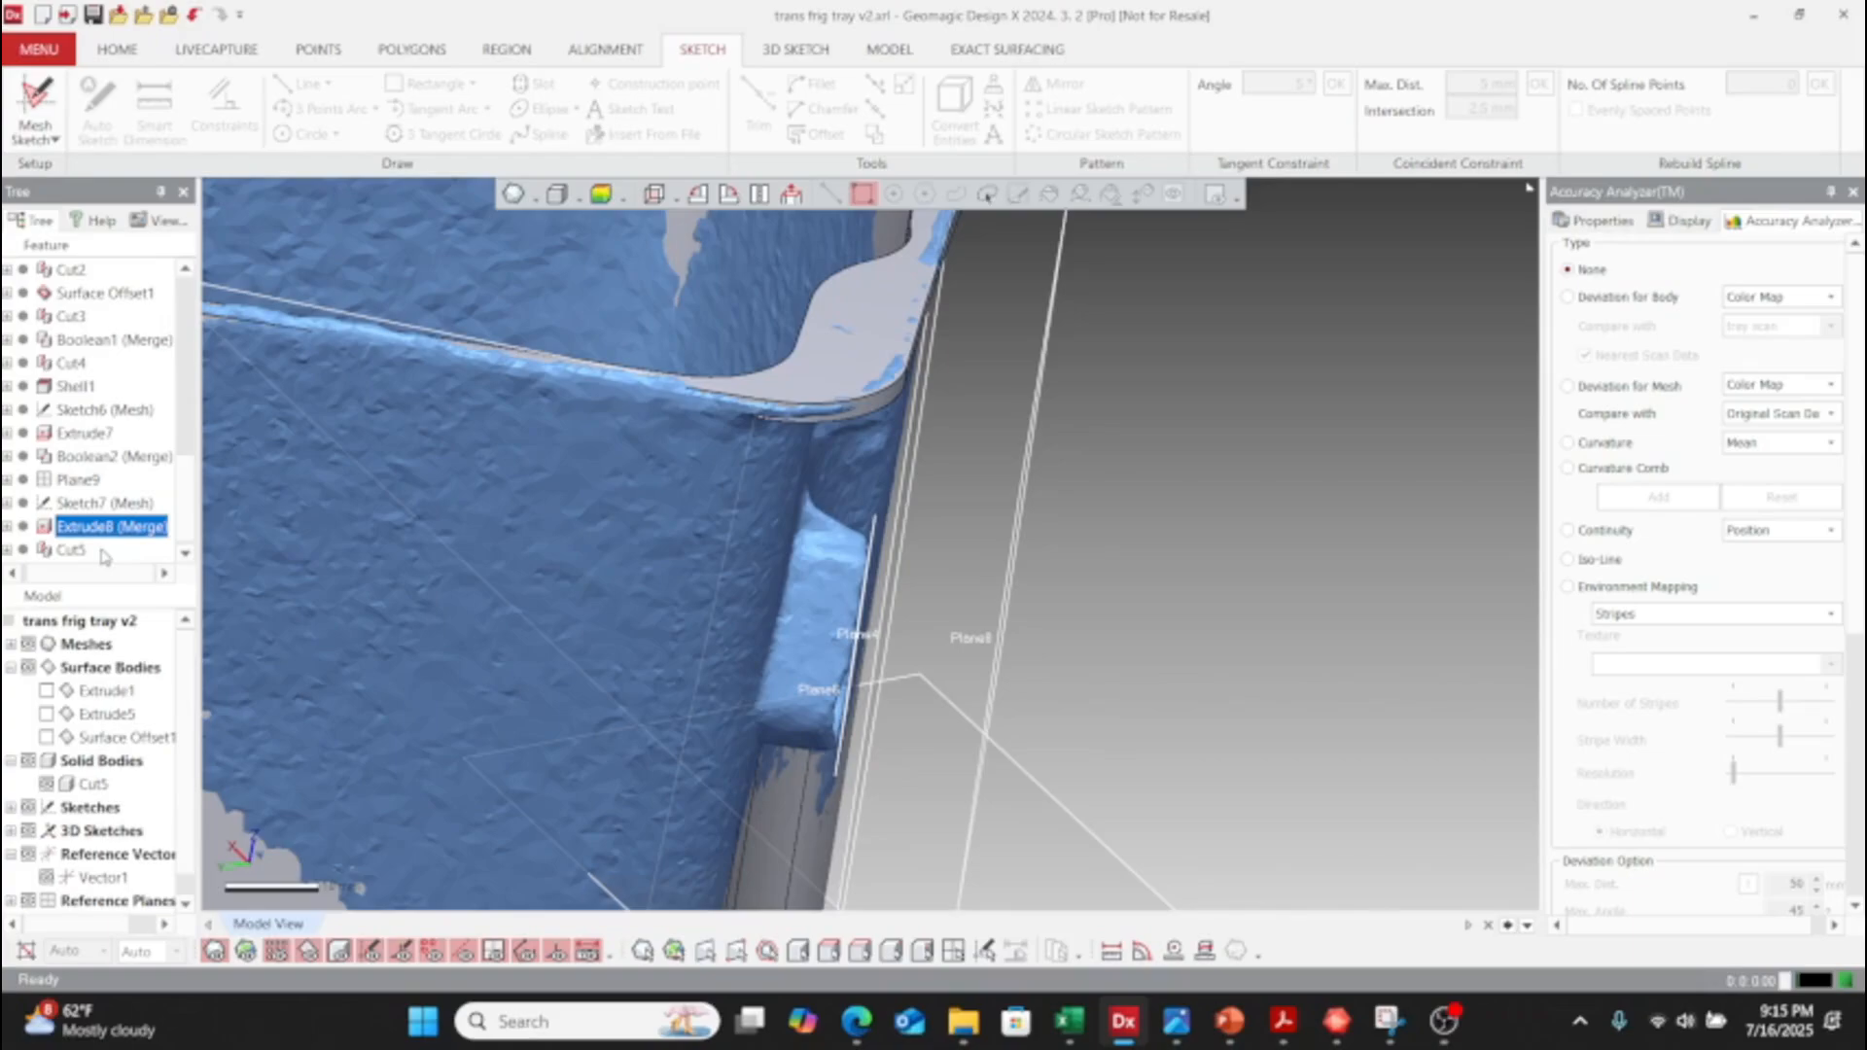
{"action": "left_click", "coordinate": [97, 503]}
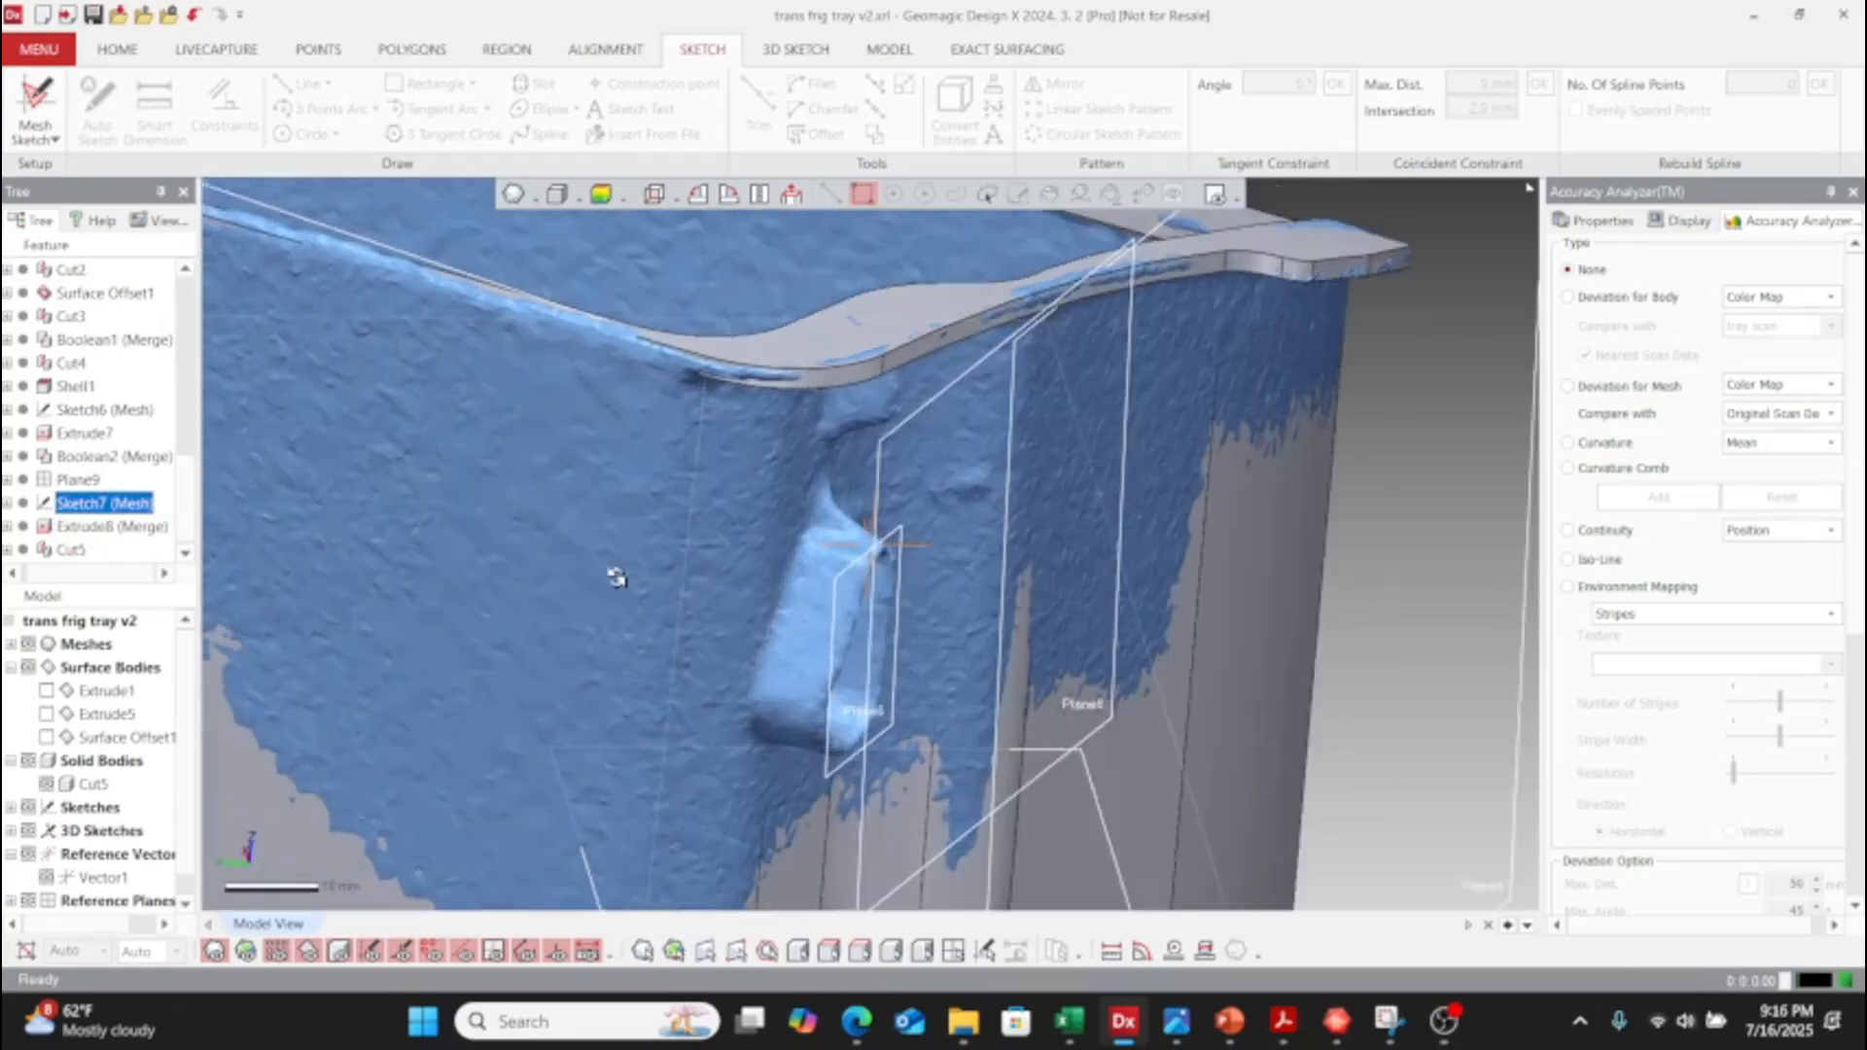
{"action": "left_click", "coordinate": [37, 115]}
{"action": "left_click", "coordinate": [37, 103]}
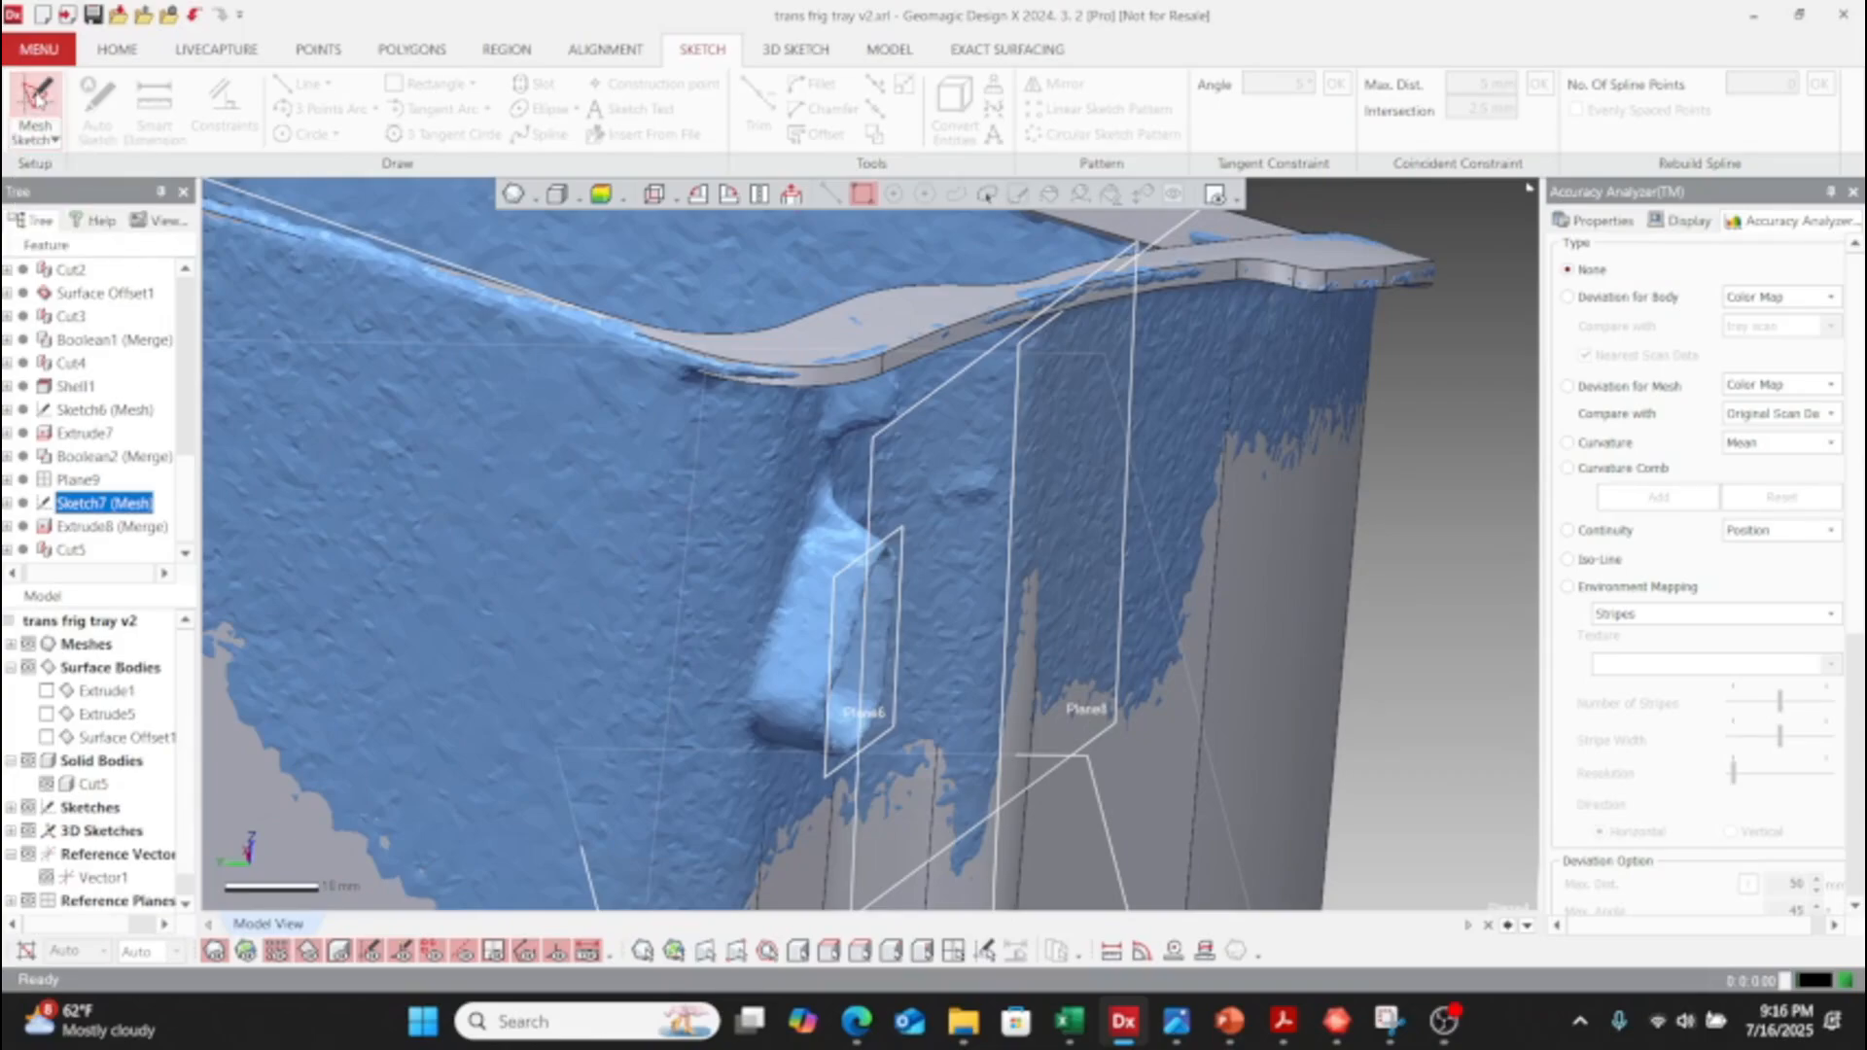
{"action": "left_click", "coordinate": [825, 623]}
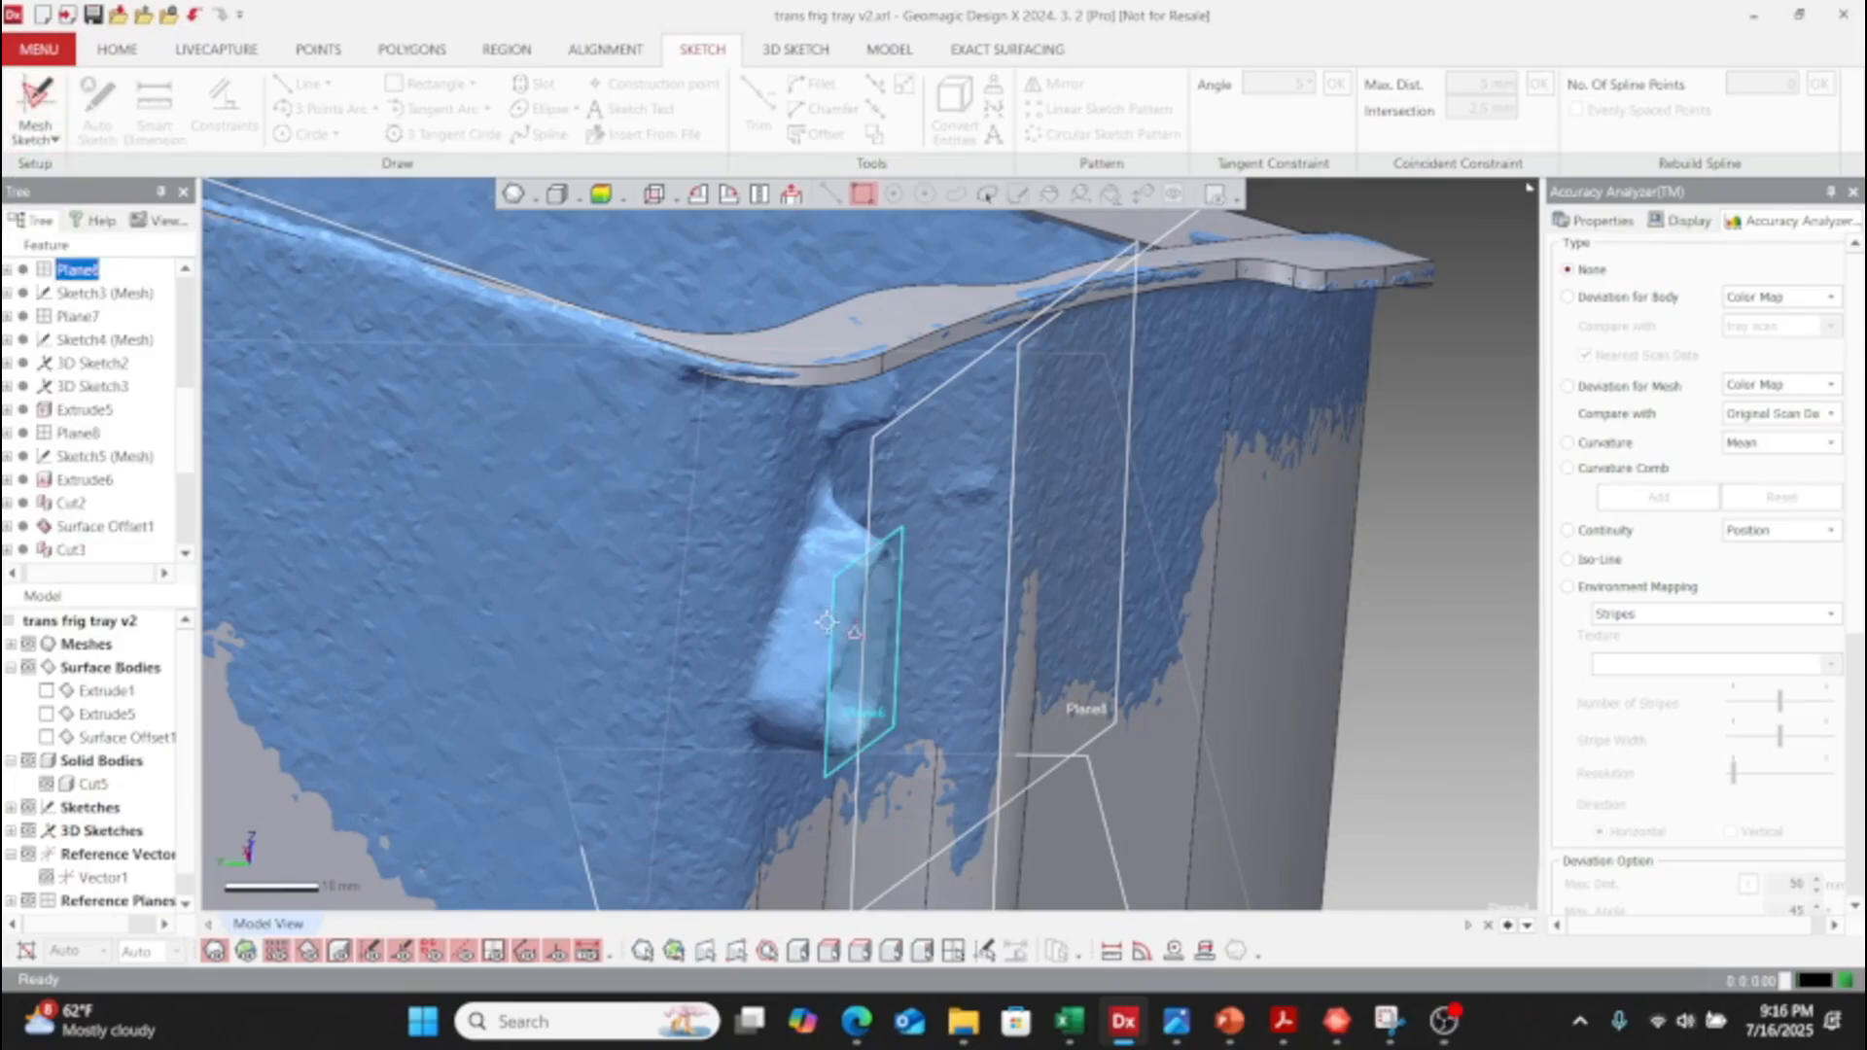
{"action": "left_click", "coordinate": [36, 103]}
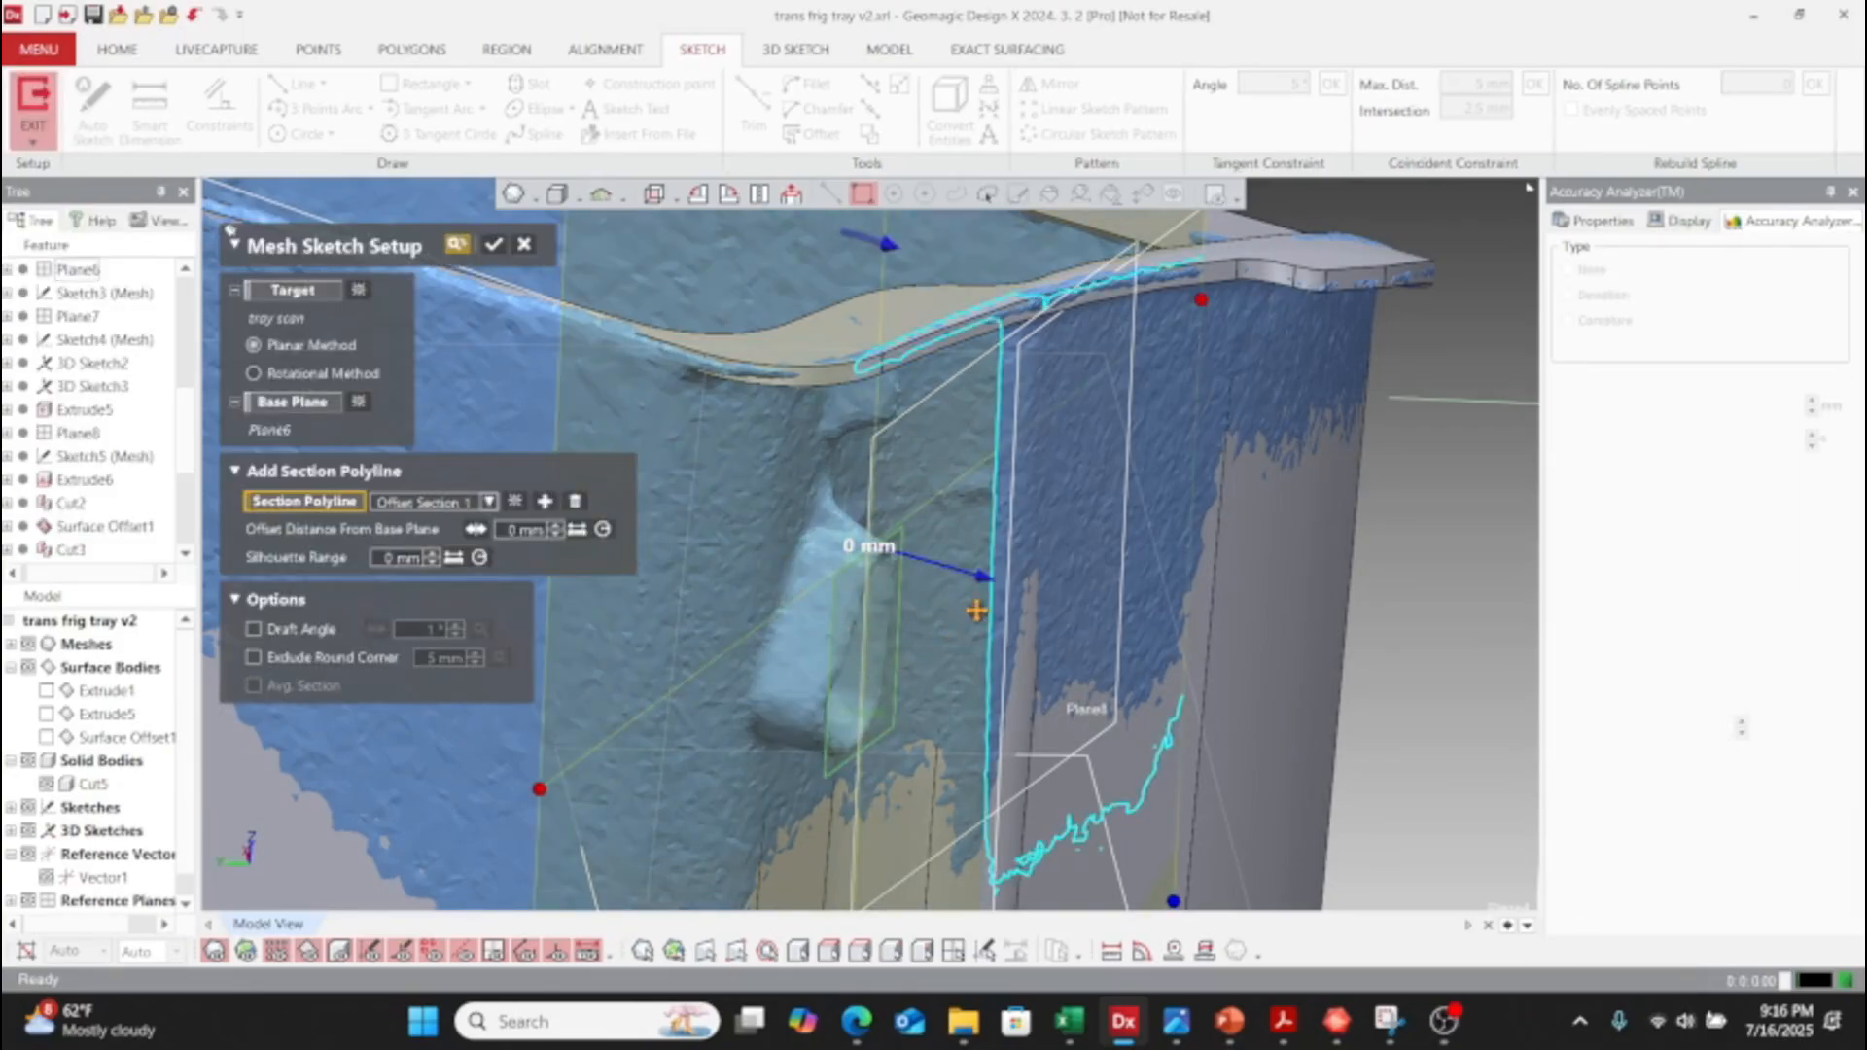
- Offset the section 5 mm from the base plane, narrow the section area around the loop and rib, and accept the setup
{"action": "left_click_drag", "start_coordinate": [975, 569], "coordinate": [938, 556]}
{"action": "scroll", "coordinate": [947, 557], "scroll_direction": "down", "scroll_amount": 3}
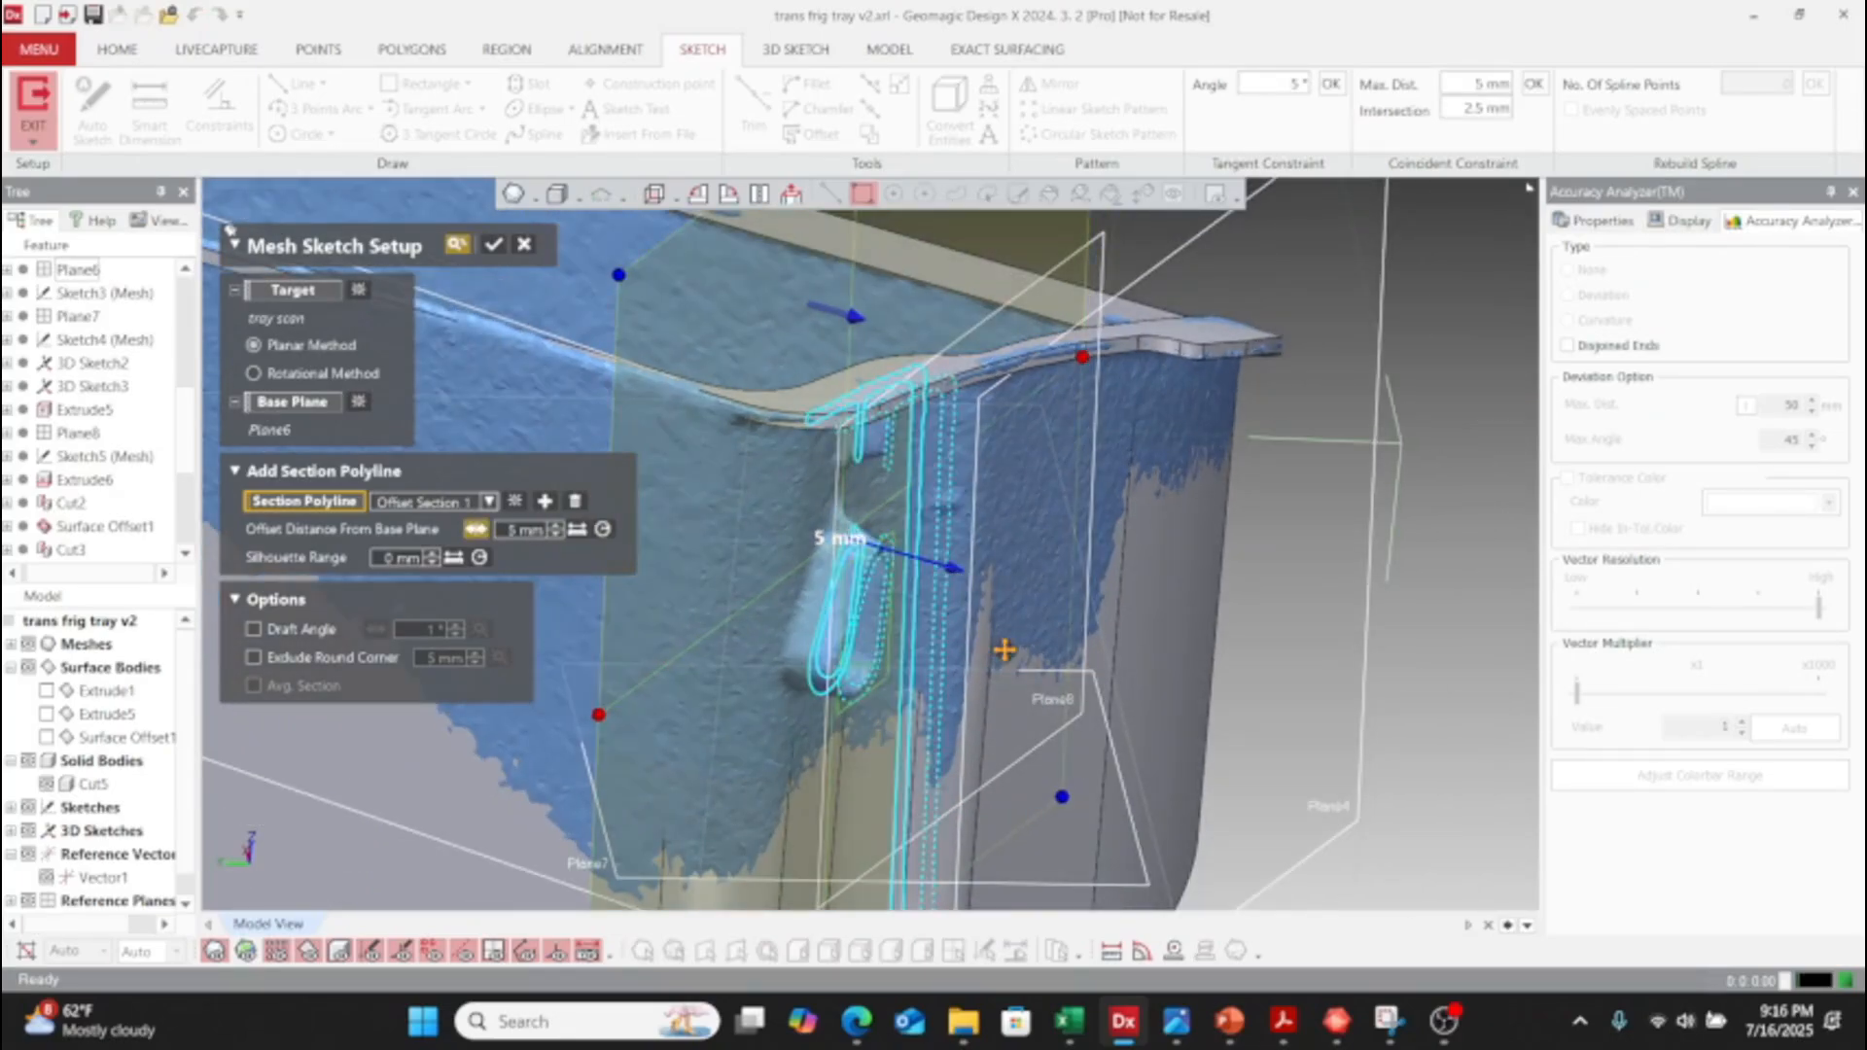
{"action": "scroll", "coordinate": [904, 587], "scroll_direction": "down", "scroll_amount": 3}
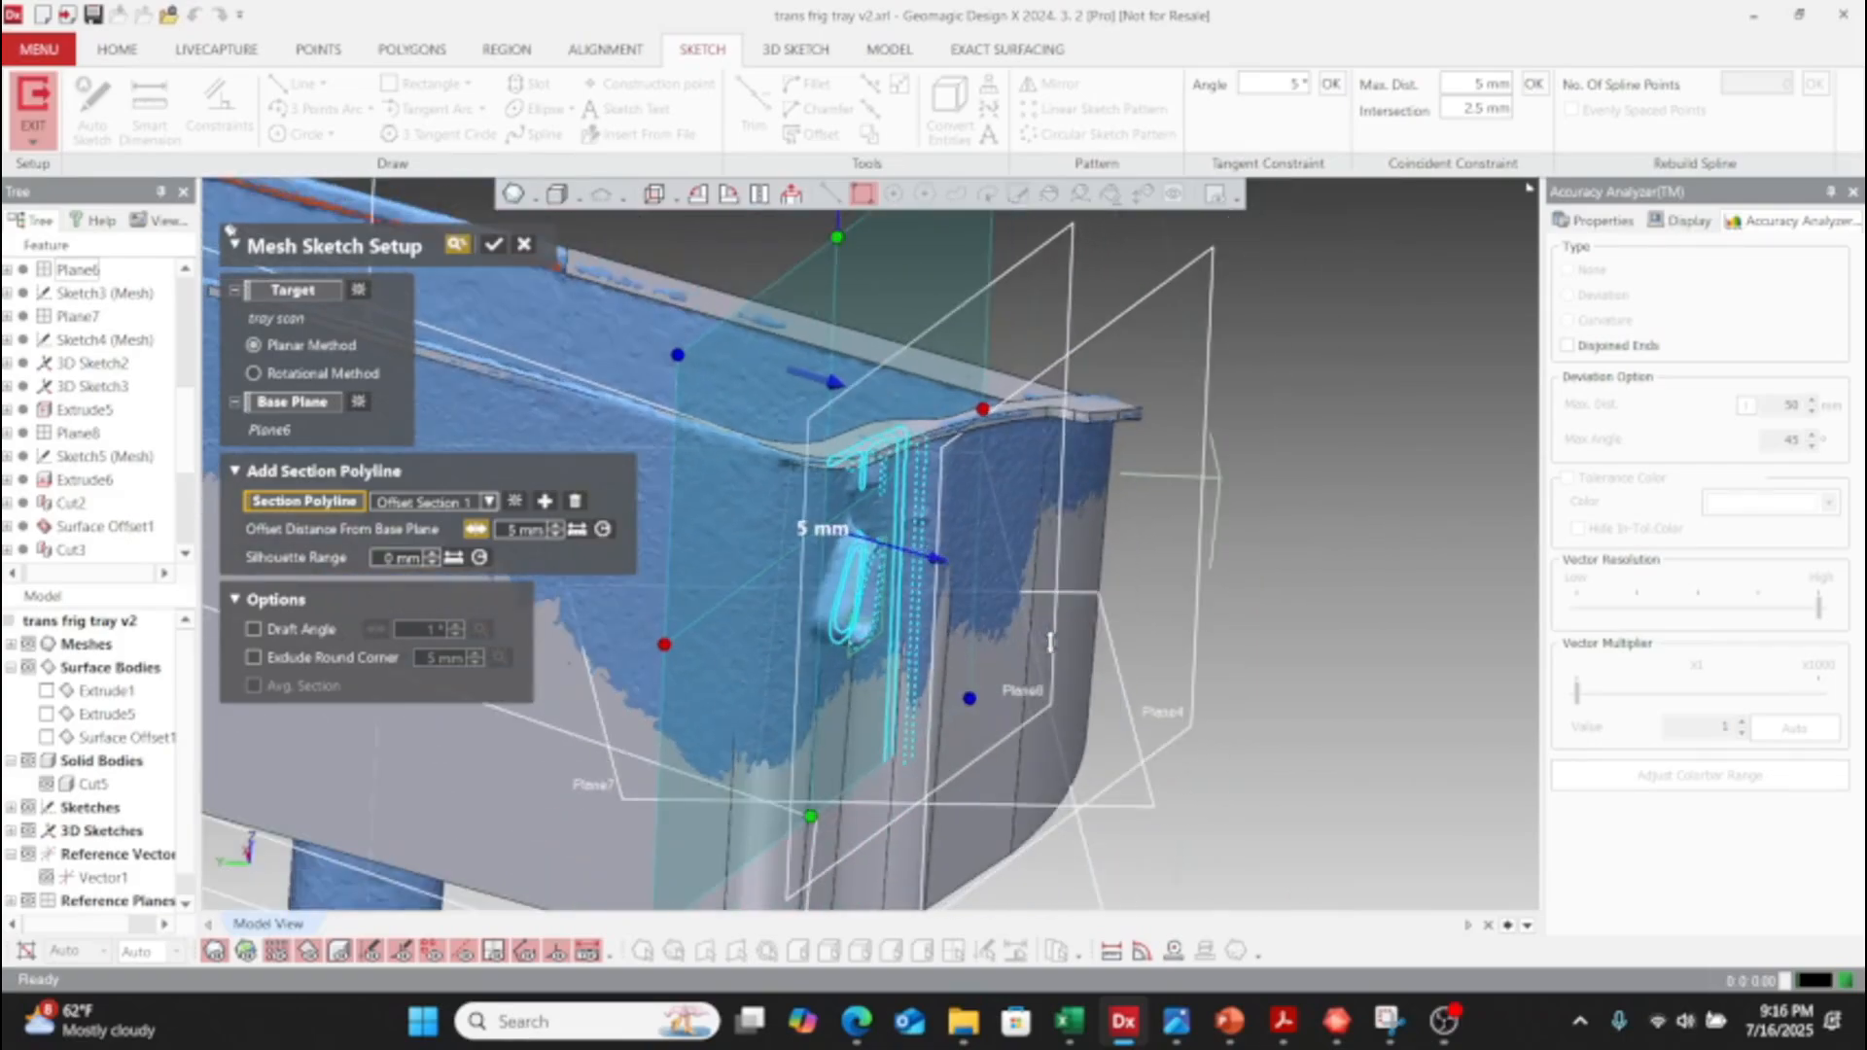
{"action": "right_click_drag", "start_coordinate": [905, 595], "coordinate": [809, 568]}
{"action": "left_click_drag", "start_coordinate": [1105, 533], "coordinate": [928, 510]}
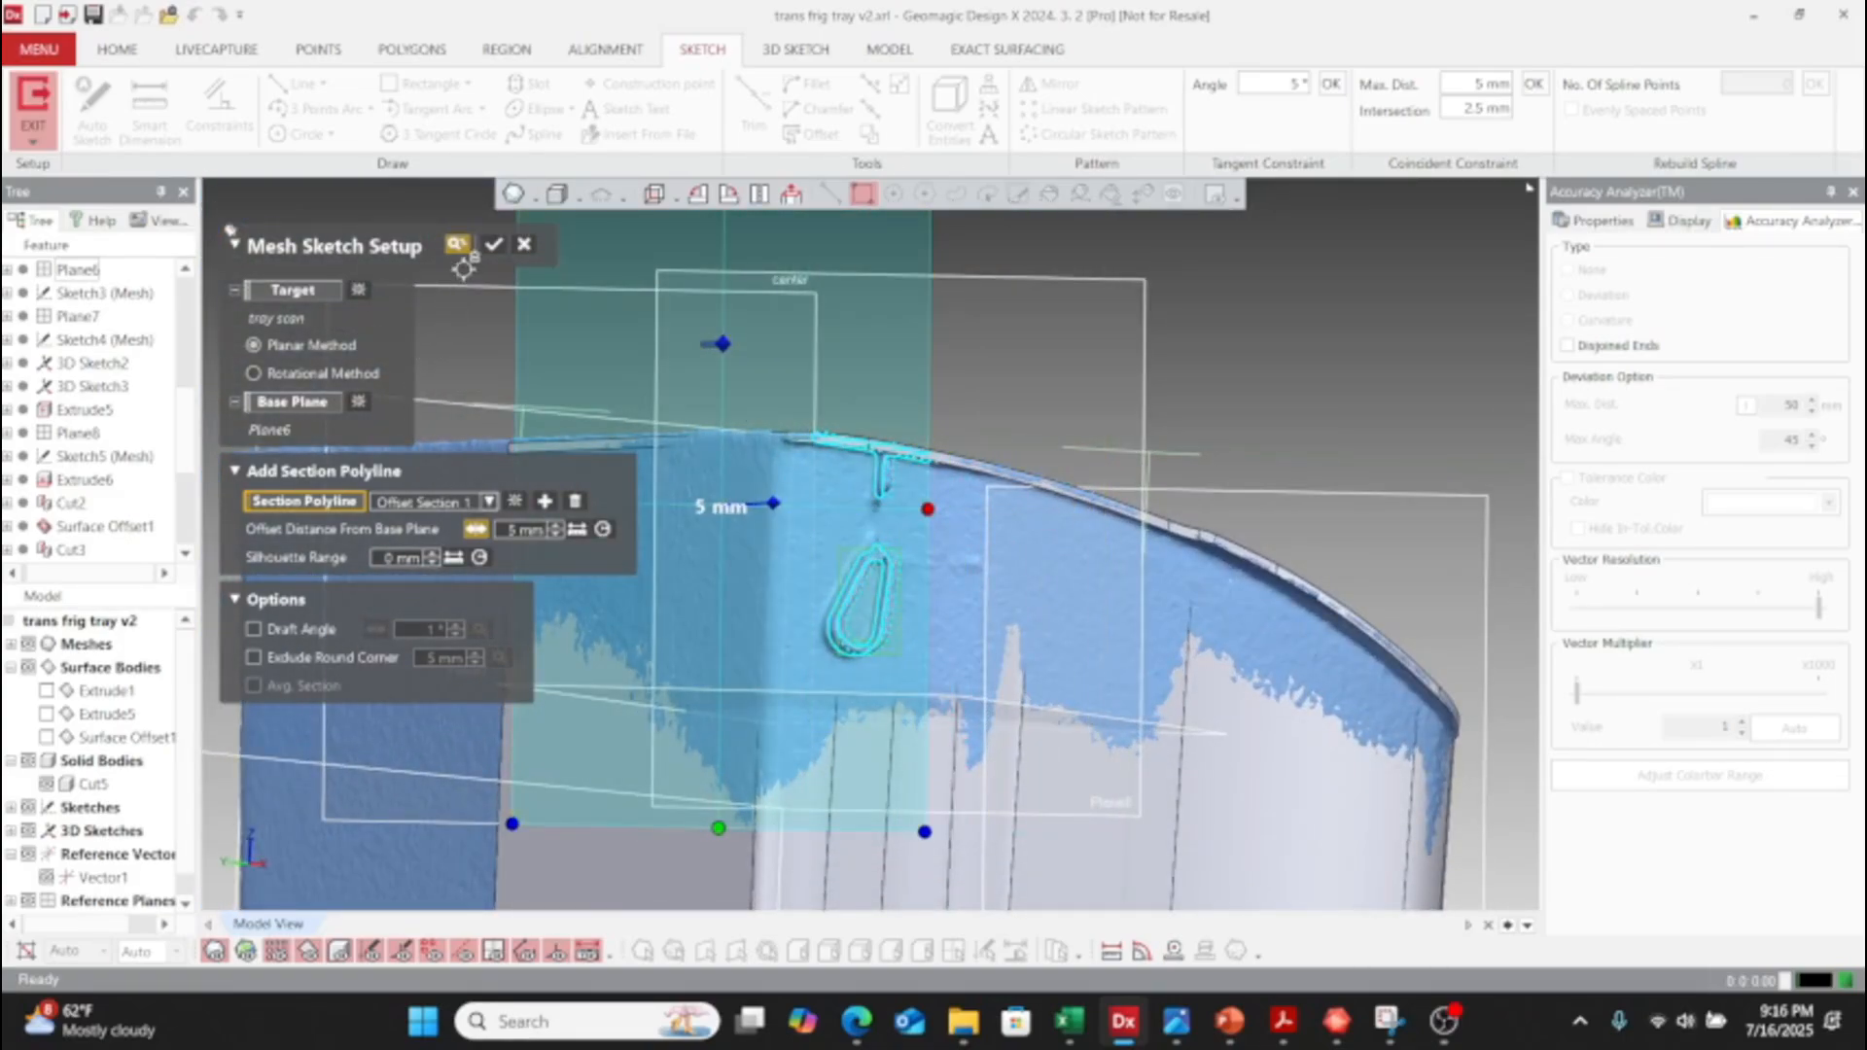
{"action": "left_click", "coordinate": [494, 249]}
- Auto-sketch lines and arcs along the outer outline of the raised loop, including the segments around its upper end
{"action": "scroll", "coordinate": [665, 479], "scroll_direction": "up", "scroll_amount": 3}
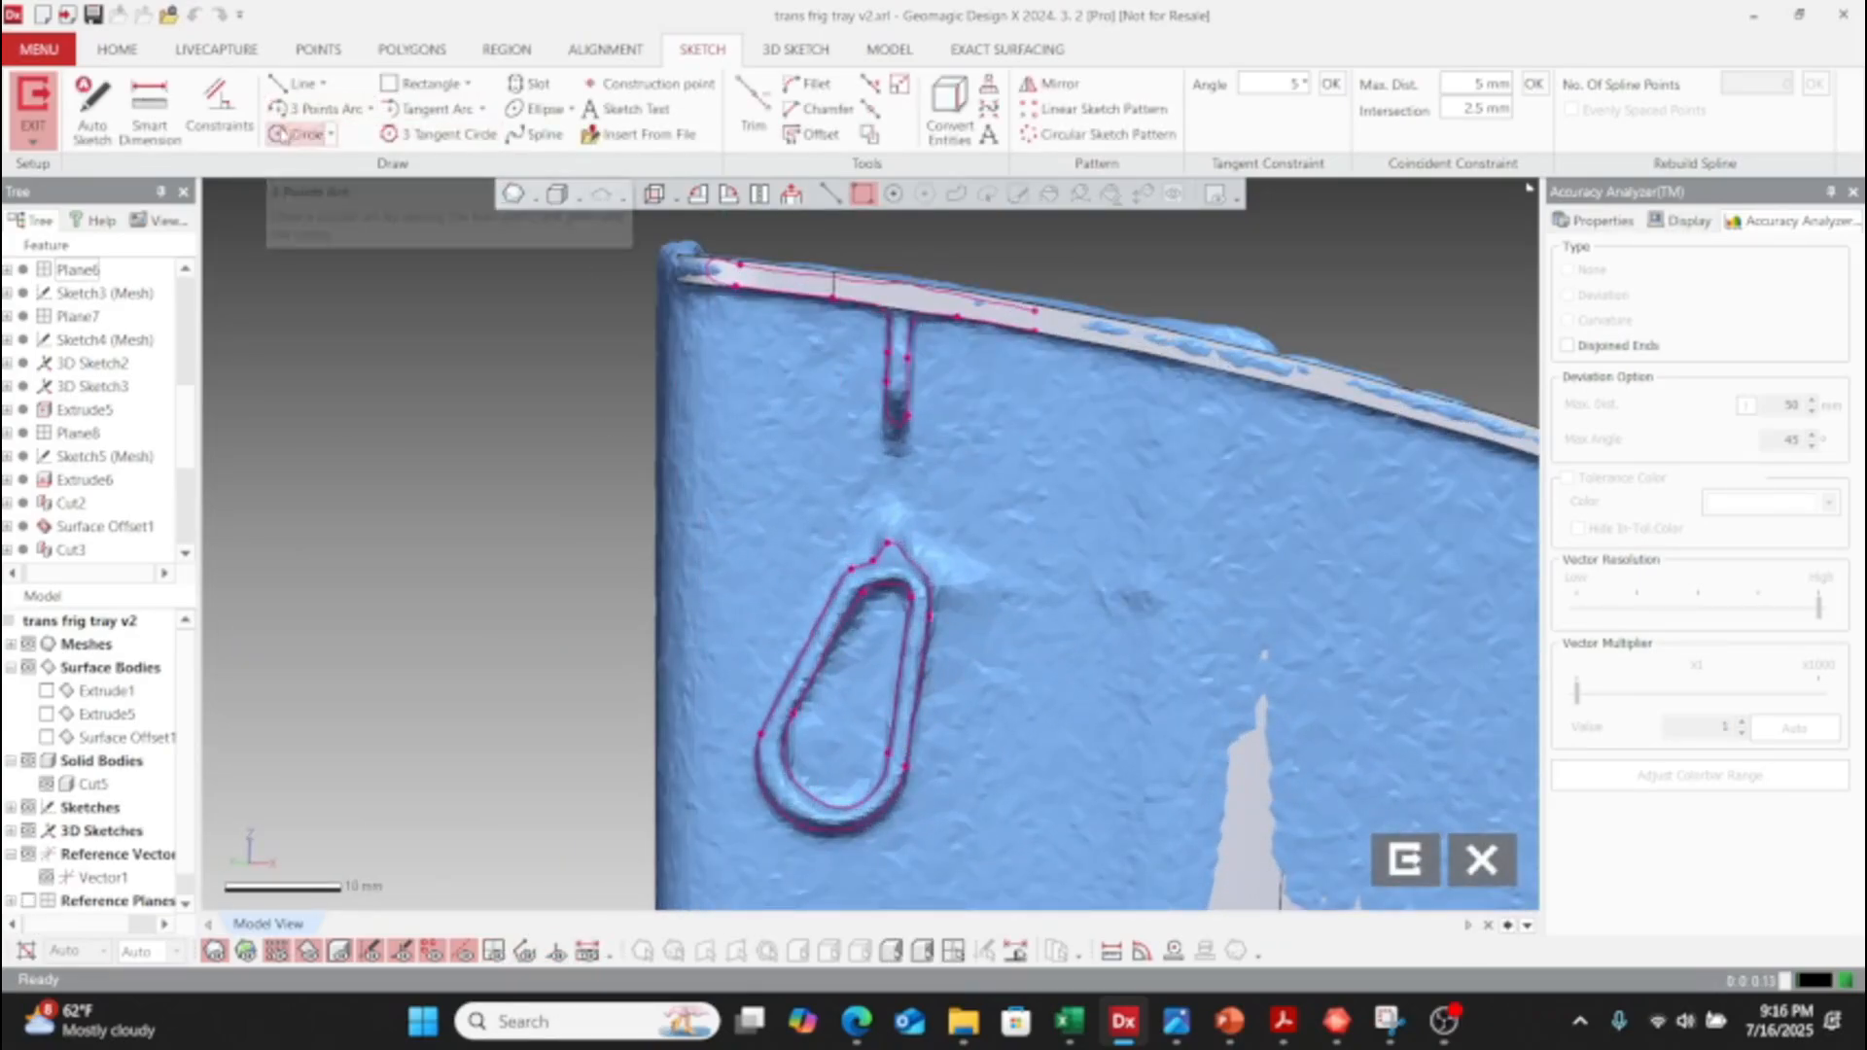
{"action": "left_click", "coordinate": [114, 139]}
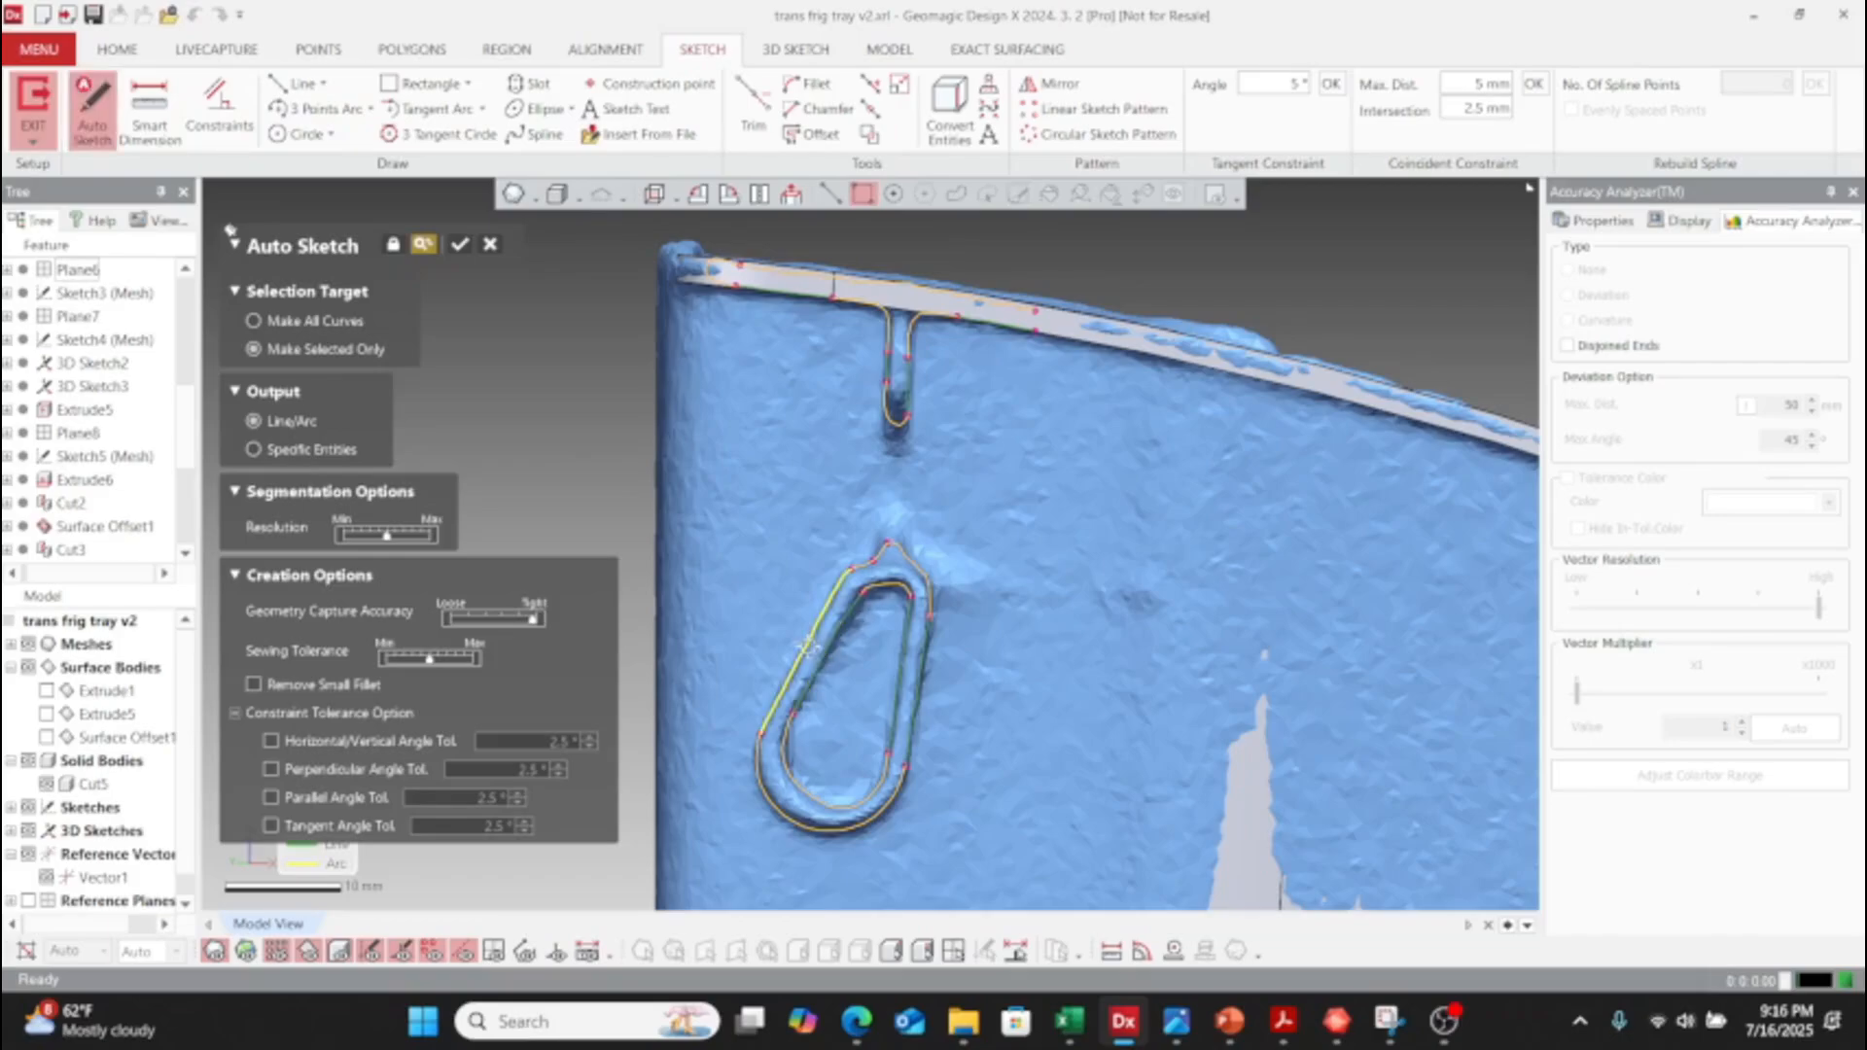
{"action": "left_click", "coordinate": [751, 714]}
{"action": "left_click", "coordinate": [862, 820]}
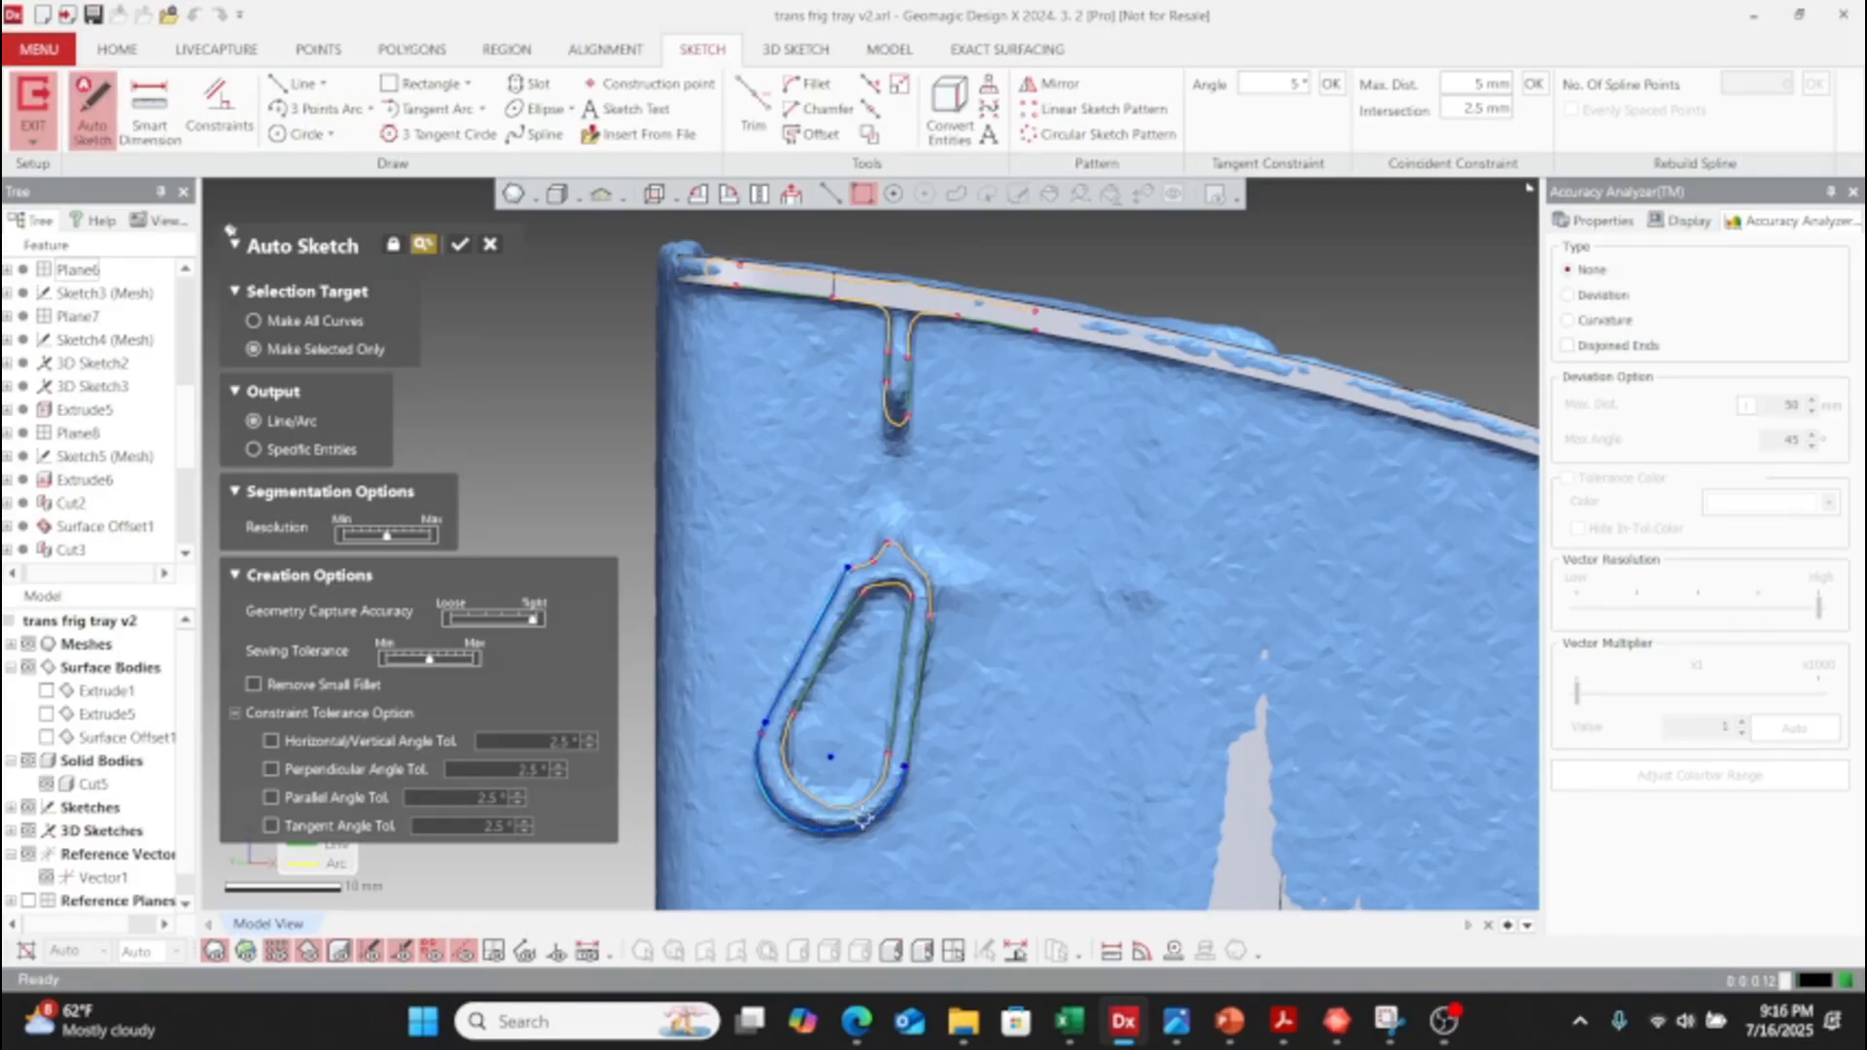
{"action": "left_click", "coordinate": [915, 729]}
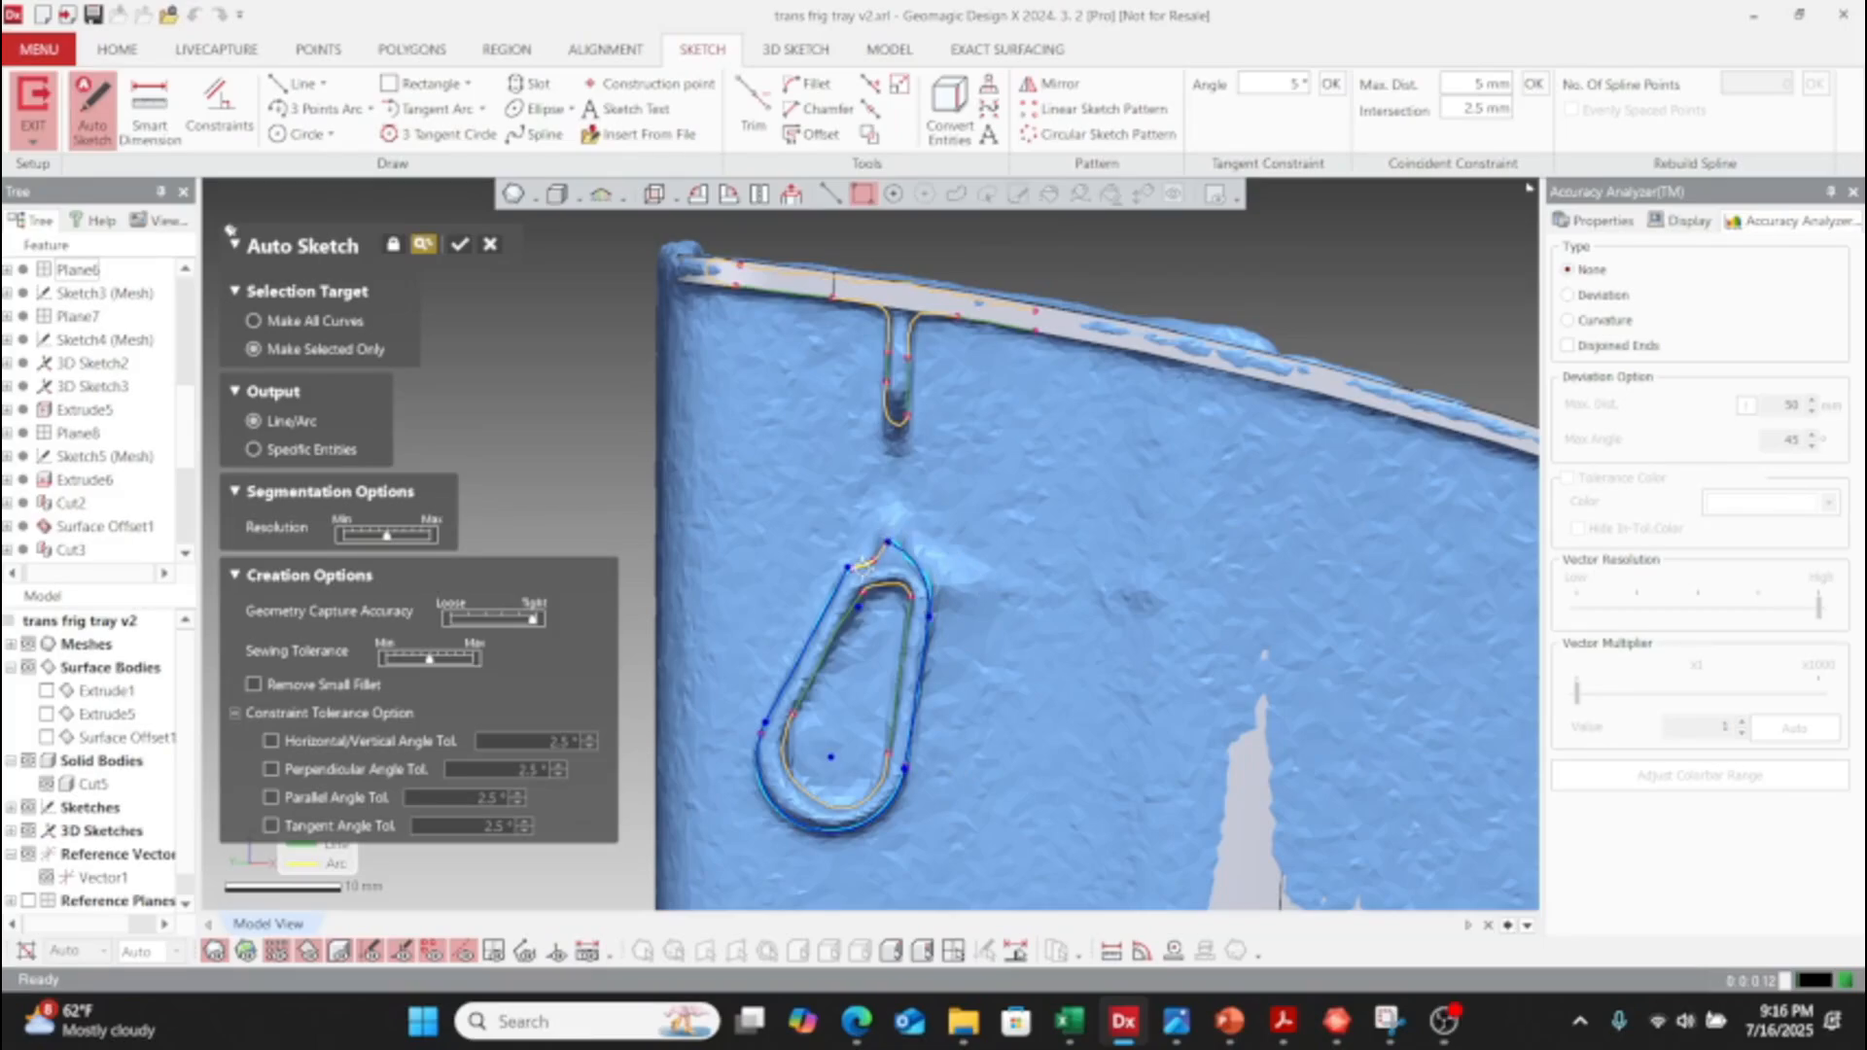
{"action": "left_click", "coordinate": [861, 566]}
{"action": "scroll", "coordinate": [894, 589], "scroll_direction": "up", "scroll_amount": 3}
{"action": "scroll", "coordinate": [899, 595], "scroll_direction": "down", "scroll_amount": 2}
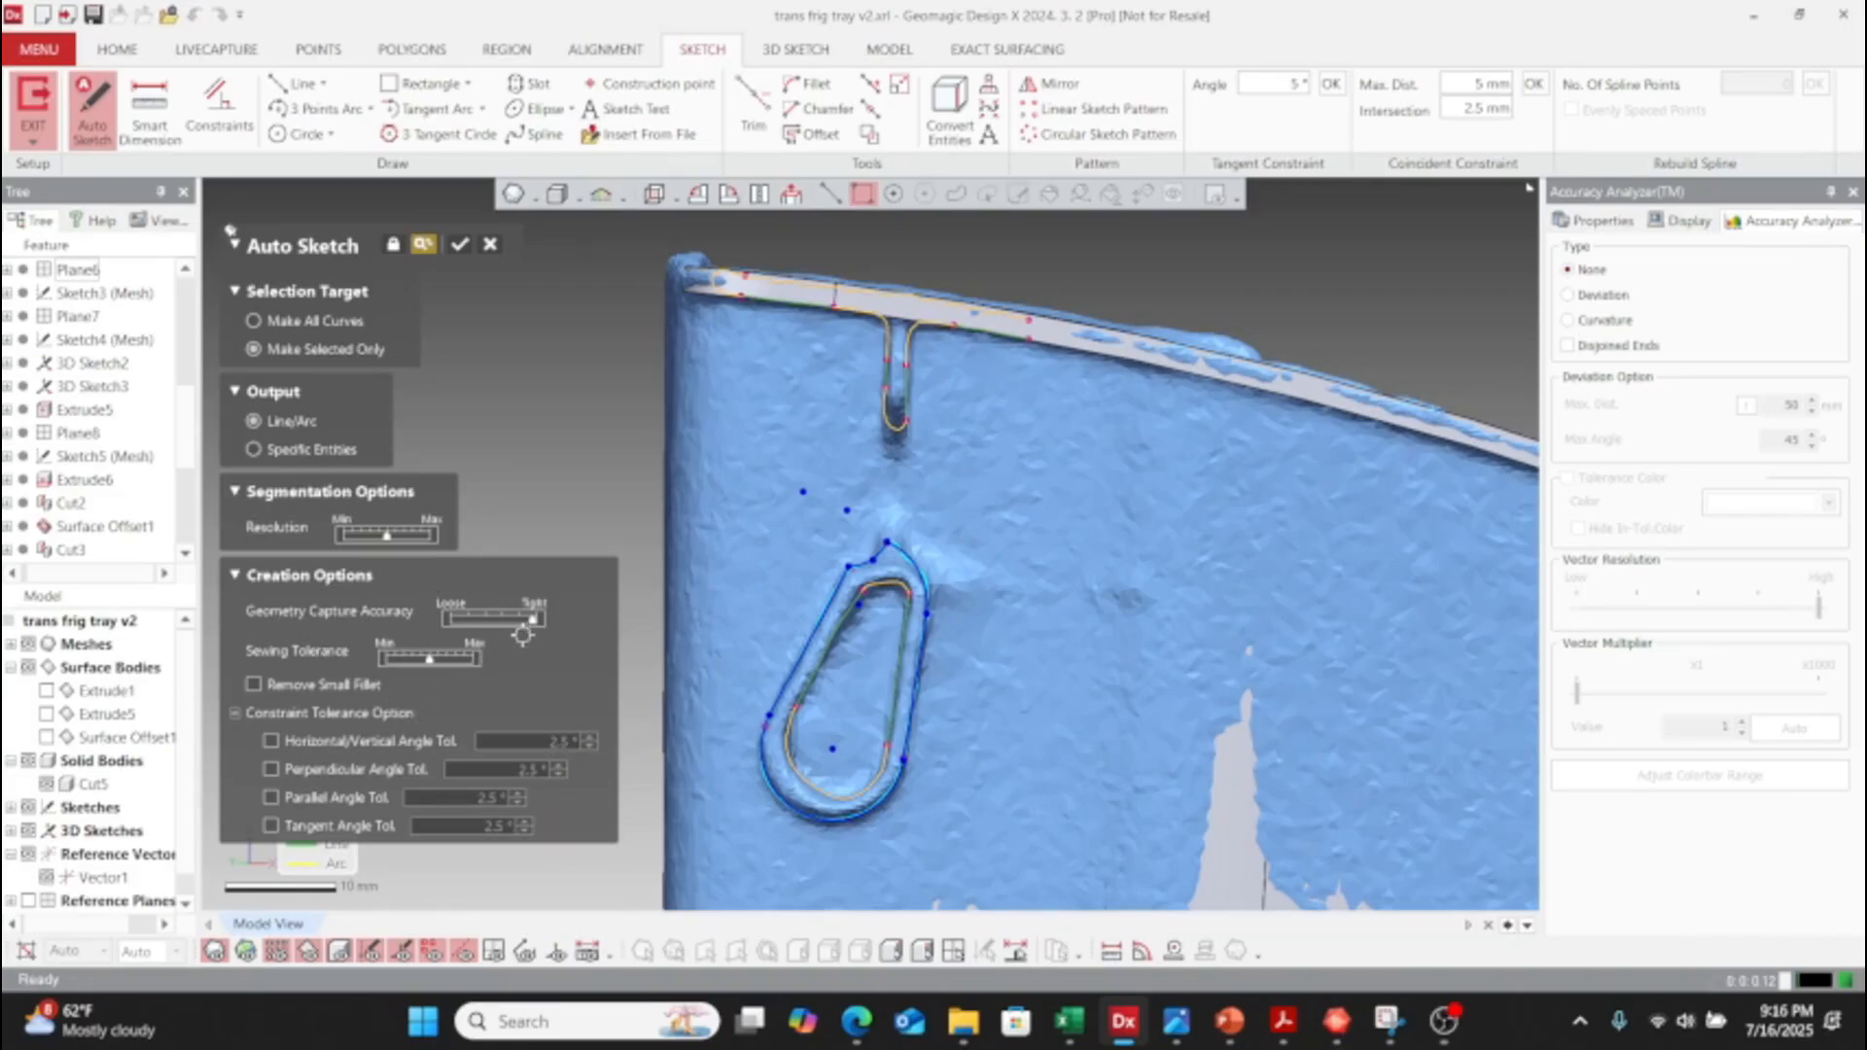
- Loosen the geometry capture accuracy to mid-range, reduce the segmentation resolution nearly to minimum, and accept the auto-sketched loop outline
{"action": "left_click_drag", "start_coordinate": [536, 627], "coordinate": [497, 625]}
{"action": "left_click", "coordinate": [391, 542]}
{"action": "left_click_drag", "start_coordinate": [371, 544], "coordinate": [351, 545]}
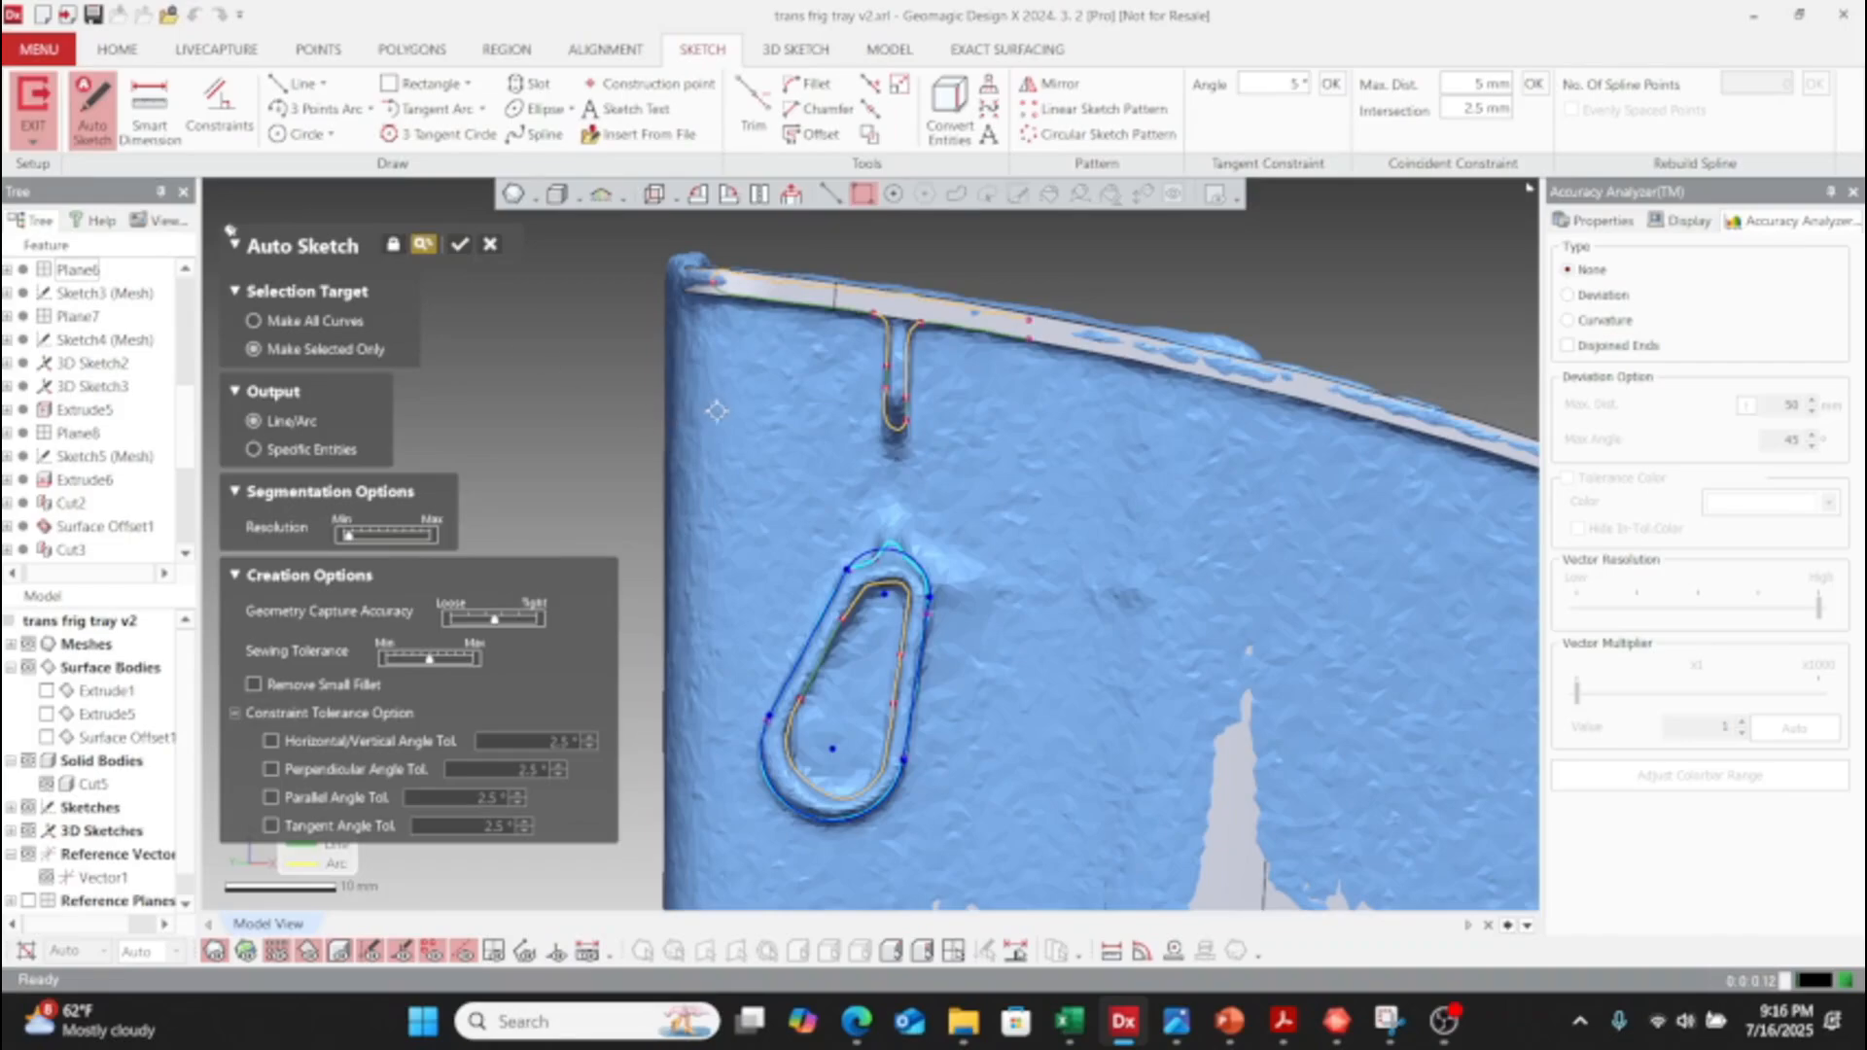
{"action": "left_click", "coordinate": [458, 246]}
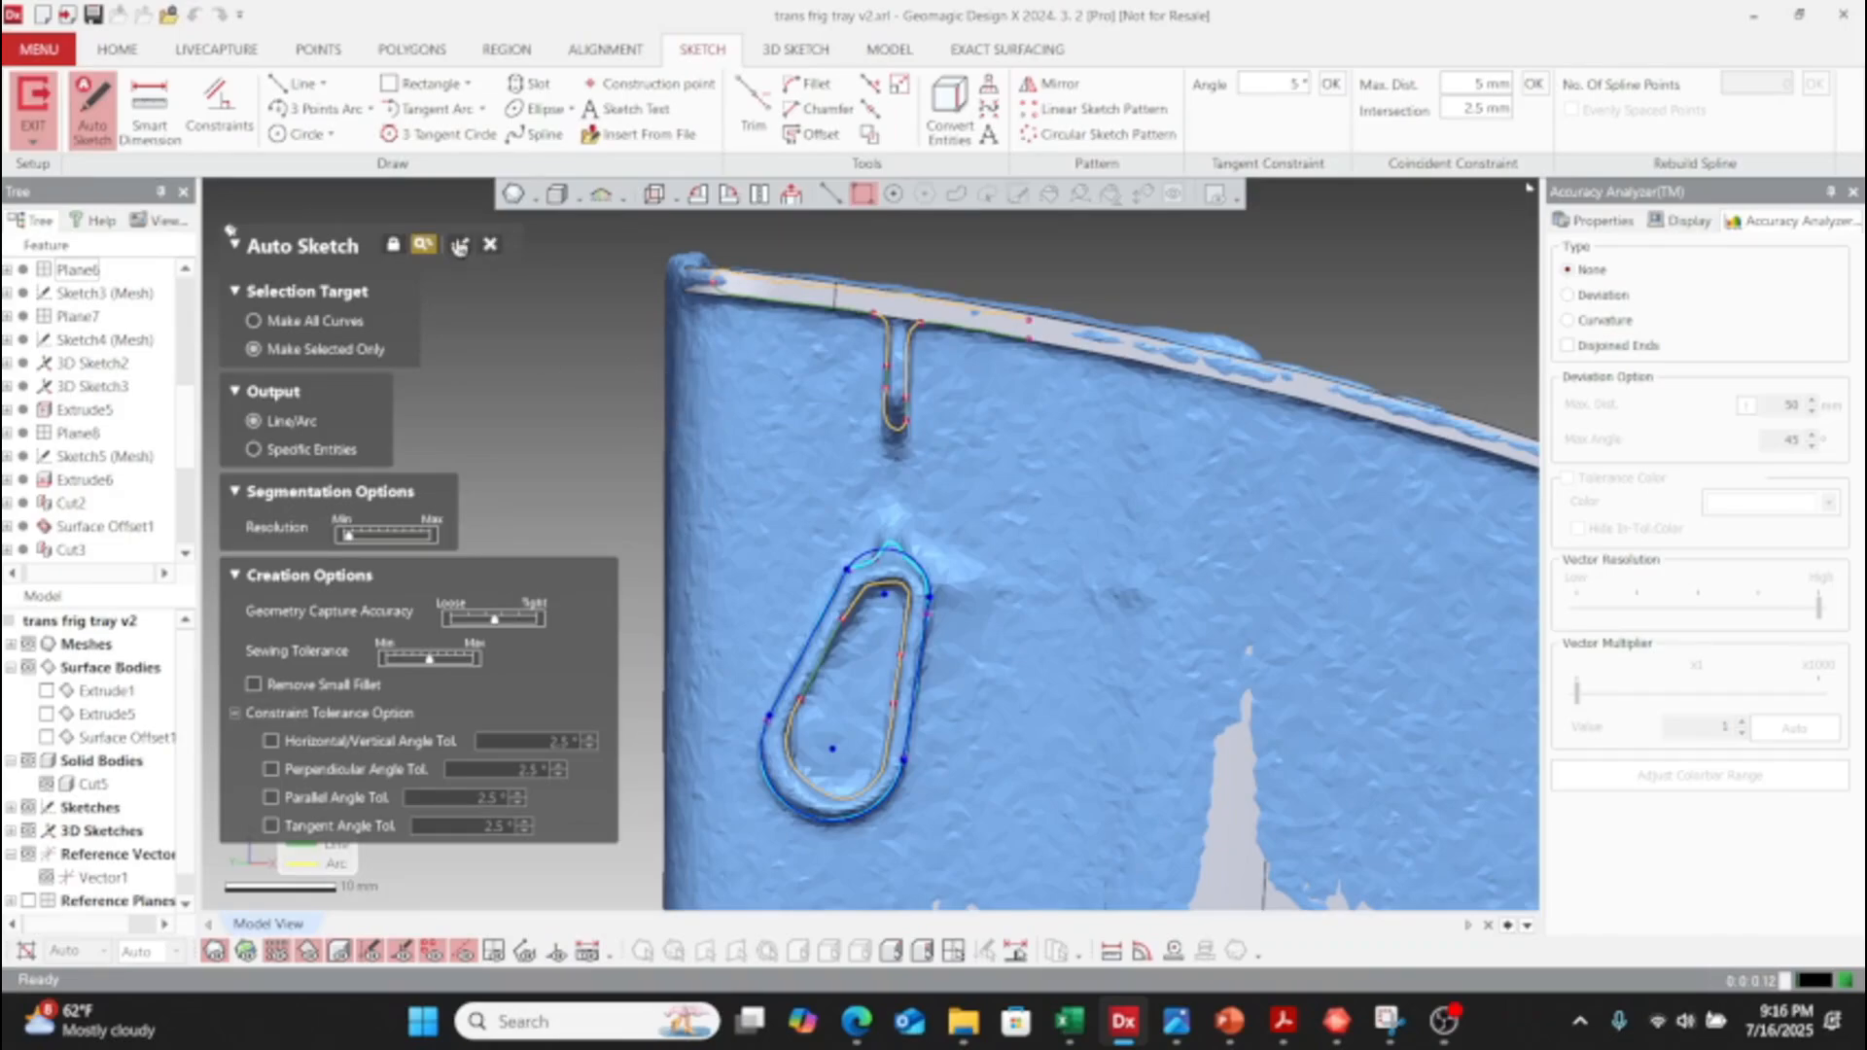
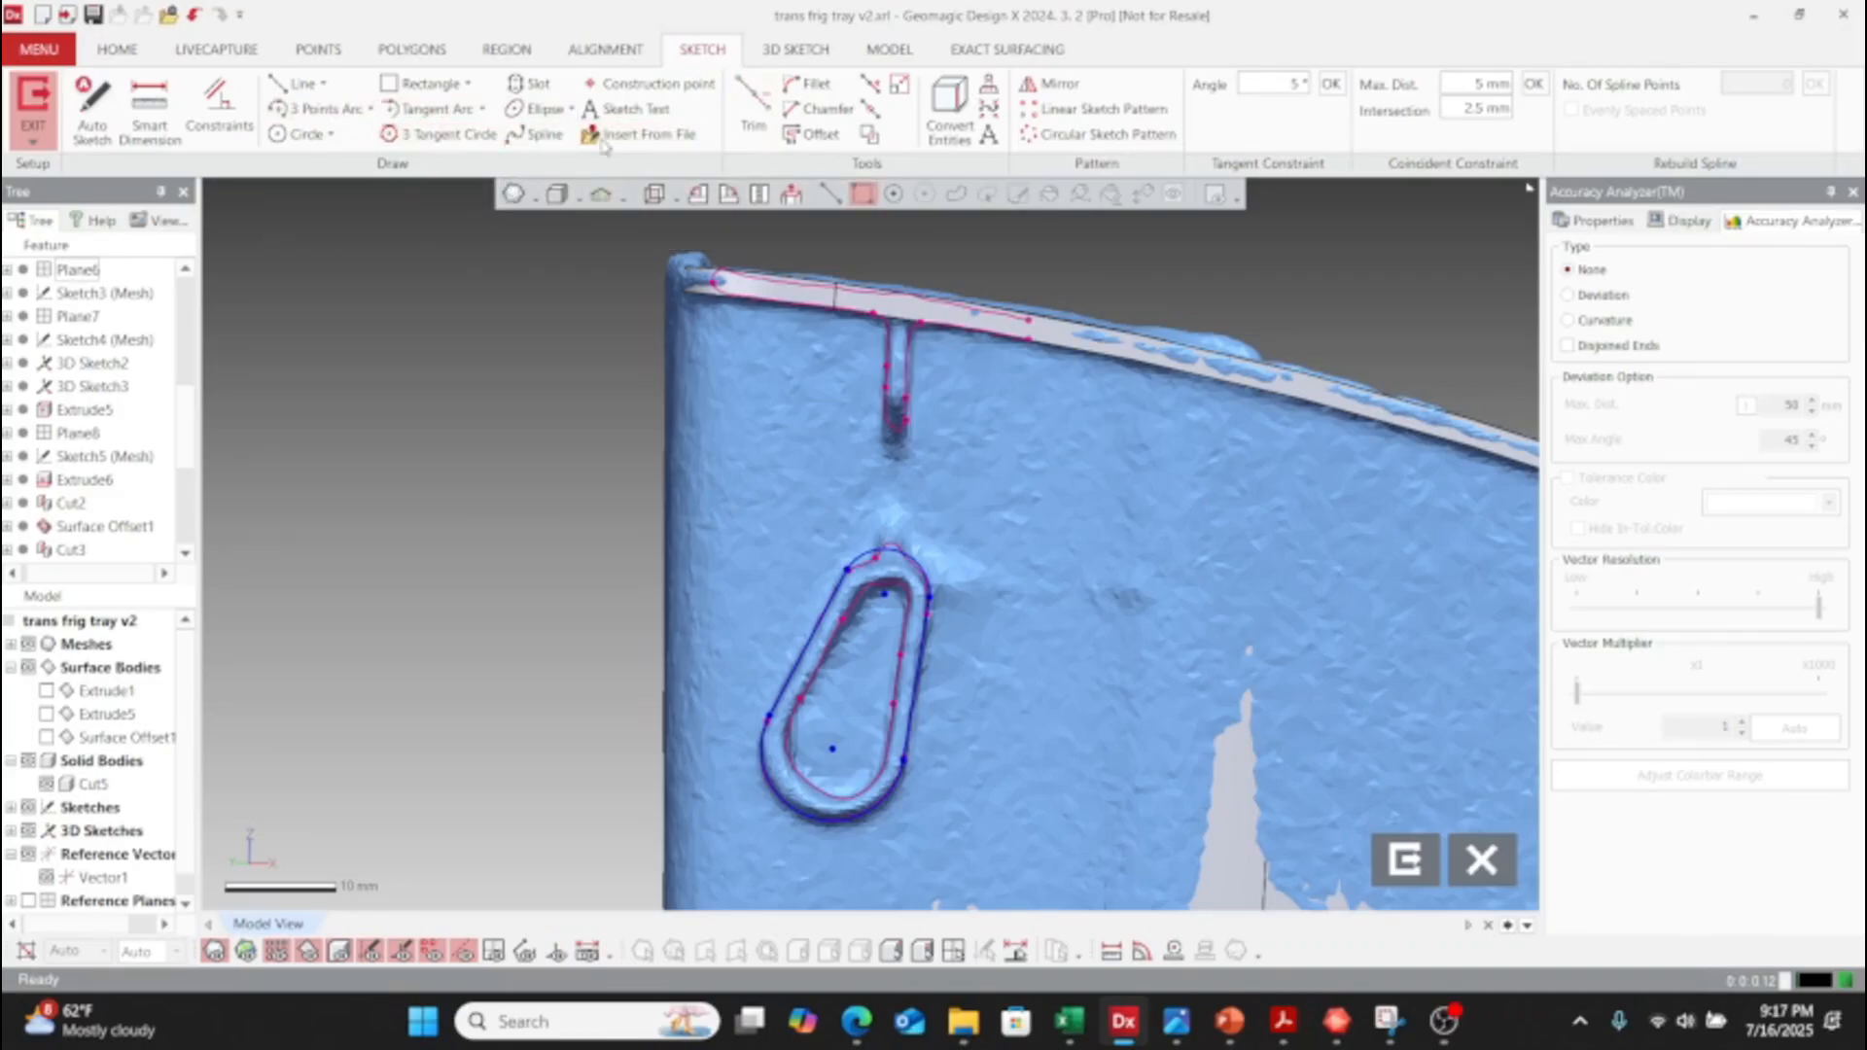
- Offset the loop's outer profile inward to create its inner outline
{"action": "left_click", "coordinate": [813, 135]}
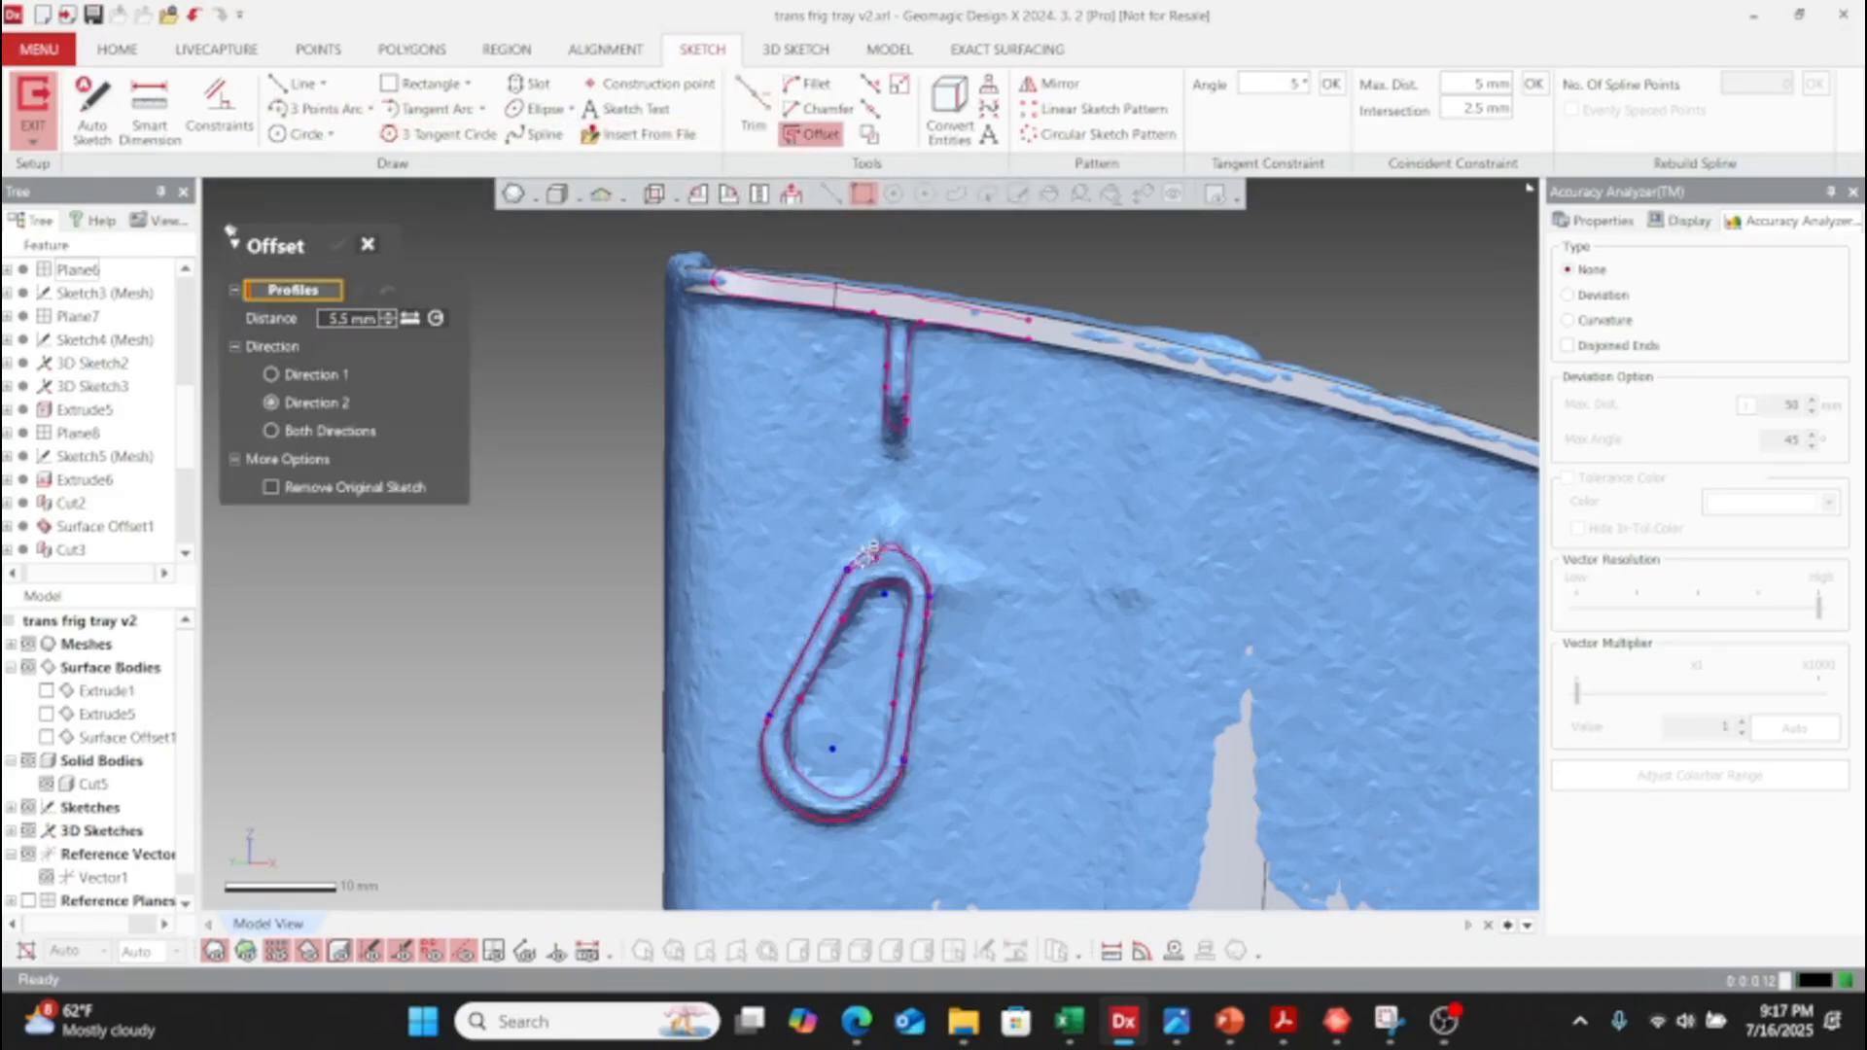
{"action": "left_click", "coordinate": [861, 552]}
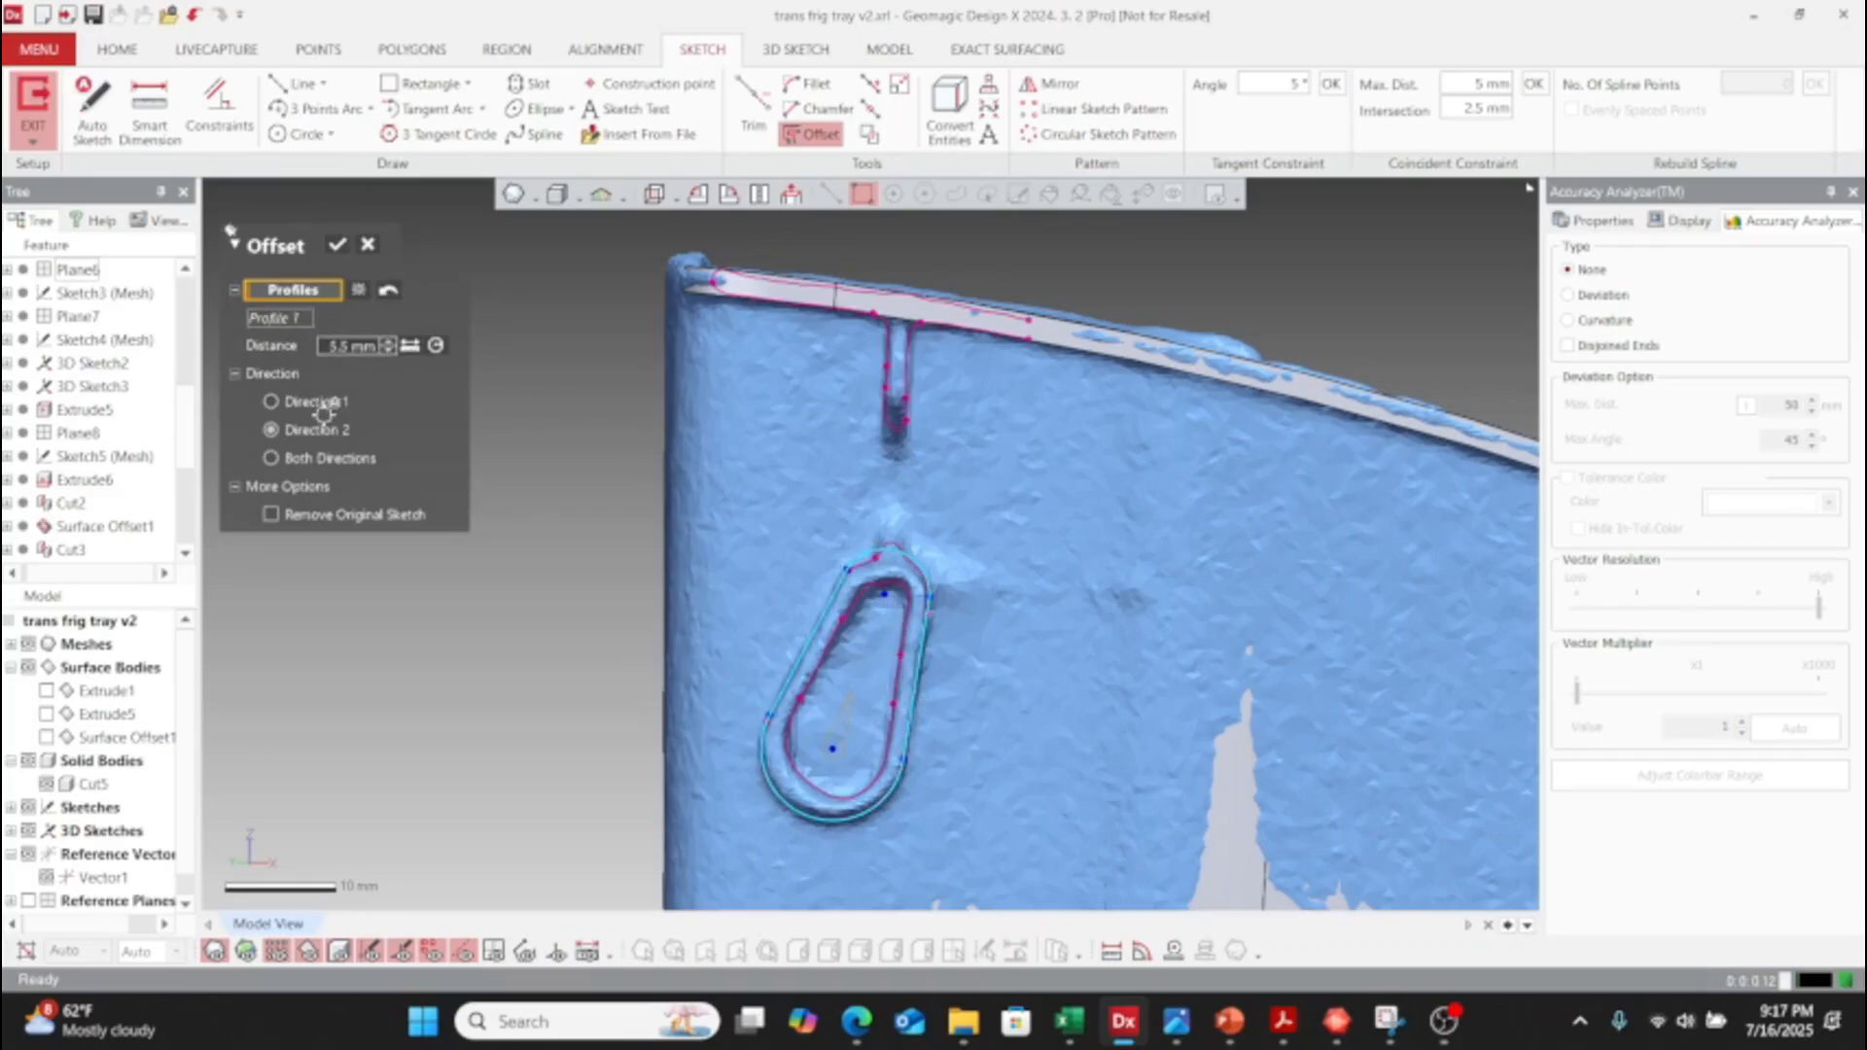
{"action": "left_click", "coordinate": [390, 350]}
{"action": "left_click", "coordinate": [343, 246]}
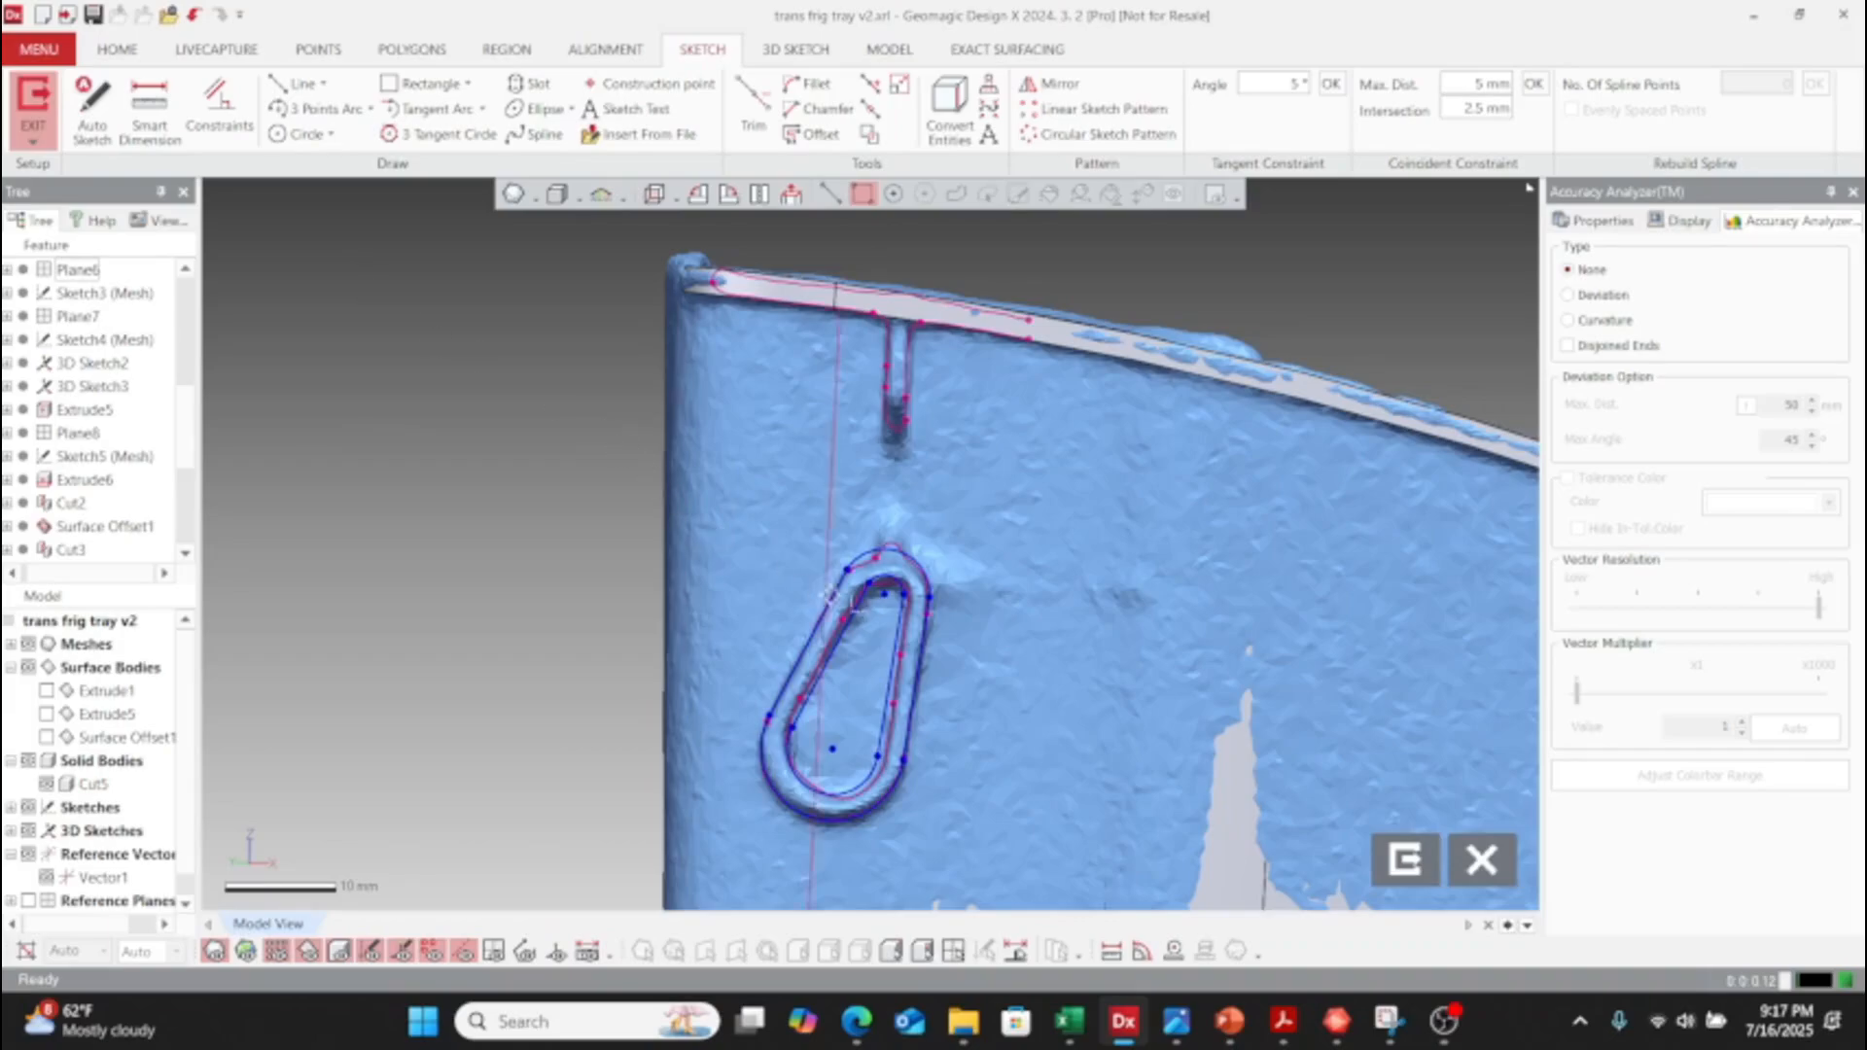
{"action": "scroll", "coordinate": [950, 658], "scroll_direction": "up", "scroll_amount": 3}
{"action": "scroll", "coordinate": [1012, 708], "scroll_direction": "down", "scroll_amount": 3}
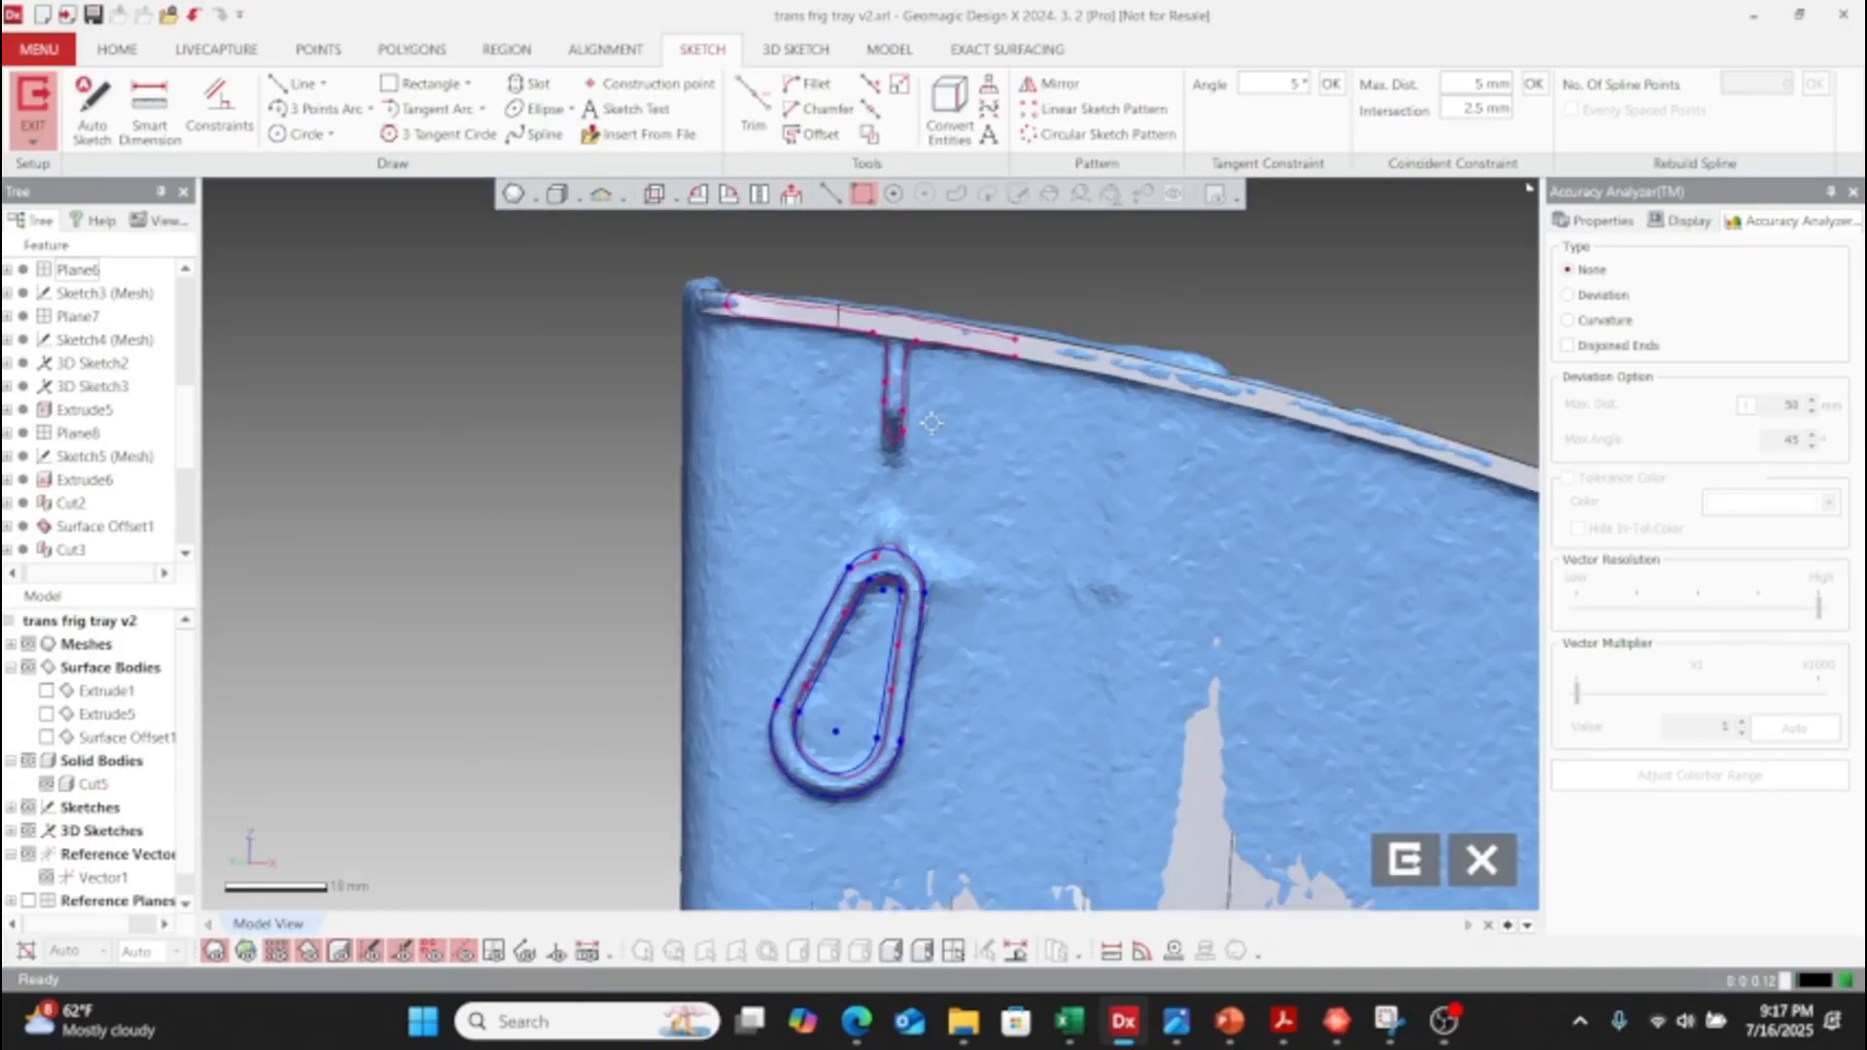
{"action": "left_click", "coordinate": [290, 83]}
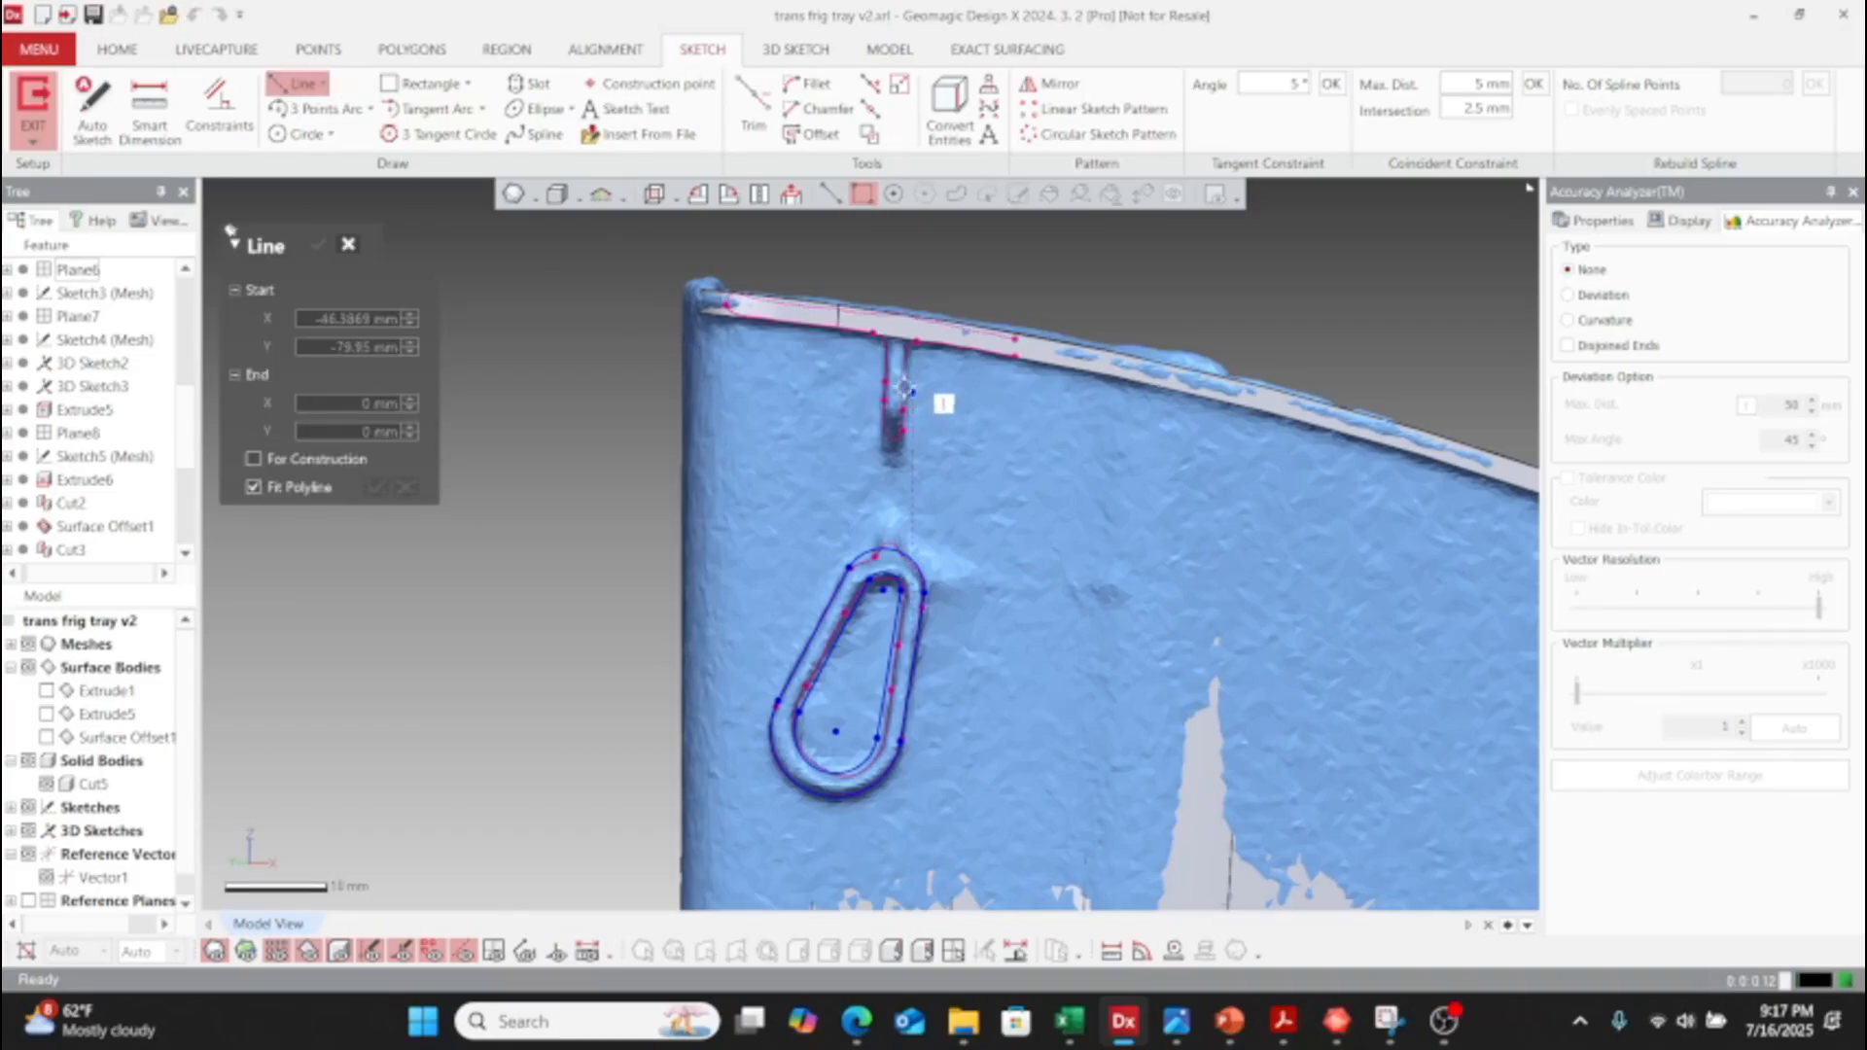
{"action": "scroll", "coordinate": [885, 348], "scroll_direction": "up", "scroll_amount": 2}
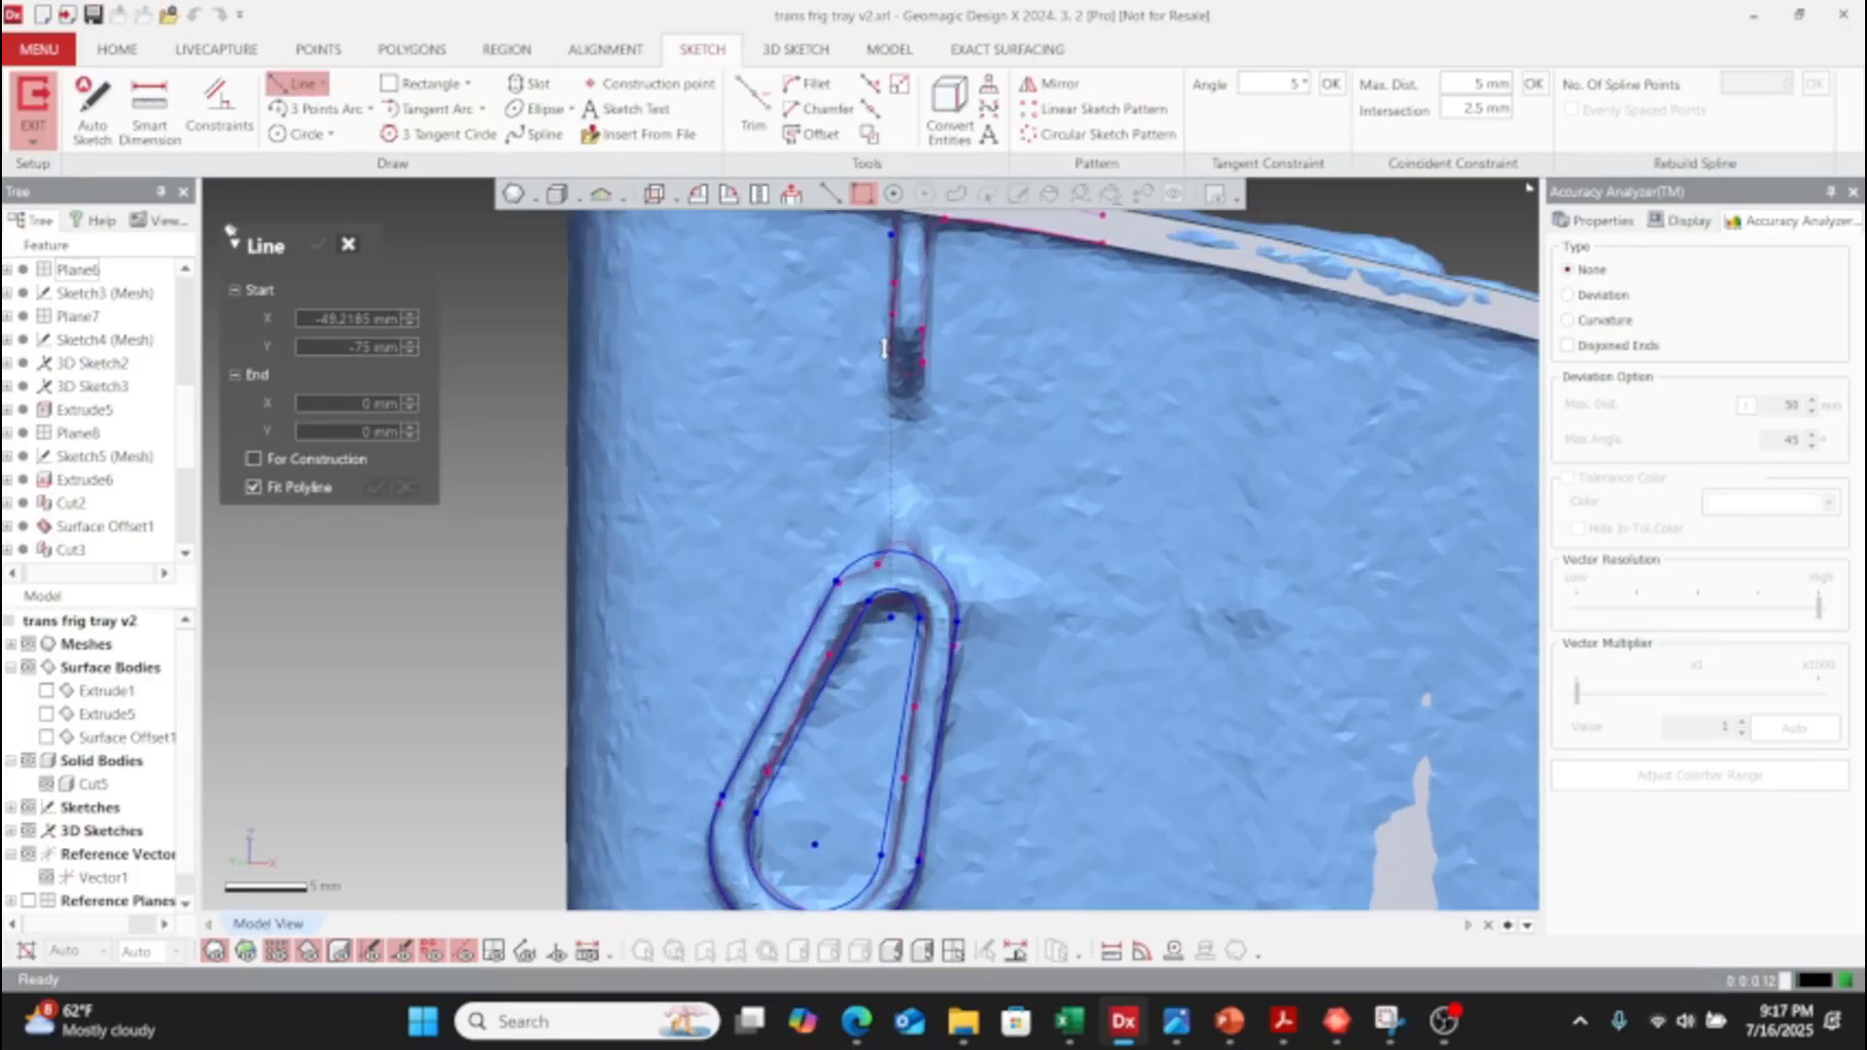
{"action": "scroll", "coordinate": [885, 348], "scroll_direction": "up", "scroll_amount": 1}
{"action": "left_click", "coordinate": [902, 224]}
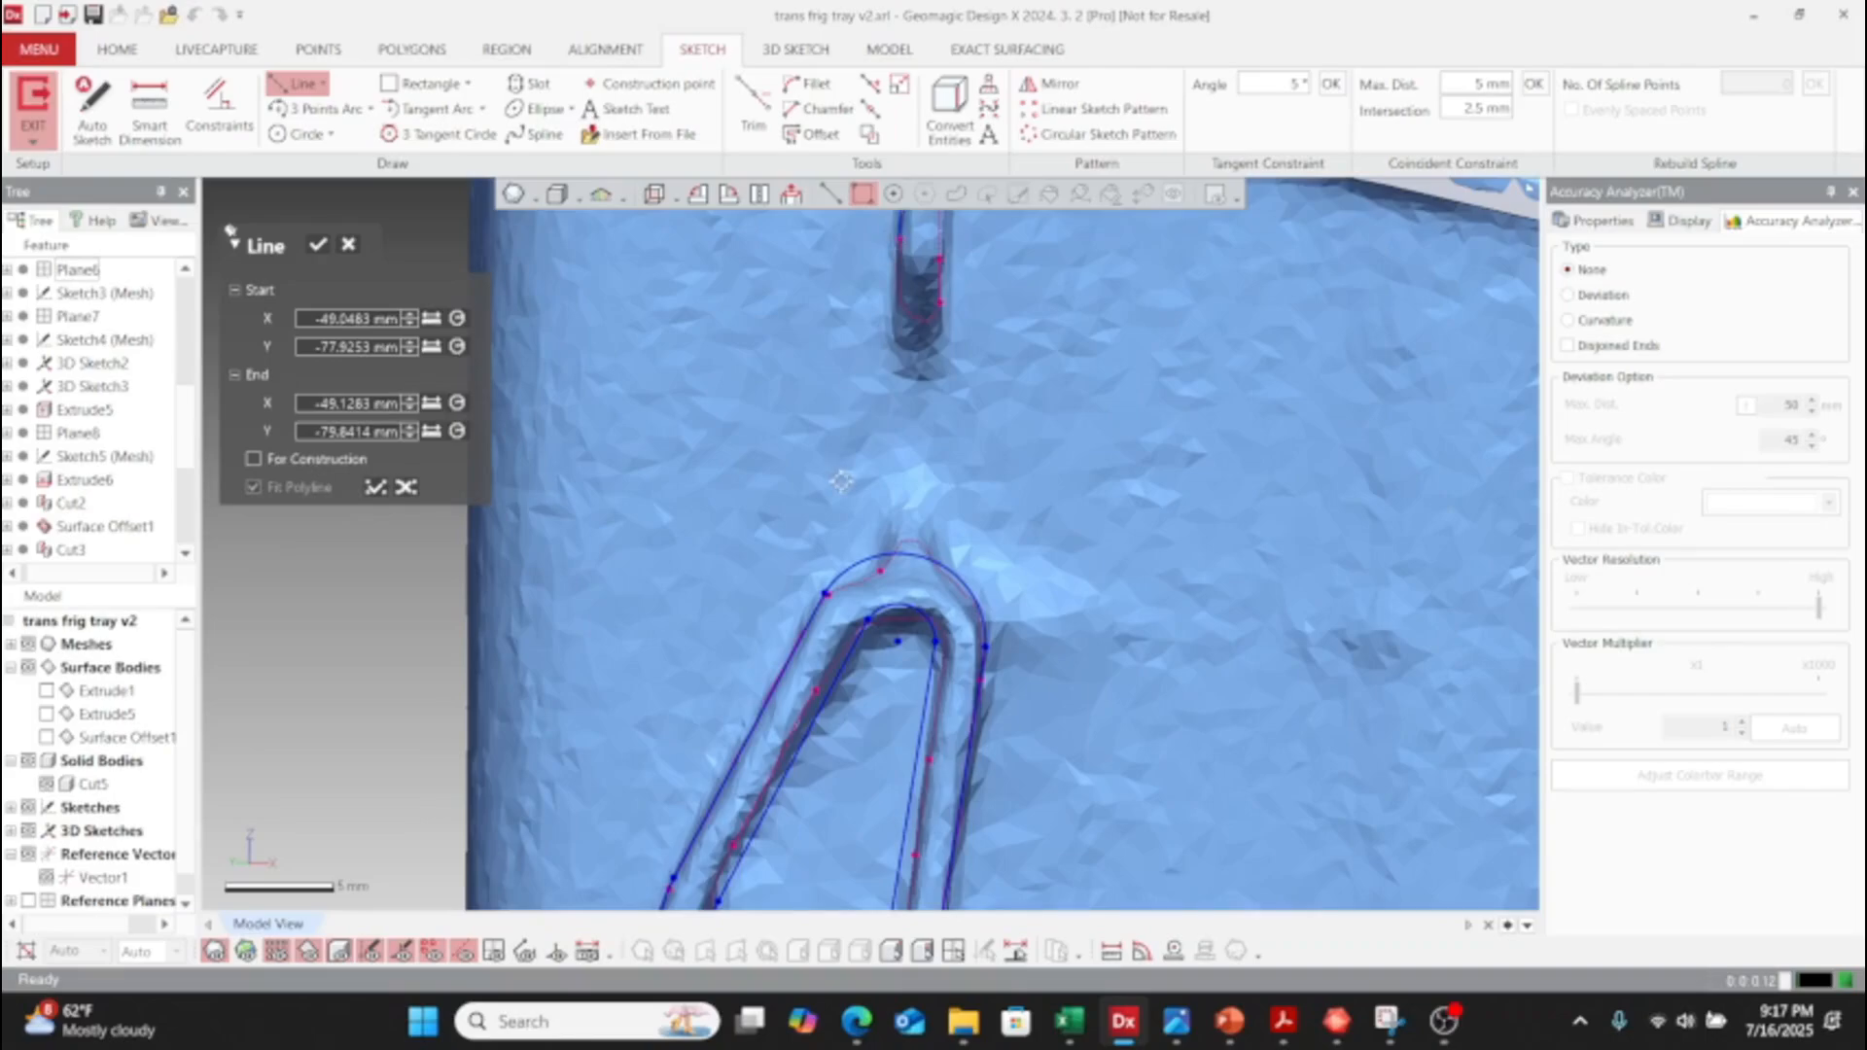
{"action": "scroll", "coordinate": [841, 476], "scroll_direction": "down", "scroll_amount": 3}
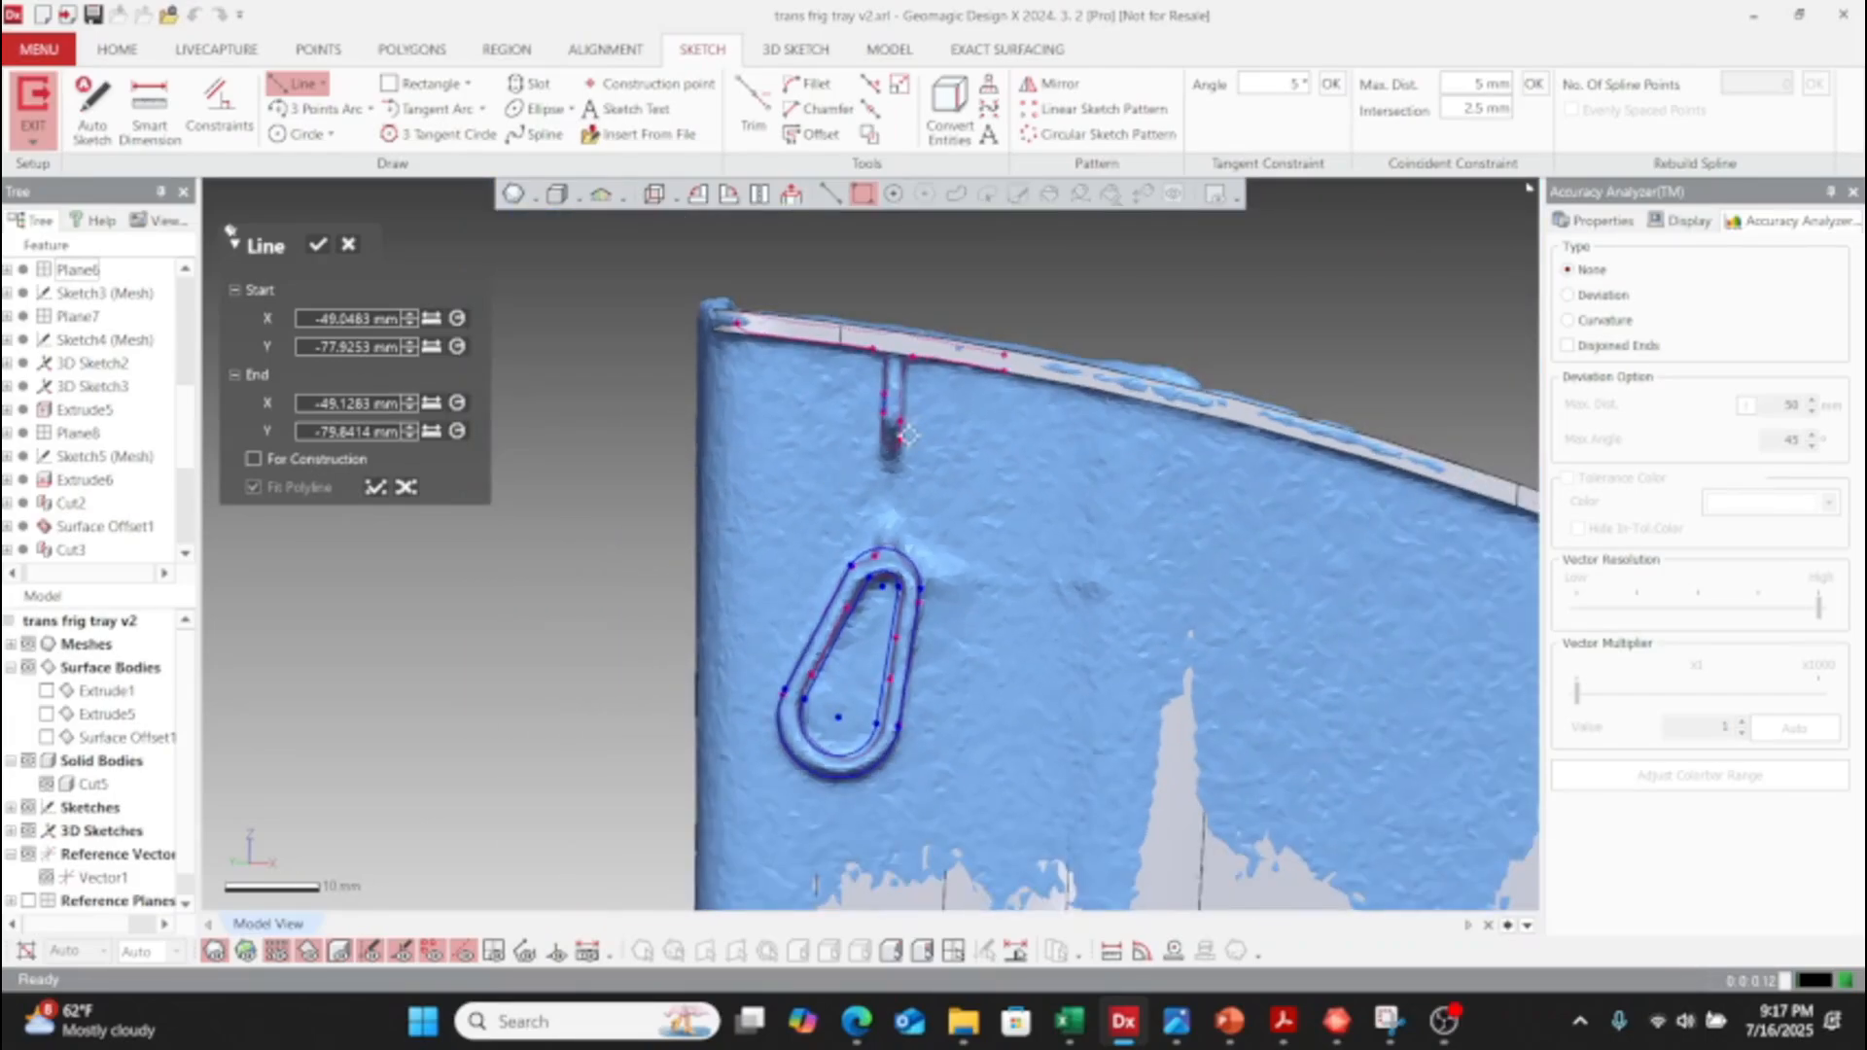
{"action": "left_click", "coordinate": [900, 429]}
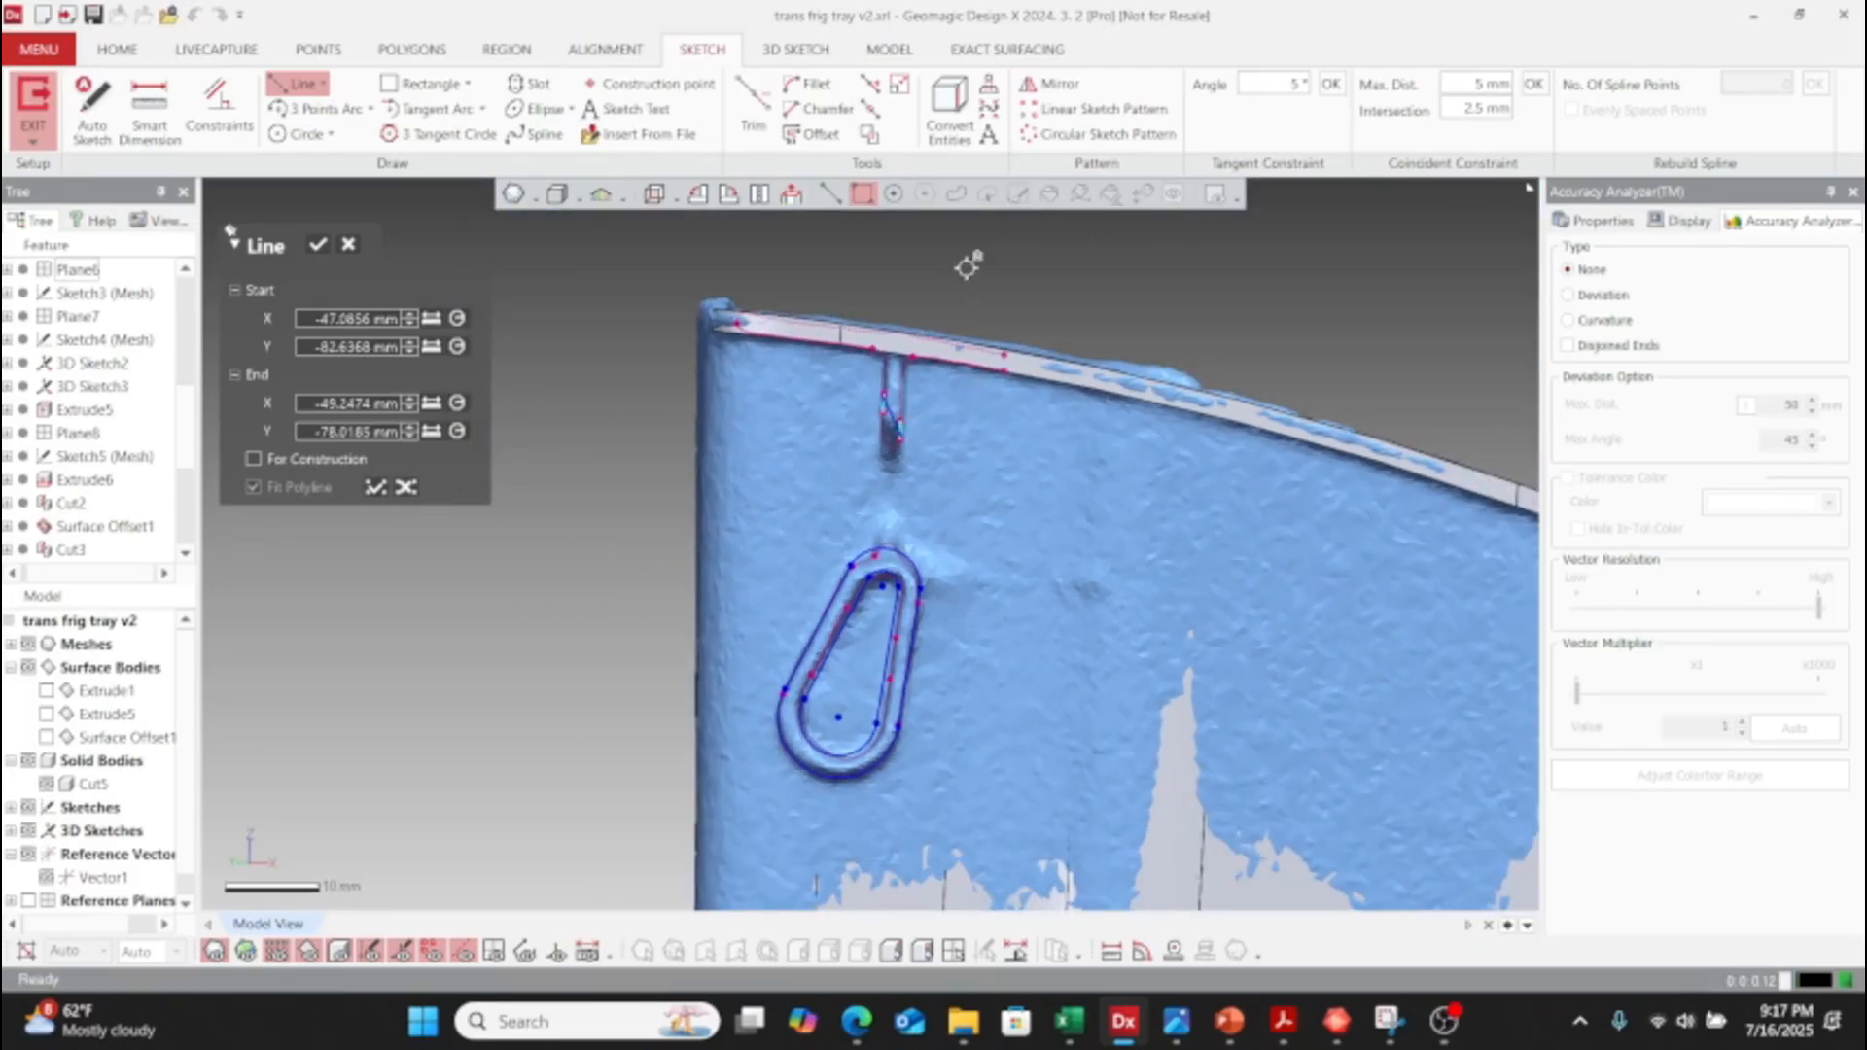
{"action": "left_click", "coordinate": [348, 245]}
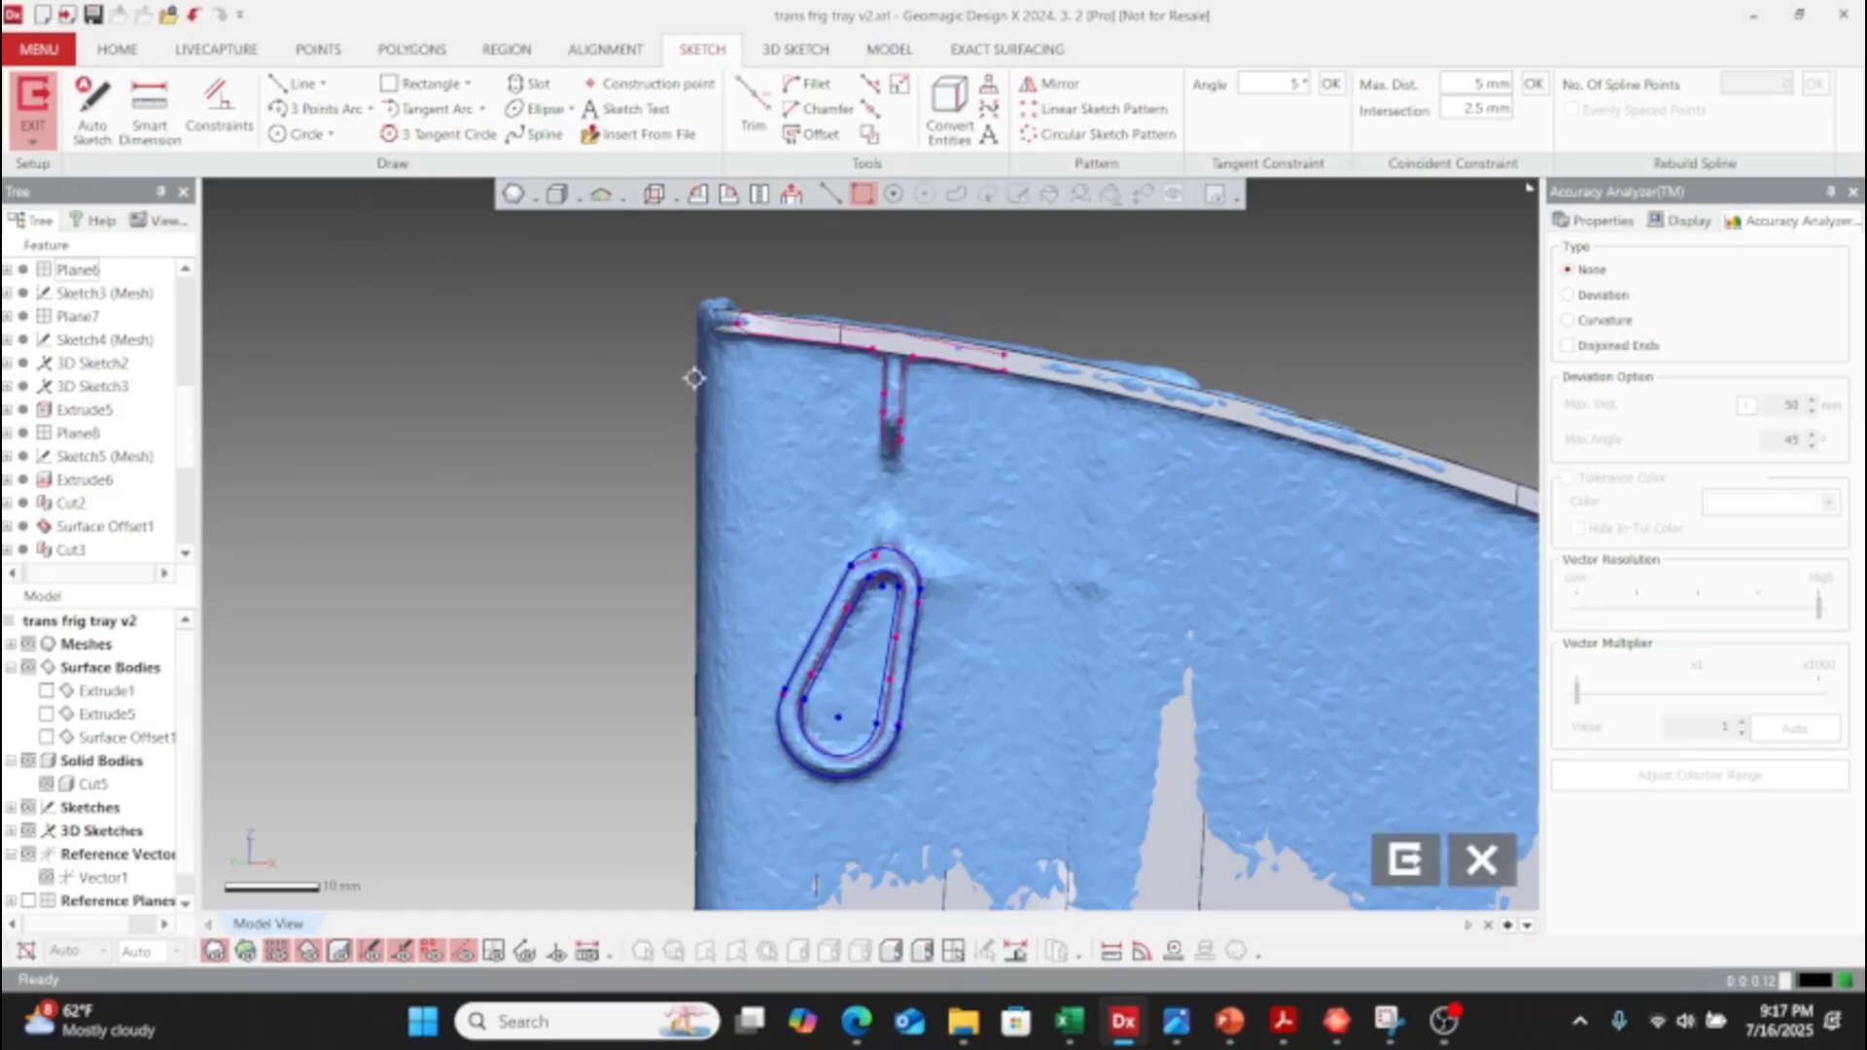
- Fit a line along the rib's left edge and lengthen it down to the loop's outer outline and up into the rim
{"action": "scroll", "coordinate": [875, 360], "scroll_direction": "up", "scroll_amount": 3}
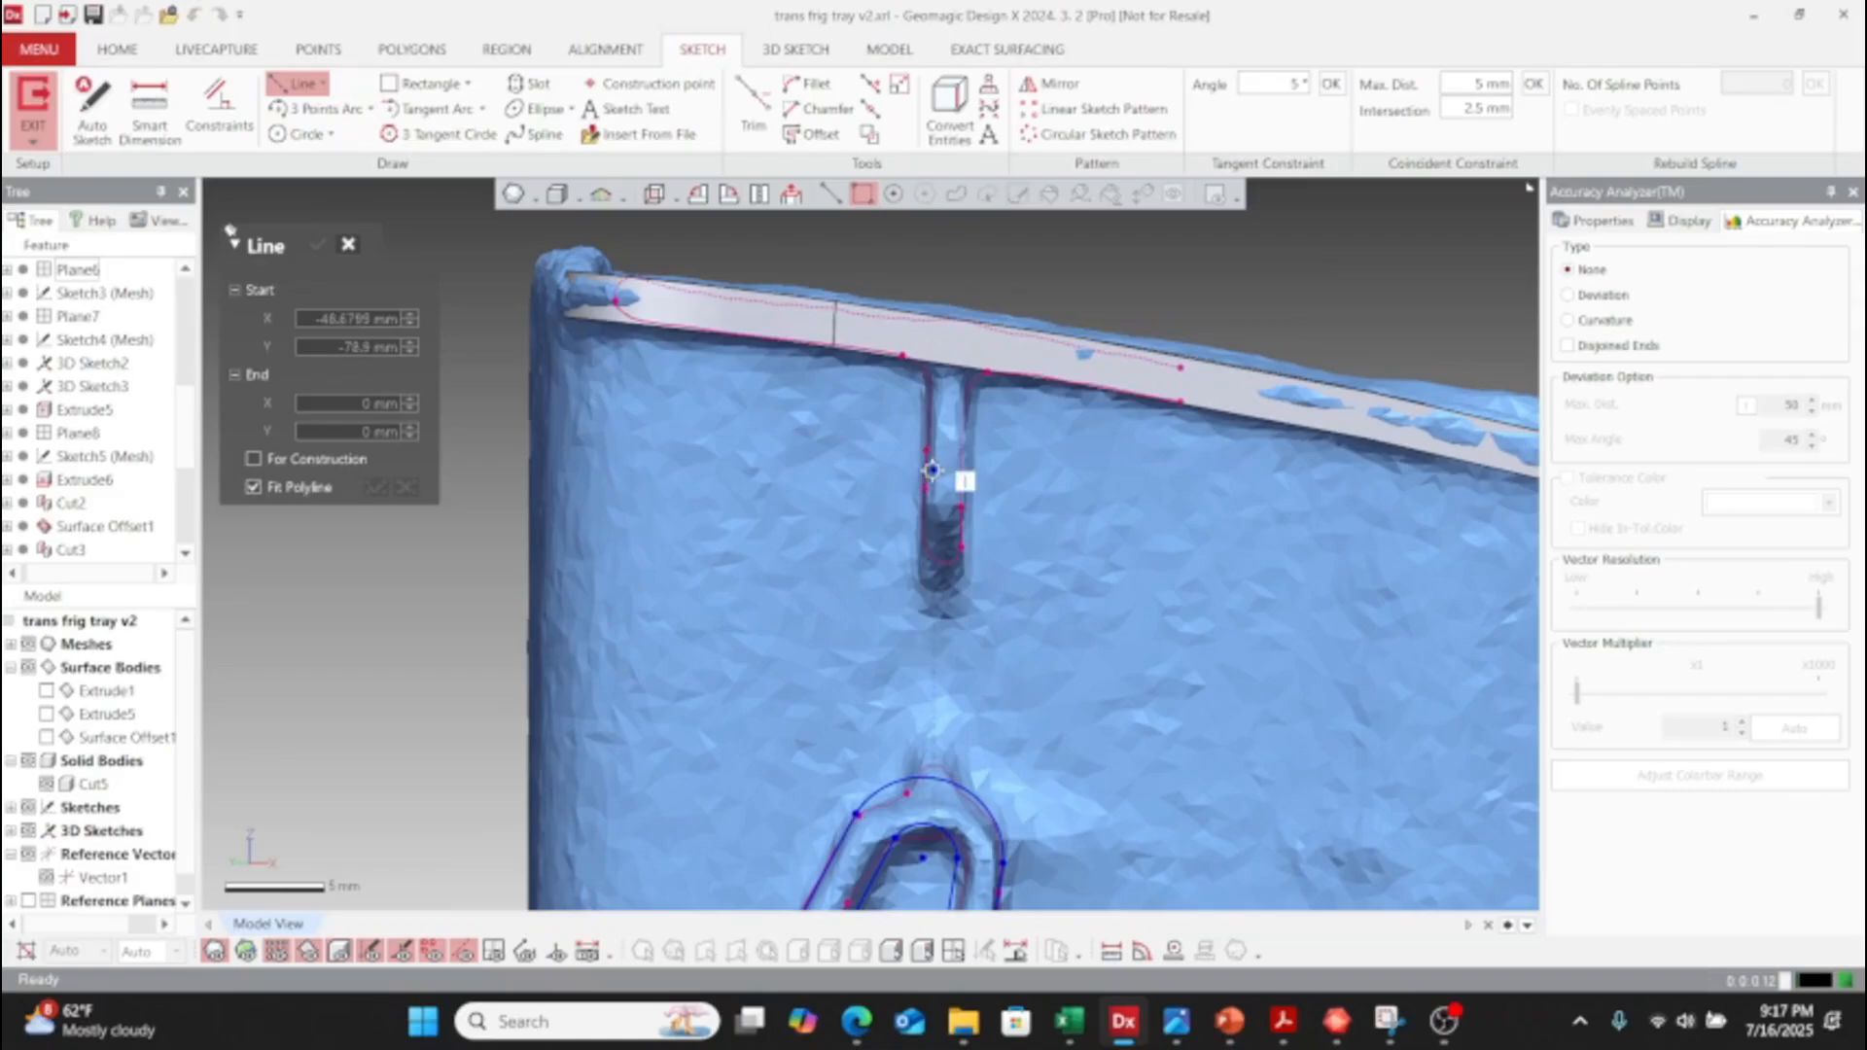
{"action": "left_click", "coordinate": [924, 468]}
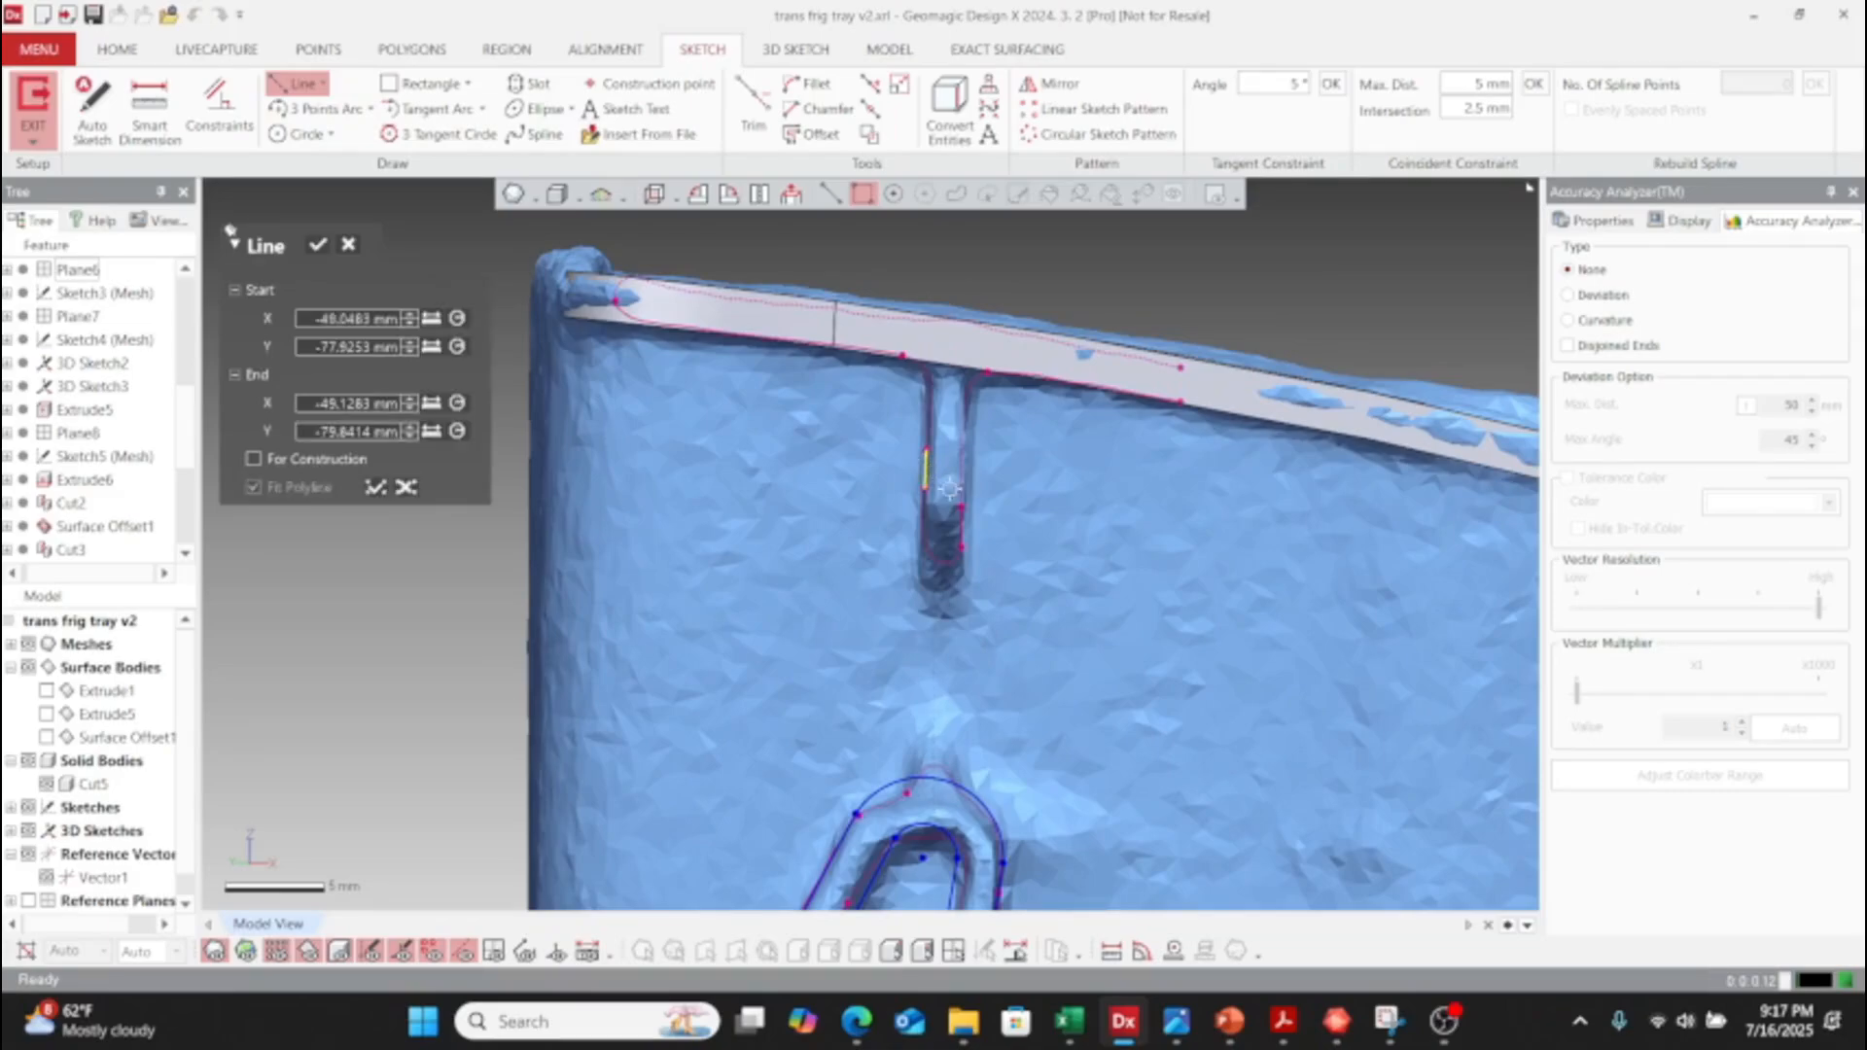
{"action": "left_click", "coordinate": [323, 246]}
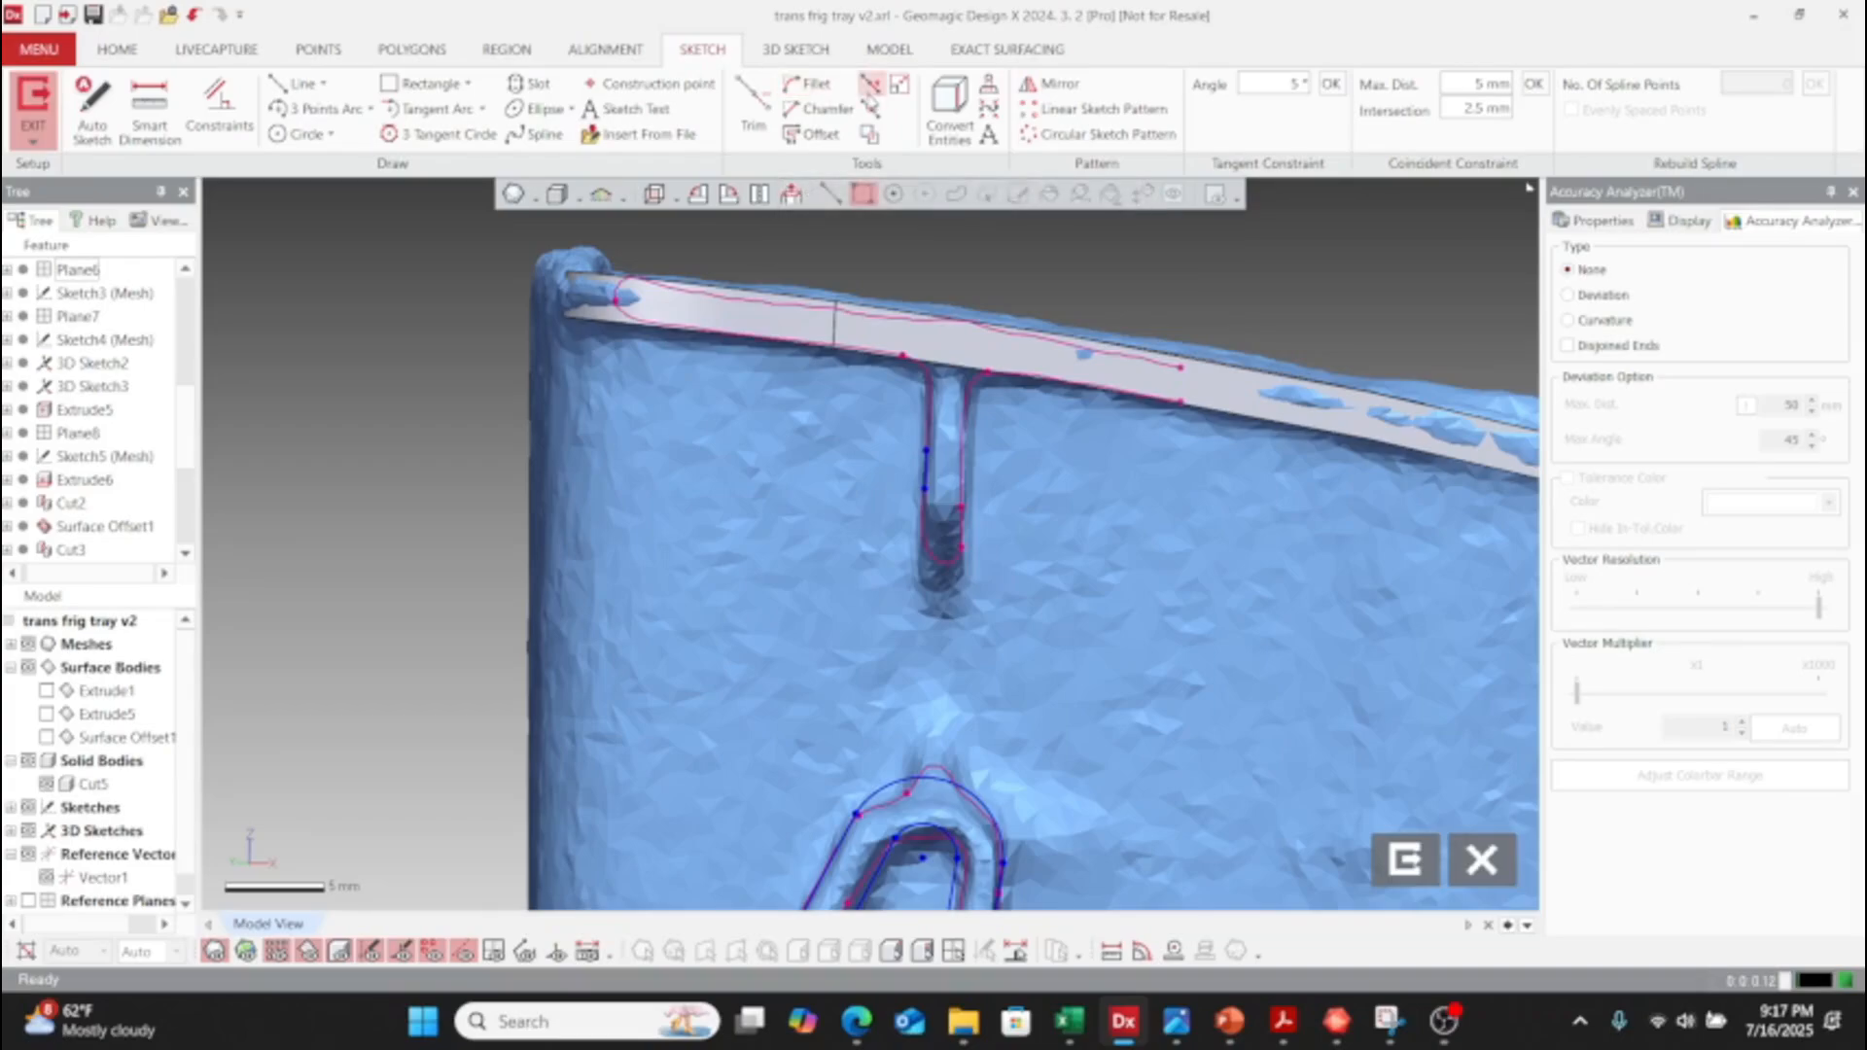
{"action": "left_click", "coordinate": [872, 91]}
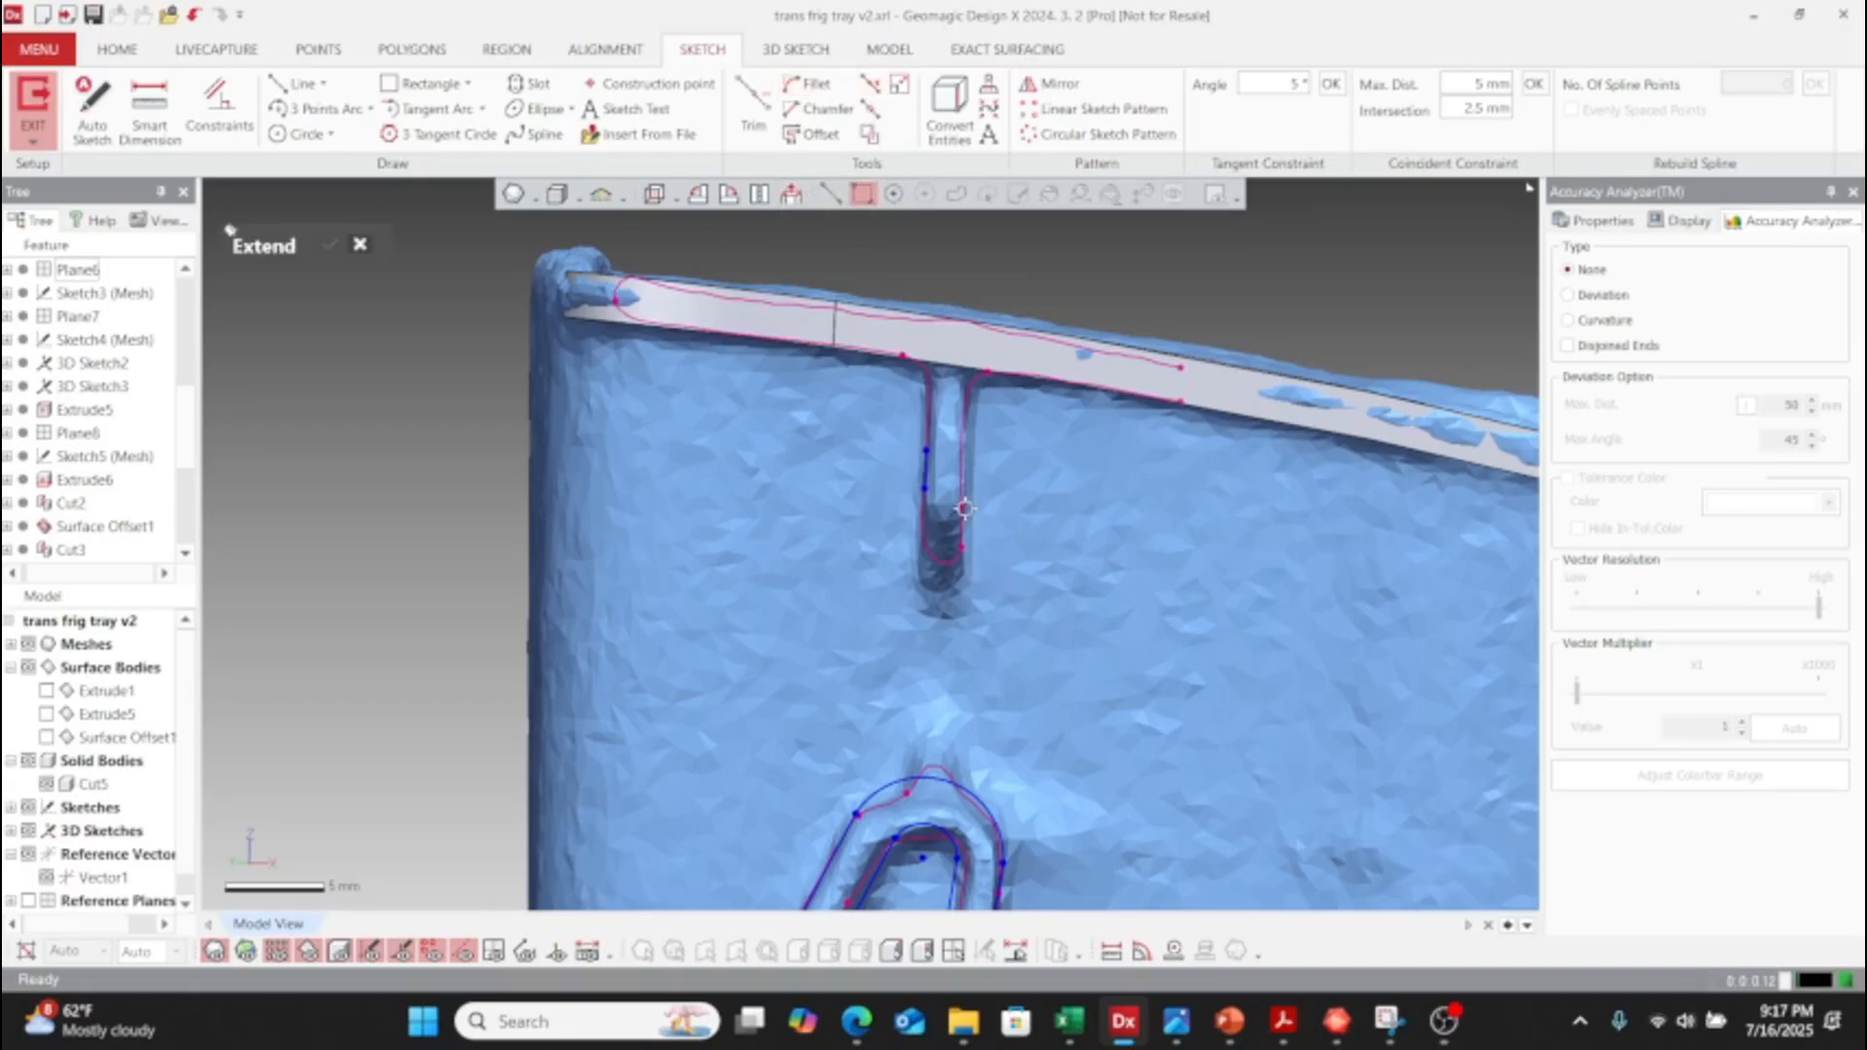
{"action": "left_click", "coordinate": [926, 474]}
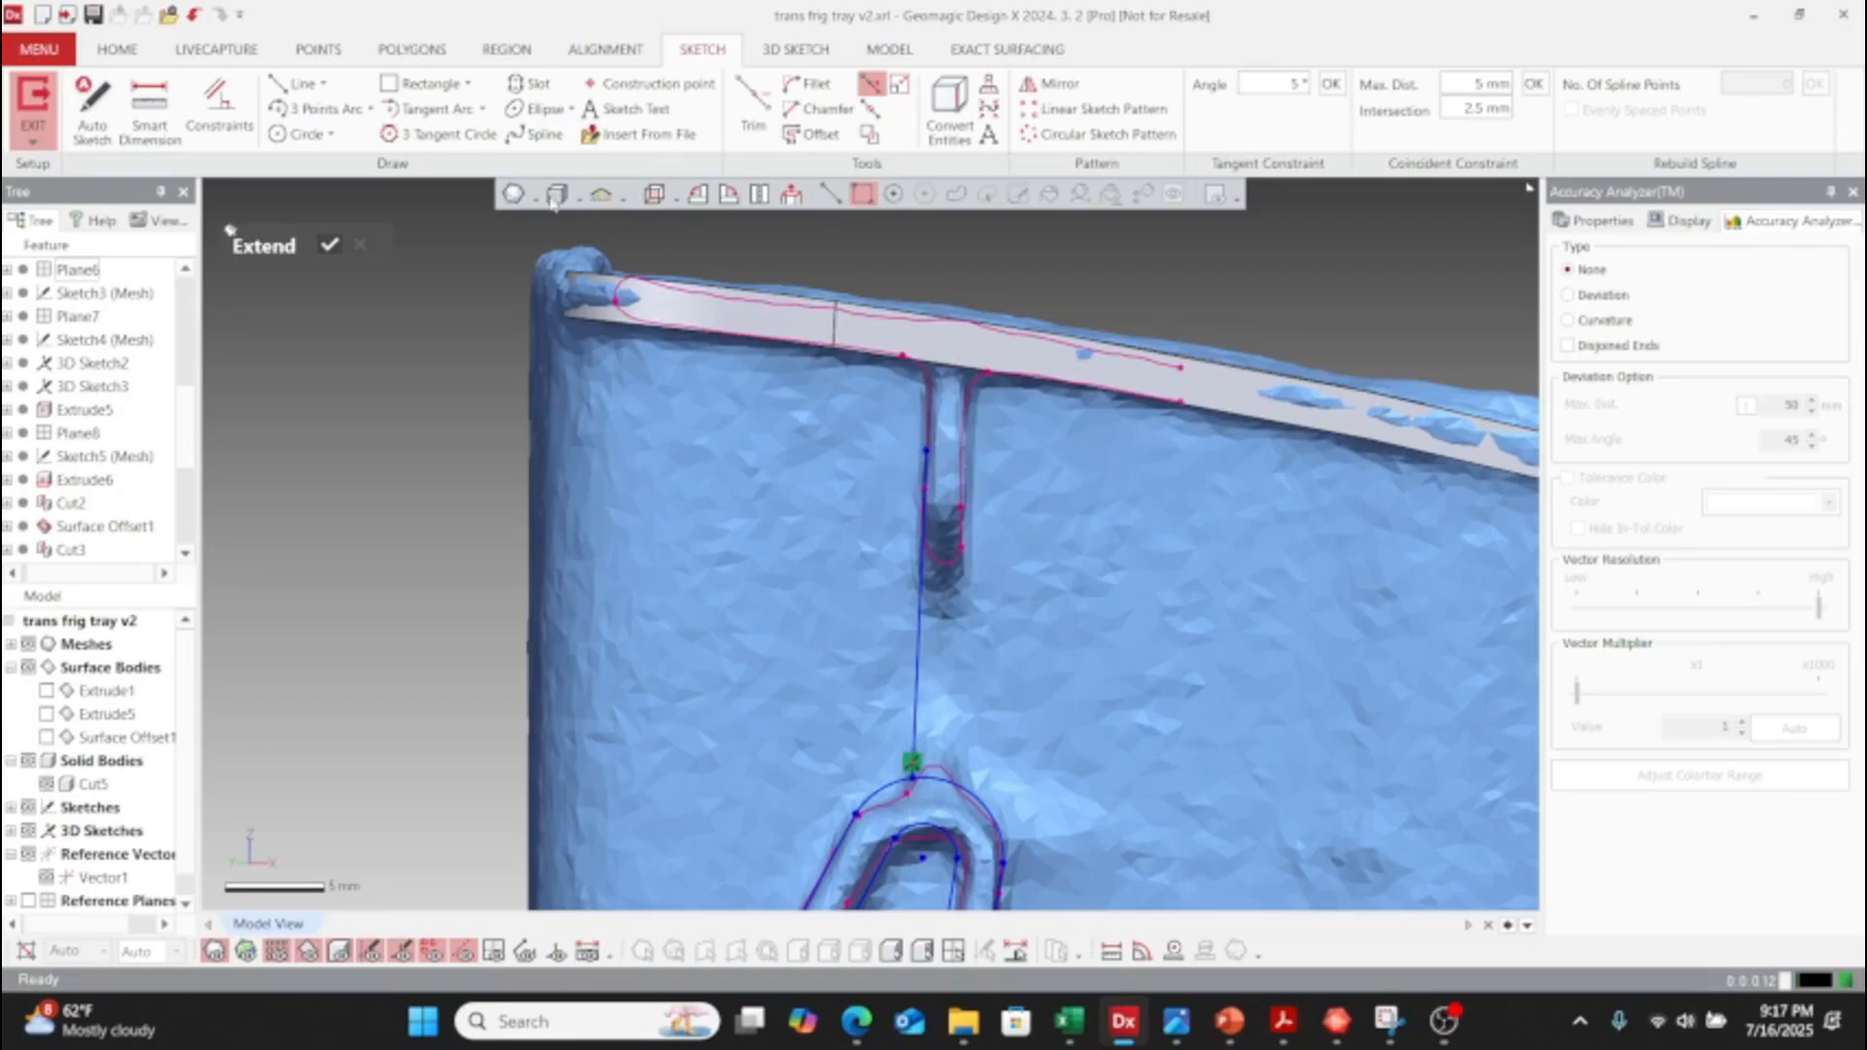
{"action": "left_click", "coordinate": [900, 84]}
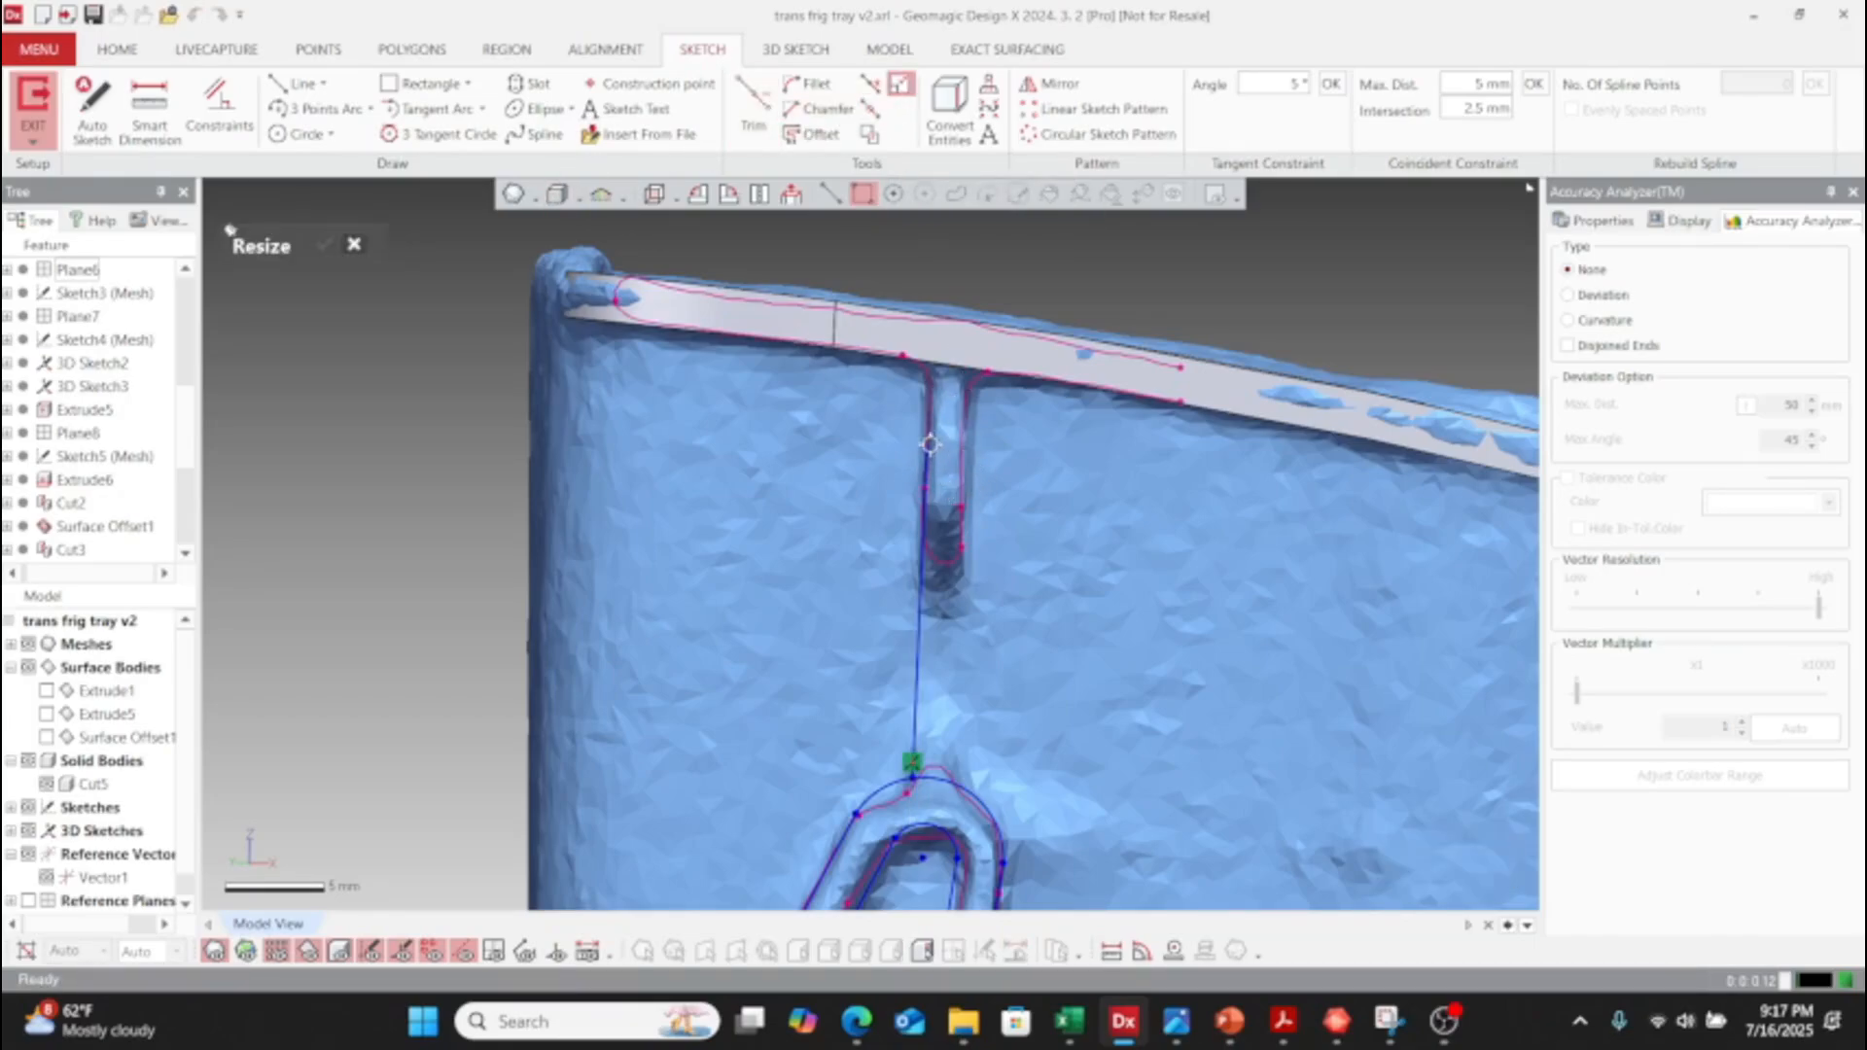
{"action": "left_click", "coordinate": [930, 338]}
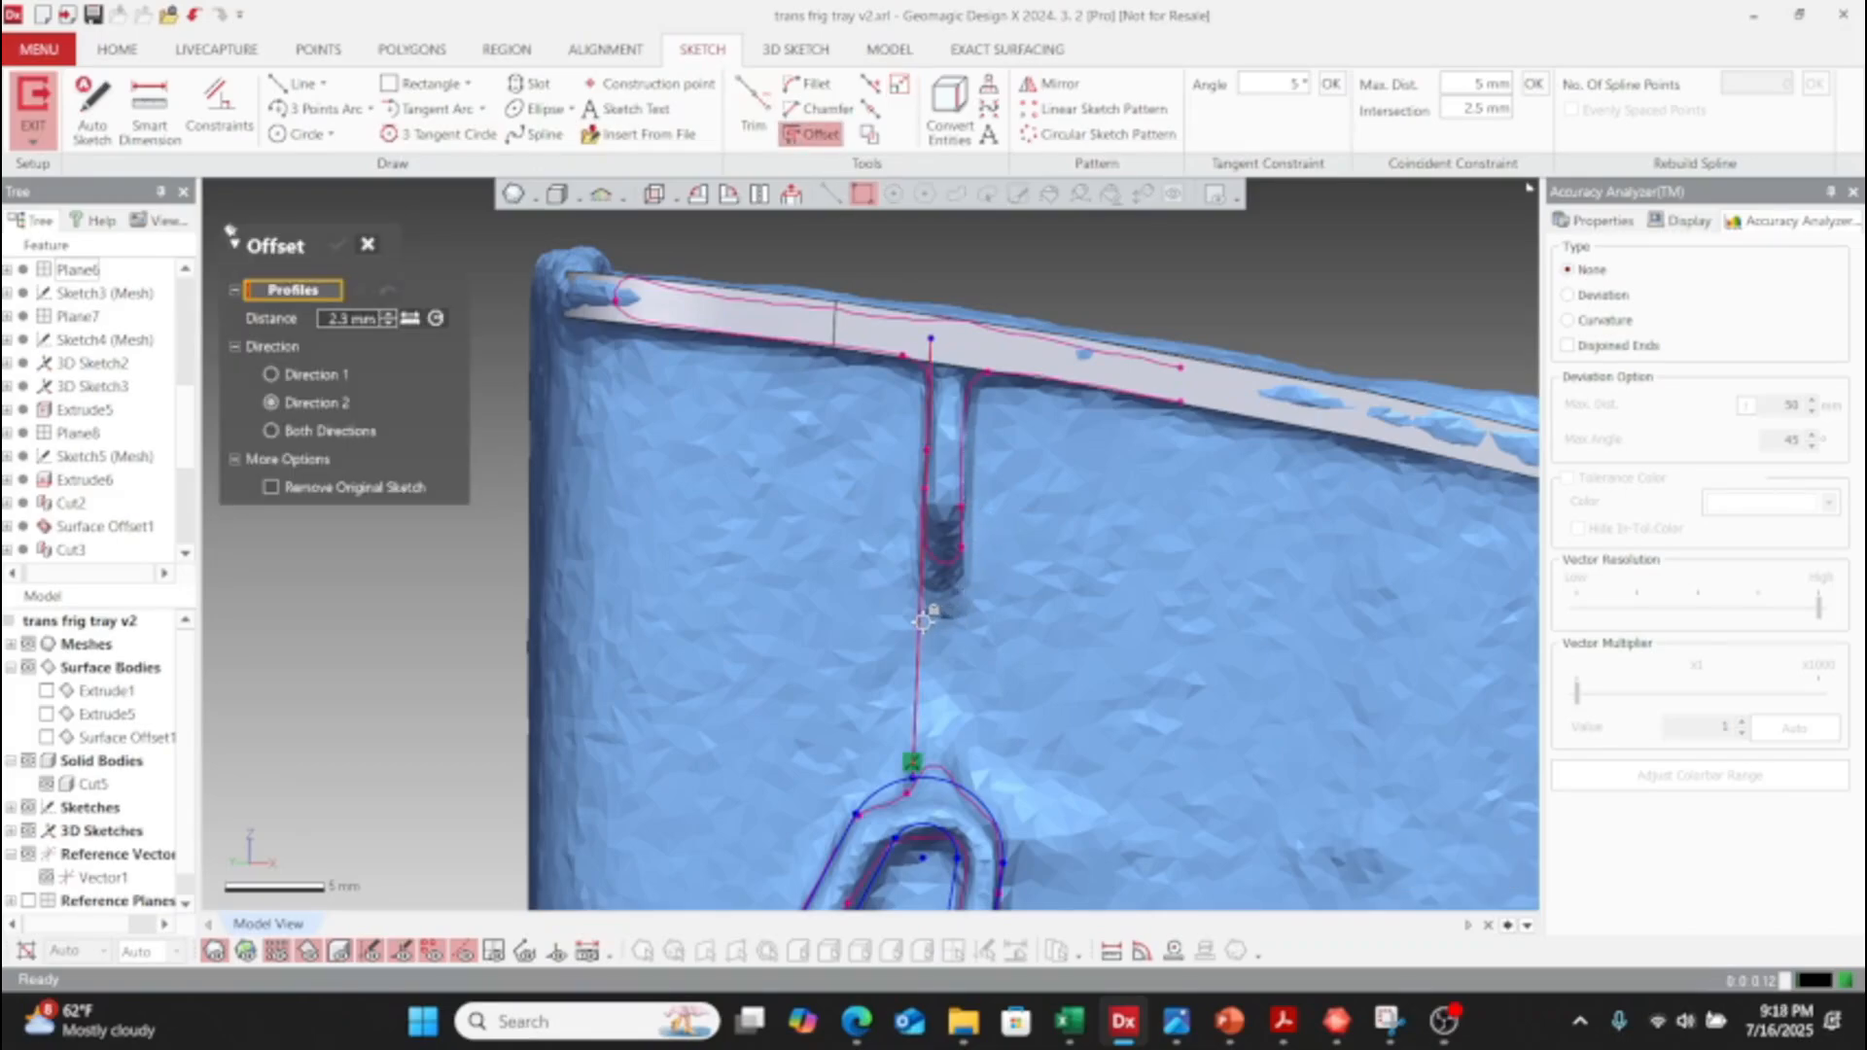
- Offset the rib line 2.3 mm to form the rib's opposite edge and extend it to the loop's outer outline
{"action": "left_click", "coordinate": [919, 620]}
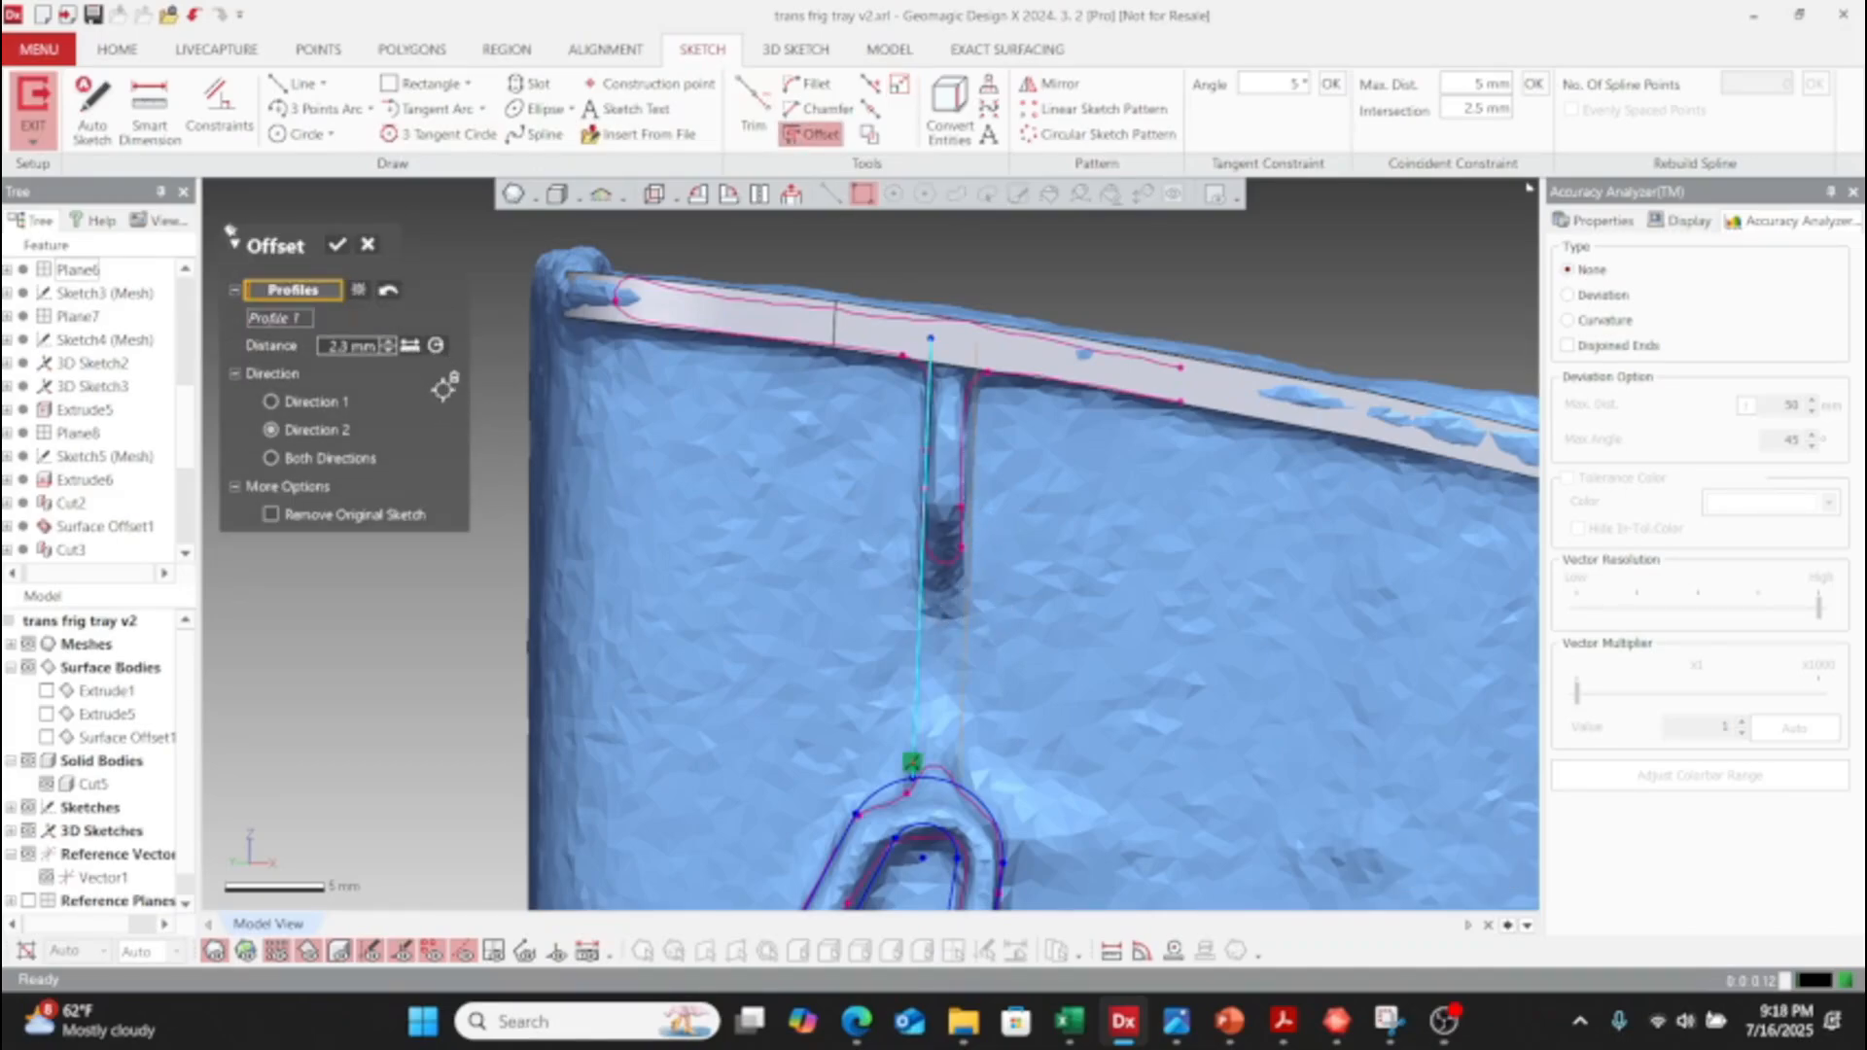
{"action": "left_click", "coordinate": [341, 246]}
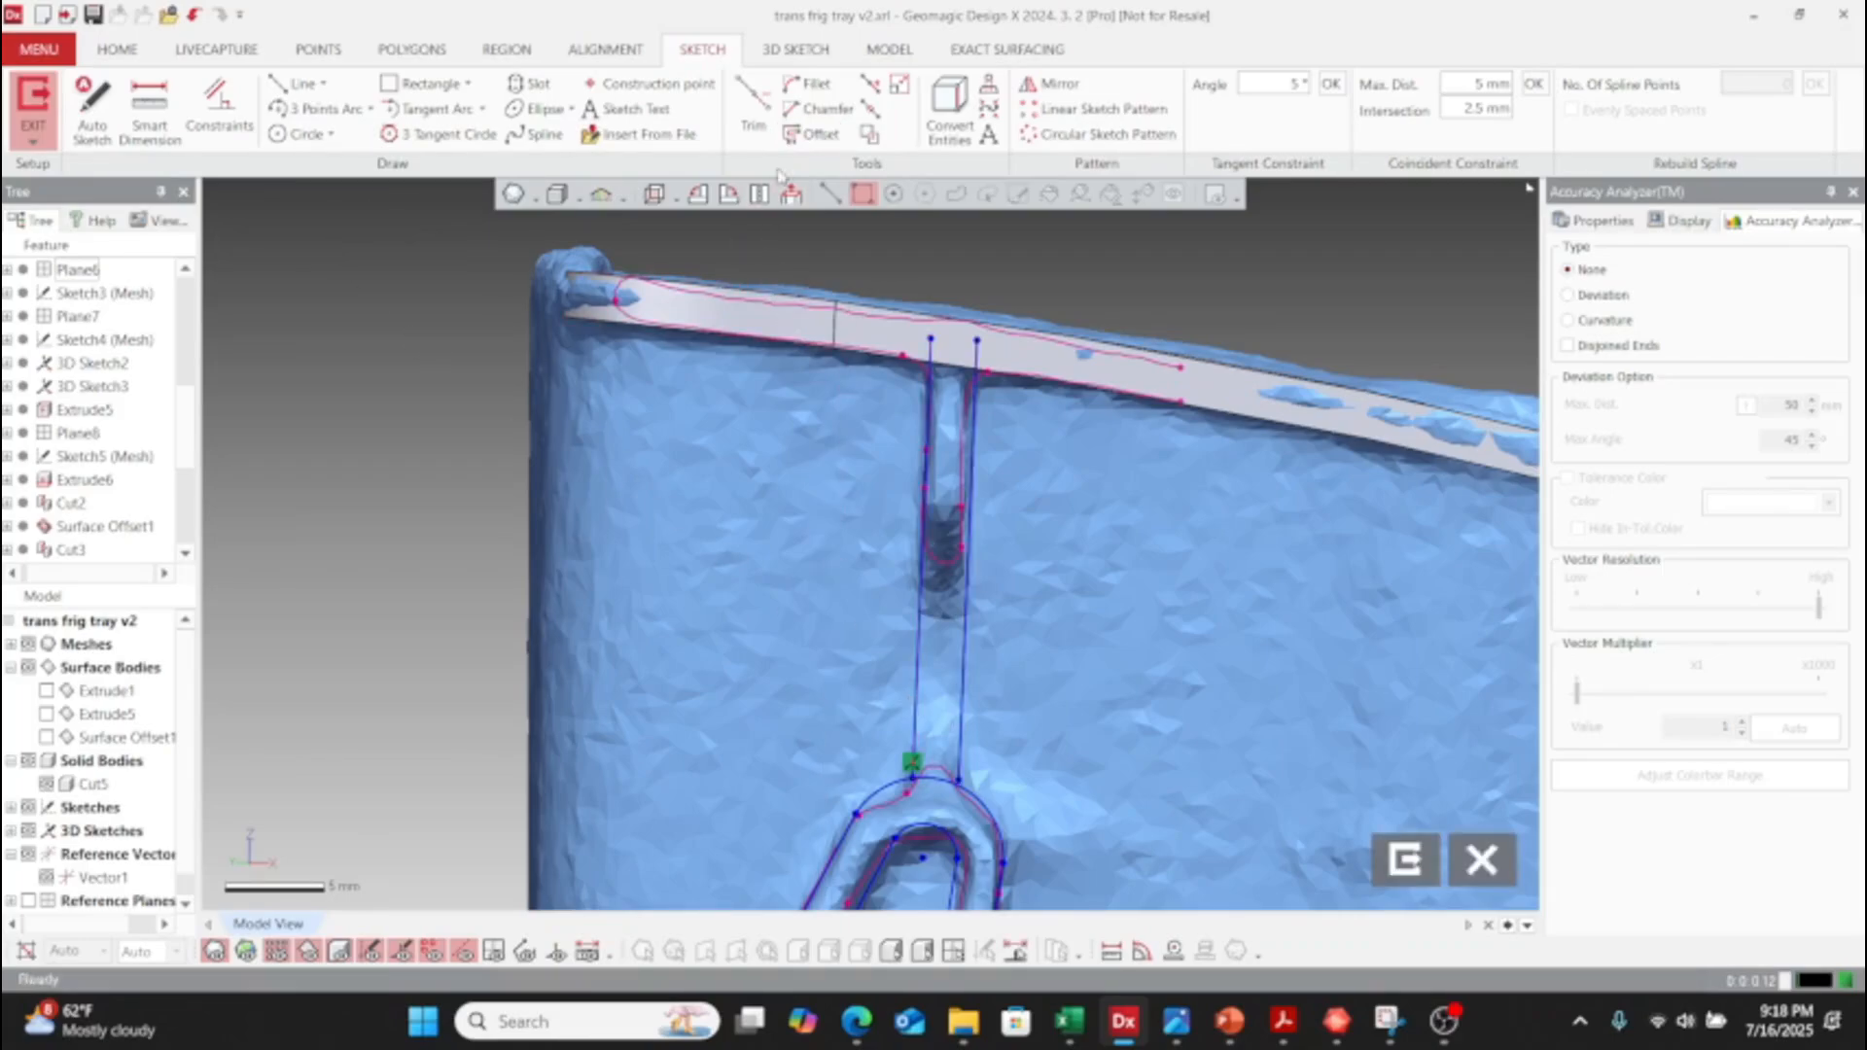
{"action": "left_click", "coordinate": [871, 85]}
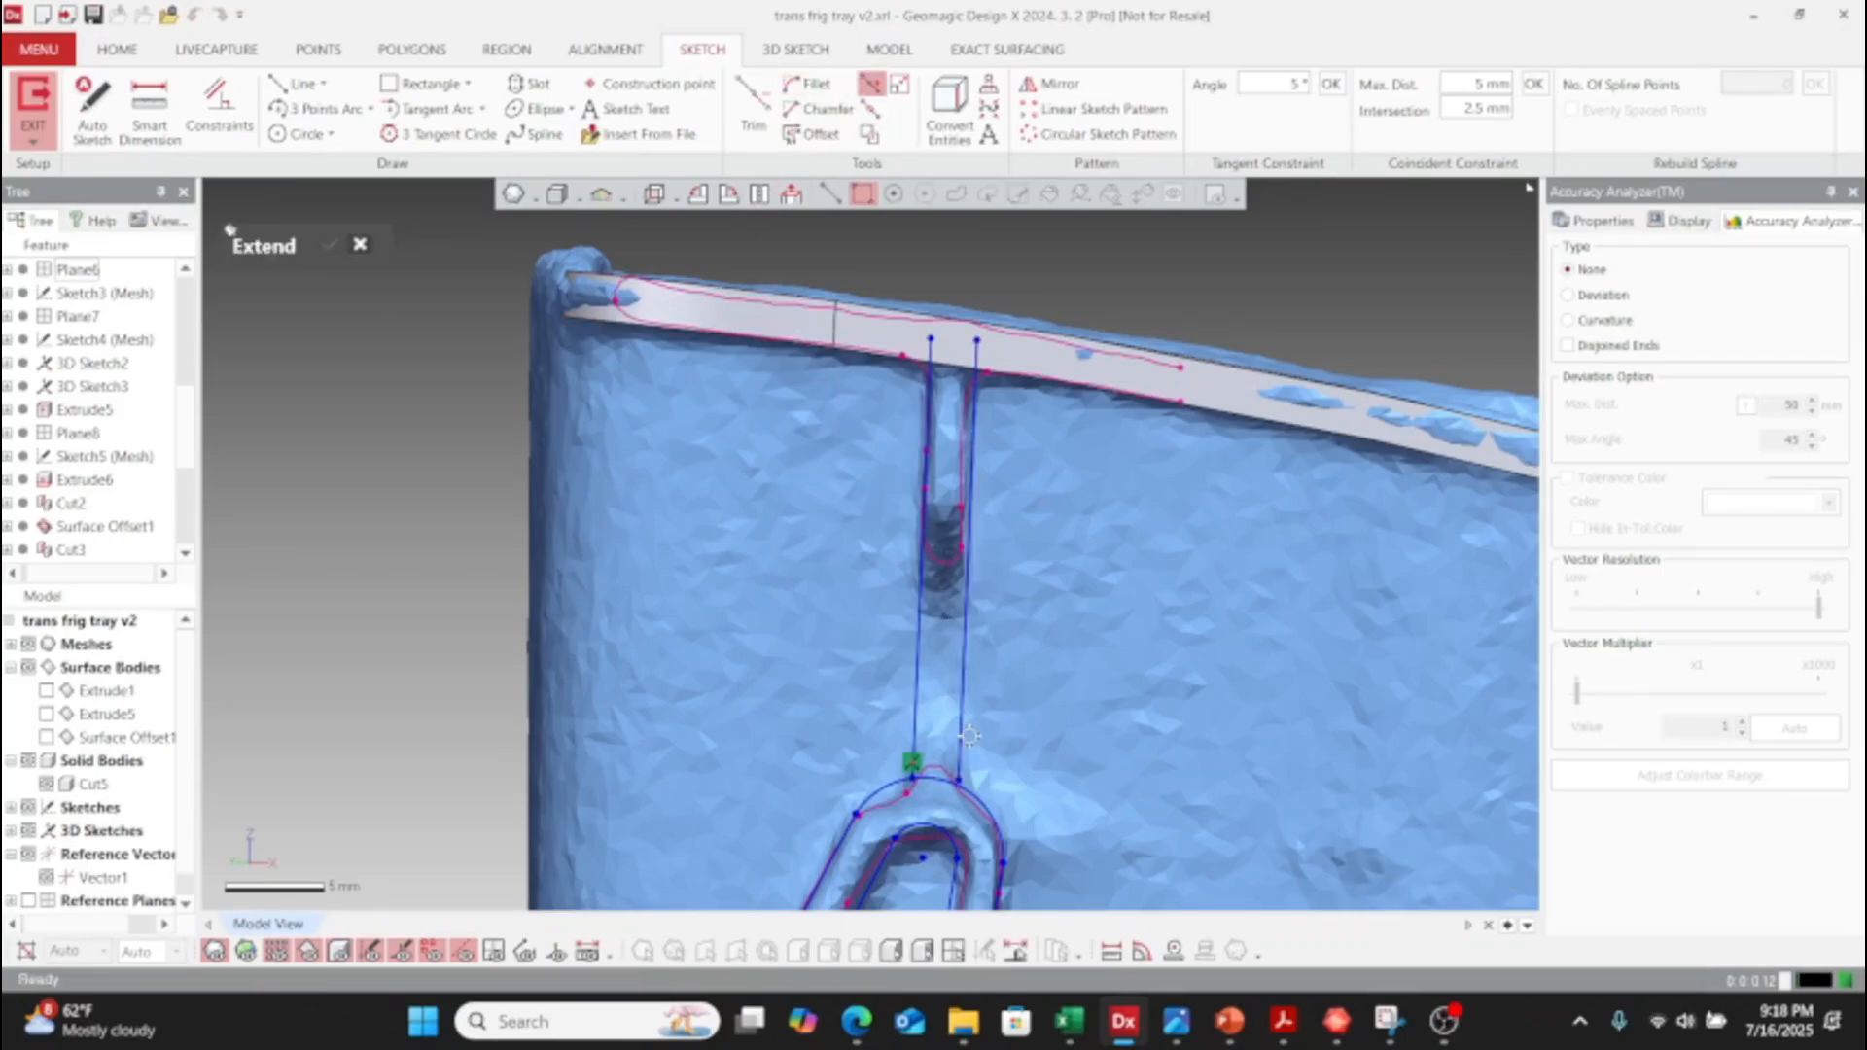
{"action": "left_click", "coordinate": [958, 729]}
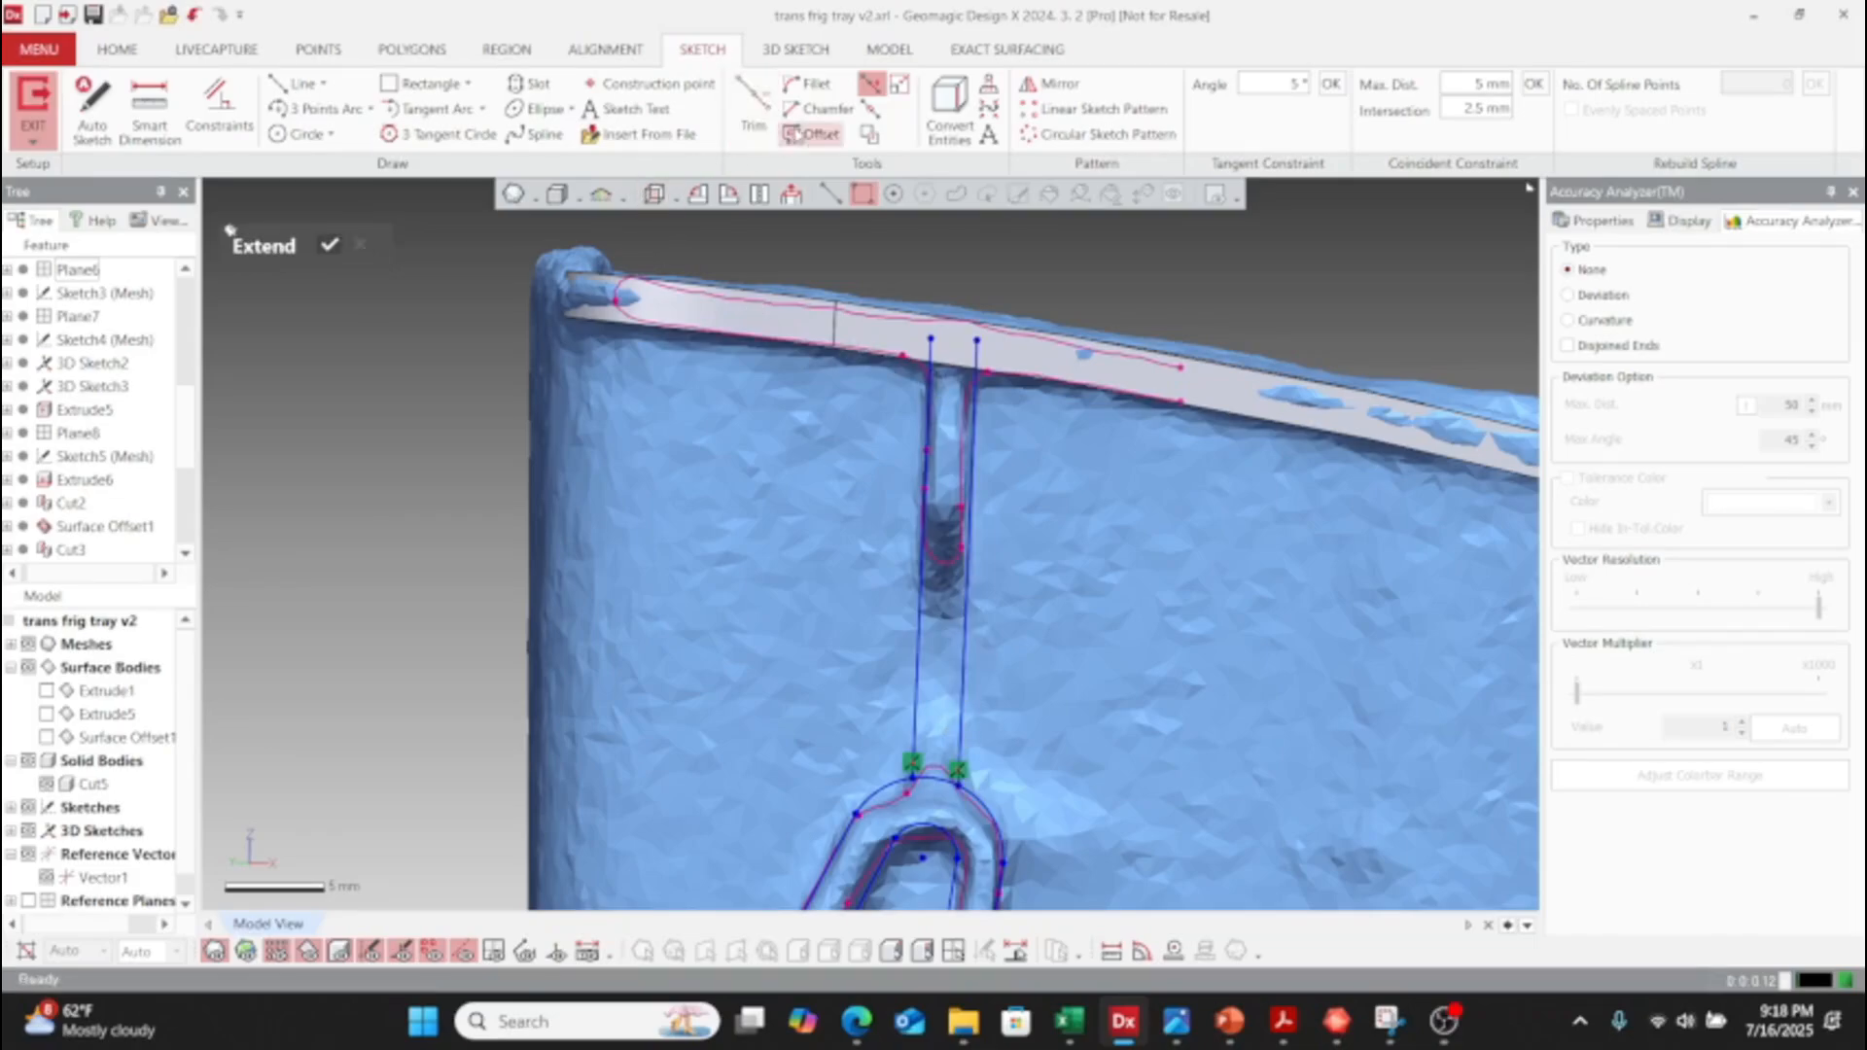
- Trim the loop's outer arc between the two rib lines, and close the rib's upper end with a line to finish the sketch
{"action": "left_click", "coordinate": [754, 112]}
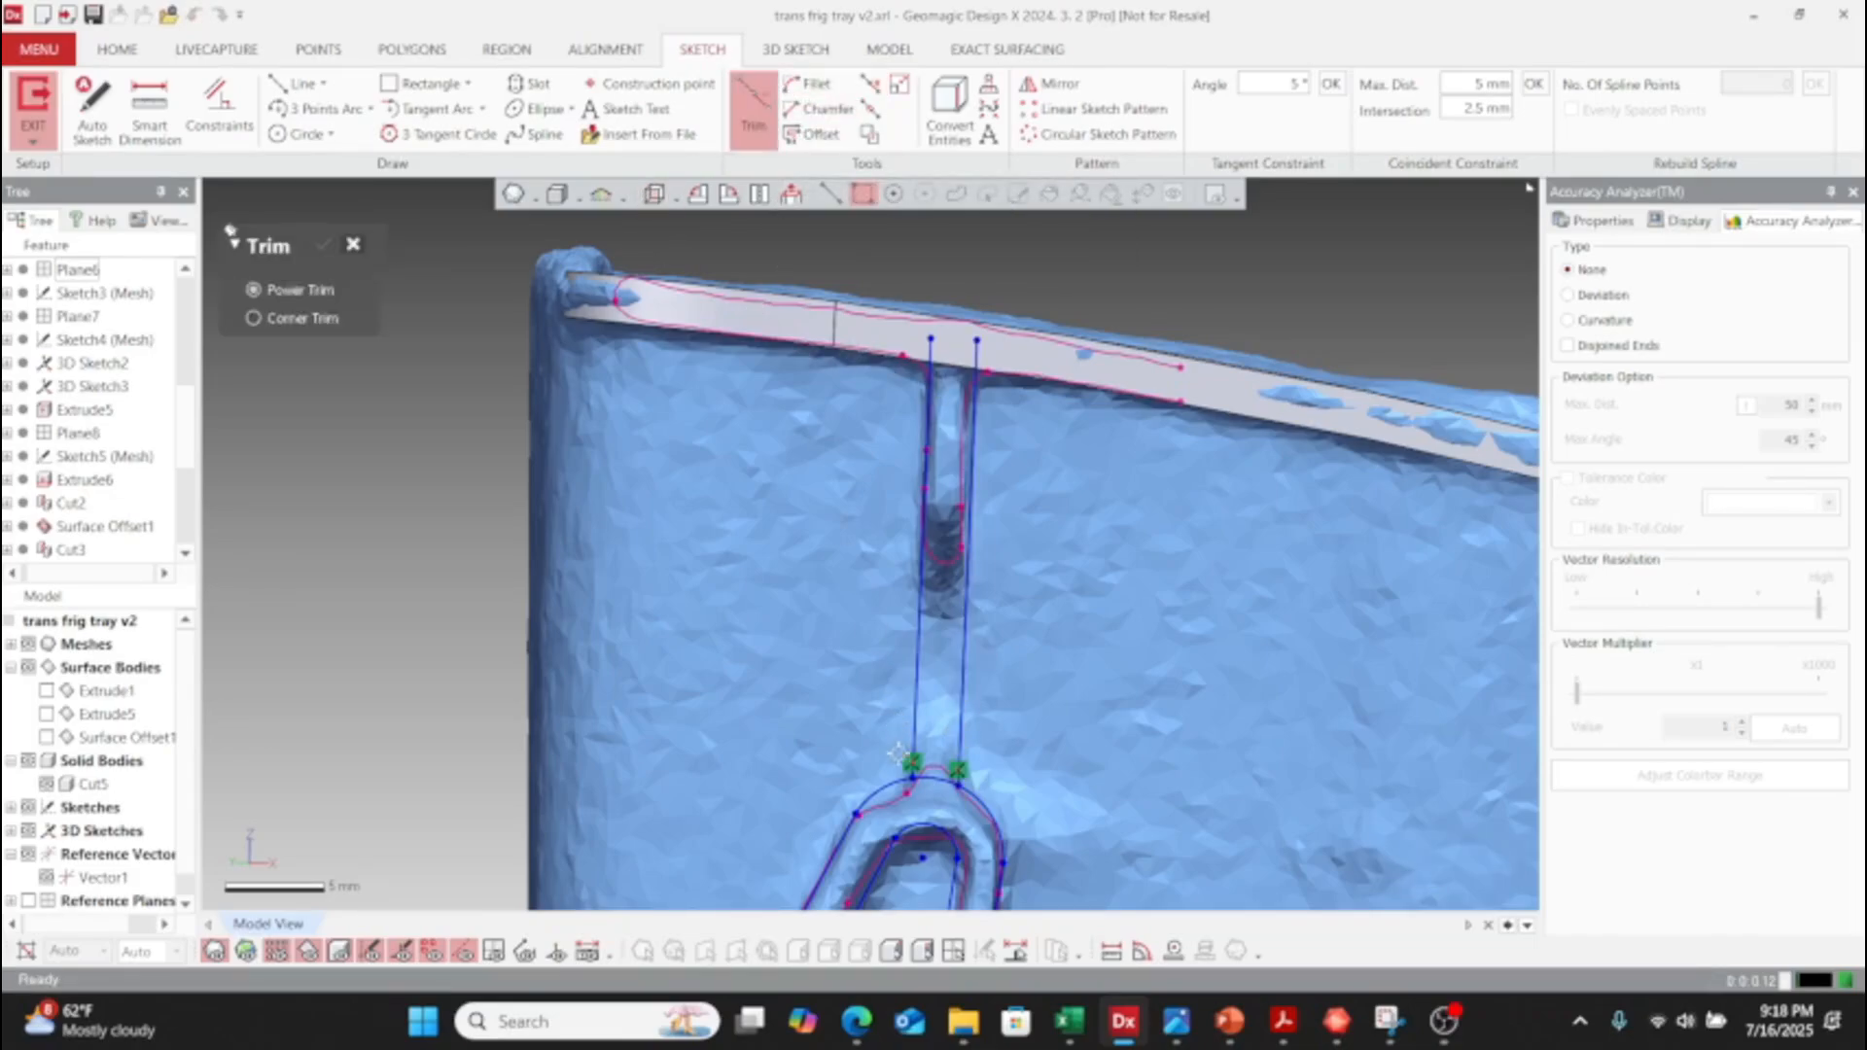
{"action": "left_click", "coordinate": [936, 775]}
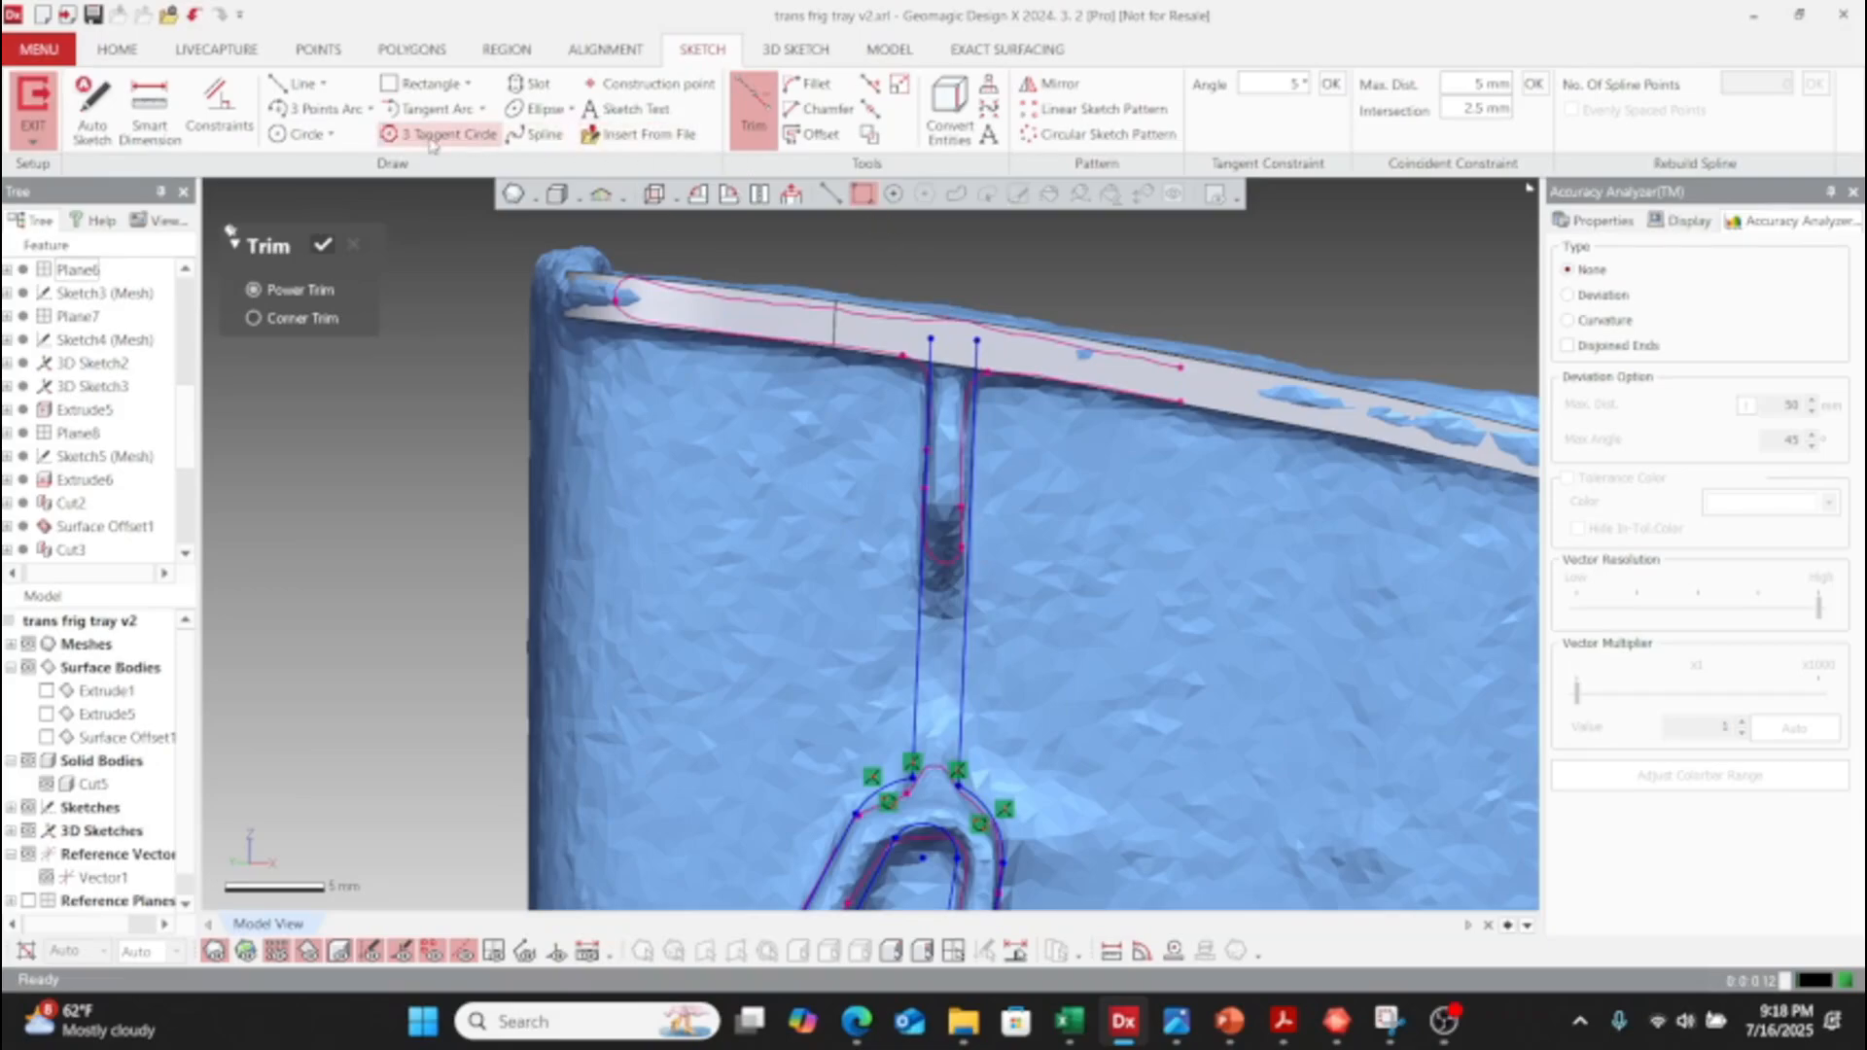
{"action": "left_click", "coordinate": [300, 84]}
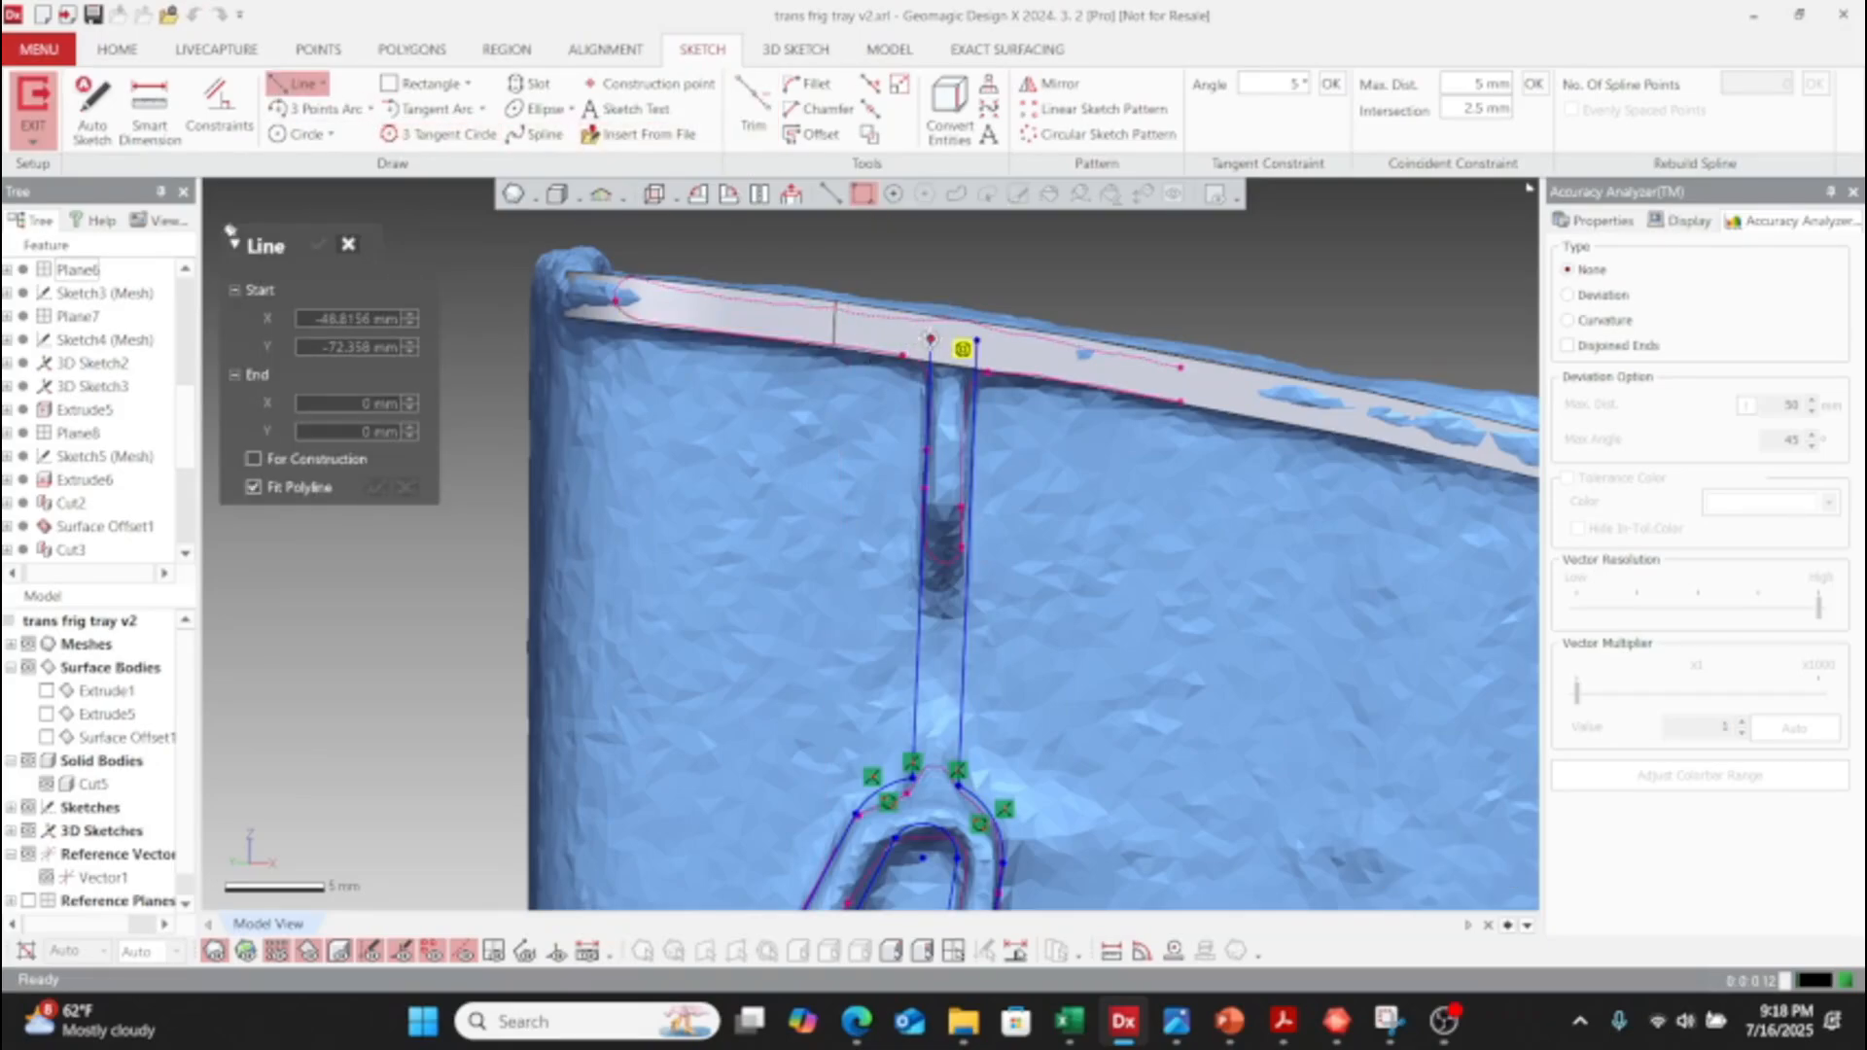
{"action": "left_click", "coordinate": [934, 340]}
{"action": "left_click", "coordinate": [976, 339]}
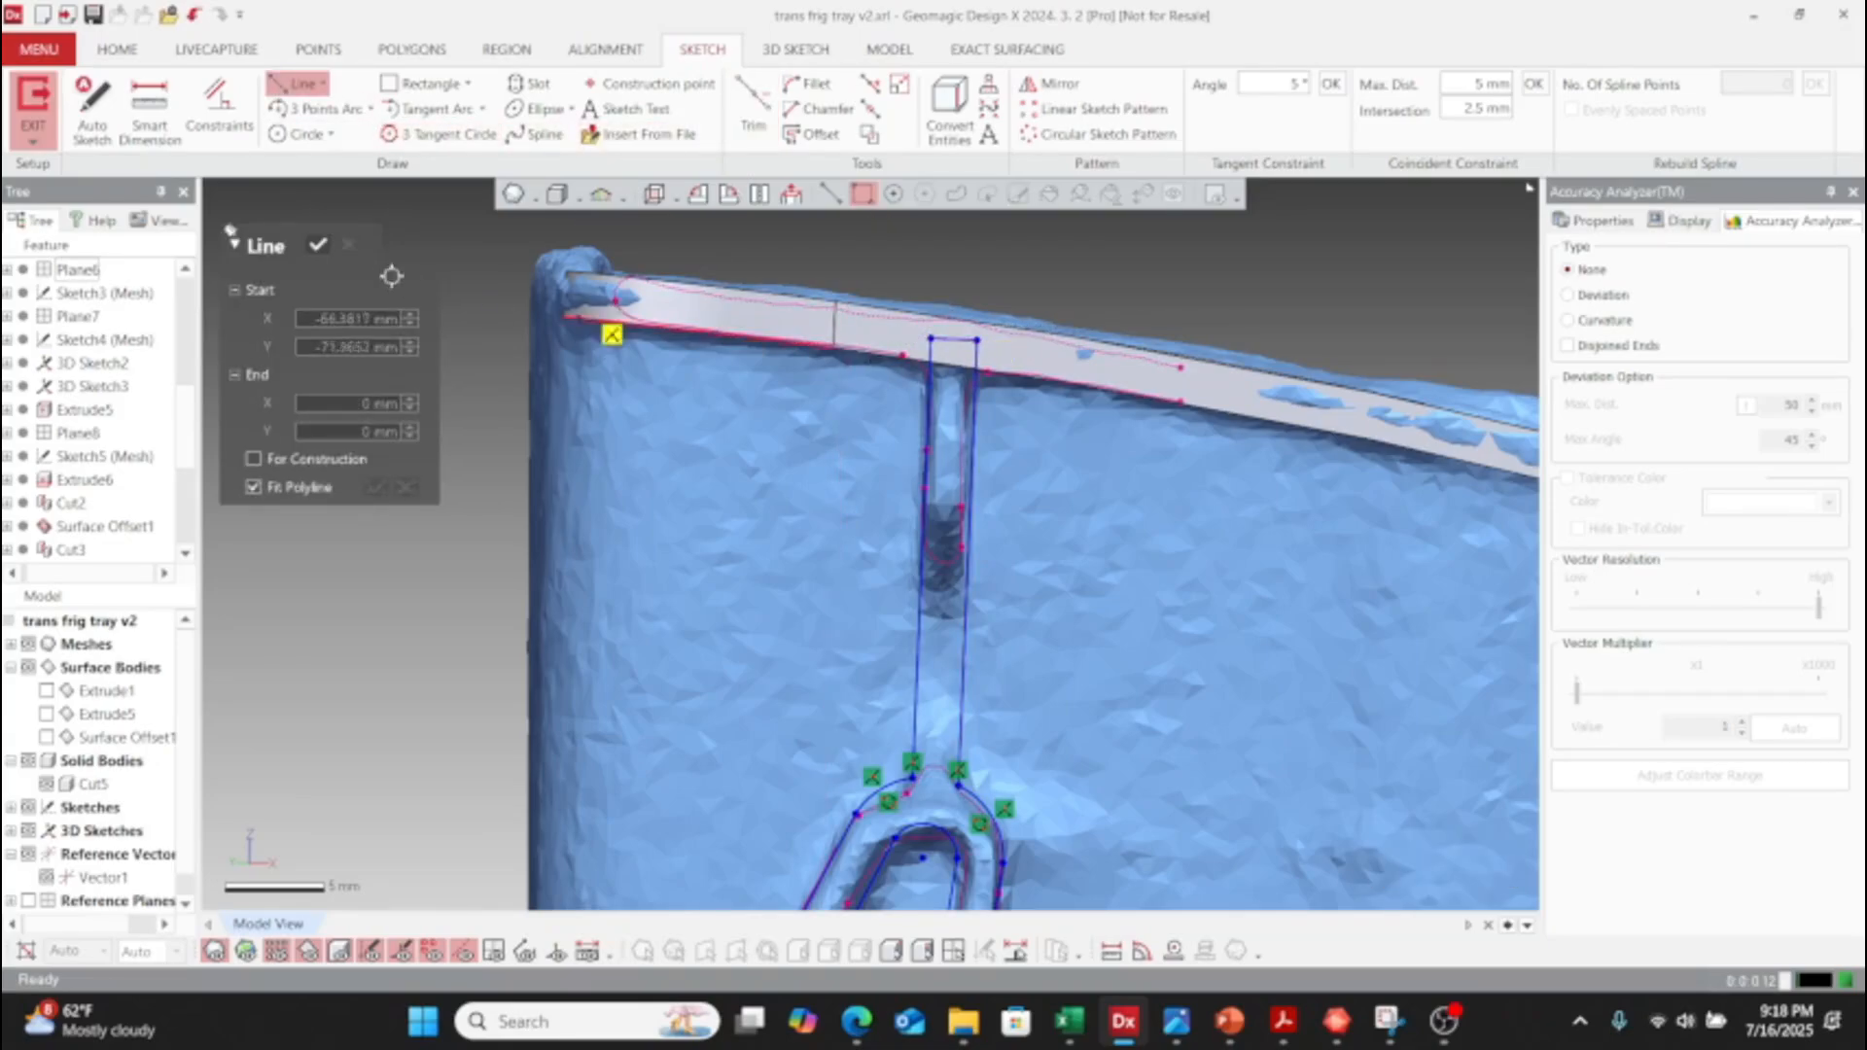
{"action": "left_click", "coordinate": [321, 250]}
{"action": "scroll", "coordinate": [740, 571], "scroll_direction": "down", "scroll_amount": 3}
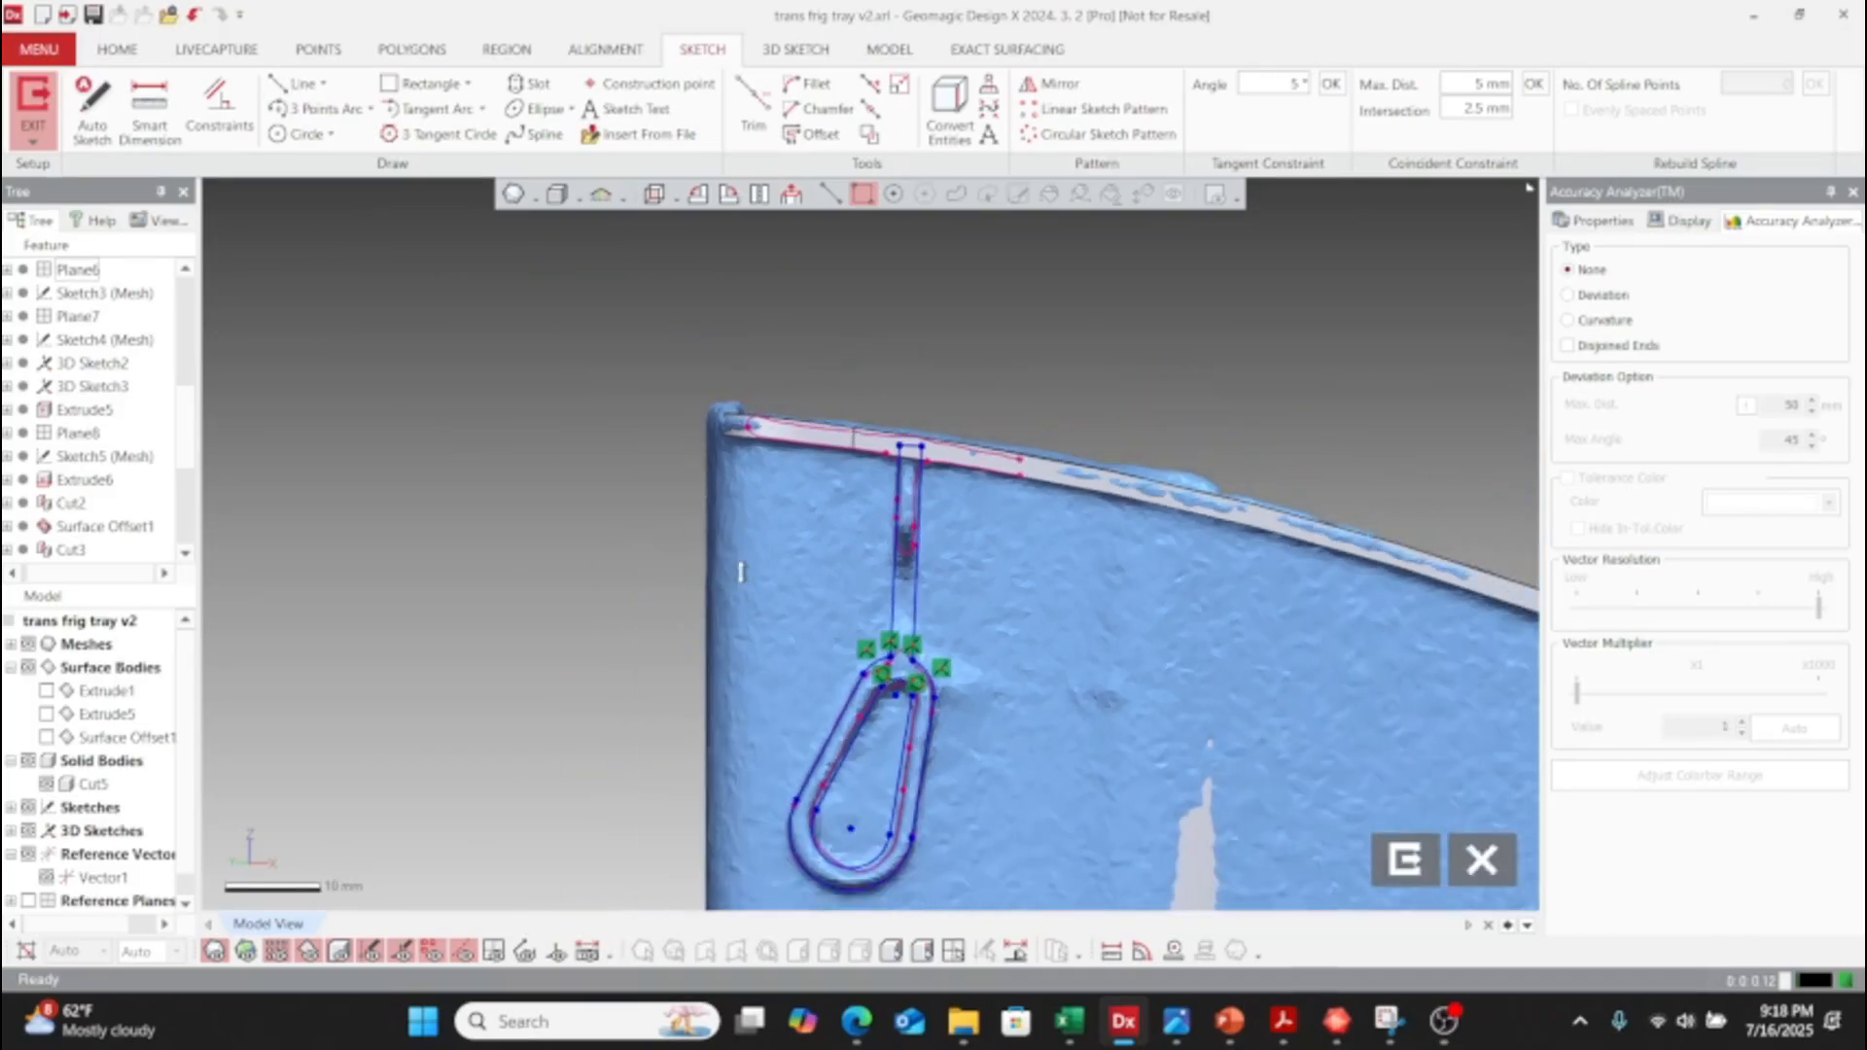
{"action": "left_click", "coordinate": [1401, 871]}
- Hide the scan mesh and extrude the loop-and-rib sketch using Up To Body to the tray's solid body, with Merge enabled
{"action": "right_click_drag", "start_coordinate": [1068, 575], "coordinate": [1290, 590]}
{"action": "right_click_drag", "start_coordinate": [992, 581], "coordinate": [1214, 609]}
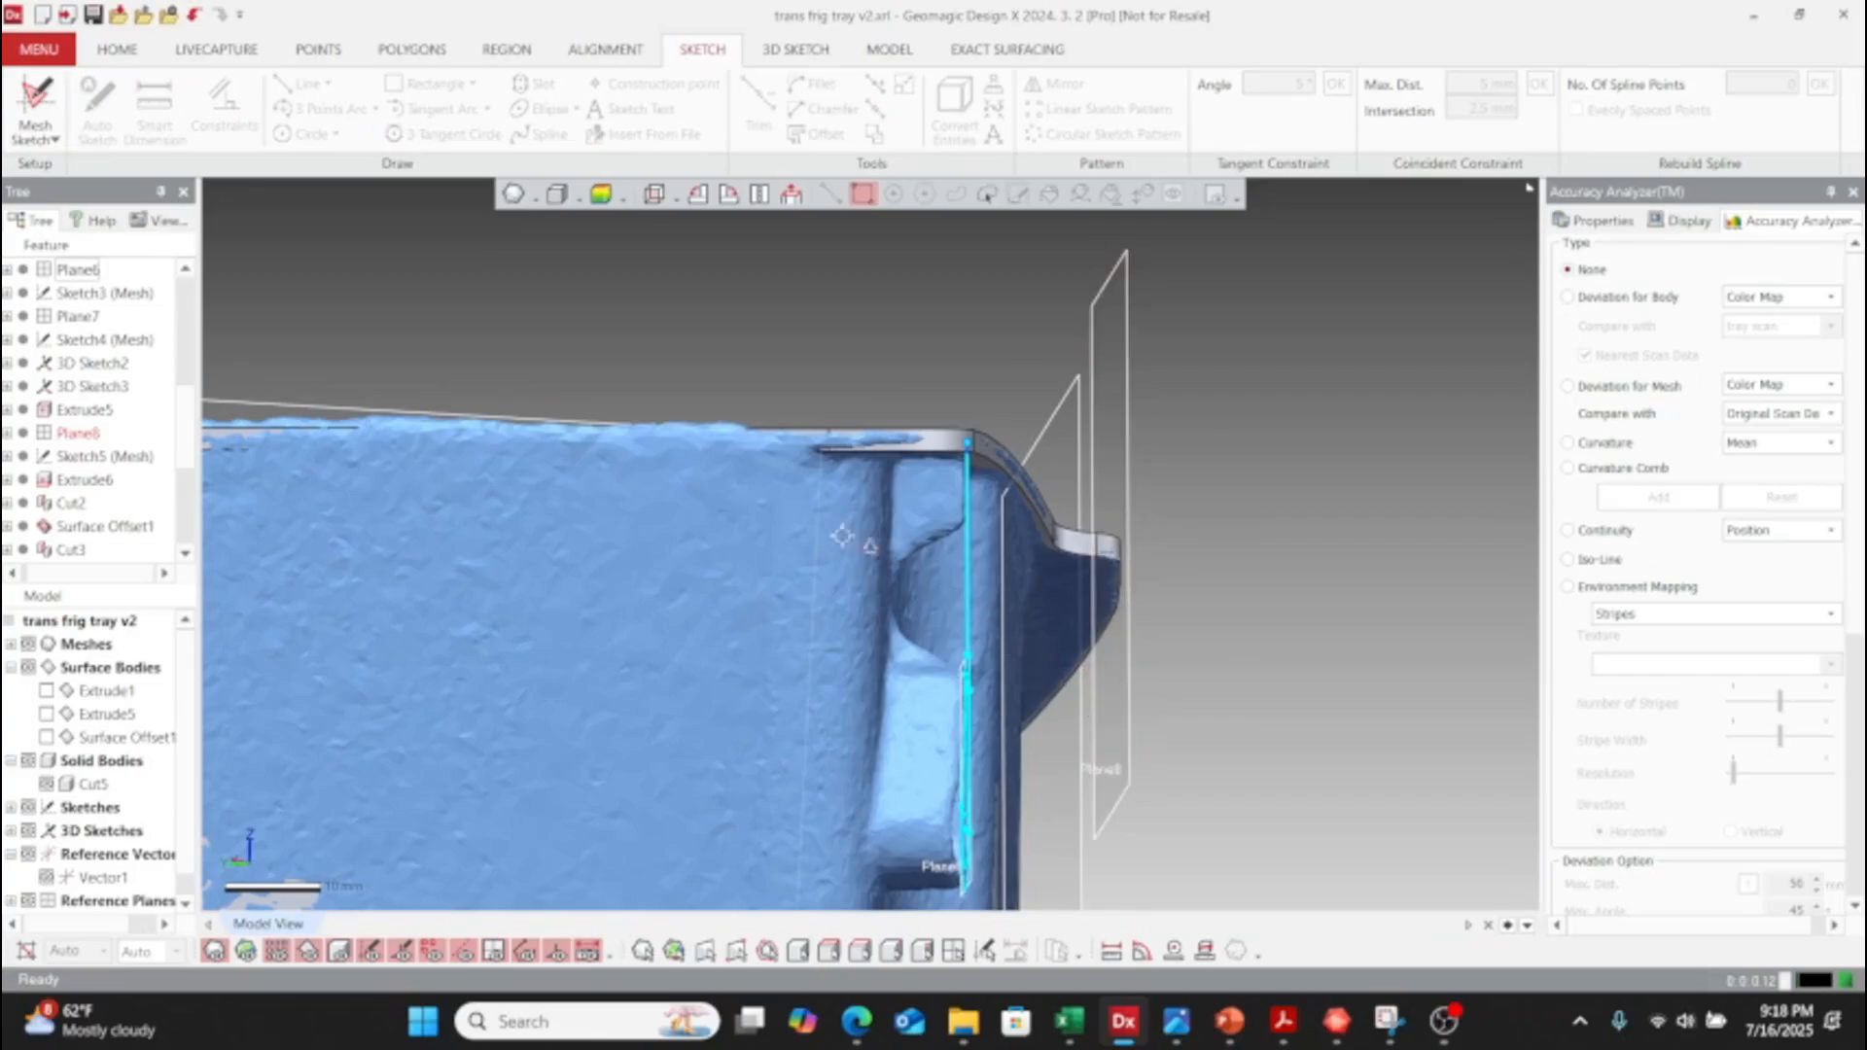
{"action": "left_click", "coordinate": [136, 54]}
{"action": "left_click", "coordinate": [905, 57]}
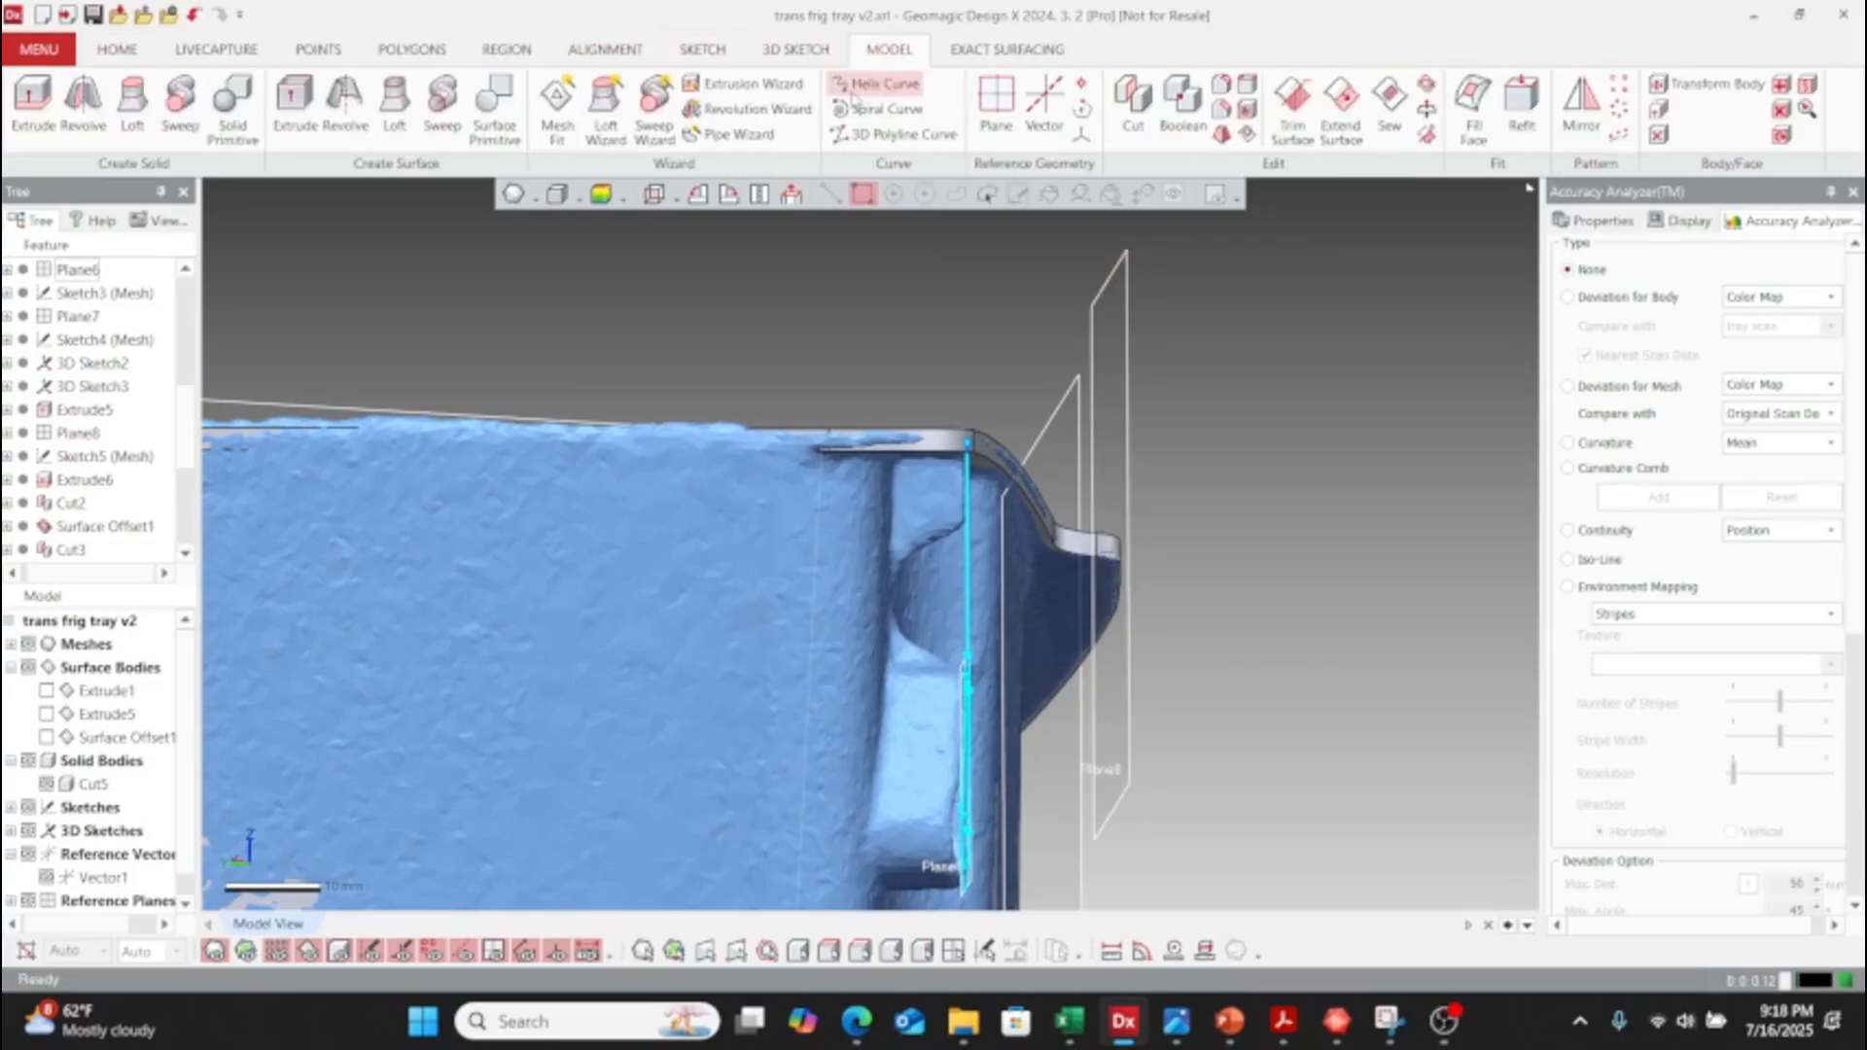
{"action": "left_click", "coordinate": [34, 98]}
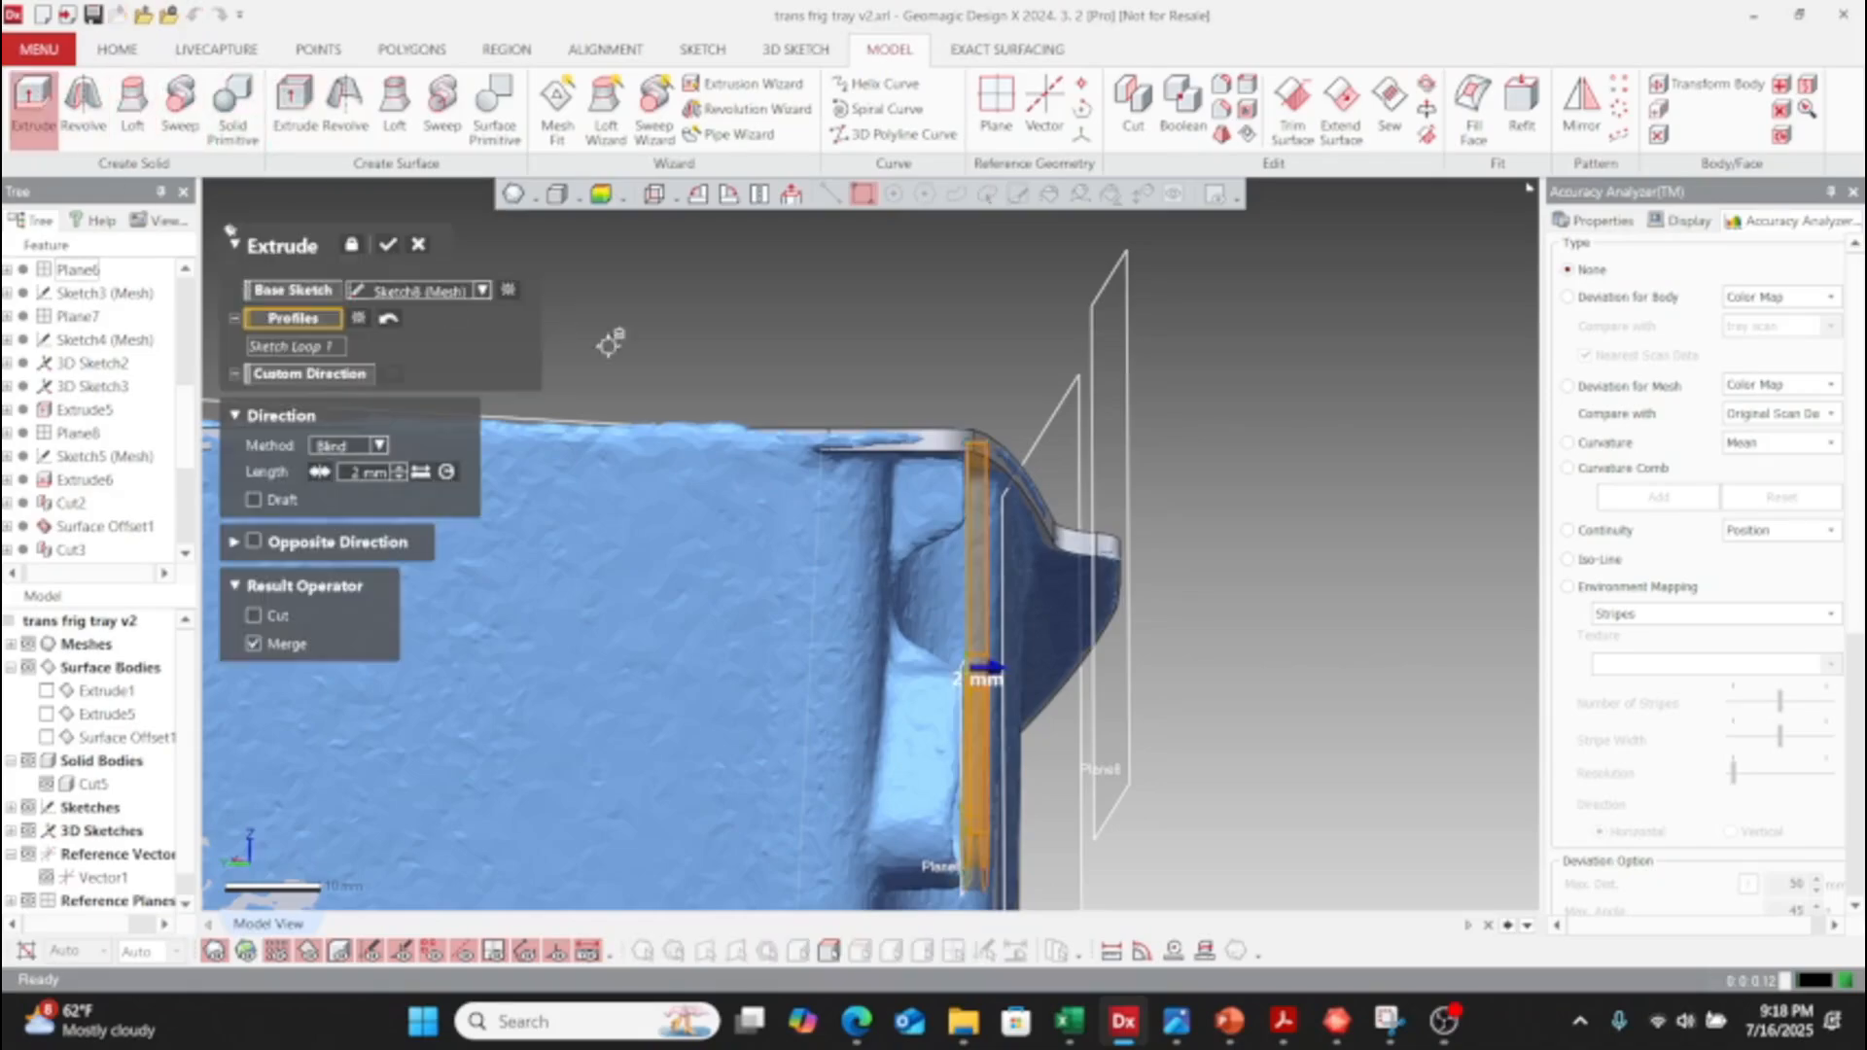
{"action": "left_click_drag", "start_coordinate": [991, 667], "coordinate": [916, 669]}
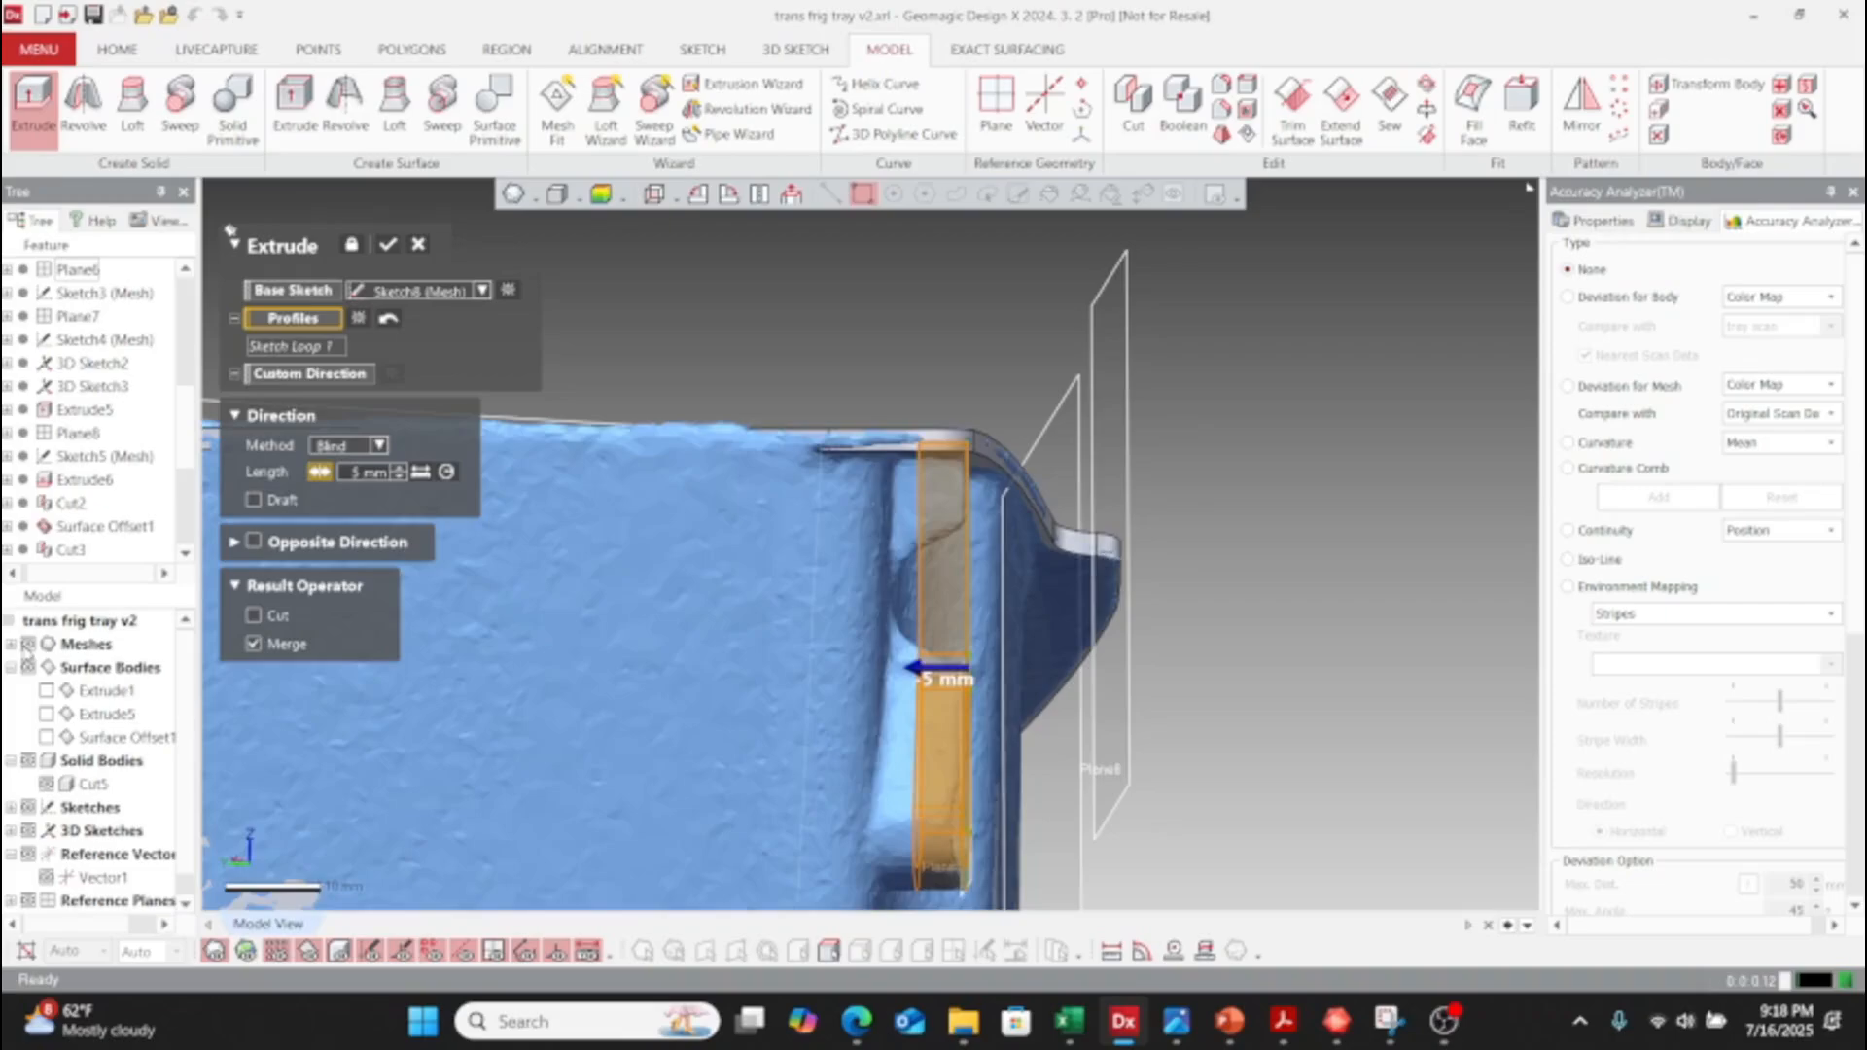
{"action": "left_click", "coordinate": [29, 645]}
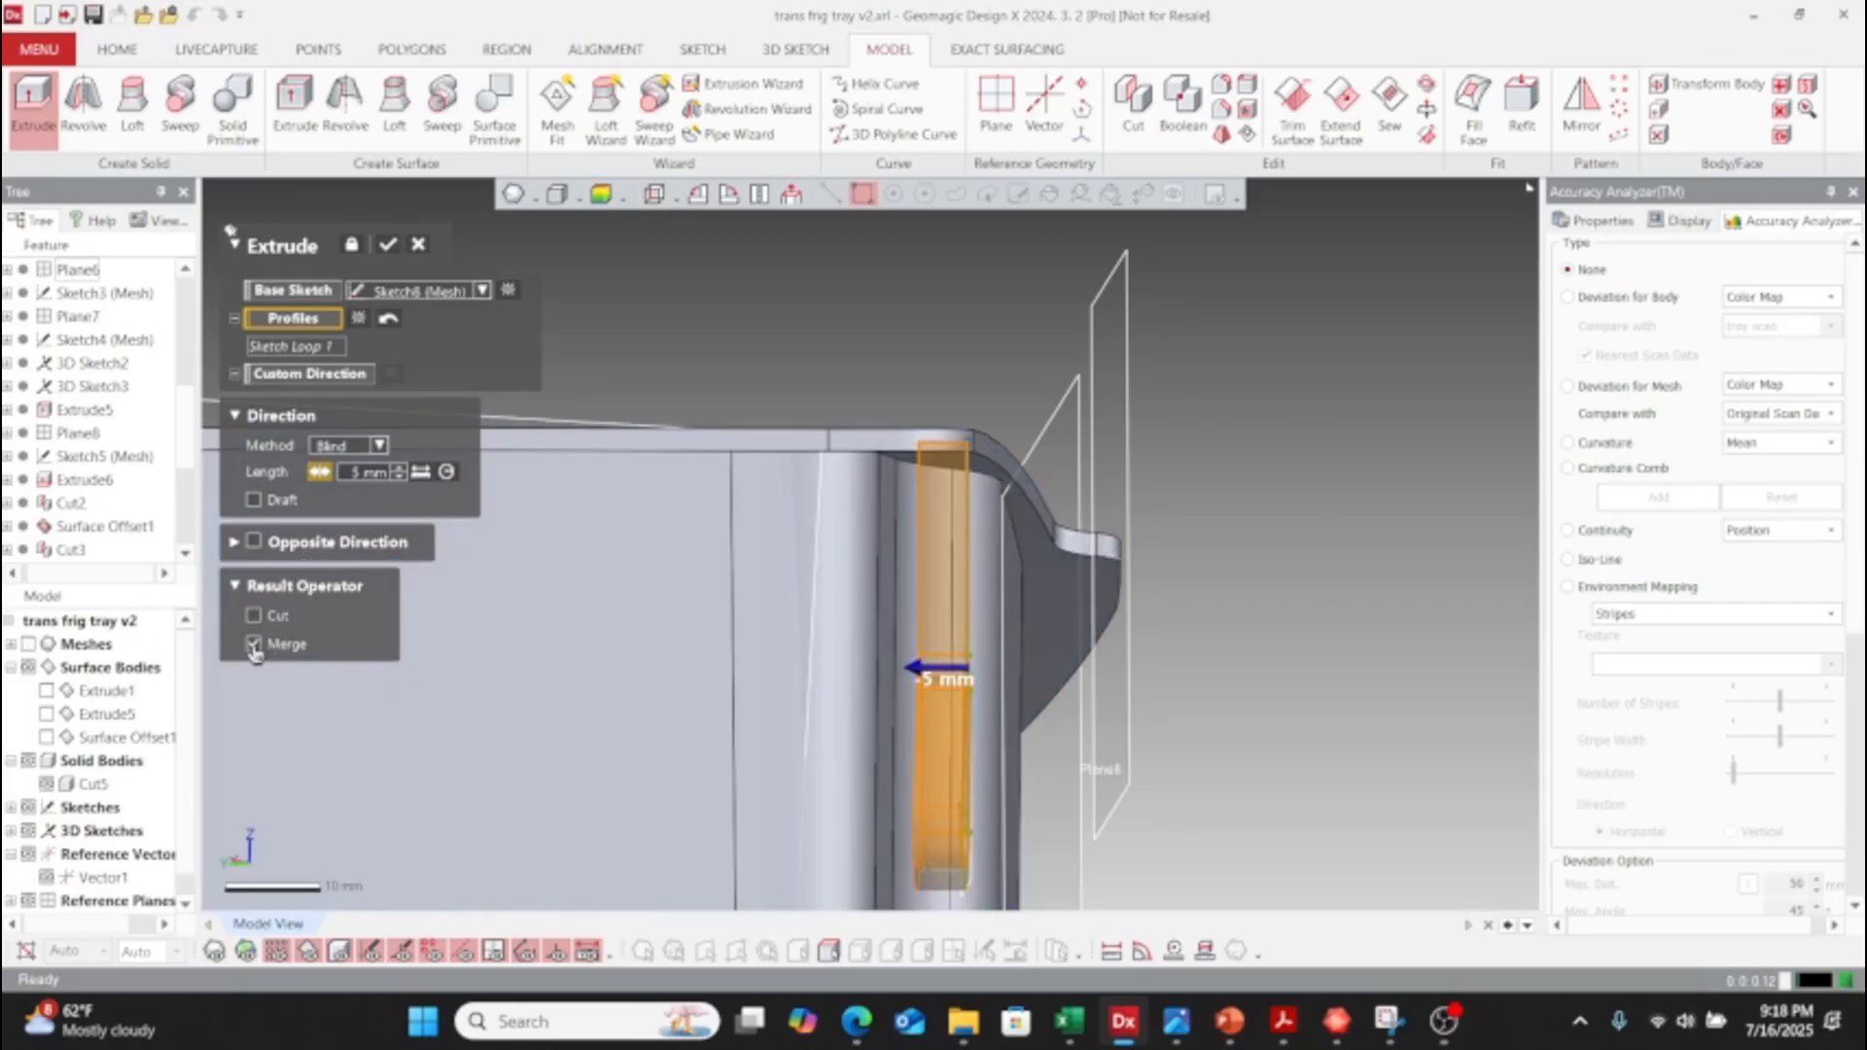
{"action": "left_click", "coordinate": [364, 446]}
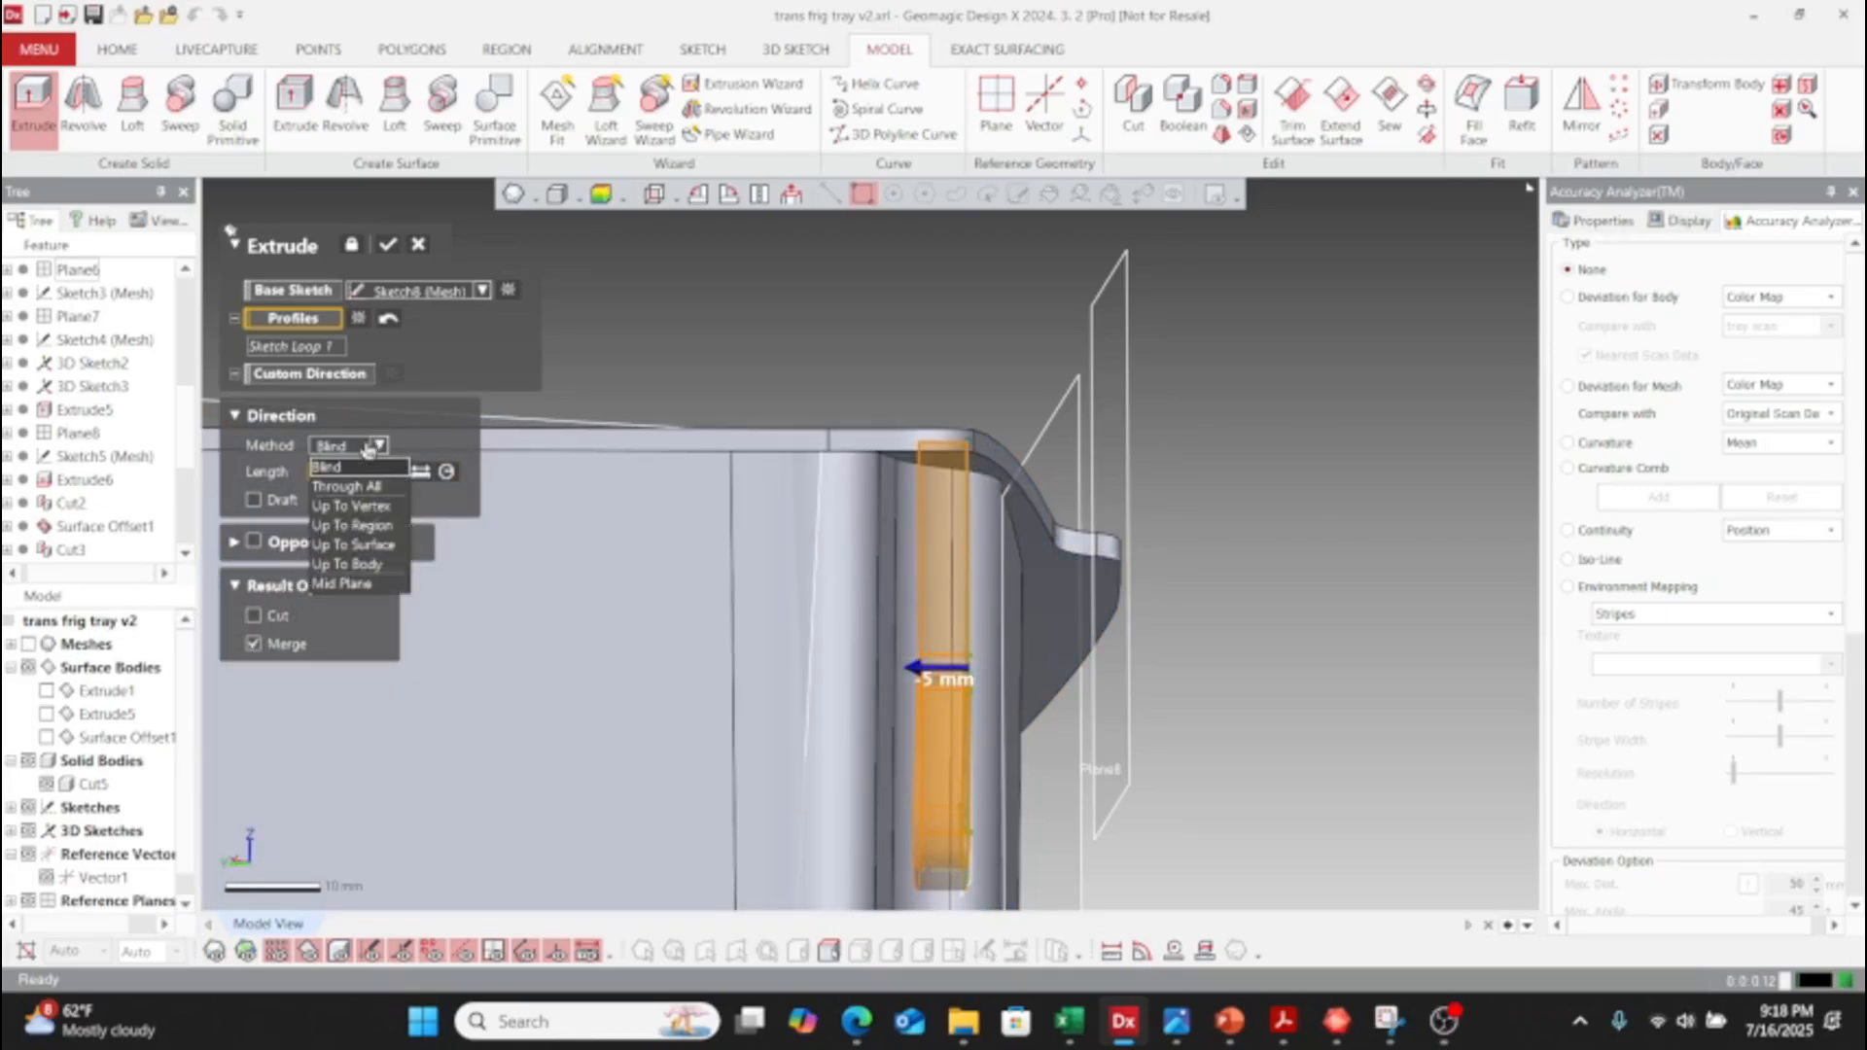
{"action": "left_click", "coordinate": [358, 538]}
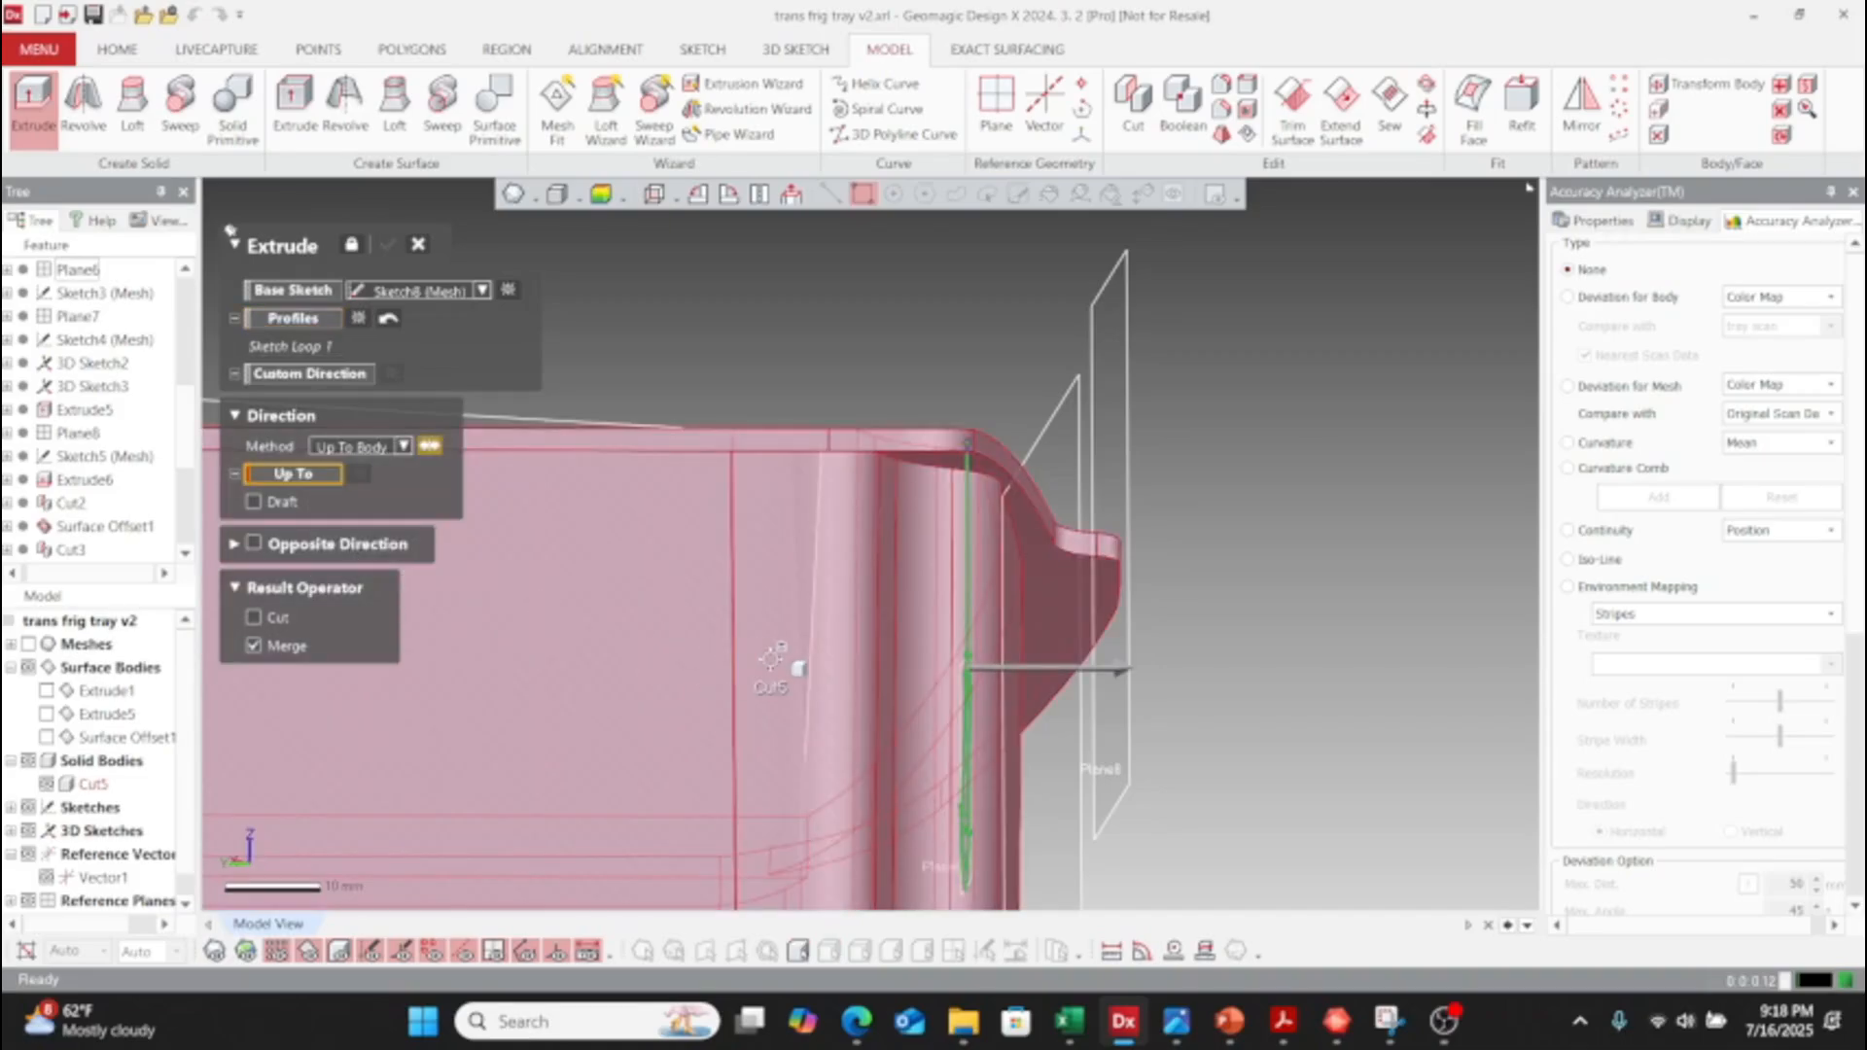
{"action": "left_click", "coordinate": [800, 668]}
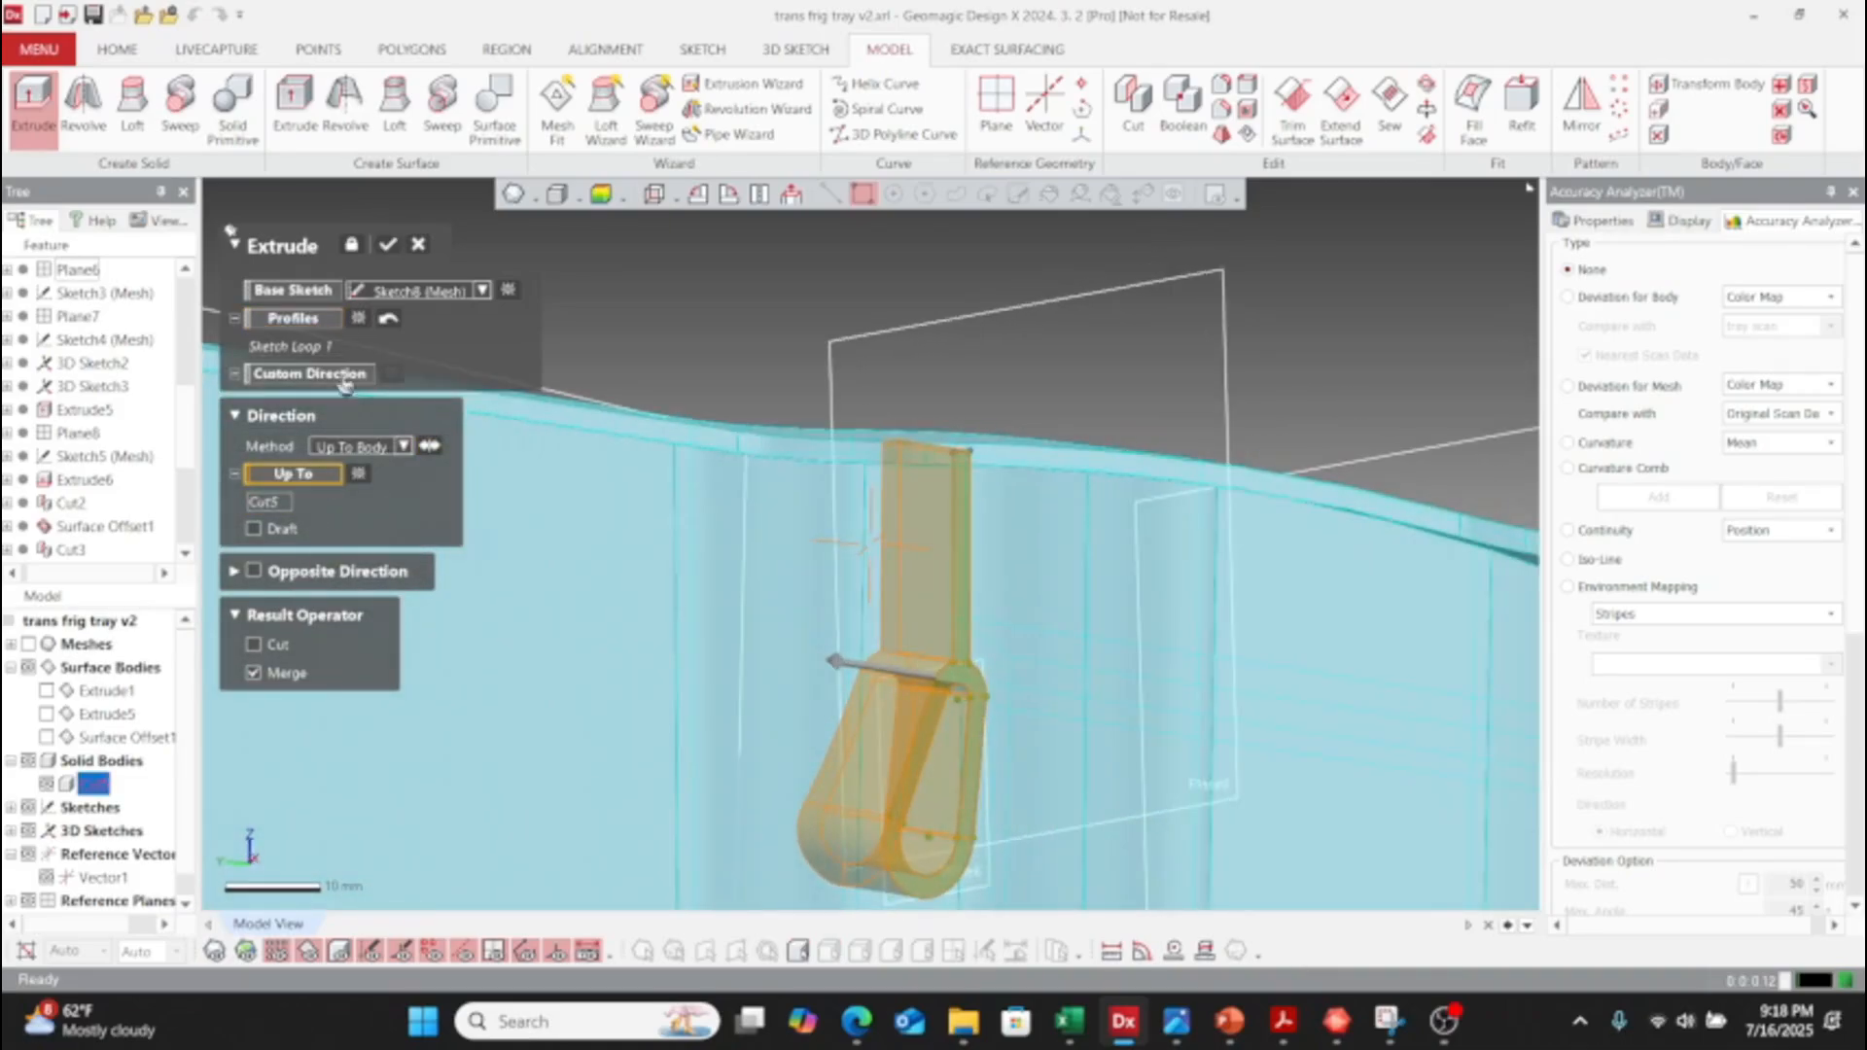
{"action": "left_click", "coordinate": [387, 251]}
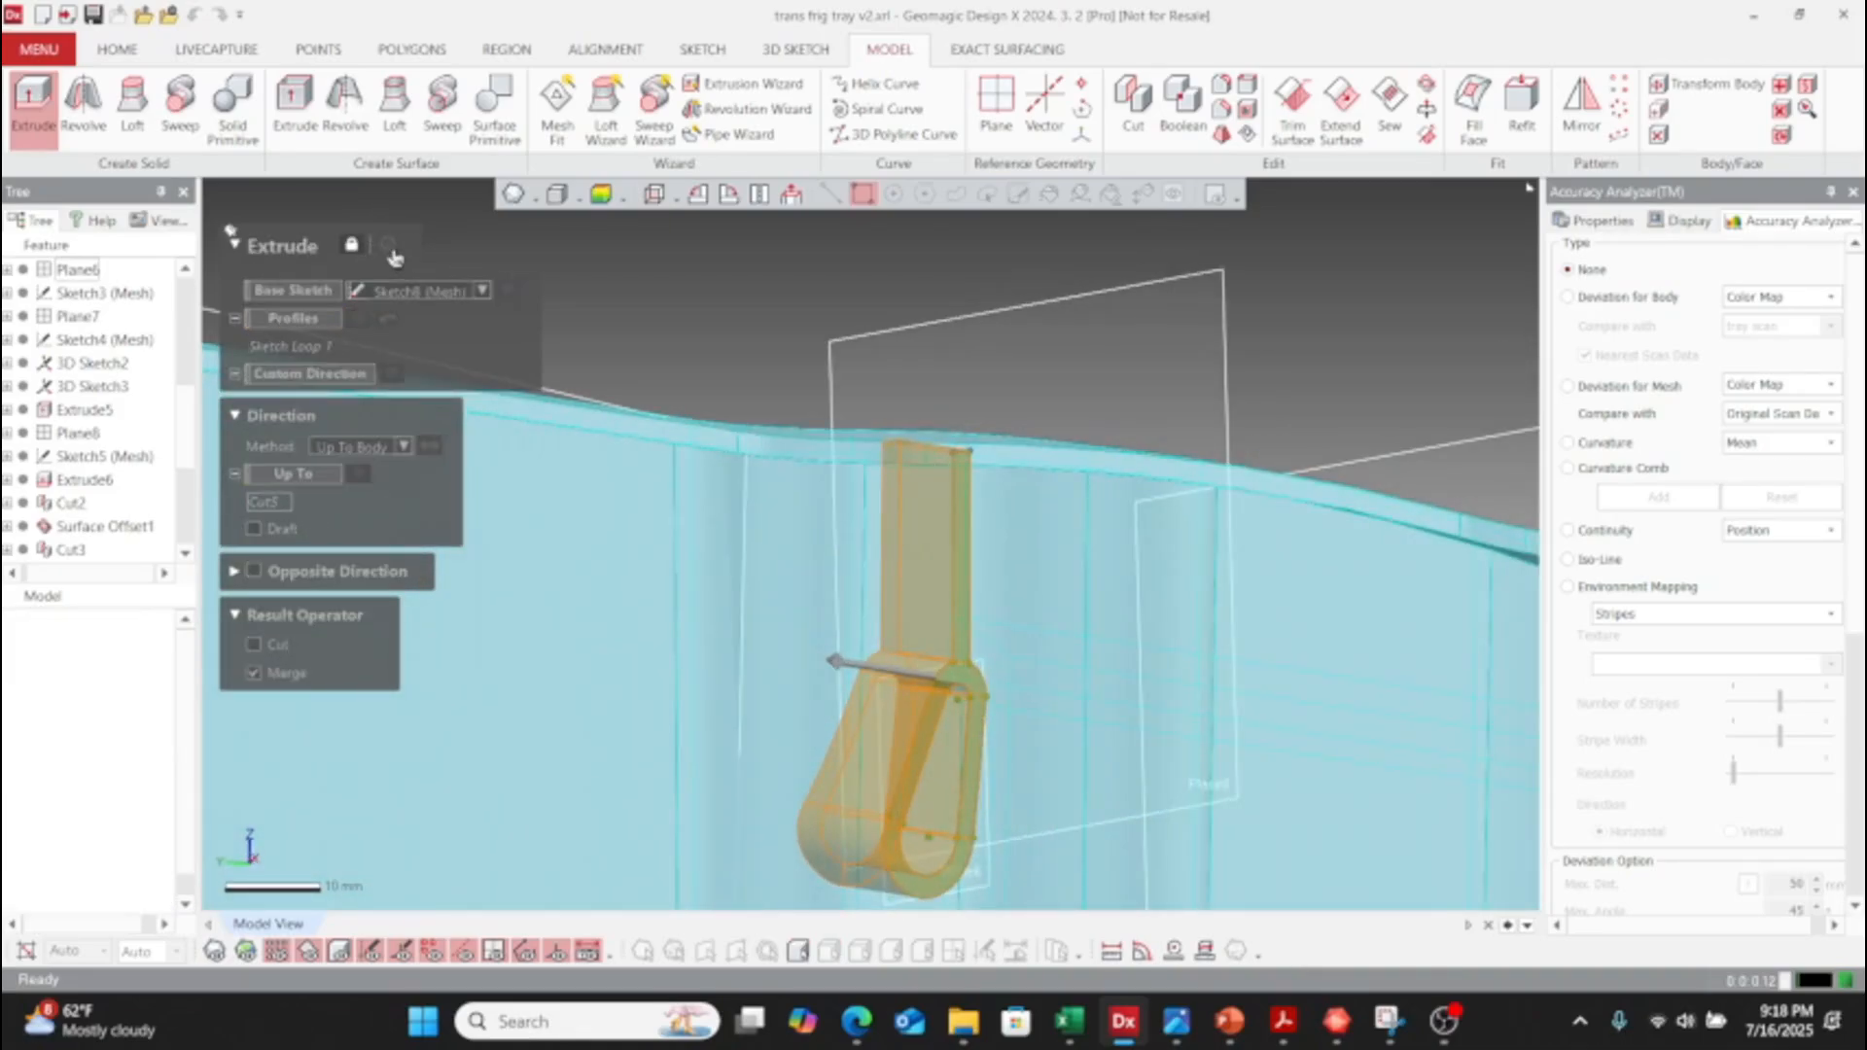
- Inspect the extruded loop and rib from several sides and show the scan mesh over the tray for comparison
{"action": "right_click_drag", "start_coordinate": [880, 613], "coordinate": [592, 517]}
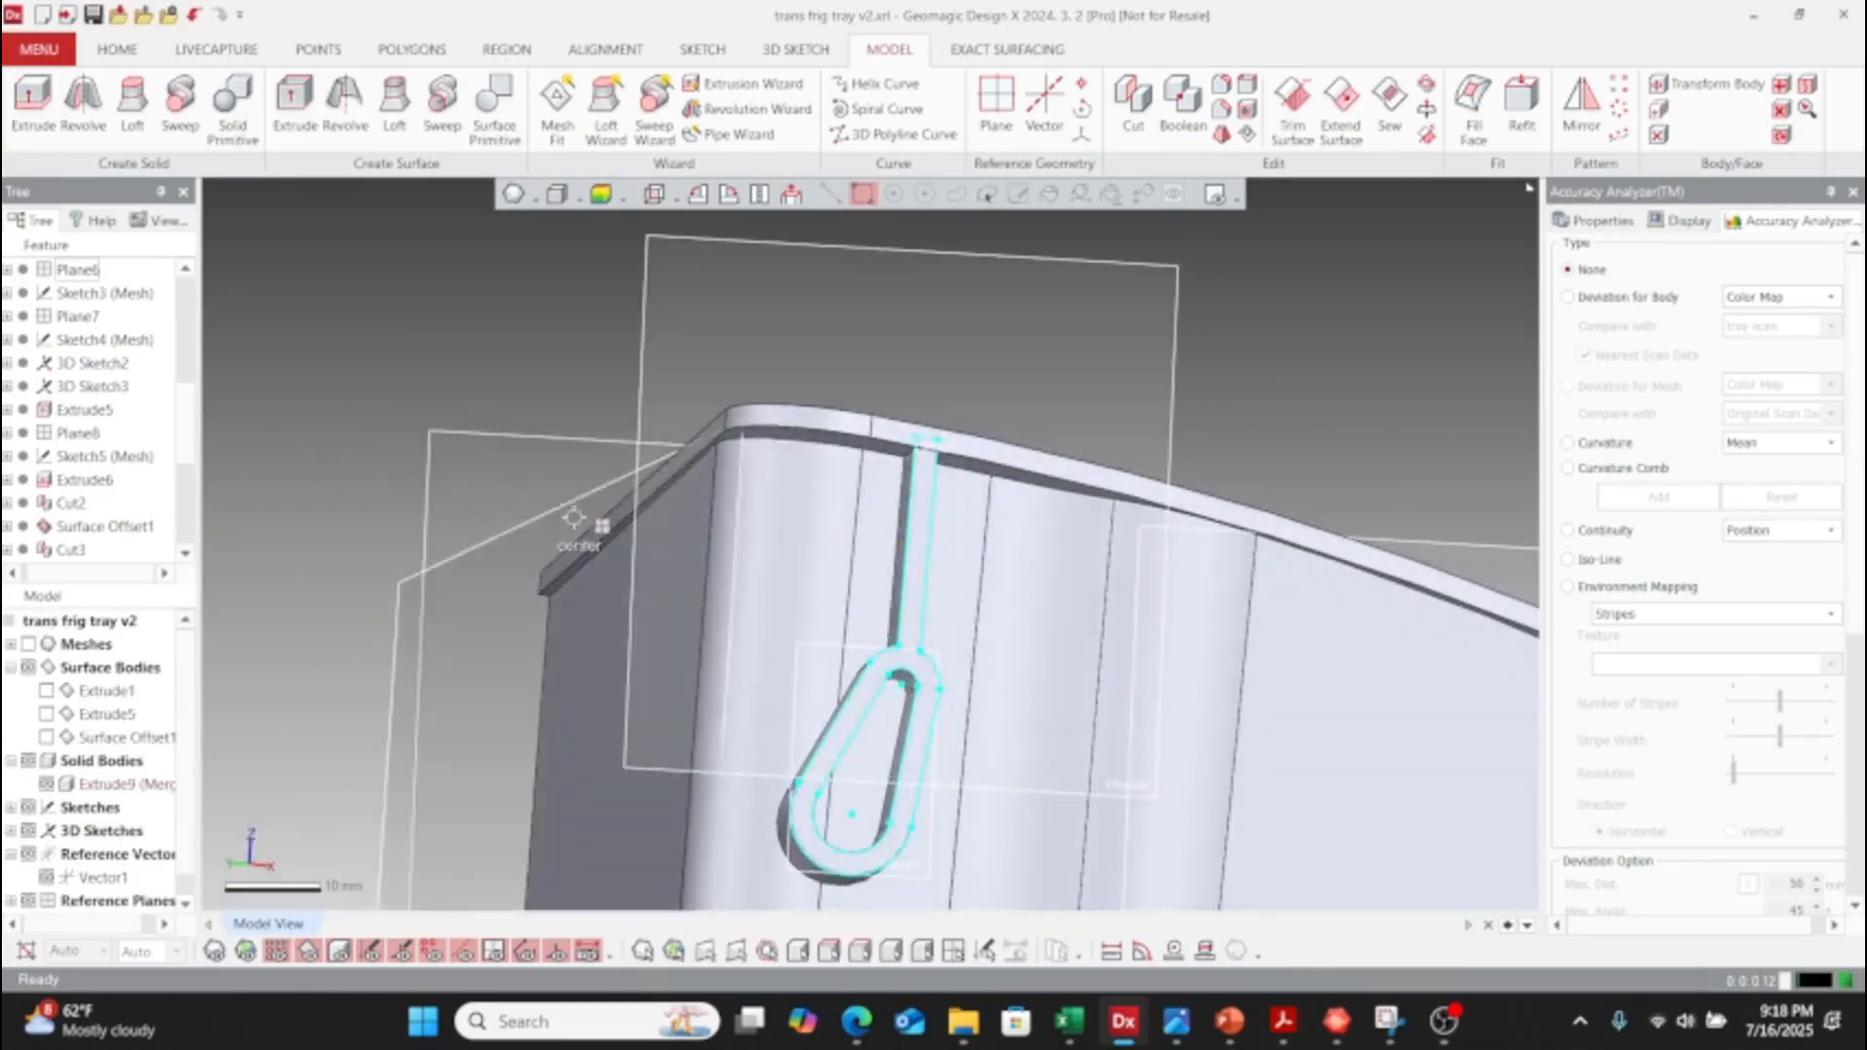
{"action": "left_click", "coordinate": [917, 313]}
{"action": "right_click_drag", "start_coordinate": [1377, 574], "coordinate": [1170, 575]}
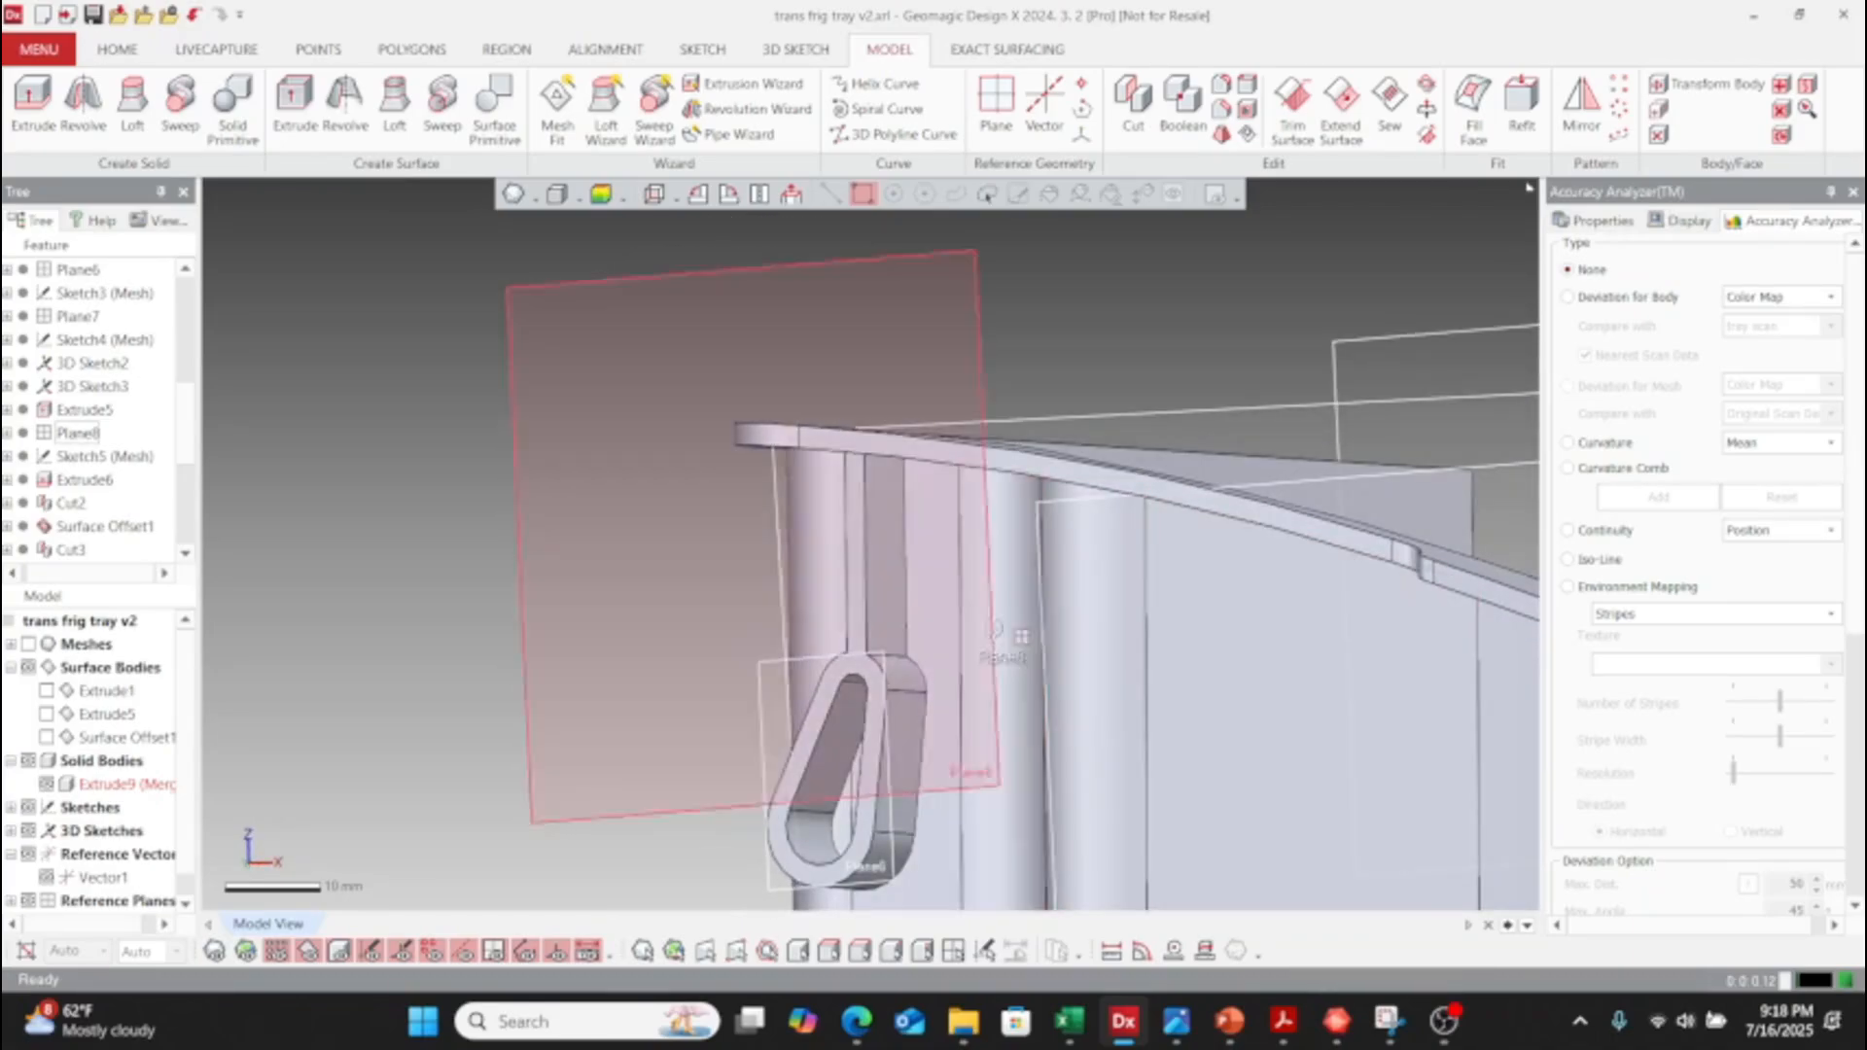
{"action": "right_click_drag", "start_coordinate": [1031, 619], "coordinate": [194, 715]}
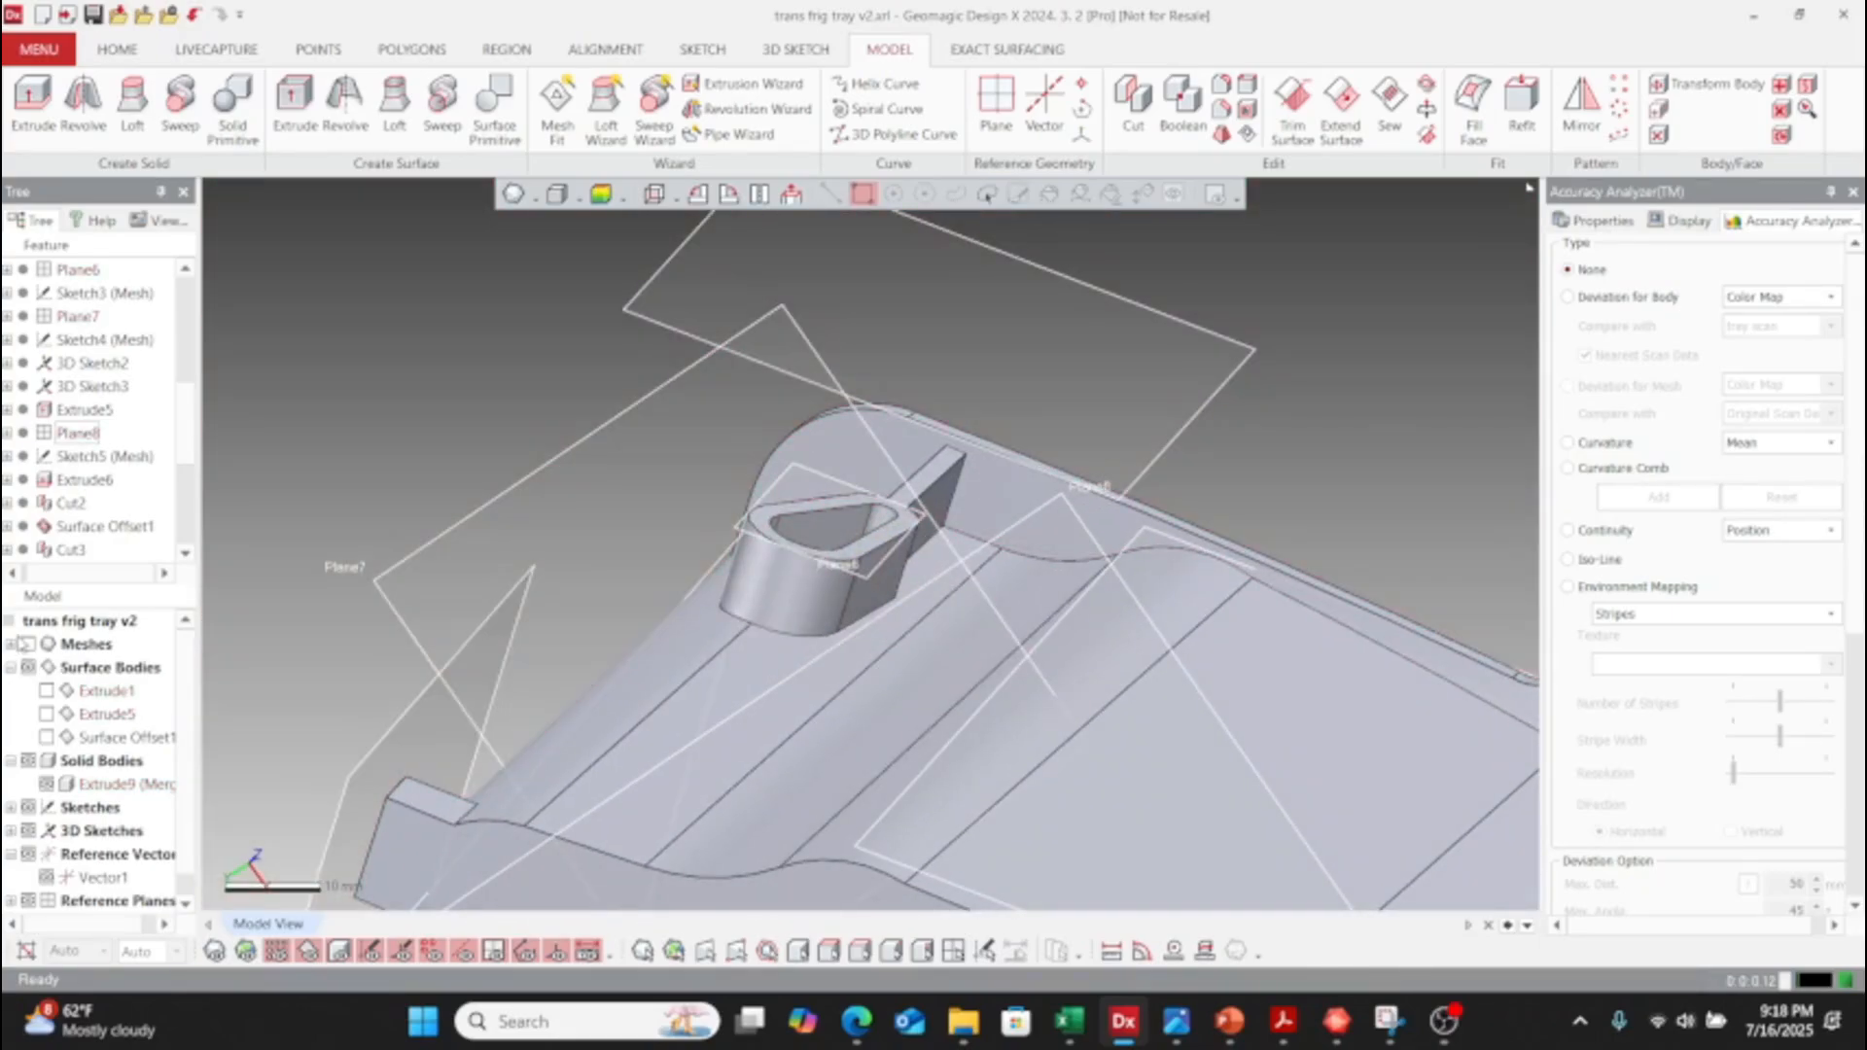
{"action": "left_click", "coordinate": [27, 644]}
{"action": "right_click_drag", "start_coordinate": [669, 503], "coordinate": [1129, 655]}
{"action": "scroll", "coordinate": [862, 696], "scroll_direction": "down", "scroll_amount": 4}
{"action": "scroll", "coordinate": [1129, 656], "scroll_direction": "down", "scroll_amount": 3}
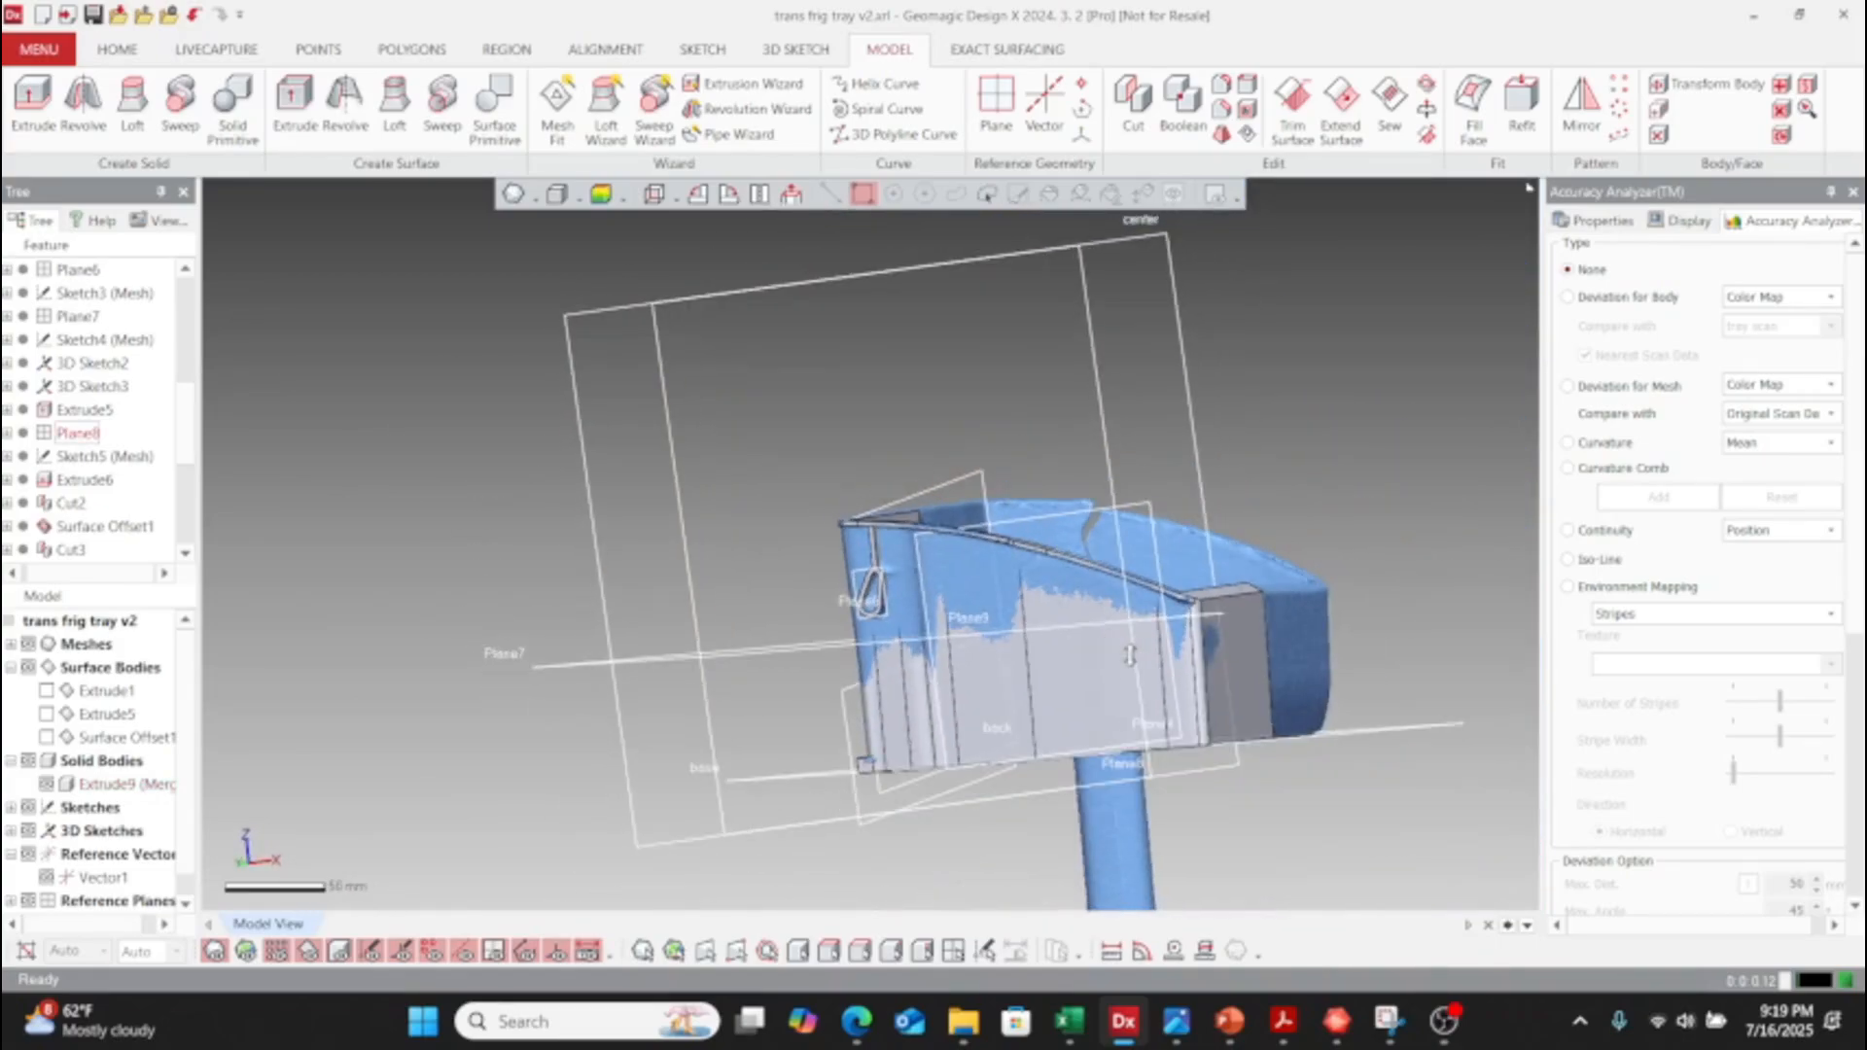
{"action": "right_click_drag", "start_coordinate": [1017, 647], "coordinate": [1776, 367]}
- Check the tray body with the Deviation for Body color map, widening the green tolerance band to about ±0.5 mm
{"action": "left_click", "coordinate": [1599, 295]}
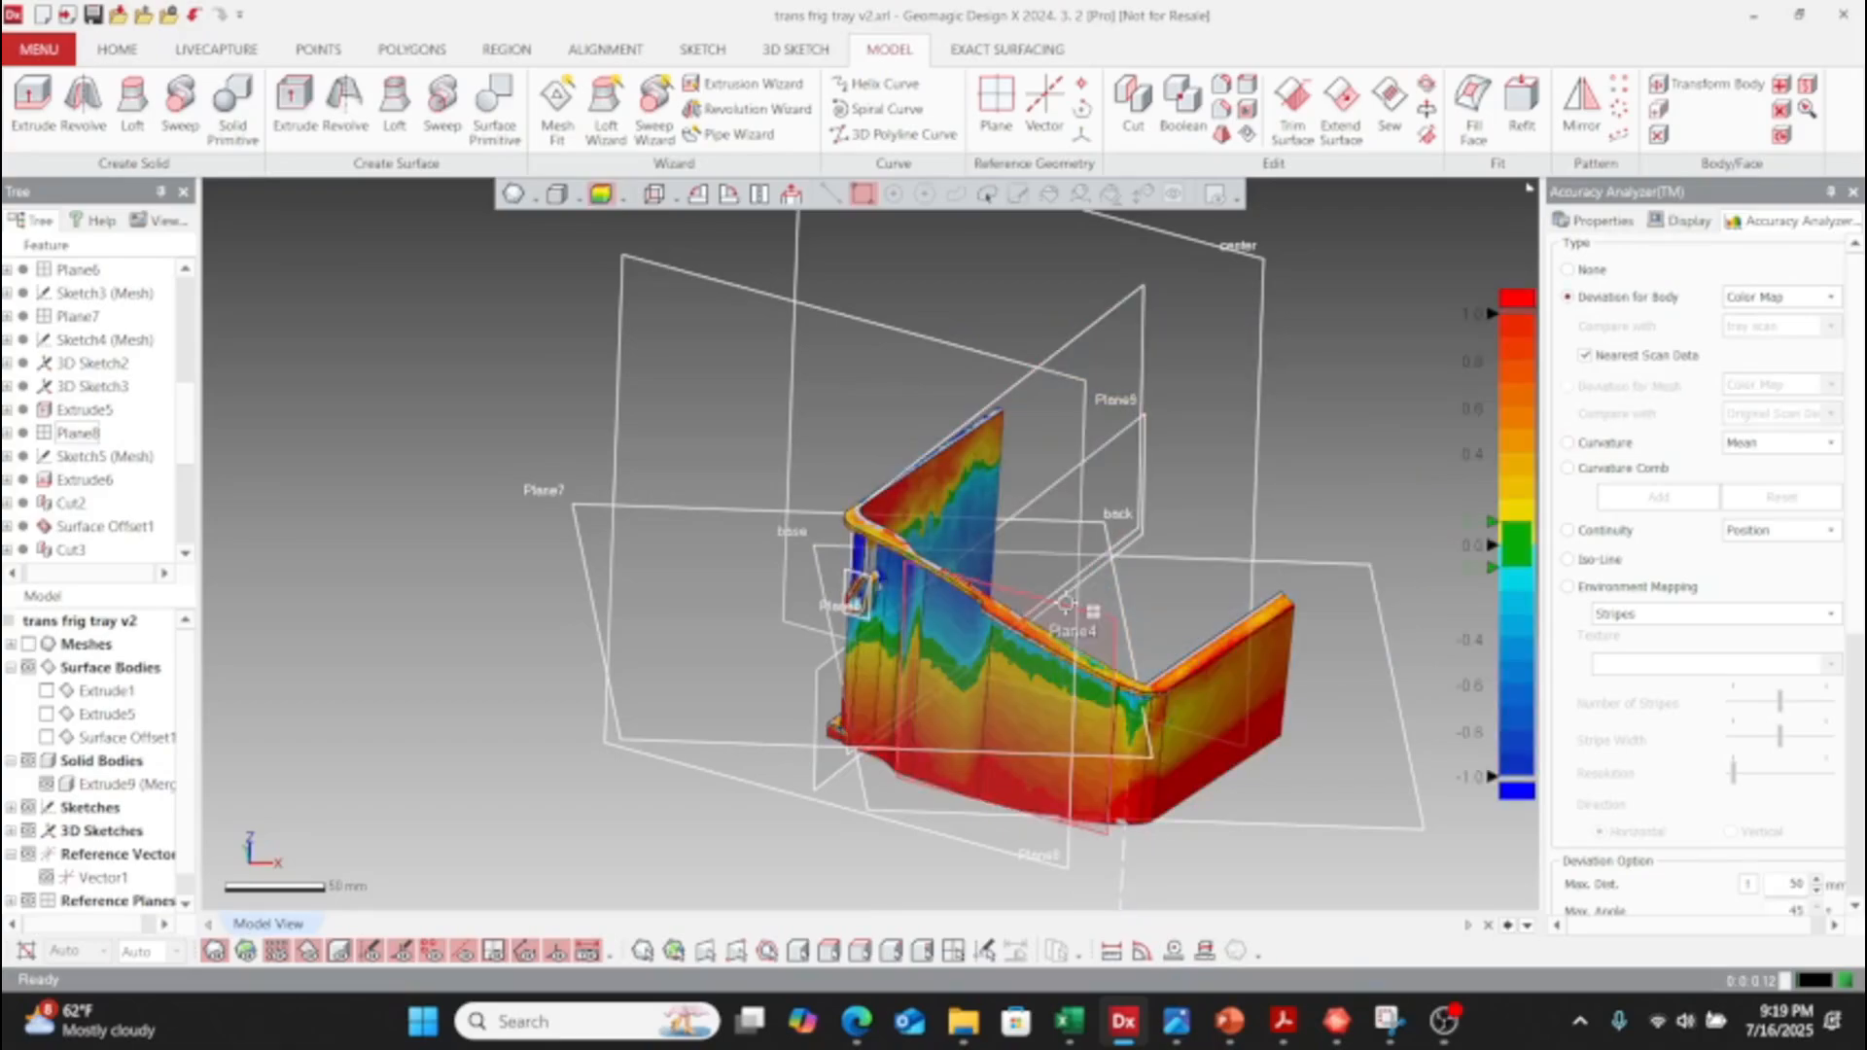
{"action": "scroll", "coordinate": [1000, 661], "scroll_direction": "up", "scroll_amount": 3}
{"action": "scroll", "coordinate": [1000, 661], "scroll_direction": "up", "scroll_amount": 2}
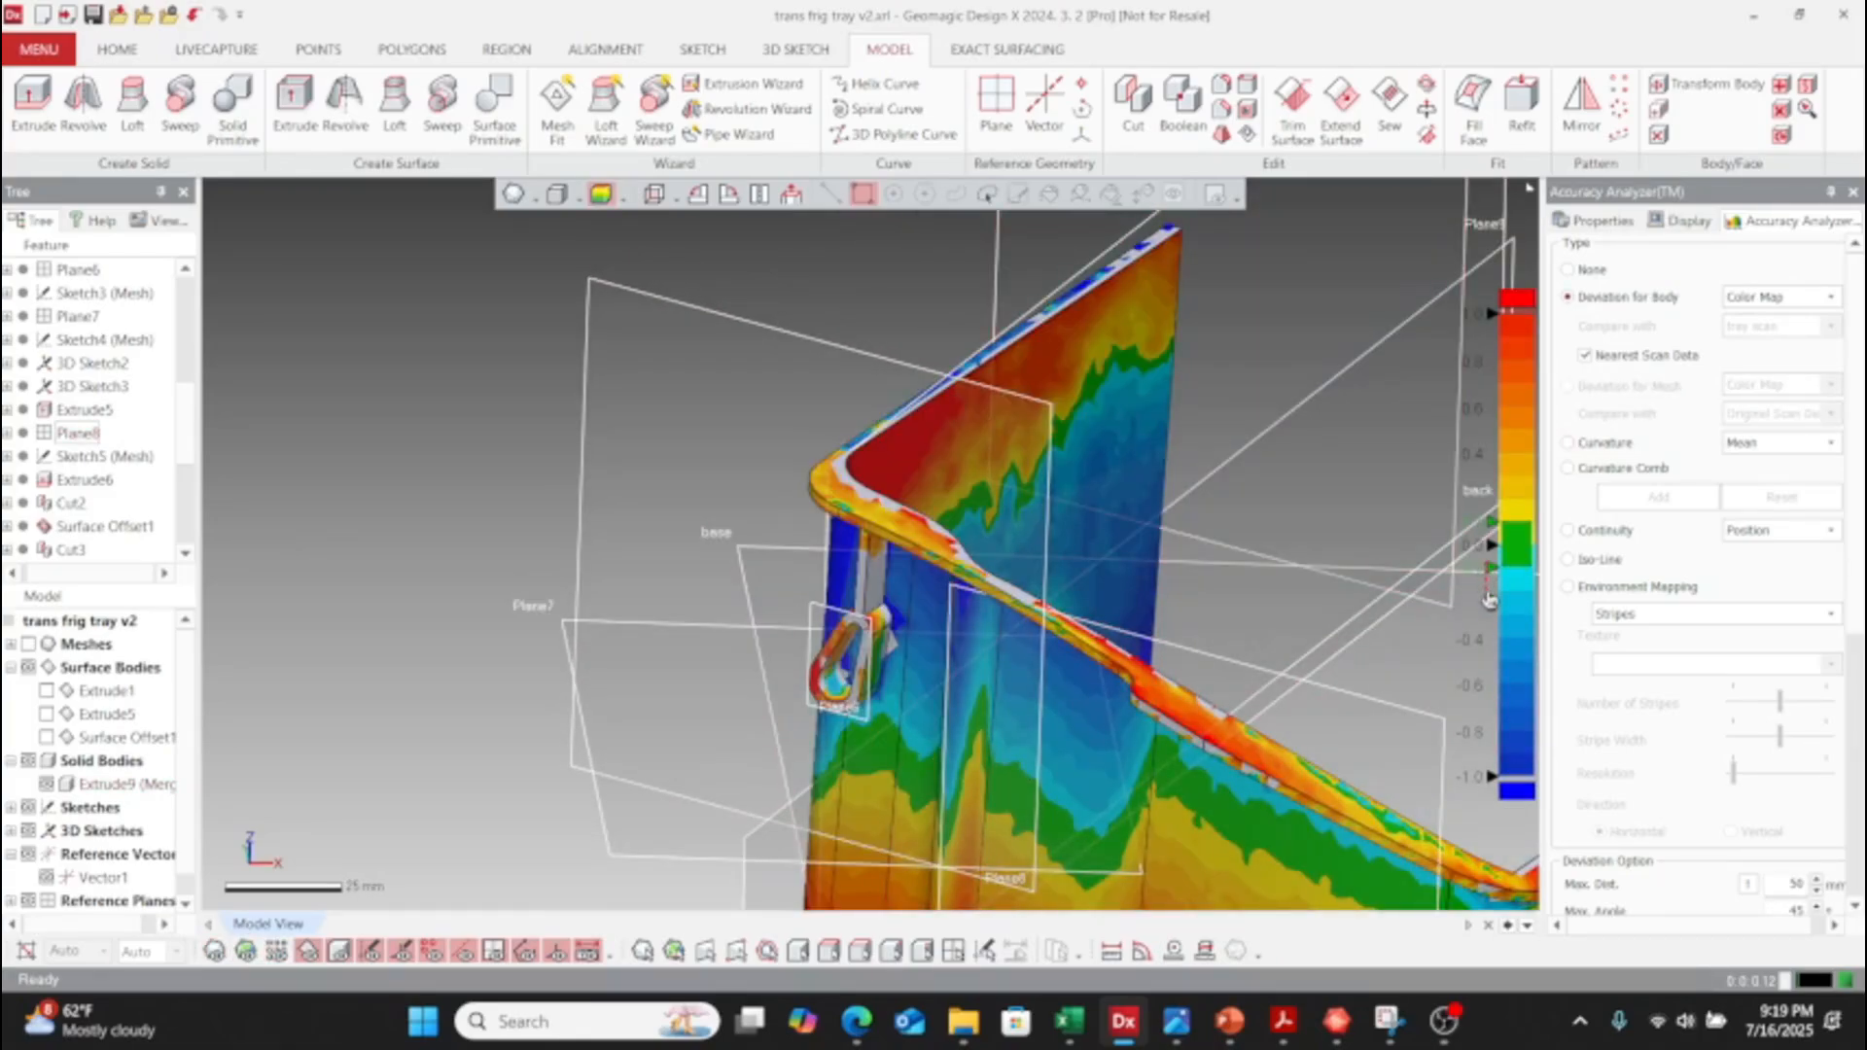
{"action": "left_click_drag", "start_coordinate": [1495, 570], "coordinate": [1493, 656]}
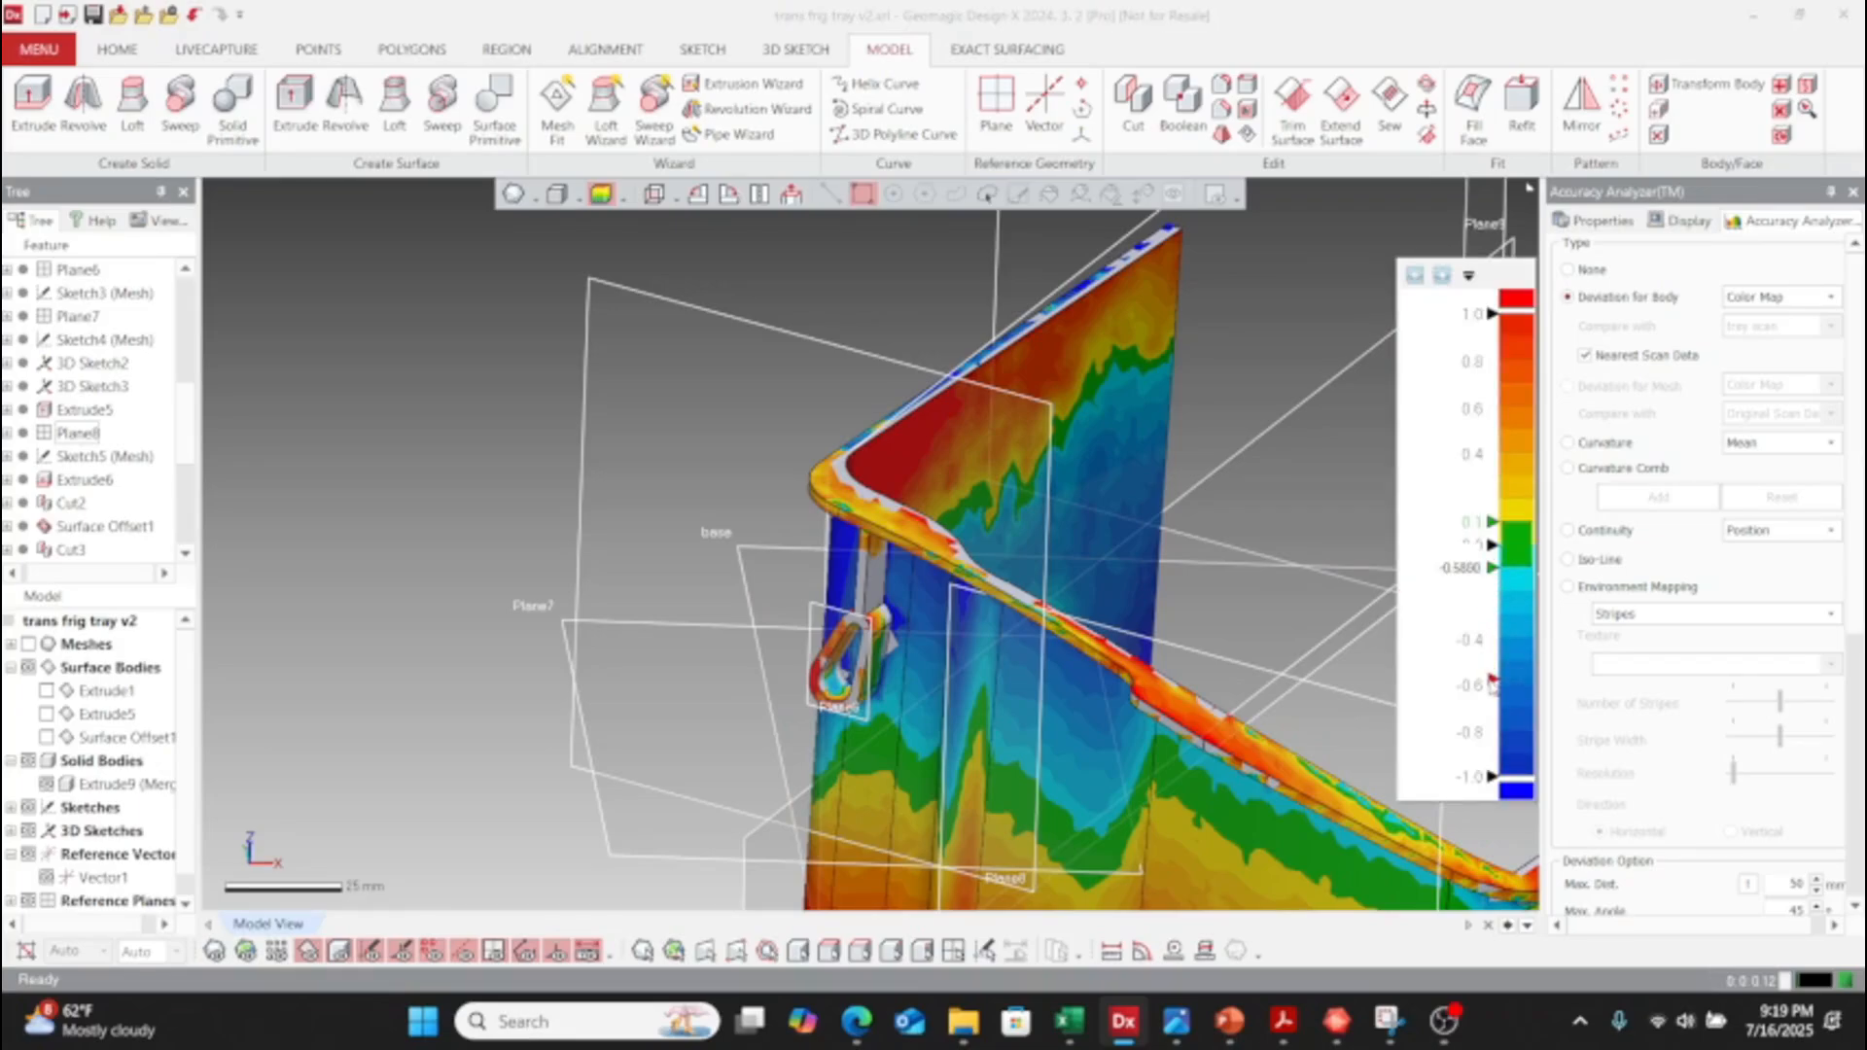
{"action": "left_click_drag", "start_coordinate": [1493, 664], "coordinate": [1492, 660]}
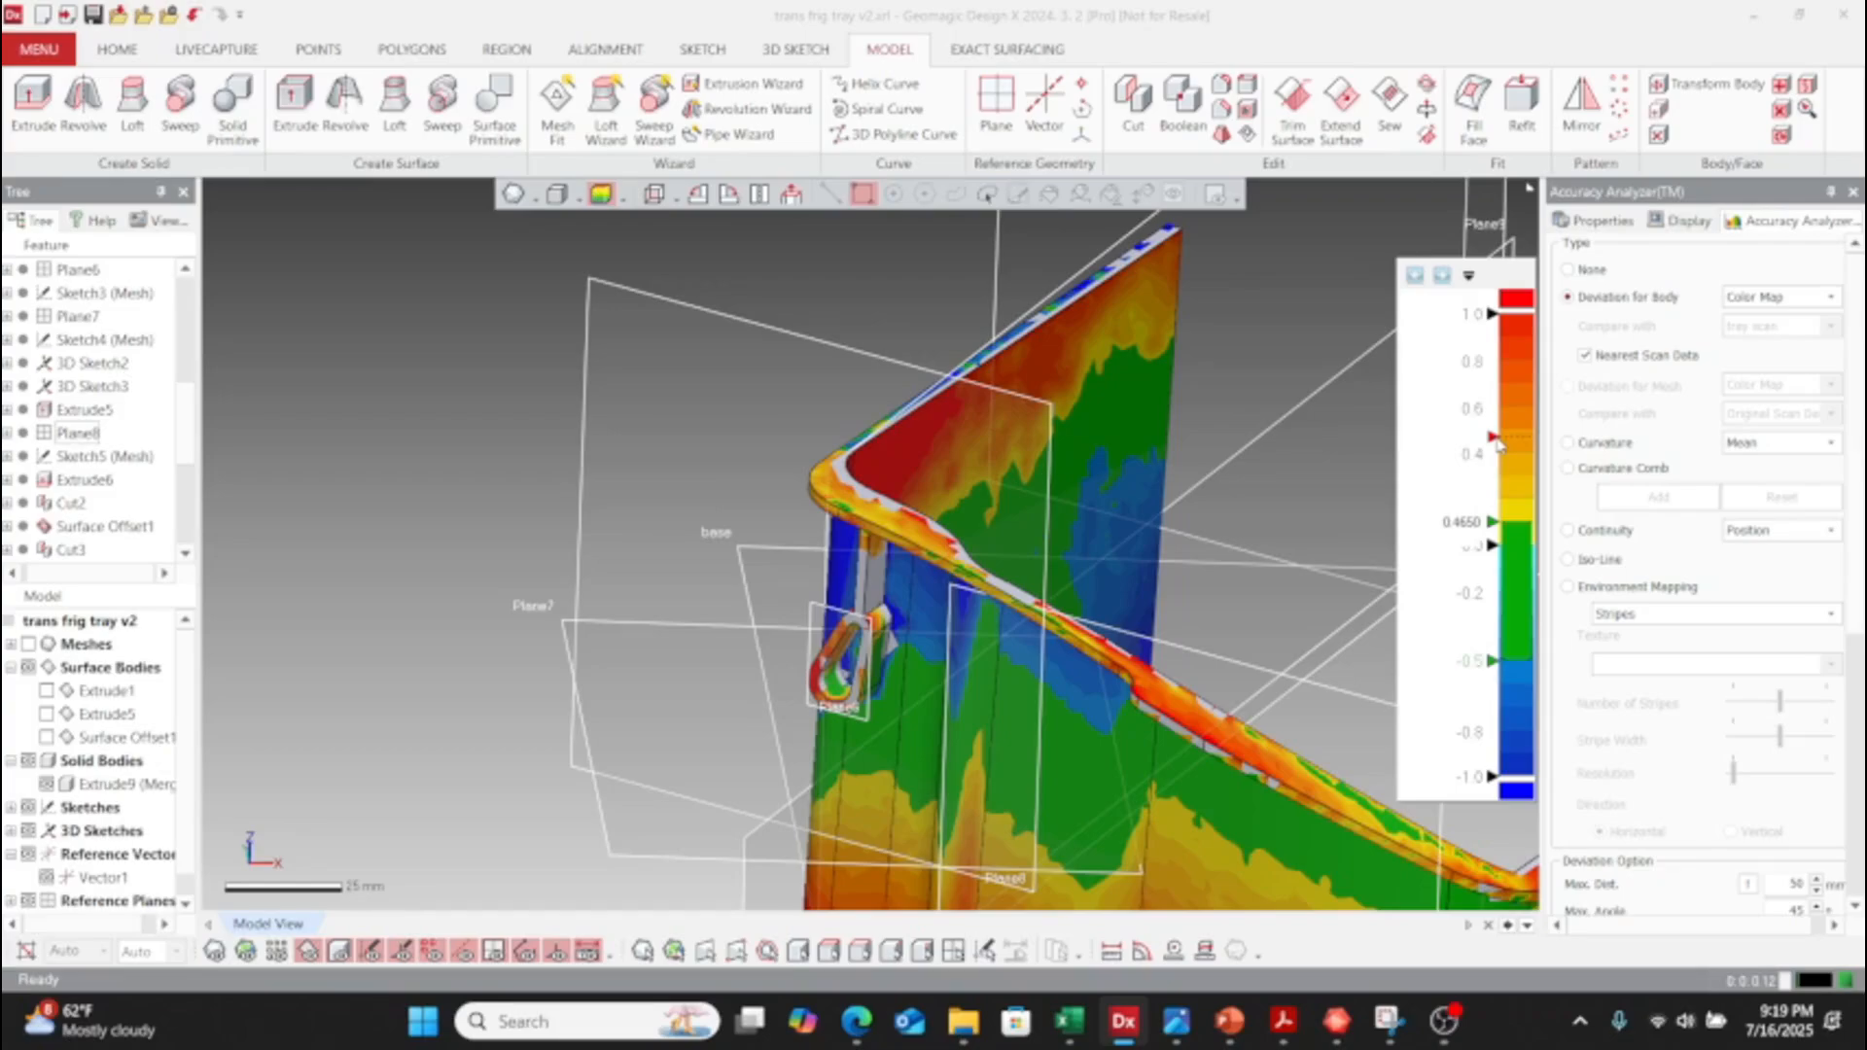
{"action": "left_click_drag", "start_coordinate": [1498, 436], "coordinate": [1497, 435]}
{"action": "left_click", "coordinate": [1333, 522]}
{"action": "scroll", "coordinate": [1333, 522], "scroll_direction": "down", "scroll_amount": 3}
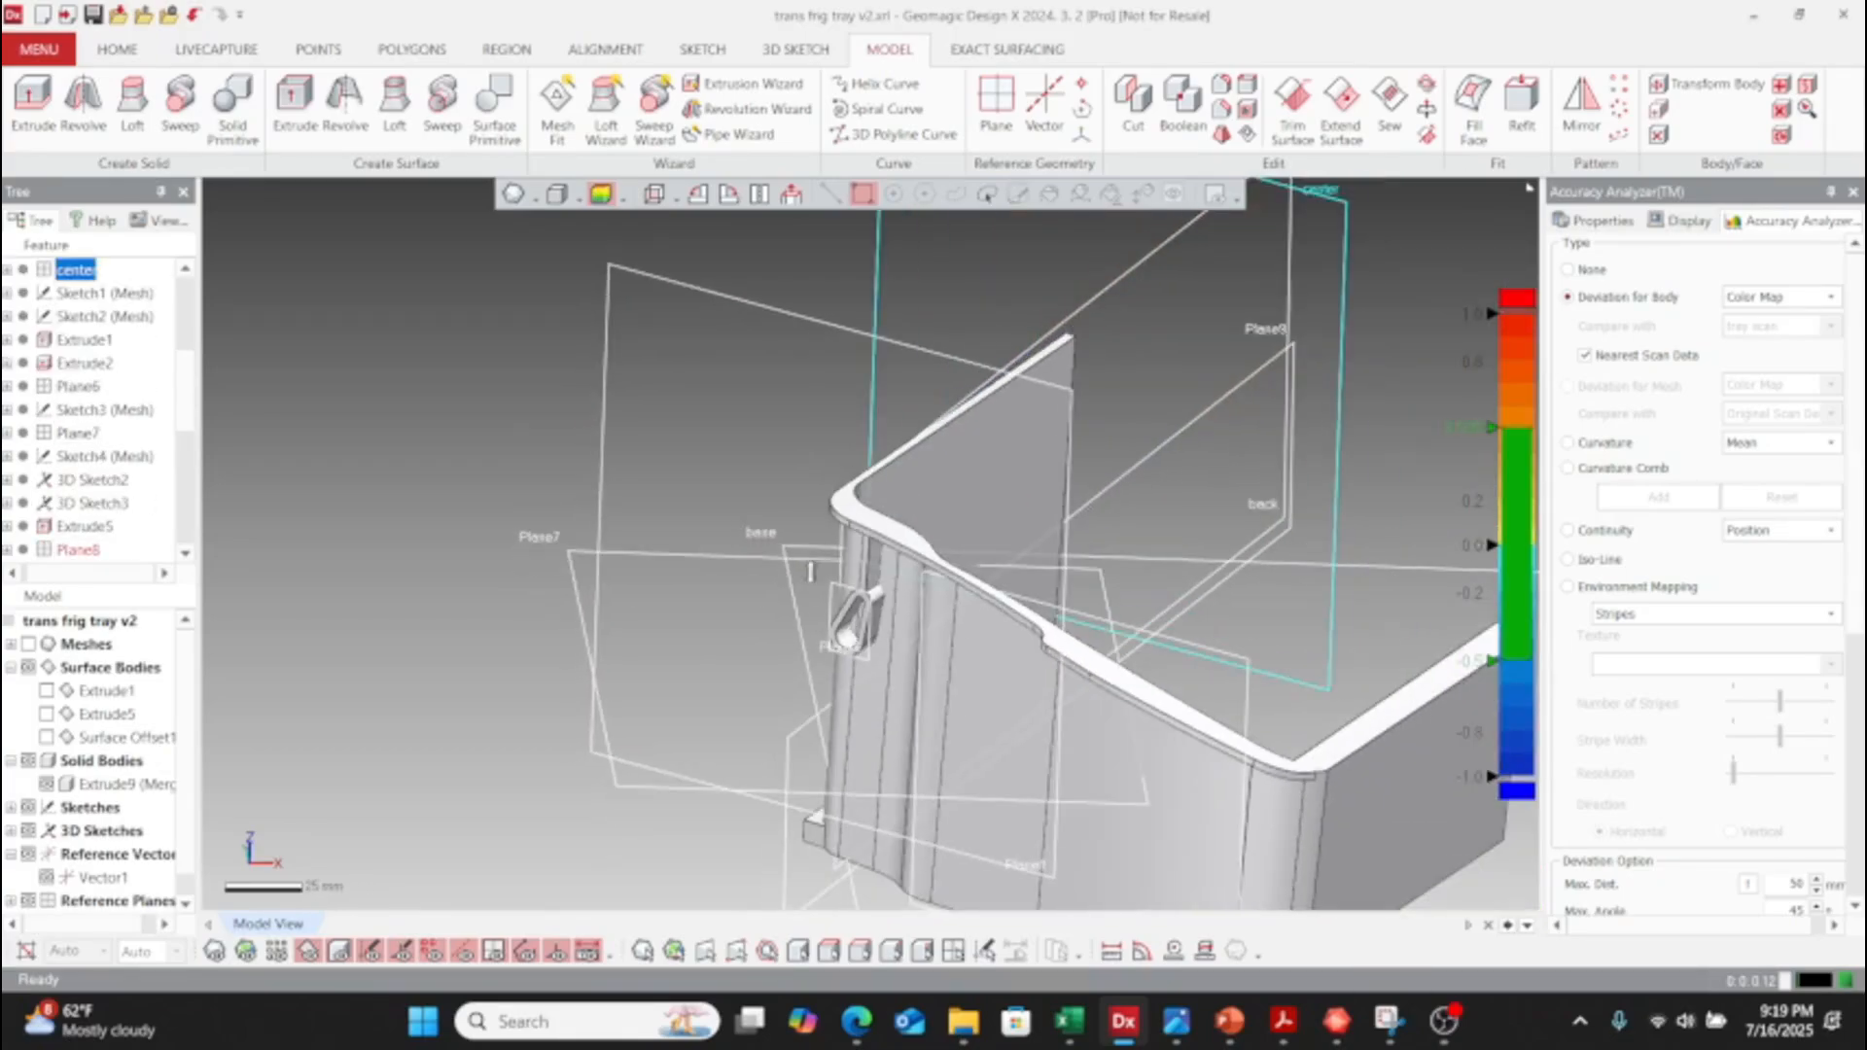
{"action": "right_click_drag", "start_coordinate": [1125, 780], "coordinate": [819, 739]}
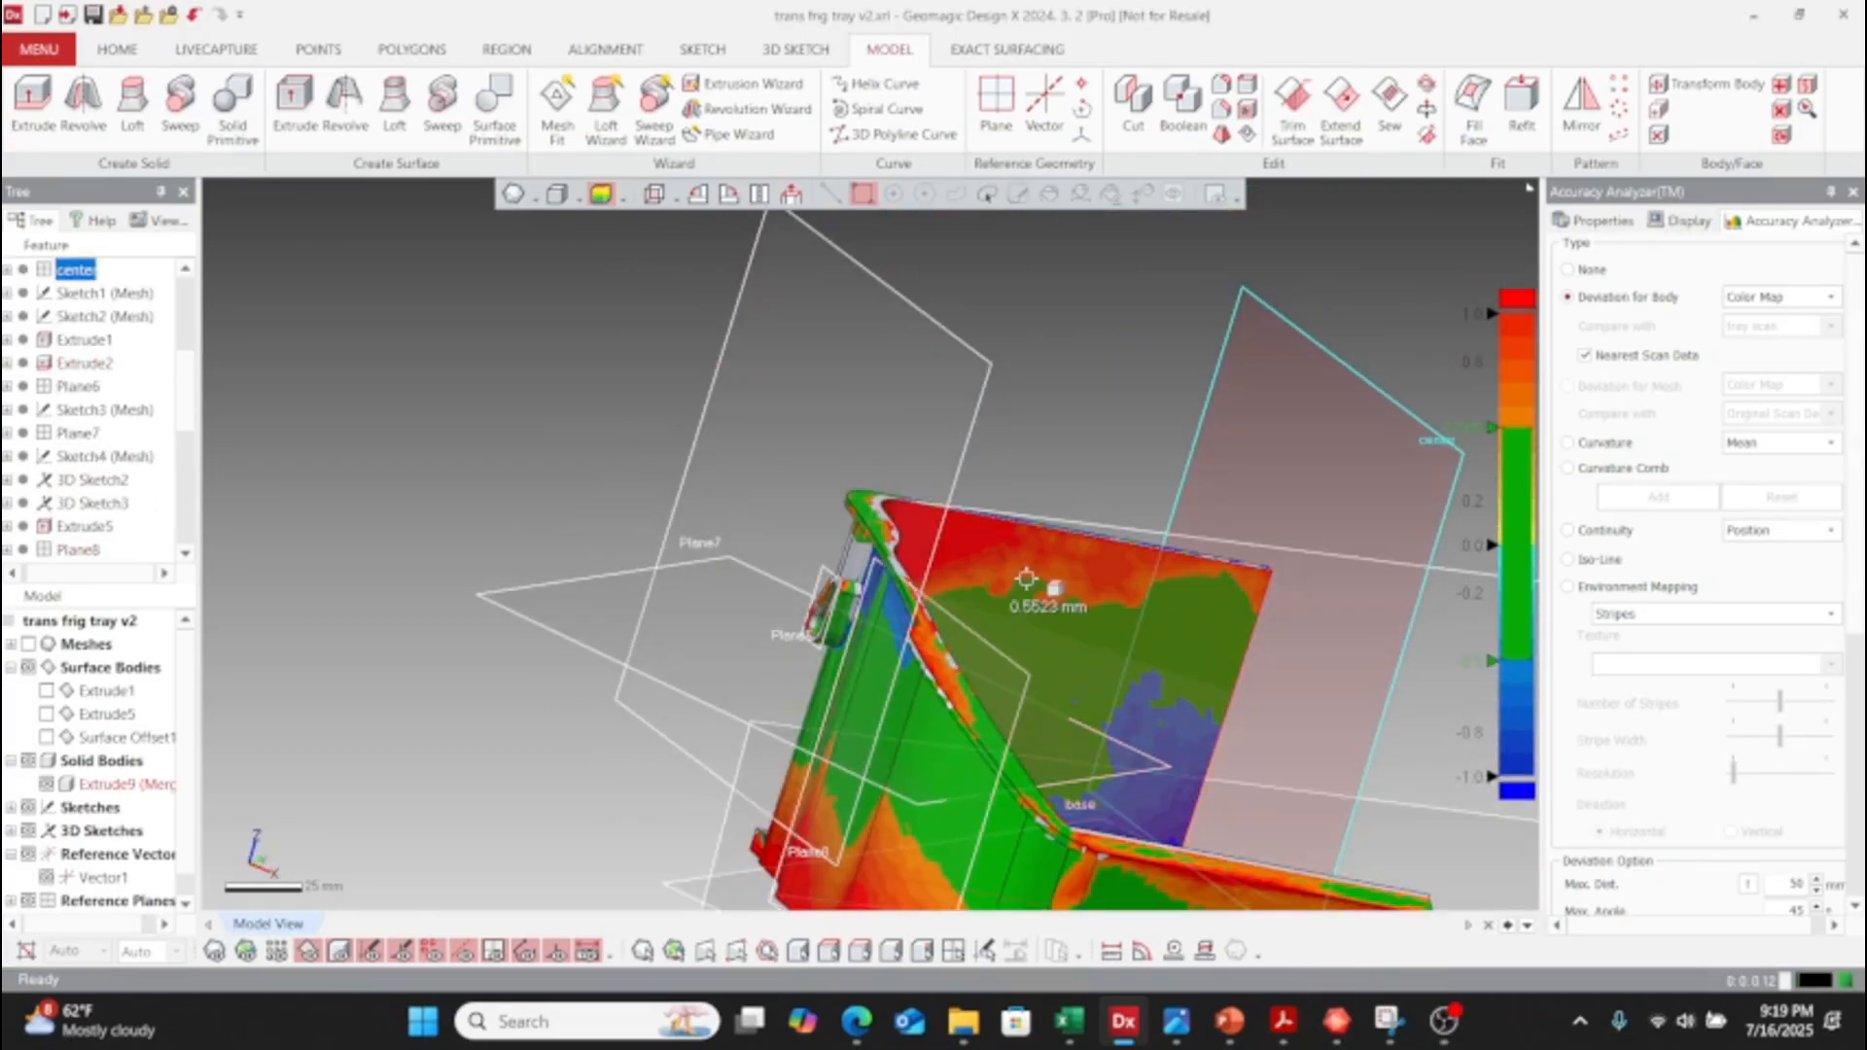
- Review the tray's inner walls in the deviation color map and set the accuracy analysis type to None
{"action": "right_click_drag", "start_coordinate": [1136, 612], "coordinate": [793, 604]}
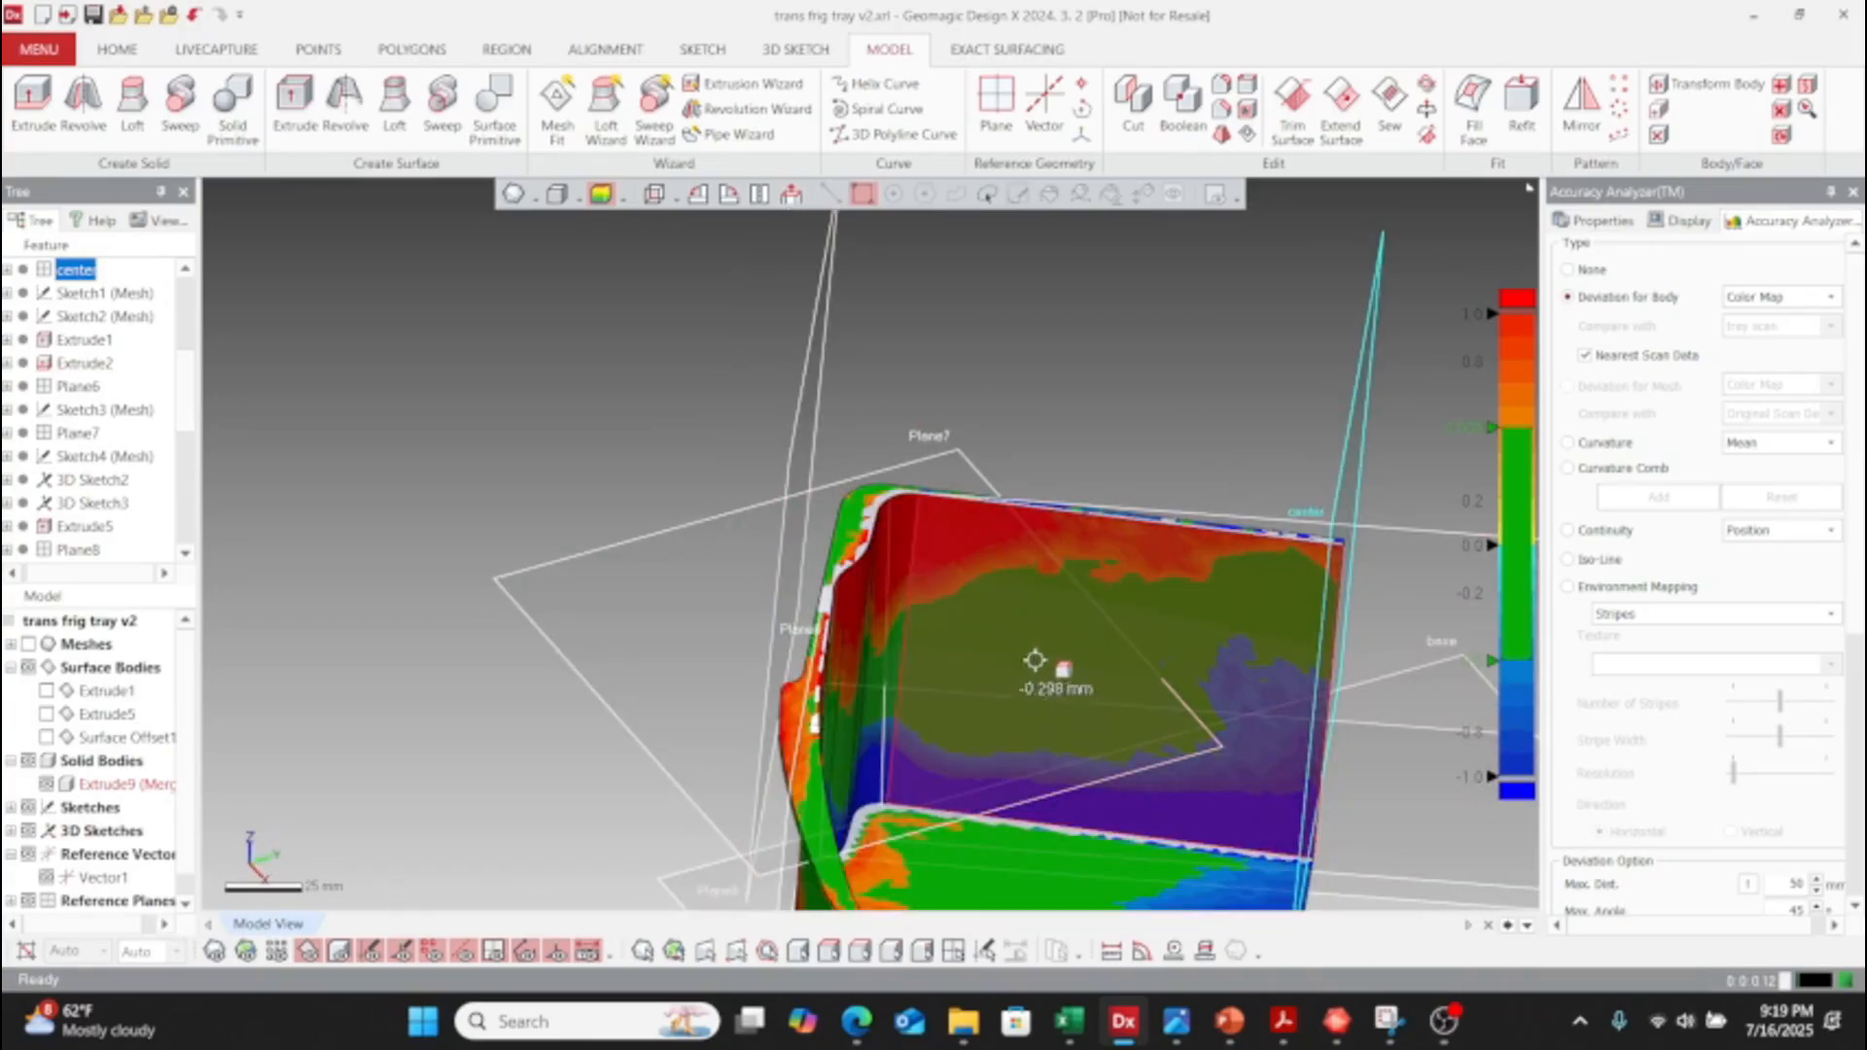
{"action": "right_click_drag", "start_coordinate": [1037, 658], "coordinate": [1018, 741]}
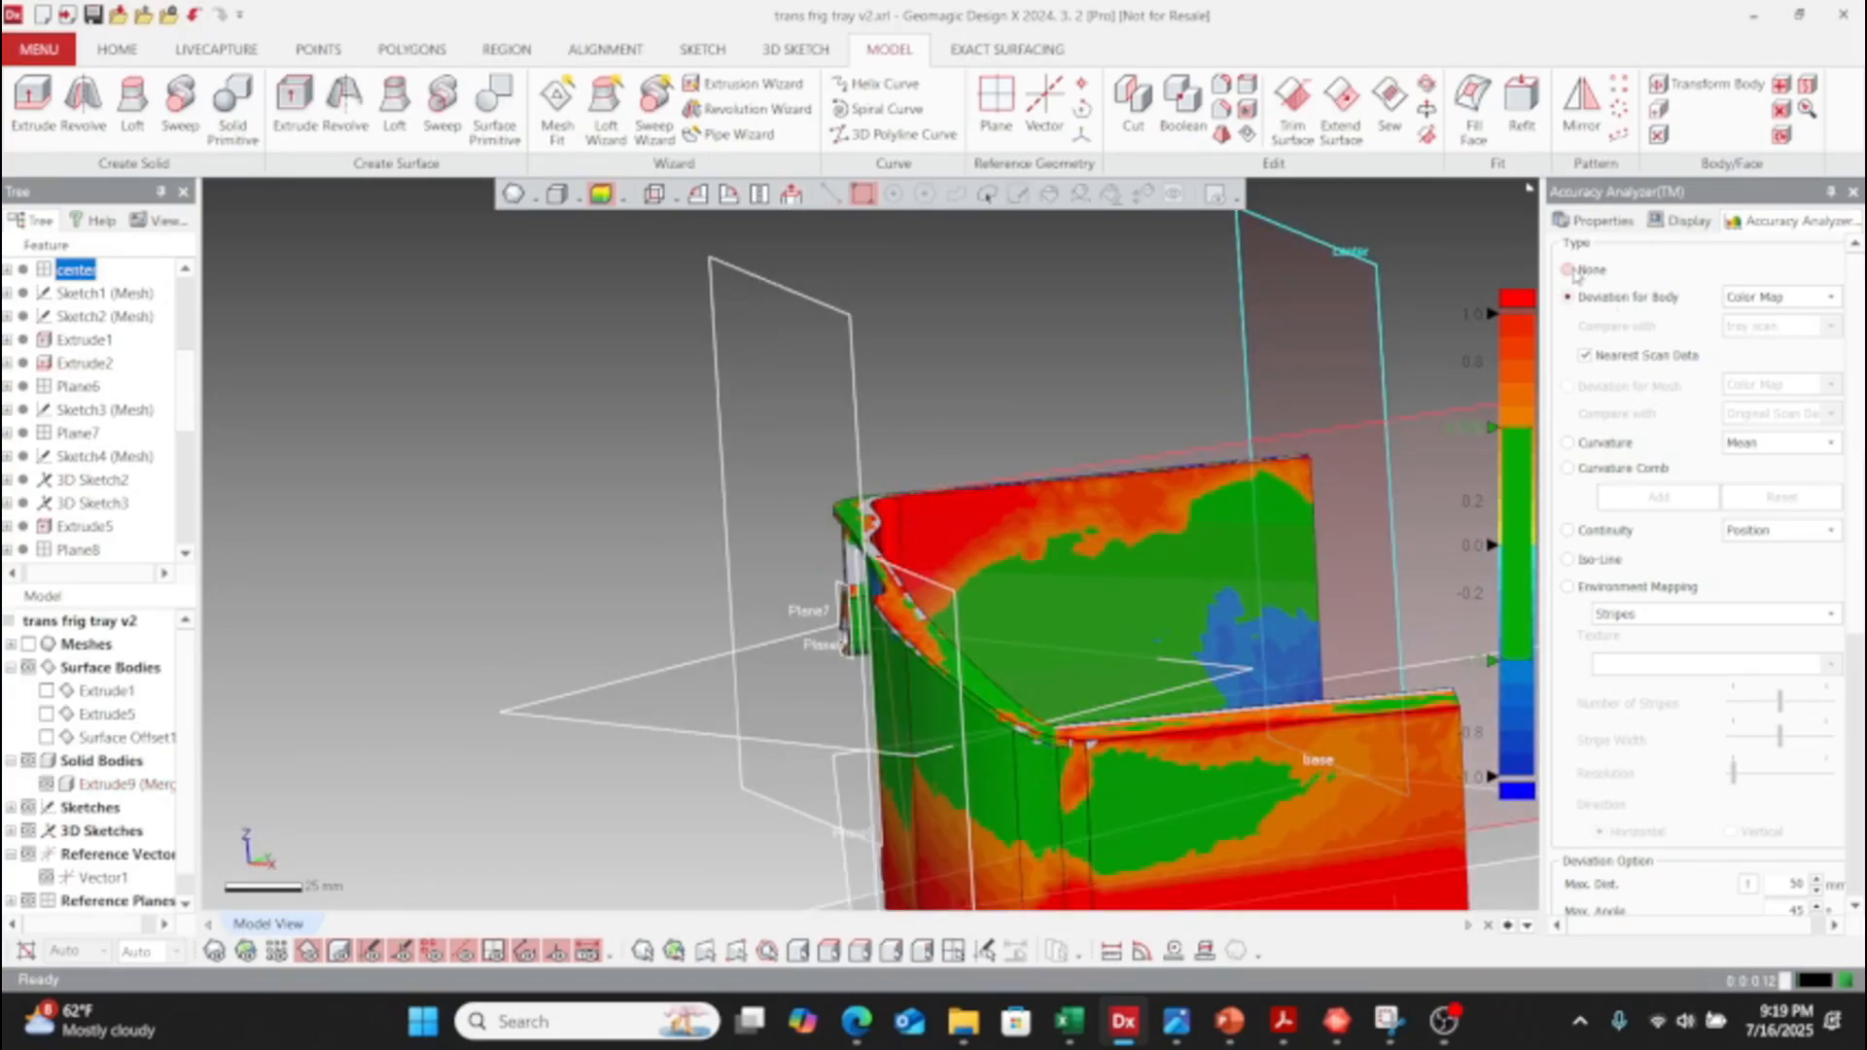
{"action": "scroll", "coordinate": [1377, 370], "scroll_direction": "down", "scroll_amount": 3}
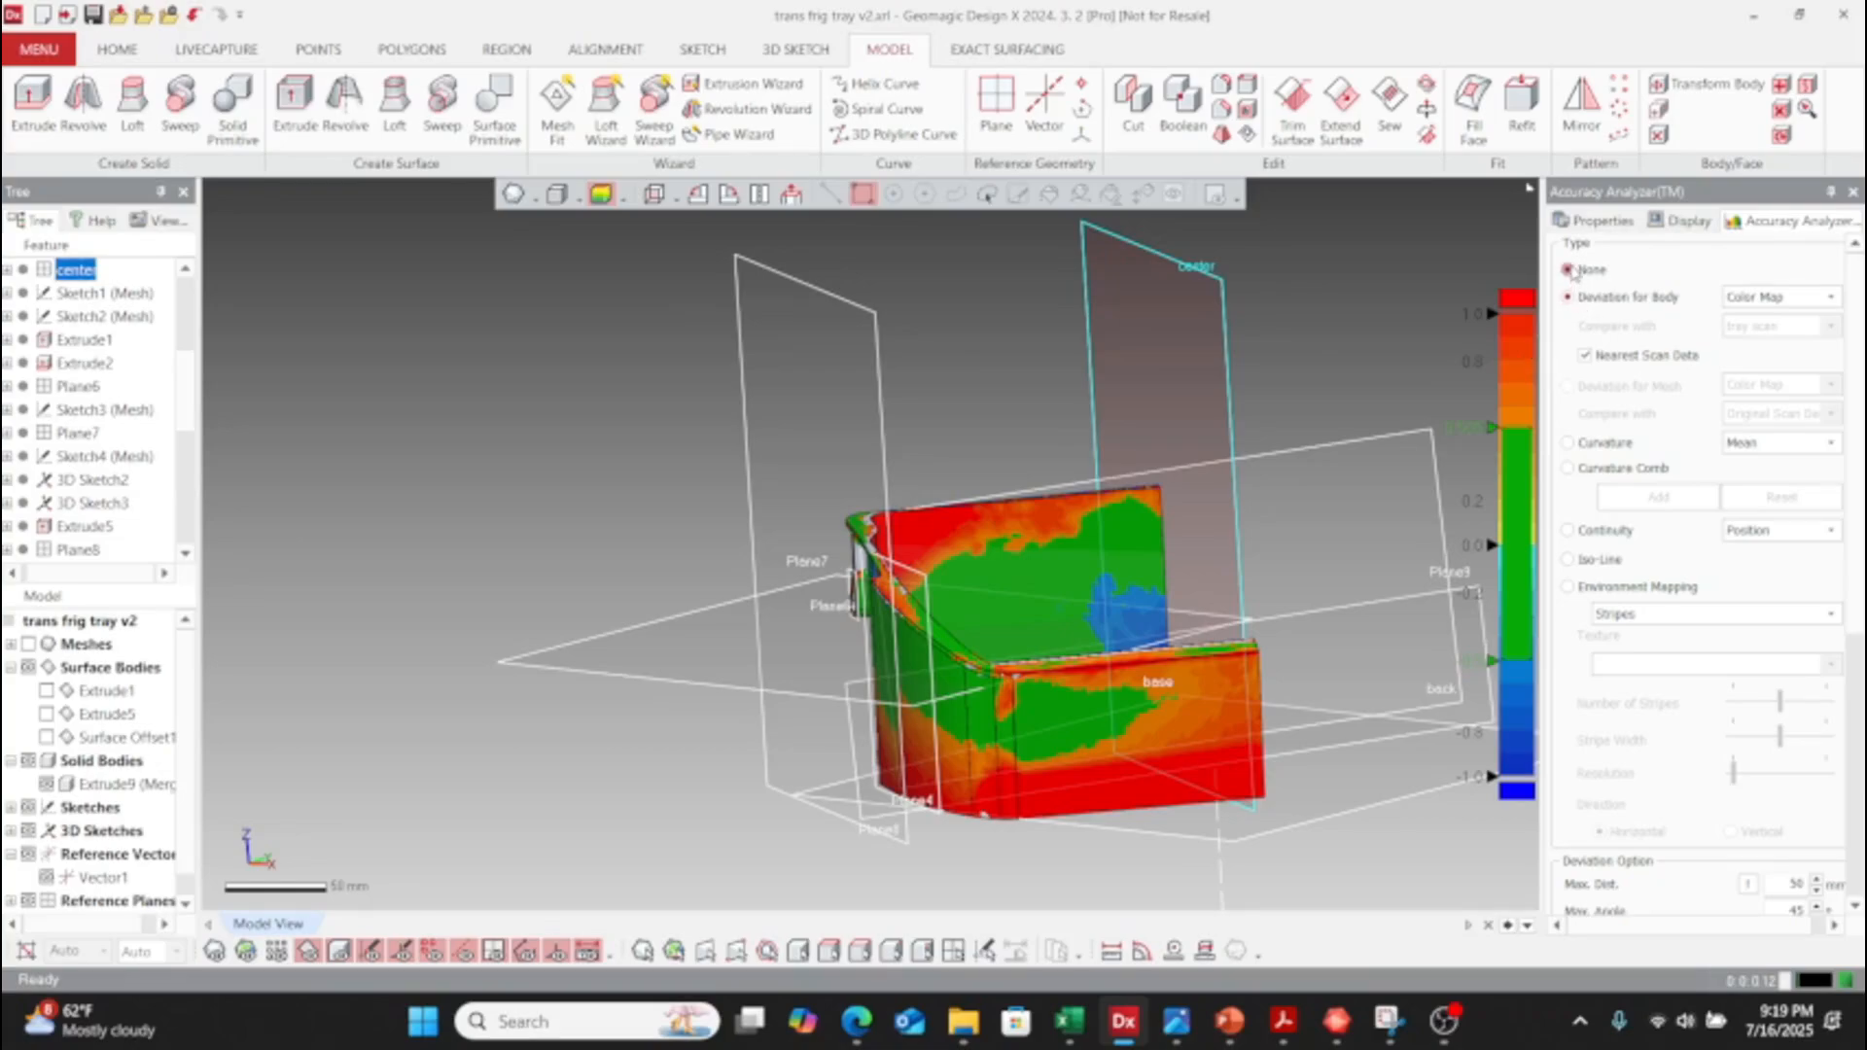
{"action": "left_click", "coordinate": [1567, 270]}
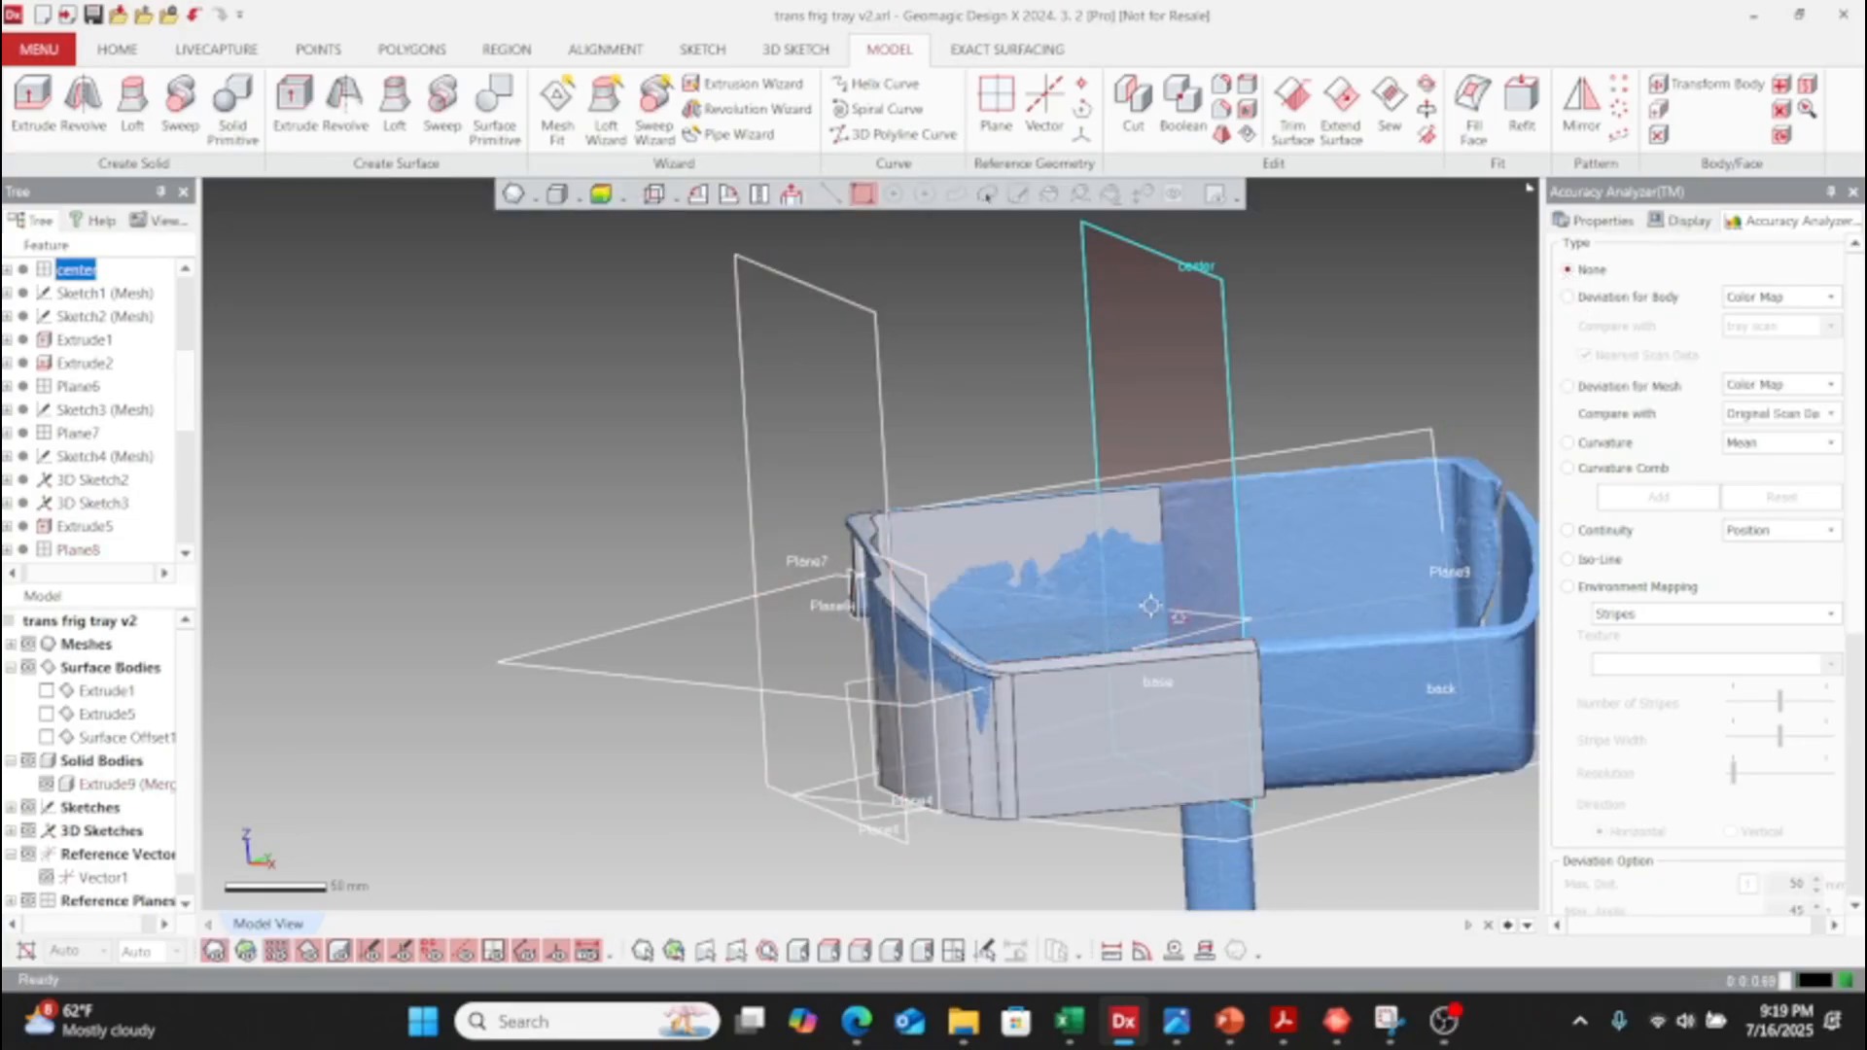
- Examine the rounded lower corner of the scan mesh against the tray solid's sharp outer bottom edge
{"action": "right_click_drag", "start_coordinate": [1150, 606], "coordinate": [972, 702]}
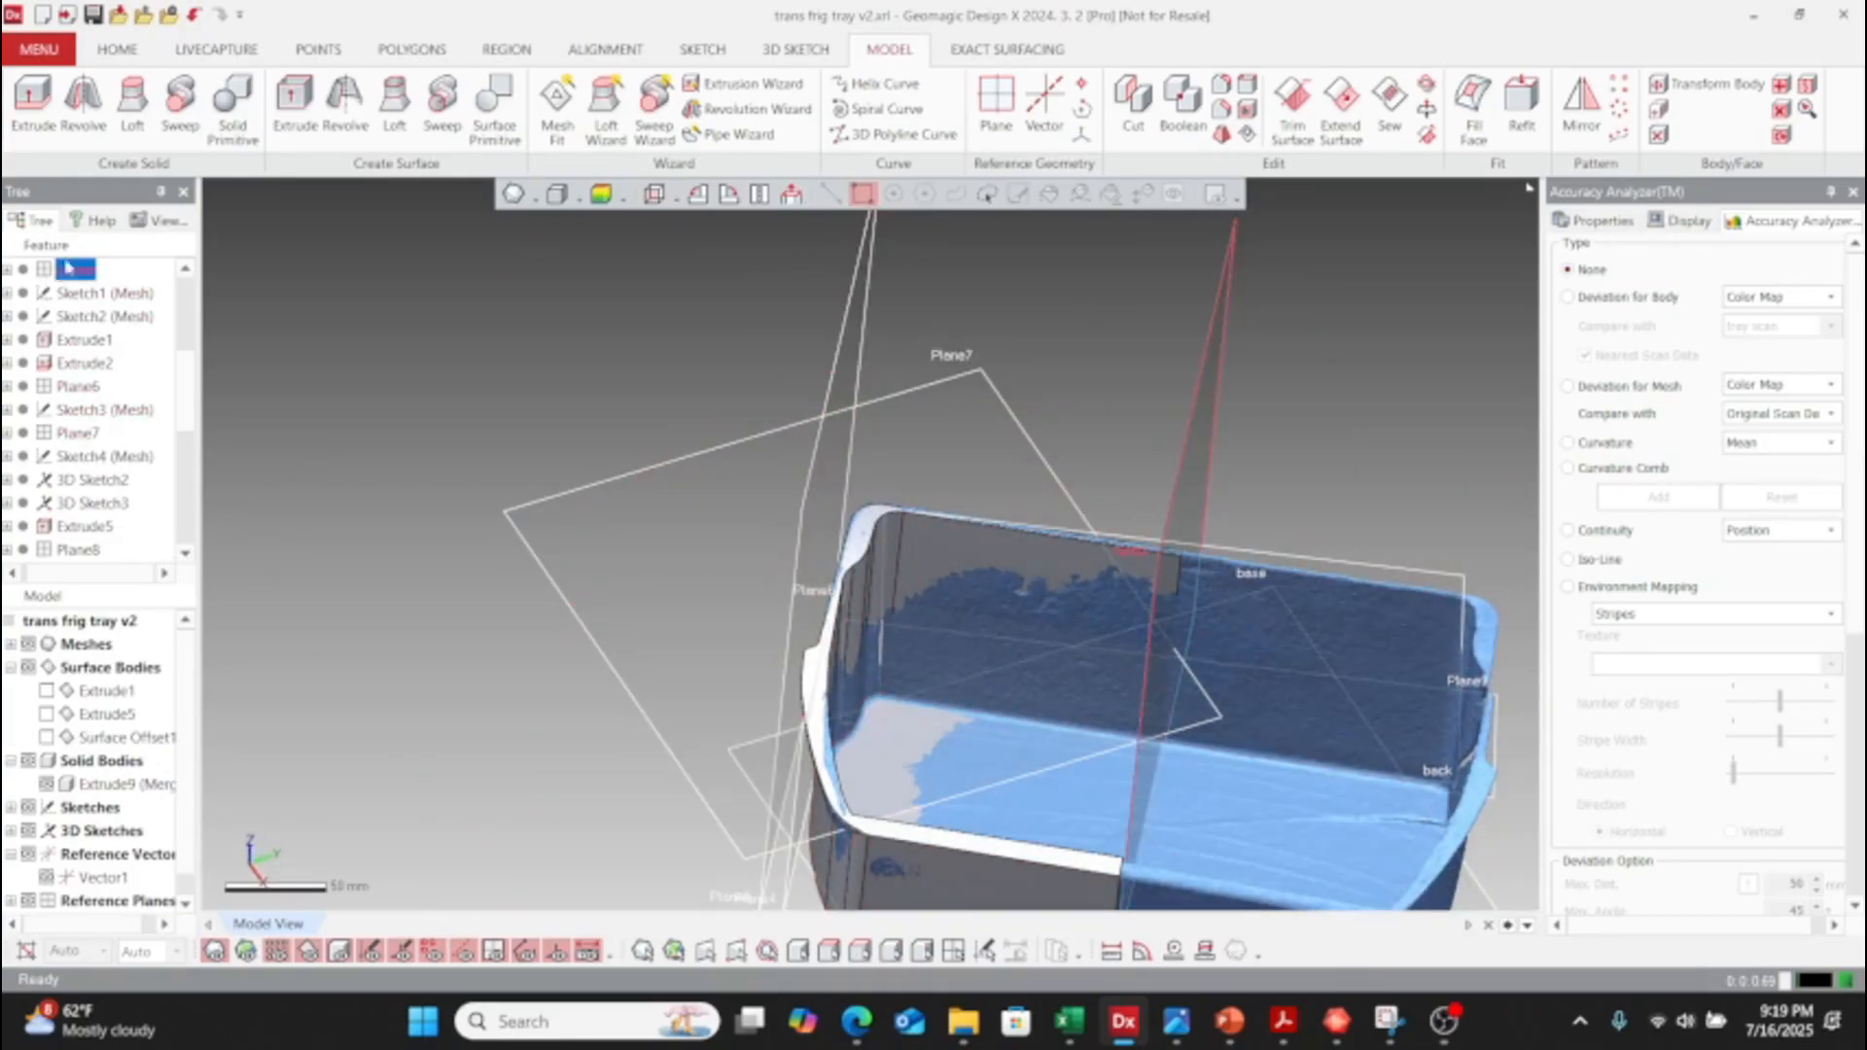
{"action": "right_click_drag", "start_coordinate": [1039, 730], "coordinate": [707, 615]}
{"action": "scroll", "coordinate": [586, 473], "scroll_direction": "up", "scroll_amount": 5}
{"action": "right_click_drag", "start_coordinate": [715, 552], "coordinate": [1157, 652], "text": "ctrl"}
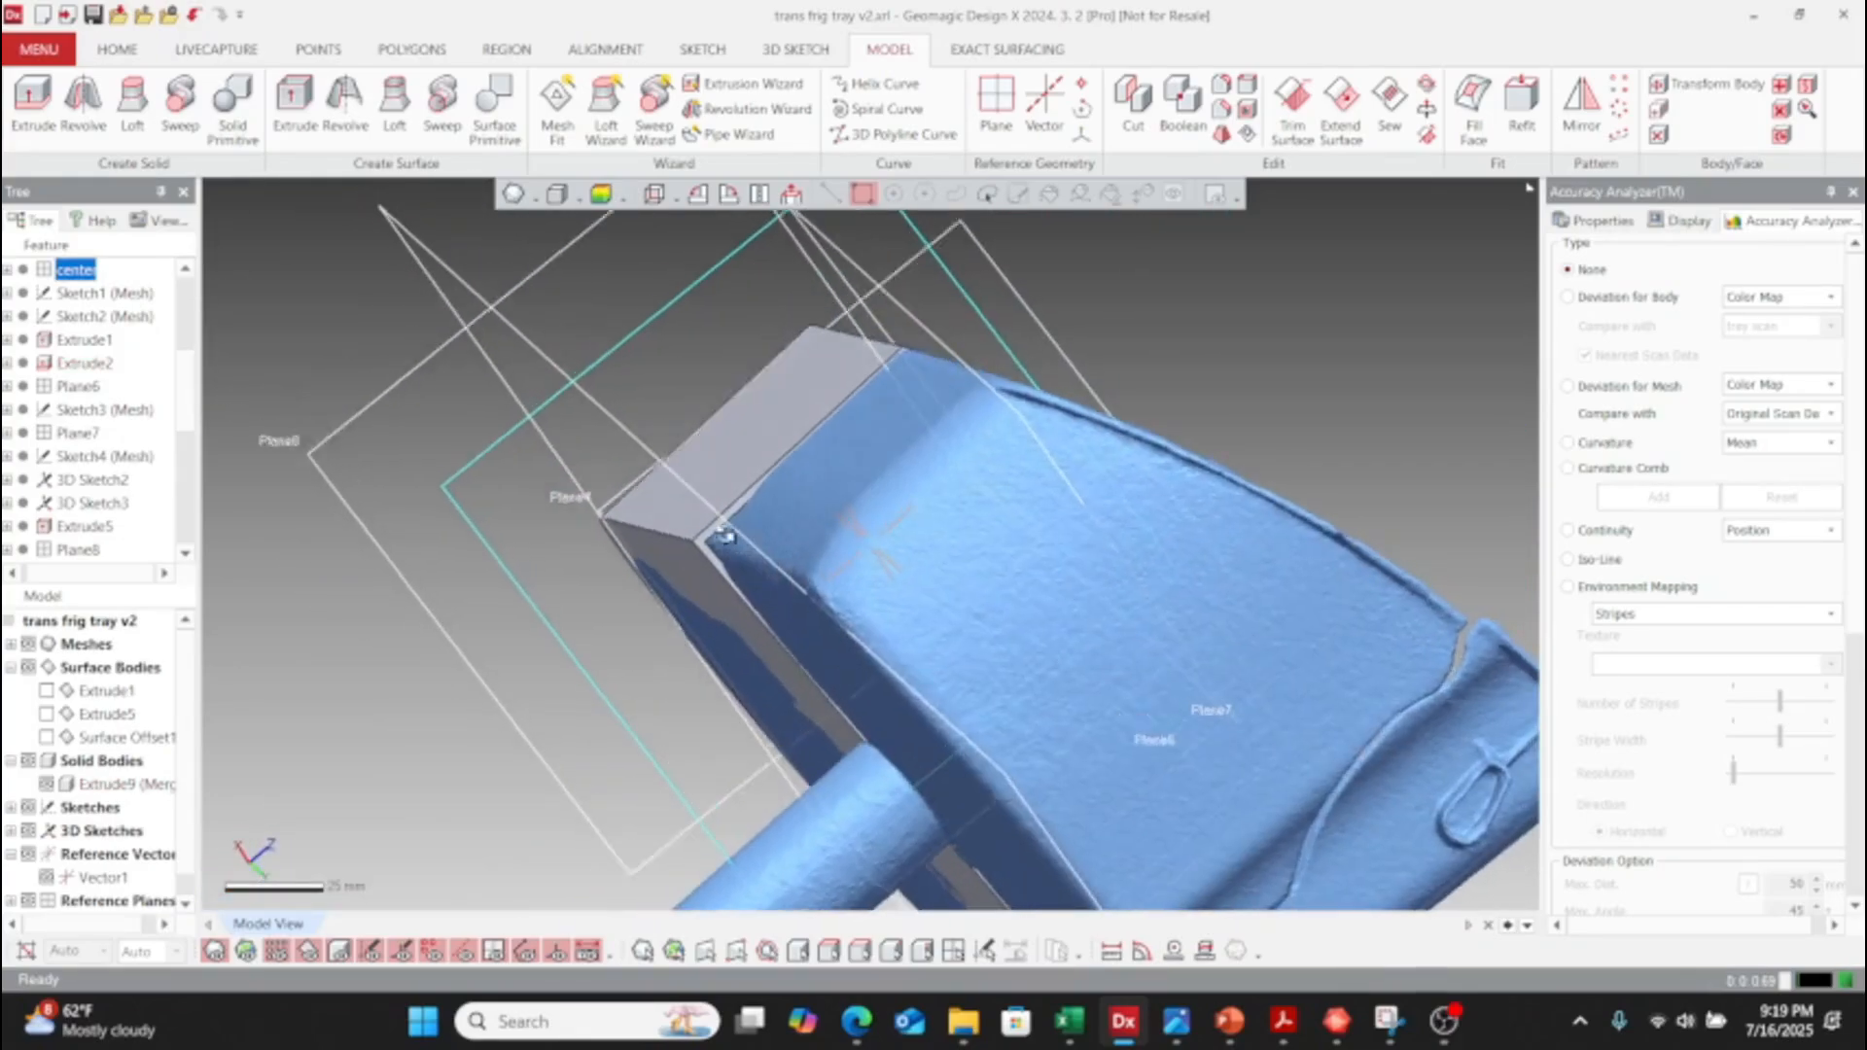
{"action": "mouse_move", "coordinate": [827, 559]}
{"action": "right_mouse_down"}
{"action": "mouse_move", "coordinate": [671, 546]}
{"action": "mouse_move", "coordinate": [815, 556]}
{"action": "right_mouse_up"}
{"action": "scroll", "coordinate": [815, 557], "scroll_direction": "up", "scroll_amount": 5}
{"action": "mouse_move", "coordinate": [688, 600]}
{"action": "right_mouse_down"}
{"action": "mouse_move", "coordinate": [646, 596]}
{"action": "mouse_move", "coordinate": [654, 613]}
{"action": "right_mouse_up"}
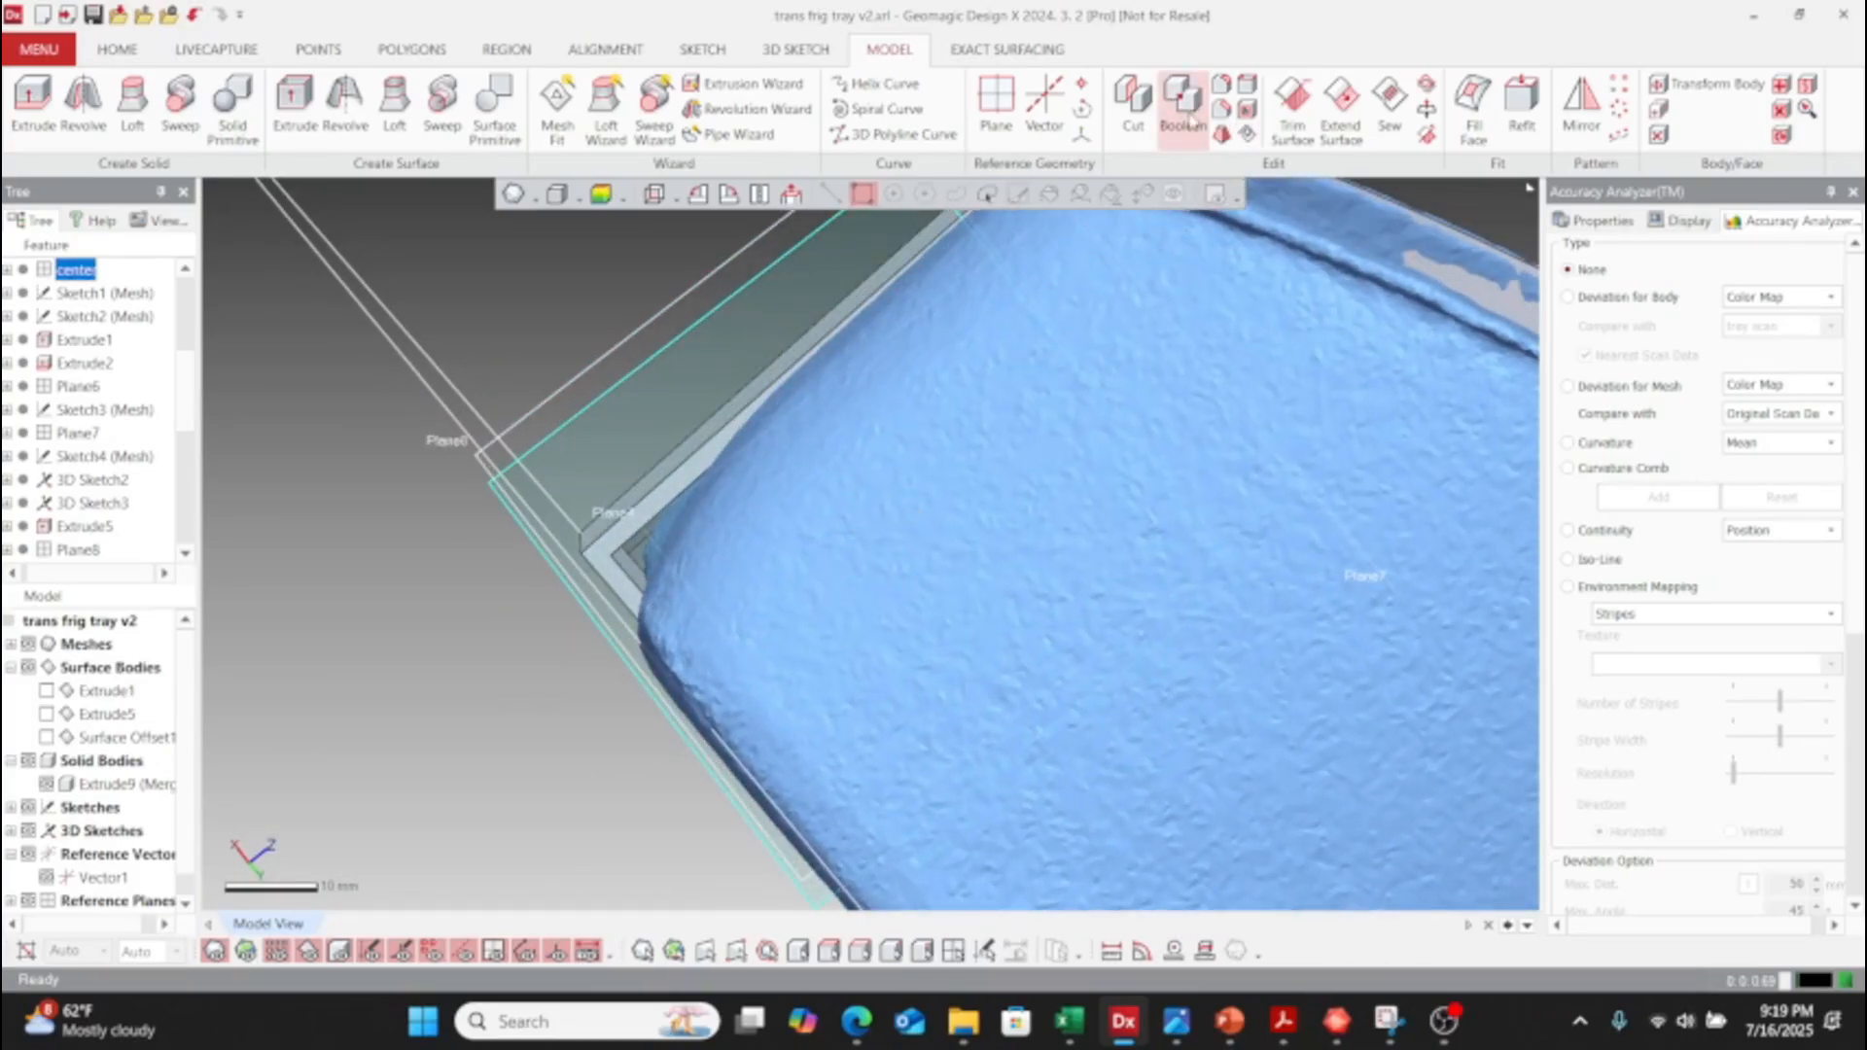
- Start a constant fillet and hide the scan mesh to expose the edges of the tray solid
{"action": "left_click", "coordinate": [1221, 84]}
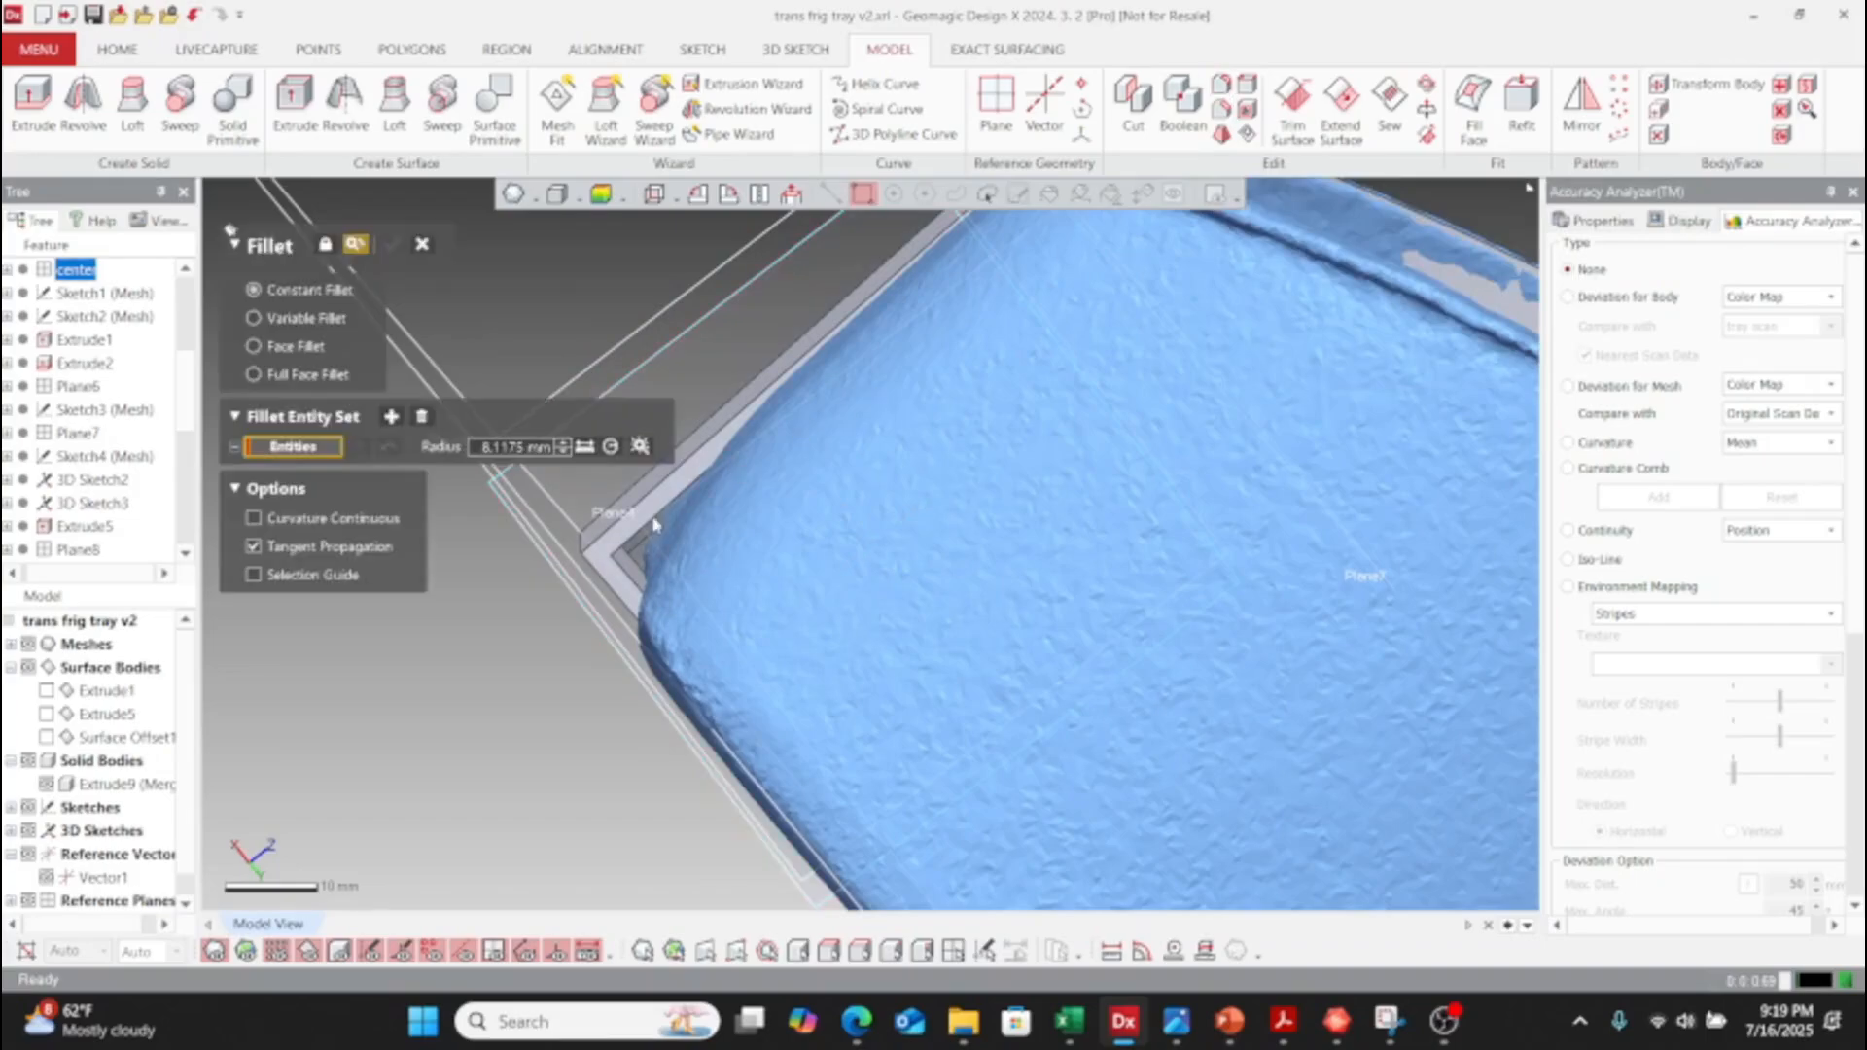
{"action": "scroll", "coordinate": [642, 535], "scroll_direction": "up", "scroll_amount": 5}
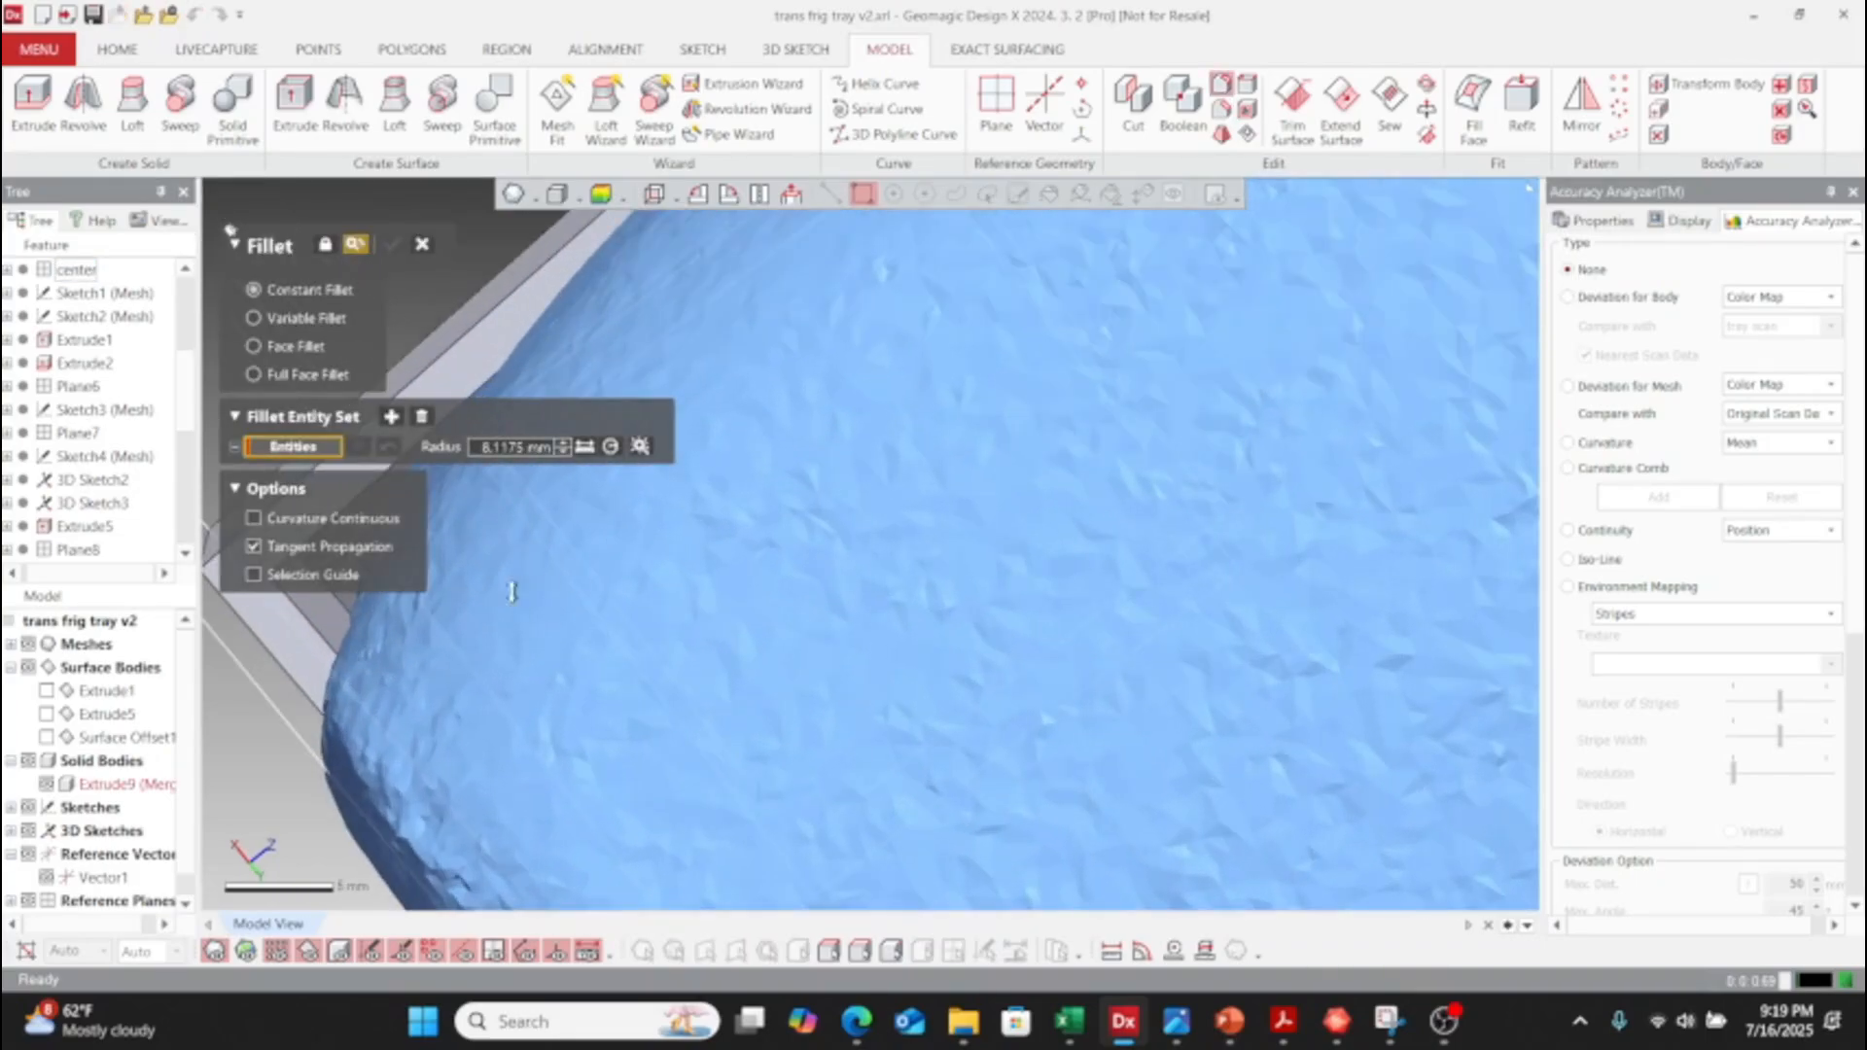
{"action": "scroll", "coordinate": [973, 603], "scroll_direction": "down", "scroll_amount": 3}
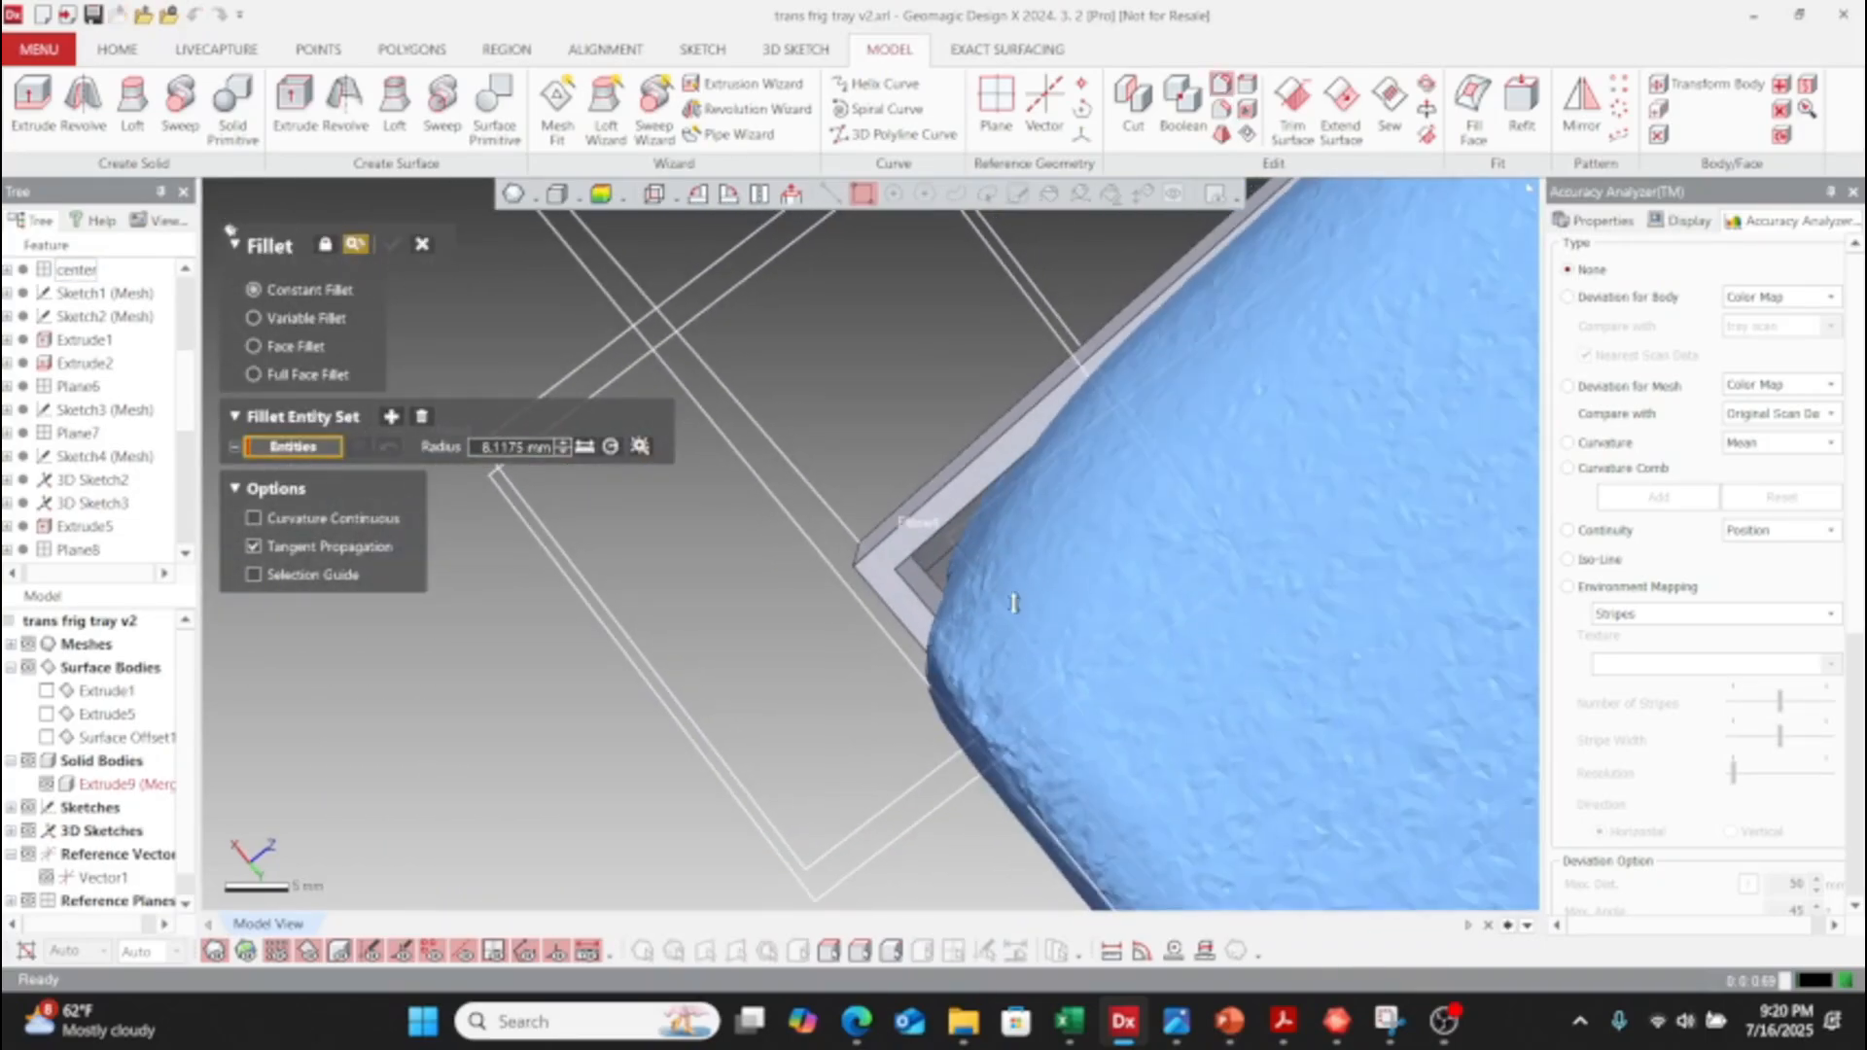
{"action": "right_click_drag", "start_coordinate": [1014, 602], "coordinate": [1053, 649]}
{"action": "scroll", "coordinate": [1096, 497], "scroll_direction": "down", "scroll_amount": 4}
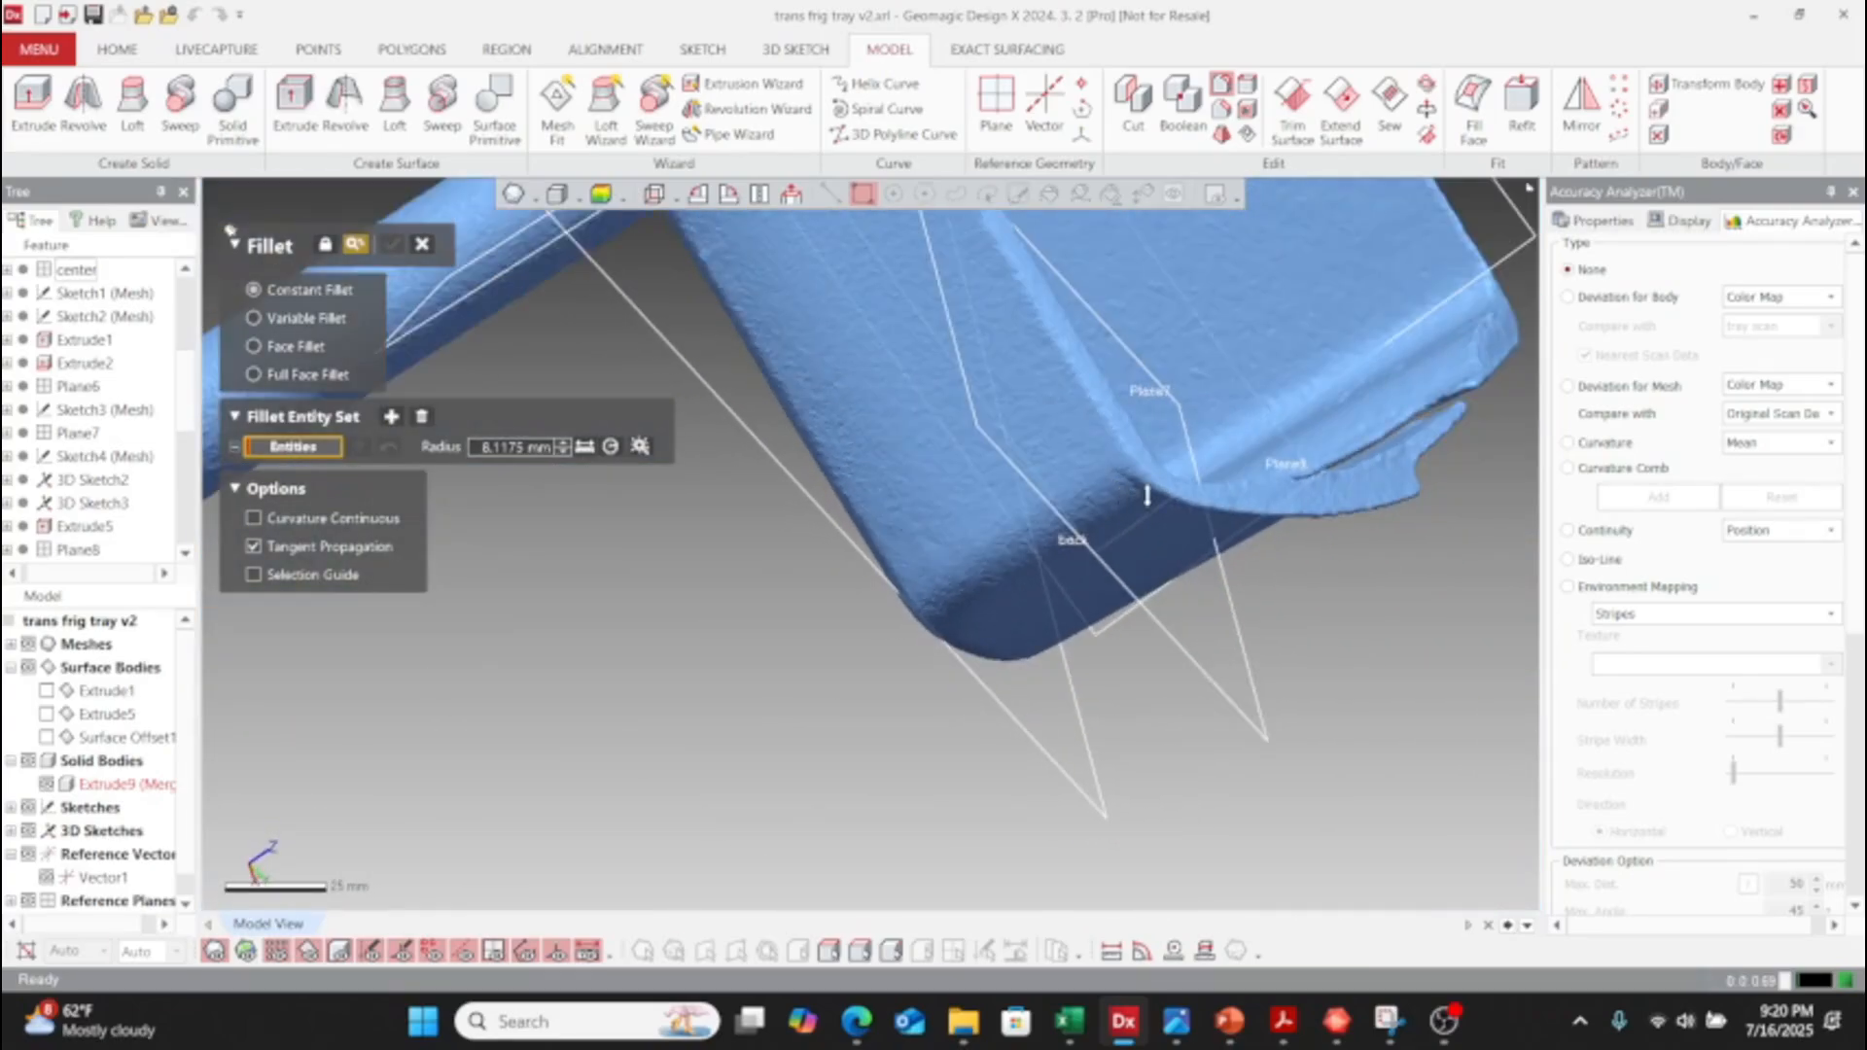
{"action": "right_click_drag", "start_coordinate": [1146, 492], "coordinate": [1097, 566]}
{"action": "scroll", "coordinate": [1000, 607], "scroll_direction": "down", "scroll_amount": 5}
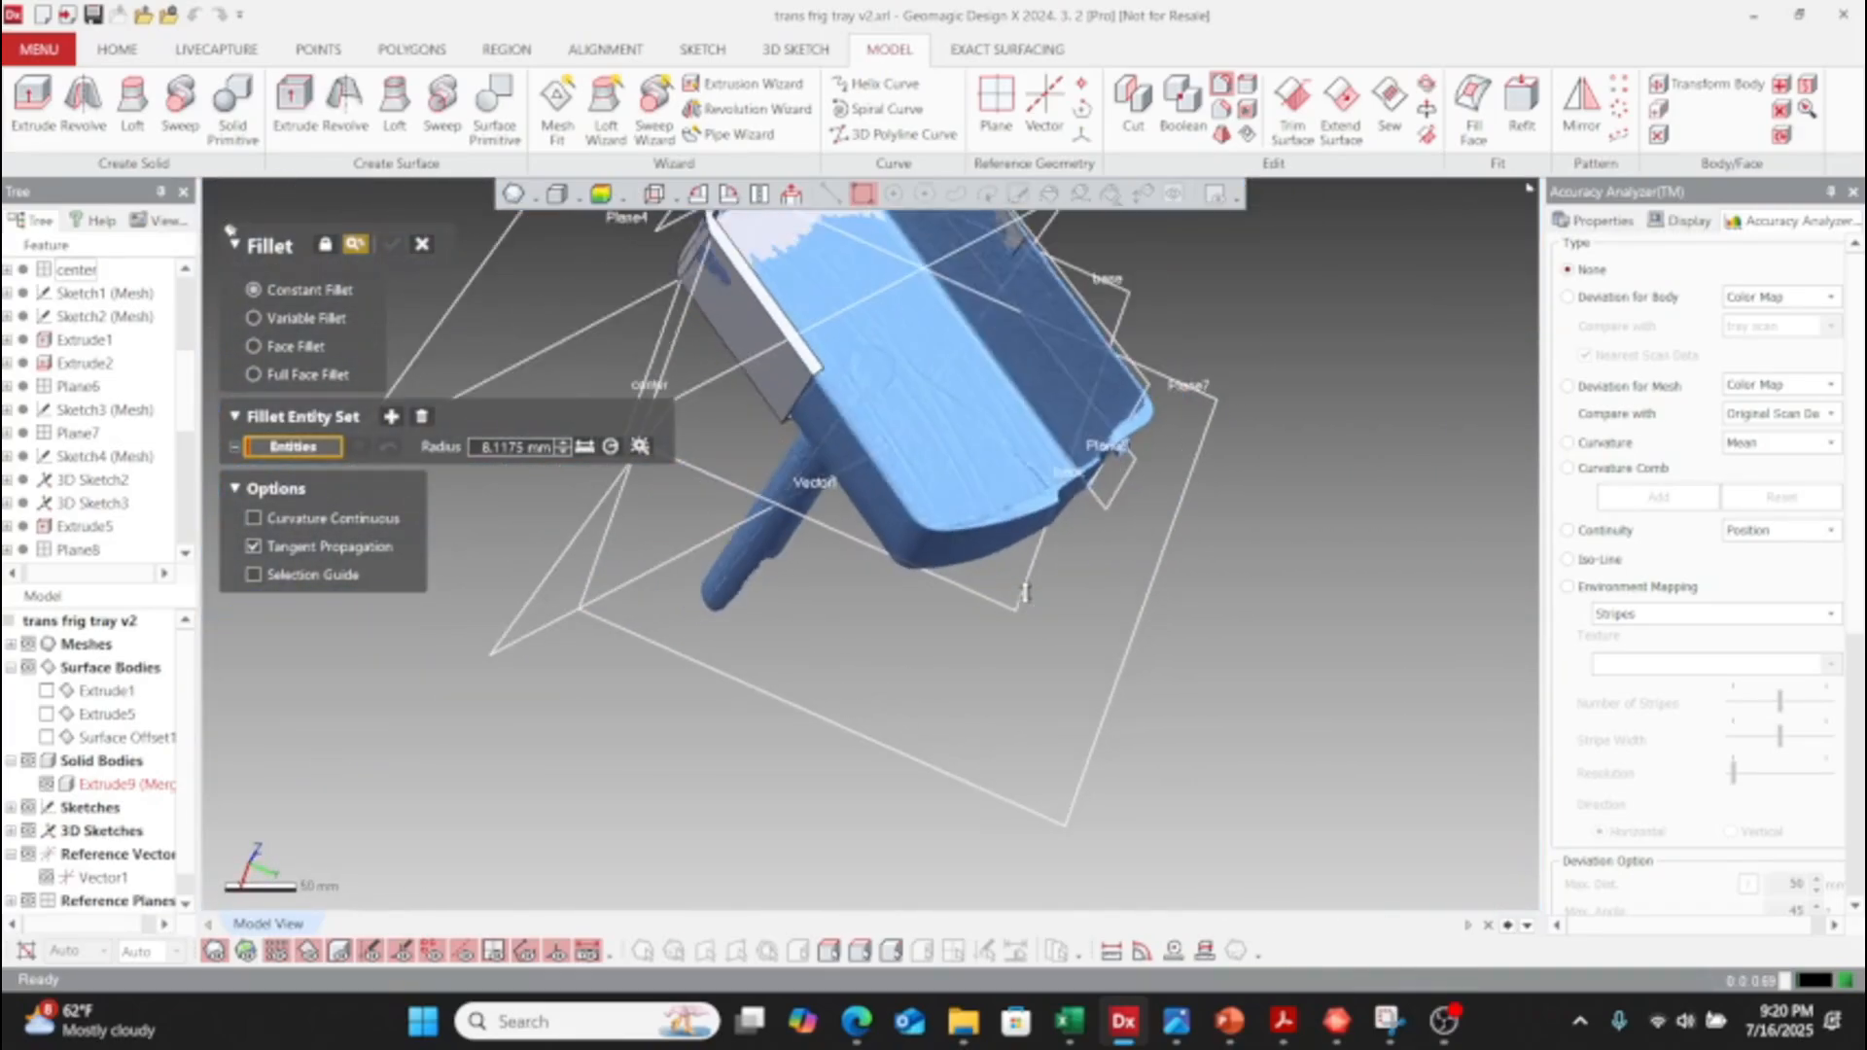
{"action": "right_click_drag", "start_coordinate": [862, 473], "coordinate": [942, 748], "text": "ctrl"}
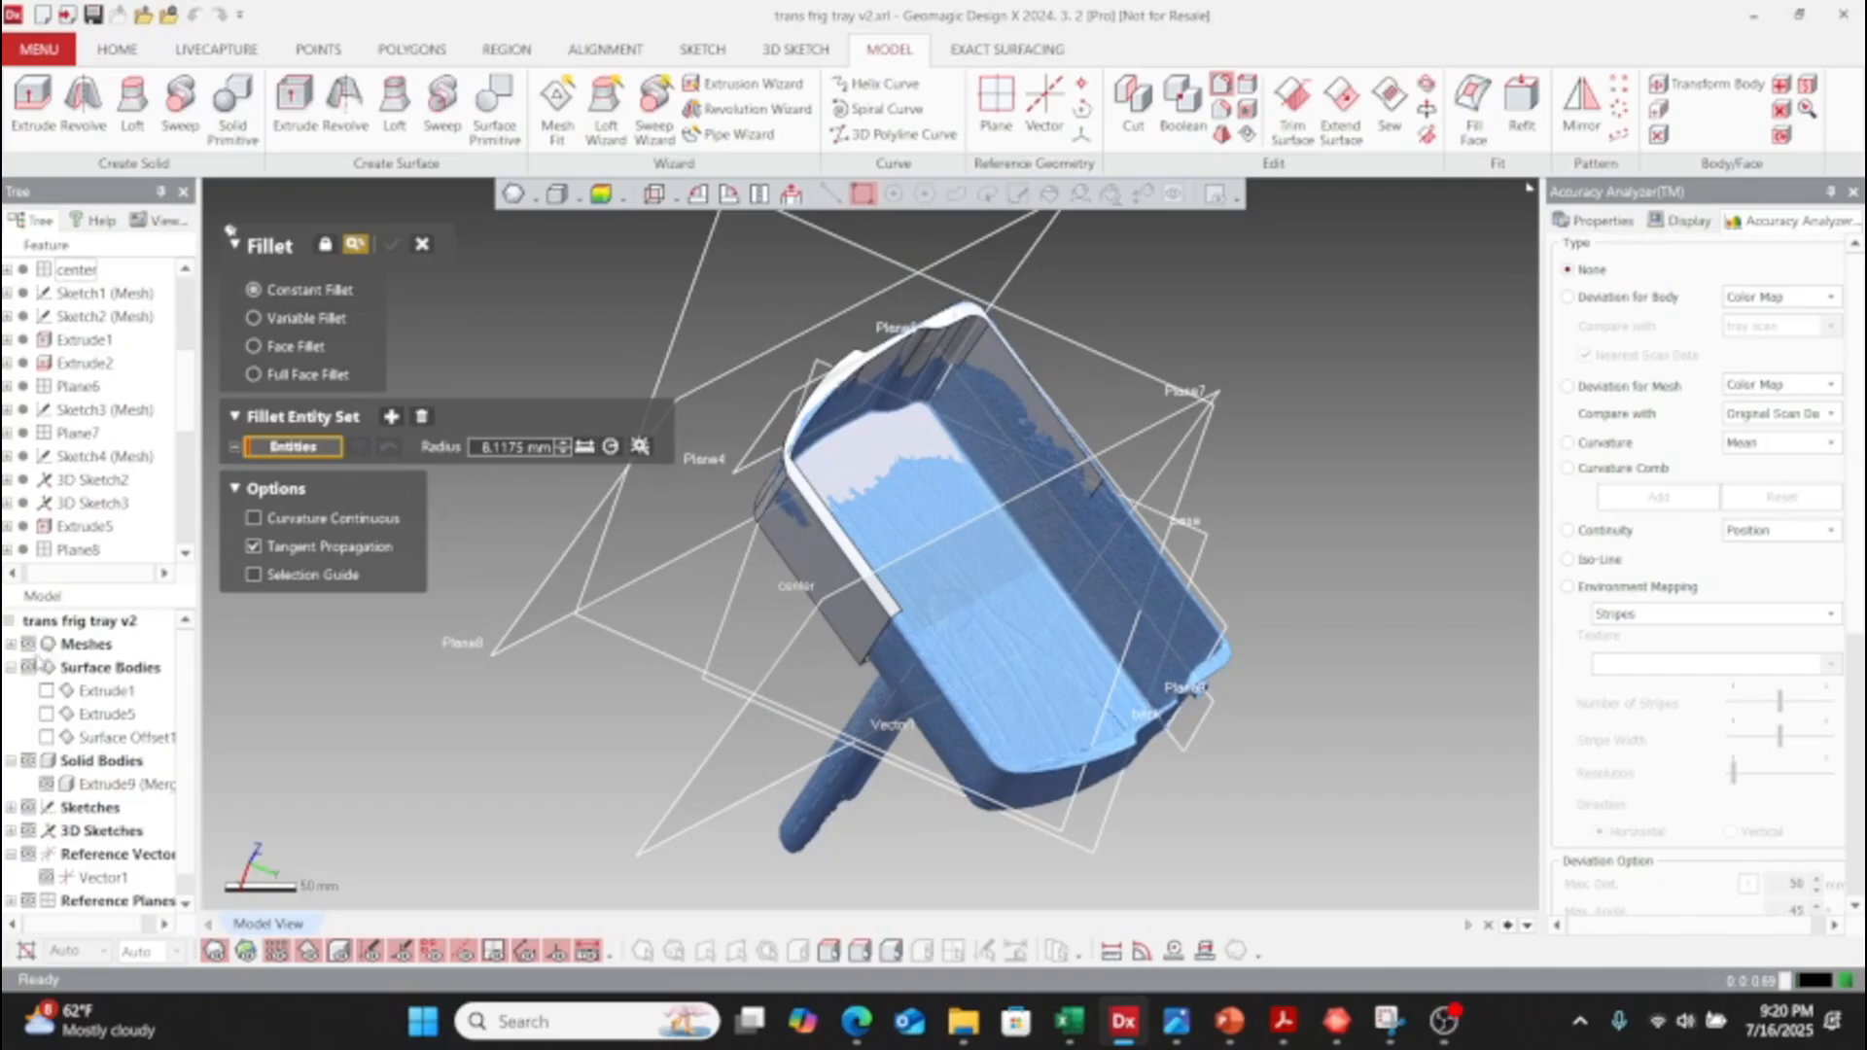
{"action": "left_click", "coordinate": [28, 644]}
{"action": "right_click_drag", "start_coordinate": [896, 542], "coordinate": [807, 598]}
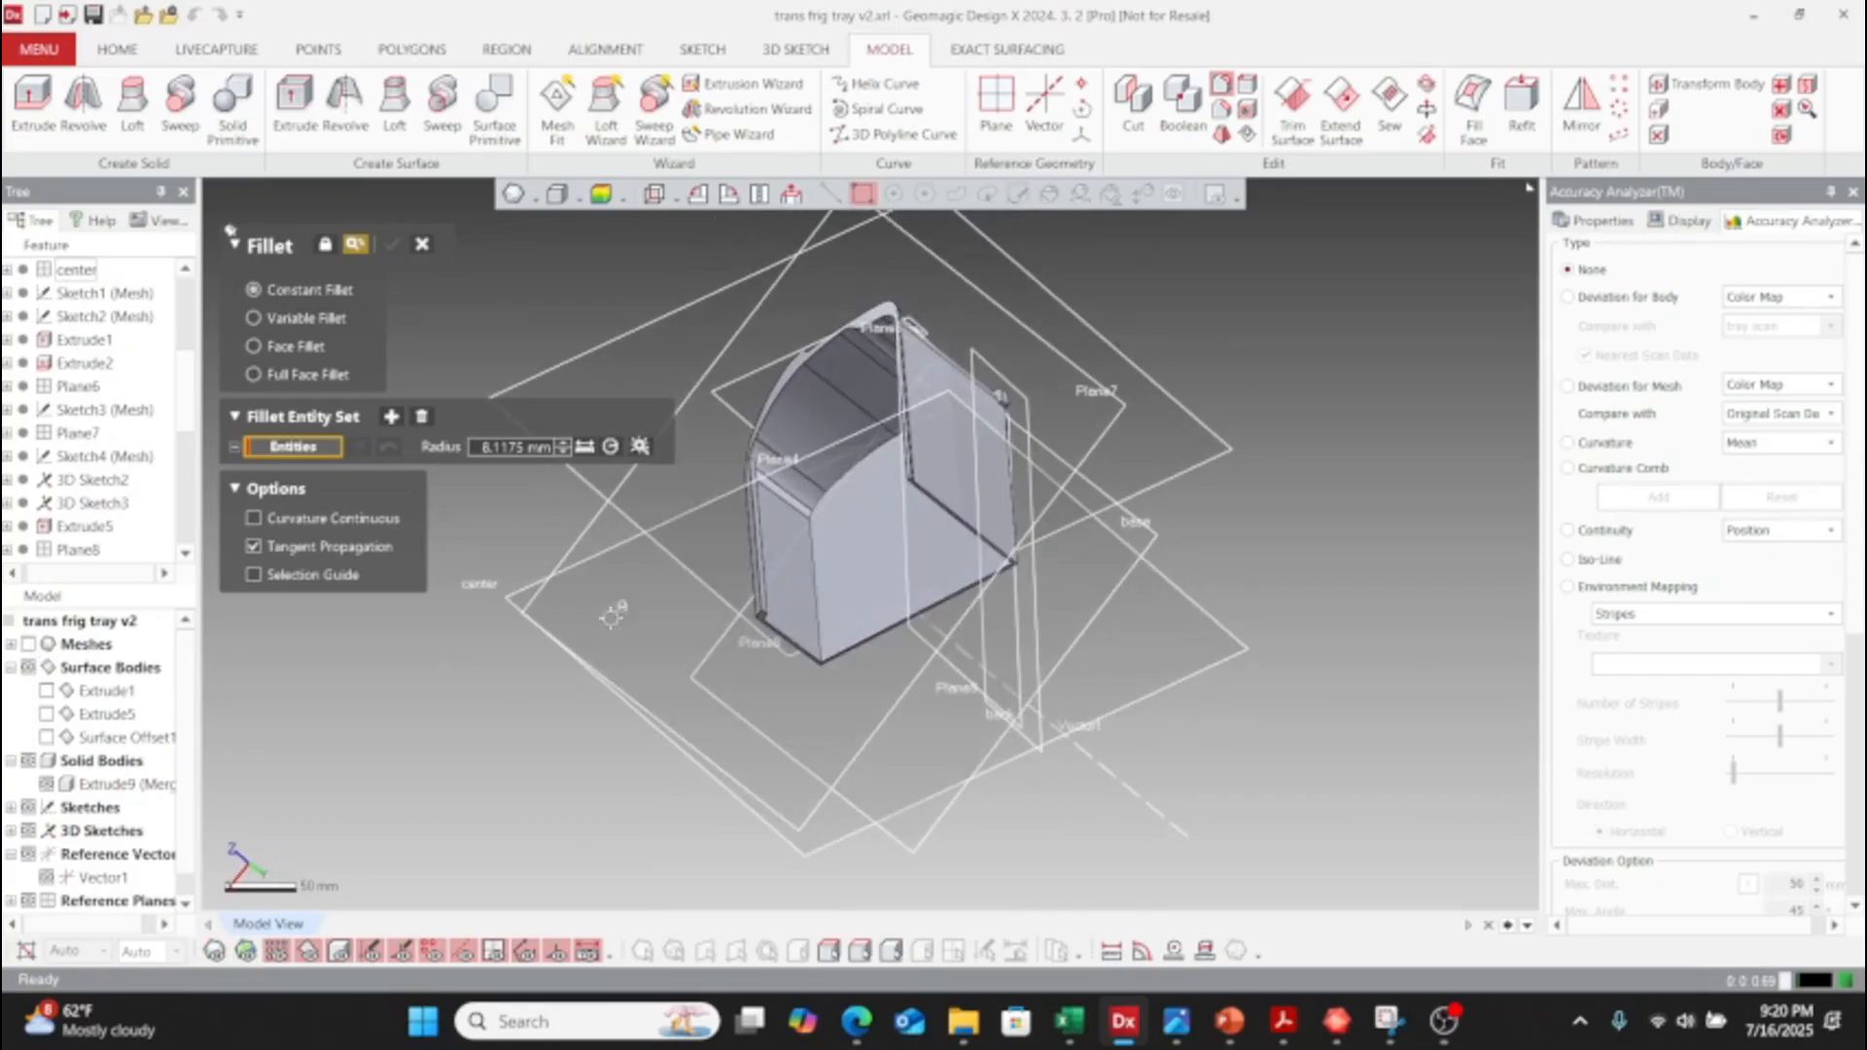
- Select the inside edges where the tray floor meets the front, curved end and back walls for the constant fillet
{"action": "left_click", "coordinate": [813, 601]}
{"action": "scroll", "coordinate": [768, 564], "scroll_direction": "up", "scroll_amount": 4}
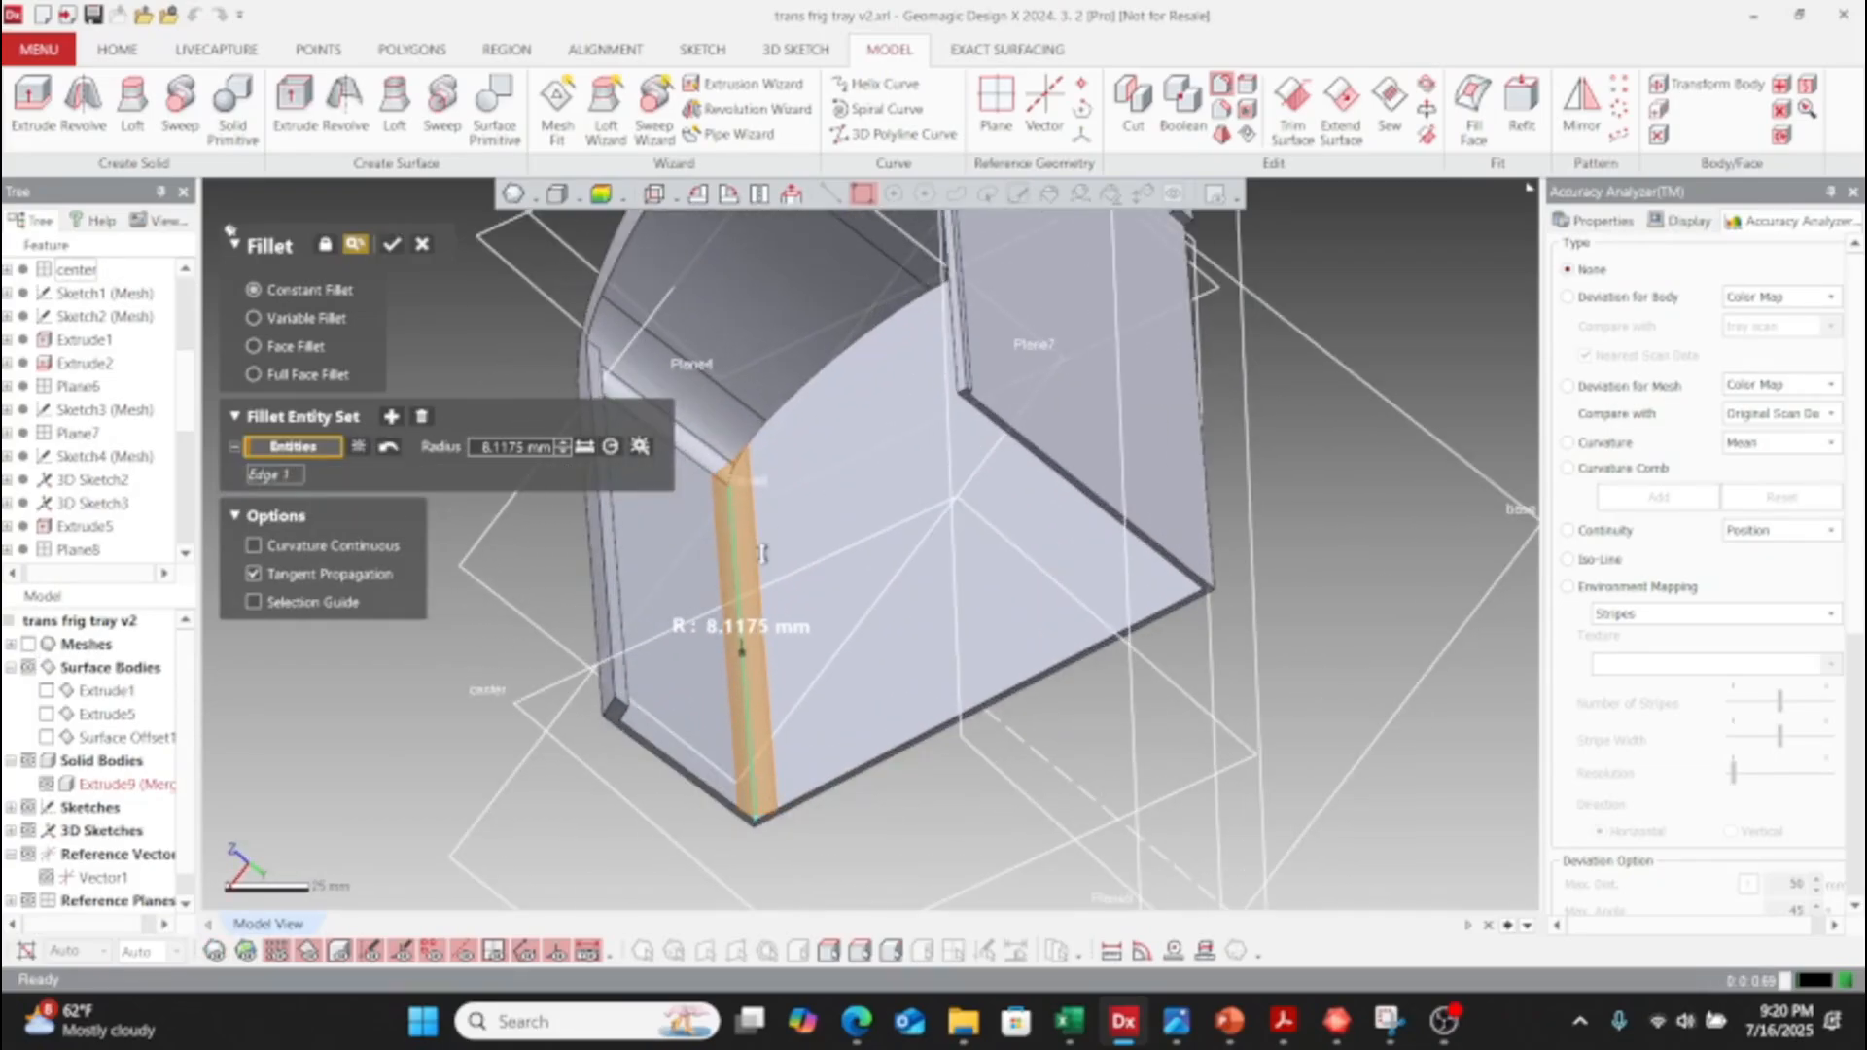
{"action": "right_click_drag", "start_coordinate": [762, 552], "coordinate": [960, 319]}
{"action": "left_click", "coordinate": [1007, 586]}
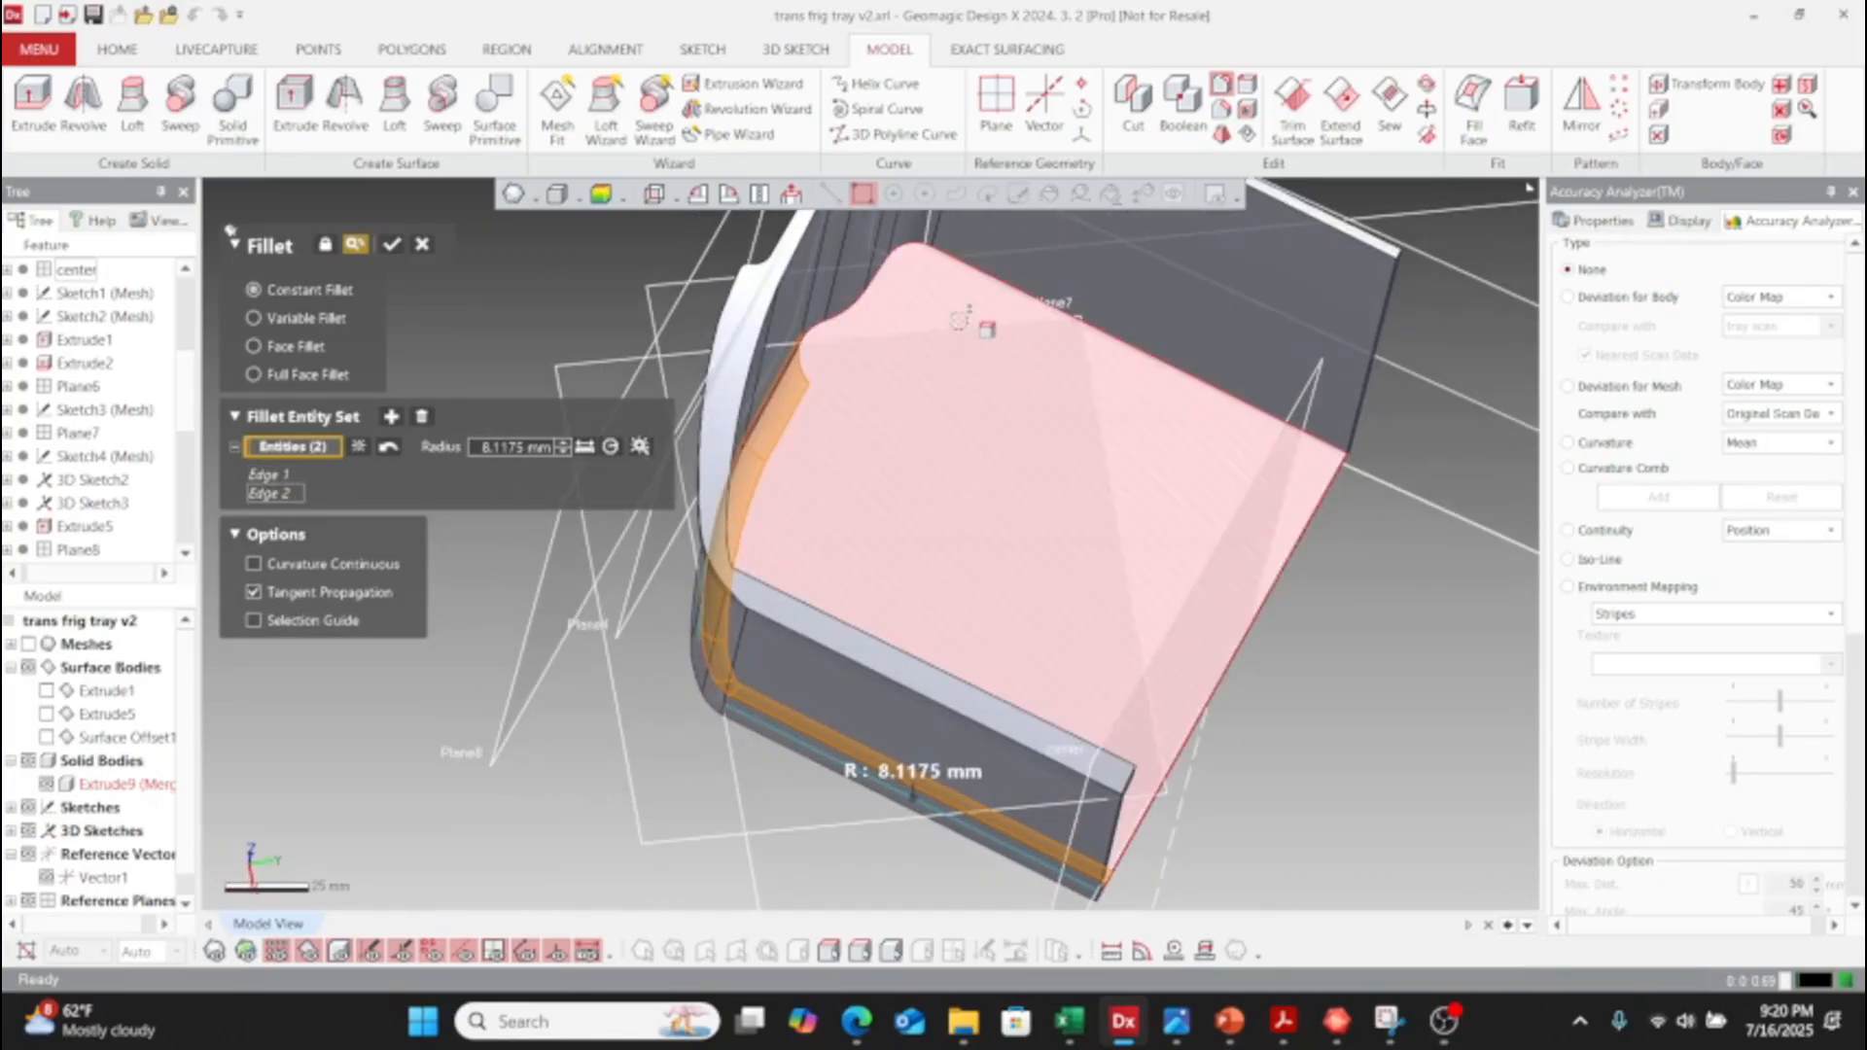
{"action": "left_click", "coordinate": [853, 321]}
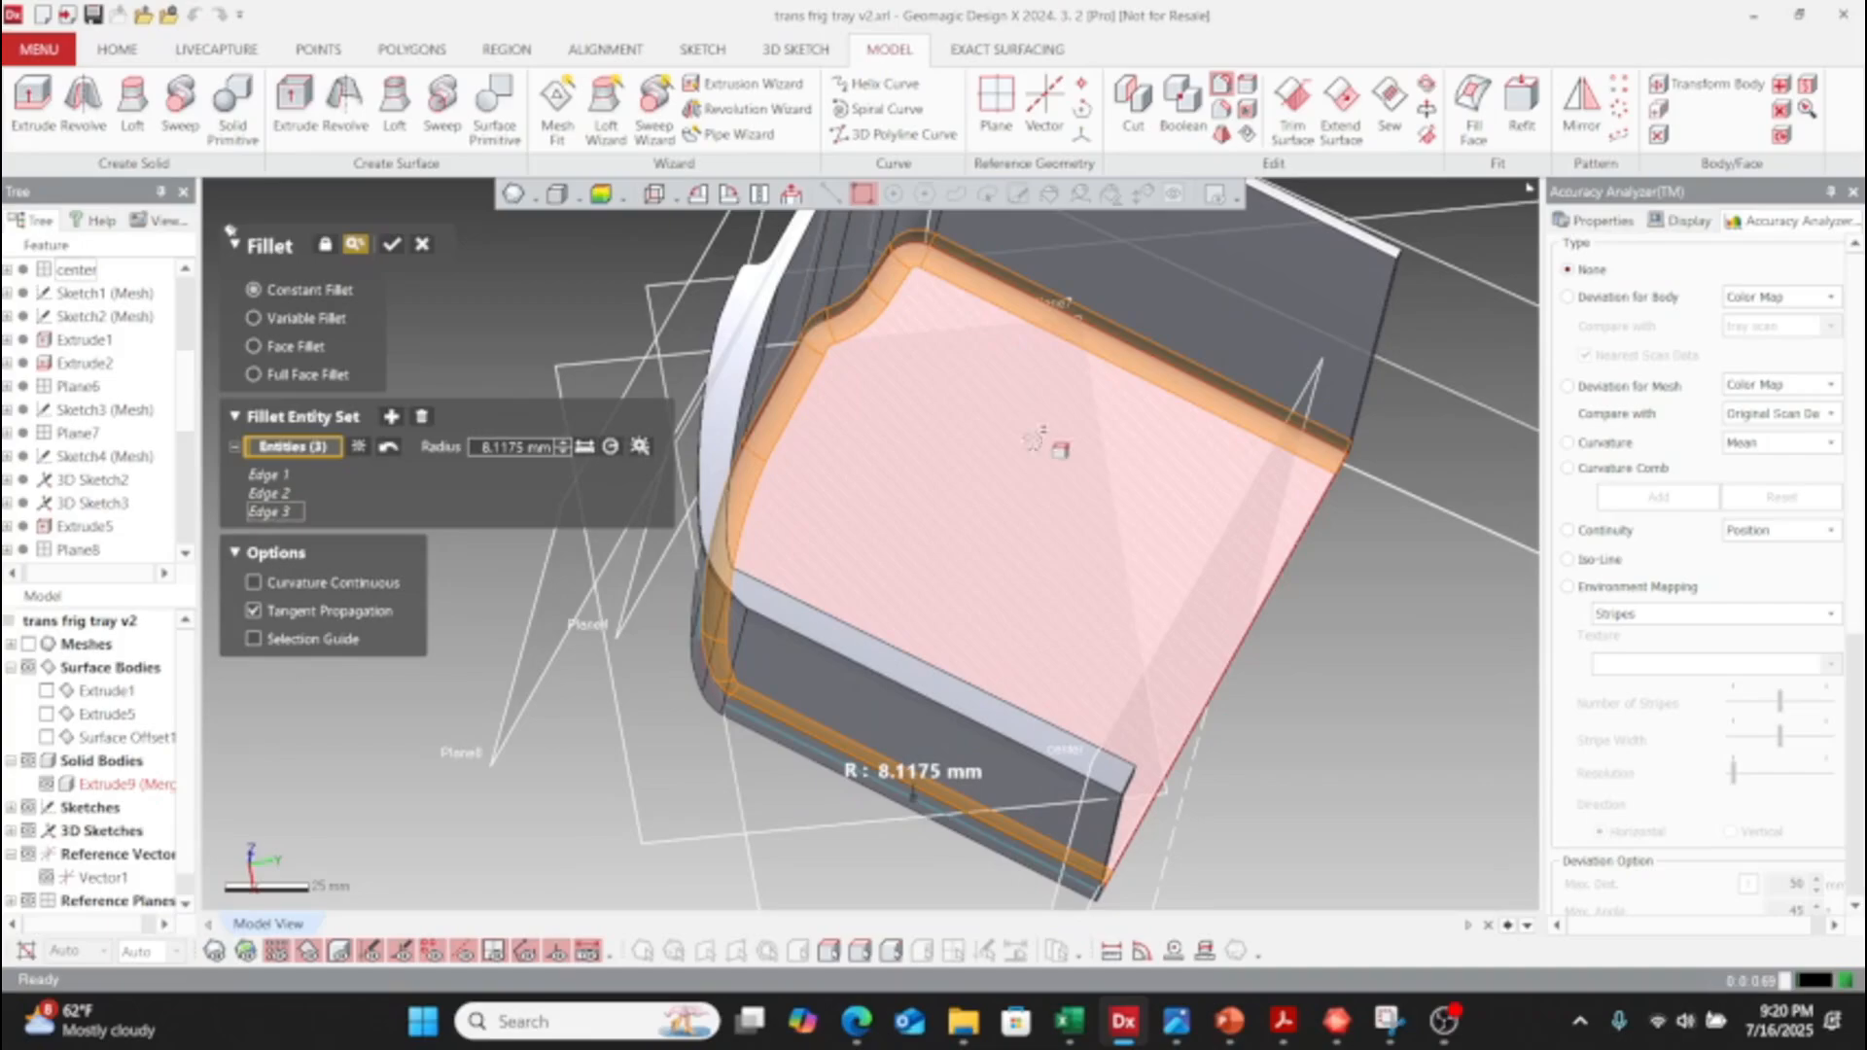
- Estimate the fillet radius from the scan mesh as 4.3934 mm and apply it to the inner floor edges
{"action": "left_click", "coordinate": [642, 448]}
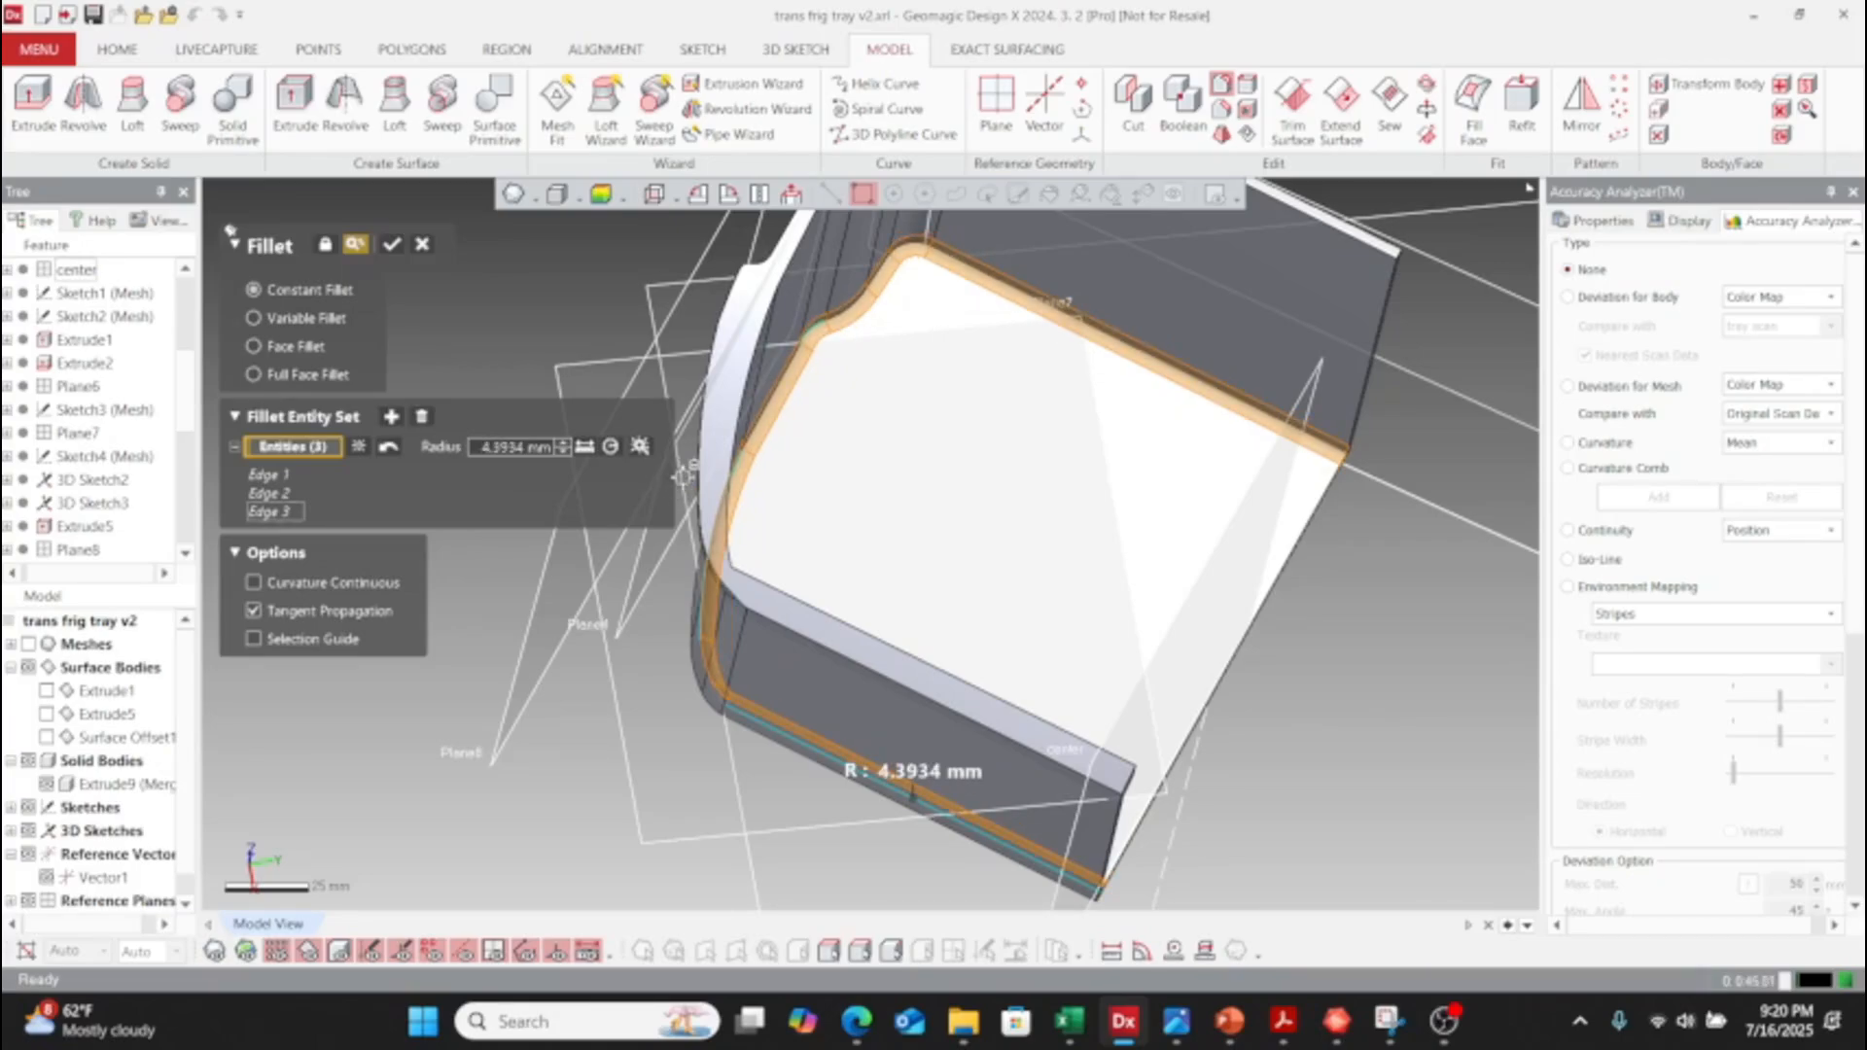
{"action": "right_click_drag", "start_coordinate": [1127, 757], "coordinate": [990, 512]}
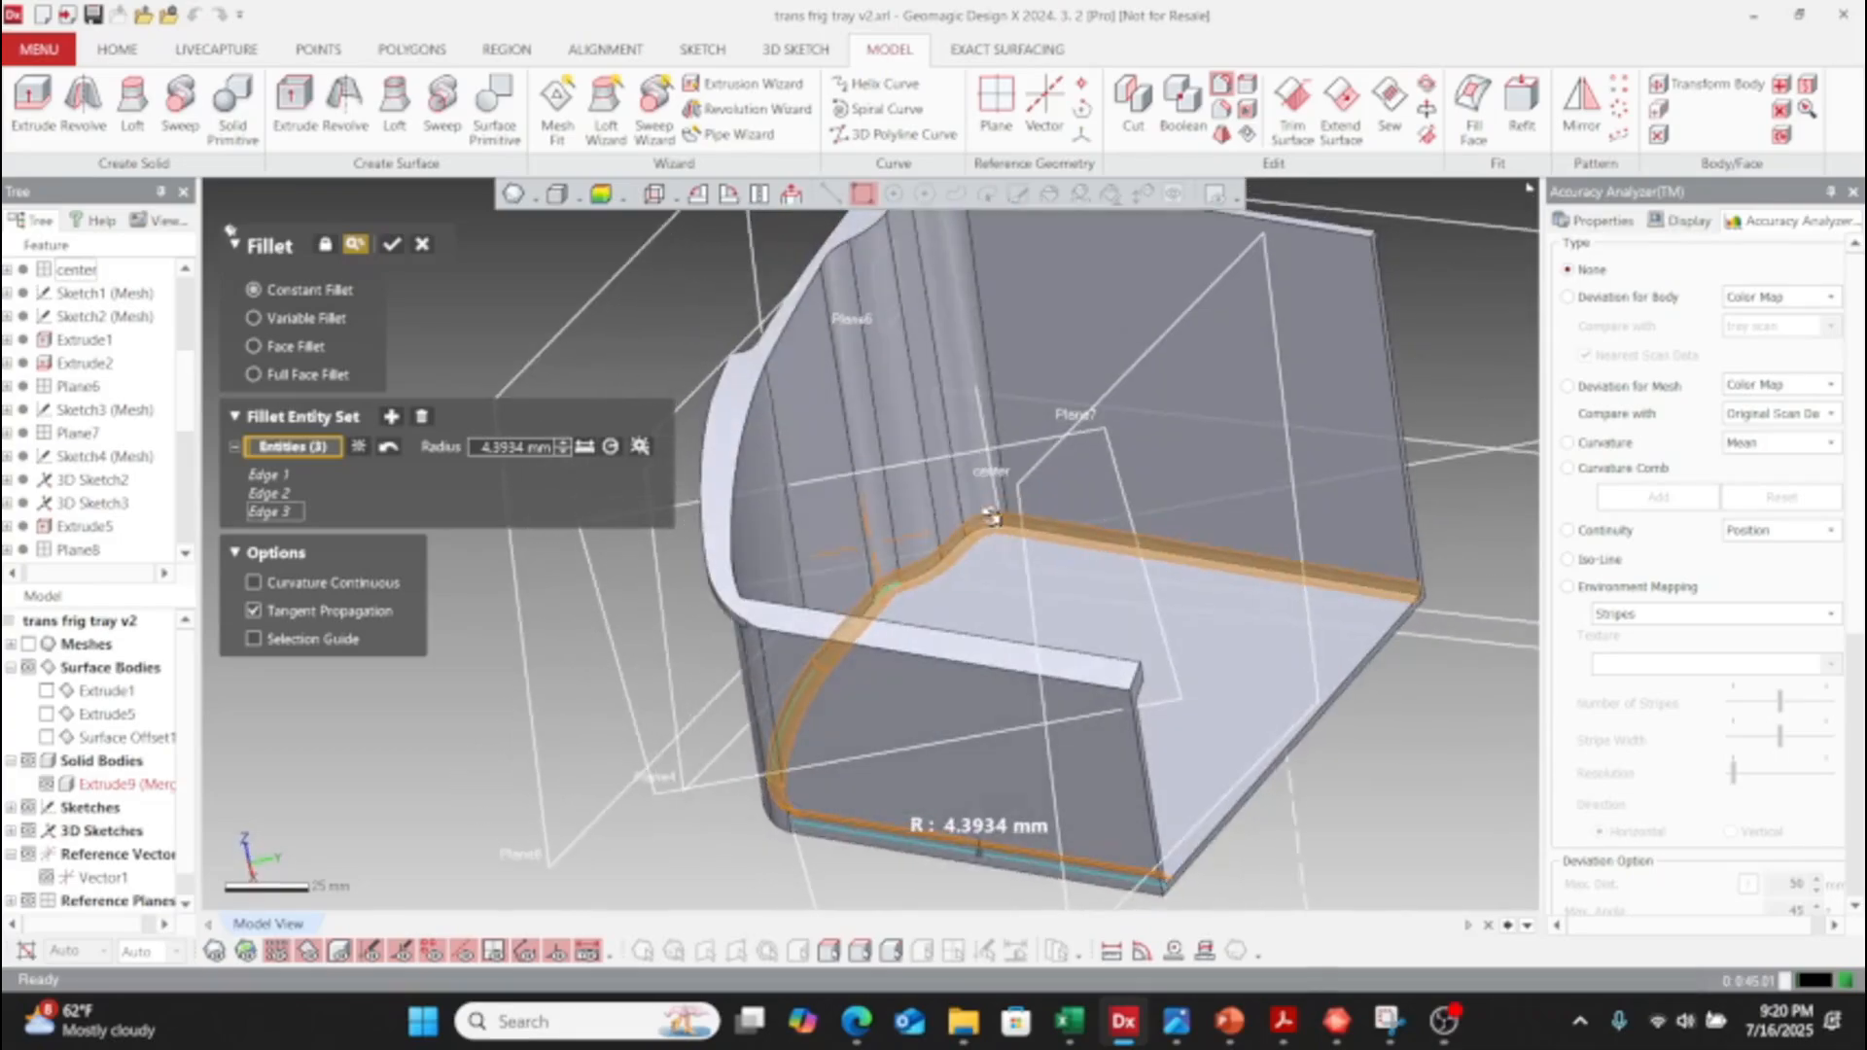
{"action": "left_click", "coordinate": [394, 245]}
{"action": "right_click_drag", "start_coordinate": [671, 545], "coordinate": [688, 562]}
{"action": "left_click", "coordinate": [996, 251]}
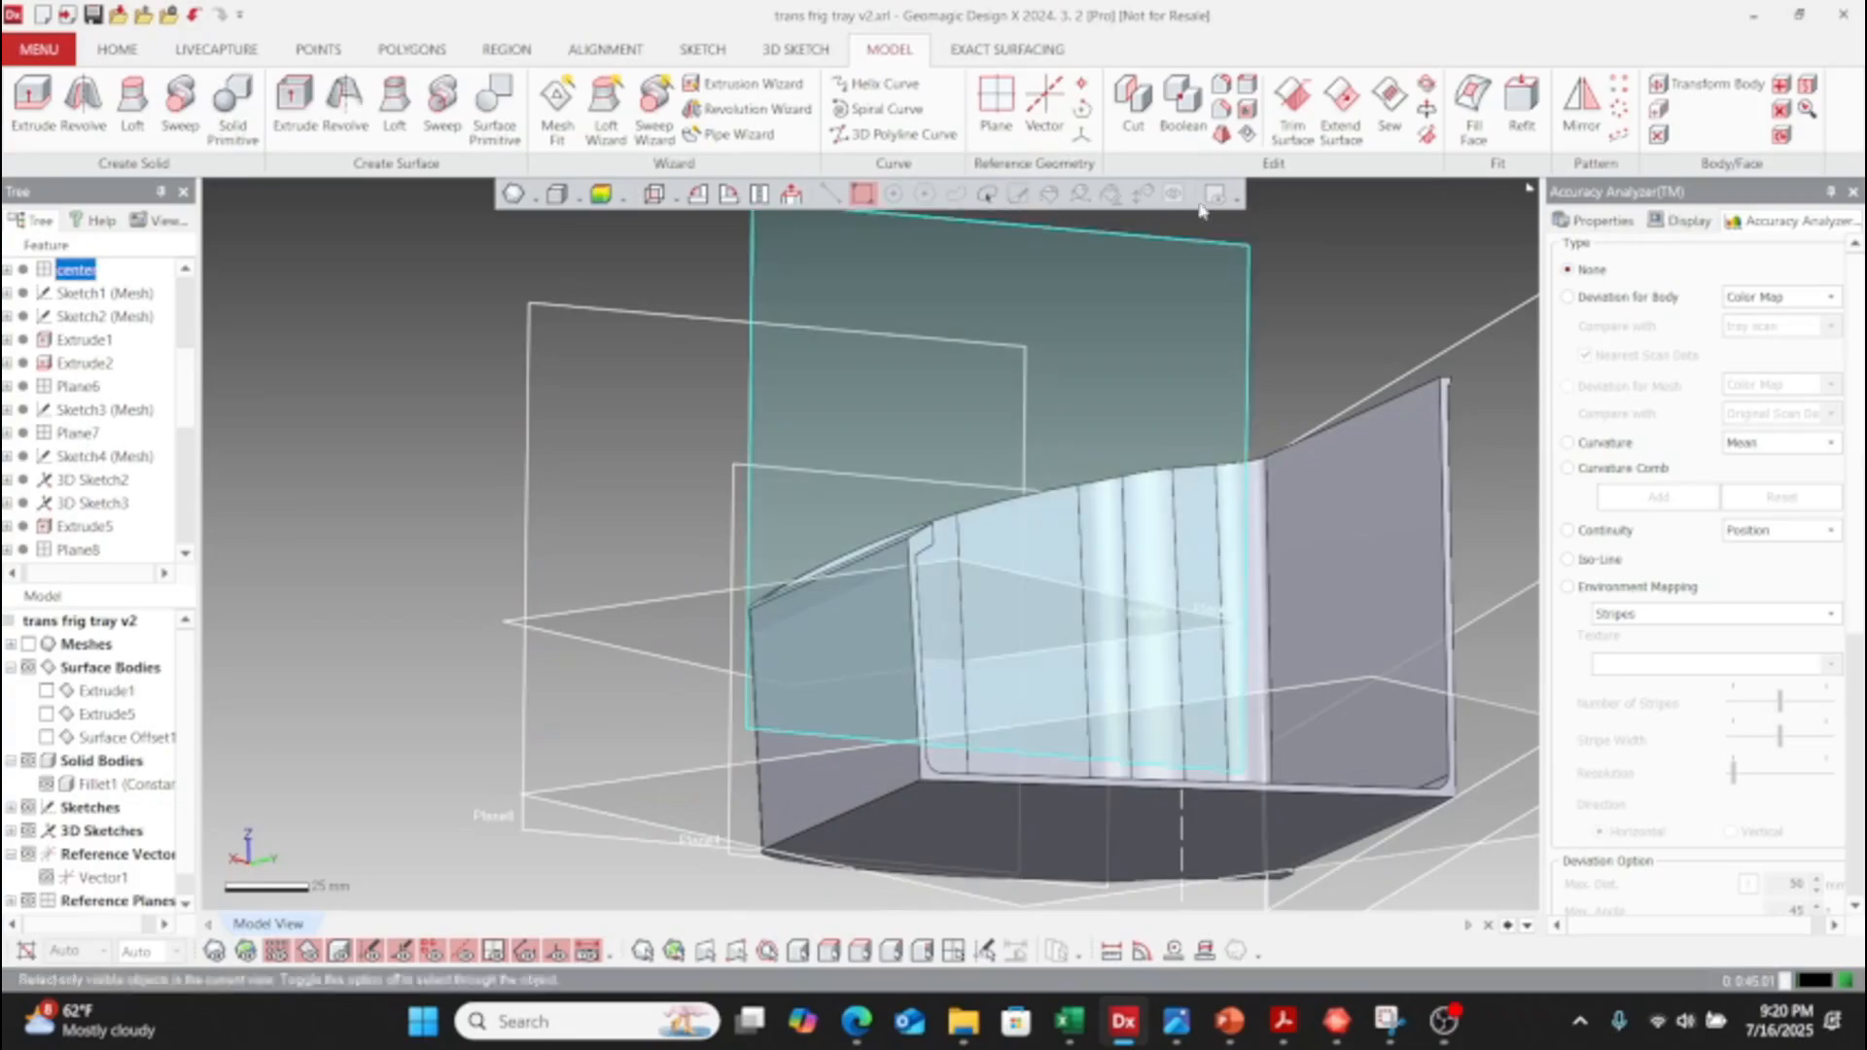
- Try a constant fillet of 4.3934 mm on the outer bottom edges along the tray's straight and curved walls
{"action": "left_click", "coordinate": [1222, 84]}
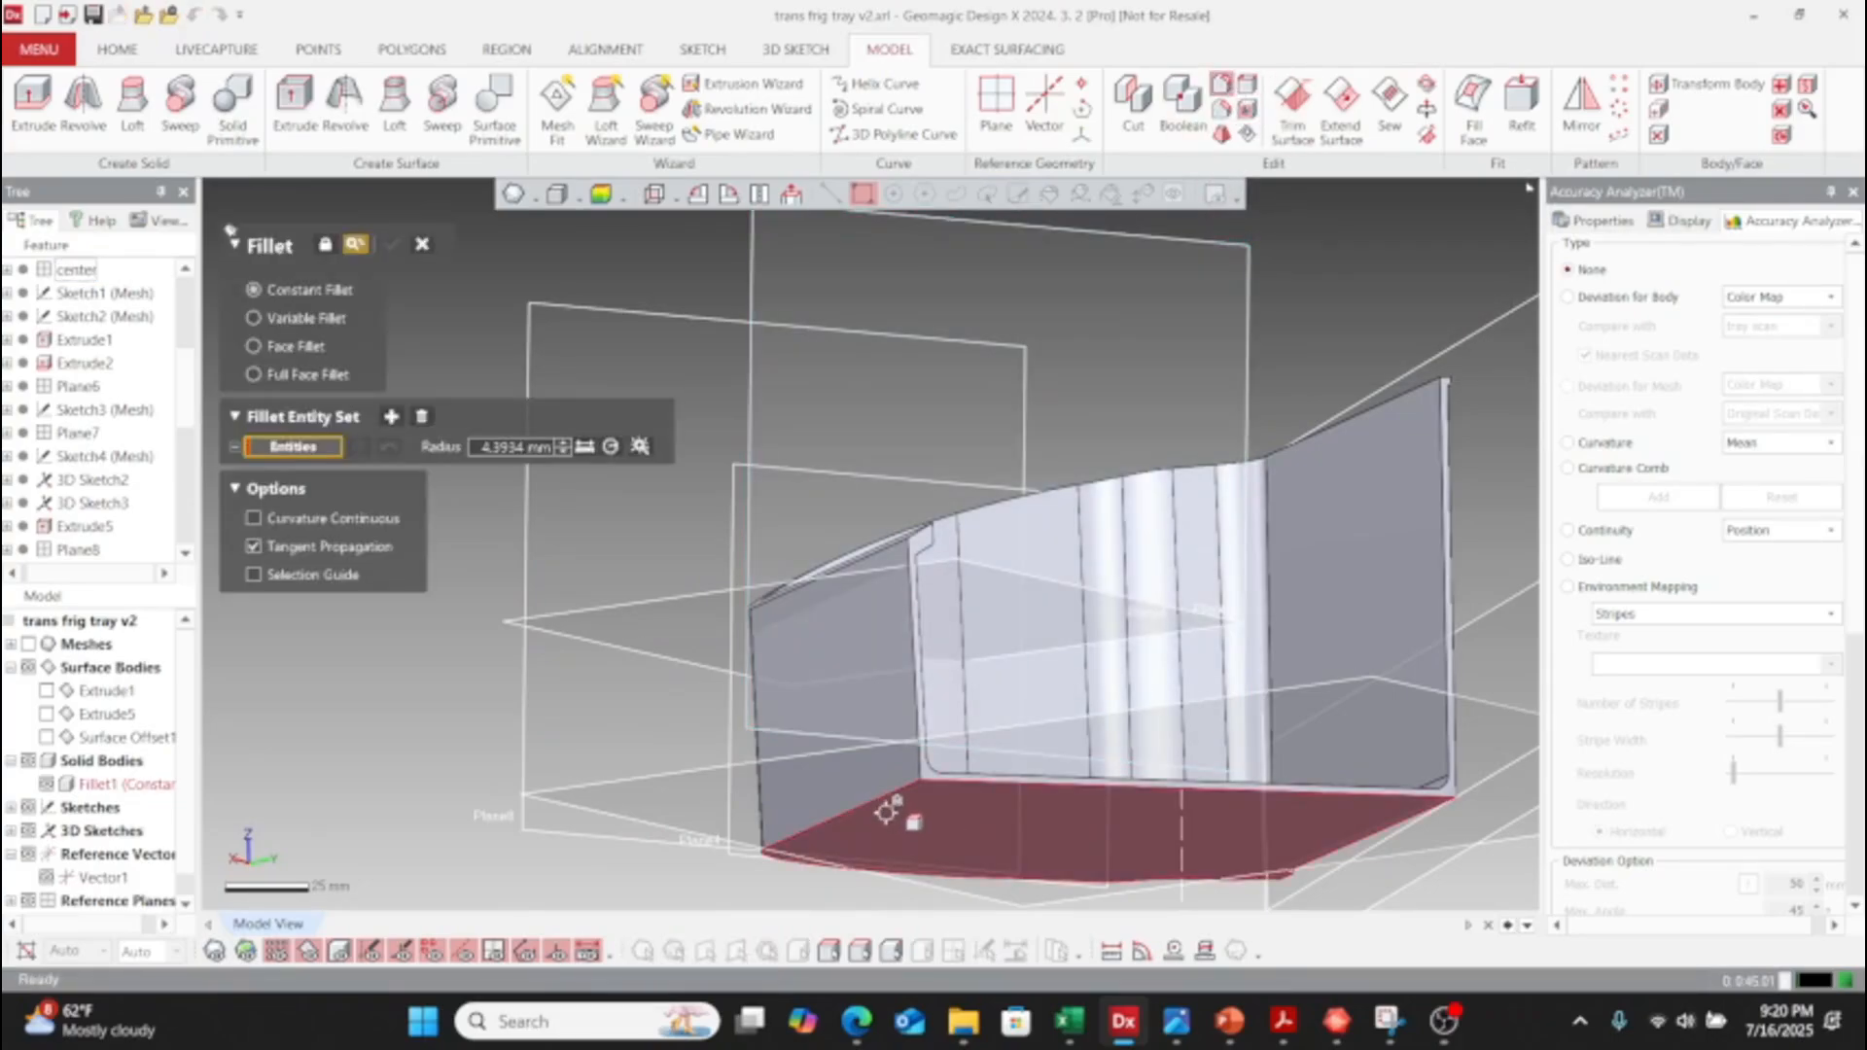
{"action": "left_click", "coordinate": [879, 809]}
{"action": "right_click_drag", "start_coordinate": [879, 809], "coordinate": [1508, 471]}
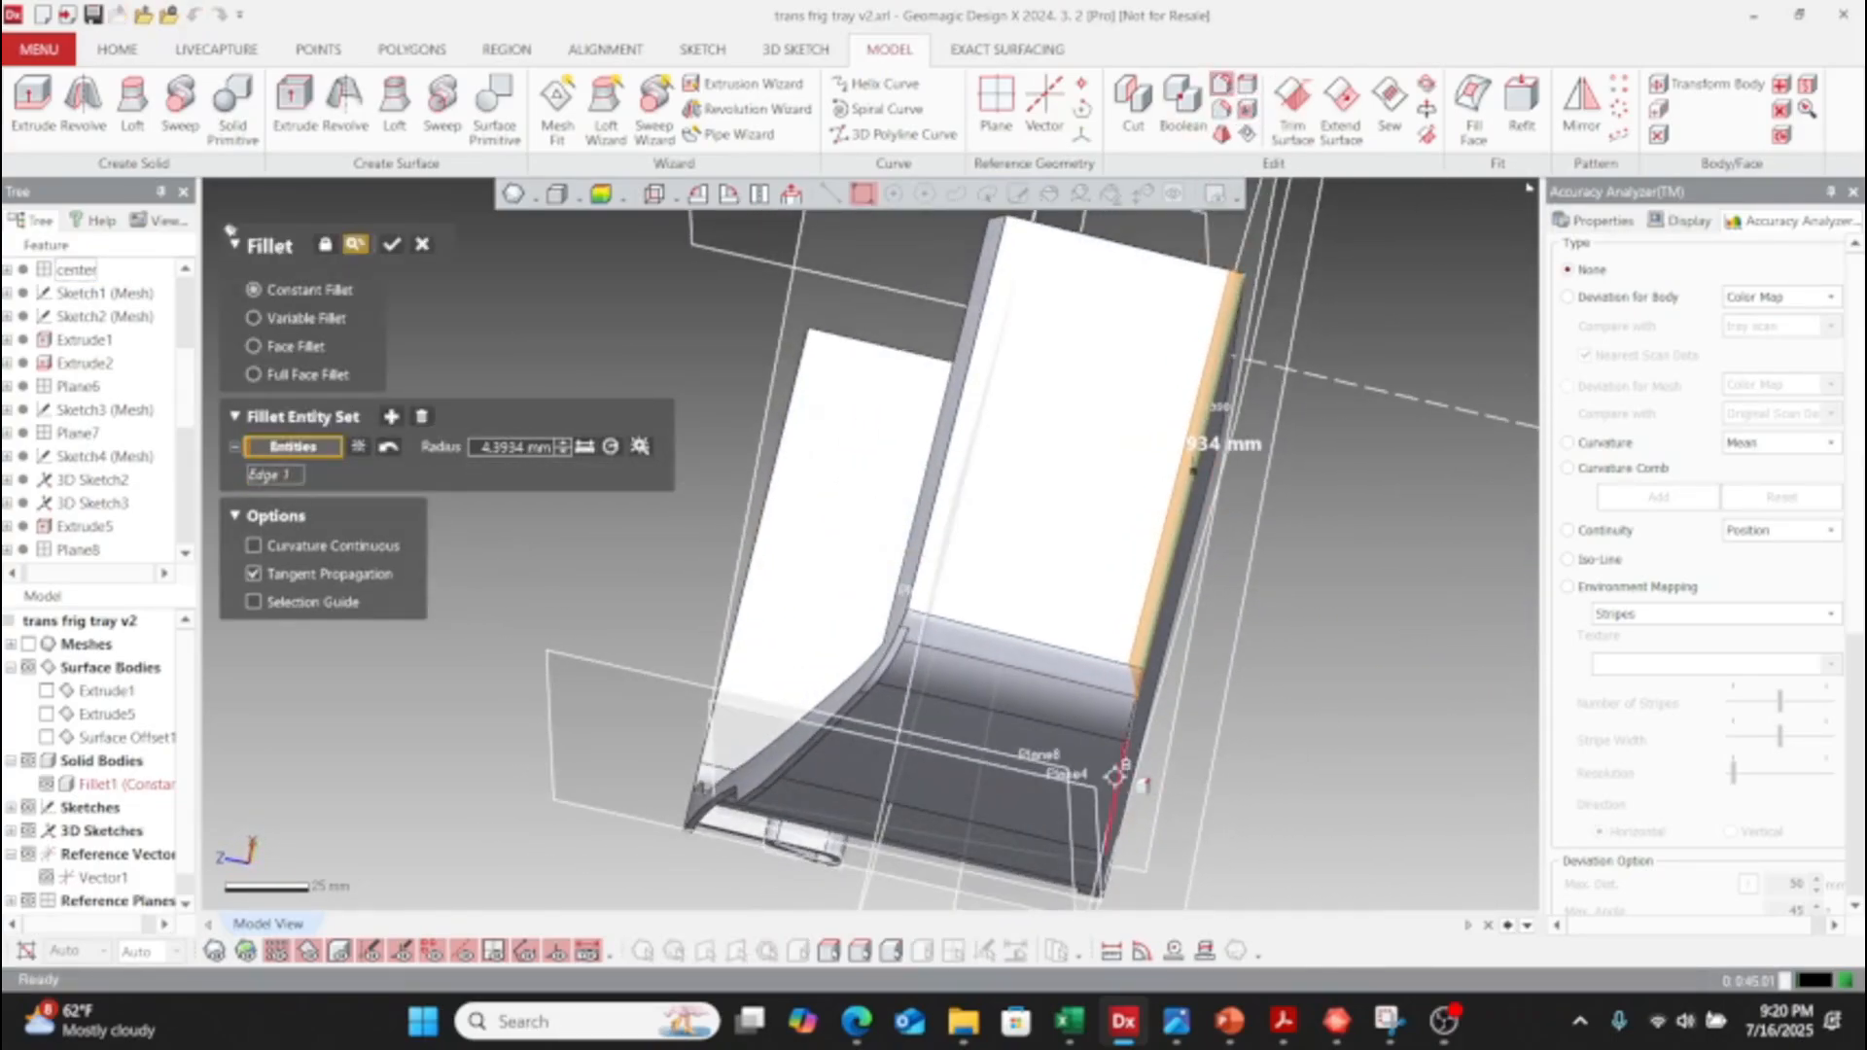
{"action": "scroll", "coordinate": [1175, 728], "scroll_direction": "up", "scroll_amount": 4}
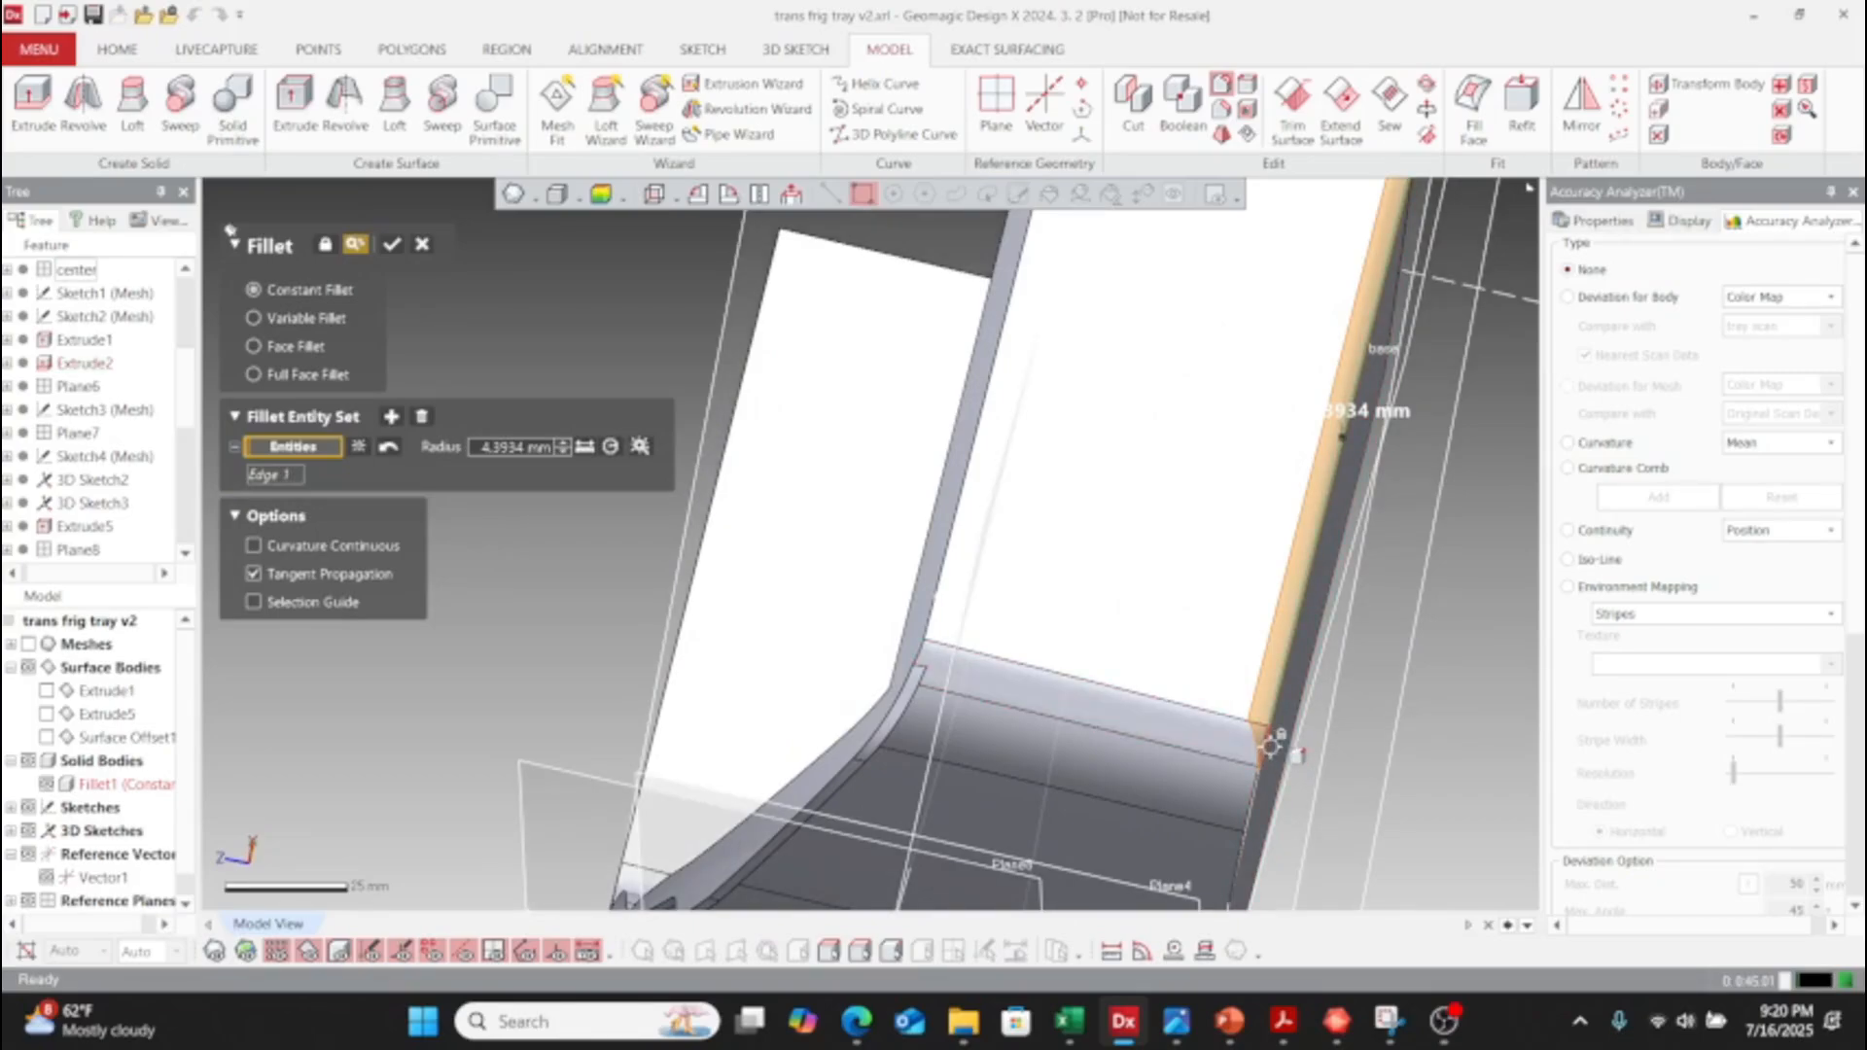
{"action": "left_click", "coordinate": [1247, 786]}
{"action": "right_click_drag", "start_coordinate": [1247, 786], "coordinate": [930, 468]}
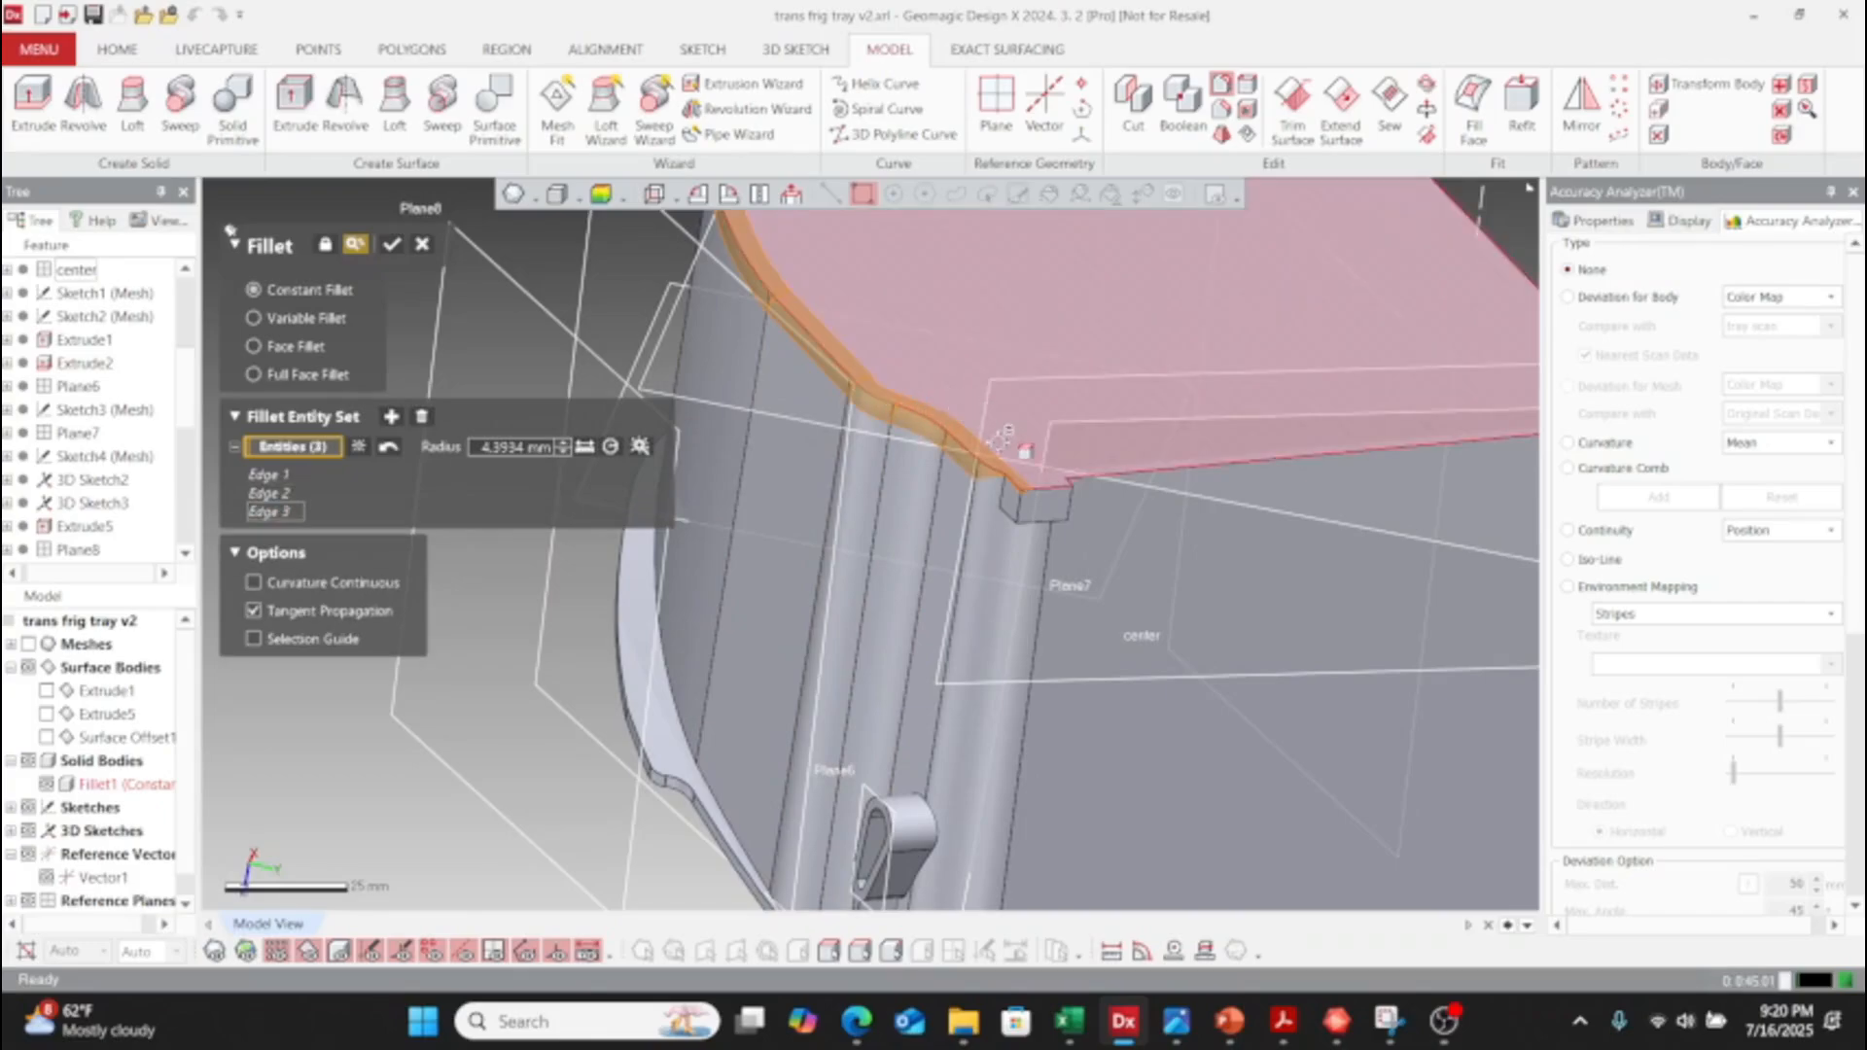
- Try to extend the outer bottom fillet around the edges of the small corner block beside the back wall
{"action": "left_click", "coordinate": [1016, 477]}
{"action": "scroll", "coordinate": [1033, 503], "scroll_direction": "up", "scroll_amount": 5}
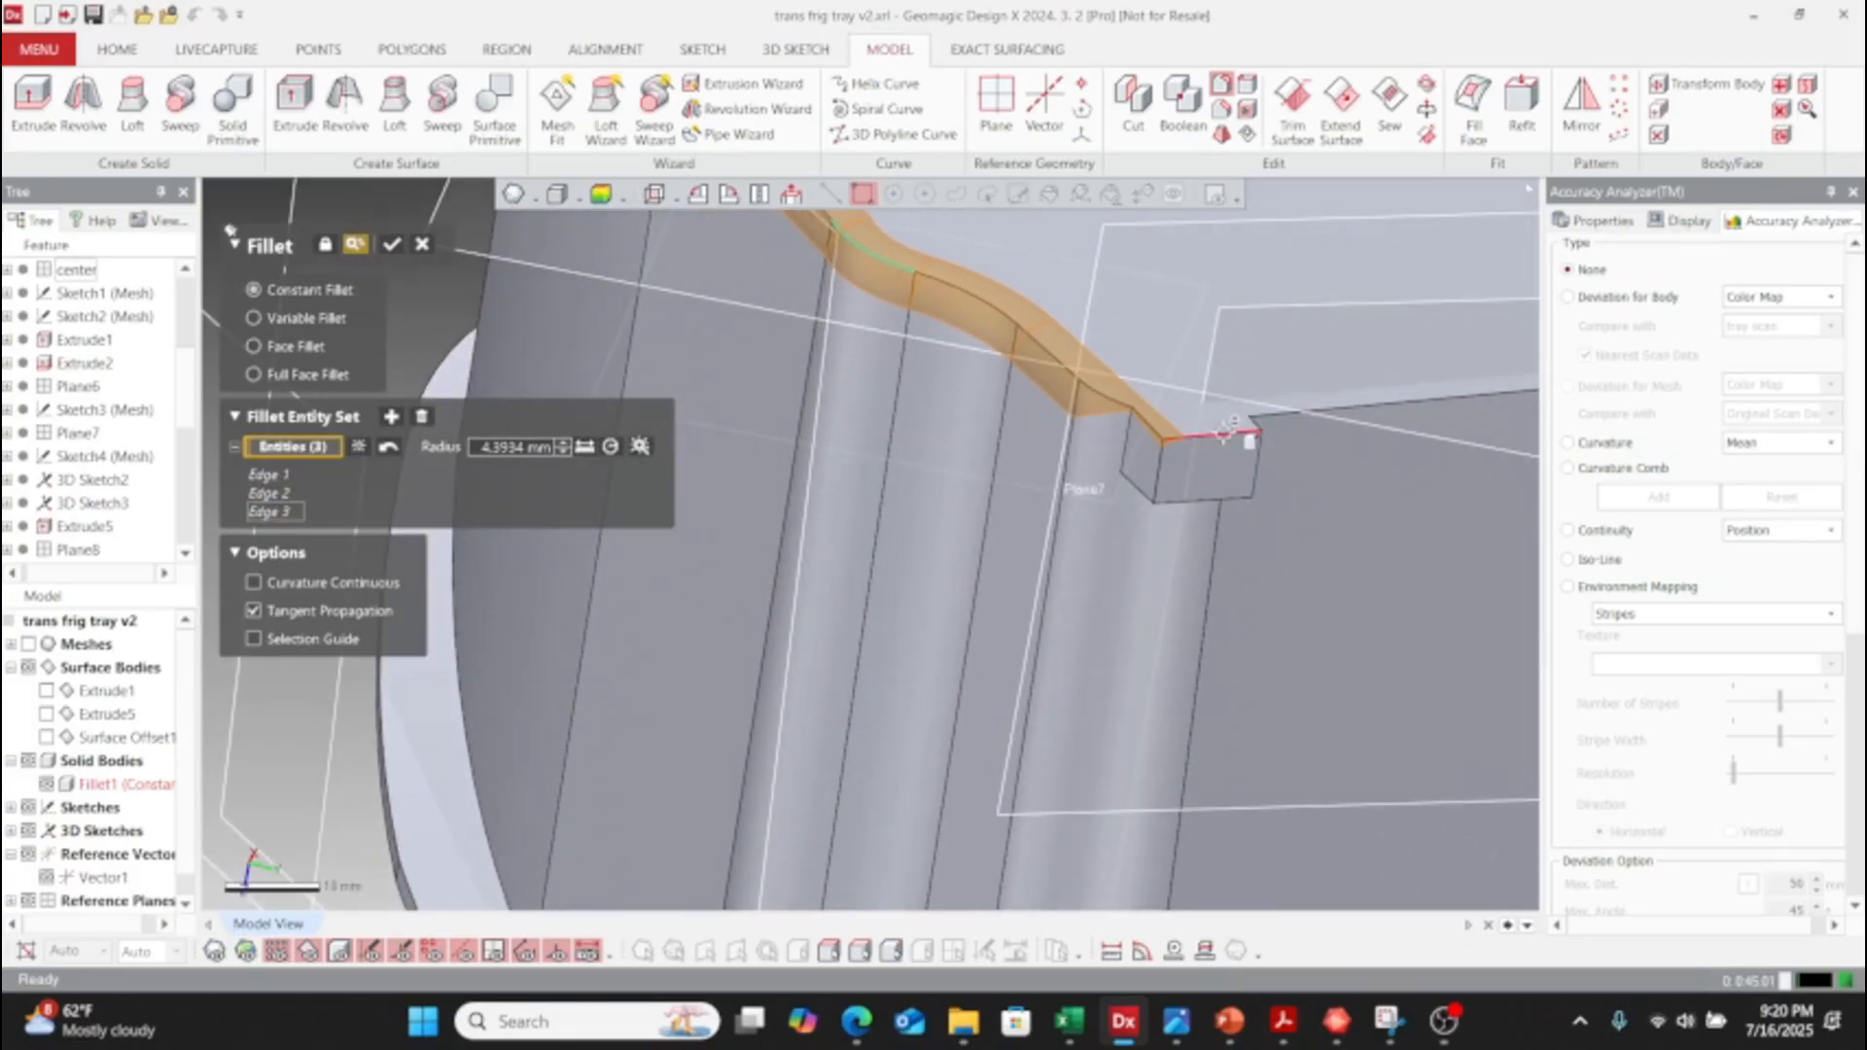
{"action": "left_click", "coordinate": [1285, 420]}
{"action": "scroll", "coordinate": [1196, 459], "scroll_direction": "down", "scroll_amount": 3}
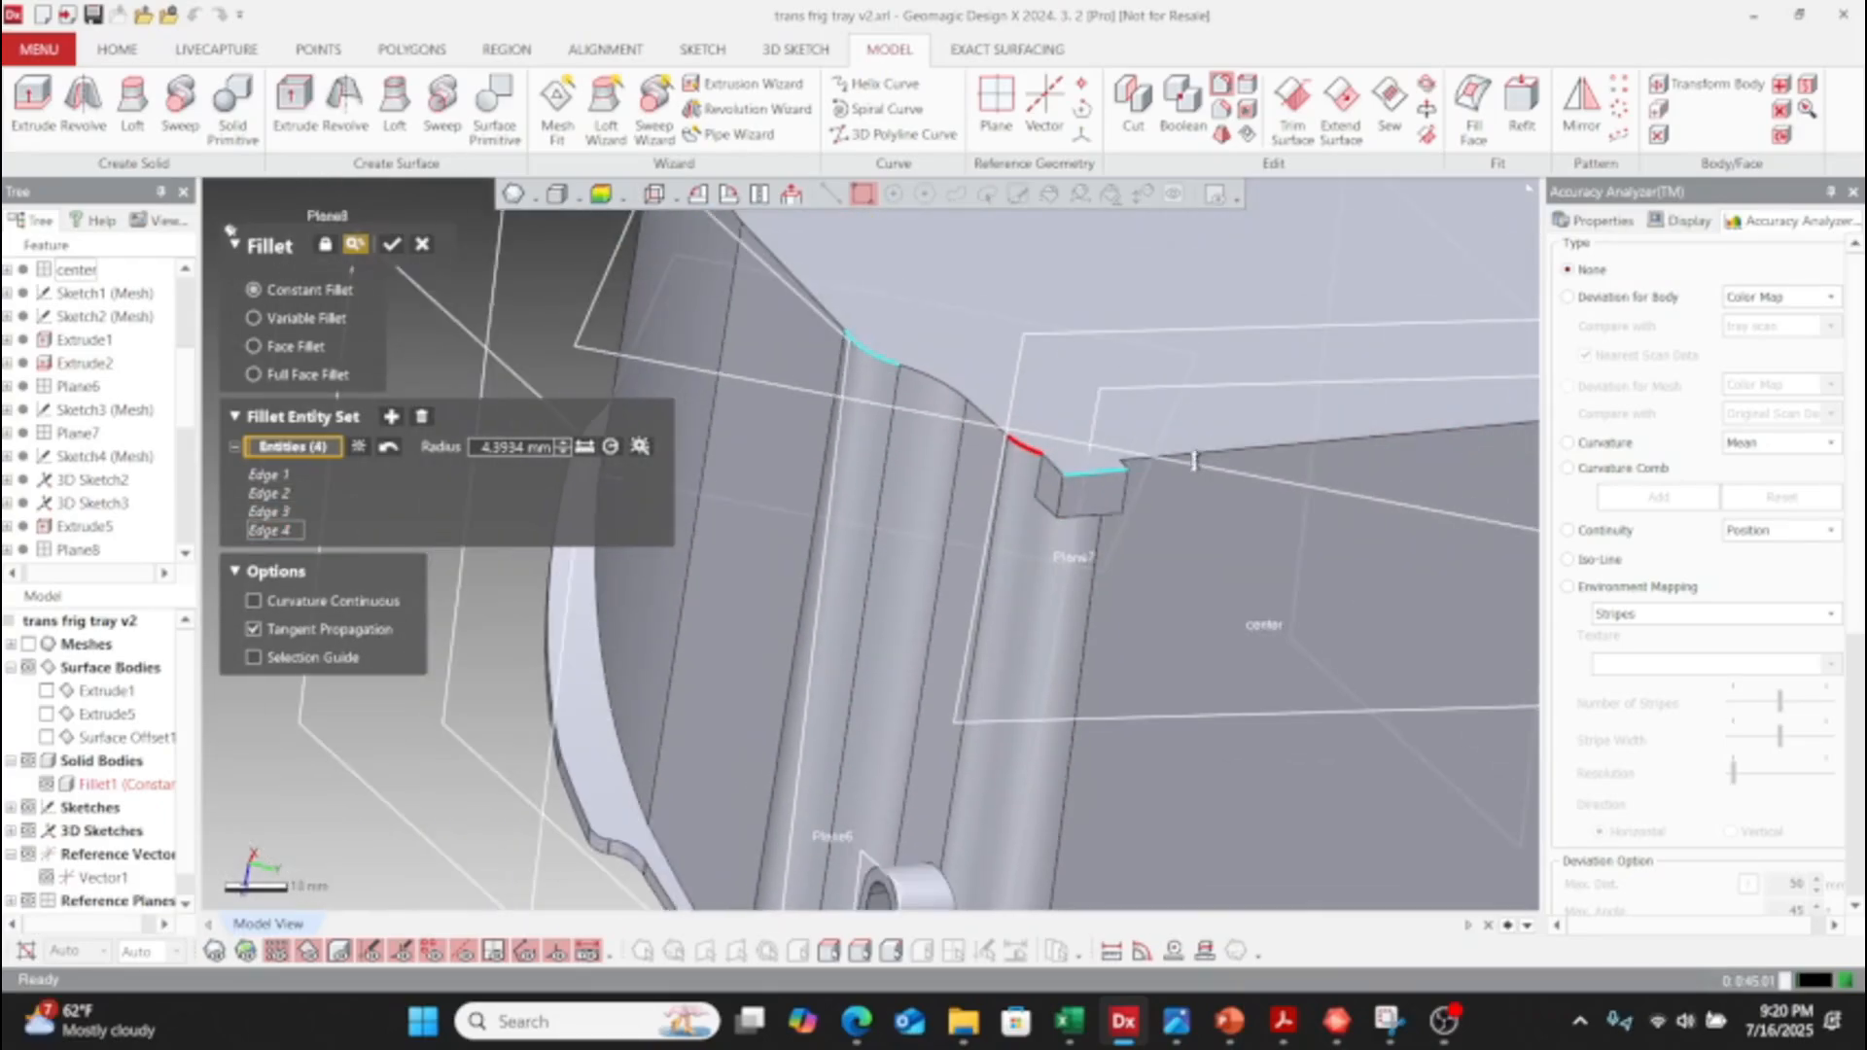
{"action": "right_click_drag", "start_coordinate": [1134, 402], "coordinate": [973, 408]}
{"action": "left_click", "coordinate": [931, 443]}
{"action": "scroll", "coordinate": [975, 438], "scroll_direction": "down", "scroll_amount": 3}
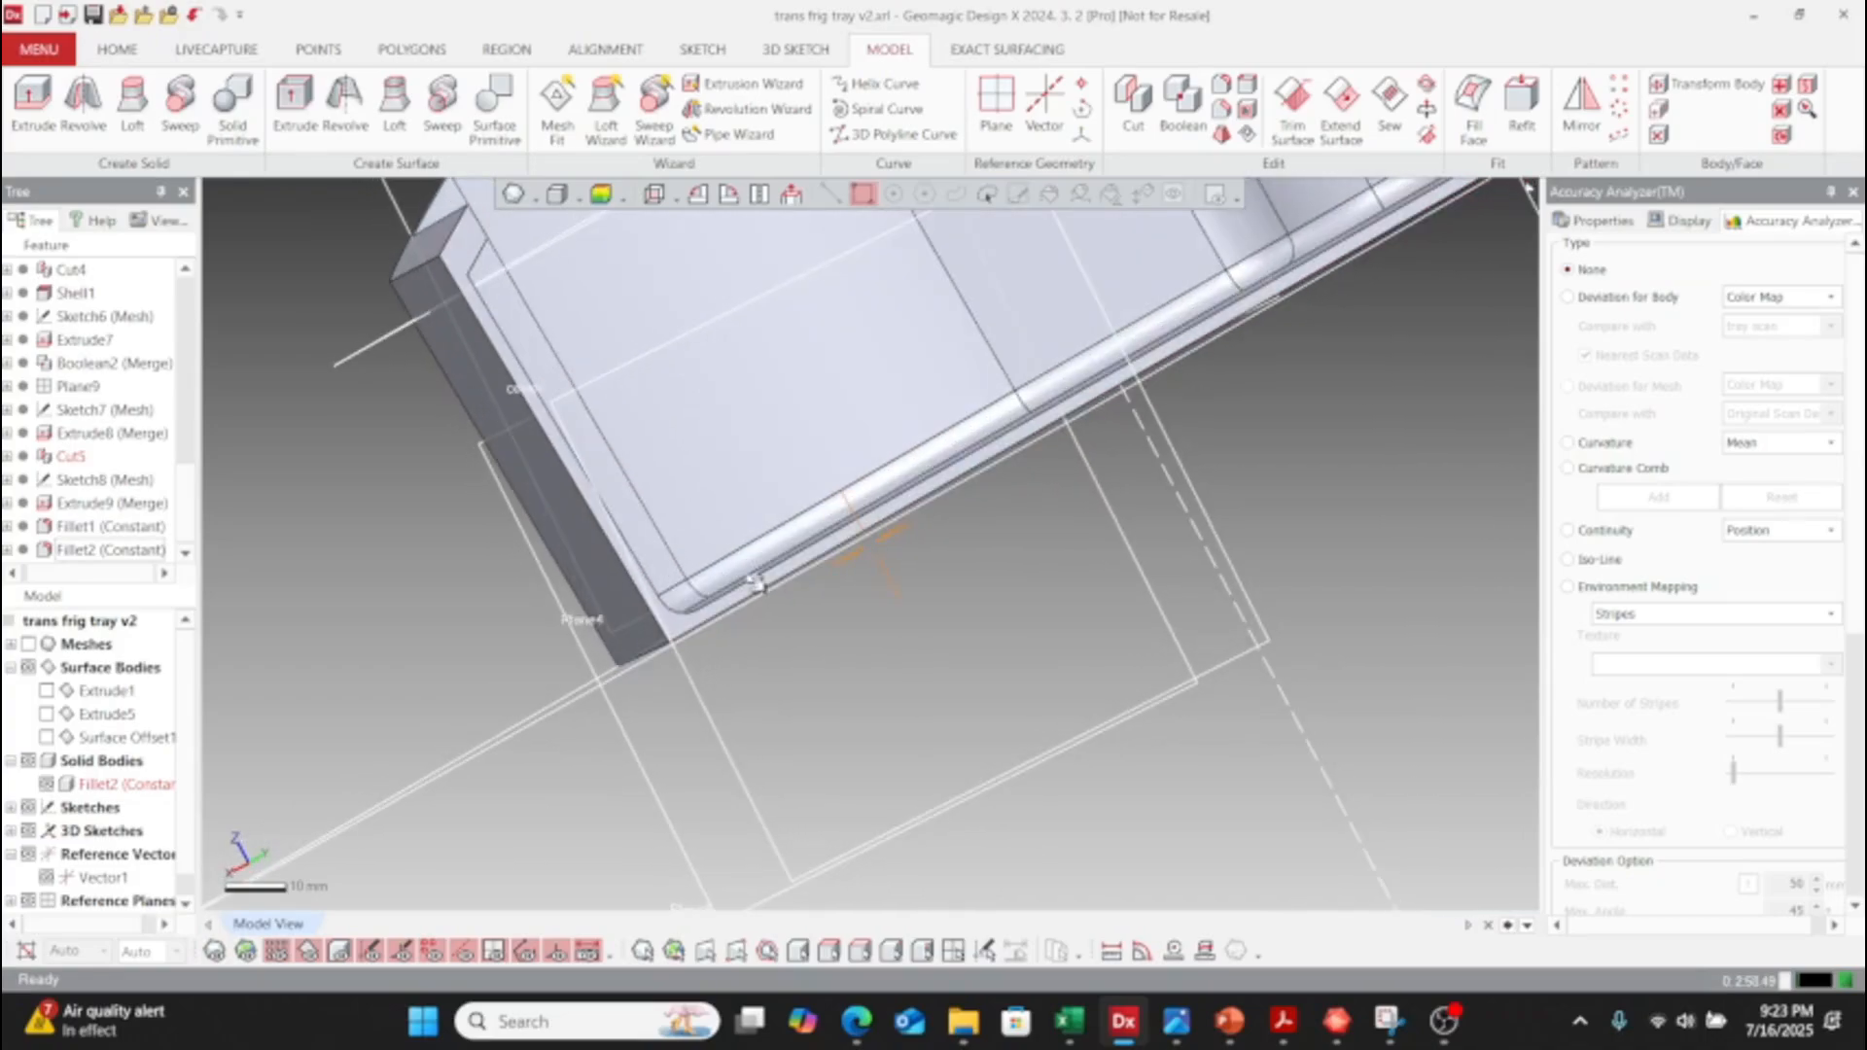
- Start another constant fillet and keep only the straight wall's outer bottom edge selected, removing the curved end's edge
{"action": "scroll", "coordinate": [722, 668], "scroll_direction": "up", "scroll_amount": 1}
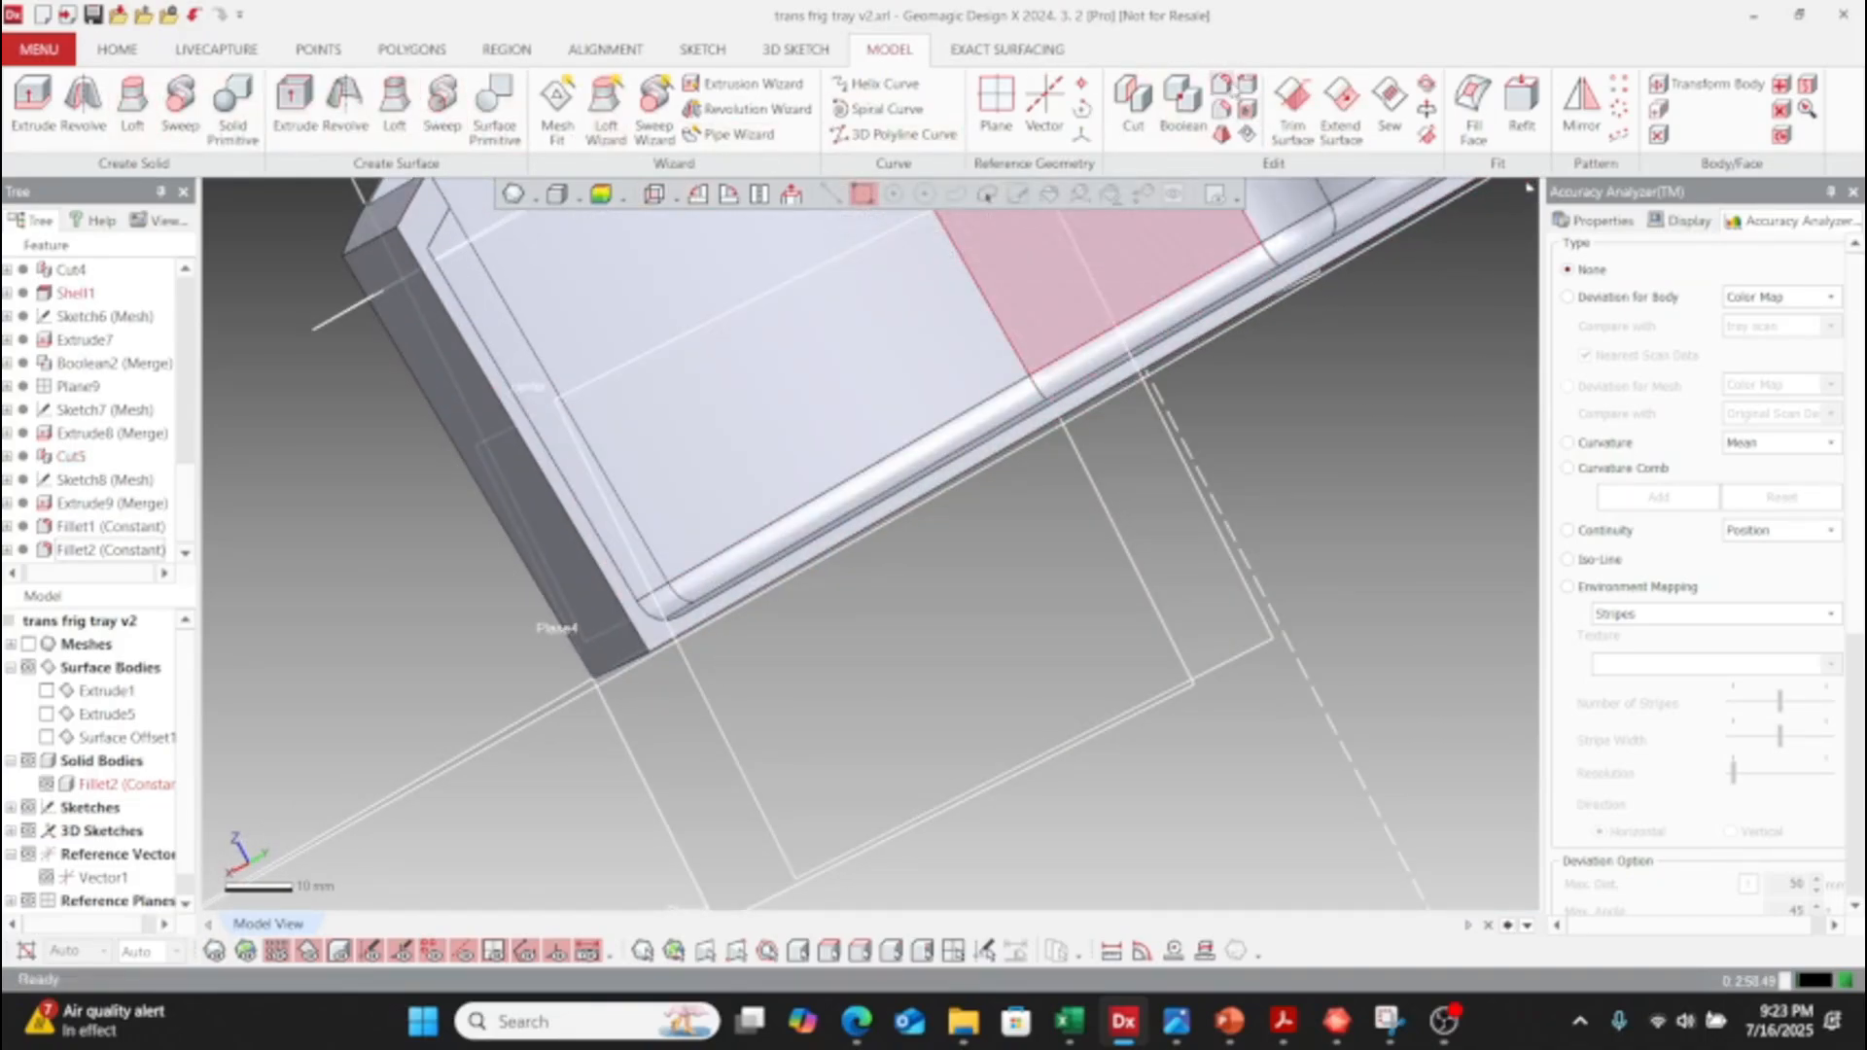
{"action": "scroll", "coordinate": [655, 654], "scroll_direction": "up", "scroll_amount": 3}
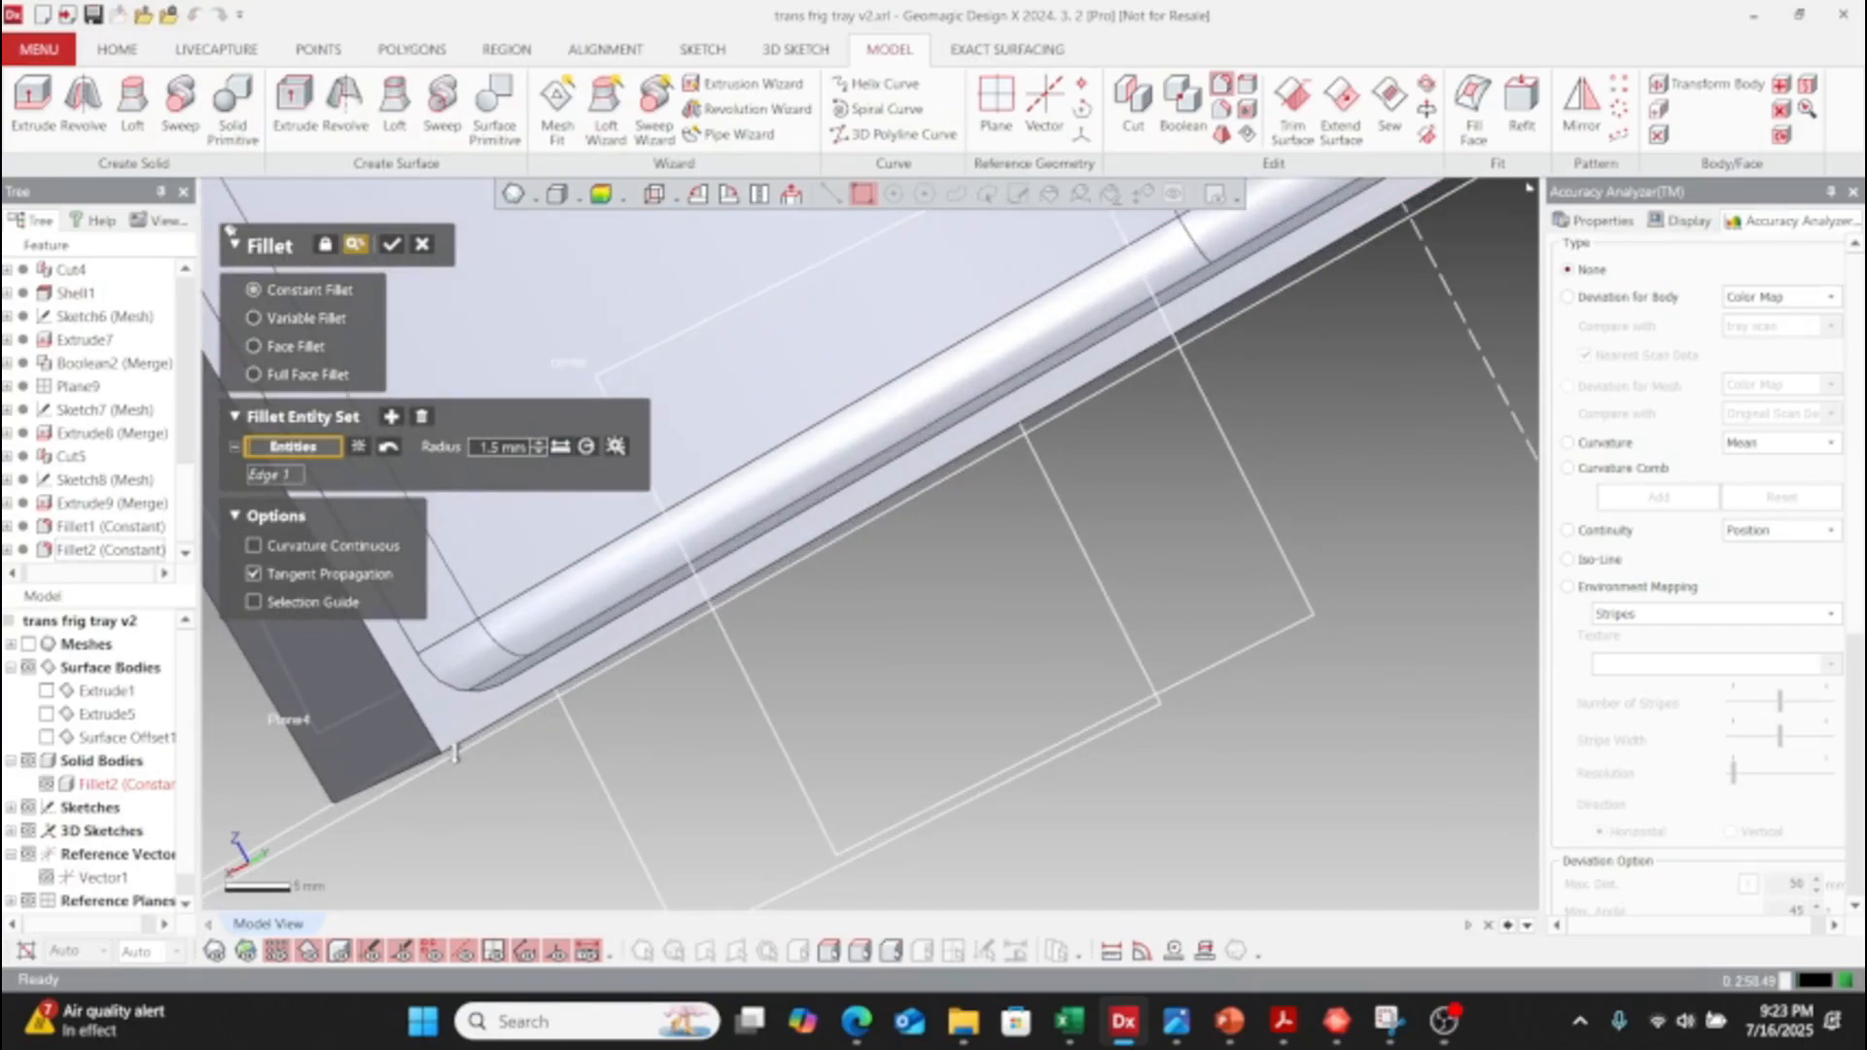
{"action": "right_click_drag", "start_coordinate": [457, 753], "coordinate": [561, 599]}
{"action": "left_click", "coordinate": [707, 433]}
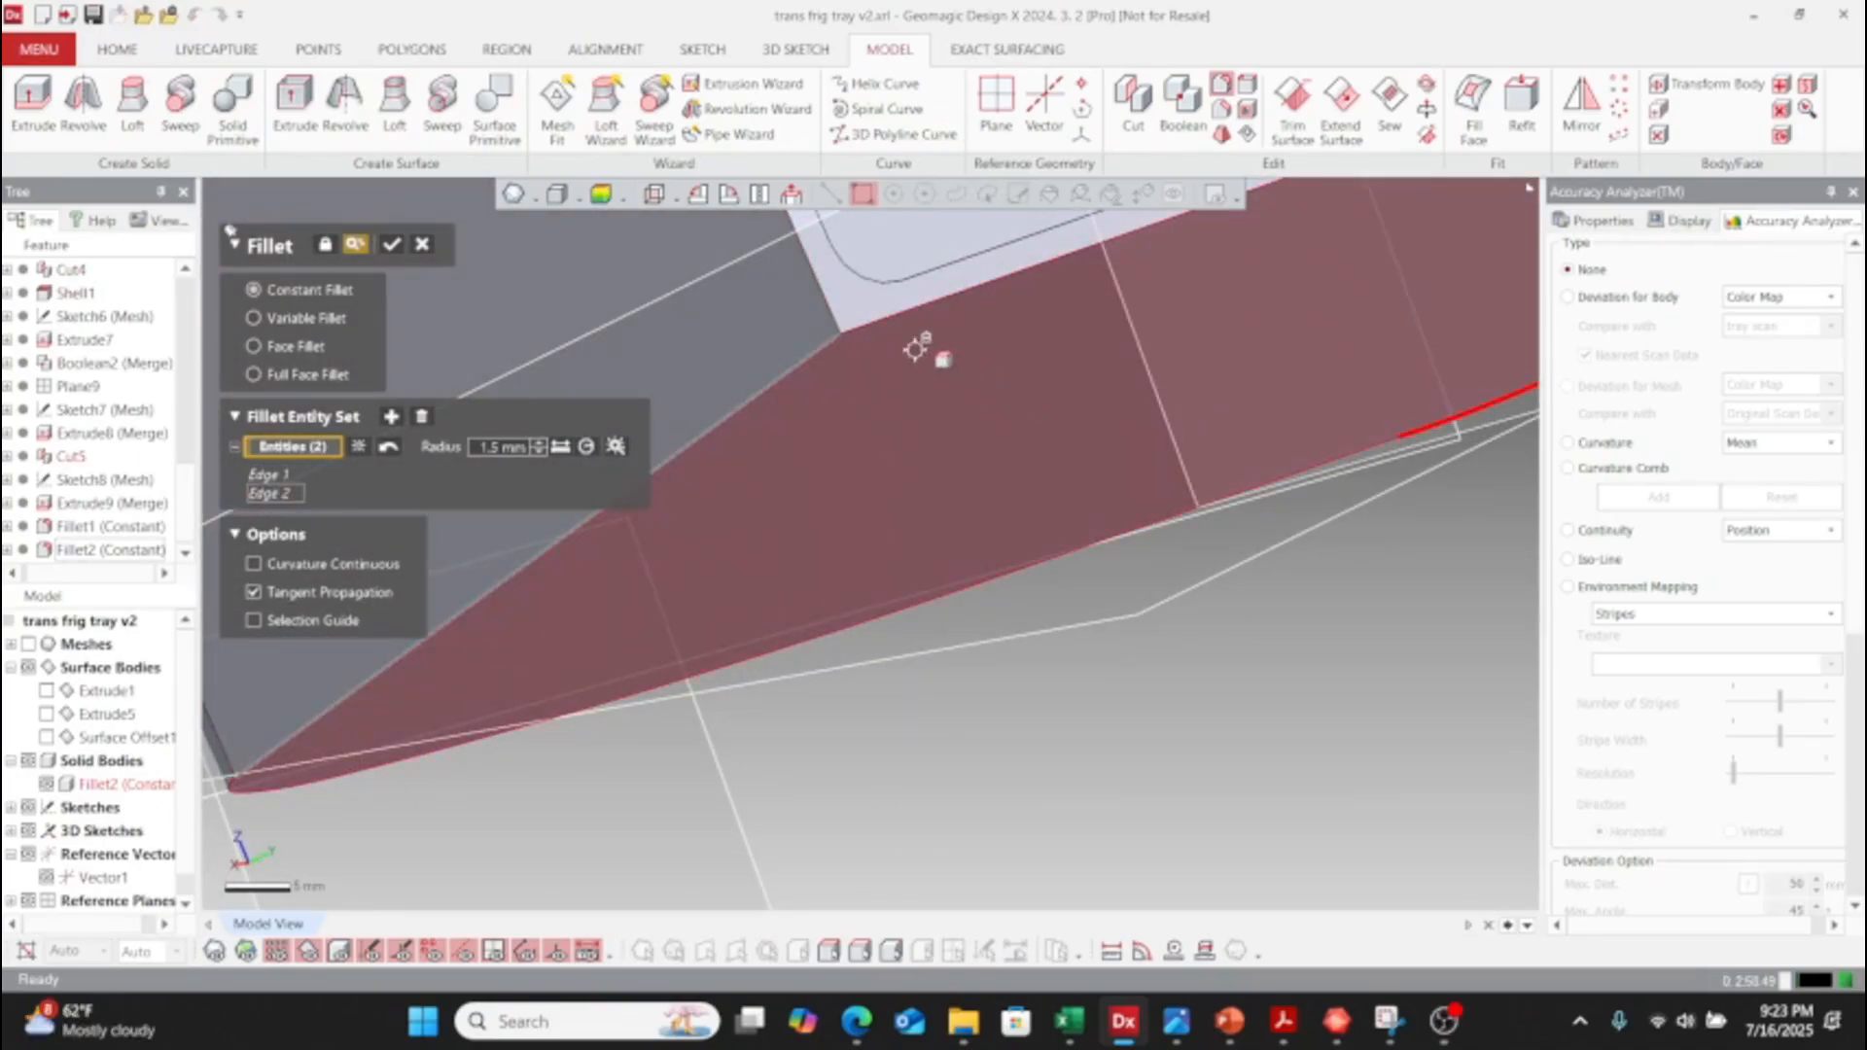
{"action": "right_click_drag", "start_coordinate": [925, 341], "coordinate": [915, 457]}
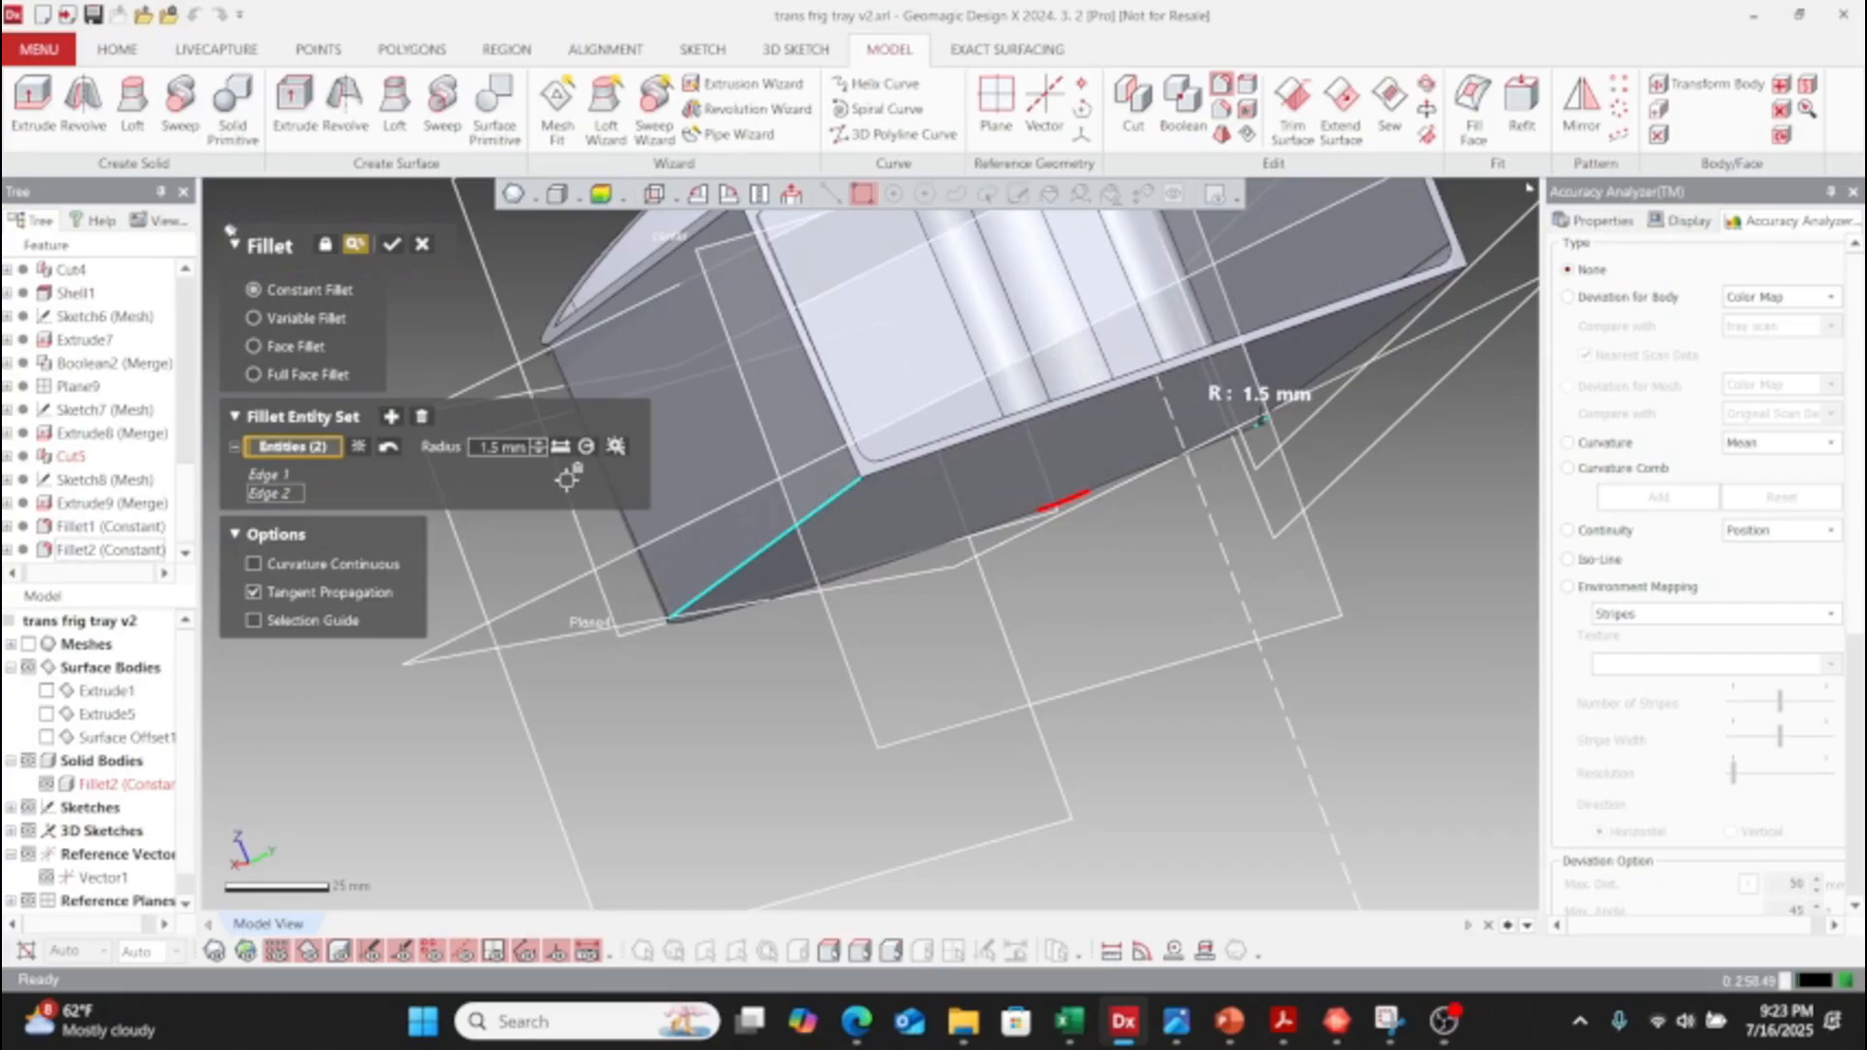
{"action": "left_click", "coordinate": [386, 449]}
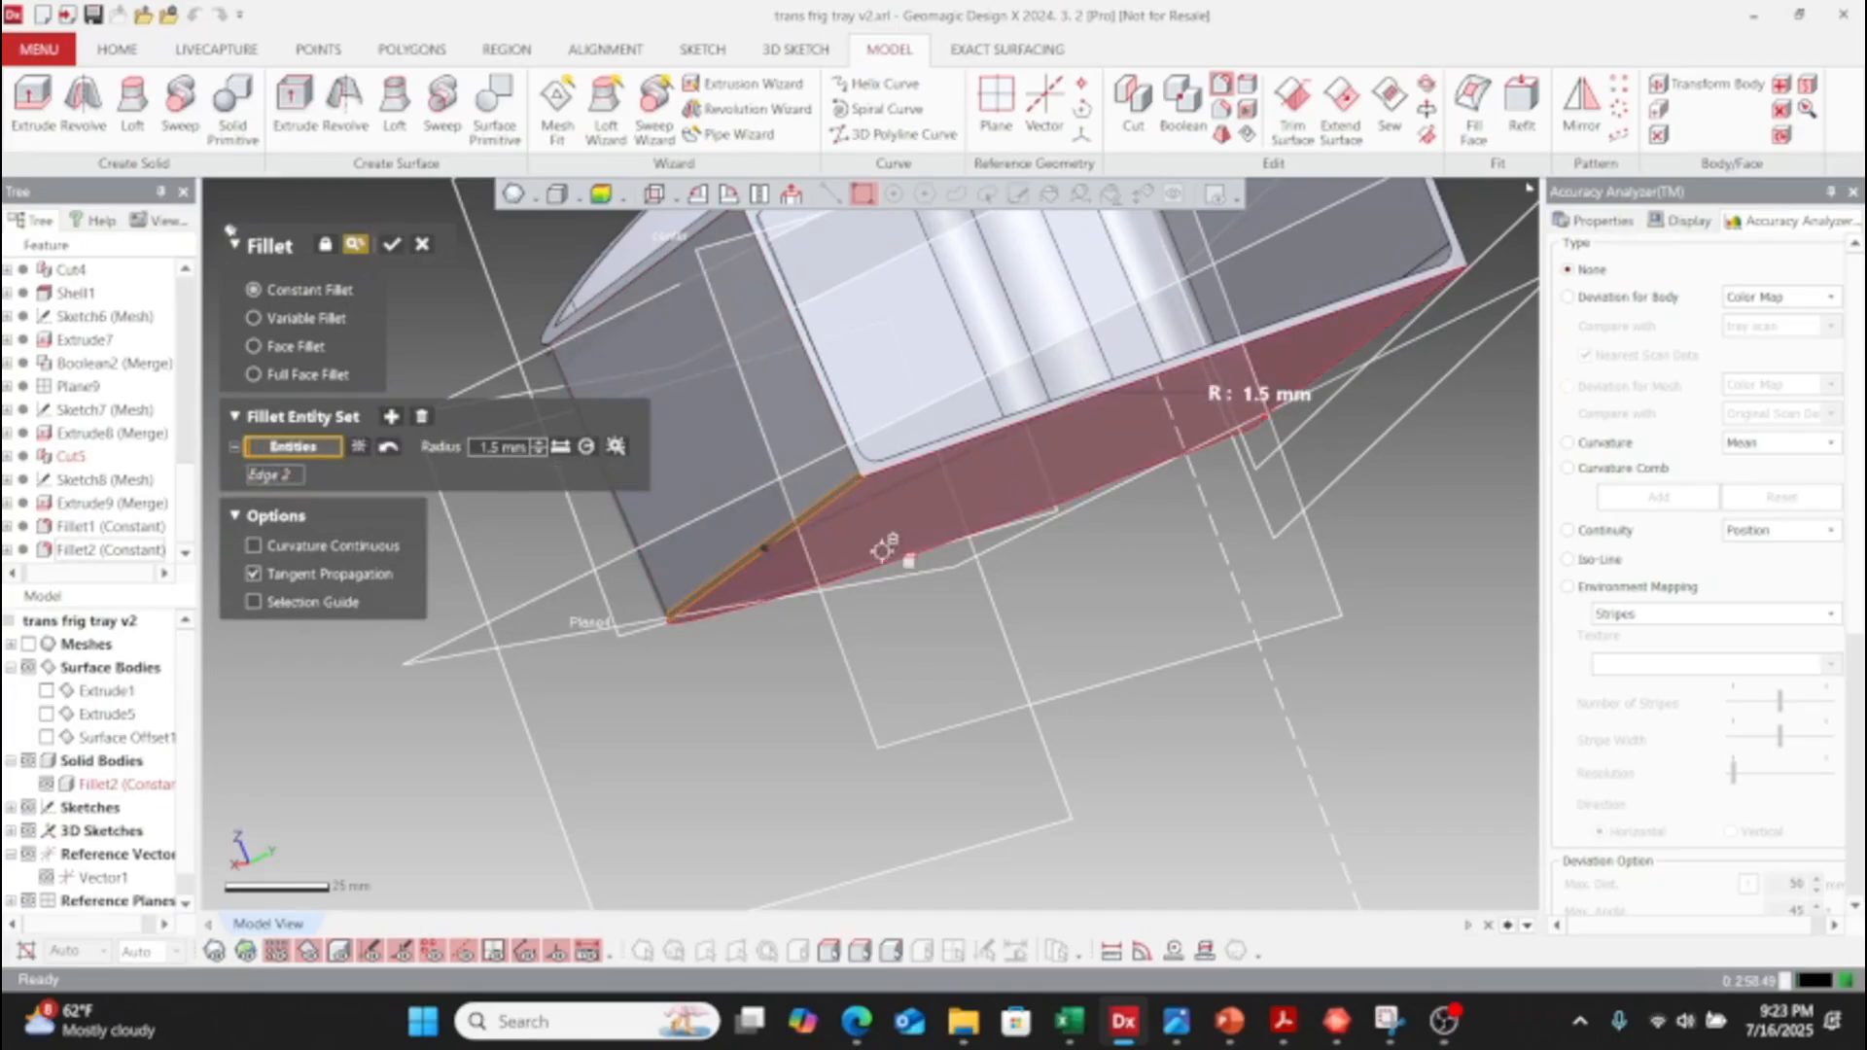
- Estimate the radius of the straight outer bottom edge's fillet from the scan mesh as 8.3753 mm and check the preview
{"action": "scroll", "coordinate": [909, 501], "scroll_direction": "up", "scroll_amount": 5}
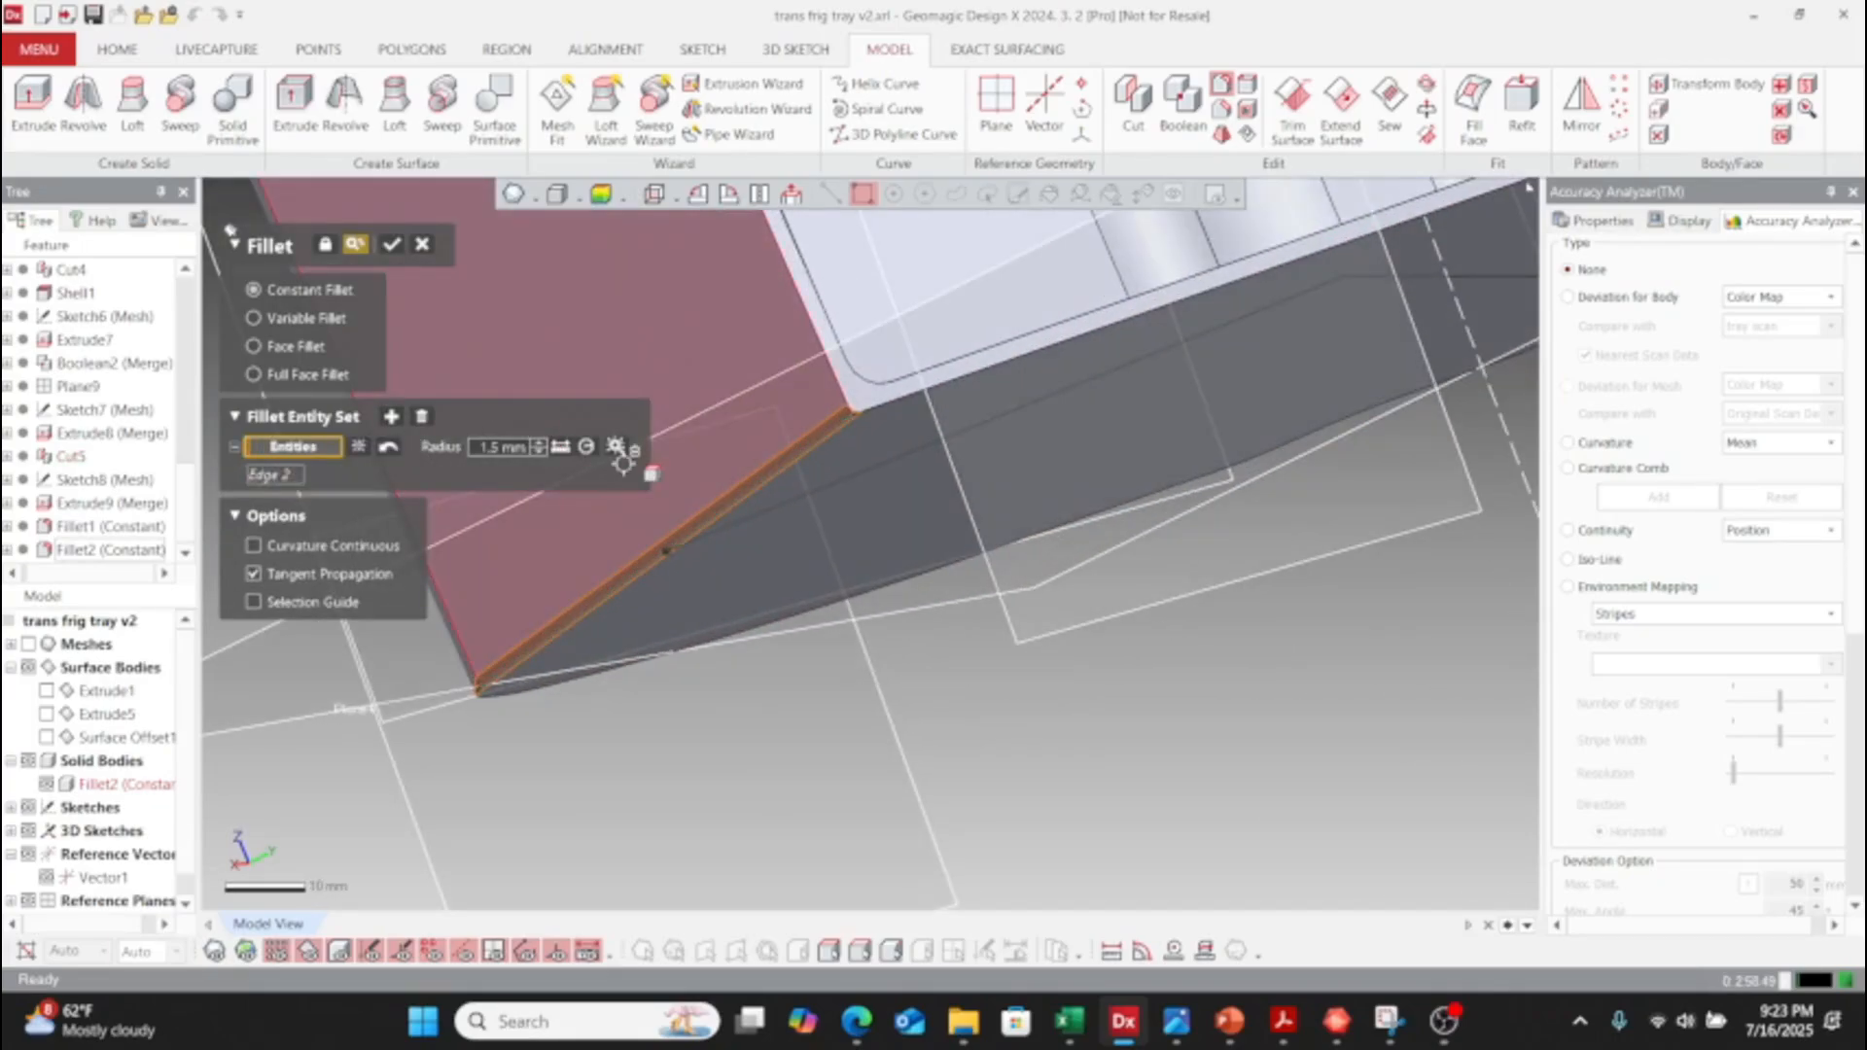
{"action": "left_click", "coordinate": [618, 447]}
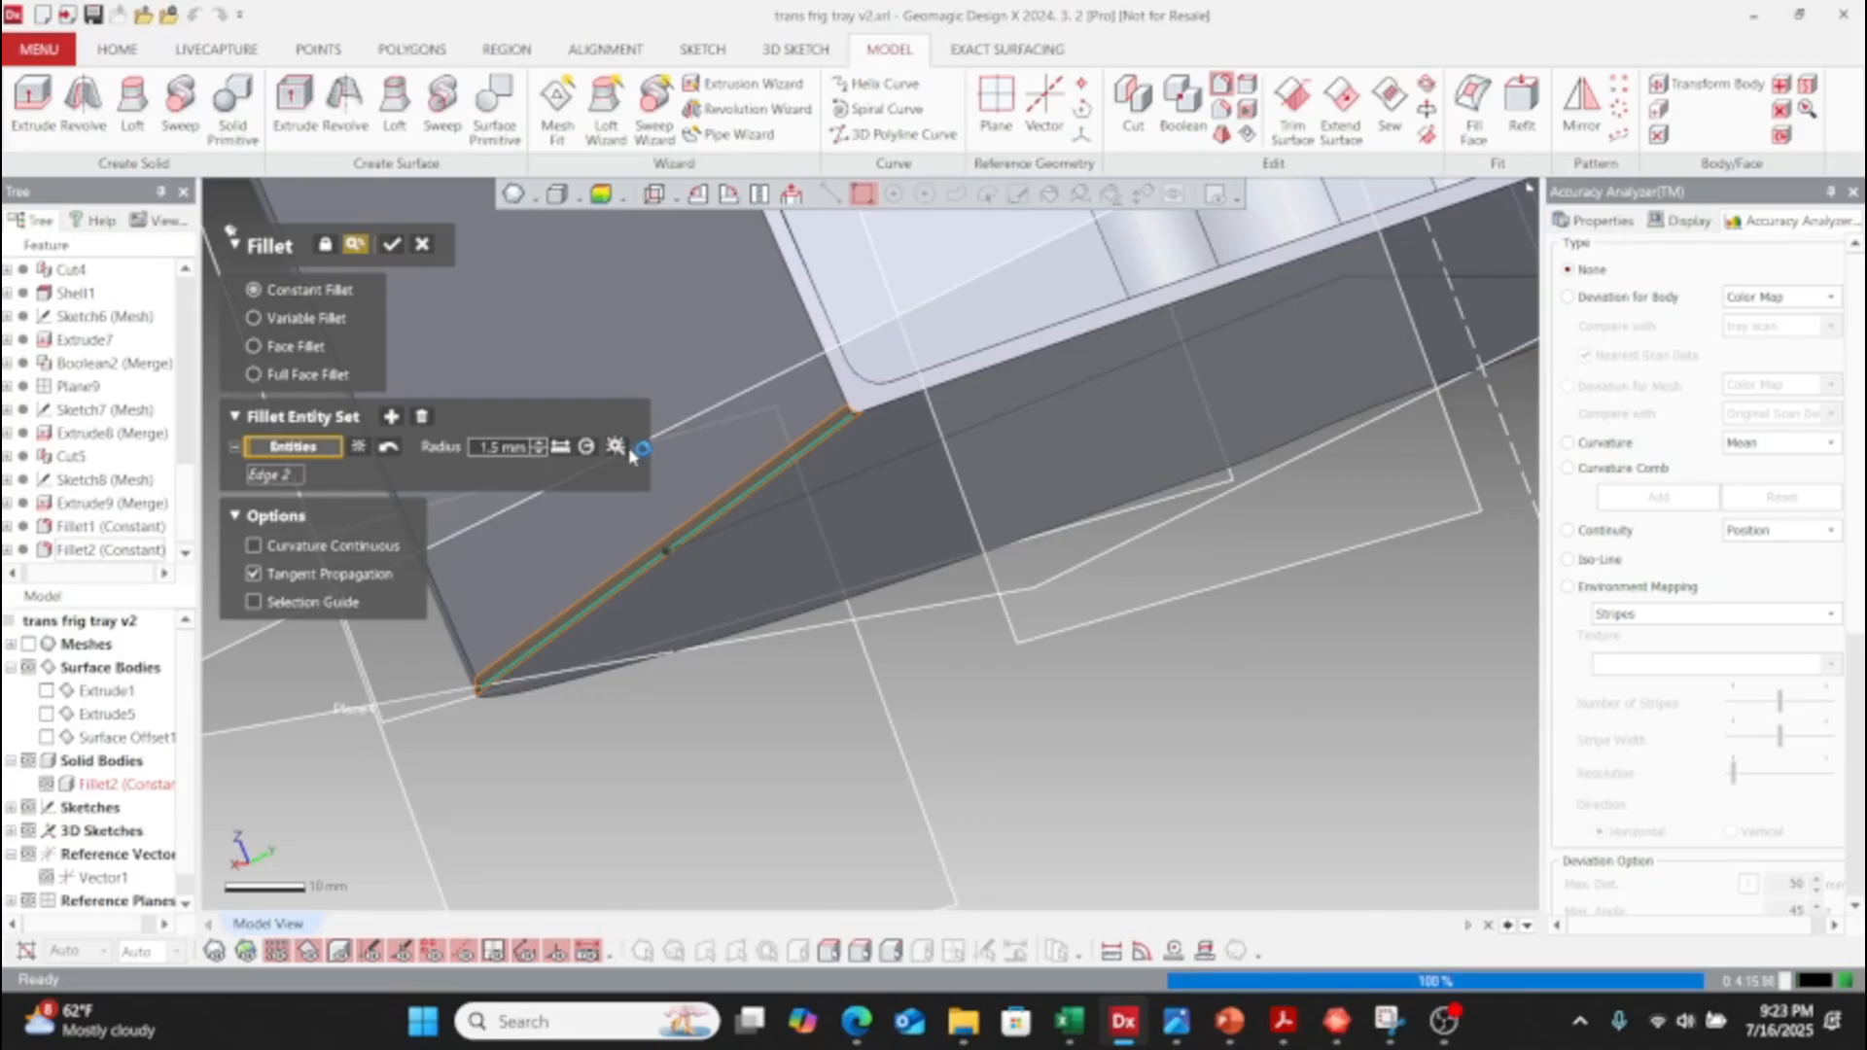
{"action": "left_click_drag", "start_coordinate": [630, 453], "coordinate": [638, 428]}
{"action": "scroll", "coordinate": [691, 452], "scroll_direction": "up", "scroll_amount": 4}
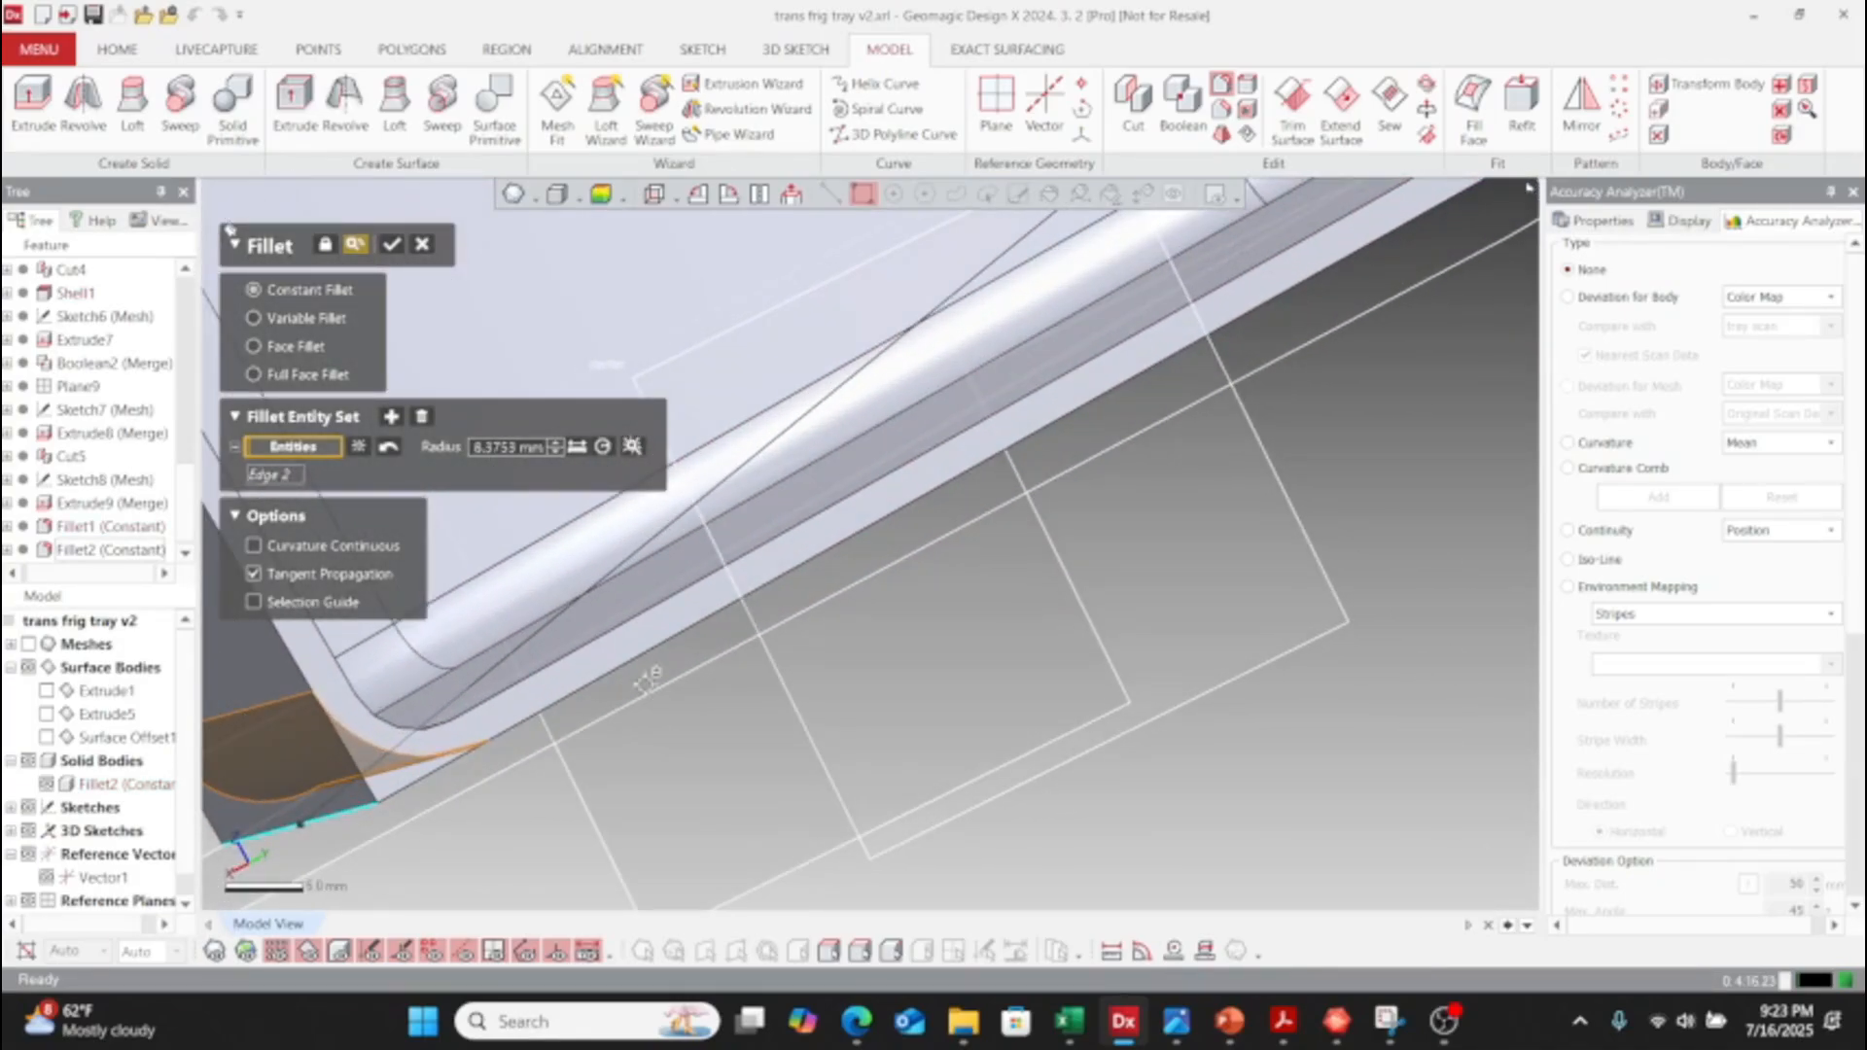
- Add the curved wall's outer bottom edge and its adjoining edge near the corner block, and apply the 8.3753 mm constant fillet
{"action": "scroll", "coordinate": [645, 684], "scroll_direction": "down", "scroll_amount": 4}
{"action": "right_click_drag", "start_coordinate": [611, 688], "coordinate": [1371, 399]}
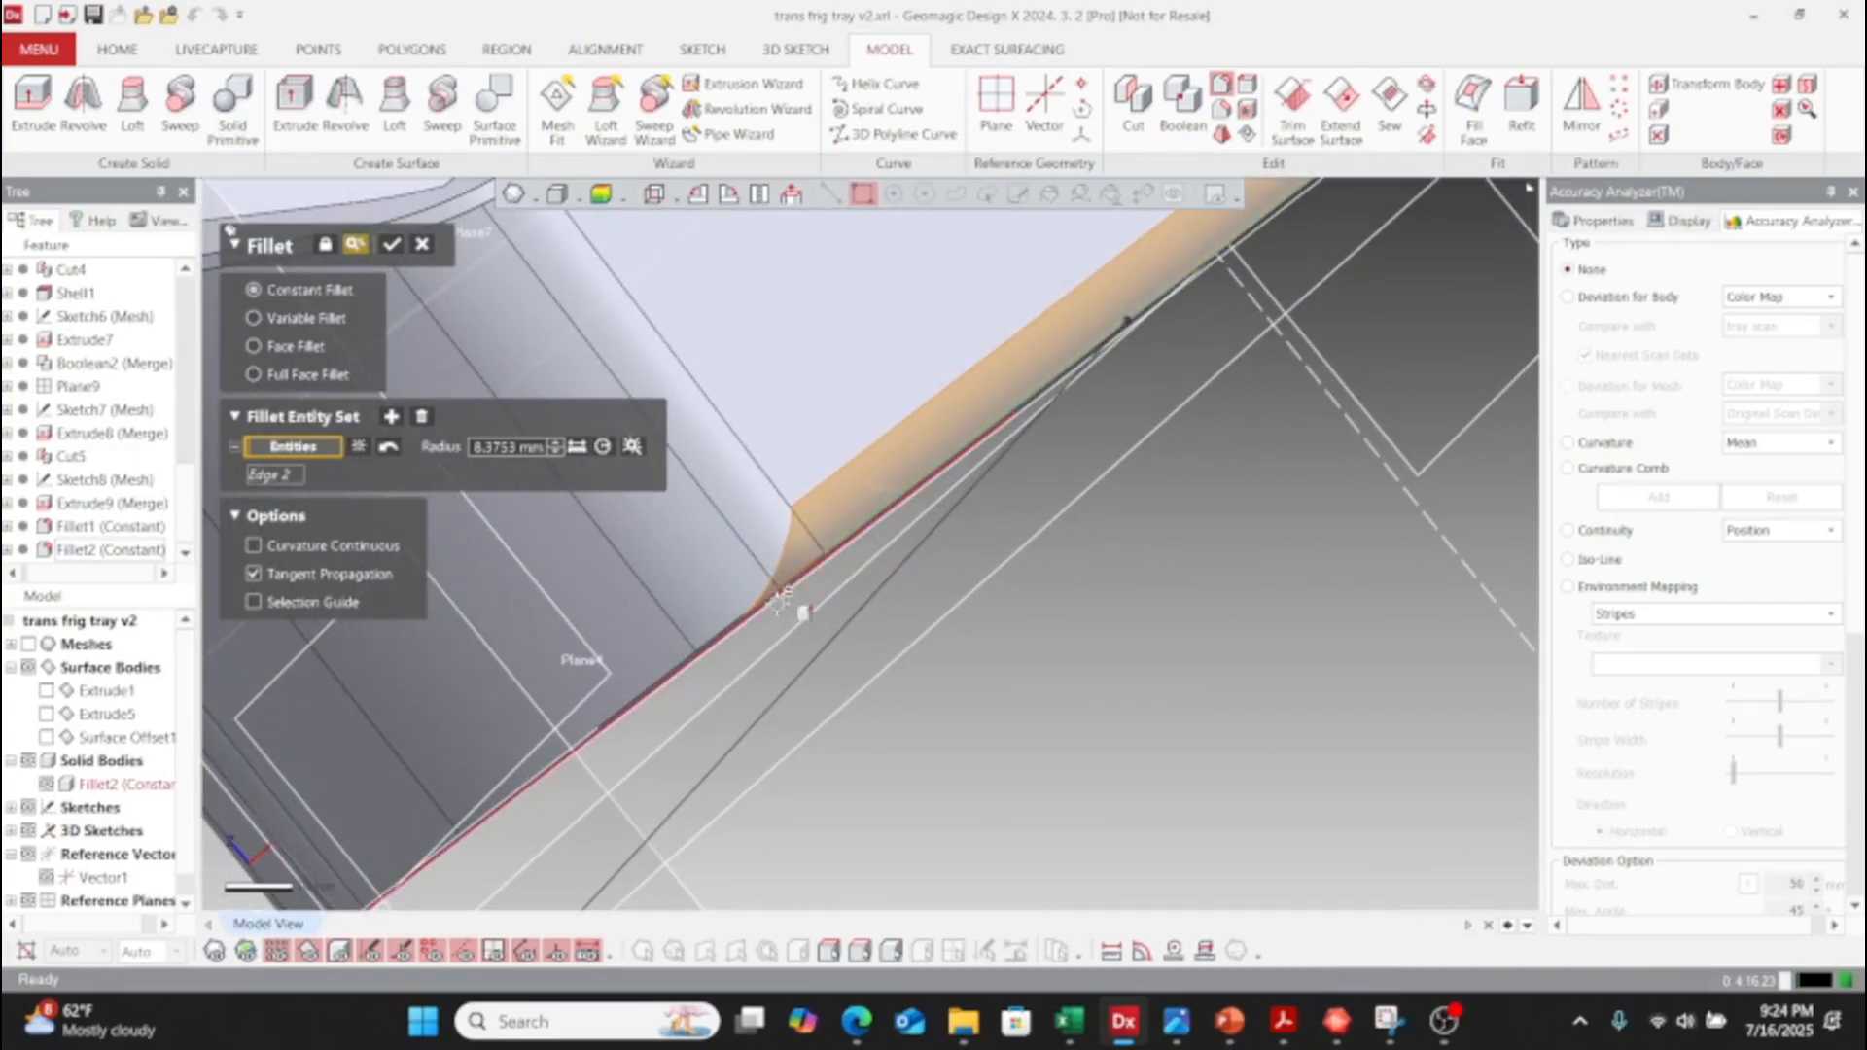
{"action": "right_click_drag", "start_coordinate": [777, 595], "coordinate": [790, 377]}
{"action": "left_click", "coordinate": [753, 433]}
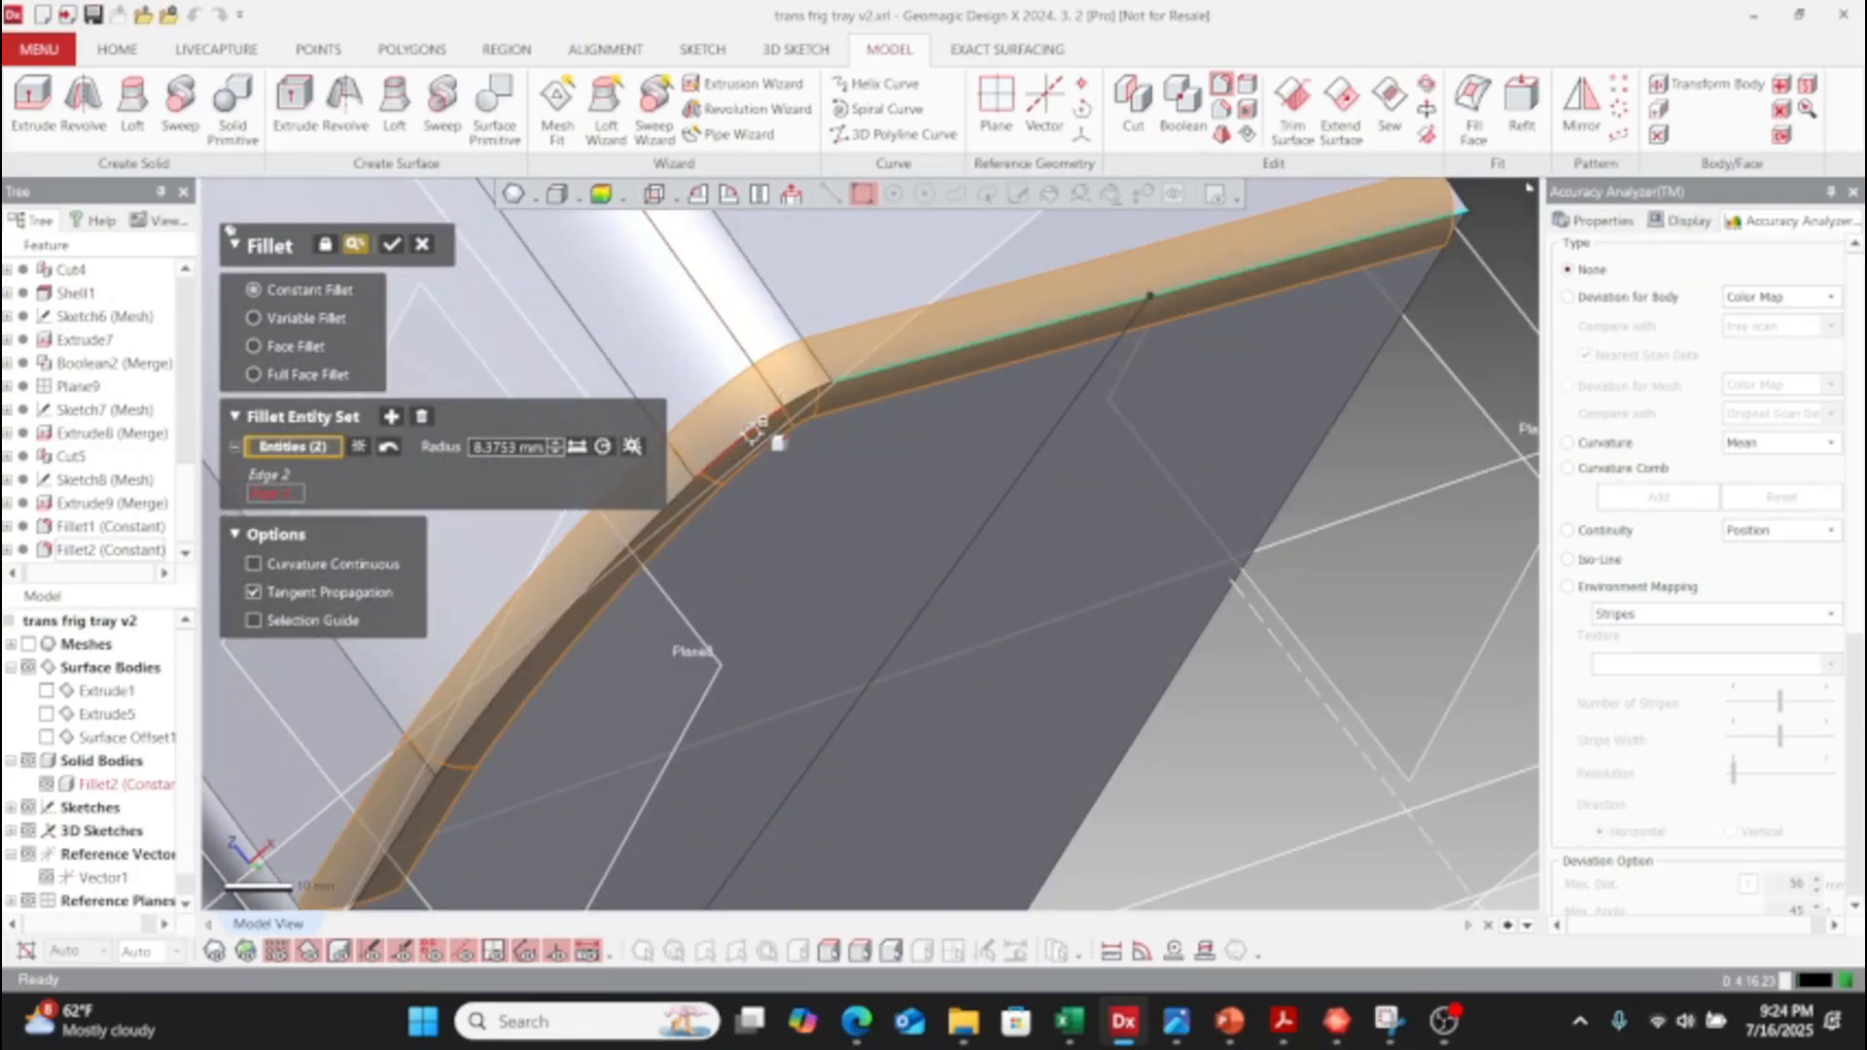
{"action": "scroll", "coordinate": [751, 442], "scroll_direction": "down", "scroll_amount": 5}
{"action": "right_click_drag", "start_coordinate": [813, 596], "coordinate": [917, 515]}
{"action": "scroll", "coordinate": [918, 515], "scroll_direction": "up", "scroll_amount": 4}
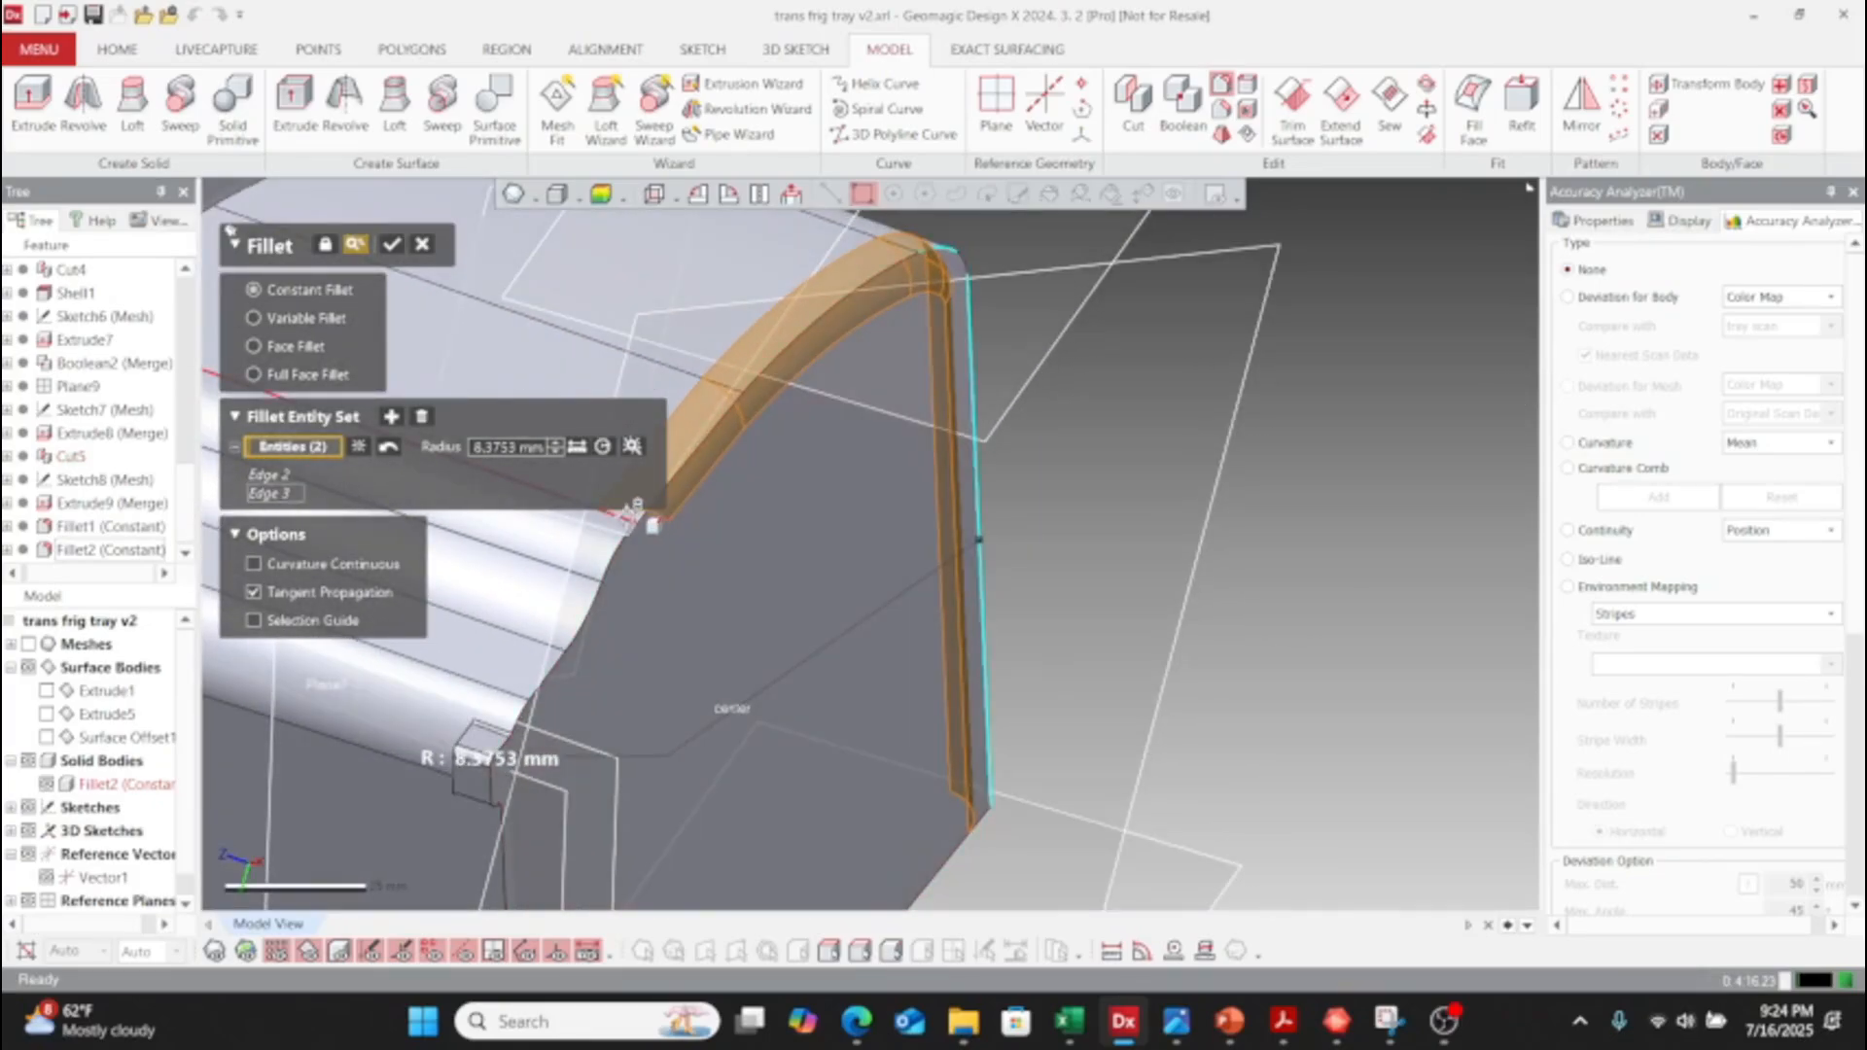
{"action": "left_click", "coordinate": [633, 525]}
{"action": "scroll", "coordinate": [756, 611], "scroll_direction": "down", "scroll_amount": 5}
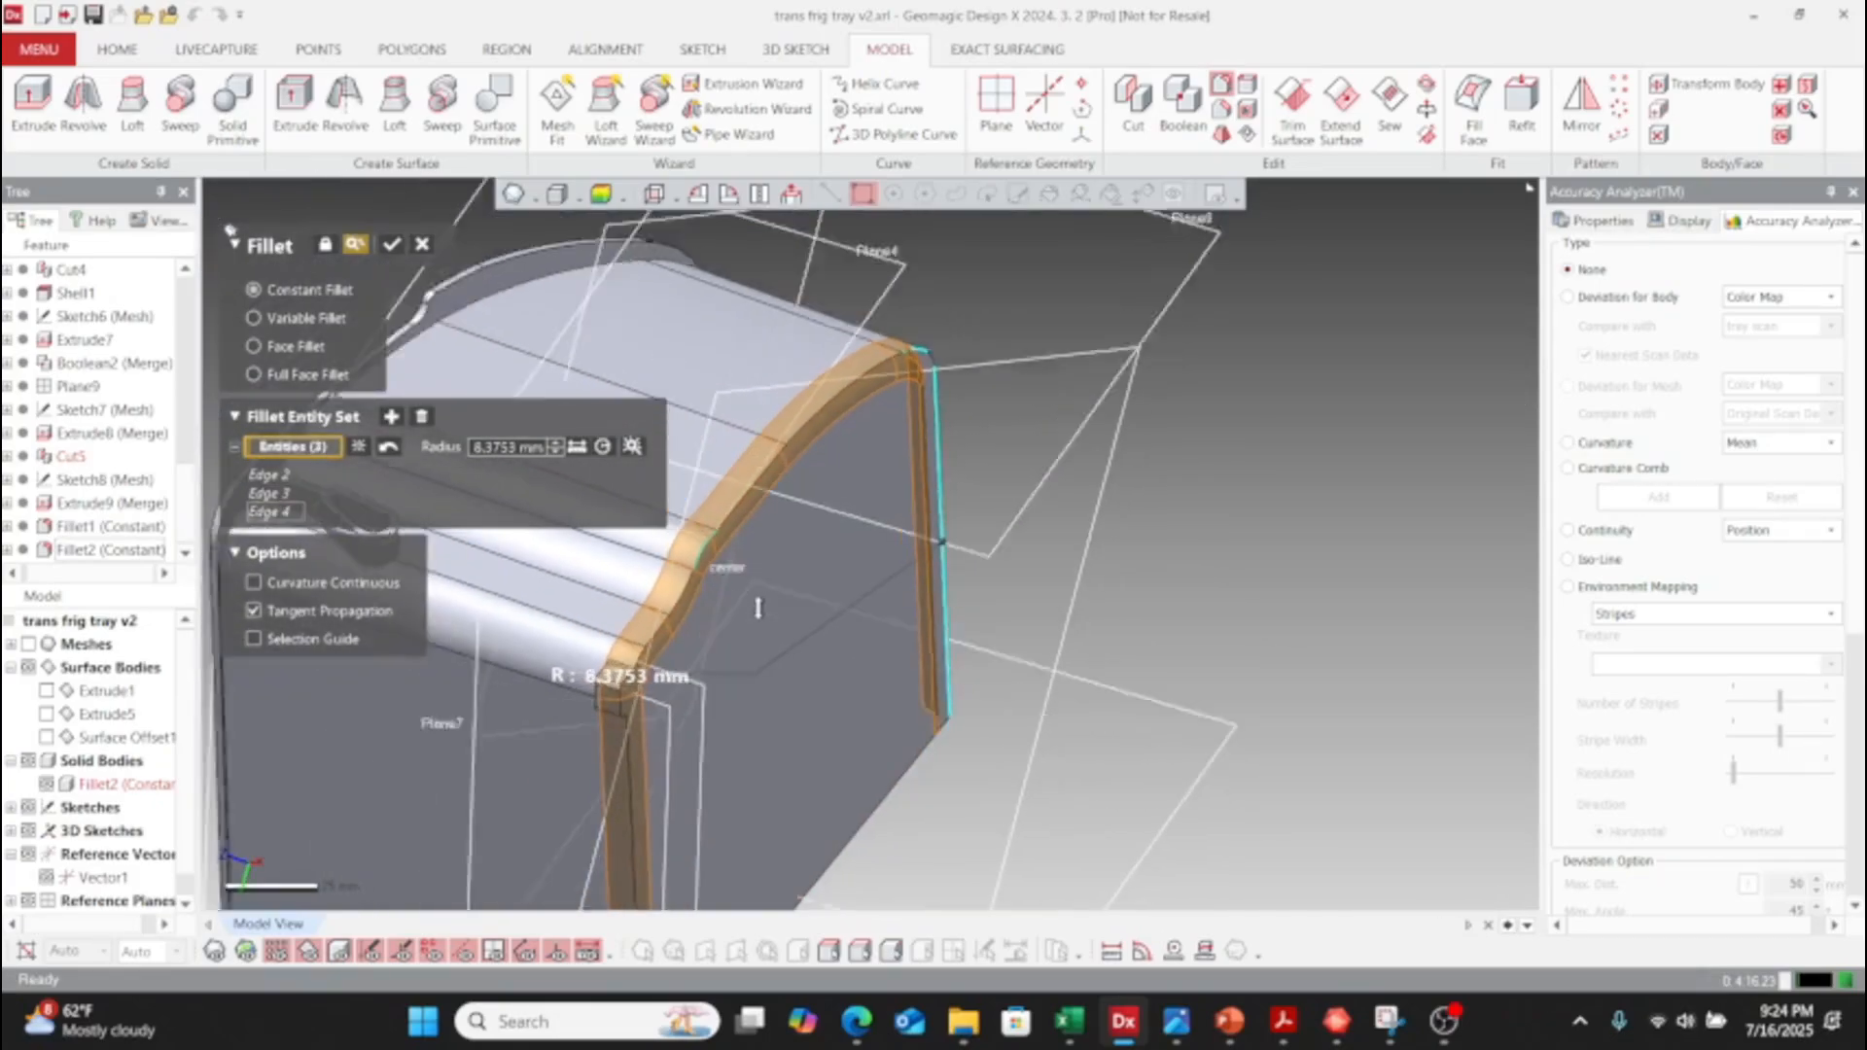
{"action": "right_click_drag", "start_coordinate": [761, 609], "coordinate": [833, 540]}
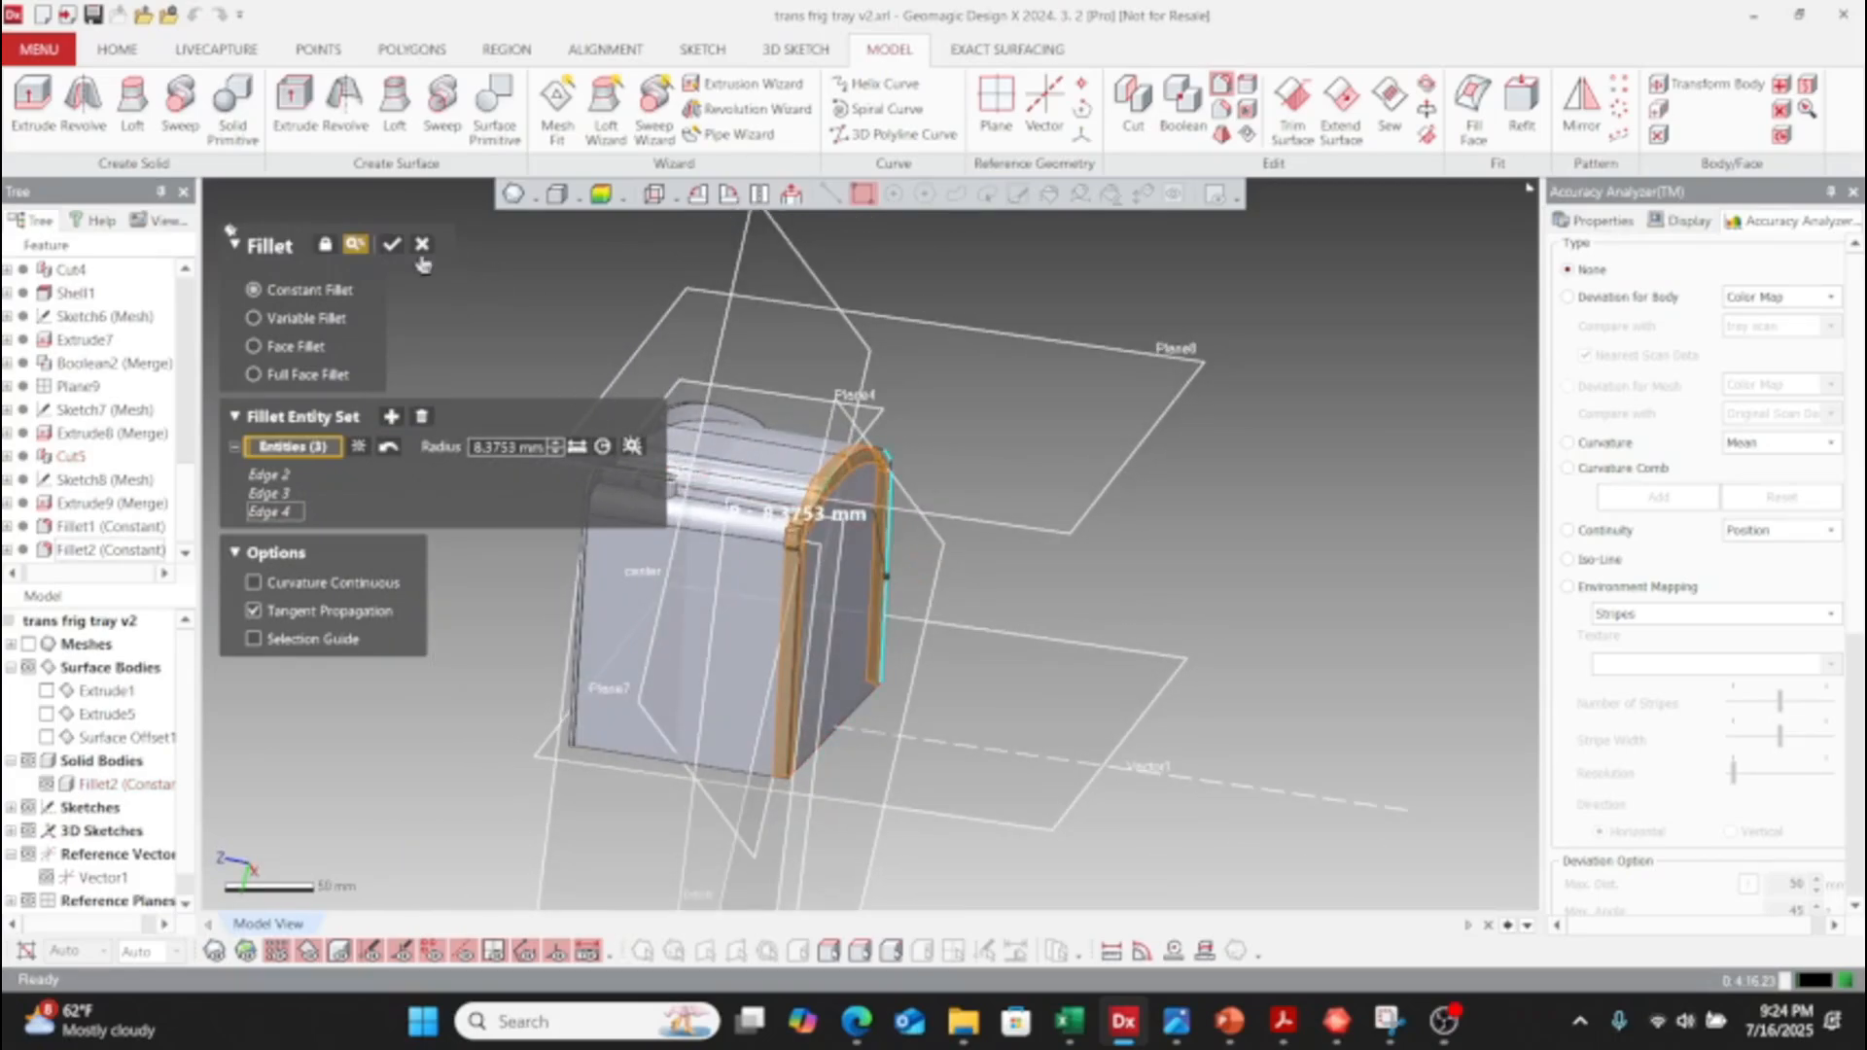
{"action": "left_click", "coordinate": [390, 246]}
- Inspect the outer bottom fillet around the tray and show the scan mesh to compare the two near the corner block
{"action": "scroll", "coordinate": [812, 494], "scroll_direction": "up", "scroll_amount": 6}
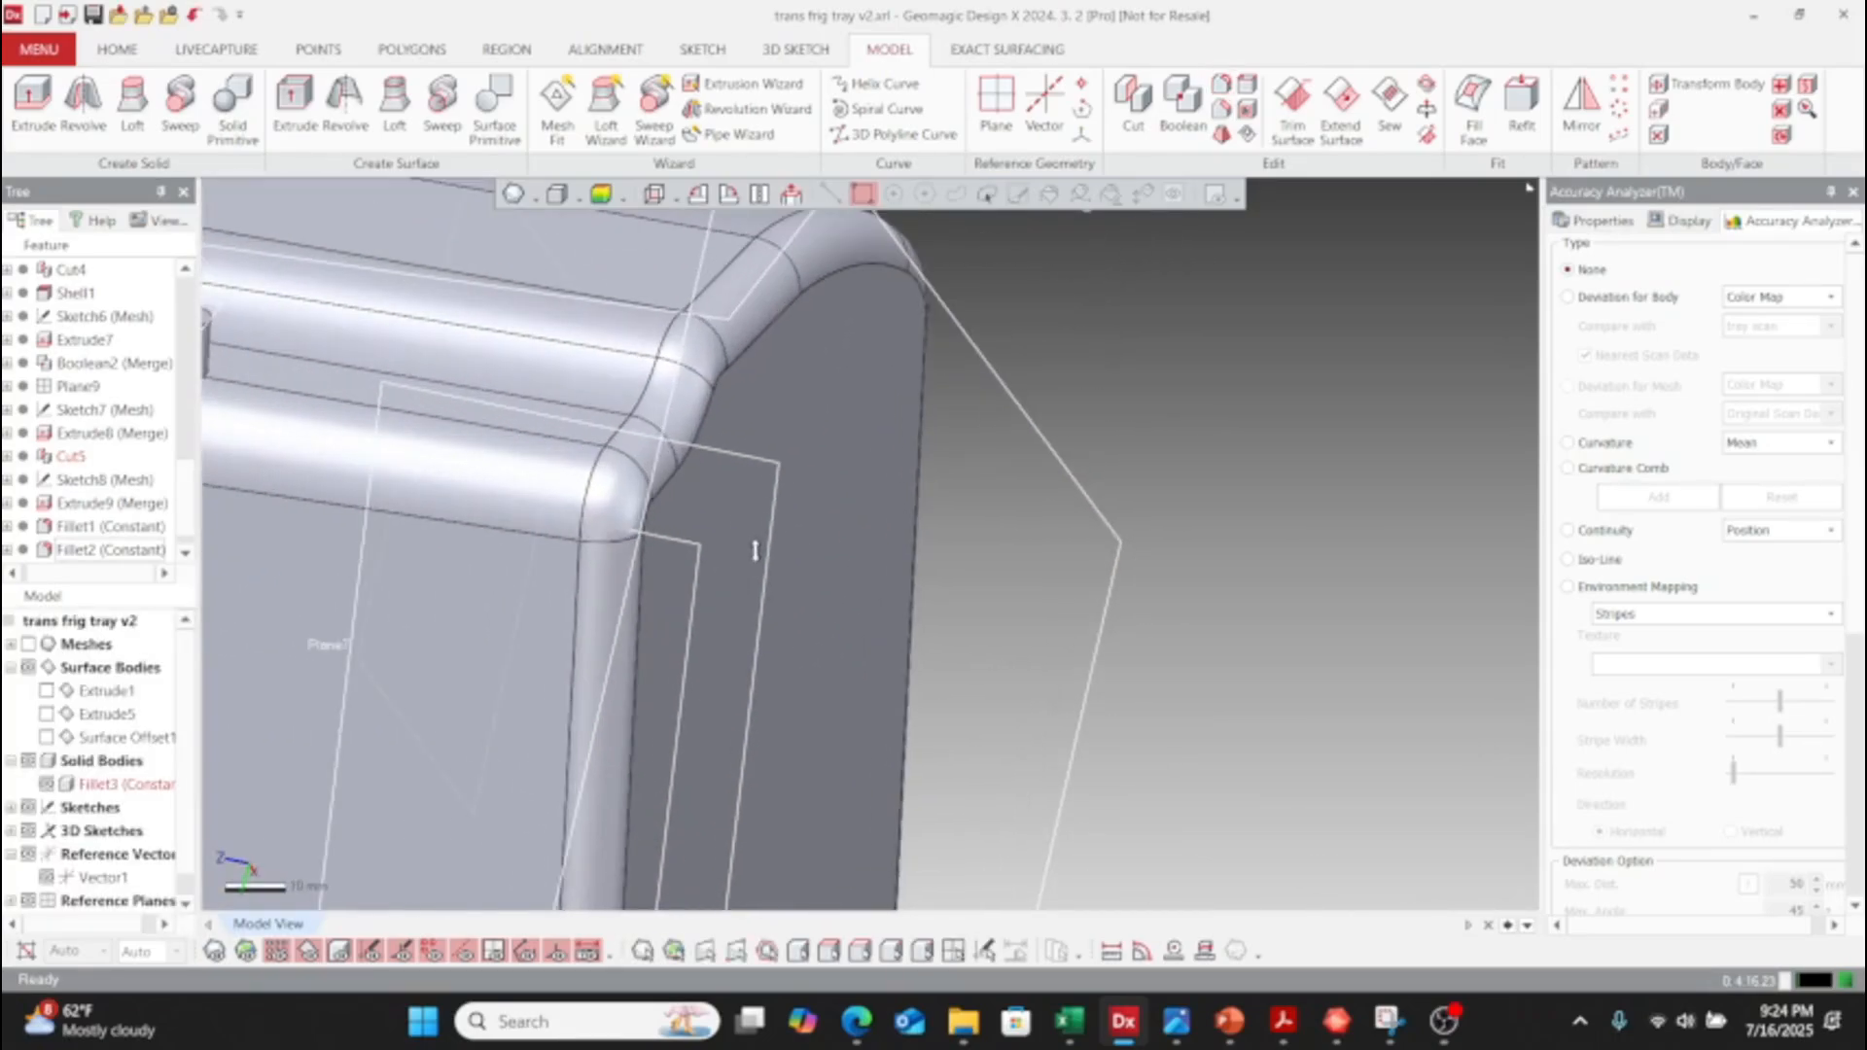
{"action": "right_click_drag", "start_coordinate": [813, 494], "coordinate": [377, 588]}
{"action": "scroll", "coordinate": [855, 566], "scroll_direction": "down", "scroll_amount": 5}
{"action": "left_click_drag", "start_coordinate": [181, 470], "coordinate": [186, 502]}
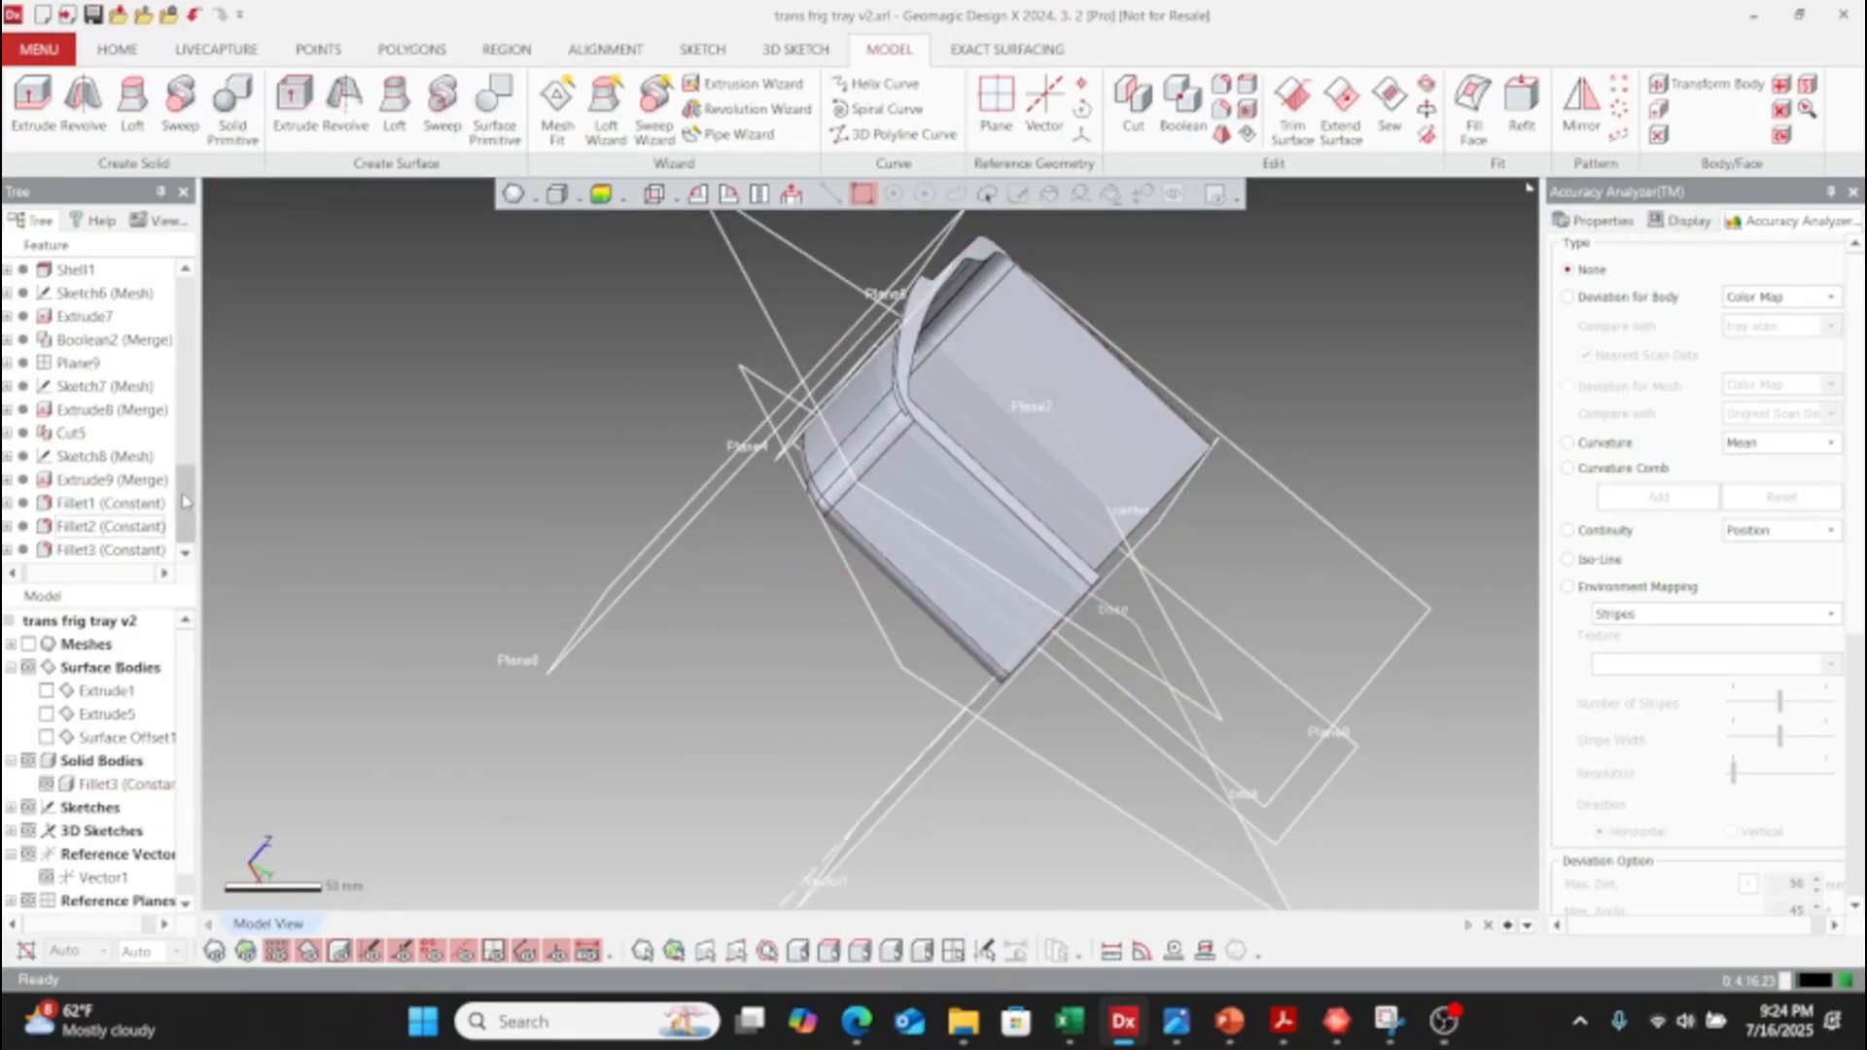
{"action": "right_click_drag", "start_coordinate": [1017, 529], "coordinate": [1167, 326]}
{"action": "scroll", "coordinate": [754, 469], "scroll_direction": "up", "scroll_amount": 4}
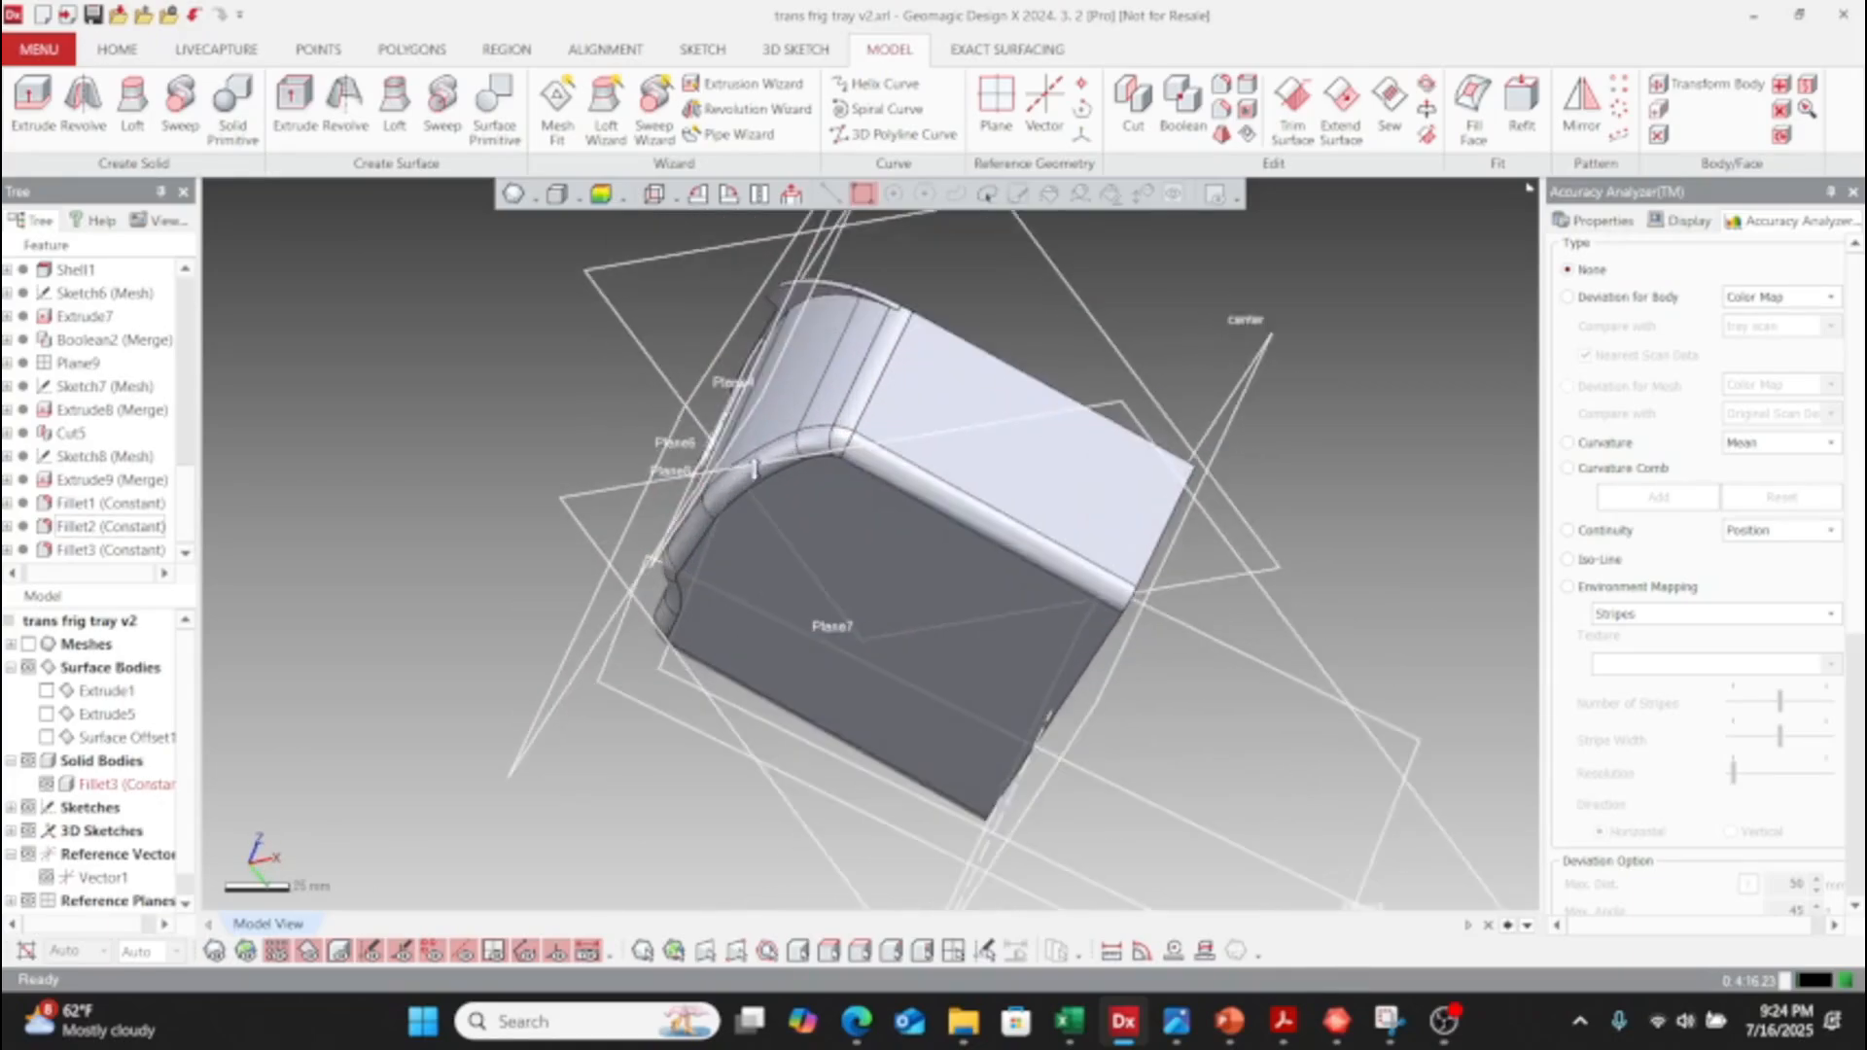
{"action": "right_click_drag", "start_coordinate": [753, 469], "coordinate": [937, 554]}
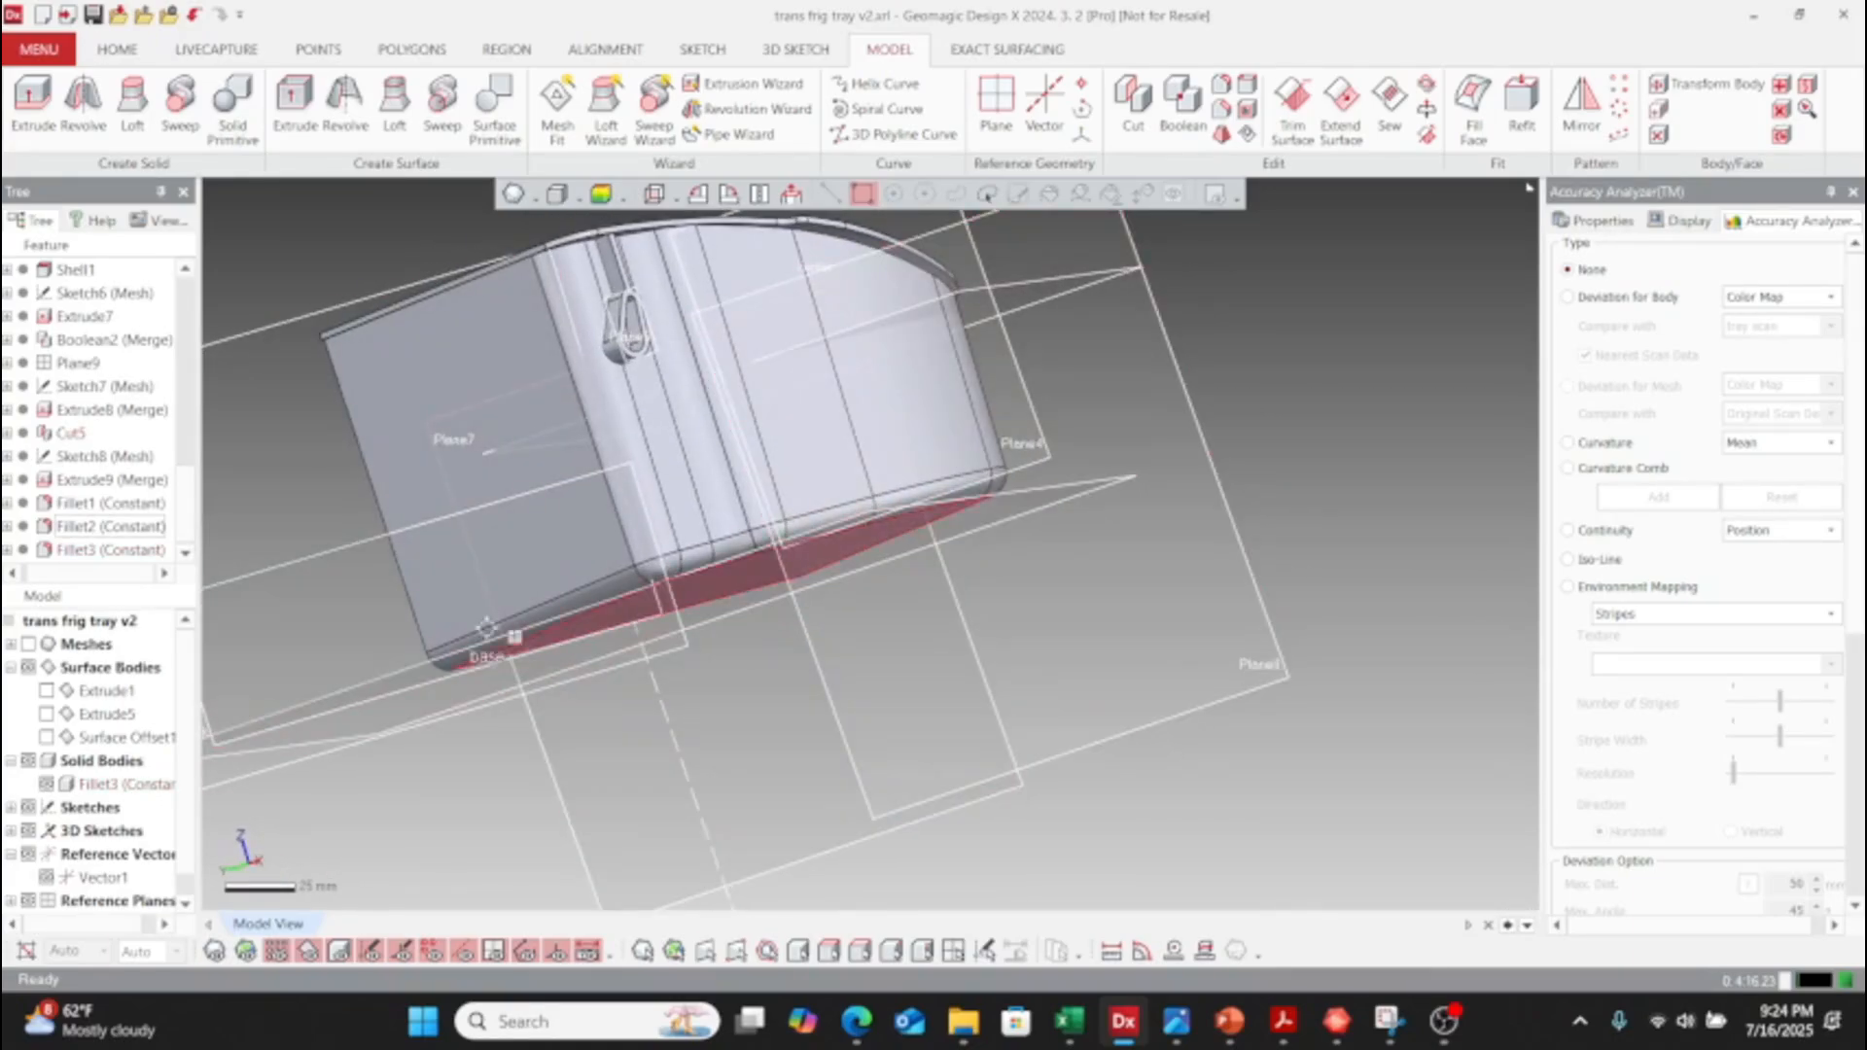
{"action": "left_click", "coordinate": [28, 644]}
{"action": "right_click_drag", "start_coordinate": [604, 583], "coordinate": [223, 637]}
{"action": "scroll", "coordinate": [418, 603], "scroll_direction": "up", "scroll_amount": 3}
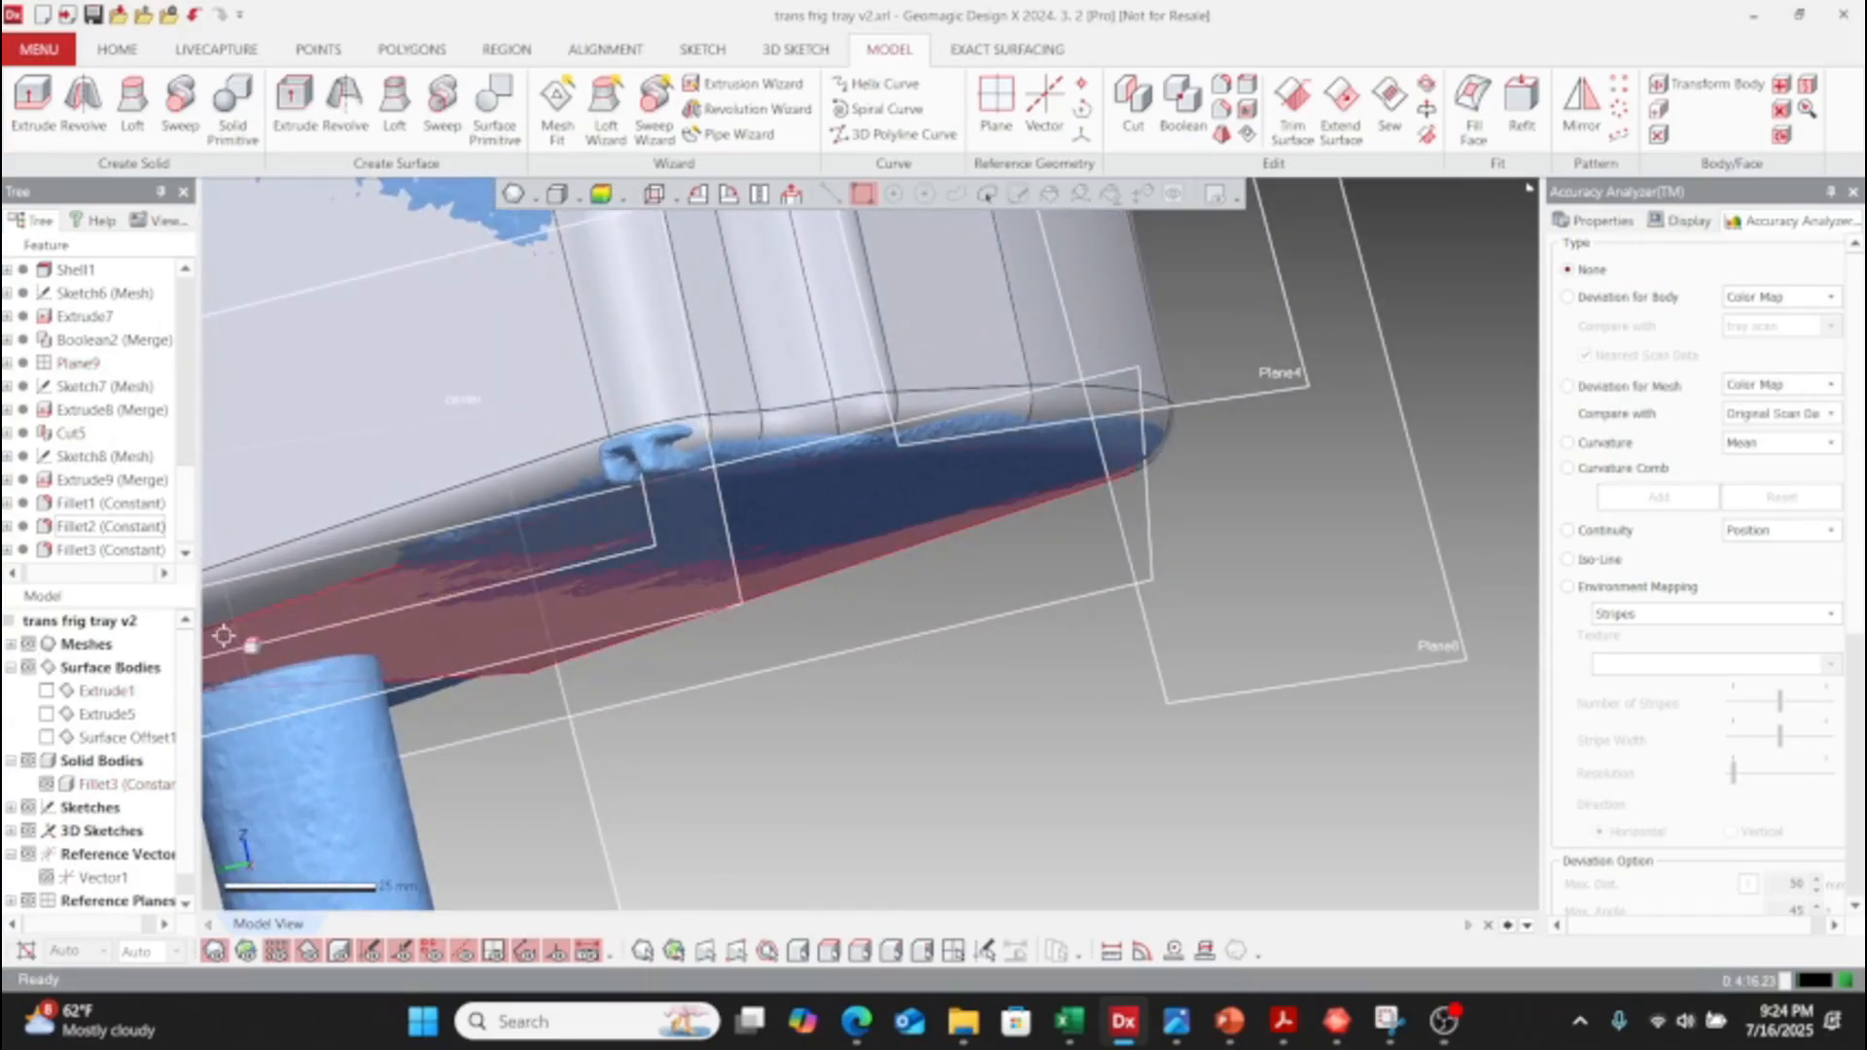
- Delete the Fillet3 feature from the tray's outer bottom edges
{"action": "left_click", "coordinate": [109, 549]}
{"action": "right_click", "coordinate": [119, 550]}
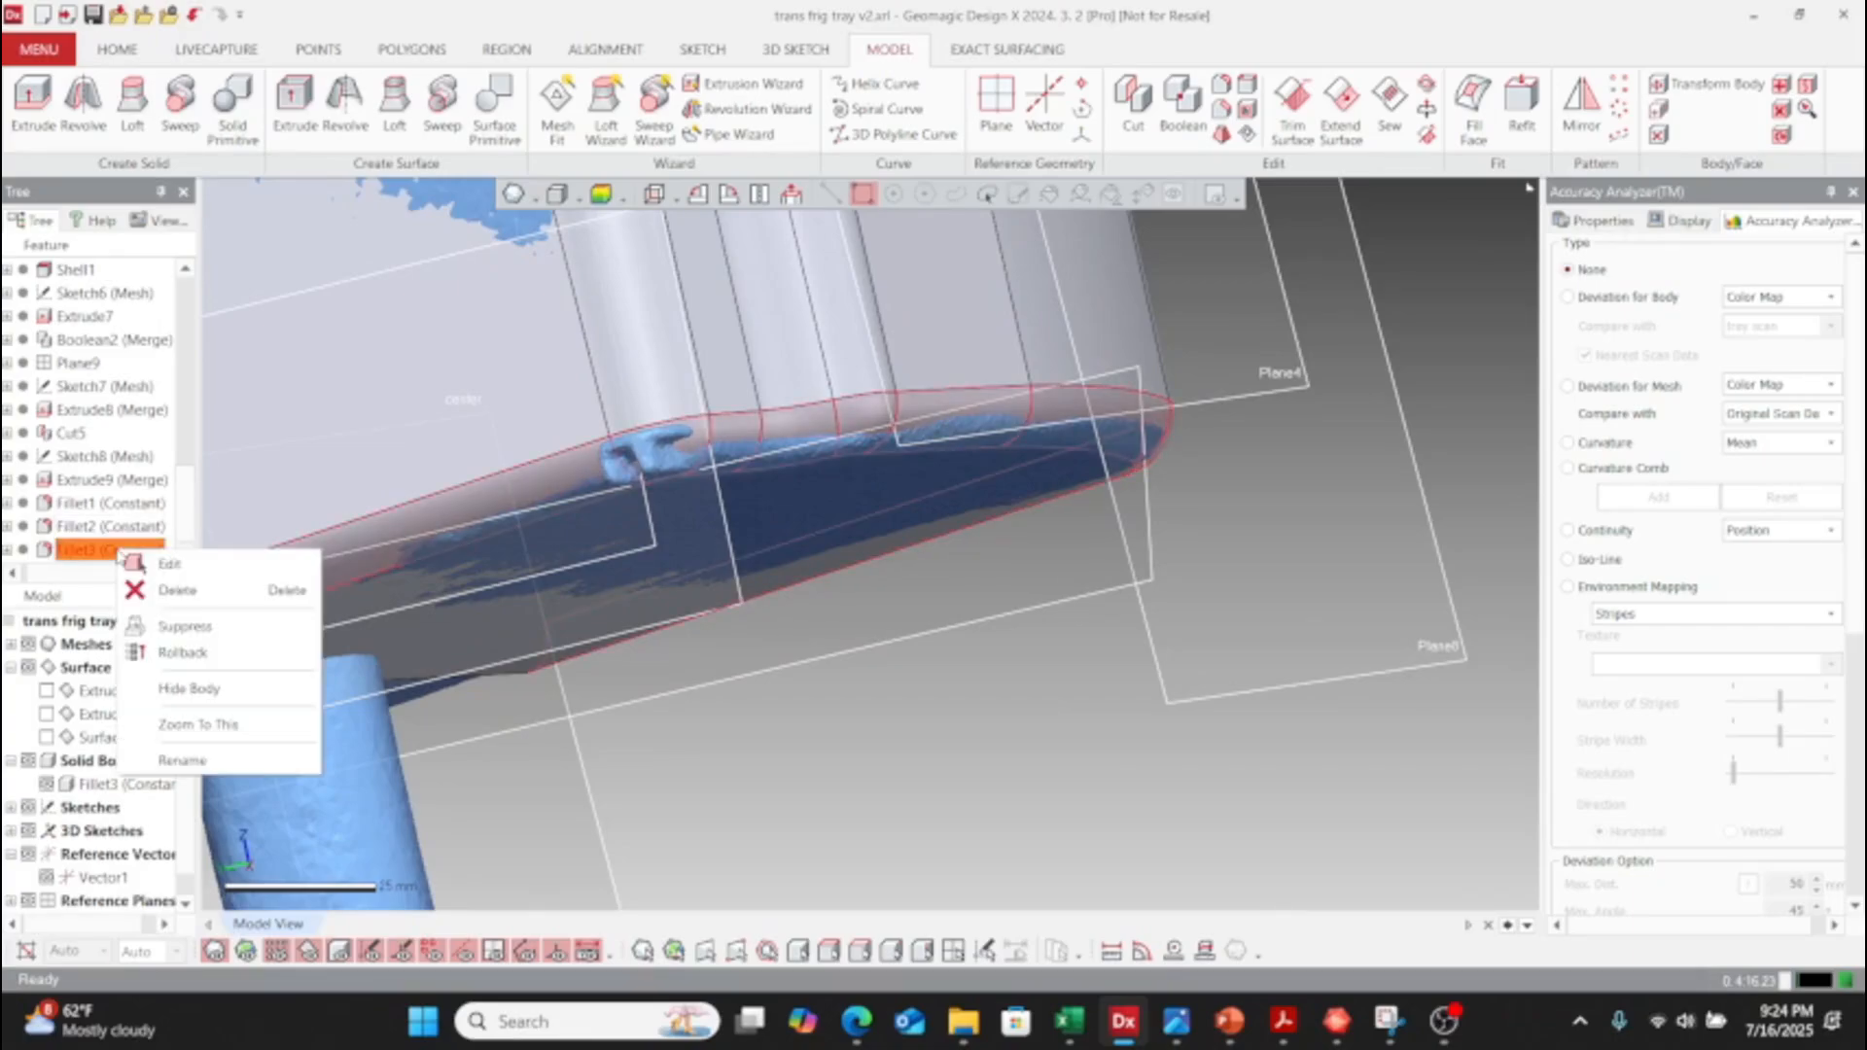
{"action": "left_click", "coordinate": [180, 590]}
{"action": "left_click", "coordinate": [862, 603]}
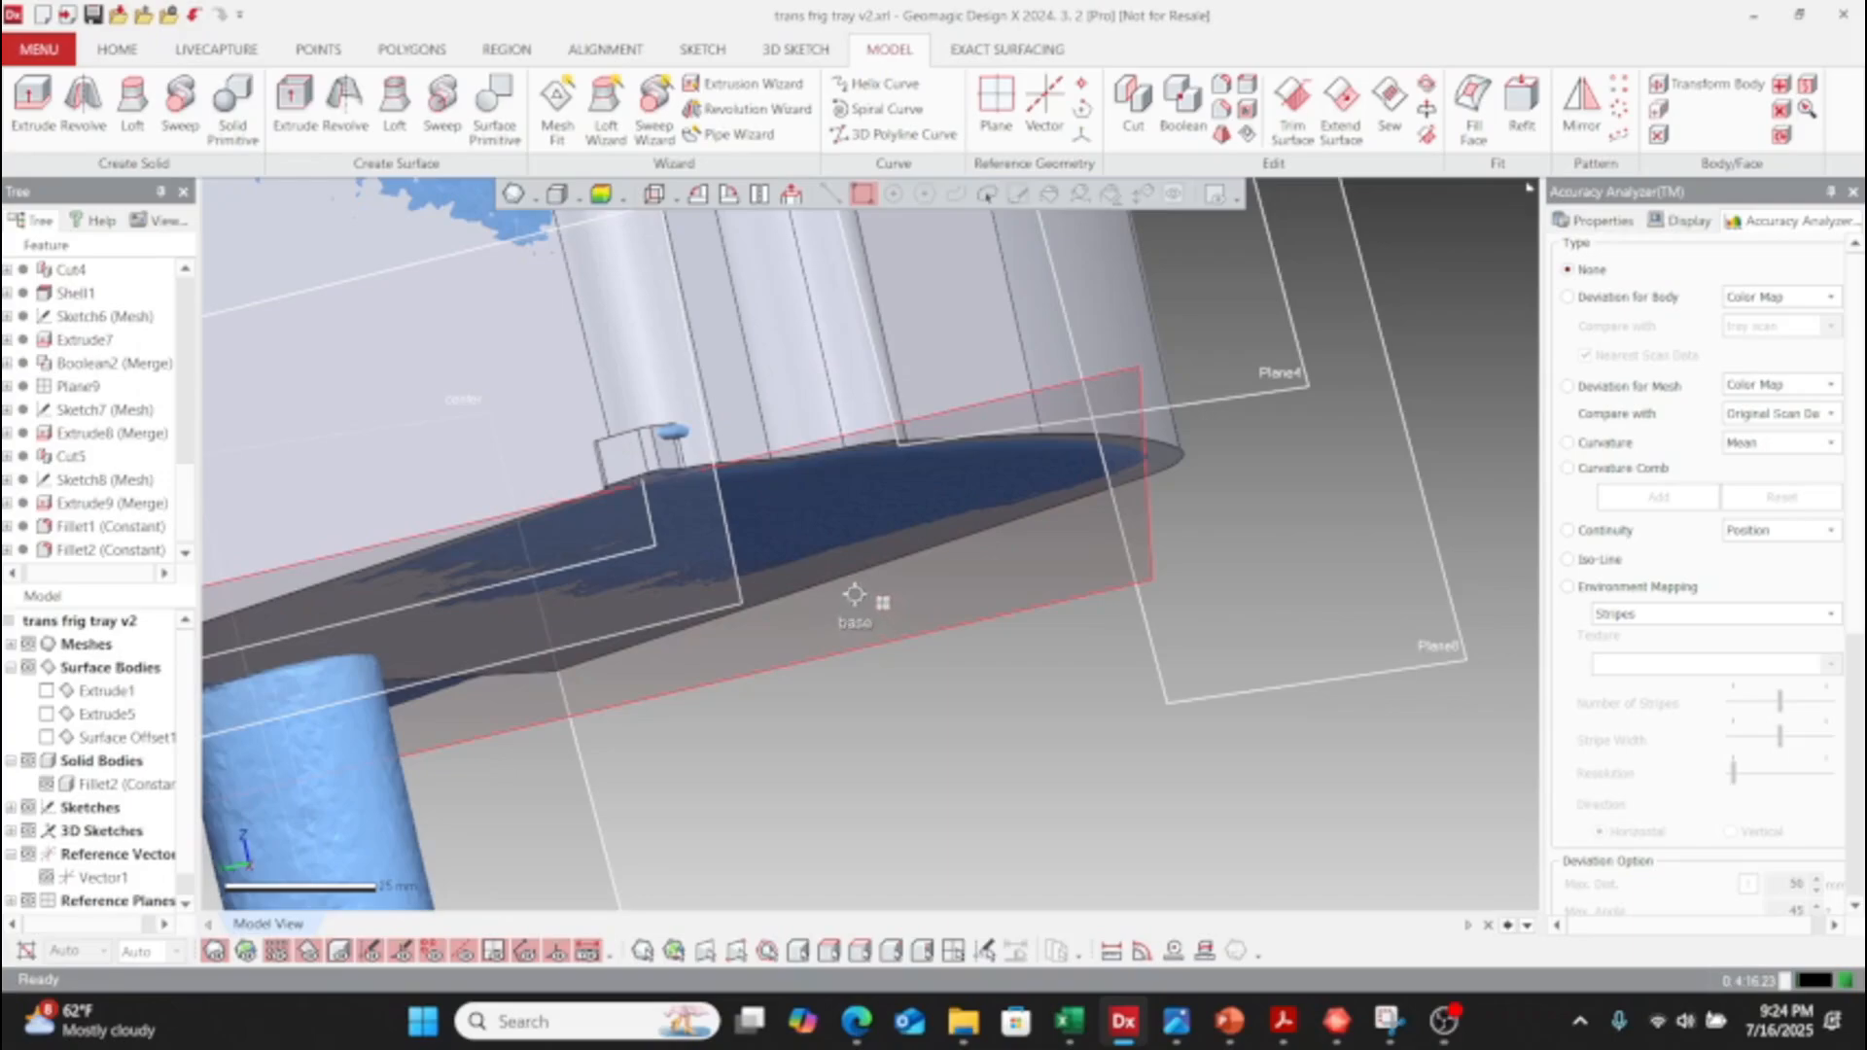
- Examine the small corner block at the tray's bottom against the scan and check which history features produce it
{"action": "right_click_drag", "start_coordinate": [853, 617], "coordinate": [664, 549]}
{"action": "scroll", "coordinate": [632, 537], "scroll_direction": "down", "scroll_amount": 3}
{"action": "scroll", "coordinate": [589, 551], "scroll_direction": "up", "scroll_amount": 5}
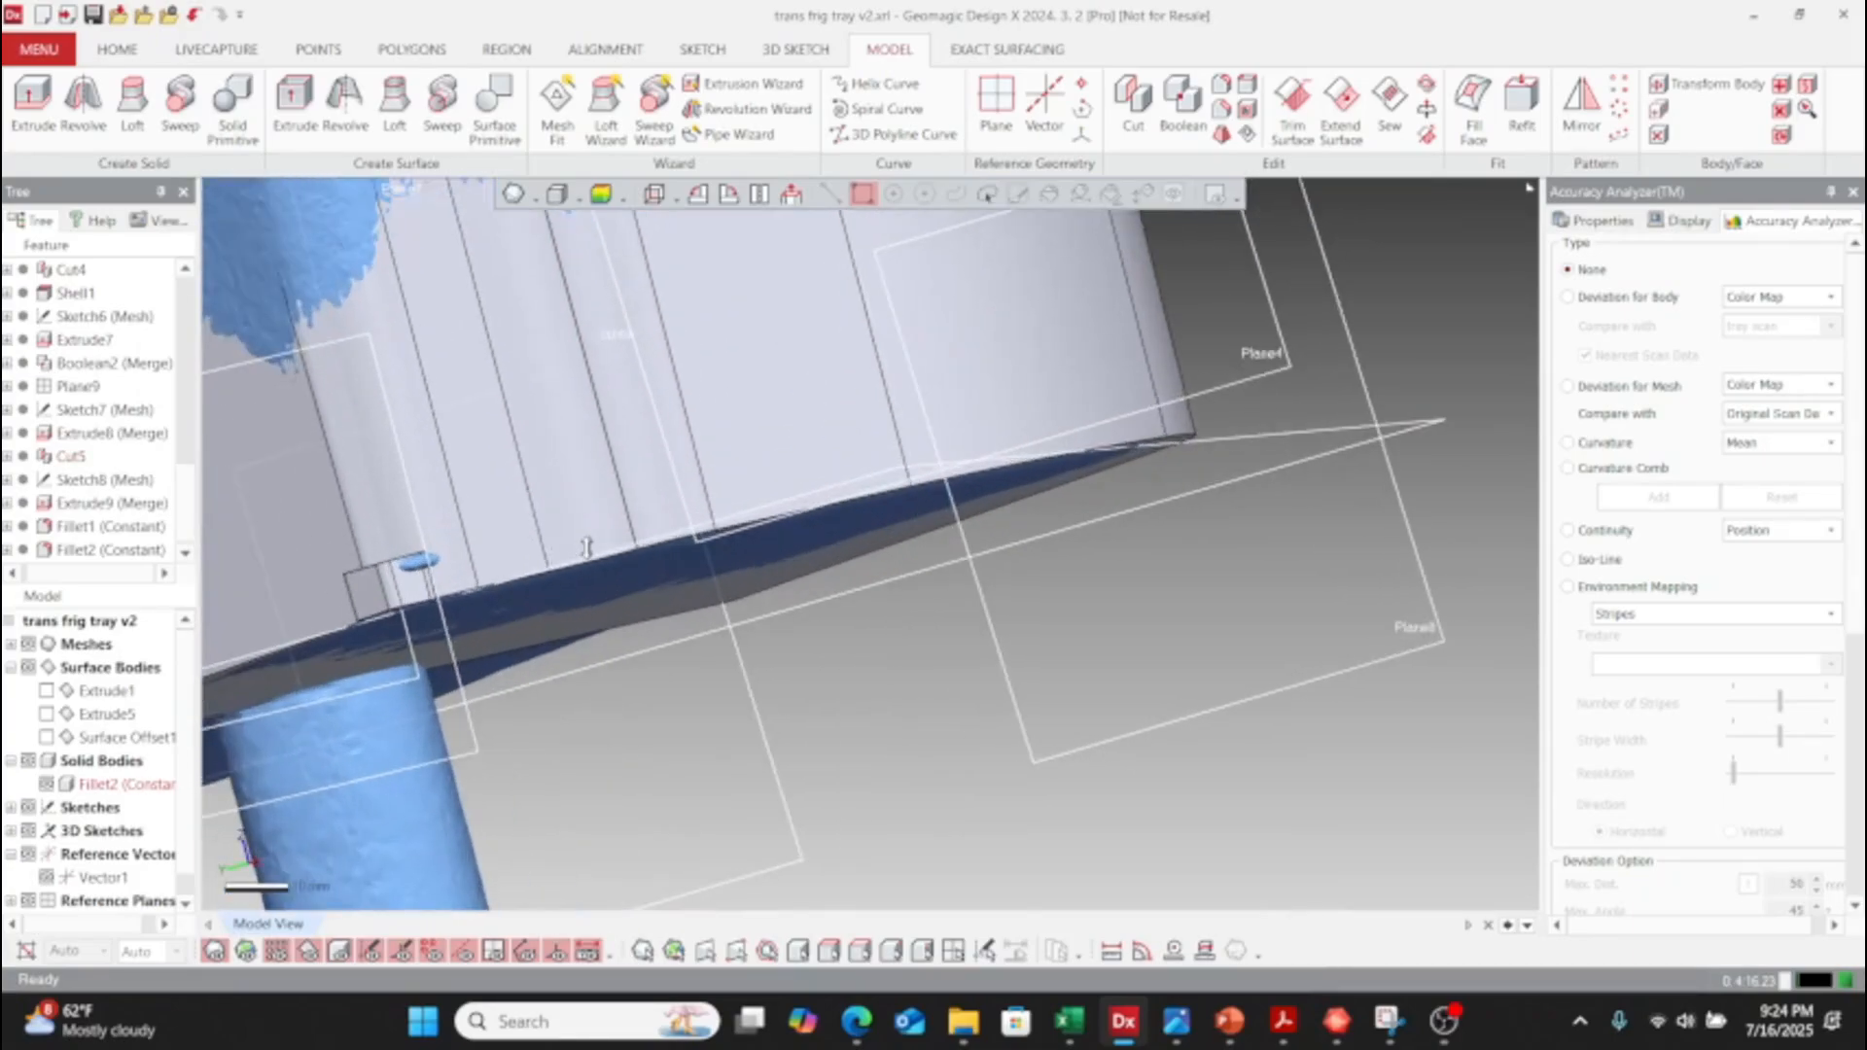
{"action": "right_click_drag", "start_coordinate": [499, 543], "coordinate": [739, 621]}
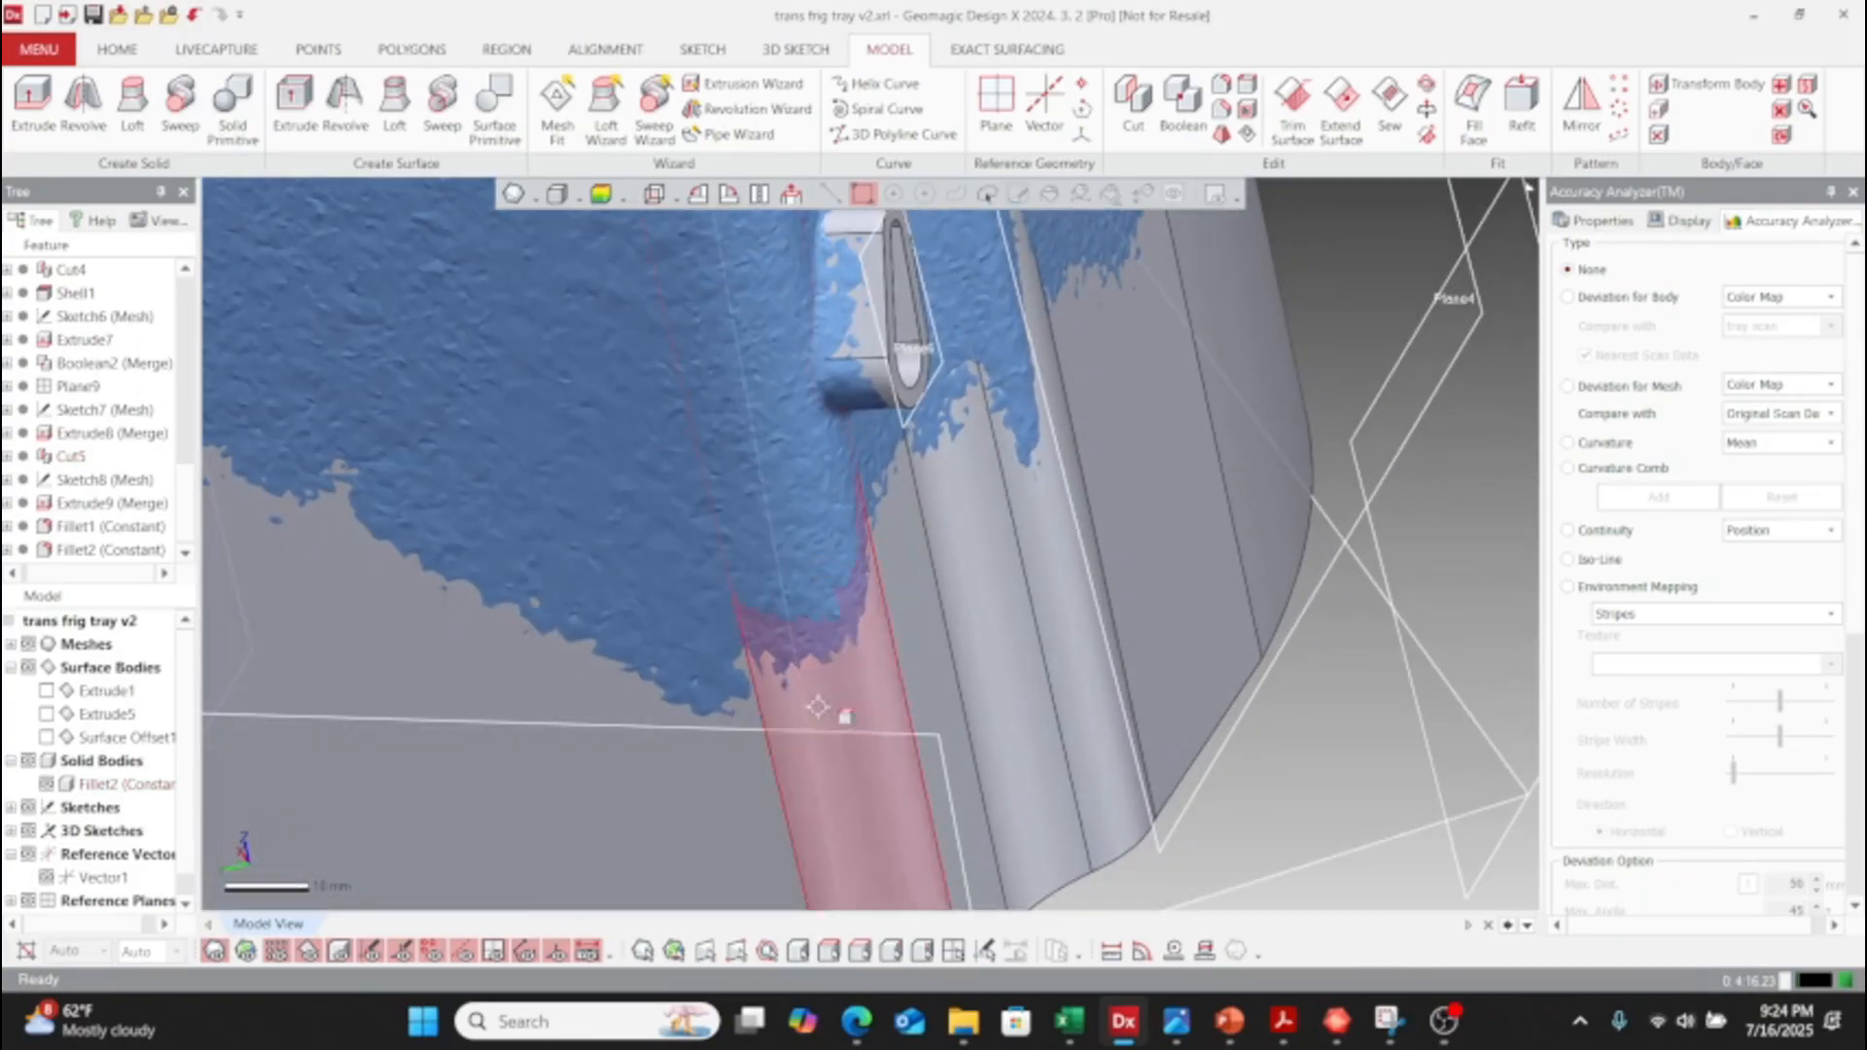
{"action": "right_click_drag", "start_coordinate": [950, 655], "coordinate": [844, 530]}
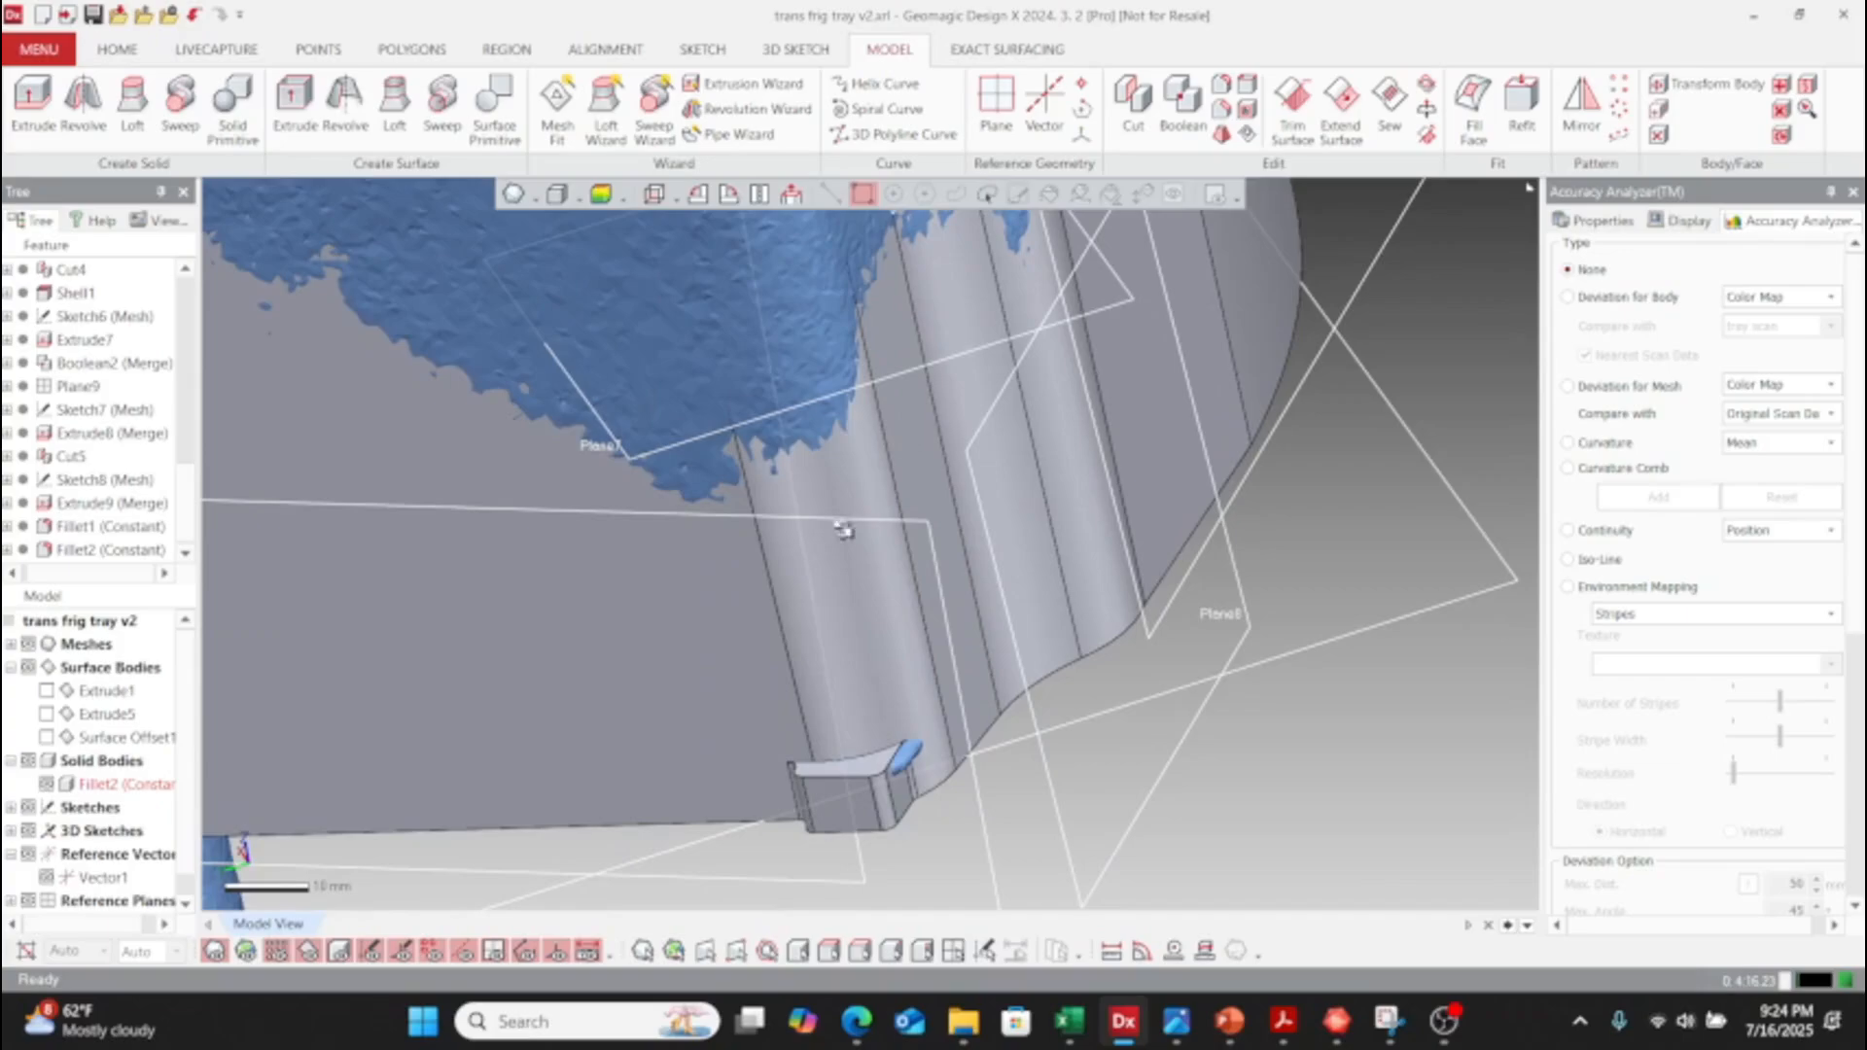
{"action": "left_click", "coordinate": [130, 484]}
{"action": "right_click", "coordinate": [130, 490]}
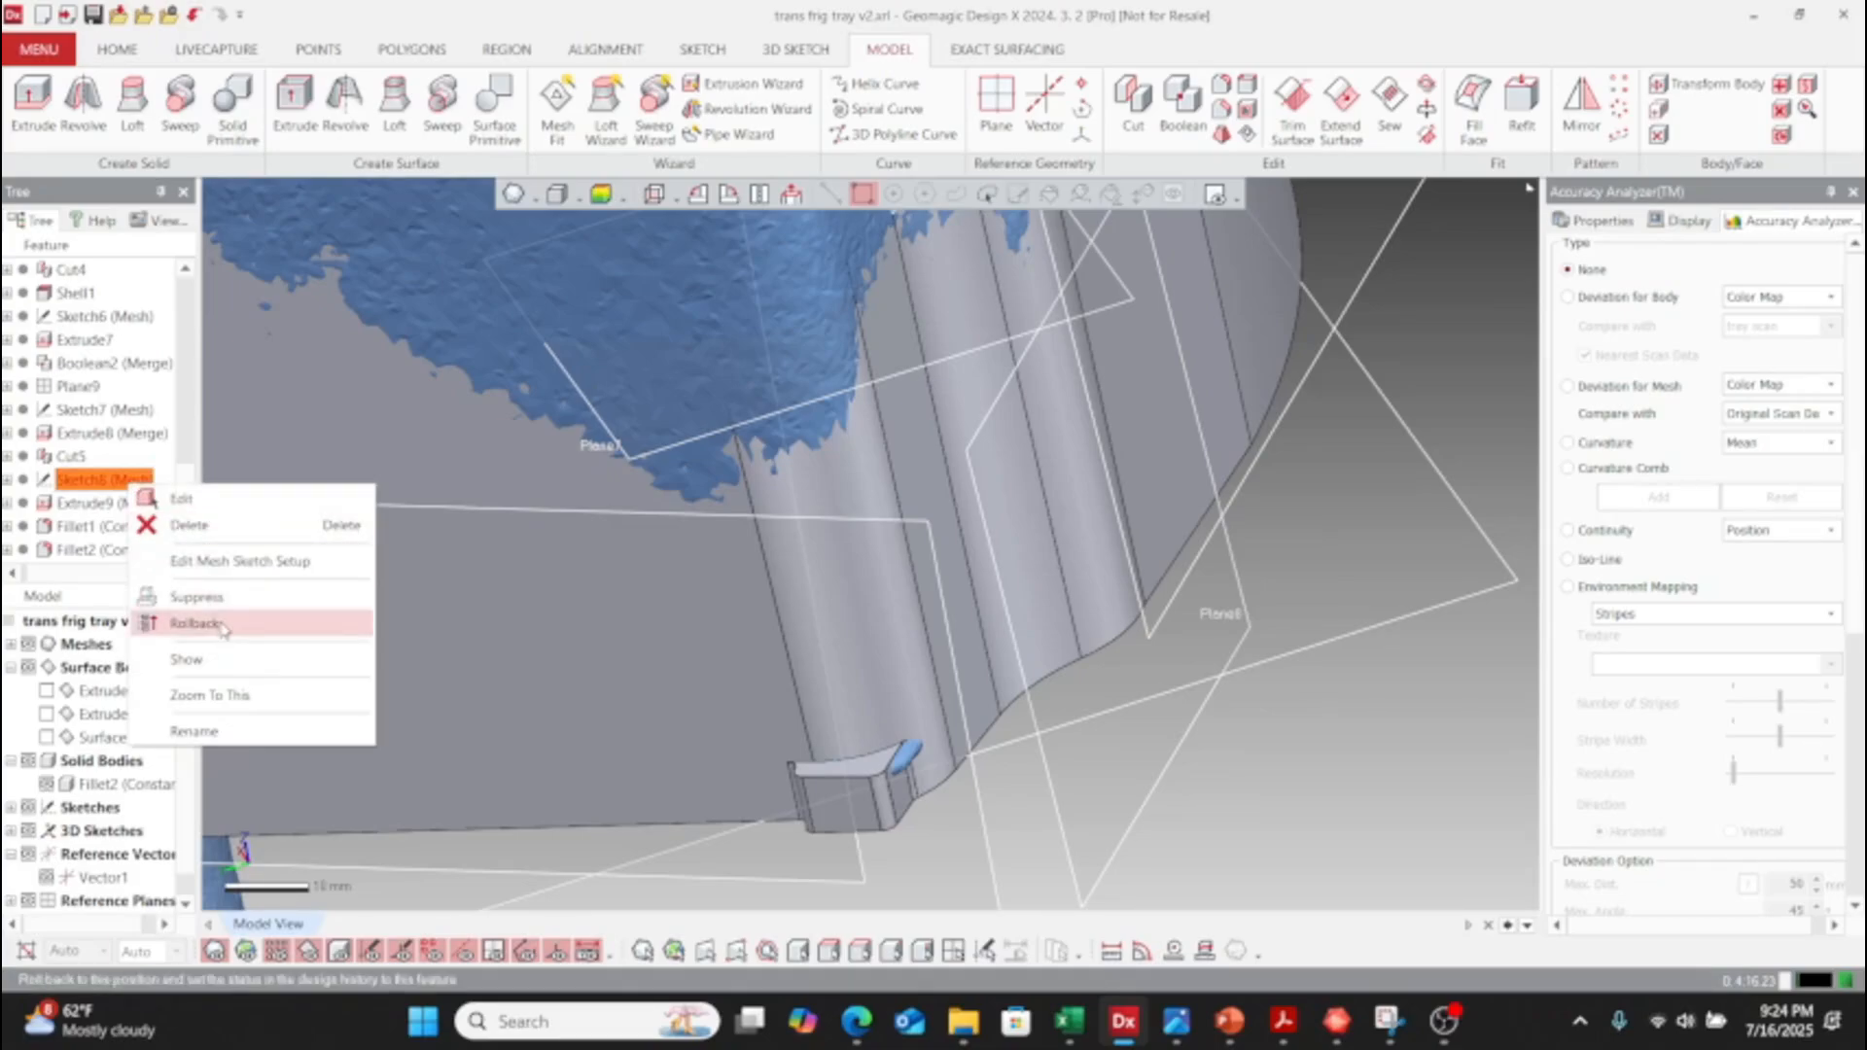
{"action": "left_click", "coordinate": [112, 550]}
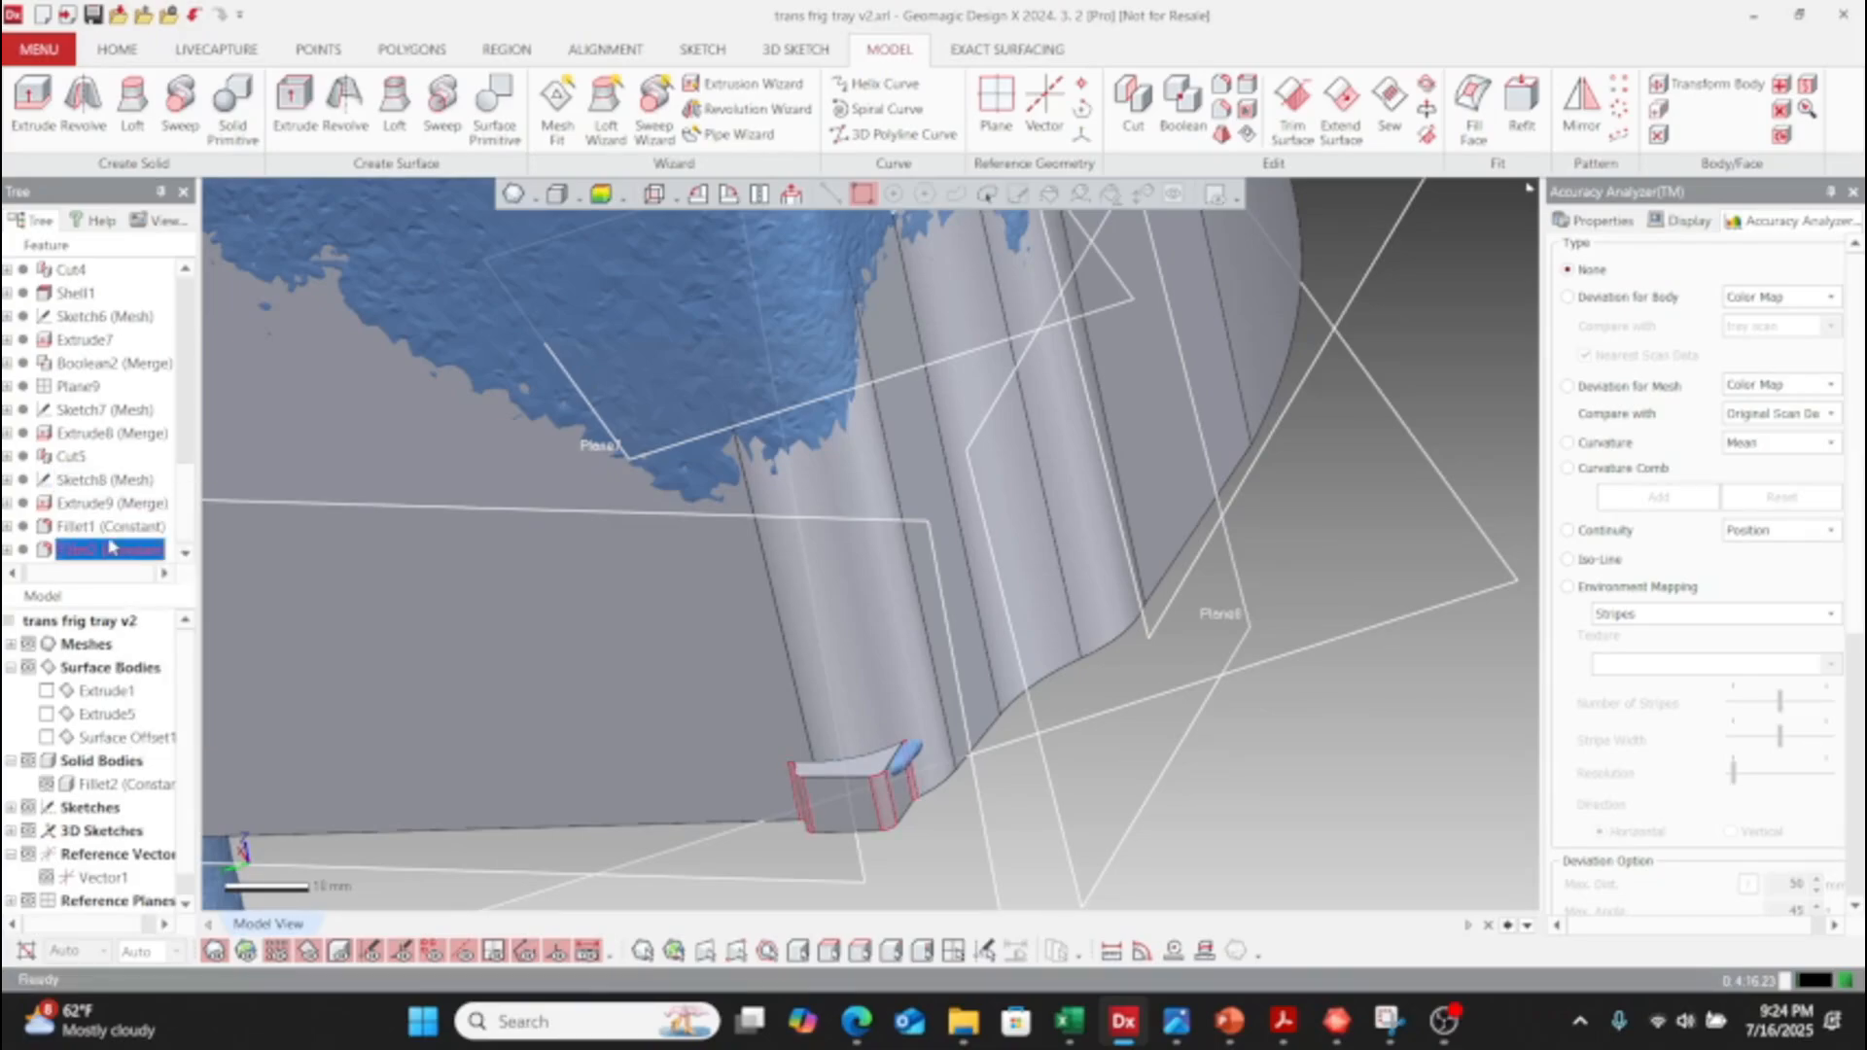
{"action": "left_click", "coordinate": [899, 621]}
{"action": "scroll", "coordinate": [899, 620], "scroll_direction": "down", "scroll_amount": 4}
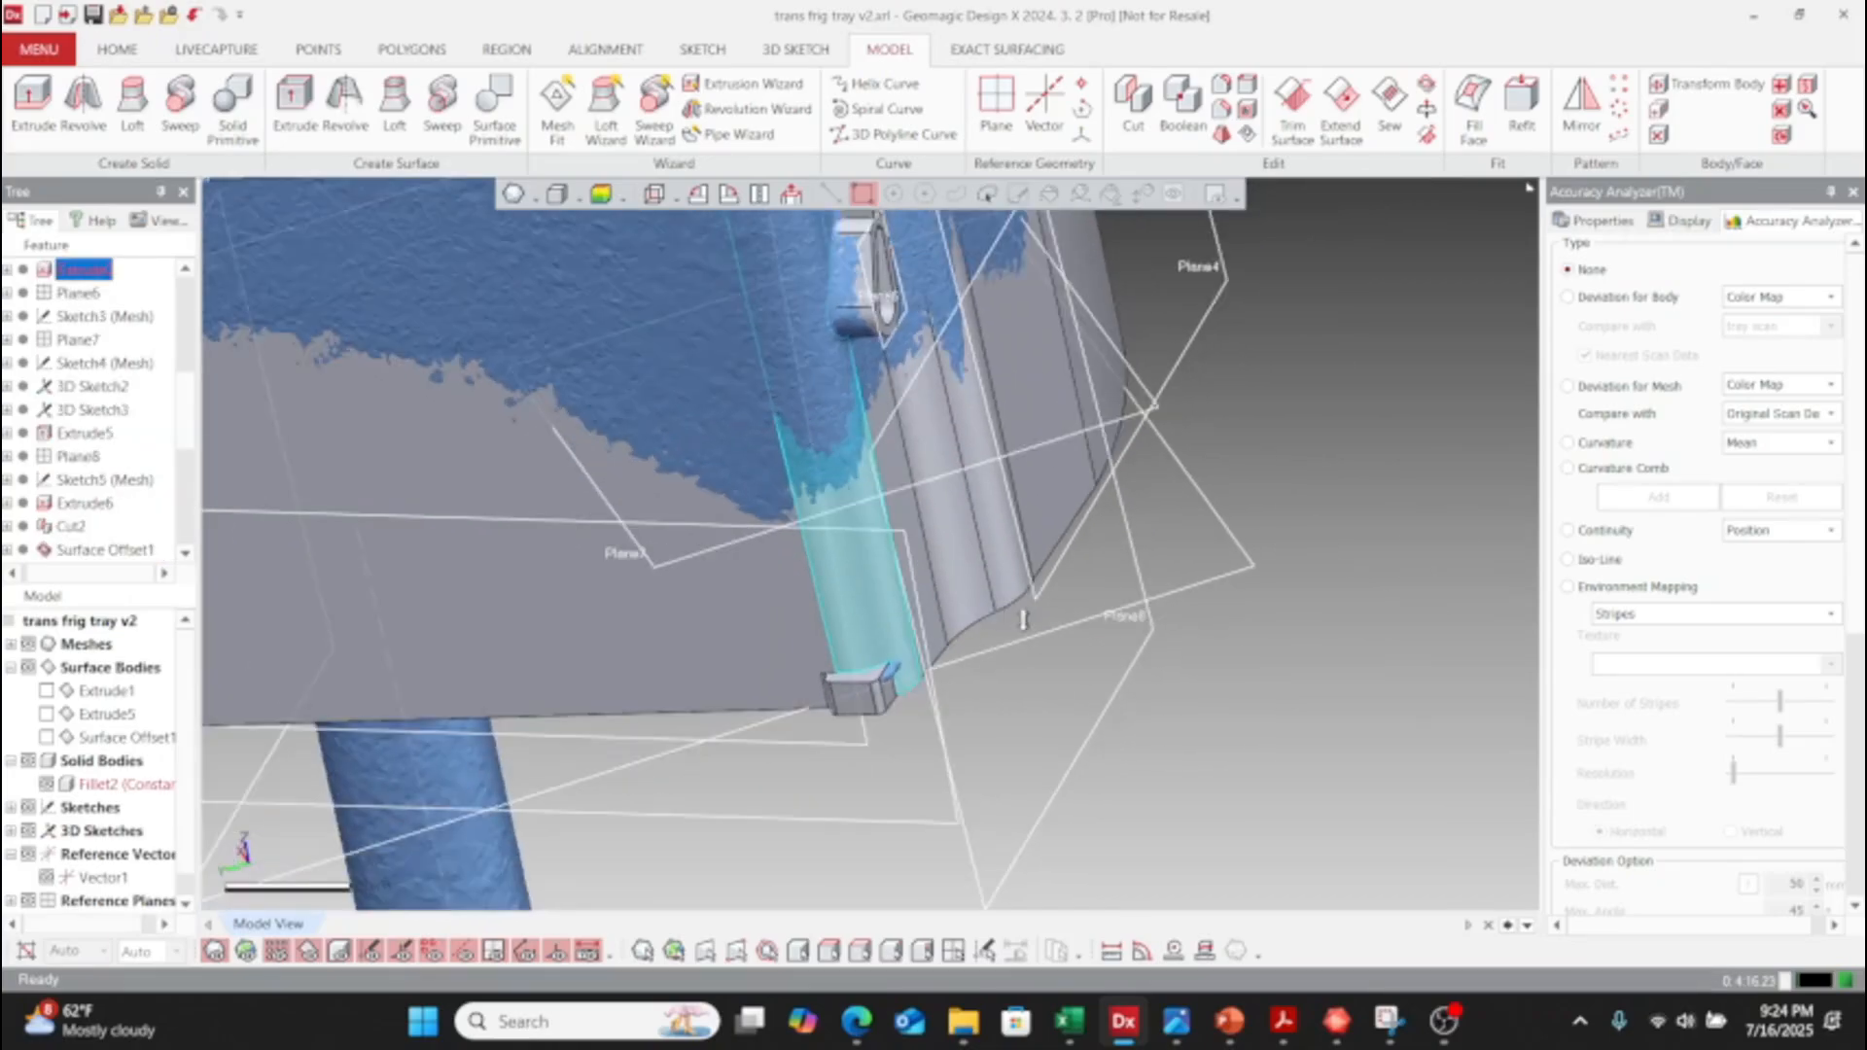
{"action": "right_click_drag", "start_coordinate": [894, 615], "coordinate": [1120, 622]}
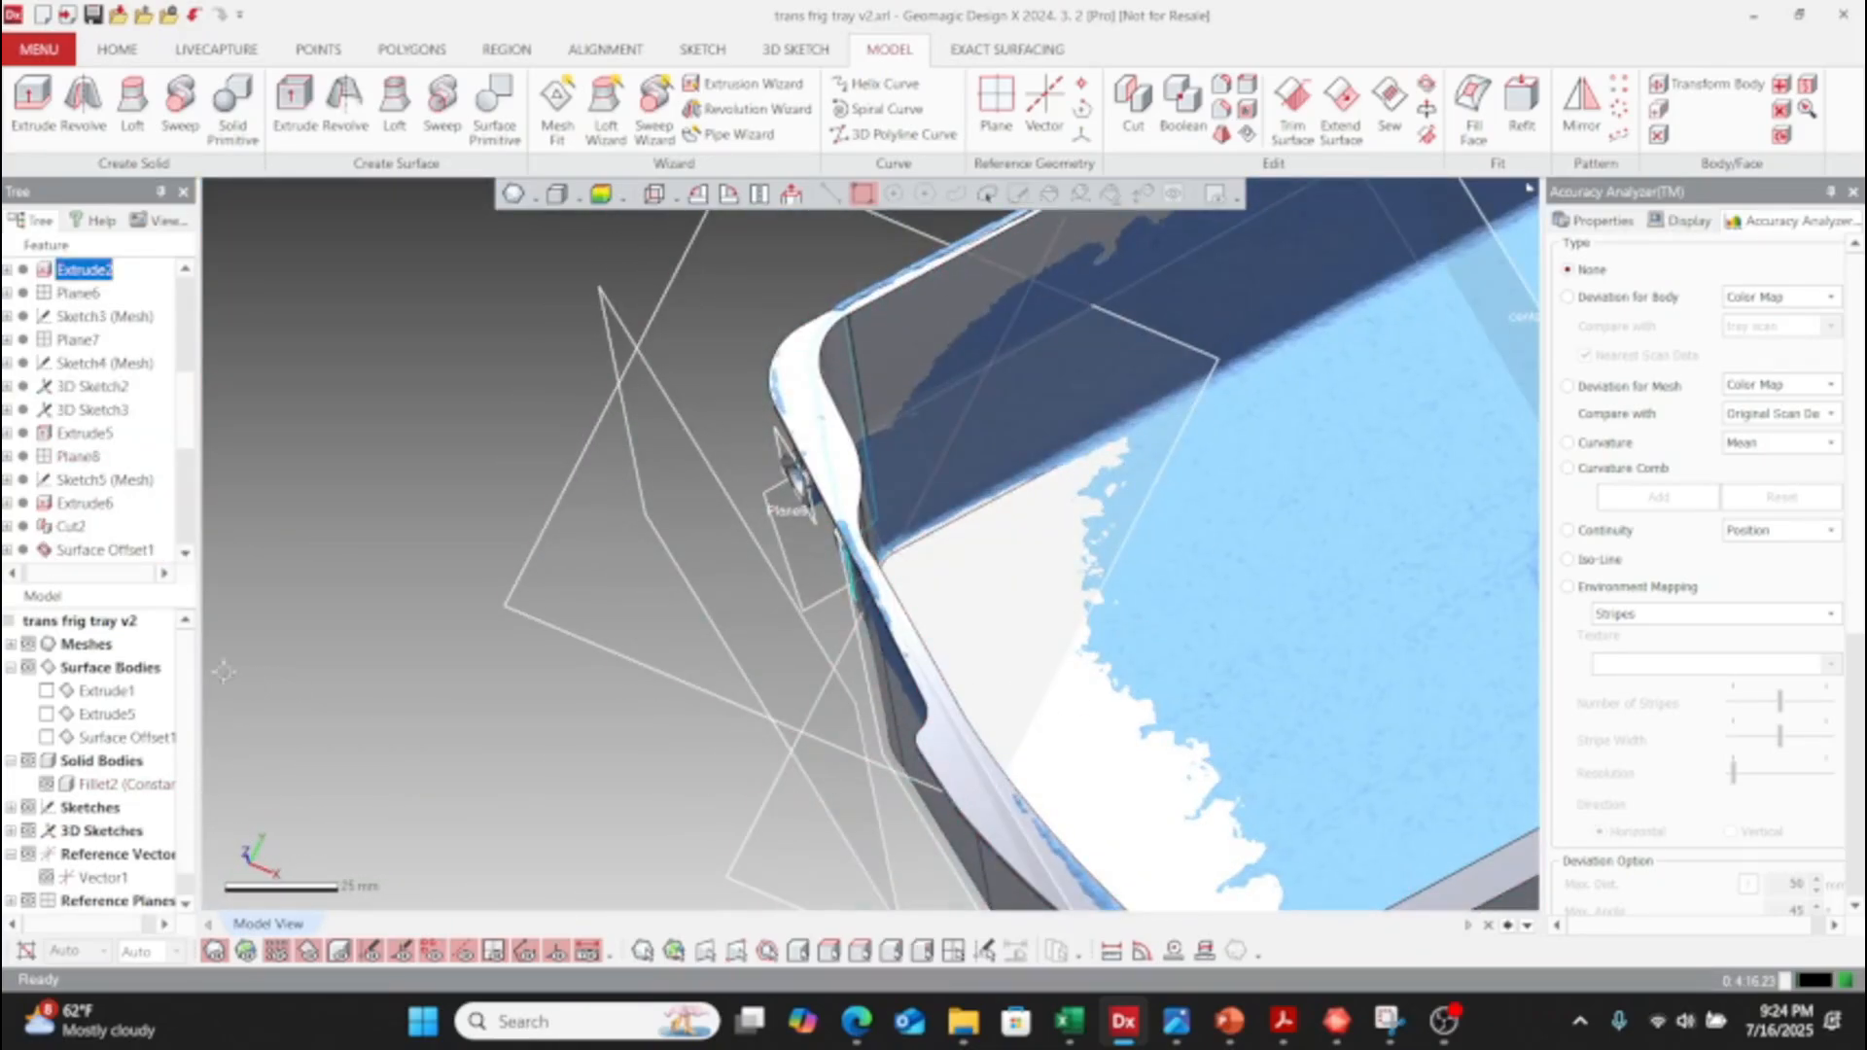
{"action": "scroll", "coordinate": [114, 543], "scroll_direction": "down", "scroll_amount": 5}
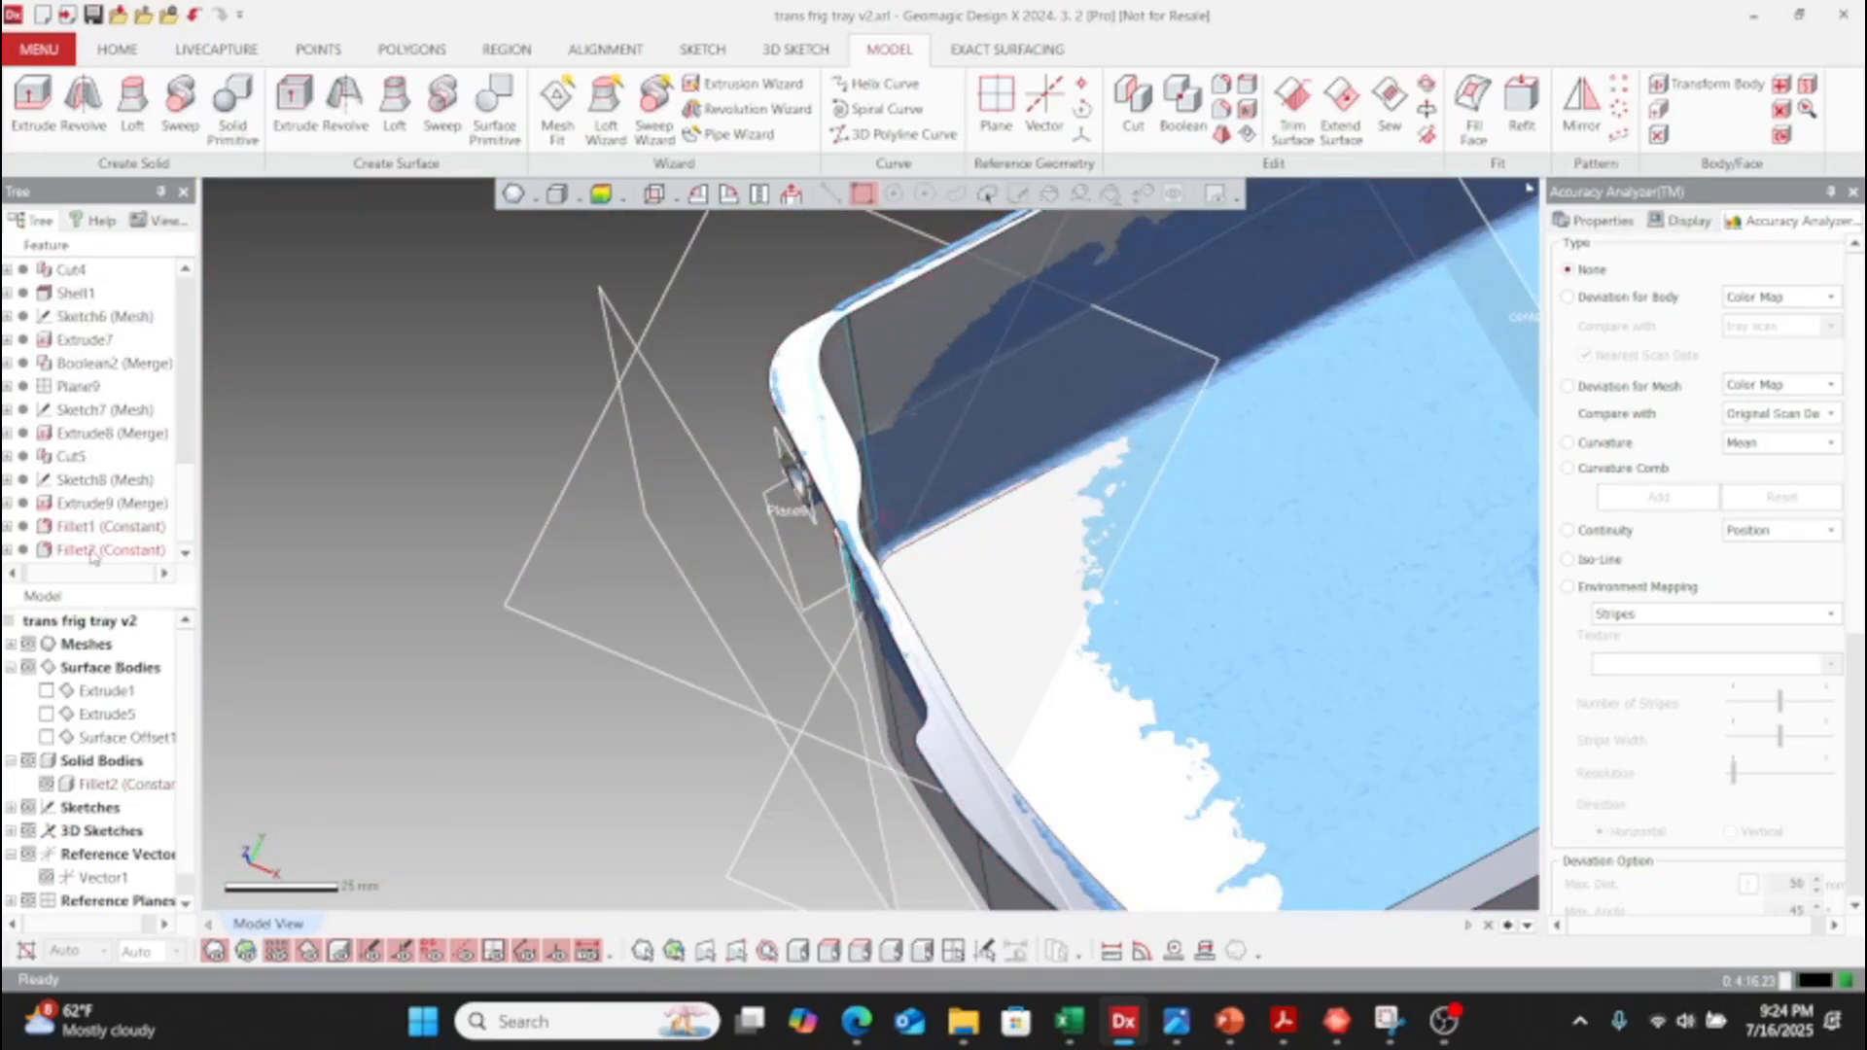
- Review the edges and settings of the Fillet2 feature on the small corner block, leaving without changes
{"action": "right_click", "coordinate": [94, 559]}
{"action": "left_click", "coordinate": [126, 571]}
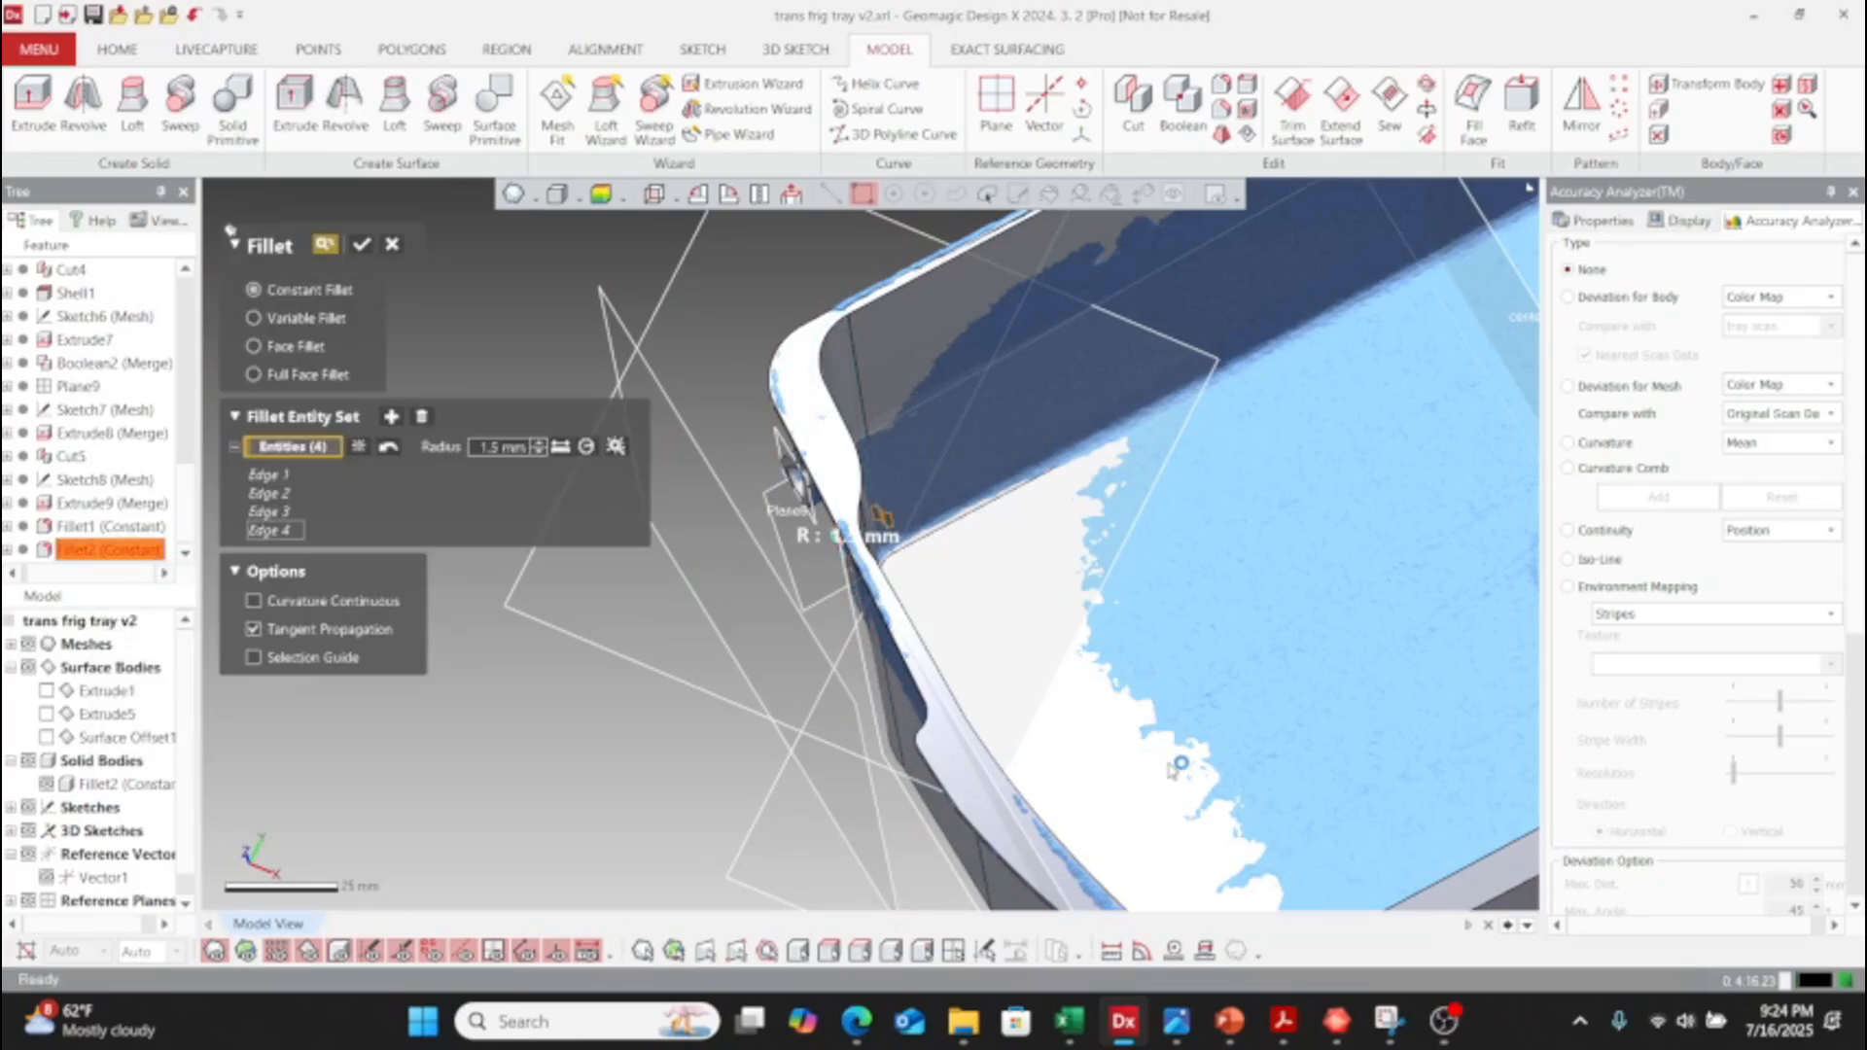
{"action": "right_click_drag", "start_coordinate": [1078, 713], "coordinate": [1002, 528]}
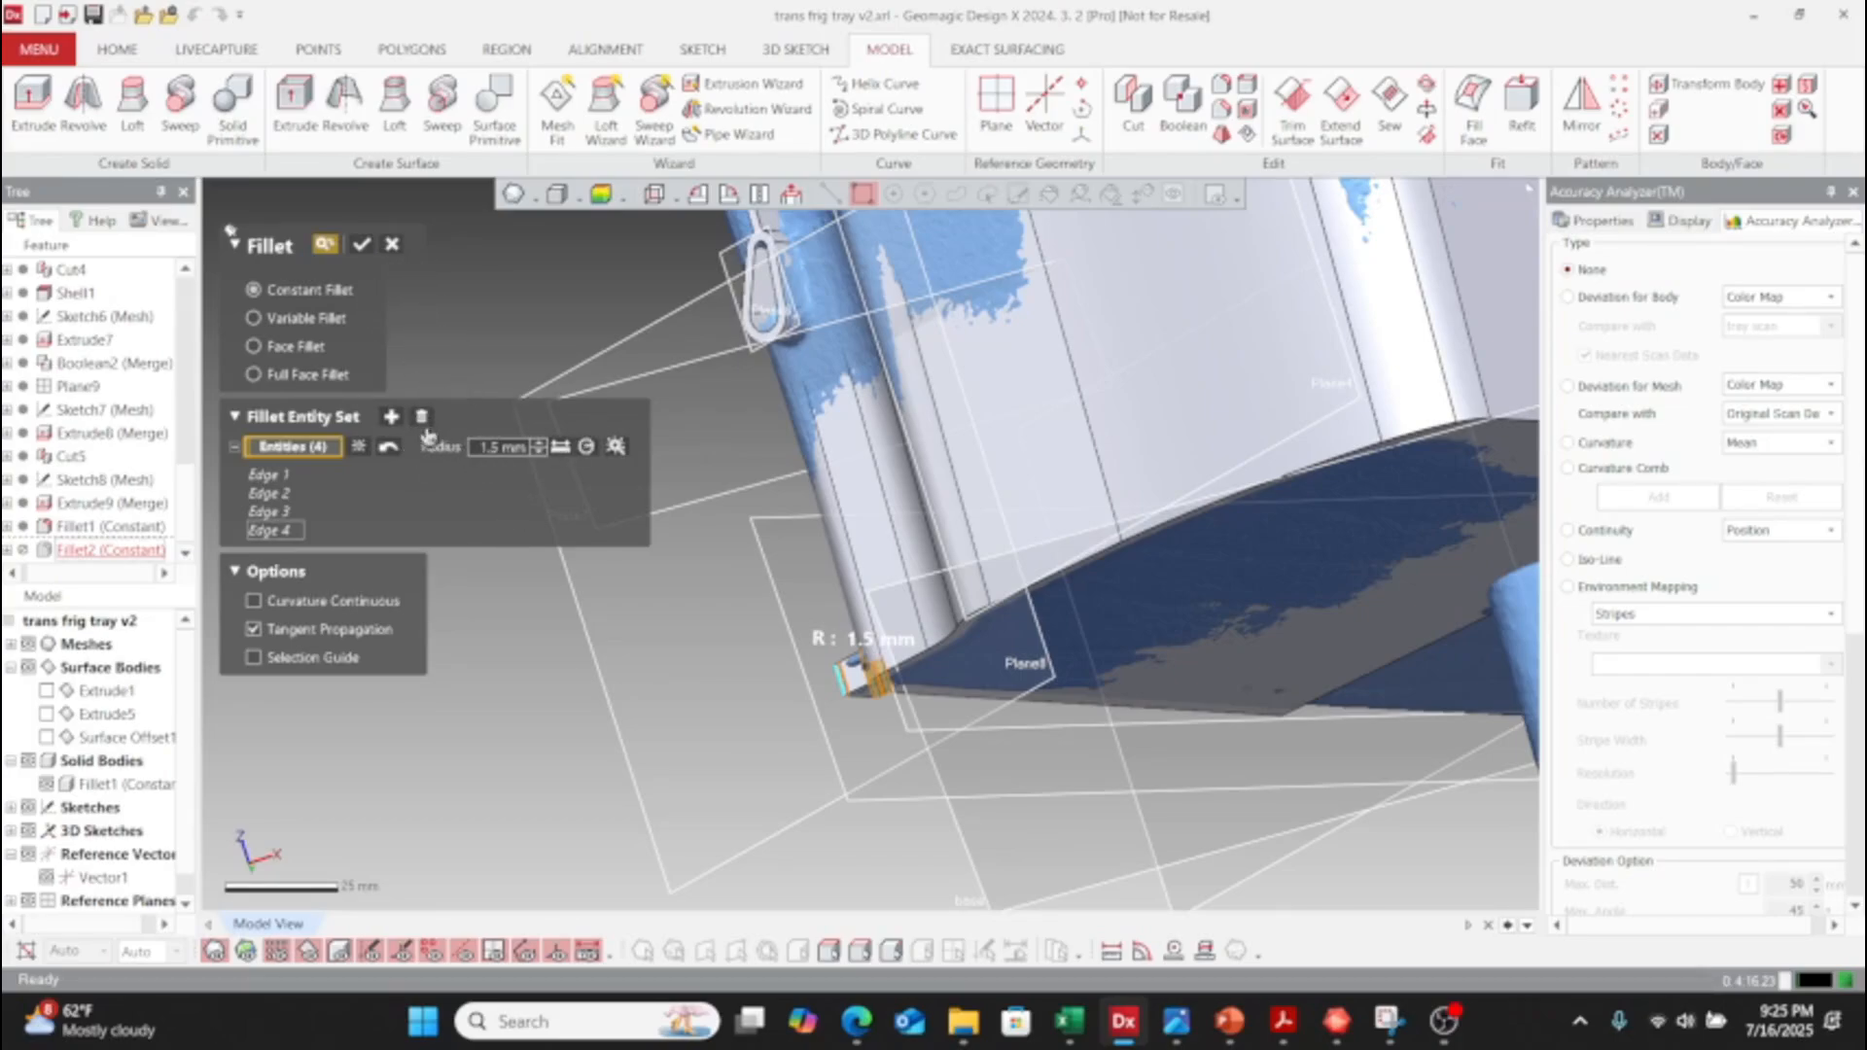
{"action": "left_click", "coordinate": [394, 246]}
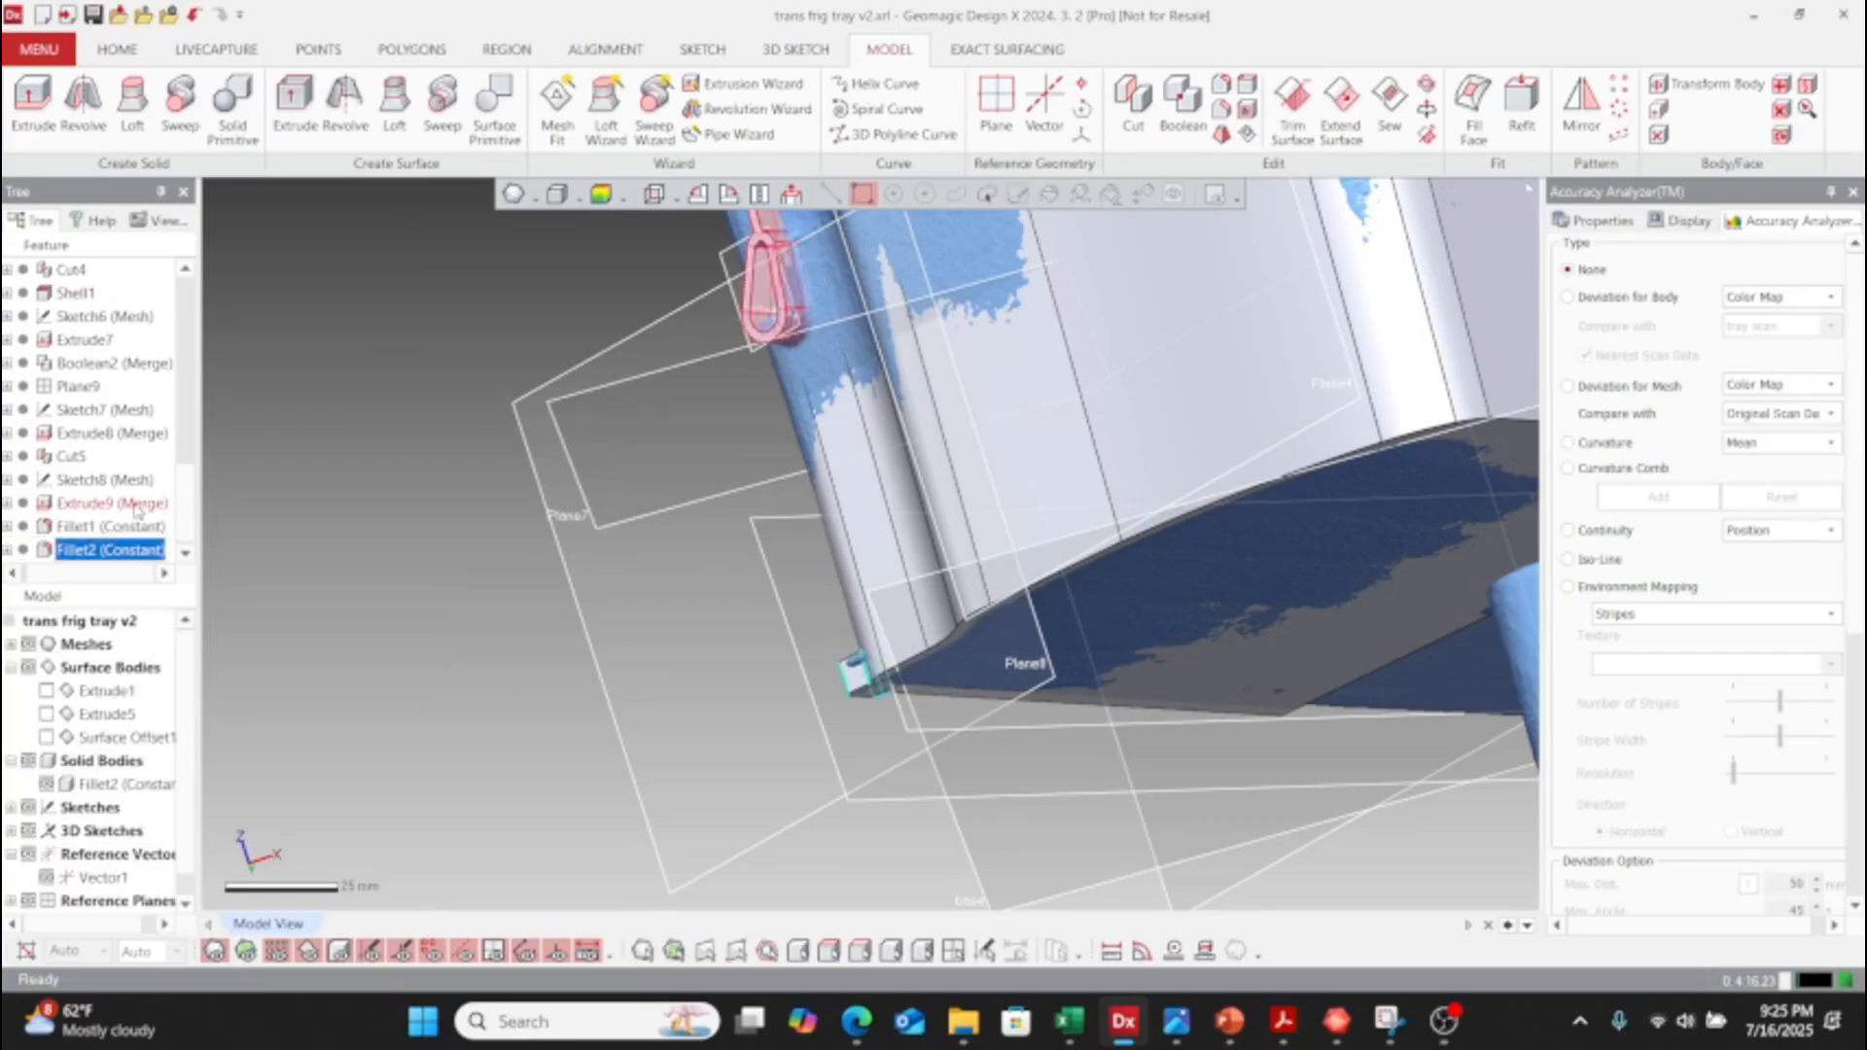
- Delete the Fillet2 feature from the small corner block
{"action": "left_click", "coordinate": [97, 551]}
{"action": "right_click", "coordinate": [97, 550]}
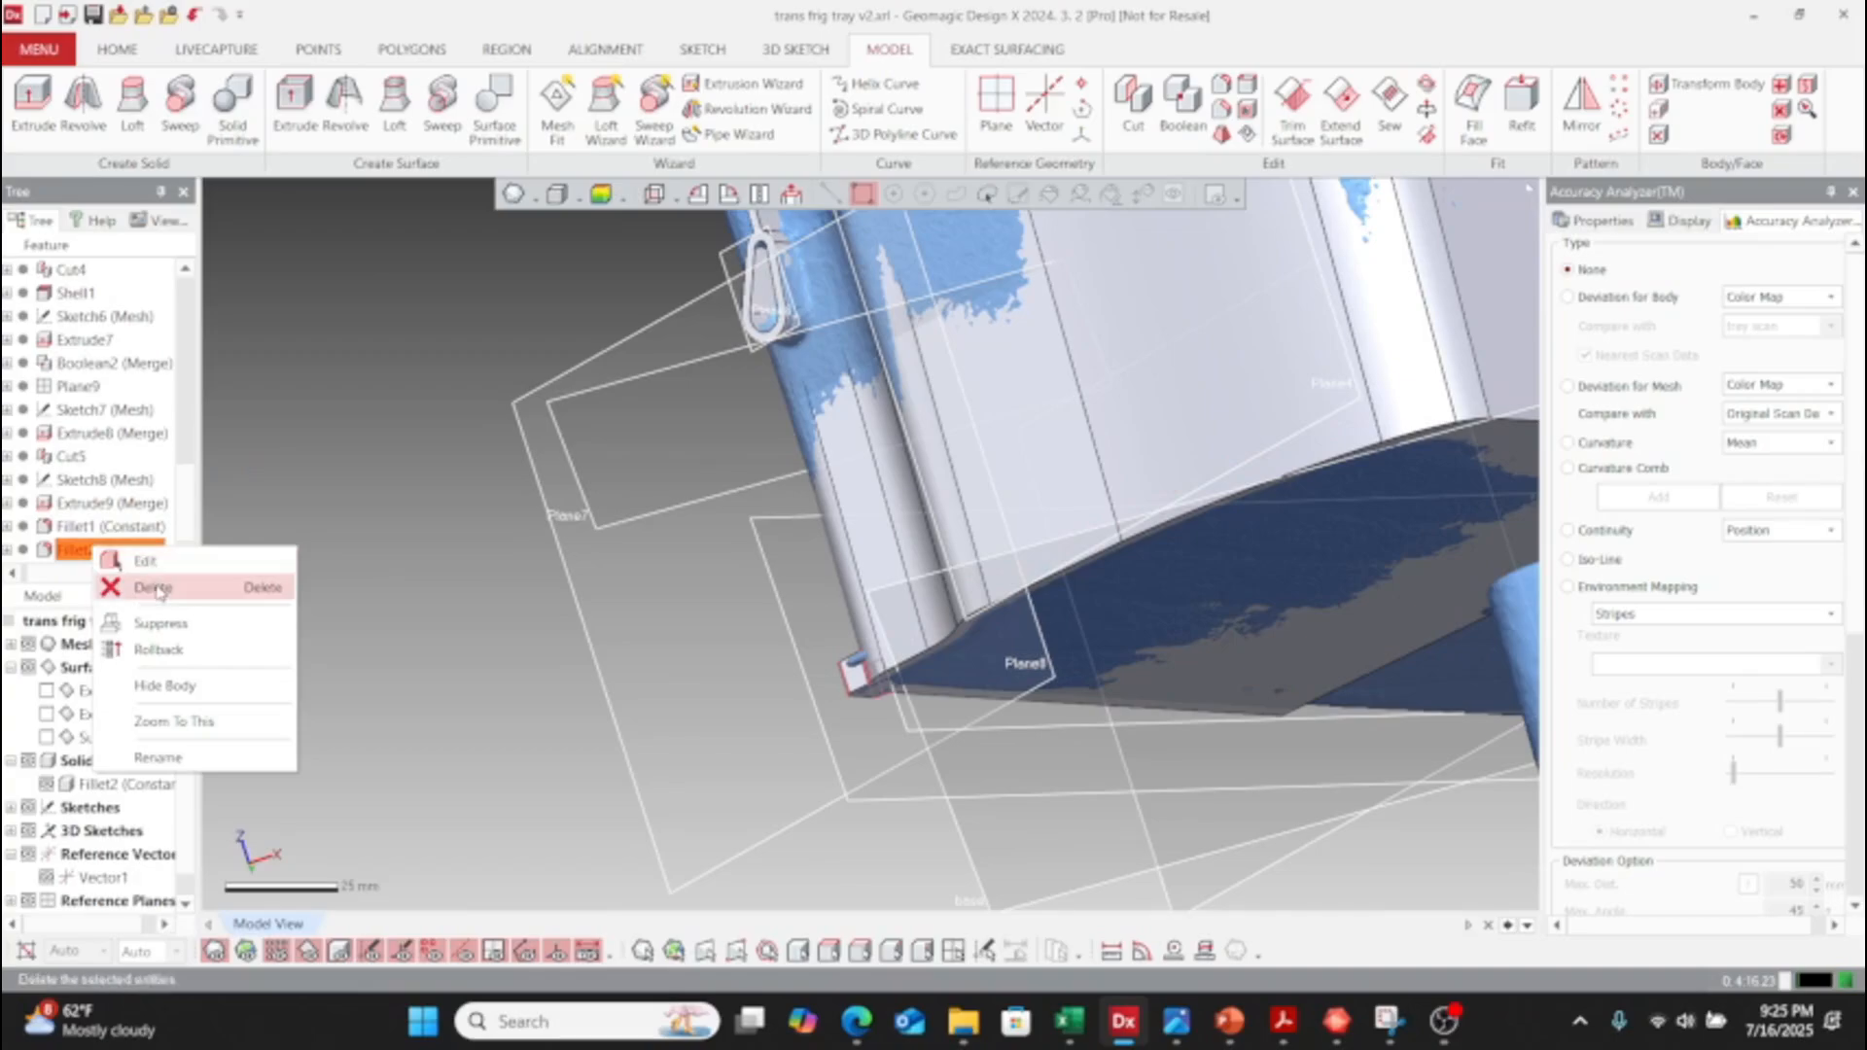
{"action": "left_click", "coordinate": [153, 588]}
{"action": "left_click", "coordinate": [856, 609]}
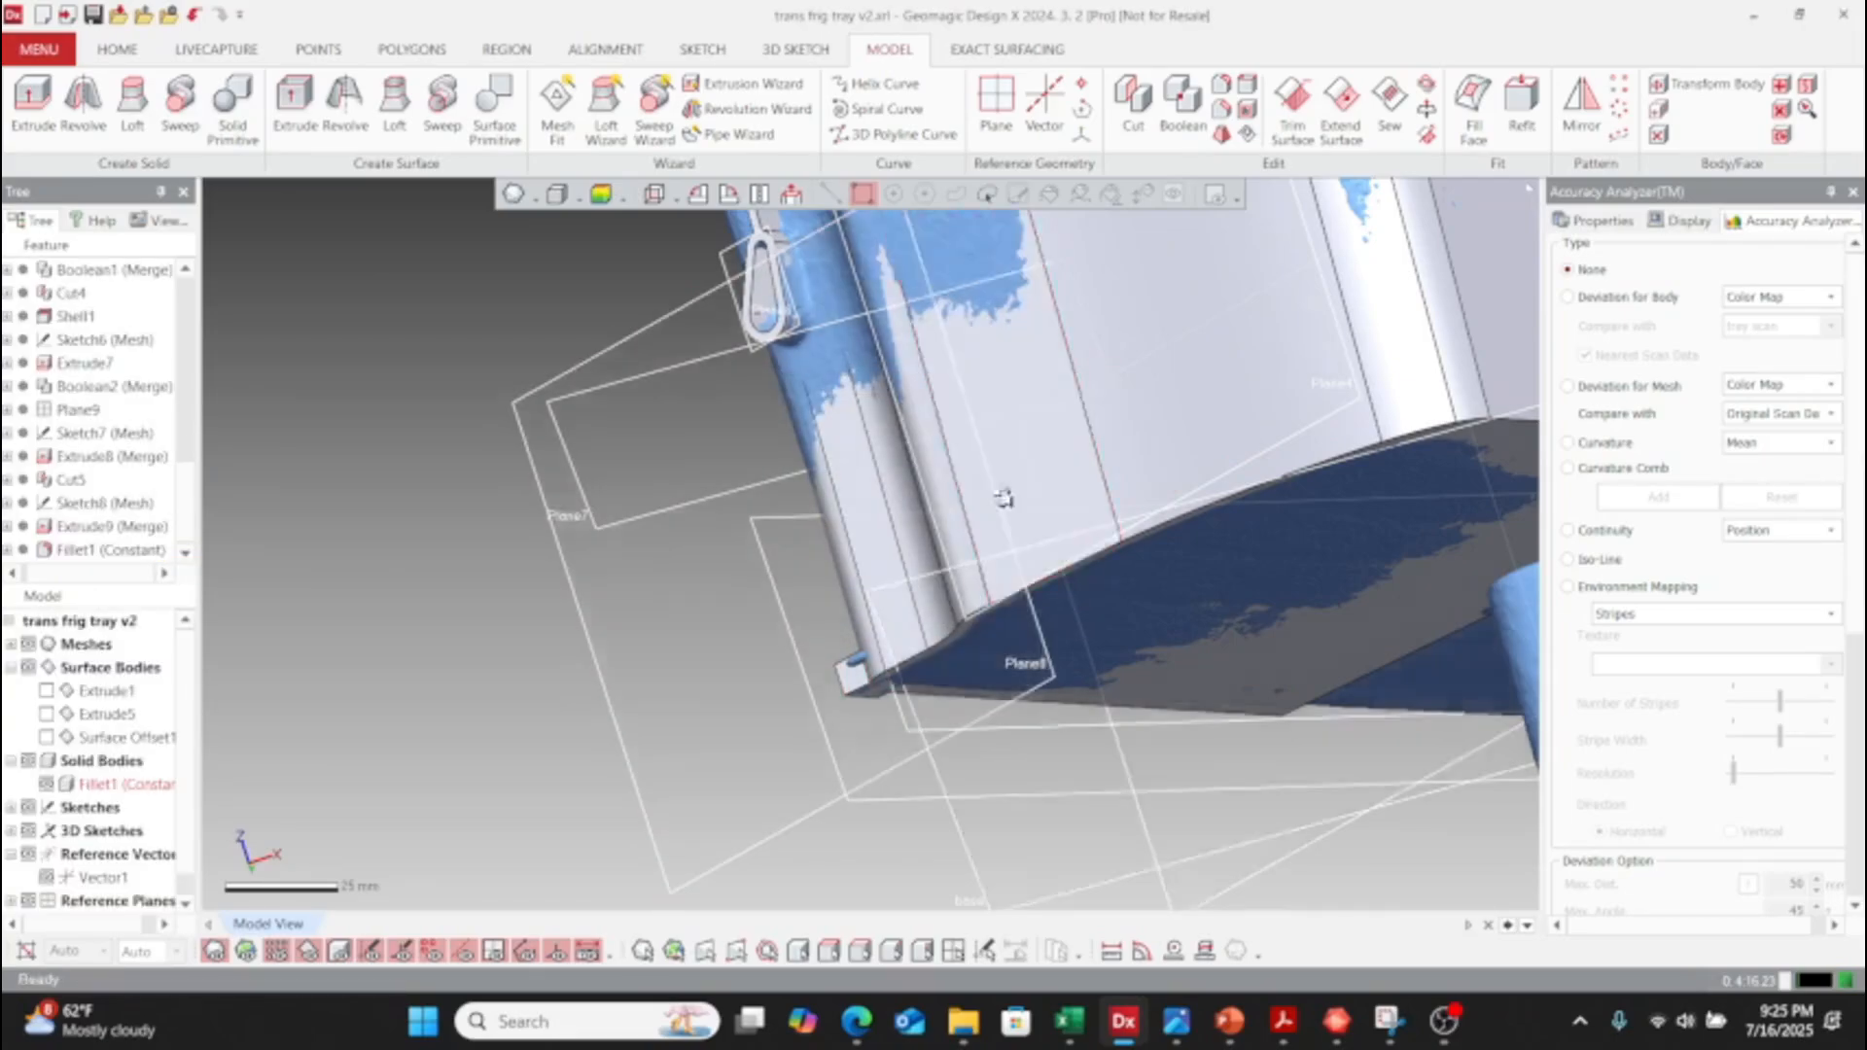
- Move the Fillet1 feature earlier in the design history, placing it between Sketch7 and Extrude8
{"action": "right_click_drag", "start_coordinate": [1004, 497], "coordinate": [397, 568]}
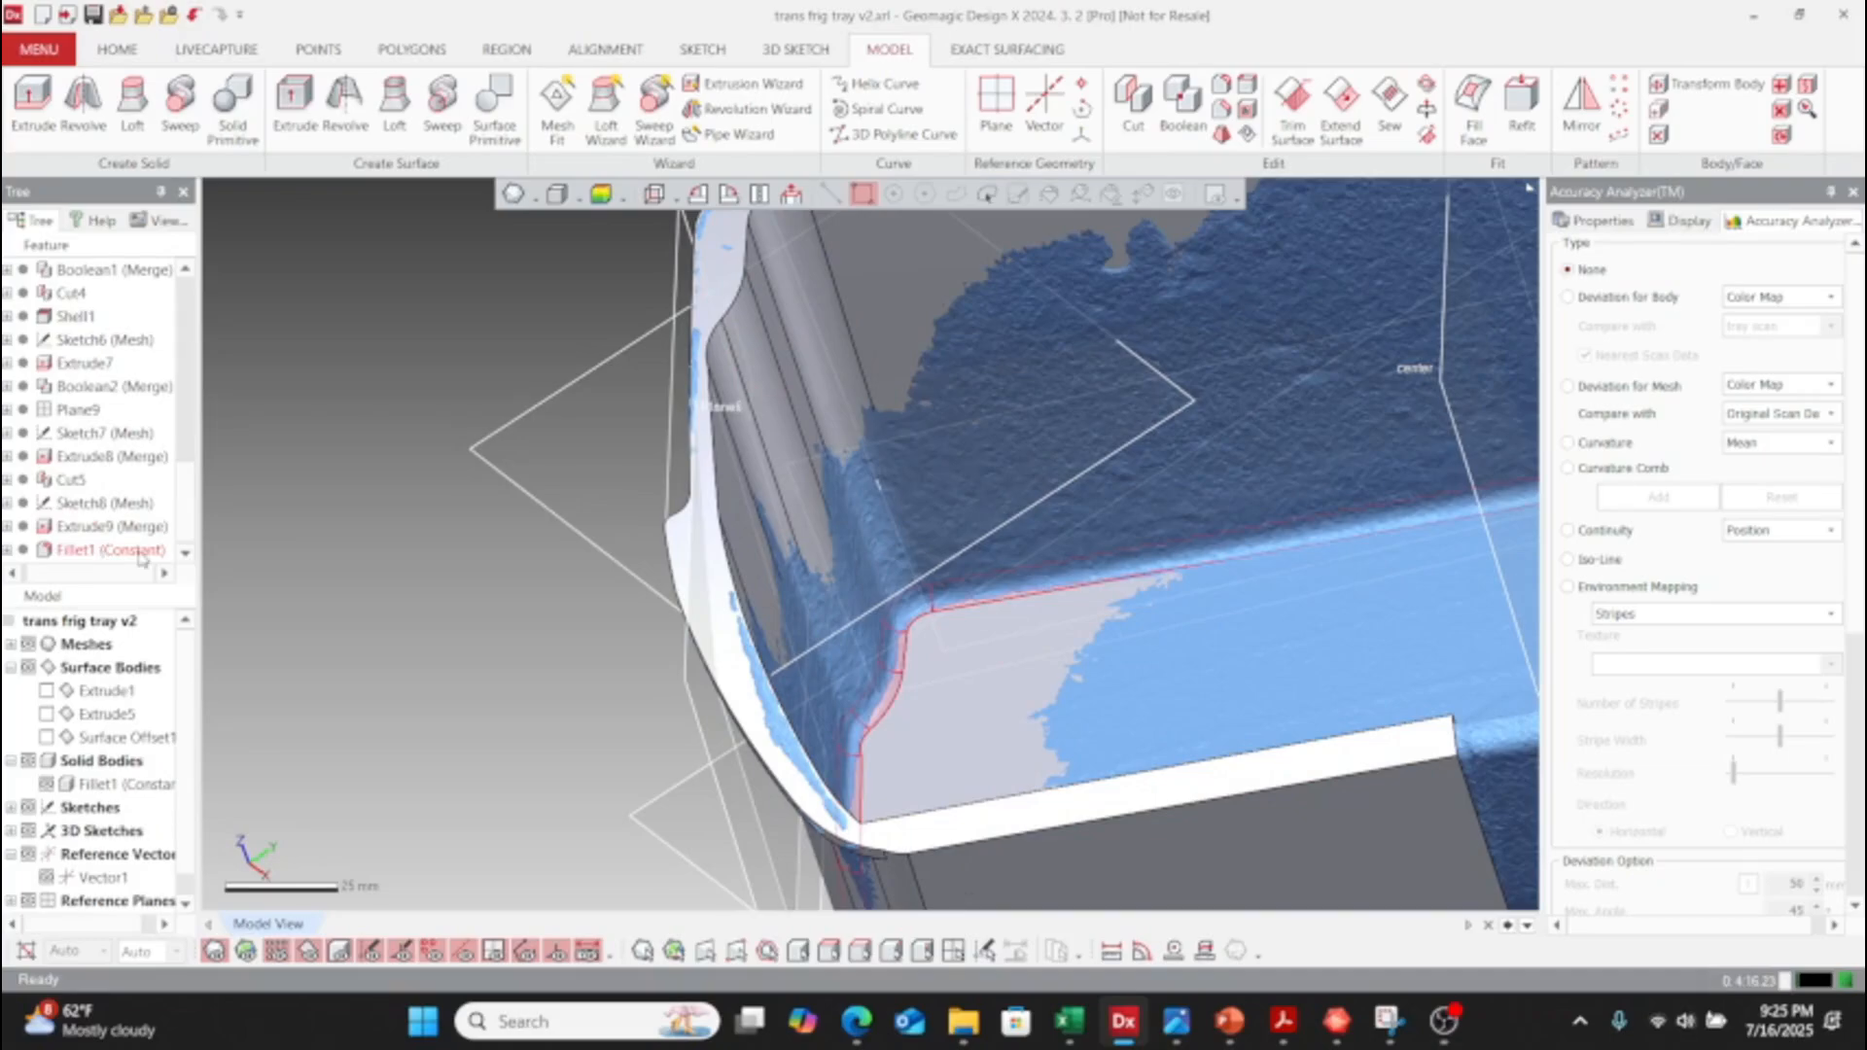
{"action": "right_click_drag", "start_coordinate": [817, 679], "coordinate": [887, 583]}
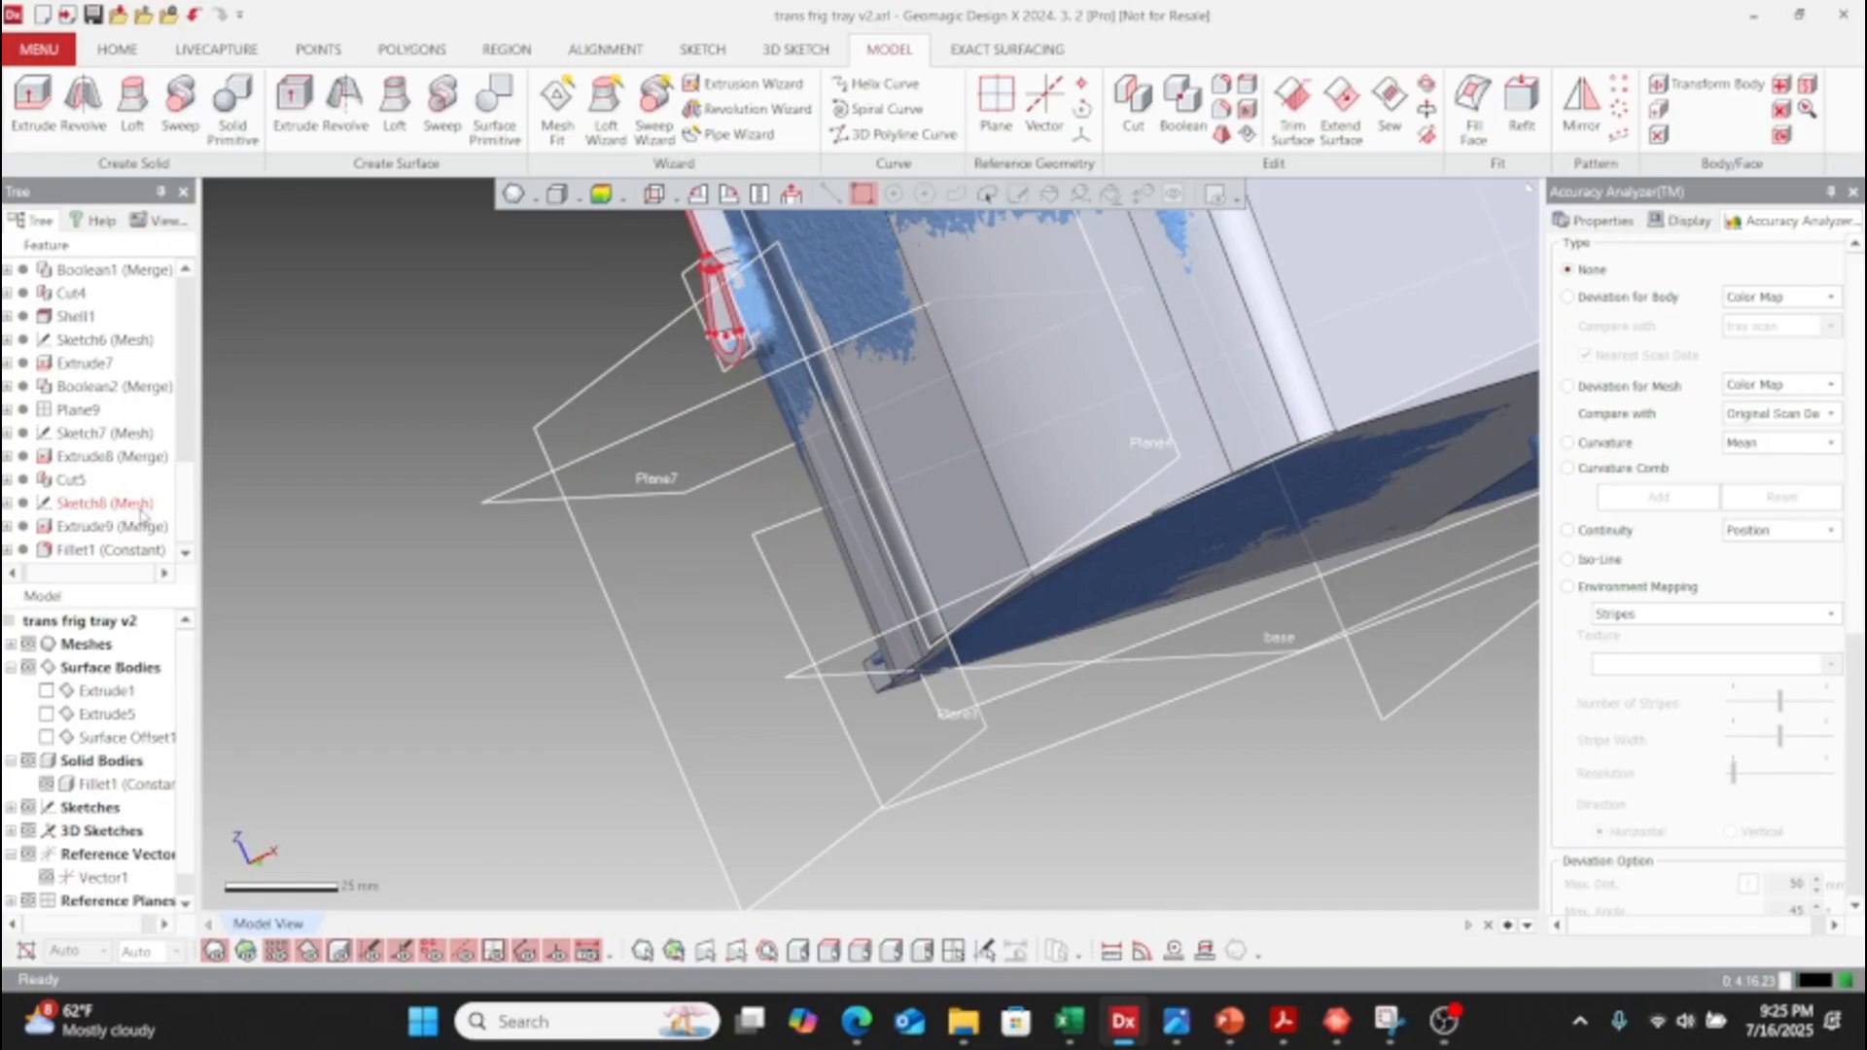
{"action": "mouse_move", "coordinate": [909, 476]}
{"action": "right_mouse_down"}
{"action": "mouse_move", "coordinate": [1426, 662]}
{"action": "mouse_move", "coordinate": [1408, 665]}
{"action": "right_mouse_up"}
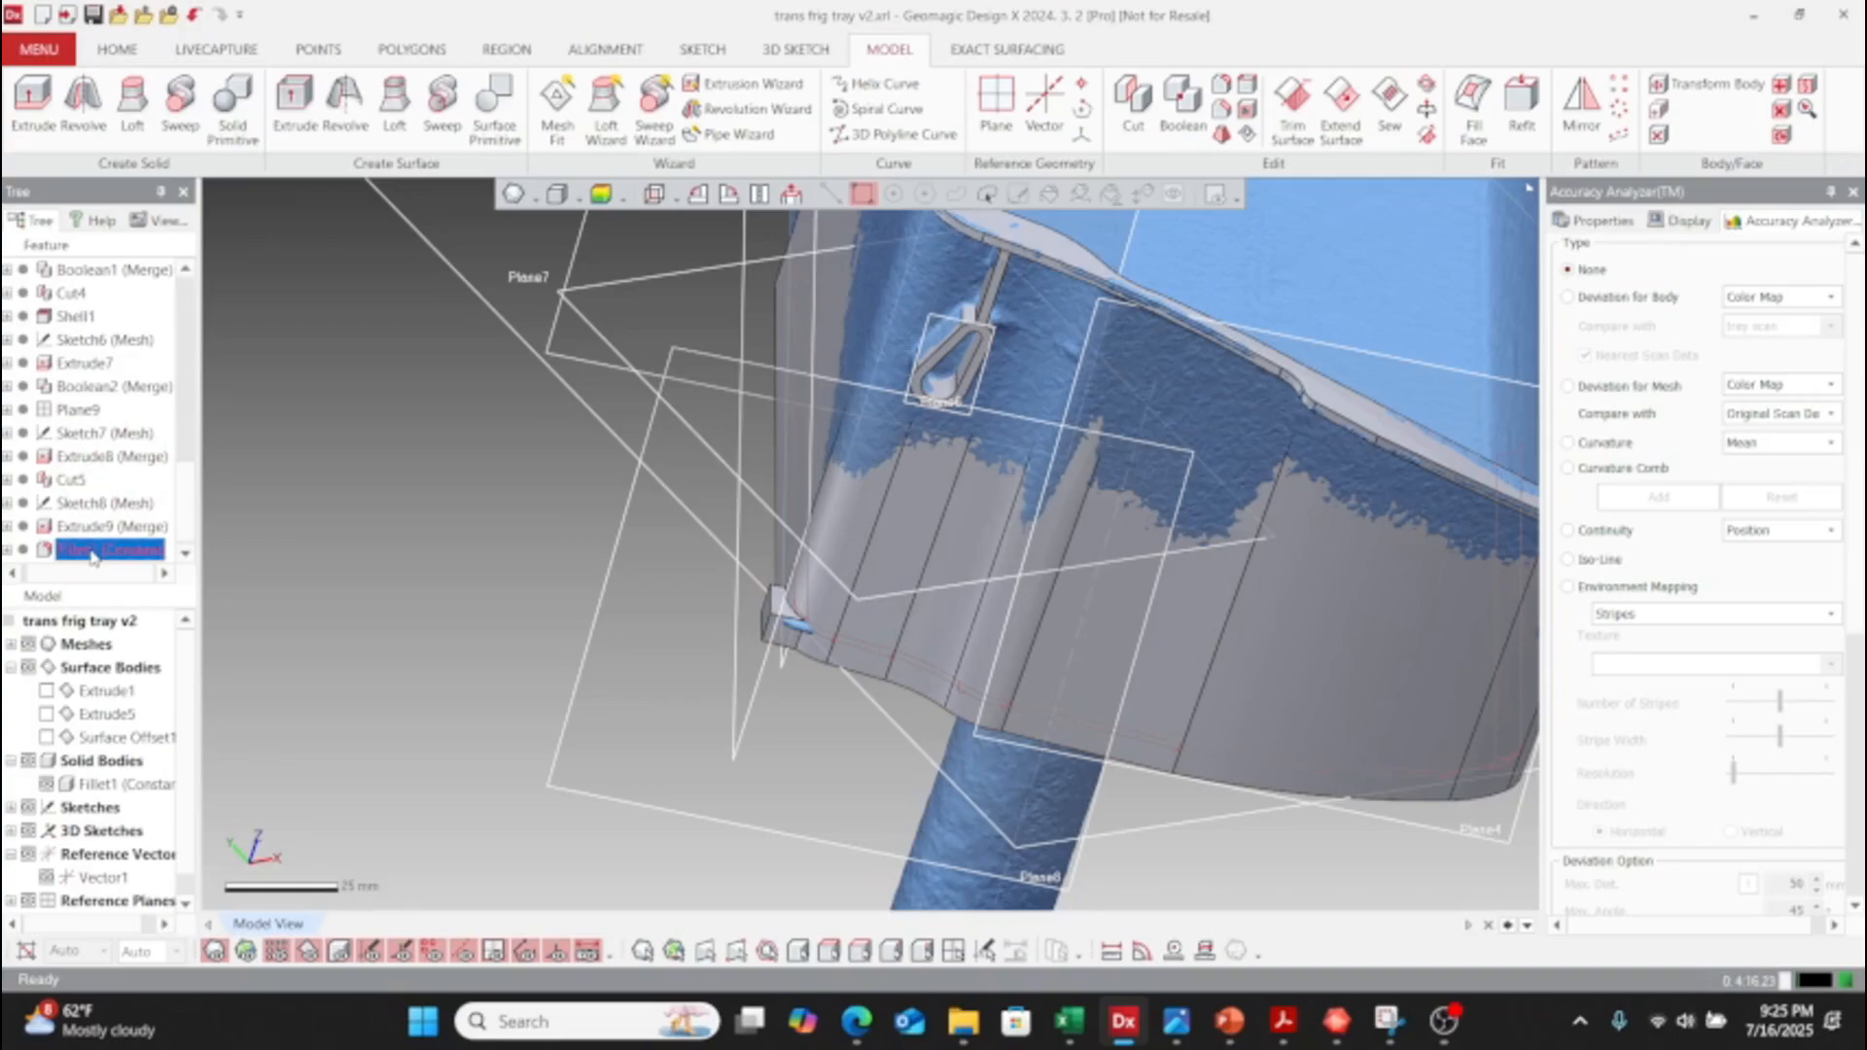
{"action": "left_click_drag", "start_coordinate": [93, 556], "coordinate": [88, 507]}
{"action": "left_click_drag", "start_coordinate": [74, 428], "coordinate": [76, 433]}
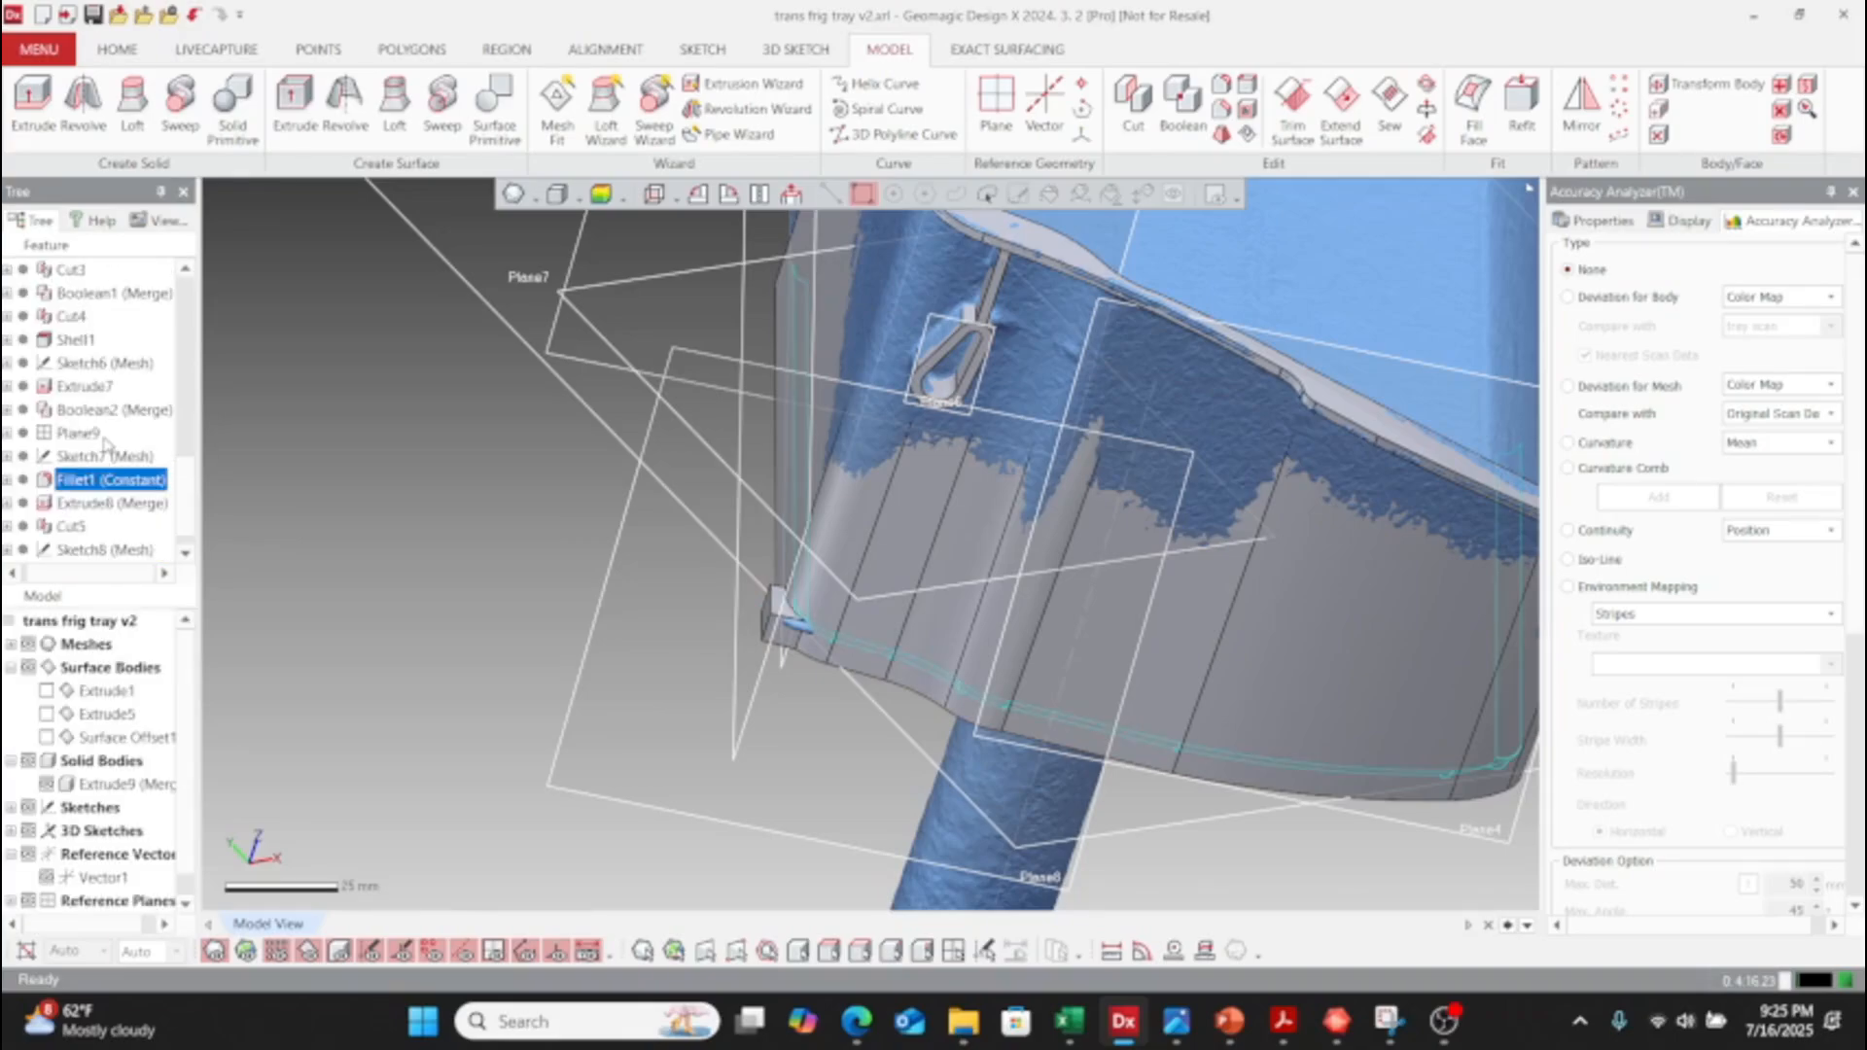
{"action": "left_click", "coordinate": [633, 702]}
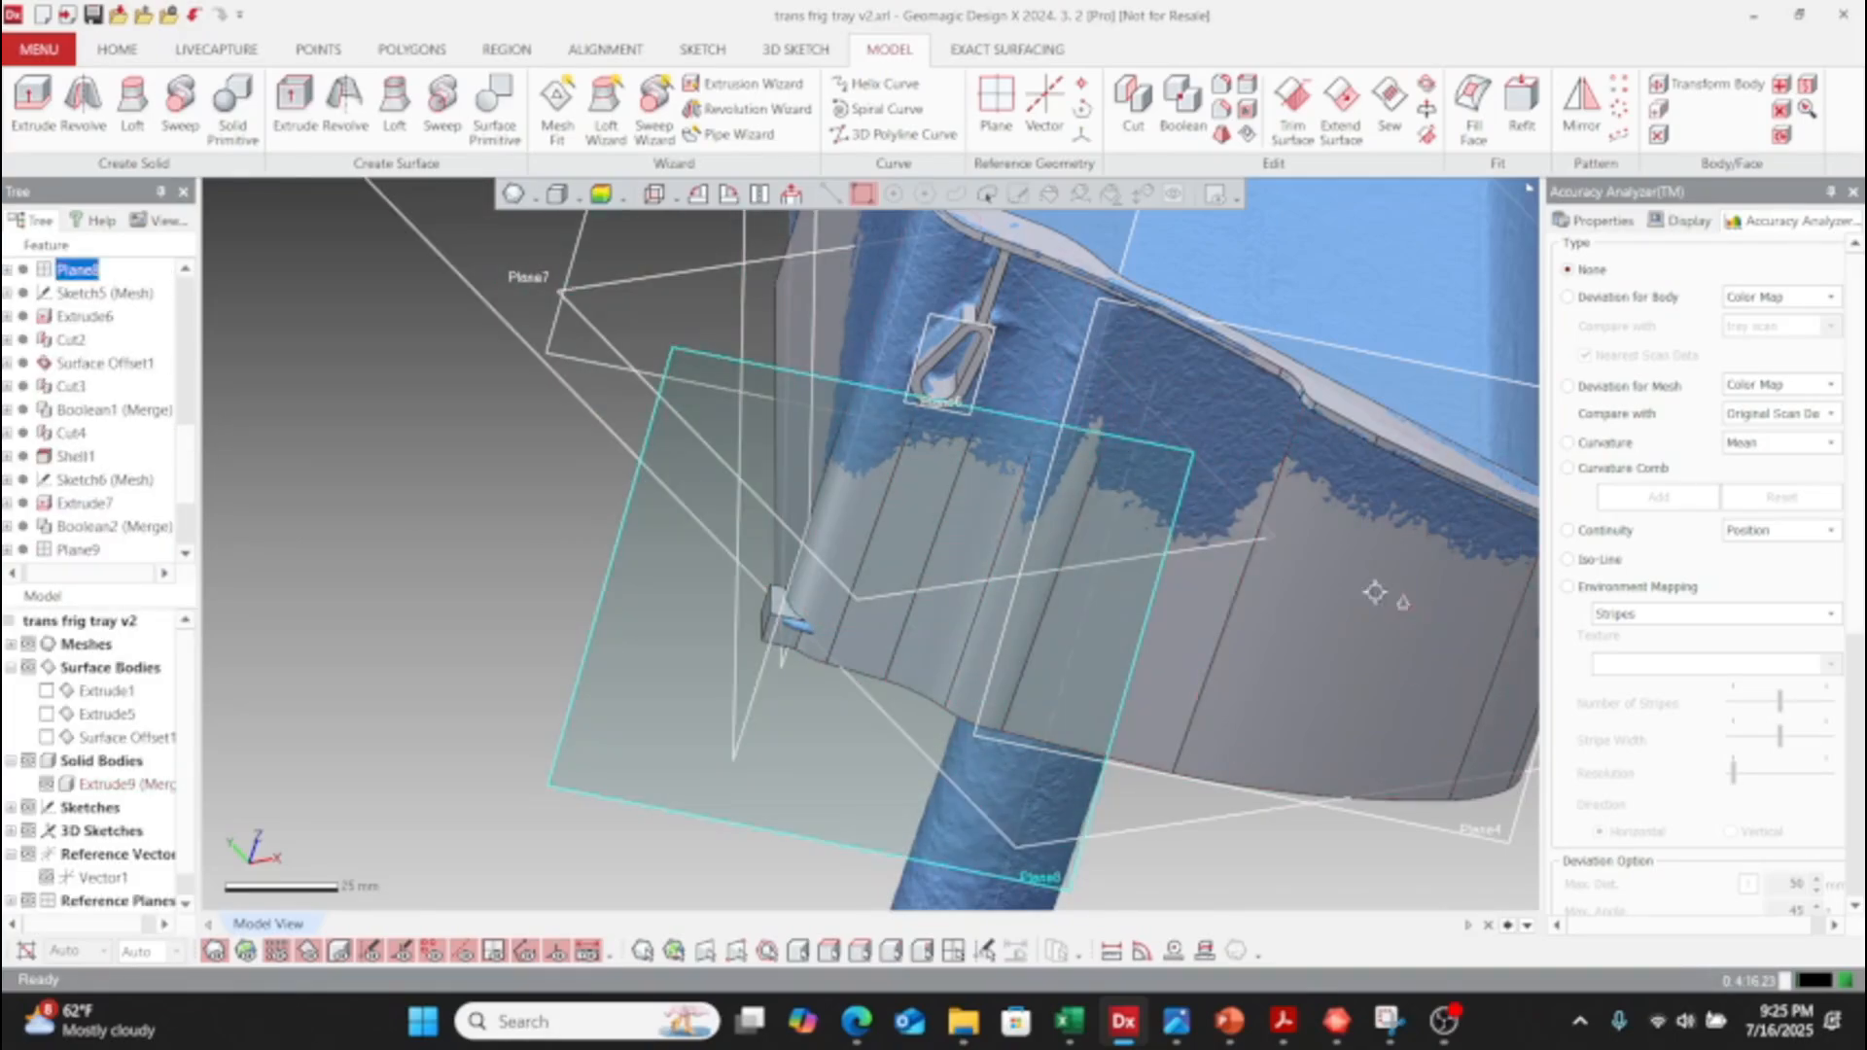
- Roll the design history back to the point just before the Fillet1 feature
{"action": "right_click_drag", "start_coordinate": [1375, 592], "coordinate": [476, 676]}
{"action": "left_click_drag", "start_coordinate": [185, 474], "coordinate": [185, 512]}
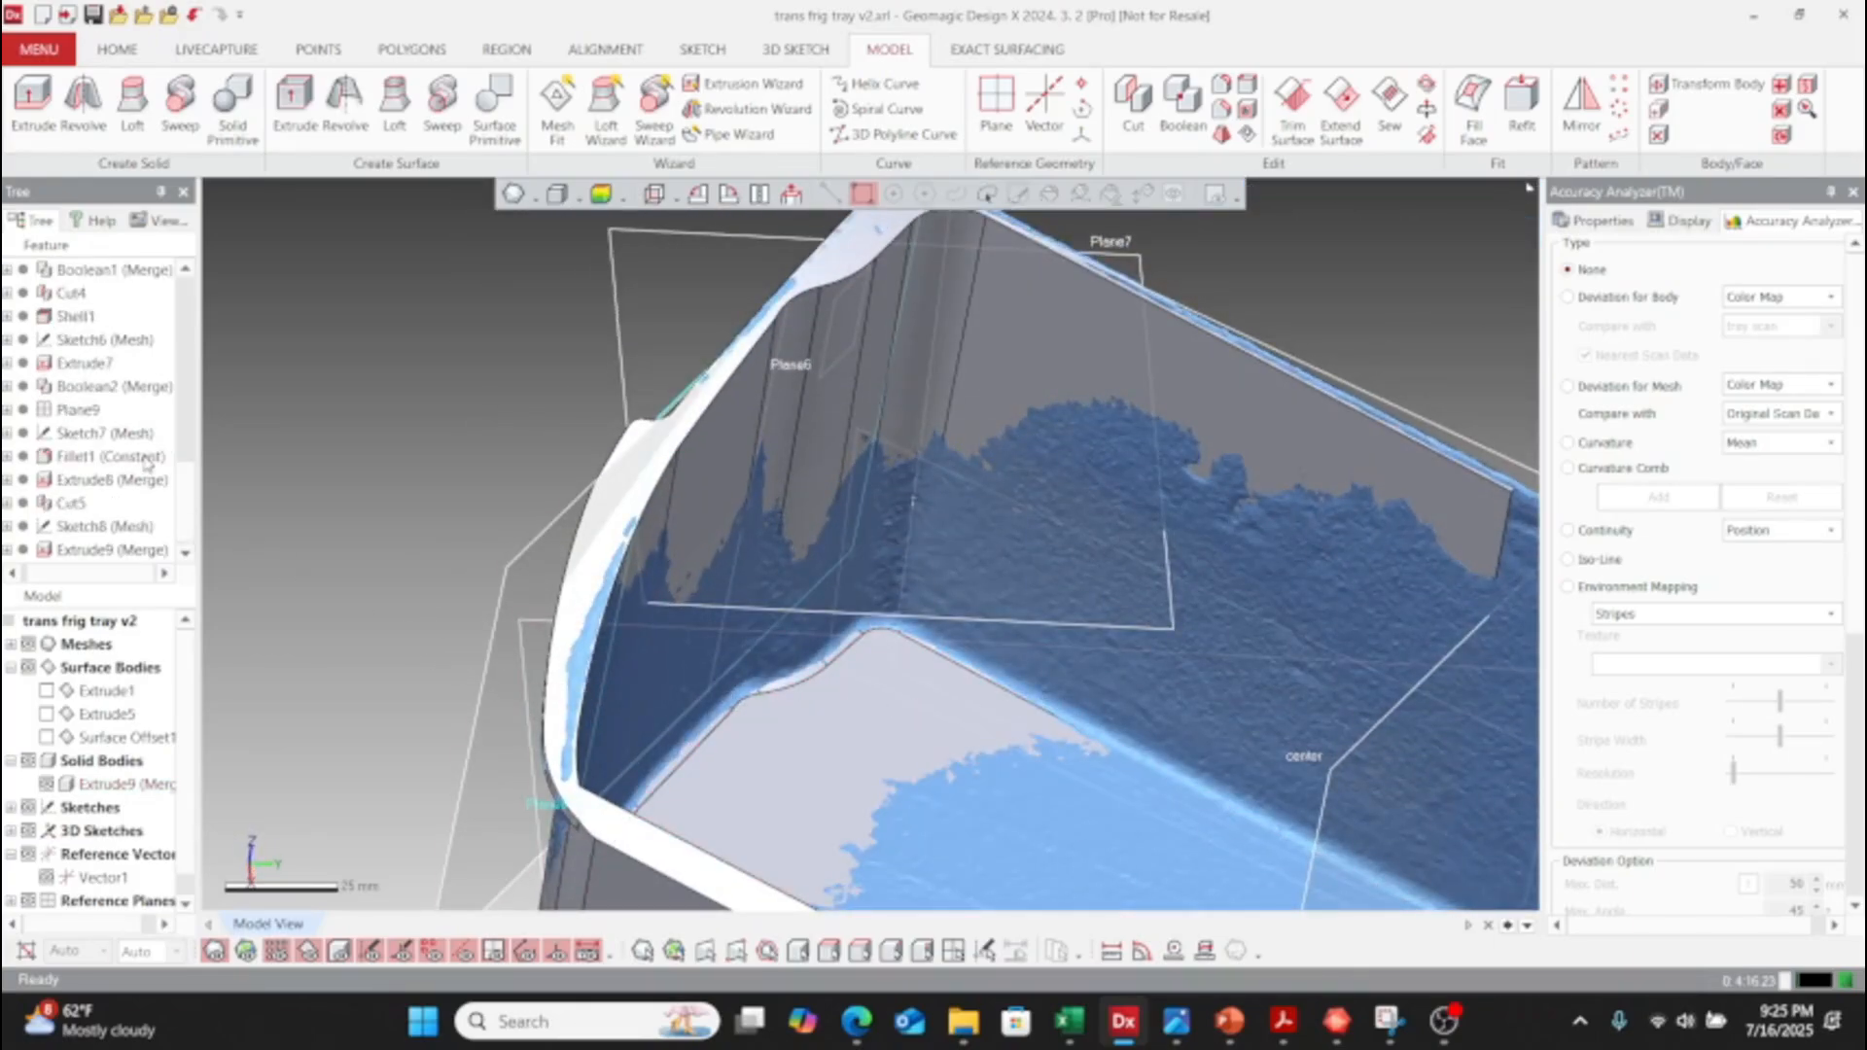
{"action": "right_click_drag", "start_coordinate": [1021, 733], "coordinate": [1099, 534]}
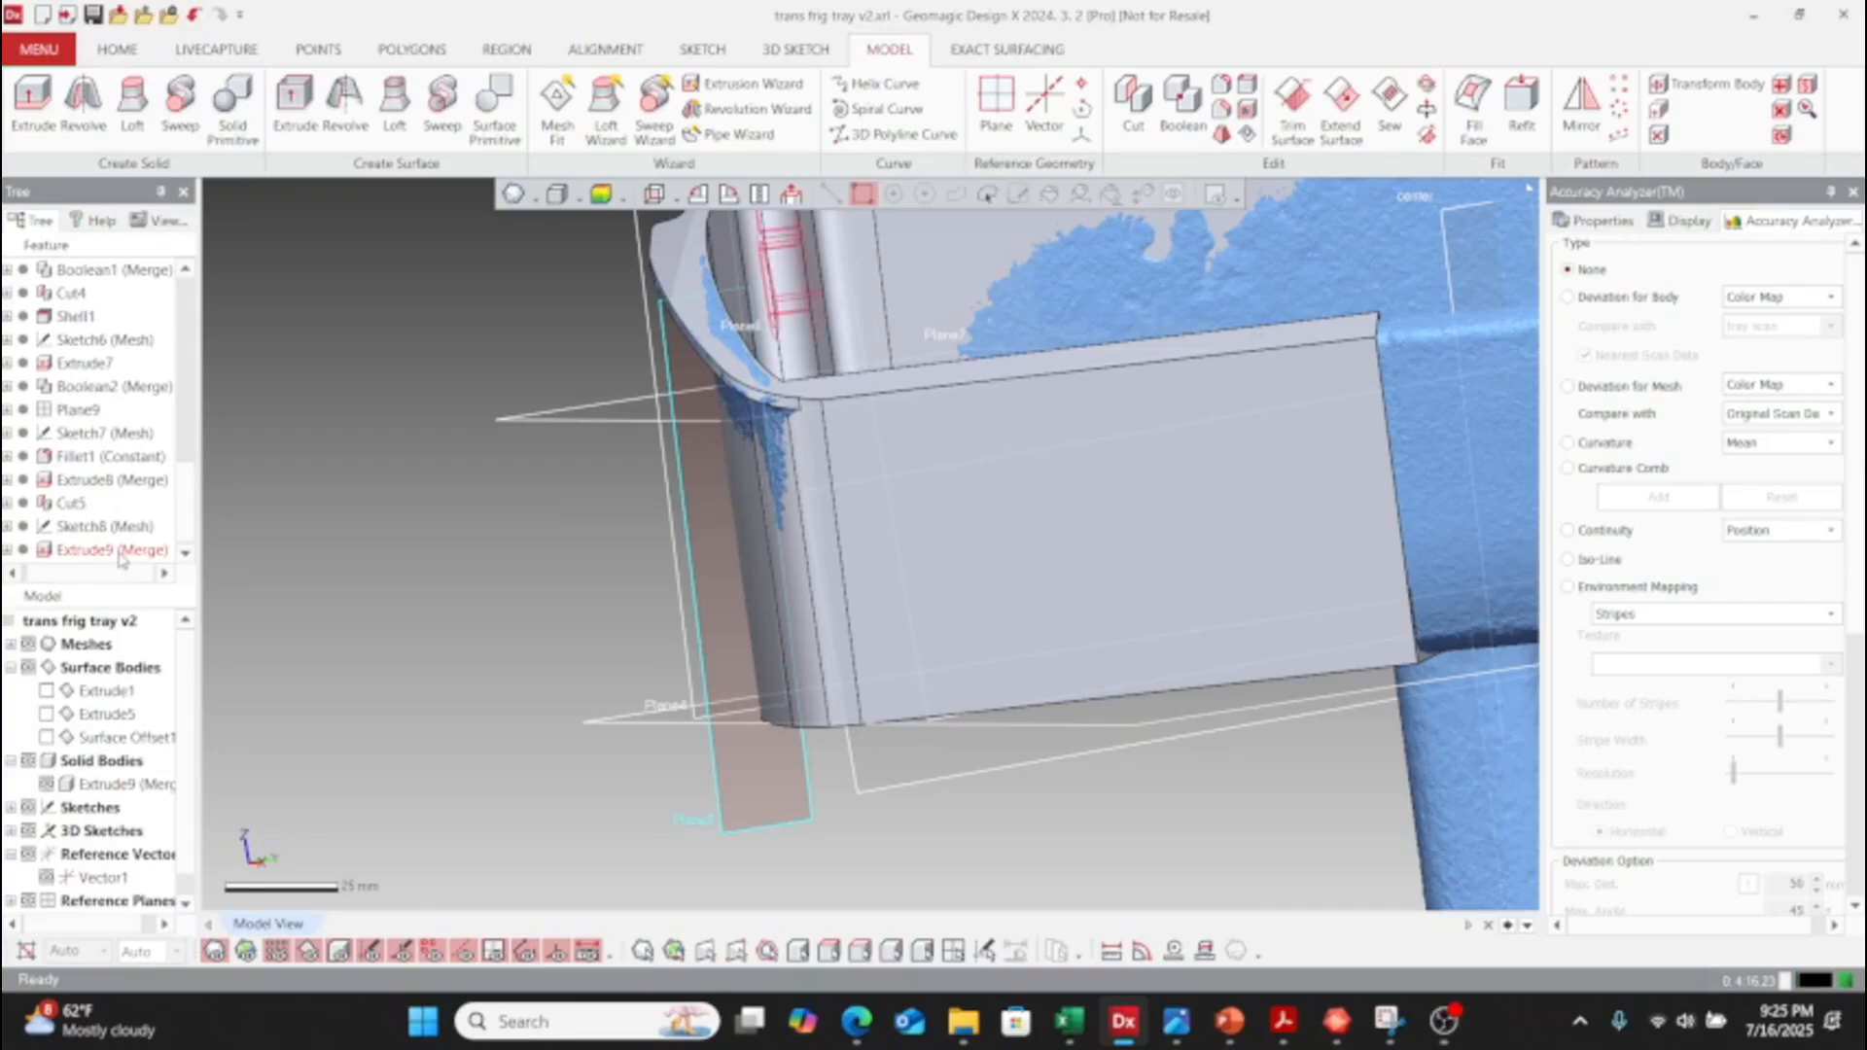
{"action": "left_click", "coordinate": [129, 461]}
{"action": "right_click", "coordinate": [129, 463]}
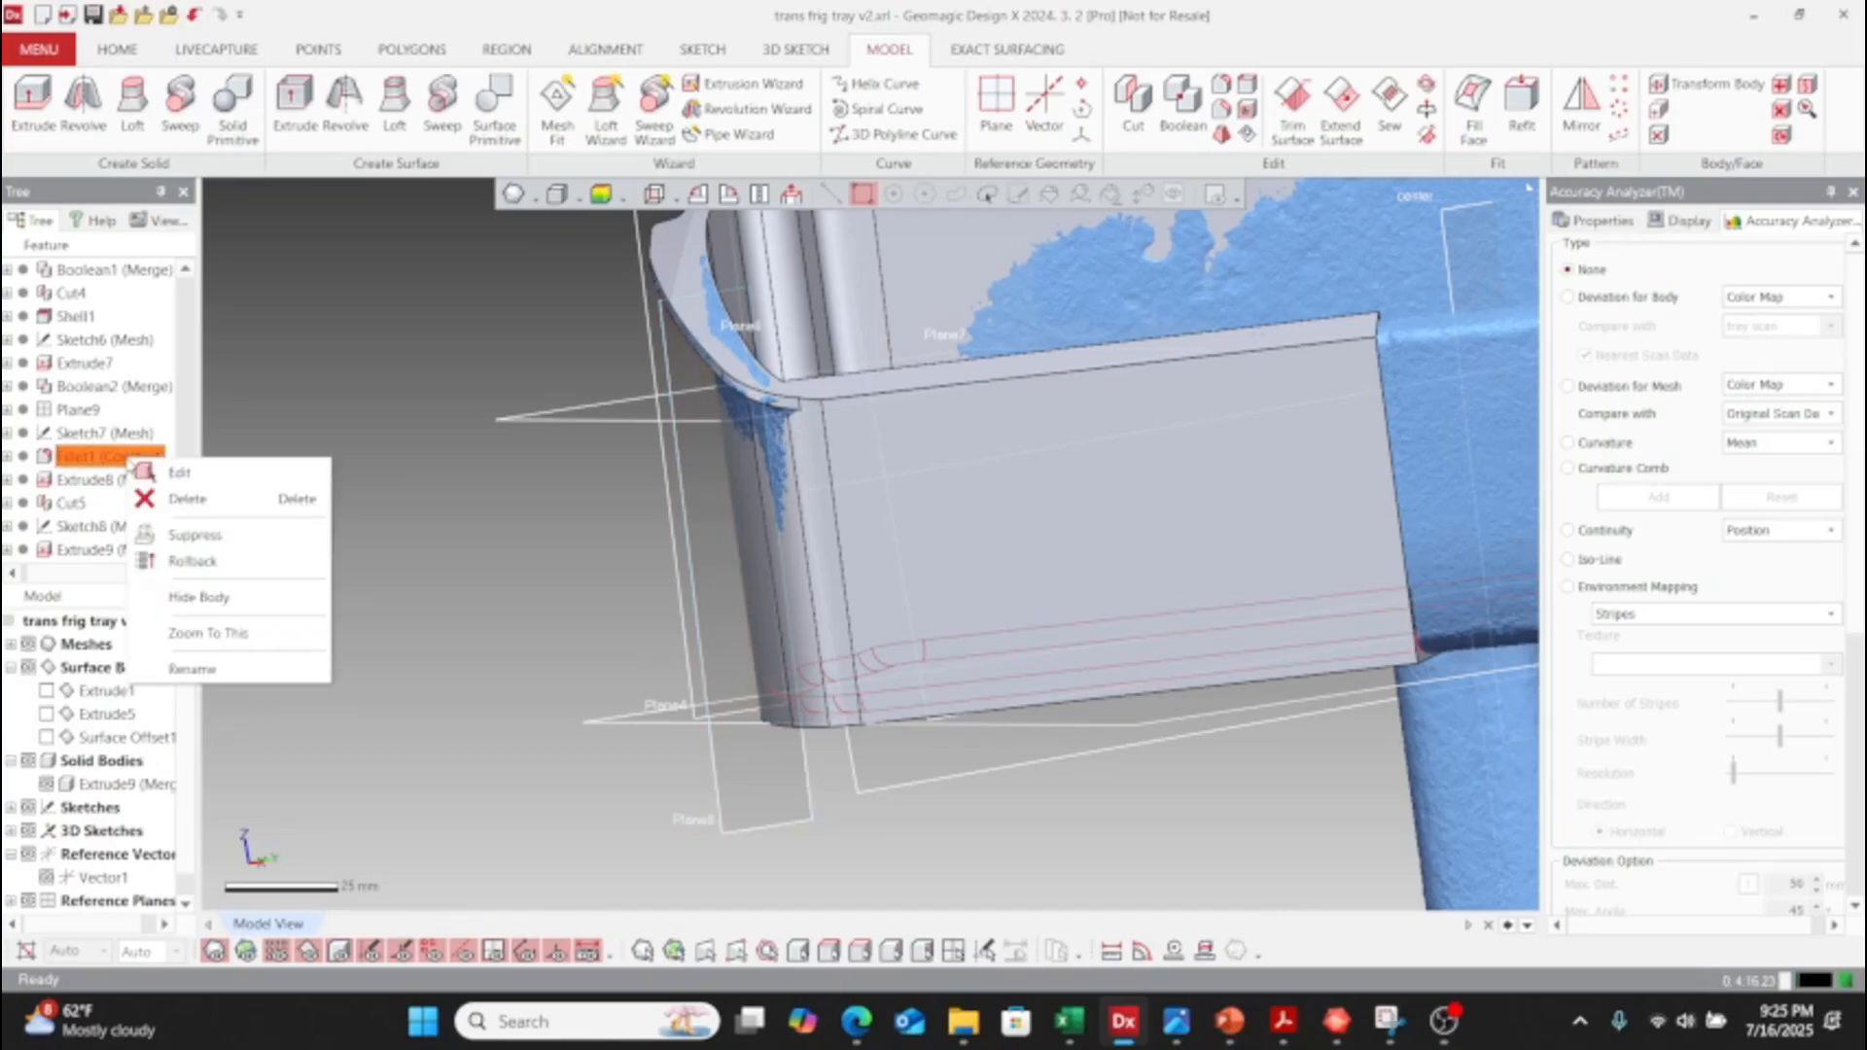
{"action": "left_click", "coordinate": [192, 561]}
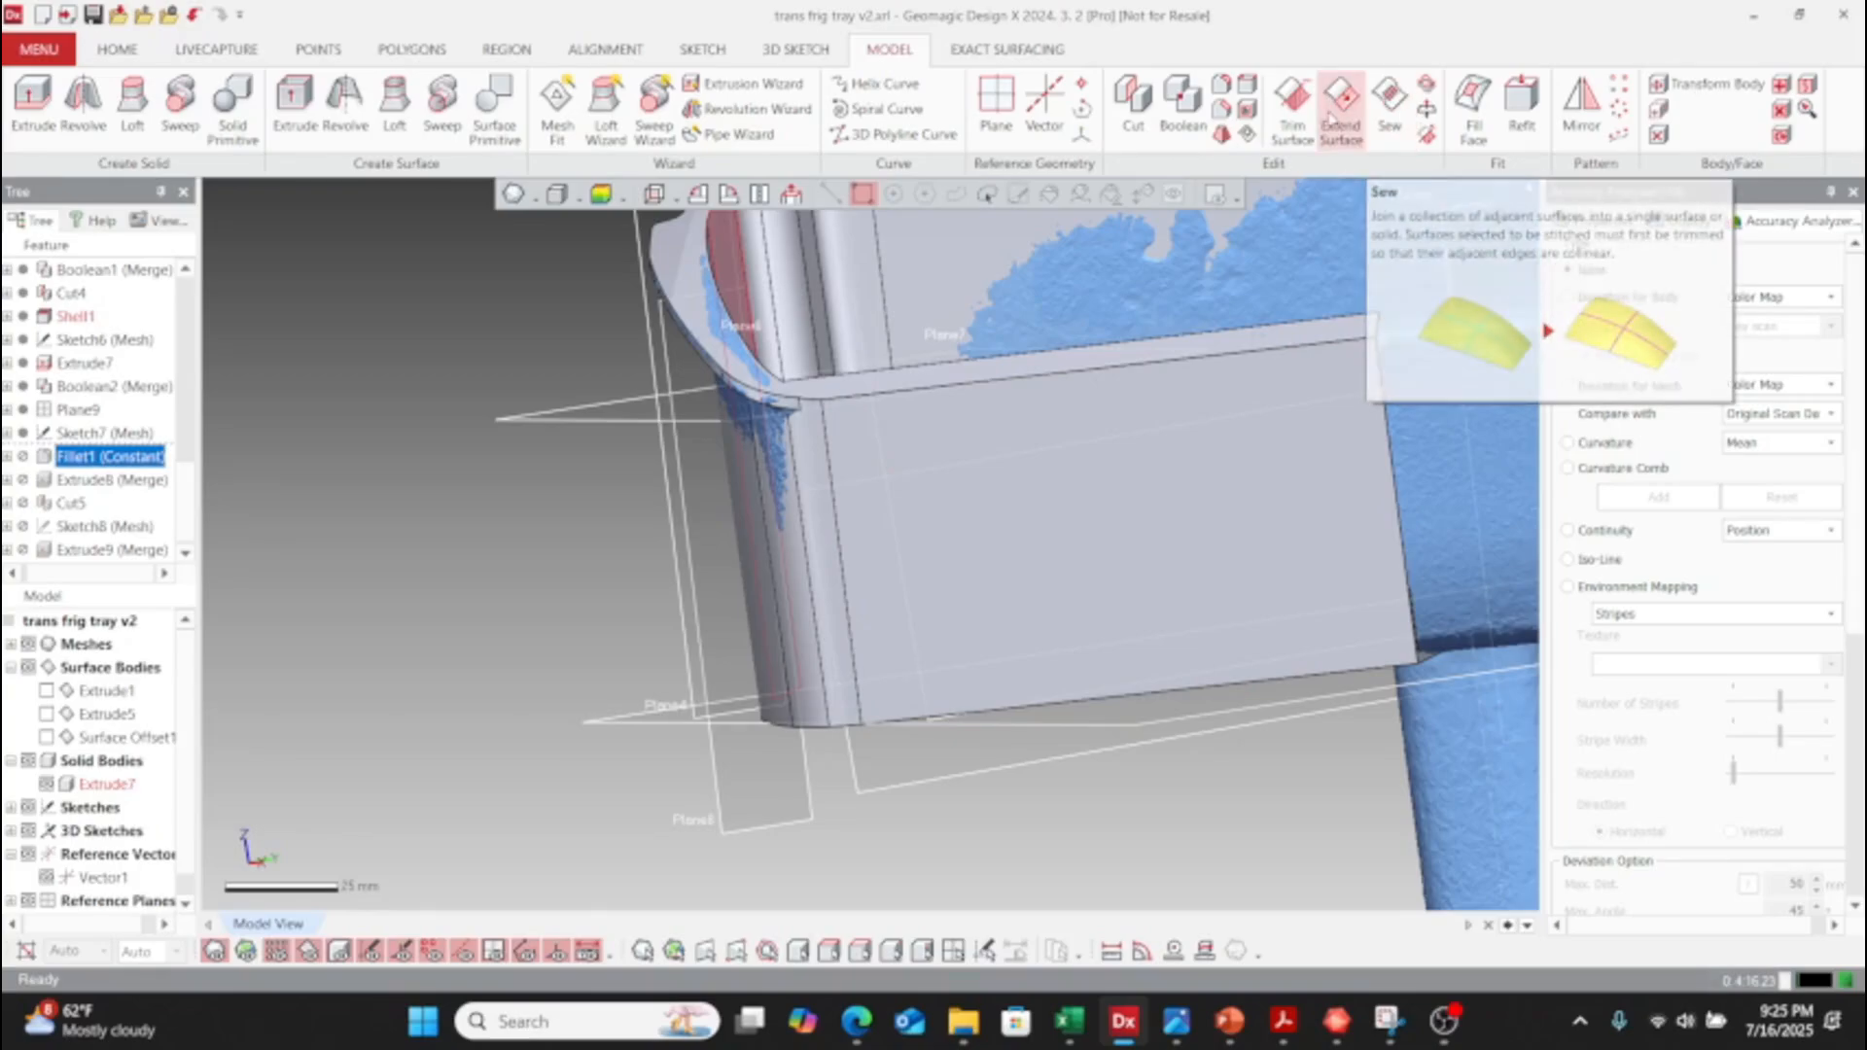
- Fillet the tray's three outer bottom edge runs with a constant radius estimated from the mesh, 6.9567 mm, with tangent propagation
{"action": "left_click", "coordinate": [1223, 85]}
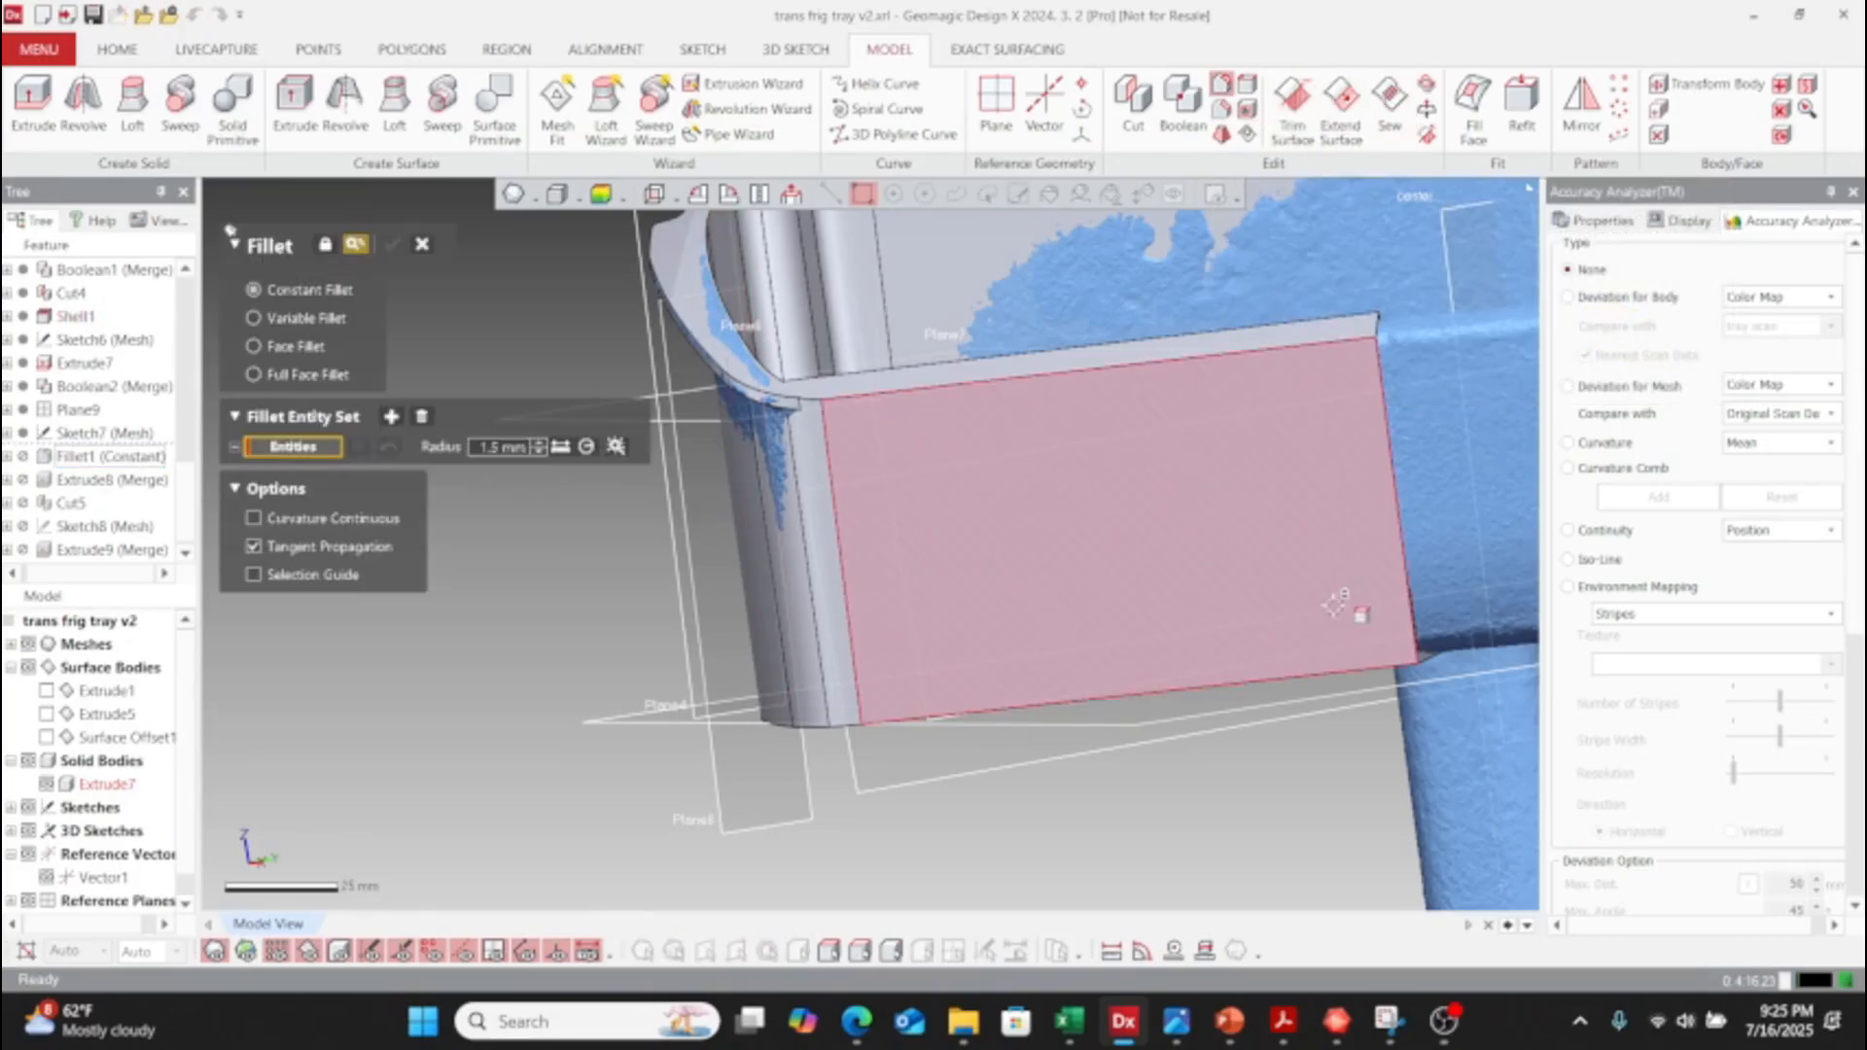
{"action": "left_click", "coordinate": [1339, 671]}
{"action": "right_click_drag", "start_coordinate": [1340, 671], "coordinate": [989, 416]}
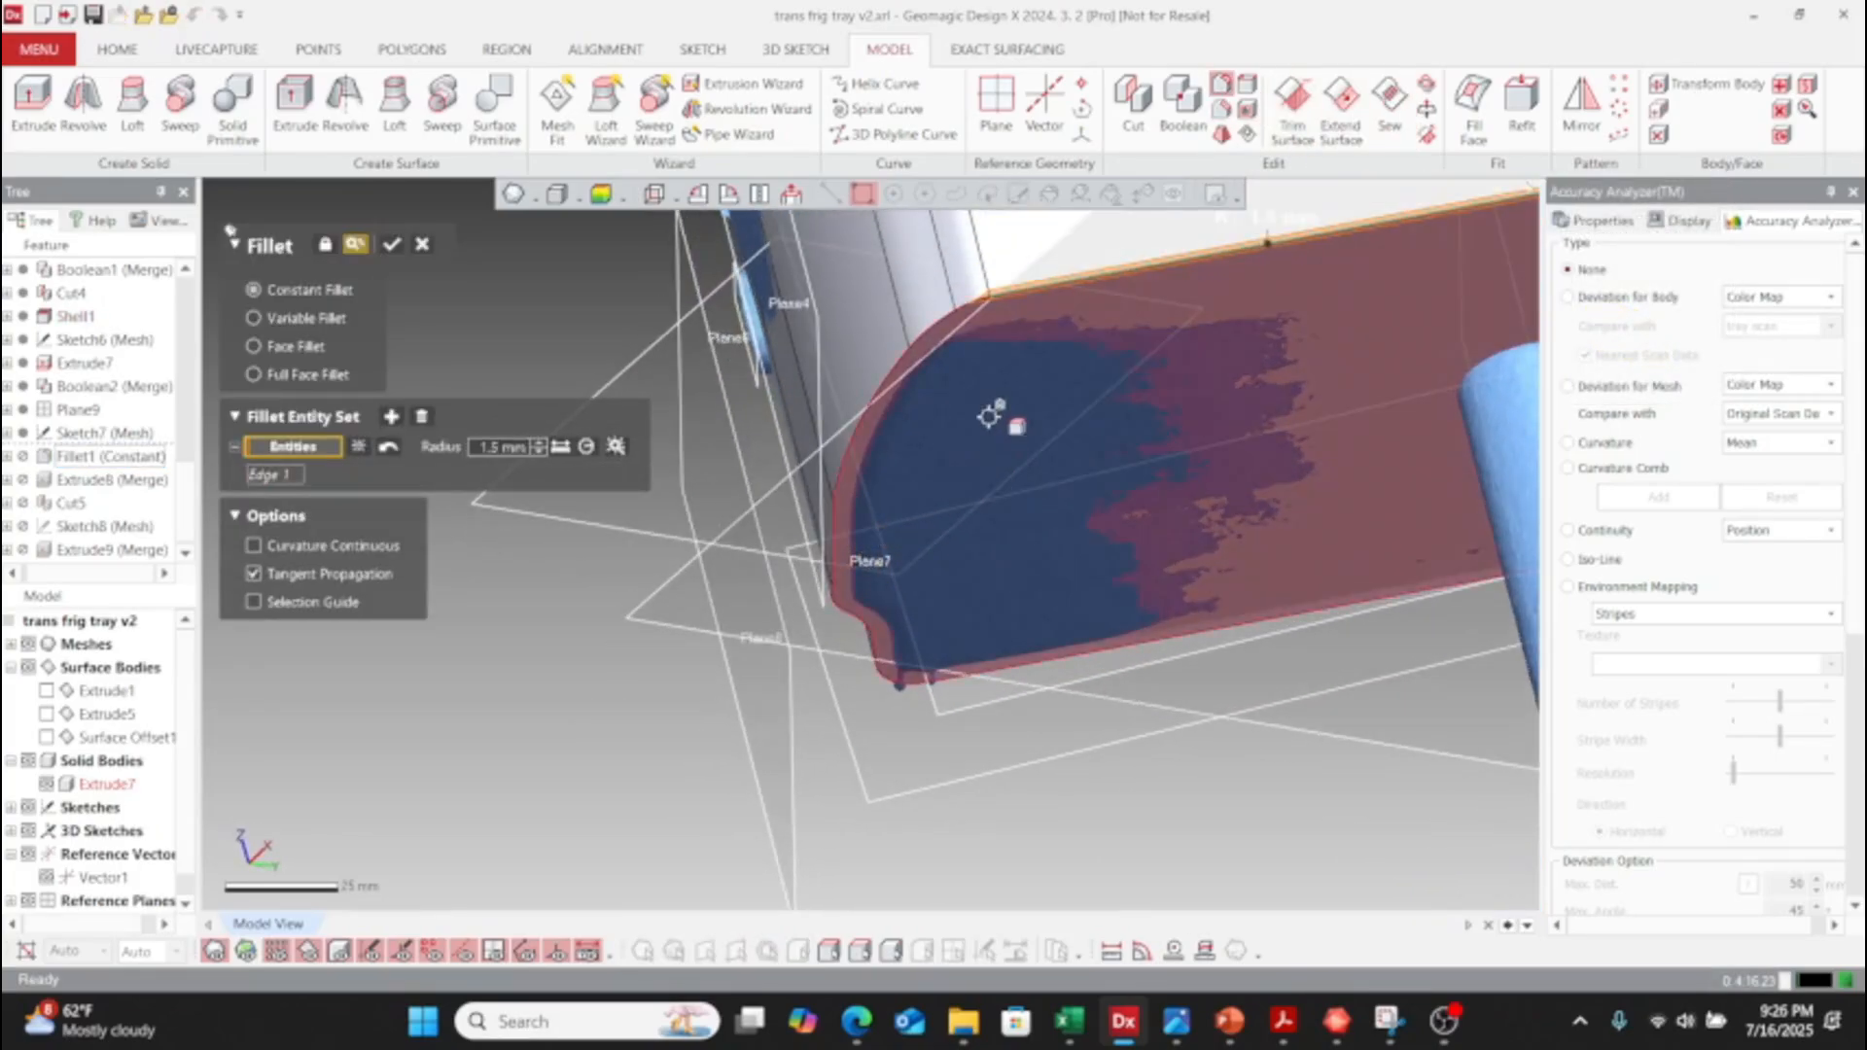
{"action": "left_click", "coordinate": [966, 303]}
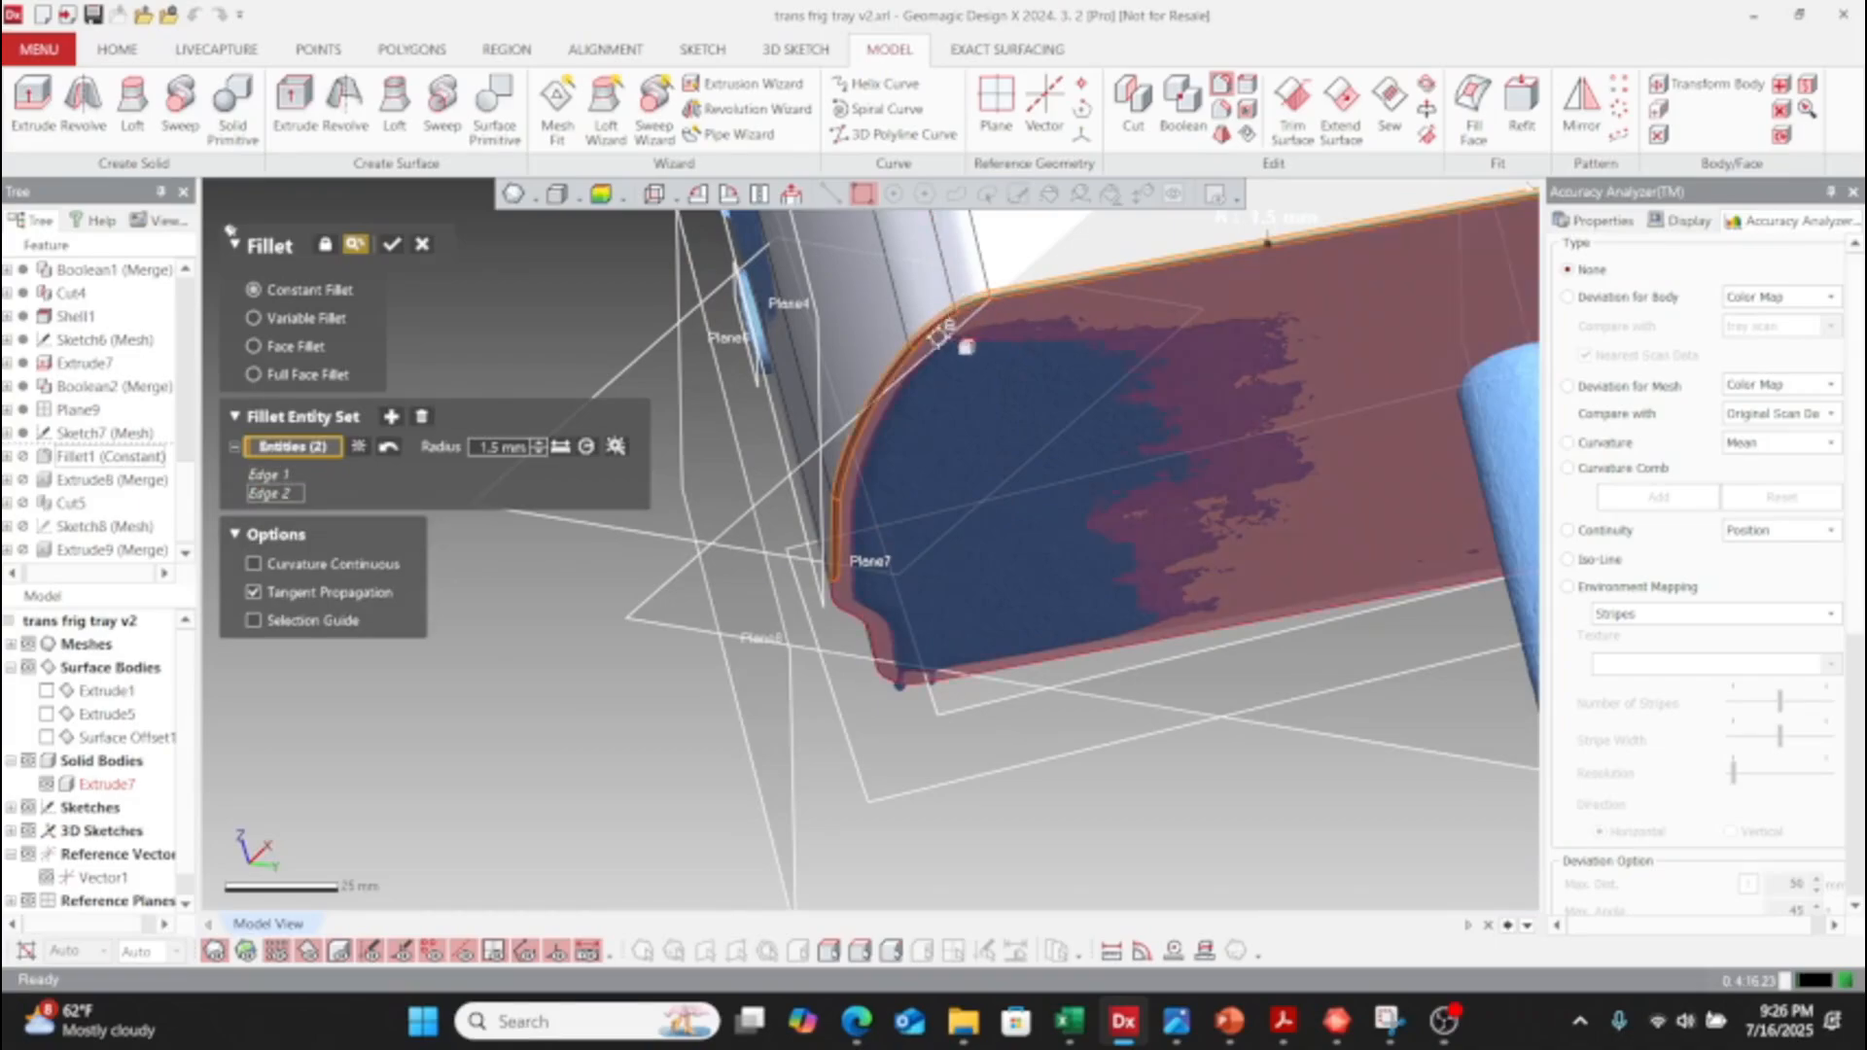
{"action": "right_click_drag", "start_coordinate": [962, 346], "coordinate": [853, 493]}
{"action": "left_click", "coordinate": [905, 448]}
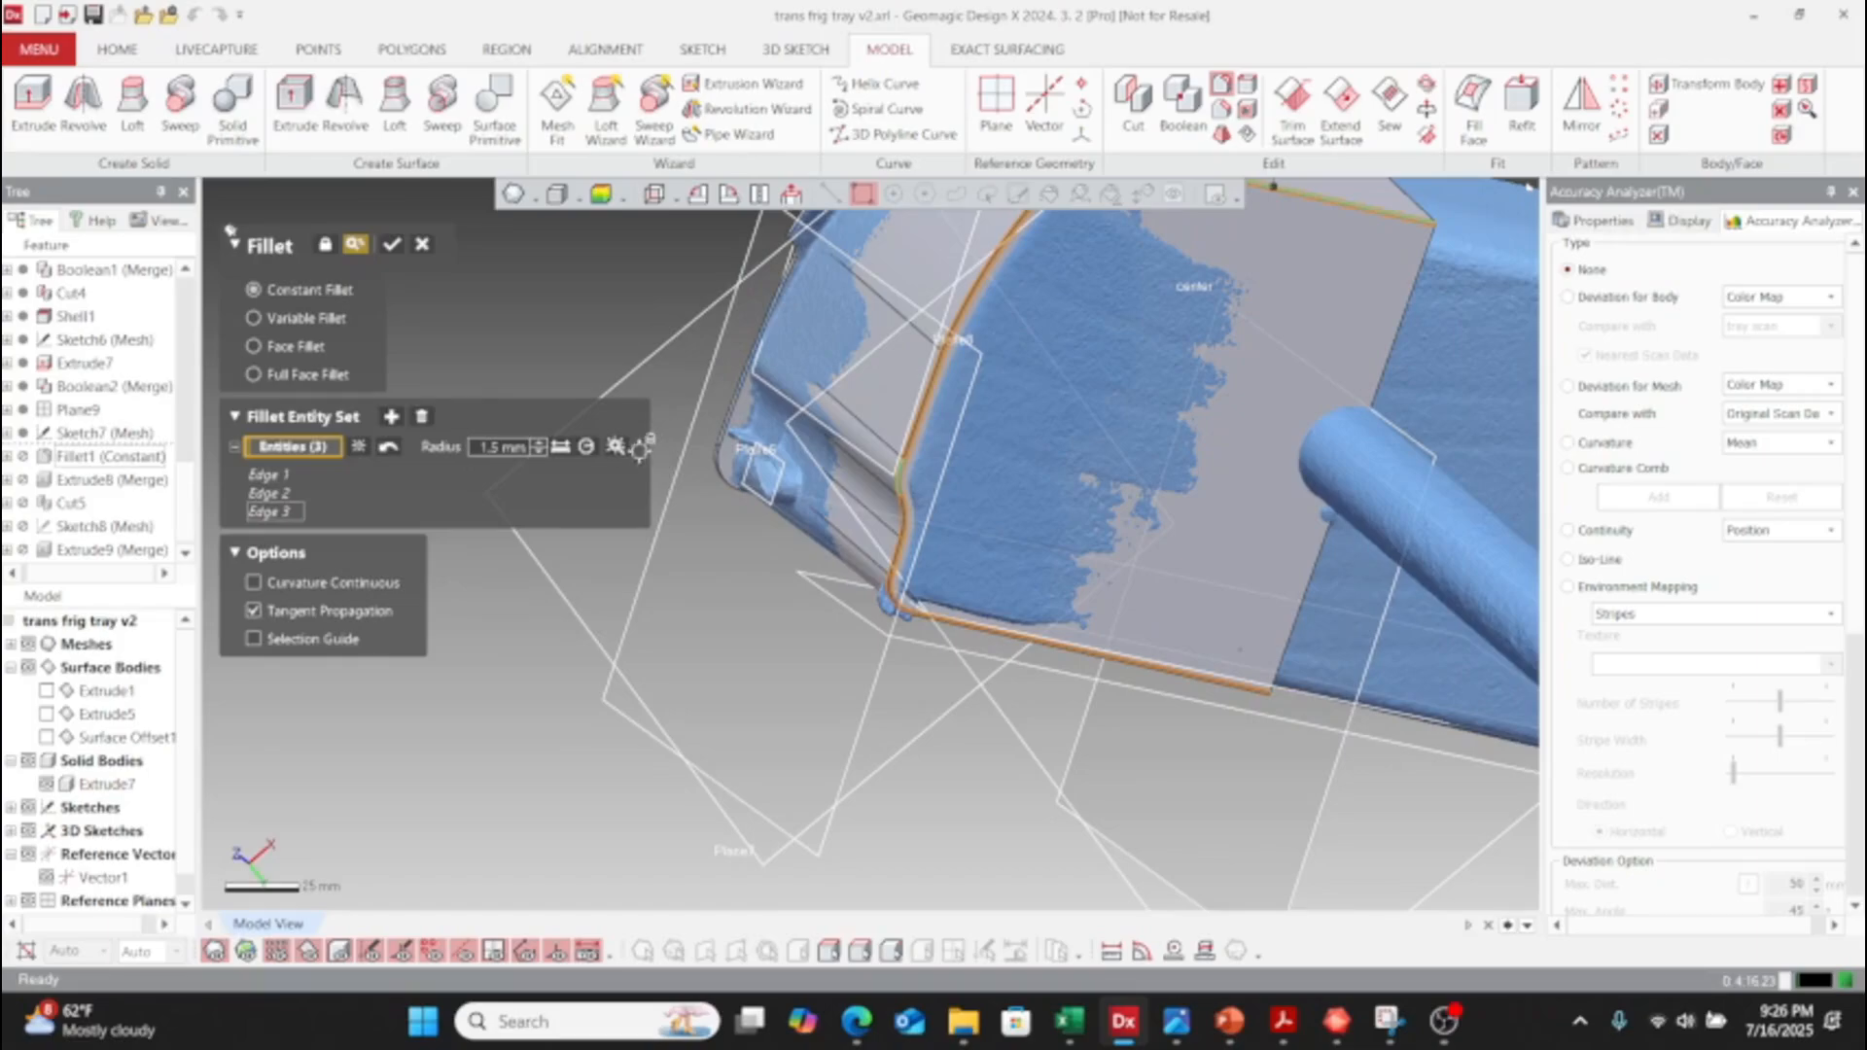
{"action": "left_click", "coordinate": [625, 446]}
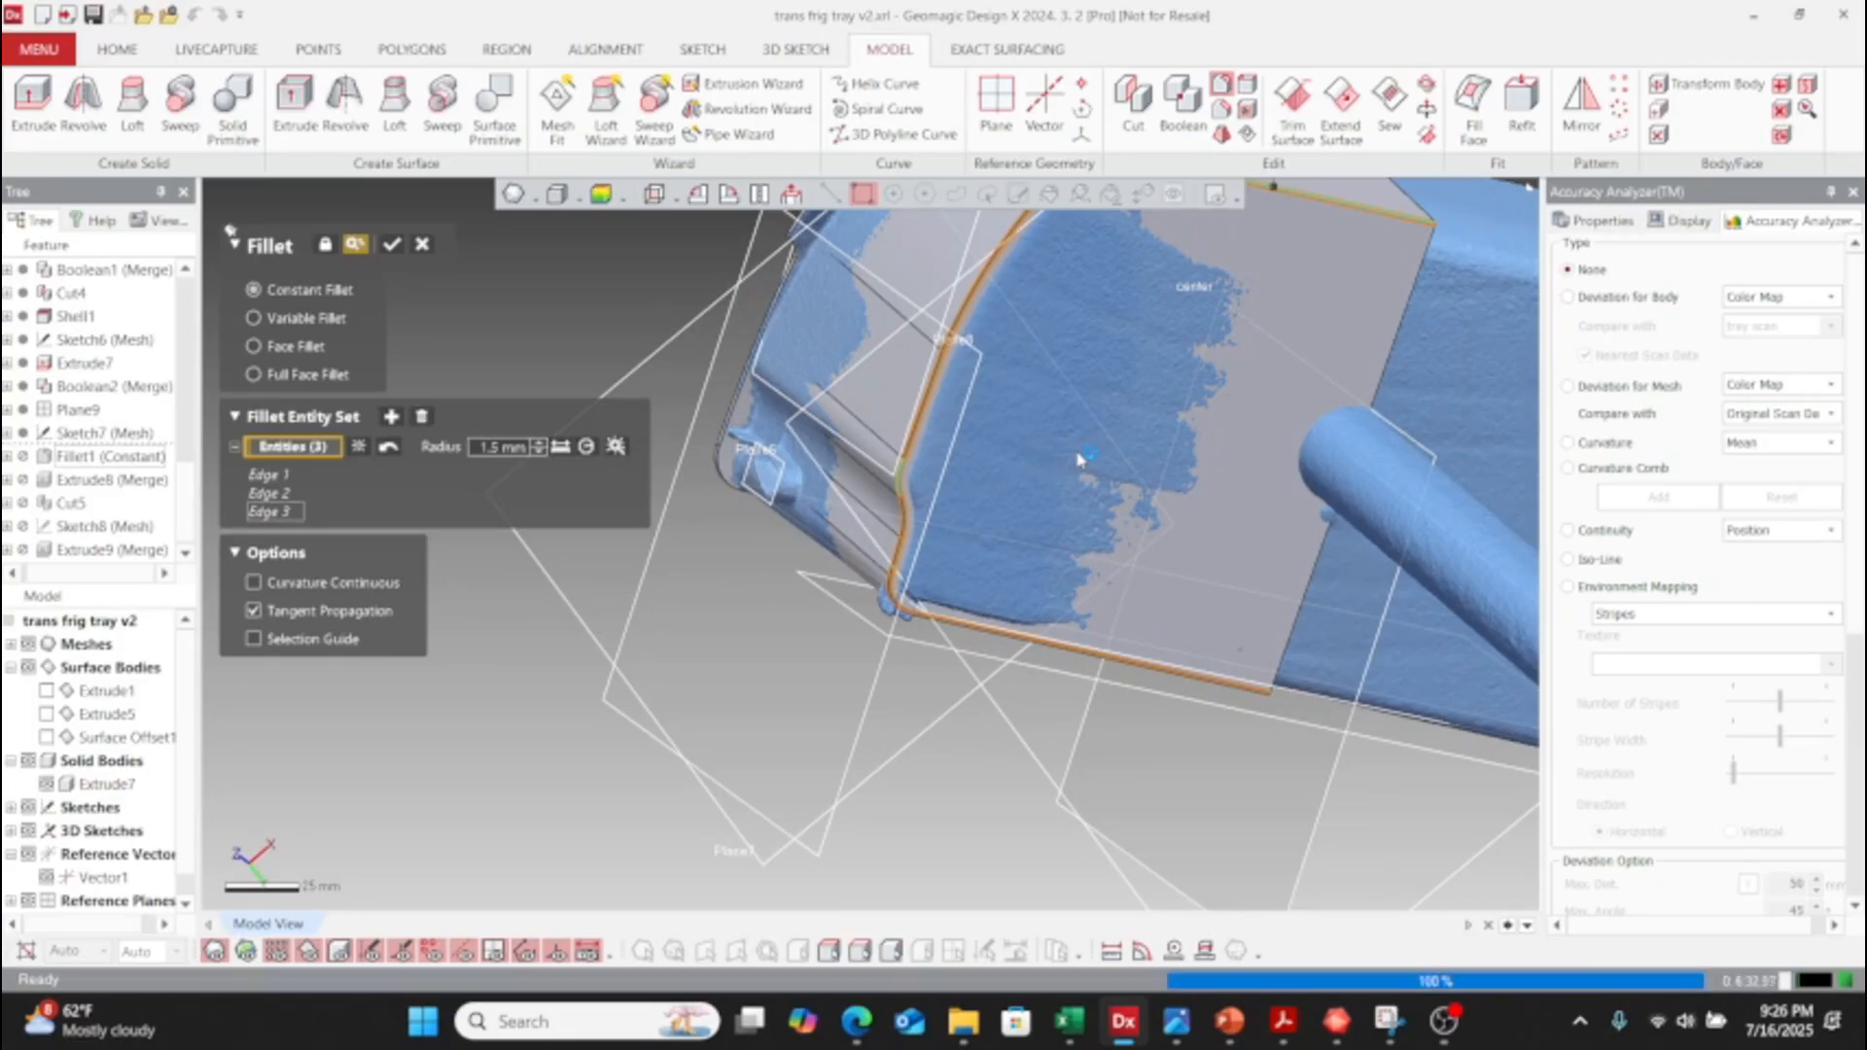
{"action": "right_click_drag", "start_coordinate": [1116, 446], "coordinate": [756, 550]}
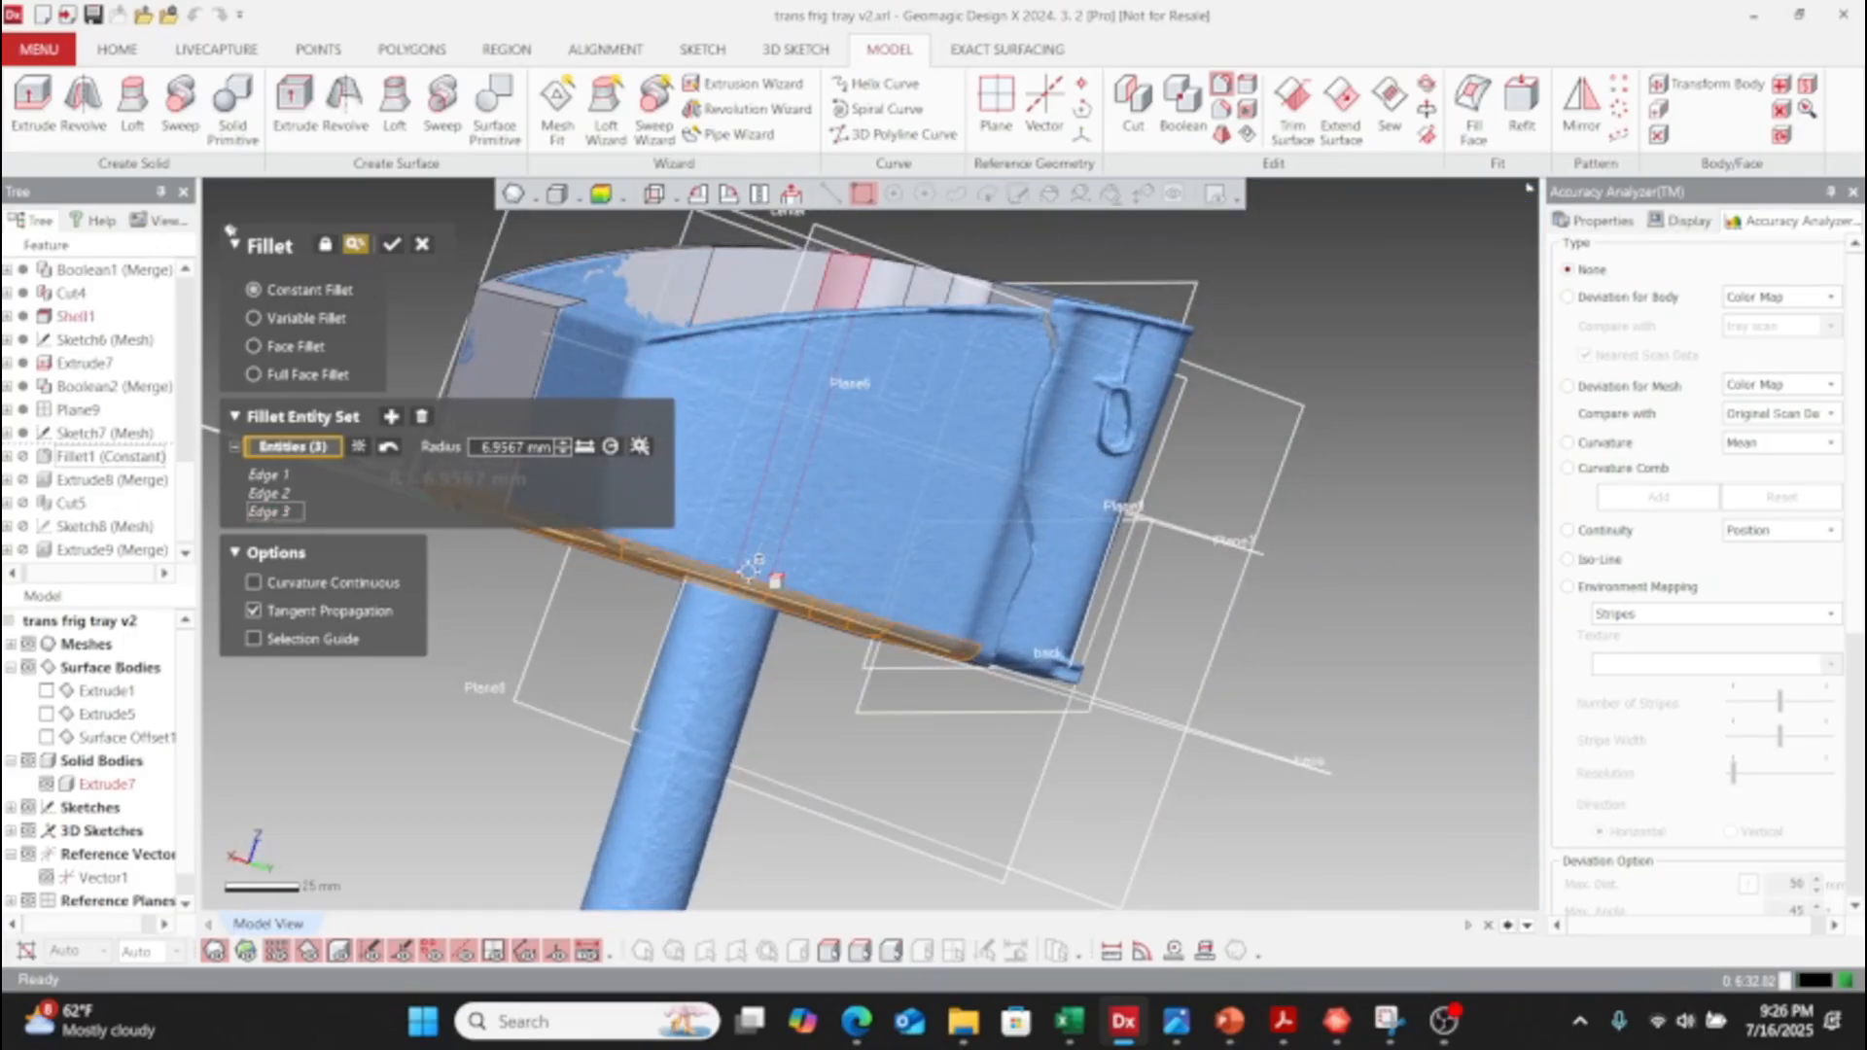
{"action": "scroll", "coordinate": [1221, 625], "scroll_direction": "up", "scroll_amount": 8}
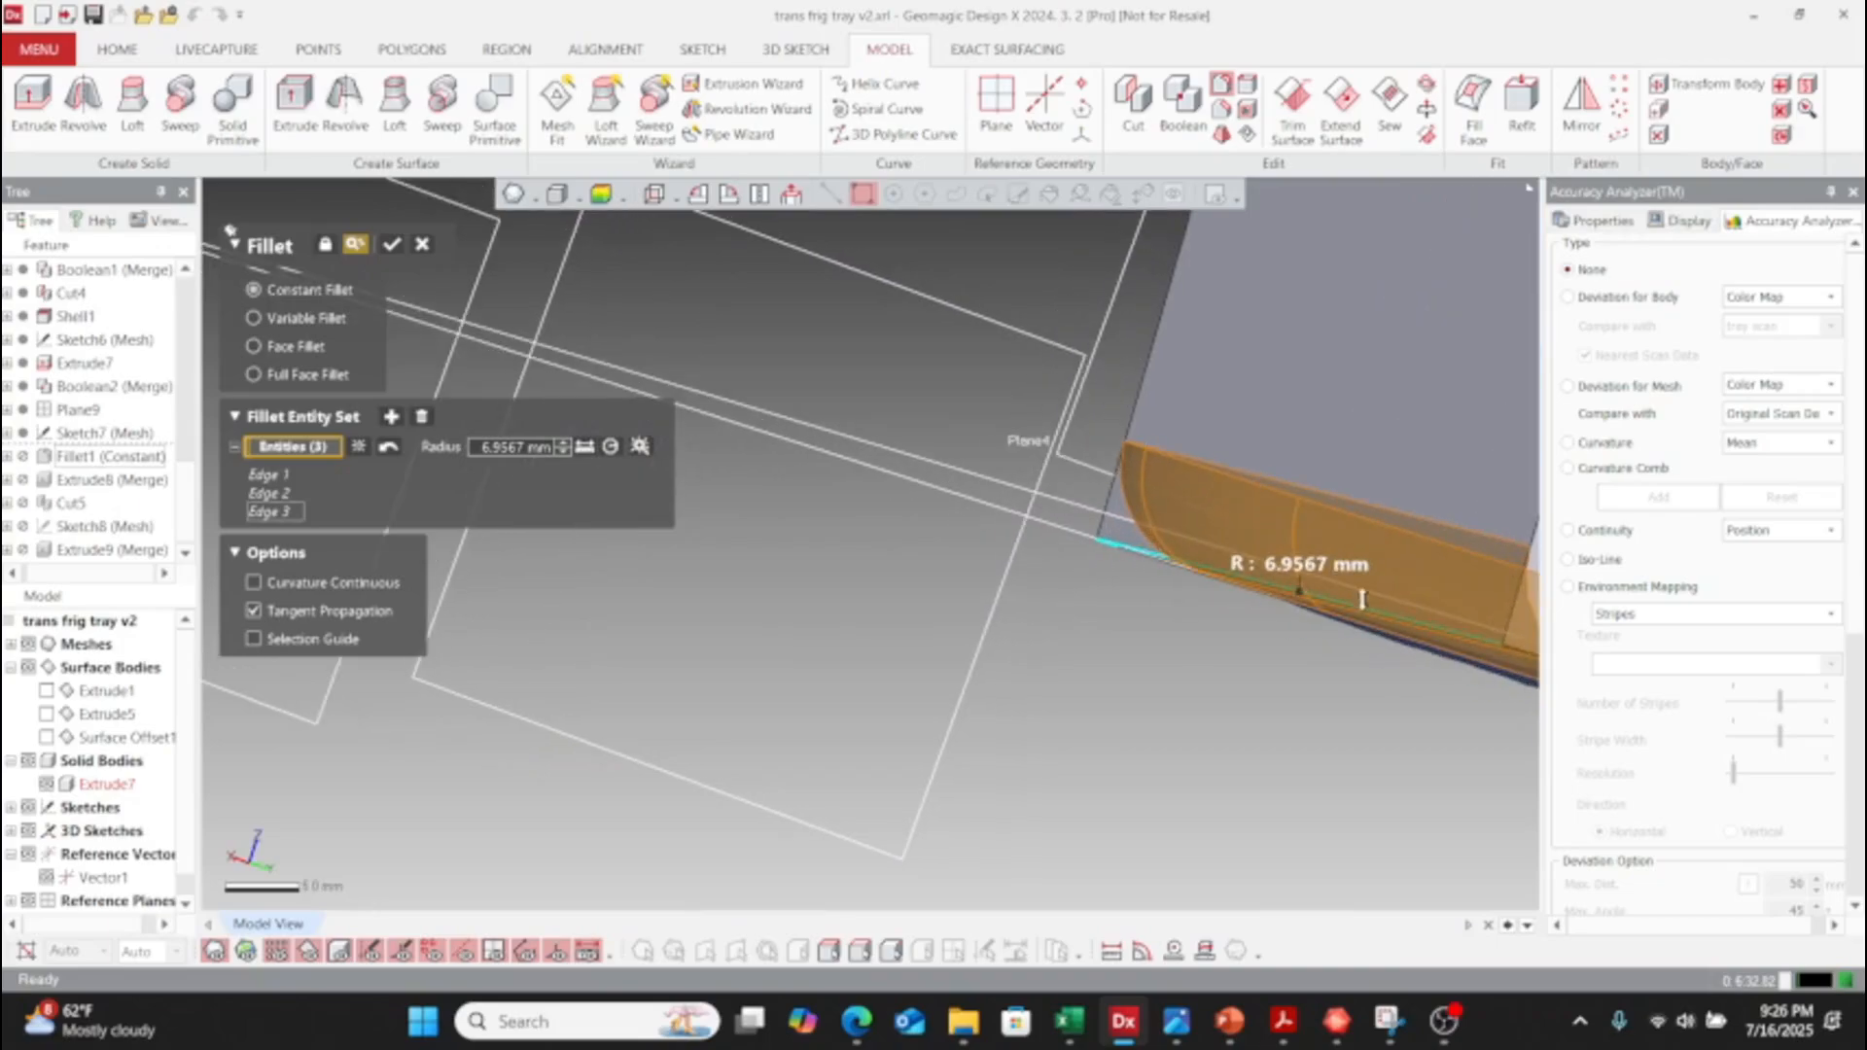
{"action": "right_click_drag", "start_coordinate": [1453, 588], "coordinate": [845, 591]}
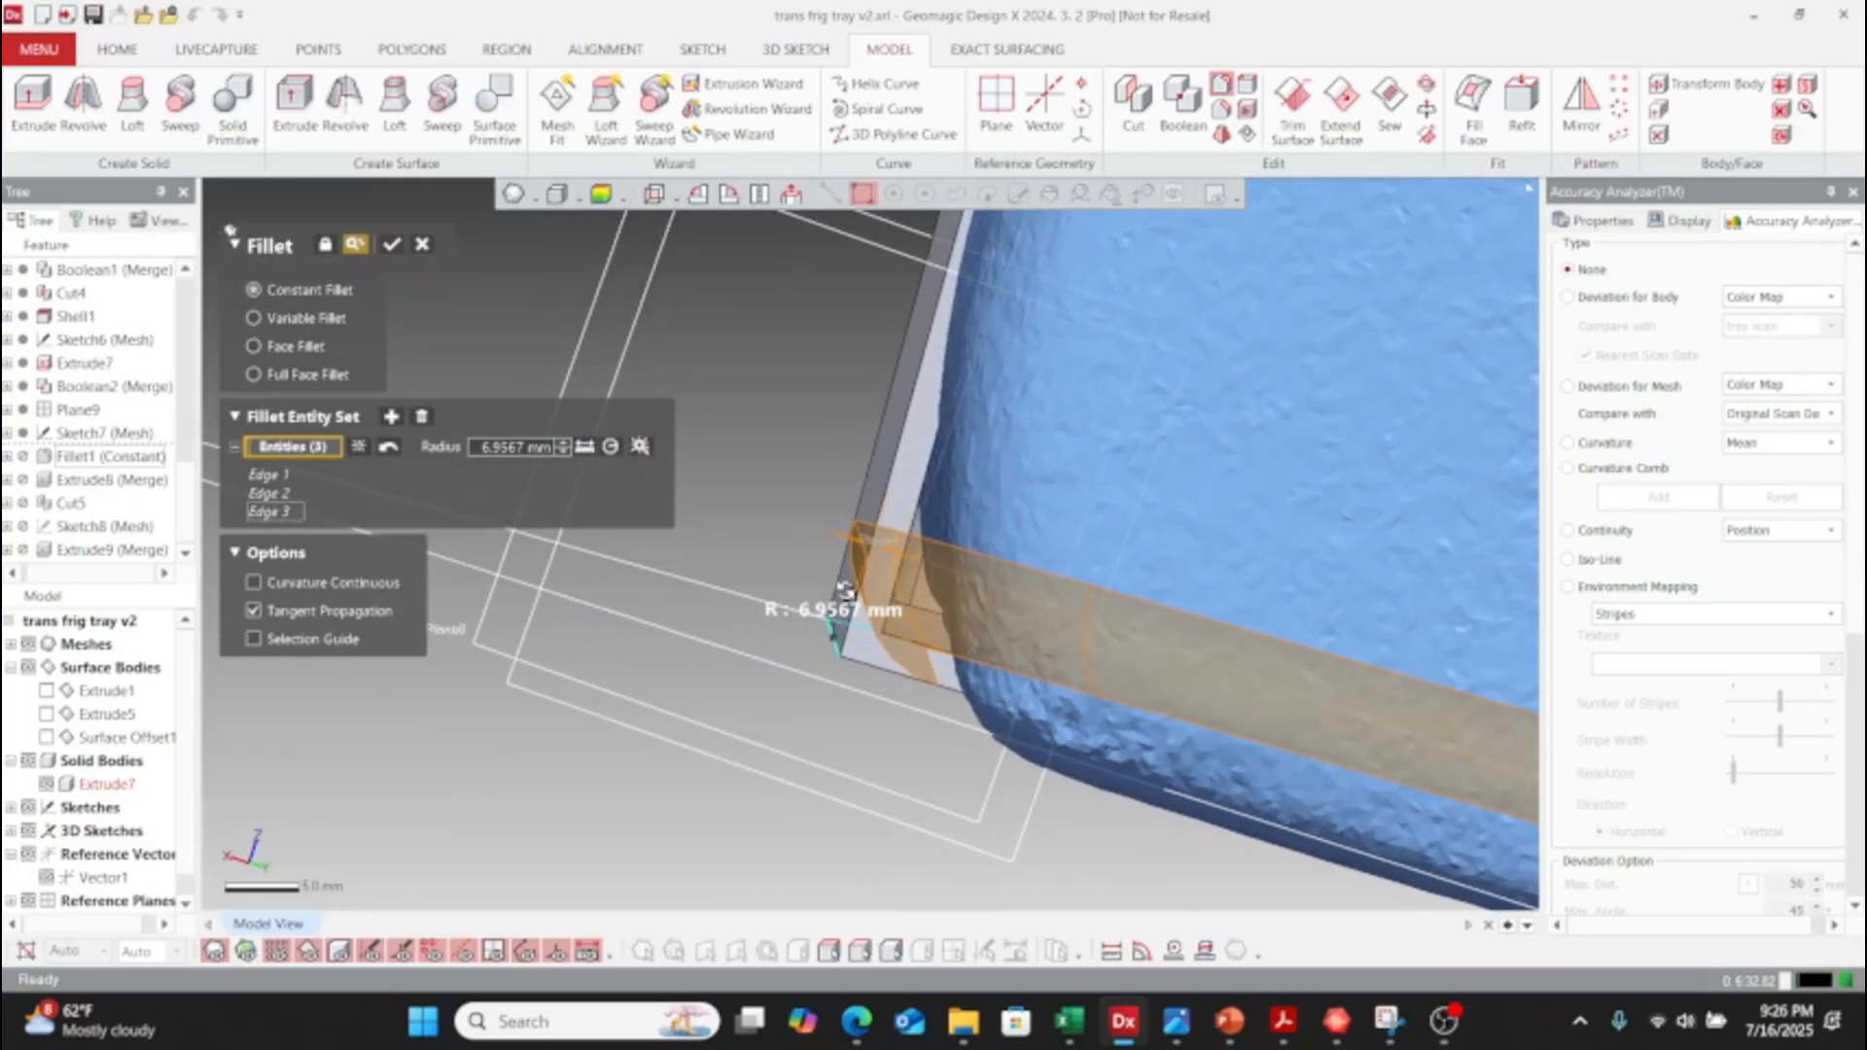
{"action": "left_click", "coordinate": [392, 245]}
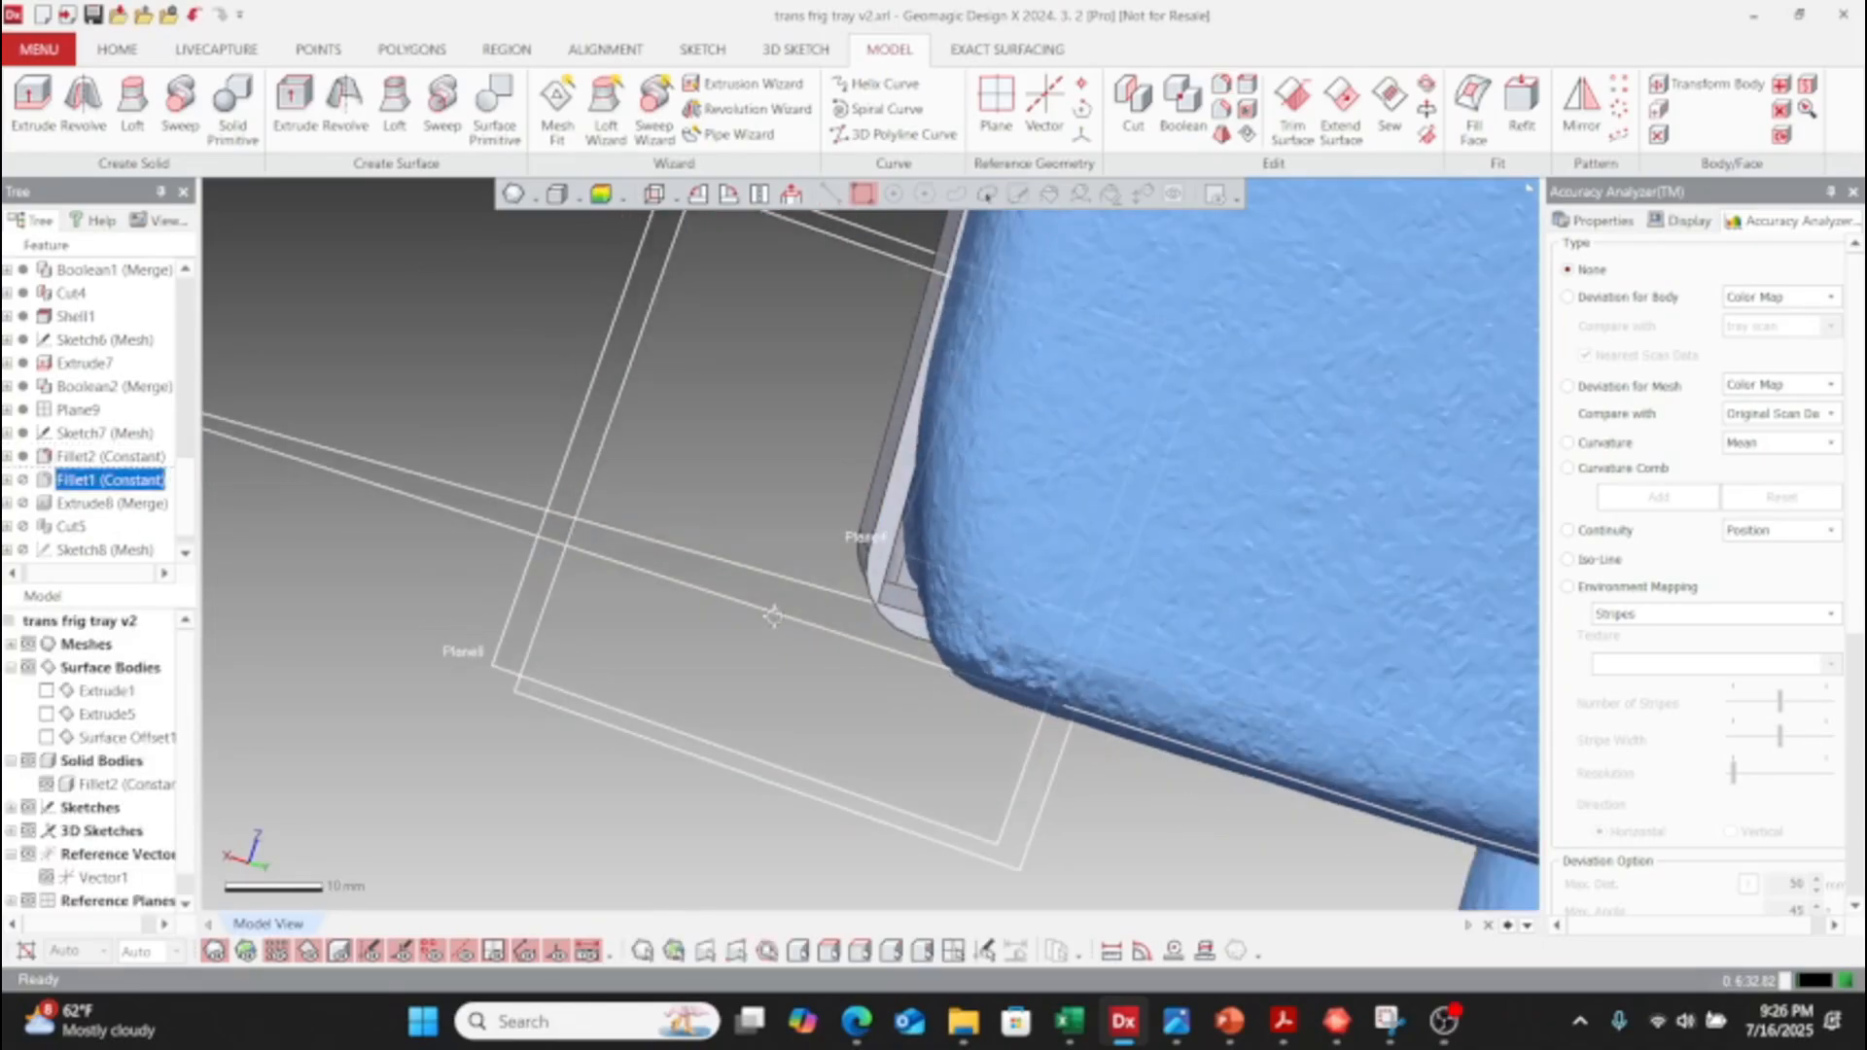
- Roll the design history forward to its end to restore the features after the new bottom fillet
{"action": "right_click", "coordinate": [107, 494]}
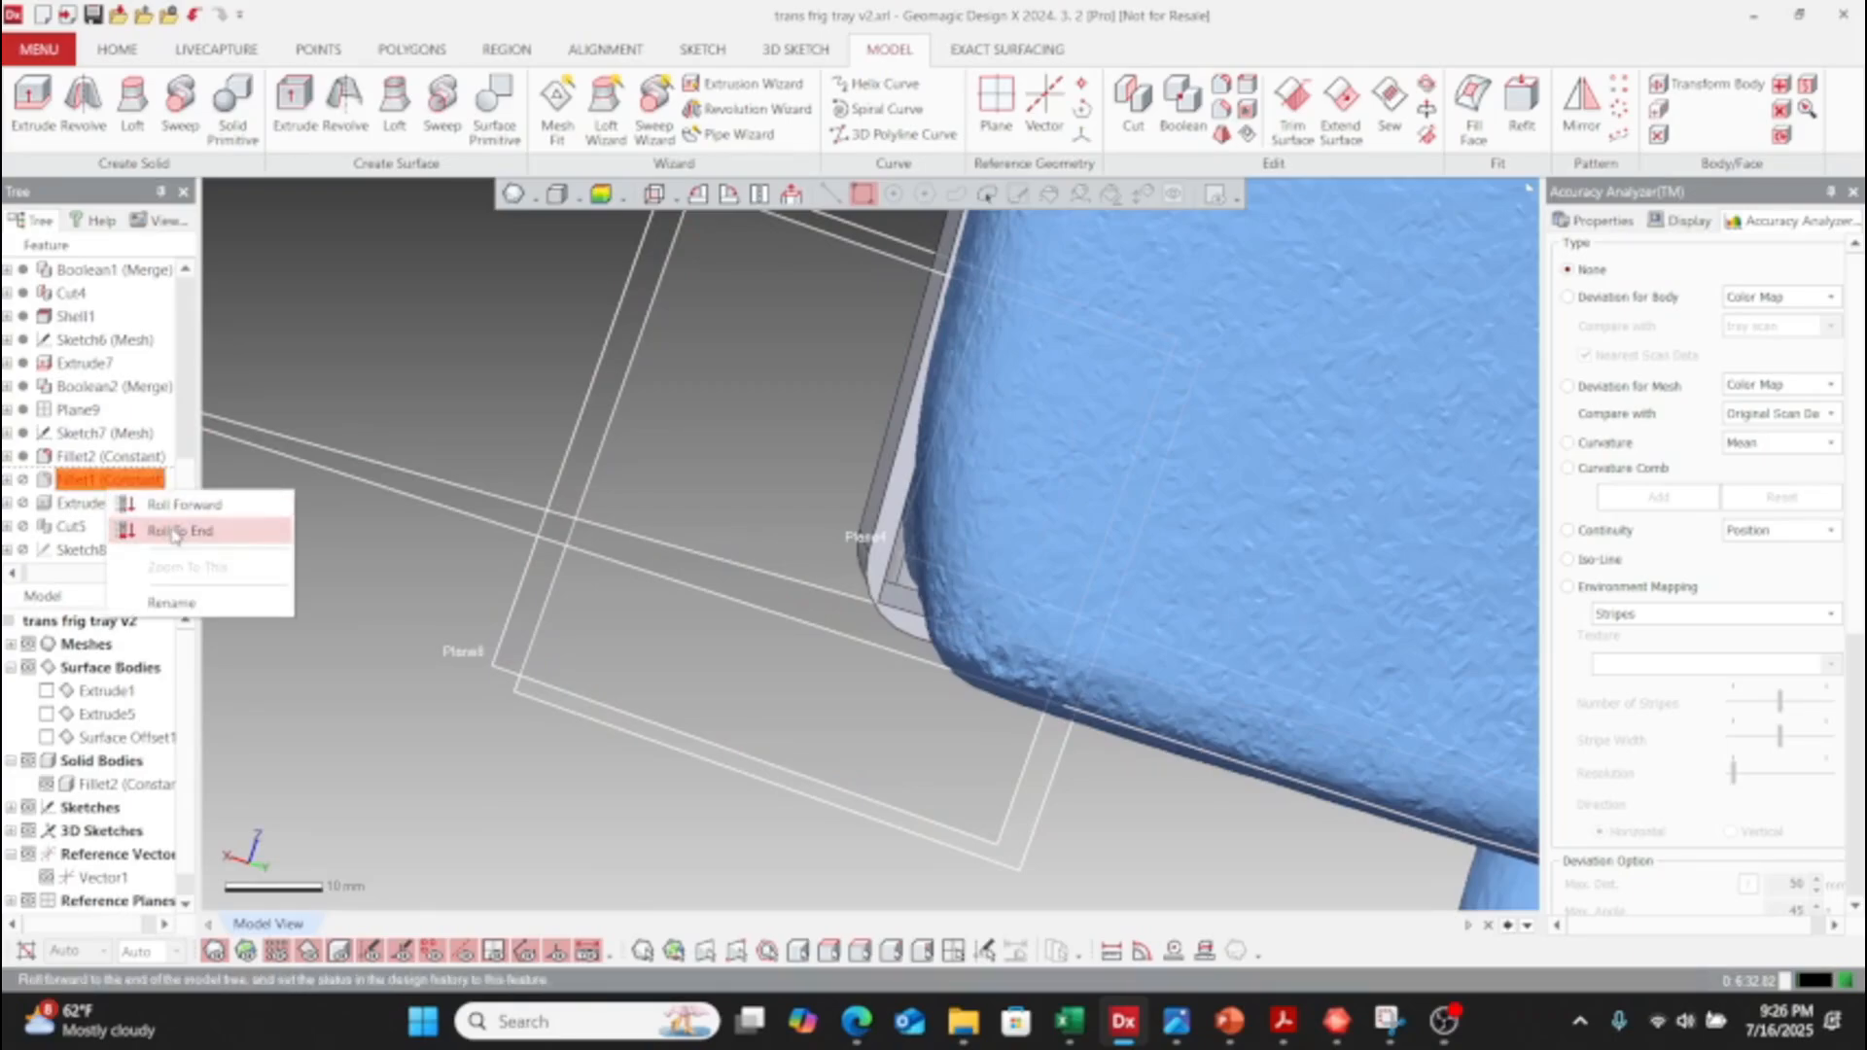
{"action": "left_click", "coordinate": [171, 527]}
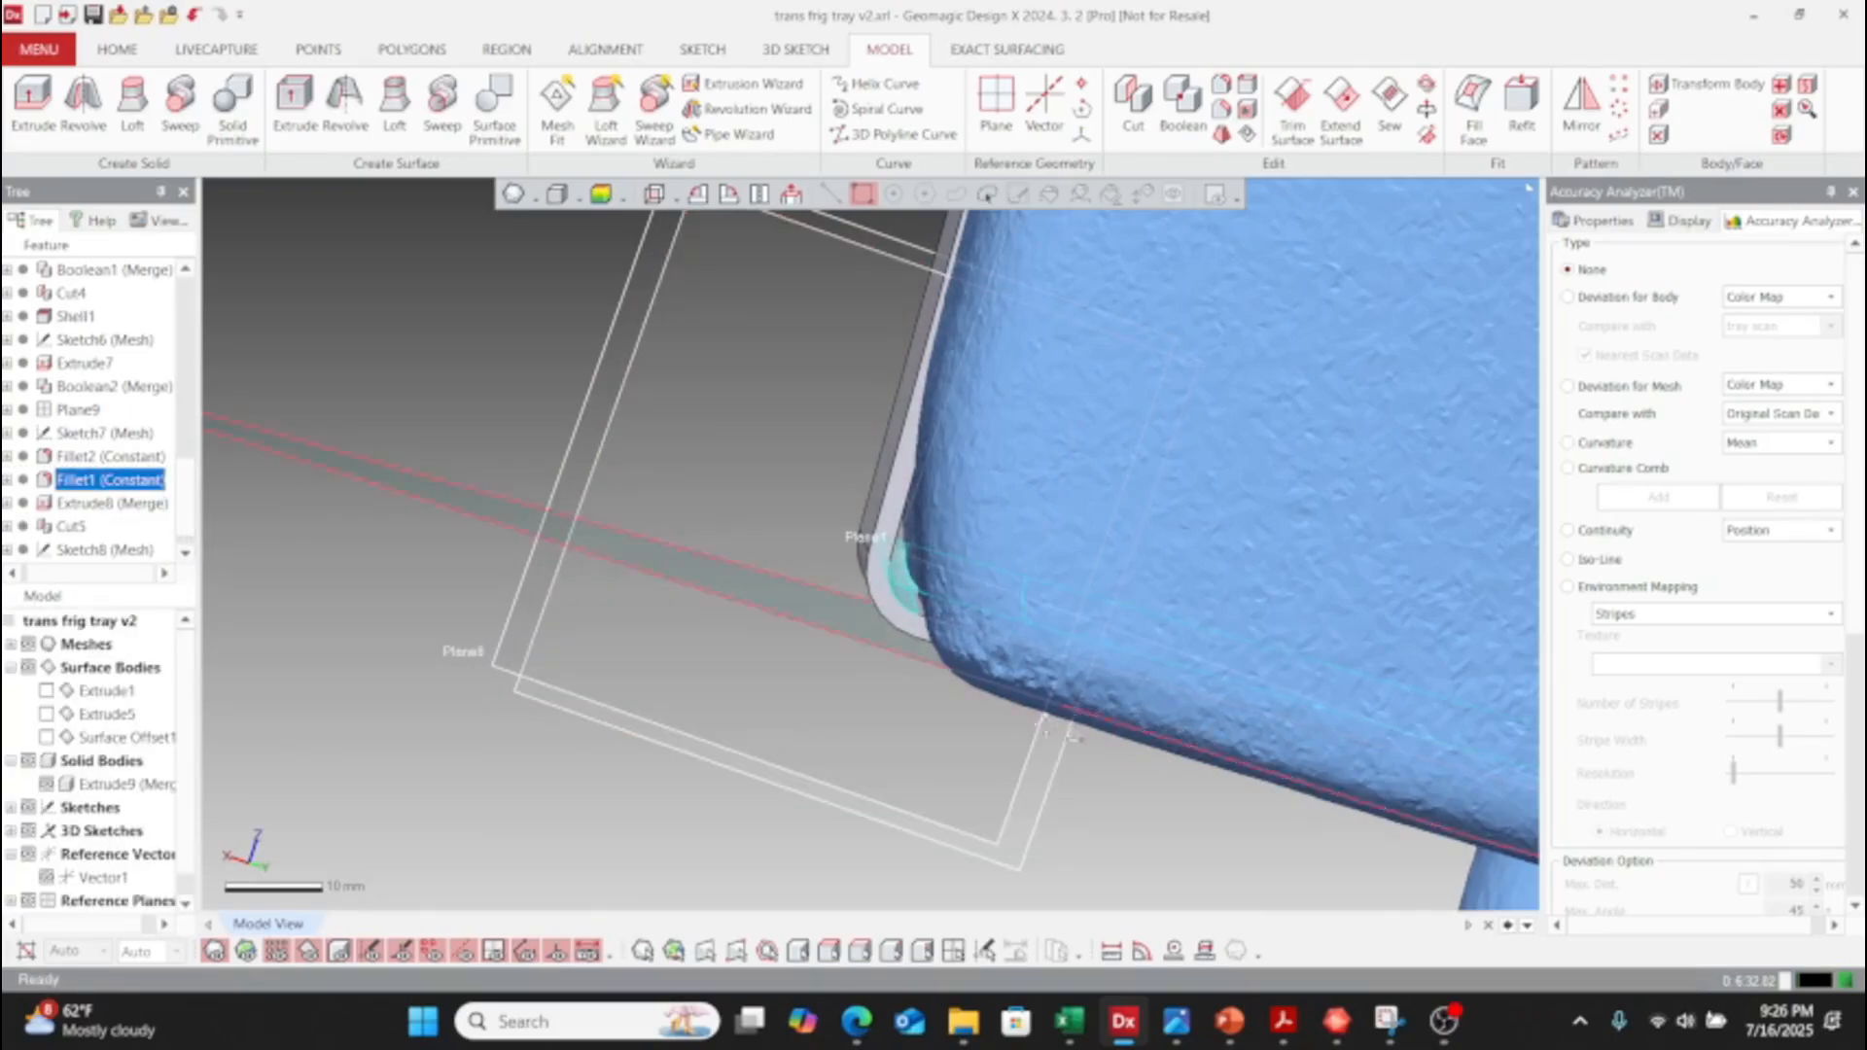
{"action": "right_click_drag", "start_coordinate": [778, 595], "coordinate": [993, 630]}
{"action": "scroll", "coordinate": [993, 628], "scroll_direction": "down", "scroll_amount": 5}
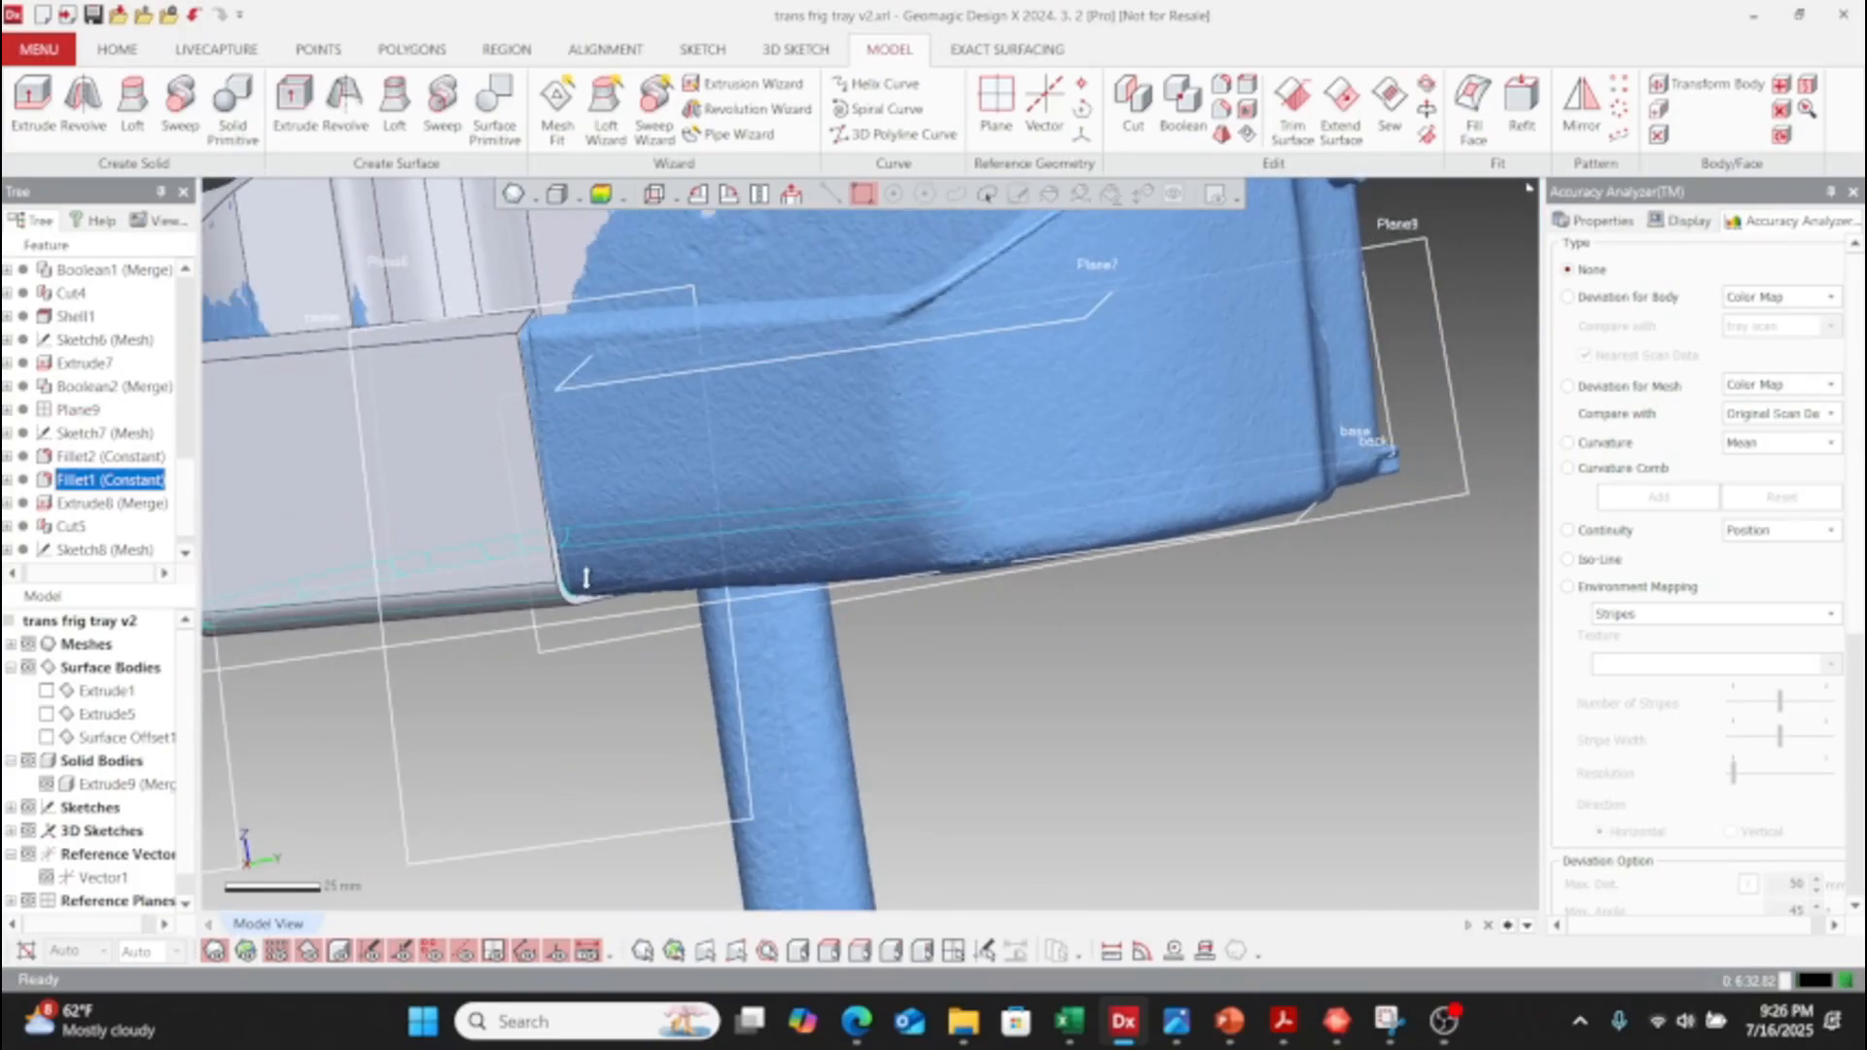
{"action": "right_click_drag", "start_coordinate": [458, 549], "coordinate": [1091, 619]}
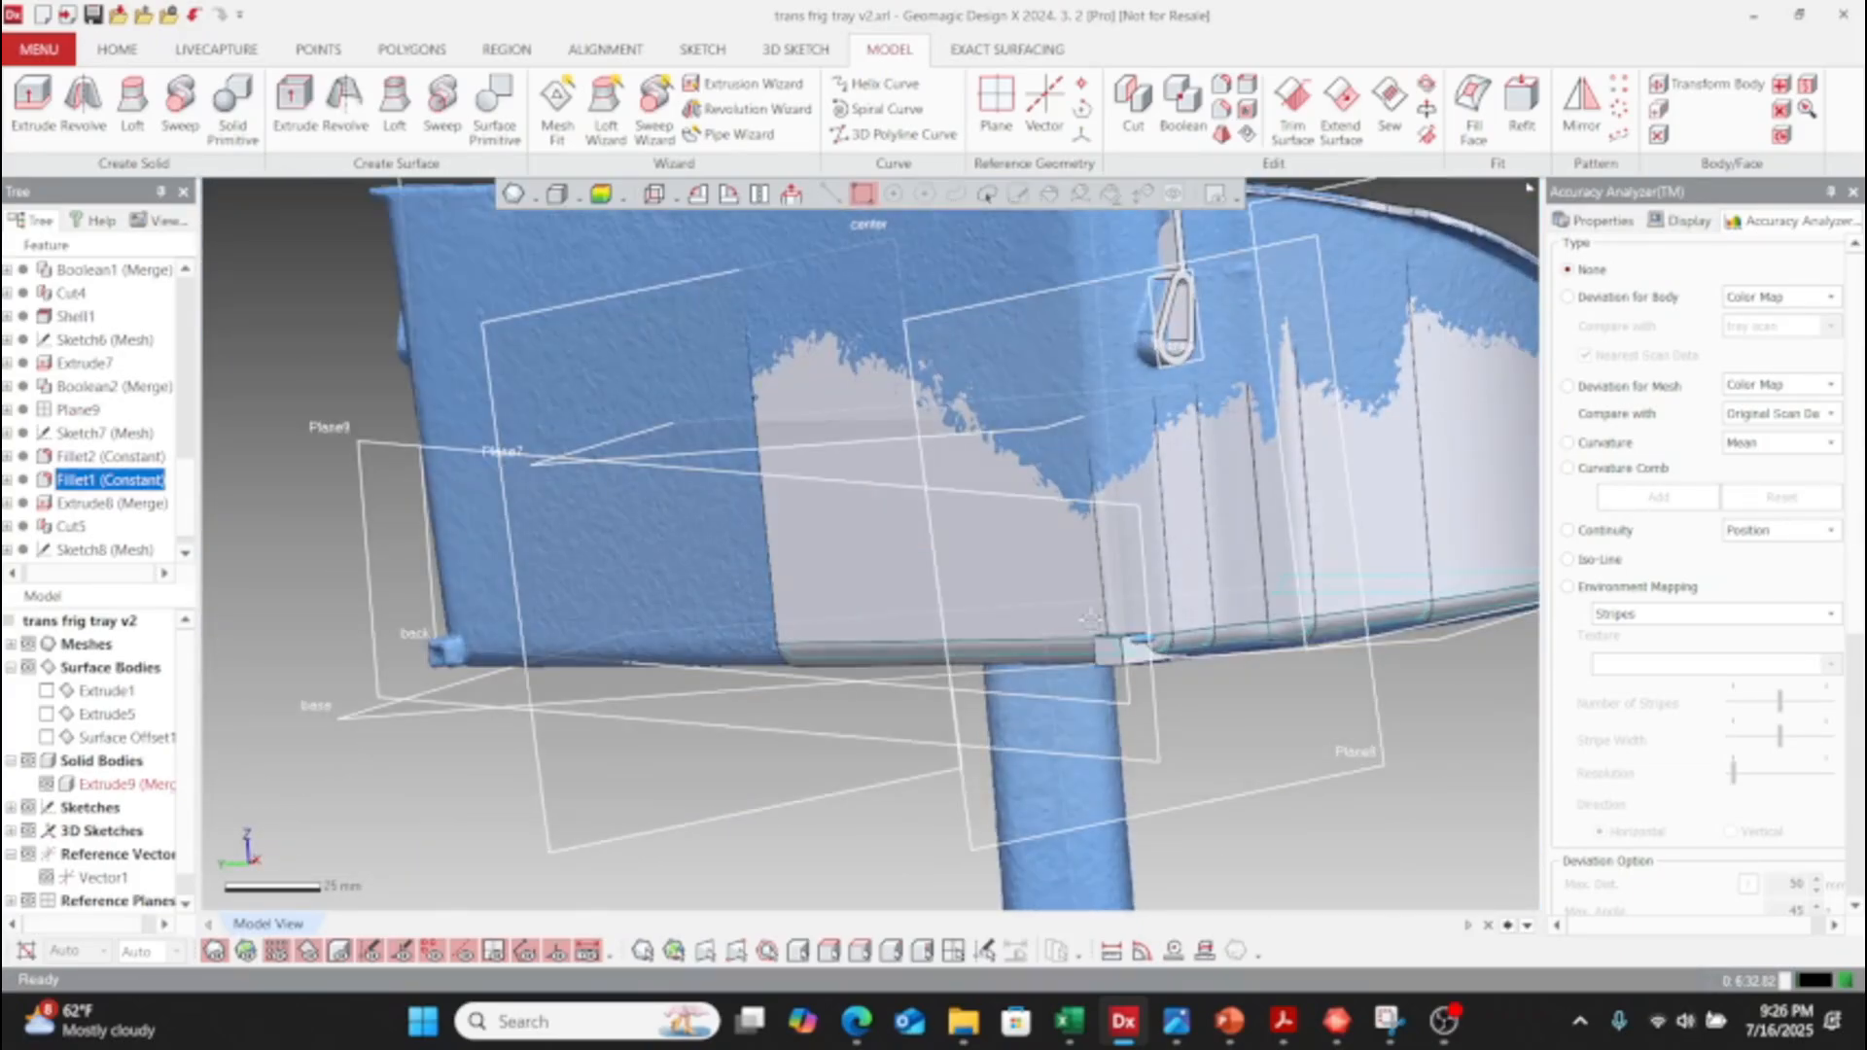
- Hide the scan meshes and examine how the corner block meets the new outer bottom fillets
{"action": "left_click_drag", "start_coordinate": [188, 510], "coordinate": [188, 541]}
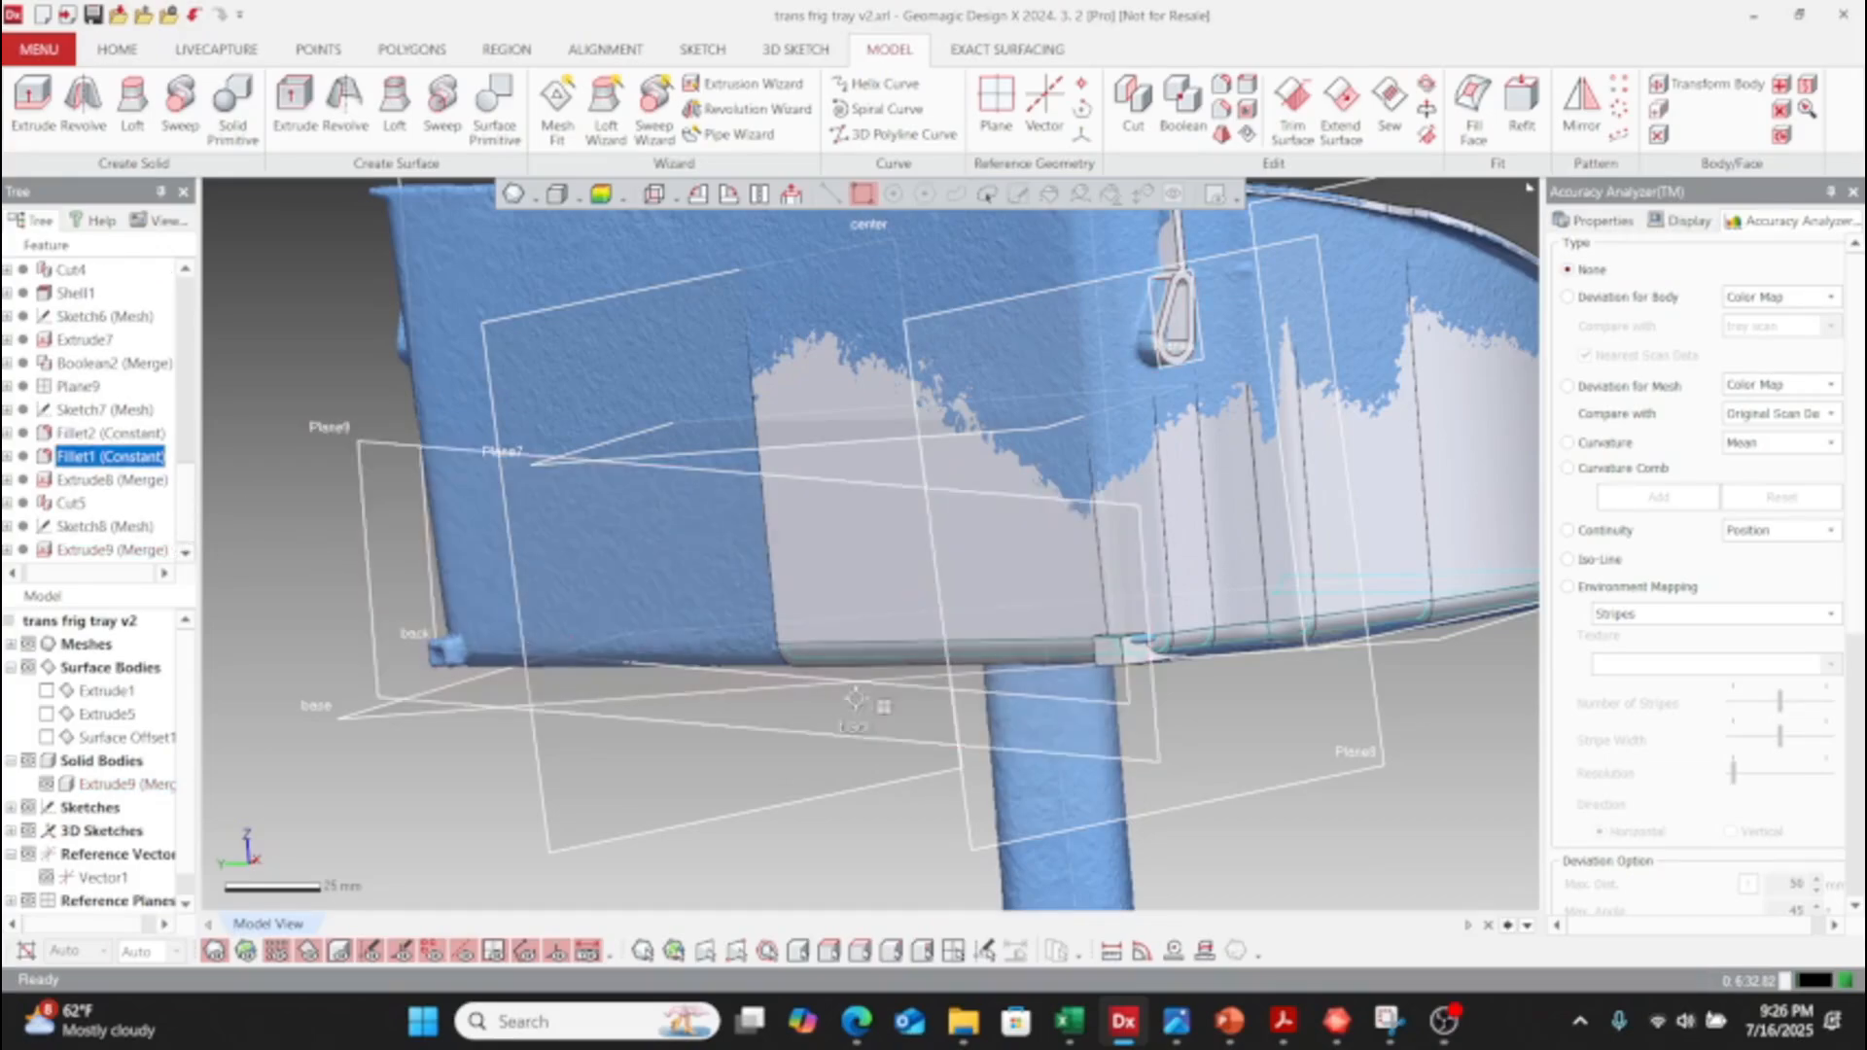
{"action": "scroll", "coordinate": [851, 701], "scroll_direction": "up", "scroll_amount": 3}
{"action": "right_click_drag", "start_coordinate": [1305, 652], "coordinate": [554, 654]}
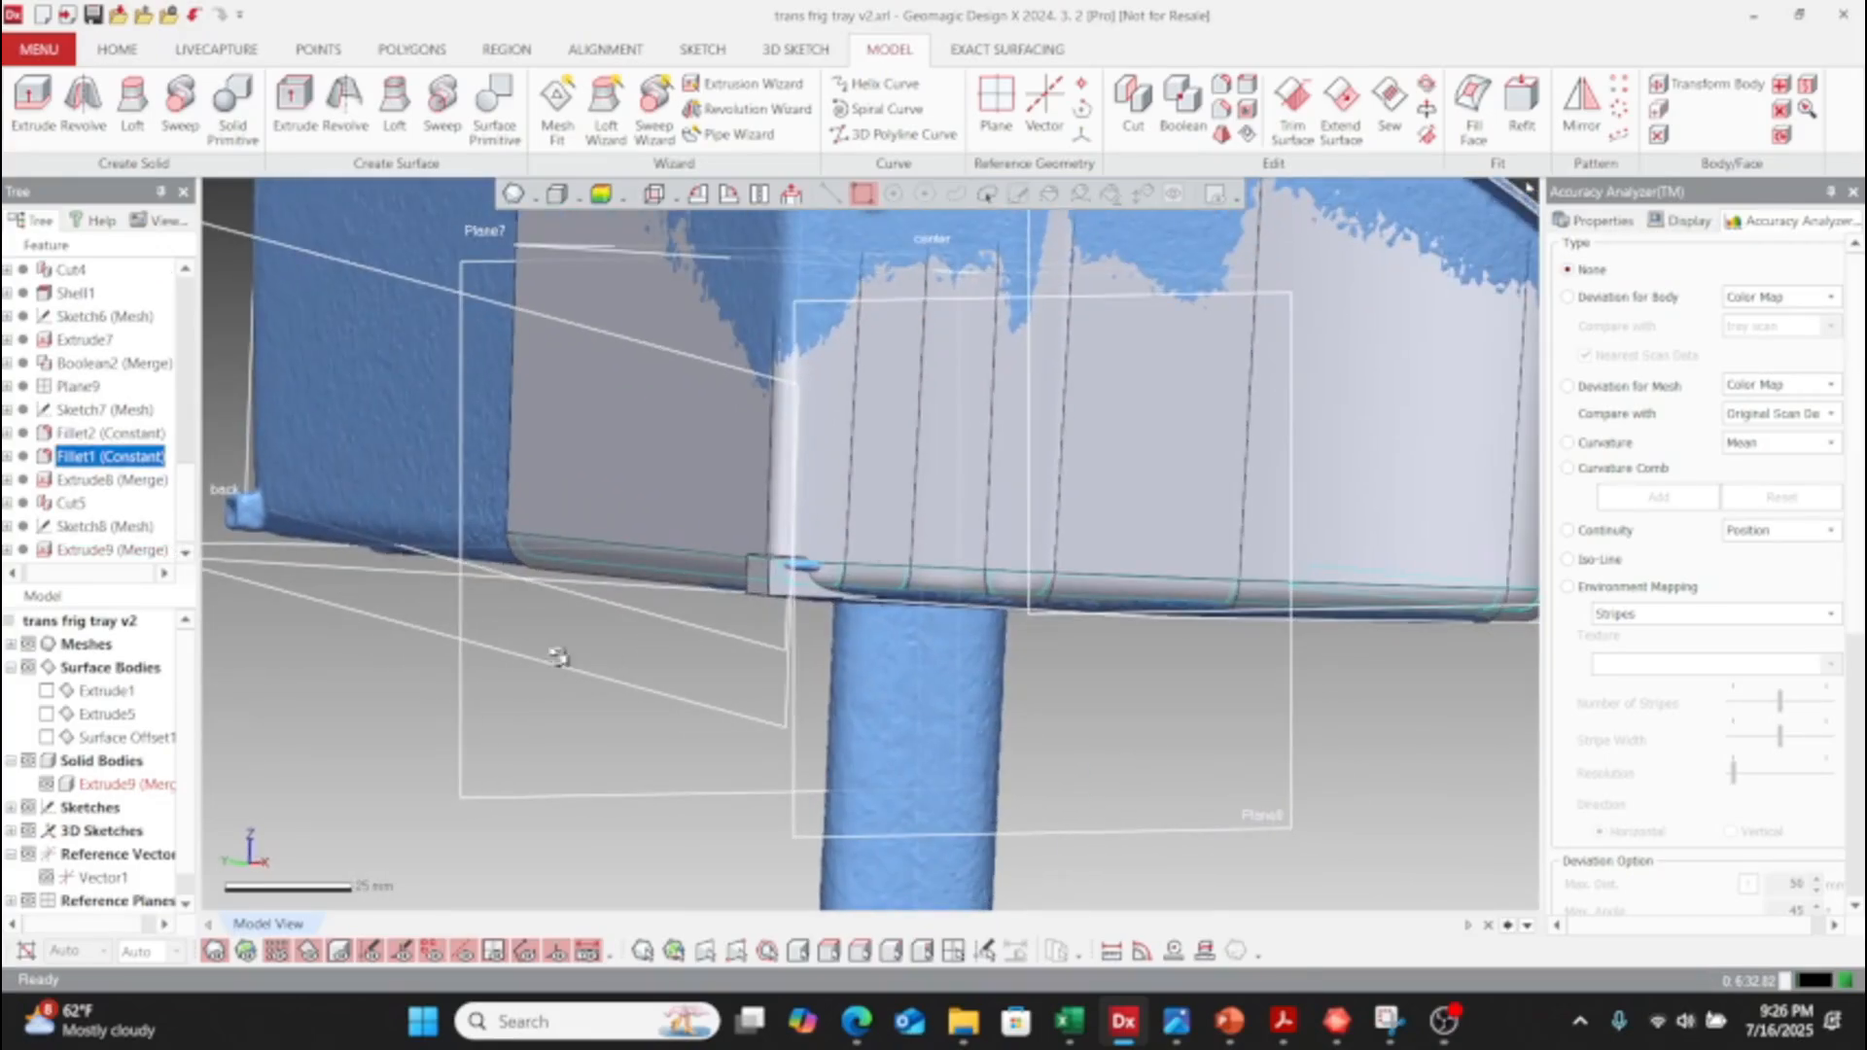
{"action": "scroll", "coordinate": [863, 575], "scroll_direction": "up", "scroll_amount": 3}
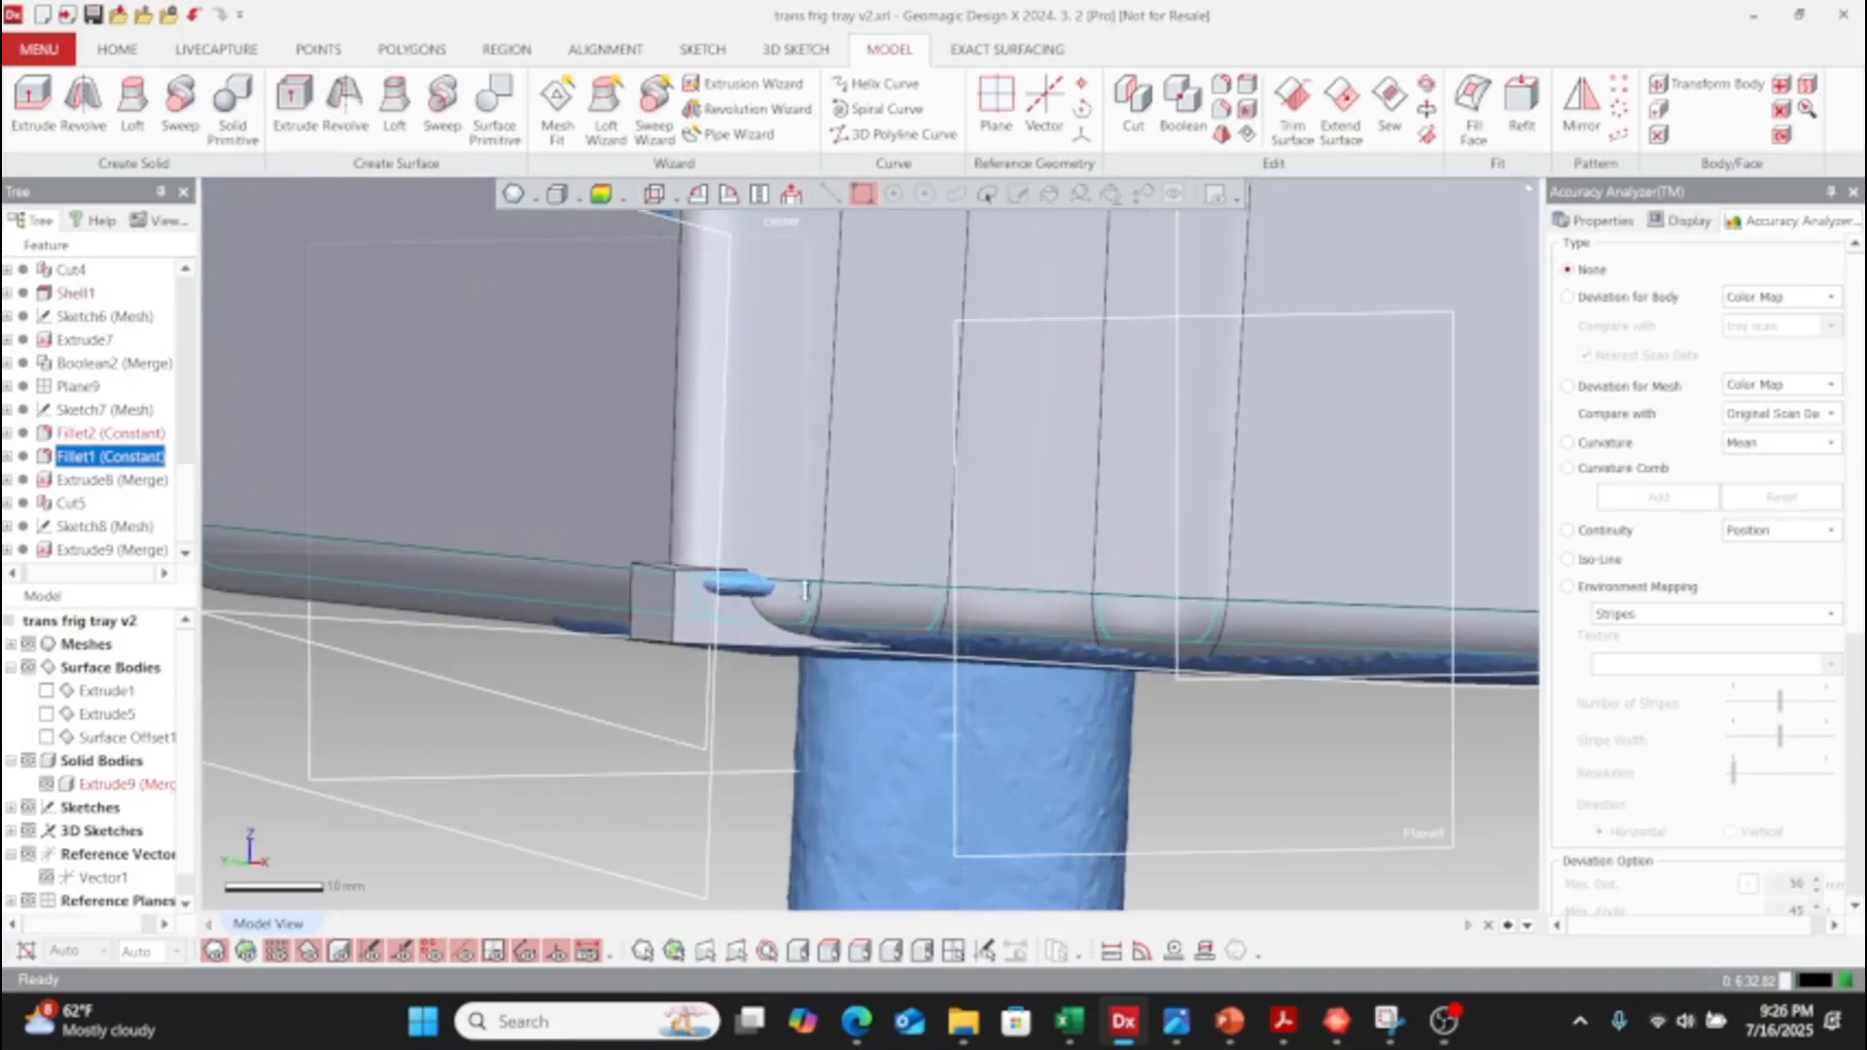
{"action": "right_click_drag", "start_coordinate": [792, 585], "coordinate": [1059, 388]}
{"action": "scroll", "coordinate": [1010, 366], "scroll_direction": "up", "scroll_amount": 3}
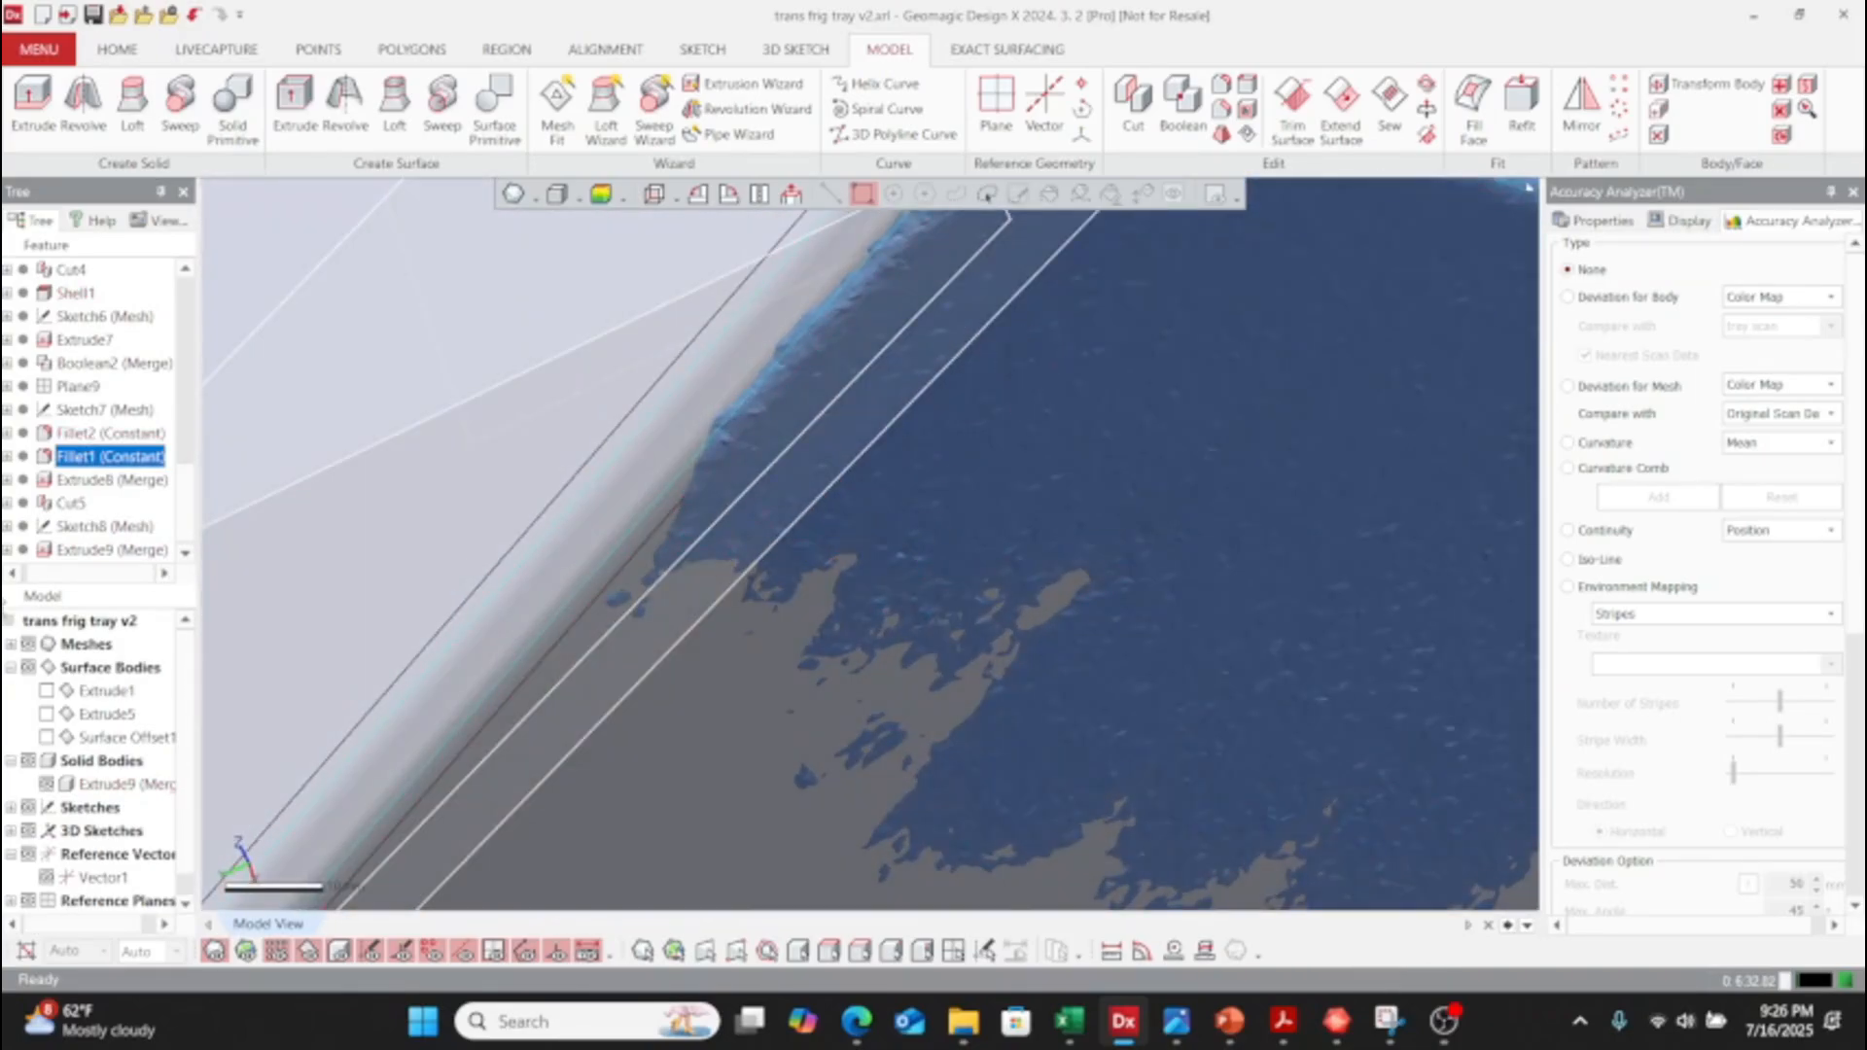
{"action": "left_click", "coordinate": [30, 646]}
{"action": "scroll", "coordinate": [855, 600], "scroll_direction": "down", "scroll_amount": 4}
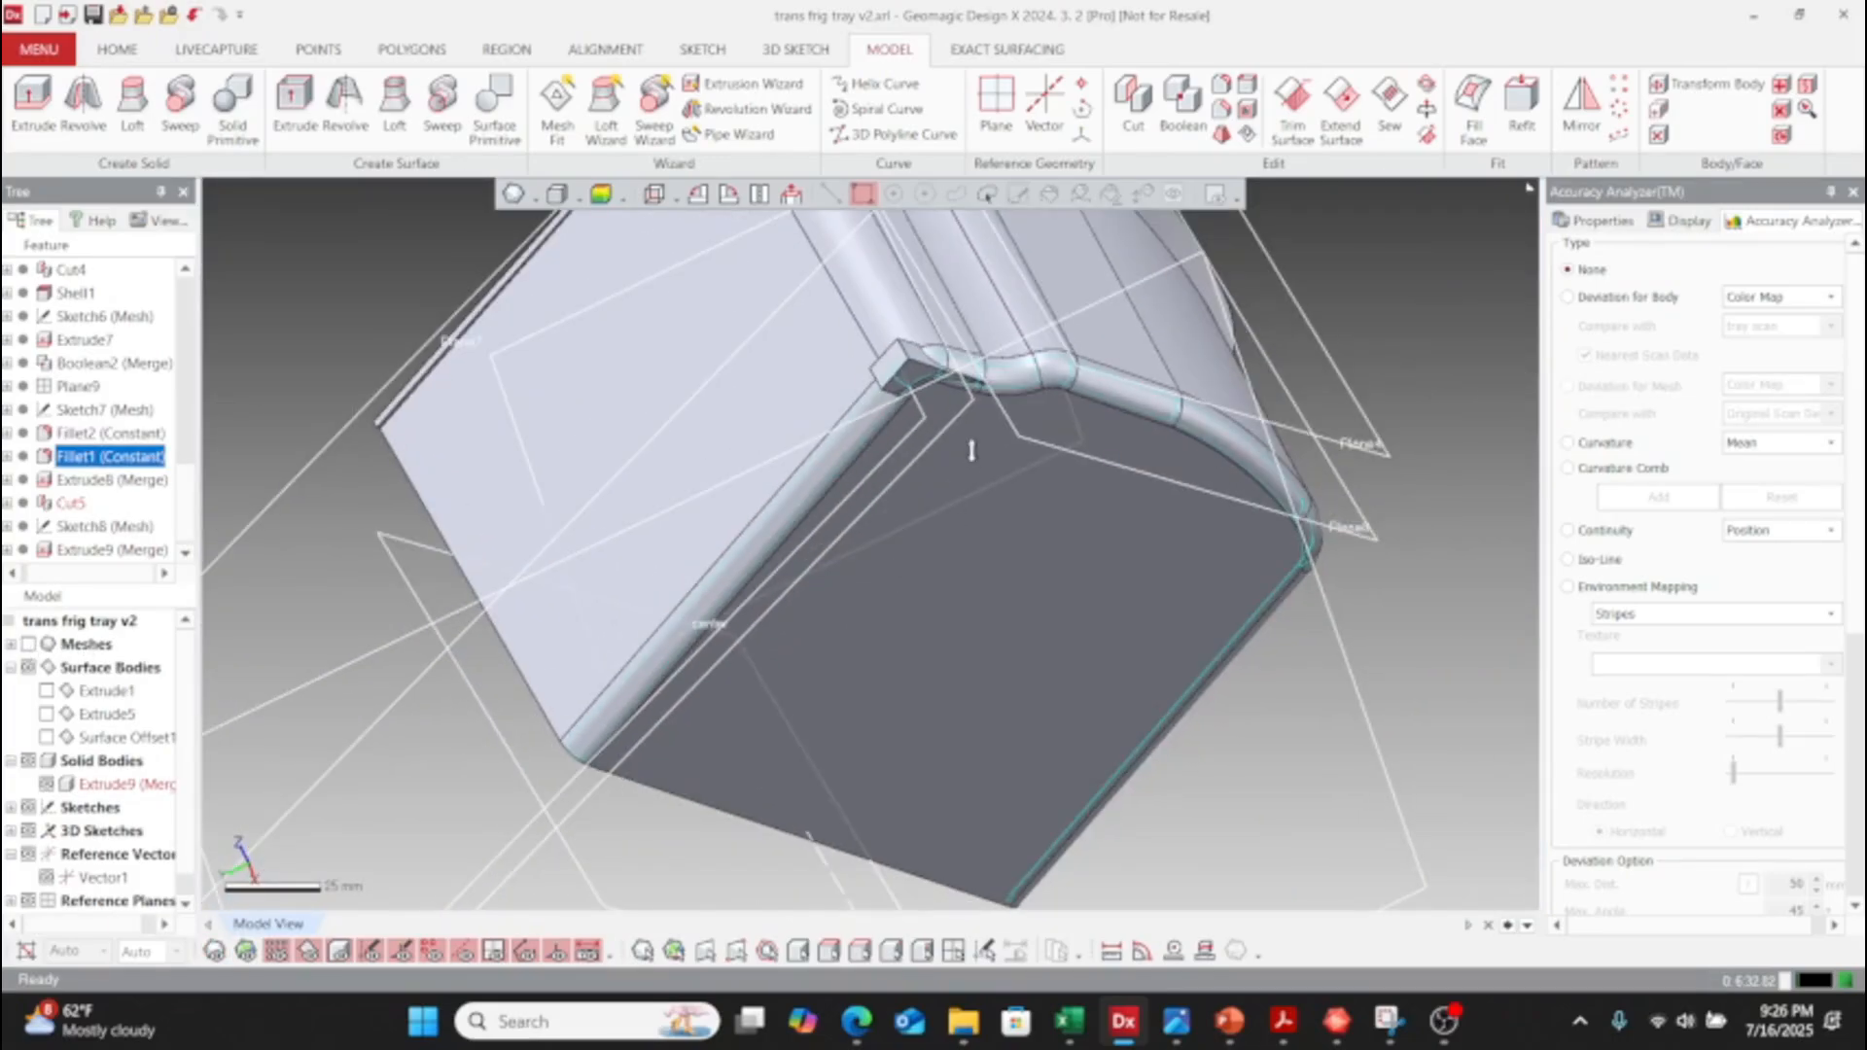
{"action": "right_click_drag", "start_coordinate": [972, 446], "coordinate": [950, 629]}
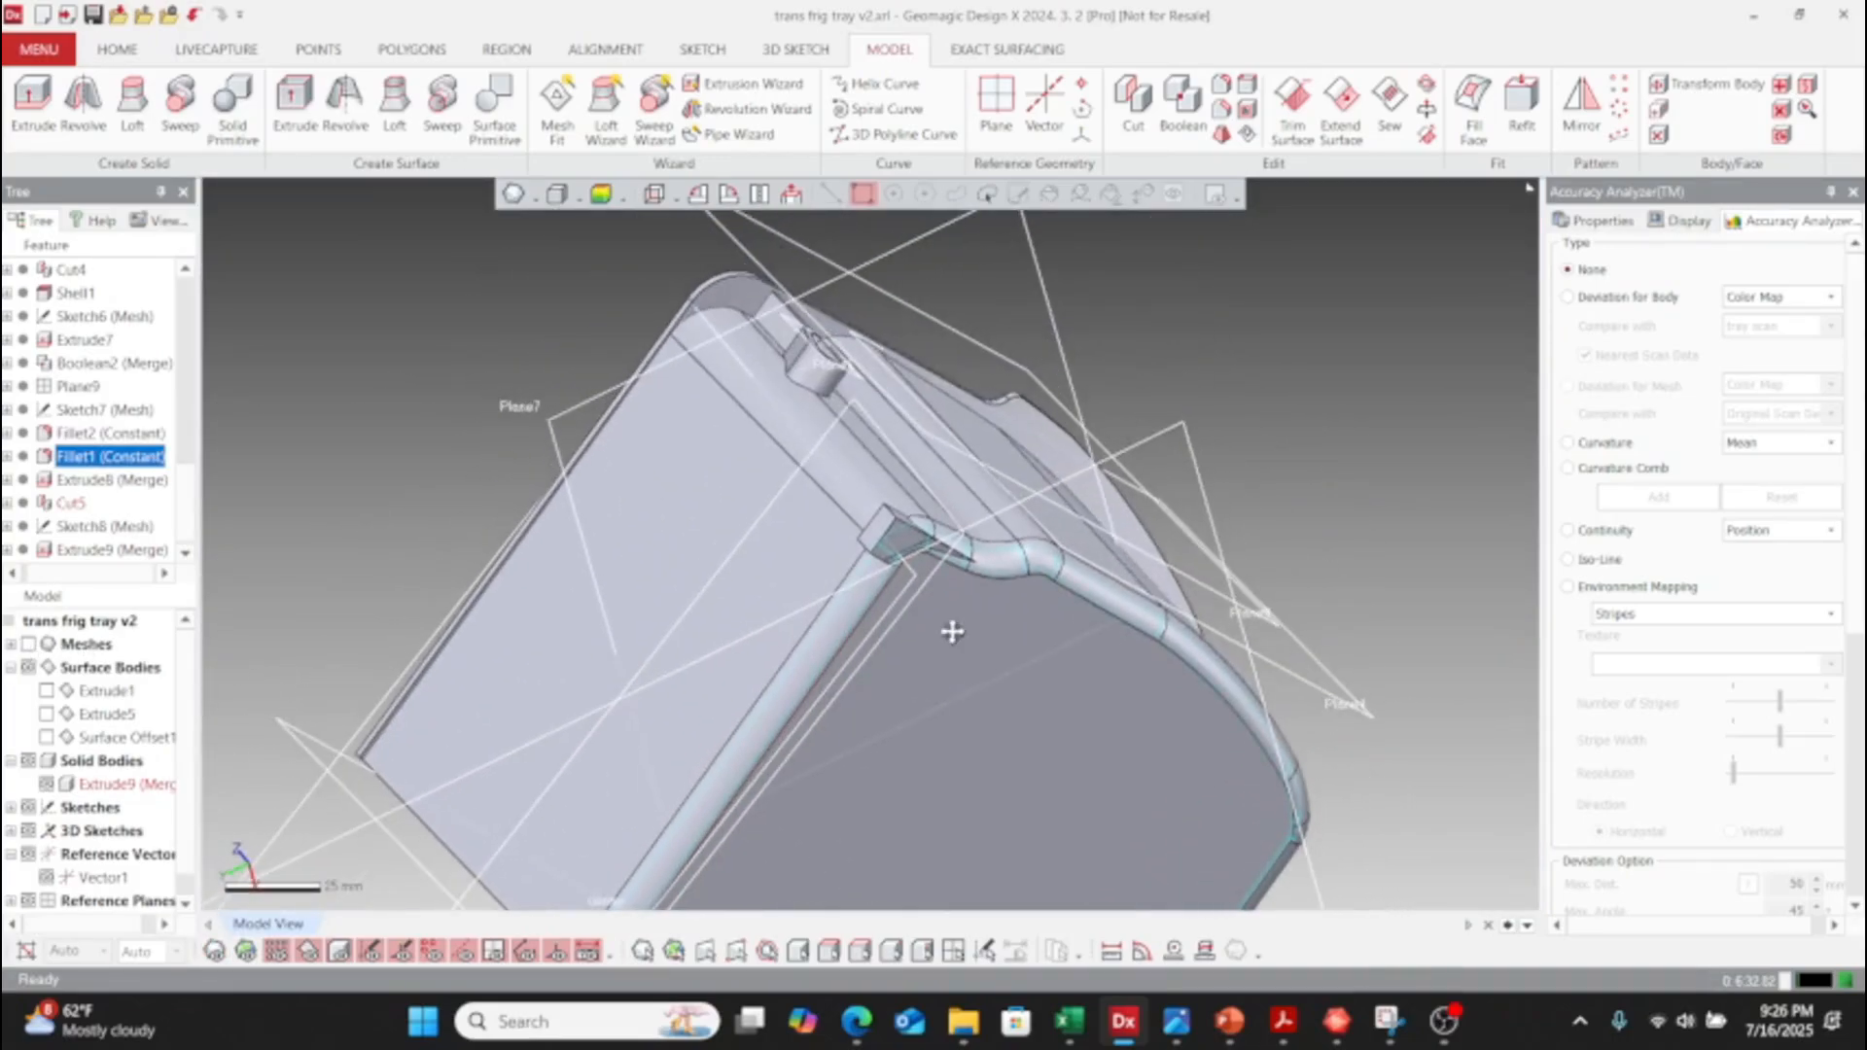
- Move Cut5 after Sketch8 in the design history and try to place it after Extrude9
{"action": "left_click", "coordinate": [70, 503]}
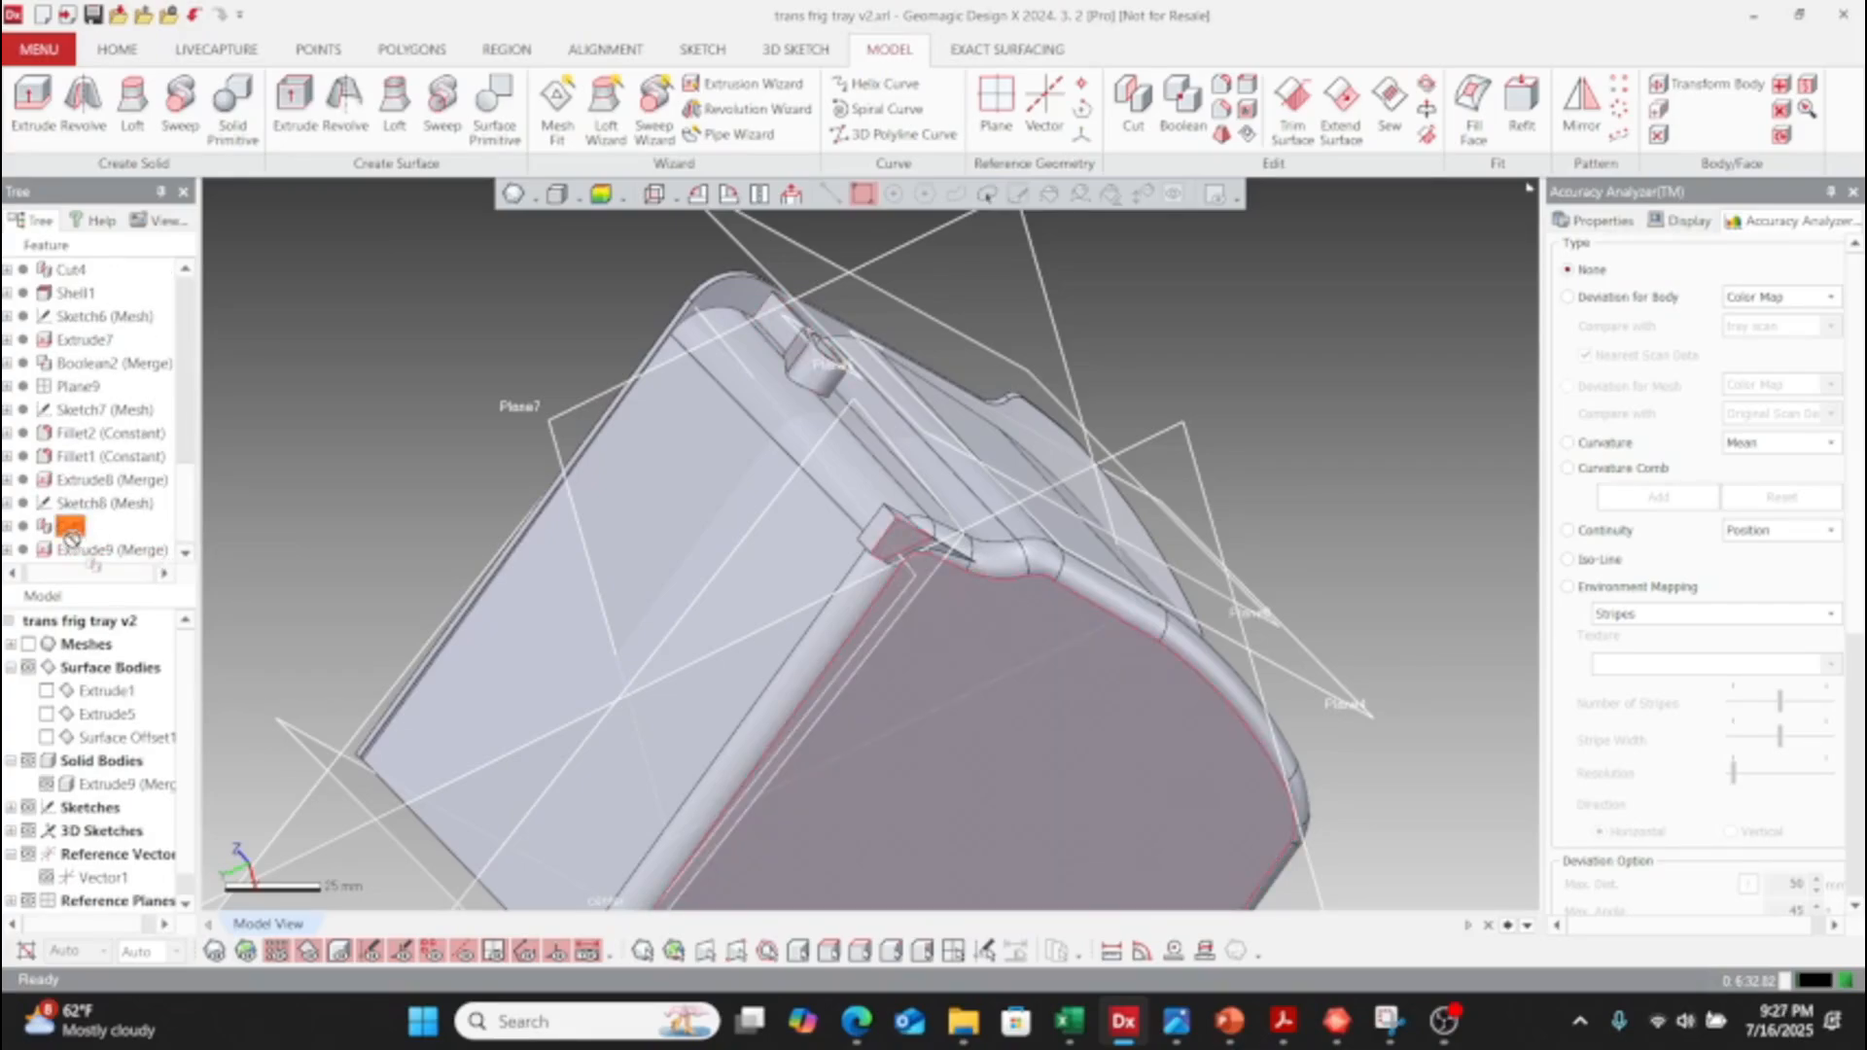
{"action": "left_click_drag", "start_coordinate": [72, 537], "coordinate": [80, 544]}
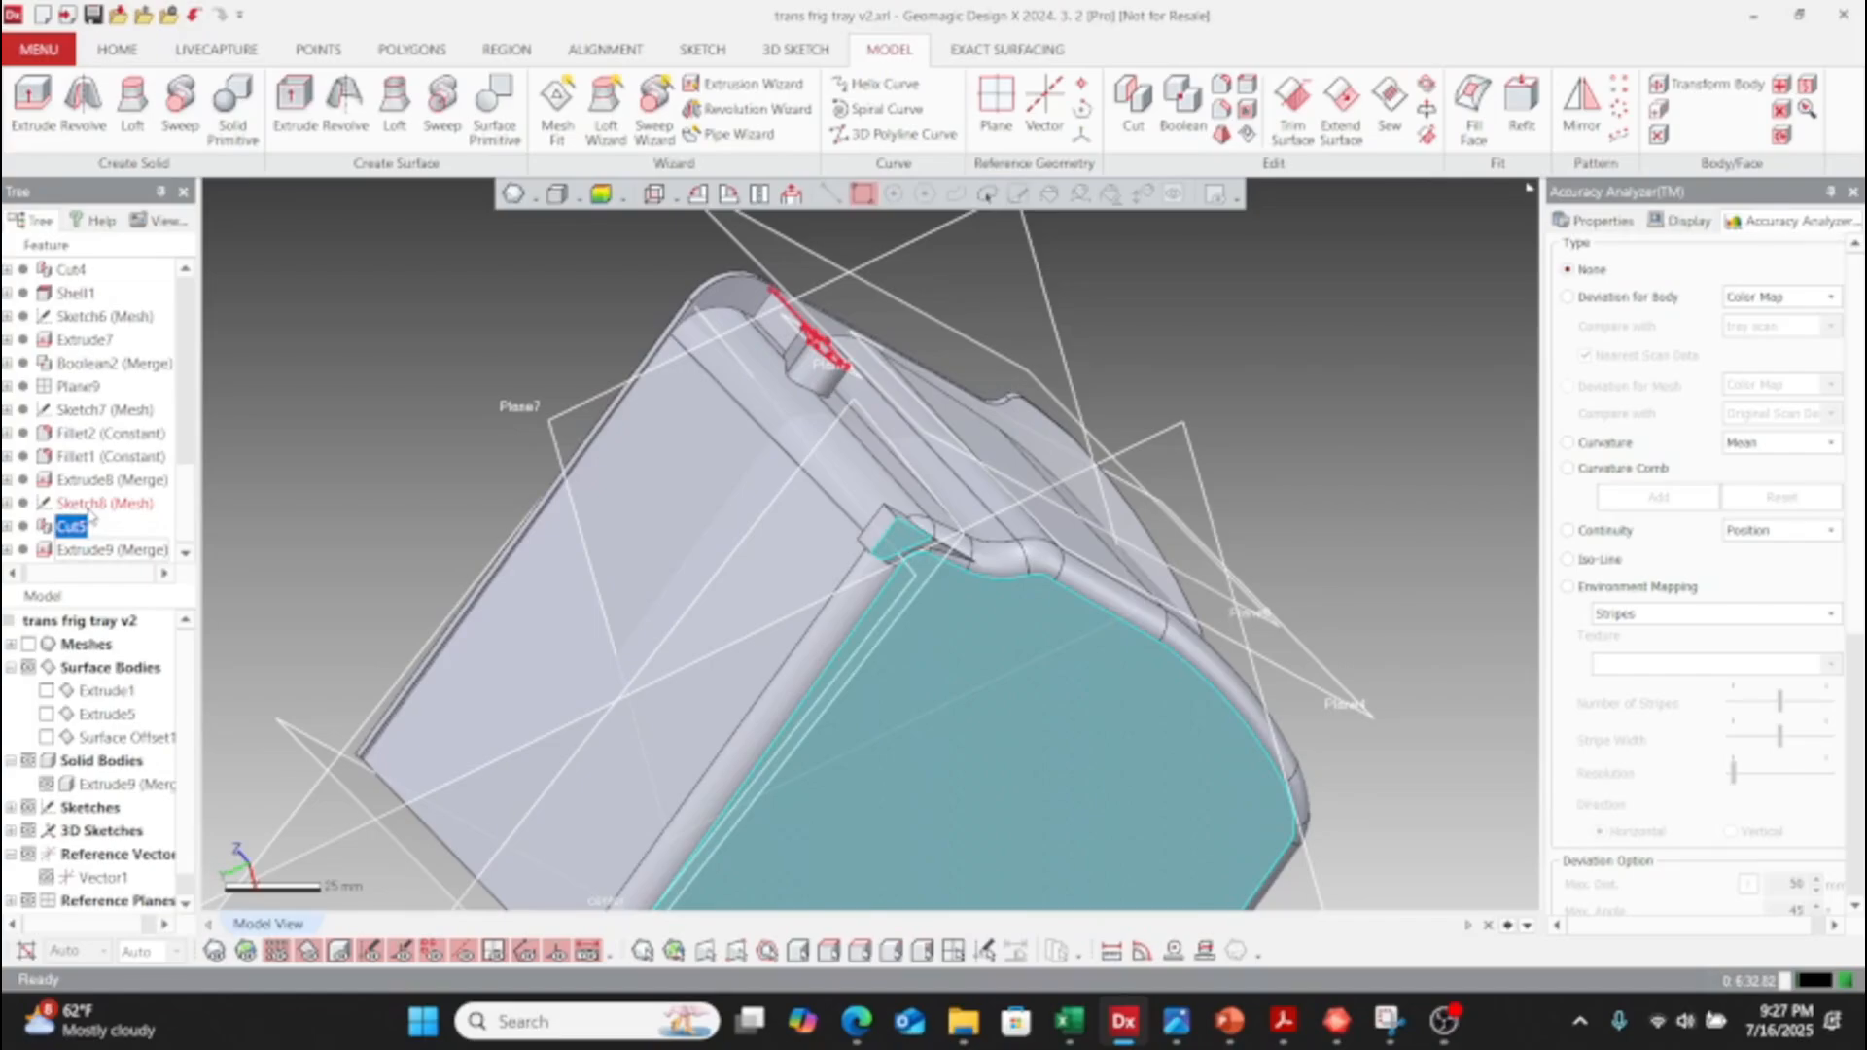
{"action": "left_click", "coordinate": [99, 551]}
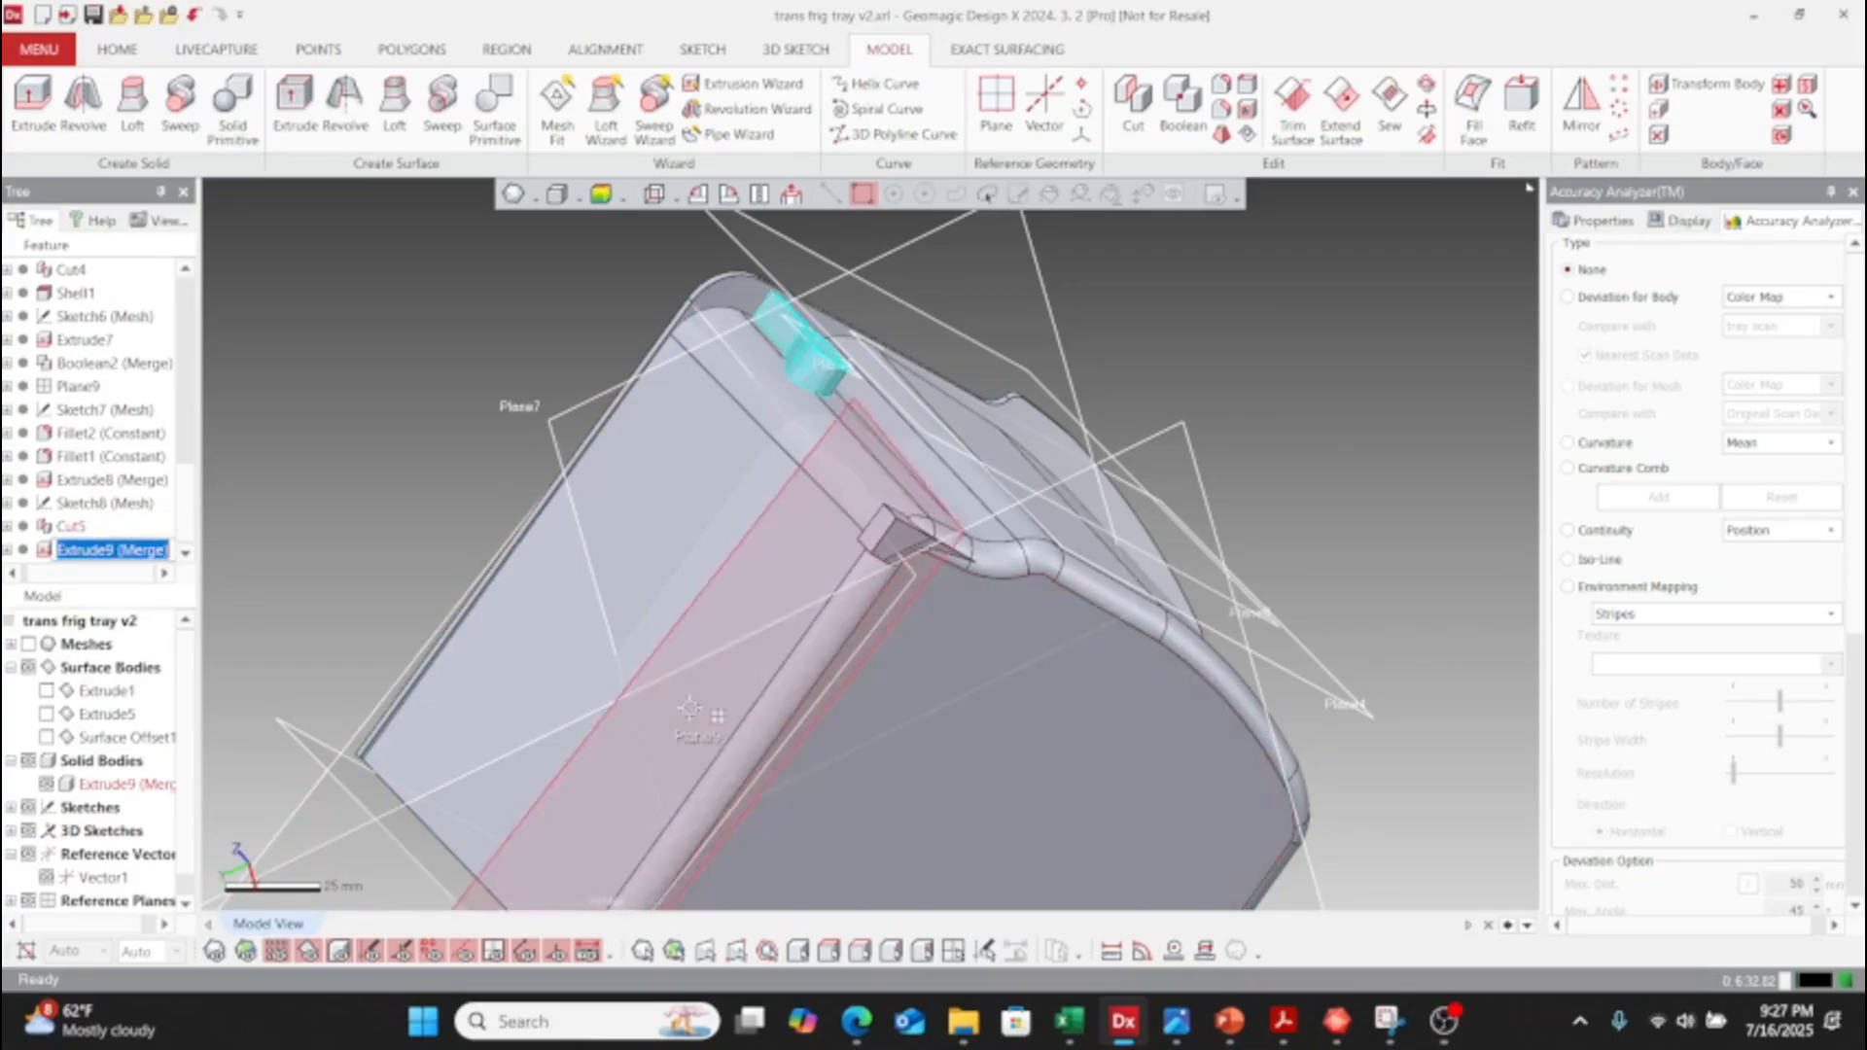
{"action": "left_click", "coordinate": [86, 553]}
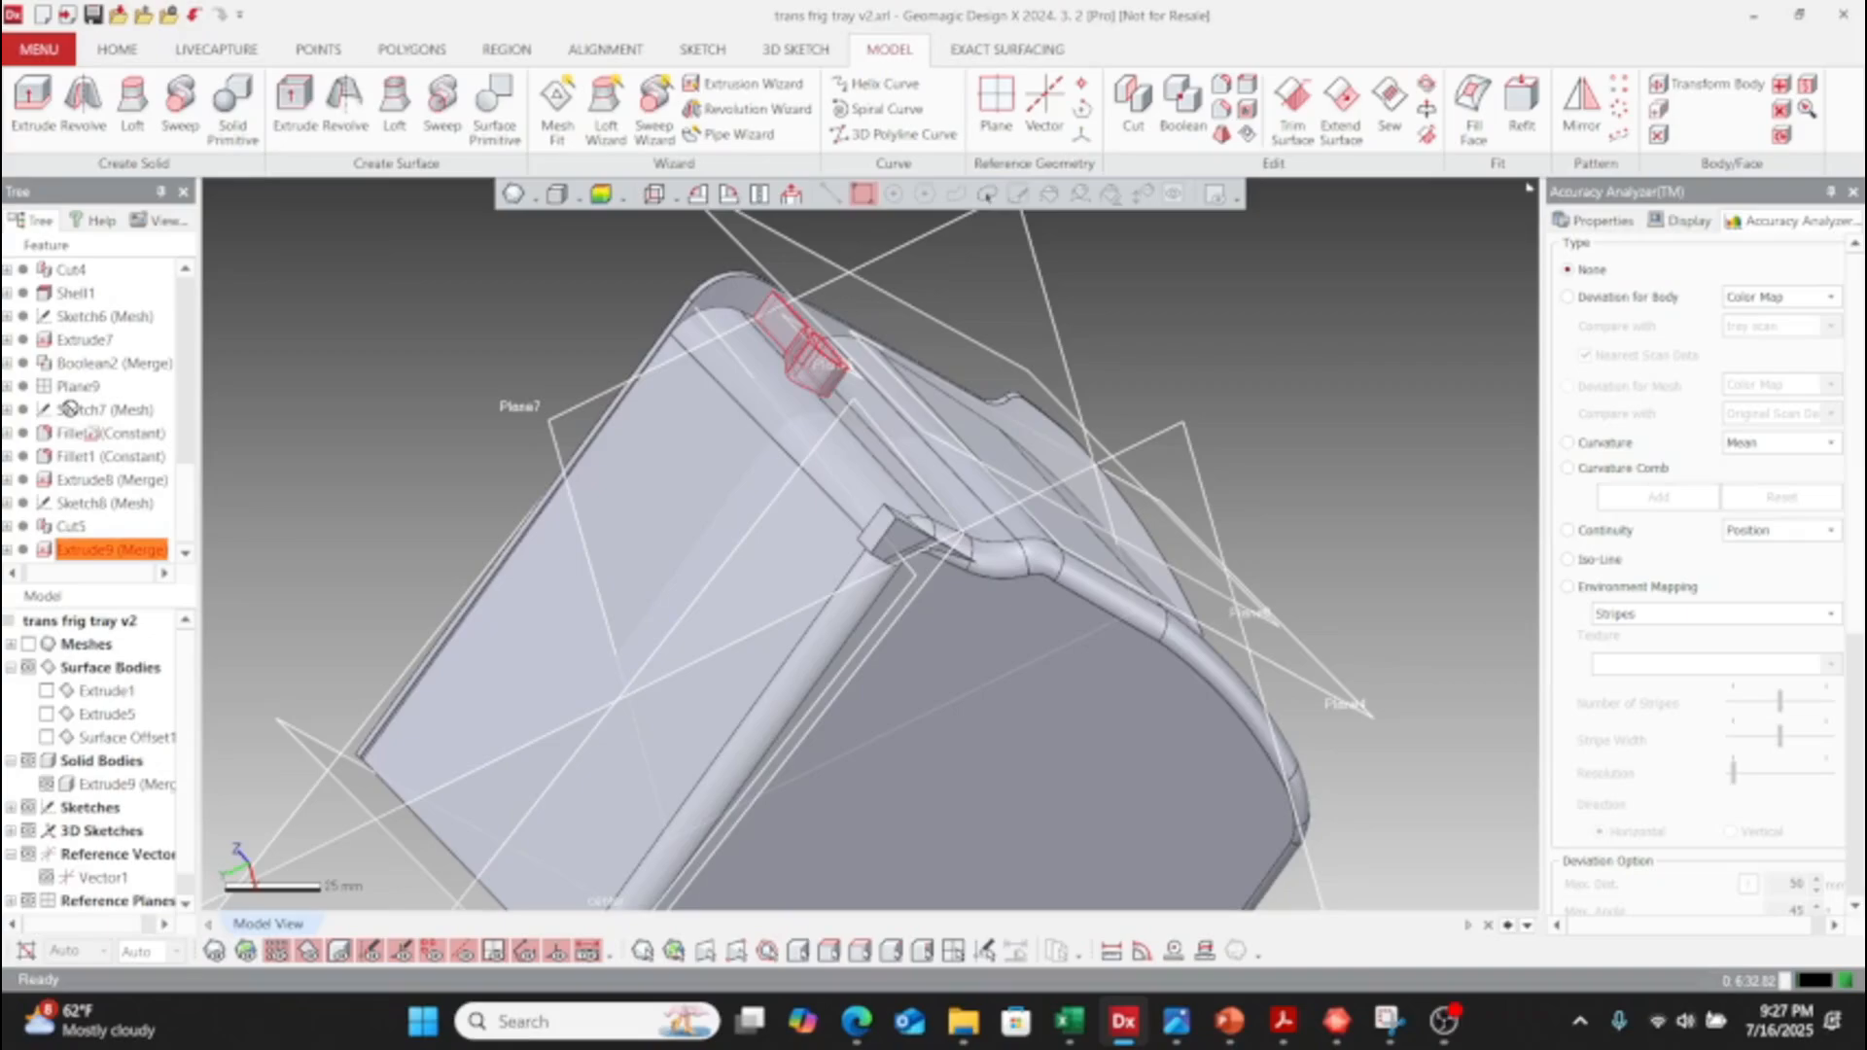
{"action": "left_click_drag", "start_coordinate": [70, 409], "coordinate": [103, 481]}
{"action": "left_click", "coordinate": [77, 530]}
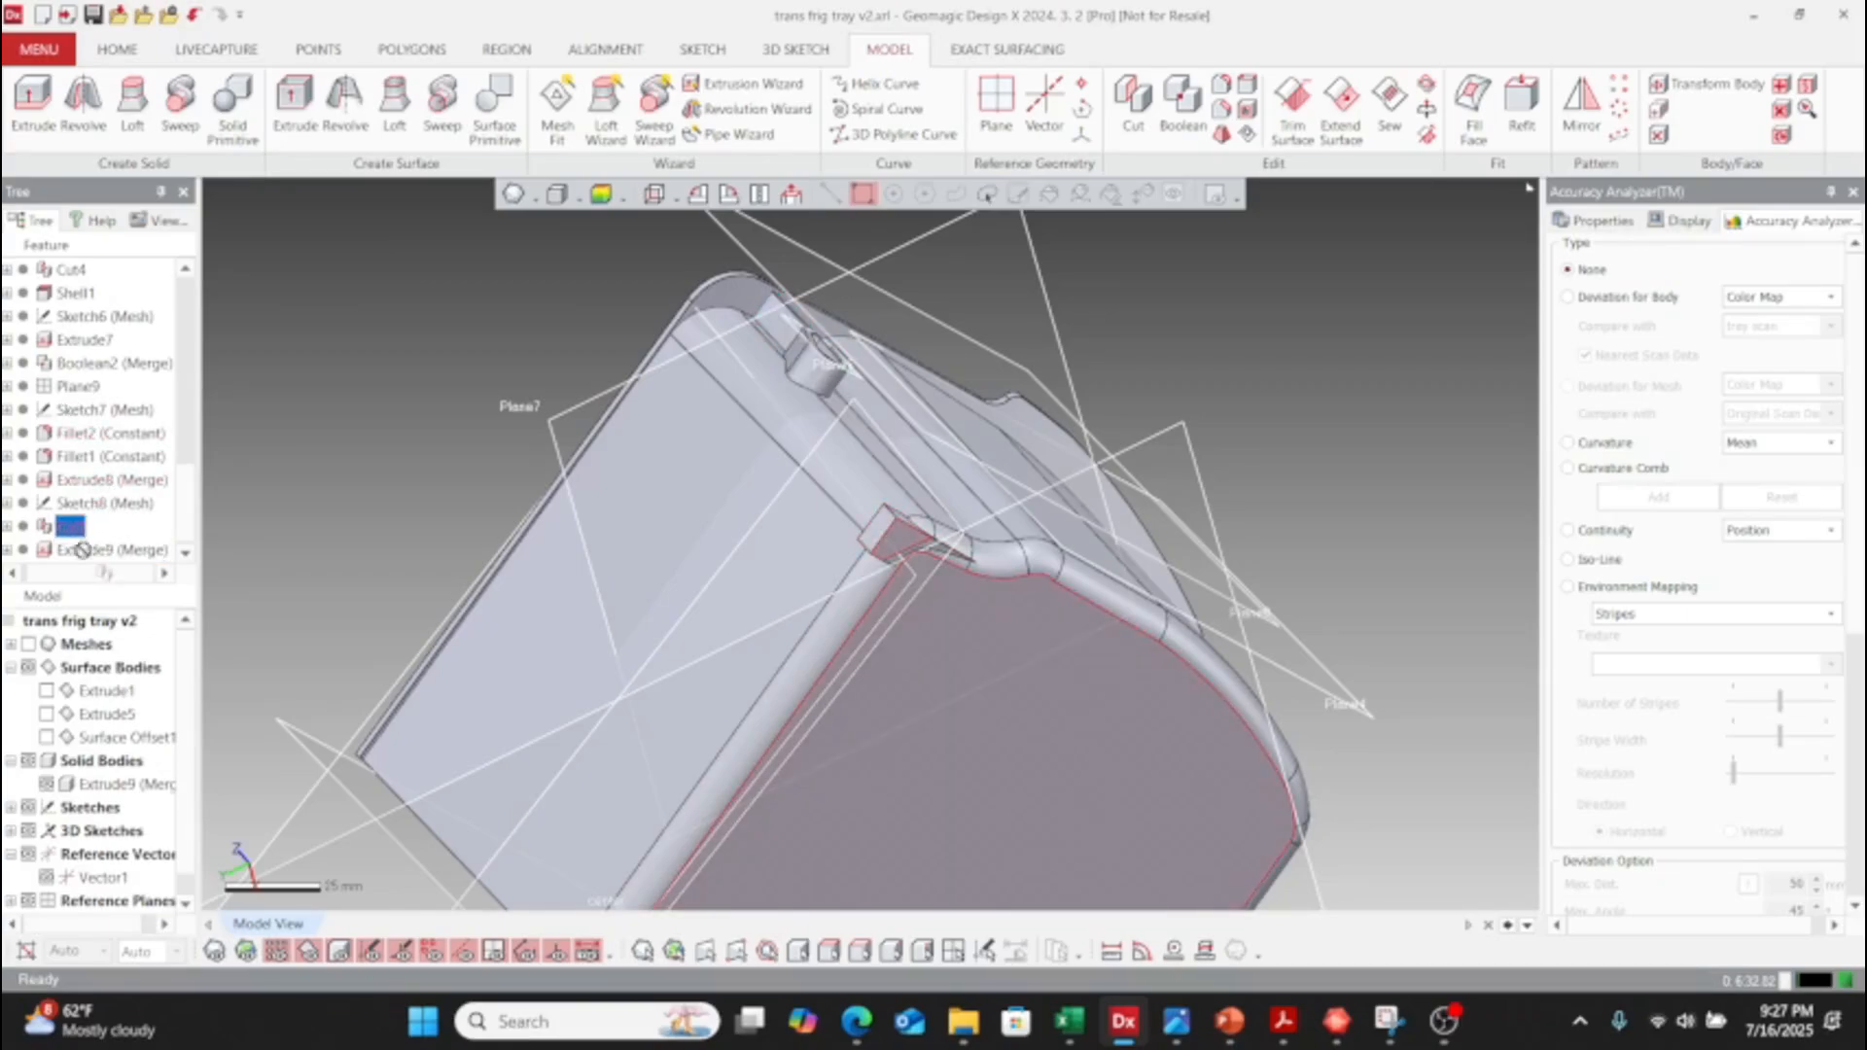
{"action": "left_click_drag", "start_coordinate": [82, 564], "coordinate": [91, 552]}
{"action": "left_click", "coordinate": [102, 551]}
{"action": "right_click", "coordinate": [104, 551]}
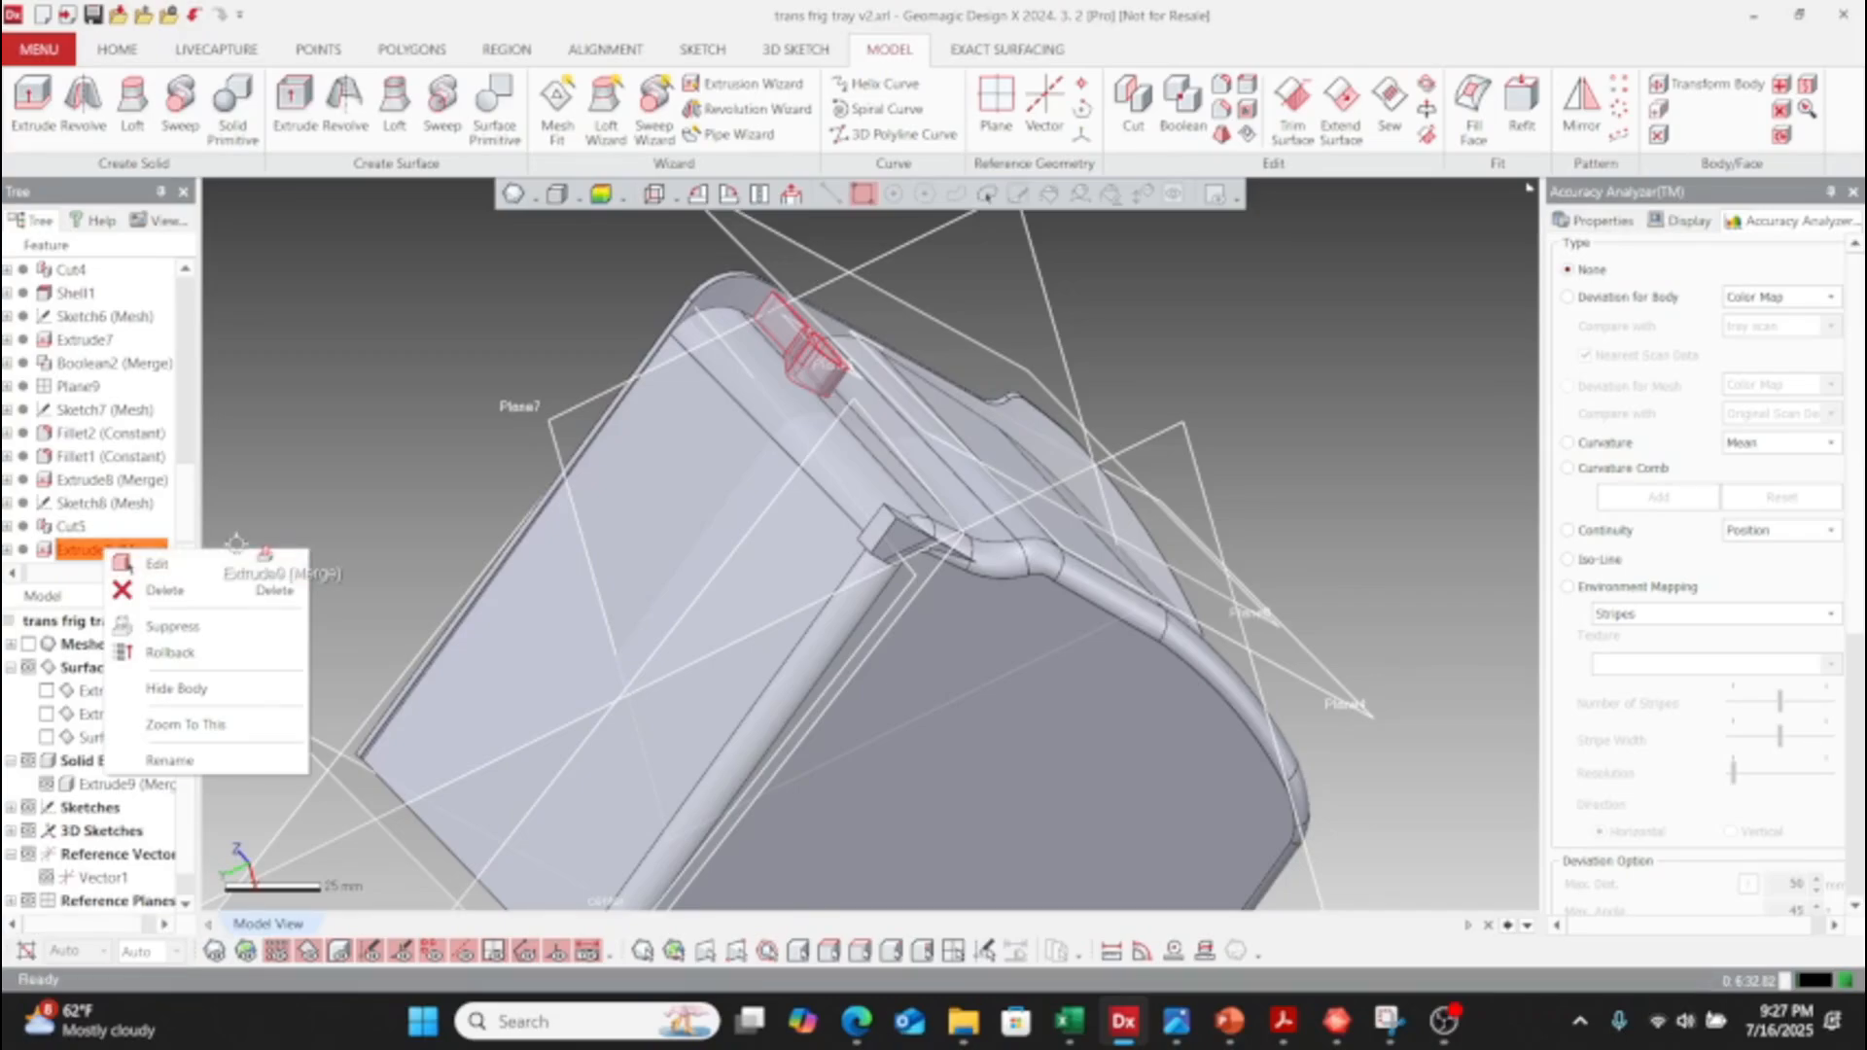
{"action": "left_click", "coordinate": [92, 551]}
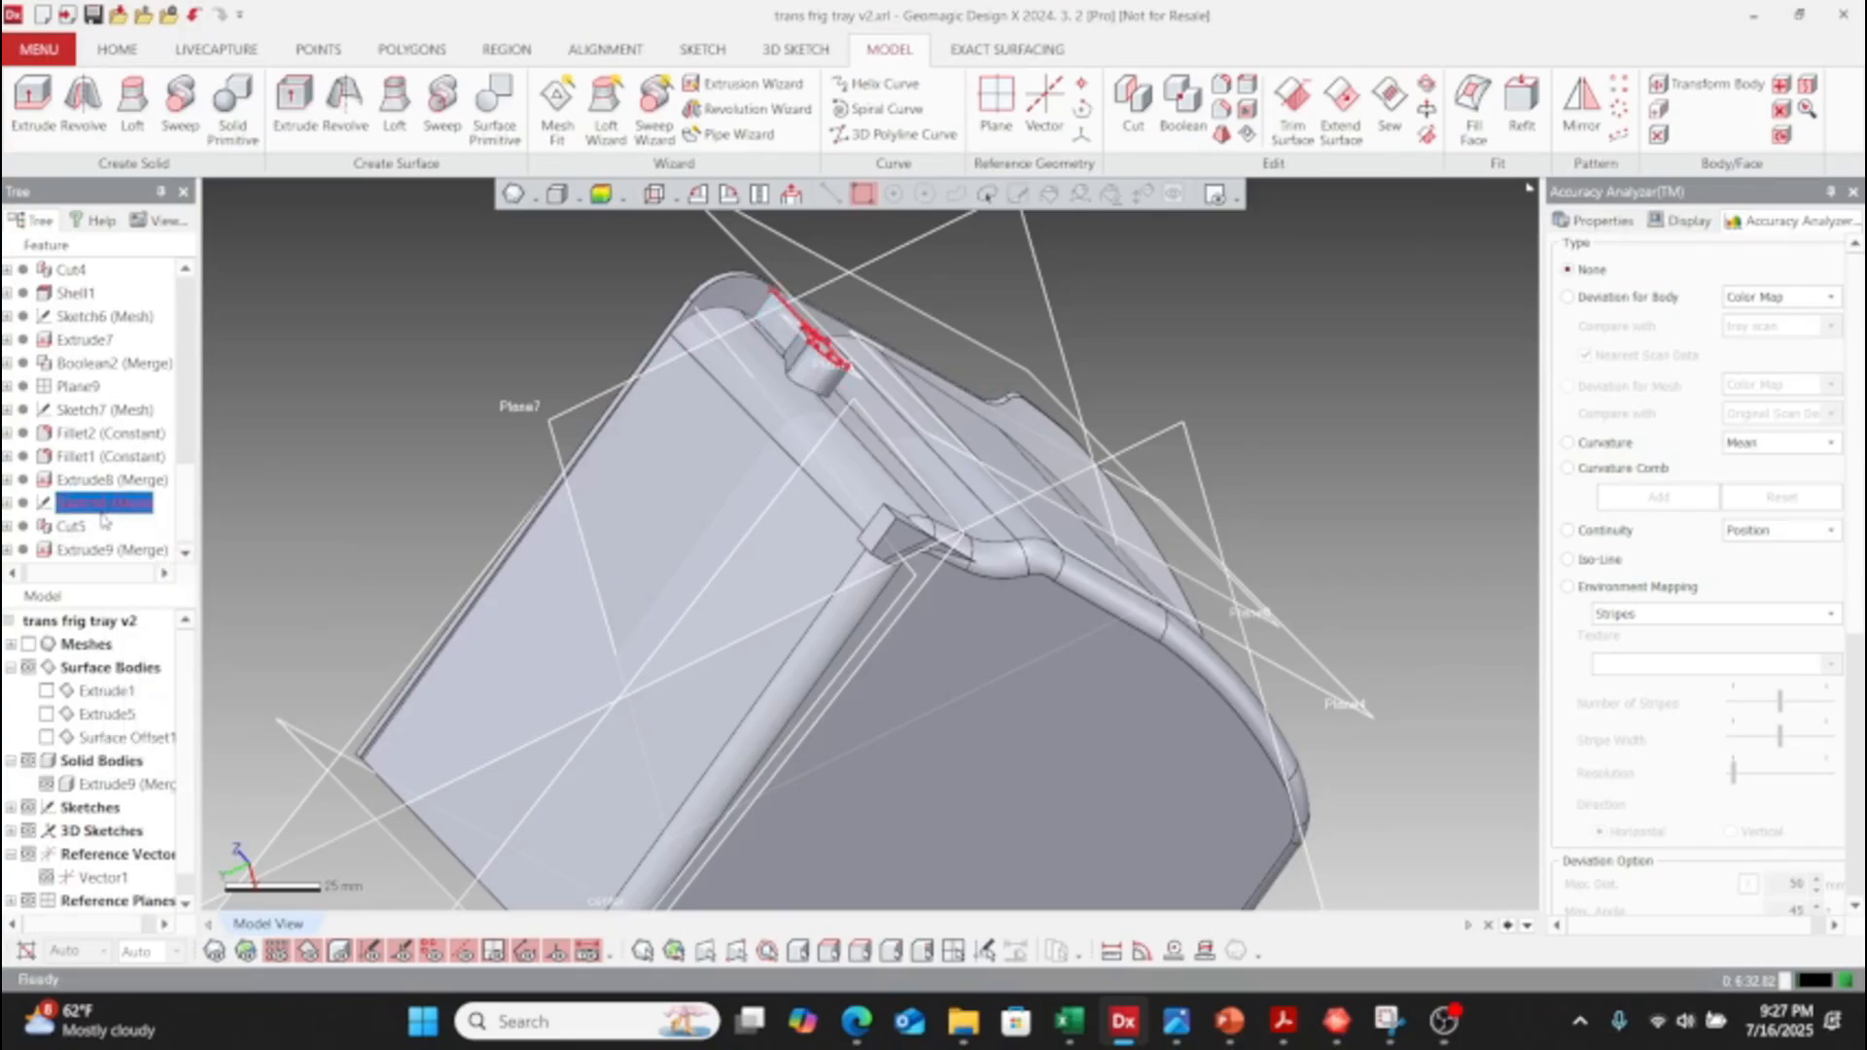
{"action": "right_click", "coordinate": [92, 551]}
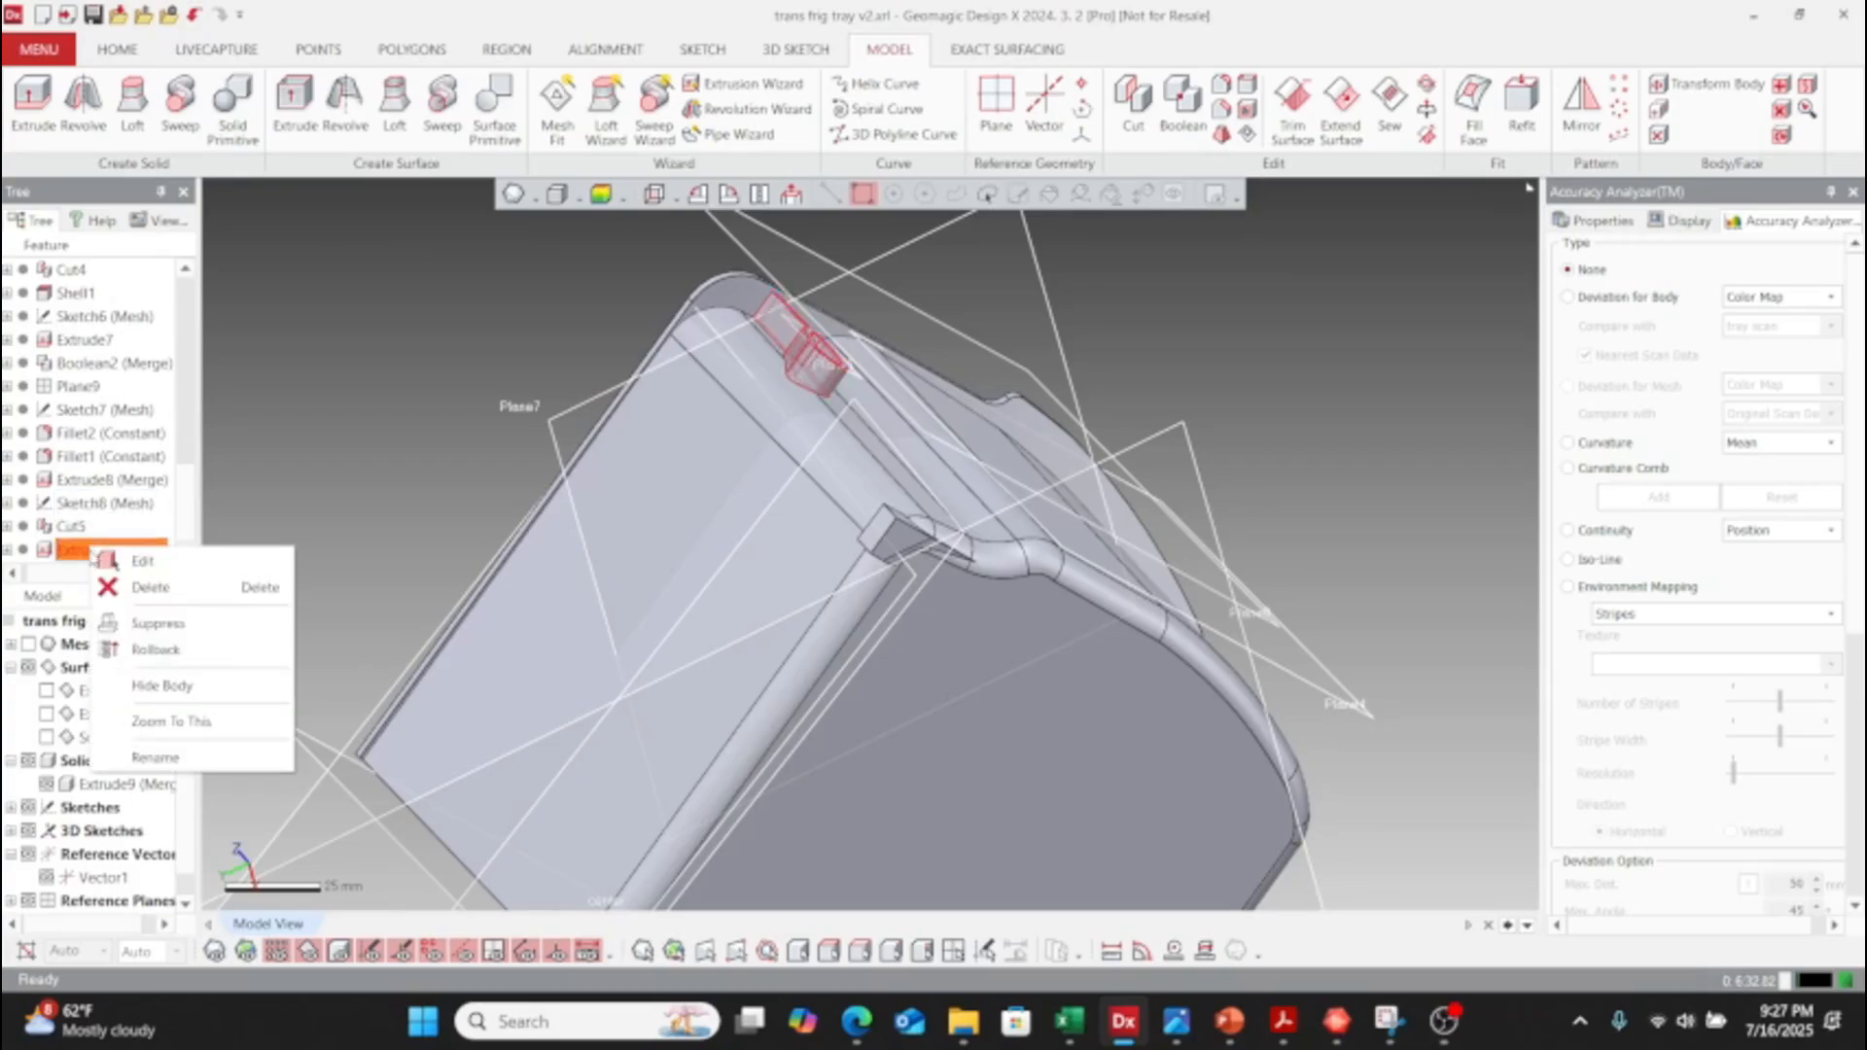
{"action": "left_click", "coordinate": [102, 482]}
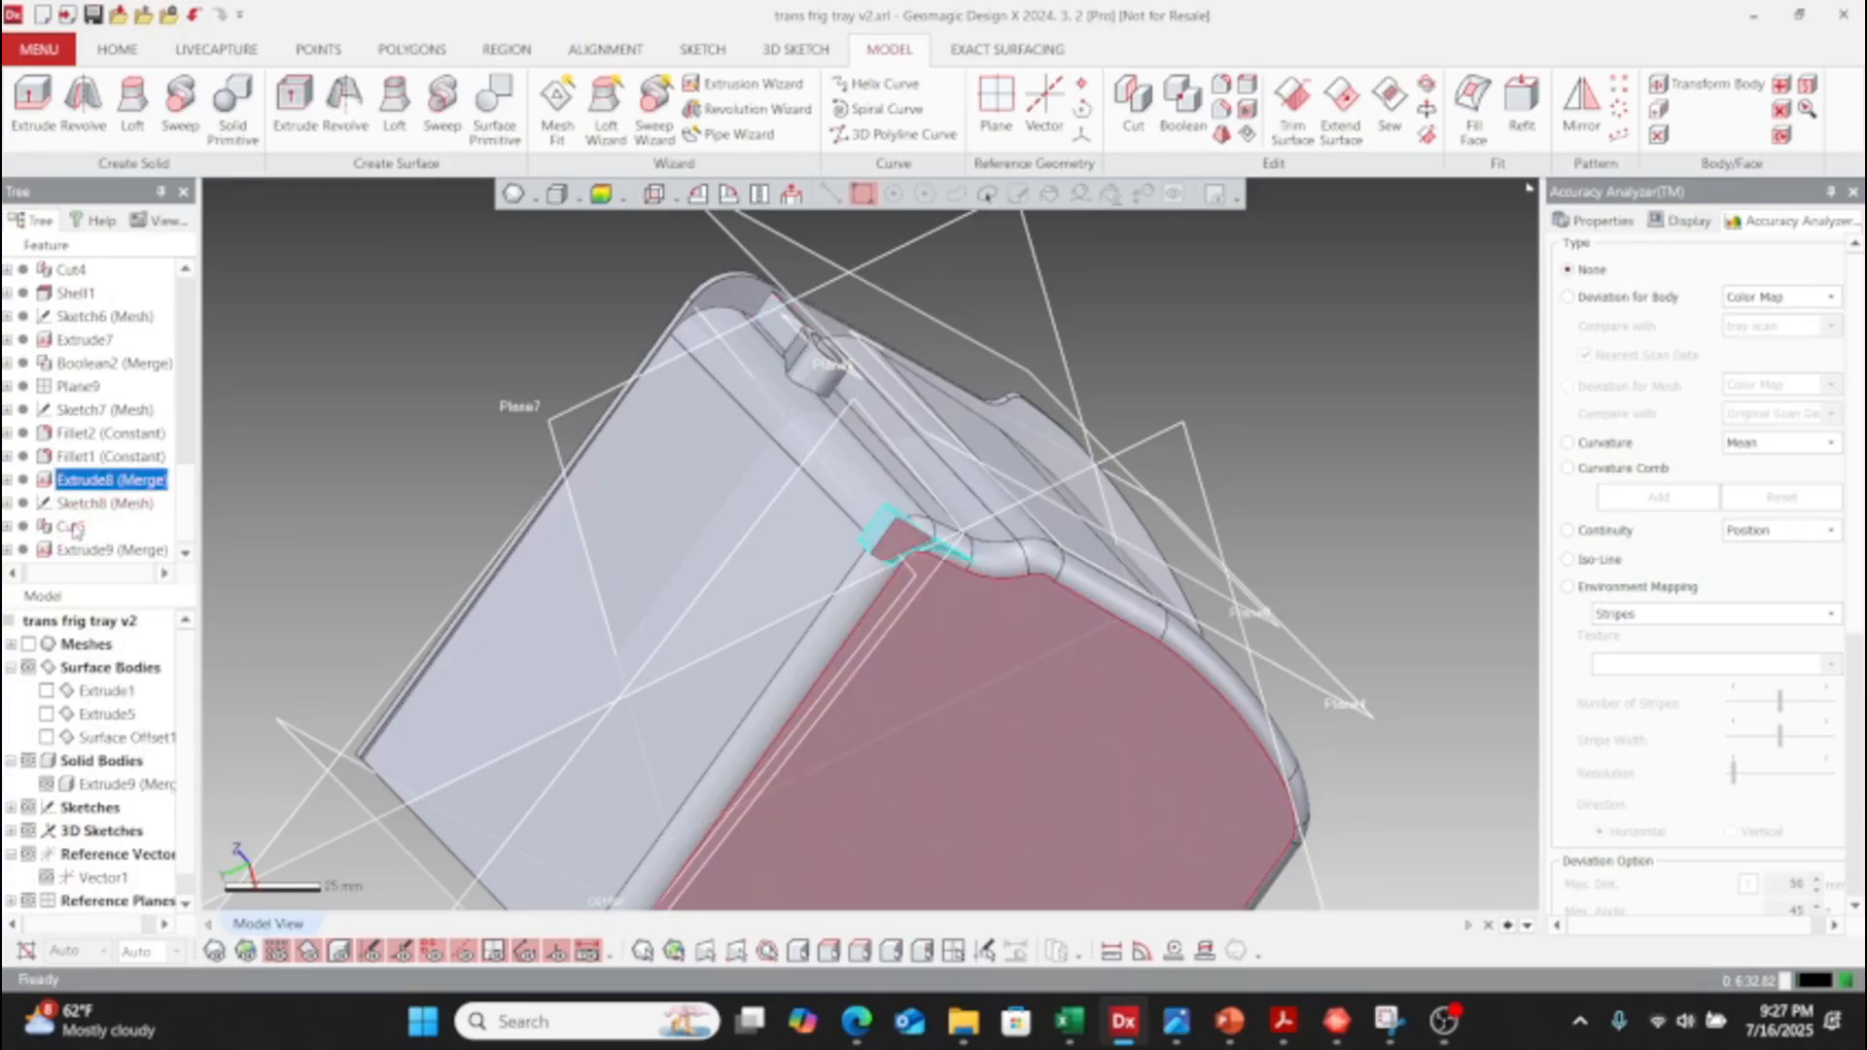
- Delete the Cut5 feature from the design history together with the dependent Extrude9
{"action": "left_click", "coordinate": [76, 526]}
{"action": "right_click", "coordinate": [76, 528]}
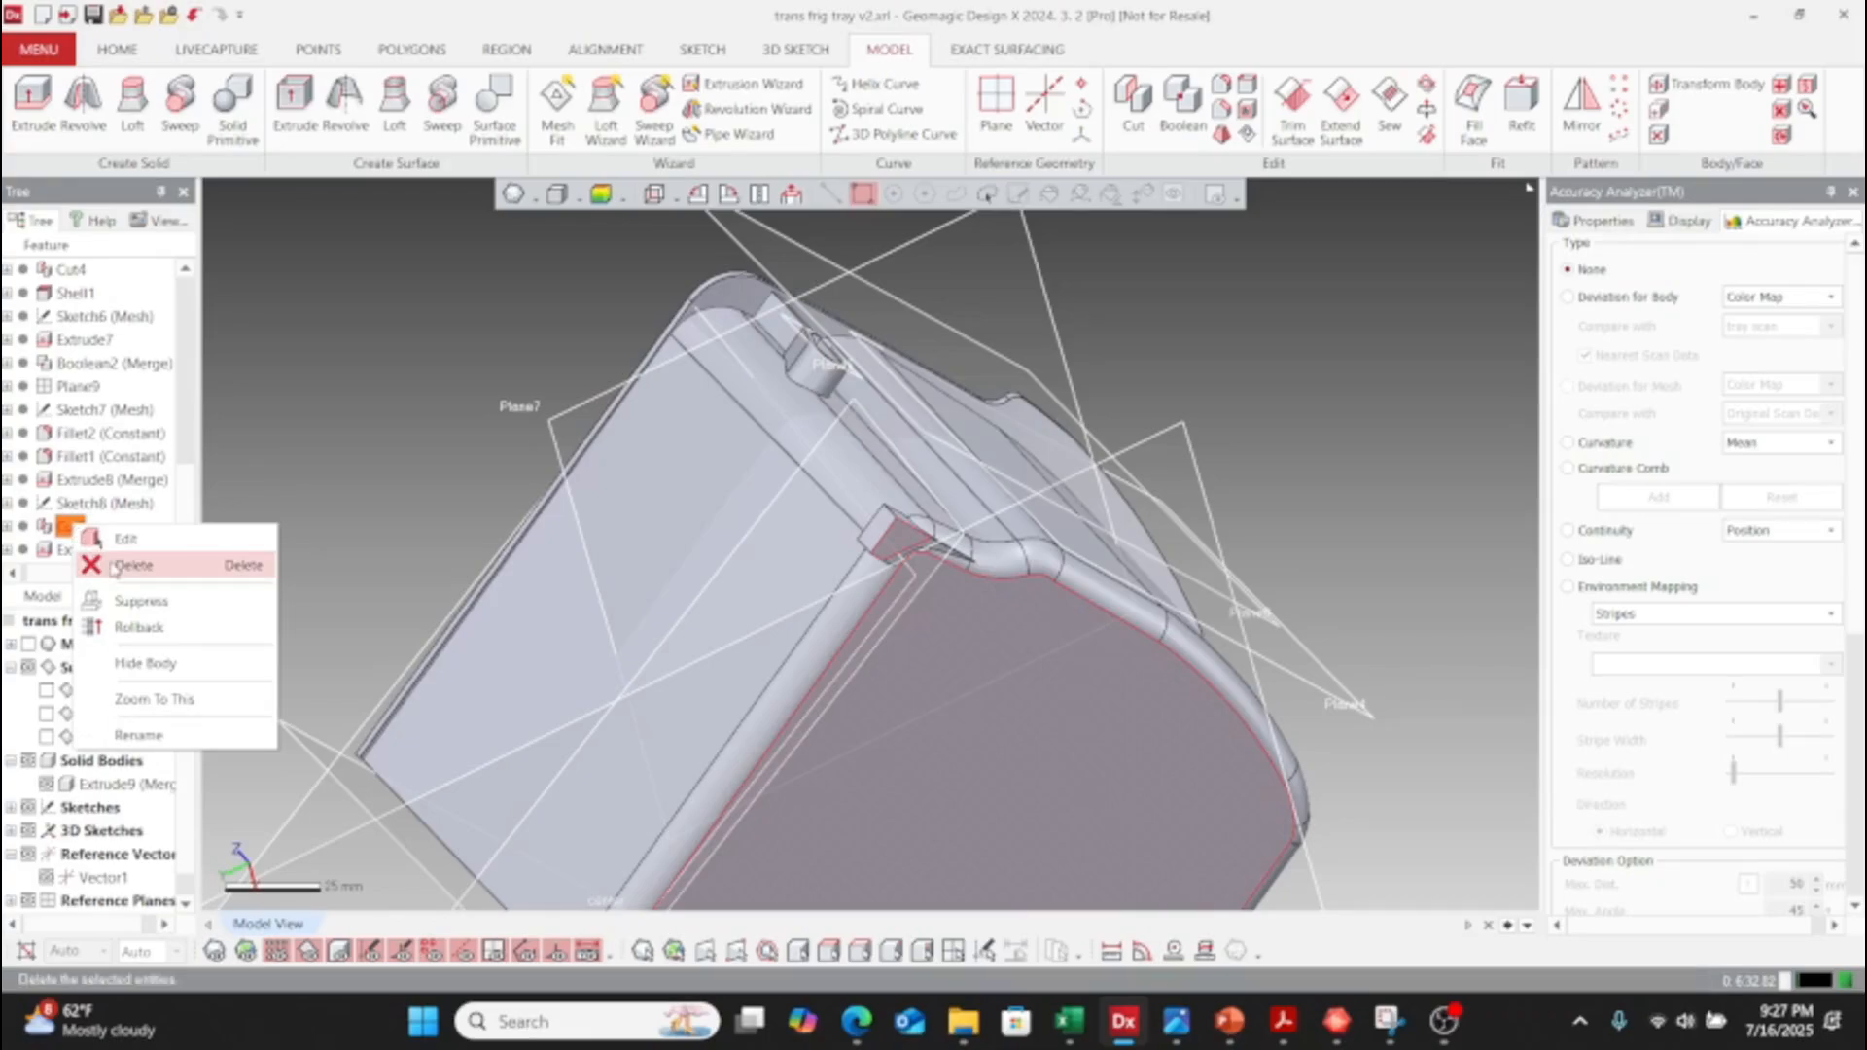
{"action": "left_click", "coordinate": [131, 565]}
{"action": "left_click", "coordinate": [857, 682]}
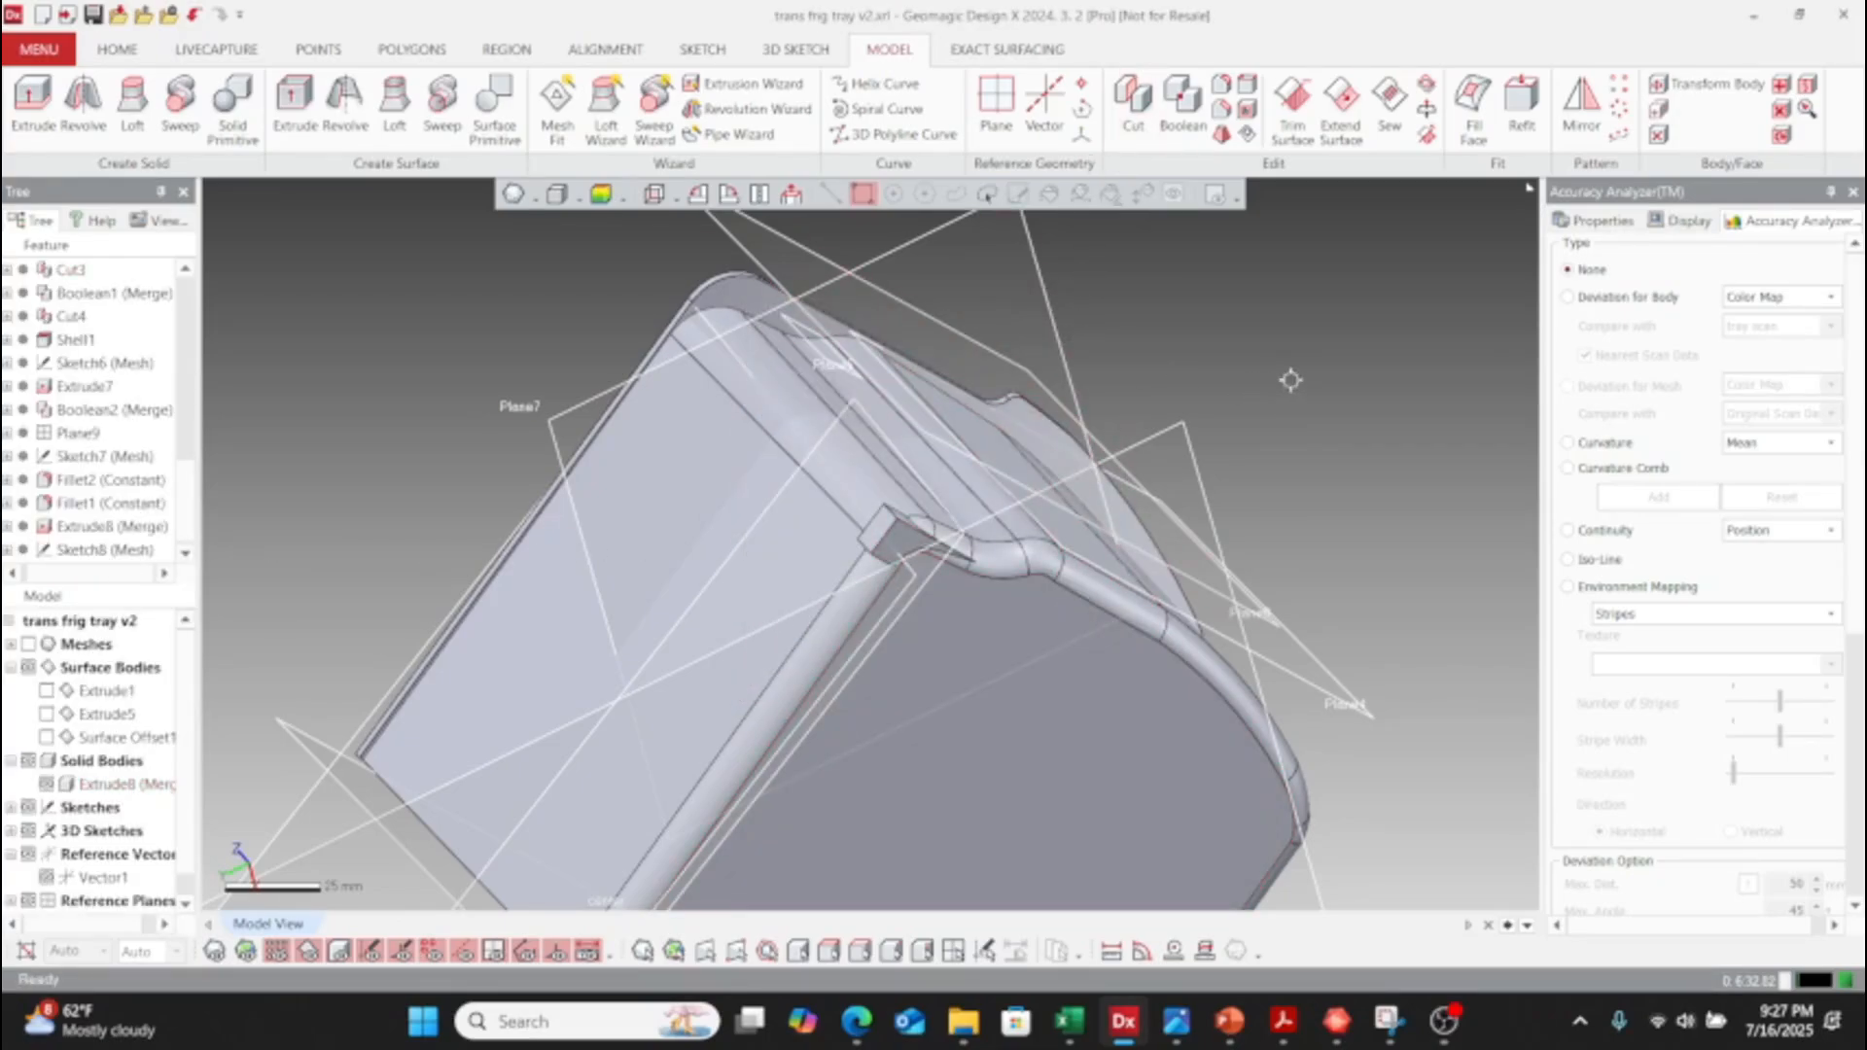
- Try to cut the merged tray body with the base plane, keeping the main tray body, and undo the cut
{"action": "left_click", "coordinate": [1133, 102]}
{"action": "left_click", "coordinate": [783, 580]}
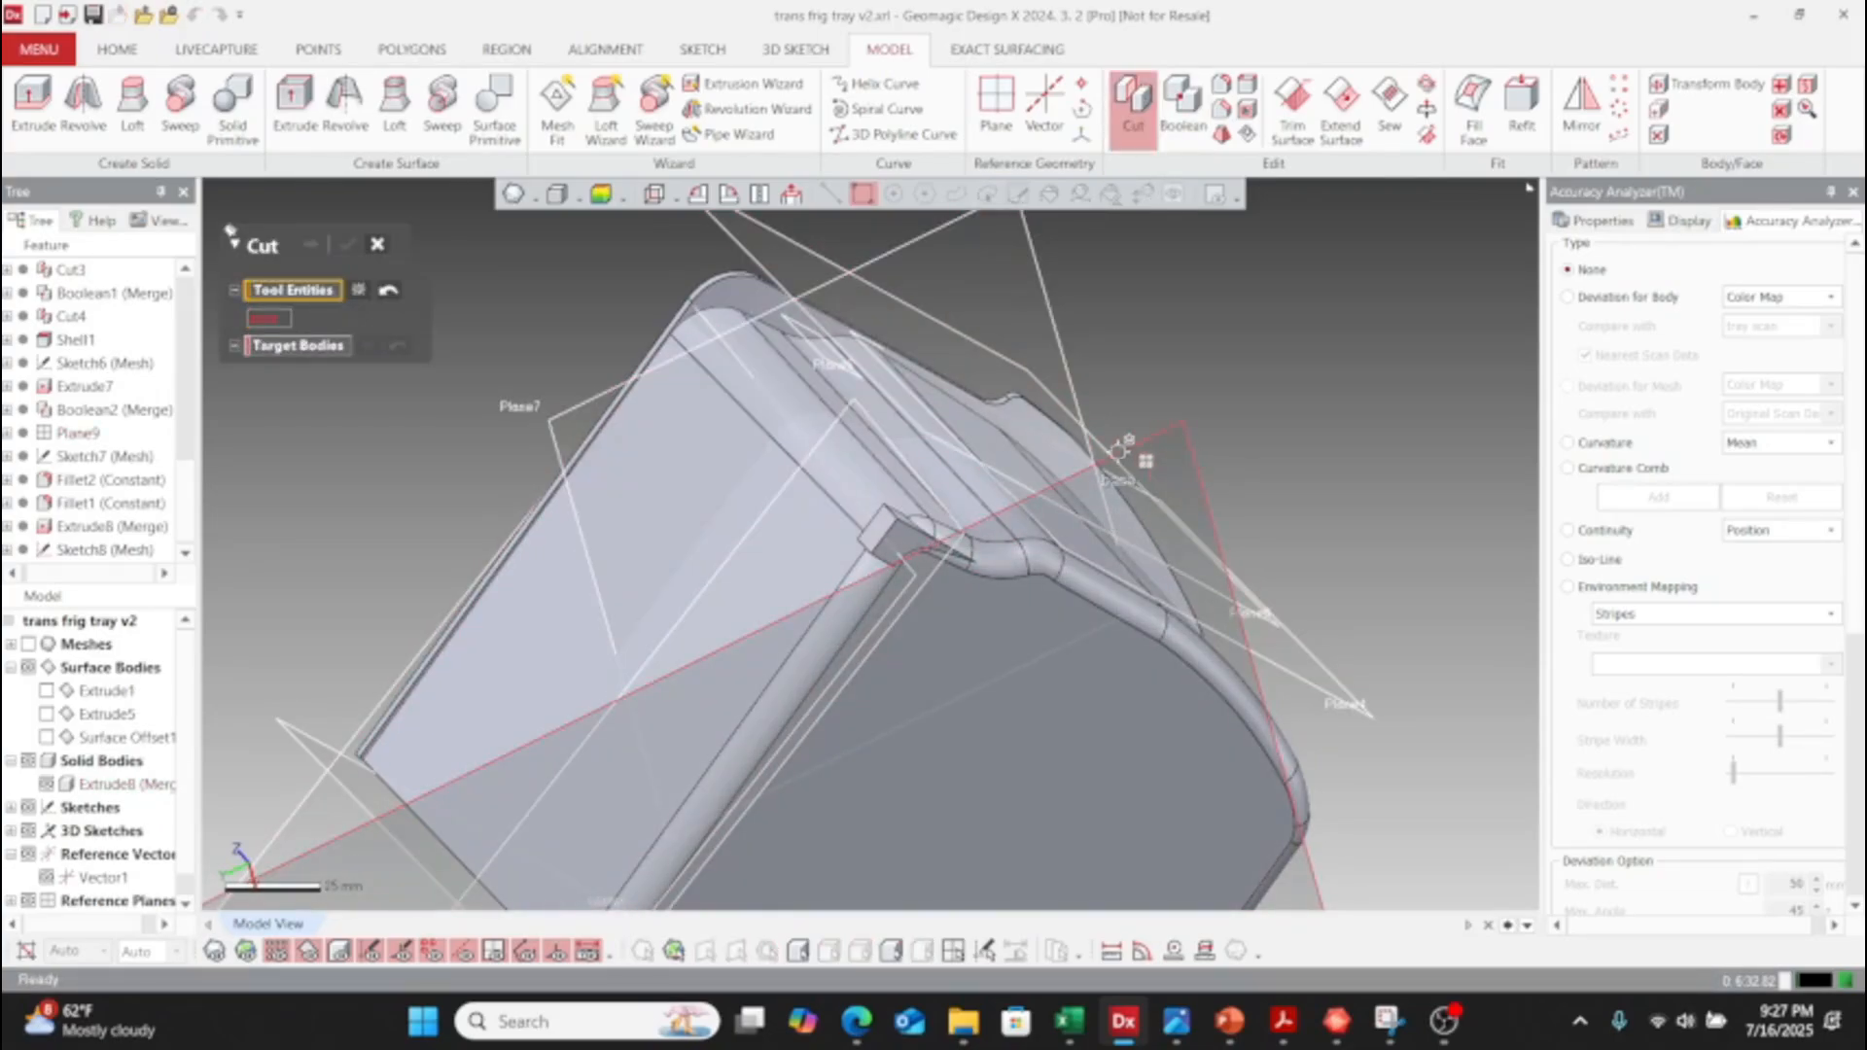
{"action": "left_click", "coordinate": [1164, 450]}
{"action": "left_click", "coordinate": [715, 528]}
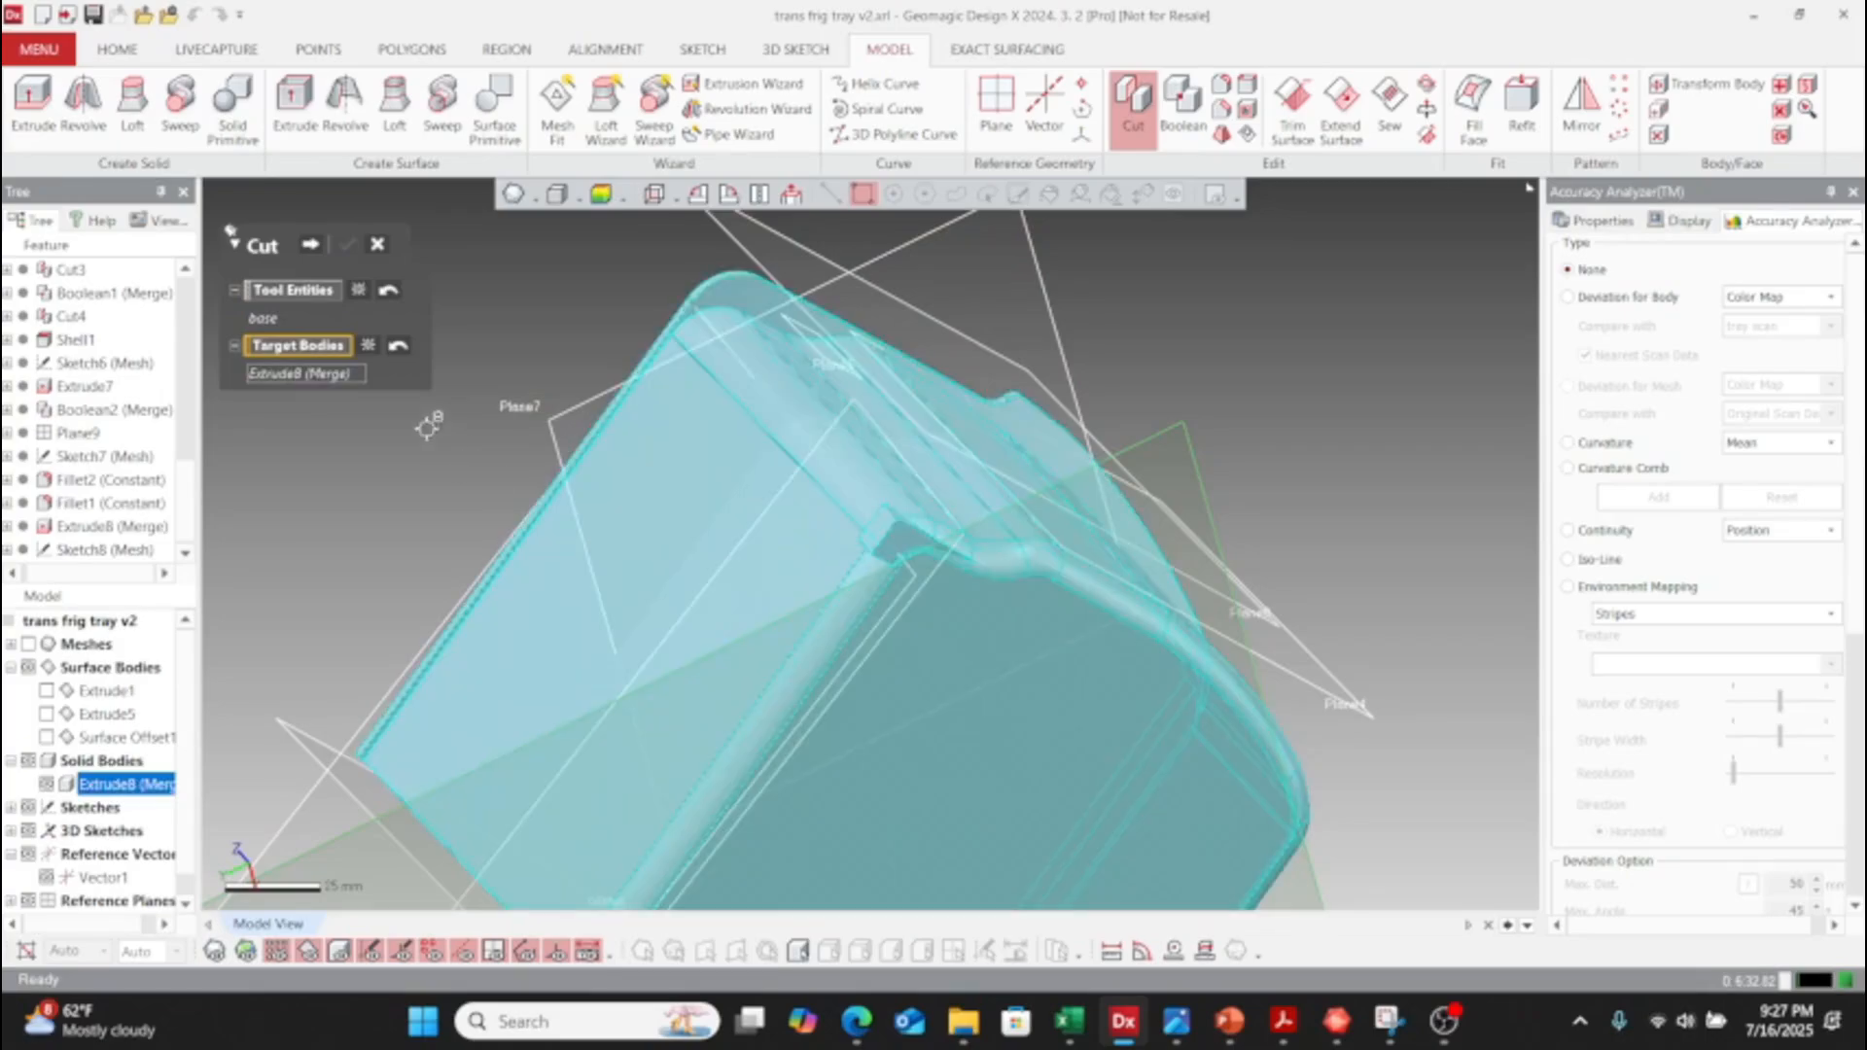
{"action": "left_click", "coordinate": [314, 245]}
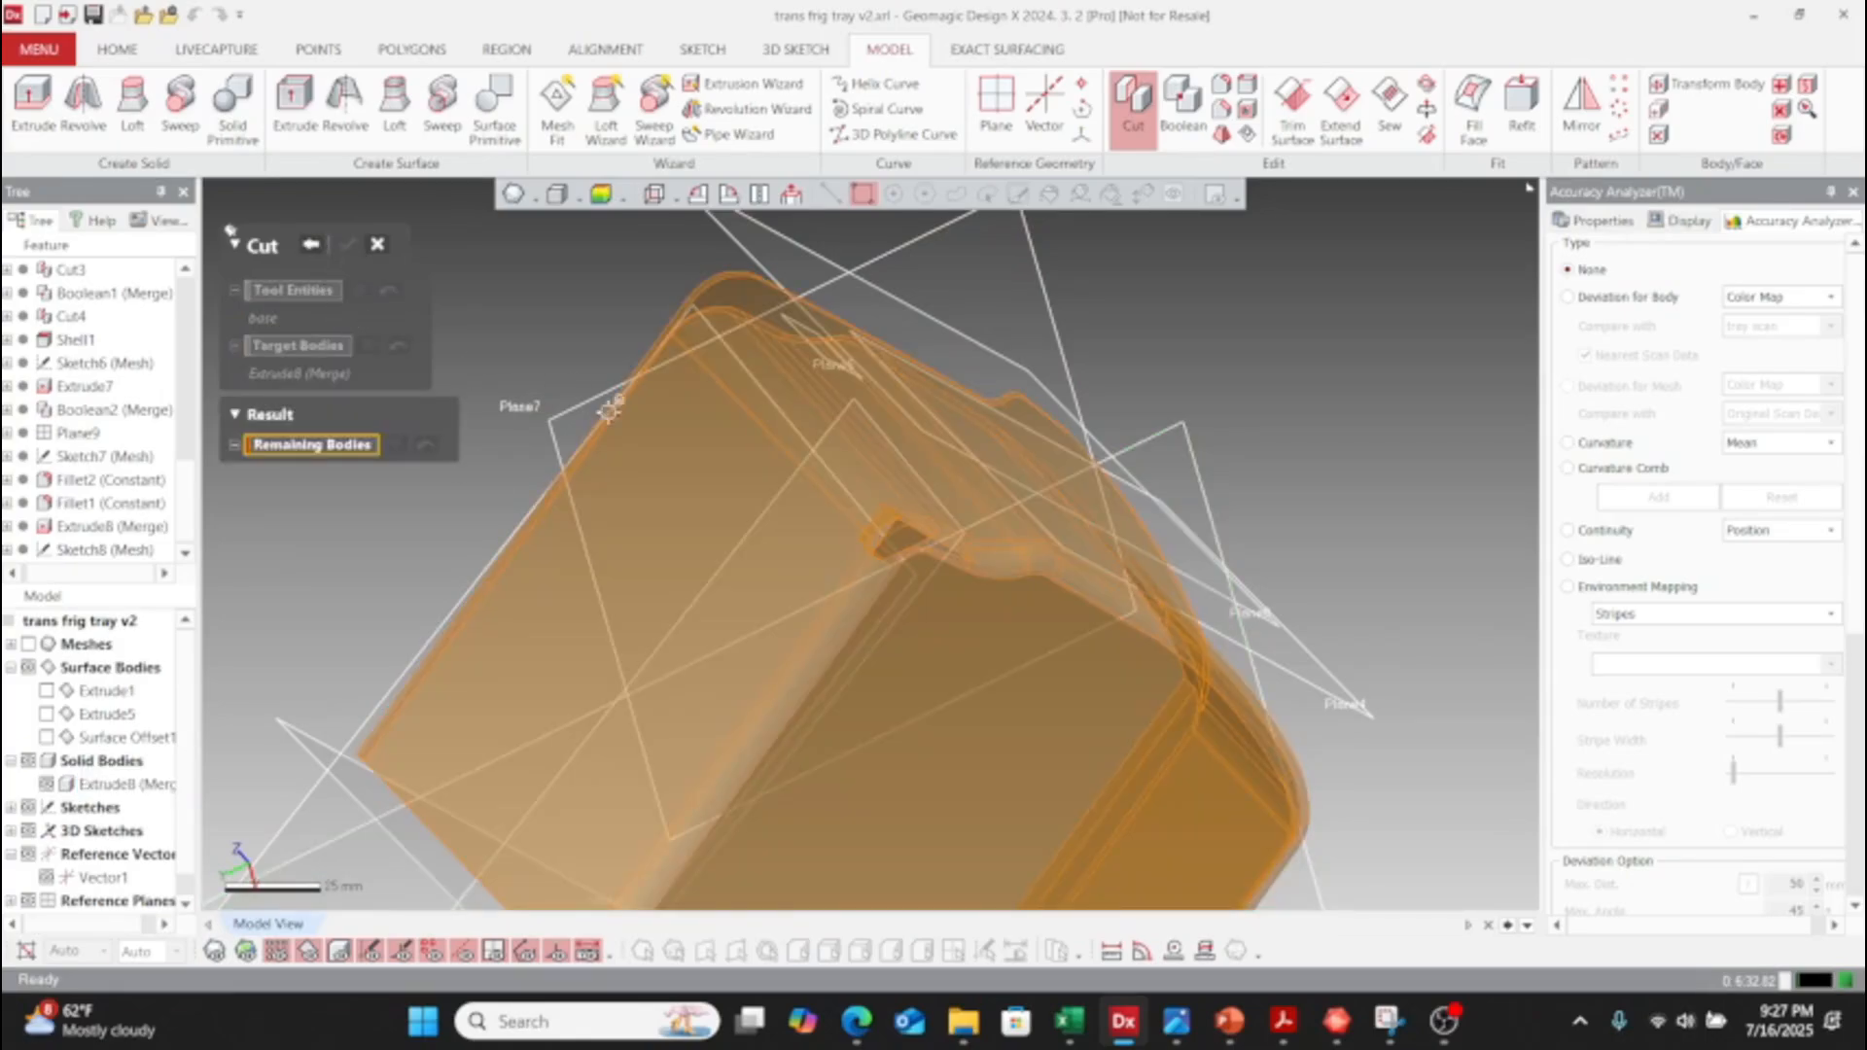
{"action": "left_click", "coordinate": [671, 439]}
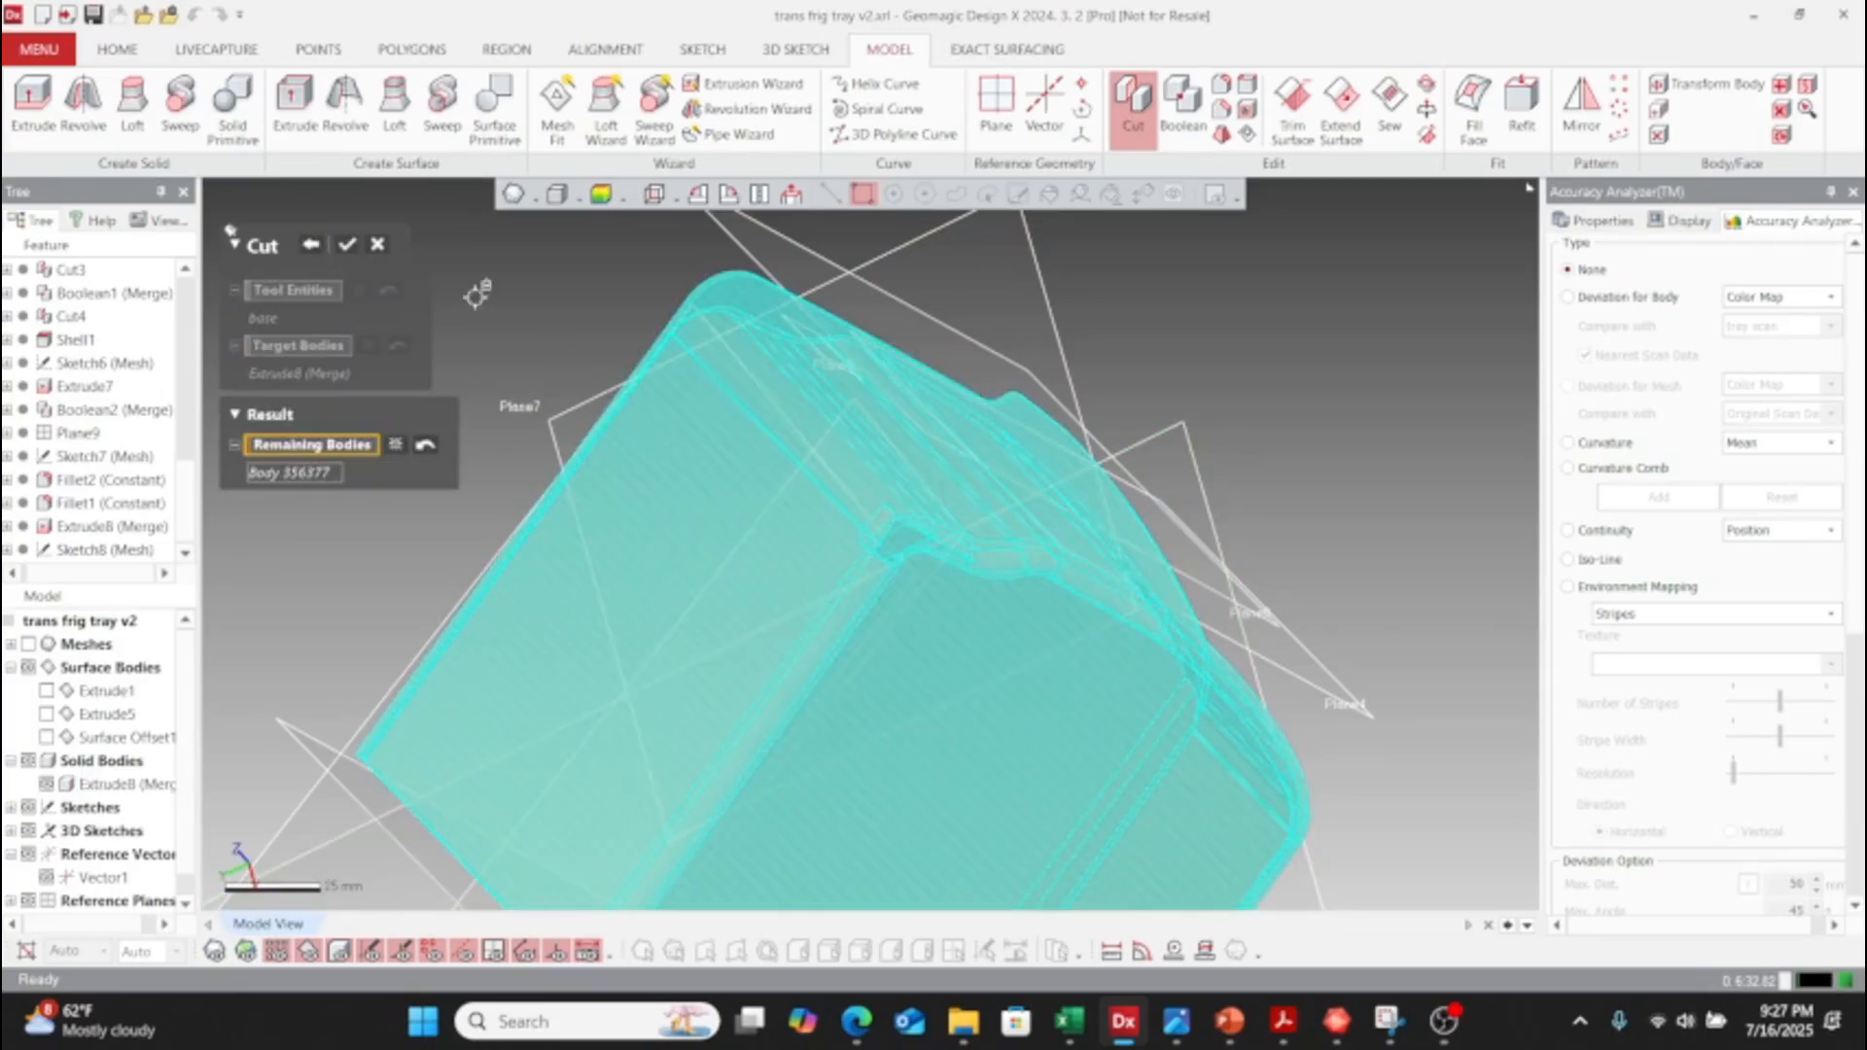
{"action": "left_click", "coordinate": [347, 246]}
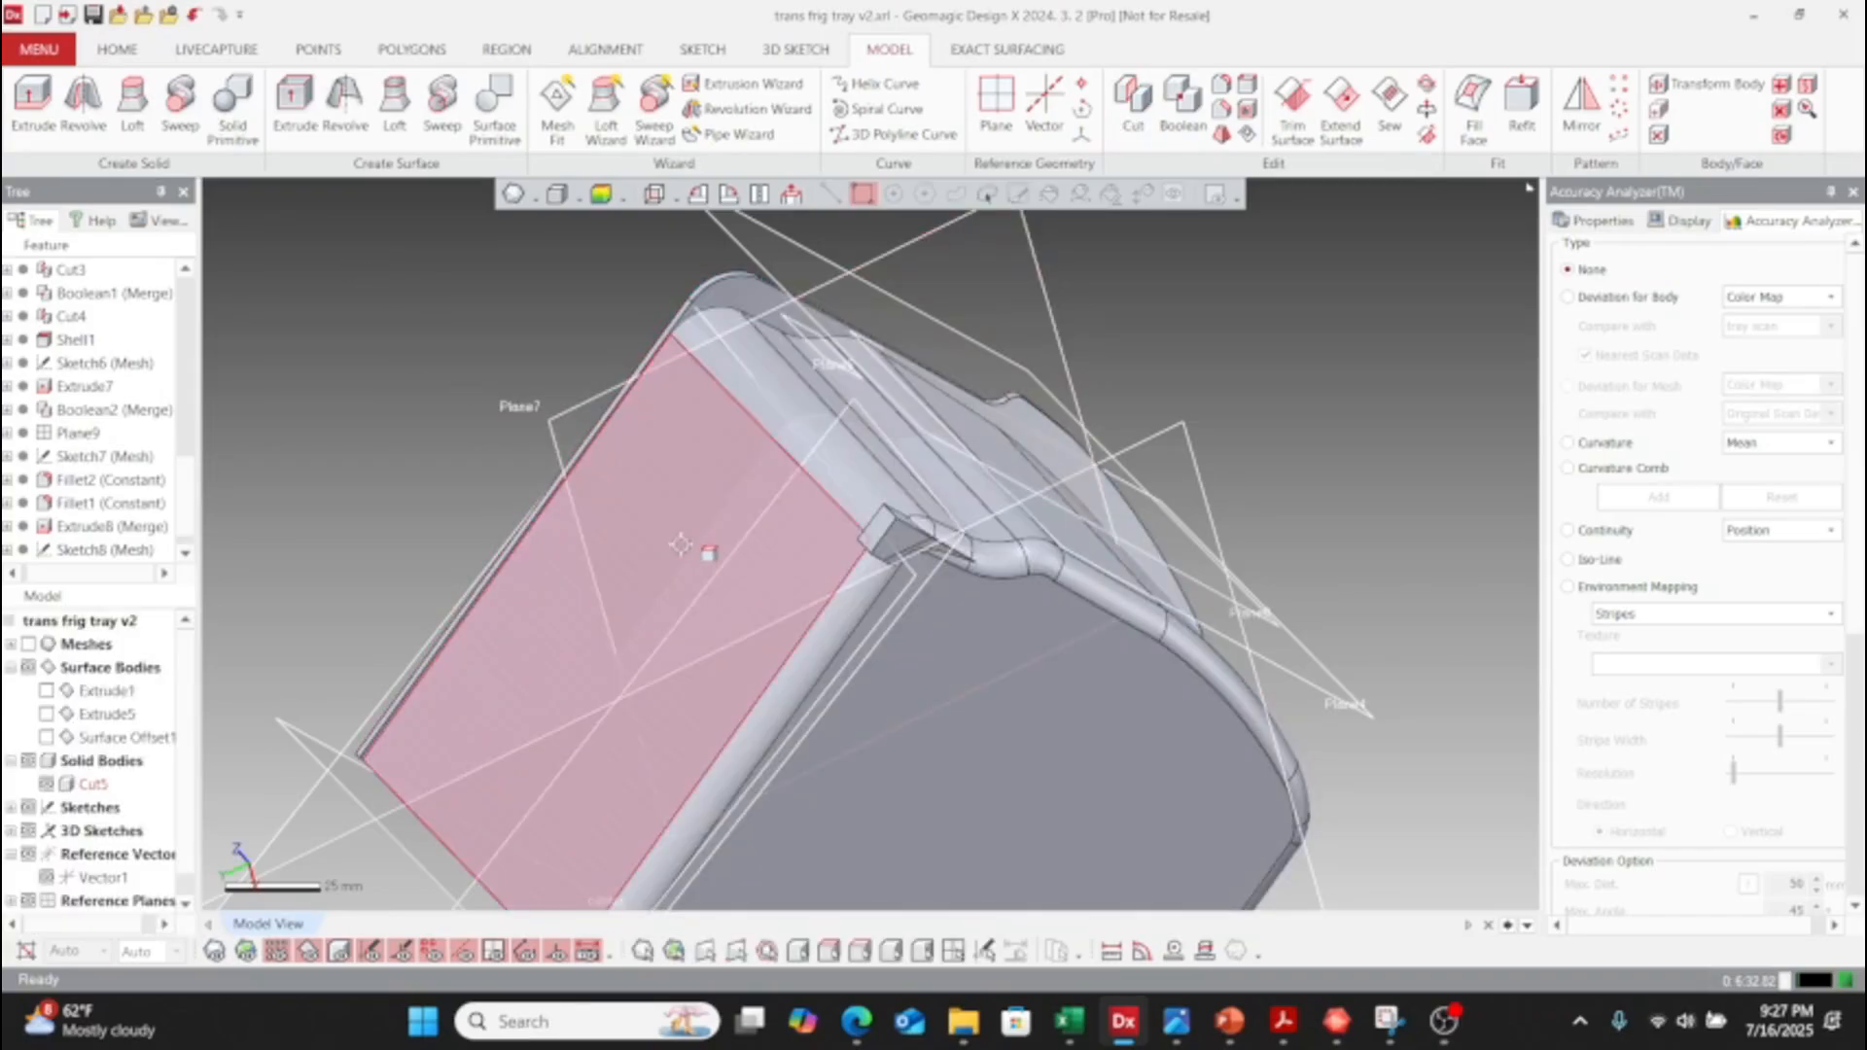
{"action": "scroll", "coordinate": [148, 508], "scroll_direction": "down", "scroll_amount": 1}
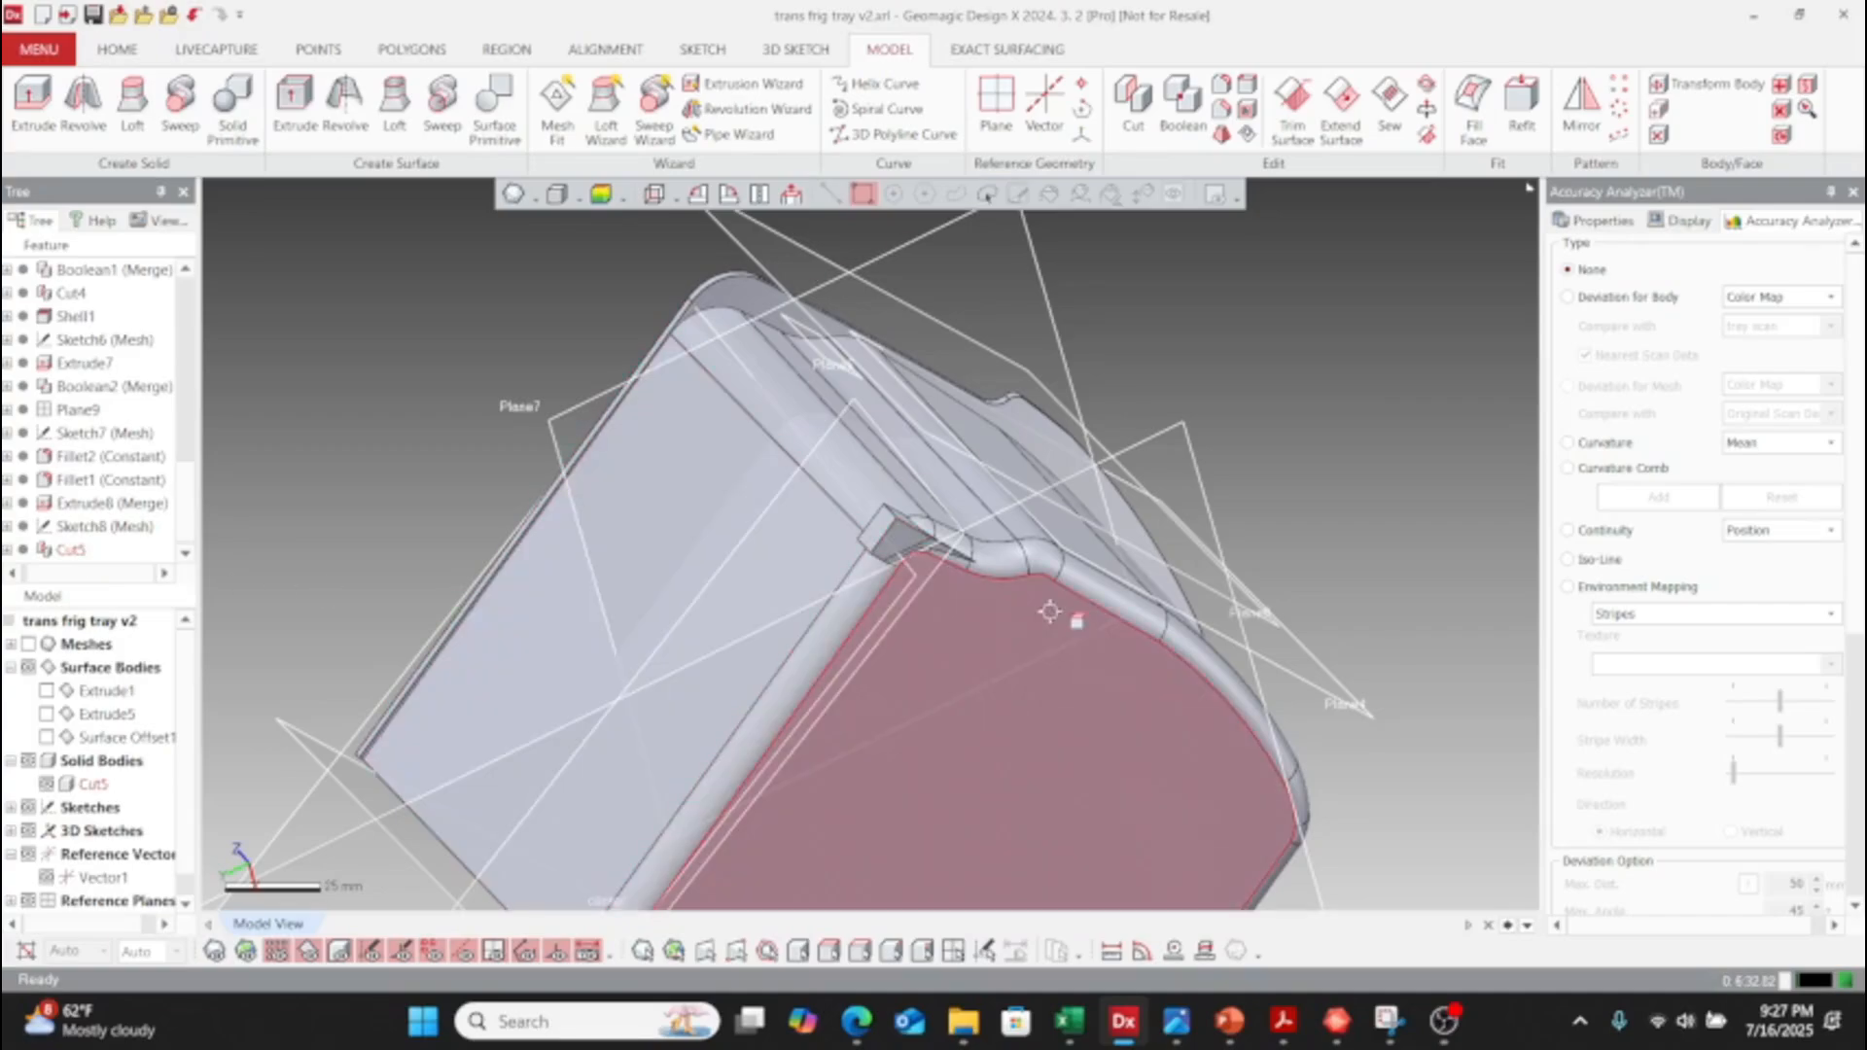
{"action": "key", "text": "ctrl+z"}
- Move Sketch7 to directly after Fillet1 in the design history, ahead of the corner block extrusion
{"action": "scroll", "coordinate": [1006, 627], "scroll_direction": "up", "scroll_amount": 5}
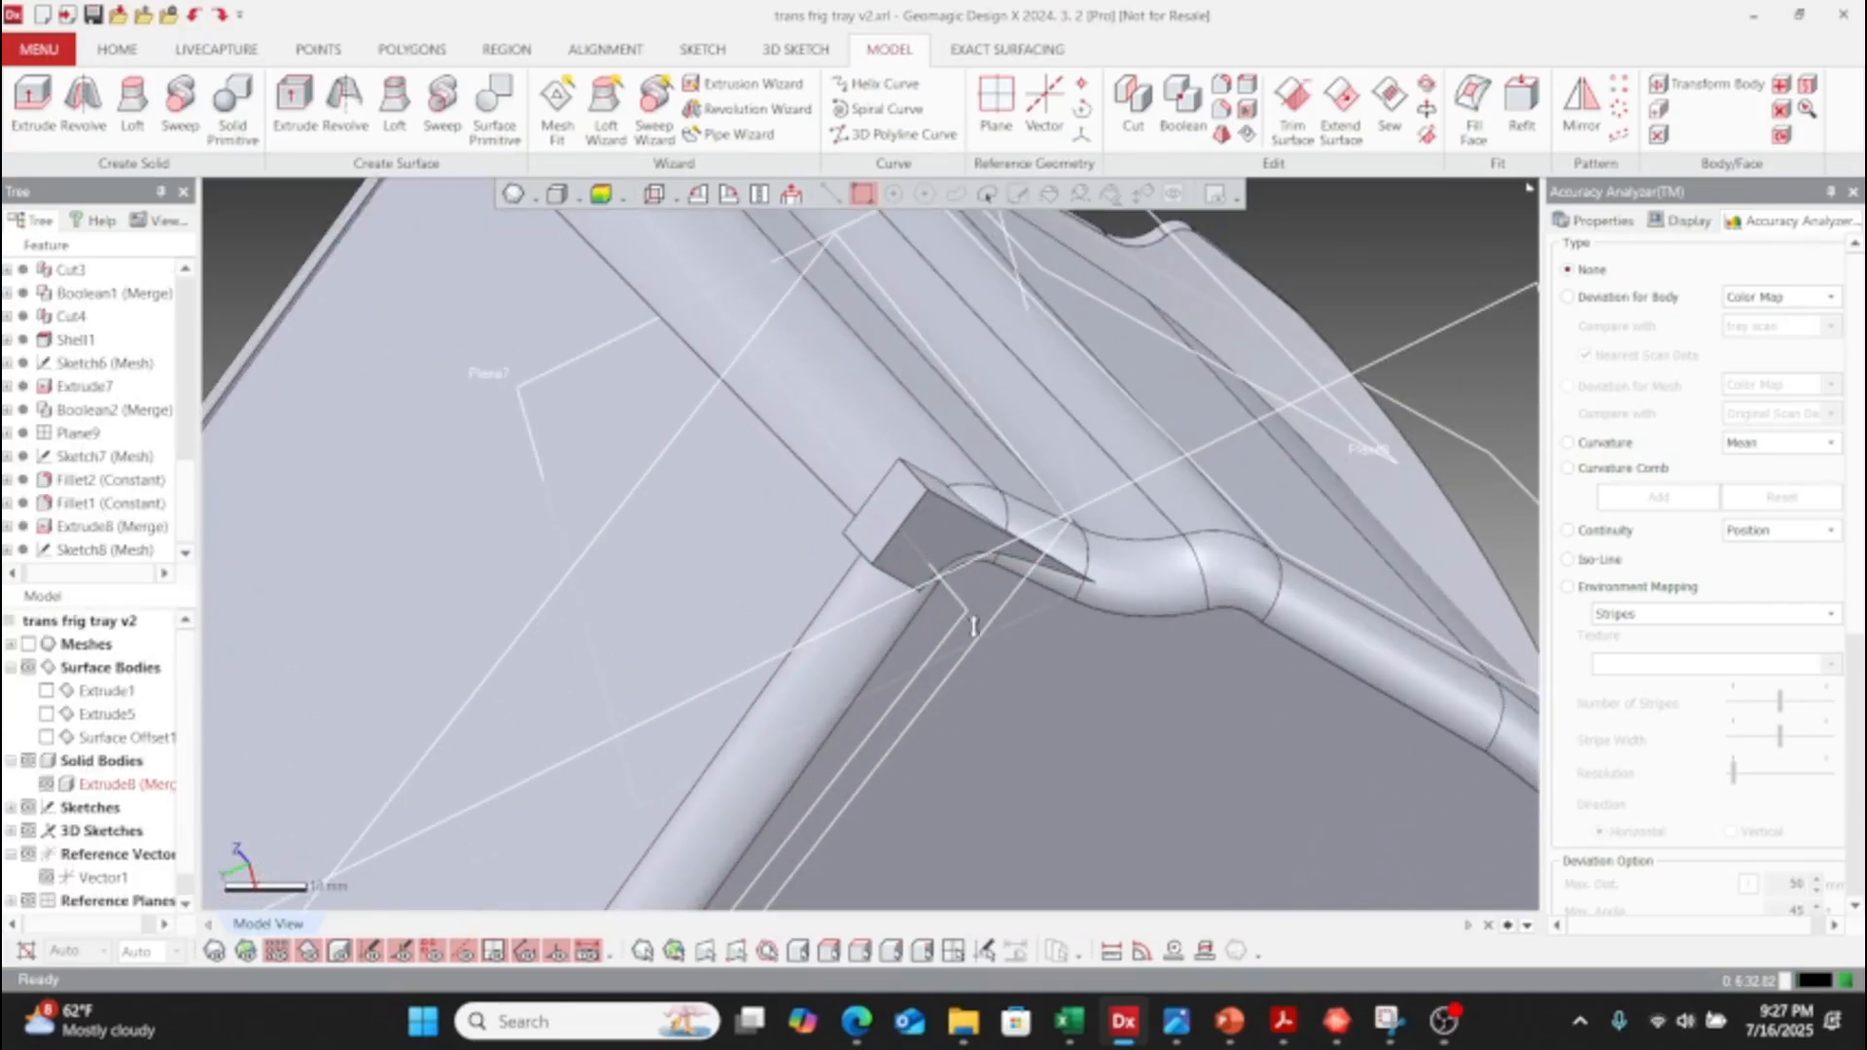
{"action": "right_click_drag", "start_coordinate": [1005, 630], "coordinate": [302, 630]}
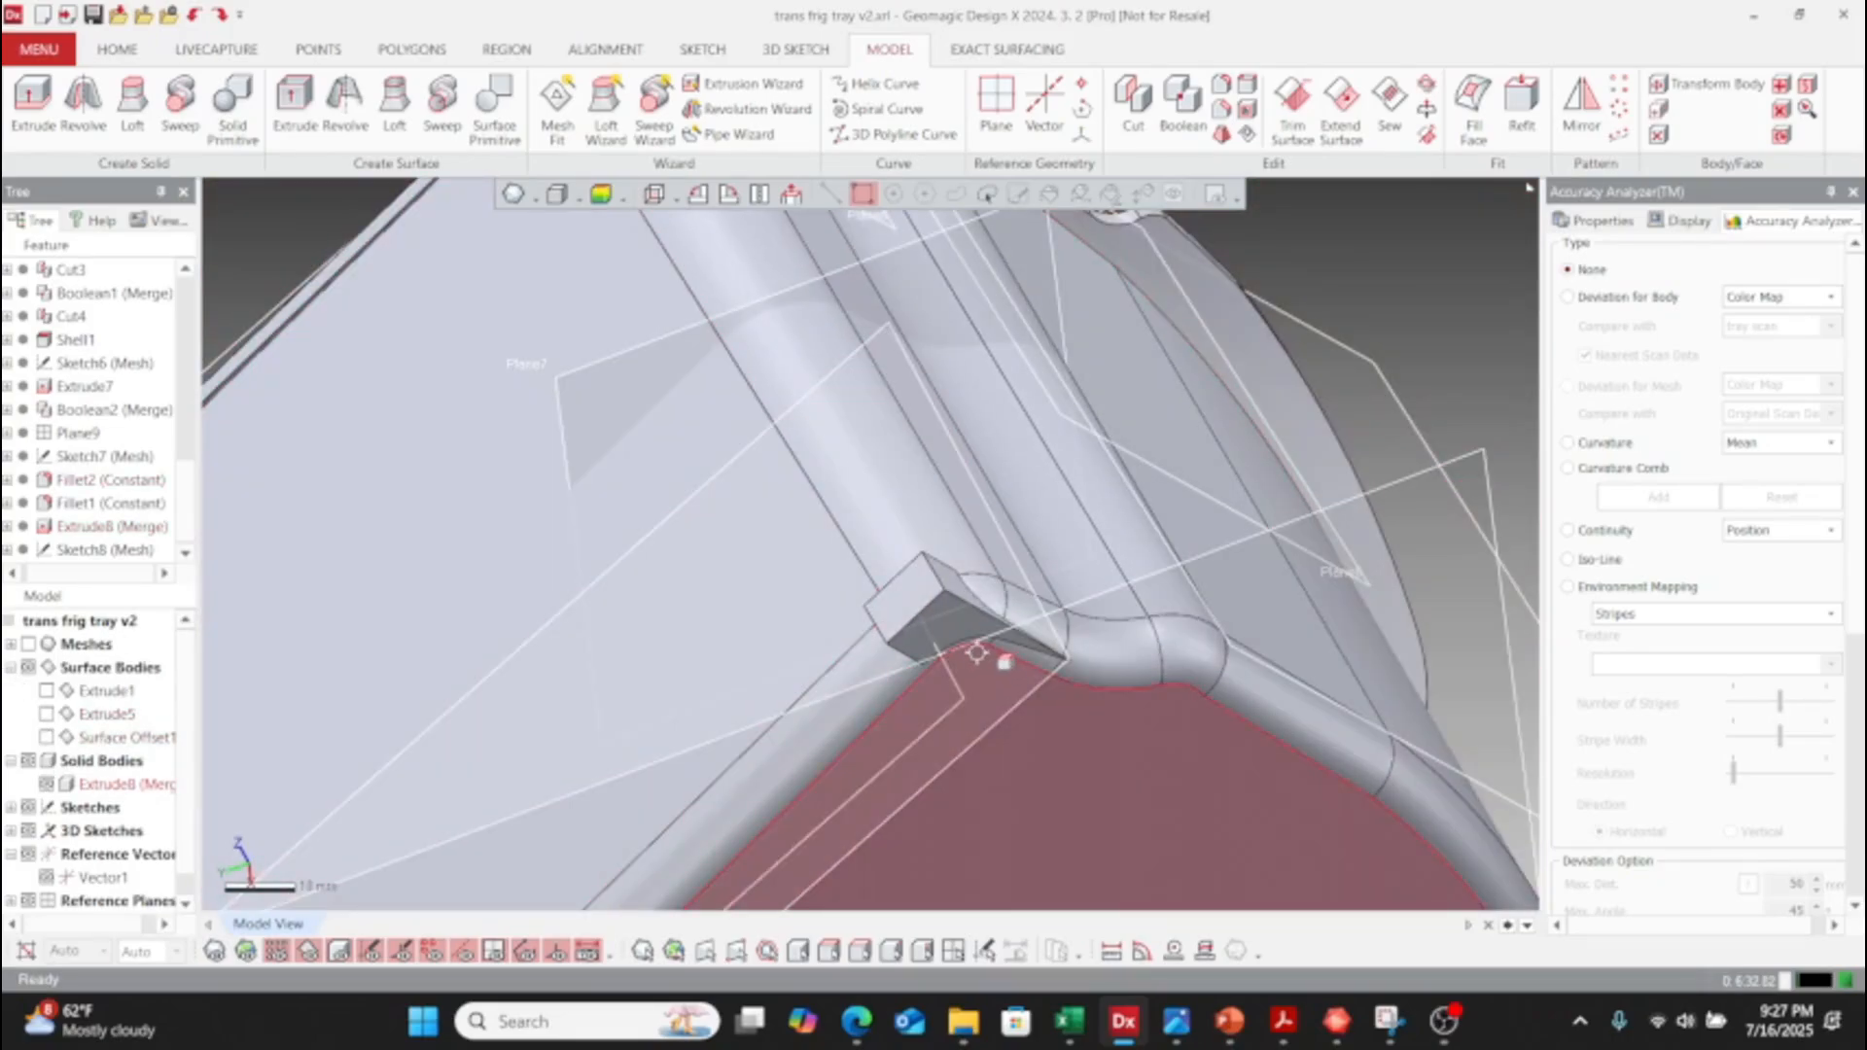
{"action": "scroll", "coordinate": [977, 652], "scroll_direction": "down", "scroll_amount": 3}
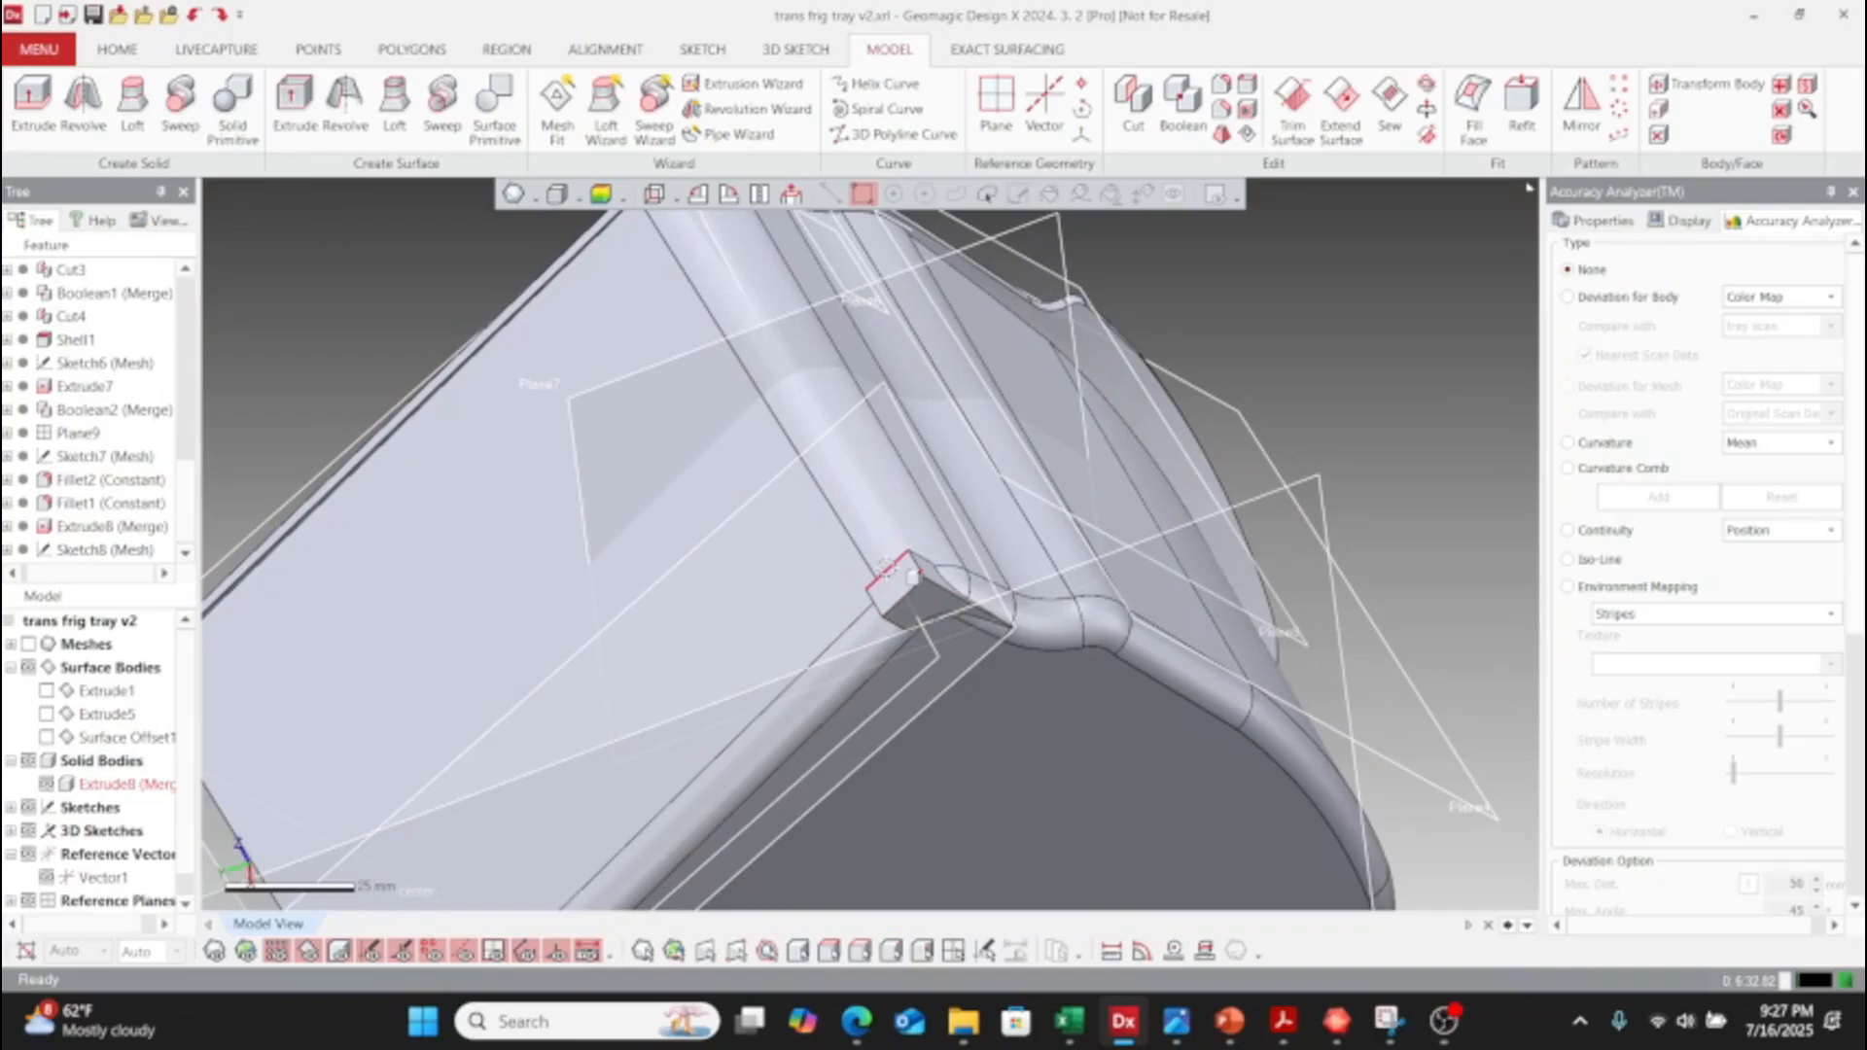
{"action": "right_click_drag", "start_coordinate": [883, 567], "coordinate": [1127, 589]}
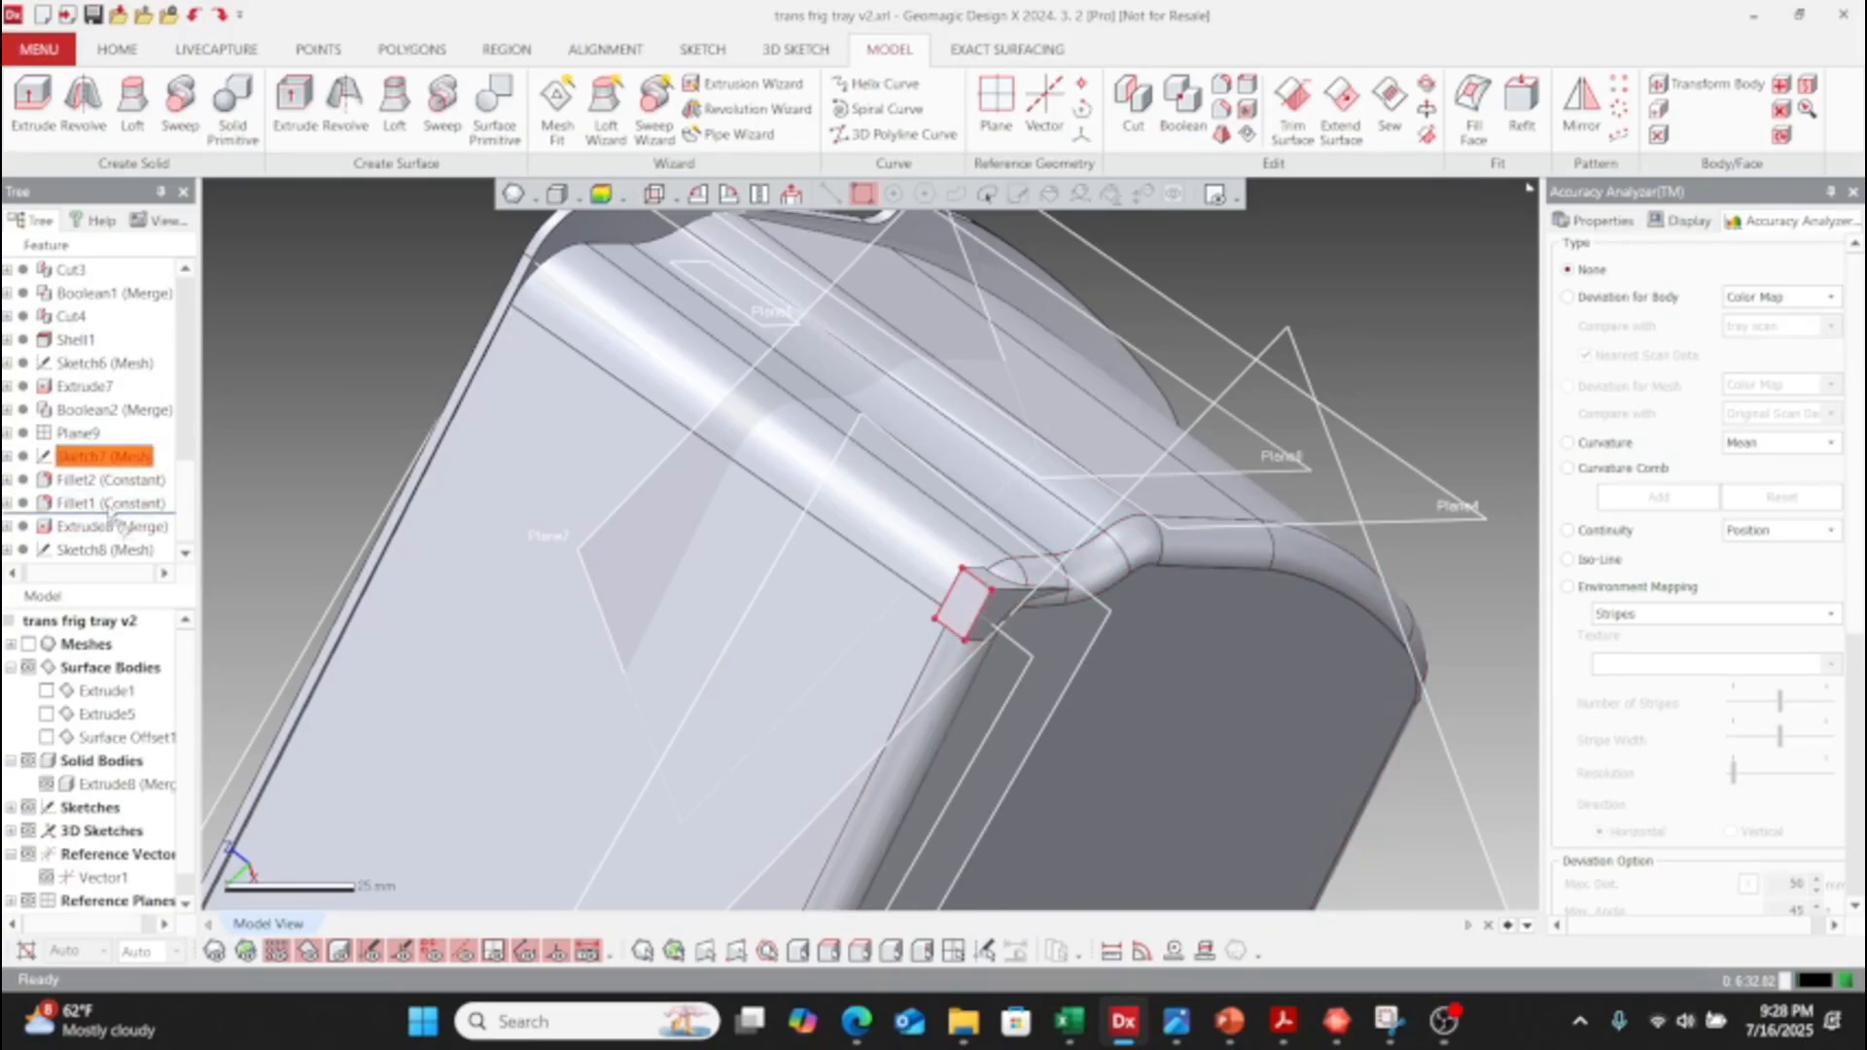
{"action": "left_click_drag", "start_coordinate": [107, 504], "coordinate": [108, 514]}
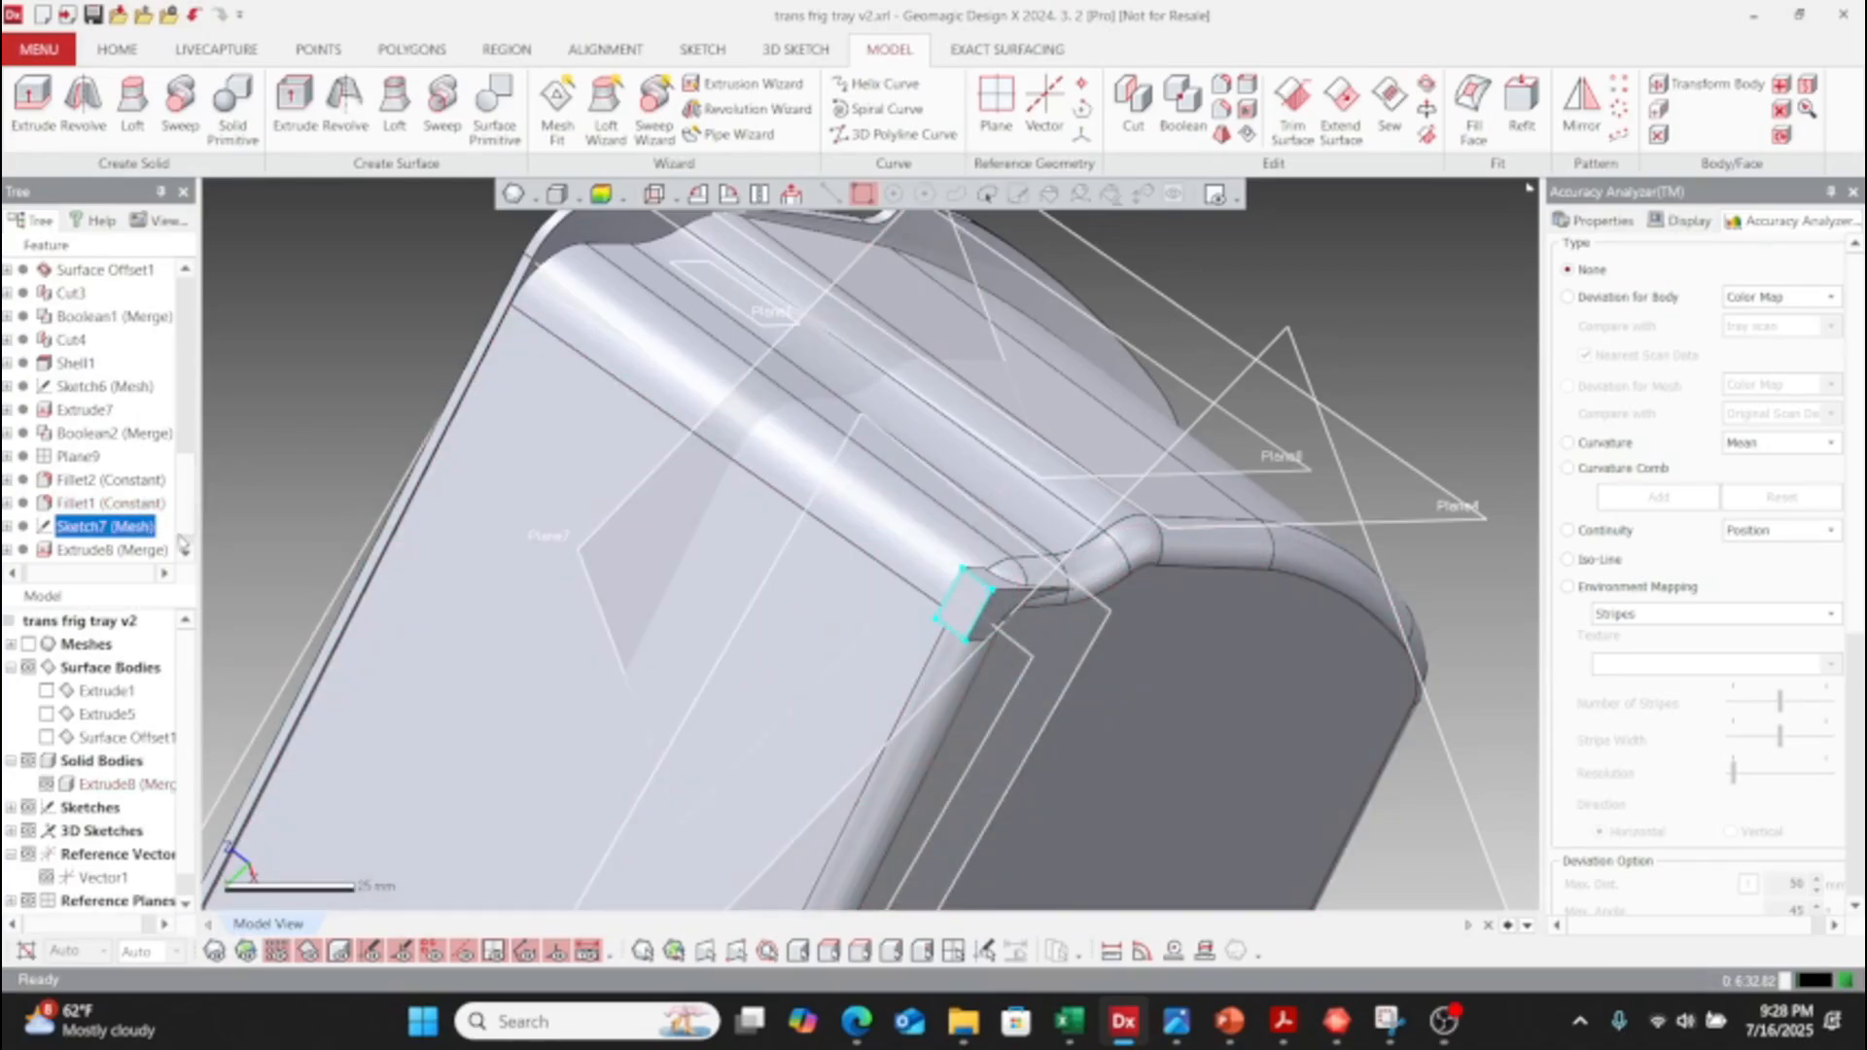
- Edit Sketch7 with the scan meshes shown, stretching the corner block's rectangle outward past the tray's bottom face
{"action": "right_click", "coordinate": [121, 525]}
{"action": "left_click", "coordinate": [171, 530]}
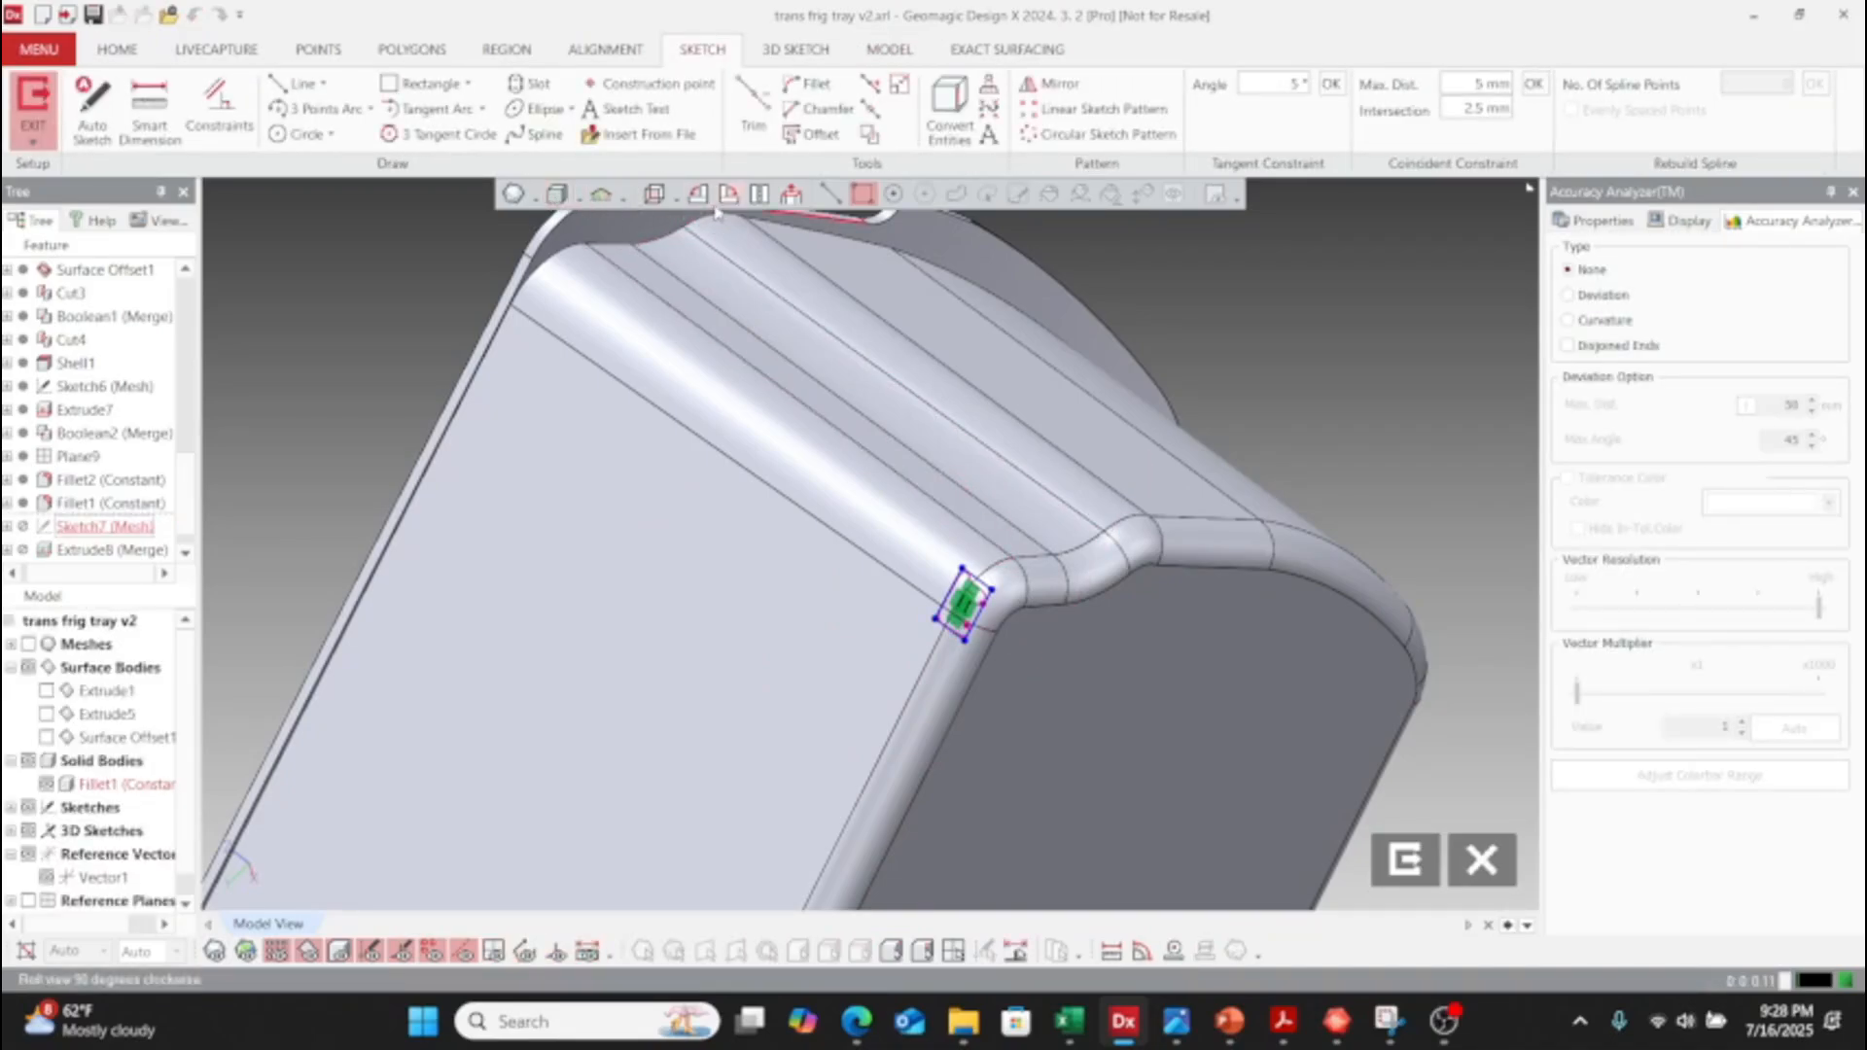
{"action": "left_click", "coordinate": [792, 194]}
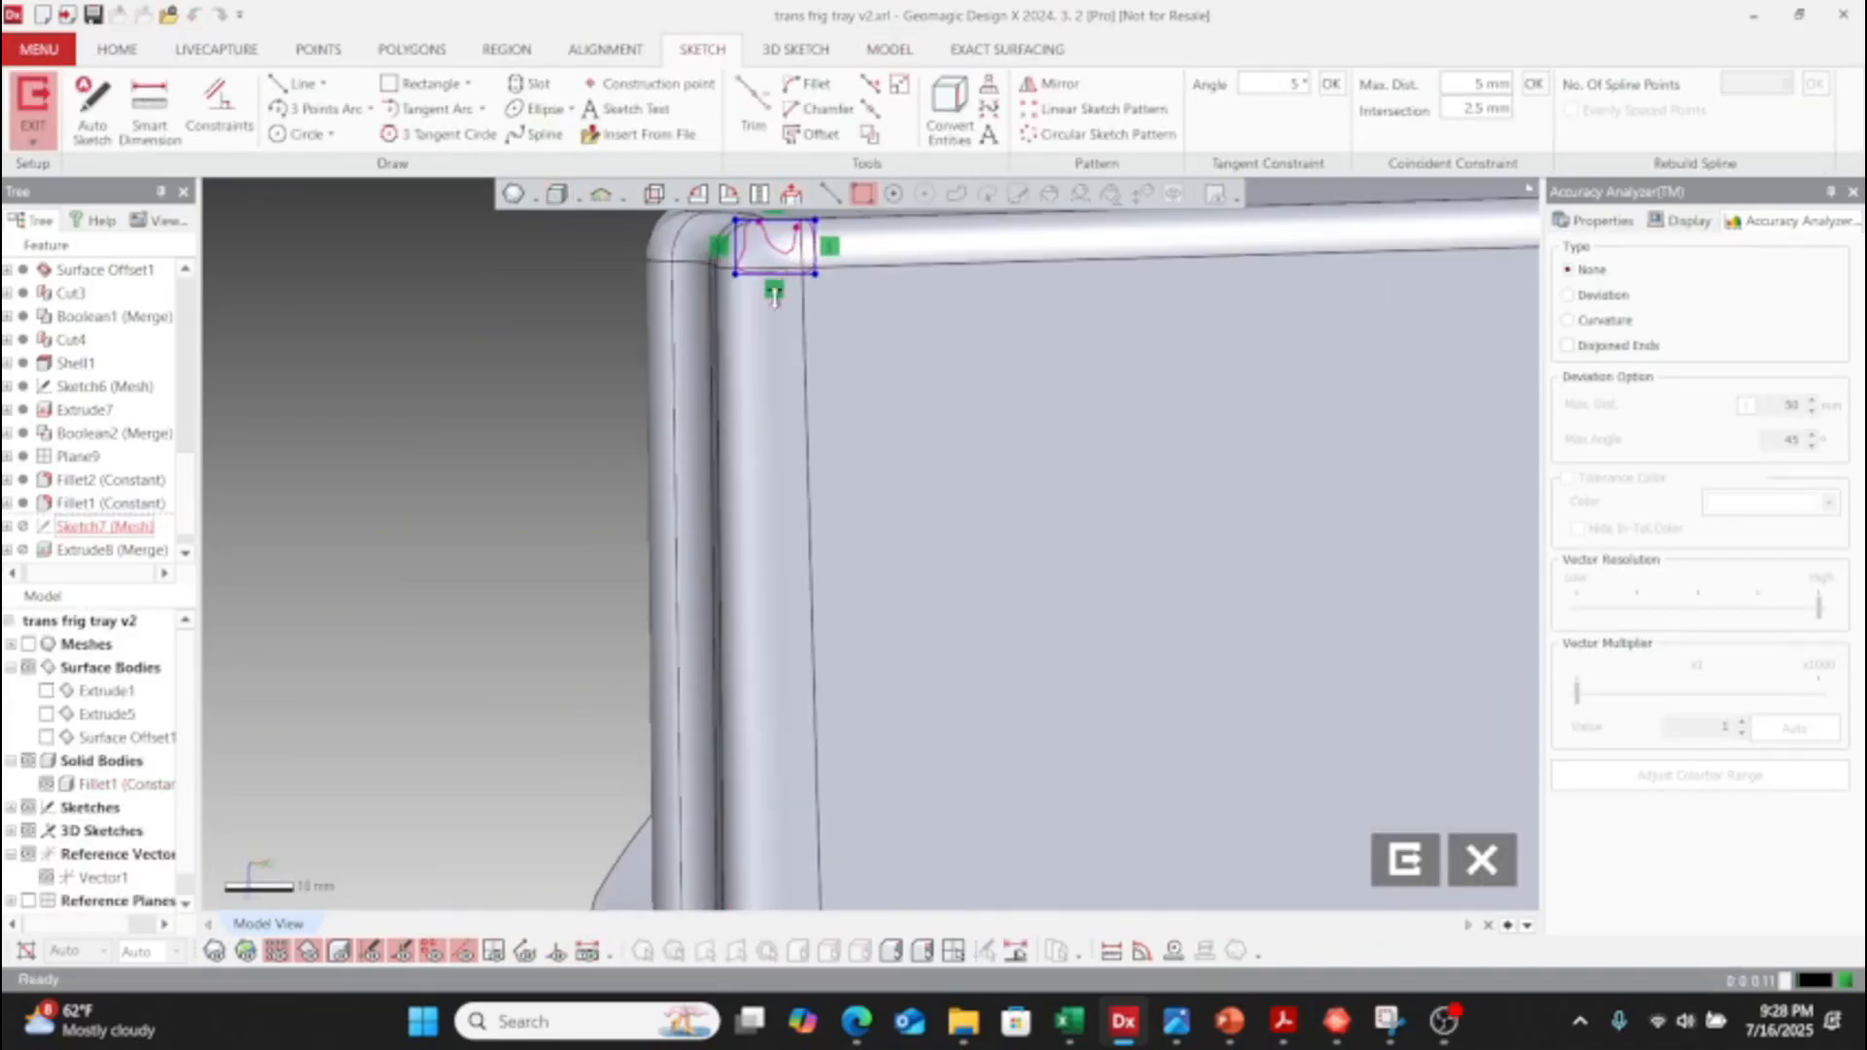
{"action": "left_click", "coordinate": [29, 644]}
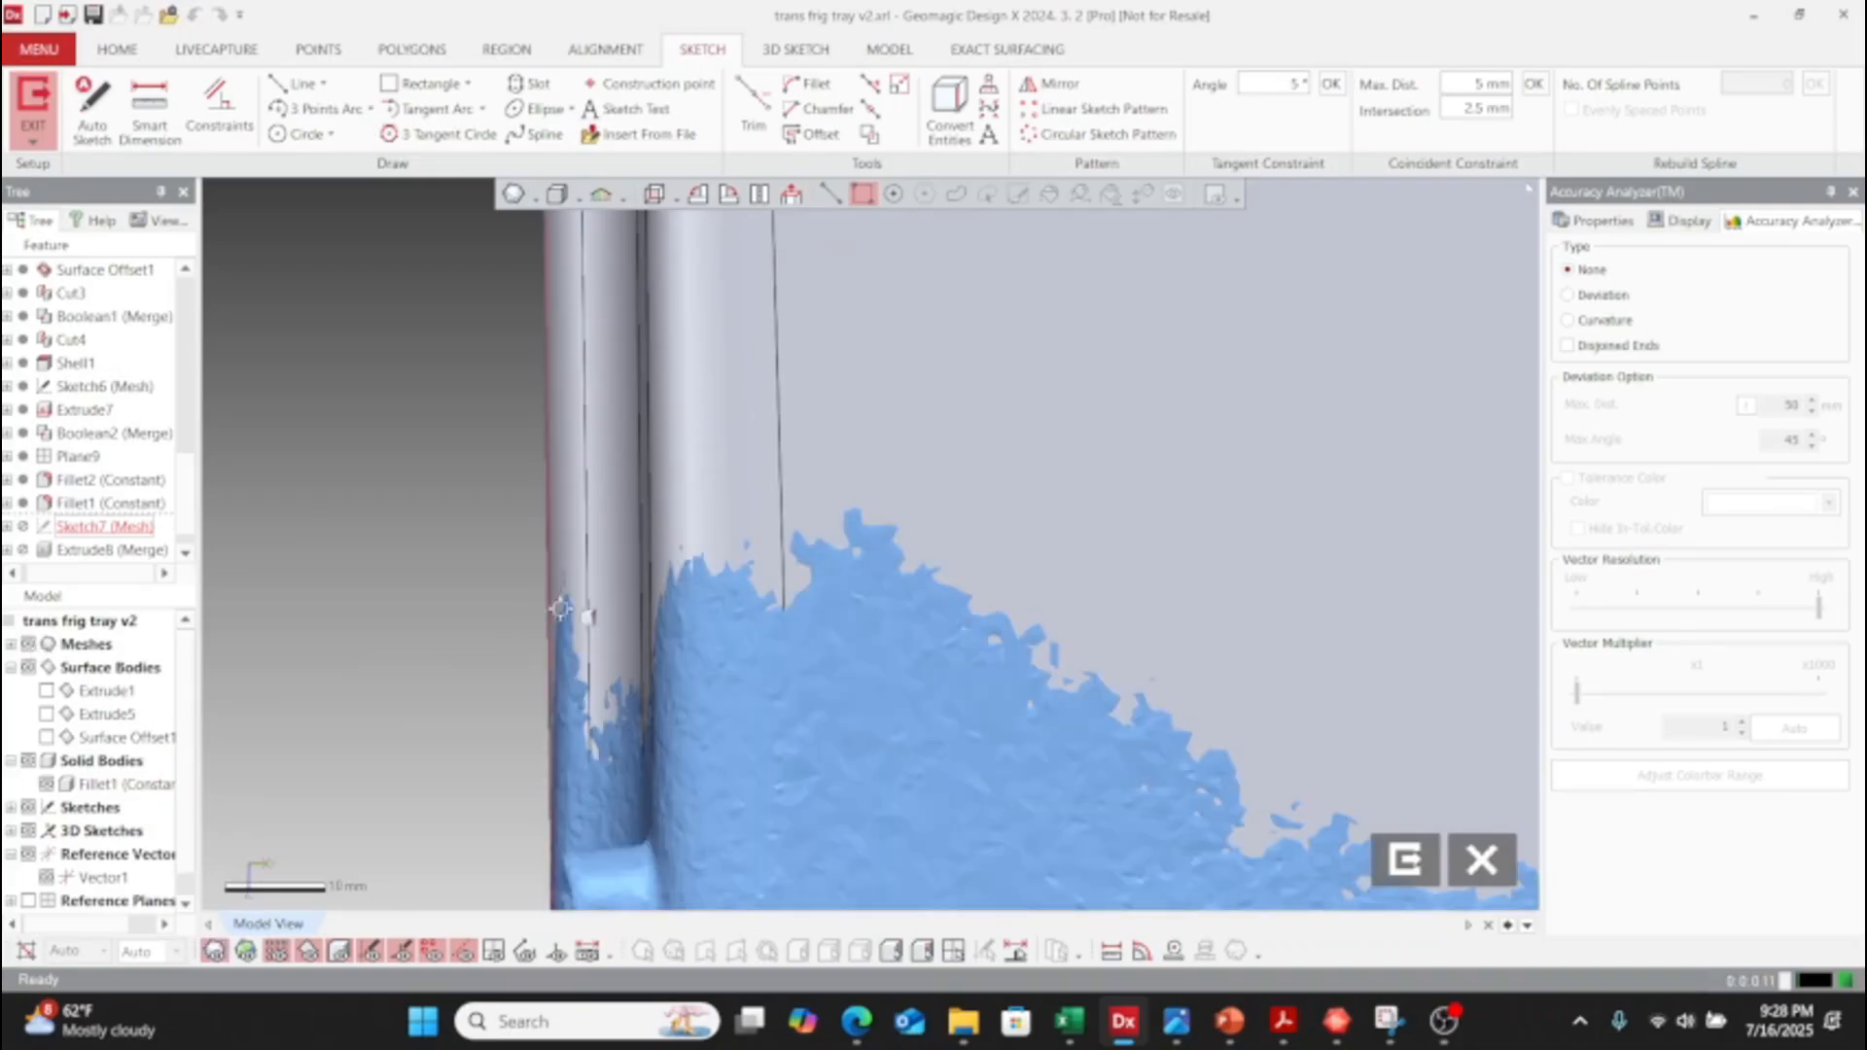
{"action": "scroll", "coordinate": [969, 856], "scroll_direction": "down", "scroll_amount": 5}
{"action": "scroll", "coordinate": [865, 479], "scroll_direction": "up", "scroll_amount": 5}
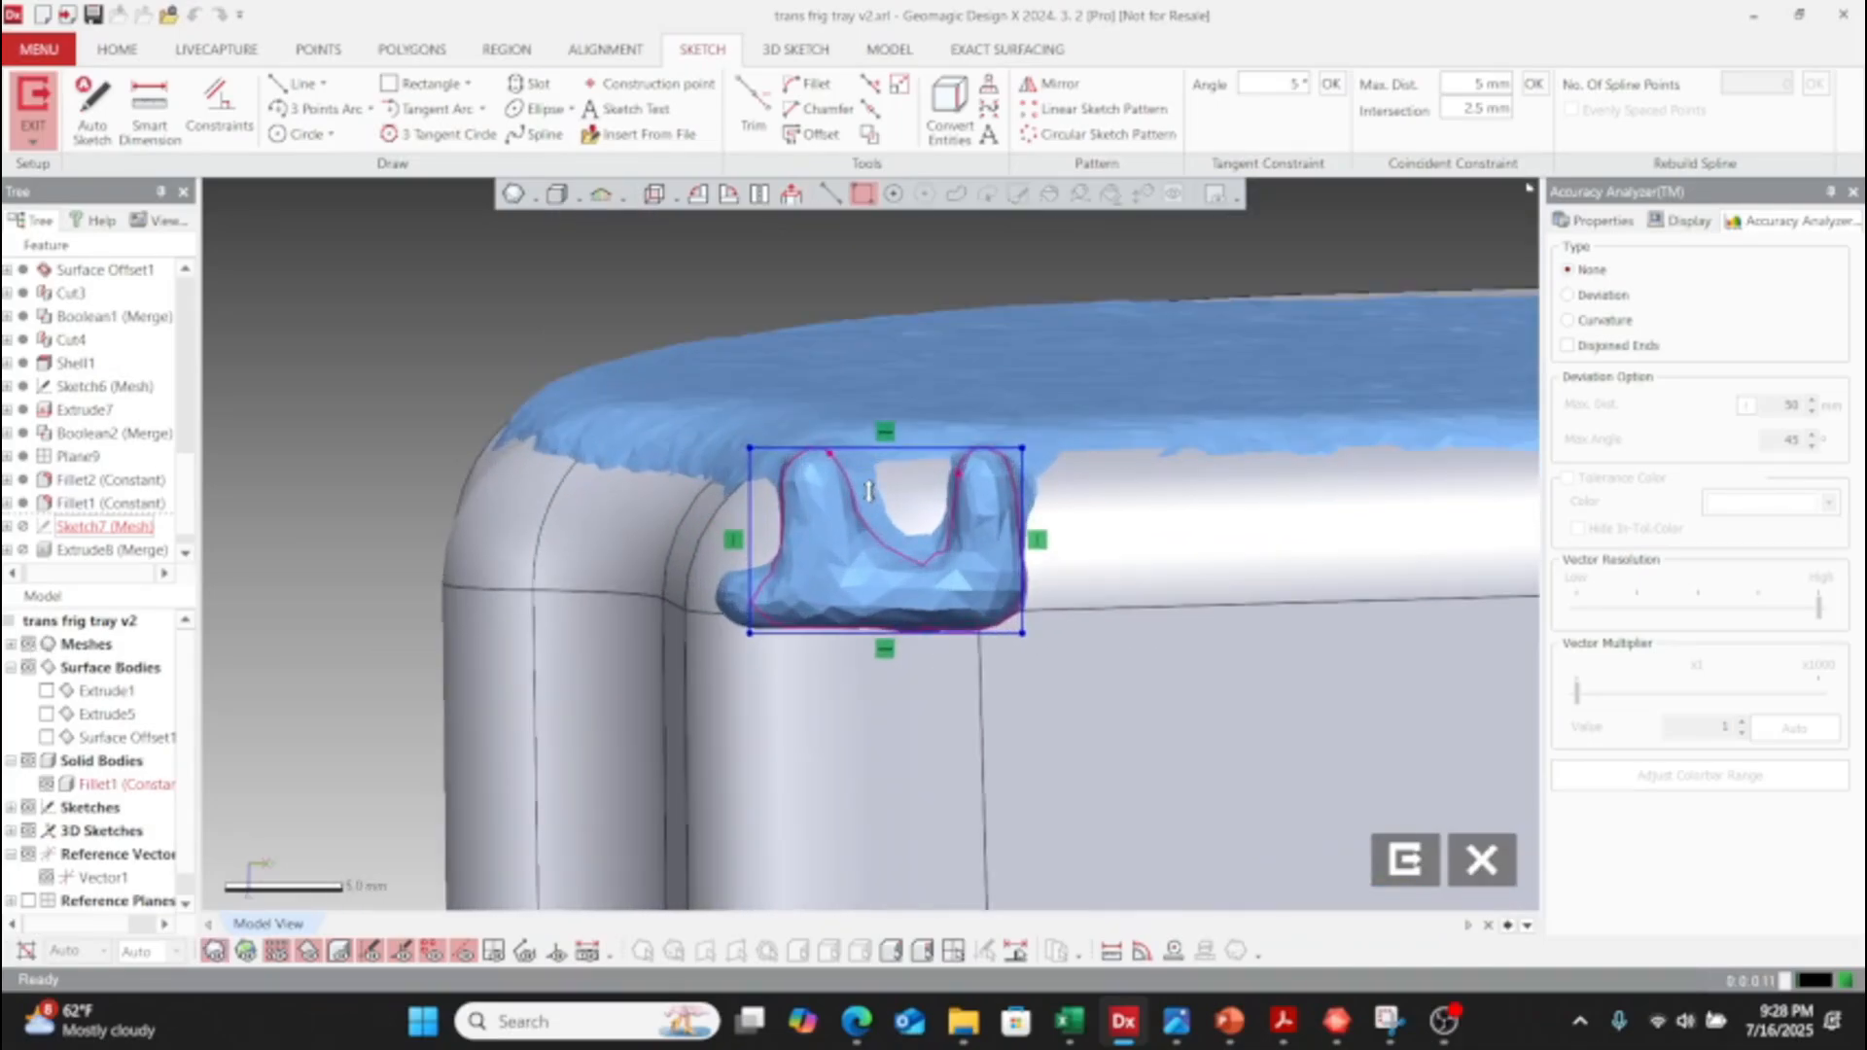
{"action": "left_click_drag", "start_coordinate": [947, 403], "coordinate": [951, 255]}
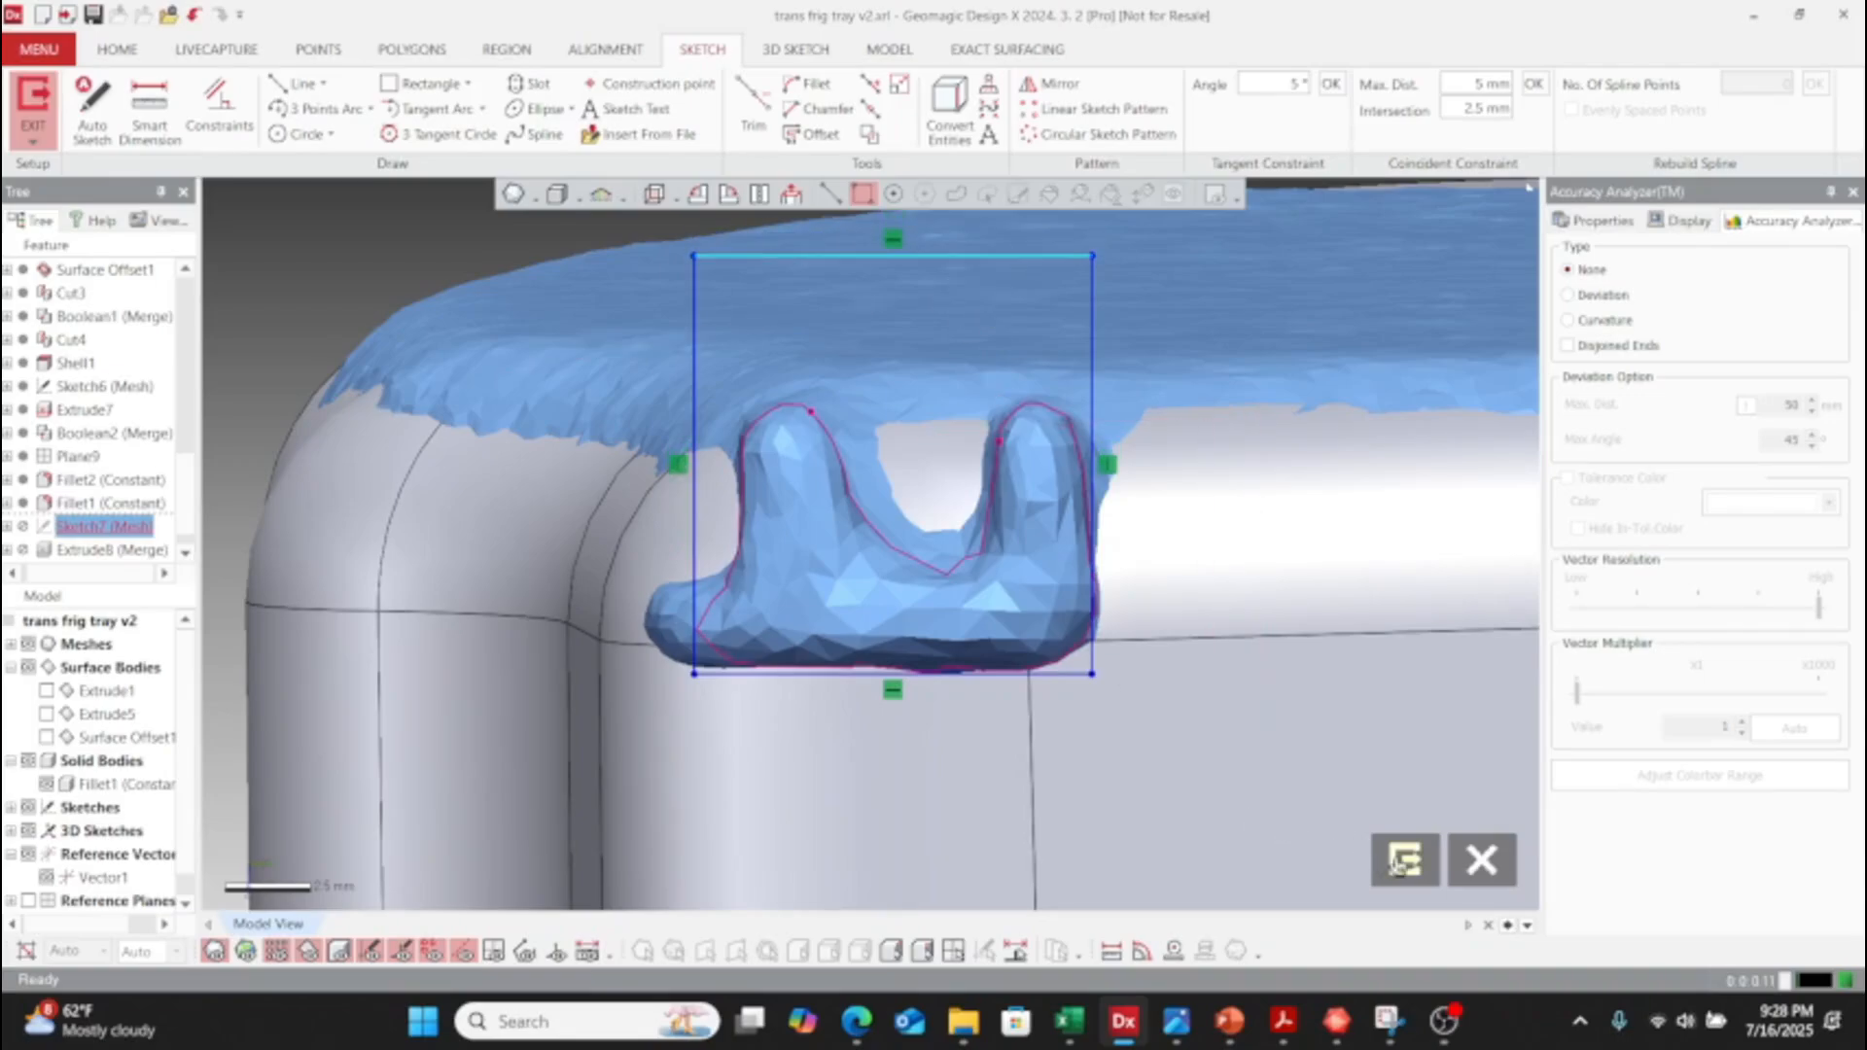
{"action": "left_click", "coordinate": [1397, 865]}
- Cut the Extrude8 body with Sketch8 and the base plane as tools, keeping the main tray and removing the protruding block end
{"action": "scroll", "coordinate": [974, 704], "scroll_direction": "down", "scroll_amount": 3}
{"action": "mouse_move", "coordinate": [703, 602]}
{"action": "right_mouse_down"}
{"action": "mouse_move", "coordinate": [987, 592]}
{"action": "mouse_move", "coordinate": [1247, 619]}
{"action": "right_mouse_up"}
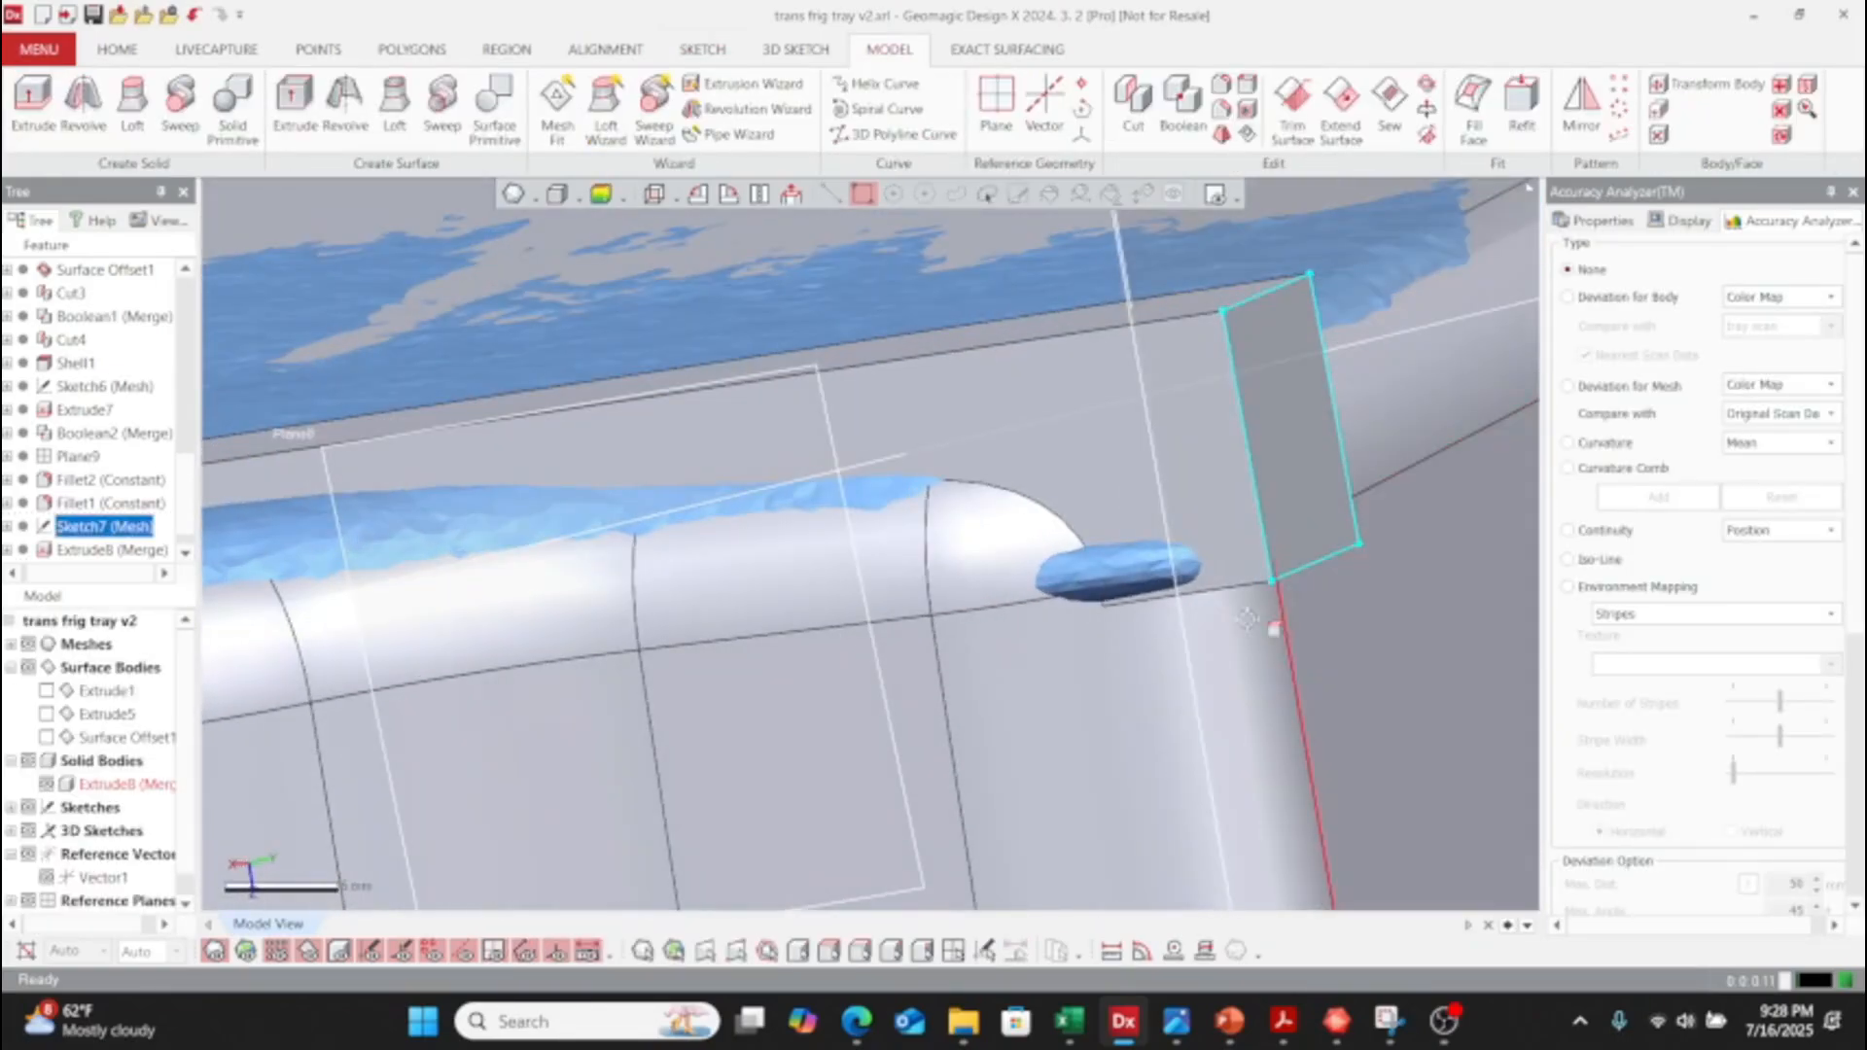
{"action": "scroll", "coordinate": [1219, 560], "scroll_direction": "down", "scroll_amount": 6}
{"action": "right_click_drag", "start_coordinate": [1091, 580], "coordinate": [360, 591]}
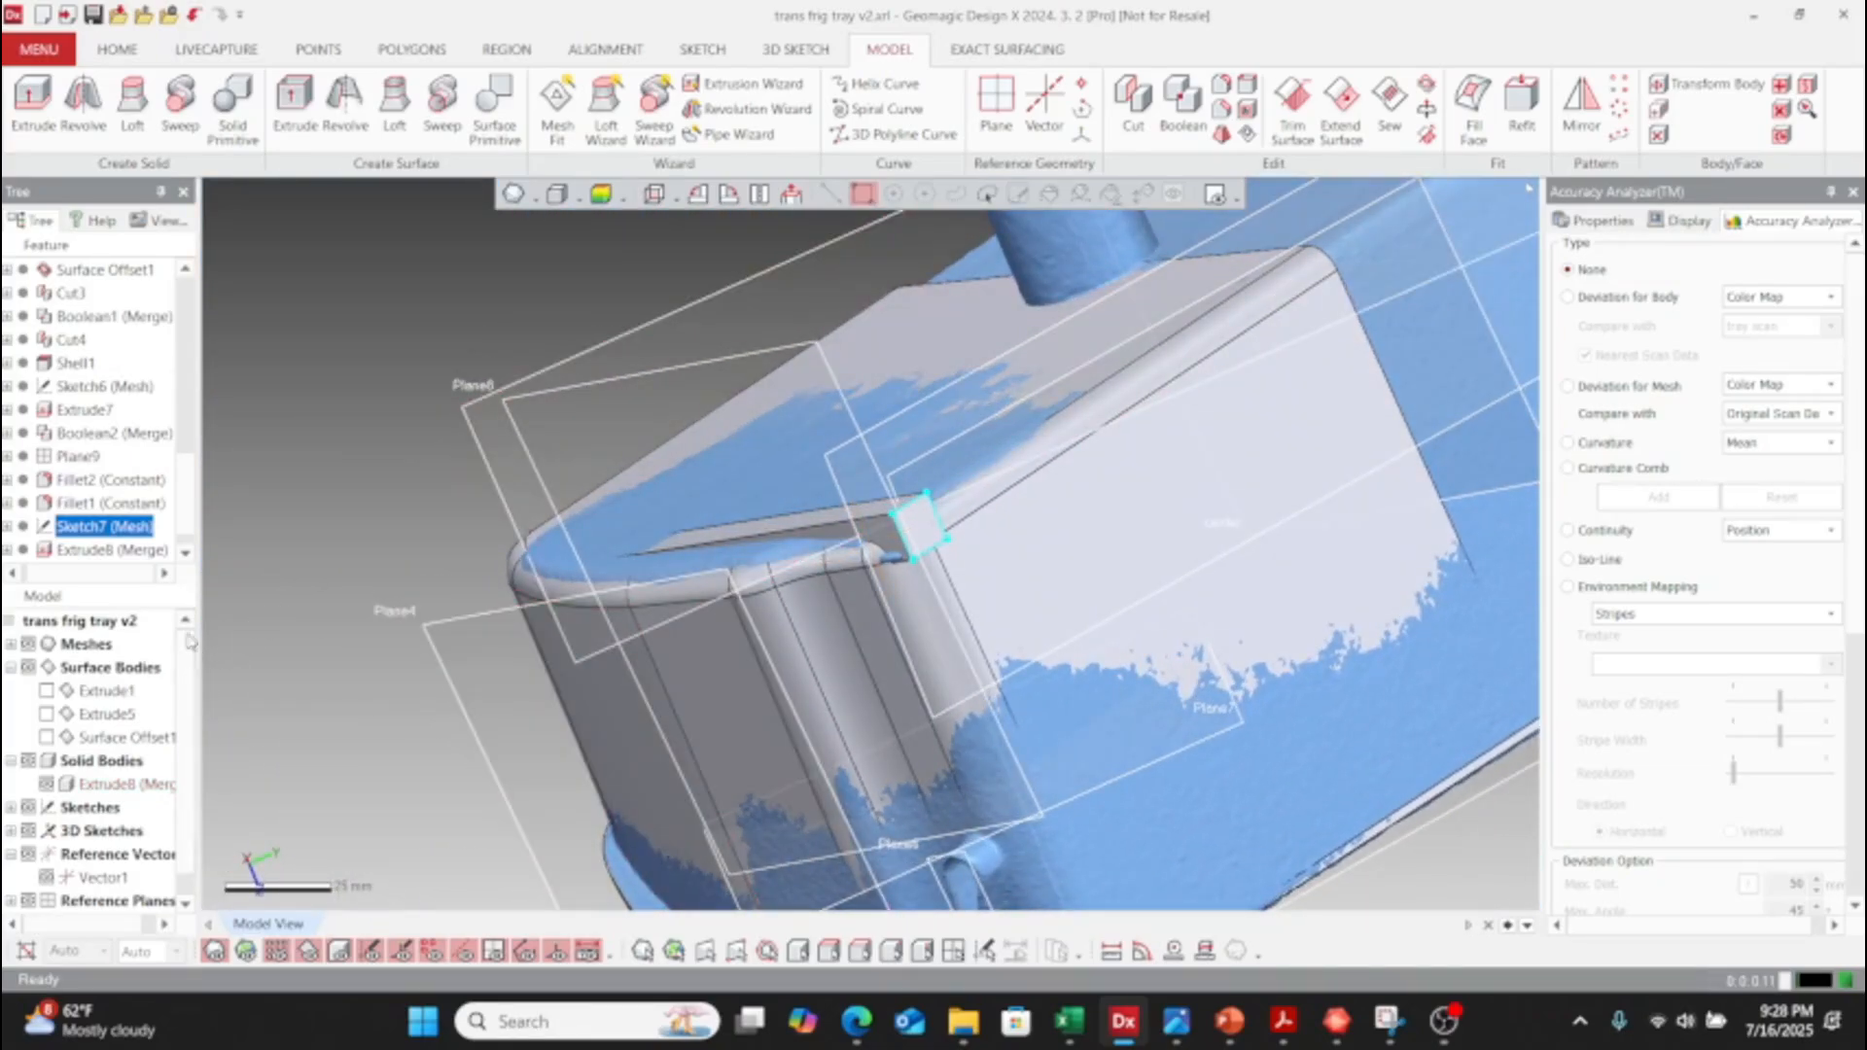
{"action": "scroll", "coordinate": [80, 505], "scroll_direction": "down", "scroll_amount": 1}
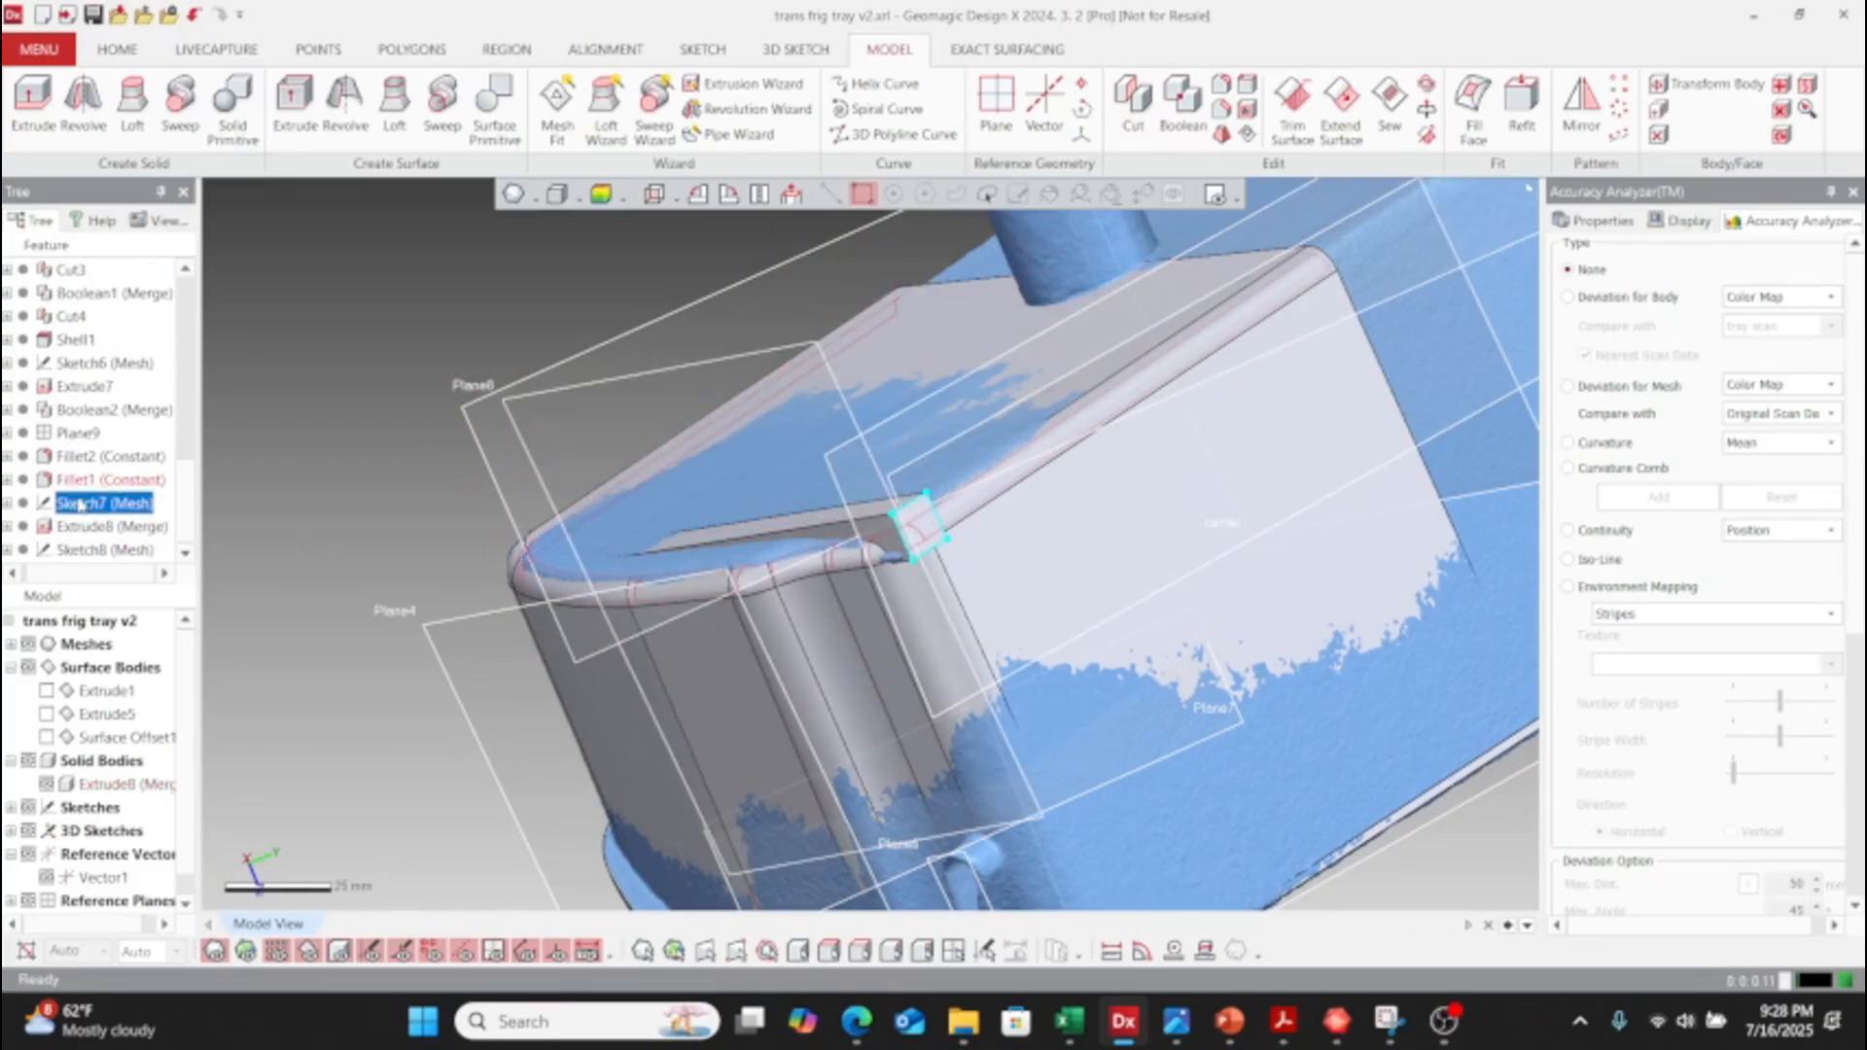
{"action": "left_click", "coordinate": [98, 549]}
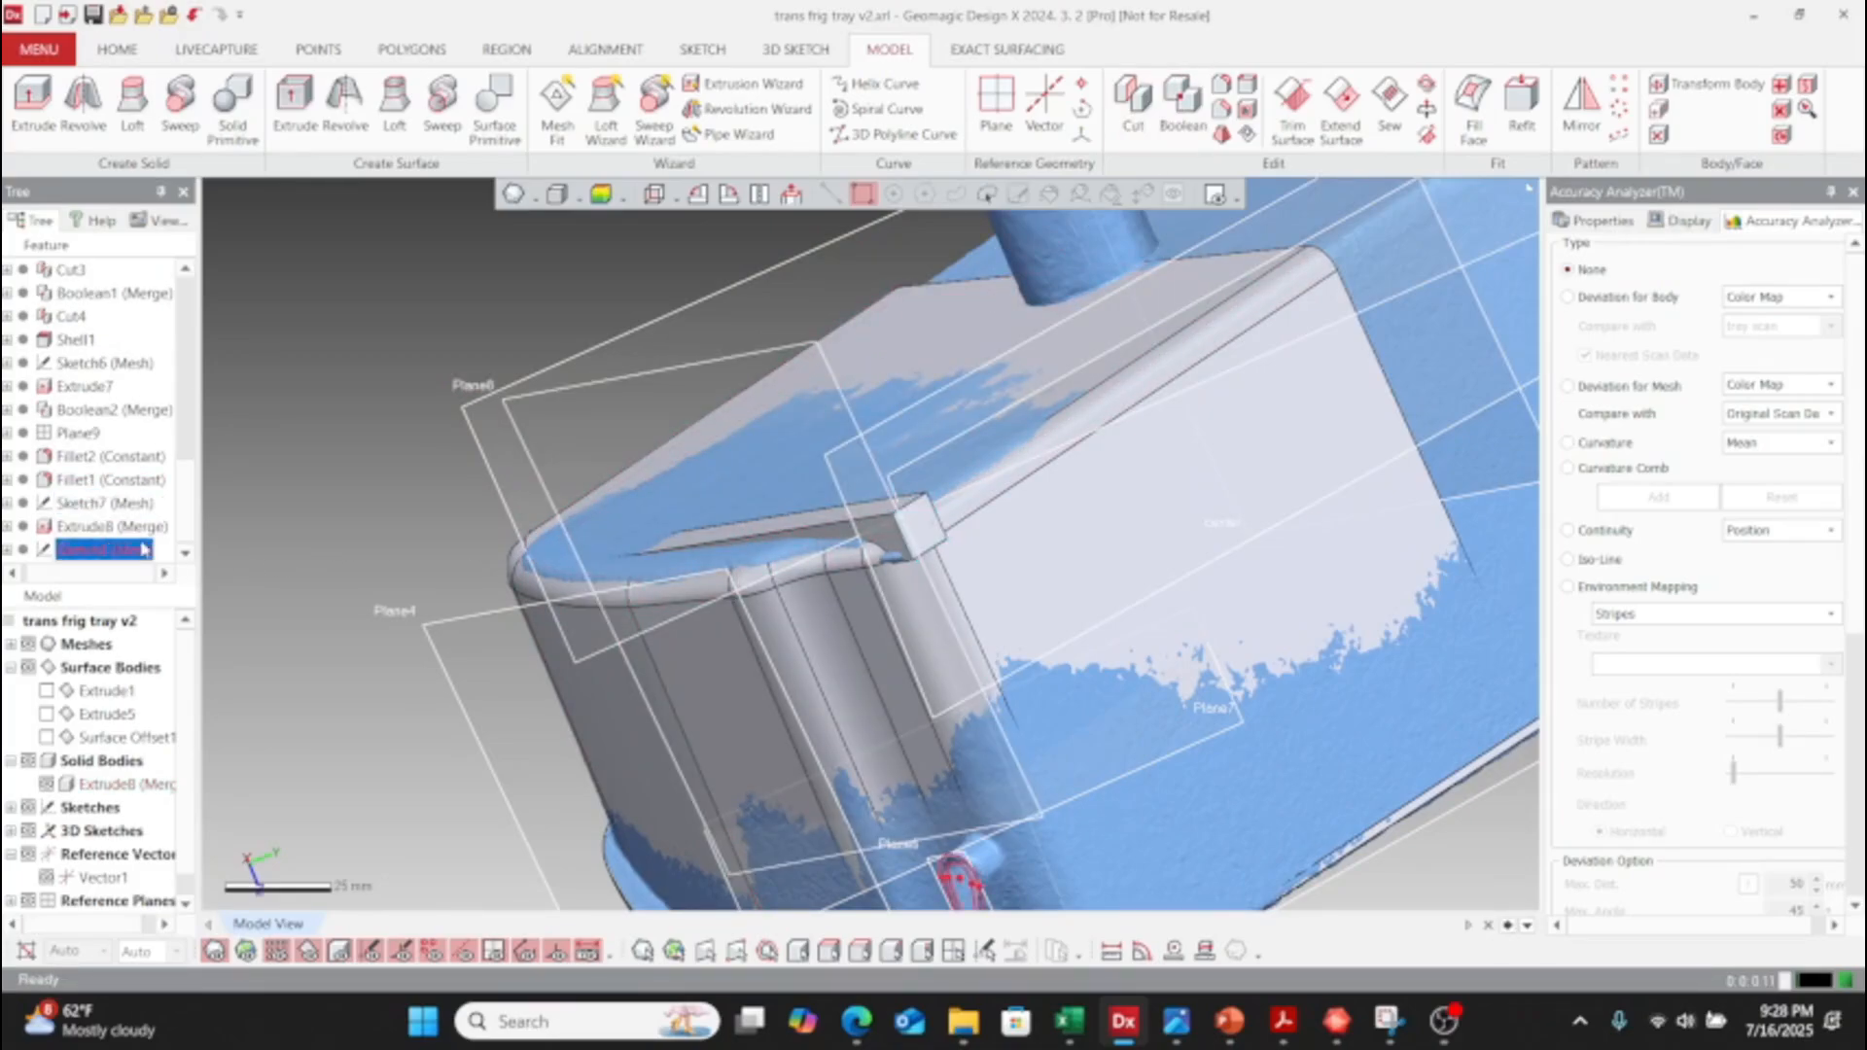
{"action": "left_click", "coordinate": [1134, 107]}
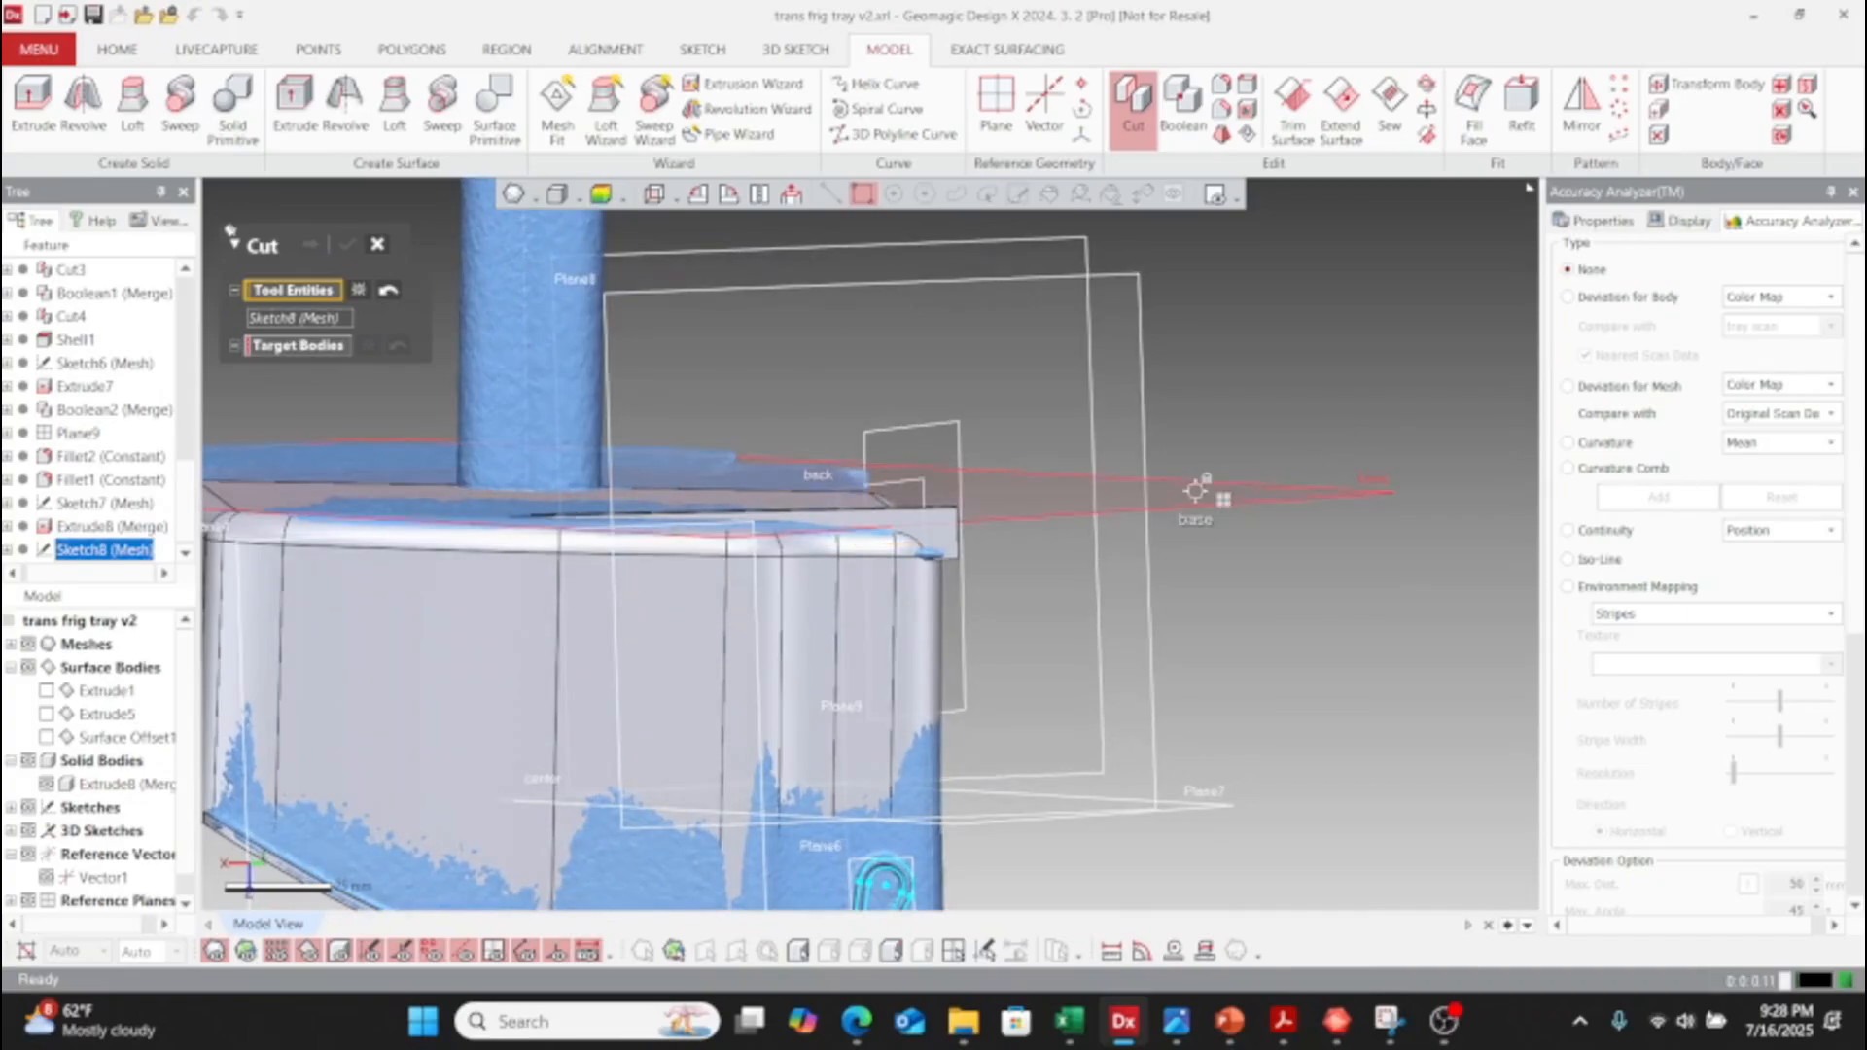
{"action": "left_click", "coordinate": [1196, 491]}
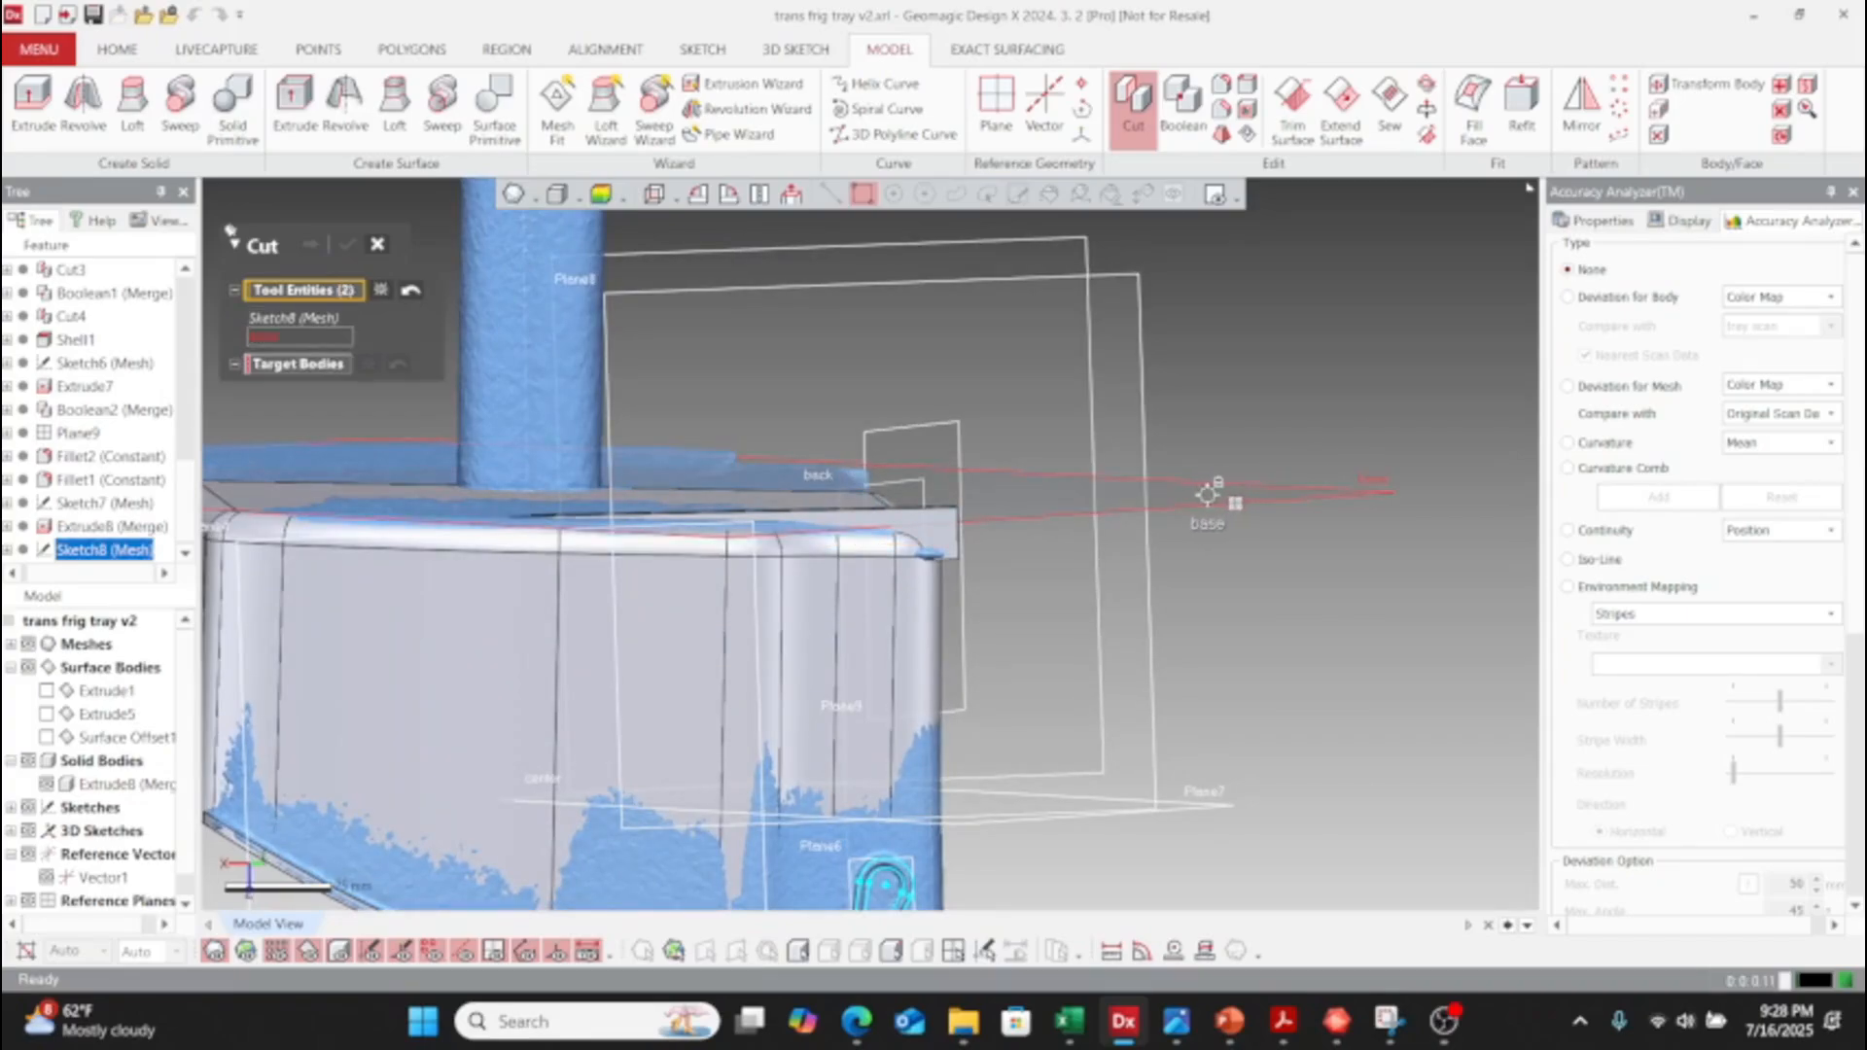
{"action": "left_click", "coordinate": [314, 372]}
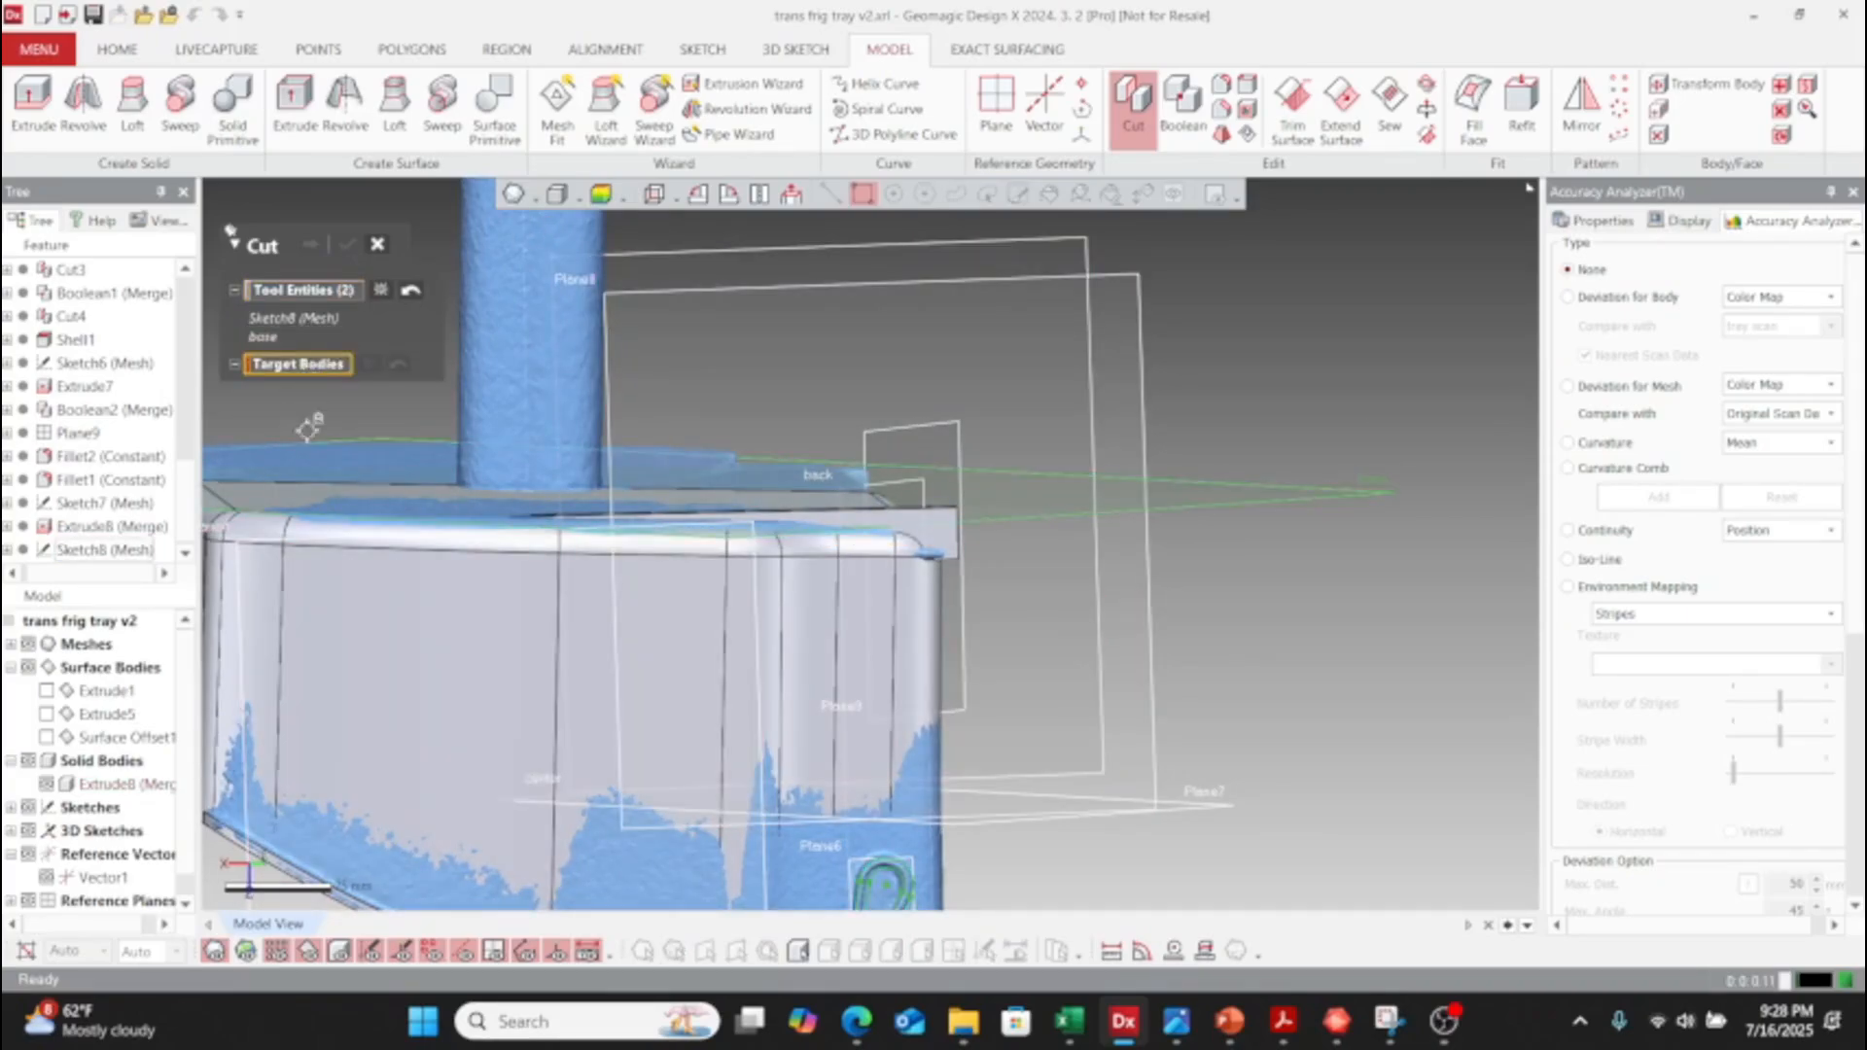
{"action": "left_click", "coordinate": [438, 616]}
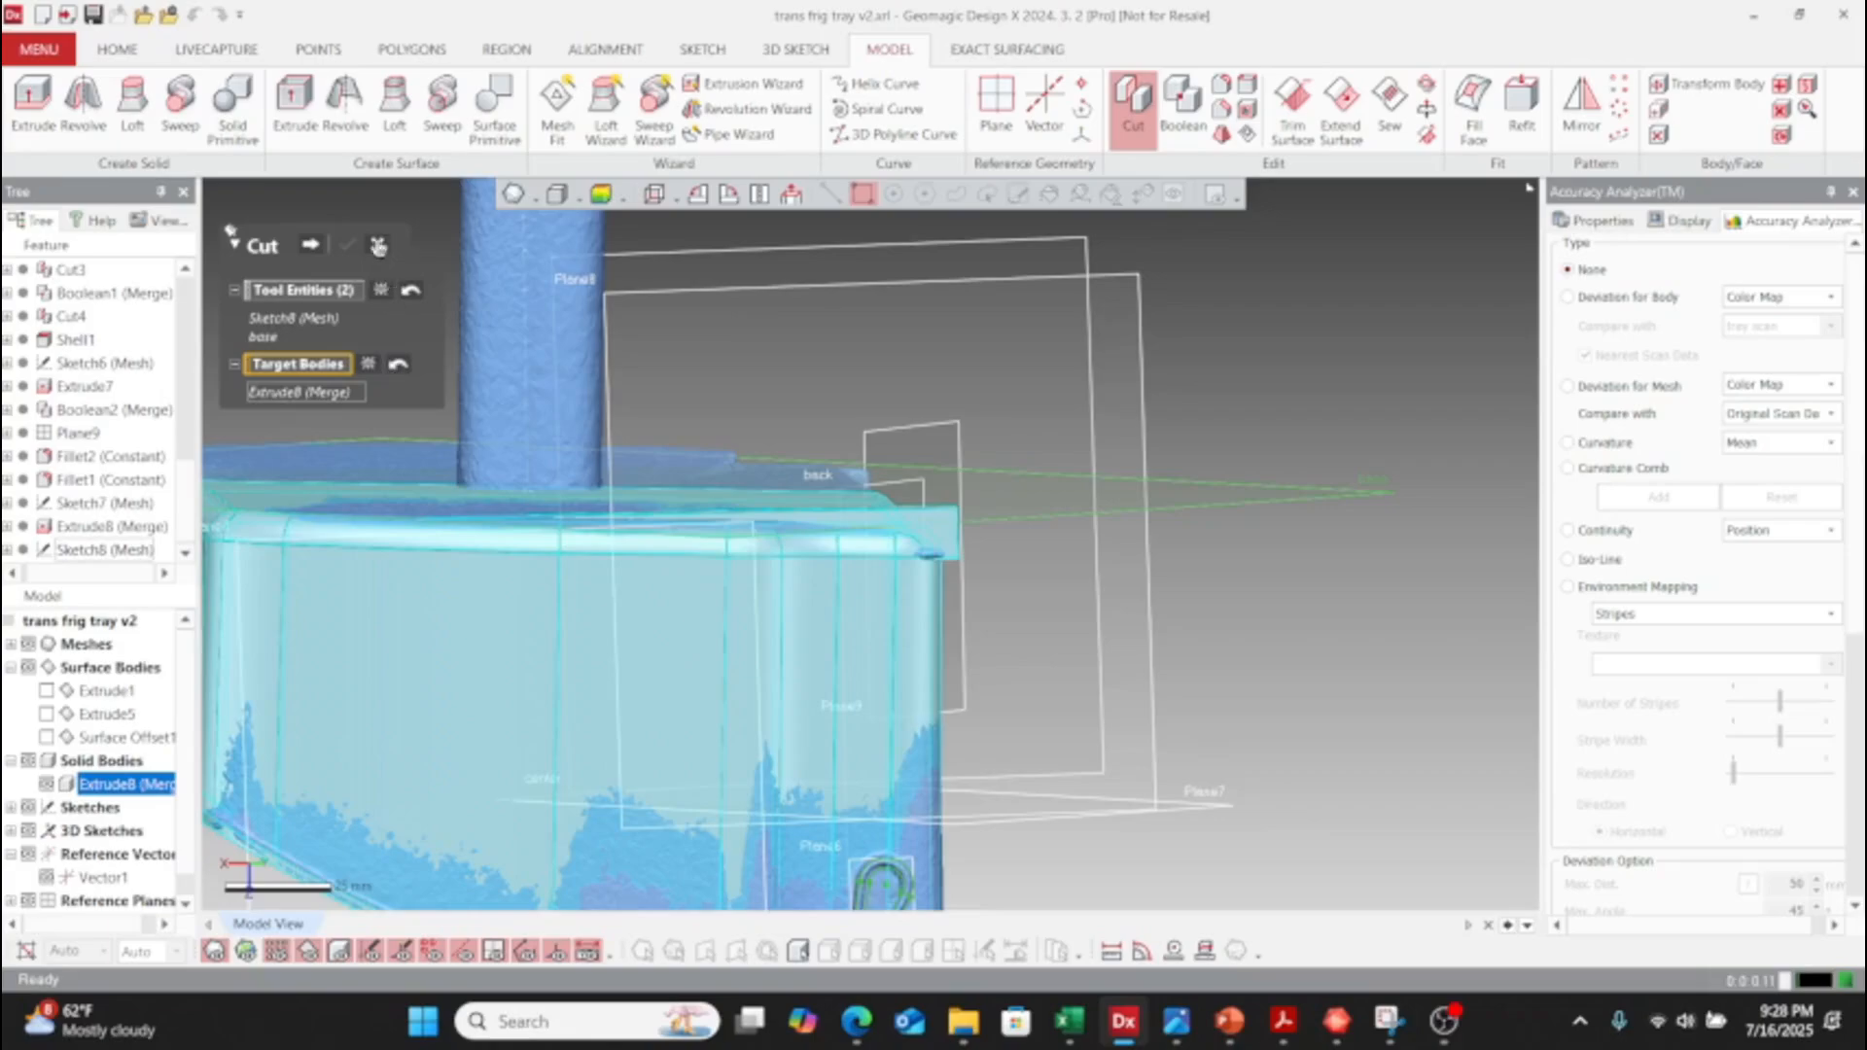
{"action": "left_click", "coordinate": [312, 245]}
{"action": "left_click", "coordinate": [623, 758]}
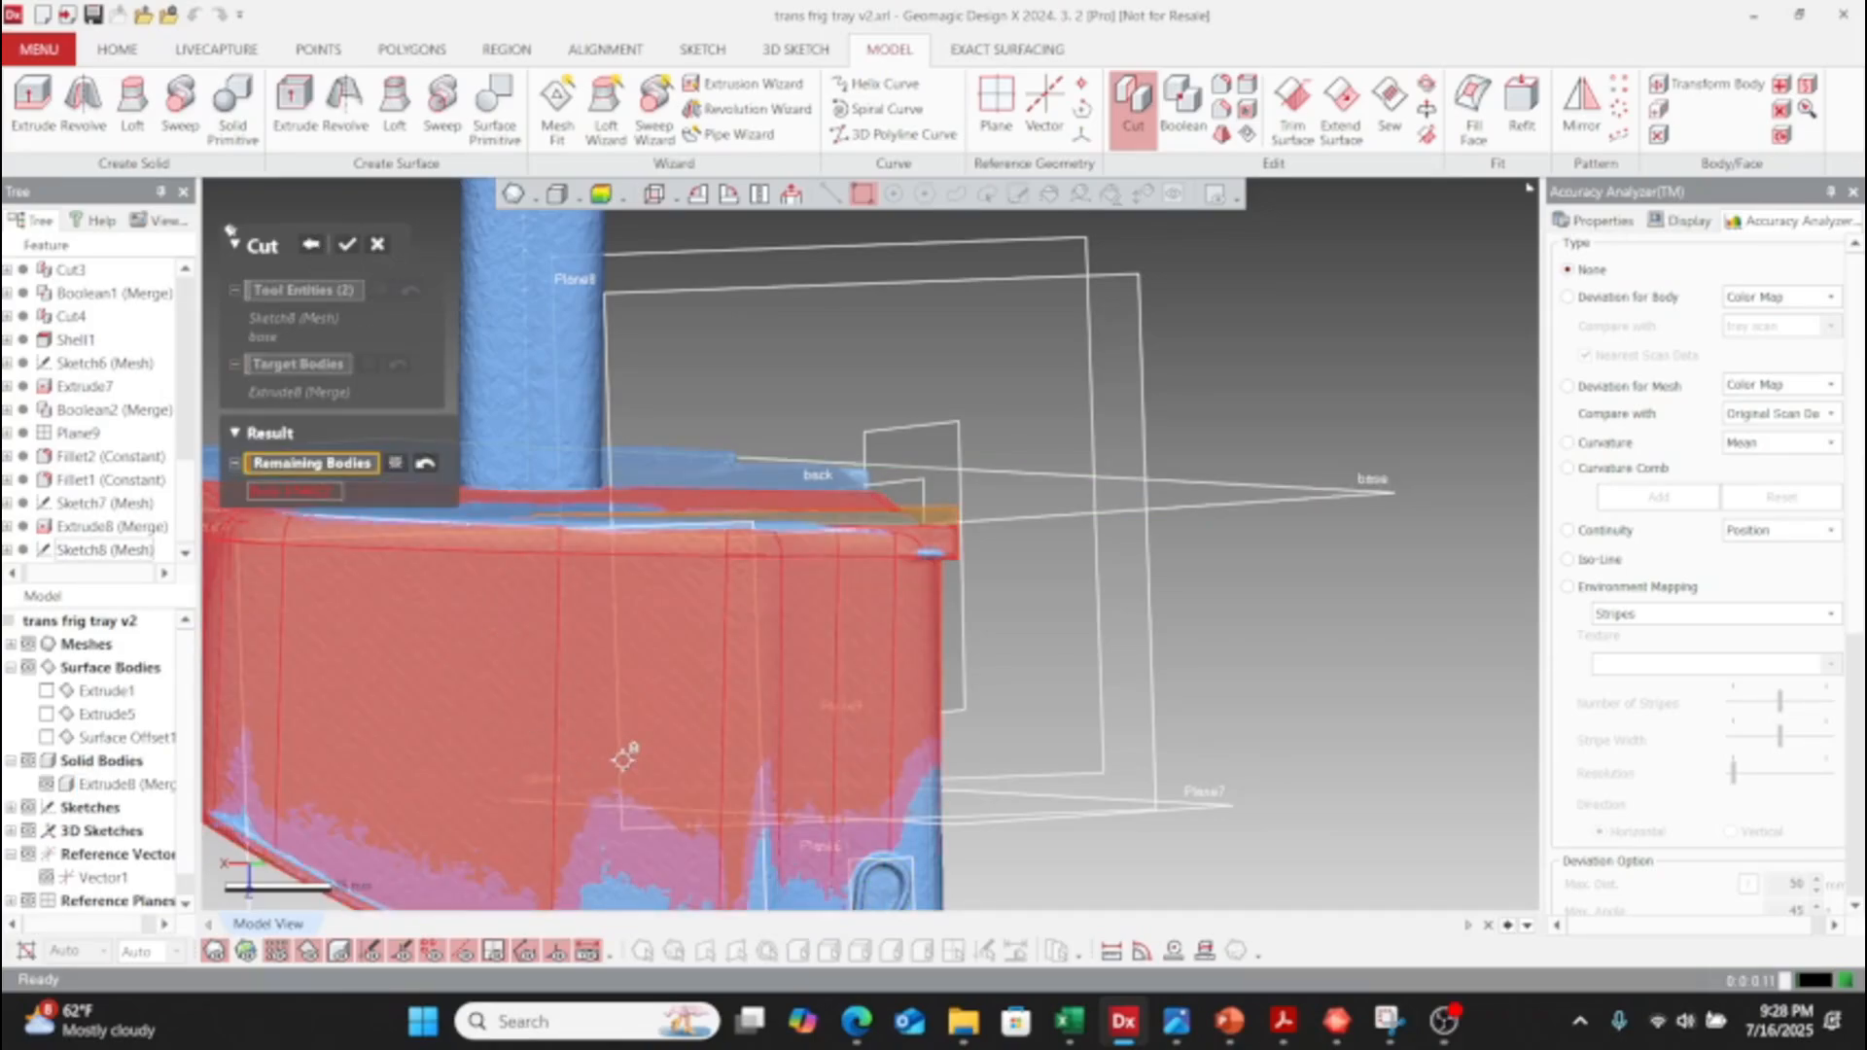
{"action": "left_click", "coordinate": [512, 637]}
{"action": "left_click", "coordinate": [347, 248]}
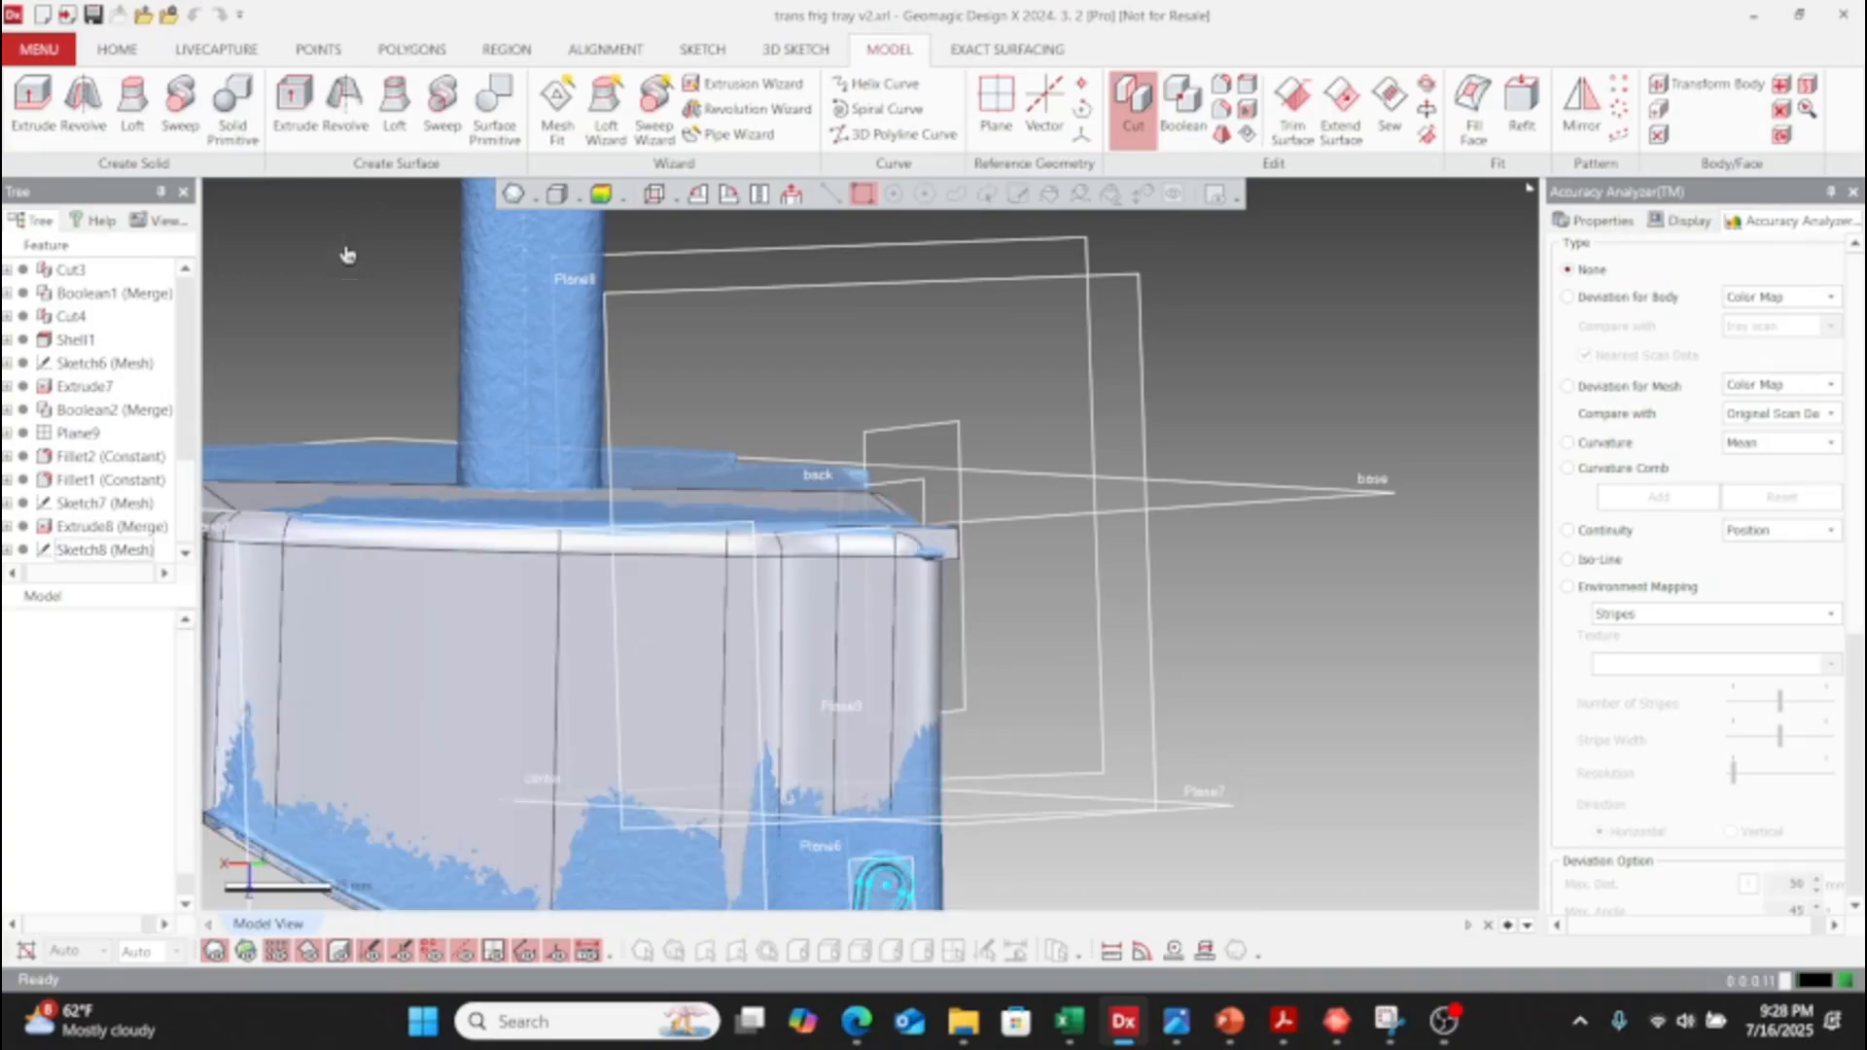
- Hide the scan meshes and examine the trimmed corner block and the teardrop-shaped recess in the wall below the rim
{"action": "right_click_drag", "start_coordinate": [458, 230], "coordinate": [580, 542]}
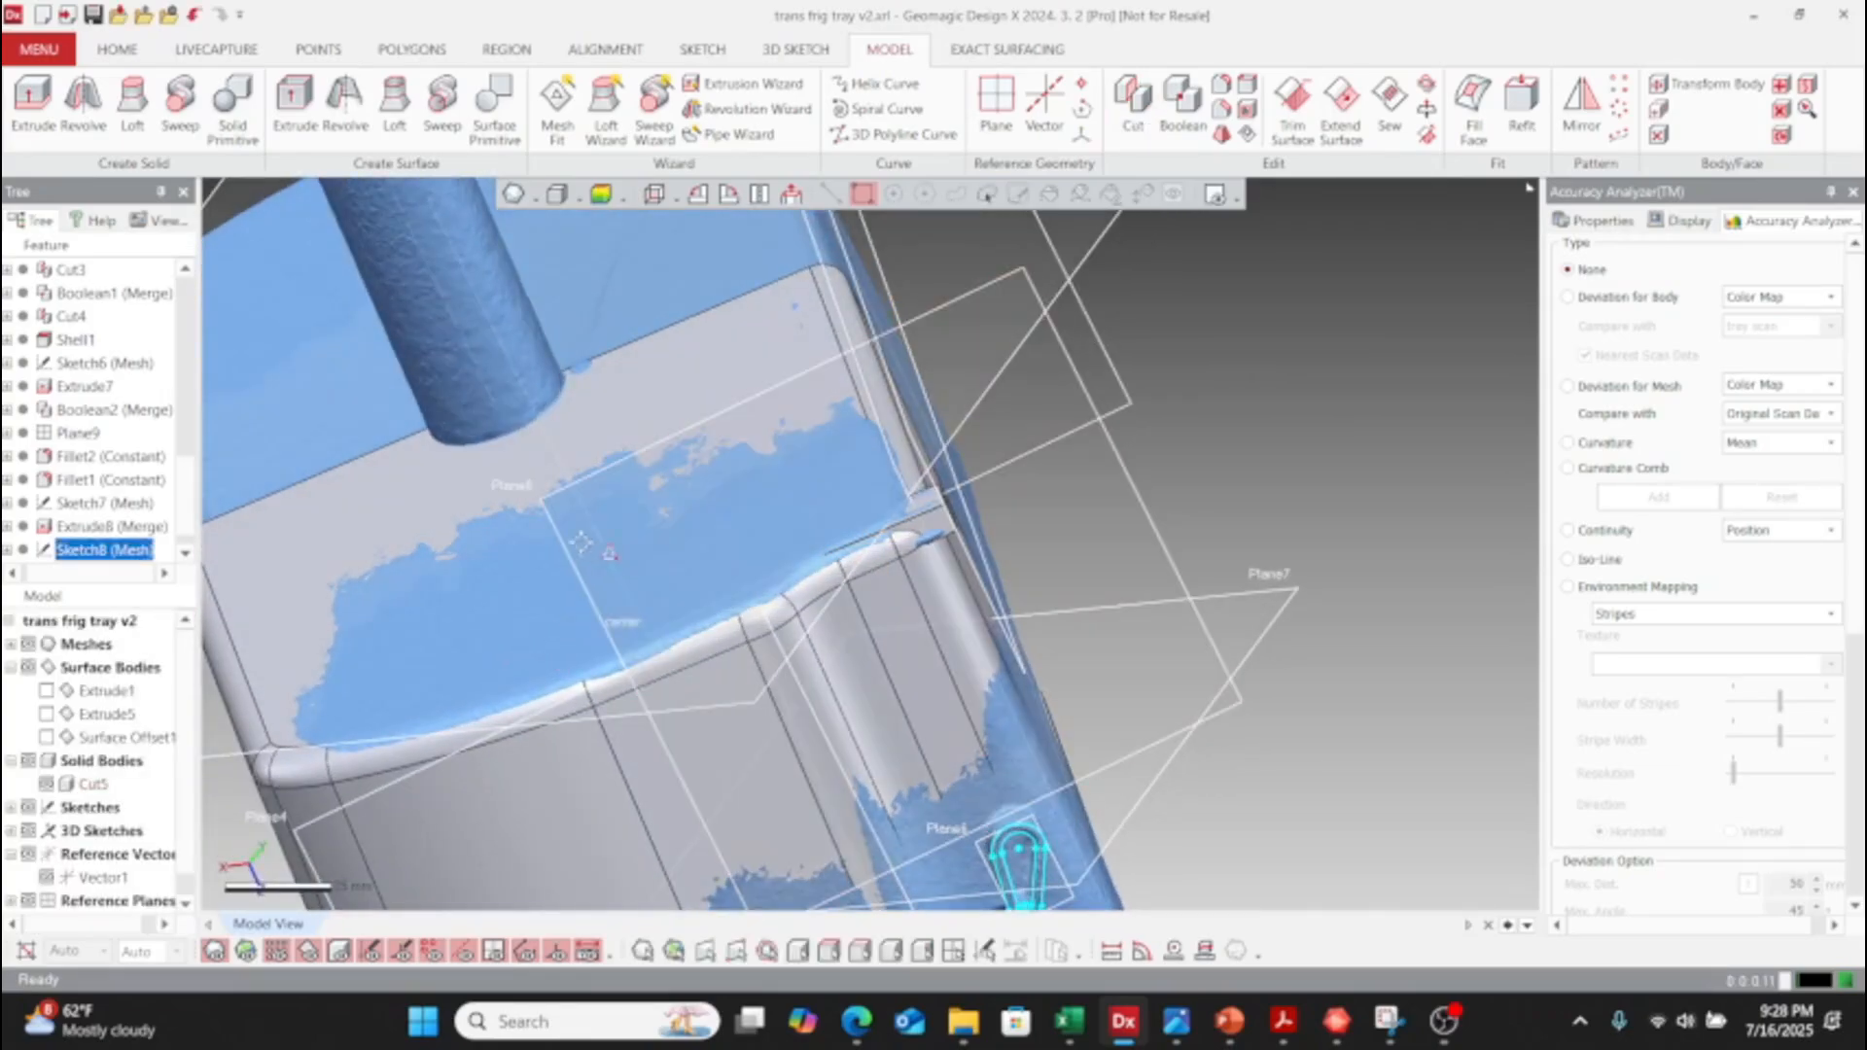
{"action": "left_click", "coordinate": [29, 643]}
{"action": "mouse_move", "coordinate": [696, 554]}
{"action": "right_mouse_down"}
{"action": "mouse_move", "coordinate": [417, 768]}
{"action": "mouse_move", "coordinate": [681, 574]}
{"action": "right_mouse_up"}
{"action": "right_click_drag", "start_coordinate": [716, 512], "coordinate": [928, 754]}
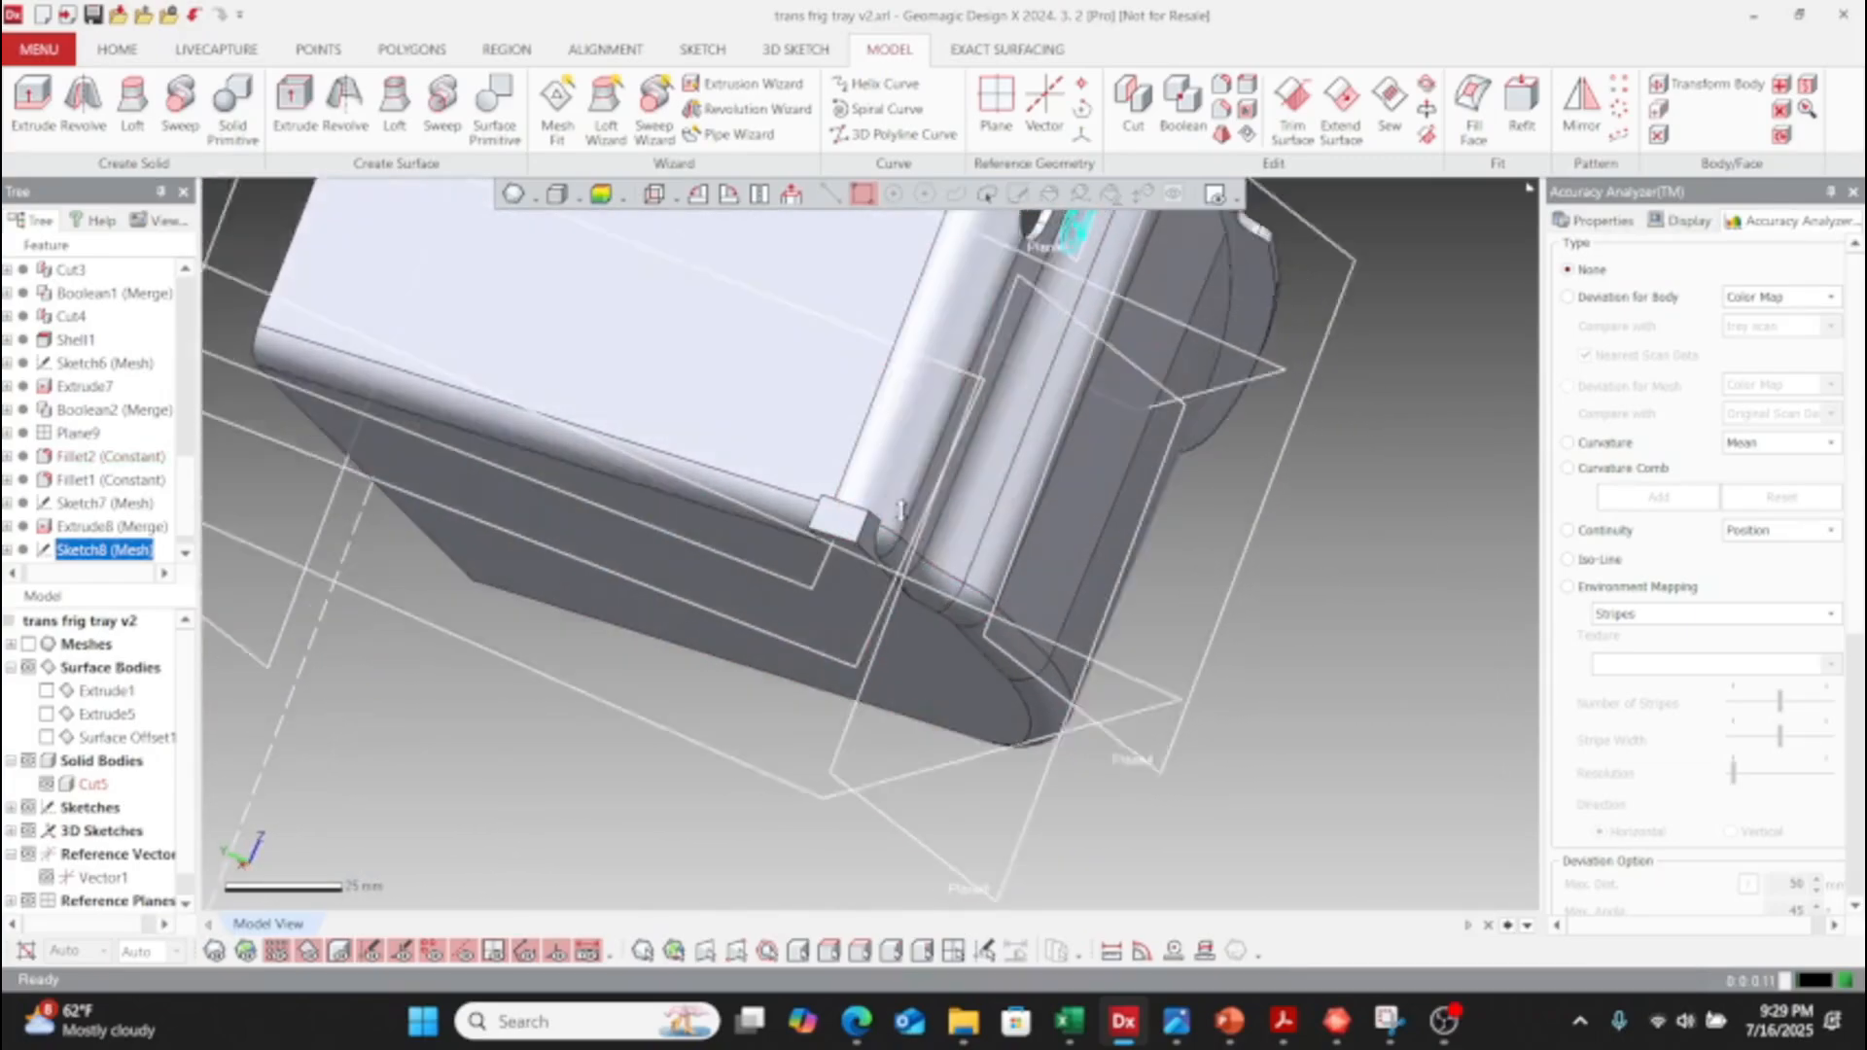
{"action": "scroll", "coordinate": [942, 484], "scroll_direction": "up", "scroll_amount": 5}
{"action": "right_click_drag", "start_coordinate": [941, 484], "coordinate": [1076, 594]}
{"action": "right_click_drag", "start_coordinate": [986, 541], "coordinate": [720, 585]}
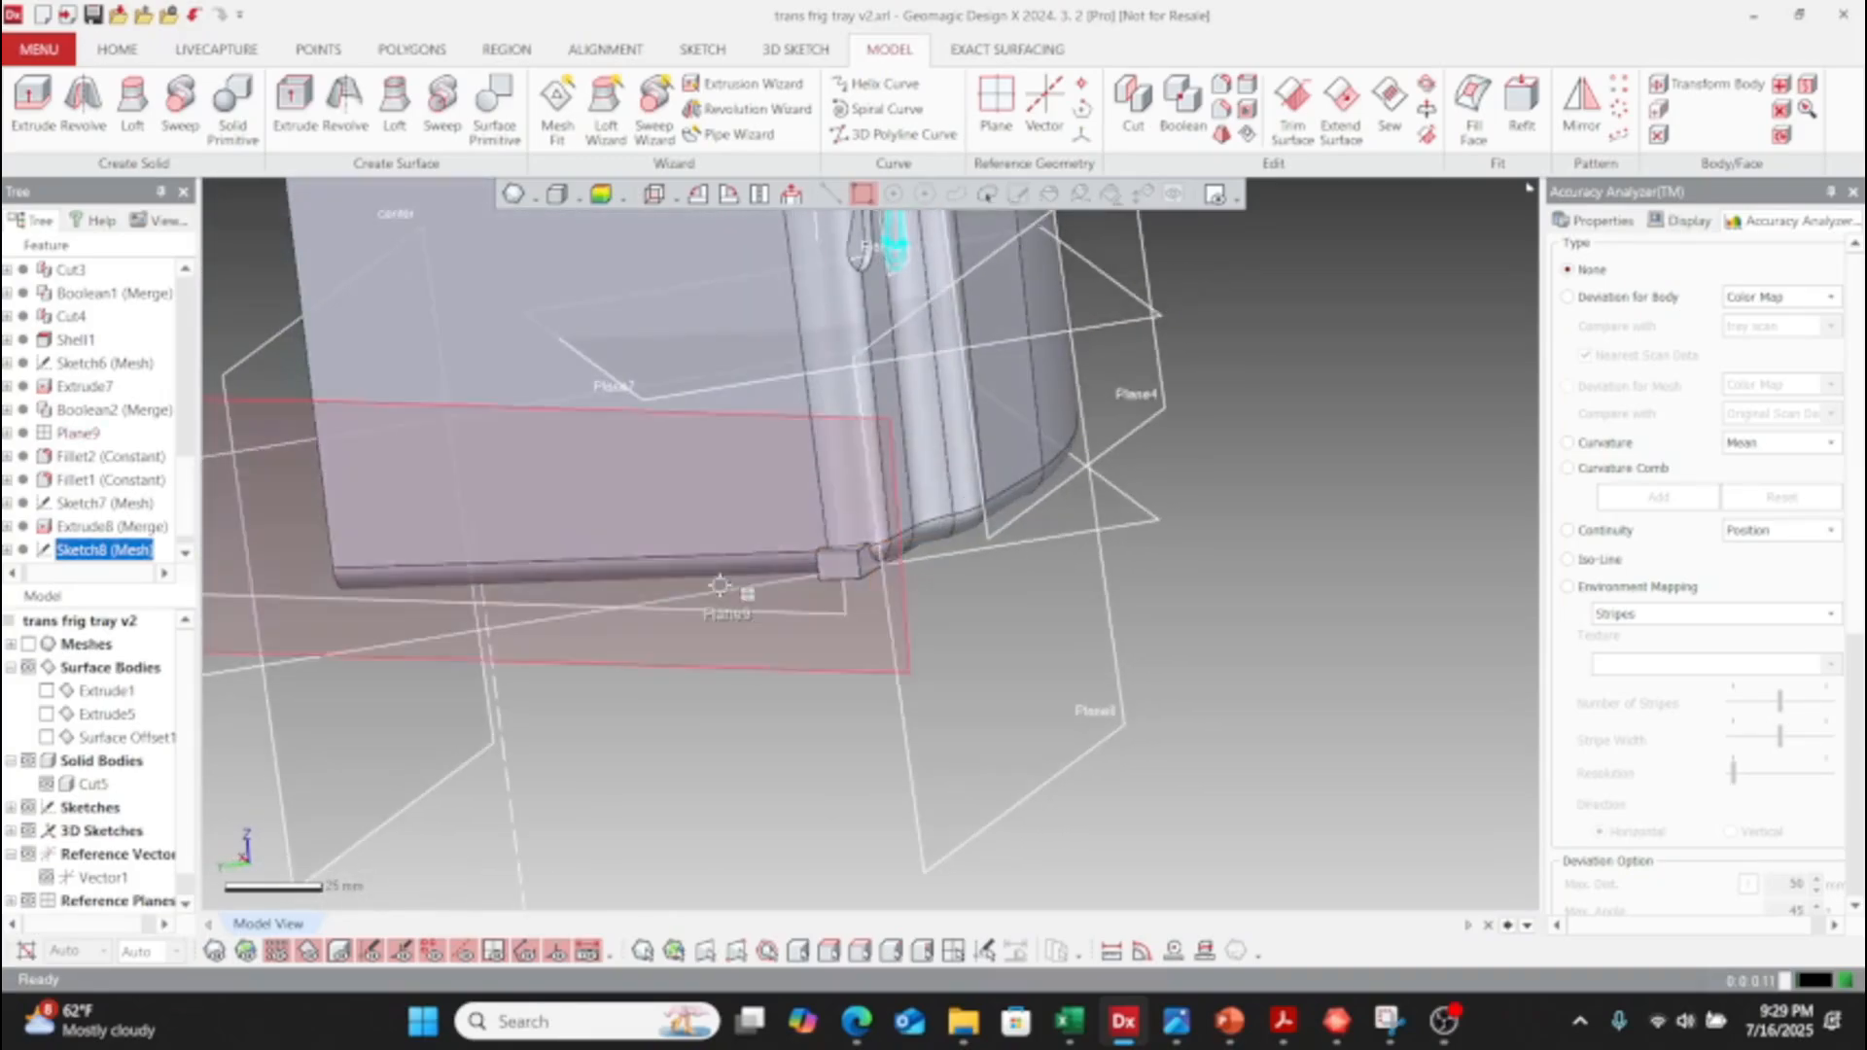
{"action": "scroll", "coordinate": [965, 483], "scroll_direction": "down", "scroll_amount": 3}
{"action": "mouse_move", "coordinate": [966, 483]}
{"action": "right_mouse_down"}
{"action": "mouse_move", "coordinate": [863, 505]}
{"action": "mouse_move", "coordinate": [1004, 671]}
{"action": "right_mouse_up"}
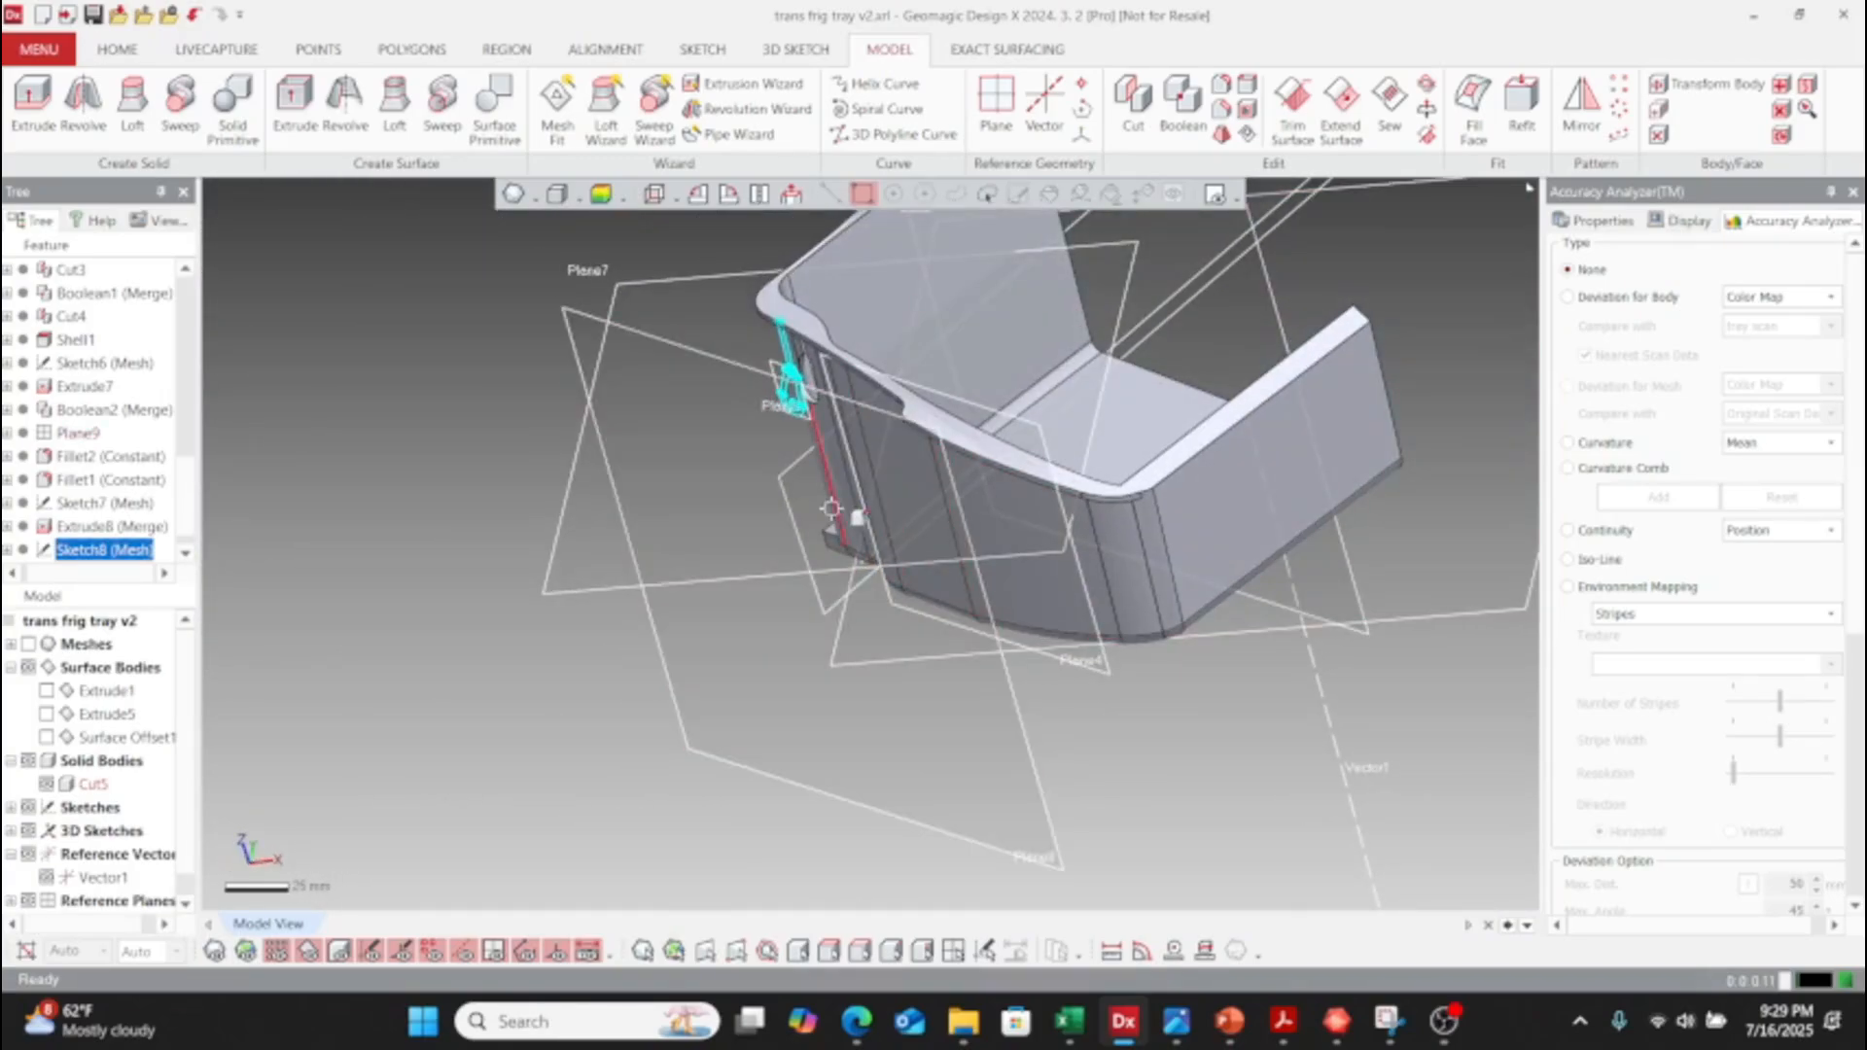
{"action": "left_click", "coordinate": [844, 510]}
{"action": "scroll", "coordinate": [783, 358], "scroll_direction": "up", "scroll_amount": 3}
{"action": "right_click_drag", "start_coordinate": [865, 385], "coordinate": [1004, 712], "text": "ctrl"}
{"action": "scroll", "coordinate": [1020, 793], "scroll_direction": "up", "scroll_amount": 4}
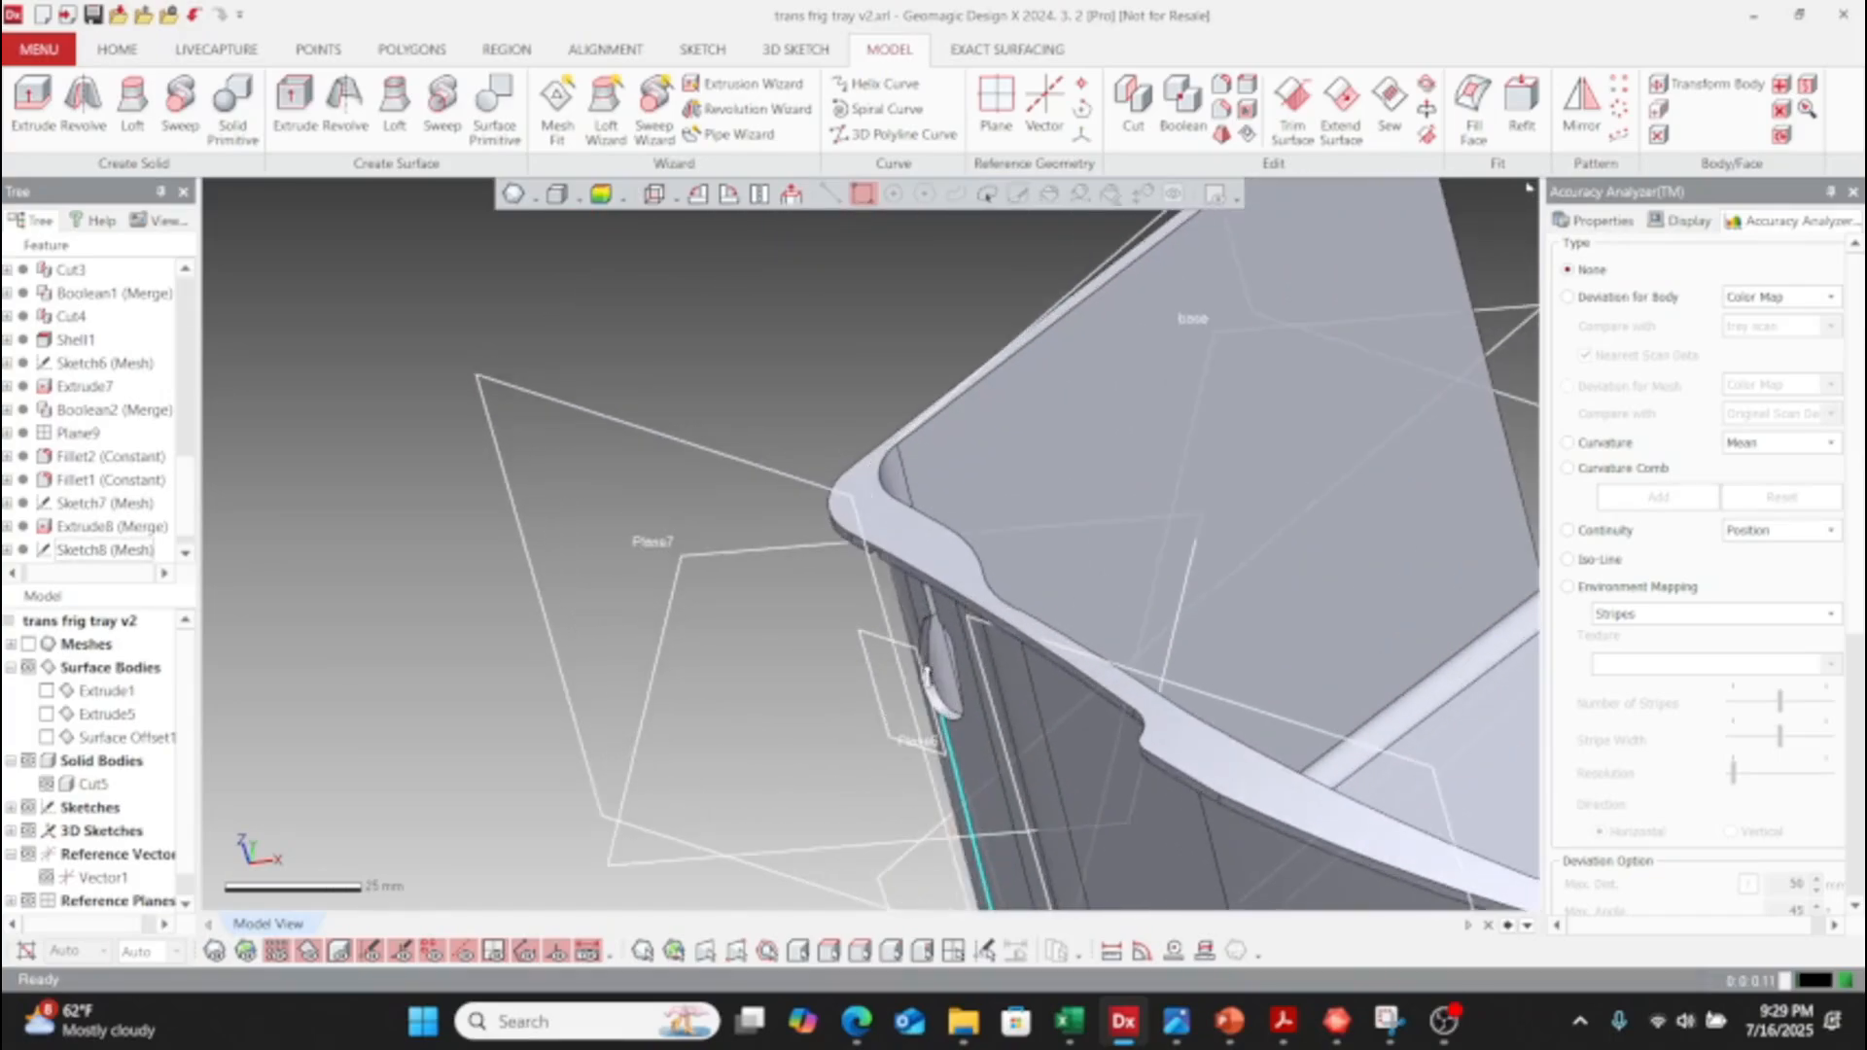
{"action": "right_click_drag", "start_coordinate": [1020, 794], "coordinate": [1292, 703]}
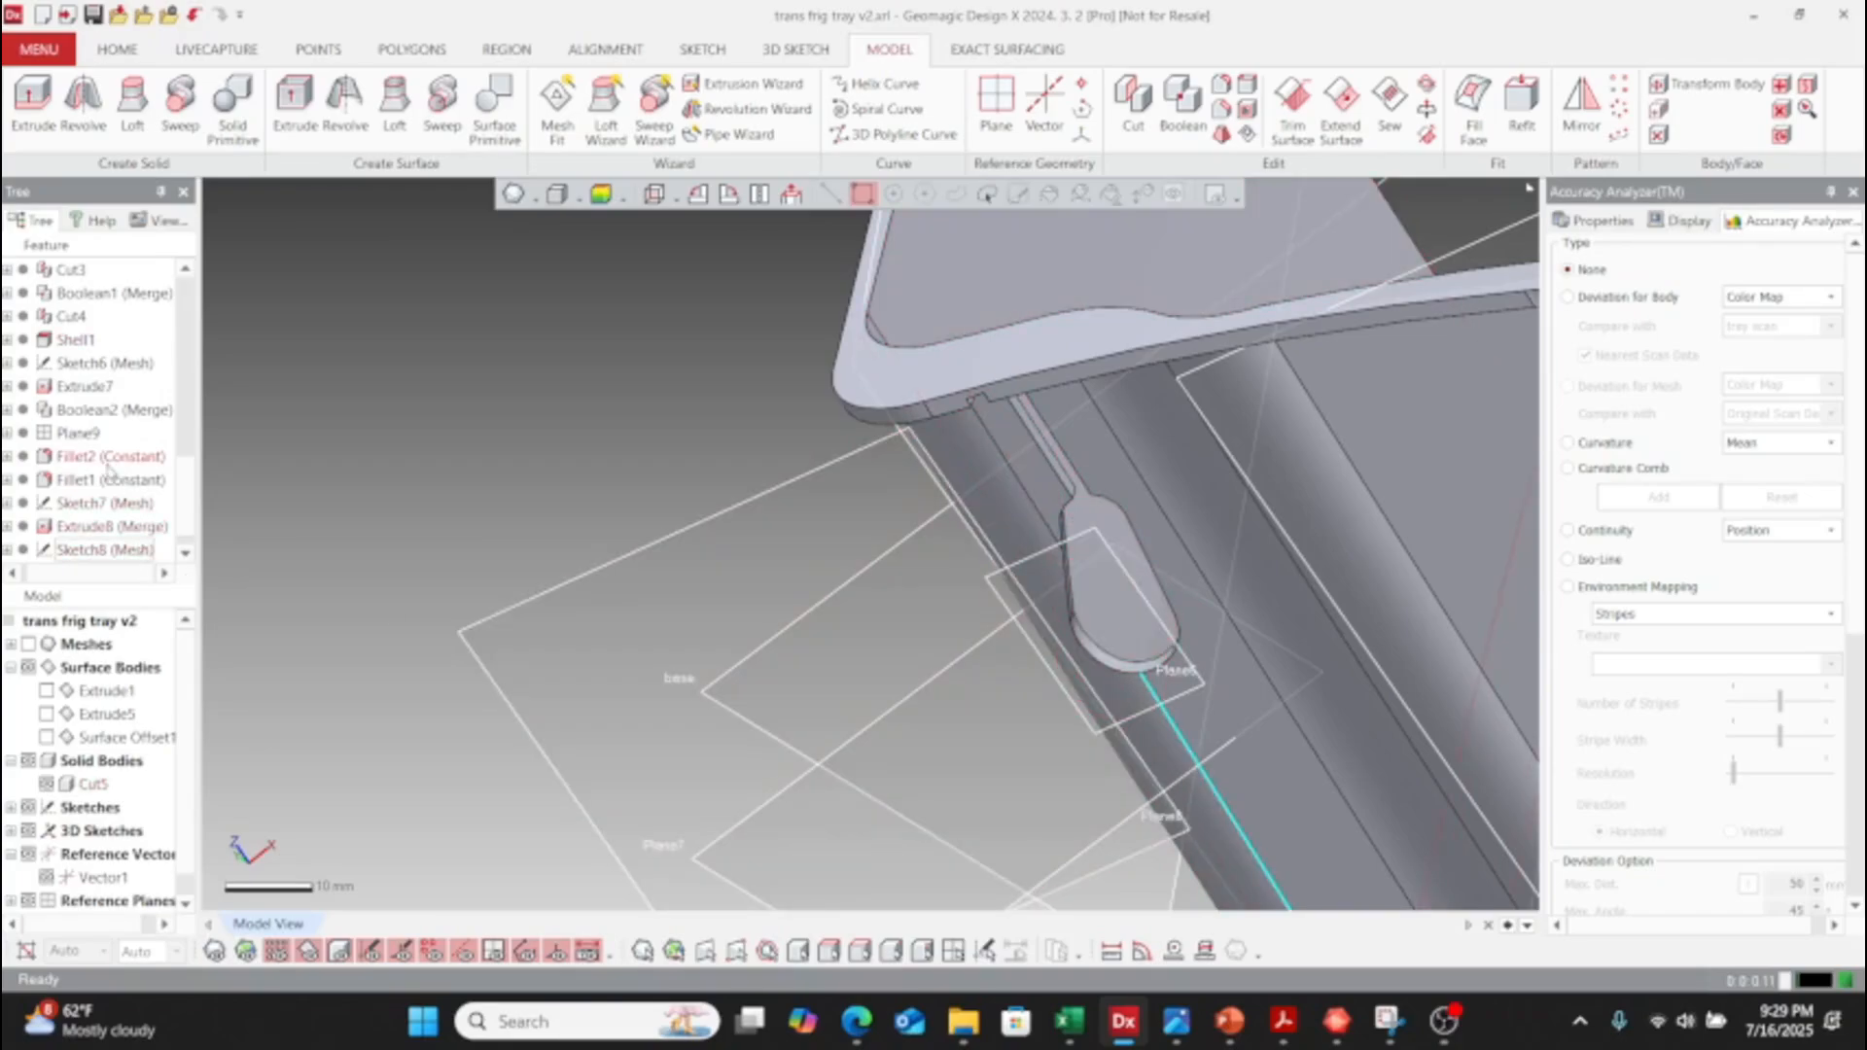
- Review the extrusion settings of the corner block feature Extrude8, including its base sketch, up-to body and merge option
{"action": "scroll", "coordinate": [94, 552], "scroll_direction": "down", "scroll_amount": 1}
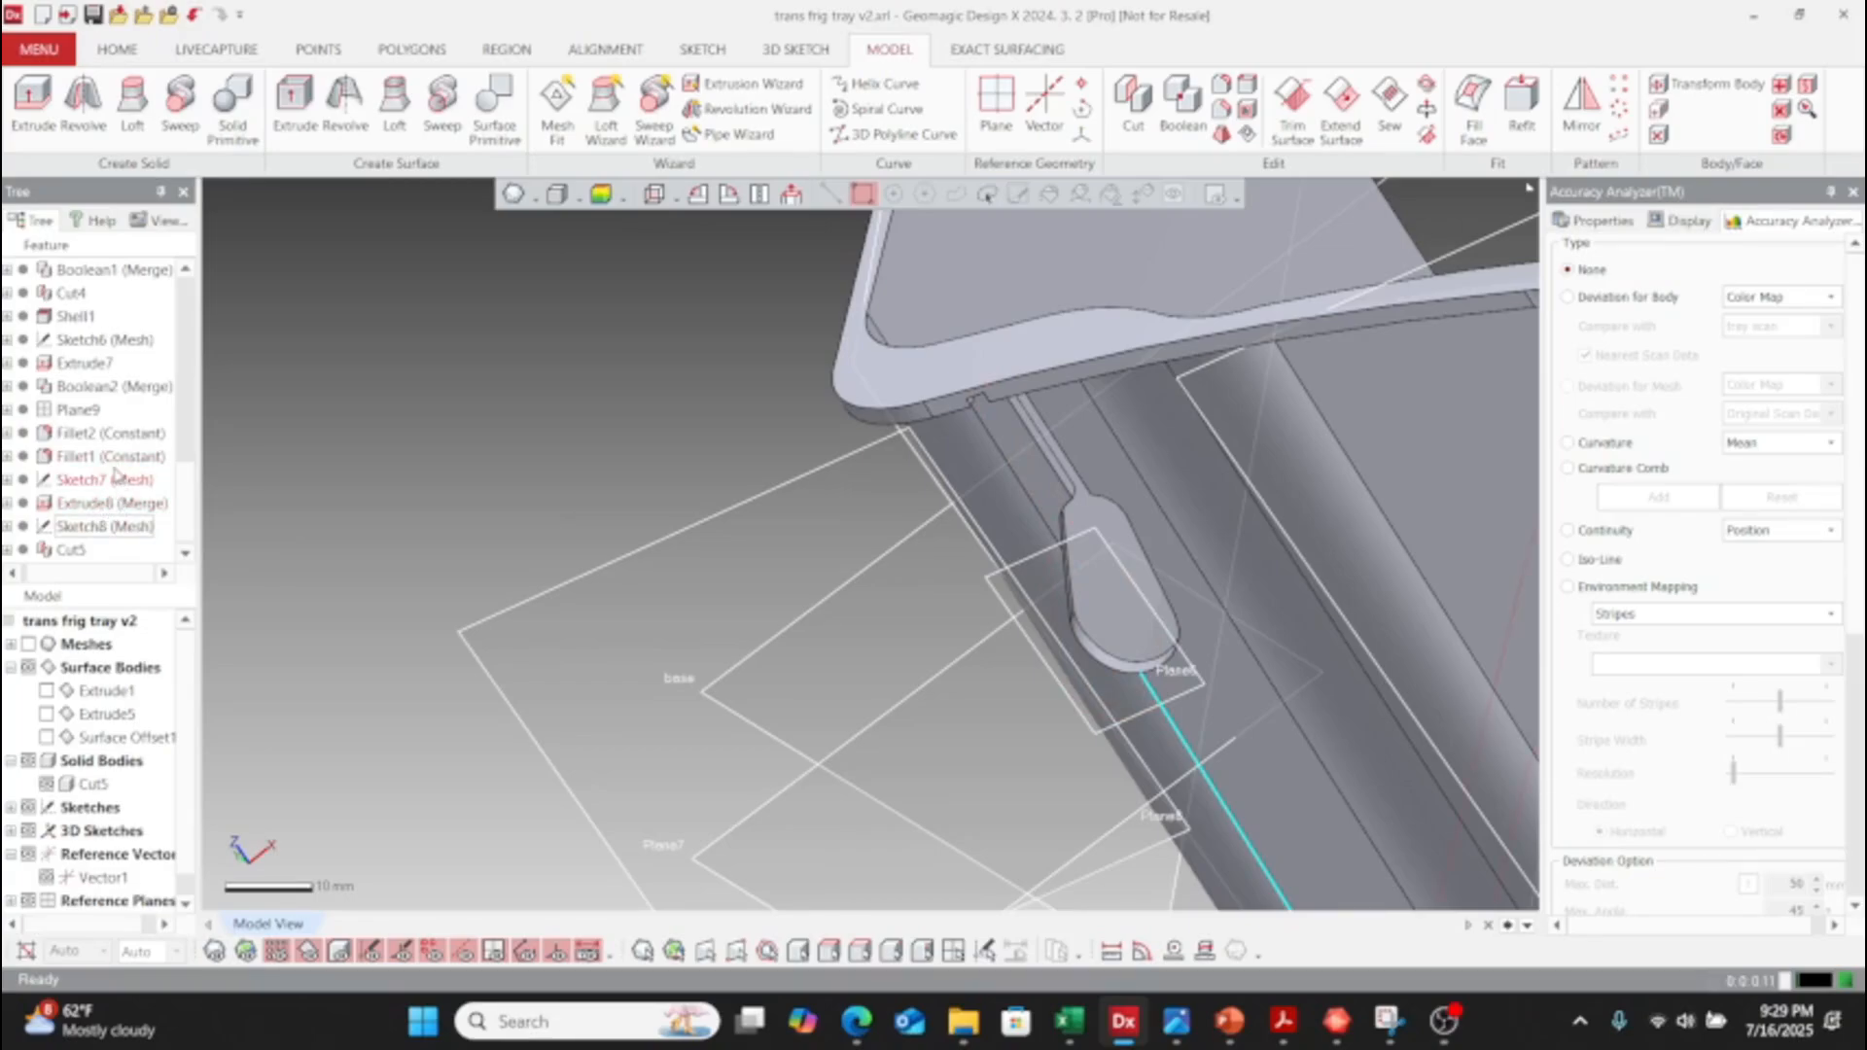
{"action": "left_click", "coordinate": [99, 504]}
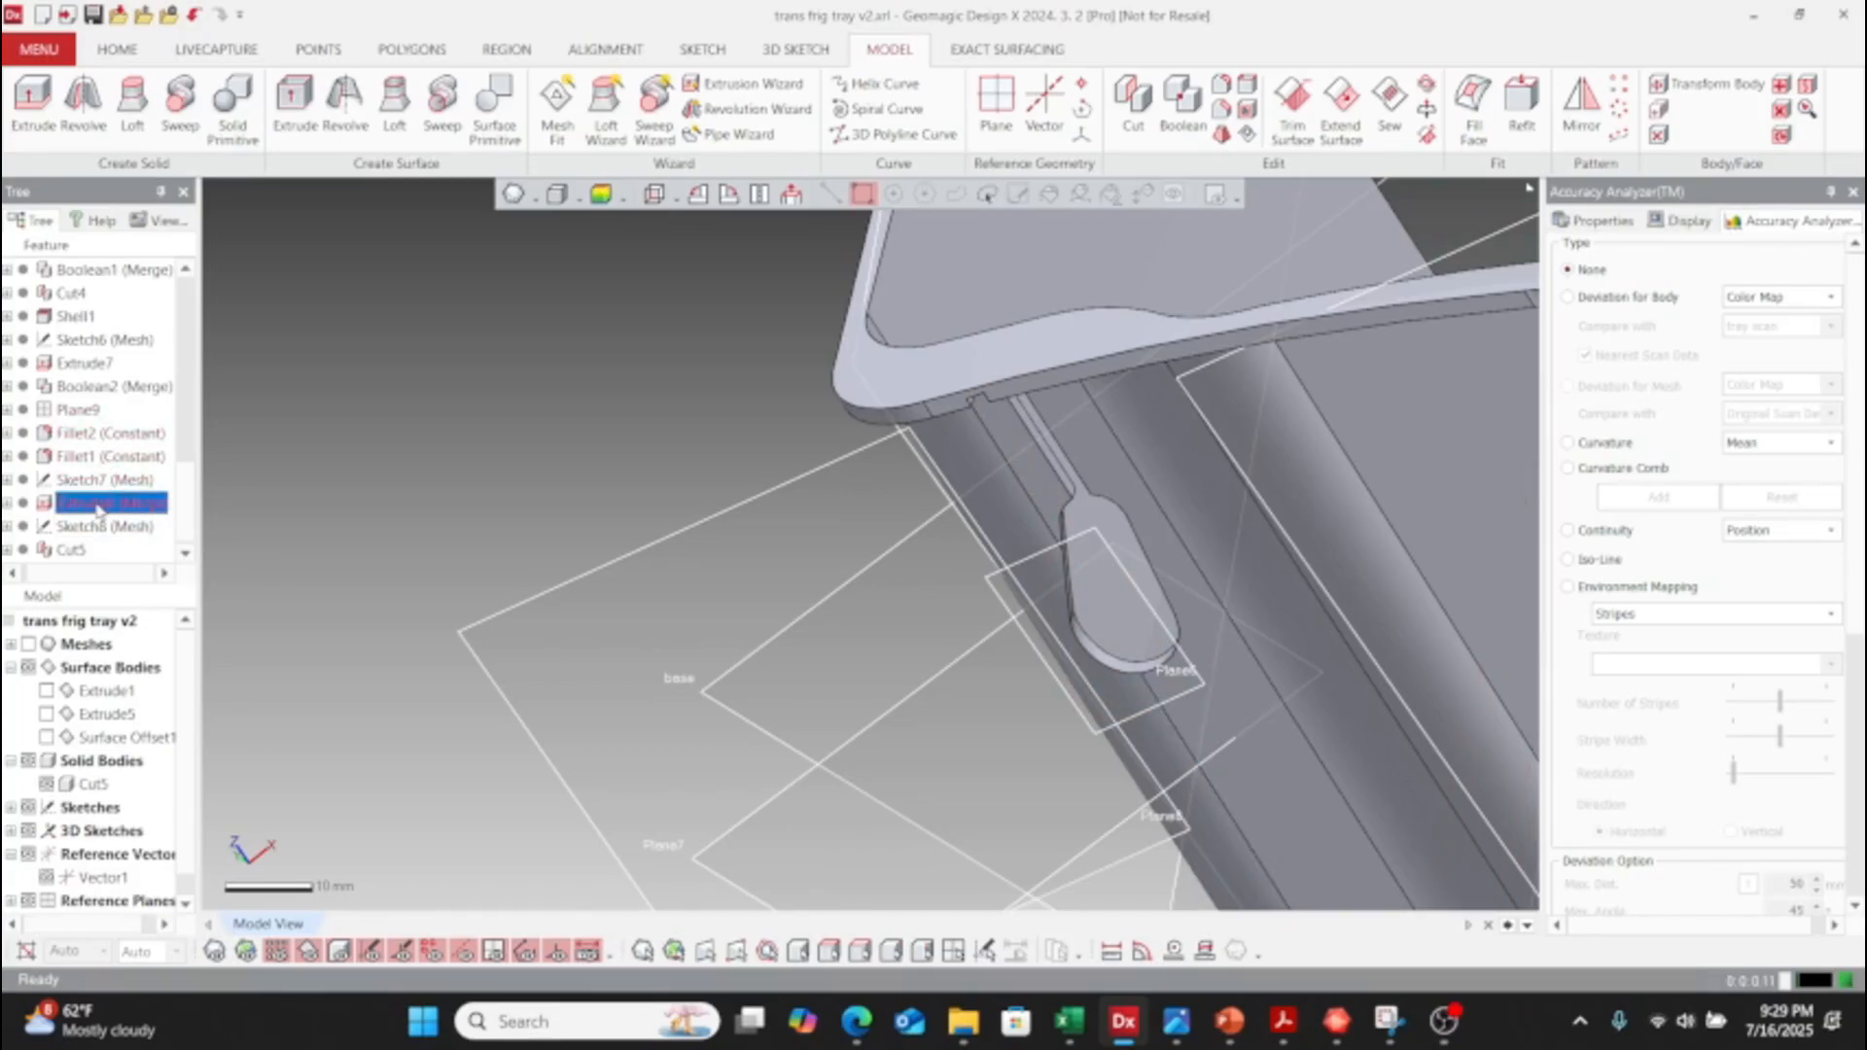
{"action": "right_click", "coordinate": [99, 505]}
{"action": "left_click", "coordinate": [146, 511]}
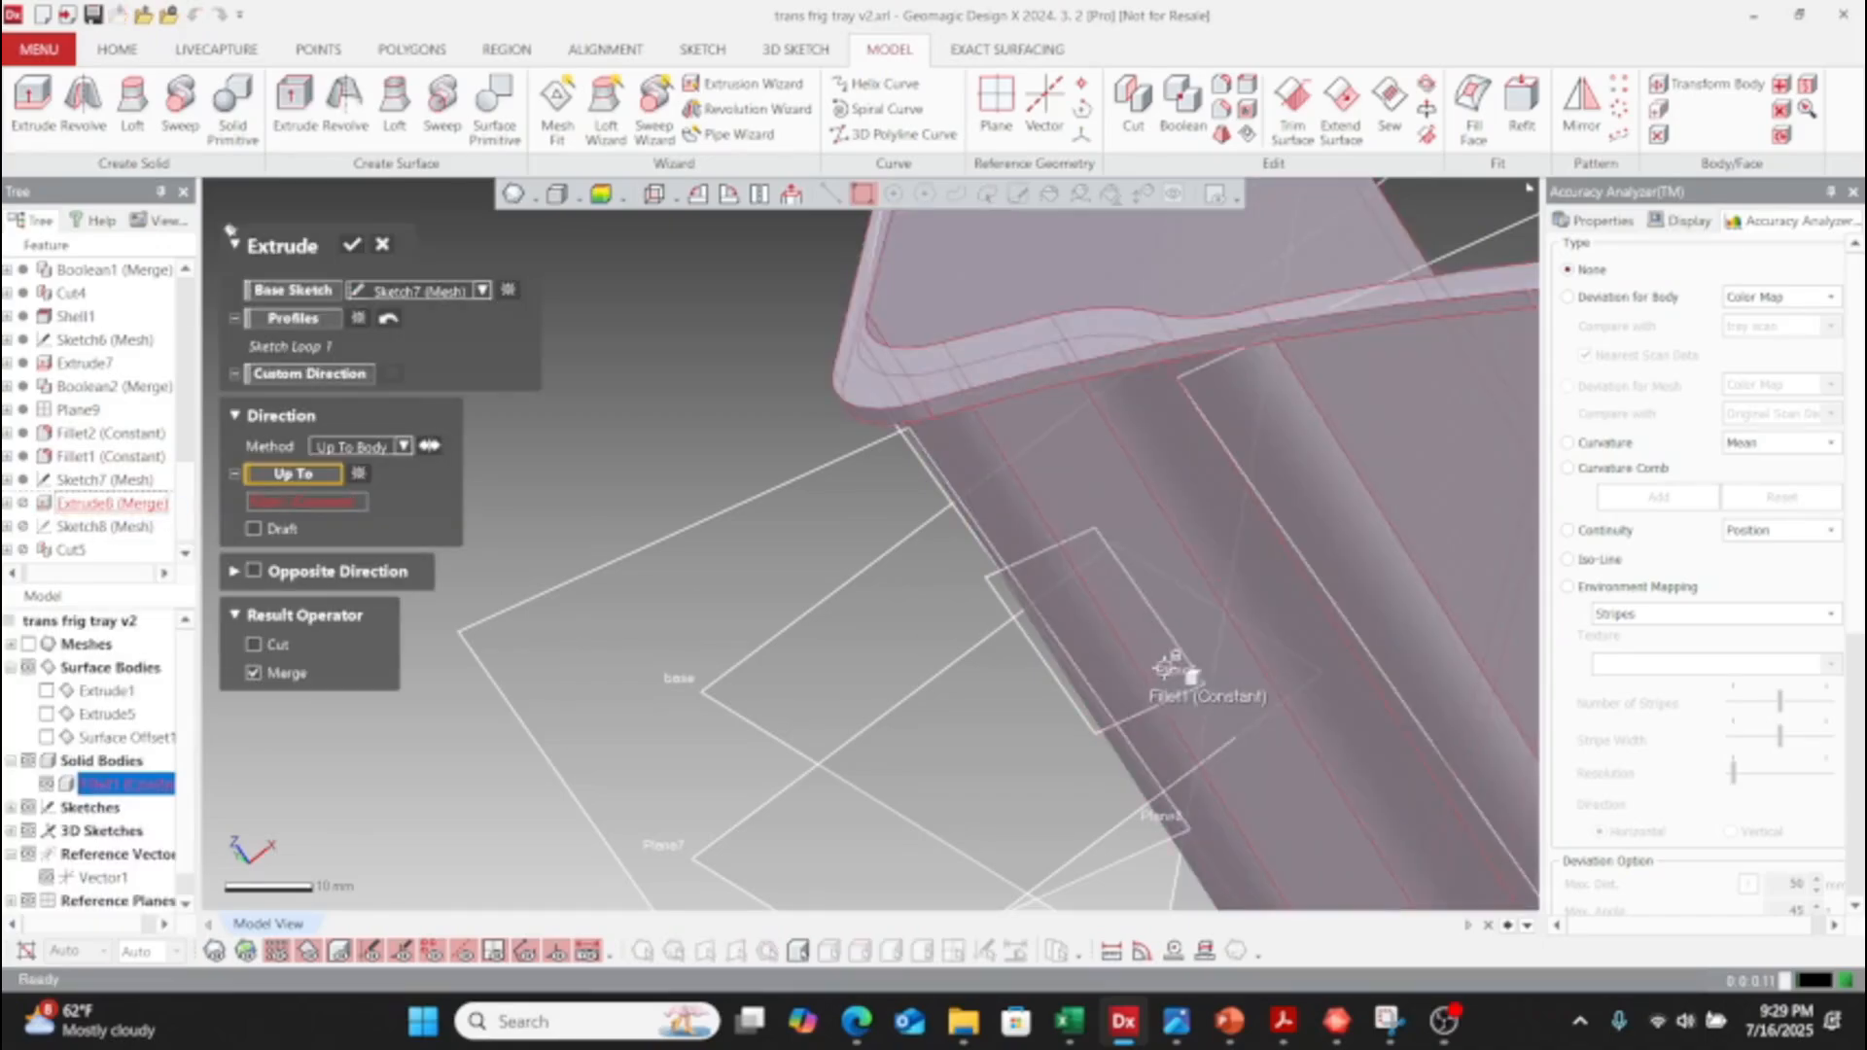
{"action": "scroll", "coordinate": [1023, 505], "scroll_direction": "down", "scroll_amount": 3}
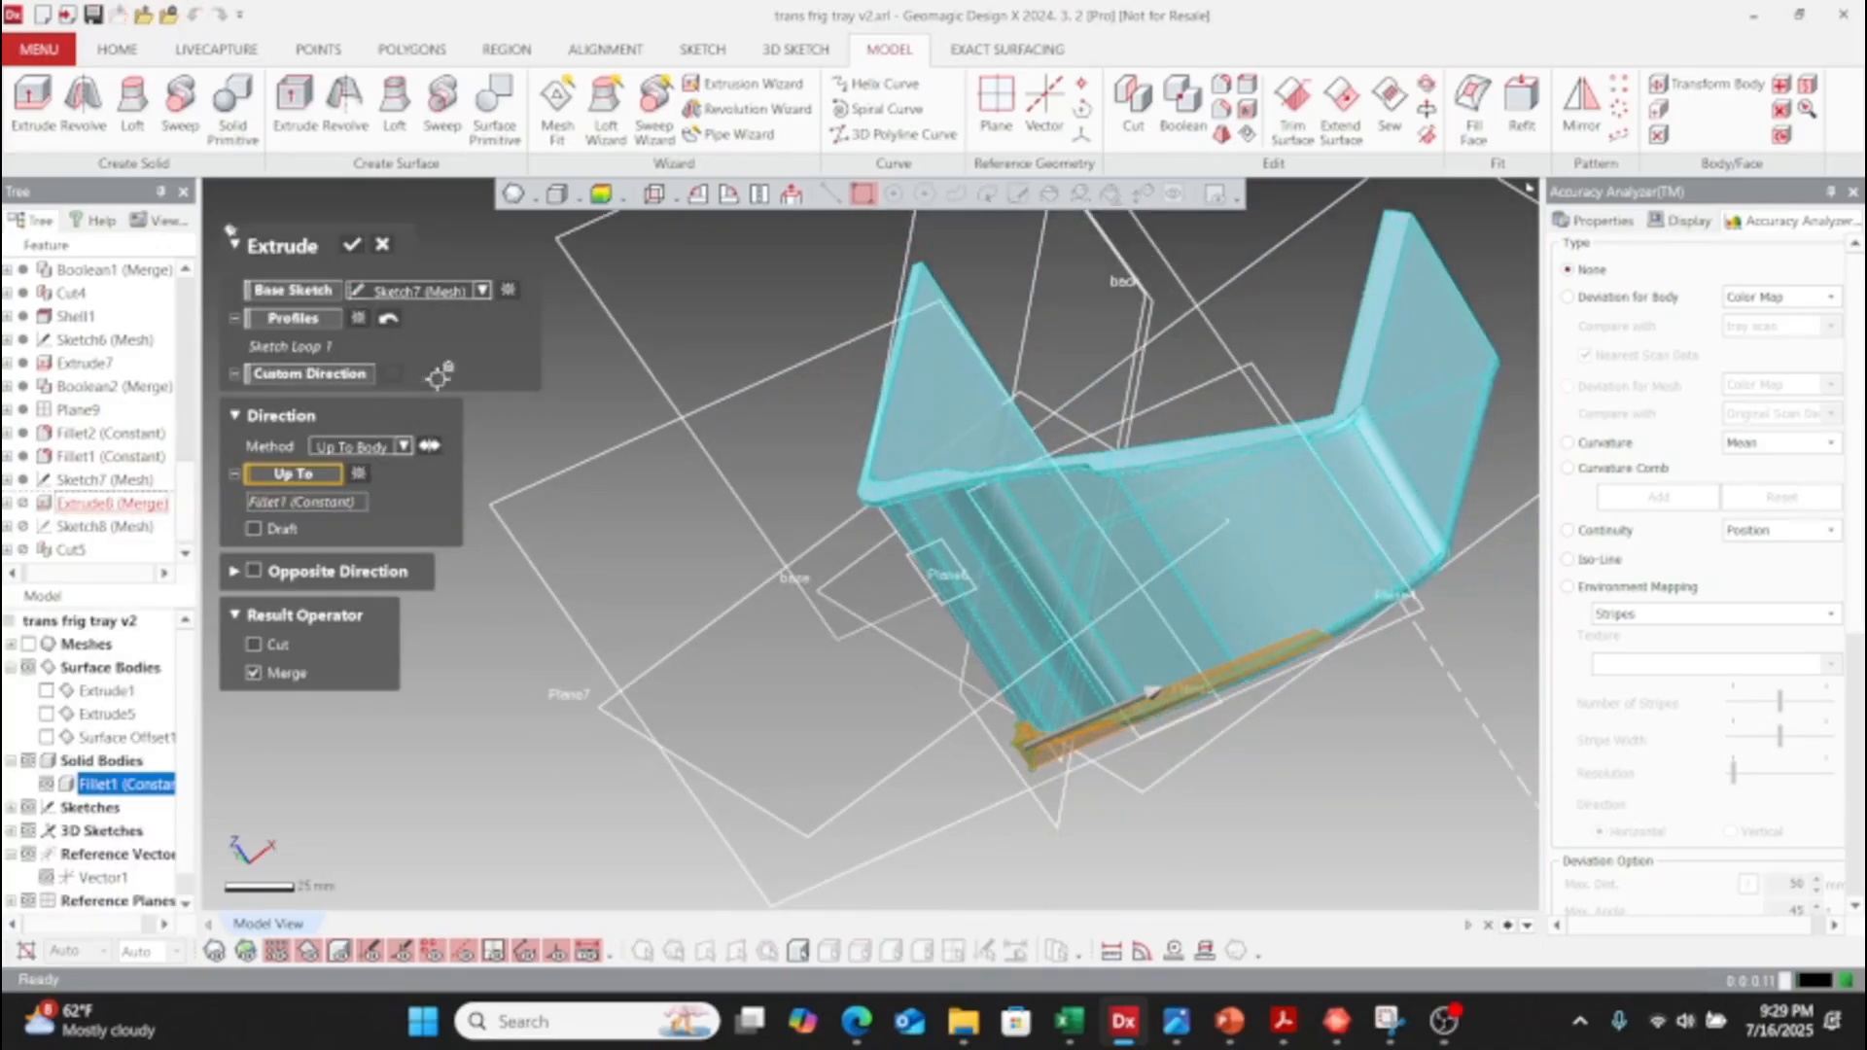
{"action": "left_click", "coordinate": [385, 245]}
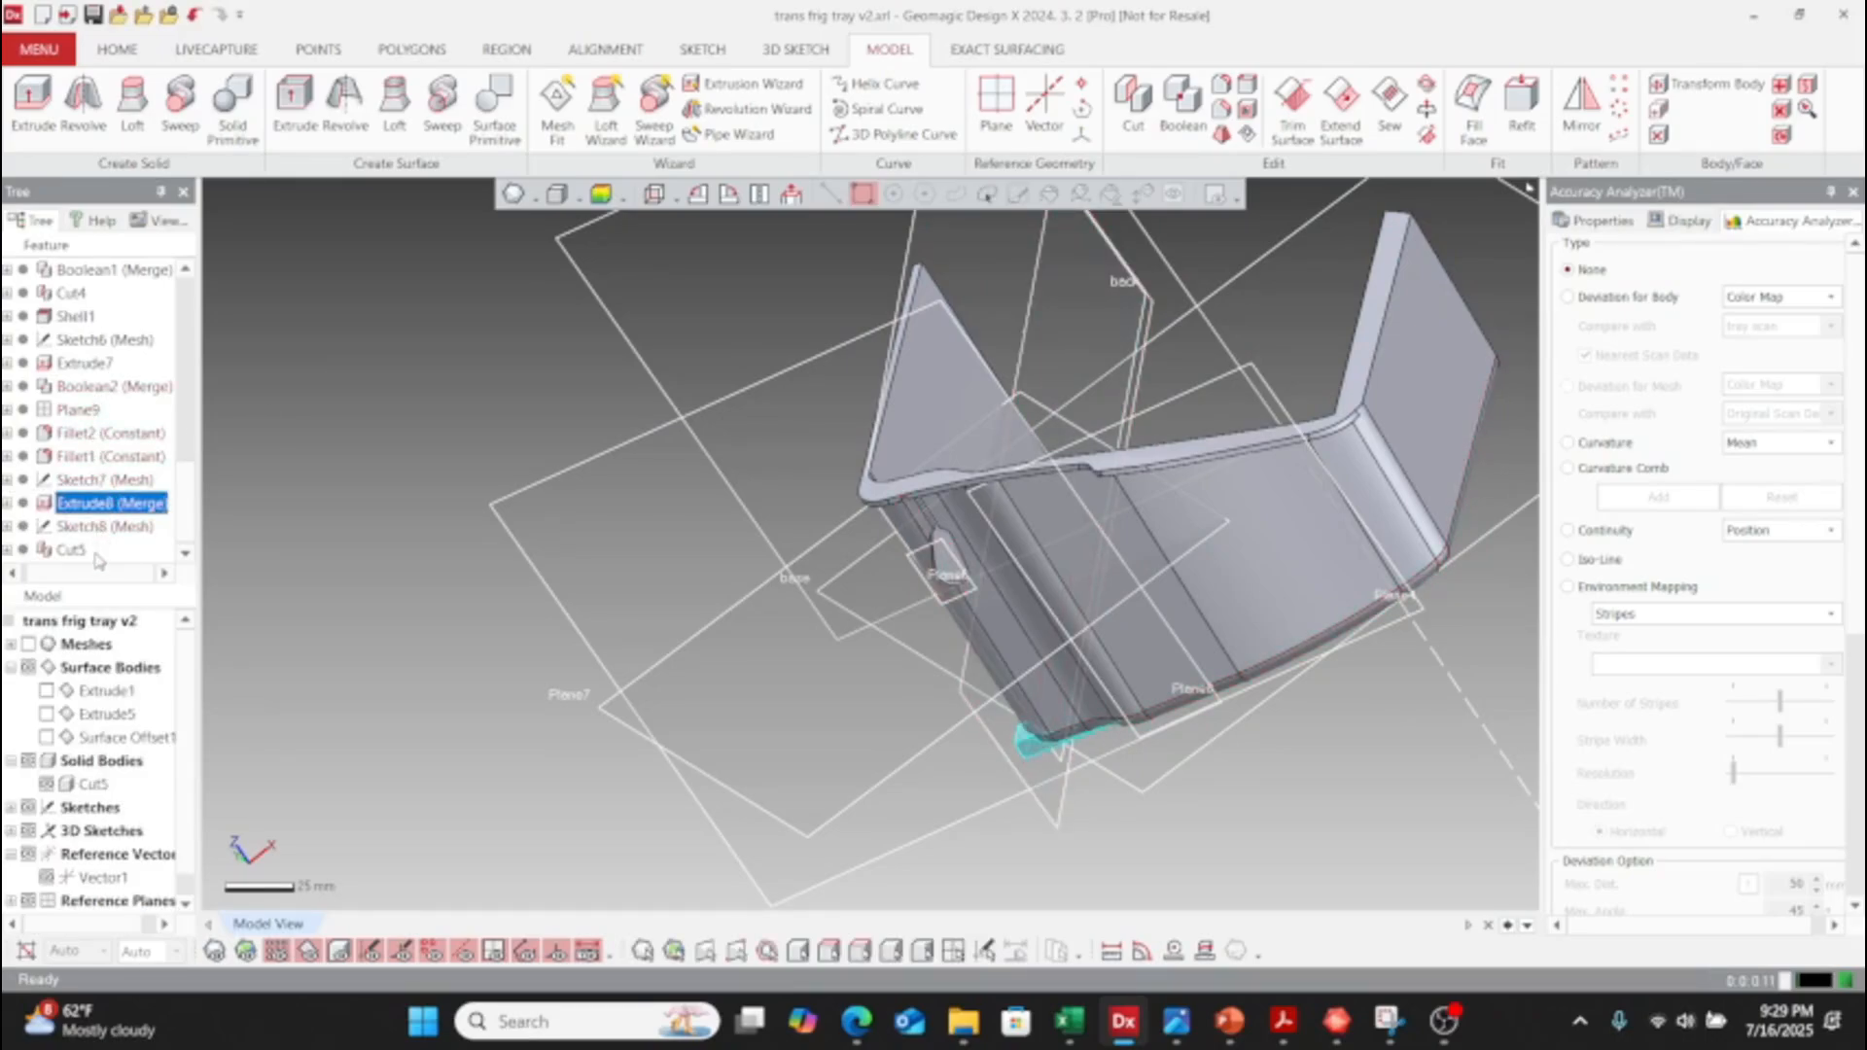
{"action": "left_click", "coordinate": [122, 537]}
{"action": "left_click", "coordinate": [124, 512]}
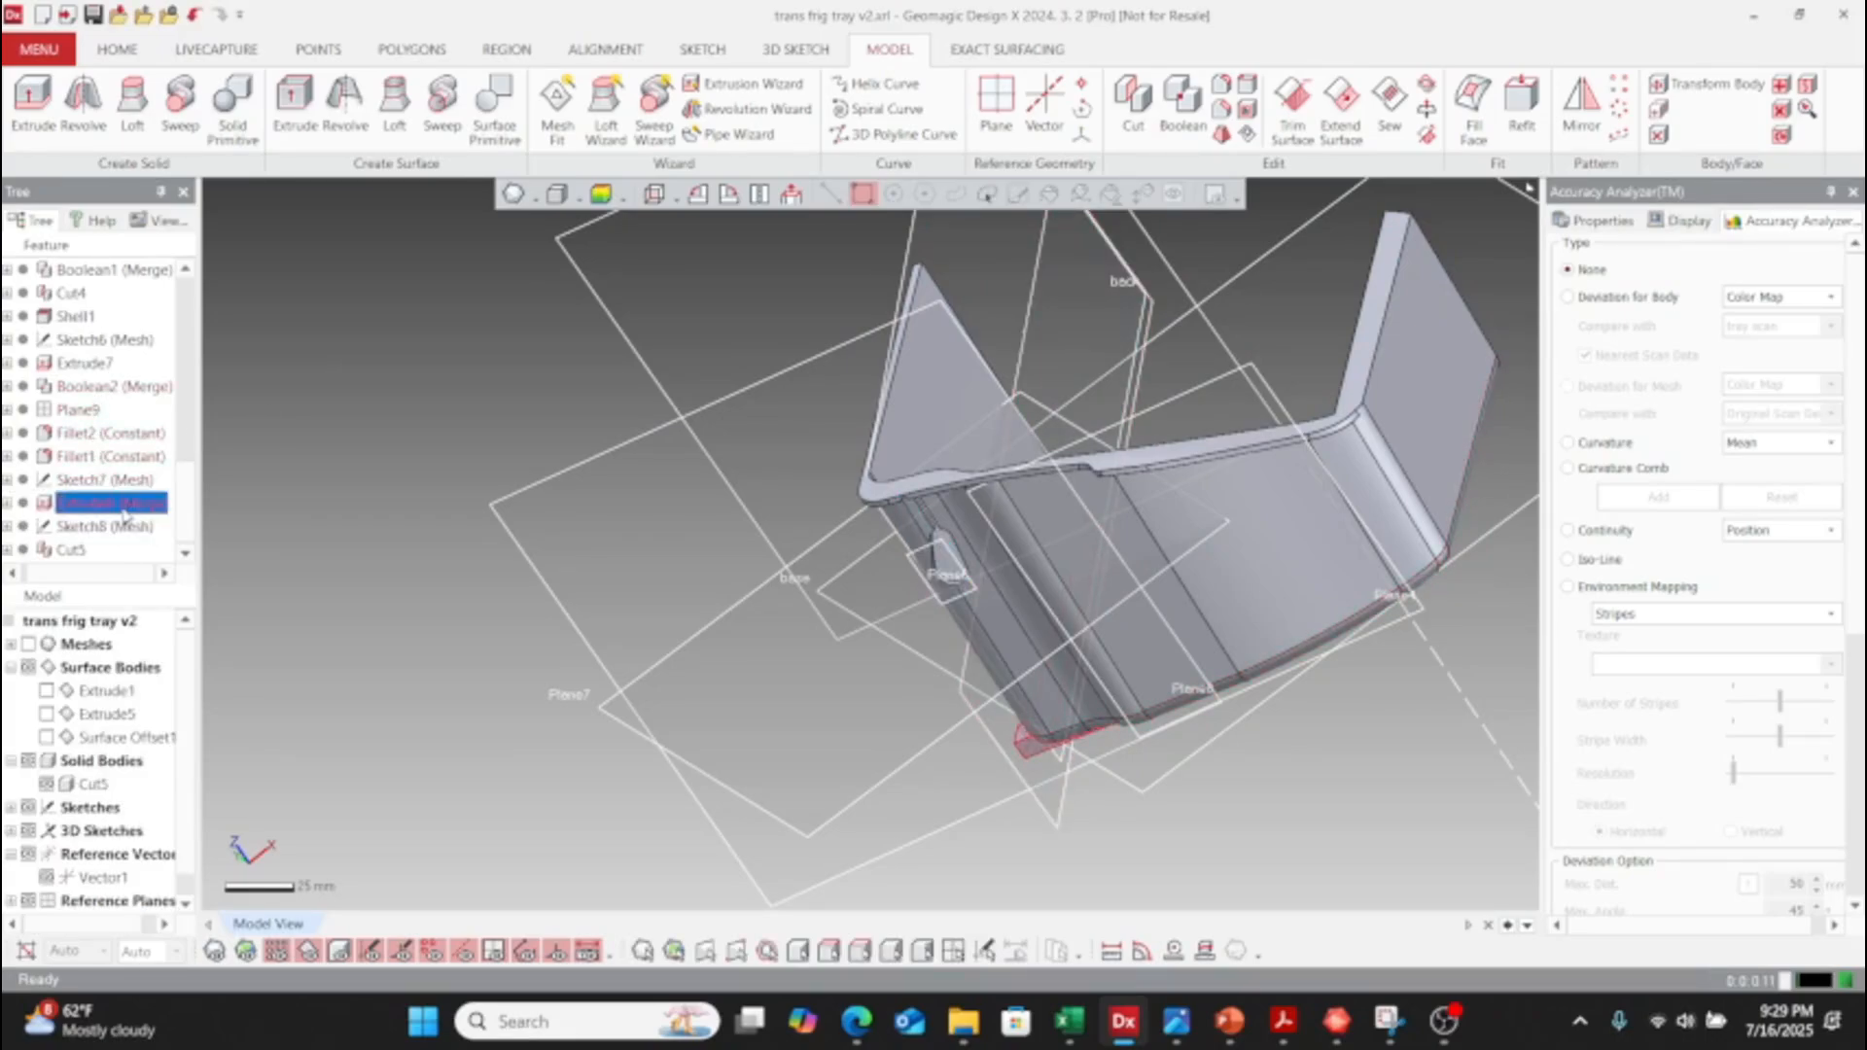
{"action": "right_click", "coordinate": [124, 515]}
{"action": "left_click", "coordinate": [165, 522]}
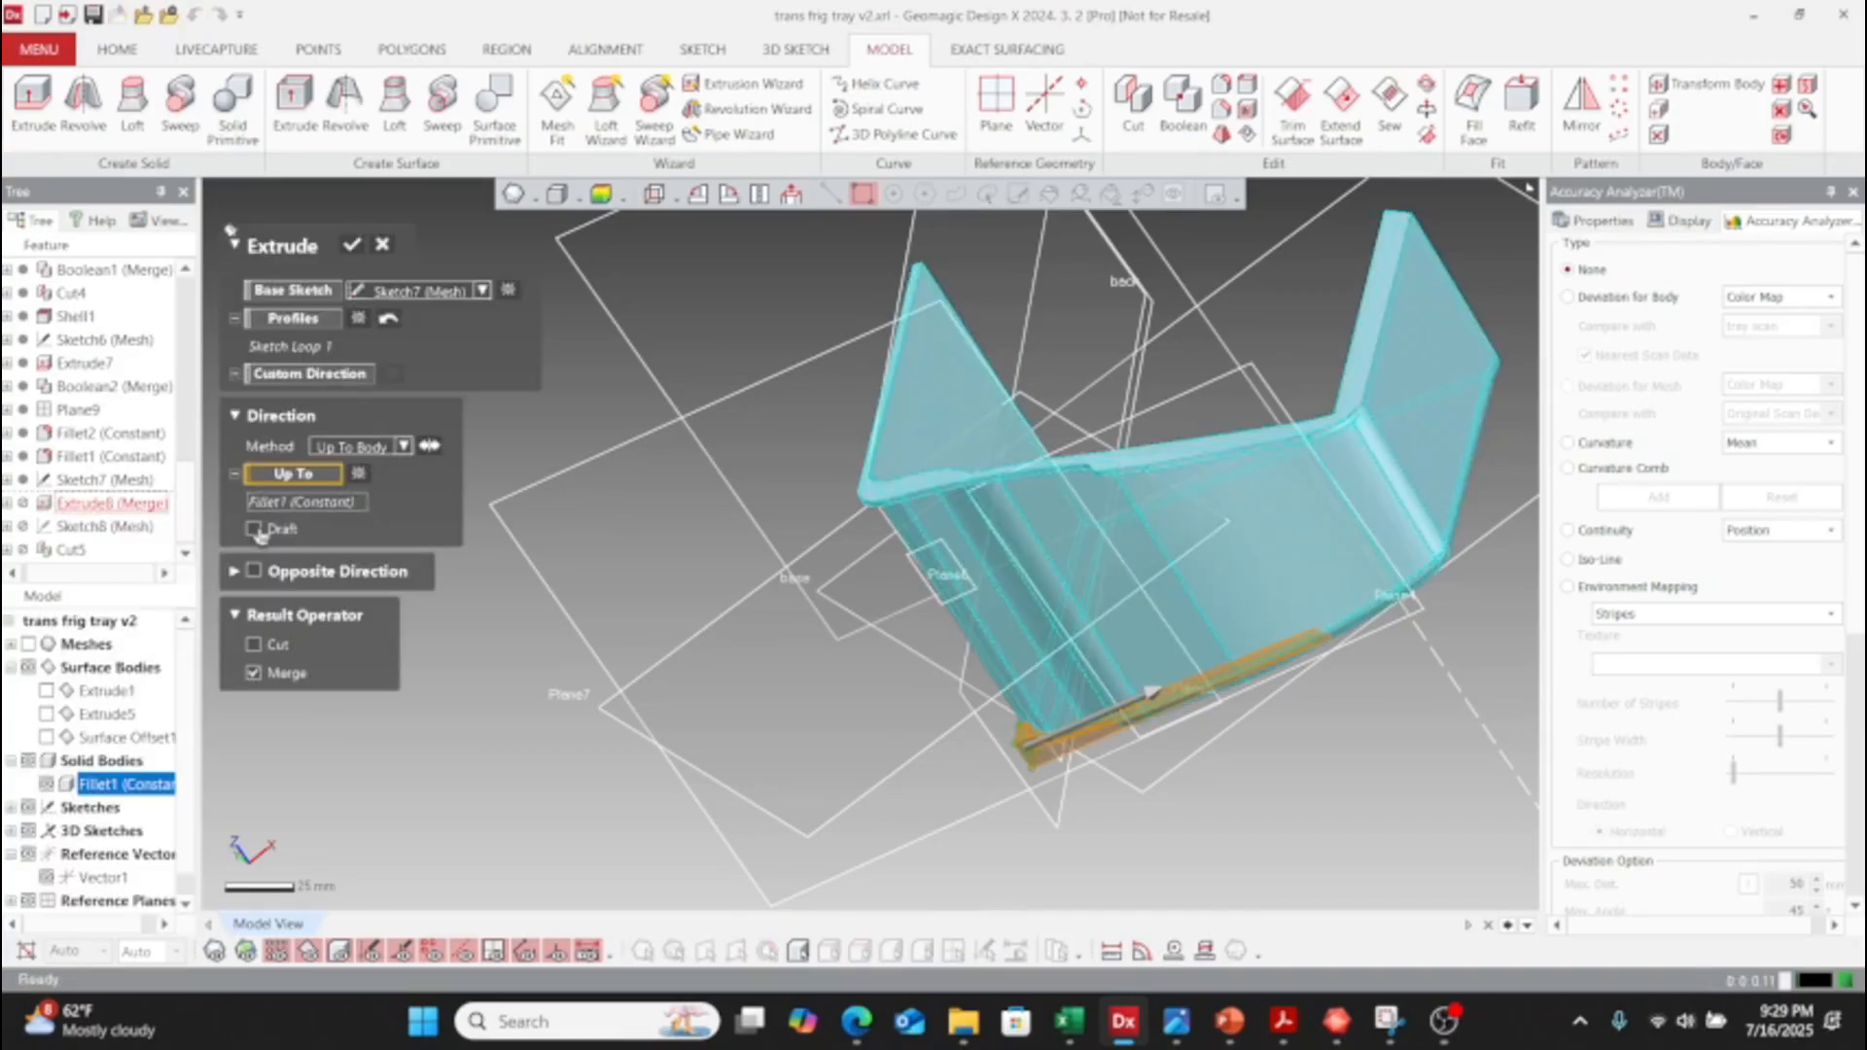
{"action": "left_click", "coordinate": [389, 242]}
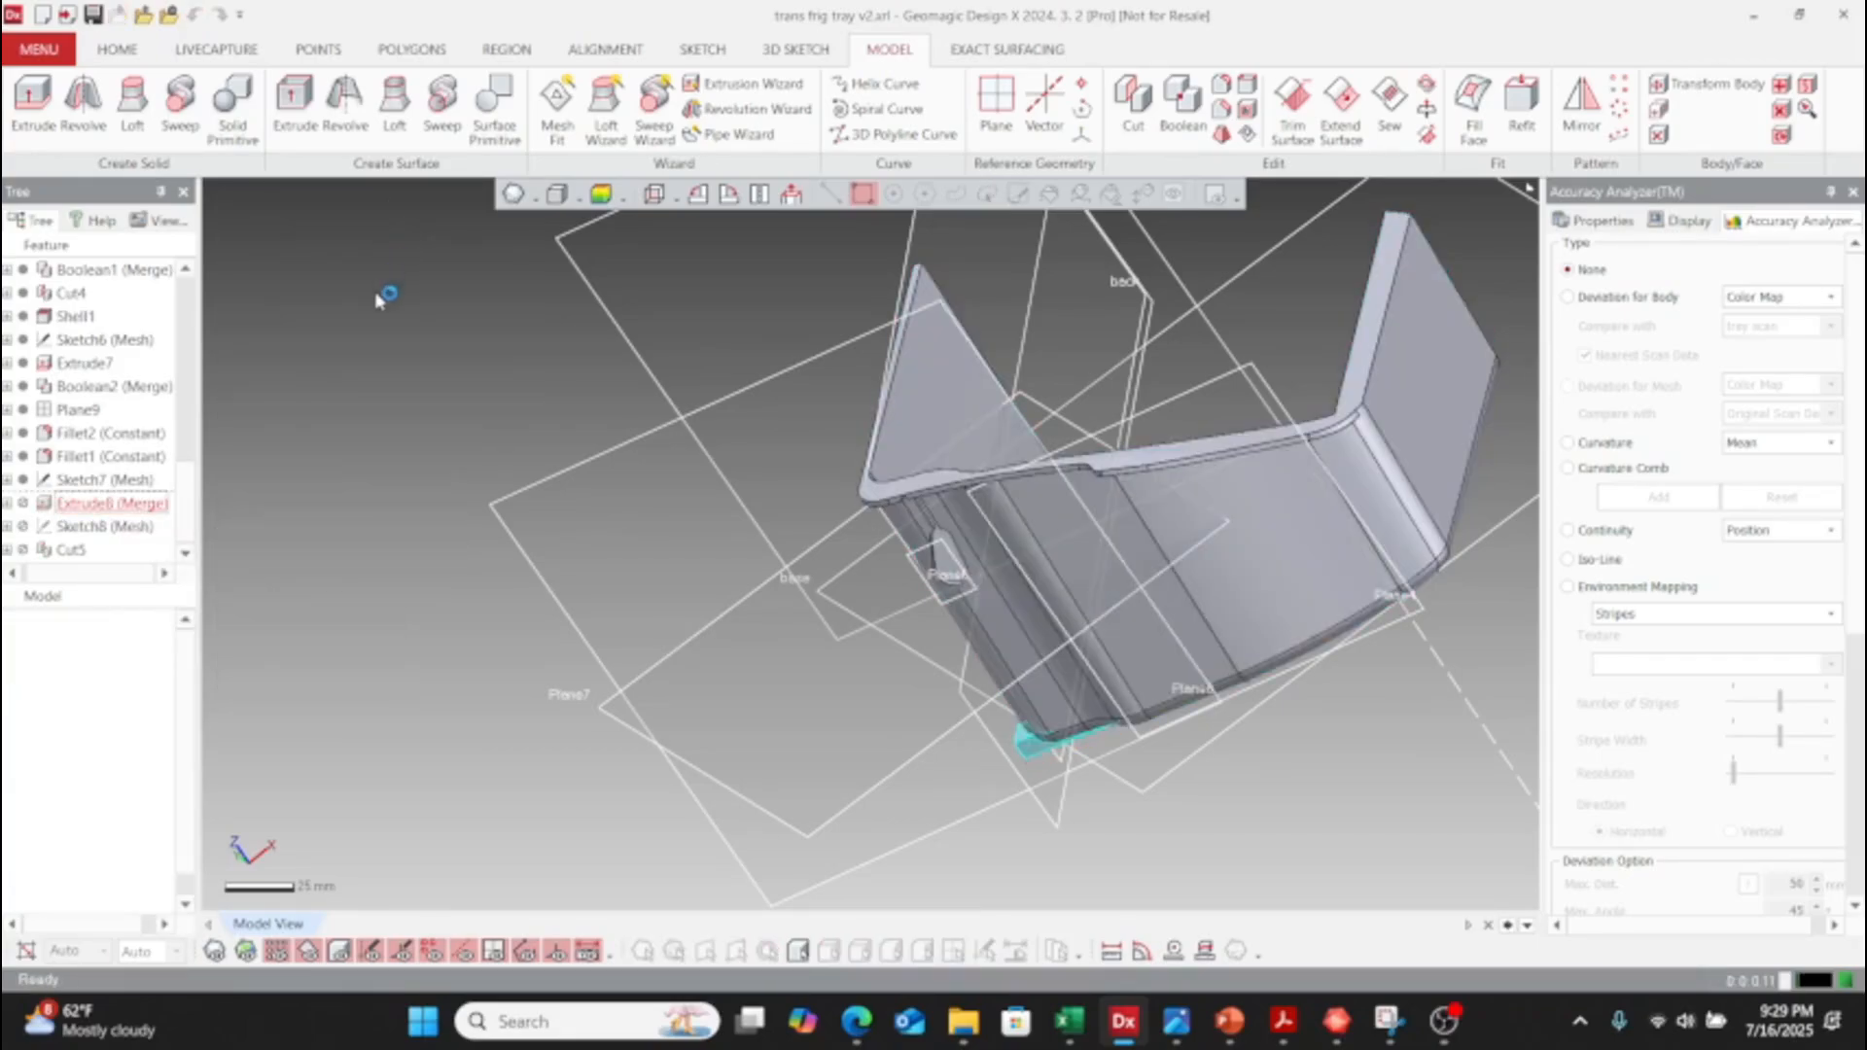
- Identify Sketch7 and Plane6 on the model and review the extrusion settings of Extrude7
{"action": "left_click", "coordinate": [124, 480]}
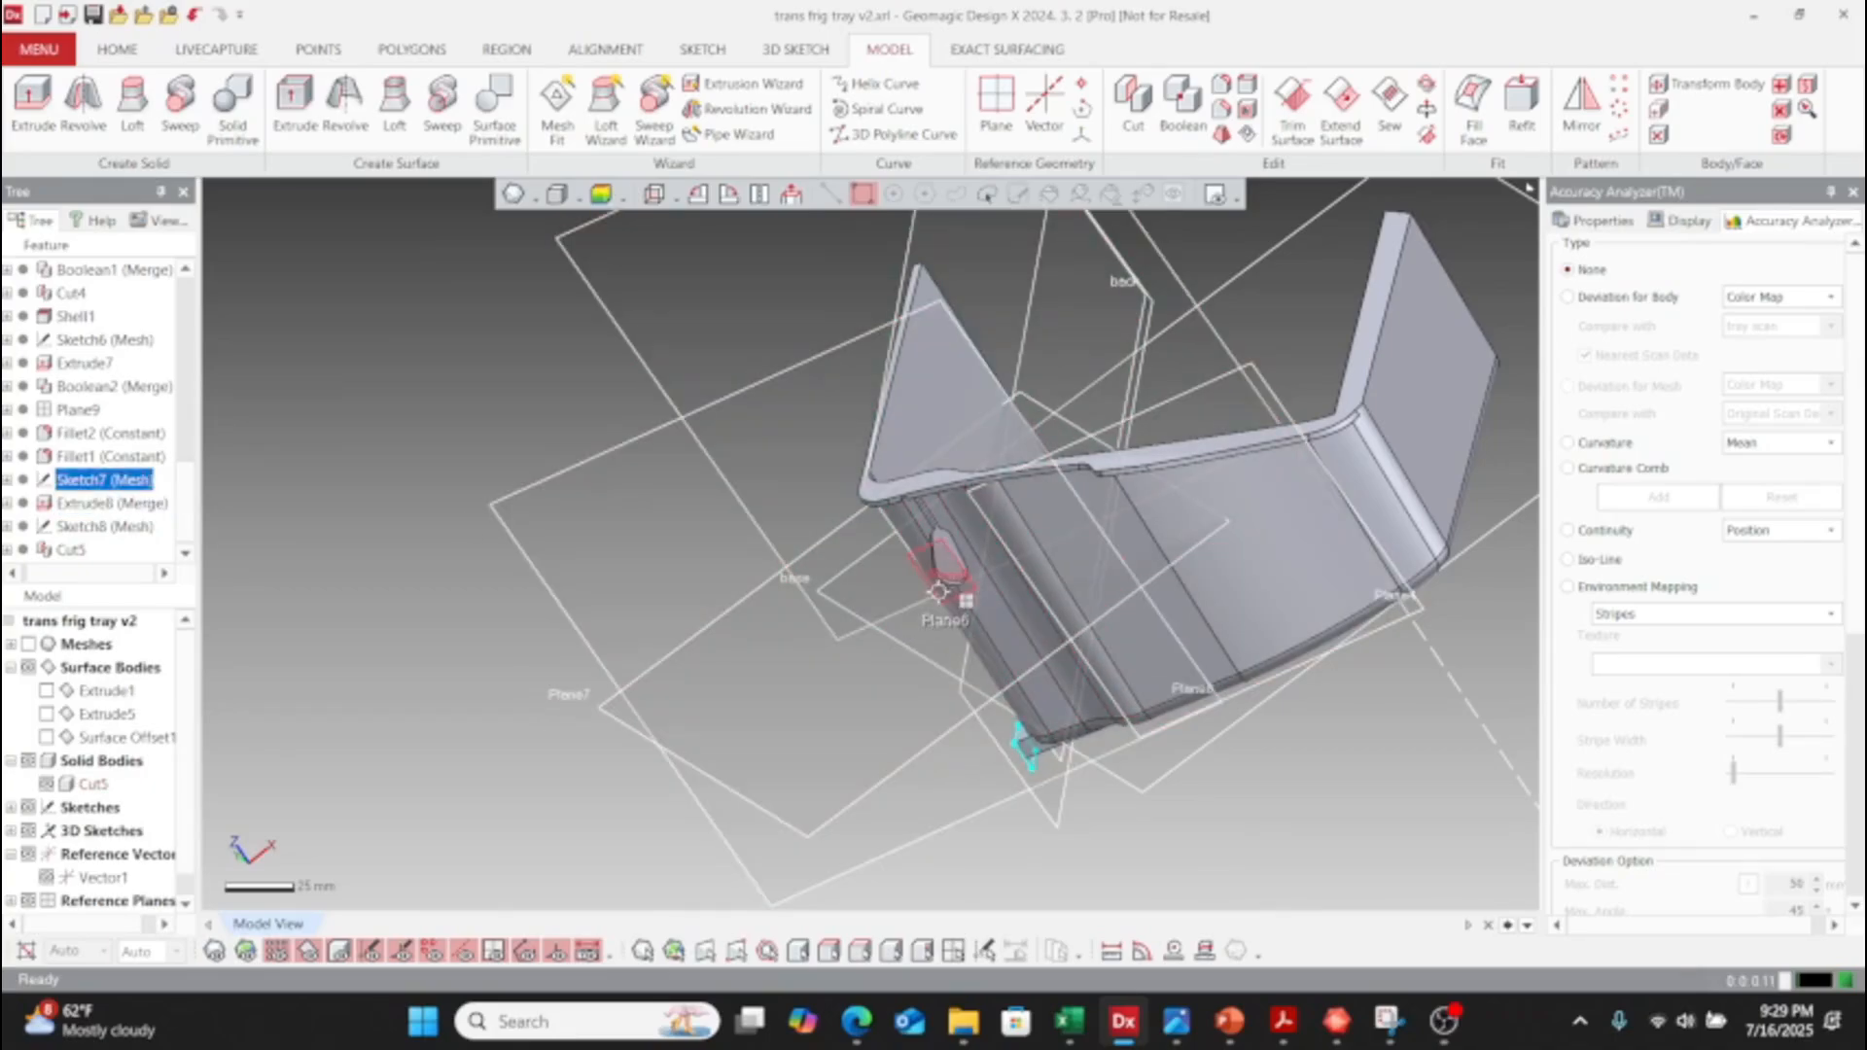
{"action": "left_click", "coordinate": [940, 590]}
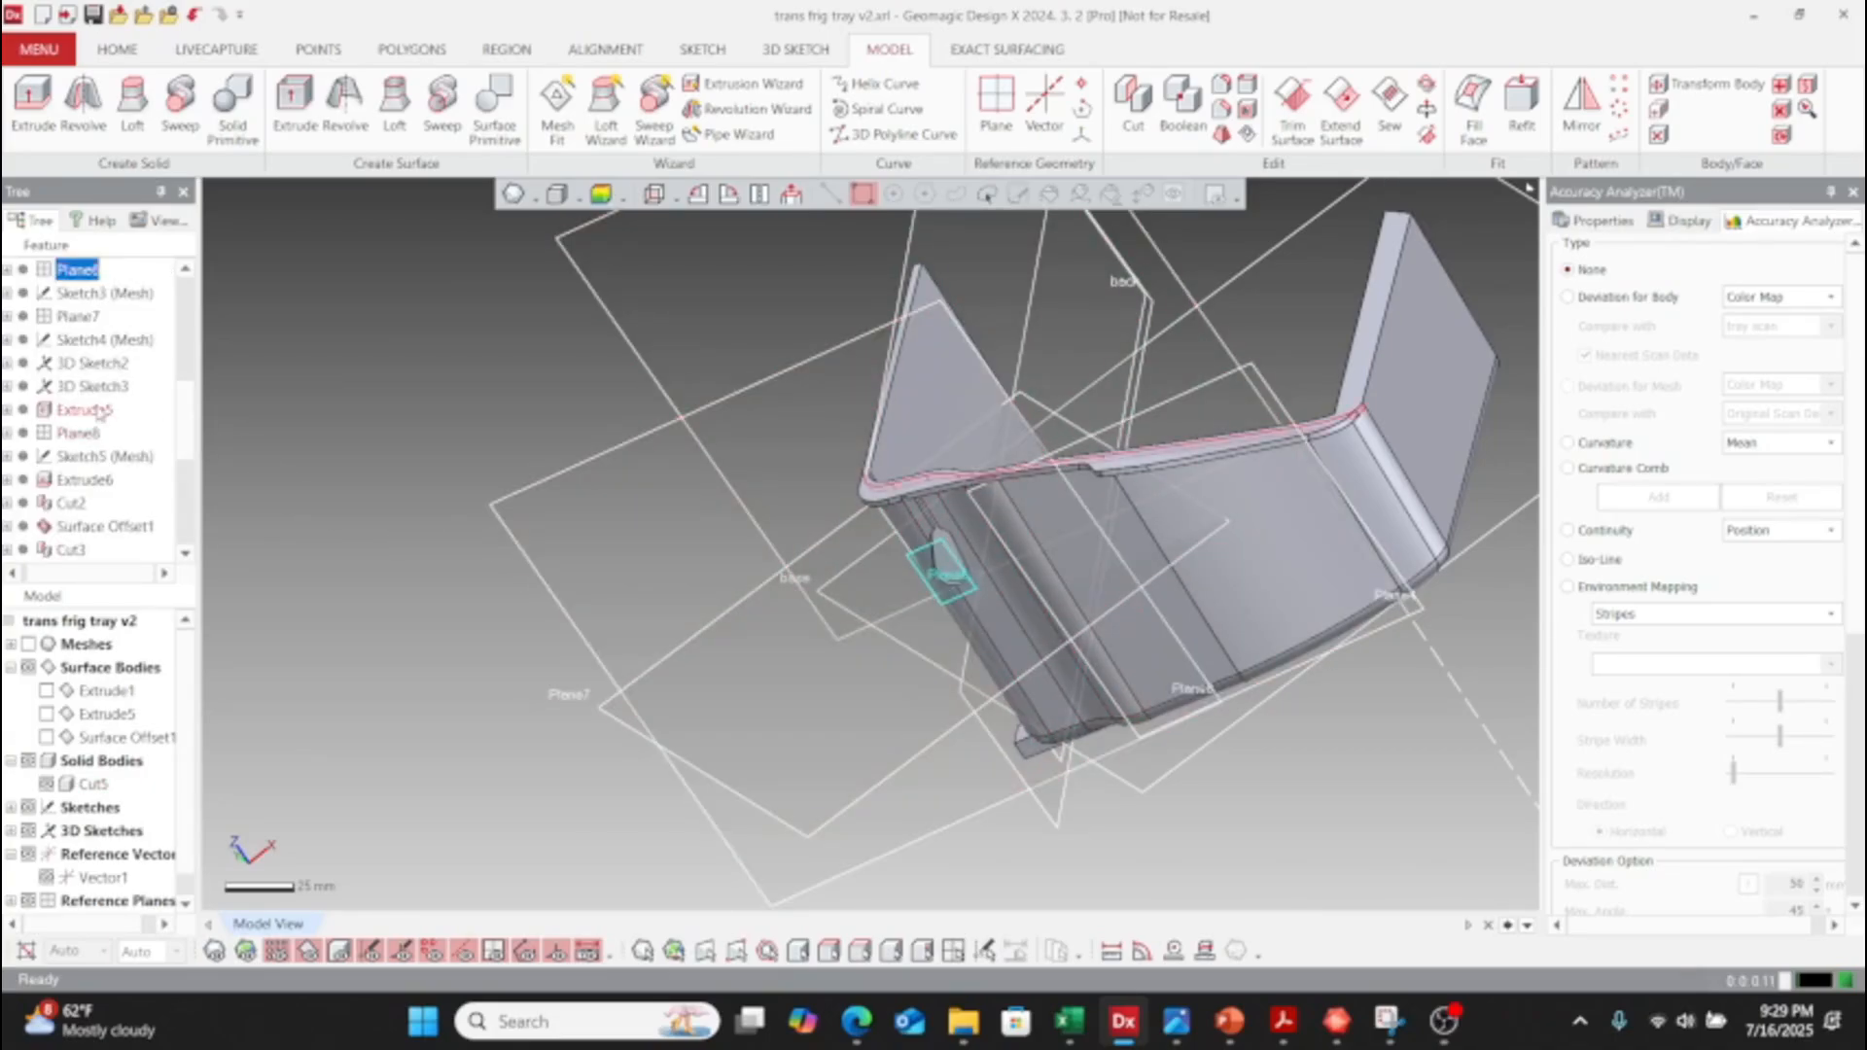
{"action": "scroll", "coordinate": [100, 416], "scroll_direction": "down", "scroll_amount": 1}
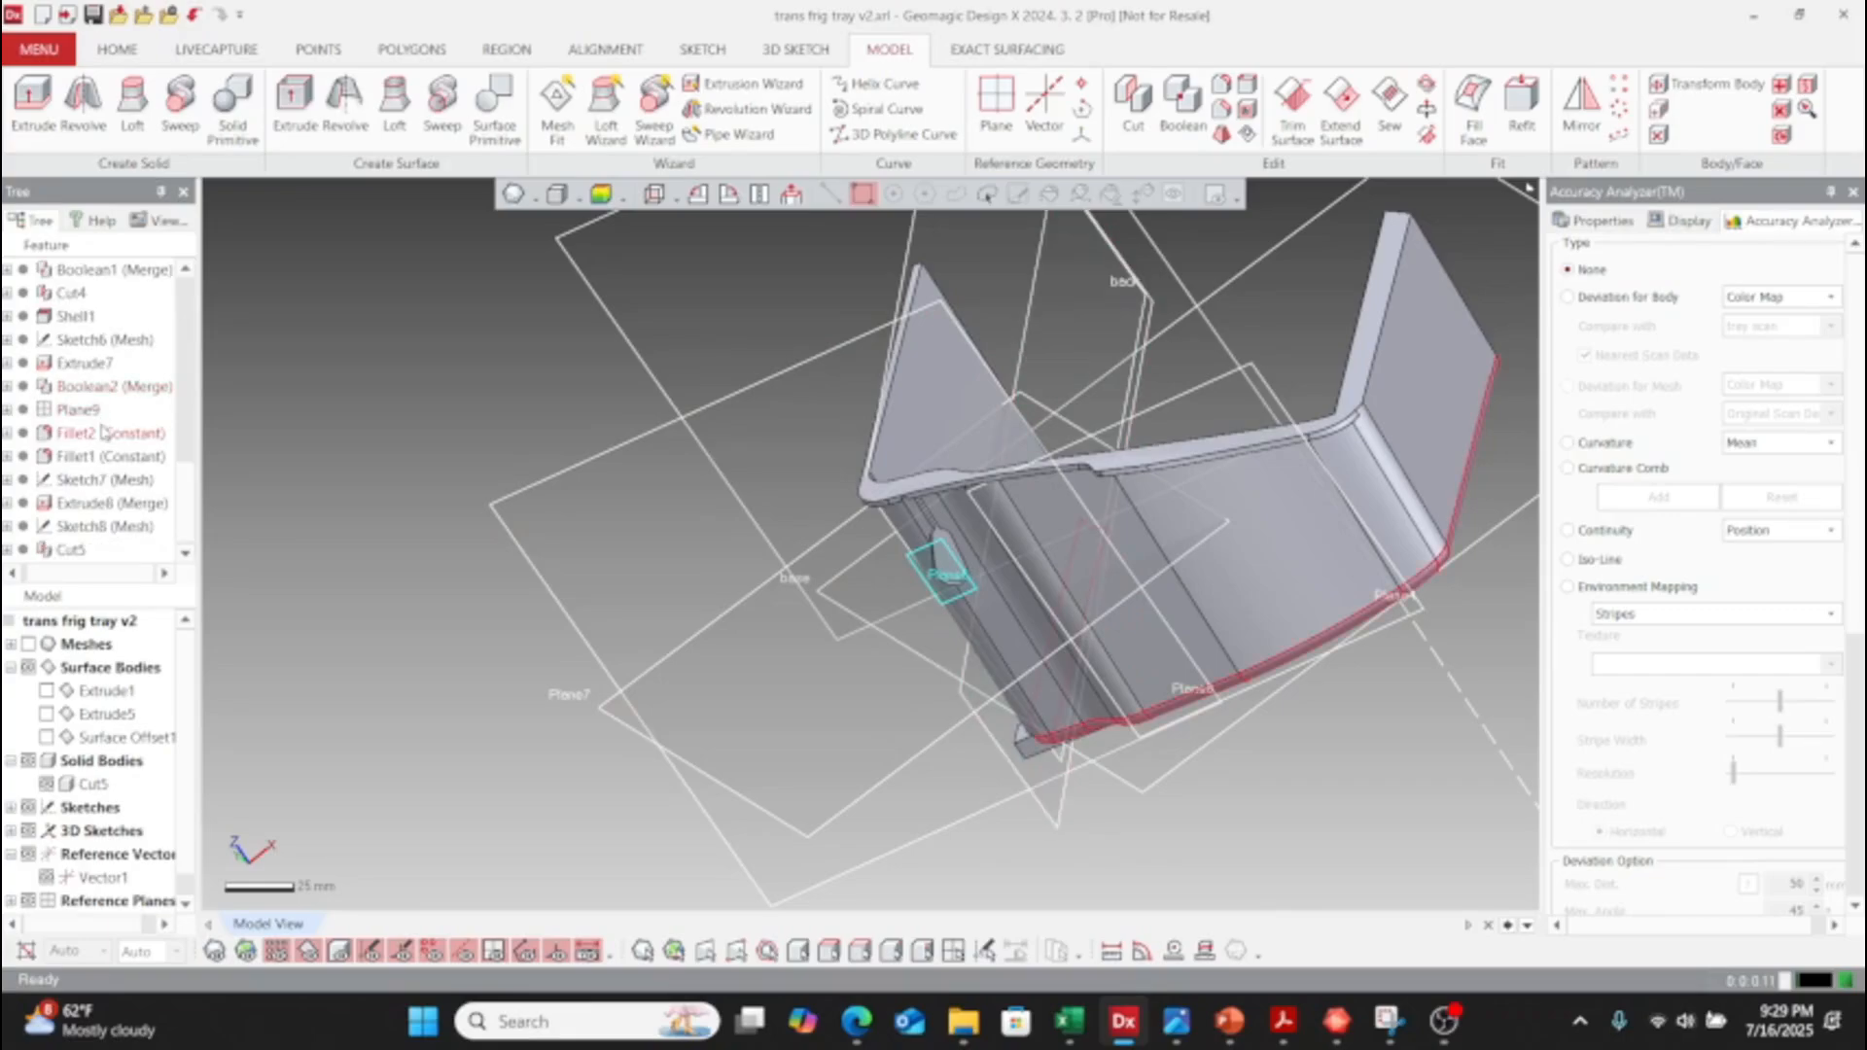
{"action": "right_click", "coordinate": [125, 375]}
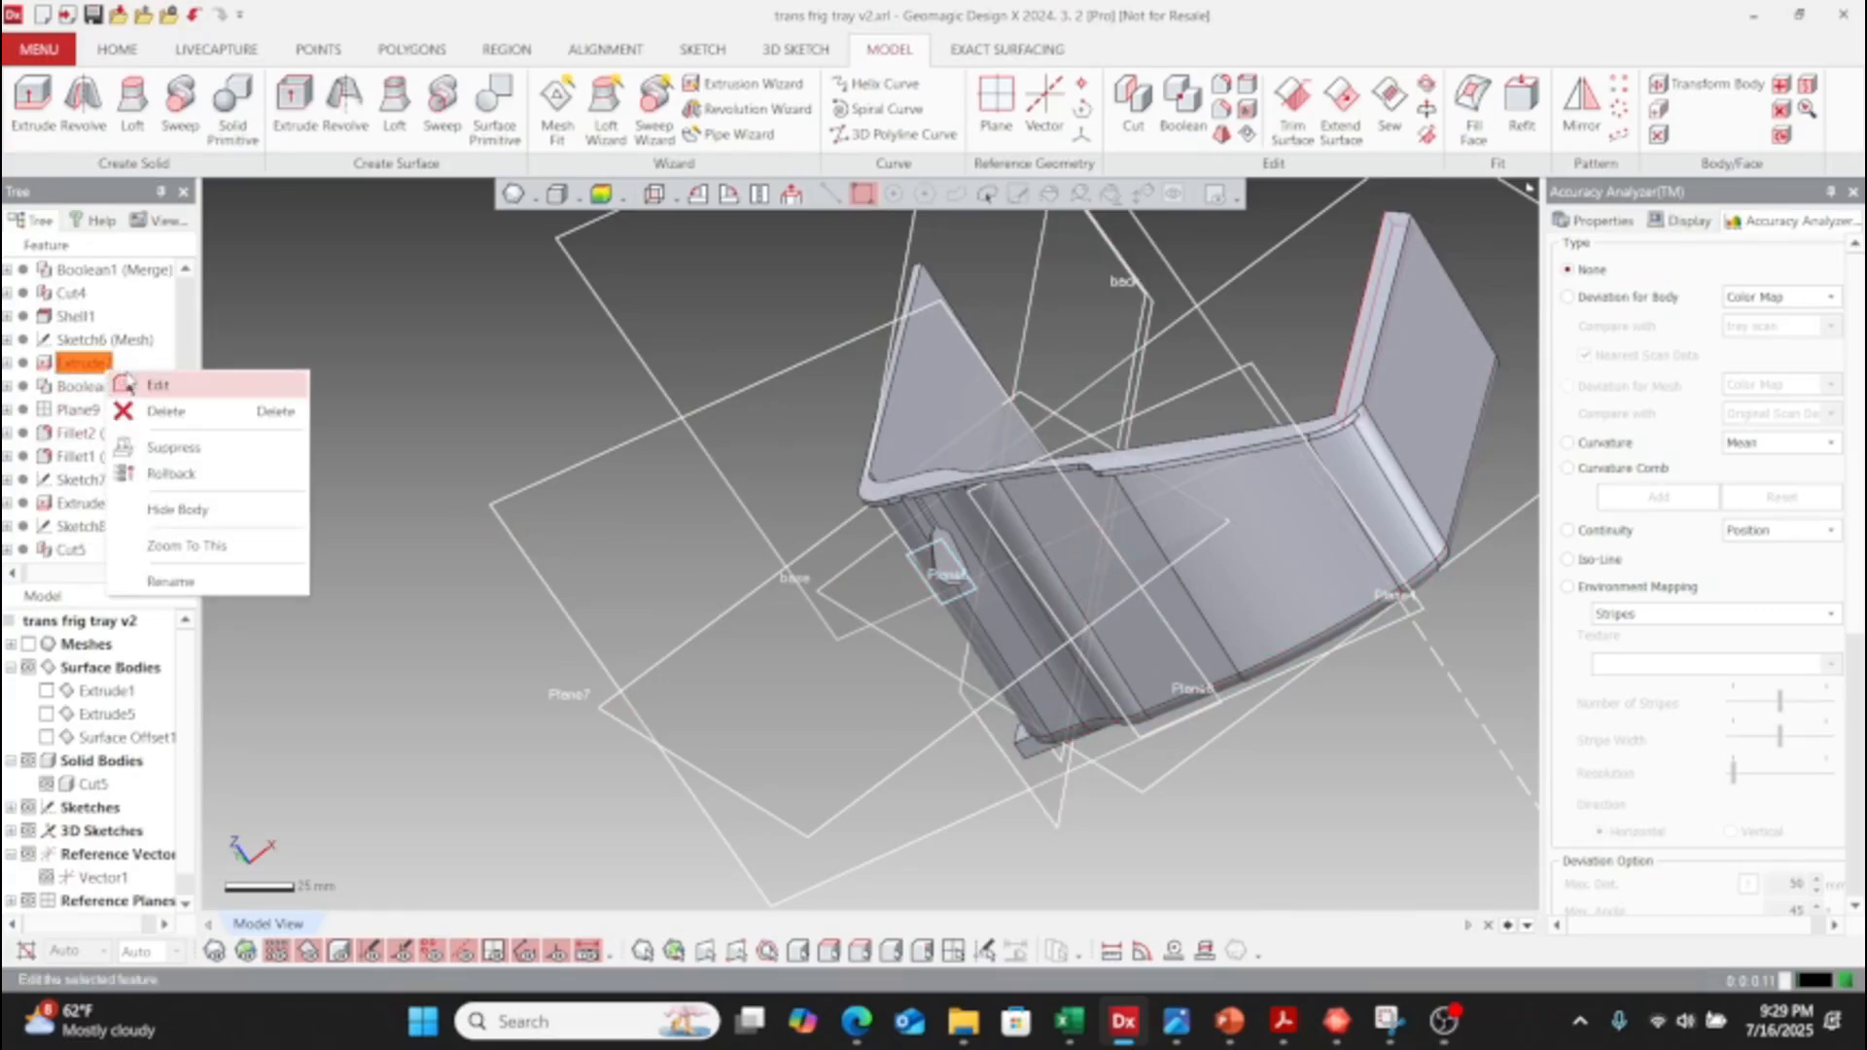
{"action": "left_click", "coordinate": [144, 393]}
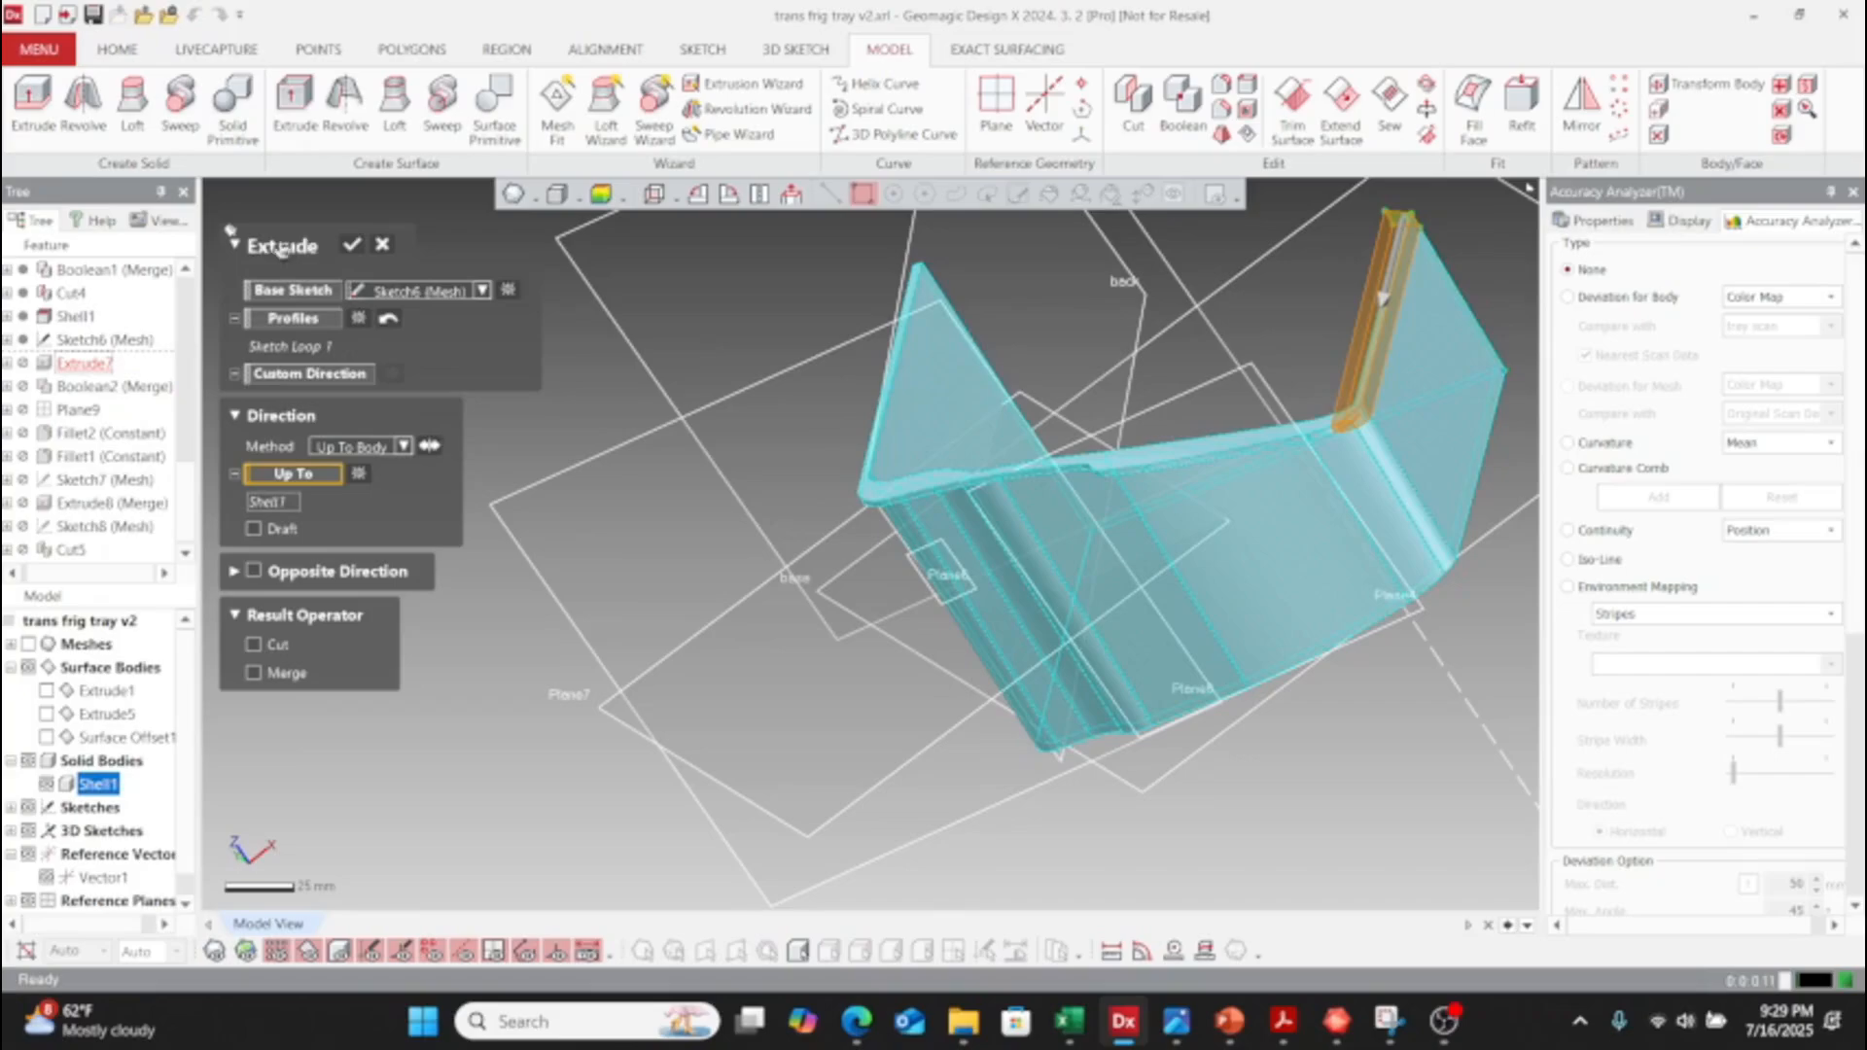
{"action": "left_click", "coordinate": [385, 247]}
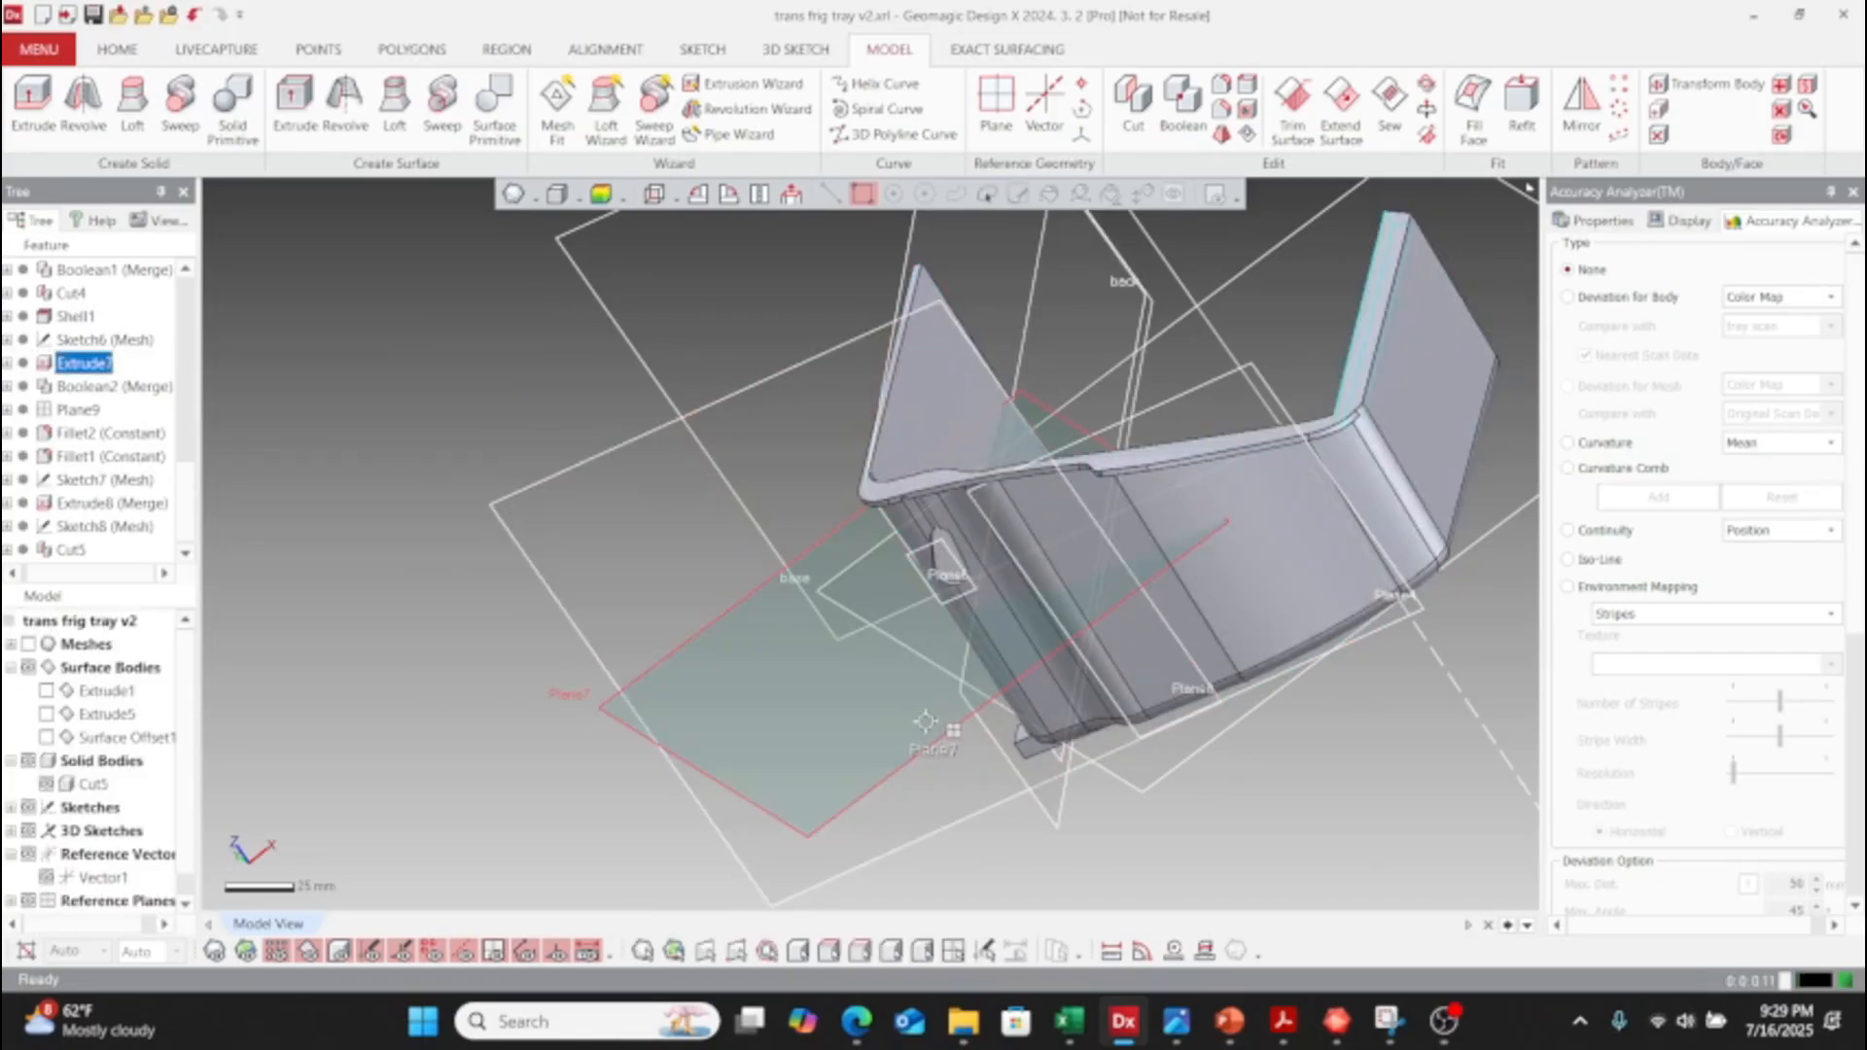
- Examine the teardrop recess in the corner wall and open Sketch8 to compare its profile with the cut
{"action": "right_click_drag", "start_coordinate": [868, 566], "coordinate": [1155, 593]}
{"action": "scroll", "coordinate": [1016, 613], "scroll_direction": "up", "scroll_amount": 5}
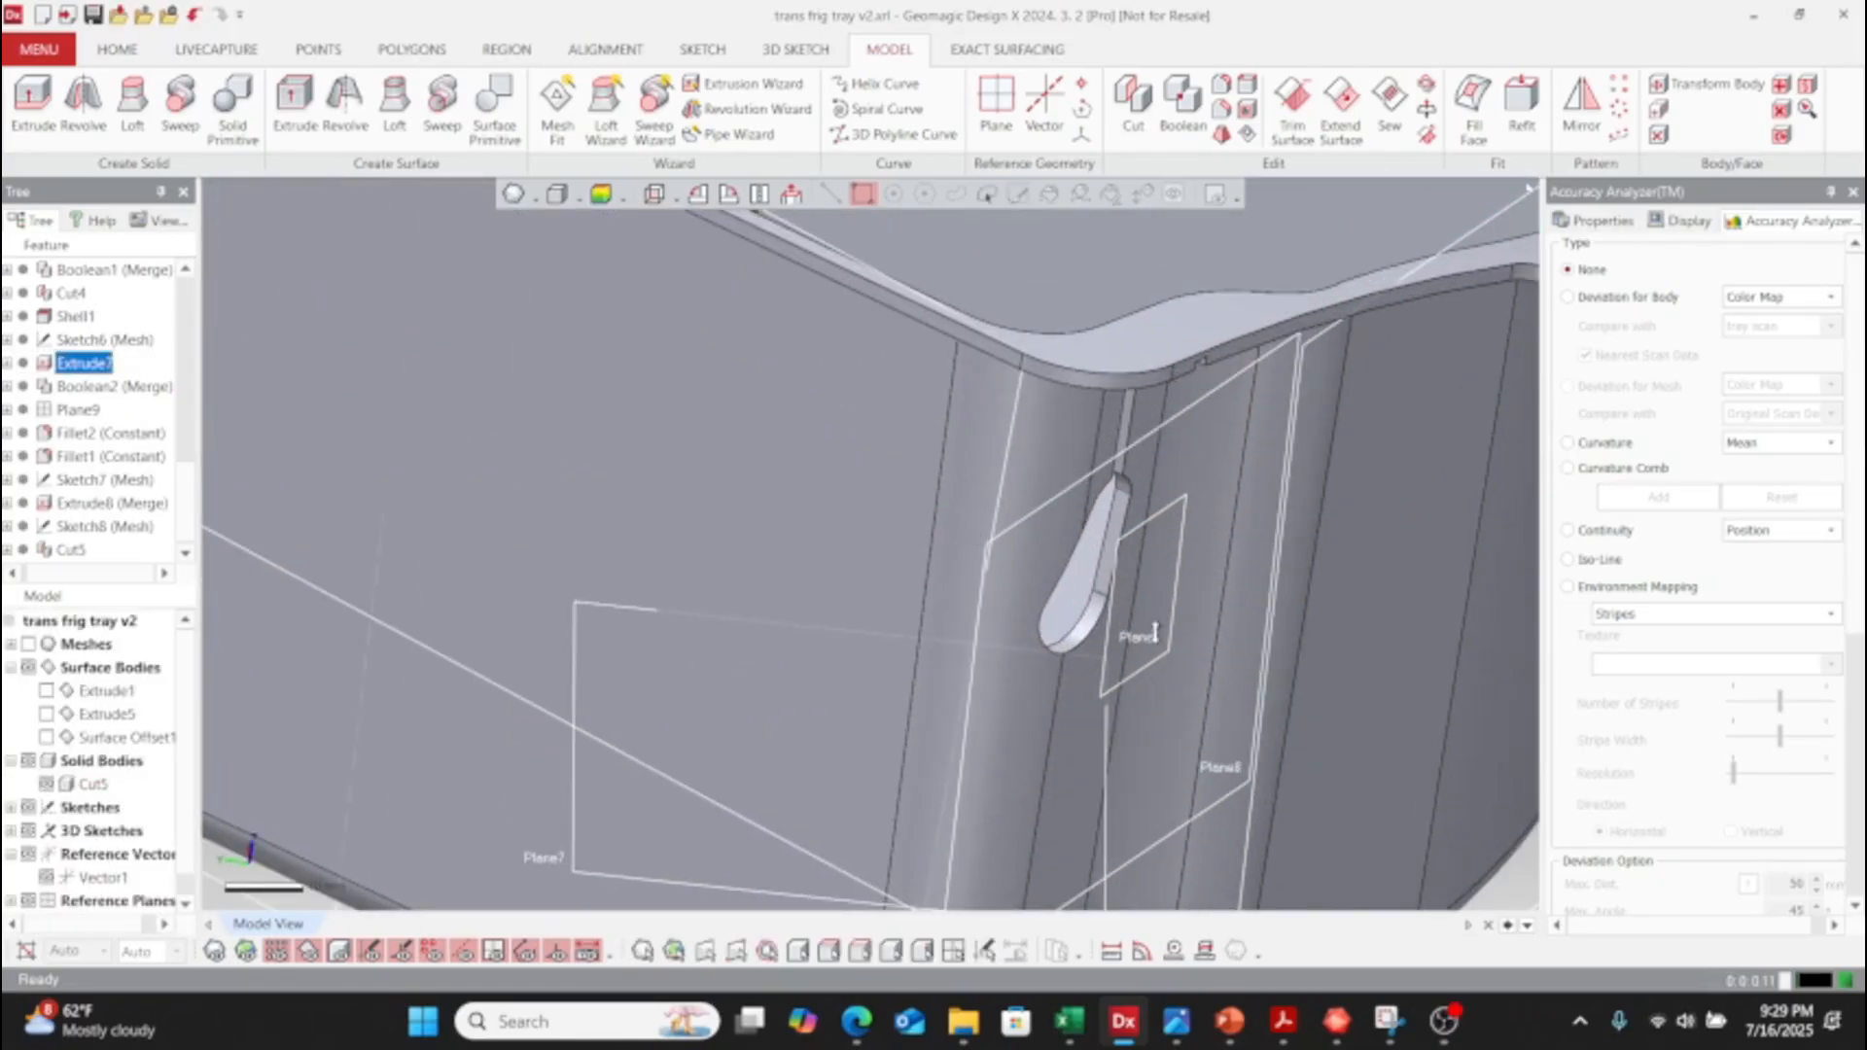
{"action": "right_click_drag", "start_coordinate": [1214, 658], "coordinate": [1375, 574]}
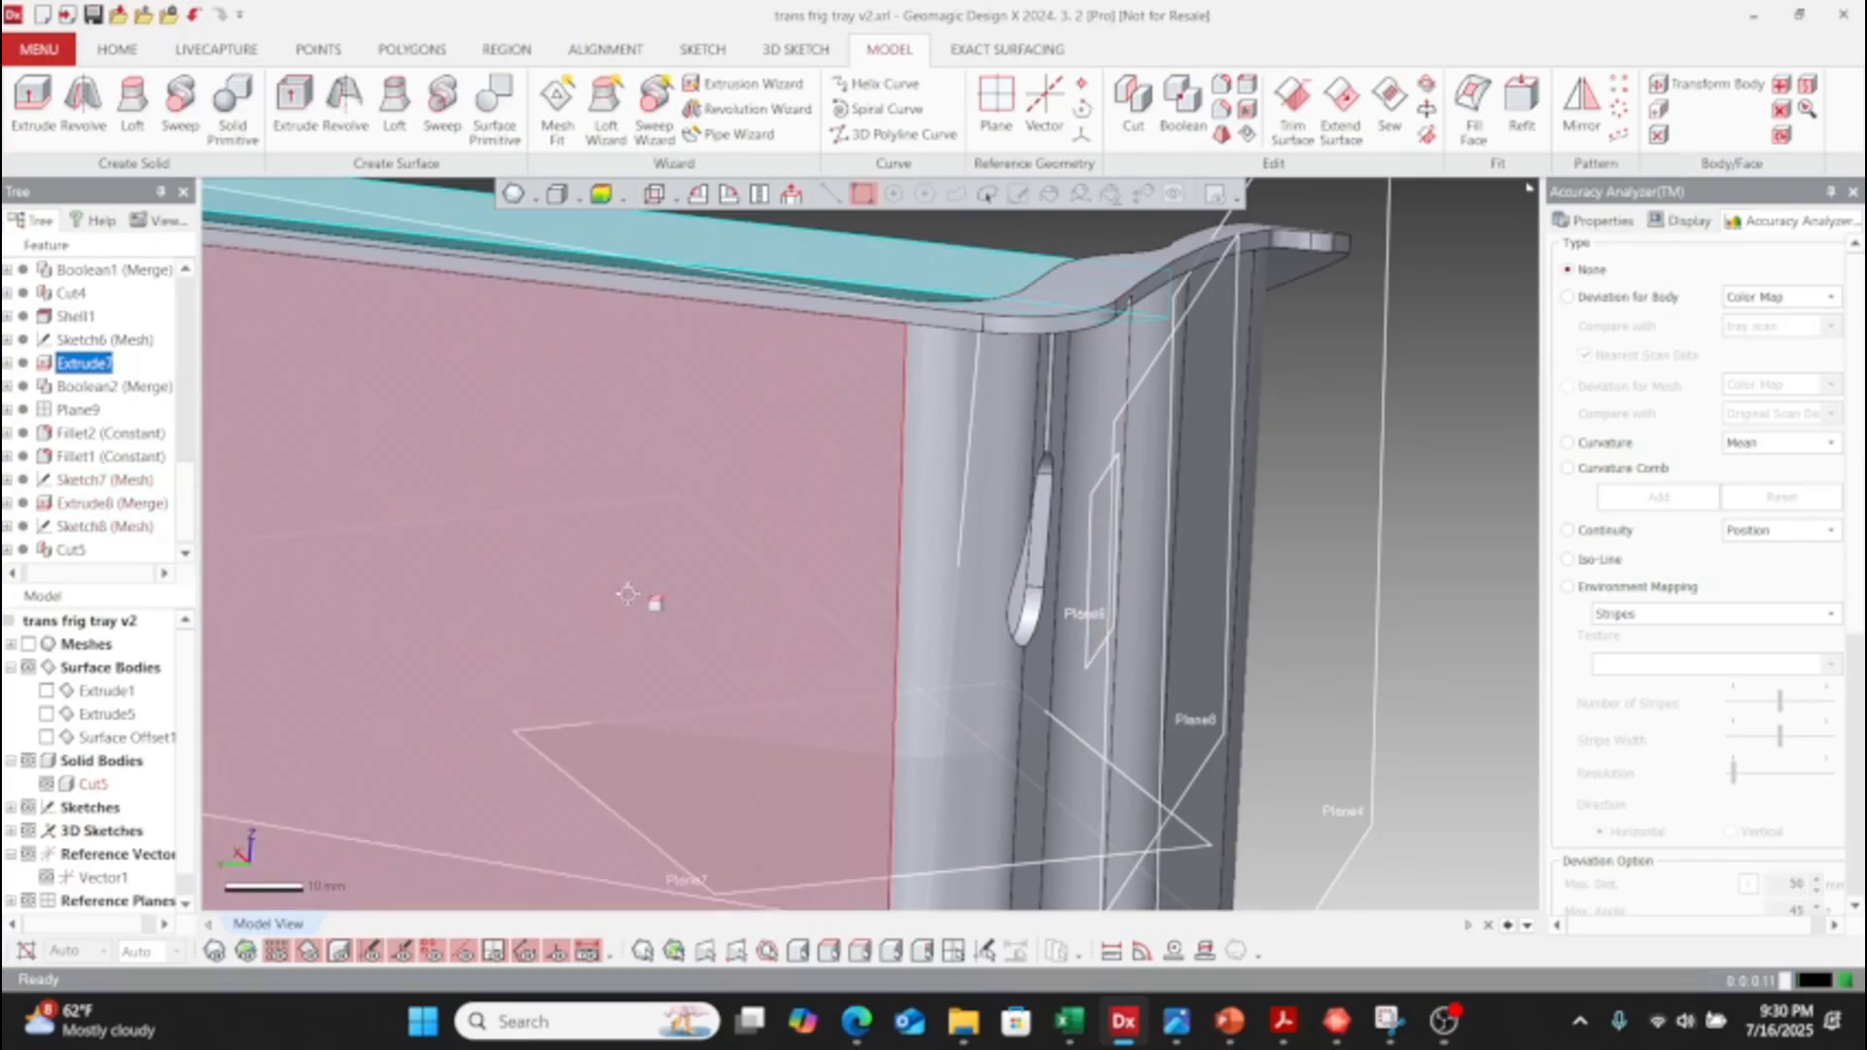
{"action": "right_click_drag", "start_coordinate": [1022, 604], "coordinate": [647, 508]}
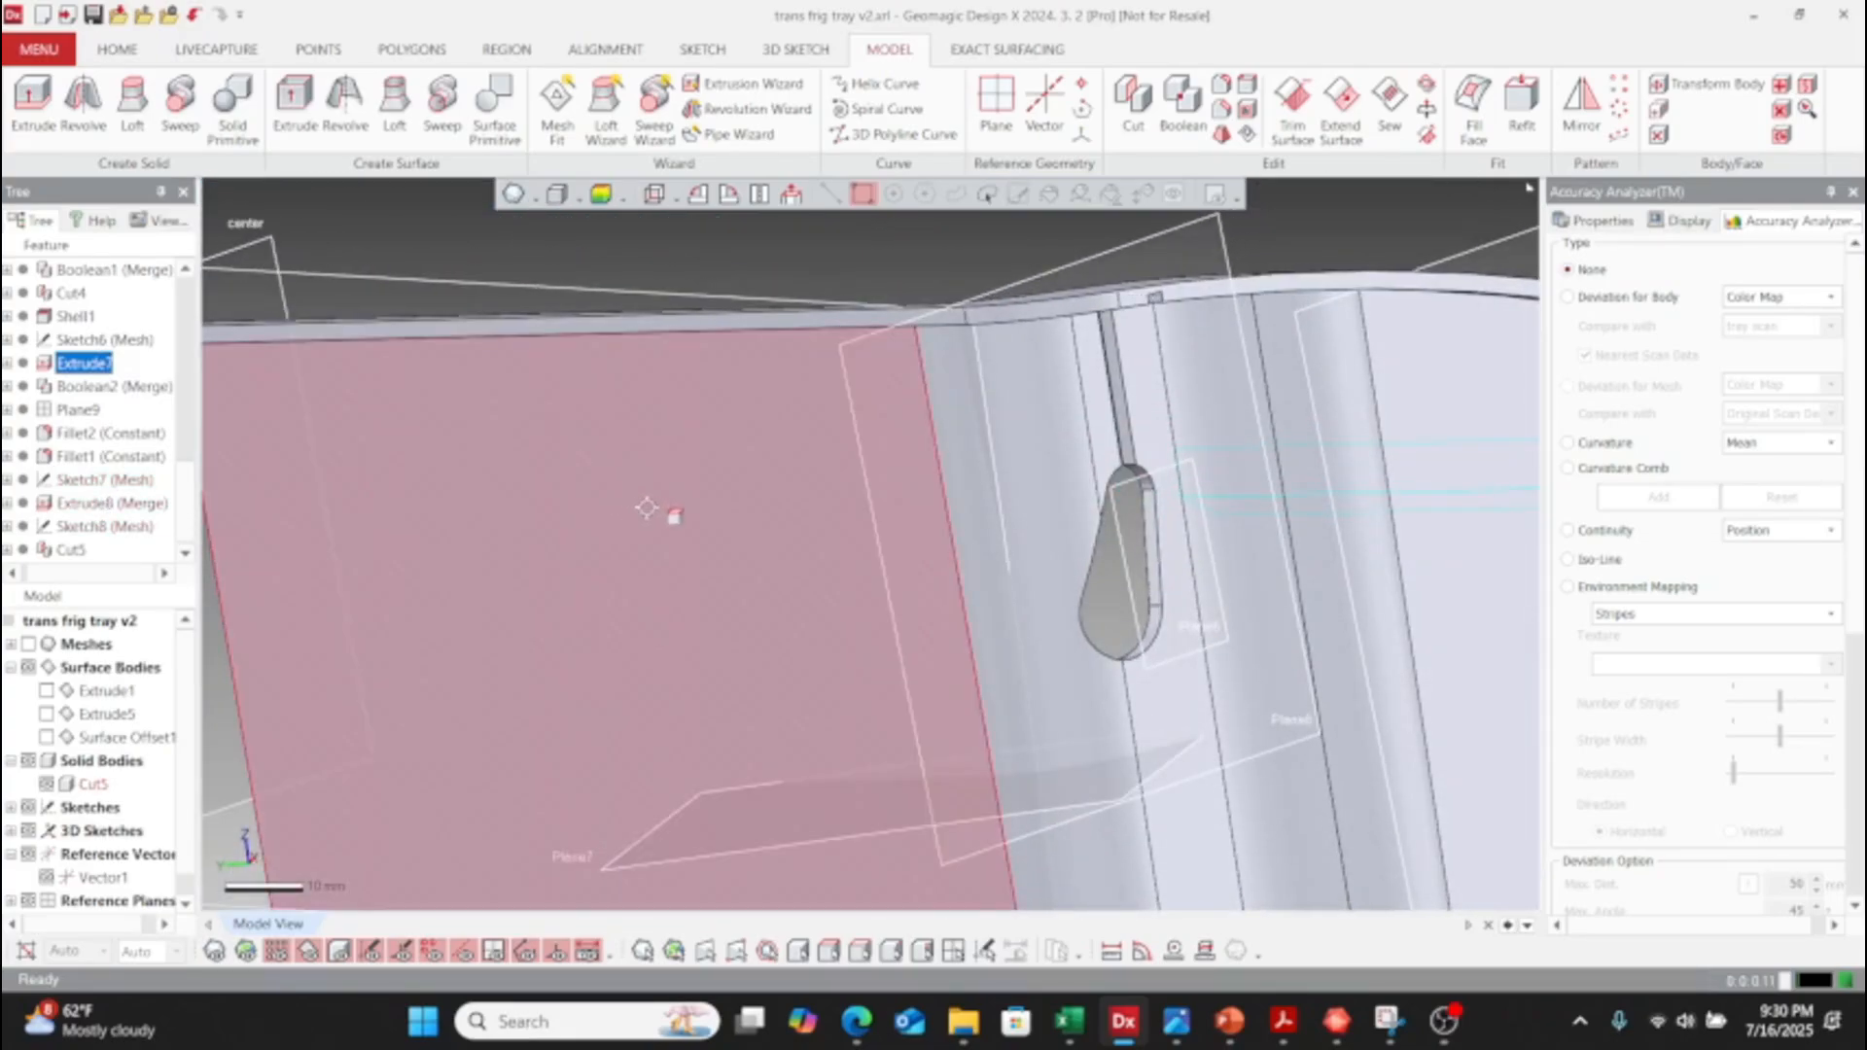
{"action": "left_click", "coordinate": [107, 525]}
{"action": "right_click", "coordinate": [114, 530]}
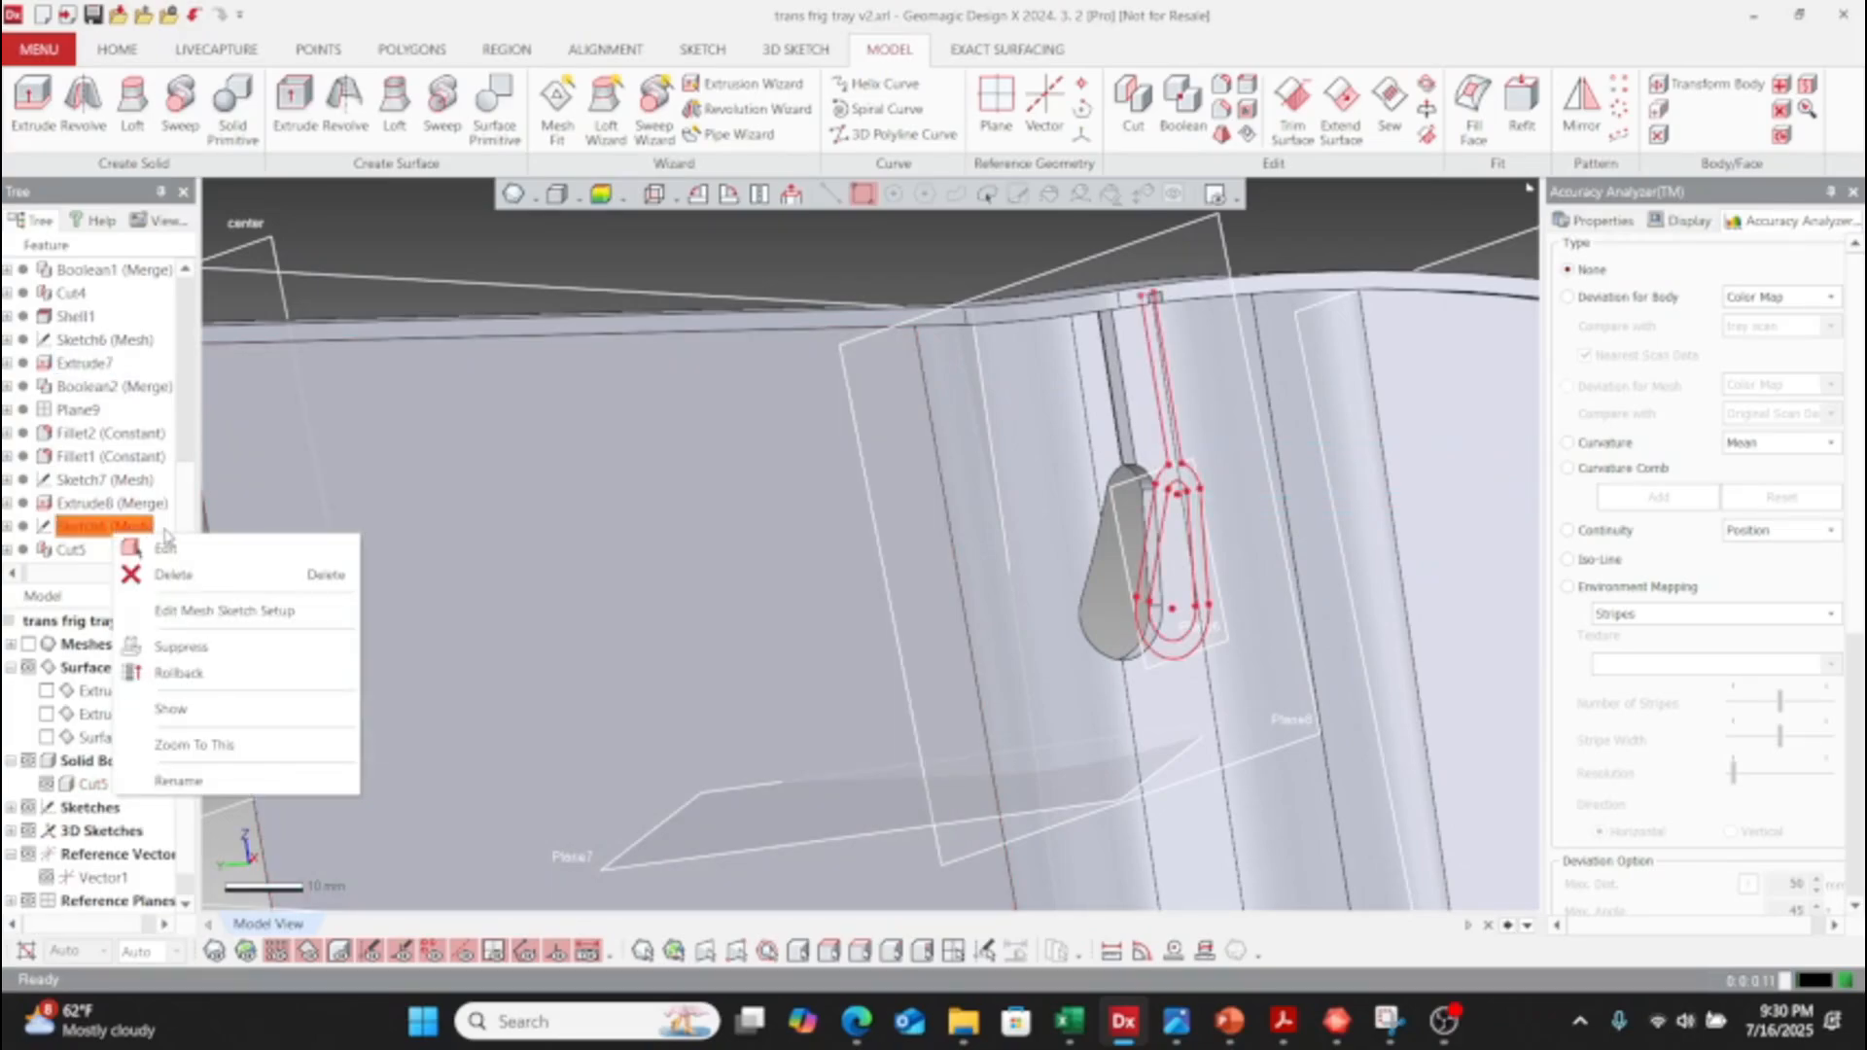
{"action": "left_click", "coordinate": [168, 547]}
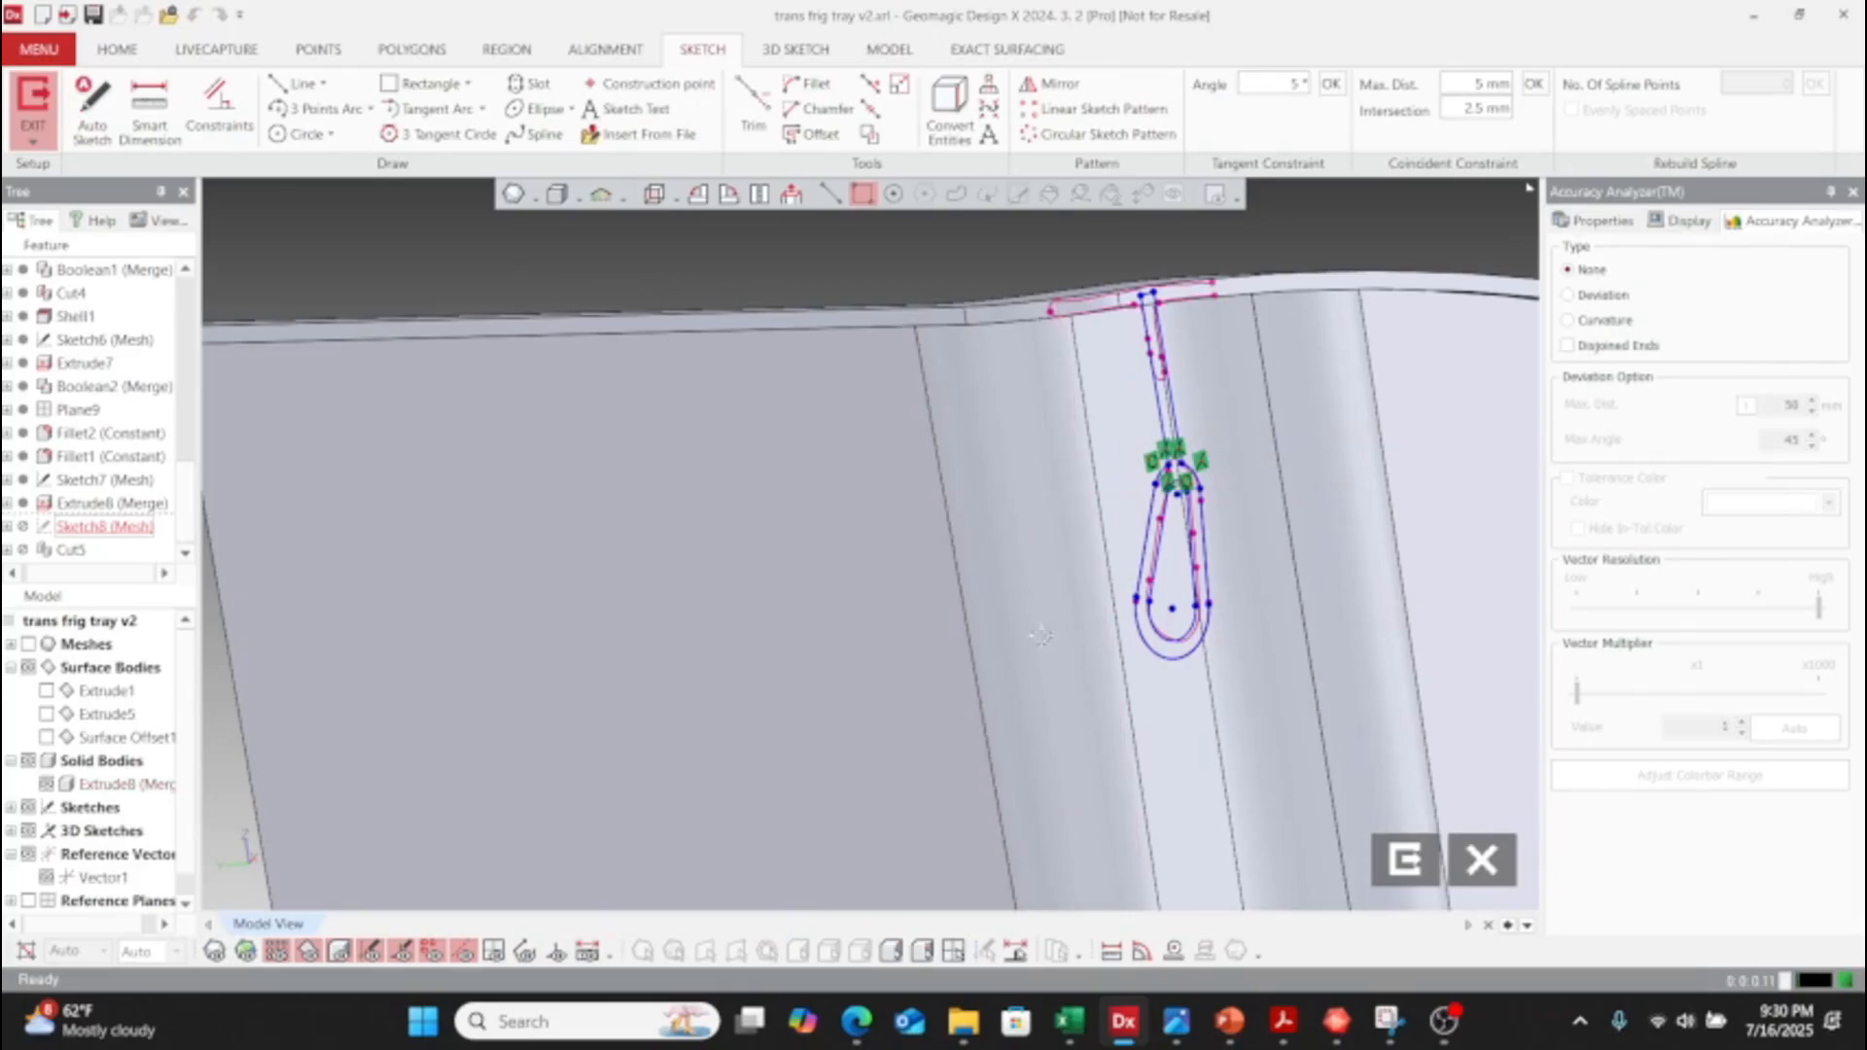
{"action": "left_click", "coordinate": [1405, 860]}
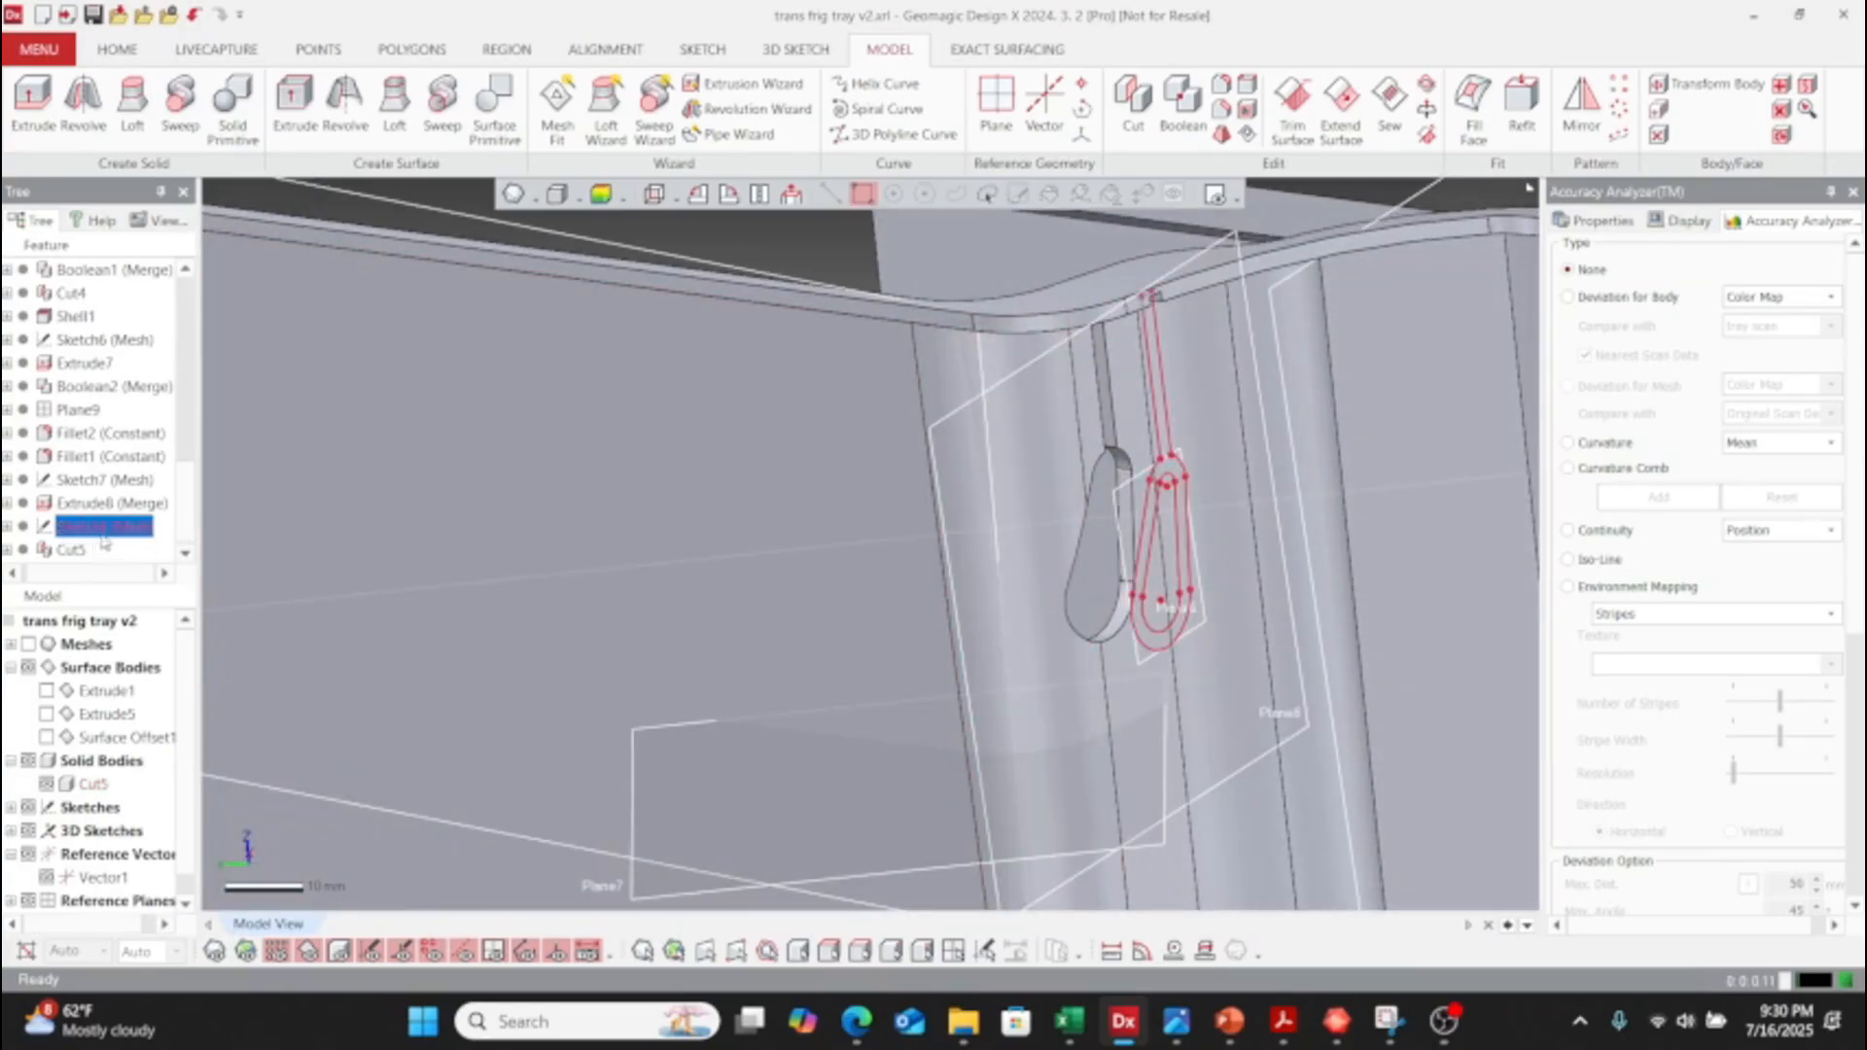
- Examine the dependencies of Extrude8 and Sketch8 in the design history and locate Extrude7 on the tray
{"action": "left_click", "coordinate": [9, 504]}
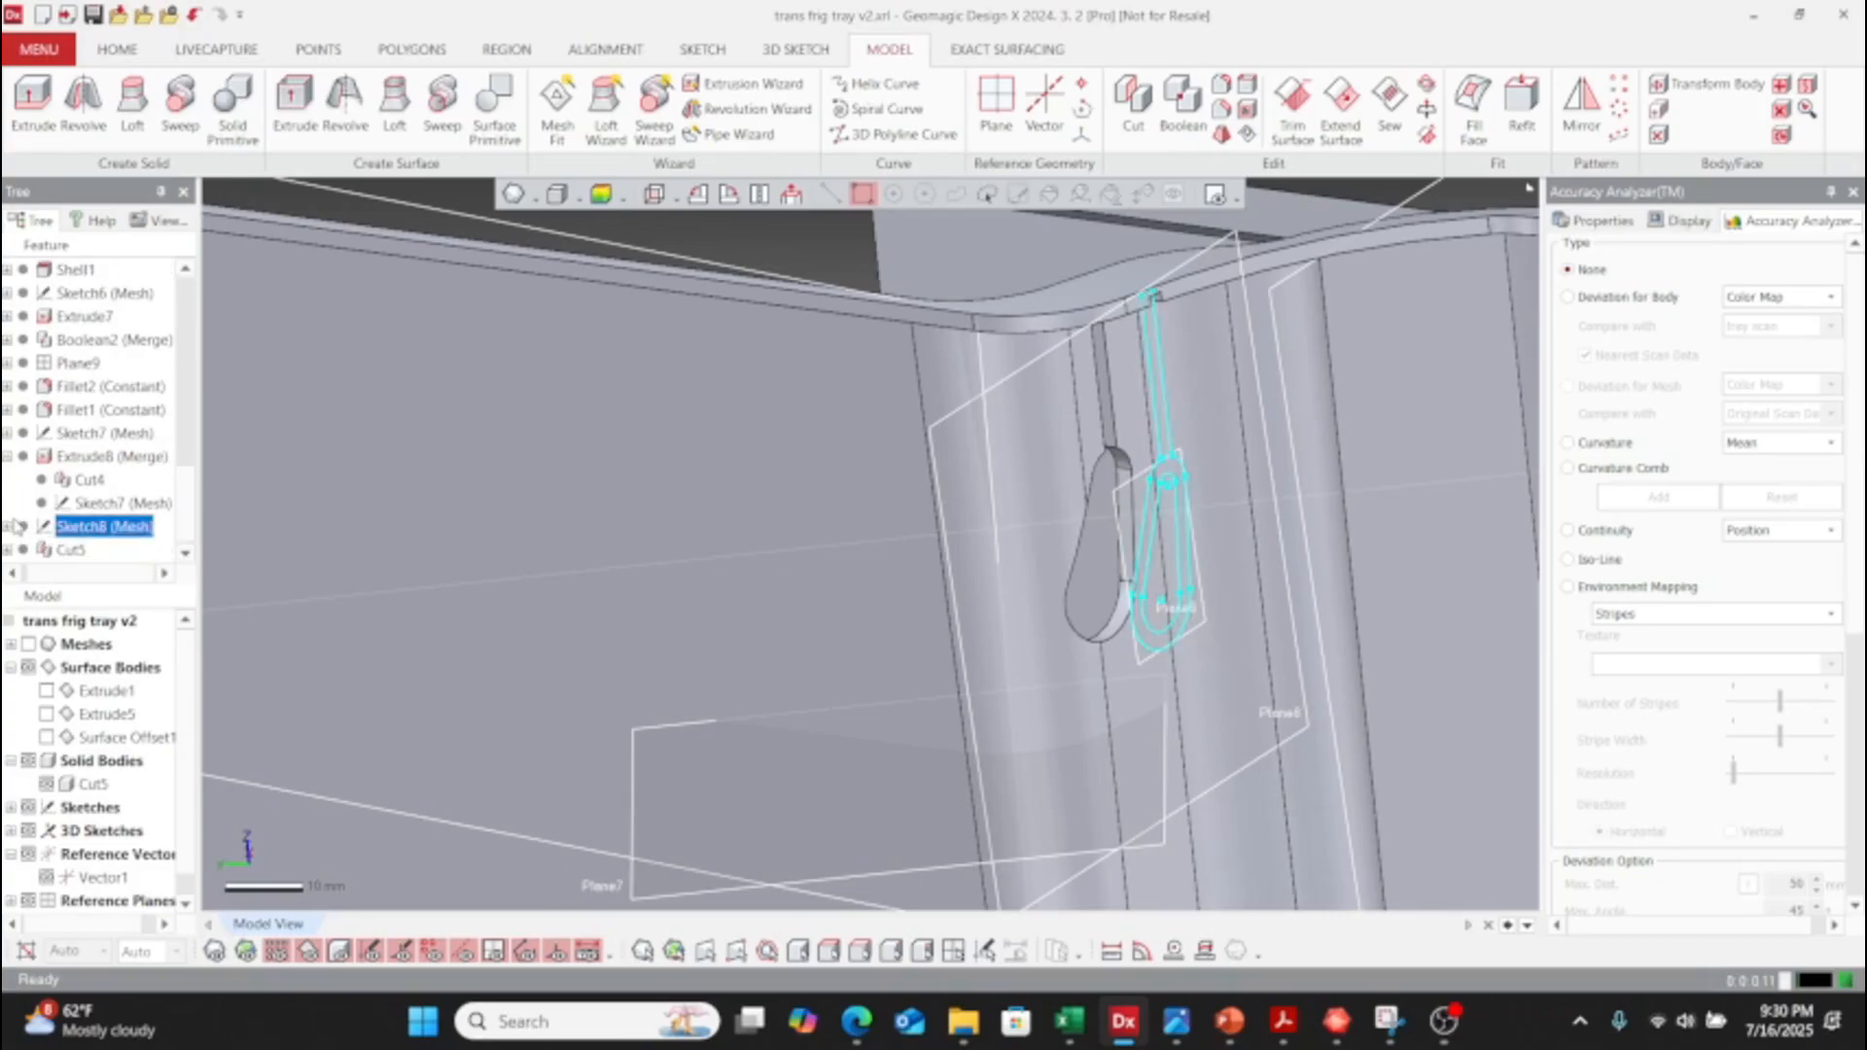
{"action": "left_click", "coordinate": [11, 525]}
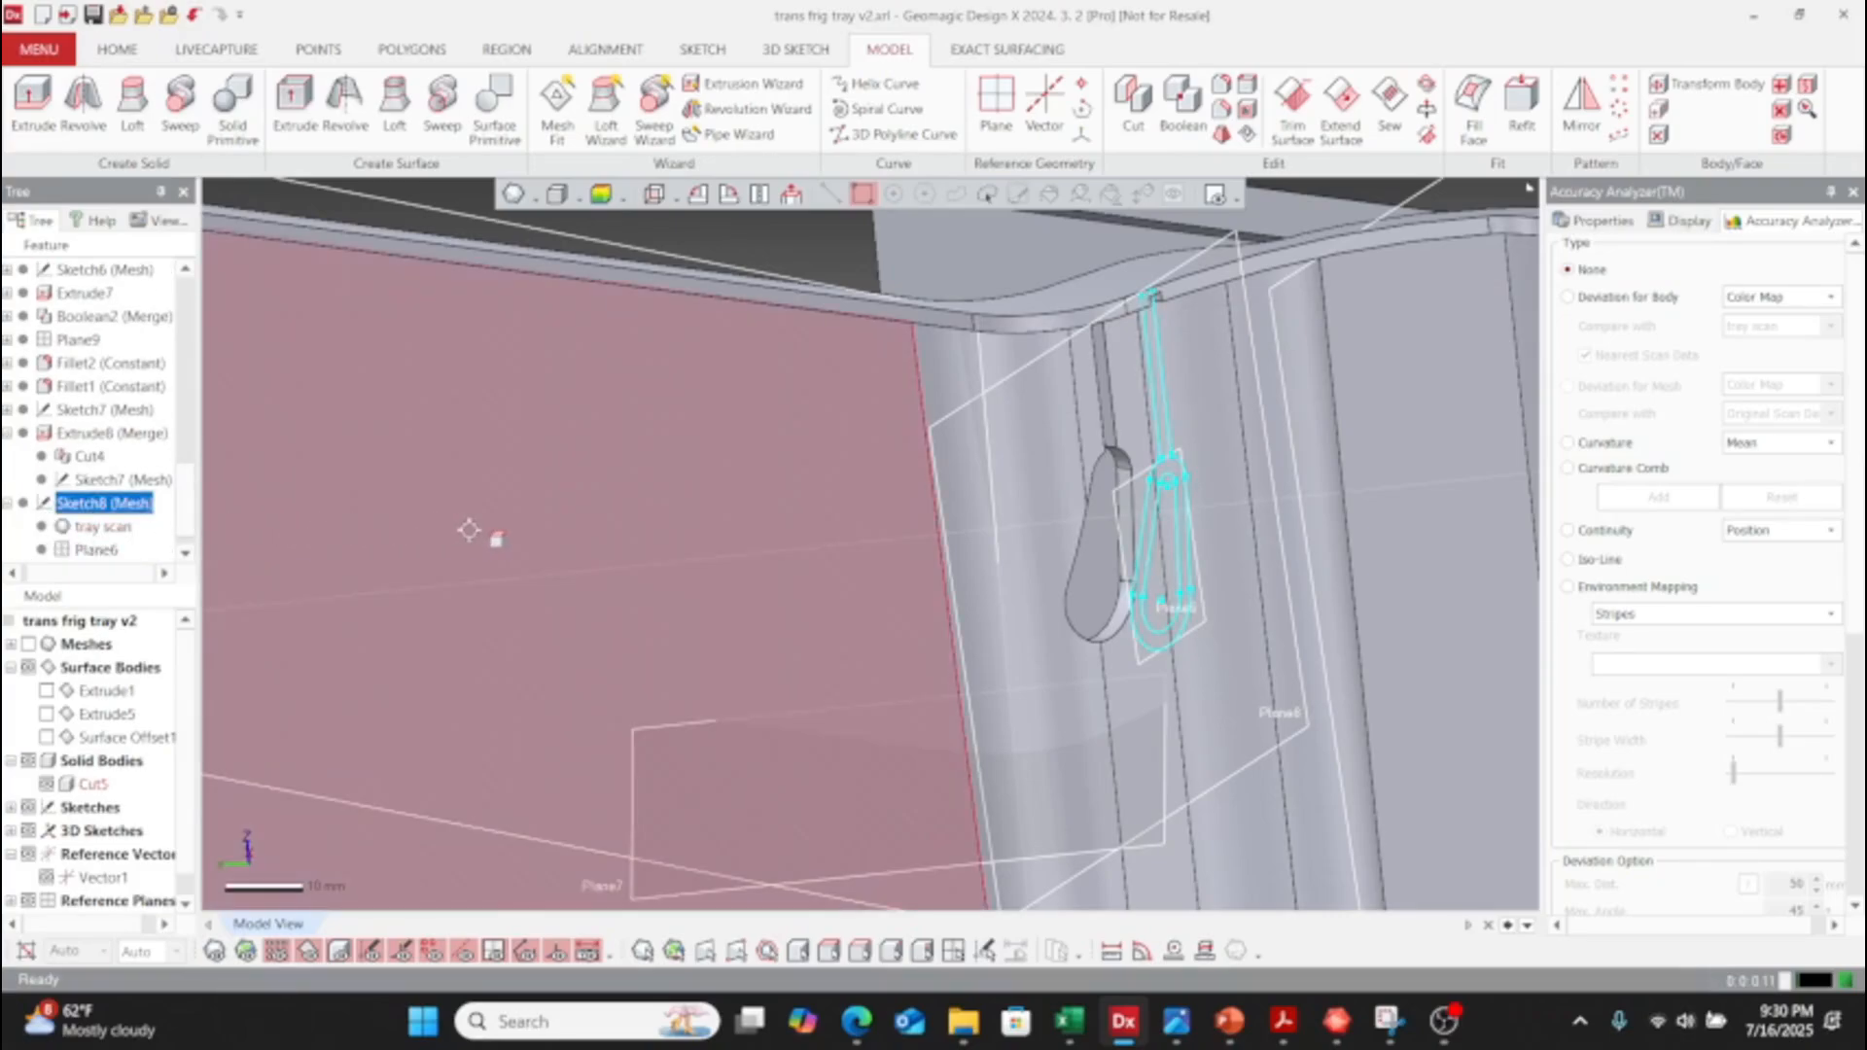
{"action": "mouse_move", "coordinate": [761, 534]}
{"action": "right_mouse_down"}
{"action": "mouse_move", "coordinate": [579, 525]}
{"action": "mouse_move", "coordinate": [790, 491]}
{"action": "right_mouse_up"}
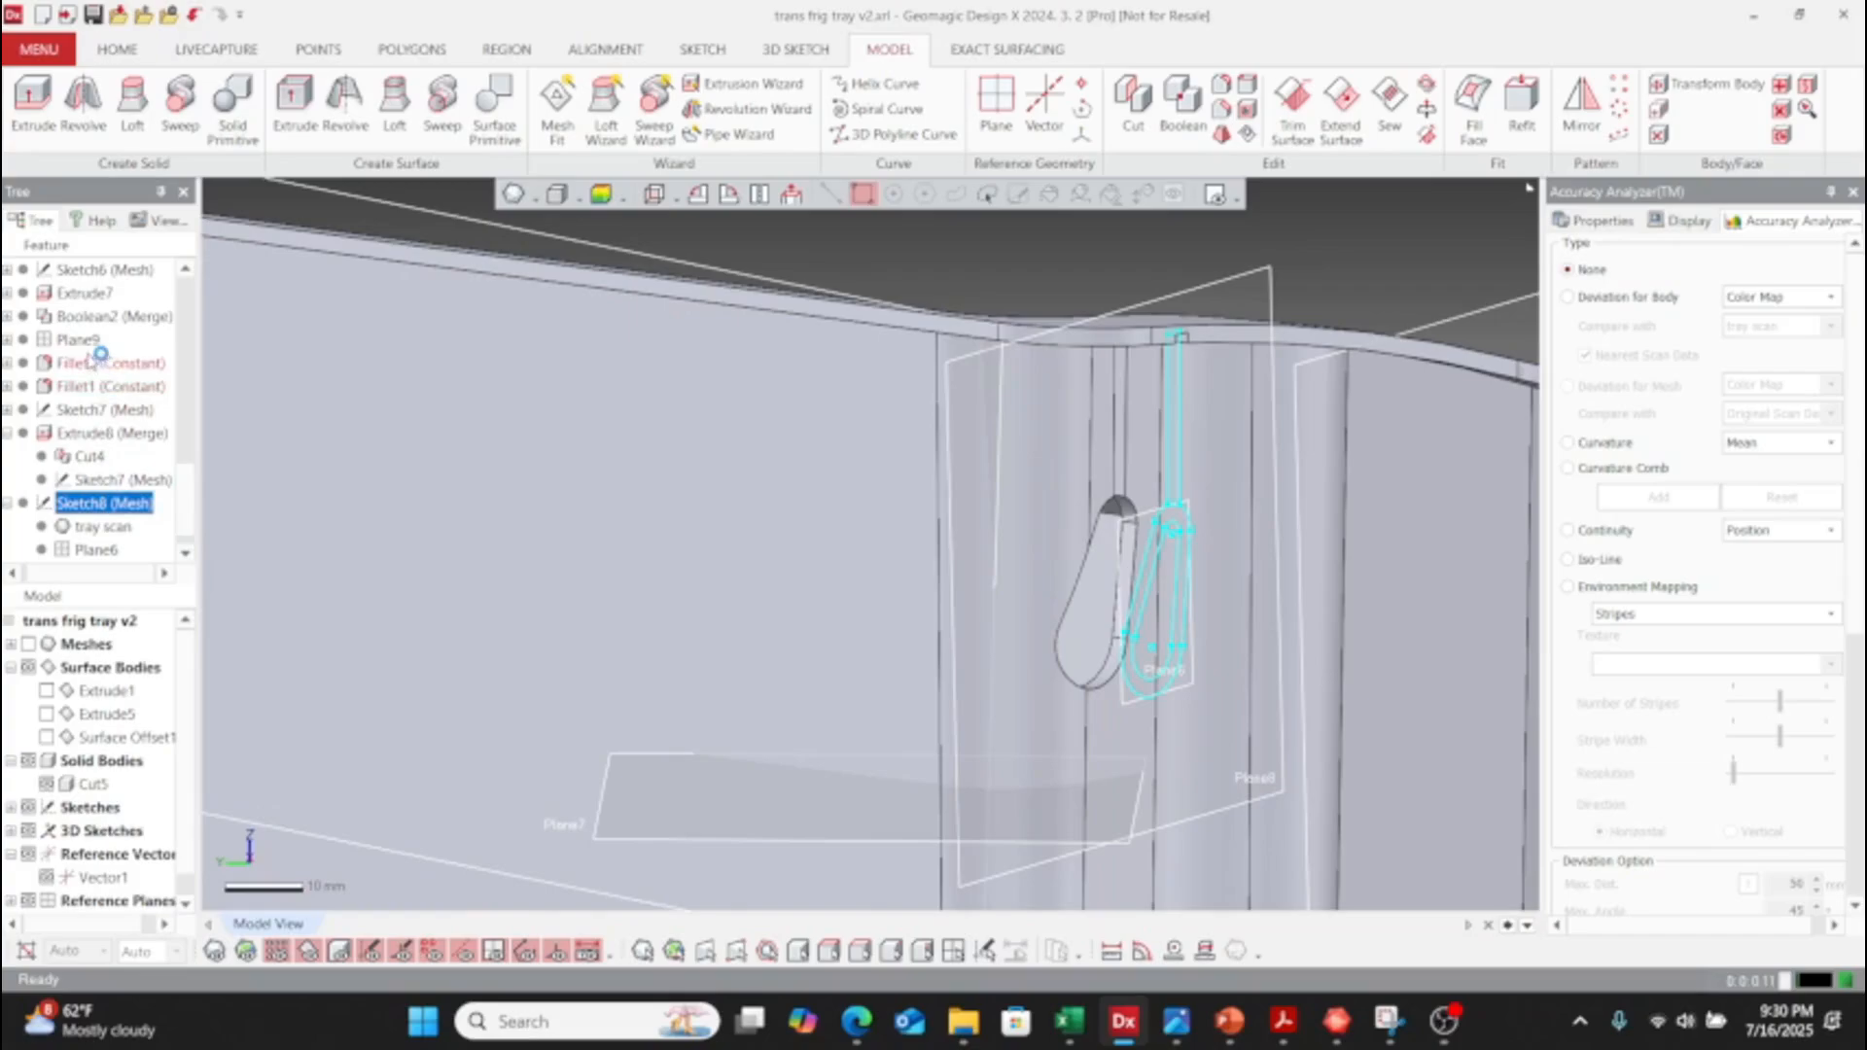
{"action": "left_click", "coordinate": [86, 293]}
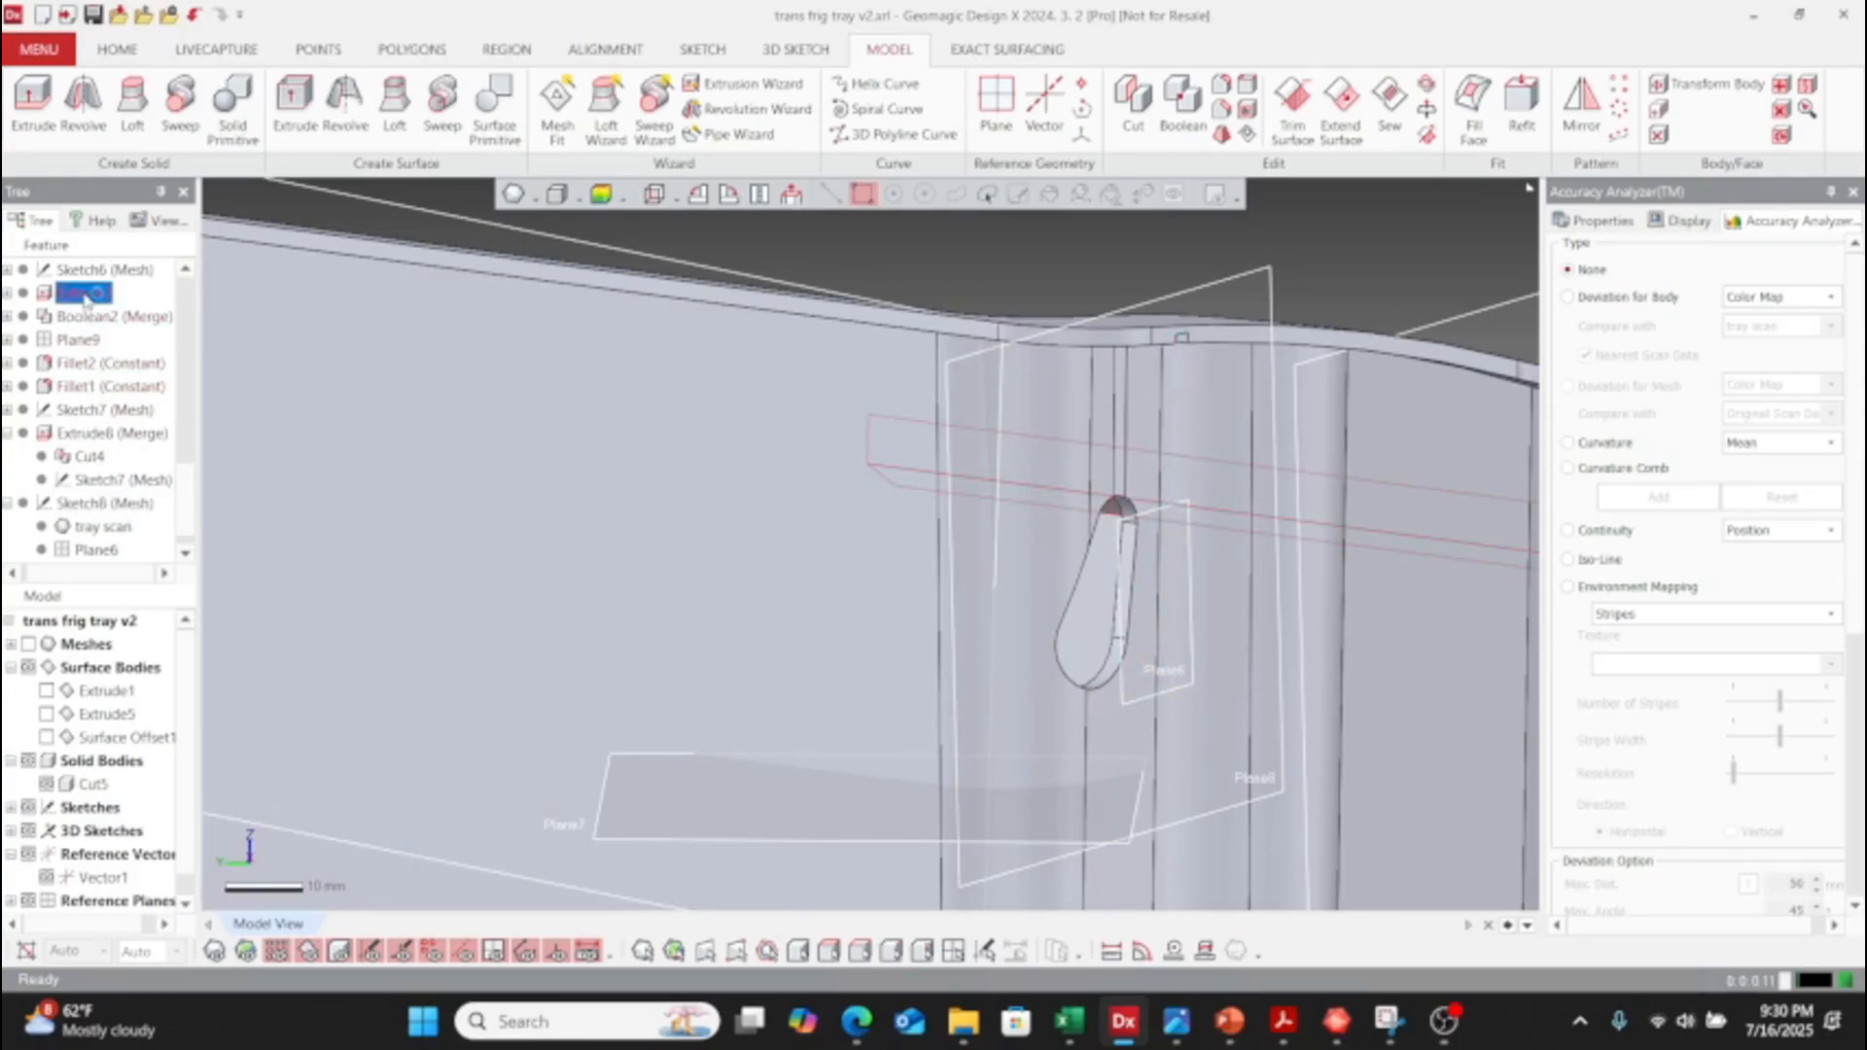
{"action": "scroll", "coordinate": [86, 297], "scroll_direction": "up", "scroll_amount": 2}
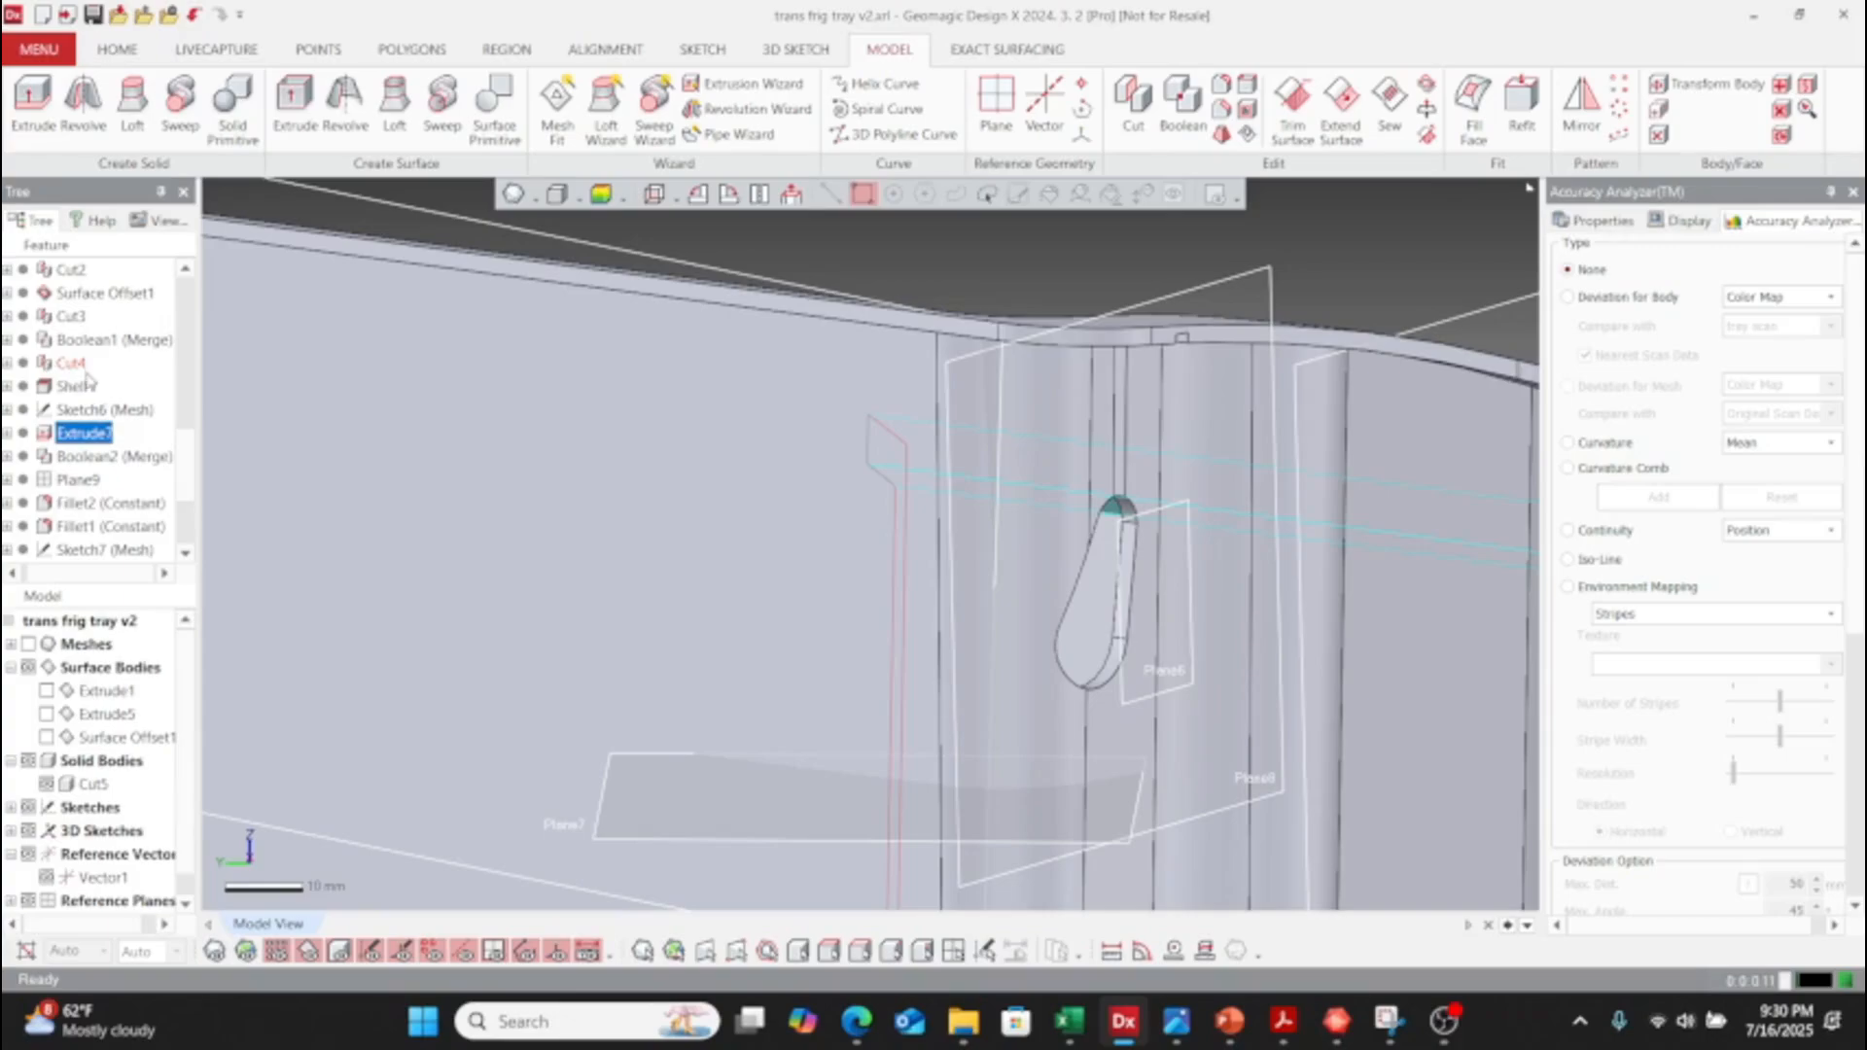
{"action": "scroll", "coordinate": [121, 491], "scroll_direction": "down", "scroll_amount": 2}
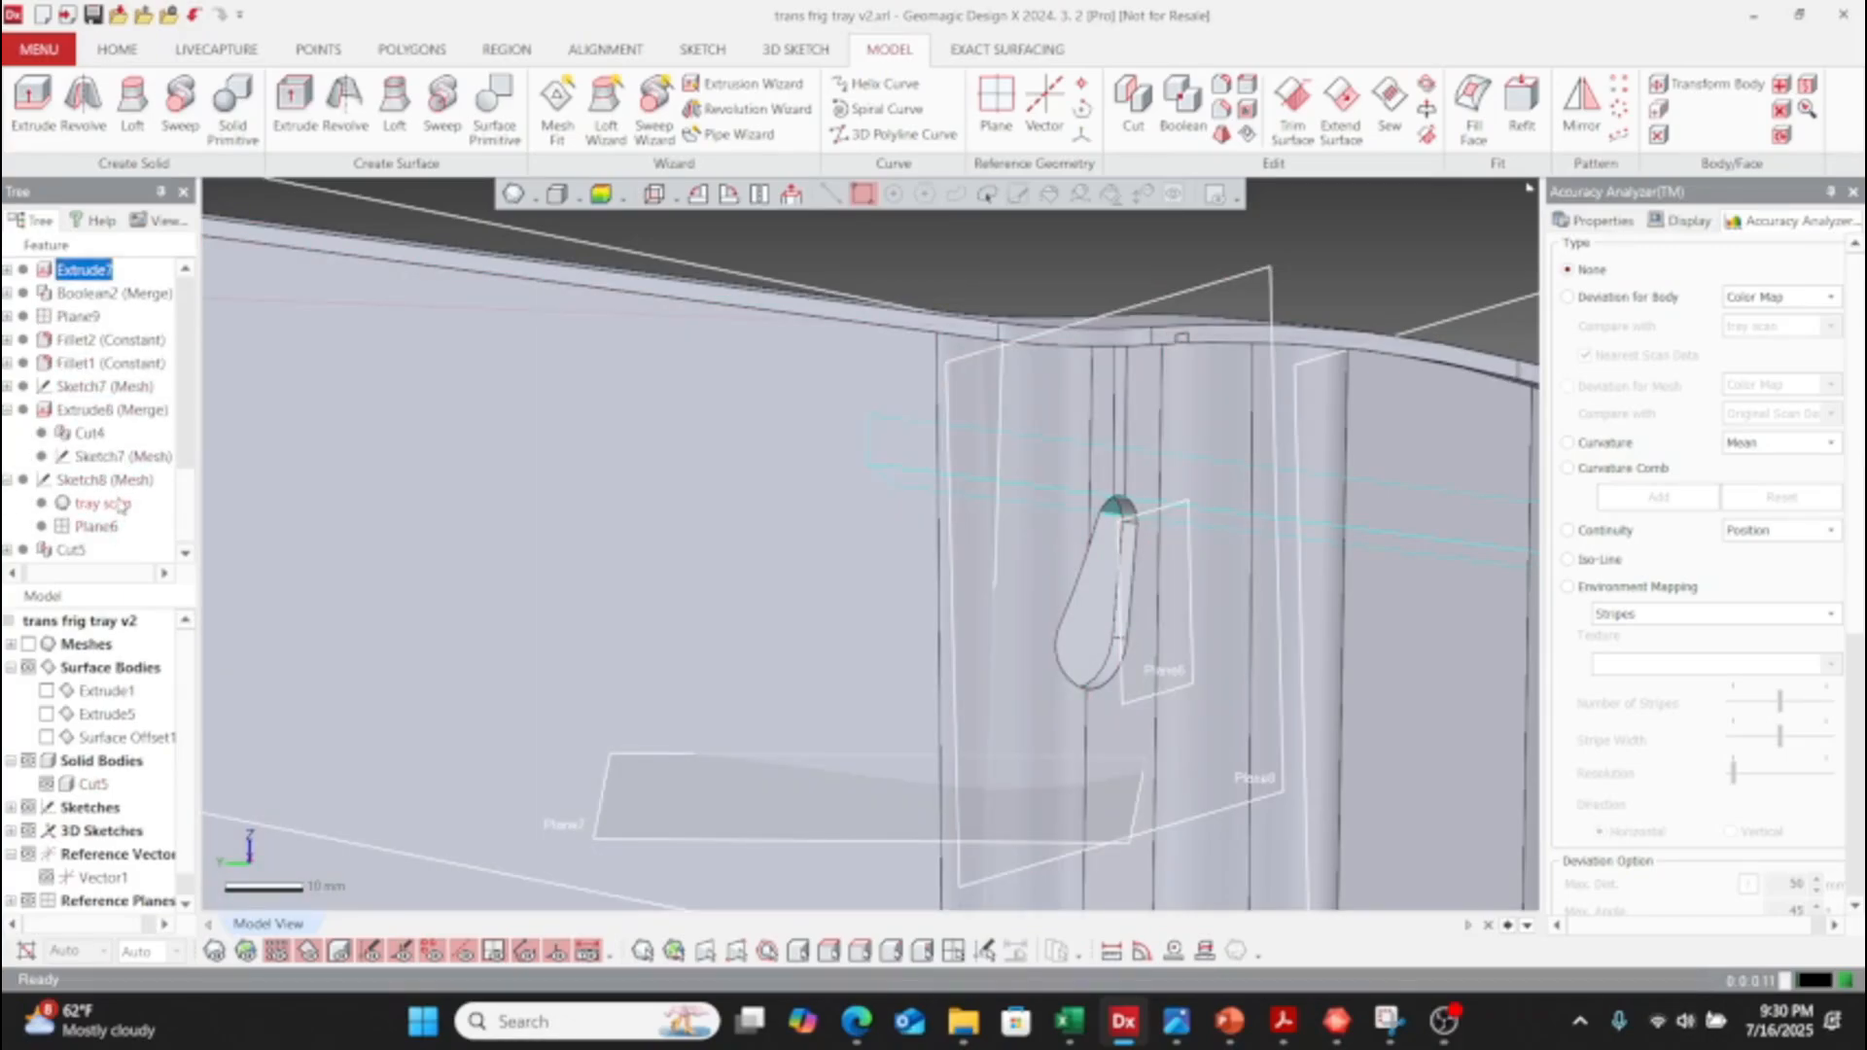
- Roll the design history back before Fillet2 and then forward through the corner block extrusion Extrude8
{"action": "right_click", "coordinate": [90, 342]}
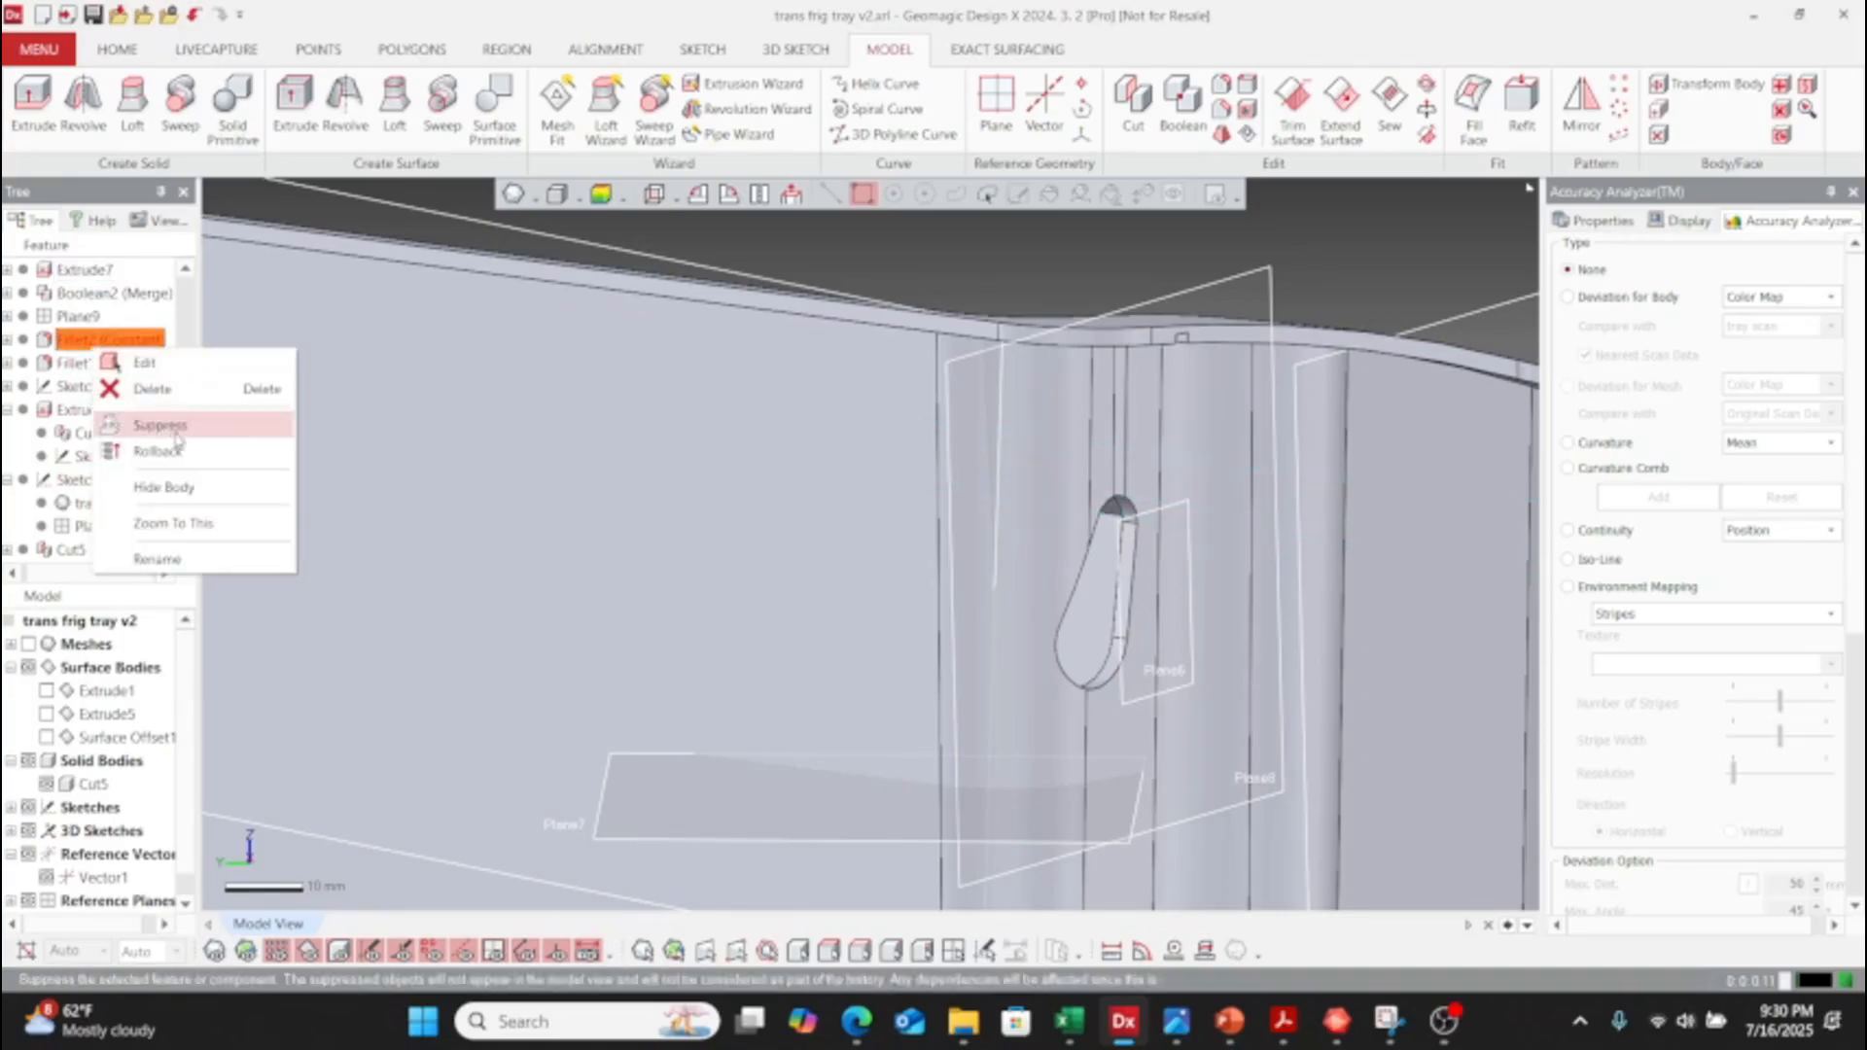
{"action": "left_click", "coordinate": [178, 441]}
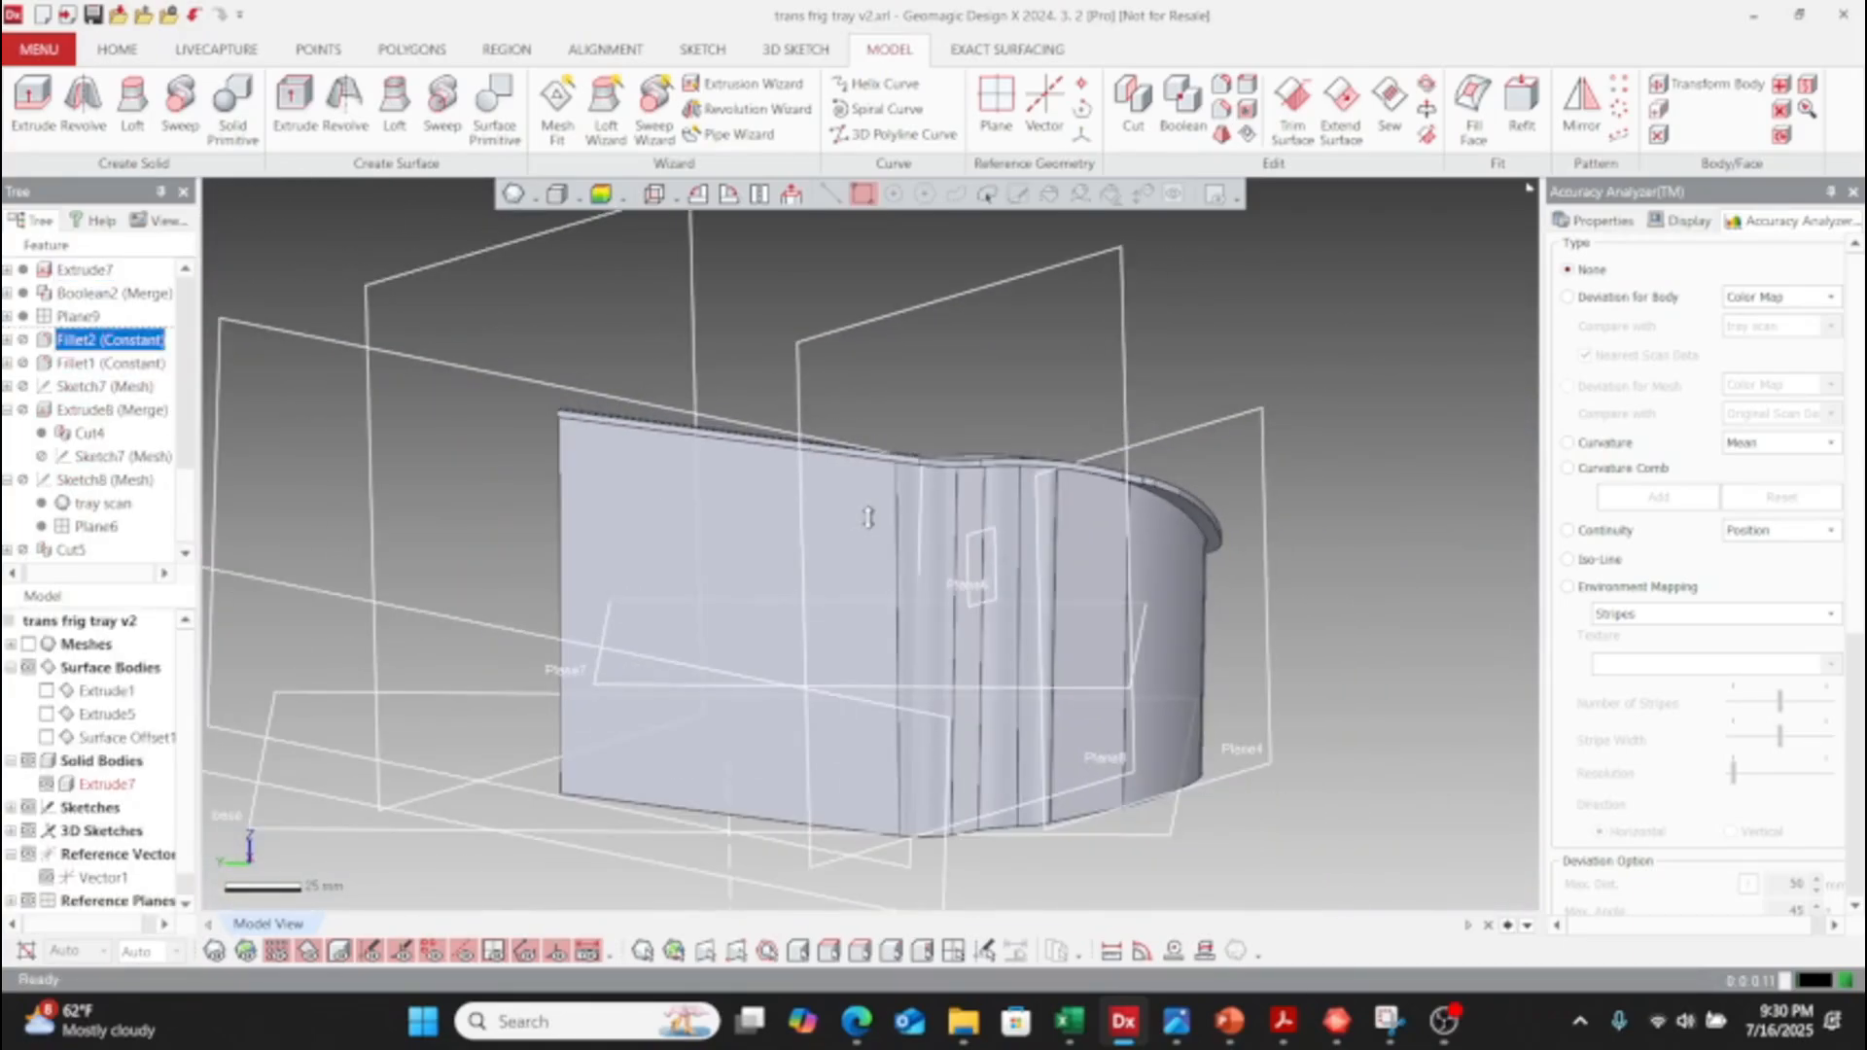
{"action": "right_click", "coordinate": [84, 413]}
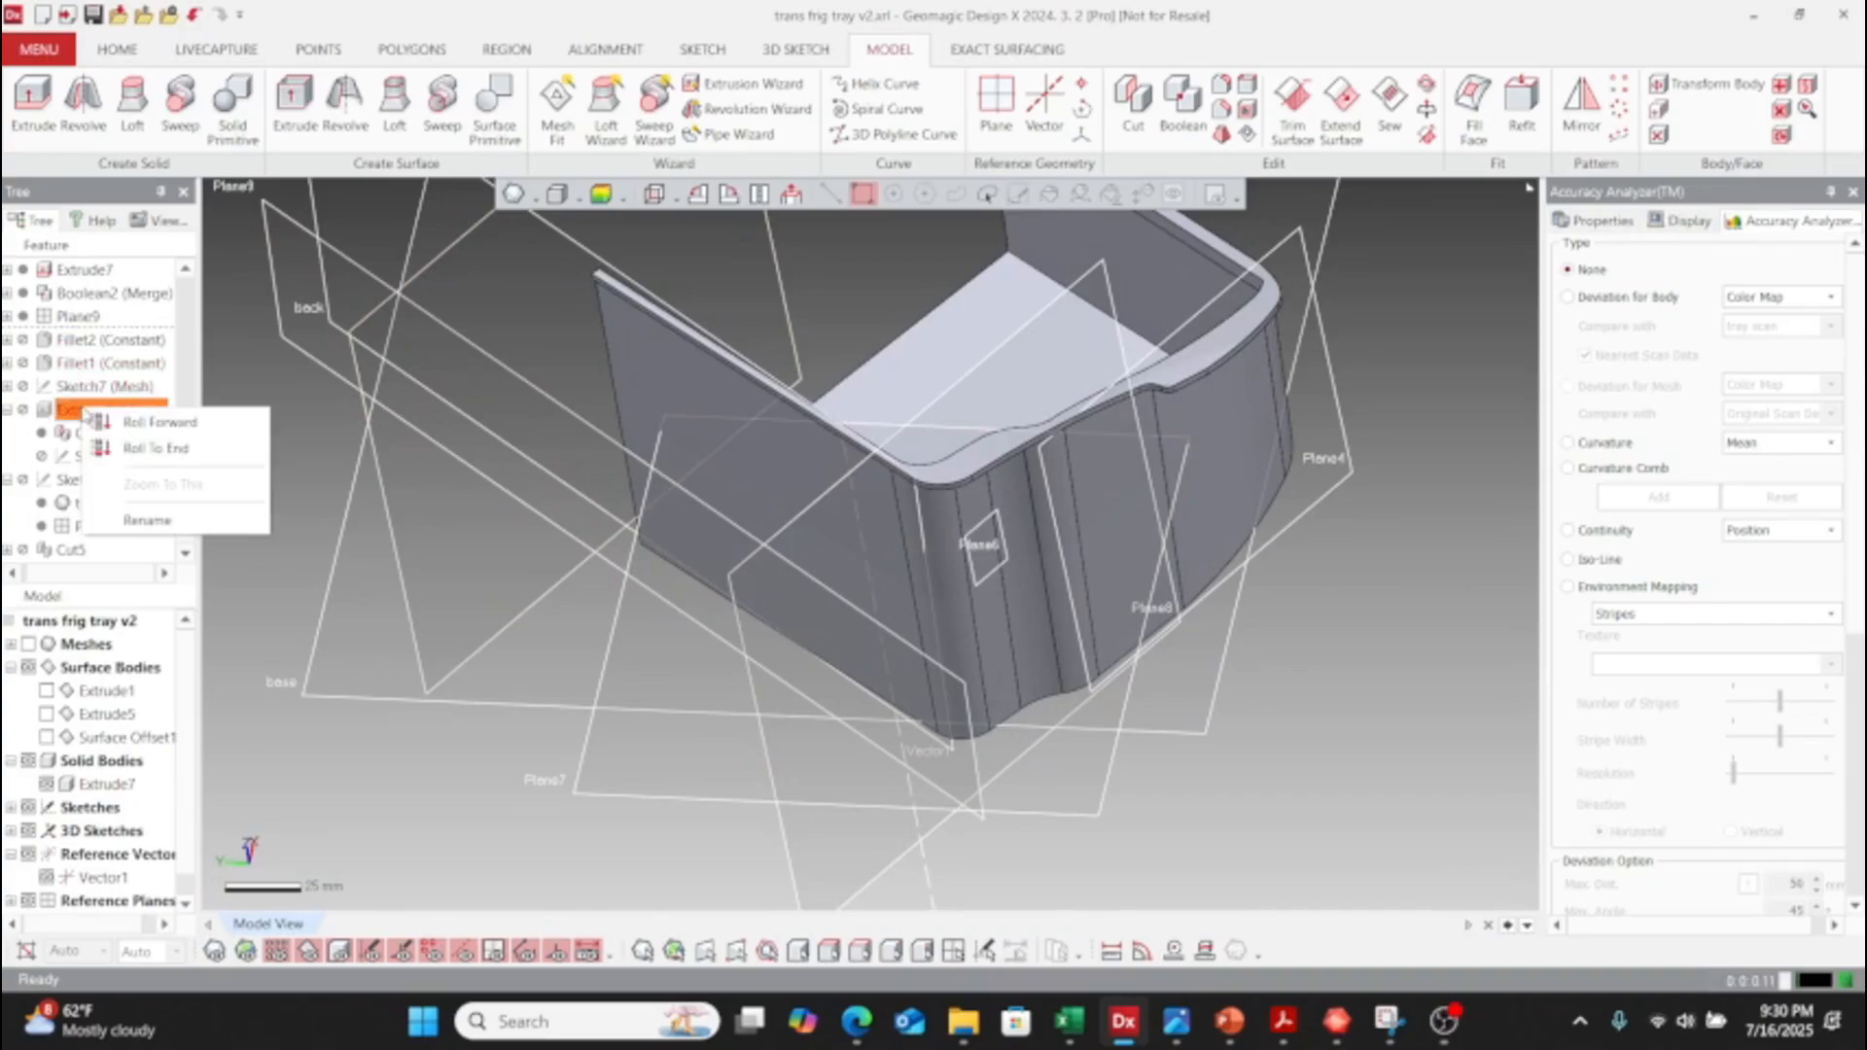
{"action": "left_click", "coordinate": [155, 422]}
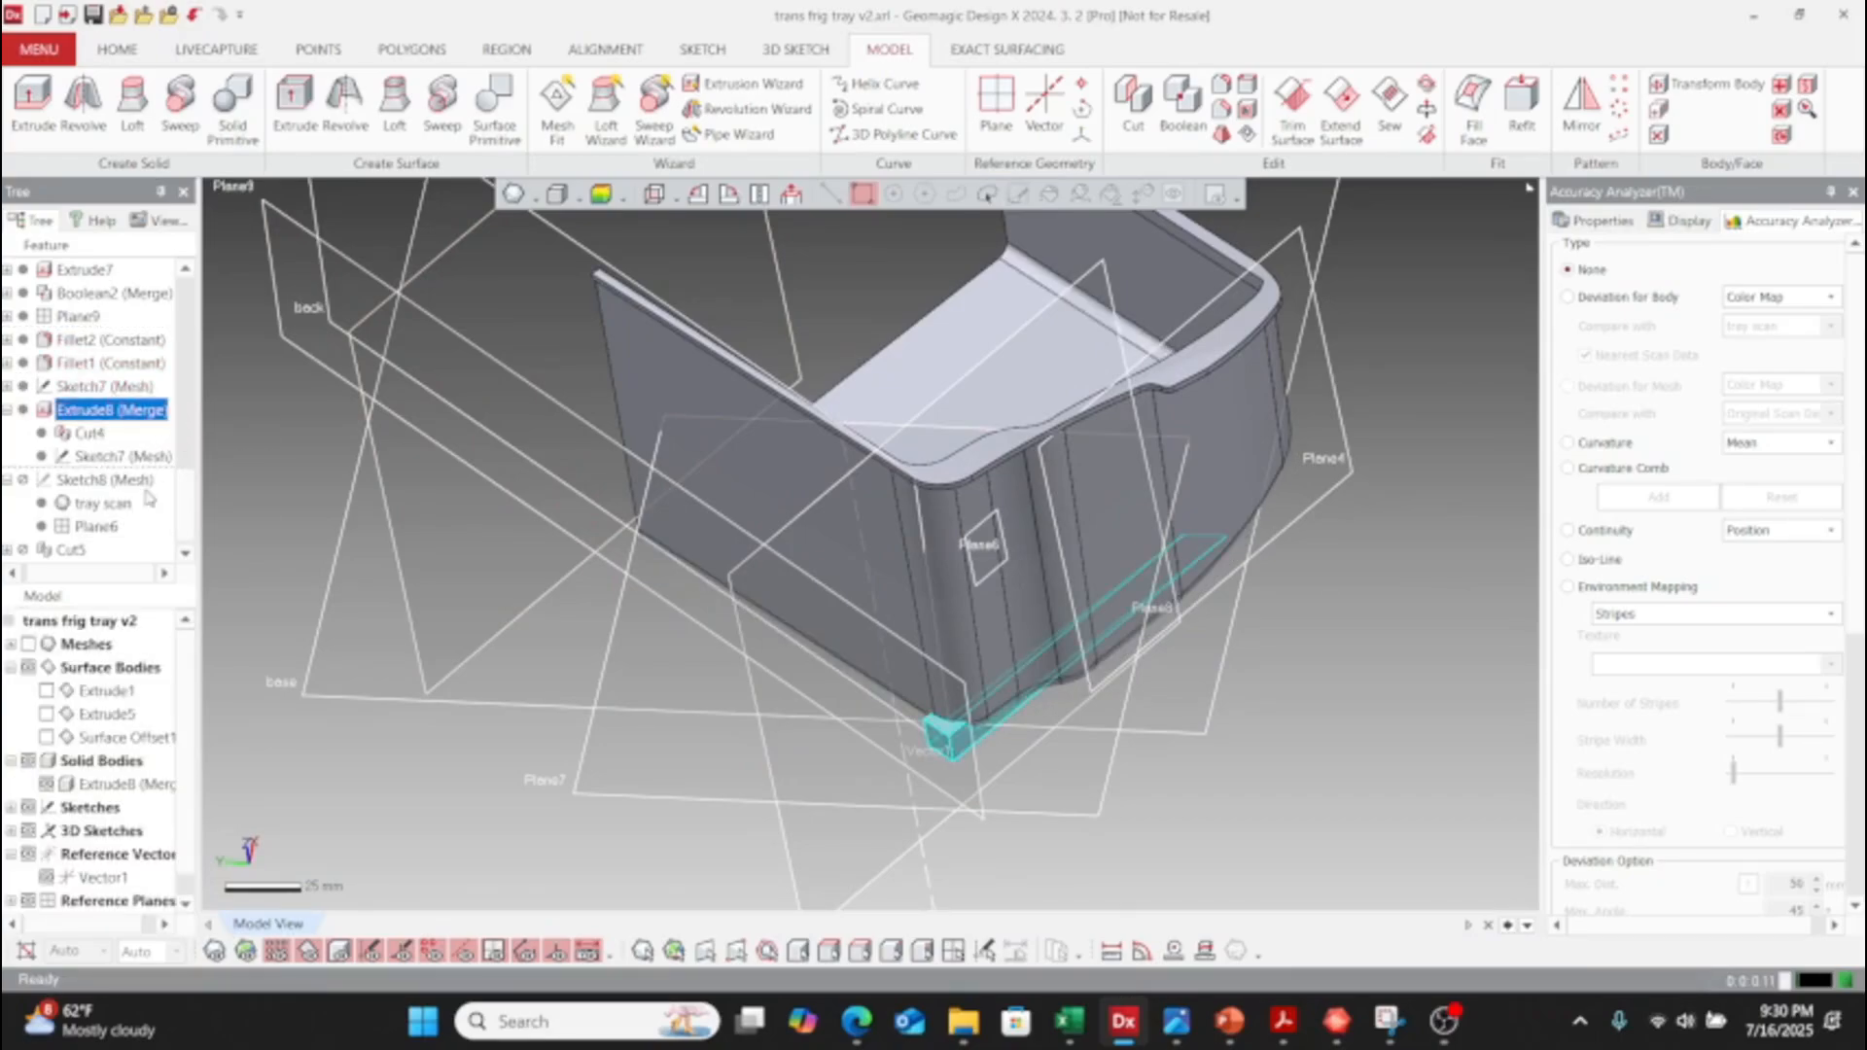
- Roll the design history forward to include Sketch8 but not Cut5, and locate the teardrop sketch on the corner wall
{"action": "left_click", "coordinate": [101, 435]}
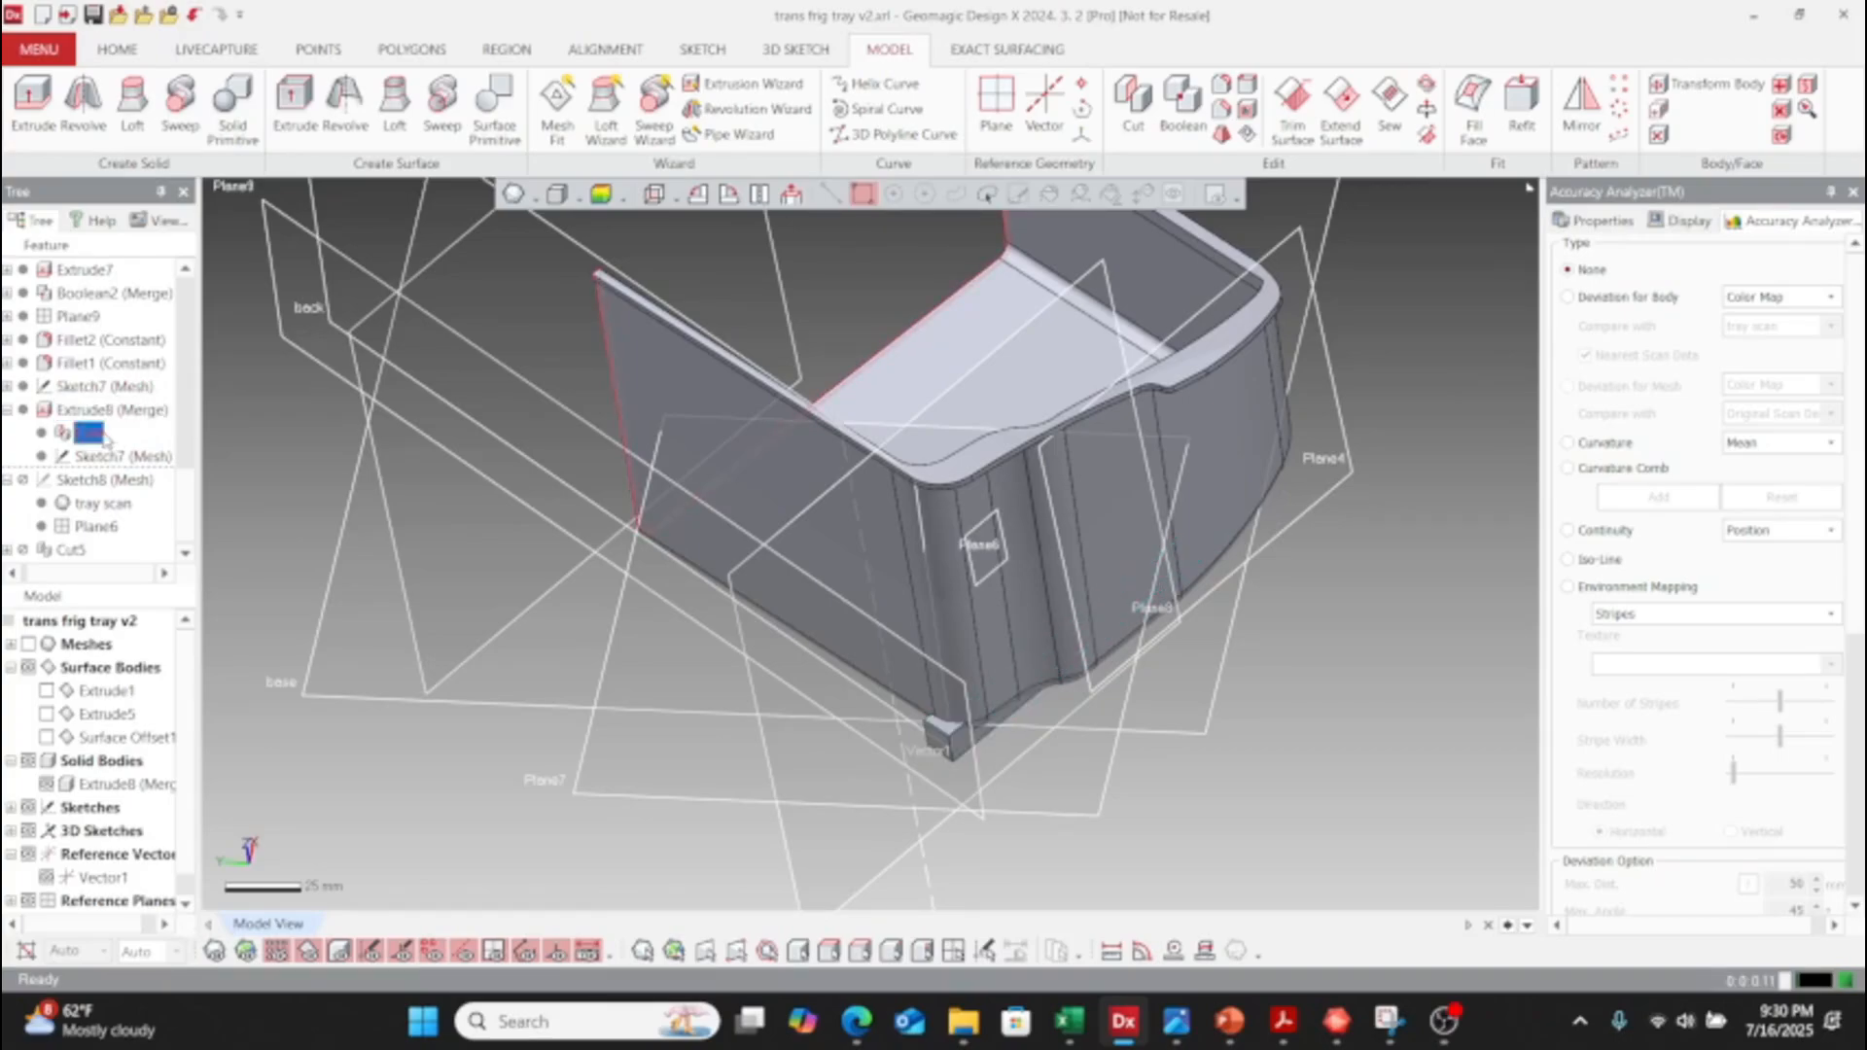
{"action": "right_click", "coordinate": [105, 483]}
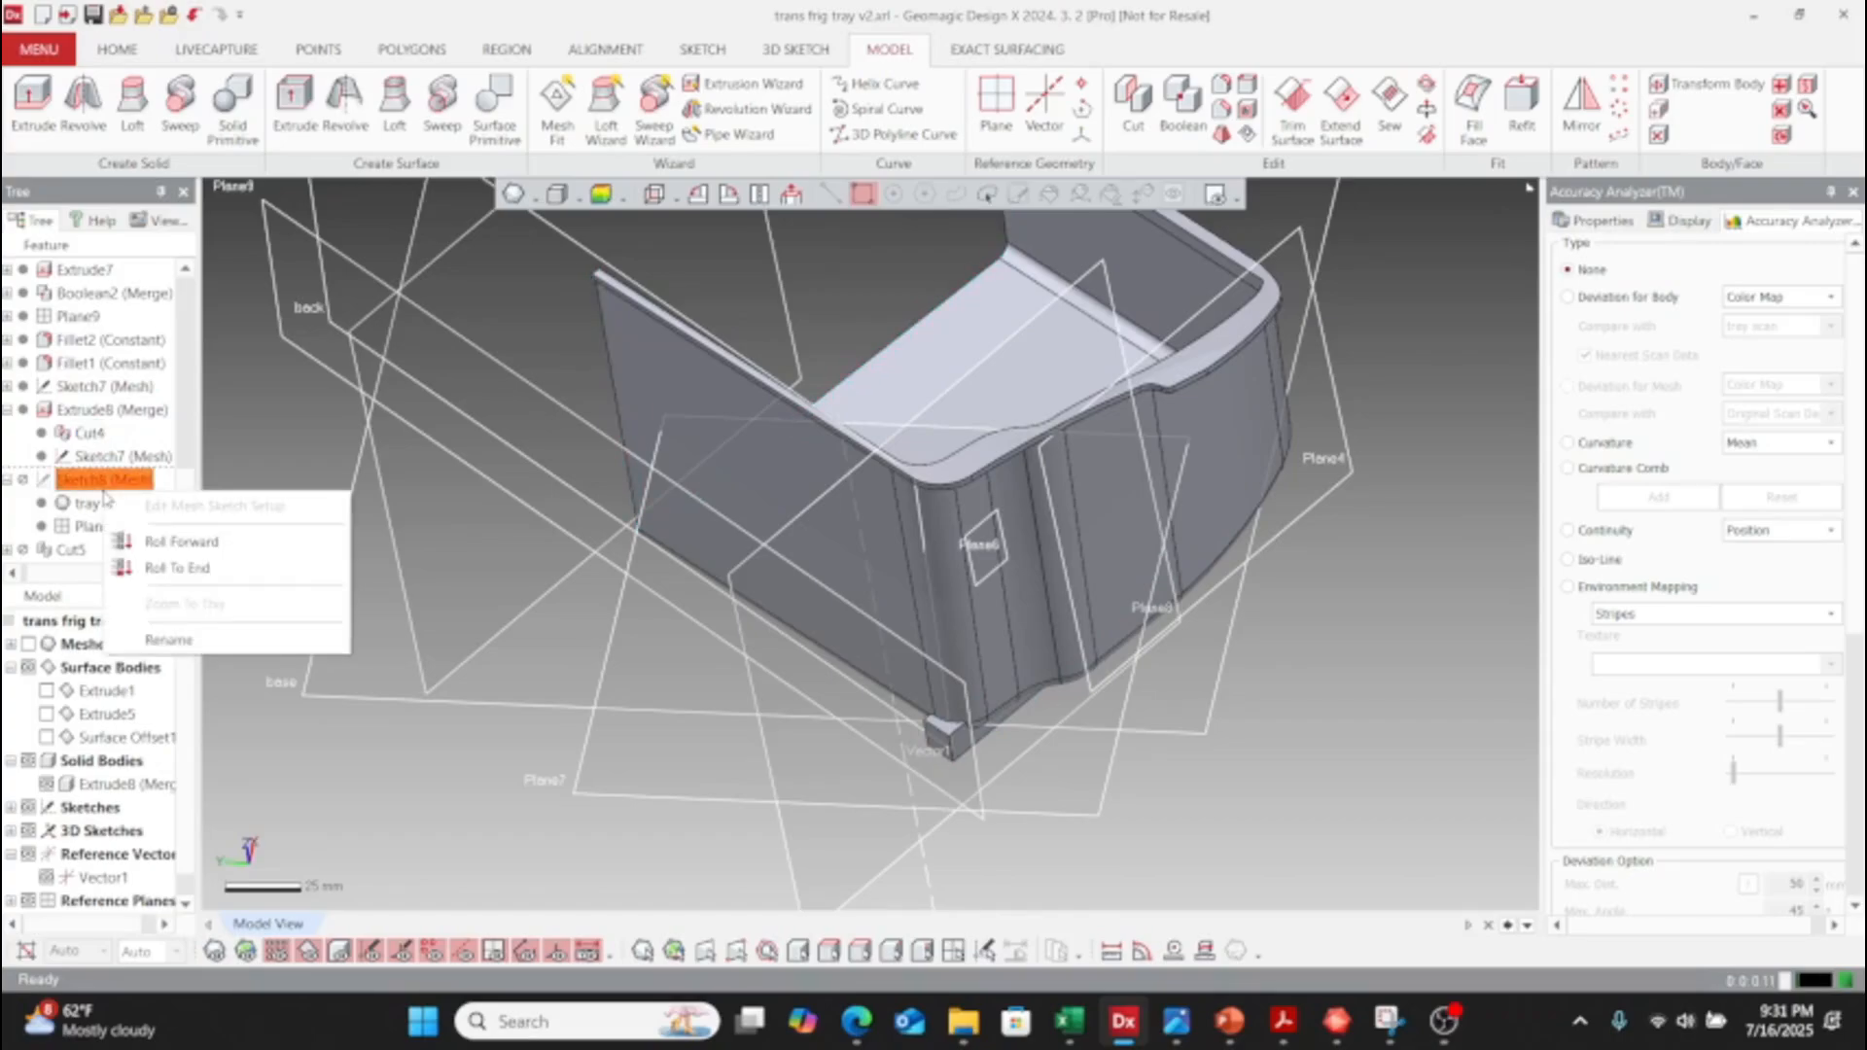
{"action": "left_click", "coordinate": [180, 542]}
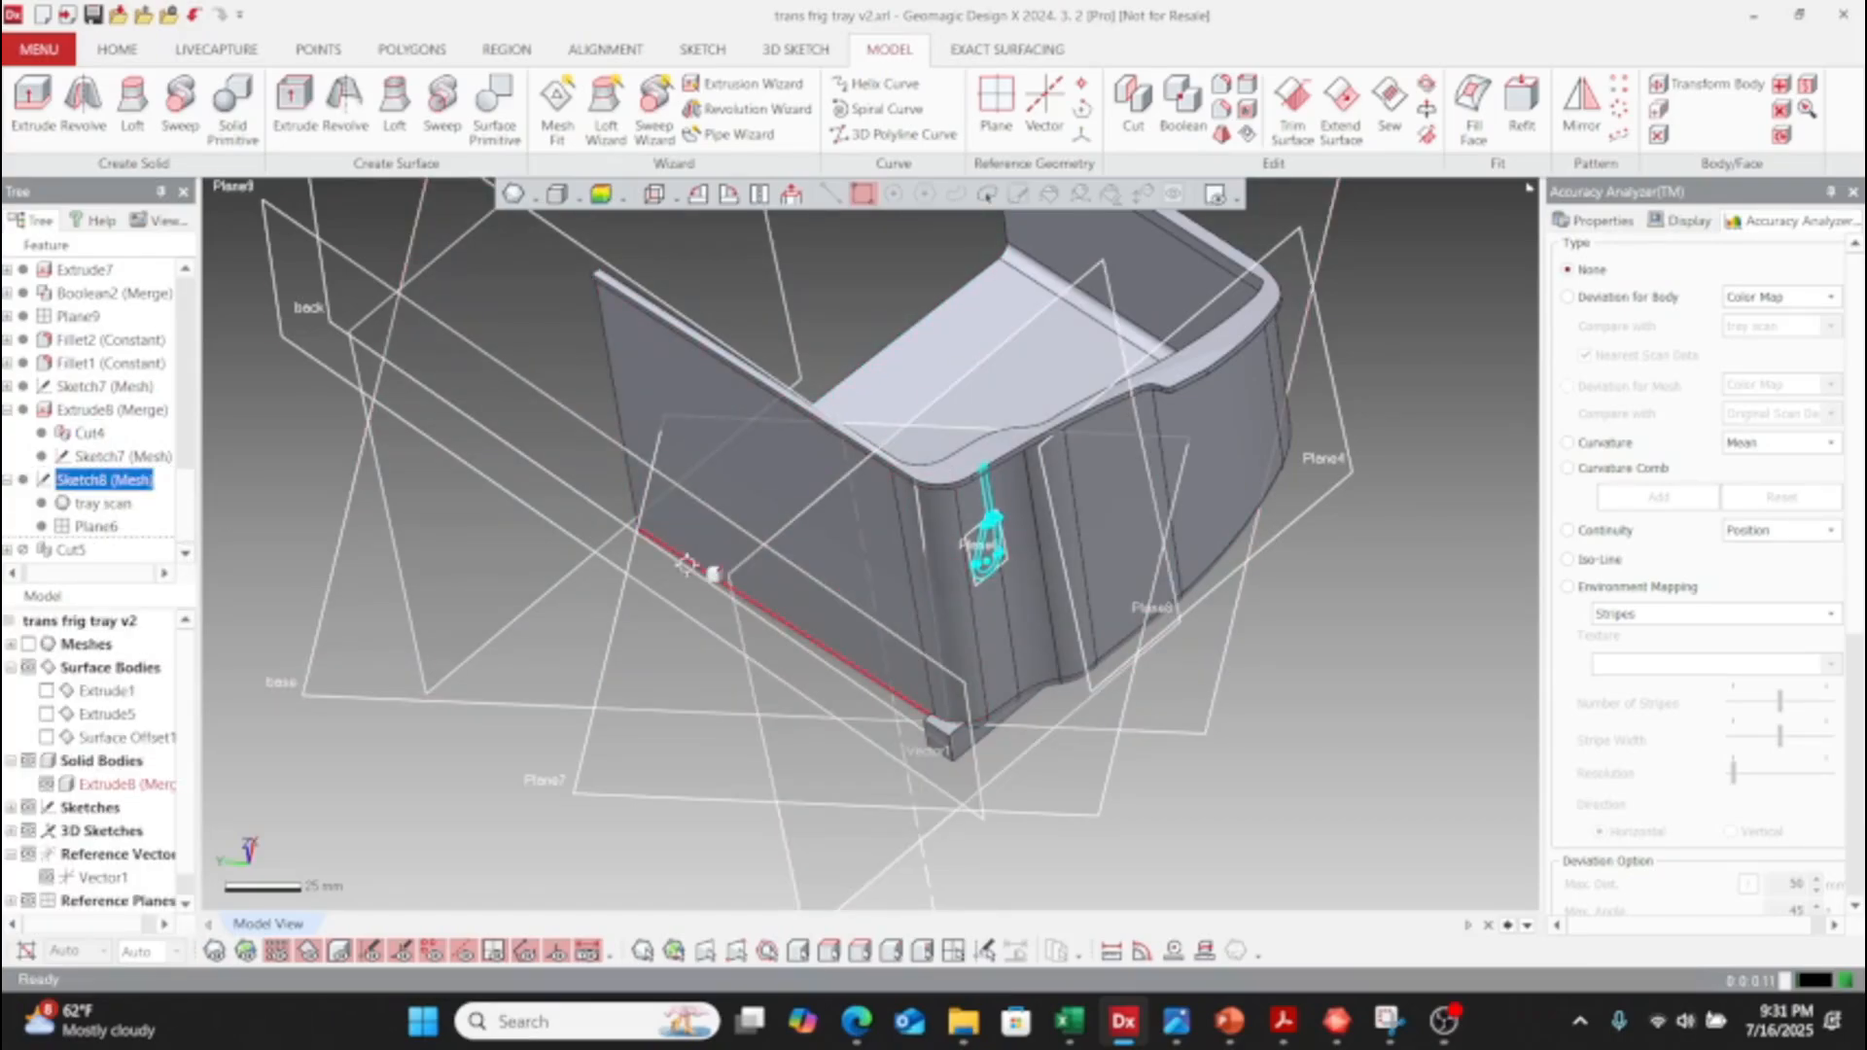
{"action": "left_click", "coordinate": [1287, 641]}
{"action": "scroll", "coordinate": [962, 563], "scroll_direction": "up", "scroll_amount": 3}
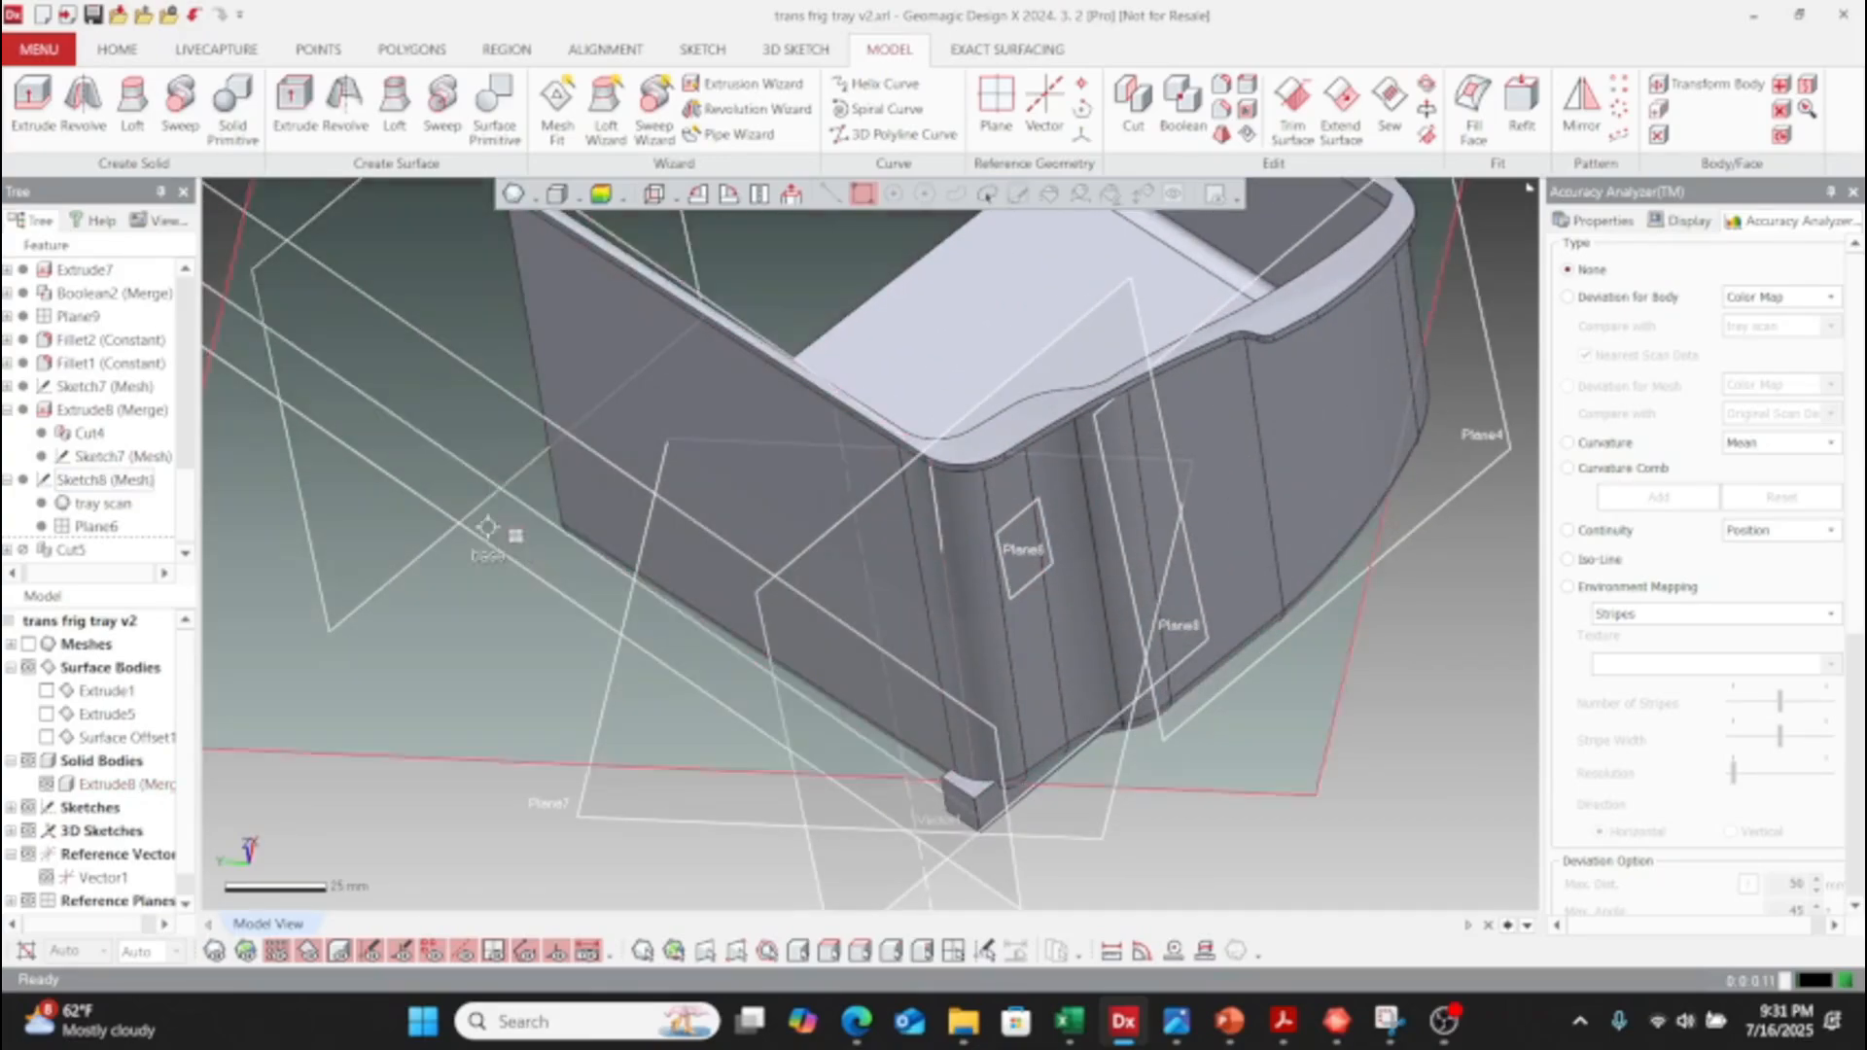
{"action": "left_click", "coordinate": [123, 513]}
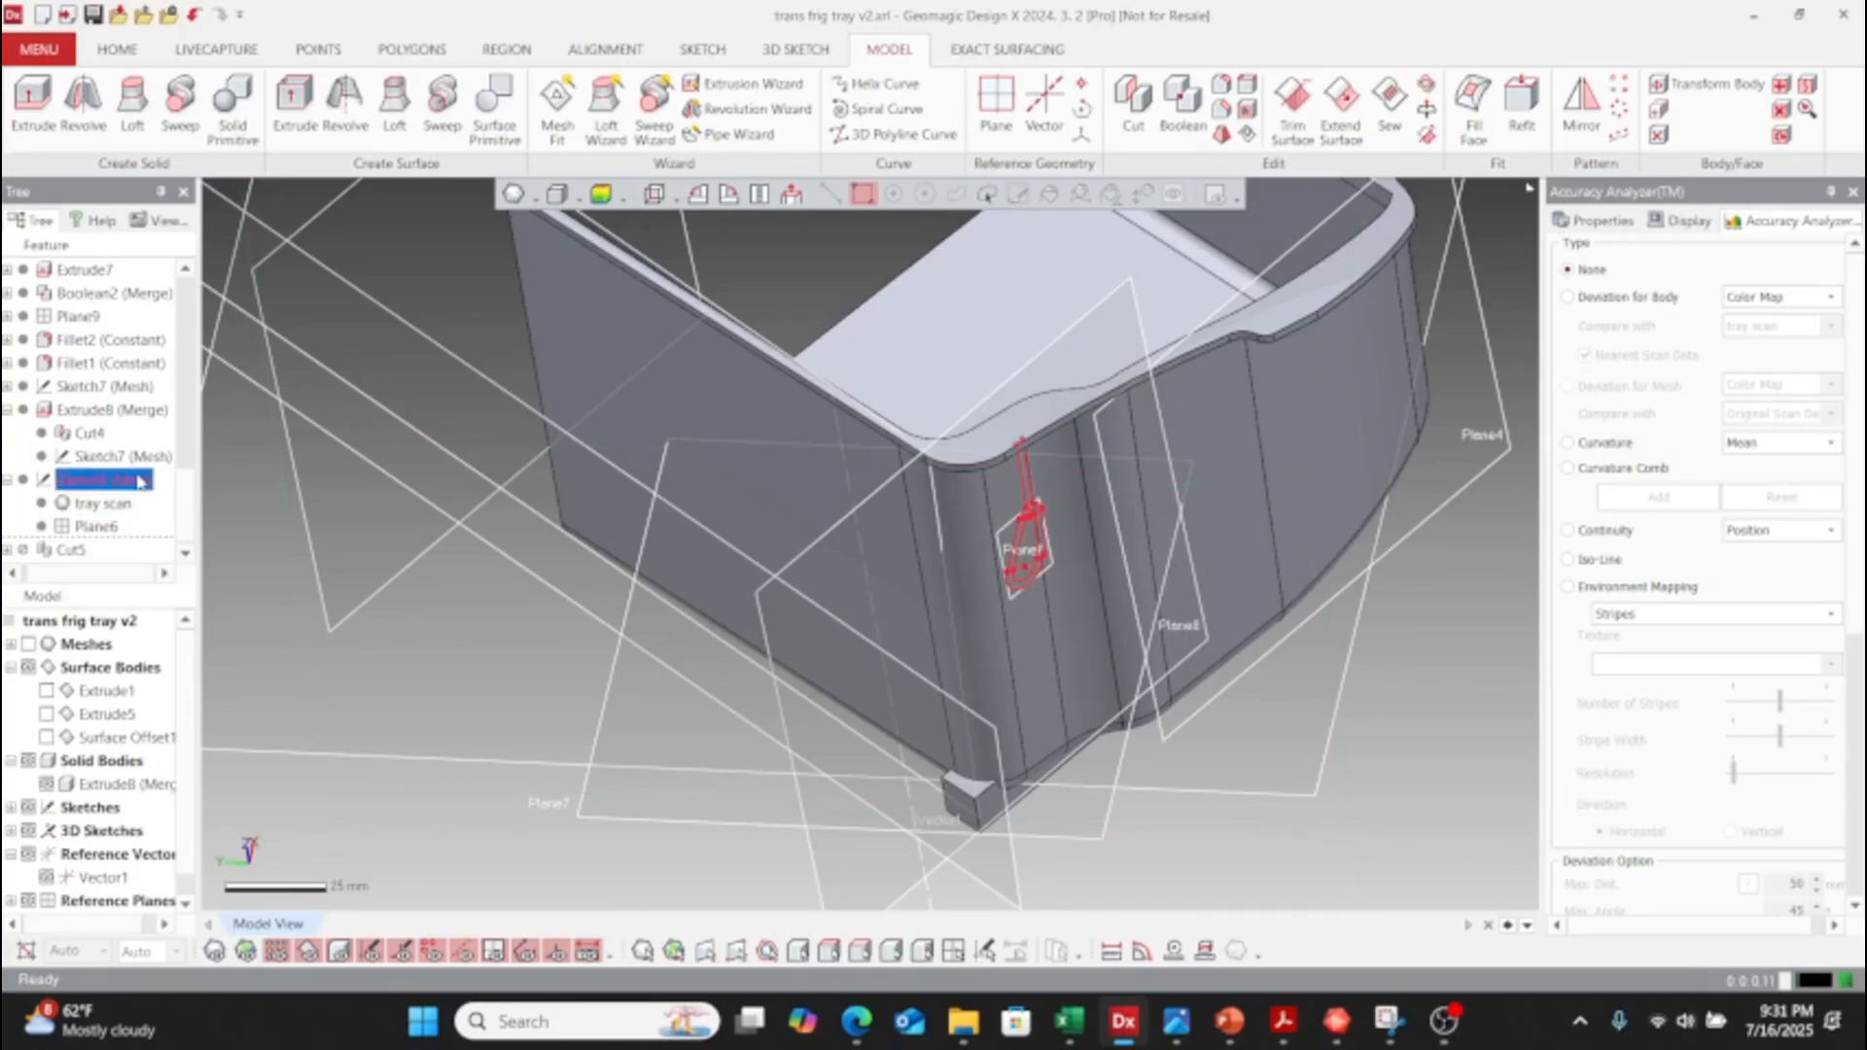
- Roll the design history forward to the end so that it includes Cut5, and locate Sketch8 in it
{"action": "left_click", "coordinate": [105, 479]}
{"action": "key", "text": "Escape"}
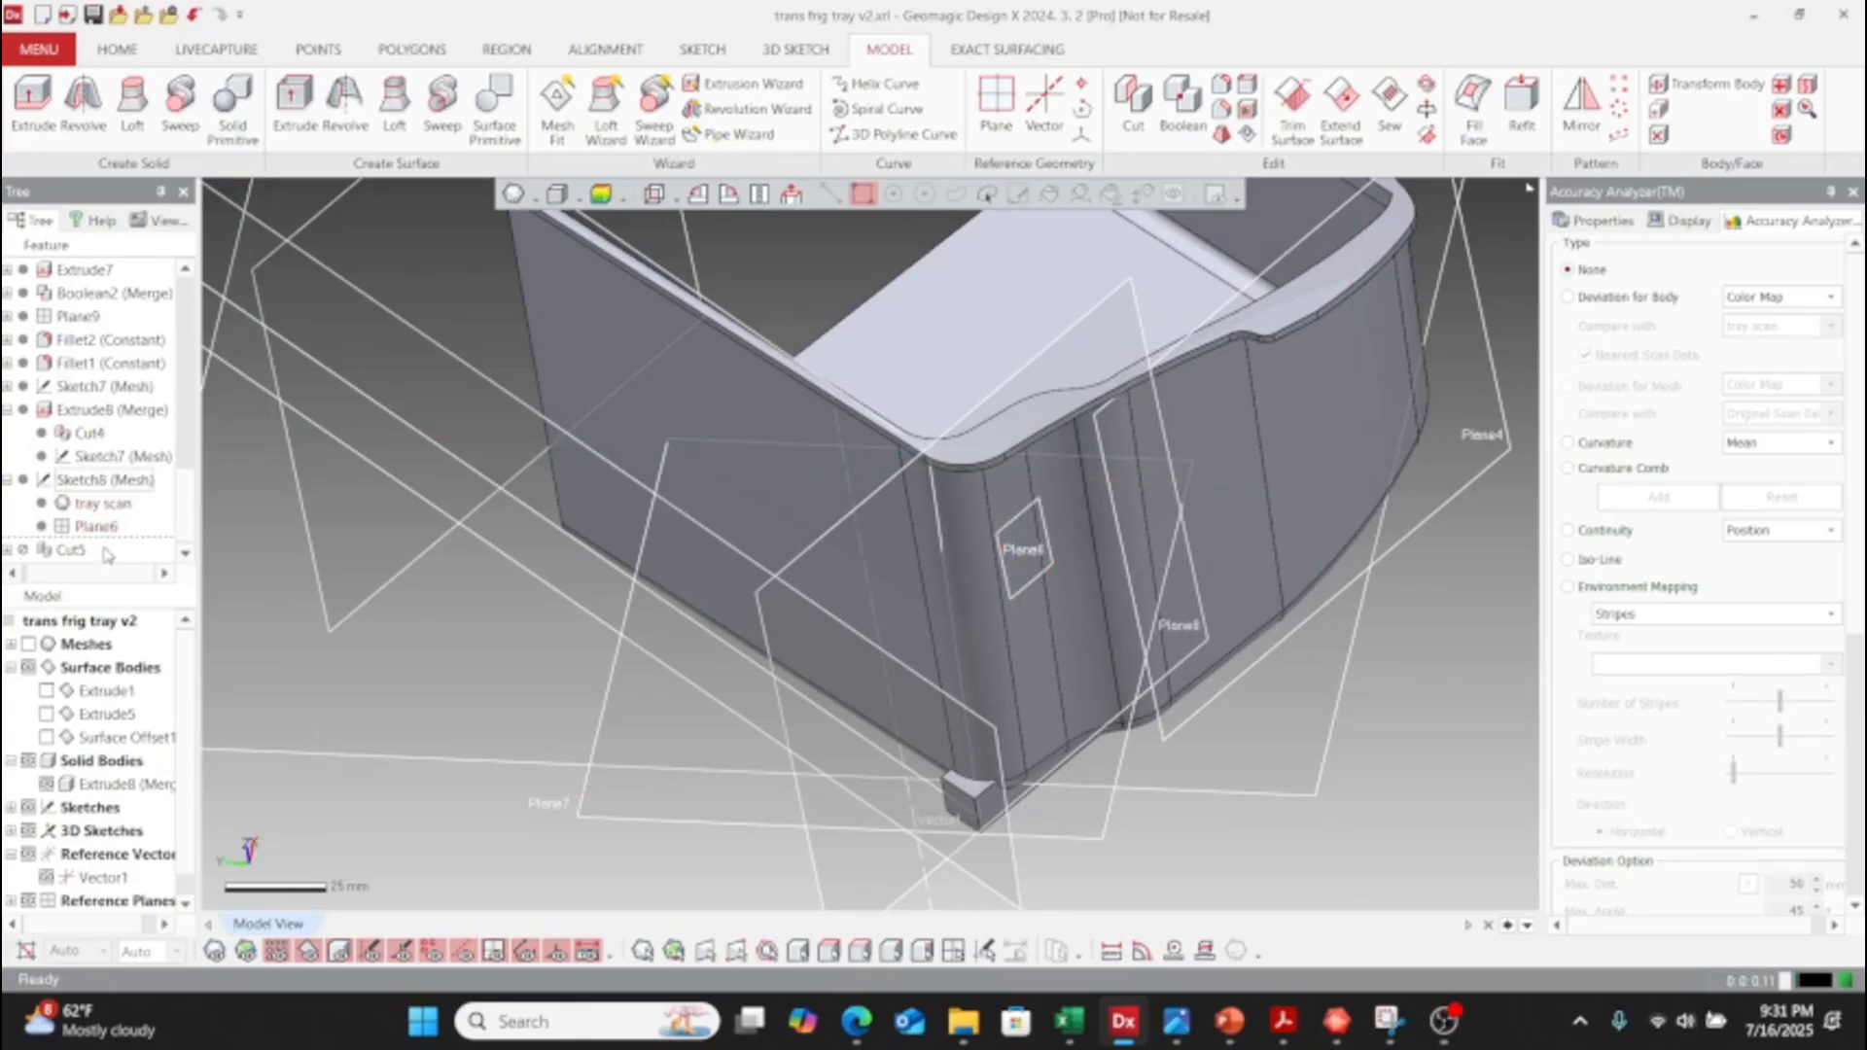
{"action": "right_click", "coordinate": [107, 552]}
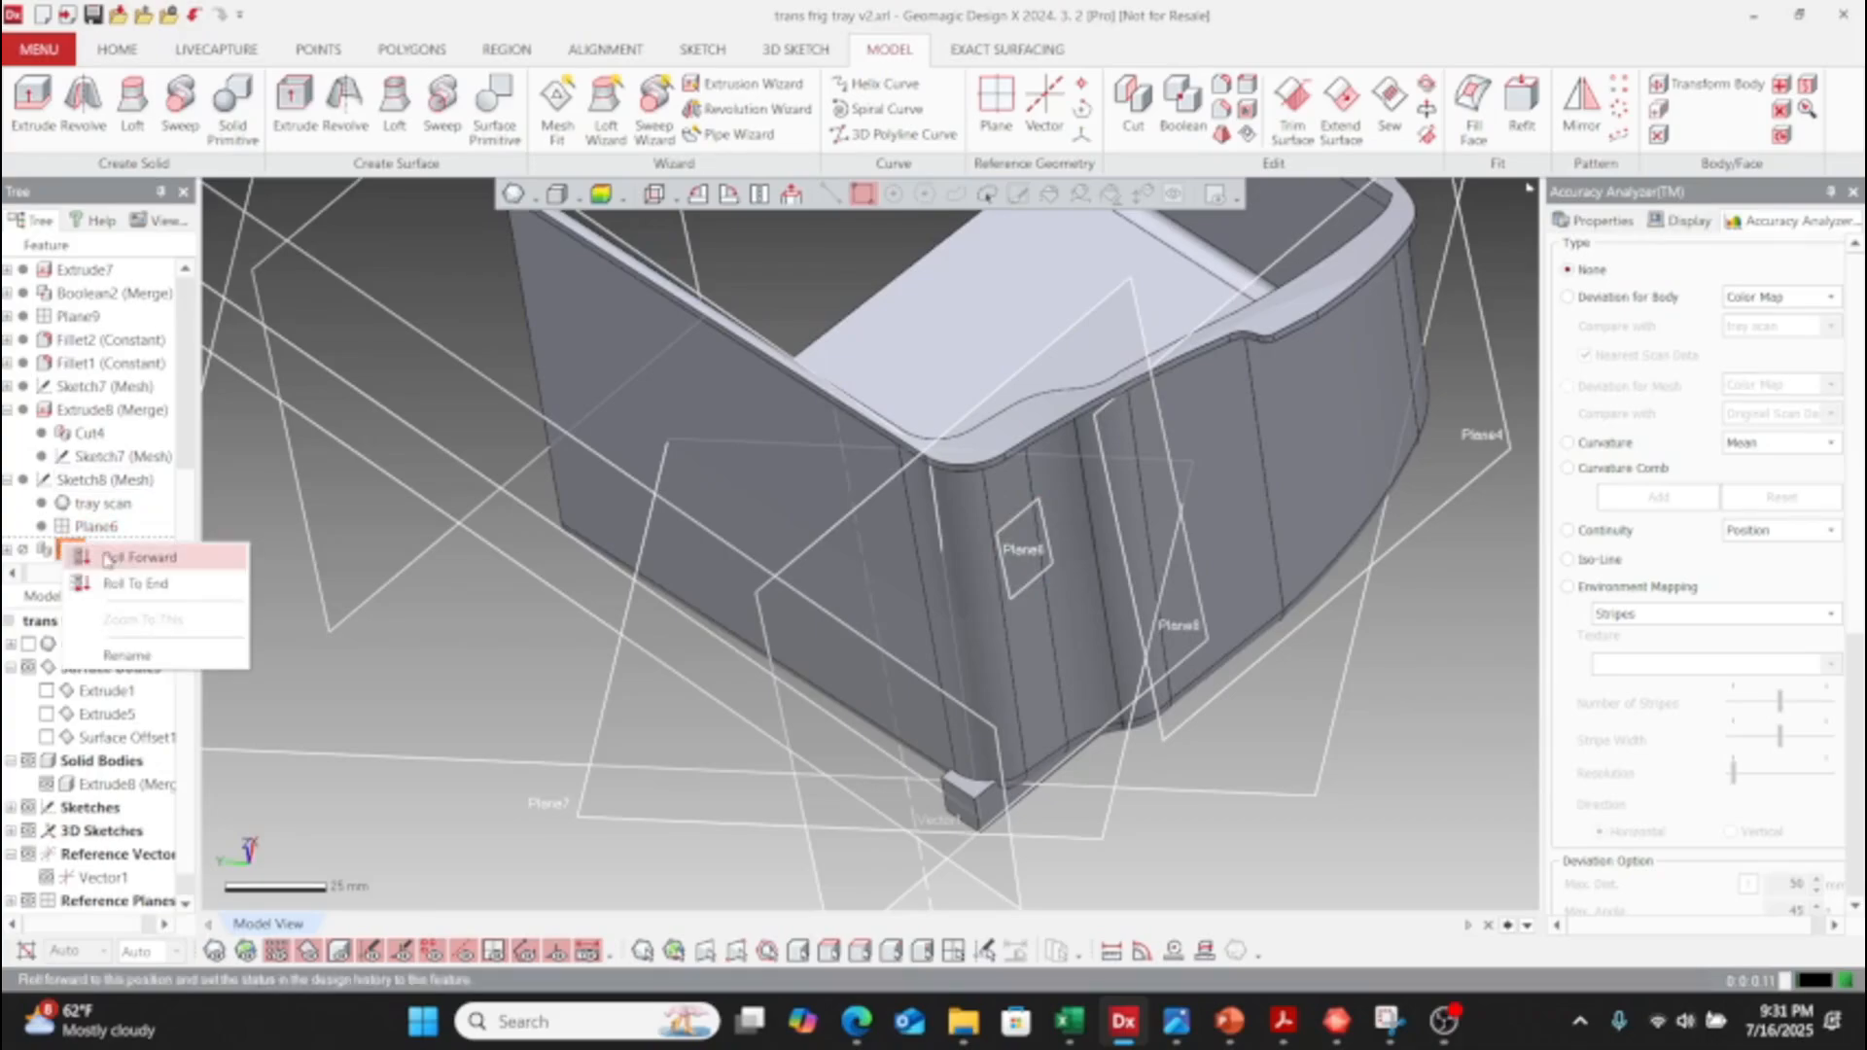
{"action": "left_click", "coordinate": [122, 584]}
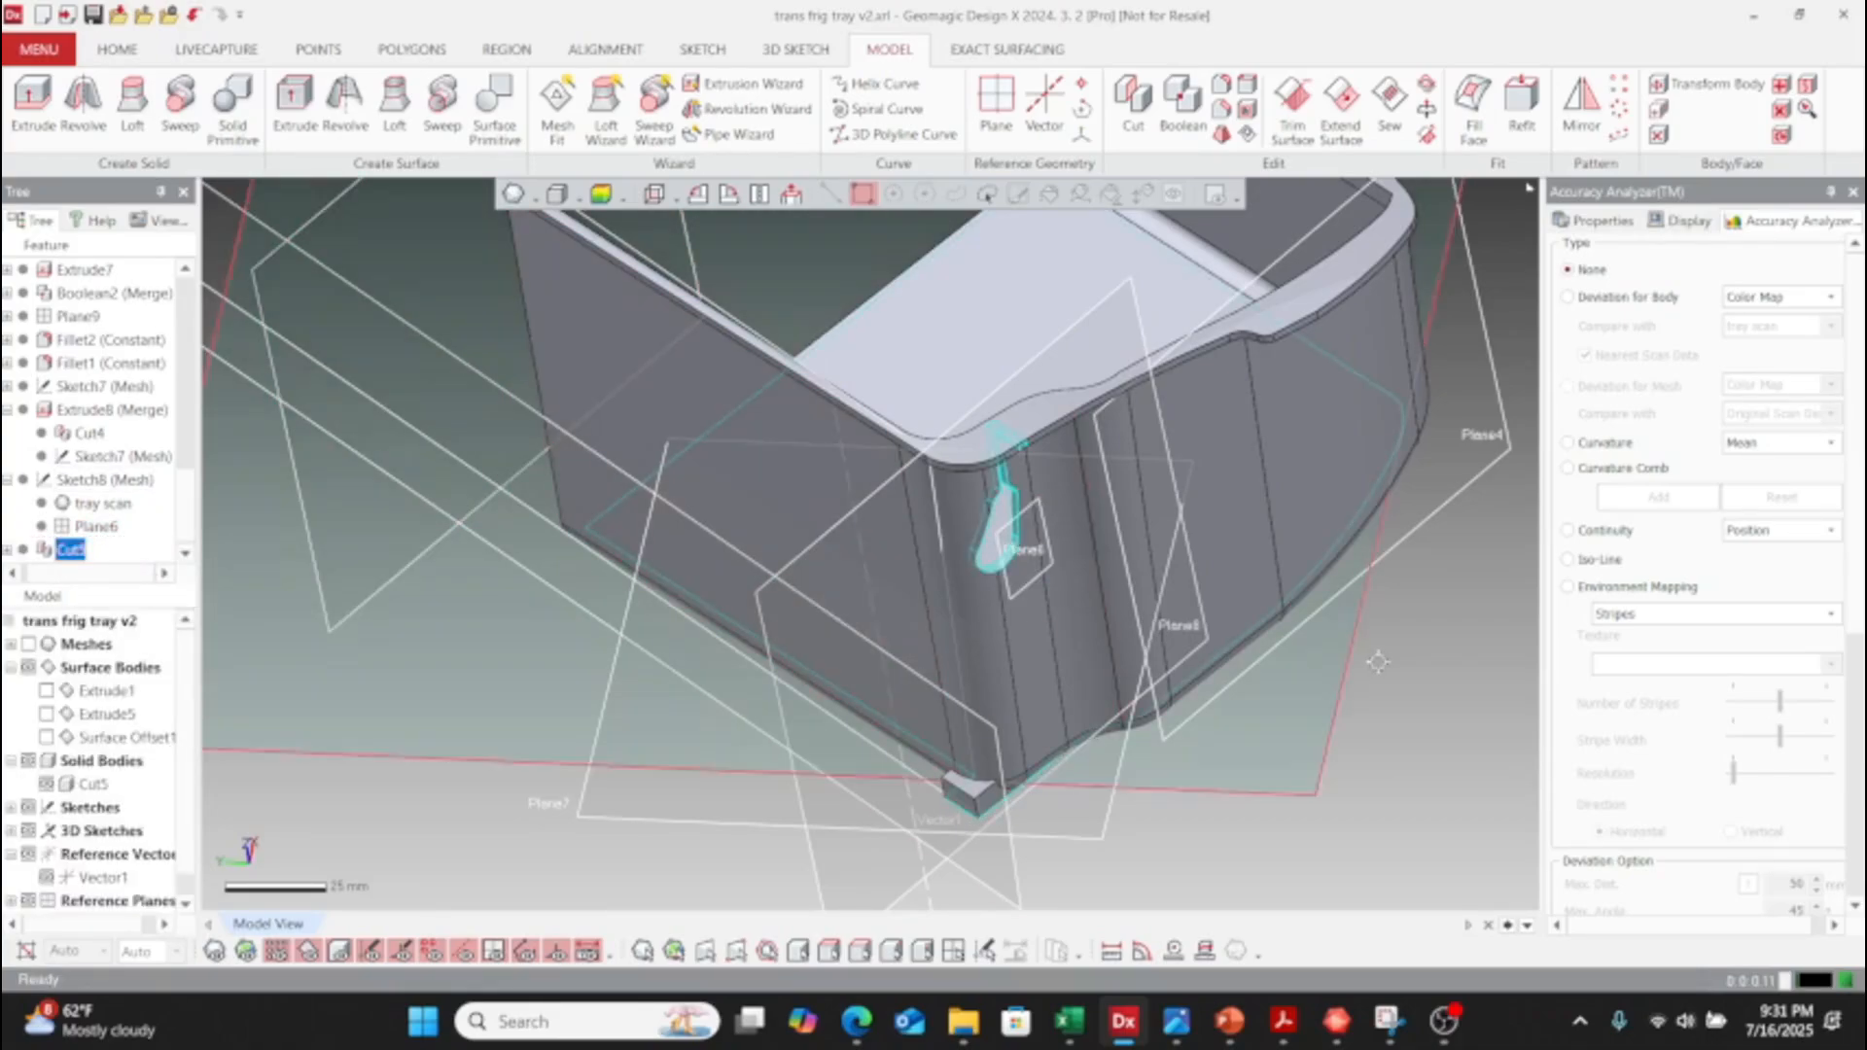
{"action": "left_click", "coordinate": [1264, 749]}
{"action": "scroll", "coordinate": [158, 529], "scroll_direction": "down", "scroll_amount": 4}
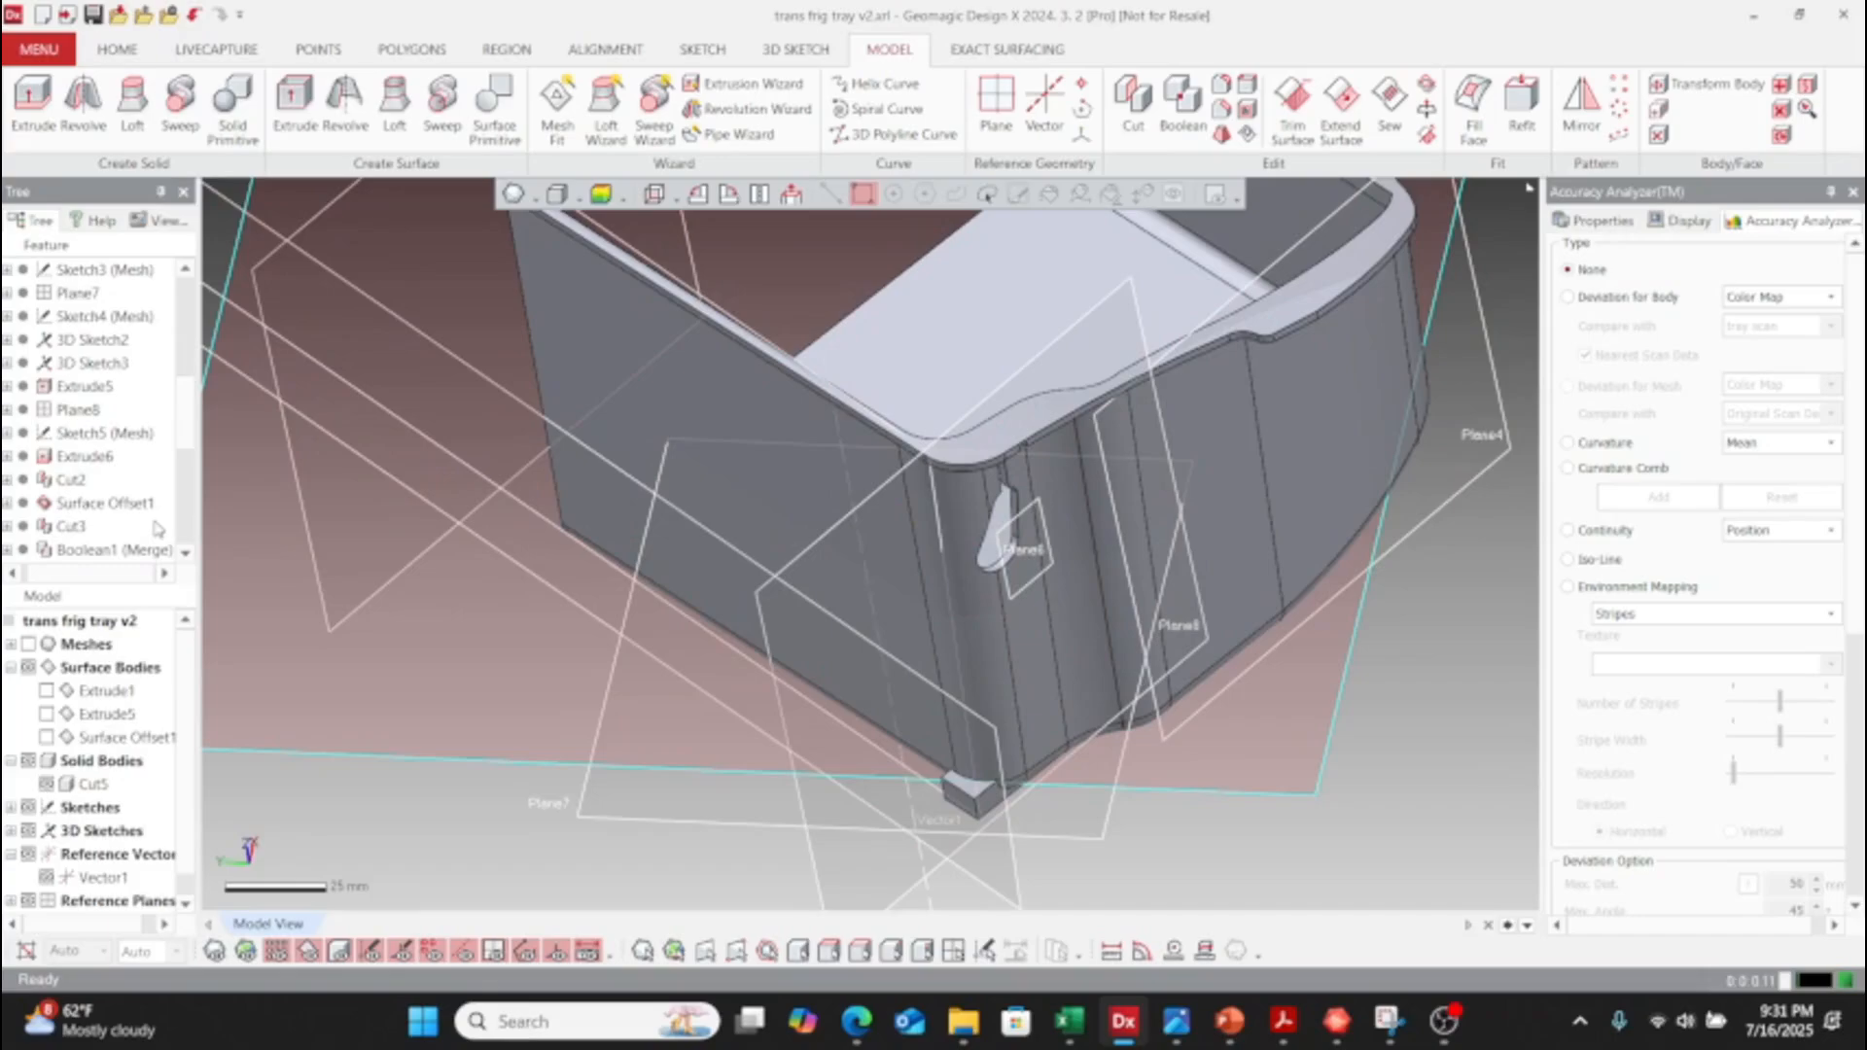
{"action": "scroll", "coordinate": [158, 529], "scroll_direction": "down", "scroll_amount": 5}
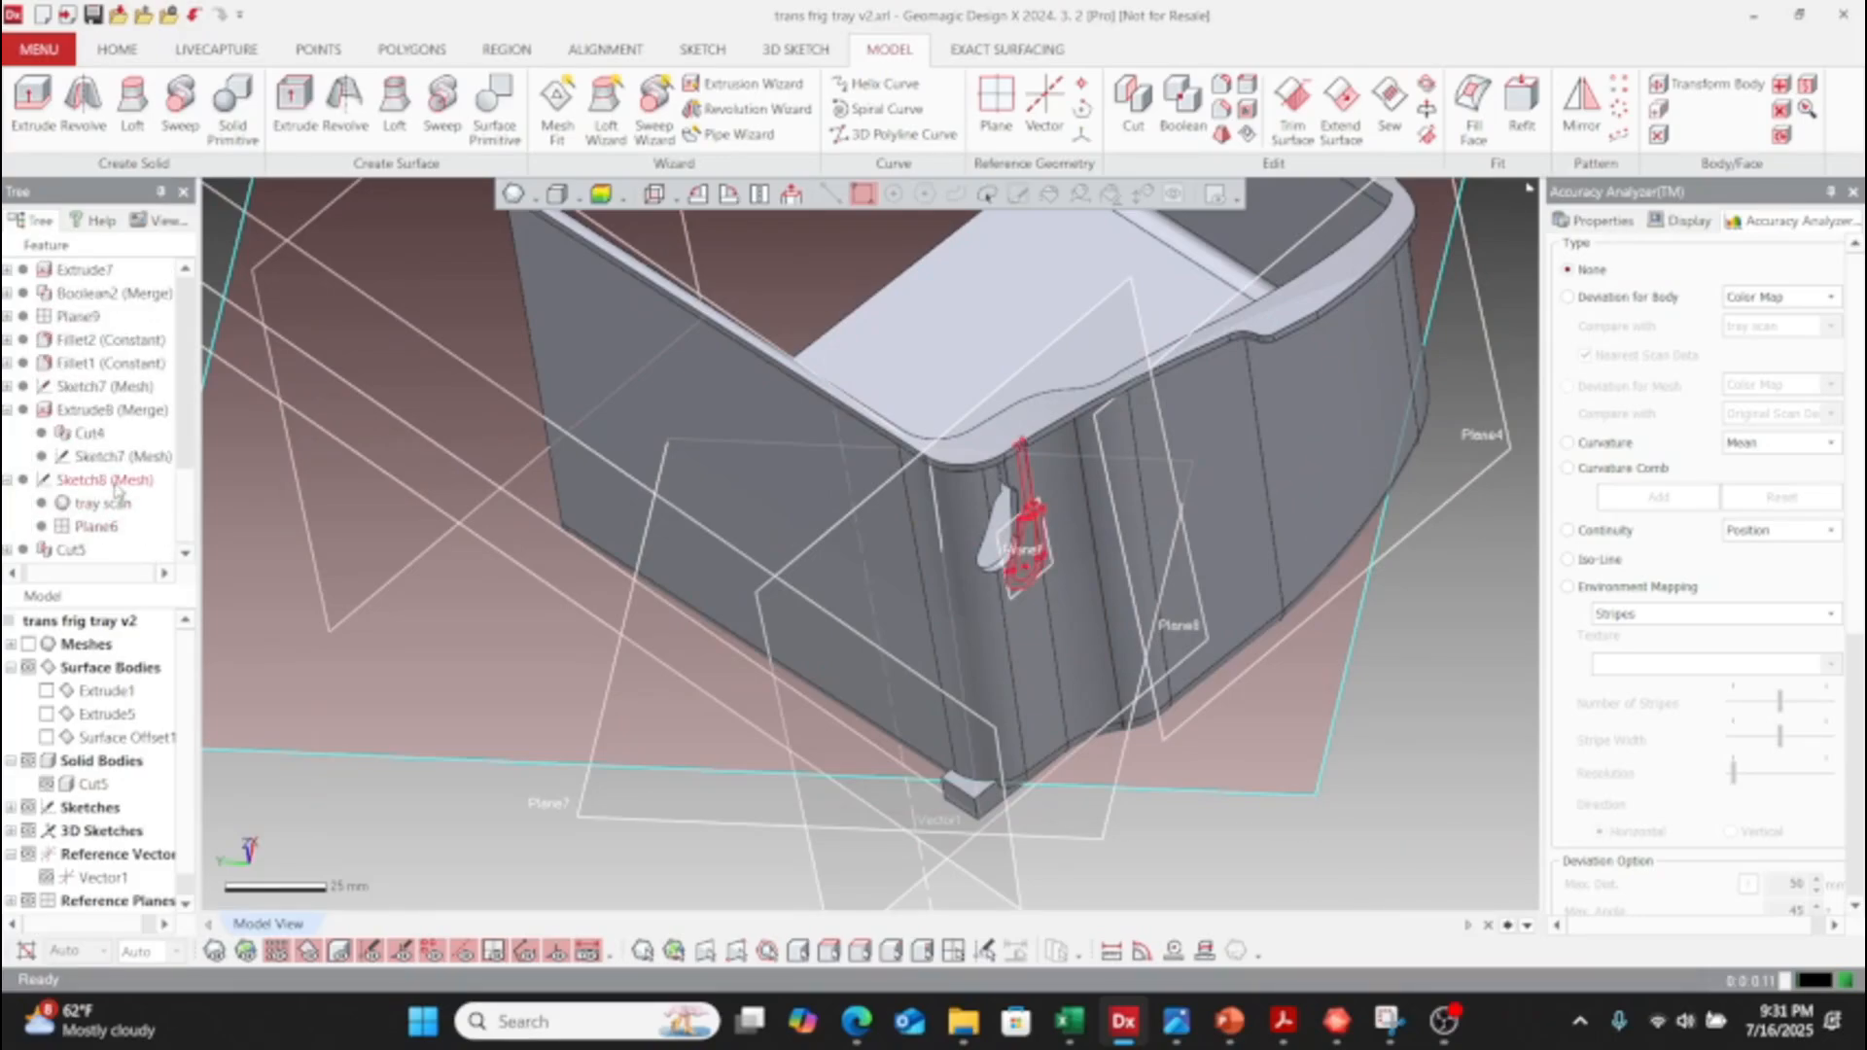
- Try to delete Sketch8 without deleting its child feature Cut5
{"action": "left_click", "coordinate": [115, 481]}
{"action": "right_click", "coordinate": [115, 480]}
{"action": "left_click", "coordinate": [155, 523]}
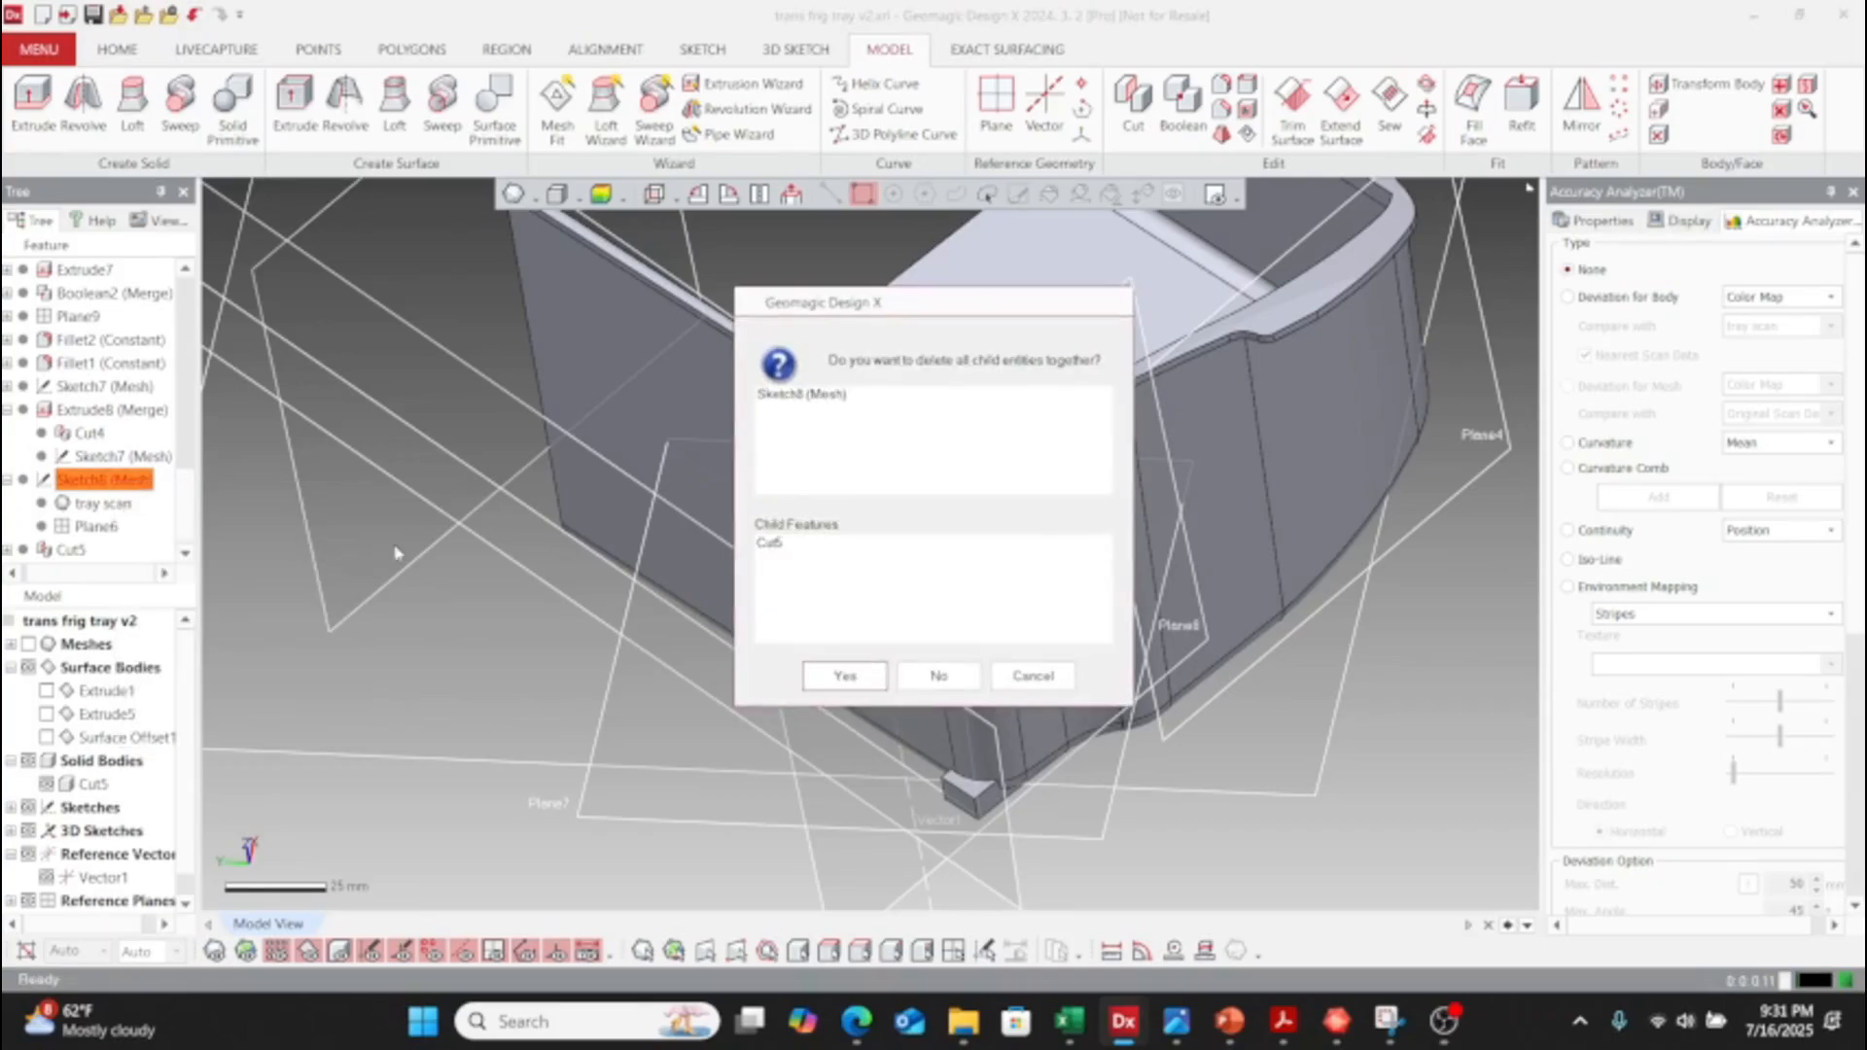
{"action": "left_click", "coordinate": [938, 676]}
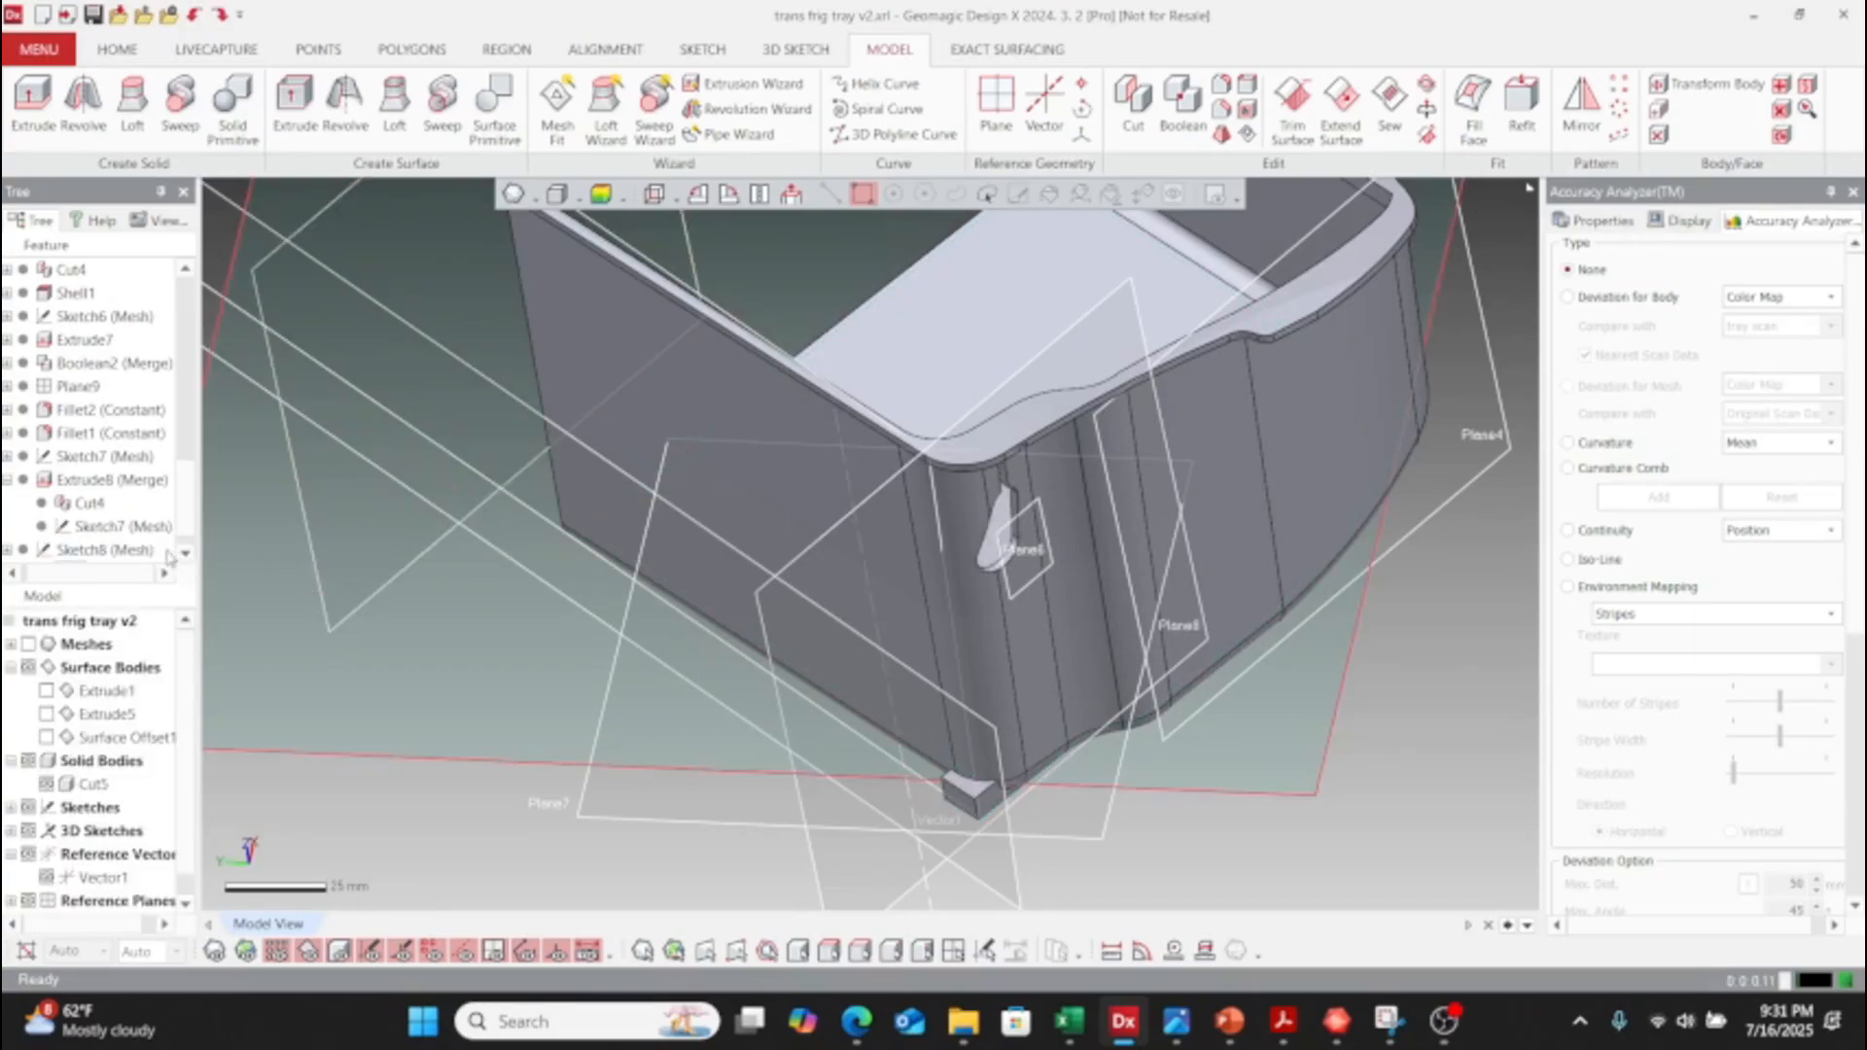
{"action": "key", "text": "ctrl+z"}
- Edit Cut5 to keep the two teardrop pieces as remaining bodies in addition to the tray body
{"action": "left_click", "coordinate": [94, 552]}
{"action": "right_click", "coordinate": [95, 552]}
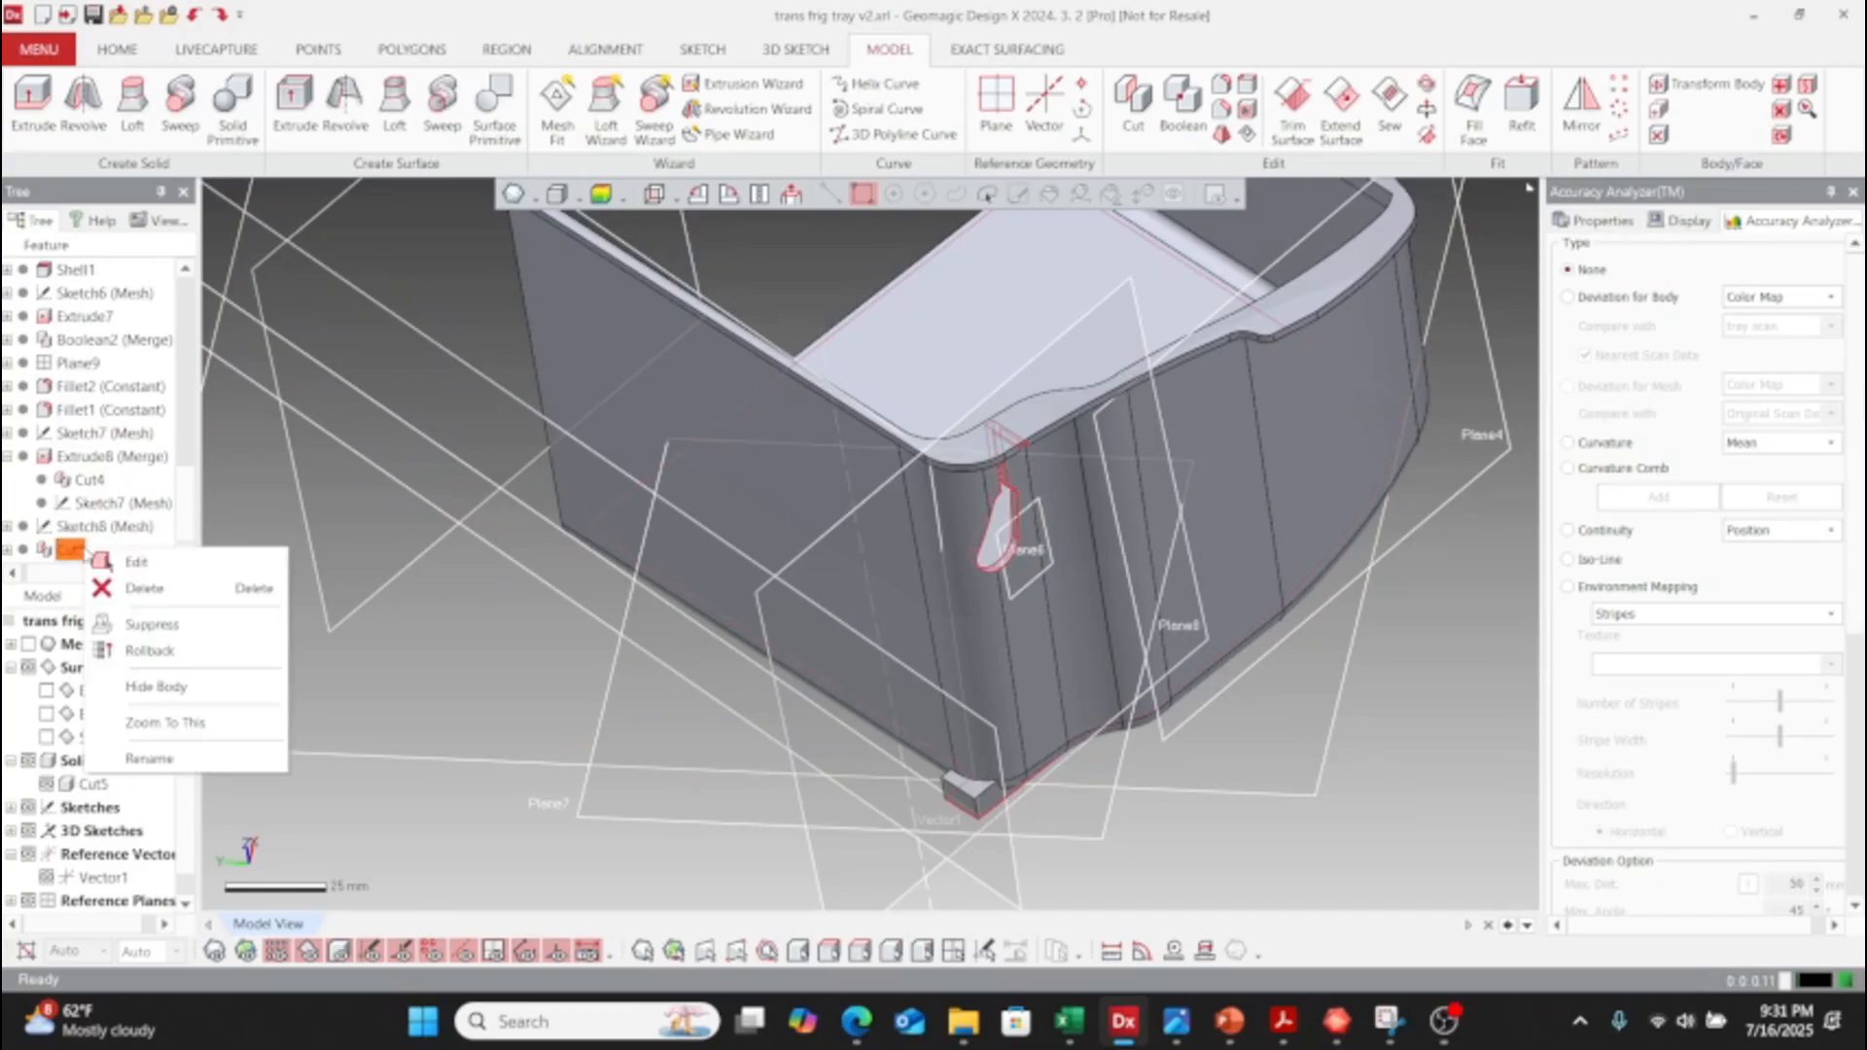
{"action": "left_click", "coordinate": [142, 557]}
{"action": "right_click_drag", "start_coordinate": [623, 627], "coordinate": [502, 520]}
{"action": "scroll", "coordinate": [1030, 597], "scroll_direction": "up", "scroll_amount": 2}
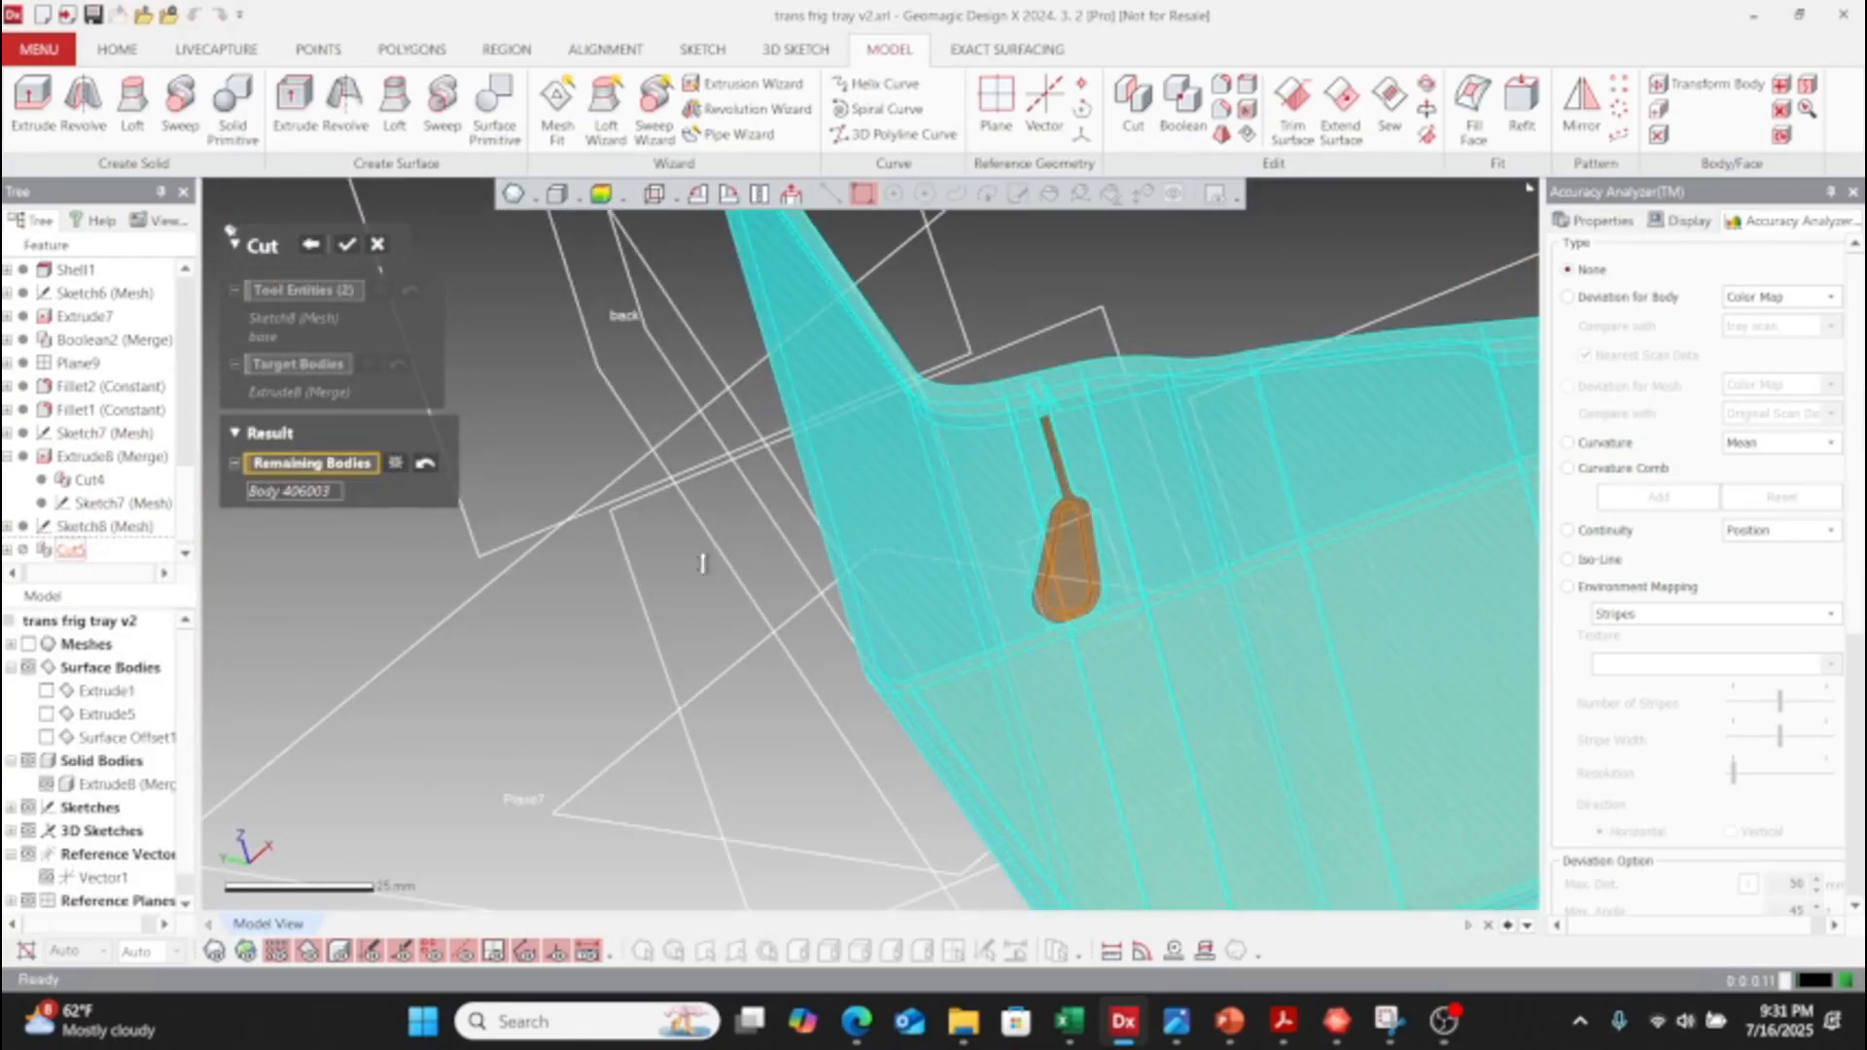
{"action": "left_click", "coordinate": [1040, 571]}
{"action": "left_click", "coordinate": [1076, 553]}
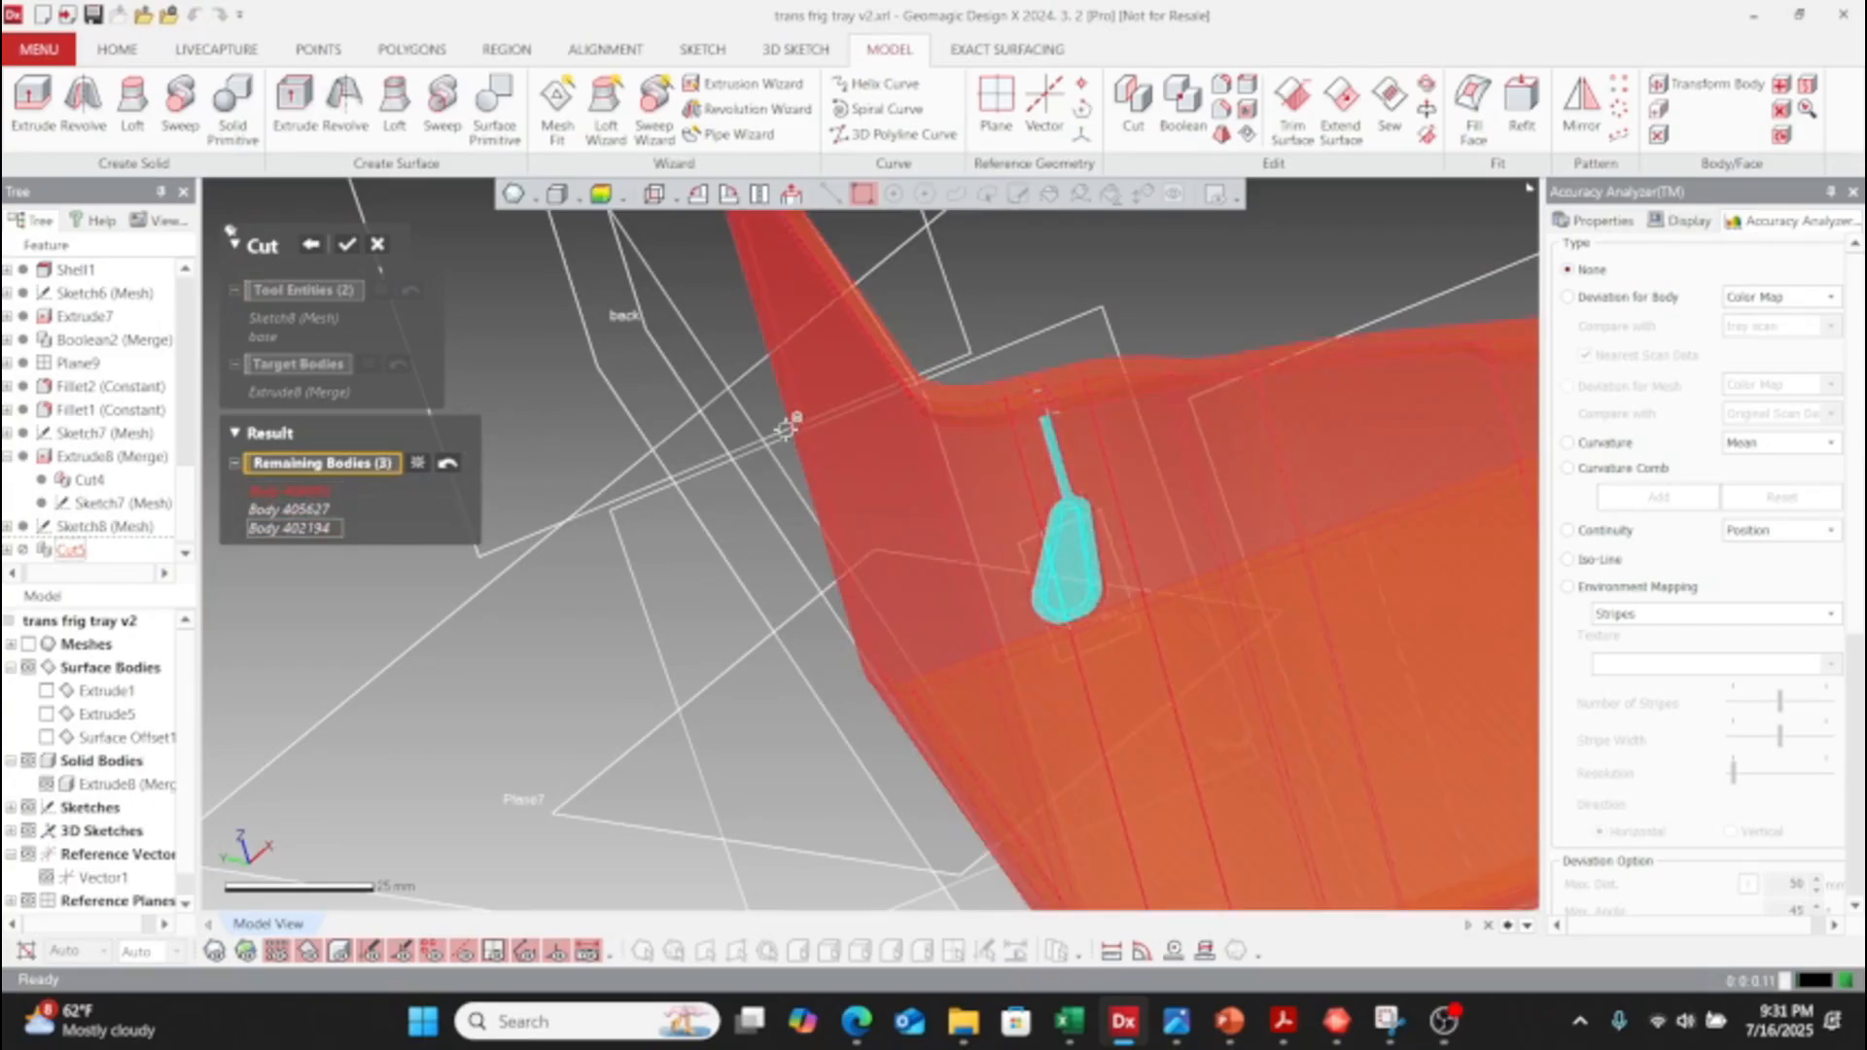
{"action": "left_click", "coordinate": [349, 245]}
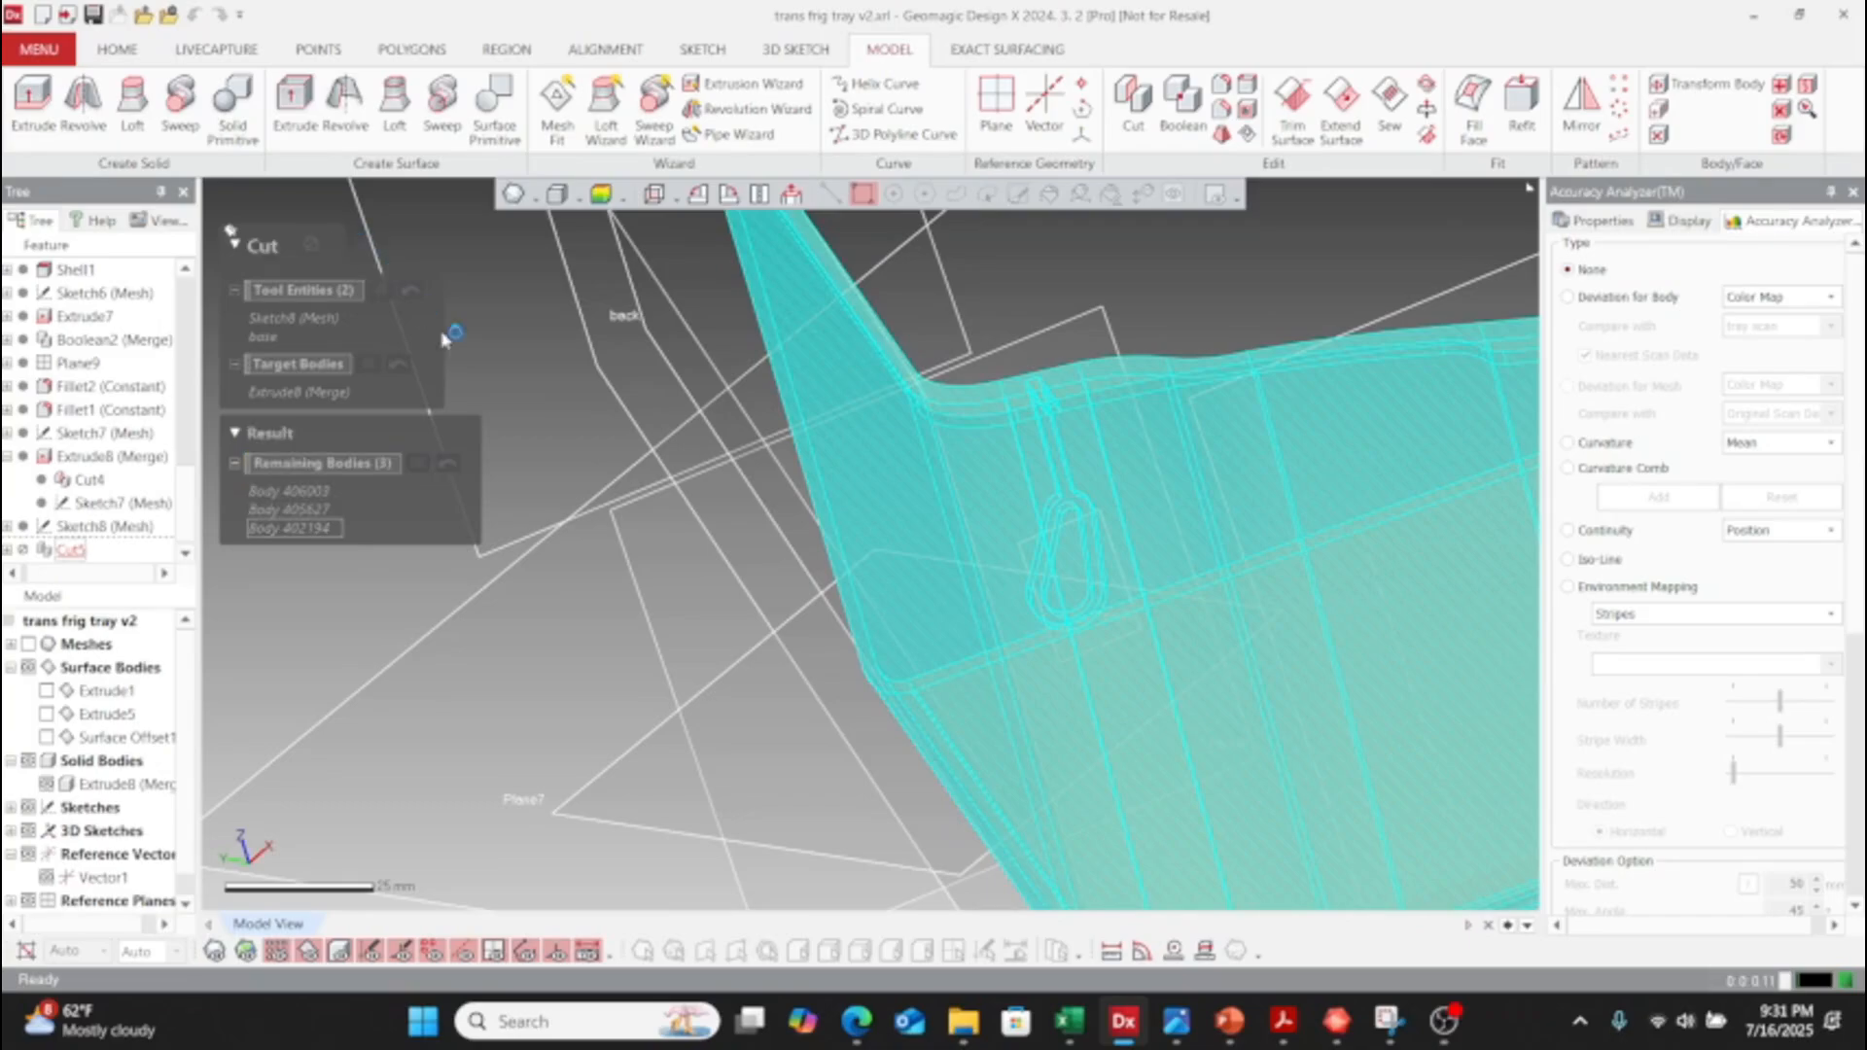
{"action": "right_click_drag", "start_coordinate": [904, 590], "coordinate": [292, 457]}
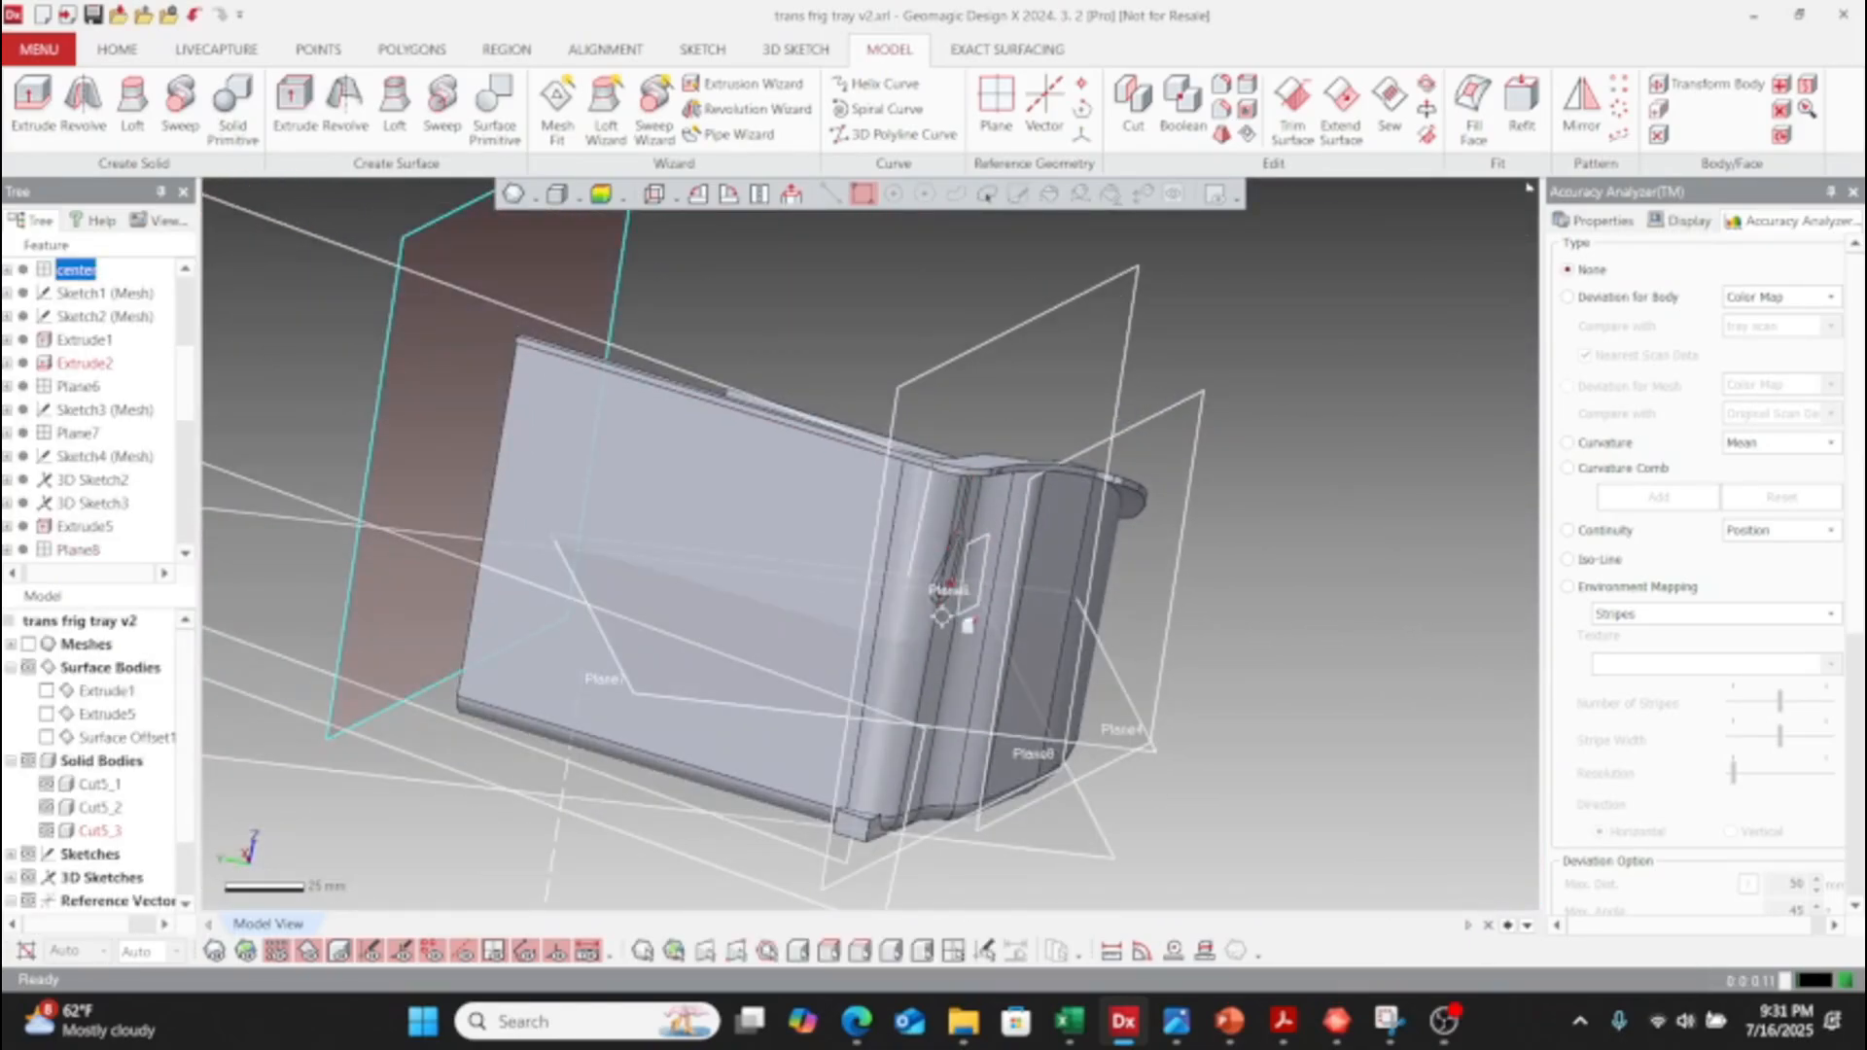
{"action": "right_click_drag", "start_coordinate": [959, 563], "coordinate": [799, 581]}
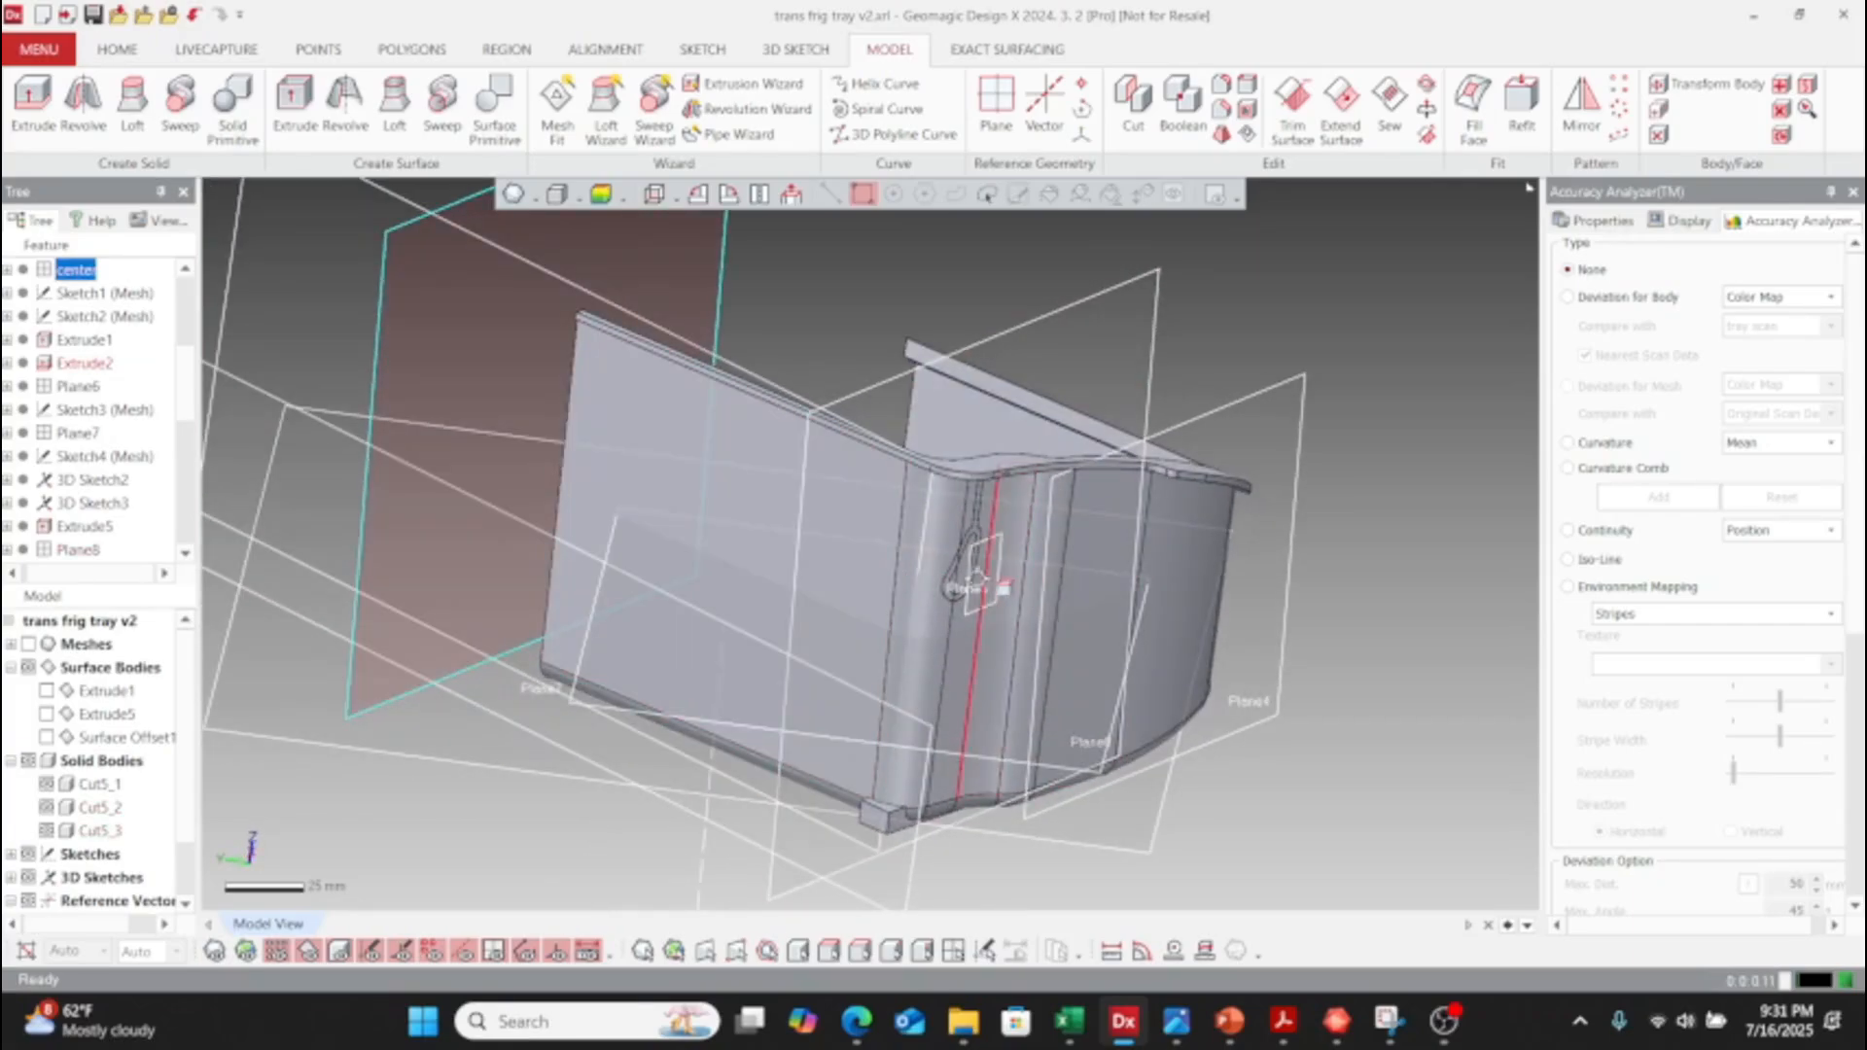
- Reopen the definition of Cut5 and examine its remaining bodies around the teardrop recess and the corner block
{"action": "scroll", "coordinate": [117, 457], "scroll_direction": "down", "scroll_amount": 4}
{"action": "scroll", "coordinate": [115, 486], "scroll_direction": "down", "scroll_amount": 3}
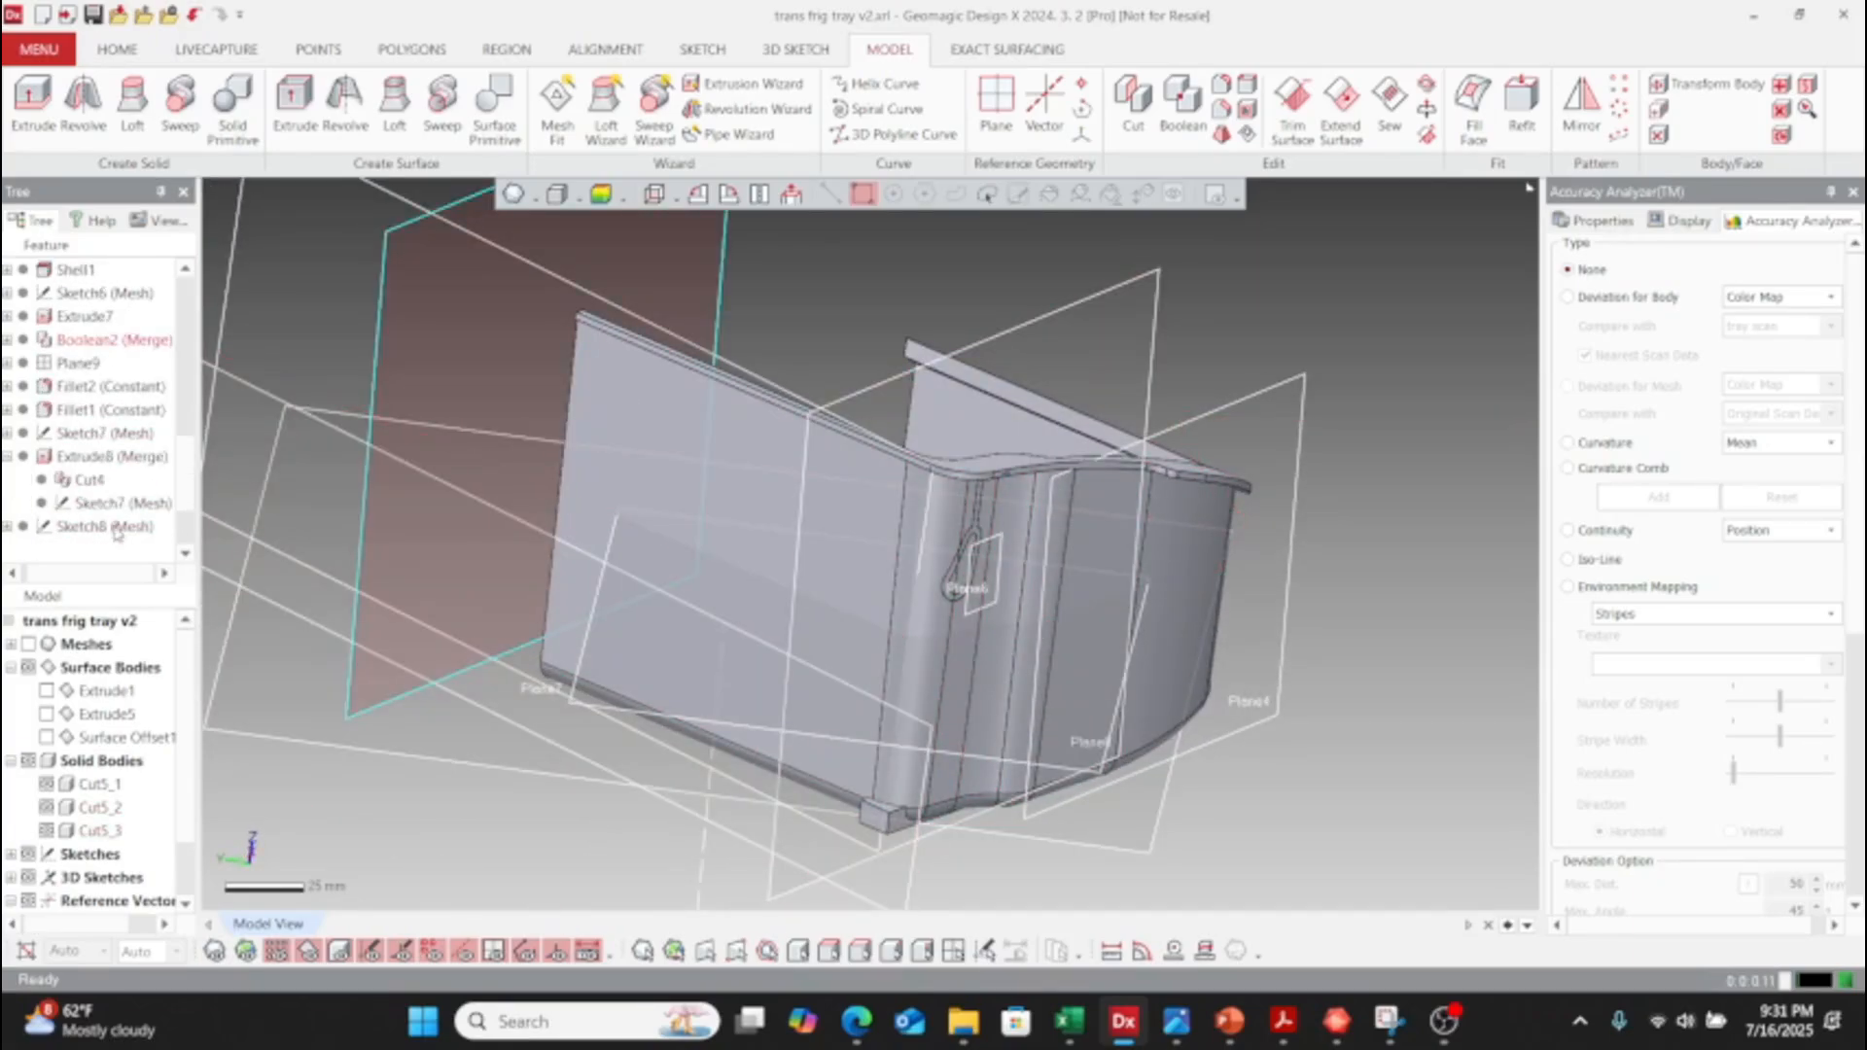
{"action": "left_click", "coordinate": [70, 551]}
{"action": "right_click", "coordinate": [70, 550]}
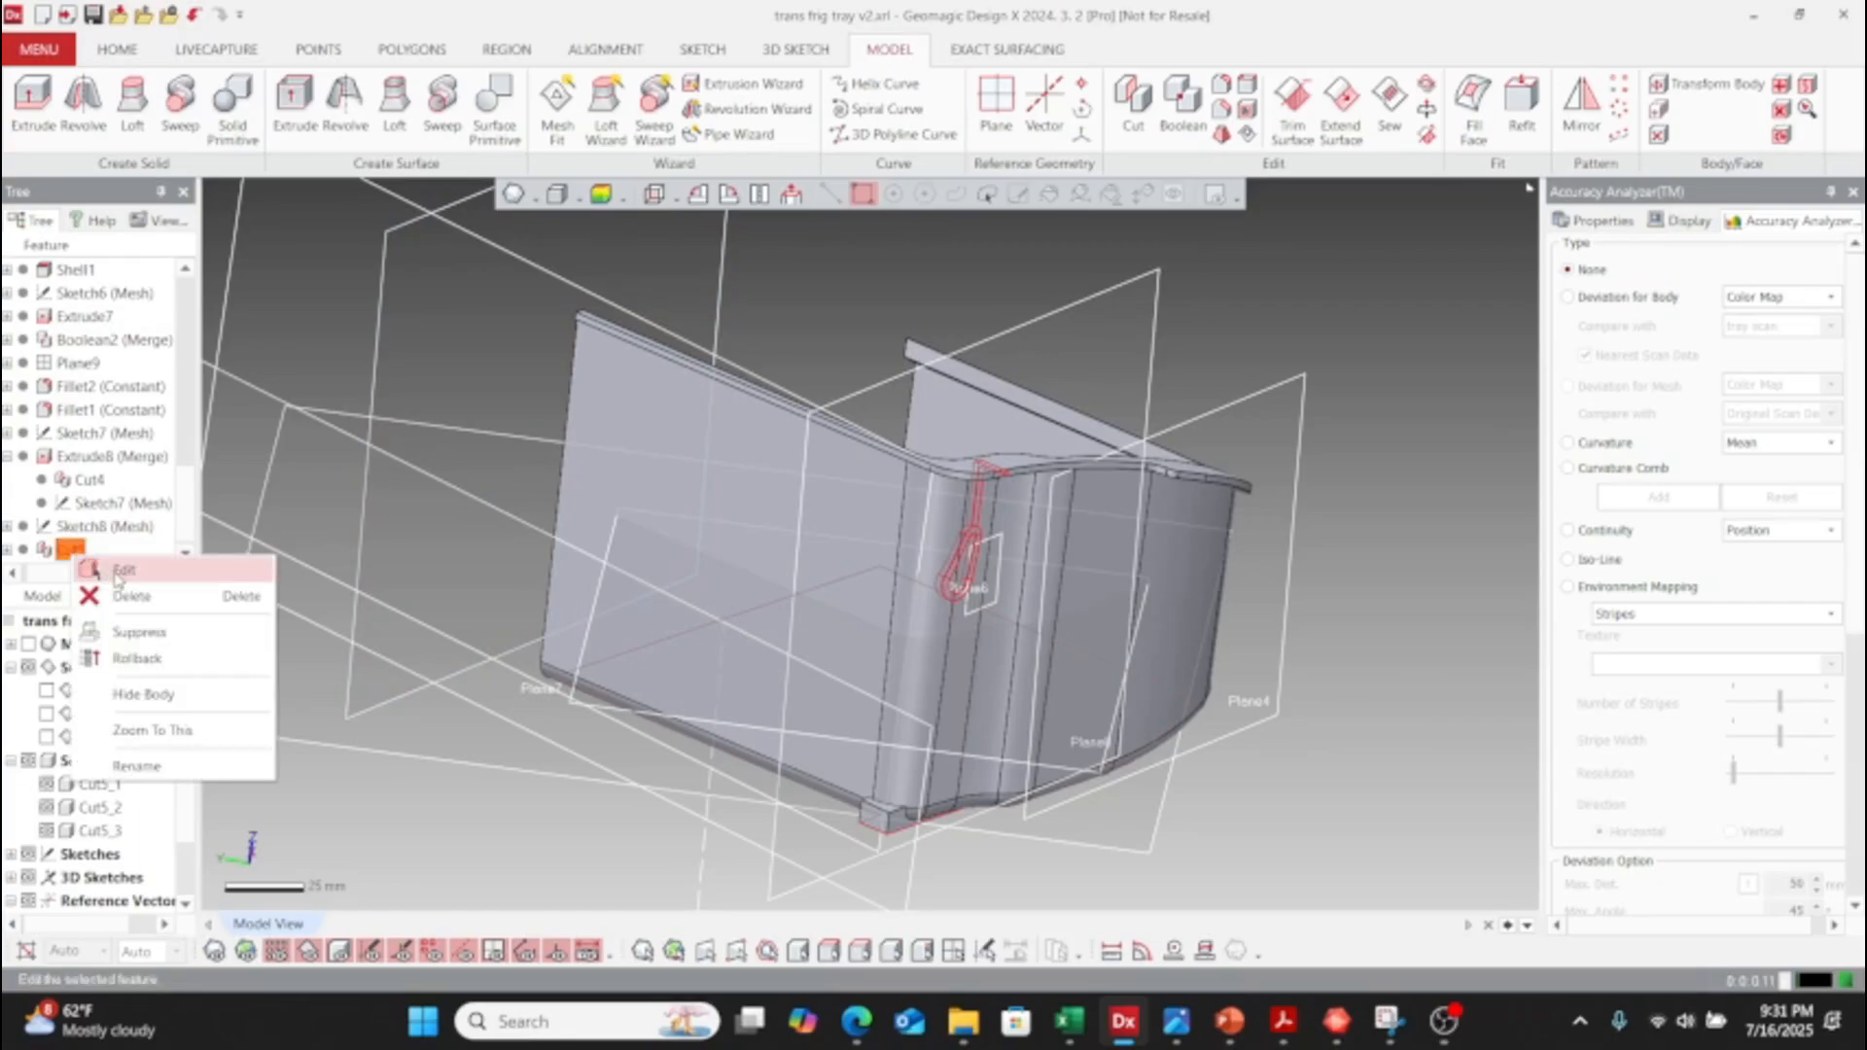
{"action": "left_click", "coordinate": [117, 579]}
{"action": "scroll", "coordinate": [1055, 611], "scroll_direction": "up", "scroll_amount": 3}
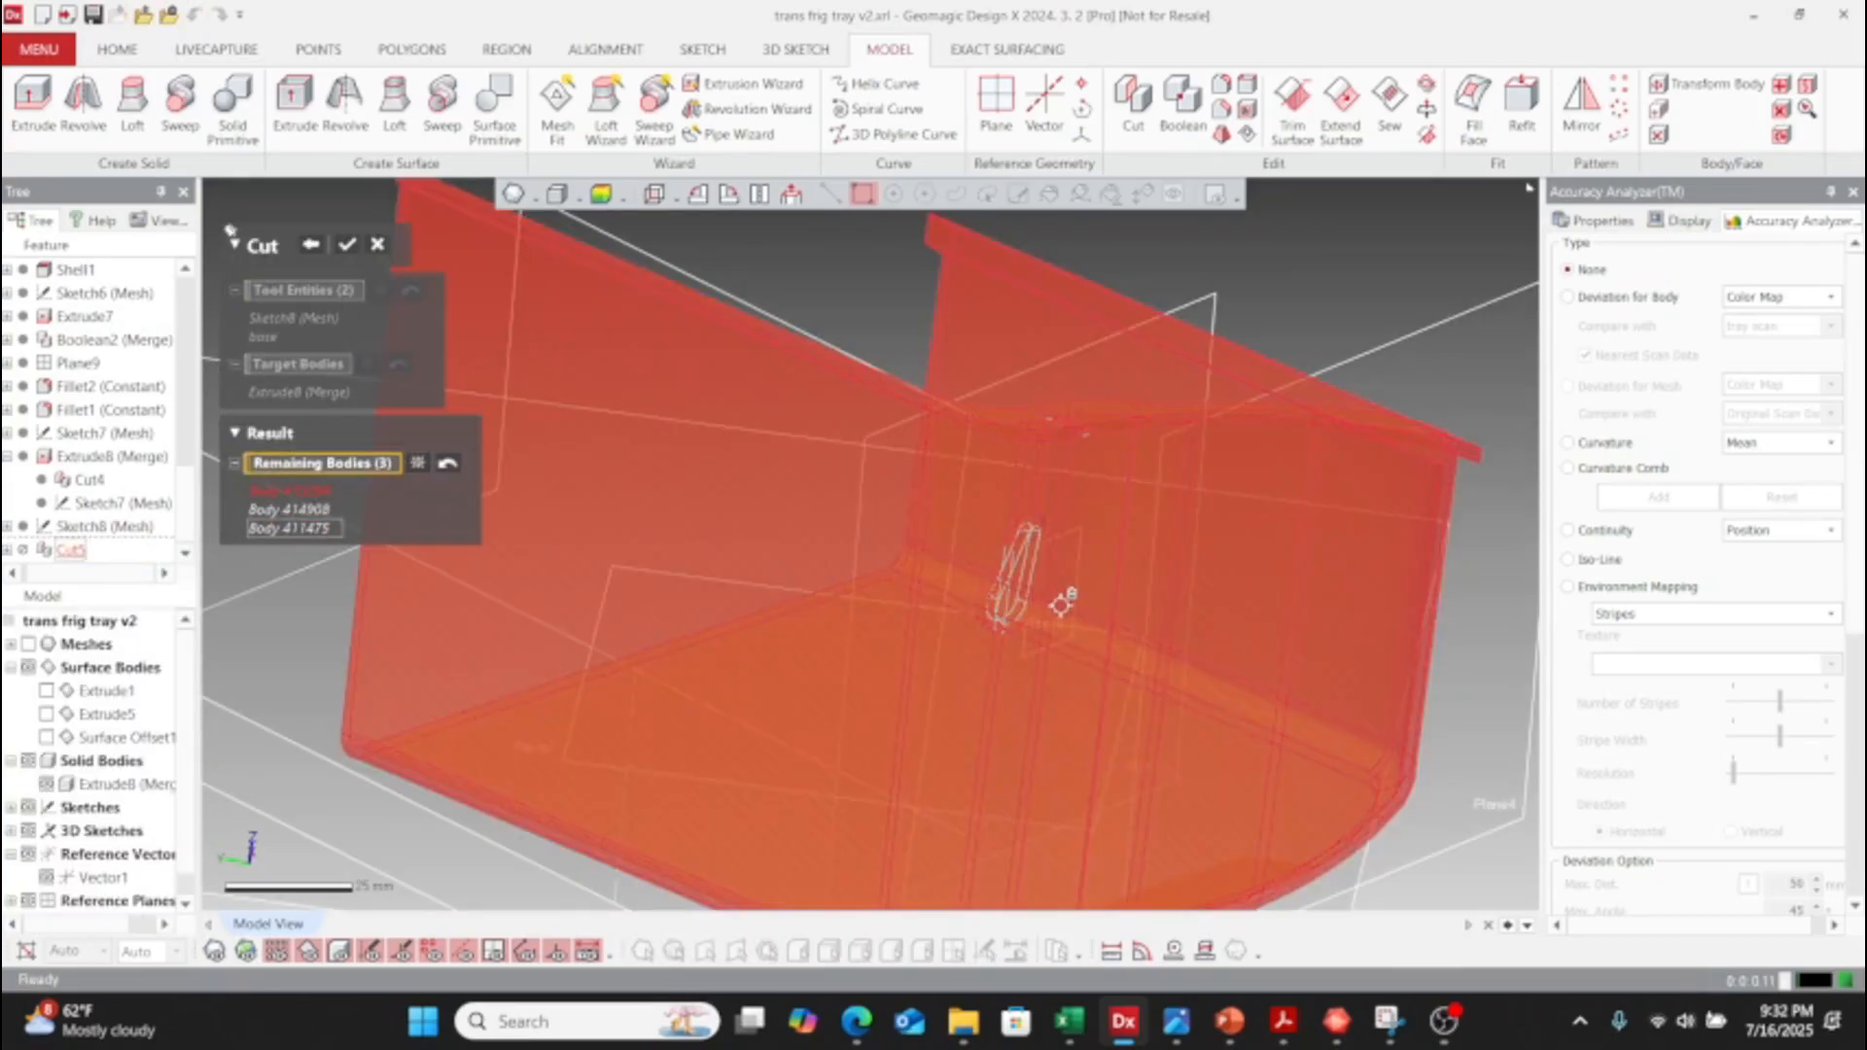
{"action": "scroll", "coordinate": [1070, 598], "scroll_direction": "up", "scroll_amount": 3}
{"action": "right_click_drag", "start_coordinate": [1091, 604], "coordinate": [934, 498]}
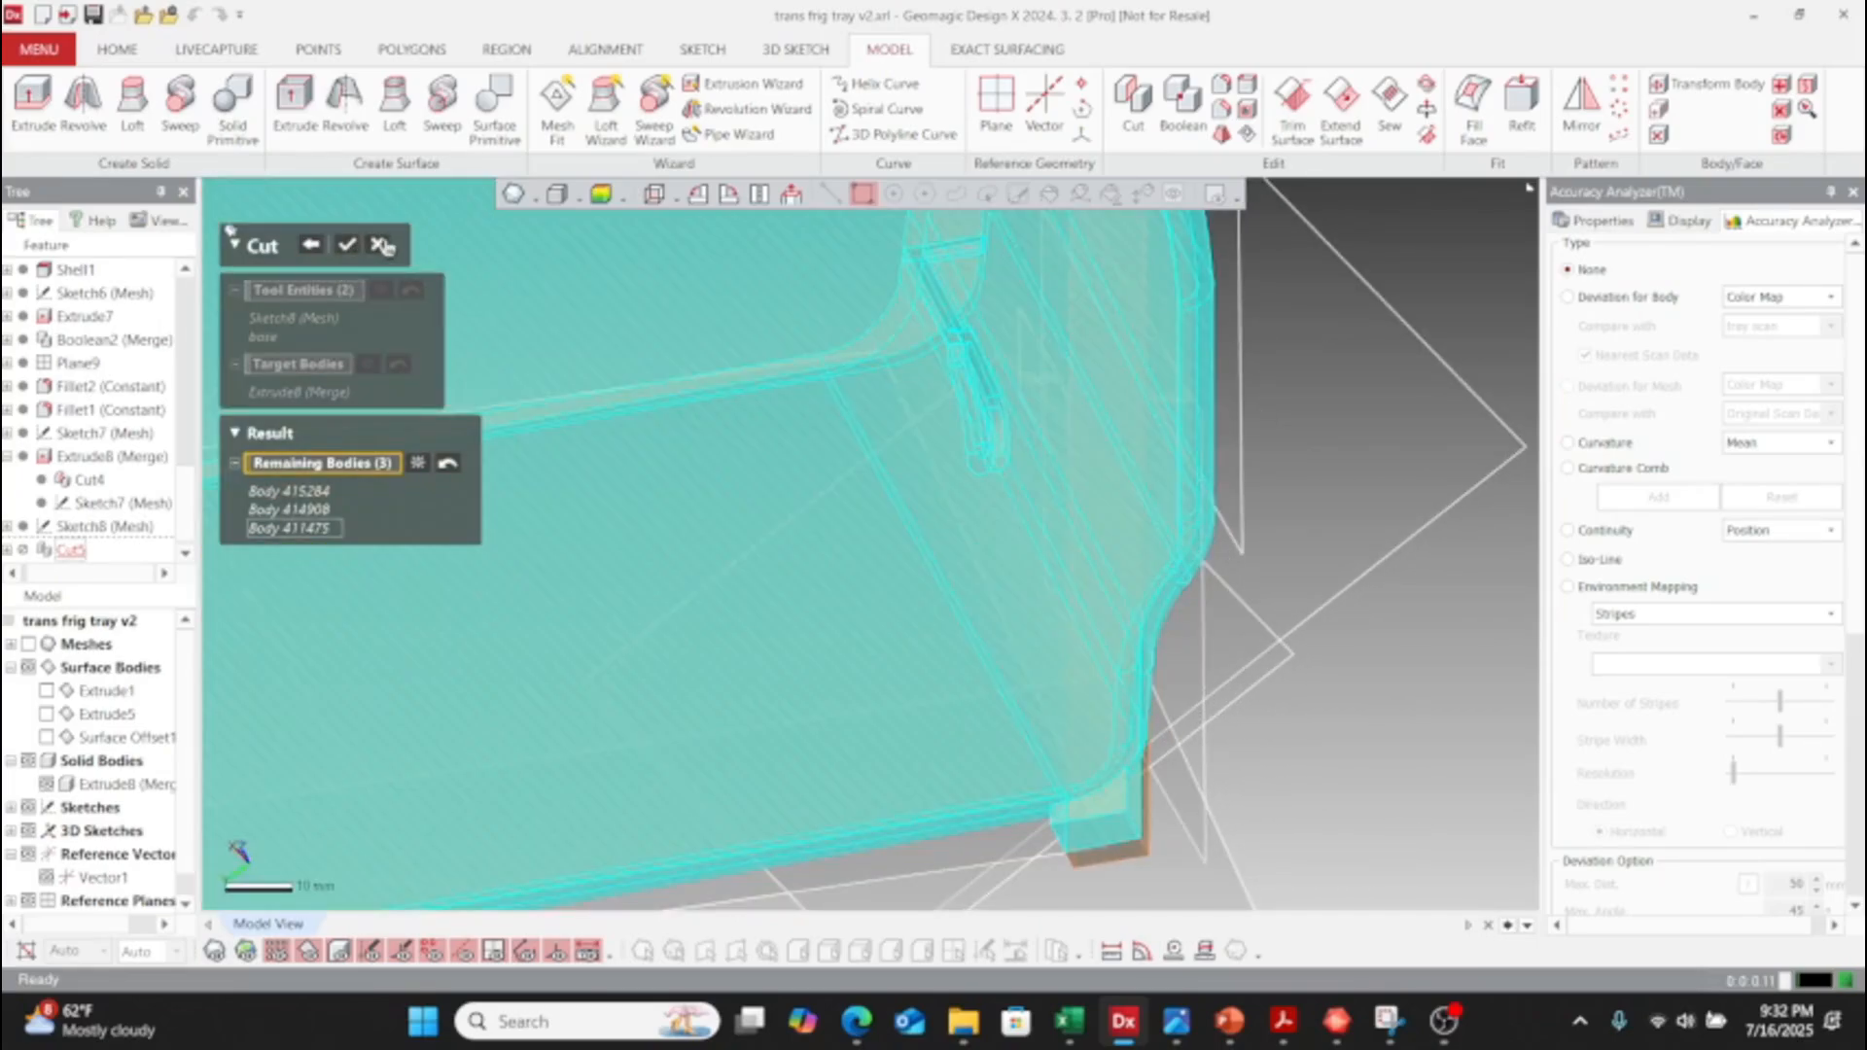
{"action": "left_click", "coordinate": [382, 245]}
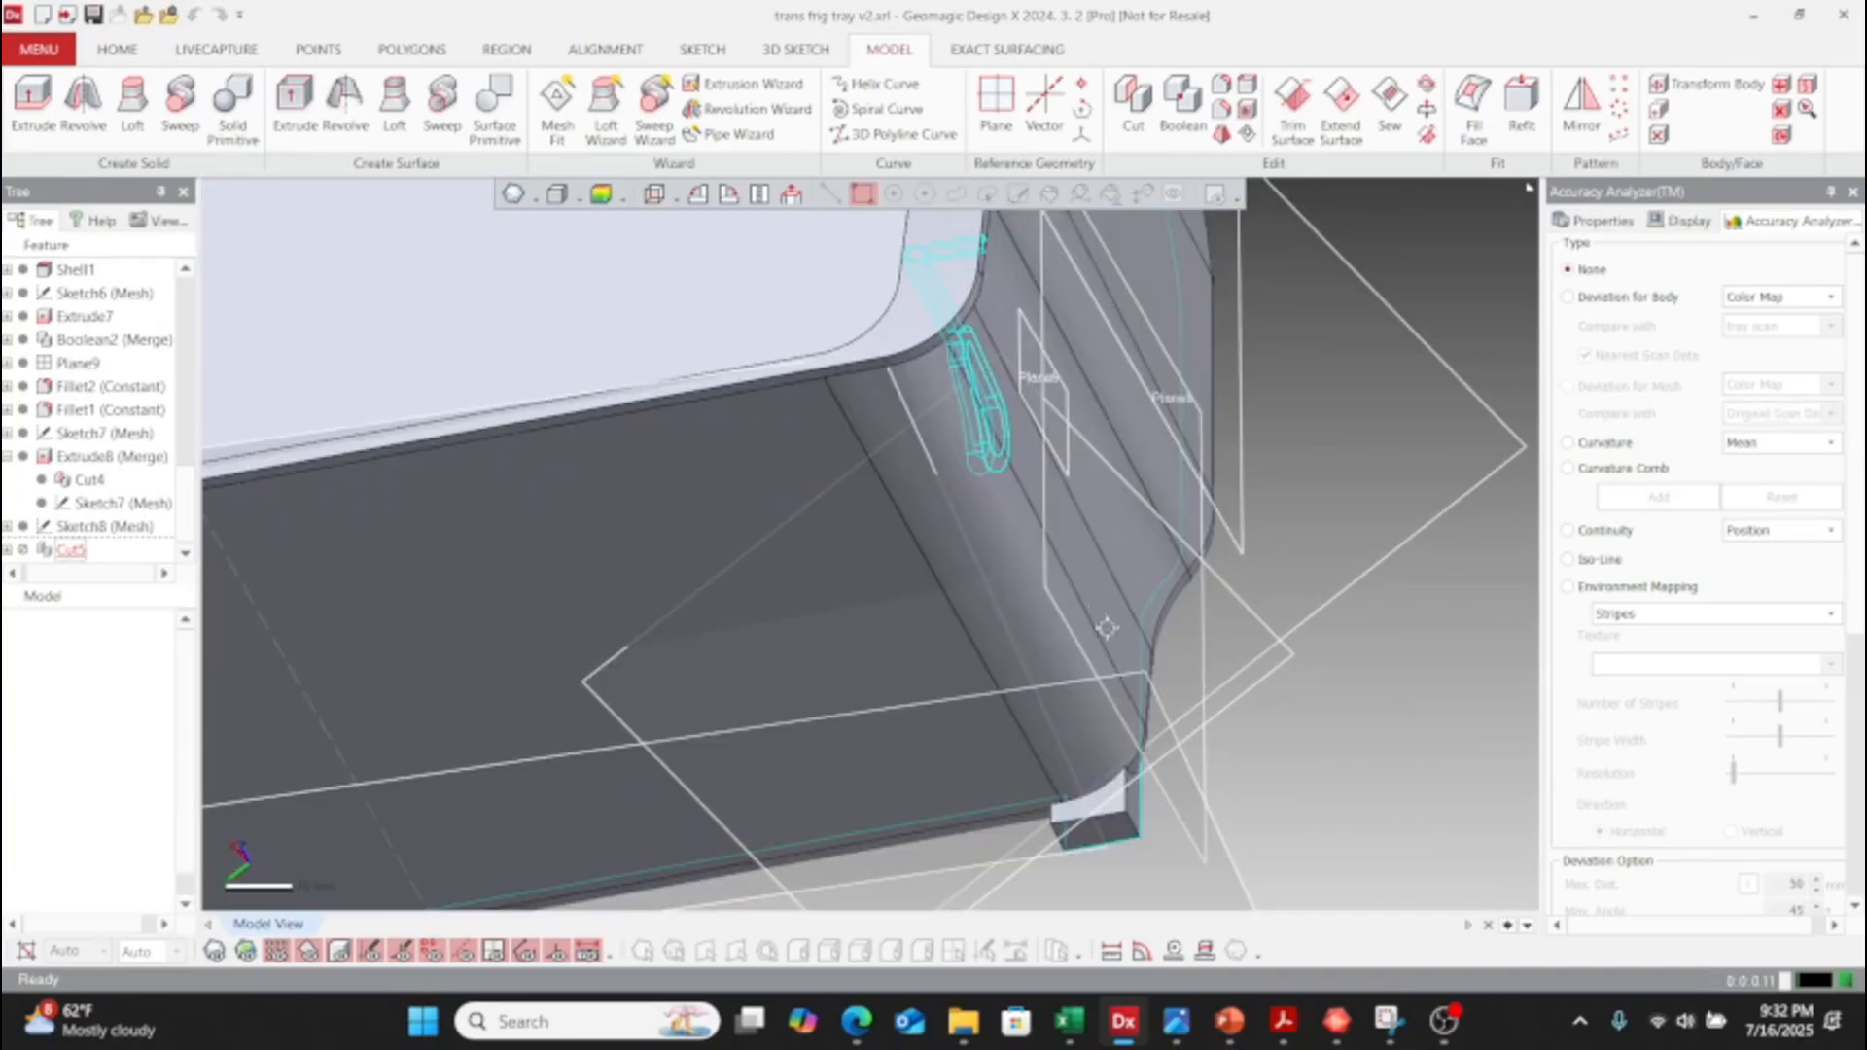
- Delete Cut5 from the design history
{"action": "mouse_move", "coordinate": [1099, 632]}
{"action": "right_mouse_down"}
{"action": "mouse_move", "coordinate": [1054, 658]}
{"action": "mouse_move", "coordinate": [905, 604]}
{"action": "mouse_move", "coordinate": [1043, 496]}
{"action": "mouse_move", "coordinate": [1147, 467]}
{"action": "mouse_move", "coordinate": [1316, 488]}
{"action": "mouse_move", "coordinate": [520, 540]}
{"action": "right_mouse_up"}
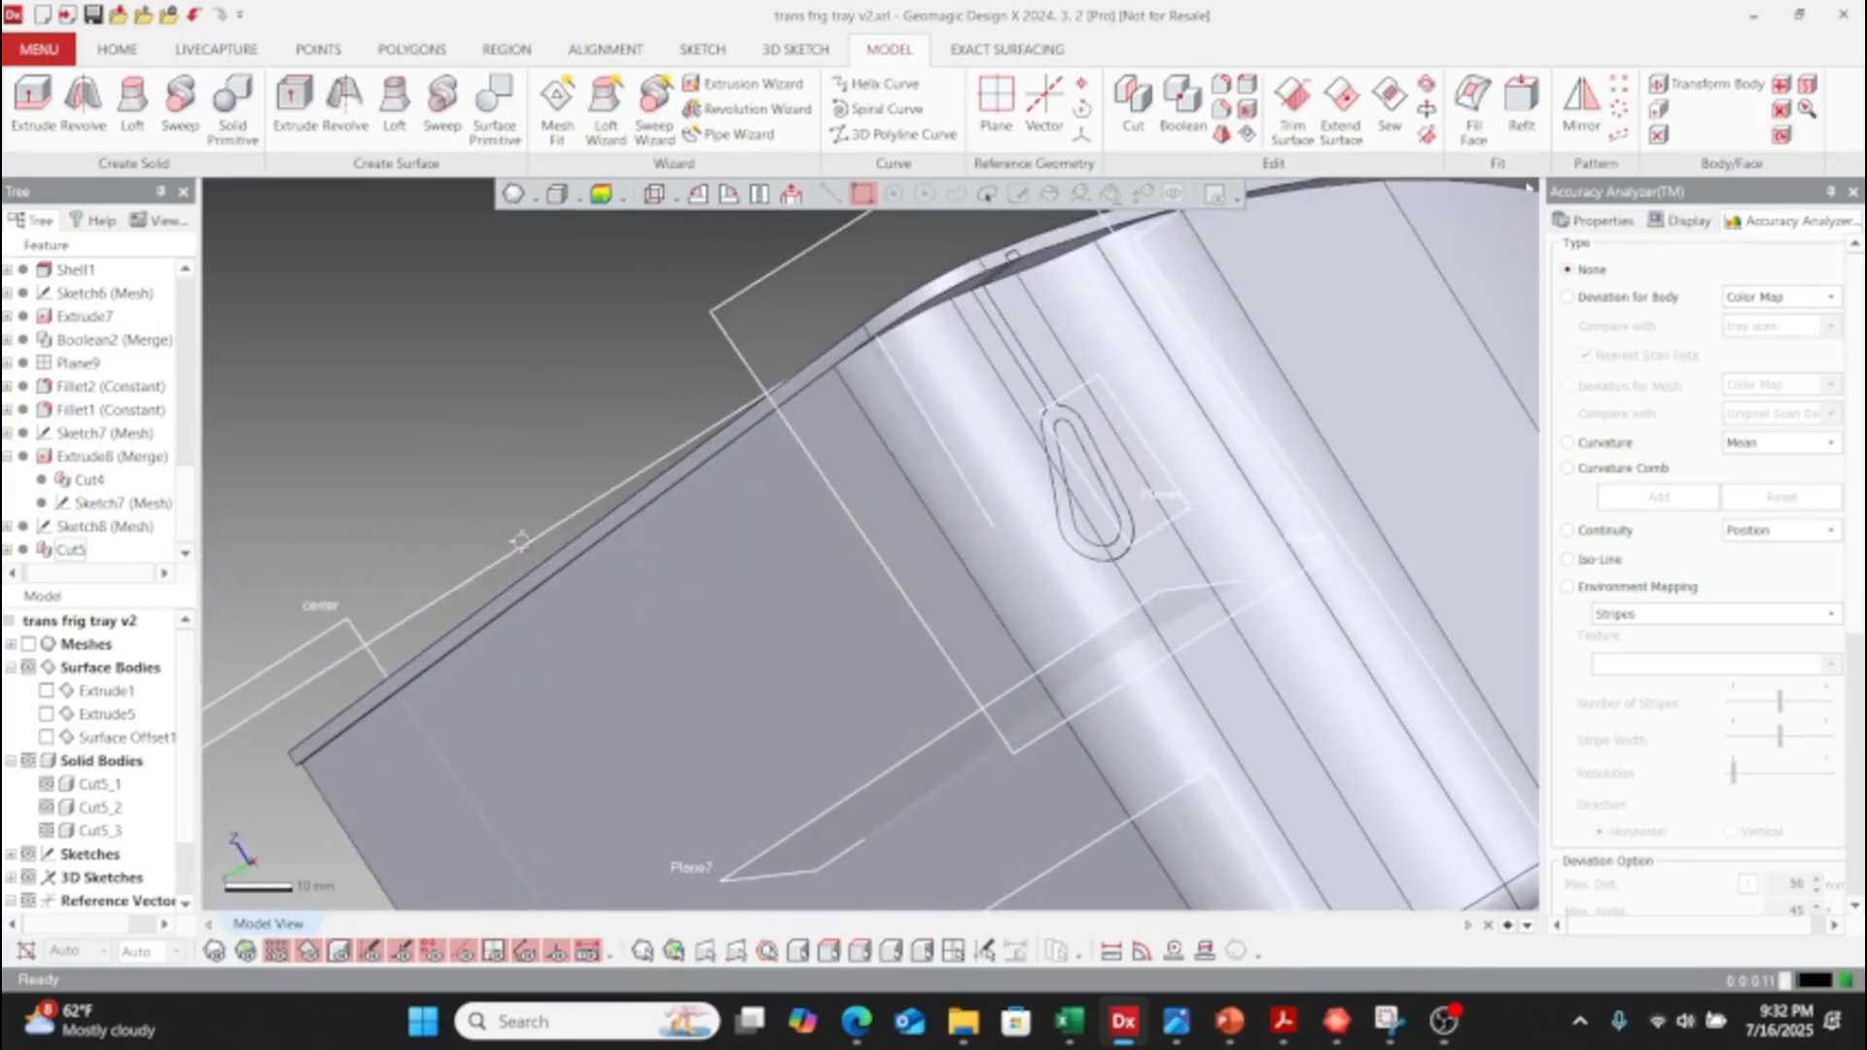
{"action": "right_click", "coordinate": [61, 553]}
{"action": "left_click", "coordinate": [98, 587]}
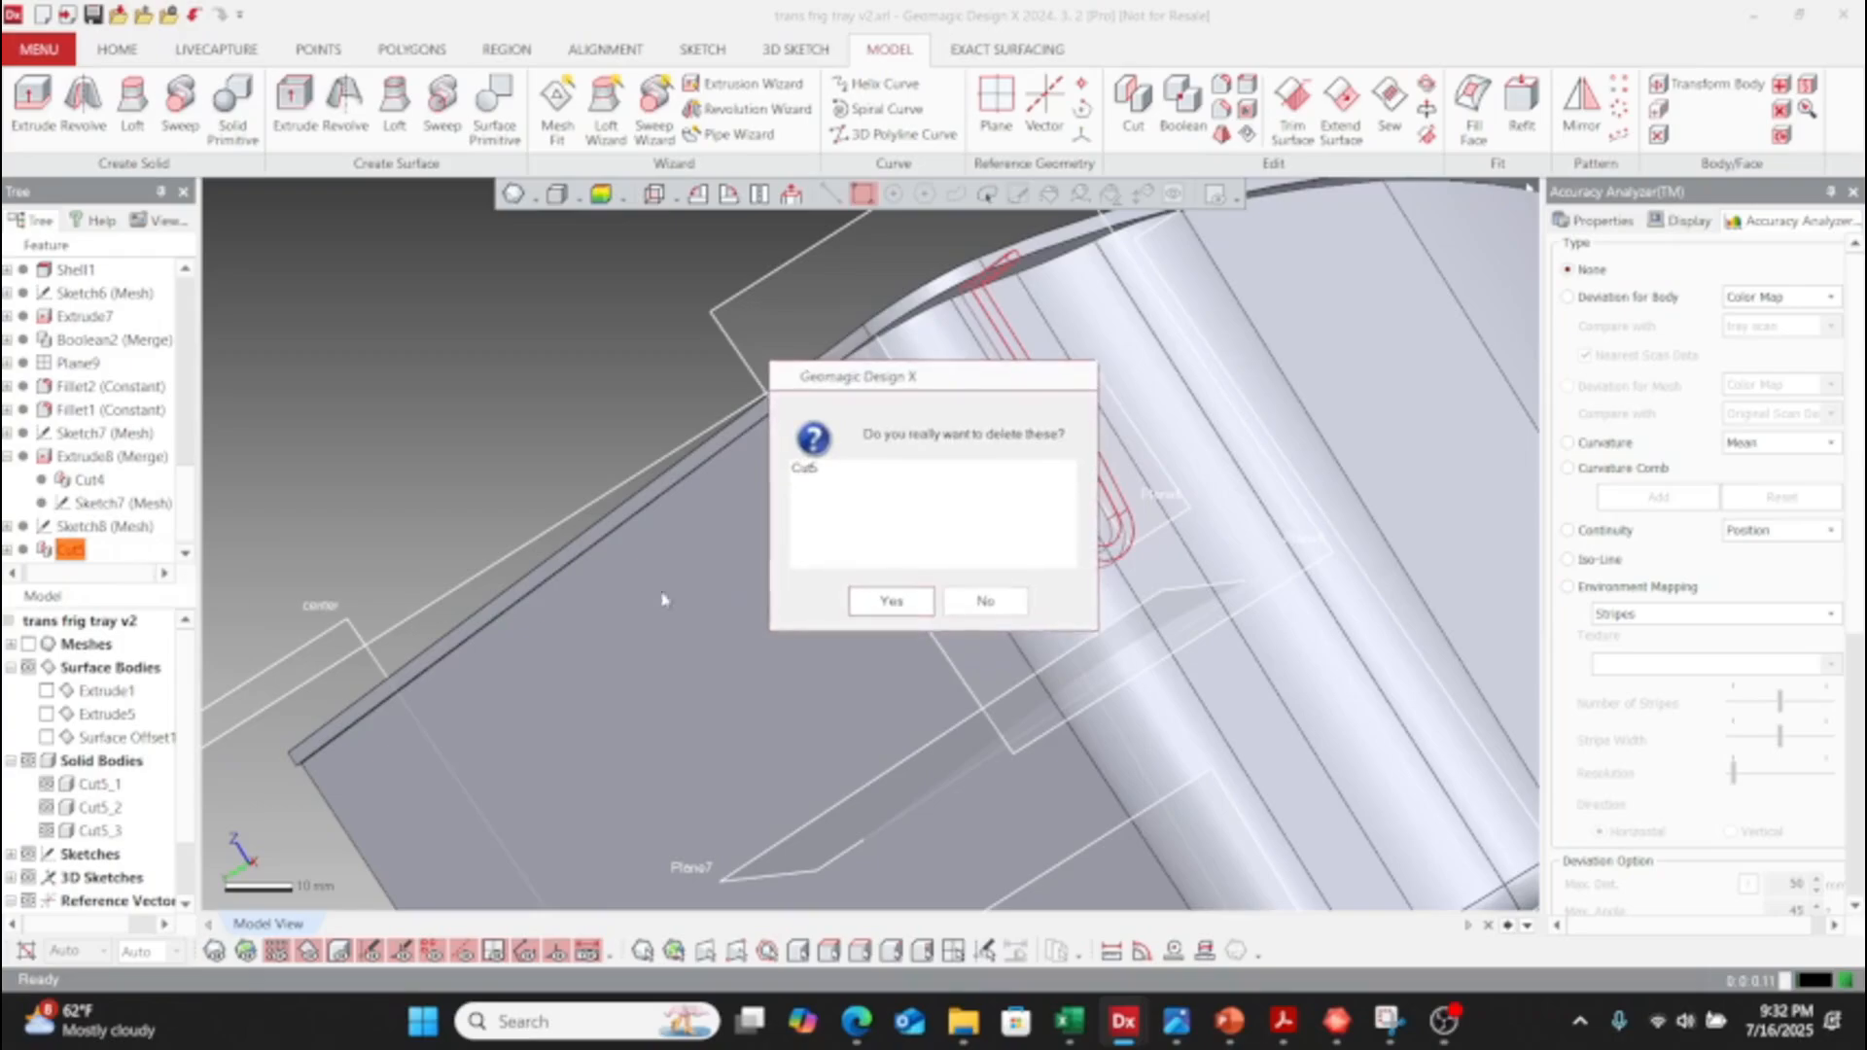
{"action": "left_click", "coordinate": [914, 601]}
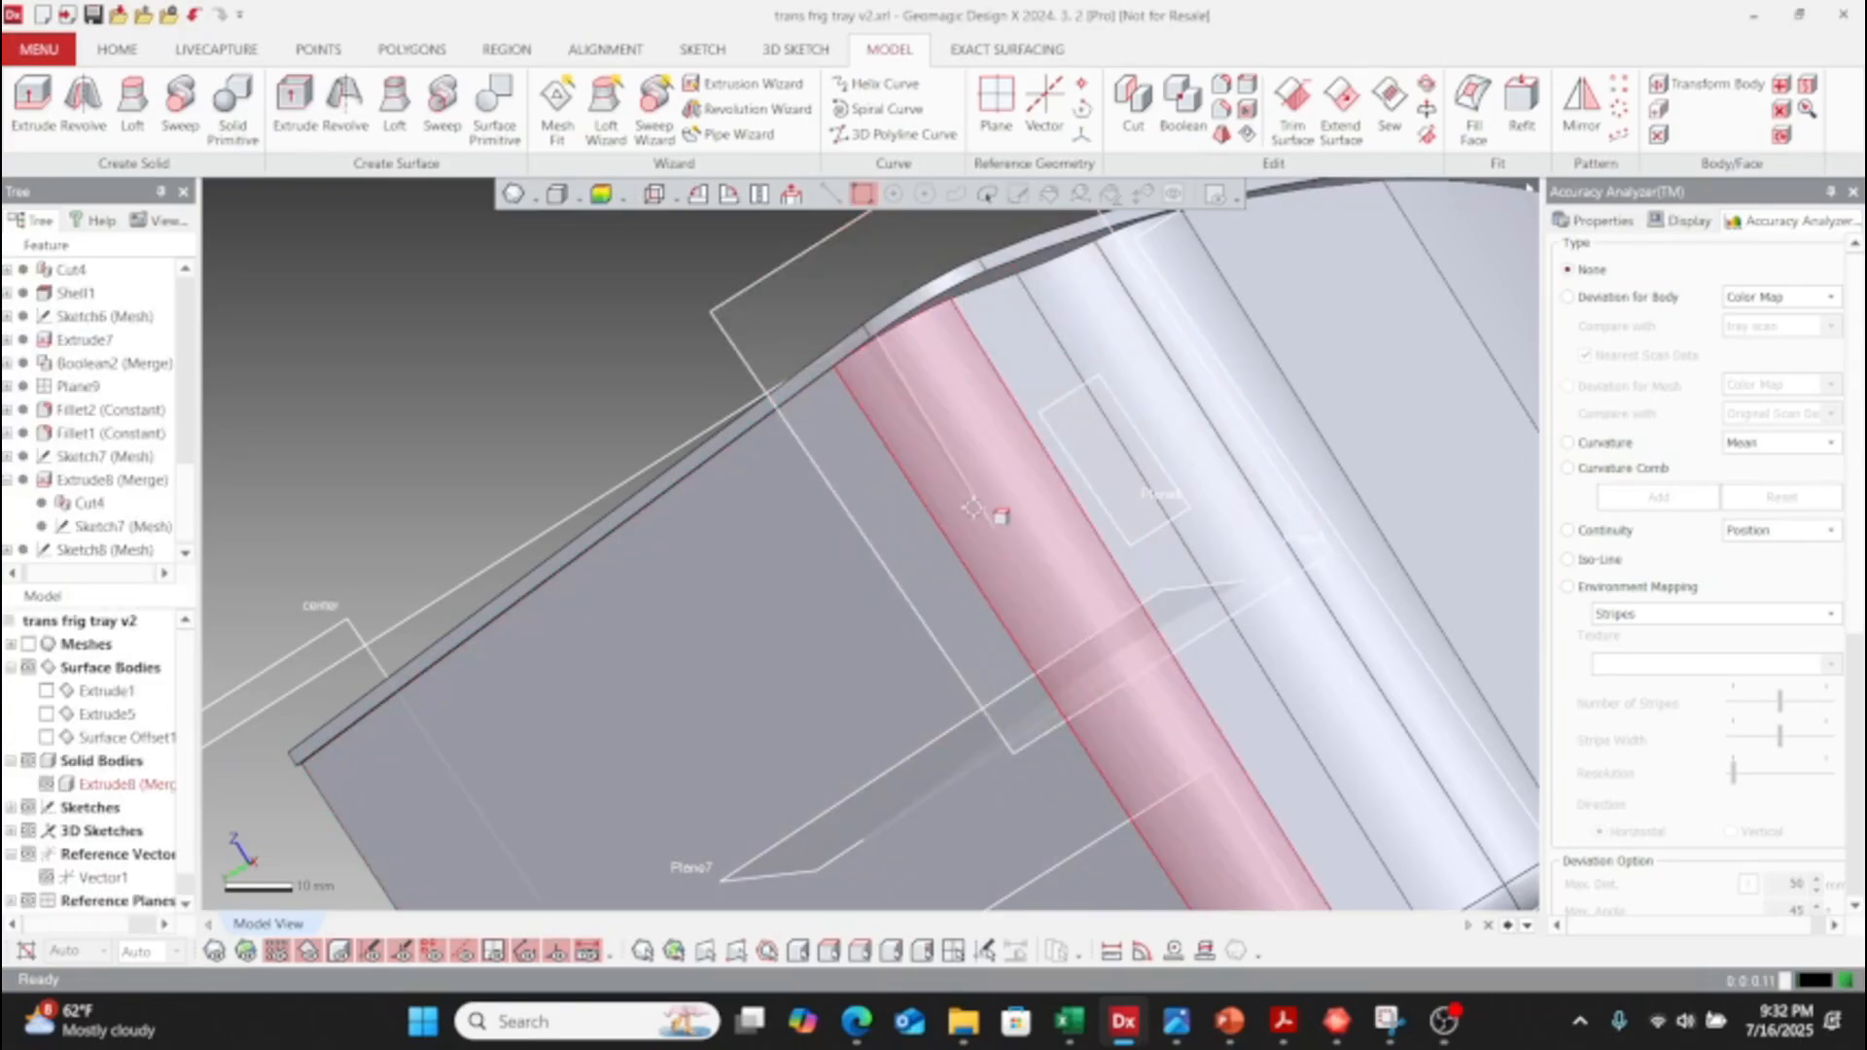
- Extrude the teardrop profile of Sketch8 inward with the Up To Body method, ending at the Extrude8 tray body, with Merge on
{"action": "right_click_drag", "start_coordinate": [996, 516], "coordinate": [406, 545]}
{"action": "left_click", "coordinate": [77, 551]}
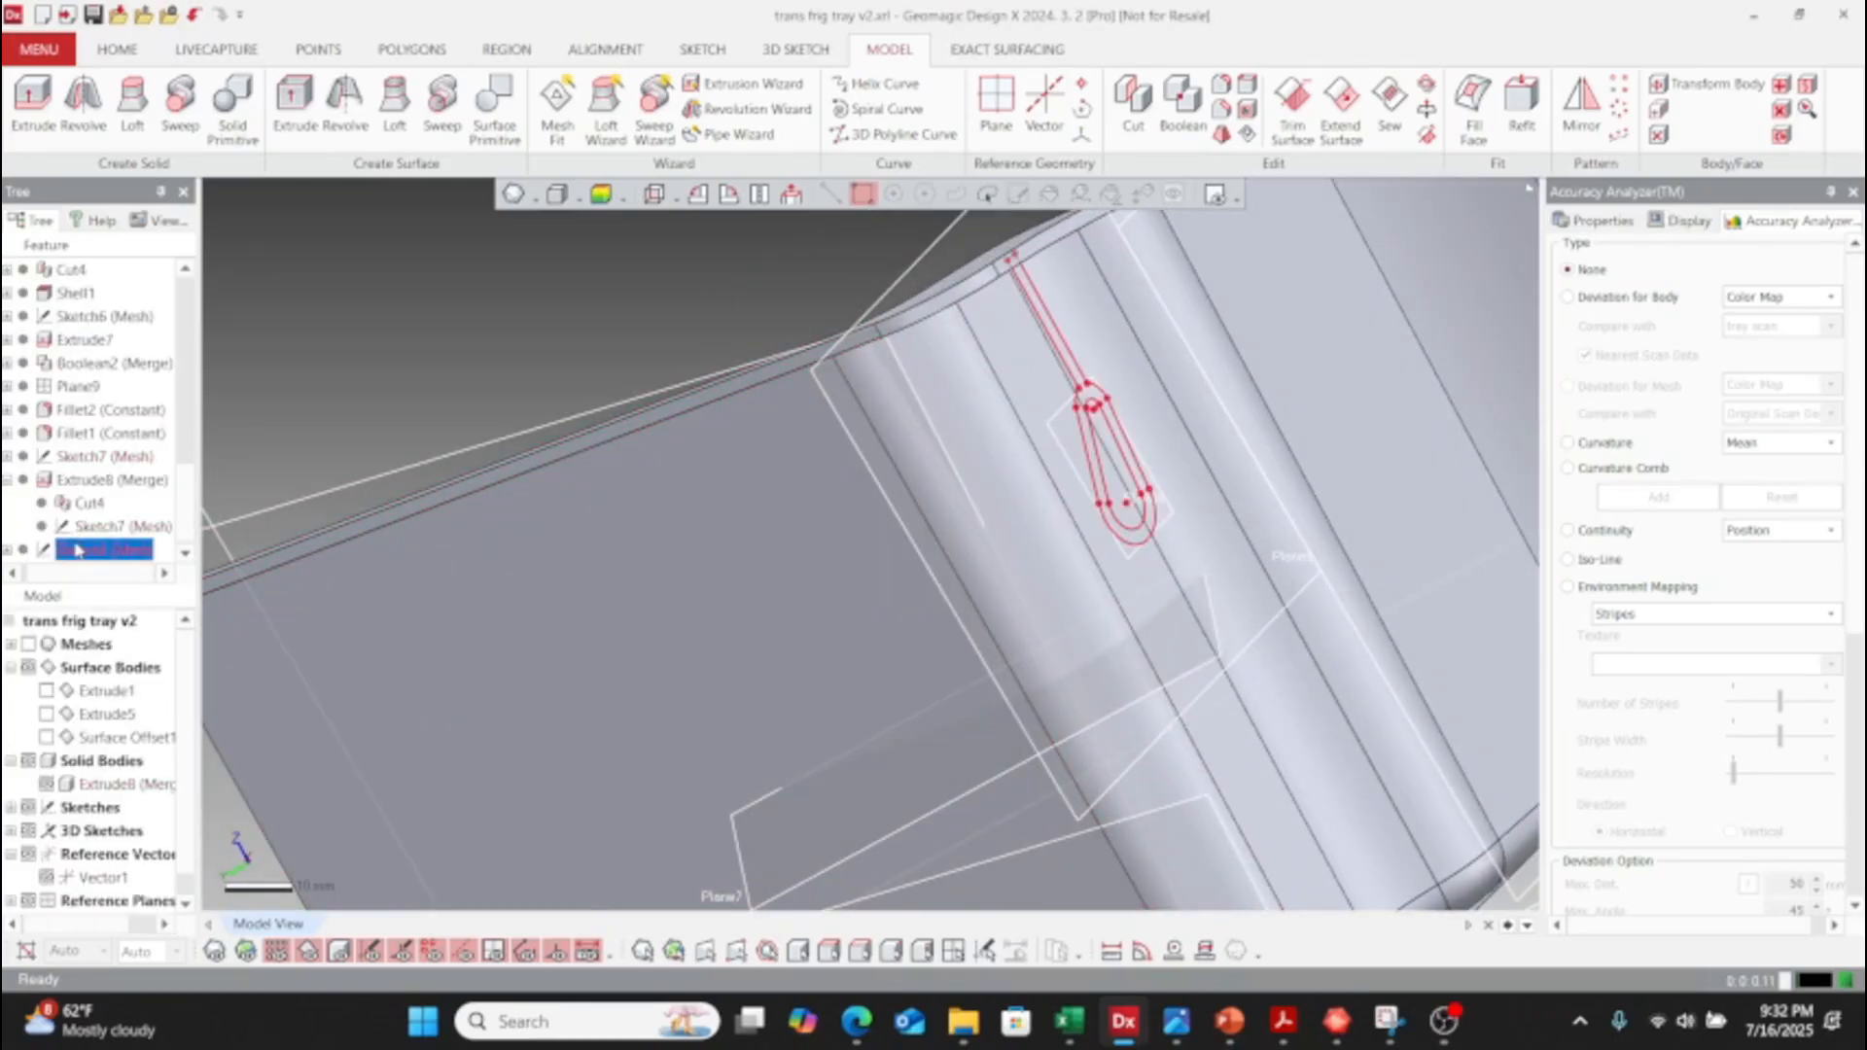
{"action": "right_click_drag", "start_coordinate": [1089, 437], "coordinate": [1252, 450]}
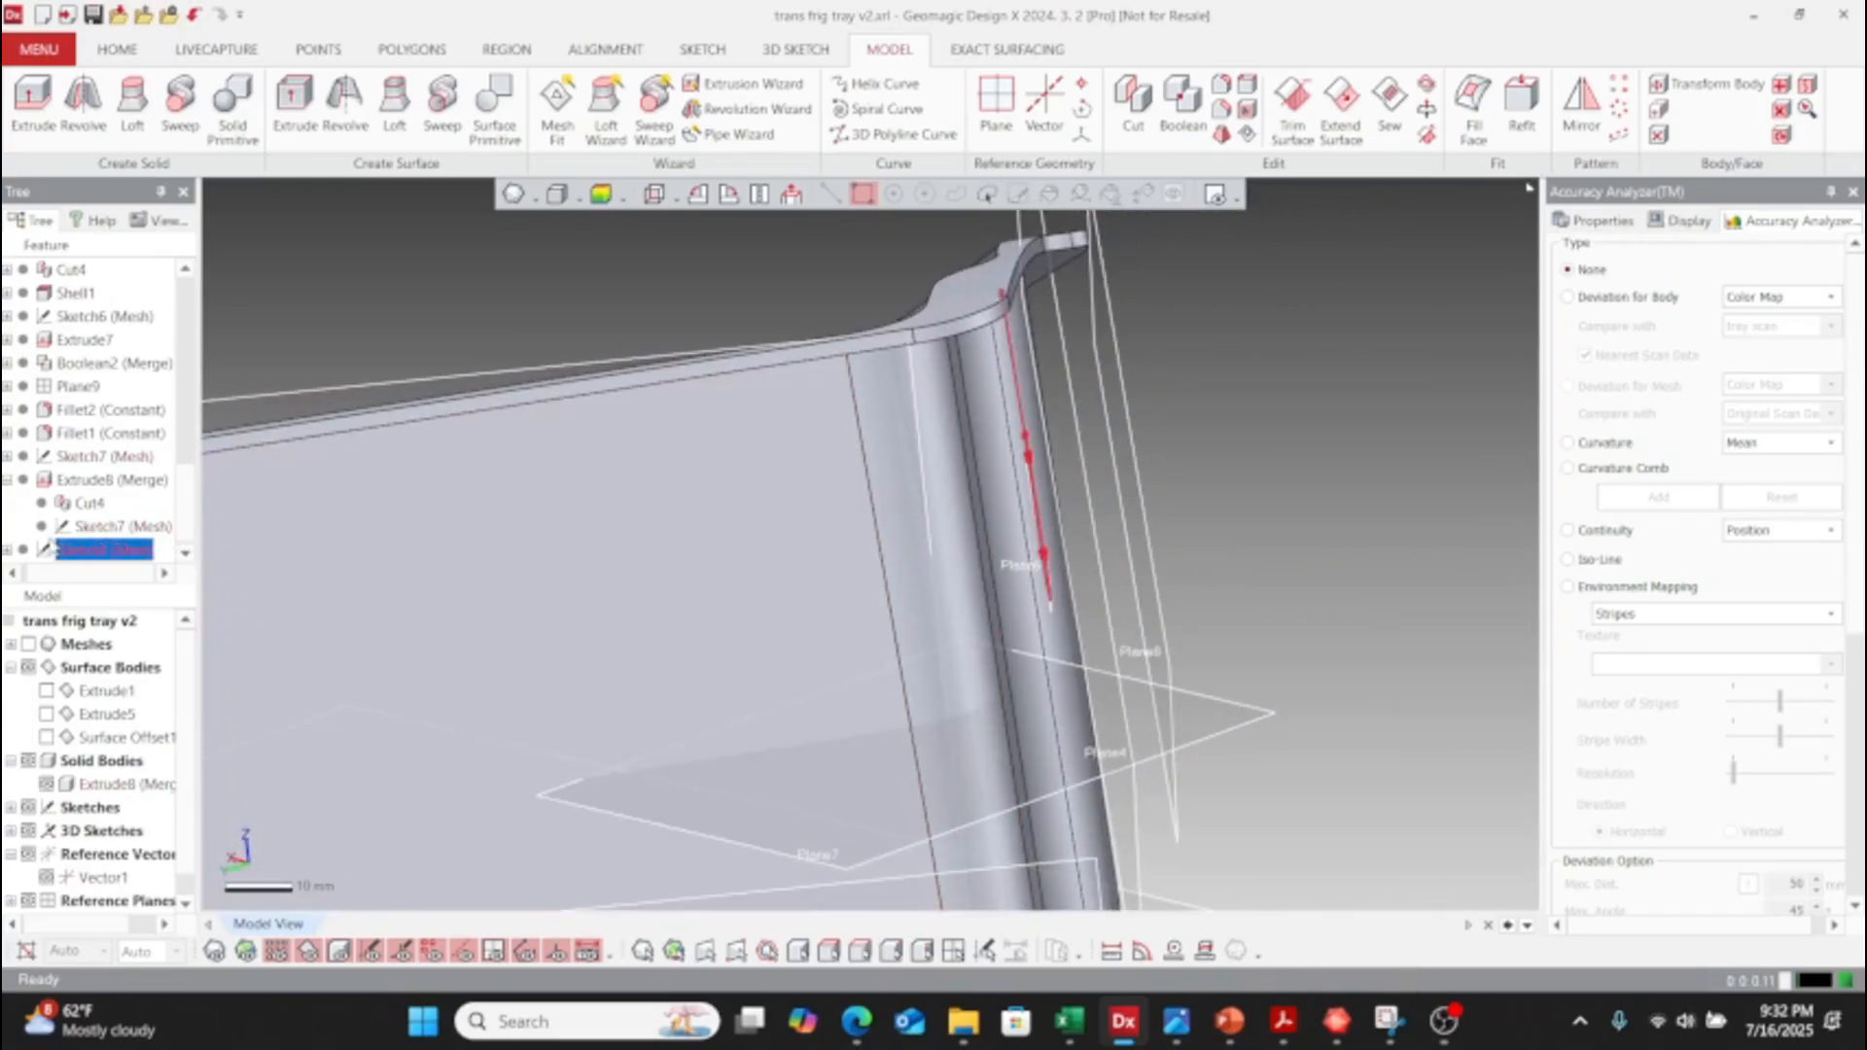
{"action": "left_click", "coordinate": [33, 102]}
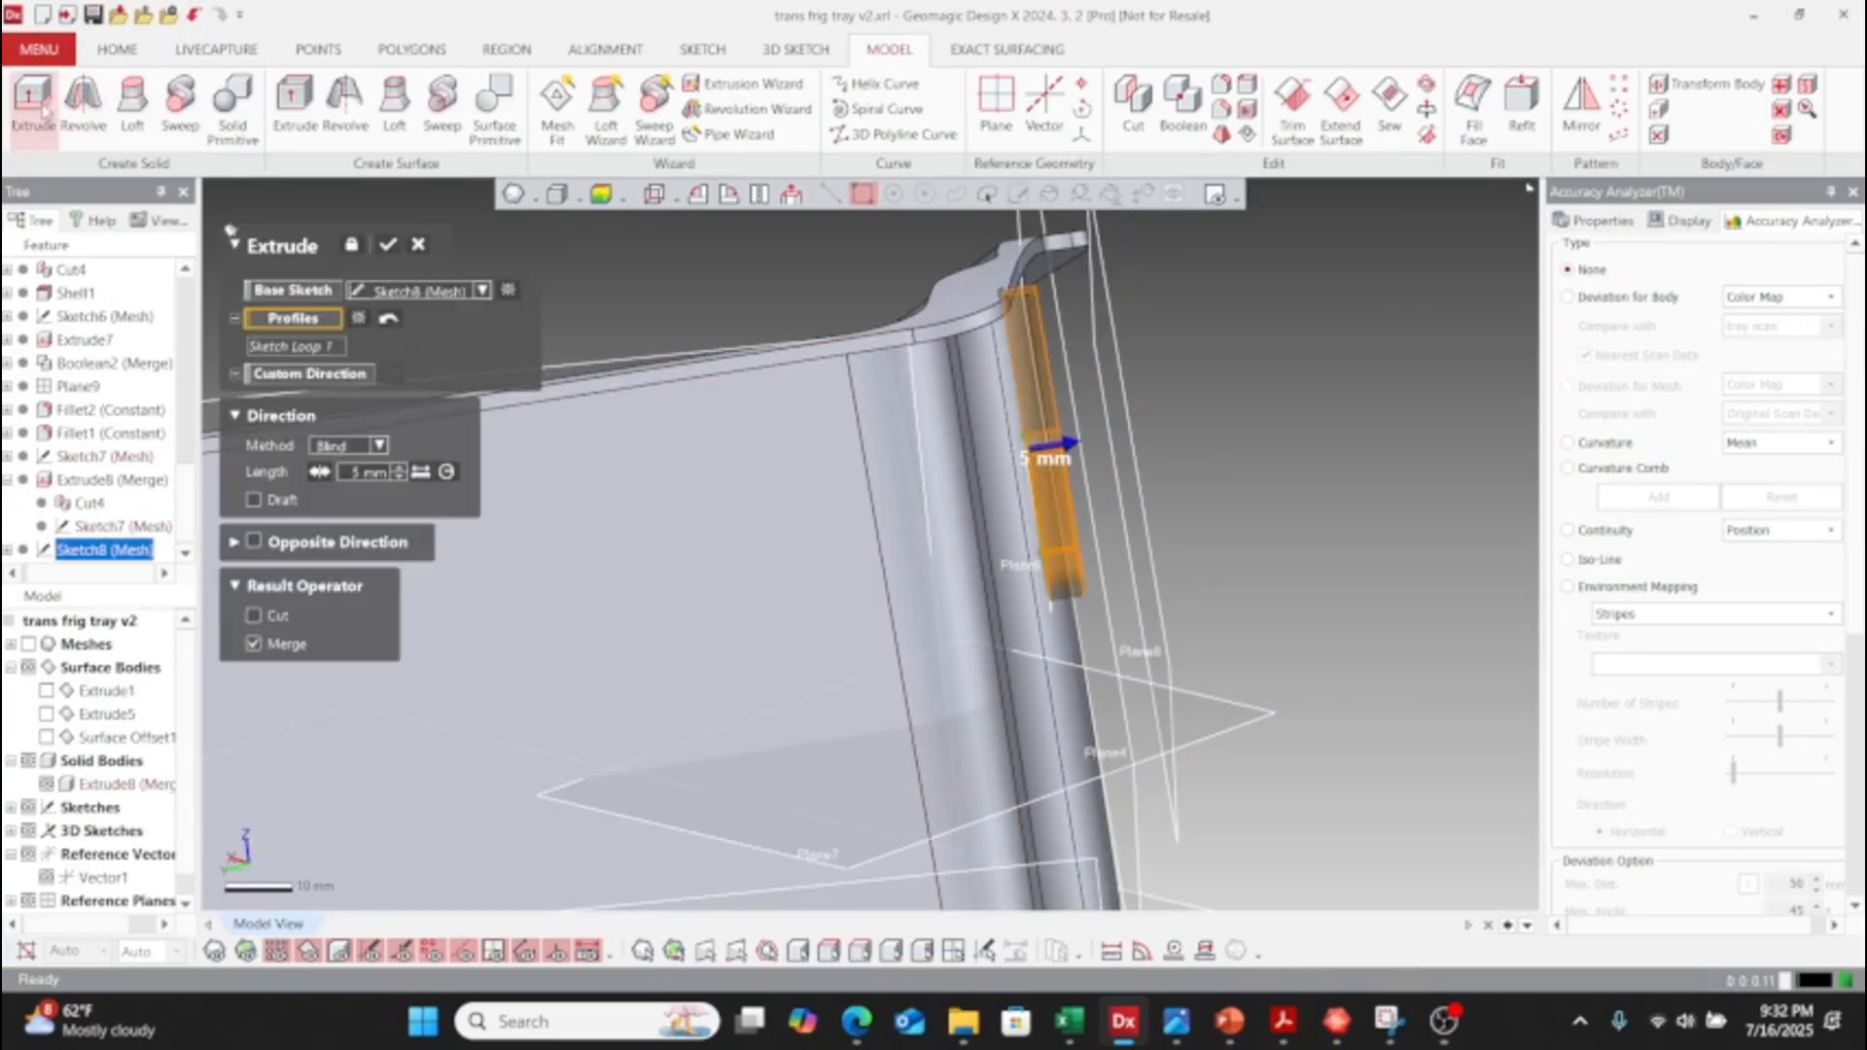
{"action": "left_click_drag", "start_coordinate": [1054, 474], "coordinate": [778, 416]}
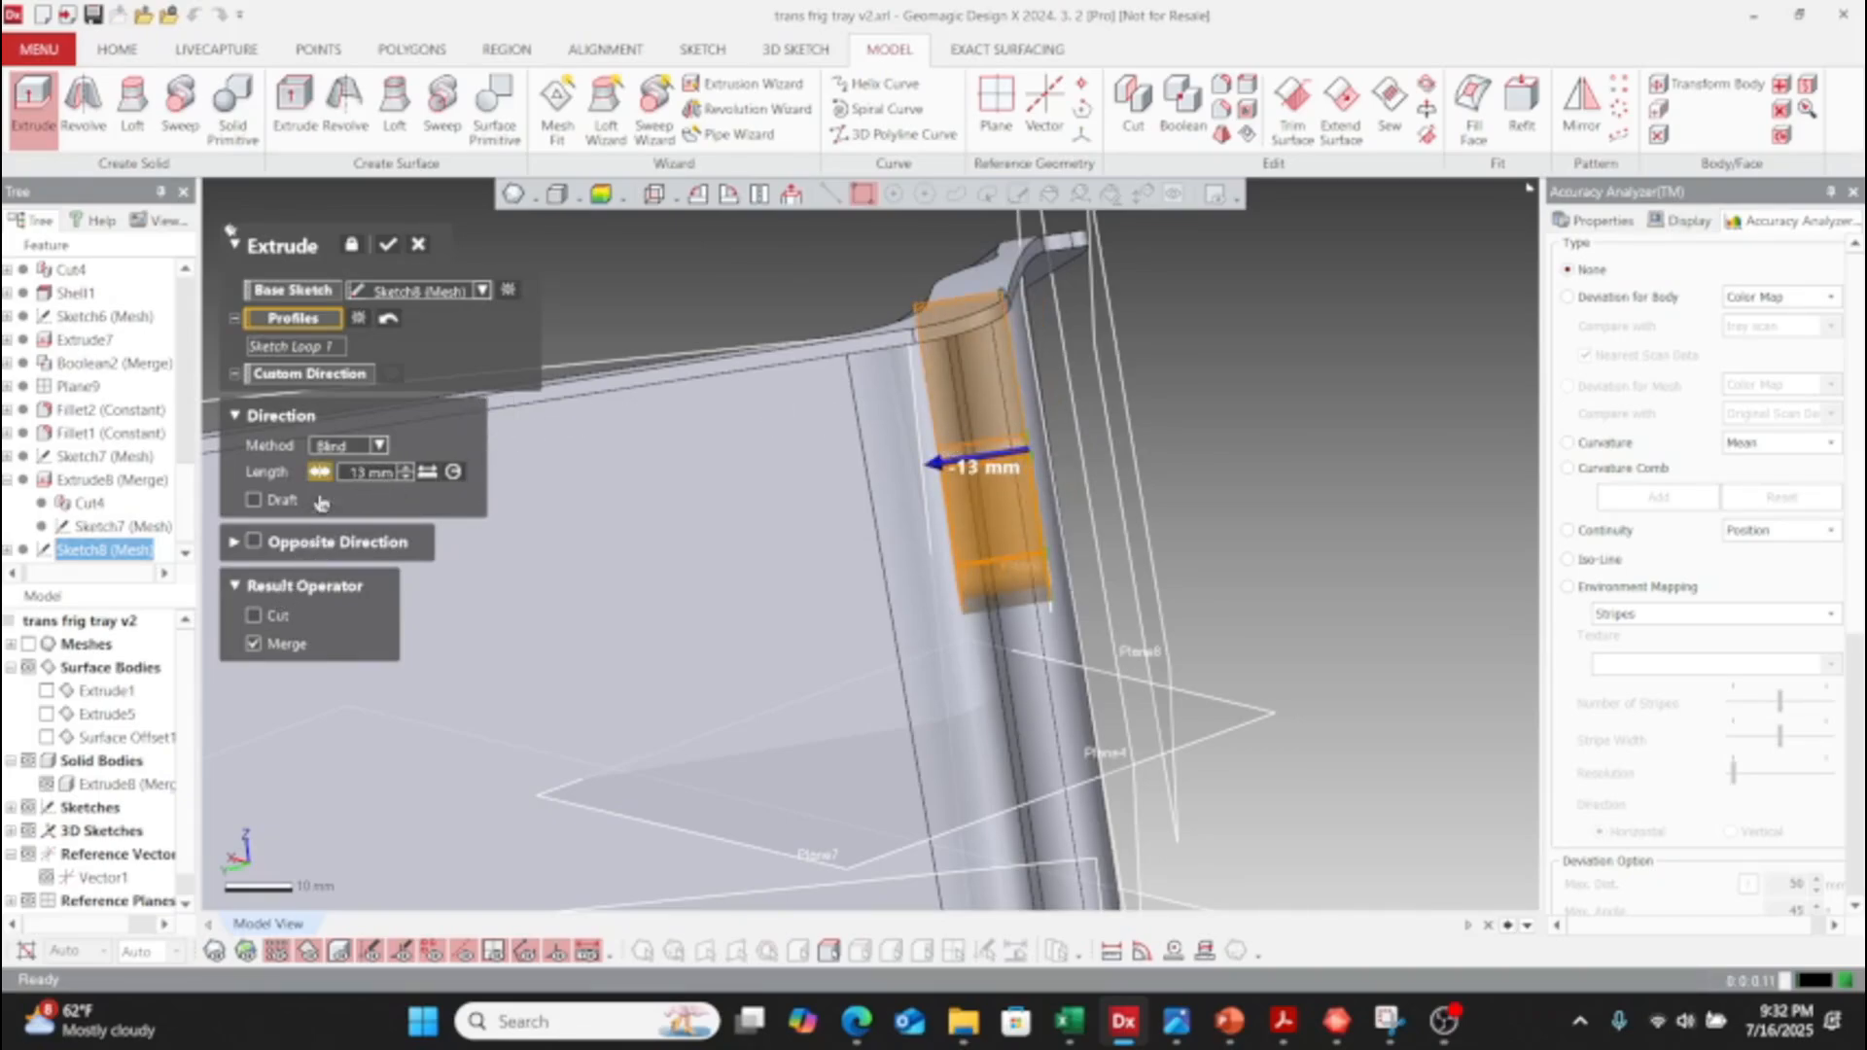
{"action": "left_click", "coordinate": [380, 446]}
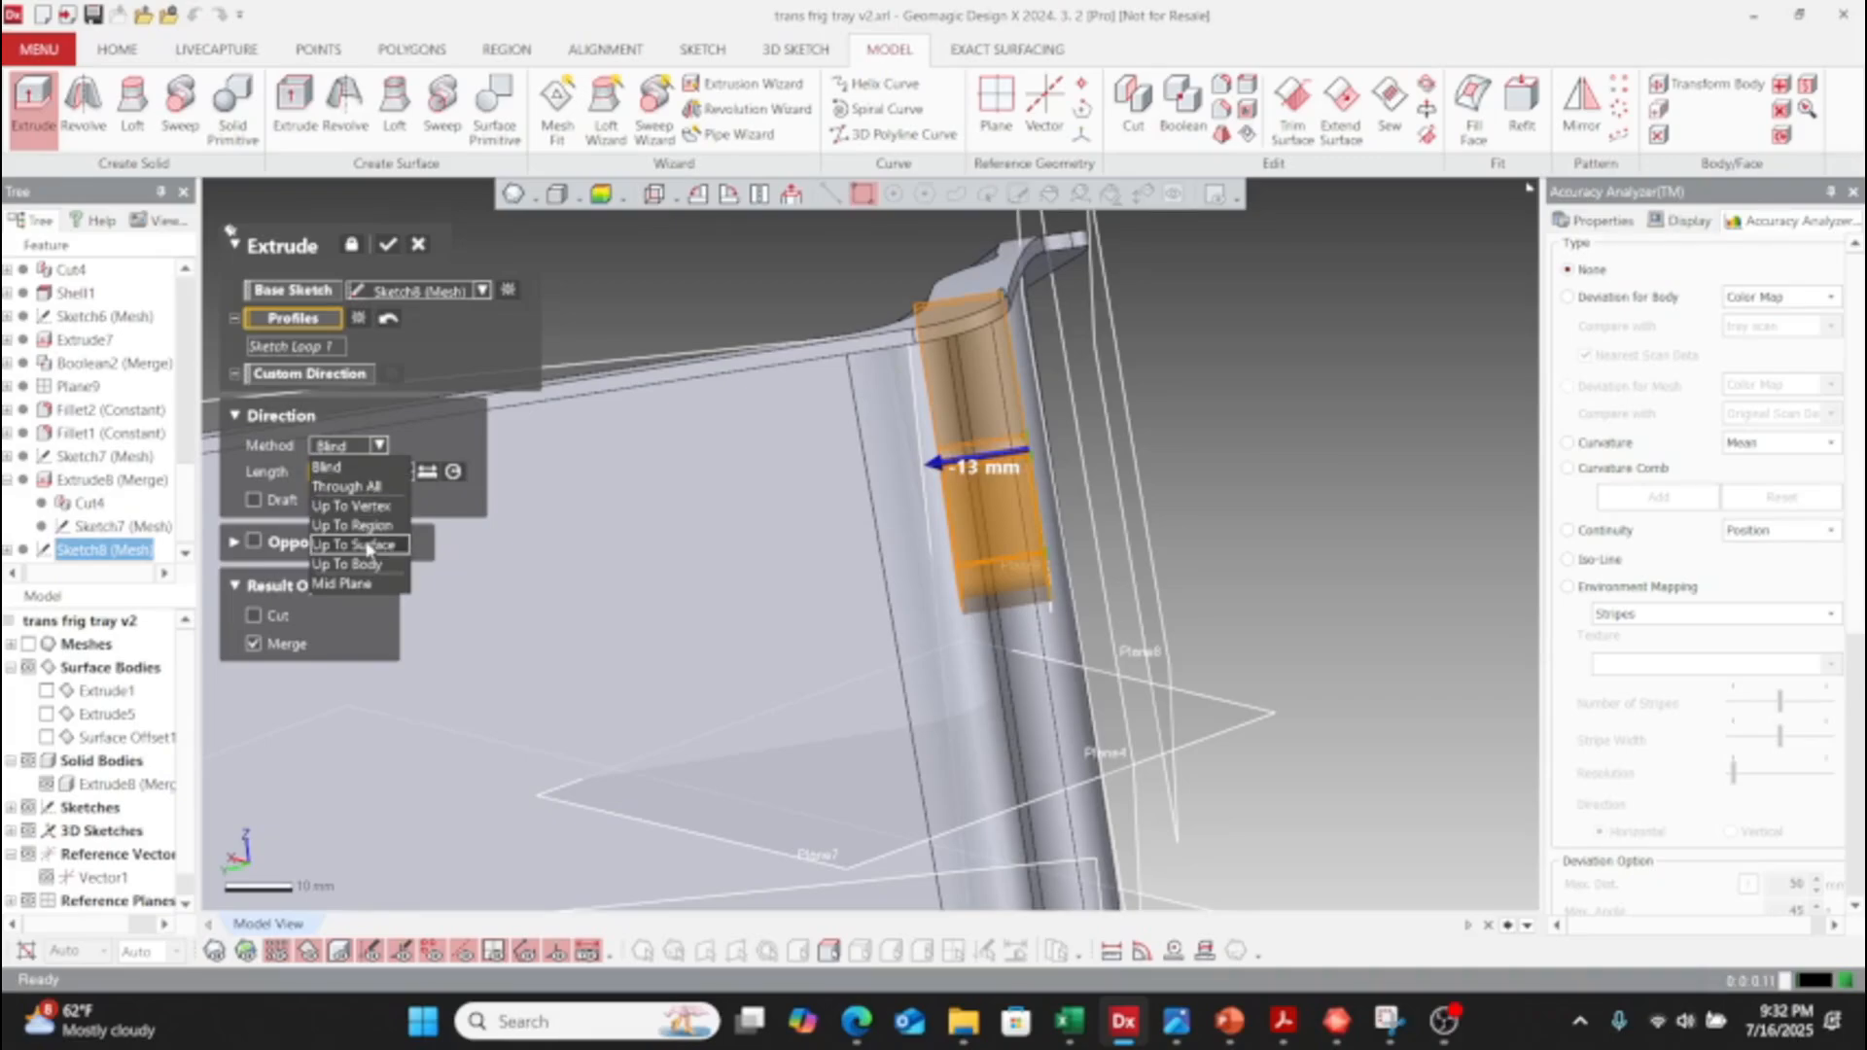
{"action": "left_click", "coordinate": [433, 435]}
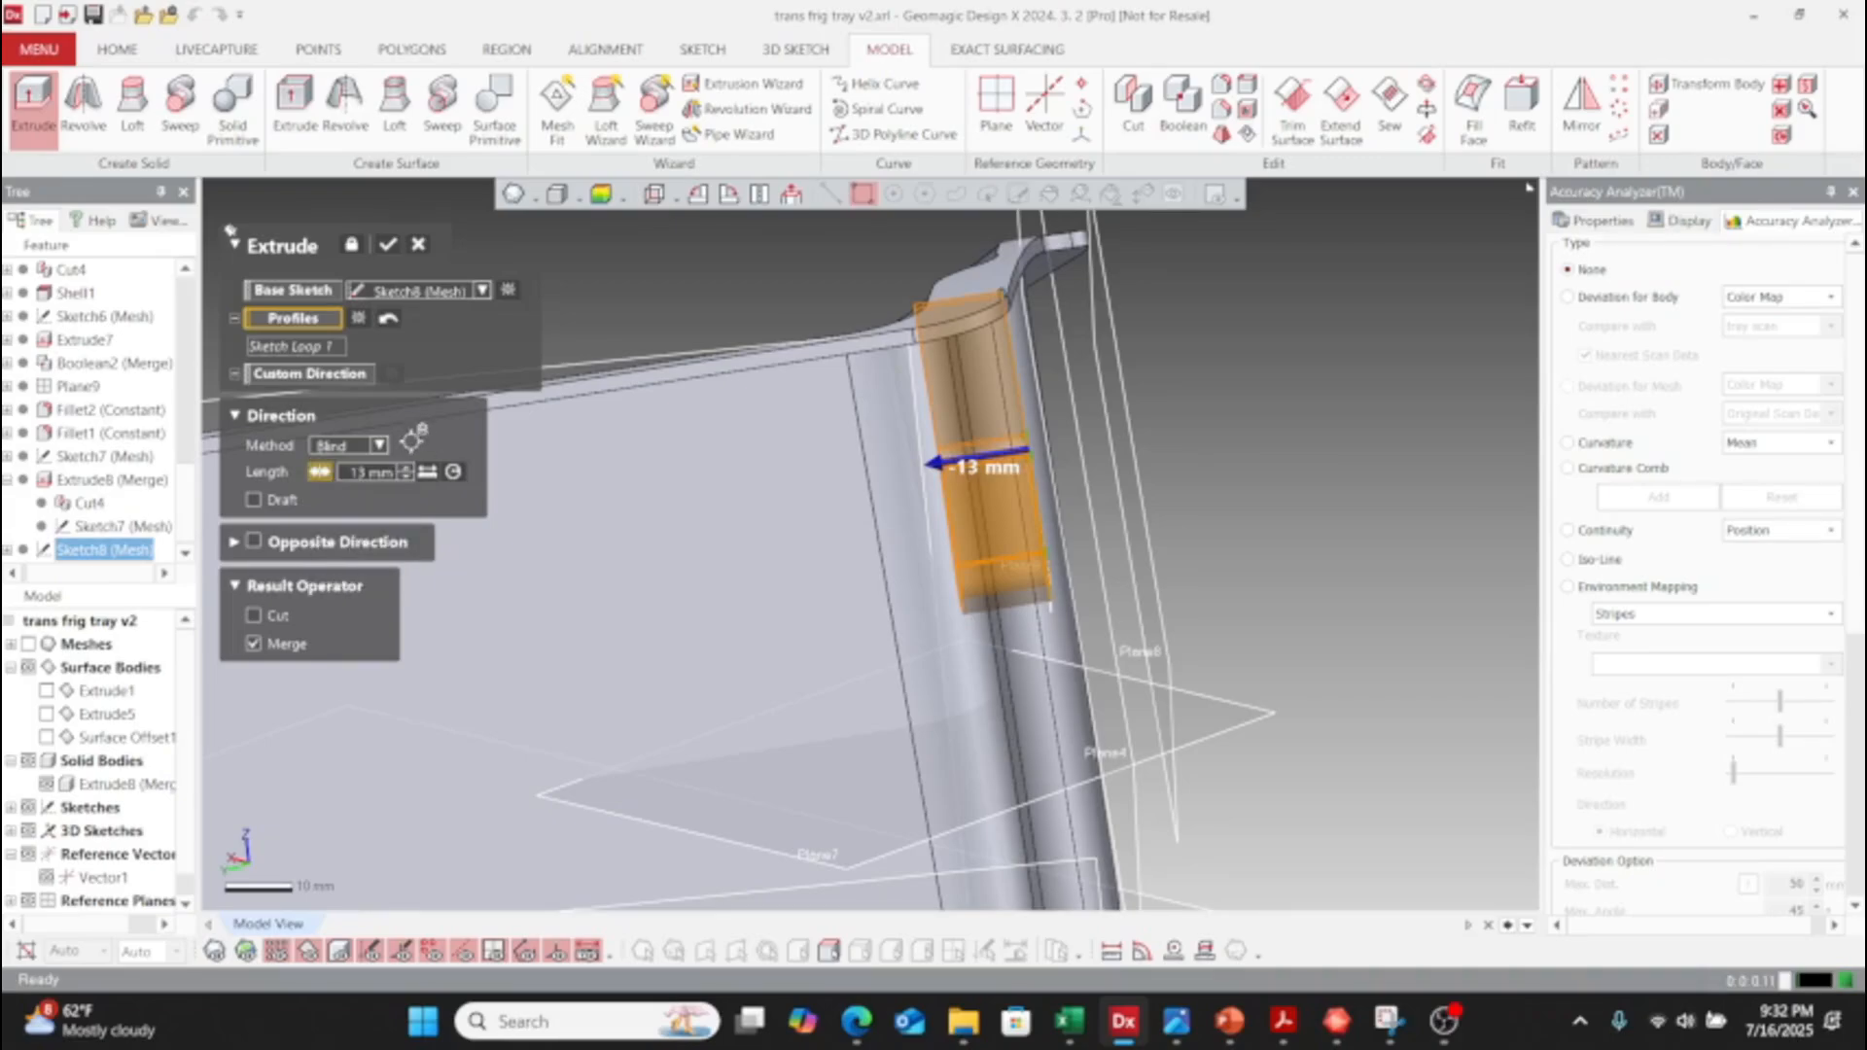
{"action": "left_click", "coordinate": [379, 447]}
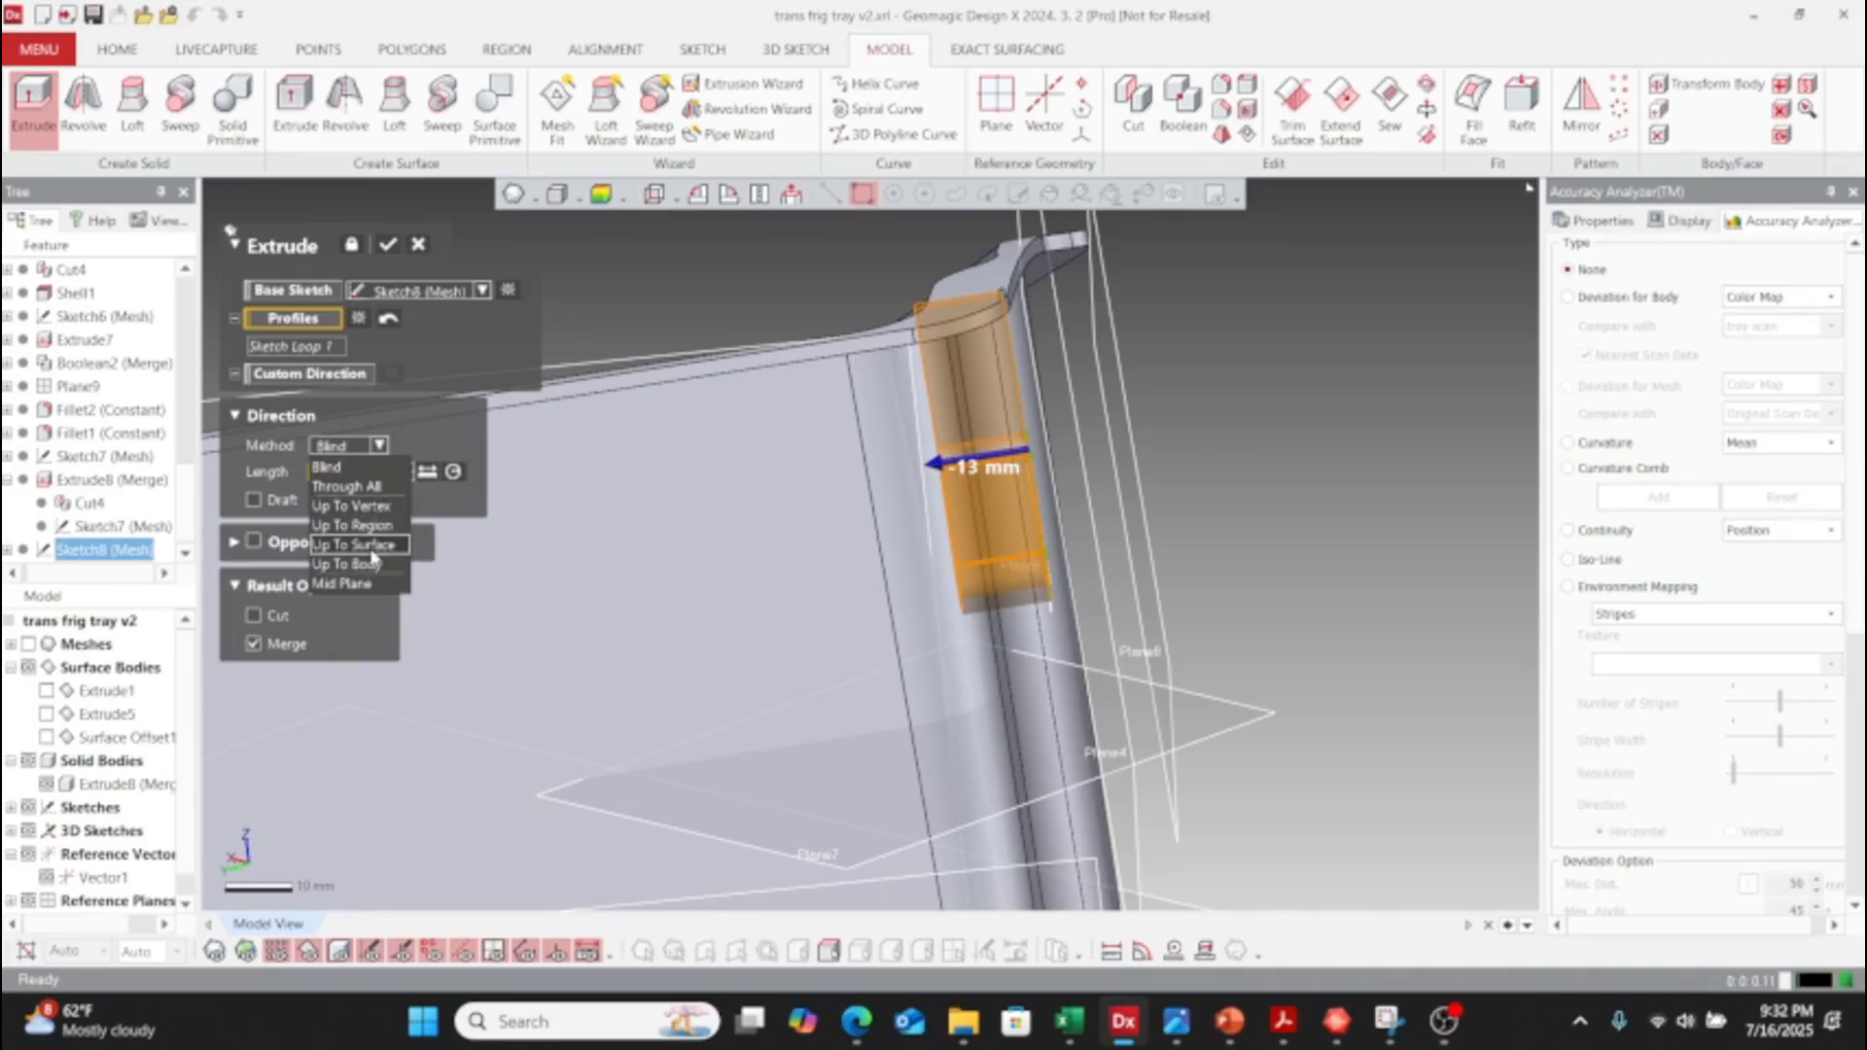
{"action": "left_click", "coordinate": [365, 550]}
{"action": "left_click", "coordinate": [584, 546]}
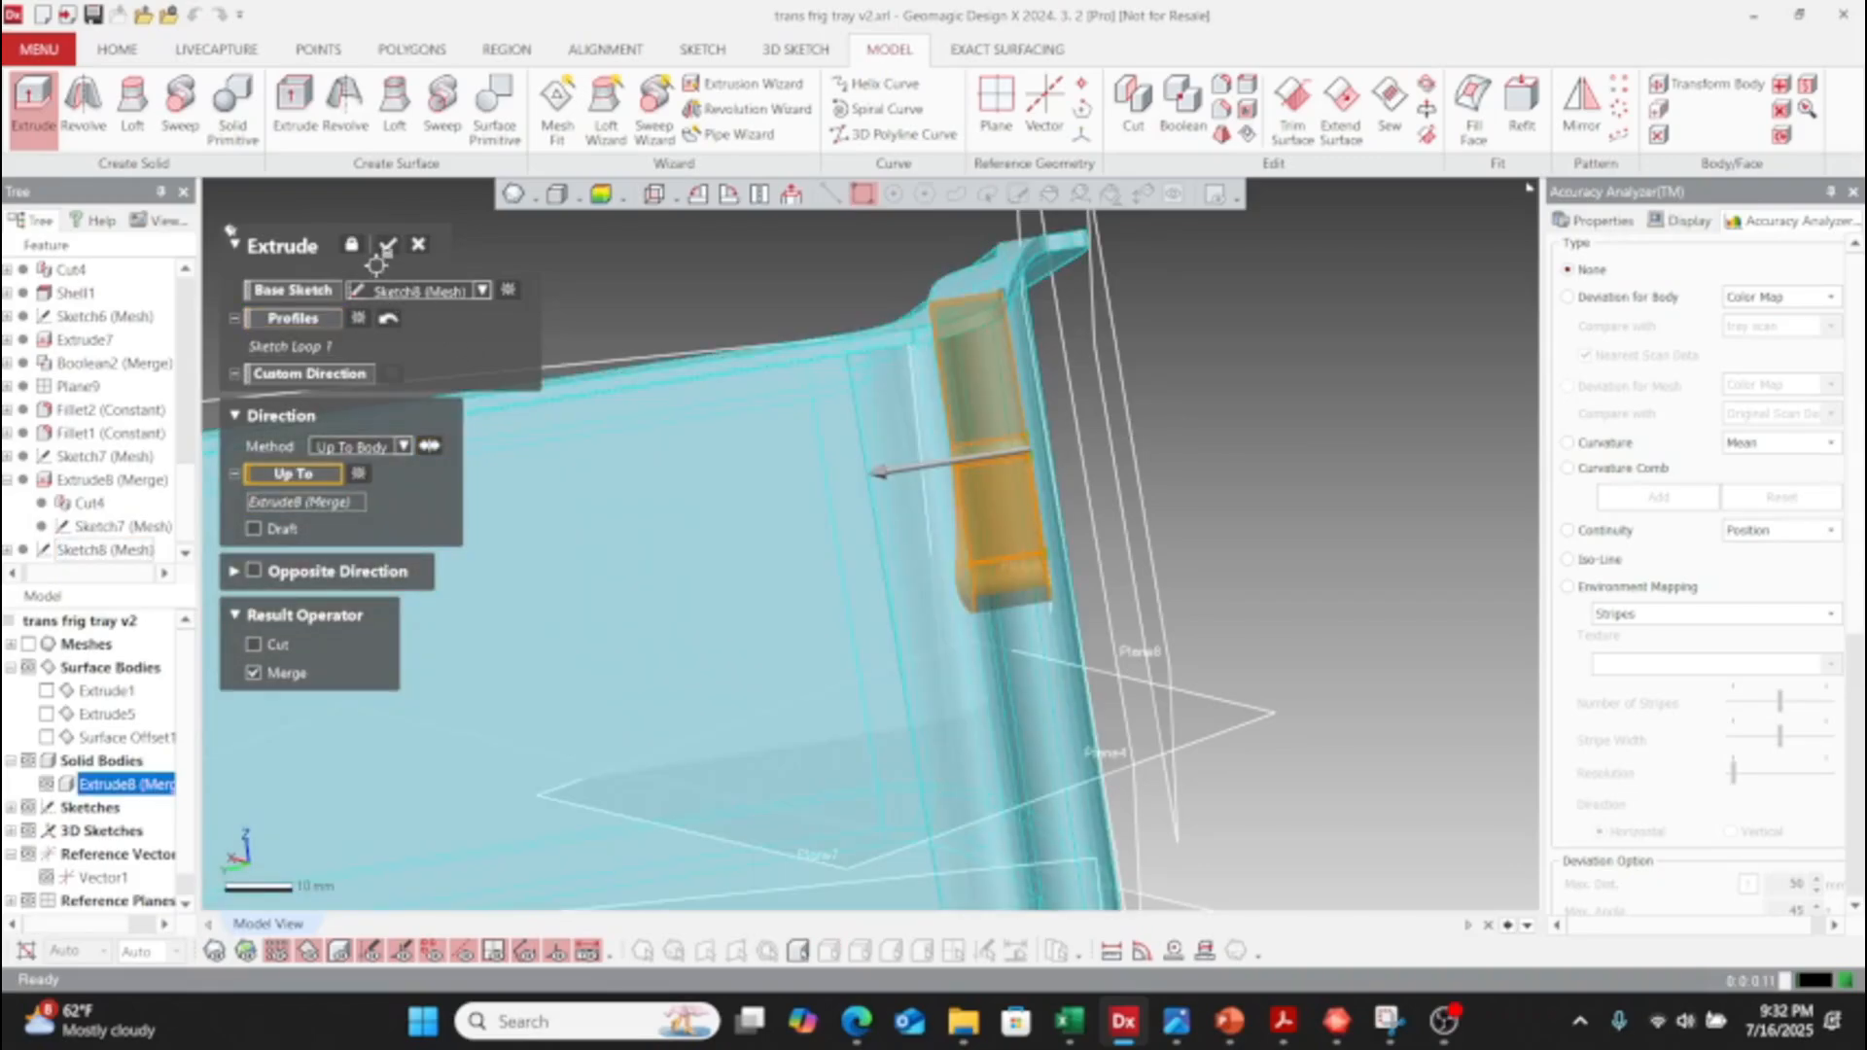
{"action": "left_click", "coordinate": [390, 249]}
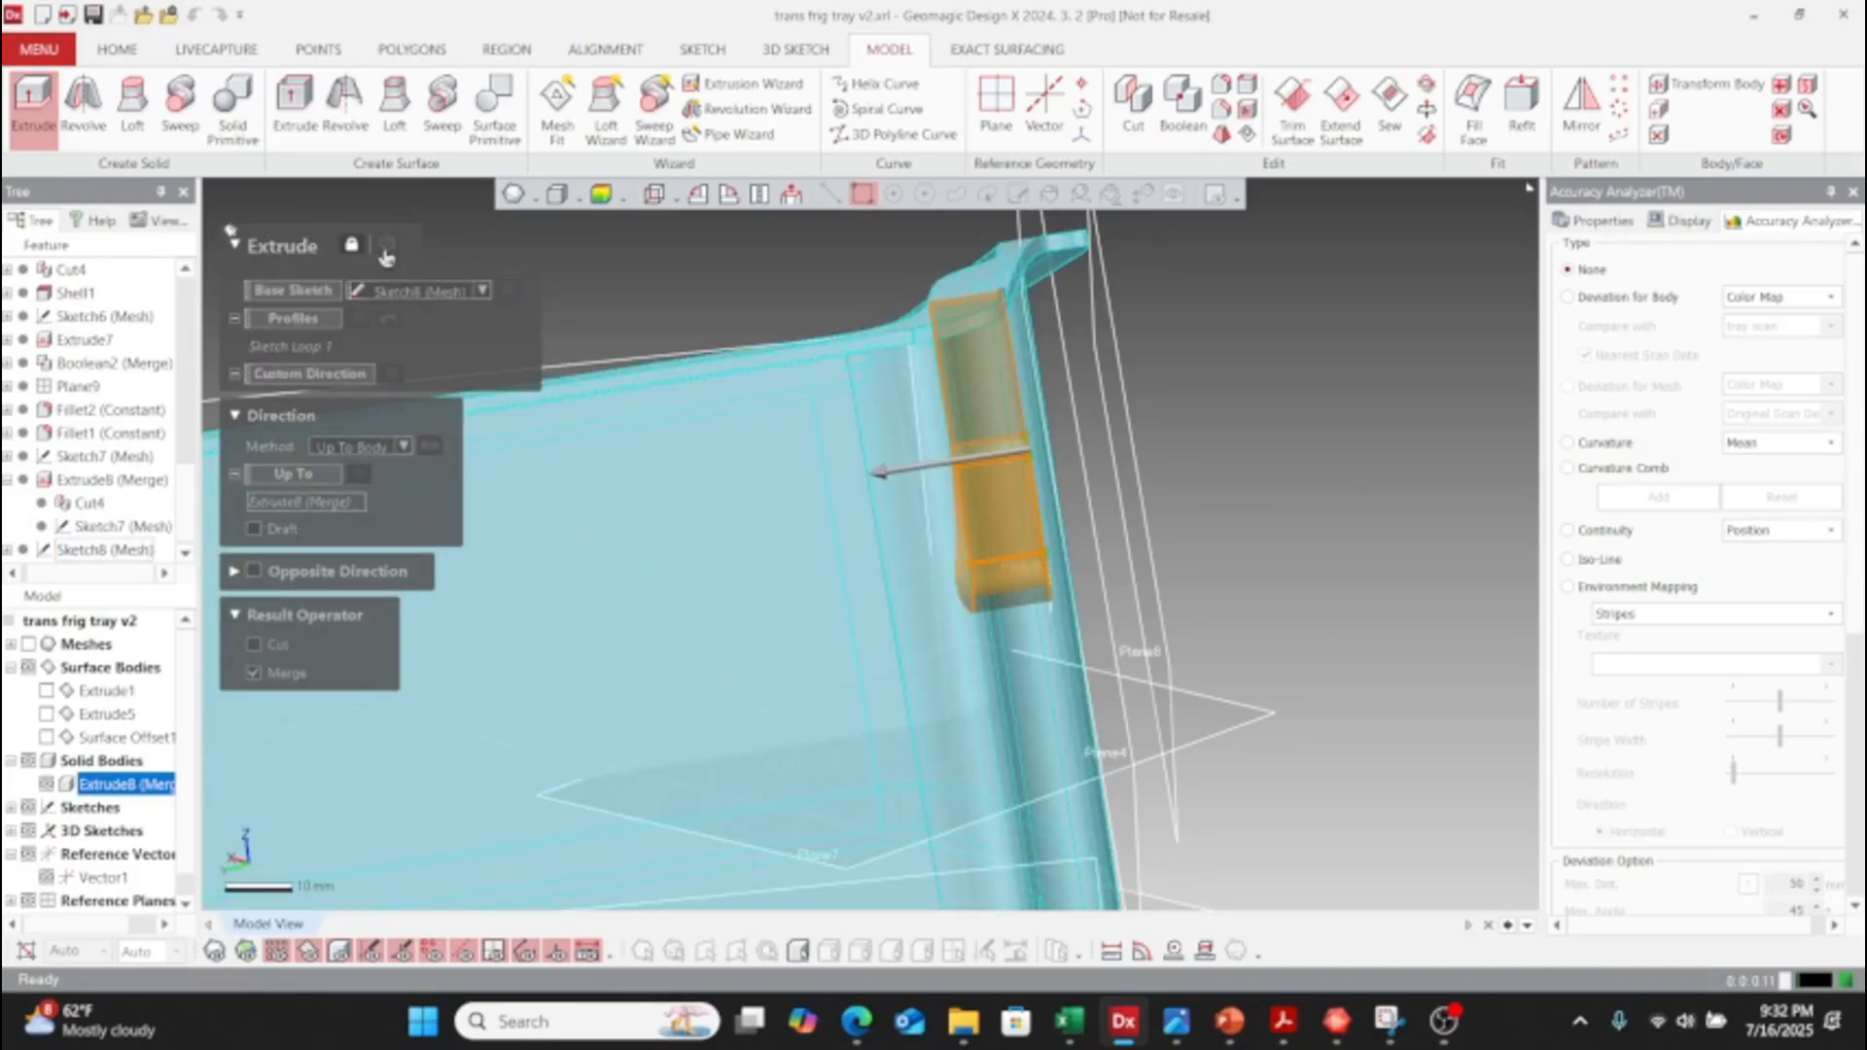
- Cut the Extrude9 tray body with the base plane and keep the main tray body, discarding the excess beyond the plane
{"action": "right_click_drag", "start_coordinate": [760, 452], "coordinate": [1050, 542]}
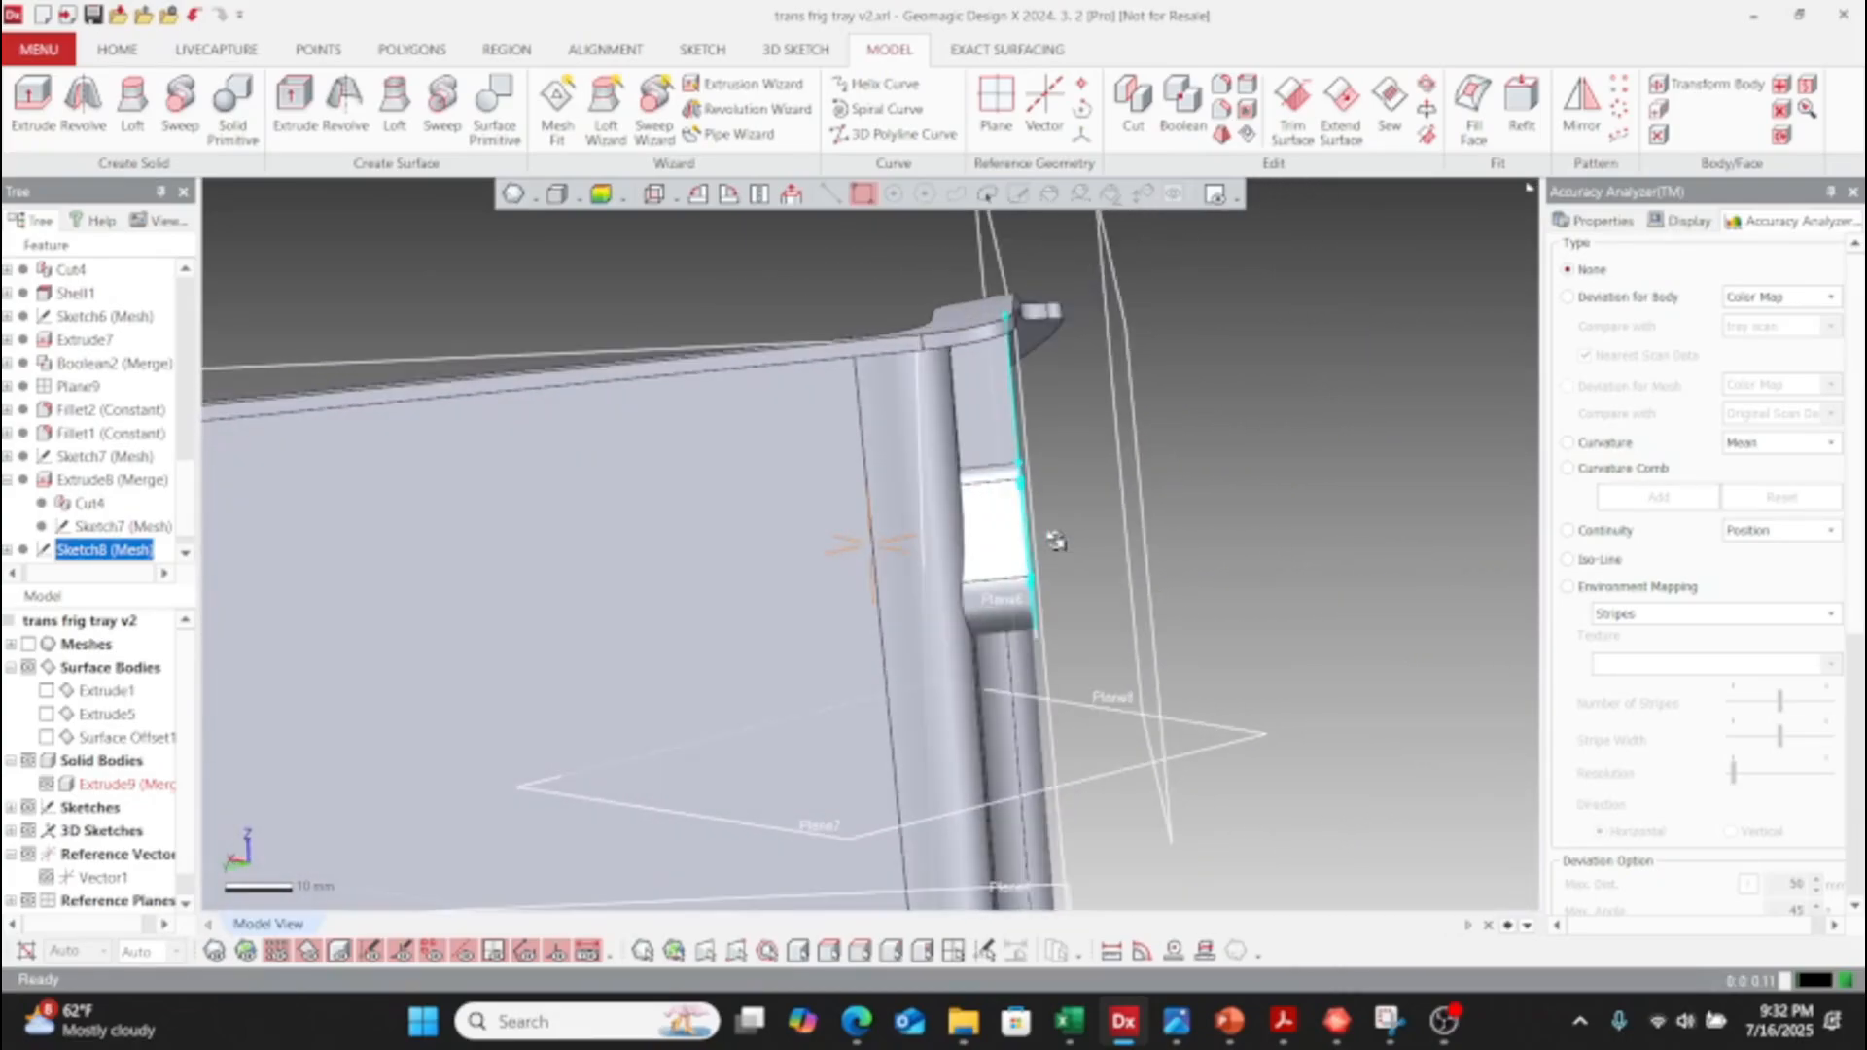
{"action": "scroll", "coordinate": [684, 535], "scroll_direction": "down", "scroll_amount": 1}
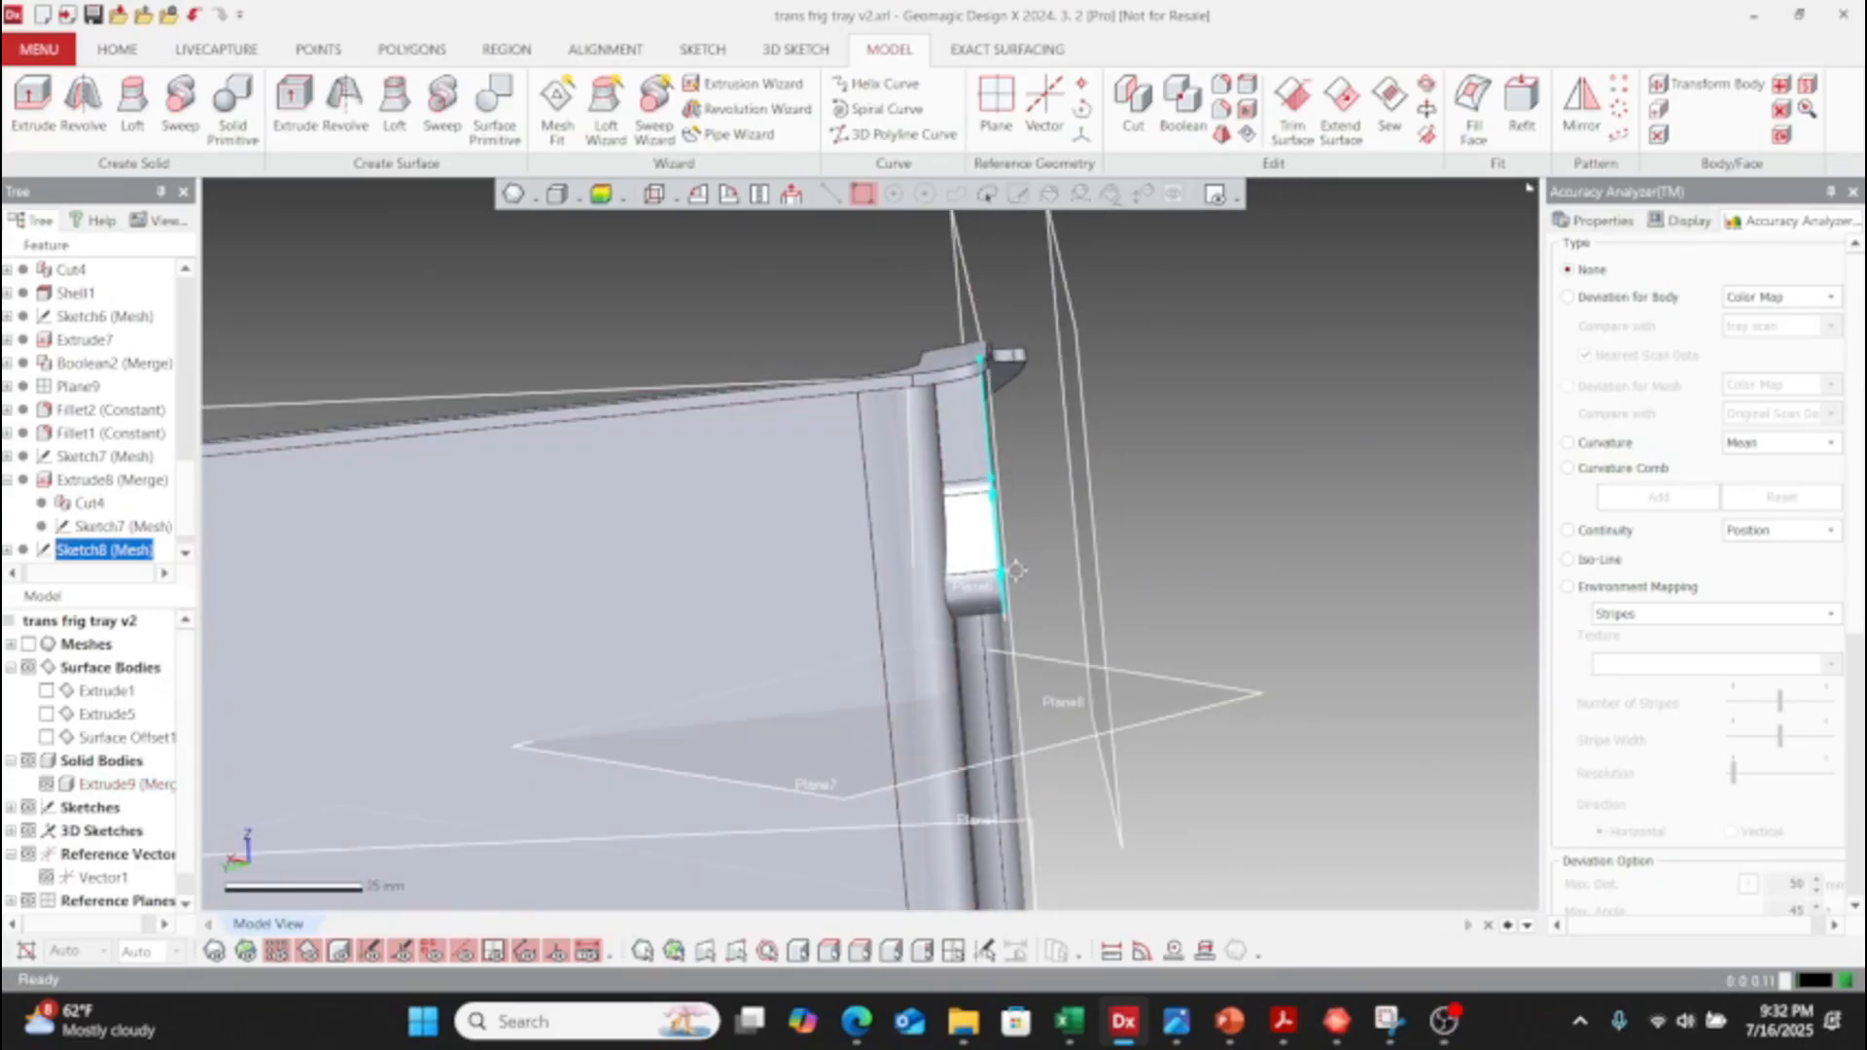
{"action": "right_click_drag", "start_coordinate": [1016, 571], "coordinate": [667, 567]}
{"action": "right_click_drag", "start_coordinate": [889, 554], "coordinate": [1030, 350]}
{"action": "scroll", "coordinate": [871, 583], "scroll_direction": "down", "scroll_amount": 3}
{"action": "right_click_drag", "start_coordinate": [1006, 584], "coordinate": [935, 564]}
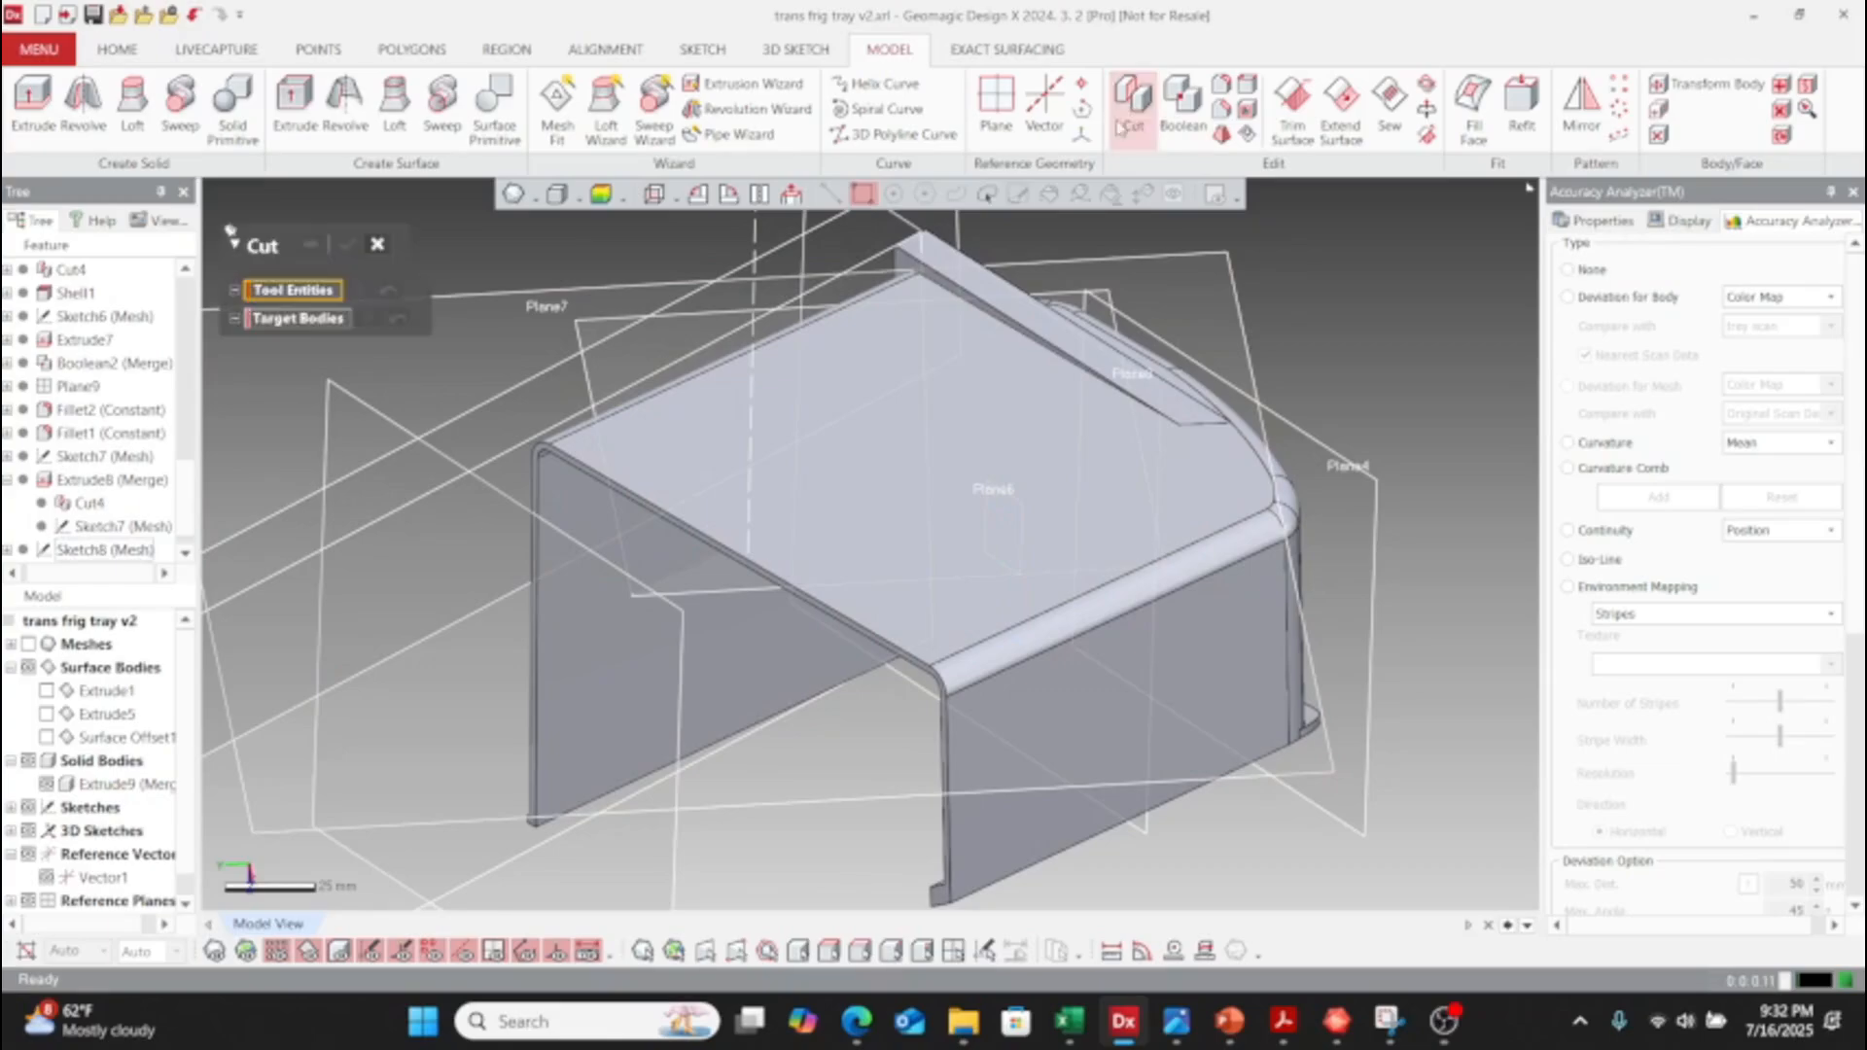
{"action": "right_click_drag", "start_coordinate": [1031, 486], "coordinate": [1089, 457]}
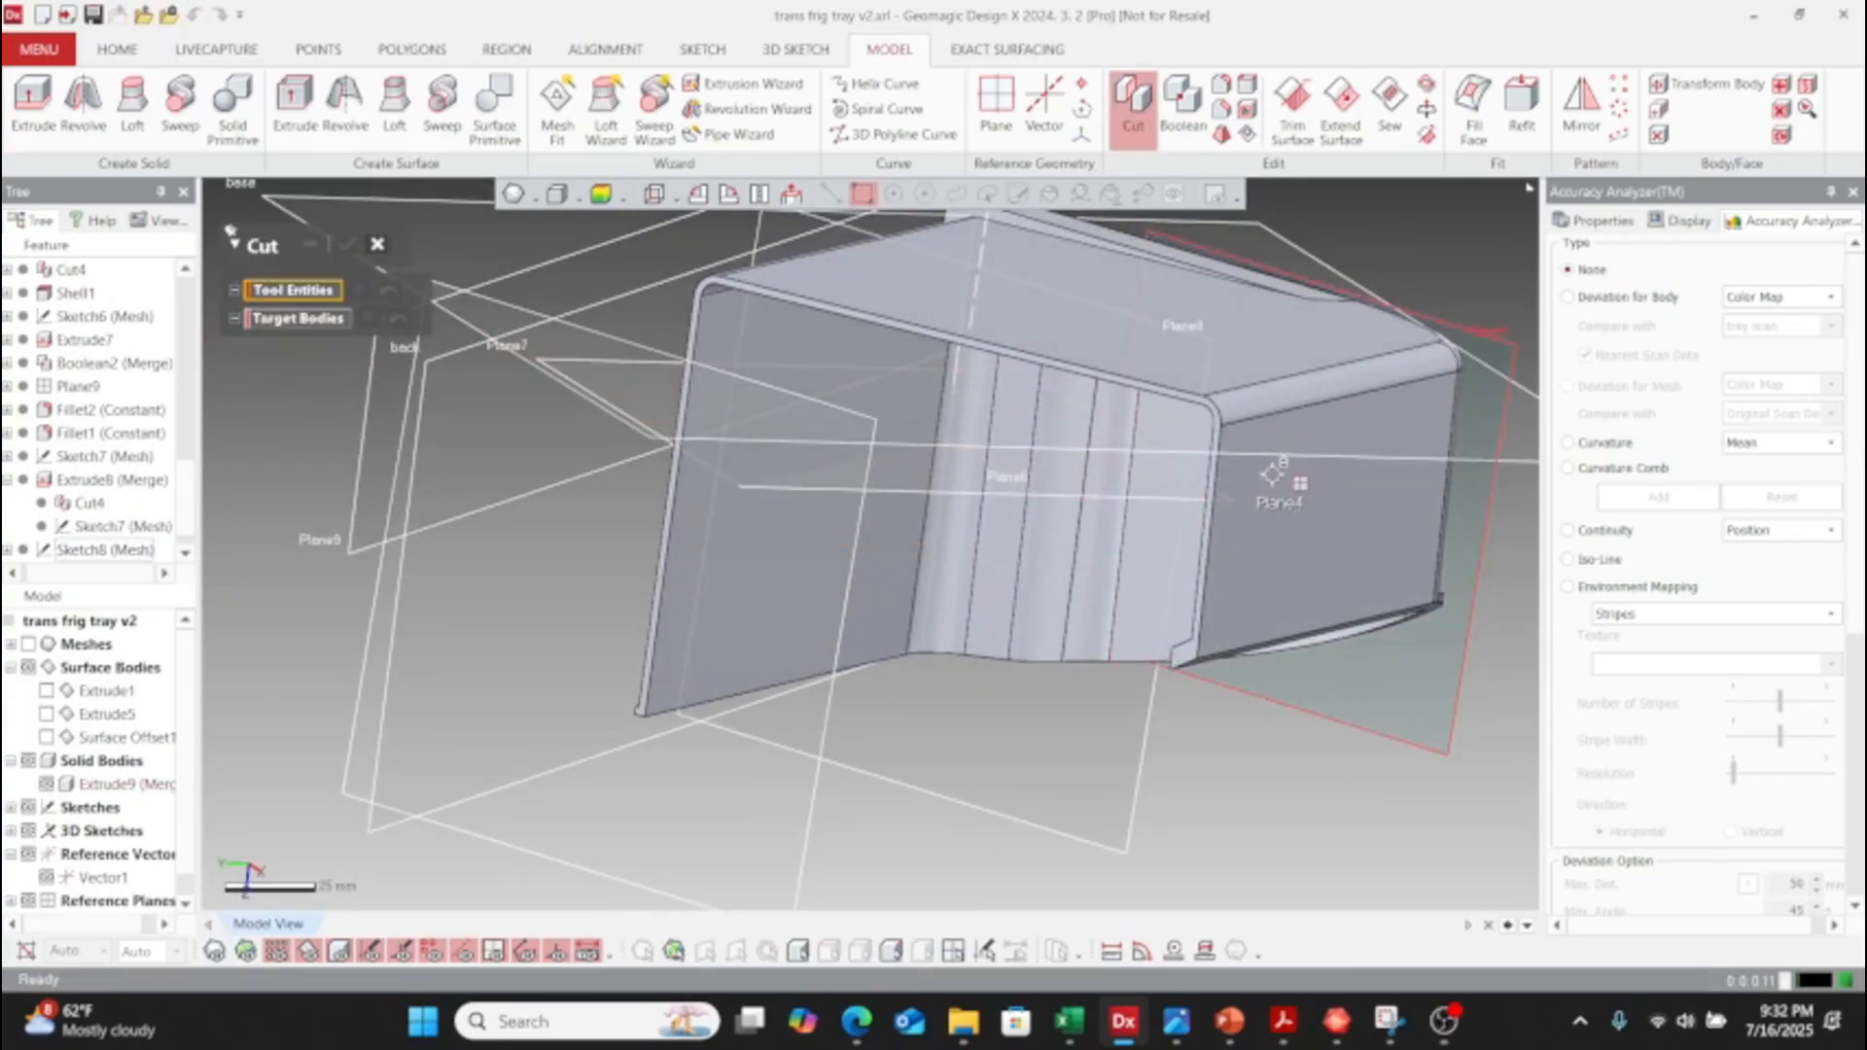
{"action": "left_click", "coordinate": [1247, 387]}
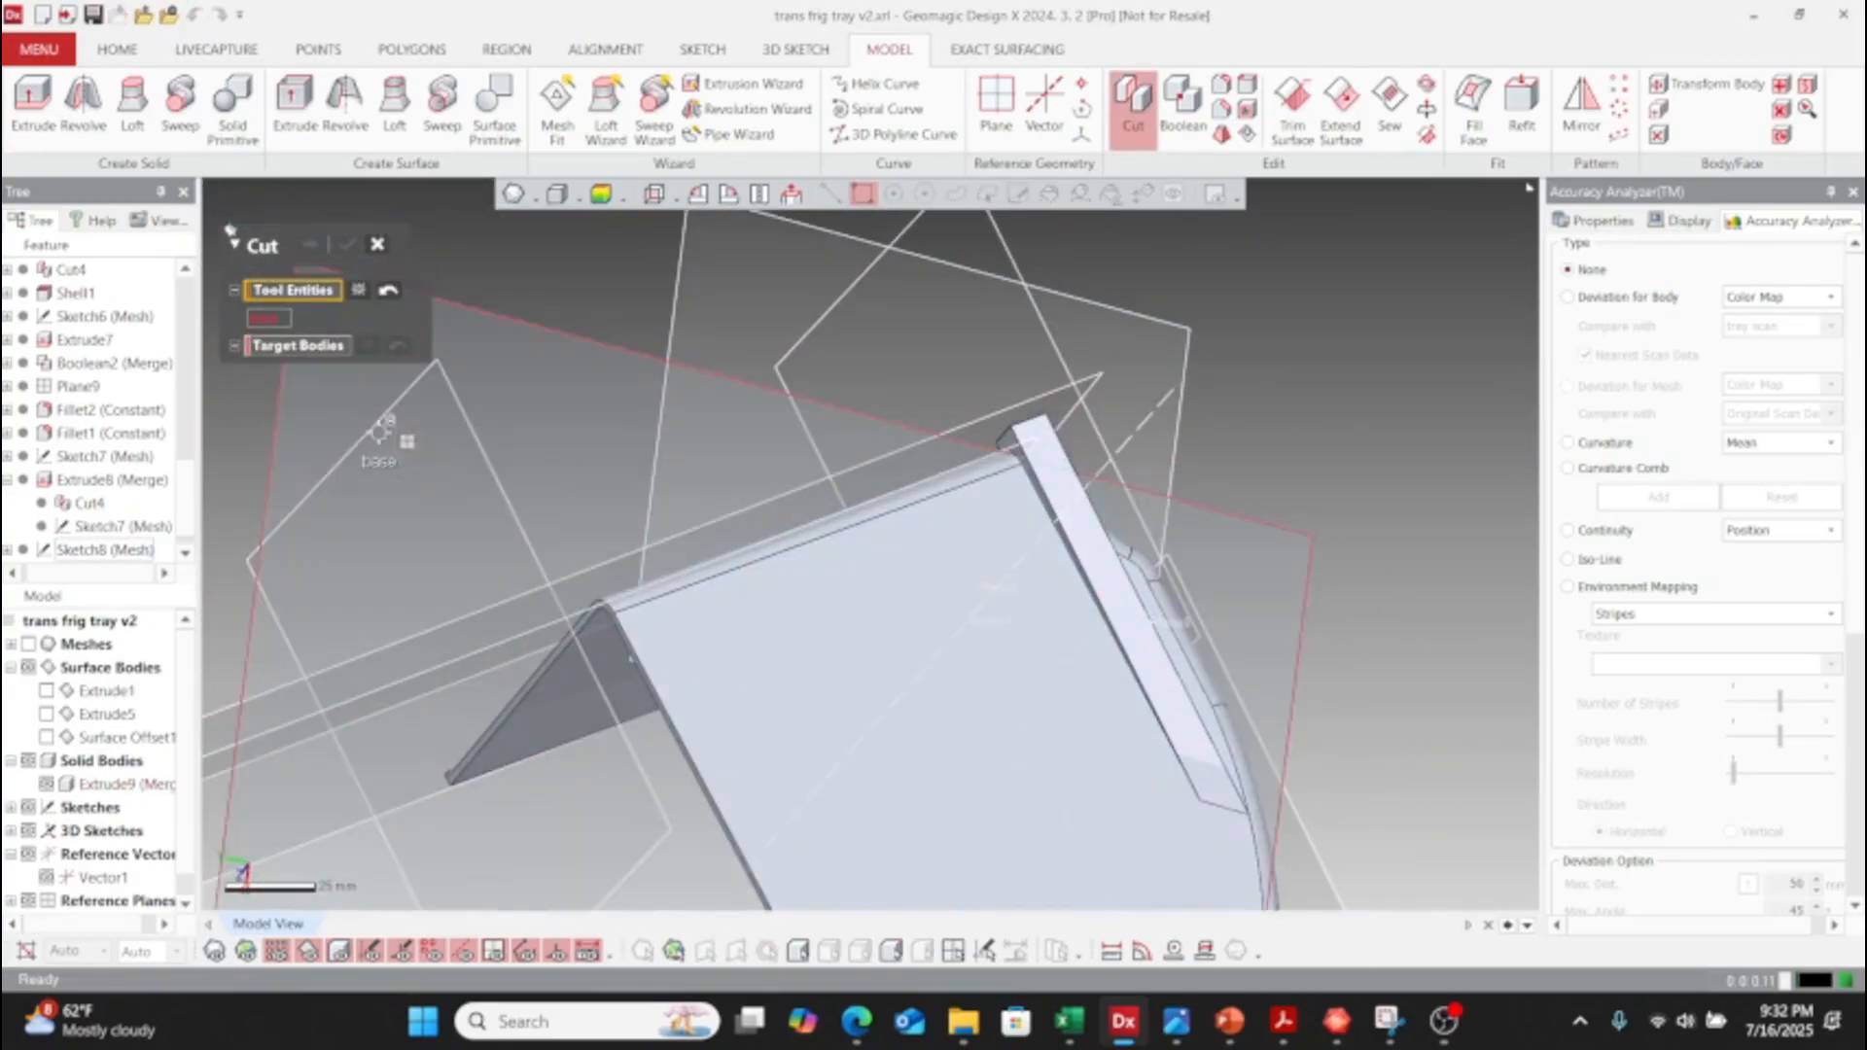
{"action": "right_click_drag", "start_coordinate": [966, 667], "coordinate": [289, 571]}
{"action": "left_click", "coordinate": [670, 727]}
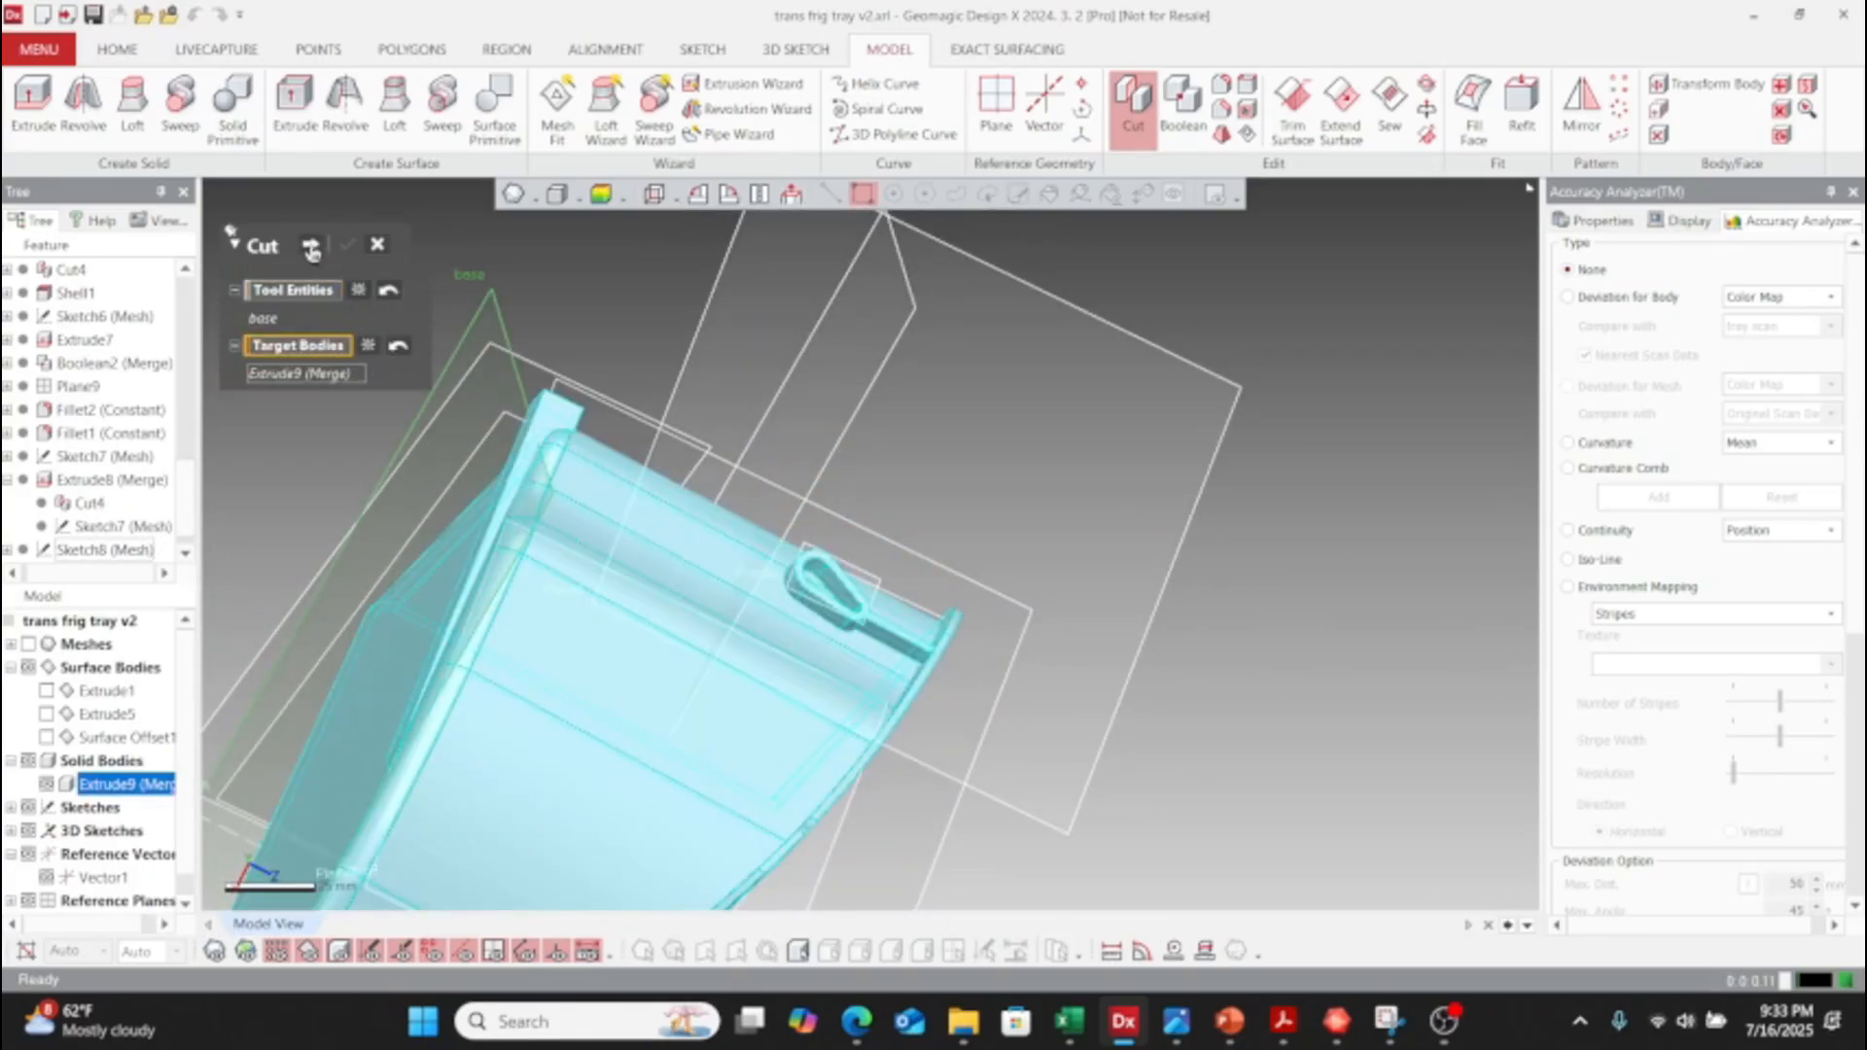
{"action": "left_click", "coordinate": [311, 250]}
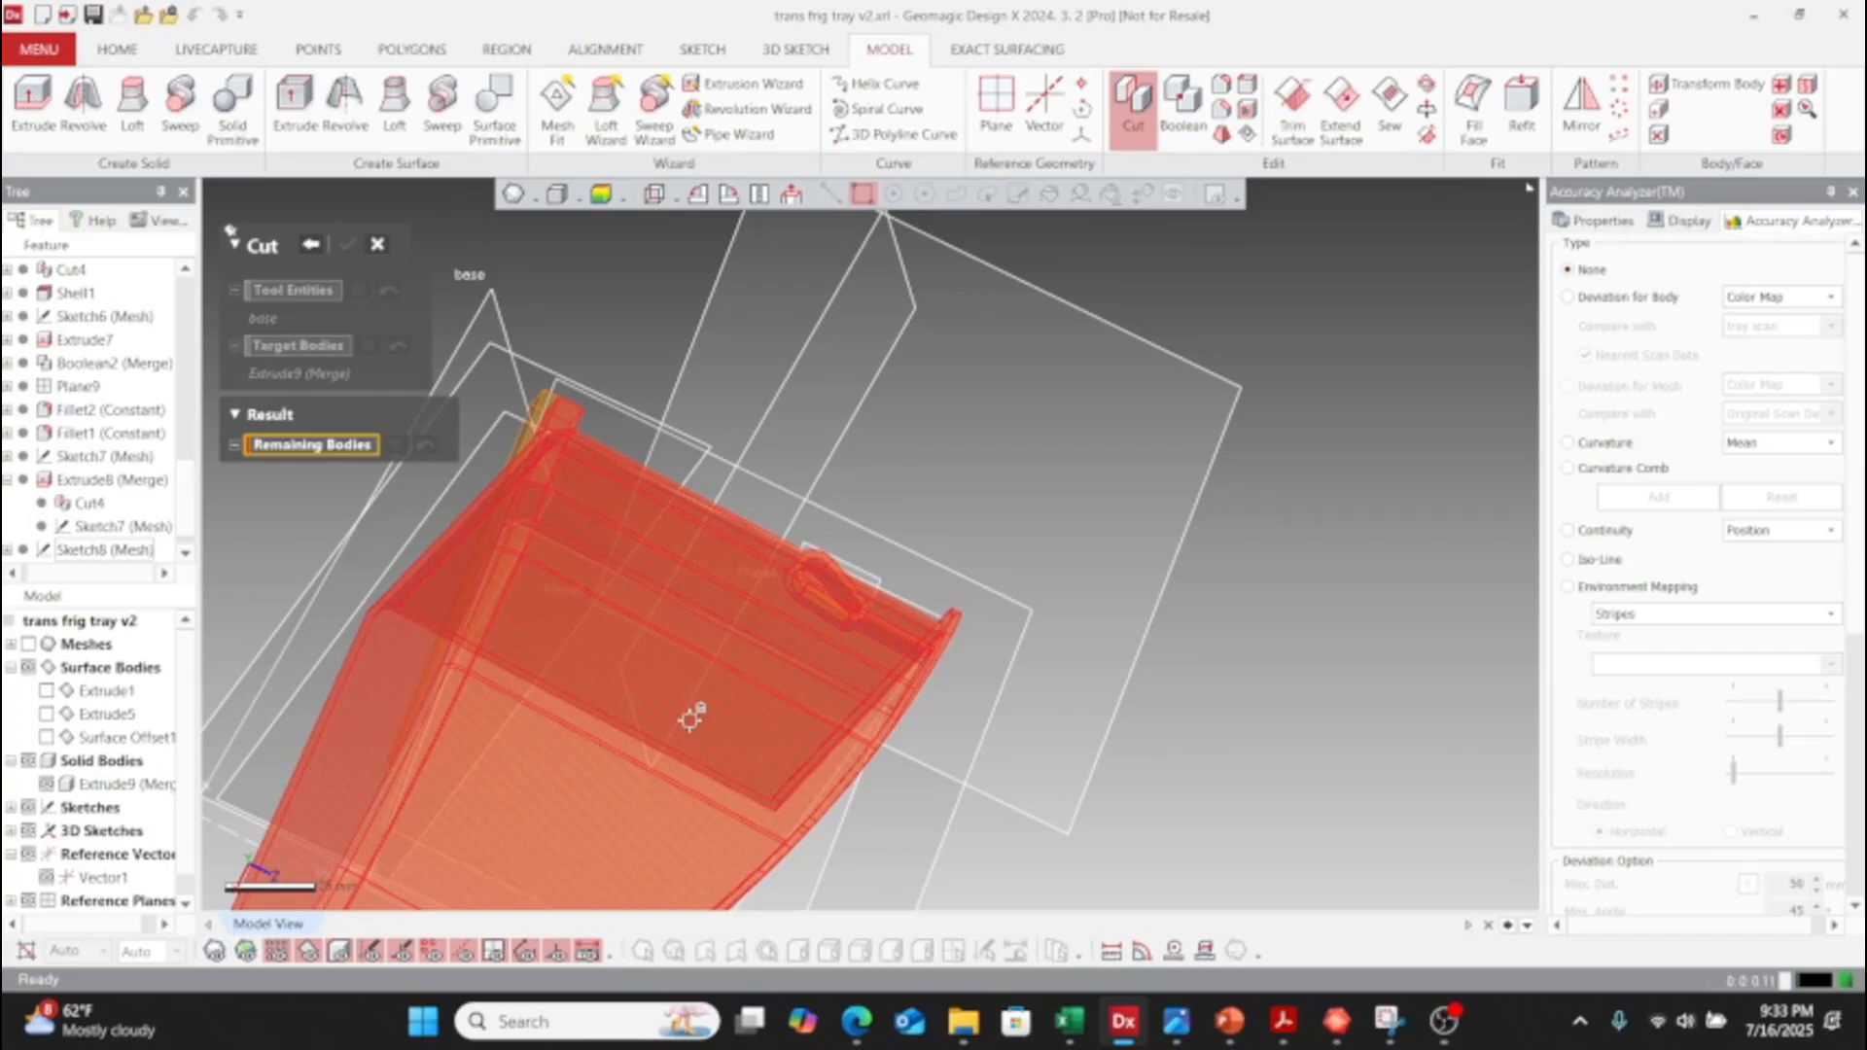
{"action": "right_click_drag", "start_coordinate": [691, 654], "coordinate": [608, 617]}
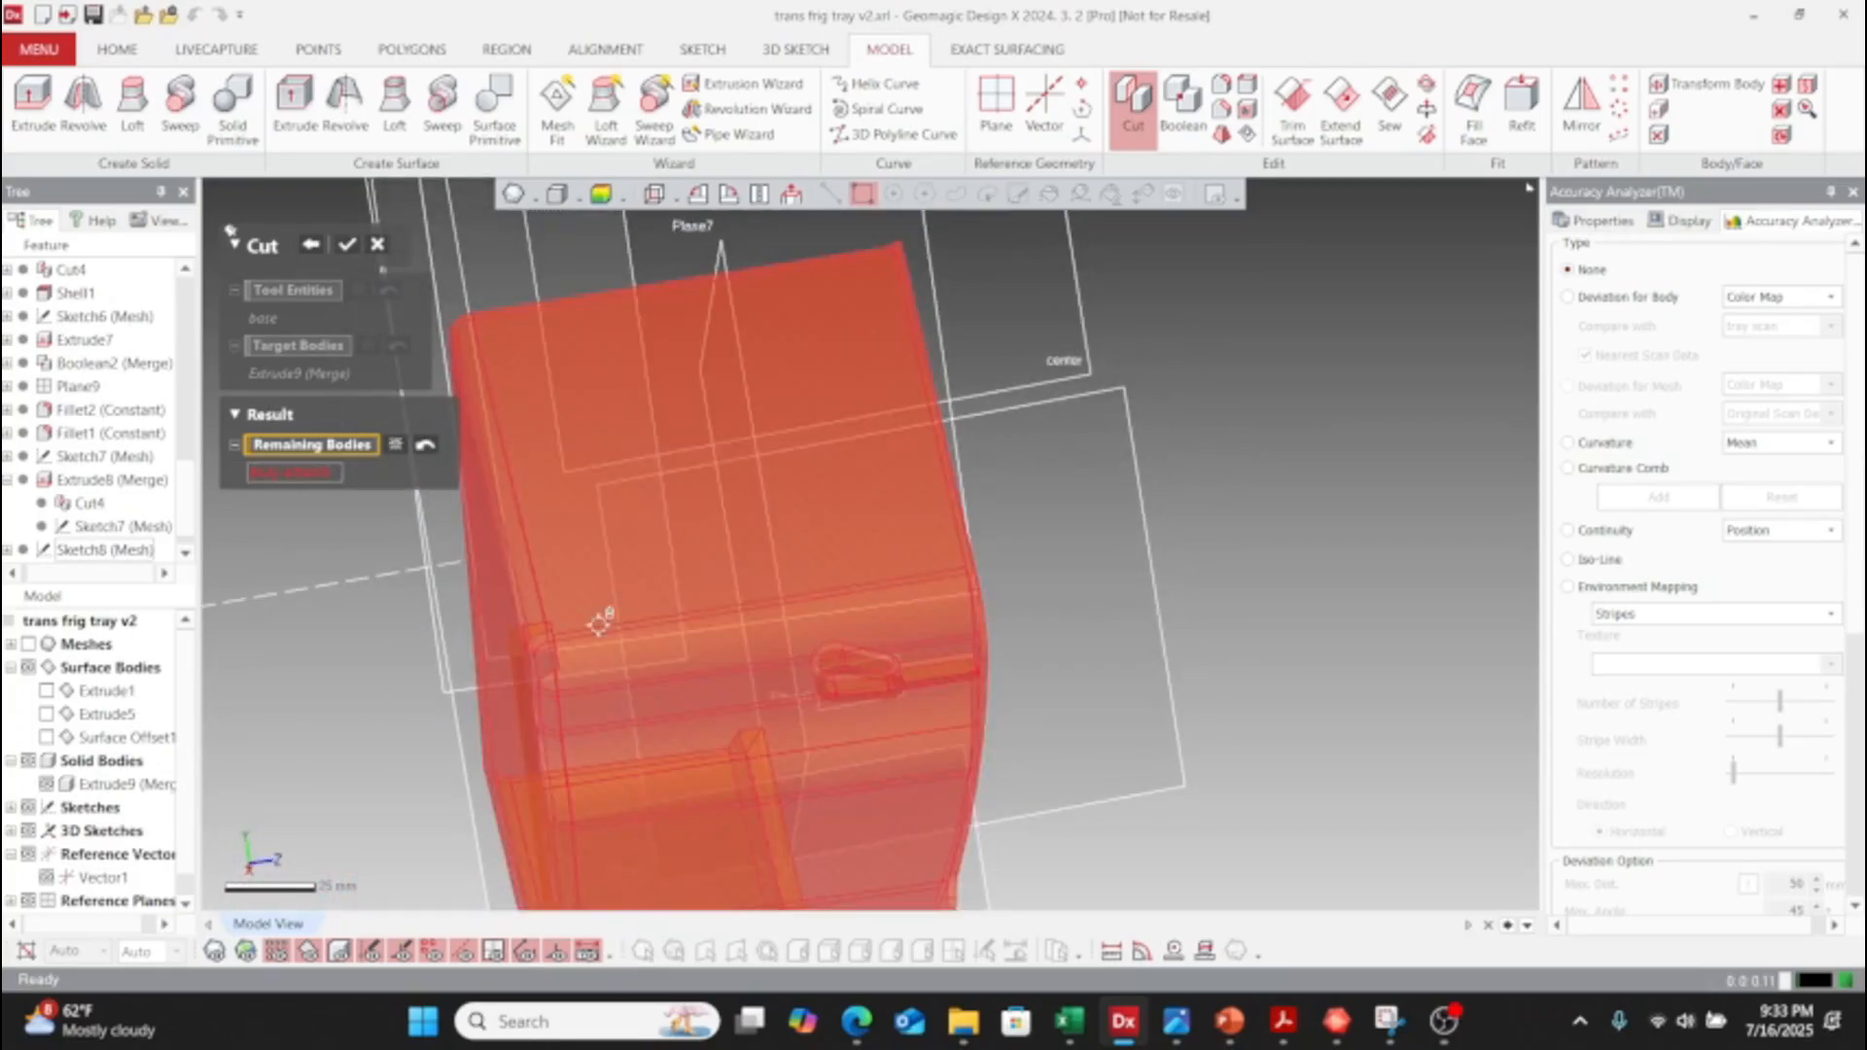
{"action": "left_click", "coordinate": [861, 518]}
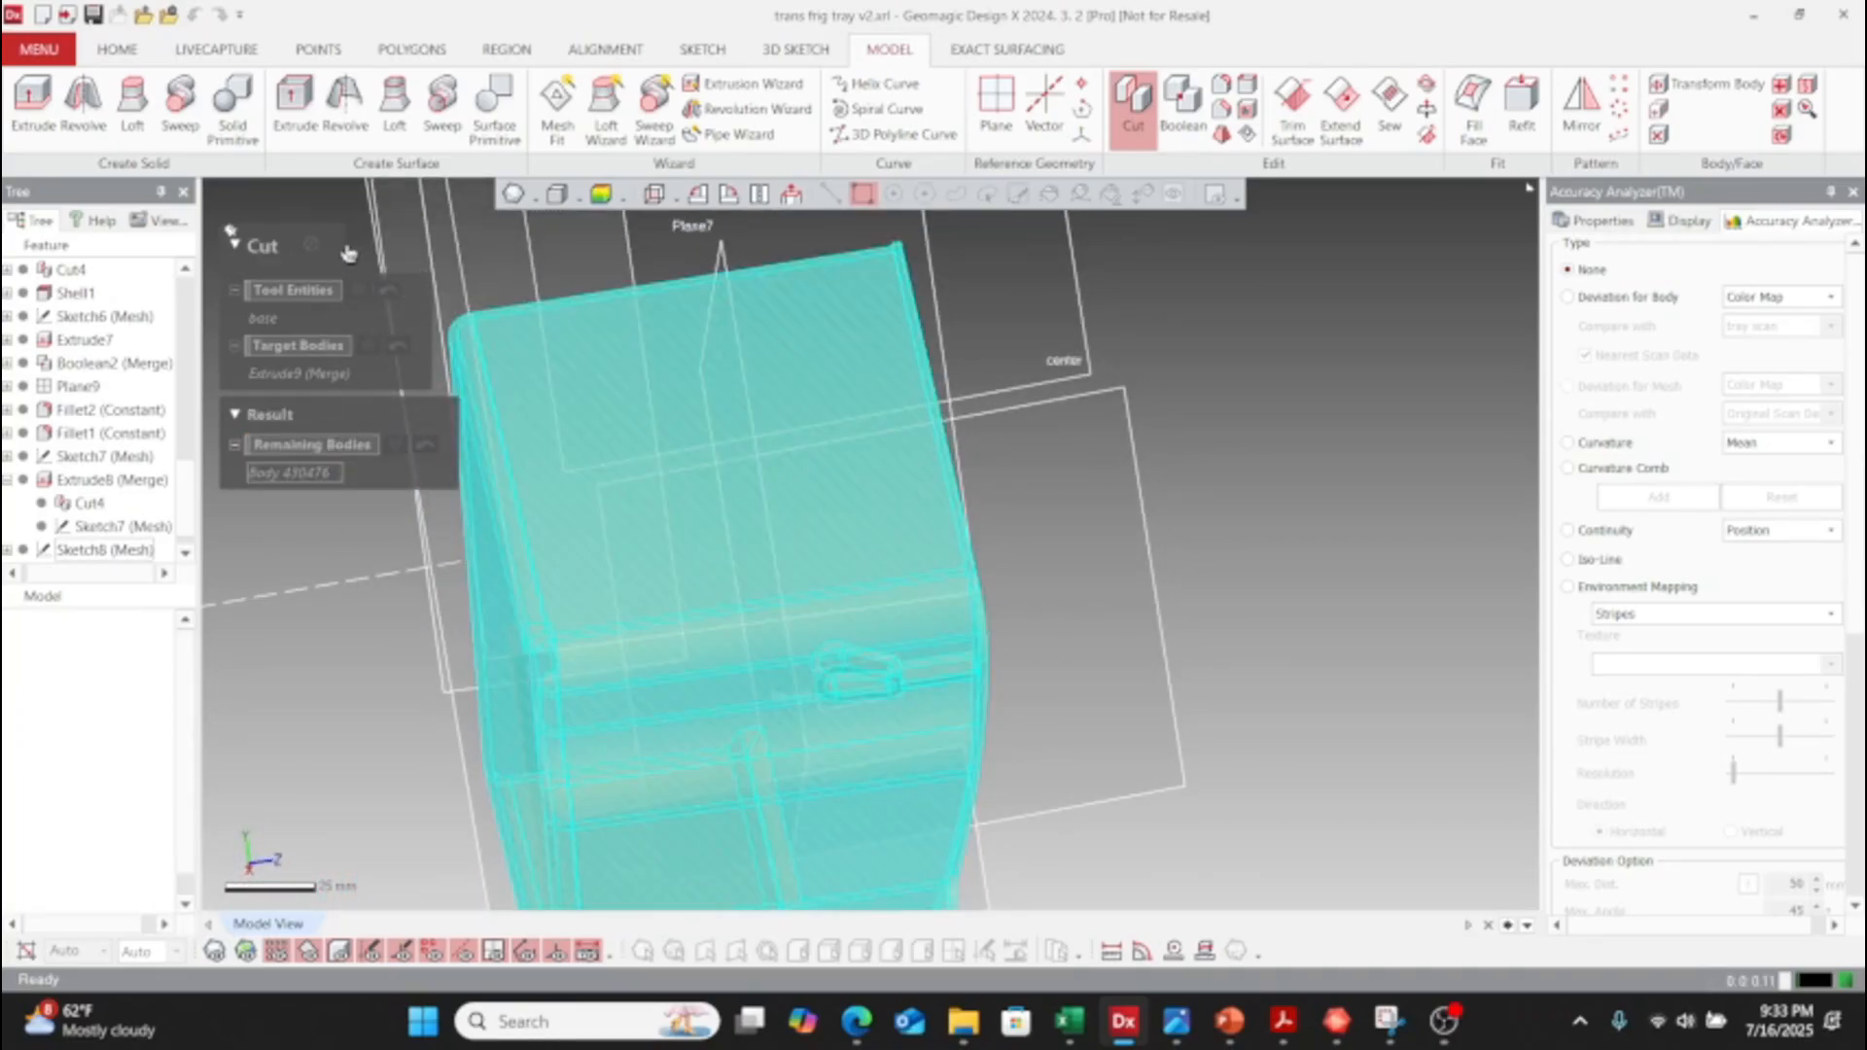
{"action": "left_click", "coordinate": [345, 250]}
- Hide all reference planes and save the trimmed tray model
{"action": "right_click_drag", "start_coordinate": [489, 595], "coordinate": [929, 686]}
{"action": "scroll", "coordinate": [992, 673], "scroll_direction": "up", "scroll_amount": 4}
{"action": "right_click_drag", "start_coordinate": [1141, 665], "coordinate": [846, 467]}
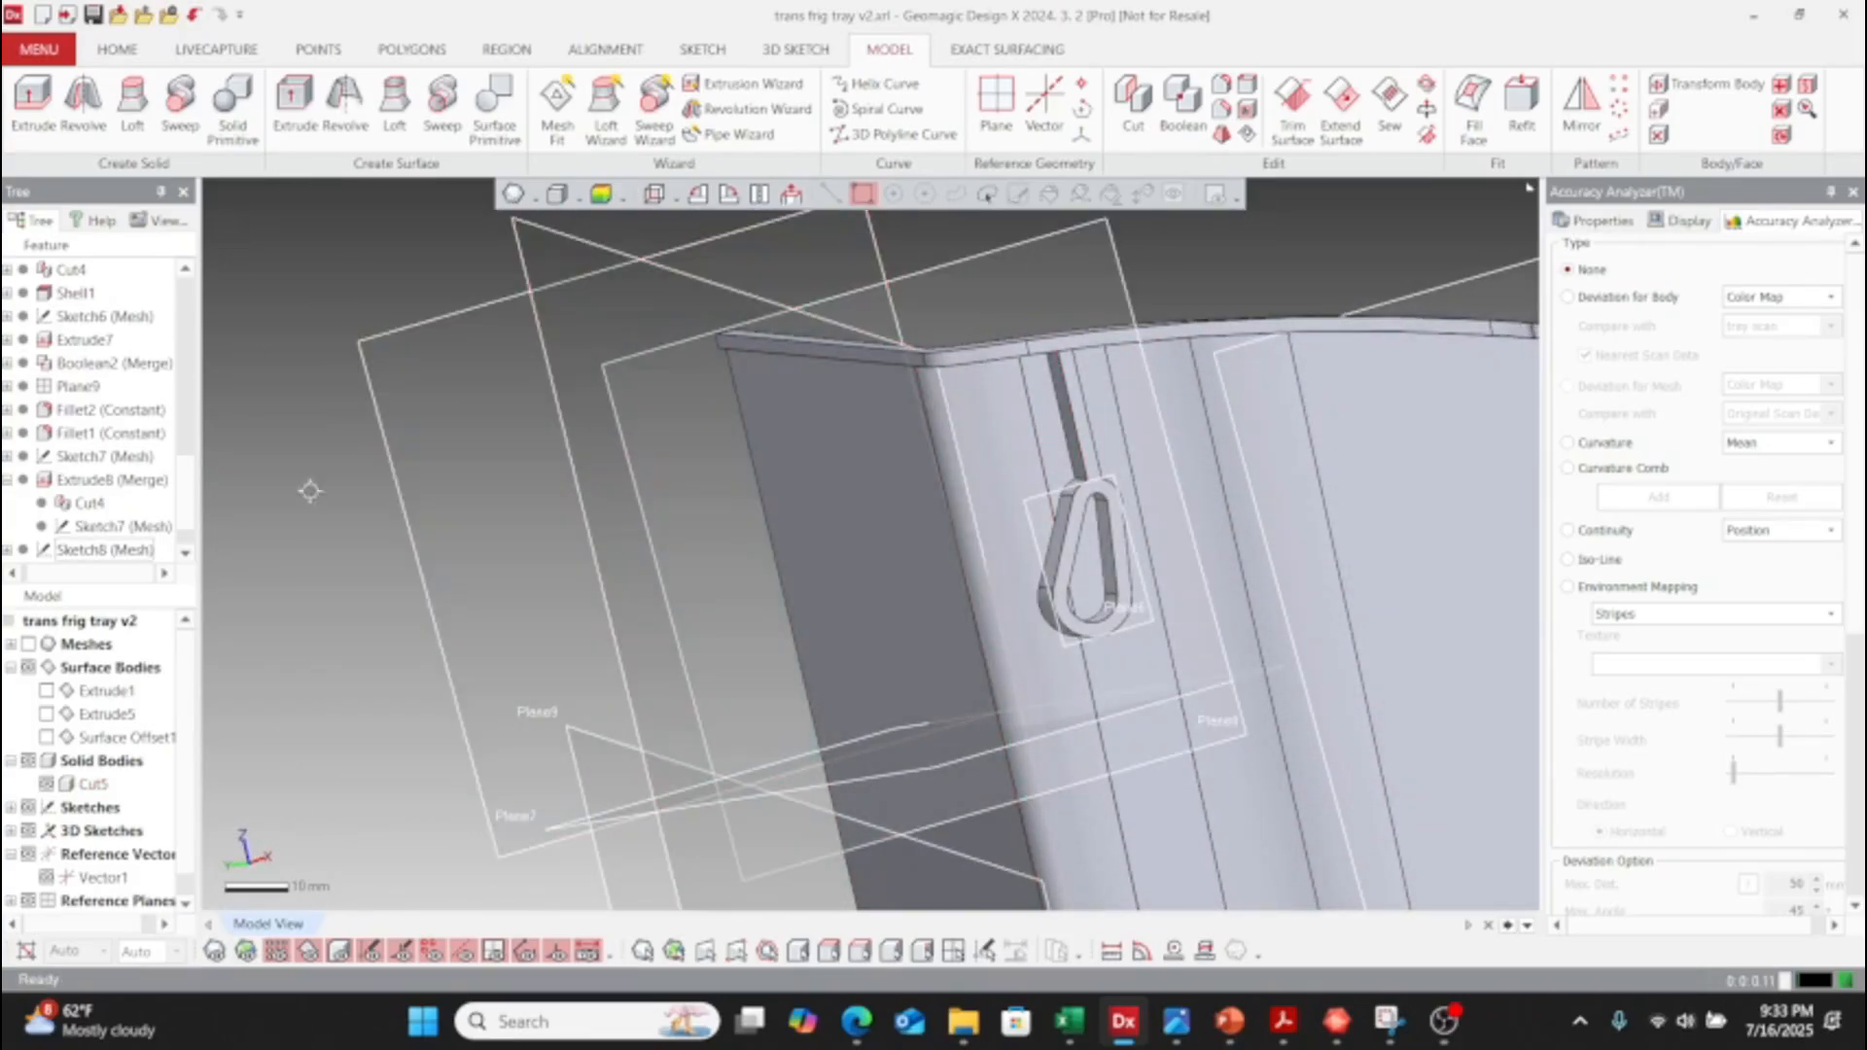
{"action": "left_click", "coordinate": [30, 899]}
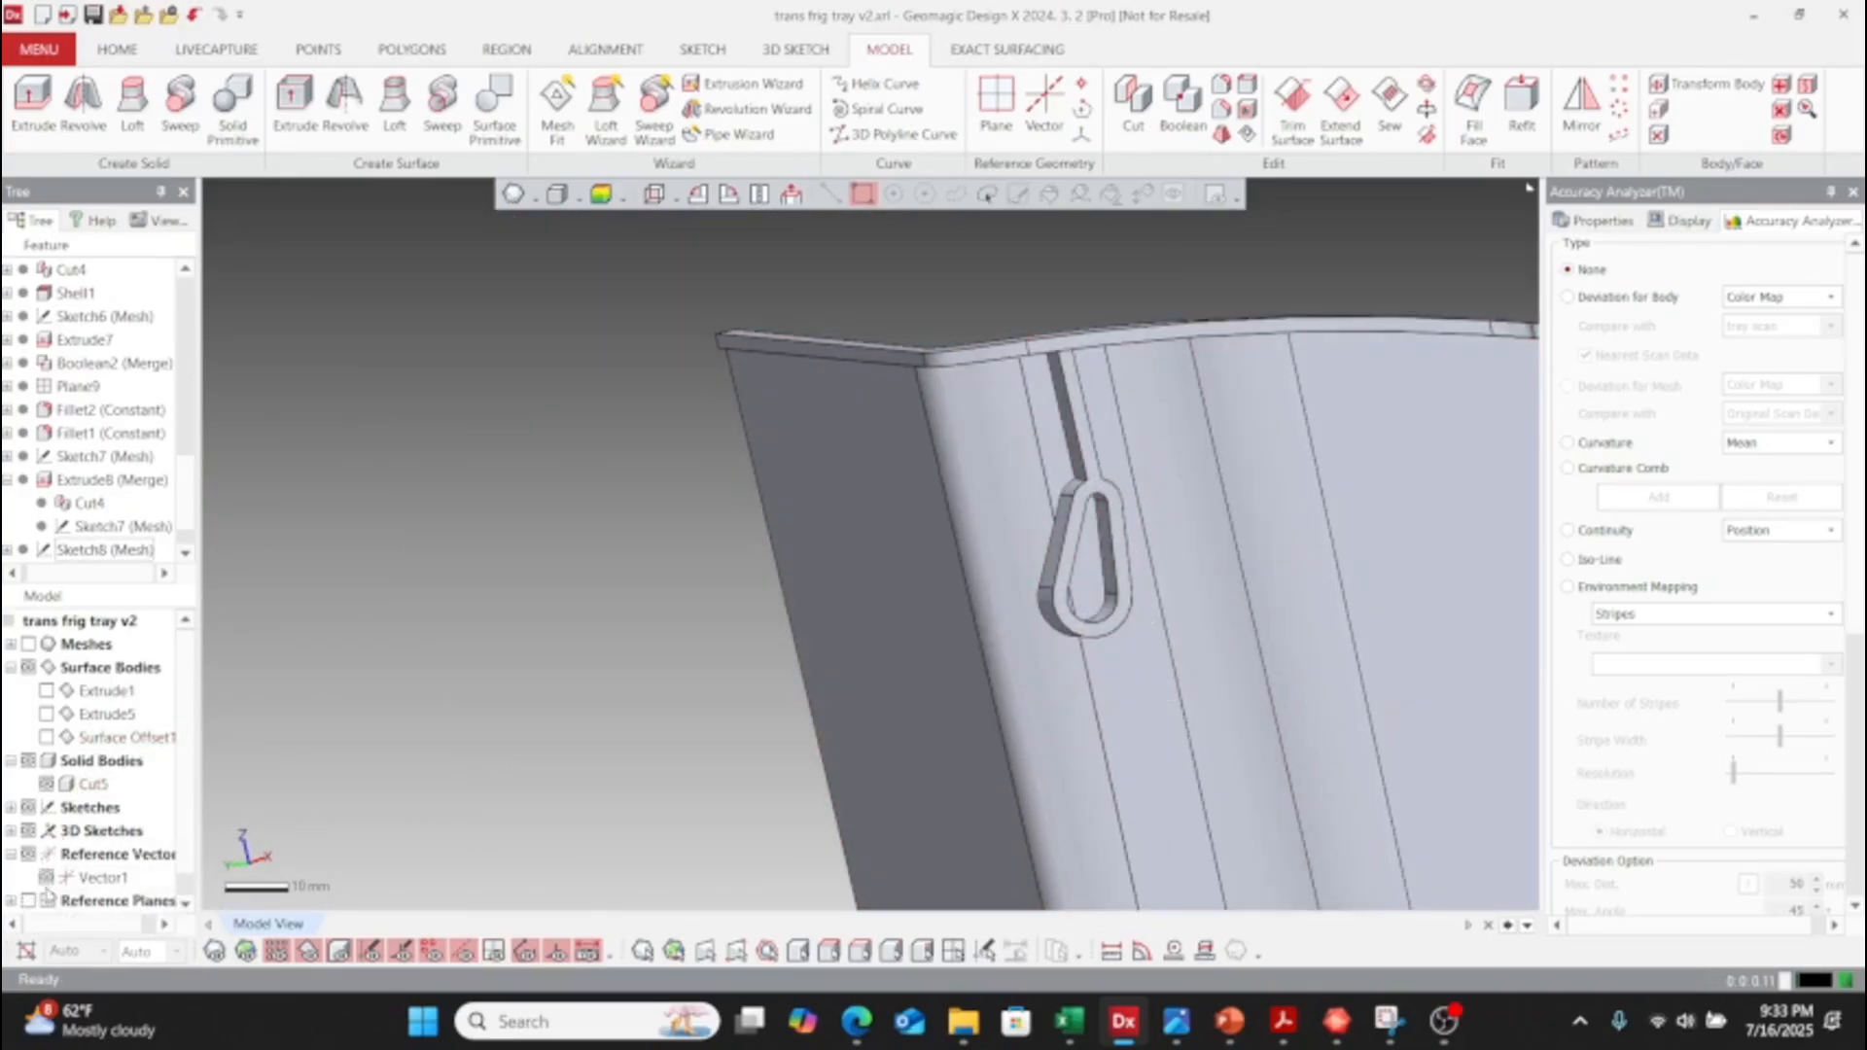
{"action": "scroll", "coordinate": [667, 579], "scroll_direction": "down", "scroll_amount": 5}
{"action": "right_click_drag", "start_coordinate": [1329, 609], "coordinate": [662, 555]}
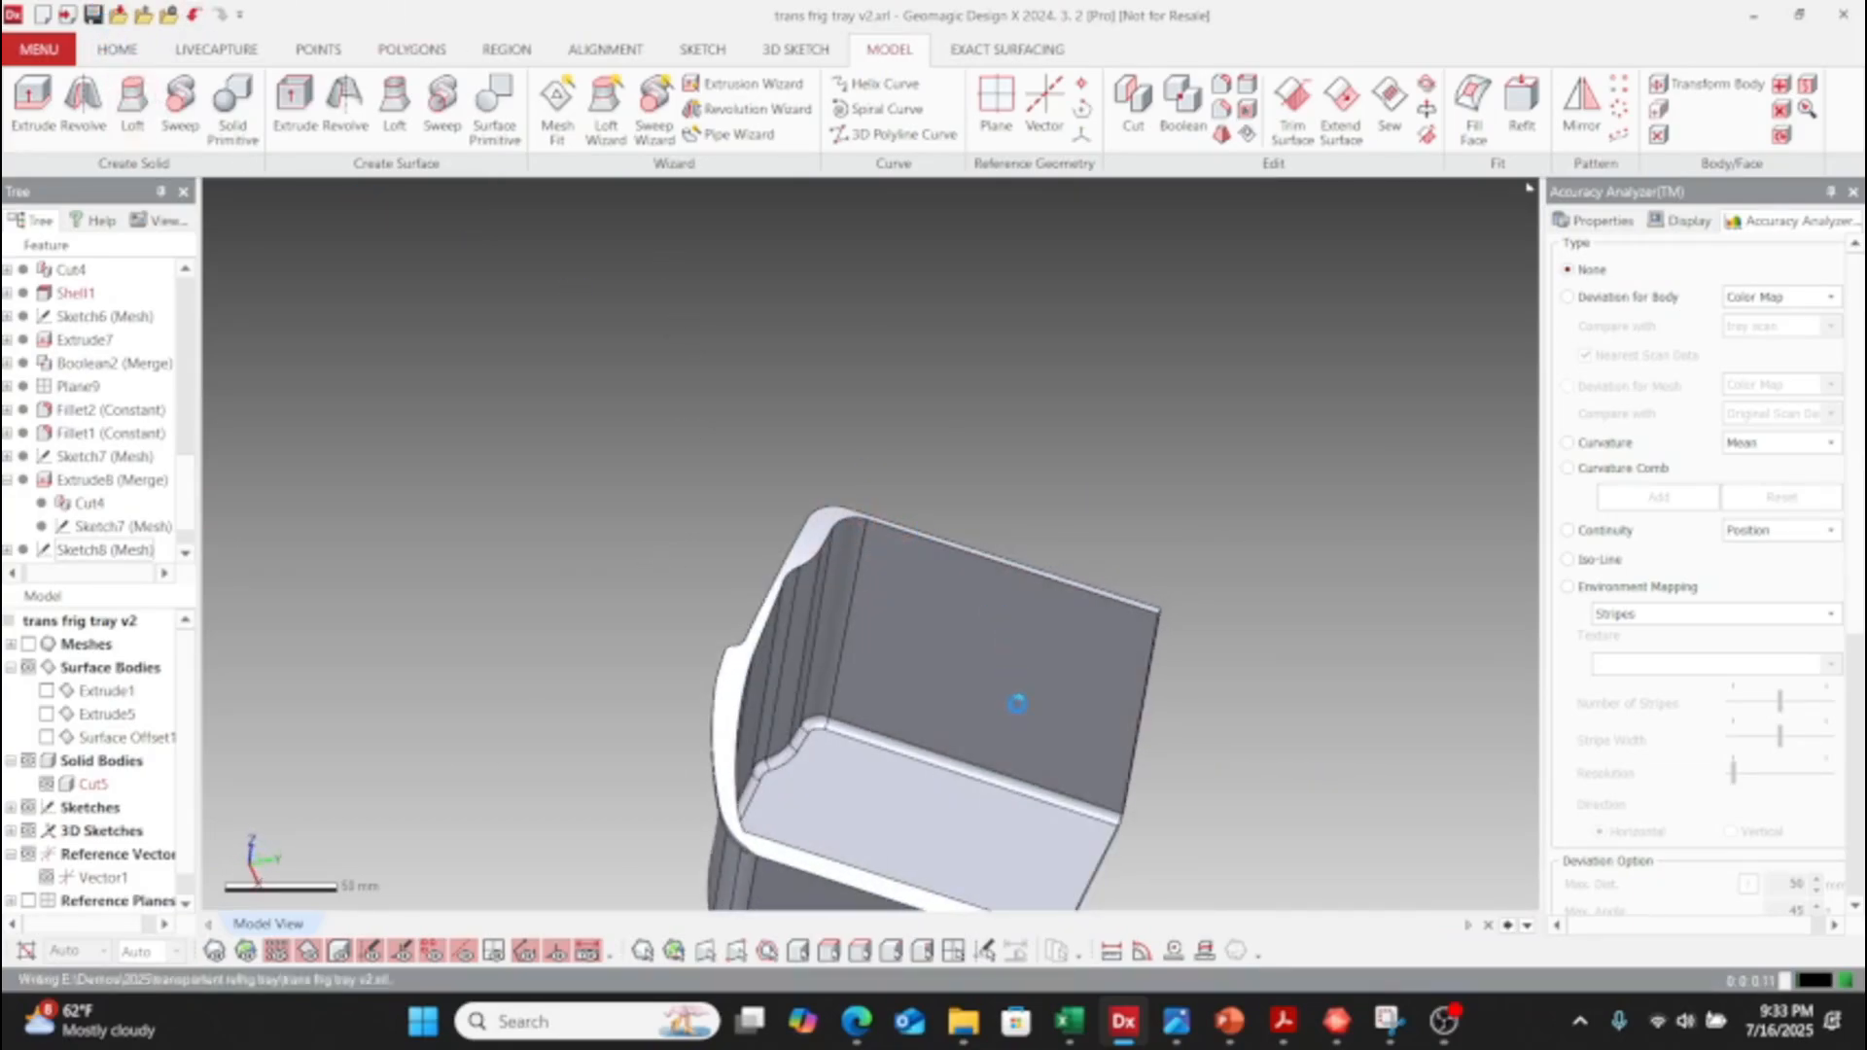
{"action": "left_click", "coordinate": [1028, 822]}
- Show the Deviation for Body color map and examine deviation from the scan on the tray's floor, inner walls and outer side
{"action": "right_click_drag", "start_coordinate": [1027, 822], "coordinate": [832, 597]}
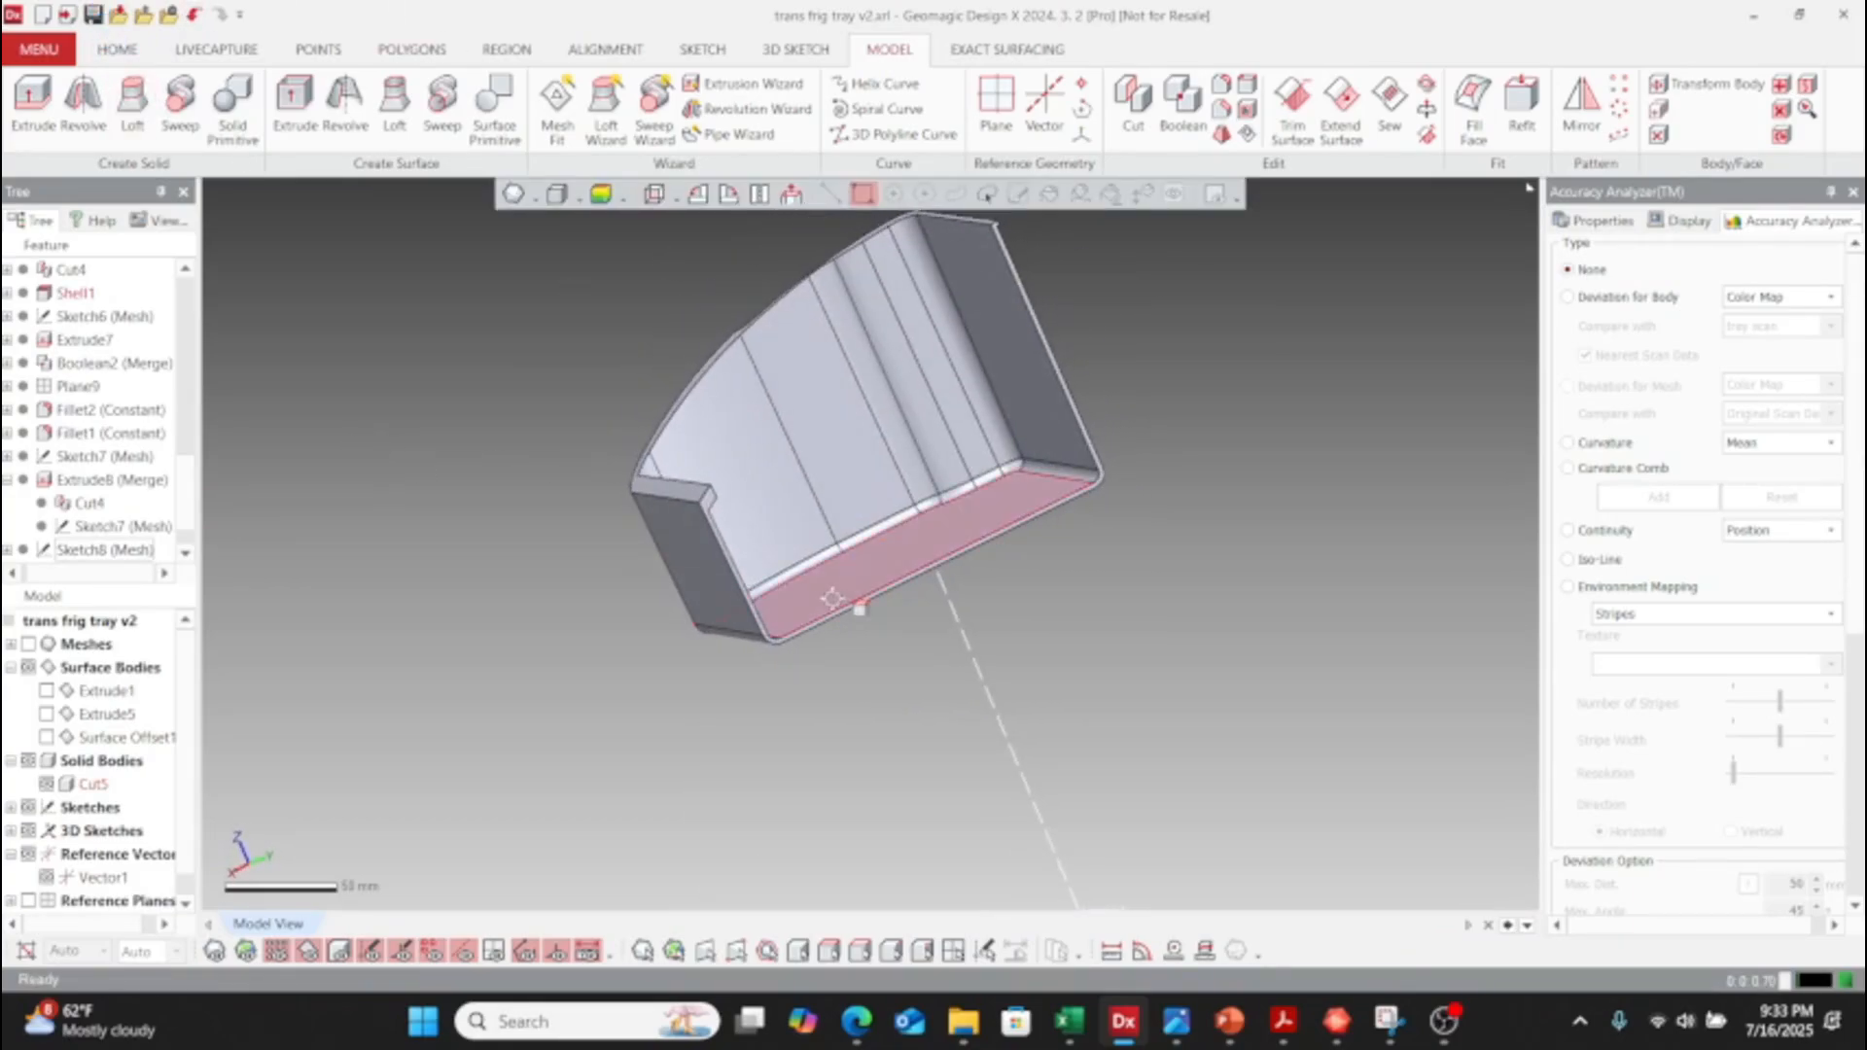
{"action": "scroll", "coordinate": [831, 597], "scroll_direction": "up", "scroll_amount": 3}
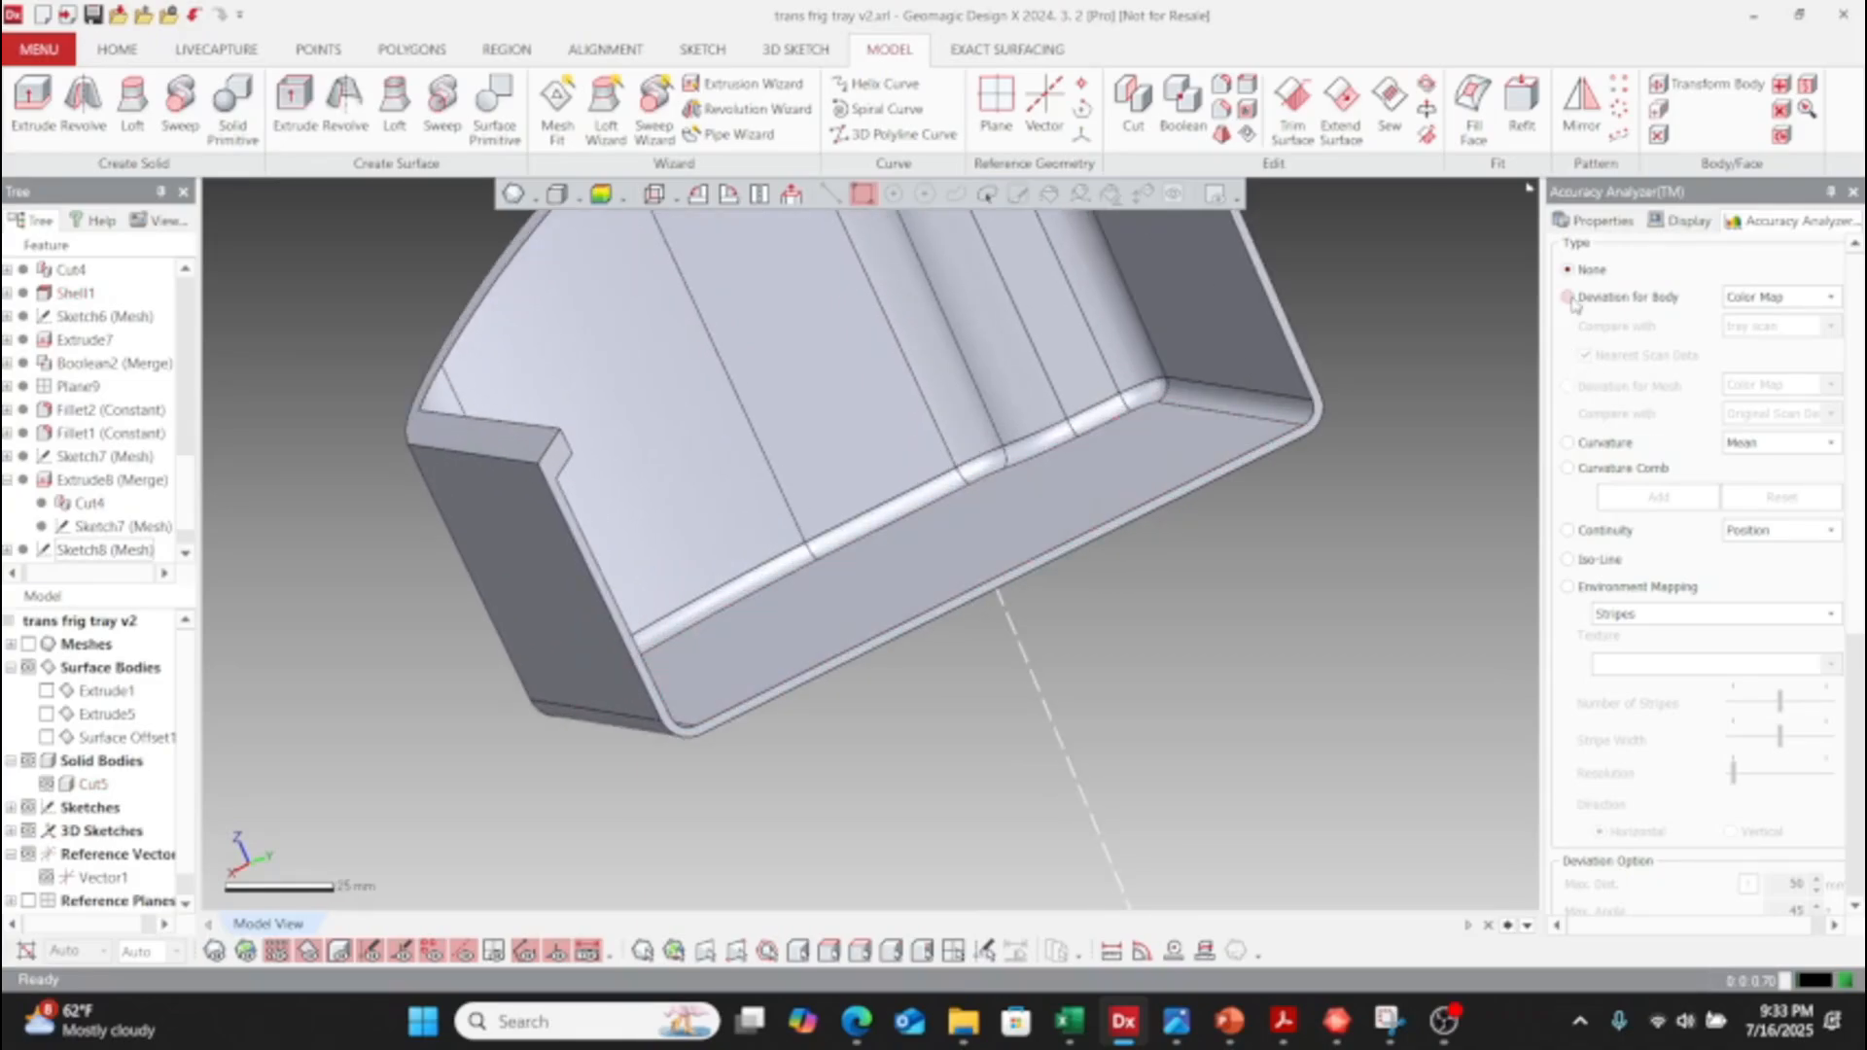
{"action": "right_click_drag", "start_coordinate": [786, 425], "coordinate": [848, 572]}
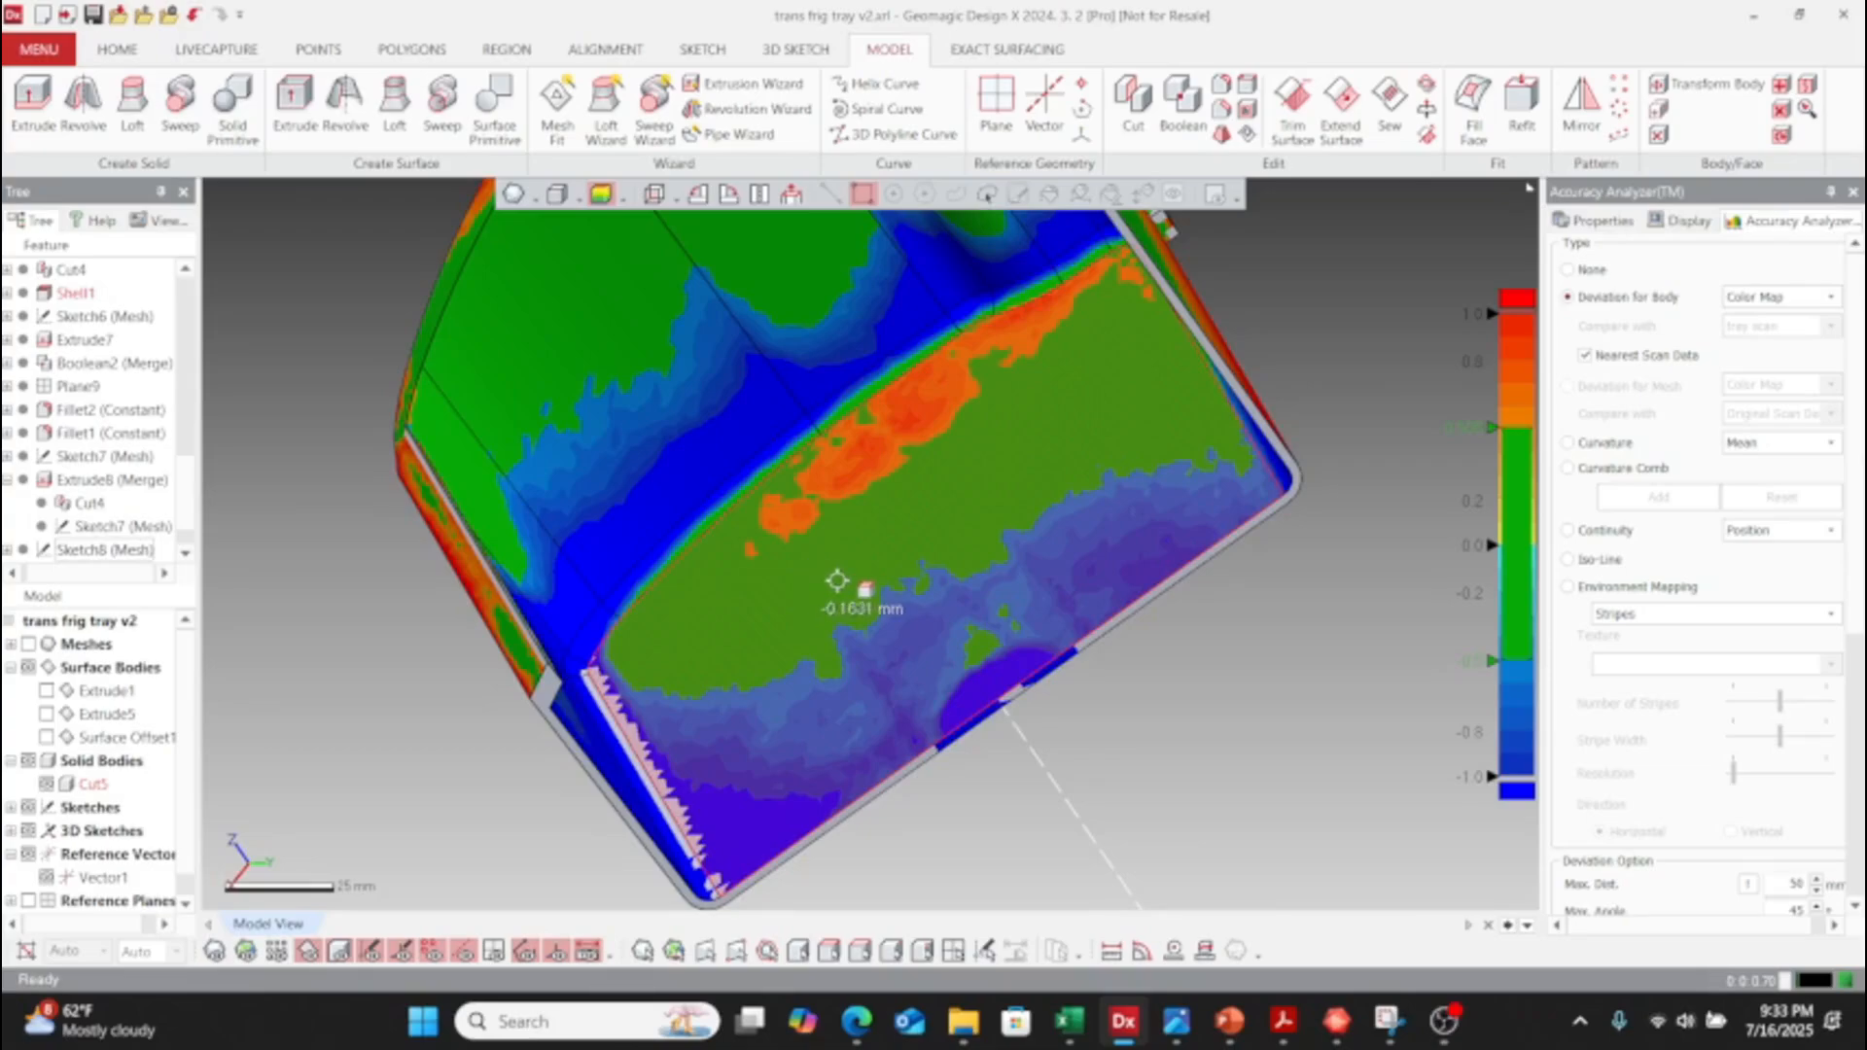
{"action": "right_click_drag", "start_coordinate": [888, 732], "coordinate": [860, 644]}
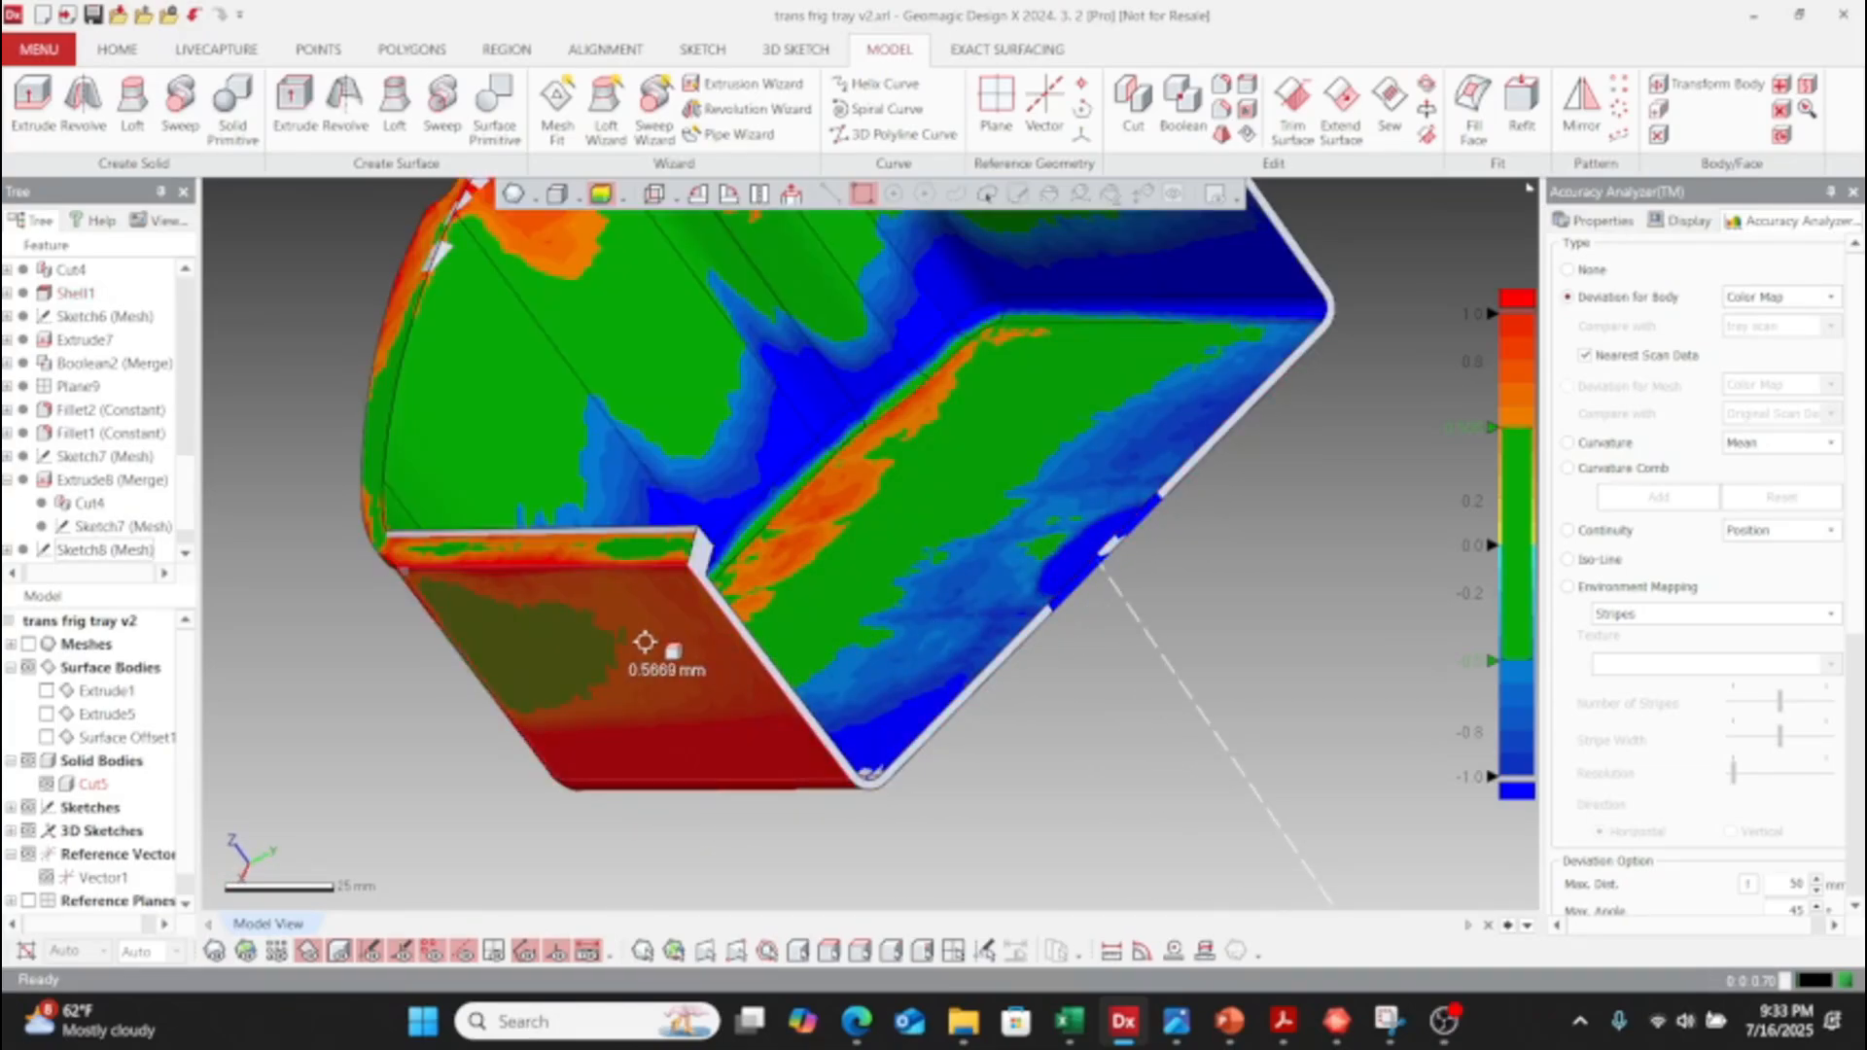
{"action": "right_click_drag", "start_coordinate": [504, 608], "coordinate": [763, 545]}
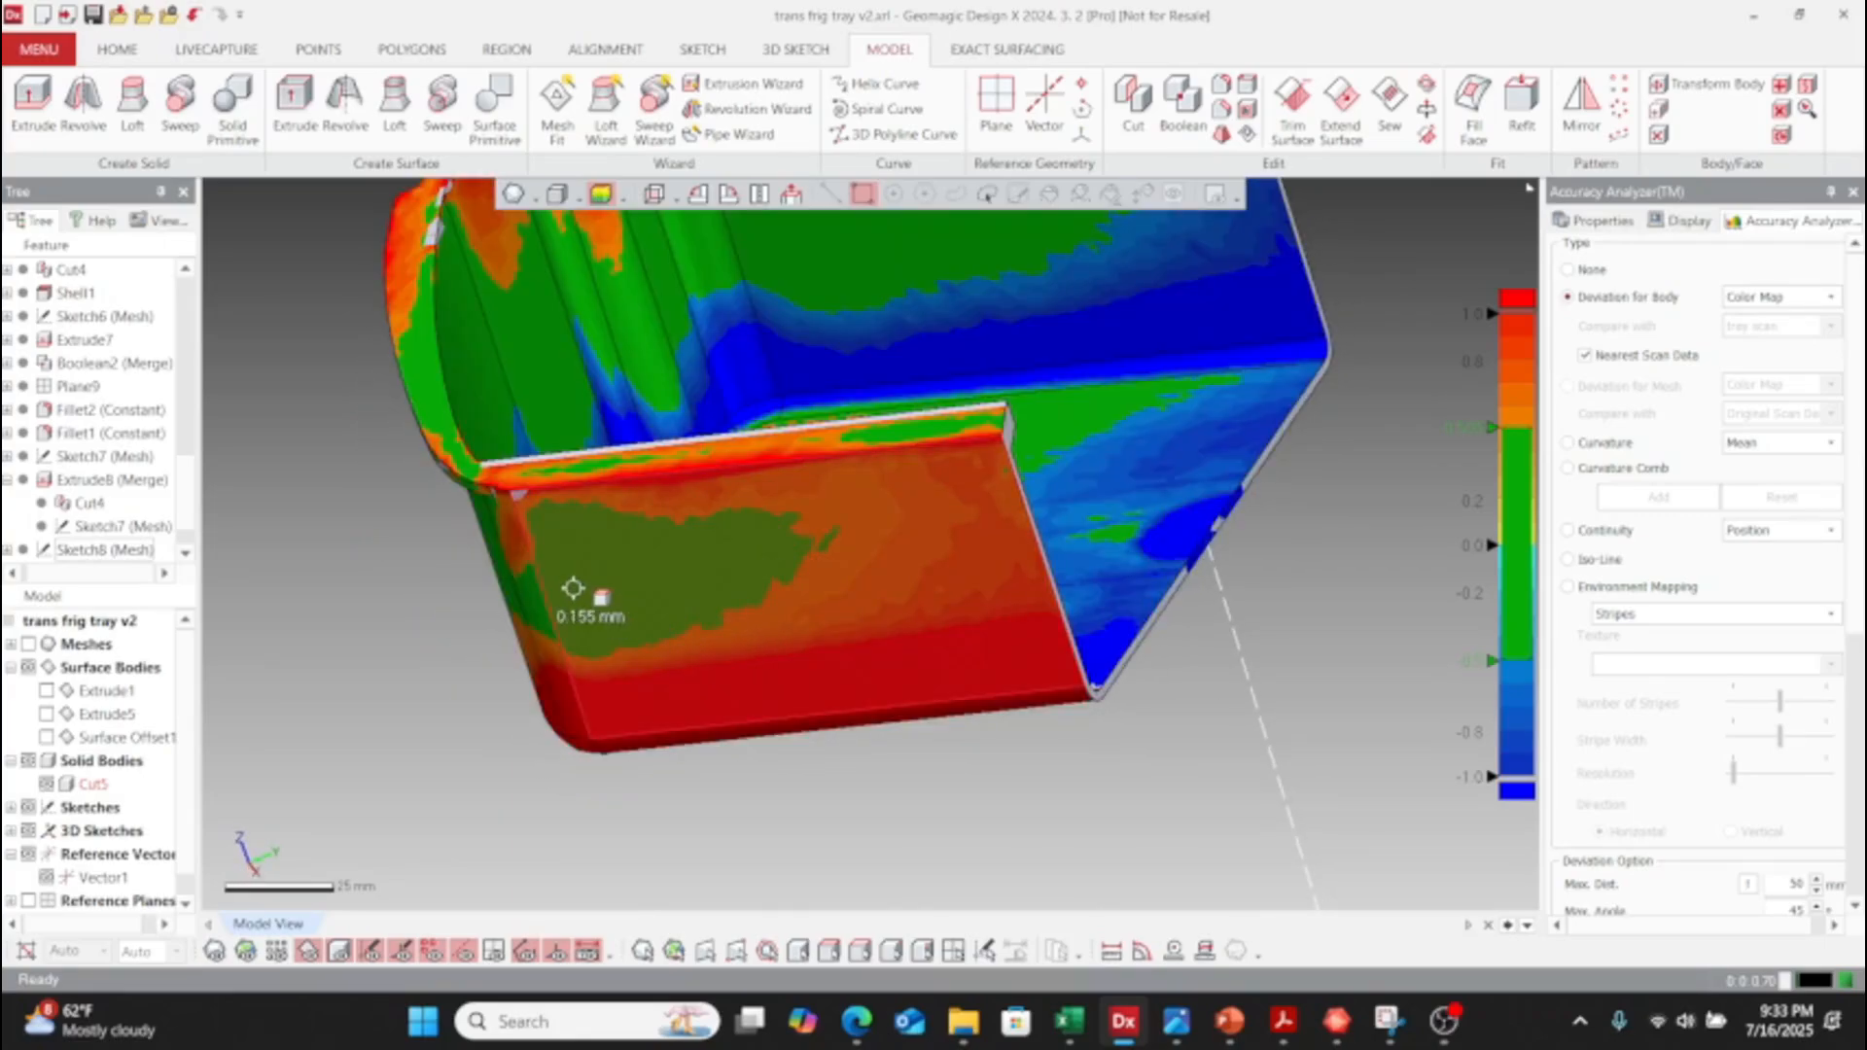
{"action": "right_click_drag", "start_coordinate": [572, 589], "coordinate": [1063, 542]}
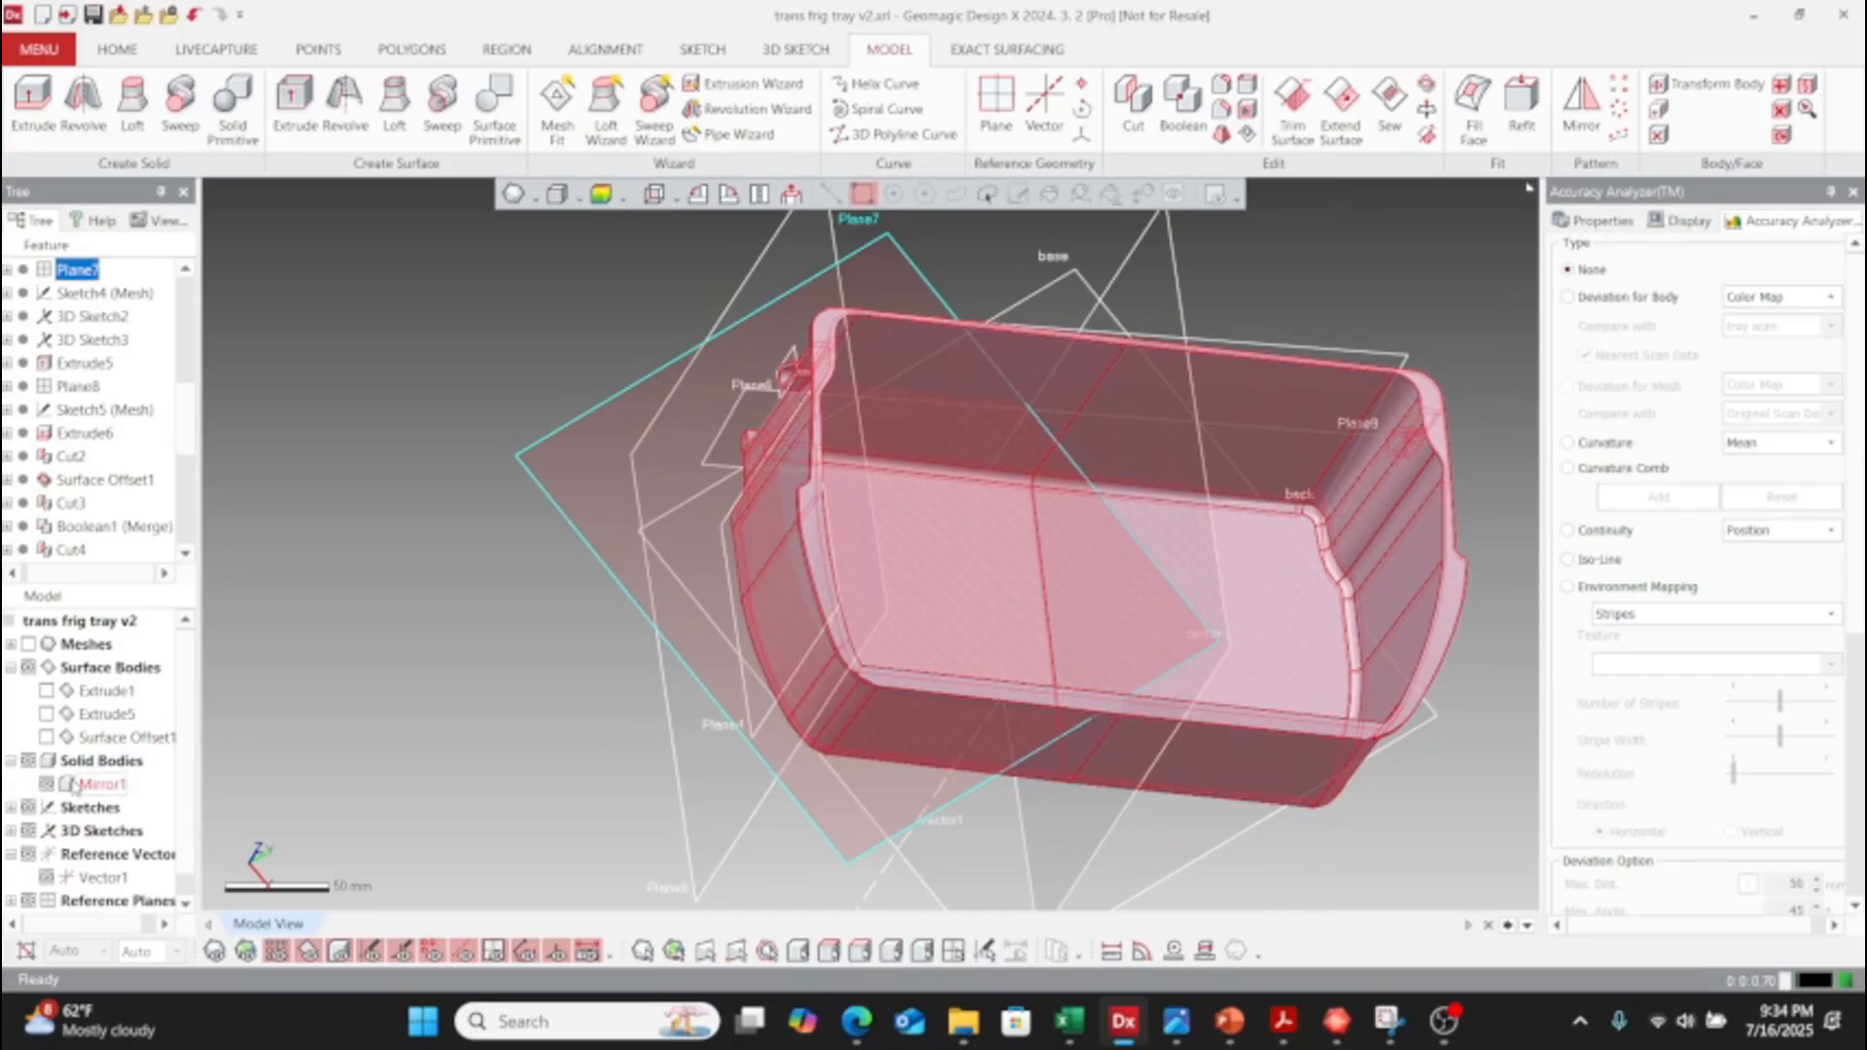
- Inspect the merged Mirror1 tray body and undo the merge of its two halves
{"action": "left_click", "coordinate": [72, 784]}
{"action": "left_click", "coordinate": [658, 500]}
{"action": "right_click_drag", "start_coordinate": [658, 499], "coordinate": [1206, 551]}
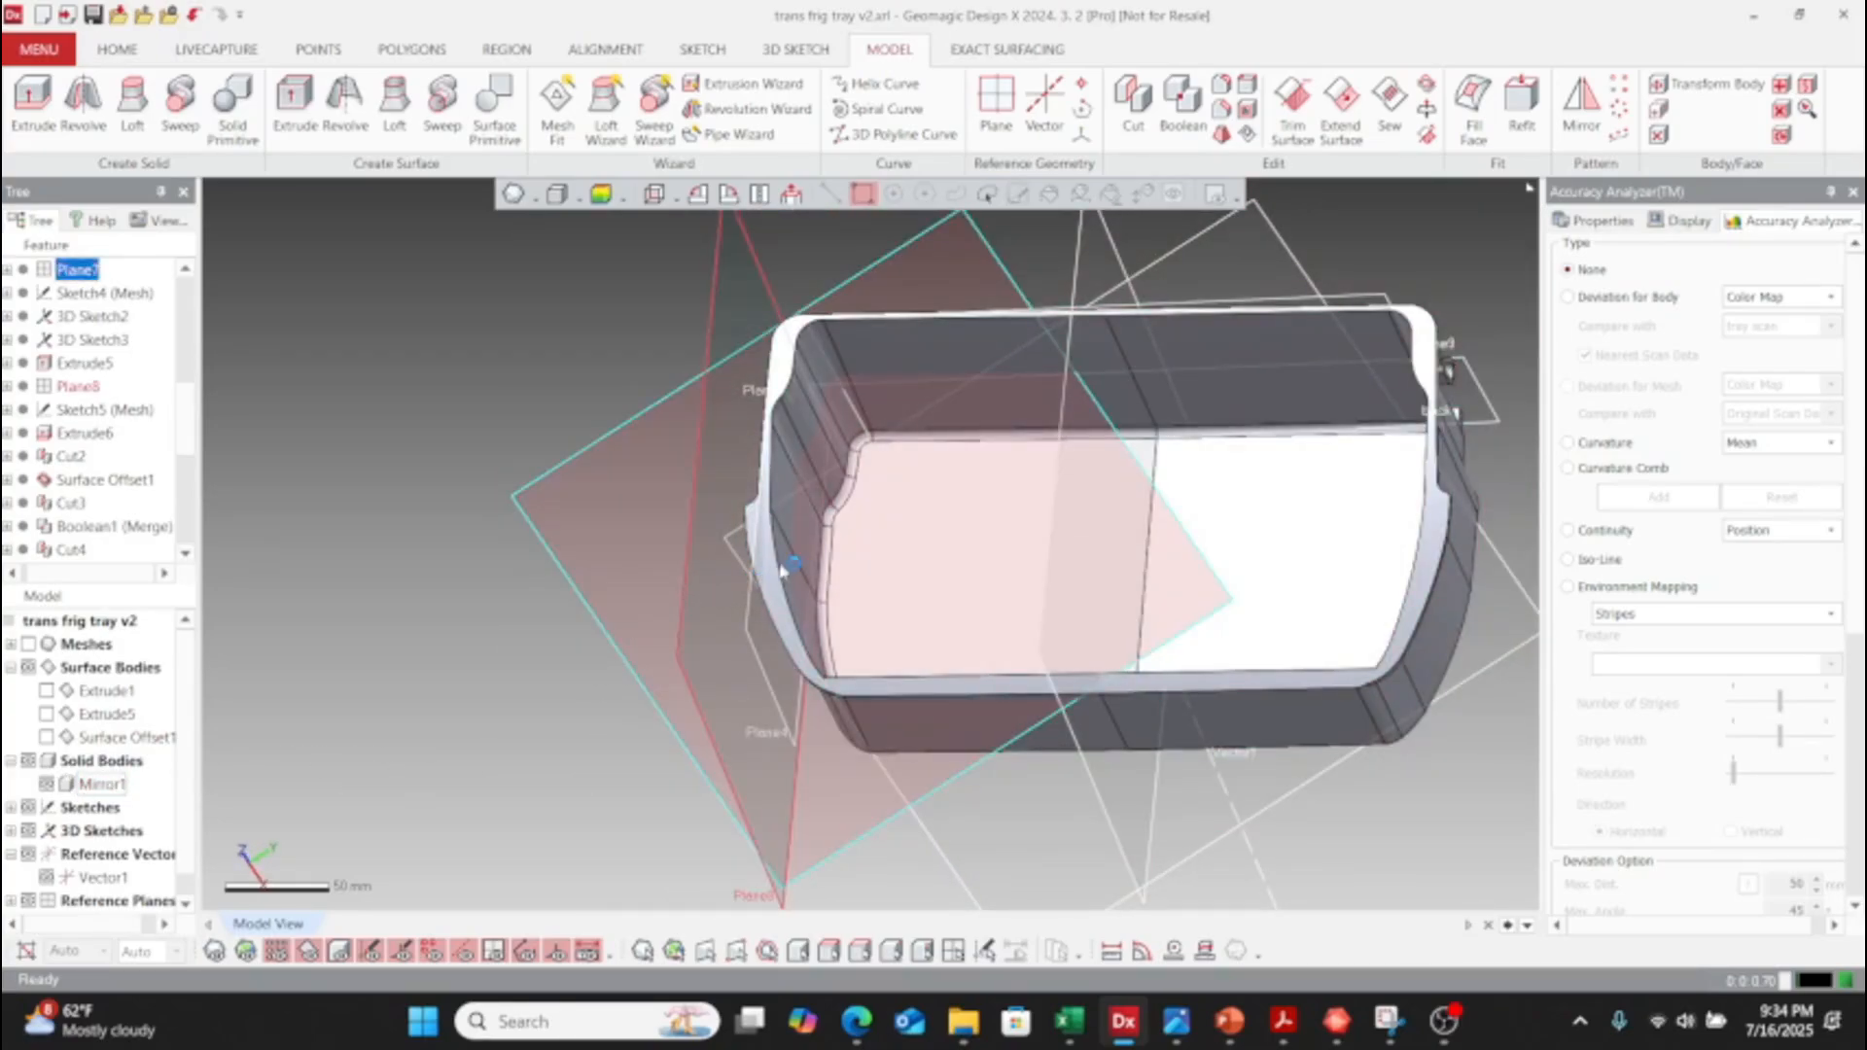
{"action": "key", "text": "ctrl+z"}
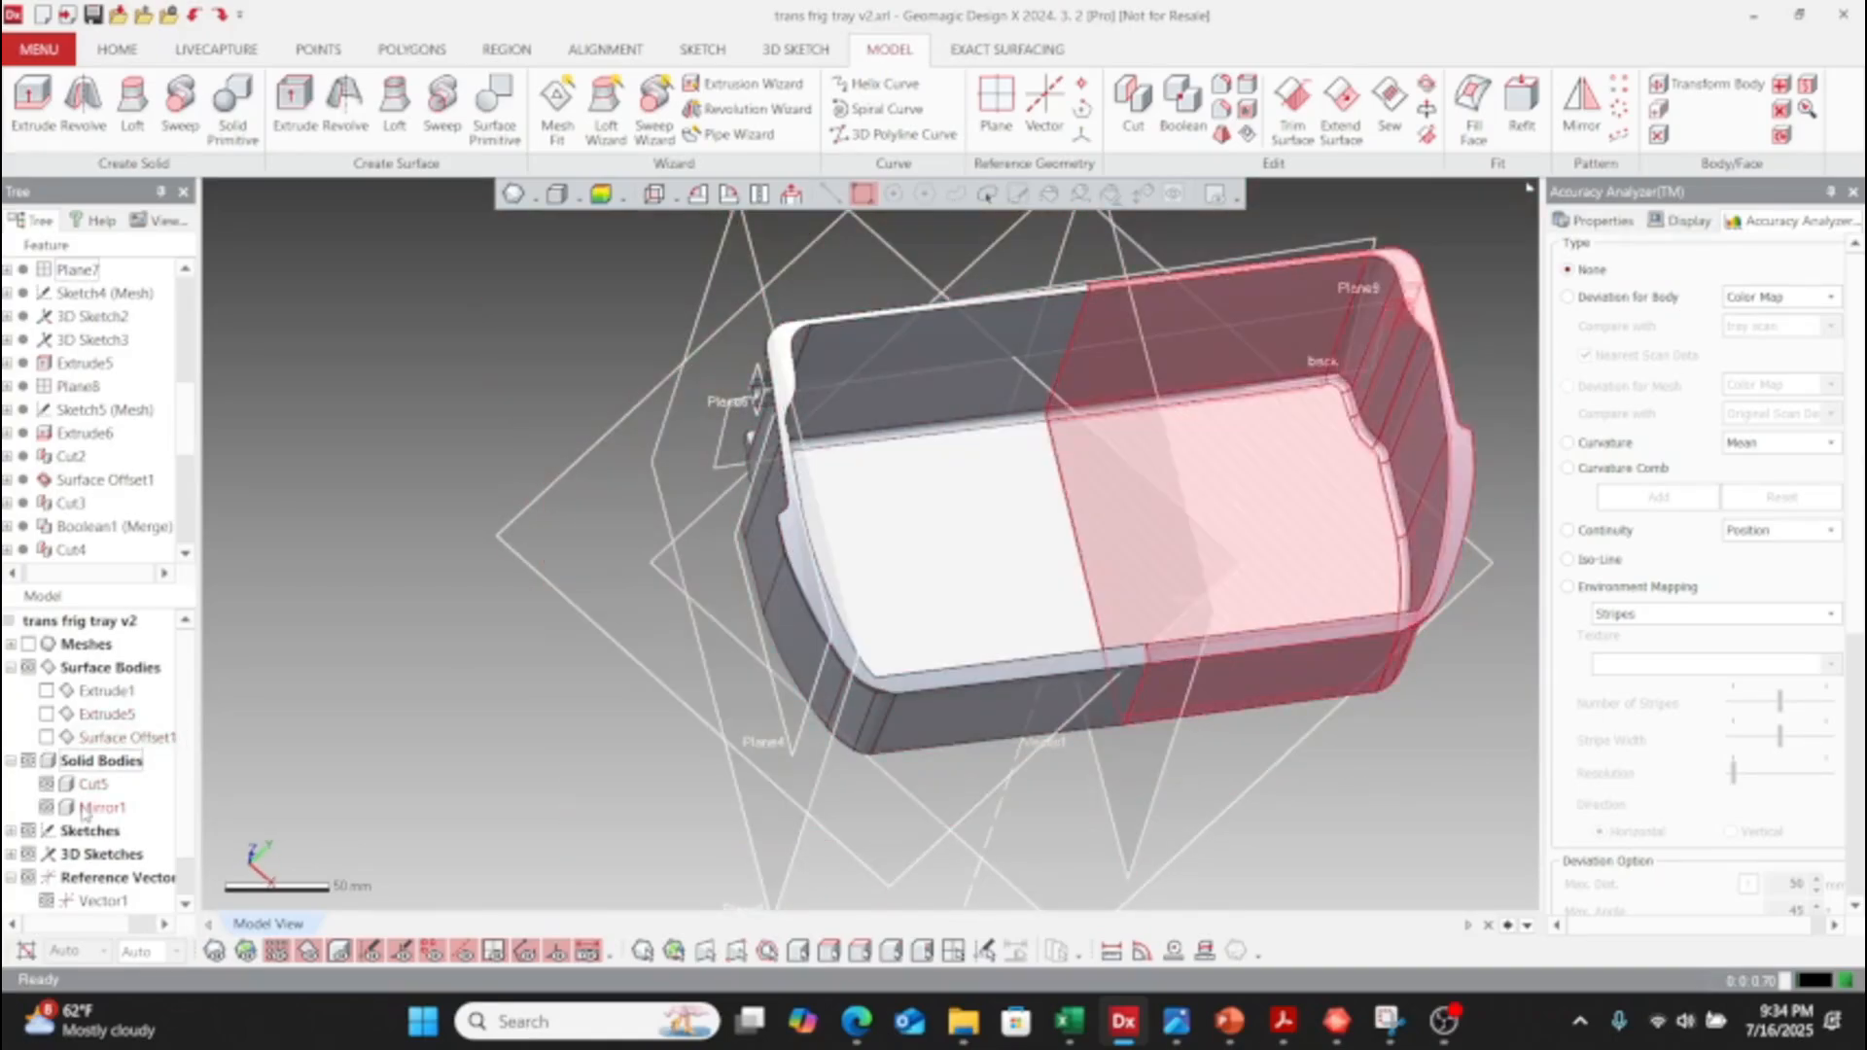
- Combine the Cut5 and Mirror1 tray halves using a Boolean with the Merge operation
{"action": "left_click", "coordinate": [102, 809]}
{"action": "left_click", "coordinate": [92, 783]}
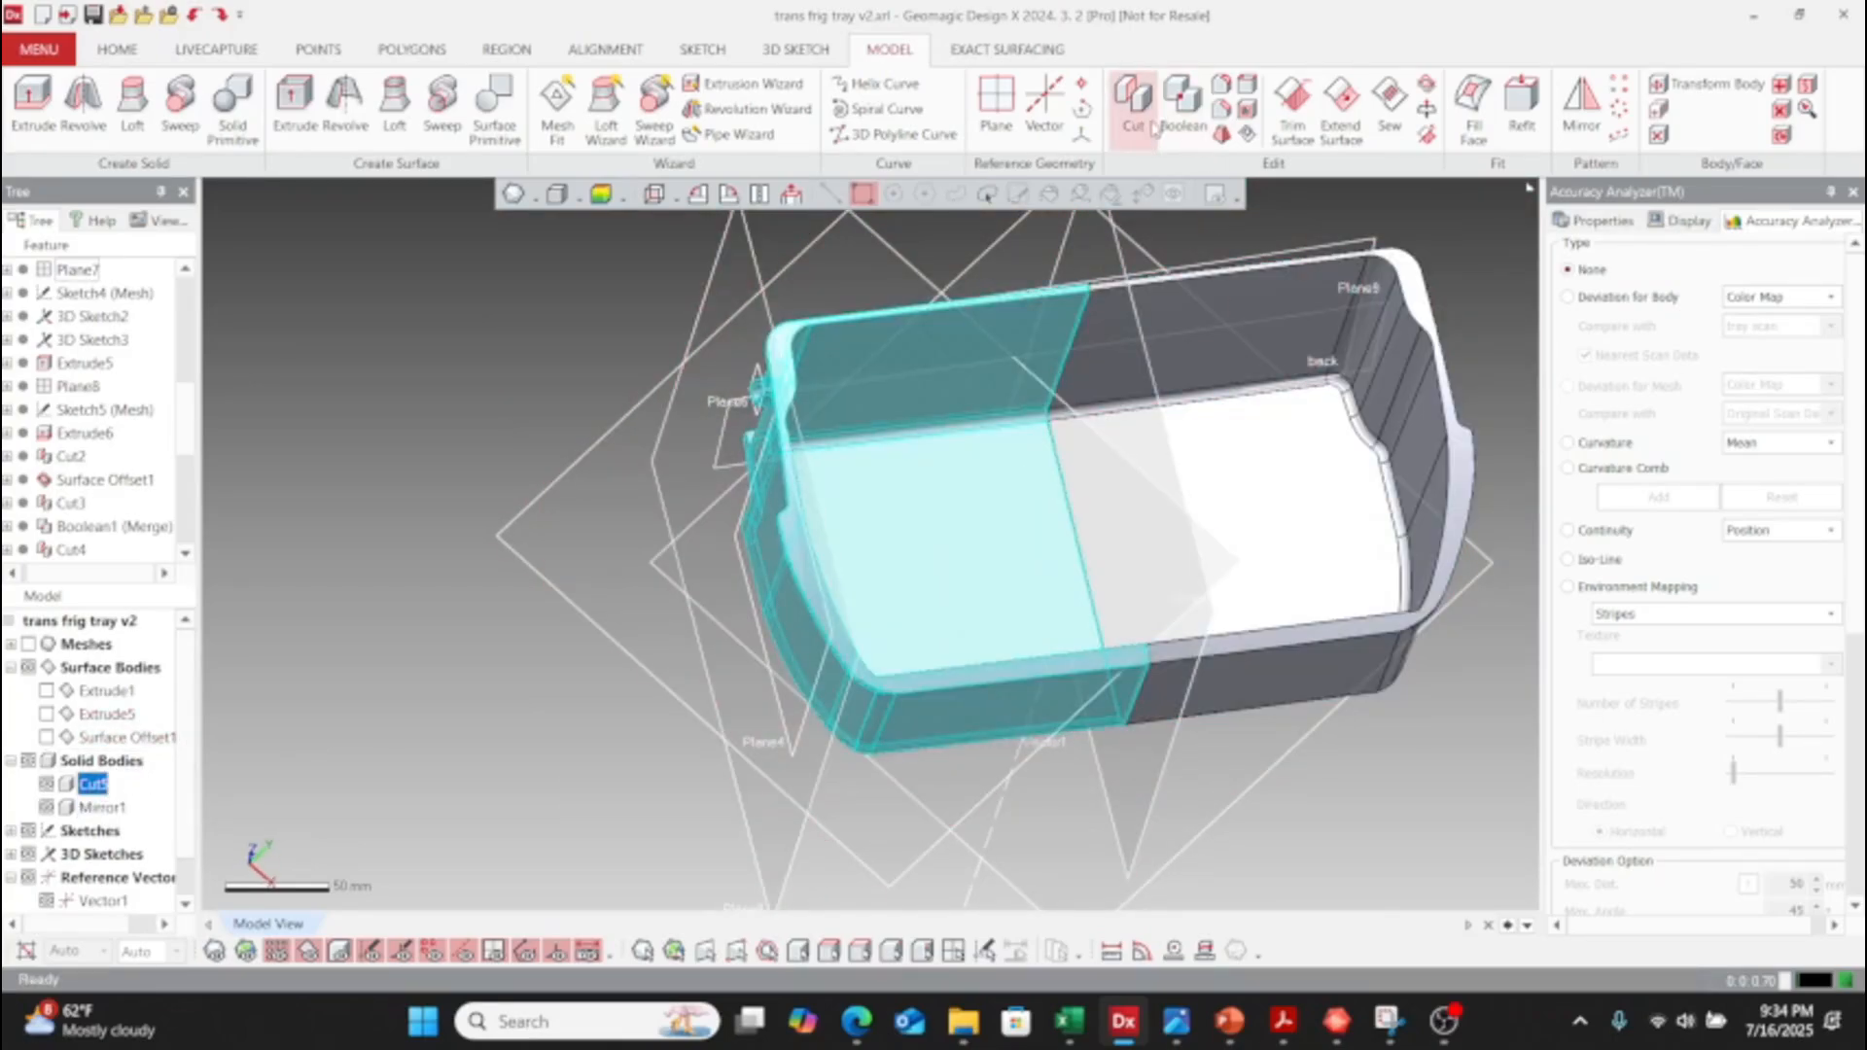
{"action": "left_click", "coordinate": [1178, 109]}
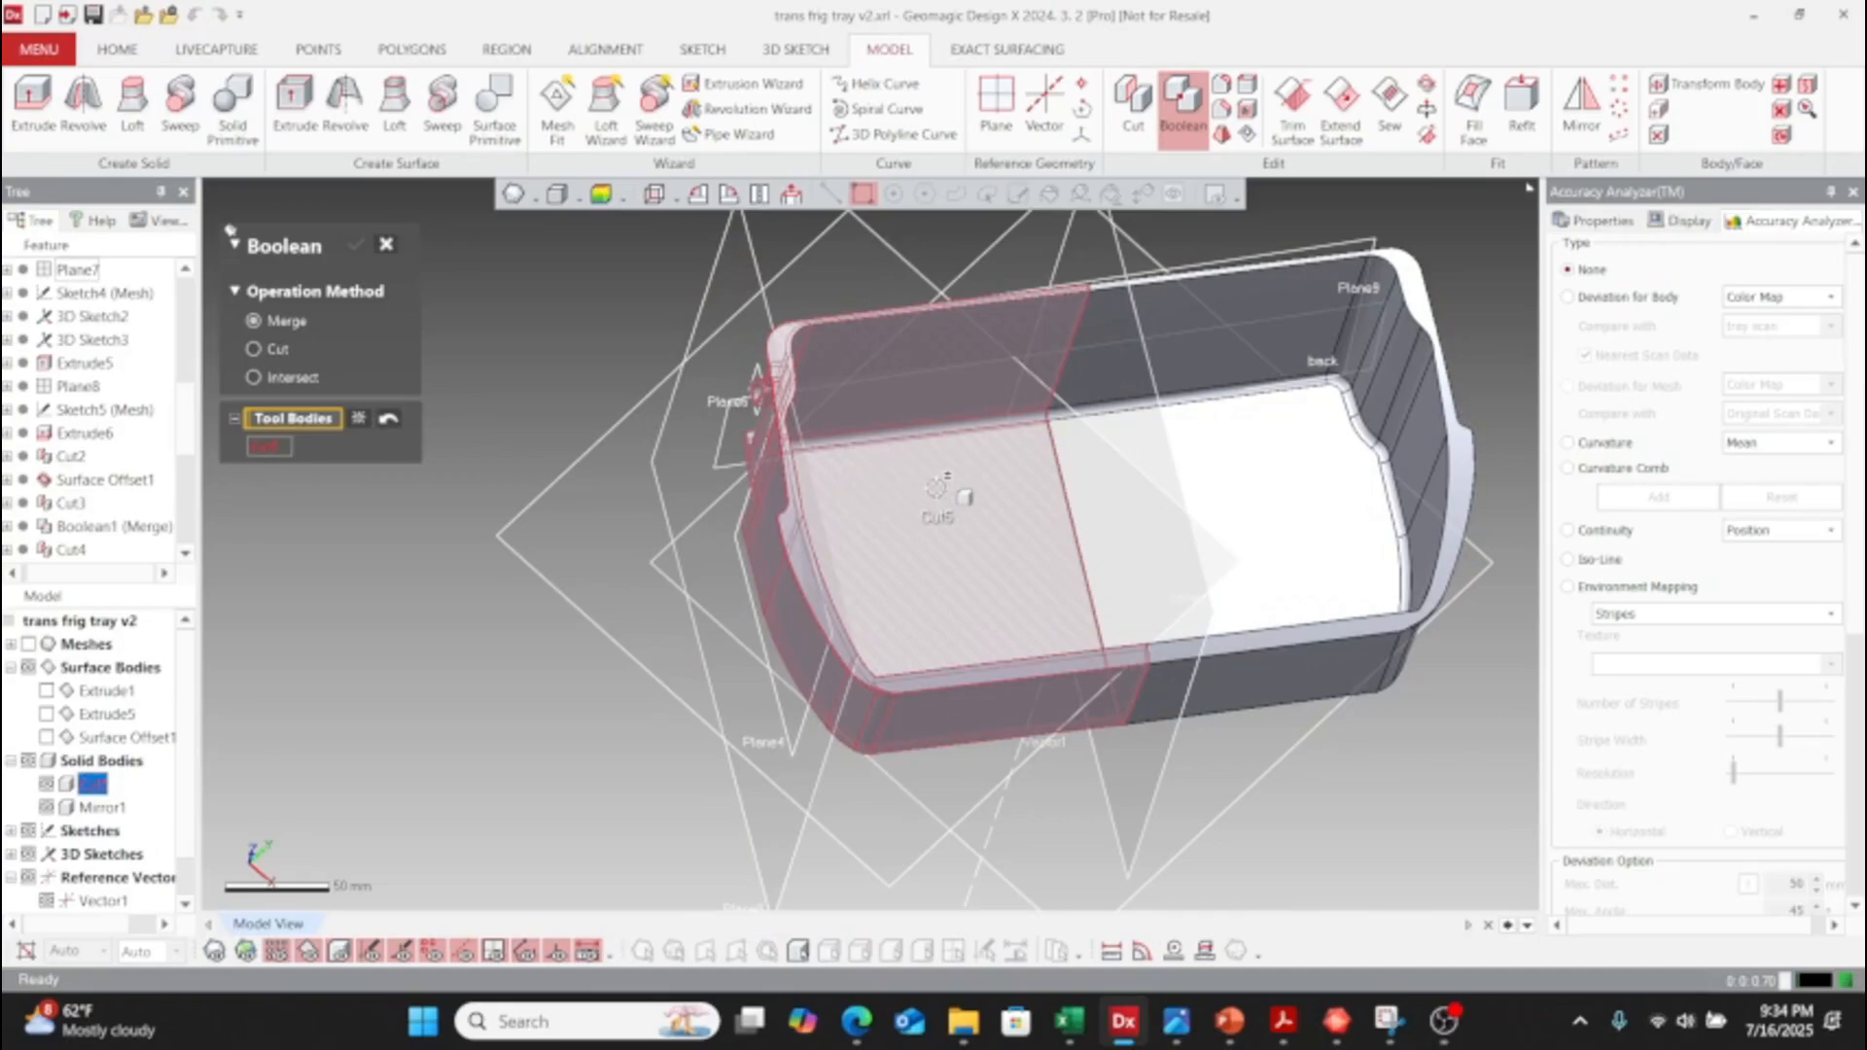
{"action": "left_click", "coordinate": [959, 494]}
{"action": "left_click", "coordinate": [1298, 517]}
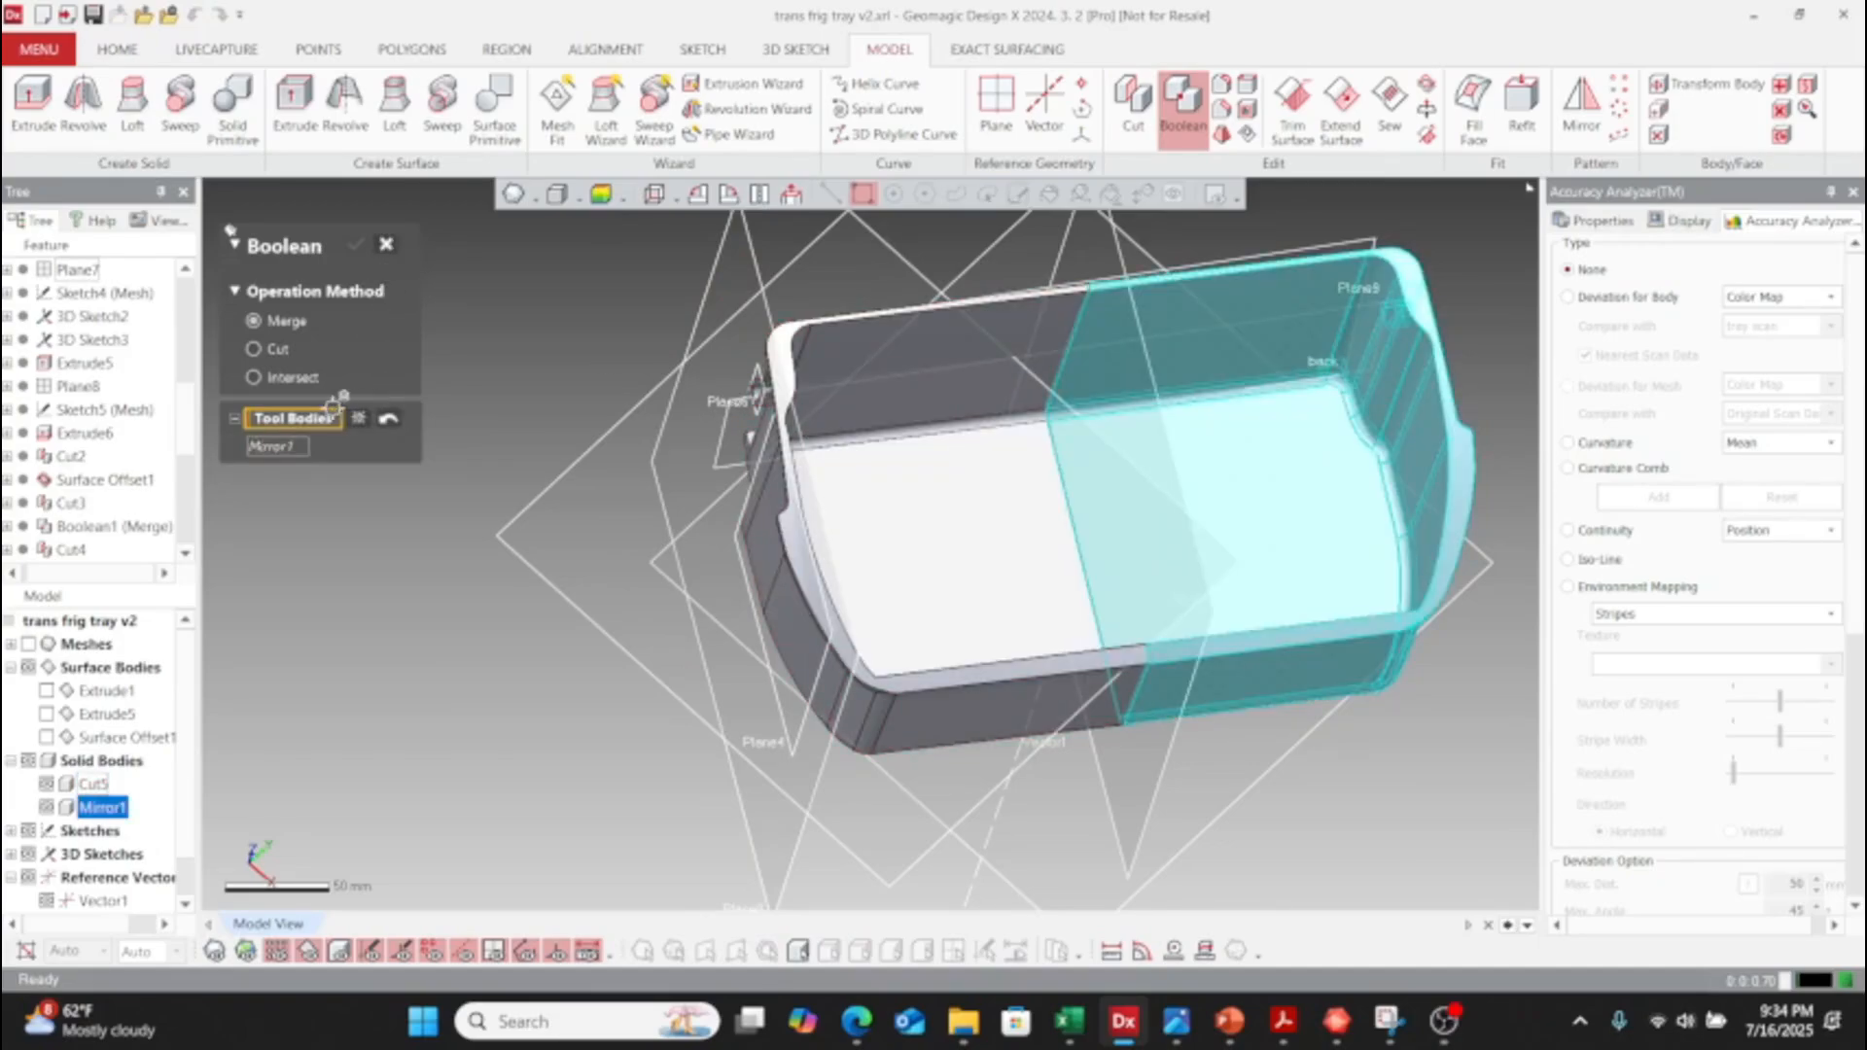
{"action": "left_click", "coordinate": [359, 420]}
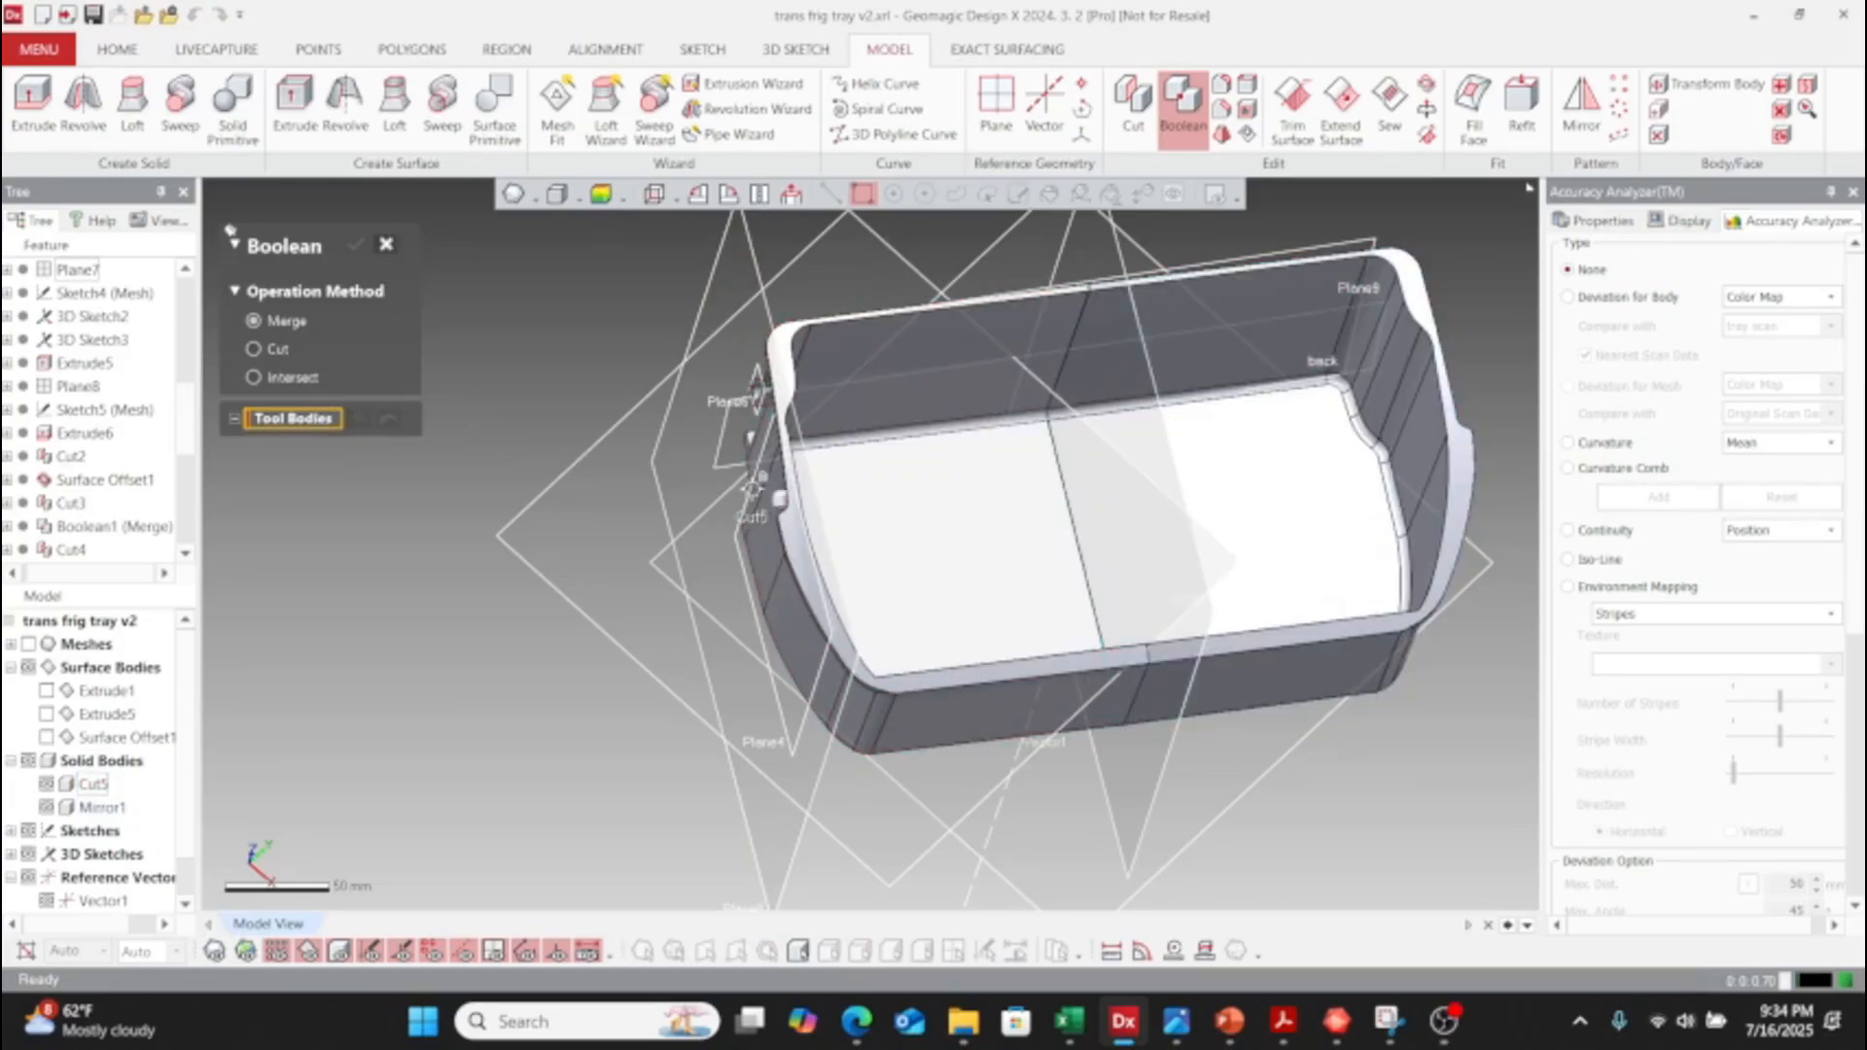
{"action": "left_click", "coordinate": [1076, 487]}
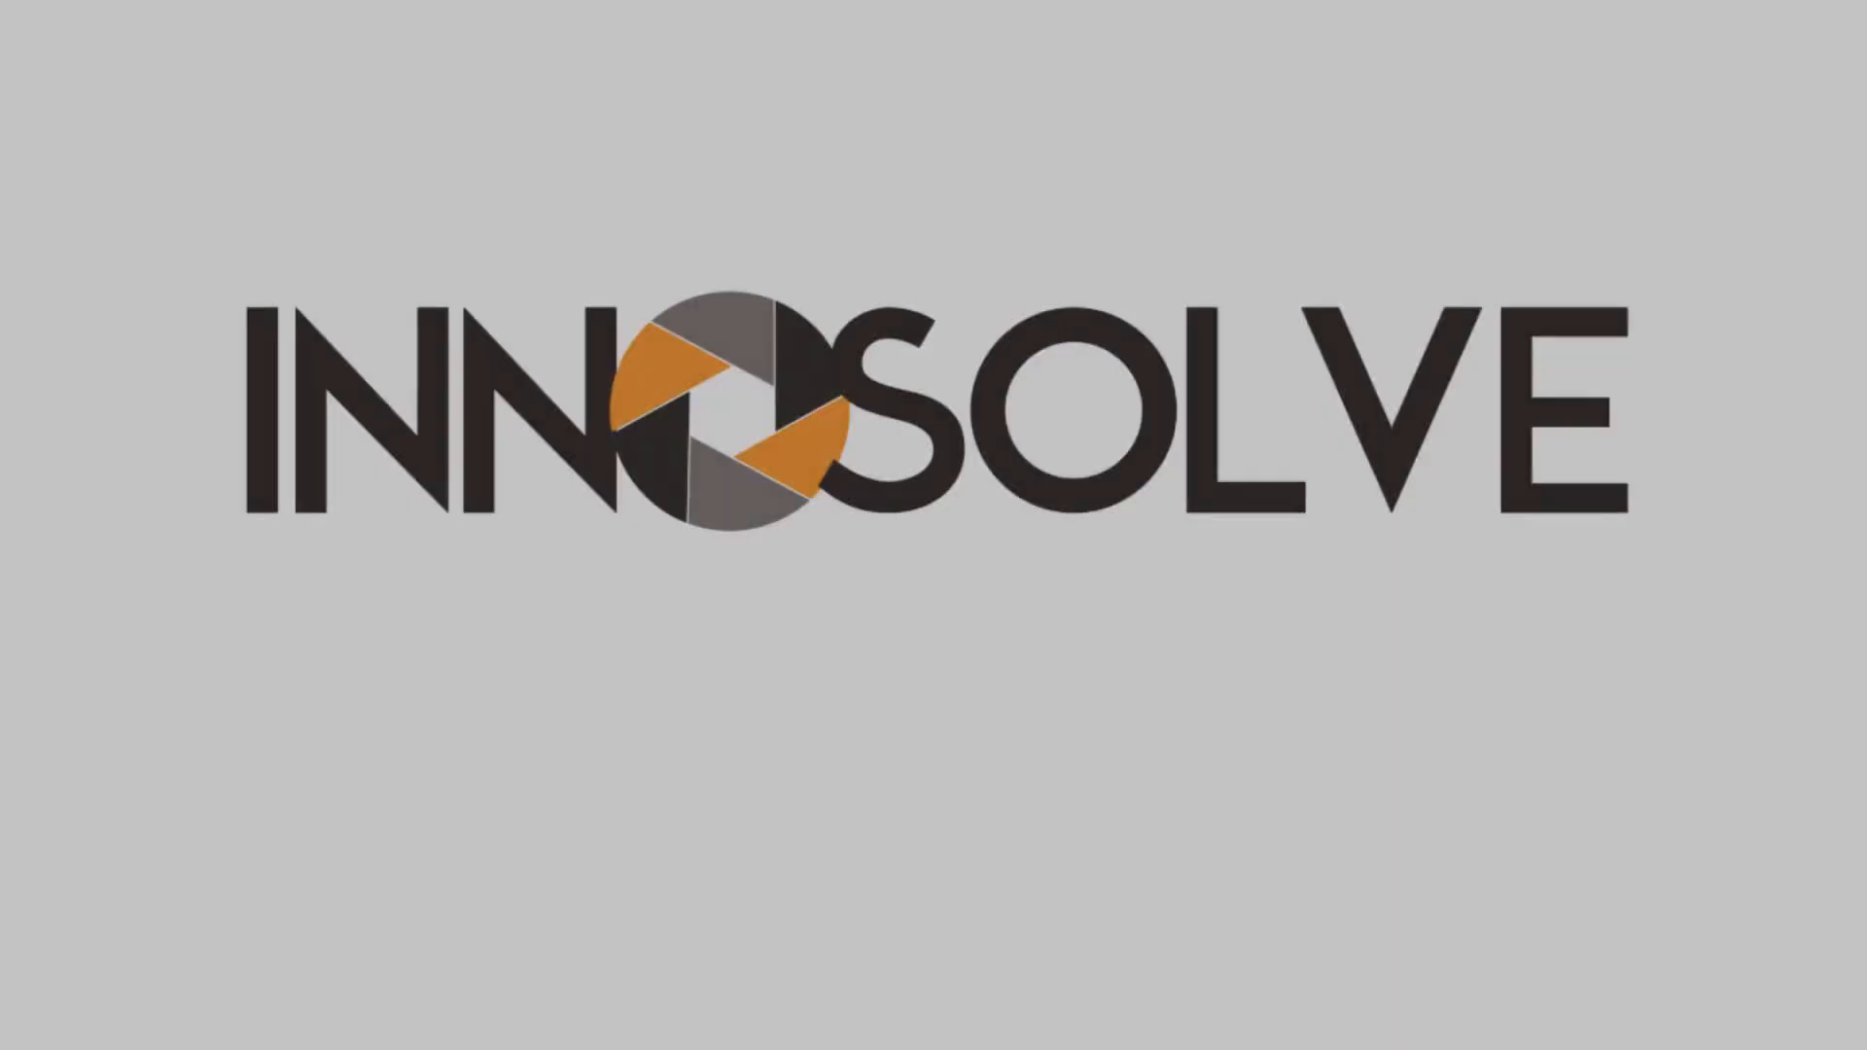